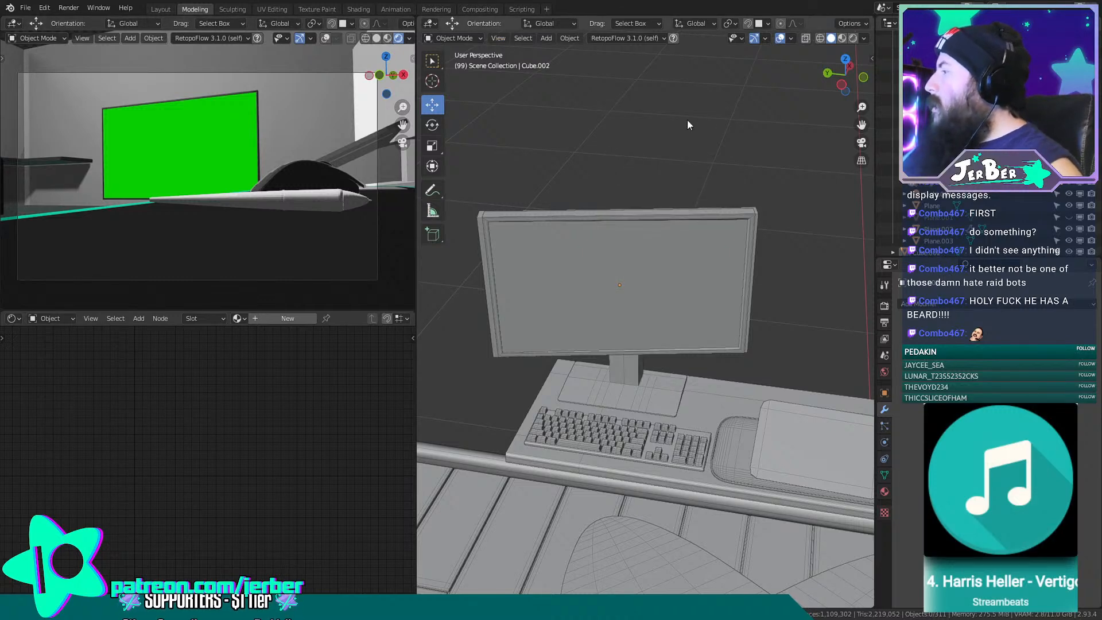
Select the box overlapping the monitor and switch the transform orientation and the move gizmo orientation to Local.
shift+middle_drag(687, 114, 831, 580)
shift+middle_drag(653, 278, 622, 320)
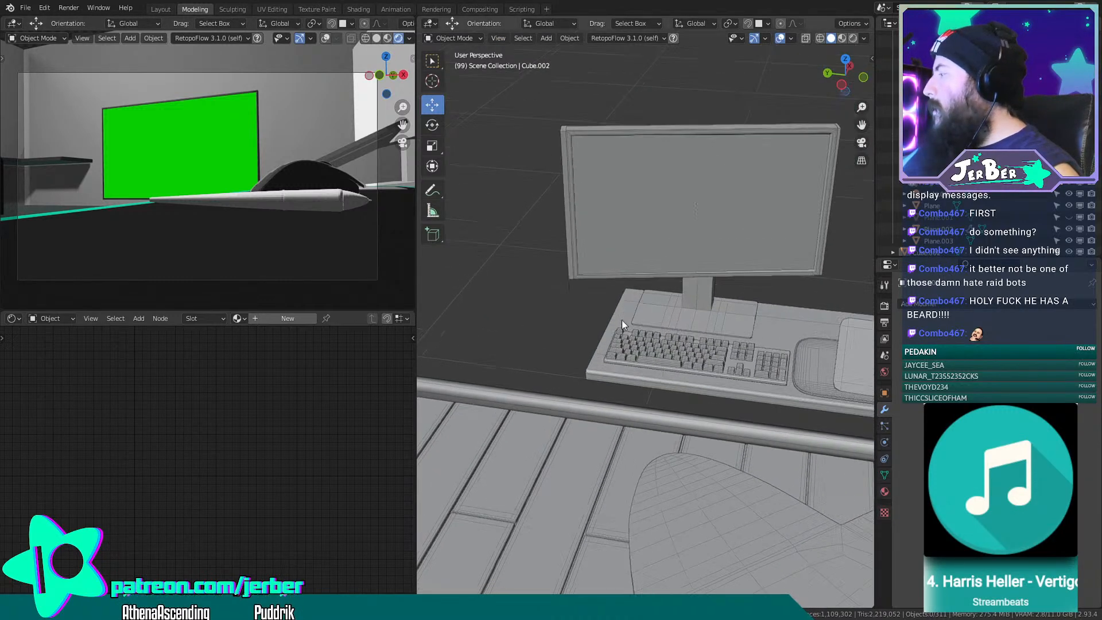
scroll(632, 355, up, 6)
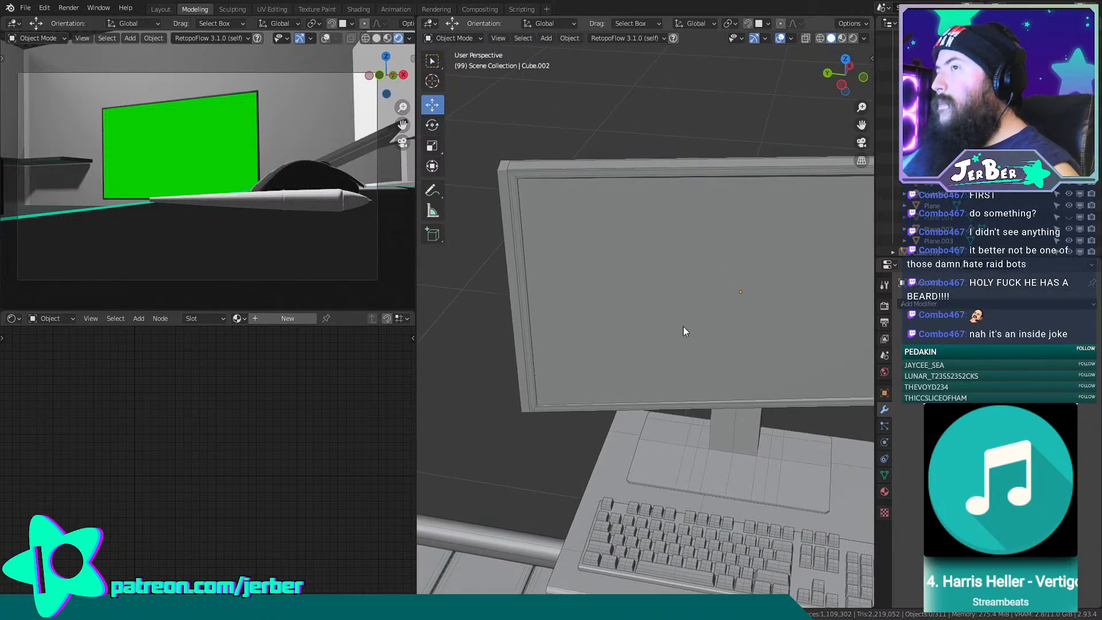
scroll(680, 327, down, 2)
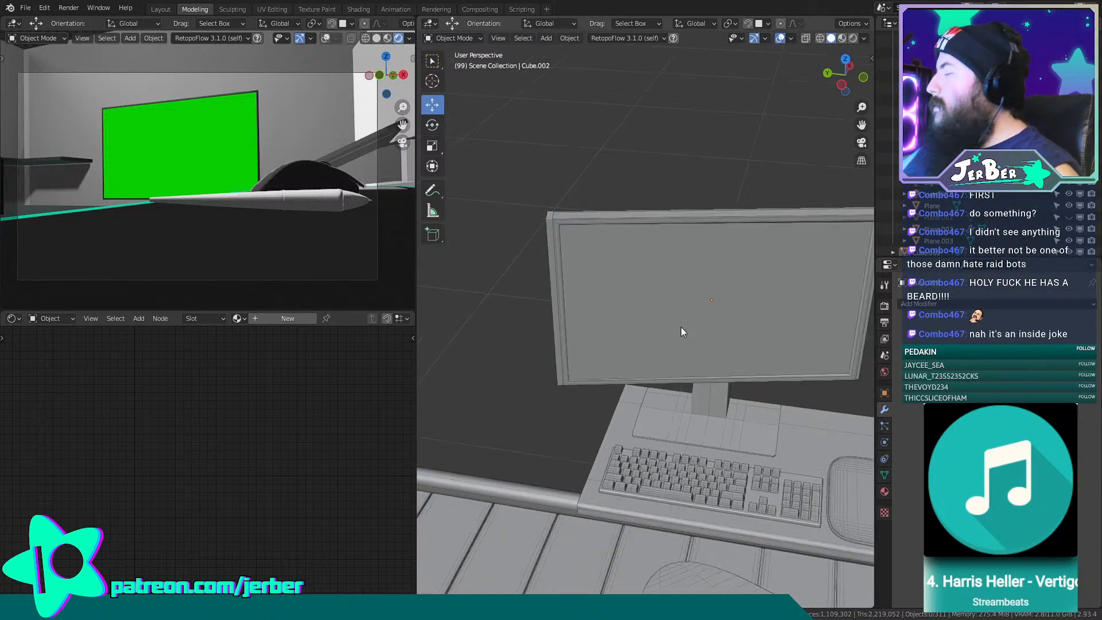
click(547, 240)
middle_drag(580, 279, 576, 357)
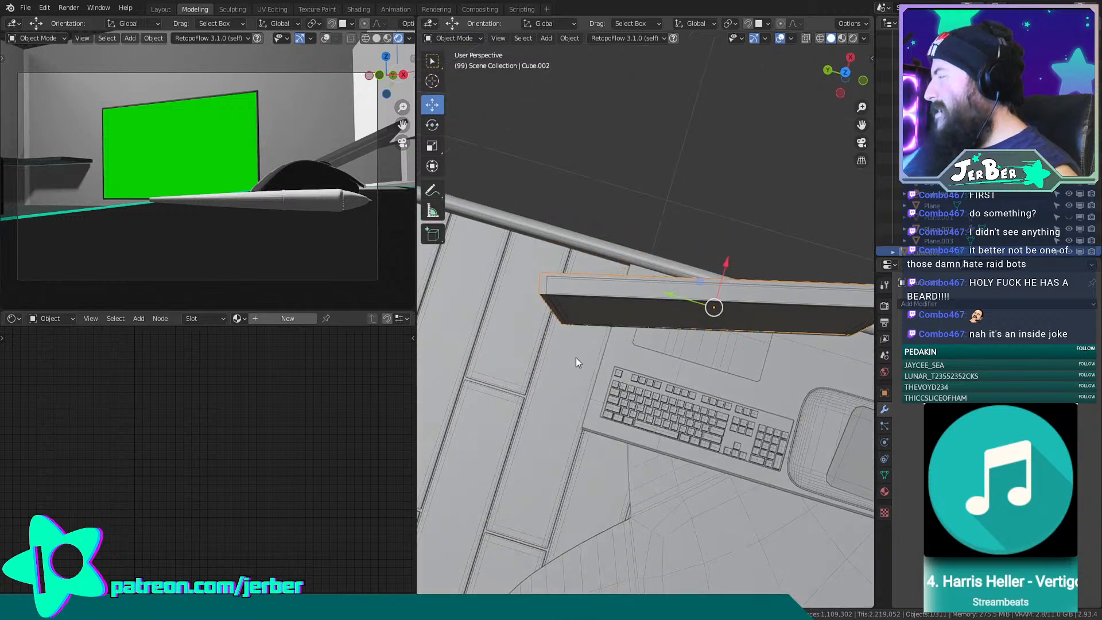
click(711, 26)
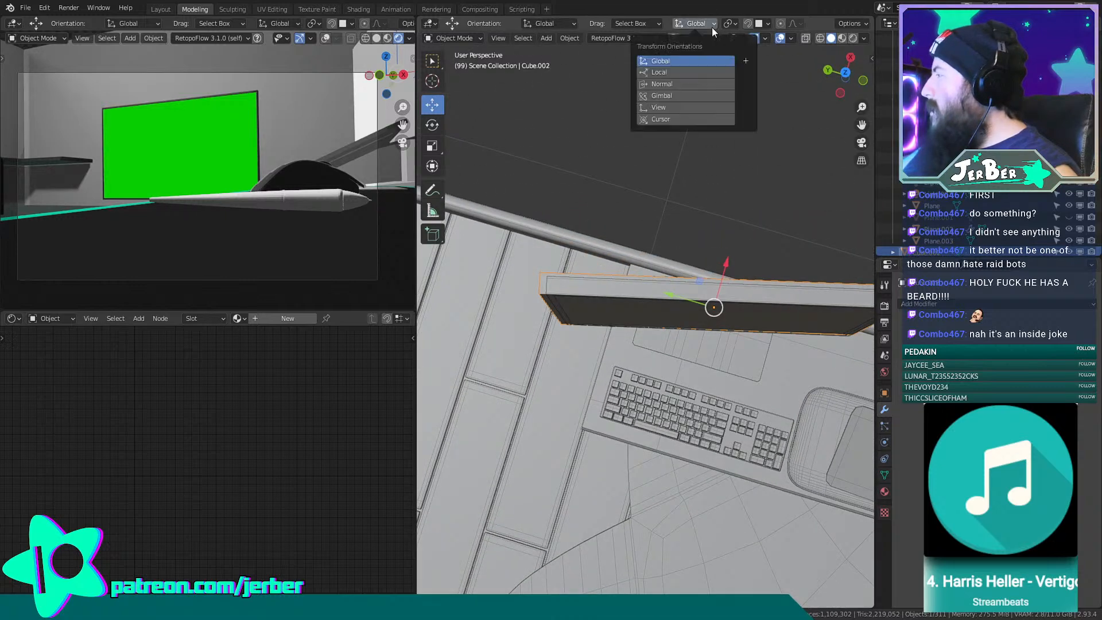
click(699, 70)
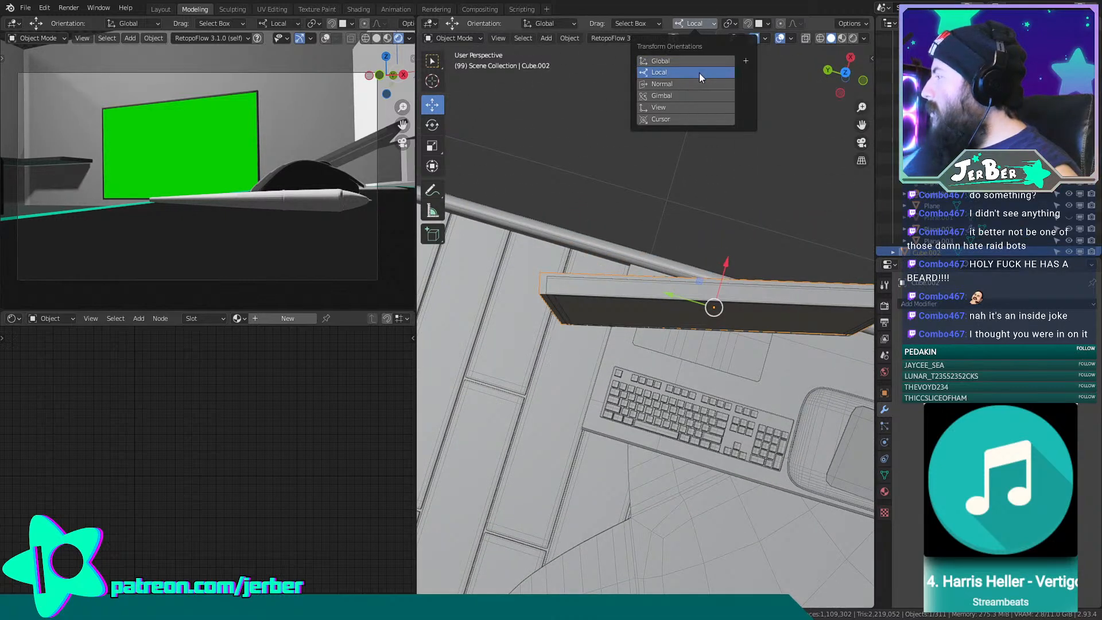
click(541, 24)
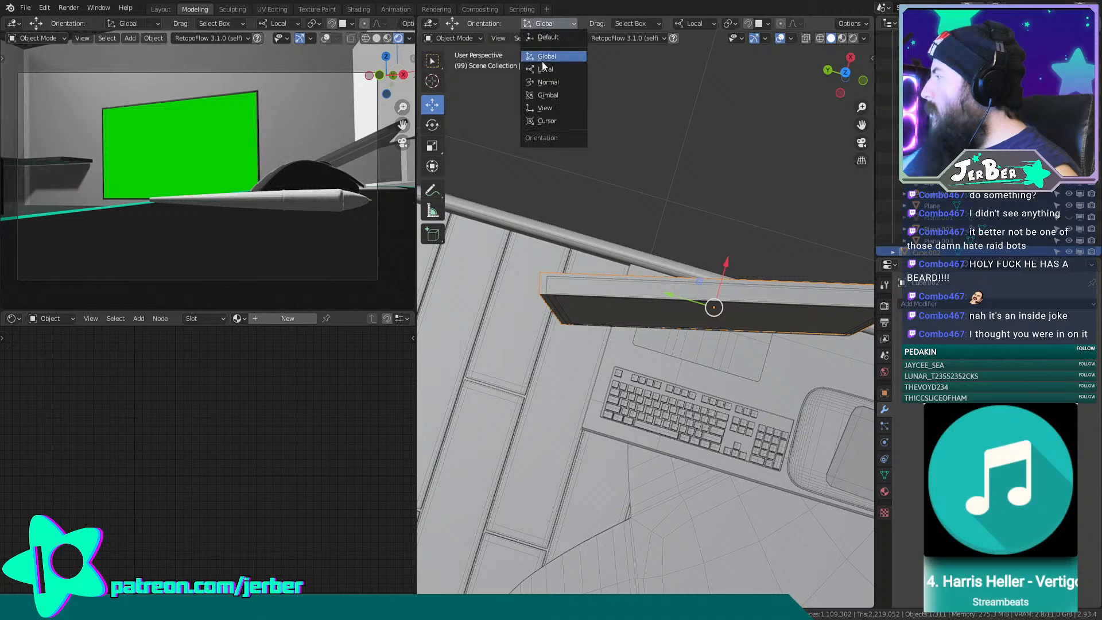
click(543, 69)
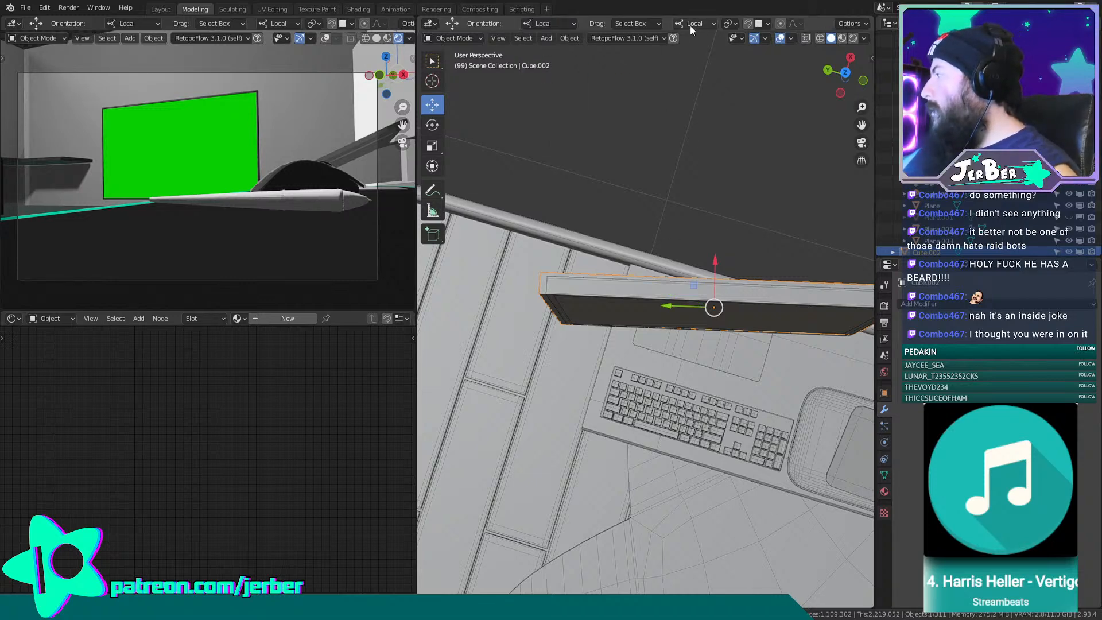
Nudge the box along its local Y axis and raise it slightly along local Z to line up with the monitor.
shift+middle_drag(700, 250, 649, 236)
mouse_move(617, 291)
mouse_down()
mouse_move(628, 291)
mouse_move(615, 291)
mouse_up()
middle_drag(619, 292, 628, 253)
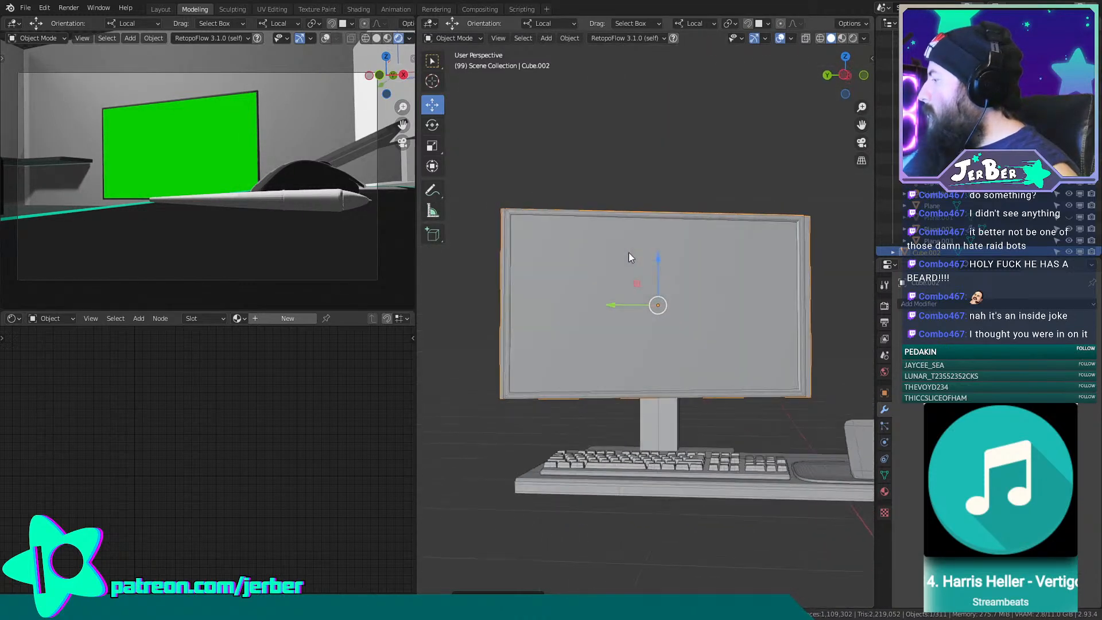
drag(659, 269, 663, 250)
middle_drag(663, 250, 714, 305)
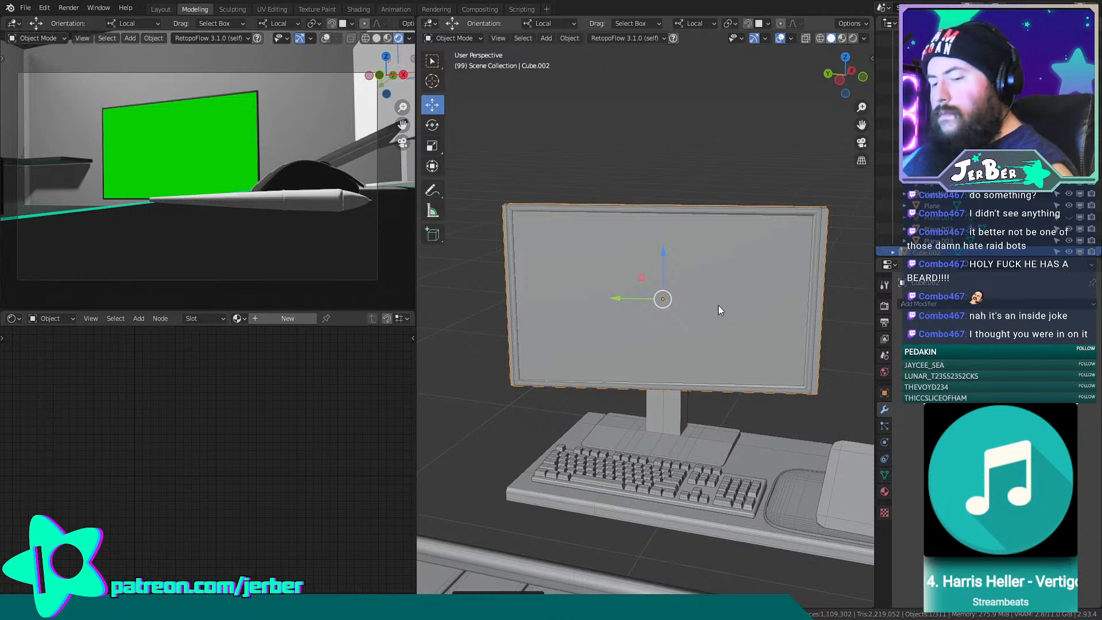
Scale the box to about 0.97 along its local Y axis to narrow it toward the monitor's width.
key(s)
key(y)
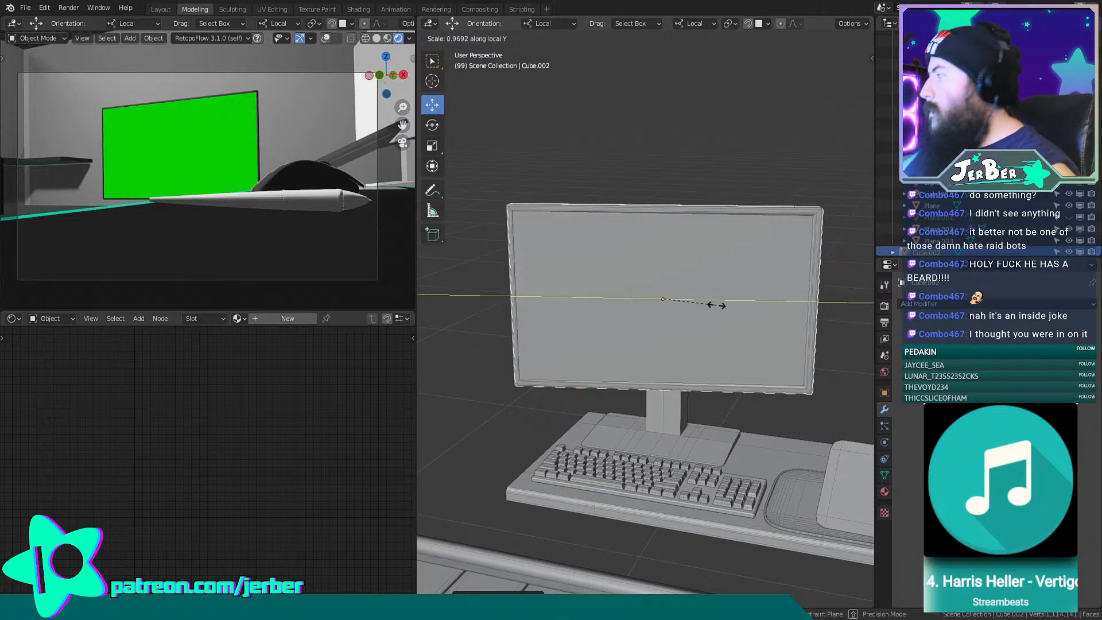
click(717, 310)
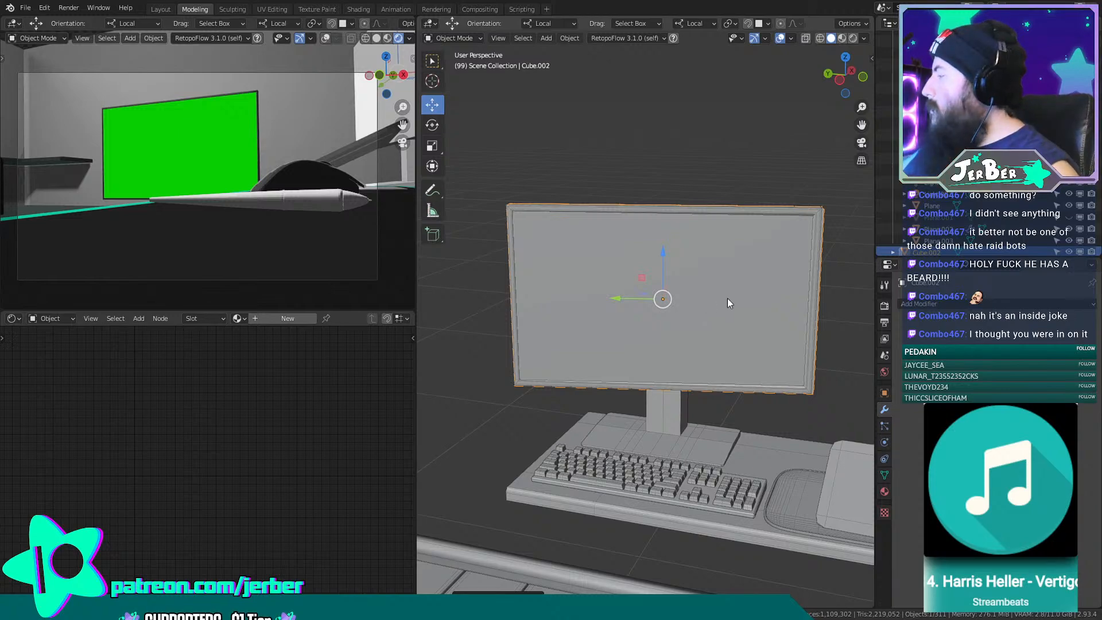
Shift the box slightly along its local X axis to adjust its depth relative to the monitor.
scroll(727, 298, up, 4)
middle_drag(636, 290, 694, 373)
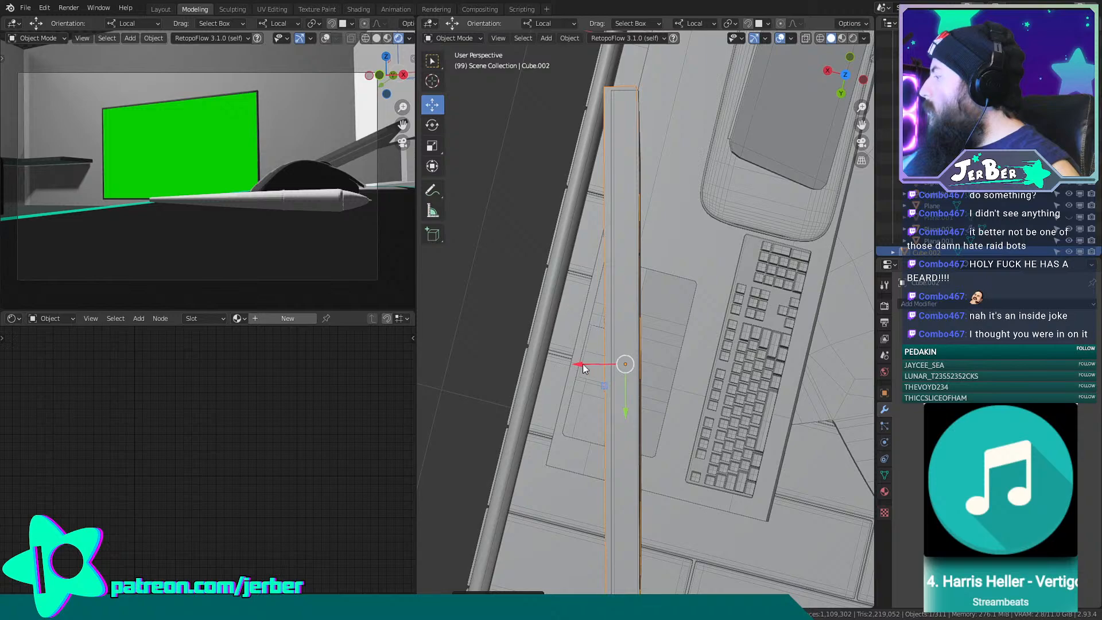
drag(583, 367, 579, 367)
mouse_move(580, 367)
middle_down()
mouse_move(604, 270)
mouse_move(629, 296)
mouse_move(738, 290)
mouse_move(593, 363)
middle_up()
drag(596, 361, 602, 366)
Fine-tune the box's width along local Y so its ends match the monitor, undoing the accidental selection of another object.
shift+middle_drag(603, 366, 666, 355)
click(675, 350)
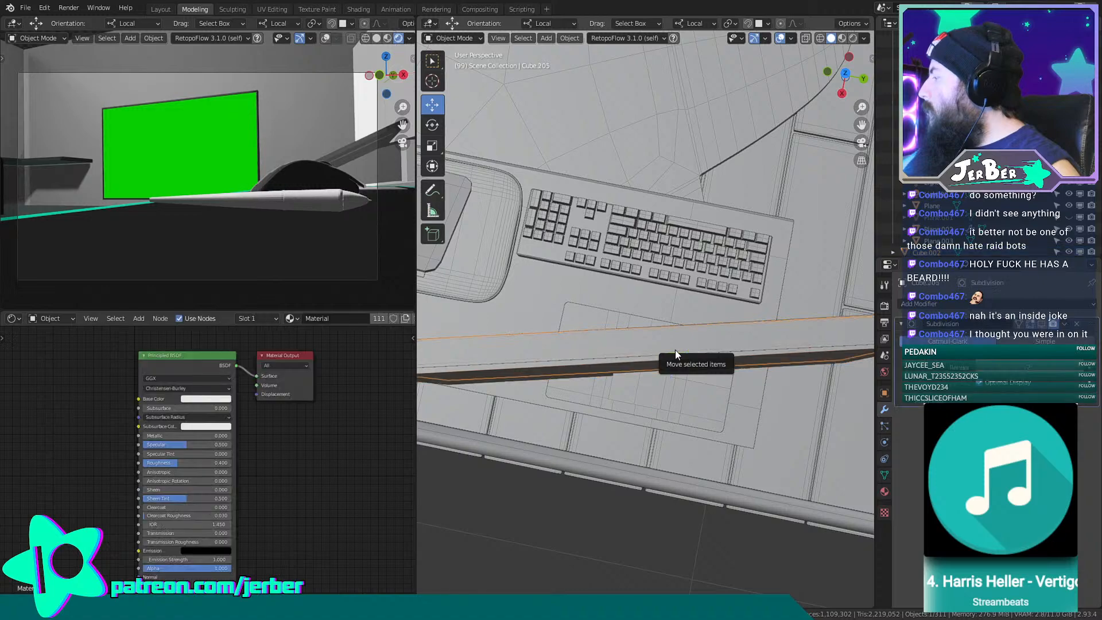
key(ctrl+z)
key(s)
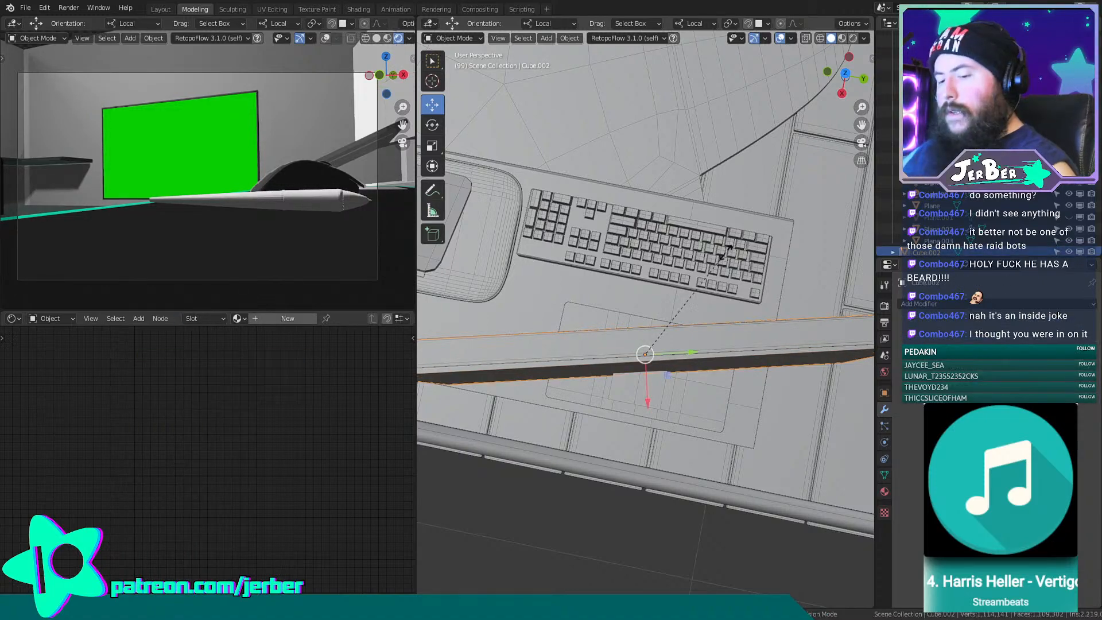
click(697, 262)
shift+middle_drag(697, 262, 646, 310)
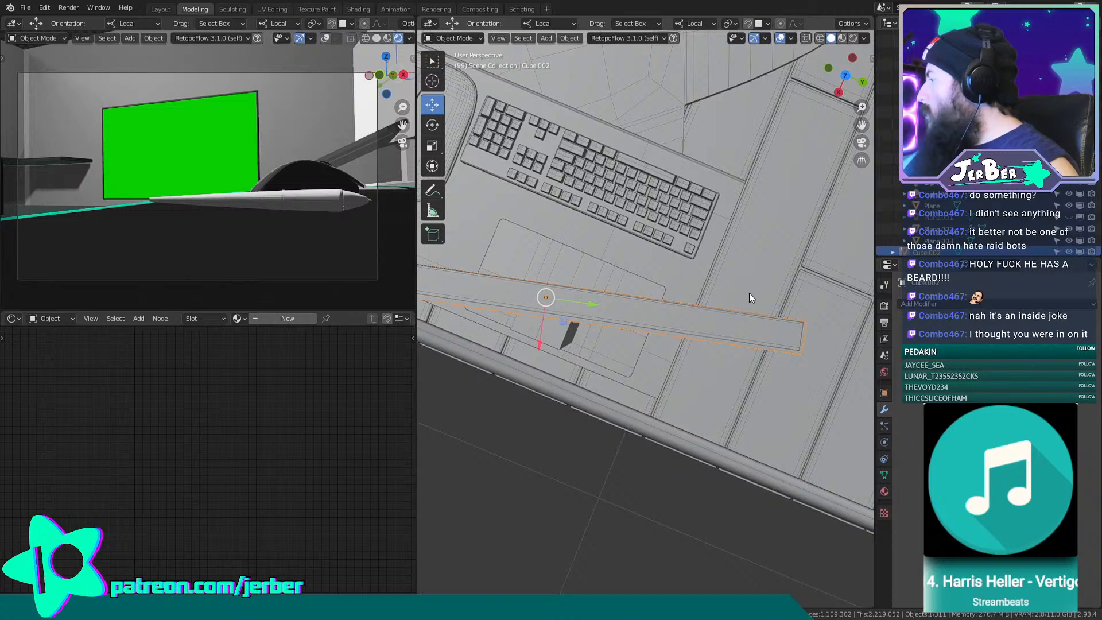
key(s)
key(y)
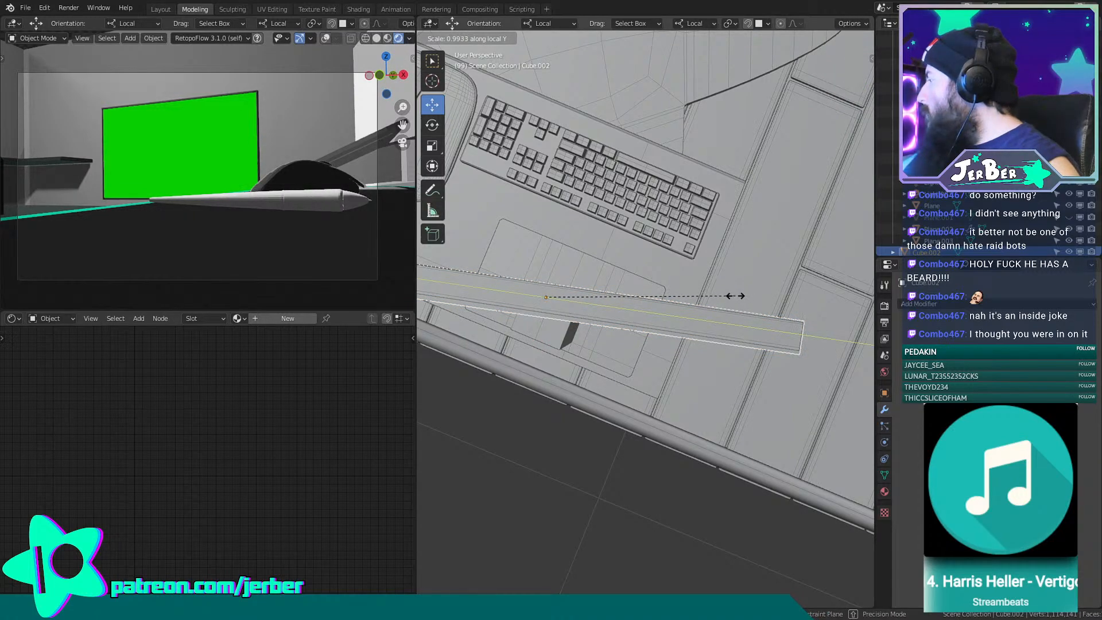
click(770, 288)
Examine the box's fit around the monitor from several angles and its place in the overall room.
middle_drag(770, 287, 558, 263)
middle_drag(735, 328, 677, 322)
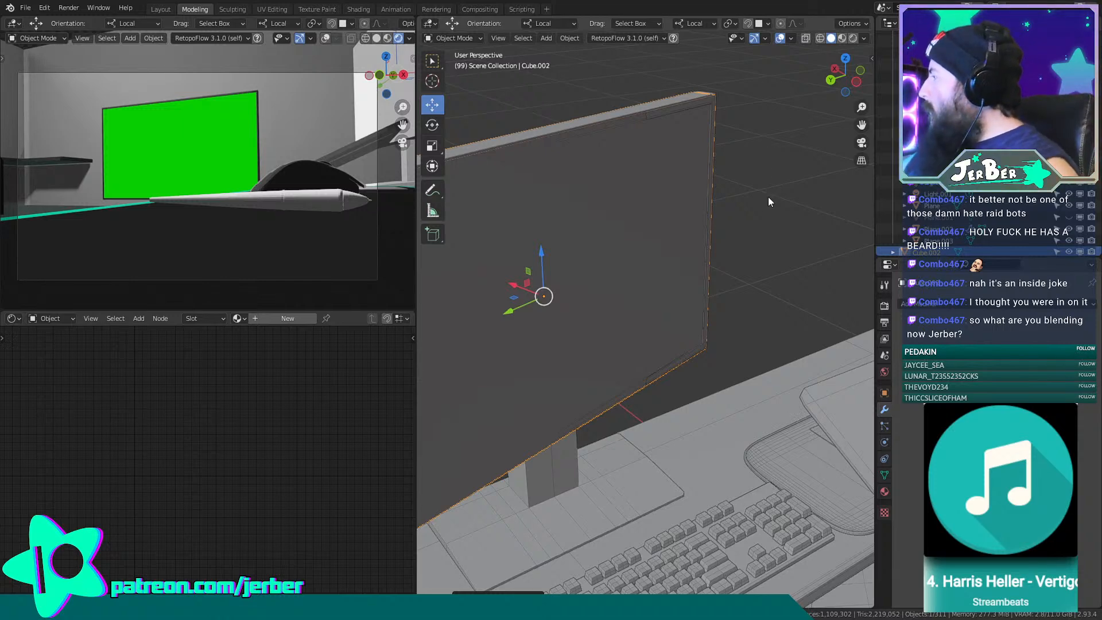
middle_drag(767, 196, 681, 191)
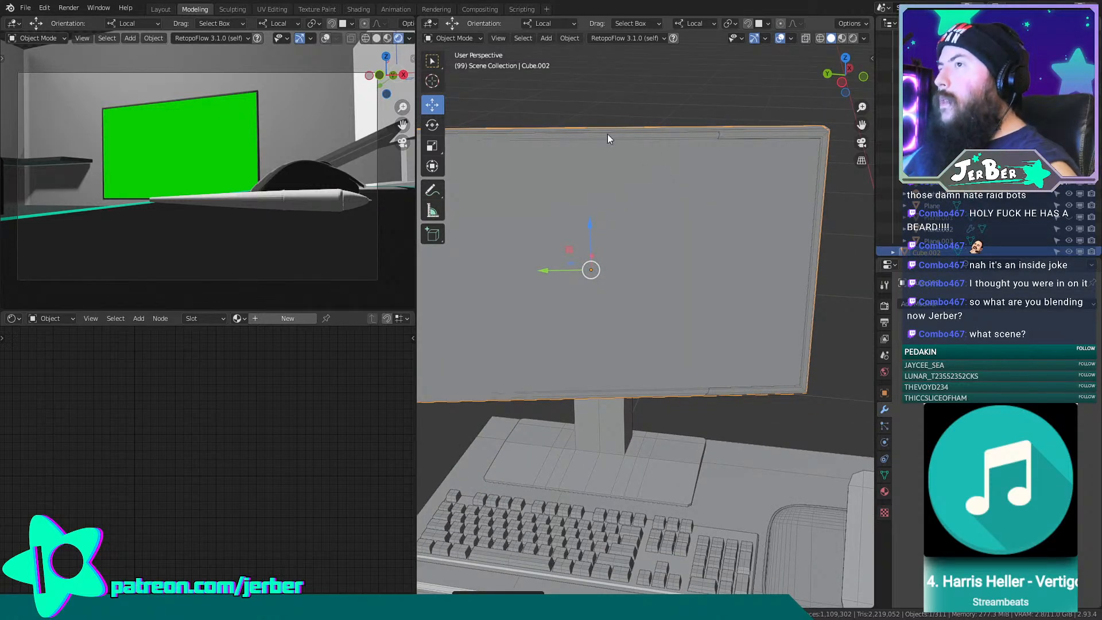
shift+middle_drag(607, 138, 673, 181)
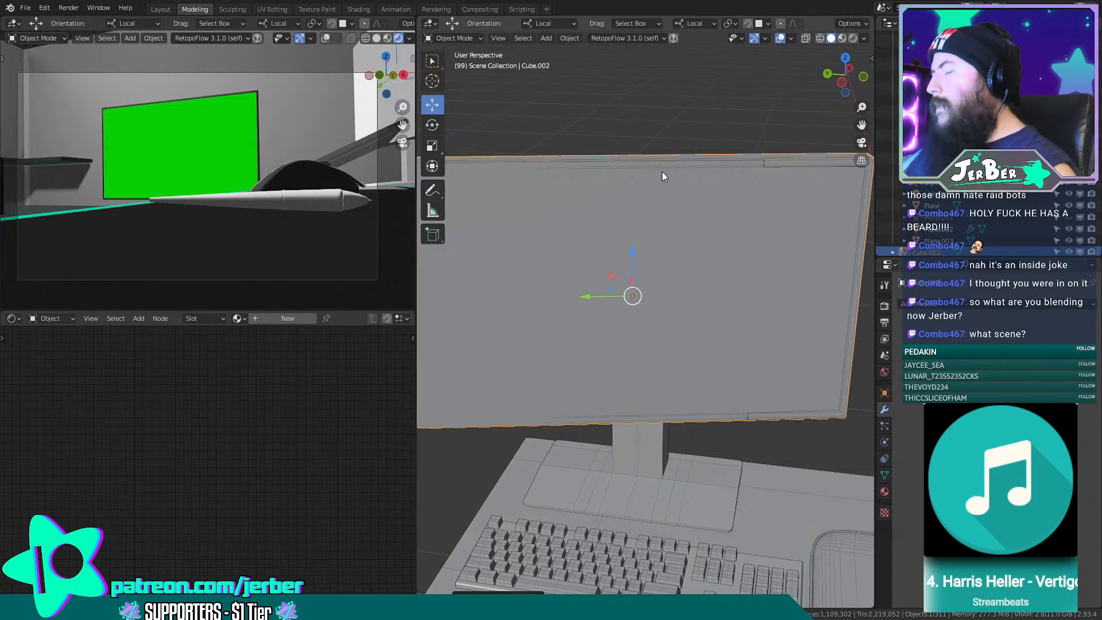
click(662, 89)
scroll(648, 257, up, 2)
click(652, 212)
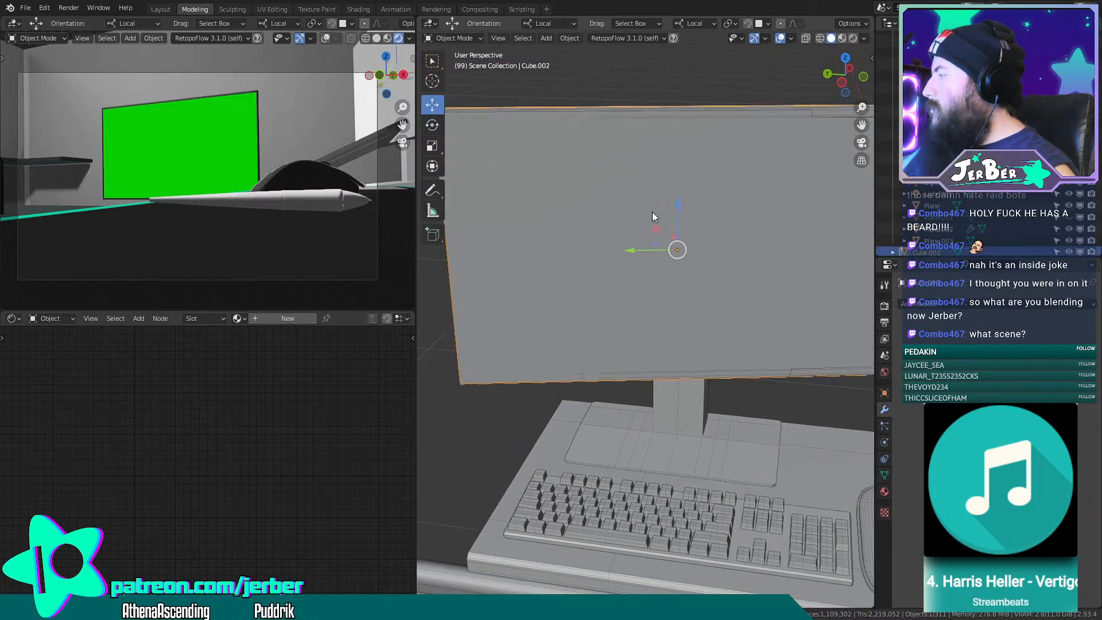
middle_drag(652, 211, 827, 229)
scroll(827, 228, down, 10)
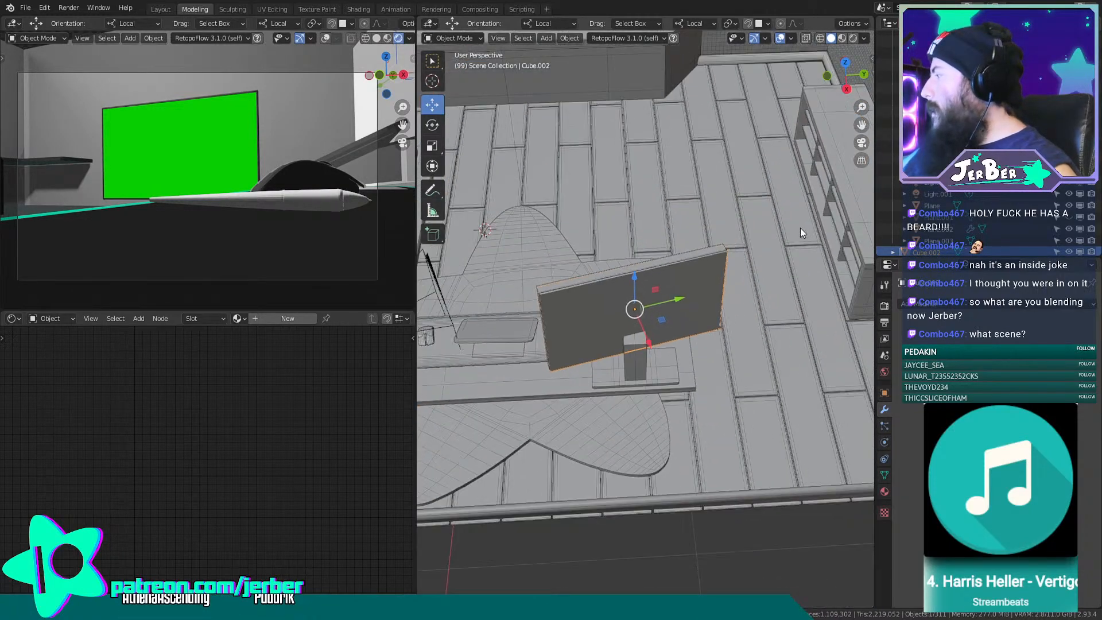
middle_drag(664, 247, 638, 257)
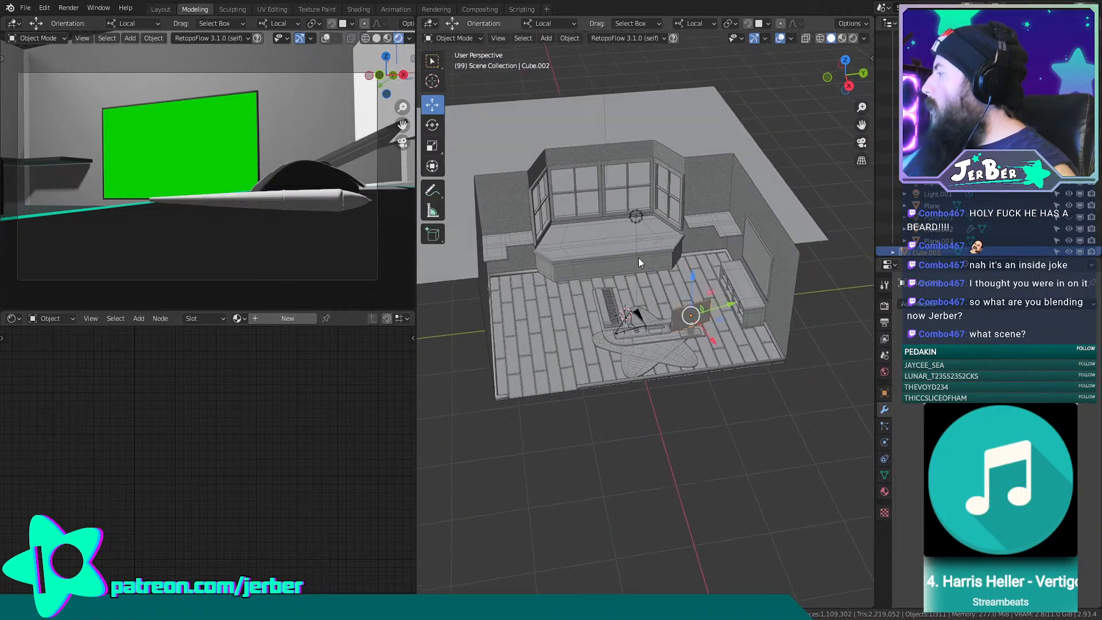
scroll(701, 263, up, 3)
scroll(703, 266, up, 2)
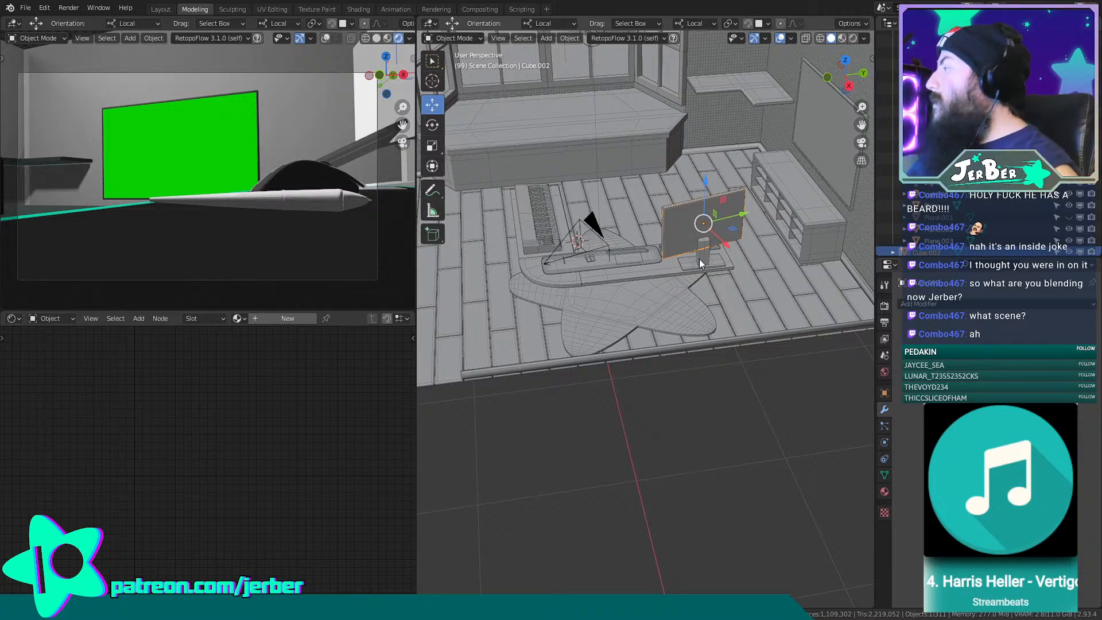
In Edit Mode, select the box's front face and inset it by about 0.037 m to form a screen bezel.
middle_drag(725, 223, 863, 327)
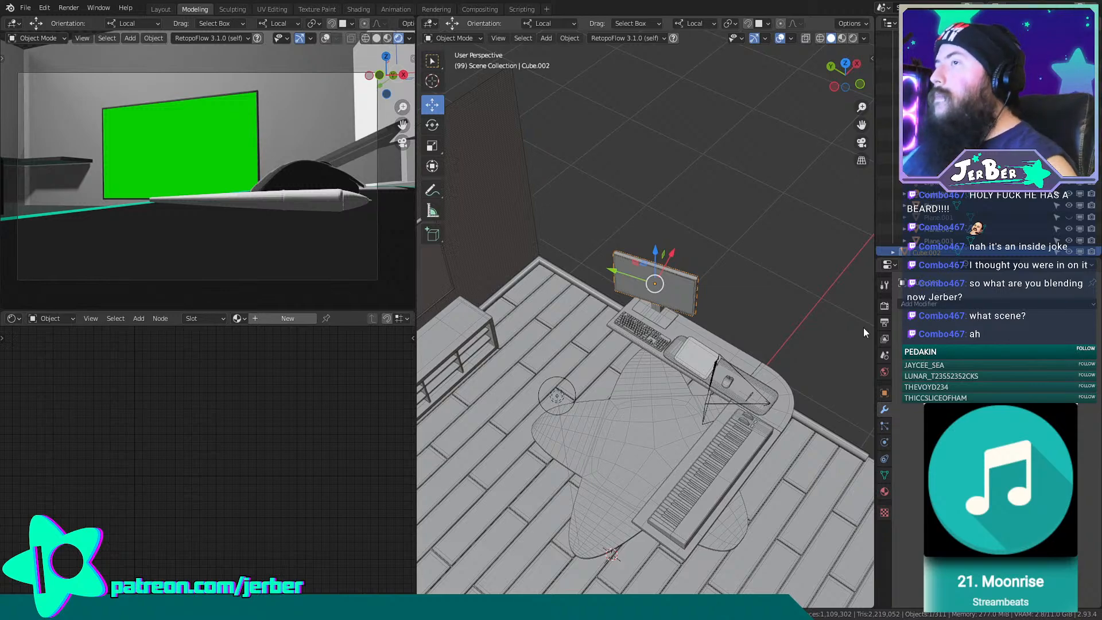
scroll(741, 346, up, 6)
middle_drag(579, 174, 663, 178)
scroll(683, 195, up, 4)
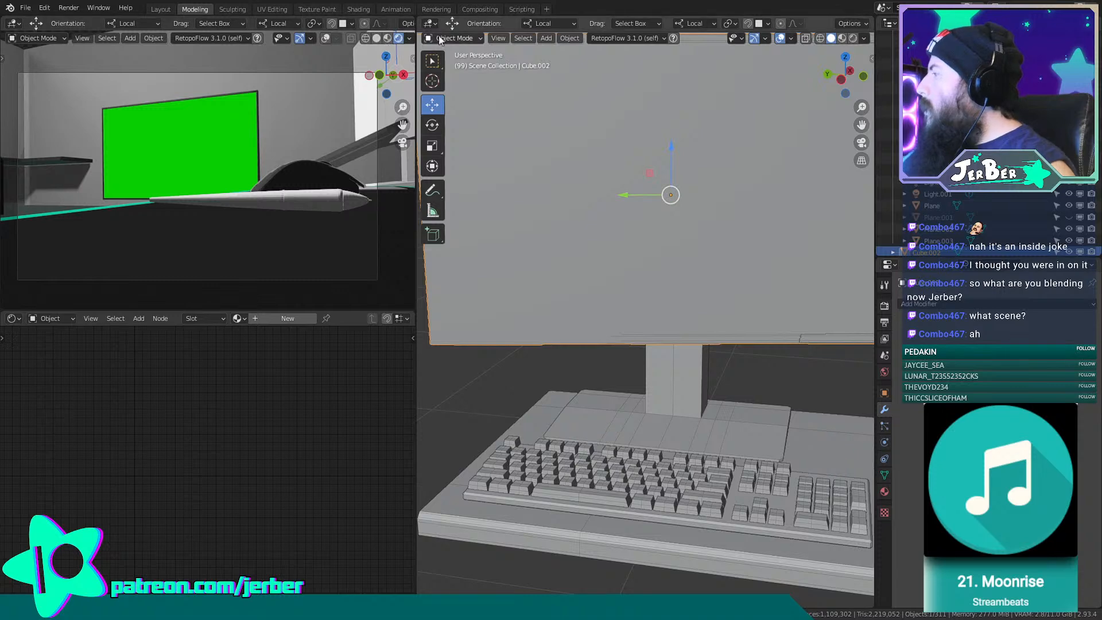
click(445, 38)
click(453, 64)
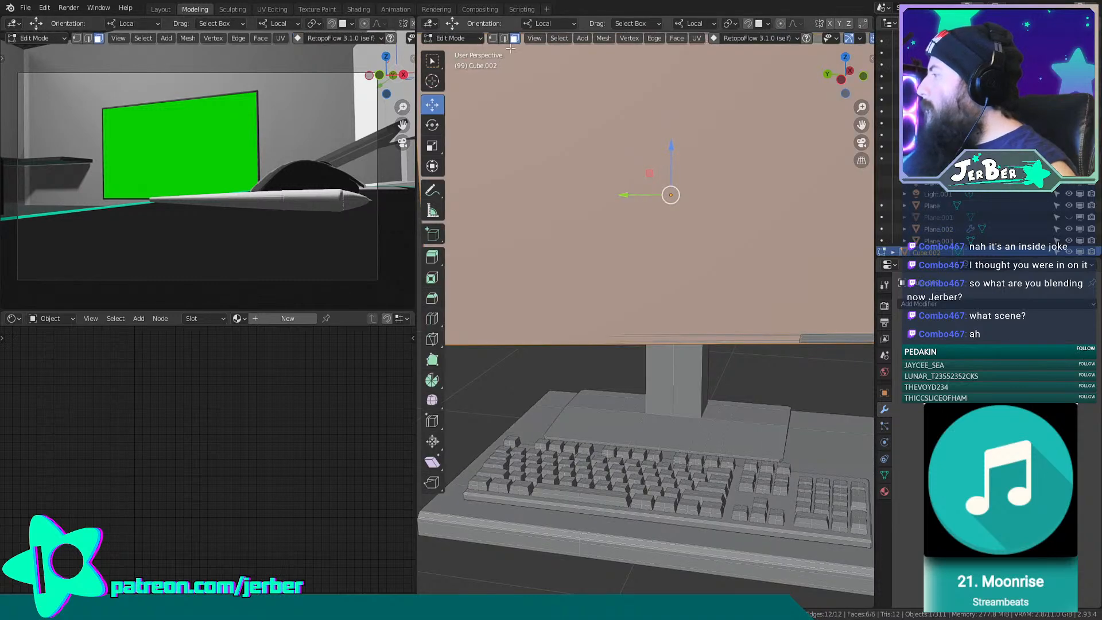
scroll(700, 187, down, 2)
click(700, 187)
middle_drag(700, 186, 749, 197)
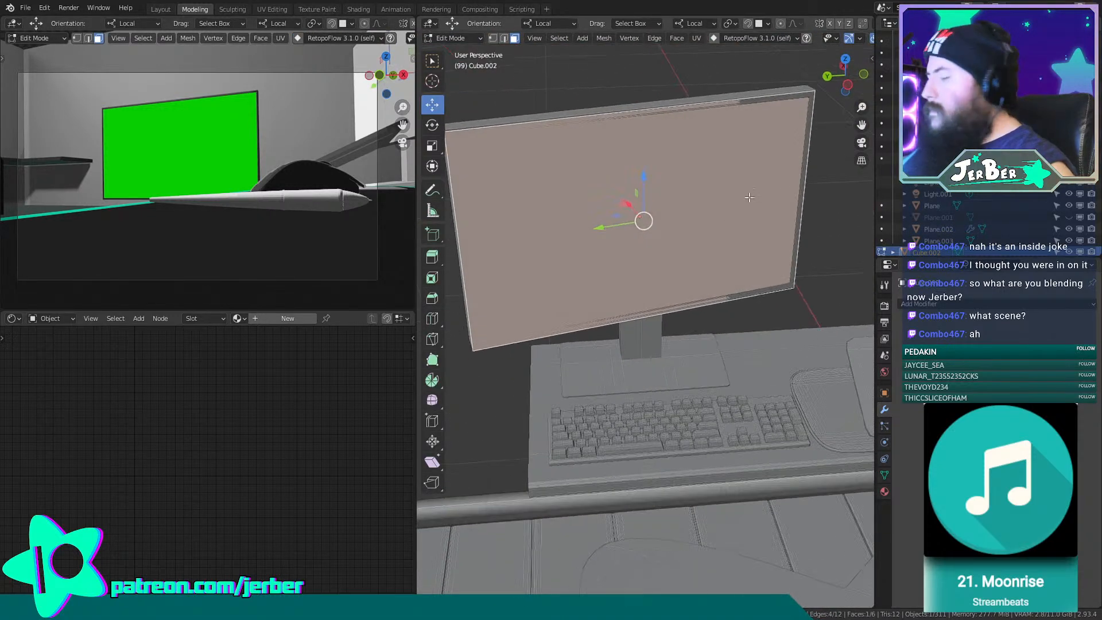
key(i)
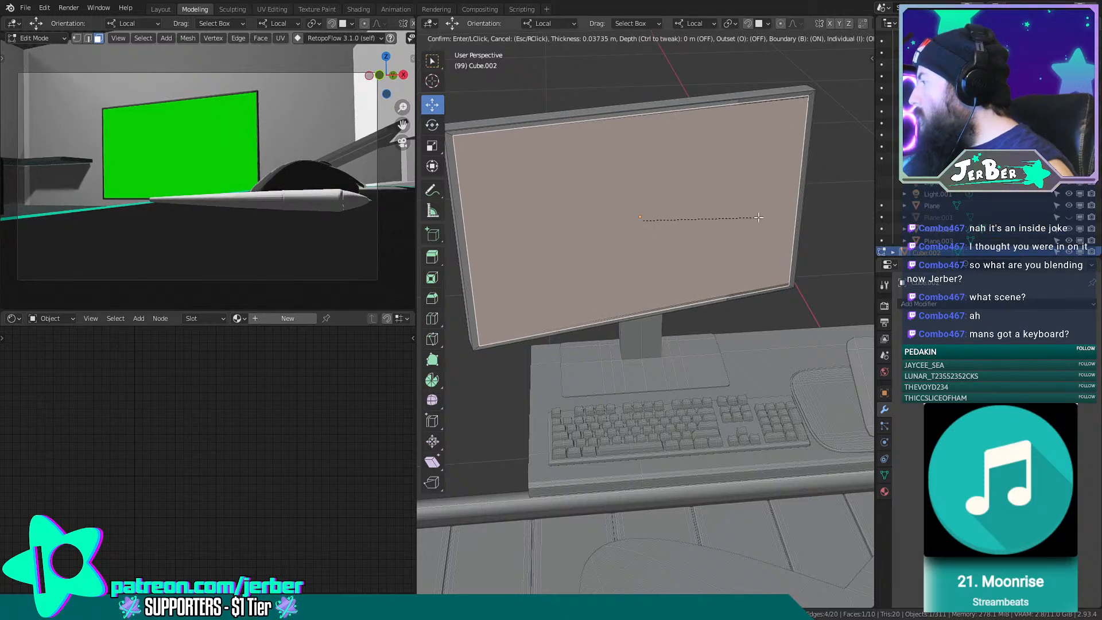
click(758, 217)
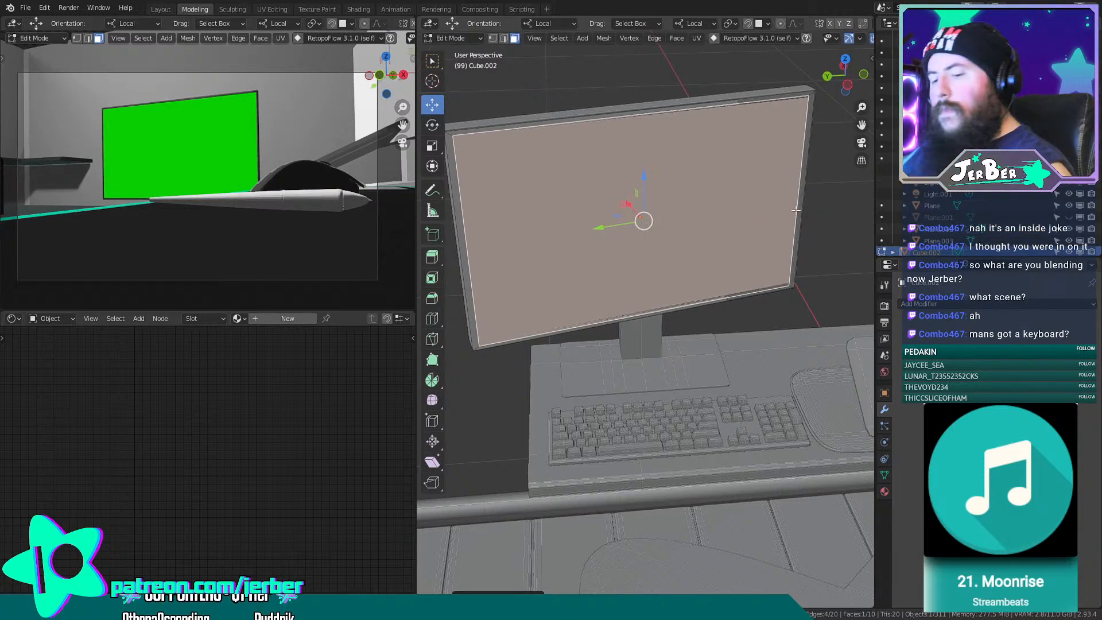
Scale the inset screen face slightly smaller along the Z axis to even out the bezel.
key(s)
key(z)
click(763, 208)
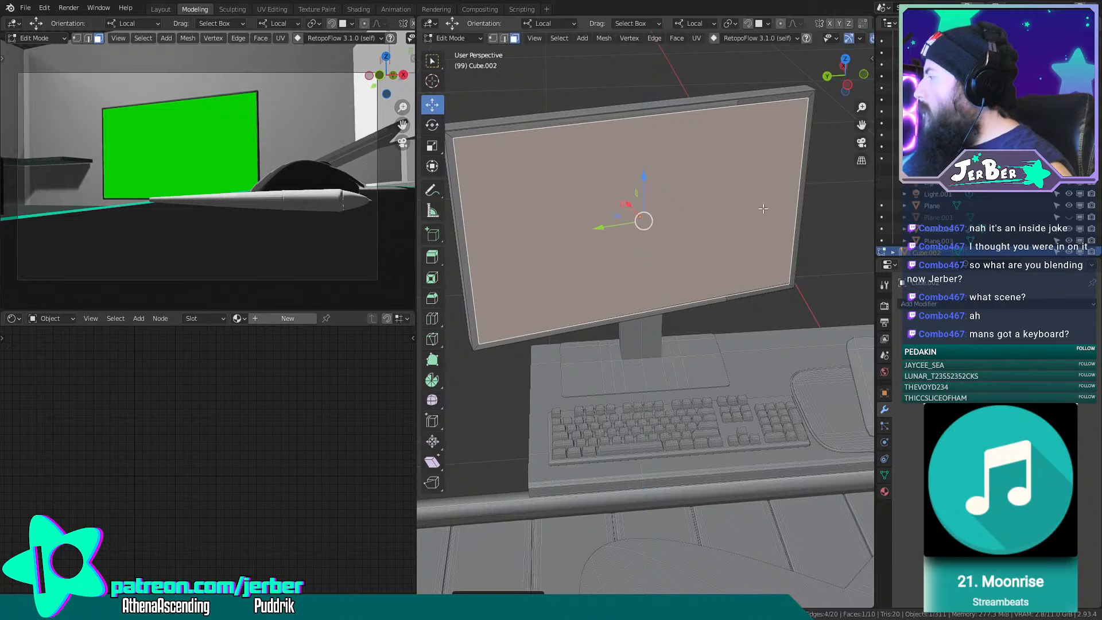
shift+middle_drag(763, 208, 727, 313)
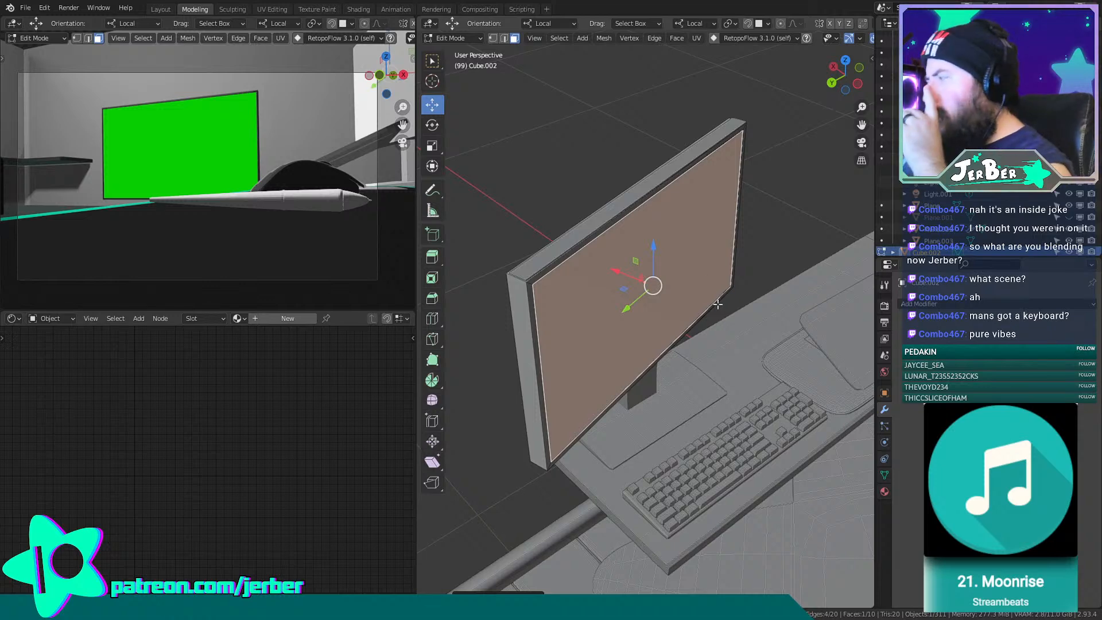
Deselect the screen face and add a single loop cut around the monitor's front bezel.
click(572, 145)
middle_drag(547, 149, 480, 122)
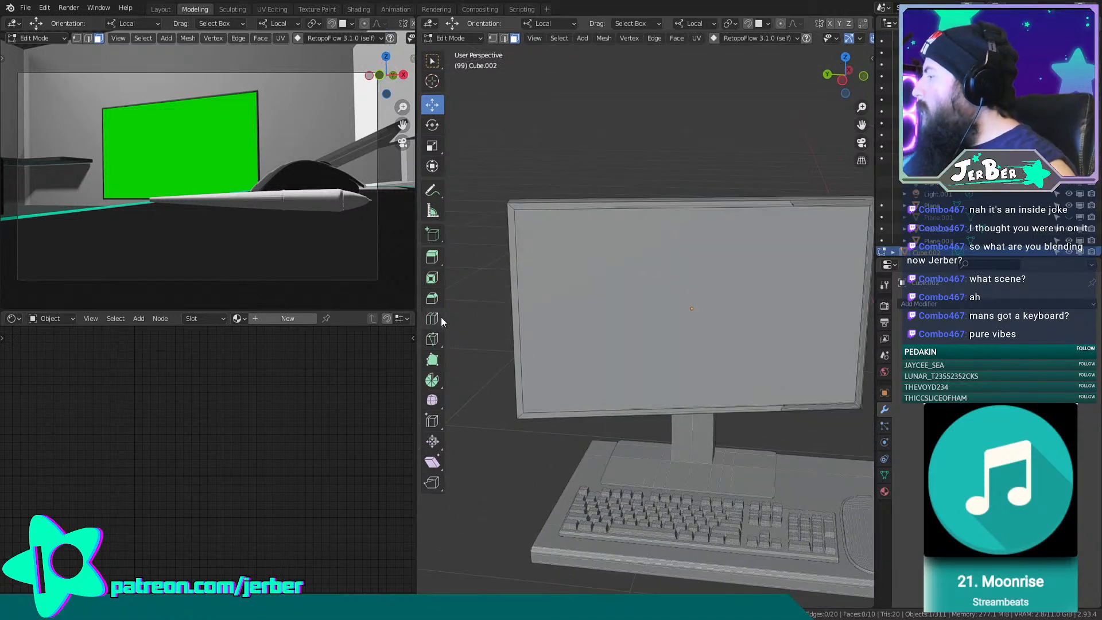
click(440, 317)
click(512, 210)
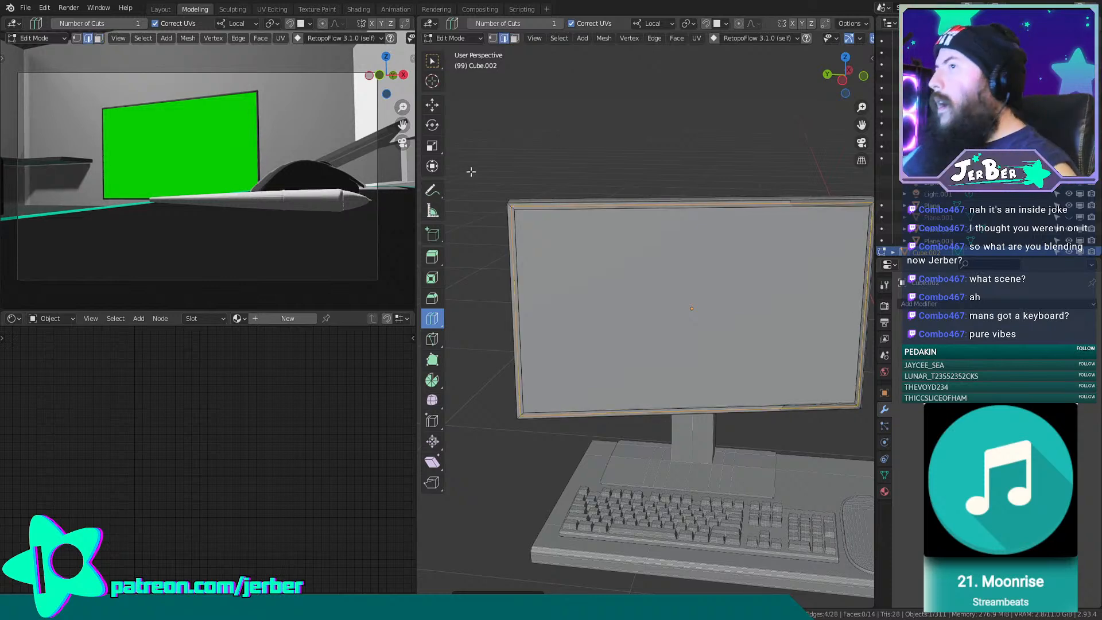
scroll(694, 389, down, 4)
shift+middle_drag(704, 398, 642, 336)
scroll(641, 336, up, 8)
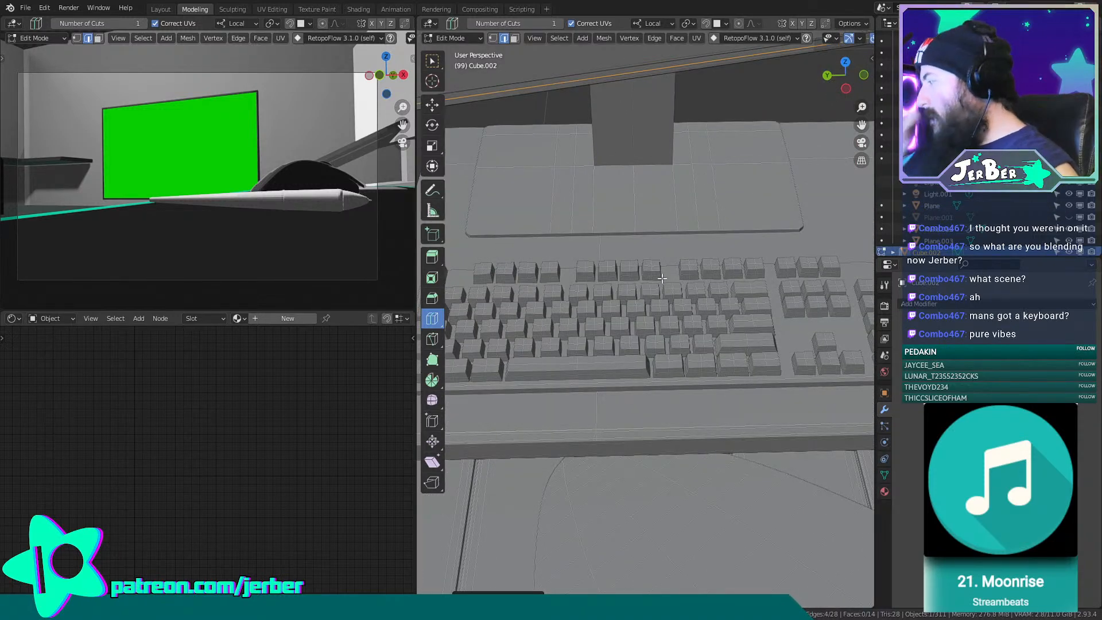
Deselect the bezel loop and examine the new monitor, the desk setup and the surrounding room from several angles.
shift+middle_drag(668, 229, 657, 290)
scroll(705, 334, down, 4)
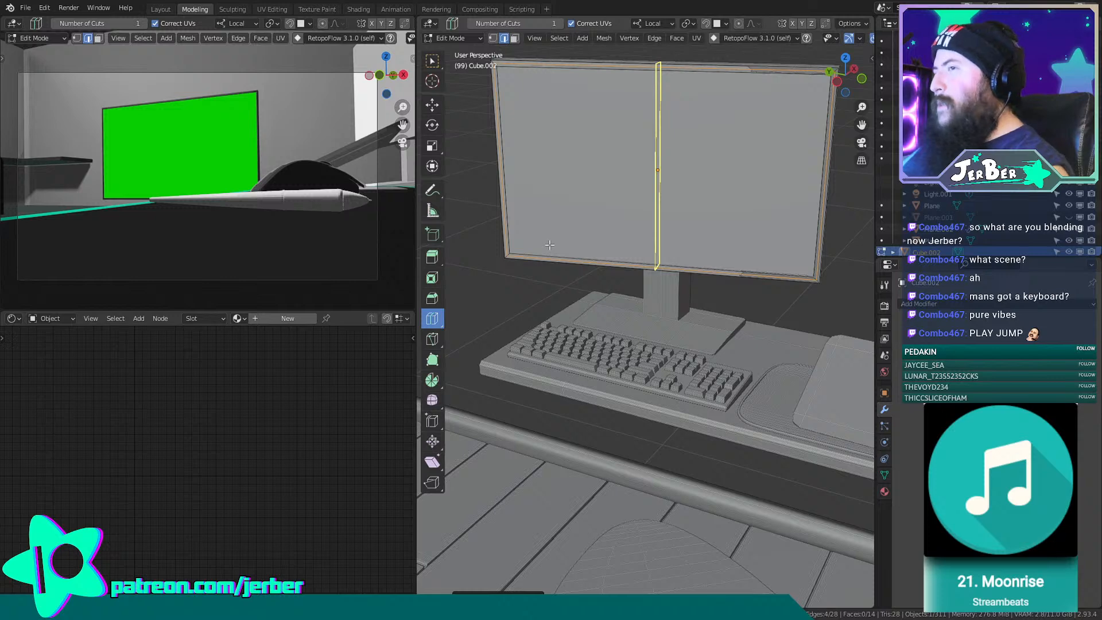
middle_drag(592, 262, 677, 287)
click(433, 106)
scroll(746, 345, down, 4)
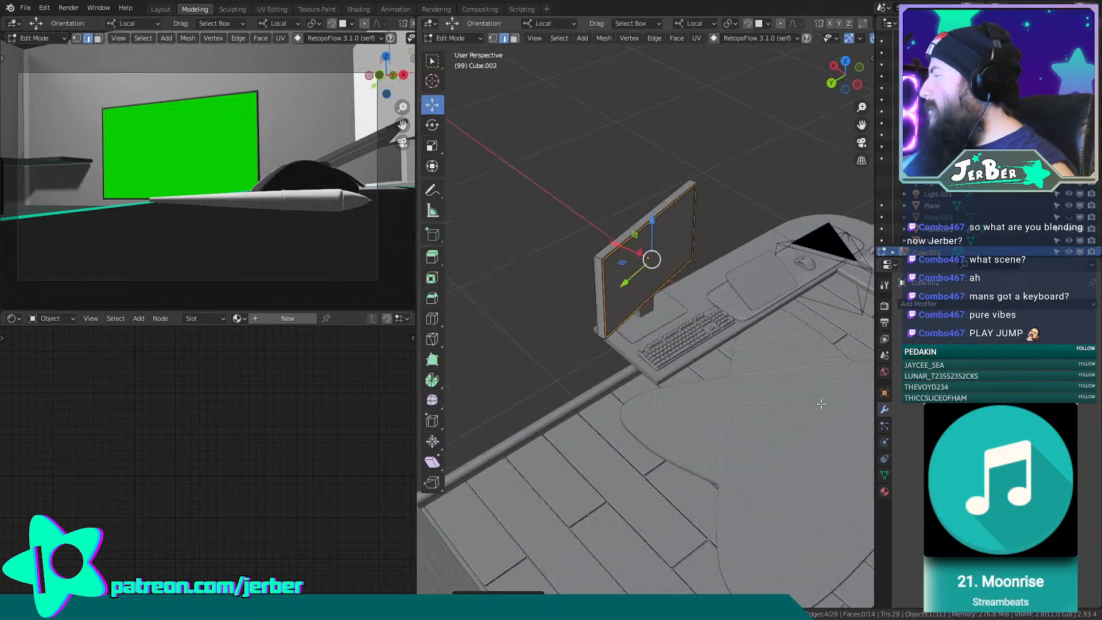
shift+middle_drag(795, 379, 649, 345)
shift+middle_drag(871, 403, 761, 393)
shift+middle_drag(642, 297, 763, 403)
click(731, 264)
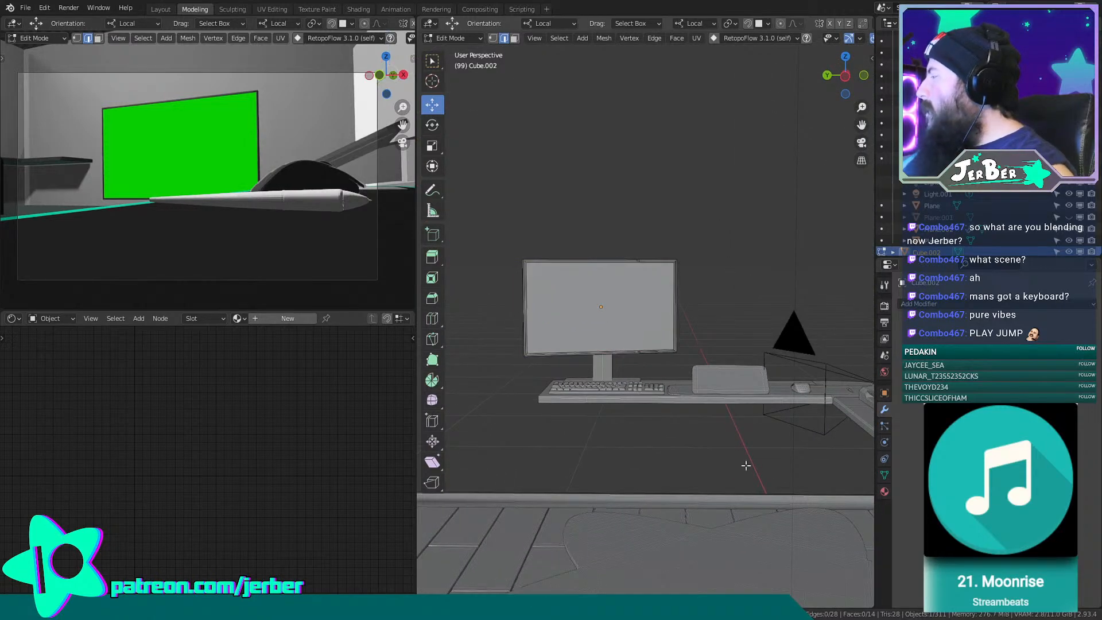
shift+middle_drag(746, 465, 647, 367)
middle_drag(677, 310, 588, 416)
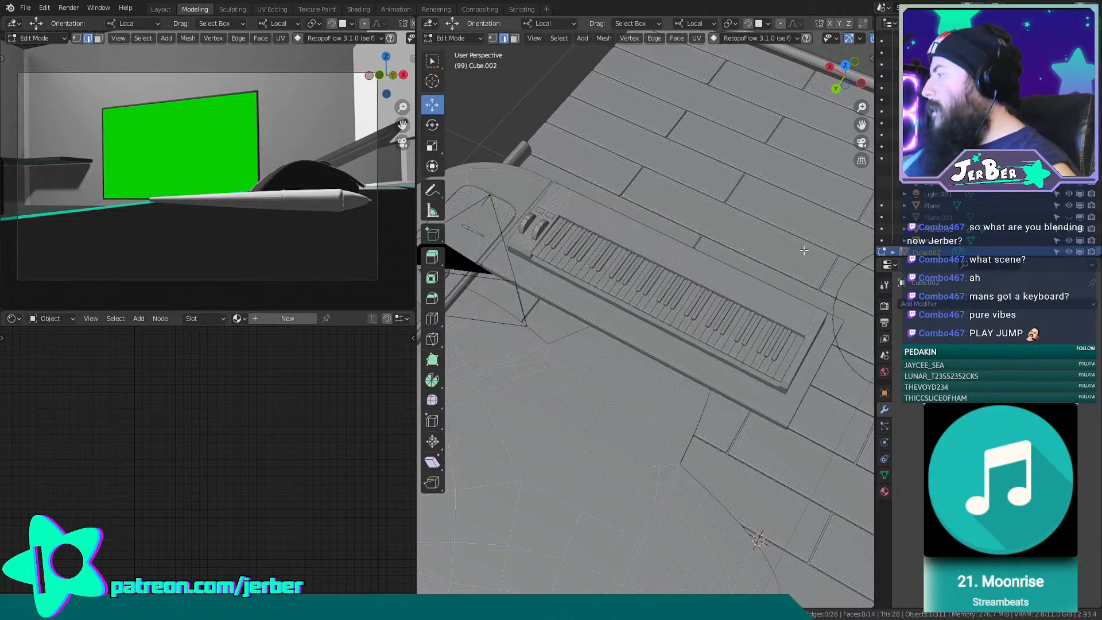
middle_drag(633, 310, 812, 322)
scroll(715, 286, up, 5)
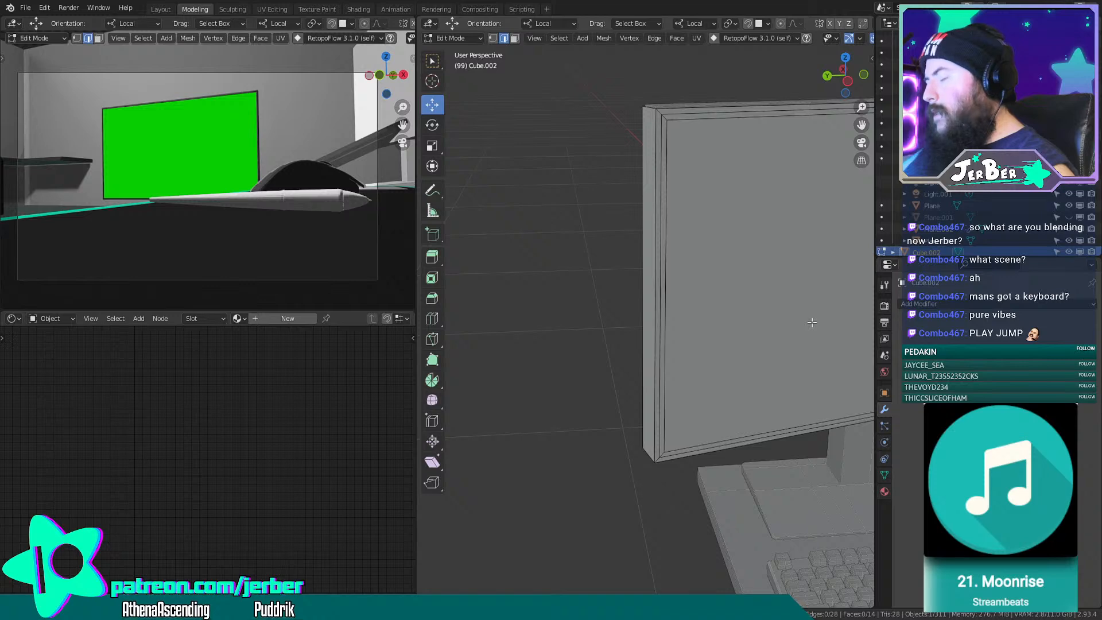
middle_drag(810, 322, 539, 201)
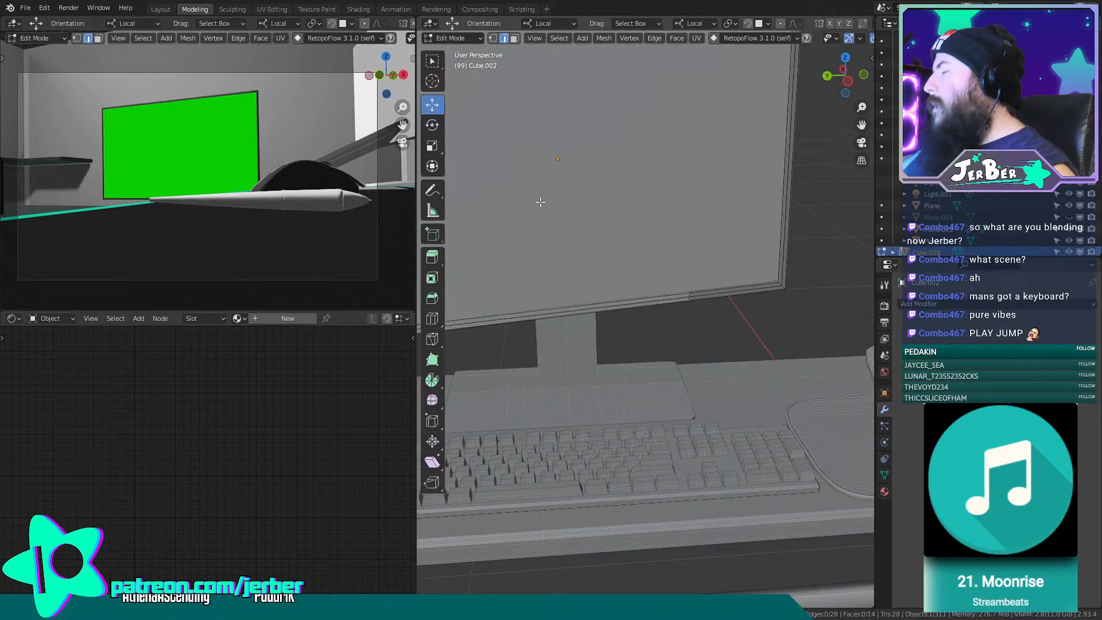
In face select mode, select the monitor's screen face and push it slightly back along its local X axis.
click(515, 42)
click(613, 258)
scroll(606, 238, down, 3)
middle_drag(606, 238, 576, 292)
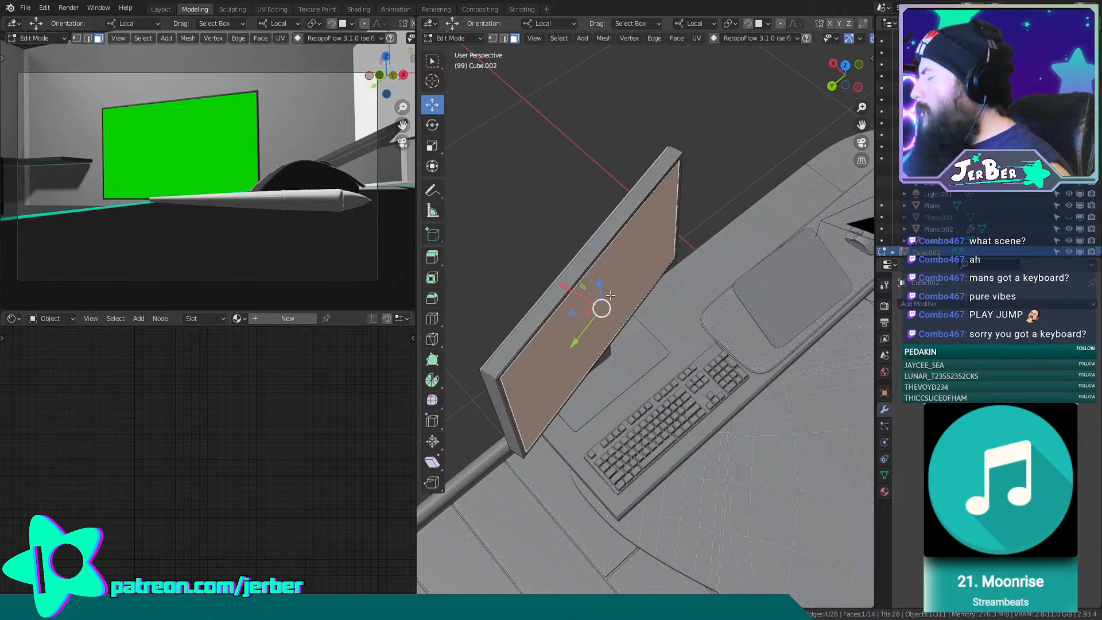
scroll(642, 270, up, 2)
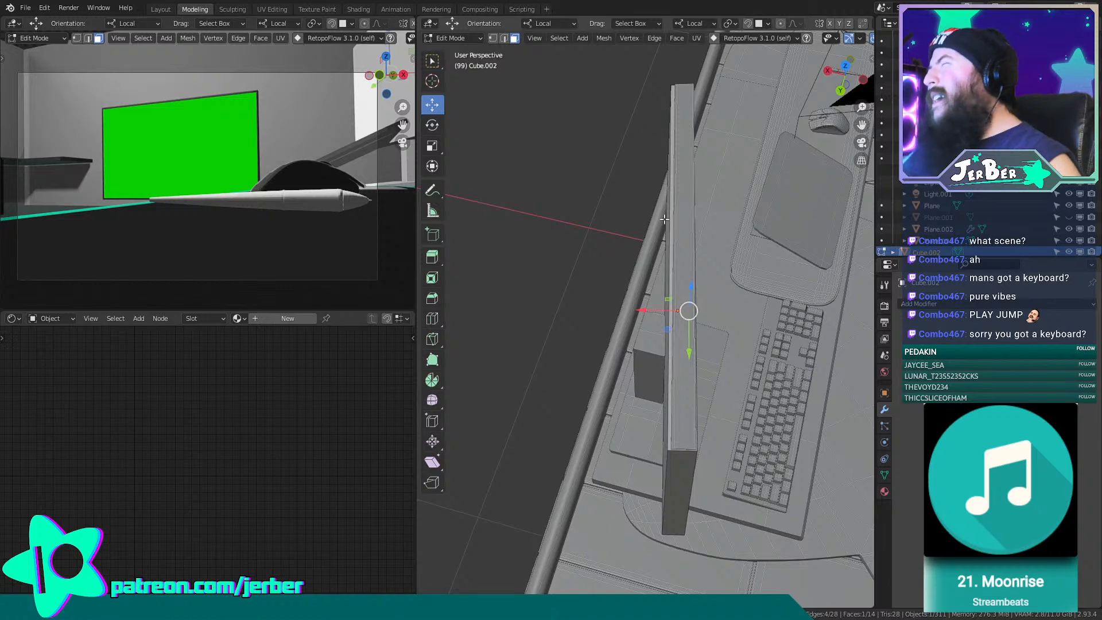
middle_drag(648, 210, 614, 179)
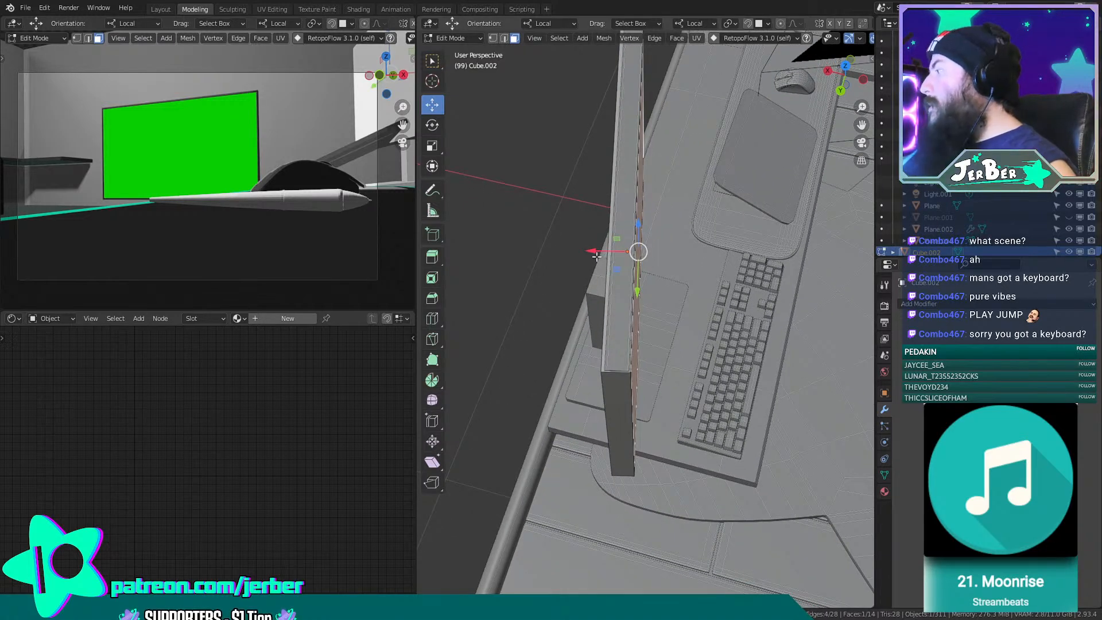
drag(604, 255, 600, 255)
Push the selected screen face a little further back along local X to deepen the recess behind the bezel.
middle_drag(637, 259, 627, 301)
scroll(627, 302, up, 4)
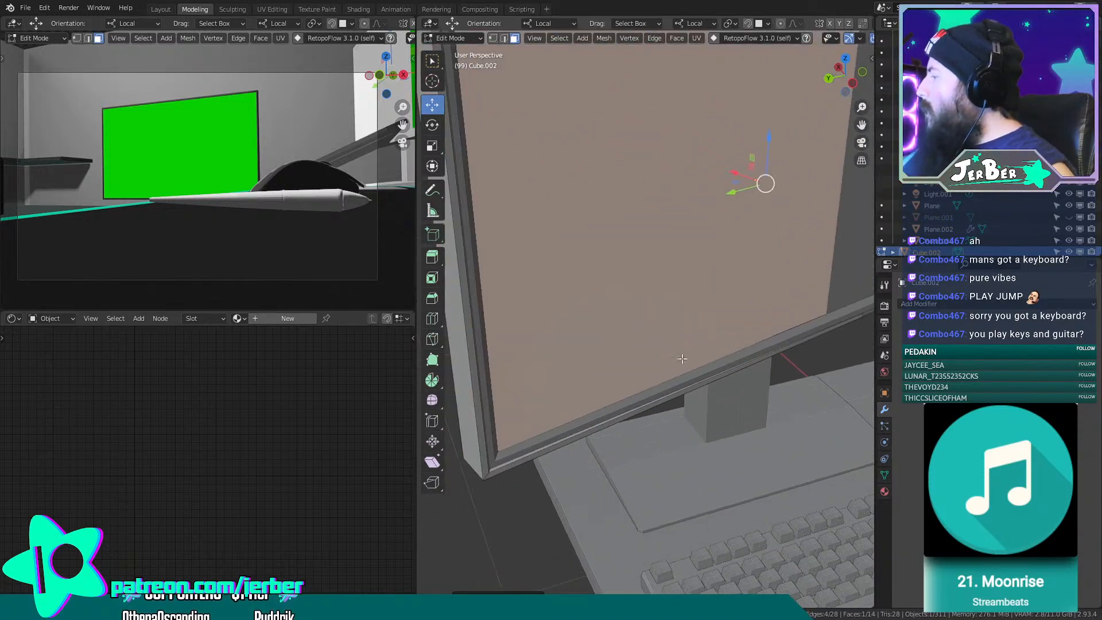
middle_drag(702, 273, 721, 291)
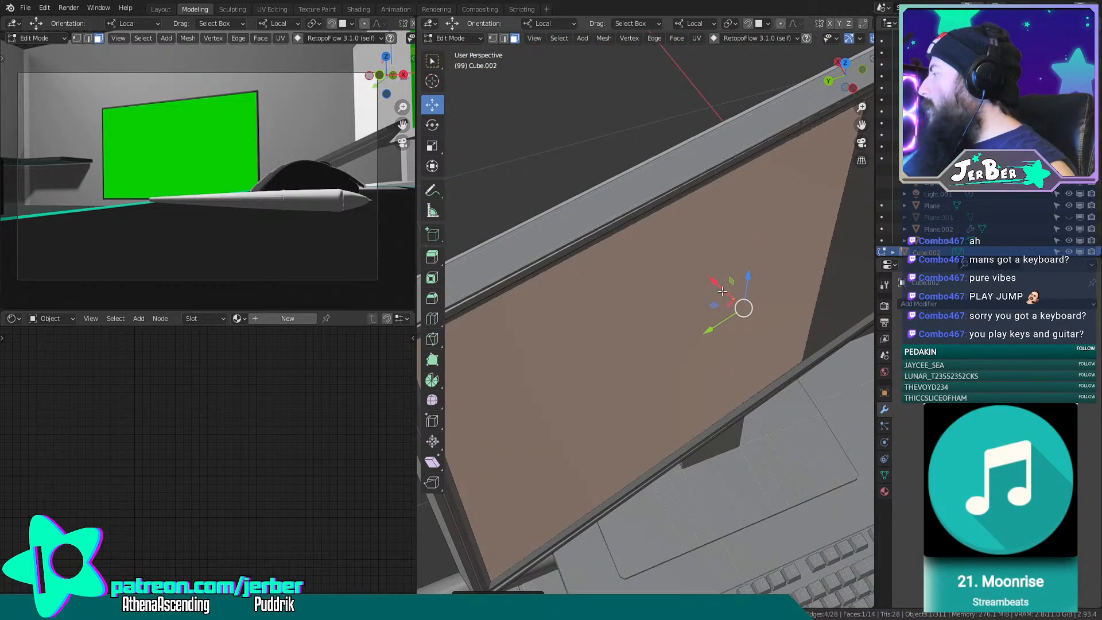
drag(721, 292, 725, 302)
scroll(726, 303, down, 6)
middle_drag(725, 302, 618, 234)
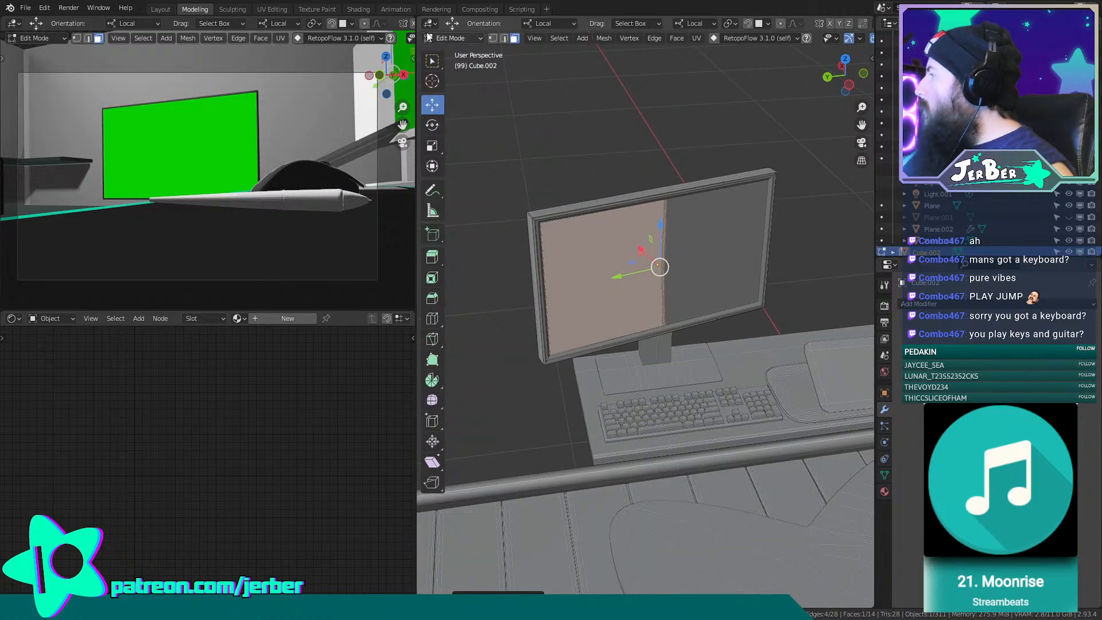
Return to Object Mode and delete the old monitor's frame and its green screen panel.
click(457, 39)
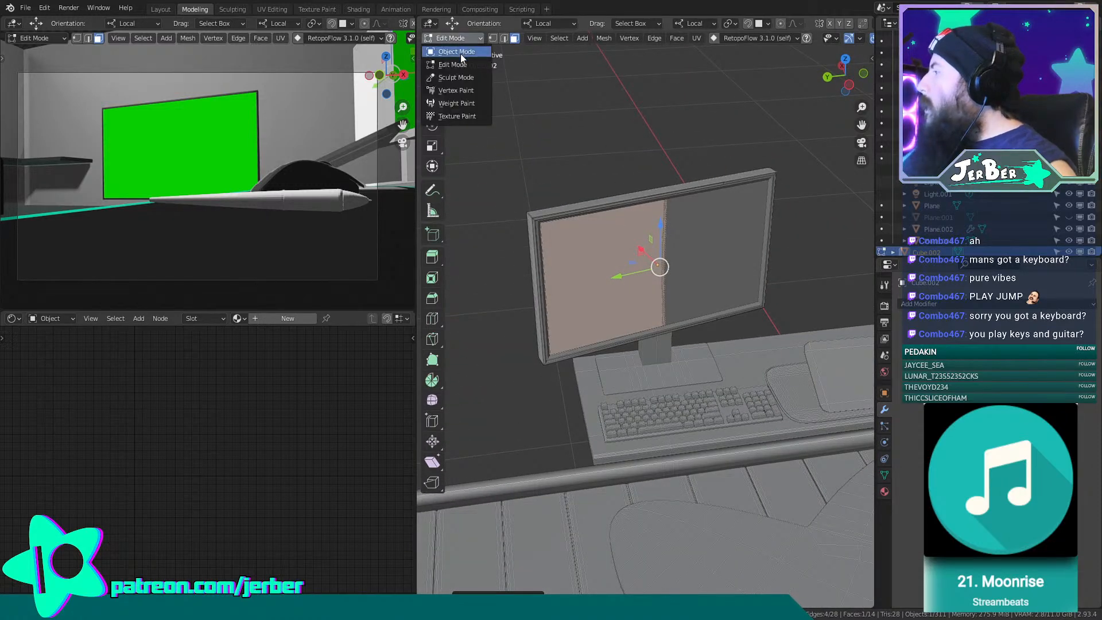
click(460, 53)
click(583, 205)
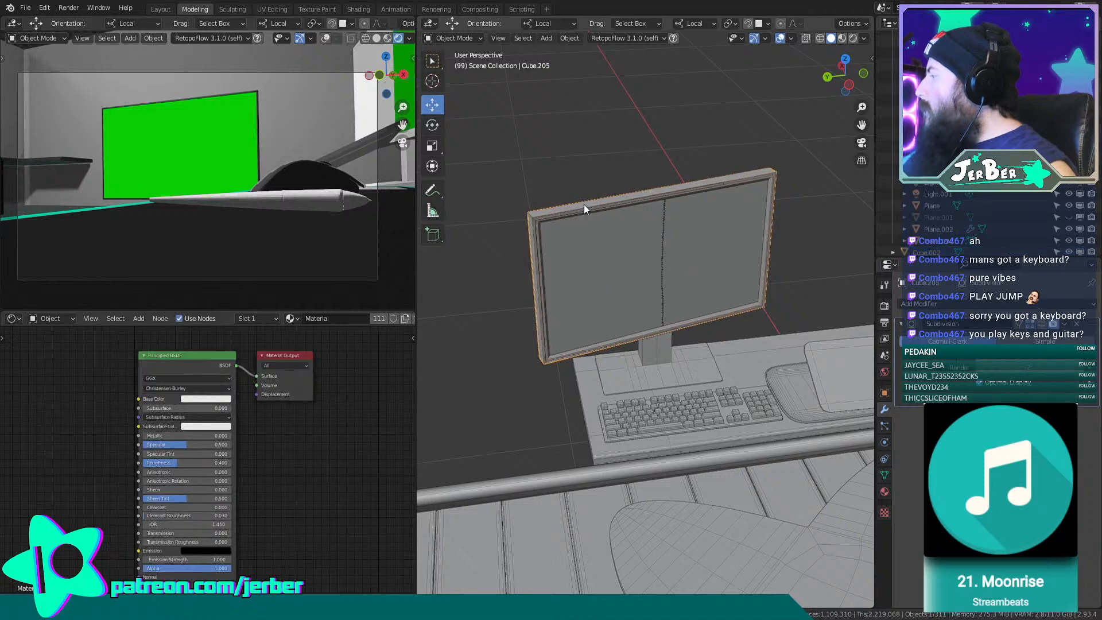
key(x)
click(577, 208)
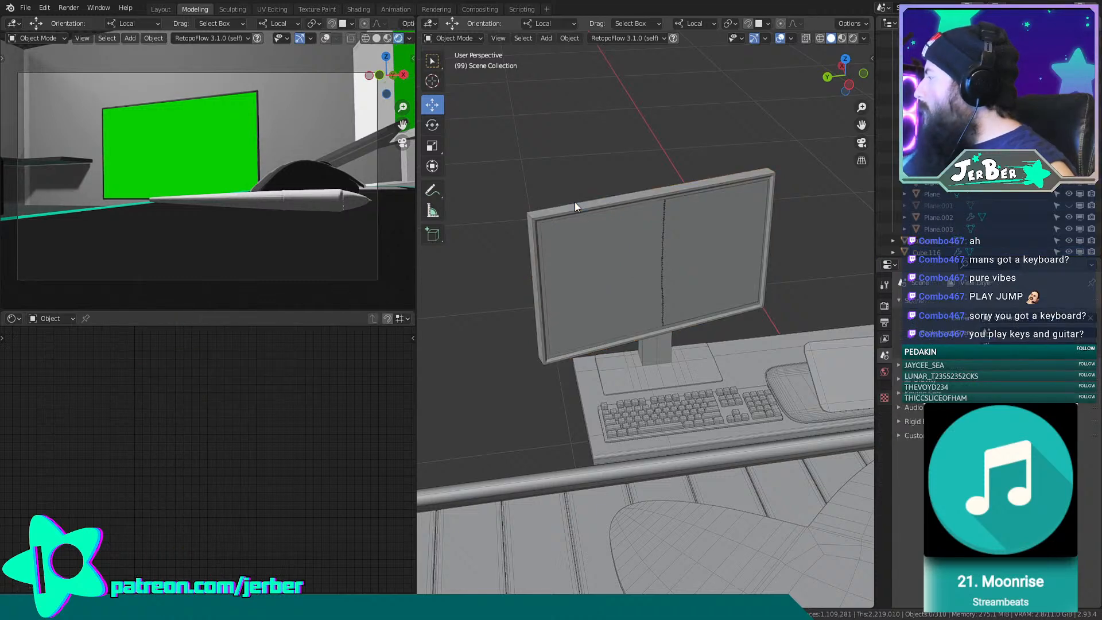
click(697, 263)
key(x)
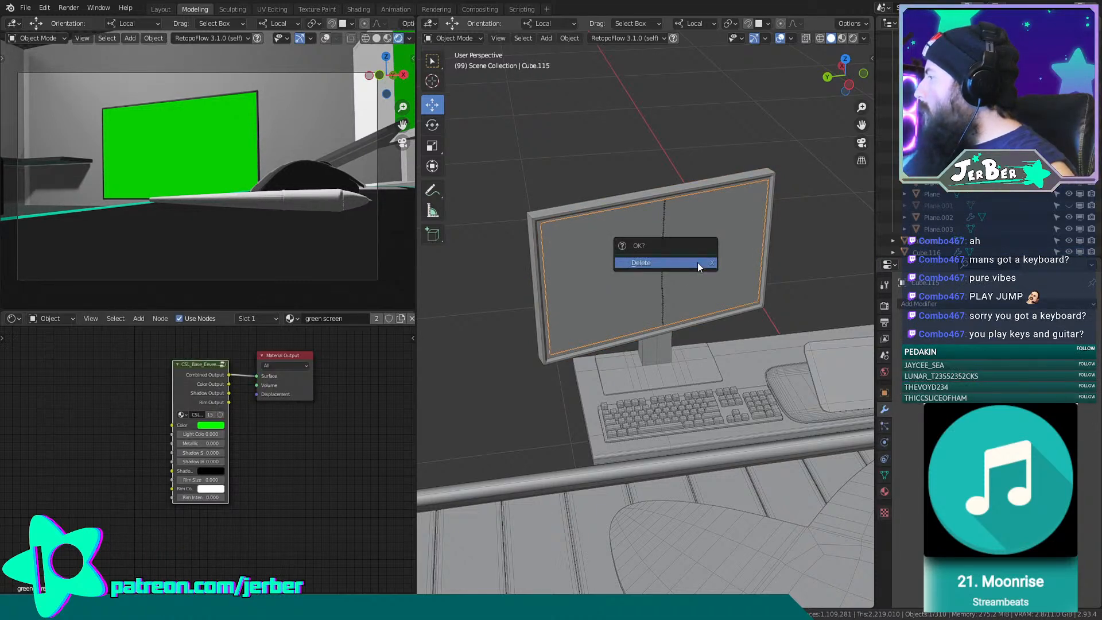
click(697, 262)
Select the new monitor body, focus on it and enter Edit Mode.
scroll(629, 222, up, 4)
middle_drag(697, 263, 663, 301)
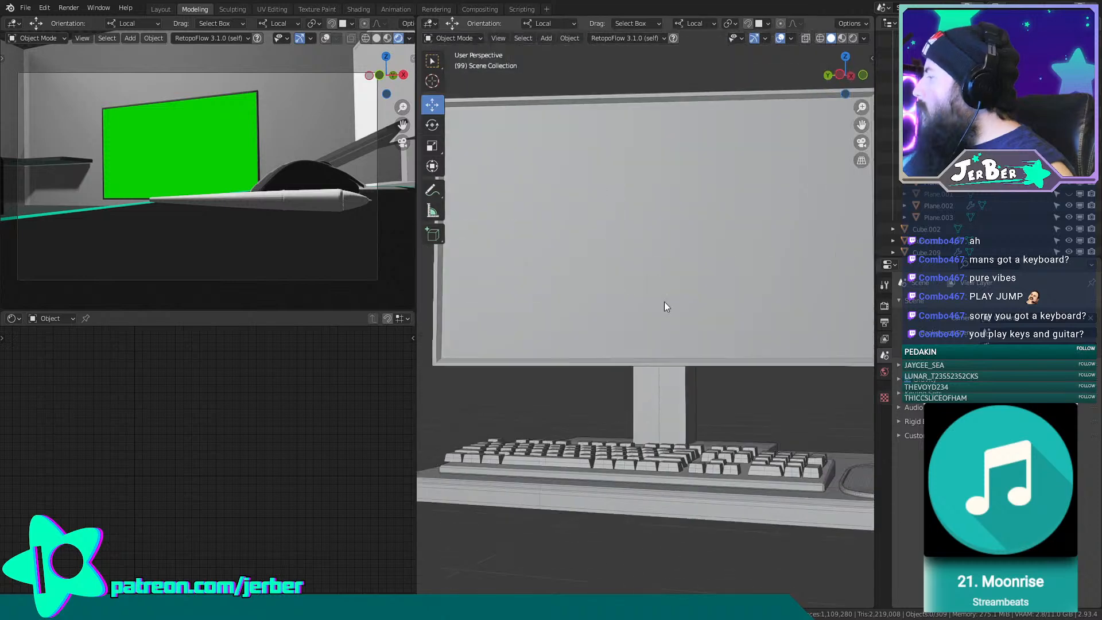
scroll(559, 274, up, 2)
shift+middle_drag(558, 274, 569, 326)
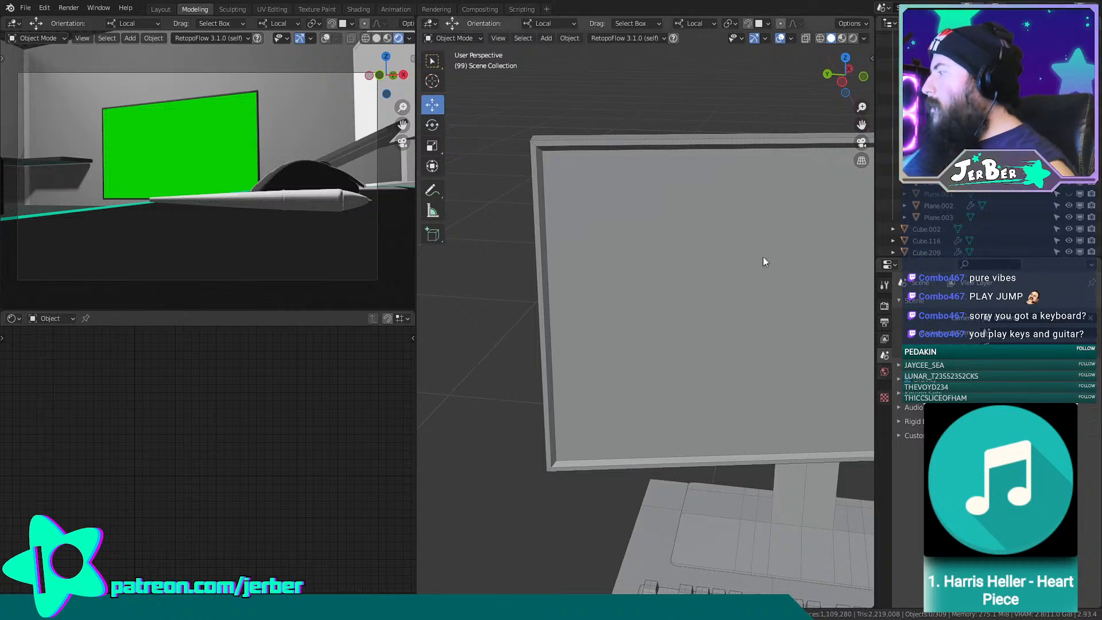
click(734, 264)
key(KP_Decimal)
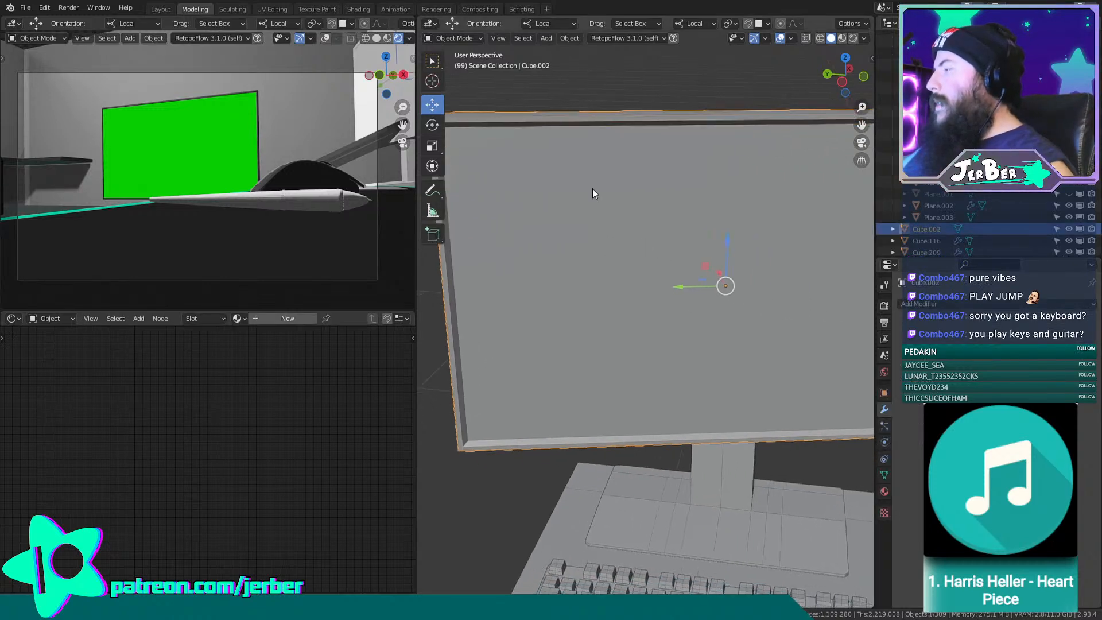
click(449, 38)
click(474, 64)
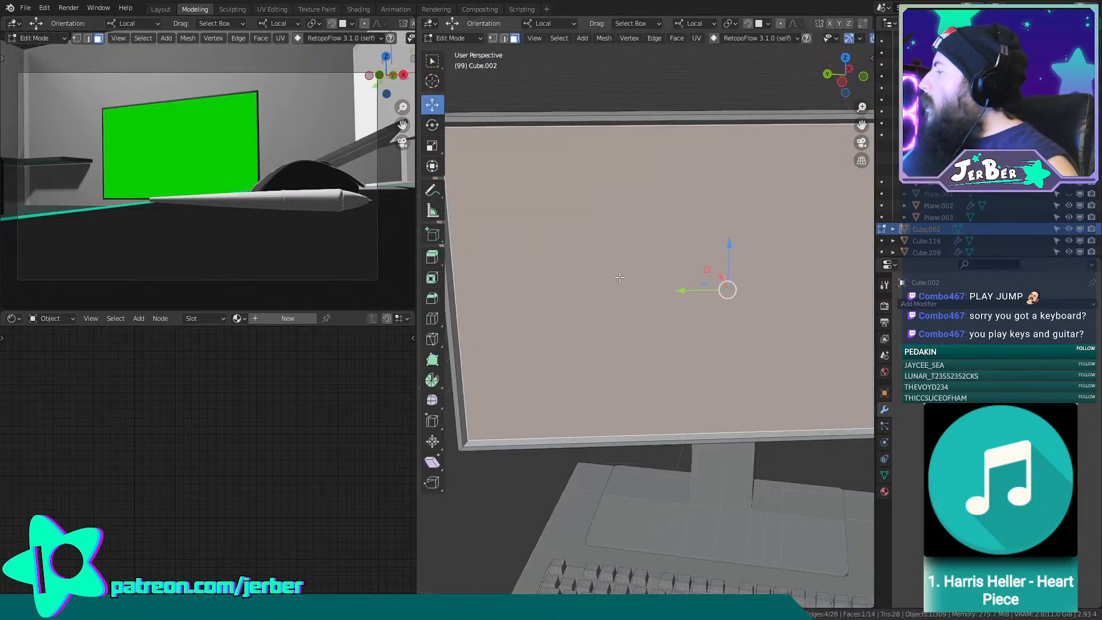
Add single loop cuts on both sides of the bezel's inner rim, one on the front lip and one on the recess wall.
scroll(595, 184, up, 2)
shift+middle_drag(593, 183, 727, 295)
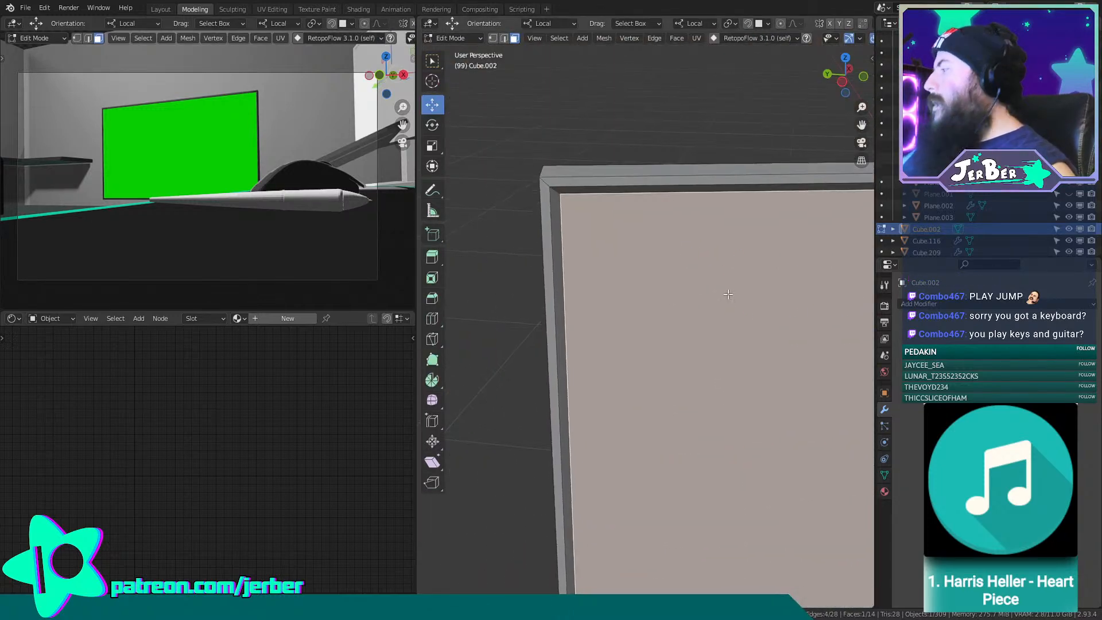
click(437, 317)
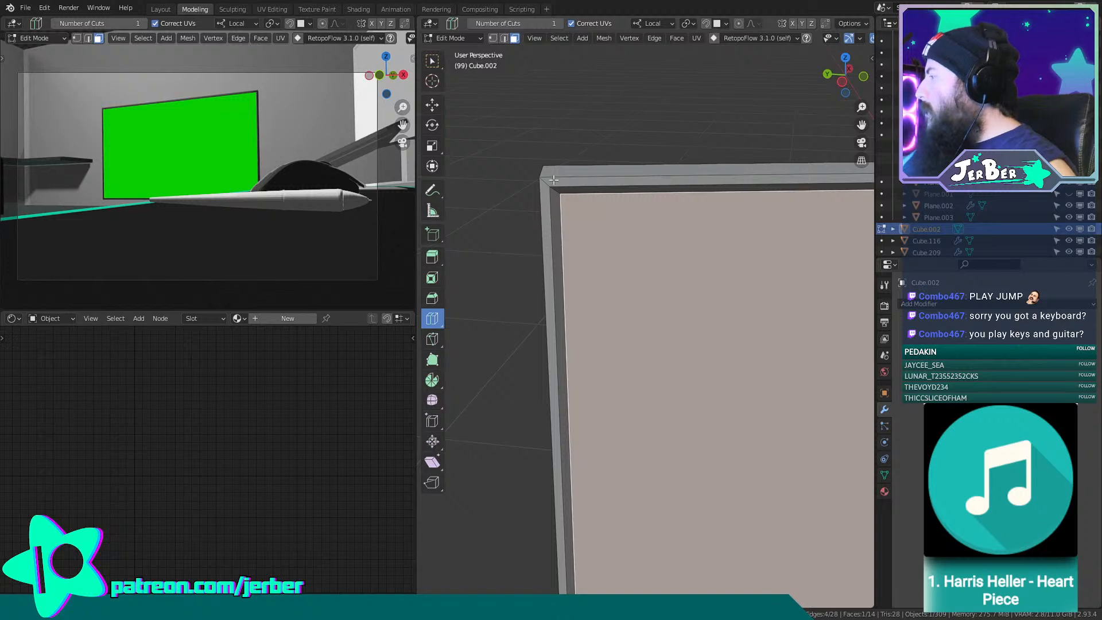
drag(552, 181, 556, 247)
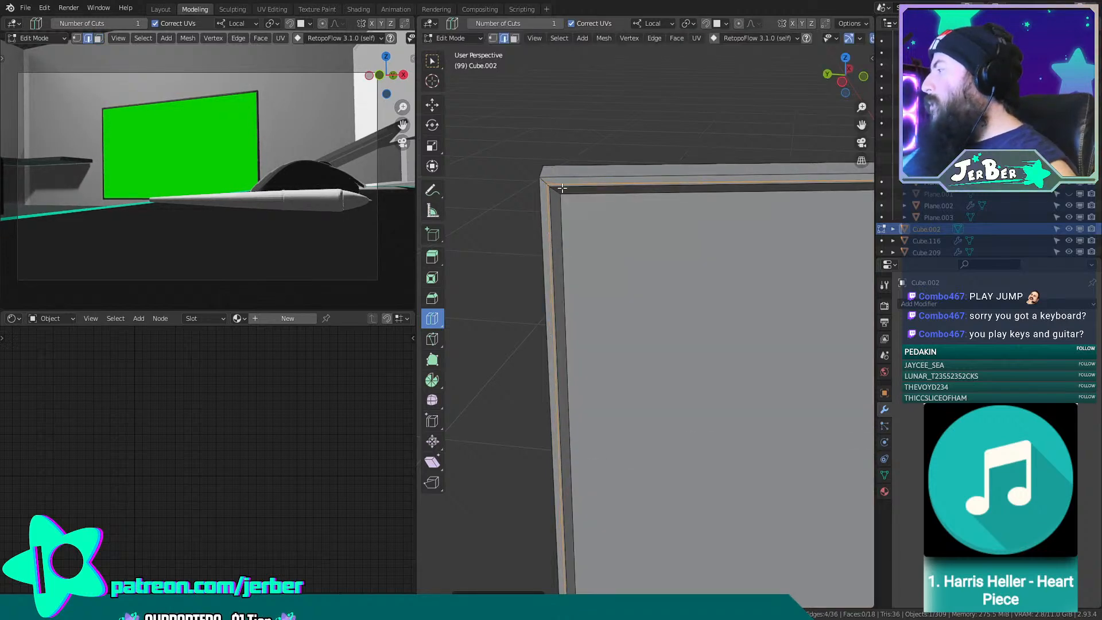
drag(552, 189, 554, 193)
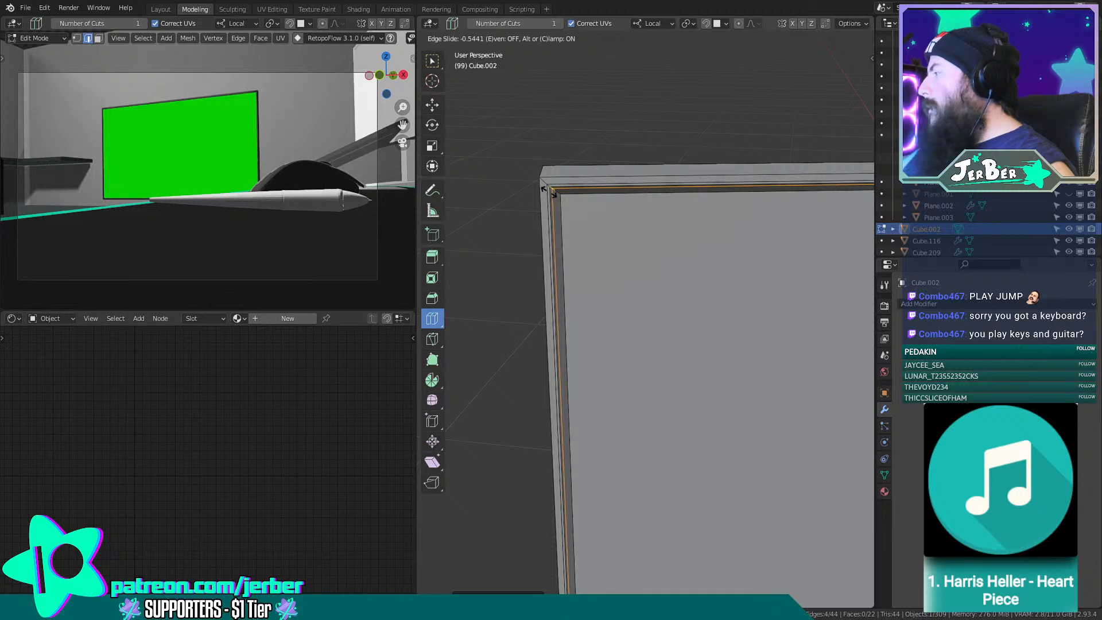
click(554, 193)
Add a loop cut on the recess wall close to the screen face and another along the bezel's outer front edge.
scroll(546, 189, up, 4)
shift+middle_drag(546, 190, 603, 229)
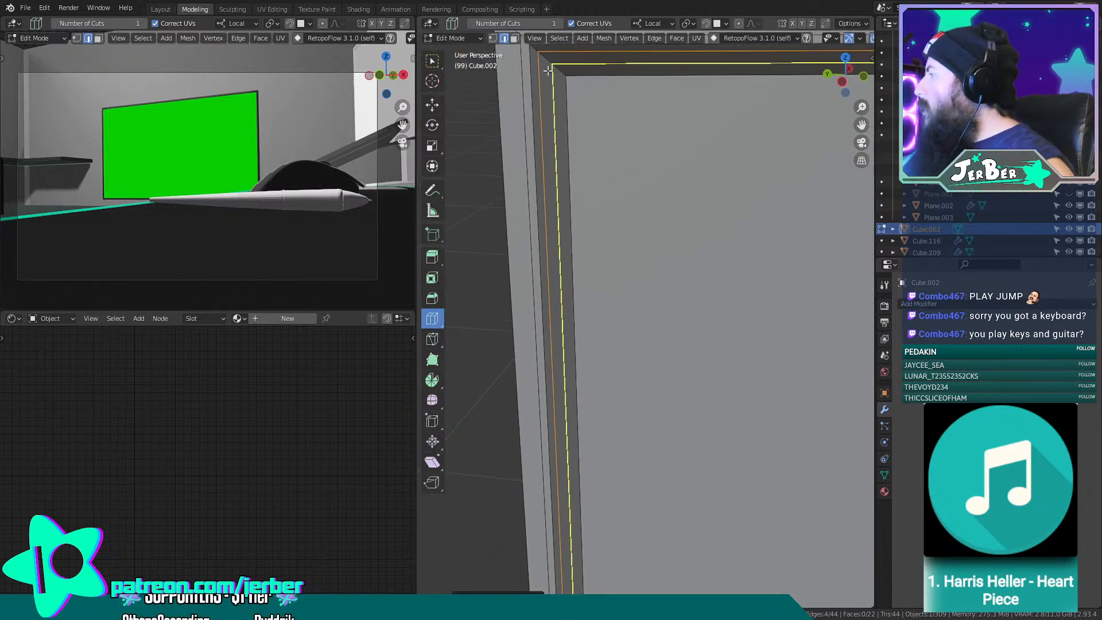
shift+middle_drag(556, 73, 563, 85)
drag(563, 85, 523, 78)
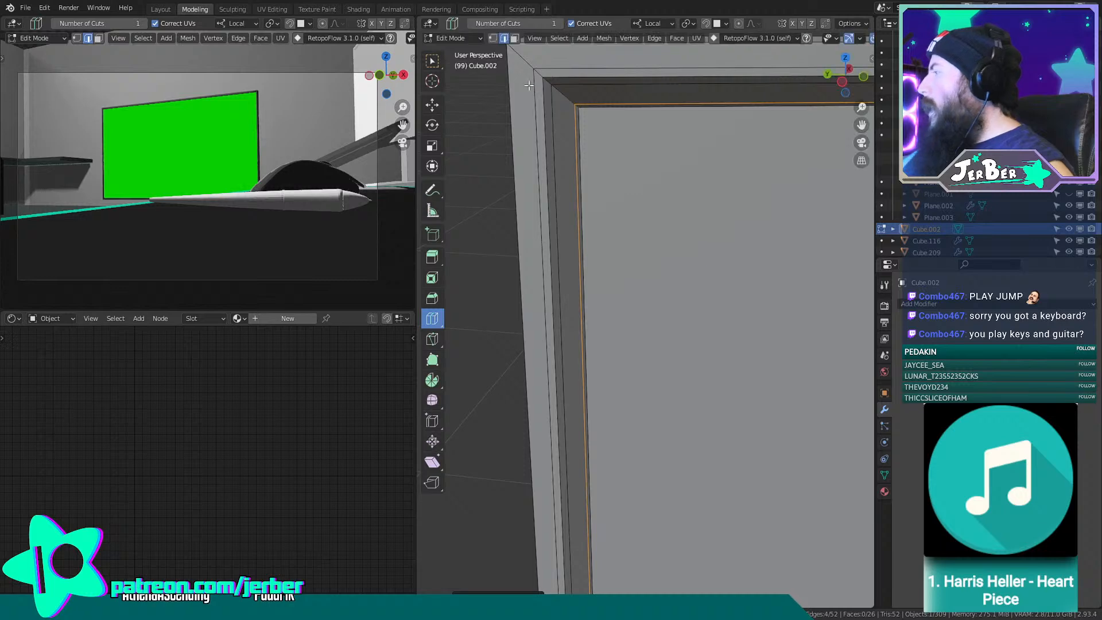
shift+middle_drag(522, 74, 525, 132)
drag(528, 191, 516, 188)
Add two loop cuts around the monitor's outer sides, one close to the front edge and one close to the back edge.
mouse_move(532, 208)
middle_down()
mouse_move(634, 268)
mouse_move(498, 148)
middle_up()
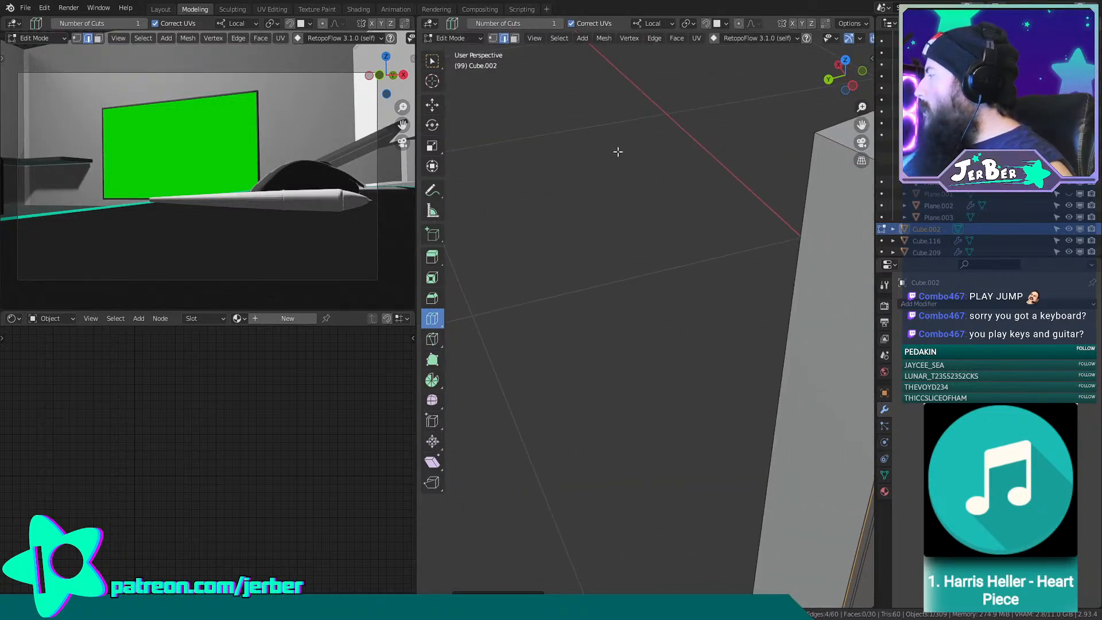
shift+middle_drag(617, 150, 498, 152)
alt+click(608, 157)
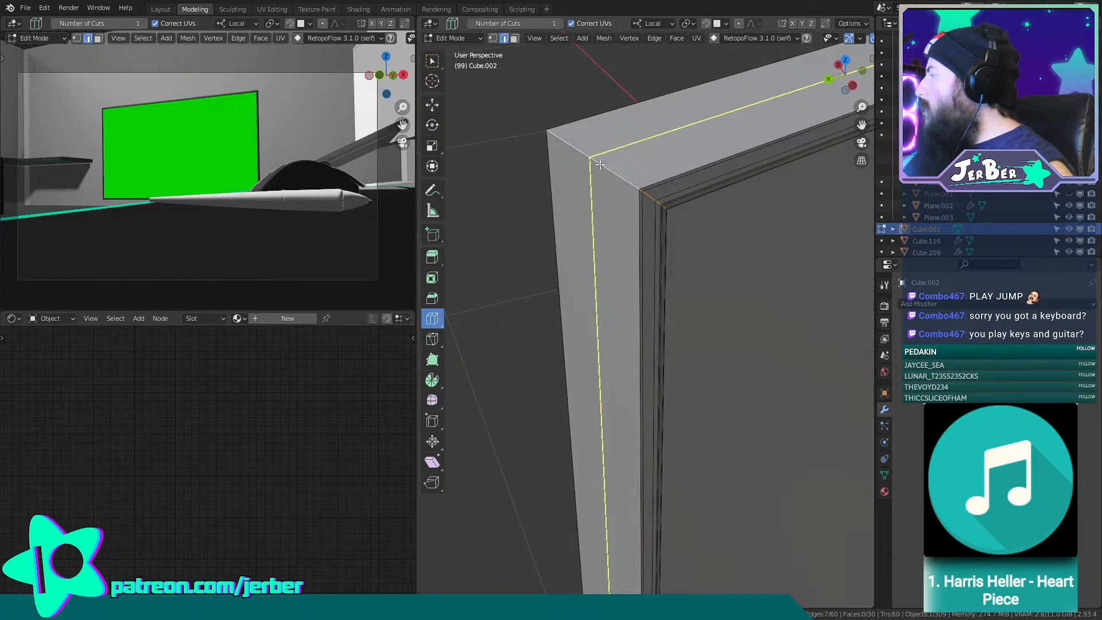
drag(599, 165, 514, 114)
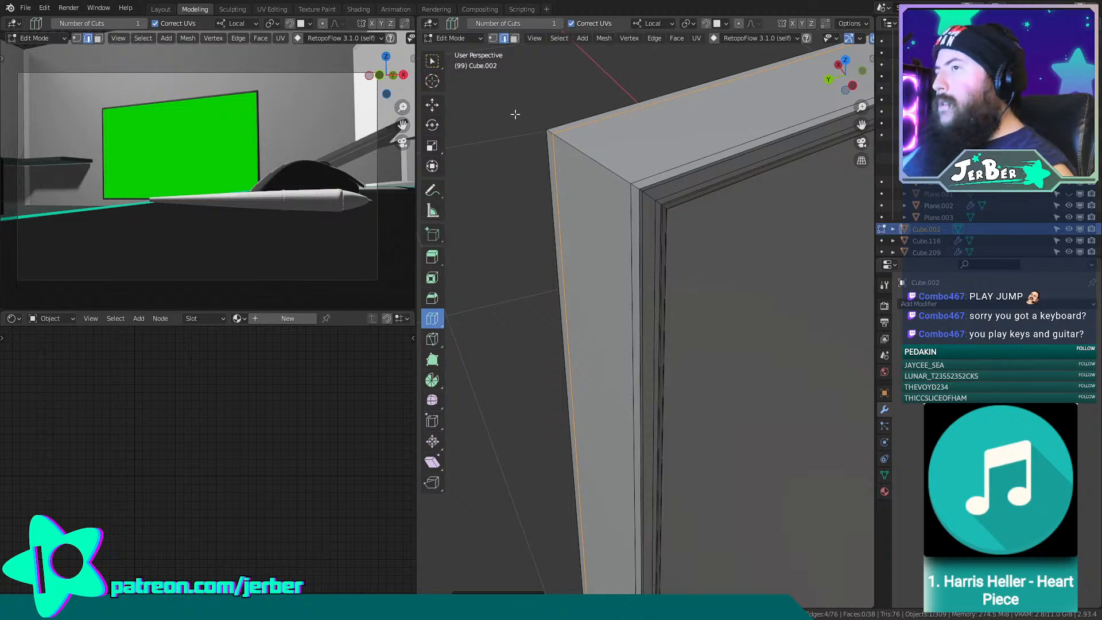
Switch to the Move tool and face selection, and select the monitor's large back face.
scroll(514, 114, down, 4)
middle_drag(517, 138, 656, 164)
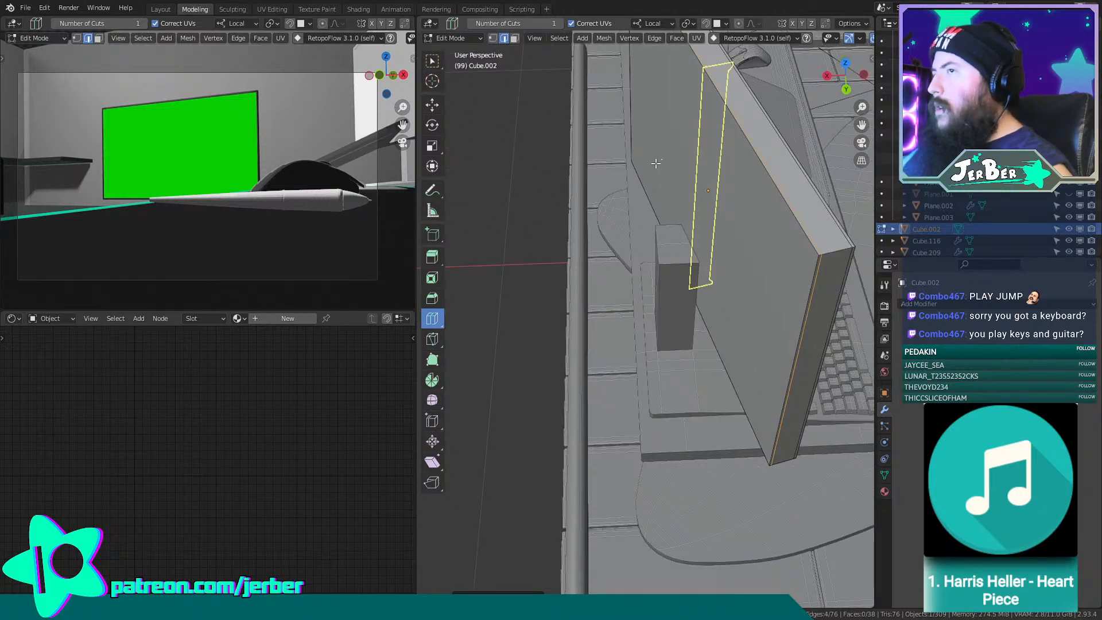
scroll(662, 224, down, 3)
middle_drag(579, 304, 703, 275)
shift+middle_drag(523, 300, 669, 164)
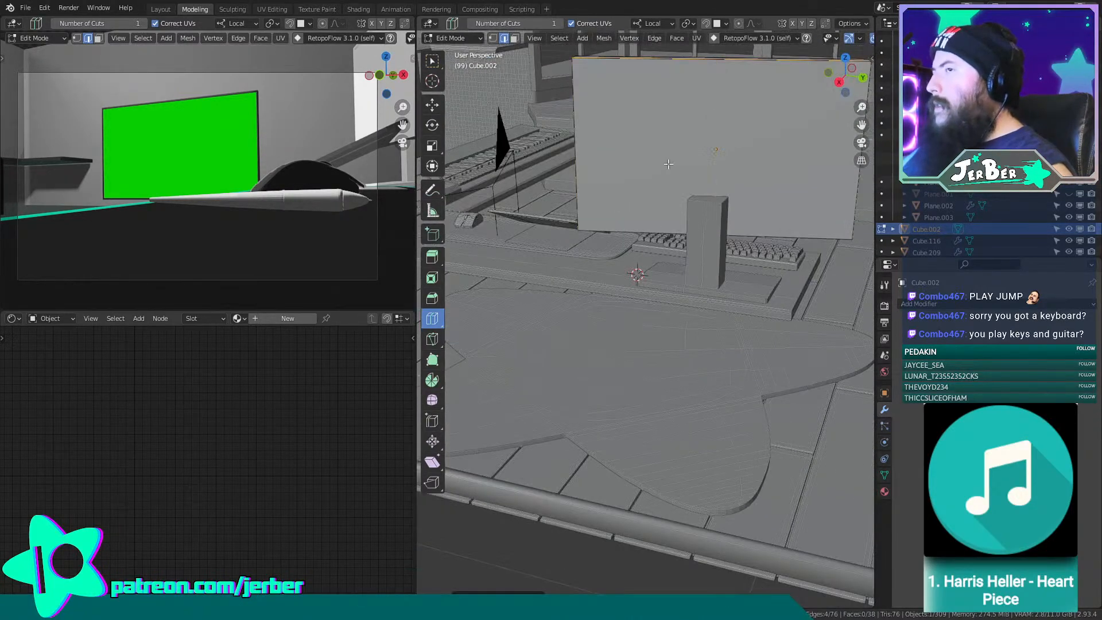
shift+middle_drag(721, 139, 649, 261)
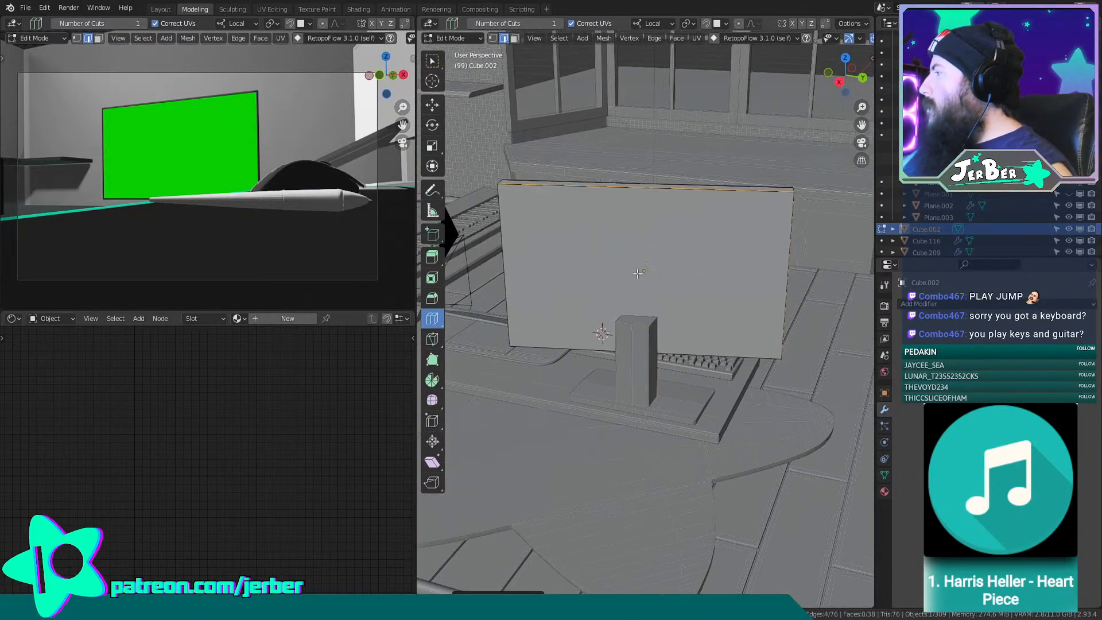
click(438, 108)
click(514, 38)
click(622, 281)
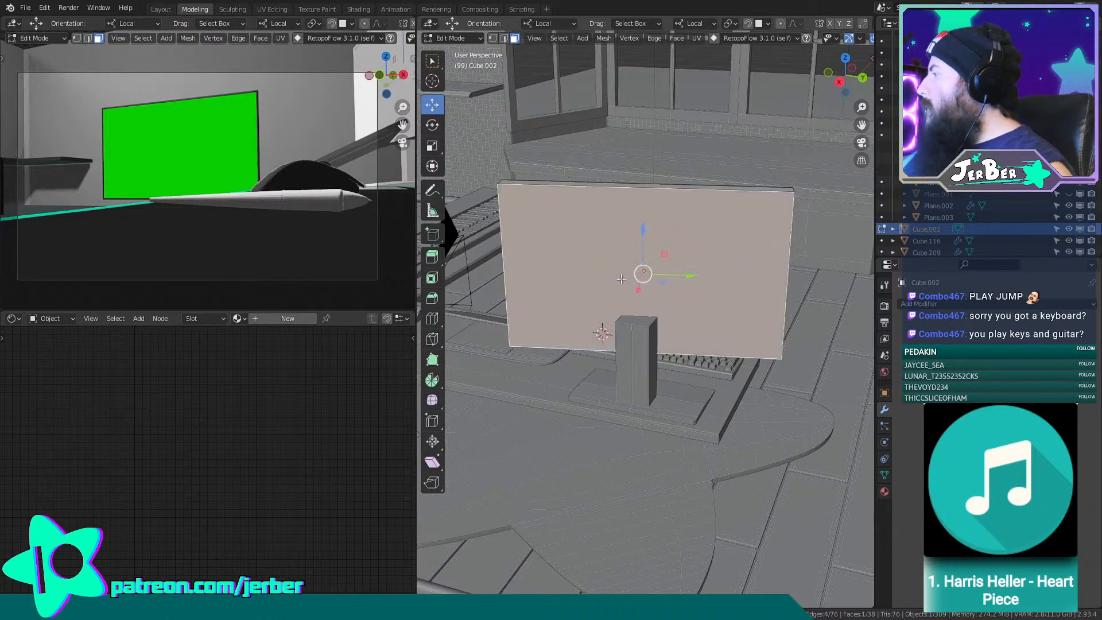
Try to inset the monitor's back face slightly and scale the inset along local Z.
scroll(591, 273, up, 2)
middle_drag(592, 273, 759, 288)
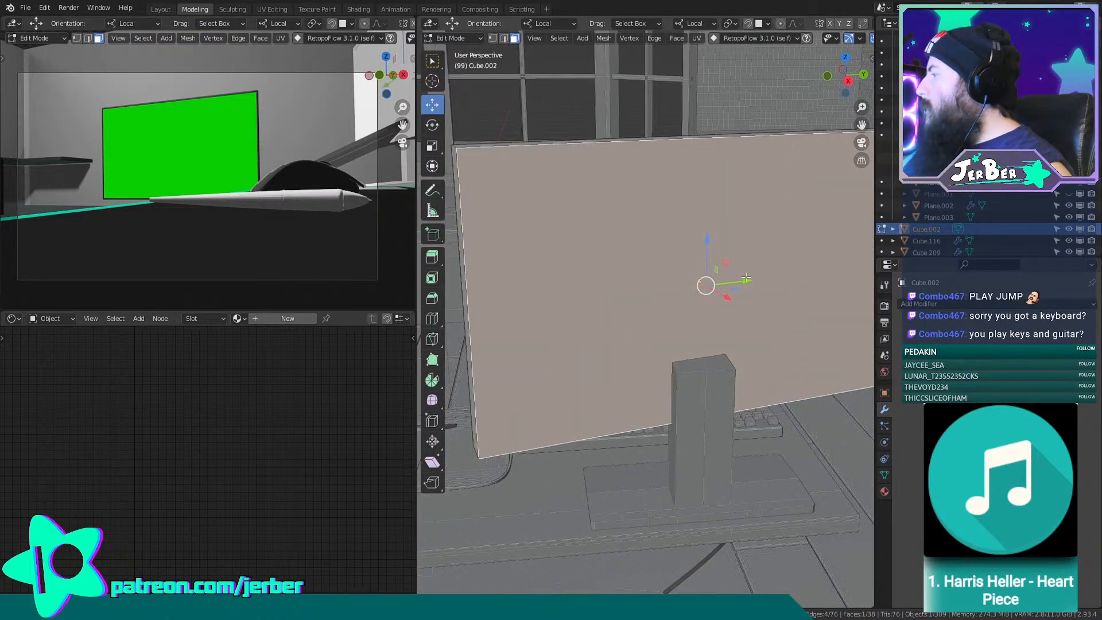
key(i)
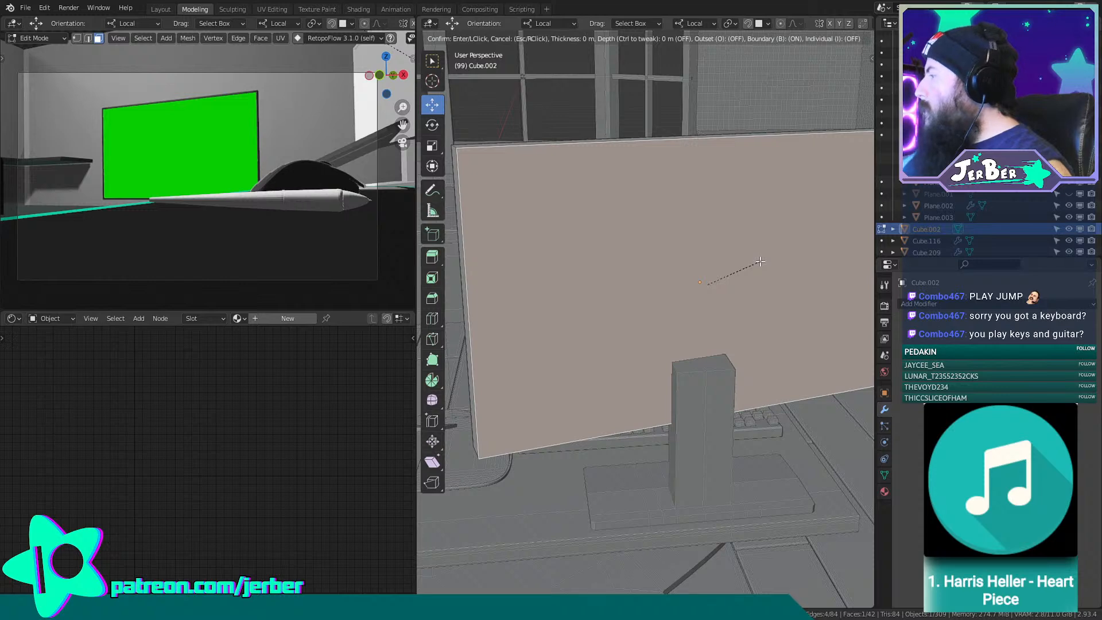
click(840, 262)
key(s)
key(z)
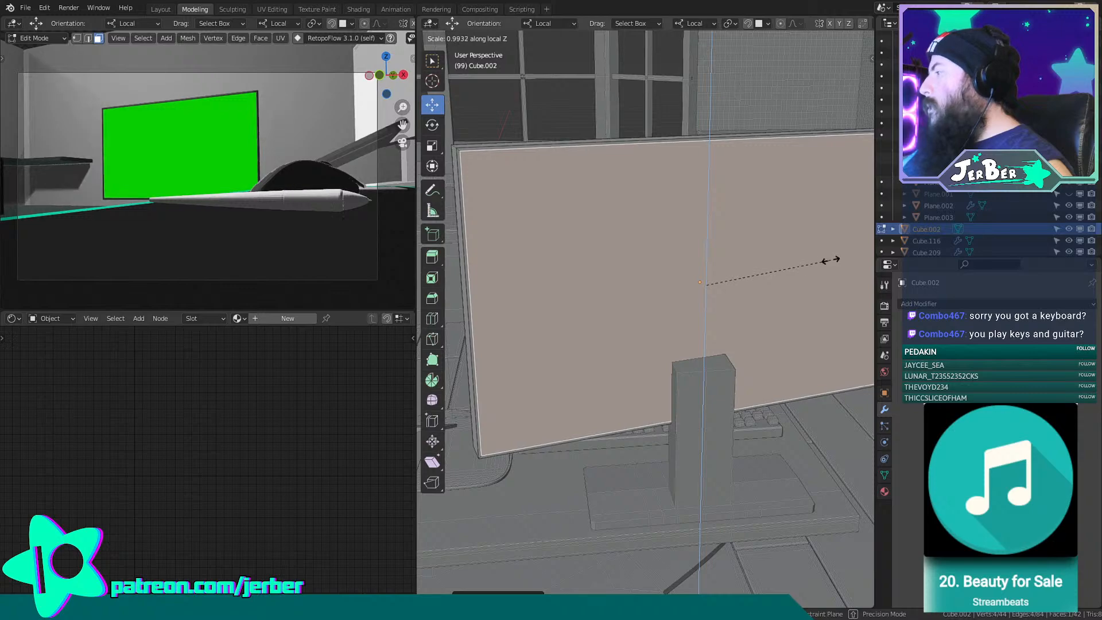
click(831, 257)
Undo the inset of the monitor's back face and clear the selection.
scroll(751, 212, down, 8)
scroll(751, 212, down, 5)
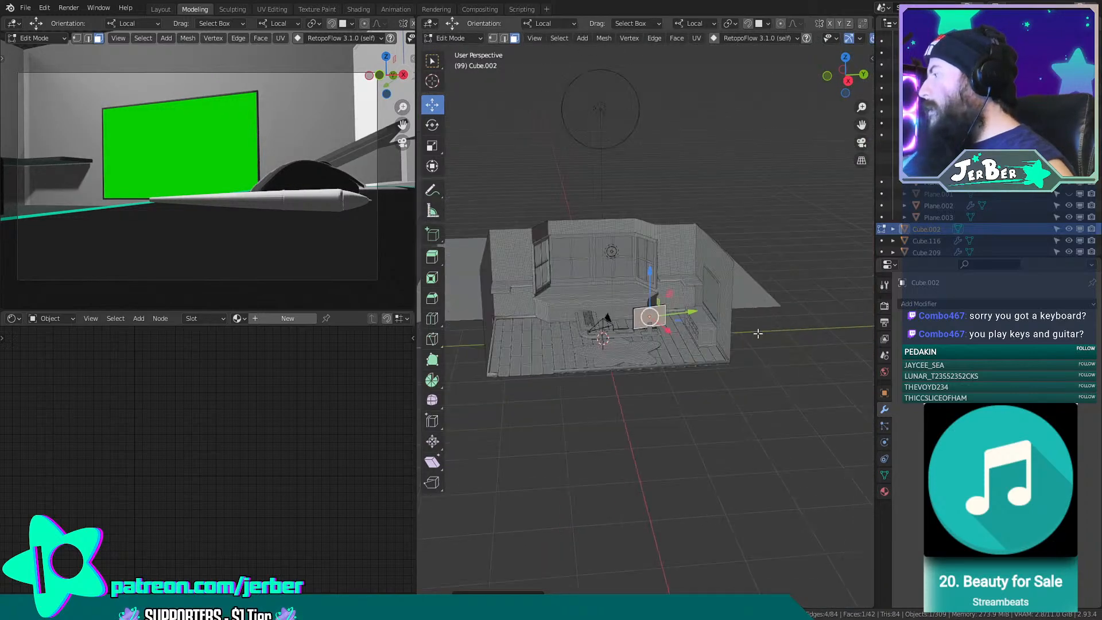
click(763, 391)
scroll(760, 385, up, 14)
middle_drag(751, 374, 736, 302)
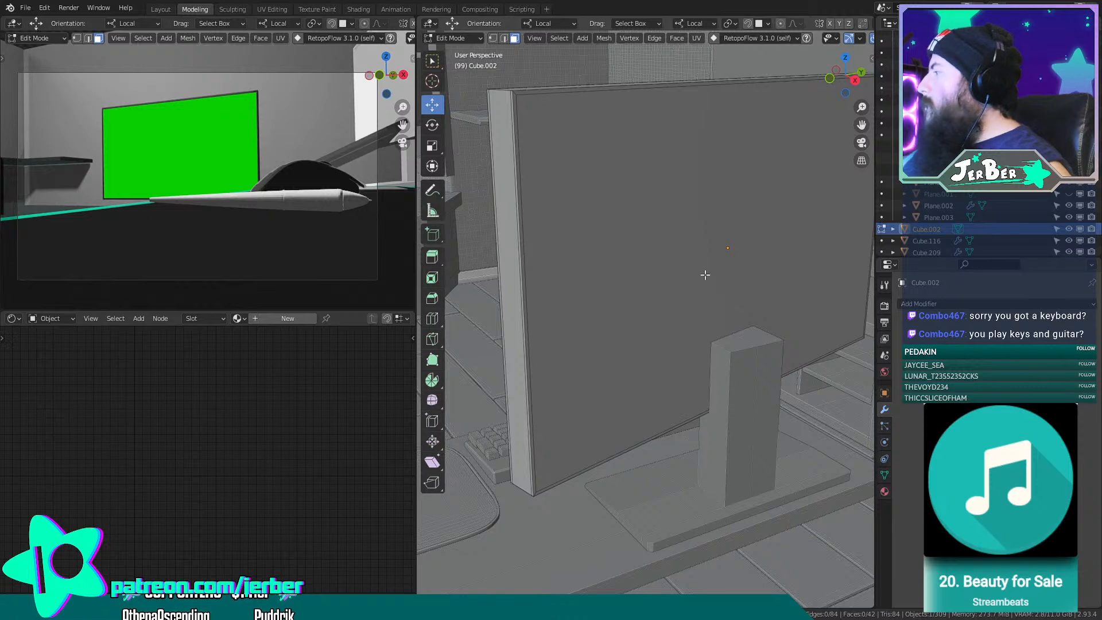
click(703, 207)
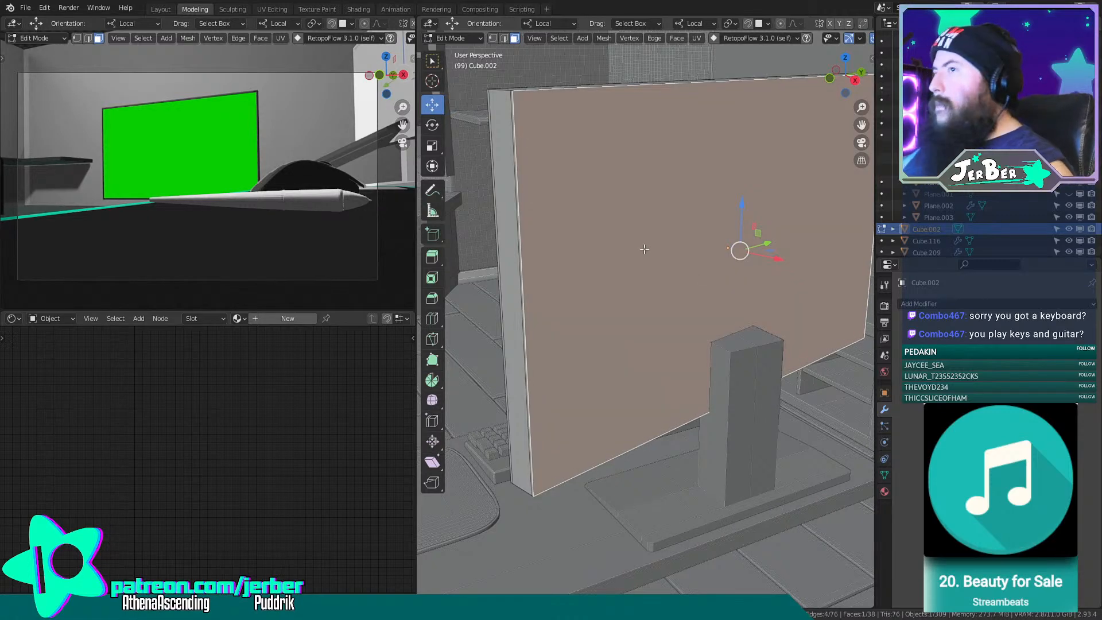
scroll(689, 266, down, 5)
key(alt+a)
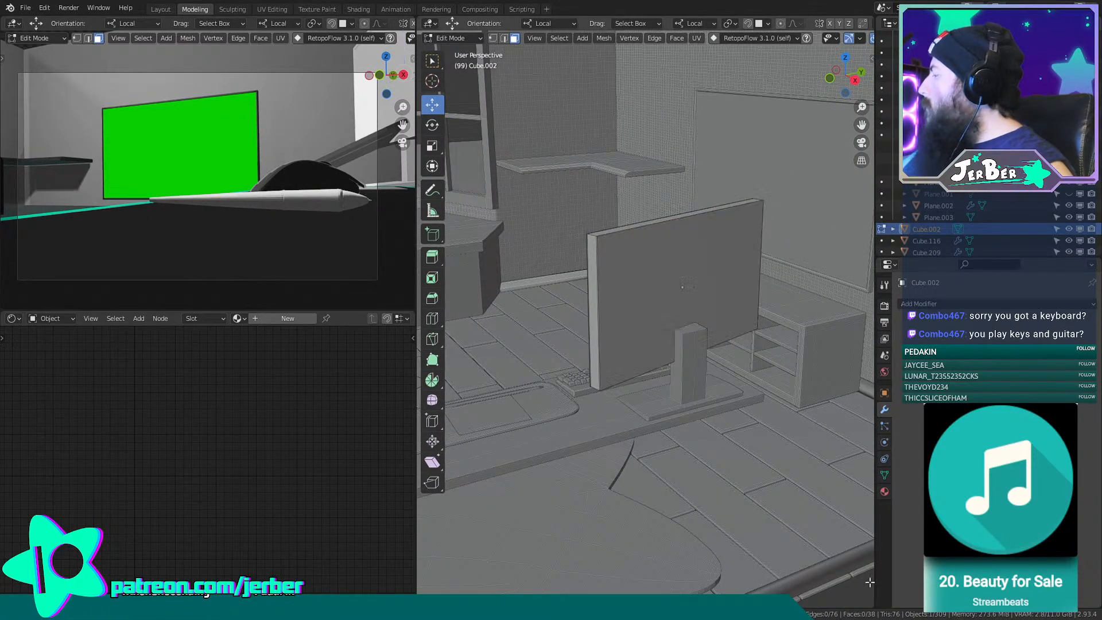
Add a horizontal loop cut close to the monitor's upper edge and a vertical one close to the nearest side edge.
scroll(601, 377, up, 8)
scroll(602, 401, down, 3)
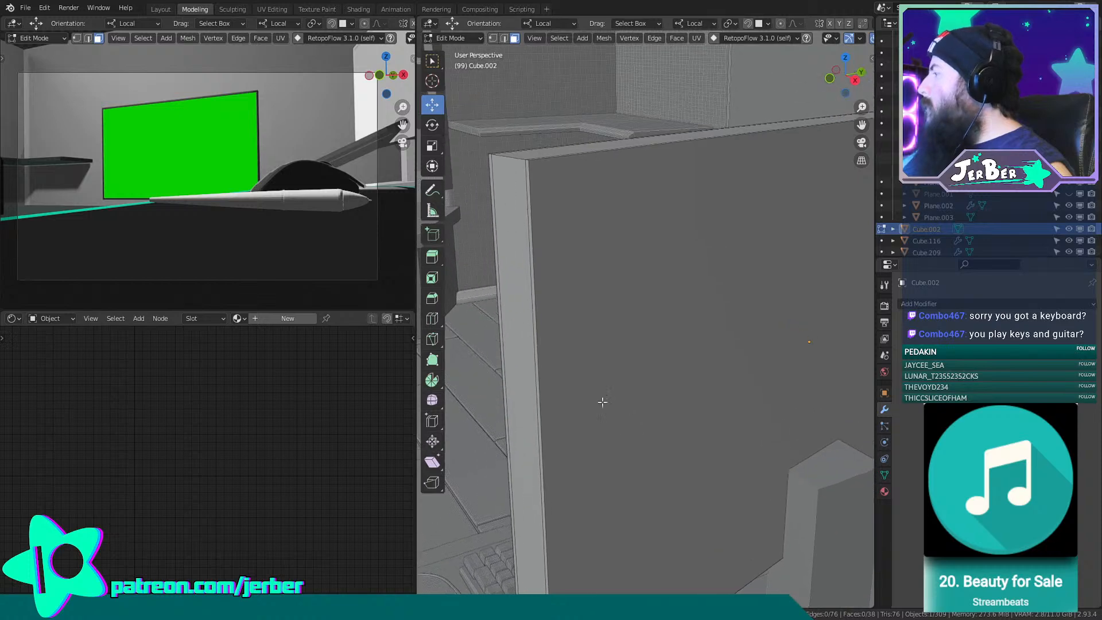
click(432, 319)
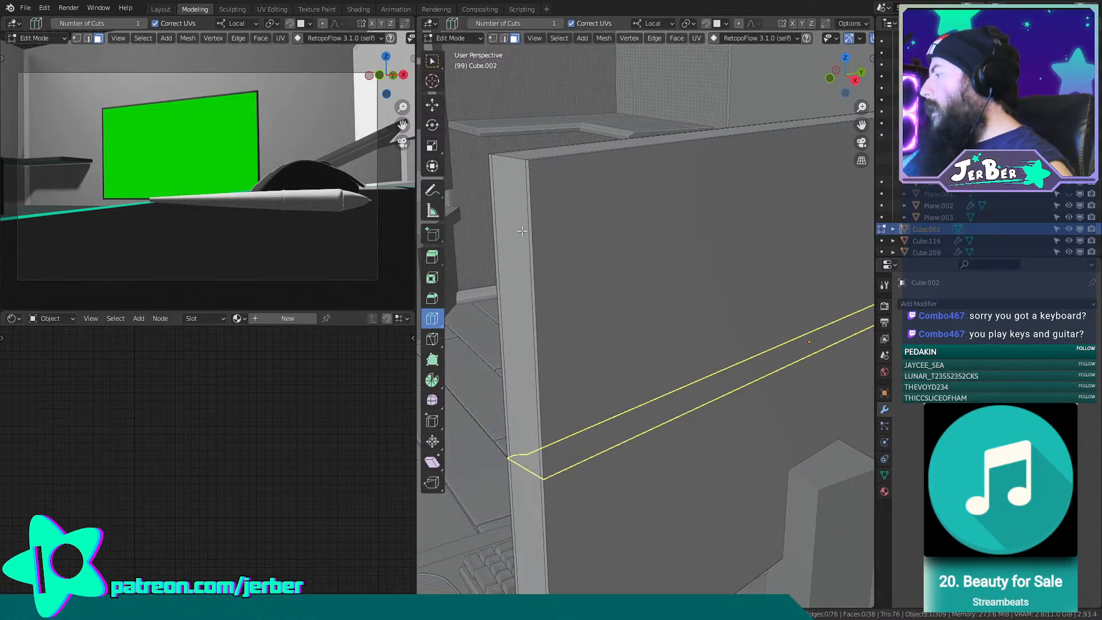
drag(521, 231, 517, 462)
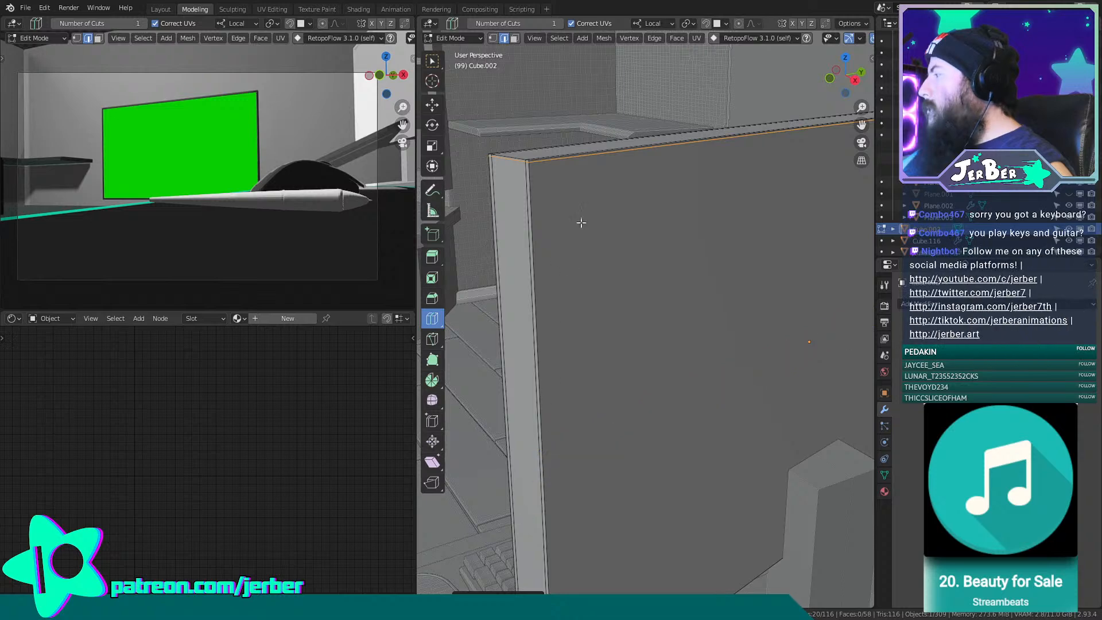
drag(632, 157, 831, 276)
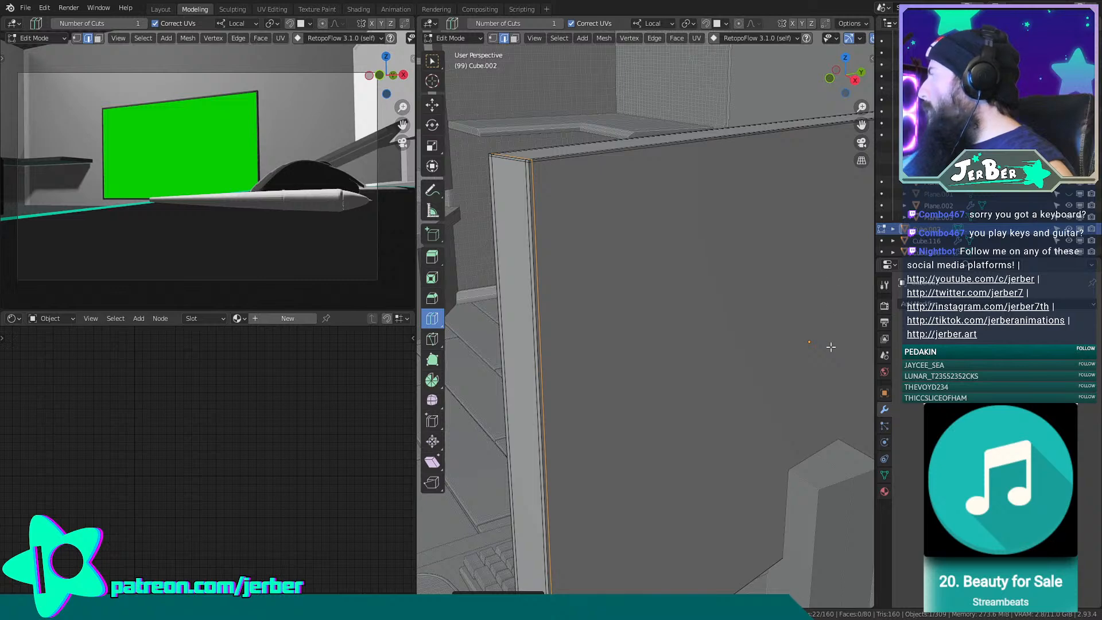
Add a horizontal loop cut close to the monitor's lower edge.
shift+middle_drag(783, 345, 742, 275)
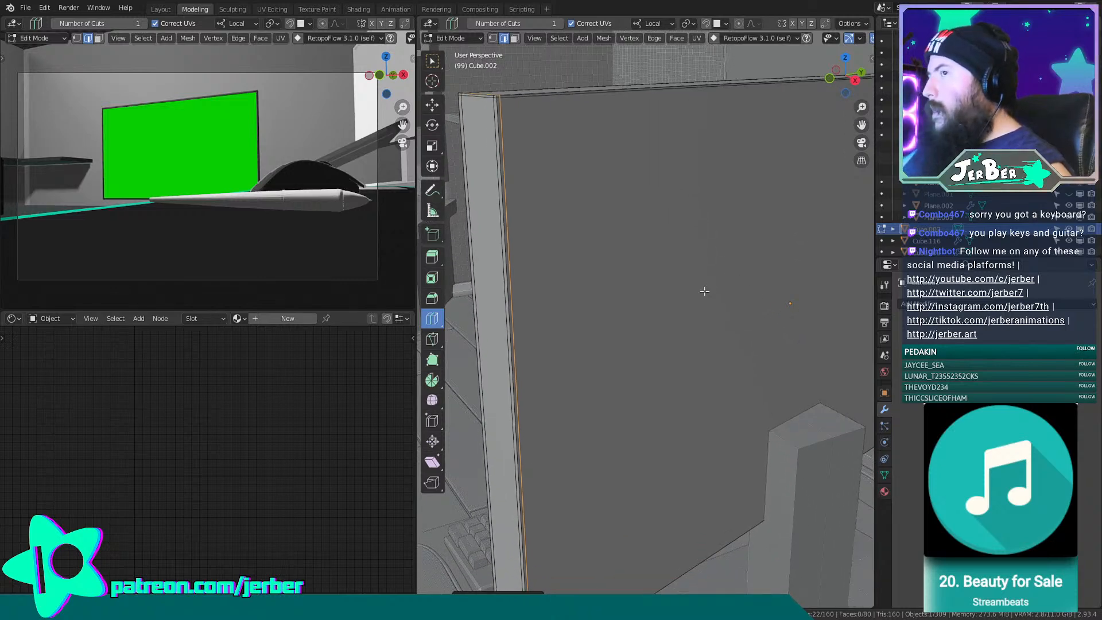
shift+middle_drag(625, 270, 653, 72)
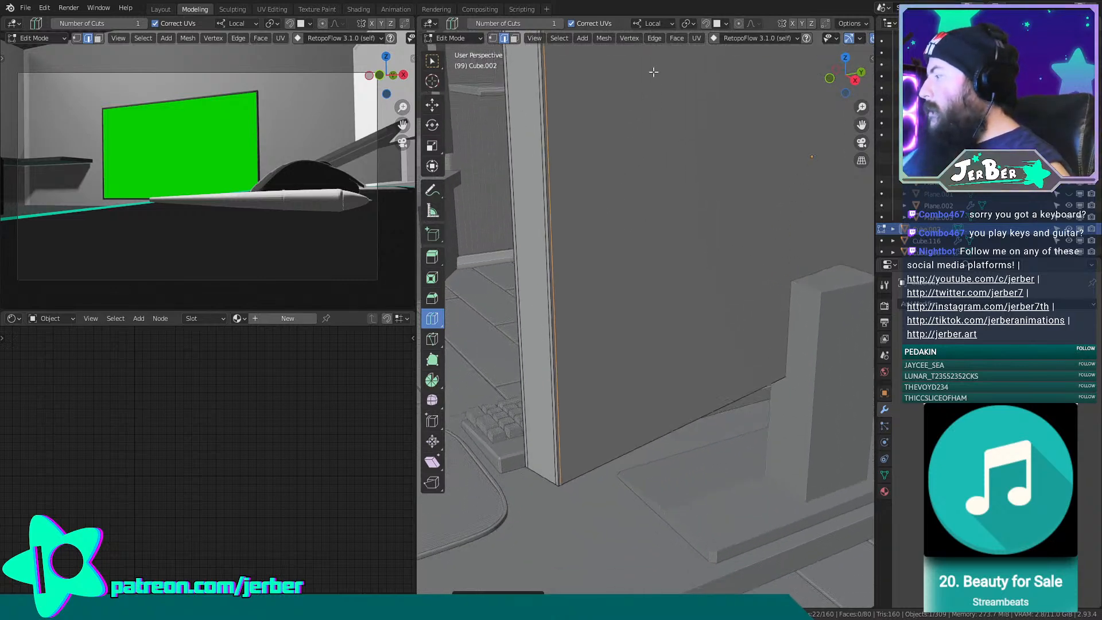
drag(544, 268, 525, 578)
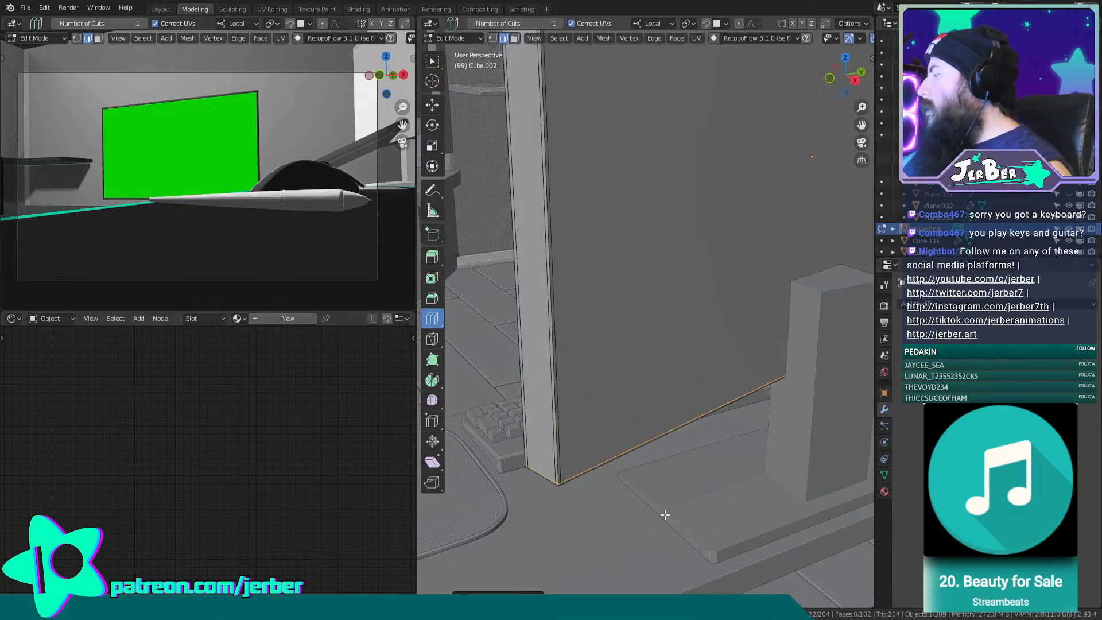
Add a vertical loop cut close to the monitor's opposite side edge.
middle_drag(662, 499, 526, 491)
shift+middle_drag(688, 434, 568, 420)
scroll(728, 451, down, 2)
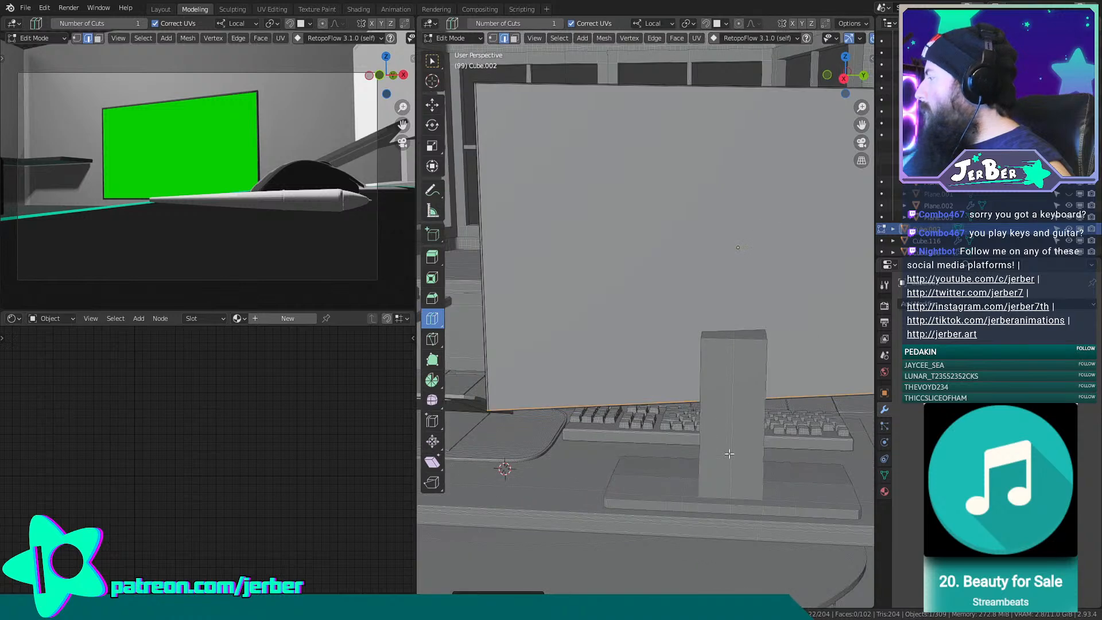
middle_drag(728, 451, 444, 468)
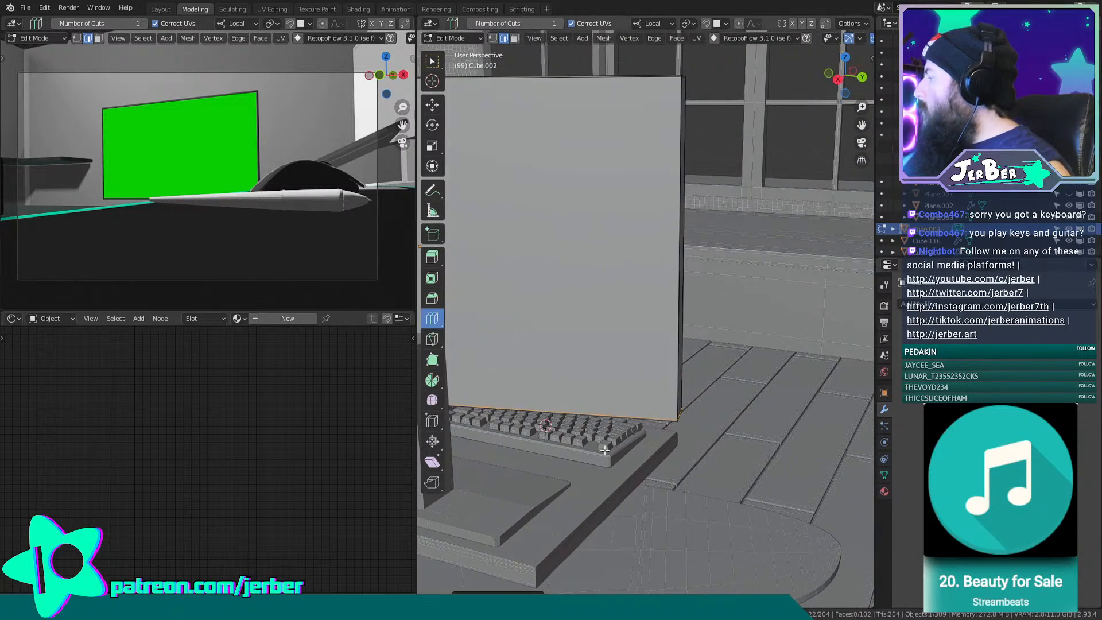
scroll(605, 450, up, 3)
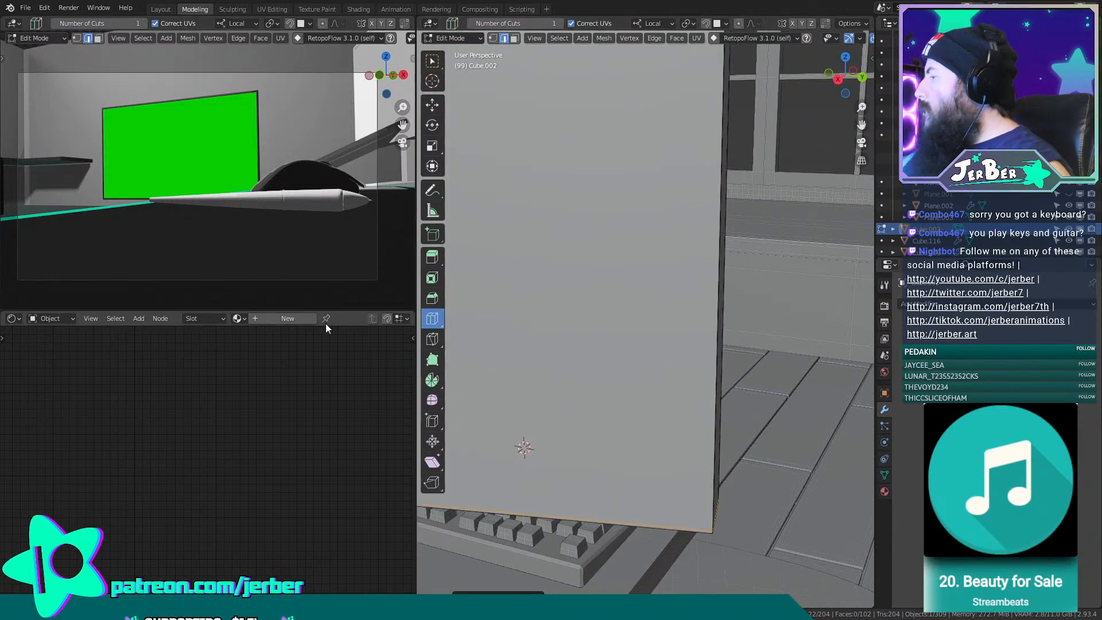
scroll(597, 447, down, 2)
shift+middle_drag(599, 453, 685, 412)
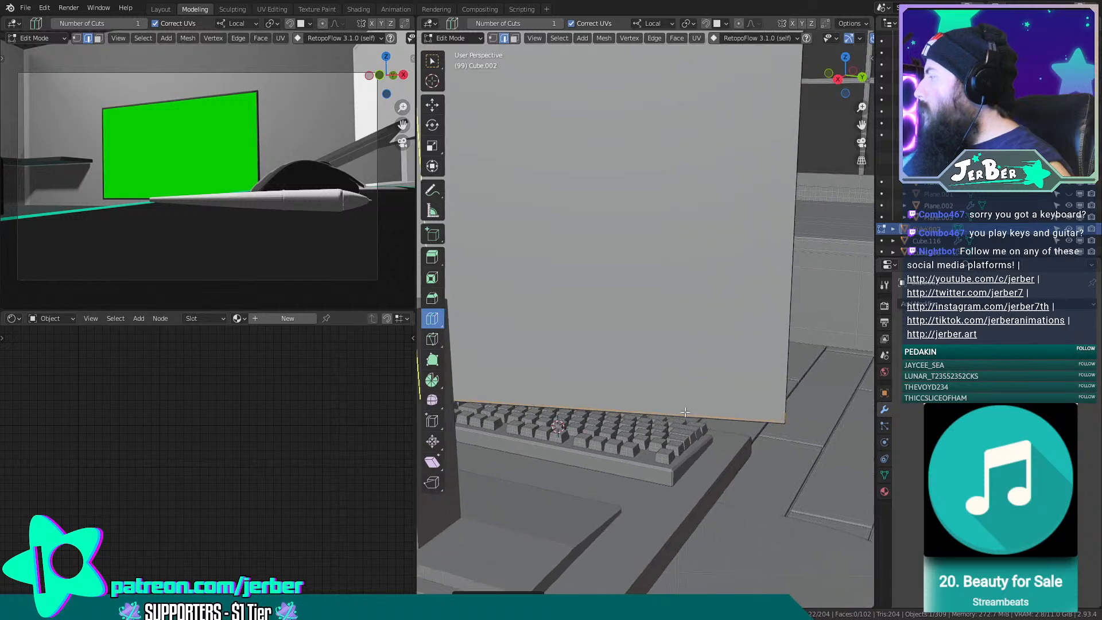
drag(685, 412, 865, 462)
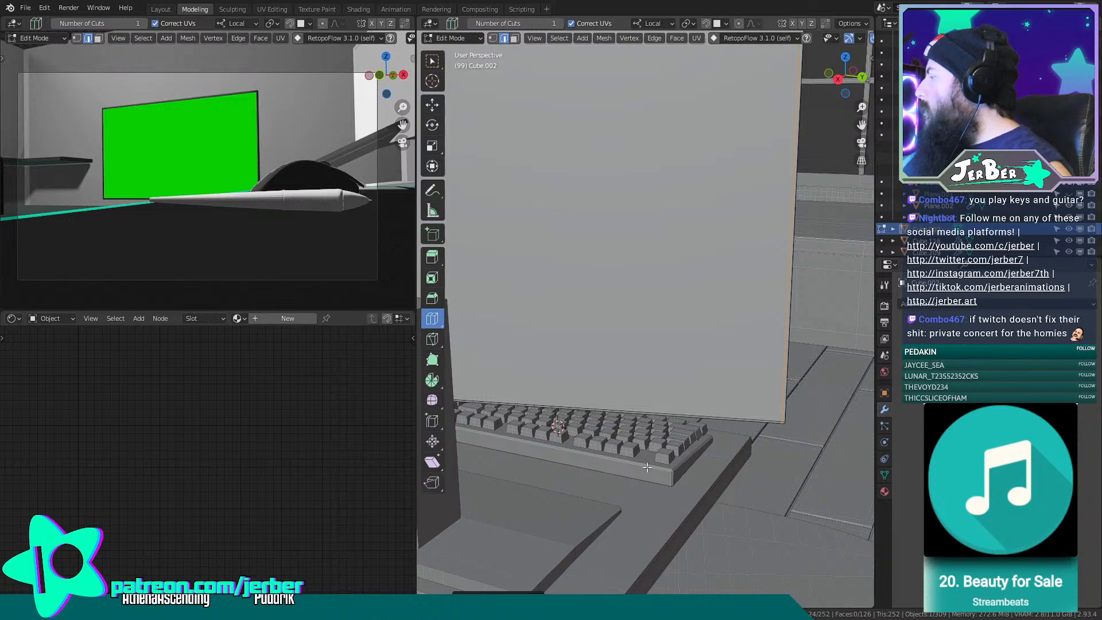
Clear the edge selection with the Move tool active and select the monitor's front screen face in face selection mode.
middle_drag(647, 467, 839, 459)
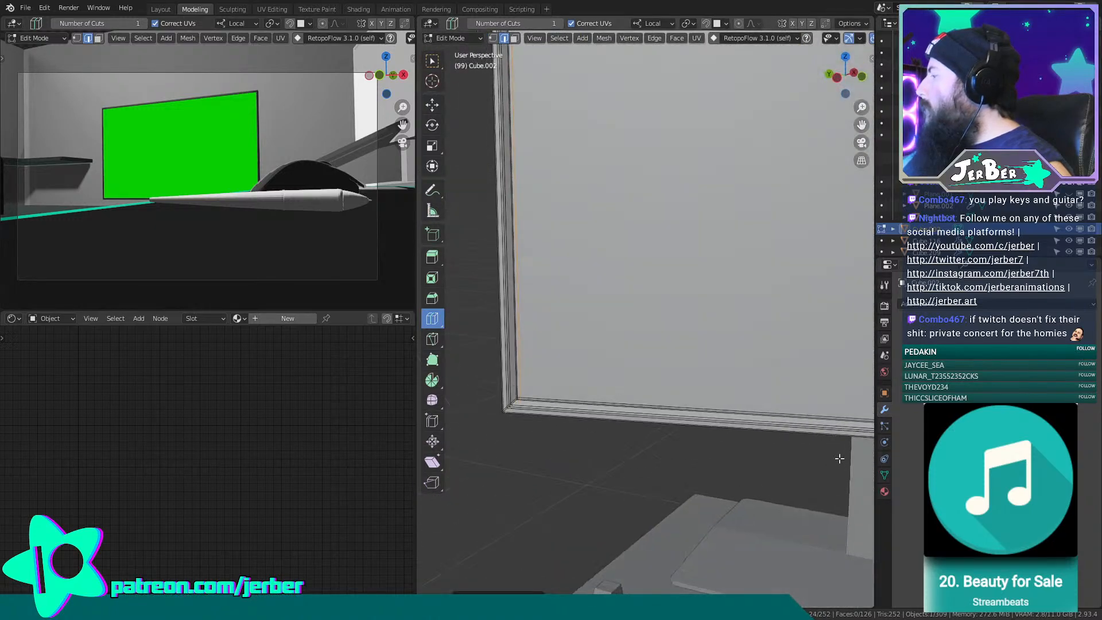
scroll(668, 423, down, 4)
shift+middle_drag(680, 339, 591, 384)
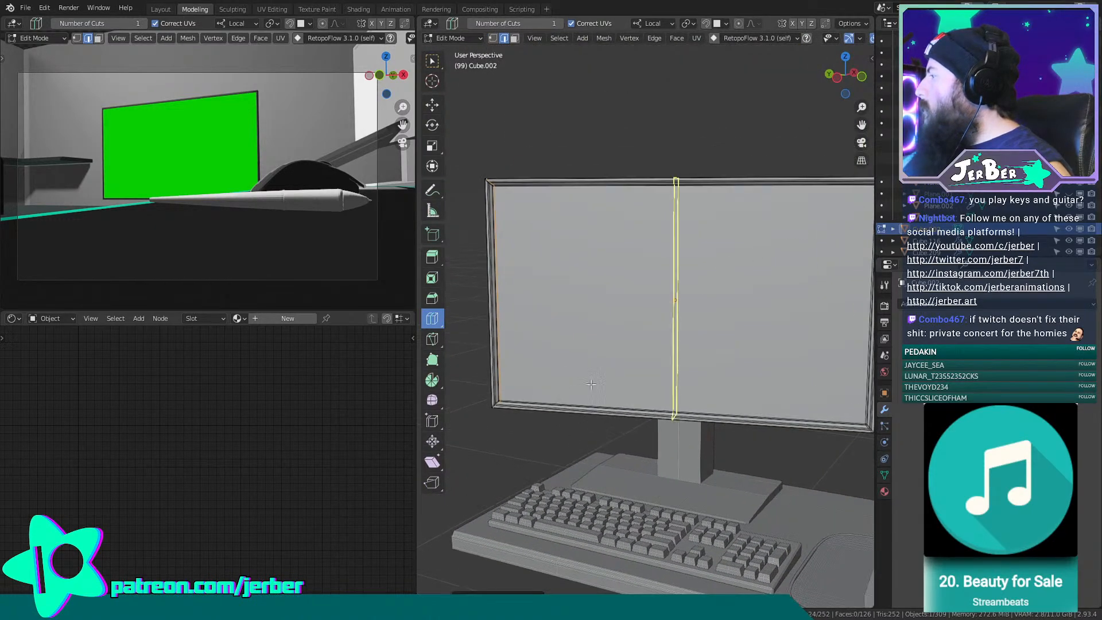
scroll(591, 384, down, 4)
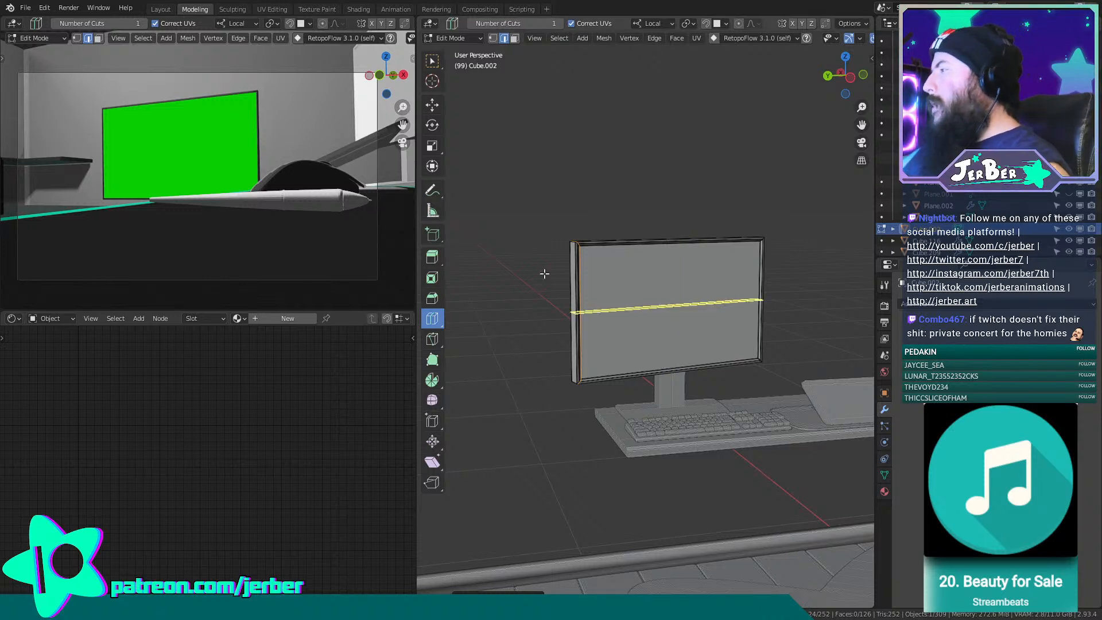
click(433, 99)
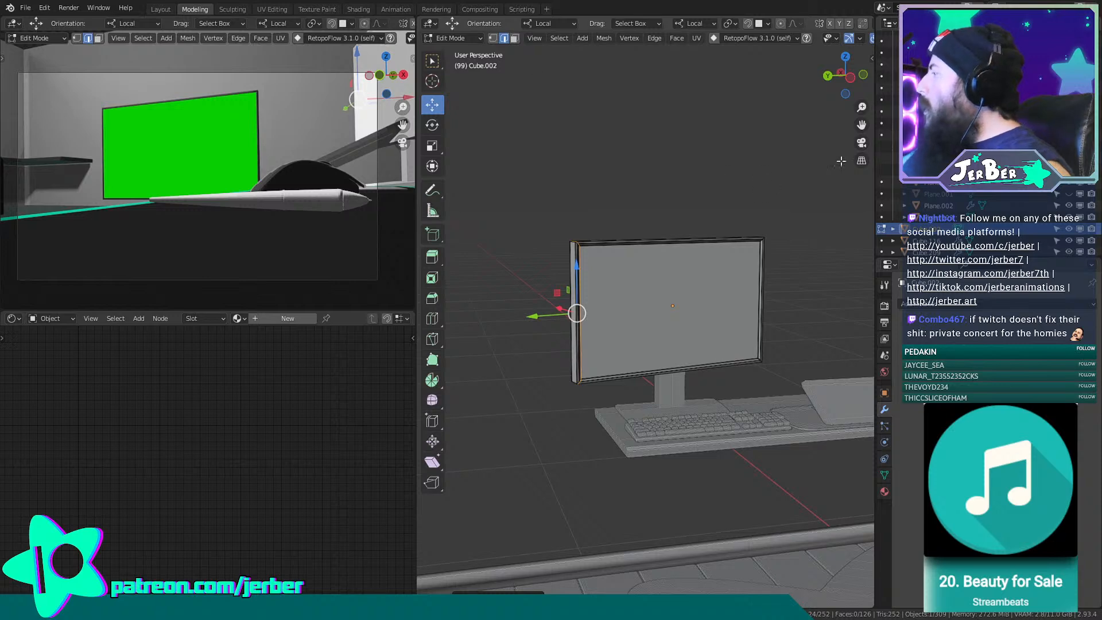
click(705, 196)
scroll(704, 196, up, 5)
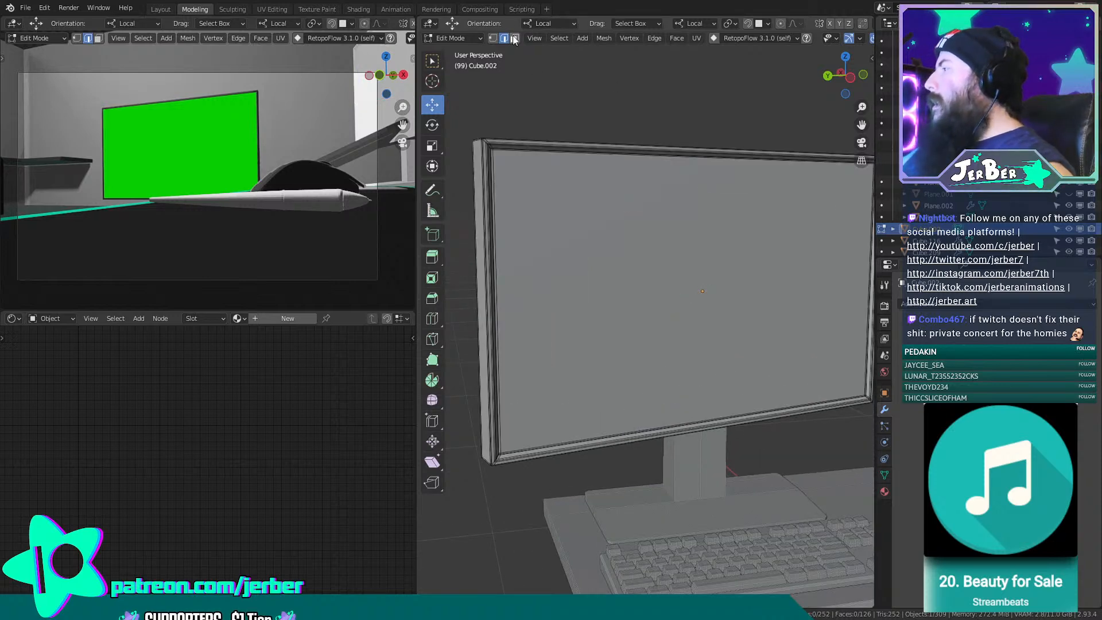
key(3)
click(586, 281)
scroll(586, 281, up, 3)
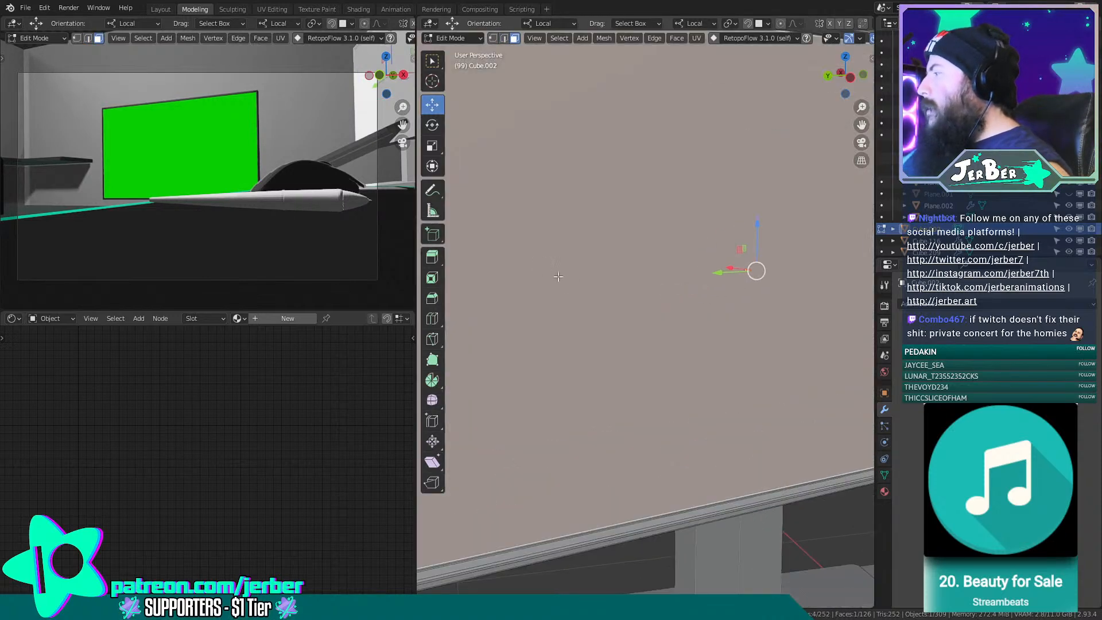
shift+middle_drag(550, 272, 626, 306)
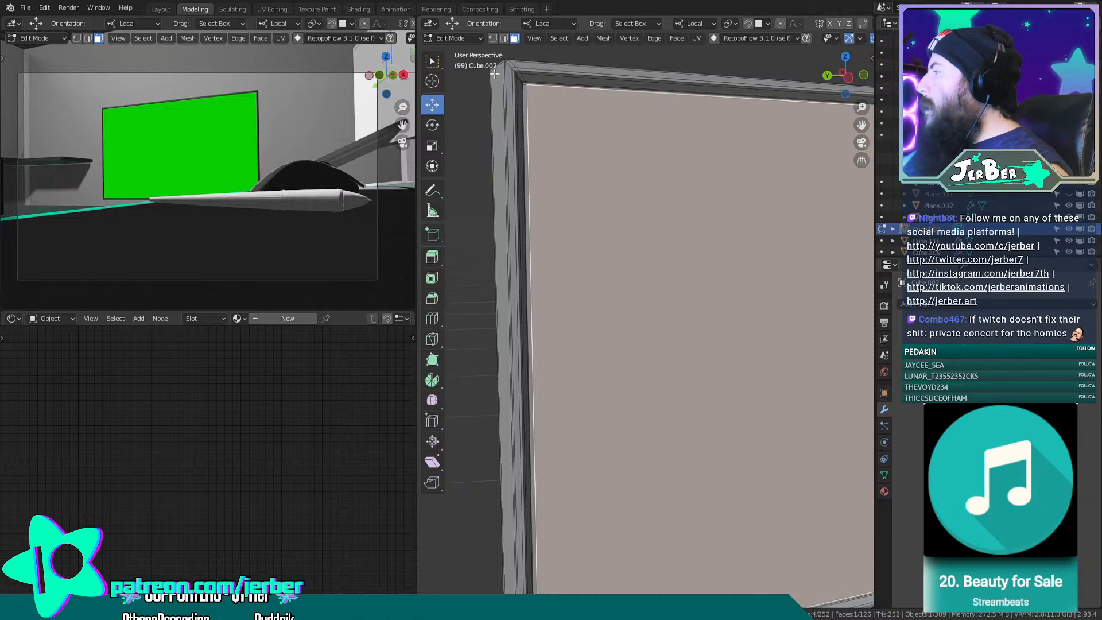
In edge selection mode, select the screen's inner border edge along one side, including the short edges at its upper corner.
click(505, 38)
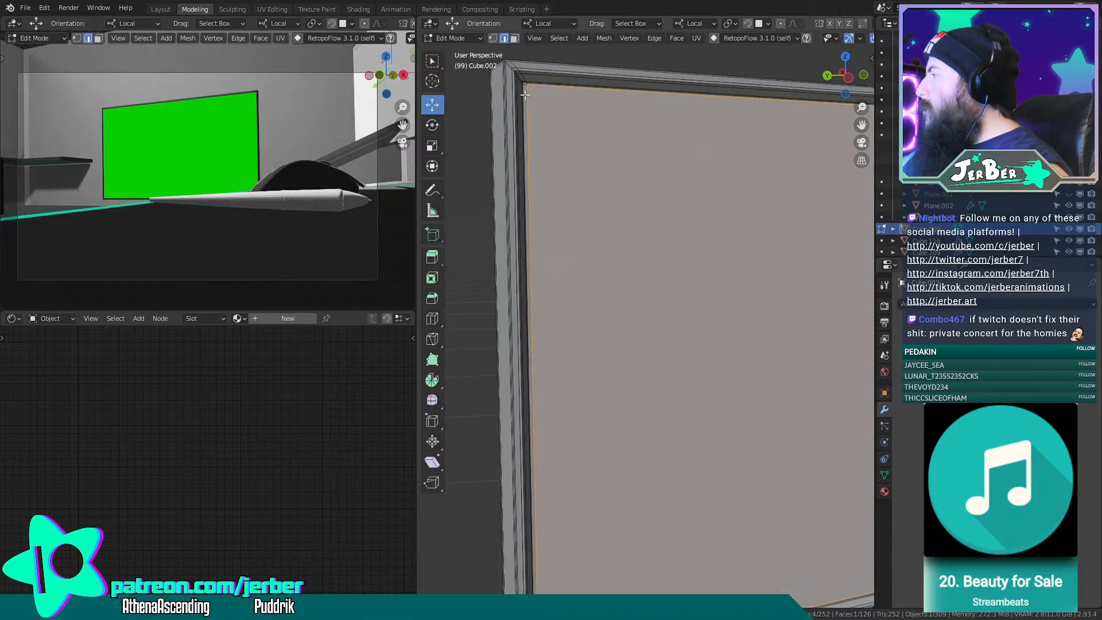
click(529, 142)
key(KP_Decimal)
middle_drag(547, 144, 624, 357)
scroll(597, 262, up, 3)
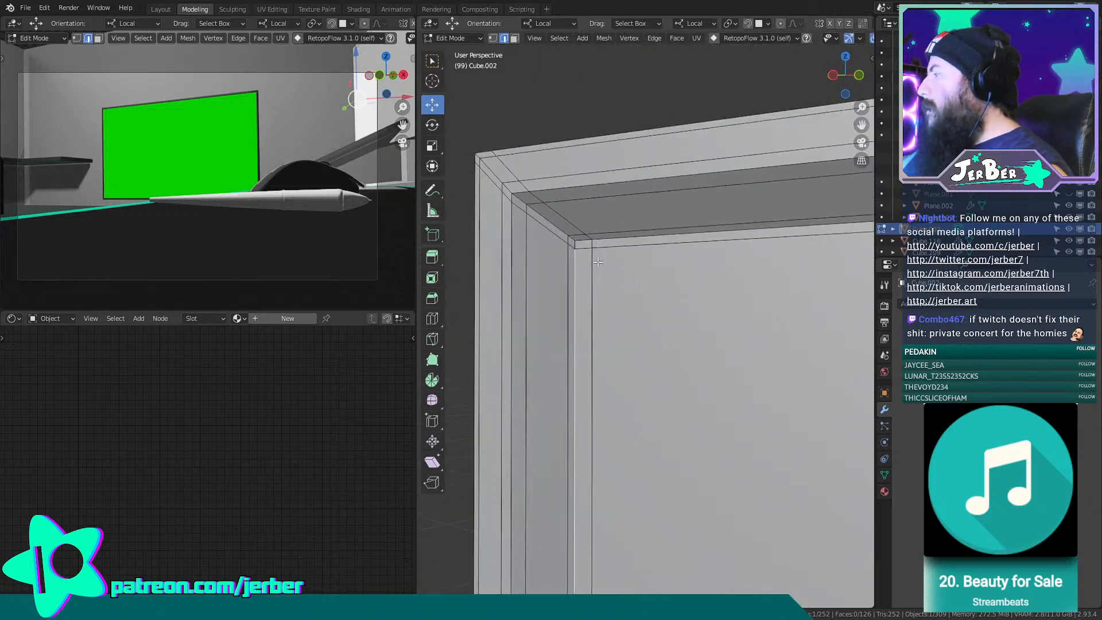
shift+click(574, 243)
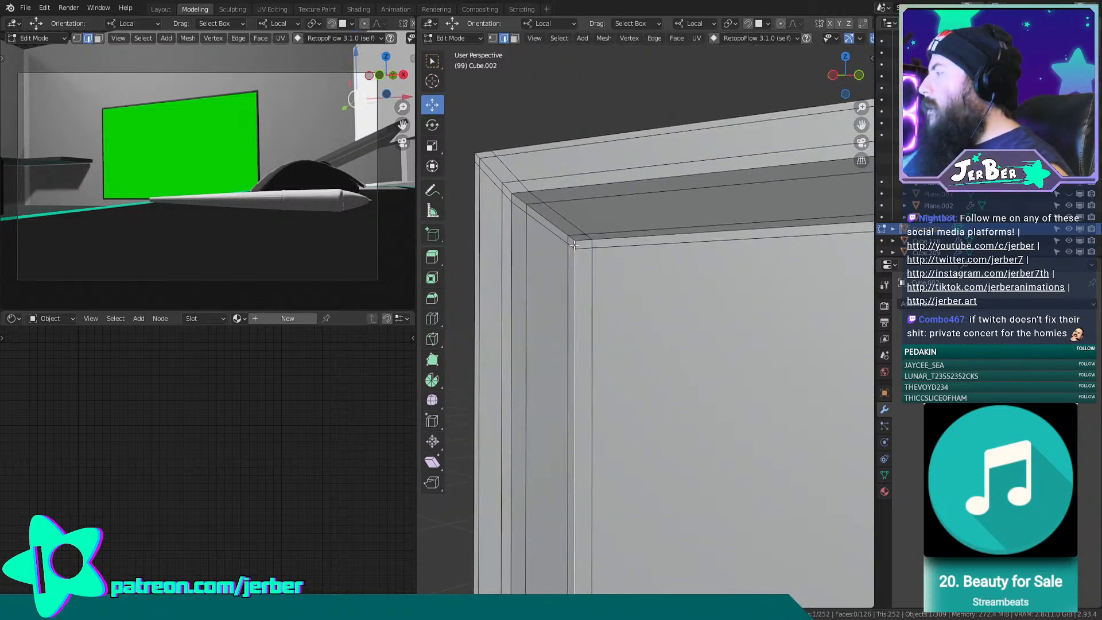
click(574, 244)
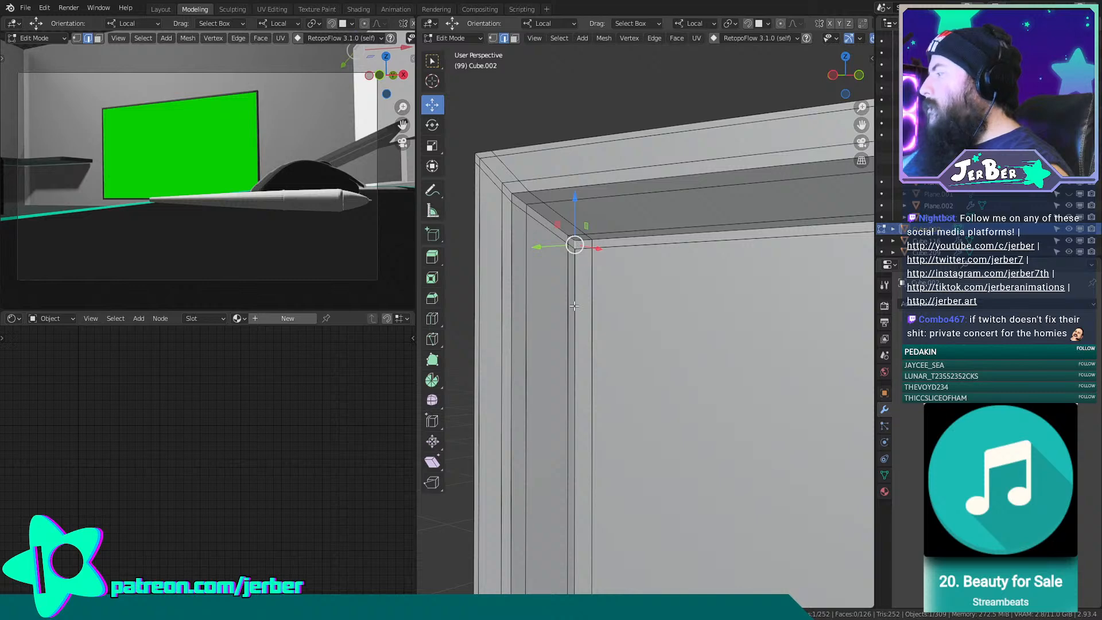
click(581, 282)
shift+click(574, 245)
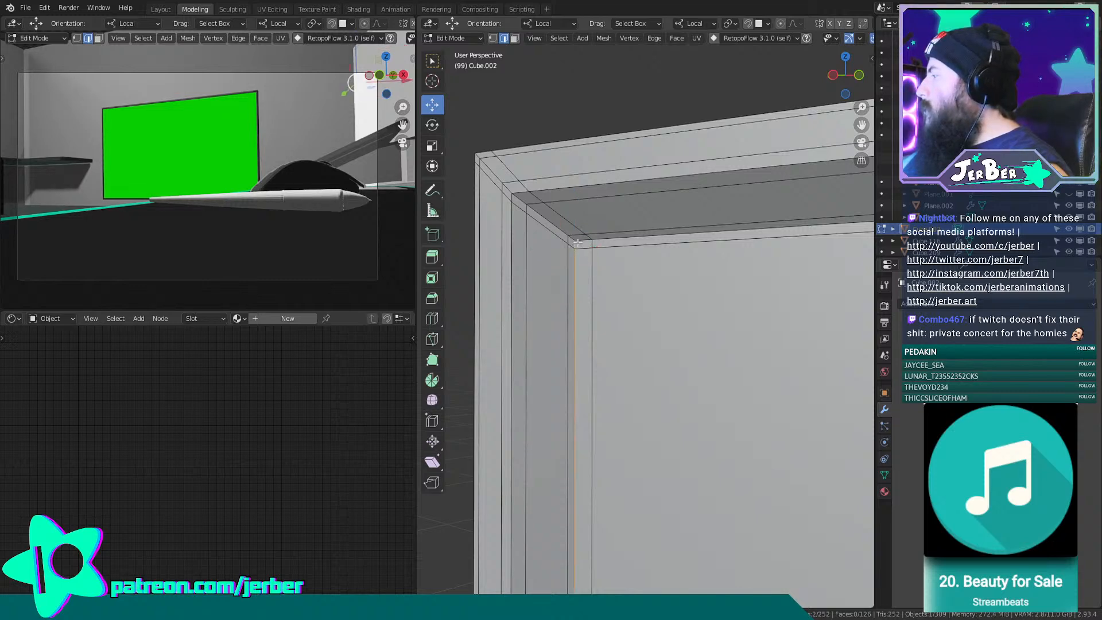
shift+click(571, 239)
Extend the edge selection along the screen's upper border, including the short edge at the opposite upper corner.
scroll(628, 294, down, 5)
shift+middle_drag(637, 300, 451, 254)
scroll(451, 254, down, 3)
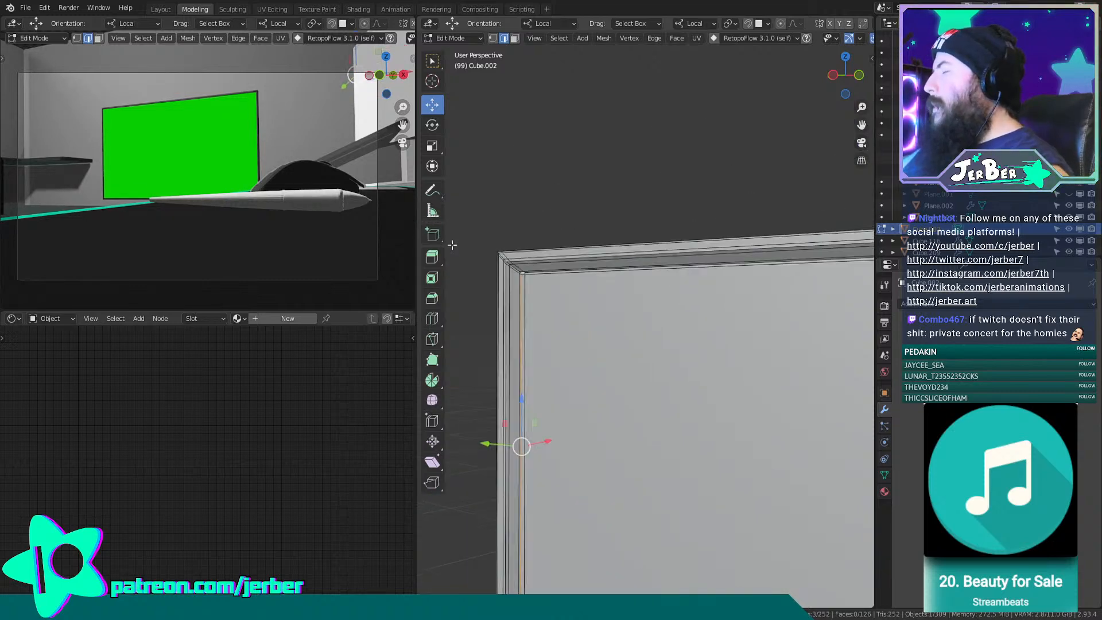
scroll(454, 247, down, 2)
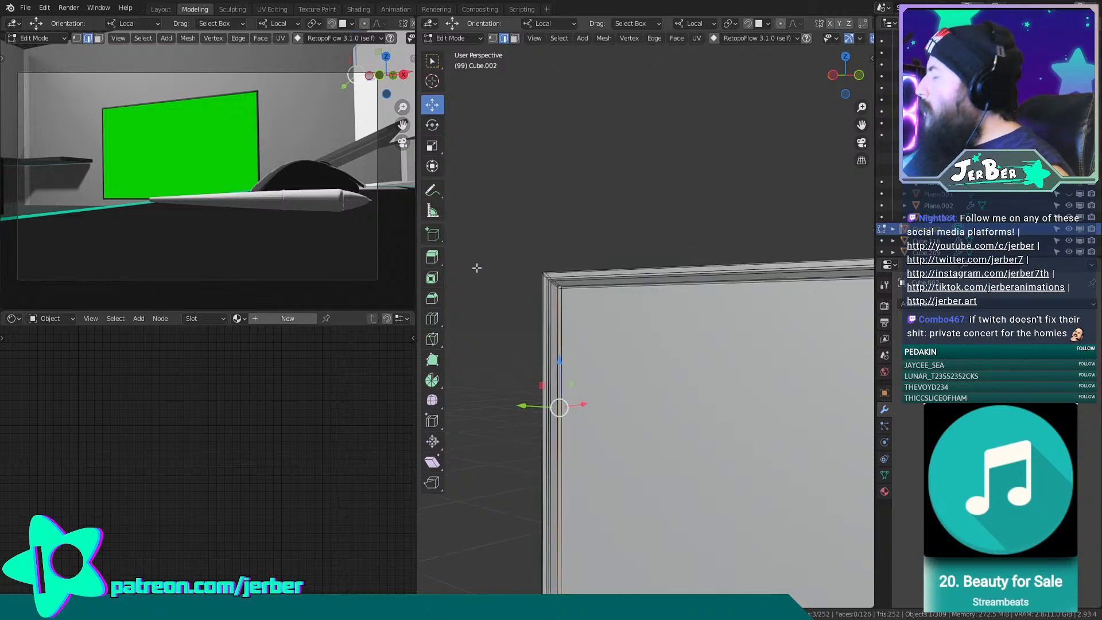
middle_drag(576, 323, 830, 283)
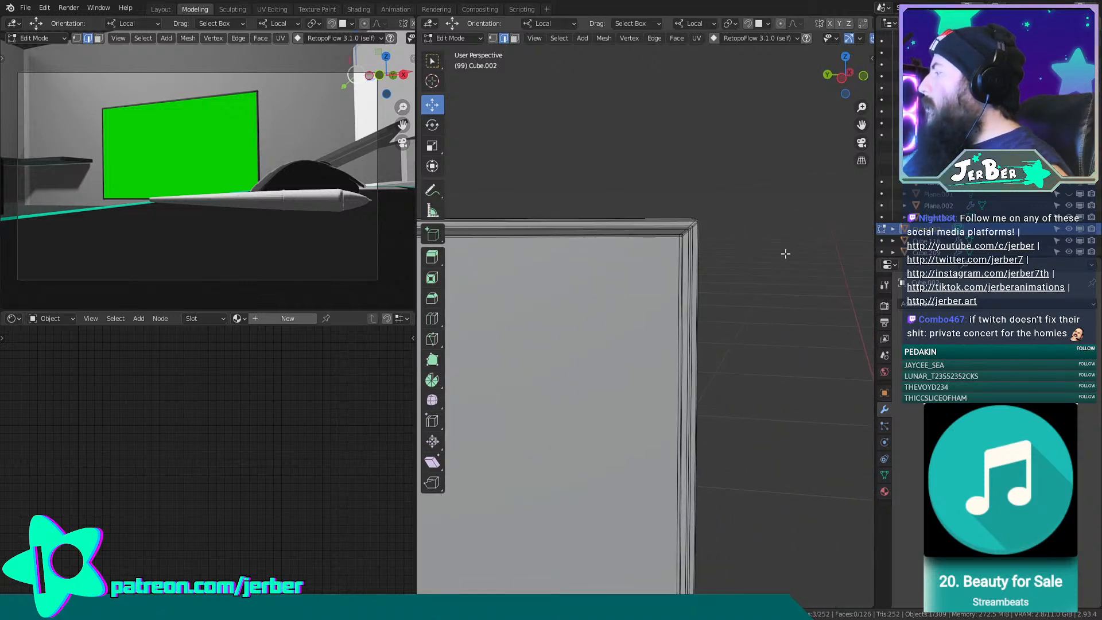
scroll(780, 241, up, 4)
shift+middle_drag(758, 100, 698, 174)
scroll(698, 173, up, 5)
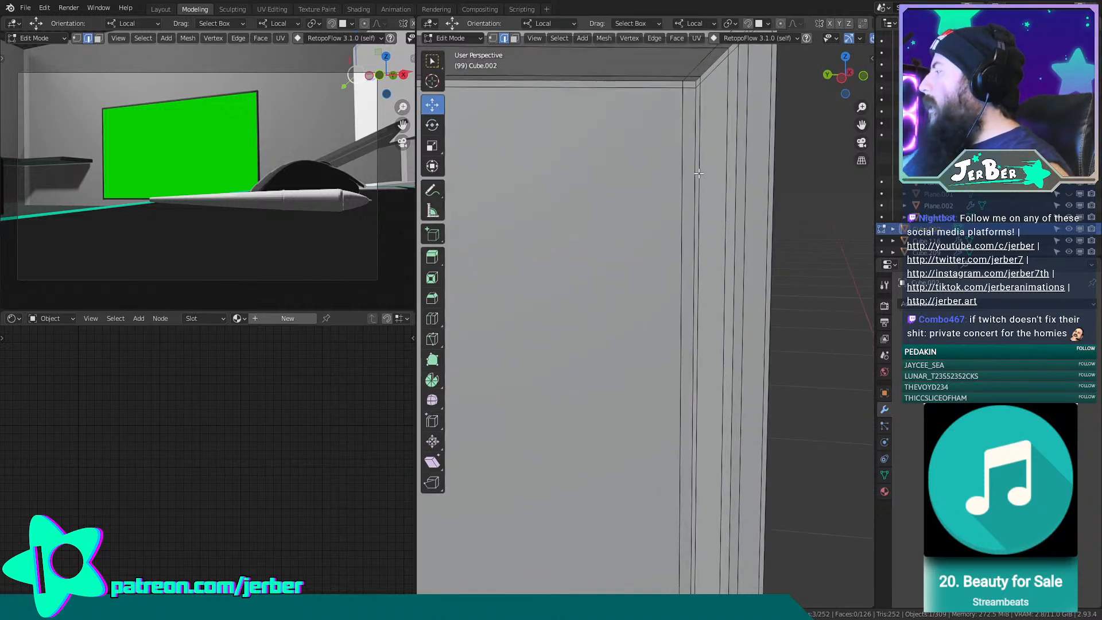
shift+click(692, 82)
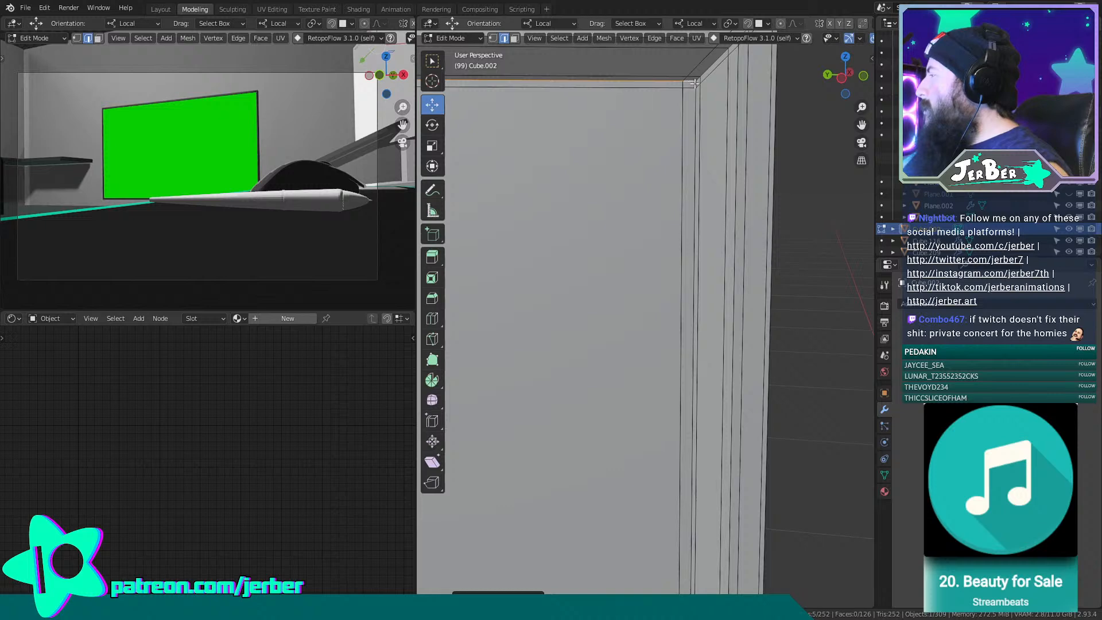
shift+click(696, 85)
shift+click(694, 86)
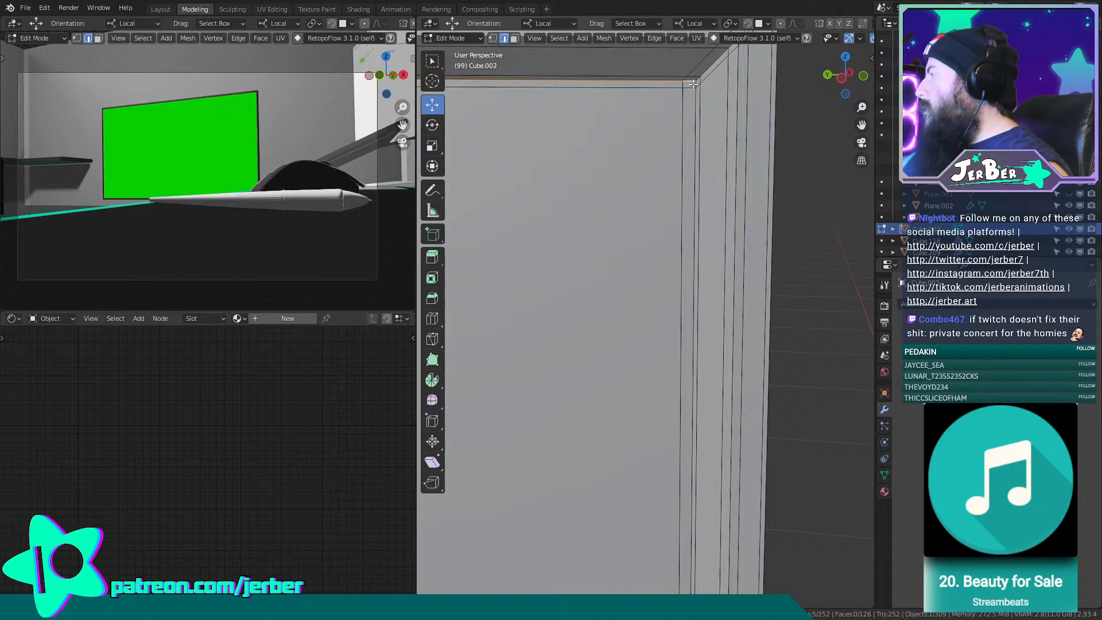
shift+click(695, 84)
Add the screen's other vertical border edge and the short edges at its lower corner to the selection.
scroll(686, 97, down, 3)
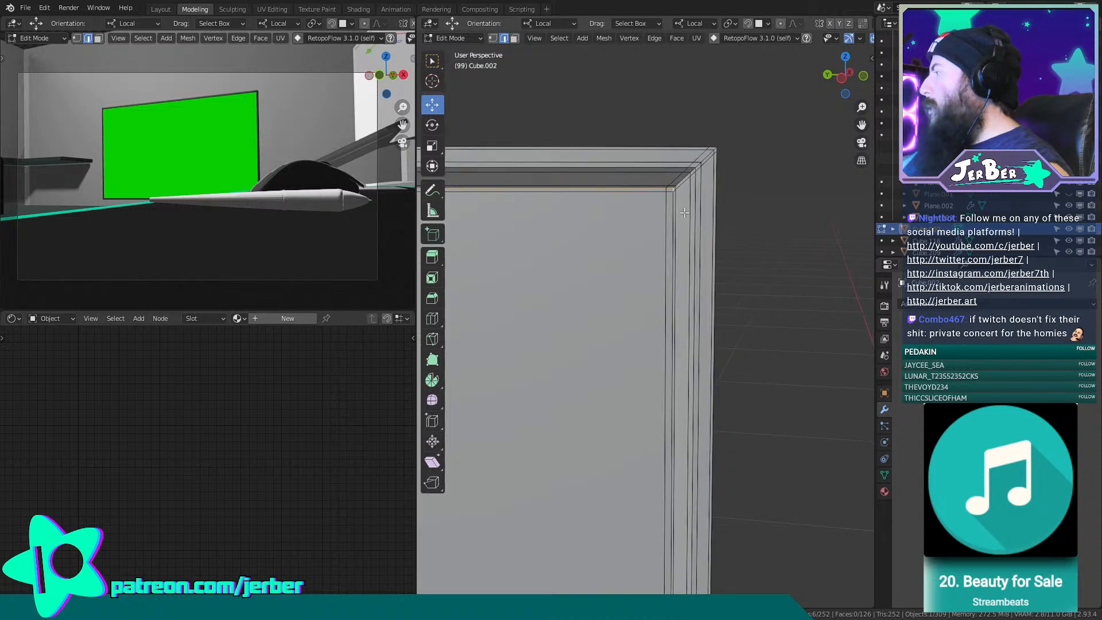
shift+middle_drag(683, 213, 678, 306)
scroll(667, 349, up, 5)
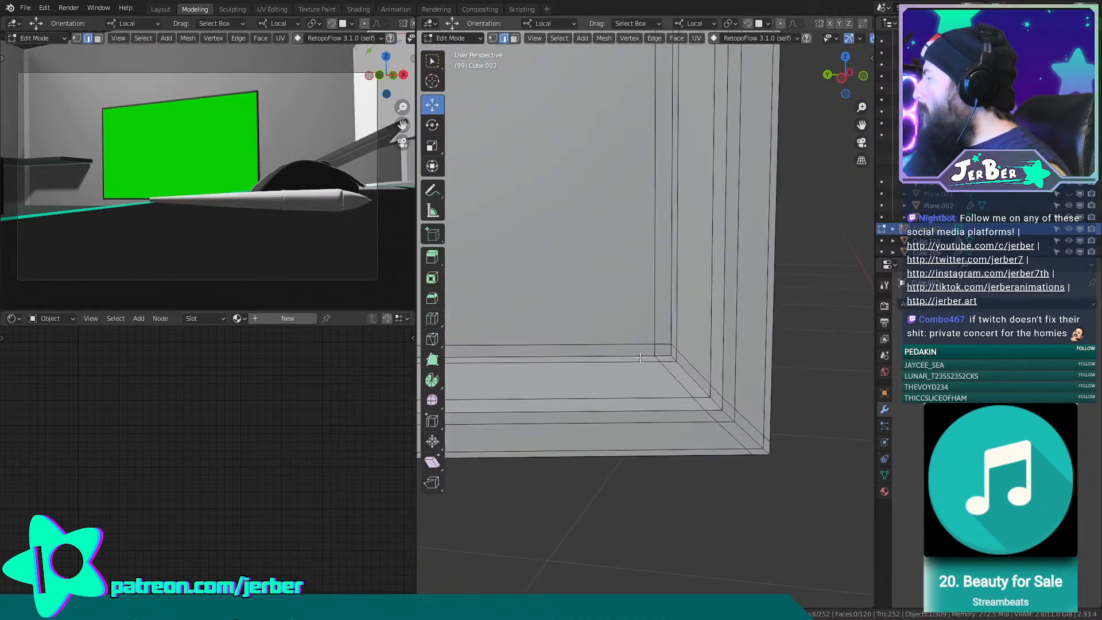
shift+click(669, 346)
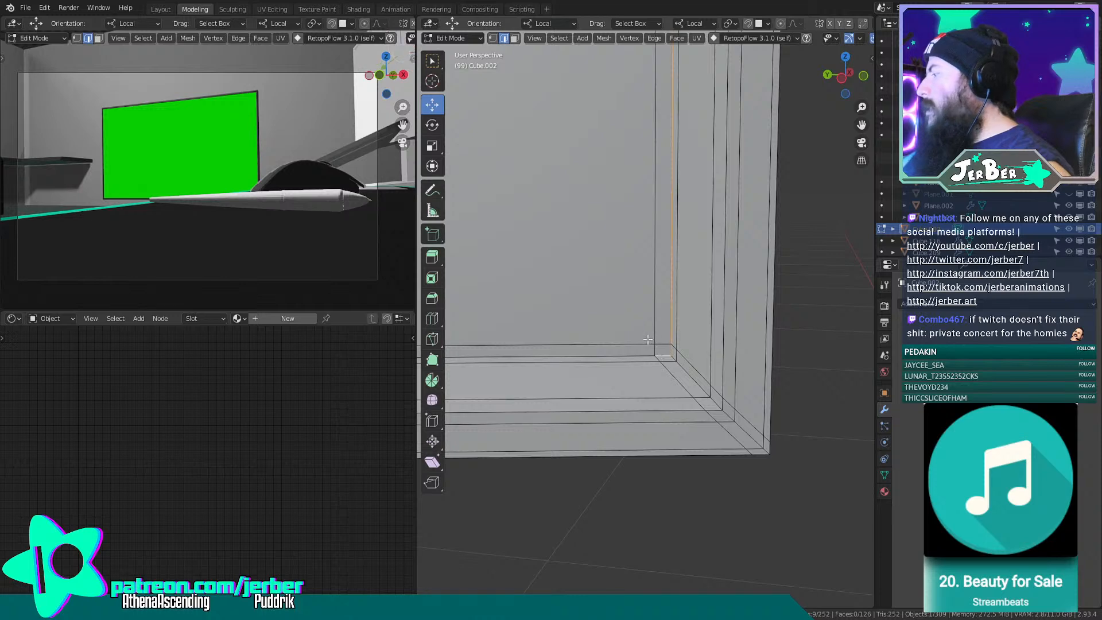
Complete the border selection with the lower edge and last corner edges, and mark the whole loop around the screen as a seam.
scroll(601, 314, down, 3)
scroll(600, 310, down, 7)
shift+middle_drag(594, 304, 477, 304)
scroll(582, 370, up, 8)
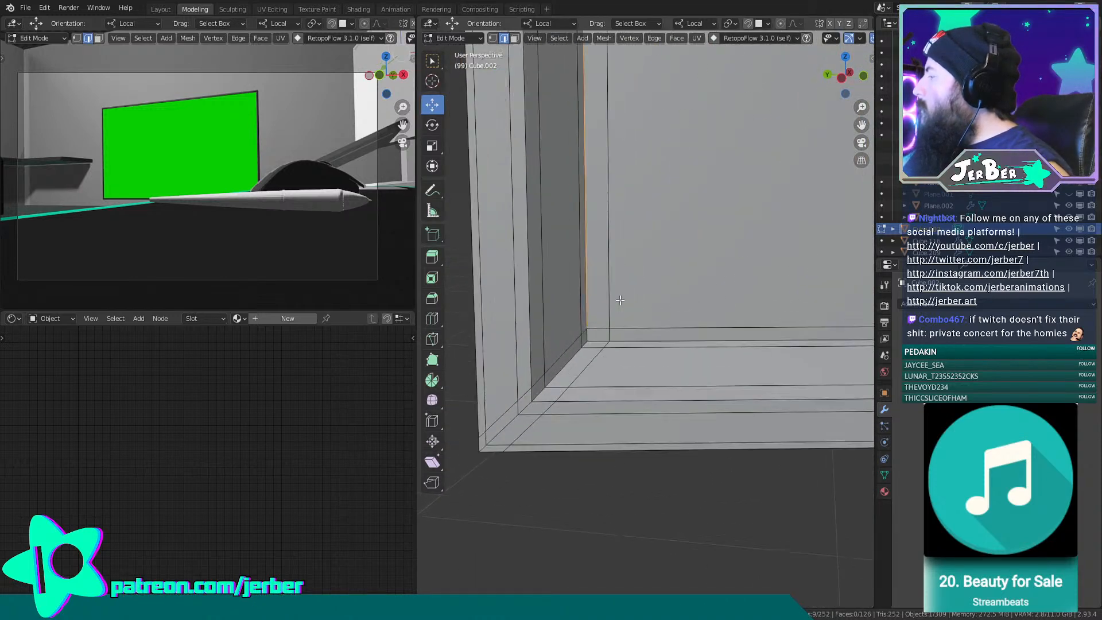
shift+click(588, 344)
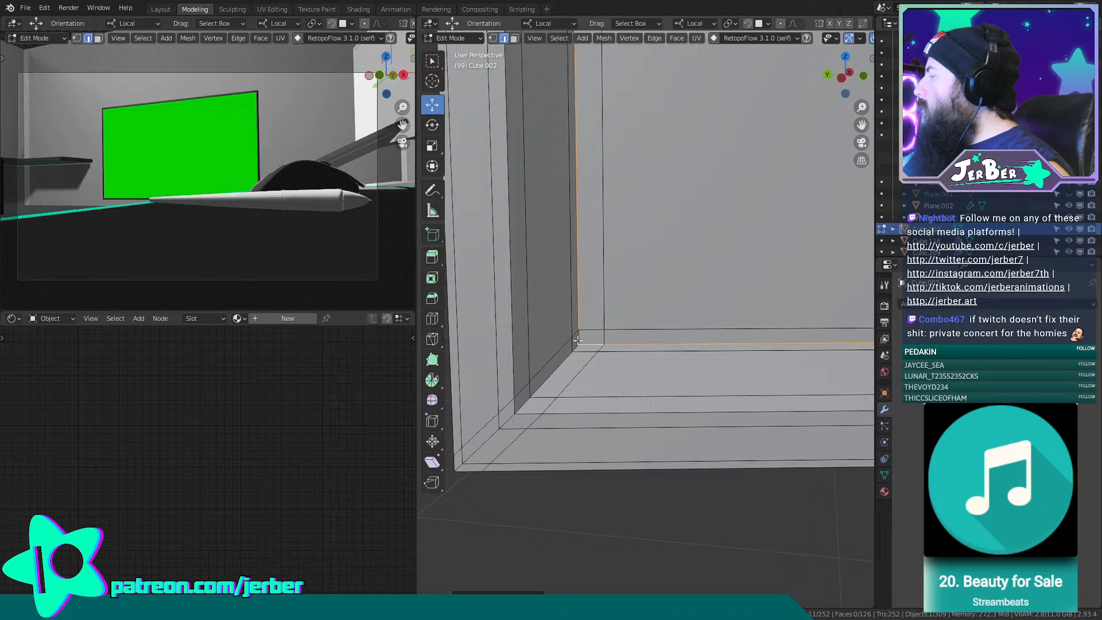
shift+click(578, 338)
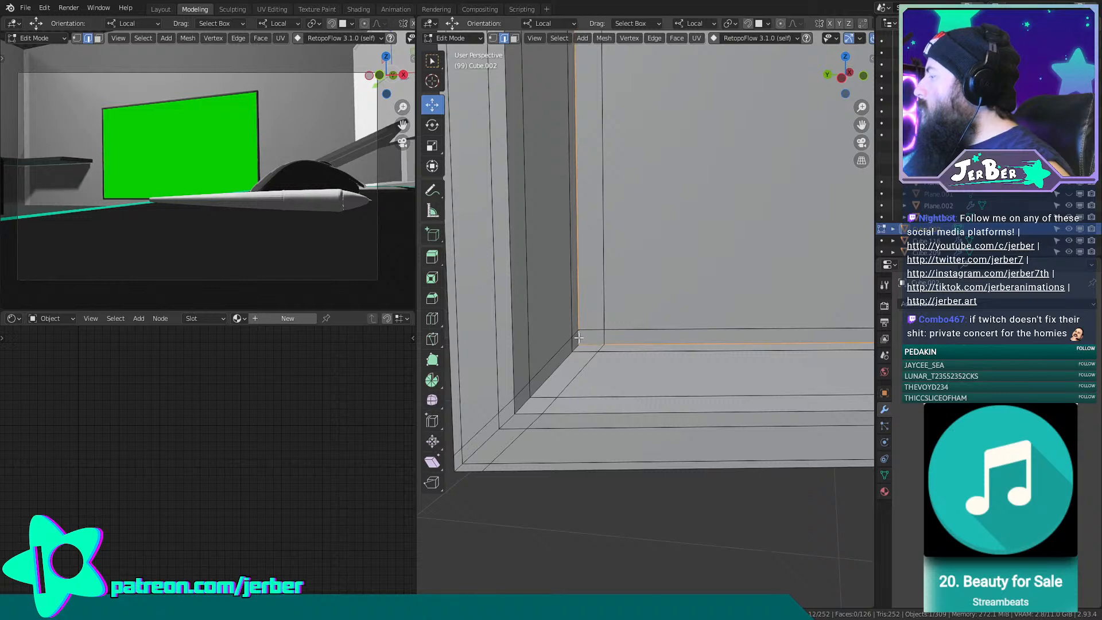
right_click(646, 250)
click(607, 457)
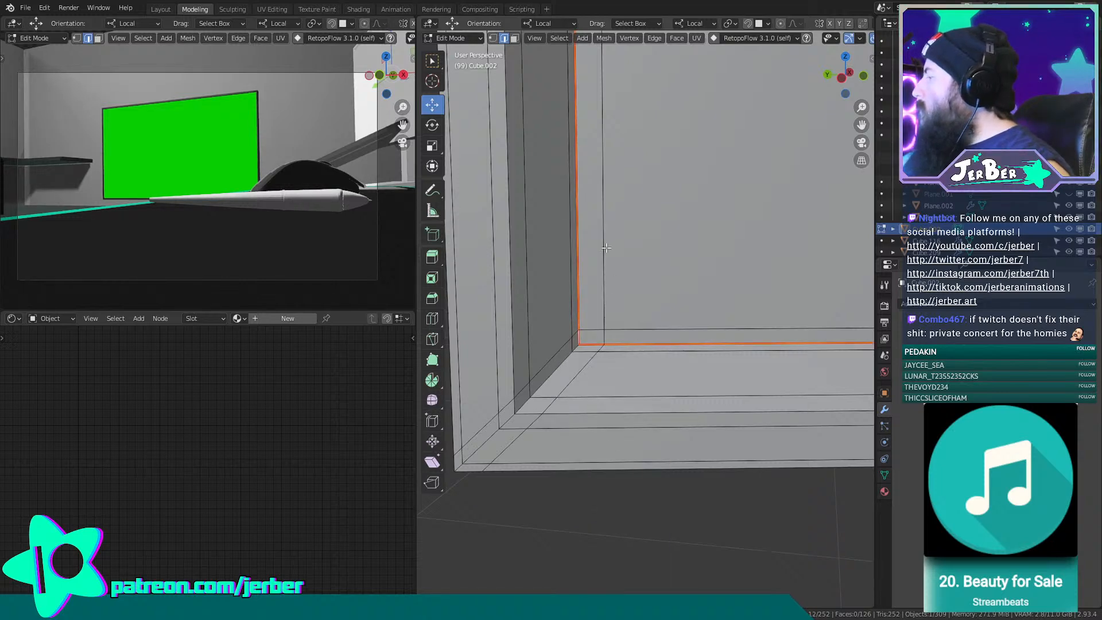
Select all screen faces enclosed by the seam in face selection mode and separate them into their own object.
scroll(606, 248, down, 11)
shift+middle_drag(630, 209, 559, 349)
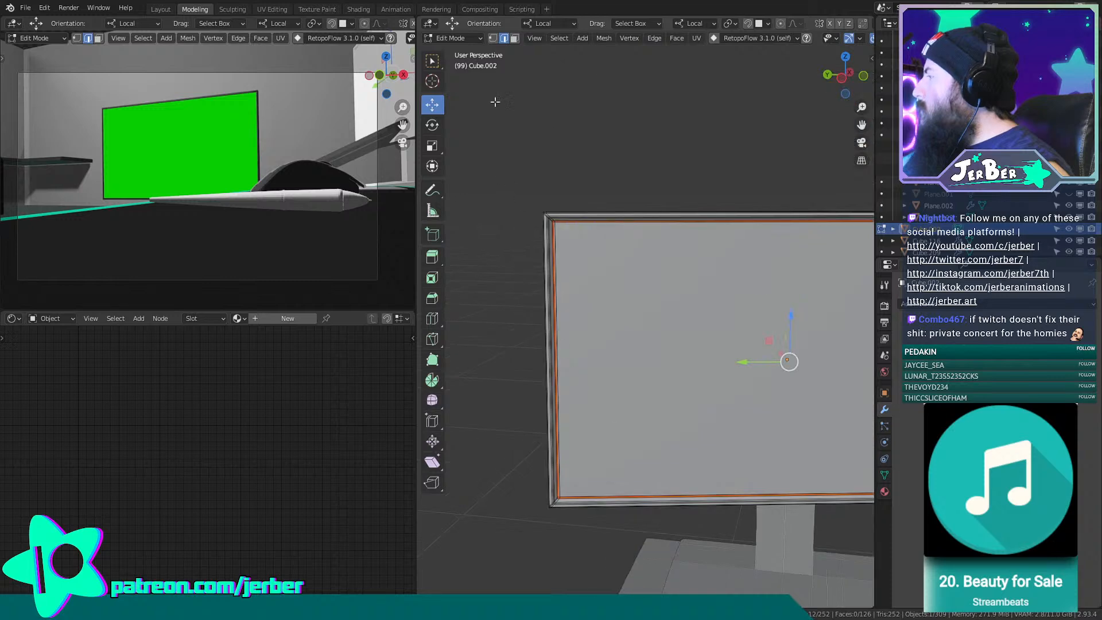
key(3)
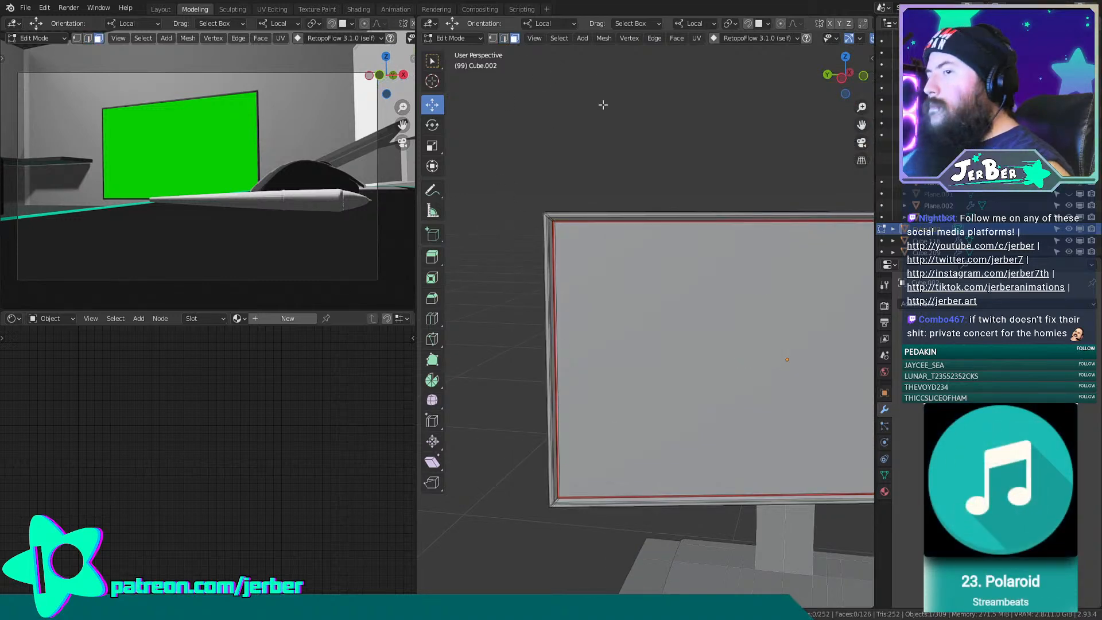
shift+middle_drag(738, 386, 689, 339)
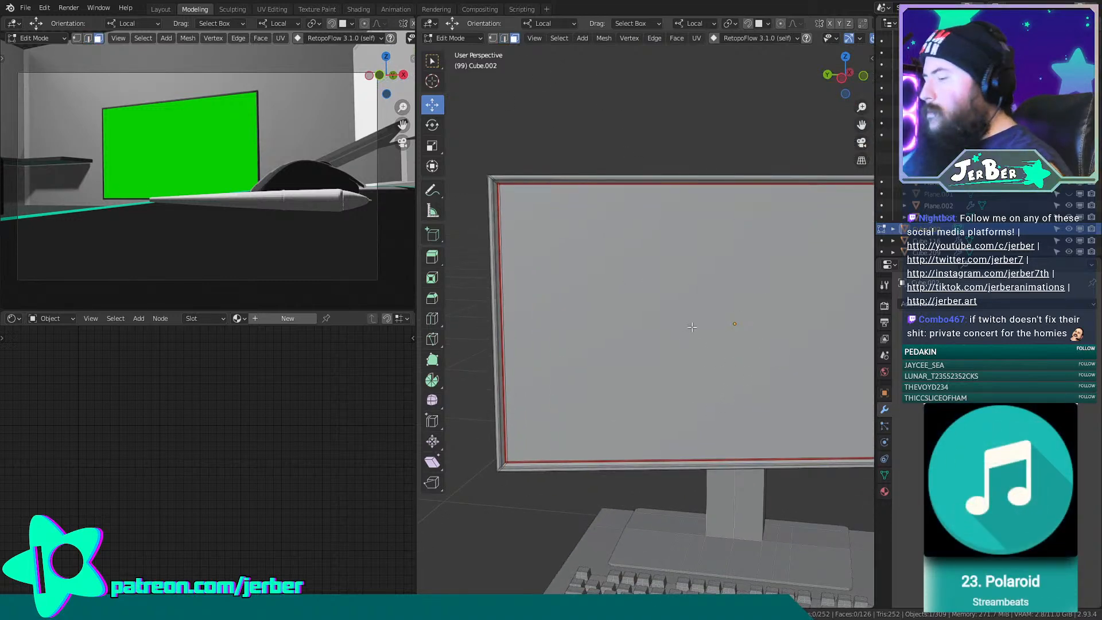
click(692, 325)
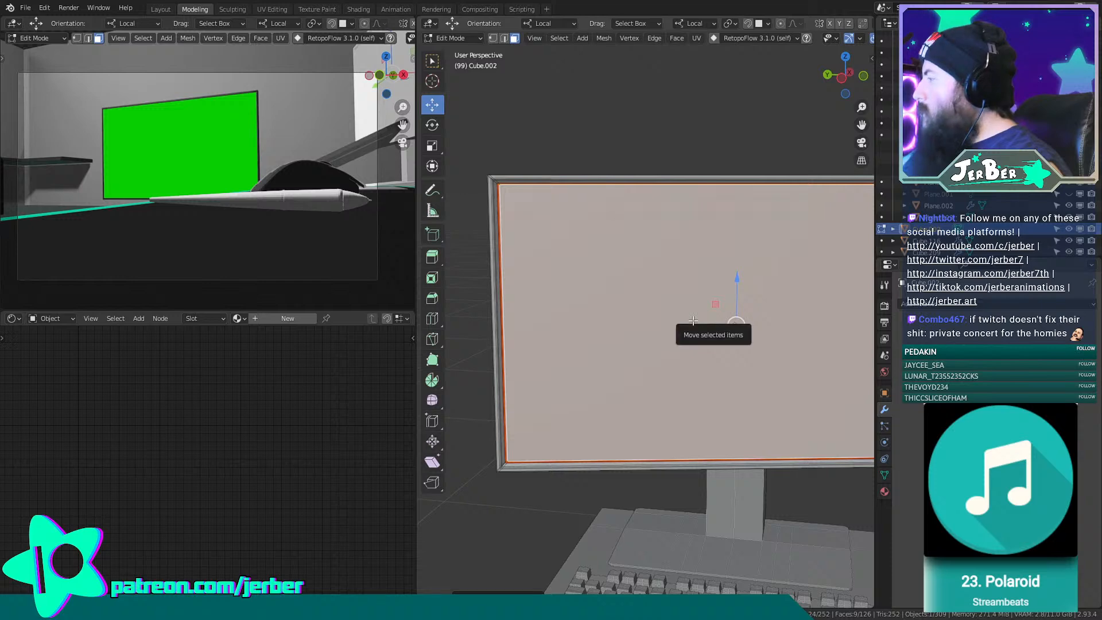
key(p)
click(693, 318)
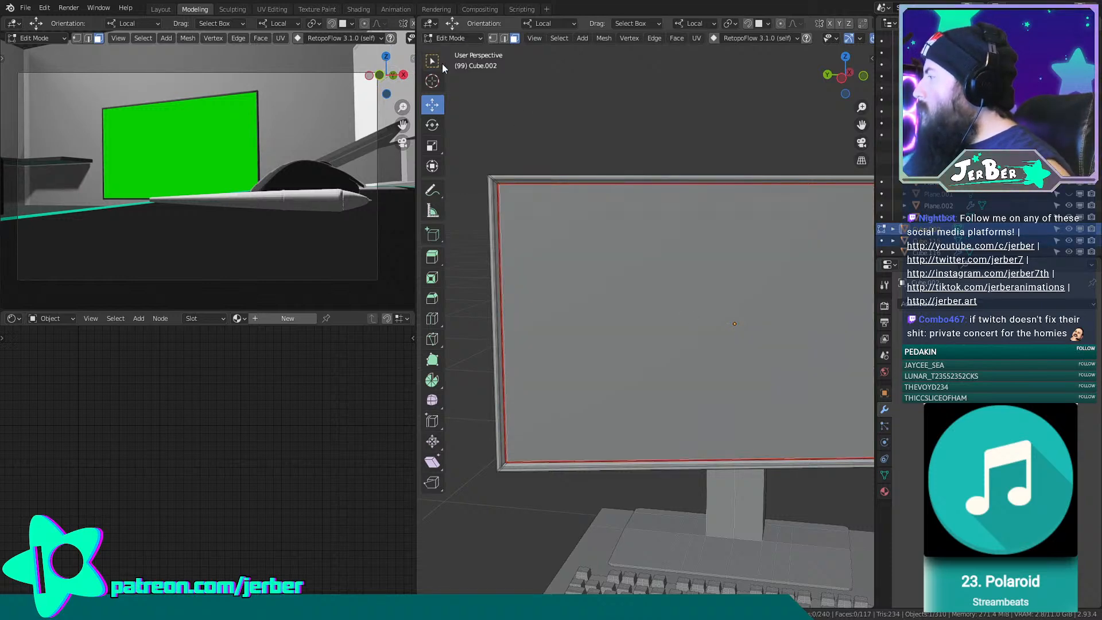
Switch to Object Mode and select the separated screen object.
click(451, 38)
click(459, 49)
click(639, 335)
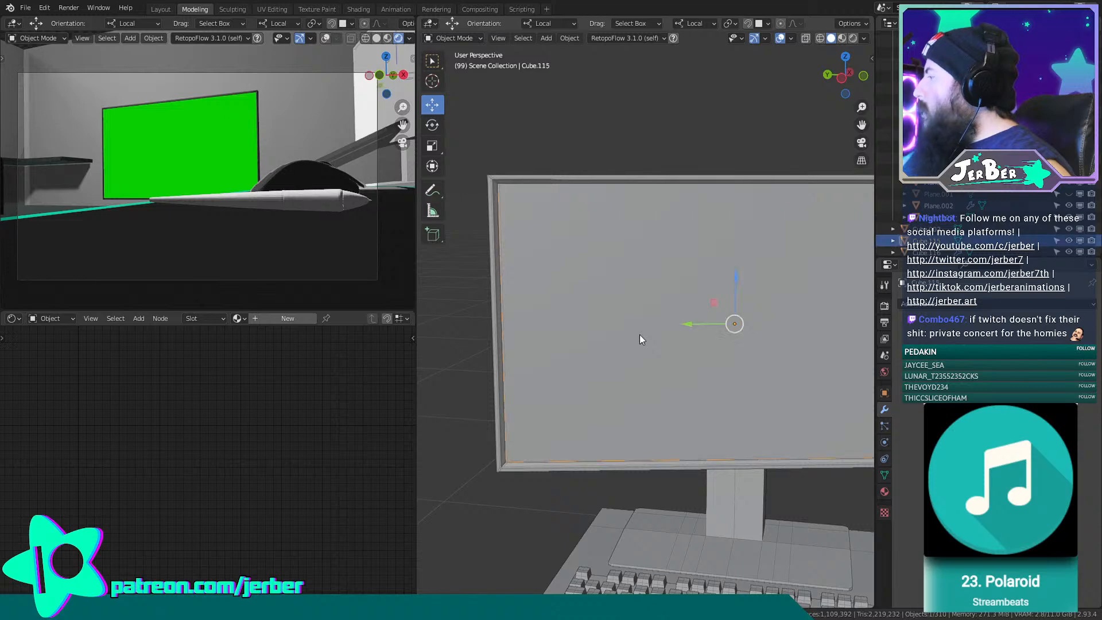
Add a material slot to the screen object and assign the existing "green screen" material to it.
middle_drag(639, 335, 549, 246)
click(884, 492)
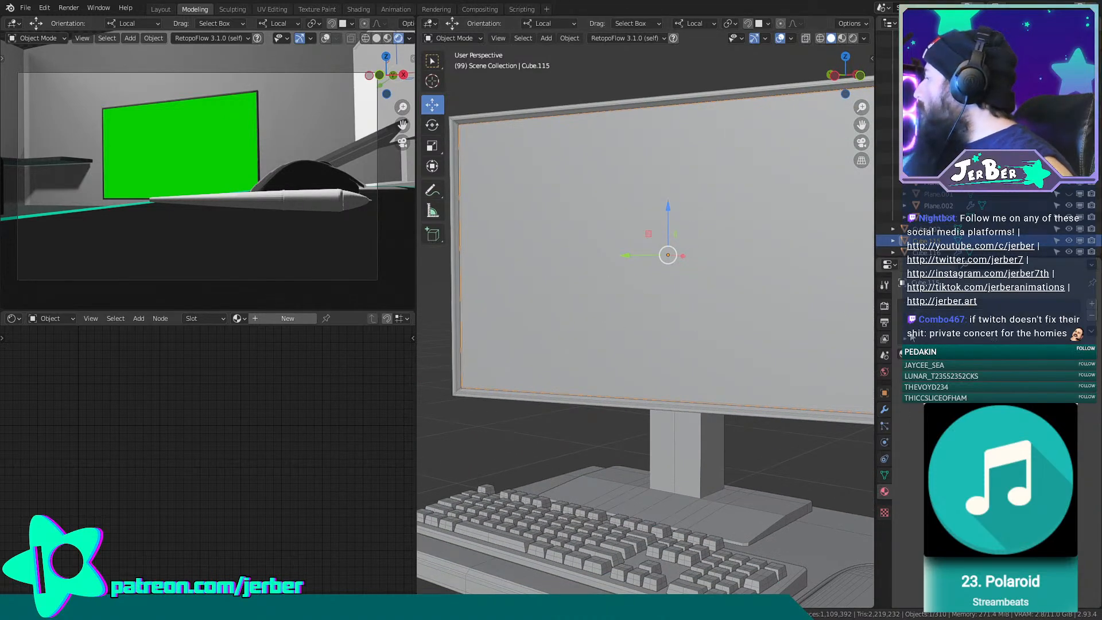
click(941, 362)
click(913, 362)
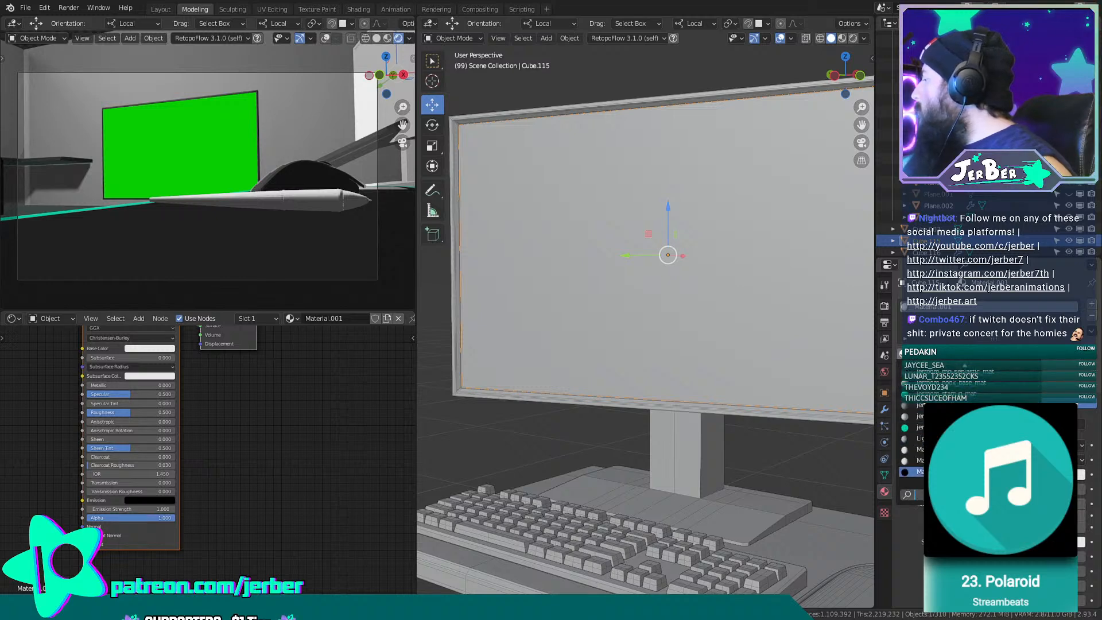
scroll(970, 422, up, 16)
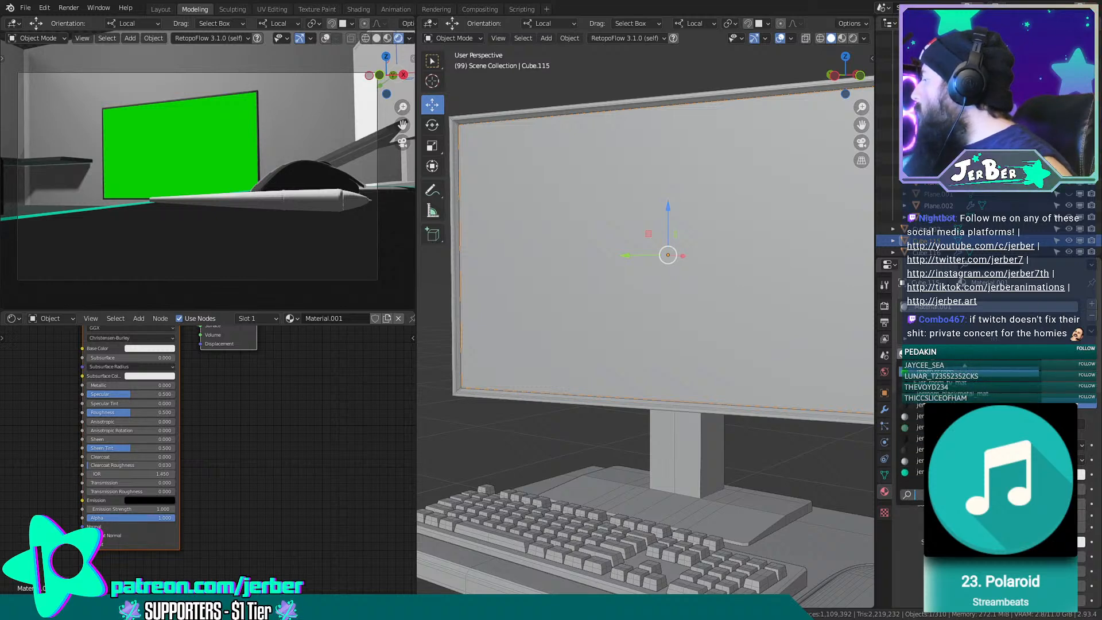
click(964, 371)
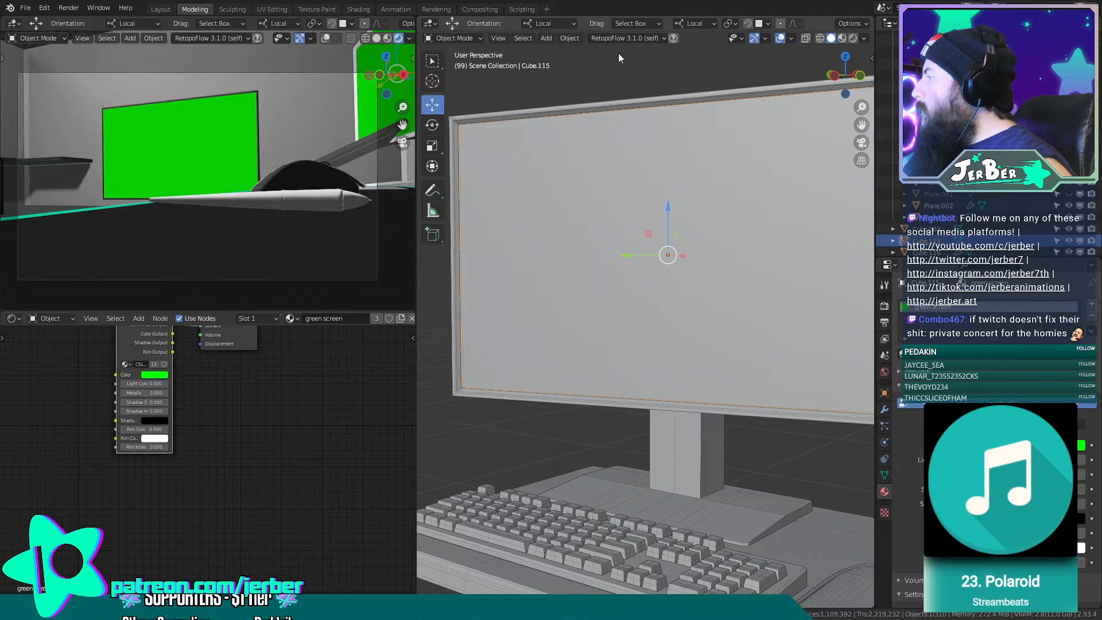
Examine the monitor and its separated screen, from the whole desk setup to the upper frame corner.
scroll(608, 53, down, 2)
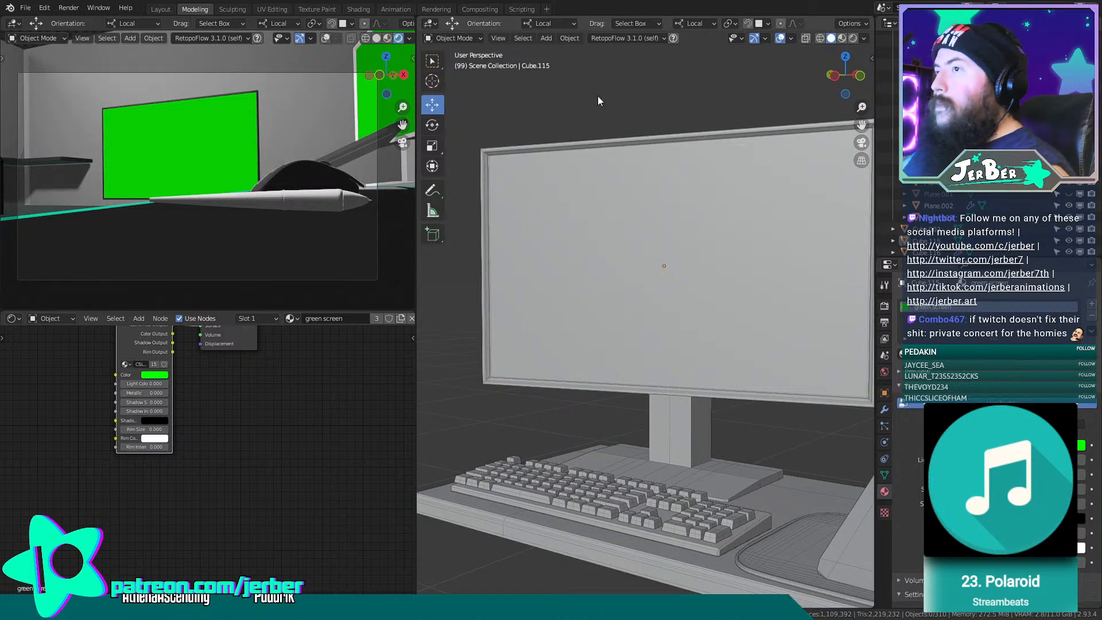
scroll(591, 105, down, 4)
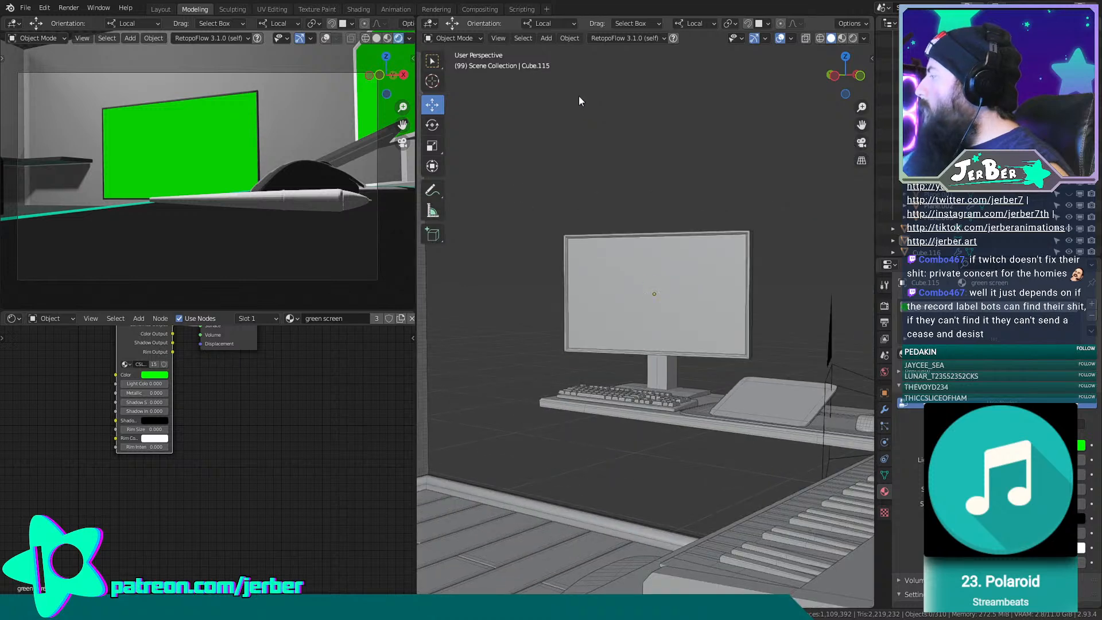
middle_drag(578, 95, 635, 135)
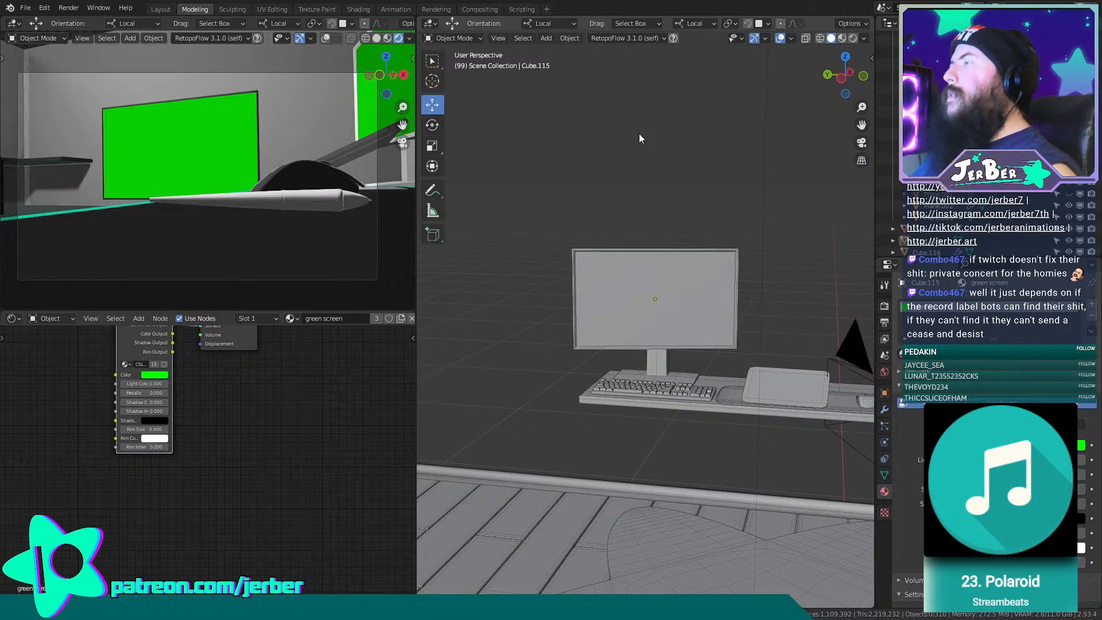
scroll(638, 133, up, 6)
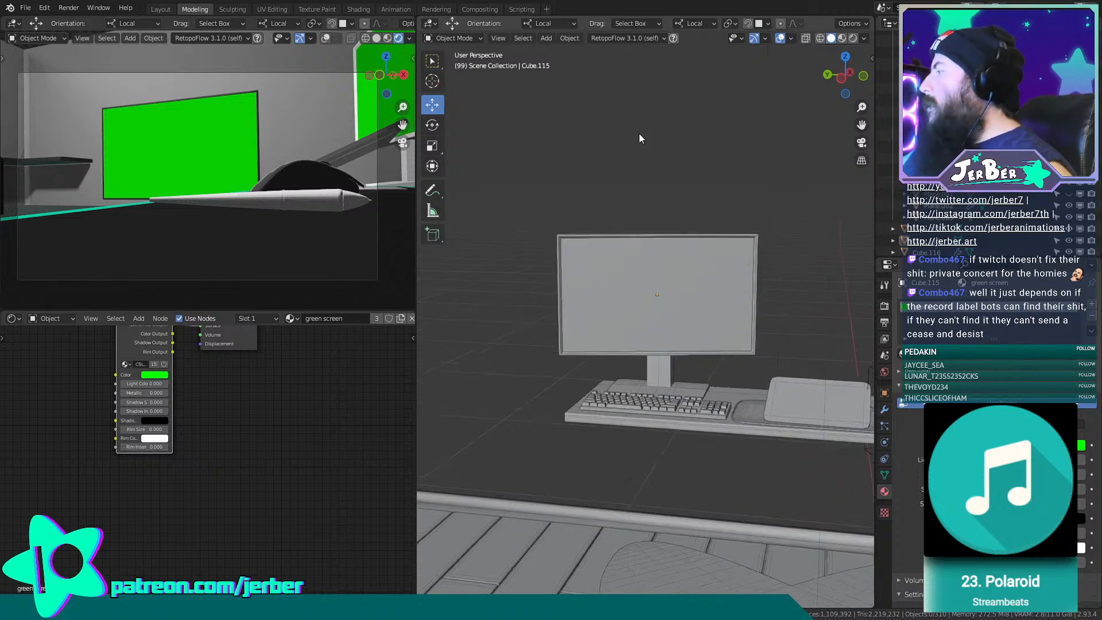
scroll(636, 138, down, 2)
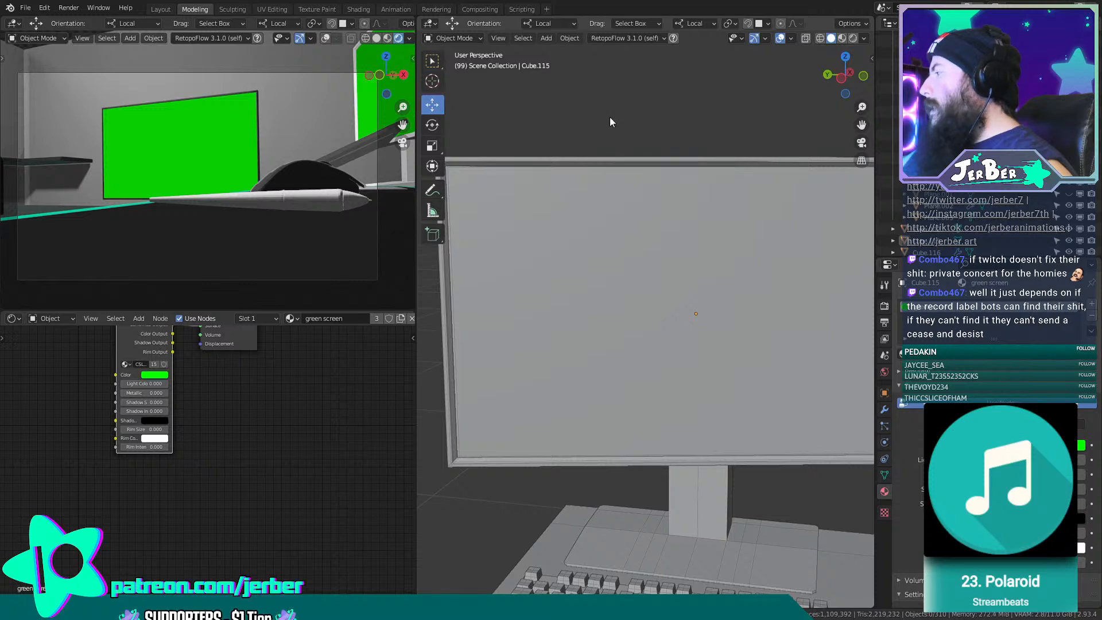
scroll(603, 124, down, 2)
scroll(596, 129, up, 2)
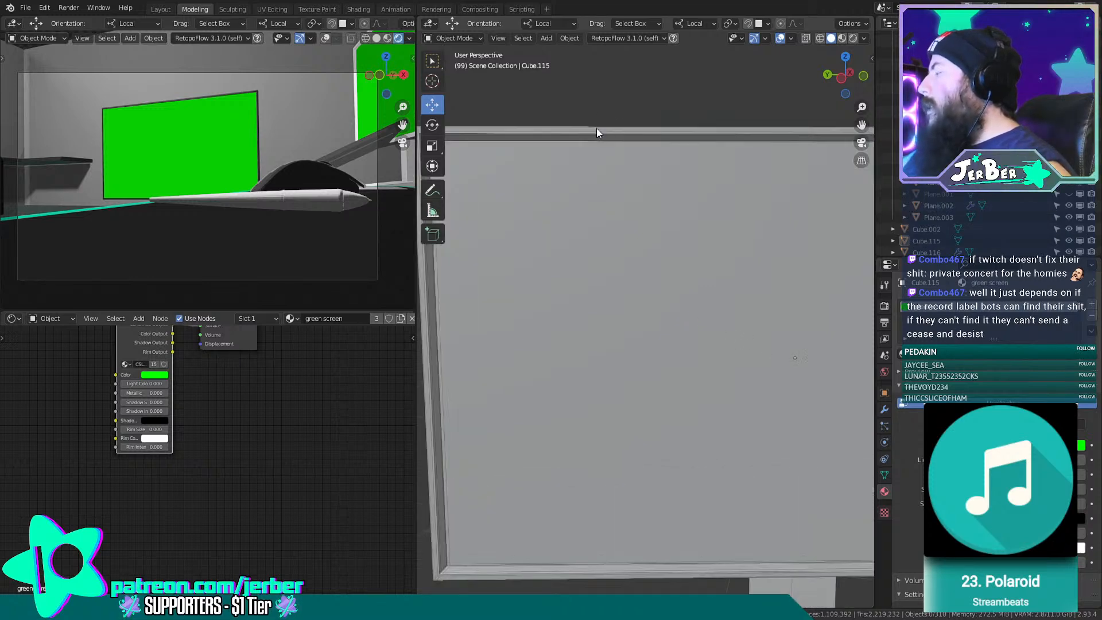
shift+middle_drag(597, 129, 663, 136)
scroll(586, 88, up, 1)
scroll(587, 89, up, 1)
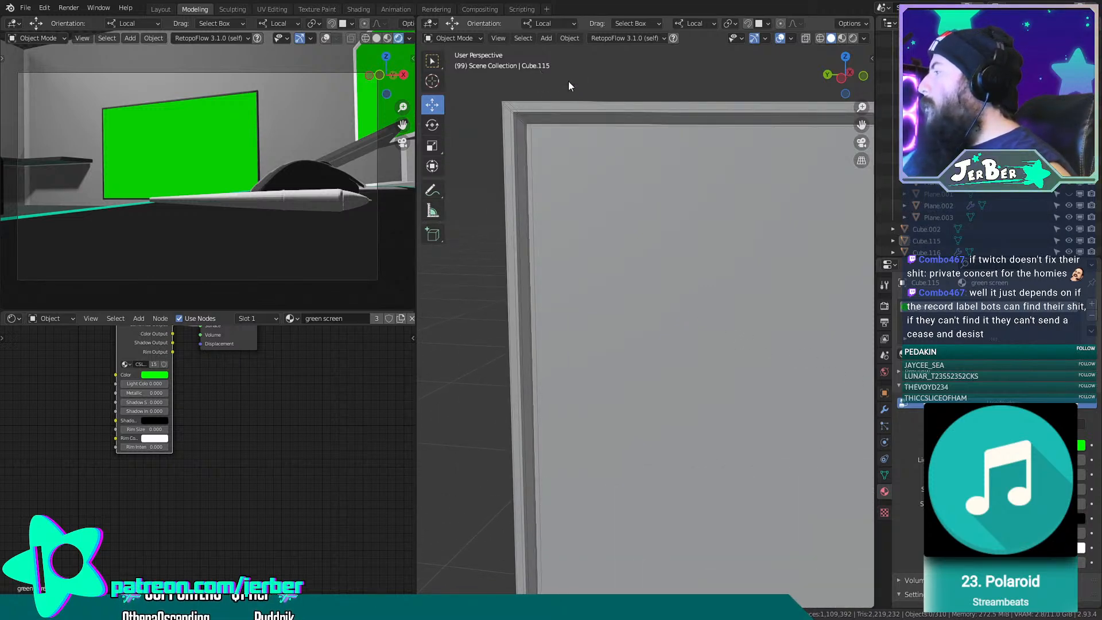
Widen the modelling viewport around the full monitor and restore the camera view in the smaller preview viewport.
shift+middle_drag(590, 74, 623, 205)
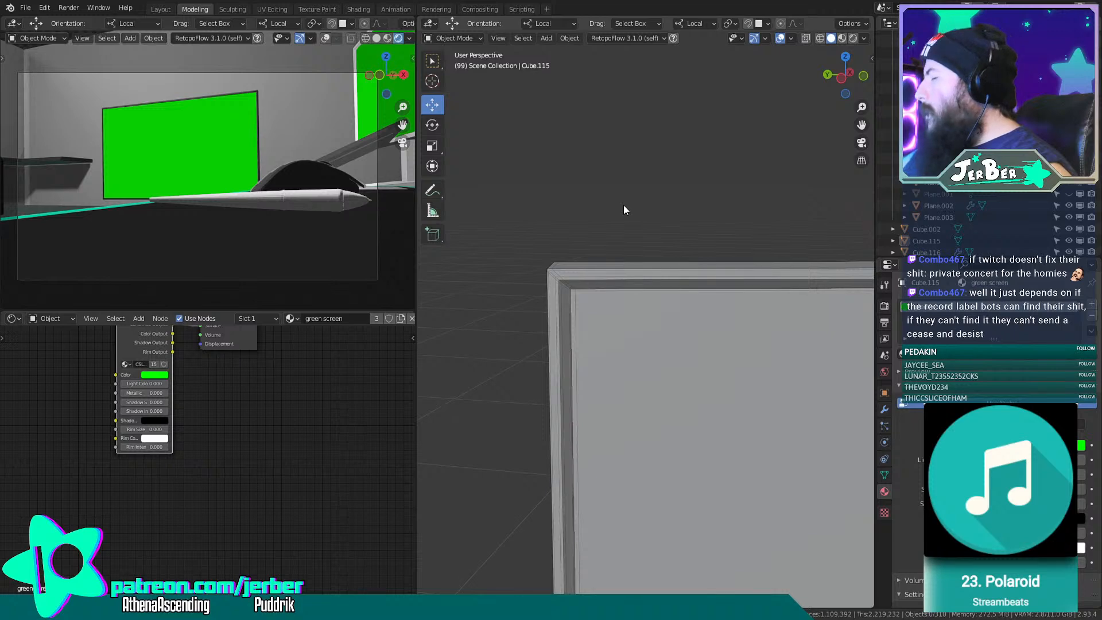
scroll(632, 207, up, 5)
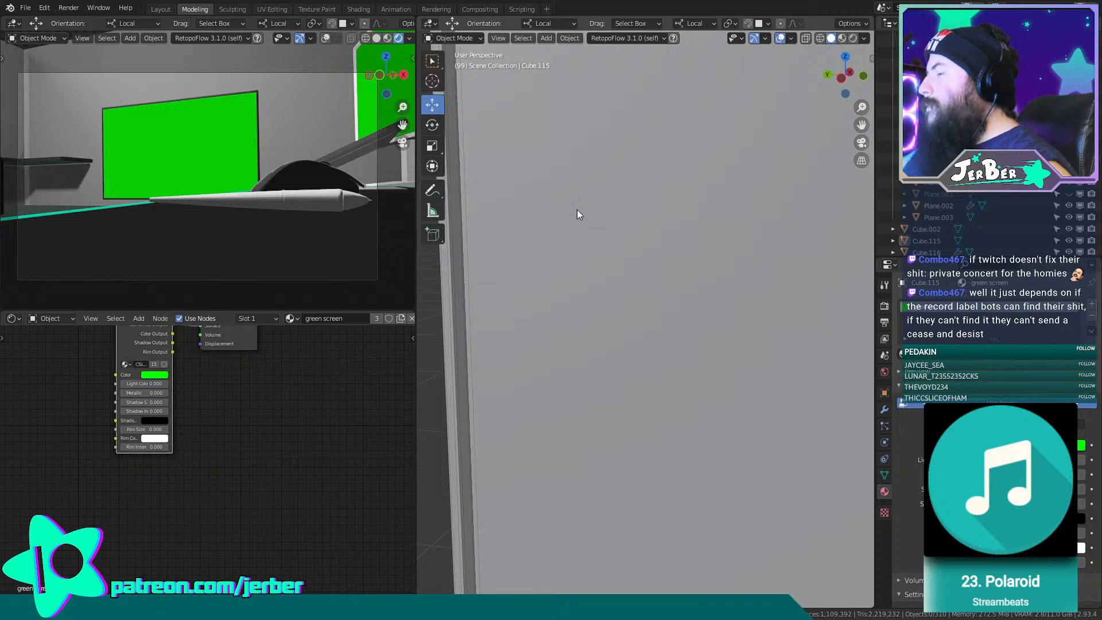
scroll(607, 304, down, 3)
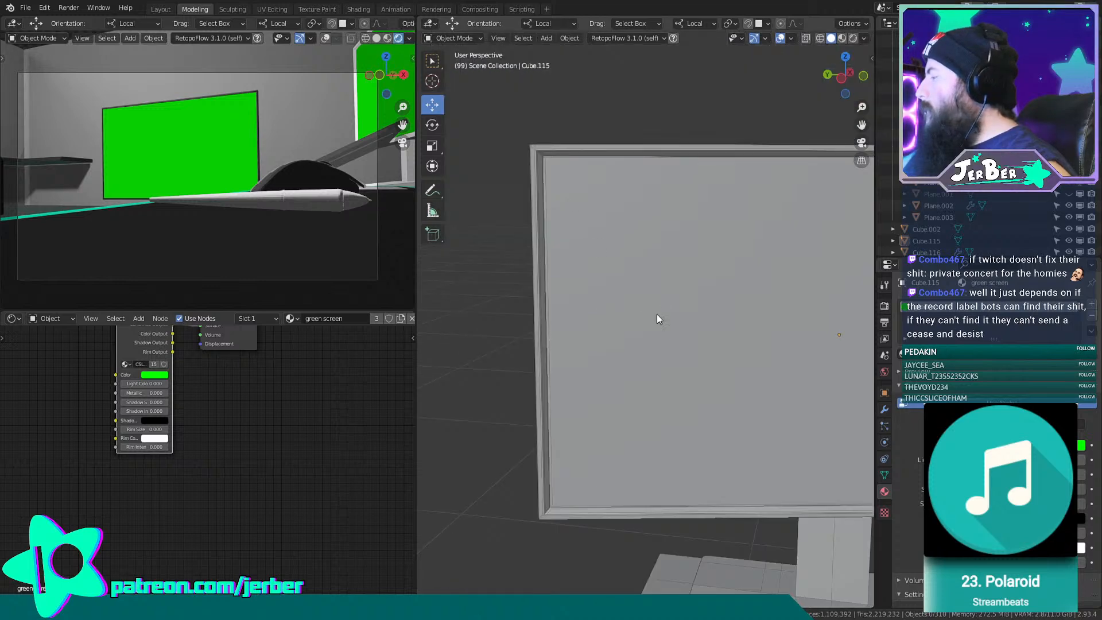
shift+middle_drag(656, 315, 619, 222)
scroll(621, 229, down, 2)
shift+middle_drag(642, 273, 550, 363)
click(533, 378)
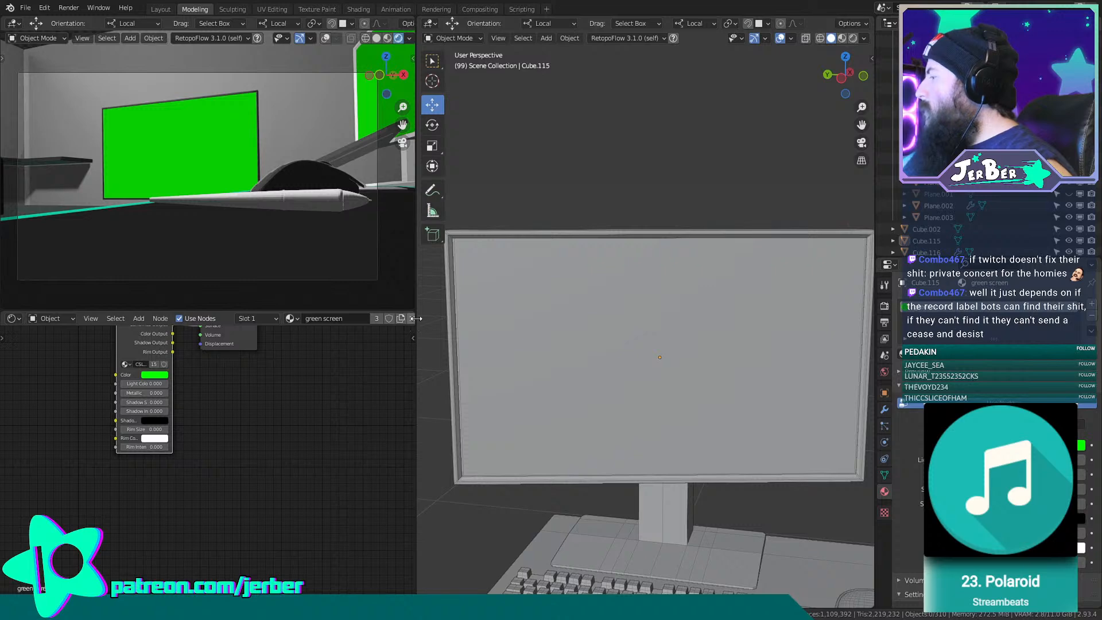
drag(414, 299, 377, 299)
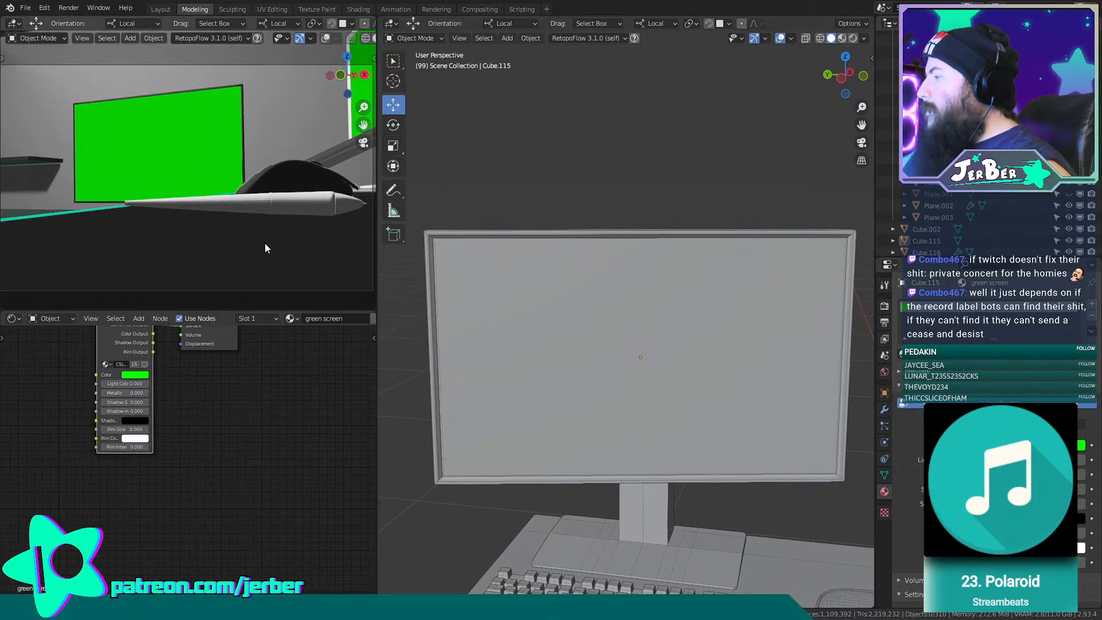
key(KP_0)
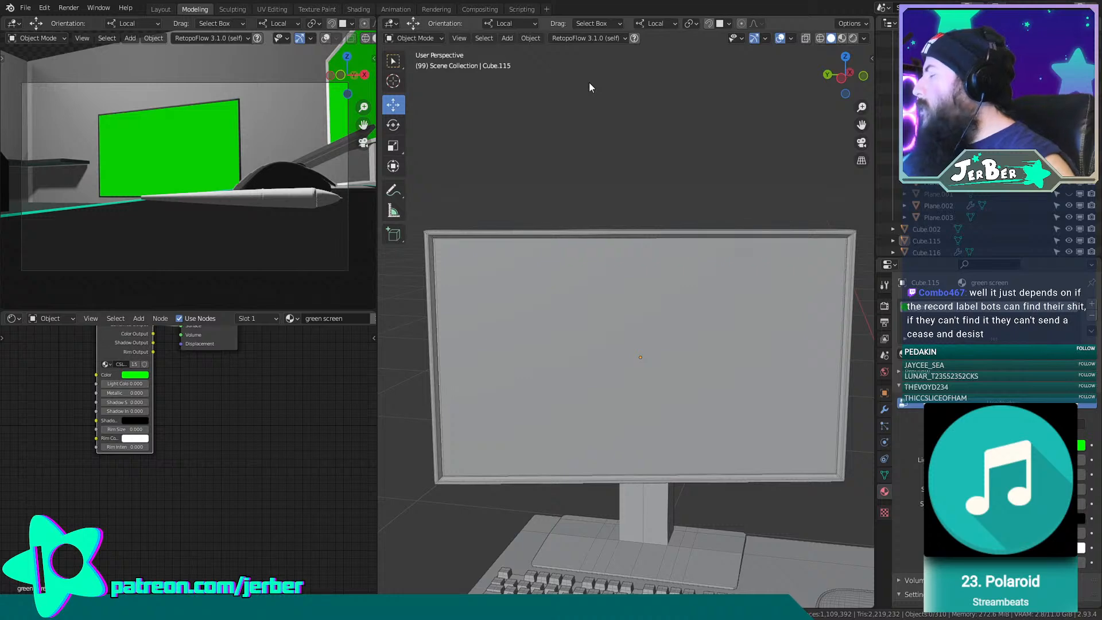
Select the monitor stand object beneath the new screen.
shift+middle_drag(687, 122, 603, 167)
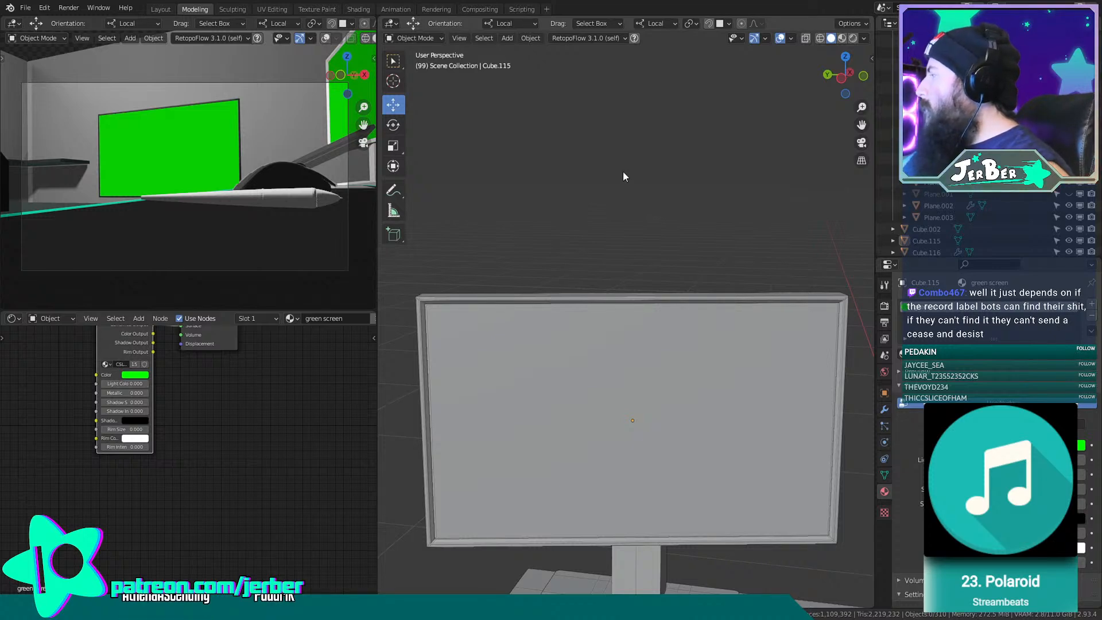
shift+middle_drag(693, 207, 591, 73)
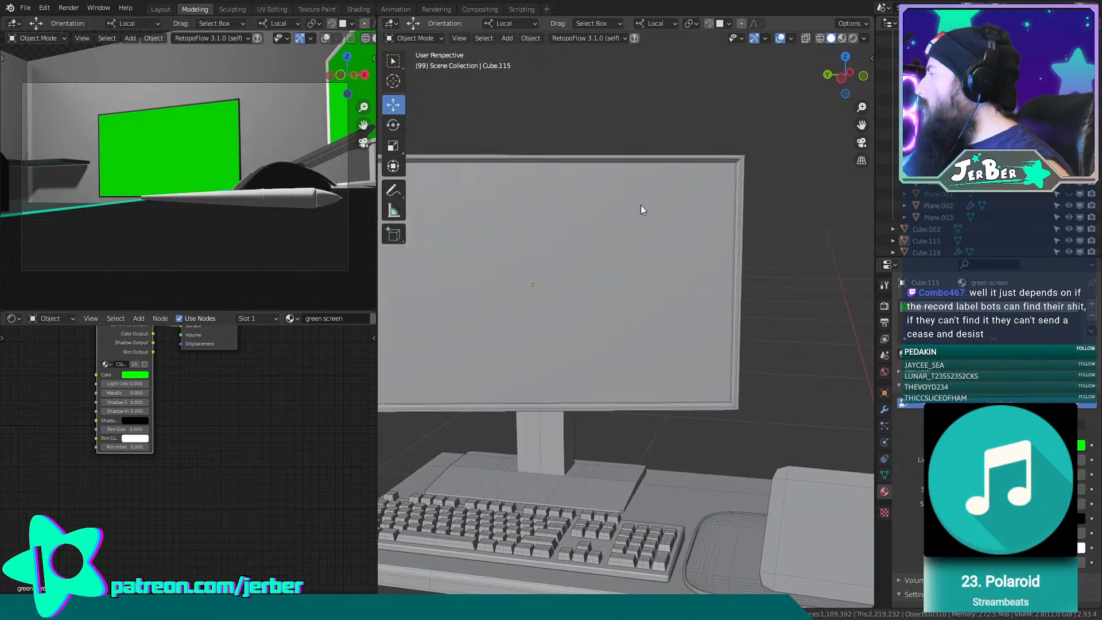
scroll(640, 205, down, 5)
shift+middle_drag(690, 260, 762, 240)
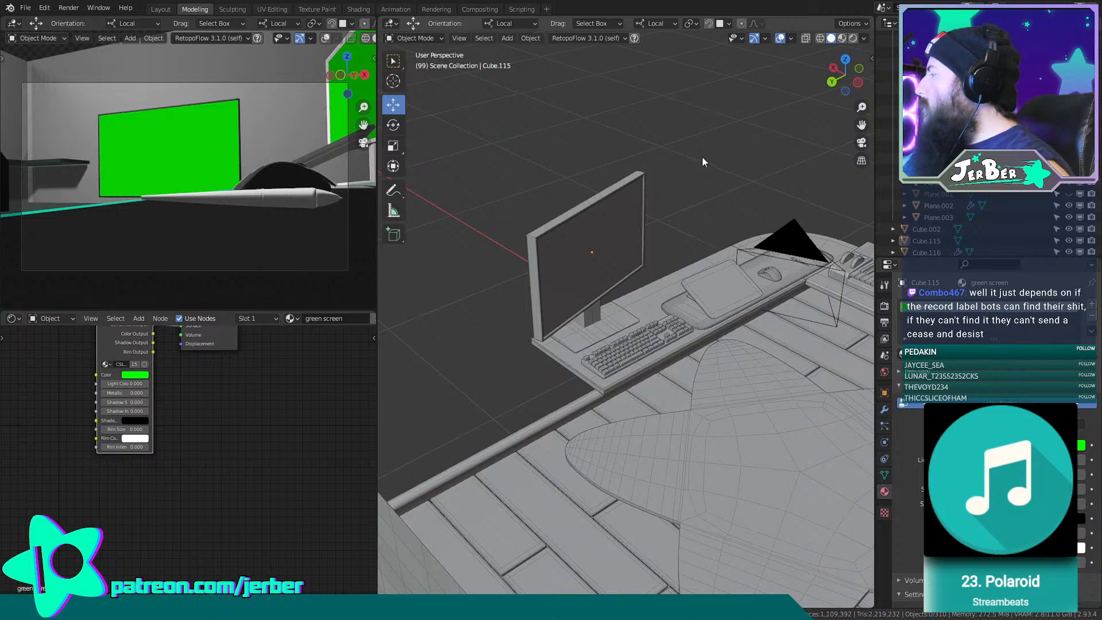
scroll(648, 206, up, 5)
middle_drag(581, 261, 631, 278)
click(583, 304)
scroll(631, 277, up, 4)
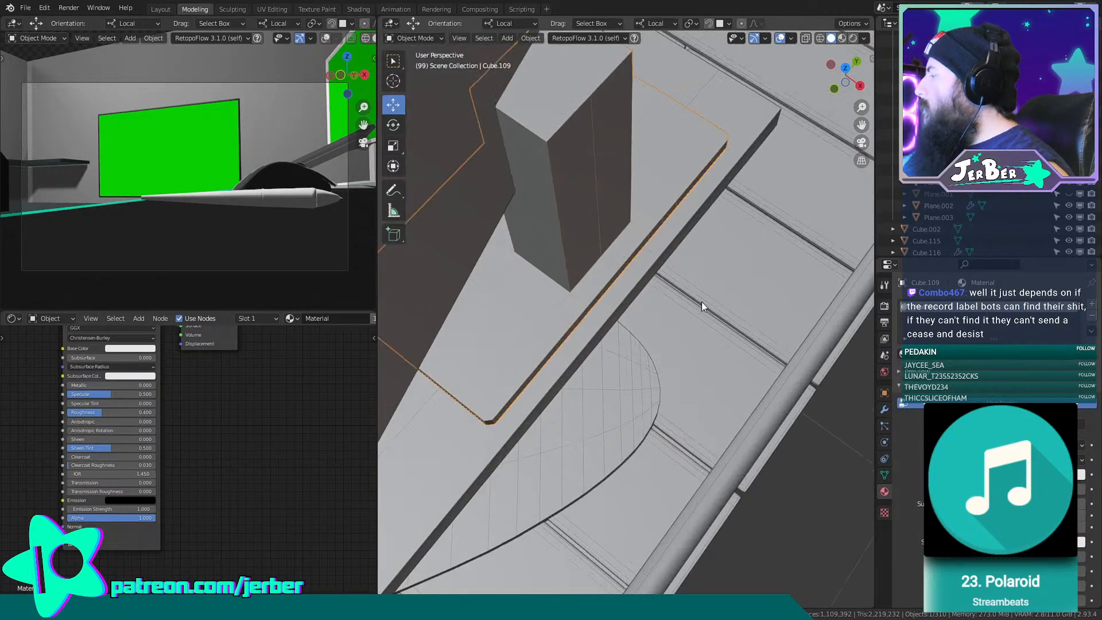
Try moving a face on top of the monitor stand's base in Edit Mode, and undo the move.
middle_drag(702, 301, 642, 271)
scroll(661, 274, down, 2)
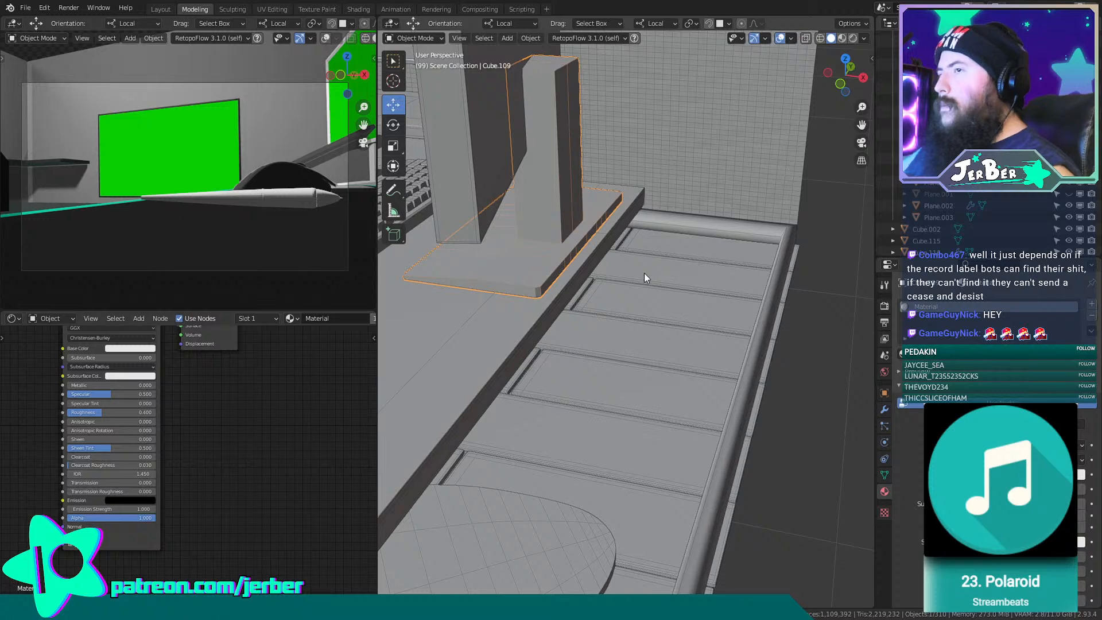
middle_drag(662, 211, 746, 284)
scroll(682, 373, up, 3)
middle_drag(683, 369, 721, 265)
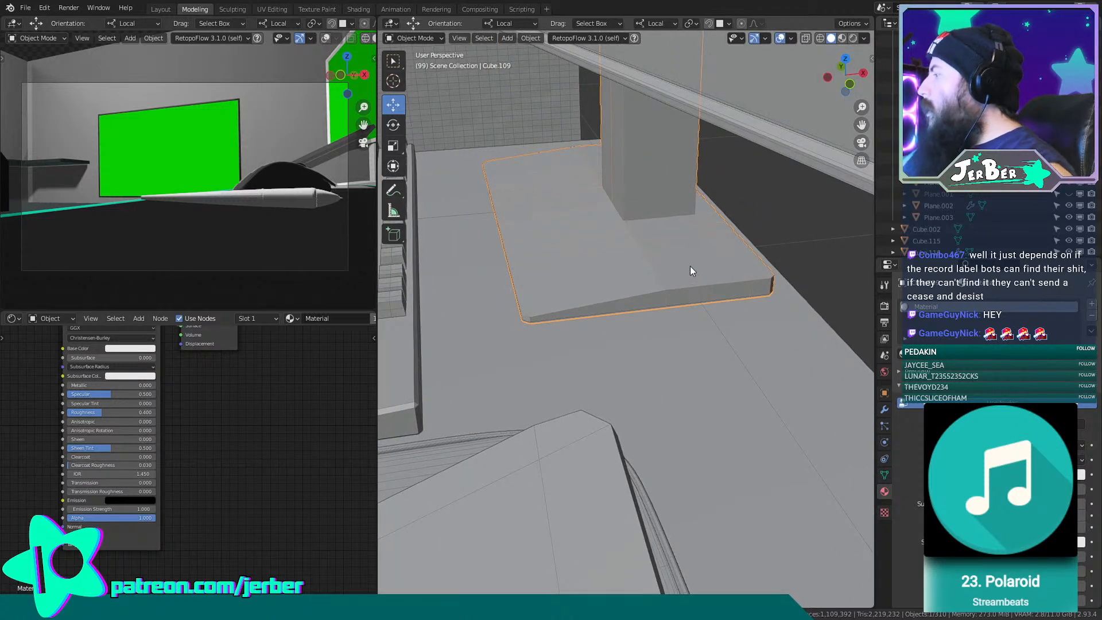
click(413, 38)
click(412, 65)
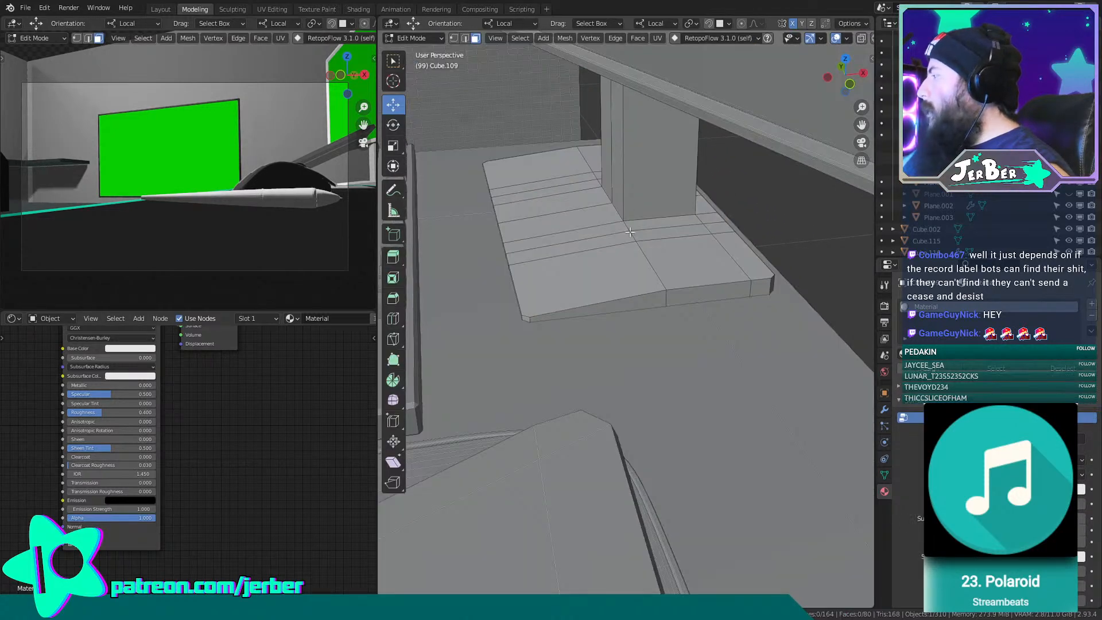
click(533, 214)
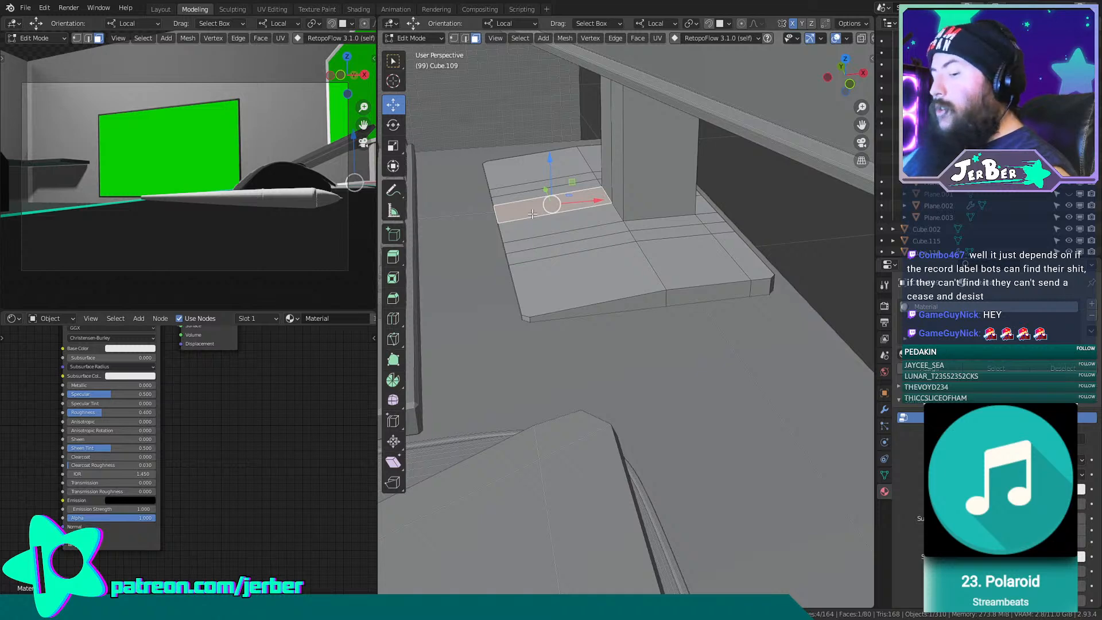
key(g)
click(474, 189)
key(ctrl+z)
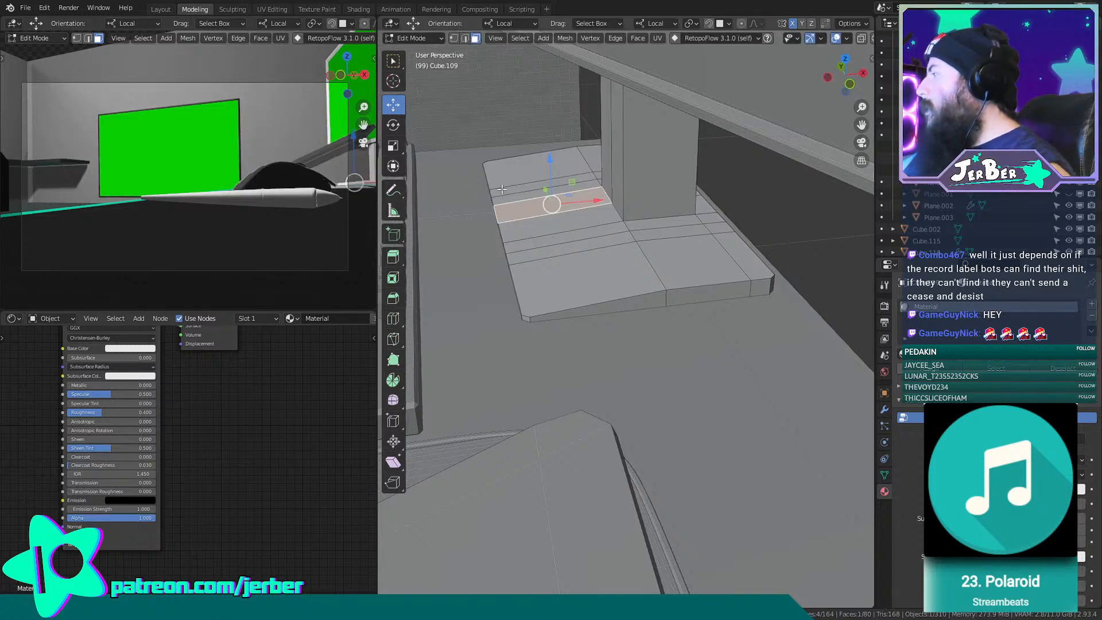
Return the monitor stand to Object Mode and apply all of its transforms.
middle_drag(527, 198, 573, 201)
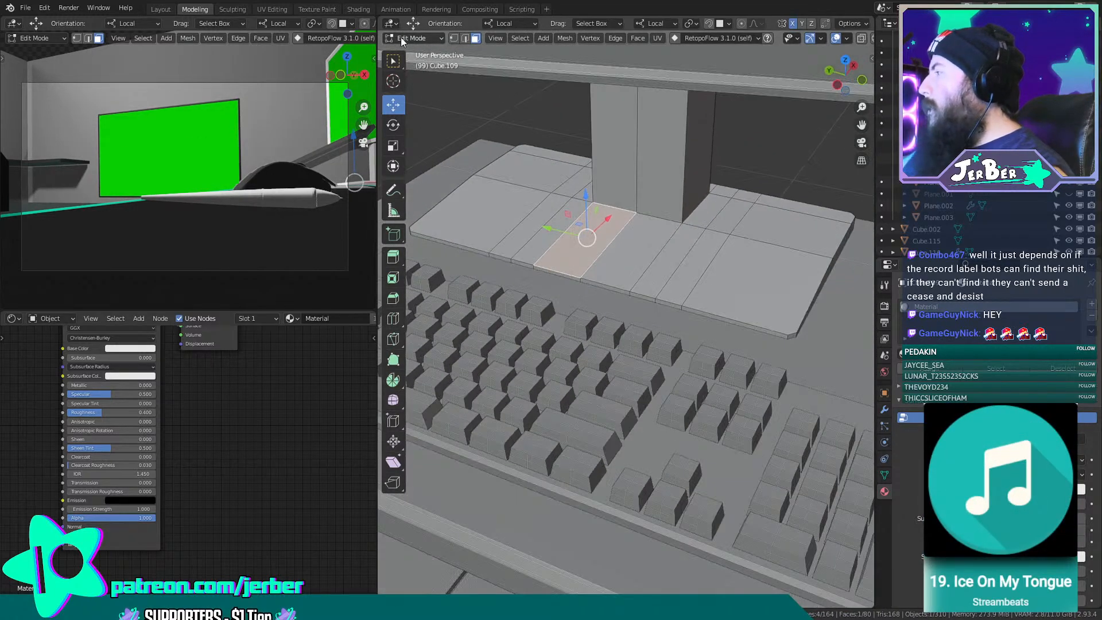
click(415, 38)
click(418, 50)
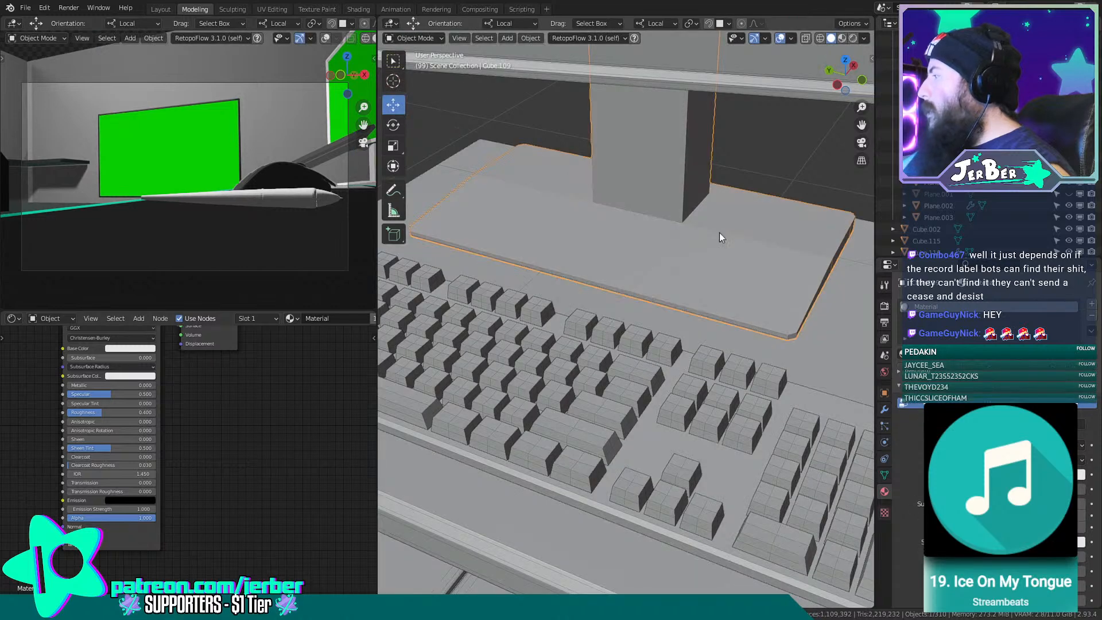
key(ctrl+a)
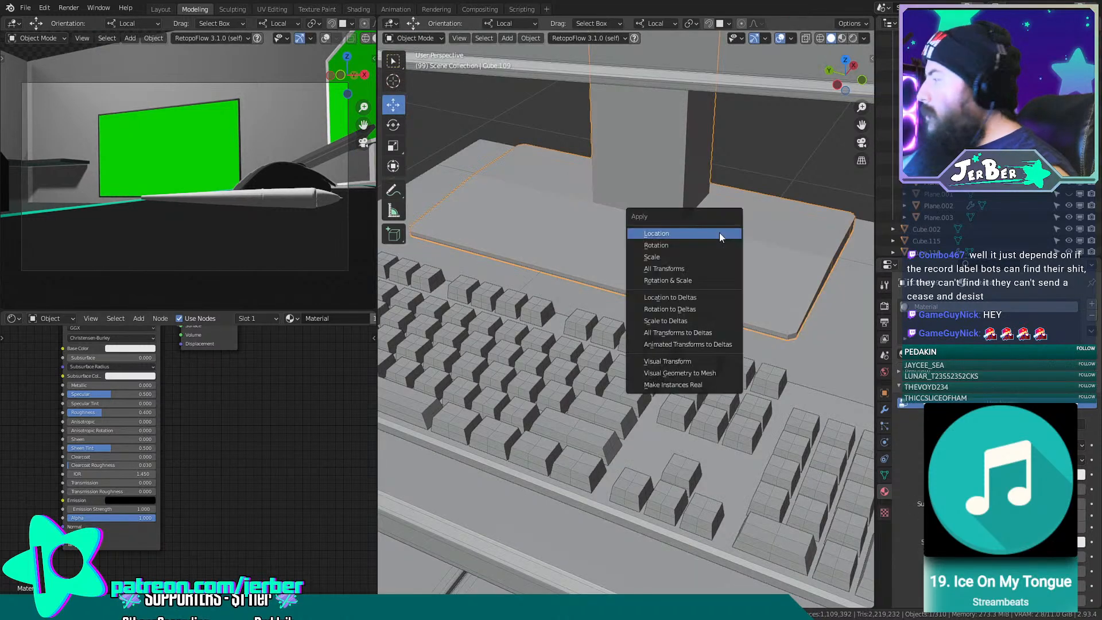
click(714, 269)
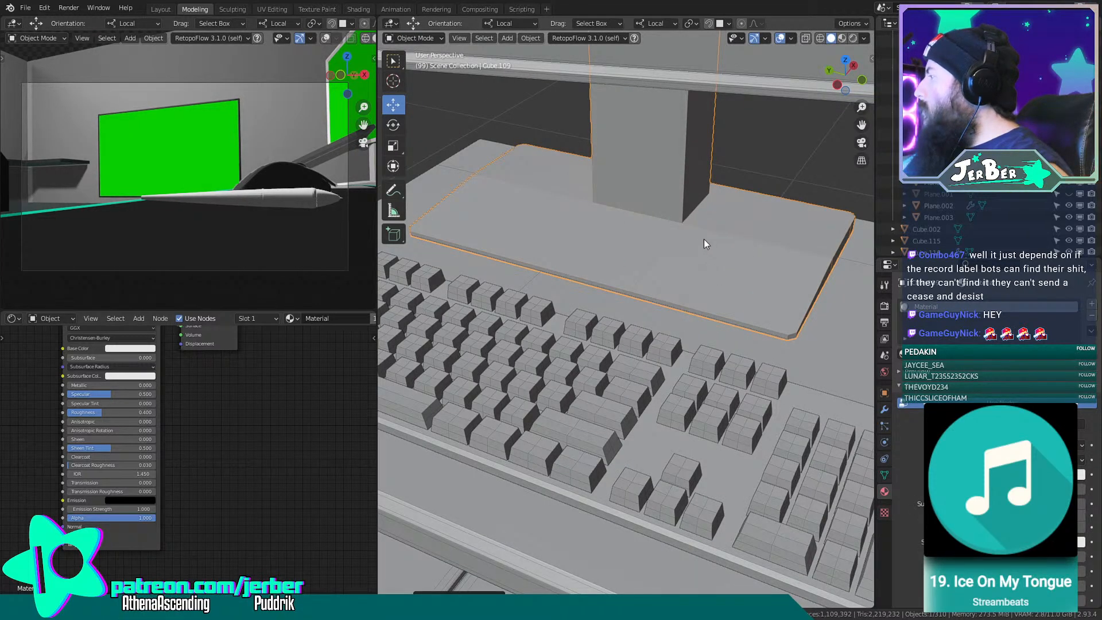
Try moving the selected base face along the X axis in Edit Mode, and undo the move.
middle_drag(703, 239, 646, 226)
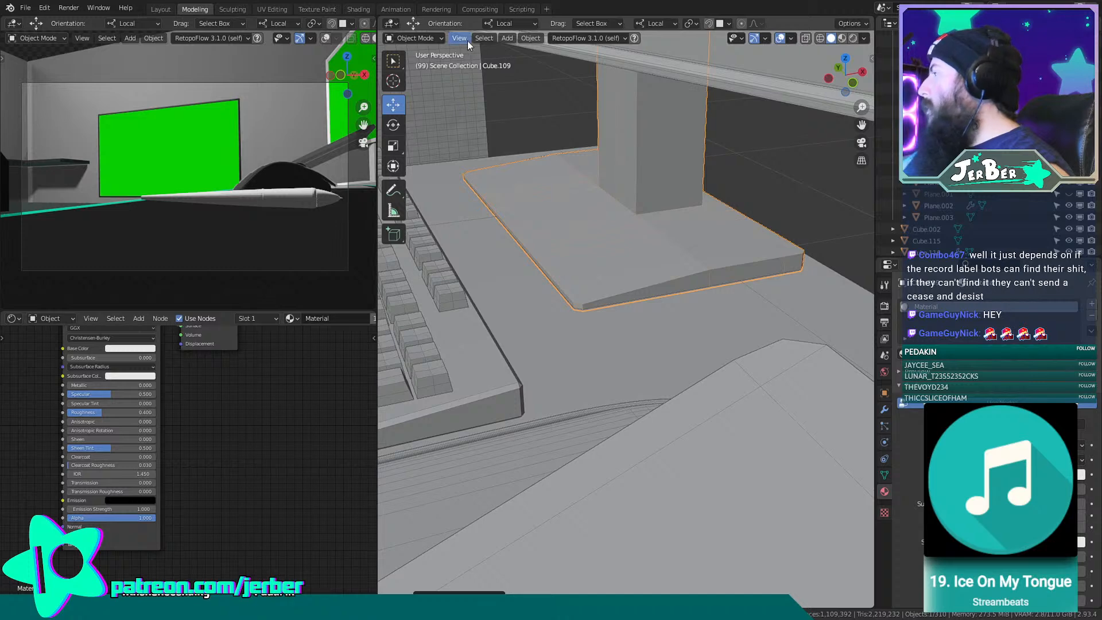
click(405, 38)
click(419, 63)
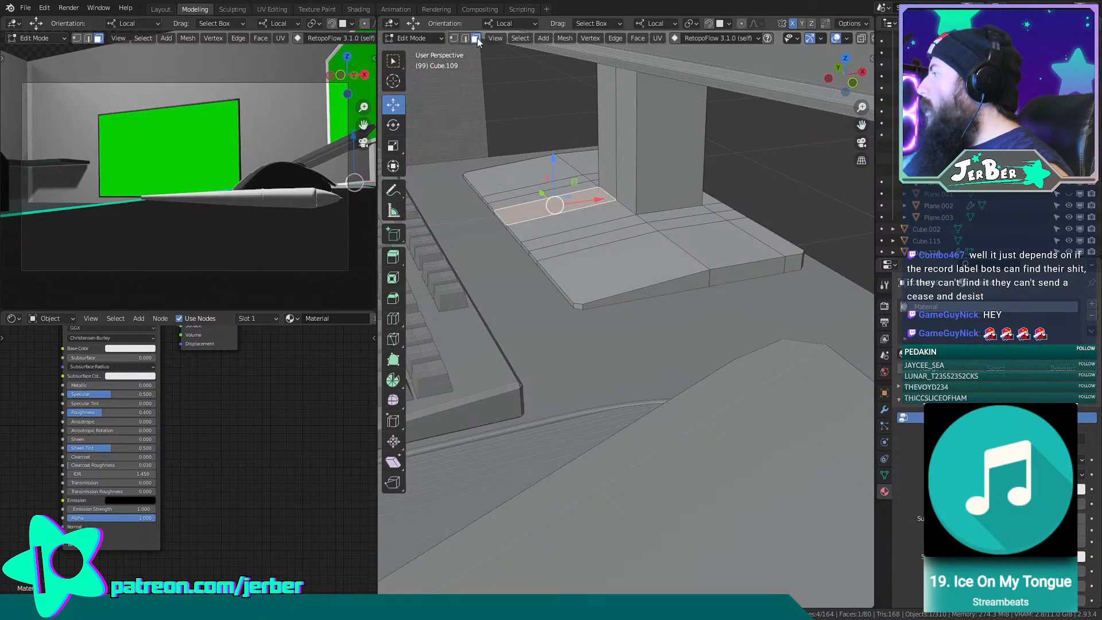
key(g)
key(x)
drag(565, 201, 565, 201)
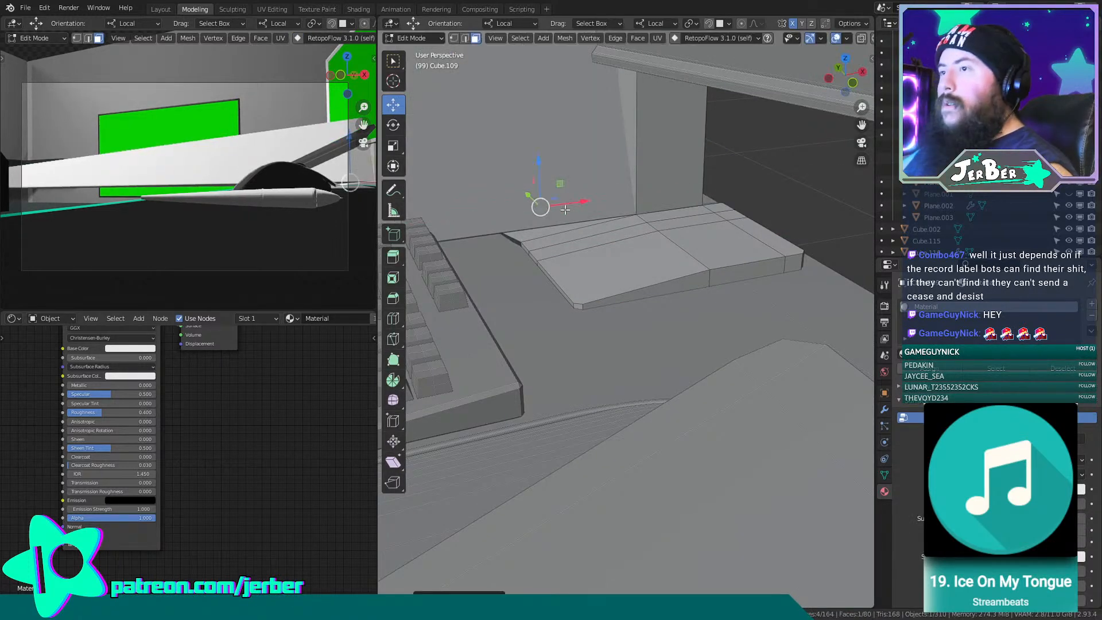
key(ctrl+z)
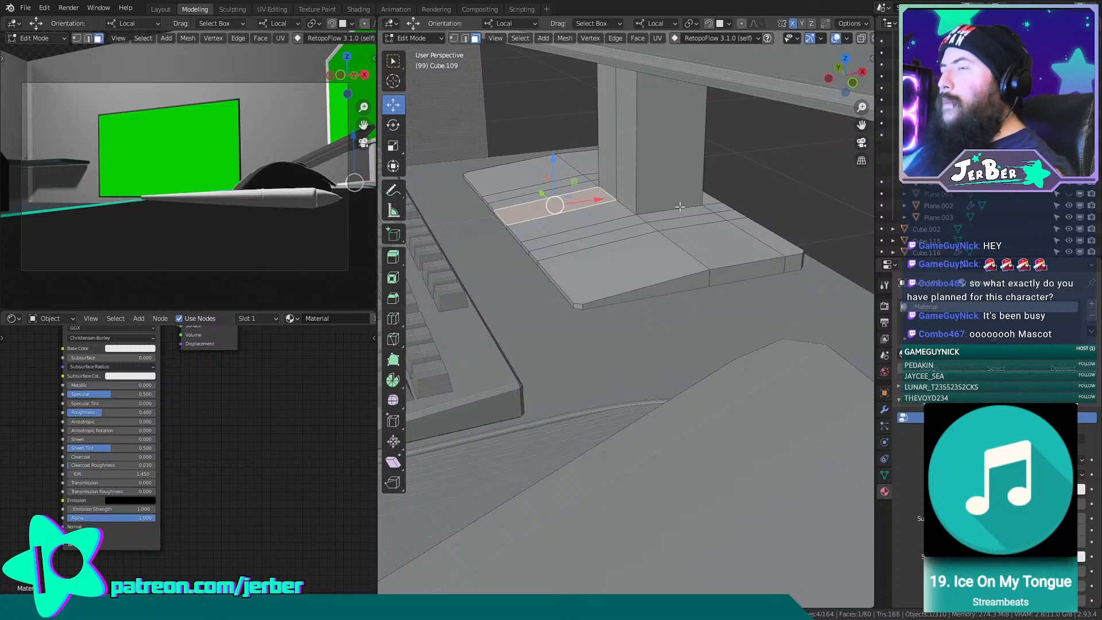
Clear the face selection and examine the topology of the monitor stand's base and post from several angles.
click(814, 144)
shift+middle_drag(806, 140, 784, 274)
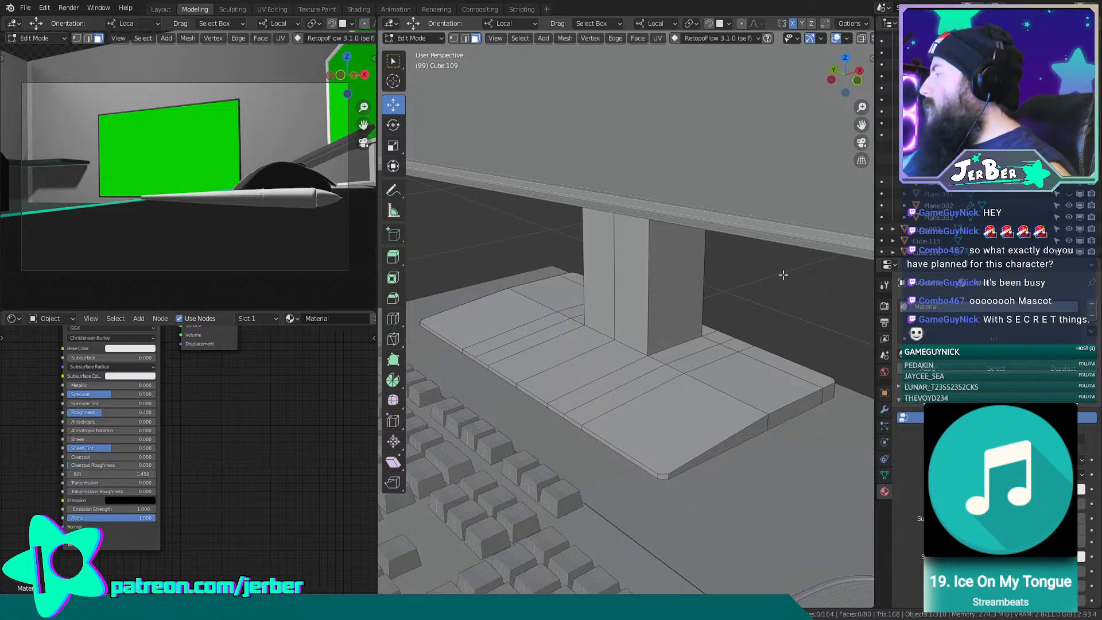
shift+middle_drag(783, 274, 754, 216)
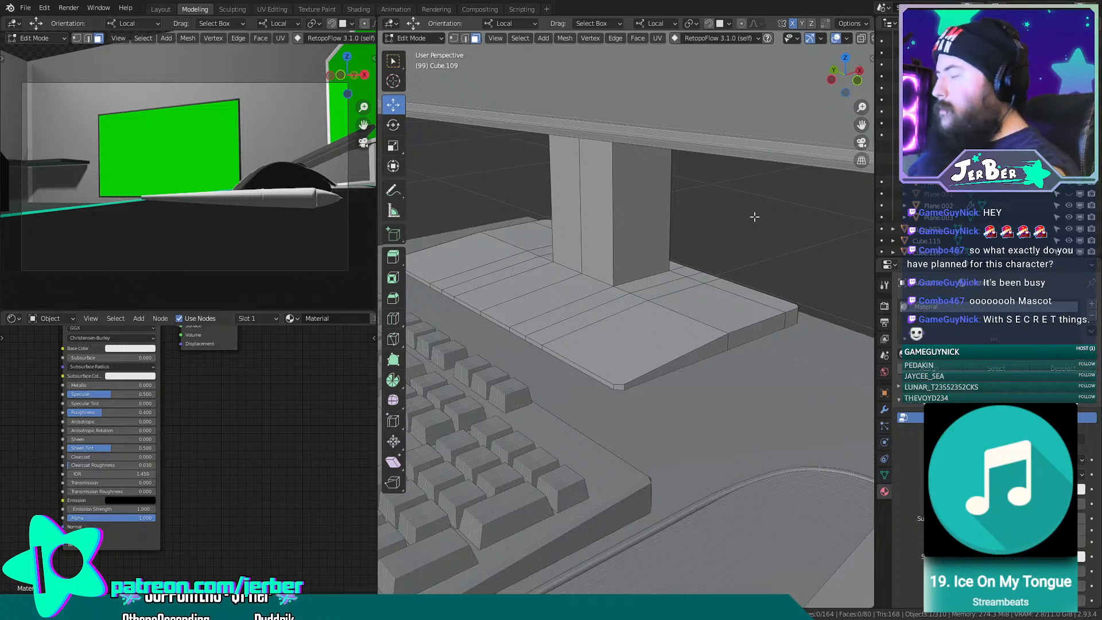
middle_drag(731, 197, 547, 245)
middle_drag(604, 144, 714, 211)
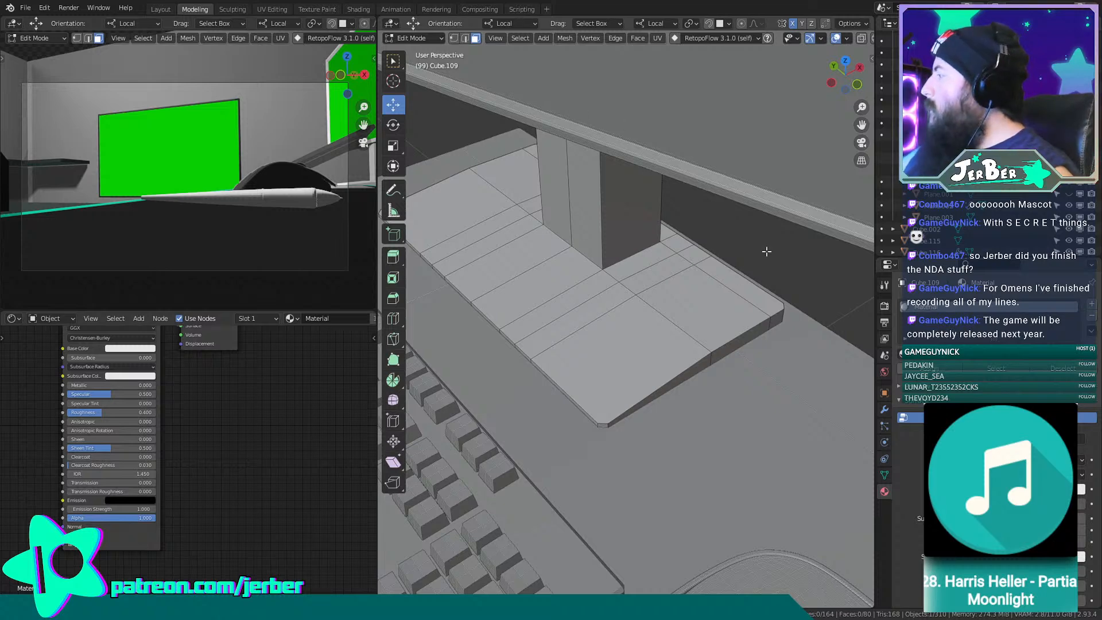
shift+middle_drag(765, 254, 697, 291)
scroll(735, 276, down, 5)
scroll(736, 276, up, 4)
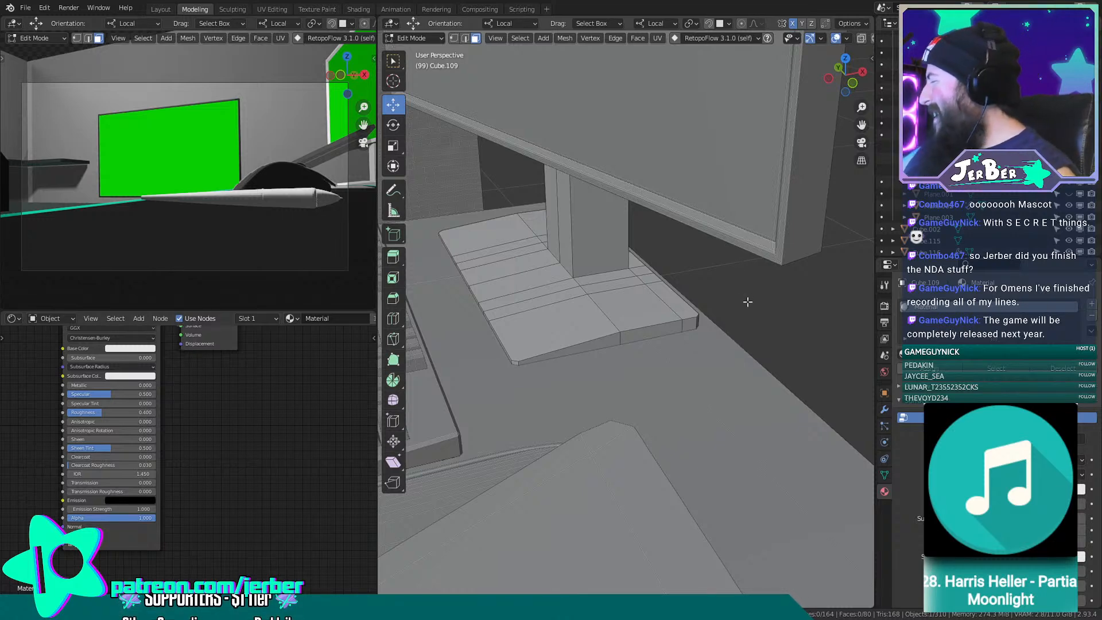
middle_drag(743, 315, 779, 339)
middle_drag(758, 334, 724, 316)
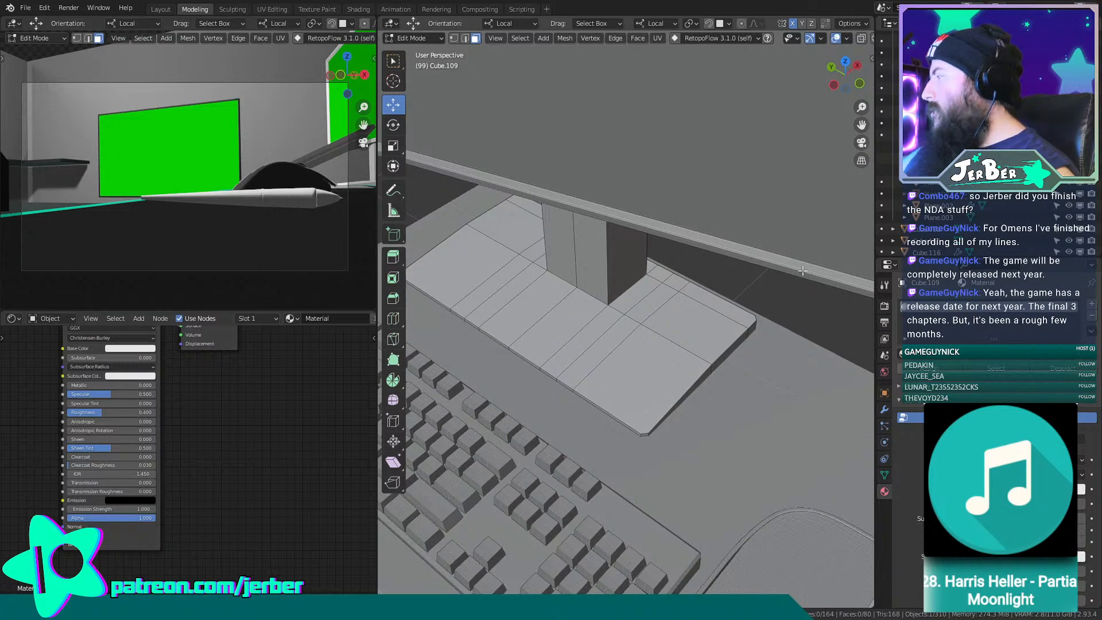
shift+middle_drag(773, 301, 732, 240)
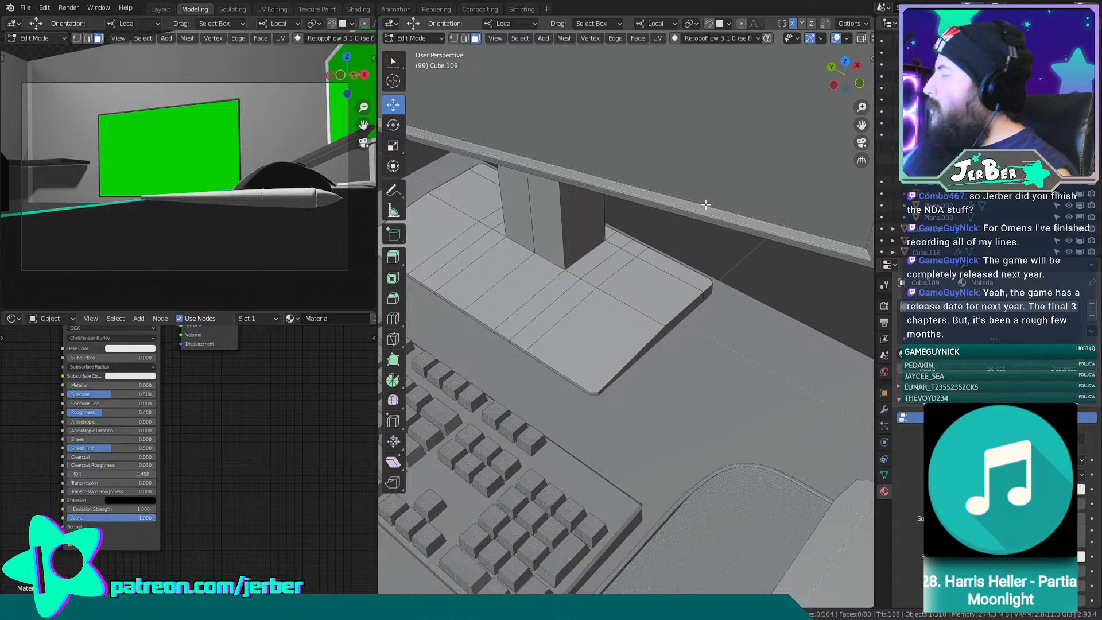
Leave mesh editing of the monitor stand and return to Object Mode without adding a primitive.
right_click(745, 254)
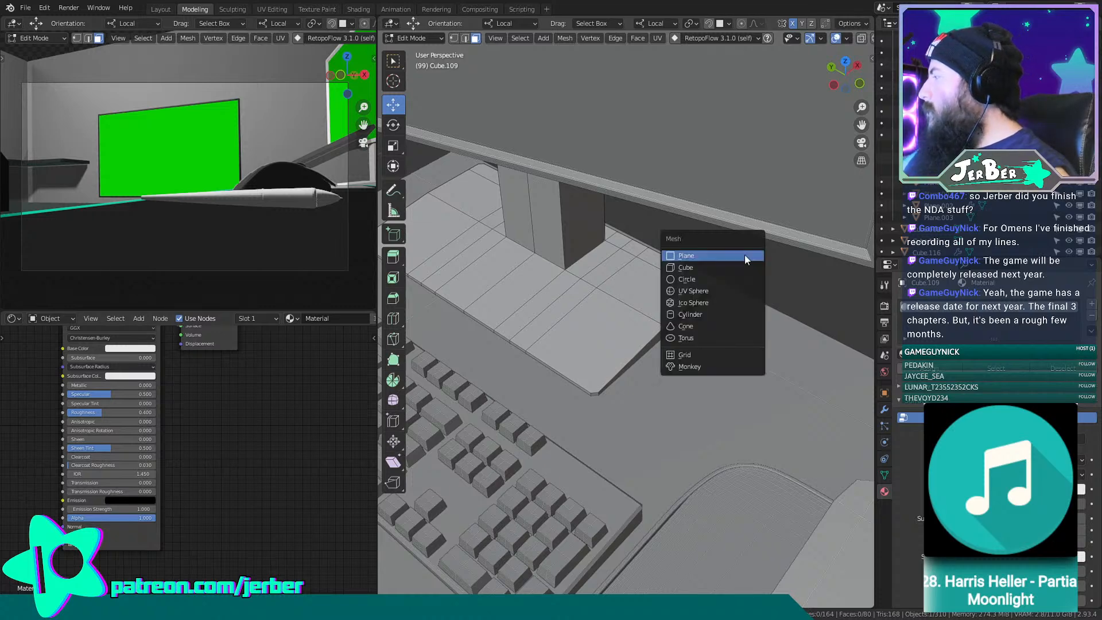
click(427, 38)
click(434, 53)
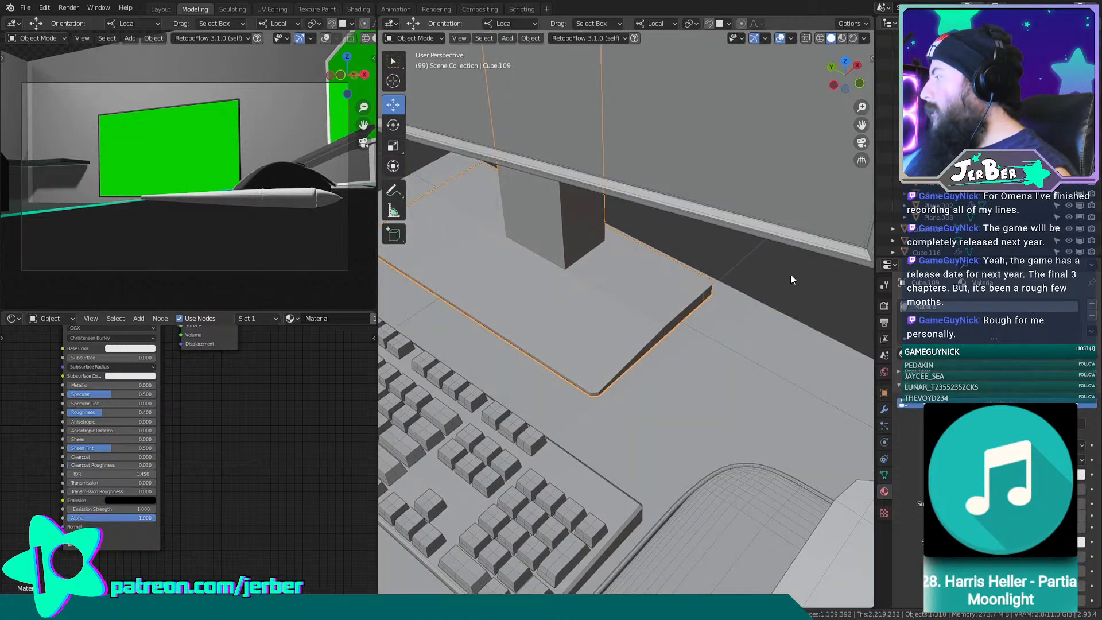
Inspect the whole desk setup and centre the view on the monitor stand's base behind the keyboard.
scroll(790, 270, down, 6)
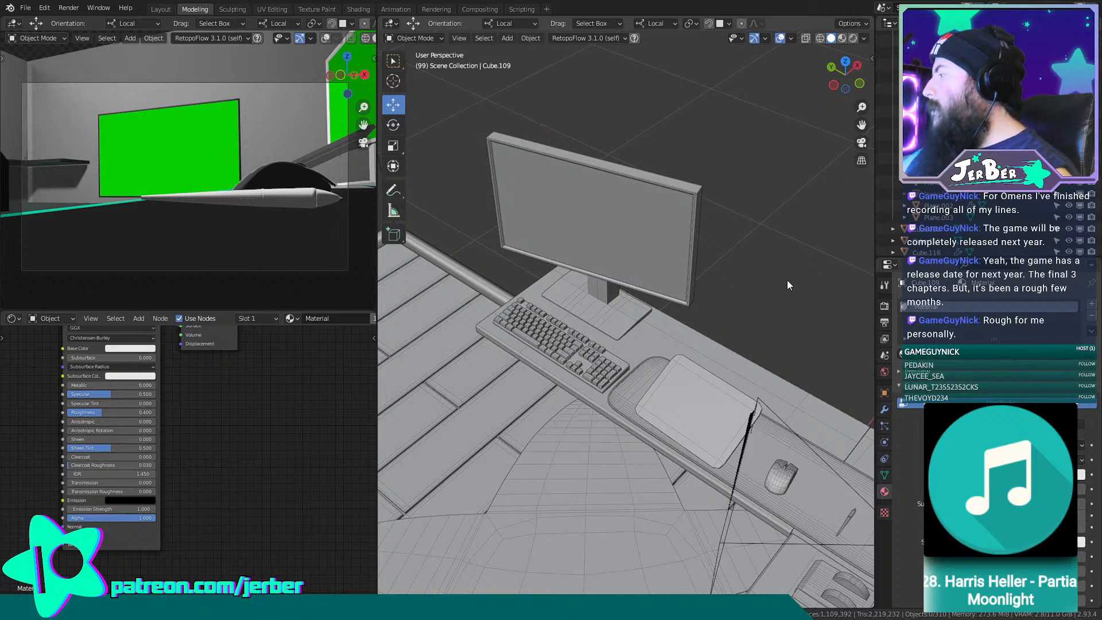
scroll(787, 280, up, 5)
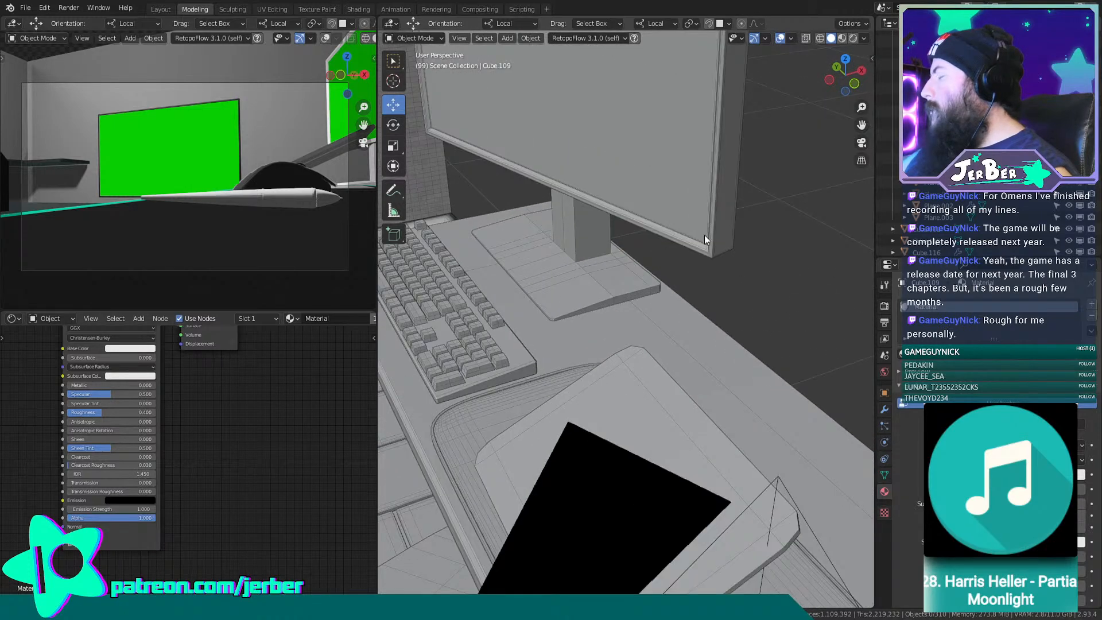
shift+middle_drag(704, 236, 794, 292)
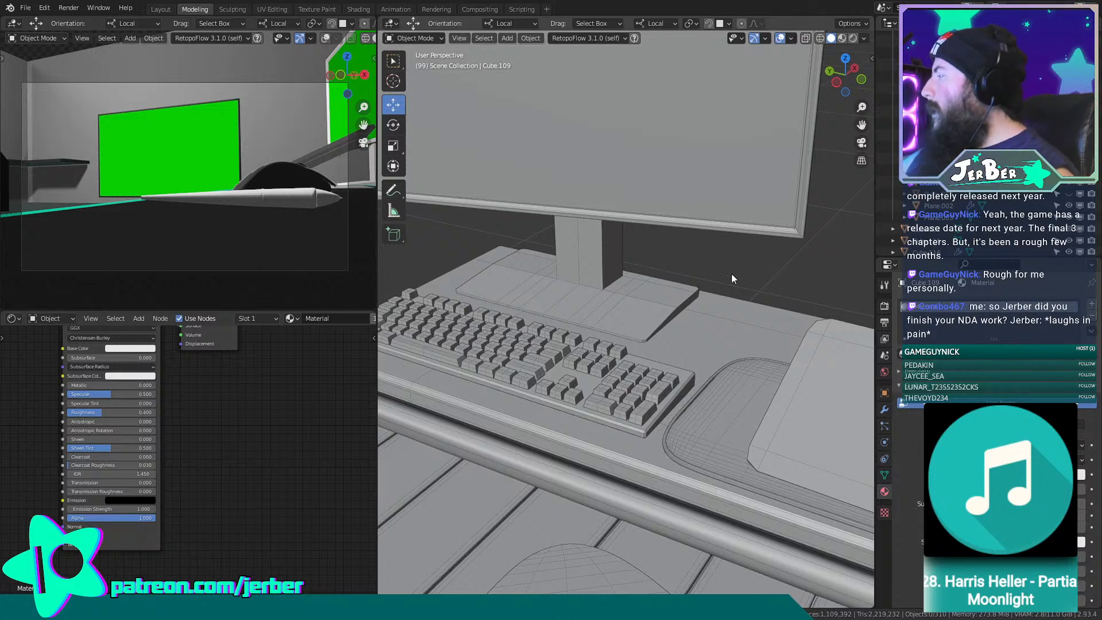
click(609, 296)
key(KP_Decimal)
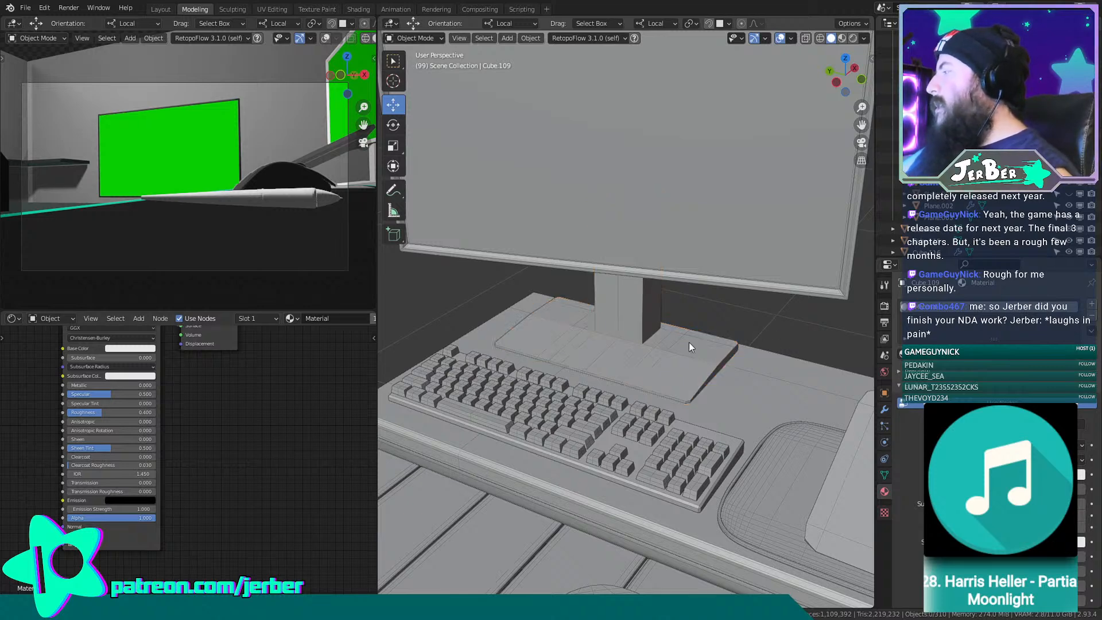
Examine the monitor stand's base, post and surrounding desk area from several angles, with the stand selected and deselected.
shift+middle_drag(711, 338, 700, 295)
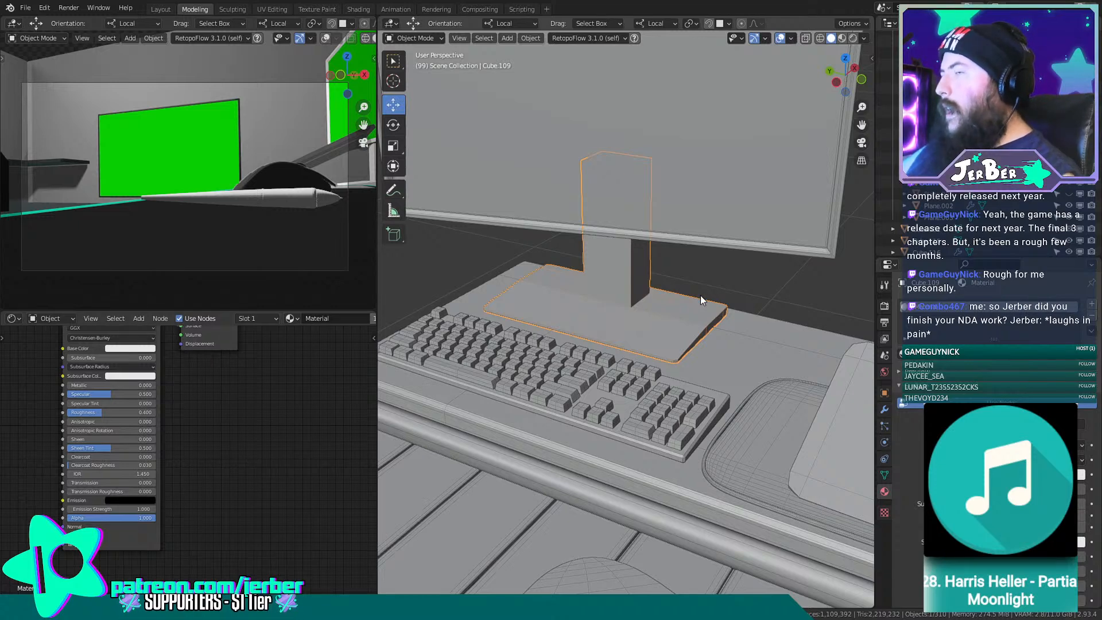
click(755, 298)
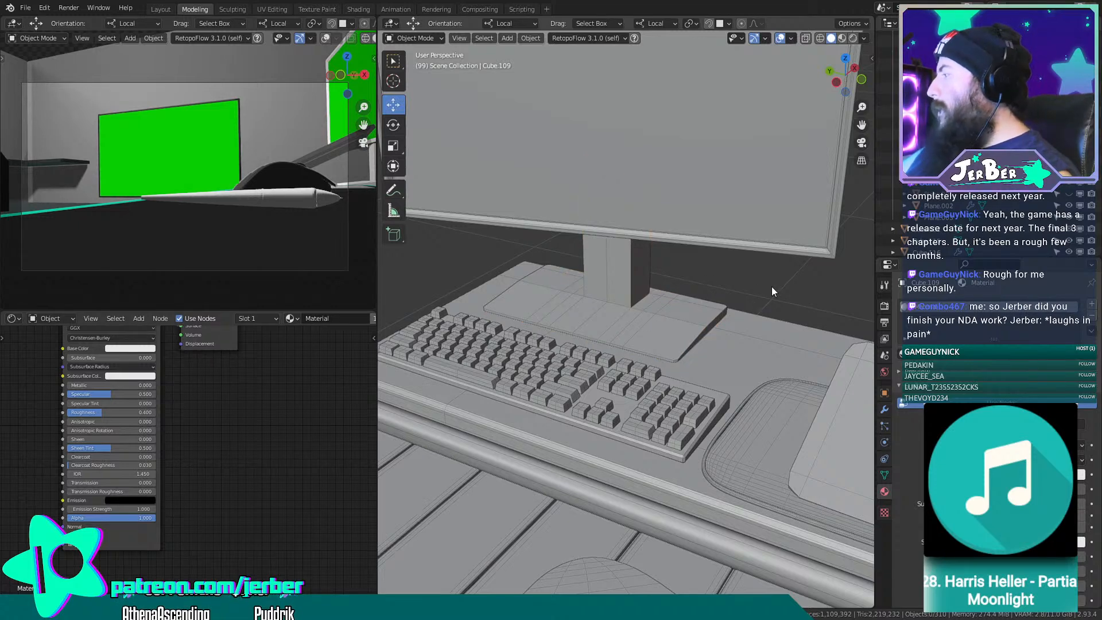
middle_drag(748, 290, 652, 338)
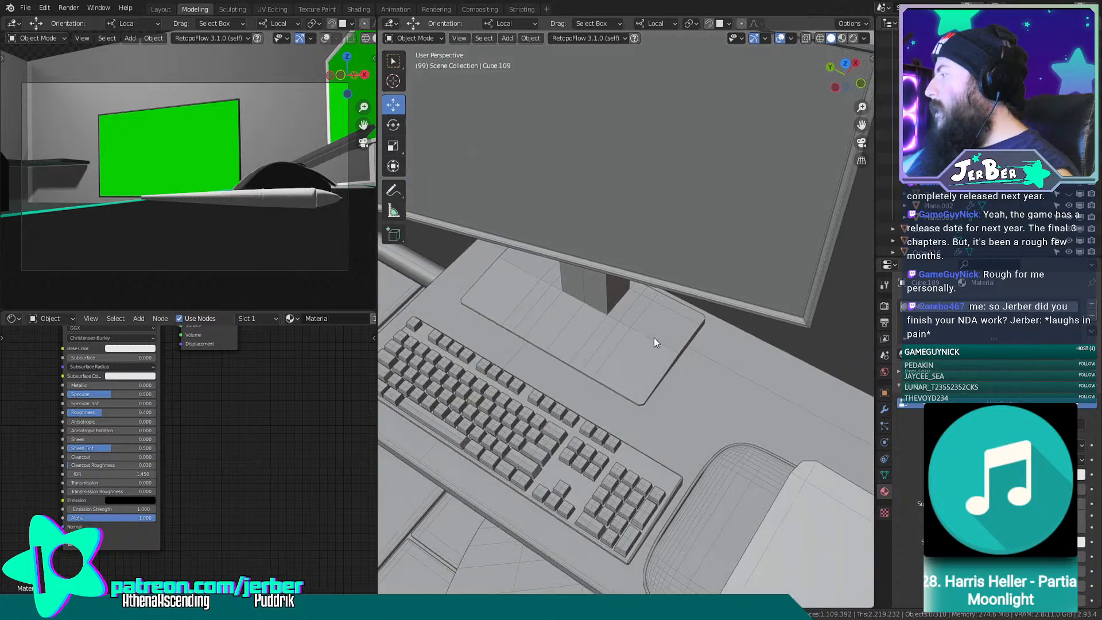
scroll(653, 337, up, 4)
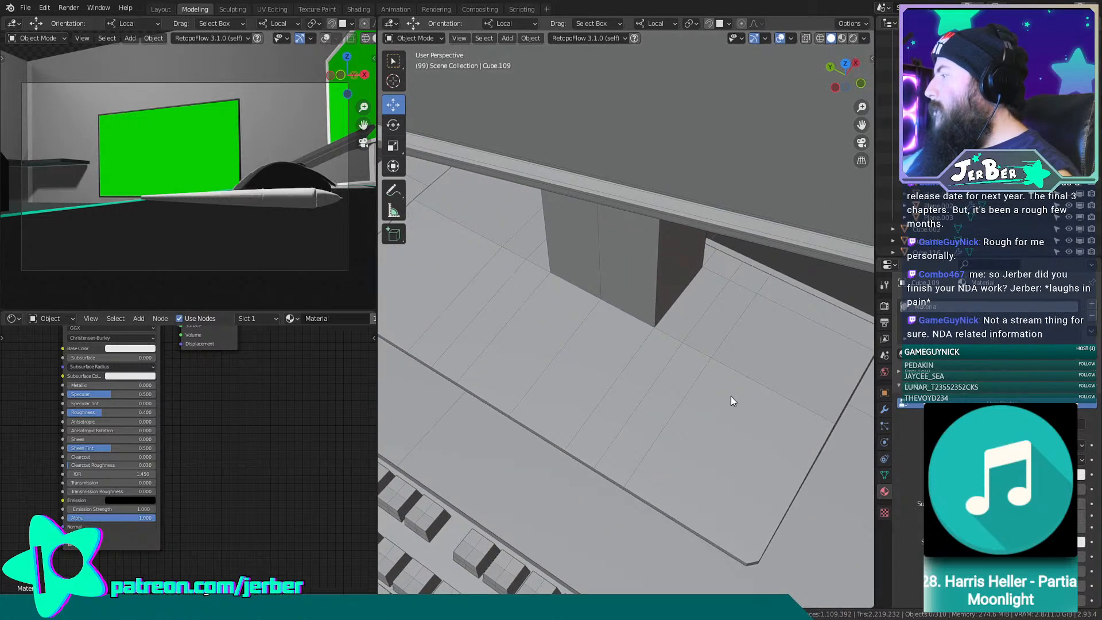
click(738, 382)
scroll(677, 368, down, 4)
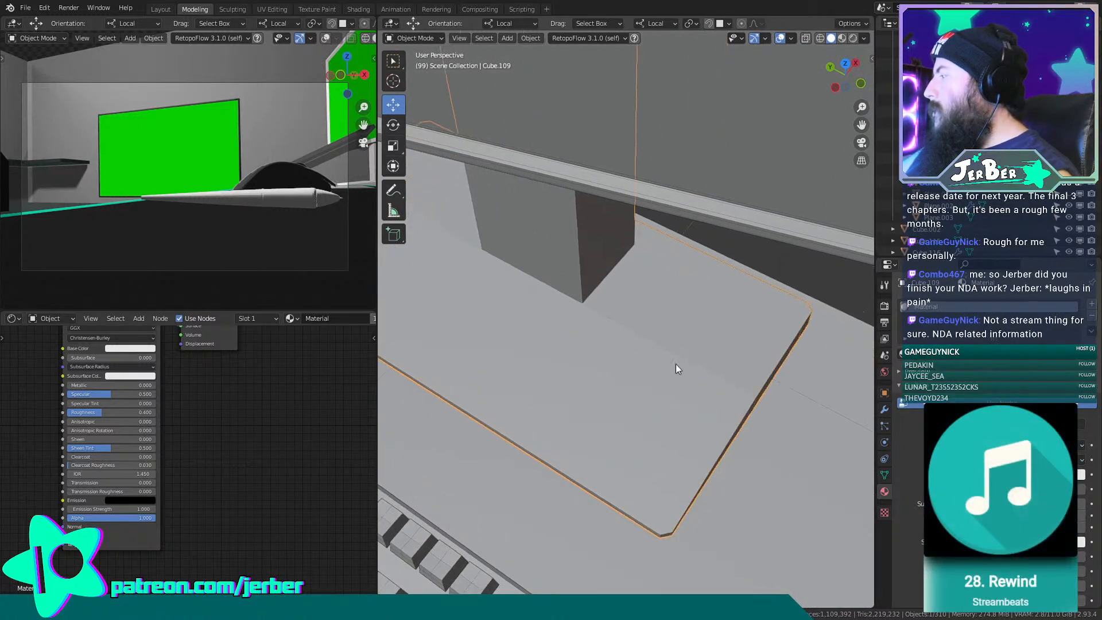
mouse_move(675, 346)
middle_down()
mouse_move(581, 308)
mouse_move(659, 339)
middle_up()
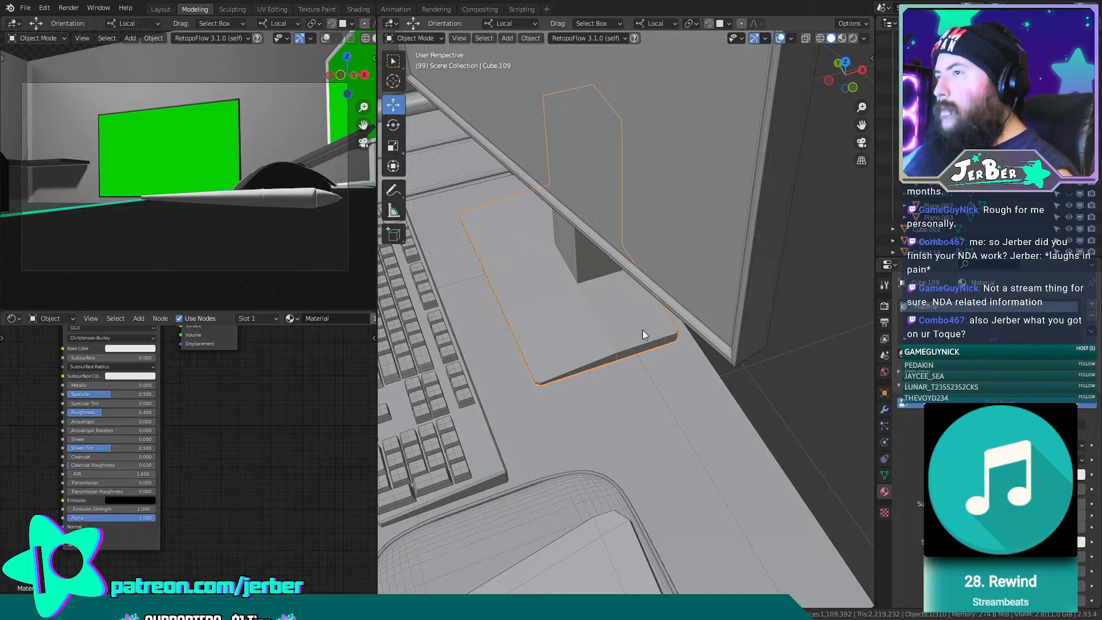
click(796, 352)
scroll(799, 353, up, 4)
middle_drag(760, 348, 791, 349)
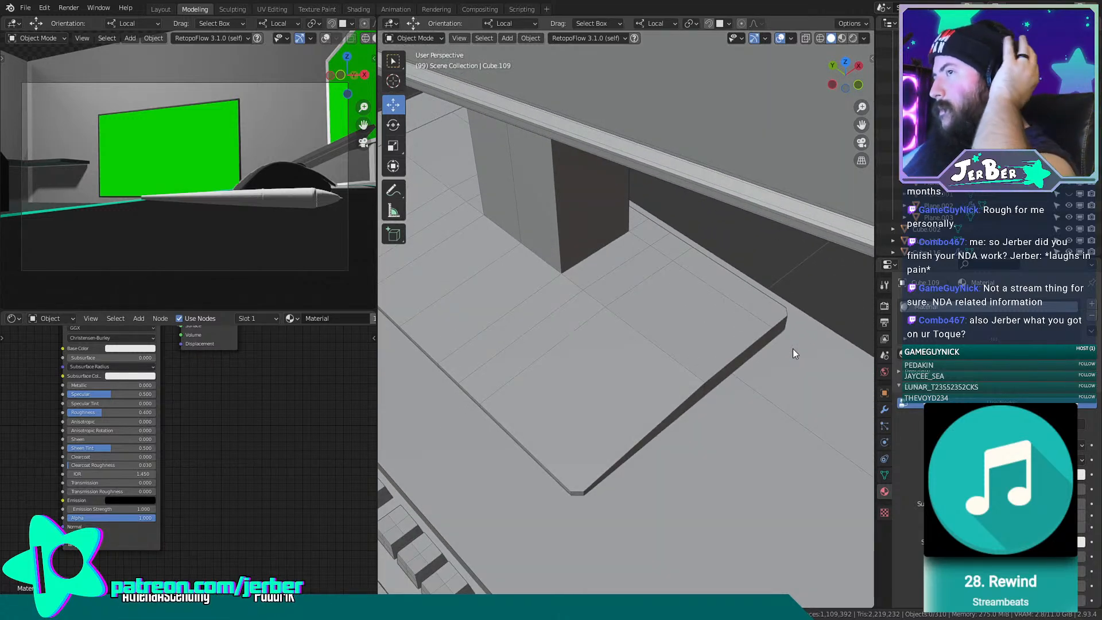
click(701, 302)
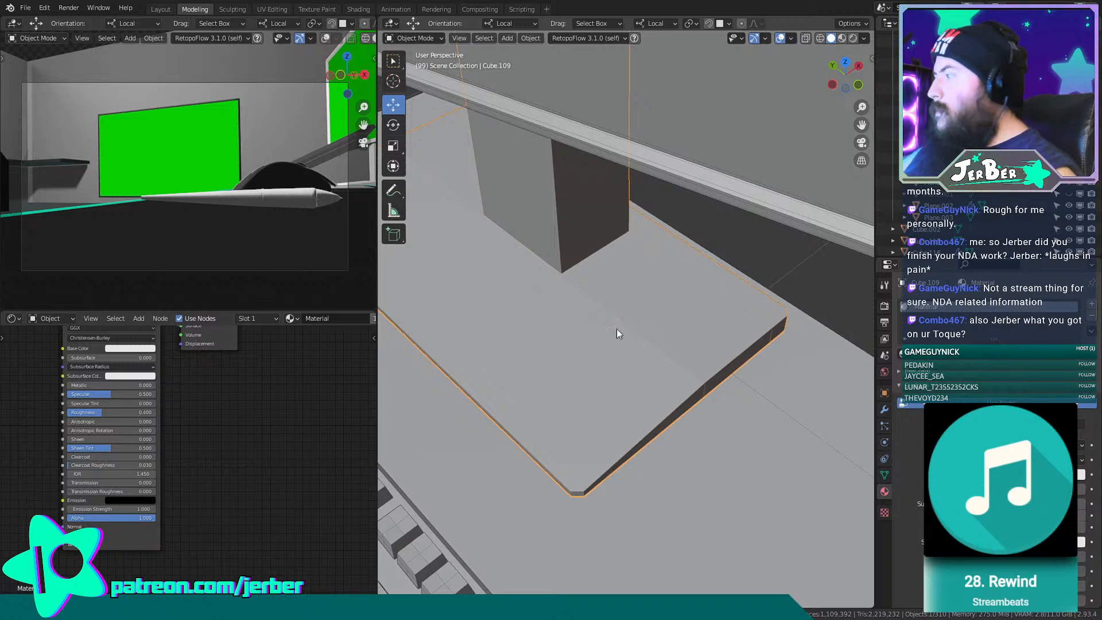
scroll(731, 243, down, 2)
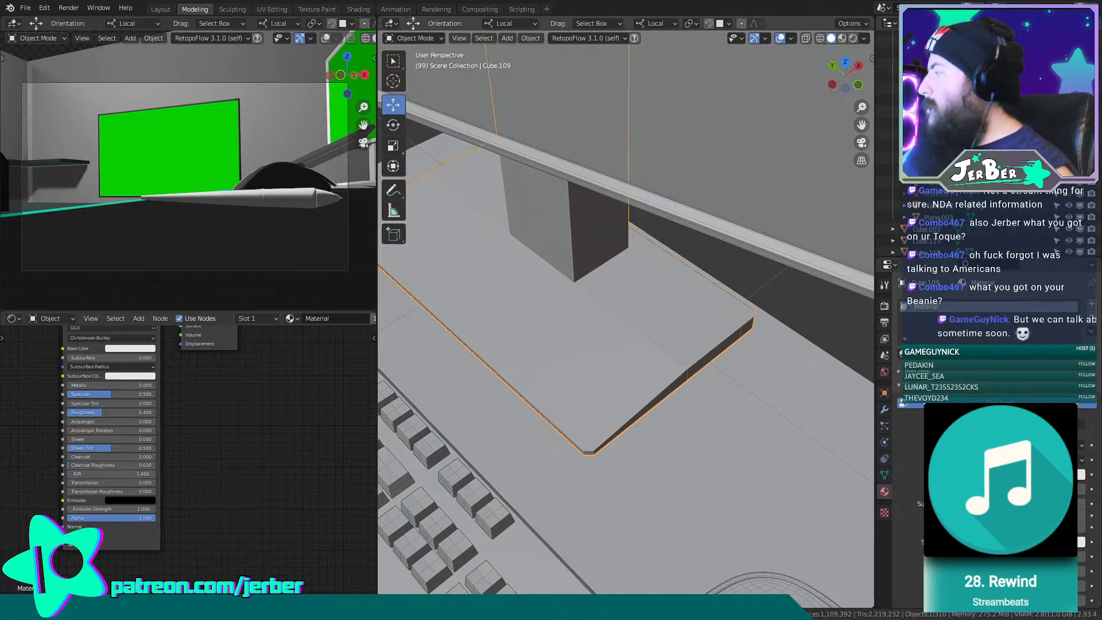
click(793, 296)
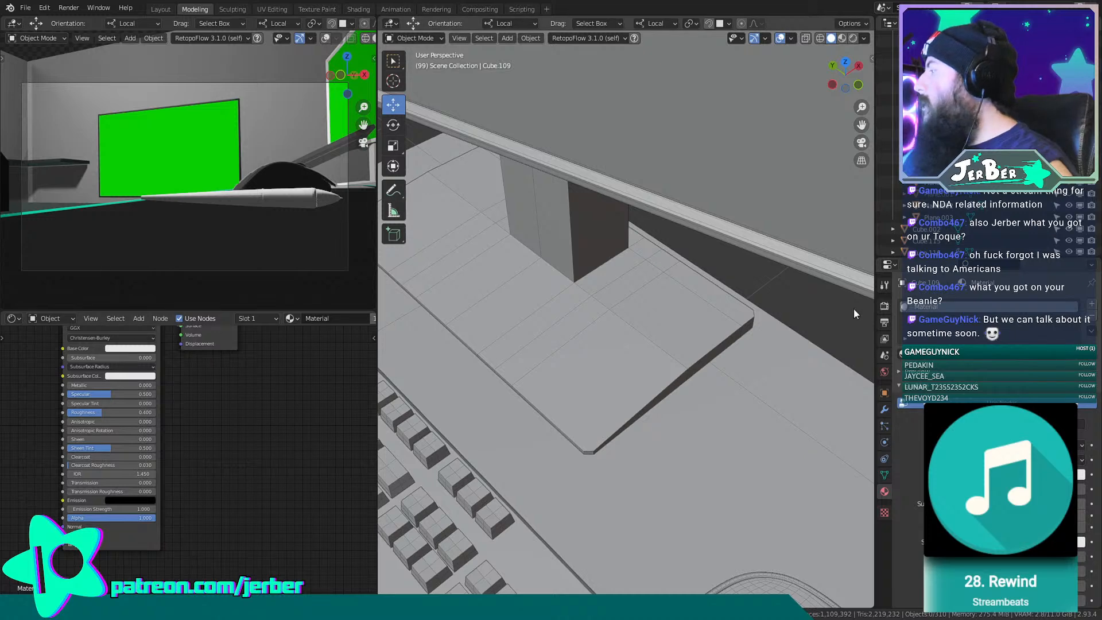
middle_drag(811, 298, 768, 267)
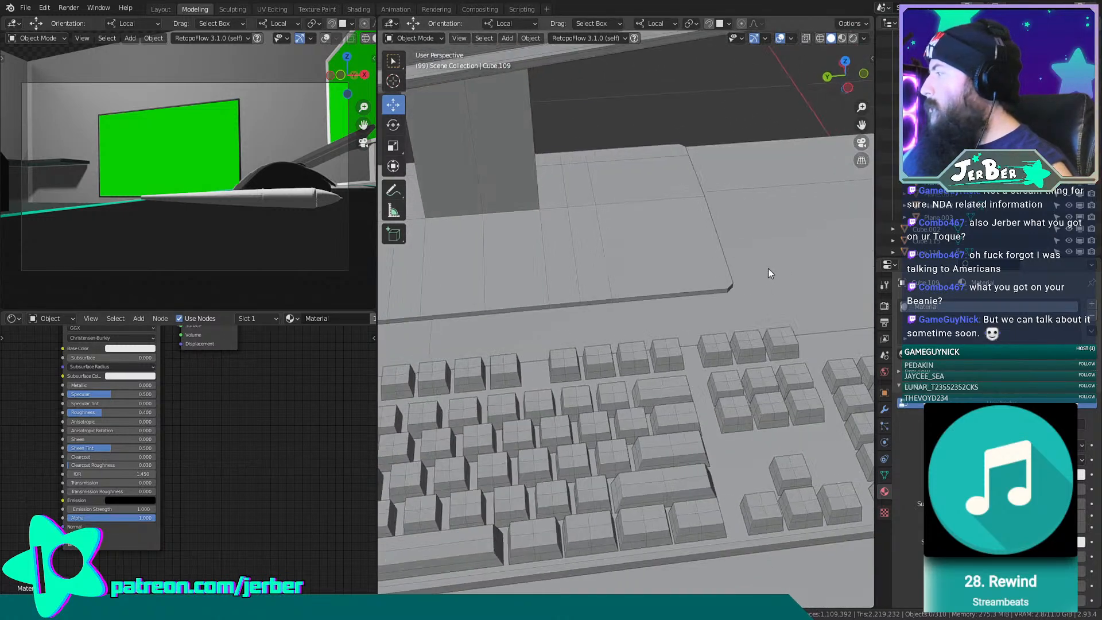
Isolate the monitor stand in local view and add a cube mesh to the scene.
middle_drag(698, 229, 608, 303)
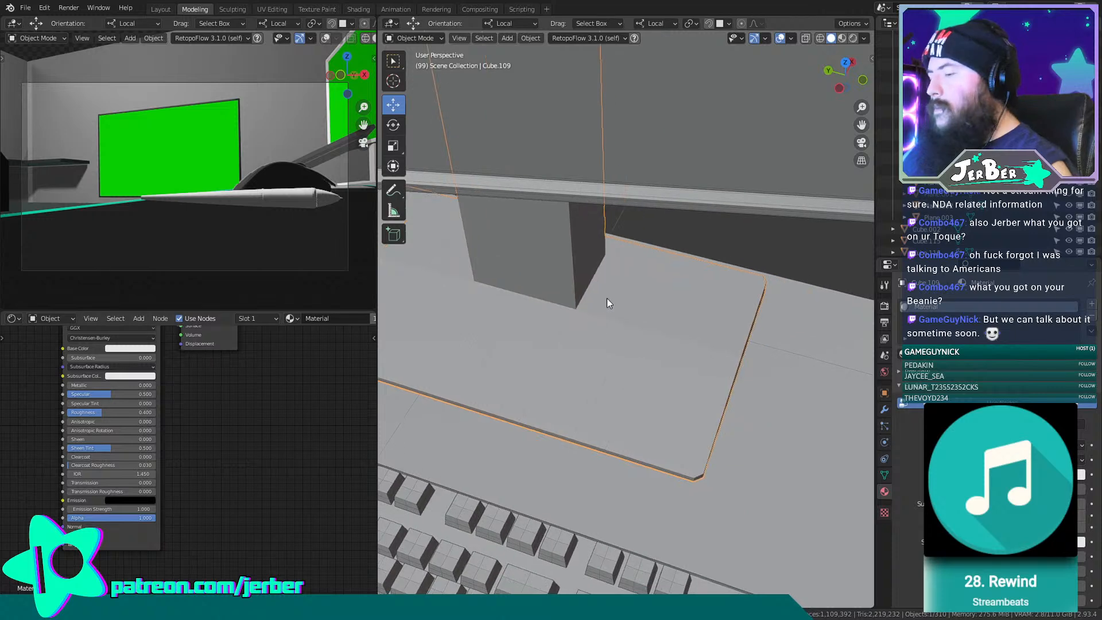
key(KP_Divide)
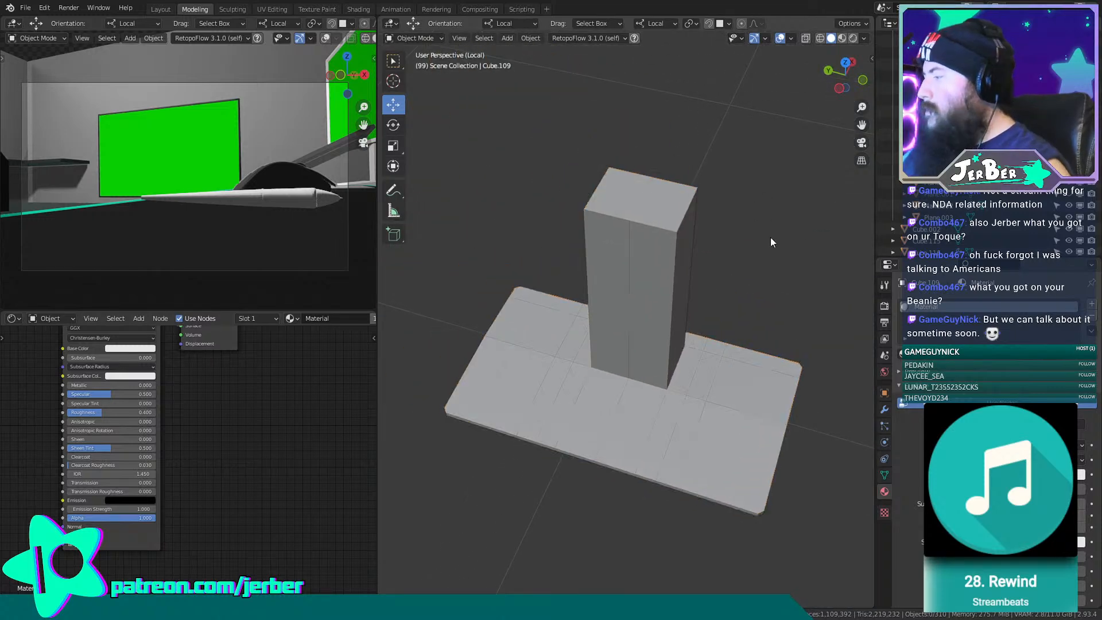
key(shift+a)
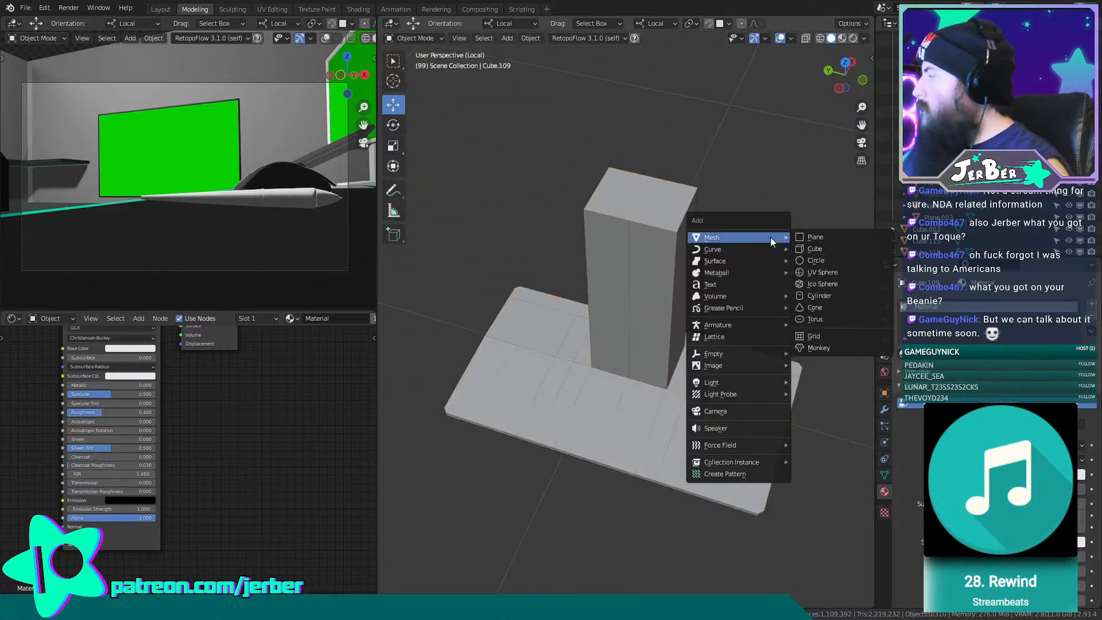
click(826, 250)
scroll(768, 219, down, 6)
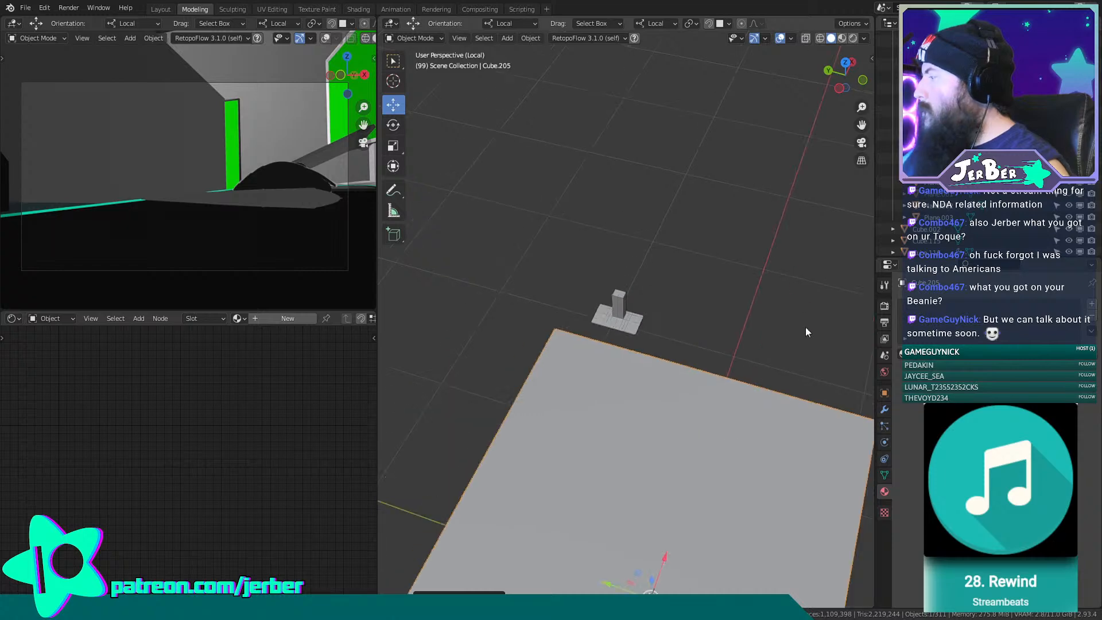
Scale the new cube down uniformly and move it over to the monitor stand, raised so it surrounds the stand.
key(s)
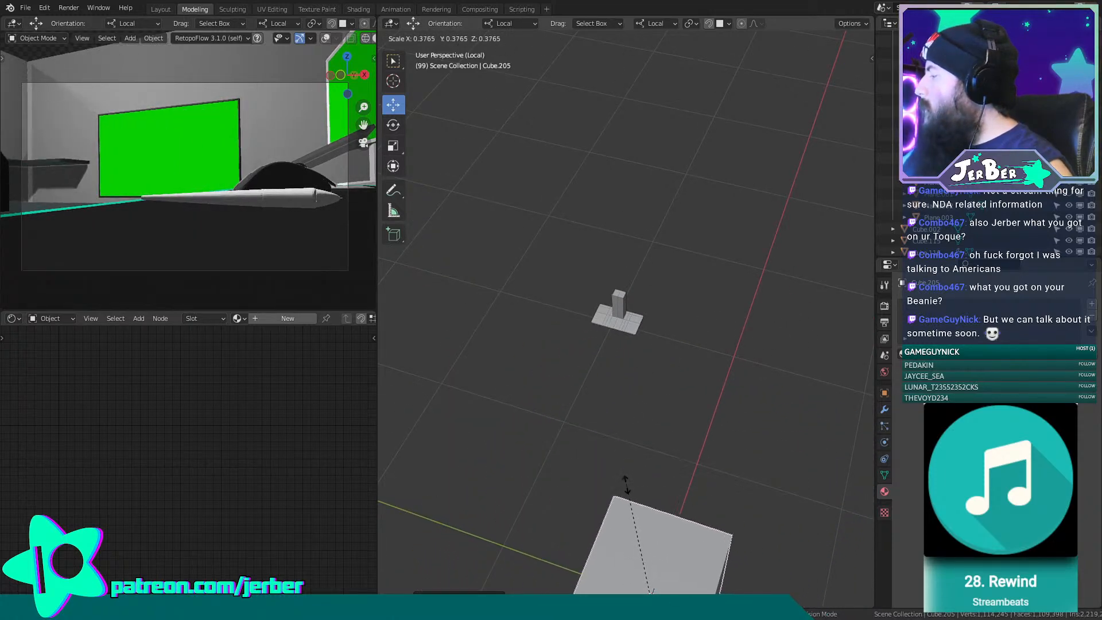
click(633, 507)
drag(638, 577, 599, 357)
middle_drag(599, 357, 571, 343)
drag(612, 379, 628, 231)
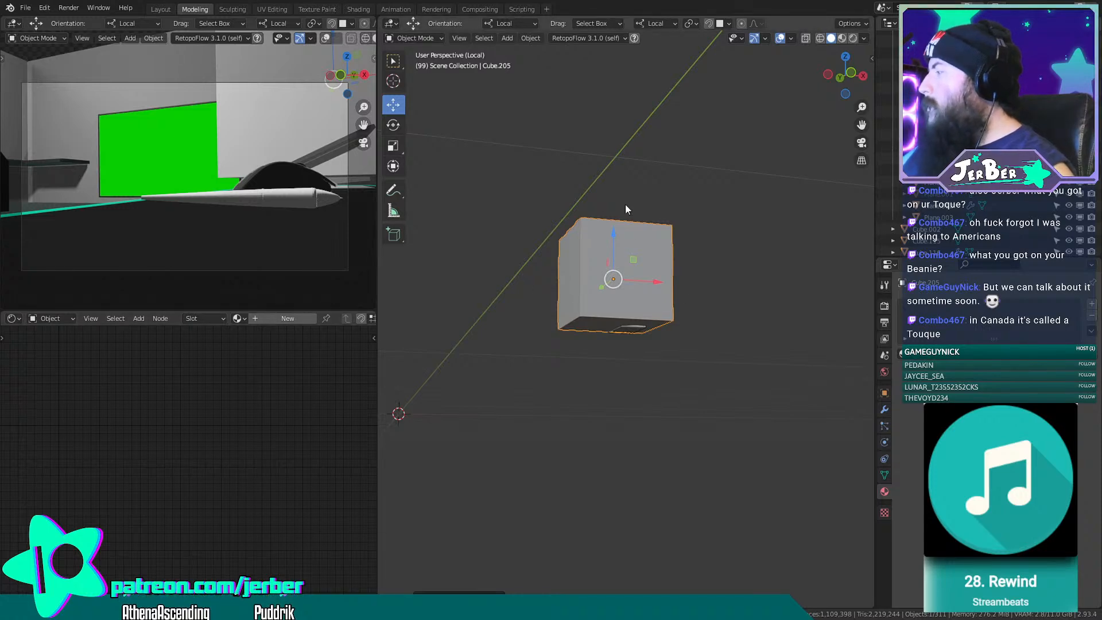
drag(611, 246, 643, 229)
Nudge the cube along its local Y axis and narrow it along that same axis.
middle_drag(655, 233, 767, 325)
scroll(686, 270, up, 4)
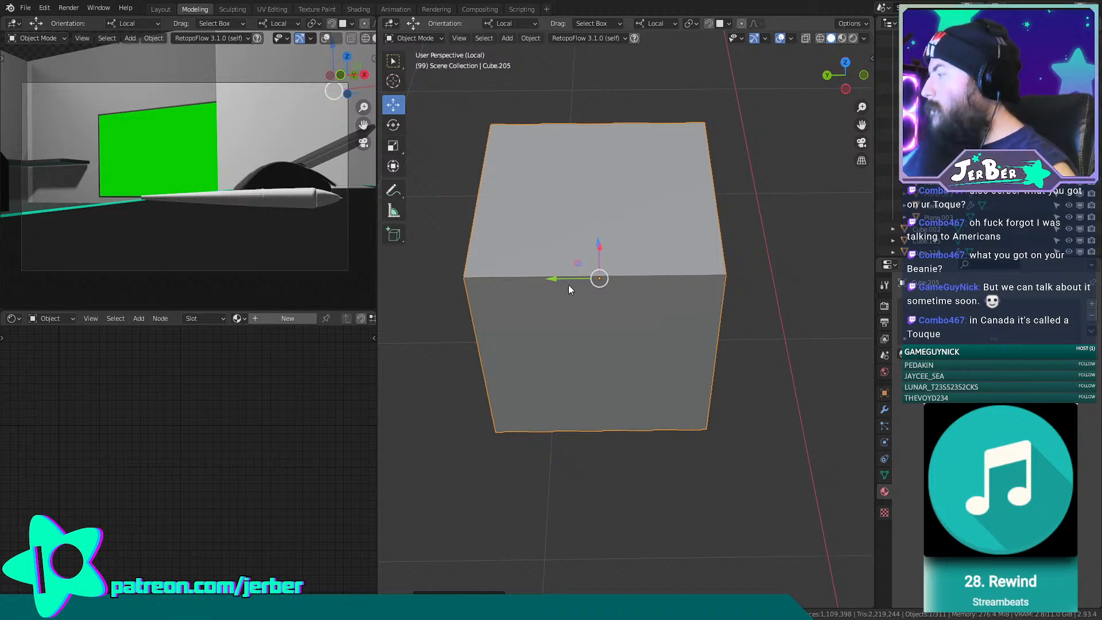
mouse_move(573, 278)
mouse_down()
mouse_move(497, 293)
mouse_move(575, 300)
mouse_up()
key(s)
key(y)
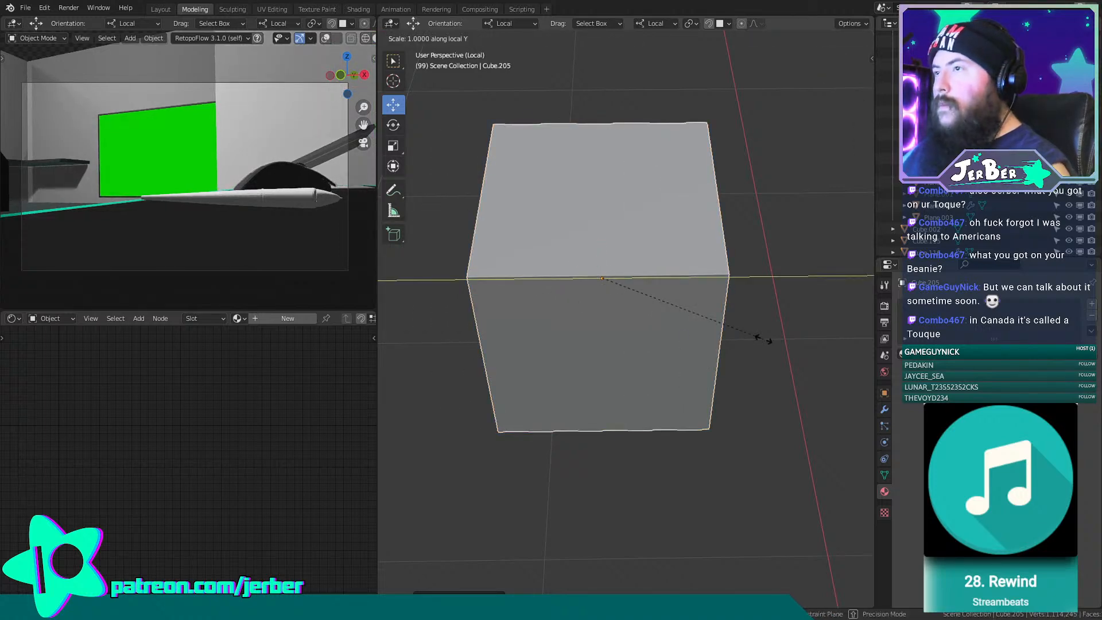
click(660, 336)
scroll(641, 330, up, 4)
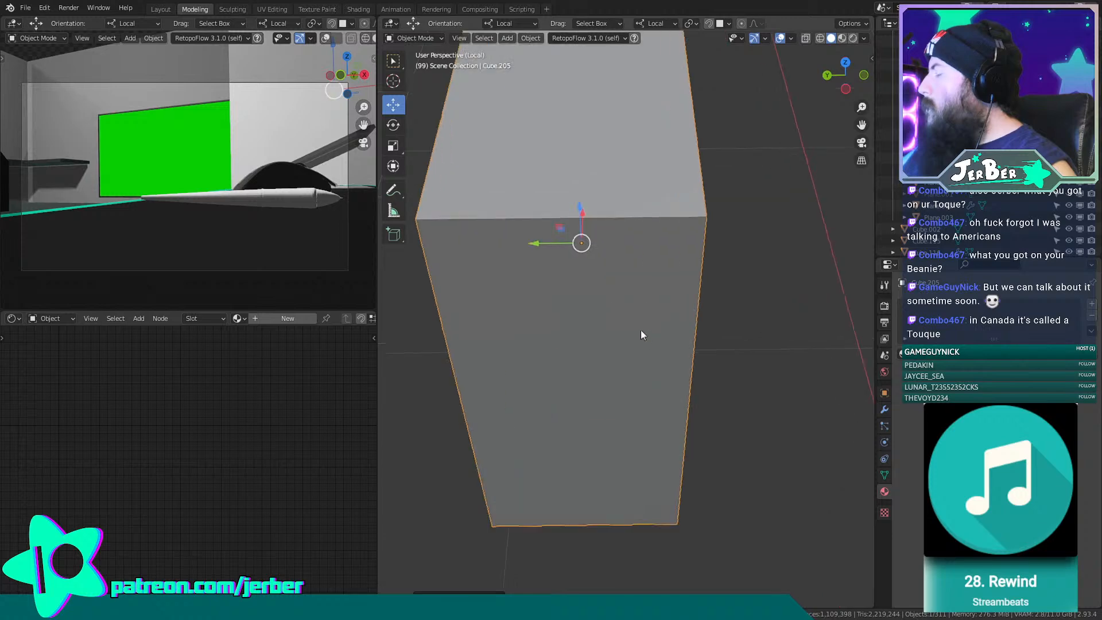
shift+middle_drag(589, 323, 640, 350)
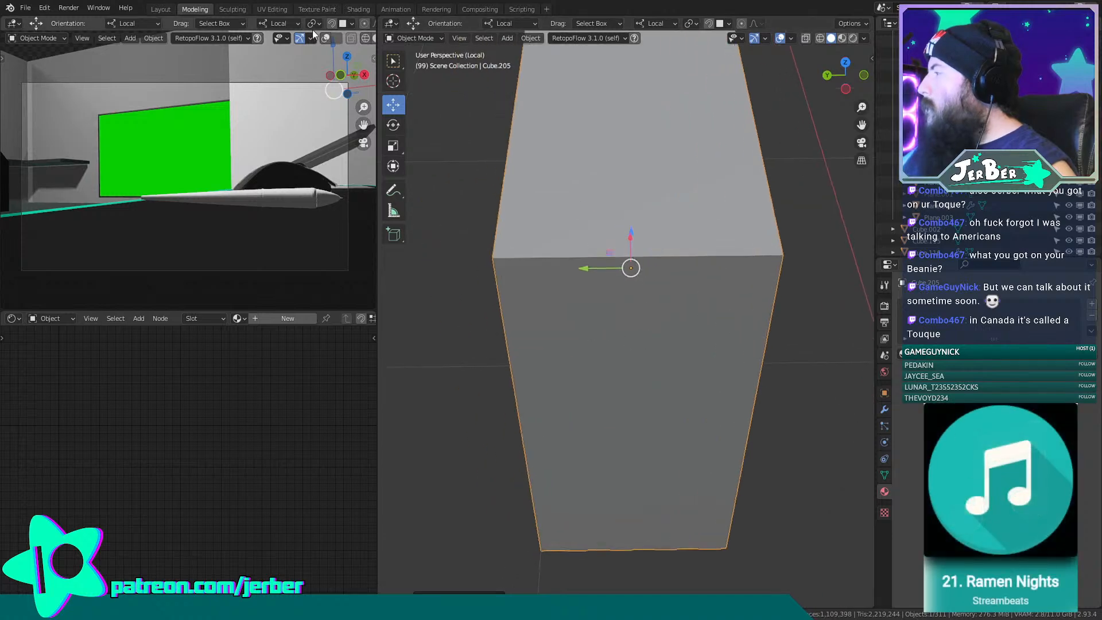
Enter Edit Mode on the cube and add a single loop cut that divides its narrow sides down the middle.
click(432, 44)
click(434, 40)
click(577, 231)
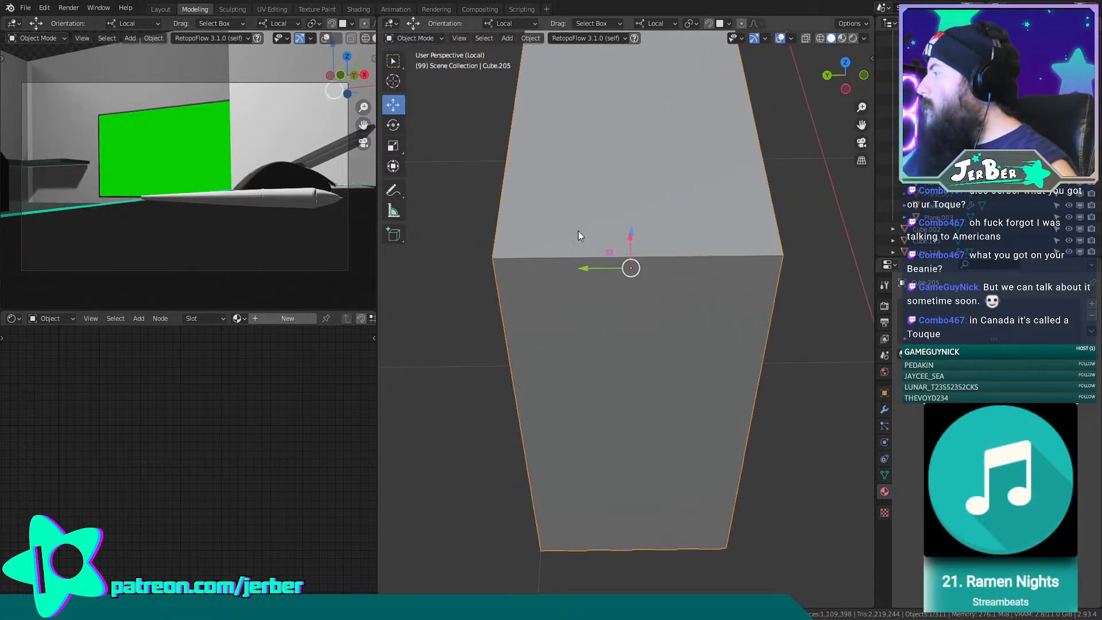
click(417, 40)
click(417, 59)
click(393, 319)
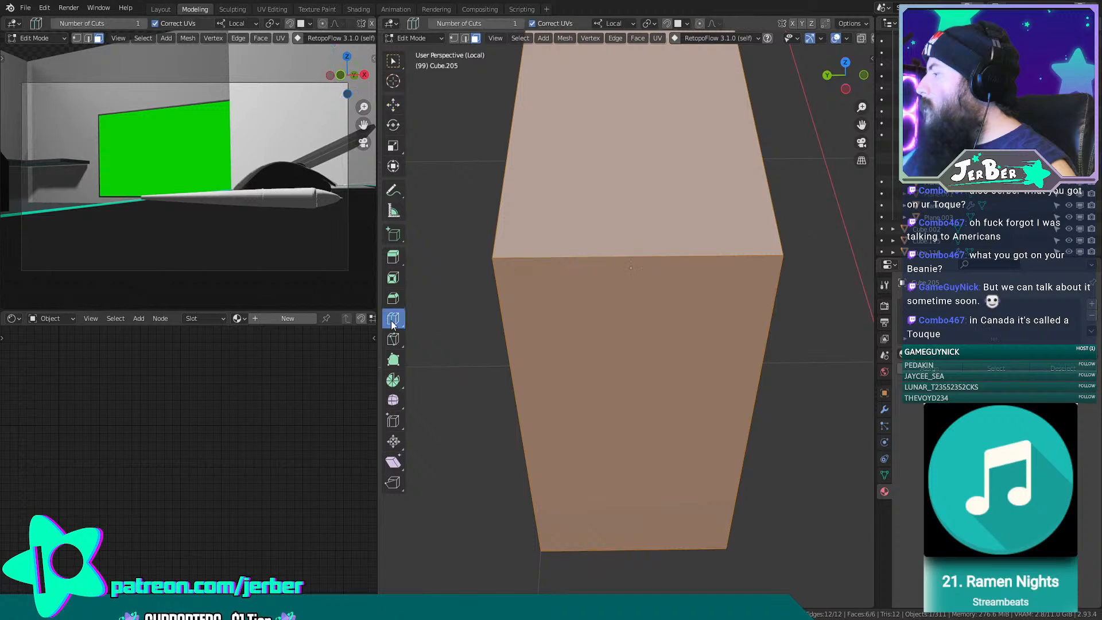
click(591, 280)
middle_drag(488, 280, 587, 266)
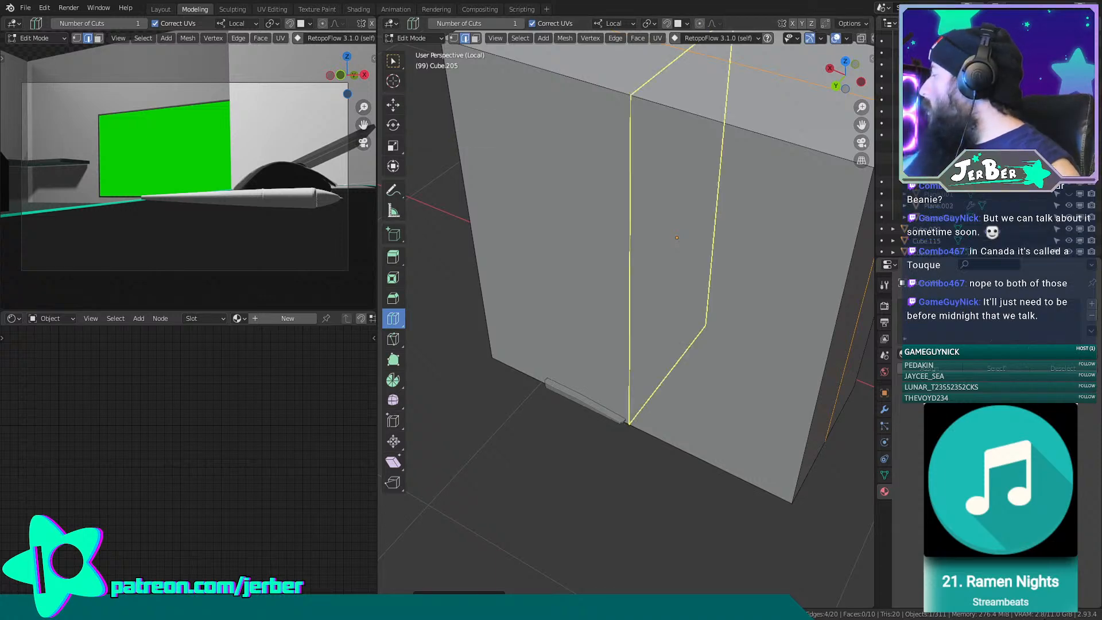
Return to Object Mode and shift the cube along its local Y axis so it covers the stand's protruding base edge.
click(393, 104)
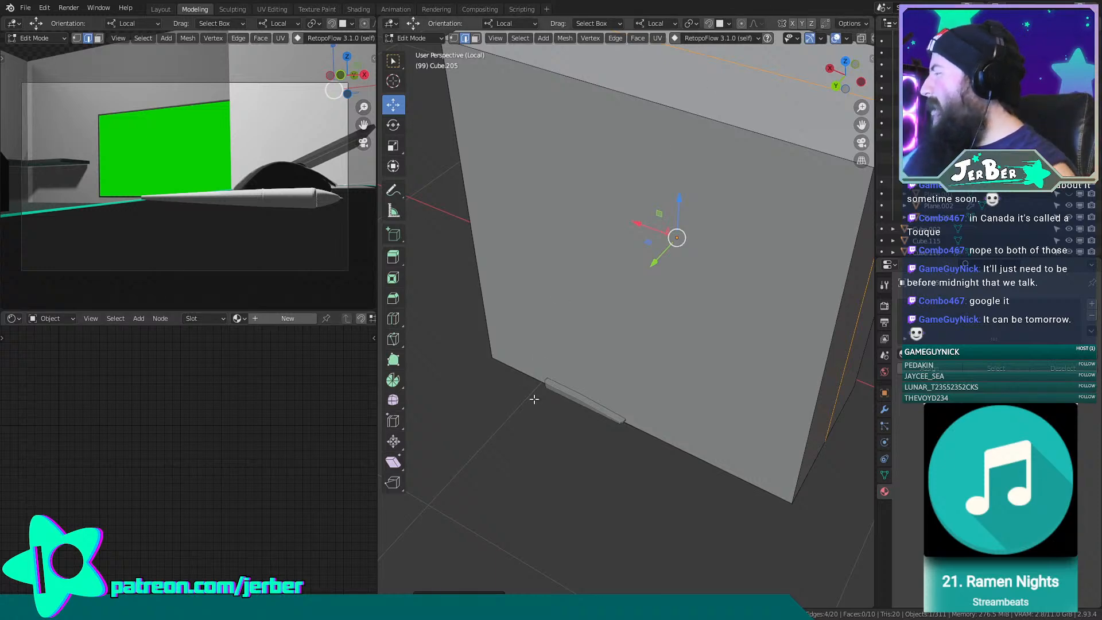
middle_drag(531, 394, 573, 246)
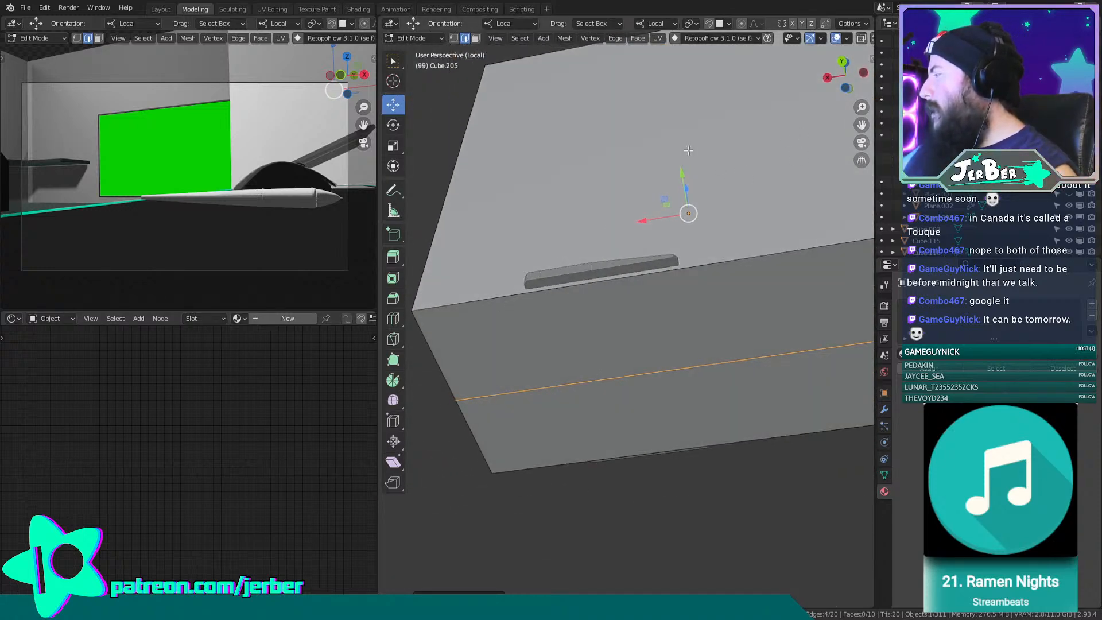
click(426, 41)
click(421, 53)
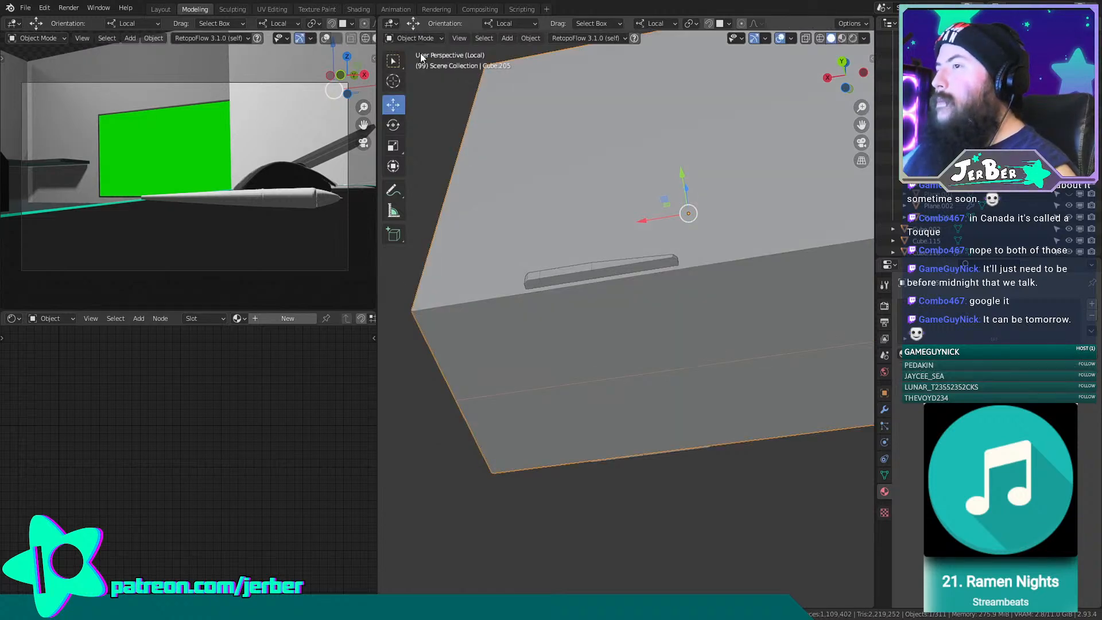
middle_drag(674, 208, 620, 142)
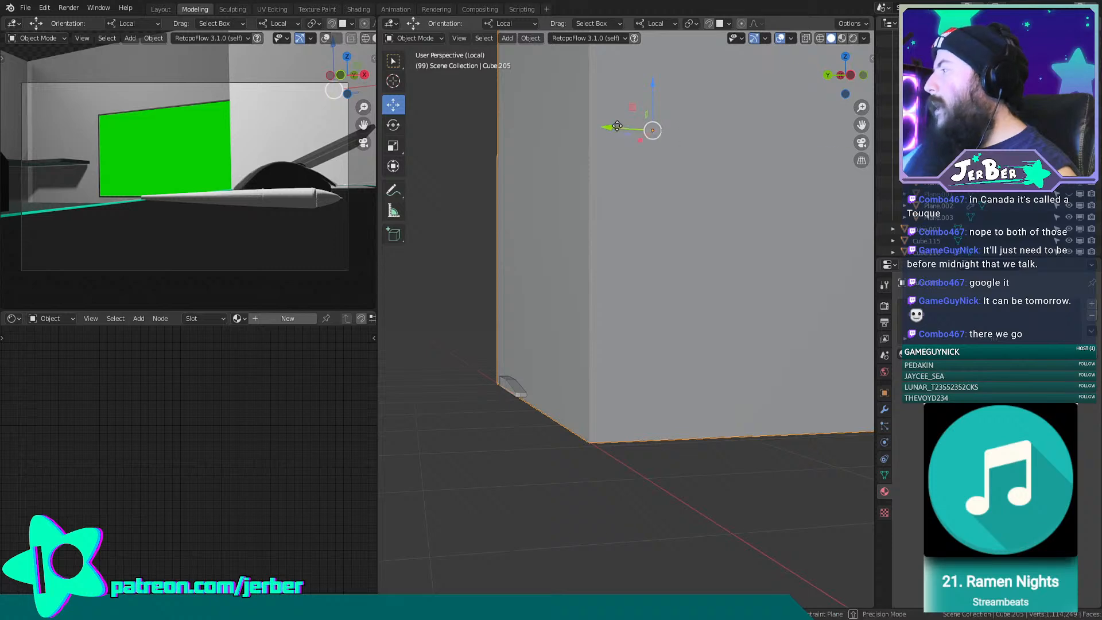
drag(621, 126, 575, 135)
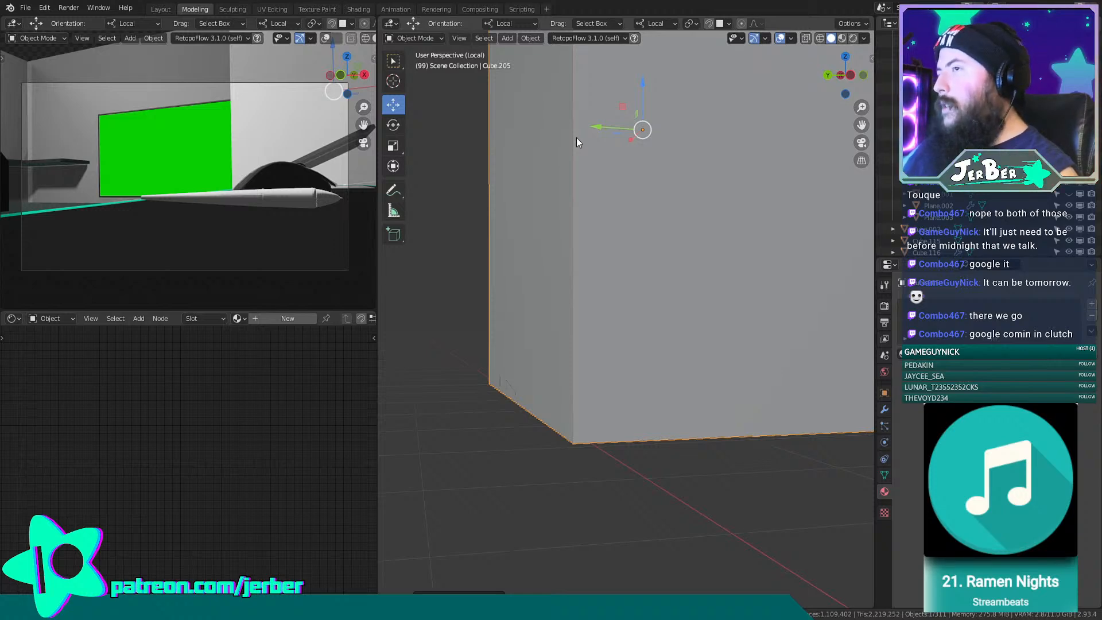
middle_drag(621, 325, 534, 283)
scroll(540, 274, down, 6)
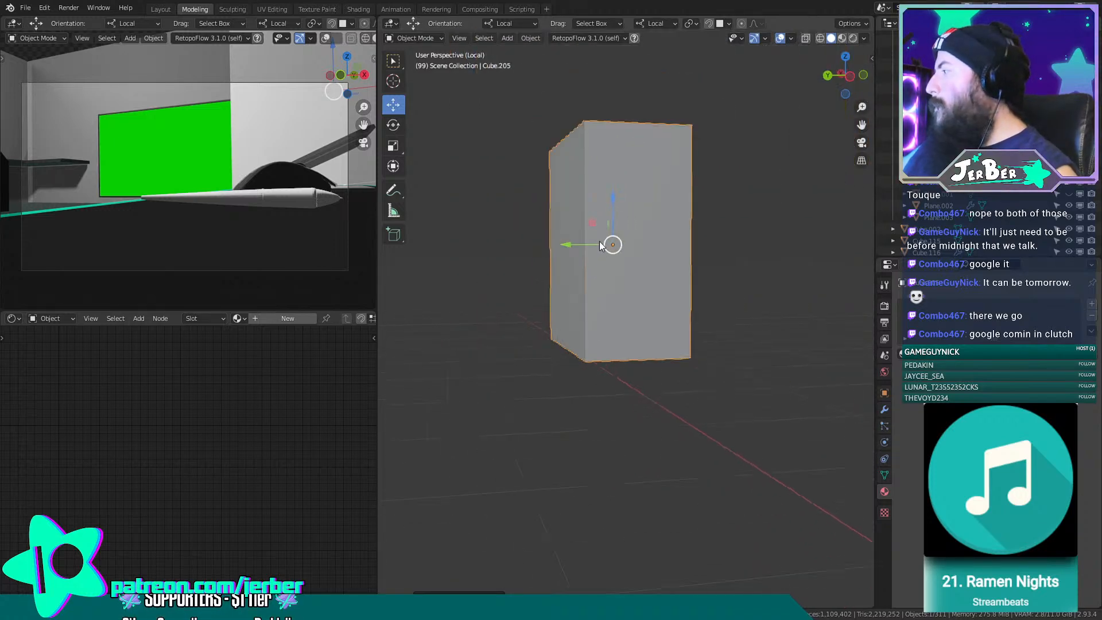
click(412, 38)
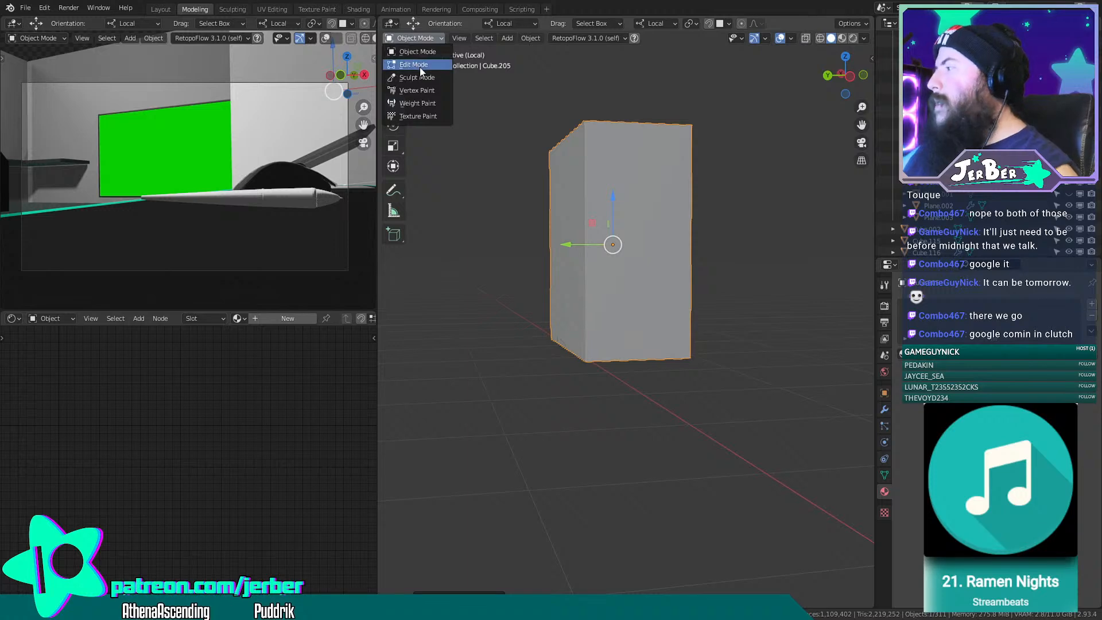
click(419, 68)
middle_drag(519, 178, 636, 240)
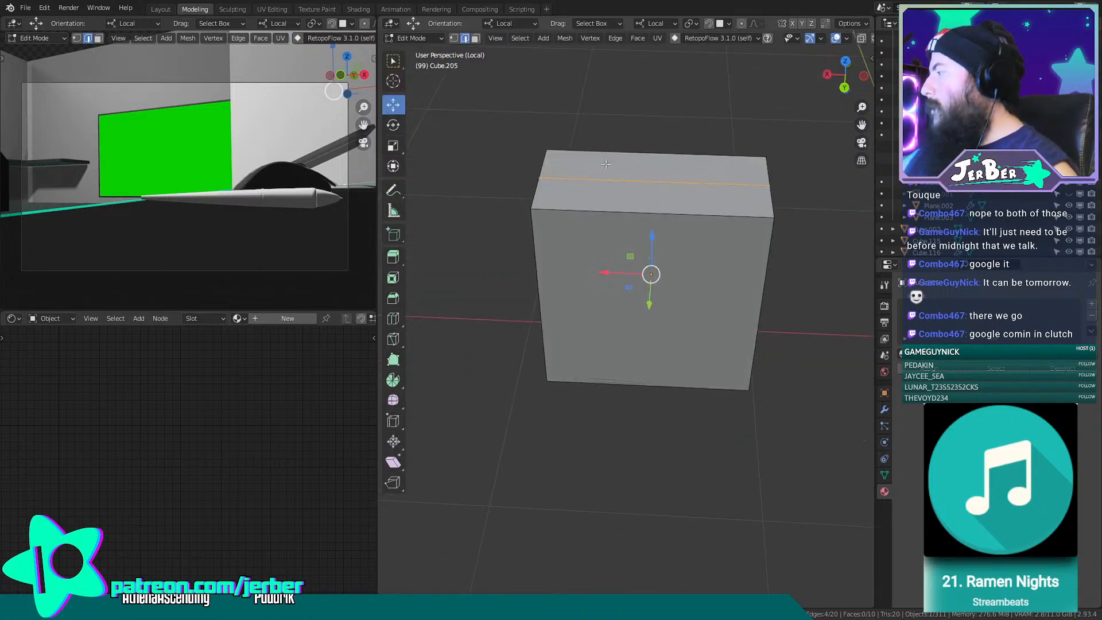
click(422, 37)
click(418, 52)
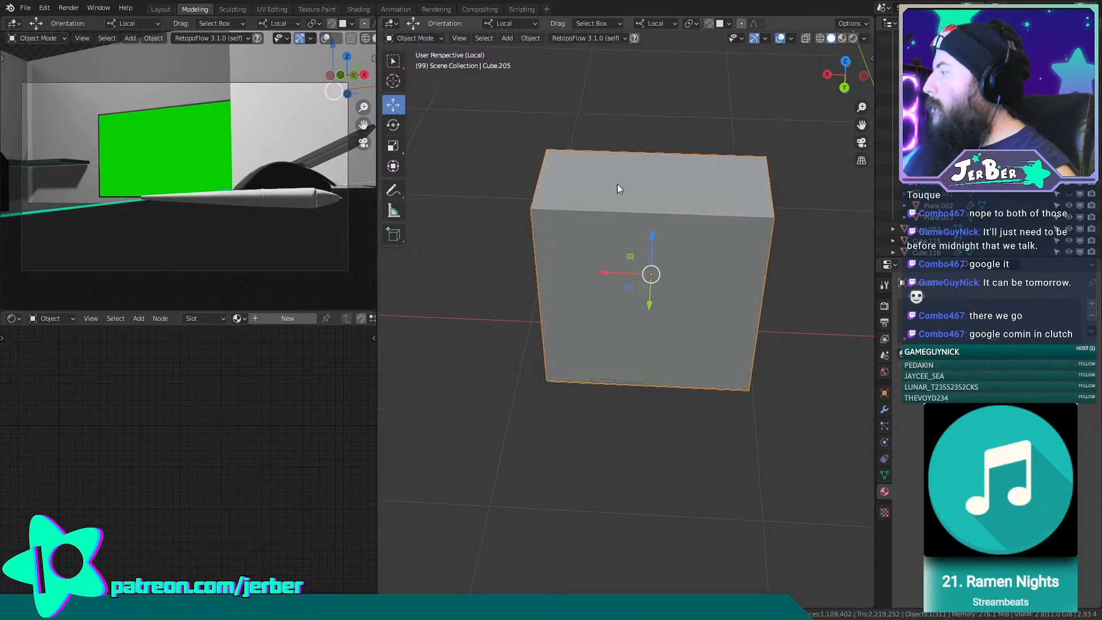
Scale the cube along its local X axis into a narrow upright block.
key(s)
key(x)
key(x)
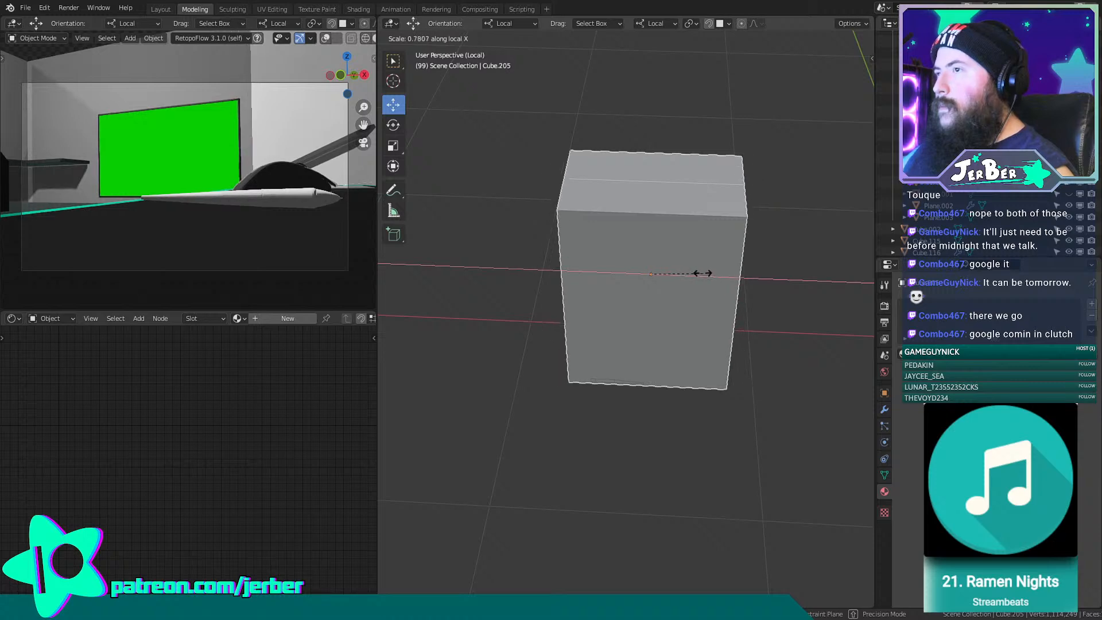
click(673, 275)
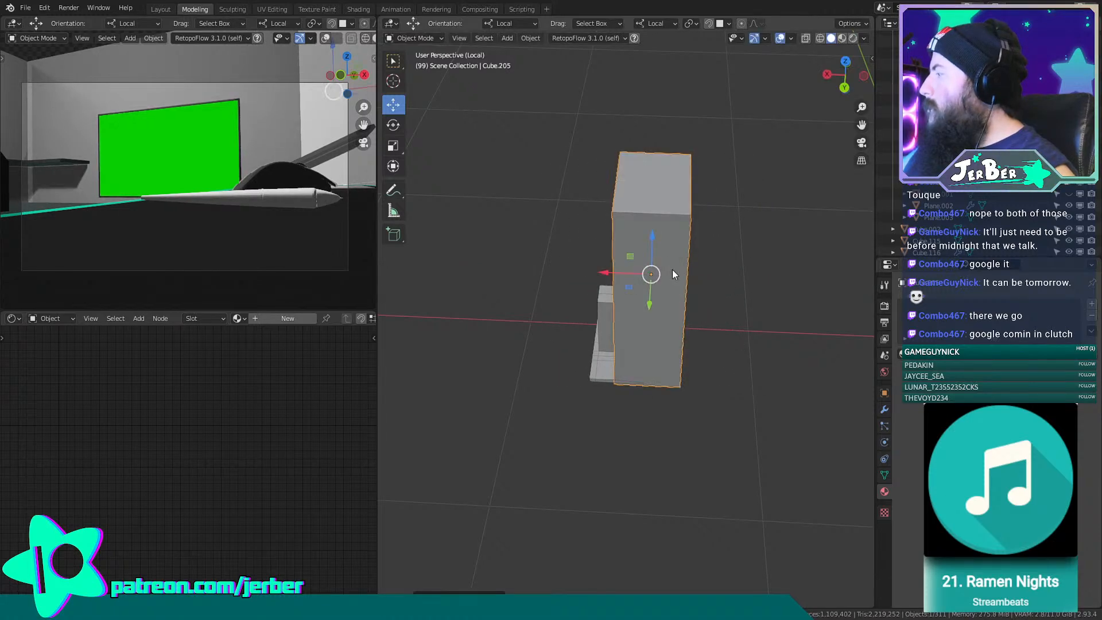
Shift the cube along its local X axis to line up with the side of the stand's base.
mouse_move(601, 270)
mouse_down()
mouse_move(571, 275)
mouse_move(593, 277)
mouse_up()
middle_drag(597, 291, 653, 161)
scroll(690, 284, up, 5)
drag(642, 188, 629, 195)
middle_drag(718, 222, 533, 215)
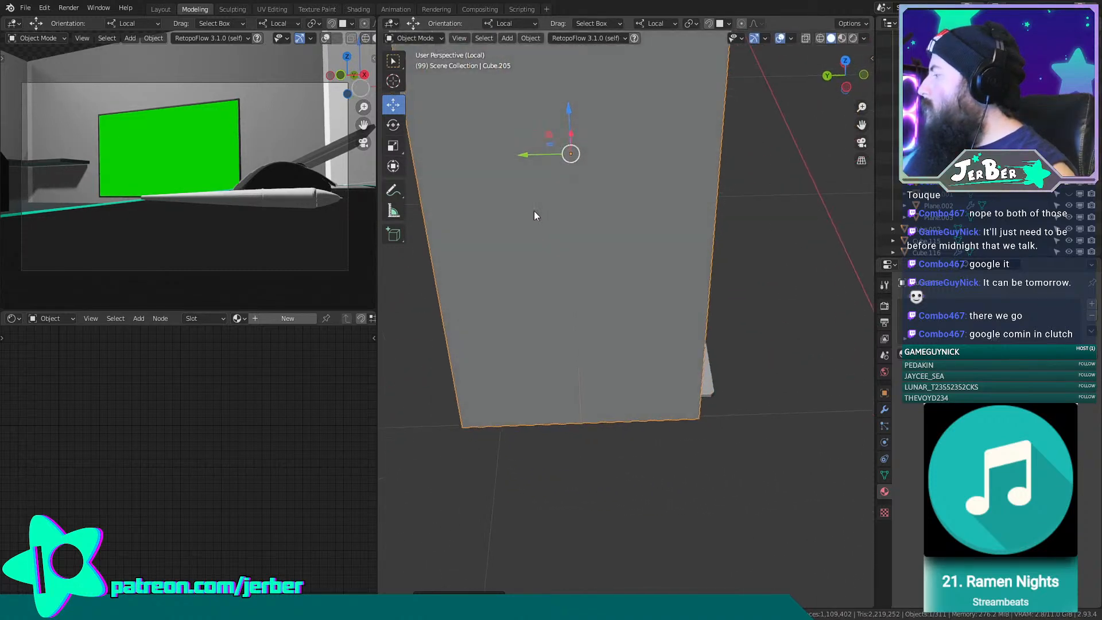
In Edit Mode, delete all the faces of the block's half that covers the stand's post, leaving the other half open.
click(439, 35)
click(428, 59)
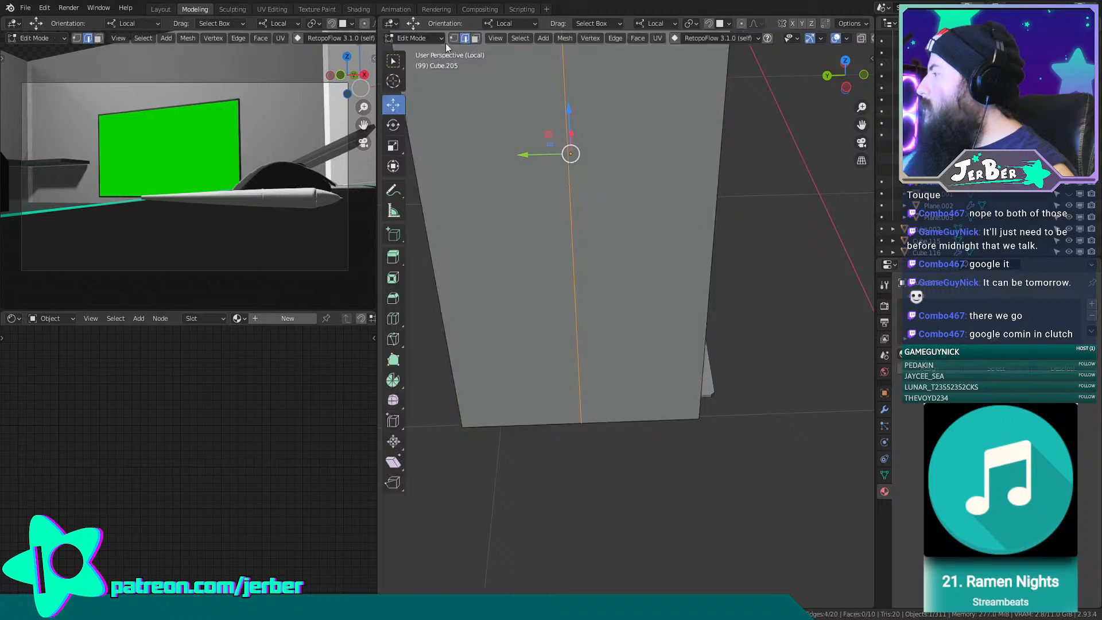
click(475, 38)
scroll(452, 90, down, 4)
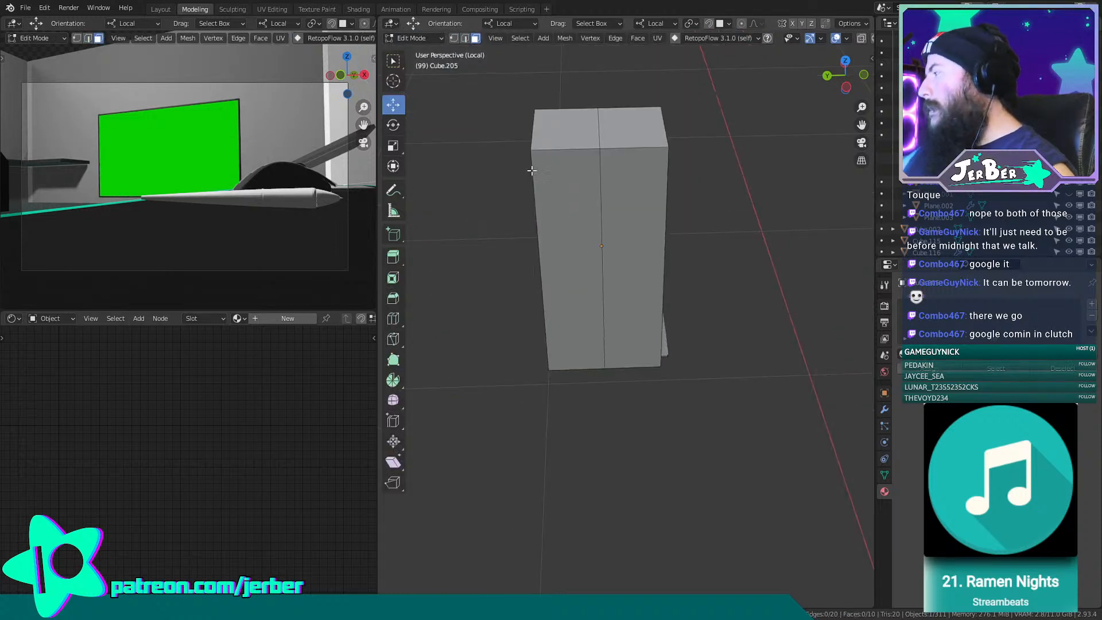
middle_drag(687, 79, 698, 104)
drag(699, 103, 635, 323)
key(x)
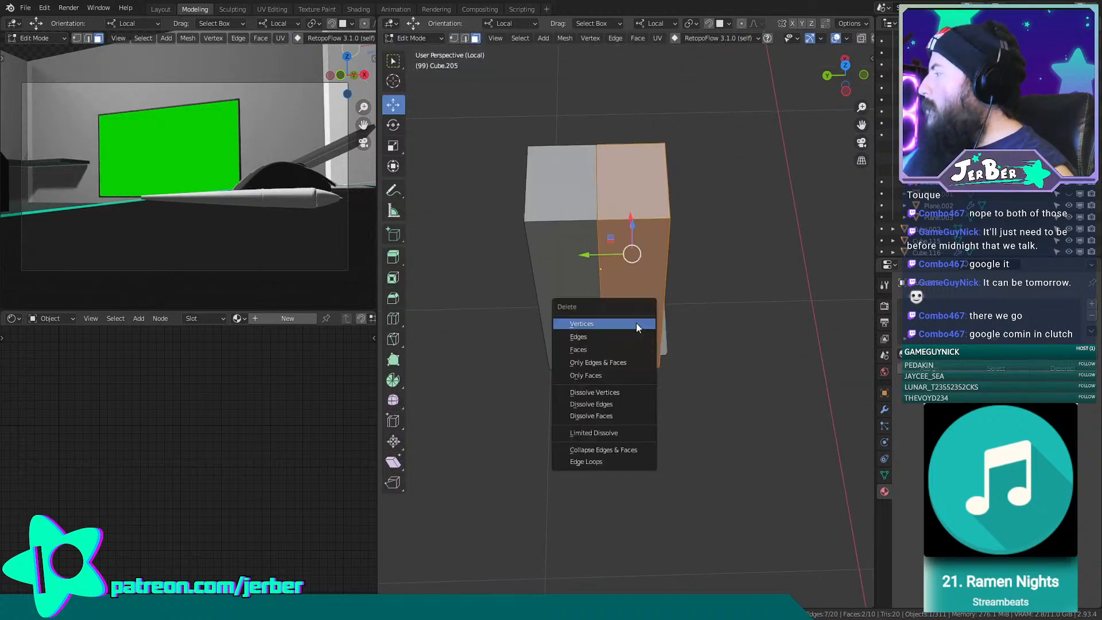
click(627, 349)
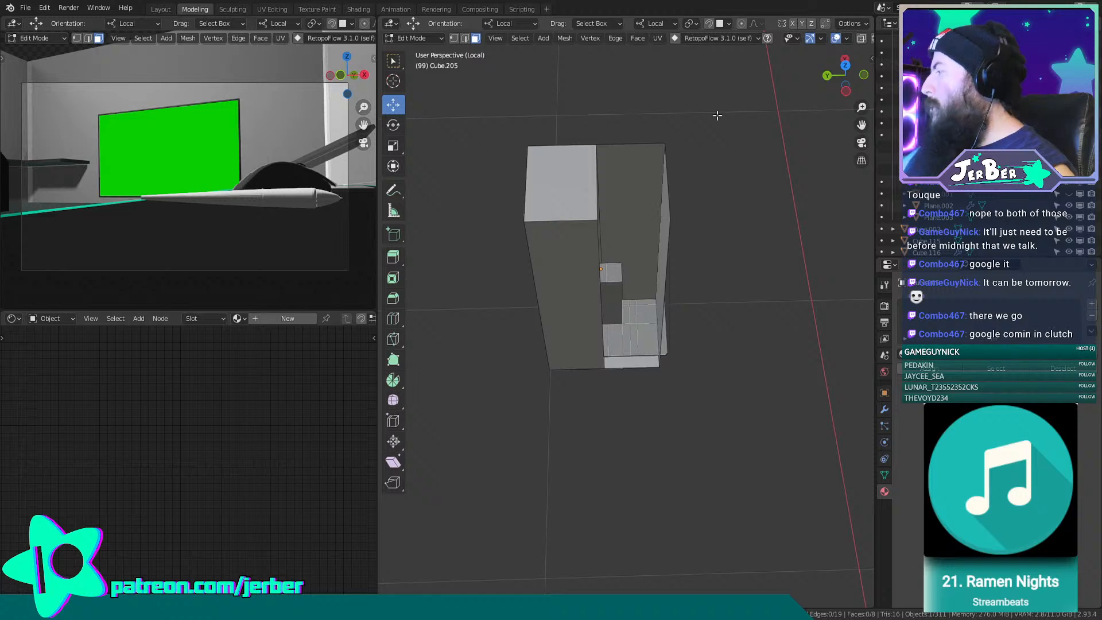
drag(716, 116, 627, 356)
key(x)
click(629, 356)
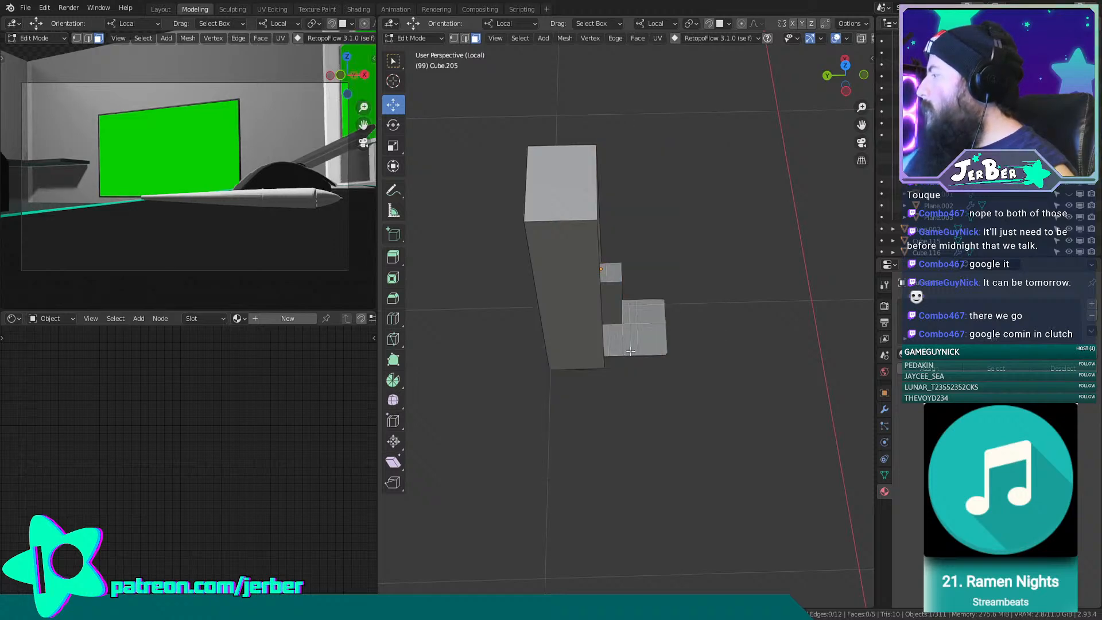
middle_drag(630, 351, 637, 299)
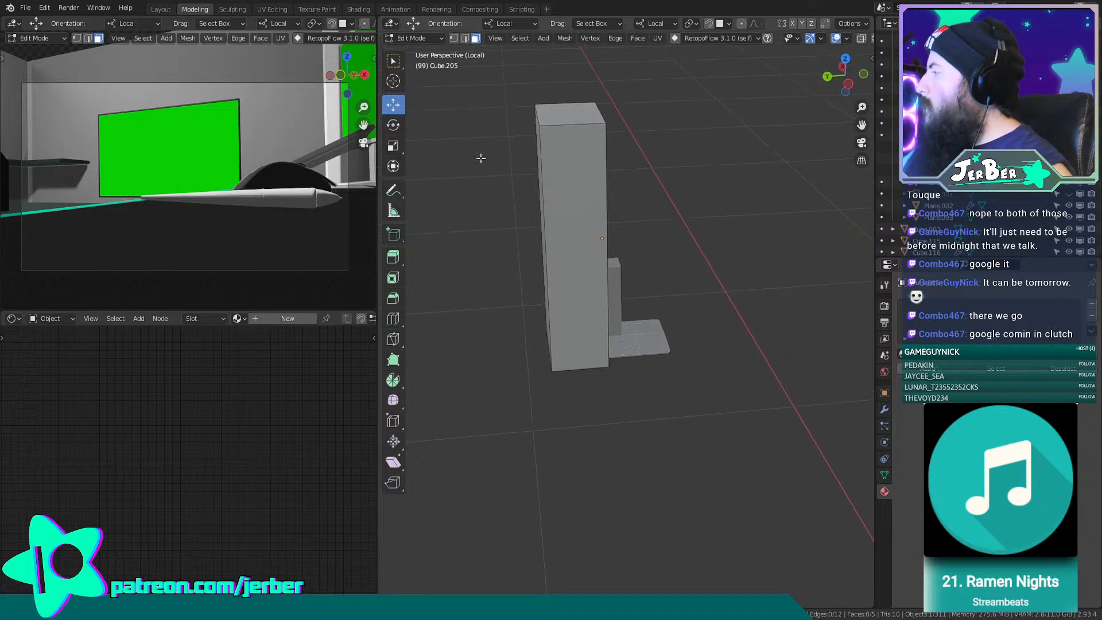
Select the four edges around the block's open side and move them along local Y slightly toward the stand's post.
click(464, 37)
click(603, 206)
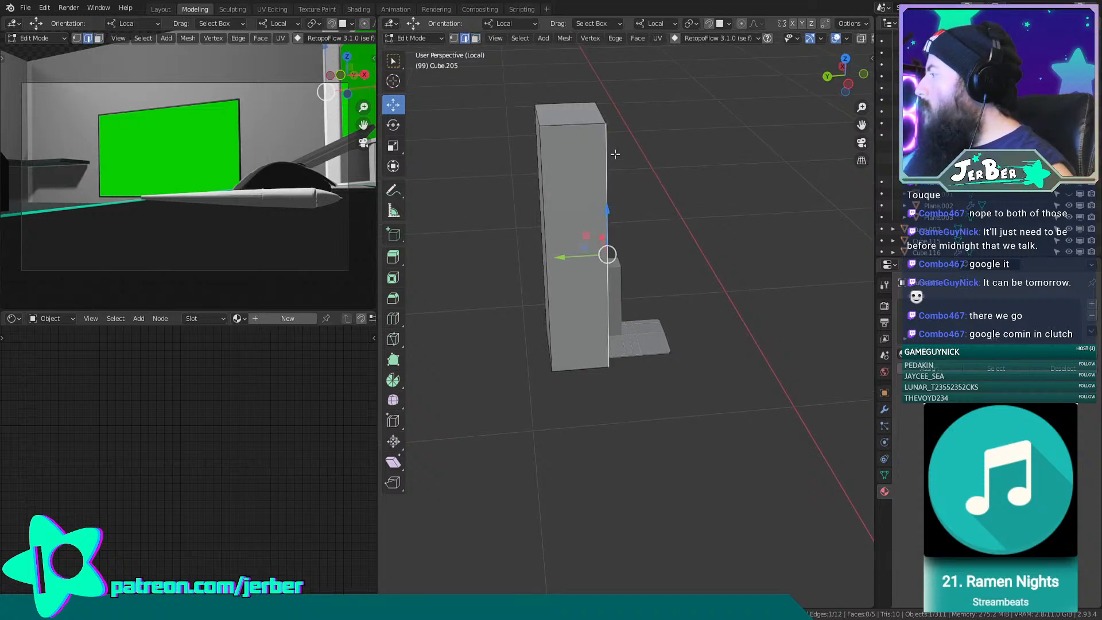
middle_drag(603, 207, 453, 182)
shift+click(598, 207)
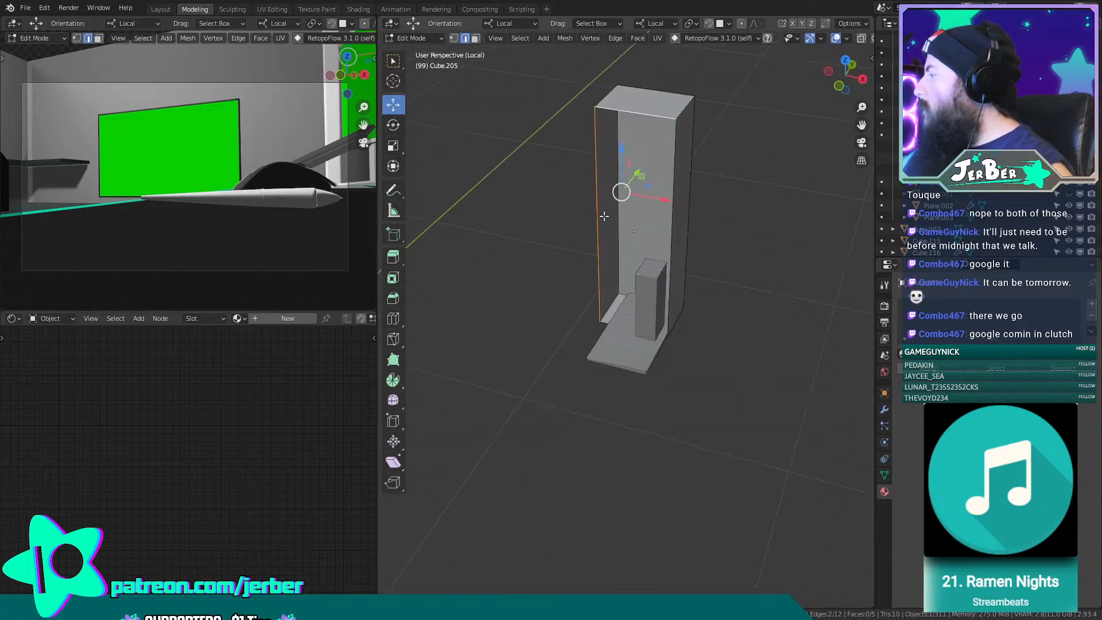
shift+click(675, 241)
middle_drag(676, 241, 692, 250)
shift+click(619, 329)
middle_drag(620, 329, 738, 366)
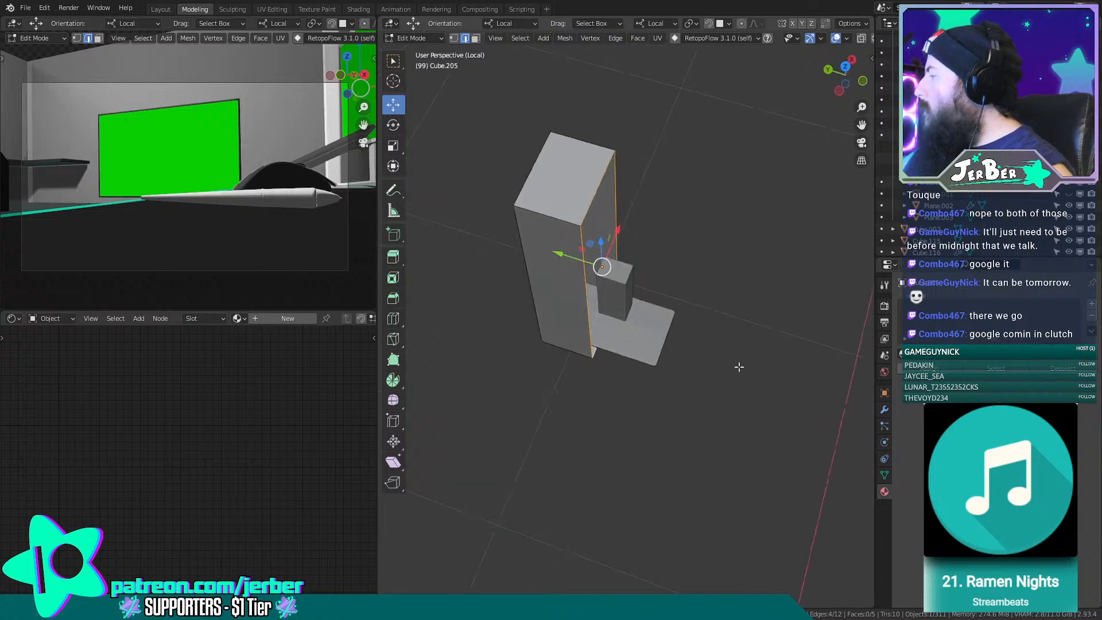
drag(587, 267, 568, 285)
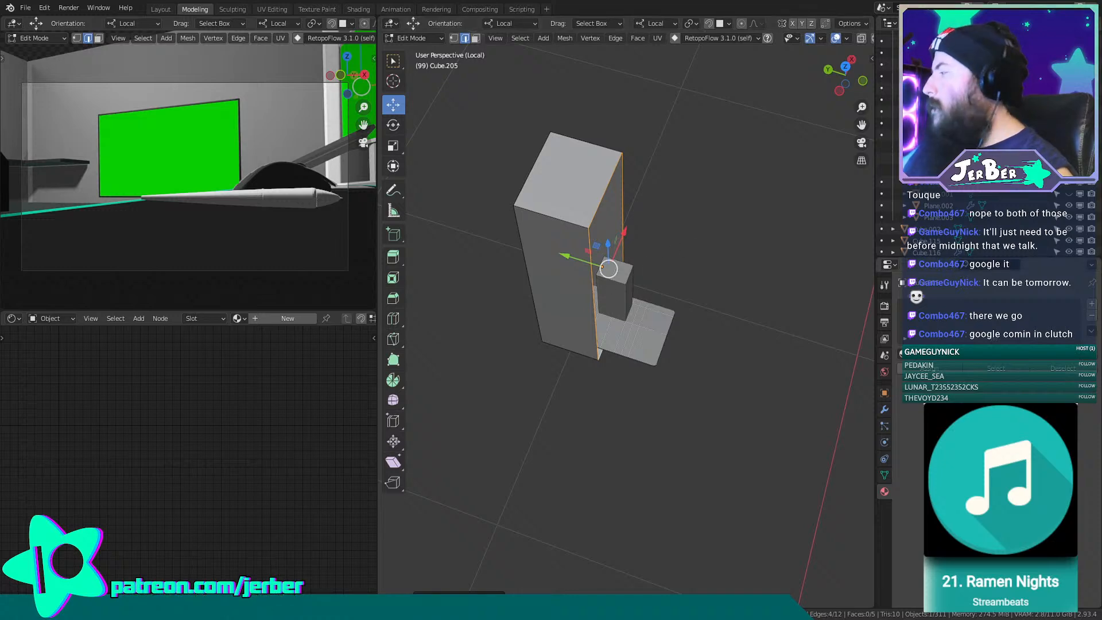
click(870, 408)
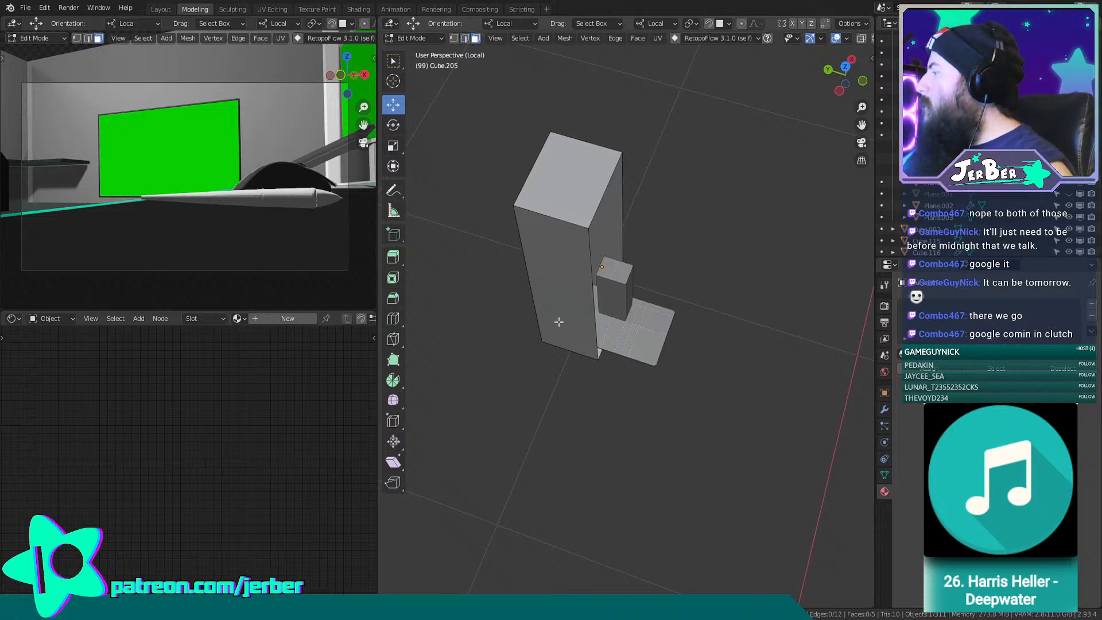
Move the block's overhanging side face about 0.03 m inward along local X until it is flush with the base's side edge.
scroll(559, 321, up, 5)
click(511, 319)
middle_drag(511, 319, 476, 122)
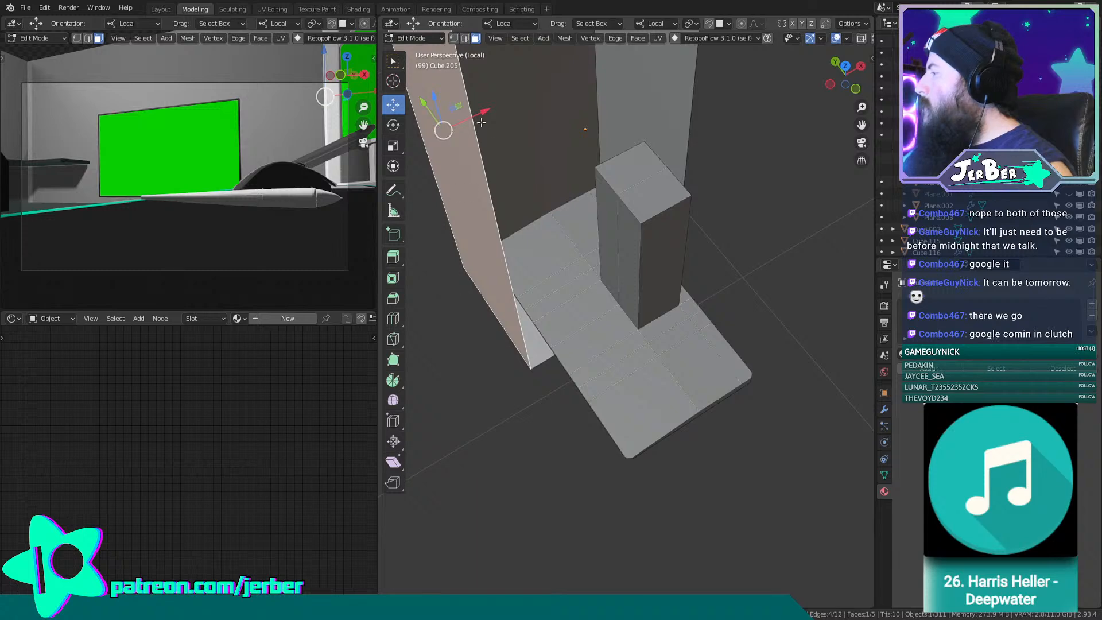
key(g)
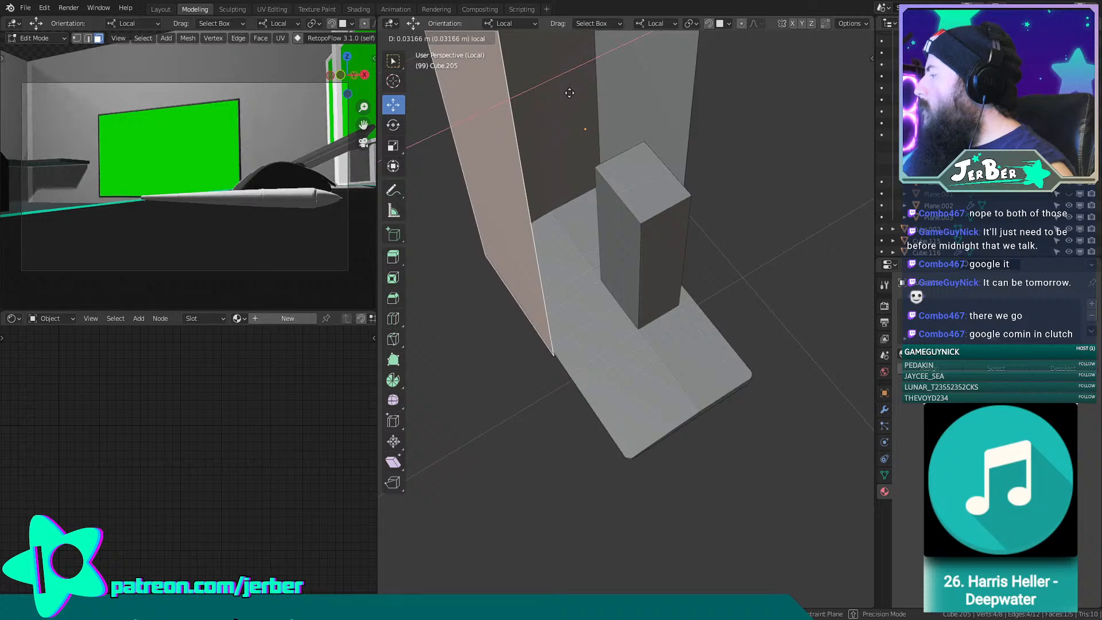
click(572, 93)
middle_drag(568, 94, 608, 198)
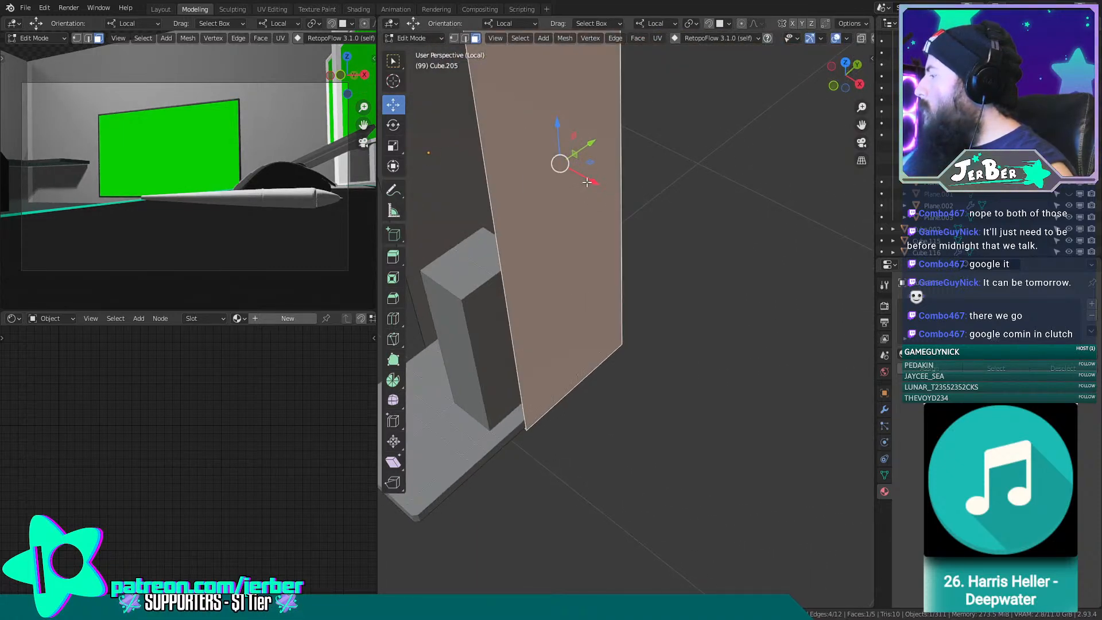
key(g)
key(x)
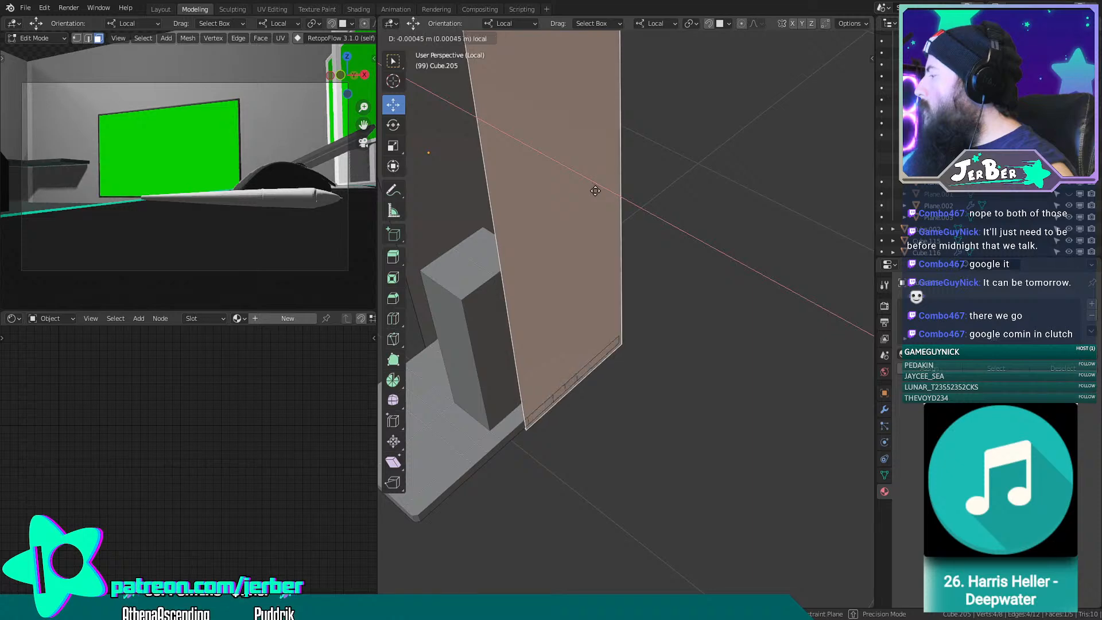
click(591, 188)
middle_drag(591, 188, 512, 214)
Raise the block's bottom face along local Z to match the underside of the stand's base.
click(627, 477)
middle_drag(627, 476, 666, 494)
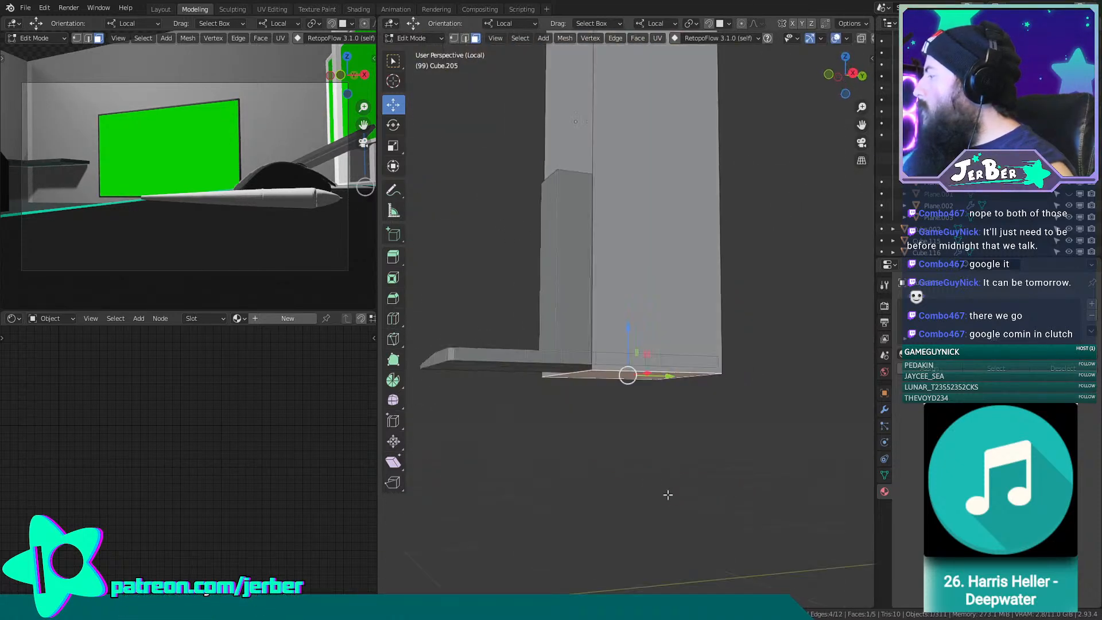
shift+middle_drag(623, 358, 618, 301)
scroll(616, 298, up, 5)
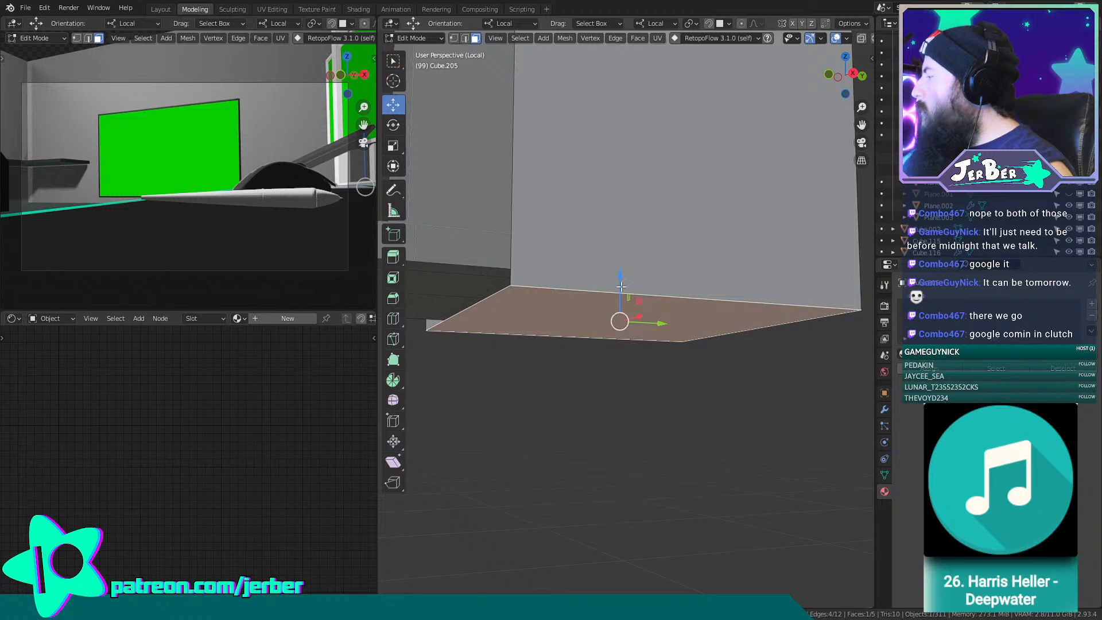
drag(620, 286, 626, 203)
drag(627, 203, 628, 204)
scroll(628, 203, down, 4)
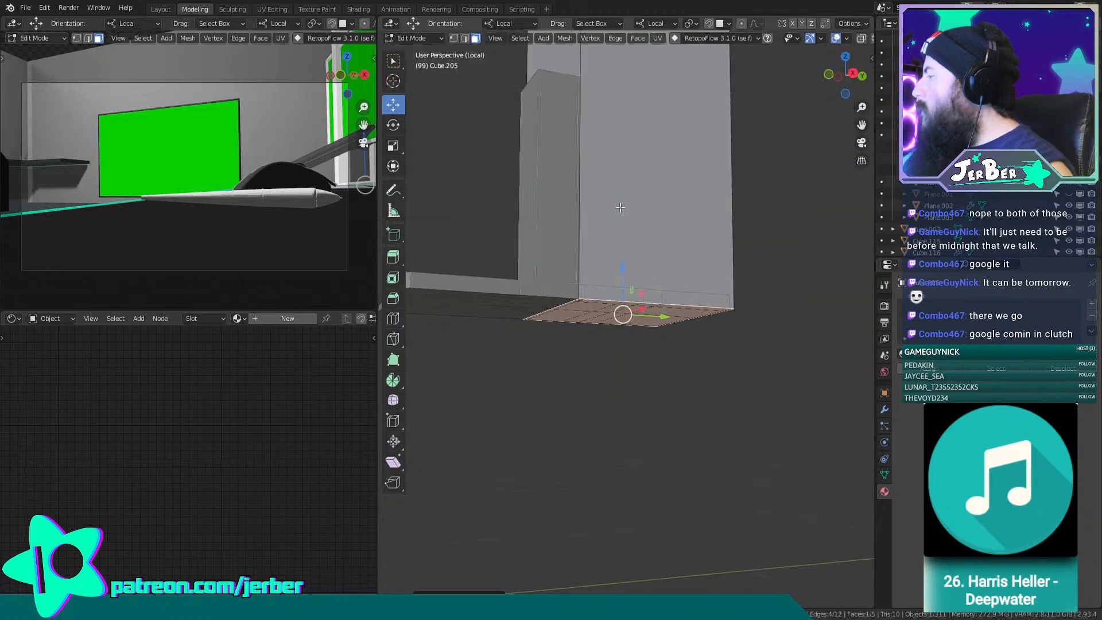
middle_drag(627, 203, 639, 450)
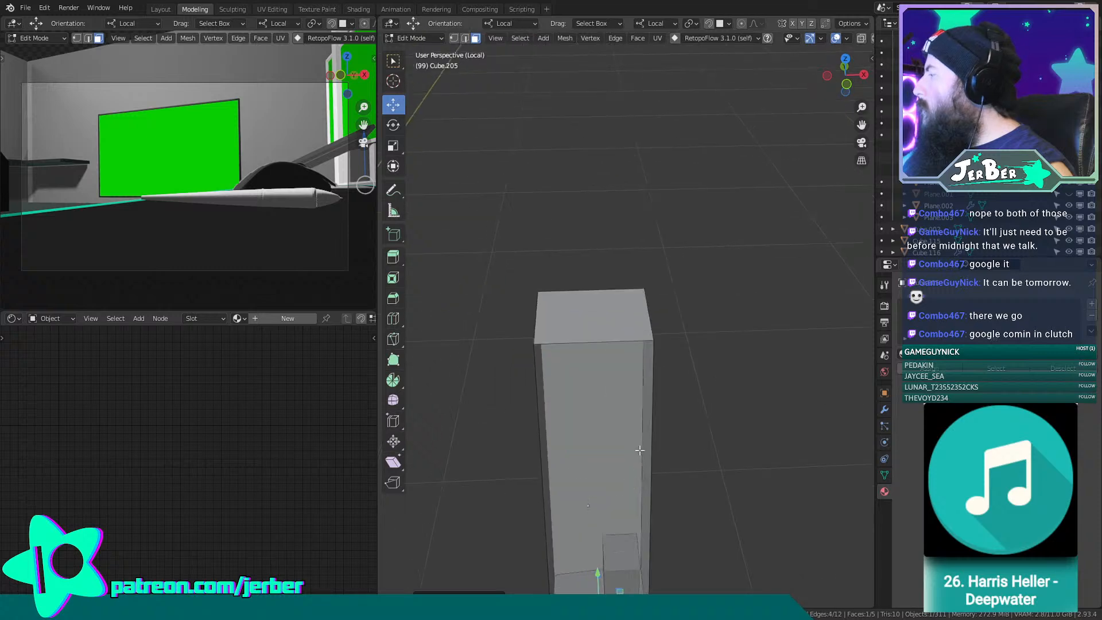
Lower the block's top face along local Z to form a thin slab level with the top of the stand's base.
click(610, 291)
middle_drag(609, 290, 657, 153)
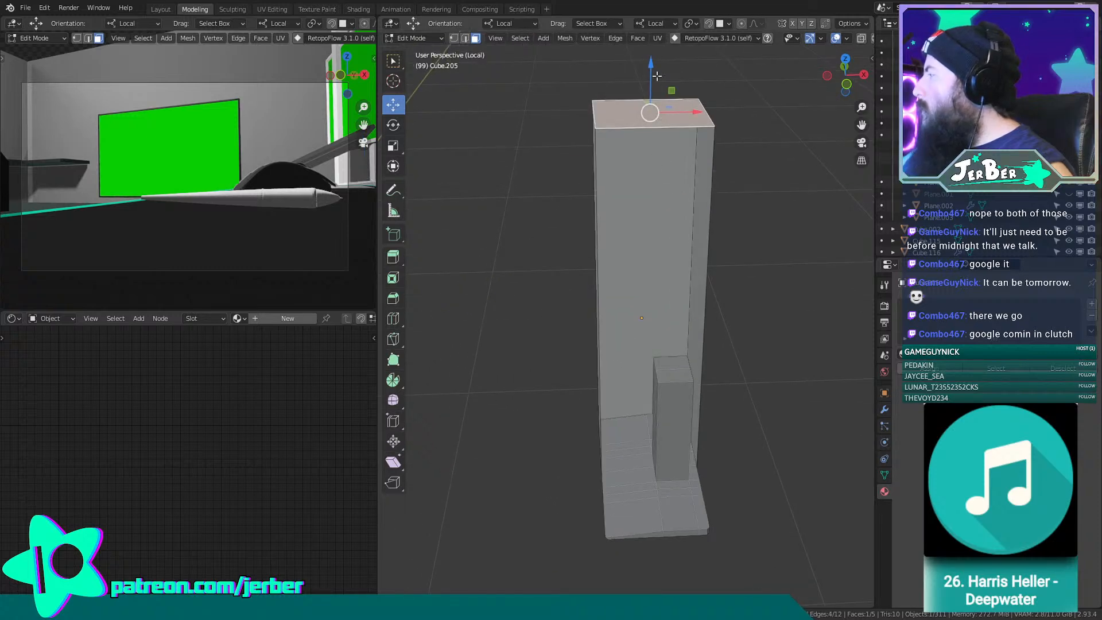
drag(657, 76, 681, 413)
shift+middle_drag(681, 414, 603, 268)
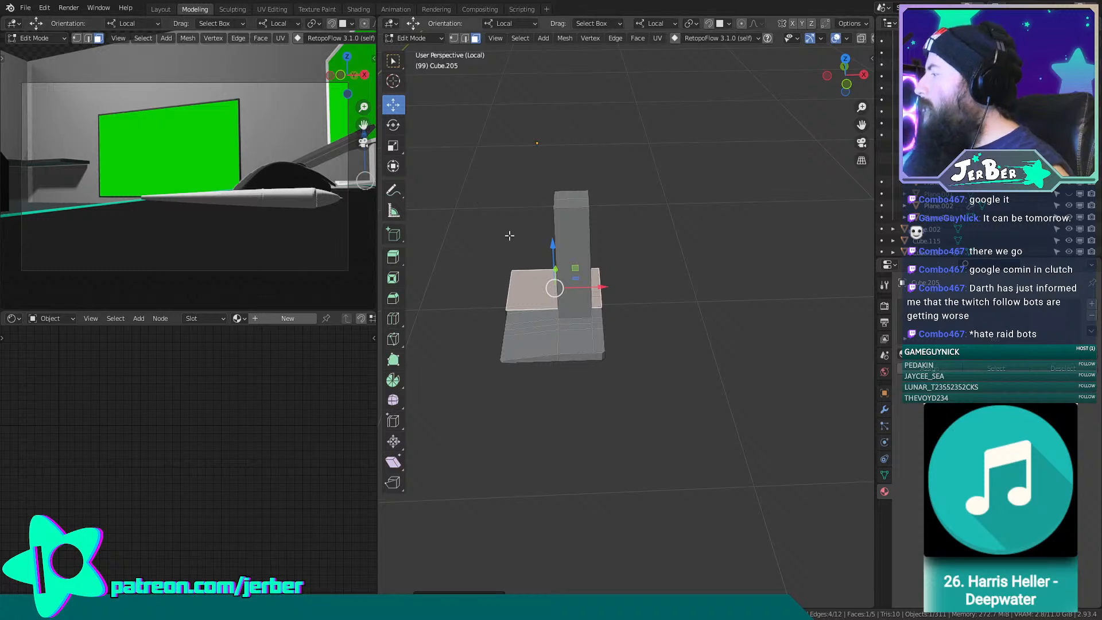
scroll(509, 236, up, 3)
middle_drag(510, 238, 648, 283)
scroll(647, 283, up, 5)
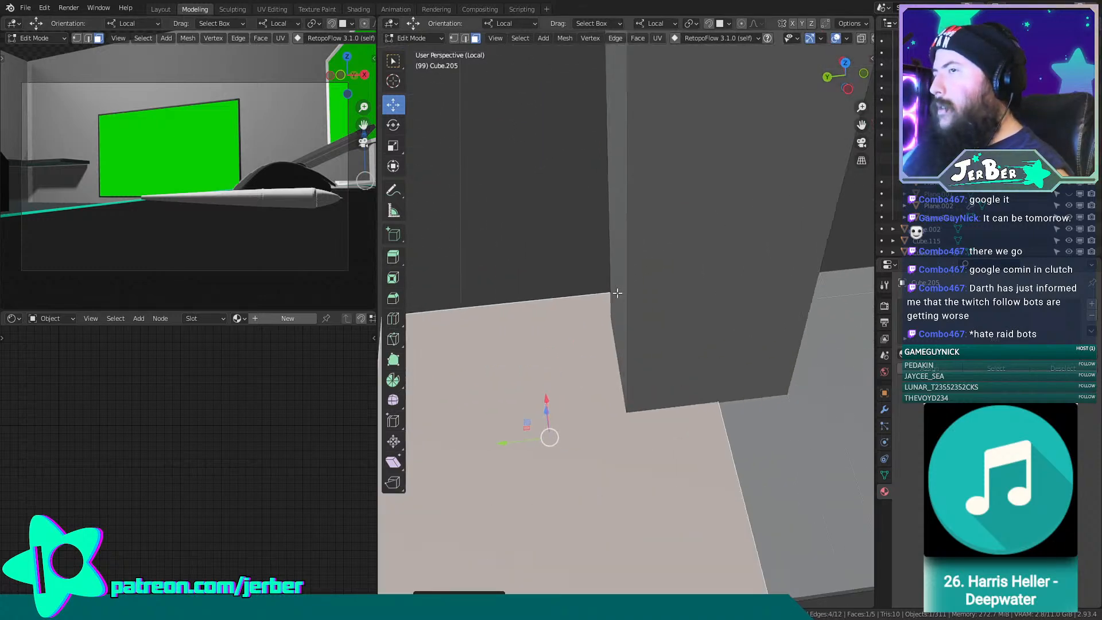
middle_drag(678, 243, 631, 249)
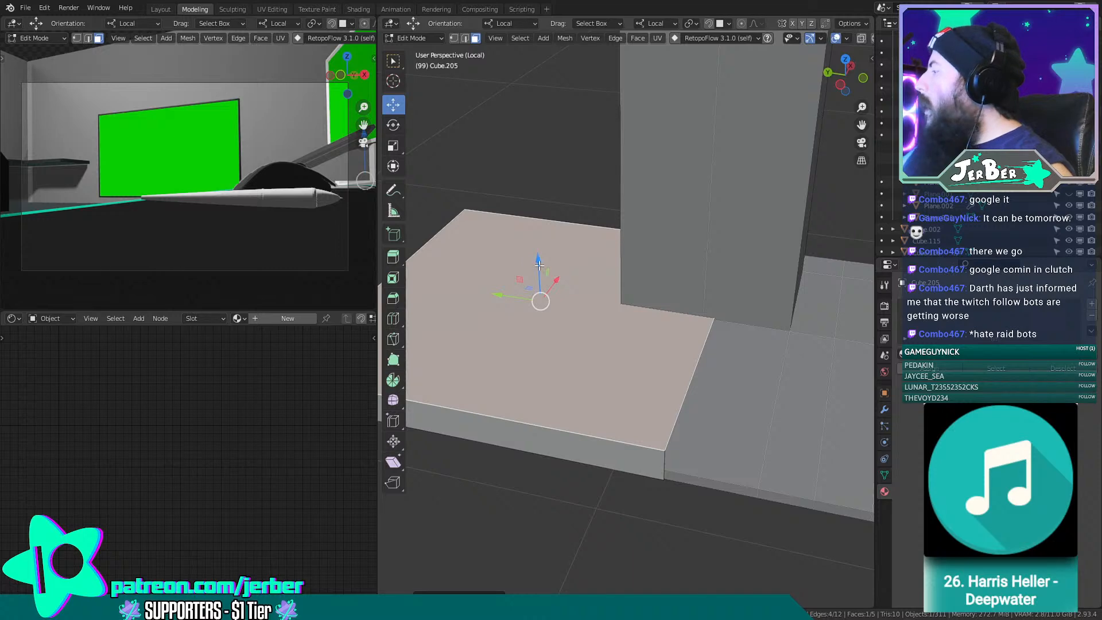
drag(538, 264, 548, 264)
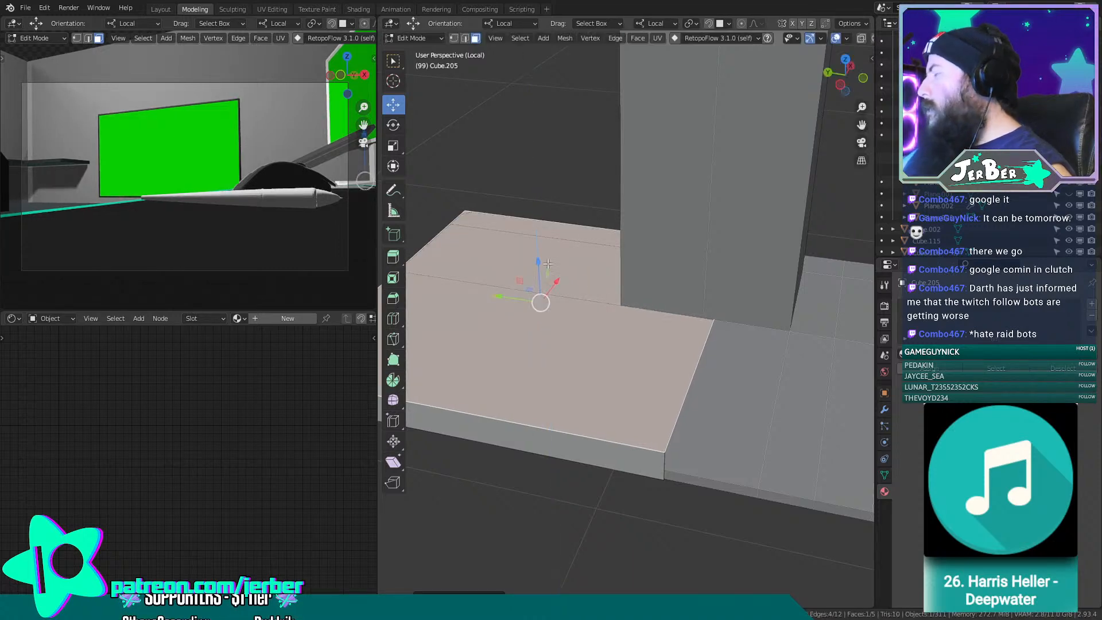
shift+middle_drag(548, 263, 564, 91)
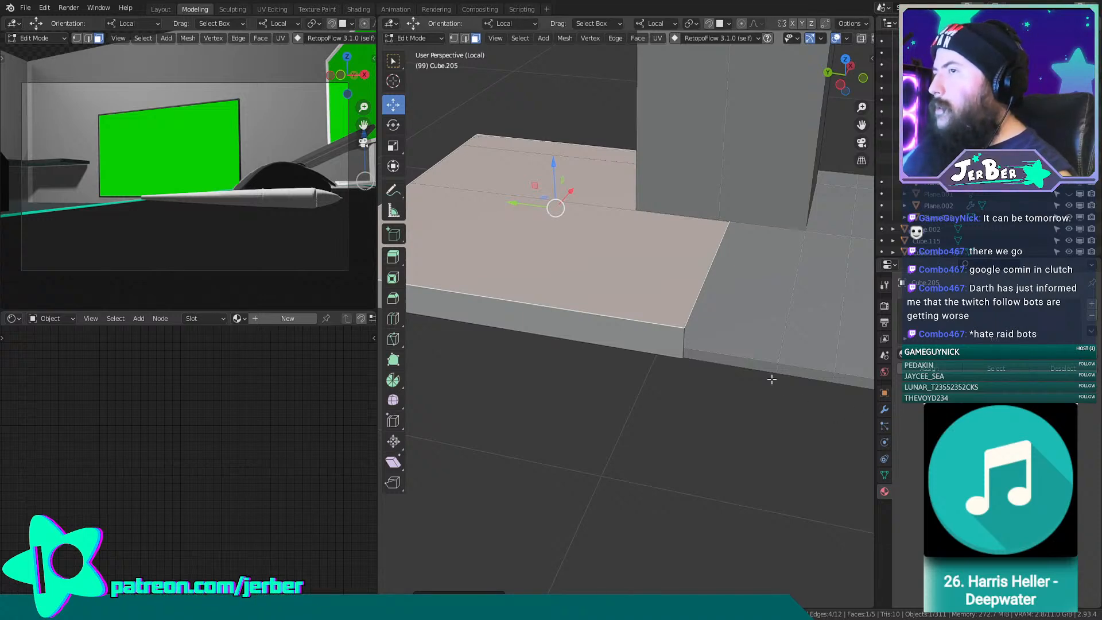
Try to add a single loop cut across the slab in line with the post's face.
click(393, 318)
click(722, 225)
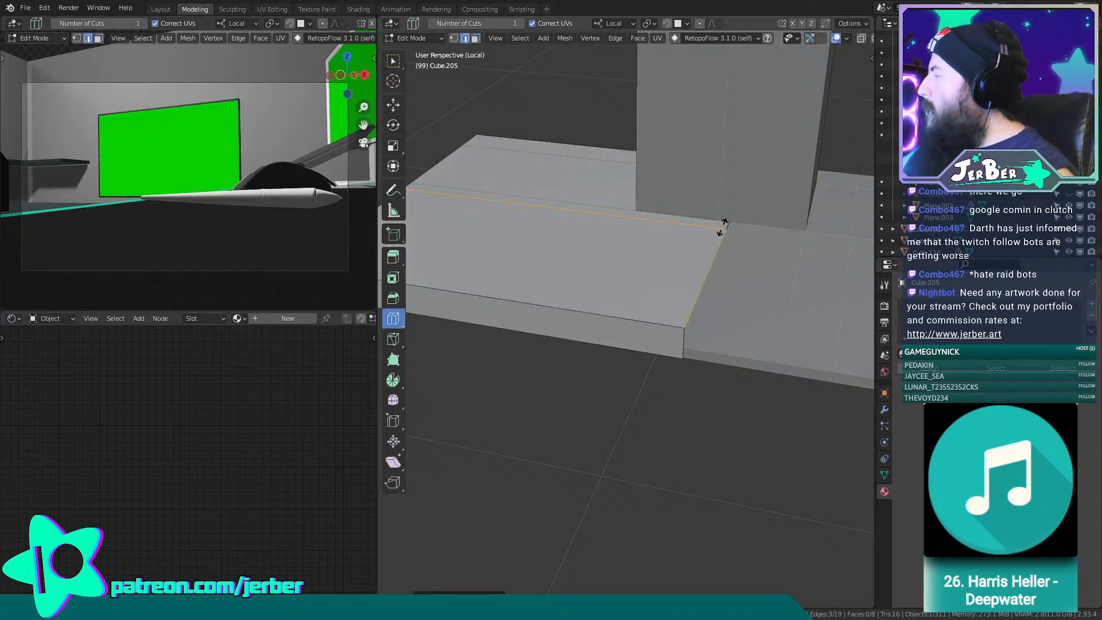
drag(722, 225, 737, 227)
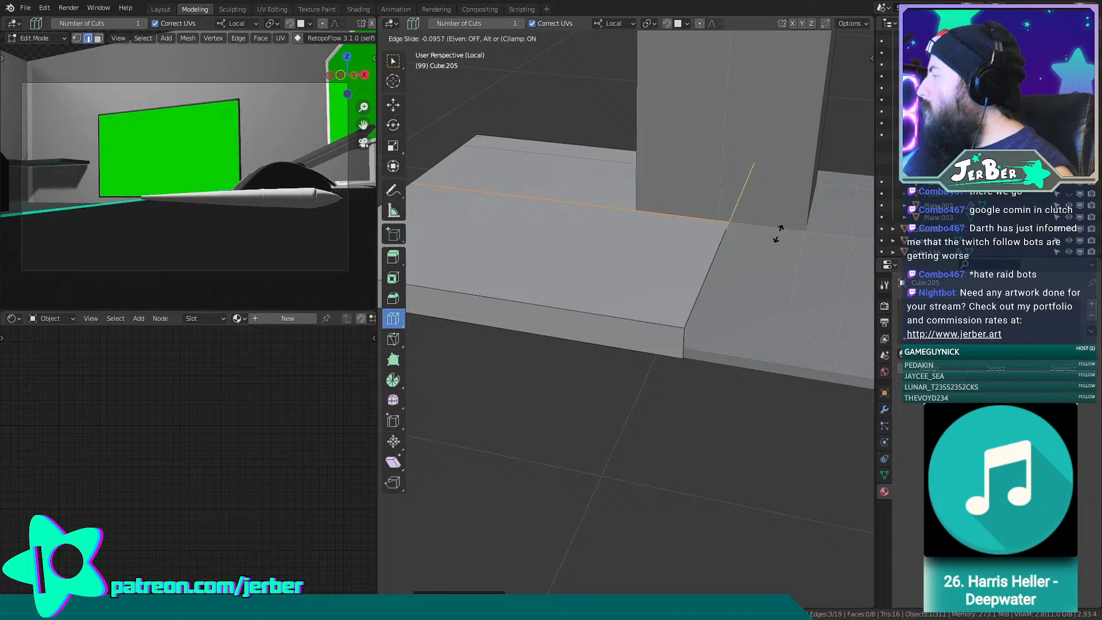
drag(778, 229, 777, 229)
shift+middle_drag(776, 229, 662, 178)
scroll(658, 210, up, 2)
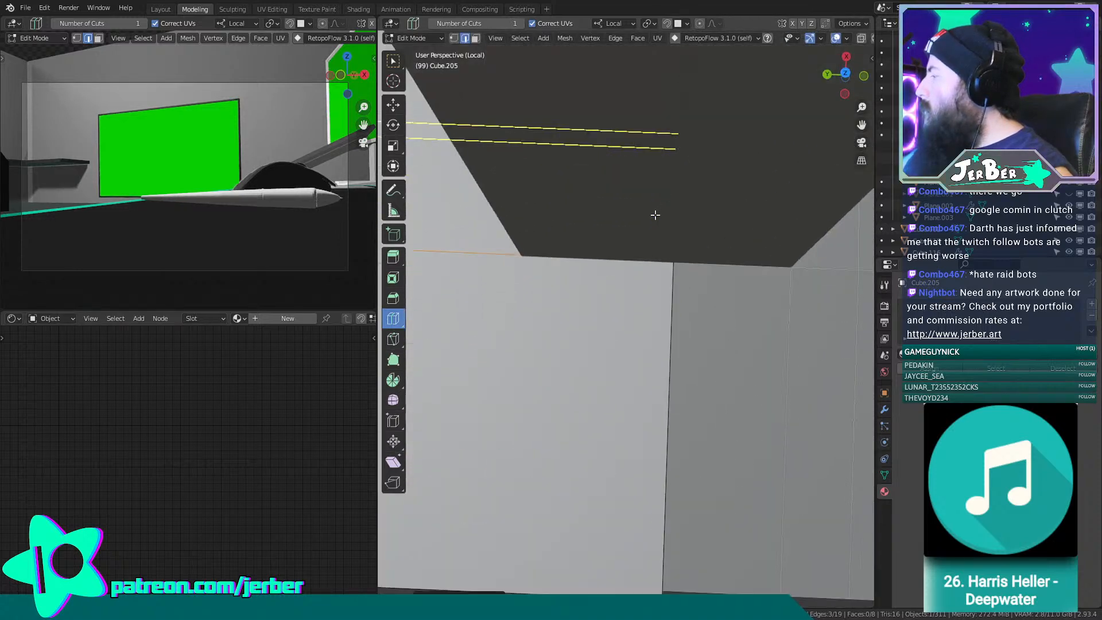
key(ctrl+z)
Add a single loop cut across the slab and edge-slide it into line with the bottom edge of the post.
drag(666, 313, 670, 320)
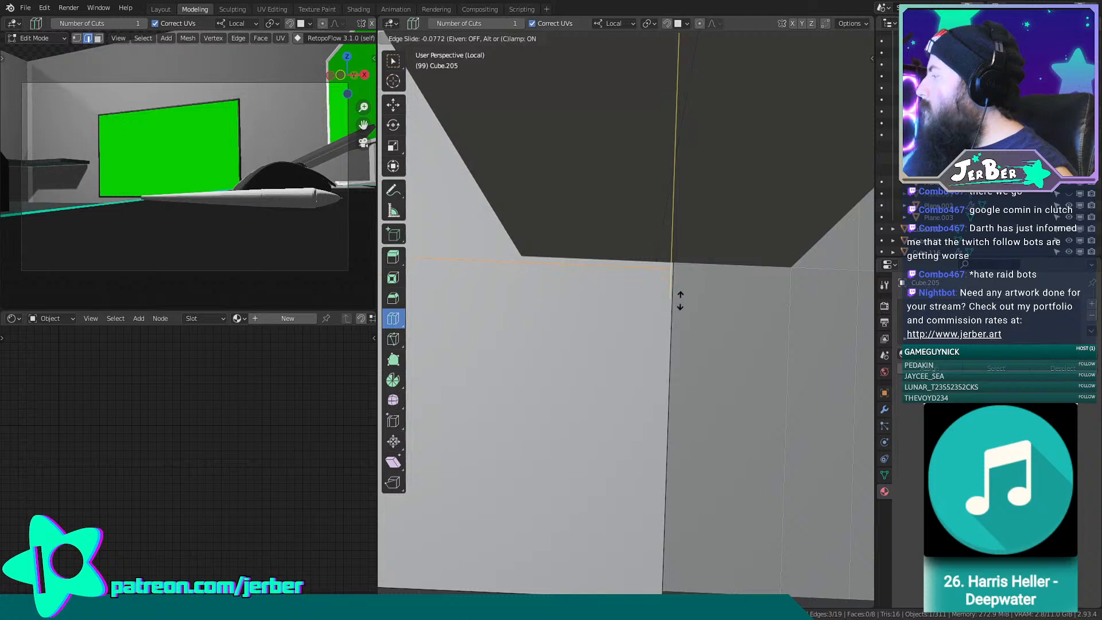
click(709, 252)
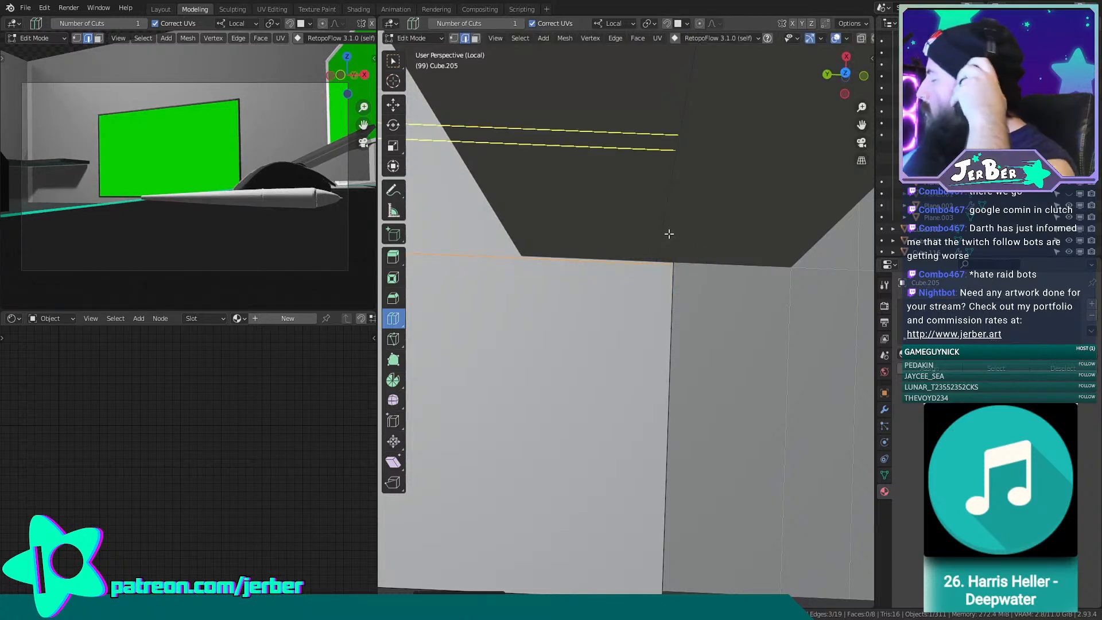
click(394, 104)
key(g)
key(g)
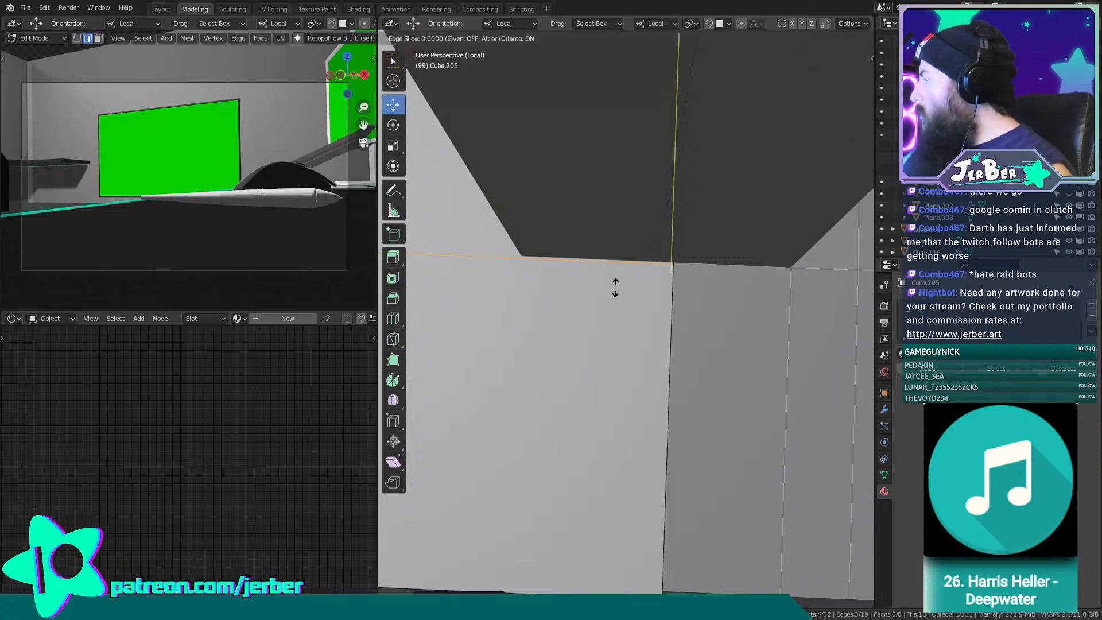
click(629, 268)
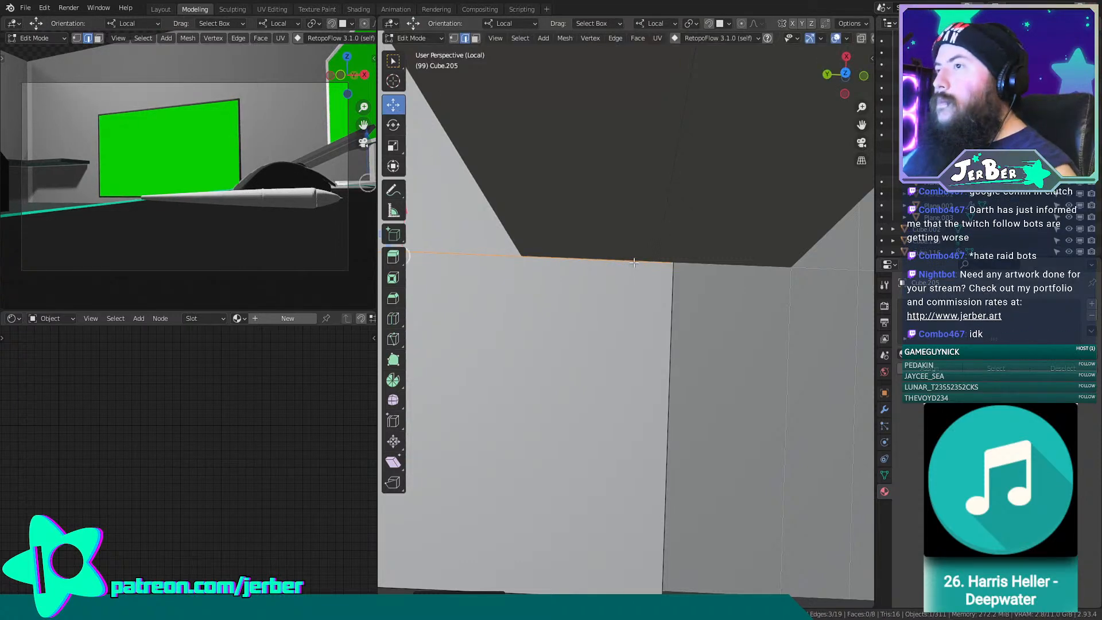
shift+middle_drag(634, 261, 645, 156)
scroll(687, 188, down, 4)
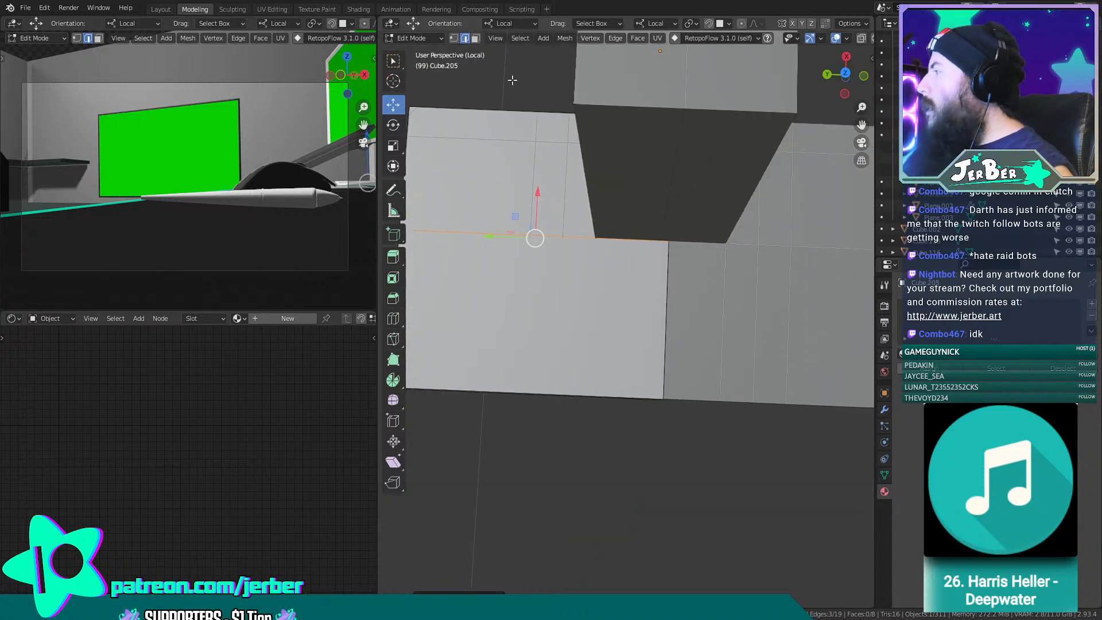
Lower the slab's top front edge along local Z to match the sloped front of the stand's base.
click(584, 408)
middle_drag(584, 407, 644, 319)
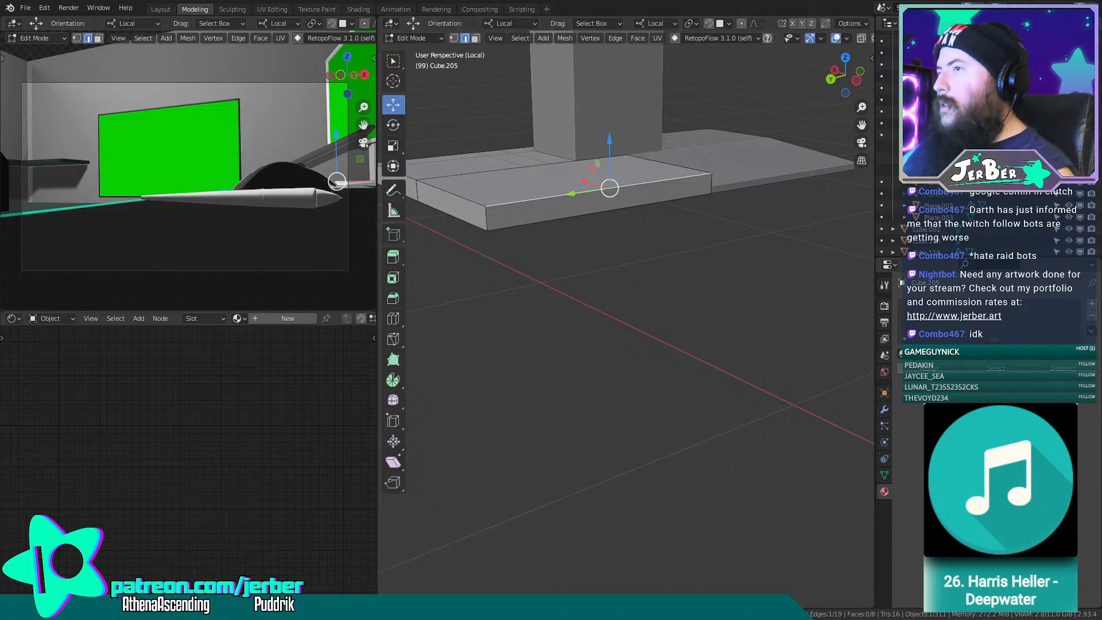
middle_drag(646, 216, 597, 280)
scroll(596, 280, up, 3)
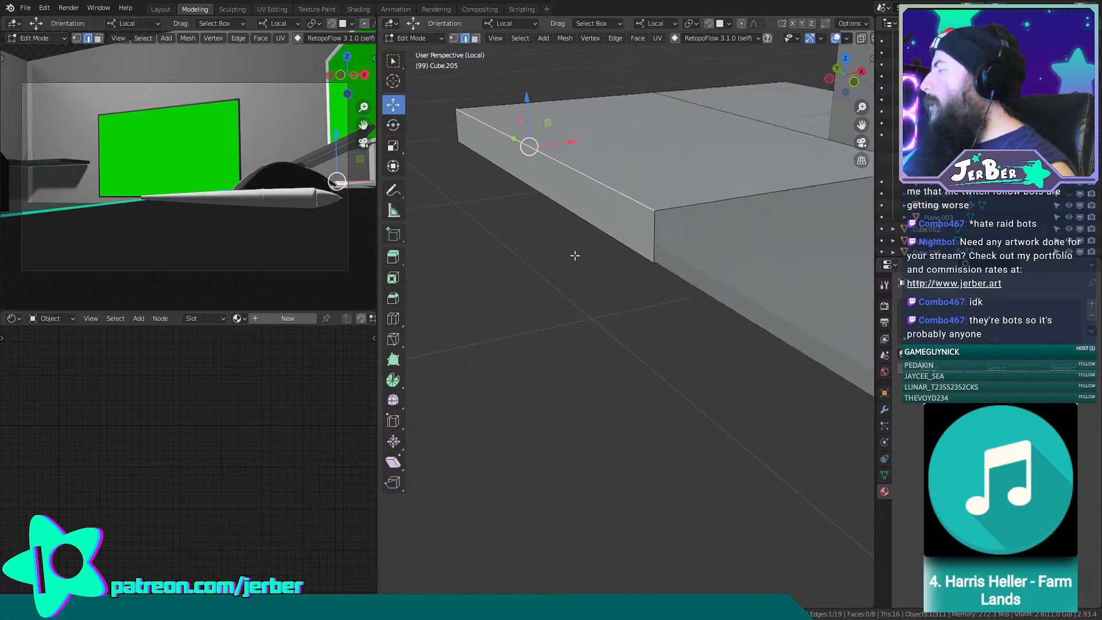
middle_drag(554, 248, 532, 243)
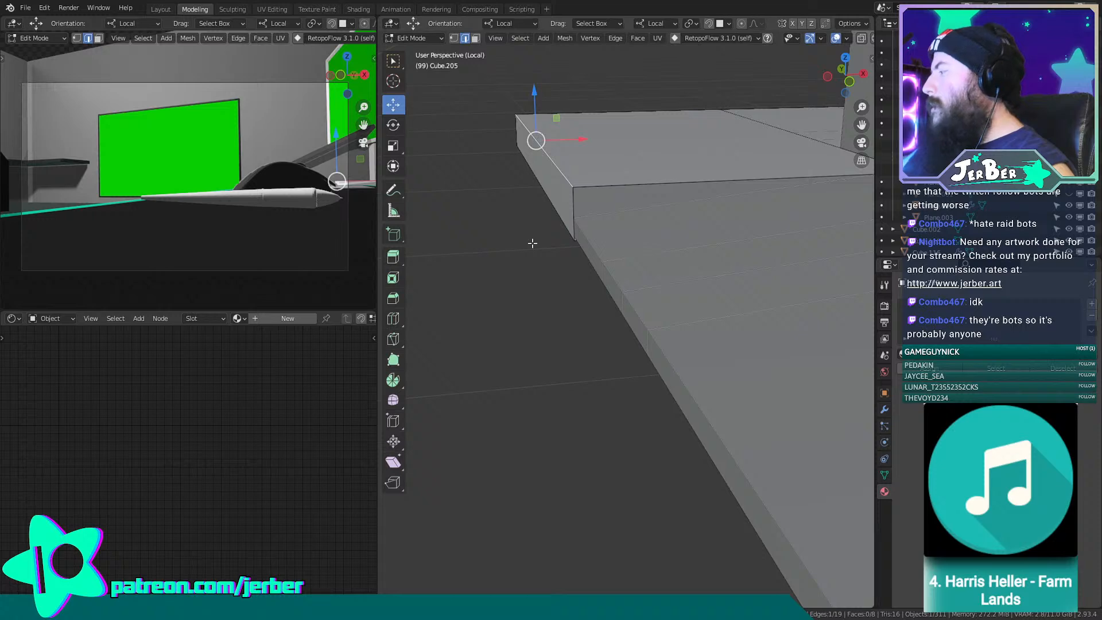
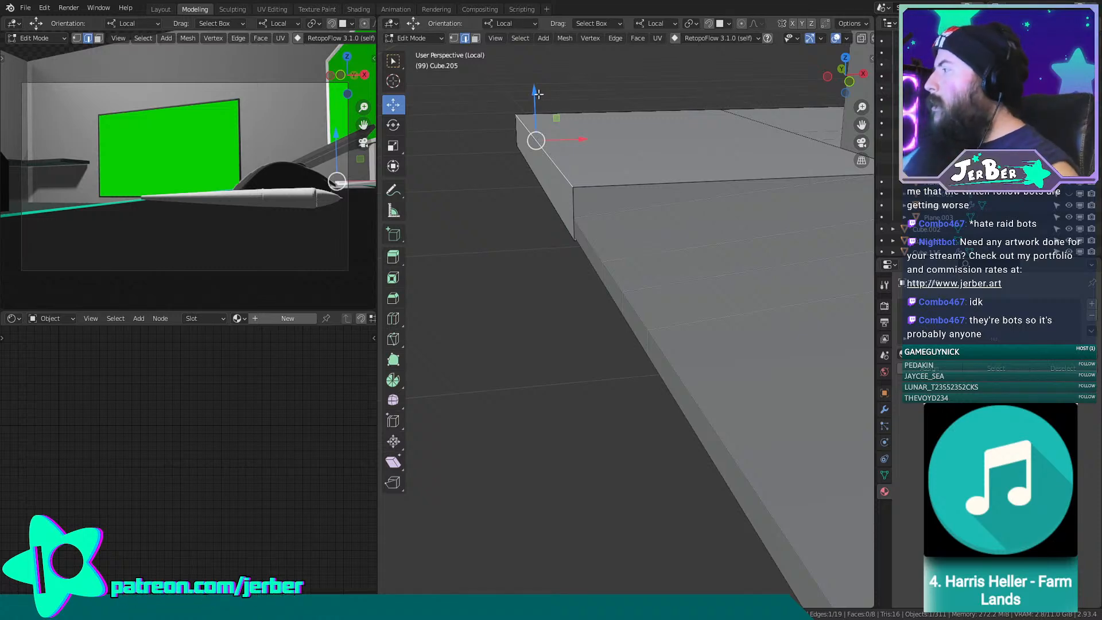
drag(538, 93, 619, 148)
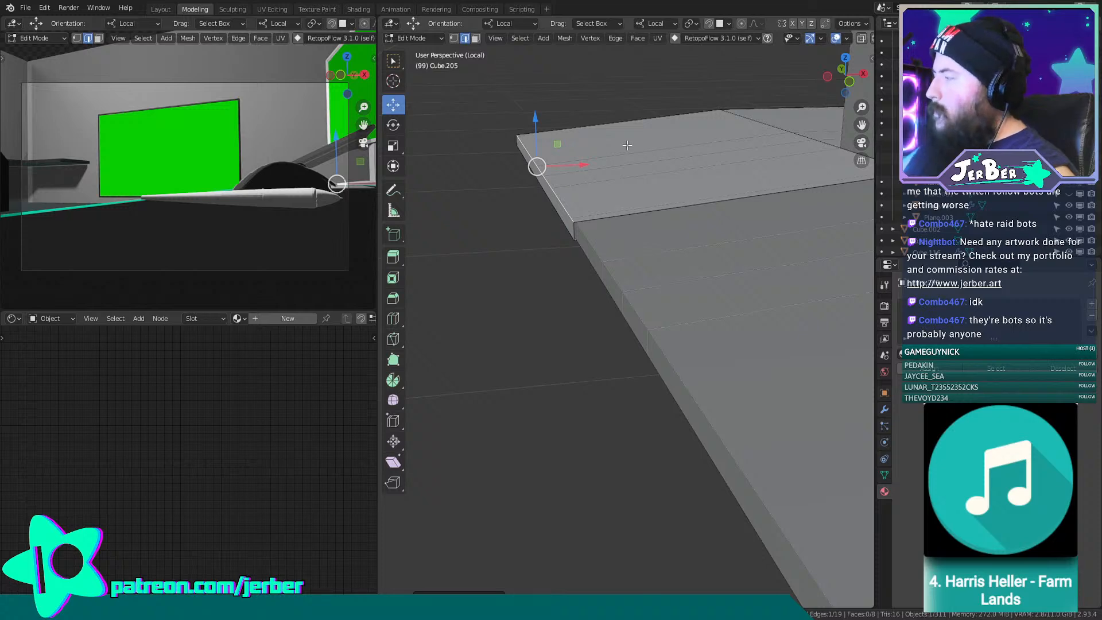
Move the slab's top and bottom front edges together along local X into line with the front of the stand's base.
scroll(626, 147, up, 3)
shift+middle_drag(483, 114, 483, 144)
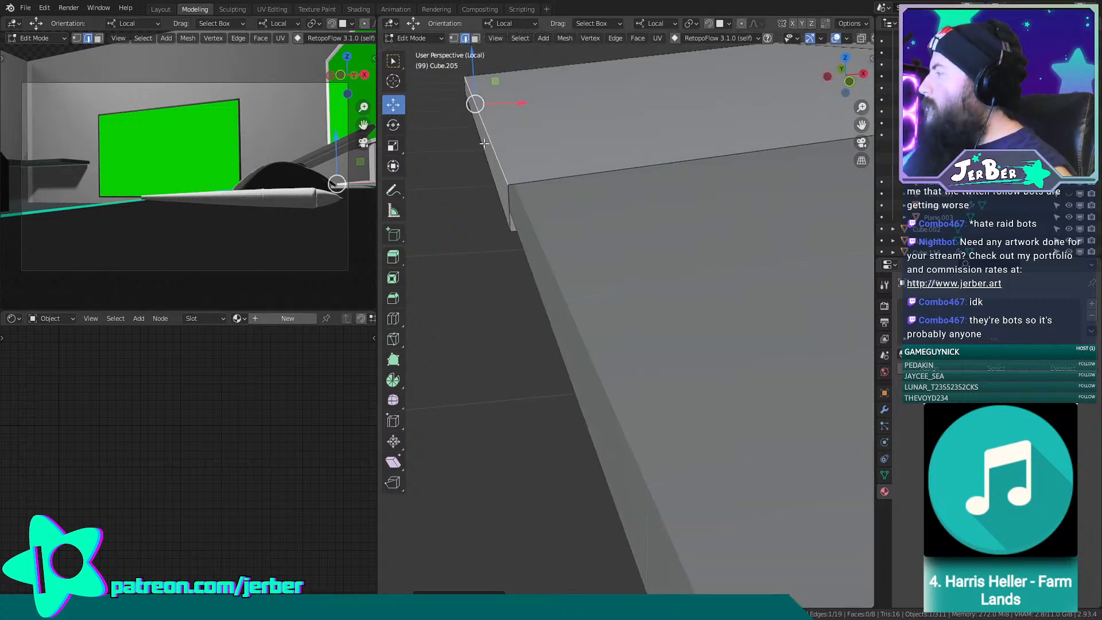
shift+click(507, 168)
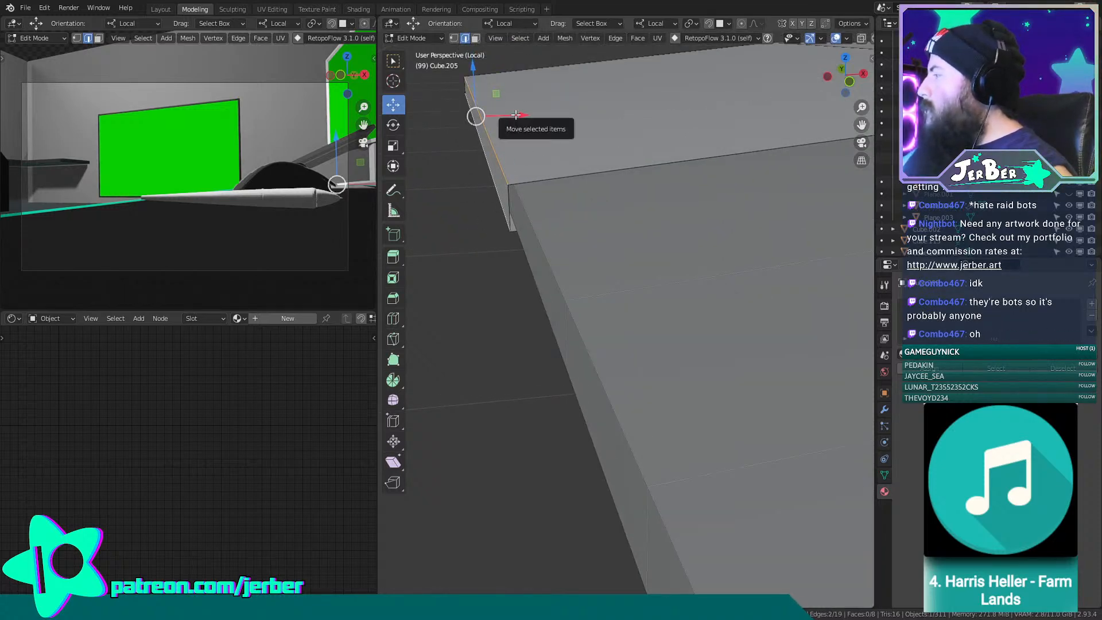
drag(517, 115, 501, 115)
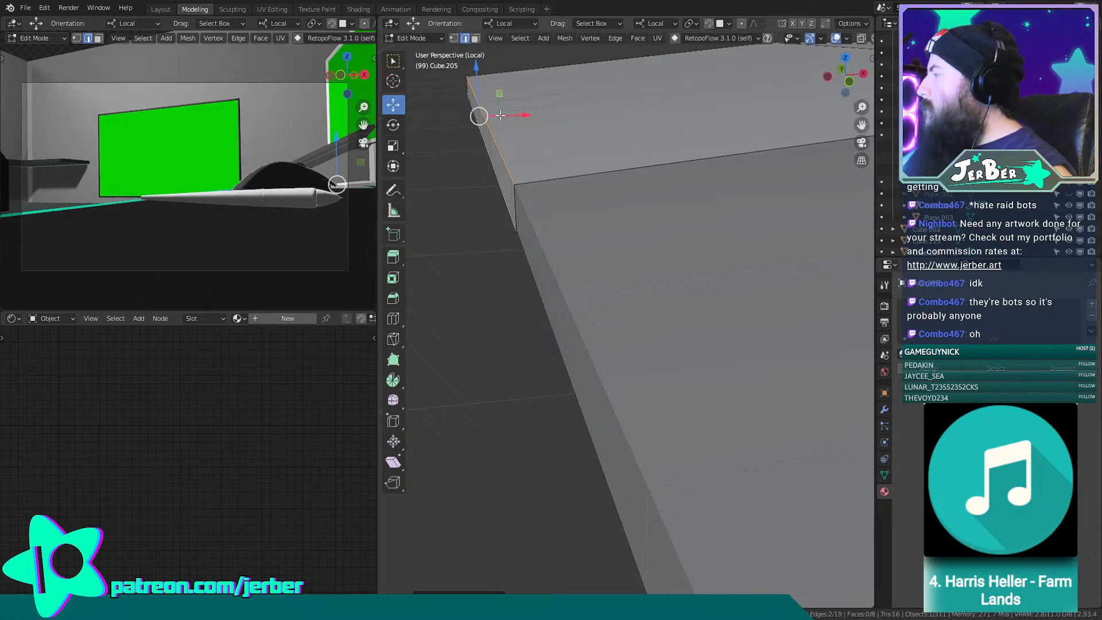
Shift the edge loop around the slab's inner end along local Y to the middle of the stand's base.
scroll(494, 167, down, 3)
middle_drag(491, 174, 609, 315)
click(706, 280)
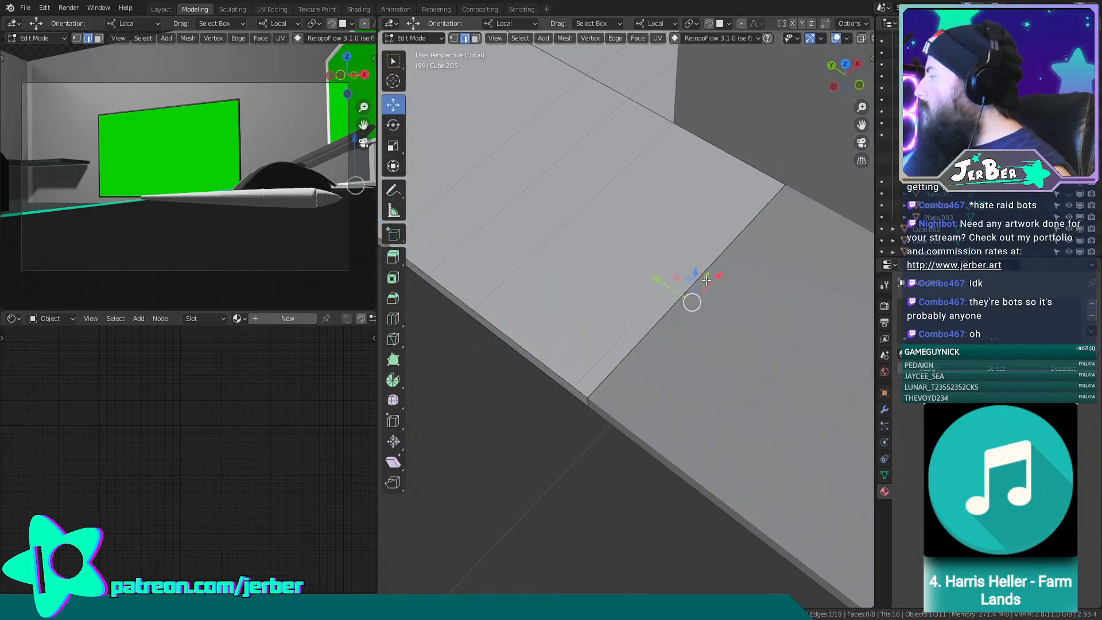
alt+click(707, 278)
key(g)
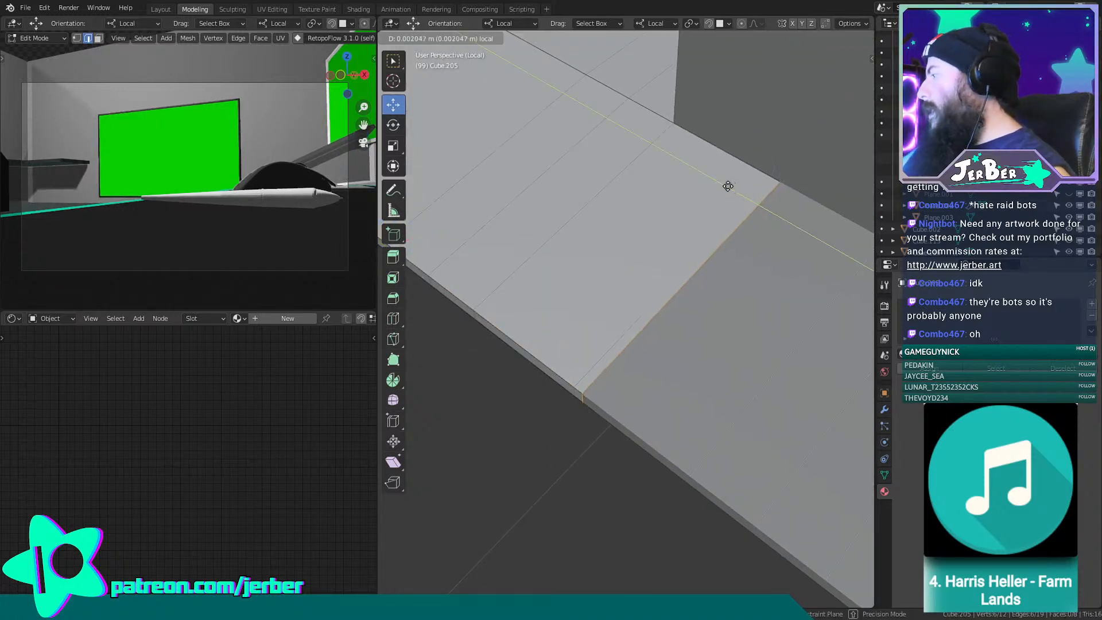
drag(655, 147, 649, 143)
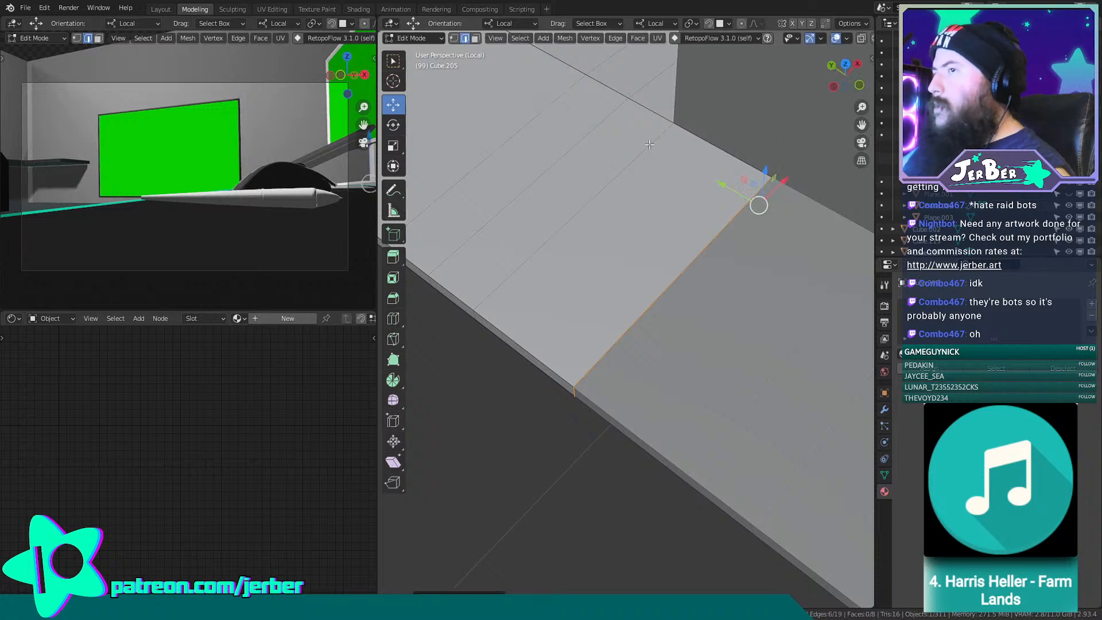
shift+middle_drag(677, 163, 569, 267)
scroll(703, 261, up, 5)
scroll(565, 245, up, 3)
shift+middle_drag(560, 224, 571, 396)
drag(542, 235, 571, 239)
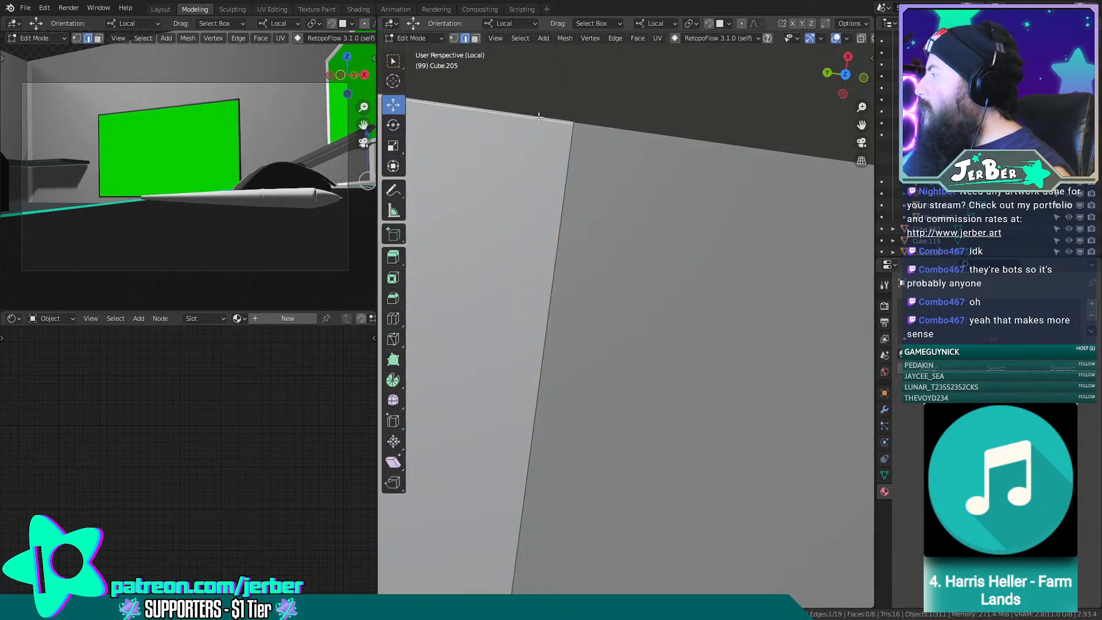
Nudge the slab's lengthwise edge loop along local X so it lines up with the bottom edge of the post.
scroll(546, 132, down, 7)
scroll(546, 132, down, 6)
middle_drag(549, 268, 677, 220)
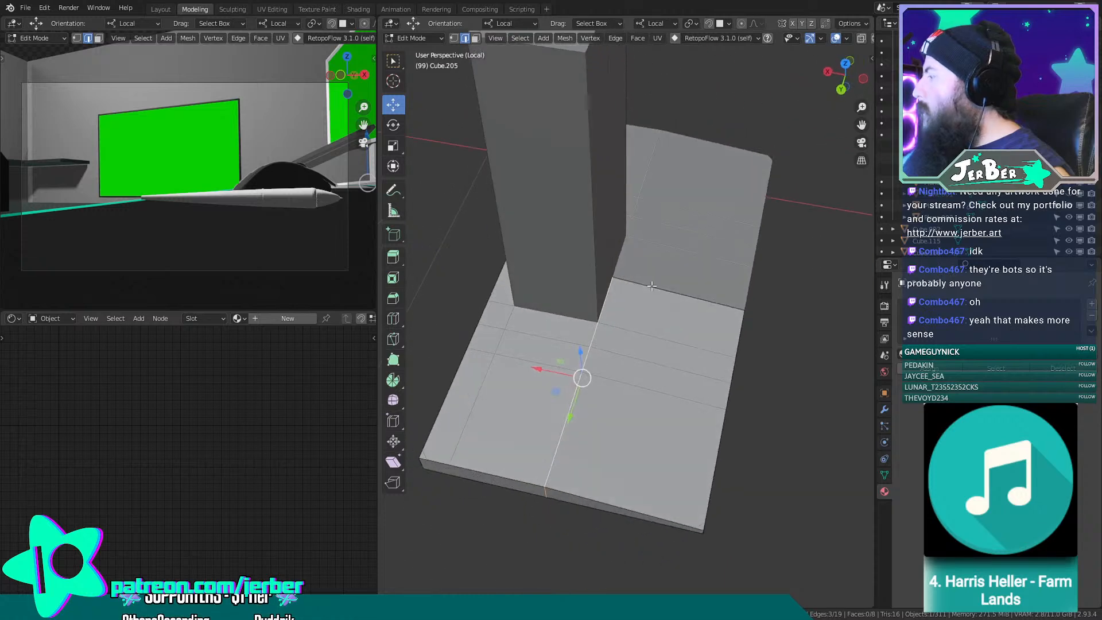
scroll(675, 174, up, 6)
mouse_move(612, 277)
shift+middle_down()
mouse_move(676, 174)
mouse_move(610, 264)
shift+middle_up()
scroll(610, 264, up, 3)
shift+middle_drag(589, 227, 583, 280)
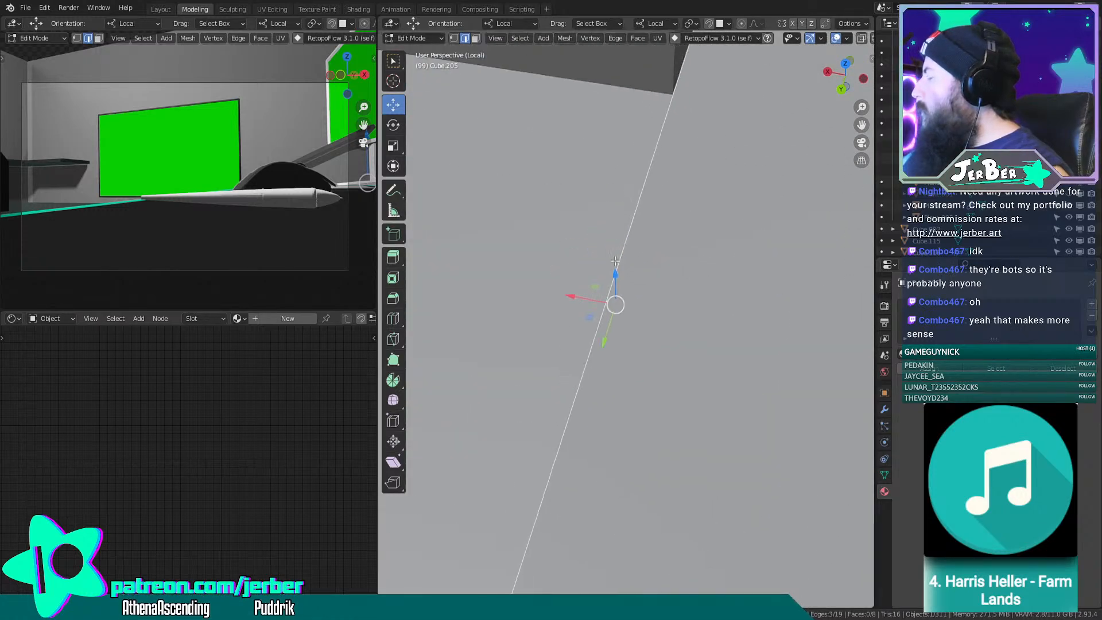
key(g)
key(x)
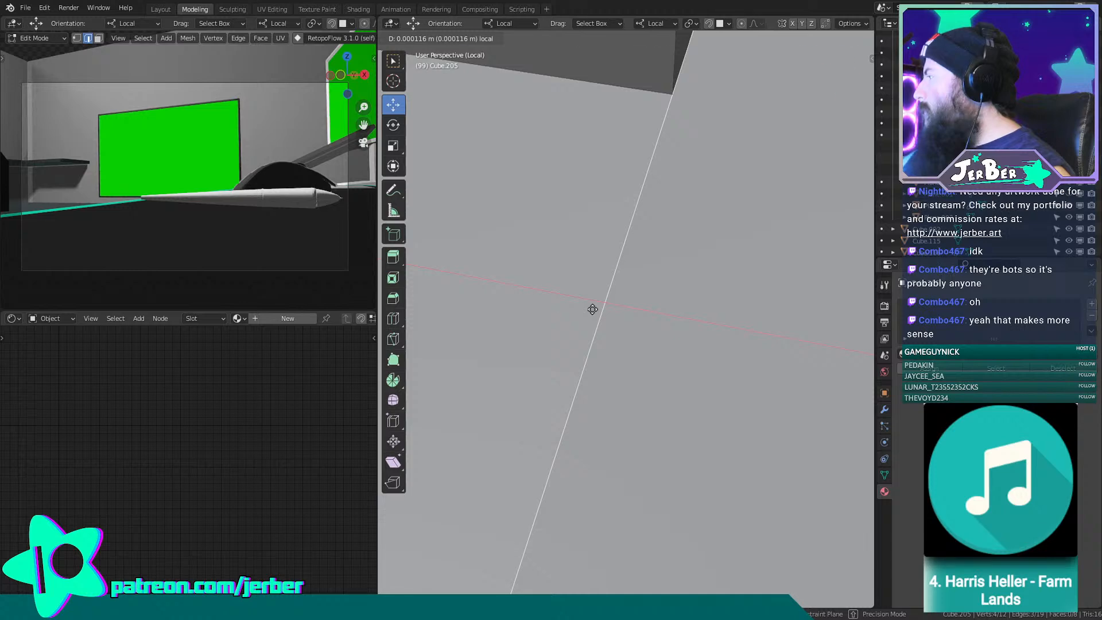
drag(592, 309, 591, 308)
scroll(610, 280, down, 12)
click(774, 355)
Return the half slab to Object Mode.
middle_drag(773, 355, 545, 218)
scroll(640, 351, up, 5)
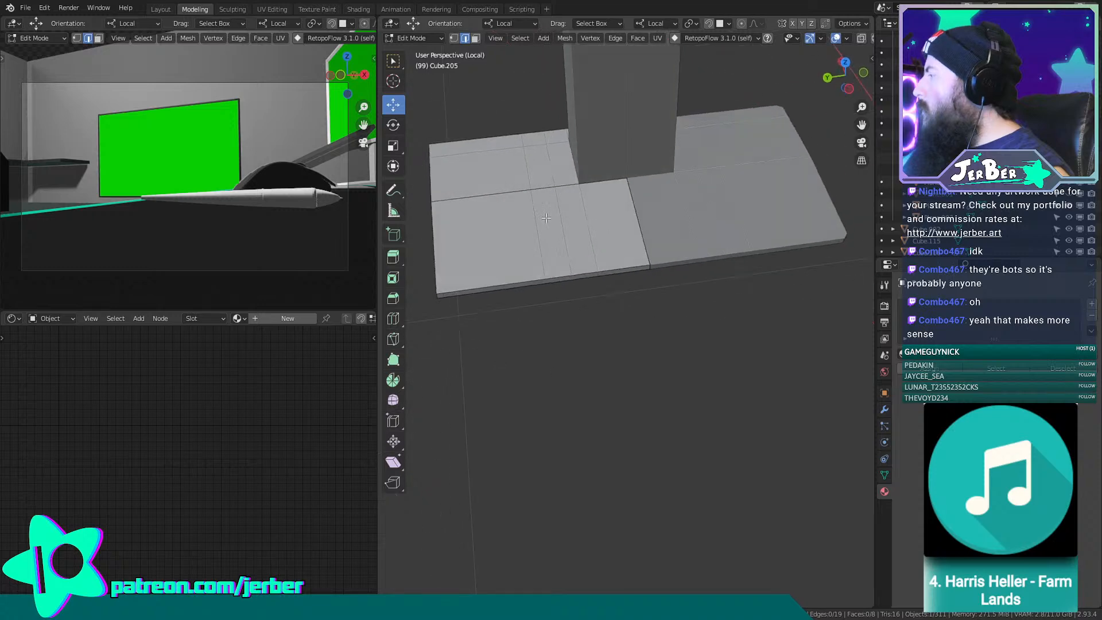
click(416, 36)
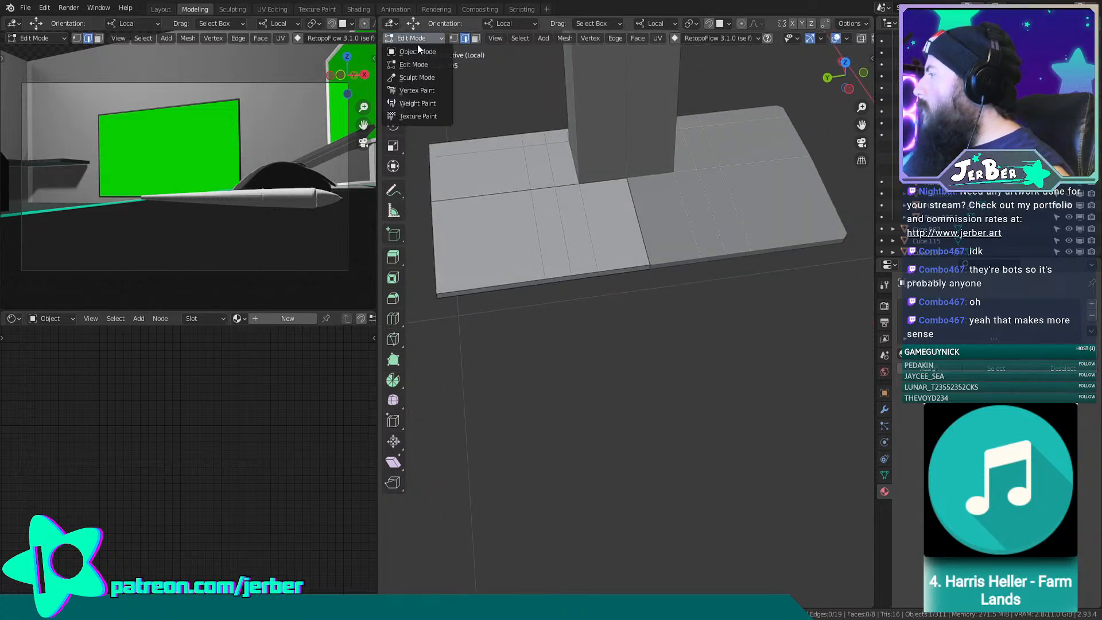
click(417, 51)
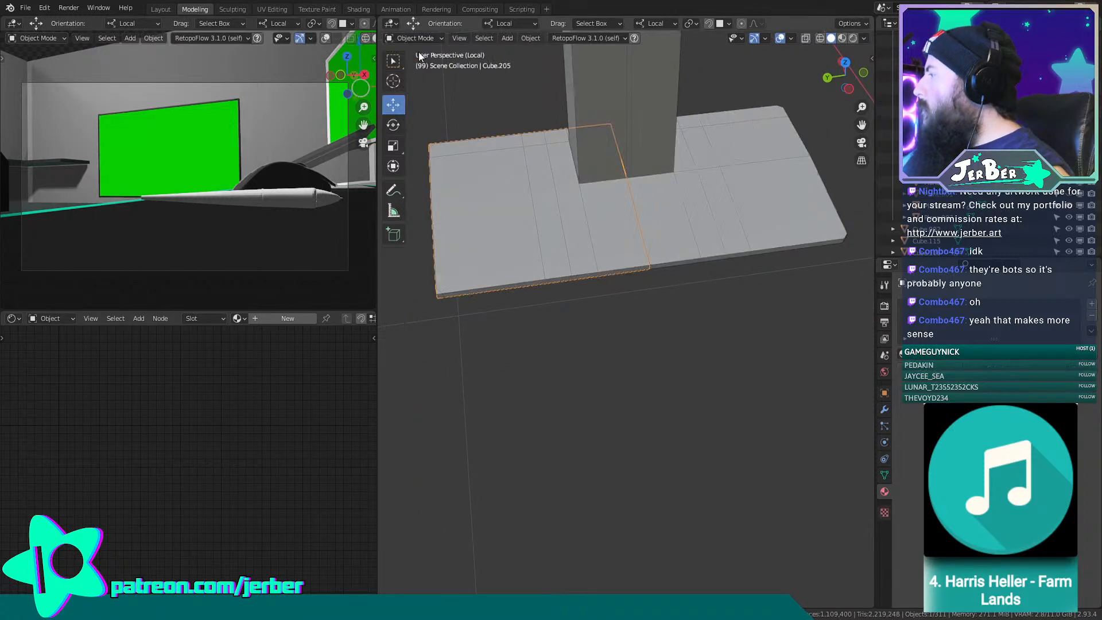
Try a Subdivision Surface modifier on the half slab and remove it.
click(884, 410)
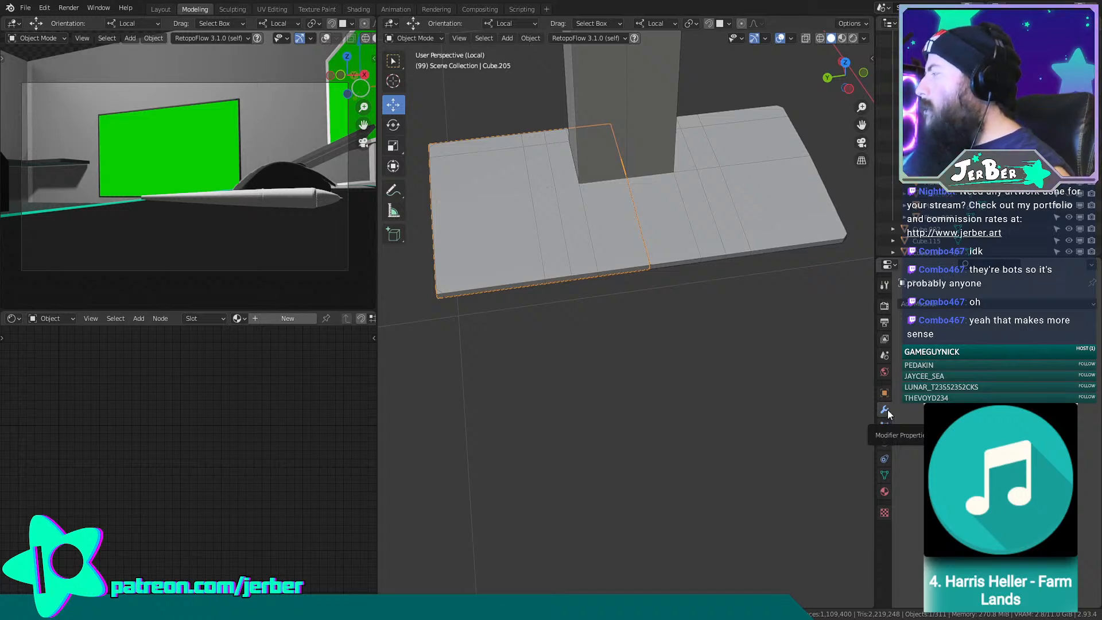
click(1024, 304)
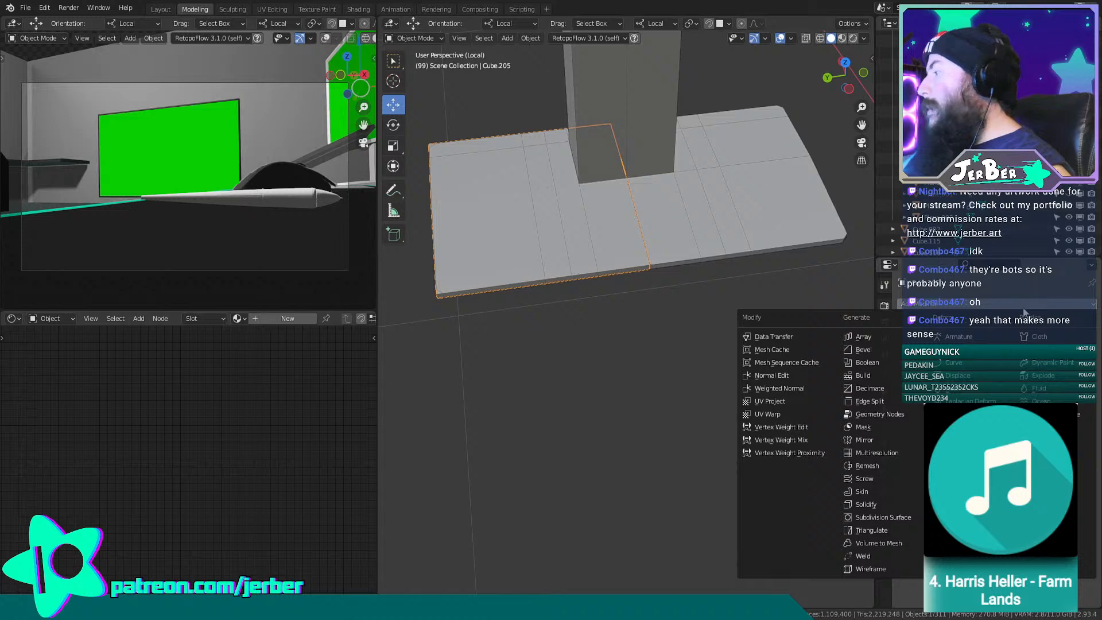
click(892, 515)
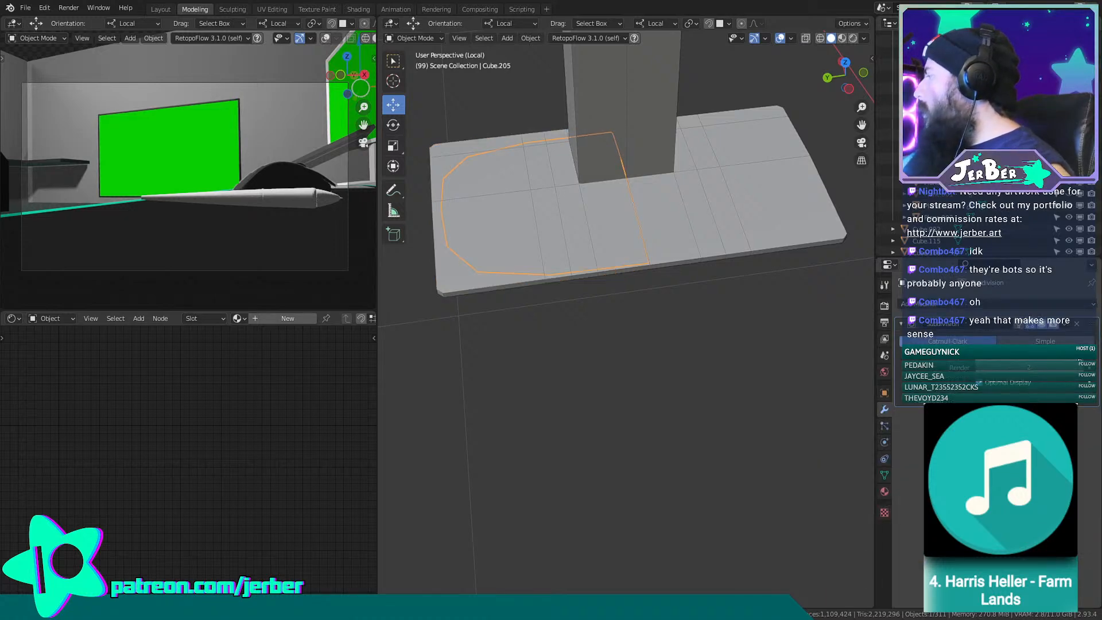
click(1075, 326)
Add a Mirror modifier to the half slab on the X and Y axes, using the old stand Cube.109 as mirror object.
click(1024, 304)
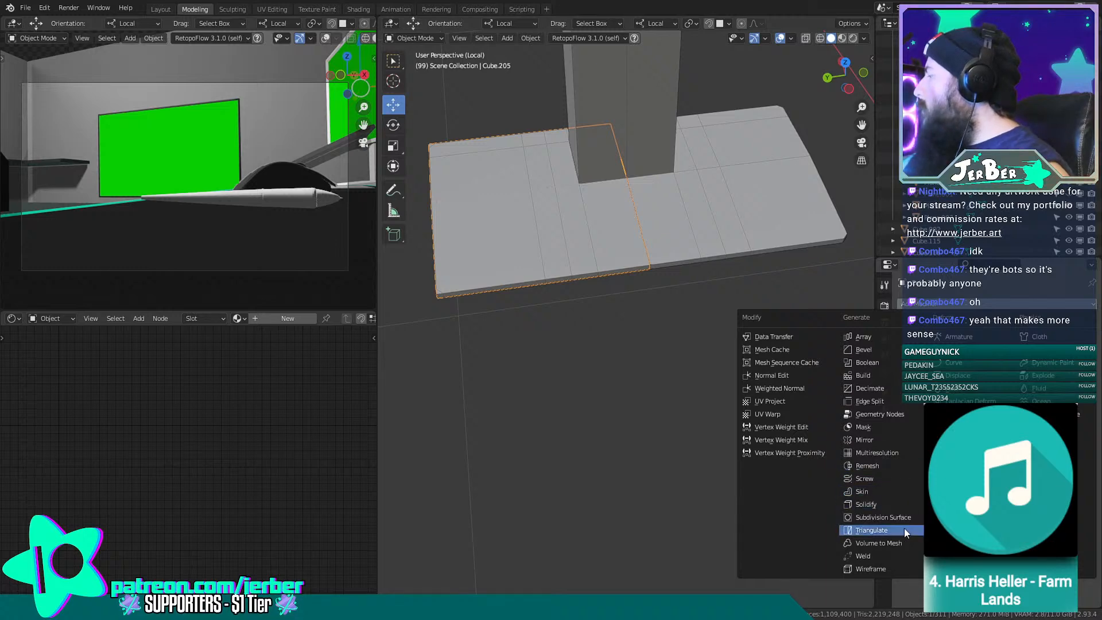
click(883, 439)
click(1021, 343)
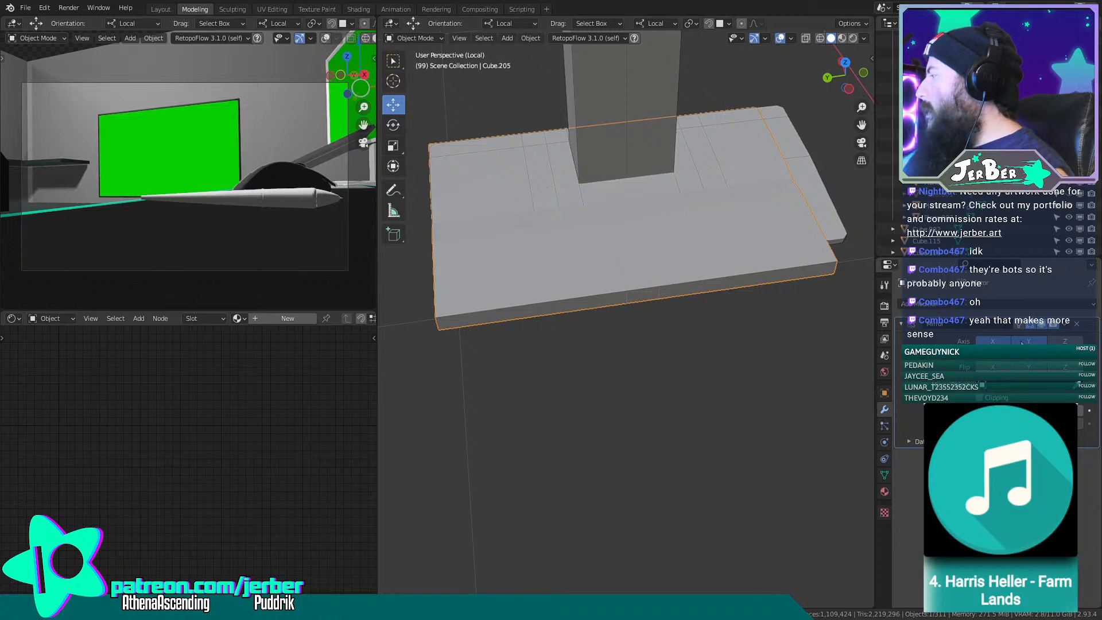
click(1078, 386)
click(568, 91)
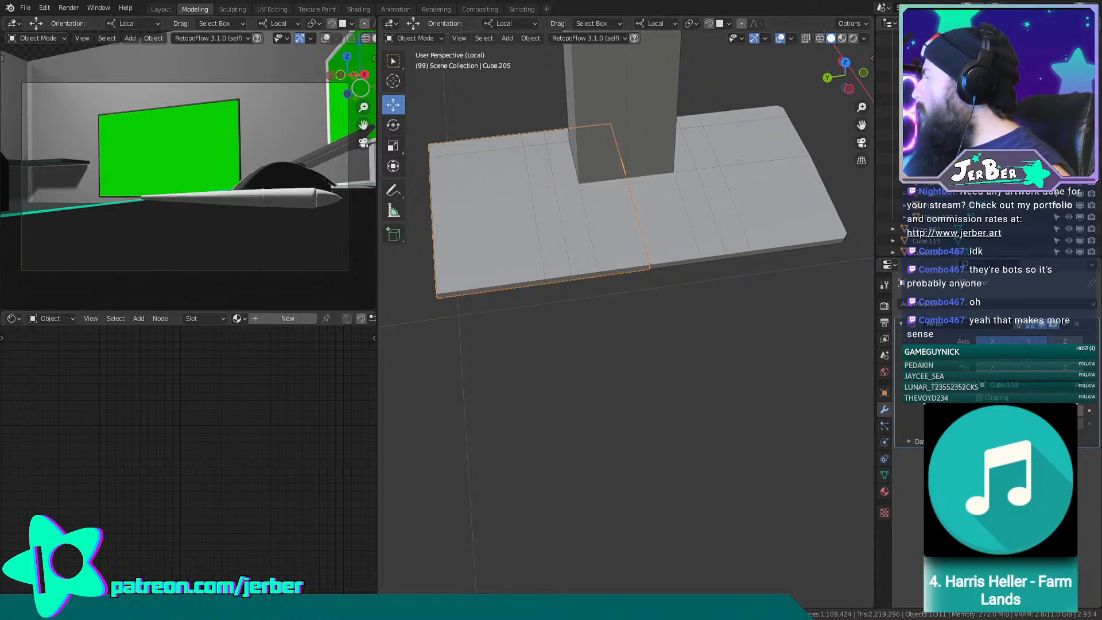
middle_drag(589, 435, 578, 458)
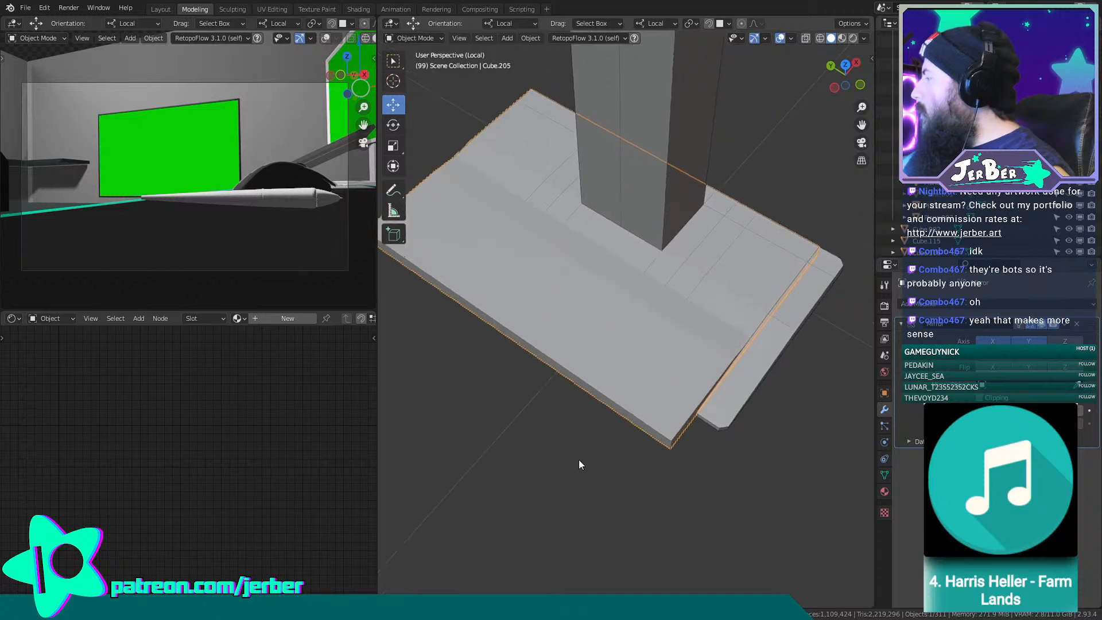
middle_drag(589, 357, 654, 326)
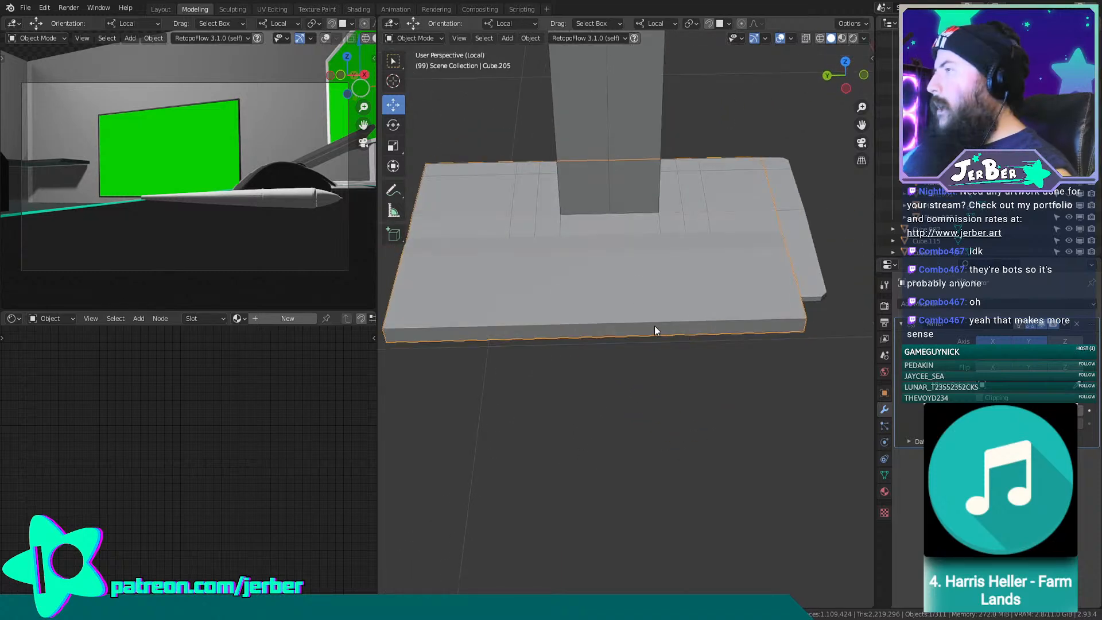
Enter Edit Mode on the new half slab under the monitor post.
click(486, 232)
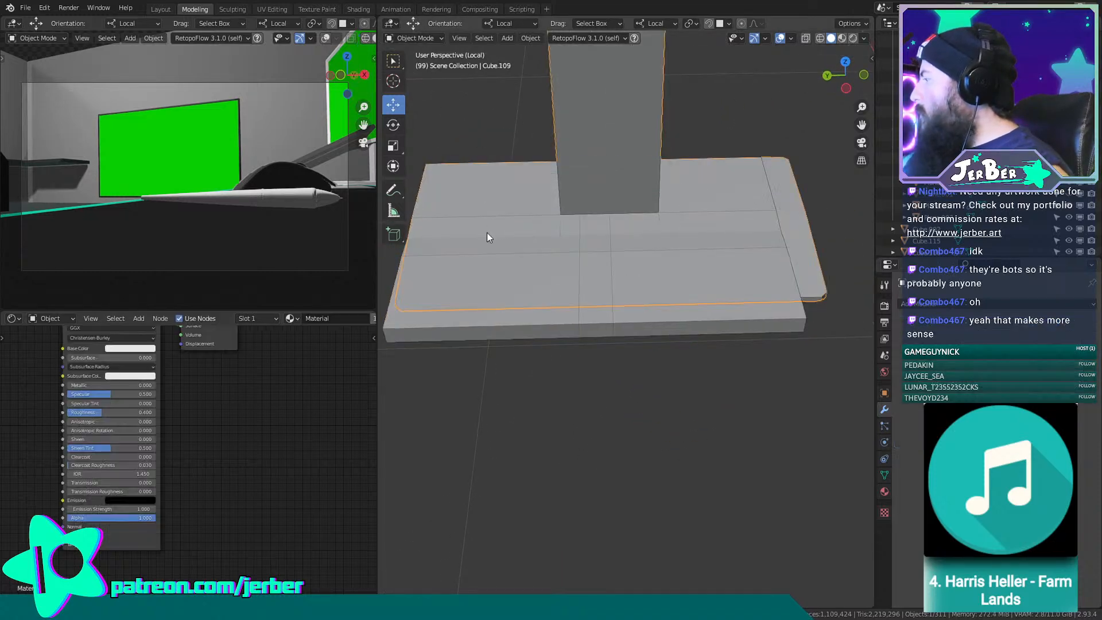
scroll(584, 241, up, 3)
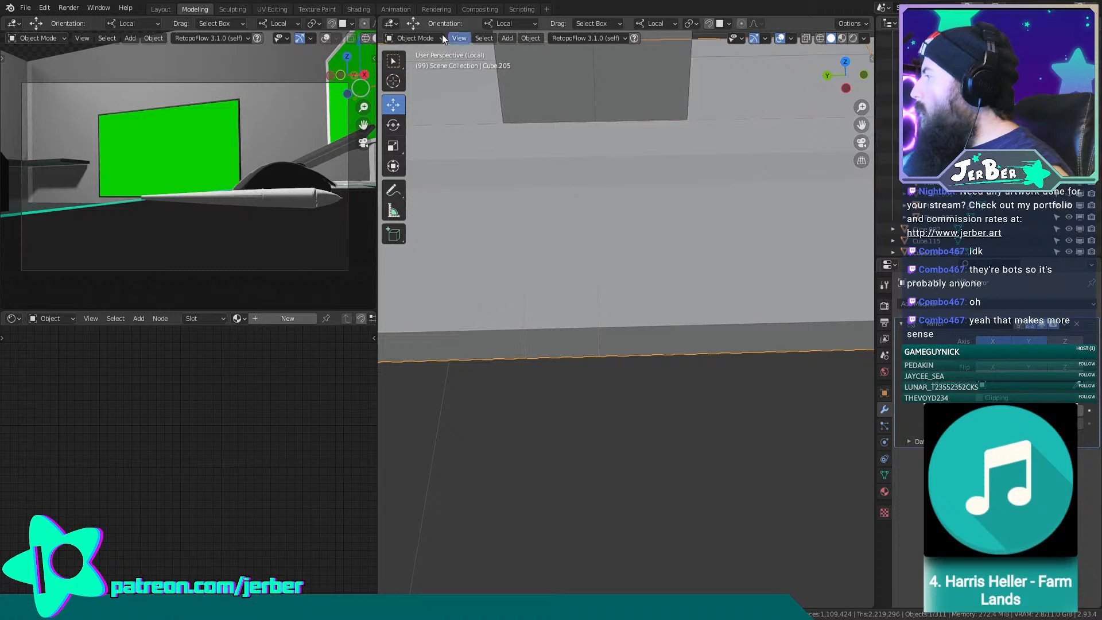
click(415, 37)
click(448, 64)
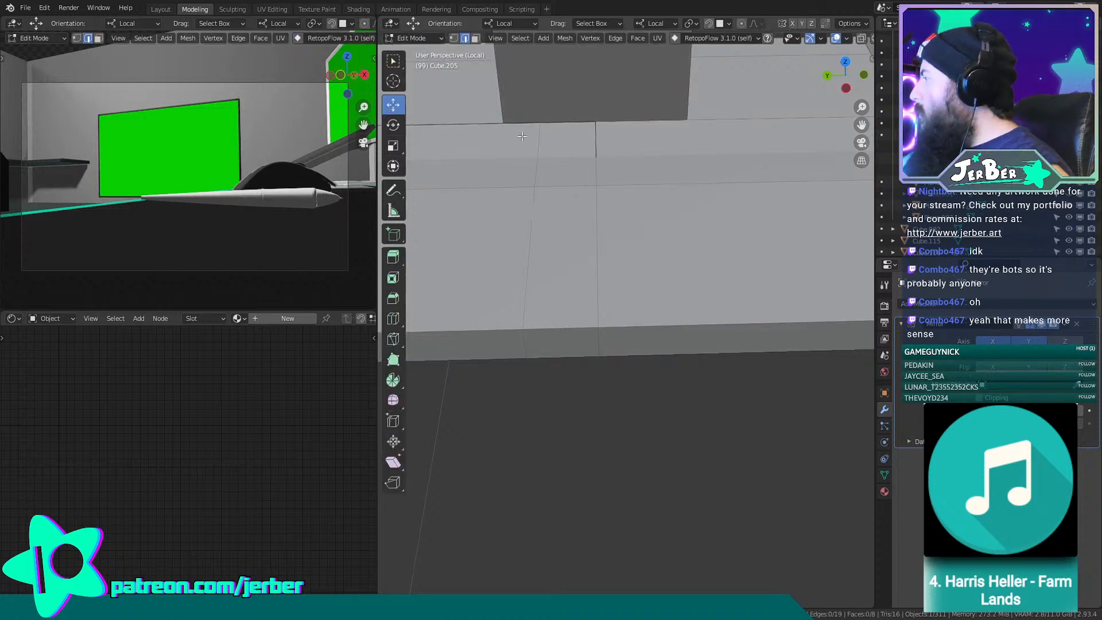
click(584, 120)
click(596, 154)
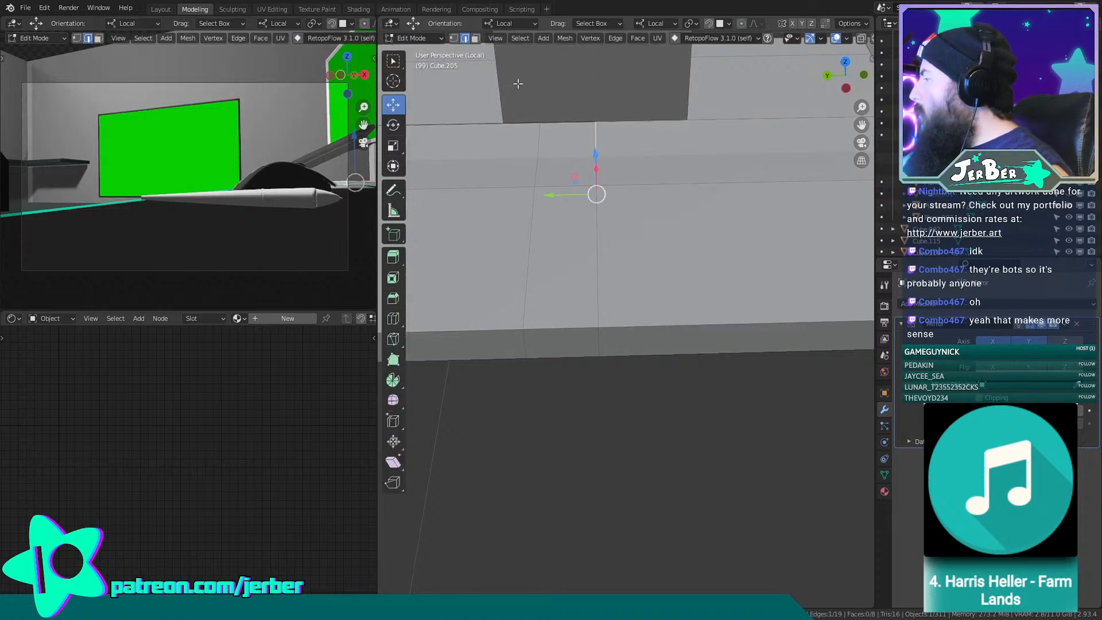
right_click(592, 139)
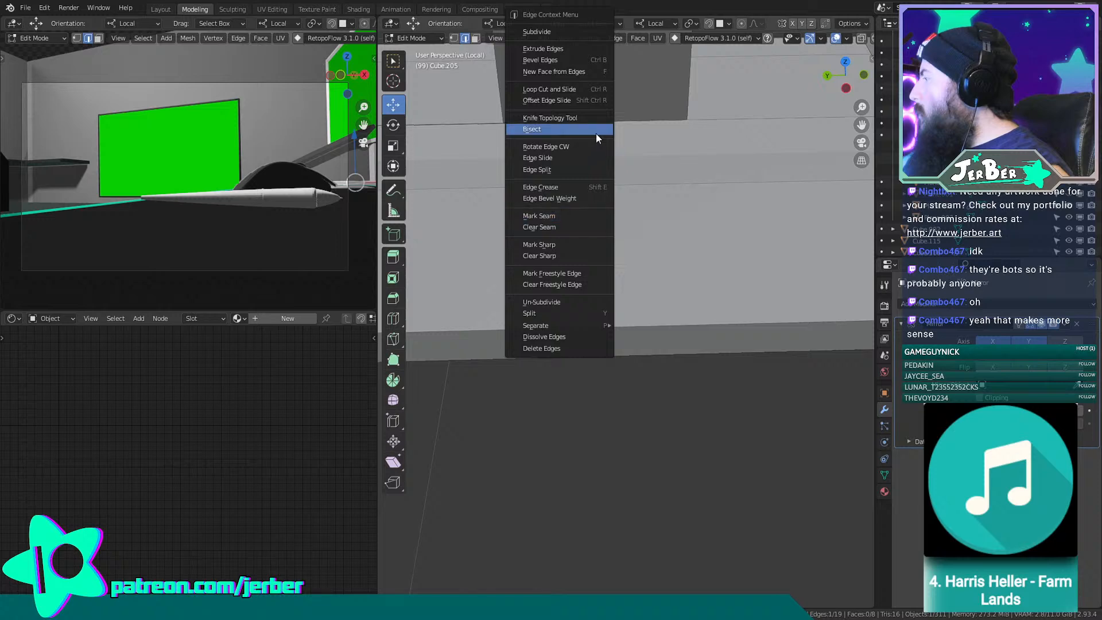
click(594, 286)
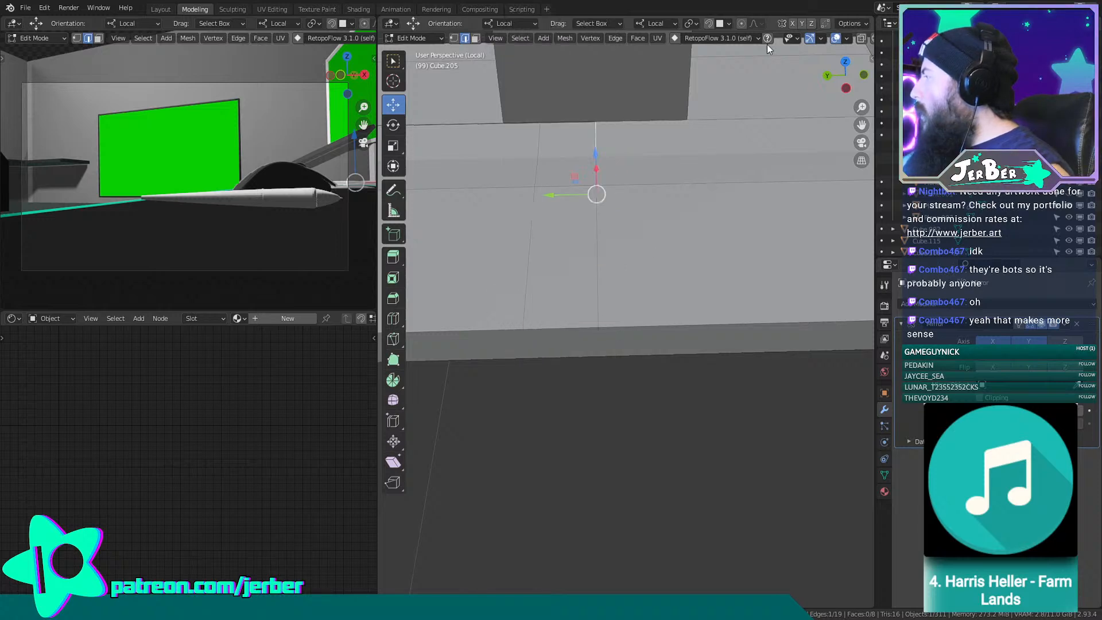
click(648, 118)
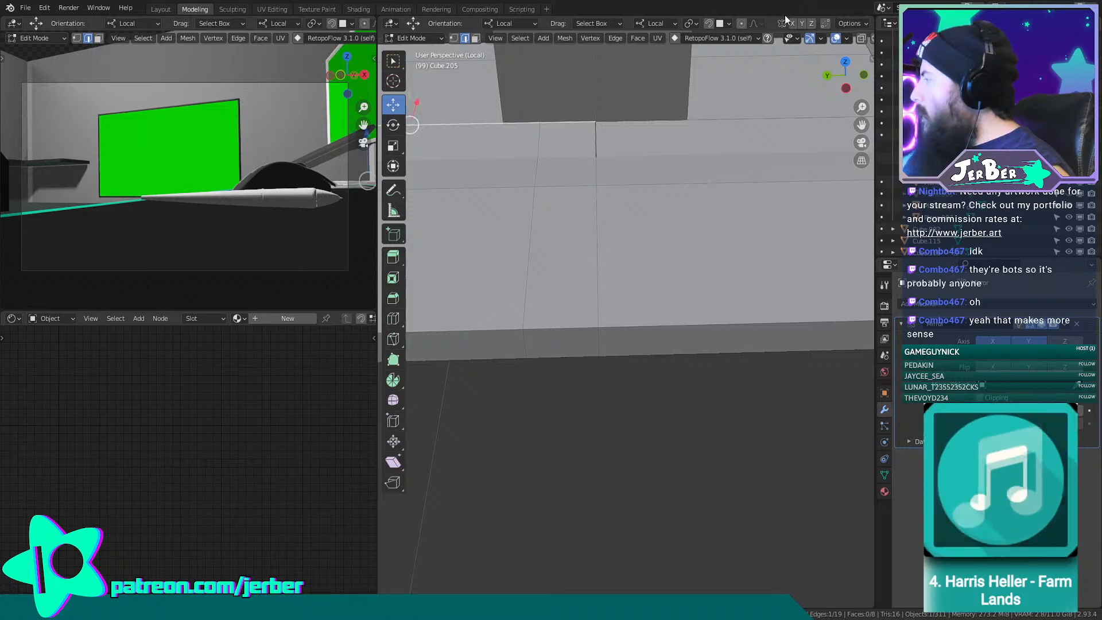
key(alt+a)
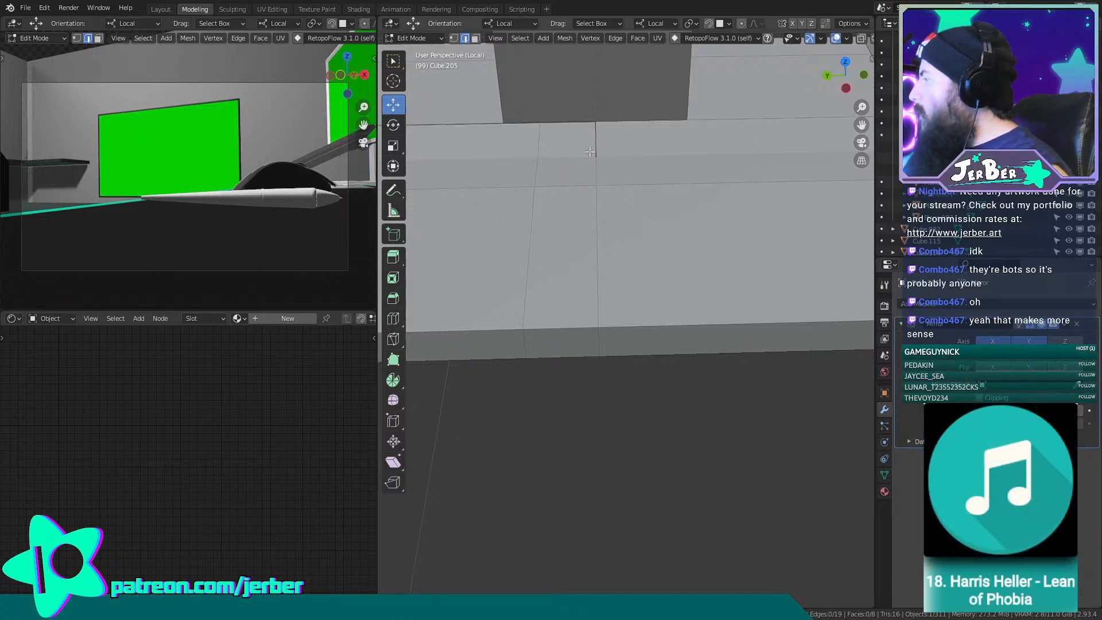
Snap the 3D cursor to the half slab's centre edge in front of the post.
click(591, 153)
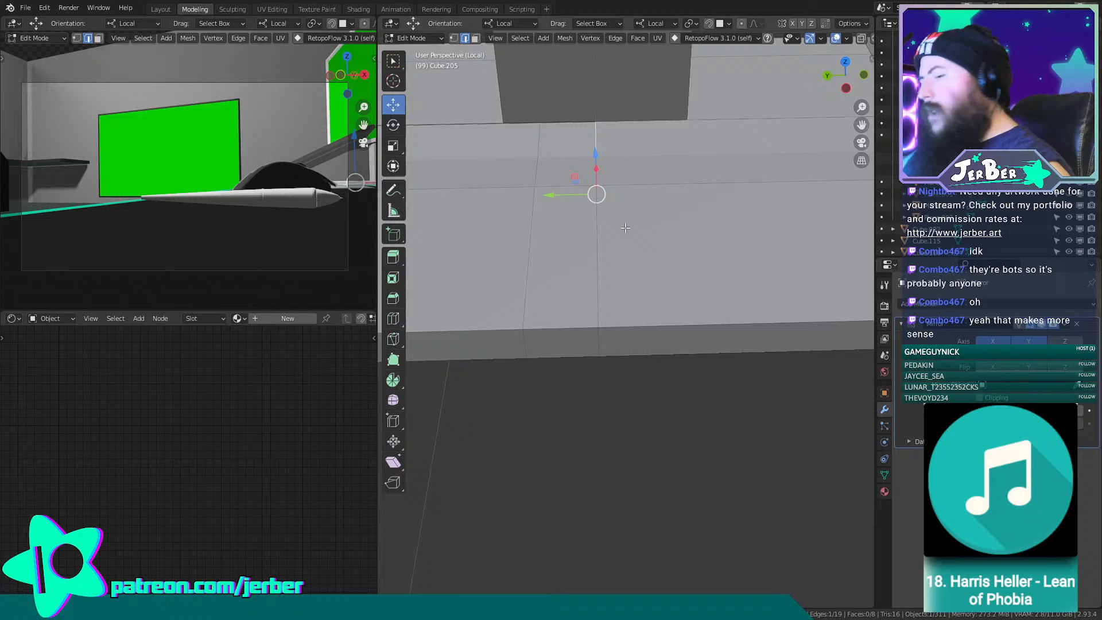
key(shift+s)
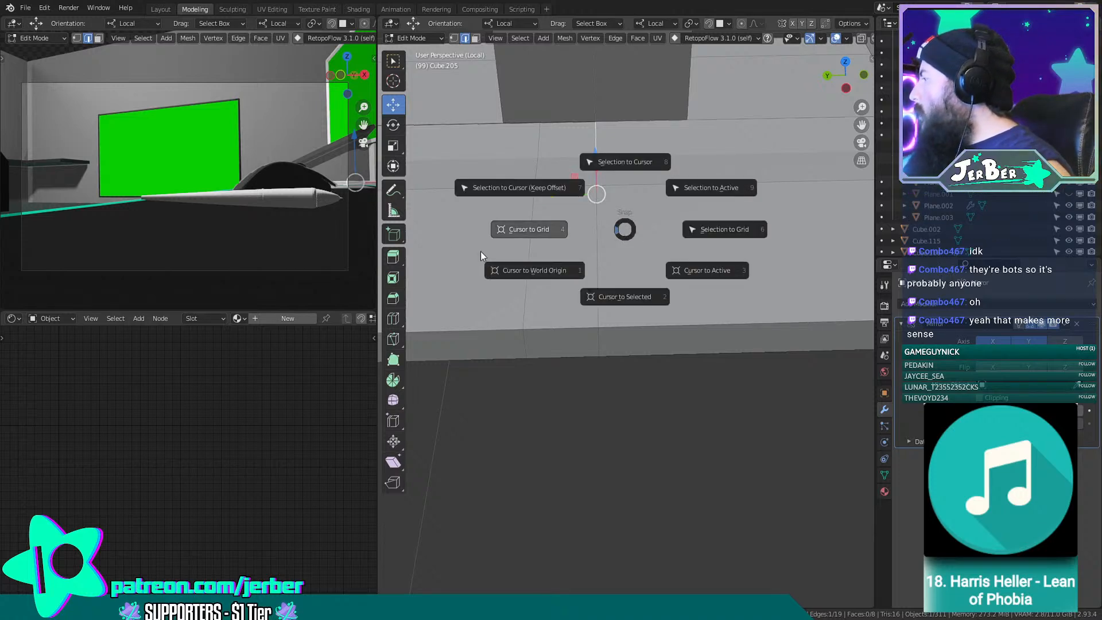
click(603, 297)
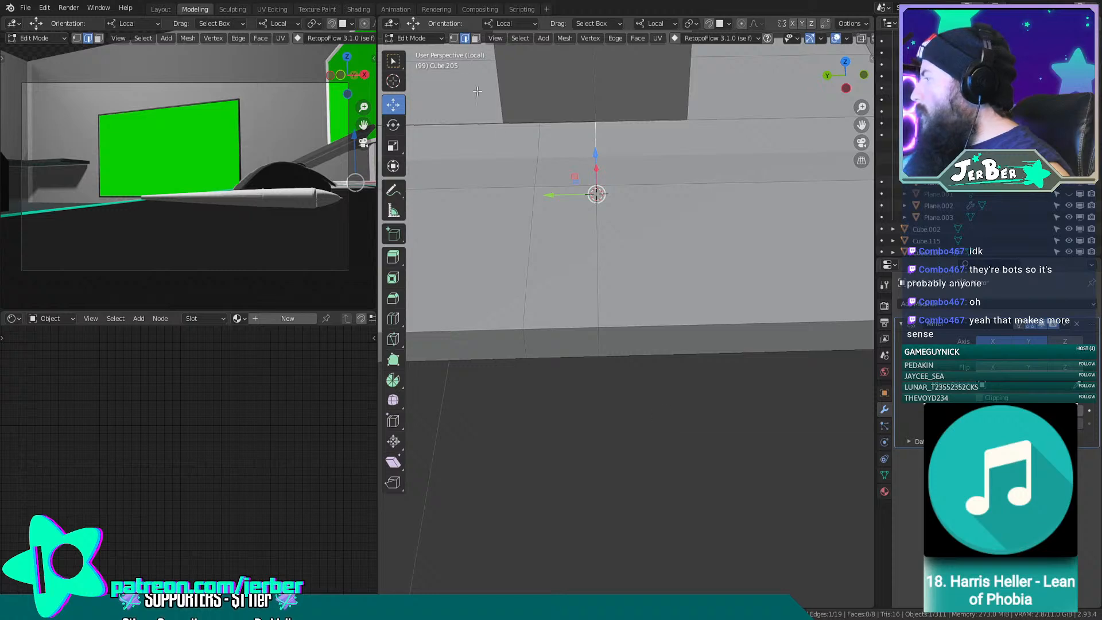
Return the half slab to Object Mode and set its origin to the 3D cursor.
click(431, 36)
click(431, 52)
right_click(649, 208)
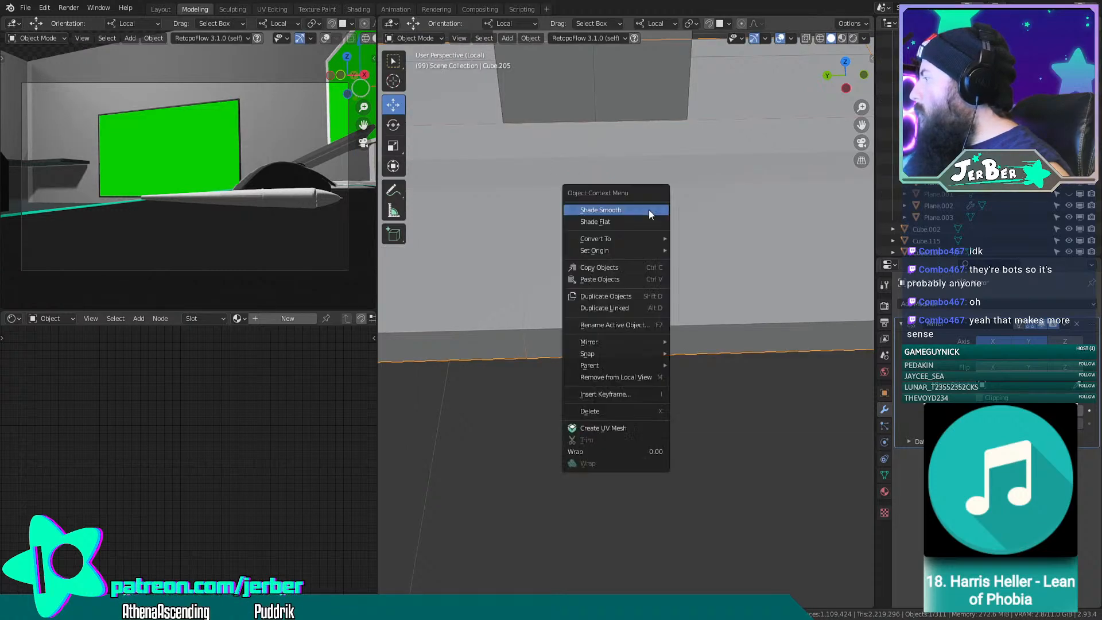
mouse_move(651, 251)
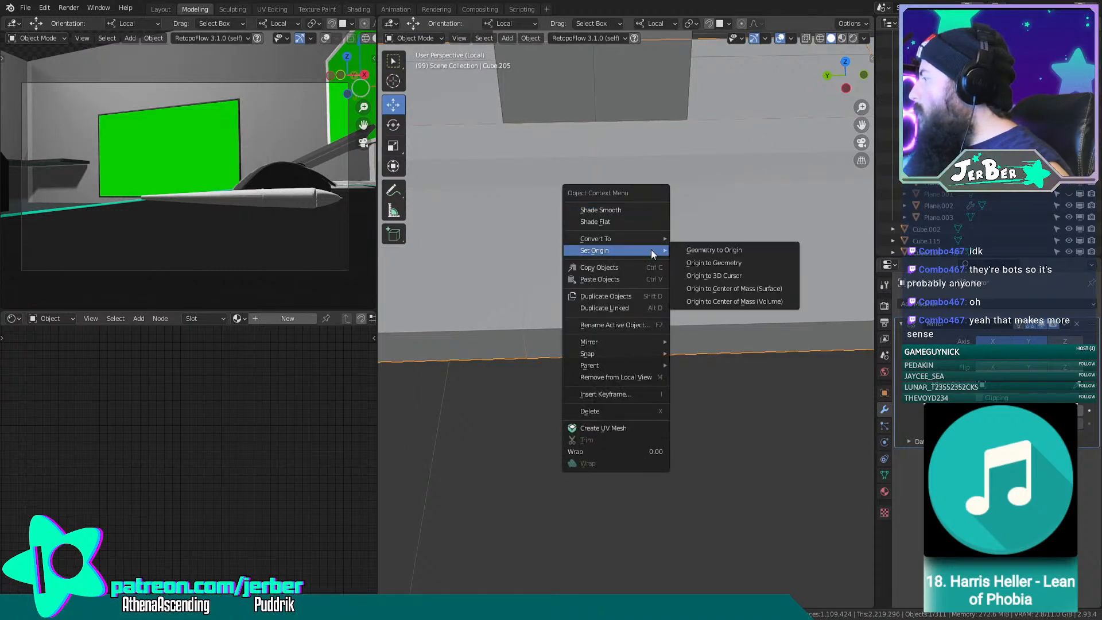
click(730, 275)
Turn off the X axis in the half slab's Mirror modifier, leaving only Y, and deselect the slab.
scroll(700, 244, down, 4)
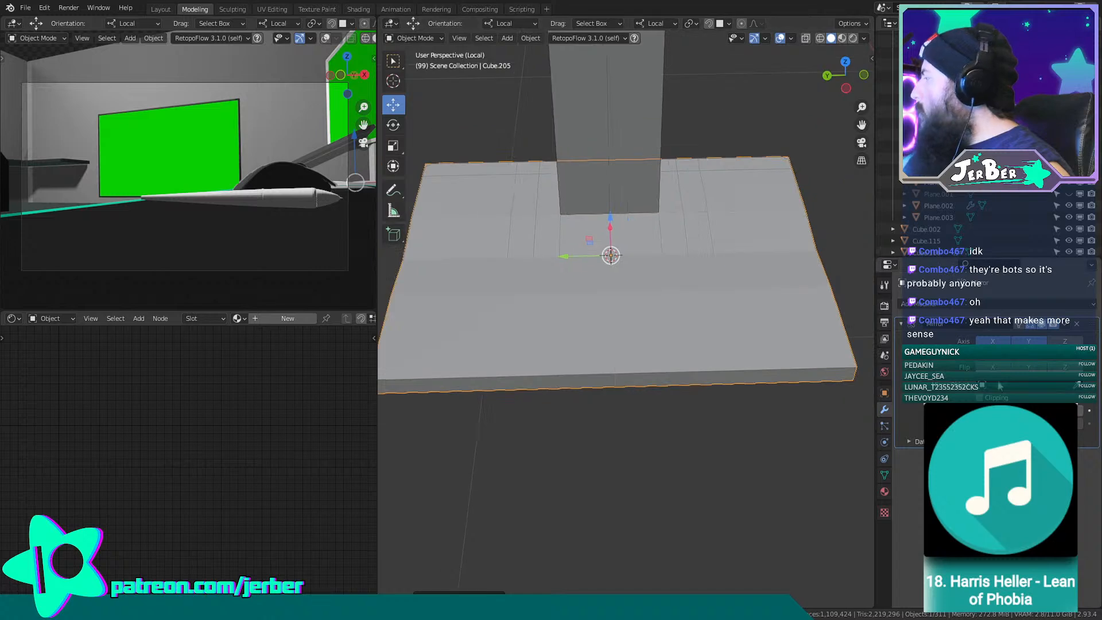
click(994, 341)
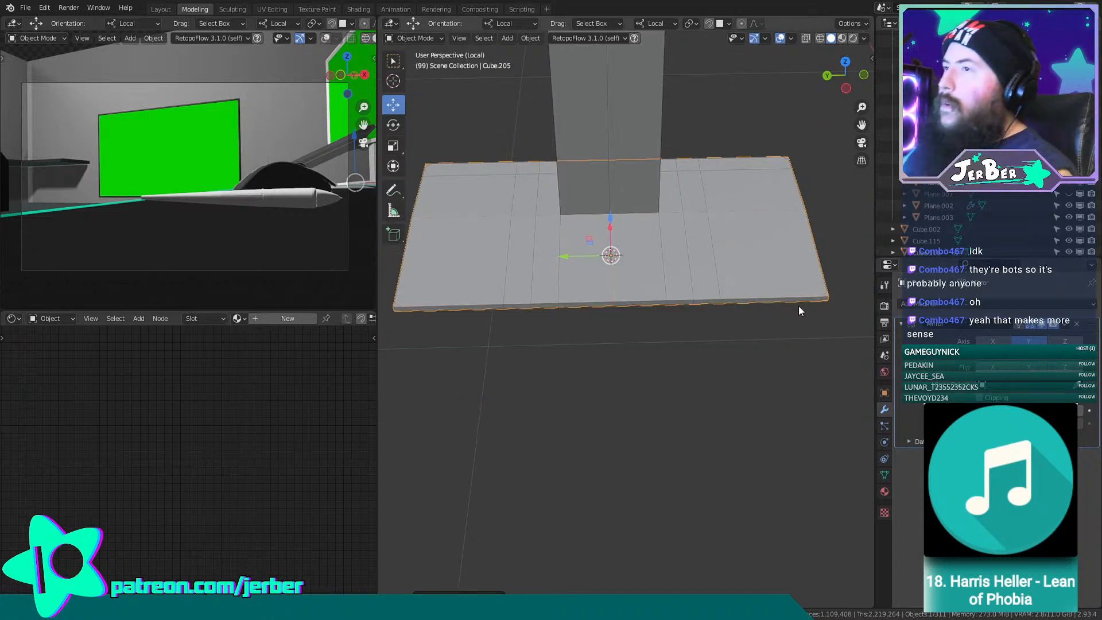
scroll(801, 310, down, 1)
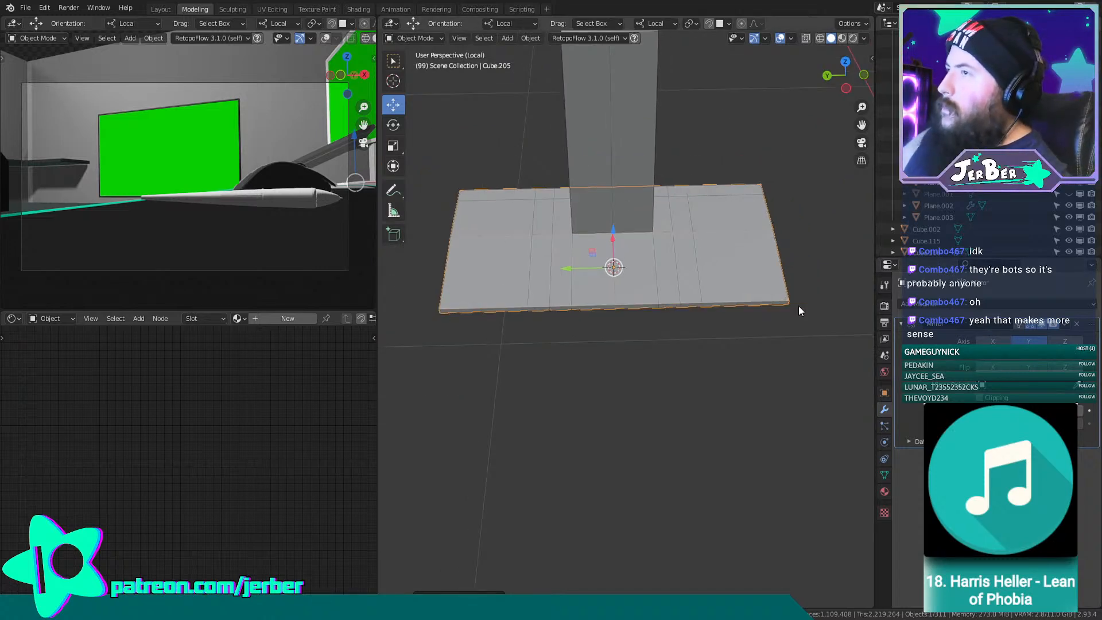
scroll(489, 296, up, 5)
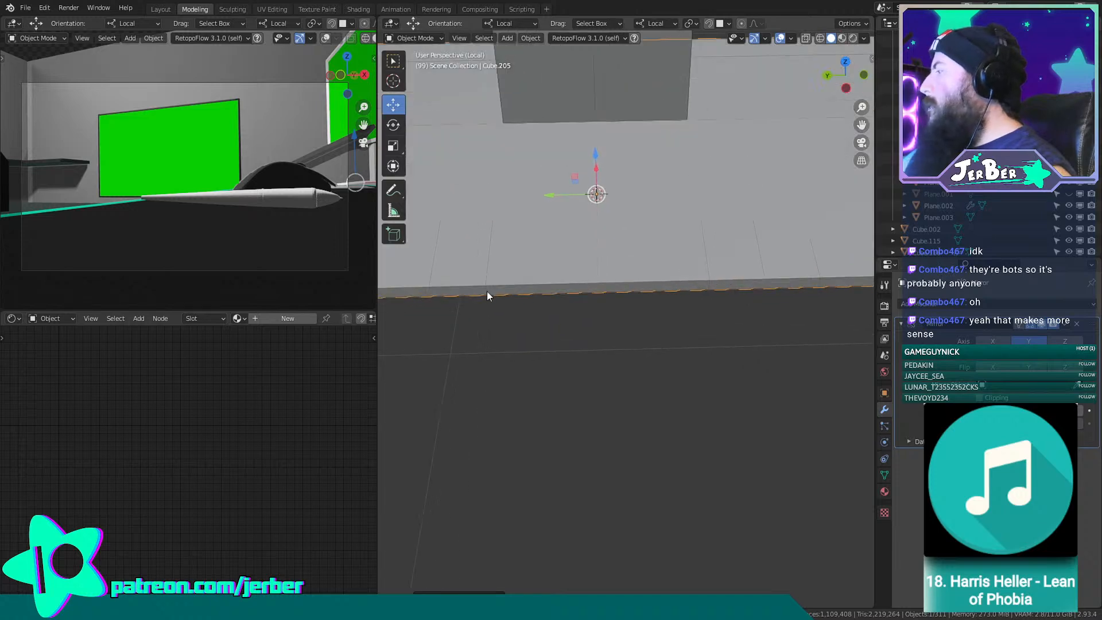
click(687, 331)
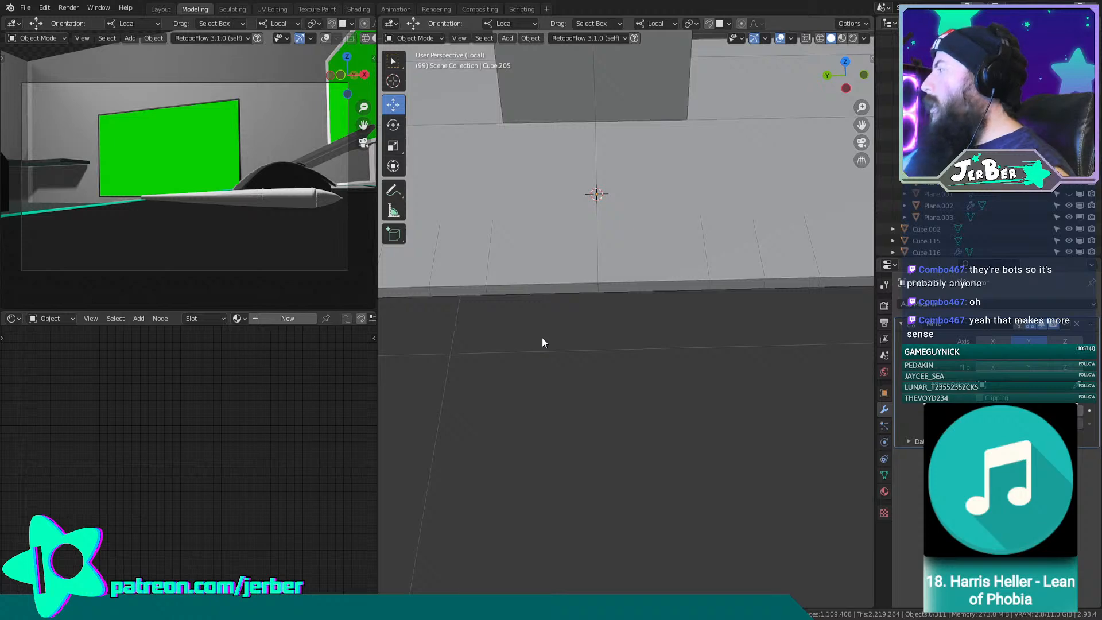
scroll(542, 338, down, 5)
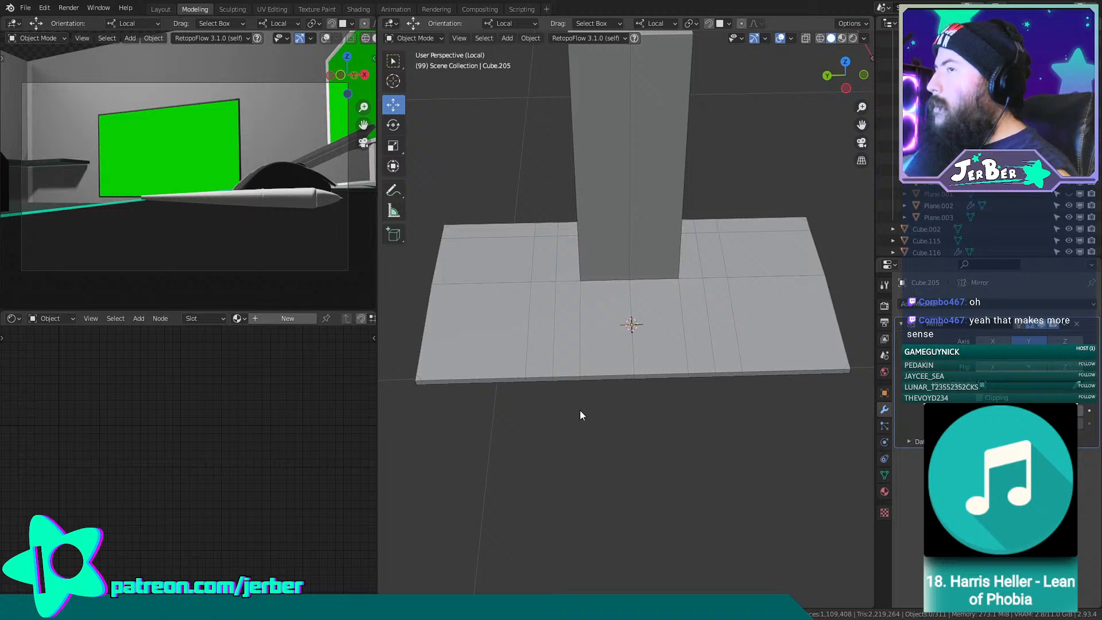
click(1065, 325)
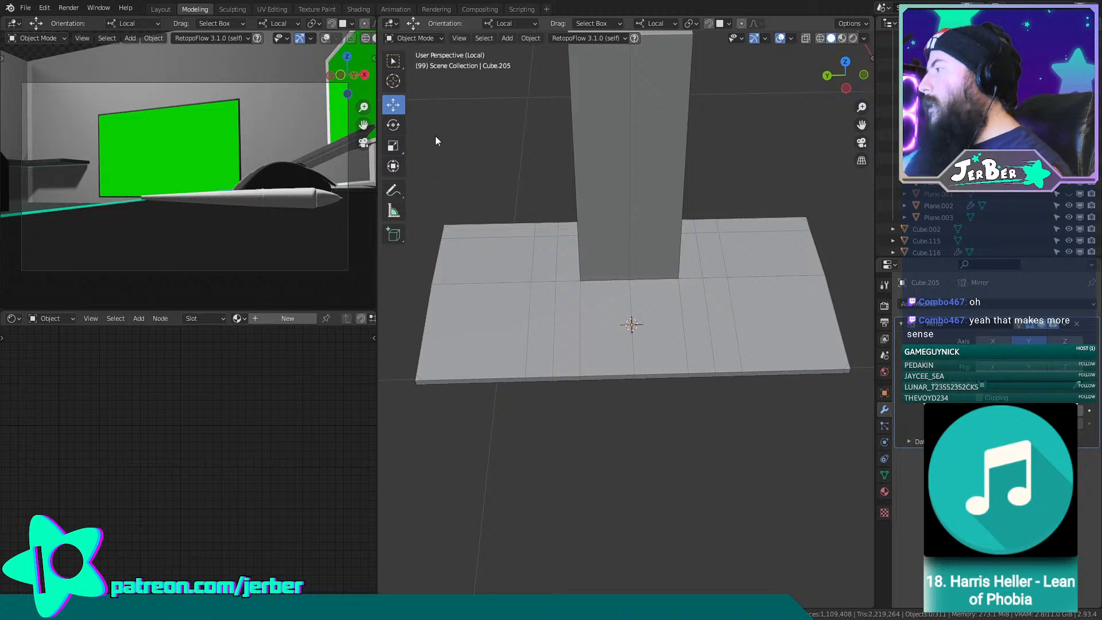
In Edit Mode, add a single crosswise loop cut to the half slab near the side of the post.
click(429, 39)
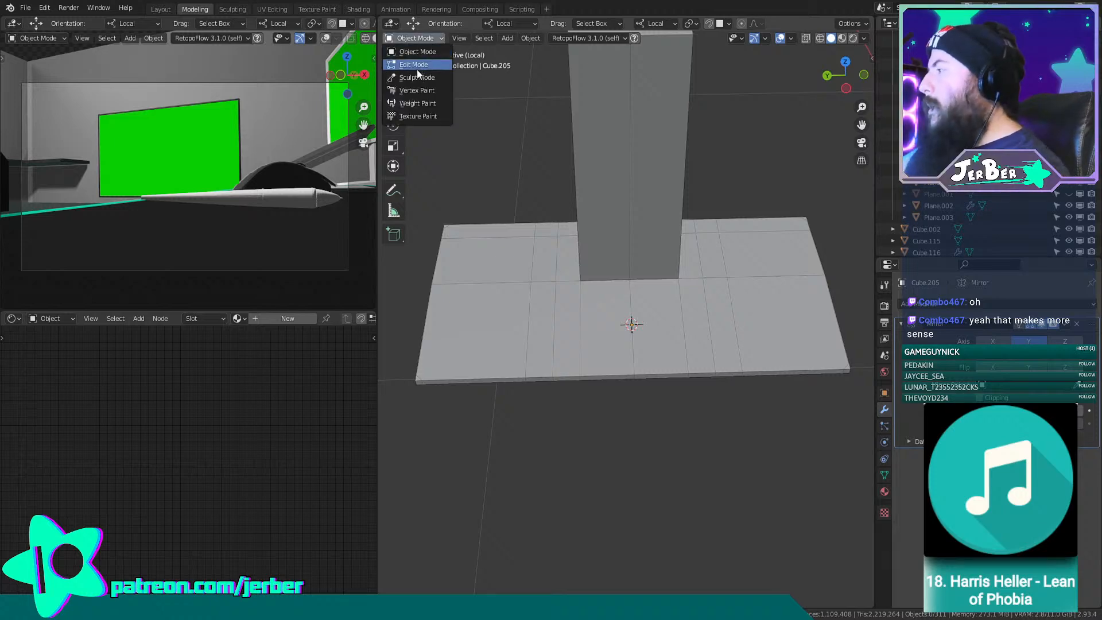
click(415, 65)
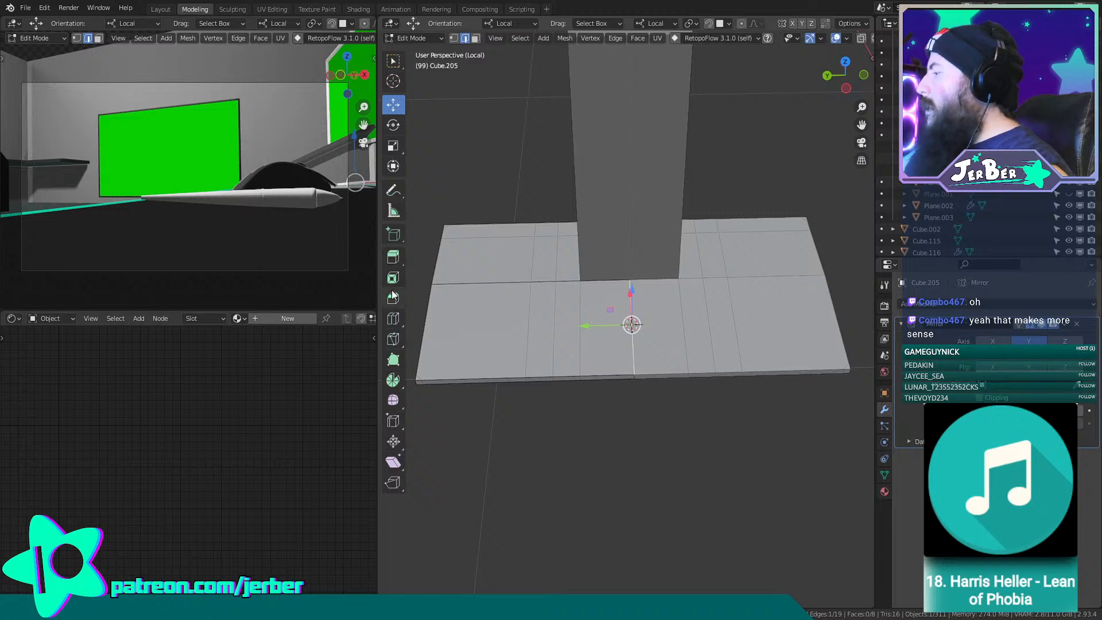
click(392, 318)
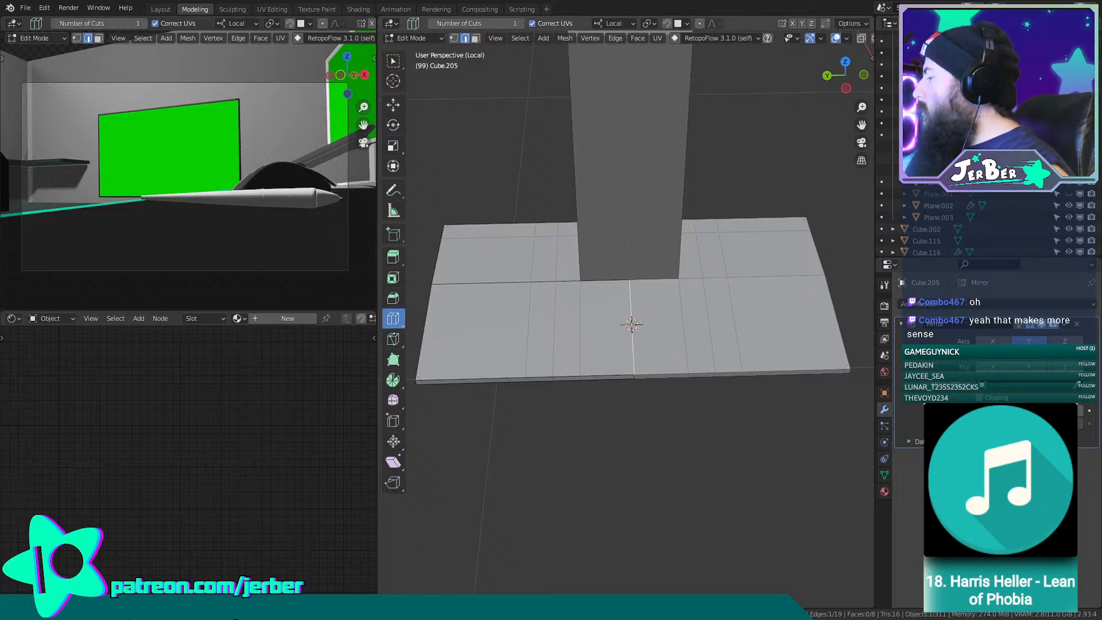
drag(585, 394, 679, 482)
Edge-slide the new crosswise loop so it lines up with the front corner of the post.
scroll(620, 443, up, 4)
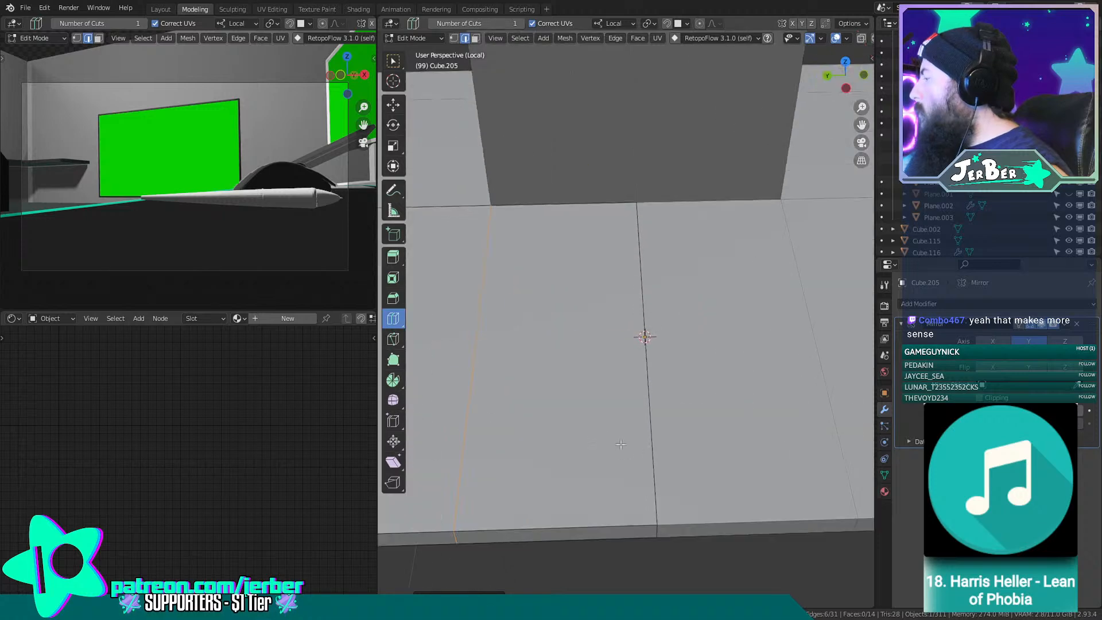
middle_drag(621, 444, 583, 430)
key(g)
key(g)
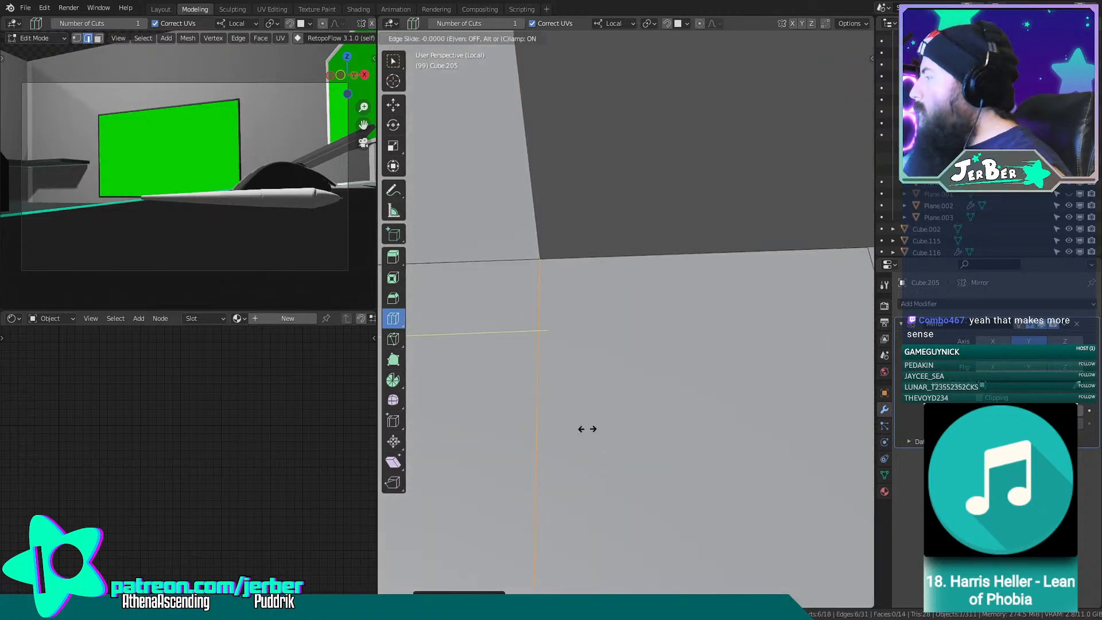
click(596, 431)
scroll(597, 431, down, 5)
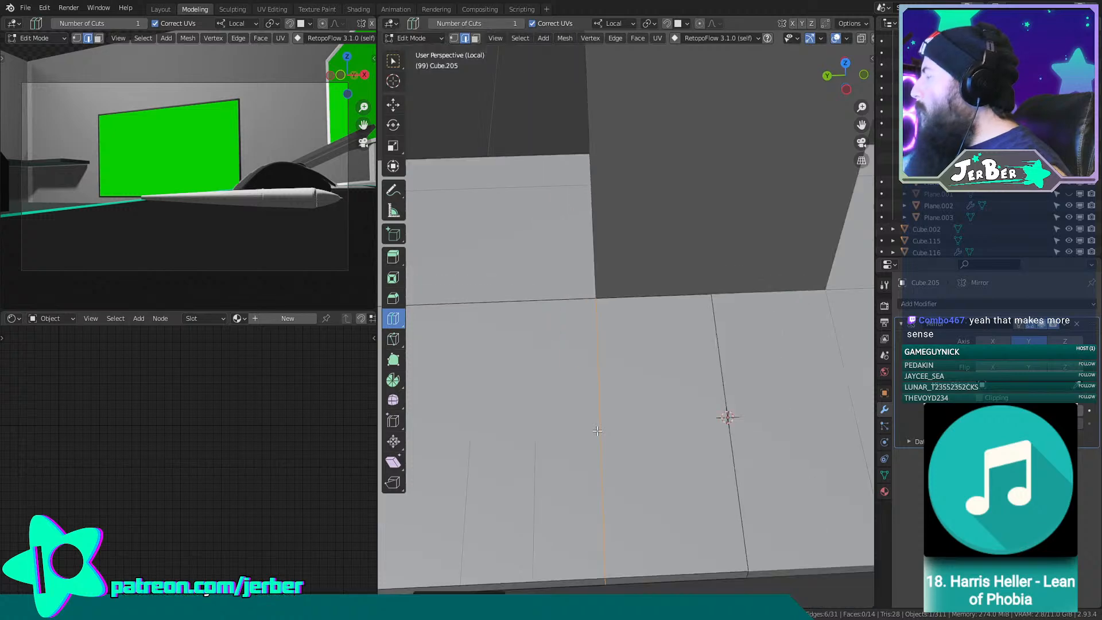
Add a lengthwise loop cut to the half slab along the rear face of the post.
middle_drag(597, 430, 763, 412)
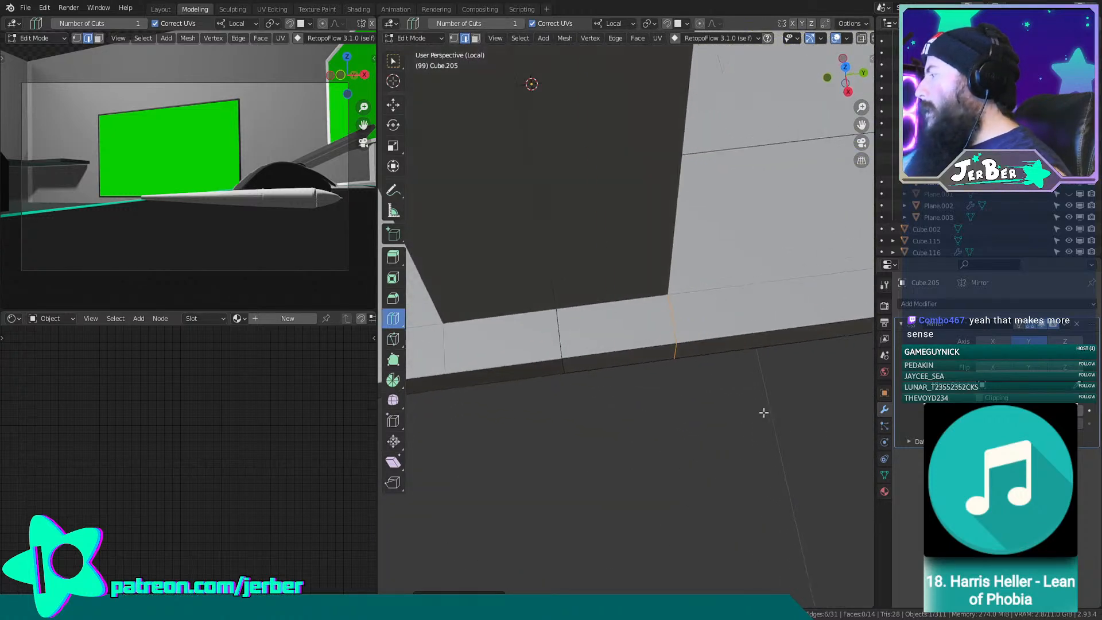
drag(677, 314, 677, 337)
scroll(676, 339, up, 3)
Edge-slide the lengthwise loop so it meets the post's rear corner.
middle_drag(669, 342, 460, 364)
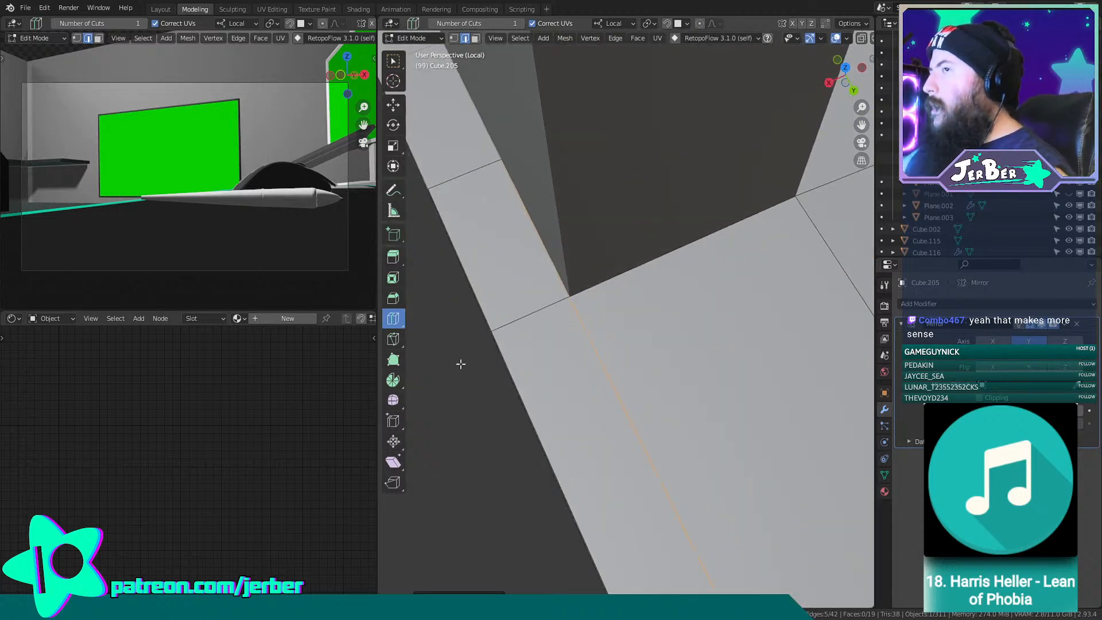
scroll(450, 320, up, 3)
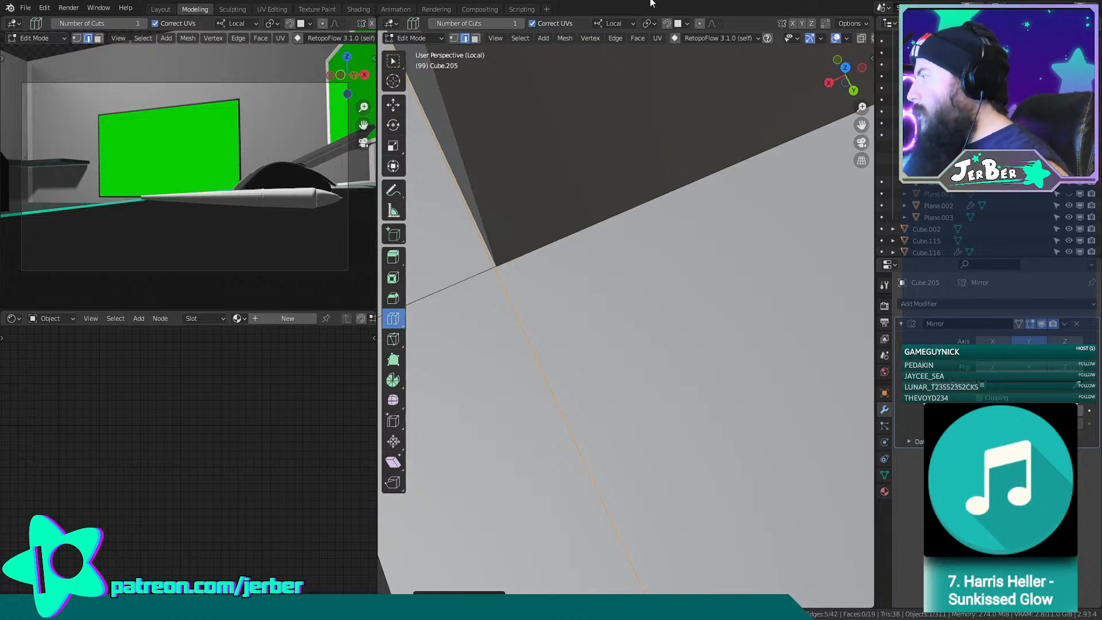
key(g)
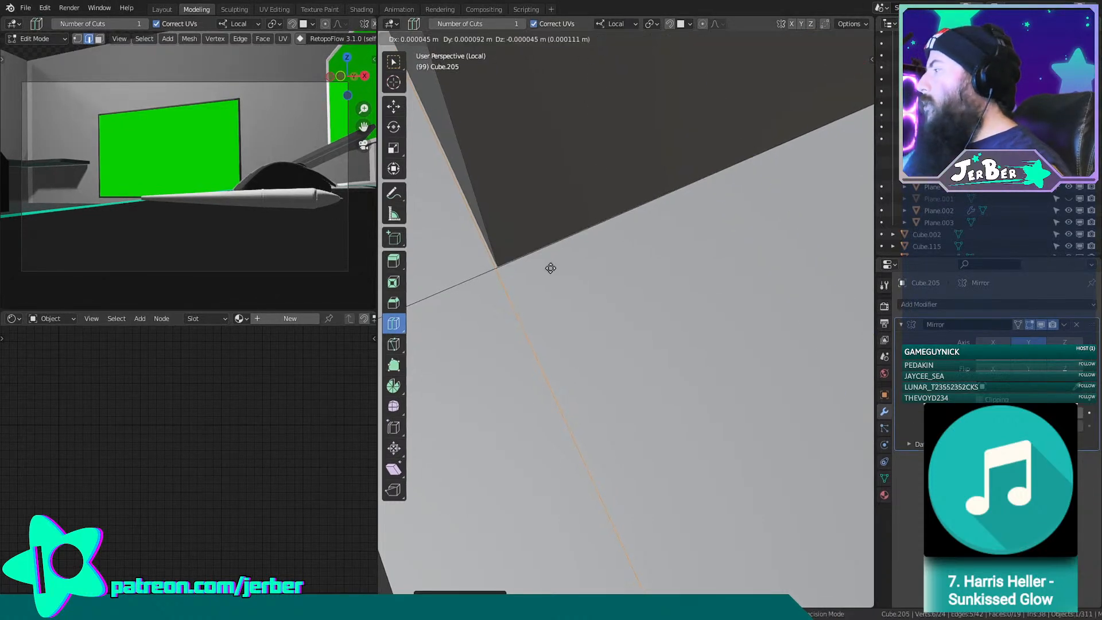
key(g)
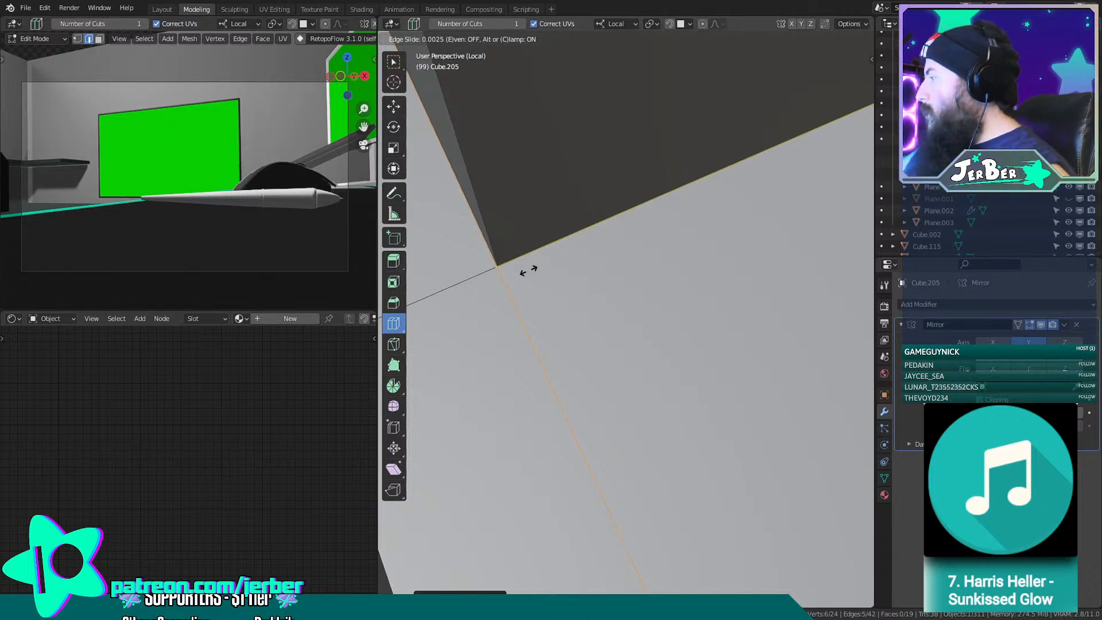
click(527, 266)
Switch to face selection and select the half slab's face beneath the post.
scroll(529, 263, down, 8)
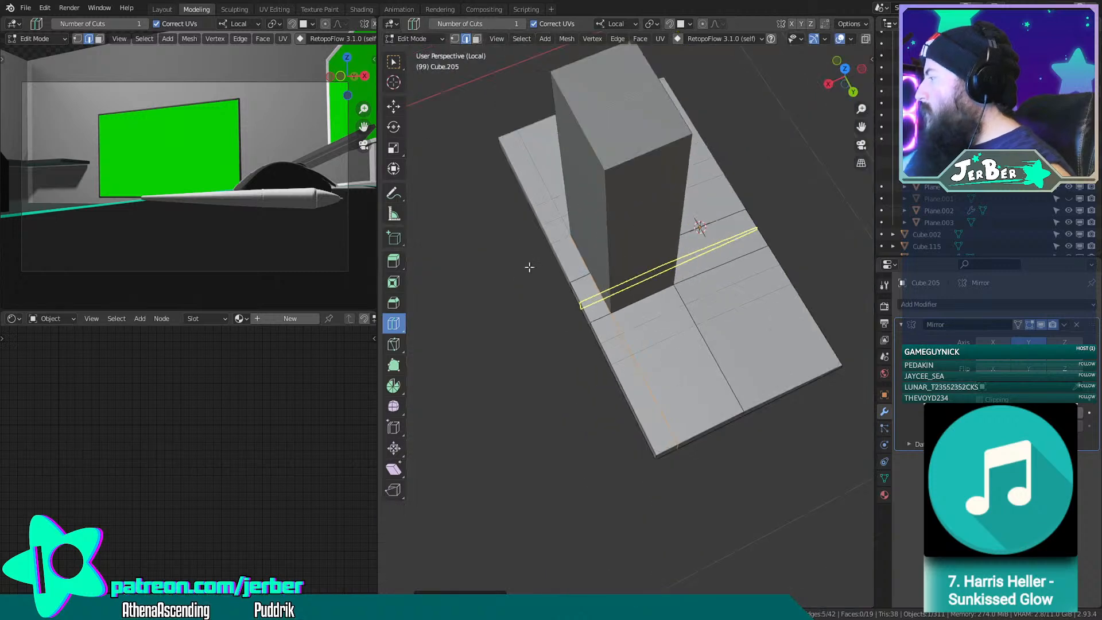
click(393, 106)
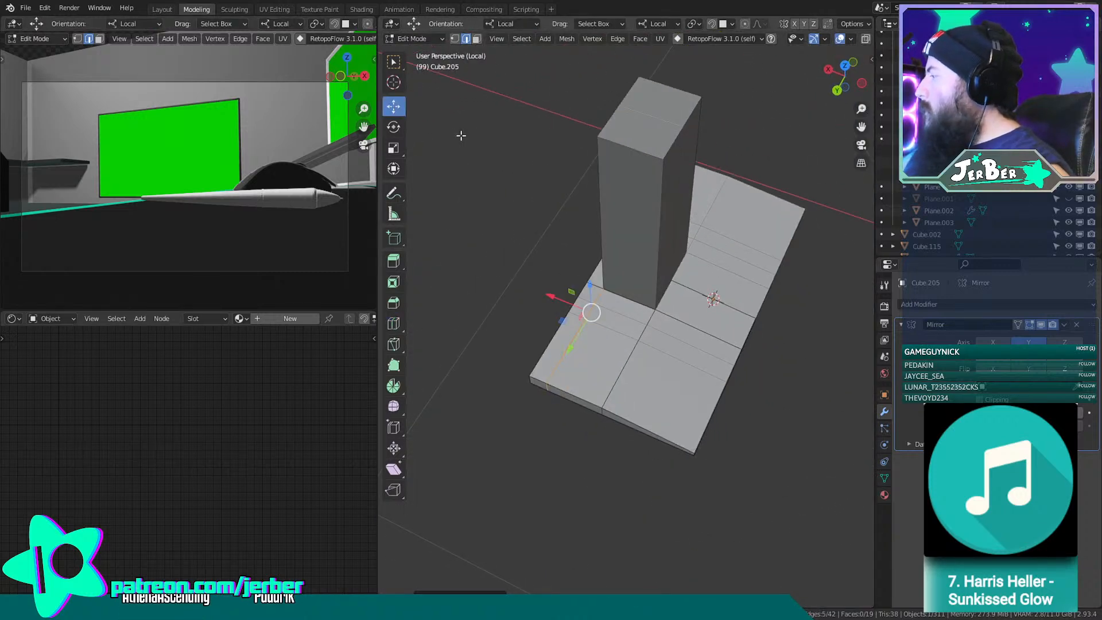
scroll(505, 166, up, 4)
middle_drag(511, 153, 580, 171)
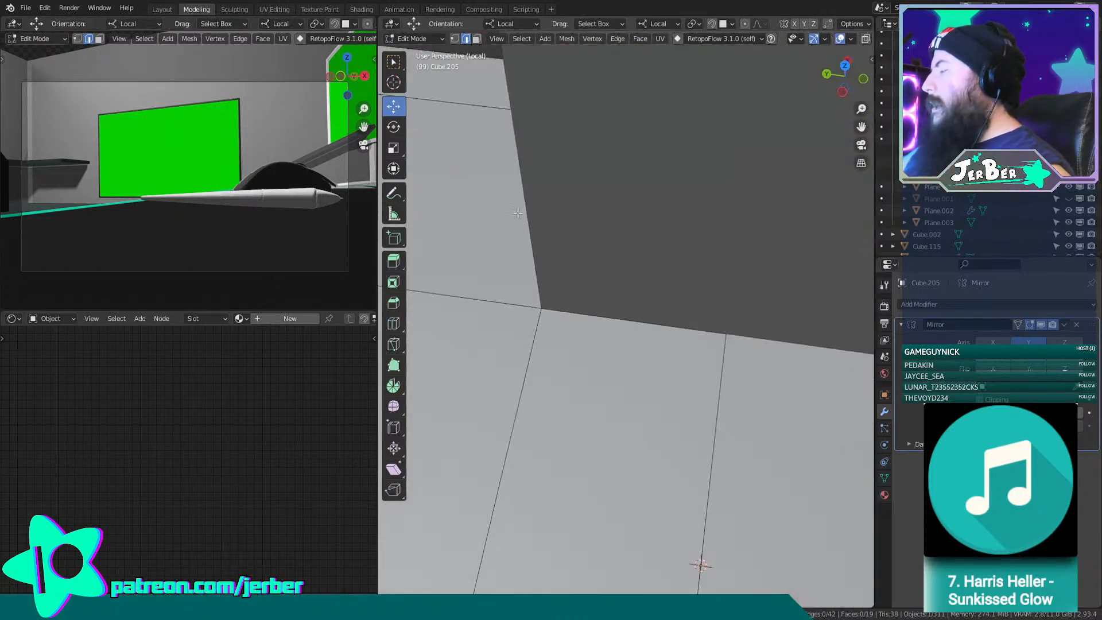
click(477, 38)
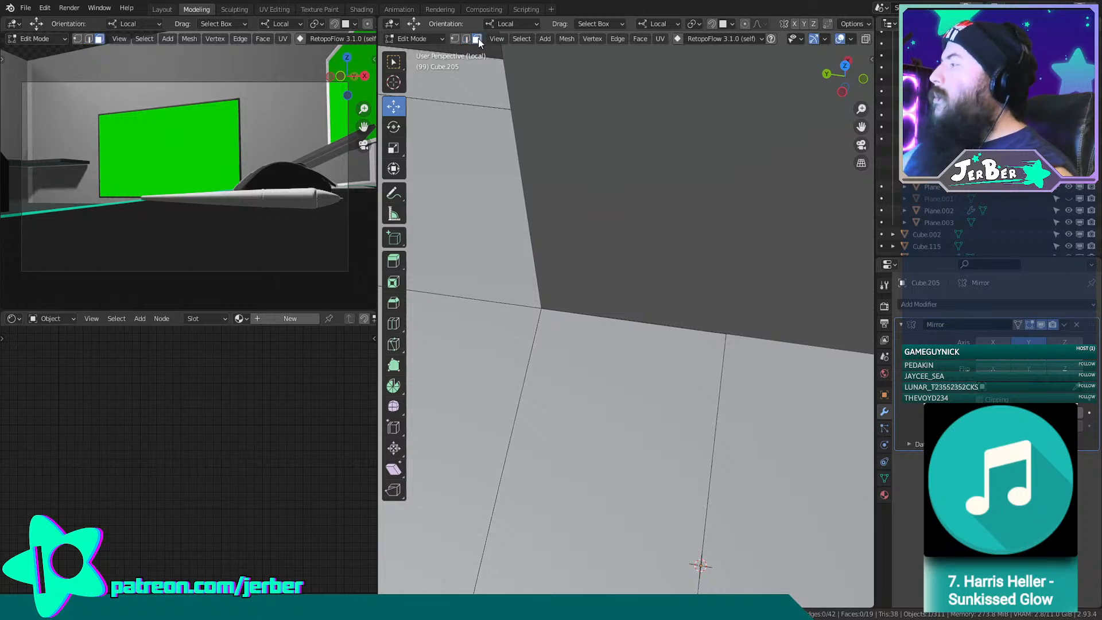
click(709, 254)
scroll(597, 207, down, 5)
middle_drag(560, 172, 637, 178)
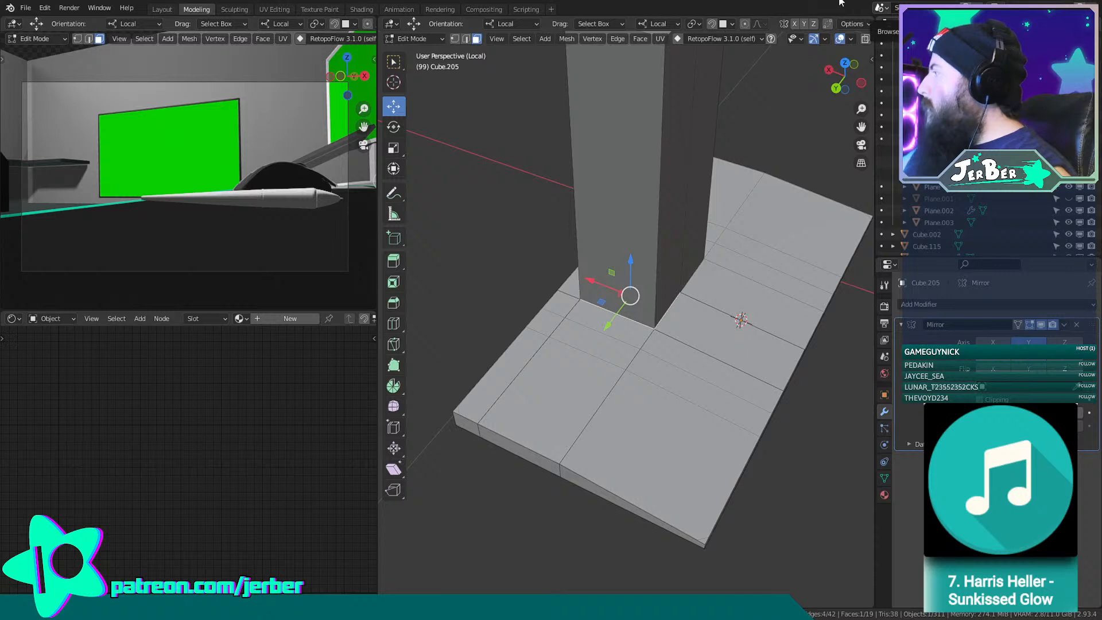
shift+middle_drag(690, 163, 693, 234)
scroll(693, 233, up, 3)
shift+middle_drag(633, 186, 484, 476)
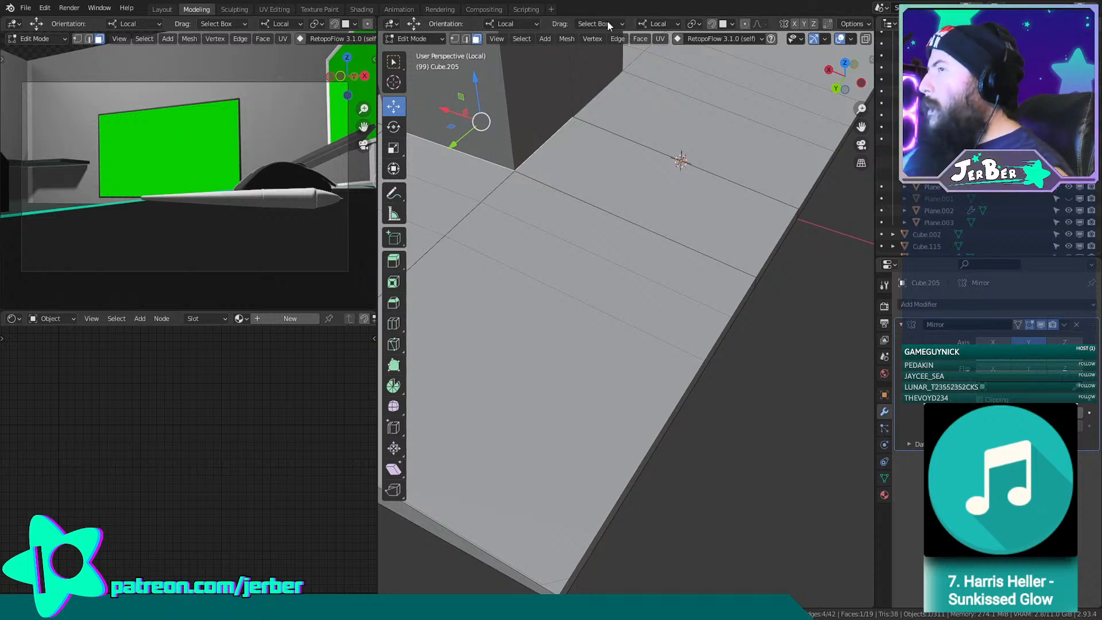
shift+middle_drag(571, 173, 717, 283)
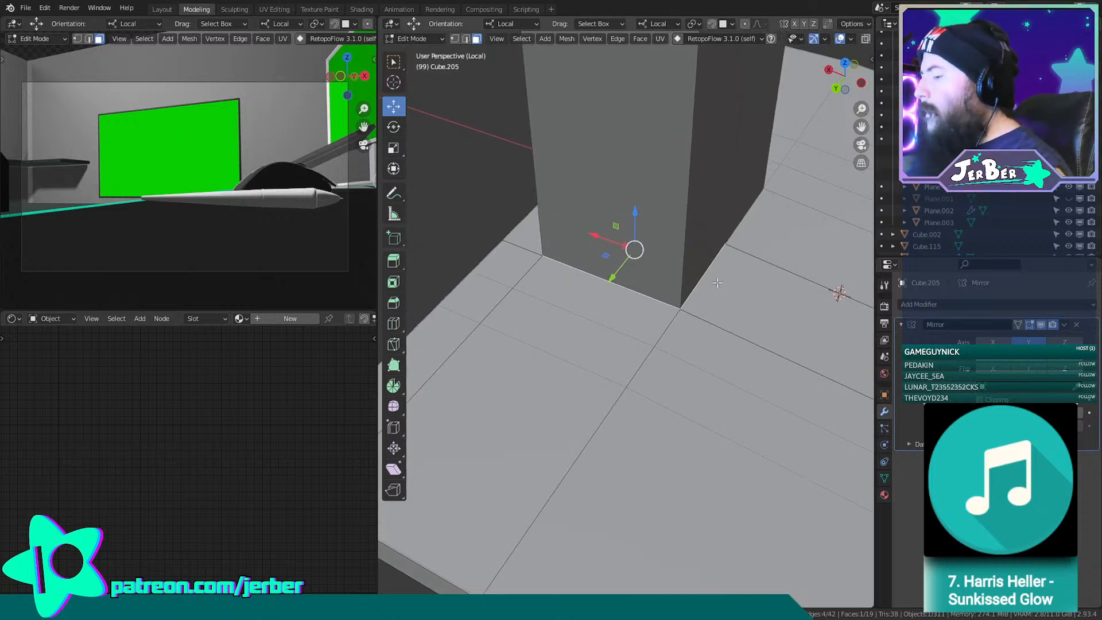
middle_drag(509, 187, 568, 218)
key(e)
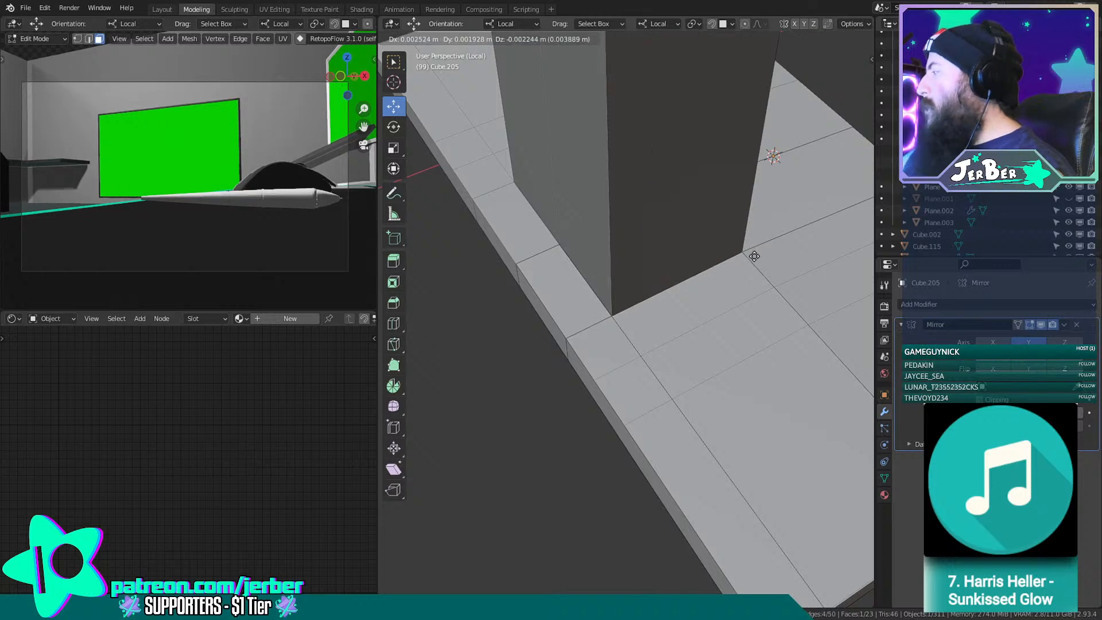
right_click(739, 170)
key(ctrl+z)
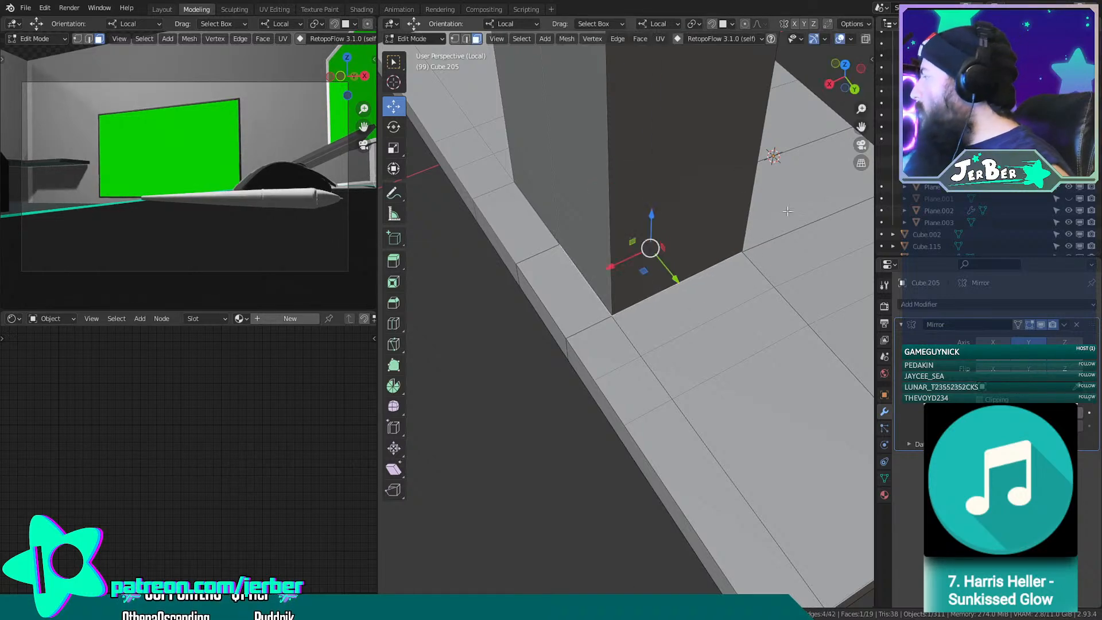
Return to Object Mode and apply the half slab's Mirror modifier.
middle_drag(782, 303, 706, 289)
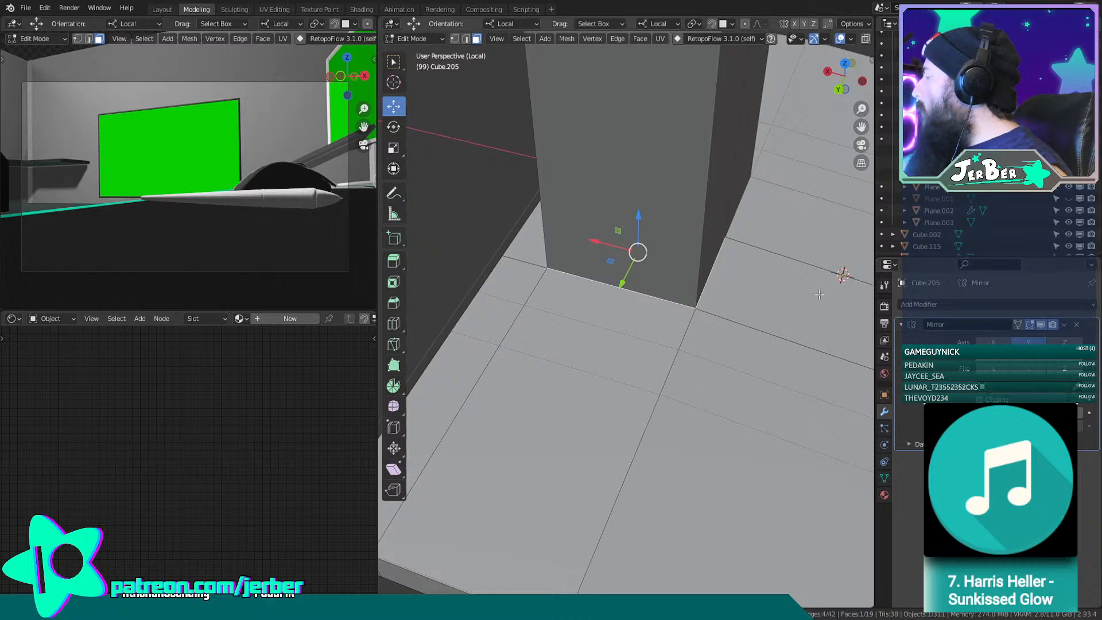
click(410, 39)
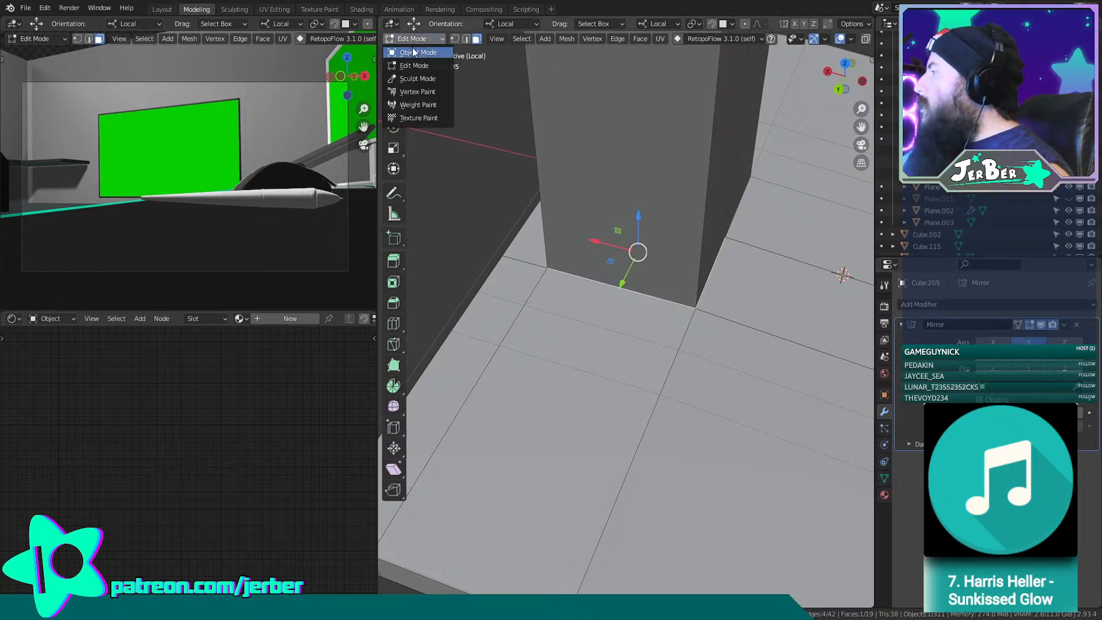
click(416, 52)
click(1065, 327)
click(1053, 337)
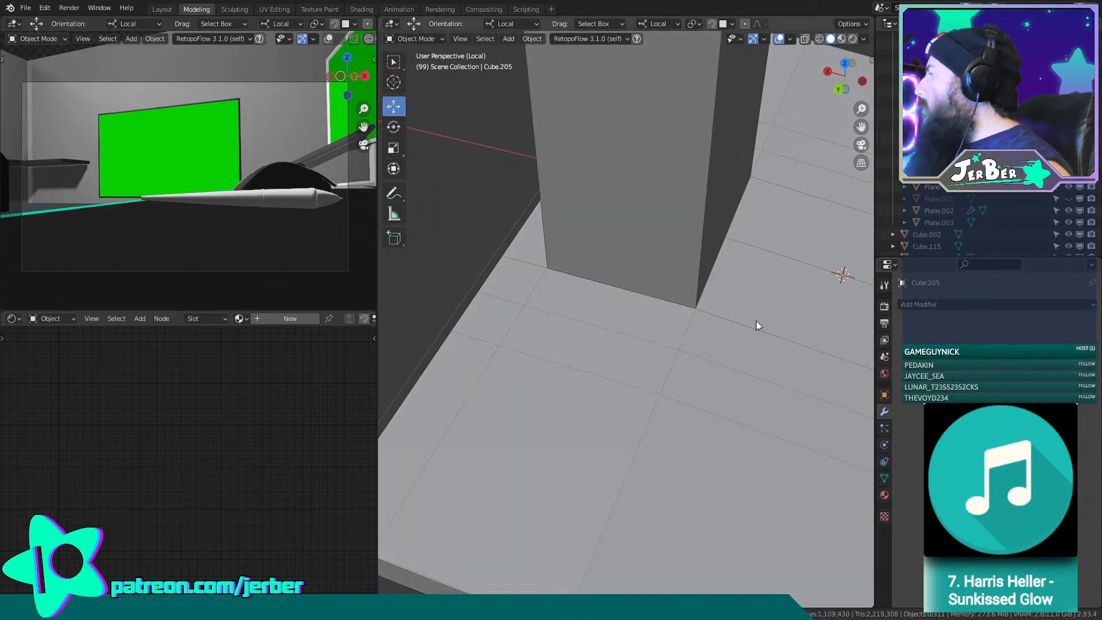
Reselect the newly mirrored base slab next to the post and put it in Edit Mode.
scroll(746, 317, down, 5)
middle_drag(700, 302, 493, 226)
click(641, 243)
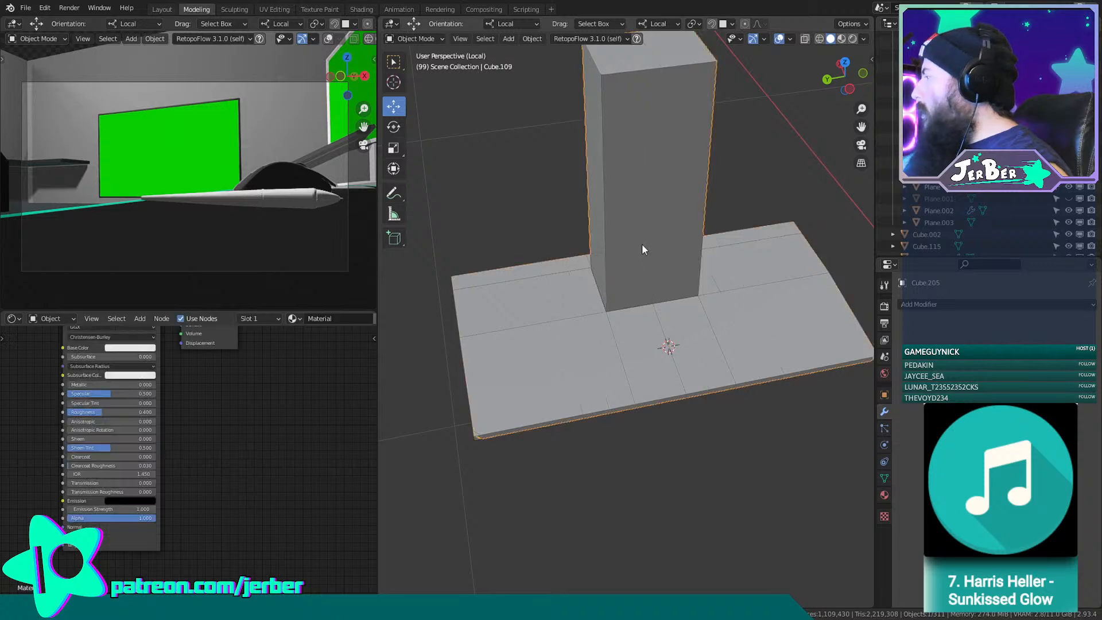
scroll(634, 242, up, 4)
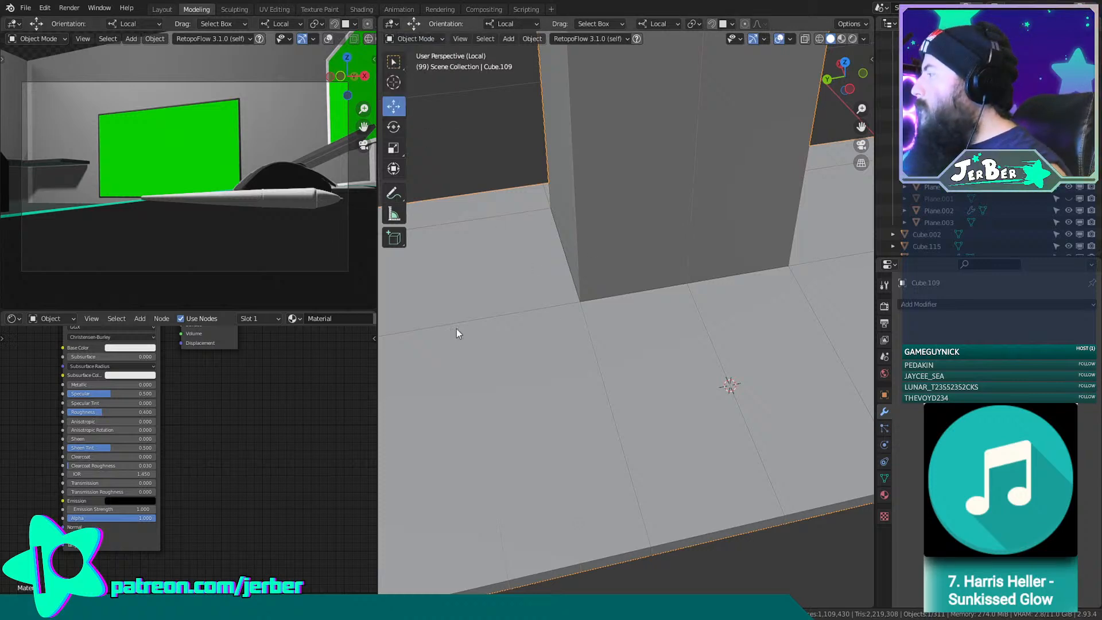
click(478, 326)
middle_drag(479, 322, 524, 310)
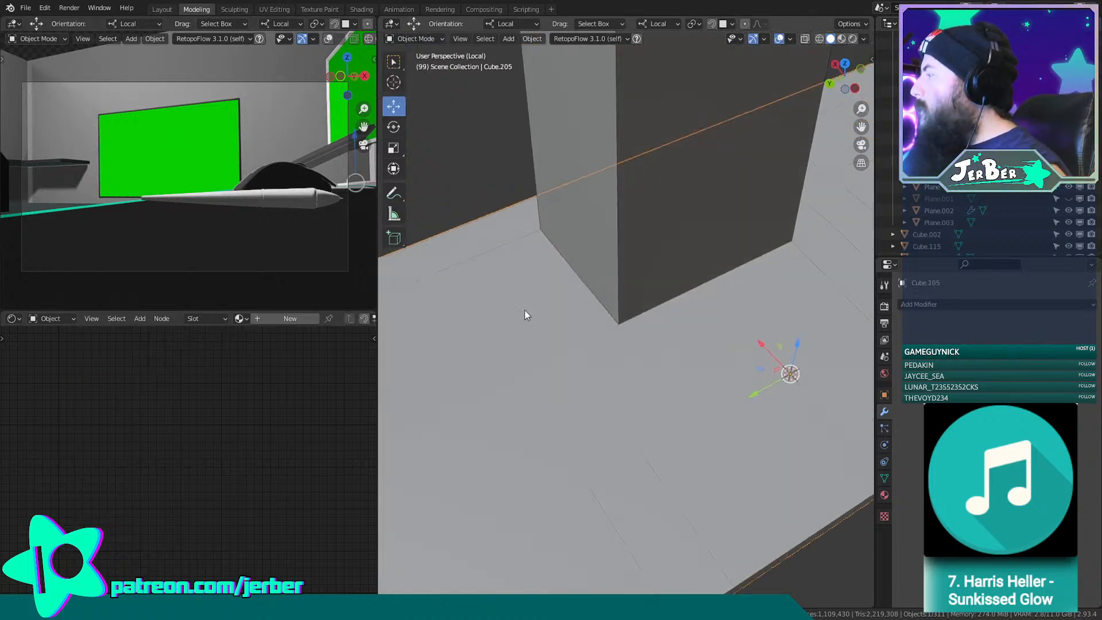
click(418, 40)
click(408, 65)
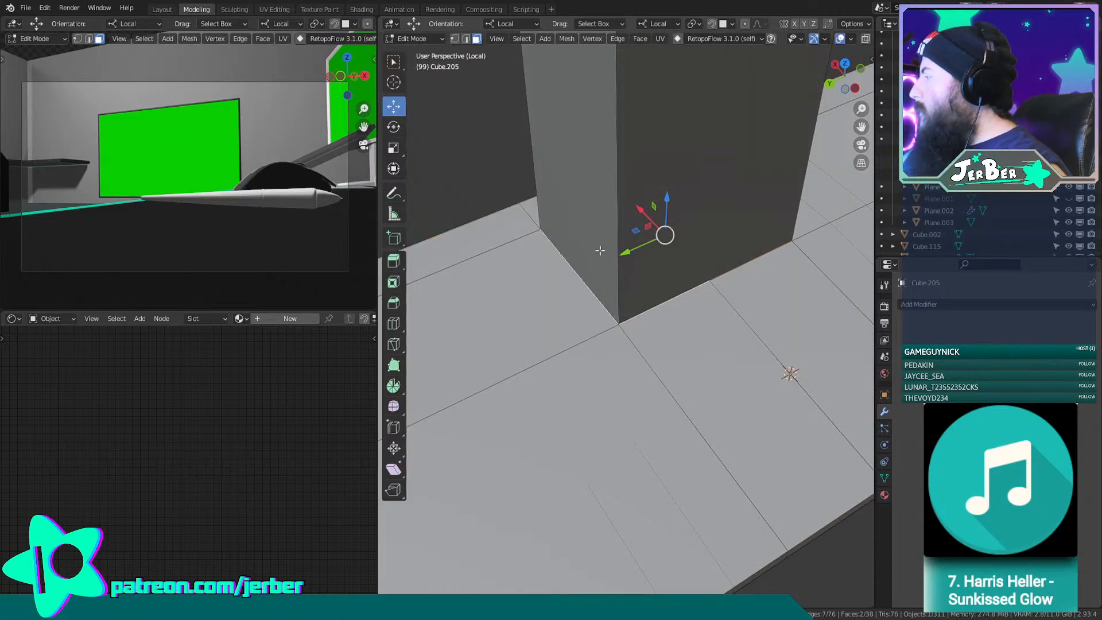
Extrude the two slab faces beneath the post and raise them along local Z to the original post's top.
key(e)
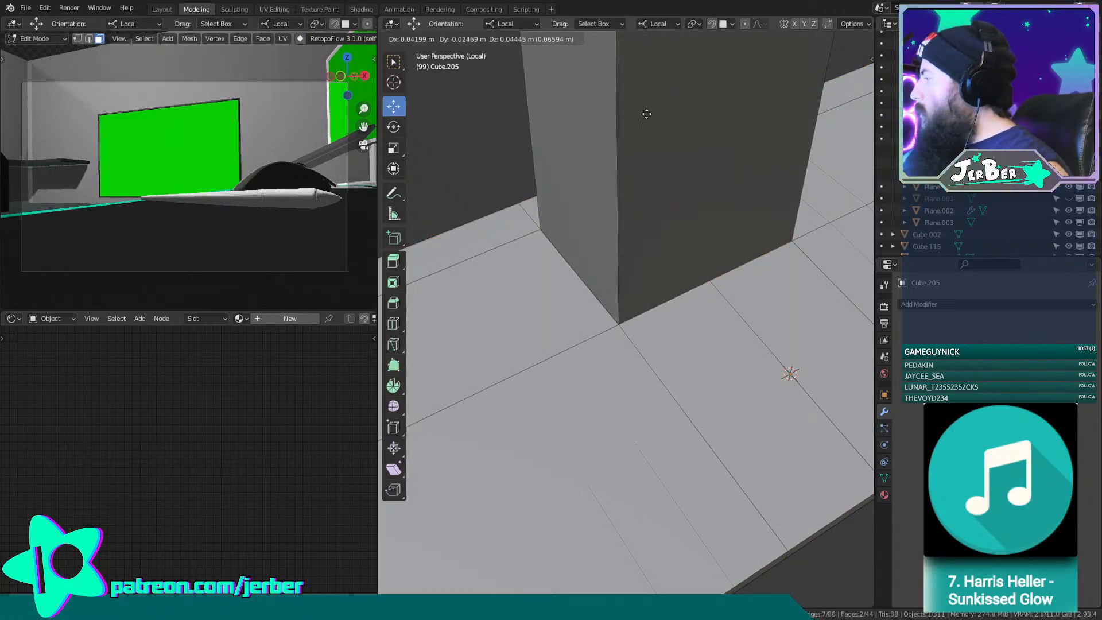
click(644, 77)
scroll(631, 144, down, 5)
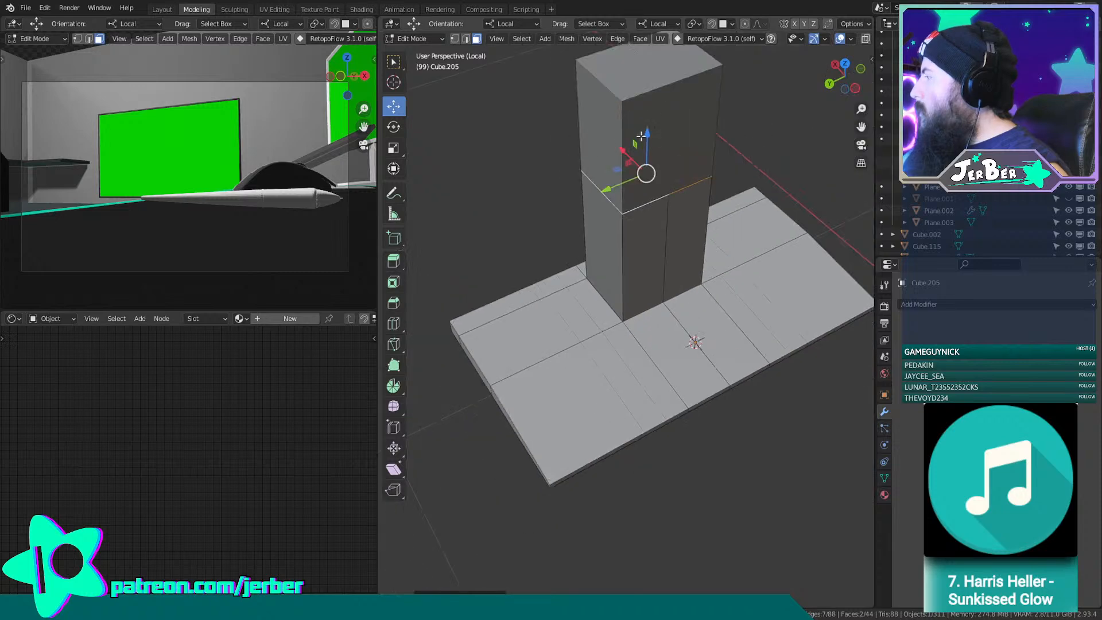
drag(623, 165, 627, 99)
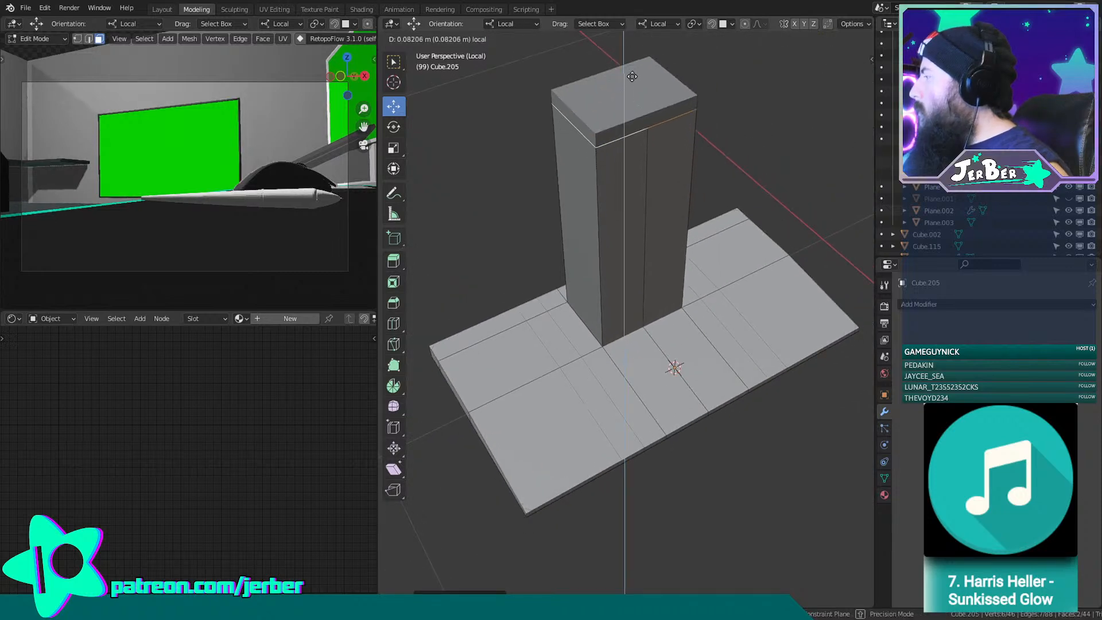
drag(649, 54, 646, 58)
Fine-tune the extruded faces' height to match the original post's top, and return to Object Mode.
scroll(647, 170, up, 6)
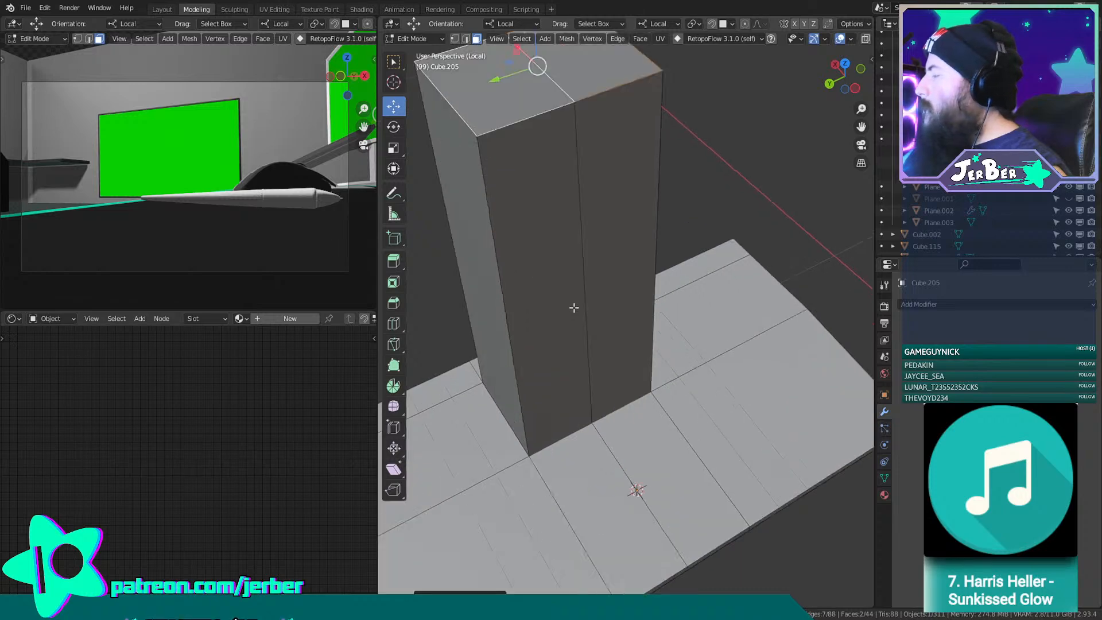
scroll(590, 291, up, 2)
shift+middle_drag(562, 246, 620, 319)
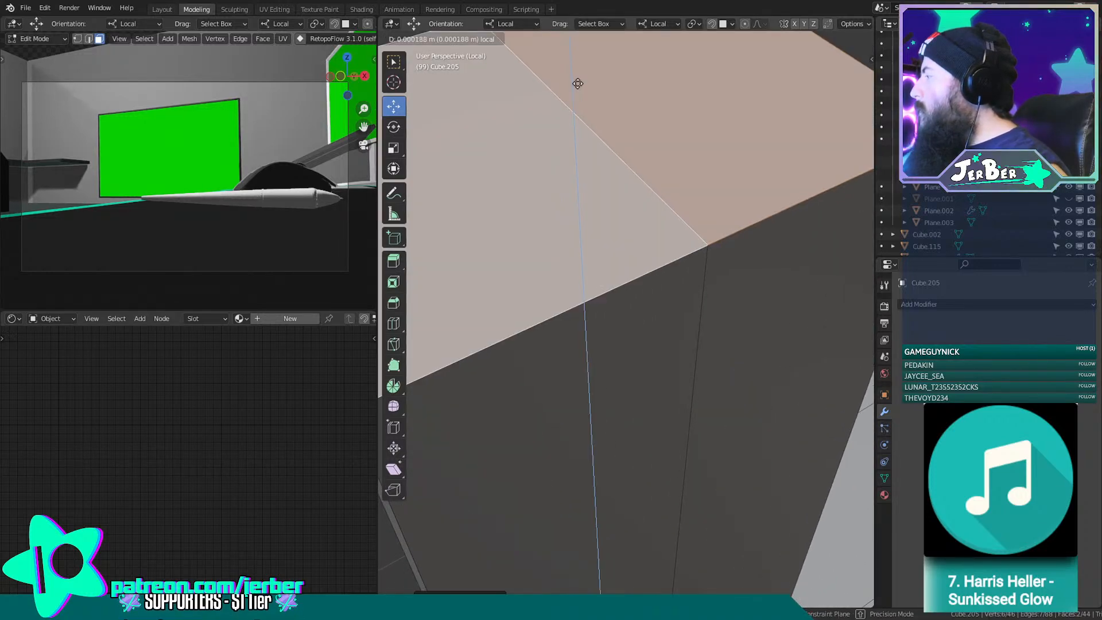
drag(579, 87, 580, 87)
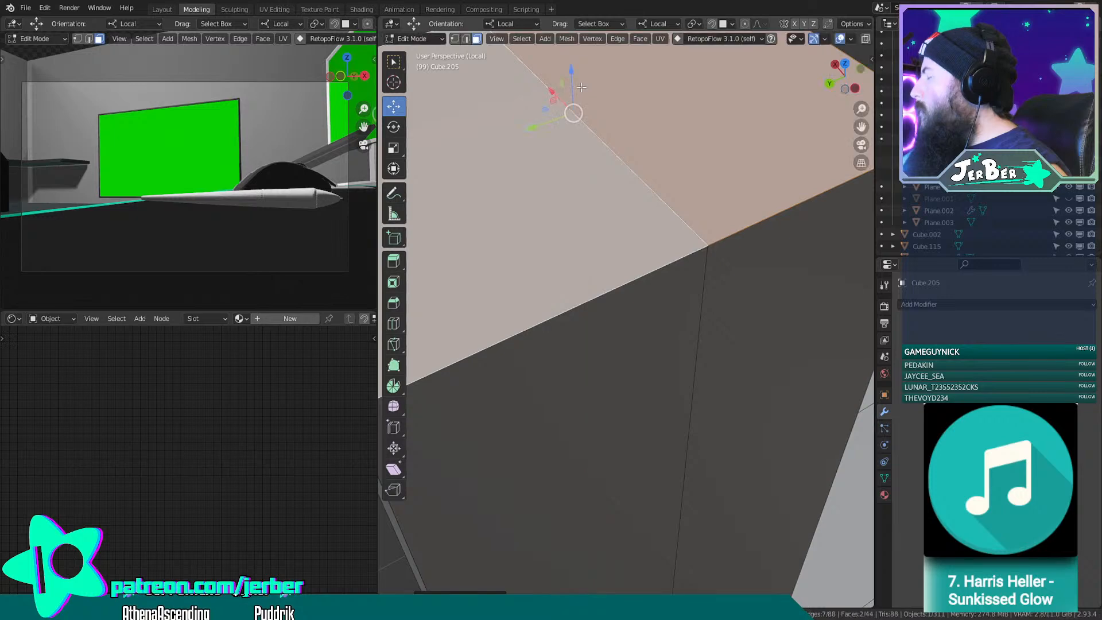
scroll(592, 187, down, 4)
scroll(664, 277, up, 4)
middle_drag(663, 277, 513, 57)
scroll(576, 245, down, 5)
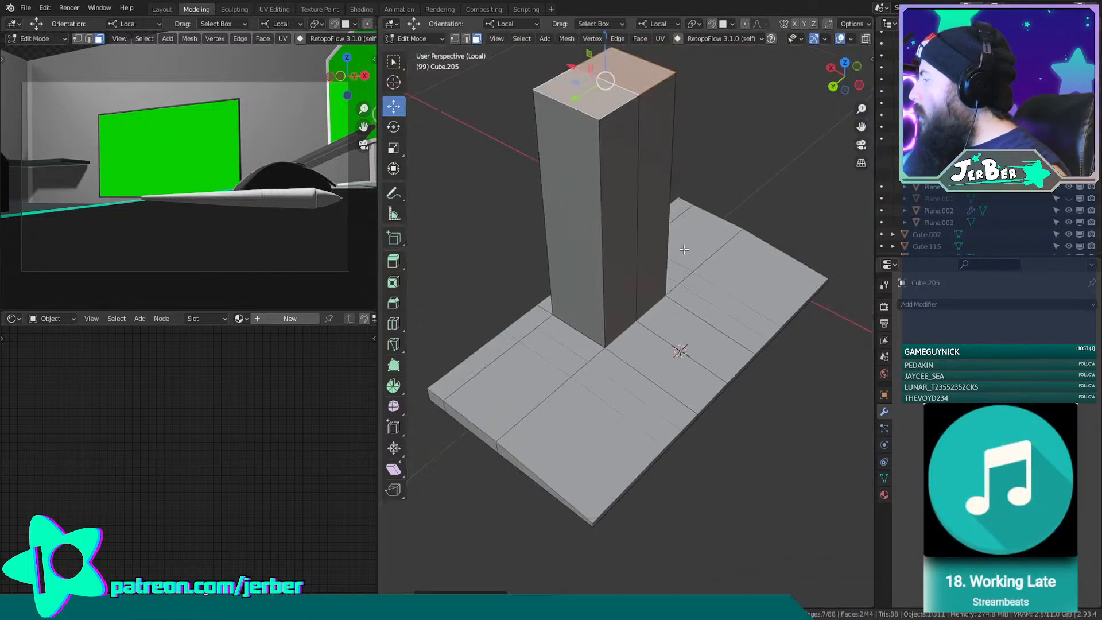
middle_drag(736, 89, 681, 106)
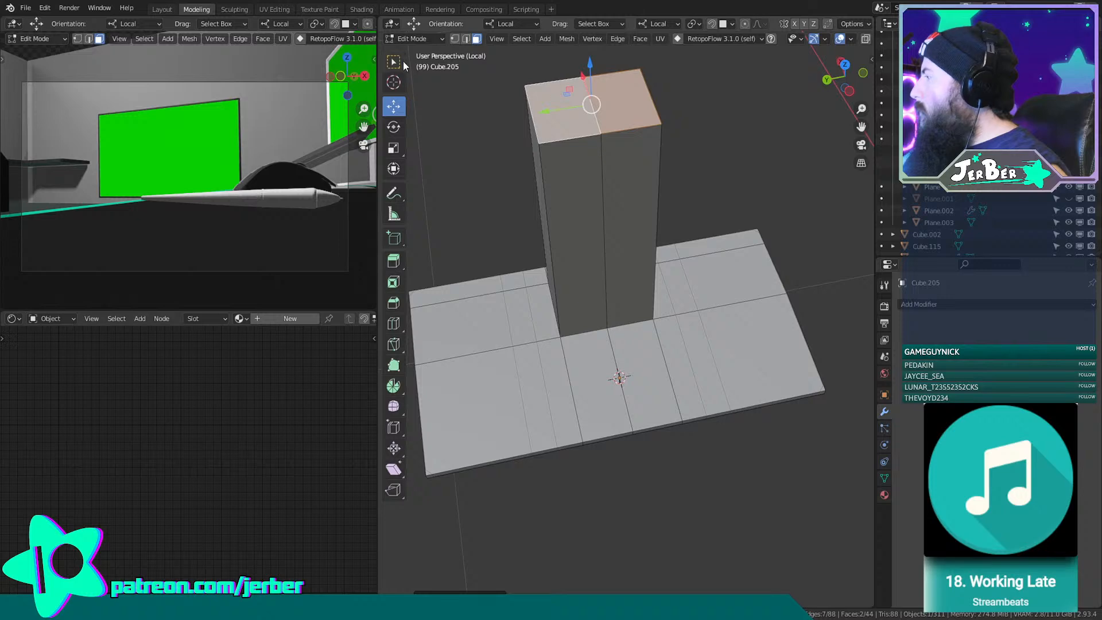
click(420, 39)
click(421, 58)
Delete the selected stand object and undo that deletion.
scroll(655, 408, down, 5)
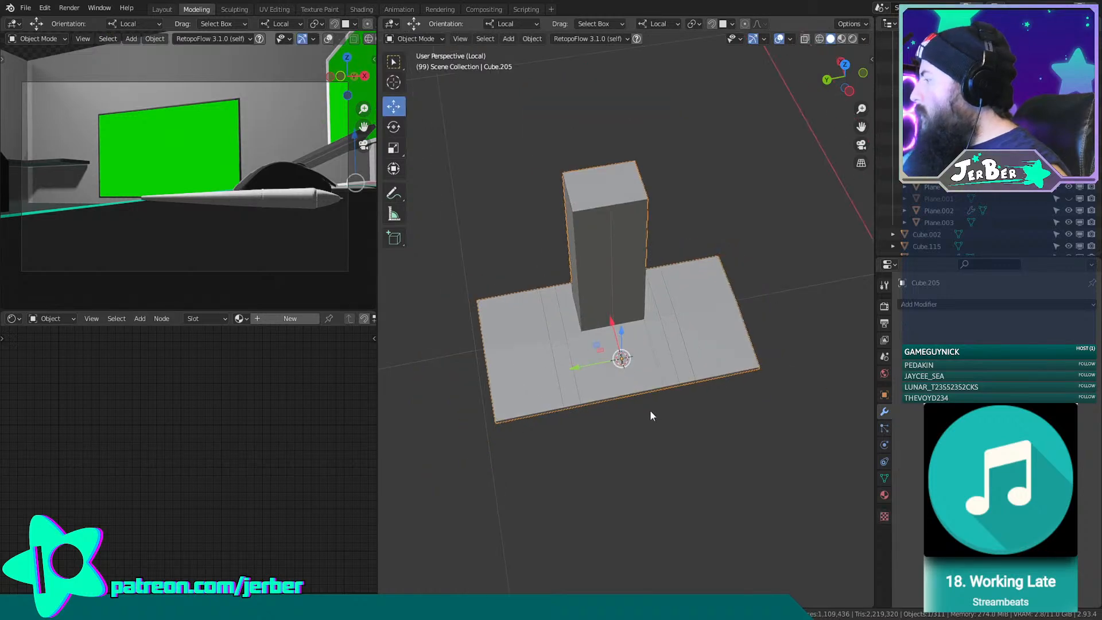
middle_drag(645, 399, 642, 298)
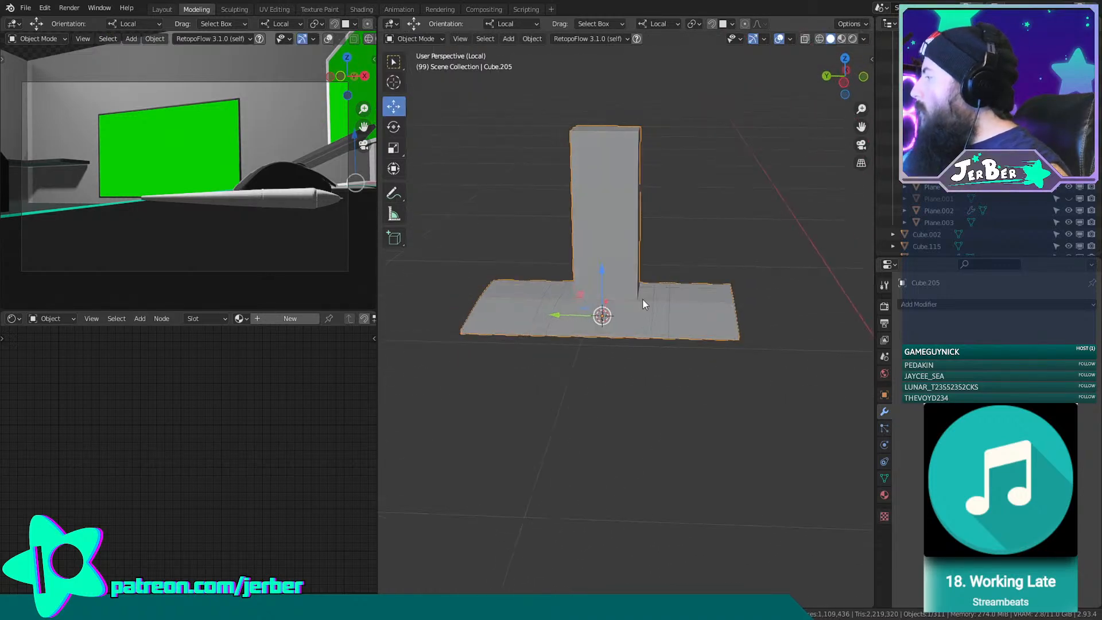
key(x)
click(646, 328)
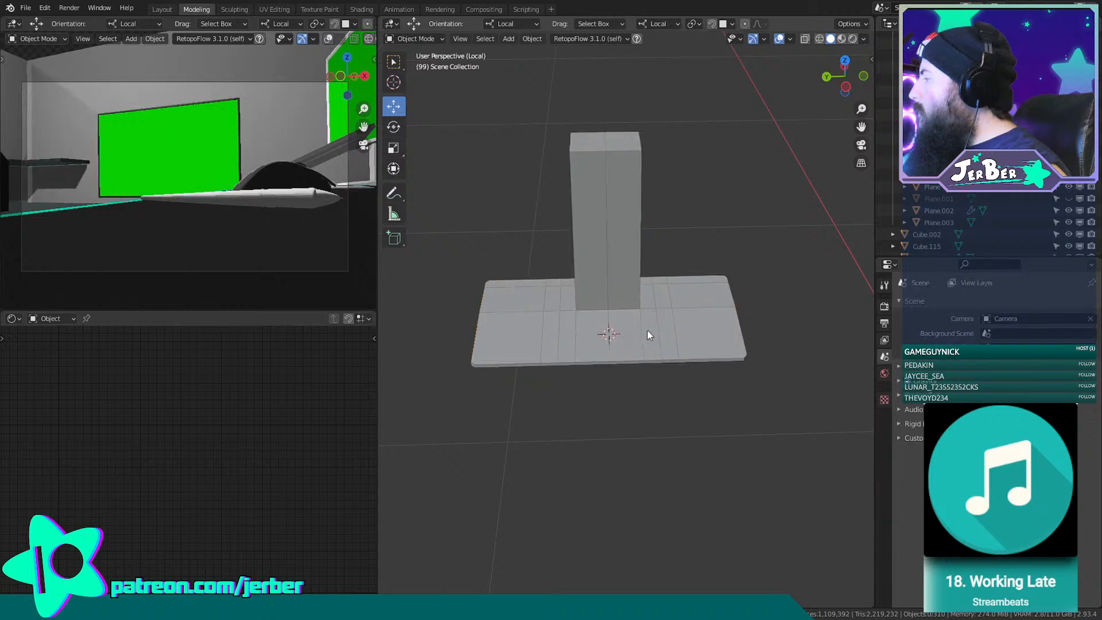
scroll(647, 332, up, 5)
key(ctrl+z)
Check the rebuilt stand's post face in Edit Mode, and delete the overlapping original stand in Object Mode.
key(Tab)
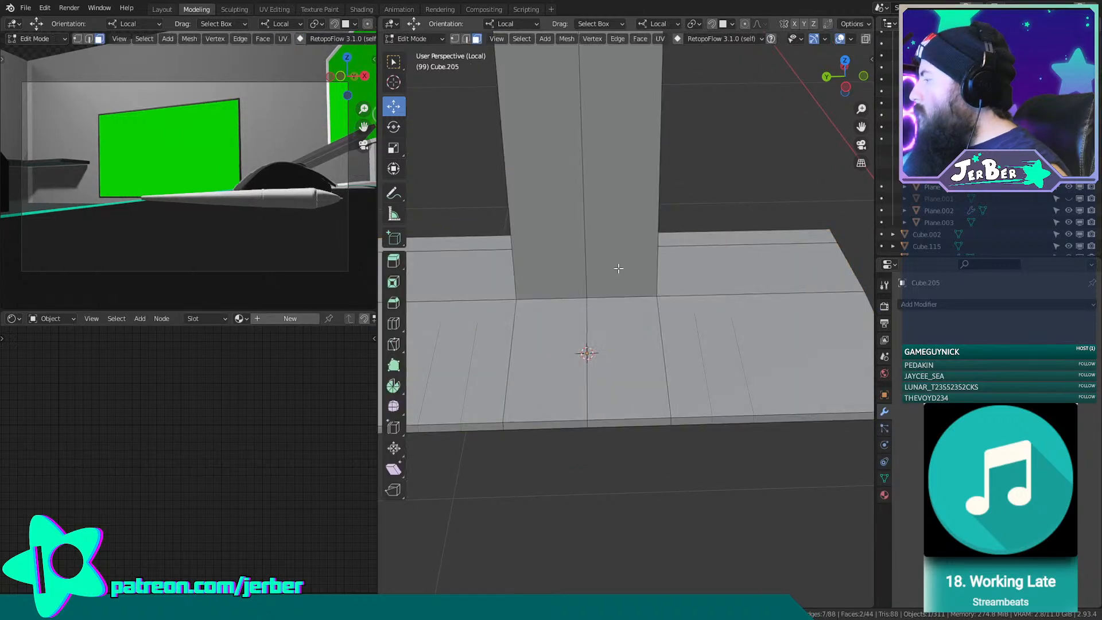
click(615, 276)
click(436, 39)
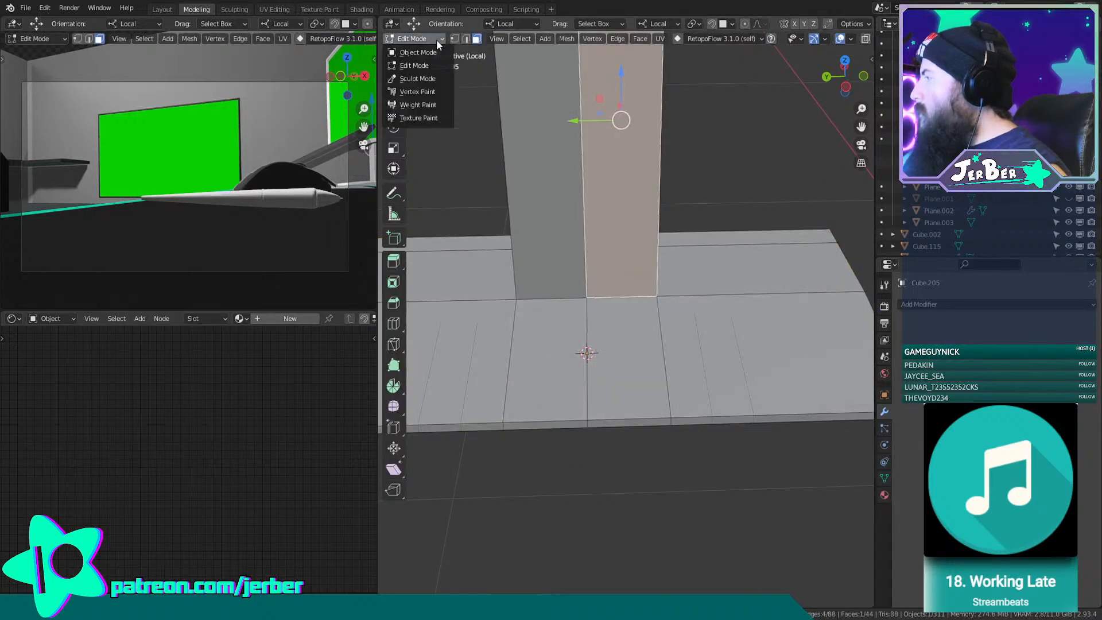
click(434, 52)
click(441, 318)
key(x)
click(441, 319)
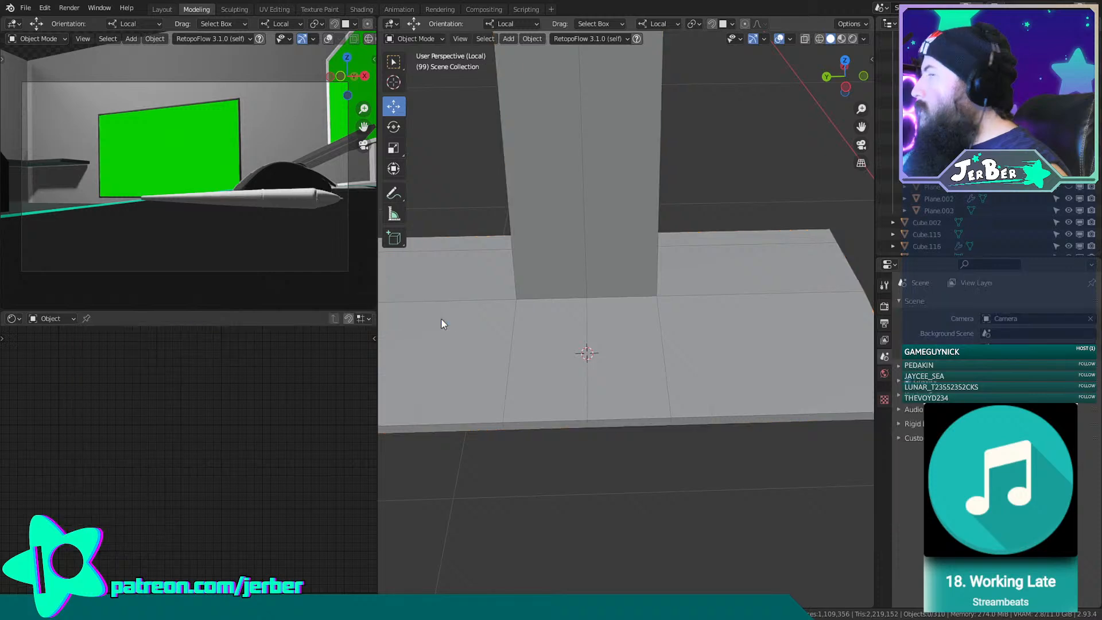
Add a Subdivision Surface modifier to the rebuilt stand and raise its viewport subdivision level.
scroll(554, 381, down, 5)
middle_drag(558, 369, 634, 466)
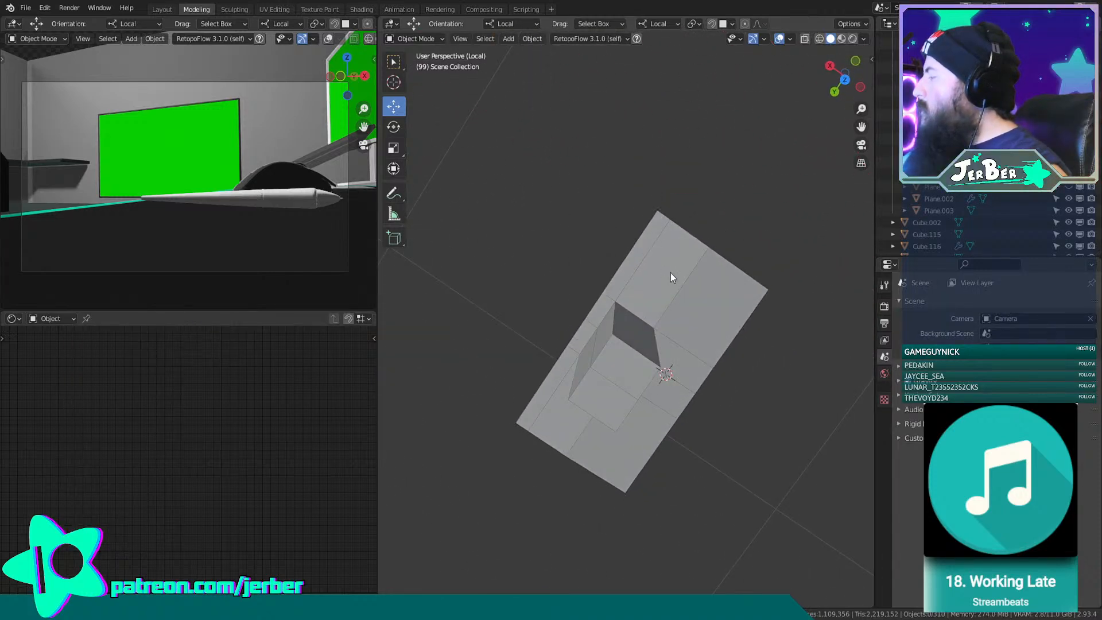
middle_drag(670, 273, 713, 189)
scroll(657, 266, up, 5)
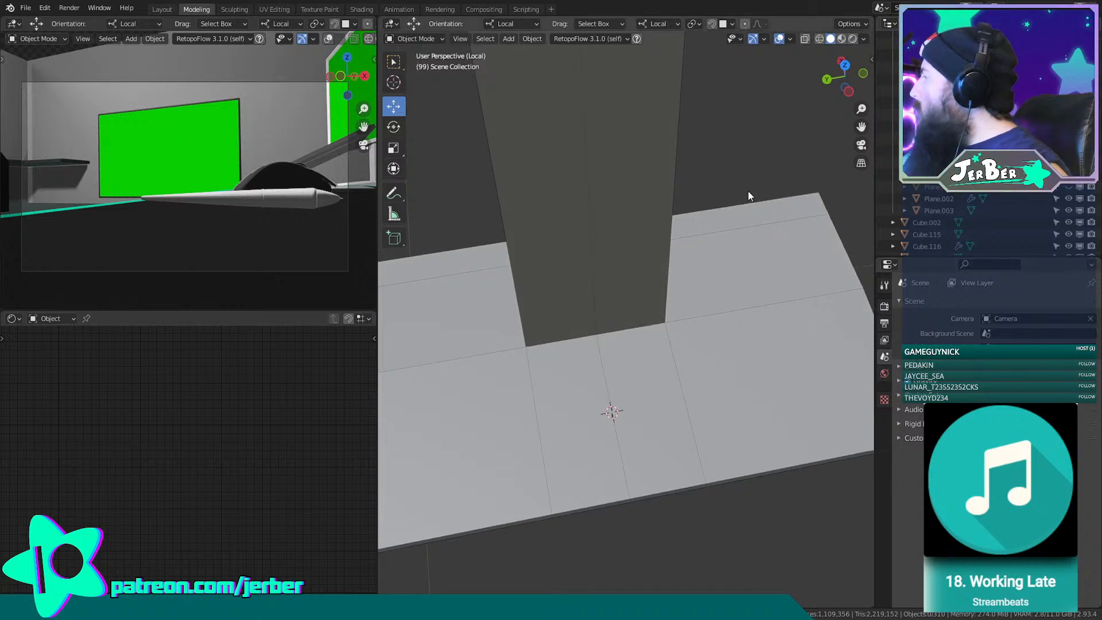
click(767, 350)
click(924, 304)
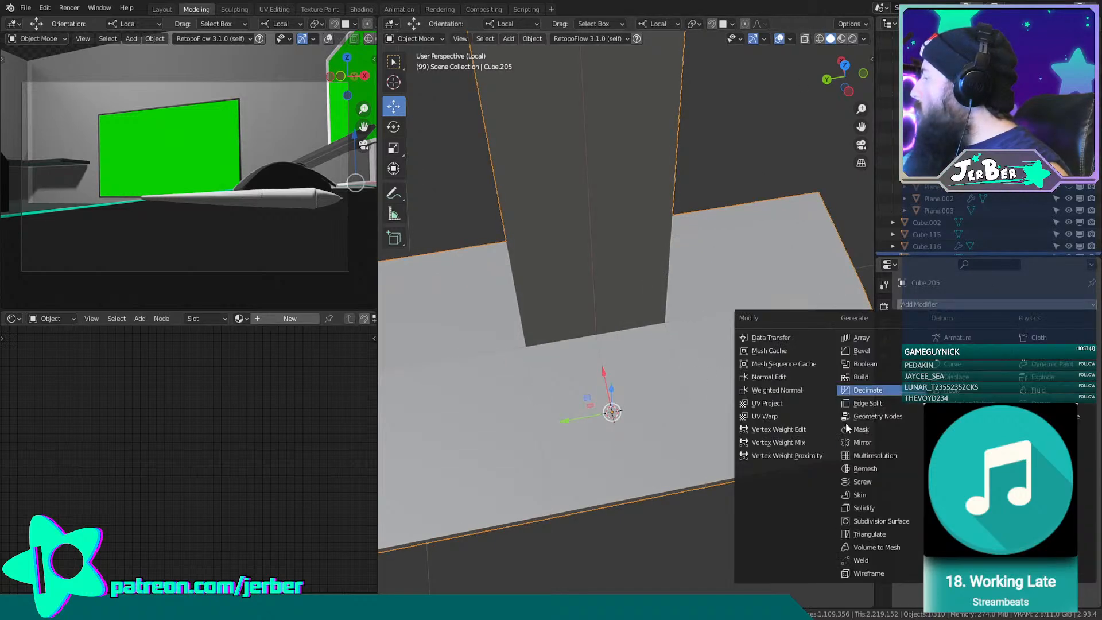
click(879, 519)
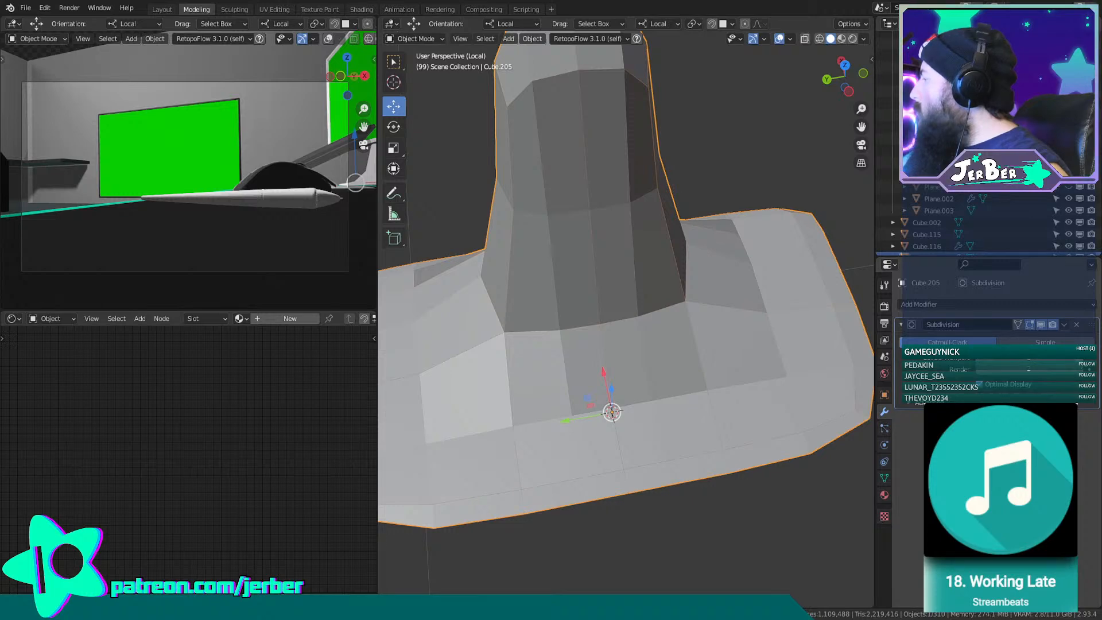
click(1081, 361)
click(1081, 361)
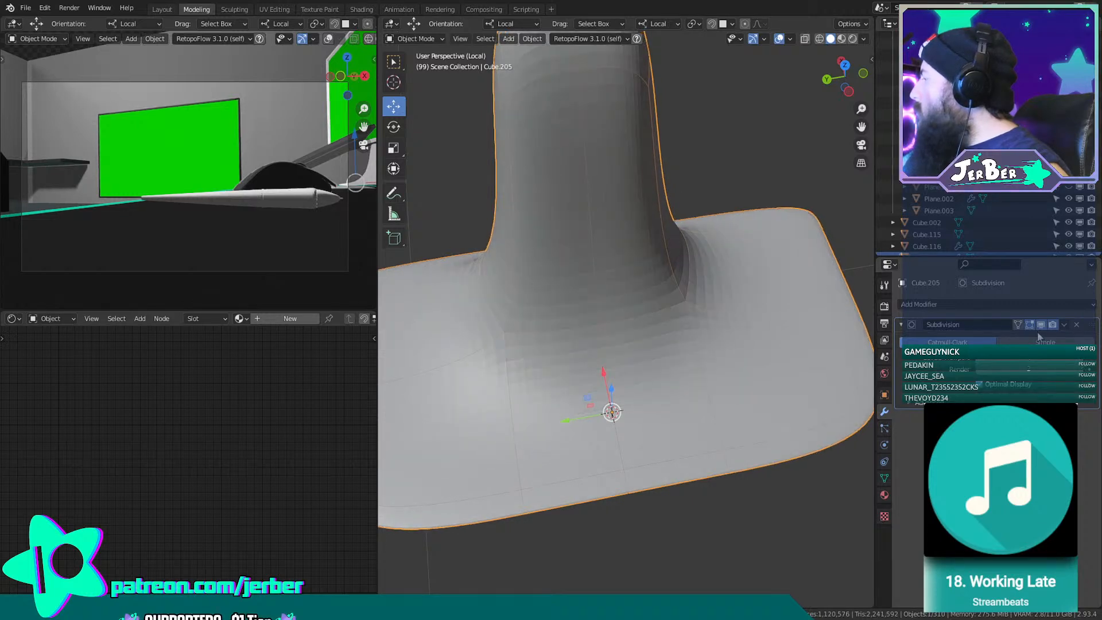
Enter Edit Mode on the stand and turn off the Subdivision modifier's Edit Mode display.
click(426, 37)
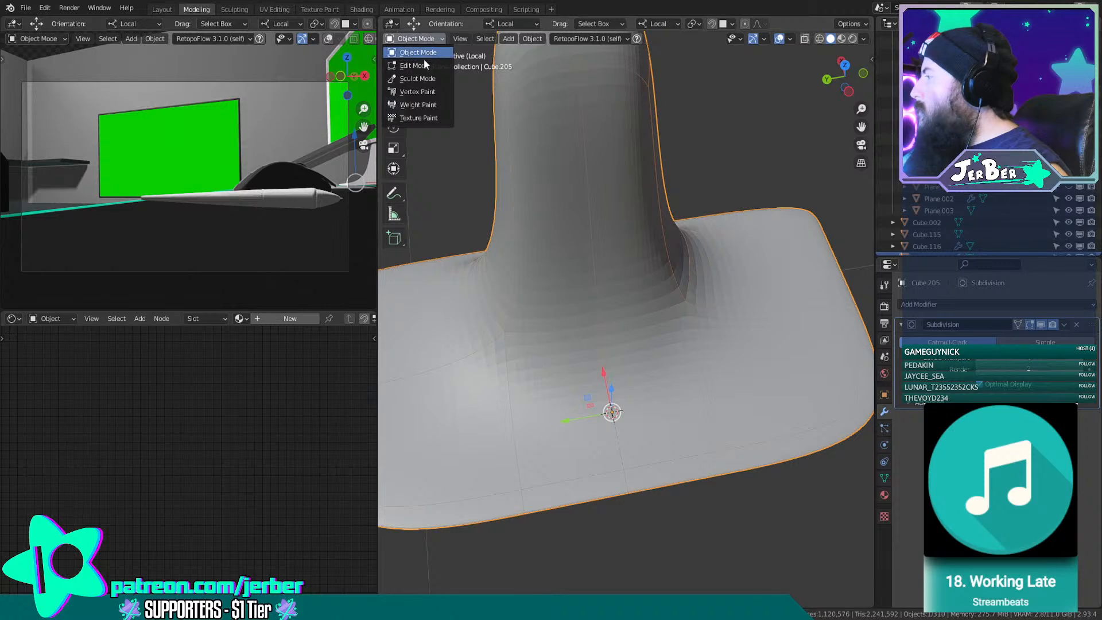
click(424, 59)
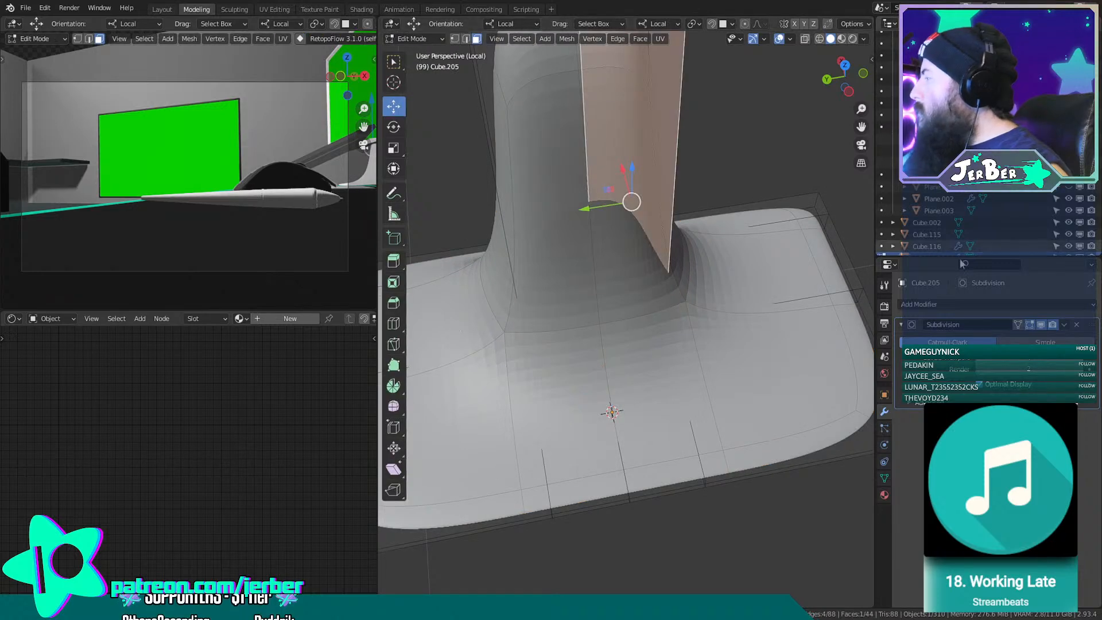
click(1018, 324)
click(1019, 324)
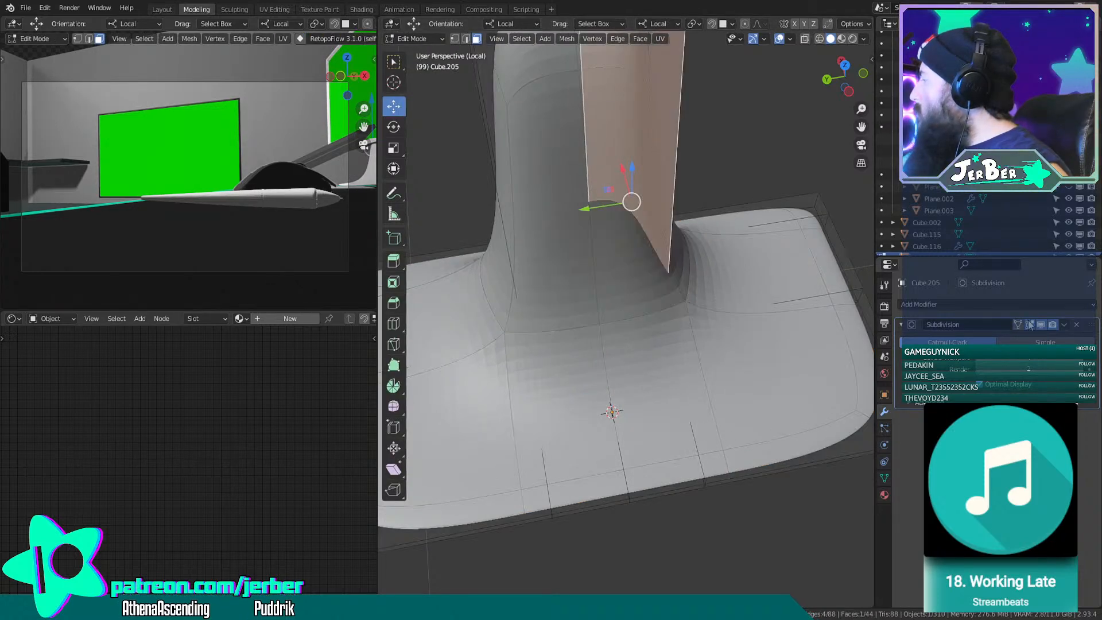
click(1029, 325)
click(1029, 324)
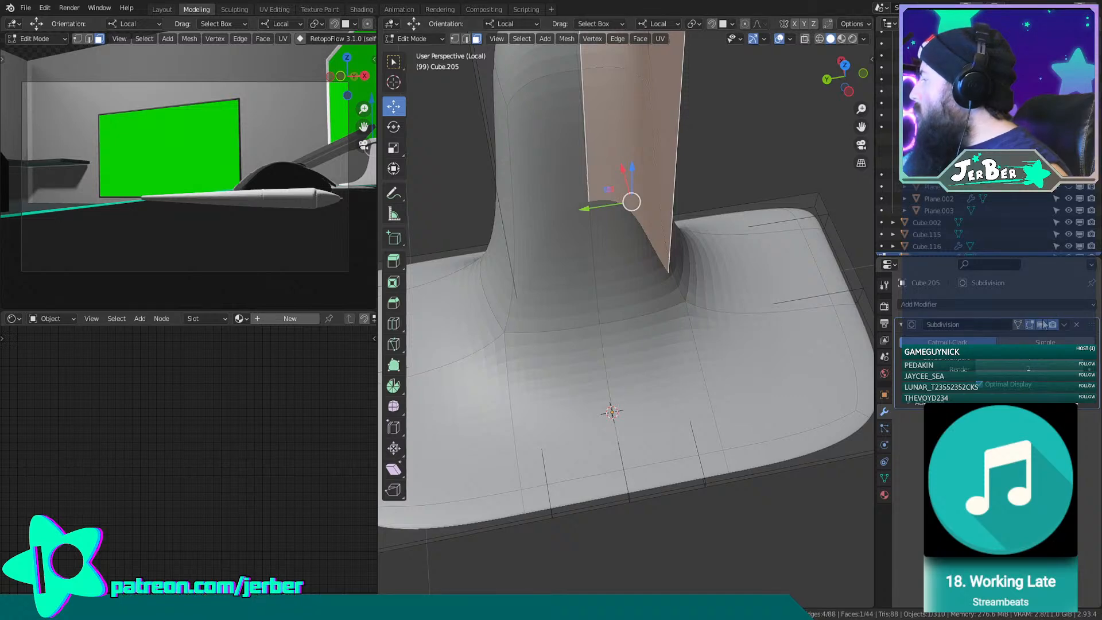
click(1029, 324)
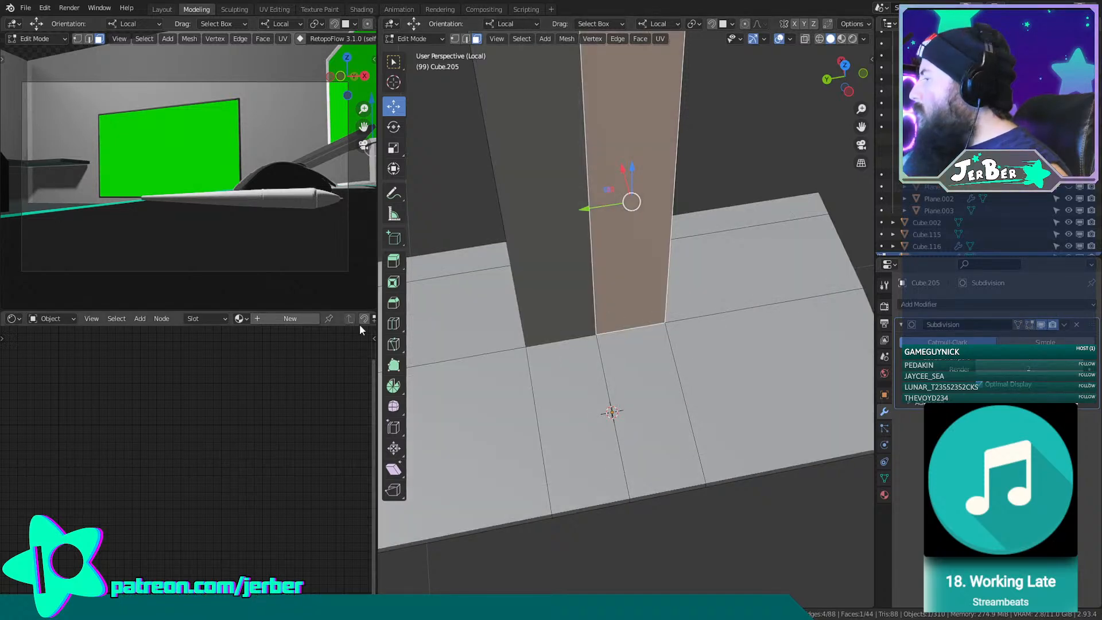
Loop cut the base from front to back just outside one side of the post, undoing the extra move.
click(393, 323)
drag(493, 343, 631, 350)
key(g)
click(560, 329)
key(ctrl+z)
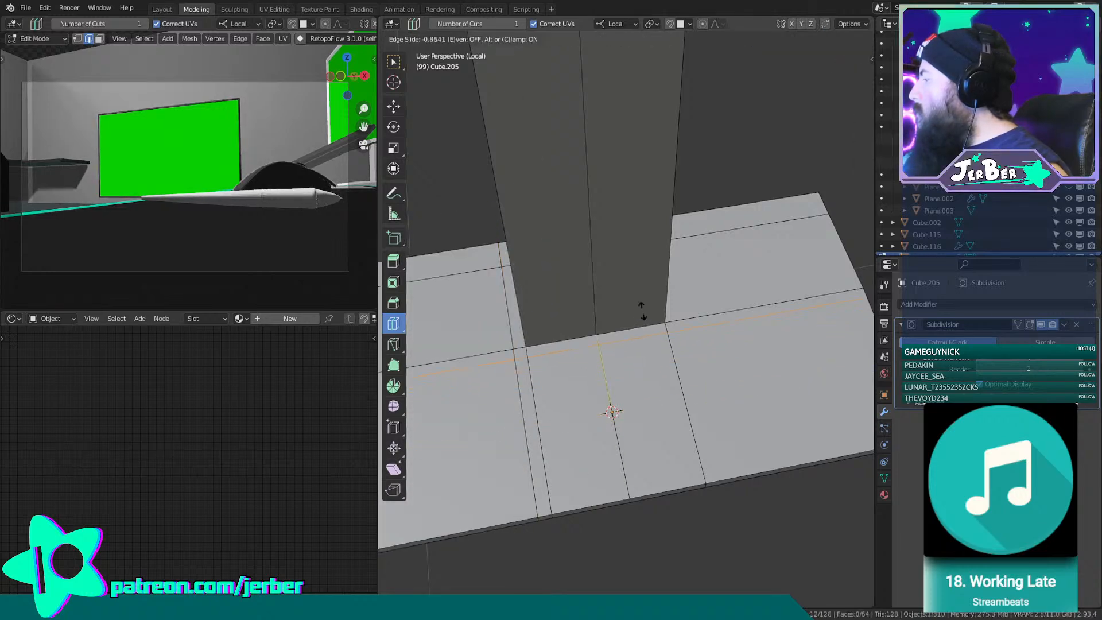
Add edge loops to the base just in front of the post and just outside the post's other side.
drag(639, 311, 639, 313)
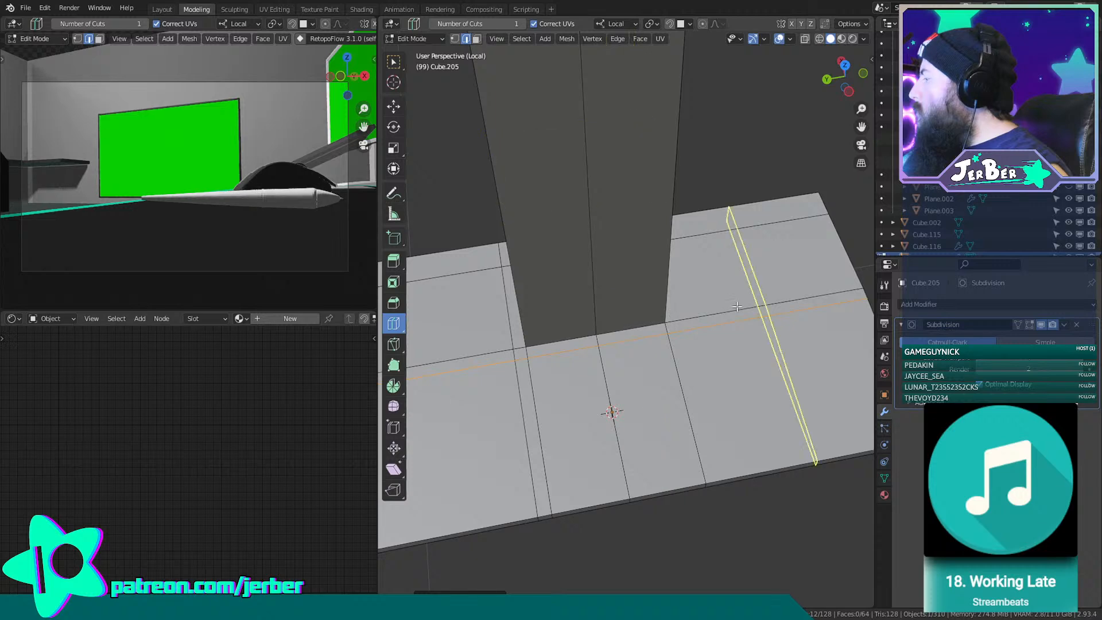
drag(738, 306, 731, 312)
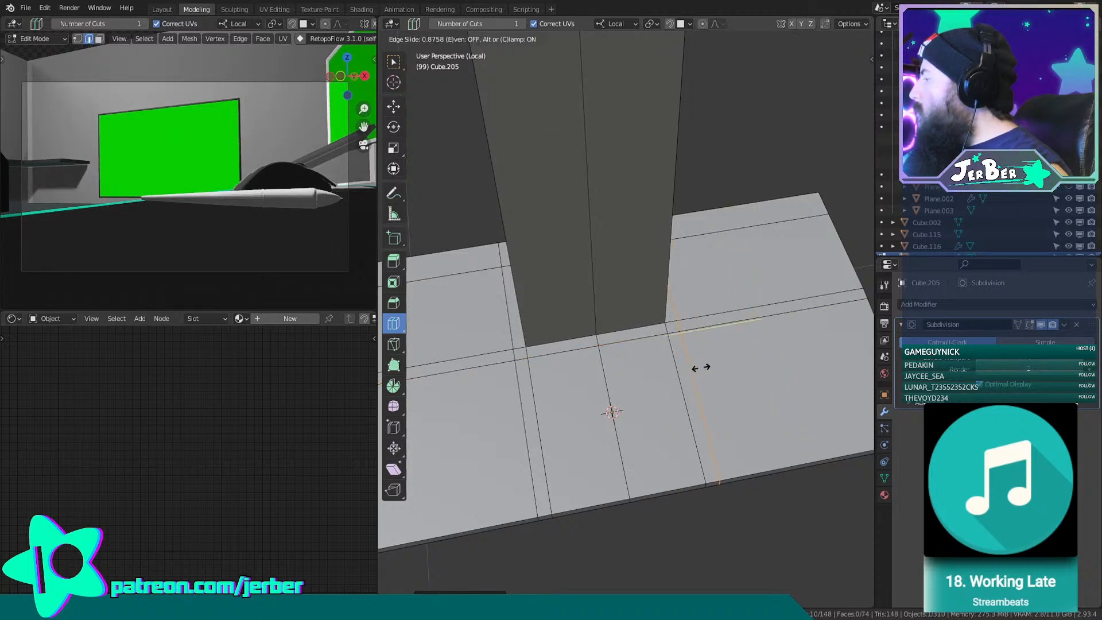
drag(701, 367, 702, 367)
middle_drag(702, 367, 545, 384)
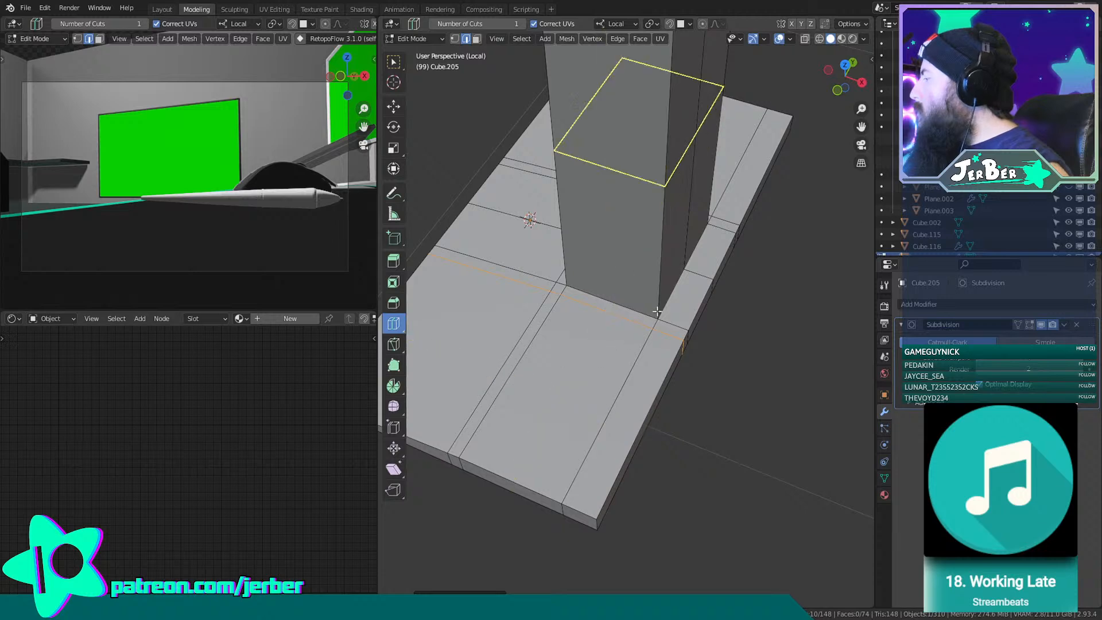
Add edge loops across the base behind the post and around its thin side walls near the upper and lower edges.
drag(667, 322, 659, 330)
middle_drag(583, 536, 482, 337)
drag(504, 323, 506, 338)
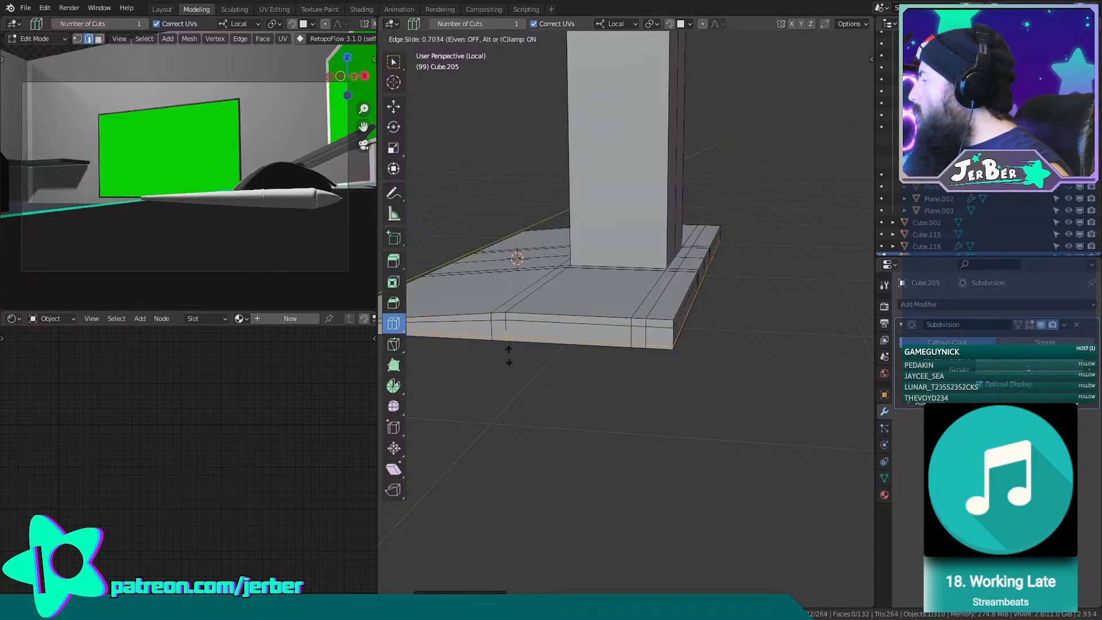
click(507, 354)
Add an edge loop close to each of the two outer ends of the stand's base.
middle_drag(507, 354, 618, 359)
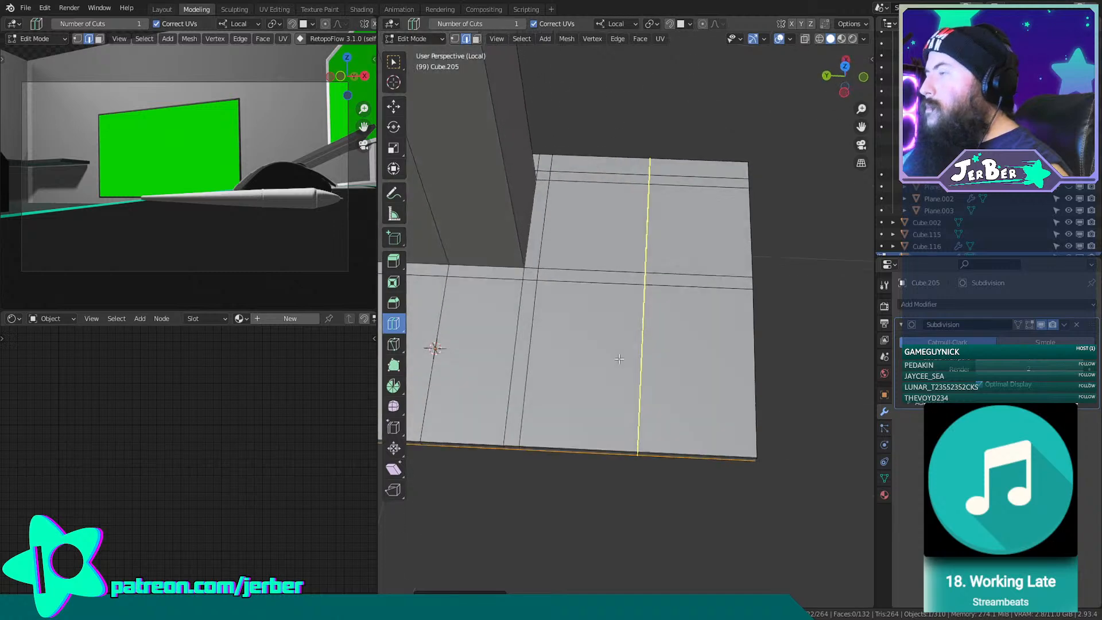
drag(619, 359, 705, 311)
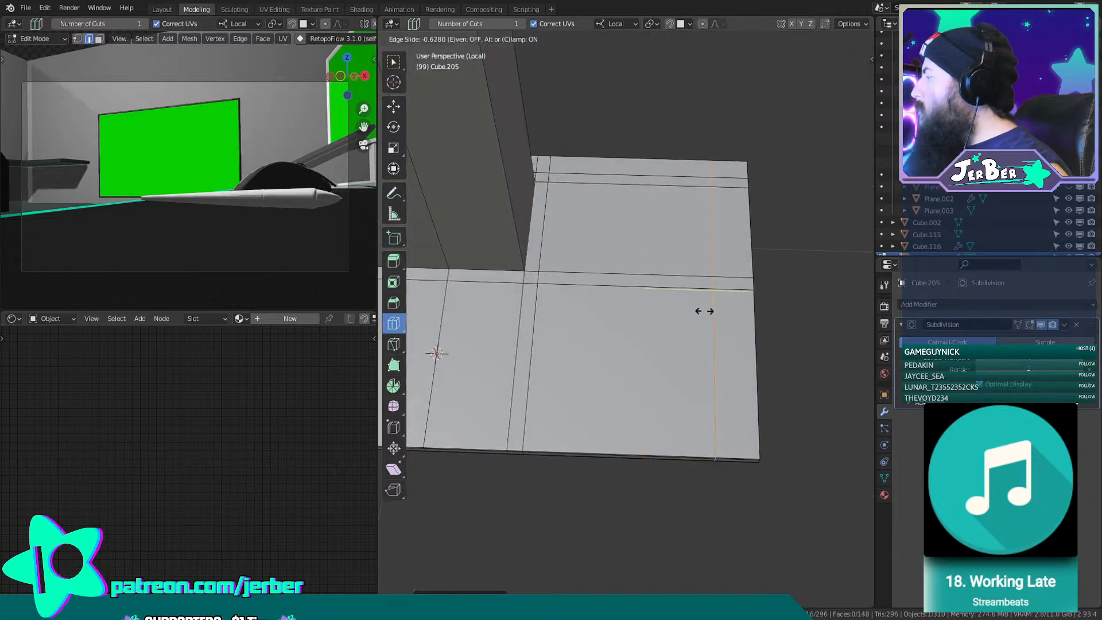
click(732, 332)
middle_drag(733, 332, 660, 321)
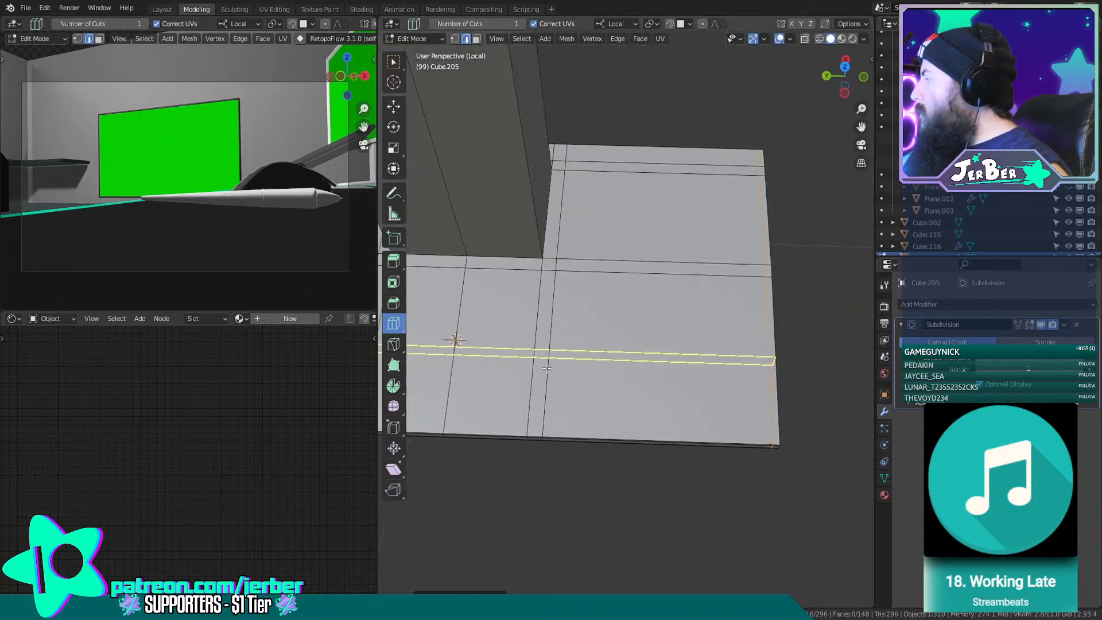
drag(659, 298, 830, 336)
shift+middle_drag(660, 336, 861, 360)
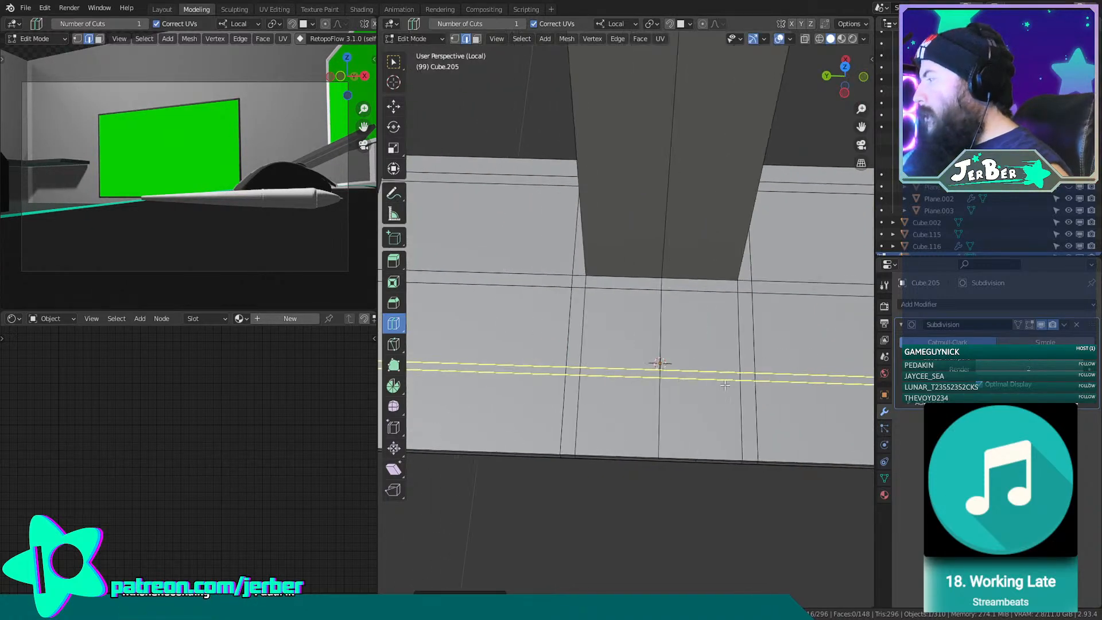
shift+middle_drag(643, 367, 843, 359)
drag(651, 284, 653, 284)
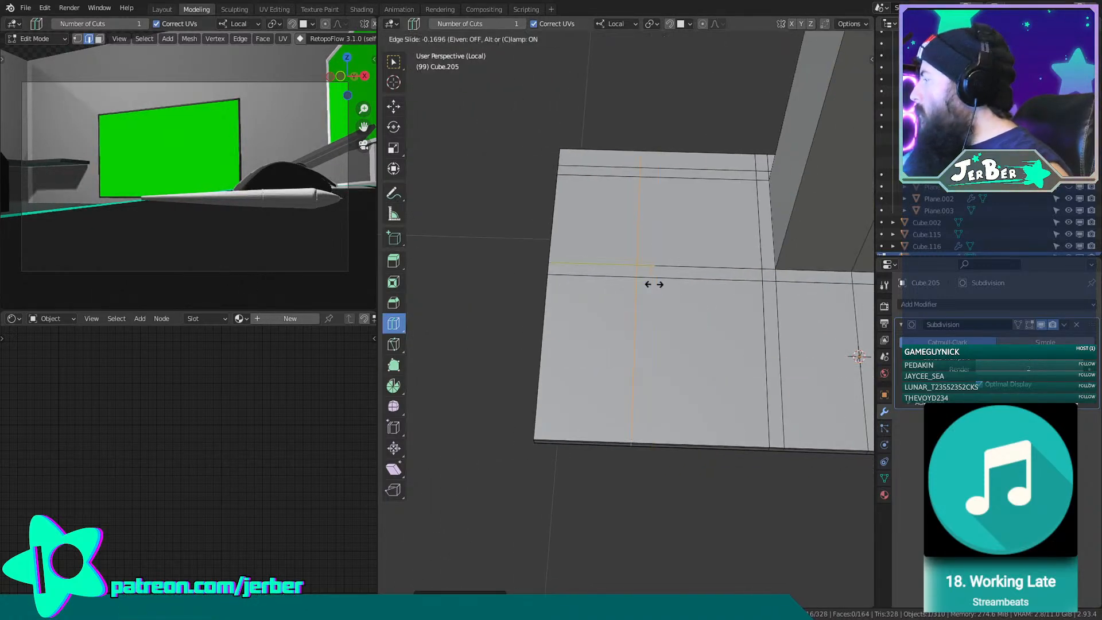
click(585, 320)
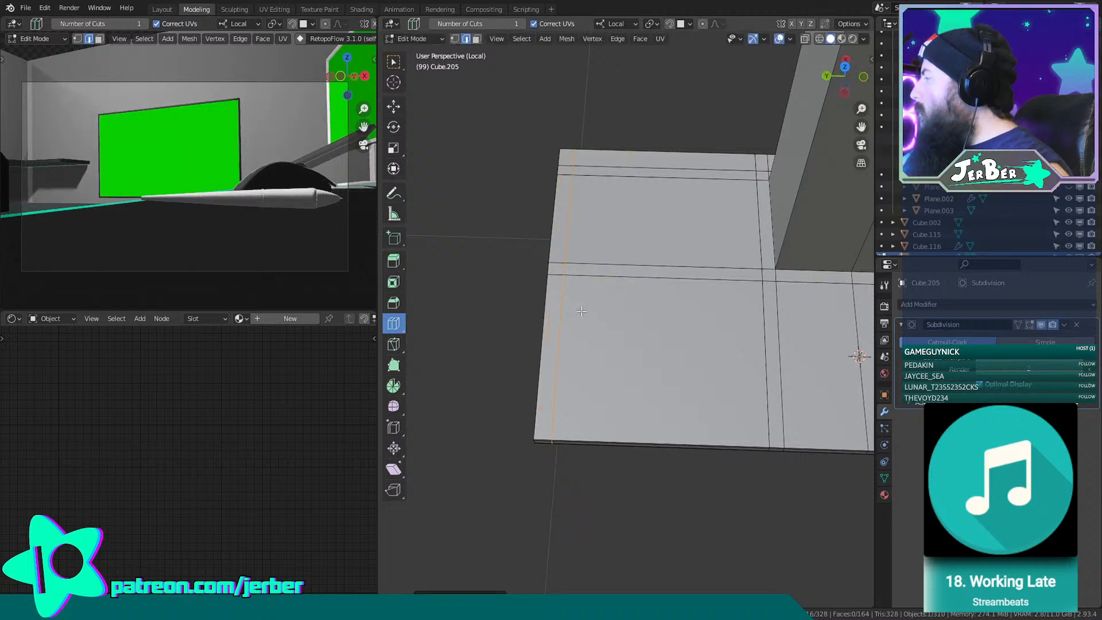
Show the Subdivision result in Edit Mode and inspect the base's edges and the post from the side.
scroll(418, 166, down, 6)
click(394, 106)
middle_drag(611, 209, 654, 170)
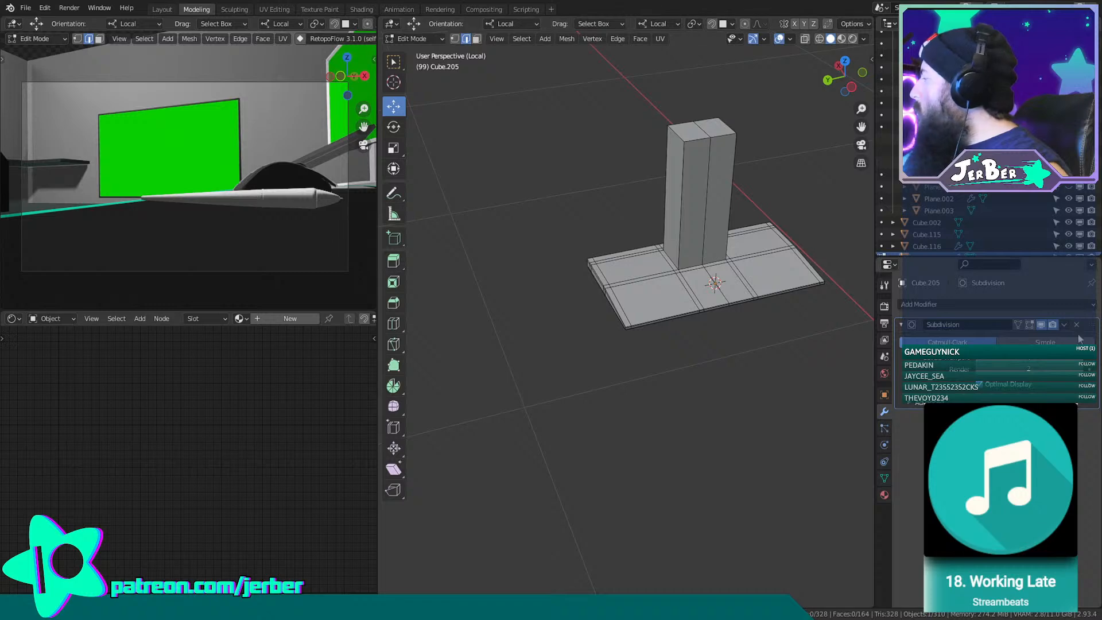
click(1029, 324)
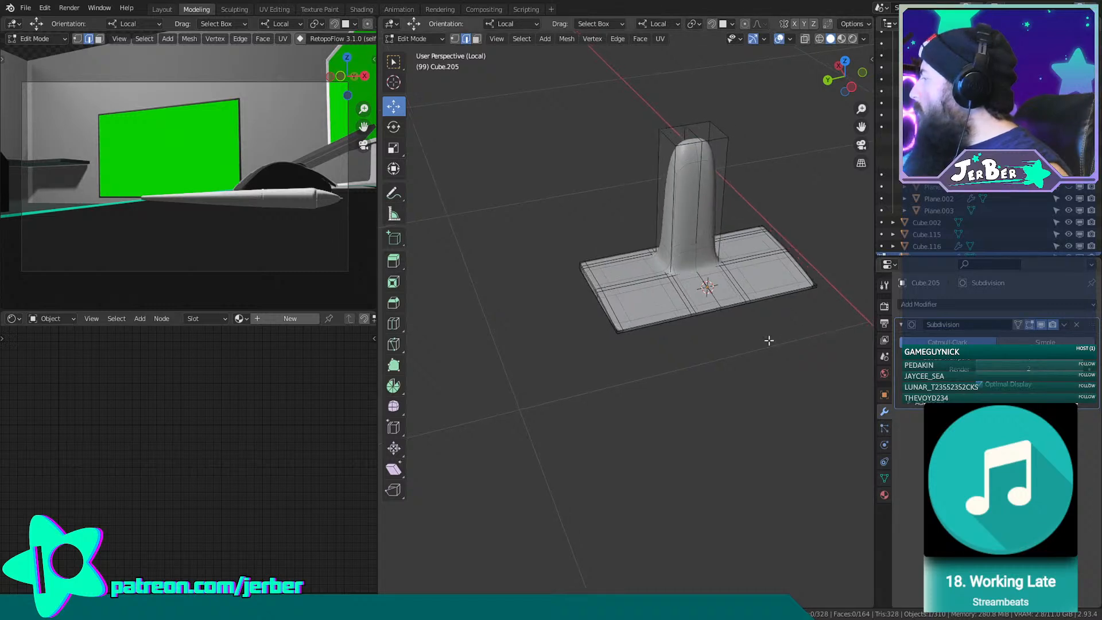
scroll(720, 376, up, 6)
middle_drag(704, 375, 812, 342)
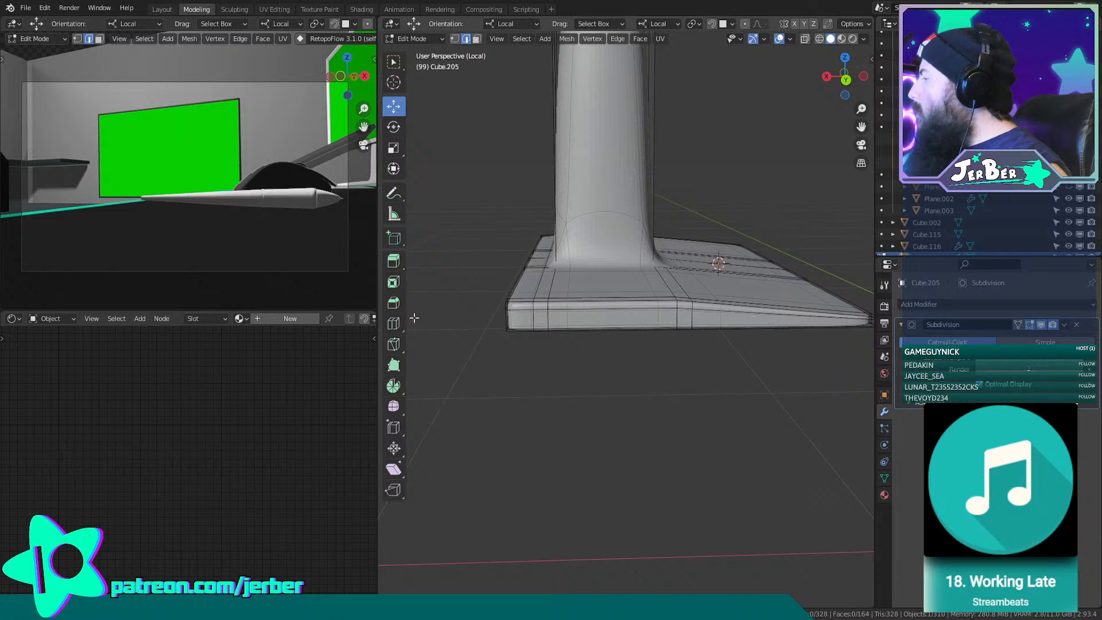
Hide the subdivided preview and add an edge loop up the post's side and through the base, near the post's front corner.
click(393, 324)
scroll(710, 329, up, 4)
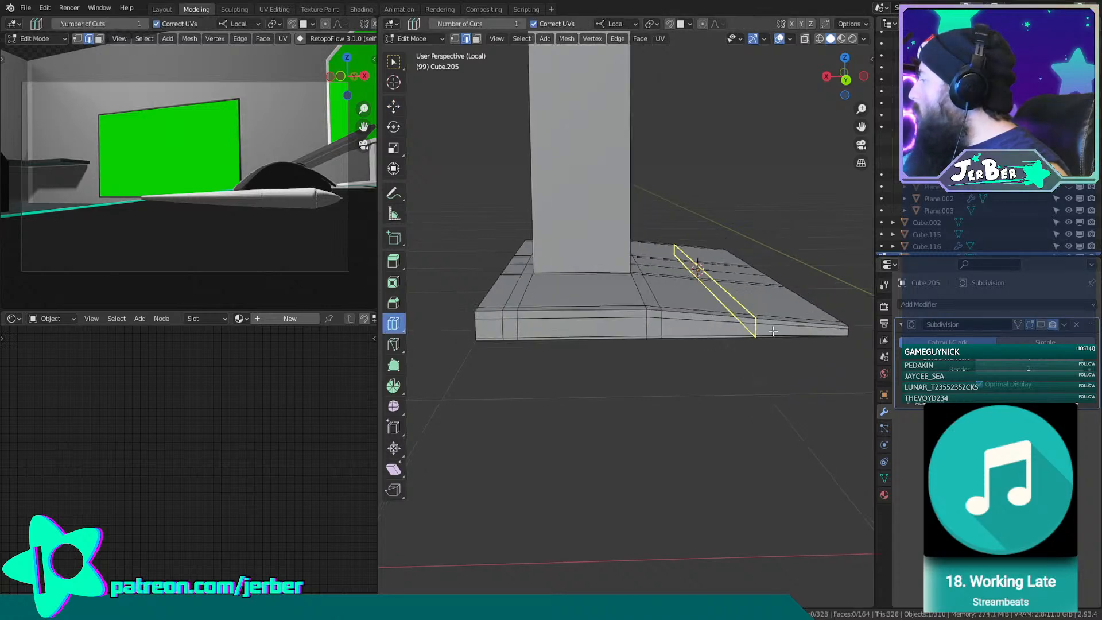
drag(503, 357, 571, 381)
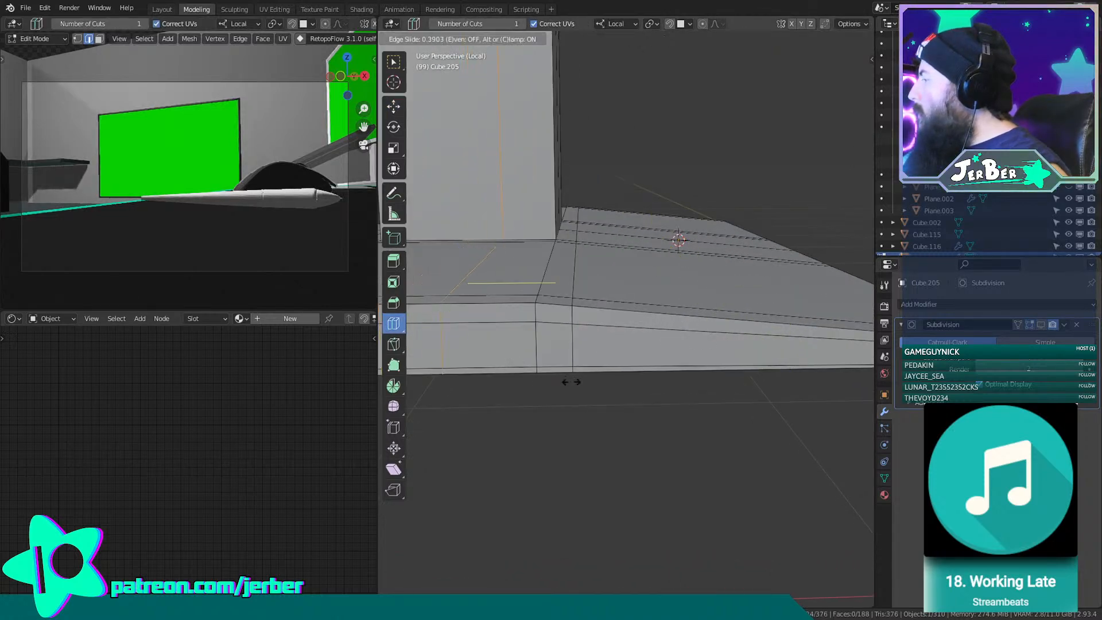
drag(628, 406, 630, 406)
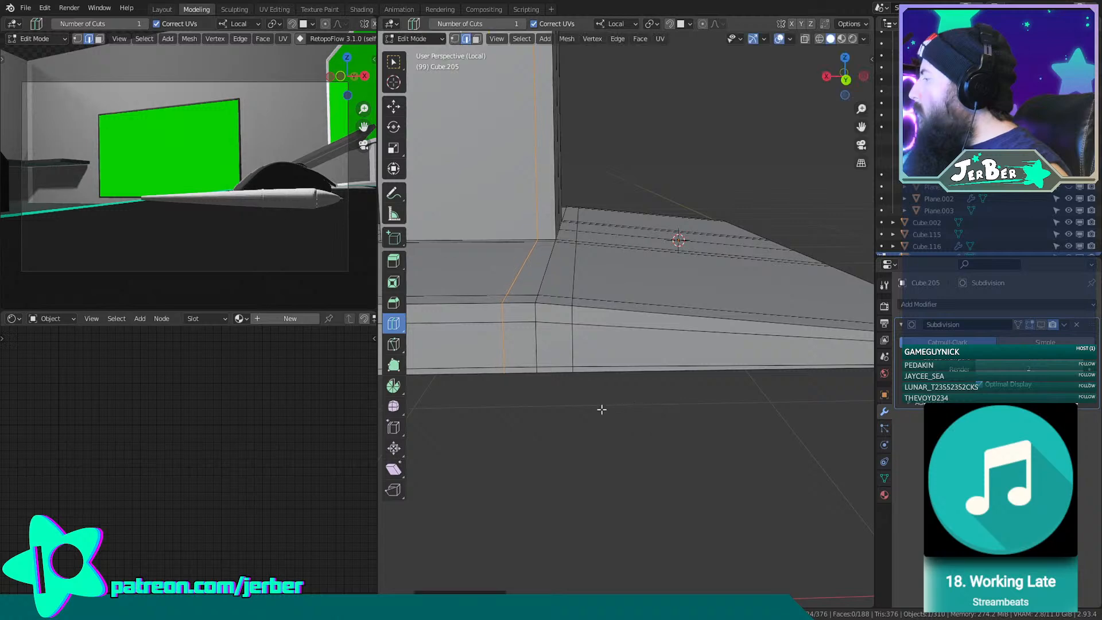
Add edge loops to the monitor stand close to the neck's side edge and just above the neck's joint with the base.
shift+middle_drag(600, 408, 724, 405)
drag(719, 379, 659, 390)
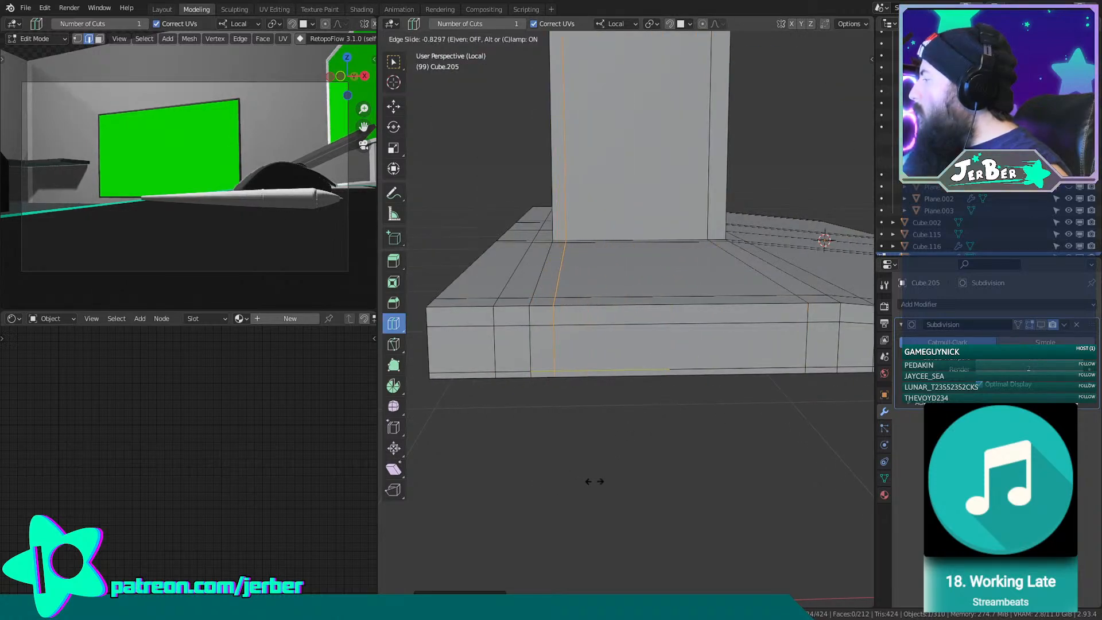
drag(622, 467, 622, 467)
drag(568, 185, 569, 184)
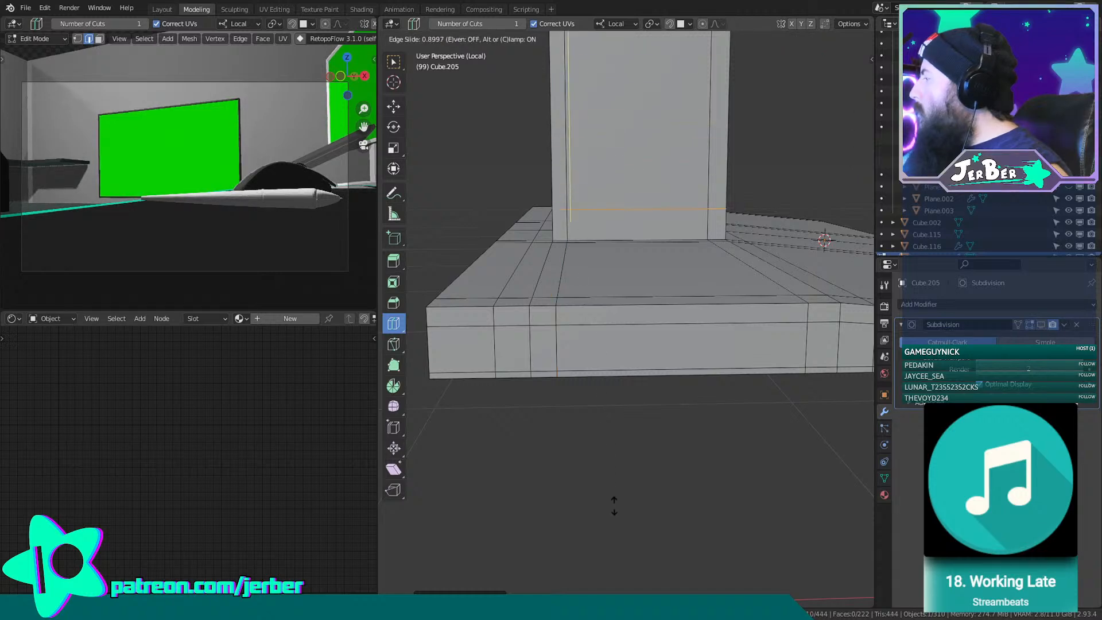
drag(614, 527, 614, 528)
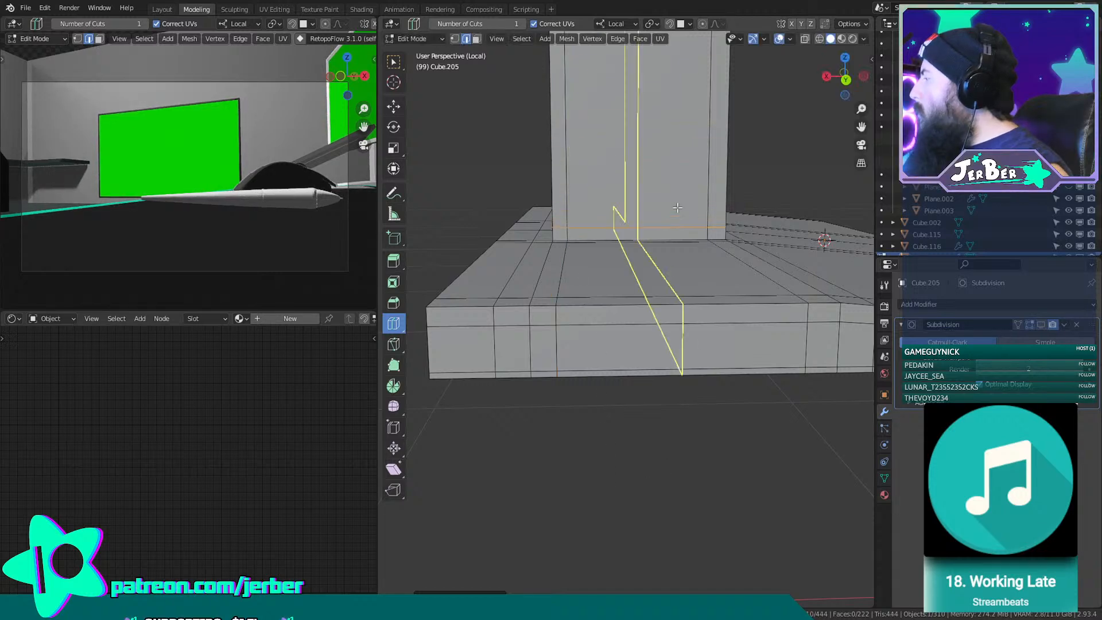
Add a horizontal edge loop close to the top edge of the monitor stand's neck.
shift+middle_drag(660, 350, 663, 570)
shift+middle_drag(677, 57, 681, 145)
drag(574, 209, 567, 497)
Add two vertical edge loops on the broad face of the stand's neck, one close to each side edge.
middle_drag(641, 358, 811, 372)
scroll(774, 410, down, 2)
shift+middle_drag(744, 443, 617, 287)
scroll(625, 299, up, 3)
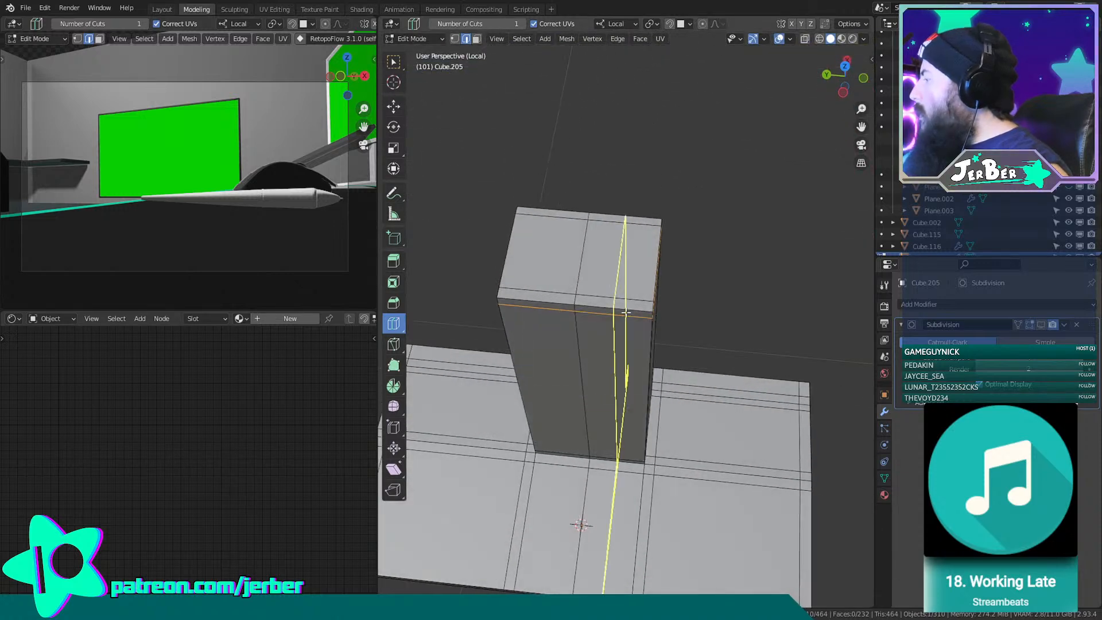
drag(506, 302, 477, 325)
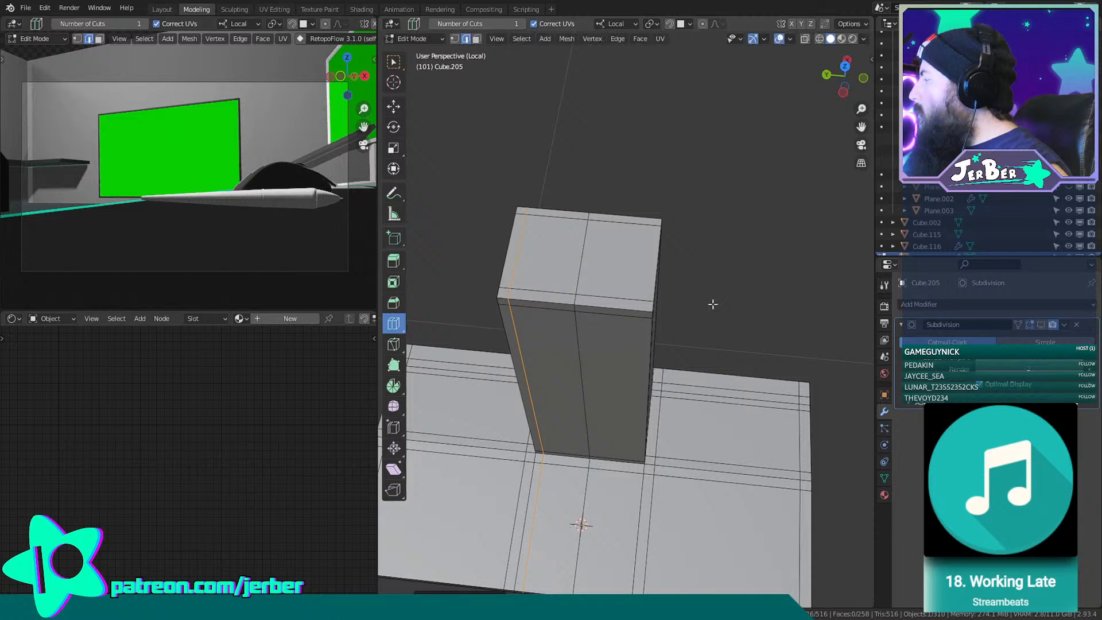
mouse_move(620, 315)
mouse_down()
mouse_move(643, 313)
mouse_move(618, 329)
mouse_up()
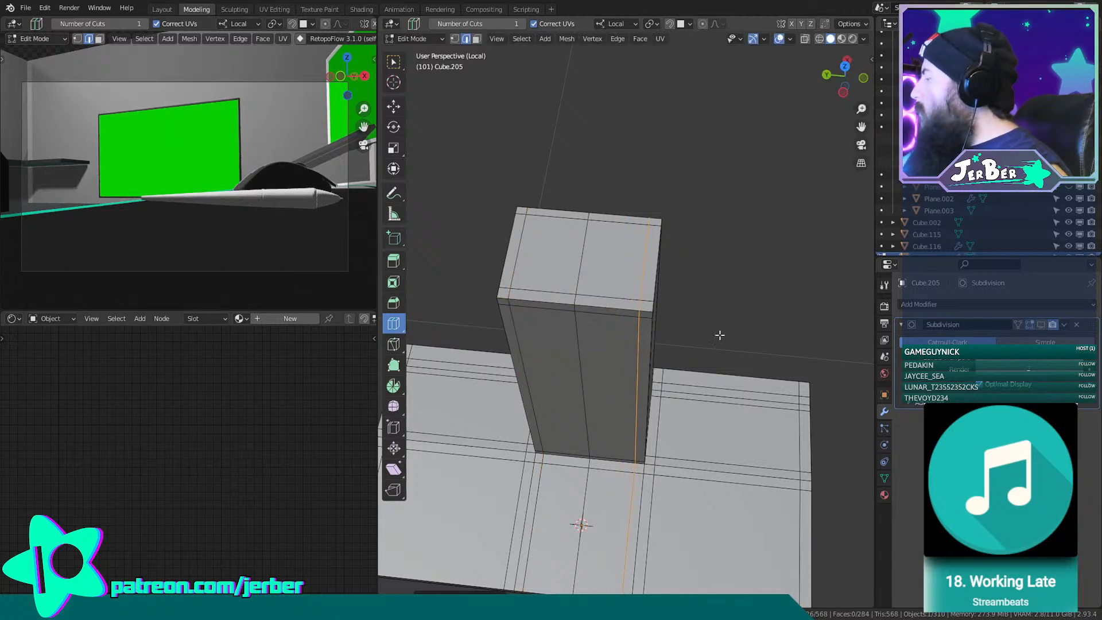
Activate the Move tool, enable the Subdivision modifier's viewport display, and return the monitor stand to Object Mode.
middle_drag(717, 332, 686, 174)
click(396, 111)
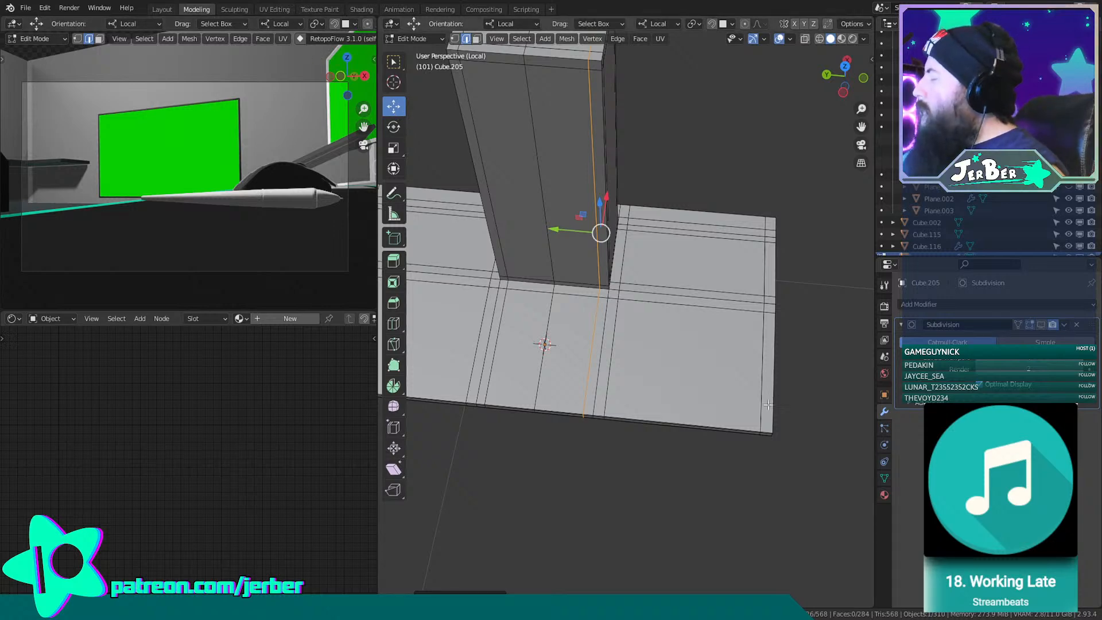
scroll(737, 124, down, 6)
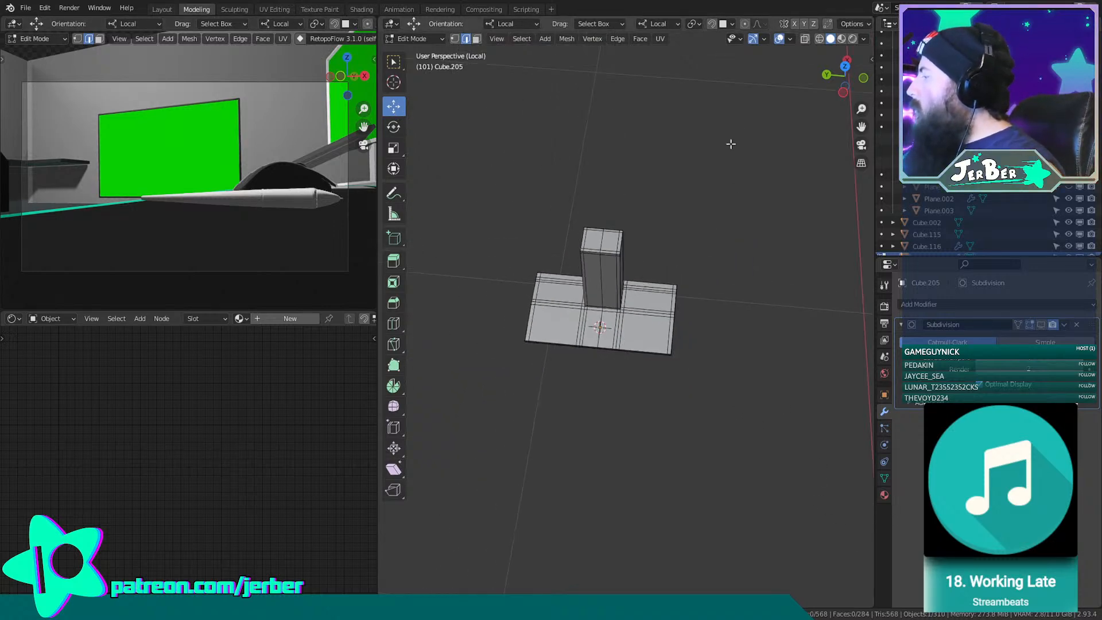
middle_drag(669, 232, 697, 230)
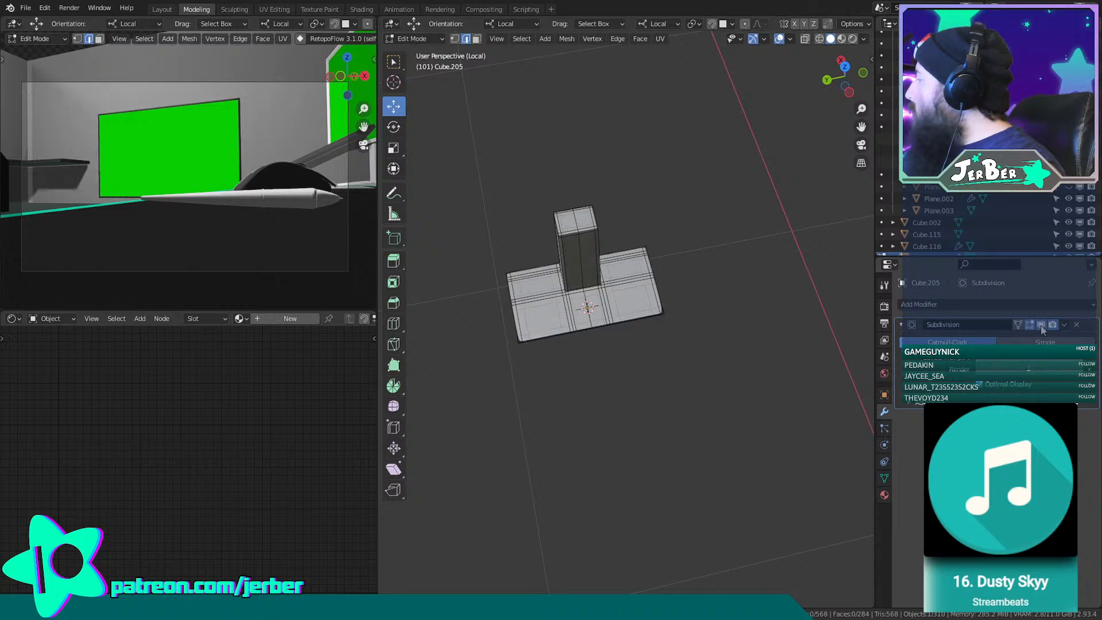
scroll(784, 258, up, 5)
shift+middle_drag(631, 198, 695, 208)
click(439, 42)
click(422, 53)
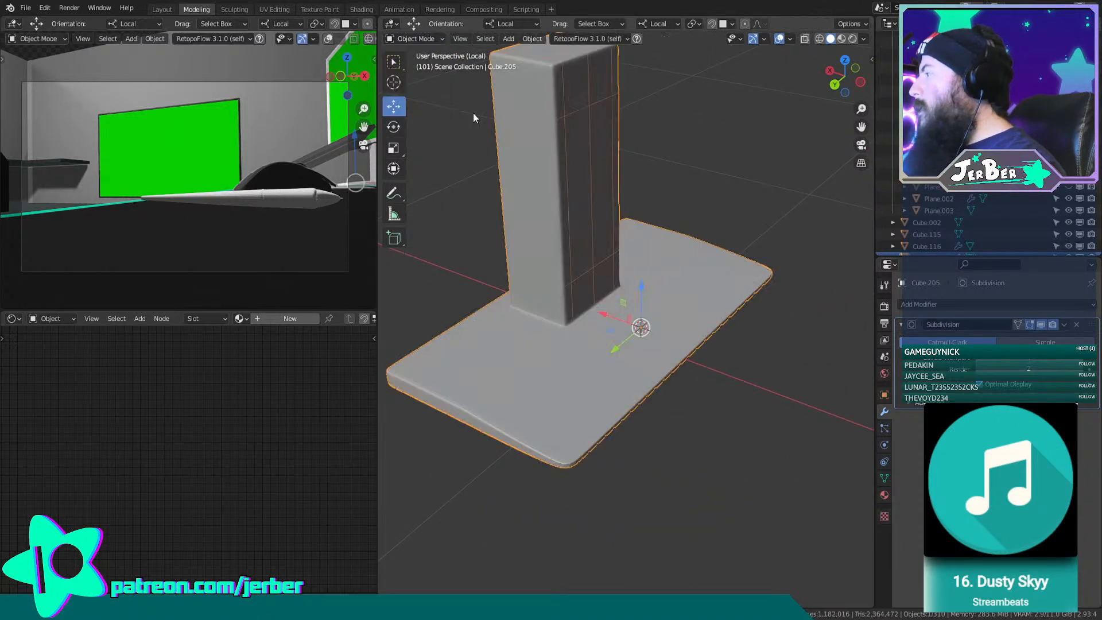
Deselect the monitor stand and exit local view to bring back the full room scene.
click(758, 459)
middle_drag(758, 459, 541, 361)
scroll(590, 390, up, 3)
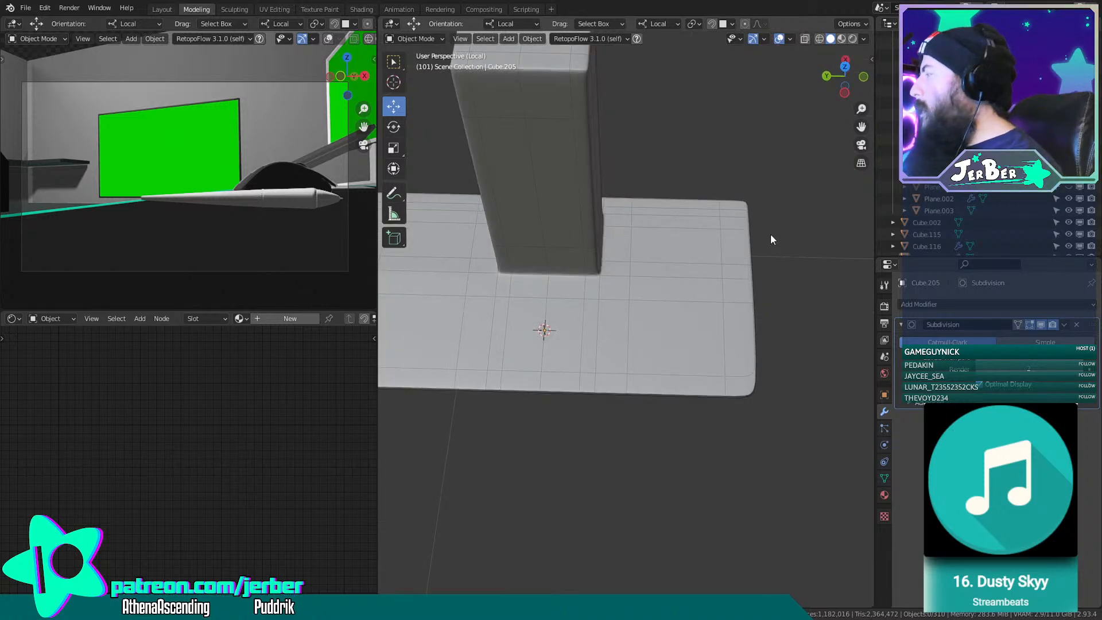
key(KP_Divide)
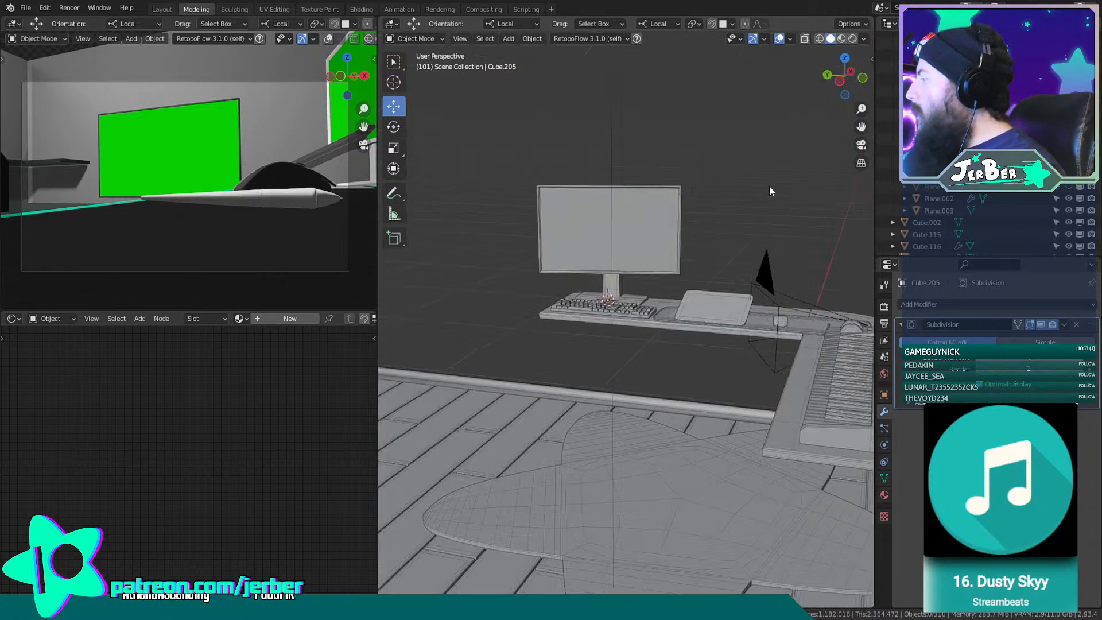
scroll(736, 258, up, 4)
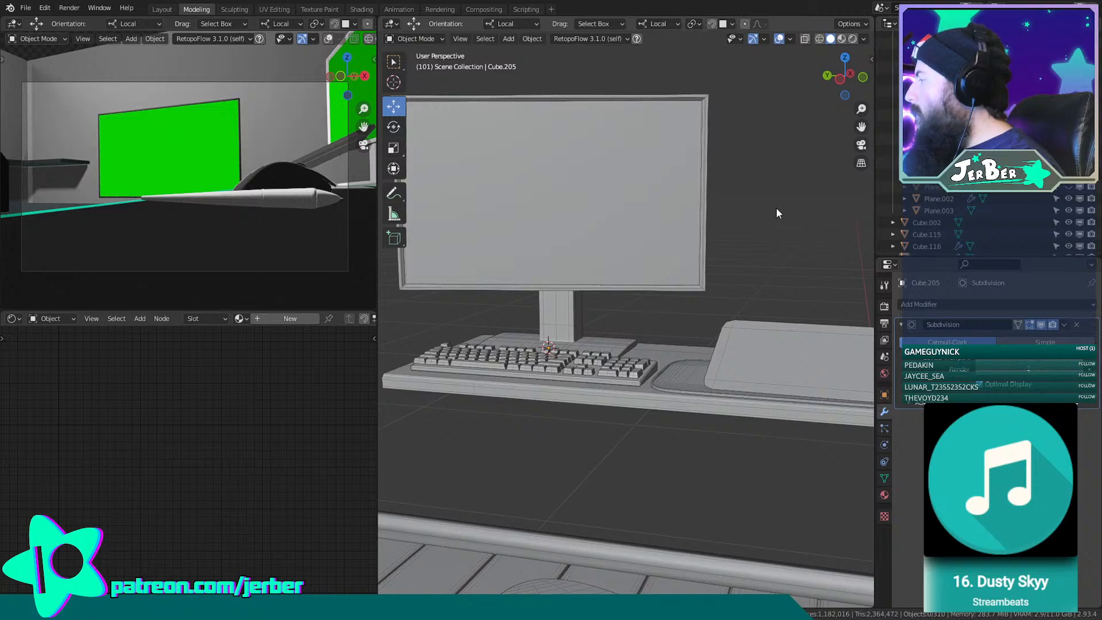
Examine the desk setup with its monitor, keyboard, tablet, mouse and piano keyboard from several angles.
middle_drag(780, 206, 723, 152)
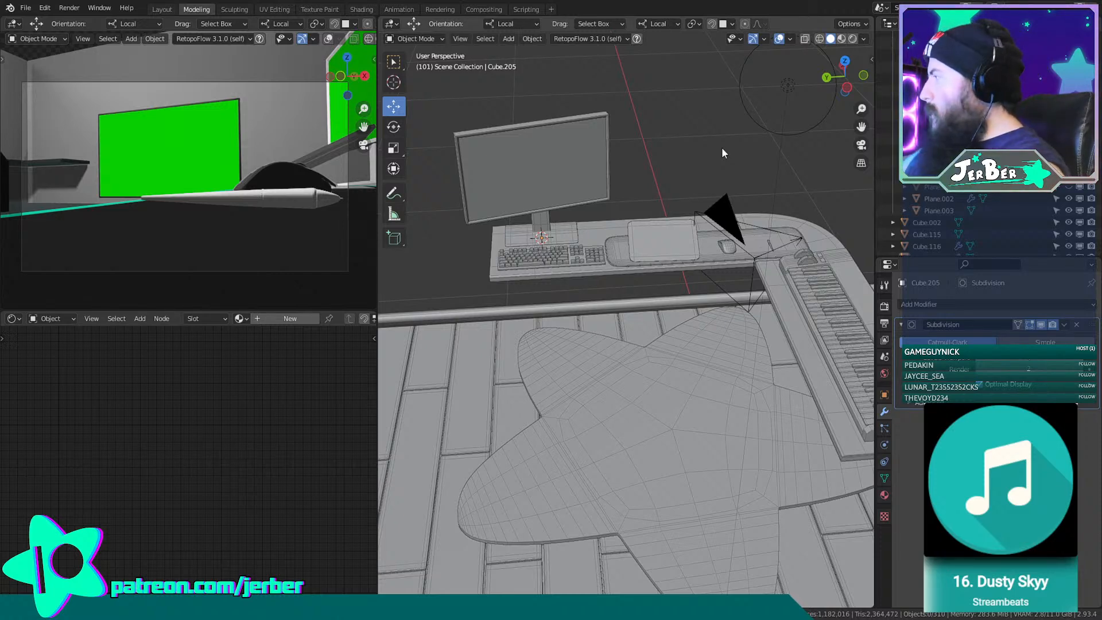
click(514, 126)
click(656, 161)
scroll(654, 160, up, 4)
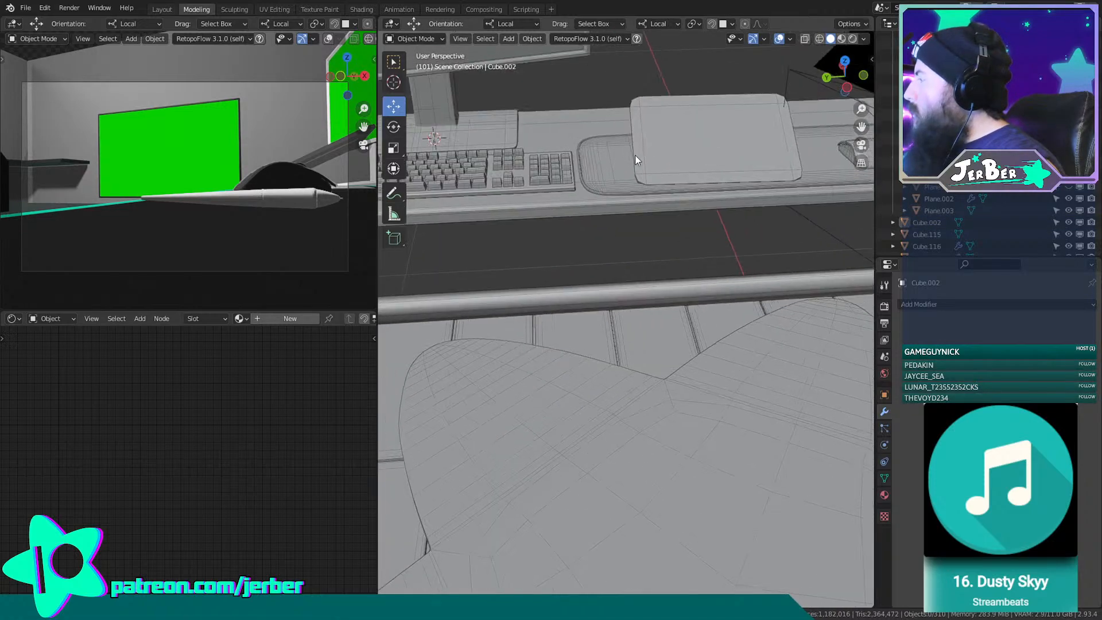
shift+middle_drag(635, 156, 684, 283)
scroll(684, 282, down, 3)
shift+middle_drag(774, 302, 697, 244)
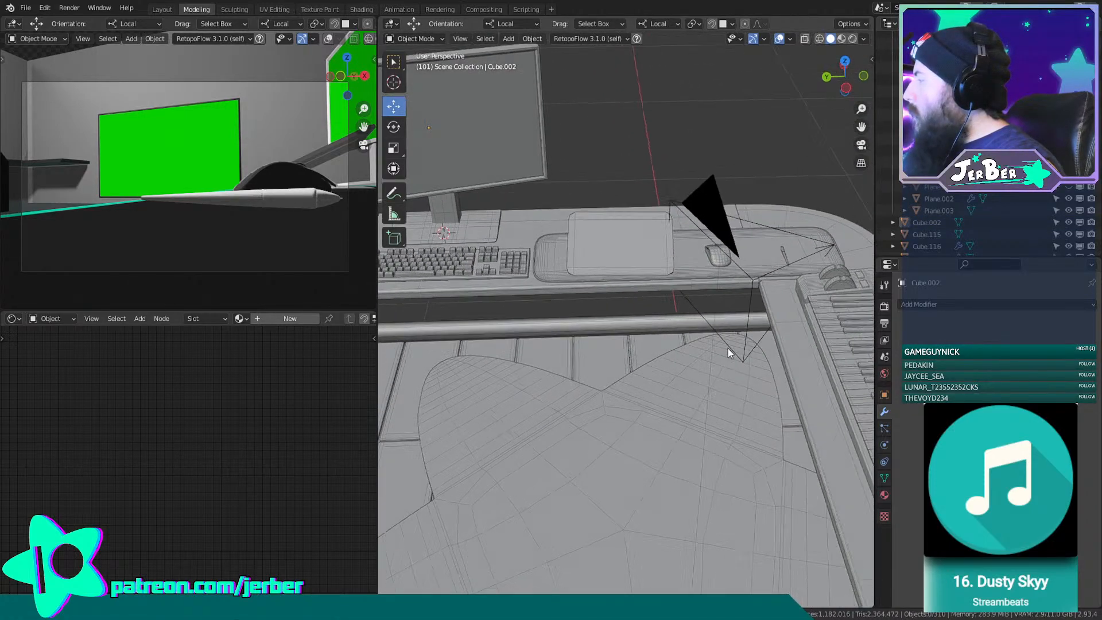
middle_drag(727, 349, 632, 346)
scroll(632, 347, down, 3)
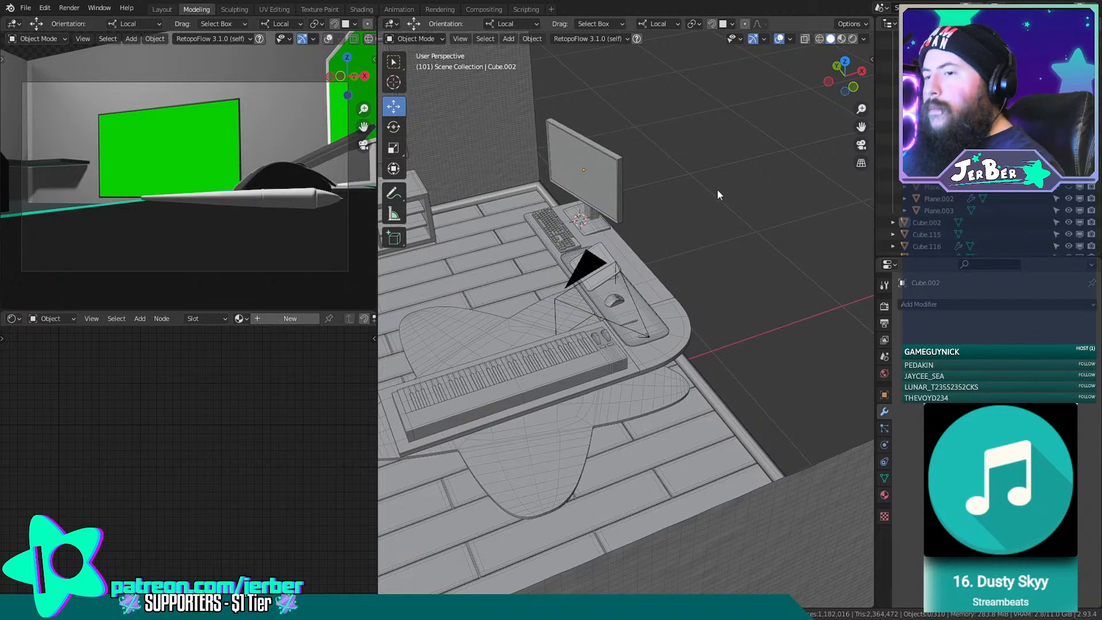
shift+middle_drag(640, 198, 660, 390)
scroll(660, 391, down, 4)
middle_drag(607, 362, 647, 413)
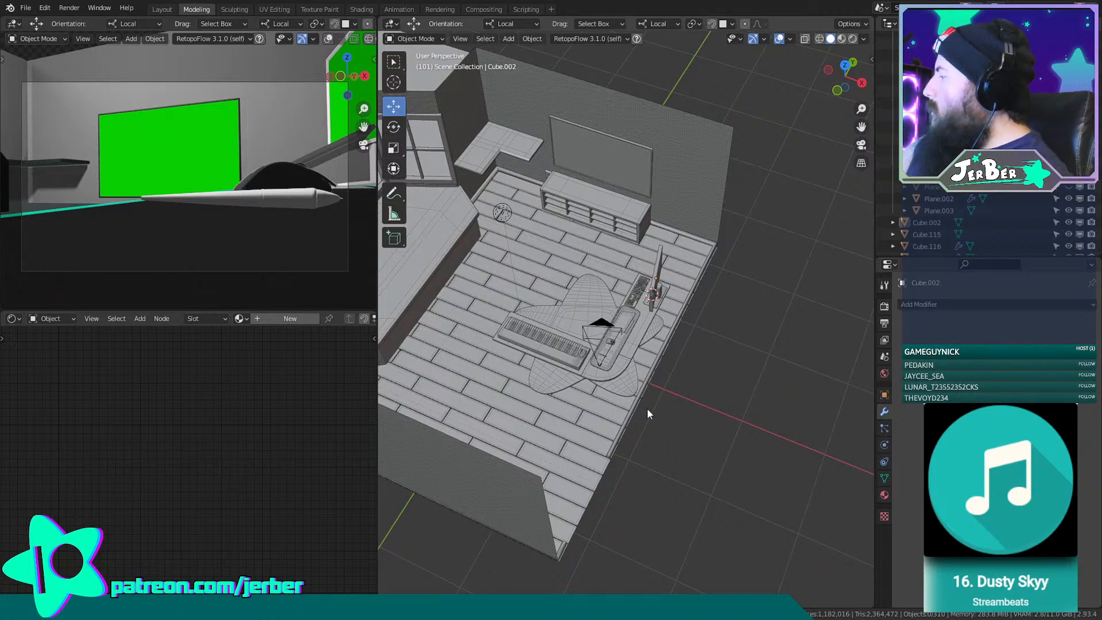
scroll(624, 381, up, 4)
scroll(623, 379, up, 3)
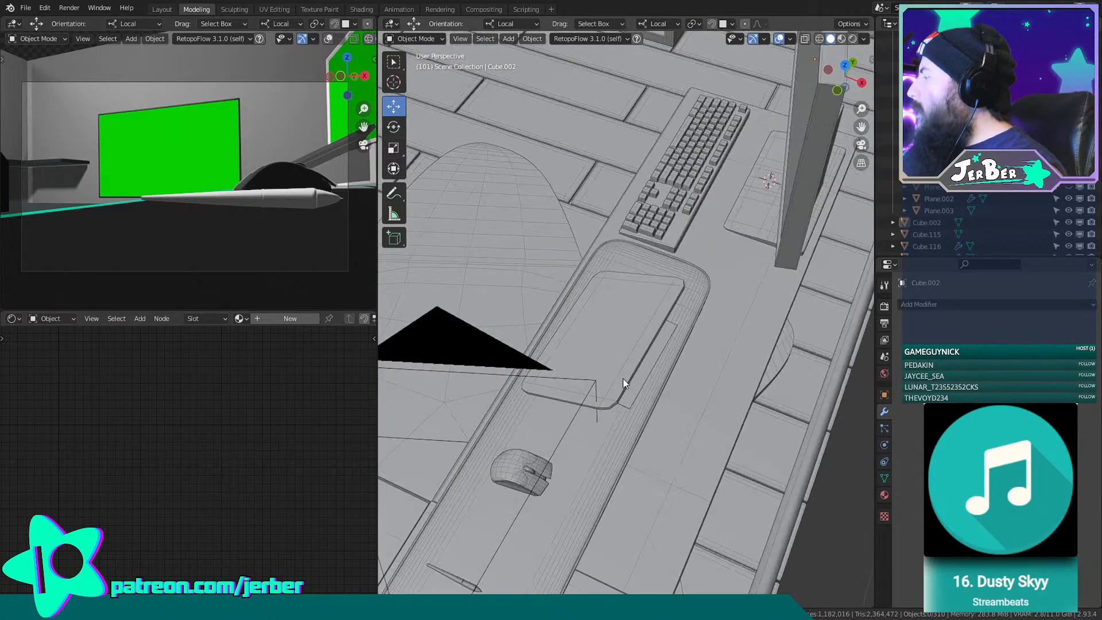
middle_drag(622, 377, 762, 326)
scroll(663, 221, down, 6)
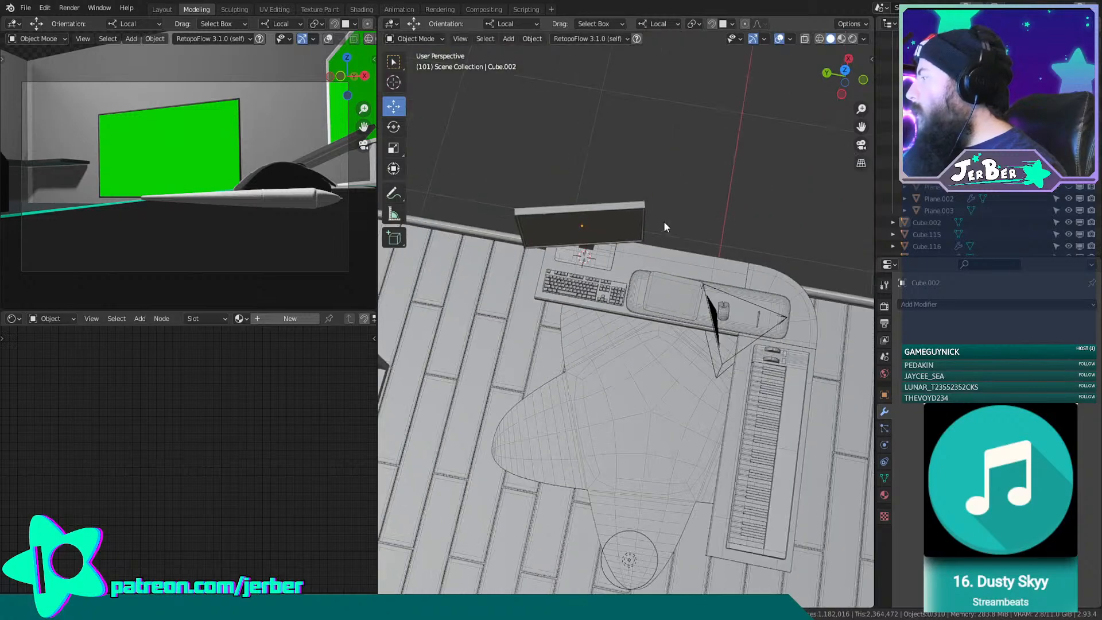
mouse_move(660, 223)
middle_down()
mouse_move(696, 184)
mouse_move(693, 157)
mouse_move(648, 214)
middle_up()
scroll(680, 156, up, 4)
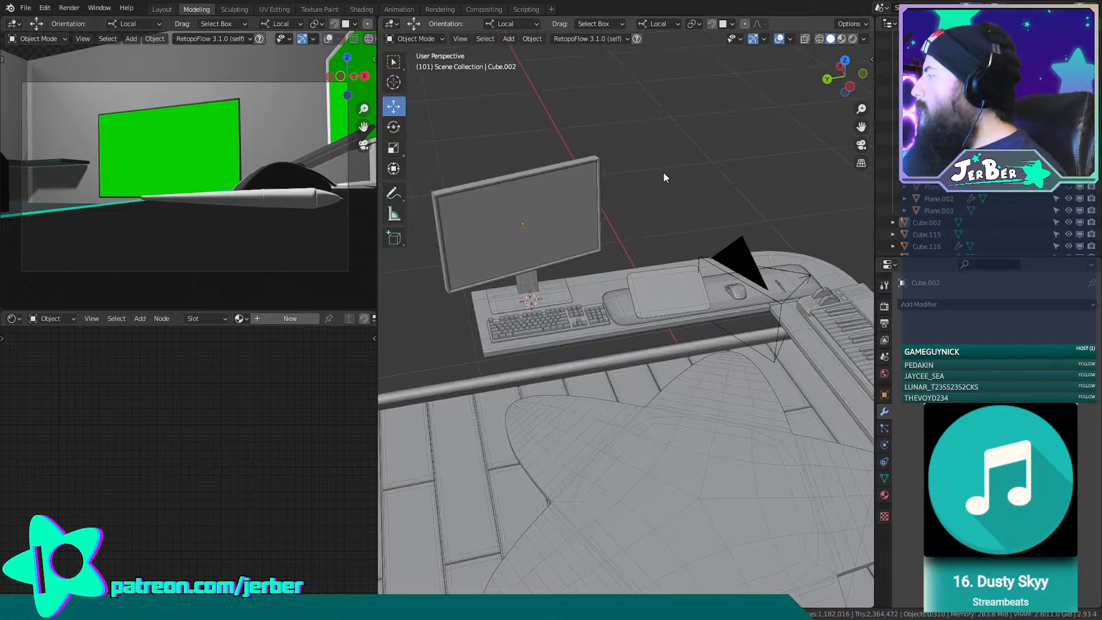
Examine the wall screen, cabinet, corner shelves and overall layout of the room.
middle_drag(670, 197, 625, 306)
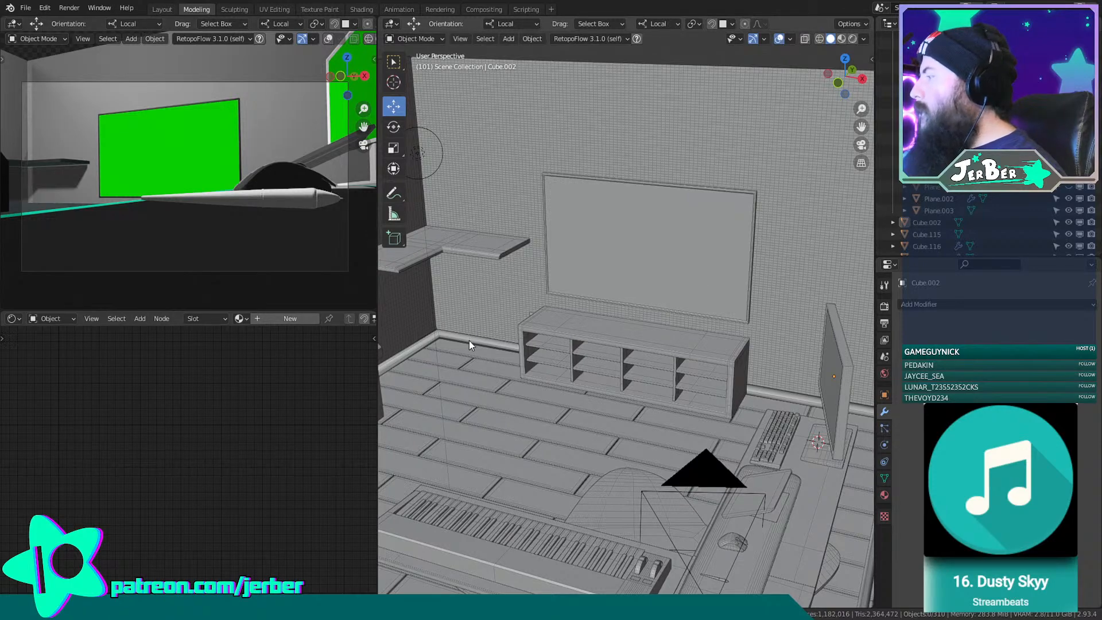
shift+middle_drag(481, 241, 603, 286)
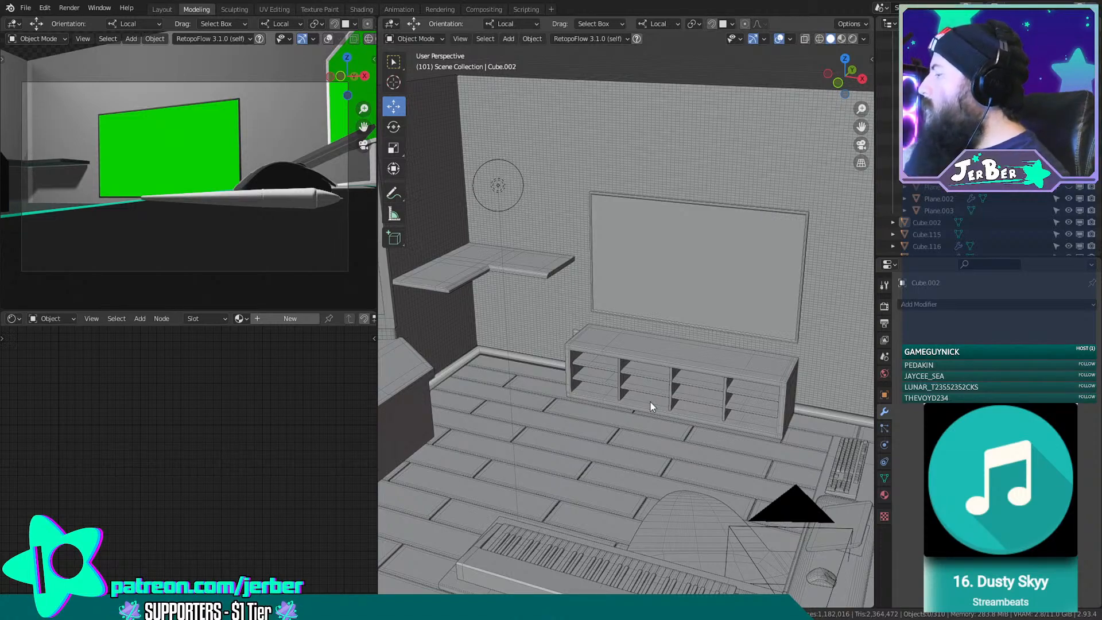
scroll(643, 399, down, 3)
middle_drag(636, 397, 684, 454)
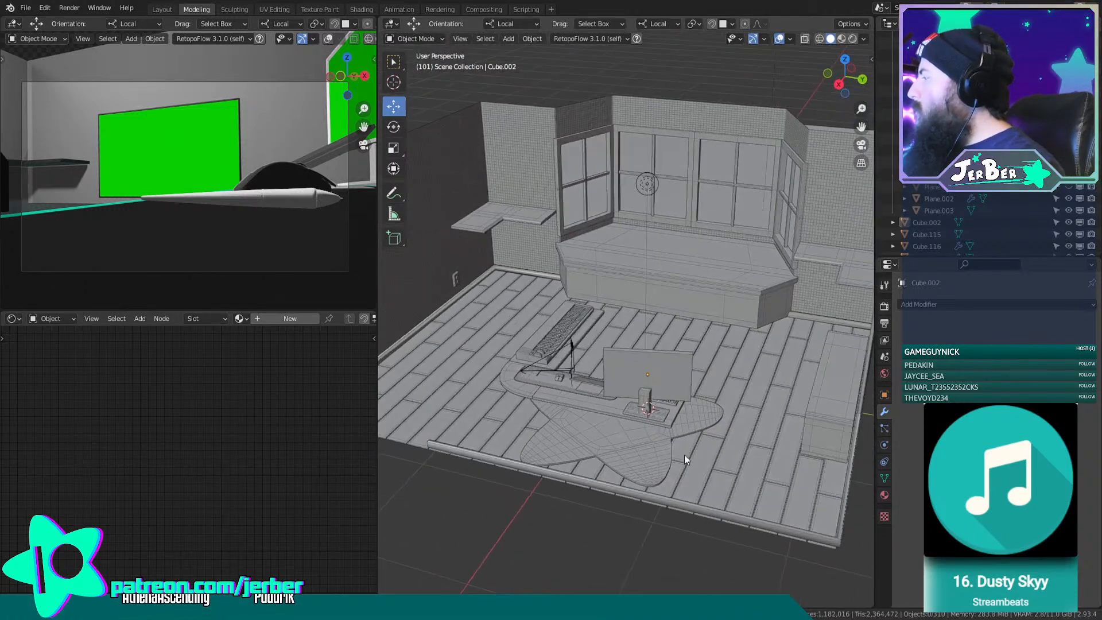
scroll(684, 455, up, 1)
scroll(548, 261, down, 4)
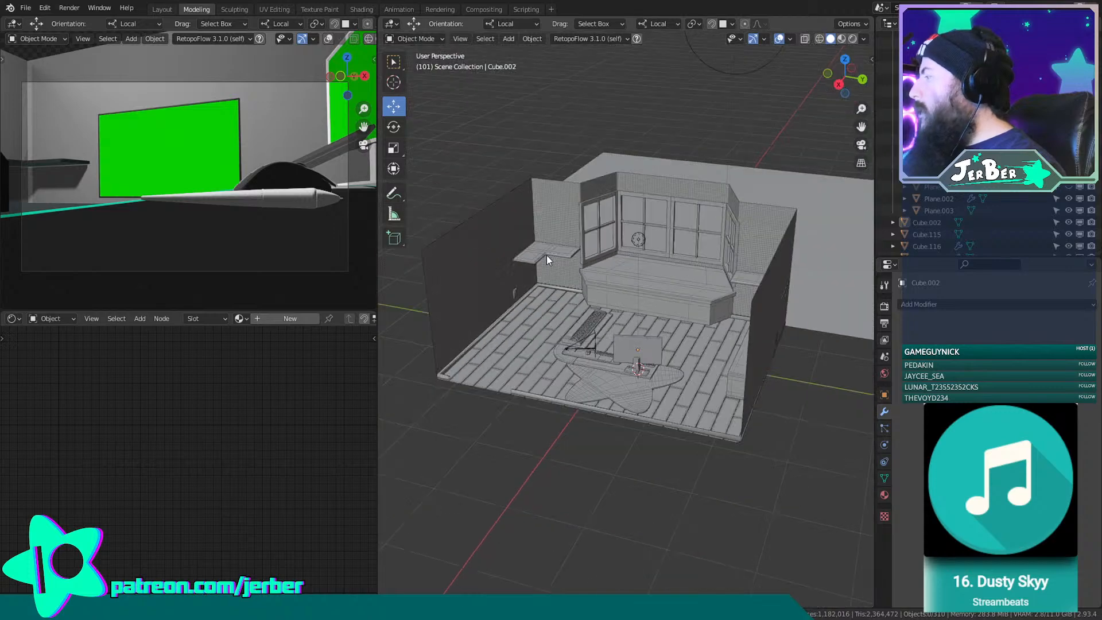
Select the window nook's base and examine it along with the surrounding windows.
click(676, 291)
middle_drag(676, 291, 760, 51)
scroll(715, 397, up, 5)
shift+middle_drag(602, 203, 657, 260)
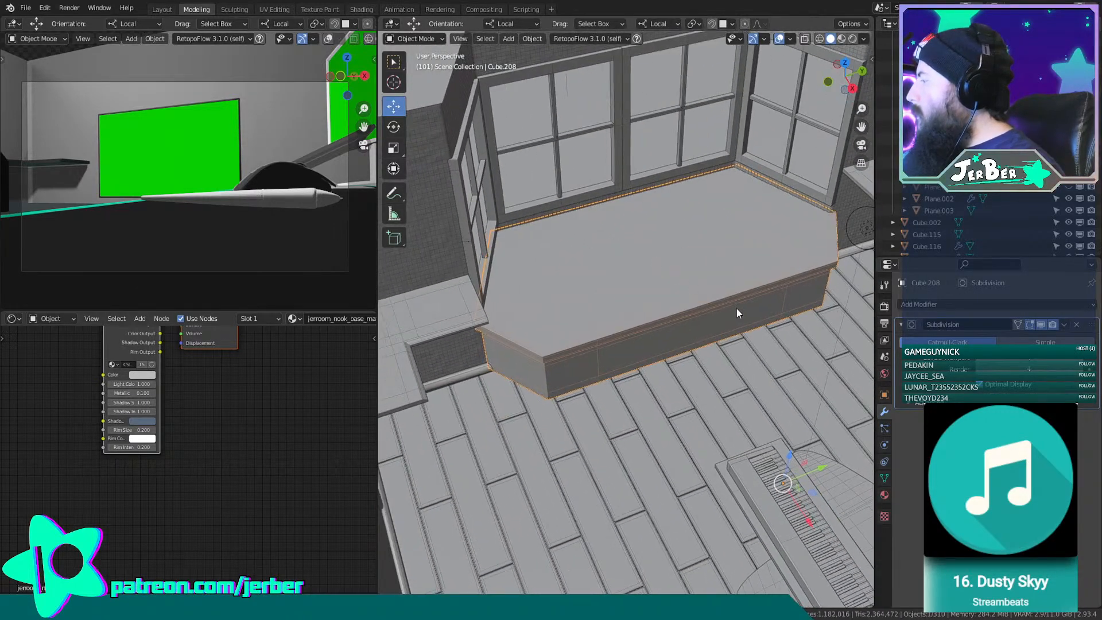
middle_drag(735, 311, 708, 308)
shift+middle_drag(769, 332, 522, 359)
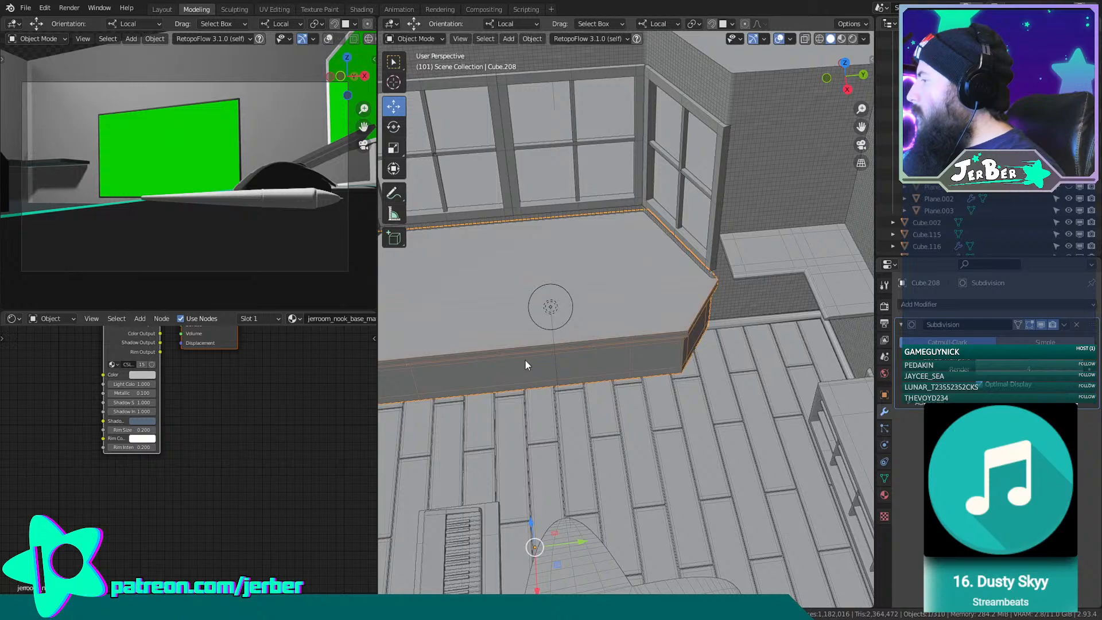
scroll(690, 343, down, 10)
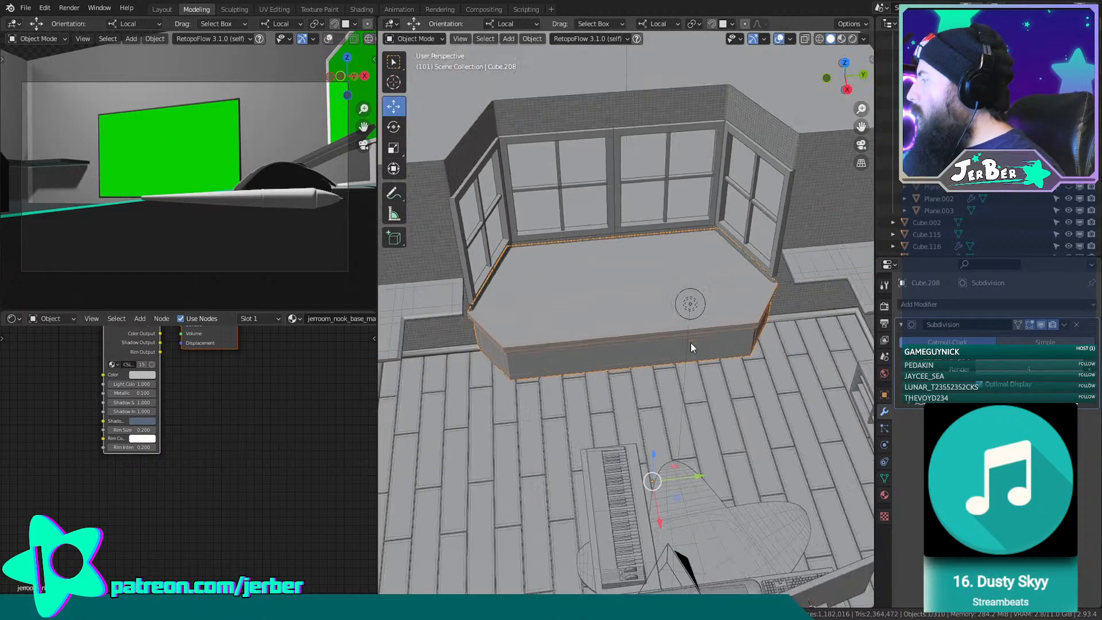
scroll(690, 343, up, 3)
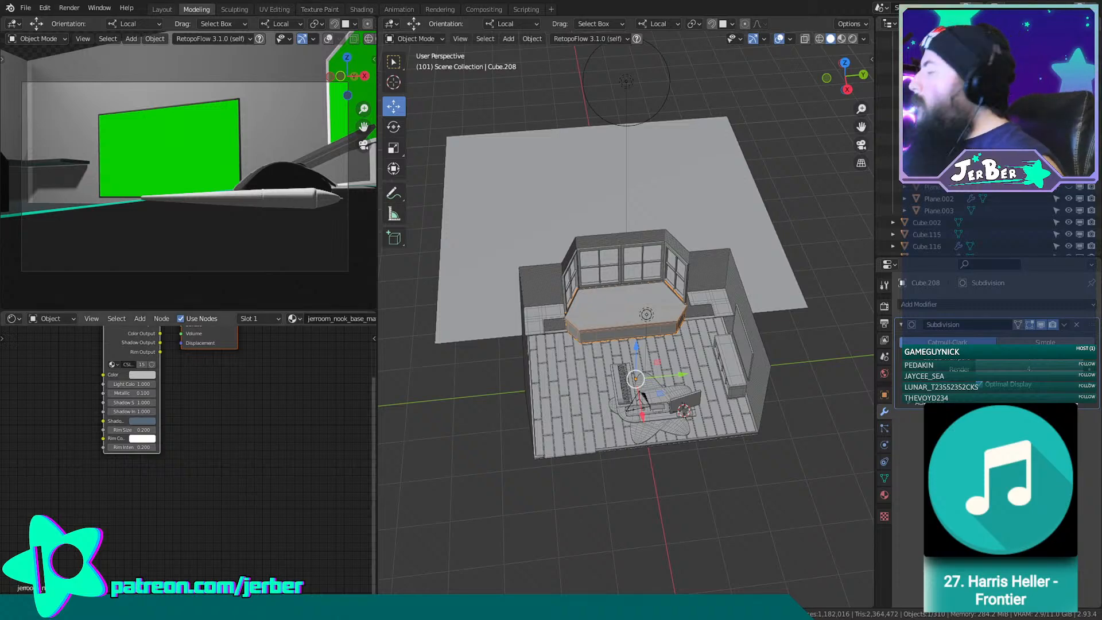
Clear the nook selection and select the base plate of the computer keyboard on the desk.
click(817, 448)
shift+middle_drag(786, 427, 701, 359)
scroll(715, 371, up, 7)
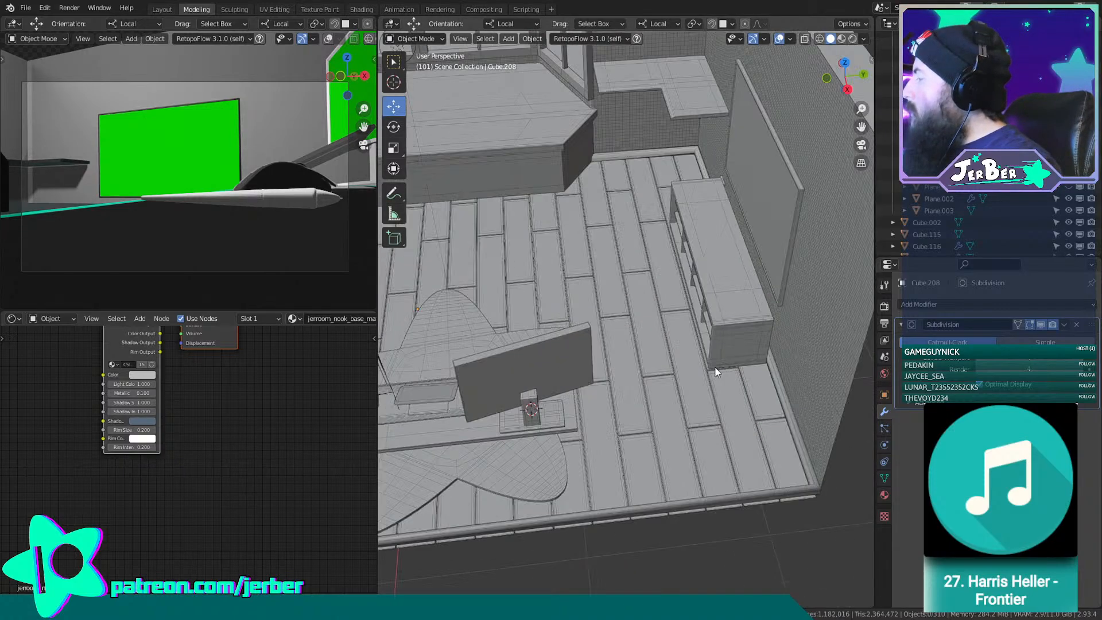
middle_drag(568, 407, 801, 426)
shift+middle_drag(801, 425, 765, 300)
mouse_move(682, 316)
middle_down()
mouse_move(759, 292)
mouse_move(691, 331)
middle_up()
scroll(620, 325, up, 5)
middle_drag(619, 325, 665, 277)
scroll(660, 281, up, 4)
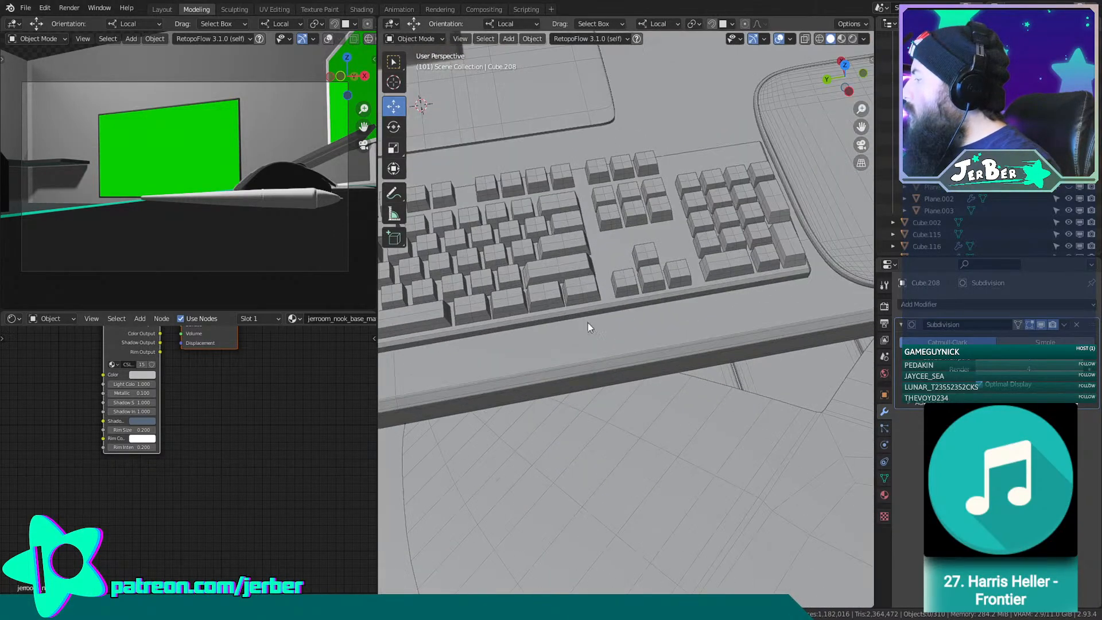
shift+middle_drag(579, 323, 698, 301)
click(536, 302)
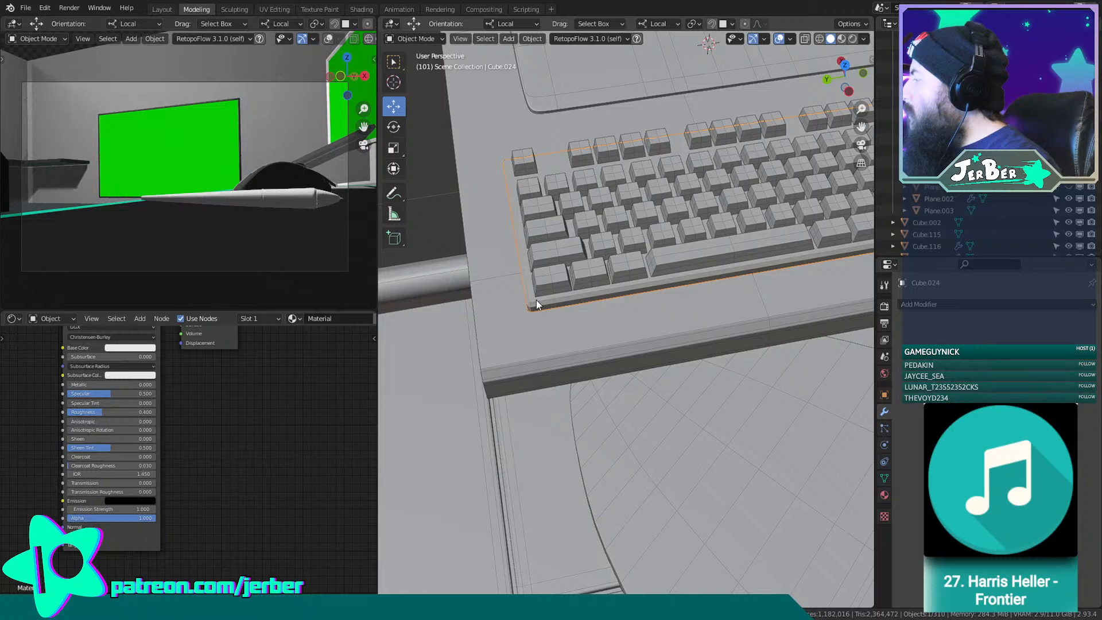
click(426, 38)
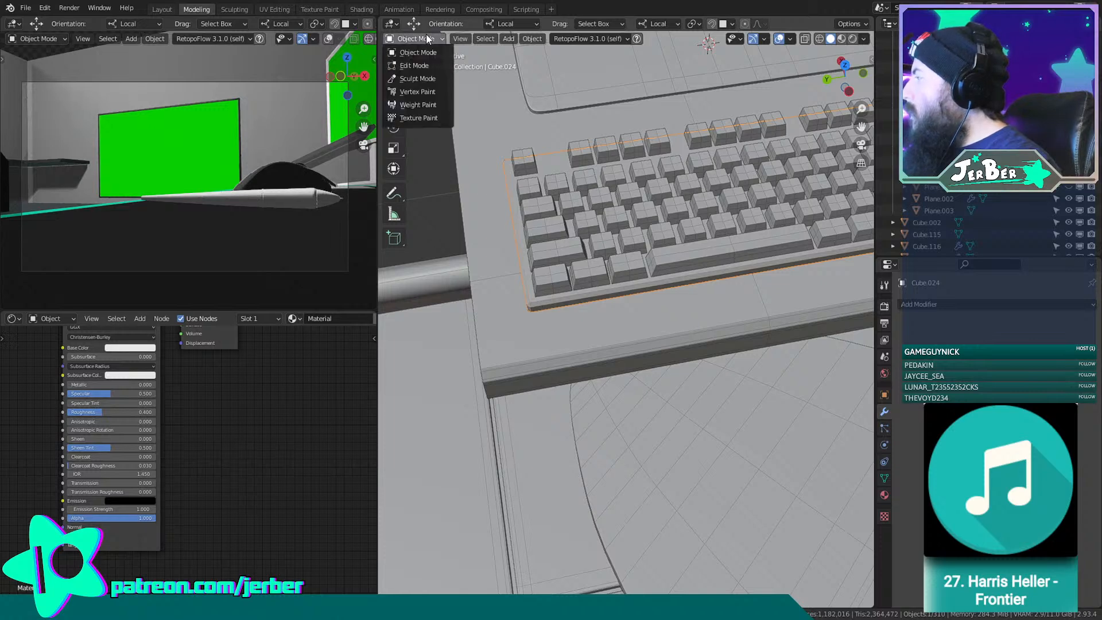
click(417, 78)
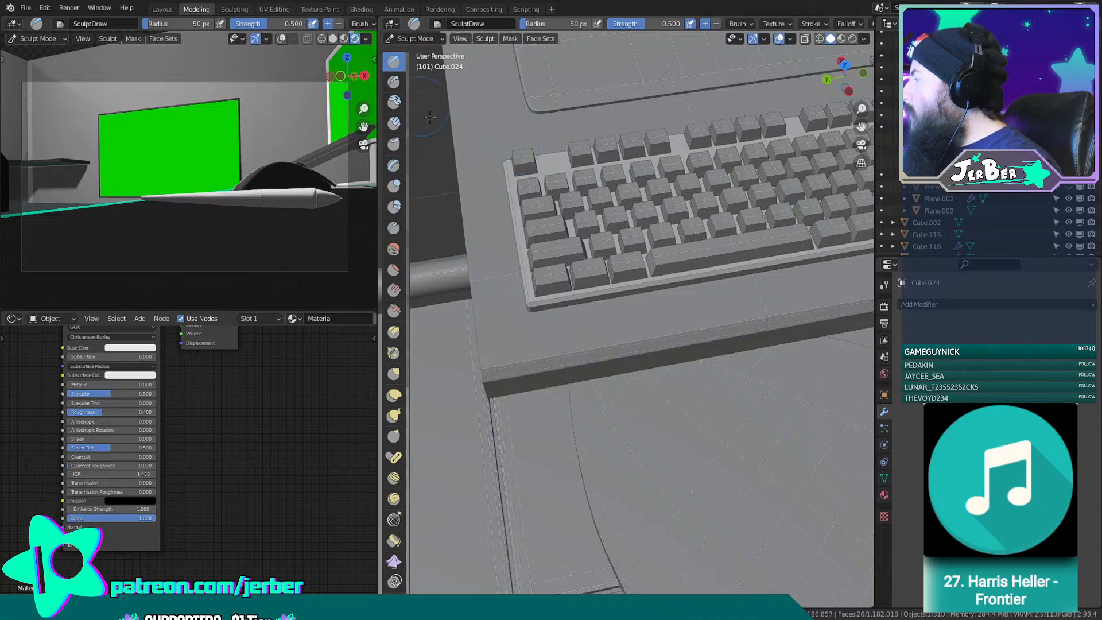
key(ctrl+z)
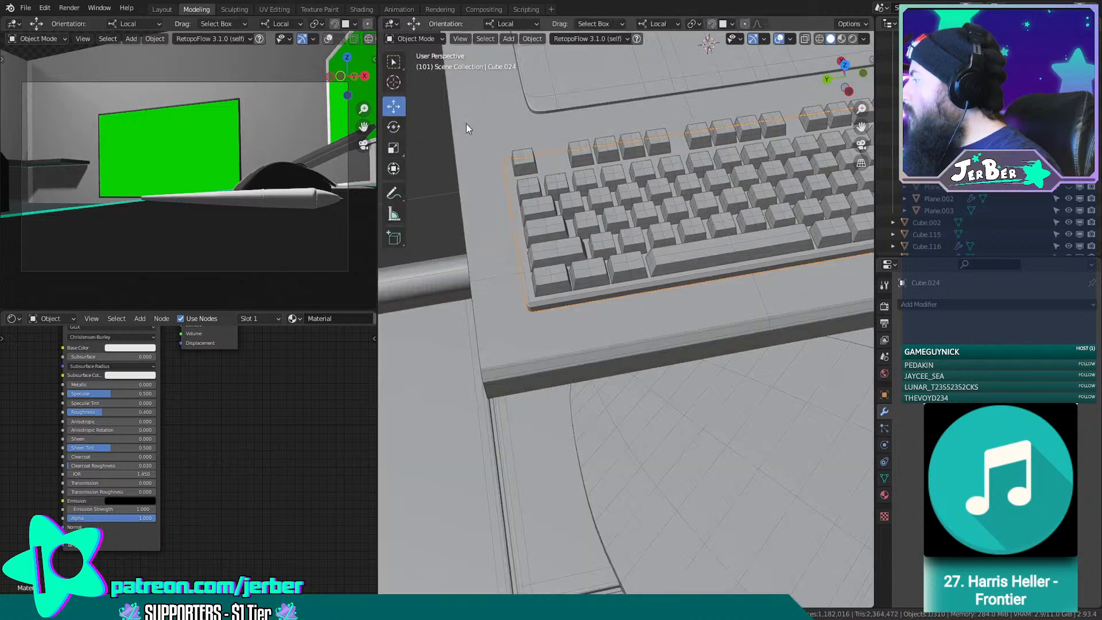
Enter Edit Mode on the keyboard's base plate and select its long front face in face selection mode.
click(432, 41)
click(429, 64)
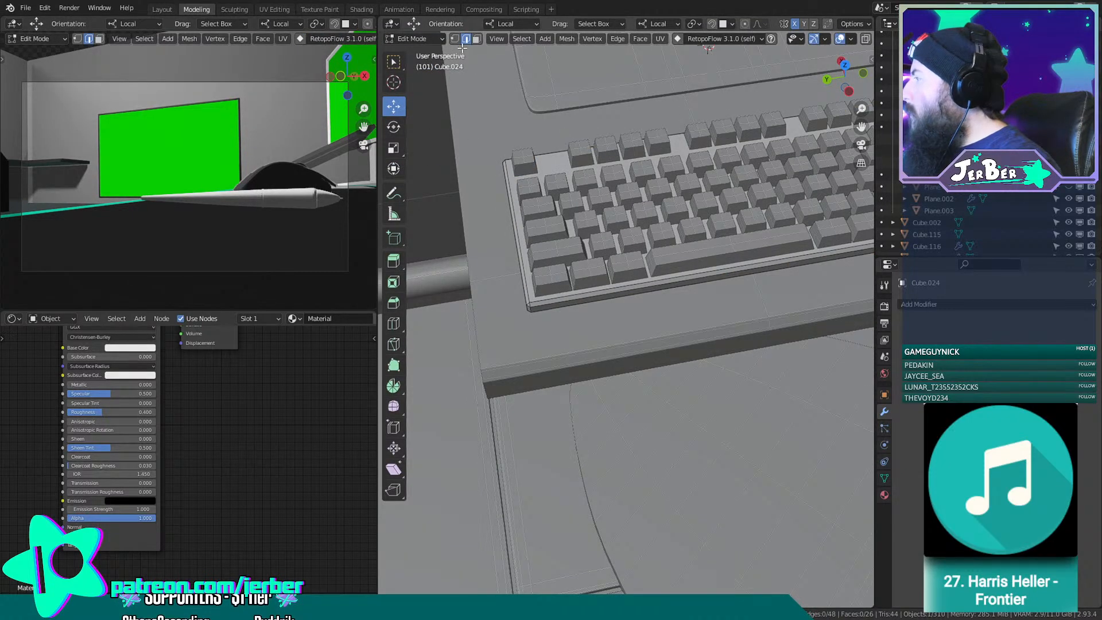
click(813, 287)
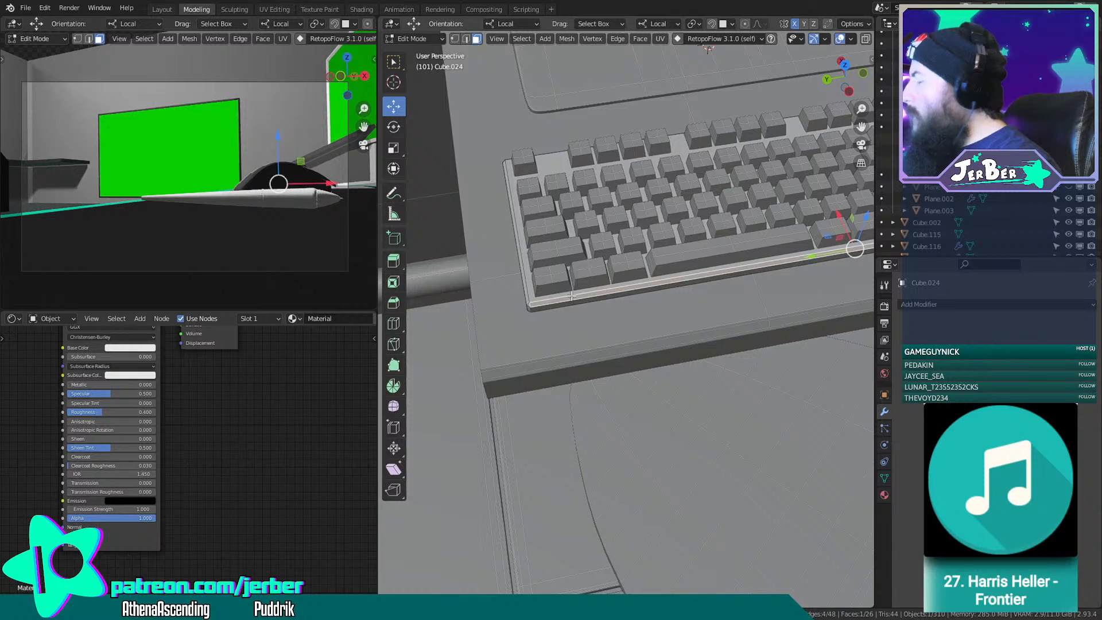
Try to move the base plate's front face freely, and undo the move.
key(g)
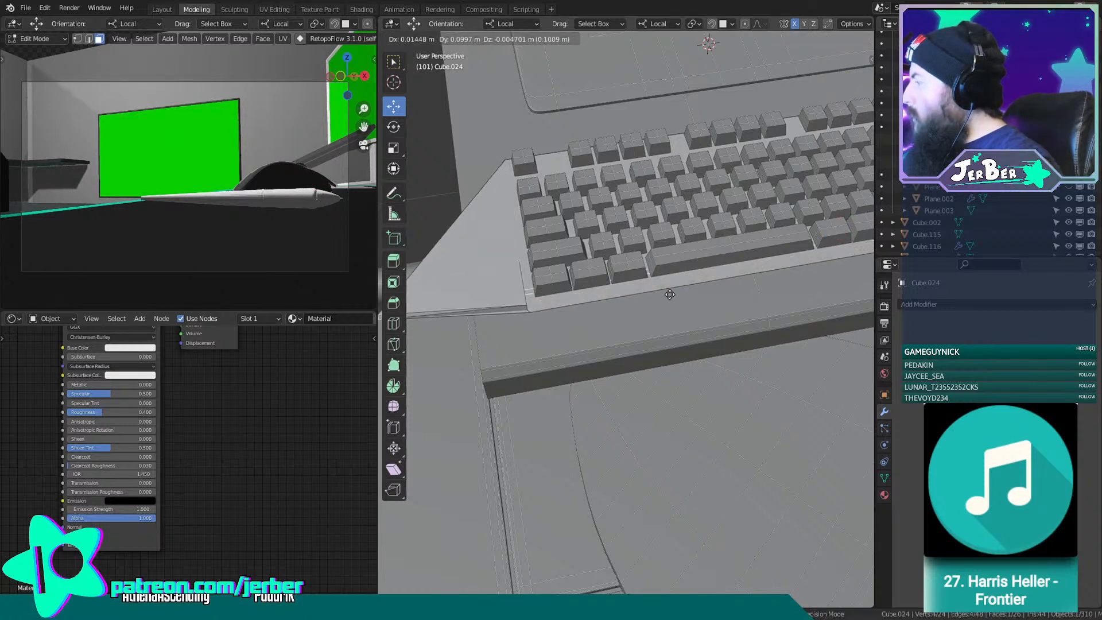
click(814, 291)
key(ctrl+z)
Isolate the keyboard's base plate in local view.
scroll(708, 283, up, 5)
middle_drag(703, 278, 737, 263)
scroll(732, 250, down, 7)
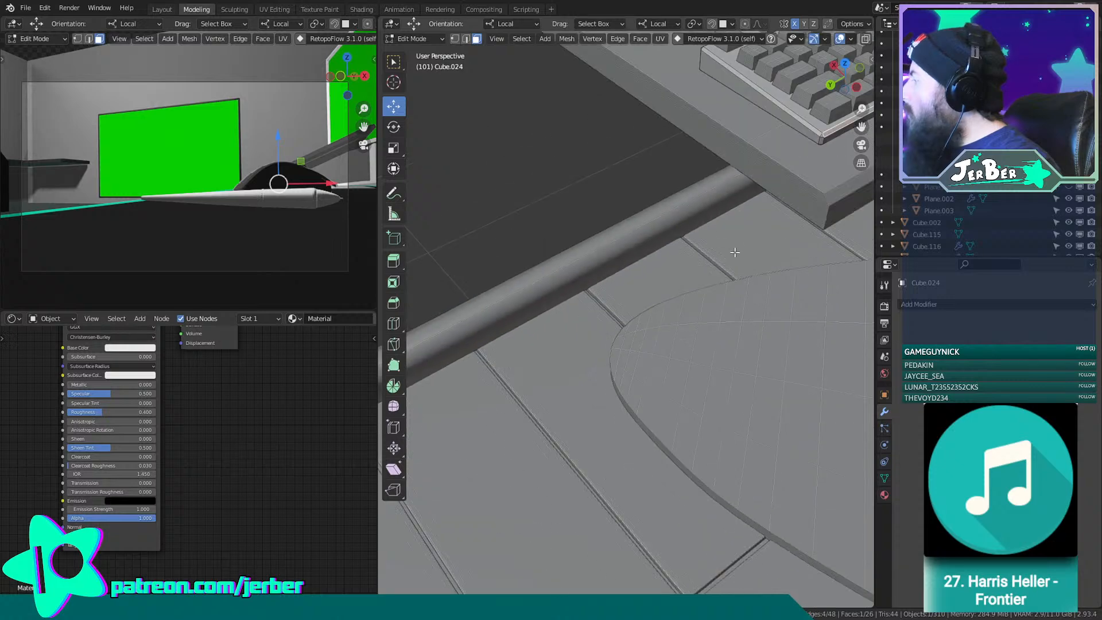
key(KP_Divide)
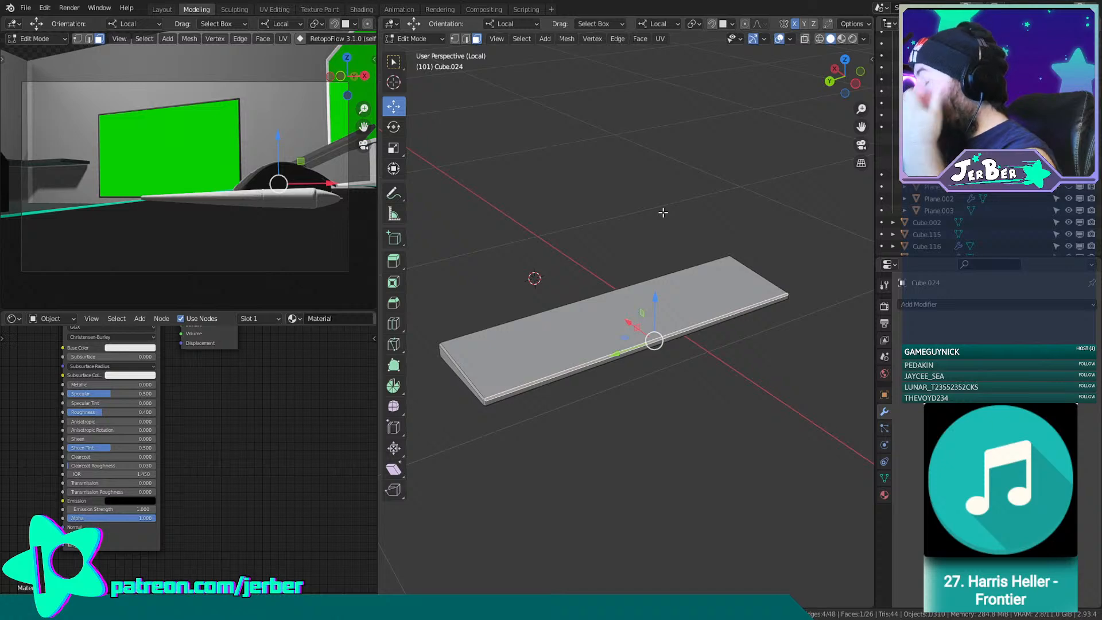
Try to raise the isolated plate's top face along its vertical axis, and undo the move.
click(610, 326)
scroll(612, 323, up, 3)
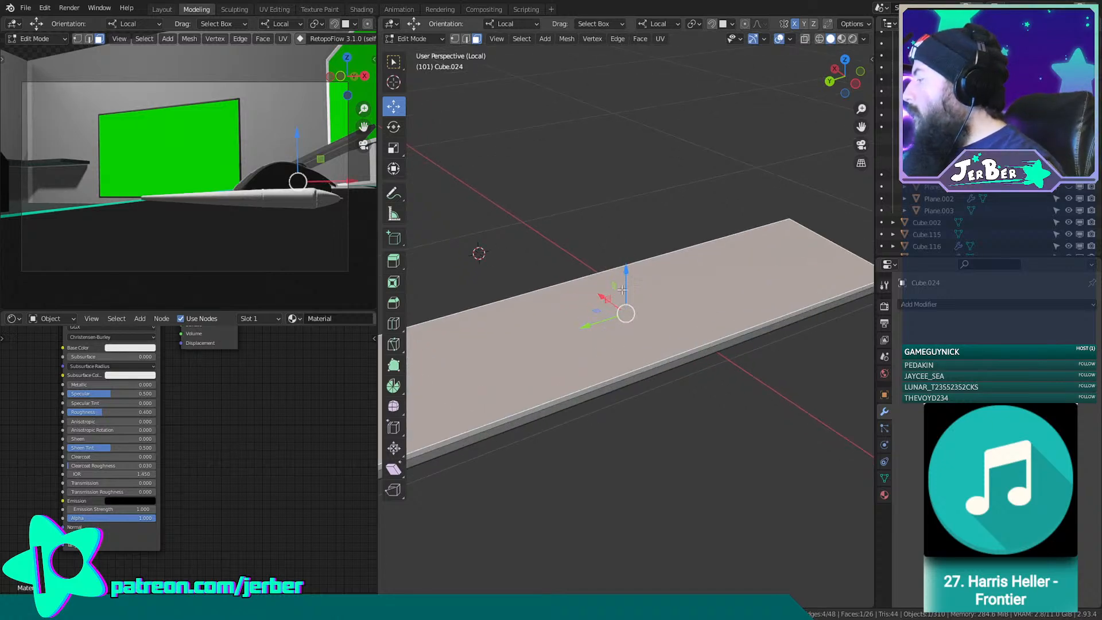
drag(629, 286, 630, 199)
key(ctrl+z)
Try to shift the small bevel face at the plate's front corner sideways, and undo the move.
shift+middle_drag(584, 391, 761, 227)
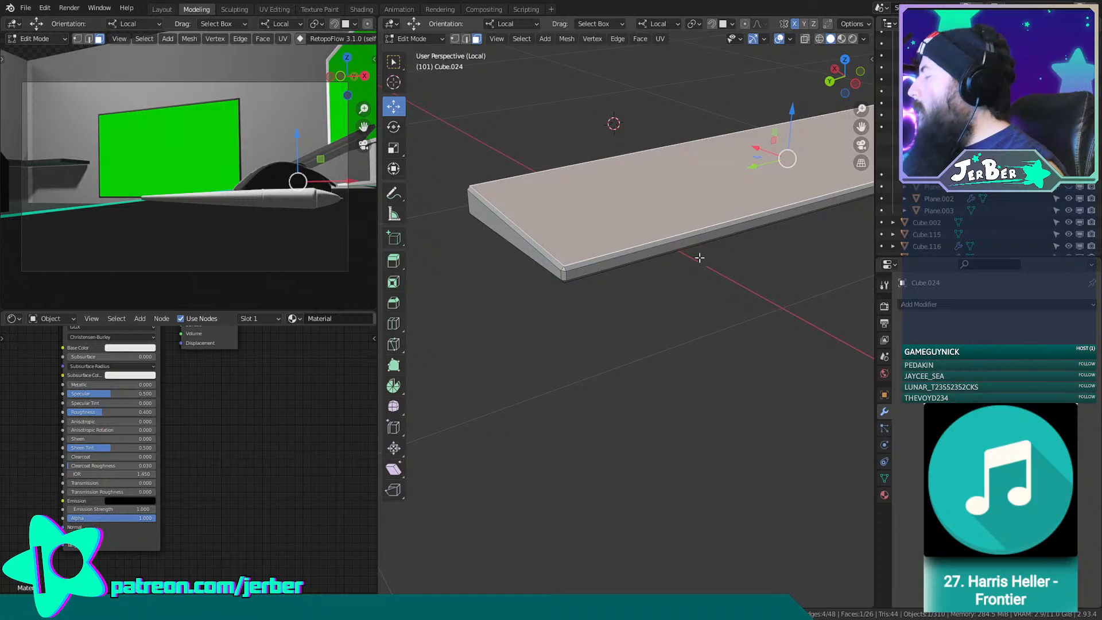
scroll(699, 258, up, 2)
click(503, 225)
click(524, 258)
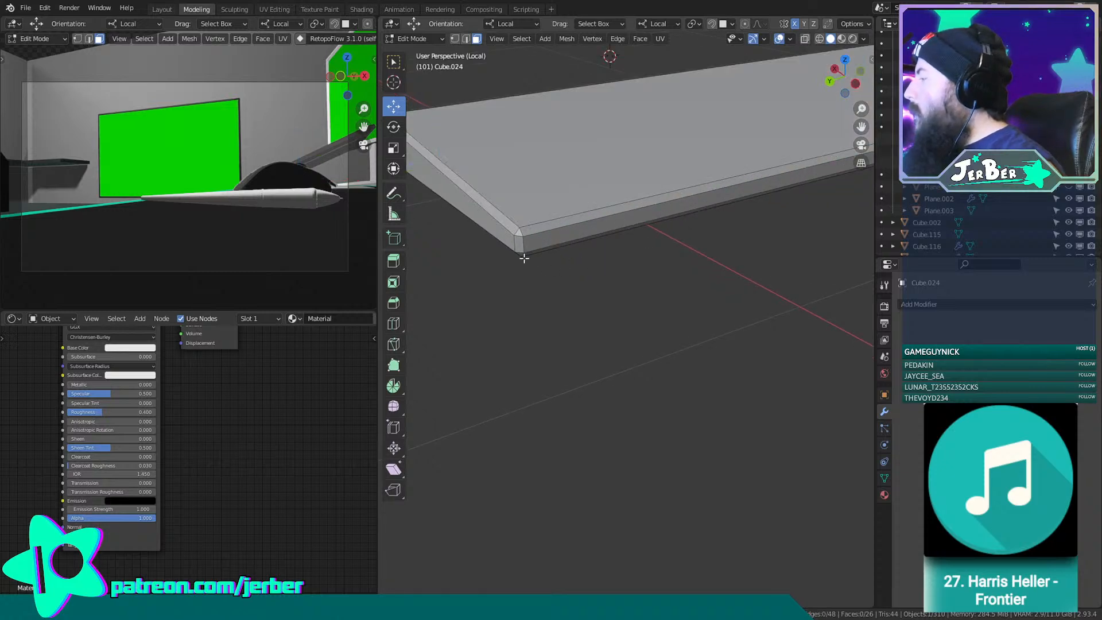
click(524, 251)
click(521, 246)
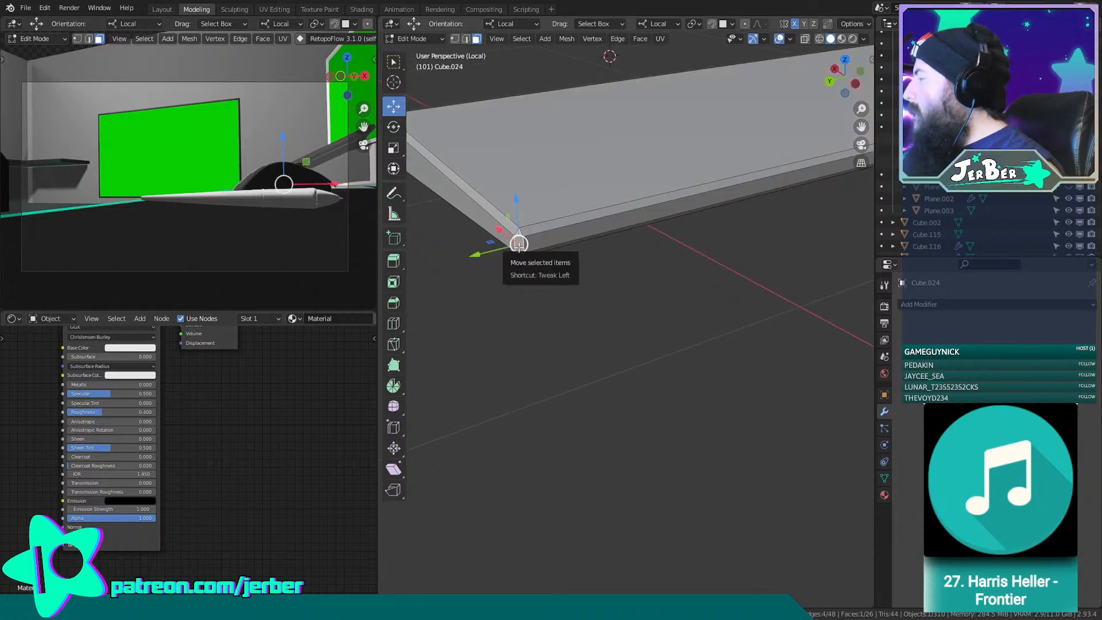
drag(492, 242, 460, 234)
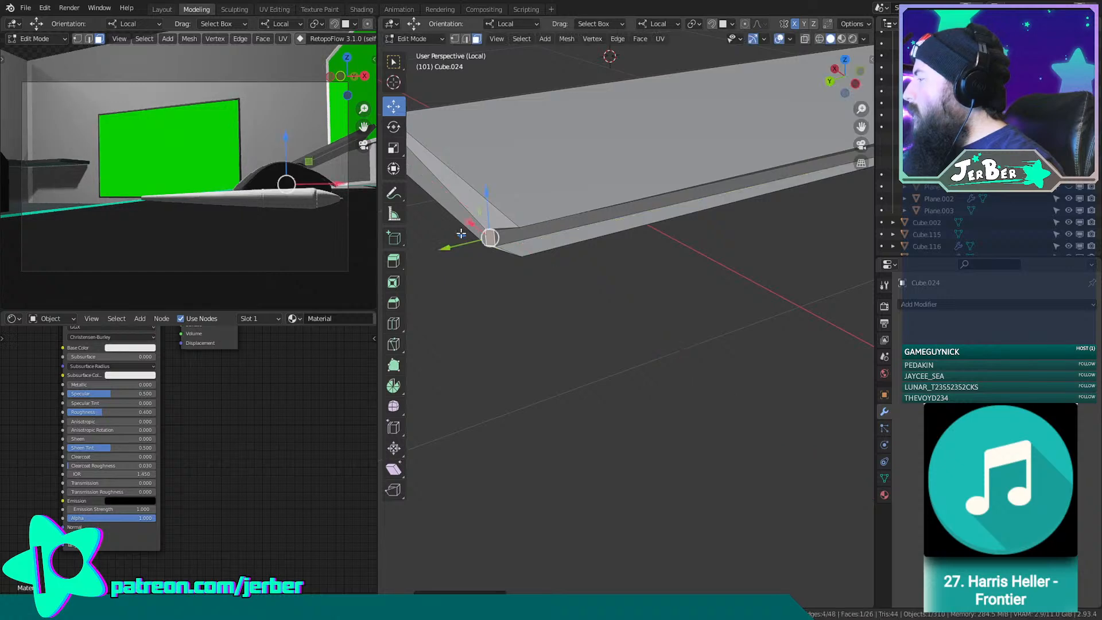
key(ctrl+z)
Clear the face selection, activate the Loop Cut tool and examine the plate from above.
scroll(508, 305, down, 3)
click(654, 356)
click(386, 326)
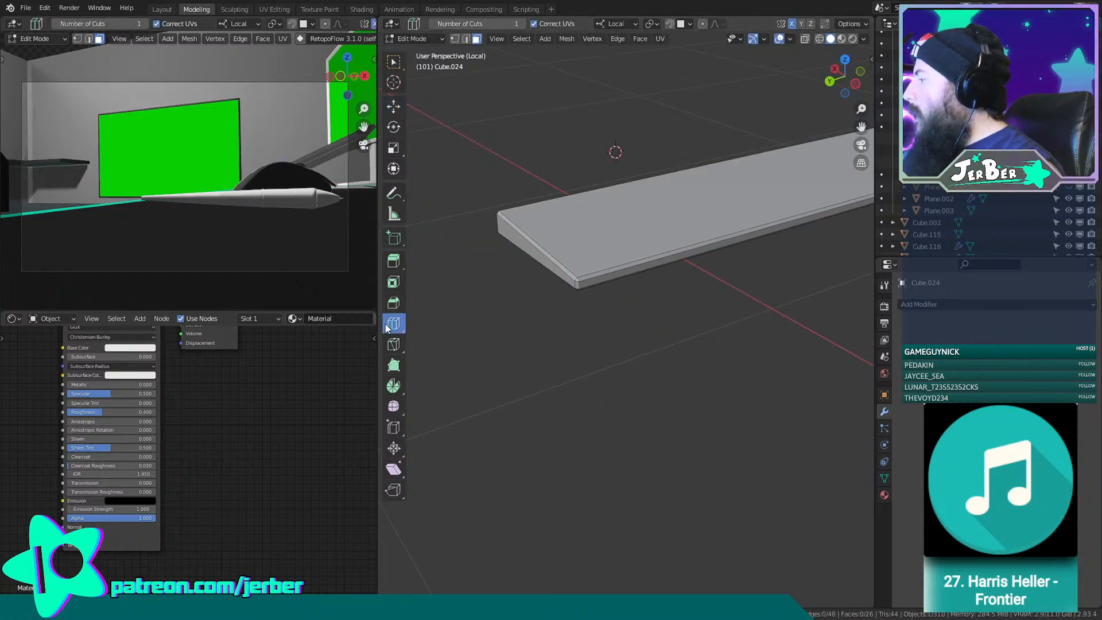
middle_drag(665, 230, 654, 413)
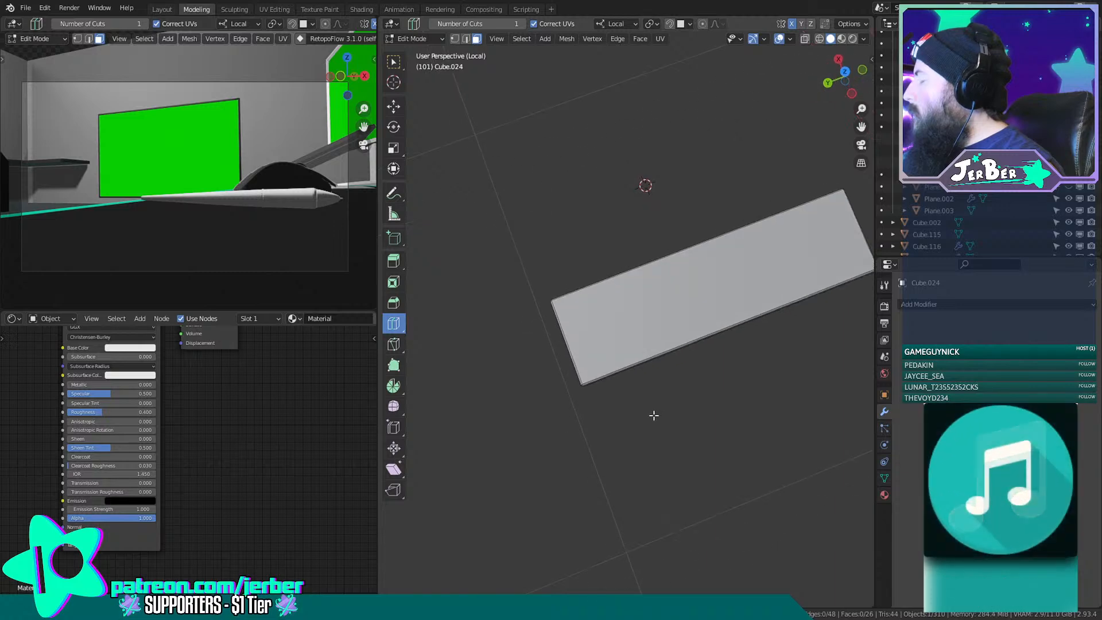
scroll(654, 415, up, 4)
scroll(577, 351, down, 2)
scroll(635, 376, down, 4)
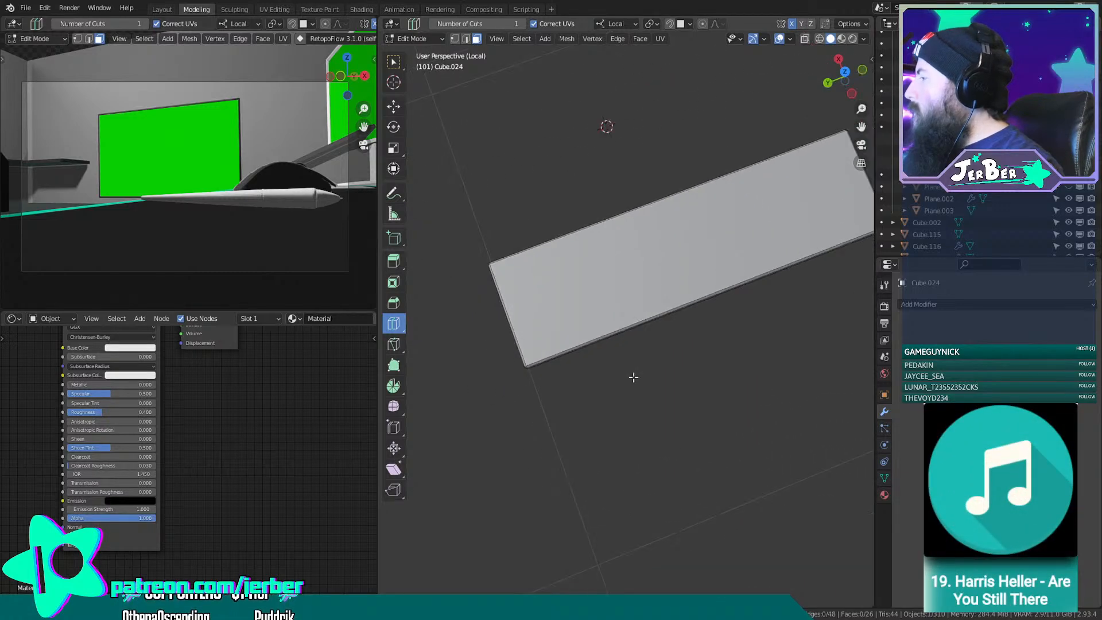
scroll(652, 370, up, 2)
scroll(657, 369, up, 3)
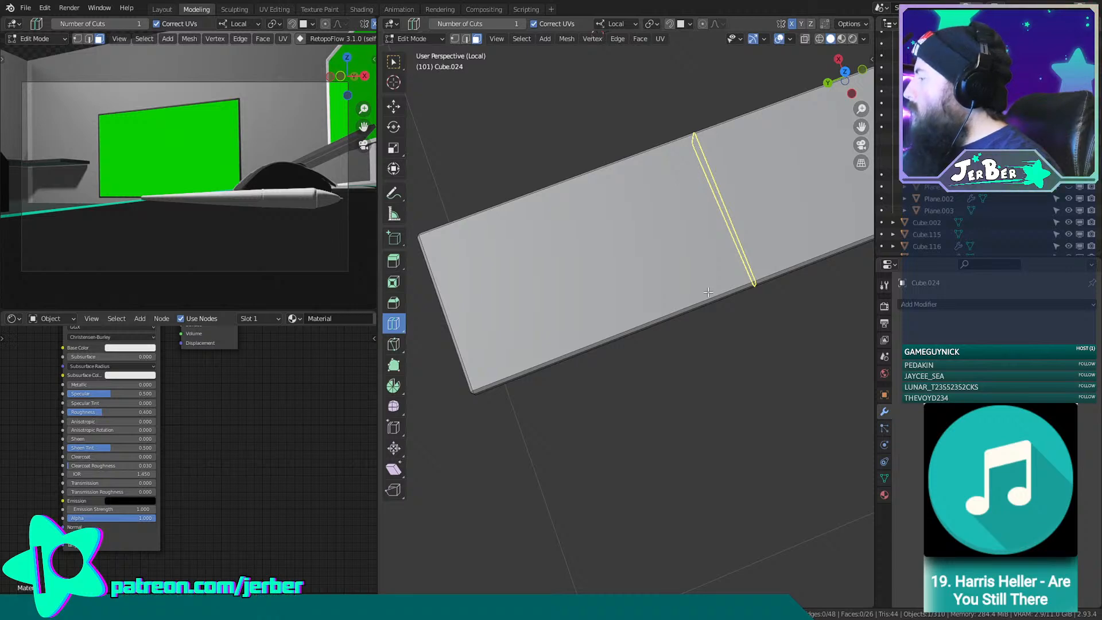
Add a Subdivision Surface modifier to the plate and raise its viewport level by one.
shift+middle_drag(554, 555, 637, 405)
scroll(642, 477, up, 3)
click(959, 305)
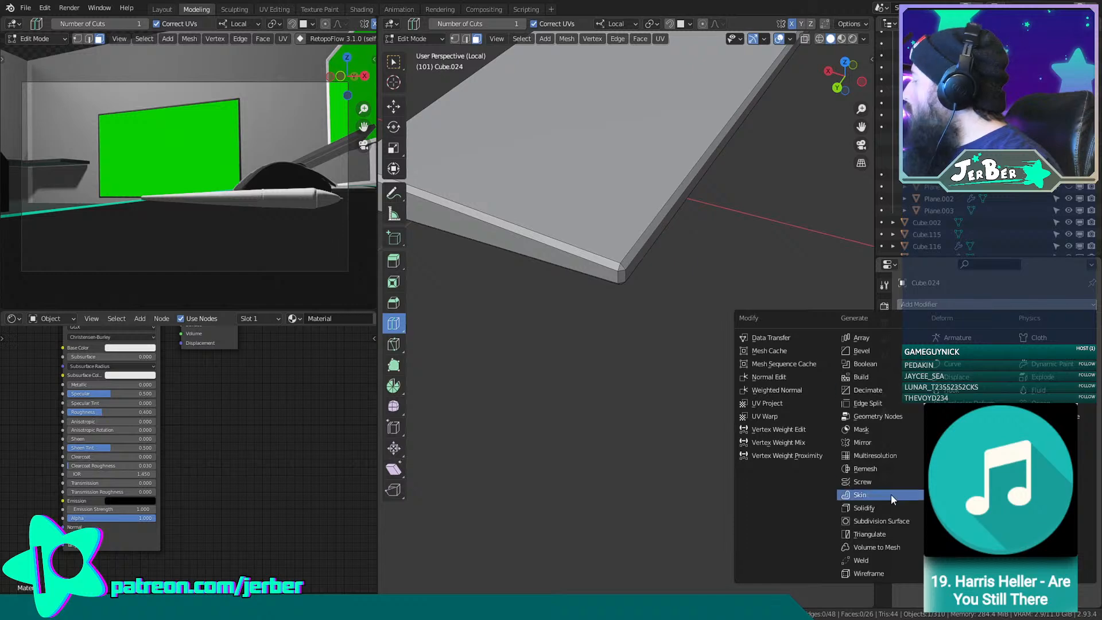
click(891, 518)
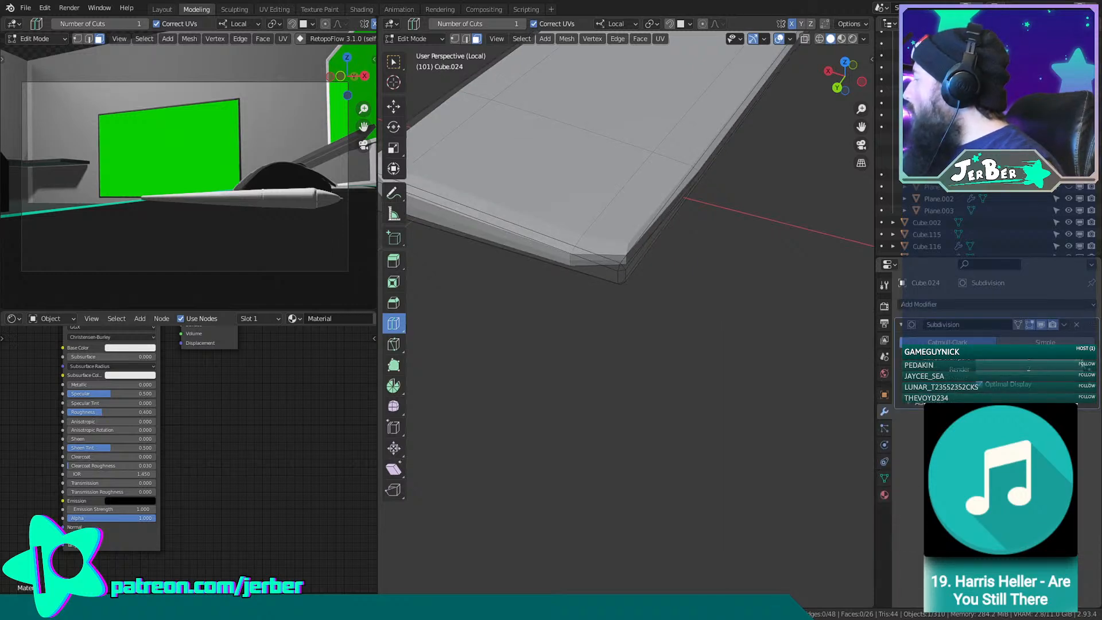
click(1083, 361)
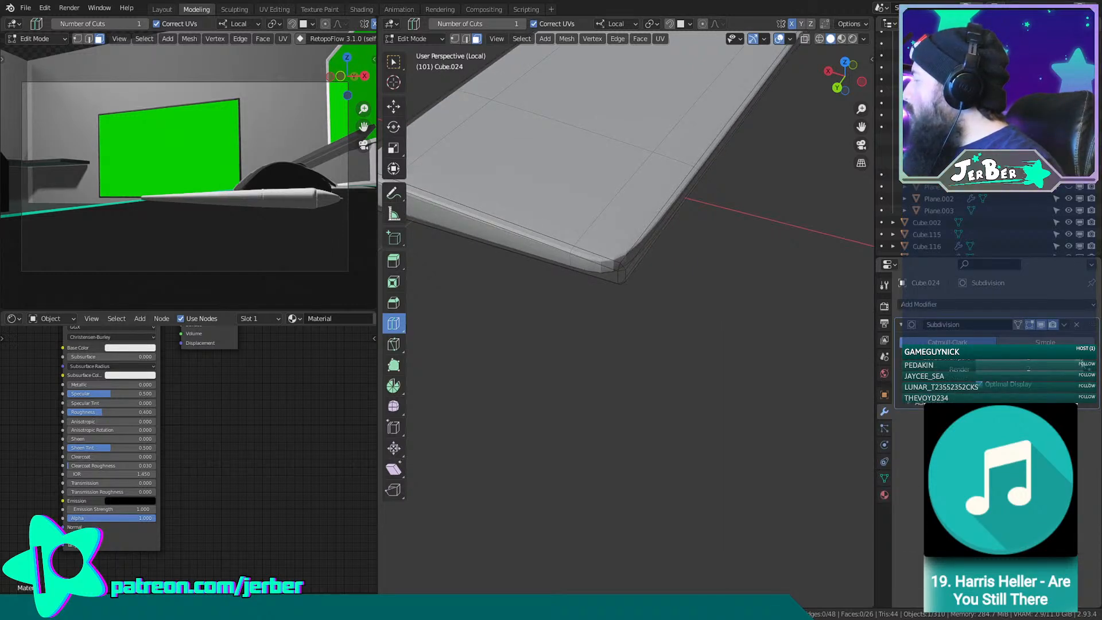
Try to add and slide a supporting edge loop along the plate's length, and undo it.
scroll(609, 422, down, 4)
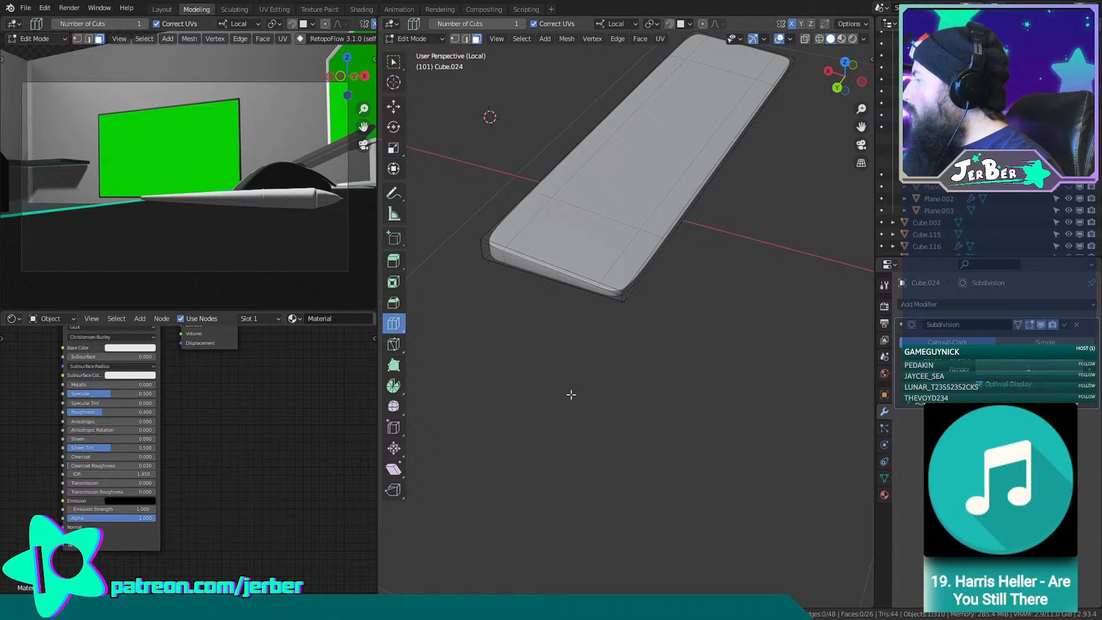
middle_drag(571, 394, 649, 364)
key(2)
alt+click(628, 307)
key(g)
key(g)
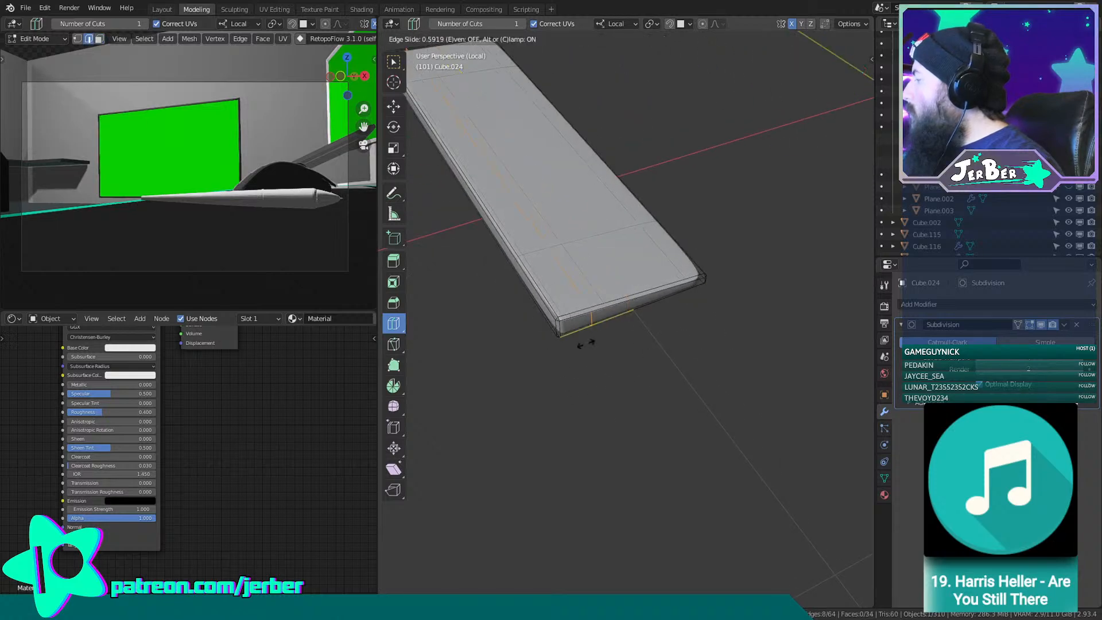
right_click(564, 367)
key(ctrl+z)
Add a single edge loop across the middle of the plate, dividing it into two halves.
scroll(565, 368, up, 5)
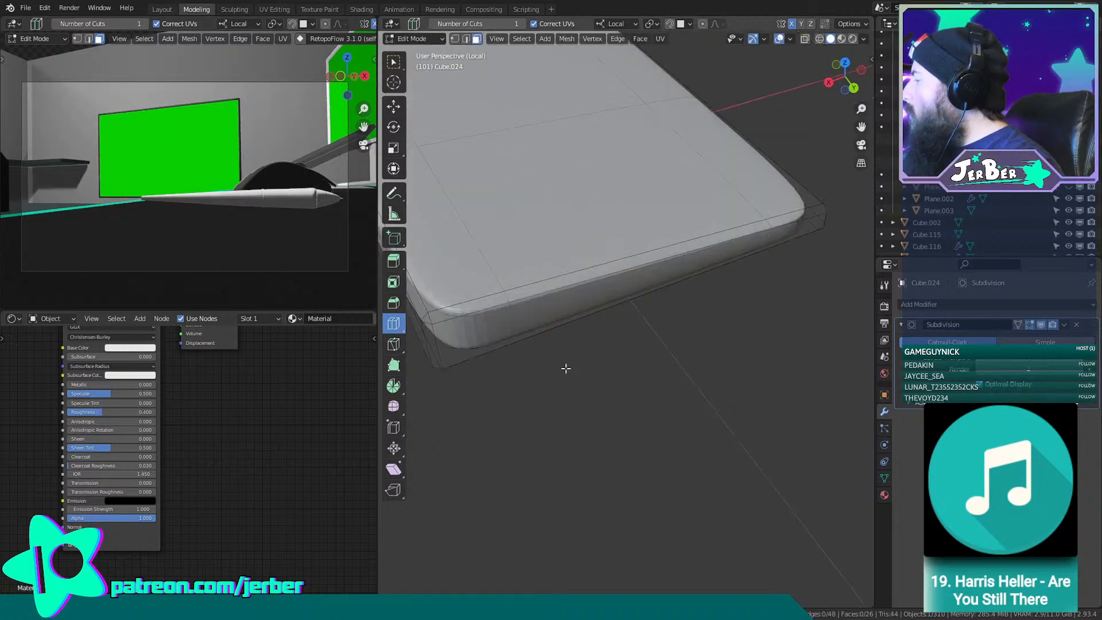
middle_drag(565, 368, 583, 352)
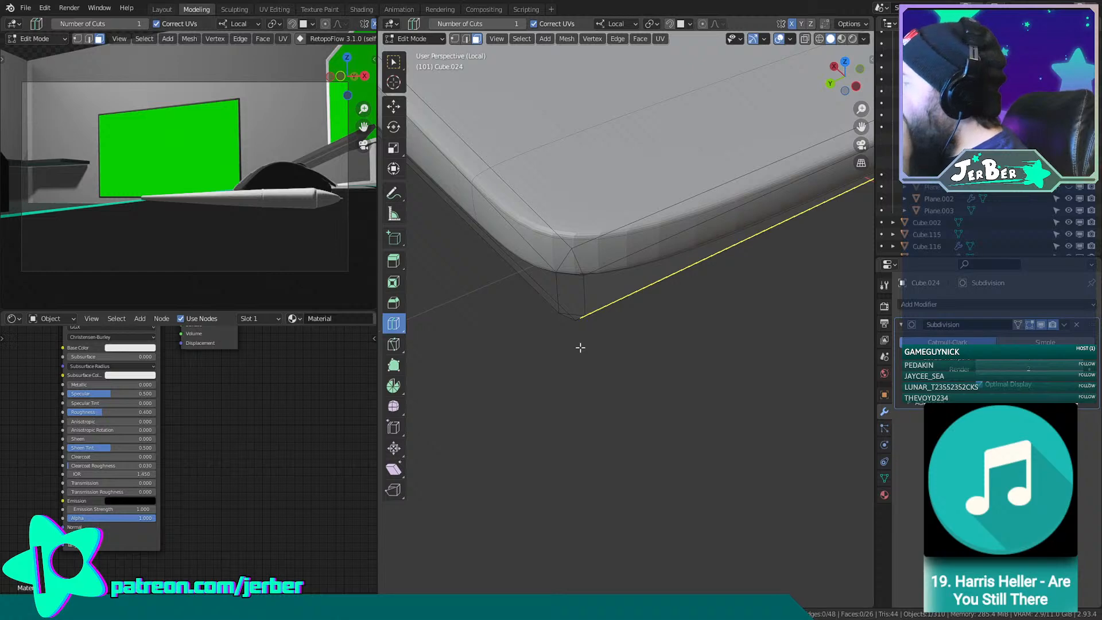
scroll(581, 356, down, 8)
click(708, 280)
middle_drag(708, 281, 644, 320)
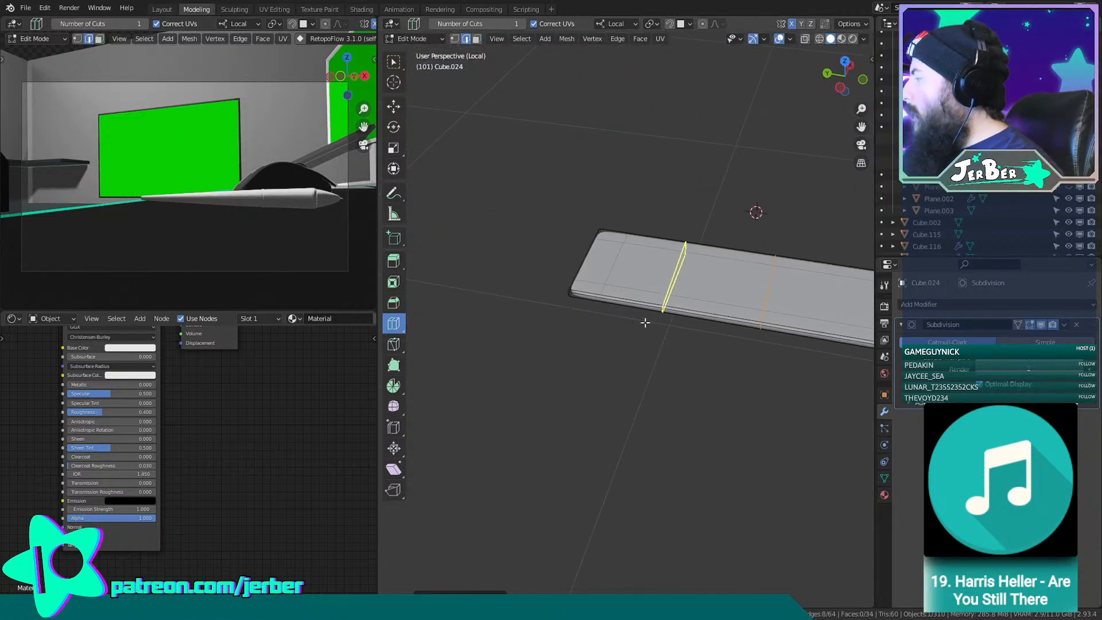
Switch to face selection with the Move tool and display the plate in wireframe shading.
click(477, 39)
click(393, 107)
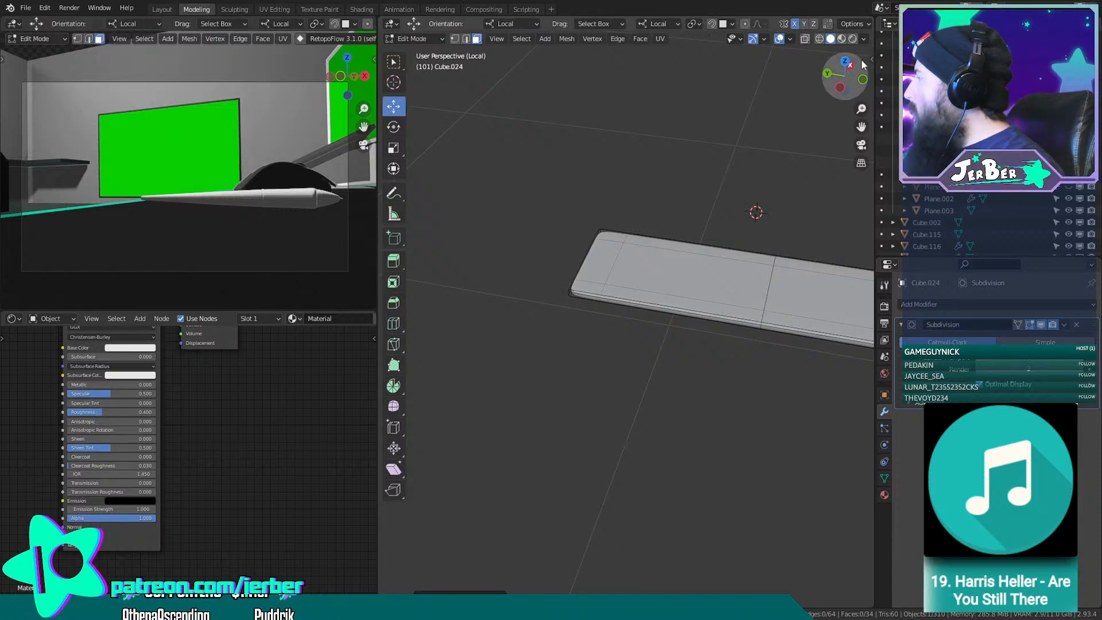
click(819, 39)
Try to delete the faces of the plate's right half, and undo the deletion and selection.
shift+middle_drag(709, 342, 471, 288)
middle_drag(626, 323, 648, 339)
drag(811, 419, 560, 164)
key(x)
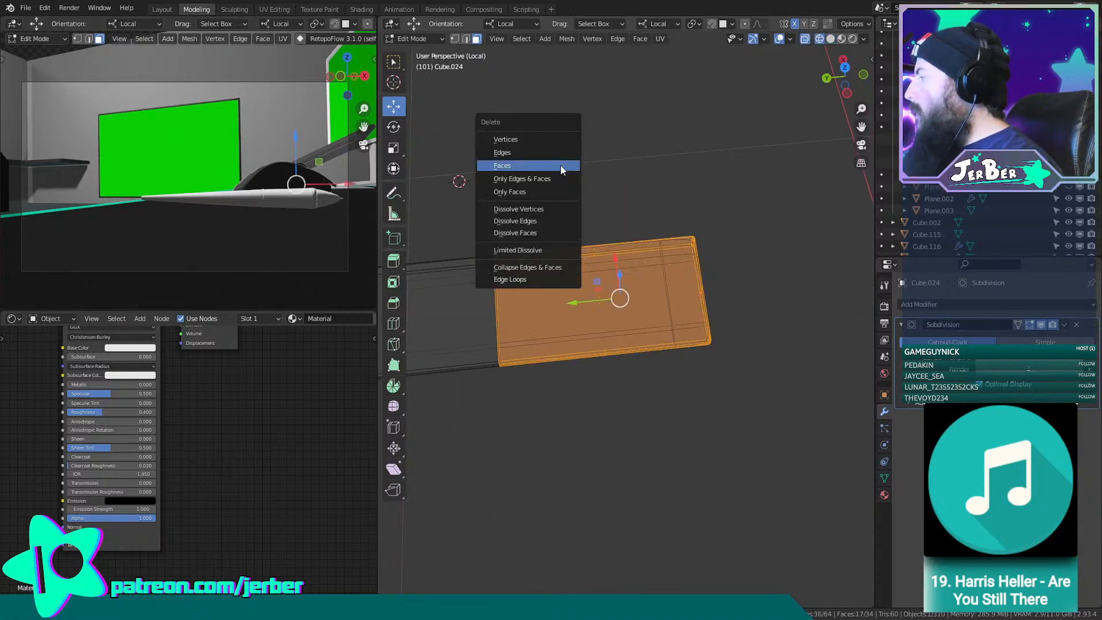
click(560, 165)
shift+middle_drag(578, 209, 681, 180)
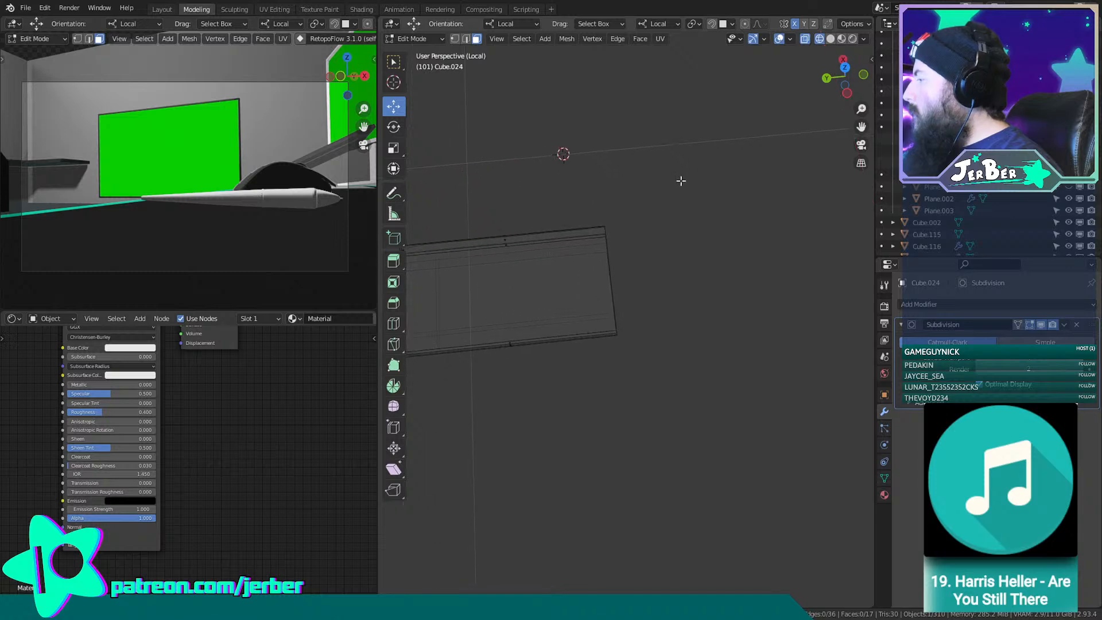
key(ctrl+z)
key(ctrl+z)
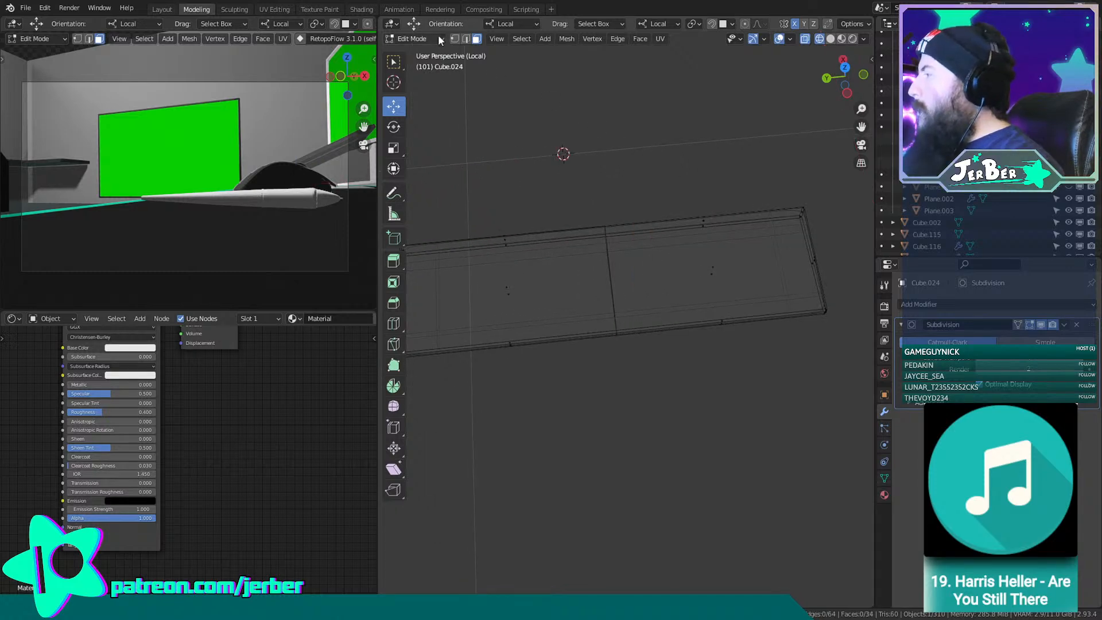
Return to Object Mode and set the plate's origin to its center of mass (surface).
click(424, 38)
click(434, 60)
right_click(617, 181)
mouse_move(641, 178)
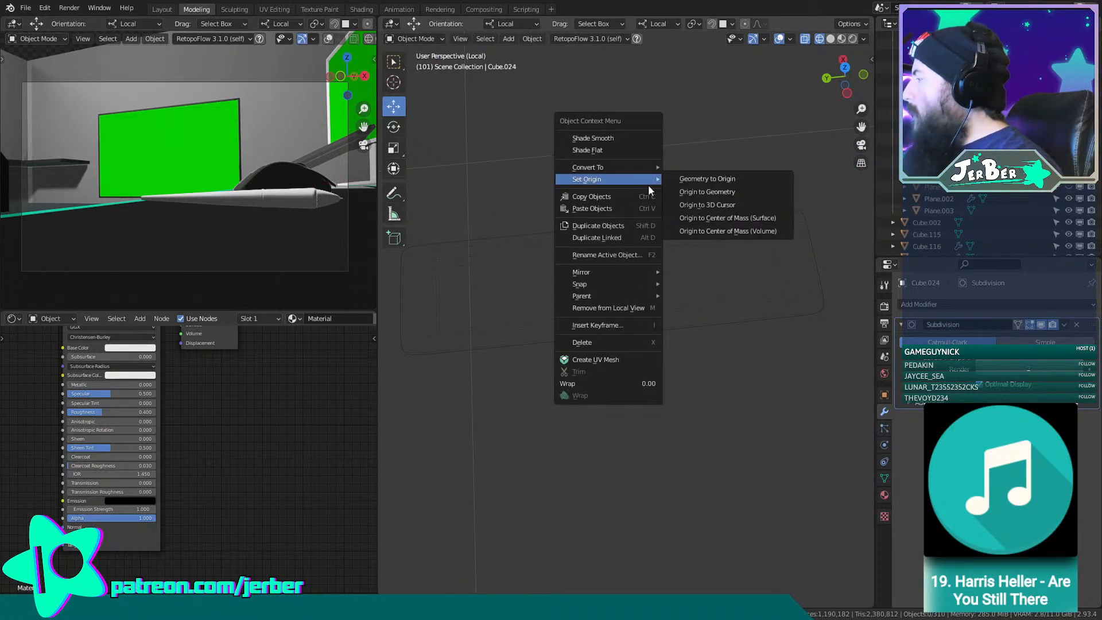
click(706, 218)
click(701, 238)
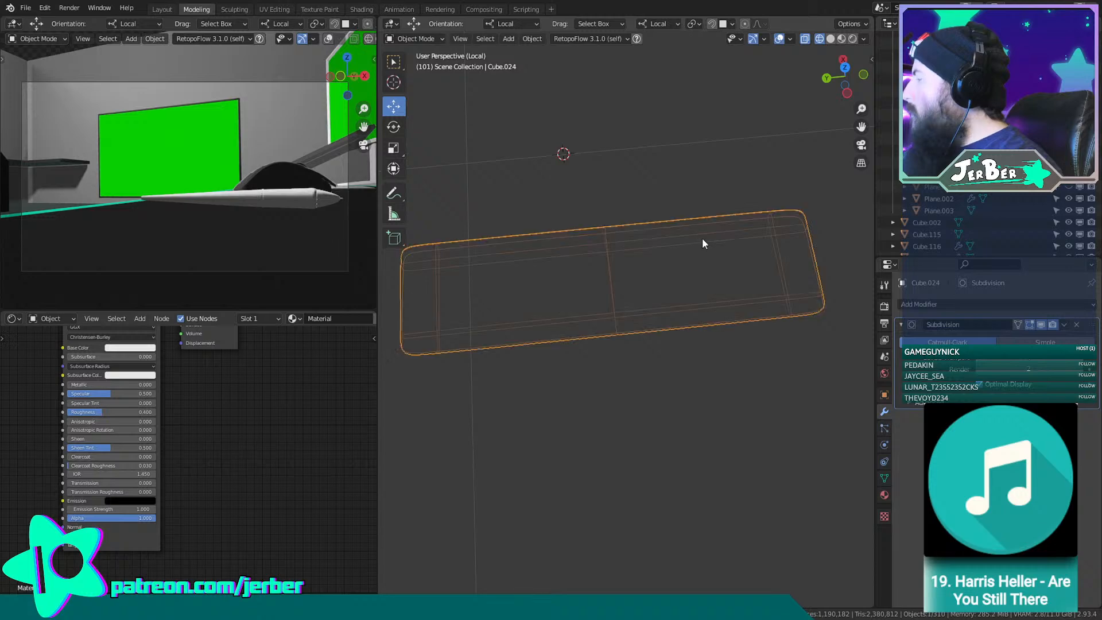
right_click(702, 227)
mouse_move(701, 227)
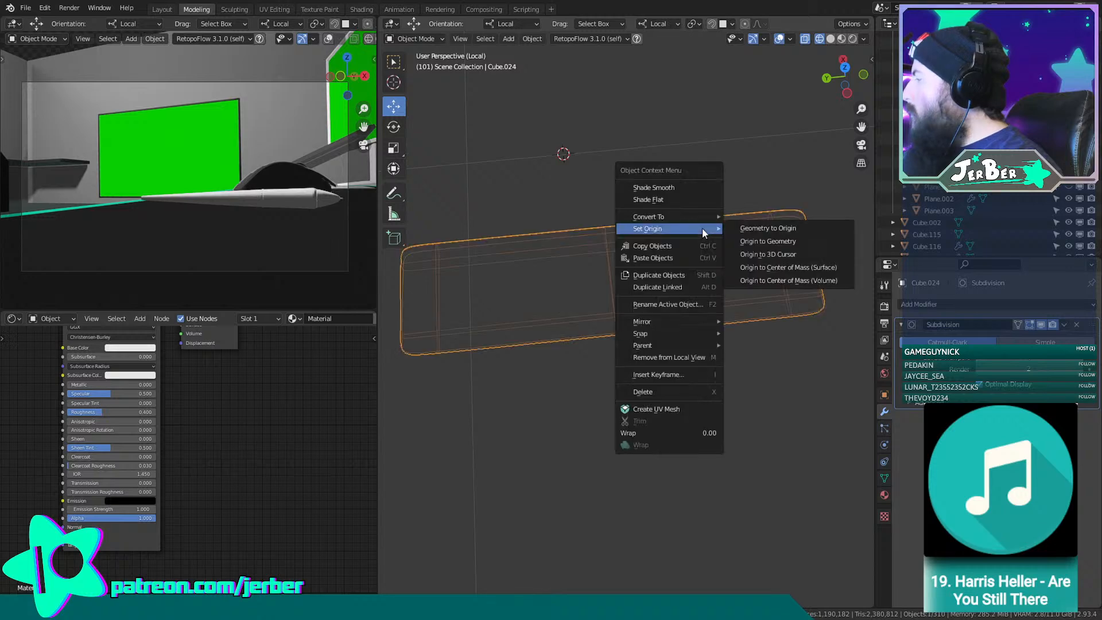
click(759, 267)
click(708, 133)
Try to delete a box selection over the plate's right half in Object Mode, and undo it.
middle_drag(707, 134, 693, 148)
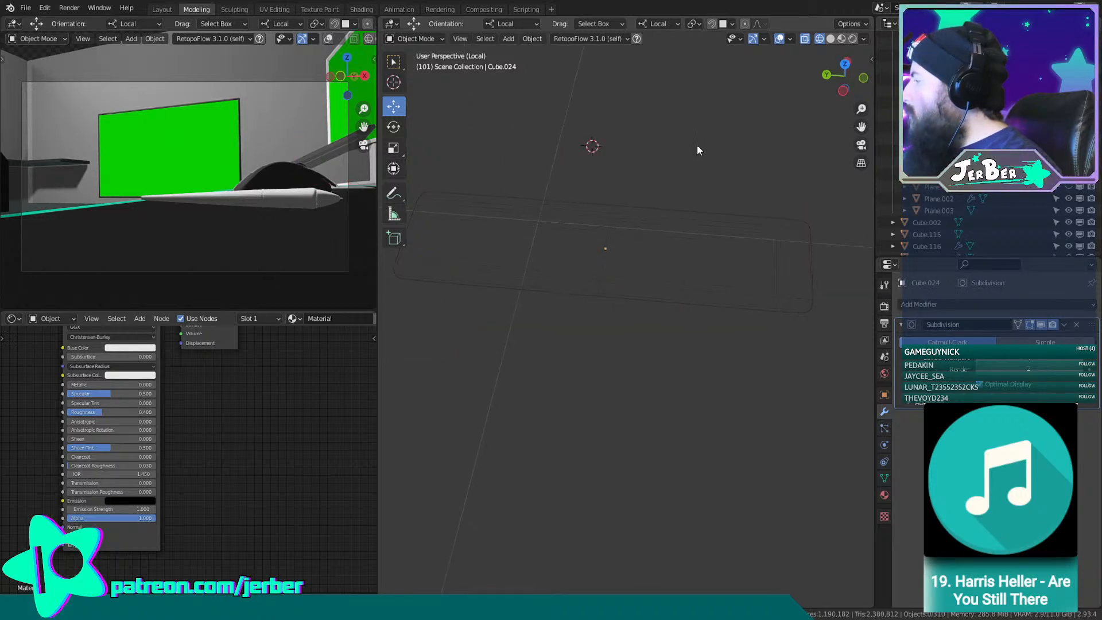
drag(838, 179, 669, 494)
key(x)
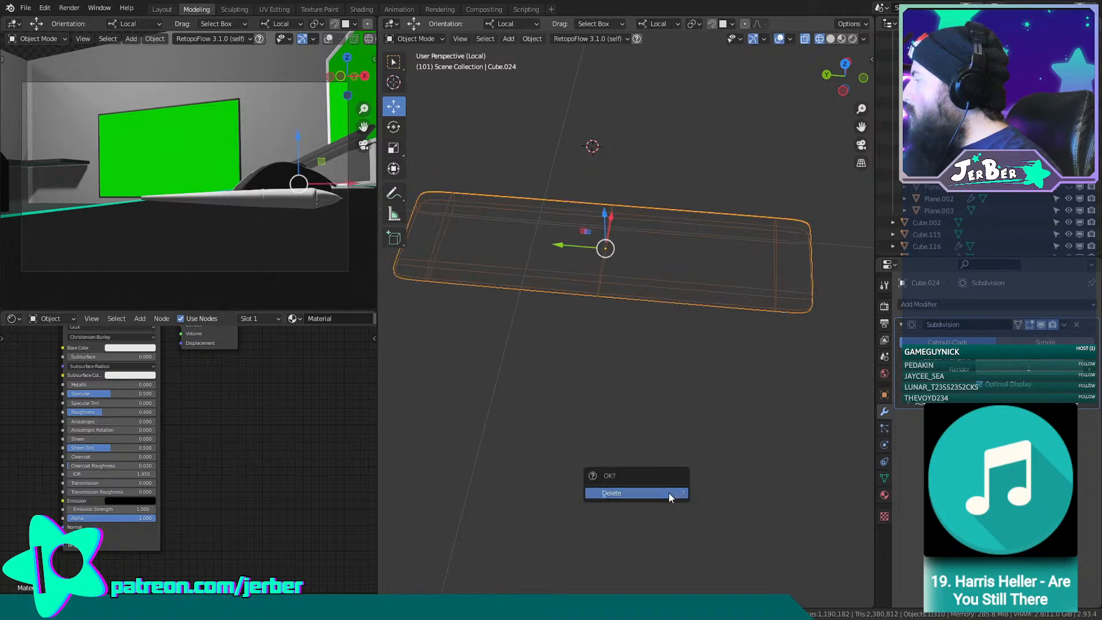
click(668, 495)
click(400, 38)
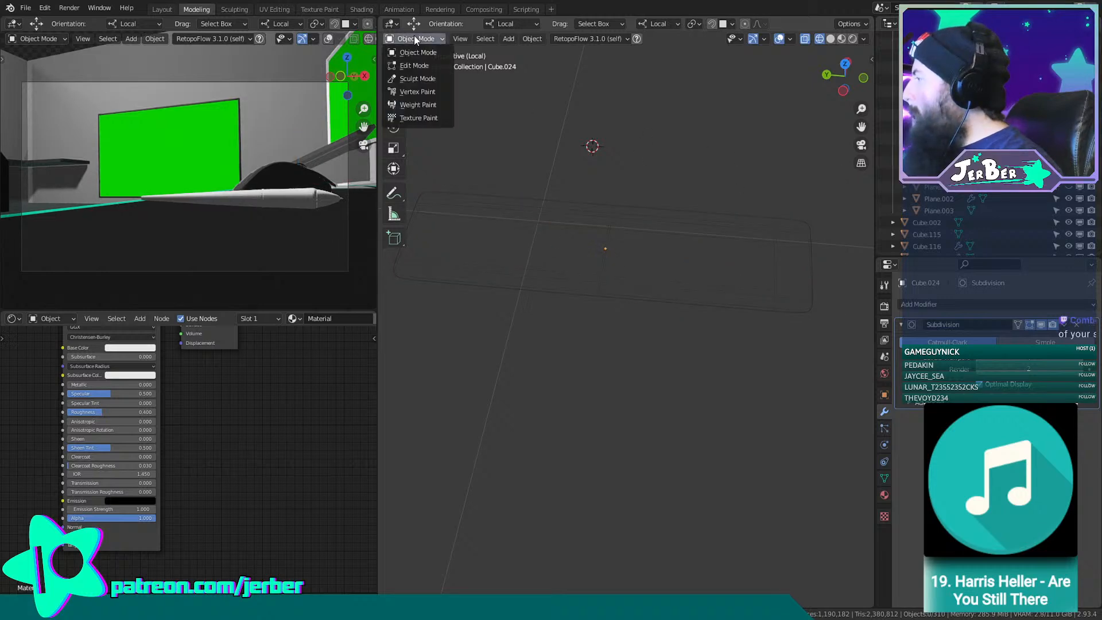
key(ctrl+z)
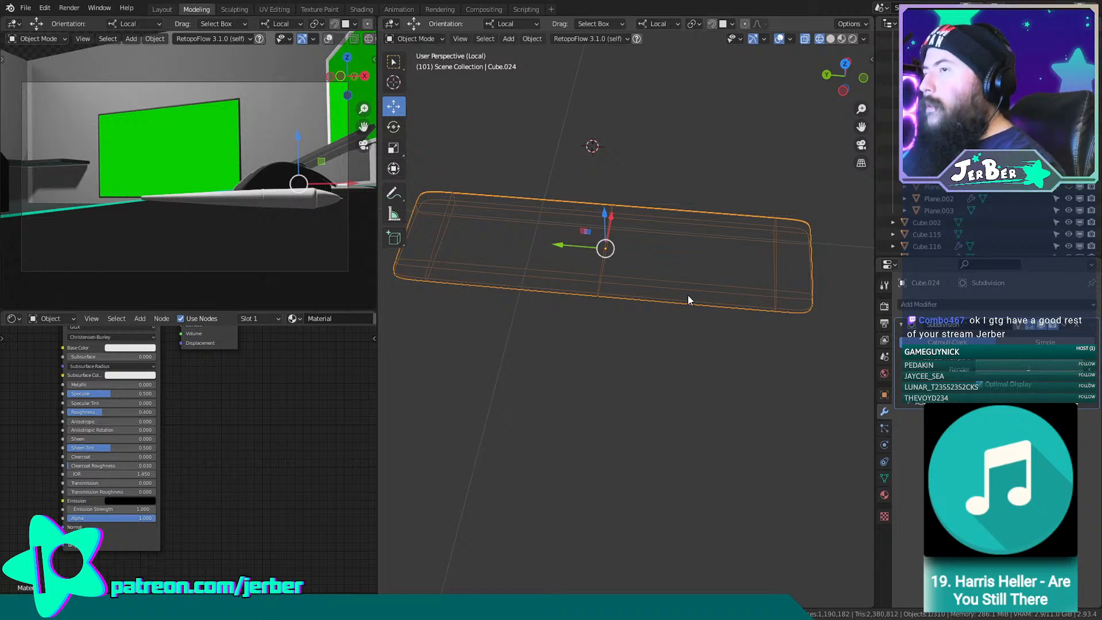
Enter Edit Mode on the keyboard plate and delete the faces of its right half.
click(433, 41)
click(436, 66)
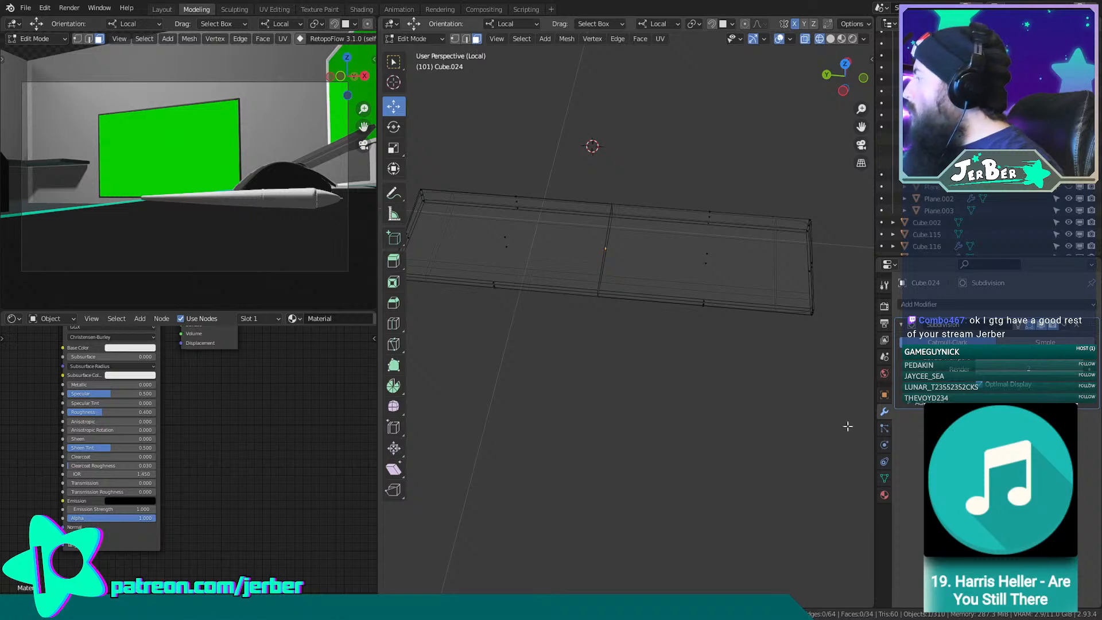
drag(848, 426, 666, 170)
key(x)
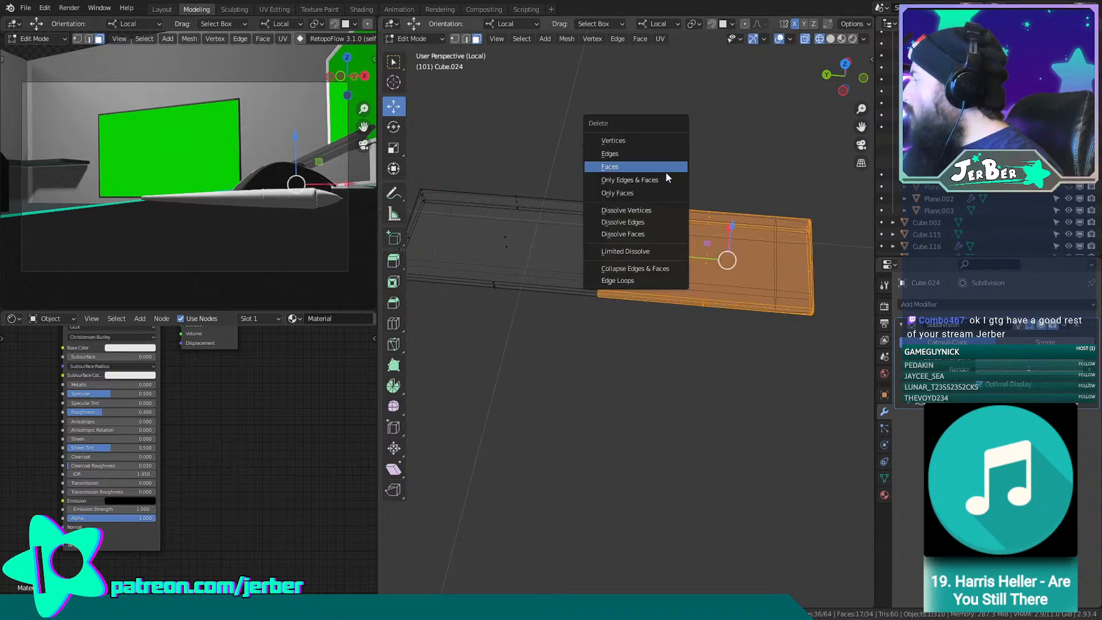
click(665, 171)
middle_drag(629, 295, 723, 378)
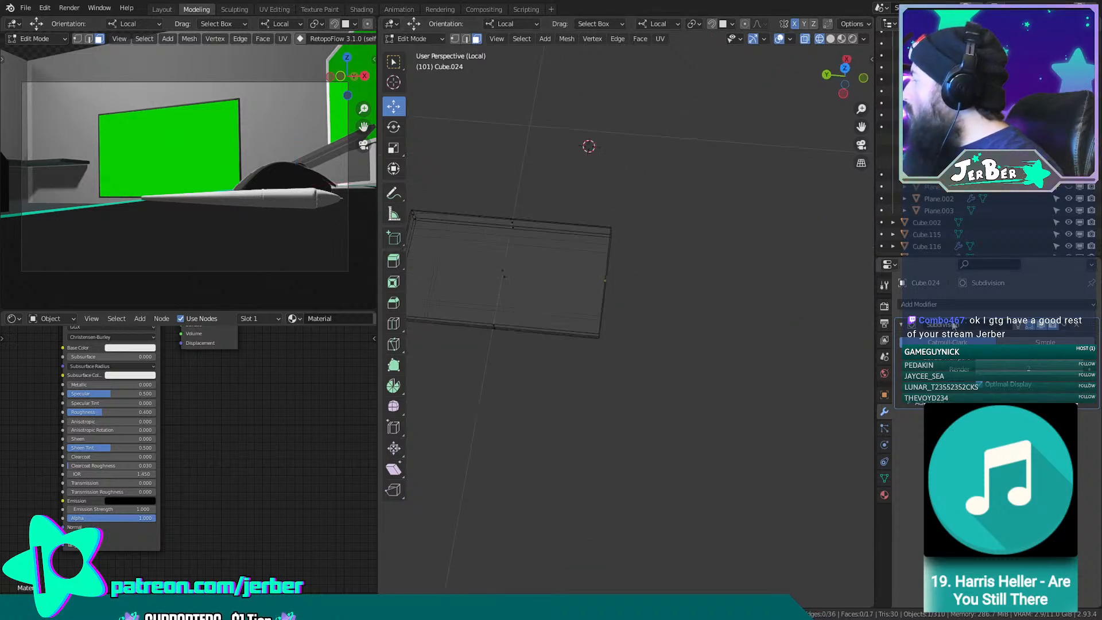
Add a Mirror modifier that mirrors the remaining half along the Y axis, and return to solid shading.
click(951, 305)
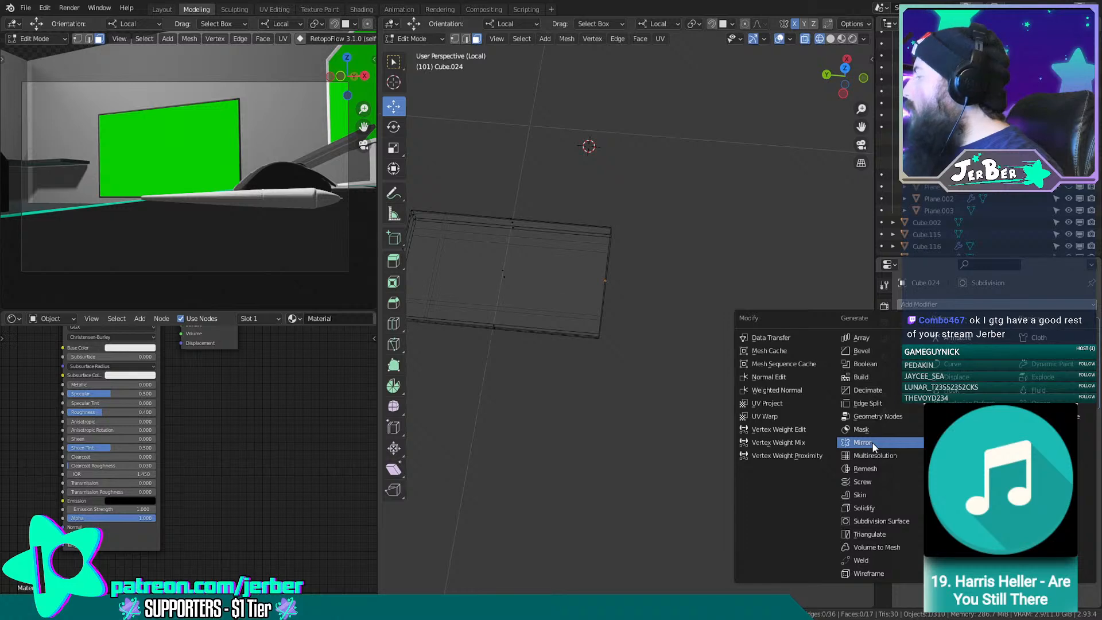
click(873, 443)
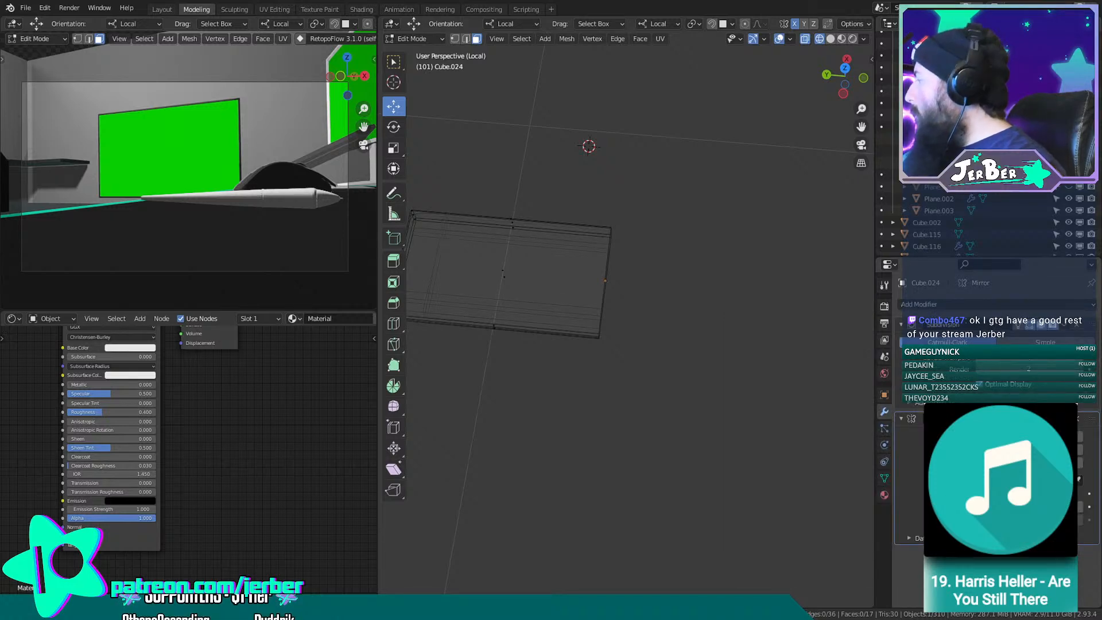
click(1028, 437)
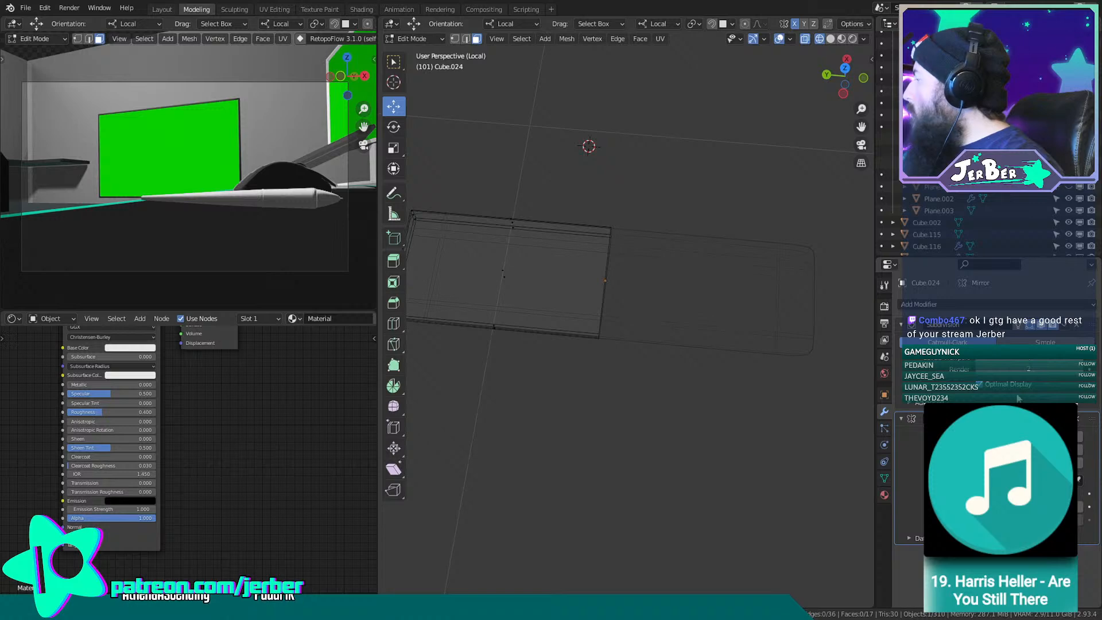
click(831, 38)
mouse_move(655, 423)
middle_down()
mouse_move(721, 351)
mouse_move(437, 341)
mouse_move(698, 386)
middle_up()
scroll(439, 339, up, 2)
scroll(698, 386, up, 2)
shift+middle_drag(856, 374, 826, 368)
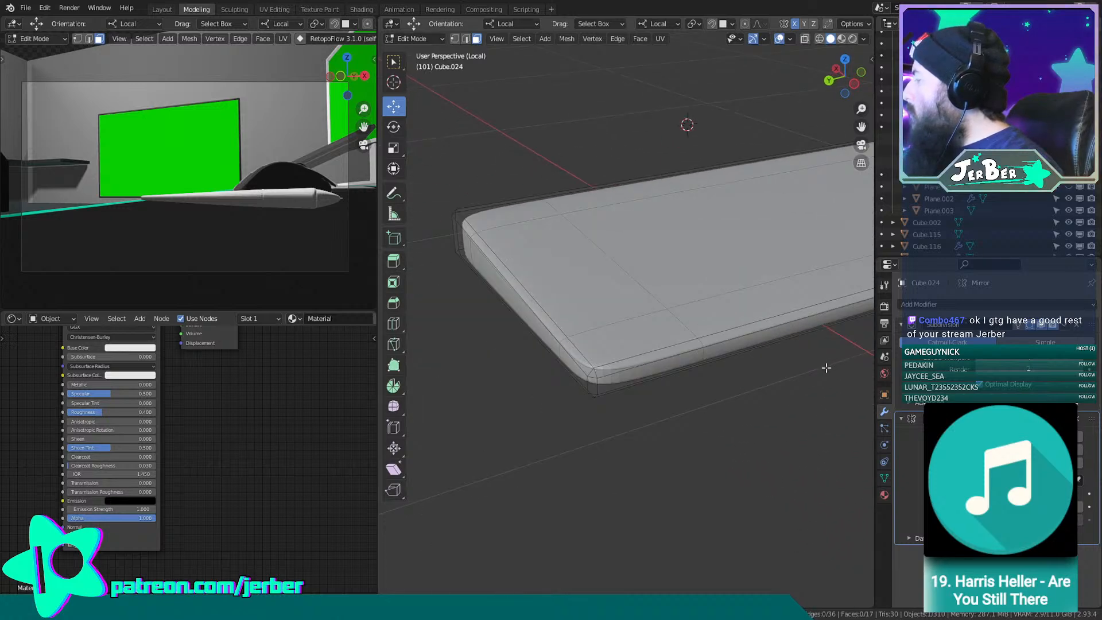
scroll(826, 367, up, 1)
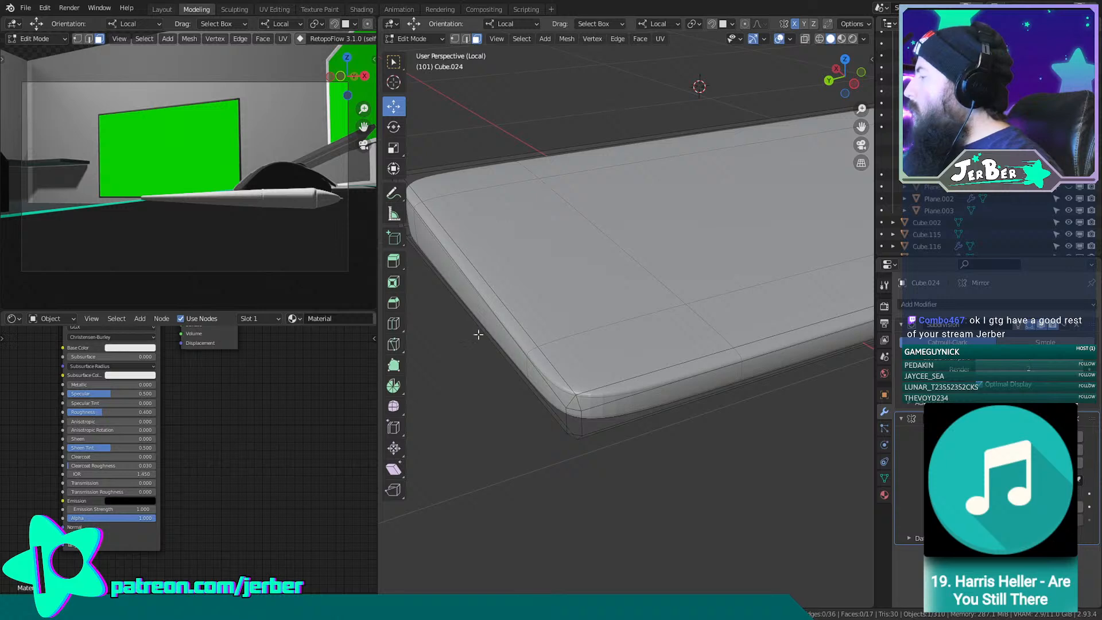
Try to cut new edges at the plate's front corner with the Knife tool, and undo it.
click(394, 323)
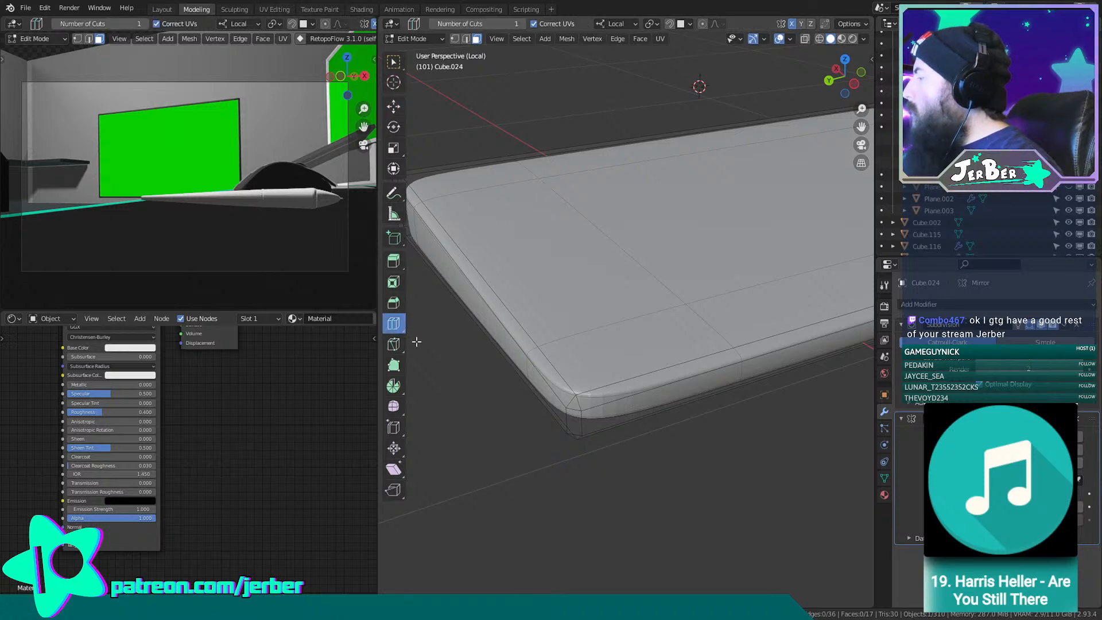
click(394, 347)
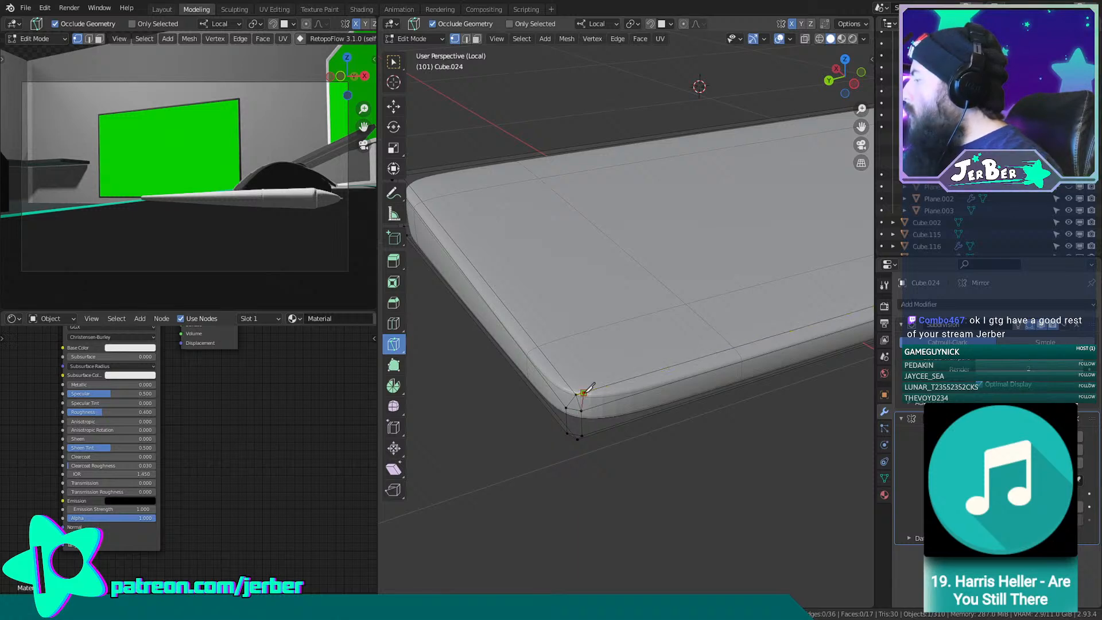
key(Return)
key(ctrl+z)
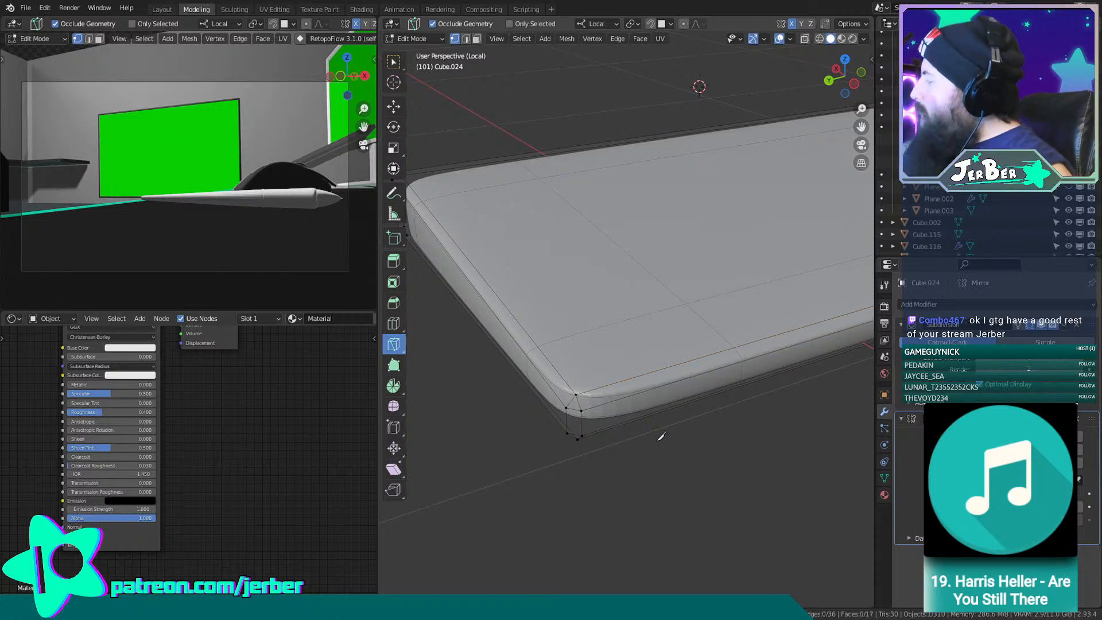
Add a single loop cut across the plate's width and slide it close to the outer short end.
click(391, 325)
drag(628, 350, 485, 446)
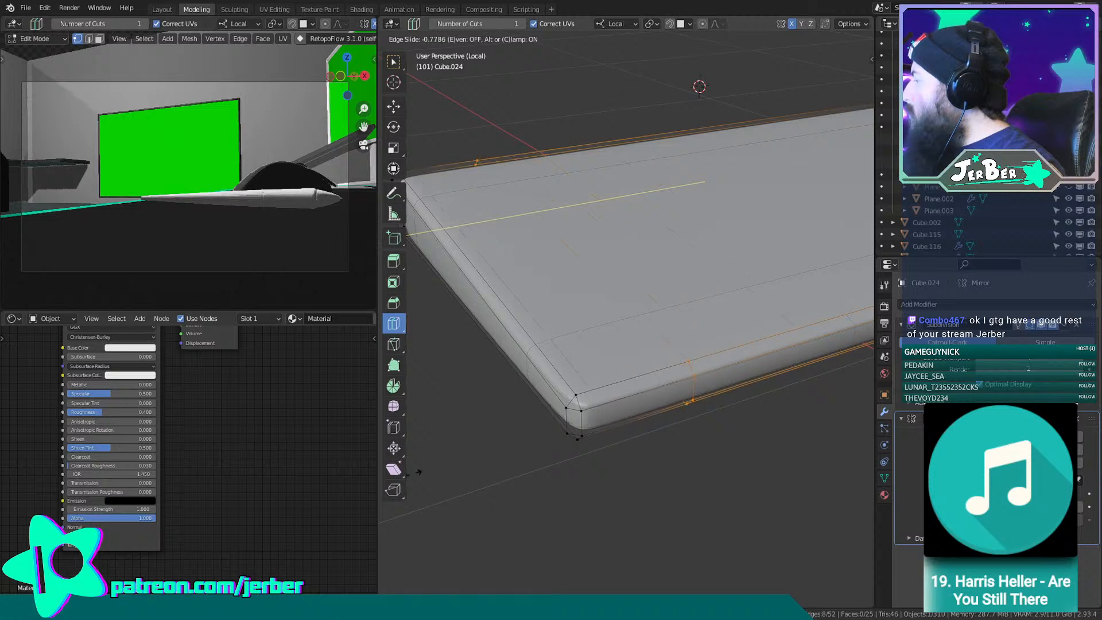
drag(418, 472, 416, 477)
Try several further loop cuts starting from the plate's short end, and undo each one.
drag(472, 319, 542, 39)
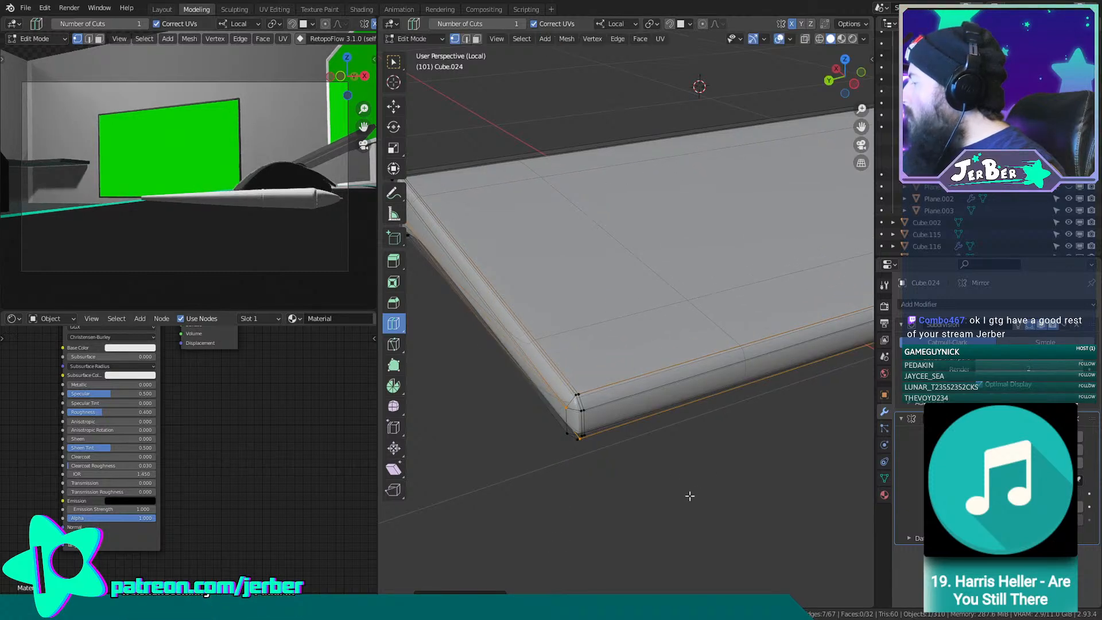
key(ctrl+z)
middle_drag(630, 493, 479, 428)
scroll(574, 447, up, 4)
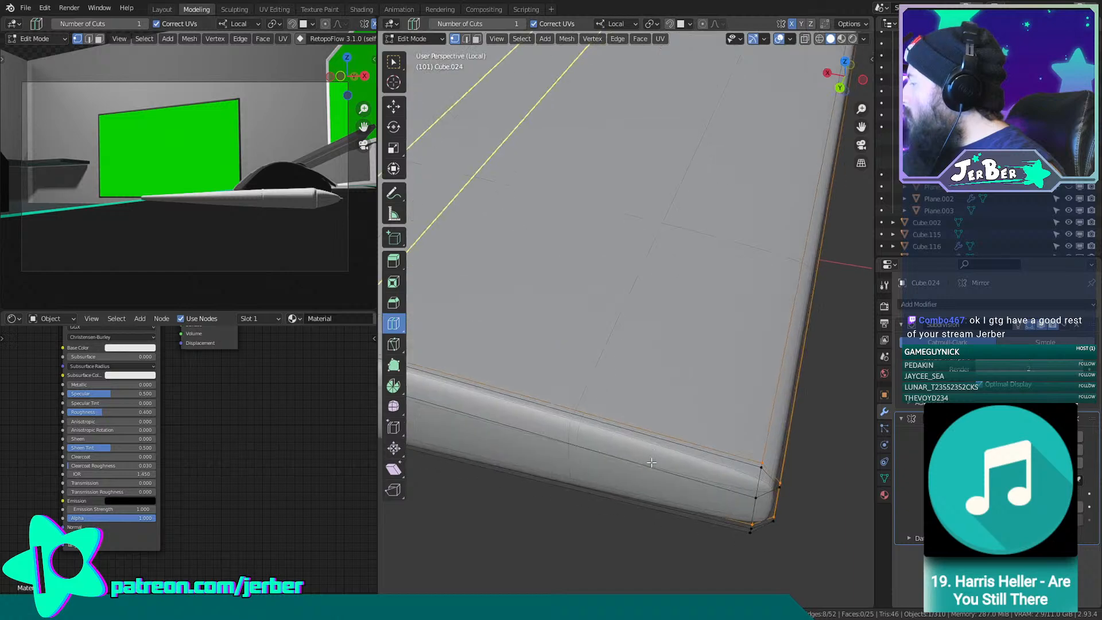
shift+middle_drag(651, 462, 615, 401)
drag(566, 356, 411, 551)
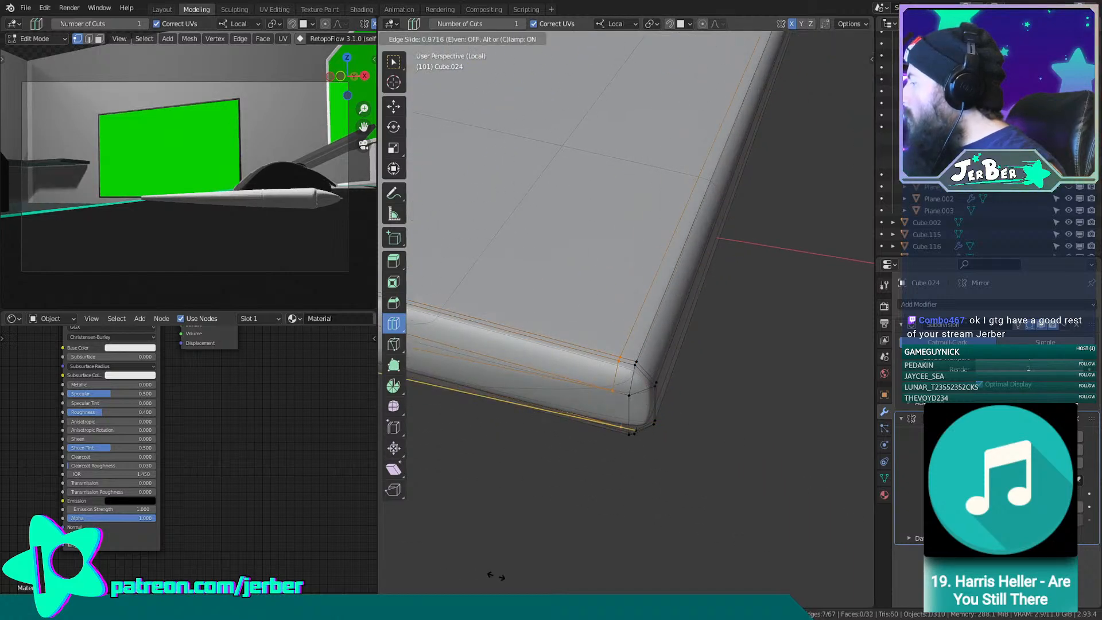
drag(496, 575, 498, 573)
key(ctrl+z)
scroll(627, 483, down, 3)
middle_drag(624, 478, 653, 478)
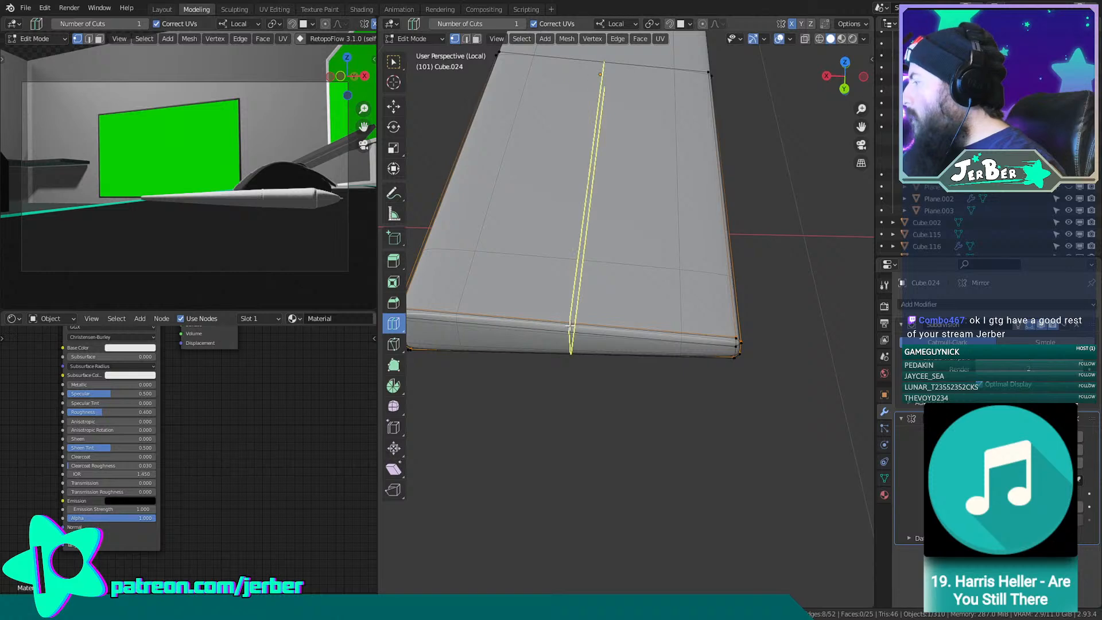
drag(569, 325, 640, 348)
key(ctrl+z)
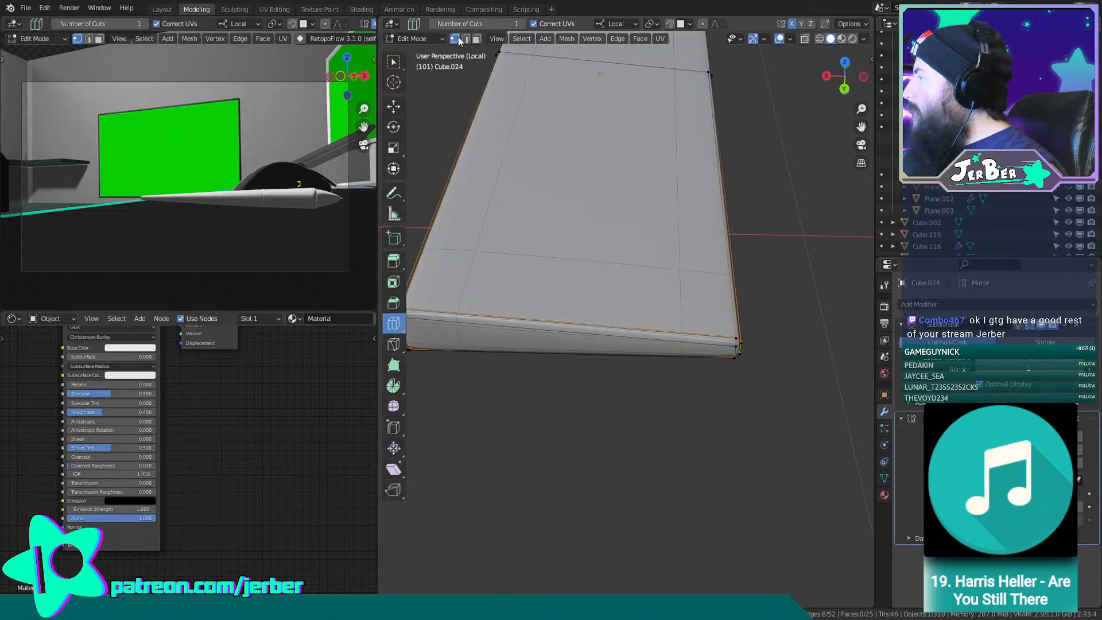
Return to Object Mode, apply the plate's Mirror modifier and deselect the plate.
click(434, 39)
click(426, 55)
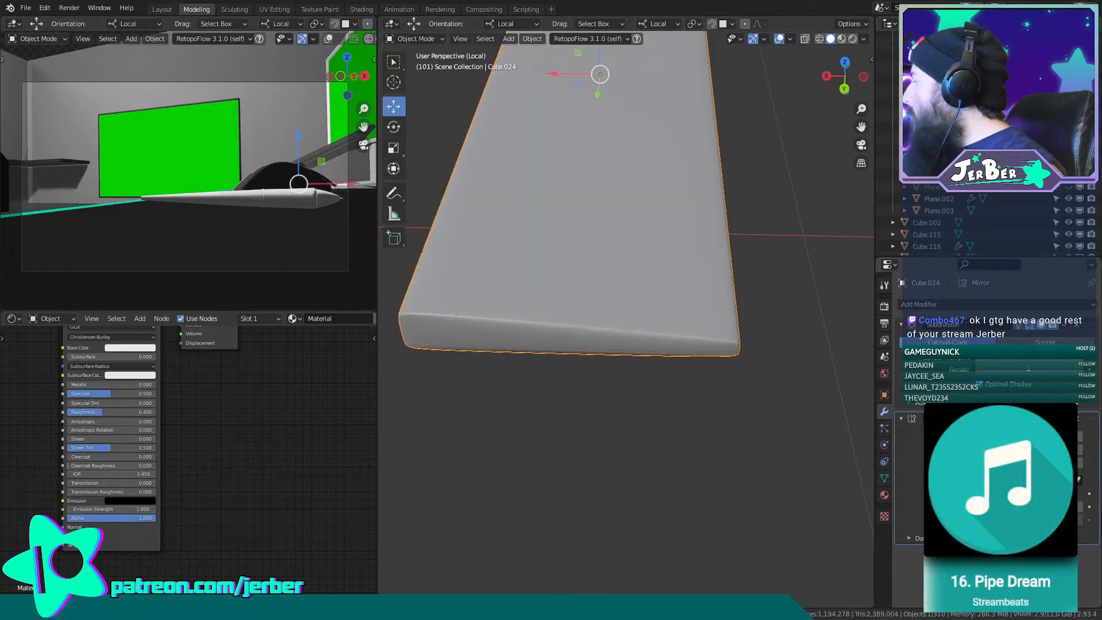
key(ctrl+a)
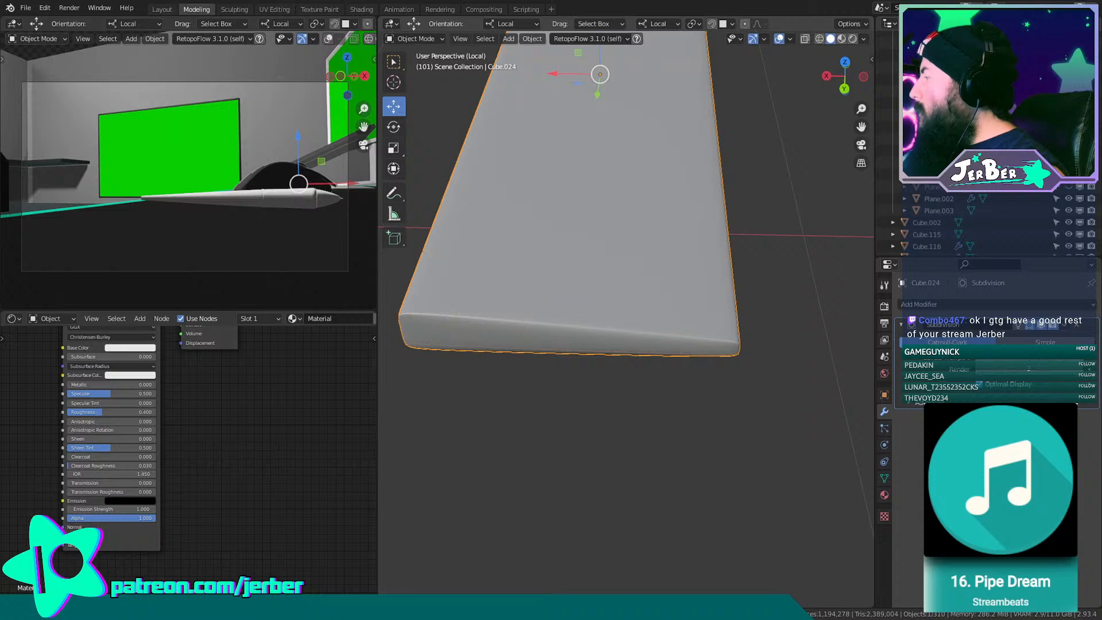
click(770, 361)
Add a mesh cube near the keyboard plate and scale it down uniformly.
scroll(770, 361, down, 8)
middle_drag(769, 362, 665, 360)
scroll(663, 355, up, 8)
middle_drag(756, 340, 746, 364)
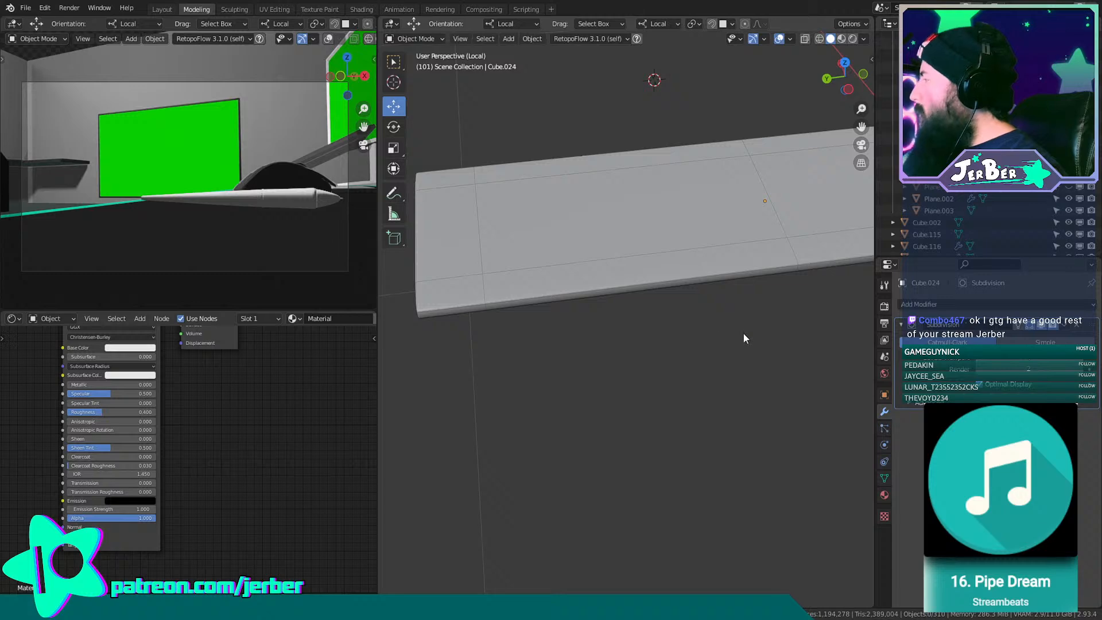
middle_drag(711, 323, 469, 142)
middle_drag(478, 238, 580, 295)
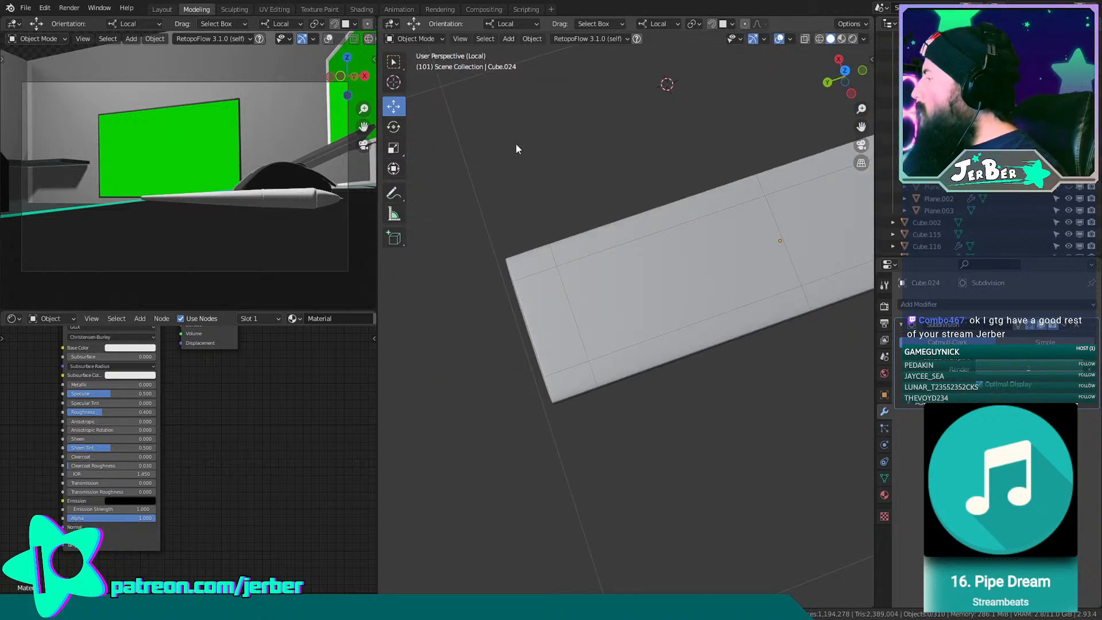
key(shift+a)
mouse_move(488, 103)
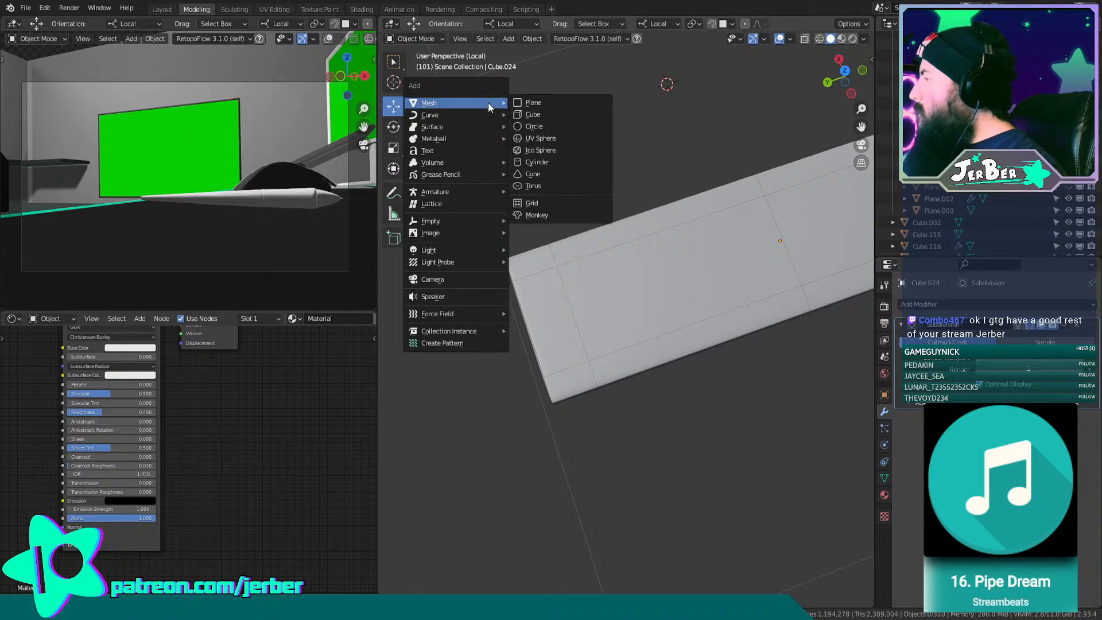
click(580, 117)
key(KP_Decimal)
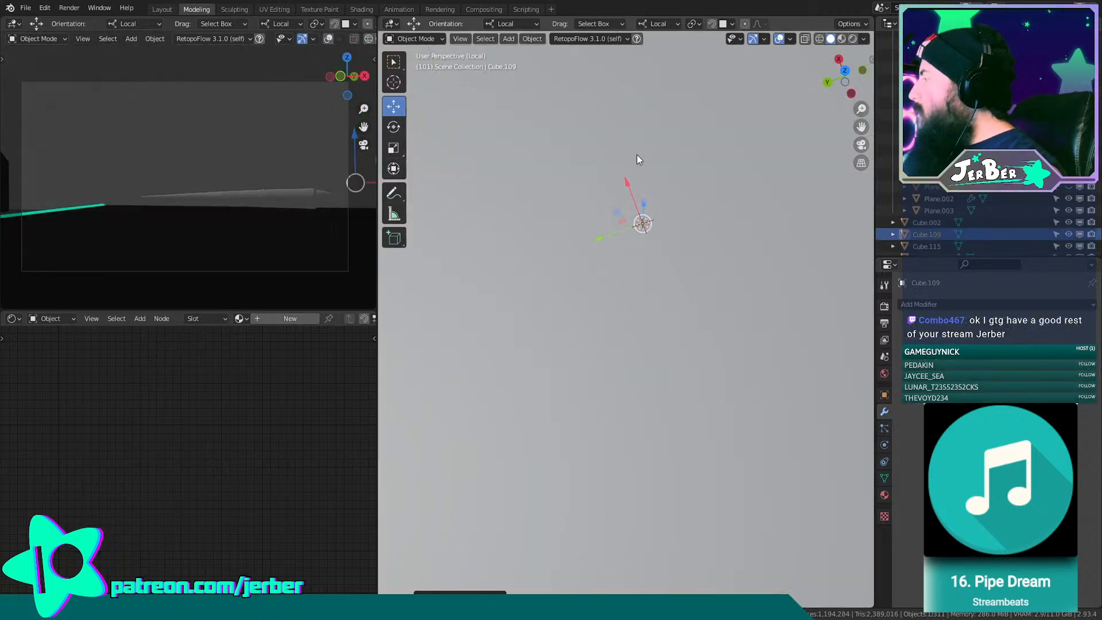
key(s)
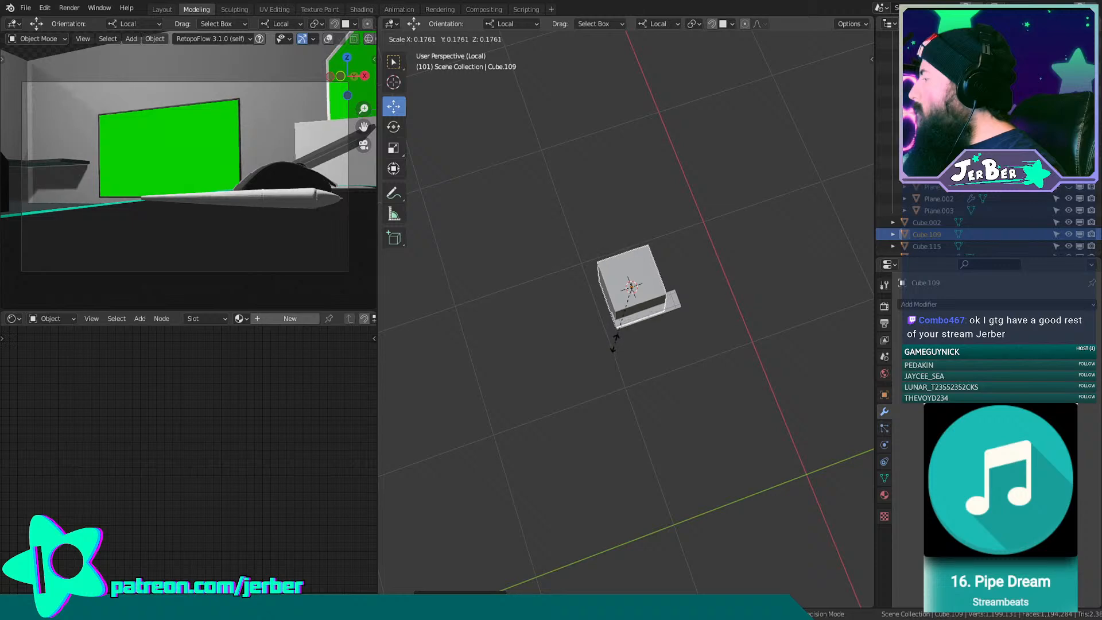
click(613, 330)
Move the new cube over one half of the plate and adjust its position along its local Y axis.
drag(618, 237, 627, 267)
scroll(708, 356, up, 8)
middle_drag(708, 357, 668, 289)
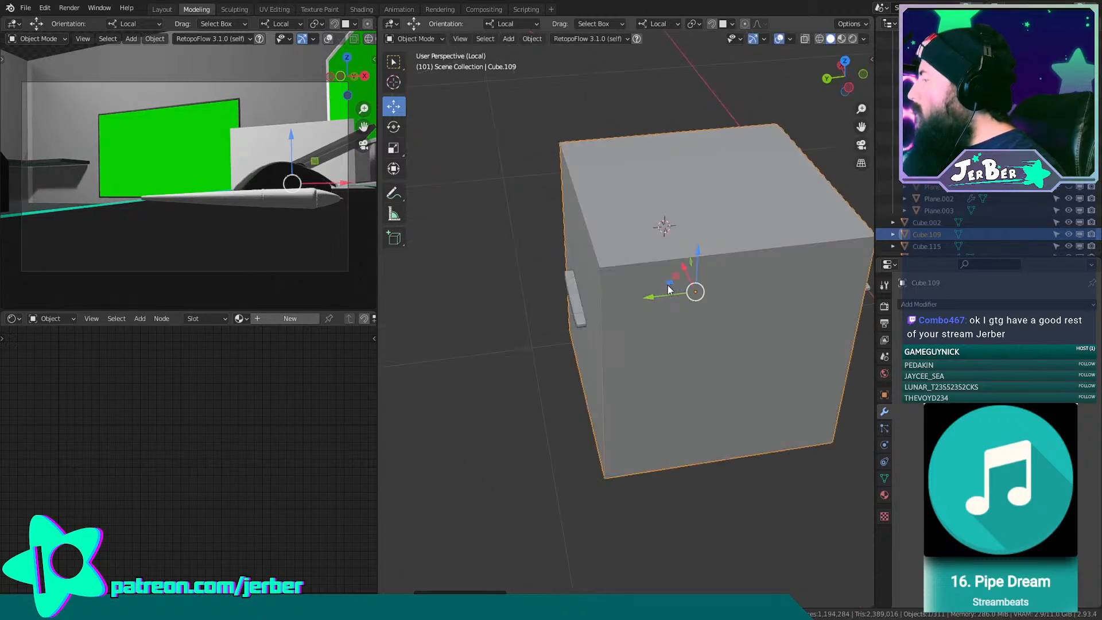
drag(661, 300, 637, 298)
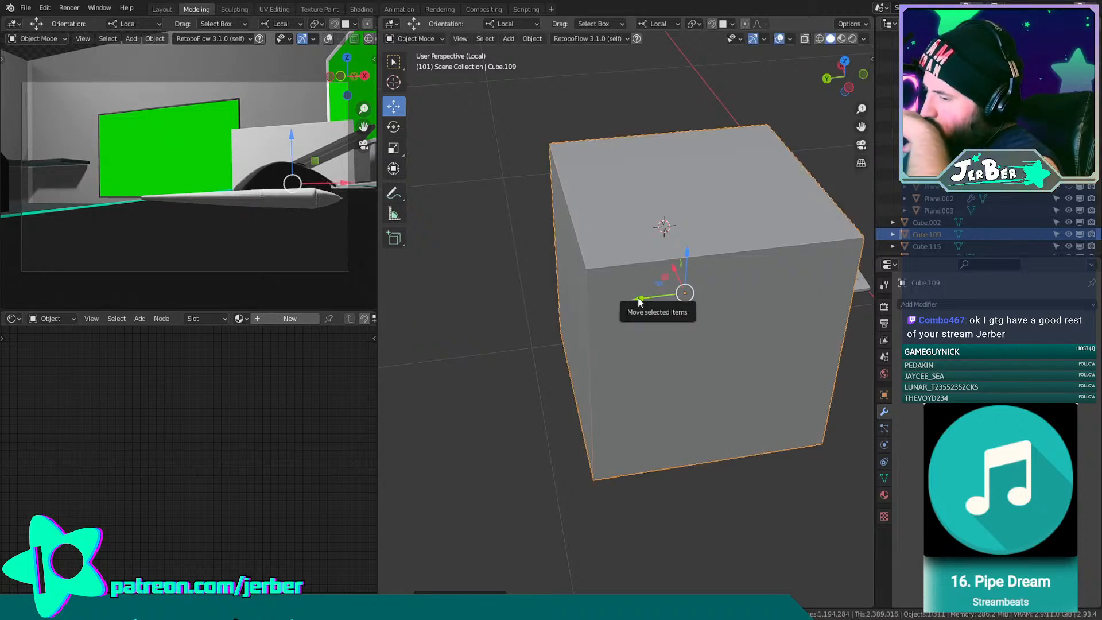
Narrow the cube along its local X axis and shift it along X over the plate.
scroll(638, 299, up, 3)
middle_drag(638, 299, 751, 346)
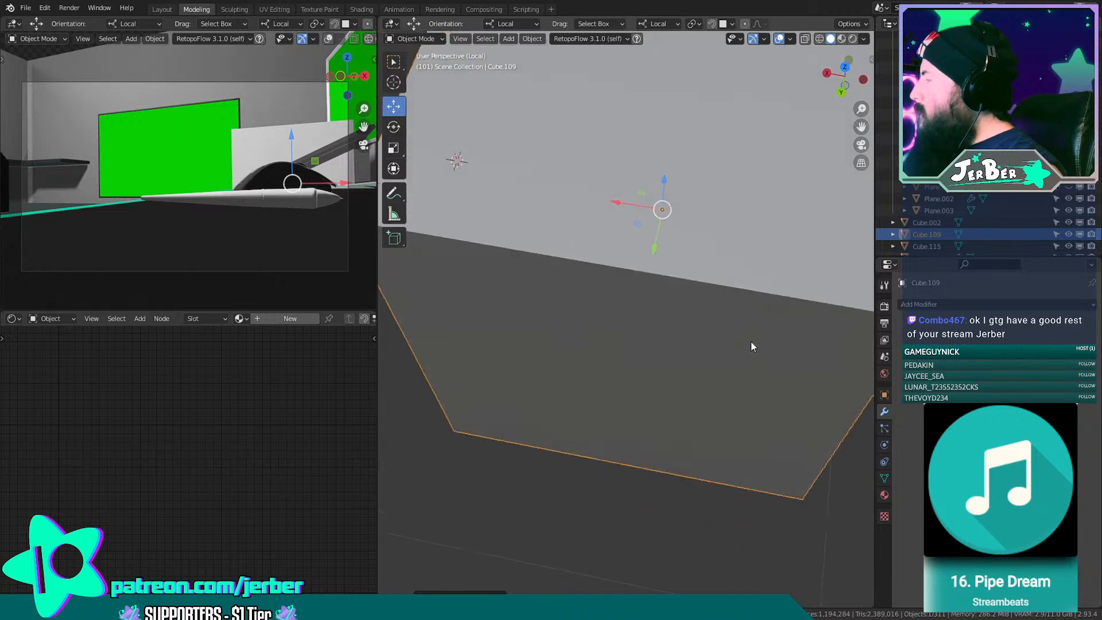
key(s)
key(x)
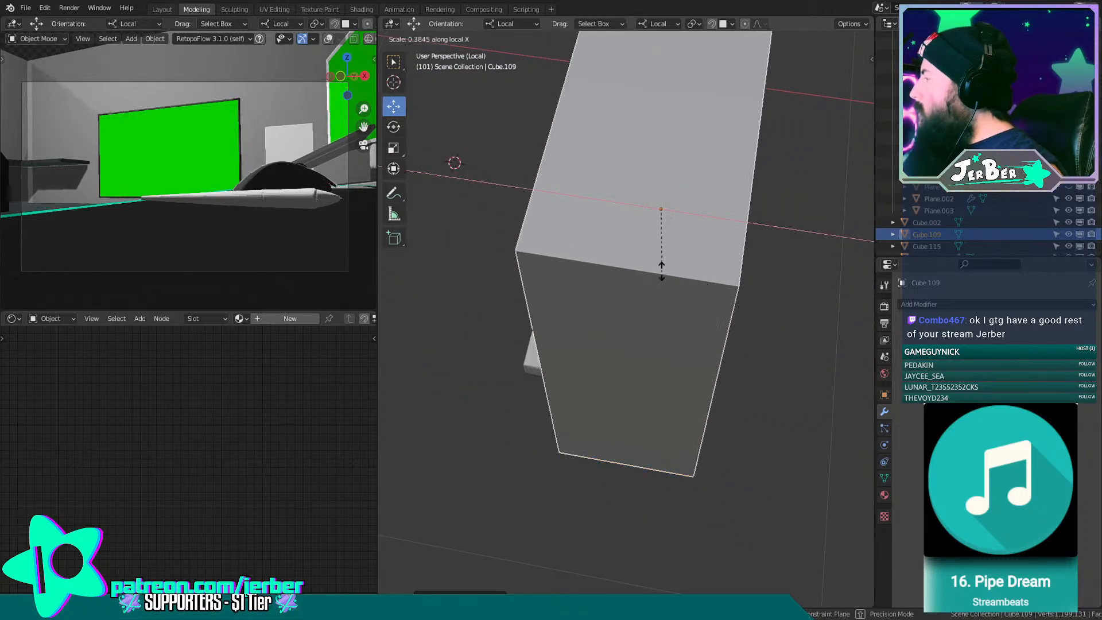
click(629, 208)
key(g)
key(x)
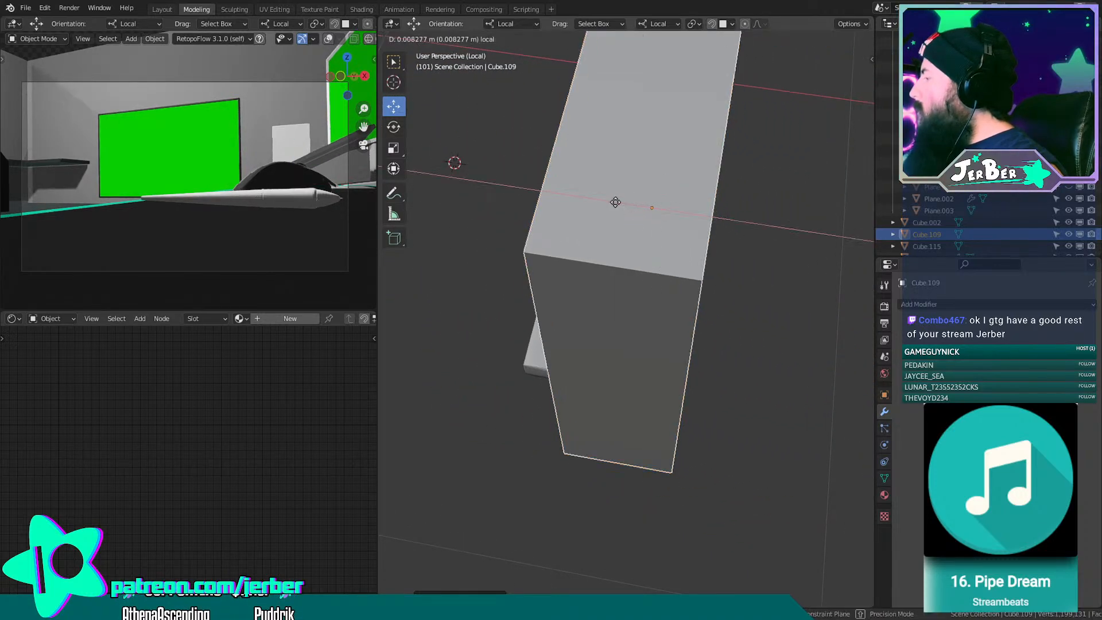
click(590, 201)
Flatten the cube along its local Z axis into a thin slab and adjust its height on the plate.
mouse_move(591, 201)
middle_down()
mouse_move(636, 207)
mouse_move(687, 166)
mouse_move(604, 192)
middle_up()
middle_drag(573, 235, 426, 146)
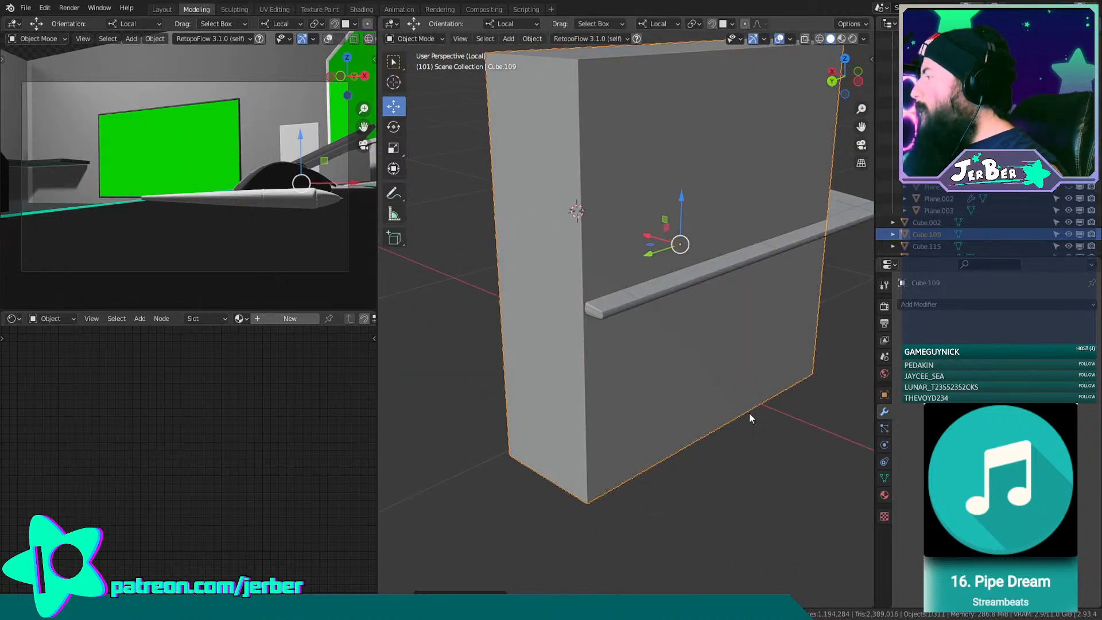
key(s)
key(z)
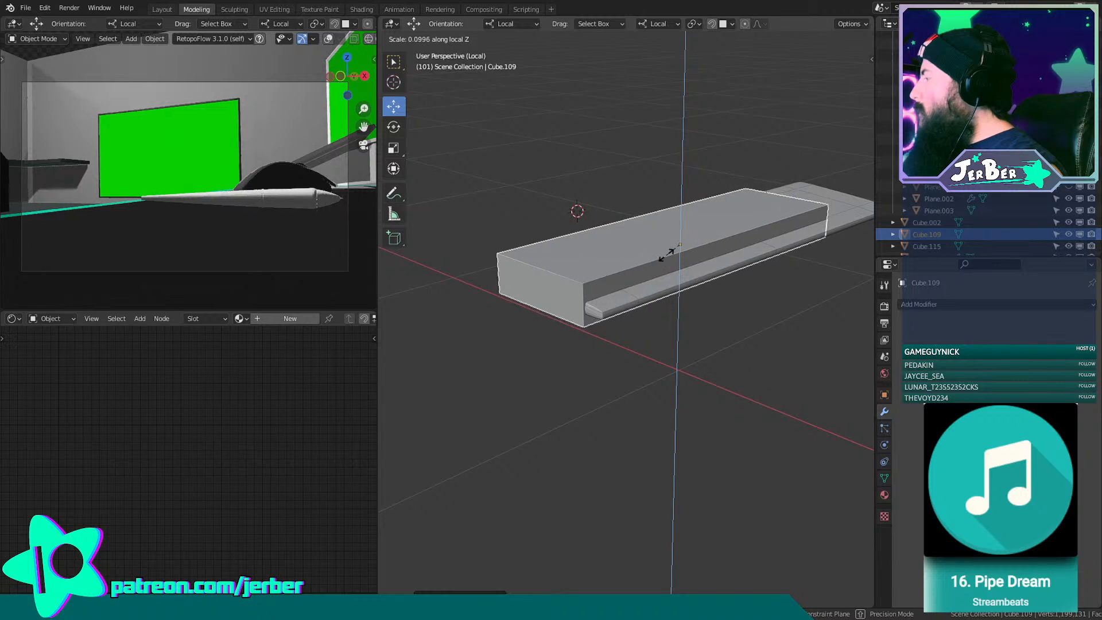
click(676, 246)
scroll(631, 275, up, 2)
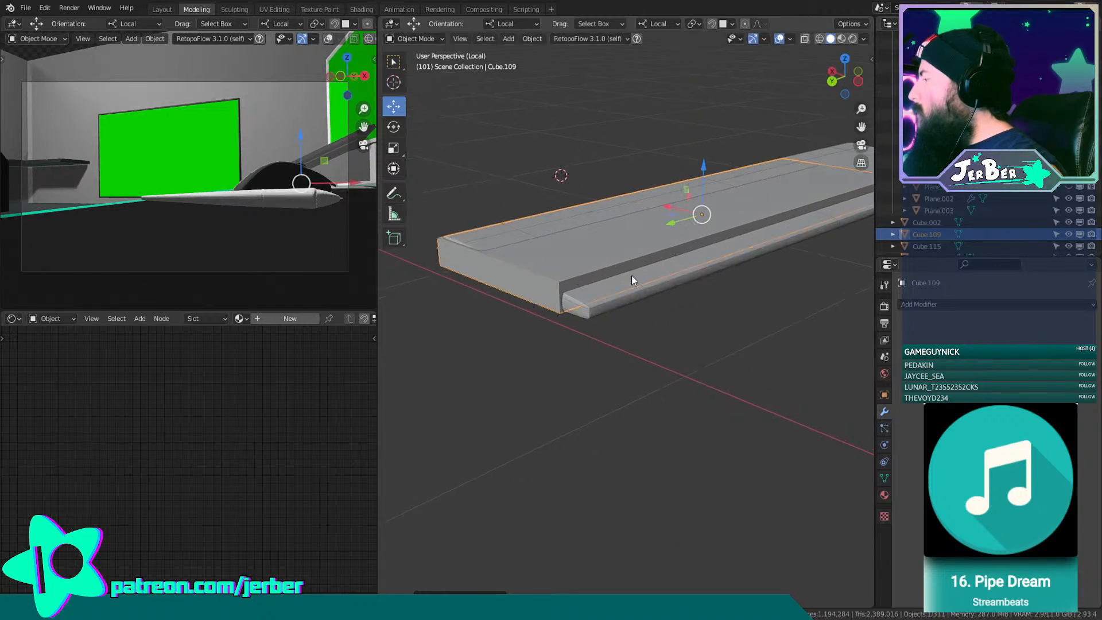
middle_drag(631, 275, 712, 273)
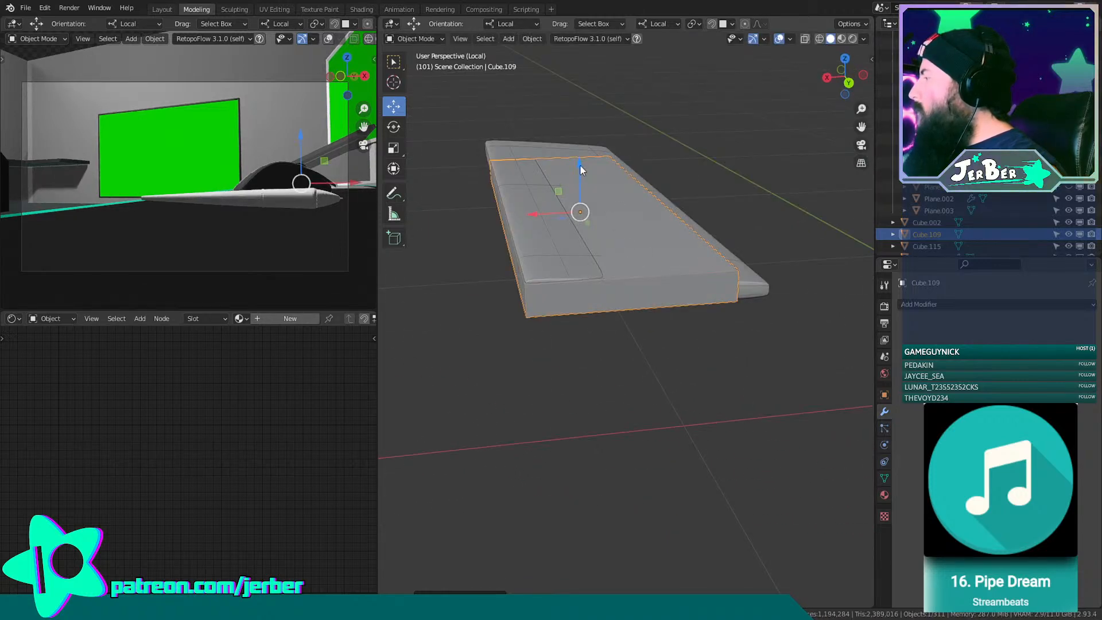
drag(576, 161, 597, 243)
Select the keyboard plate and turn off its Subdivision modifier's display in the viewport.
click(766, 276)
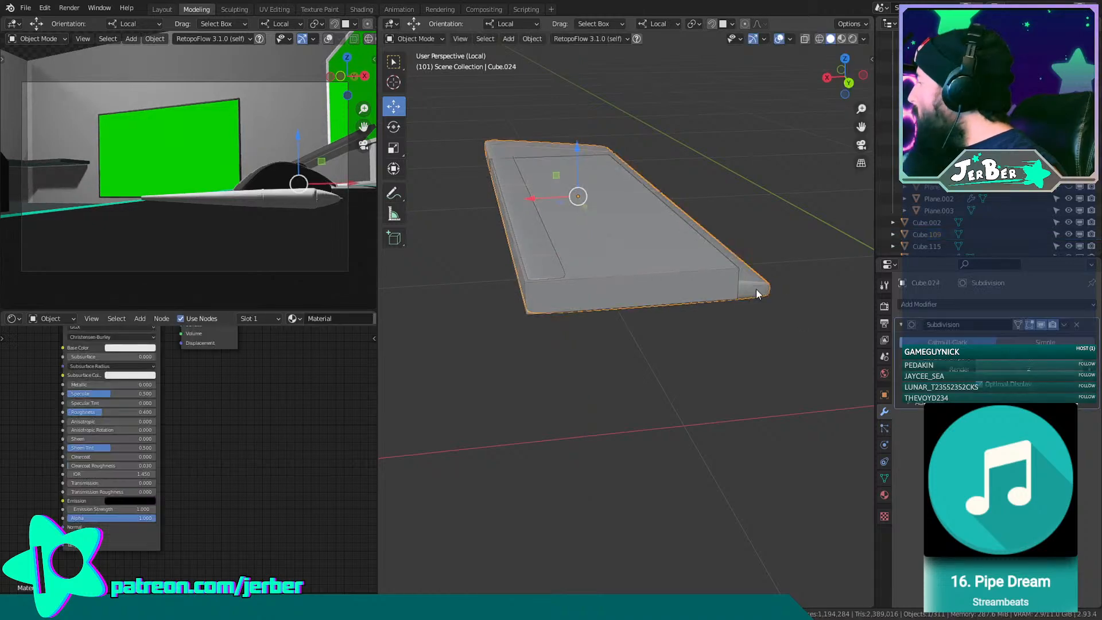
click(1043, 325)
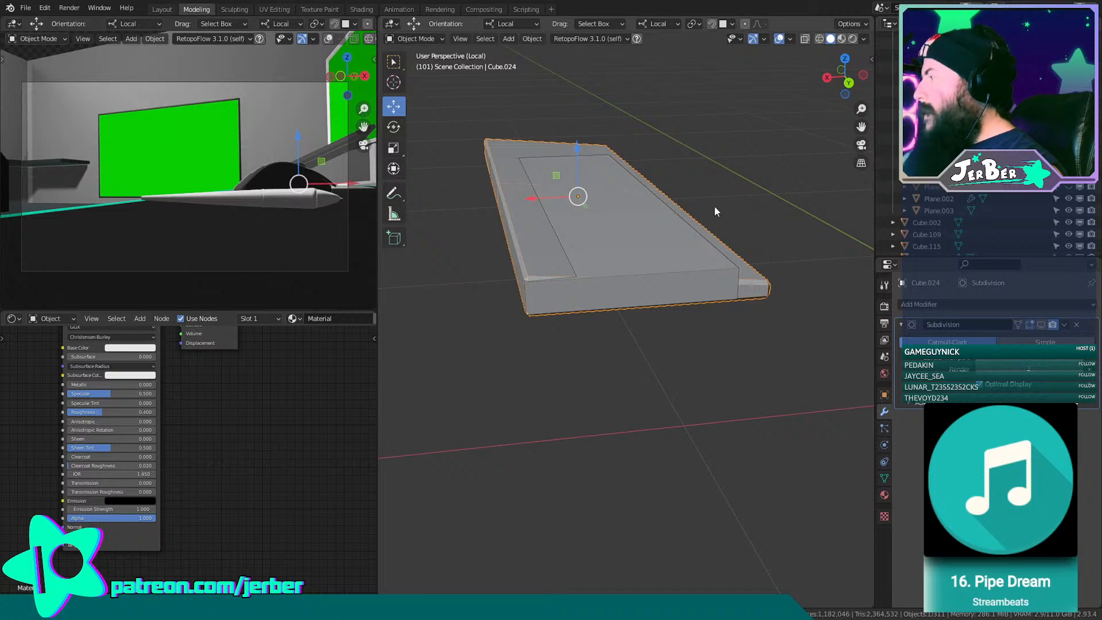
Select the thin slab and lower it slightly along its local Z axis to meet the plate's underside.
middle_drag(737, 210, 694, 184)
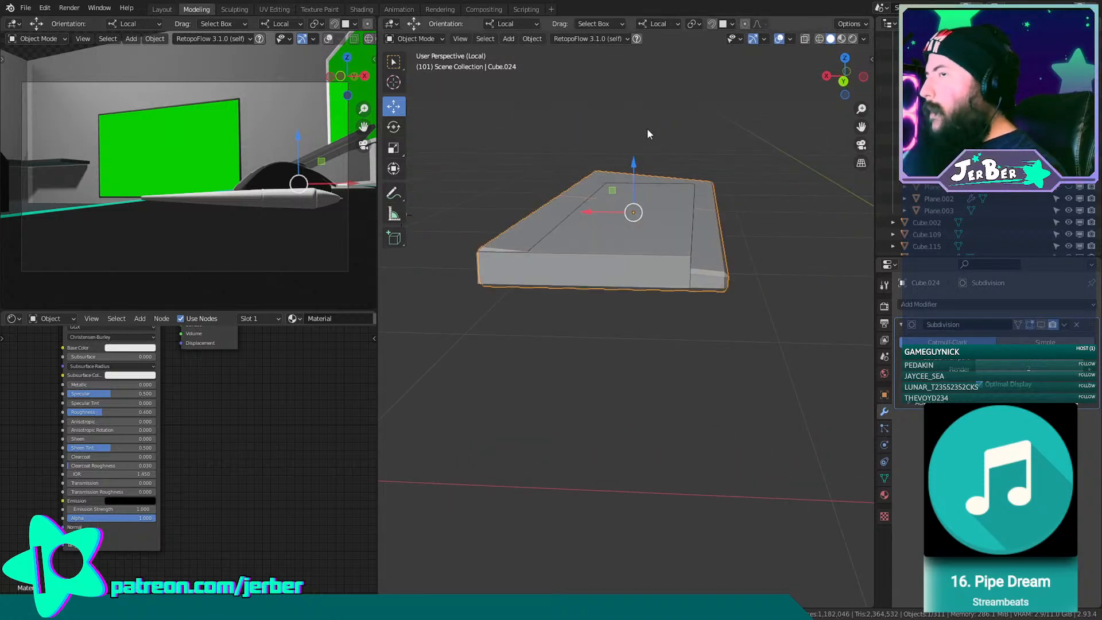
click(568, 292)
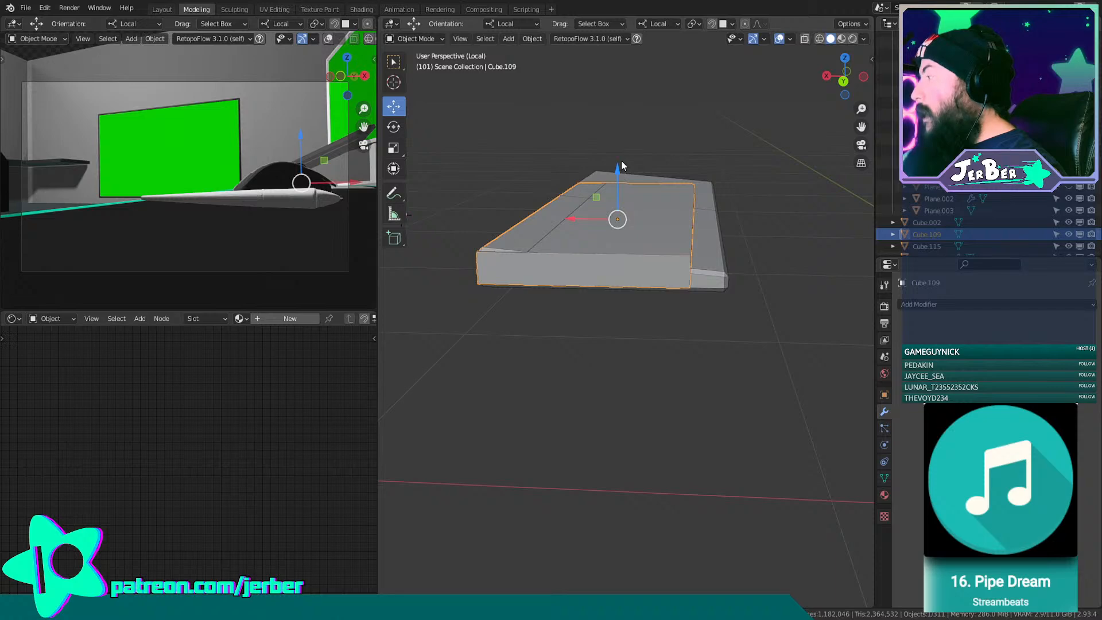
drag(622, 164, 633, 173)
scroll(635, 179, up, 4)
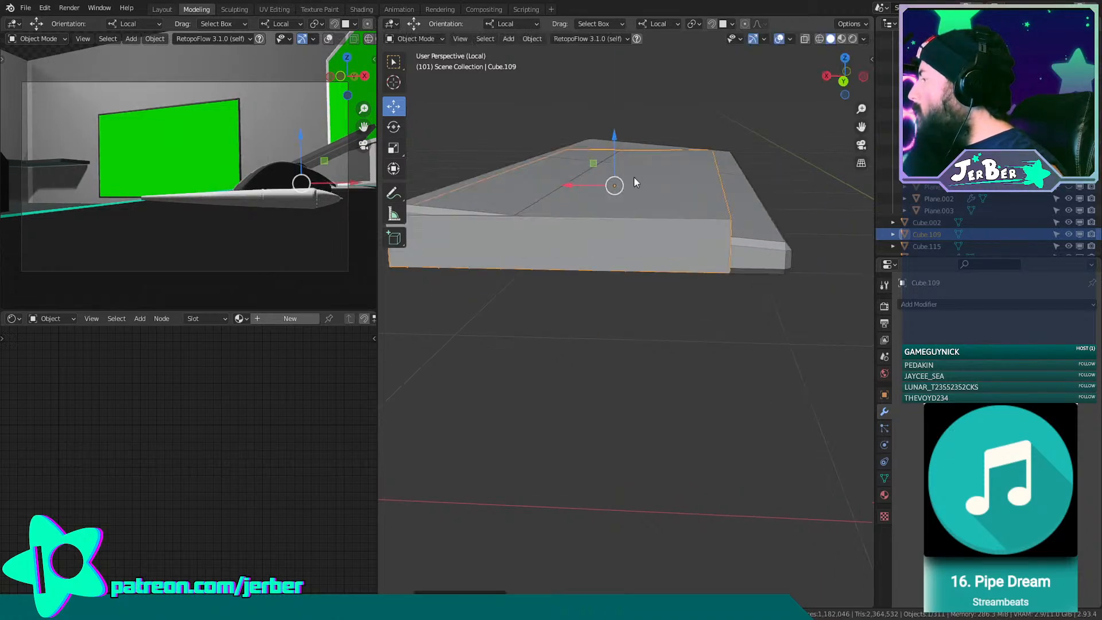
middle_drag(633, 177, 644, 152)
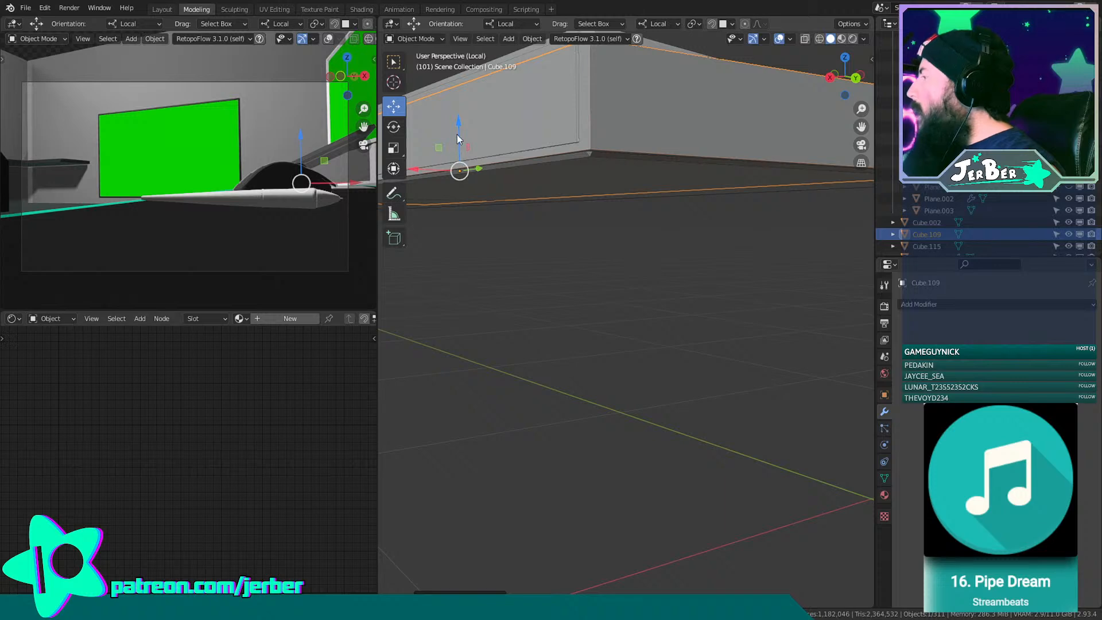
mouse_move(457, 134)
mouse_down()
mouse_move(465, 119)
mouse_move(466, 141)
mouse_up()
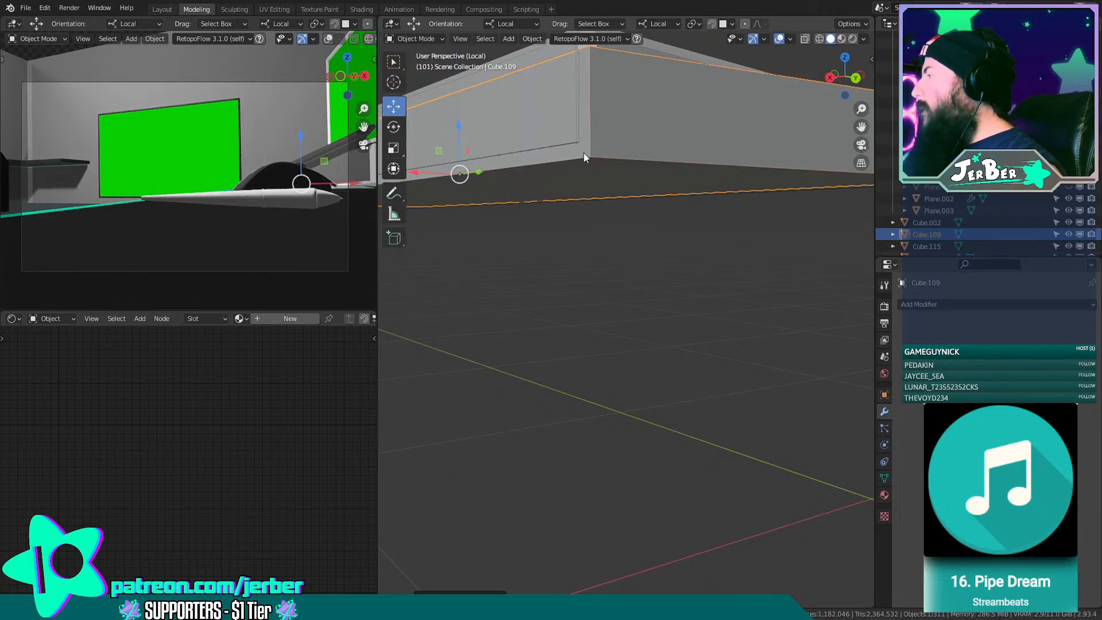
middle_drag(583, 151, 463, 146)
drag(443, 172, 470, 185)
scroll(488, 180, down, 4)
middle_drag(499, 178, 653, 63)
scroll(498, 201, down, 3)
In Edit Mode, move the slab's short end face along local Y out to the end of the plate.
click(425, 38)
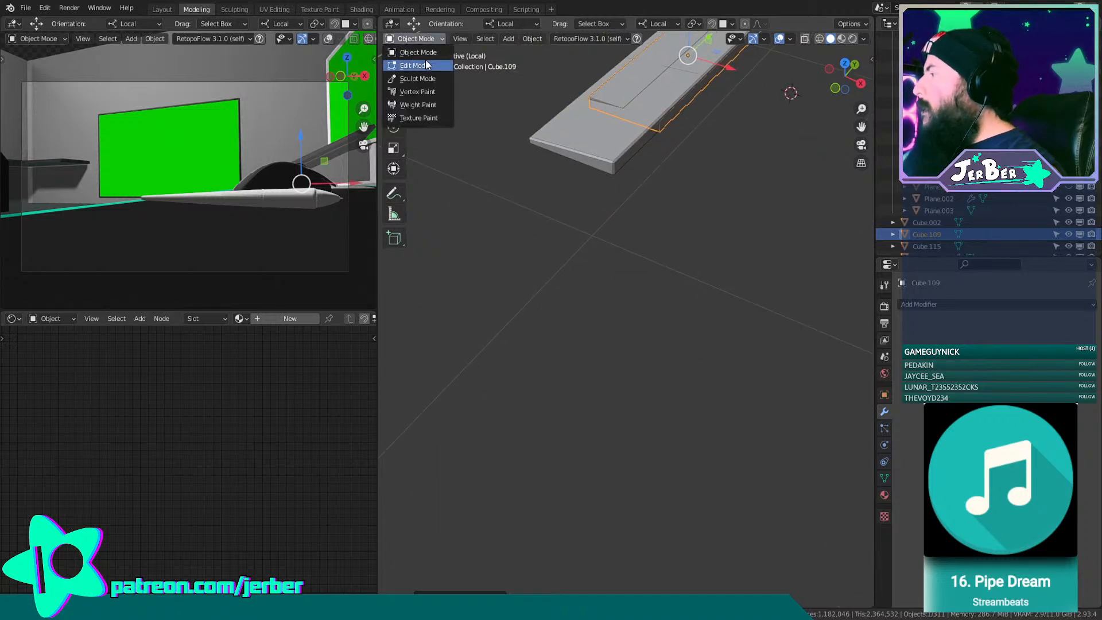
click(434, 58)
click(477, 38)
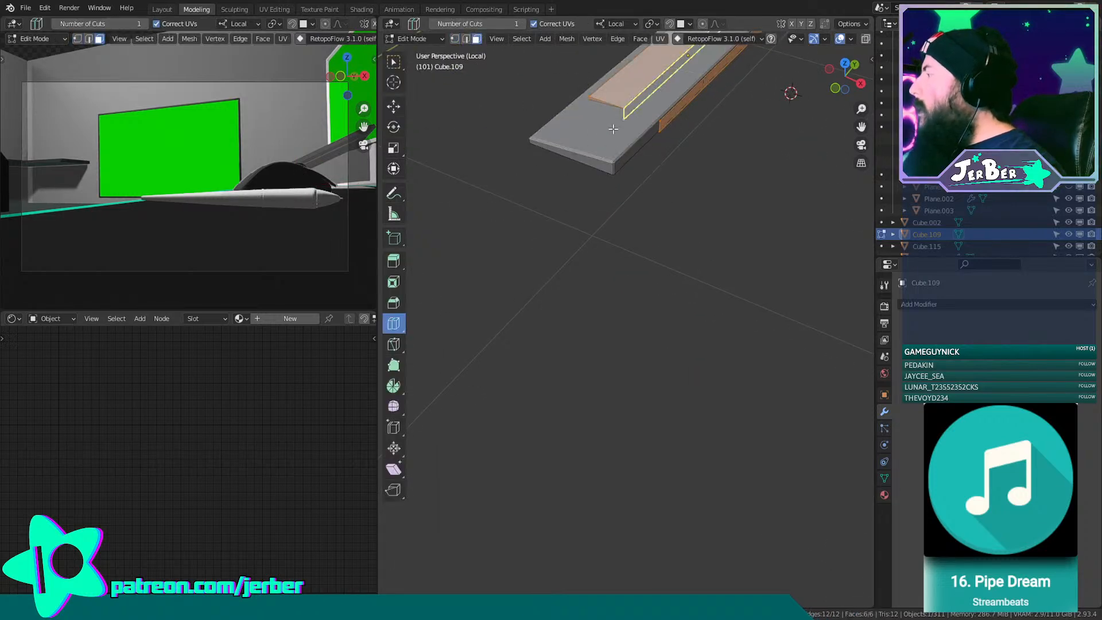
click(394, 106)
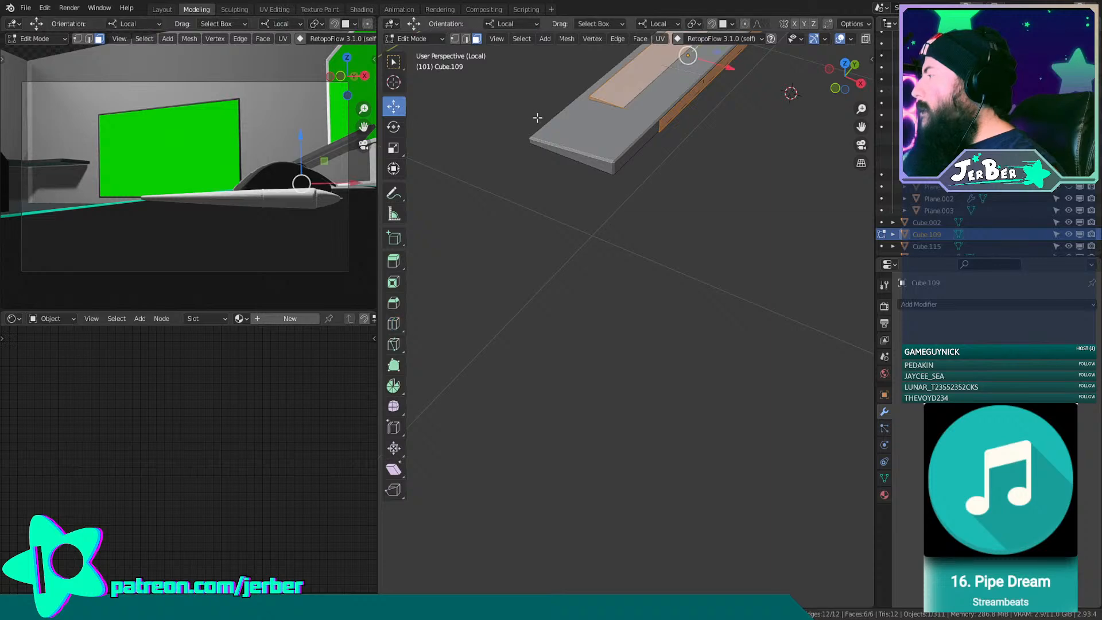
key(alt+a)
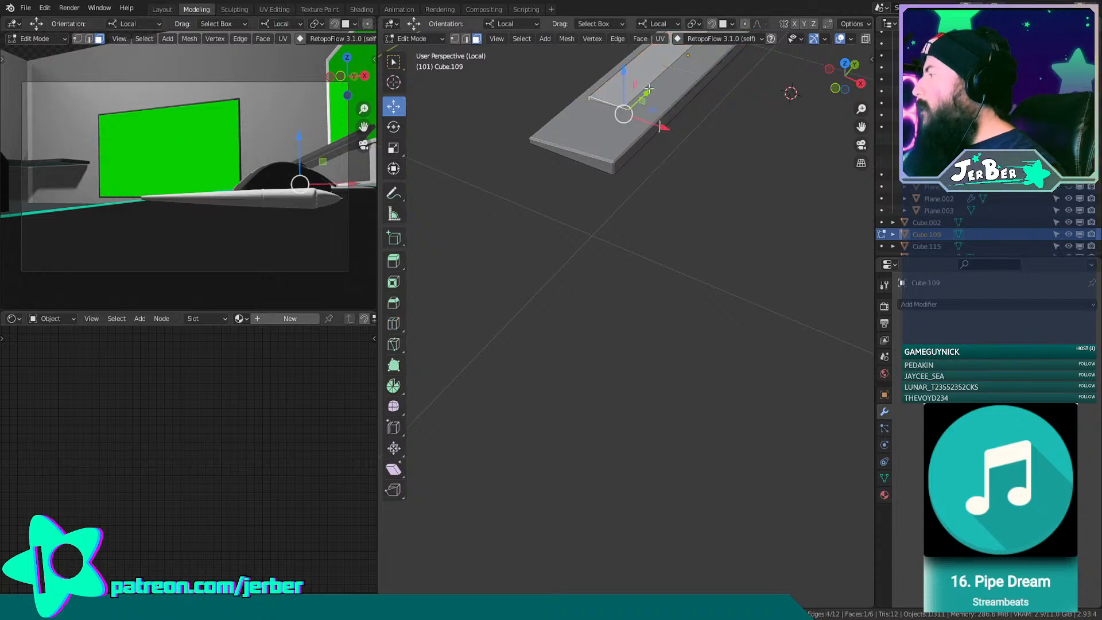
drag(648, 88, 608, 136)
scroll(607, 135, up, 4)
shift+middle_drag(601, 235, 669, 312)
drag(575, 136, 579, 144)
Move the slab's long side face along local X out to the plate's long edge.
middle_drag(578, 144, 669, 183)
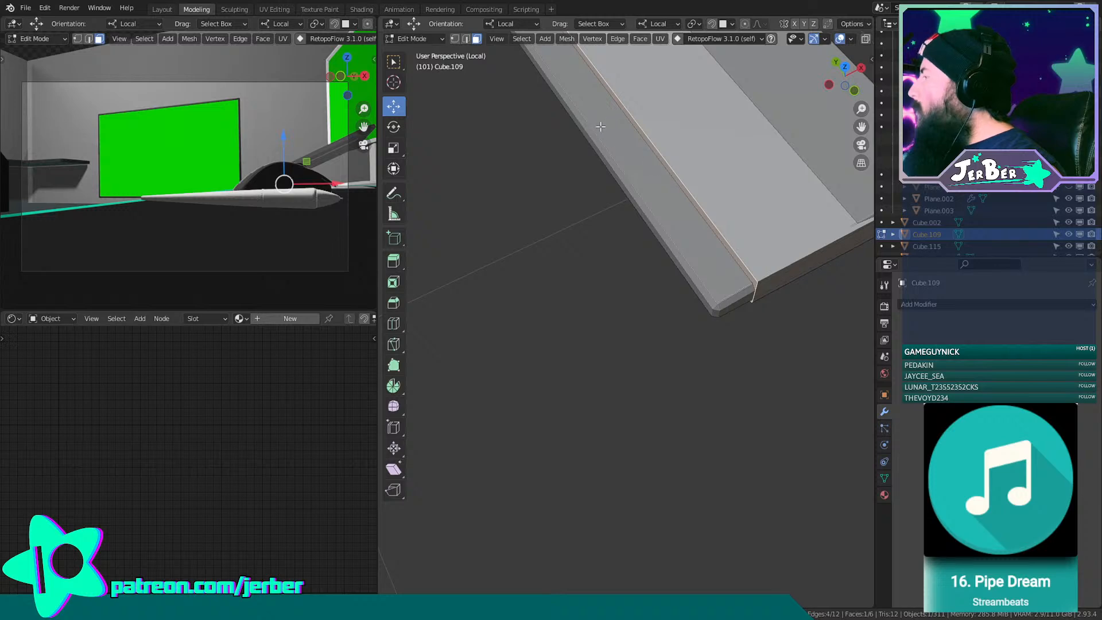
middle_drag(600, 126, 659, 269)
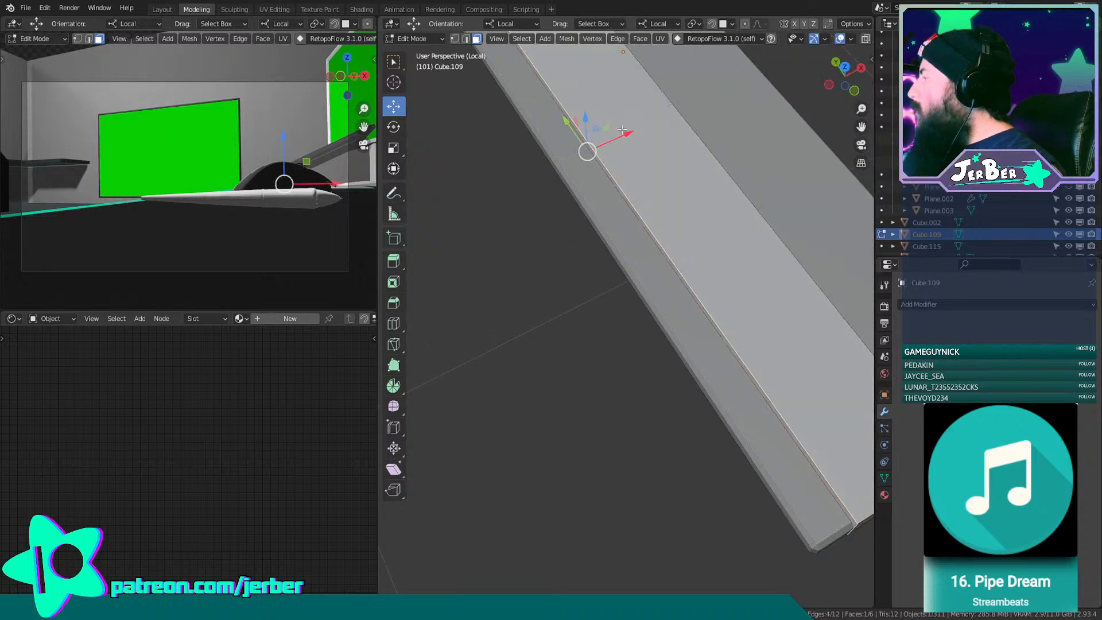
drag(628, 134, 542, 222)
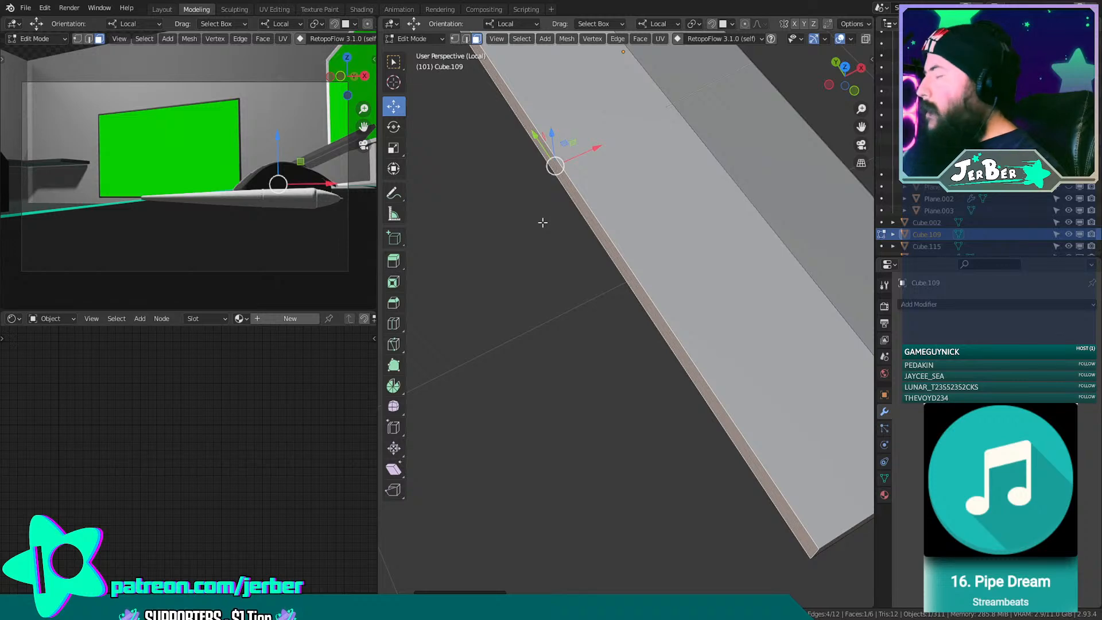
middle_drag(542, 222, 585, 262)
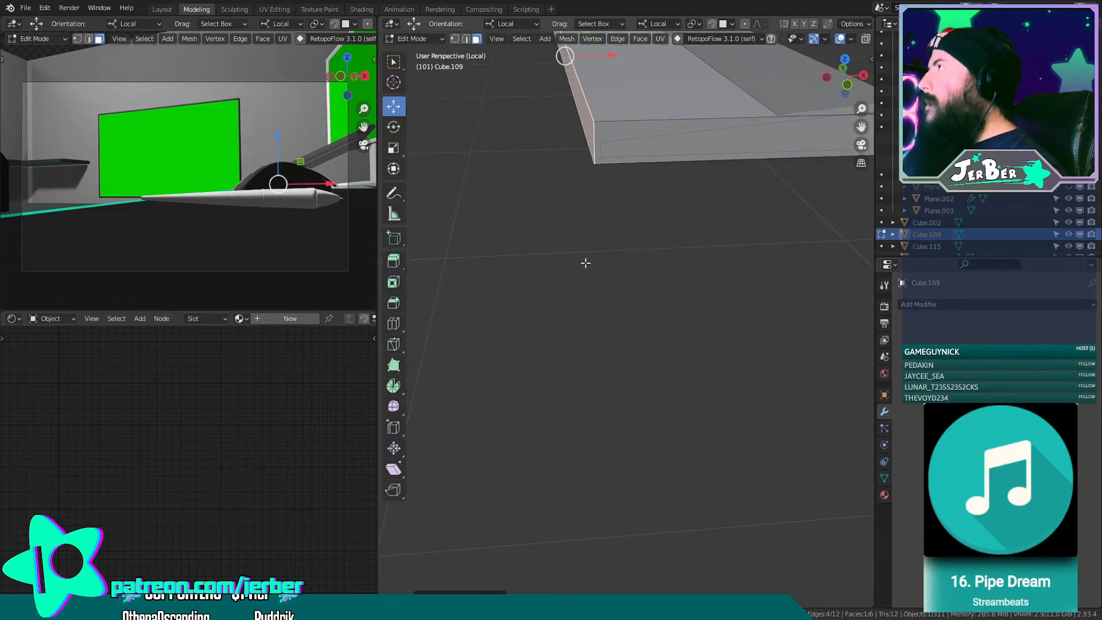
middle_drag(664, 295, 585, 297)
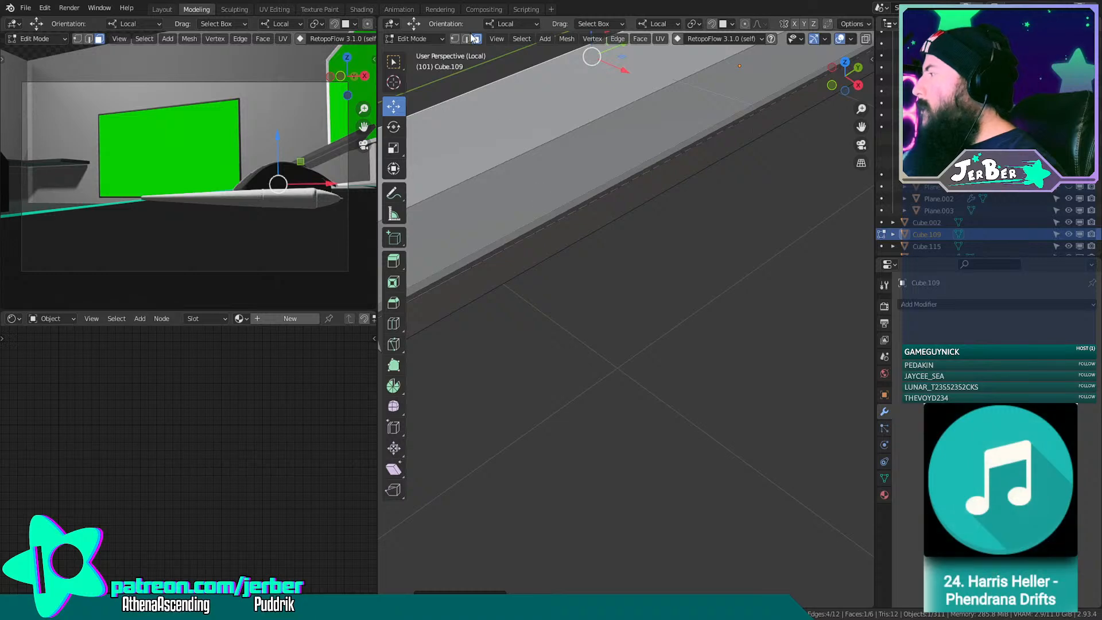
Select the slab's upper long edge on the plate's thicker side and raise it along Z to cover the plate.
key(2)
click(712, 118)
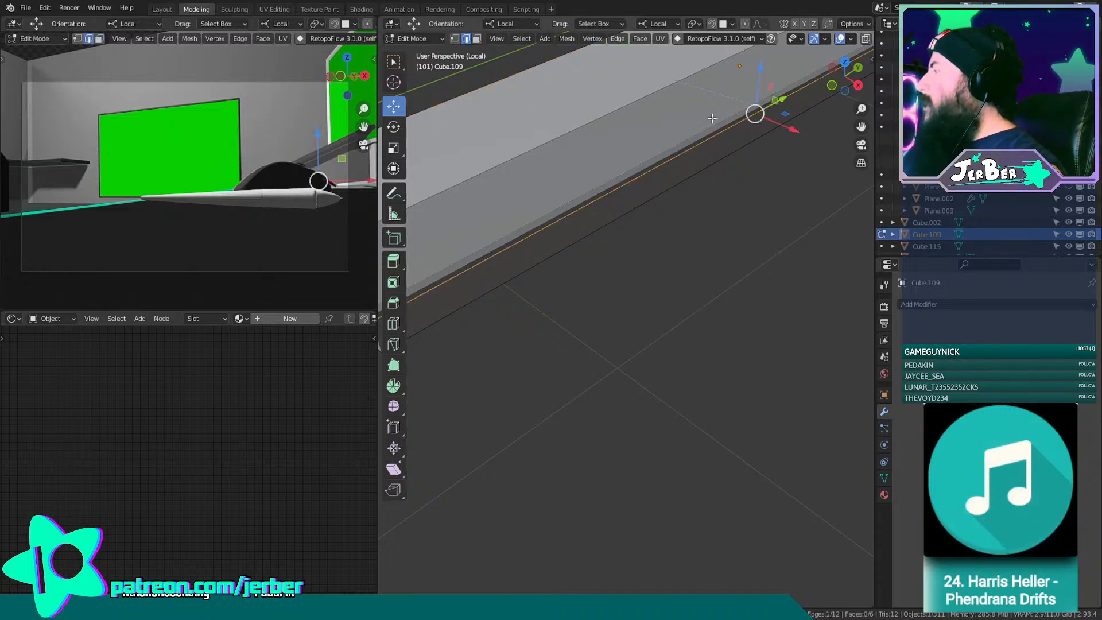
drag(757, 83, 760, 74)
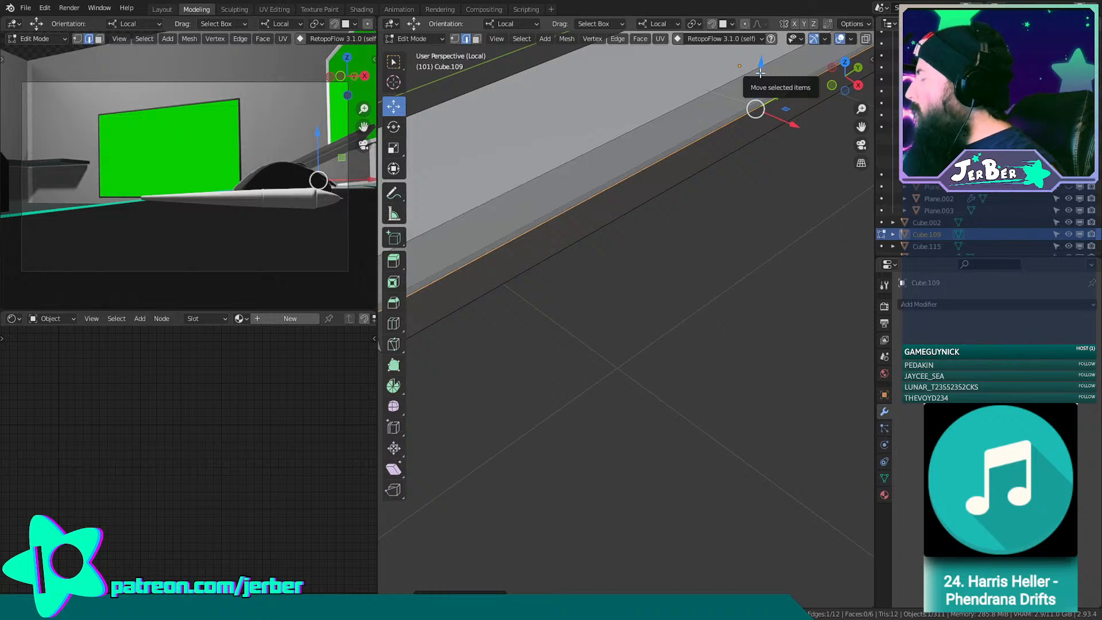
drag(759, 72, 785, 47)
scroll(772, 86, down, 5)
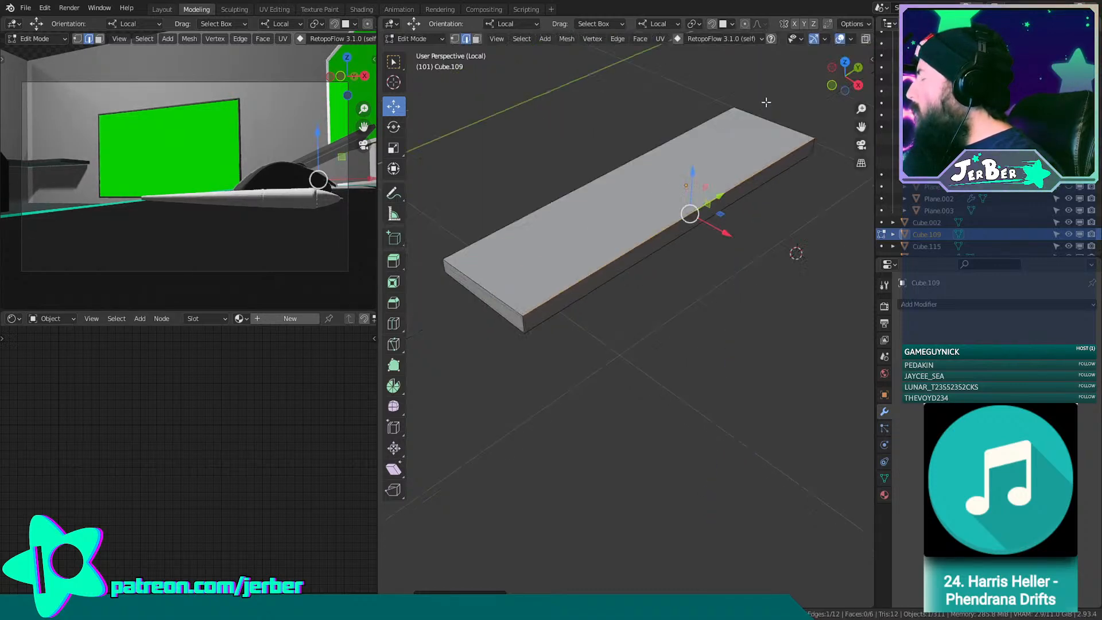
Lower the opposite upper long edge along Z so the slab's top slopes down toward the thin side.
middle_drag(756, 130, 866, 157)
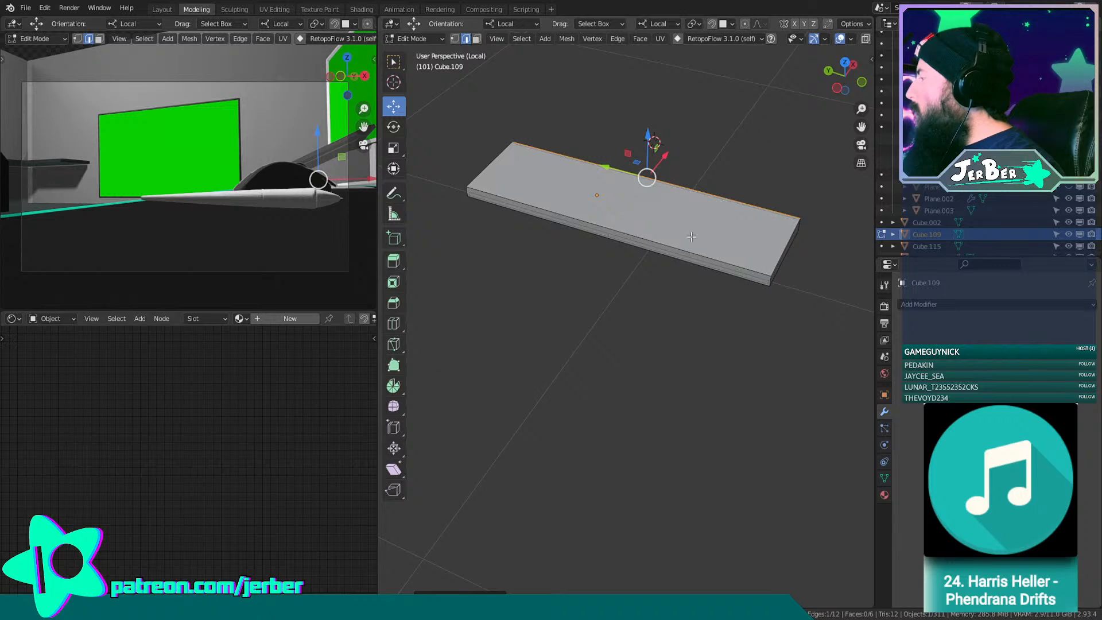
scroll(688, 246, up, 4)
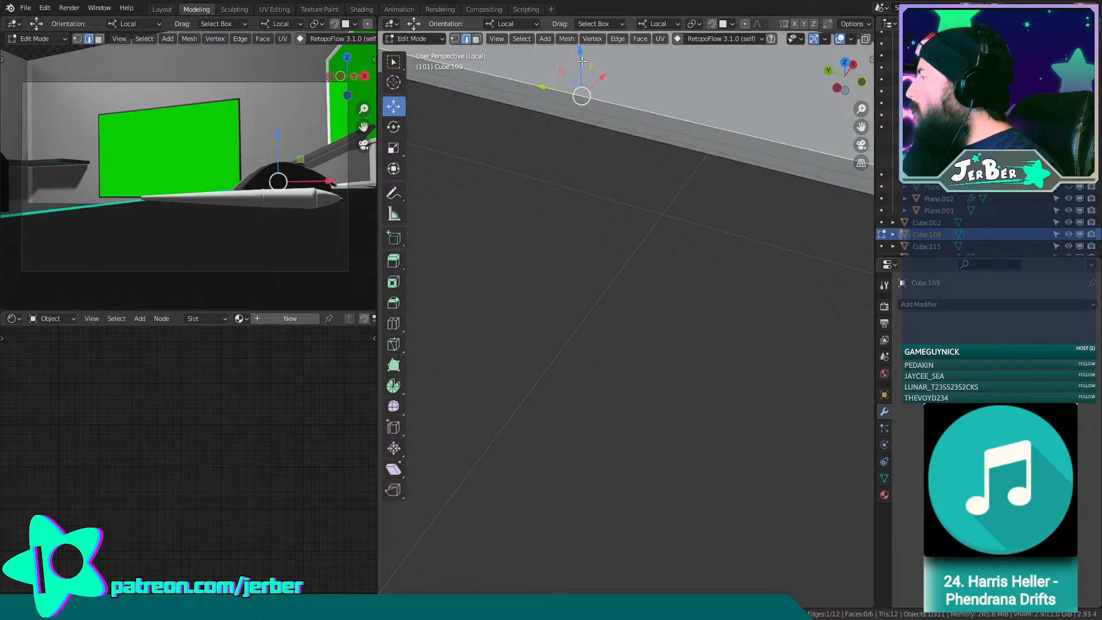
drag(581, 60, 598, 118)
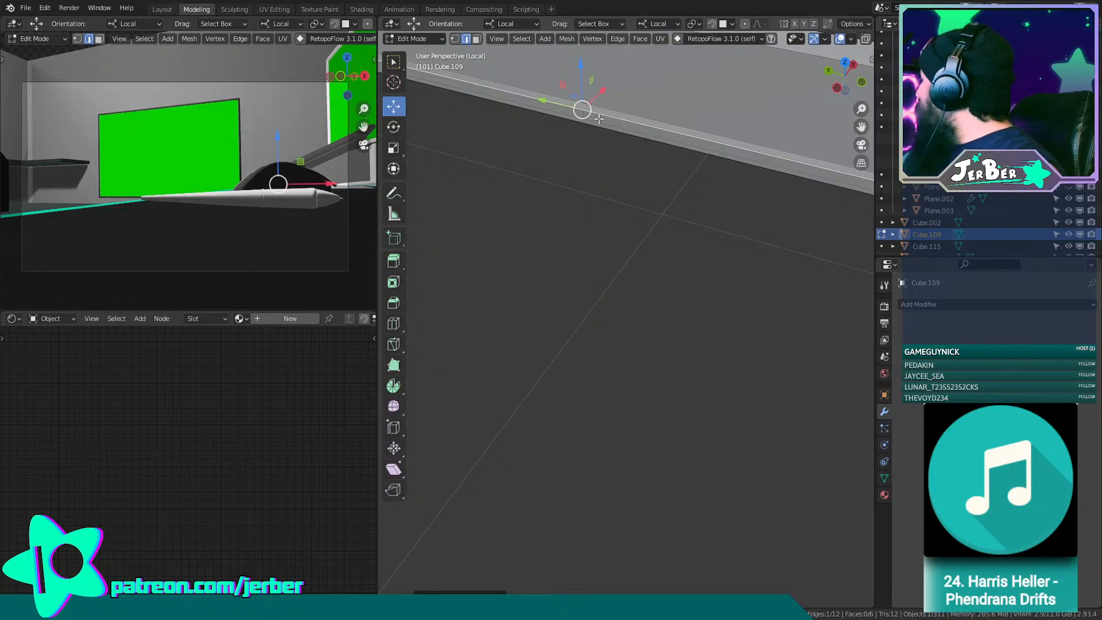
click(541, 239)
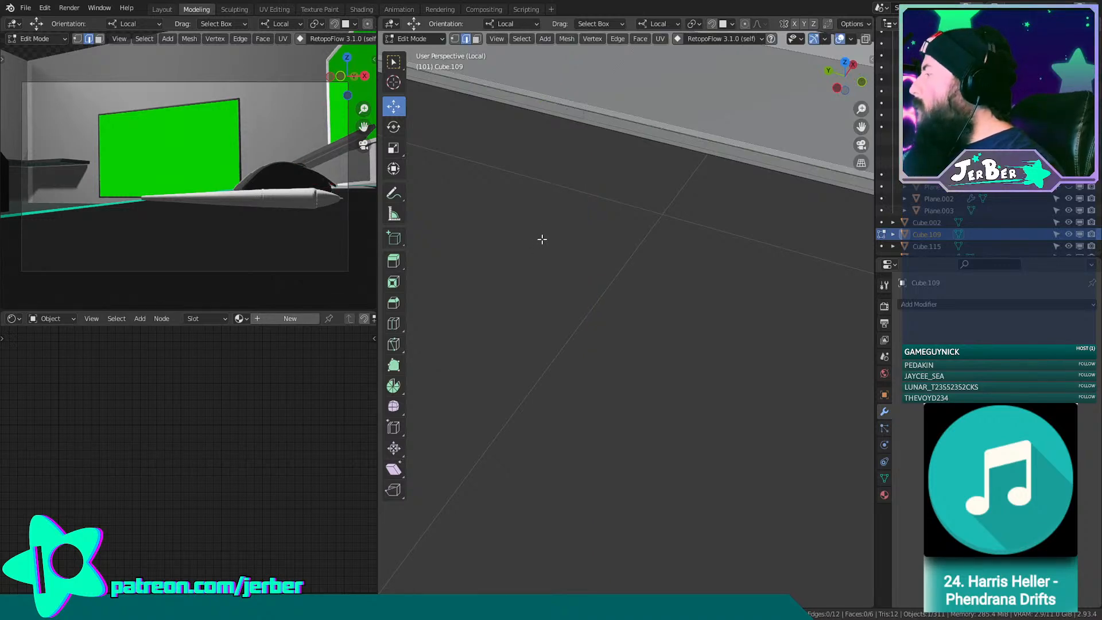
Raise the thin side's upper long edge slightly along Z so the plate no longer pokes through the slab, and deselect it.
scroll(551, 267, down, 7)
middle_drag(566, 369, 488, 349)
scroll(738, 336, down, 2)
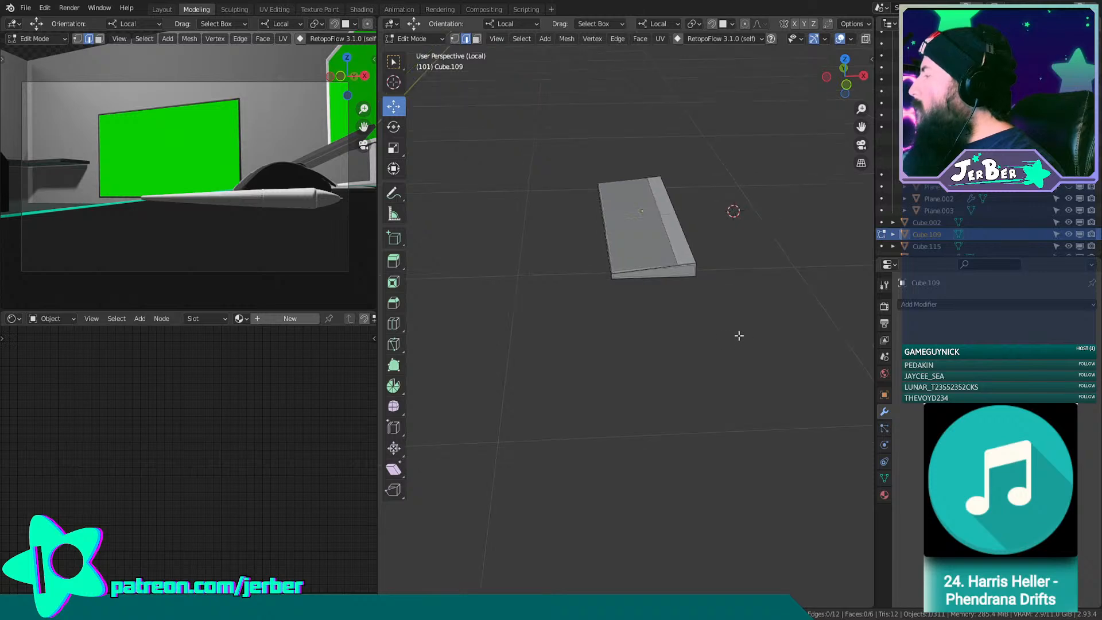
scroll(738, 336, up, 4)
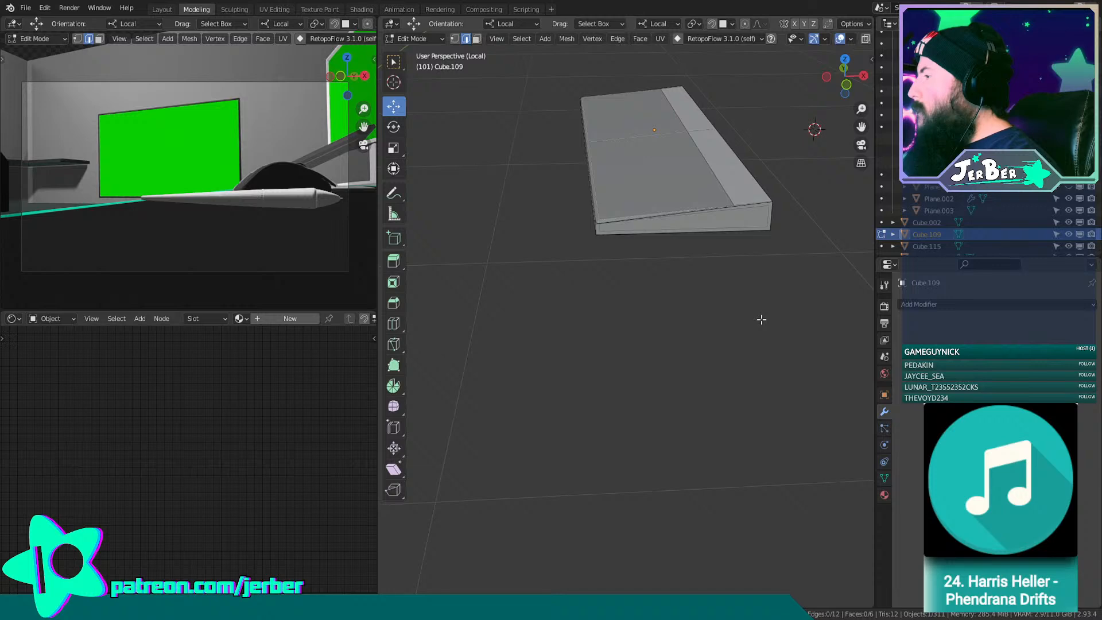
middle_drag(716, 295, 713, 339)
scroll(647, 360, up, 2)
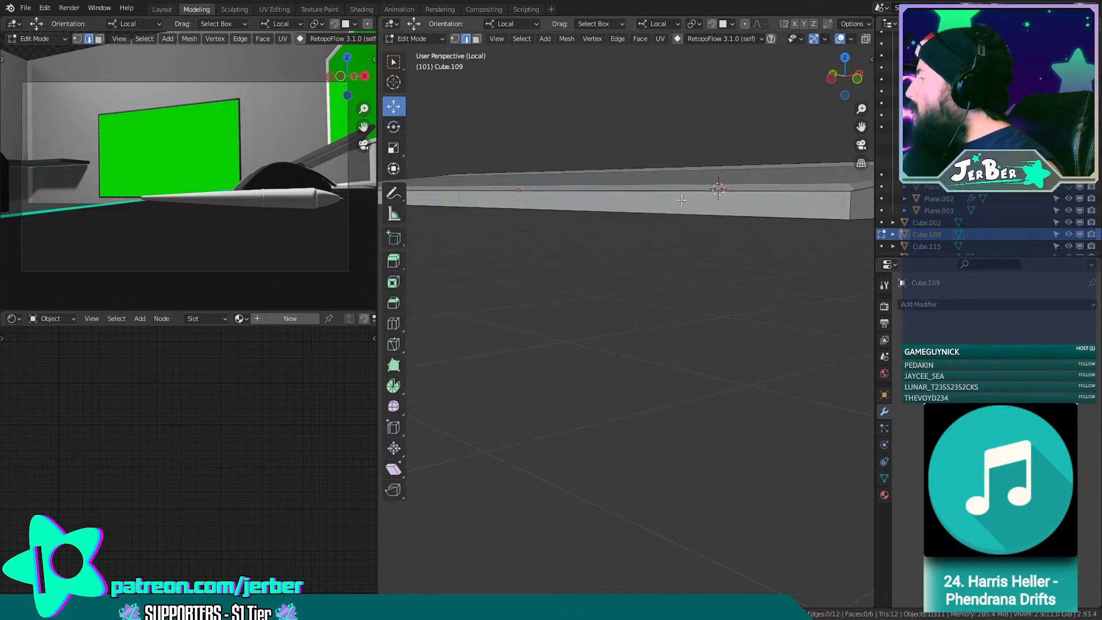
click(657, 218)
drag(433, 168, 438, 147)
scroll(674, 359, down, 2)
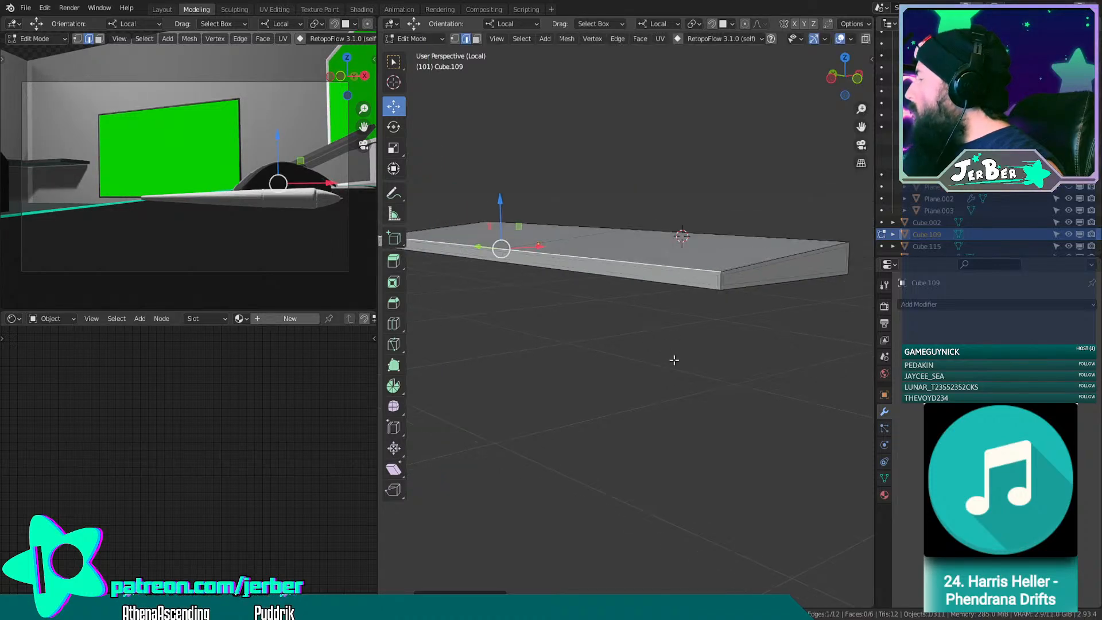
click(674, 360)
Add one loop cut across the middle of the slab and another lengthwise along its centre.
middle_drag(674, 360, 745, 334)
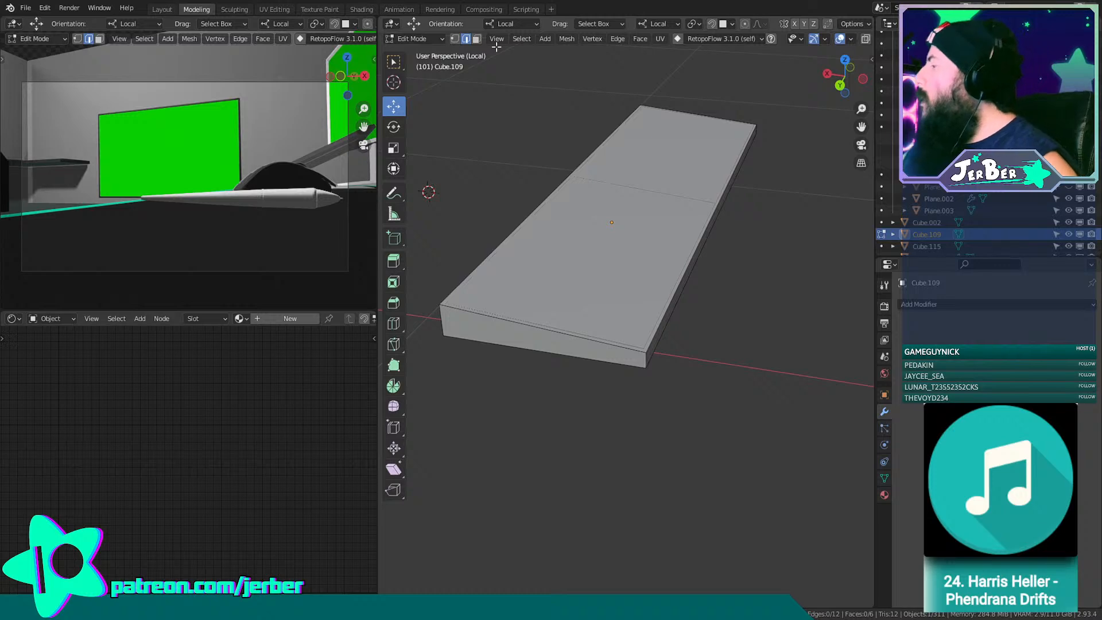
click(393, 324)
middle_drag(715, 256, 685, 385)
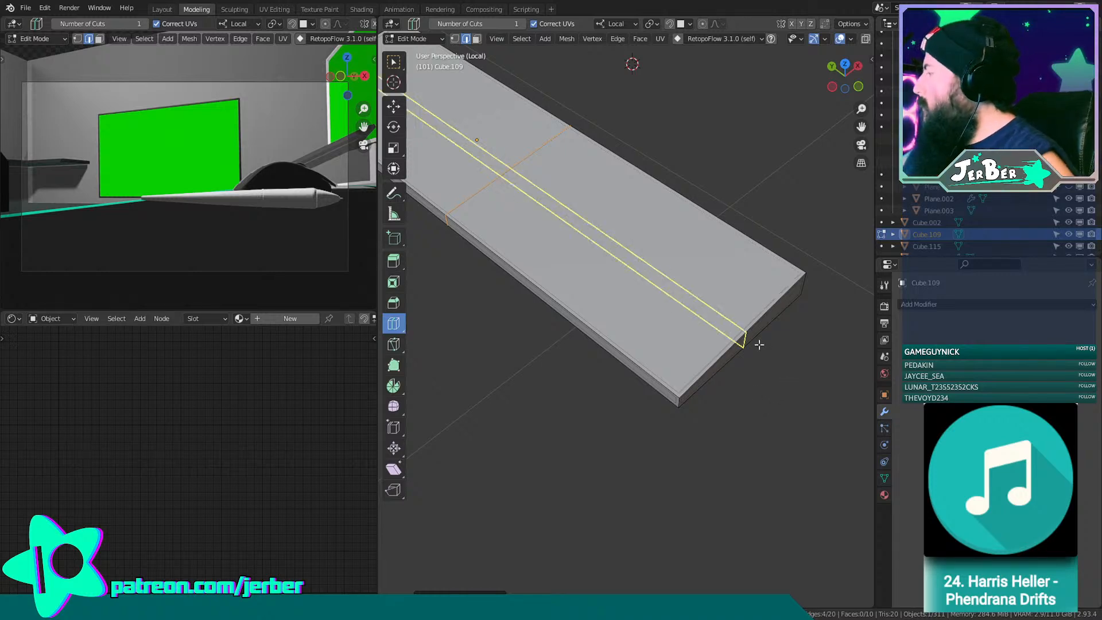
middle_drag(766, 346, 706, 330)
Add lengthwise loop cuts and slide them close to both long edges of the slab.
scroll(705, 321, up, 2)
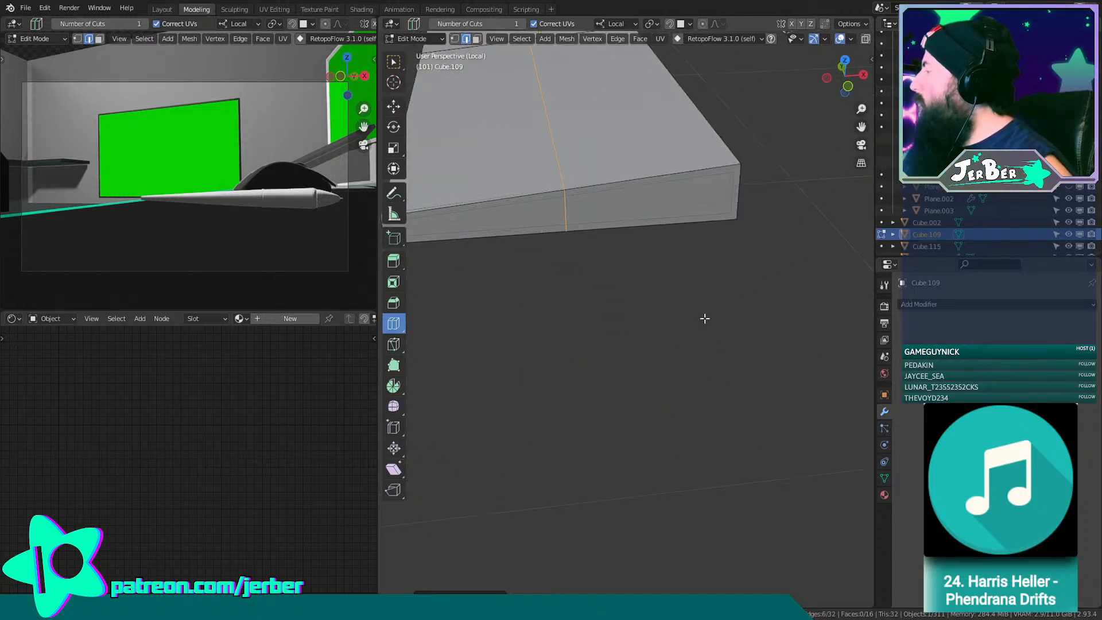
drag(631, 195, 690, 218)
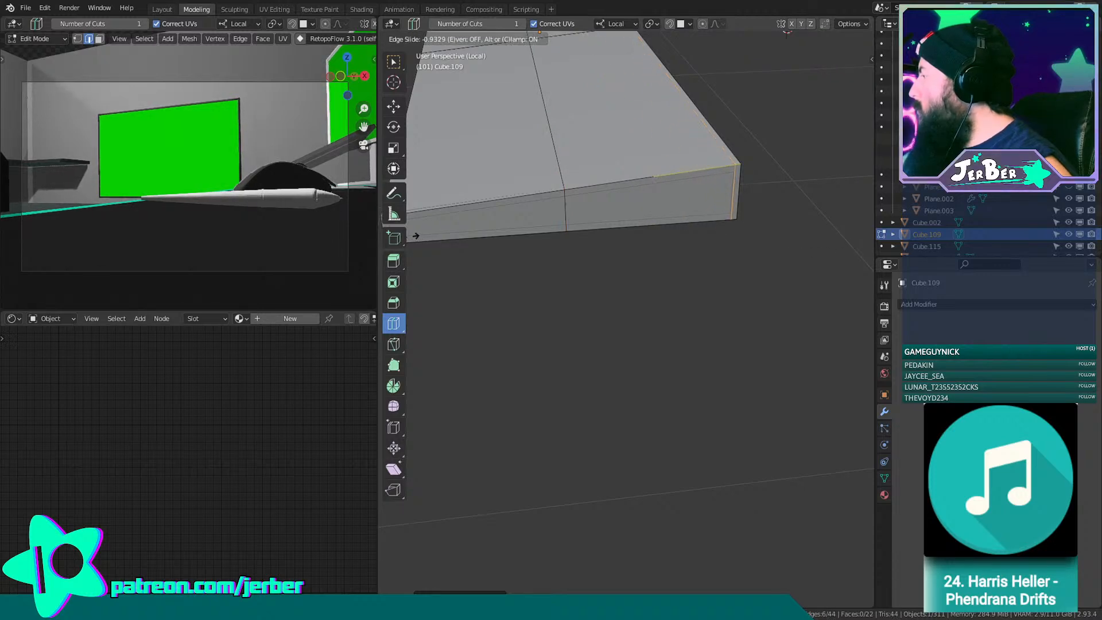
drag(416, 236, 417, 236)
shift+middle_drag(510, 220, 560, 228)
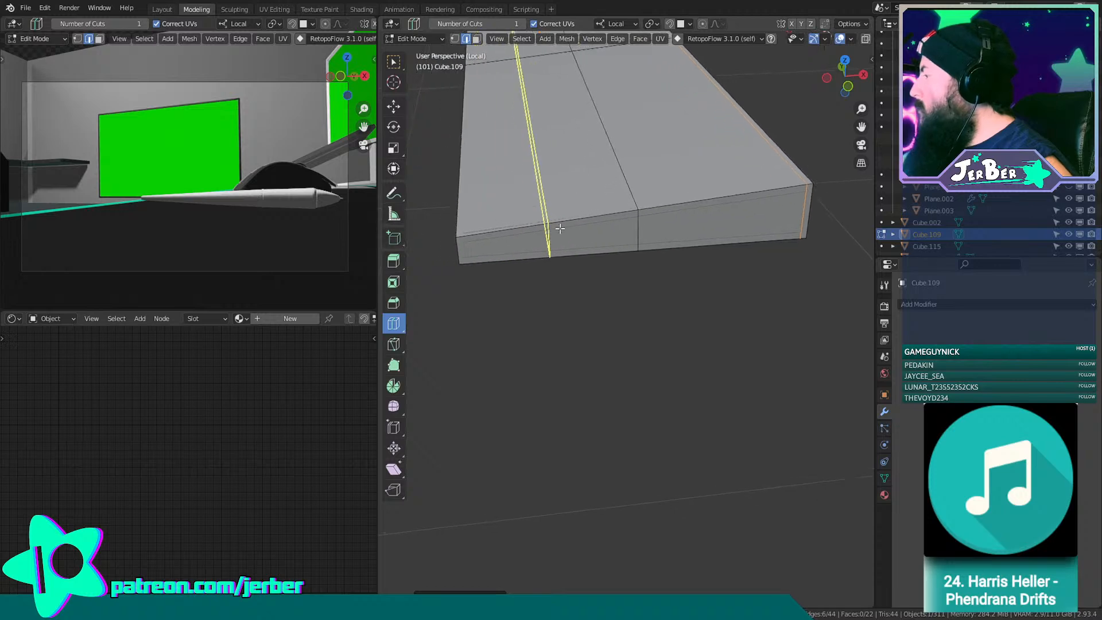
drag(560, 228, 535, 285)
Add crosswise loop cuts and slide them close to both short ends of the slab.
middle_drag(534, 285, 605, 298)
middle_drag(408, 339, 541, 344)
drag(496, 272, 810, 298)
shift+middle_drag(674, 354, 826, 418)
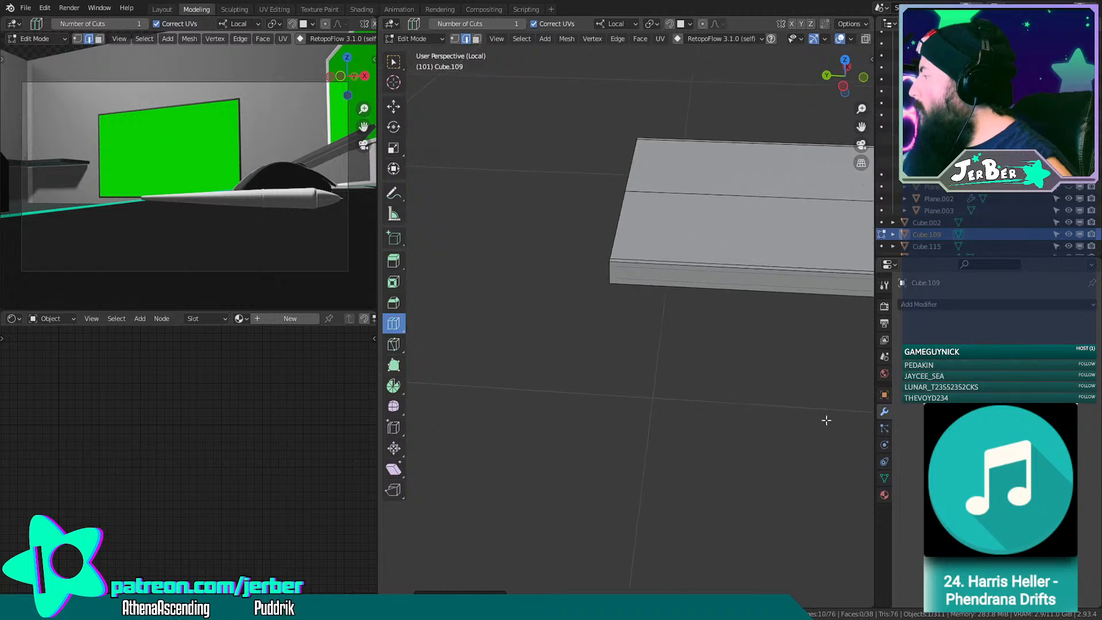
drag(682, 275, 408, 314)
middle_drag(637, 385, 664, 413)
Switch to the Move tool and select the short vertical edge at the slab's corner.
scroll(663, 413, up, 3)
middle_drag(607, 341, 759, 361)
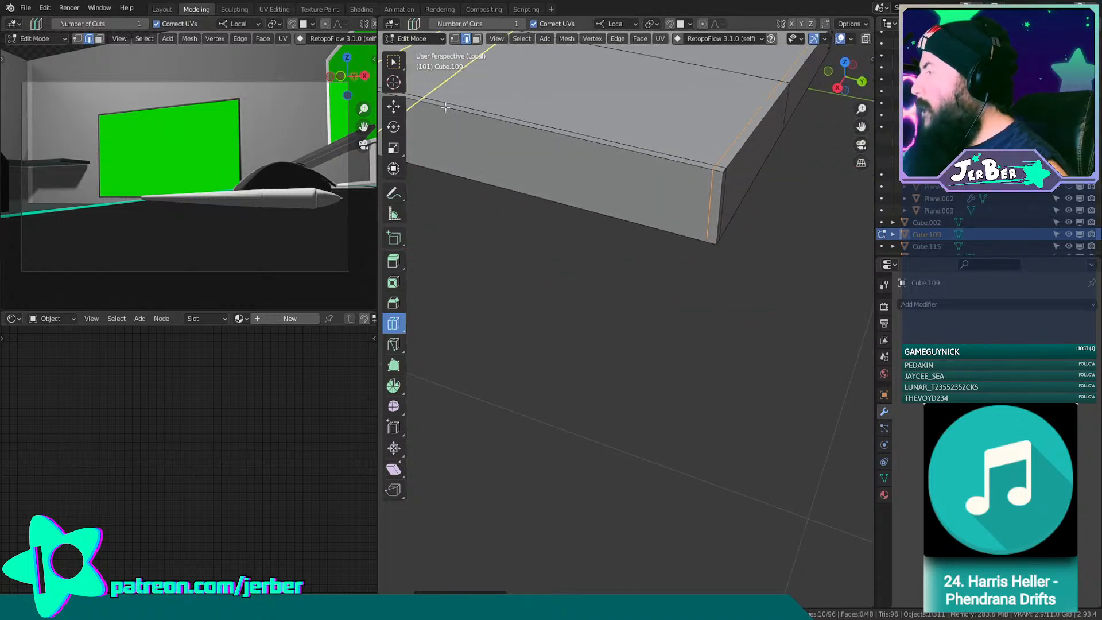
click(399, 108)
click(720, 191)
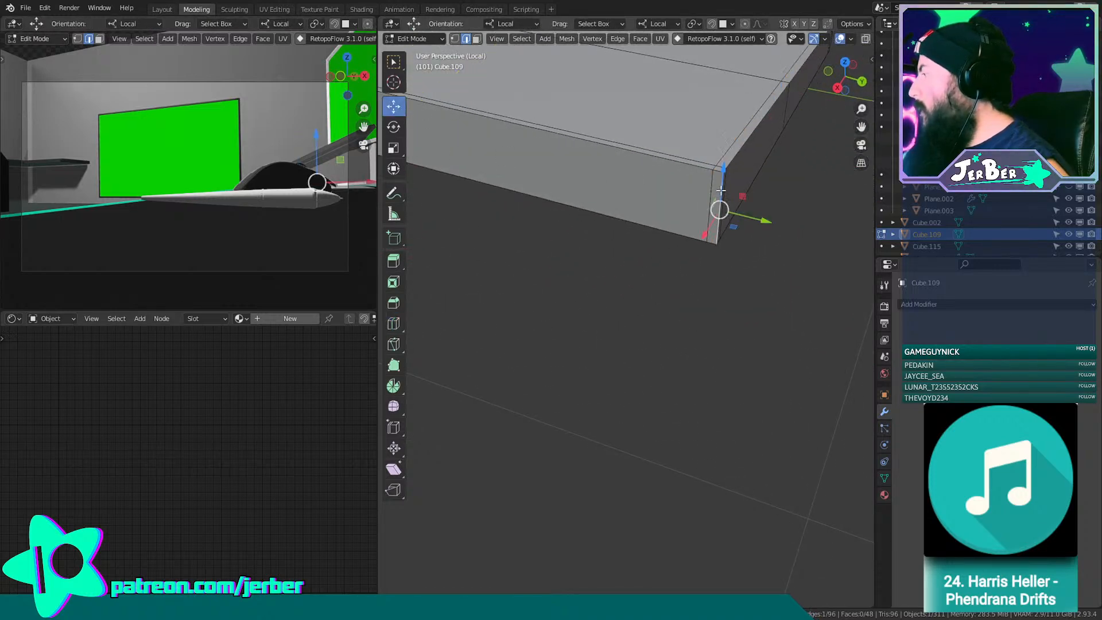
scroll(713, 188, down, 5)
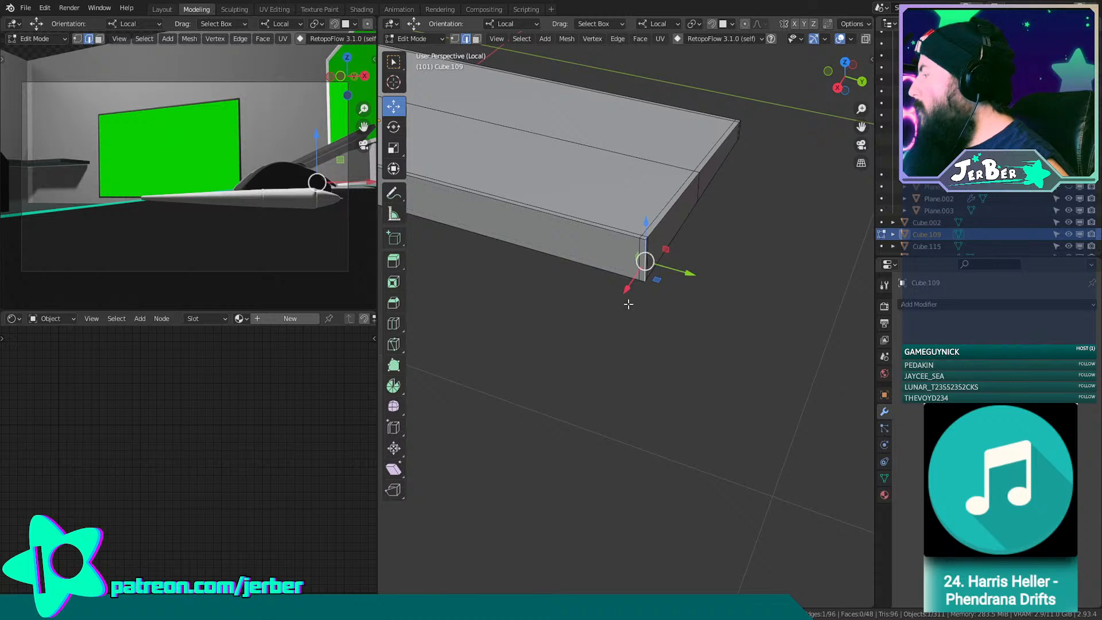
middle_drag(590, 311, 699, 396)
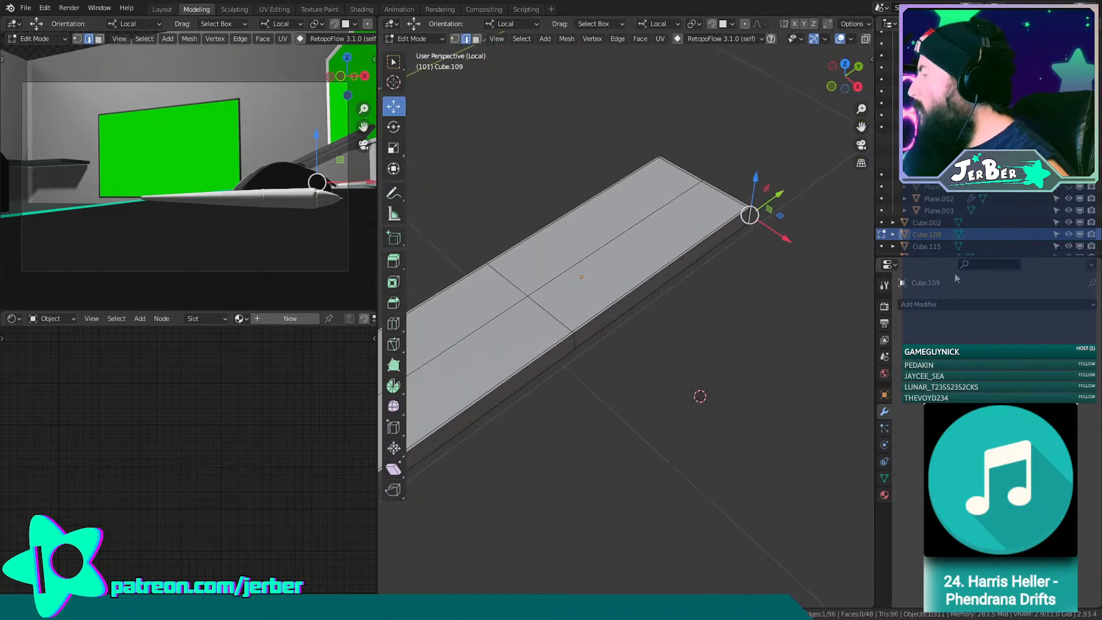
Add a Subdivision modifier to the slab and return to Object Mode.
click(981, 302)
click(895, 519)
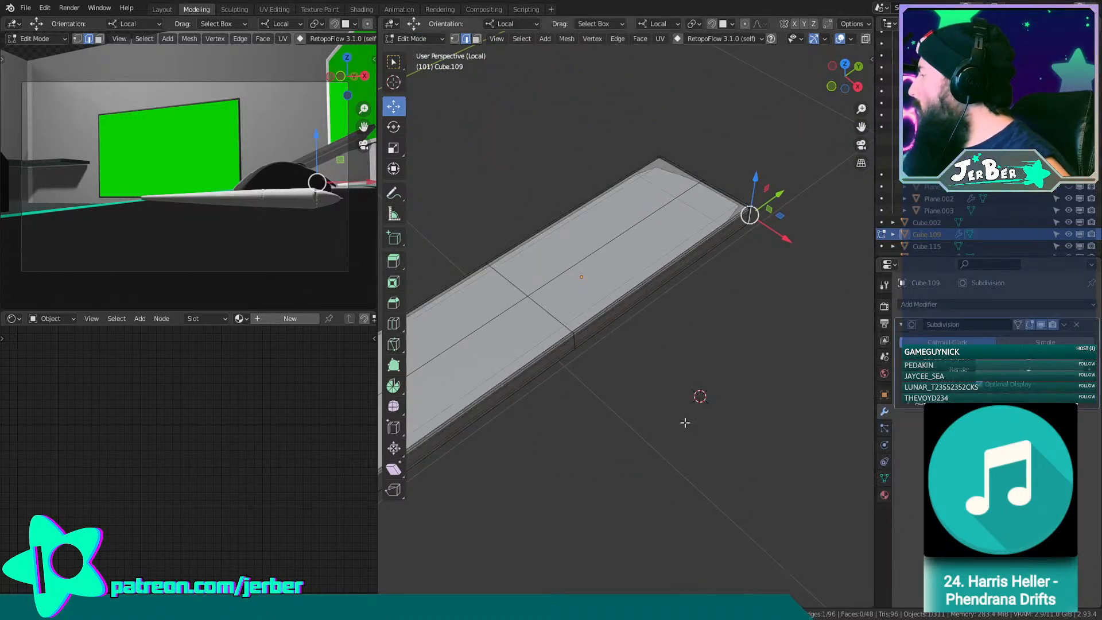
middle_drag(684, 423, 497, 403)
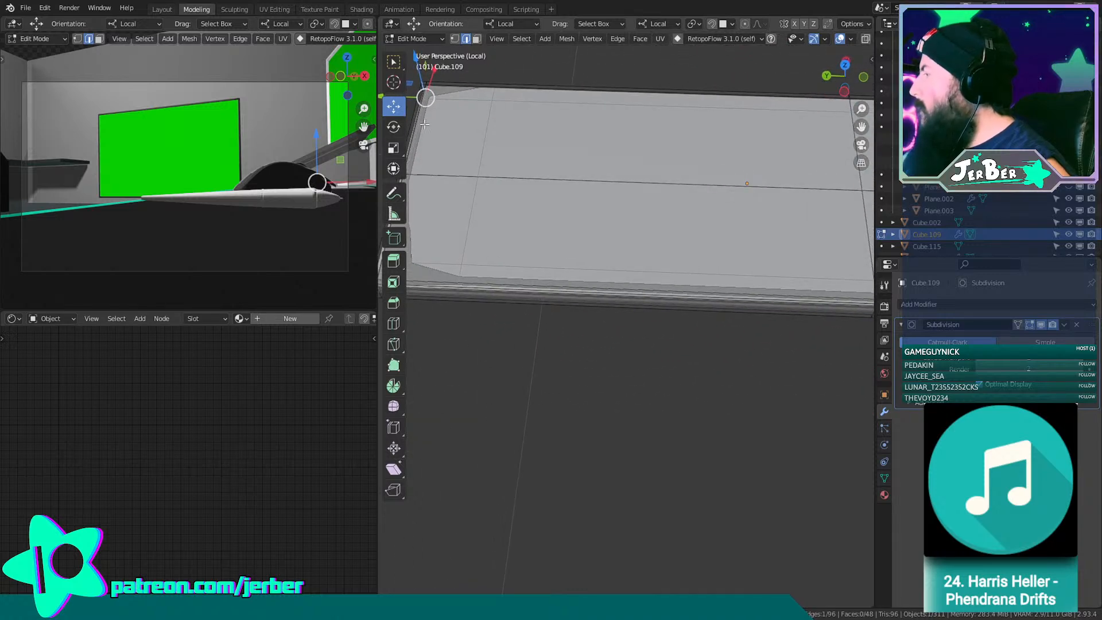
click(428, 38)
click(425, 52)
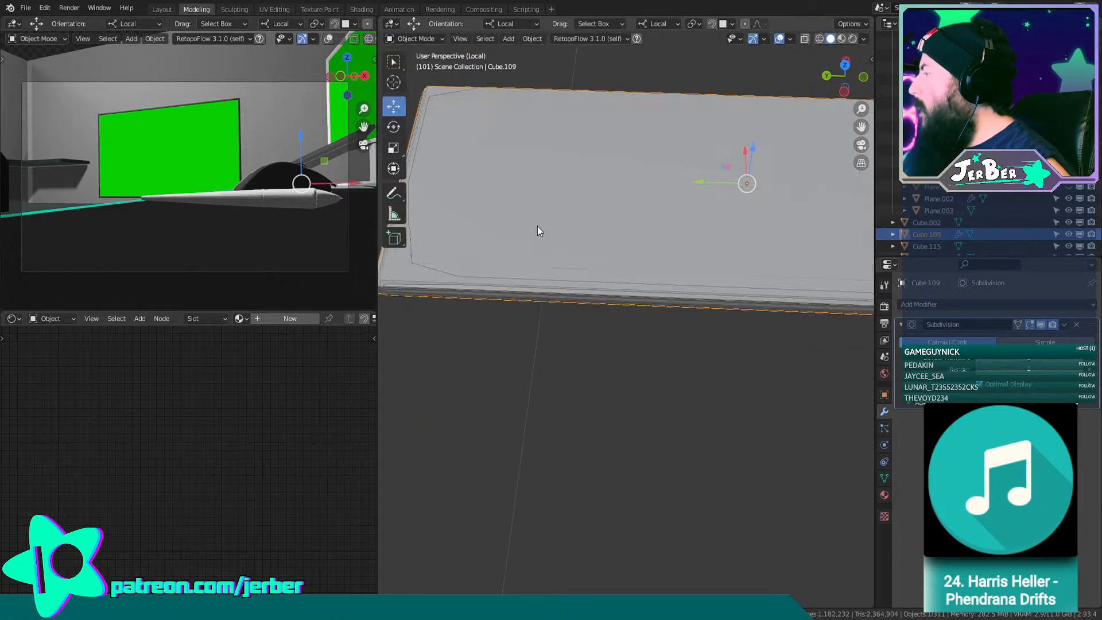
Select the leftover plate object overlapping the subdivided slab and delete it.
click(549, 198)
key(x)
click(549, 193)
scroll(548, 193, down, 3)
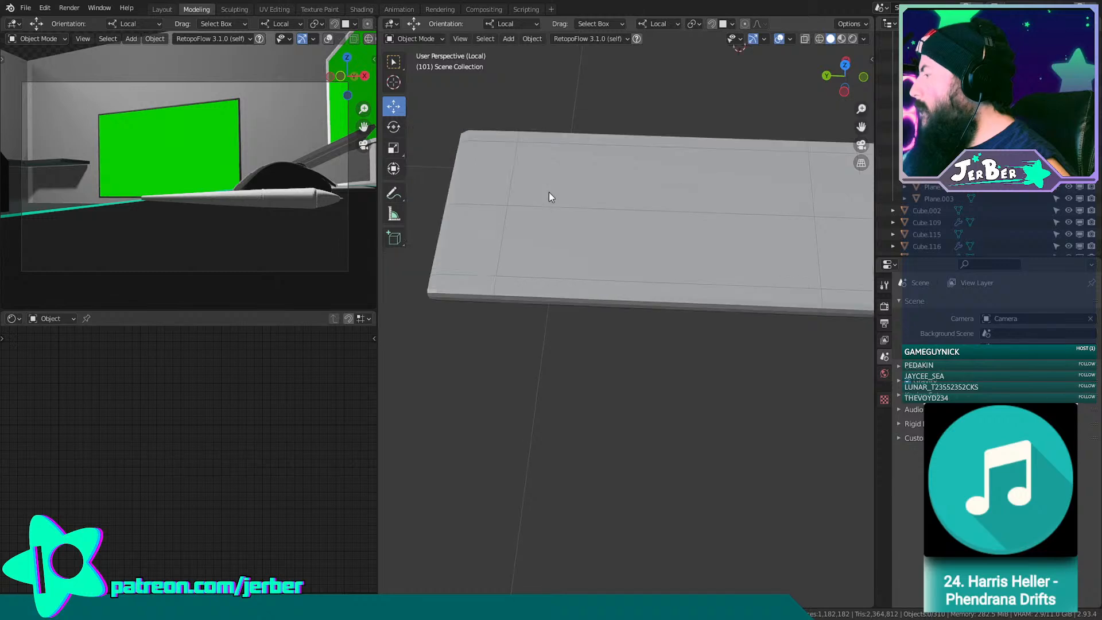
middle_drag(548, 193, 634, 165)
Select the remaining slab, Cube.109, and enter Edit Mode.
click(599, 202)
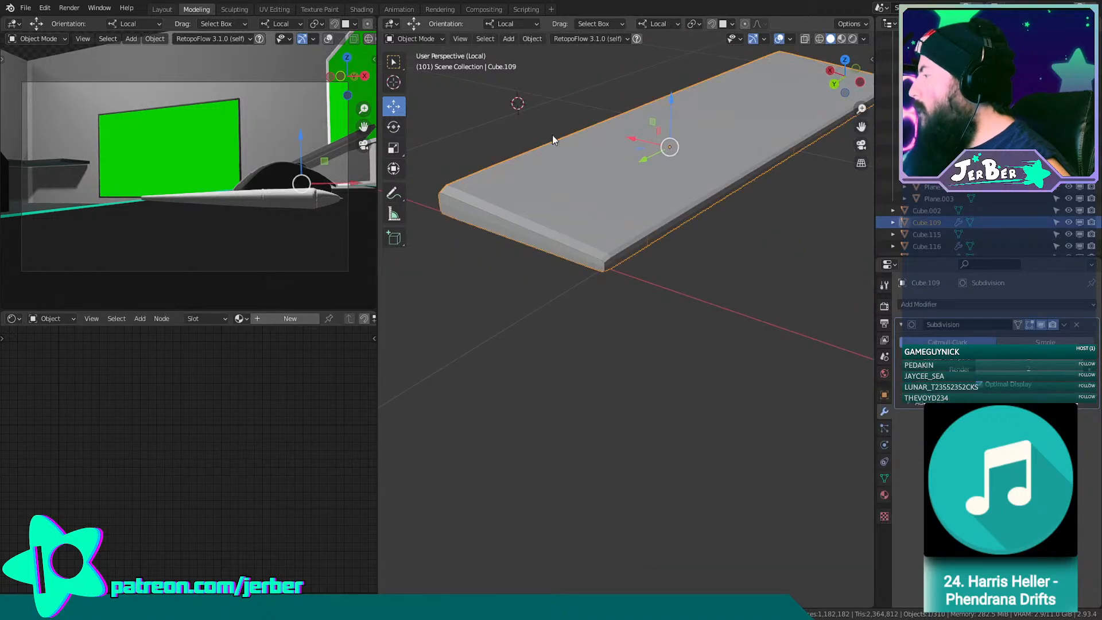
click(436, 35)
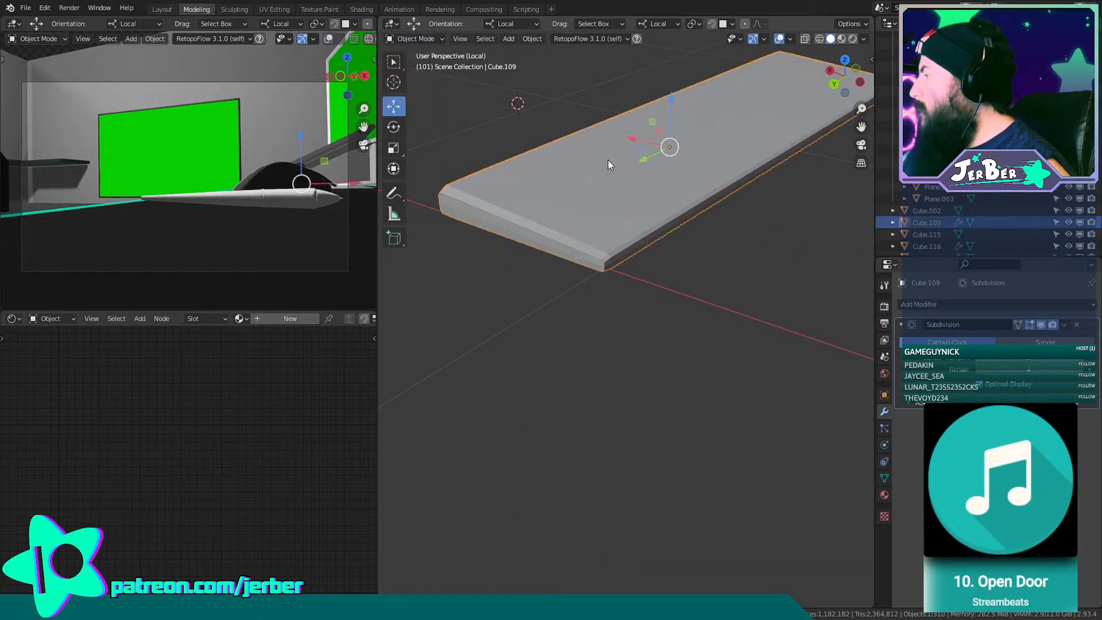
click(427, 39)
click(426, 66)
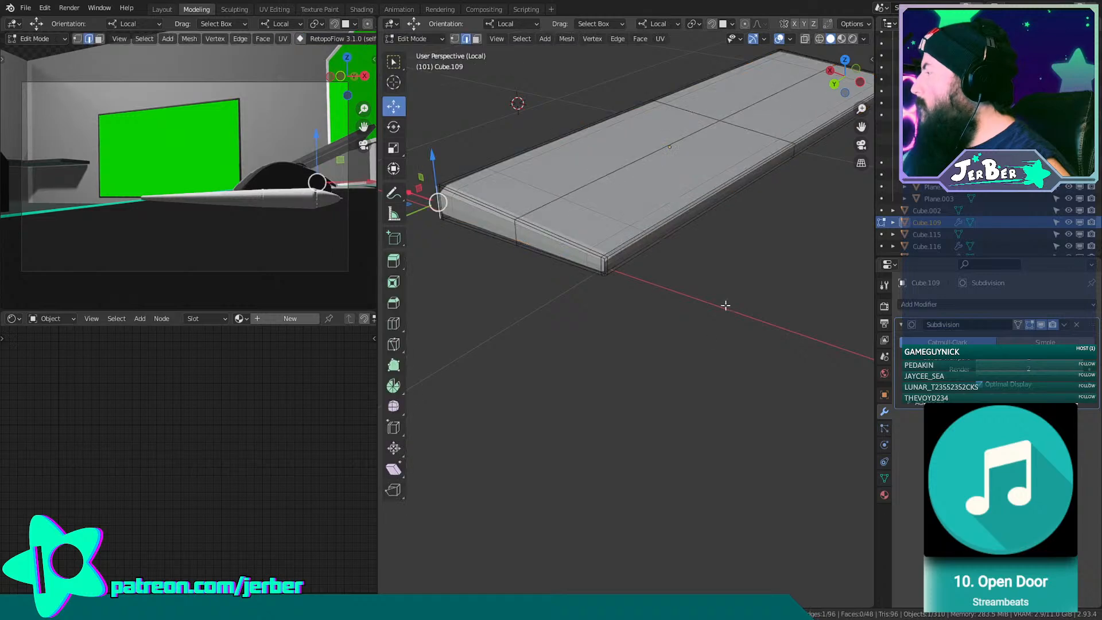
Select the short vertical corner edges at both ends of the slab's thin long side.
scroll(622, 290, up, 2)
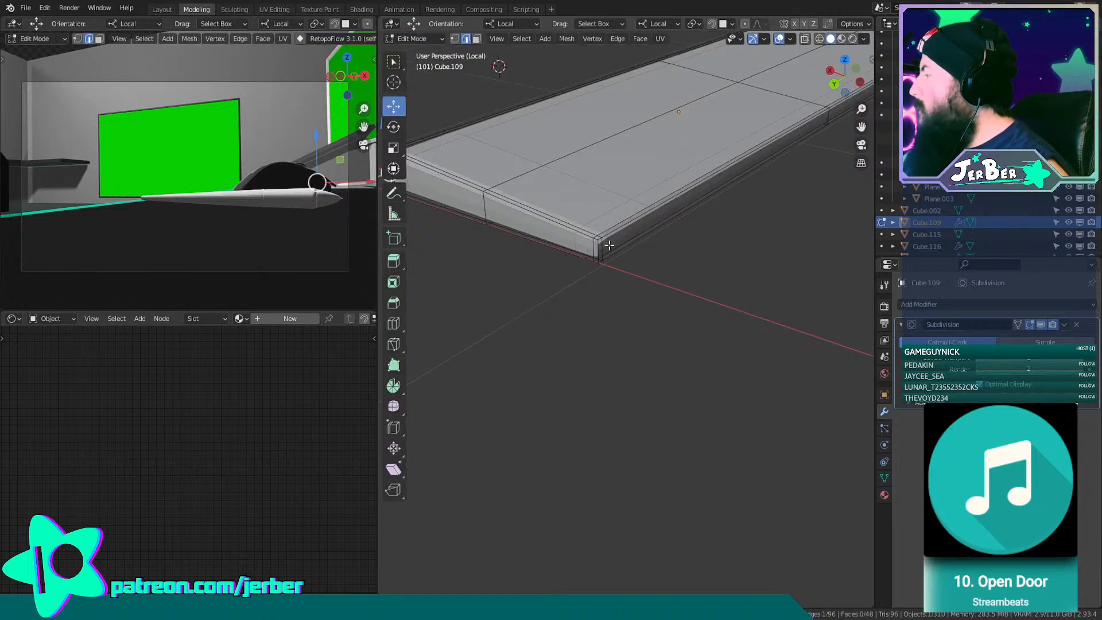
click(596, 252)
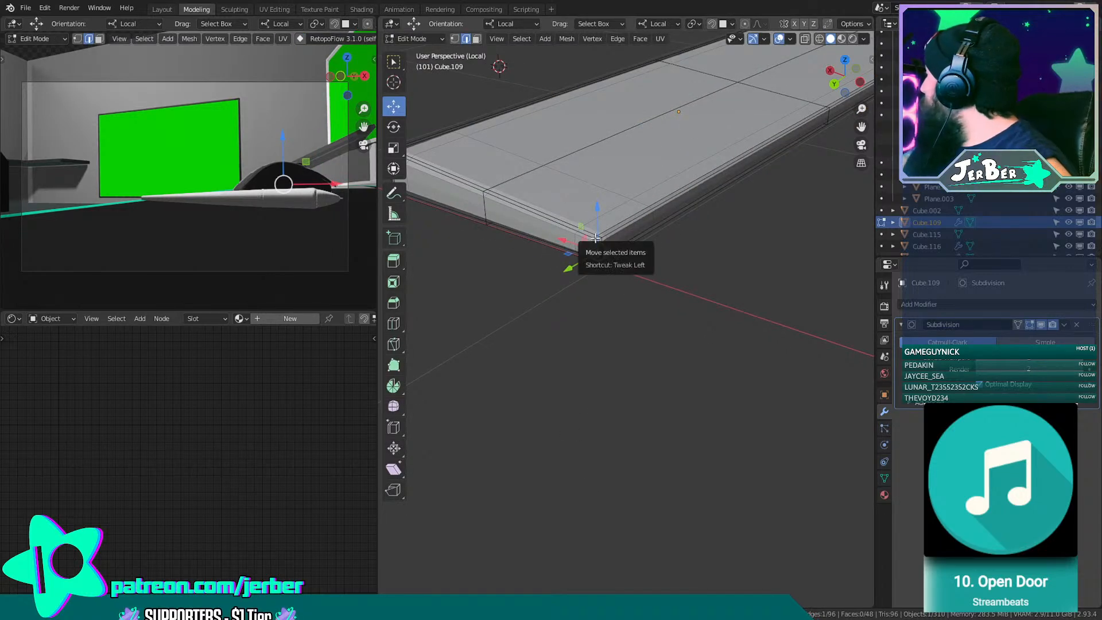
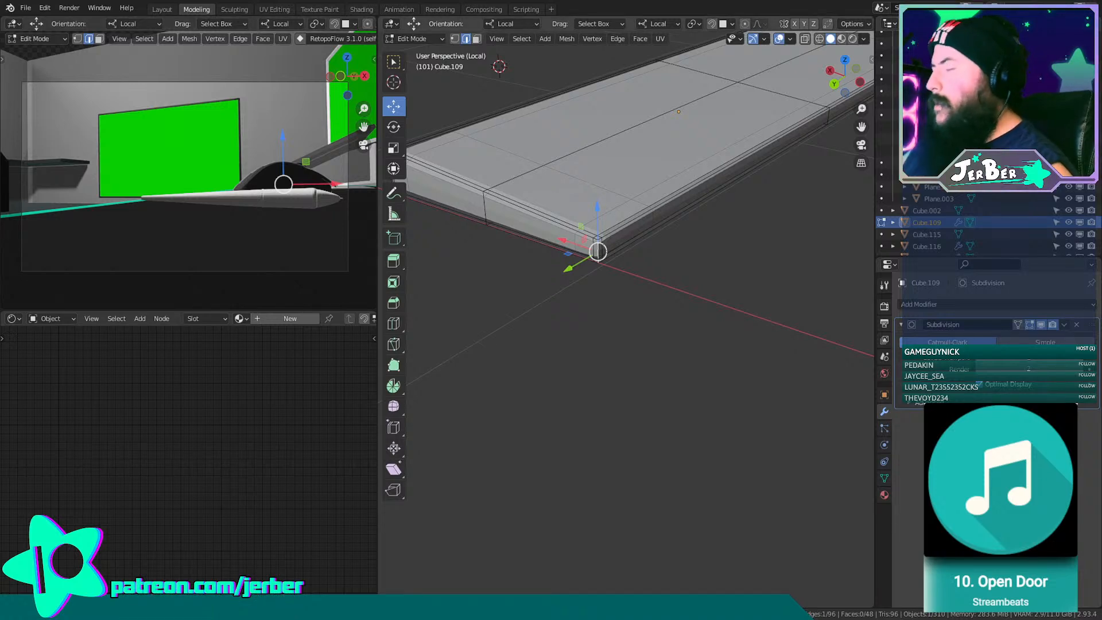
click(656, 295)
scroll(596, 249, up, 3)
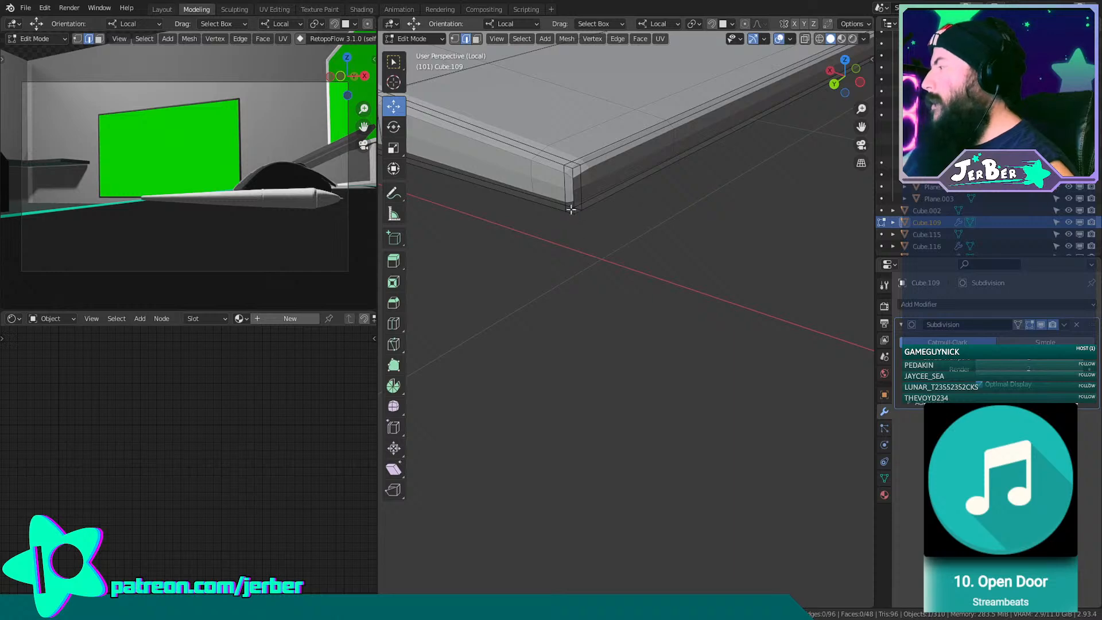
click(573, 189)
scroll(601, 200, down, 6)
middle_drag(745, 310, 656, 296)
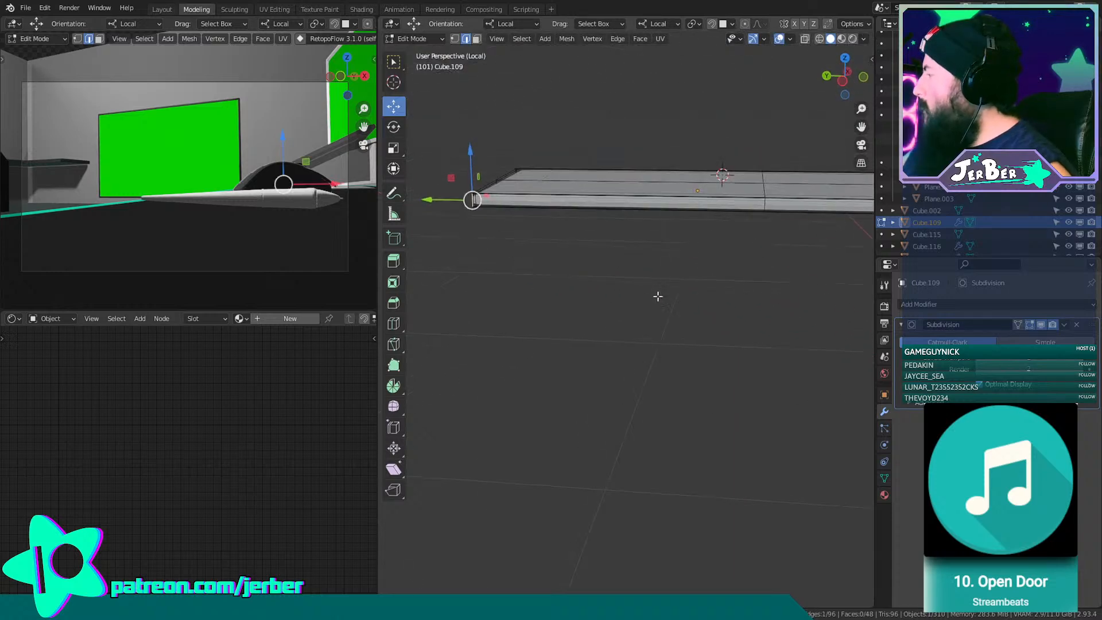
shift+middle_drag(733, 351, 595, 285)
shift+click(748, 353)
scroll(713, 322, up, 4)
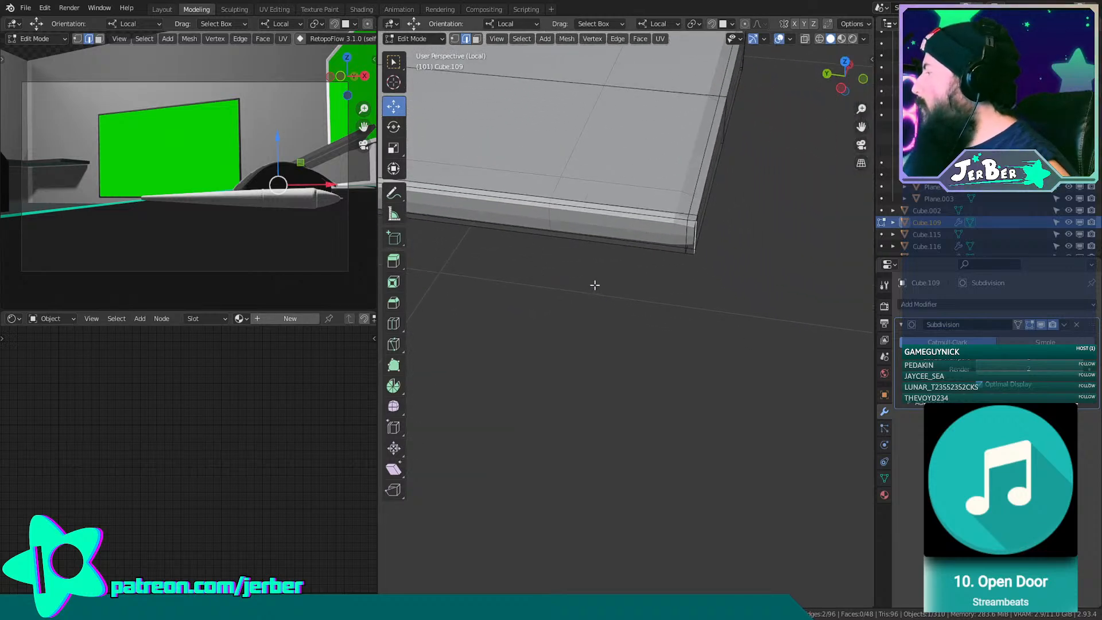
scroll(595, 285, up, 2)
middle_drag(517, 286, 645, 201)
scroll(582, 298, down, 3)
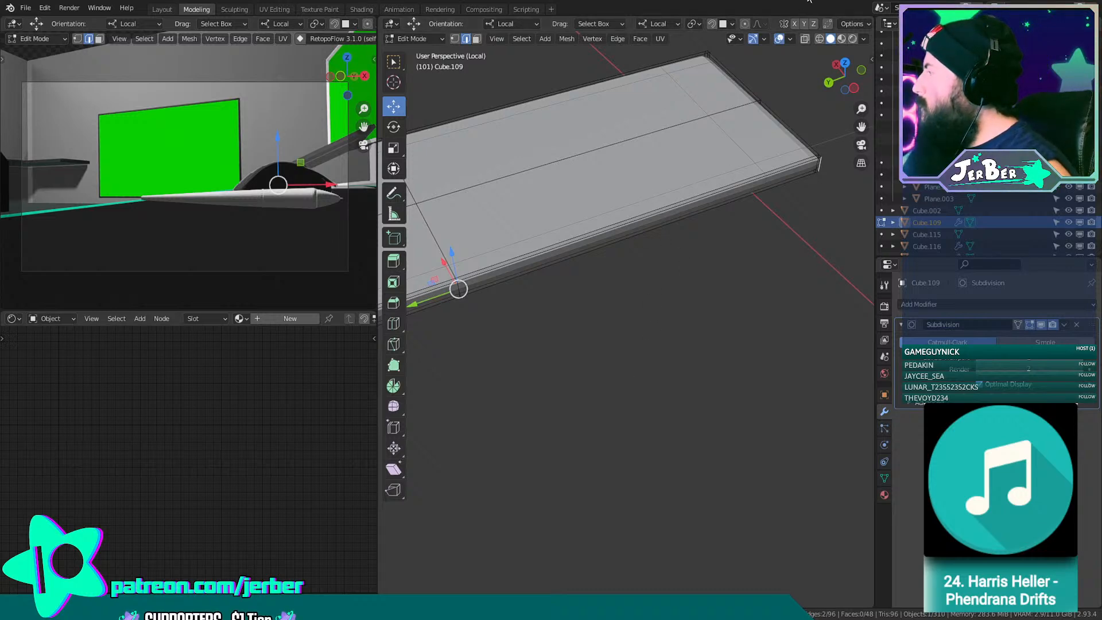
Try to scale the two selected corner edges slightly inward along the local Y axis.
shift+middle_drag(436, 278, 543, 340)
middle_drag(543, 340, 646, 405)
scroll(630, 396, down, 5)
key(s)
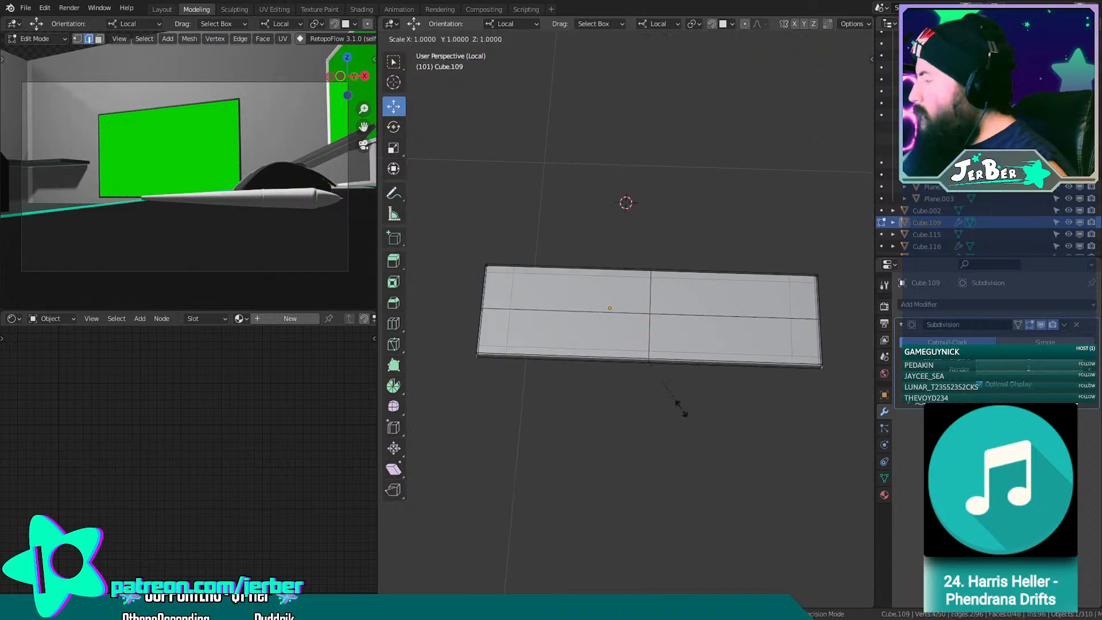
key(y)
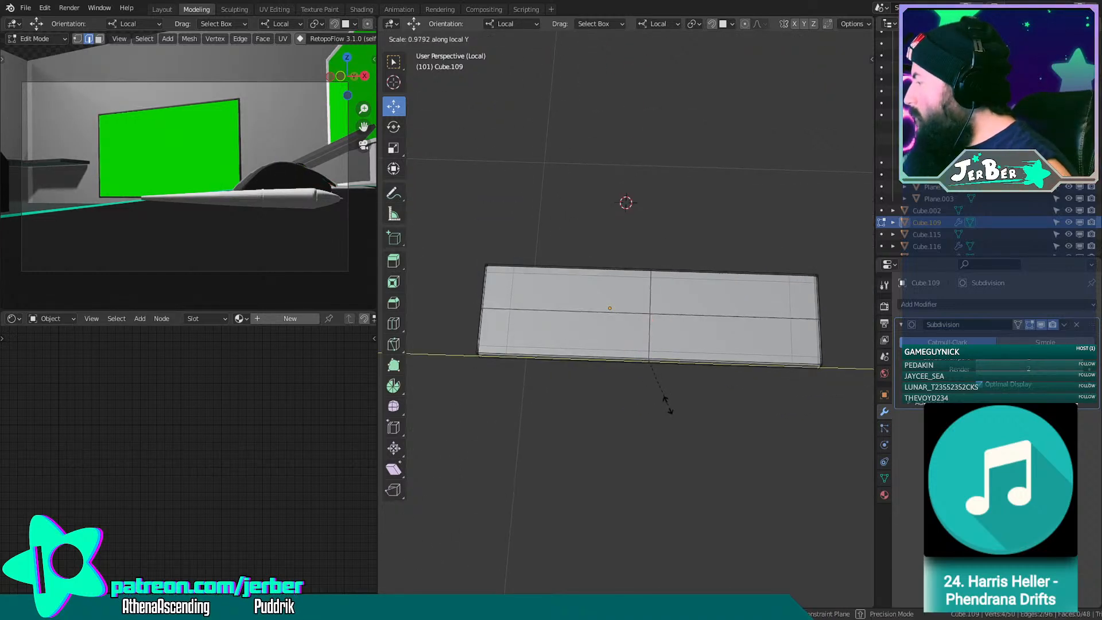
click(668, 405)
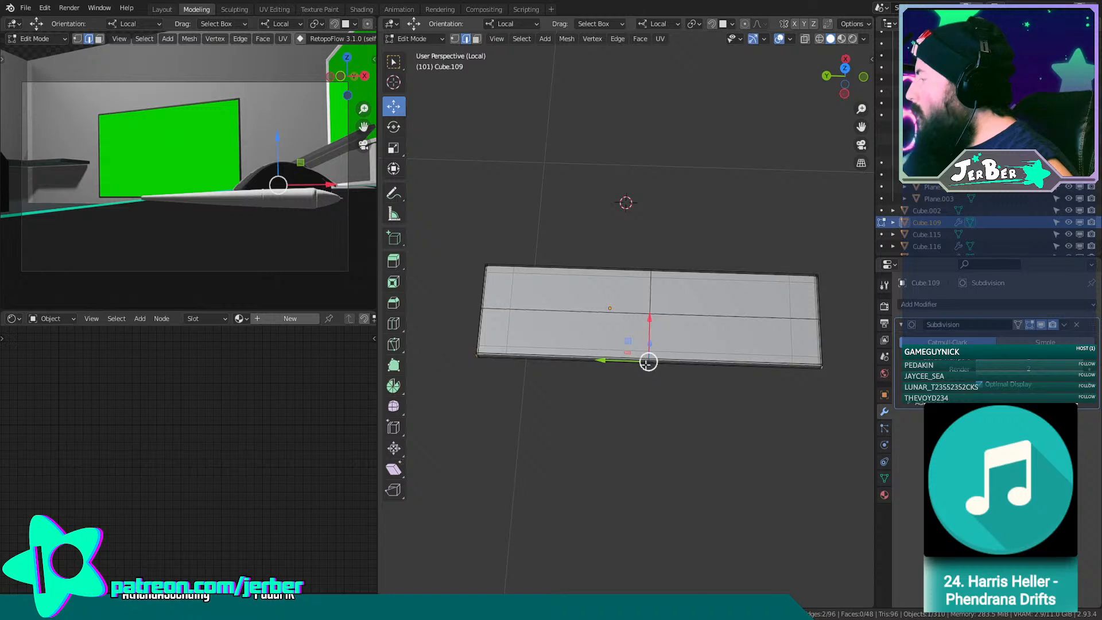
scroll(601, 329, down, 1)
Try adjusting the same corner edges with the Scale tool, and clear the selection.
click(393, 148)
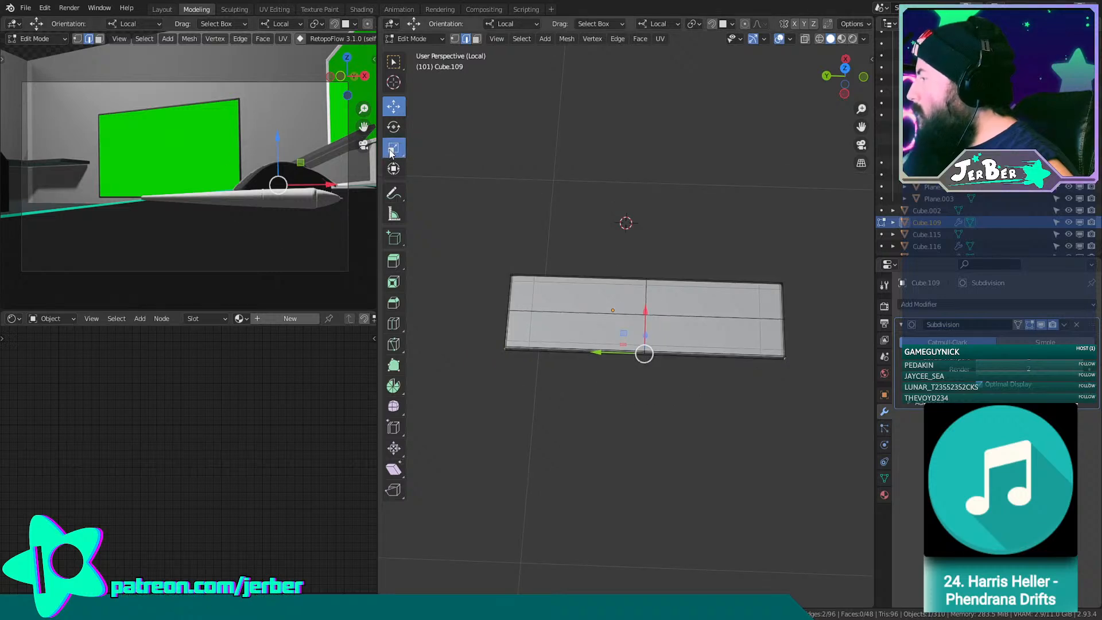
scroll(487, 260, up, 3)
middle_drag(589, 349, 705, 332)
drag(706, 331, 696, 334)
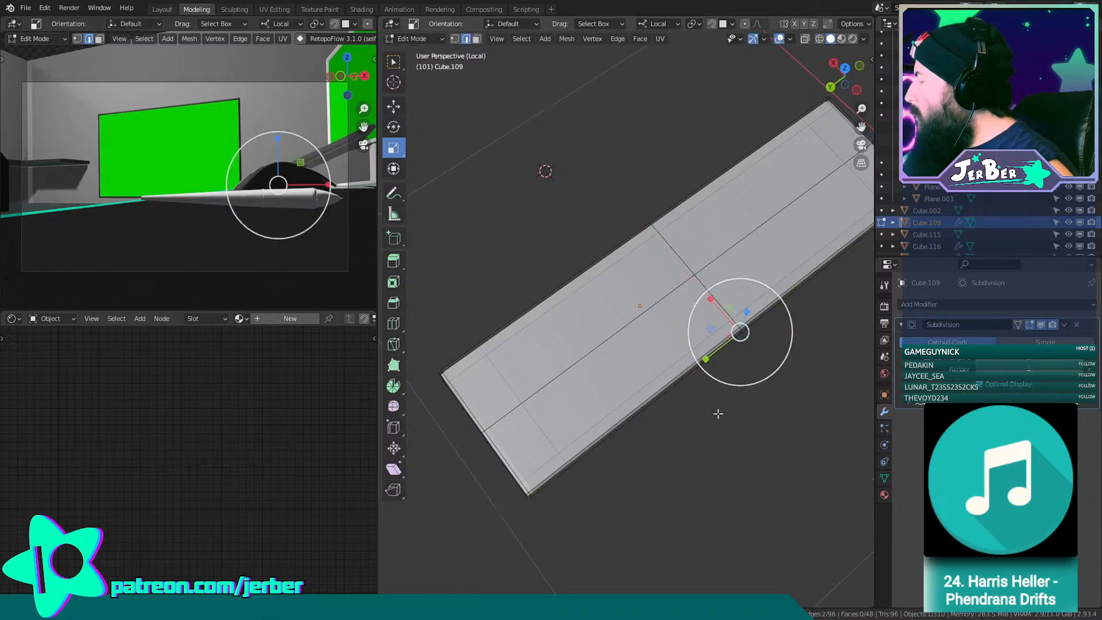
click(698, 464)
Add a horizontal loop cut around the slab's sides and slide it down close to the bottom edge.
middle_drag(697, 464, 706, 437)
click(394, 323)
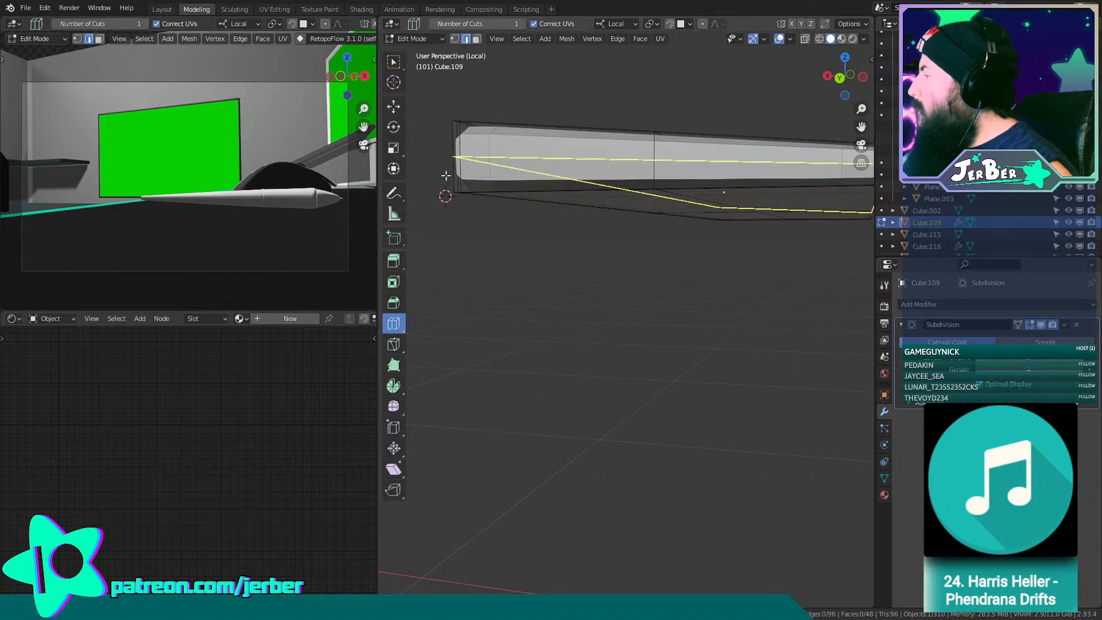
drag(454, 173, 450, 197)
middle_drag(601, 346, 568, 357)
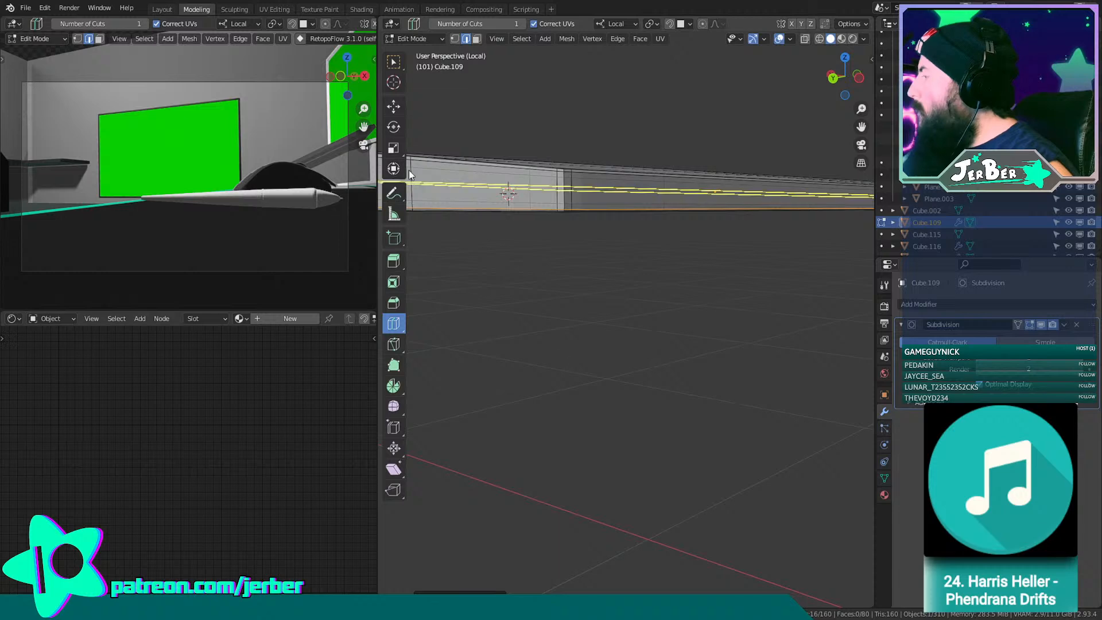
Select the two centre edge loops crossing the slab, lengthwise and crosswise, and dissolve their edges.
click(394, 107)
middle_drag(563, 89, 724, 344)
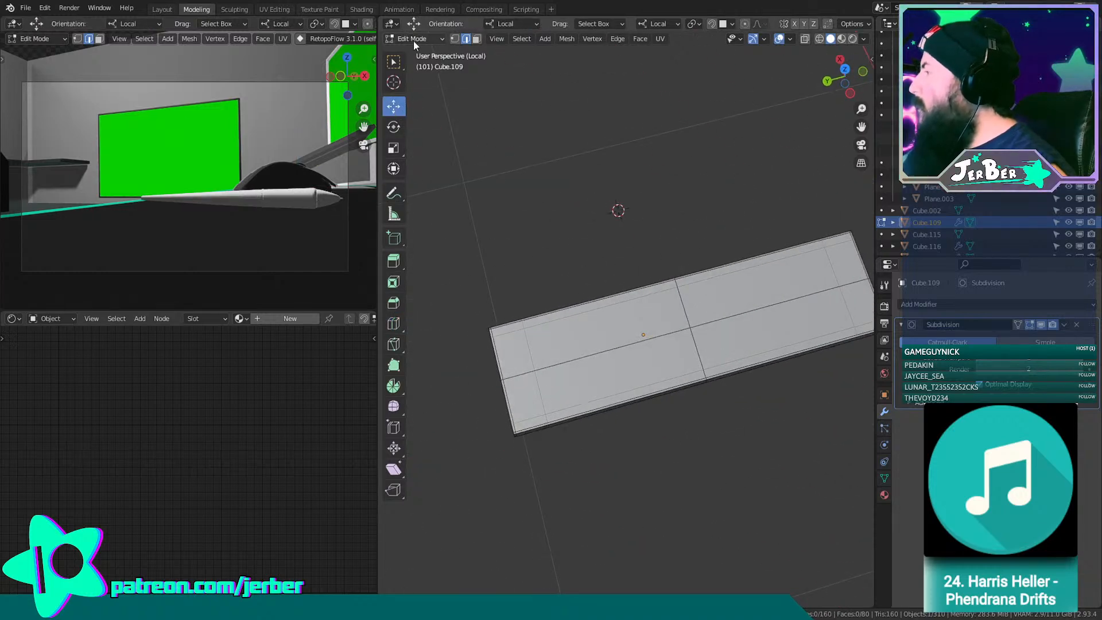
alt+click(684, 312)
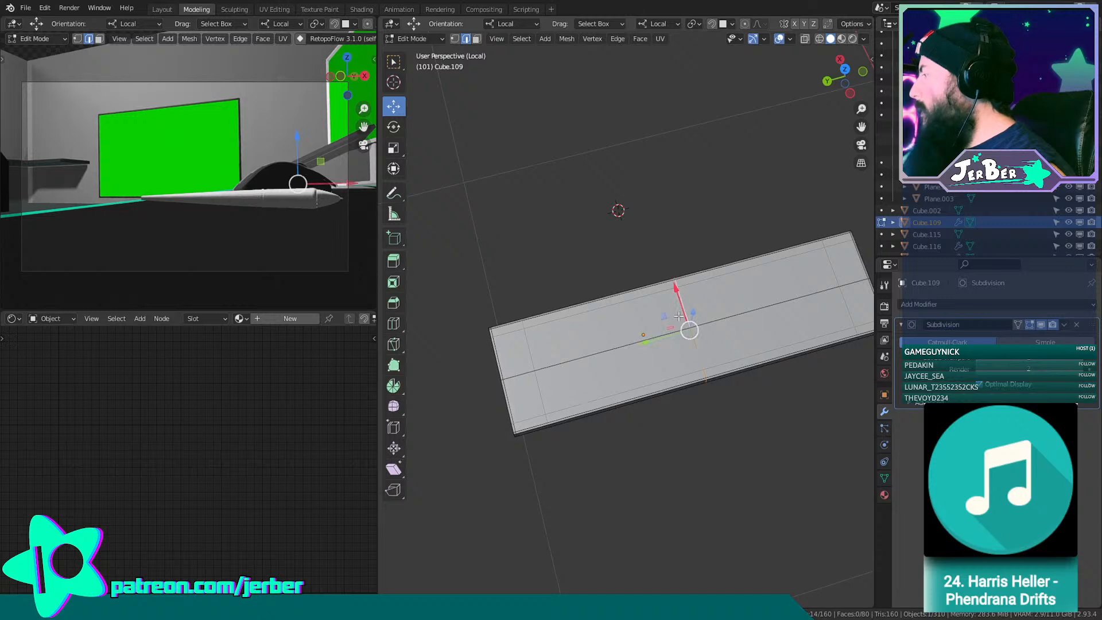
key(x)
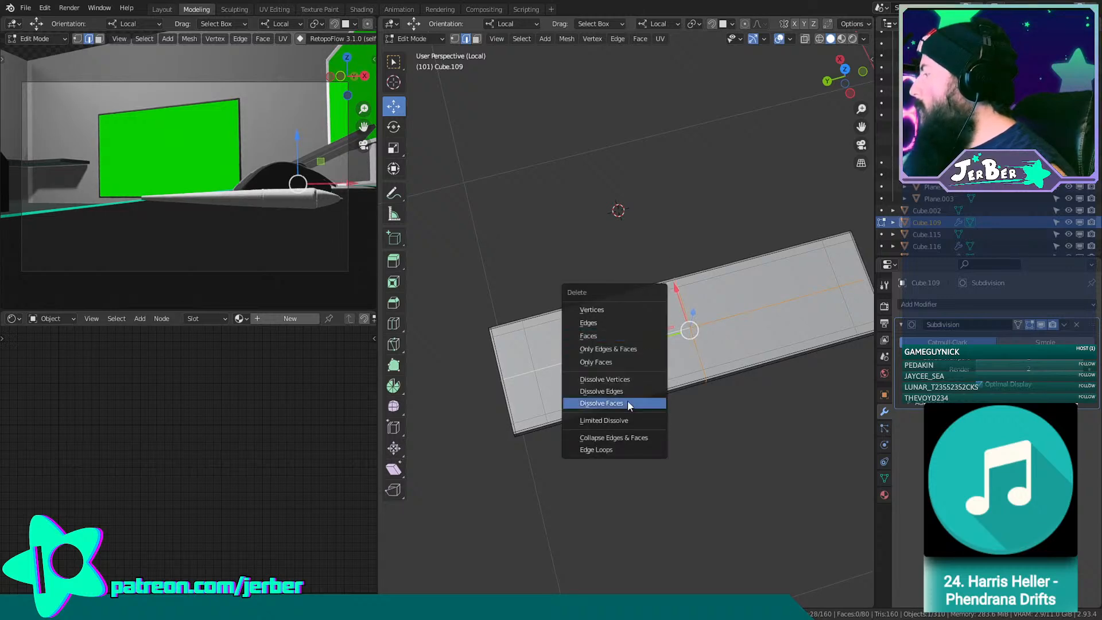
click(634, 395)
middle_drag(723, 460, 728, 384)
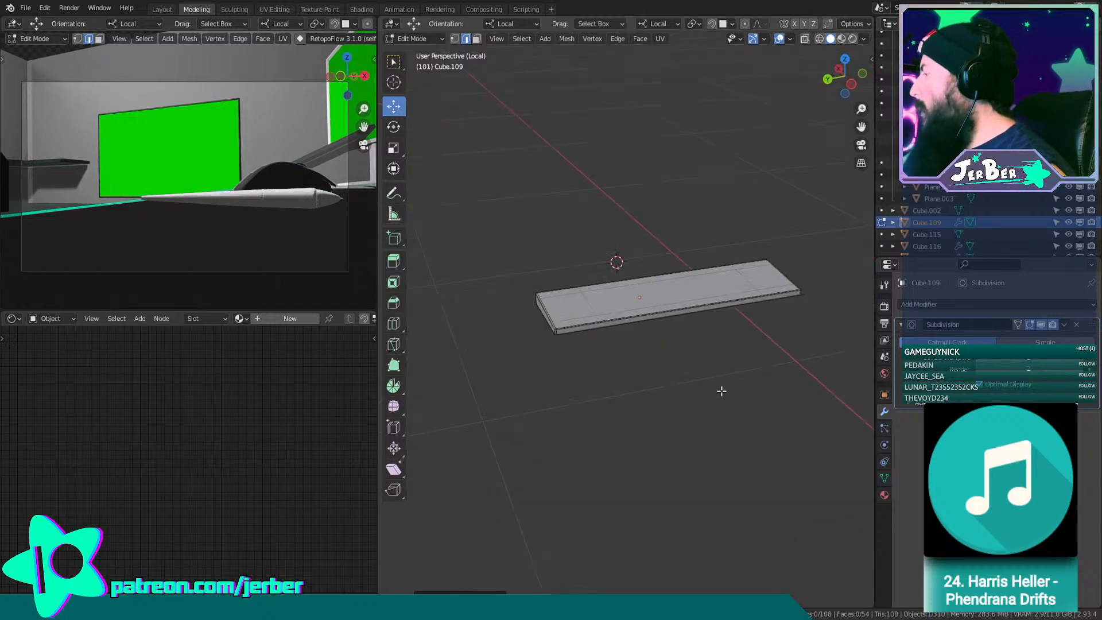
Edge-slide the horizontal loop just below the slab's top rim slightly down the sides to soften the upper edge.
scroll(712, 385, up, 4)
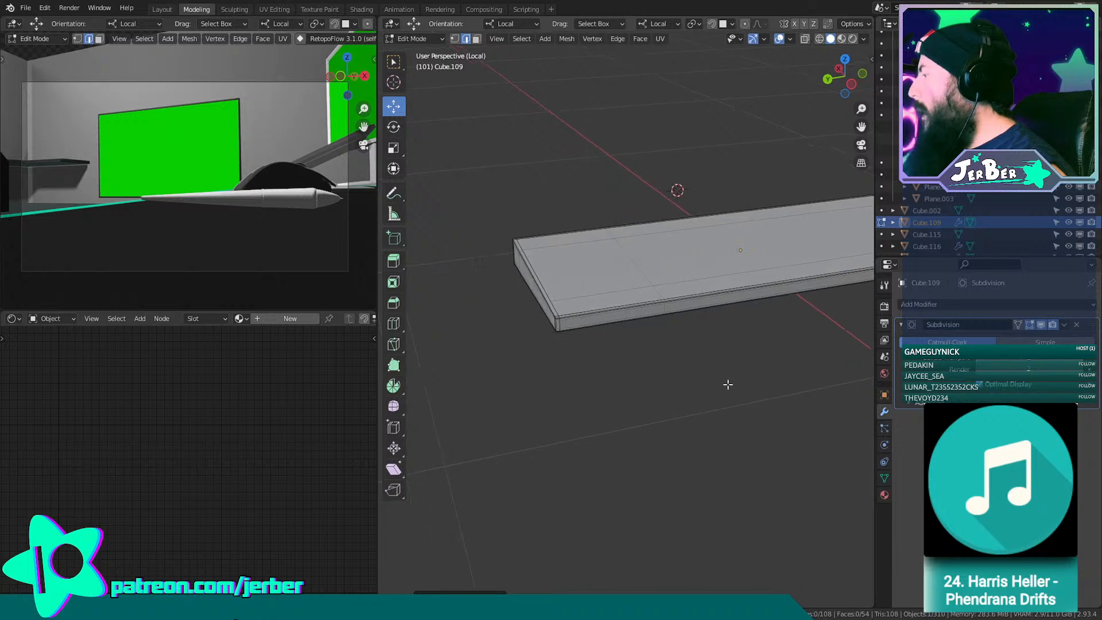
scroll(644, 372, up, 4)
scroll(716, 356, down, 4)
scroll(713, 356, up, 3)
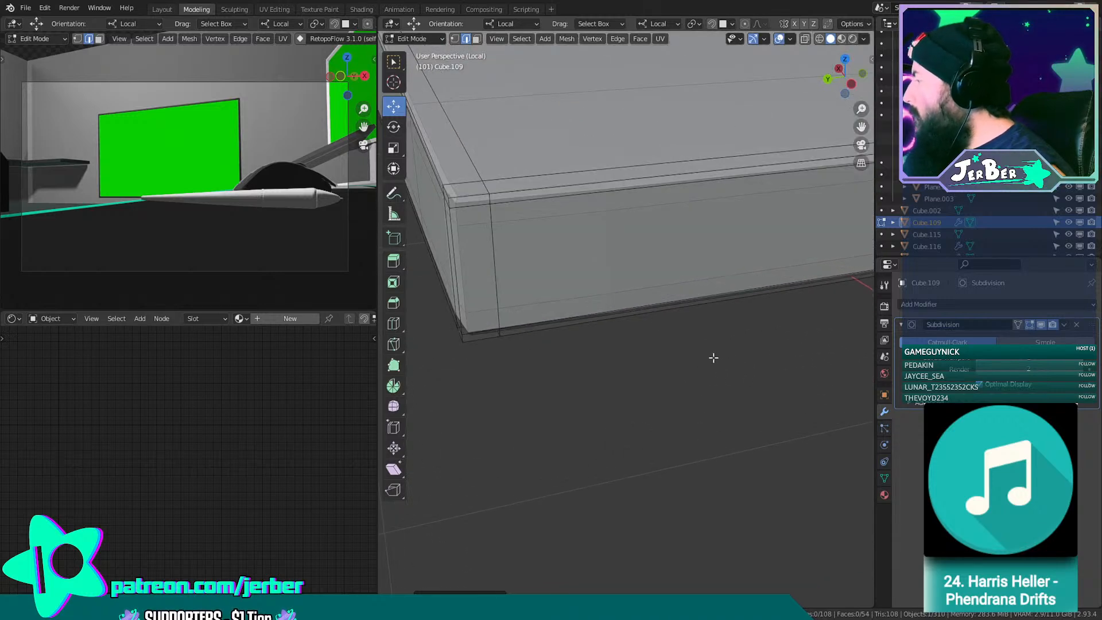
alt+click(547, 213)
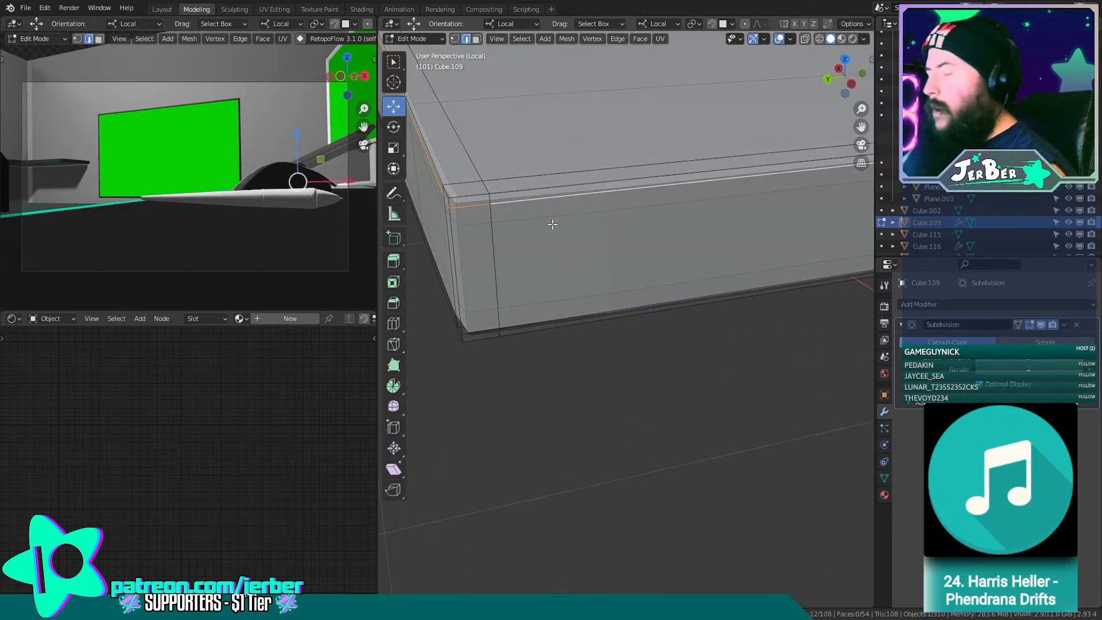
key(g)
key(g)
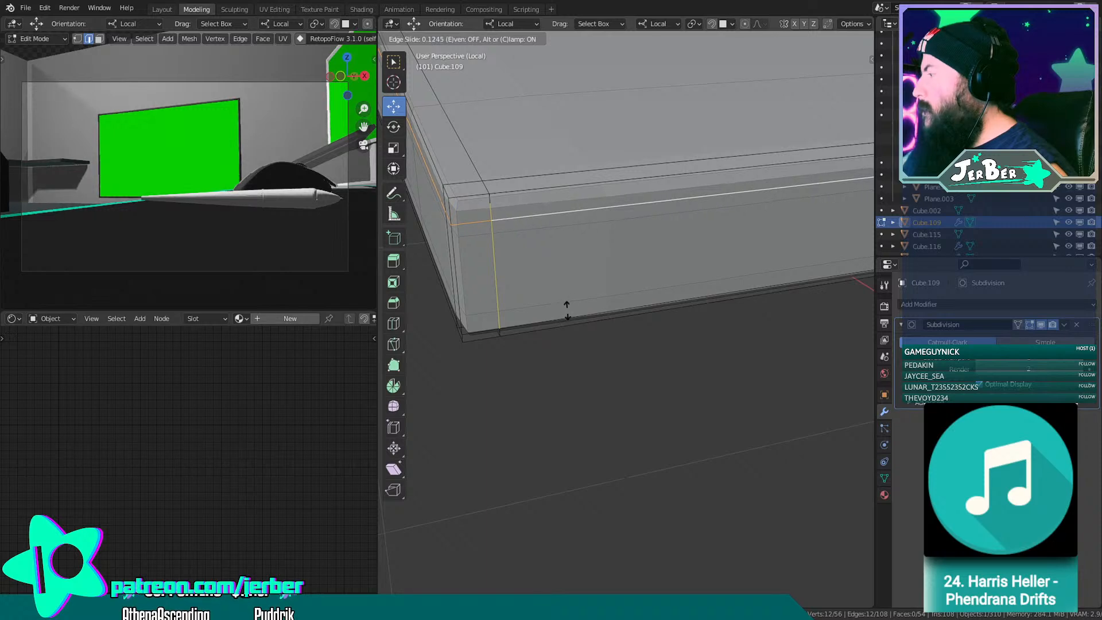
click(571, 301)
click(657, 384)
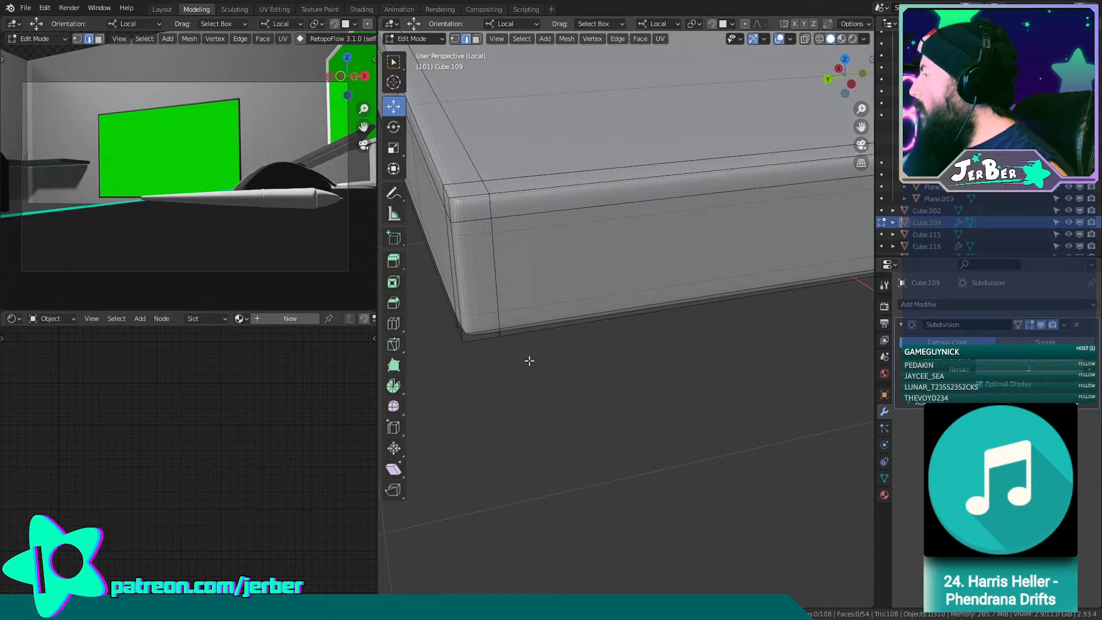
Return to Object Mode, leave local view, and inspect the new base plate under the keyboard keys on the desk.
middle_drag(529, 360, 619, 384)
click(429, 38)
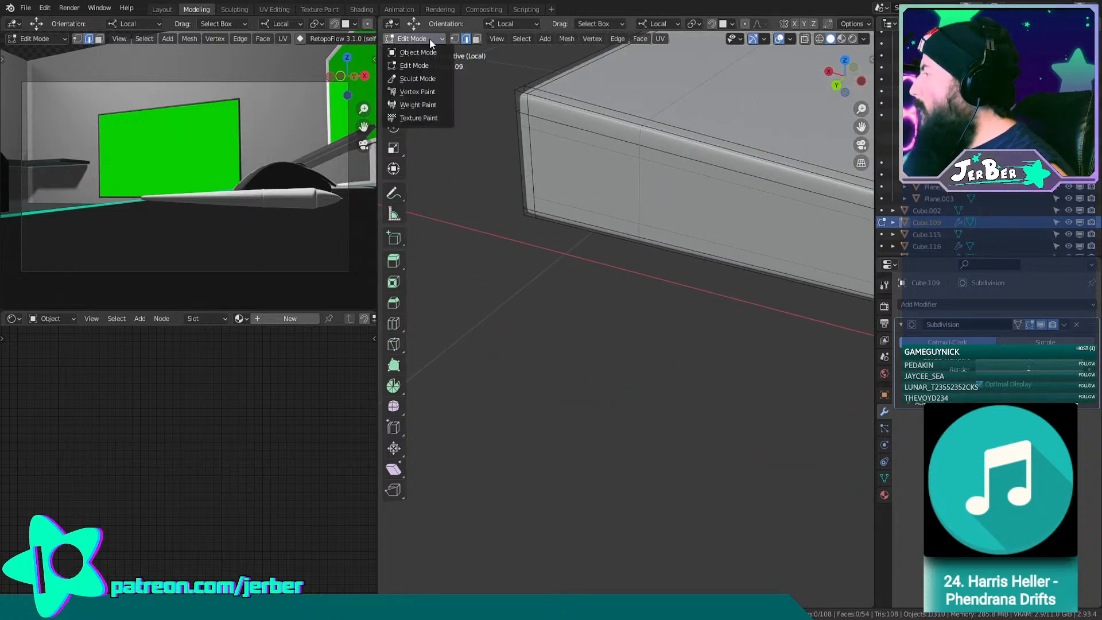
click(422, 52)
scroll(666, 416, down, 6)
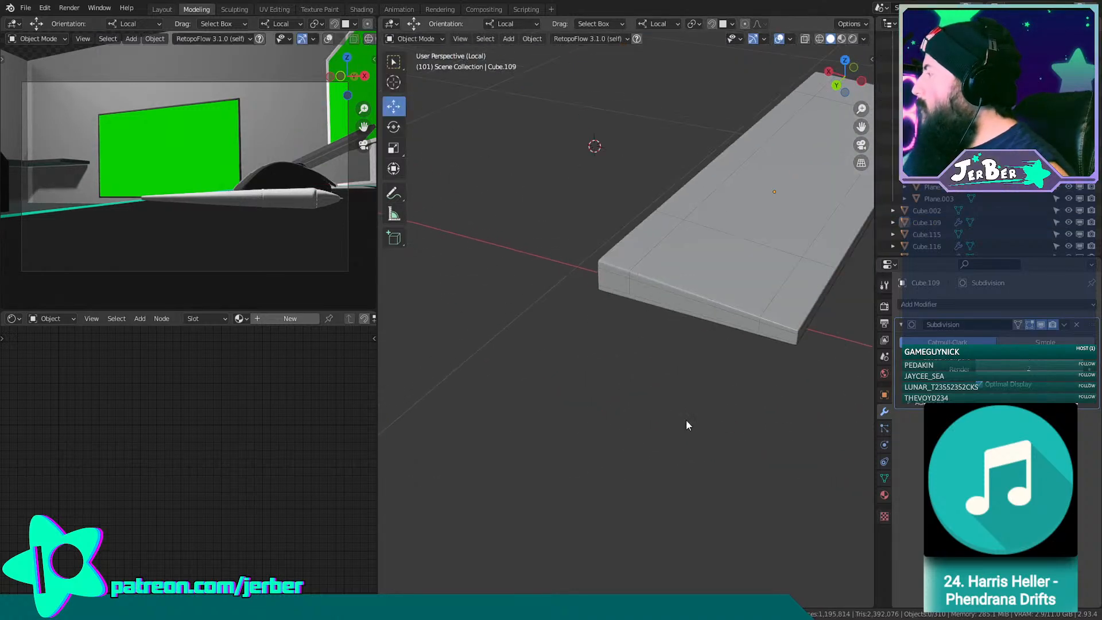
middle_drag(686, 420, 693, 460)
key(KP_Divide)
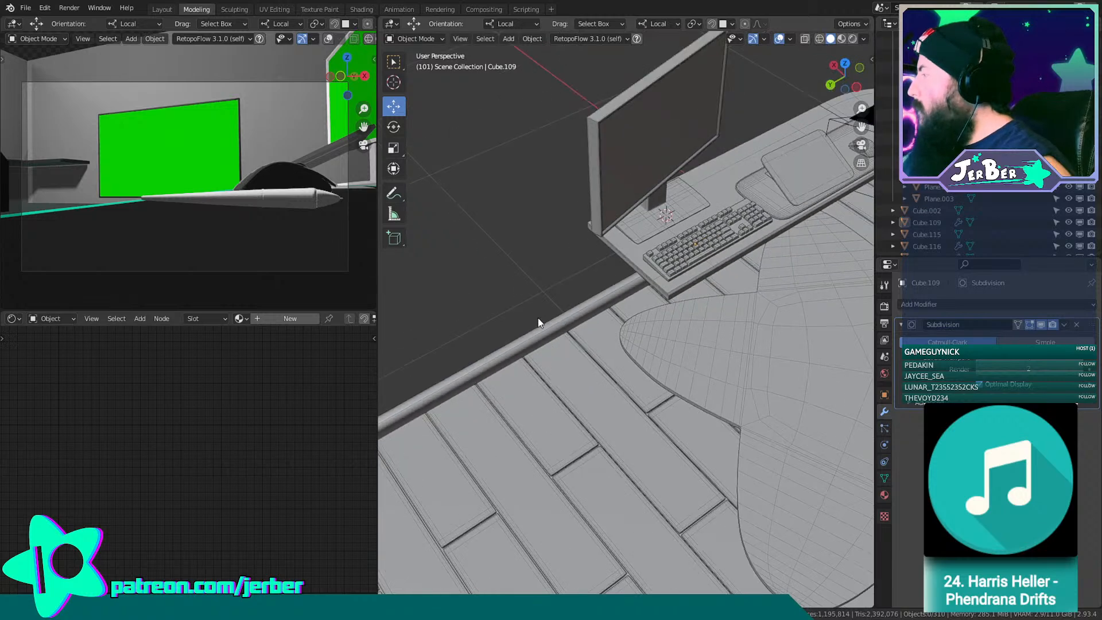
middle_drag(662, 247, 638, 331)
scroll(638, 331, up, 3)
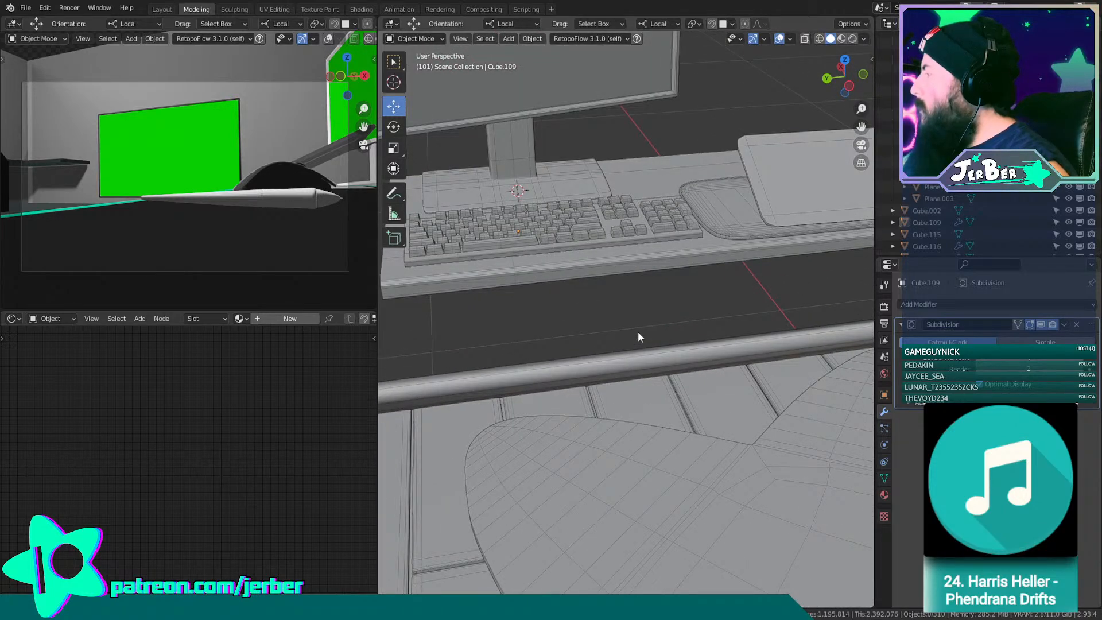
middle_drag(681, 305, 724, 321)
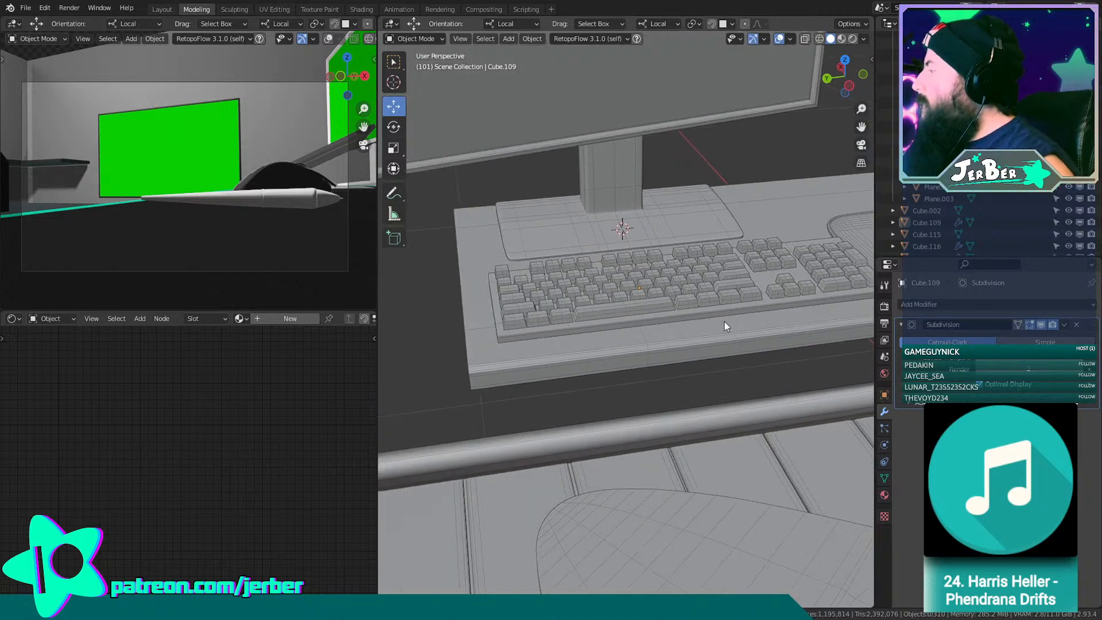
Examine the keyboard and its base plate on the desk, from an overview down to the plate's corner.
scroll(724, 322, up, 2)
shift+middle_drag(669, 285, 696, 290)
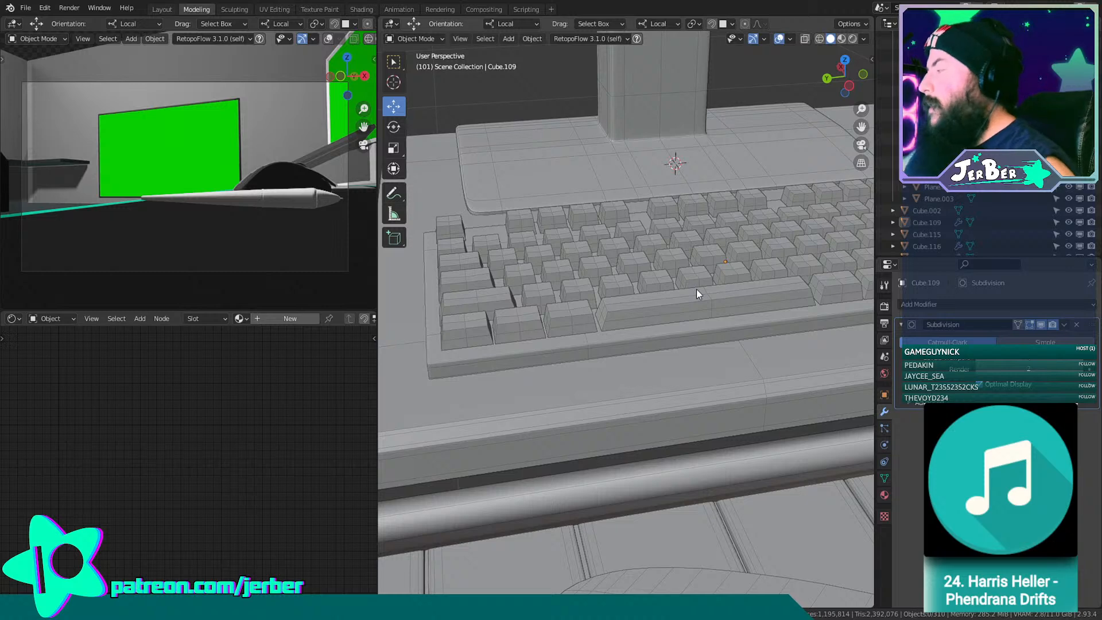
scroll(693, 202, down, 6)
shift+middle_drag(738, 285, 603, 305)
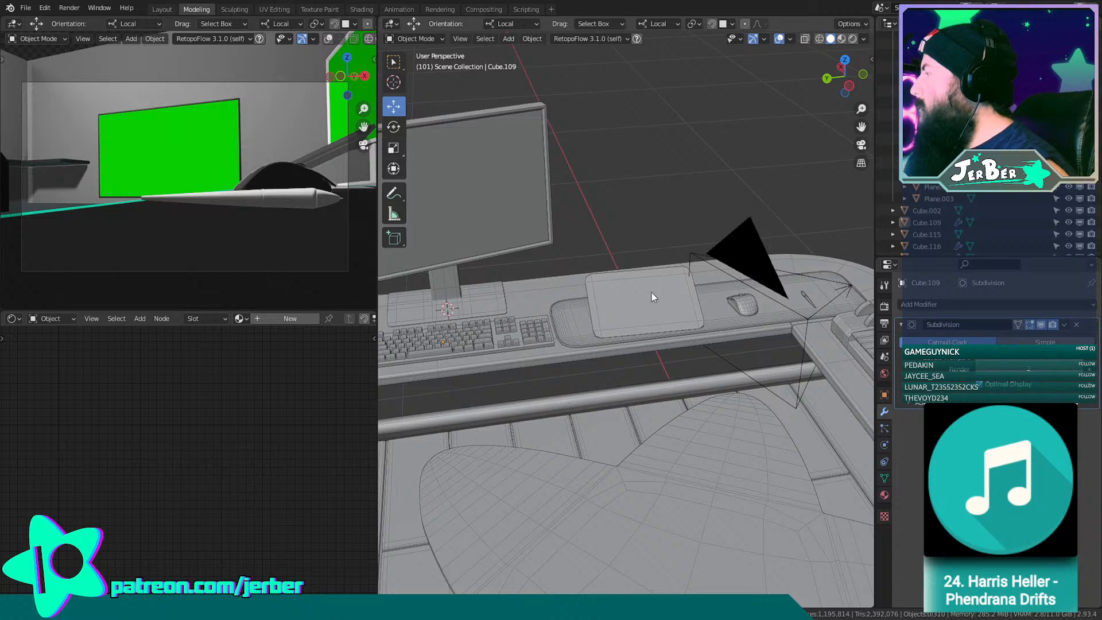
middle_drag(576, 205, 686, 212)
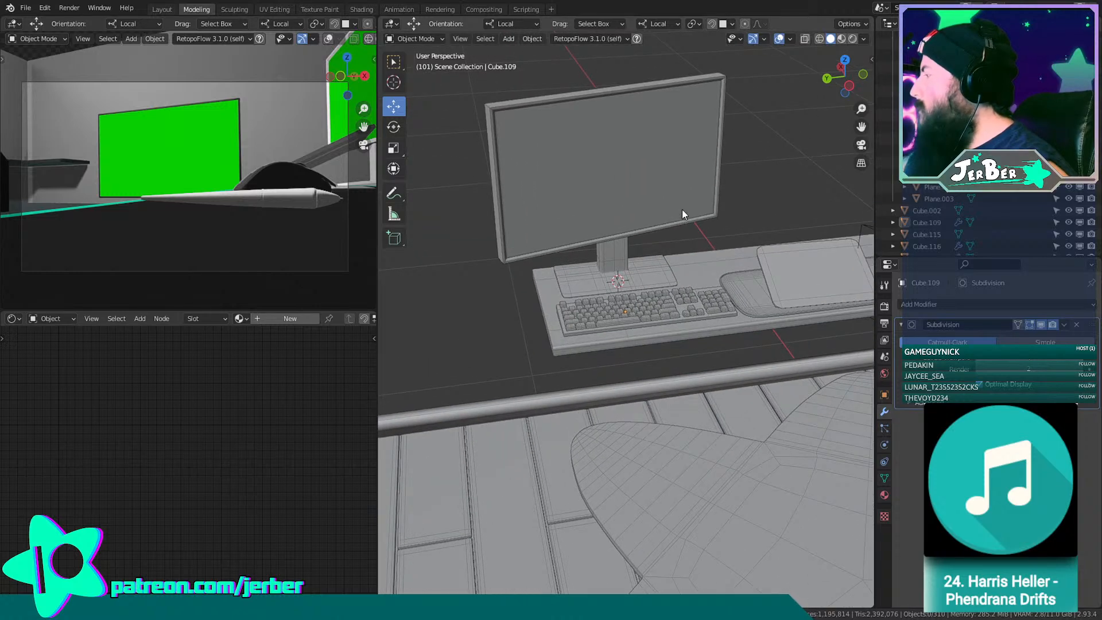
scroll(682, 209, up, 3)
scroll(680, 238, up, 2)
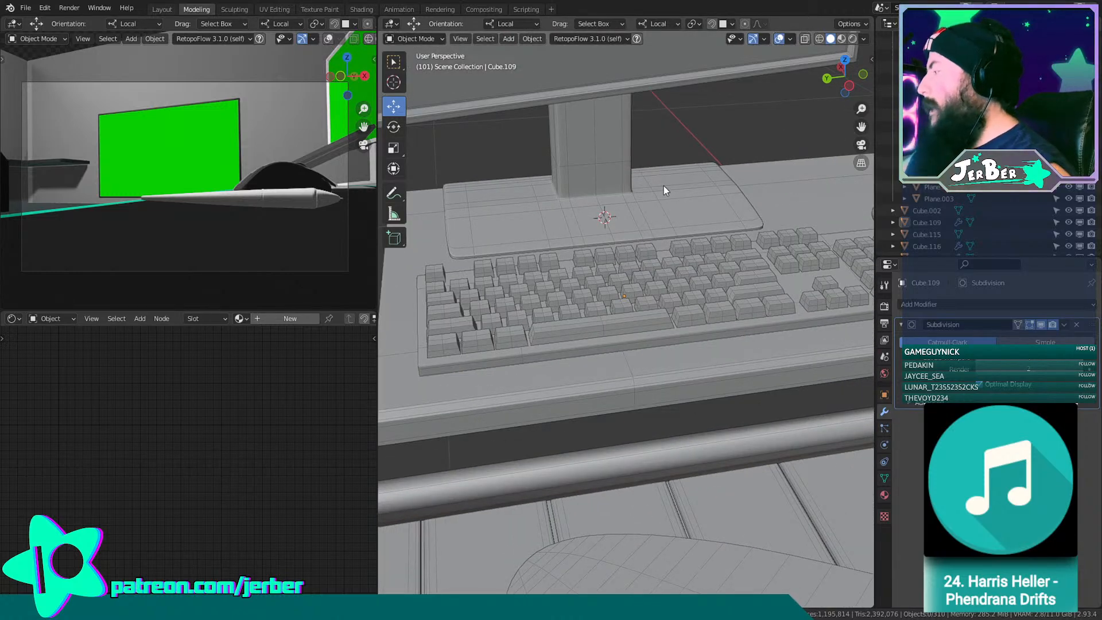
scroll(667, 188, down, 3)
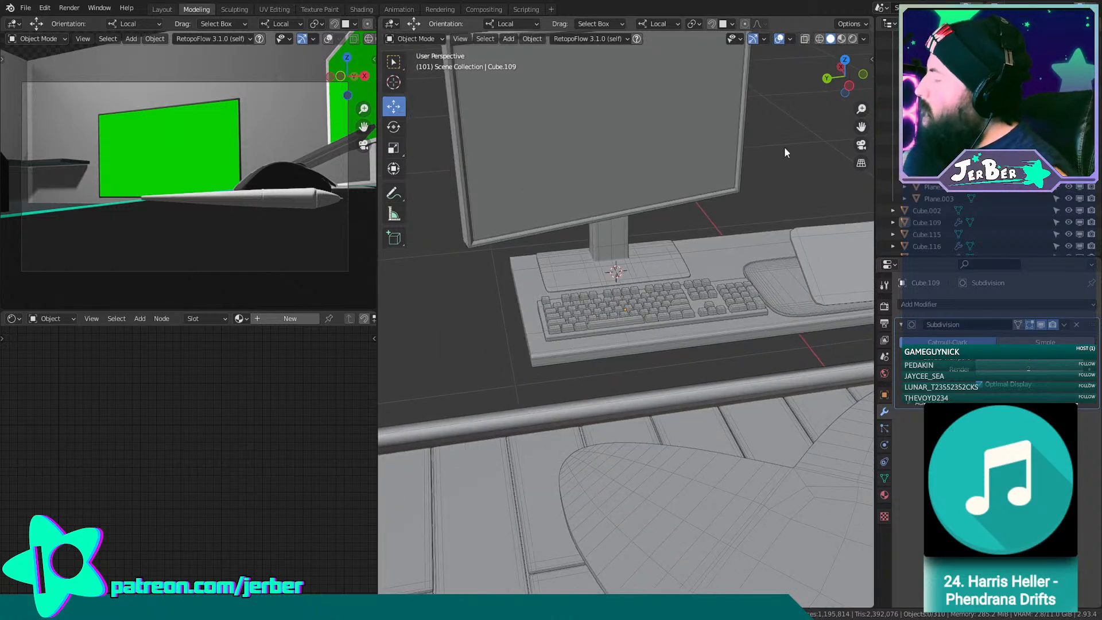
scroll(549, 319, up, 5)
middle_drag(567, 327, 635, 318)
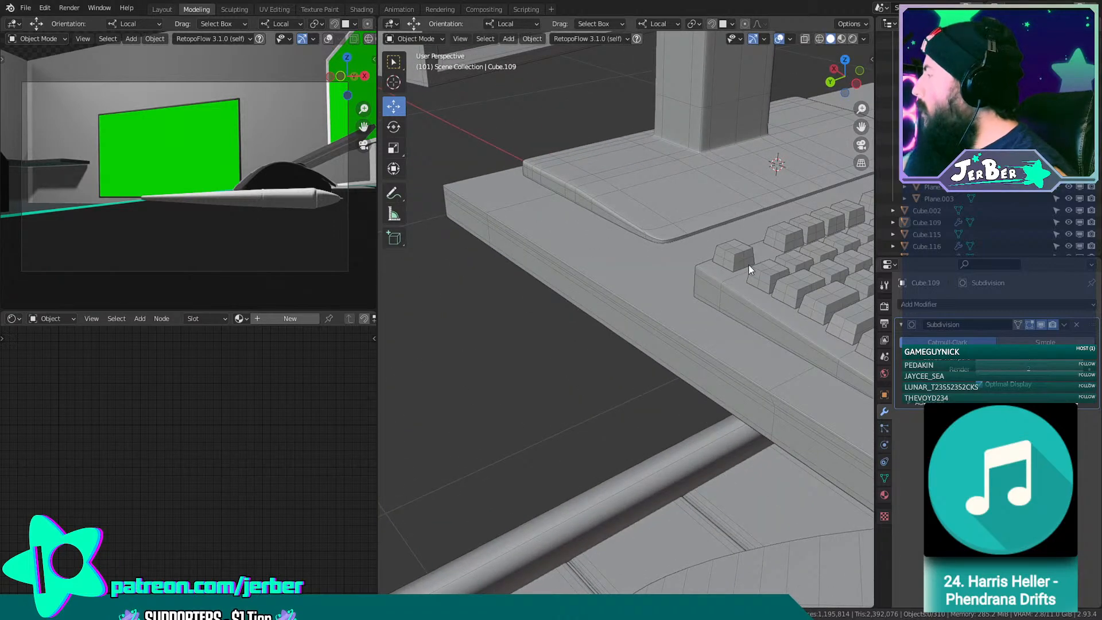
shift+middle_drag(748, 264, 488, 232)
Select one of the keyboard's top-row keys and frame it to inspect its shape up close.
click(614, 219)
key(KP_Decimal)
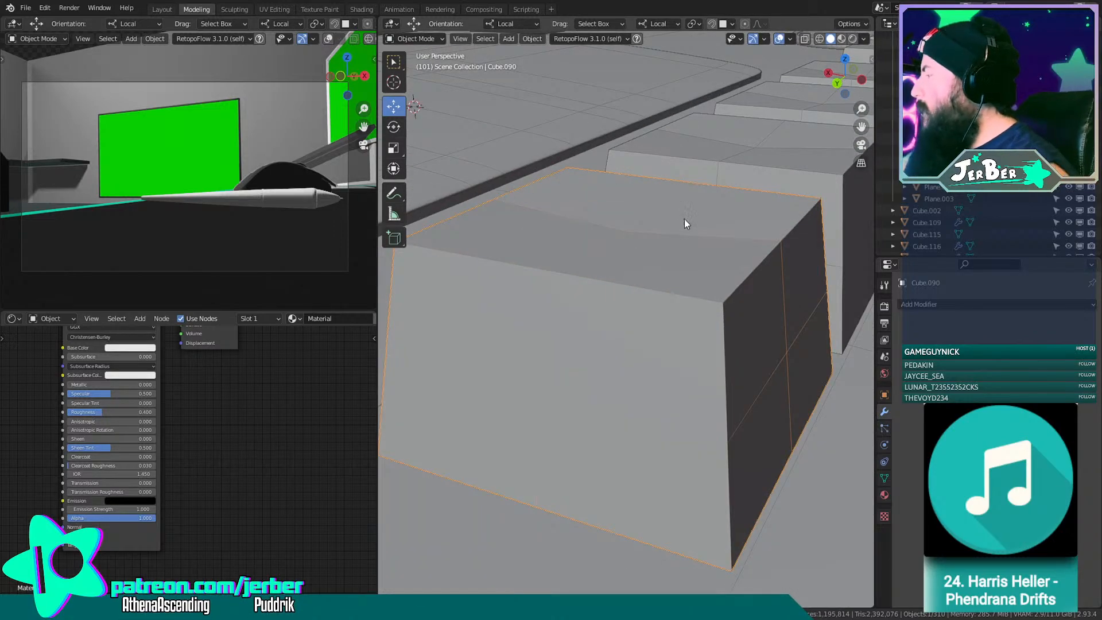
middle_drag(684, 219, 643, 218)
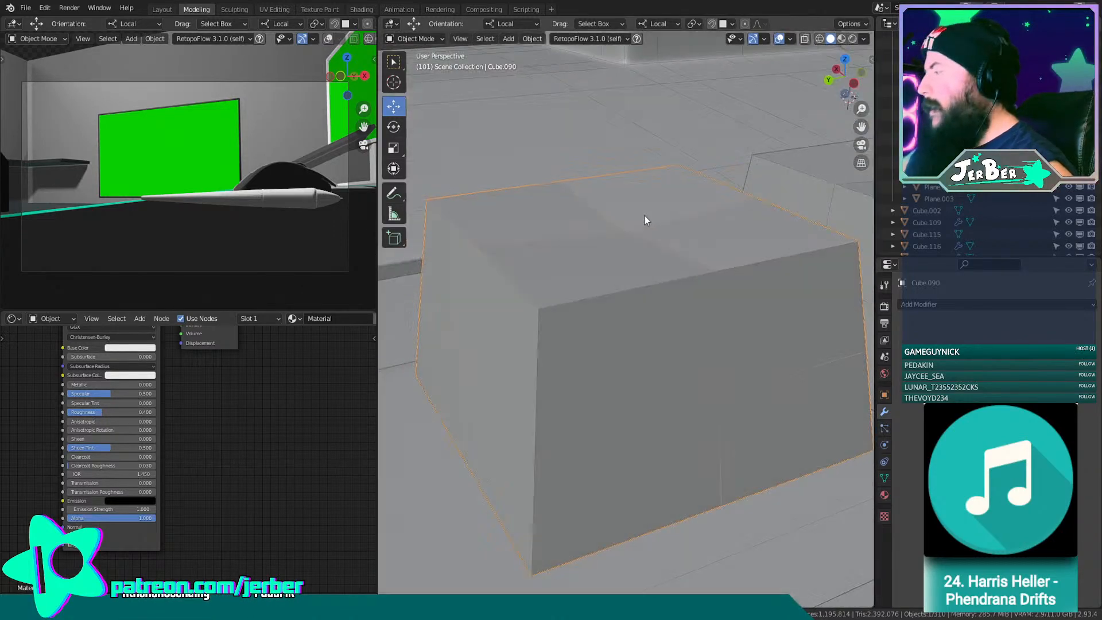
scroll(639, 222, down, 8)
scroll(508, 292, down, 5)
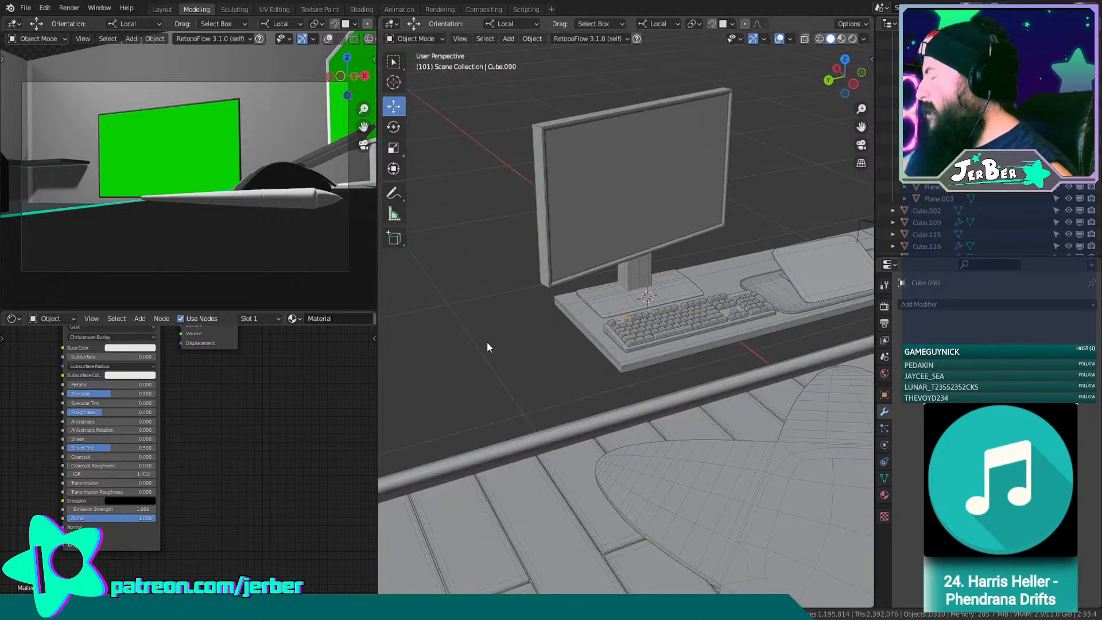
Examine the monitor and keyboard together, ending close up on the isolated corner key and its neighbours.
middle_drag(585, 357, 524, 390)
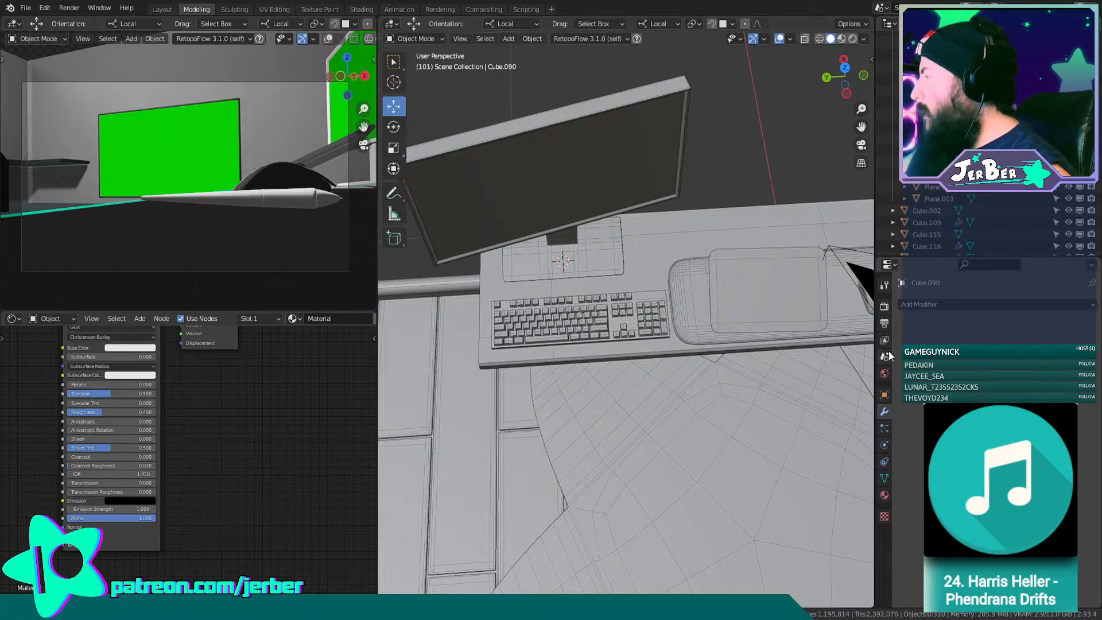
middle_drag(866, 350, 711, 318)
scroll(645, 267, up, 5)
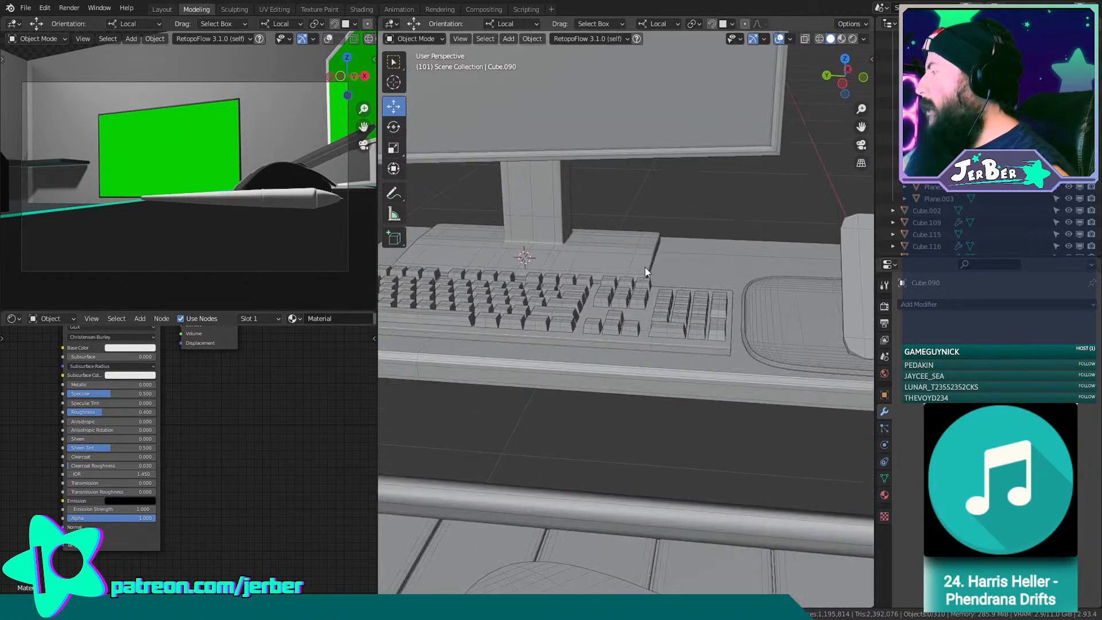
shift+middle_drag(645, 267, 670, 414)
scroll(709, 430, down, 2)
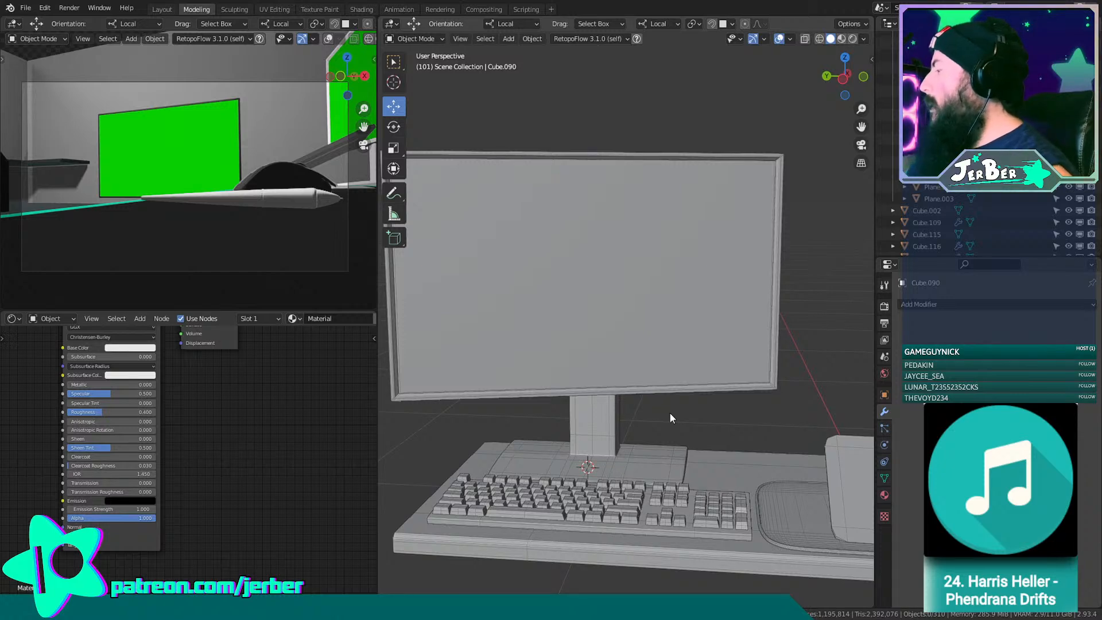
middle_drag(669, 412, 758, 442)
scroll(670, 456, up, 3)
shift+middle_drag(670, 458, 725, 330)
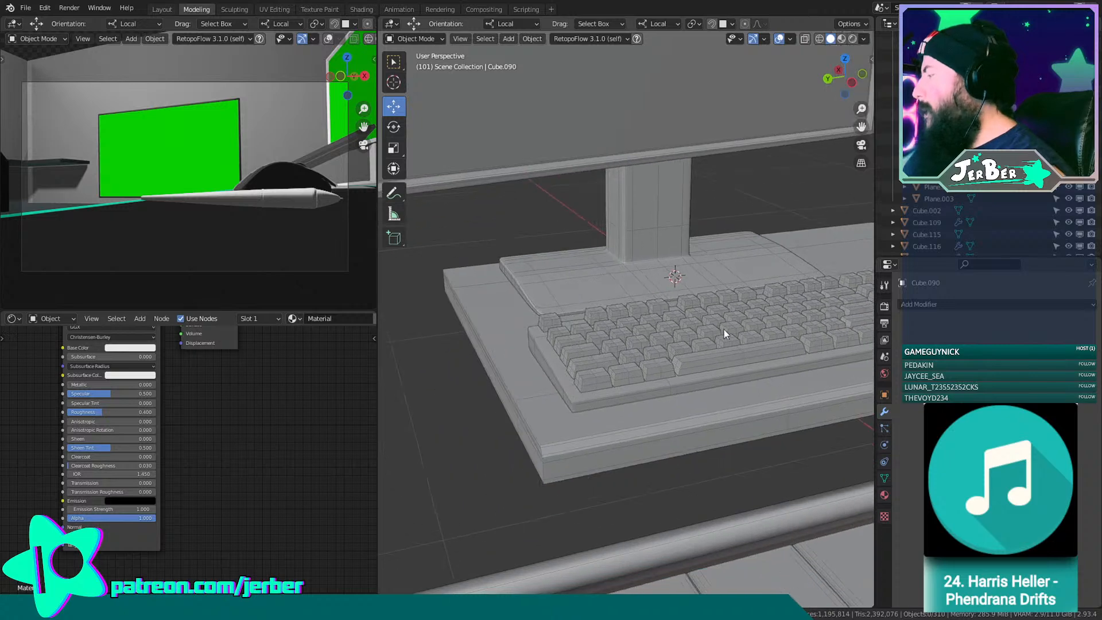
scroll(476, 432, up, 3)
shift+middle_drag(477, 432, 573, 384)
scroll(573, 385, up, 3)
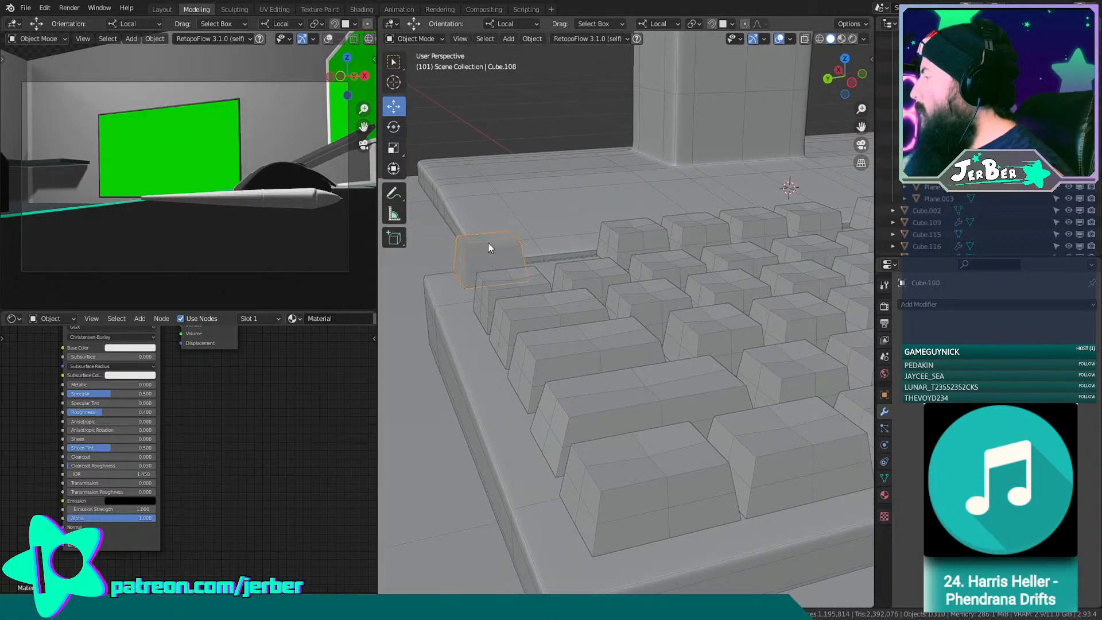
Enter Edit Mode on the isolated corner key and add horizontal loop cuts close to its top and bottom edges.
middle_drag(553, 257, 678, 258)
middle_drag(640, 307, 622, 311)
click(423, 40)
click(423, 65)
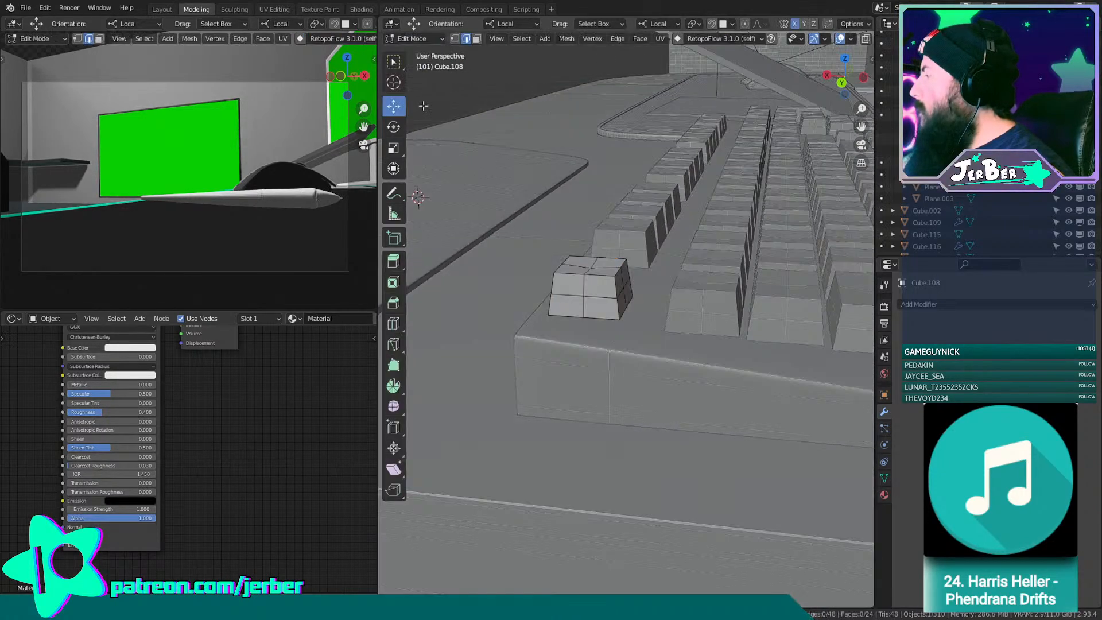
click(396, 327)
drag(618, 285, 620, 320)
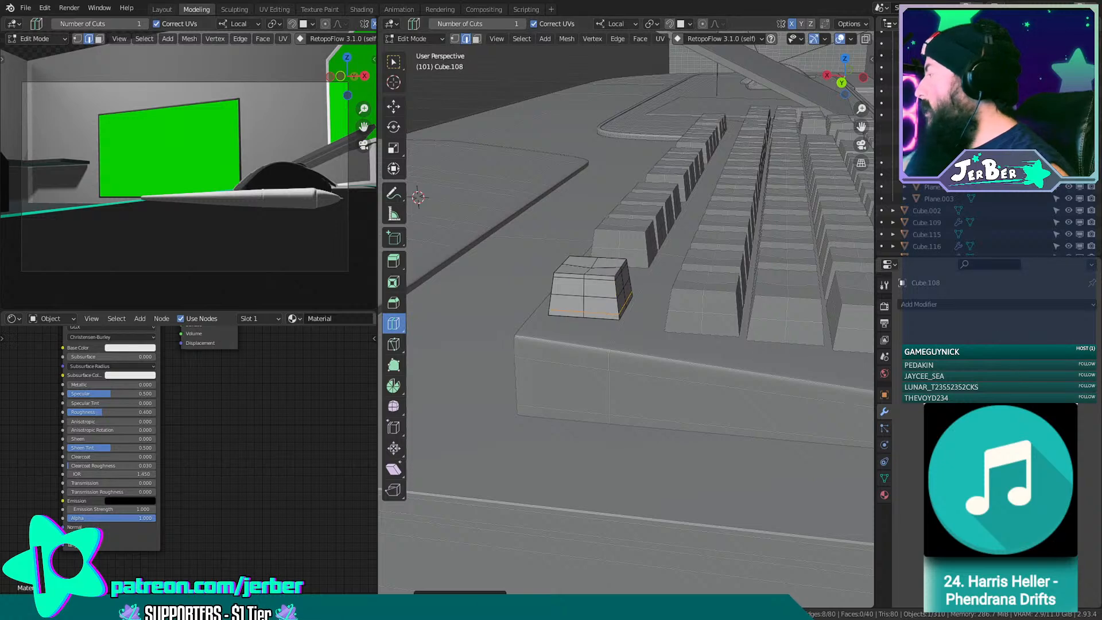
Add a Subdivision modifier to the corner key and place vertical loop cuts close to two opposite sides.
click(996, 304)
click(874, 520)
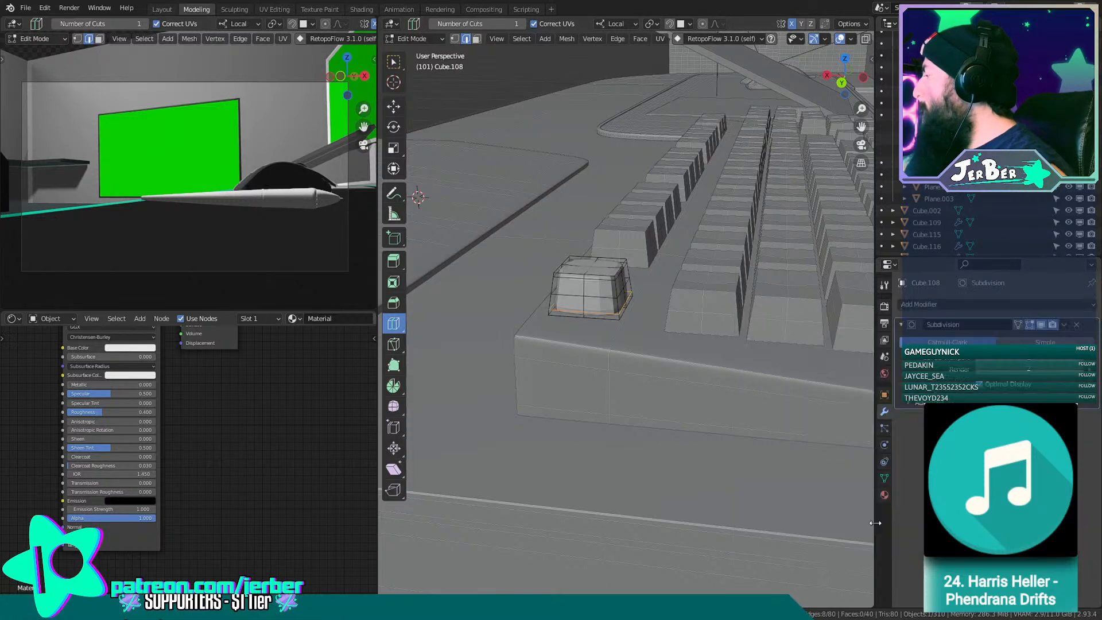
middle_drag(597, 351, 588, 395)
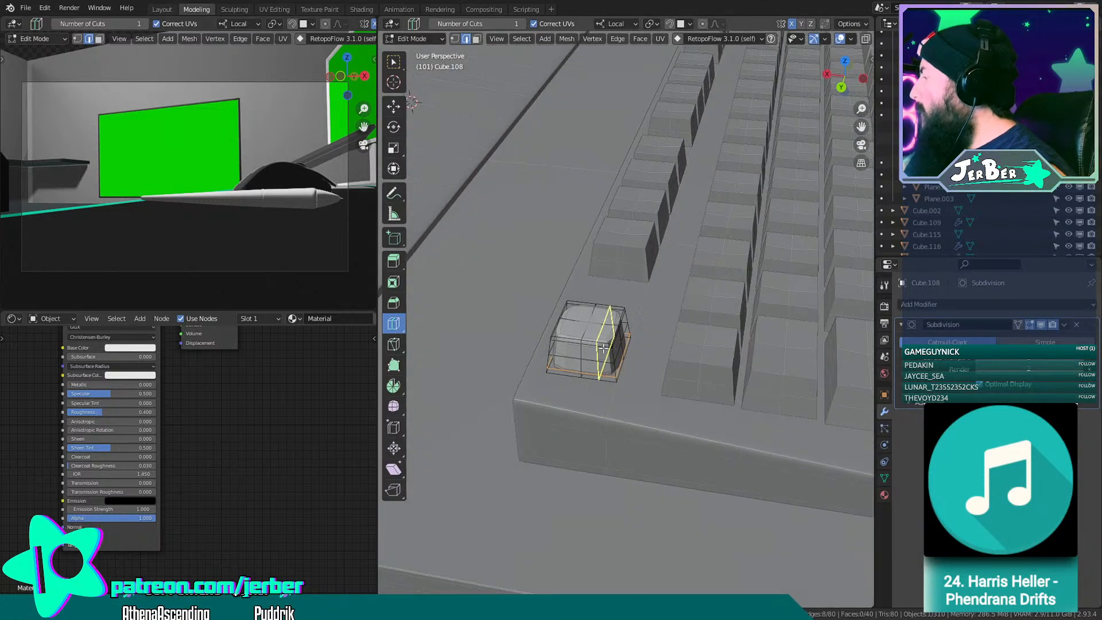
drag(602, 352, 615, 373)
scroll(544, 276, up, 5)
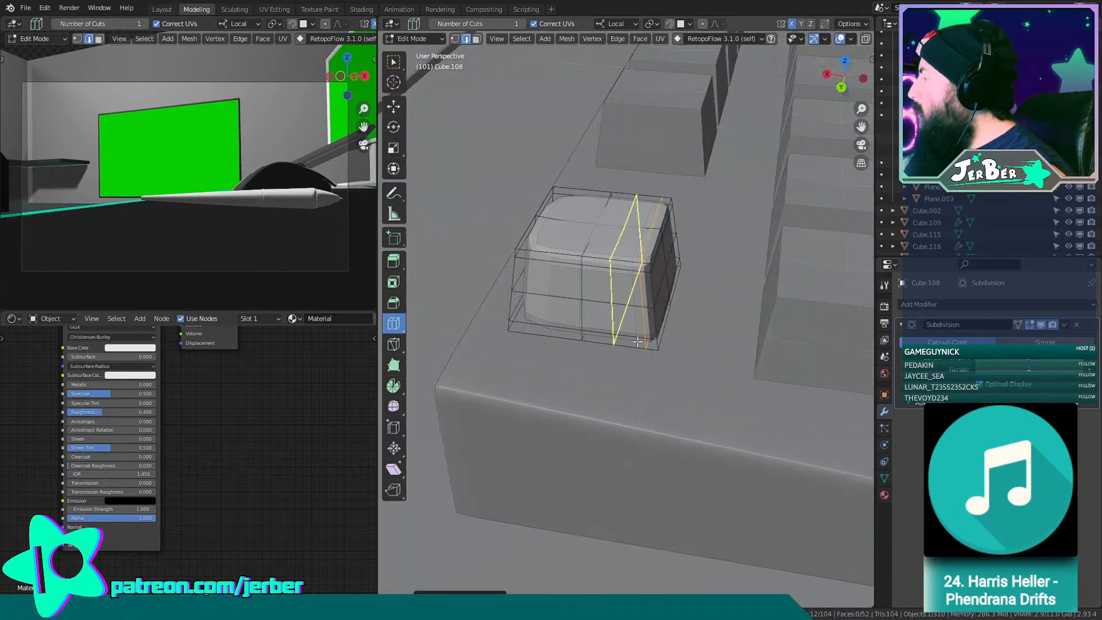
drag(544, 276, 508, 292)
Add vertical loop cuts close to the corner key's other two sides to tighten all its edges.
middle_drag(539, 287, 622, 406)
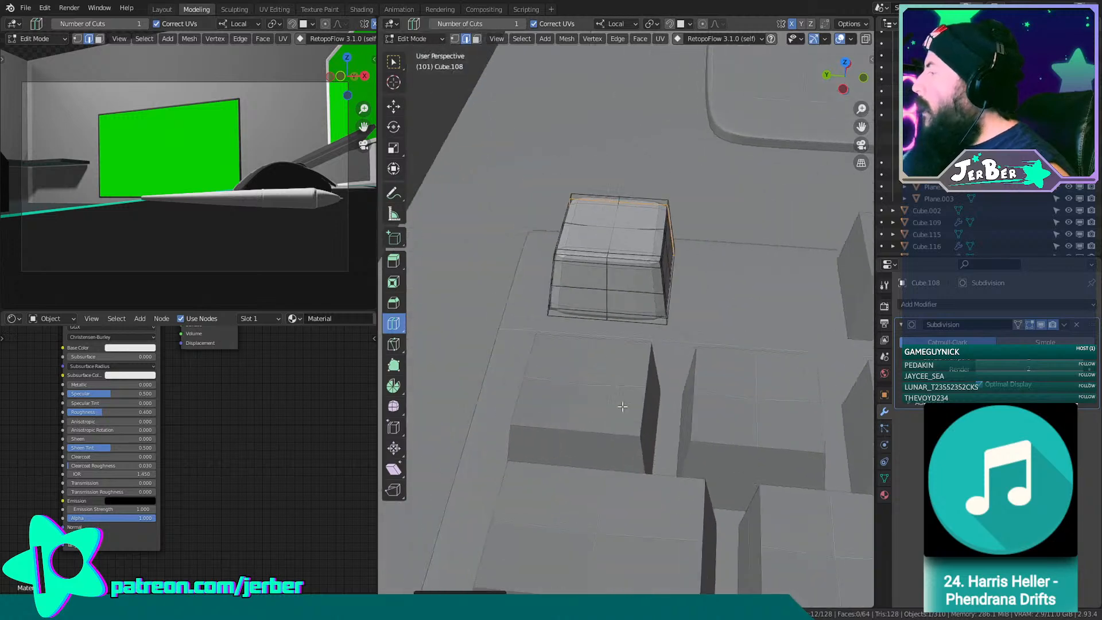
scroll(643, 395, up, 2)
scroll(643, 396, up, 2)
drag(664, 290, 519, 283)
scroll(519, 281, down, 3)
middle_drag(522, 267, 695, 212)
scroll(549, 380, up, 2)
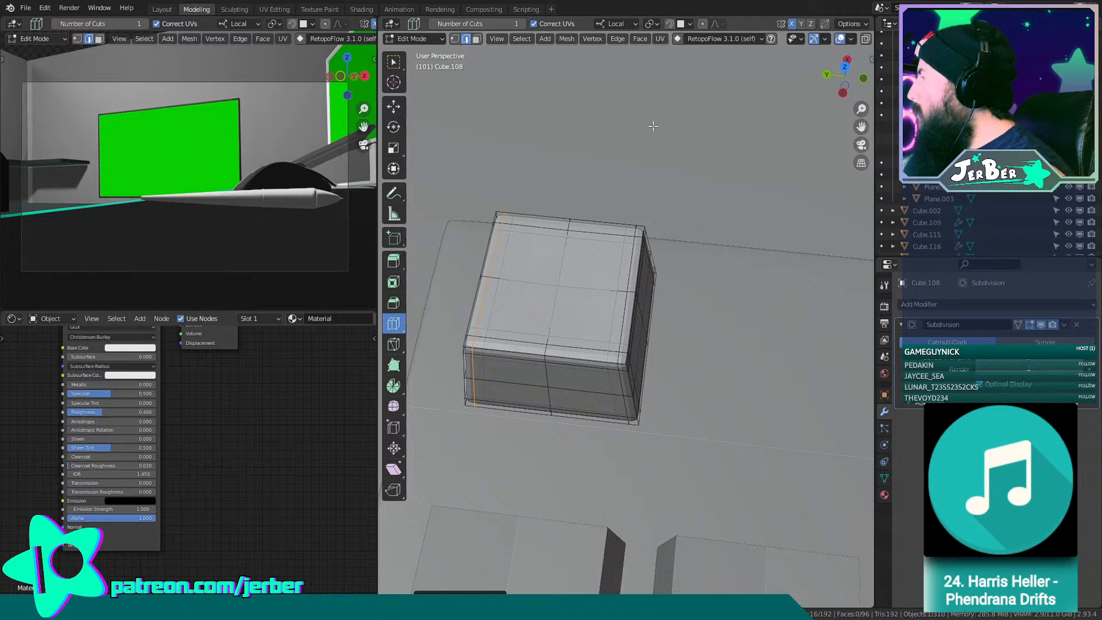
Compare the rounded corner key with the plain keys of the keyboard from above and from low angles.
middle_drag(622, 293, 752, 257)
scroll(709, 240, down, 4)
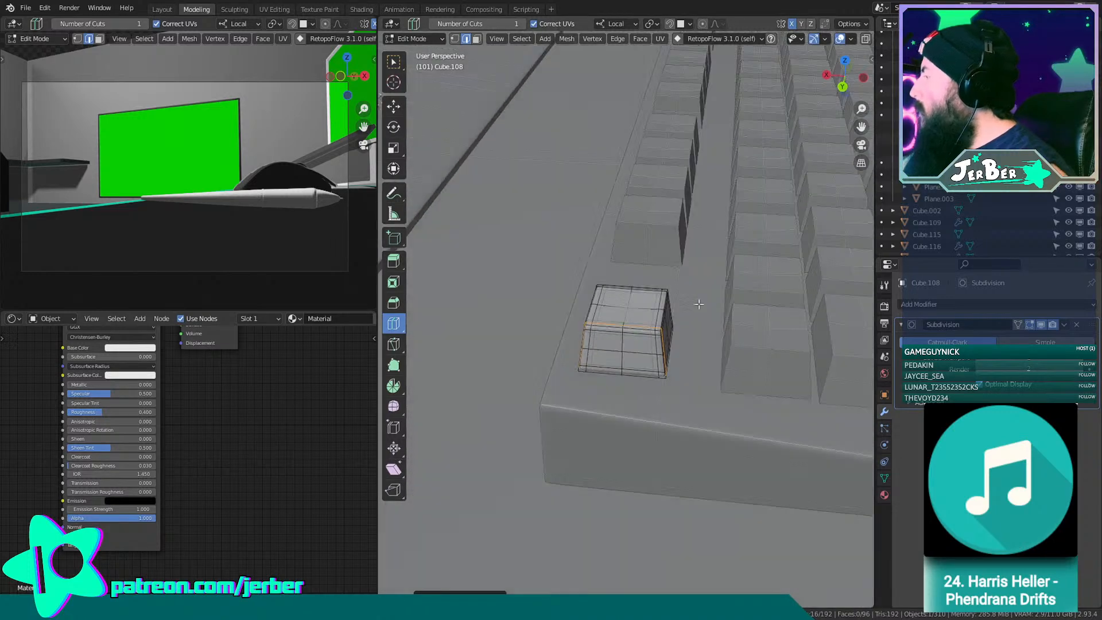
middle_drag(698, 304, 552, 303)
scroll(585, 343, down, 5)
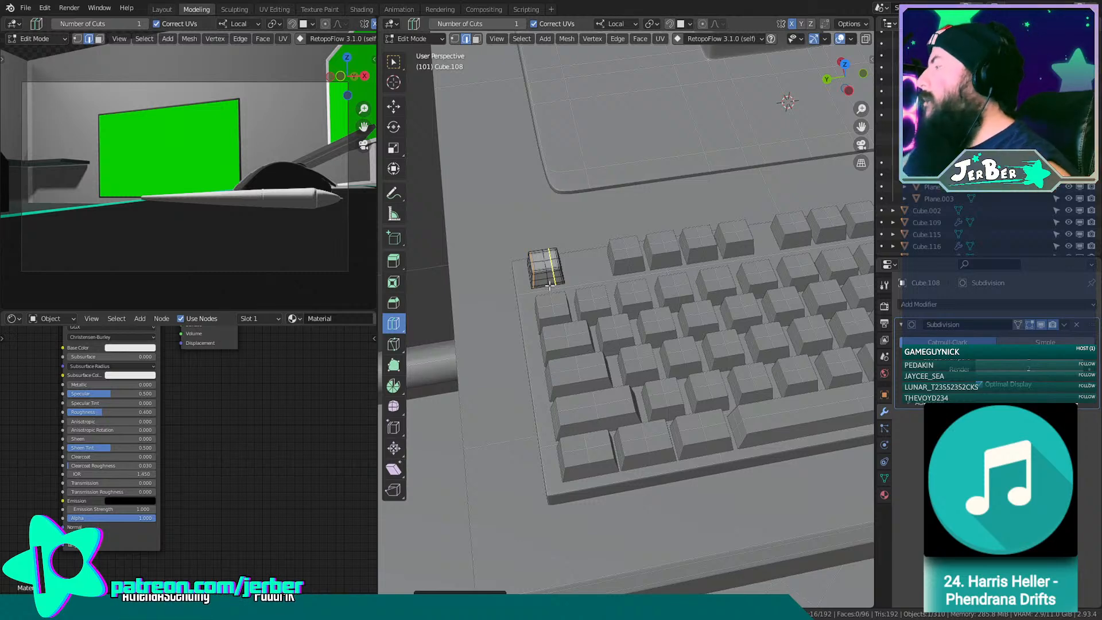
scroll(549, 287, down, 3)
middle_drag(678, 333, 633, 342)
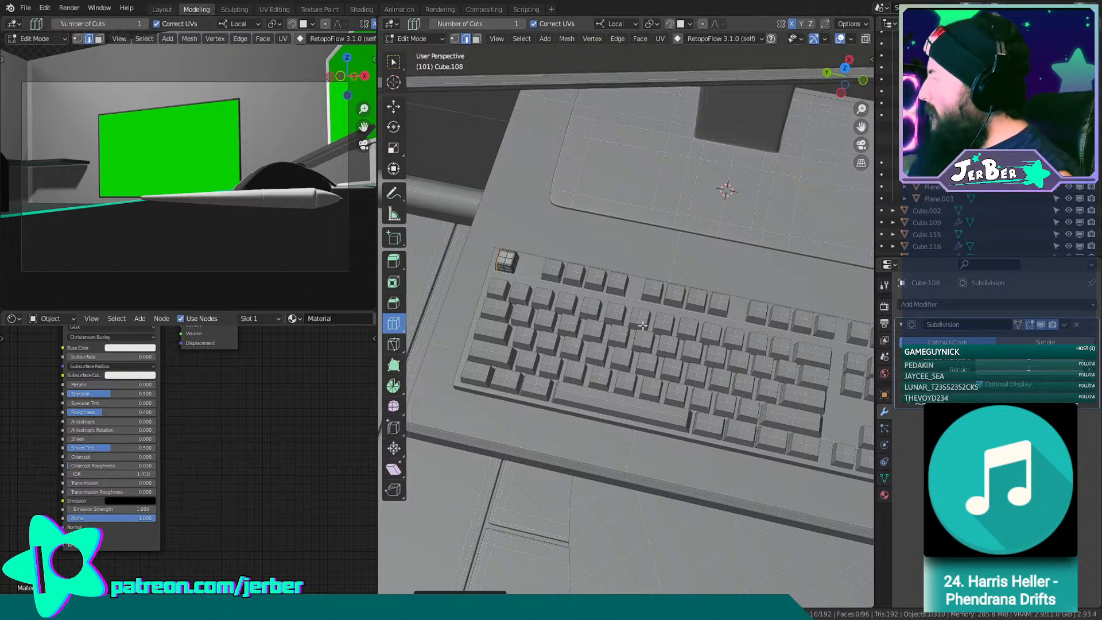
scroll(651, 321, up, 5)
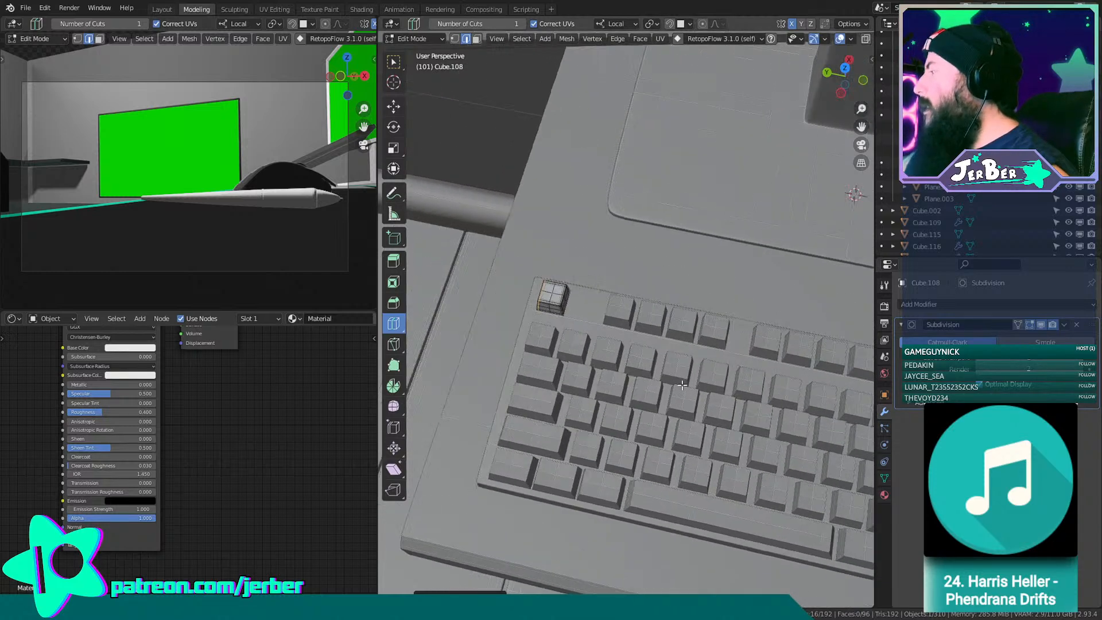
scroll(670, 392, up, 2)
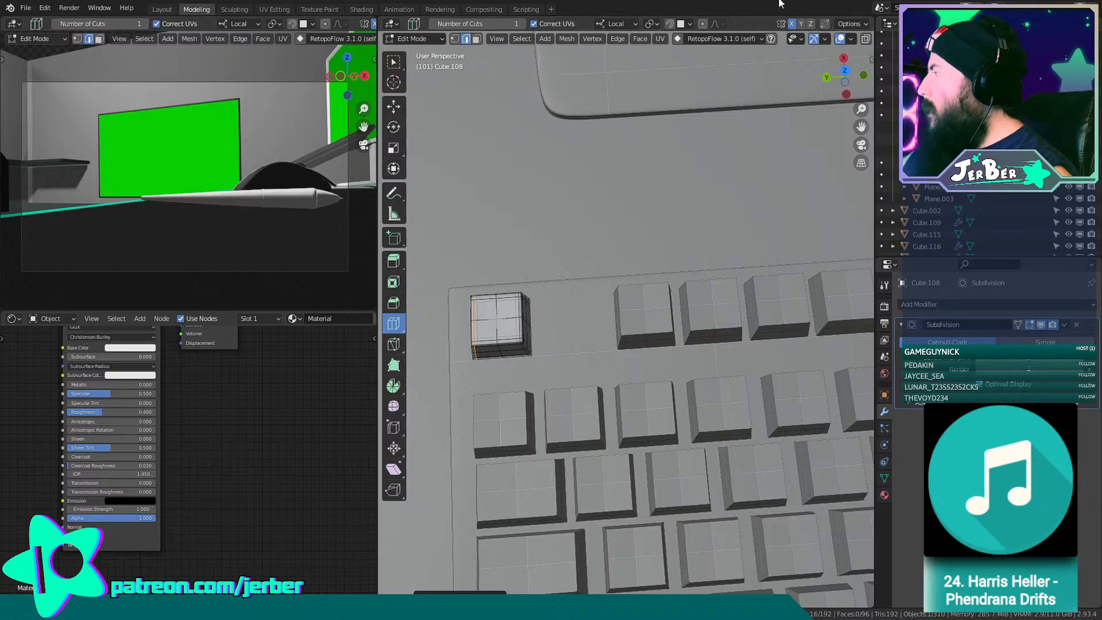
shift+middle_drag(725, 262, 675, 273)
scroll(709, 276, down, 2)
scroll(674, 273, down, 2)
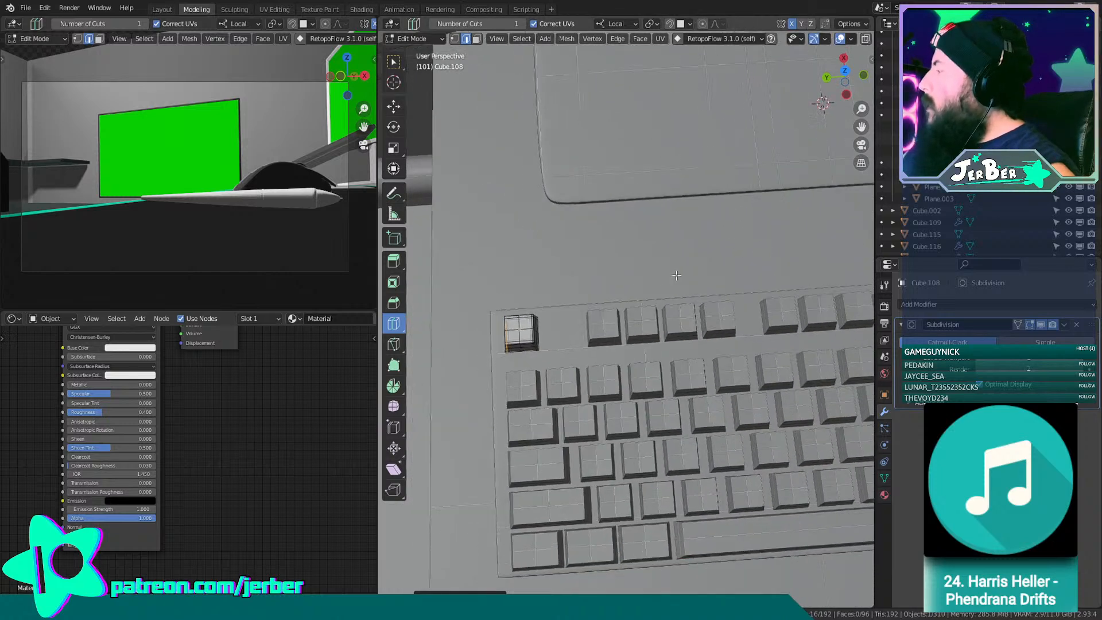
scroll(674, 273, up, 2)
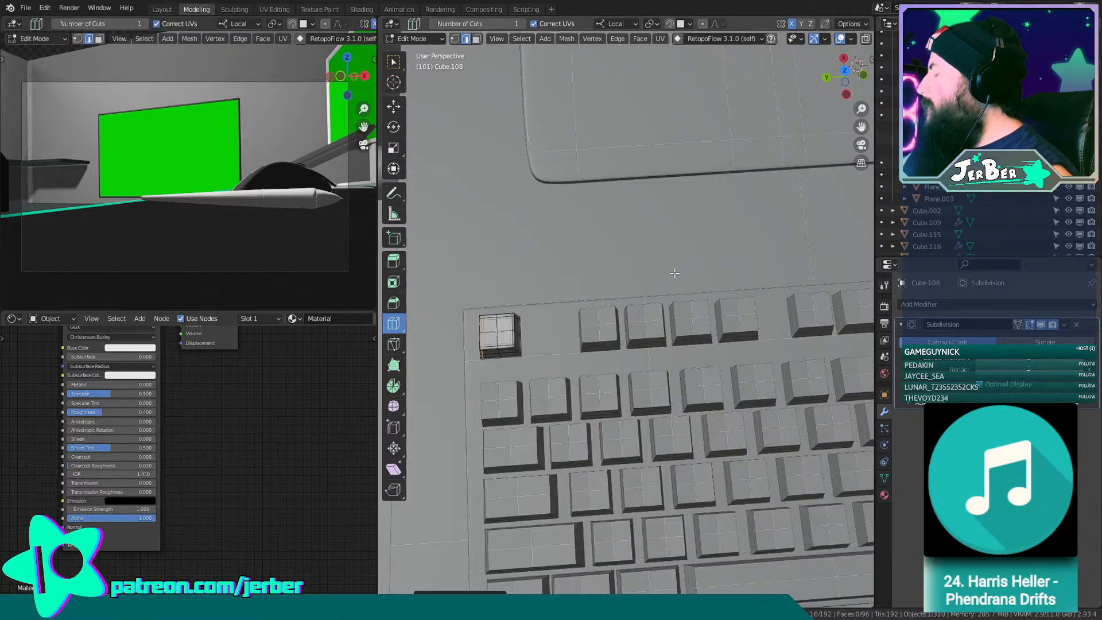
scroll(674, 273, down, 3)
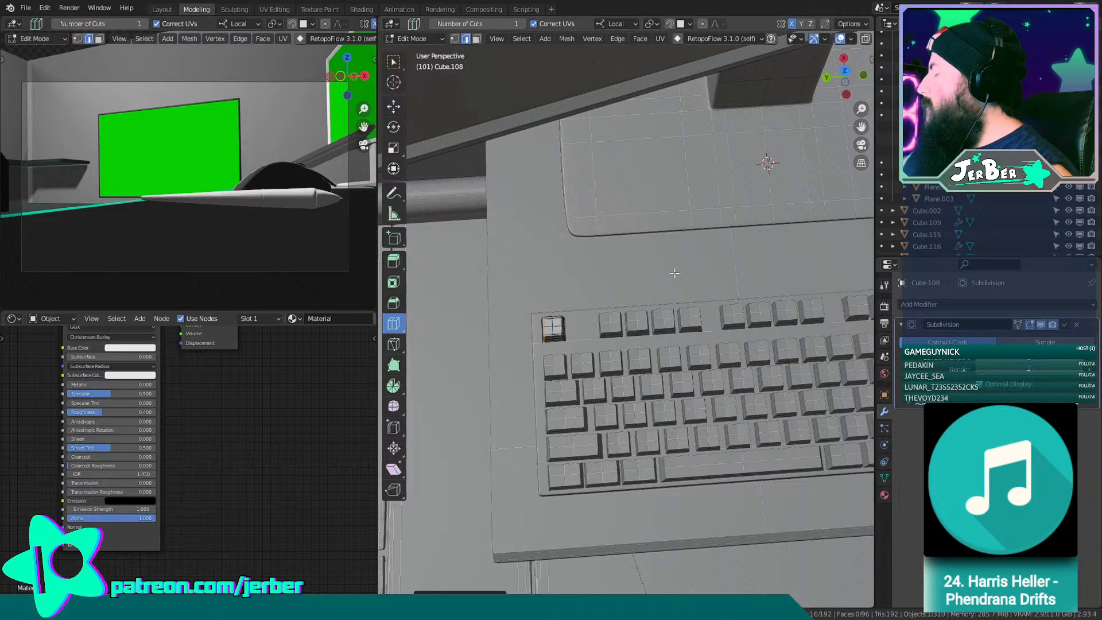
middle_drag(675, 273, 640, 235)
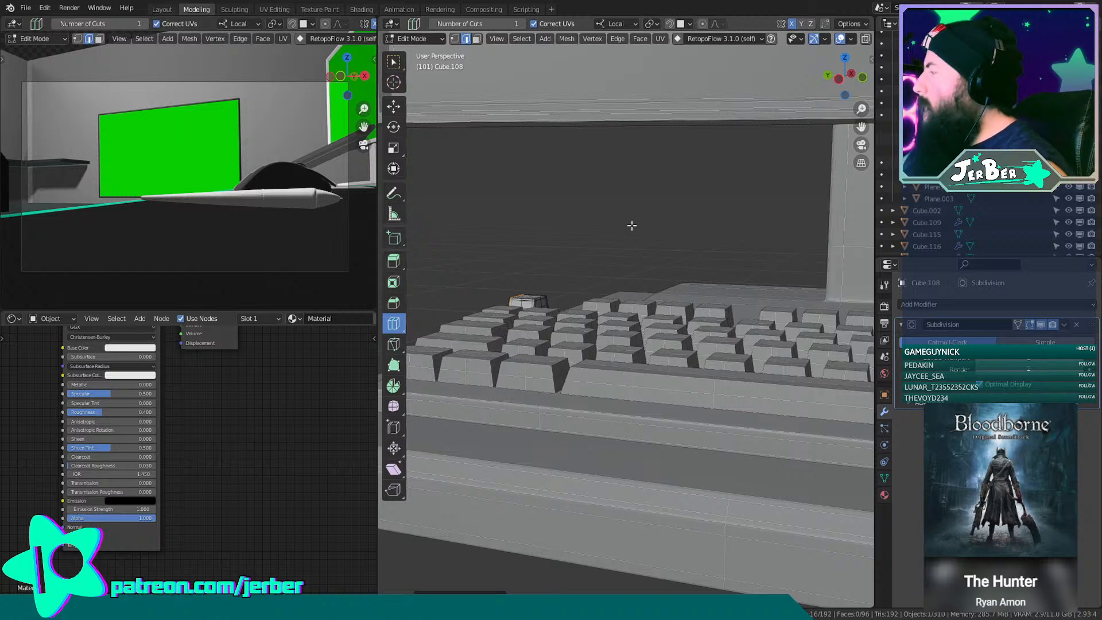
scroll(626, 225, up, 3)
middle_drag(651, 248, 727, 255)
scroll(670, 331, up, 3)
Activate the Move tool, return to Object Mode and deselect the corner key.
click(395, 108)
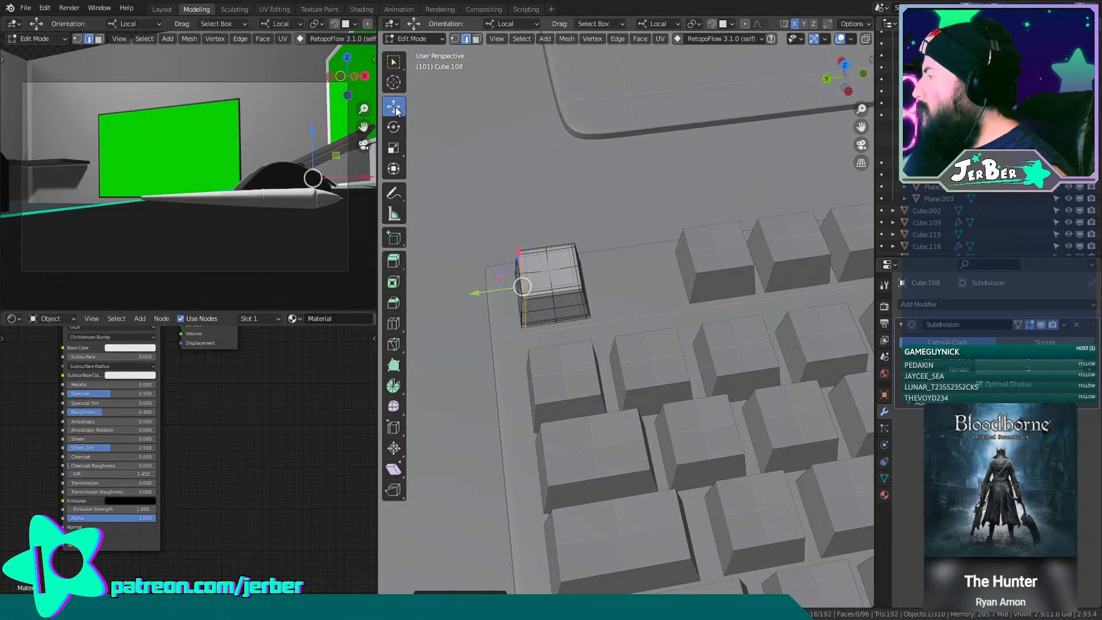
middle_drag(605, 300, 611, 251)
scroll(691, 306, up, 4)
scroll(700, 303, up, 3)
click(432, 40)
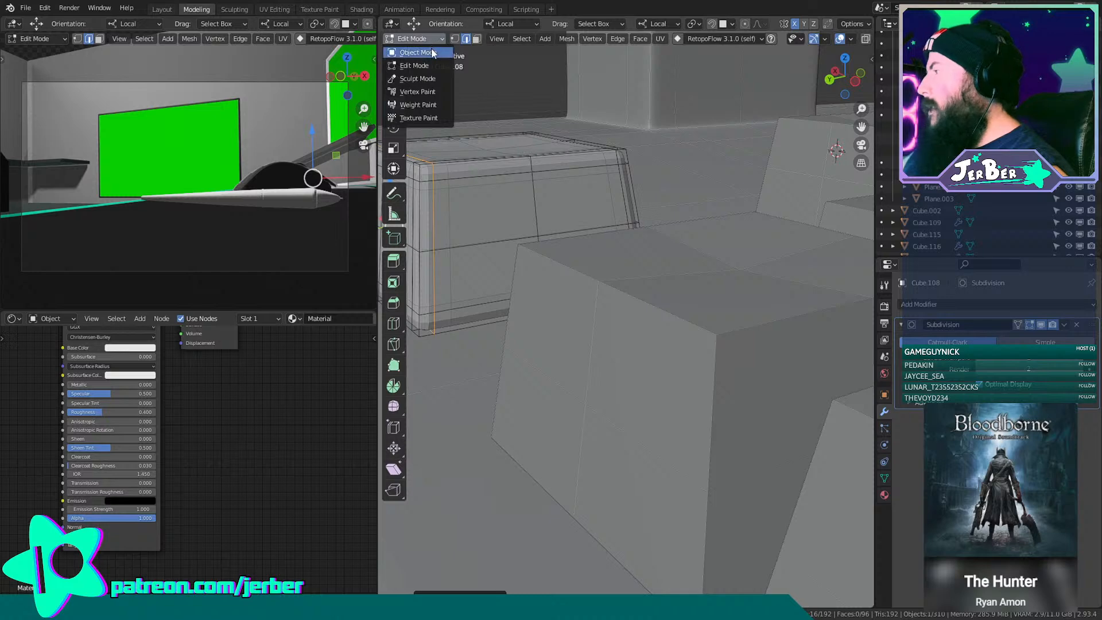
click(432, 50)
click(490, 103)
Turn off the Wireframe overlay in the 3D viewport and inspect the smoothed corner key beside its neighbours.
shift+middle_drag(491, 172, 740, 94)
click(790, 39)
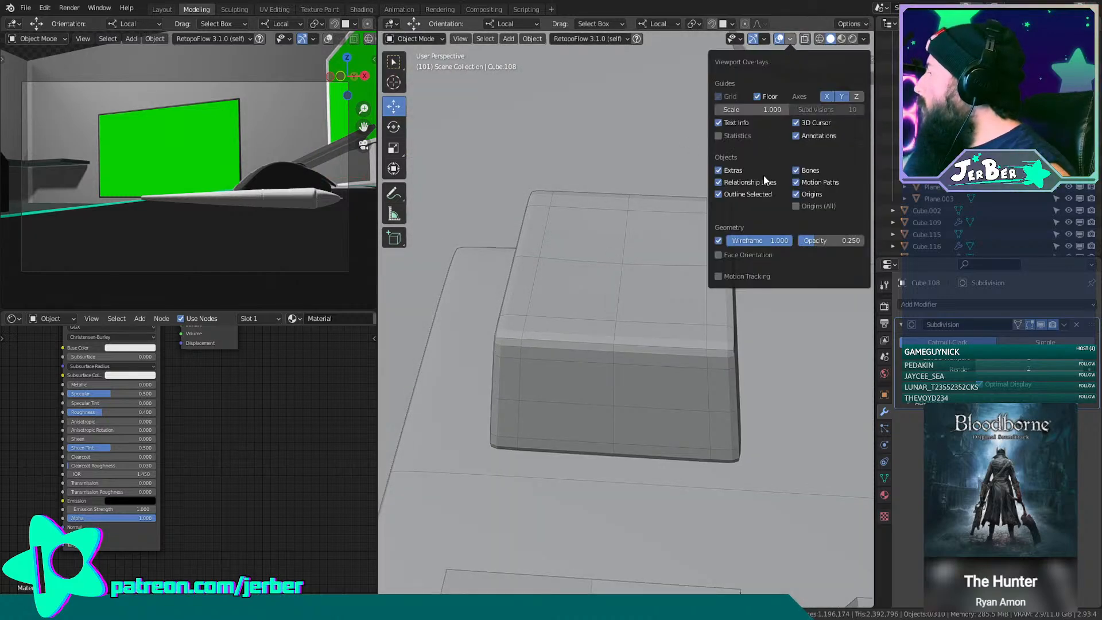
click(718, 240)
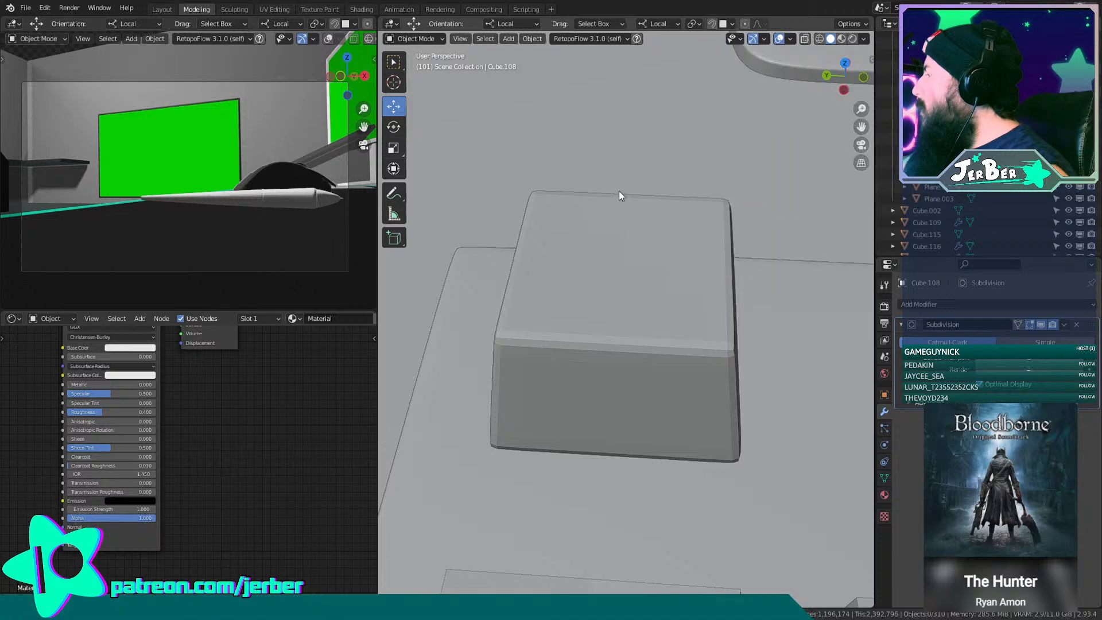
scroll(619, 191, down, 8)
scroll(617, 191, down, 3)
middle_drag(635, 178, 765, 227)
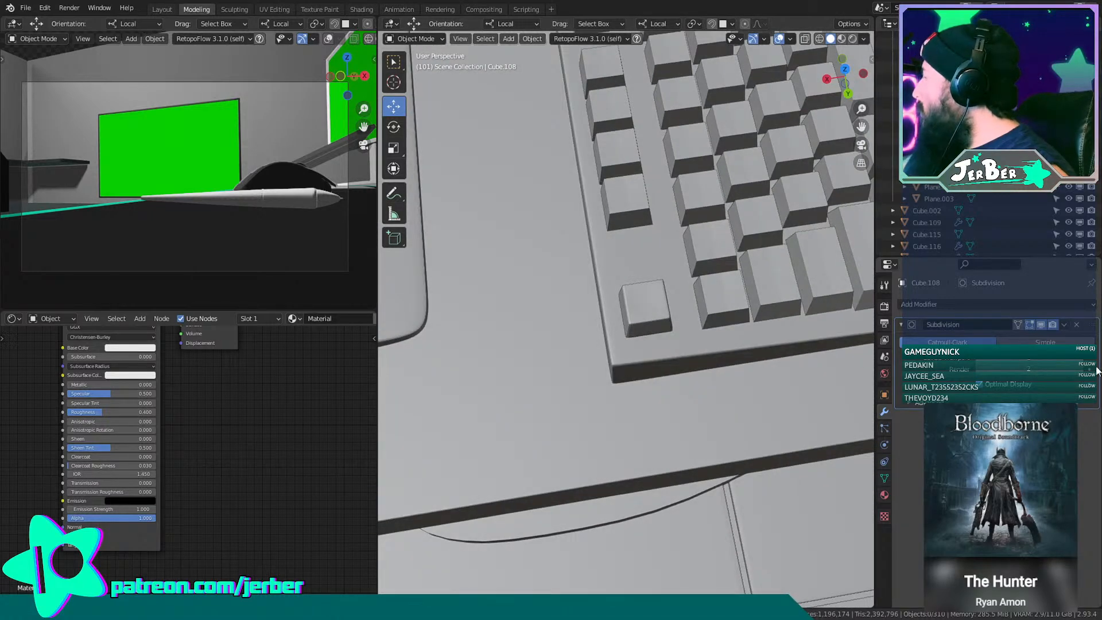
Open the isolated corner key in Edit Mode and turn off its Subdivision modifier's viewport display.
middle_drag(612, 297, 658, 310)
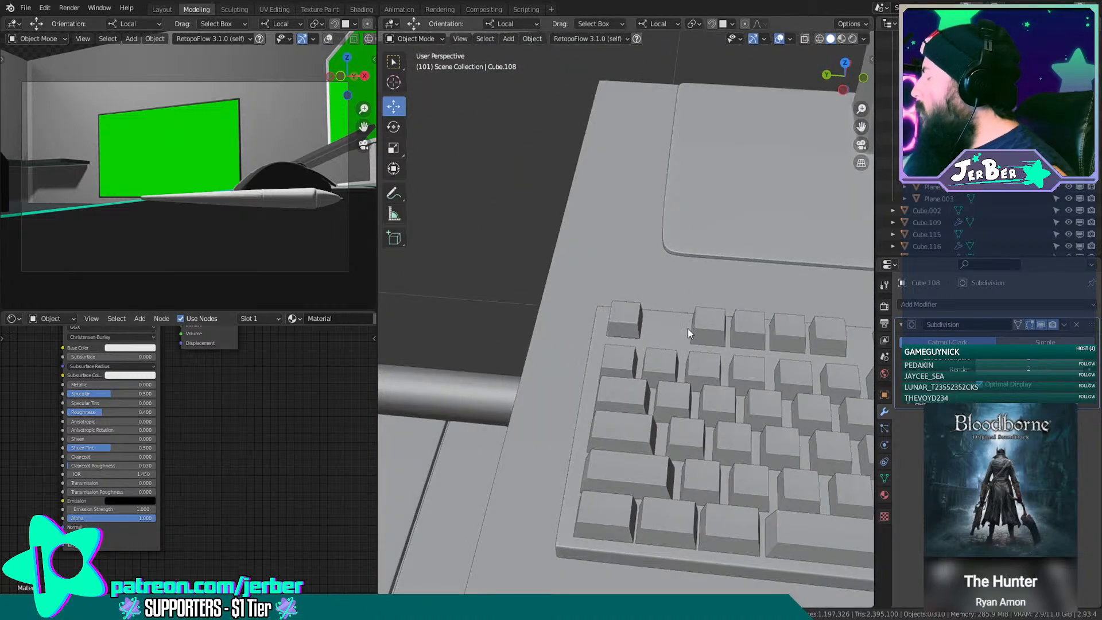
click(624, 319)
key(KP_Decimal)
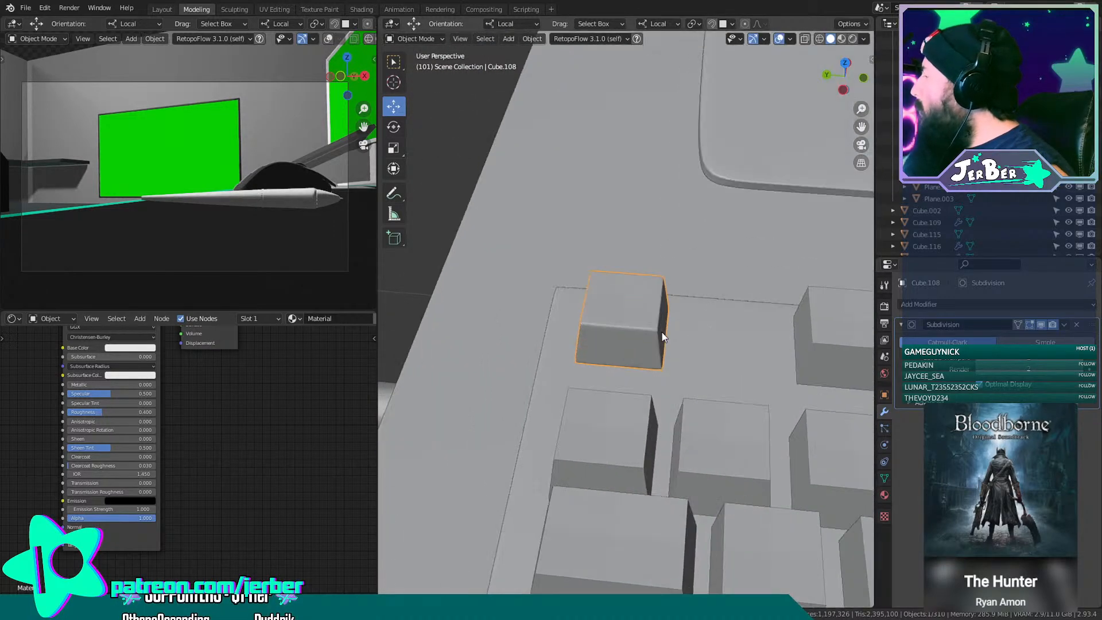
click(427, 38)
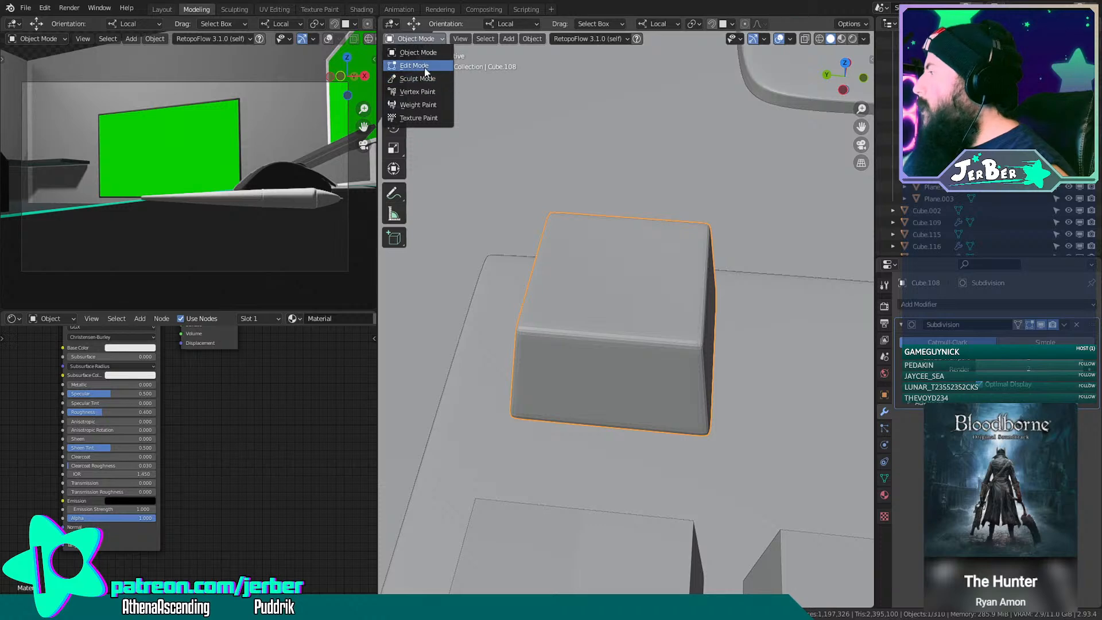
click(419, 66)
click(1041, 325)
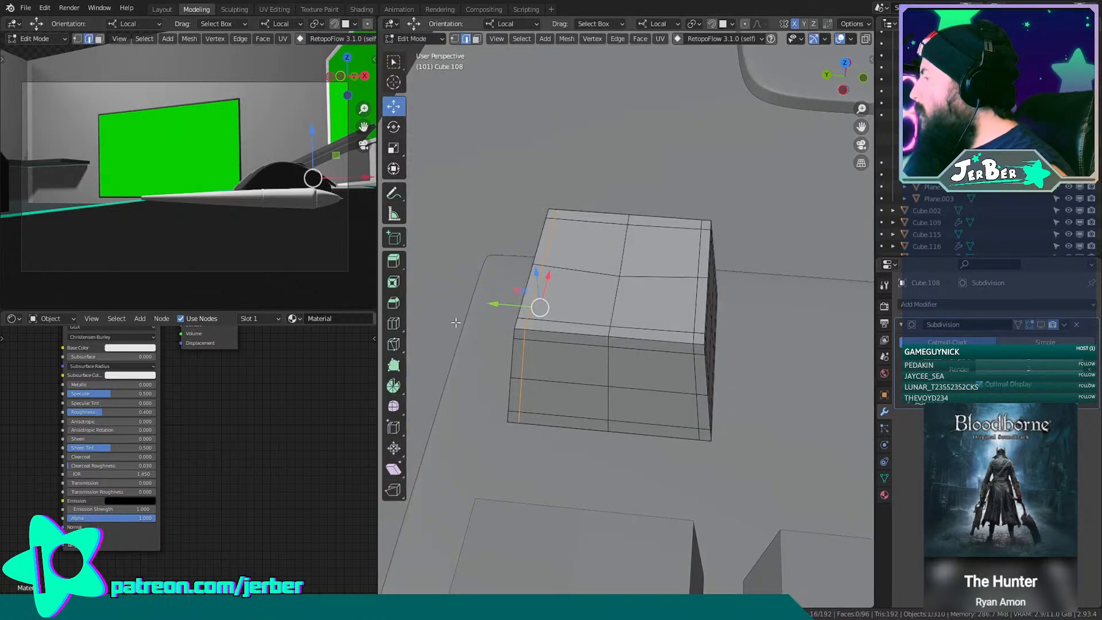
Select the edges on all four sides of the corner key's top face and look through the edge options.
click(605, 336)
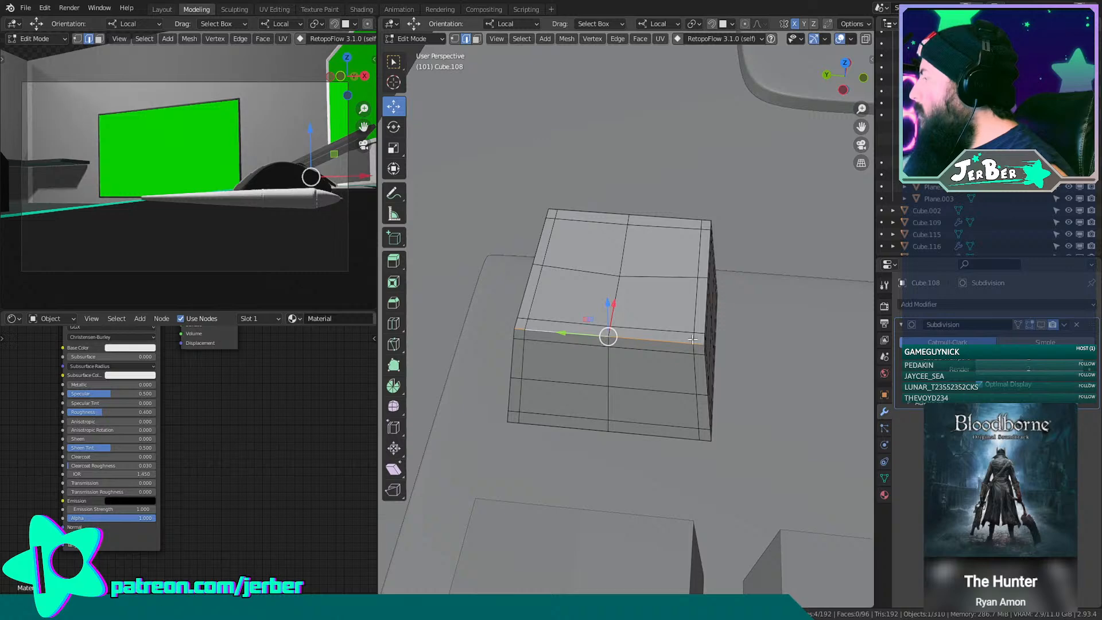
middle_drag(704, 306, 596, 224)
scroll(590, 218, up, 5)
alt+shift+click(584, 224)
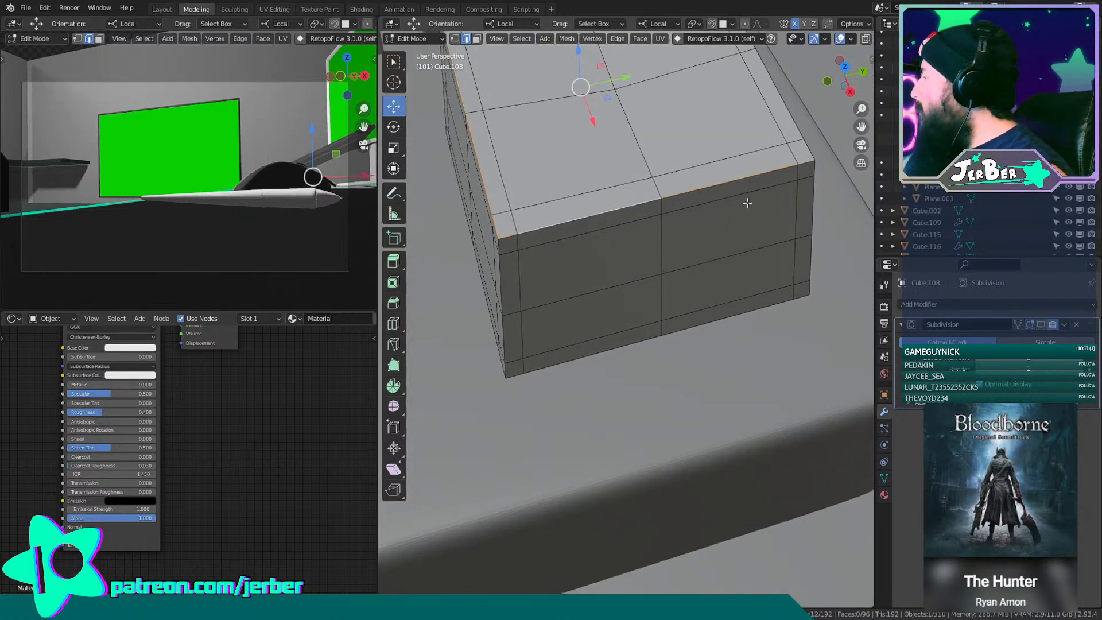
middle_drag(747, 202, 625, 200)
alt+shift+click(780, 299)
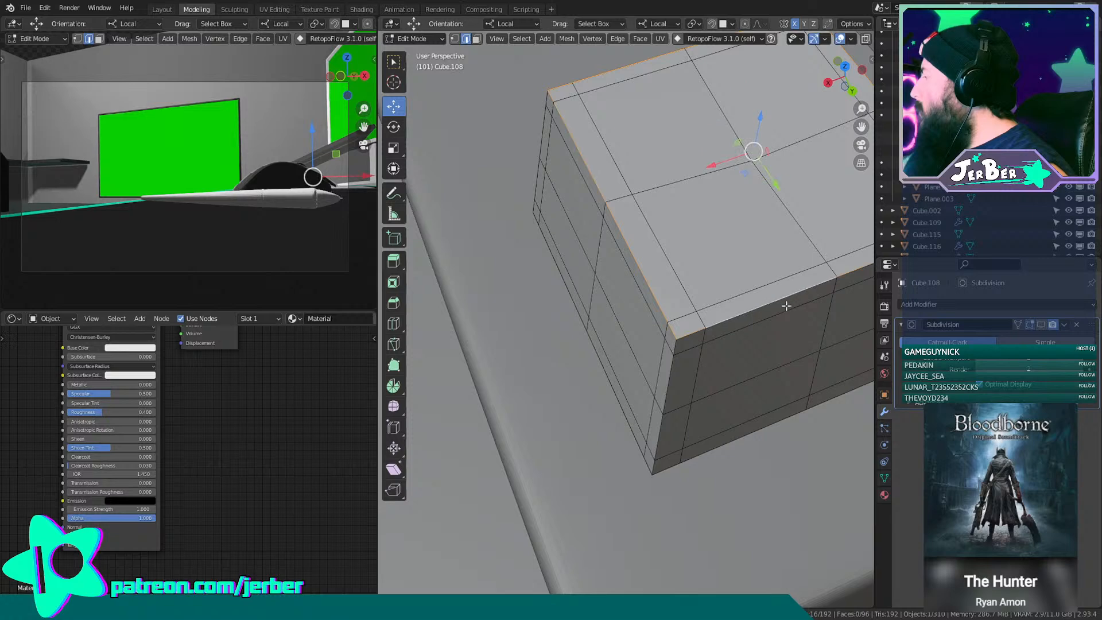
middle_drag(782, 303, 591, 327)
right_click(597, 315)
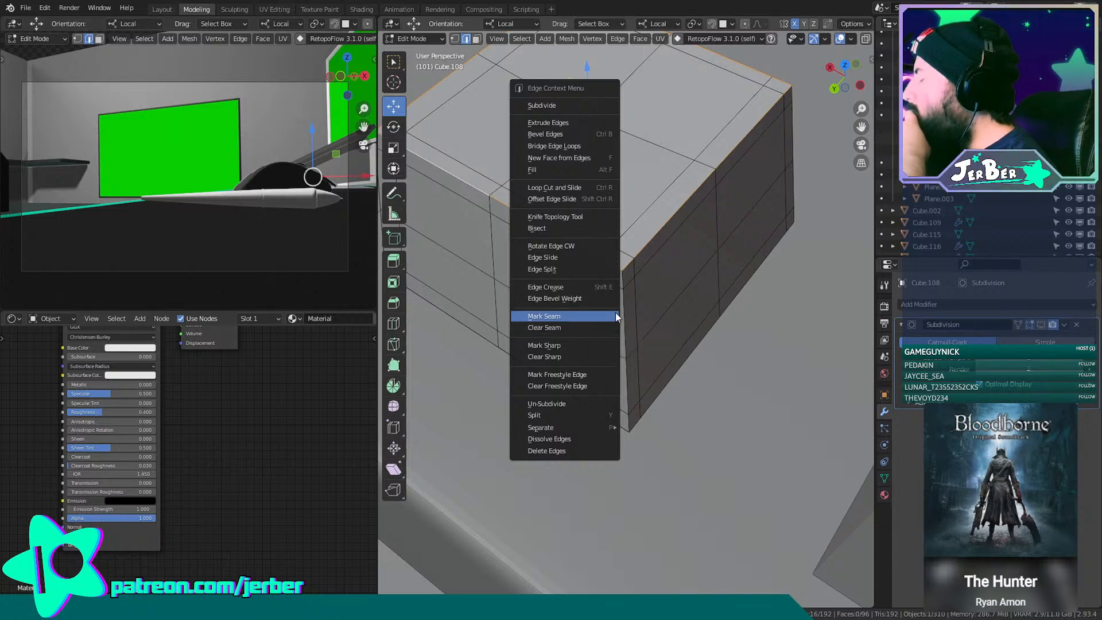
click(615, 313)
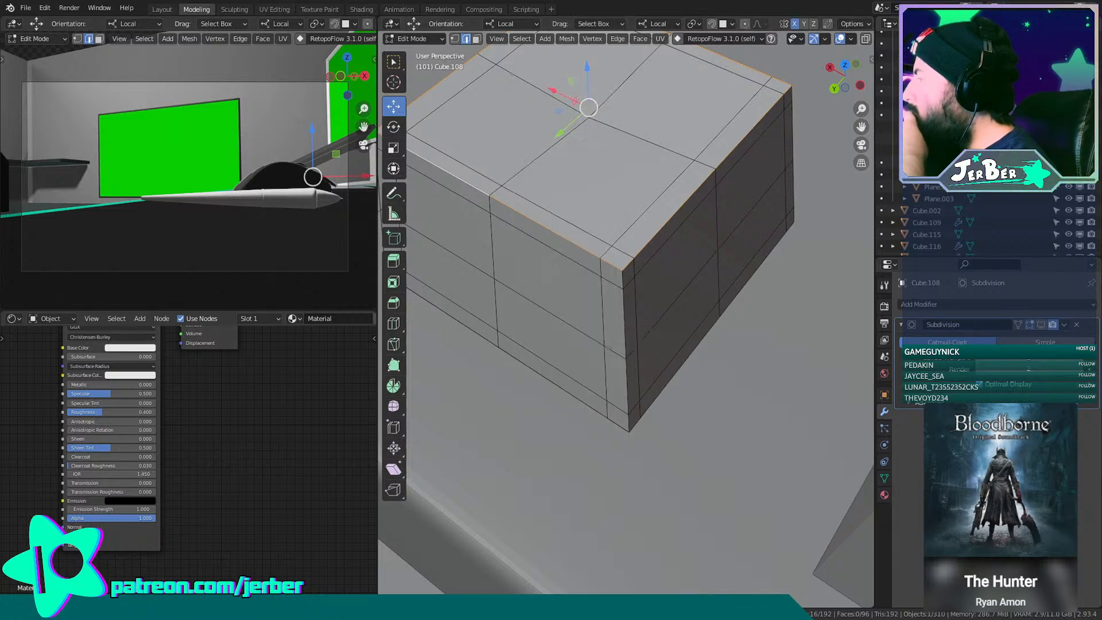
Return to Object Mode, duplicate the corner key and place the copy beside the keyboard along the local Y axis.
click(414, 38)
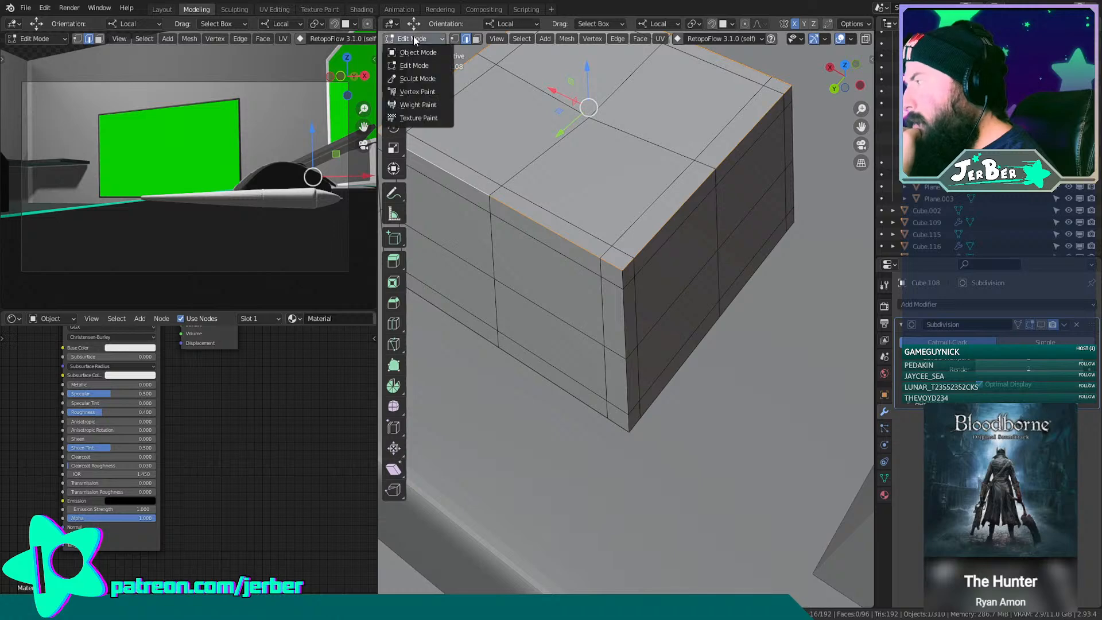
click(419, 53)
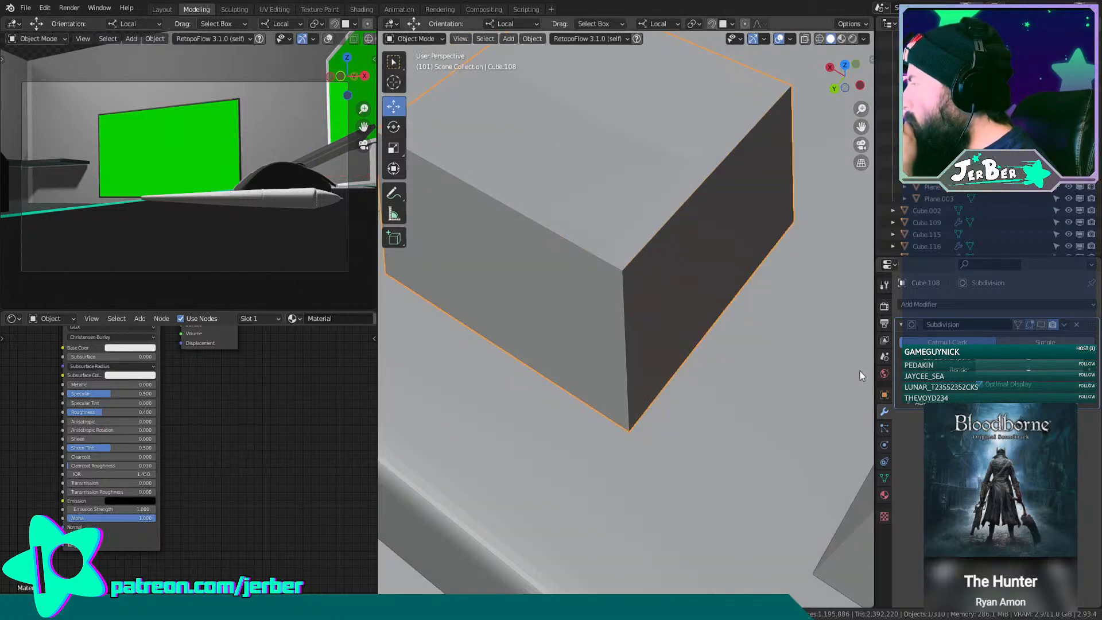
scroll(600, 238, down, 10)
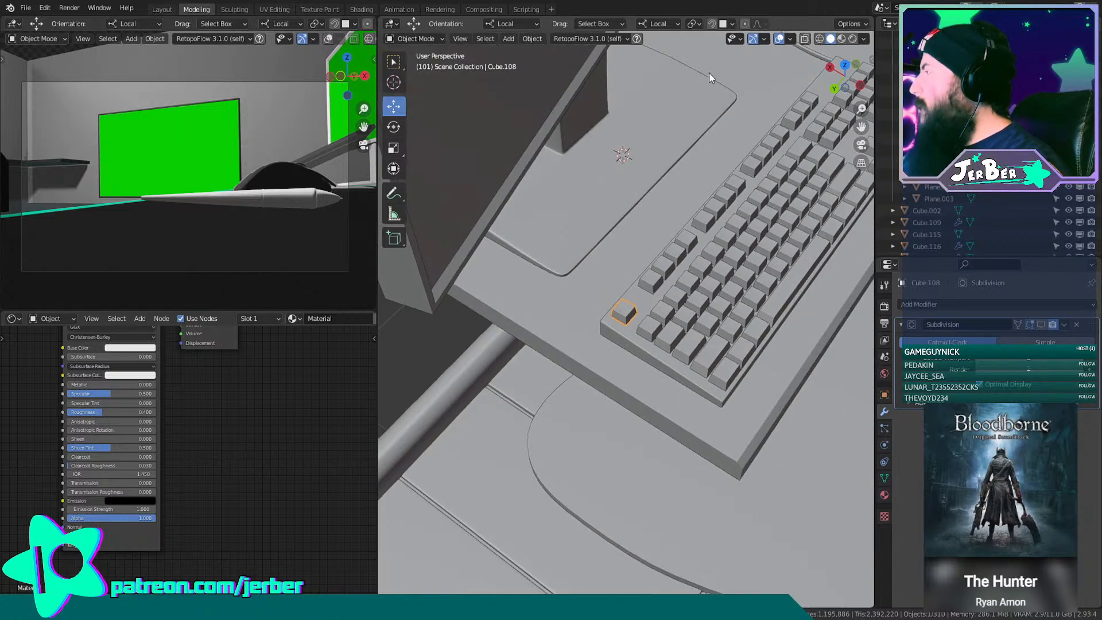
key(shift+d)
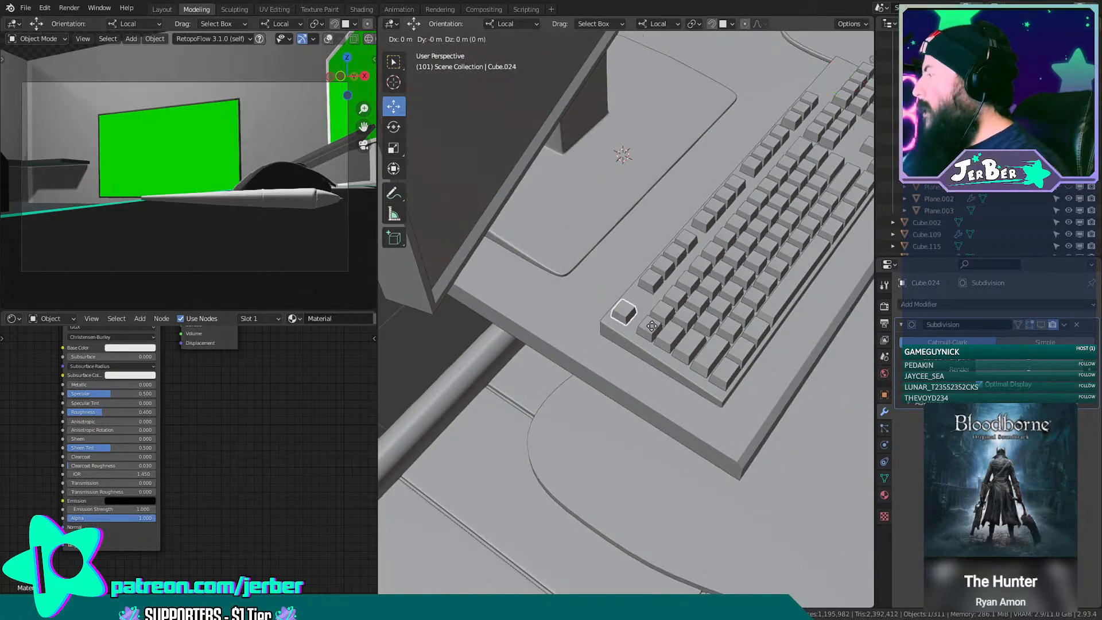
key(x)
key(y)
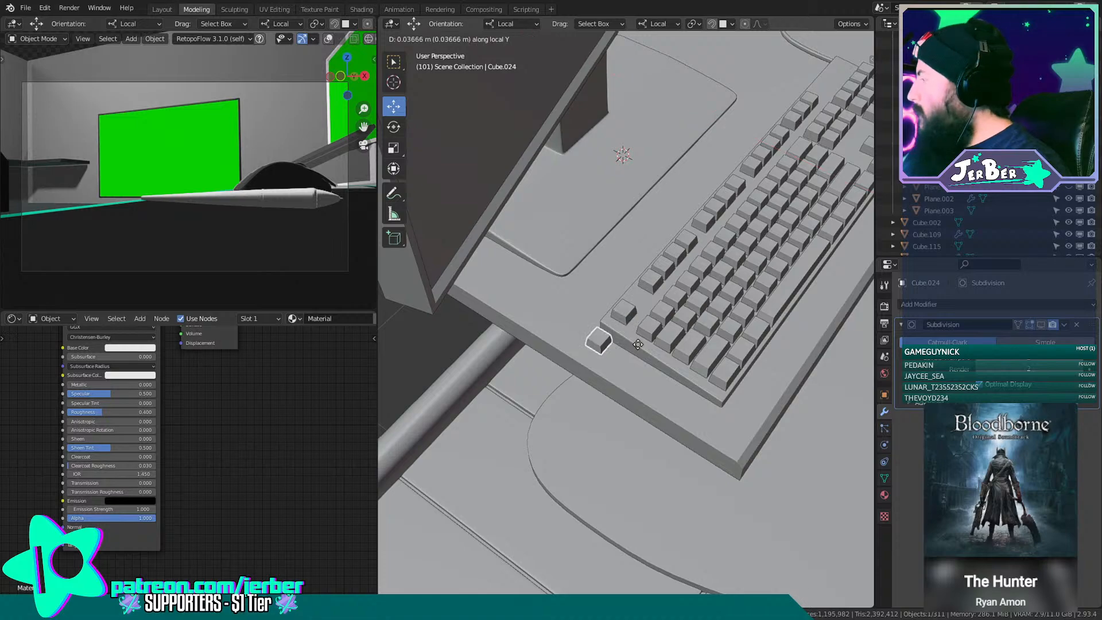
click(638, 343)
Move the duplicated key farther along its local Y axis, out past the edge of the desk.
scroll(637, 342, up, 4)
middle_drag(637, 343, 556, 332)
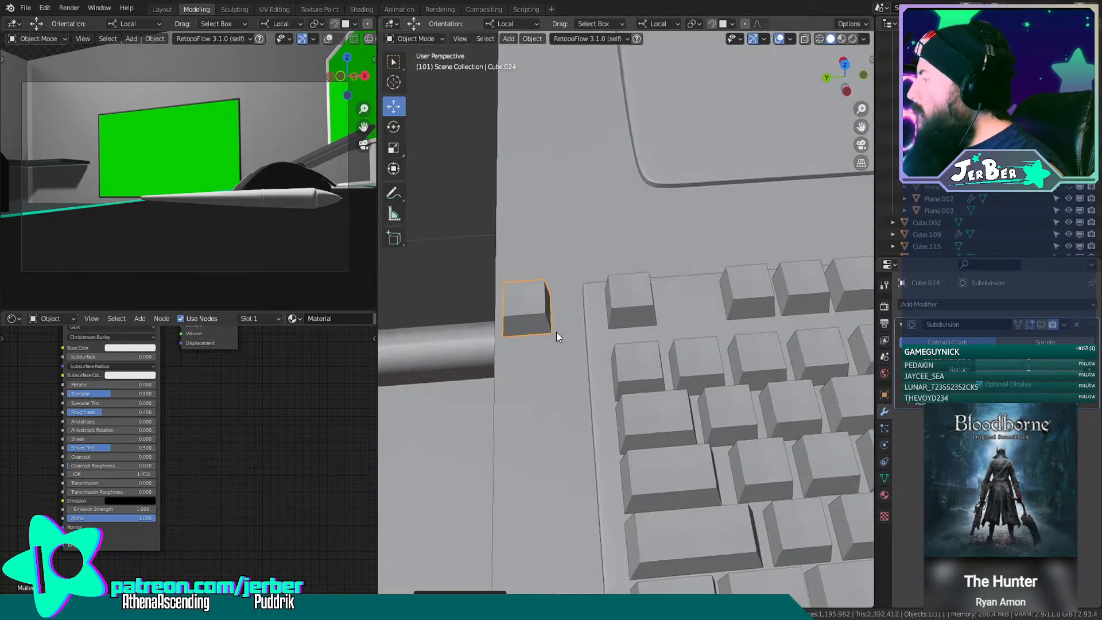
key(g)
key(y)
key(x)
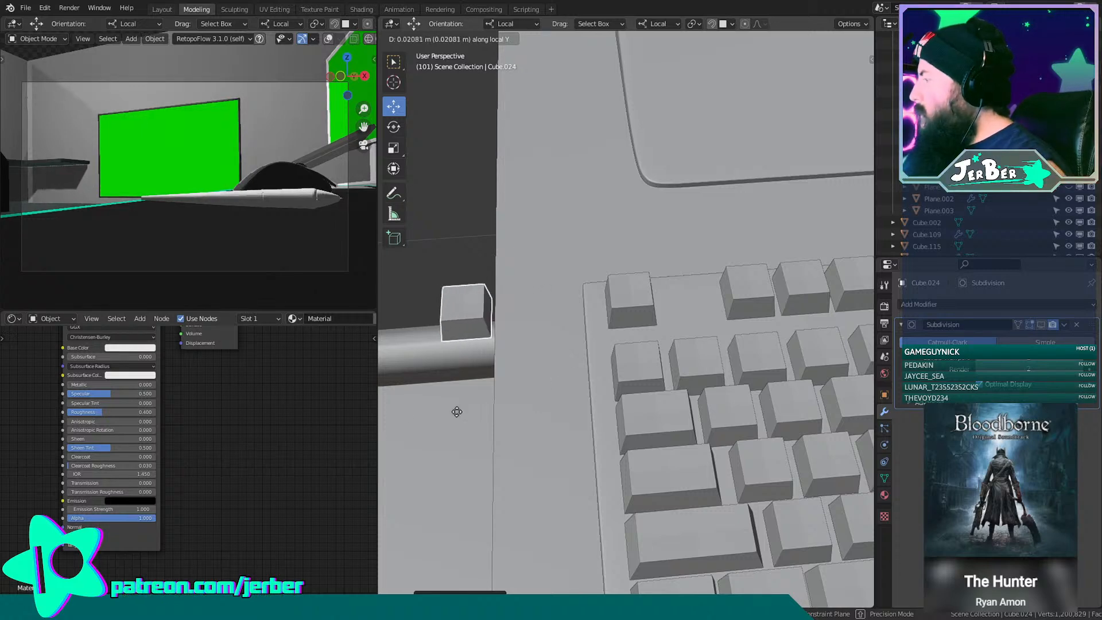
click(398, 419)
Reselect the original corner key on the keyboard, frame it and enter Edit Mode.
middle_drag(397, 422, 652, 246)
click(621, 319)
key(KP_Decimal)
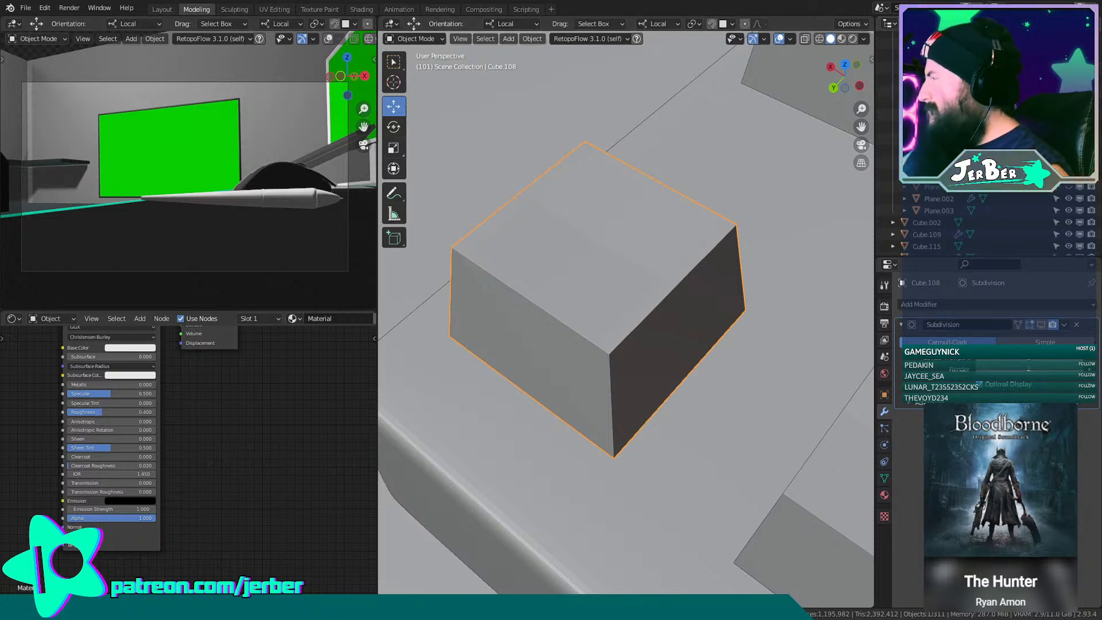
middle_drag(566, 364, 477, 248)
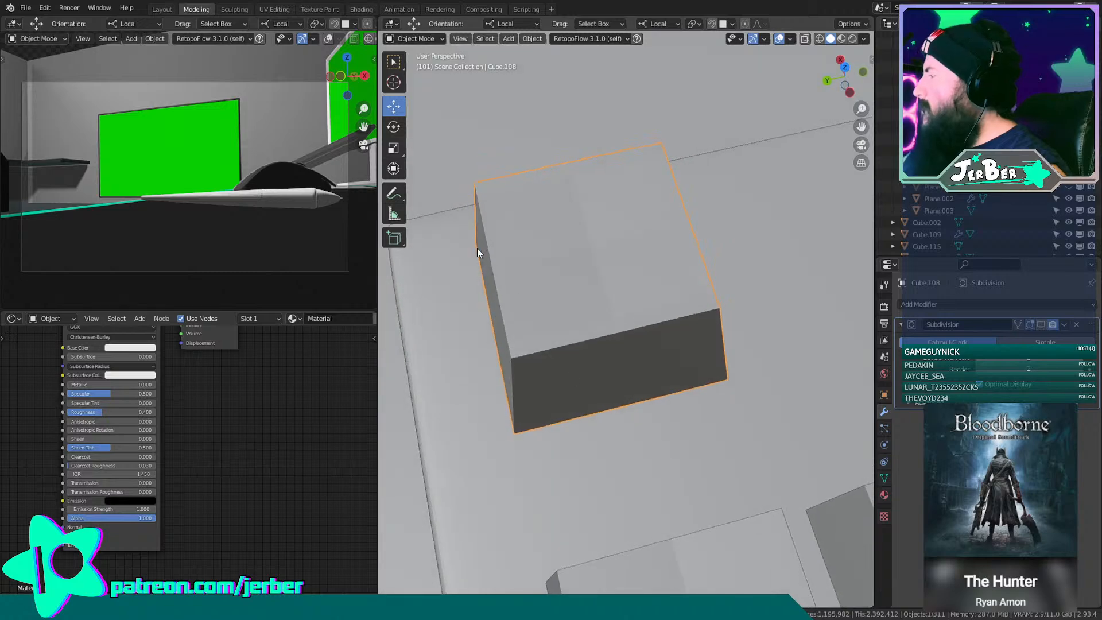
click(424, 39)
click(431, 66)
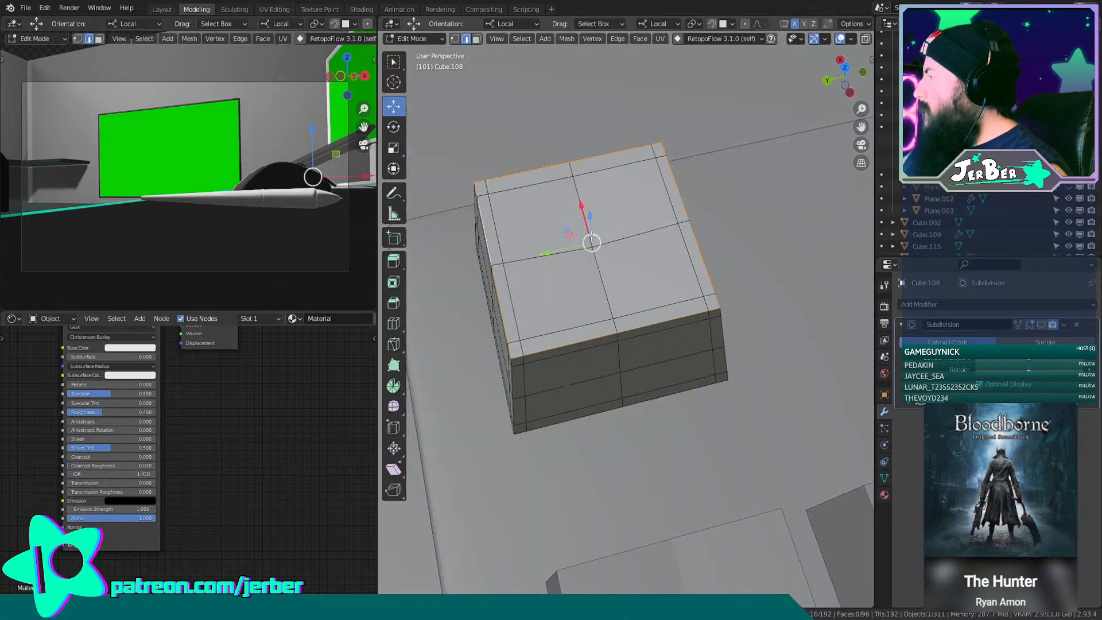
middle_drag(717, 172, 533, 239)
middle_drag(685, 191, 565, 313)
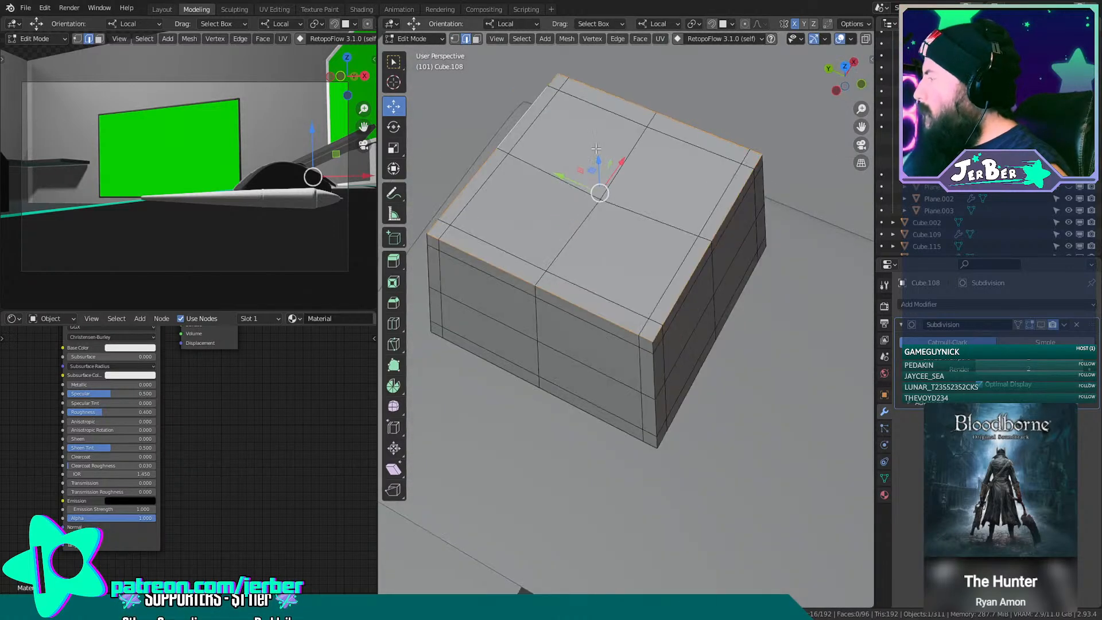
Inset the four large faces on top of the corner key together to form a smaller central square.
click(478, 40)
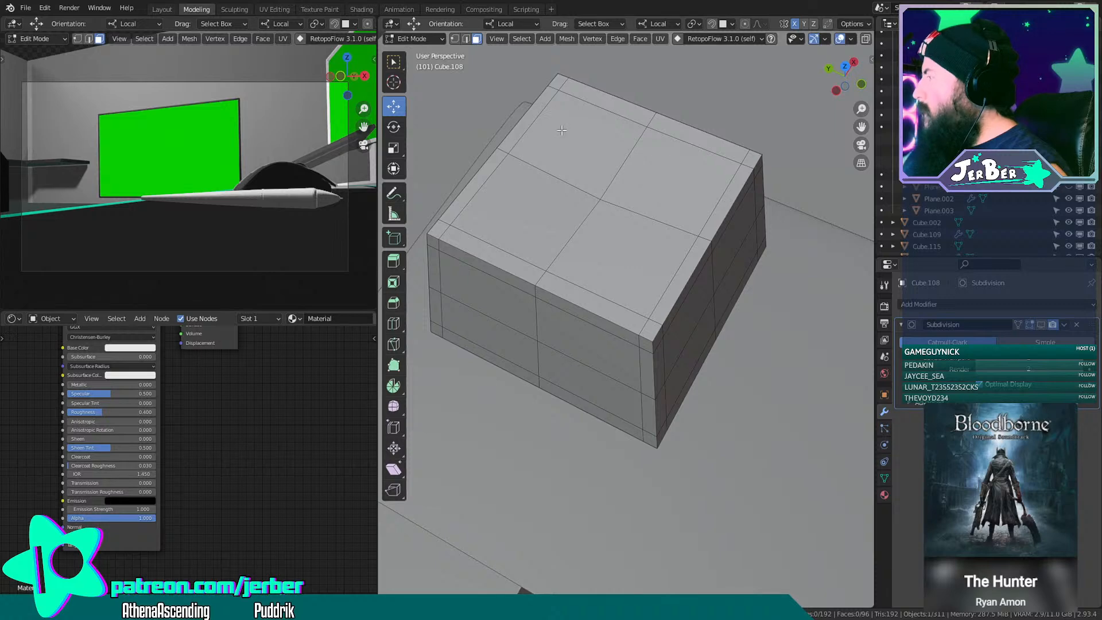
click(579, 135)
shift+click(528, 210)
shift+click(664, 187)
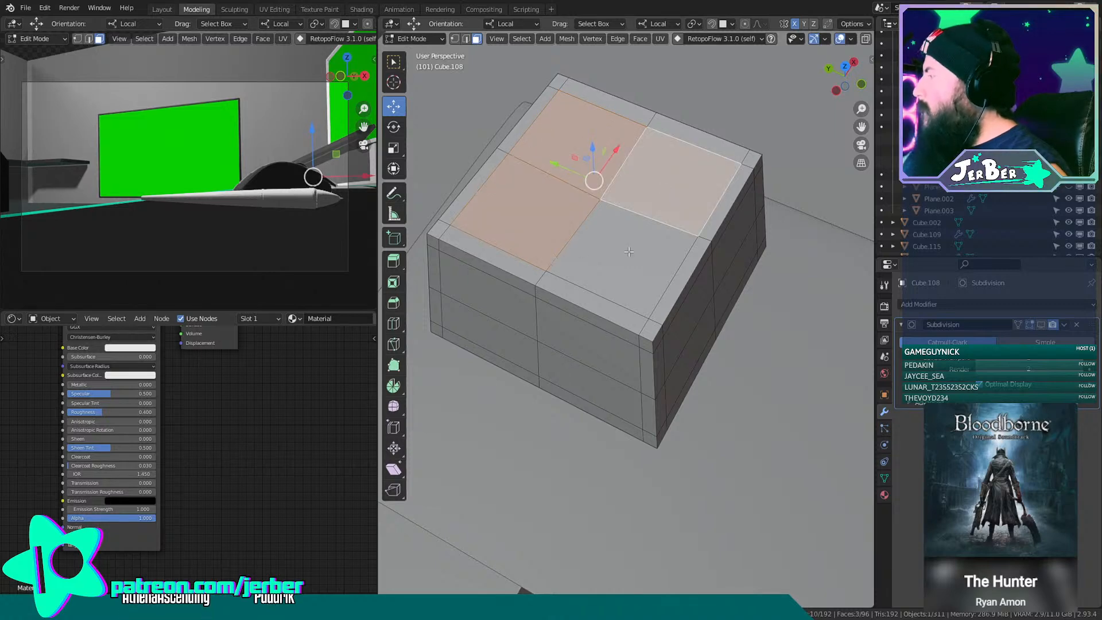
shift+click(634, 248)
key(i)
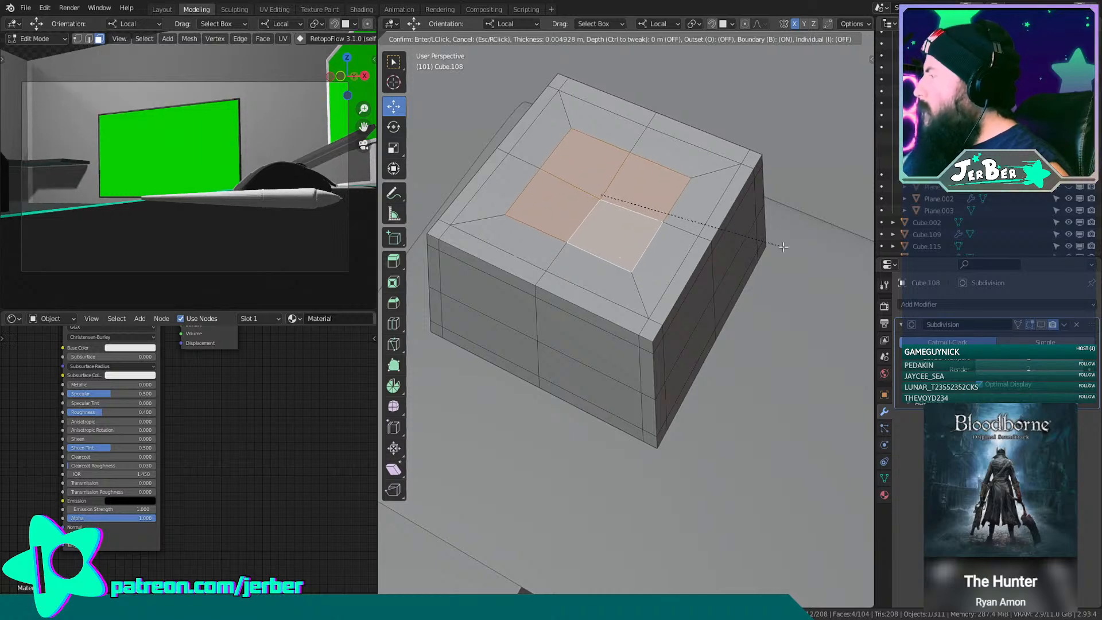
click(773, 246)
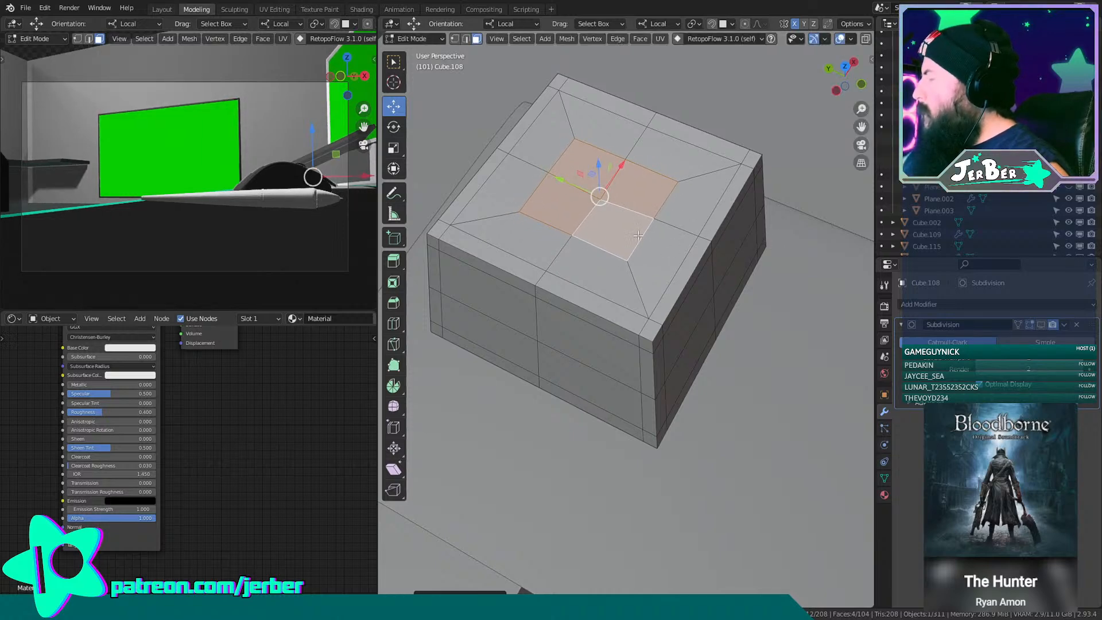
Return to Object Mode, turn the Subdivision modifier's viewport display back on and inspect the key's top from above.
click(420, 38)
click(421, 57)
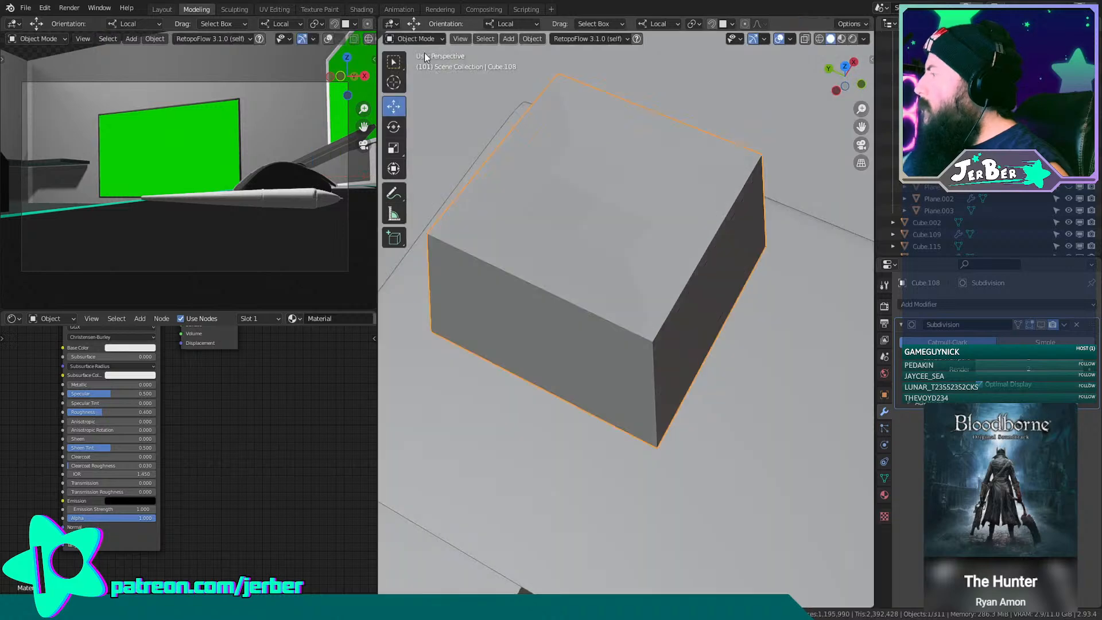
scroll(517, 191, down, 5)
scroll(587, 164, up, 2)
middle_drag(588, 164, 590, 295)
scroll(620, 208, up, 5)
click(1041, 324)
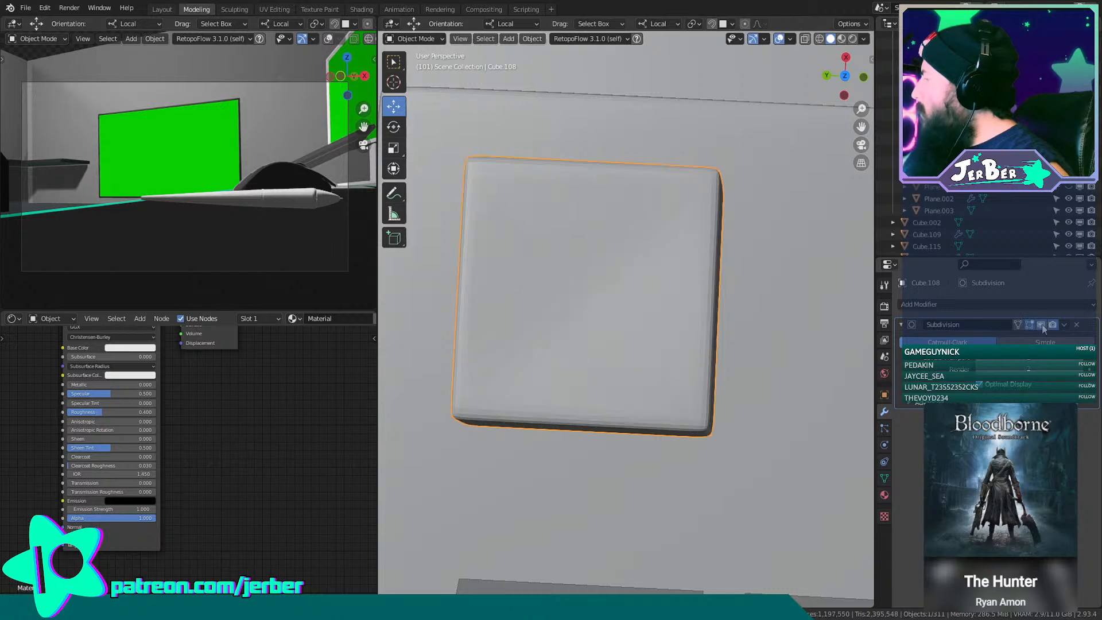
middle_drag(832, 321, 627, 349)
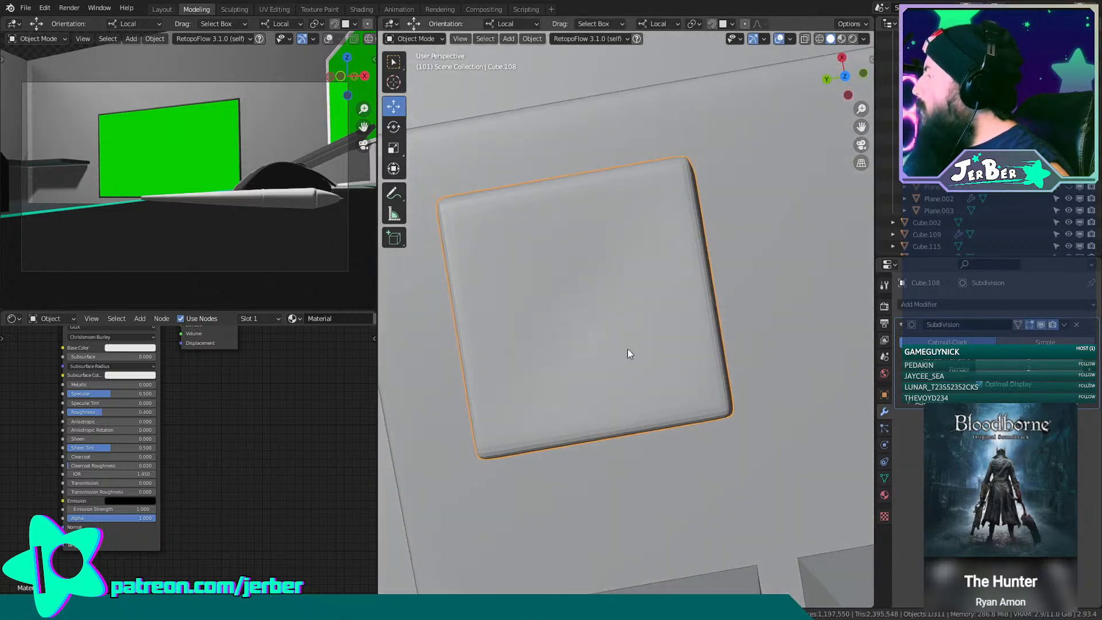
click(596, 348)
click(525, 309)
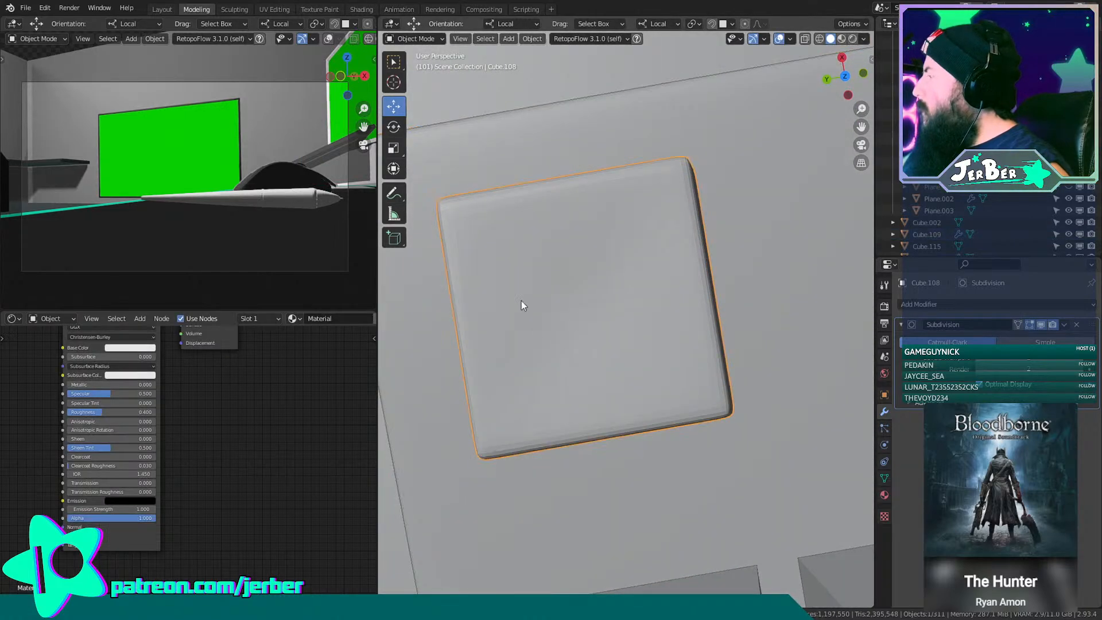
Dissolve the inset's square ring of edges on top of the corner key in Edit Mode.
click(414, 39)
click(418, 60)
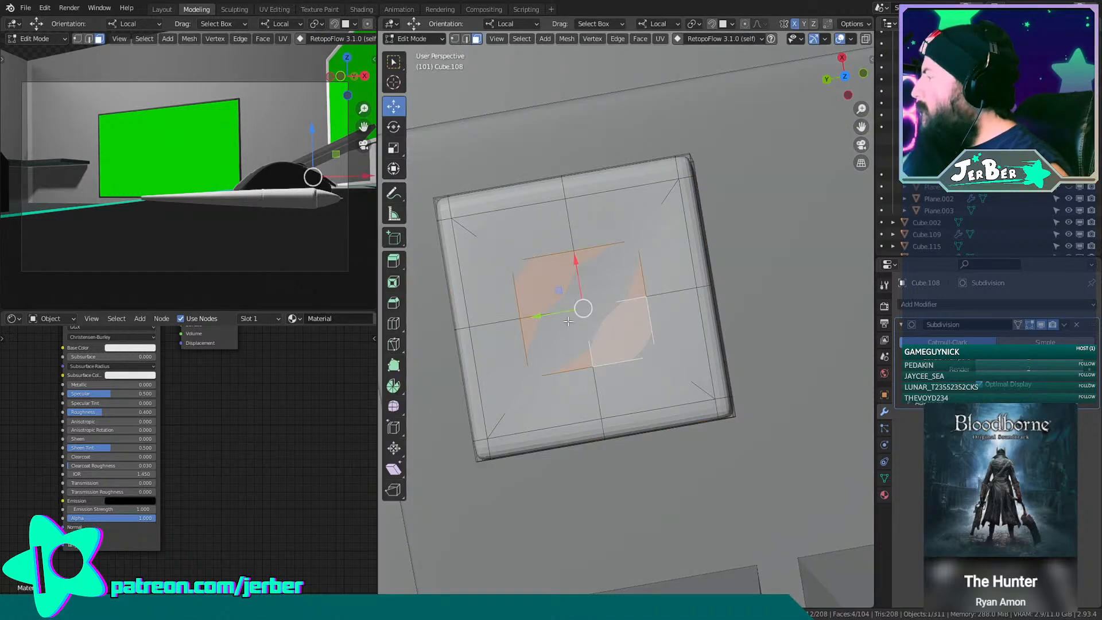
alt+click(514, 288)
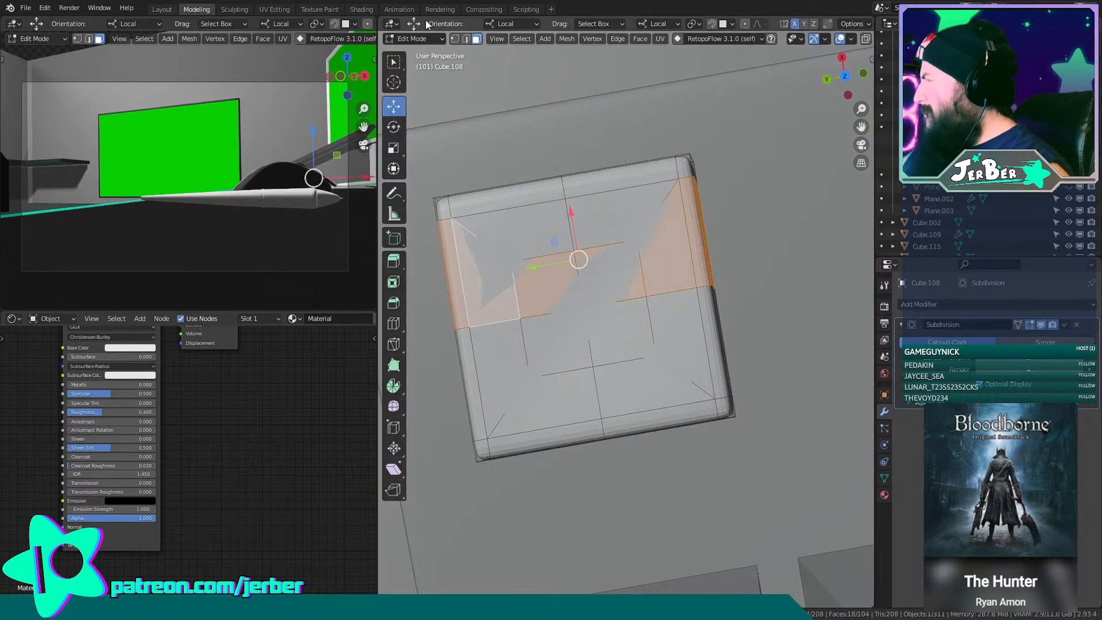
click(466, 40)
click(520, 312)
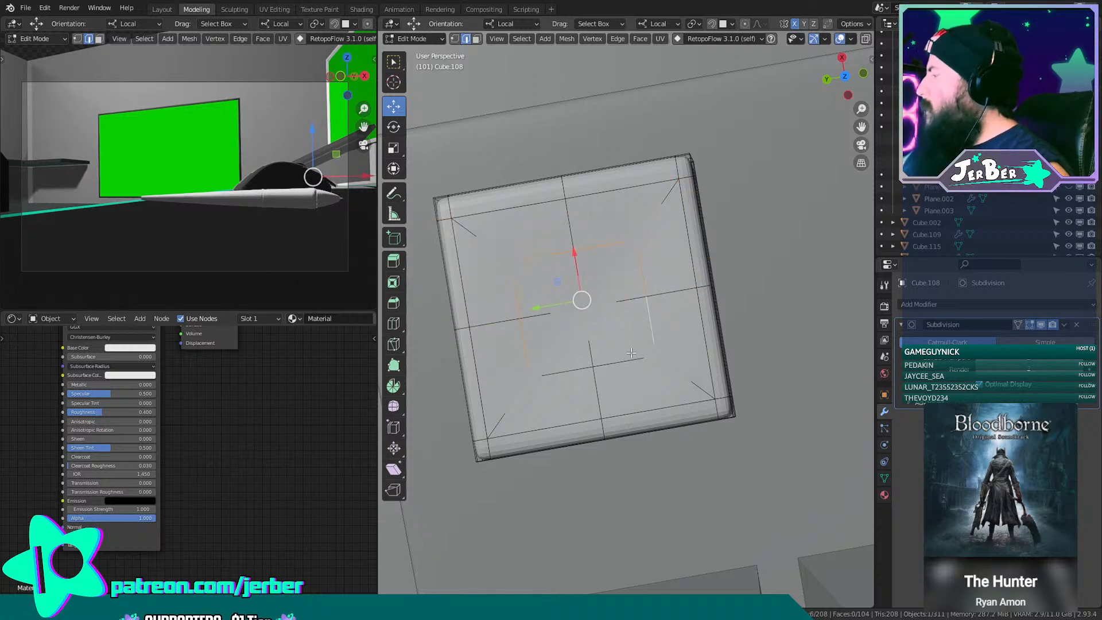
shift+click(631, 357)
key(x)
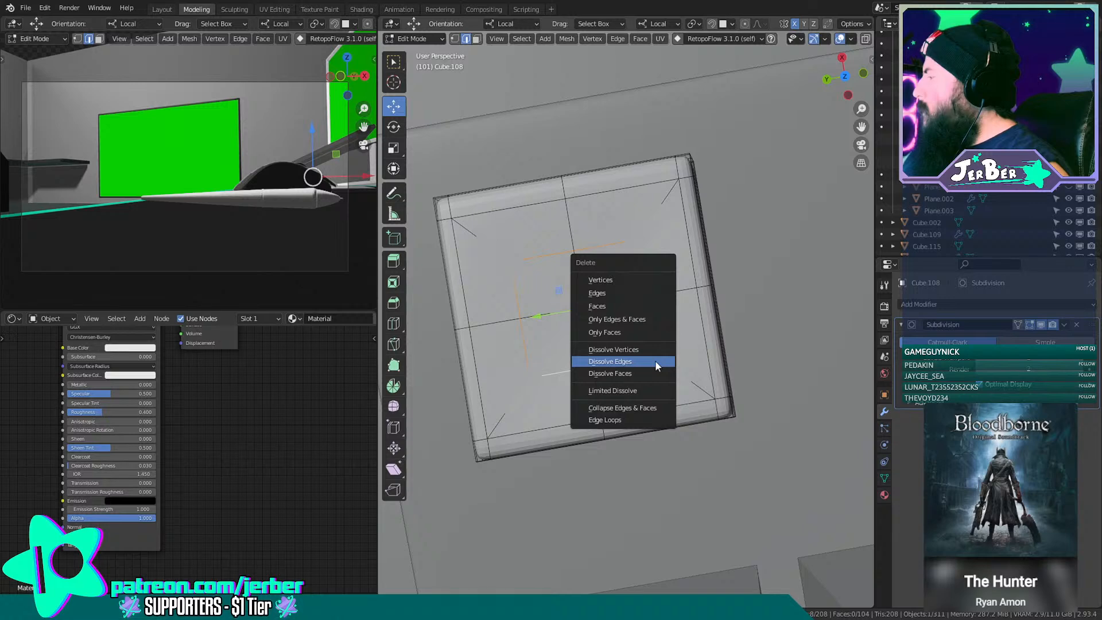
click(655, 360)
Return to Object Mode, deselect the corner key and compare its smoothed top with the neighbouring keys.
scroll(655, 360, down, 4)
middle_drag(666, 332, 589, 271)
scroll(688, 281, up, 4)
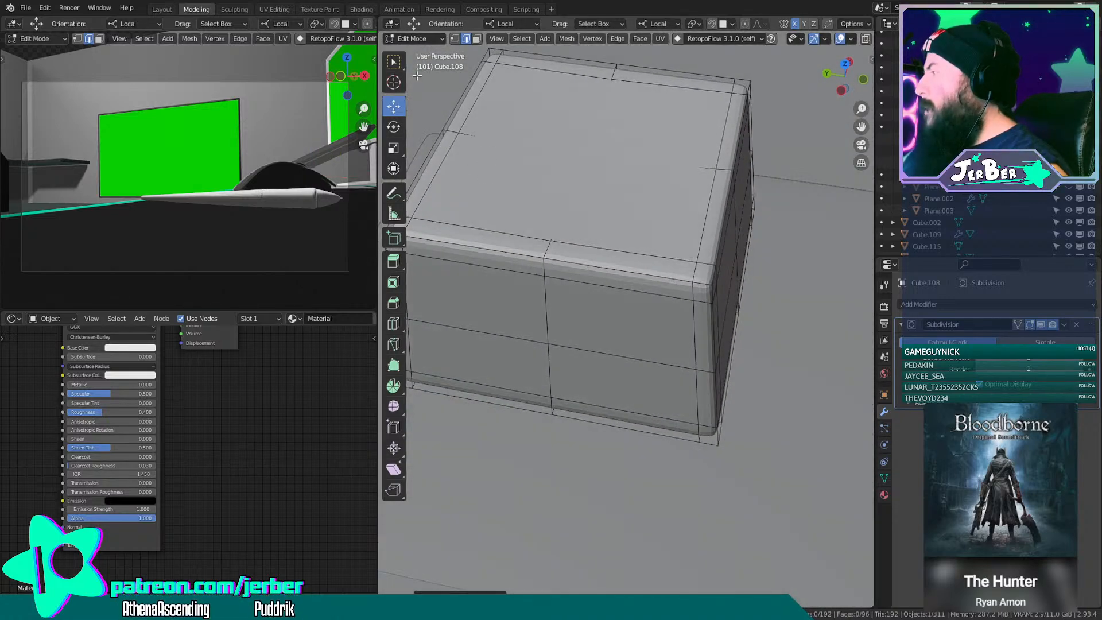
click(415, 39)
click(436, 51)
scroll(439, 53, down, 5)
scroll(455, 84, down, 5)
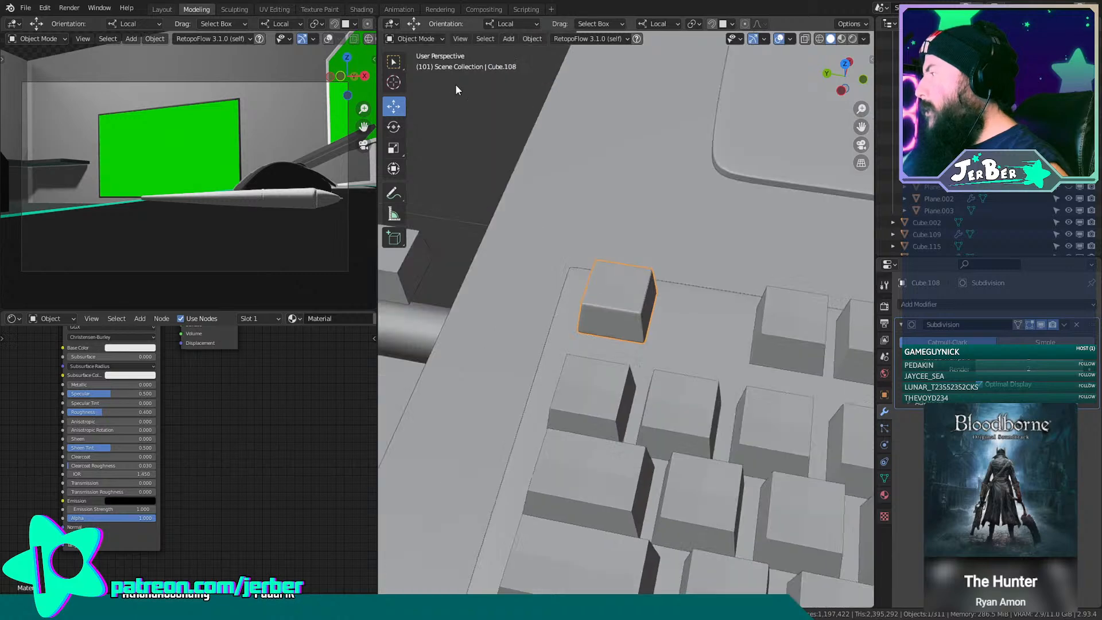
scroll(457, 132, up, 5)
key(alt+a)
middle_drag(564, 182, 600, 229)
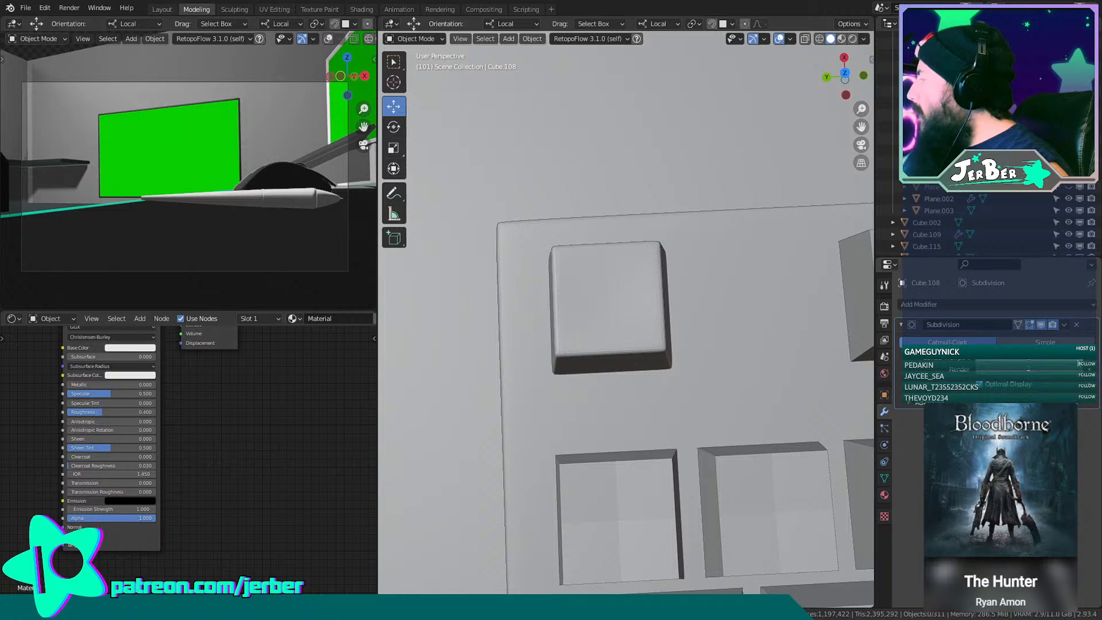
Check the corner key's smoothed edges against its neighbours and apply its Subdivision modifier.
scroll(552, 288, up, 6)
middle_drag(552, 287, 585, 260)
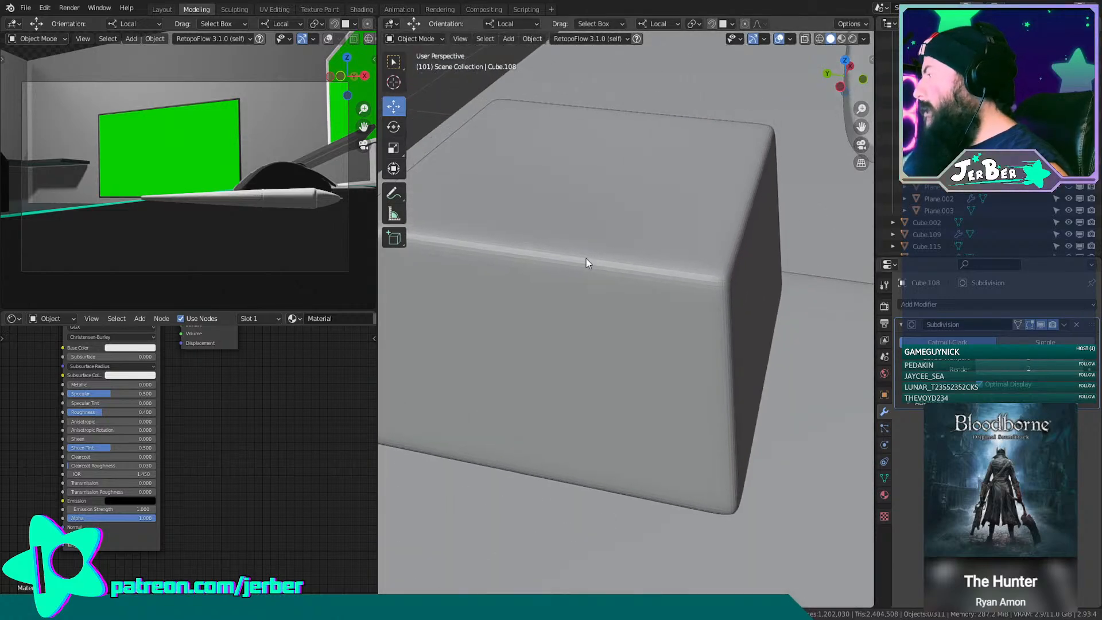
scroll(586, 258, down, 3)
middle_drag(581, 373, 630, 369)
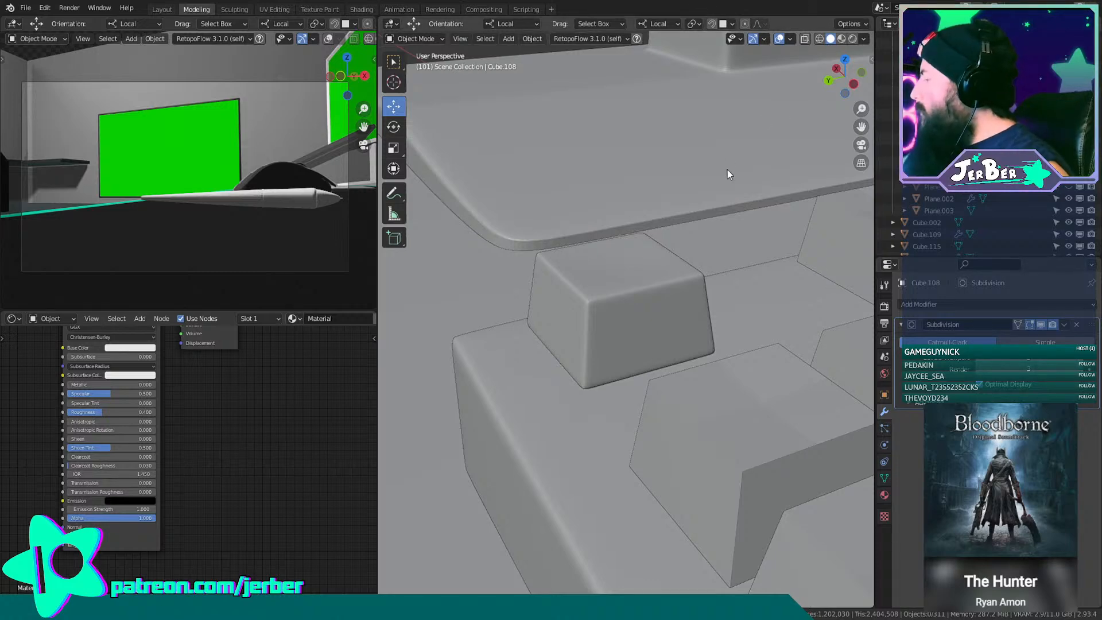
middle_drag(704, 250, 786, 290)
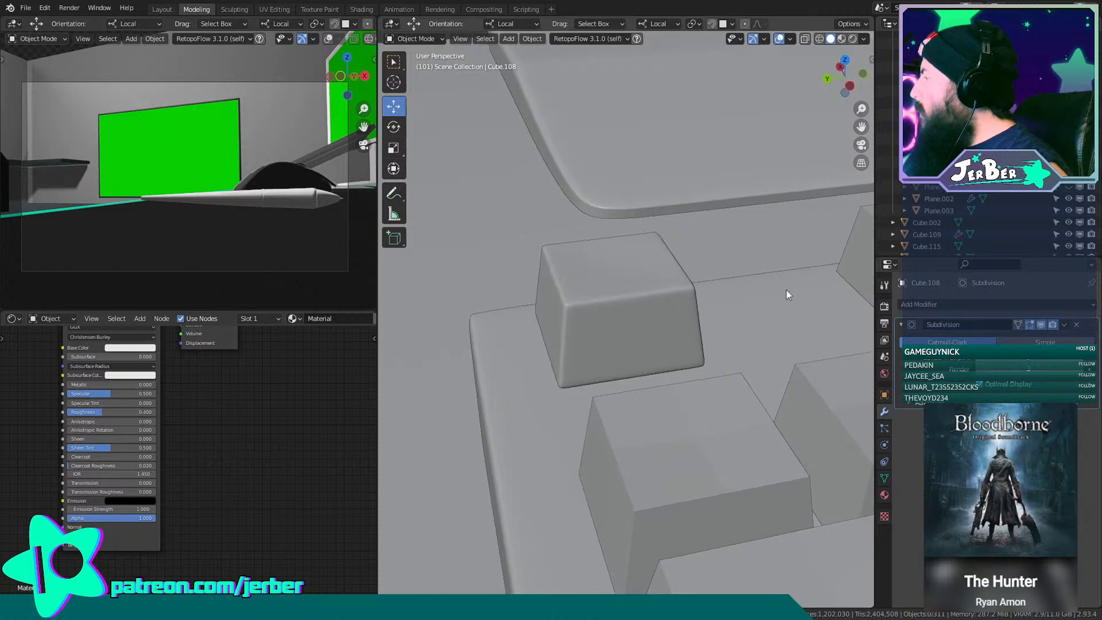
click(1065, 325)
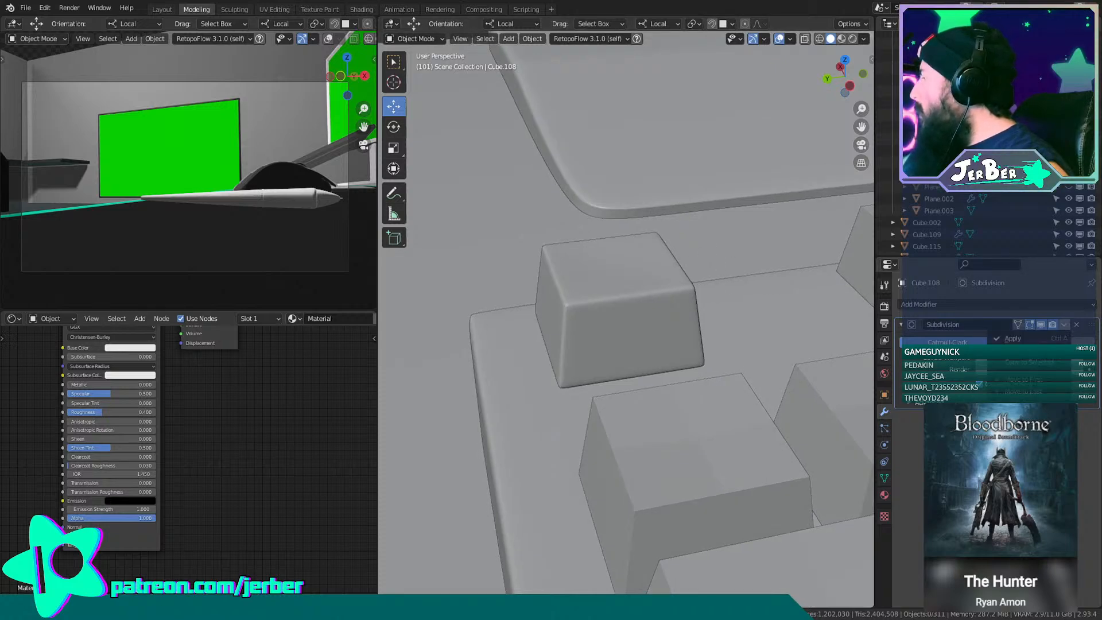
click(1048, 340)
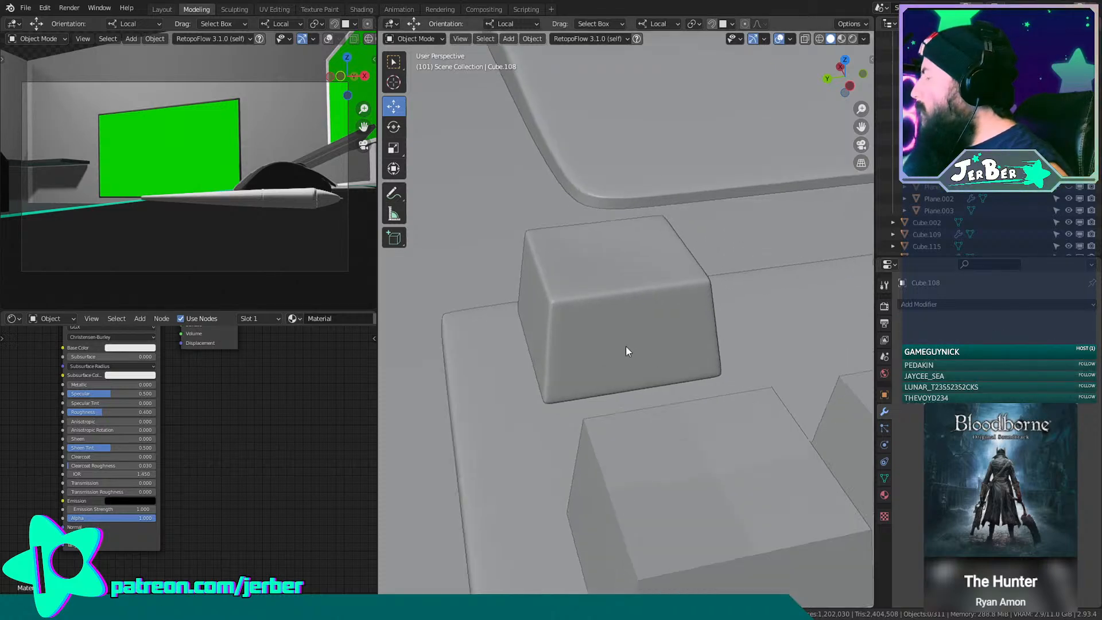
Select the corner key, frame it and enter Edit Mode to examine its applied mesh from several sides.
click(626, 346)
key(KP_Decimal)
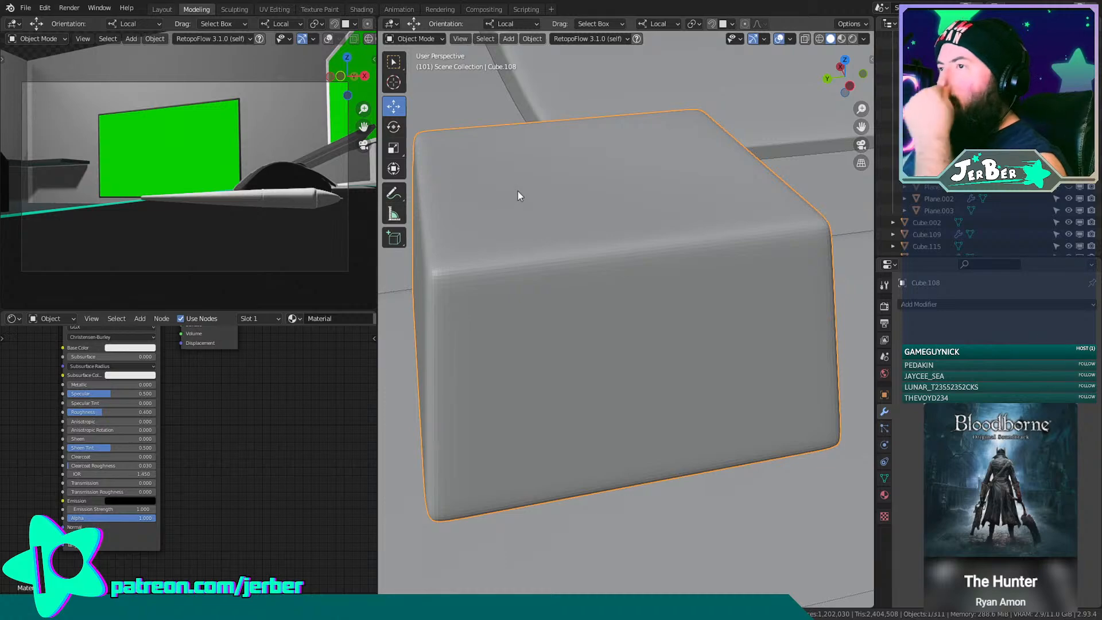
click(418, 41)
click(423, 58)
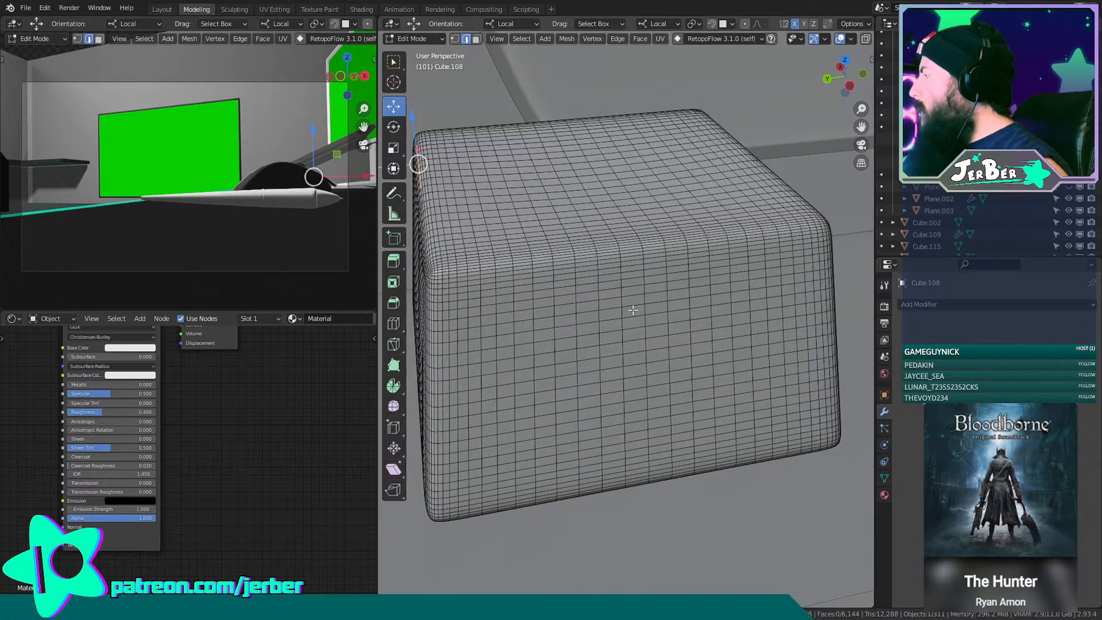
middle_drag(632, 310, 684, 233)
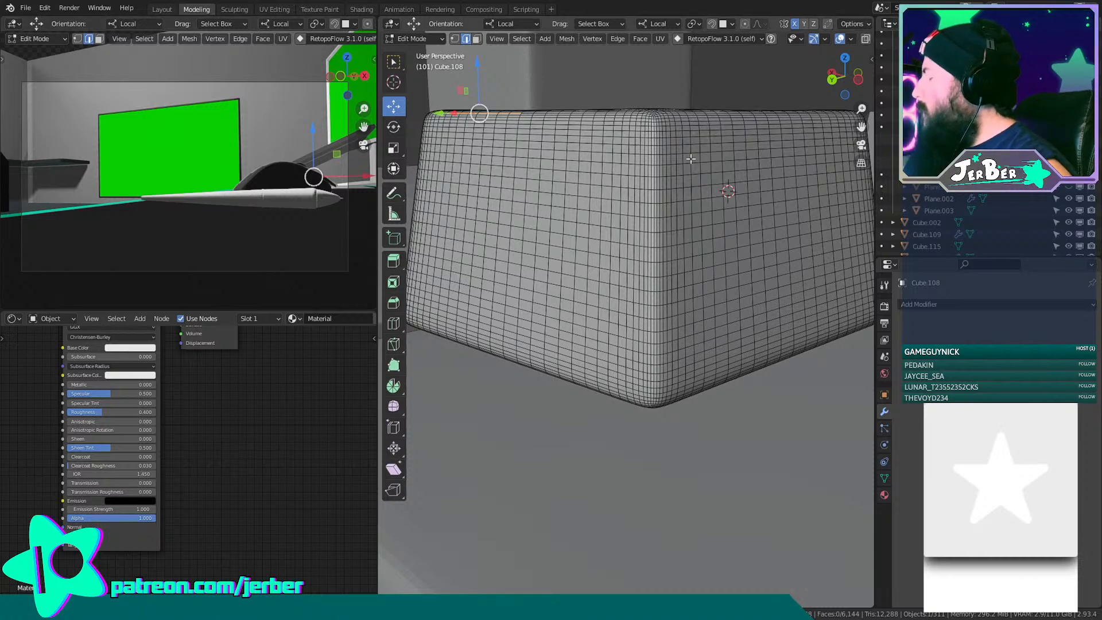
middle_drag(686, 209, 696, 234)
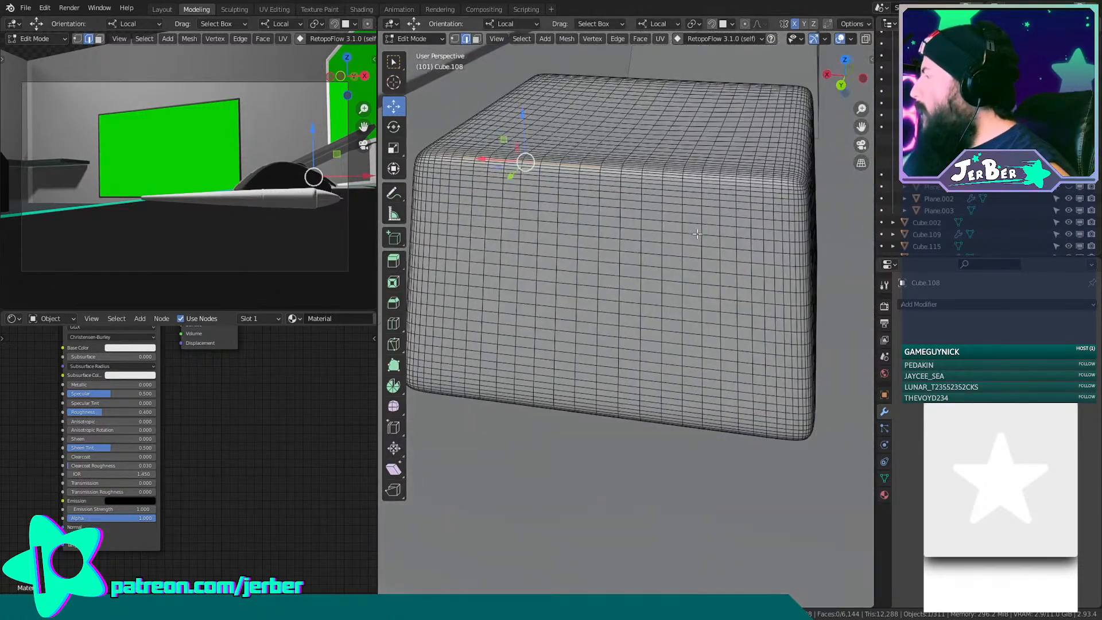
Dissolve the horizontal edge loops across the middle of the corner key's side walls, keeping the tight loops near the upper and lower edges.
shift+middle_drag(586, 186, 601, 203)
alt+click(601, 203)
alt+click(595, 212)
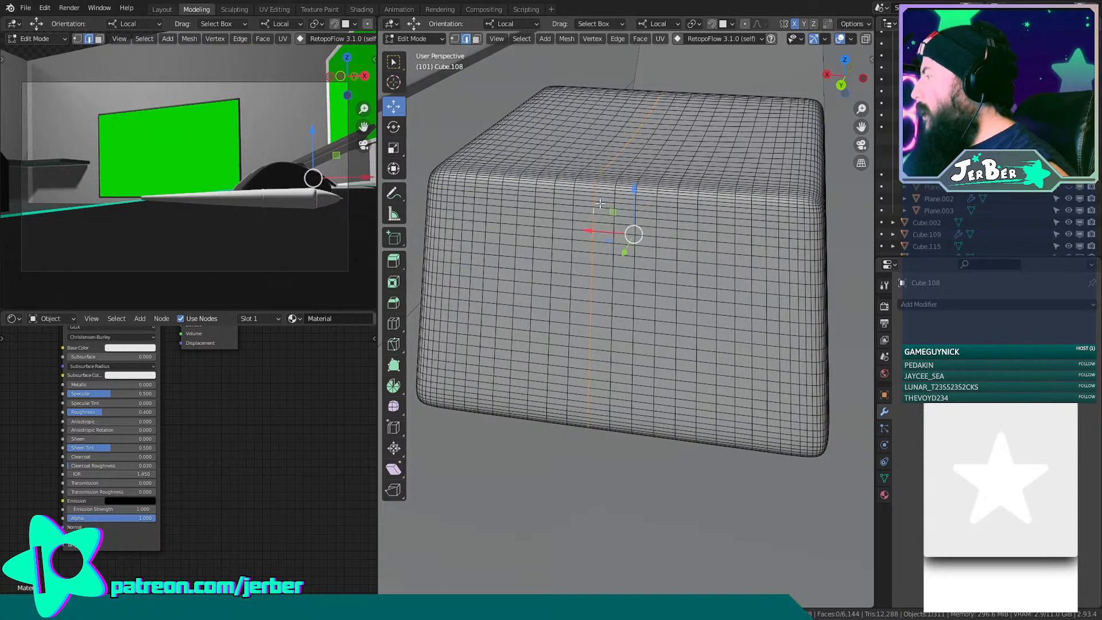
alt+click(597, 212)
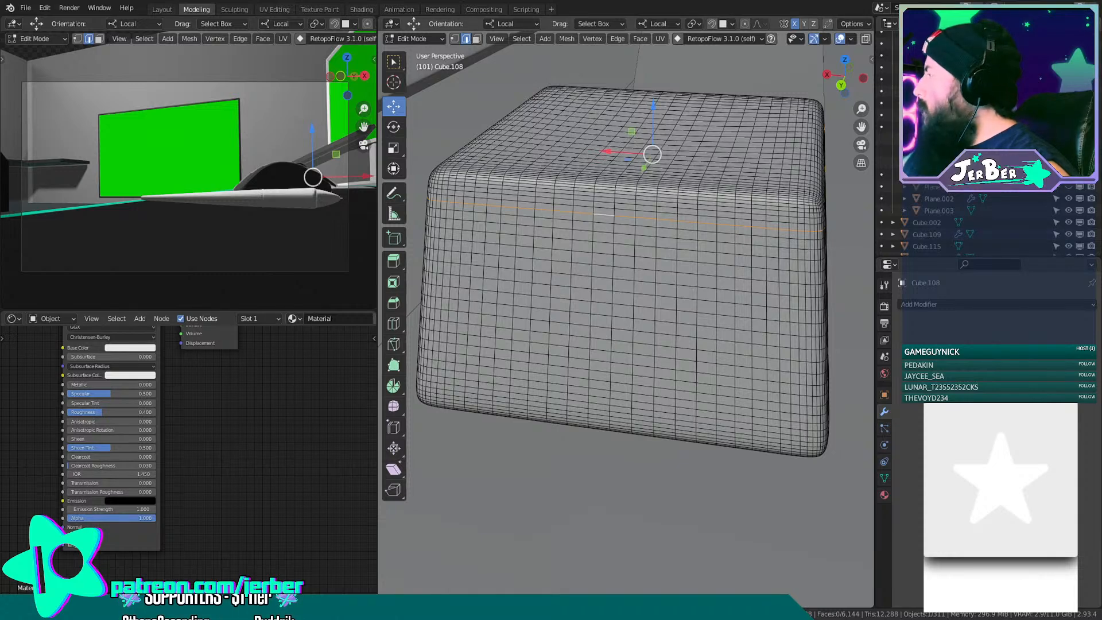
alt+shift+click(649, 228)
alt+shift+click(645, 237)
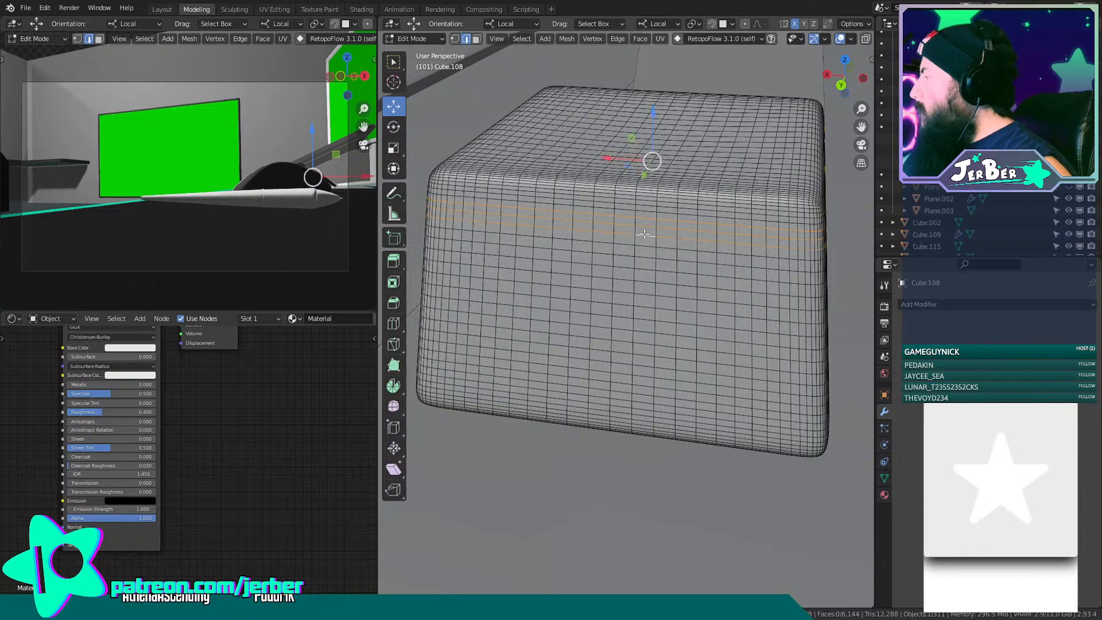
alt+shift+click(646, 250)
alt+shift+click(646, 260)
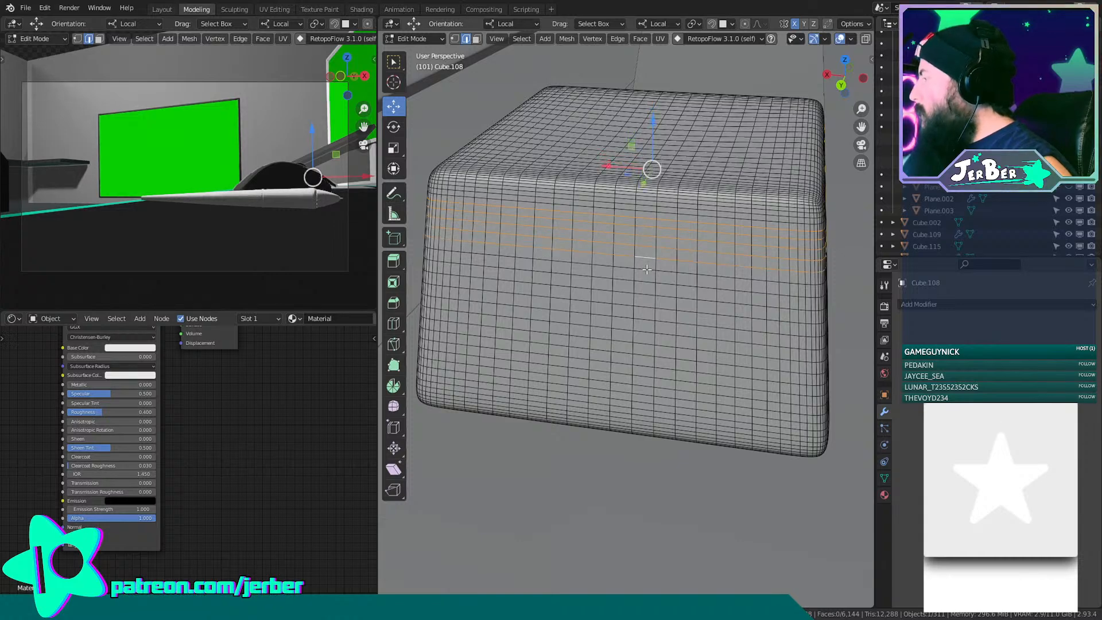
alt+shift+click(646, 270)
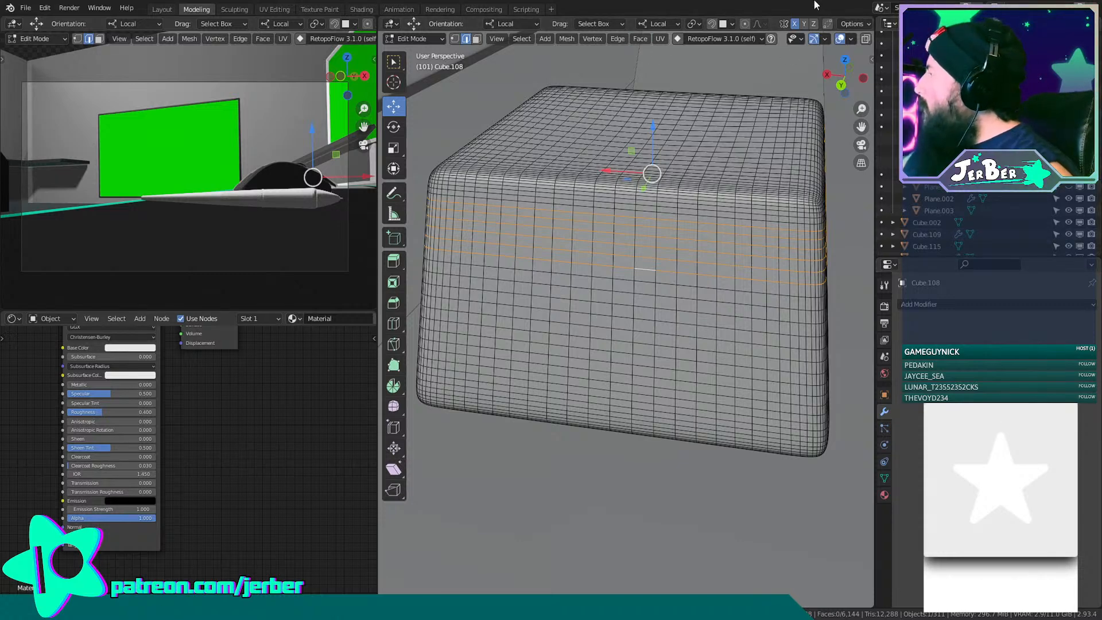
alt+shift+click(644, 290)
alt+shift+click(643, 294)
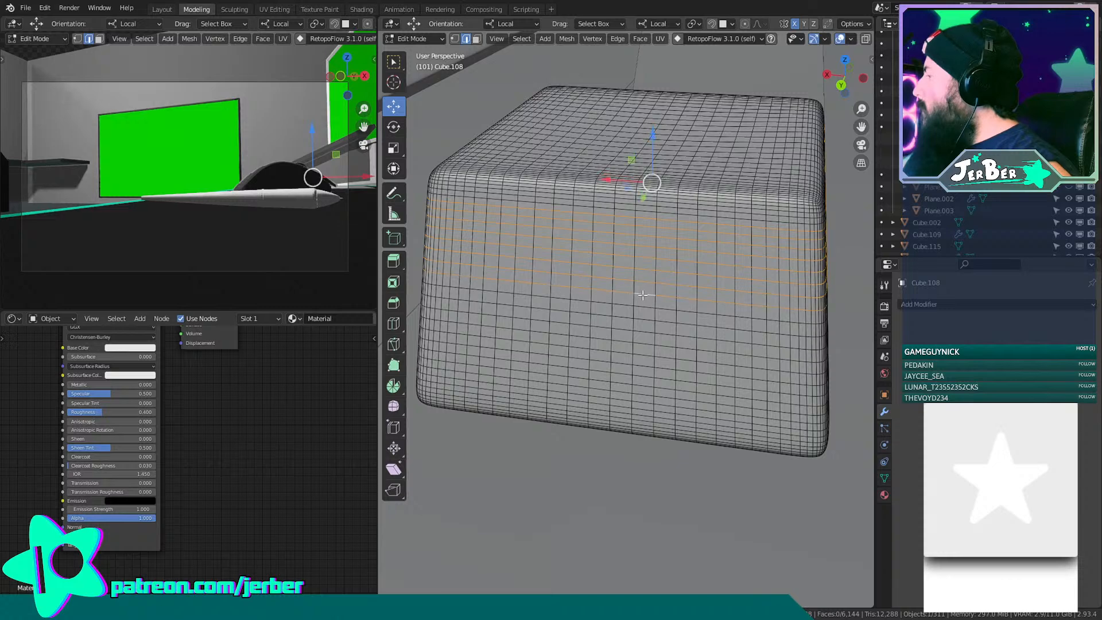
alt+shift+click(644, 308)
alt+shift+click(640, 319)
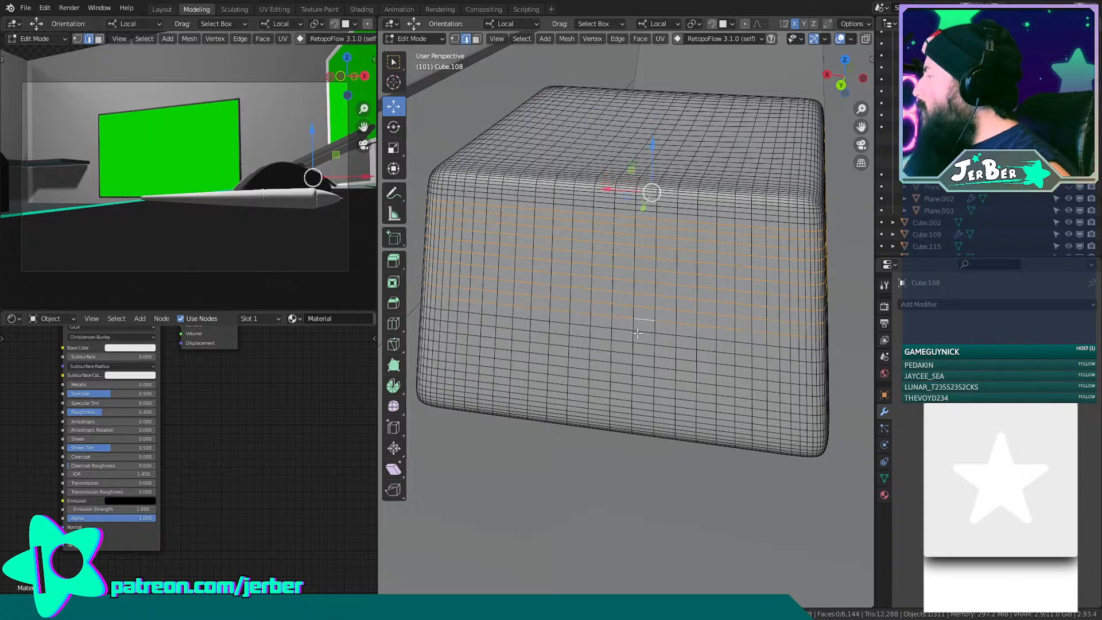
alt+shift+click(637, 336)
key(ctrl+z)
alt+shift+click(651, 335)
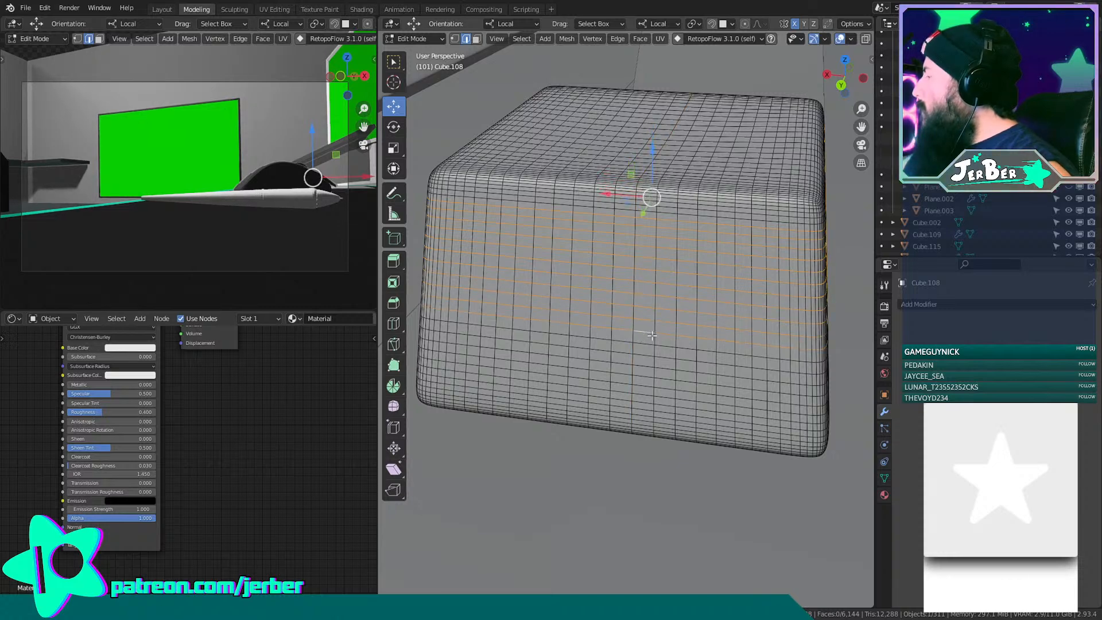
alt+shift+click(651, 344)
alt+shift+click(646, 356)
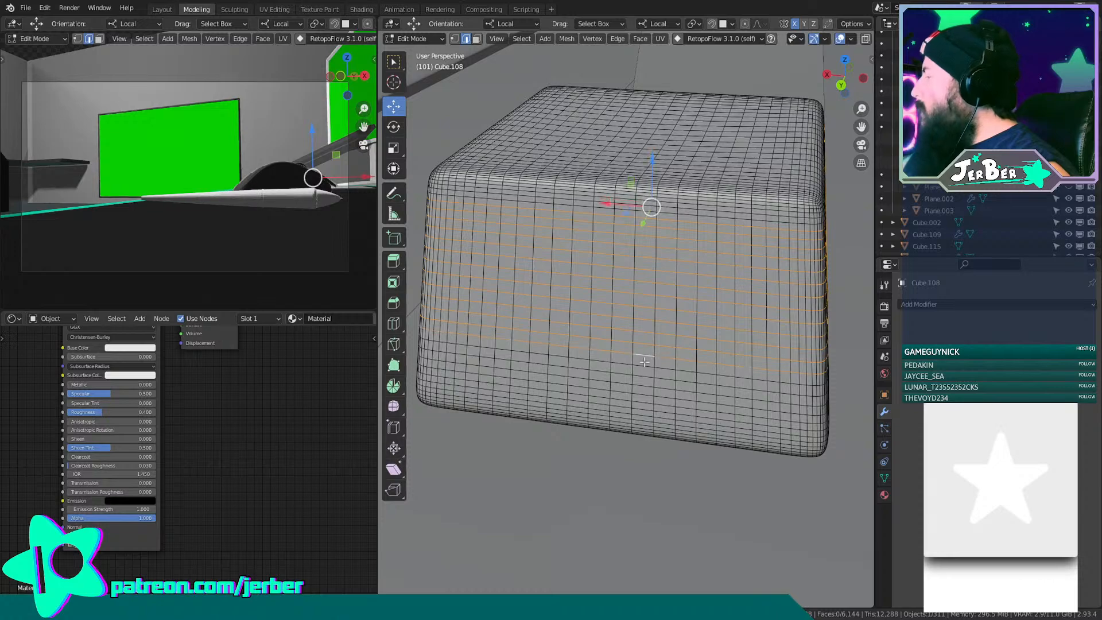
alt+shift+click(643, 366)
alt+shift+click(642, 377)
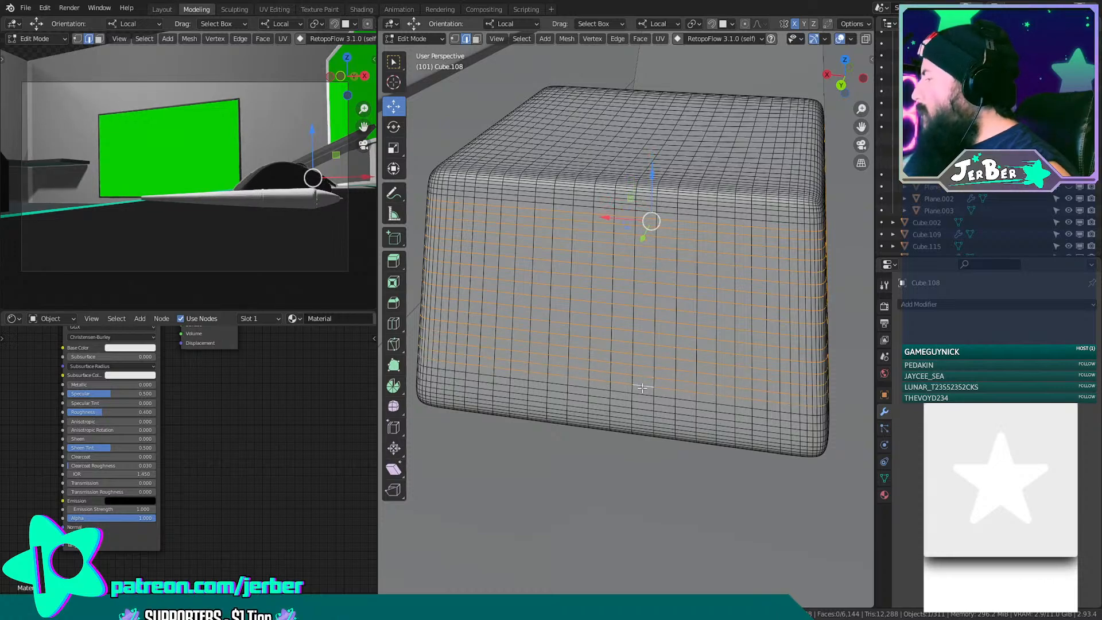
shift+middle_drag(642, 388, 704, 292)
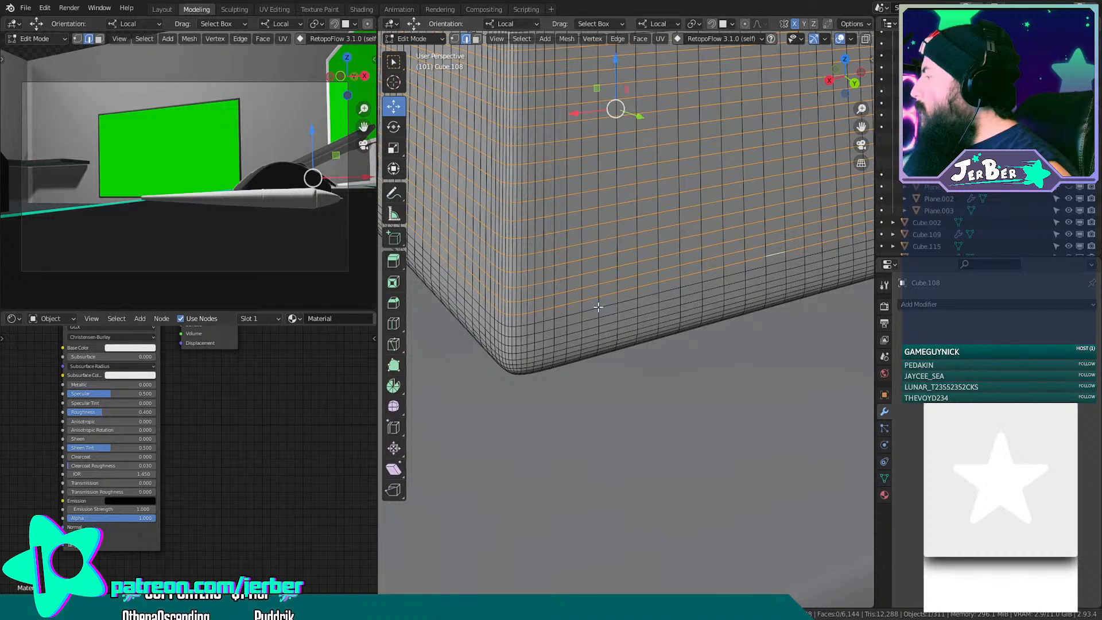
middle_drag(619, 305, 498, 255)
alt+shift+click(498, 240)
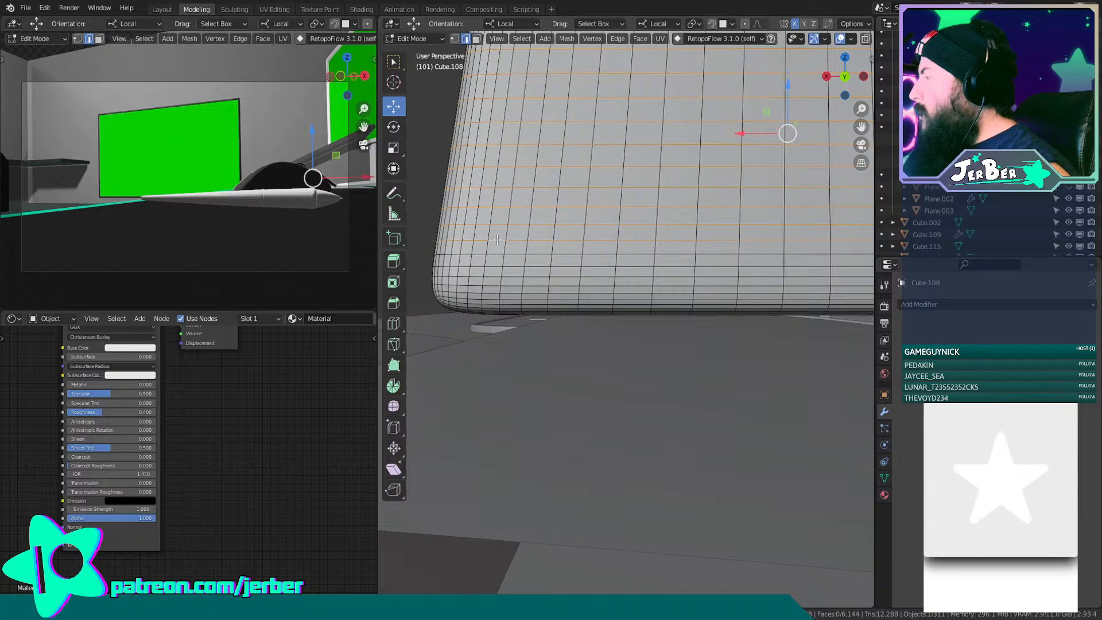
alt+shift+click(495, 256)
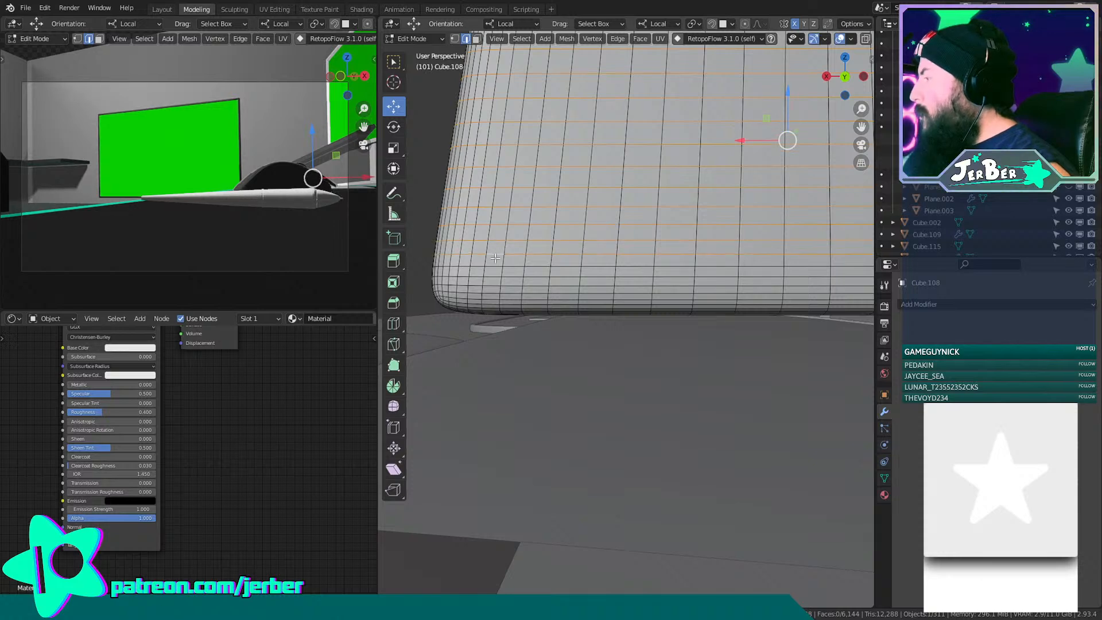
key(x)
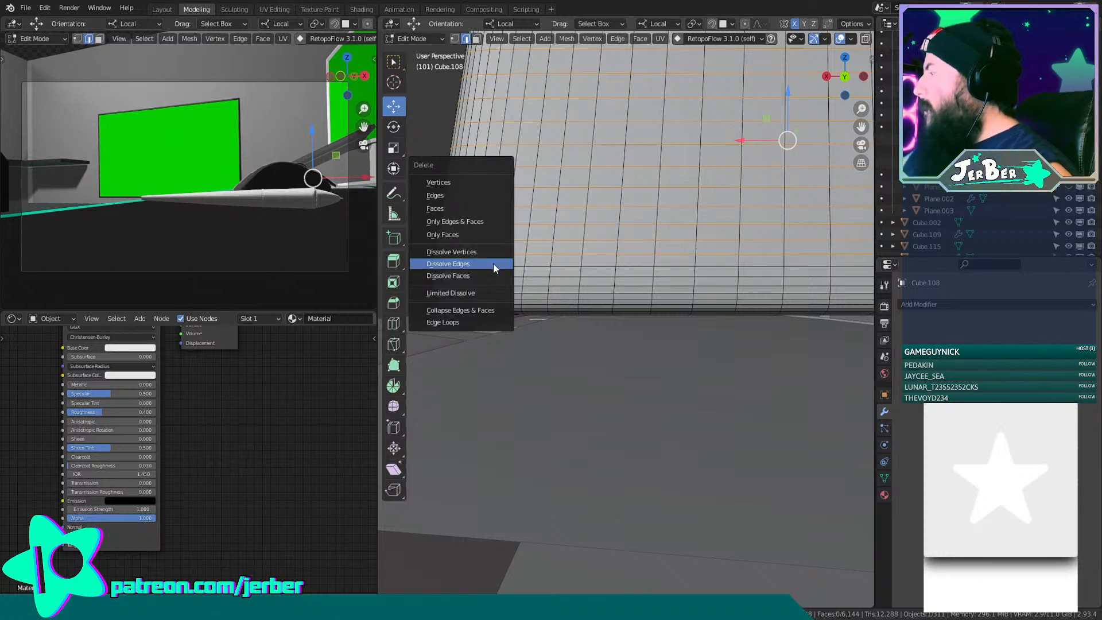
click(493, 263)
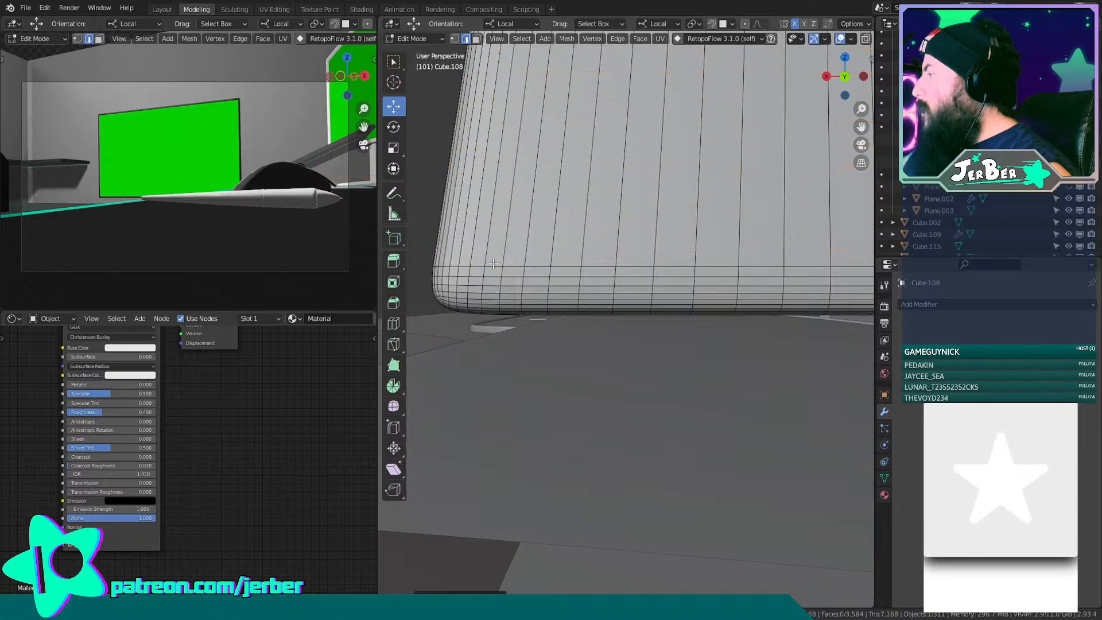
Isolate the corner key in local view and turn it to show its underside.
scroll(493, 264, down, 6)
shift+middle_drag(710, 245, 647, 294)
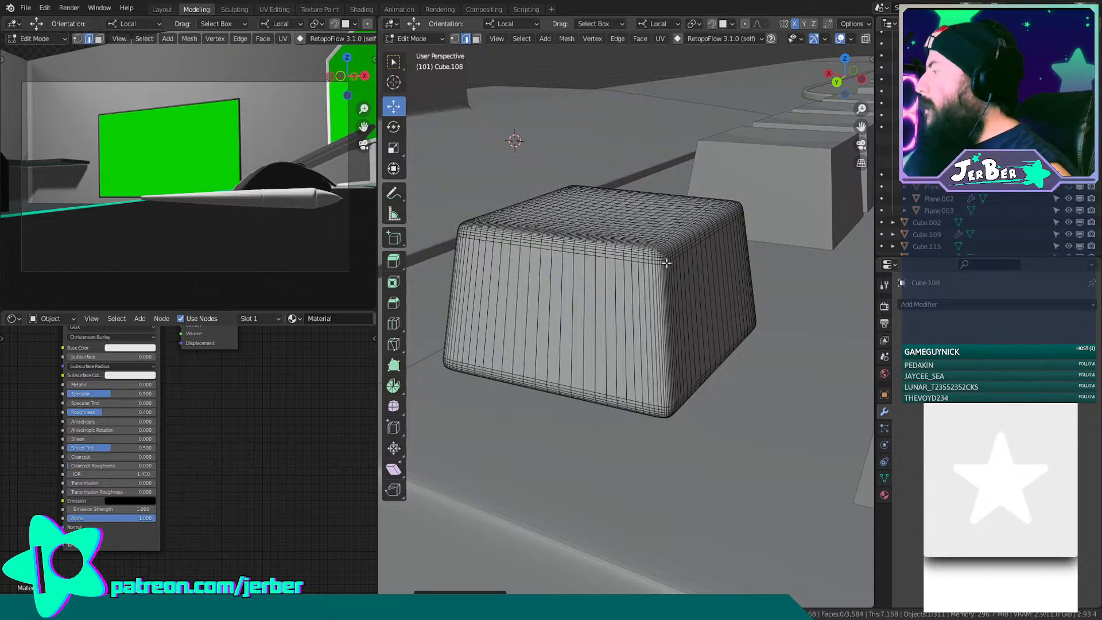
middle_drag(666, 263, 602, 234)
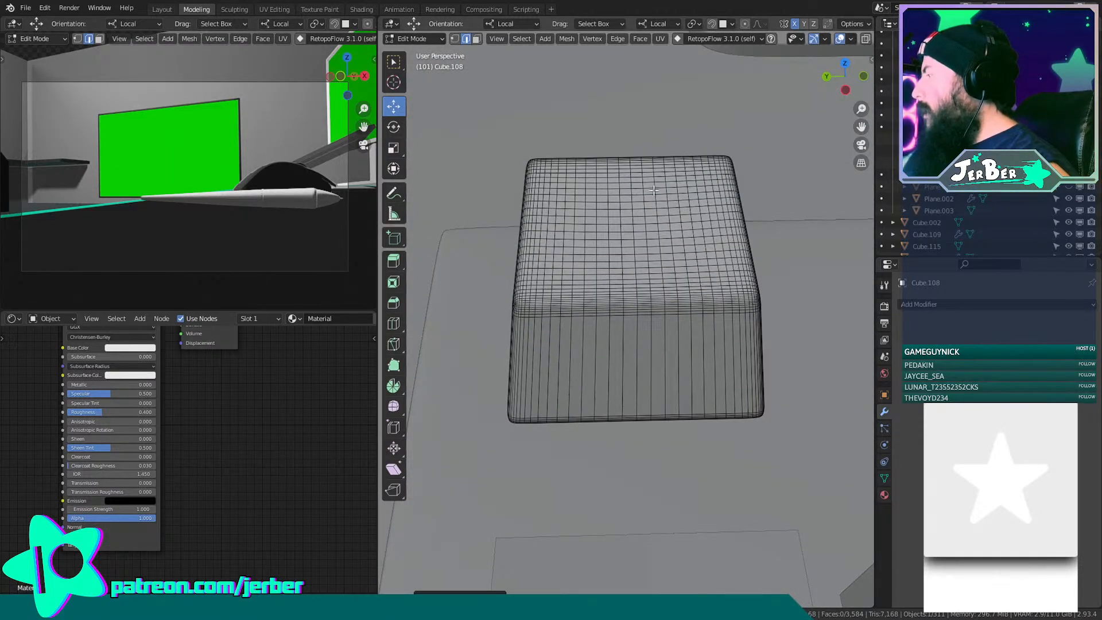
middle_drag(596, 357, 794, 247)
scroll(794, 246, up, 4)
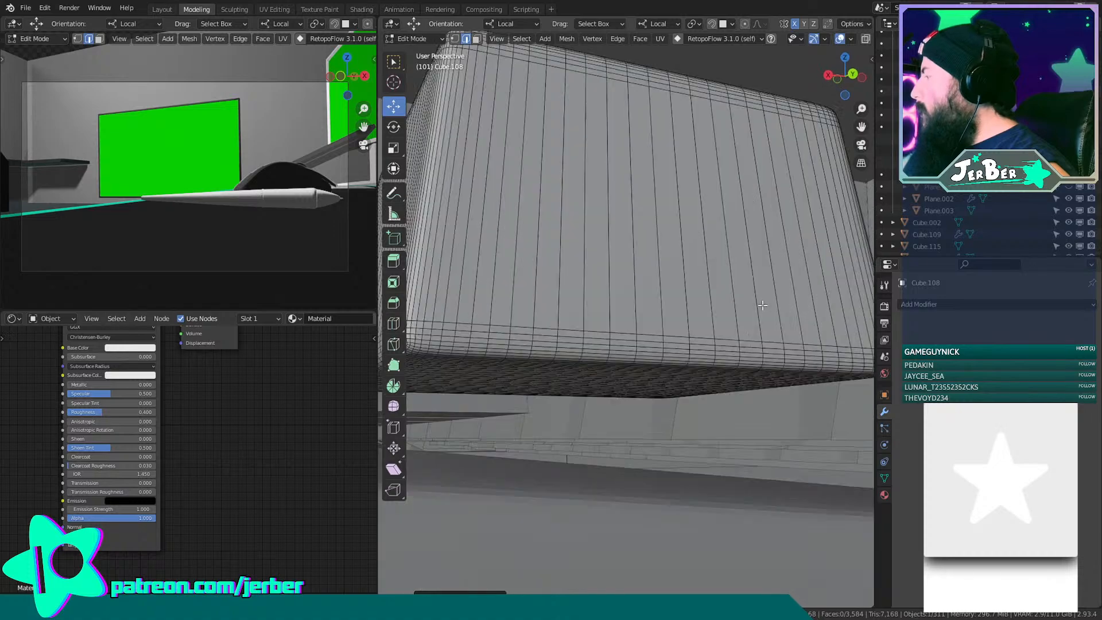
middle_drag(831, 307, 614, 341)
key(KP_Divide)
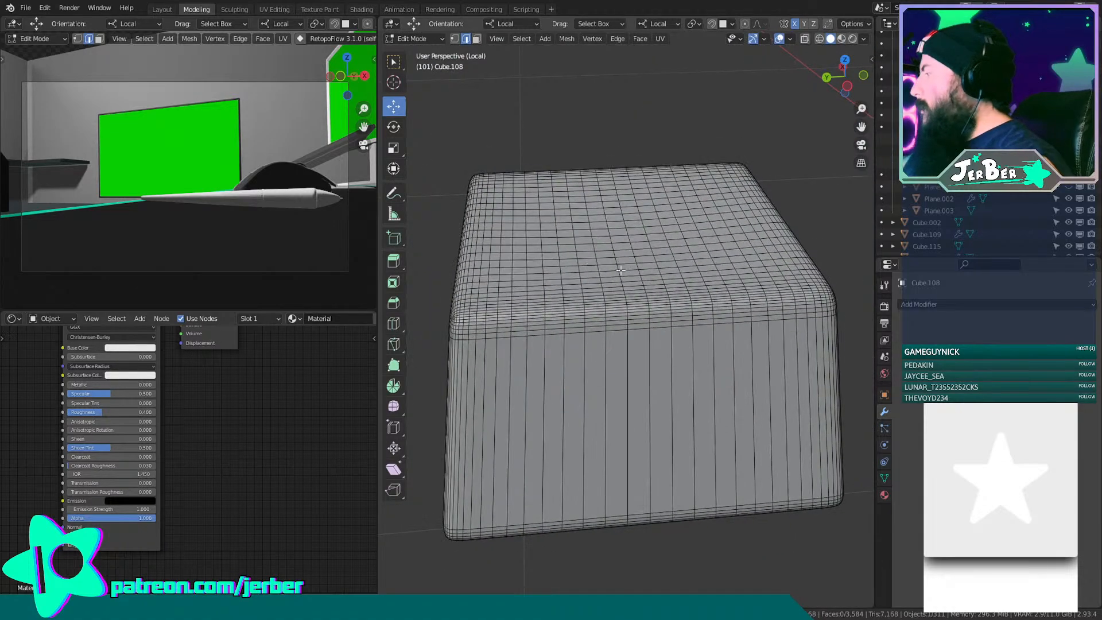
scroll(701, 363, down, 4)
middle_drag(637, 277, 540, 189)
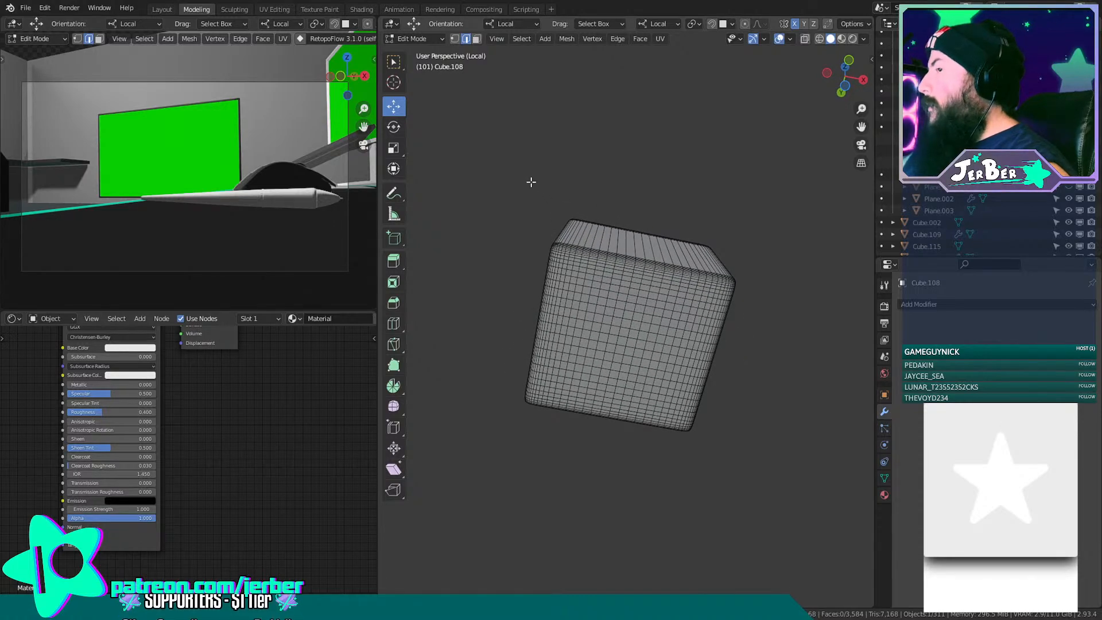
middle_drag(568, 312, 711, 335)
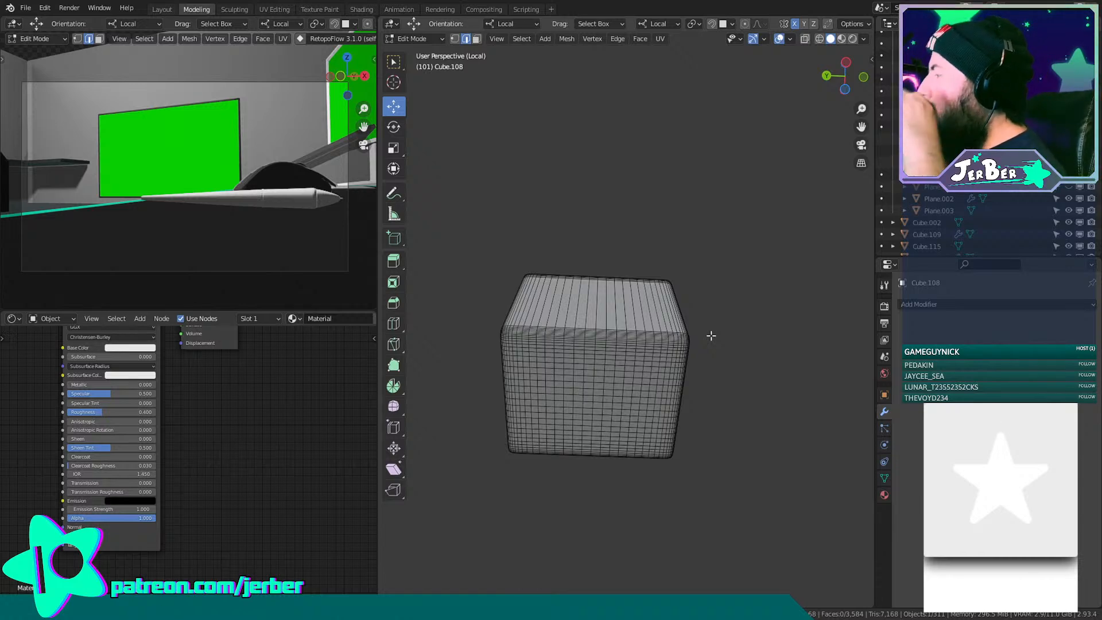
scroll(585, 486, up, 2)
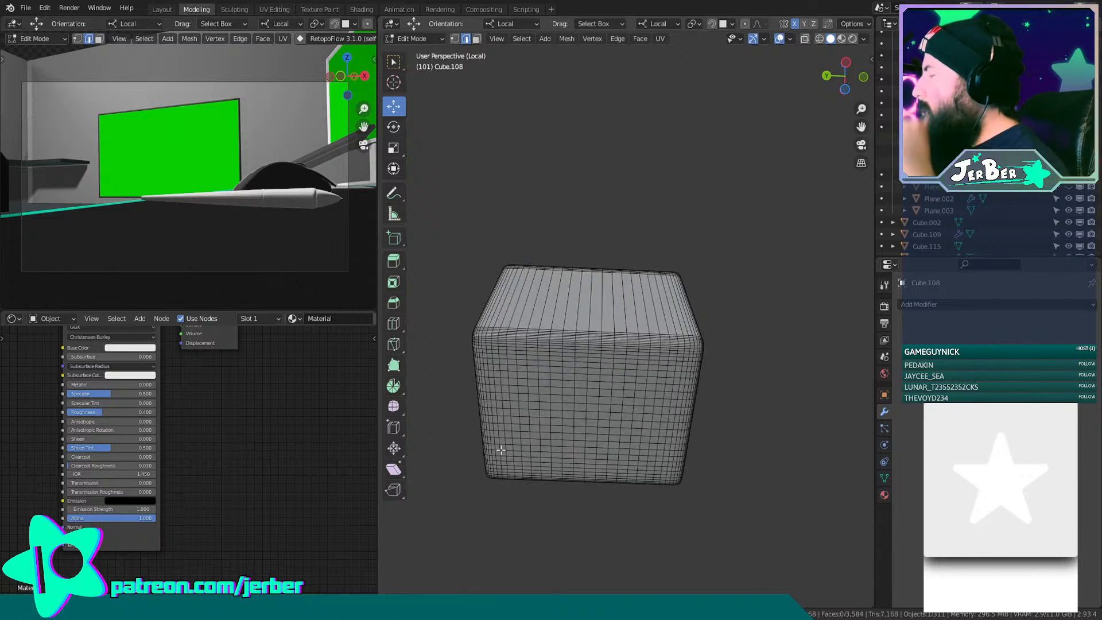
shift+middle_drag(522, 386, 730, 136)
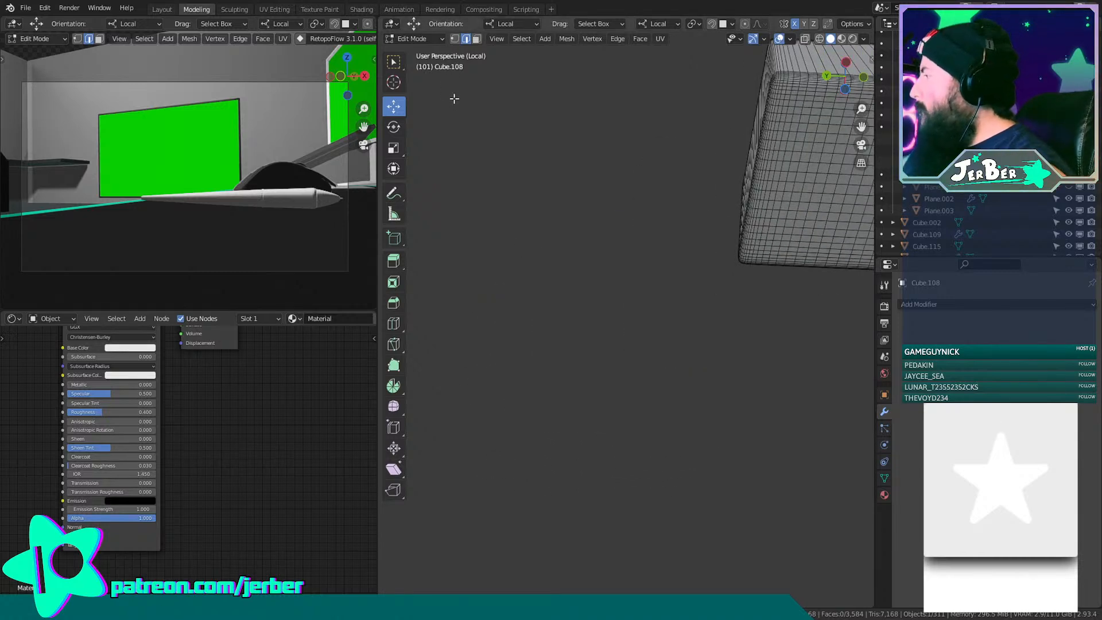
Switch to face selection and select single-face strips along two adjacent sides of the key's underside, just inside the rounded border.
click(481, 38)
shift+middle_drag(658, 159, 454, 112)
shift+middle_drag(666, 198, 704, 235)
scroll(605, 243, up, 5)
click(606, 243)
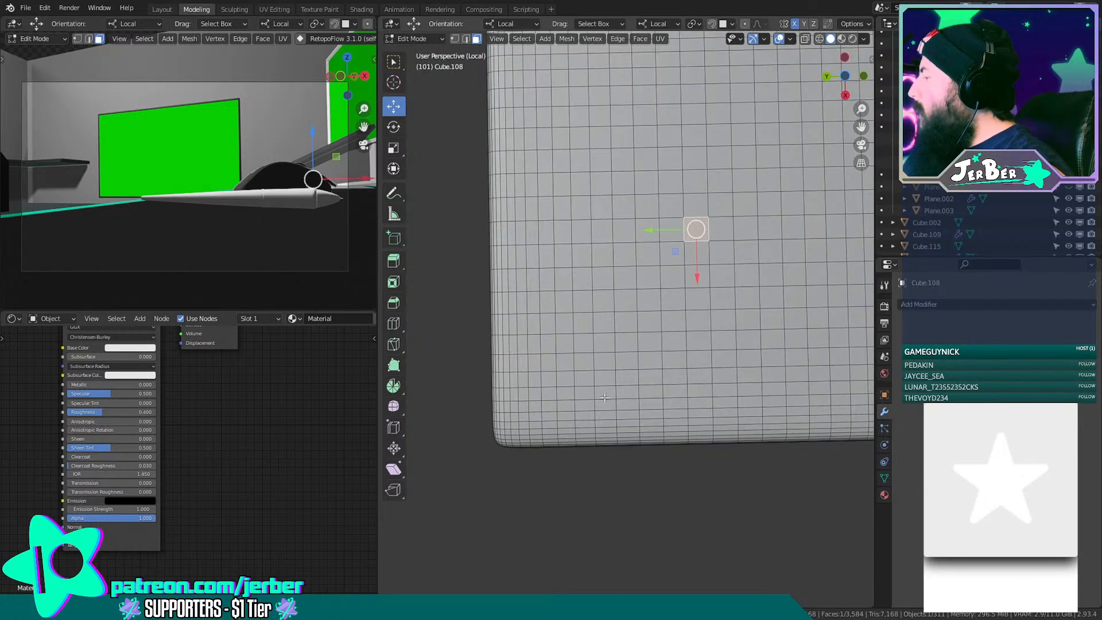
click(513, 406)
shift+middle_drag(537, 252, 560, 388)
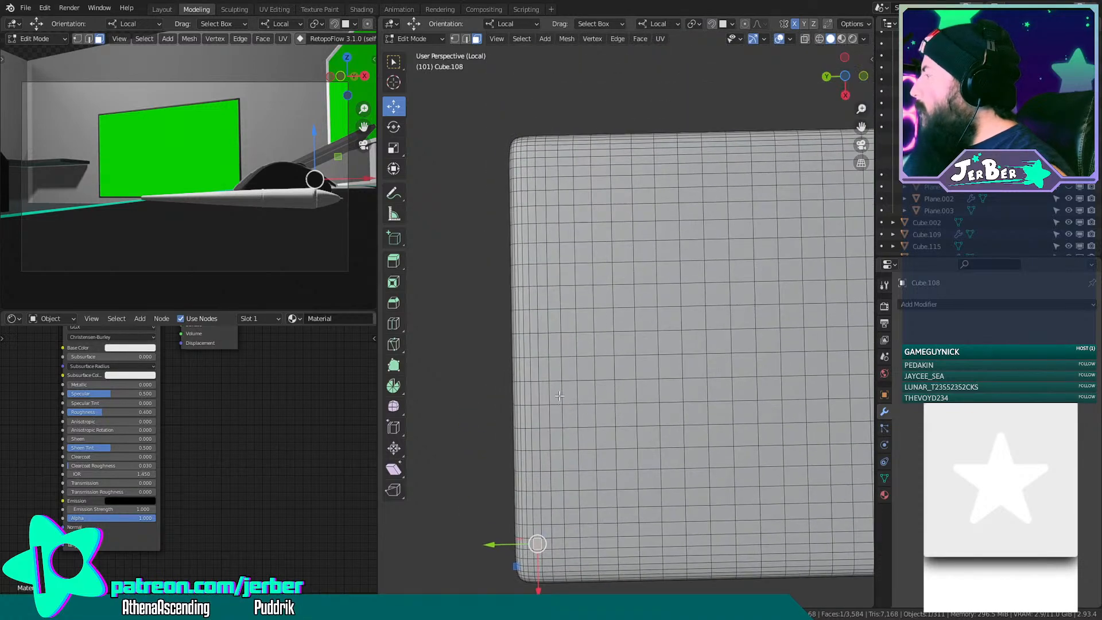
ctrl+click(531, 163)
shift+middle_drag(755, 206, 639, 218)
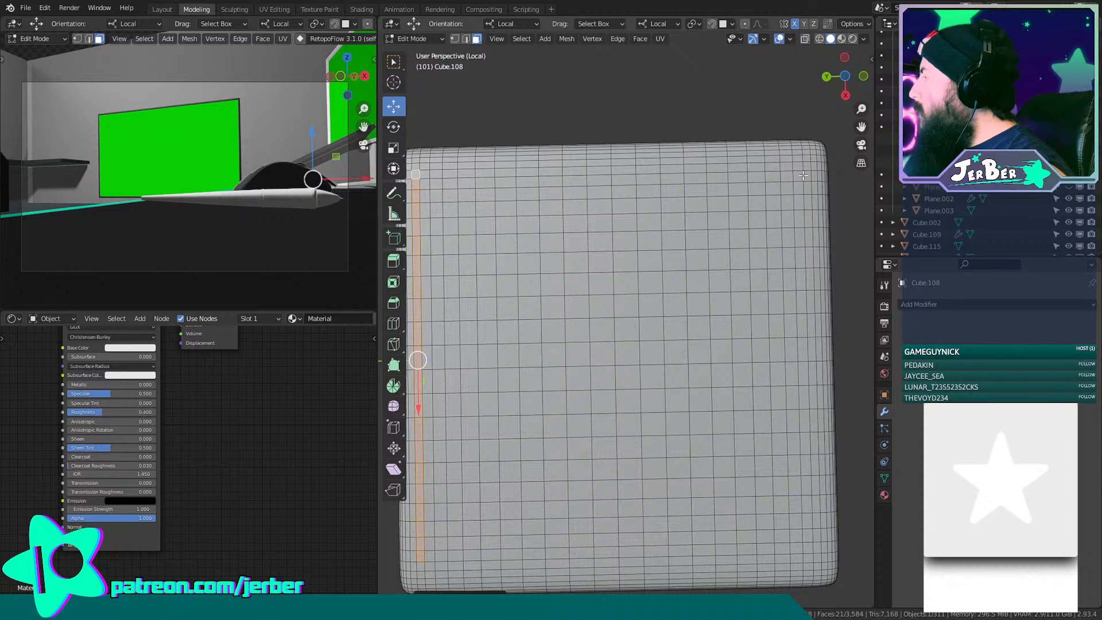
ctrl+click(805, 166)
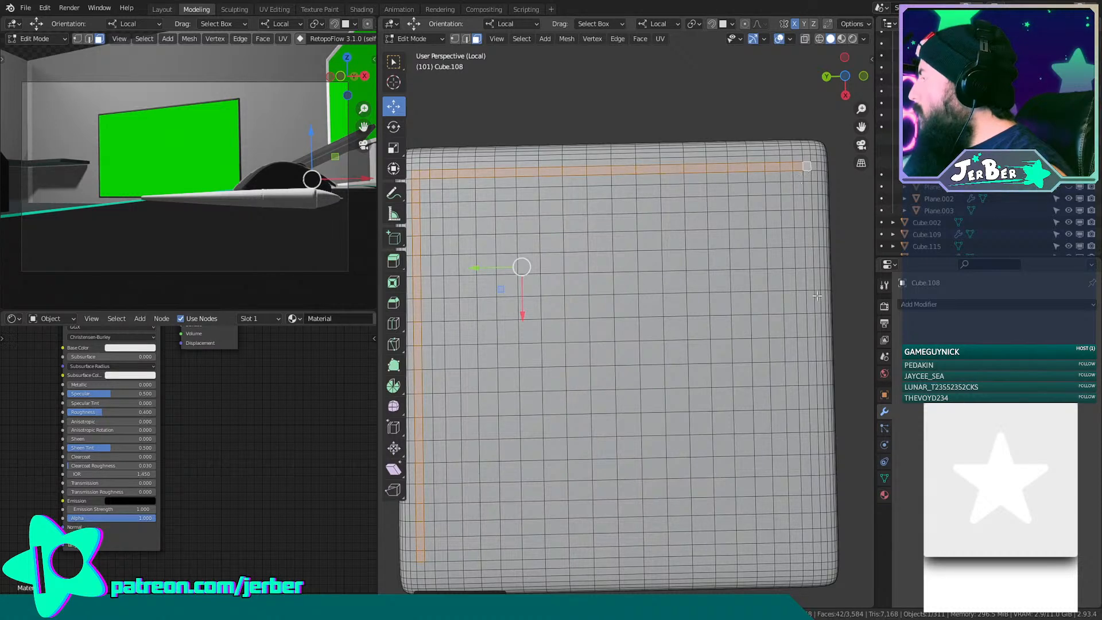
Add face strips along the other two sides of the underside, including the last corner face, to close the square ring.
shift+middle_drag(816, 295, 754, 211)
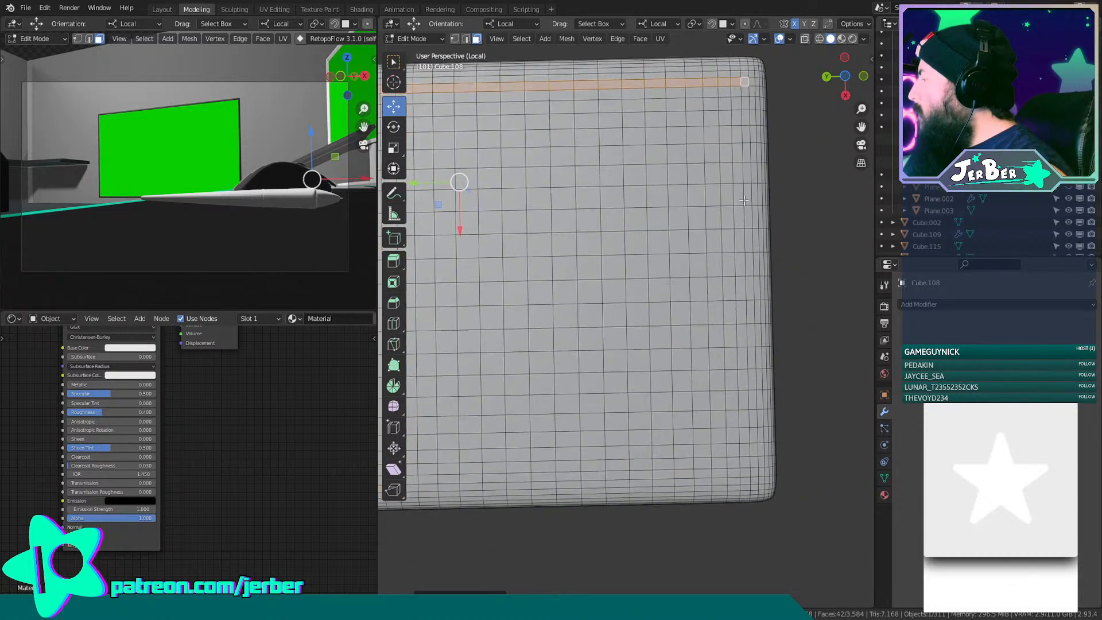
ctrl+click(757, 474)
scroll(756, 474, down, 1)
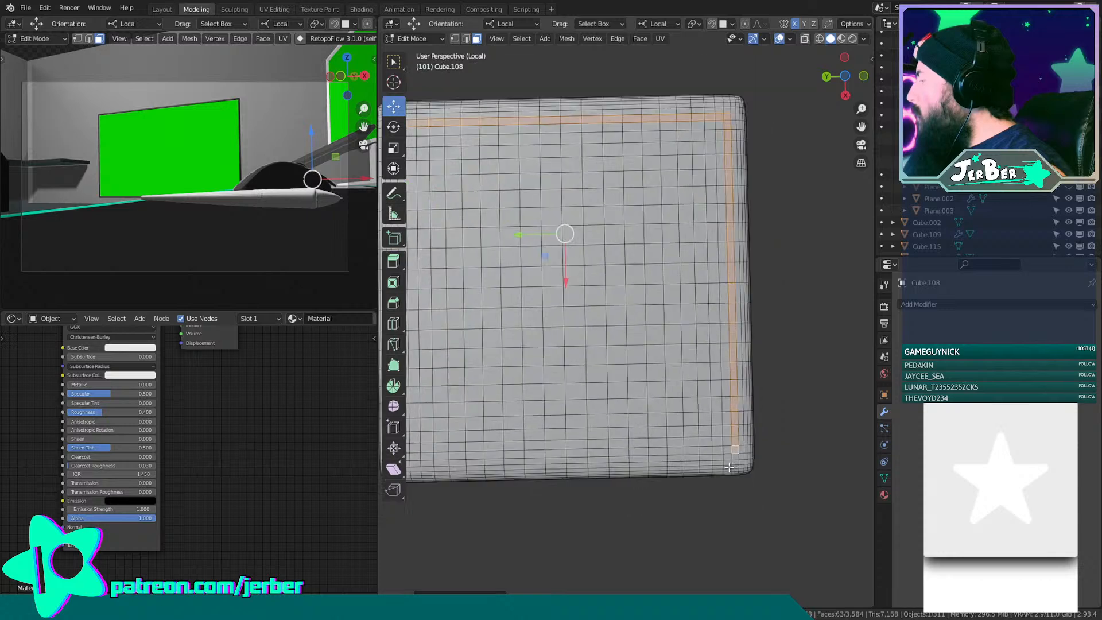
shift+middle_drag(757, 474, 838, 461)
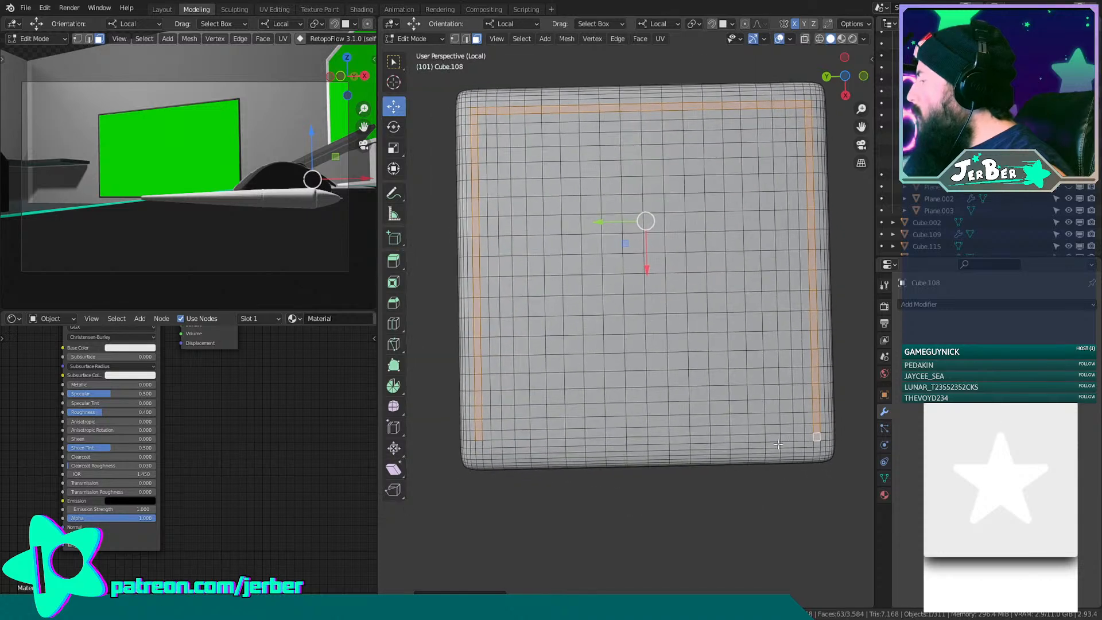
ctrl+click(485, 436)
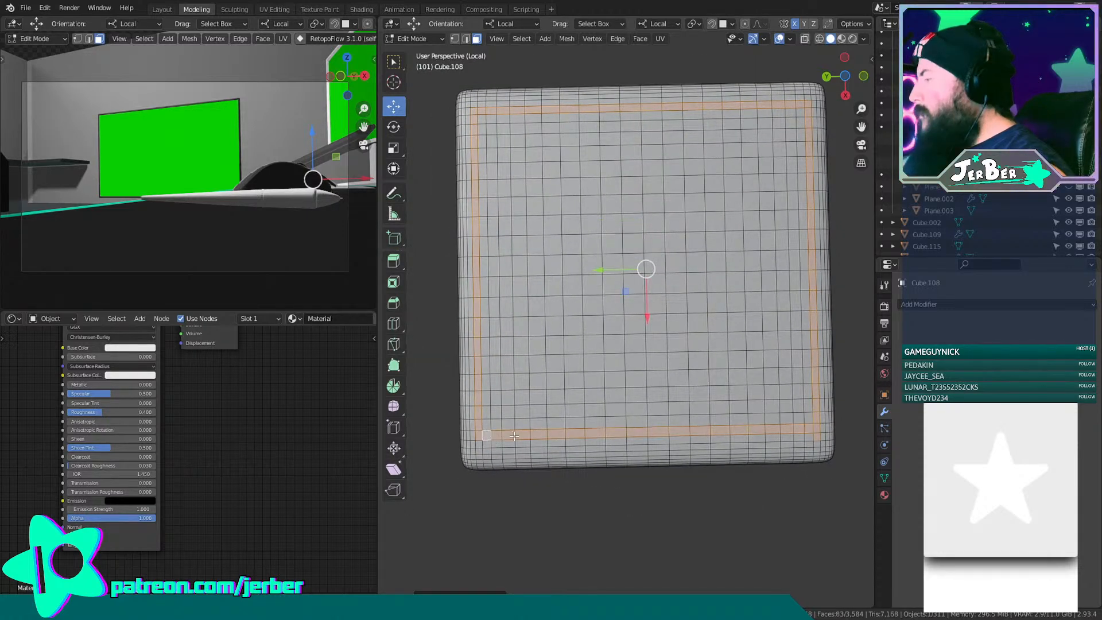
key(ctrl+z)
ctrl+click(485, 443)
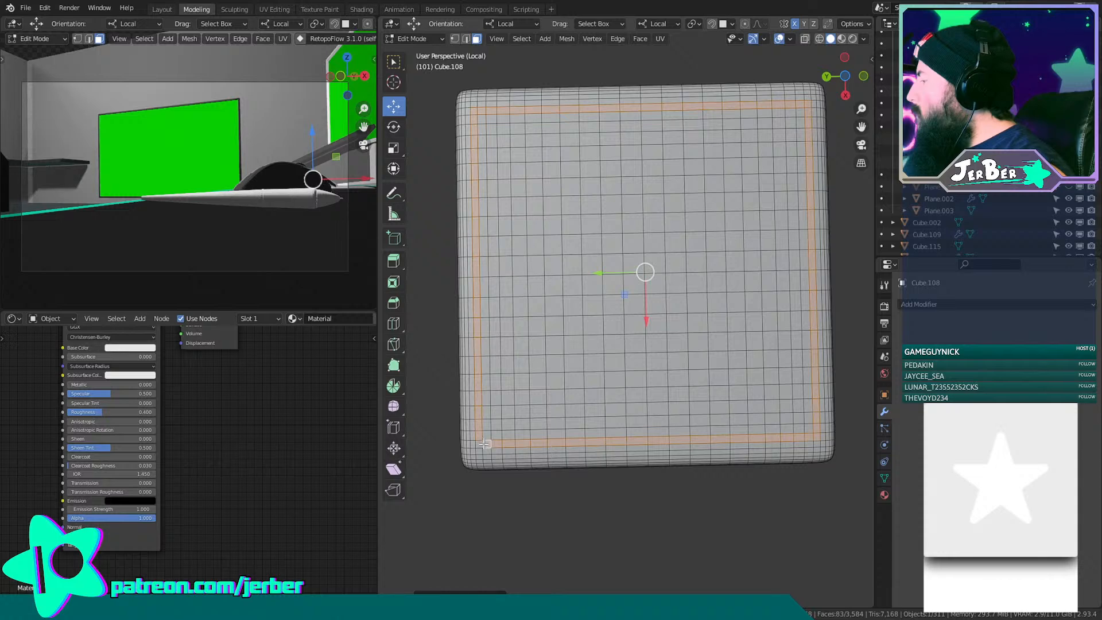
shift+click(482, 444)
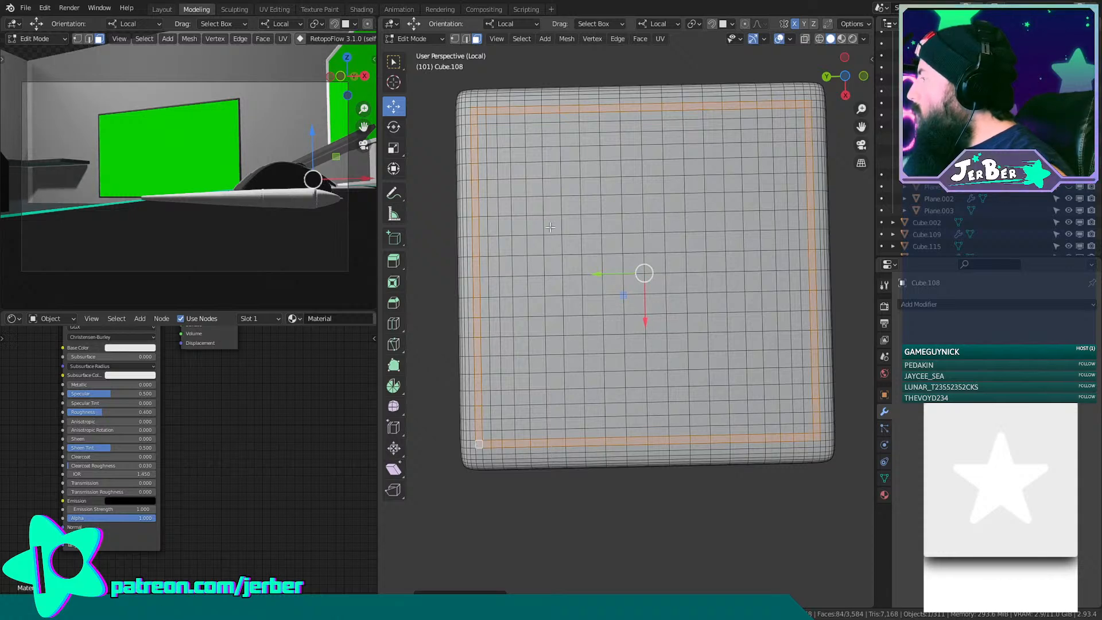
shift+middle_drag(499, 161, 497, 228)
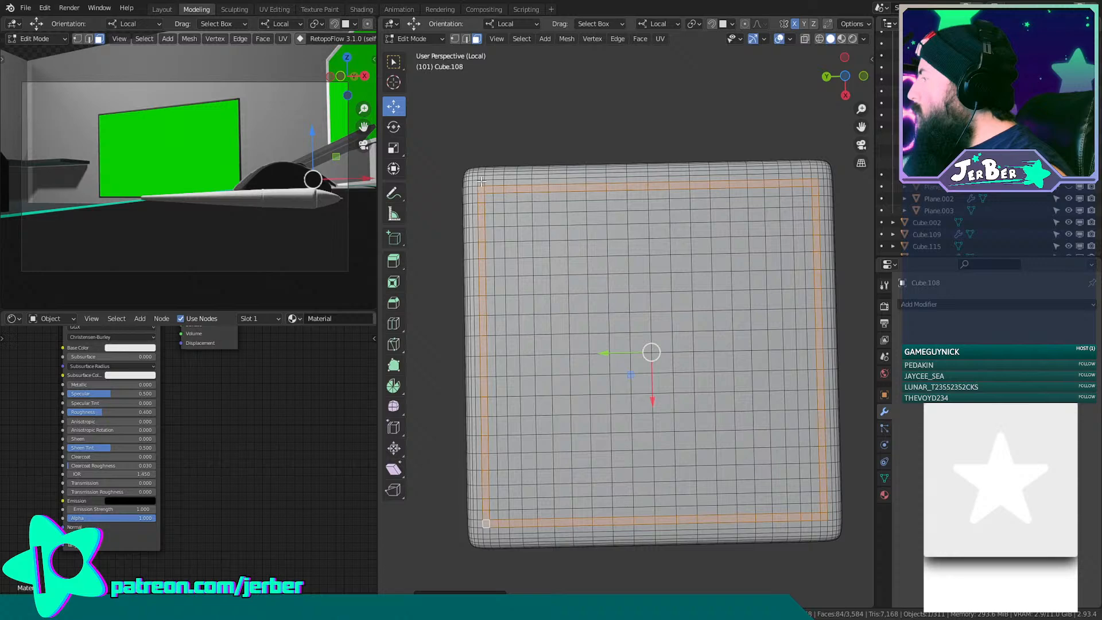
shift+click(481, 181)
ctrl+click(813, 176)
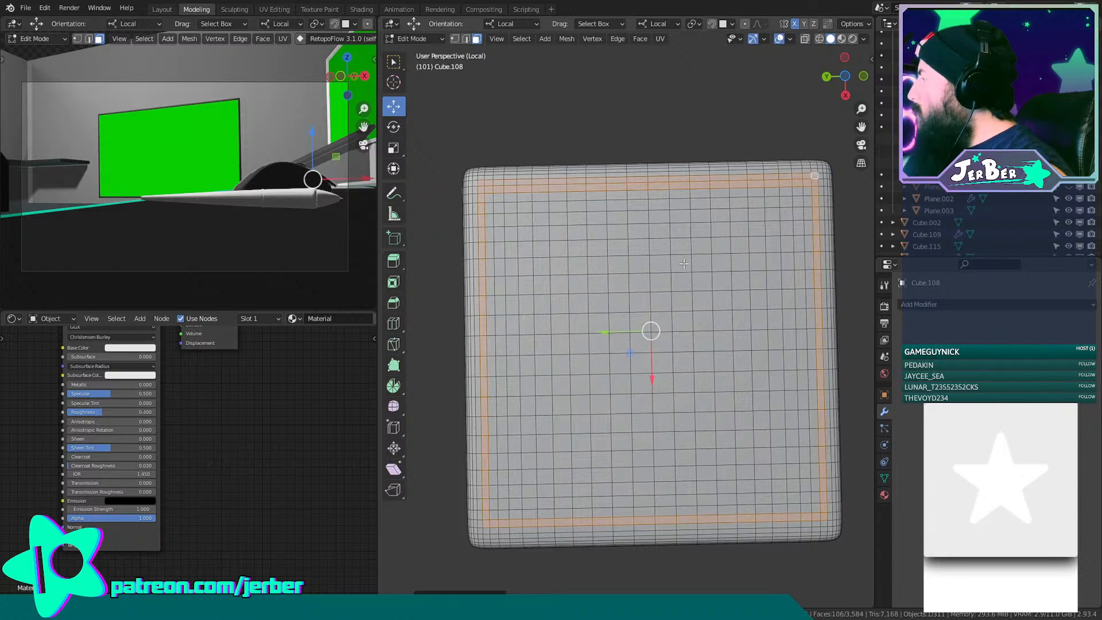
middle_drag(670, 265, 746, 354)
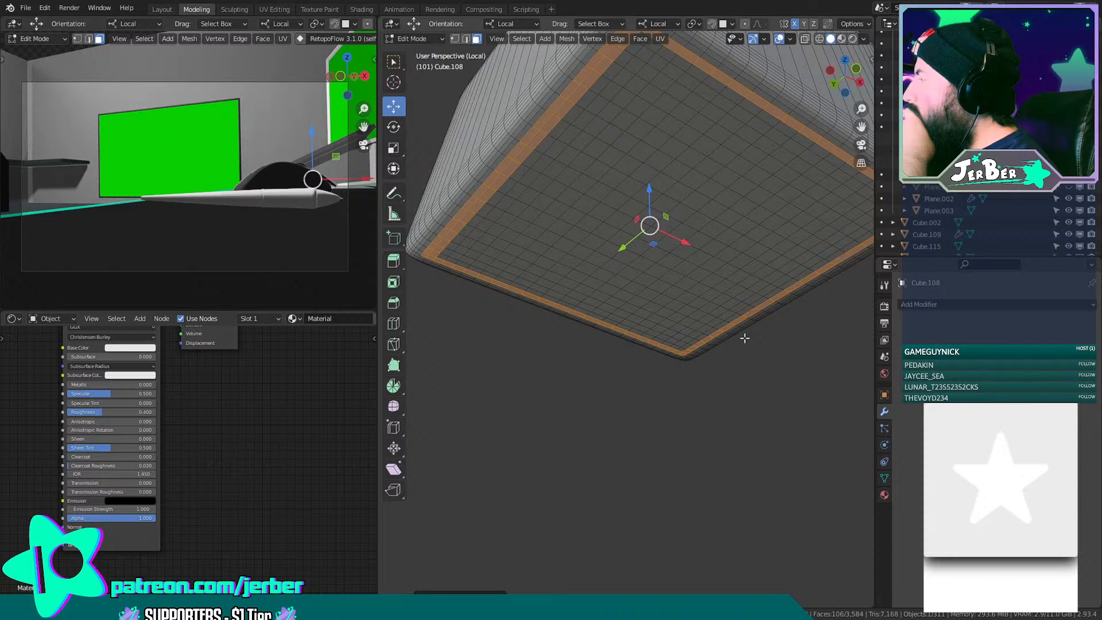
scroll(744, 338, down, 4)
scroll(743, 336, up, 2)
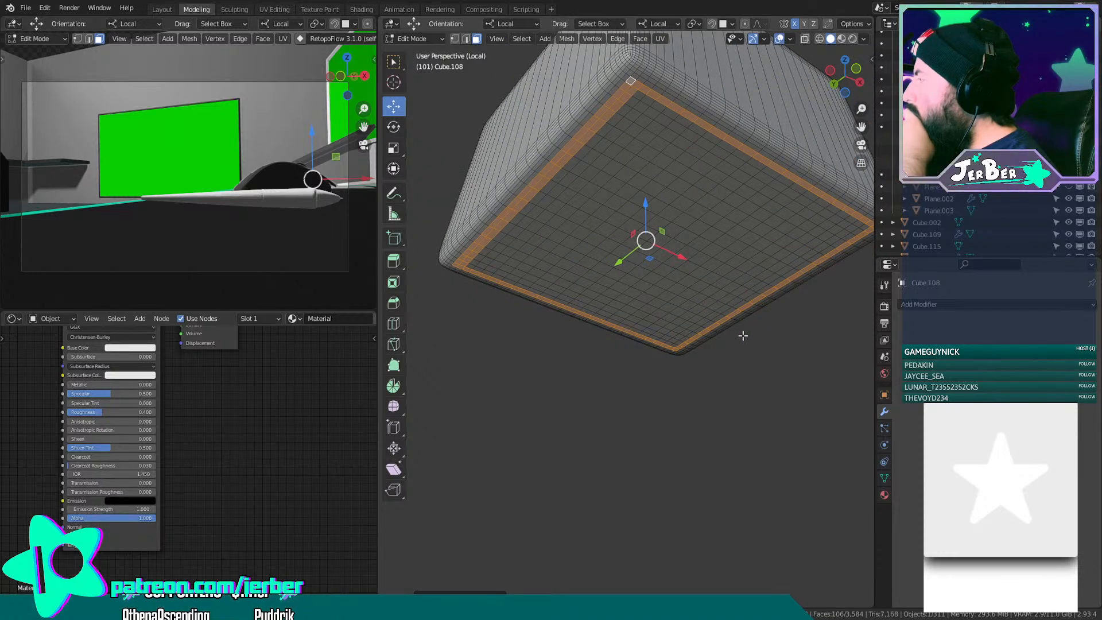
middle_drag(711, 300, 561, 113)
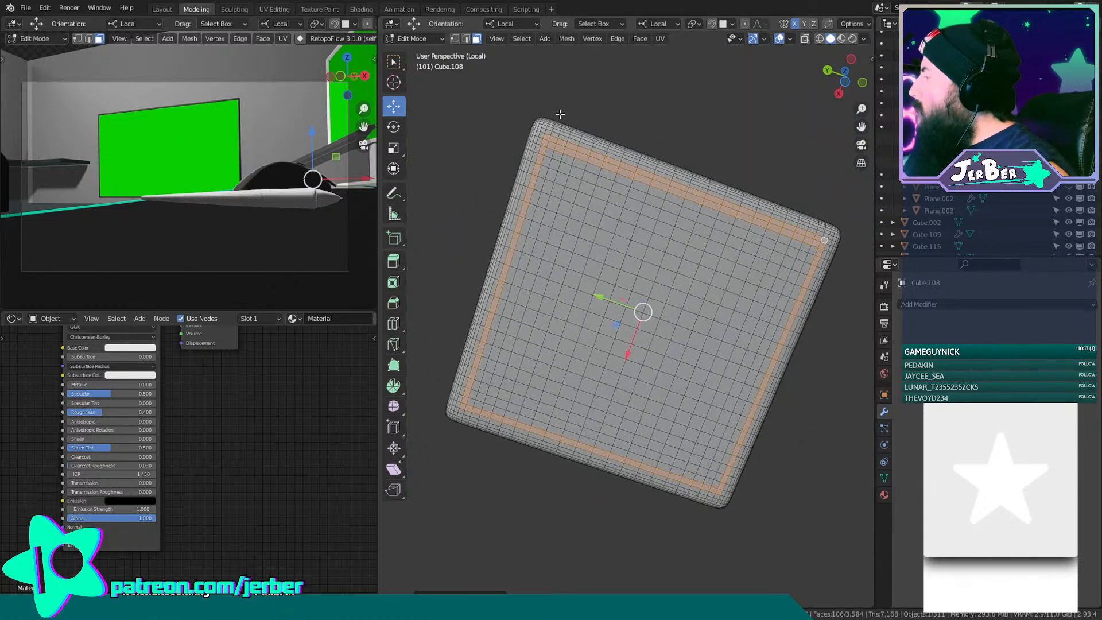
key(ctrl+z)
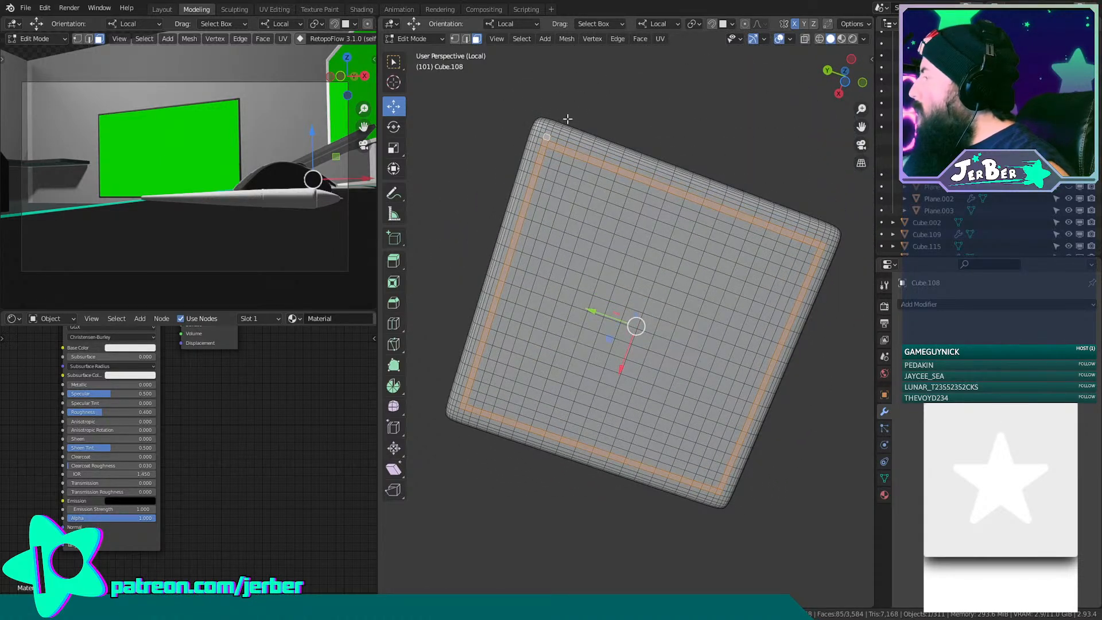
shift+middle_drag(547, 133, 607, 264)
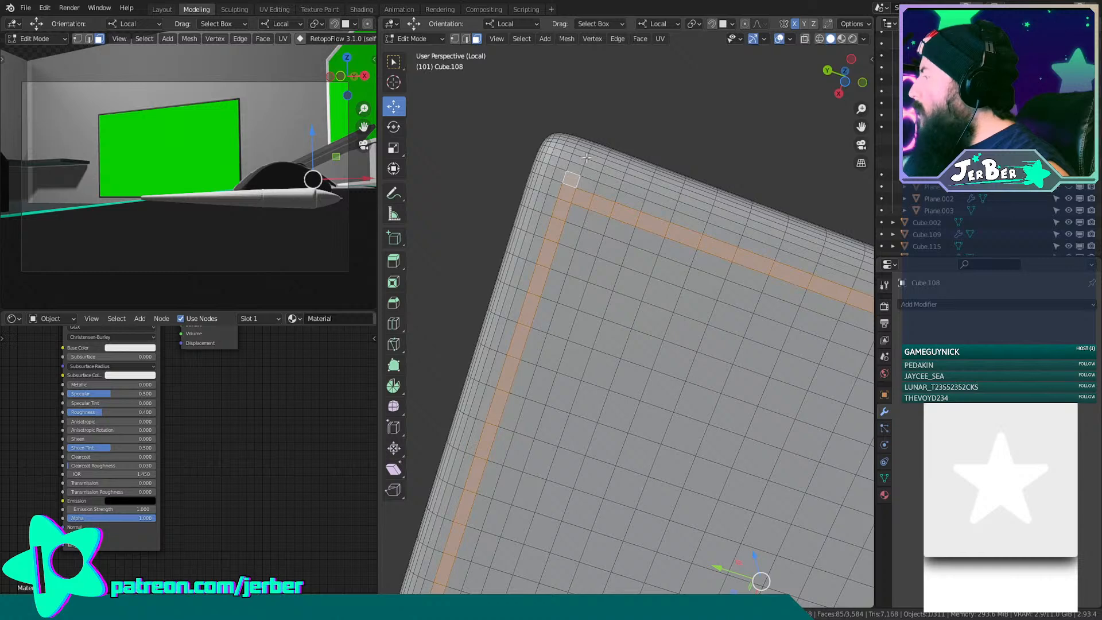
shift+click(572, 178)
Delete the selected square ring of faces from the key's underside.
scroll(629, 294, down, 5)
shift+middle_drag(630, 295, 552, 183)
middle_drag(552, 182, 523, 158)
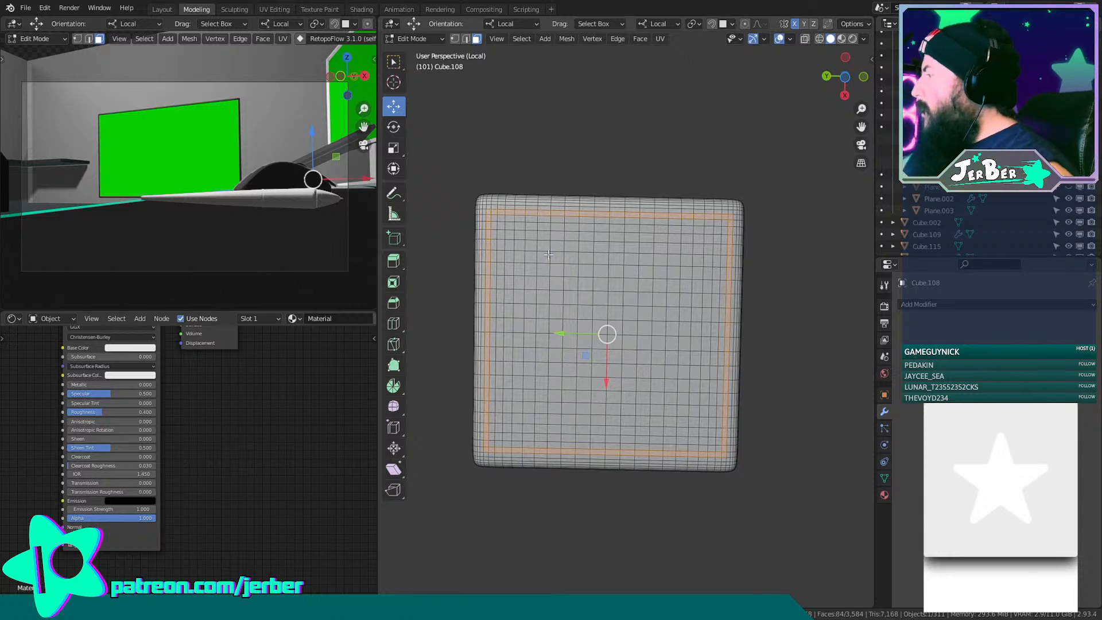
middle_drag(528, 223, 550, 272)
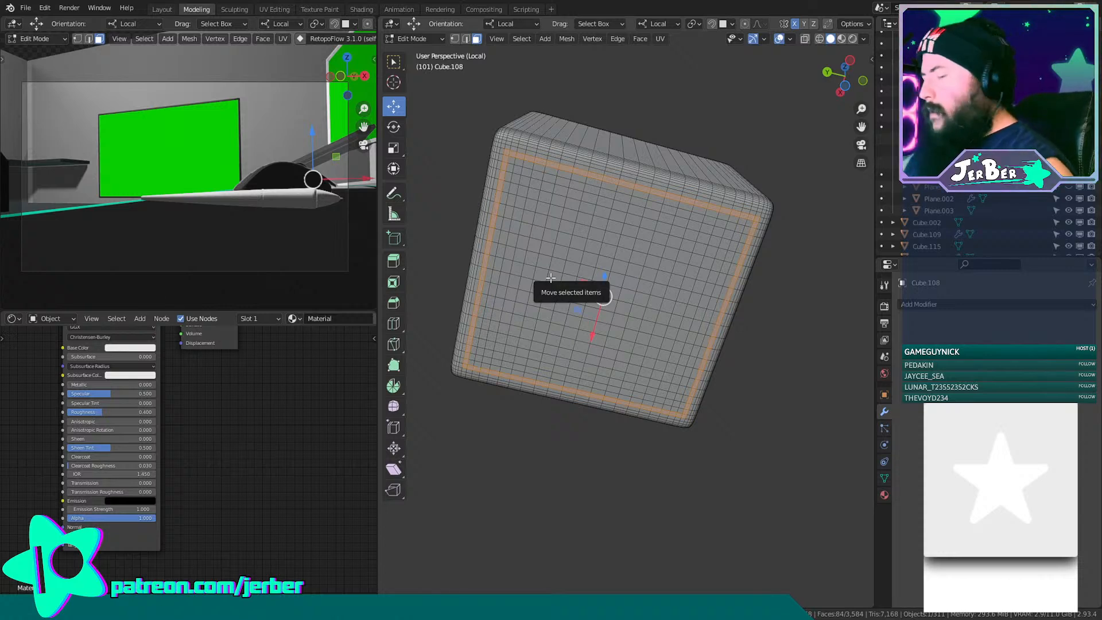
key(x)
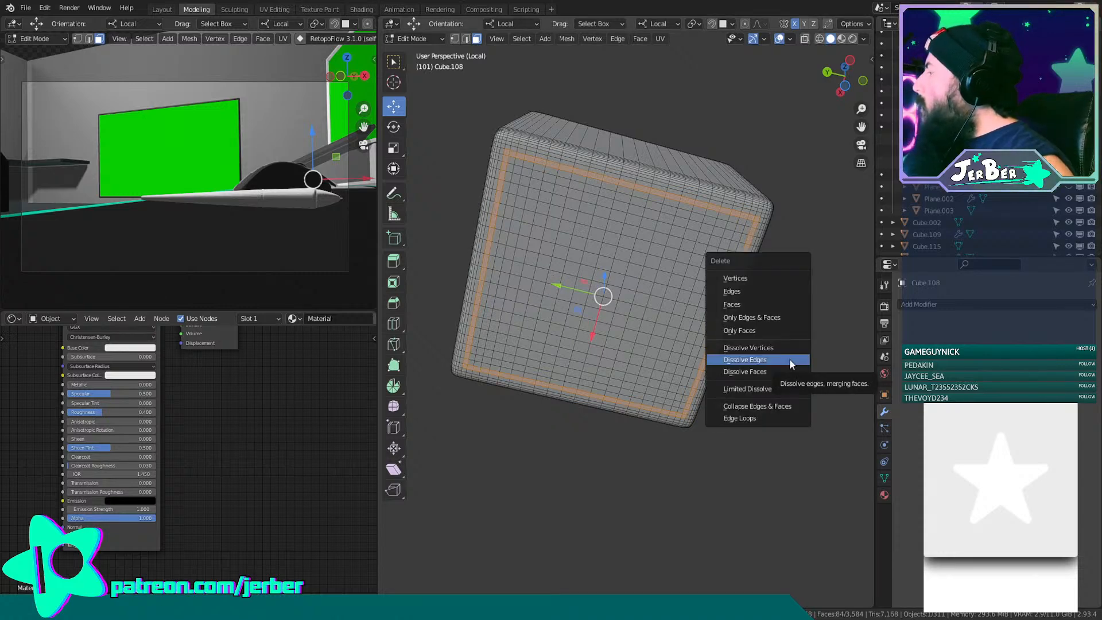
click(785, 305)
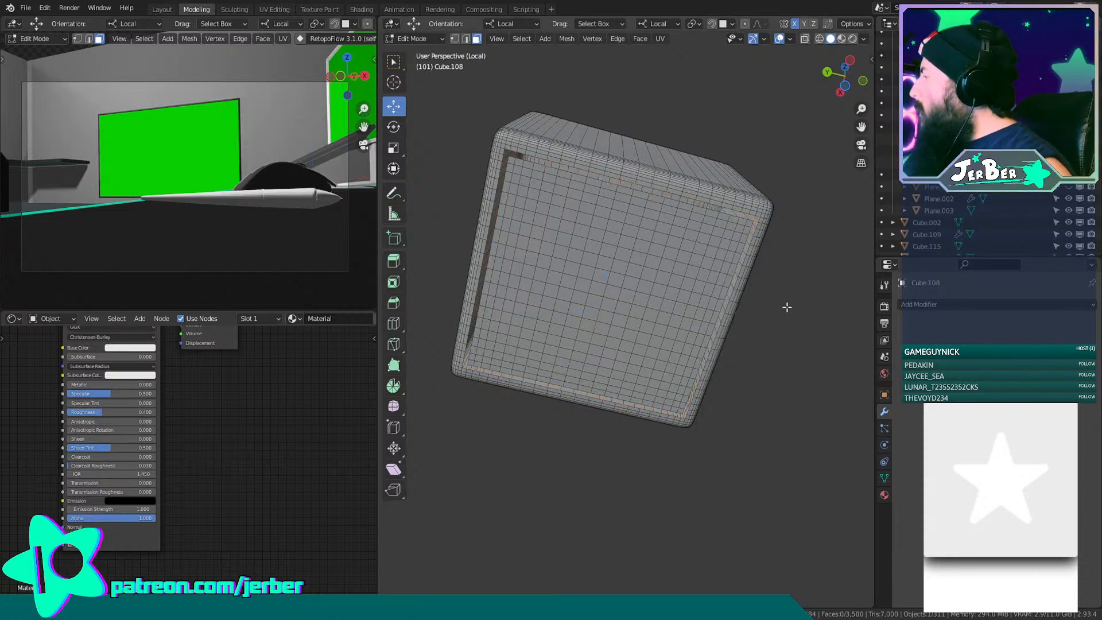
Select the complete ring of underside faces directly inside the deleted ring, starting and ending at the same corner.
click(578, 237)
click(511, 161)
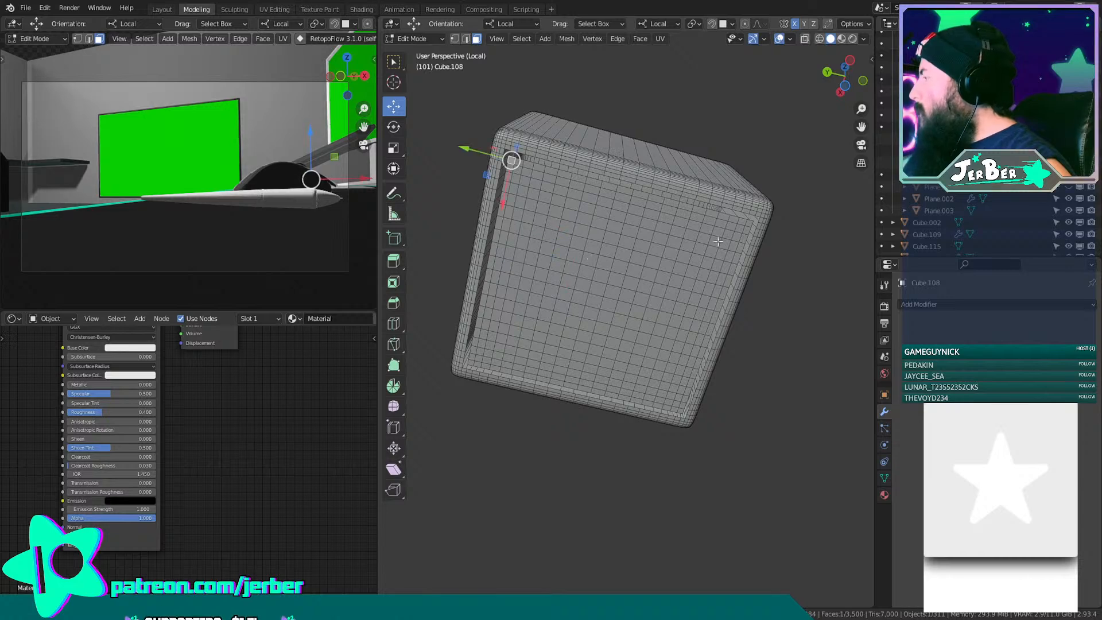
ctrl+click(747, 222)
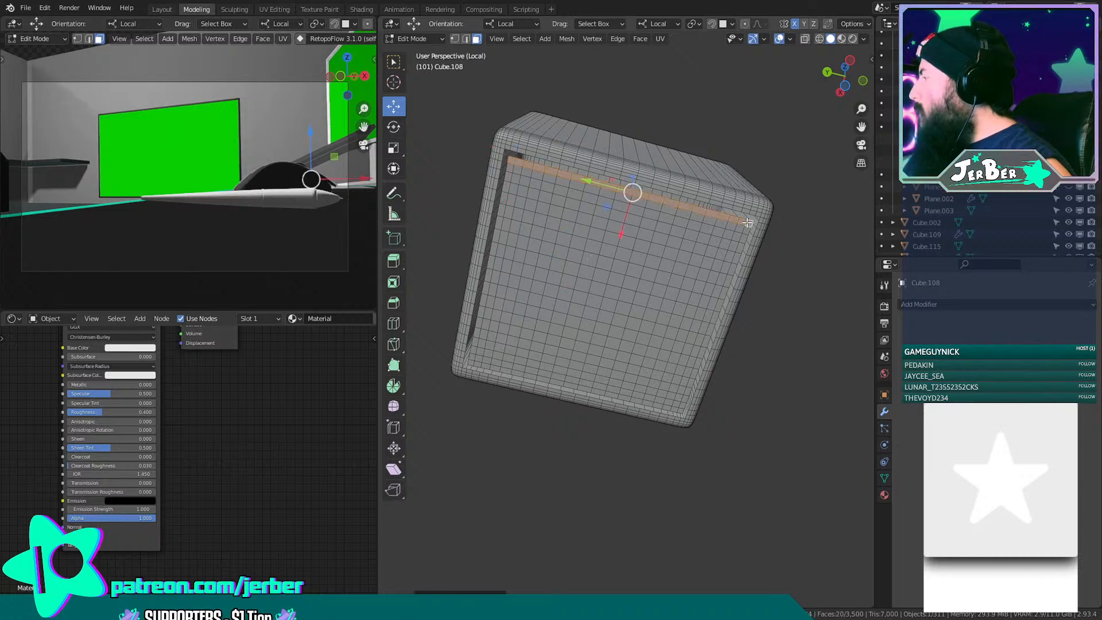
ctrl+click(680, 411)
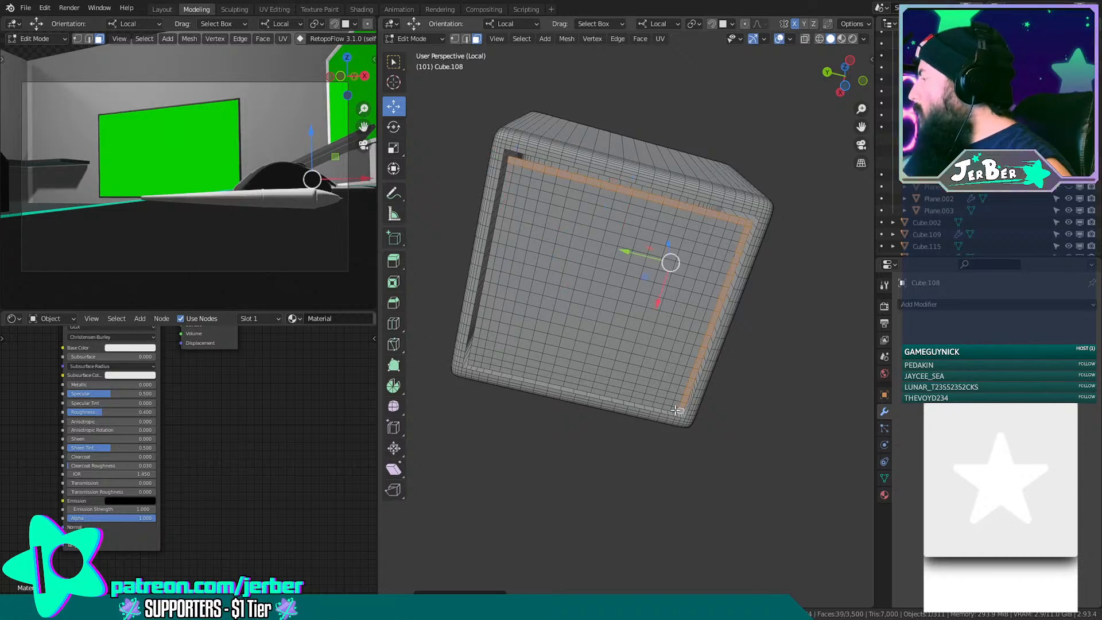
ctrl+click(472, 364)
ctrl+click(510, 166)
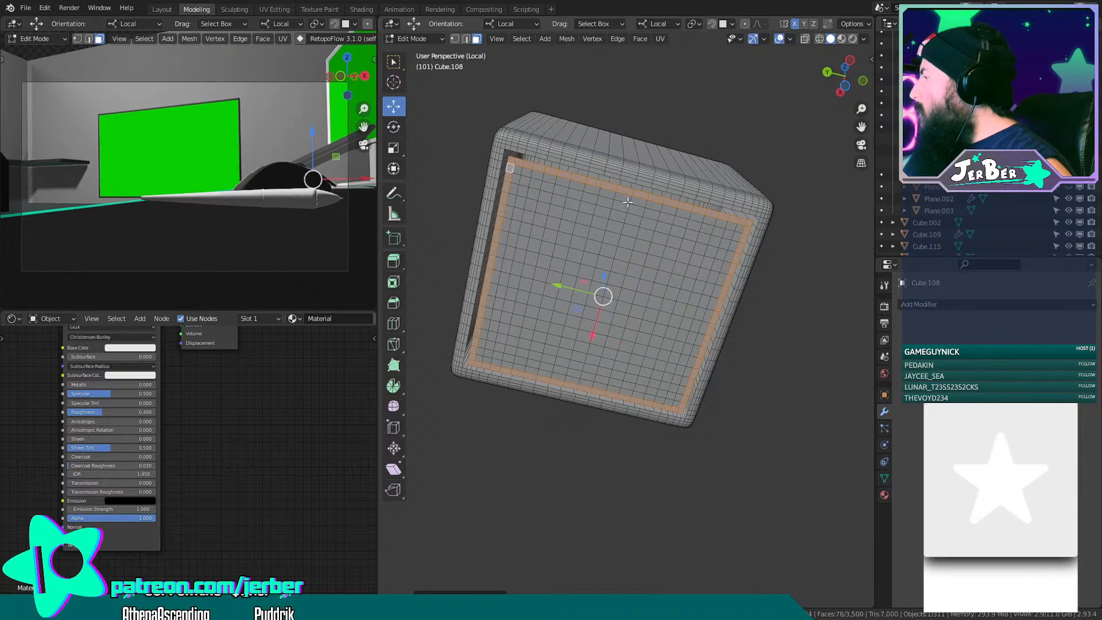
Extend the underside face selection inward by two more concentric rings, going around all four corners each time.
ctrl+click(736, 234)
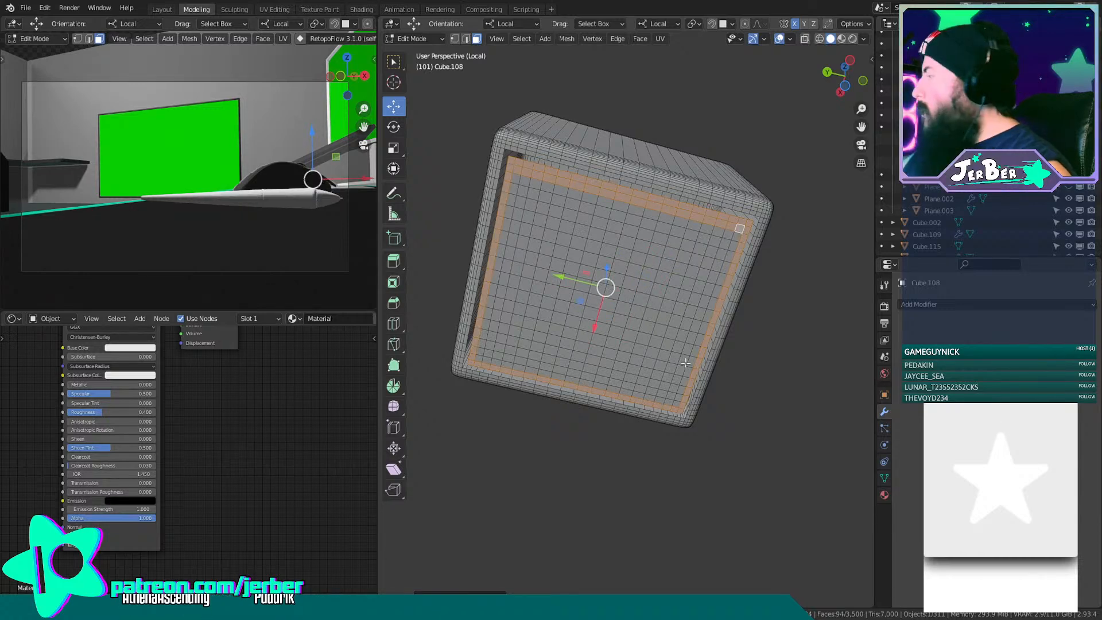
ctrl+click(677, 403)
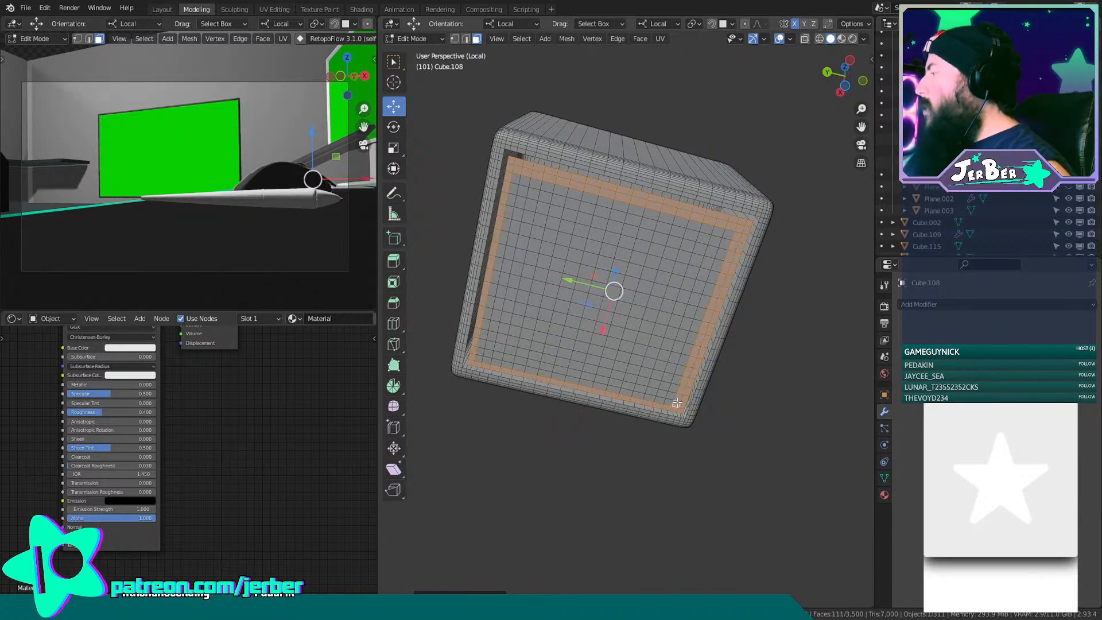
ctrl+click(479, 356)
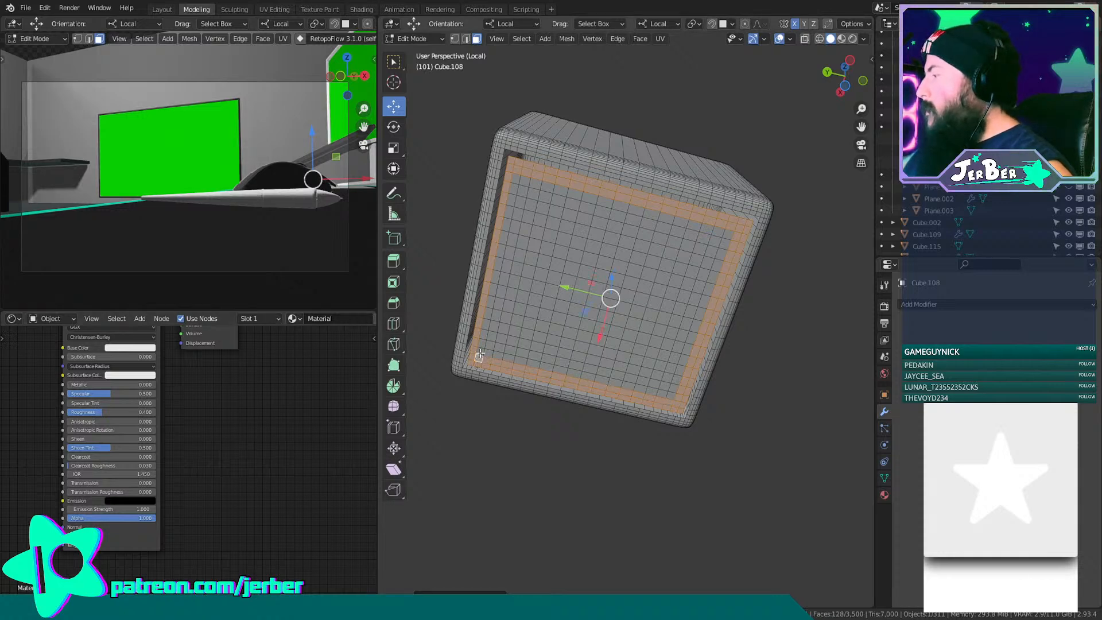
ctrl+click(516, 181)
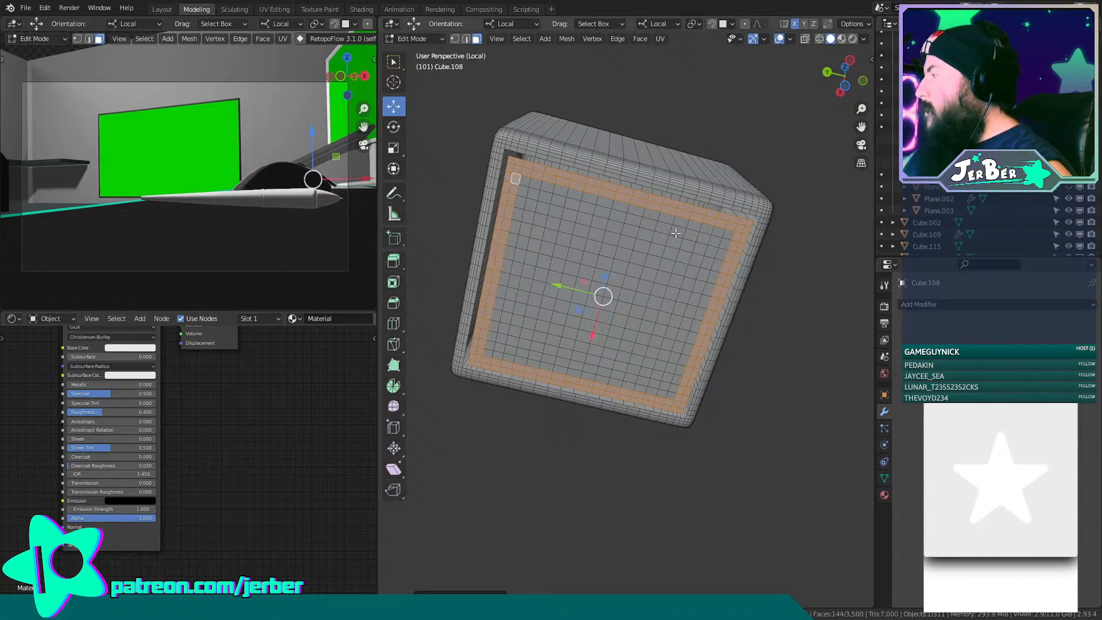
ctrl+click(728, 235)
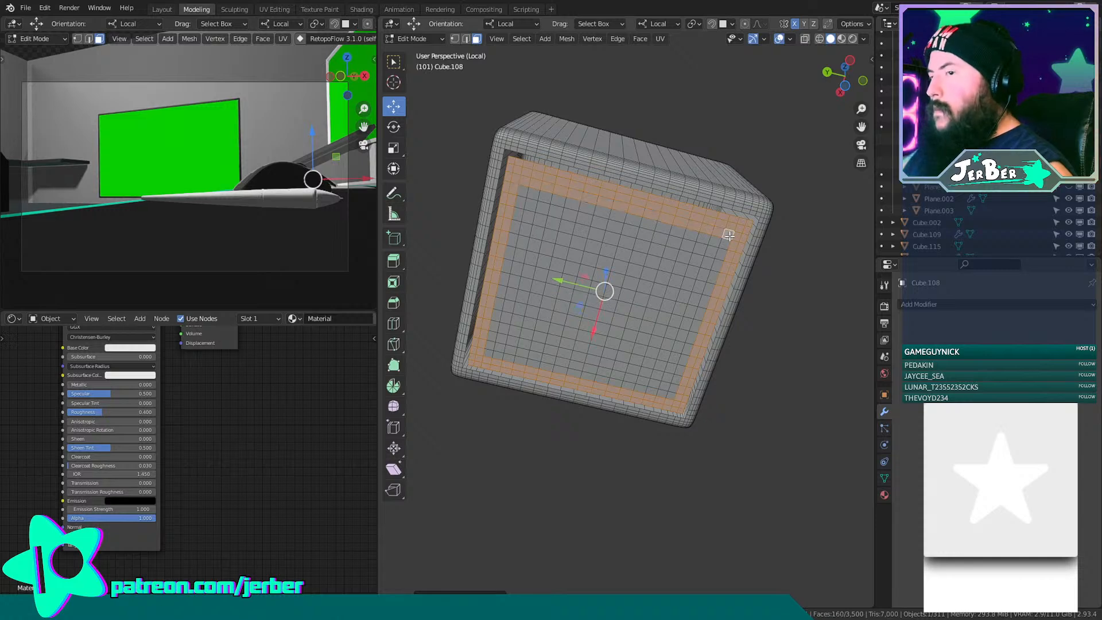
ctrl+click(670, 395)
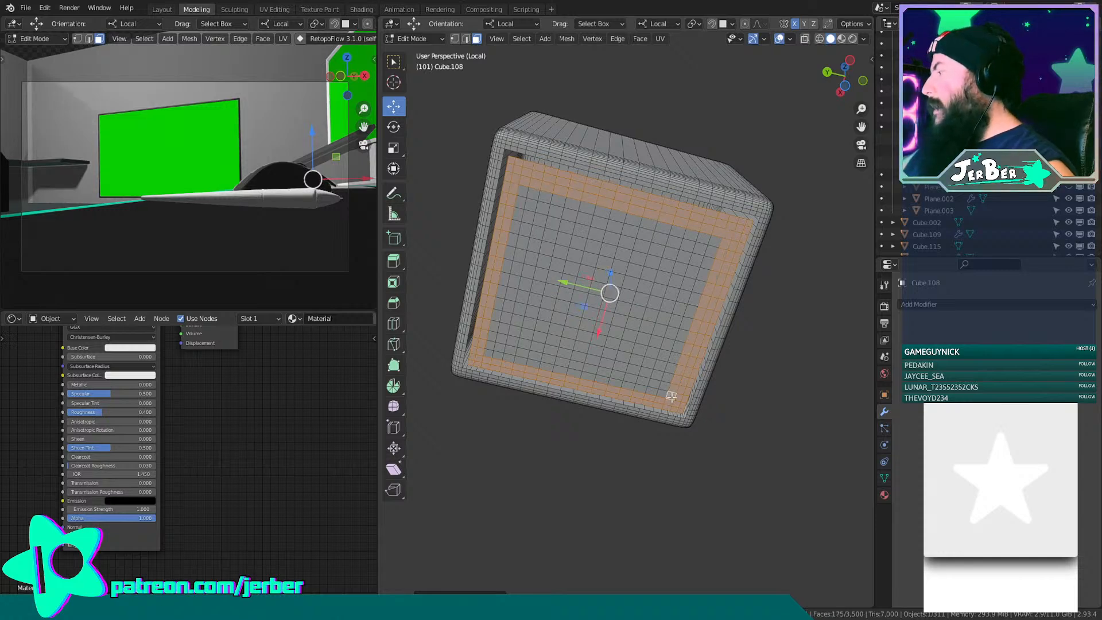
ctrl+click(490, 347)
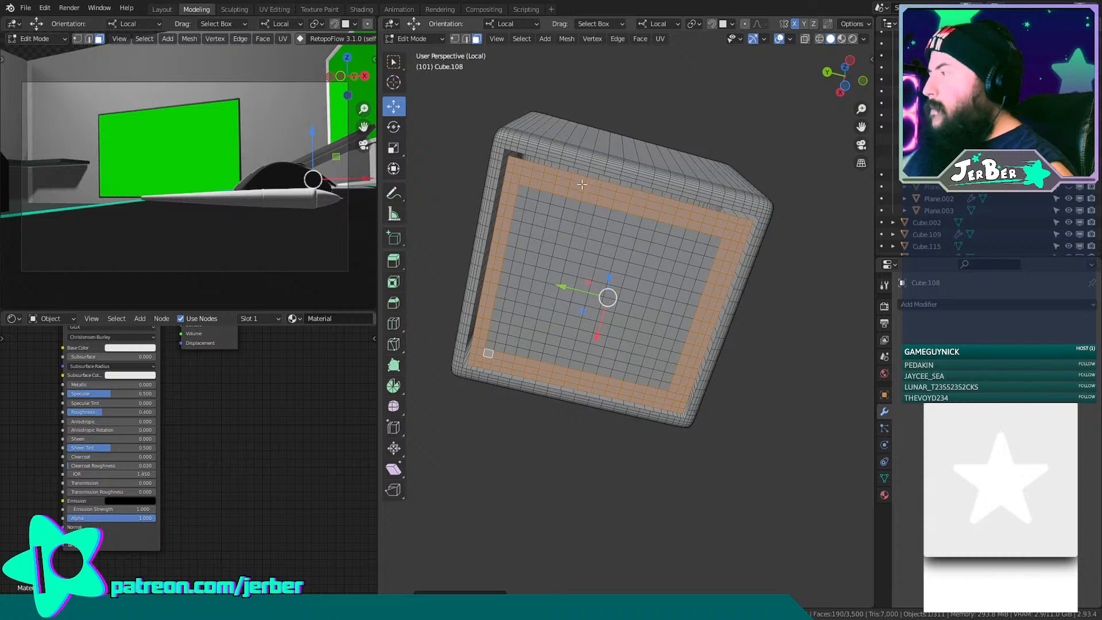
ctrl+click(525, 191)
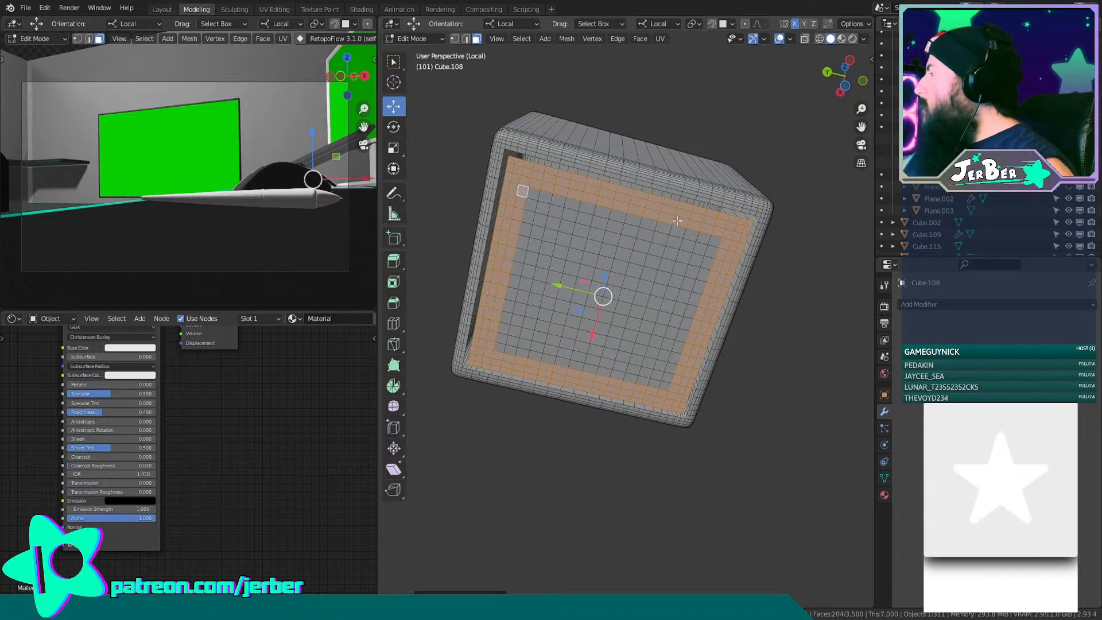
Add a fourth concentric ring of faces to the inner edge of the underside selection.
ctrl+click(712, 238)
ctrl+click(662, 383)
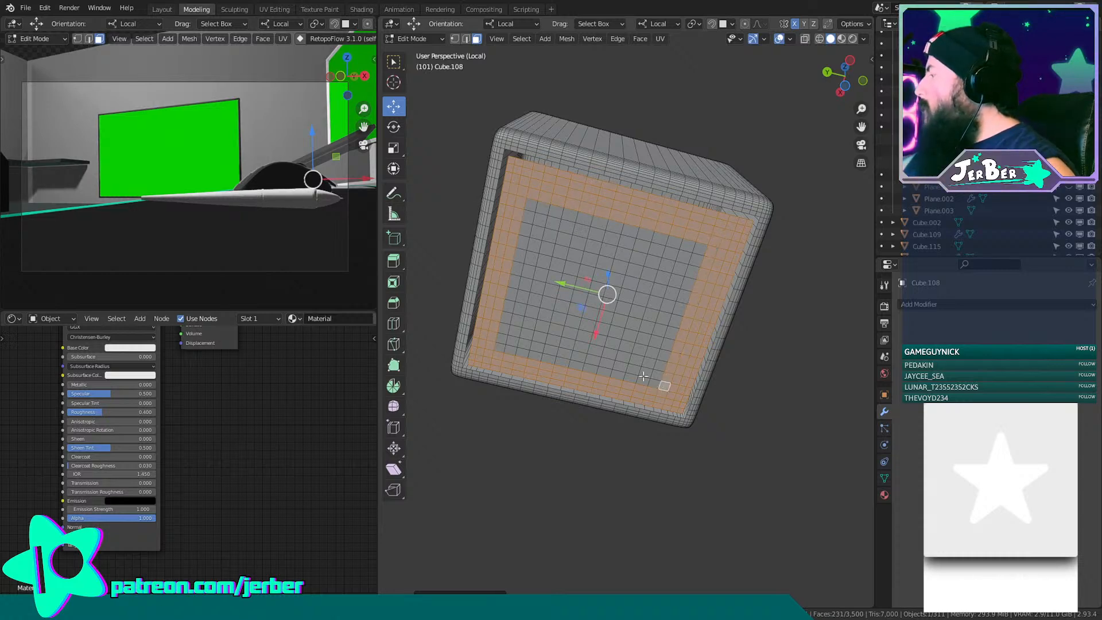
ctrl+click(502, 346)
ctrl+click(532, 207)
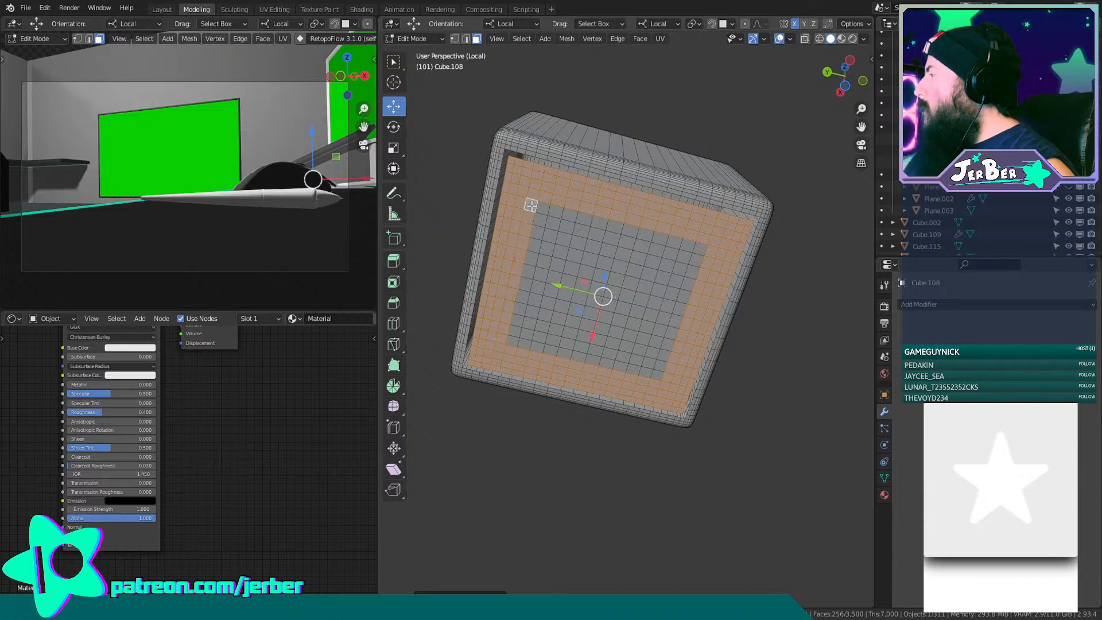
Extend the key's underside face selection inward by two more concentric rings, going around all four corners each time.
ctrl+click(696, 249)
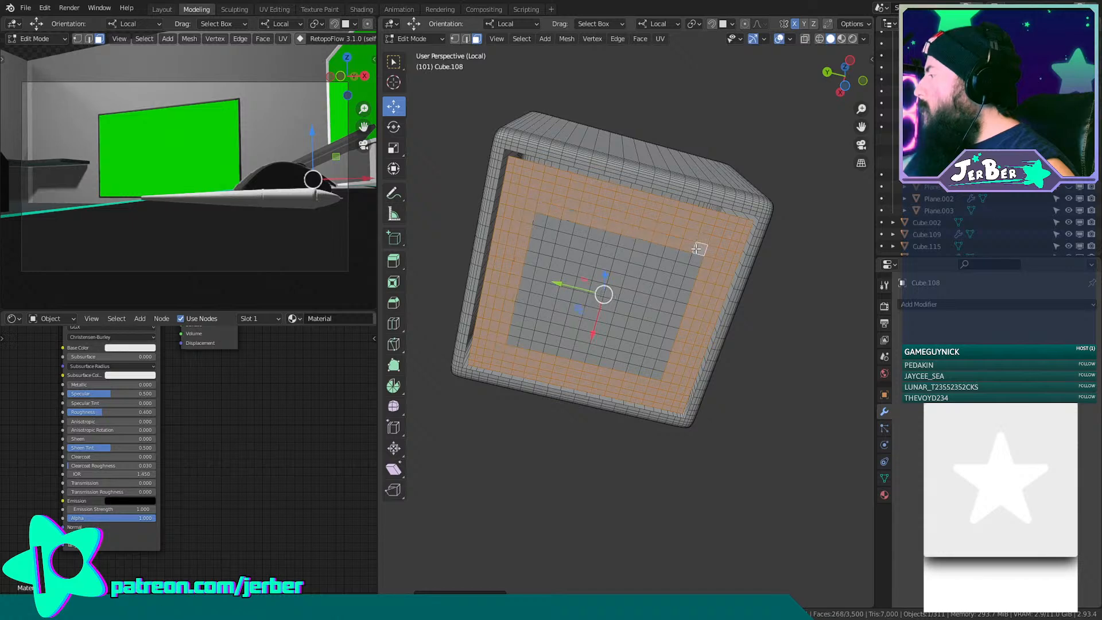
ctrl+click(658, 374)
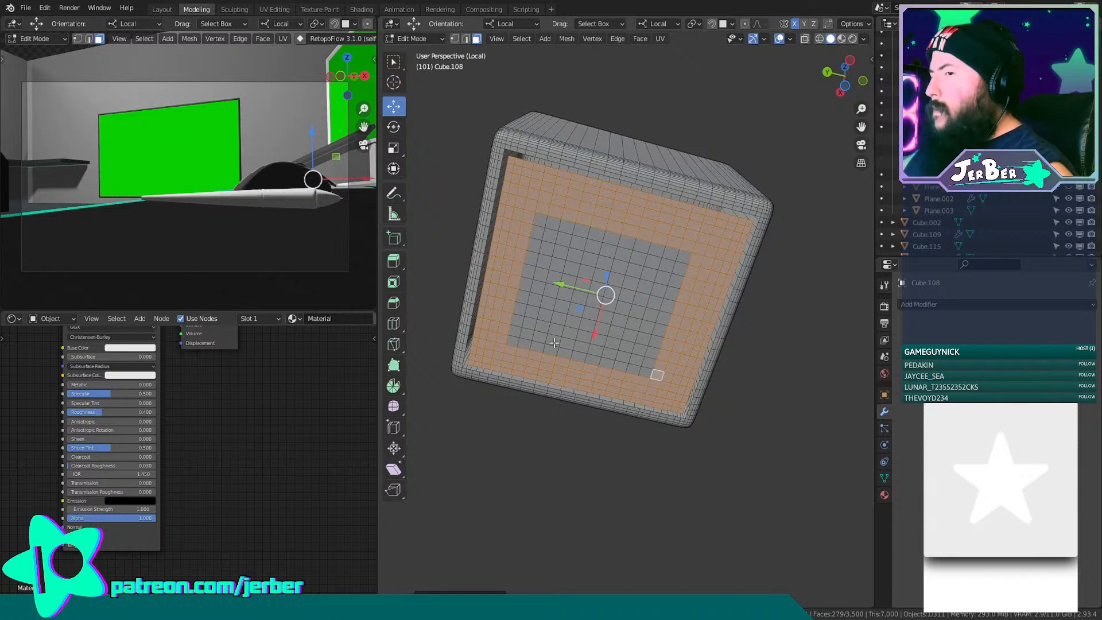
ctrl+click(511, 343)
ctrl+click(542, 225)
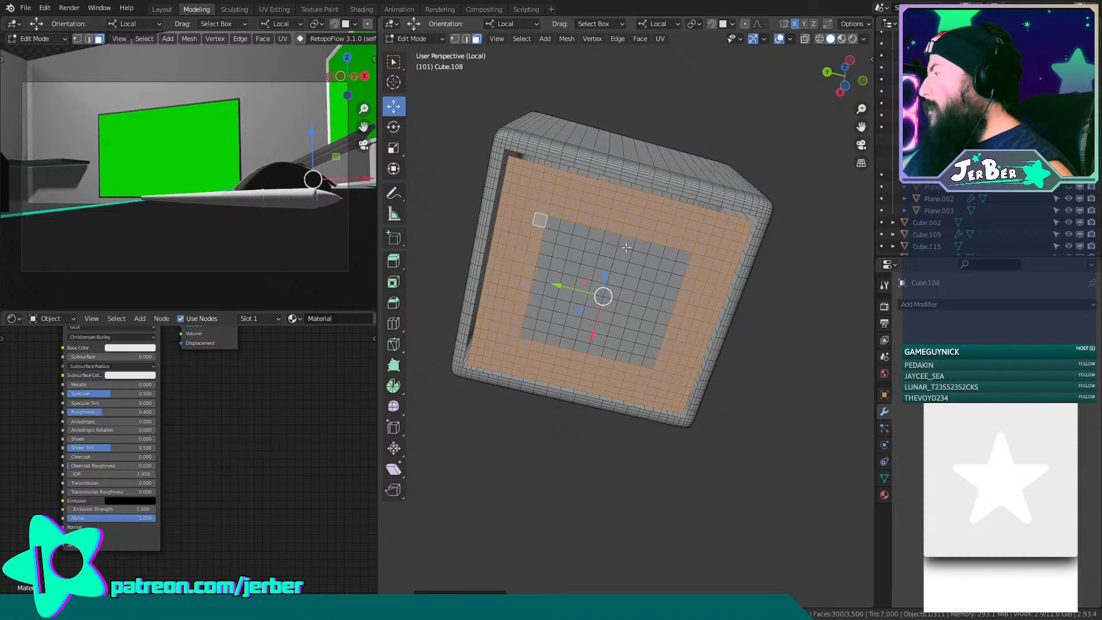
ctrl+click(687, 261)
ctrl+click(649, 363)
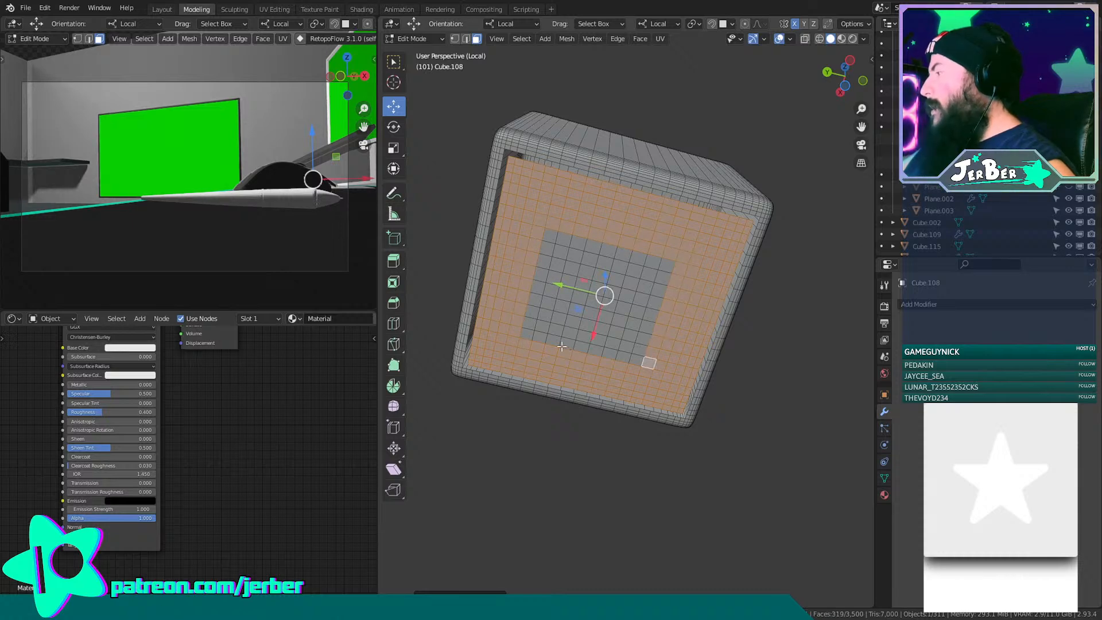
ctrl+click(522, 337)
ctrl+click(550, 235)
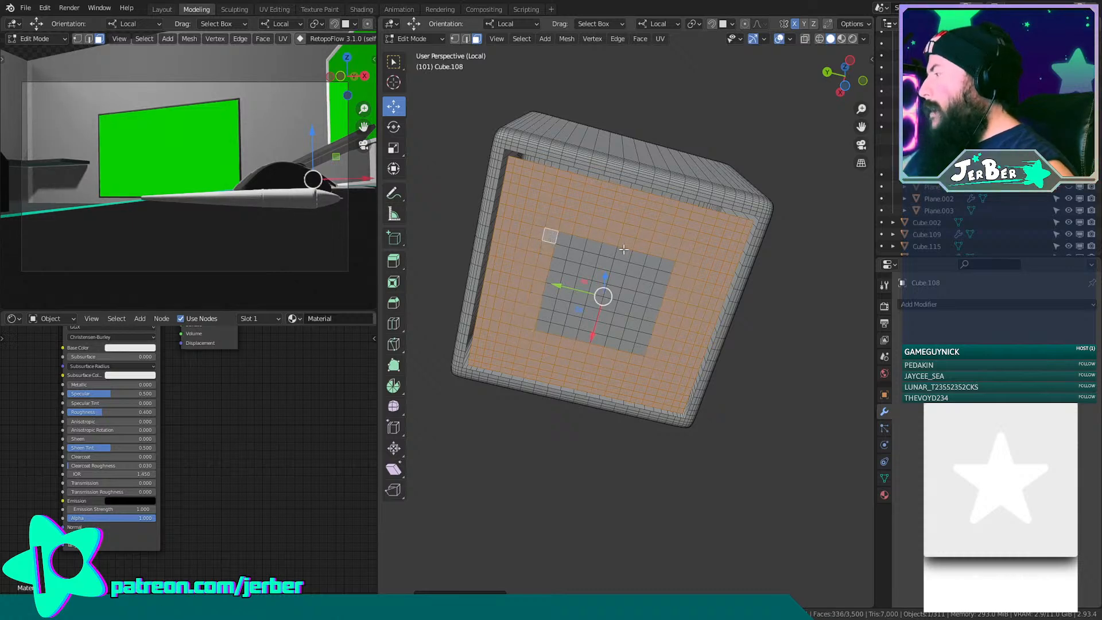
Add the next inner ring of faces to the underside selection, following its corners without cutting across the centre.
ctrl+click(667, 264)
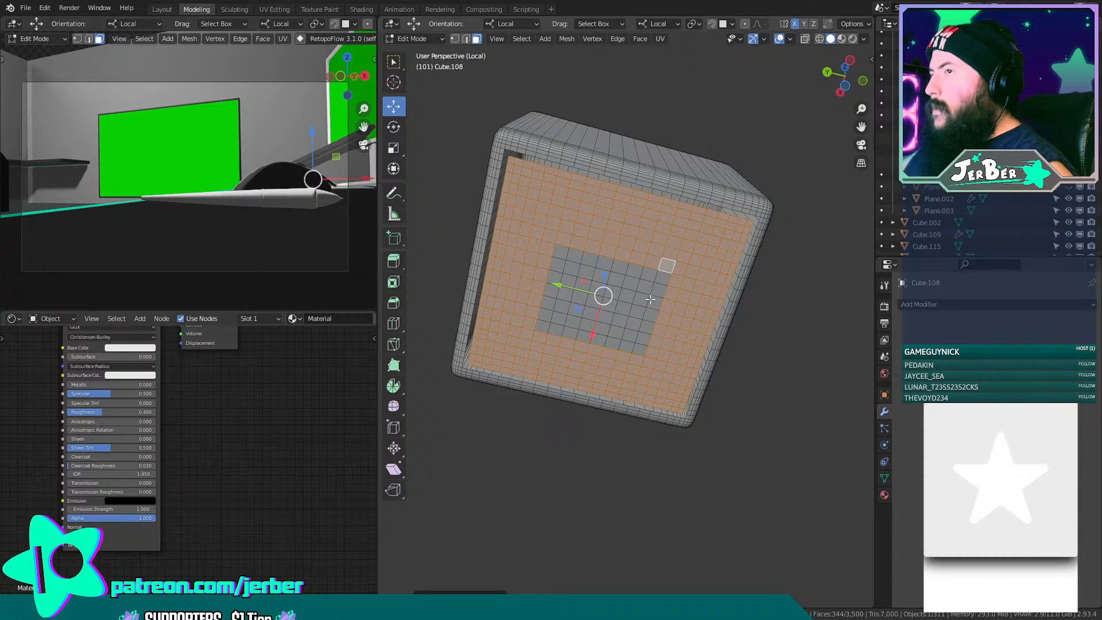
ctrl+click(640, 350)
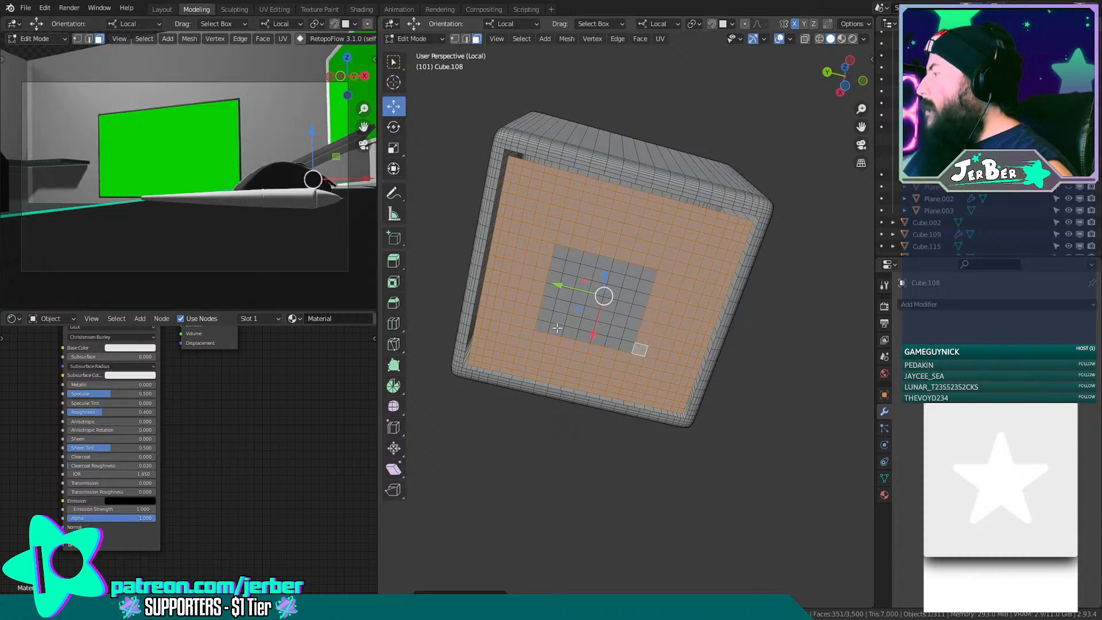
ctrl+click(561, 251)
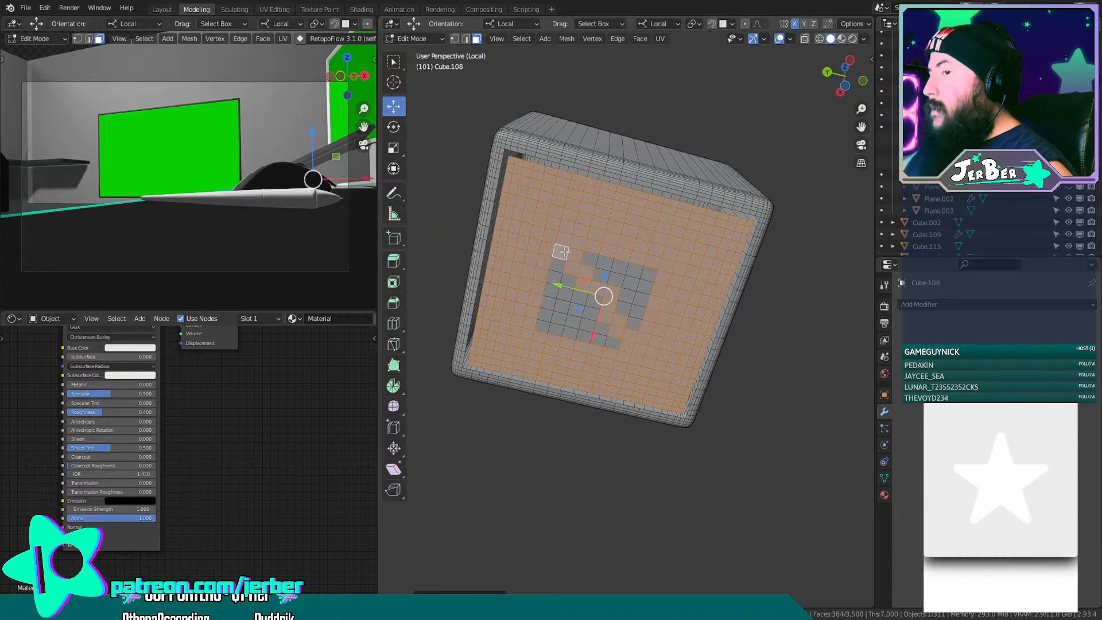
key(ctrl+z)
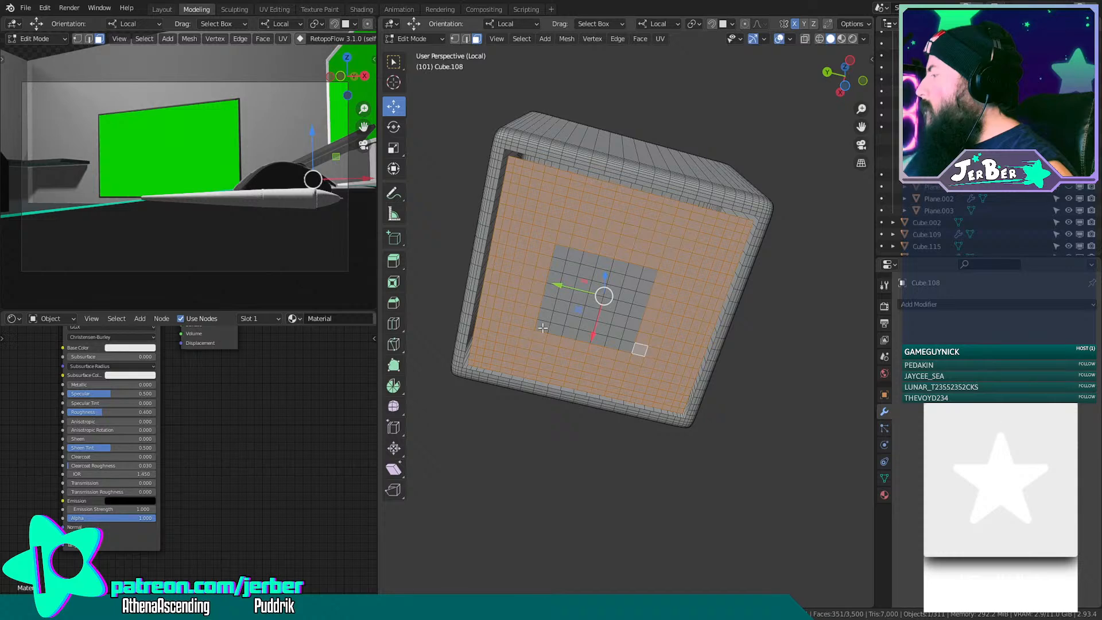
ctrl+click(542, 326)
ctrl+click(559, 251)
Add the remaining central faces to the underside selection and delete all selected faces to open up the key's bottom.
ctrl+click(649, 275)
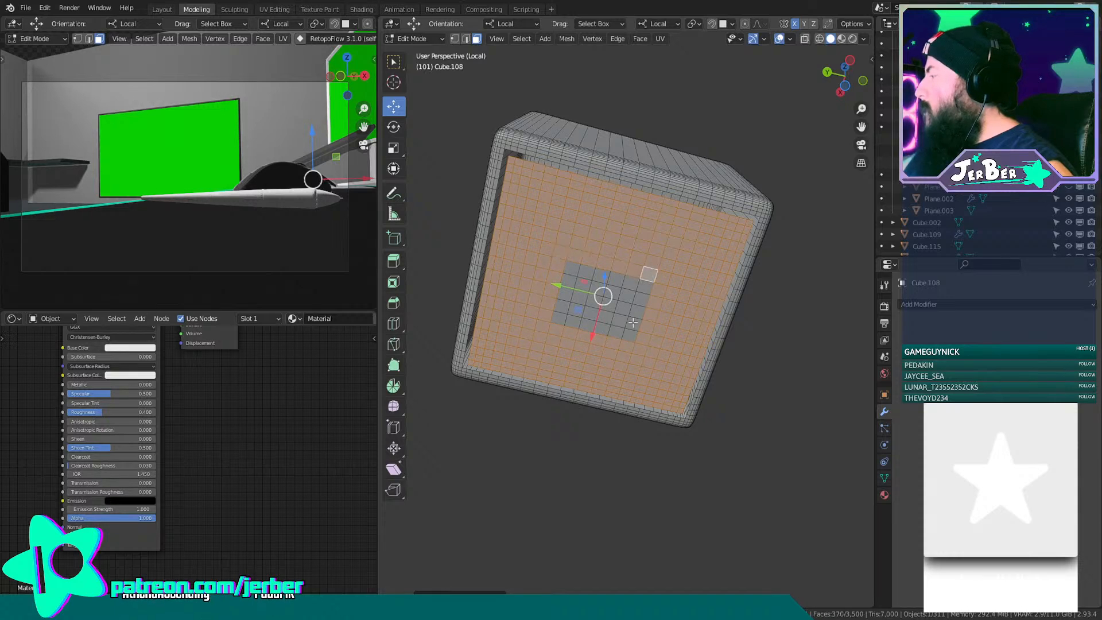
ctrl+click(630, 336)
ctrl+click(556, 315)
ctrl+click(572, 268)
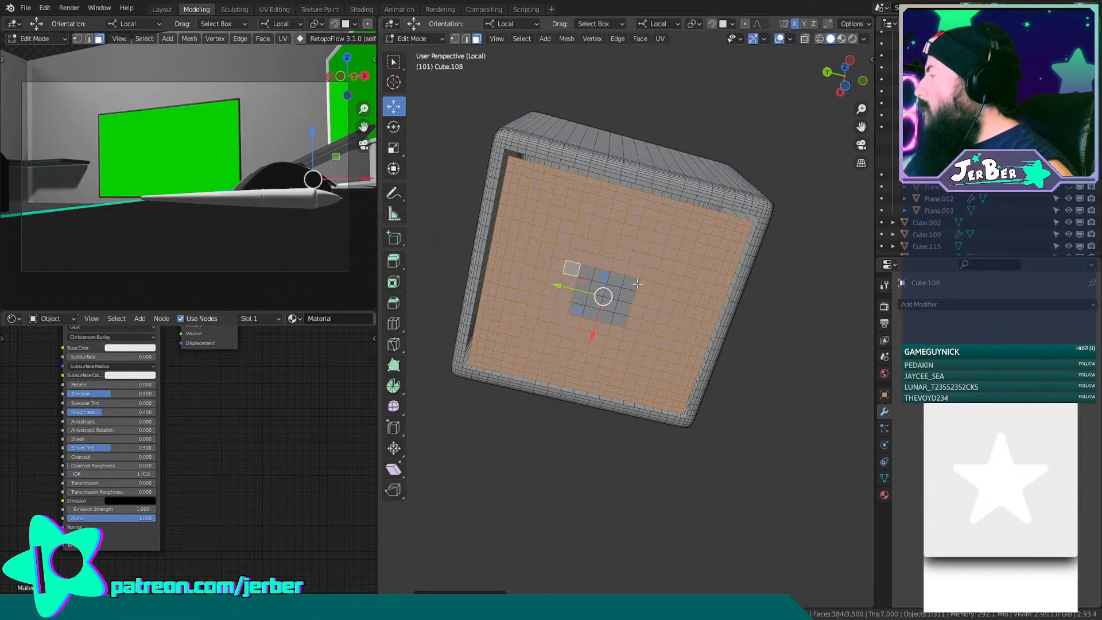
ctrl+click(631, 282)
ctrl+click(621, 317)
ctrl+click(577, 302)
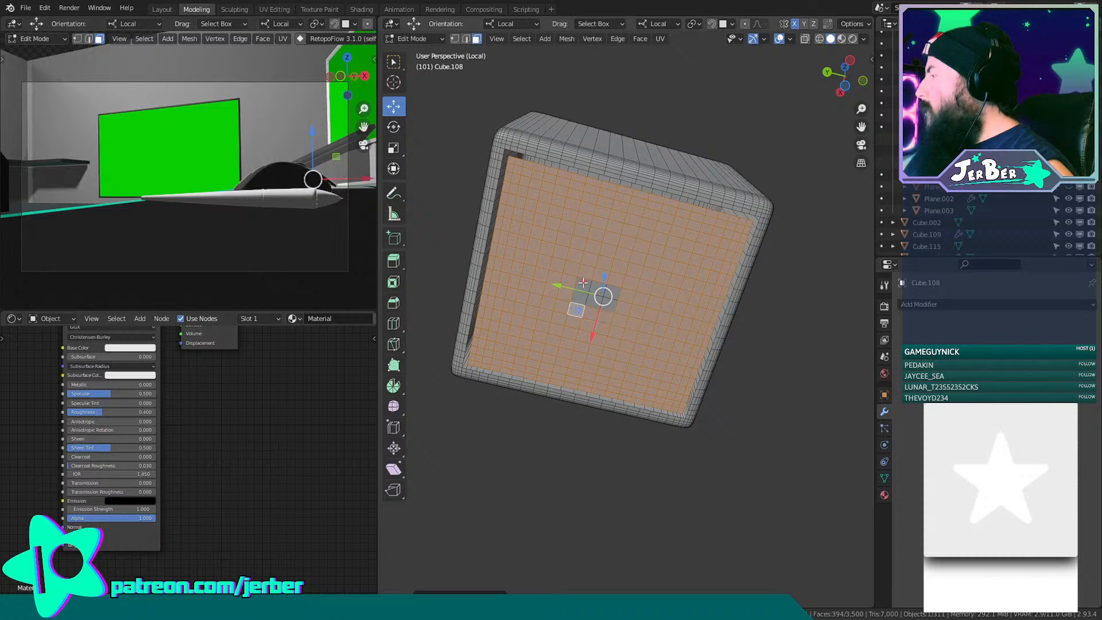
ctrl+drag(584, 281, 598, 286)
key(ctrl+z)
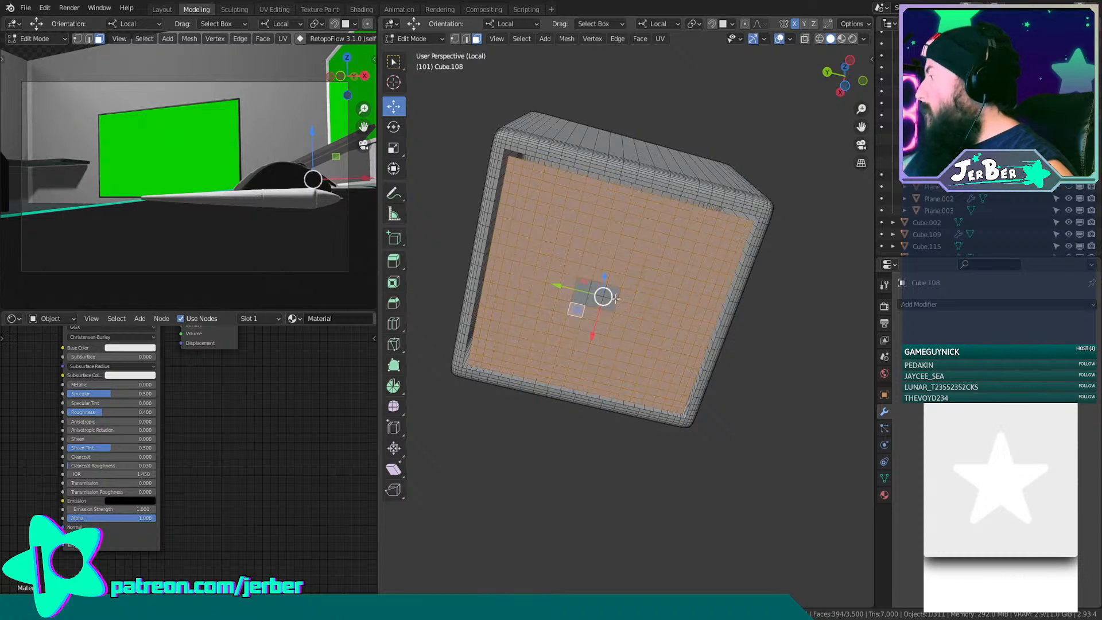
ctrl+click(582, 286)
ctrl+click(607, 293)
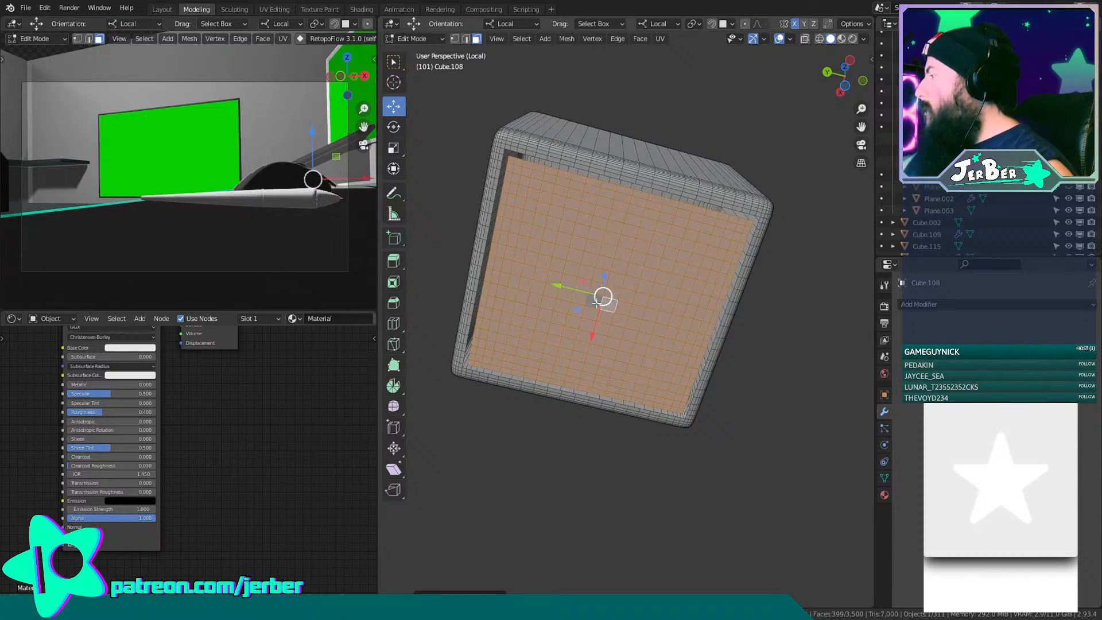
key(x)
click(595, 302)
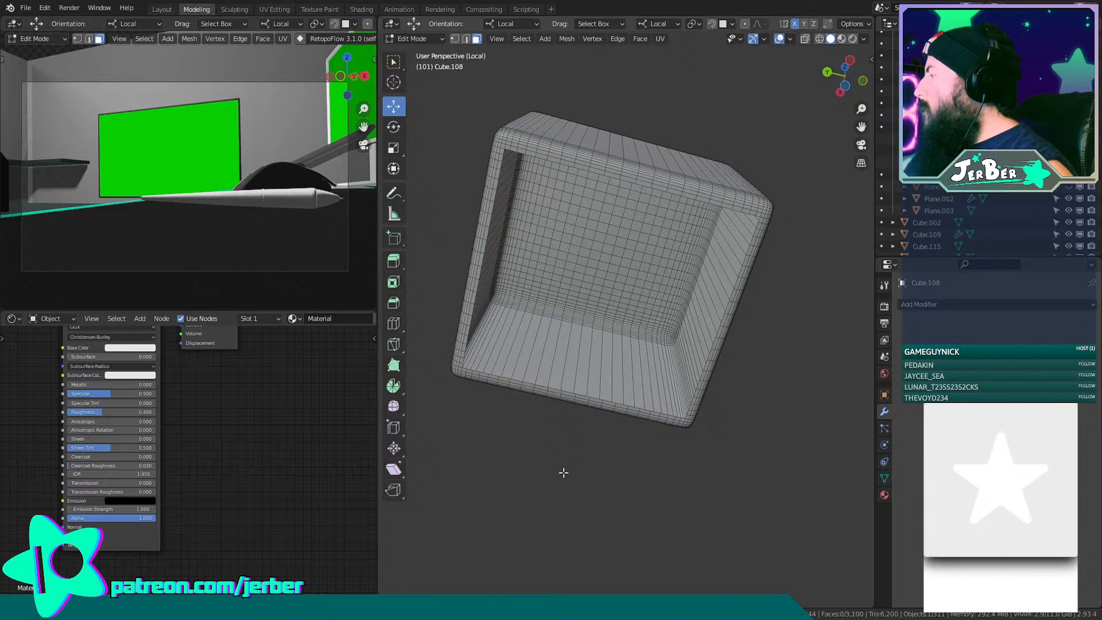
Mark the edge loop running around the rounded bevel of the key's top as a seam.
middle_drag(563, 469, 686, 567)
scroll(713, 474, down, 5)
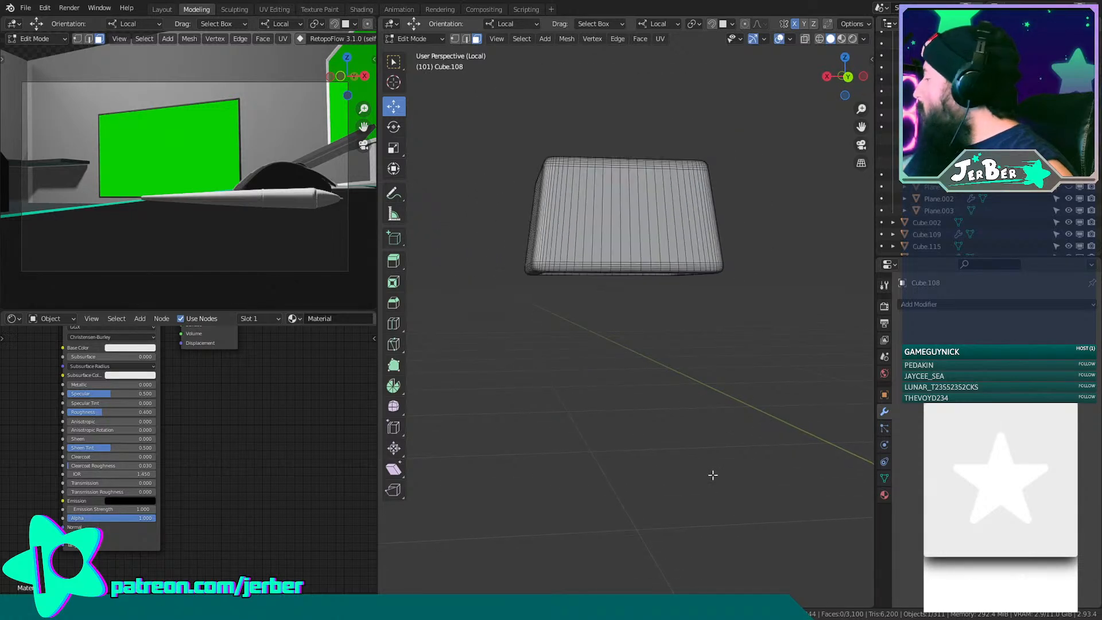
scroll(714, 478, up, 1)
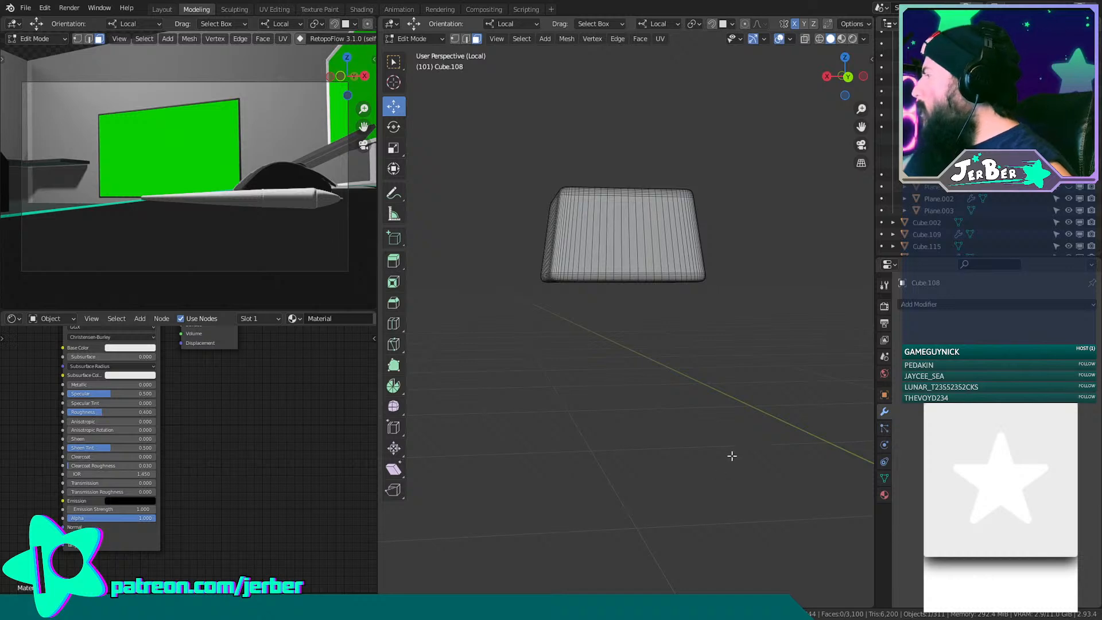
middle_drag(730, 455, 644, 455)
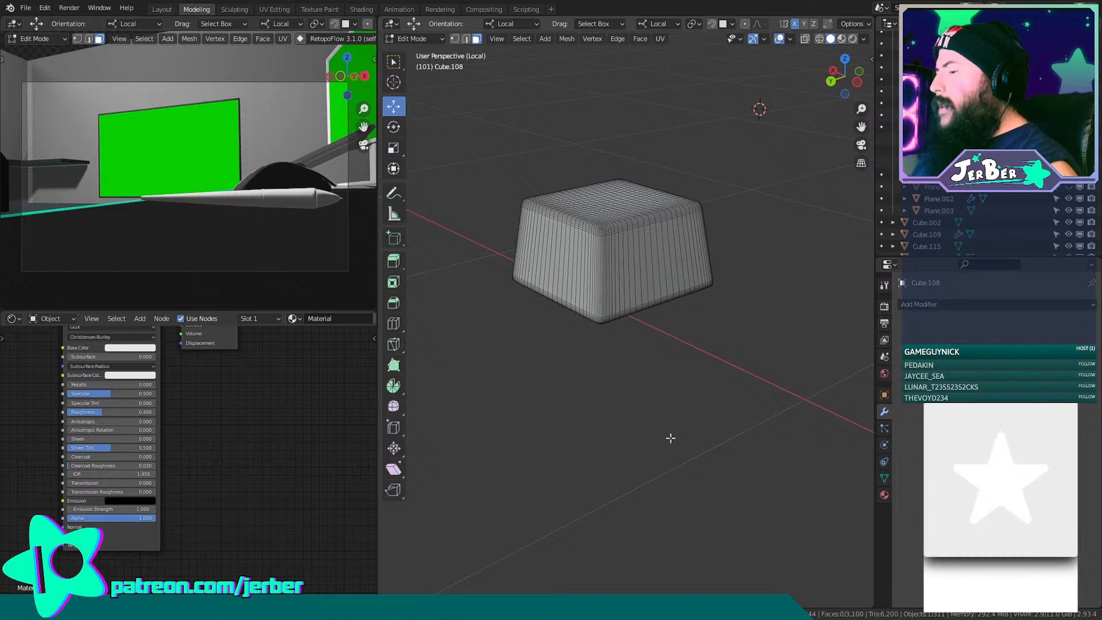
mouse_move(646, 416)
middle_down()
mouse_move(622, 492)
mouse_move(541, 474)
mouse_move(471, 417)
mouse_move(610, 398)
mouse_move(732, 398)
mouse_move(744, 439)
mouse_move(717, 492)
mouse_move(536, 401)
mouse_move(634, 433)
middle_up()
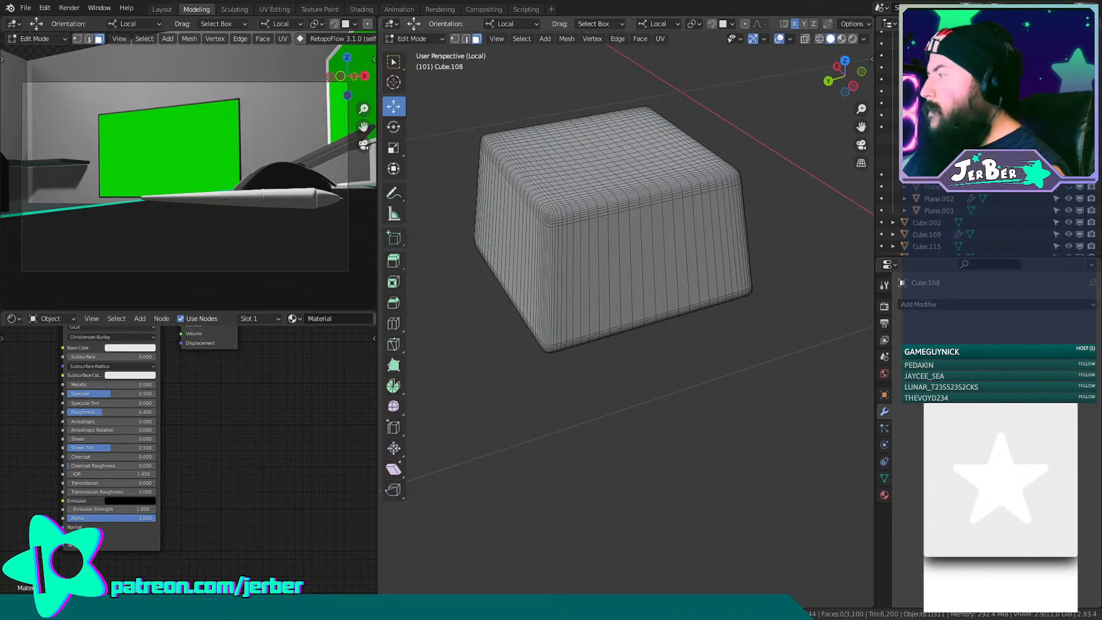
scroll(650, 449, up, 5)
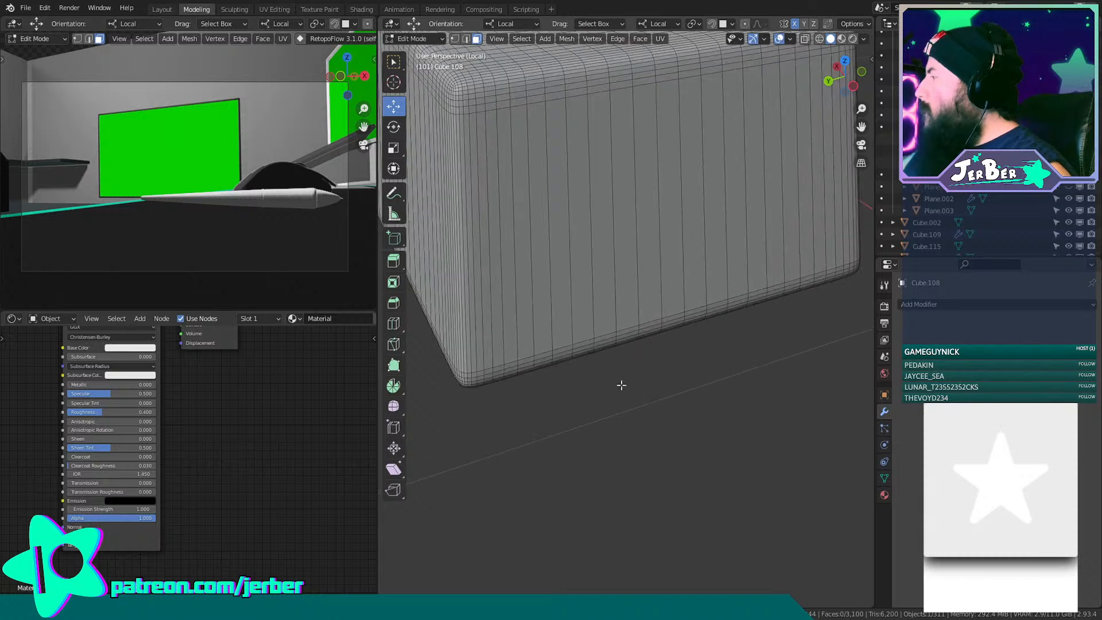
scroll(574, 172, up, 2)
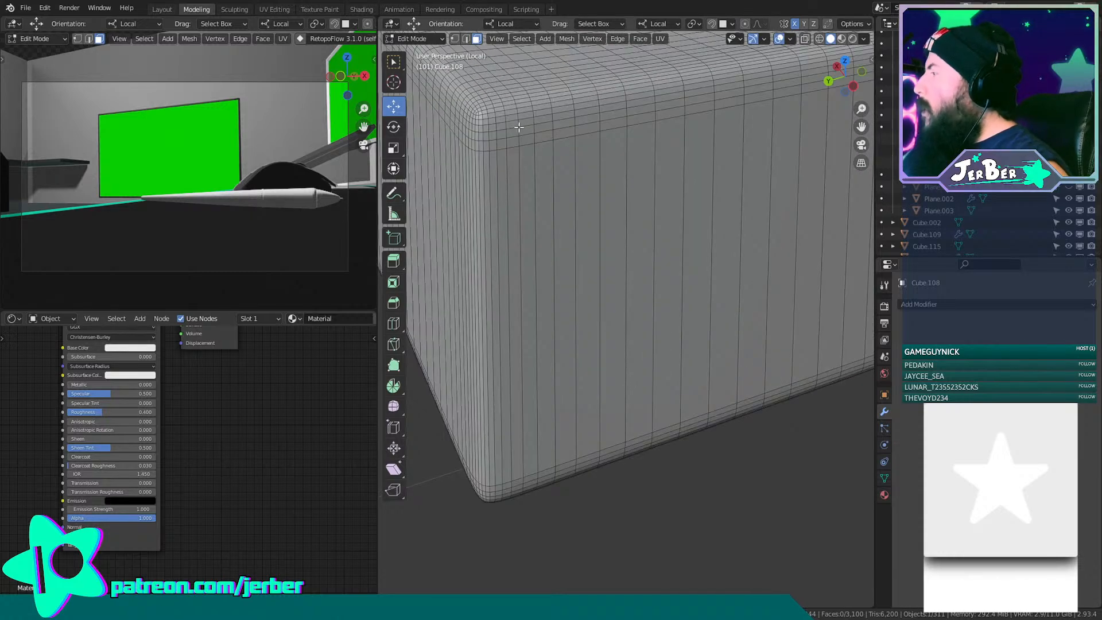
shift+middle_drag(522, 140, 533, 171)
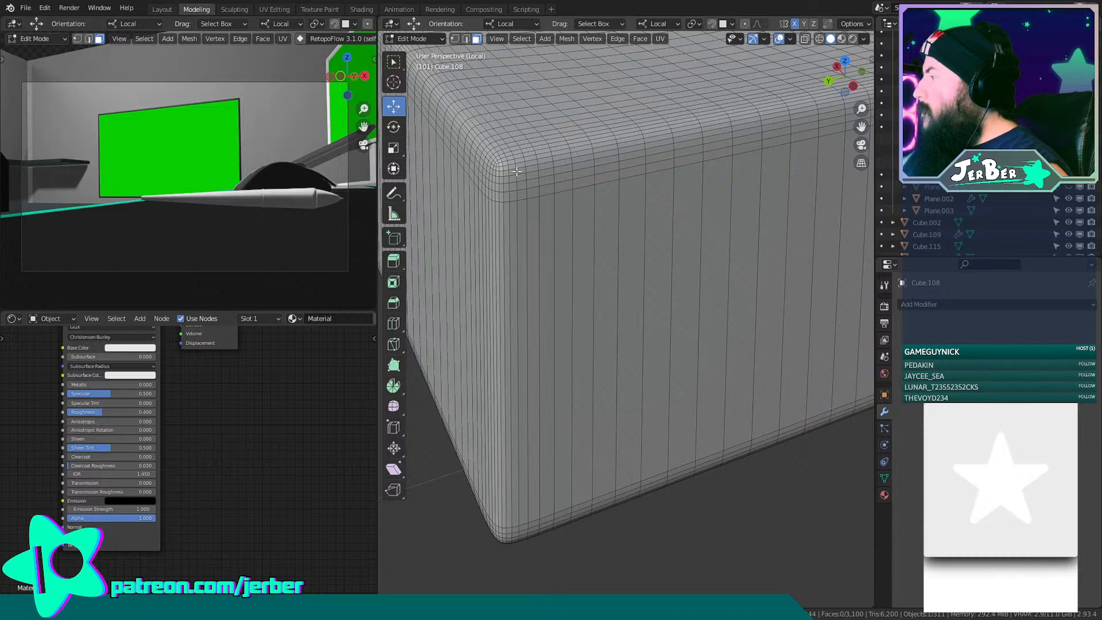
alt+click(514, 171)
click(466, 39)
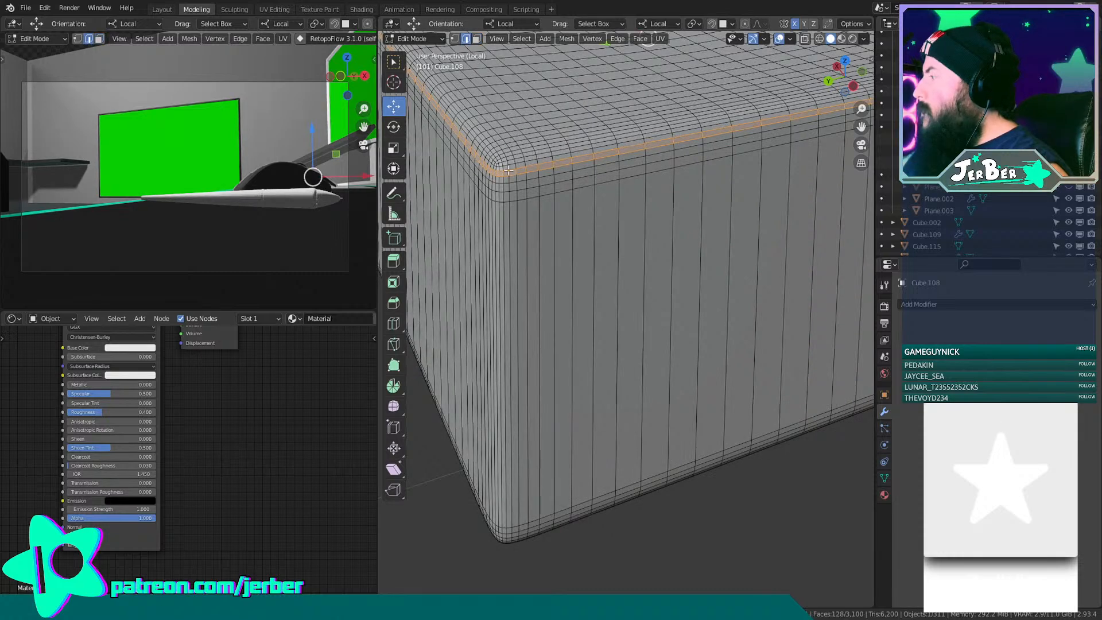
alt+click(525, 167)
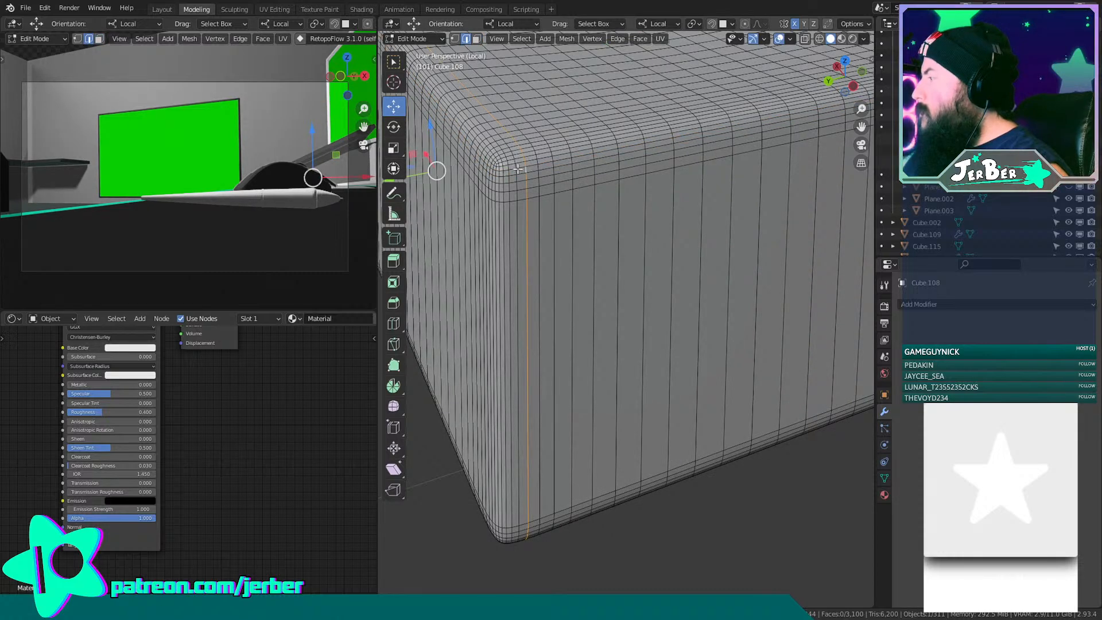
alt+click(517, 168)
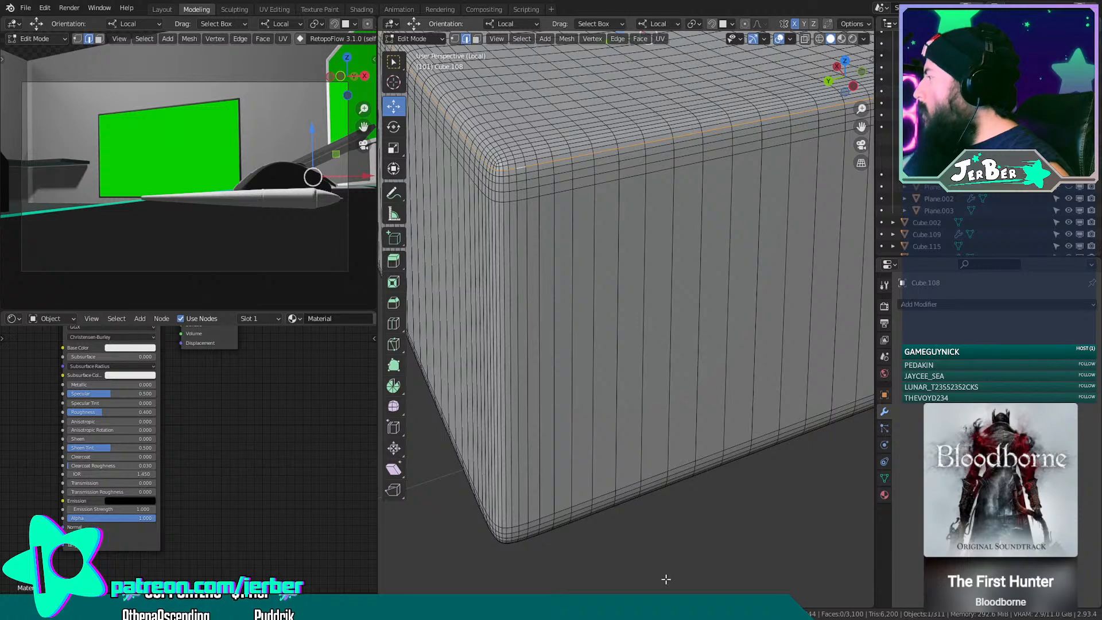
shift+middle_drag(689, 522, 702, 536)
right_click(702, 535)
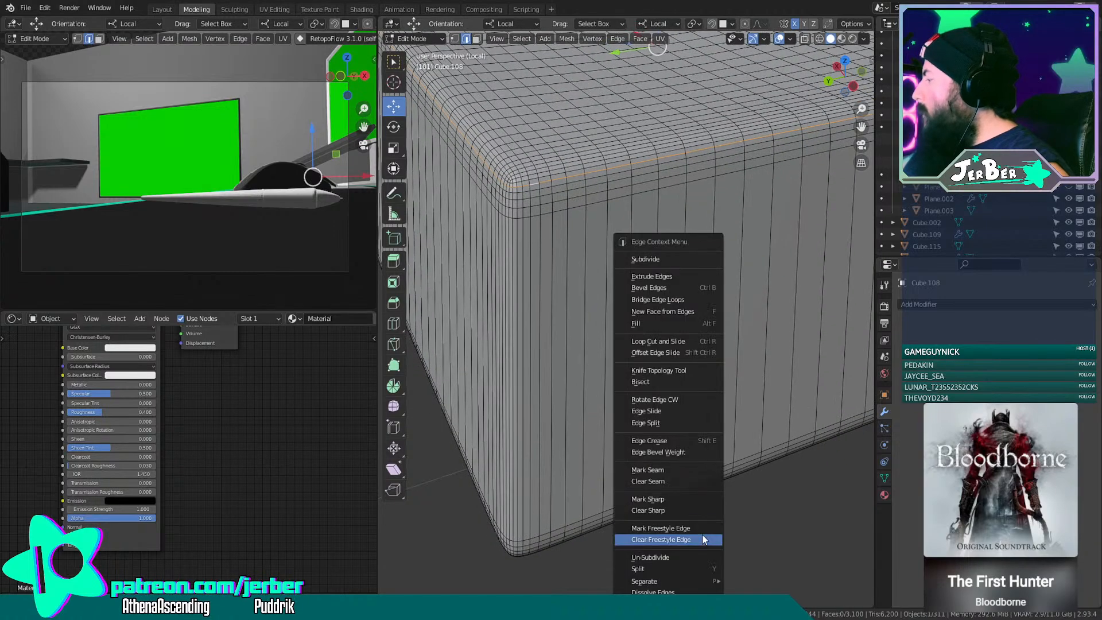
click(695, 469)
Select the edge path down one vertical corner, from the top seam to the lower bevel, and mark it as a seam.
middle_drag(714, 480, 741, 510)
scroll(688, 413, up, 2)
shift+middle_drag(618, 289, 595, 329)
scroll(598, 283, up, 3)
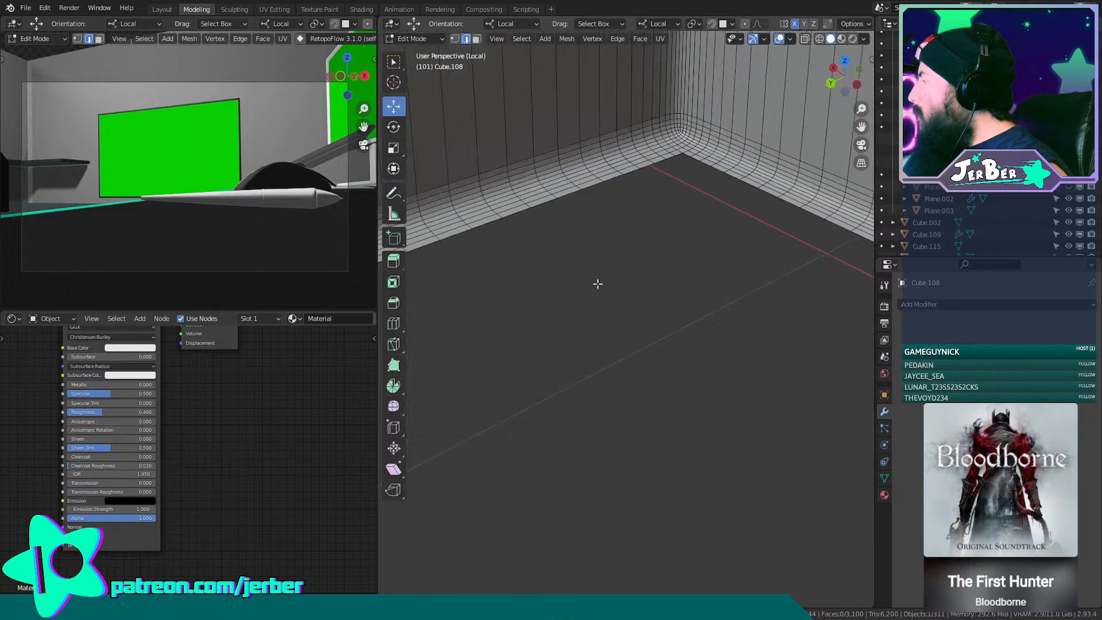
scroll(584, 266, down, 3)
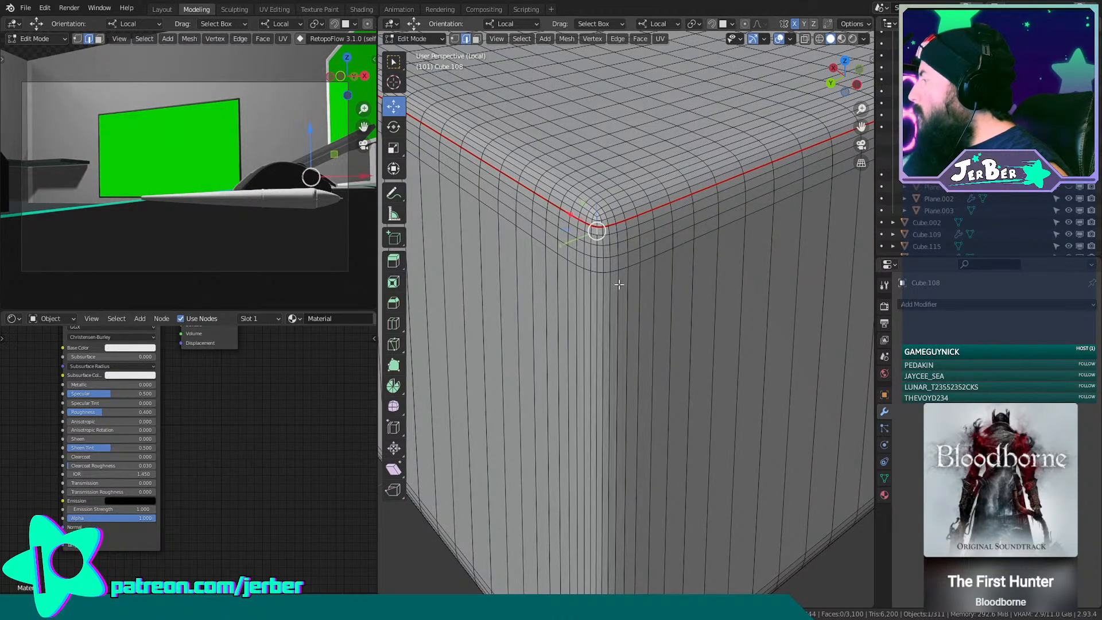
middle_drag(617, 283, 591, 374)
scroll(589, 373, down, 1)
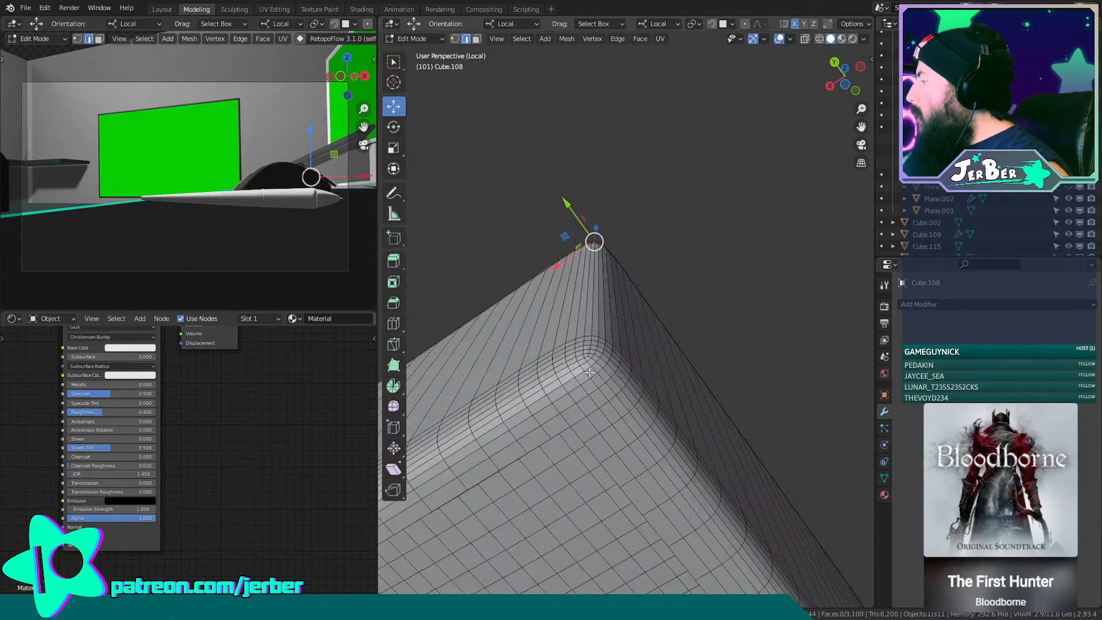
key(n)
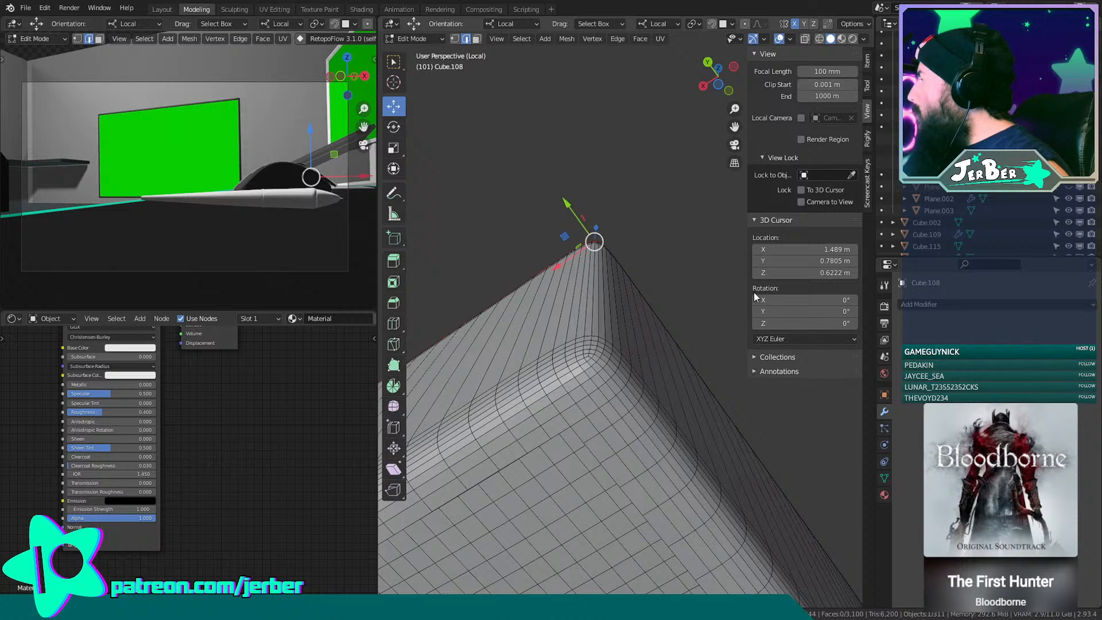
middle_drag(609, 317, 626, 335)
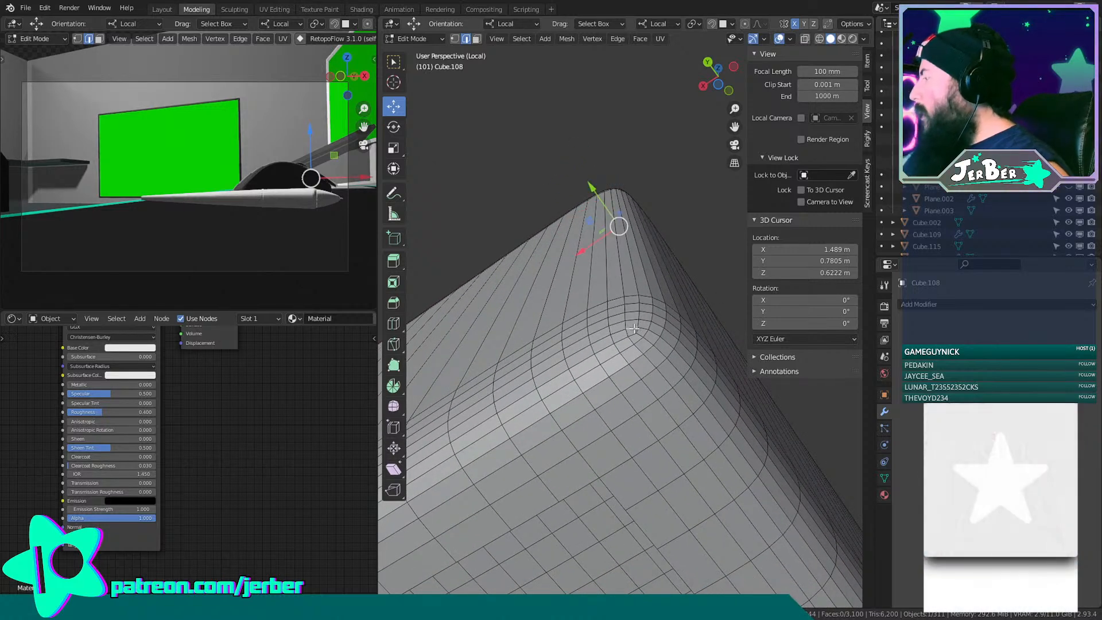
key(ctrl+z)
key(ctrl+shift+z)
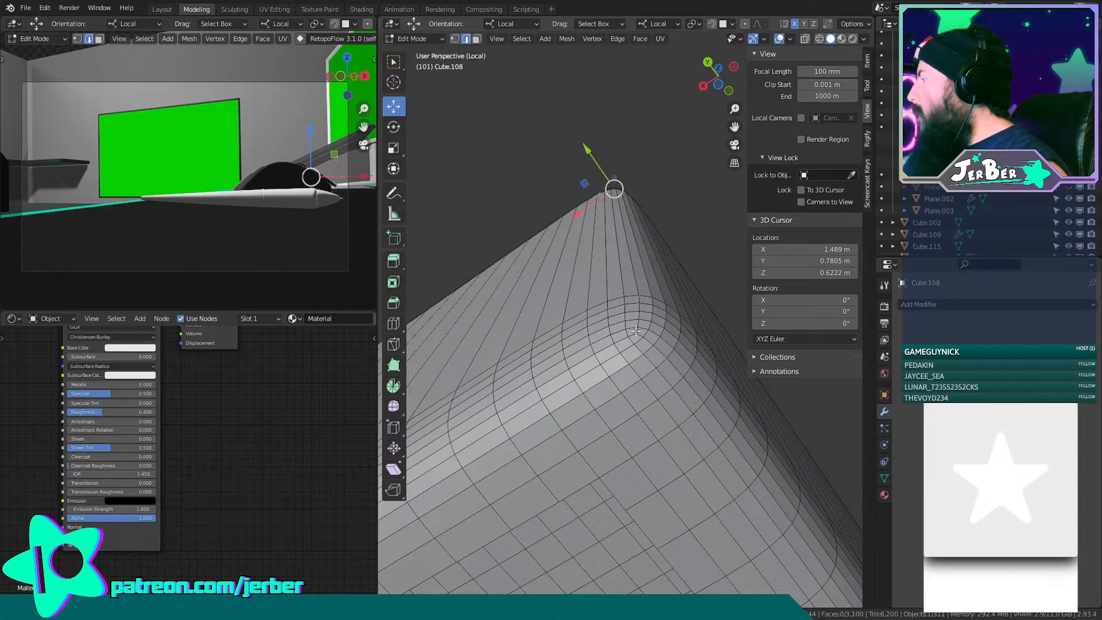
ctrl+click(636, 328)
right_click(636, 328)
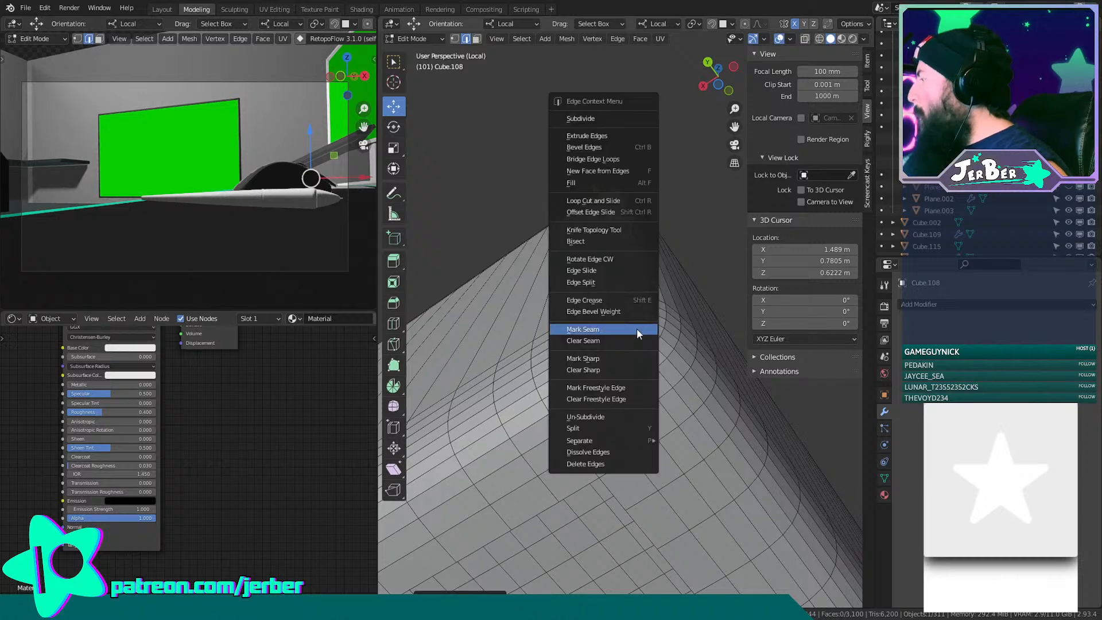
click(636, 328)
Mark the edge loop around the key's lower bevel, where the vertical corner seam ends, as a seam.
scroll(636, 328, down, 3)
middle_drag(575, 170, 597, 243)
scroll(597, 243, up, 4)
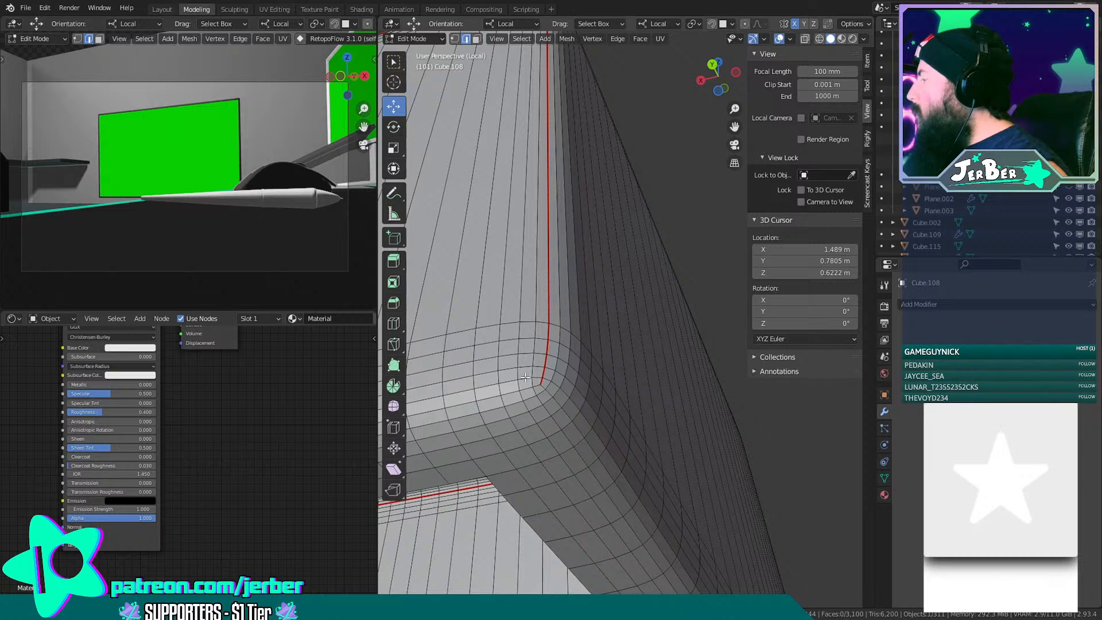
alt+click(545, 380)
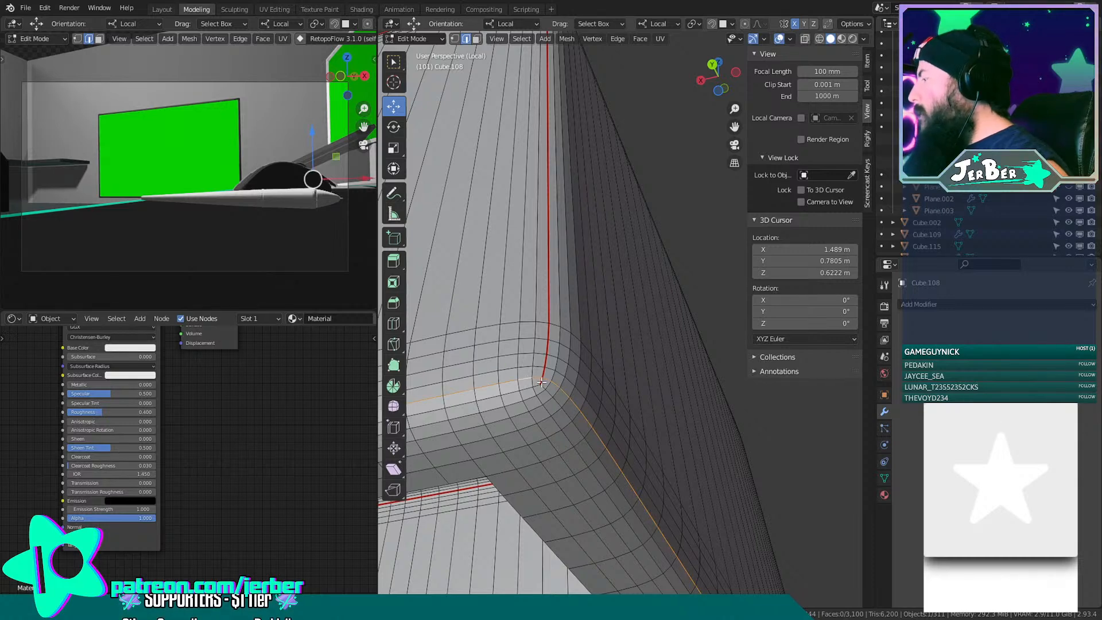
right_click(543, 381)
click(541, 381)
right_click(541, 381)
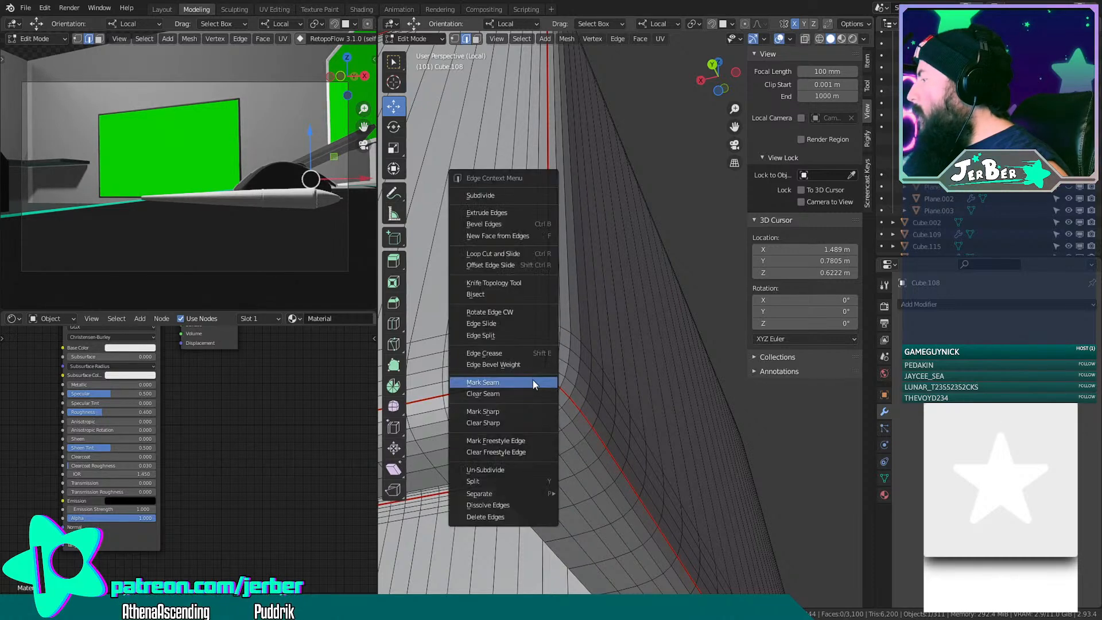
Mark the selected edges at the box's rounded corner as a UV seam.
click(531, 389)
middle_drag(531, 389, 616, 370)
scroll(623, 336, down, 4)
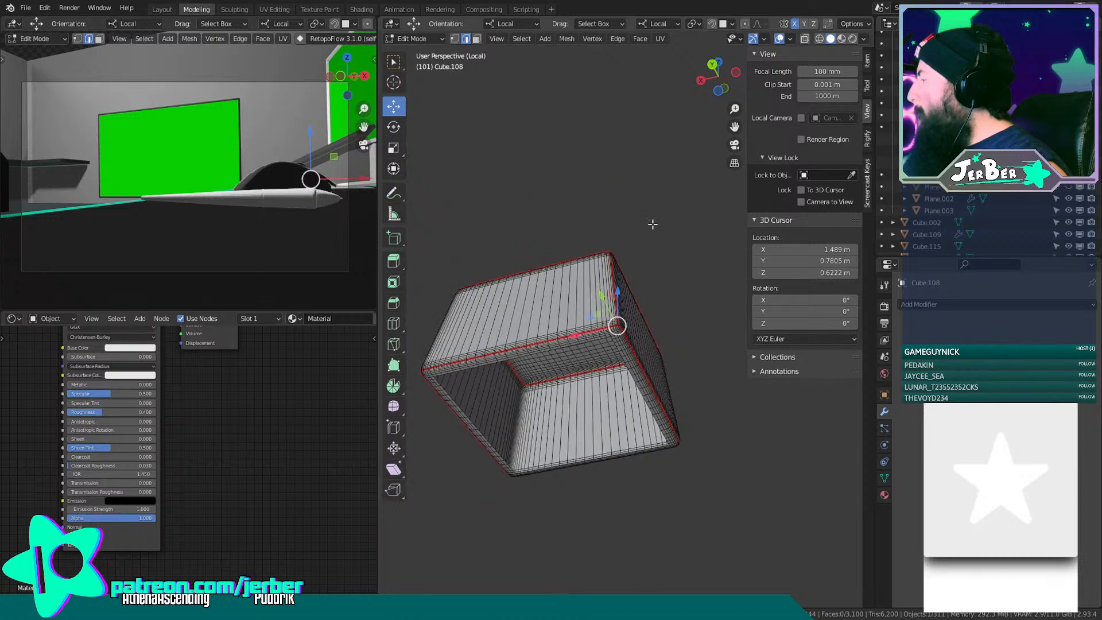
Mark the edge loop running down the centre of an outer vertical corner of the box as a seam.
middle_drag(652, 225, 724, 267)
scroll(551, 473, up, 6)
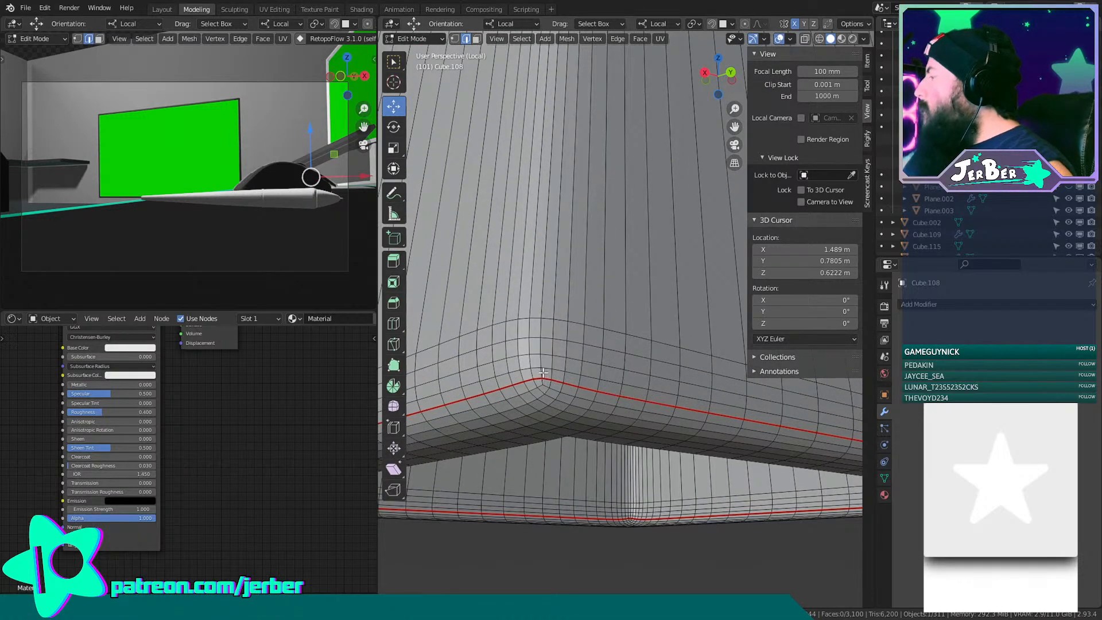
middle_drag(545, 380, 565, 477)
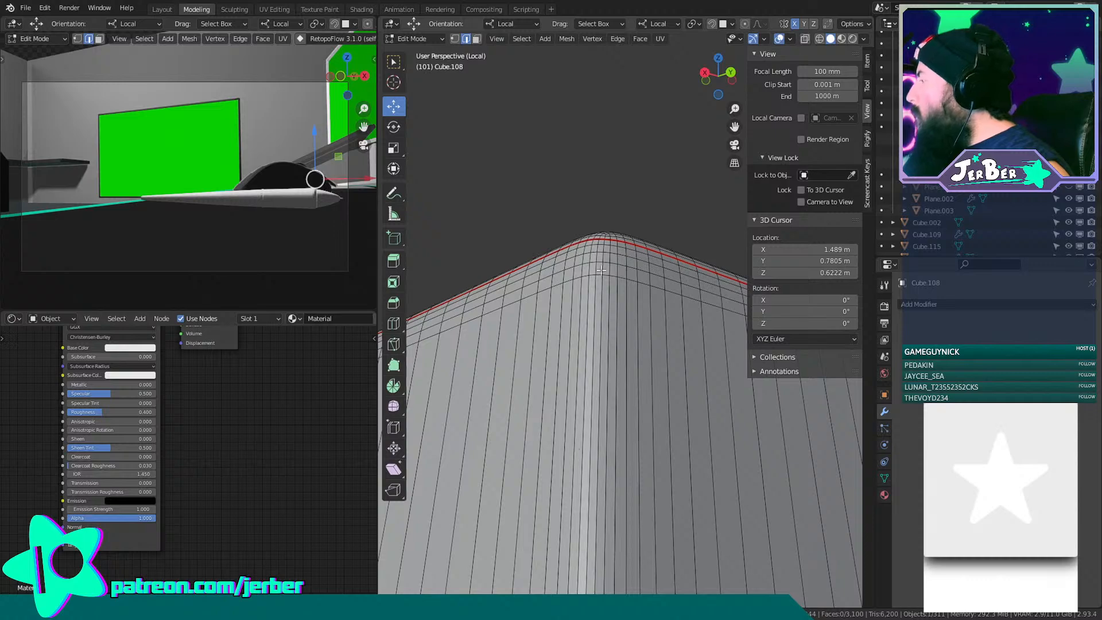
middle_drag(608, 334, 602, 237)
scroll(602, 237, up, 2)
scroll(648, 180, up, 3)
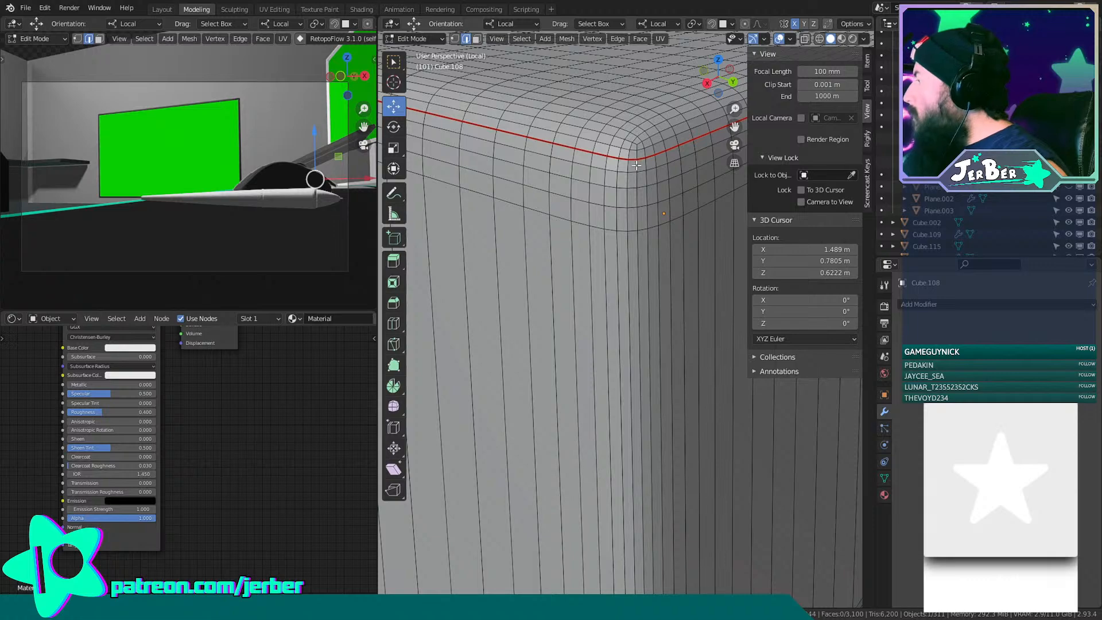
alt+click(637, 164)
right_click(637, 165)
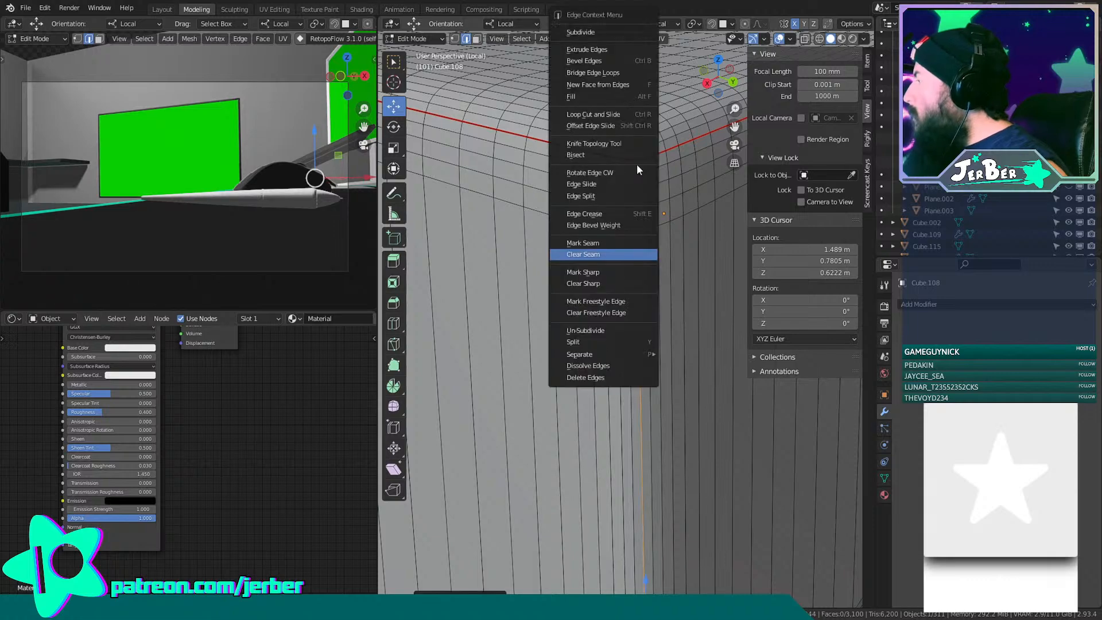
click(602, 243)
Mark the centre edge loop of the neighbouring outer vertical corner as a seam.
scroll(631, 378, down, 8)
middle_drag(658, 474, 679, 464)
scroll(680, 463, up, 6)
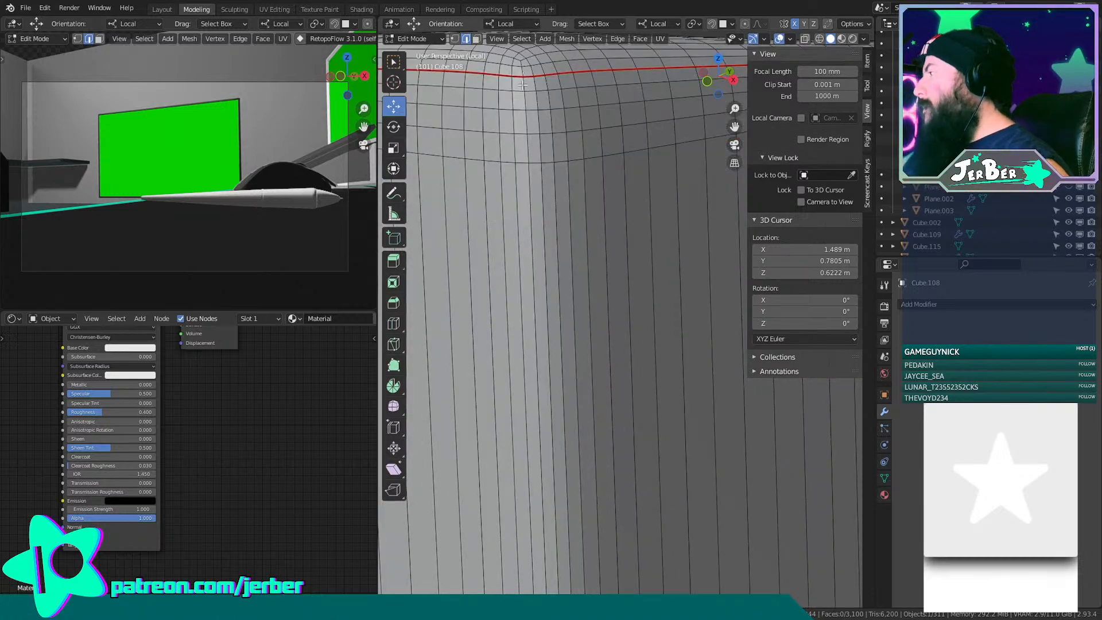
click(522, 82)
Mark a seam along the third outer vertical corner, between the box's top and bottom rim seams.
scroll(522, 82, down, 8)
mouse_move(652, 309)
shift+middle_down()
mouse_move(584, 137)
mouse_move(632, 253)
mouse_move(634, 300)
shift+middle_up()
scroll(644, 342, up, 4)
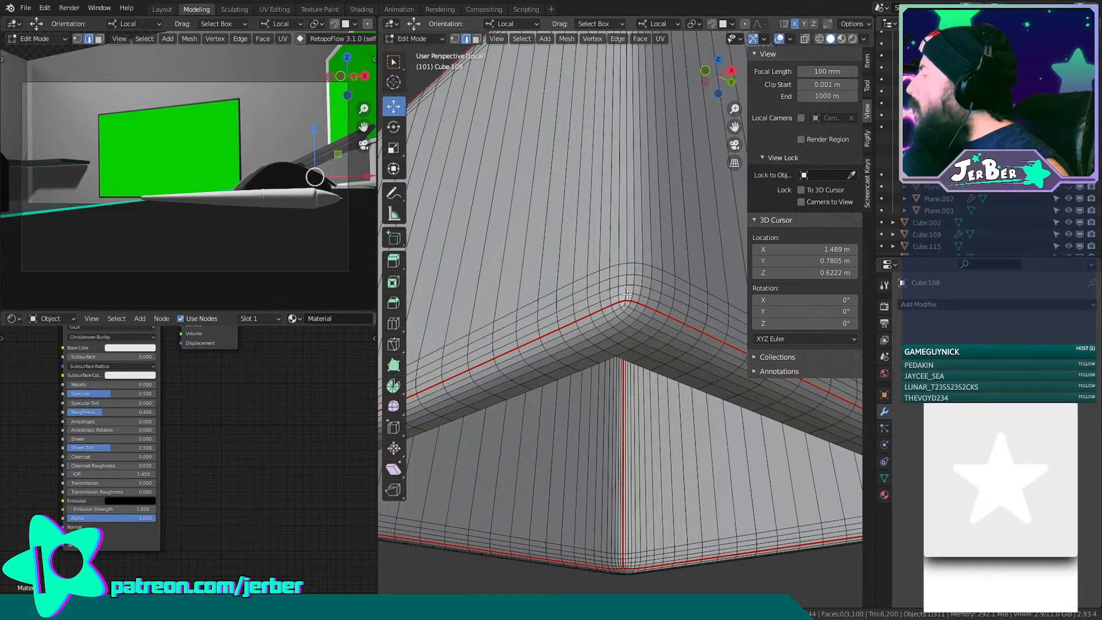
scroll(624, 287, up, 2)
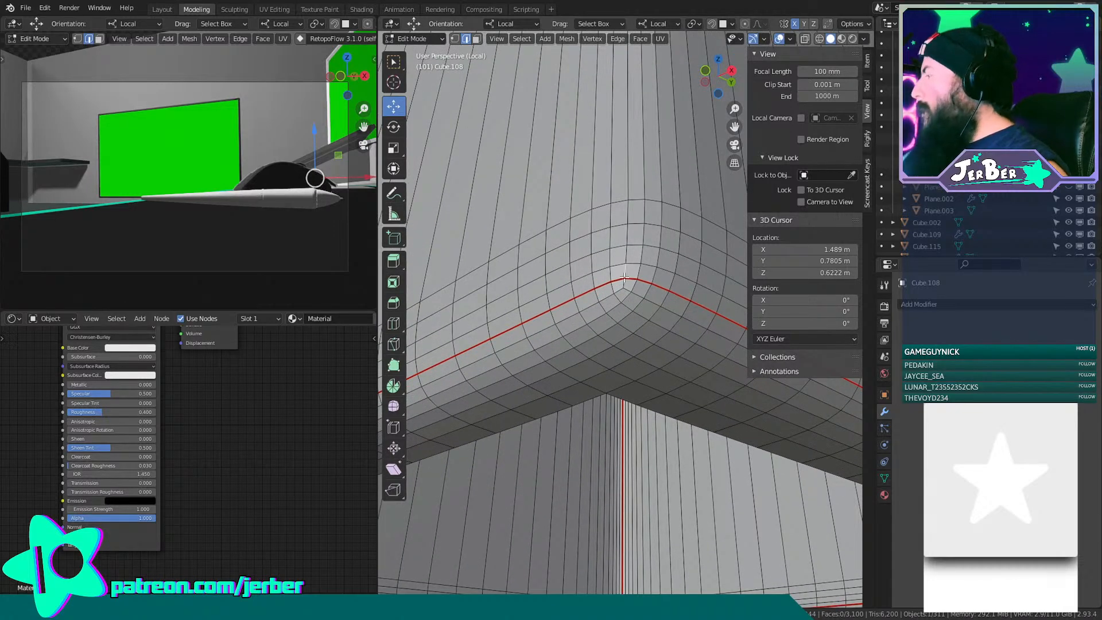
ctrl+click(624, 275)
right_click(625, 274)
click(624, 274)
scroll(622, 278, down, 7)
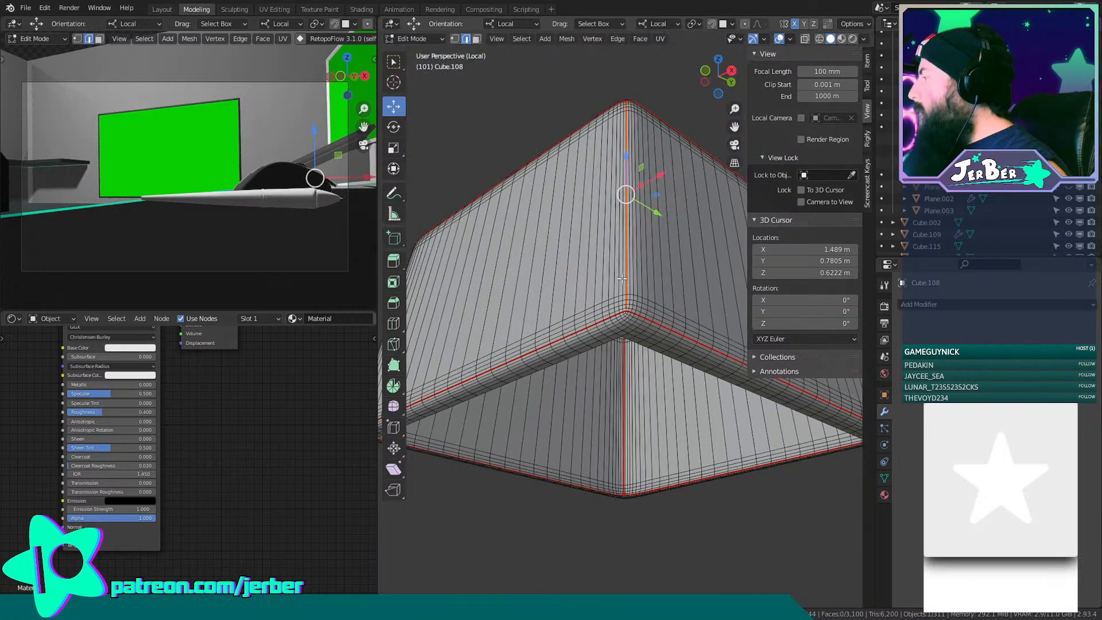
Mark the centre edge loop of the last outer vertical corner as a seam.
scroll(621, 278, down, 8)
middle_drag(605, 449, 740, 482)
scroll(638, 402, up, 8)
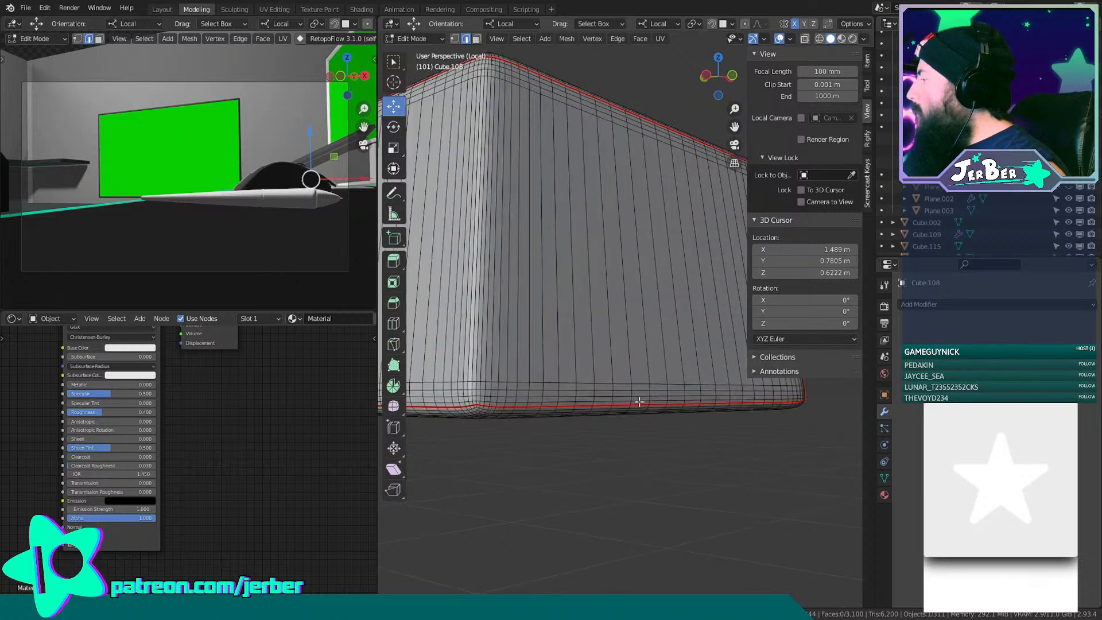
shift+middle_drag(639, 401, 688, 247)
scroll(648, 229, up, 2)
shift+middle_drag(625, 210, 585, 401)
scroll(603, 257, up, 3)
scroll(590, 433, down, 3)
scroll(551, 360, up, 3)
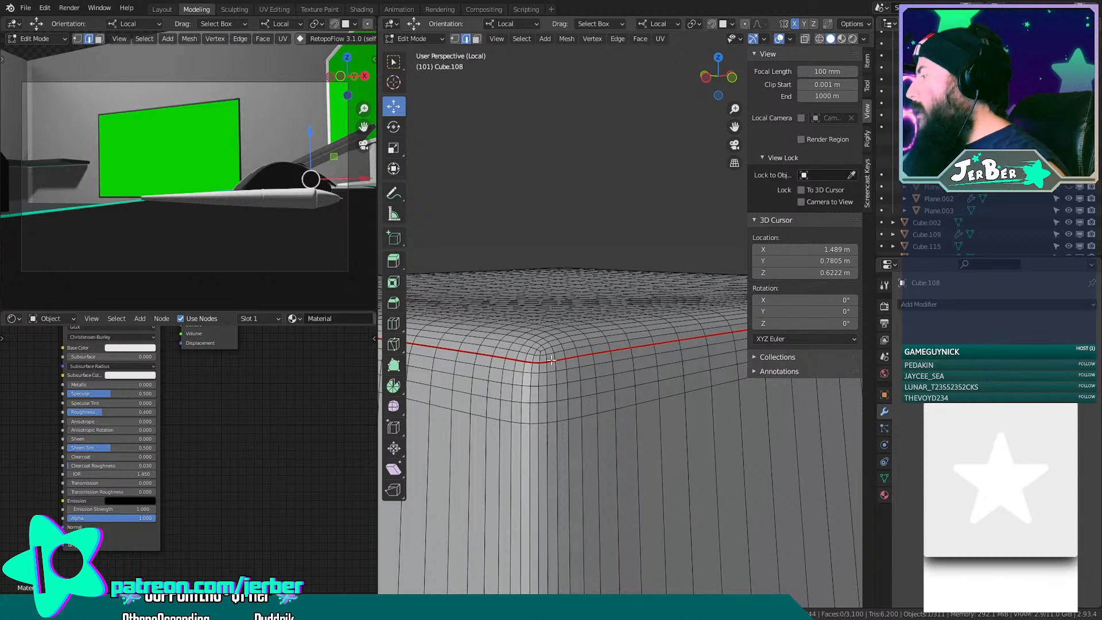
middle_drag(551, 360, 650, 253)
right_click(649, 254)
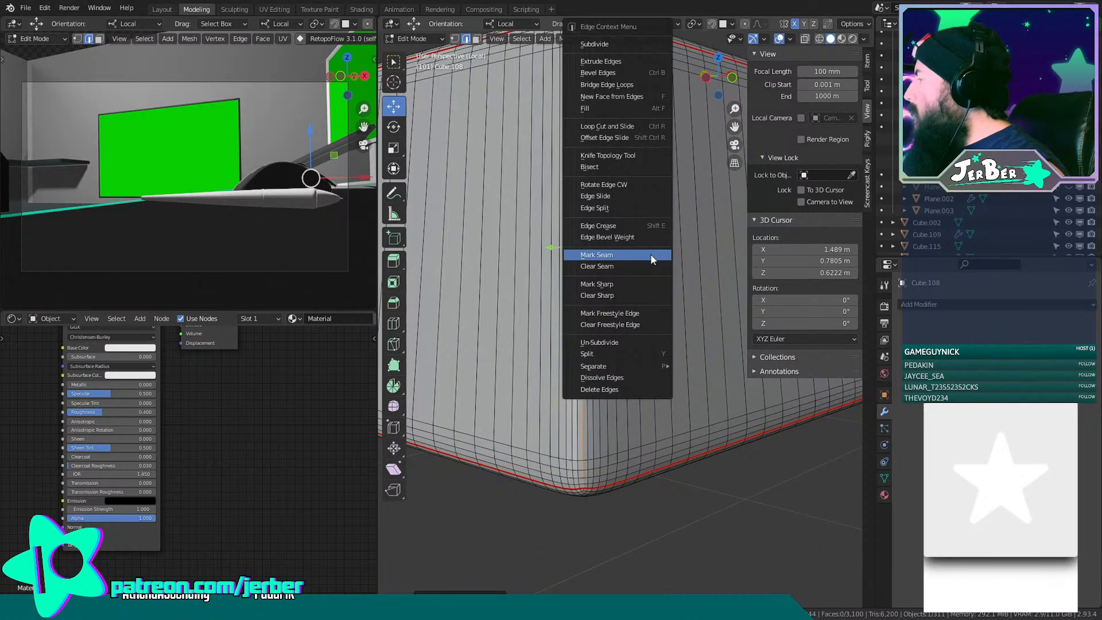
click(649, 254)
scroll(650, 254, down, 5)
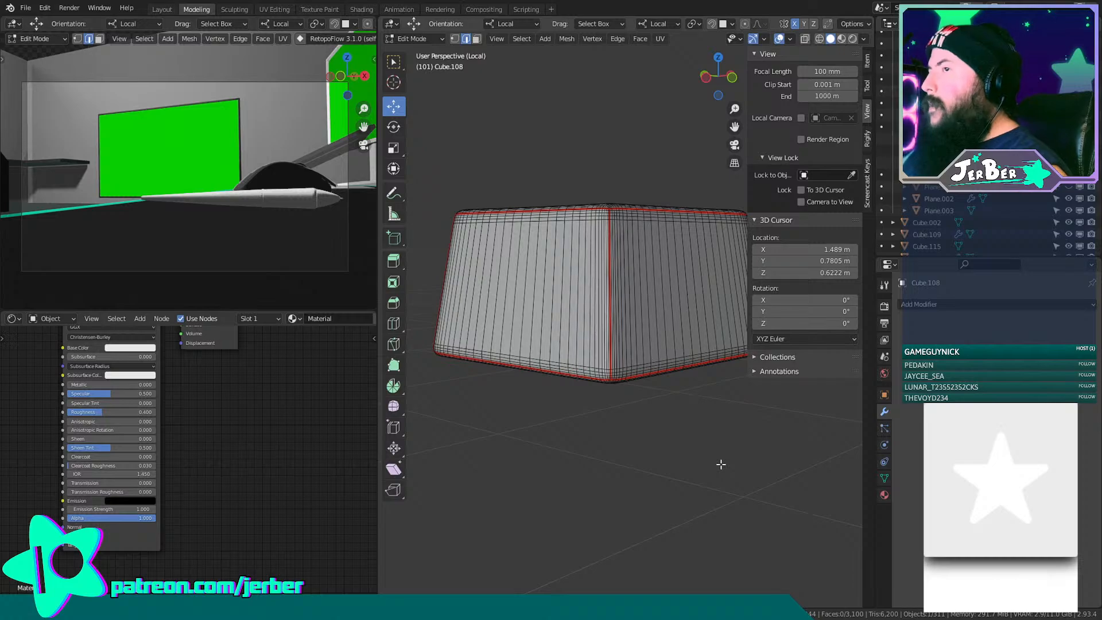
Select every second vertical edge loop on one side wall, from its middle out to one end.
middle_drag(720, 463, 734, 530)
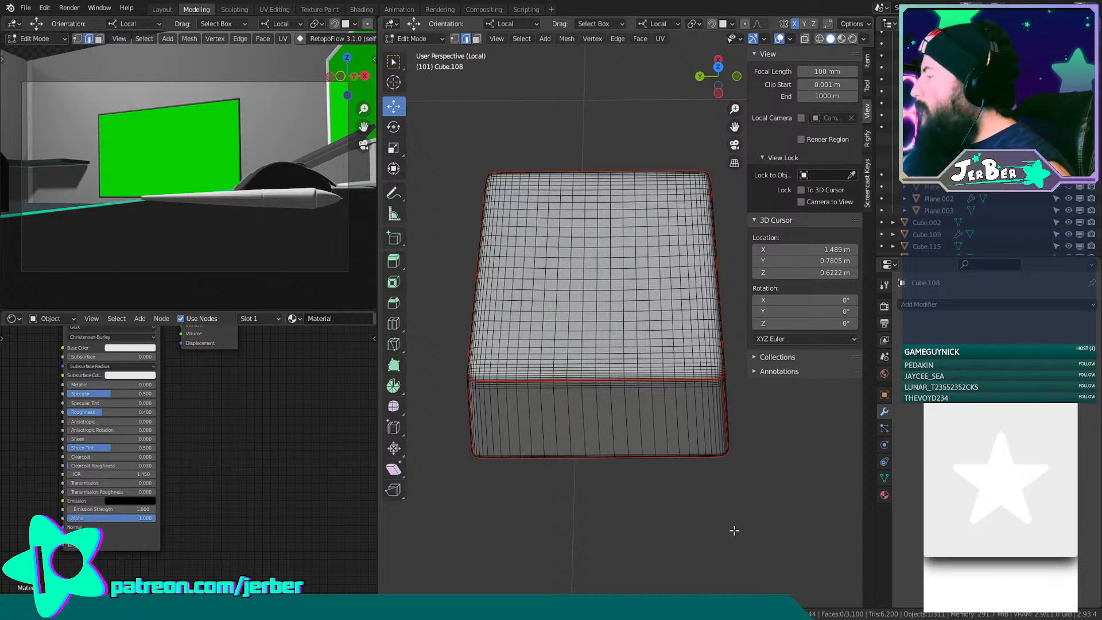
scroll(655, 305, up, 2)
middle_drag(598, 280, 581, 346)
alt+click(620, 320)
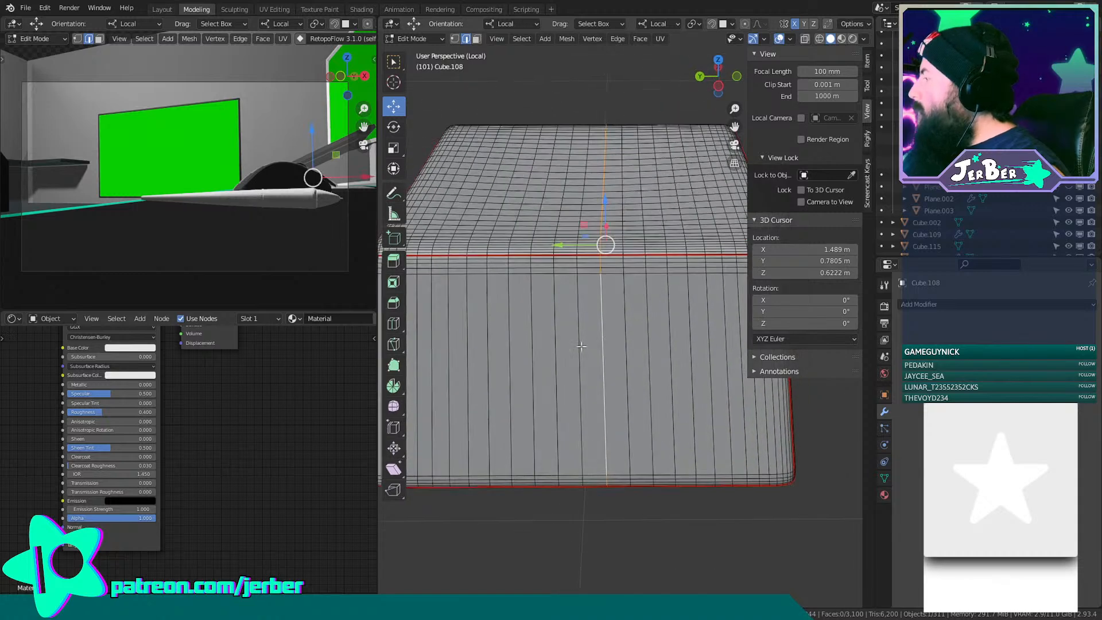
alt+shift+click(555, 333)
alt+shift+click(510, 334)
alt+shift+click(466, 329)
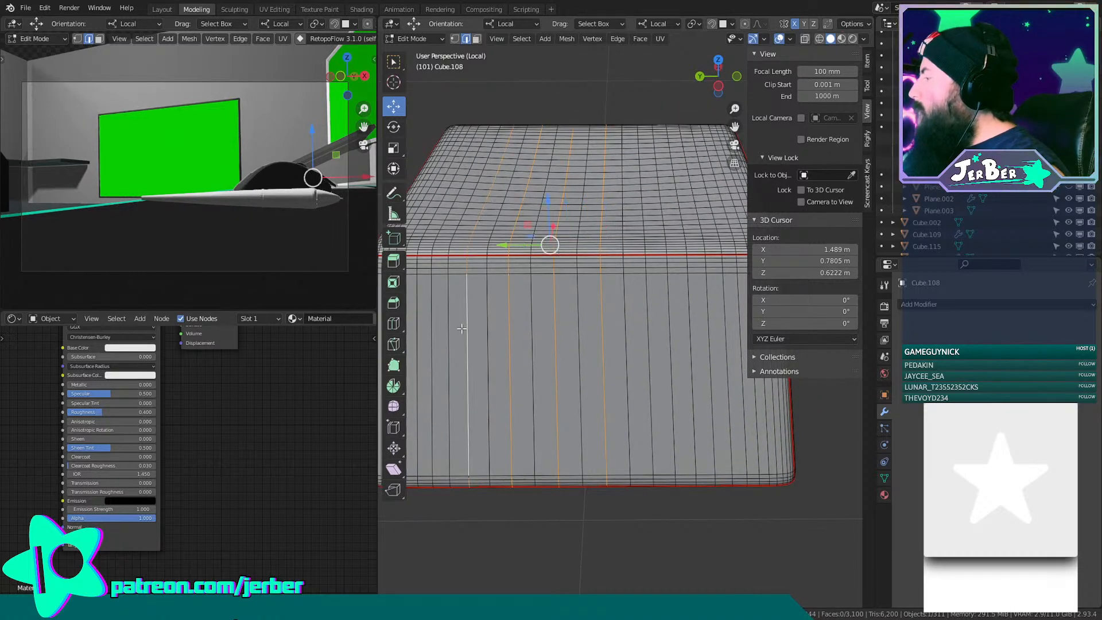
shift+middle_drag(461, 328, 510, 291)
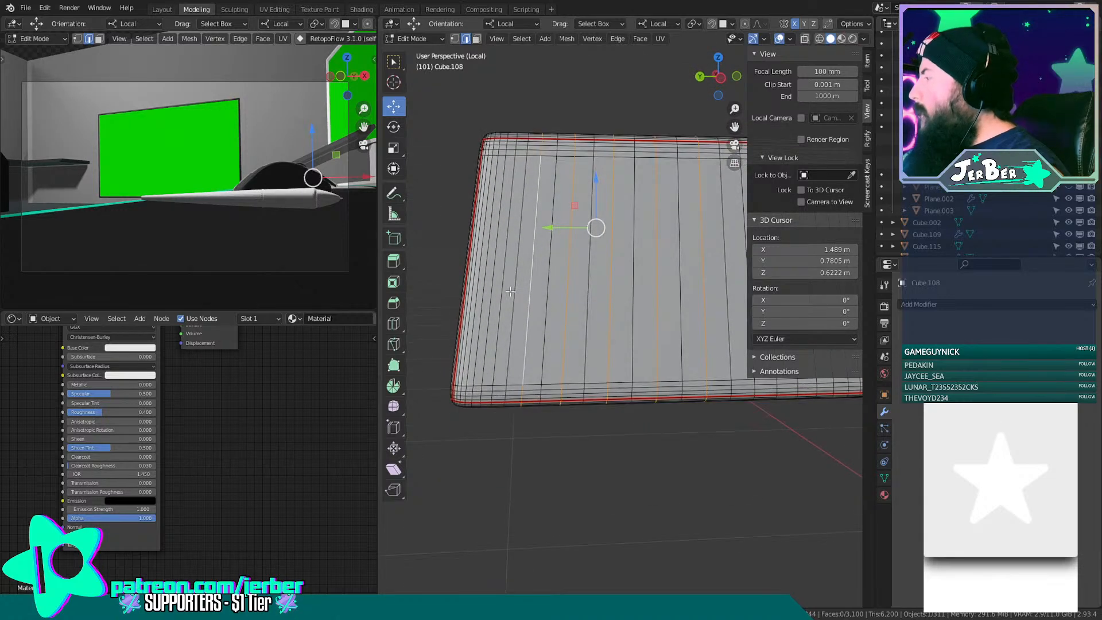
alt+shift+click(504, 275)
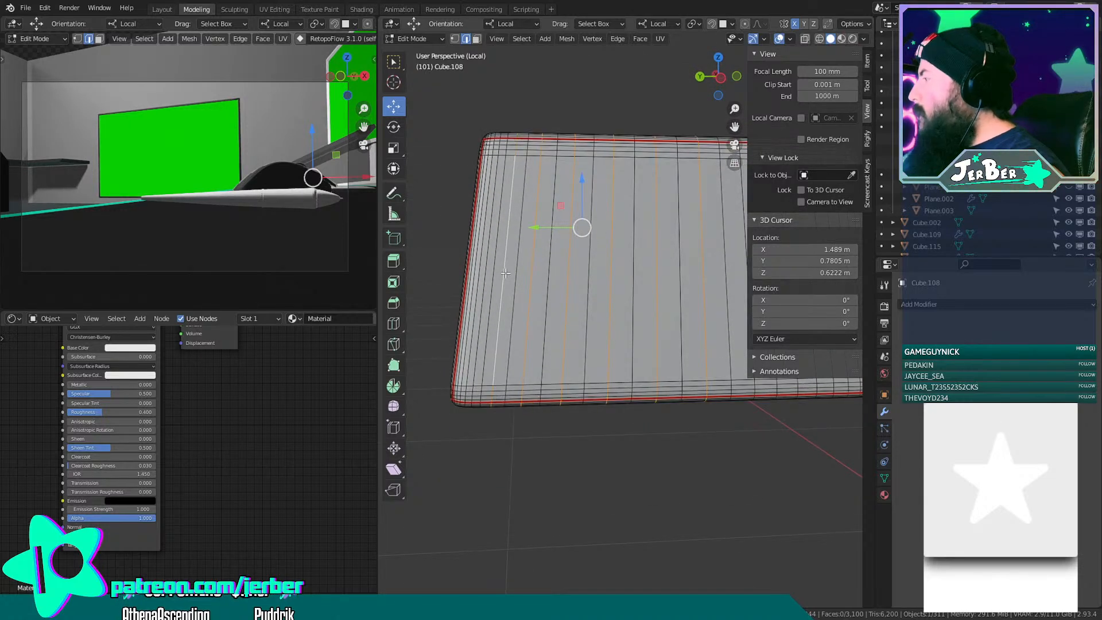
Add every second vertical edge loop on the other half of the same side wall to the selection.
shift+middle_drag(647, 325, 537, 342)
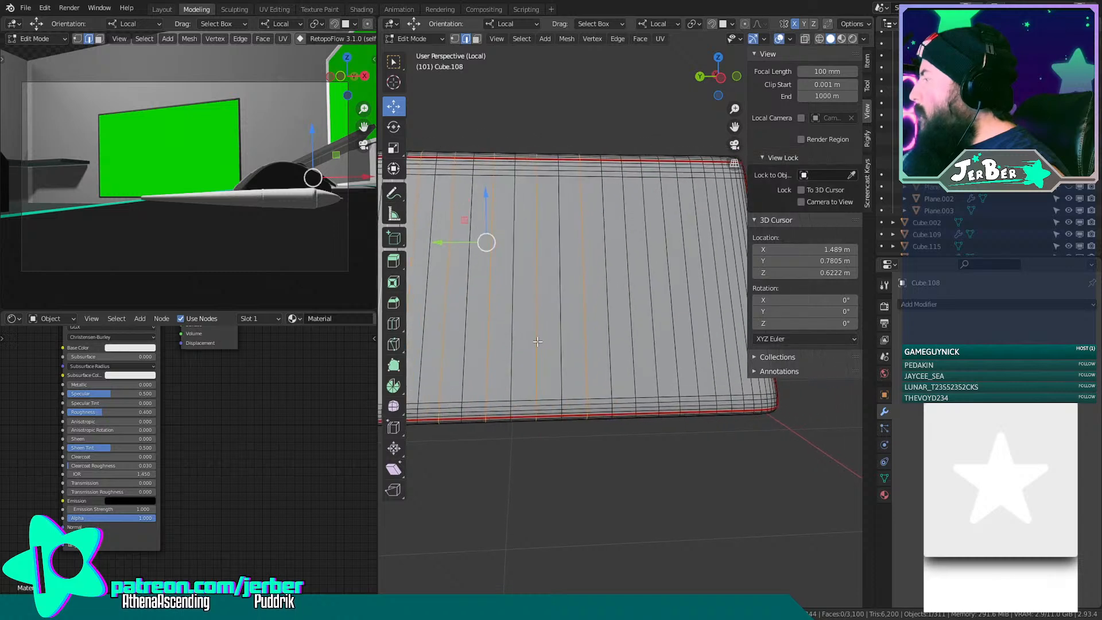
alt+shift+click(629, 310)
alt+shift+click(667, 293)
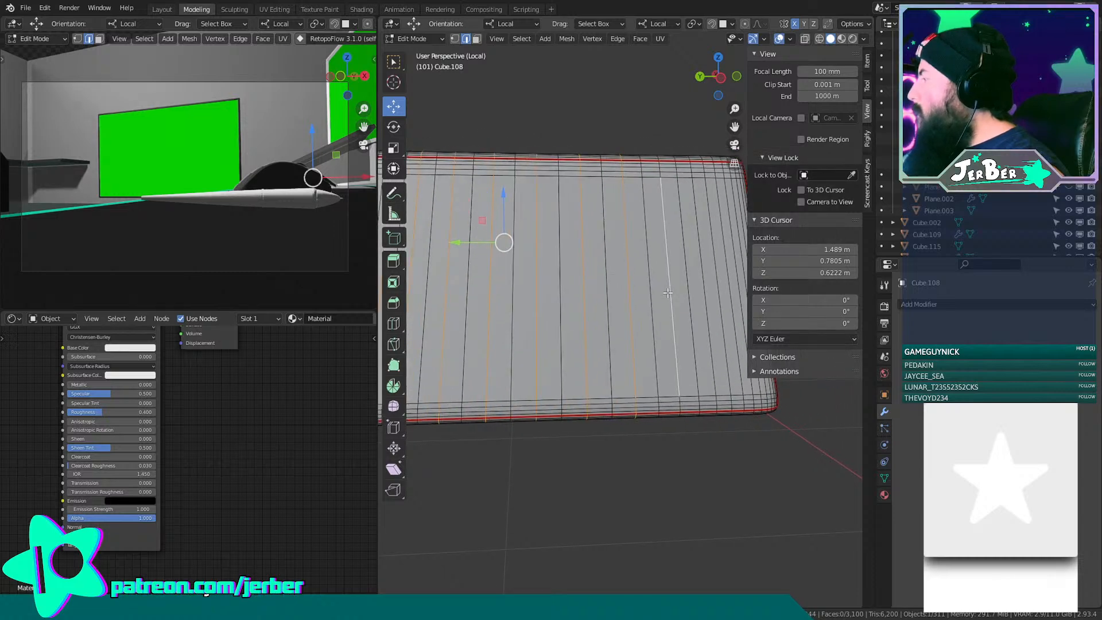
shift+middle_drag(703, 281, 646, 292)
mouse_move(518, 289)
shift+middle_down()
mouse_move(625, 297)
mouse_move(520, 274)
shift+middle_up()
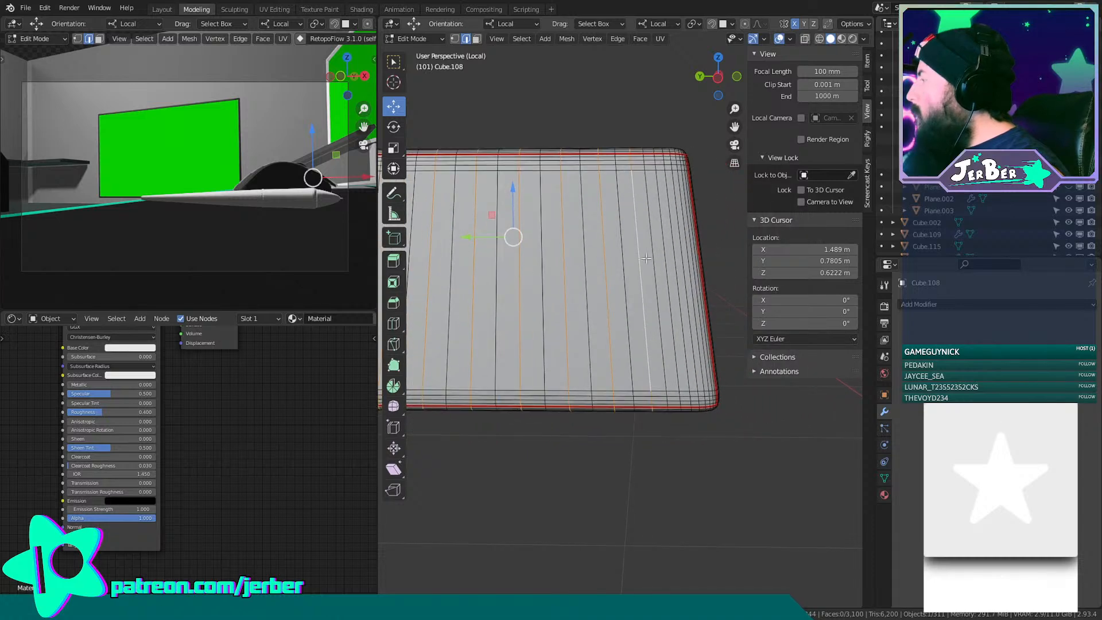
alt+shift+click(662, 248)
scroll(664, 248, down, 3)
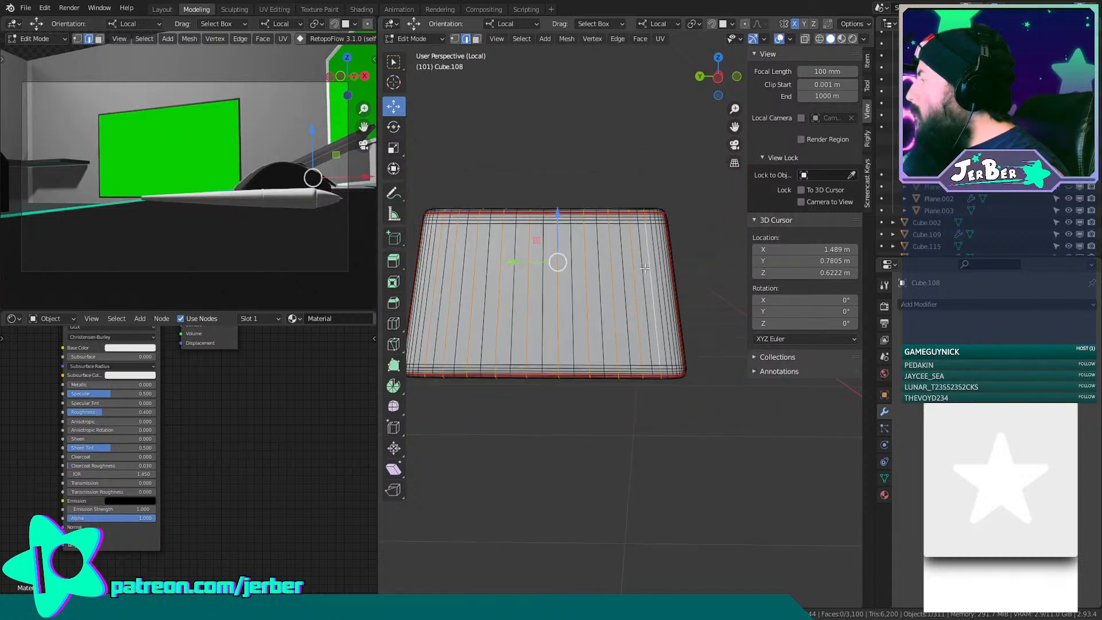
Extend the selection with alternate vertical edge loops on the adjacent side wall, from its middle to one corner.
middle_drag(676, 383, 545, 401)
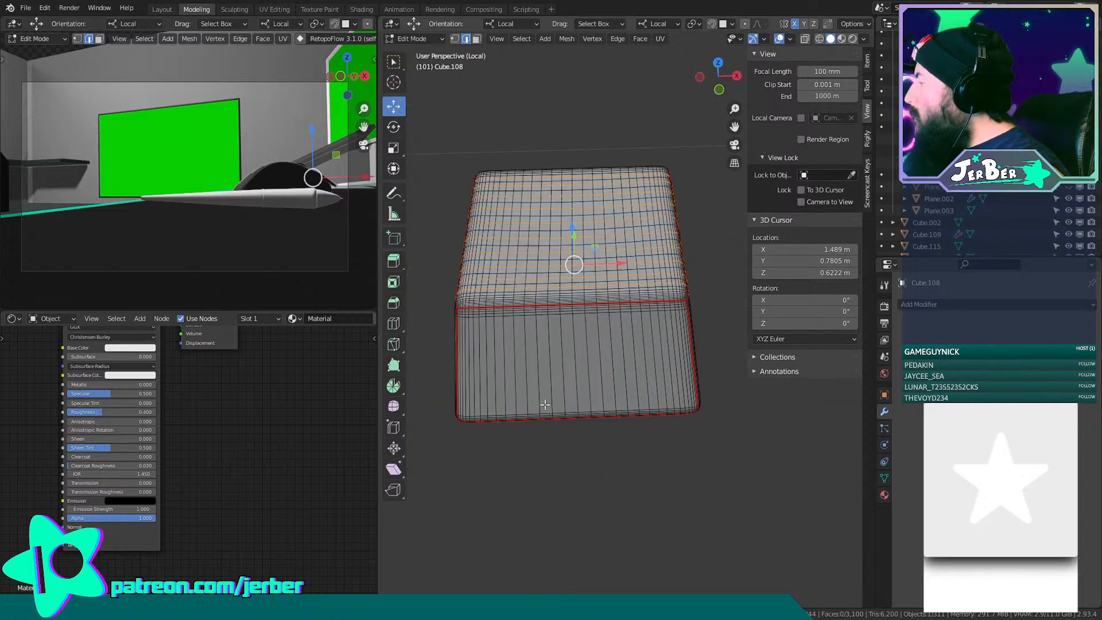
scroll(560, 364, up, 3)
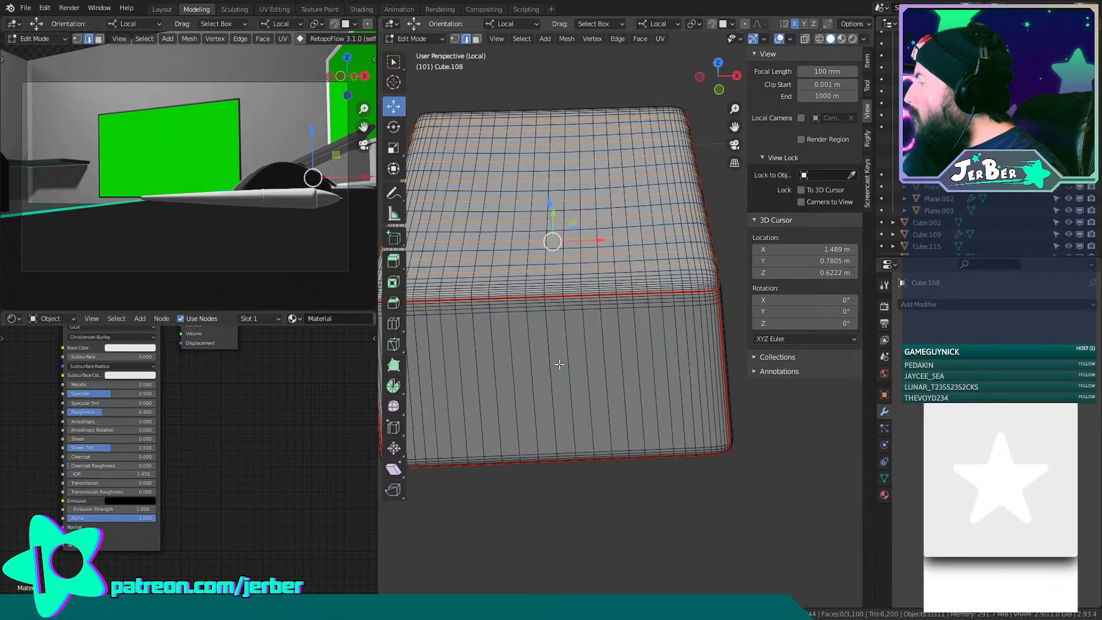
alt+shift+click(591, 357)
alt+shift+click(629, 348)
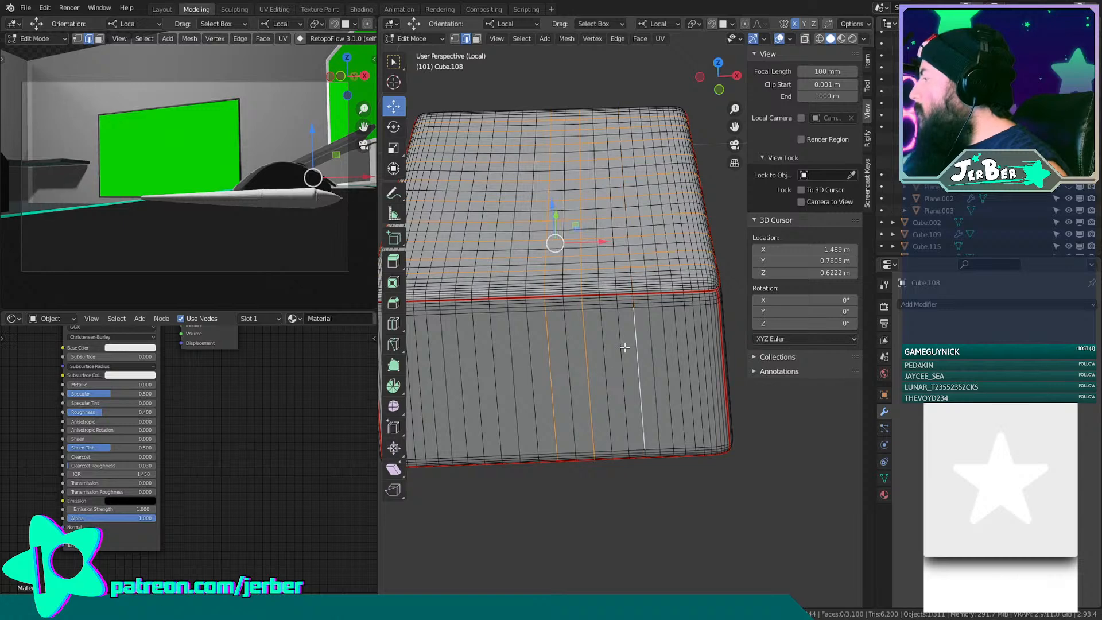
alt+shift+click(650, 338)
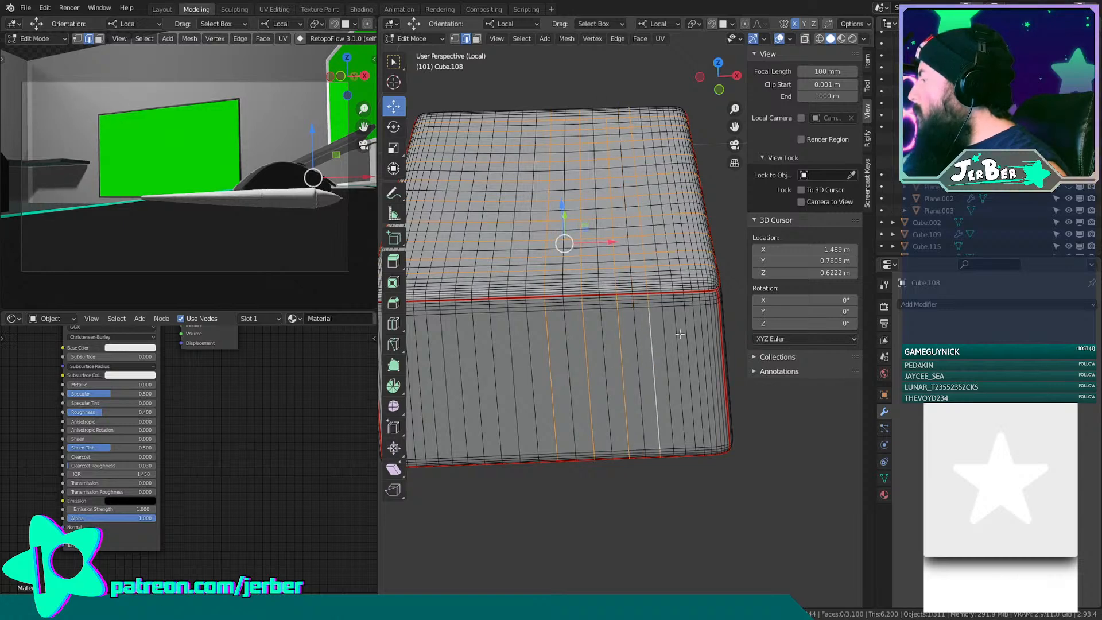
middle_drag(679, 333, 675, 265)
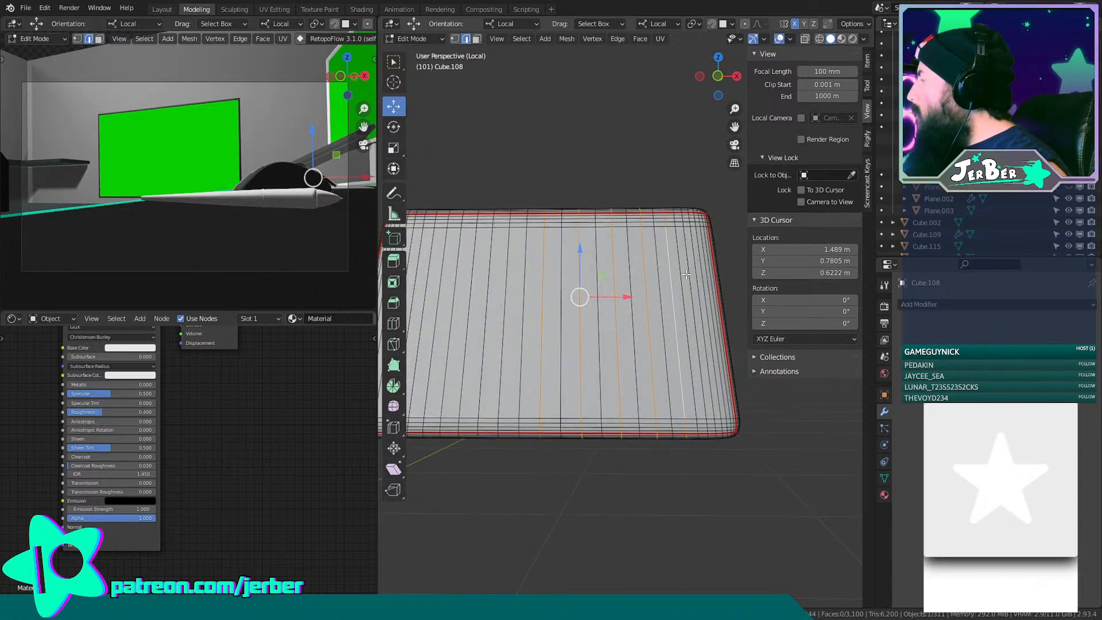
alt+shift+click(693, 276)
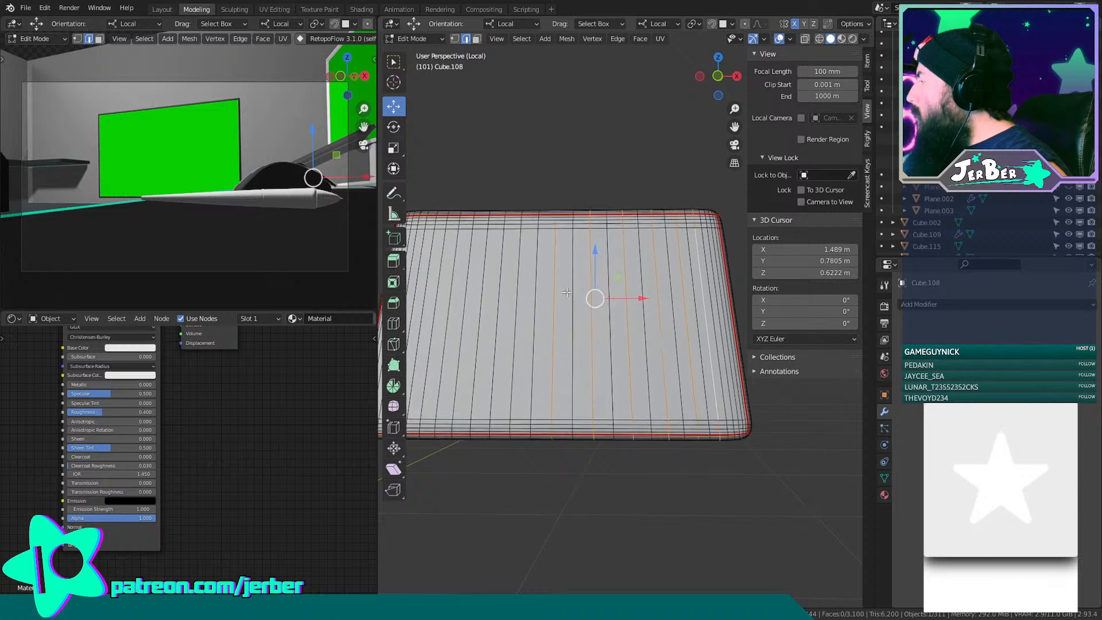
Add the alternate vertical edge loops on the adjacent wall's remaining half to the selection.
shift+middle_drag(567, 292, 674, 302)
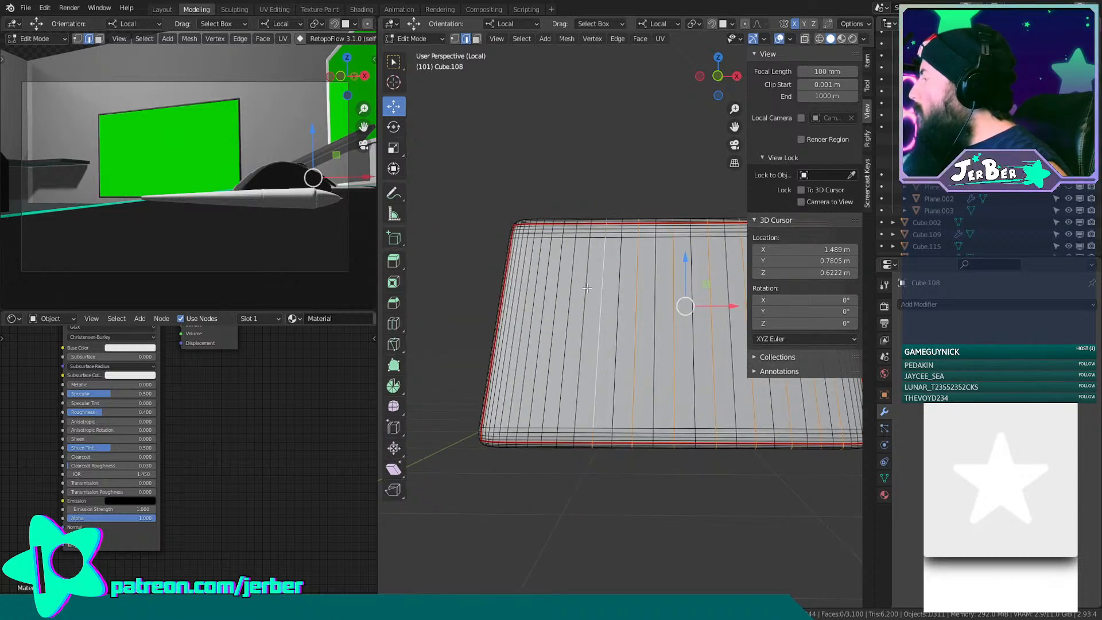
alt+shift+click(566, 292)
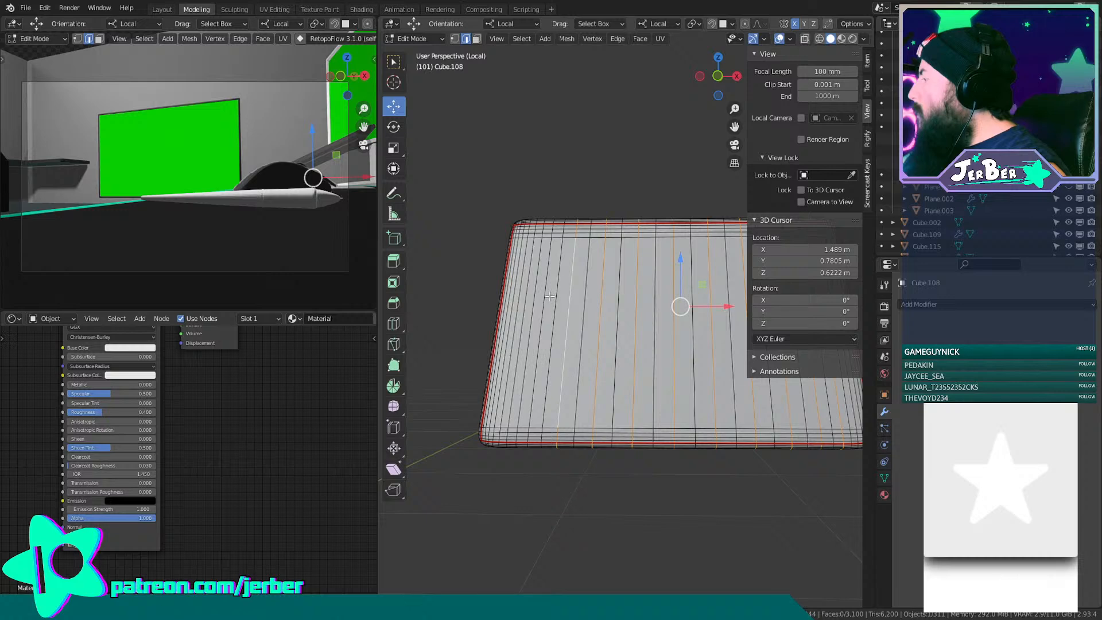
alt+shift+click(550, 296)
alt+shift+click(534, 295)
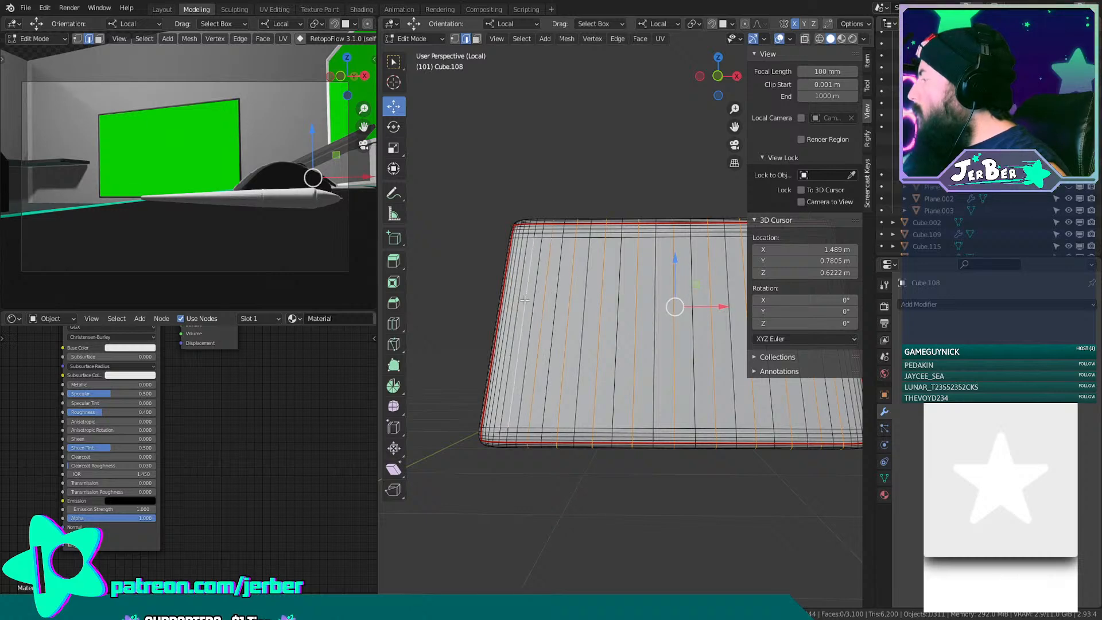
Dissolve the selected alternate edges across the rounded box's walls and top.
key(x)
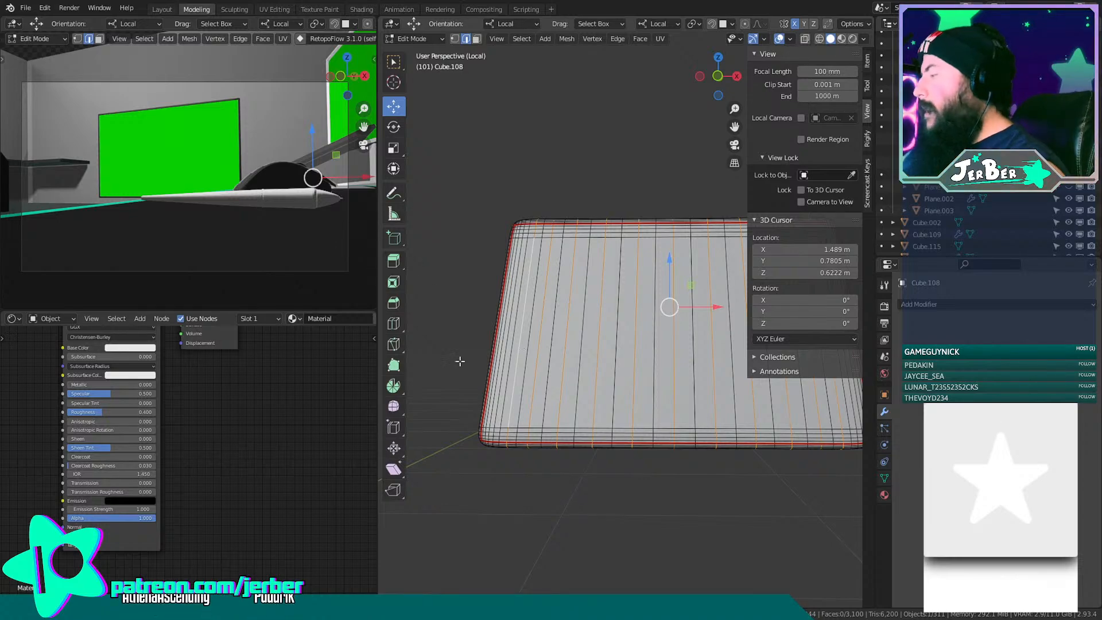
middle_drag(627, 551, 651, 437)
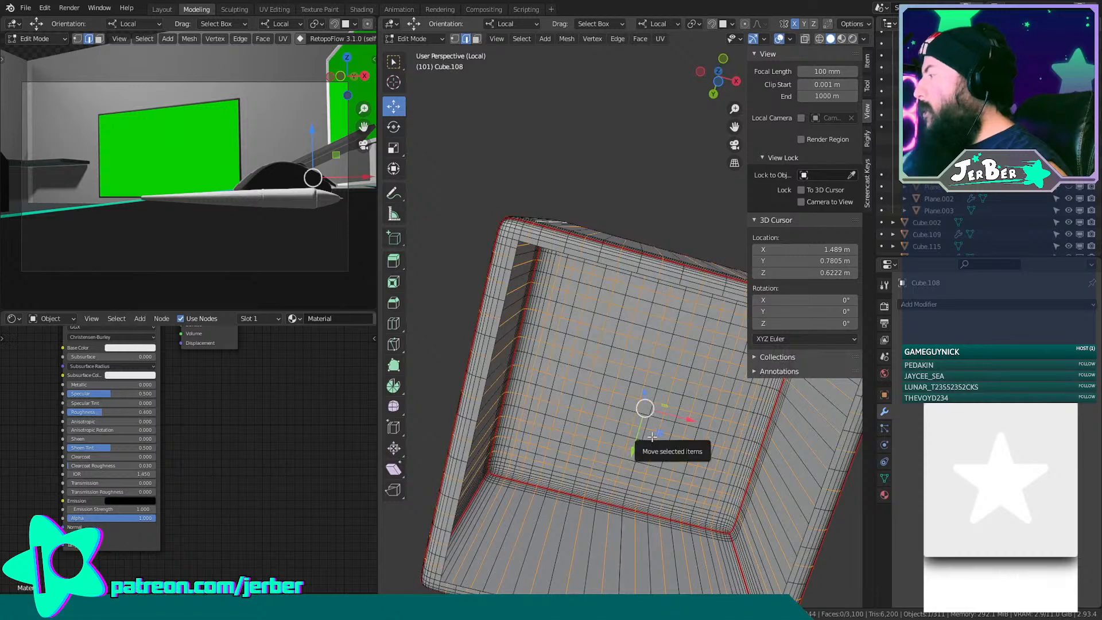
middle_drag(597, 310, 721, 488)
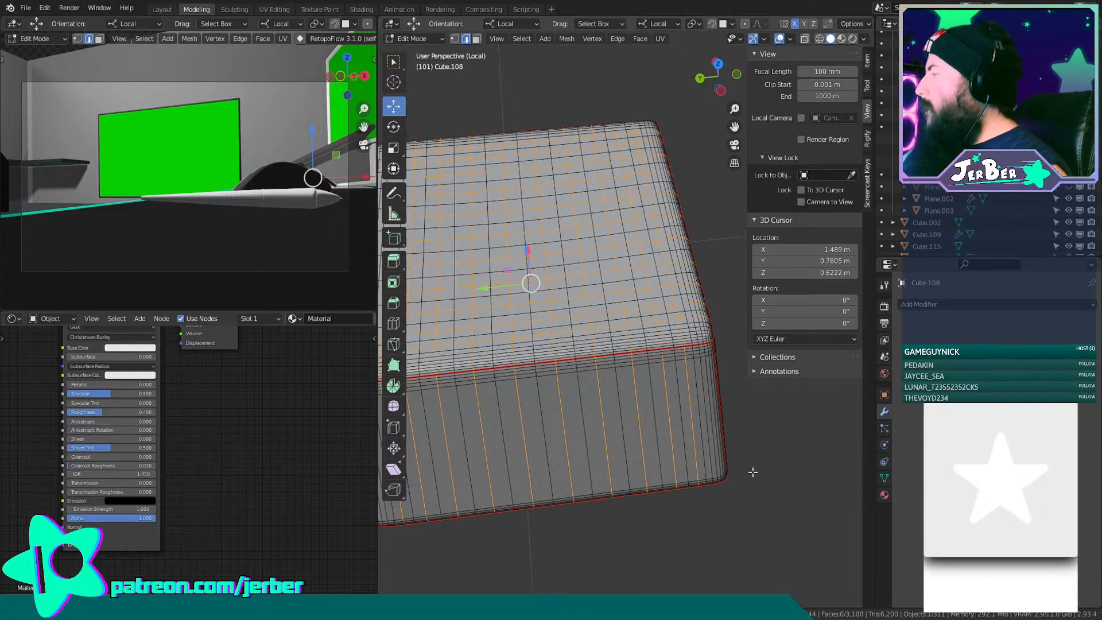
key(x)
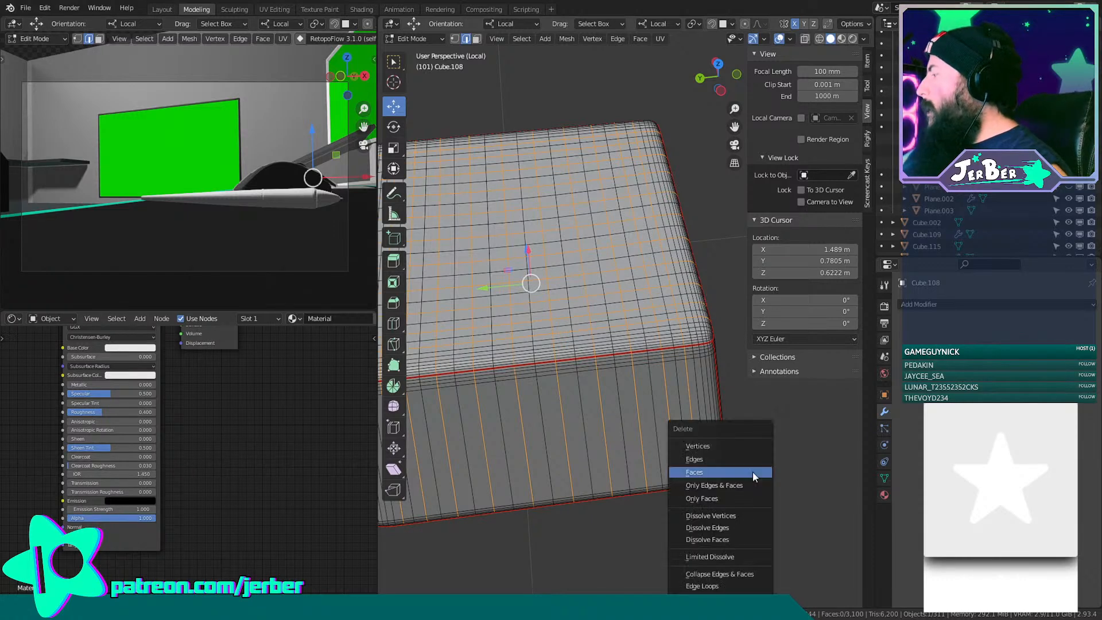
click(734, 528)
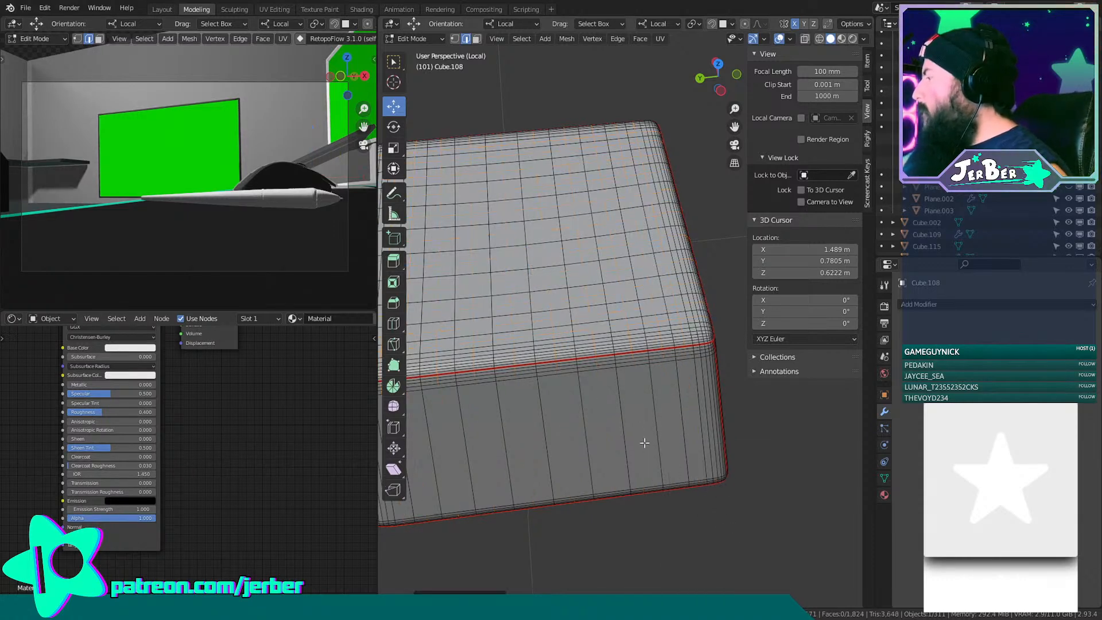
Return the box to Object Mode and check its smooth surface in Material Preview before restoring Solid shading.
middle_drag(644, 442, 486, 47)
click(433, 39)
click(415, 50)
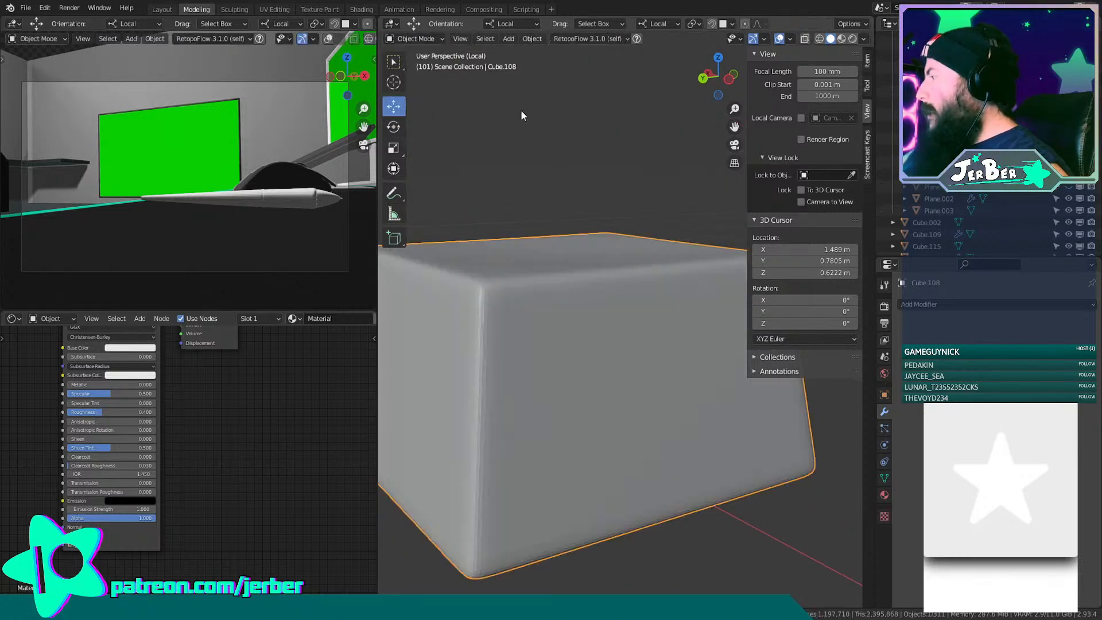
middle_drag(521, 109, 792, 126)
click(841, 38)
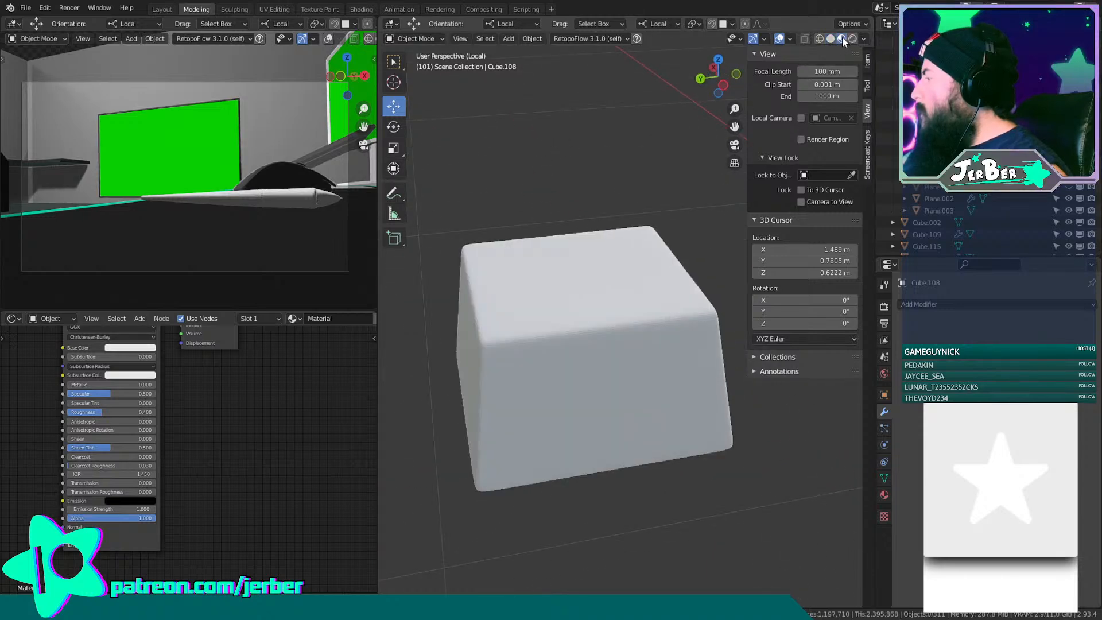
mouse_move(659, 162)
middle_down()
mouse_move(566, 119)
mouse_move(477, 108)
mouse_move(500, 172)
mouse_move(625, 172)
mouse_move(764, 95)
middle_up()
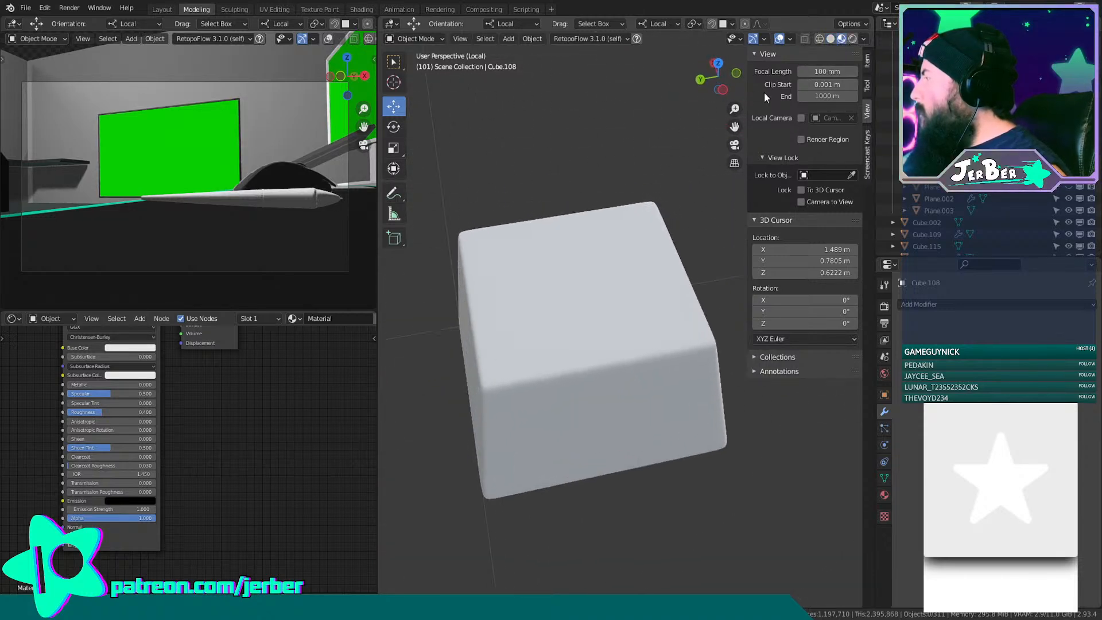
click(830, 38)
Add a Subdivision Surface modifier to the rounded box.
mouse_move(622, 132)
middle_down()
mouse_move(604, 208)
mouse_move(565, 137)
mouse_move(468, 181)
mouse_move(449, 272)
mouse_move(487, 342)
mouse_move(602, 266)
mouse_move(605, 217)
mouse_move(718, 253)
middle_up()
scroll(494, 345, up, 3)
click(986, 303)
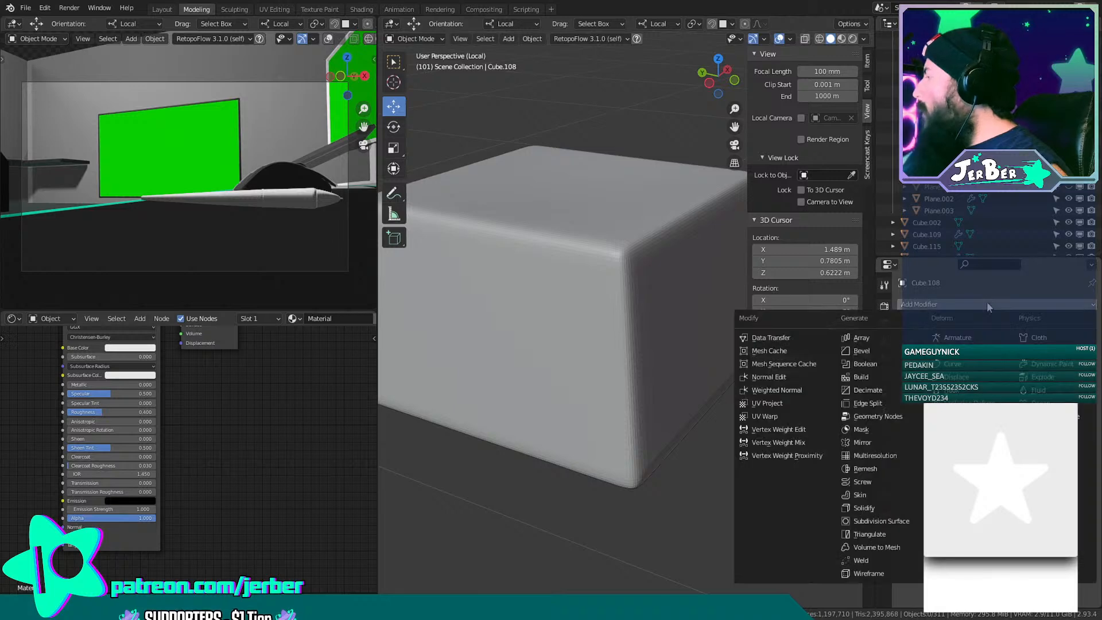
click(877, 520)
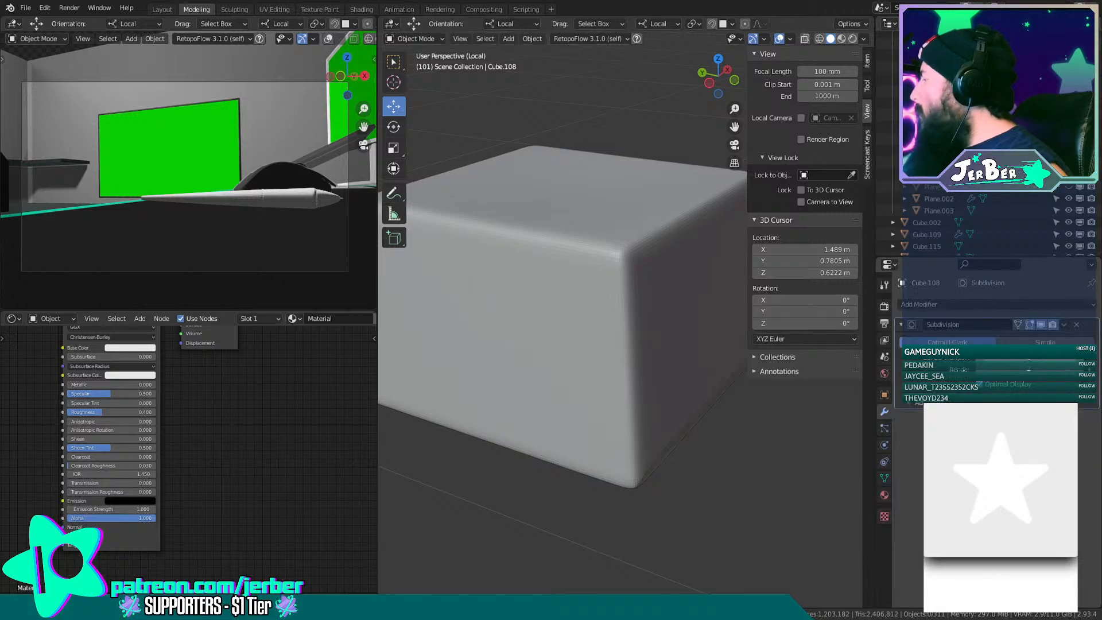
Compare the box's rounded corners with the Subdivision modifier shown and hidden, leaving its viewport display off.
middle_drag(721, 385, 516, 402)
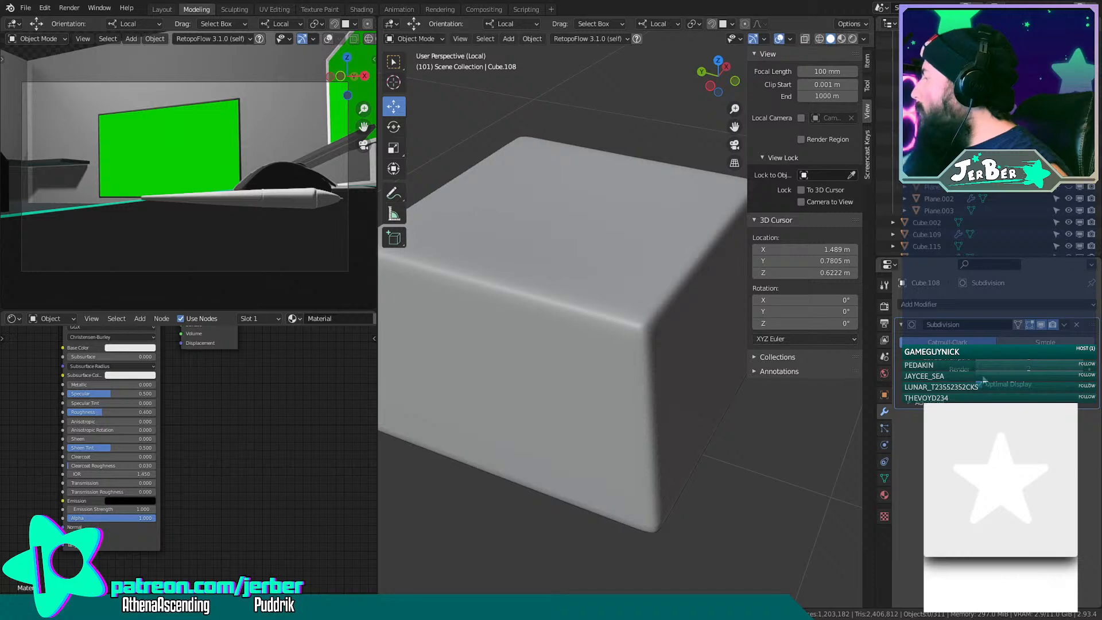
scroll(766, 523, down, 5)
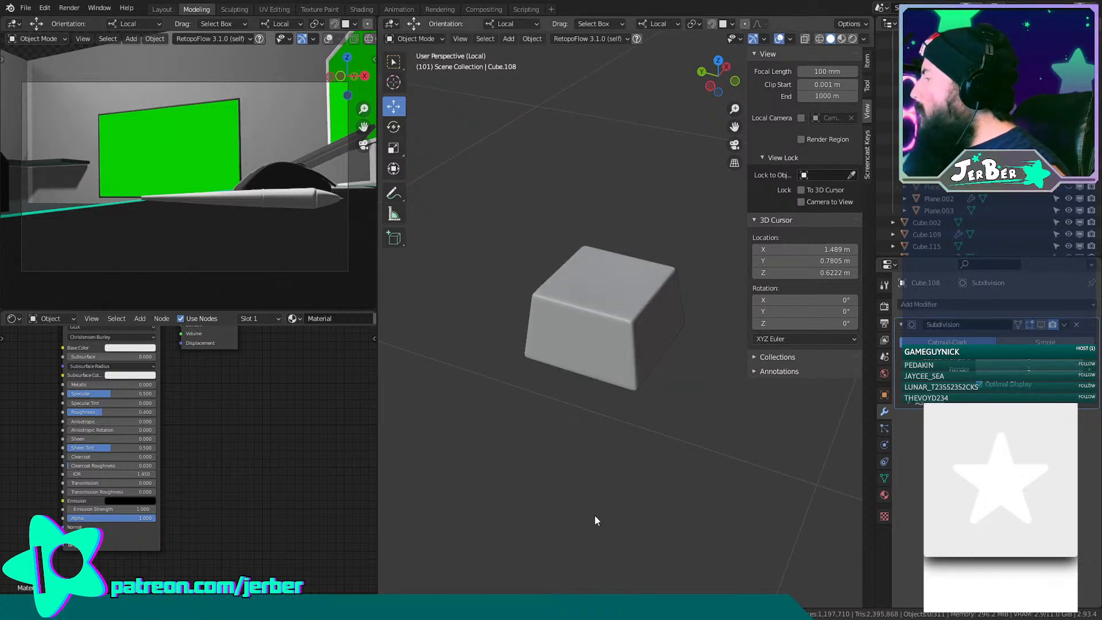
scroll(594, 514, up, 5)
middle_drag(587, 495, 586, 451)
scroll(643, 367, down, 2)
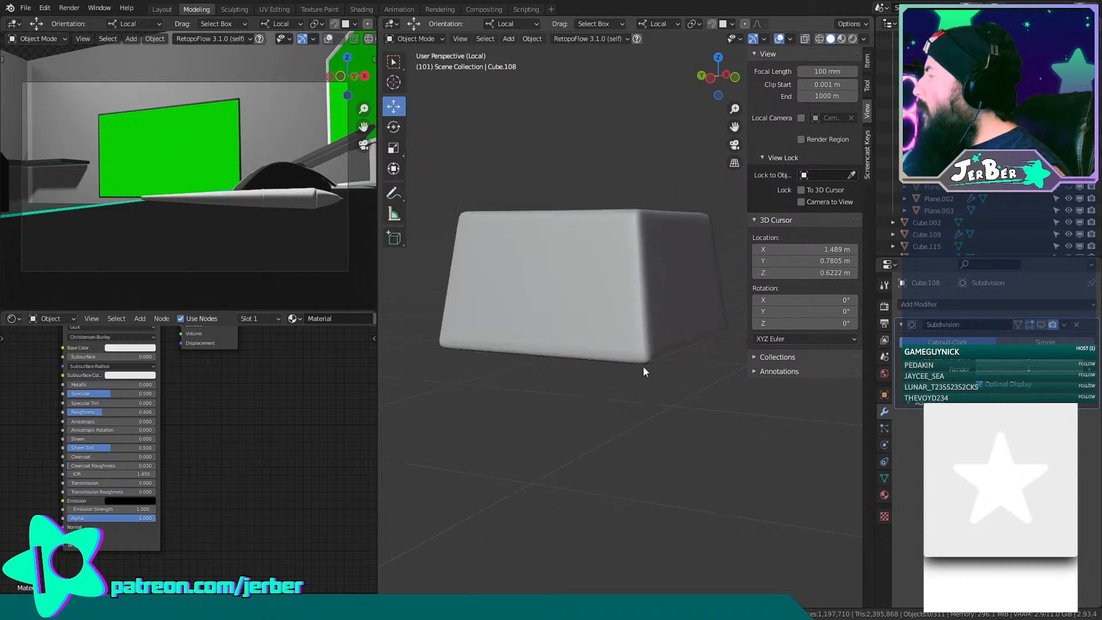
scroll(492, 374, up, 5)
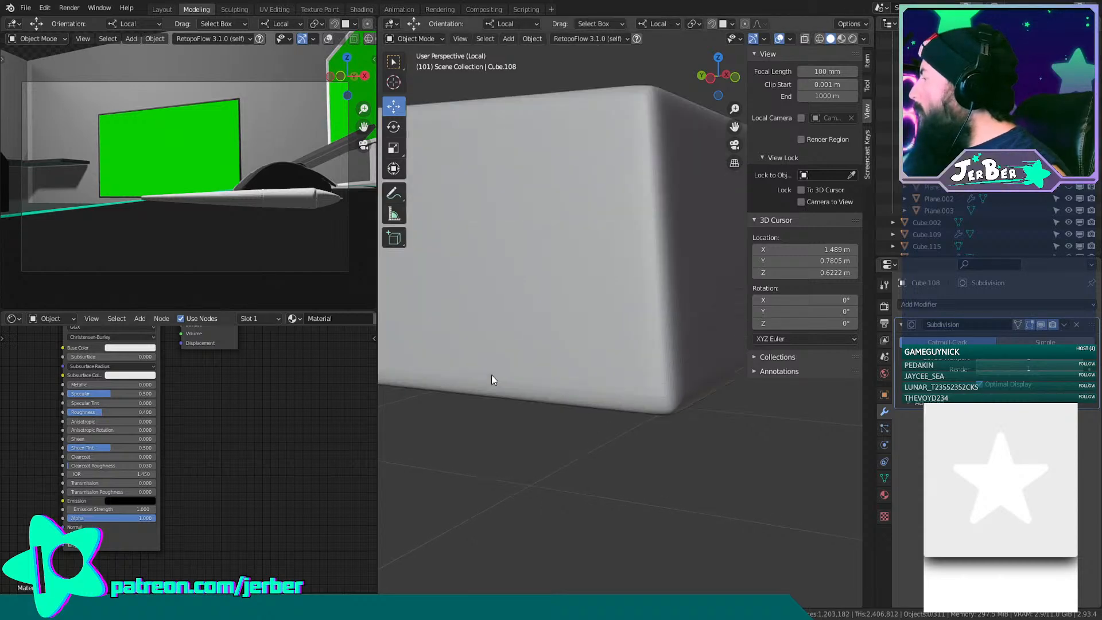
middle_drag(488, 380, 465, 385)
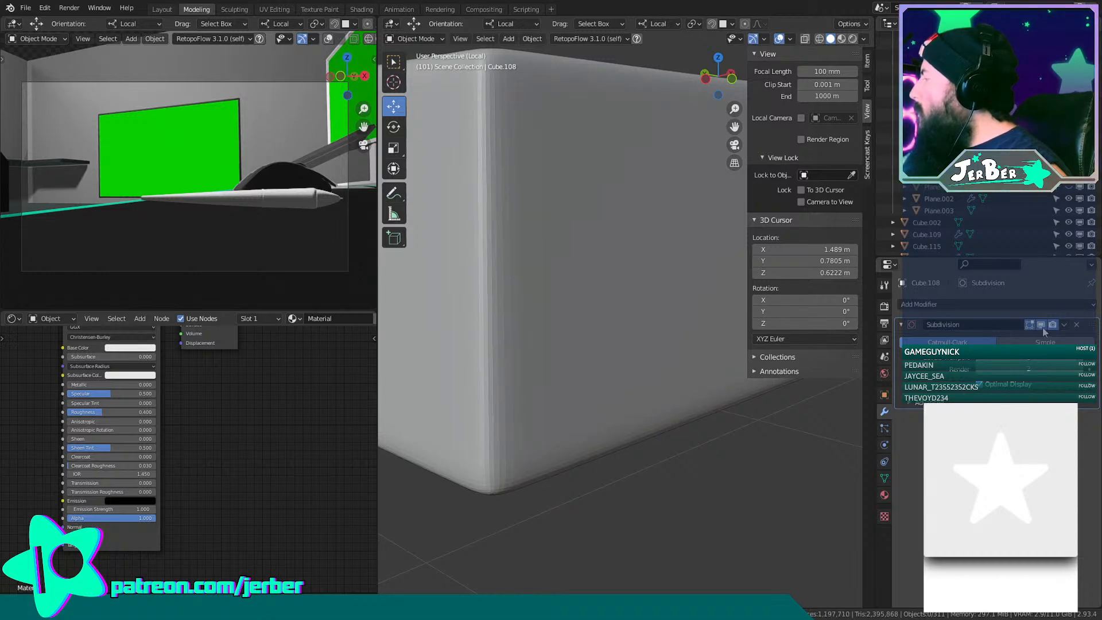
key(KP_Decimal)
middle_drag(670, 436, 683, 494)
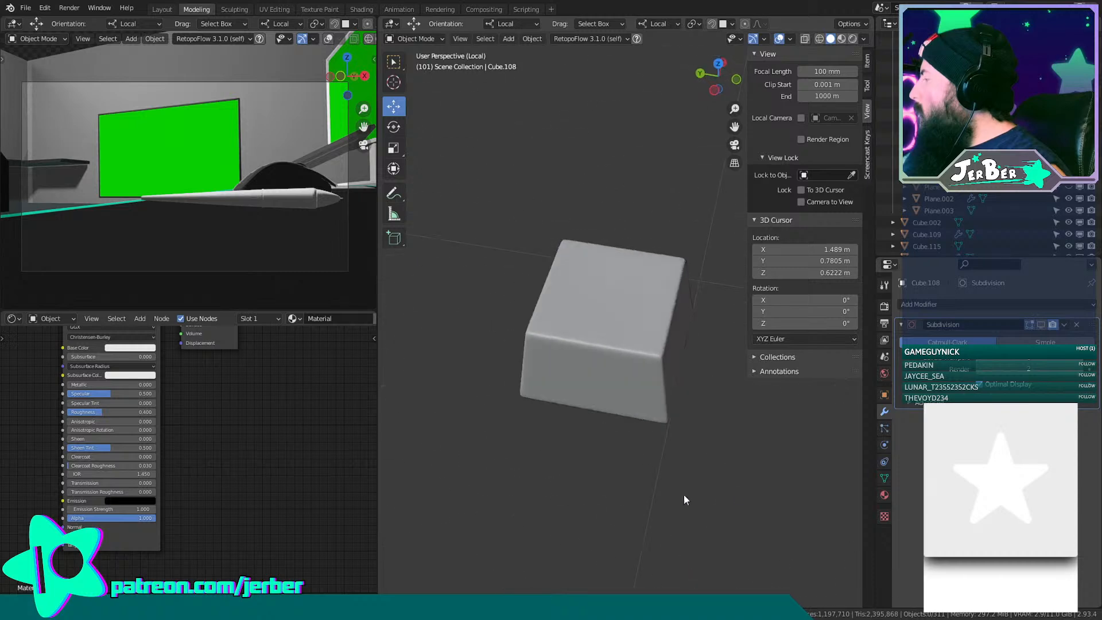
Leave local view and turn off the viewport display of the Subdivision modifier on the slab under the keyboard.
key(KP_Divide)
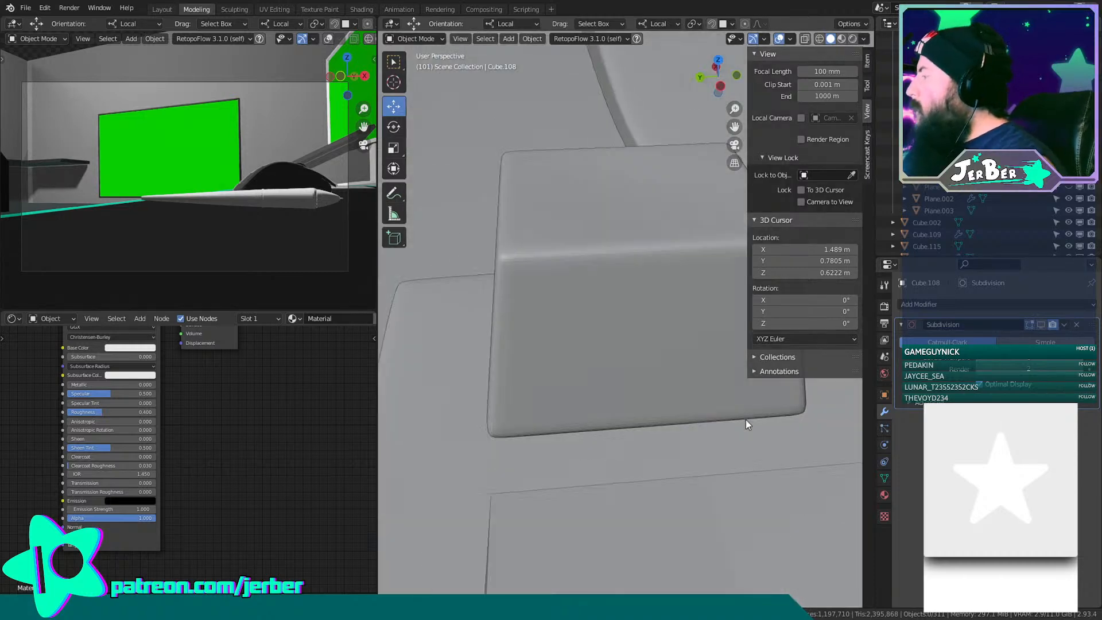
scroll(745, 420, down, 7)
middle_drag(700, 448, 676, 342)
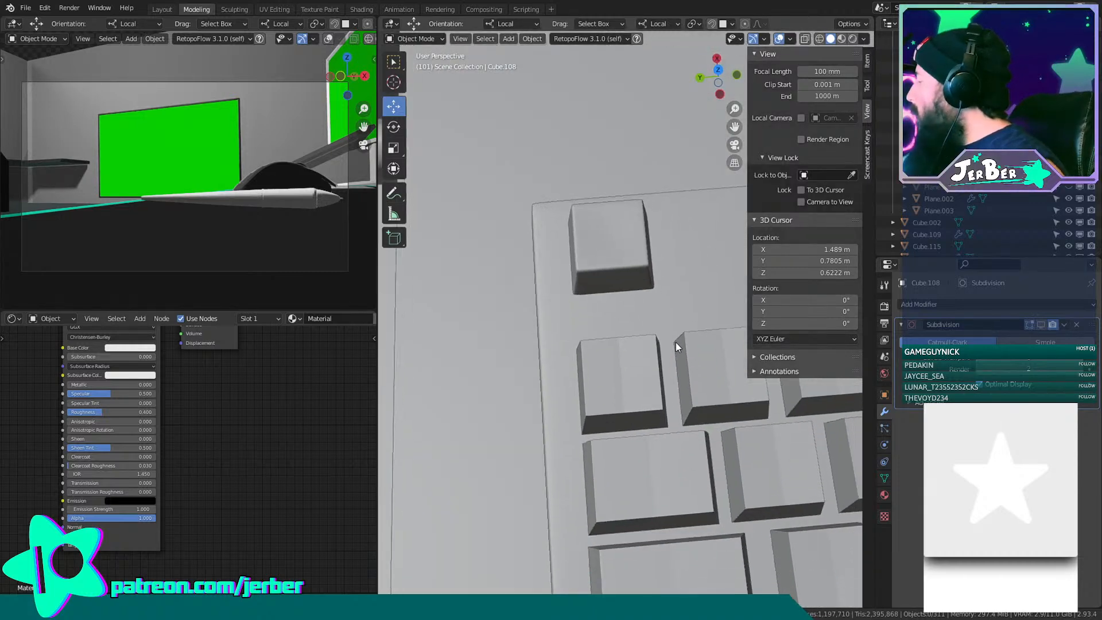
middle_drag(669, 260, 593, 218)
click(656, 250)
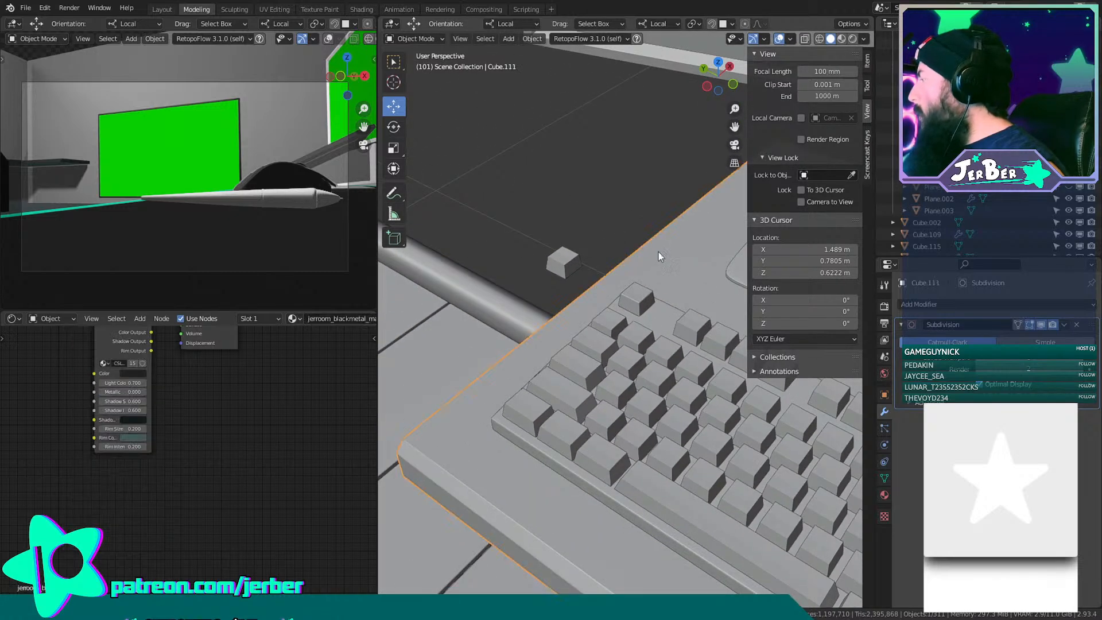
click(1039, 324)
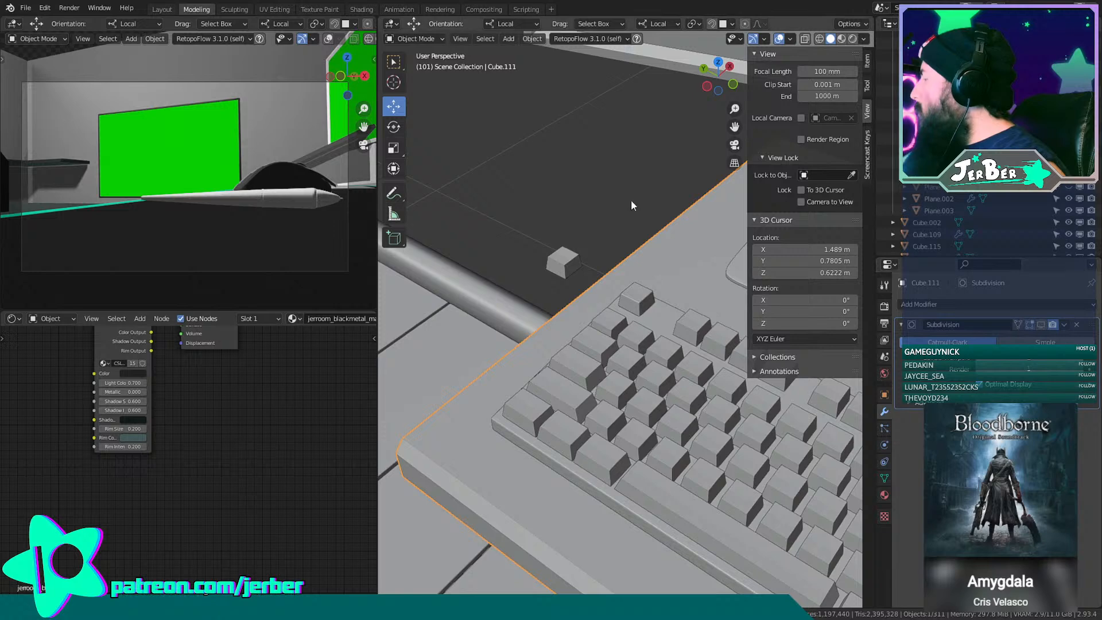
Turn off the viewport display of the monitor stand's Subdivision modifier.
middle_drag(631, 200, 494, 214)
scroll(649, 183, down, 4)
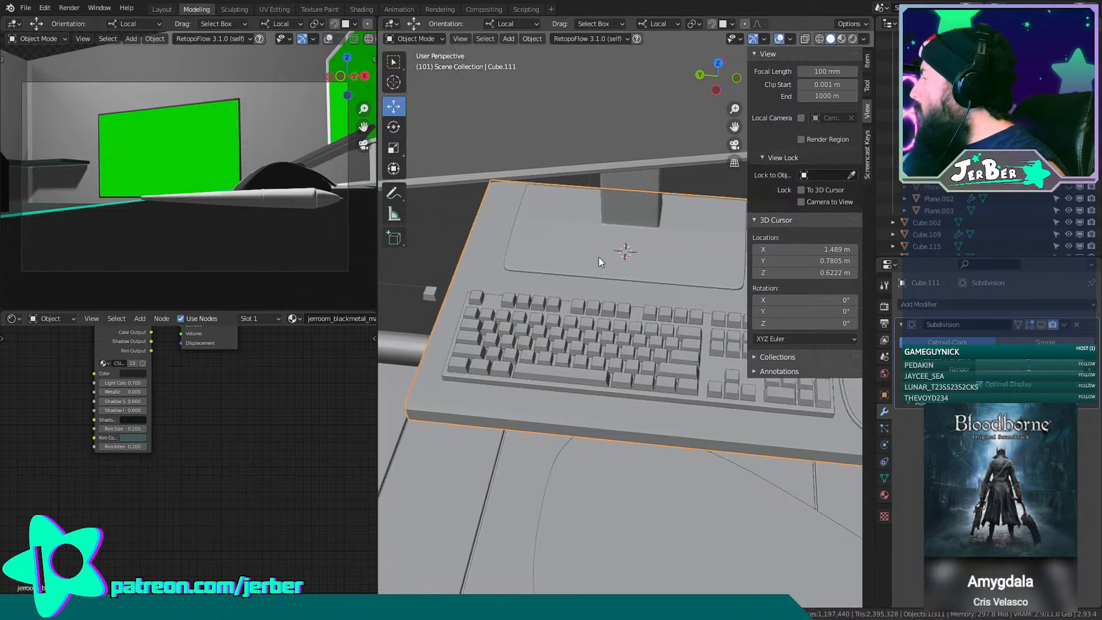
click(631, 268)
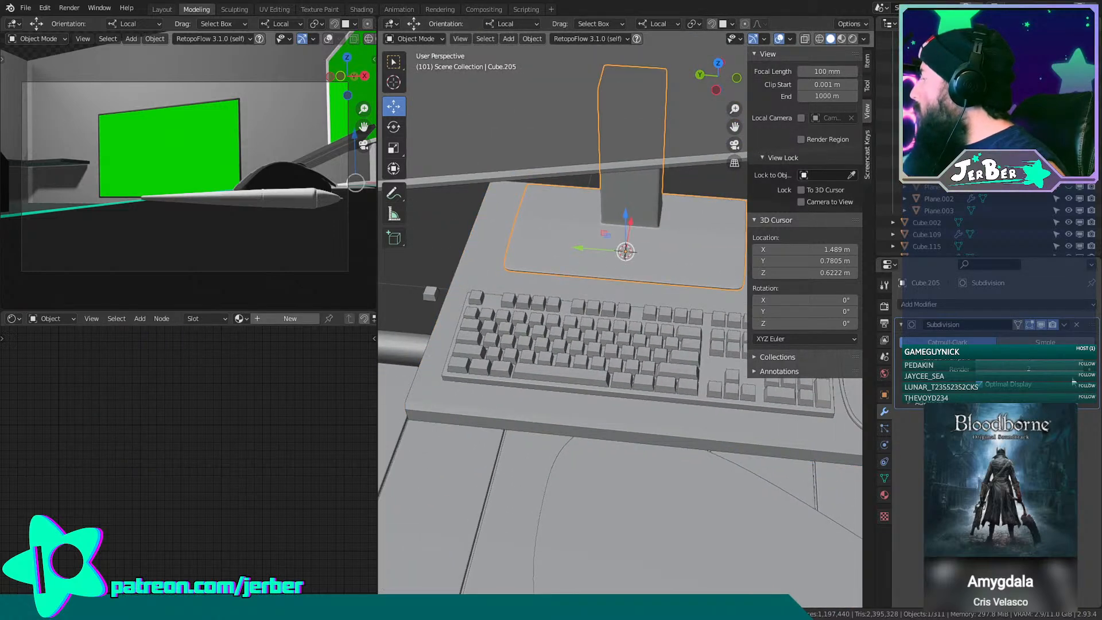
click(1041, 325)
Add a Subdivision Surface modifier to the monitor frame, raise its viewport level and turn off its viewport display.
scroll(633, 195, down, 3)
middle_drag(633, 195, 695, 198)
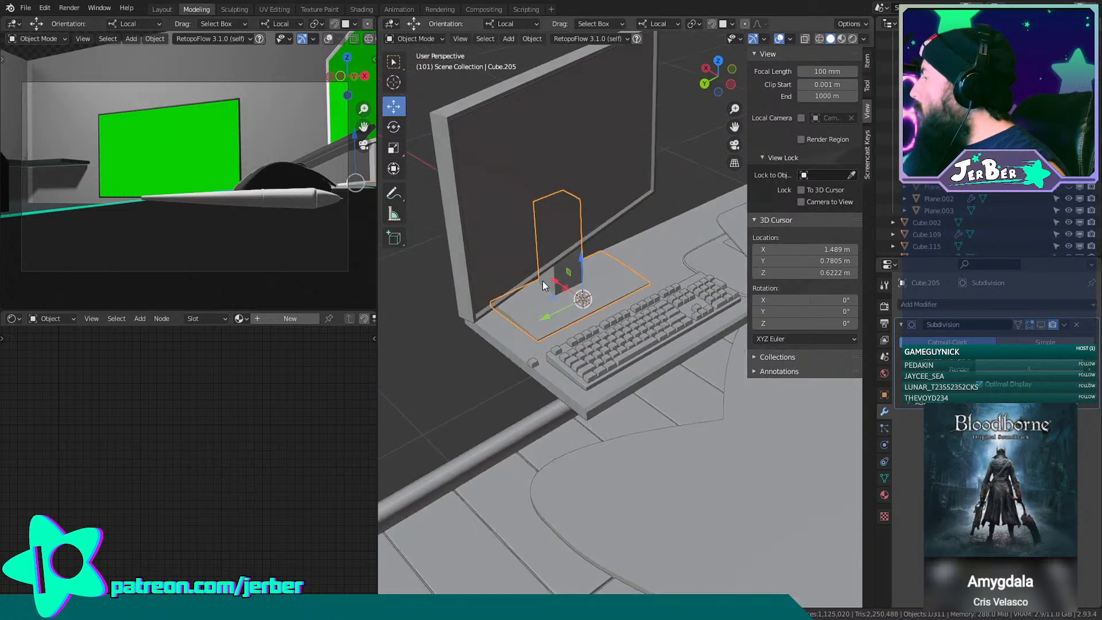
click(463, 312)
scroll(531, 315, up, 5)
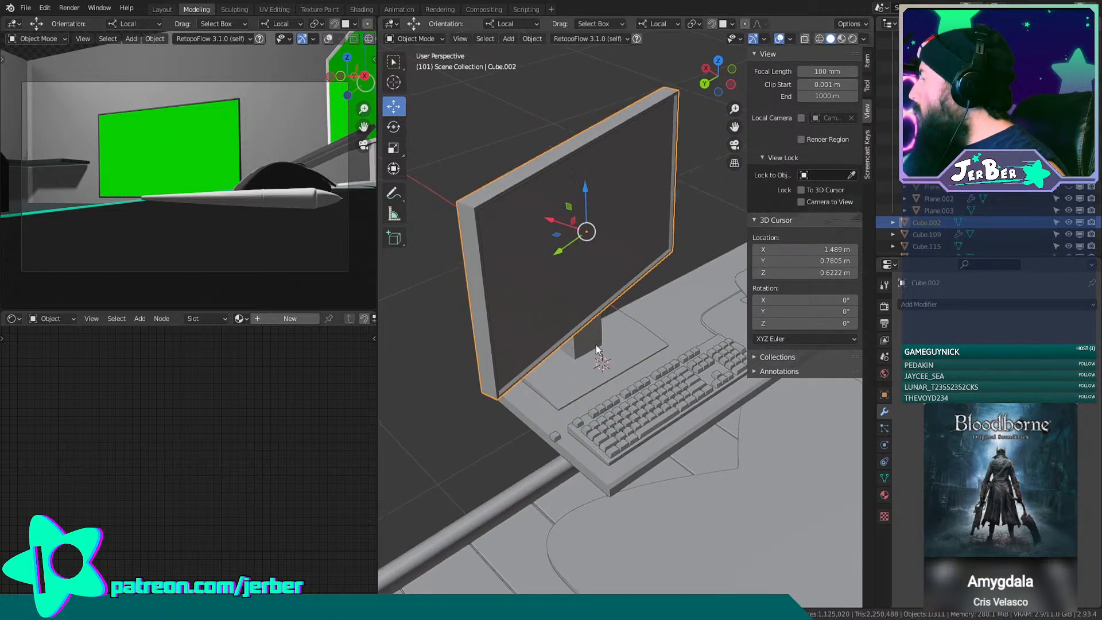
middle_drag(529, 312, 893, 378)
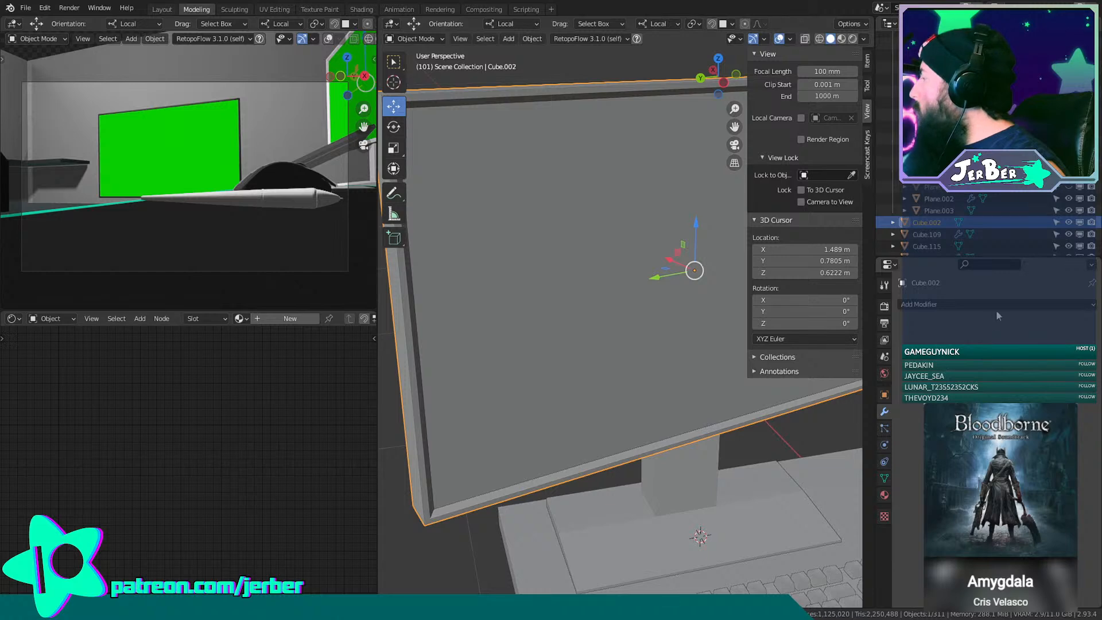
click(997, 308)
click(898, 509)
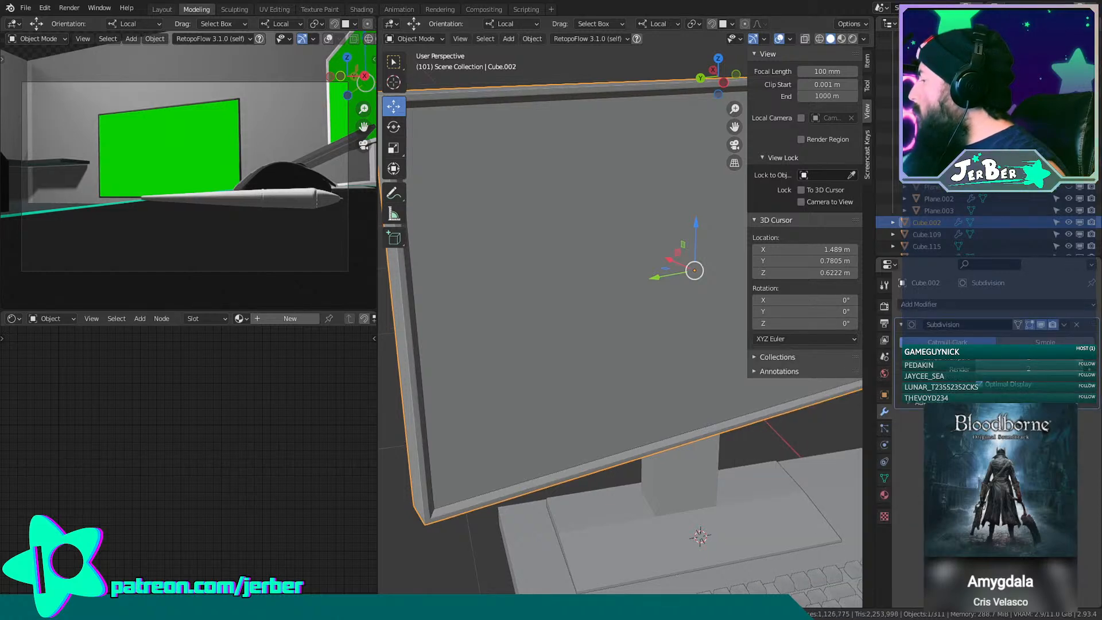
click(1072, 365)
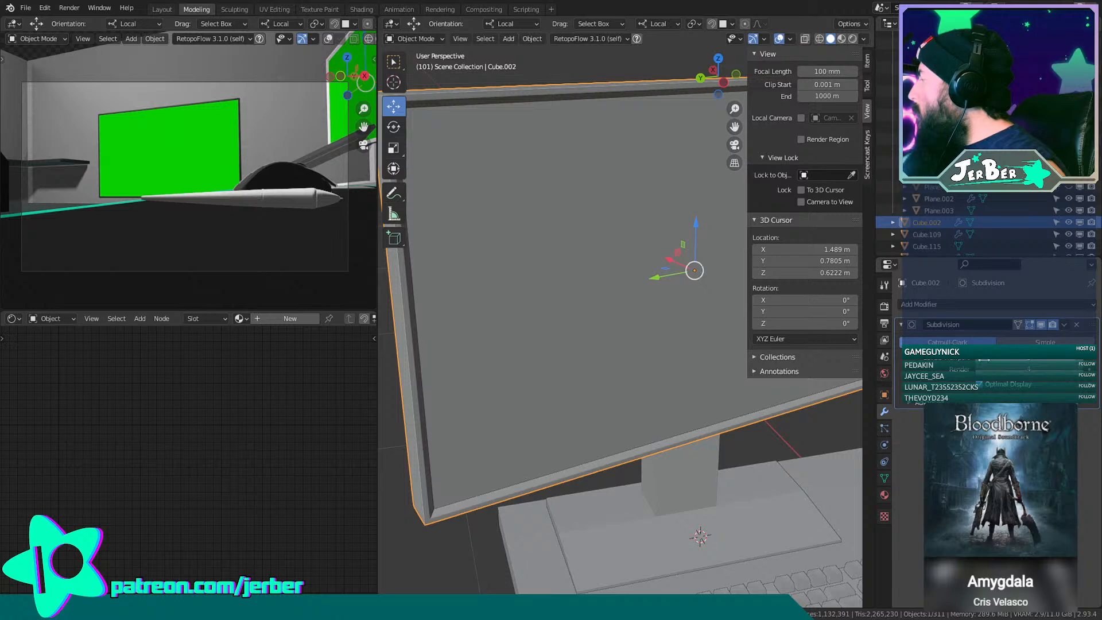
click(979, 360)
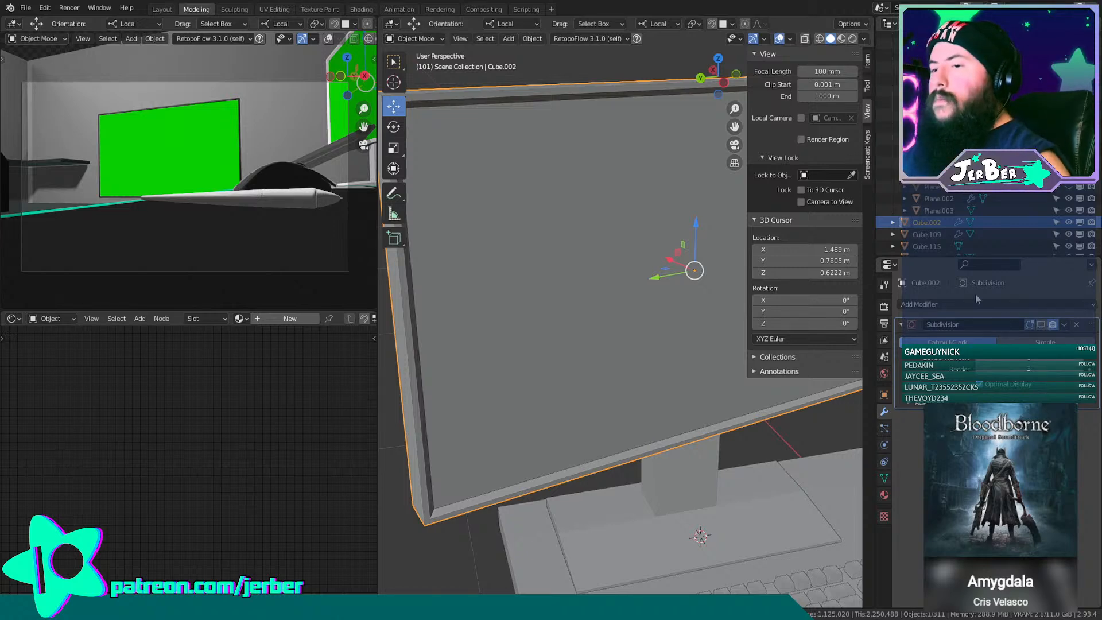
Isolate the monitor's green screen panel in local view and open it in Edit Mode.
click(520, 372)
key(KP_Divide)
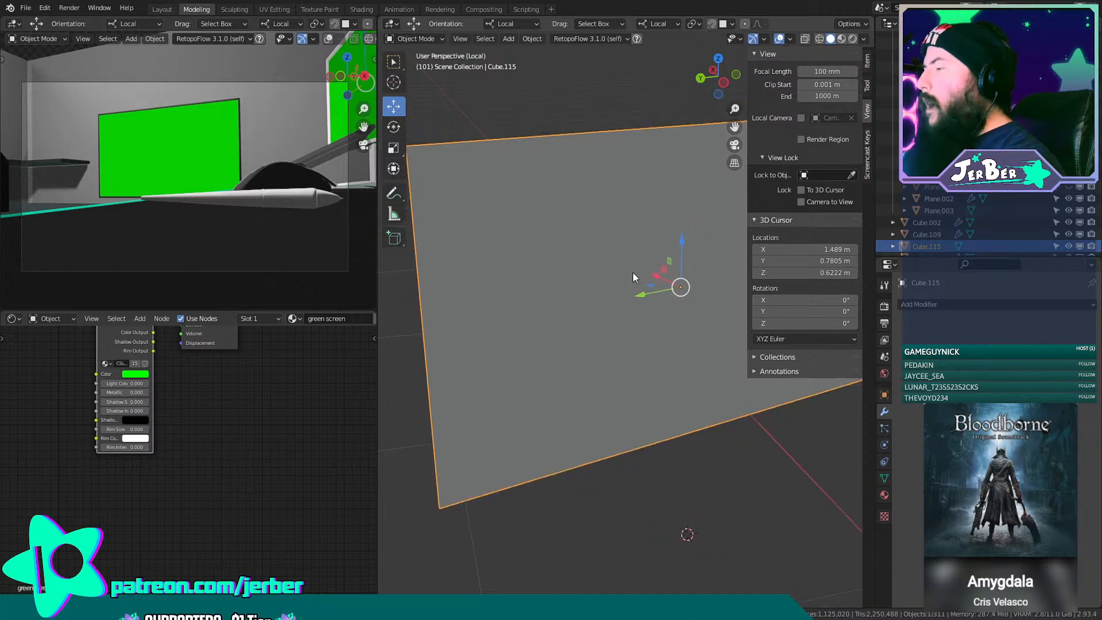
key(alt+a)
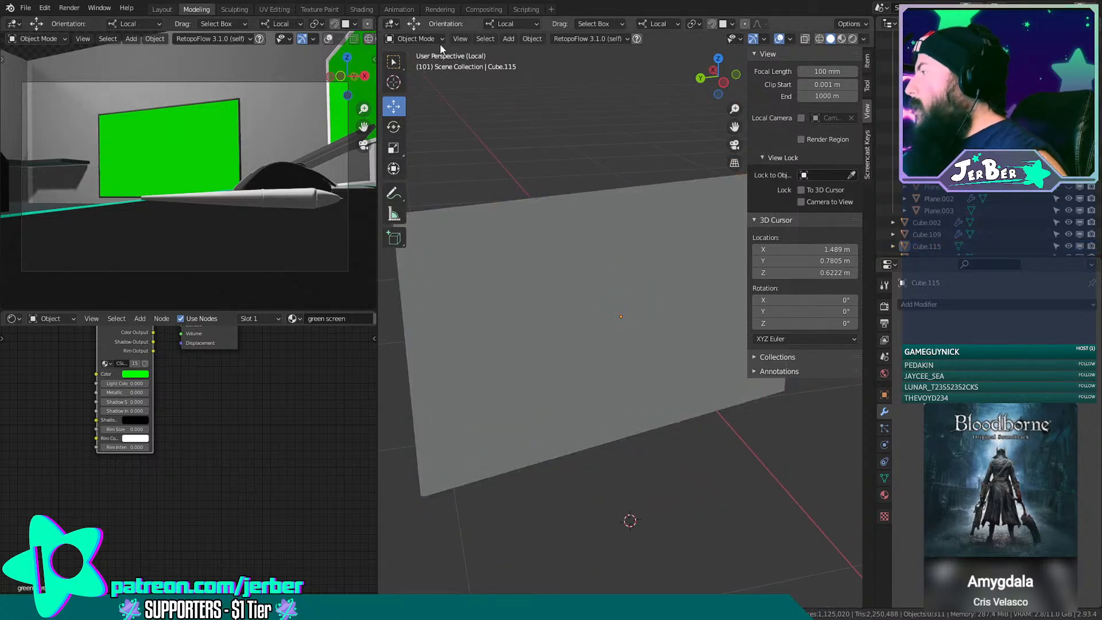
click(439, 40)
key(a)
click(425, 41)
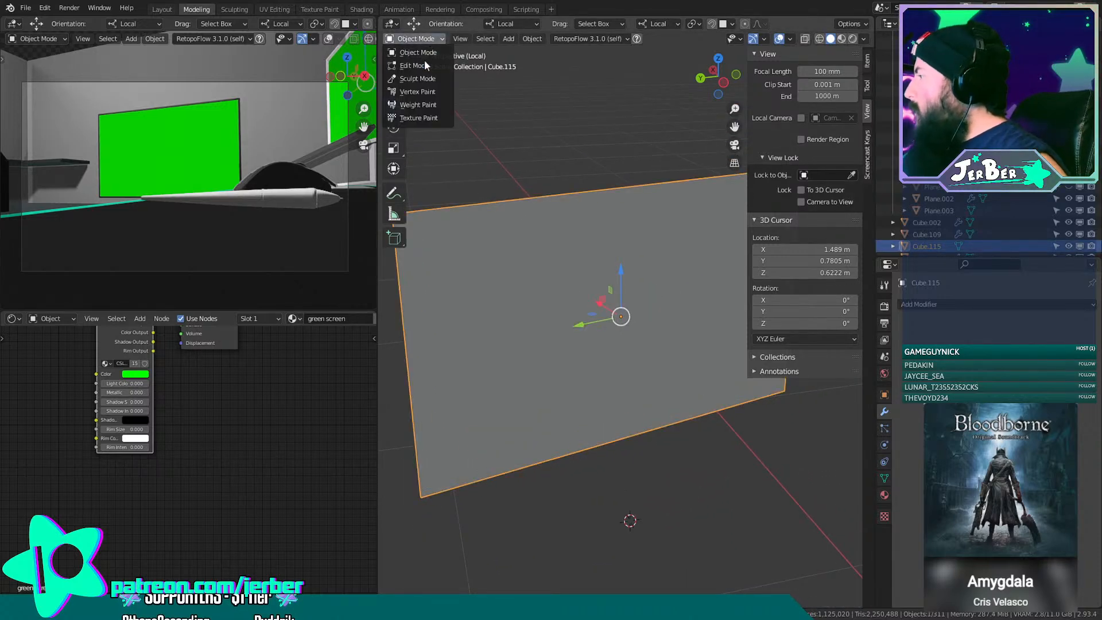
click(425, 65)
Select the four inner edge loops running close to the screen panel's side, upper and lower borders.
shift+middle_drag(474, 219, 585, 270)
scroll(585, 271, up, 2)
scroll(561, 290, up, 1)
shift+middle_drag(519, 313, 504, 234)
alt+click(489, 223)
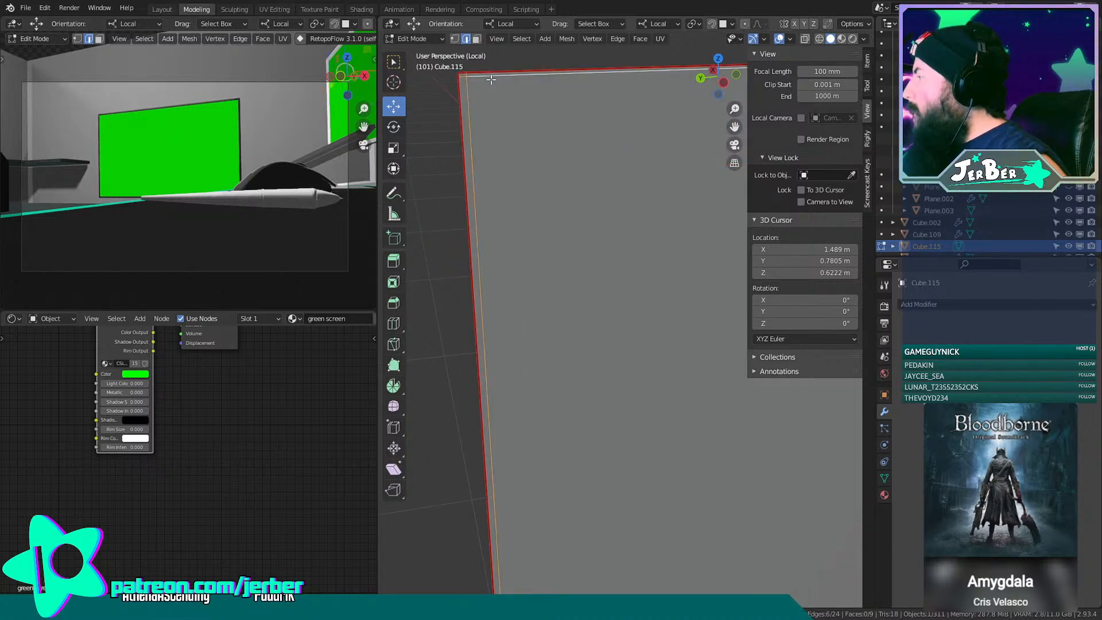
shift+middle_drag(590, 329, 568, 497)
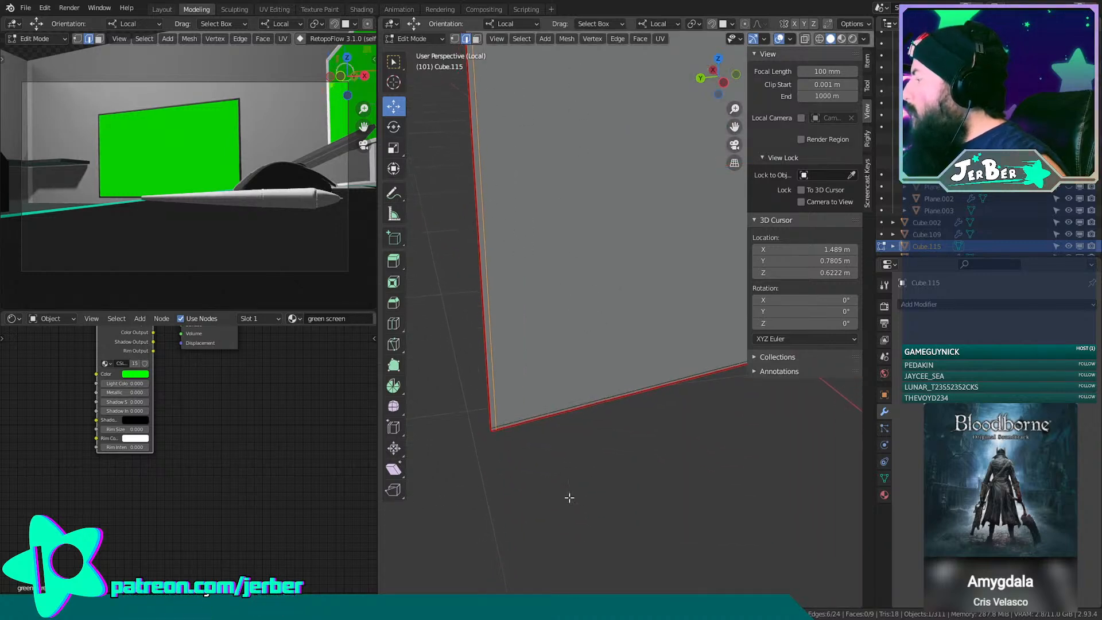
alt+shift+click(526, 414)
middle_drag(523, 415, 529, 562)
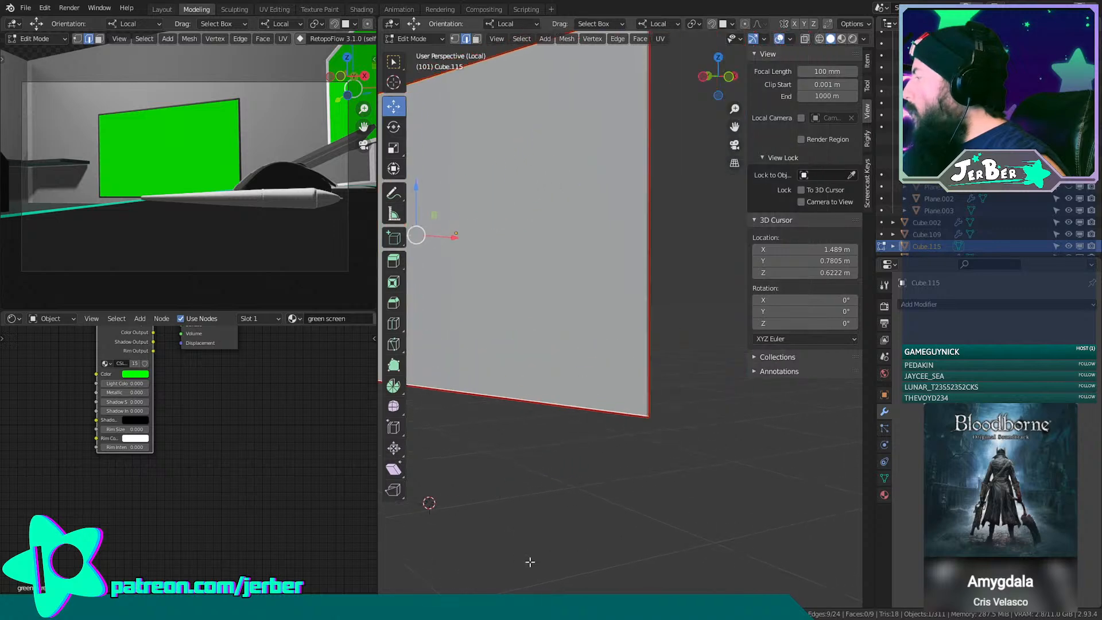
scroll(647, 422, up, 4)
alt+shift+click(702, 371)
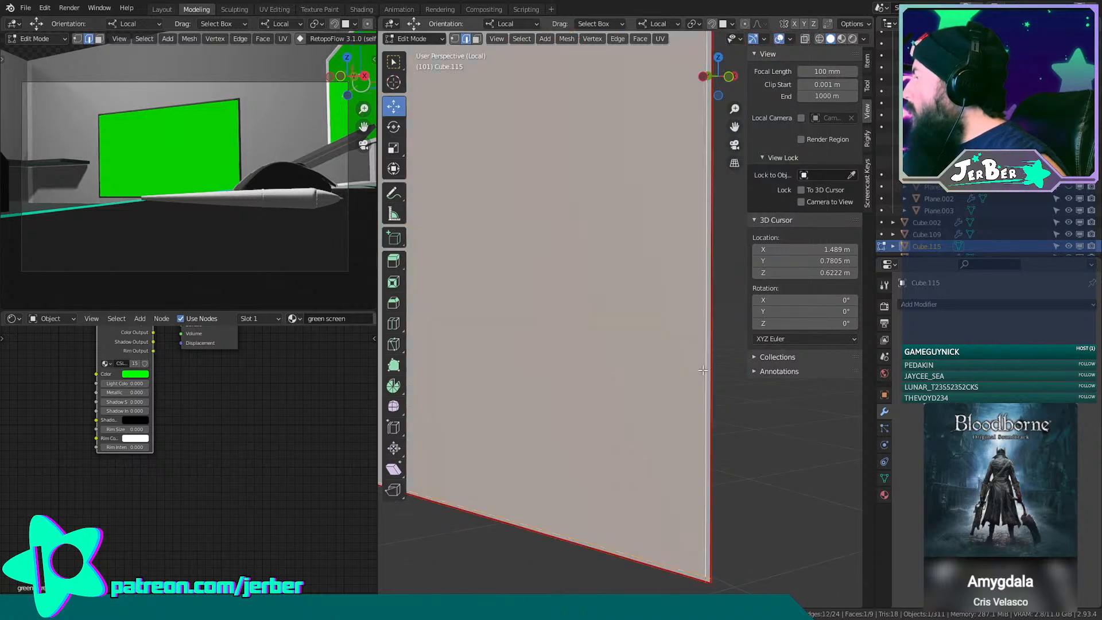
Dissolve the selected inner edge loops of the screen panel.
key(x)
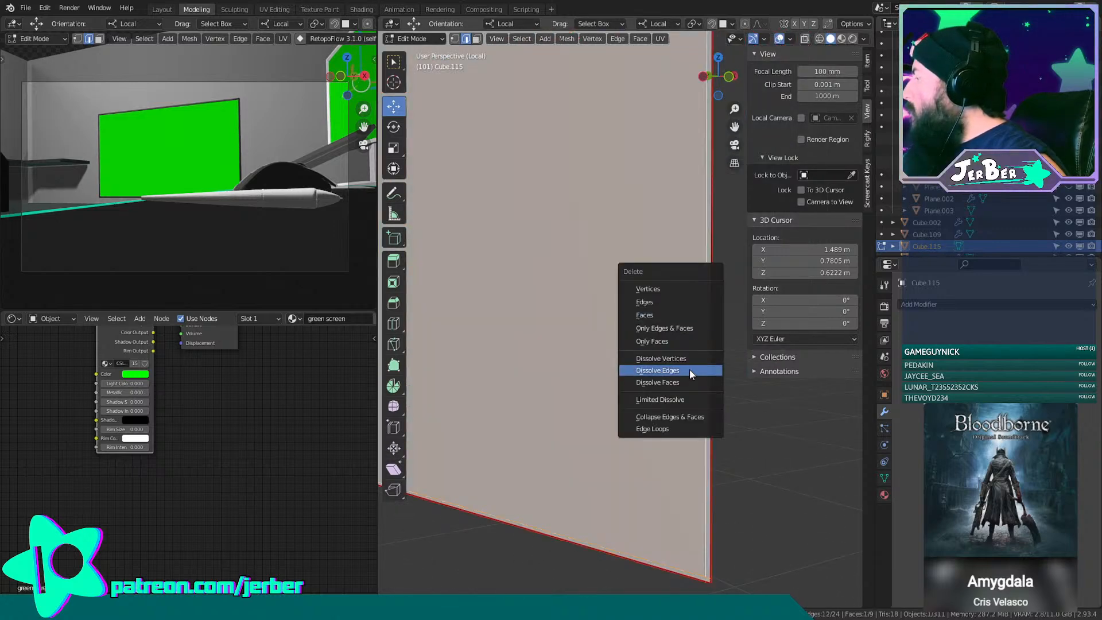
click(691, 370)
scroll(689, 370, down, 6)
middle_drag(706, 389, 606, 383)
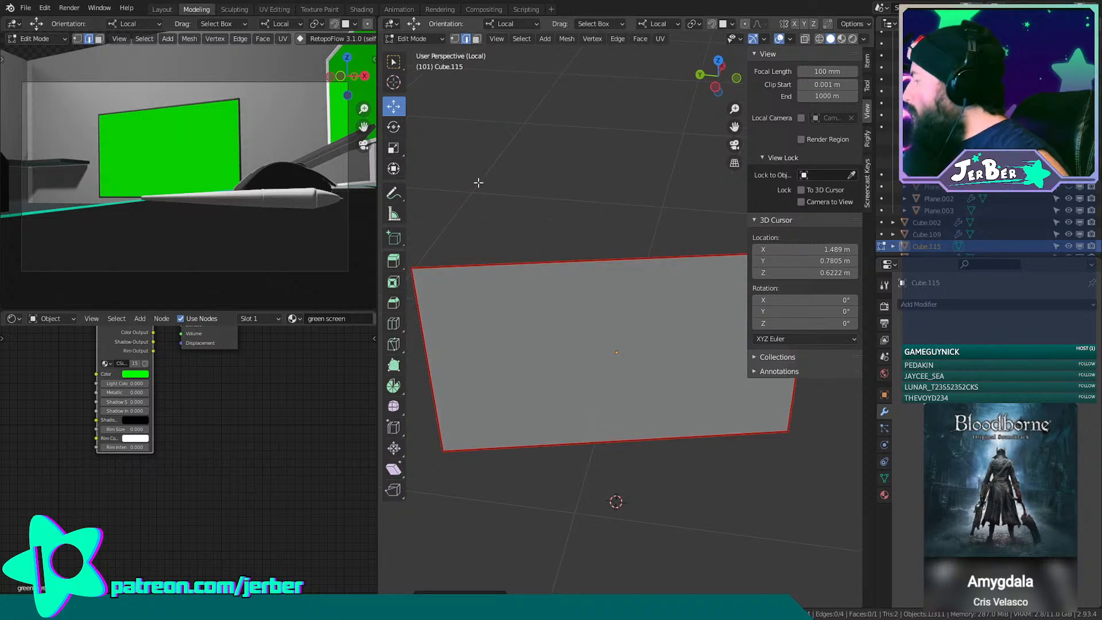
Return the screen panel to Object Mode and leave local view, with the panel deselected.
click(412, 39)
click(413, 53)
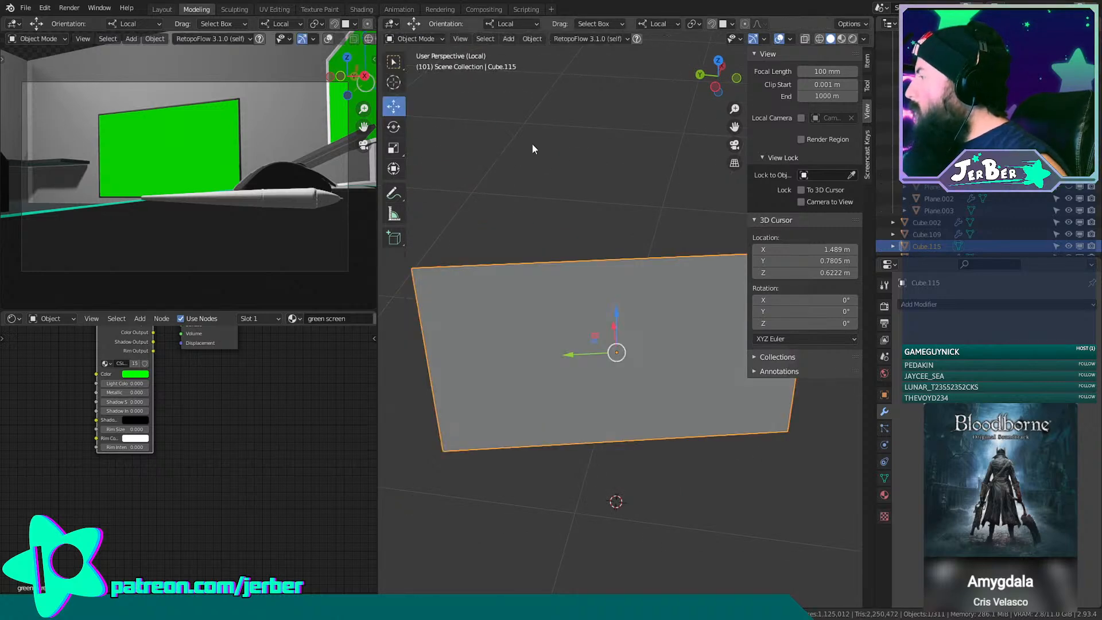
click(532, 143)
scroll(551, 172, down, 3)
scroll(580, 184, down, 5)
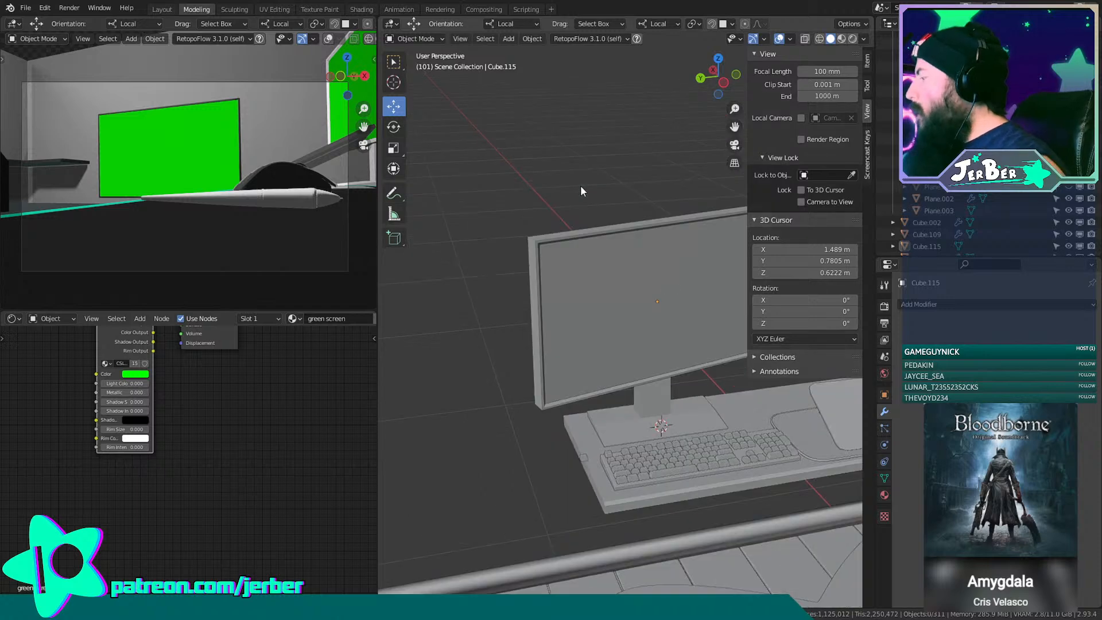
Look over the desk setup, from the monitor and mouse area to the piano and the computer keyboard.
middle_drag(580, 185, 601, 247)
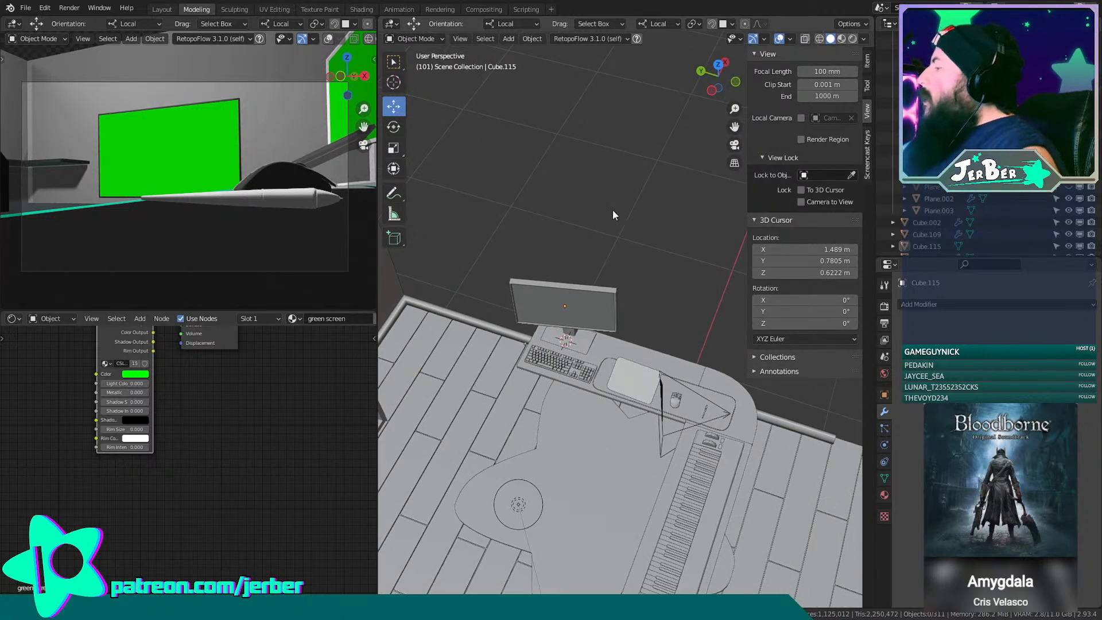
scroll(608, 200, up, 4)
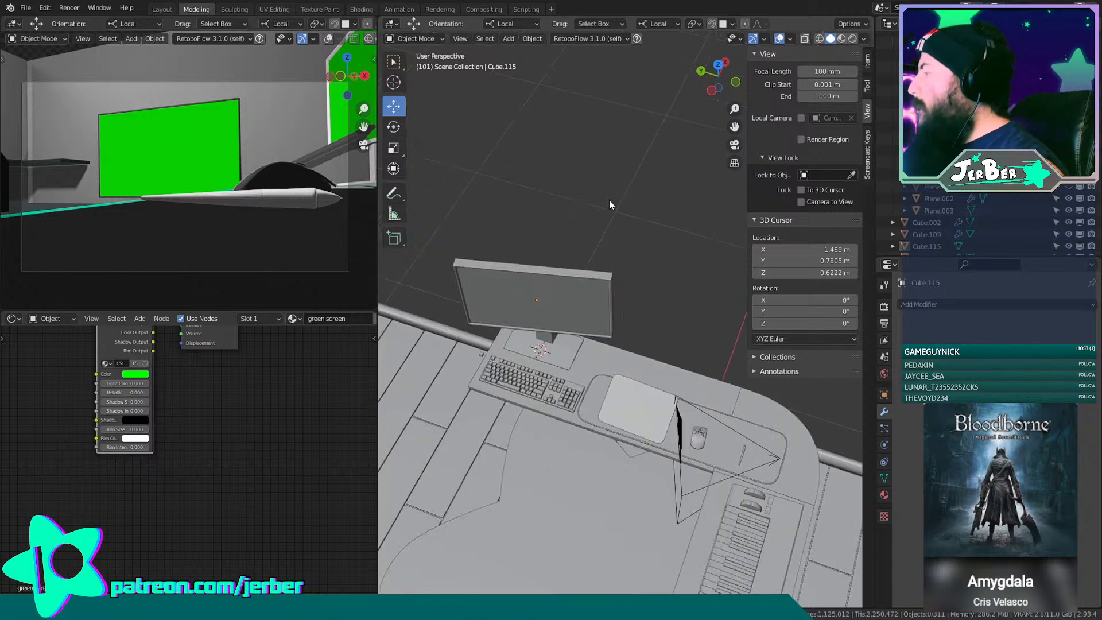
middle_drag(580, 156, 647, 124)
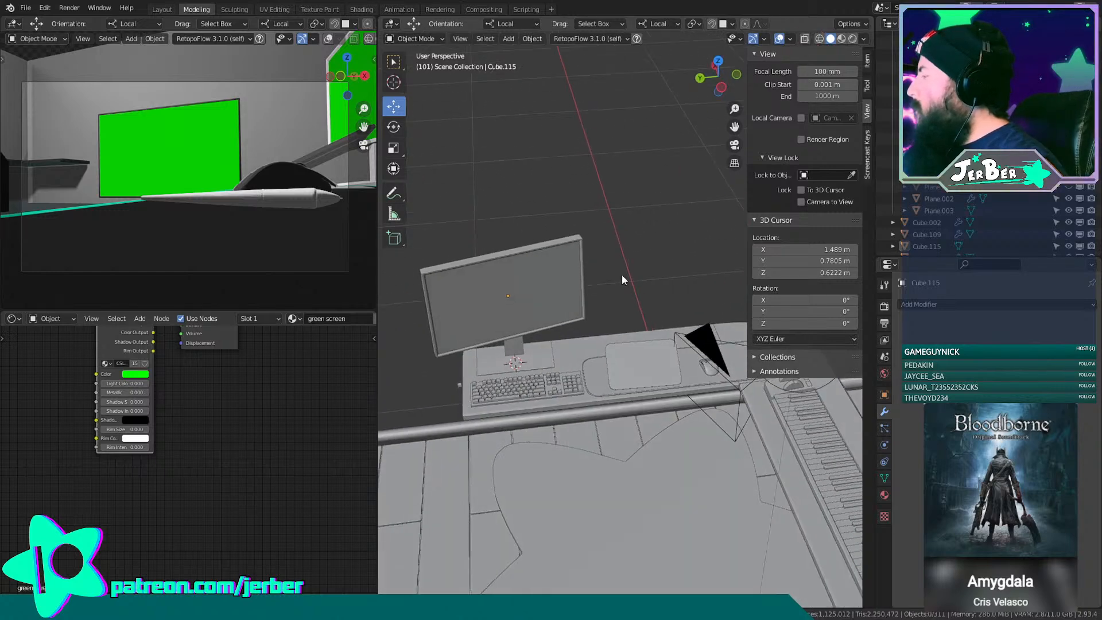
shift+middle_drag(621, 274, 621, 228)
shift+middle_drag(711, 395, 634, 367)
scroll(635, 291, up, 3)
scroll(615, 279, up, 1)
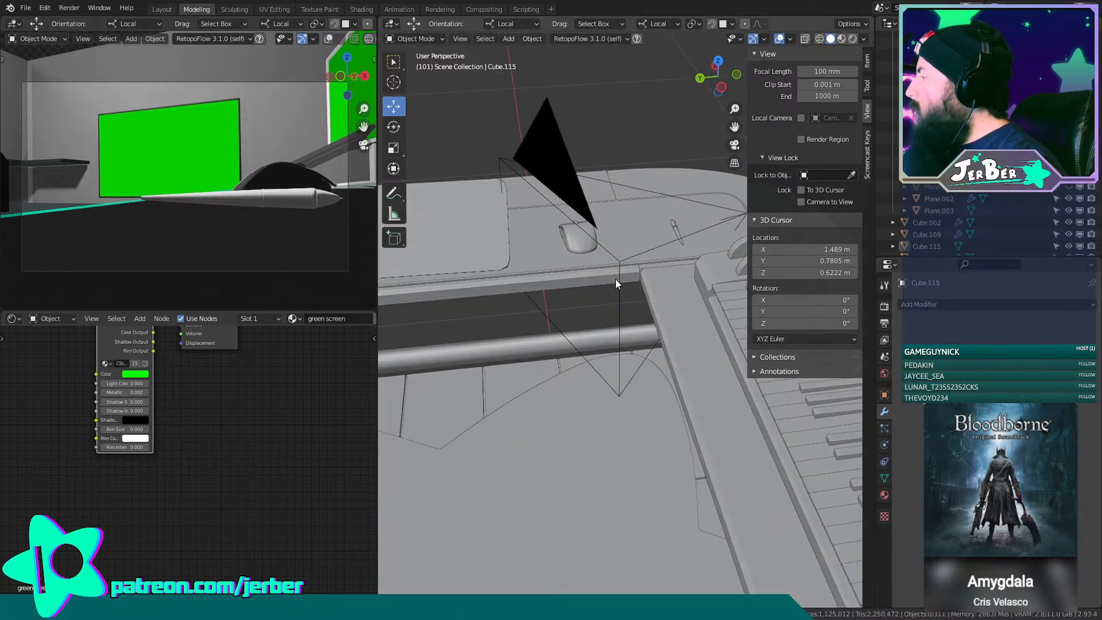
middle_drag(615, 279, 626, 456)
scroll(709, 302, down, 5)
scroll(577, 377, down, 3)
scroll(625, 456, up, 2)
scroll(542, 383, up, 2)
shift+middle_drag(518, 339, 622, 325)
scroll(595, 347, up, 3)
scroll(622, 325, up, 3)
Examine the computer keyboard's corner Escape keycap, its Subdivision modifier and the surrounding keys.
click(479, 332)
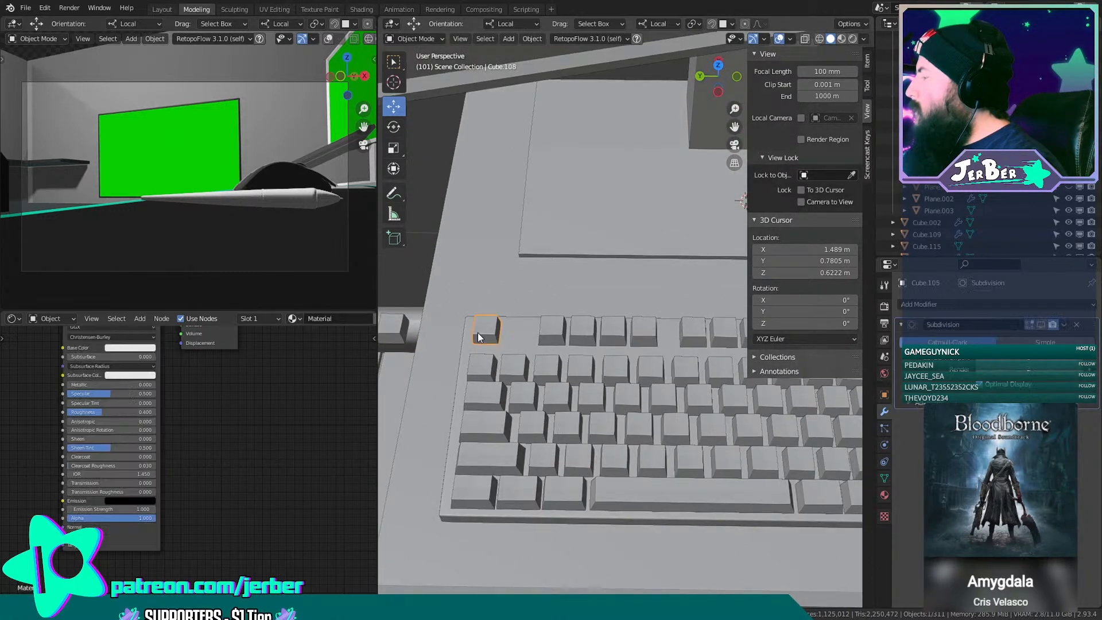
middle_drag(478, 331, 545, 352)
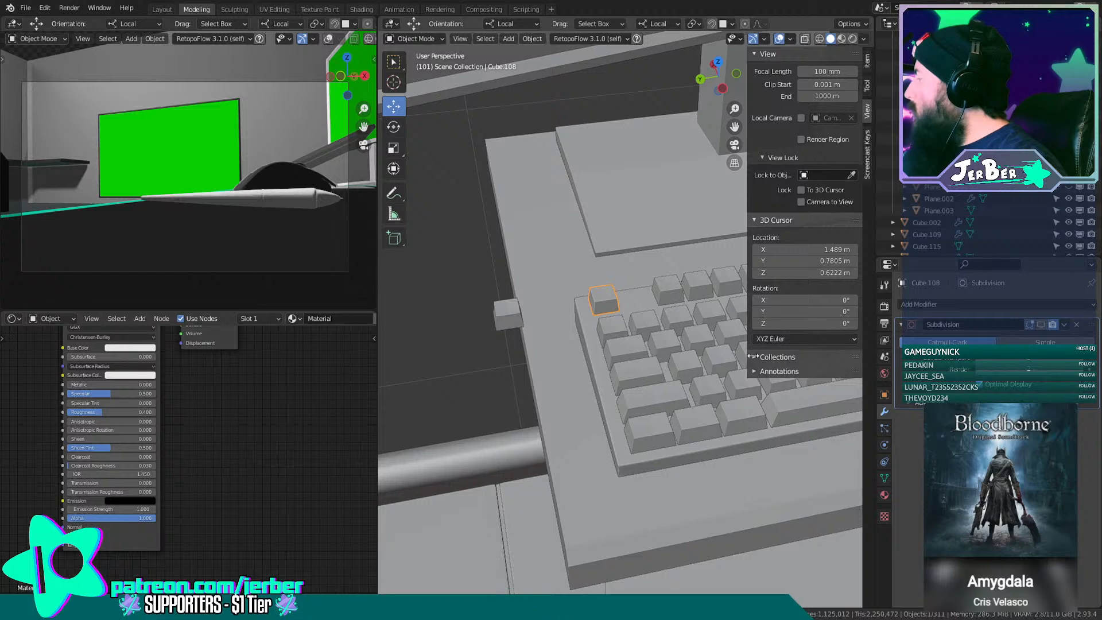
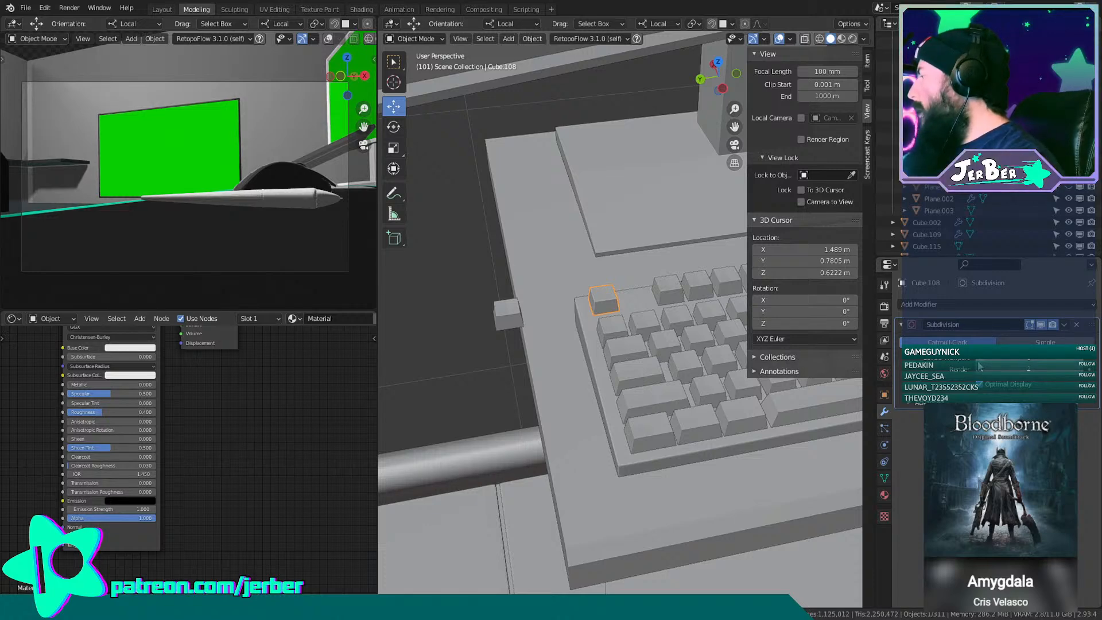
click(470, 229)
scroll(604, 402, down, 5)
middle_drag(580, 381, 529, 388)
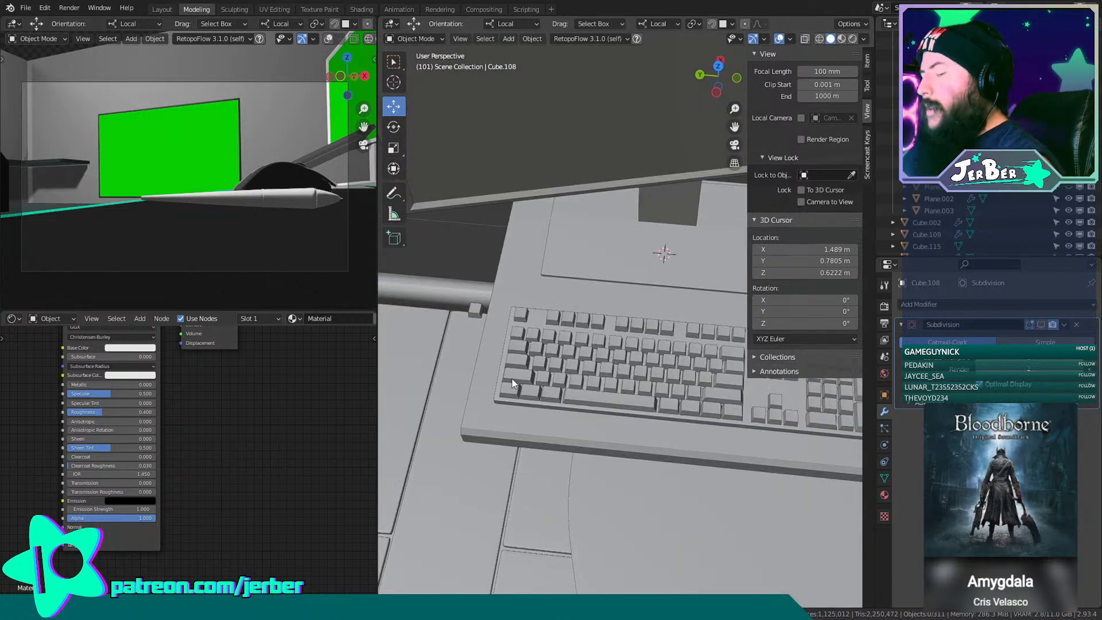
shift+middle_drag(576, 337, 481, 326)
shift+middle_drag(527, 370, 663, 367)
scroll(663, 366, up, 2)
shift+middle_drag(579, 325, 589, 332)
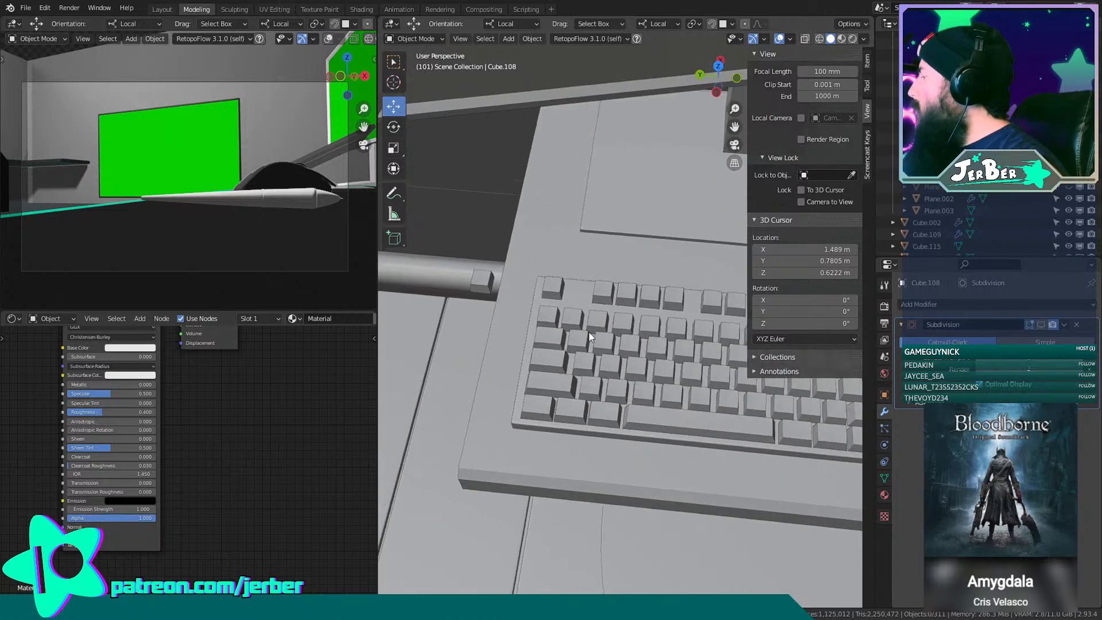
scroll(589, 335, up, 3)
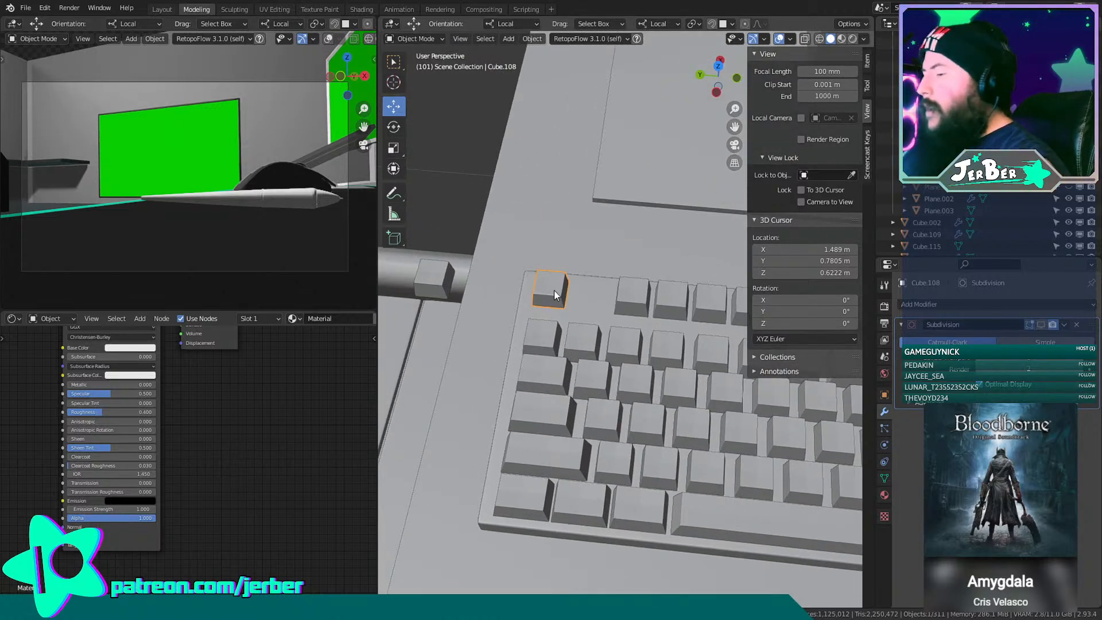
Isolate the Escape keycap in local view and select its whole mesh in Edit Mode.
key(KP_Divide)
click(416, 38)
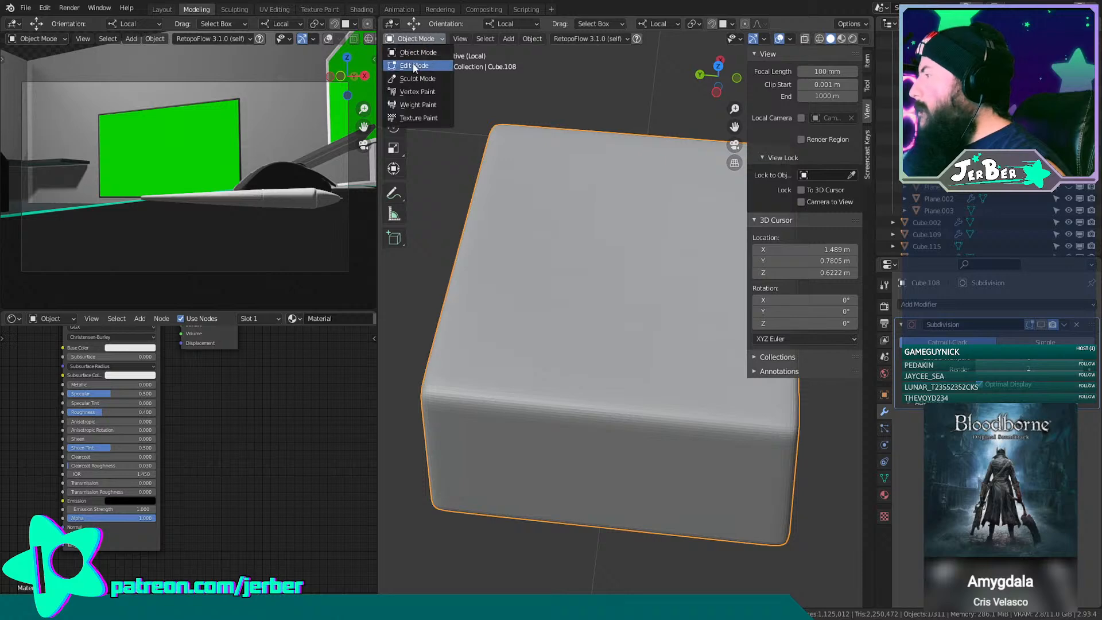
click(415, 78)
click(425, 45)
click(423, 65)
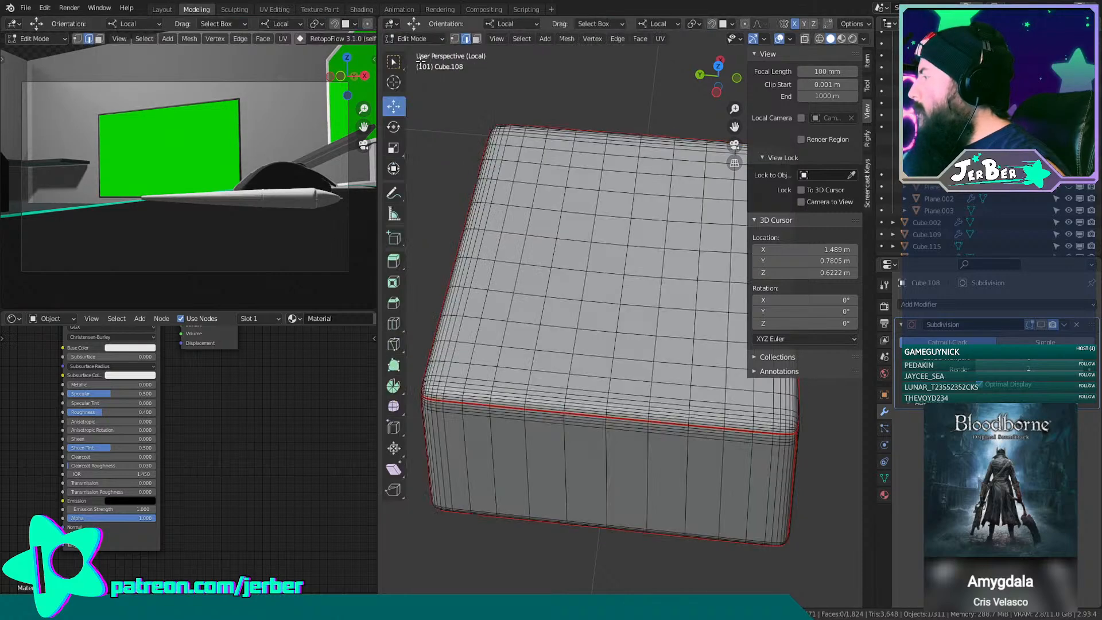
scroll(506, 199, down, 8)
drag(681, 436, 553, 233)
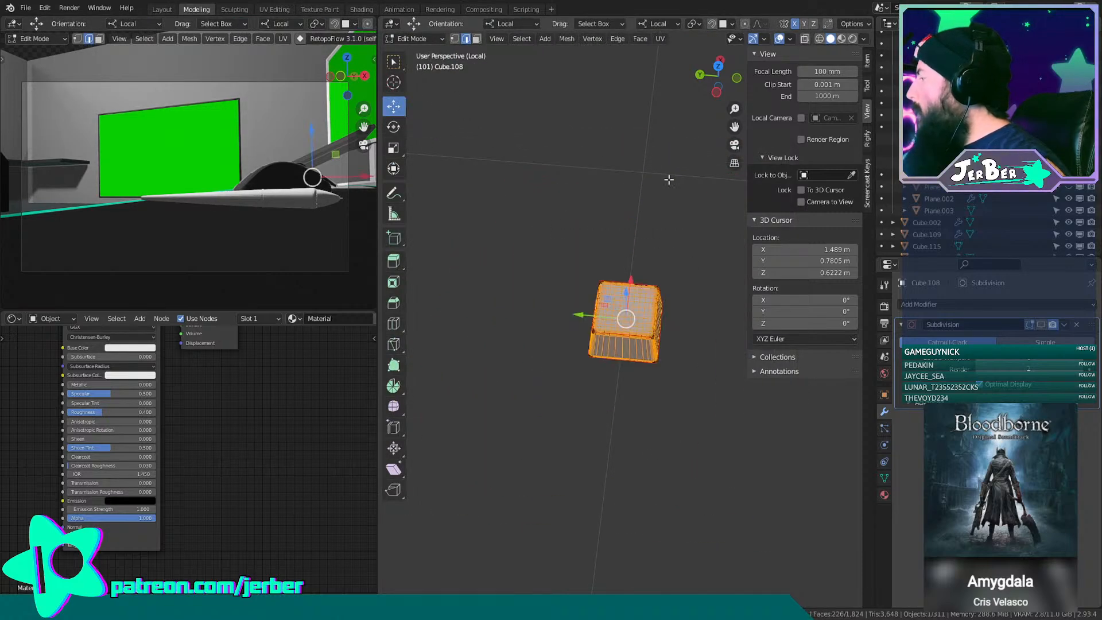
key(a)
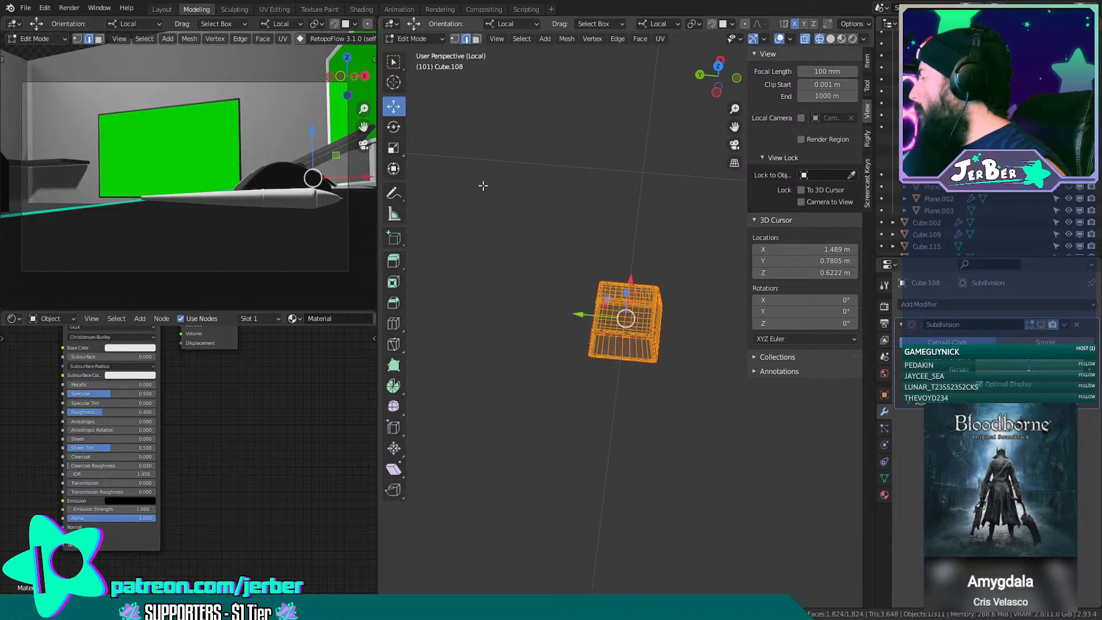
Return the keycap to Object Mode, leave local view and switch the viewport back to solid shading.
click(428, 38)
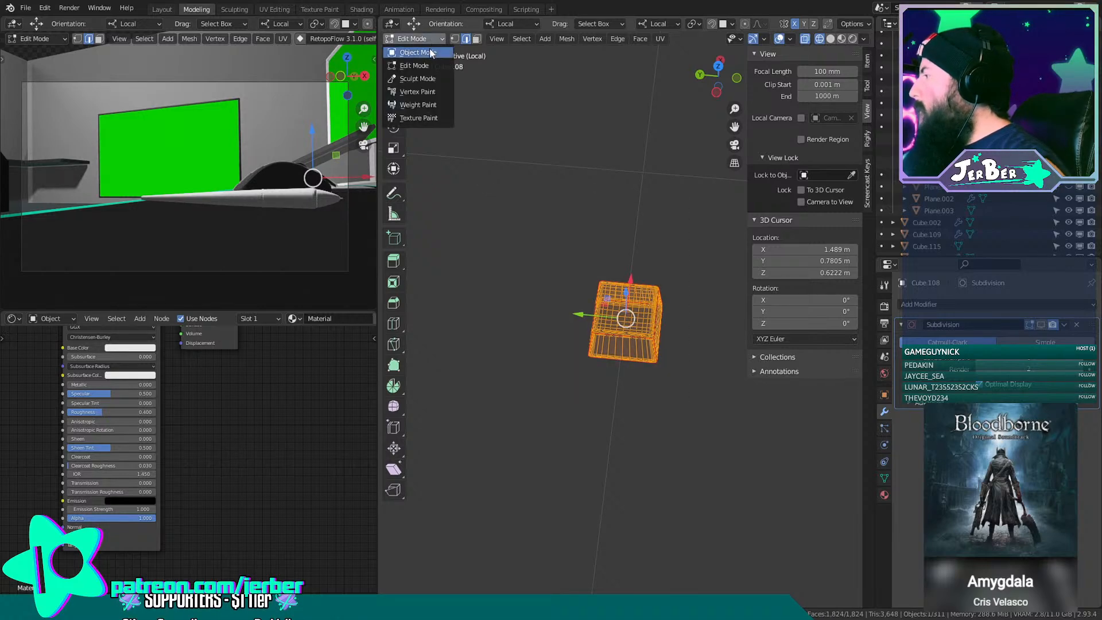
click(422, 52)
key(KP_Divide)
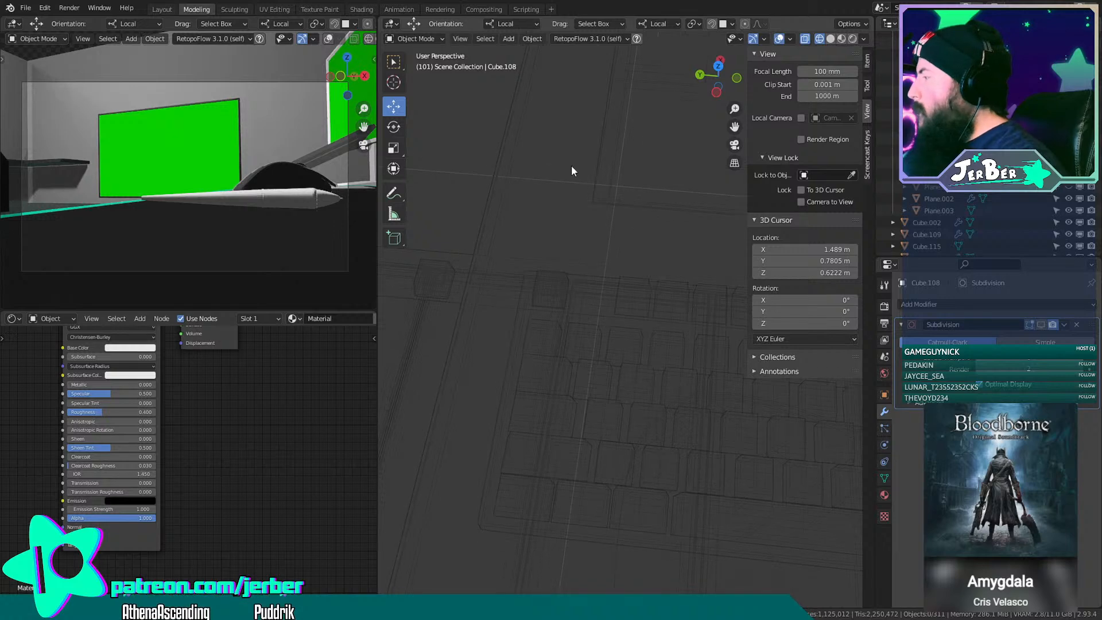
middle_drag(611, 174, 569, 261)
scroll(570, 261, up, 1)
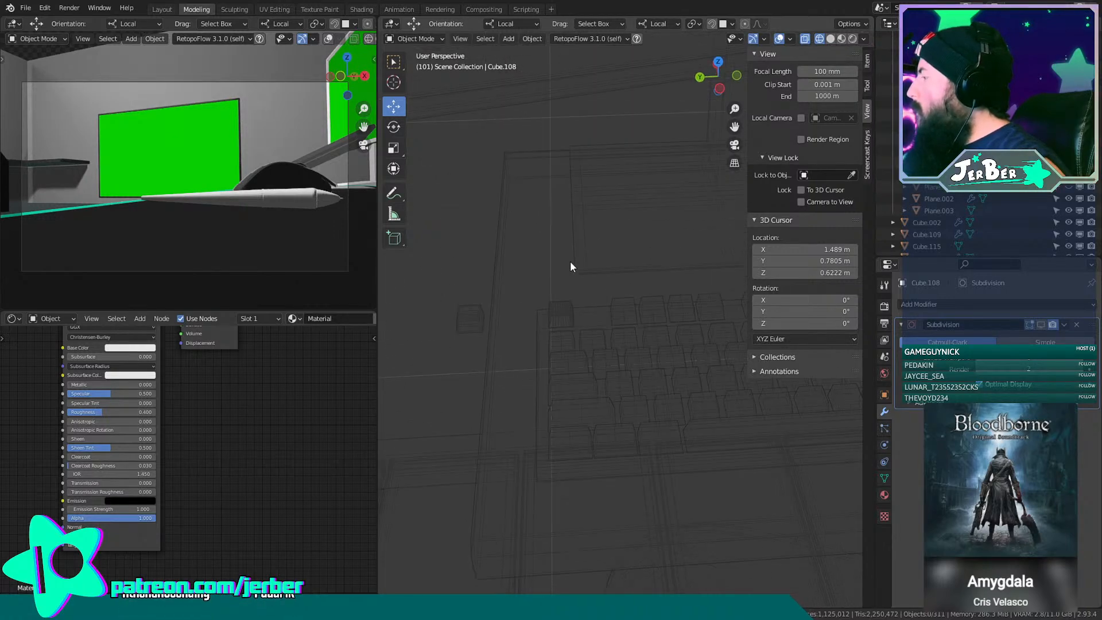
click(830, 39)
scroll(494, 335, up, 4)
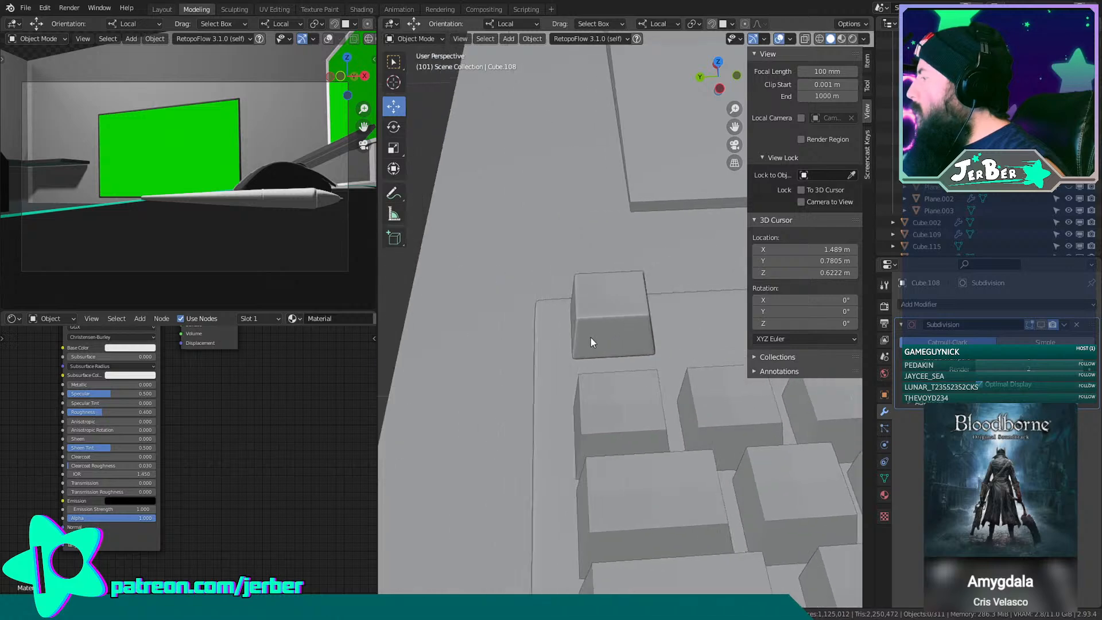
Select the Escape keycap and compare its shape with the neighbouring keys and the rest of the keyboard.
click(589, 321)
middle_drag(623, 328, 488, 249)
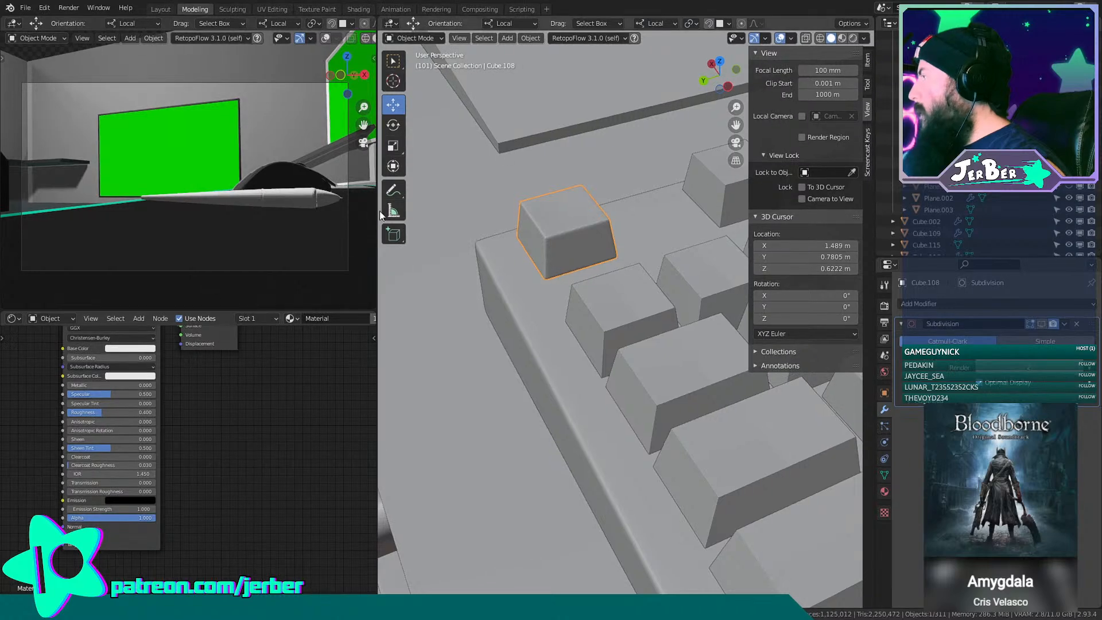
middle_drag(605, 245, 553, 233)
scroll(553, 233, down, 10)
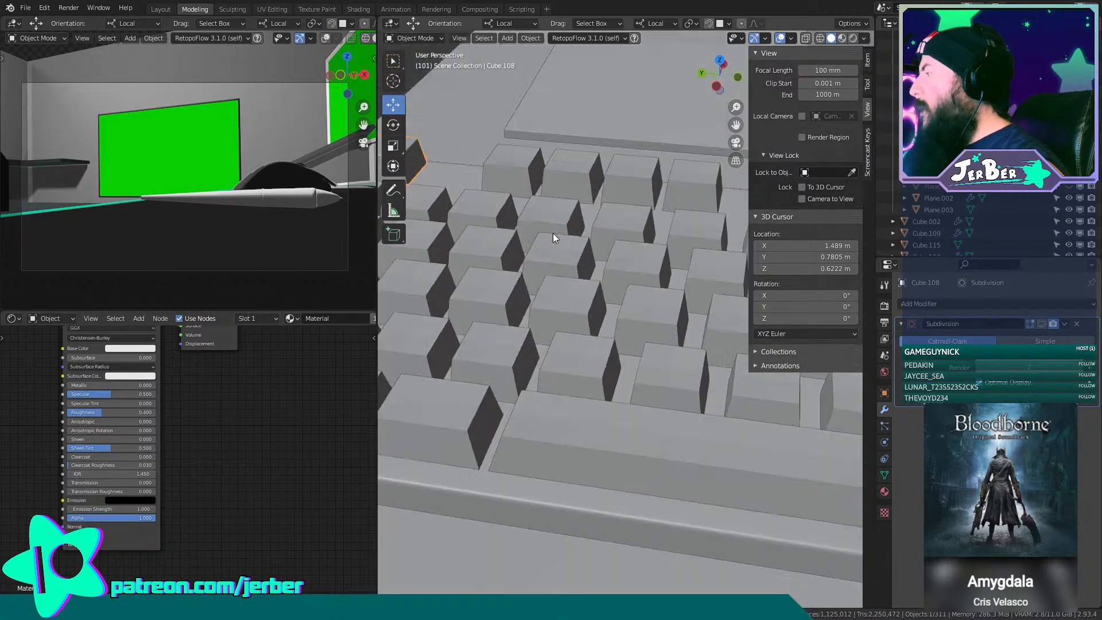
shift+middle_drag(636, 289, 571, 345)
scroll(576, 329, down, 4)
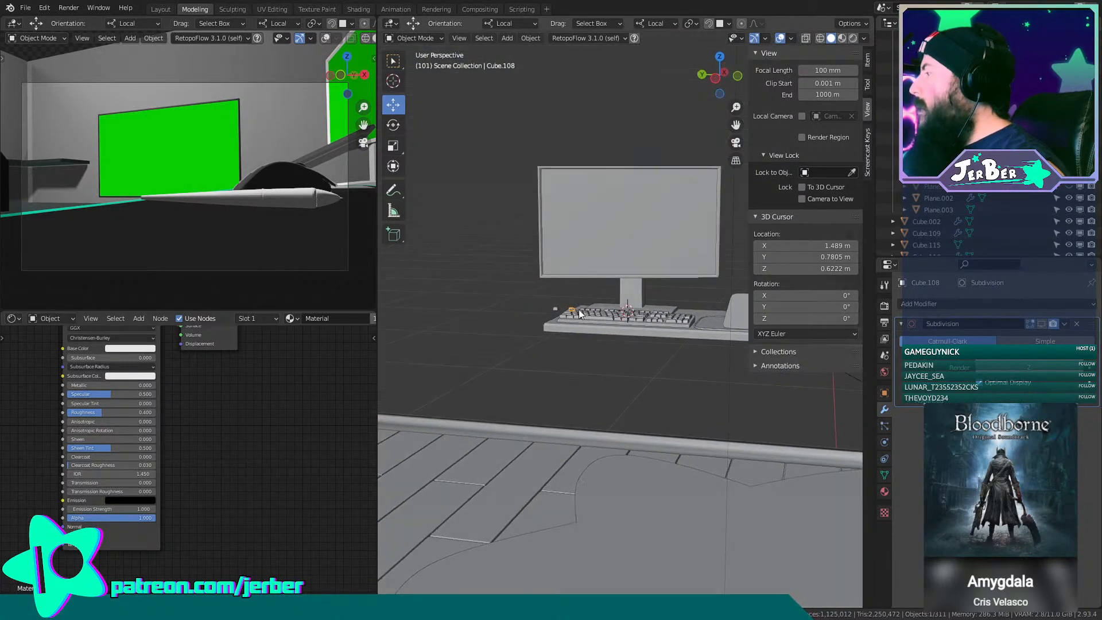
scroll(564, 373, up, 6)
mouse_move(576, 435)
middle_down()
mouse_move(573, 454)
mouse_move(566, 416)
middle_up()
middle_drag(545, 439, 553, 359)
shift+middle_drag(557, 320, 562, 323)
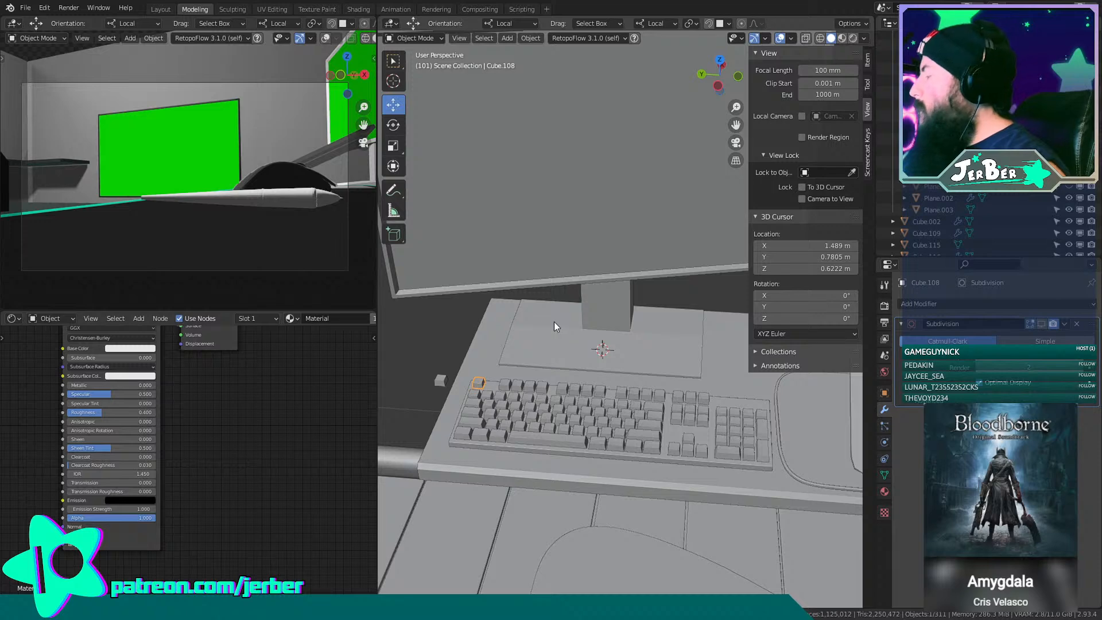
shift+middle_drag(556, 332, 622, 279)
scroll(622, 279, up, 3)
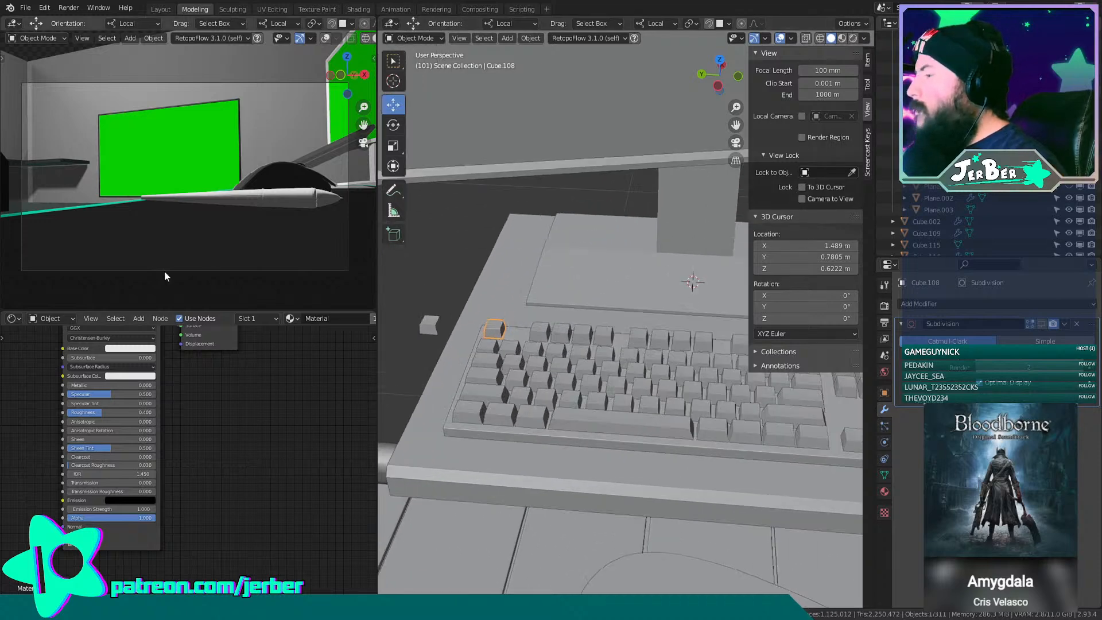
Change the small camera viewport area to the UV Editor.
click(14, 23)
key(Escape)
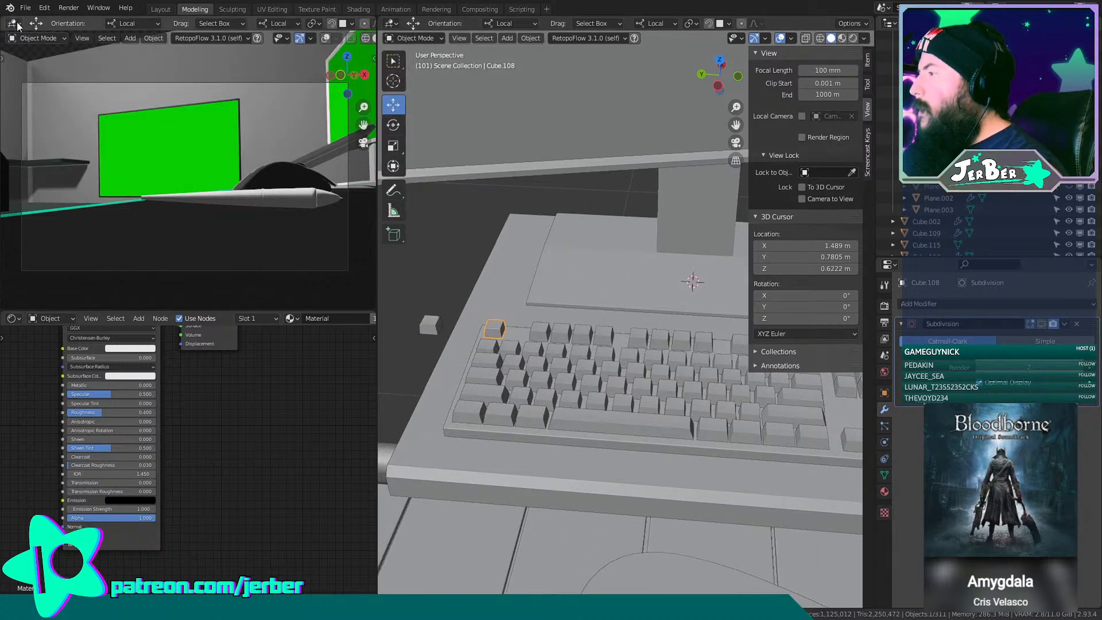
click(17, 24)
click(82, 85)
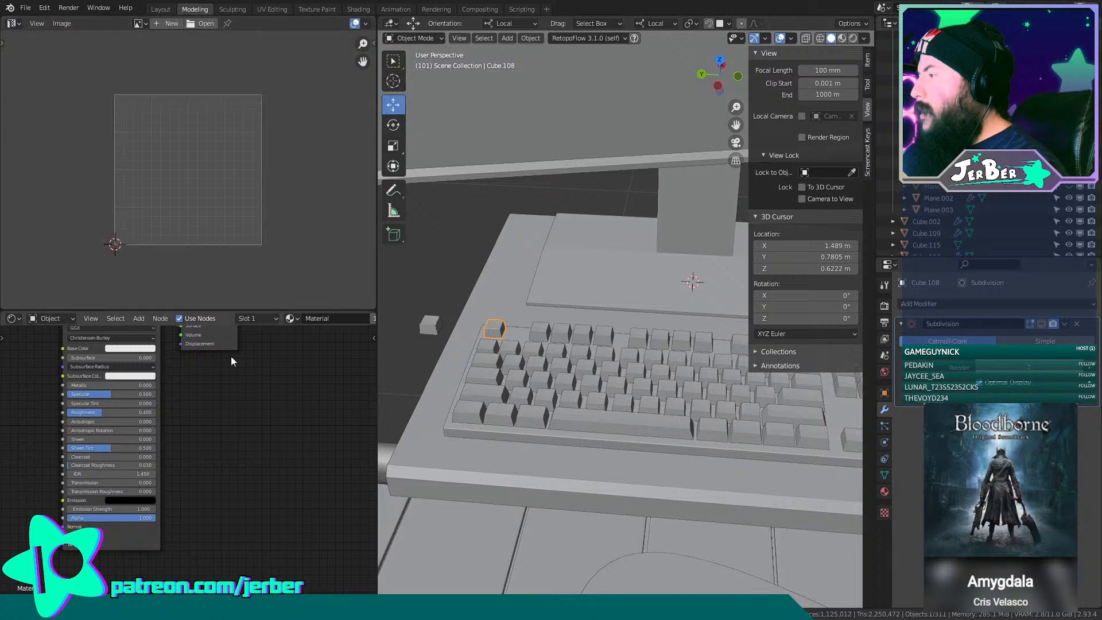
Open the Escape keycap in Edit Mode to display its UV layout.
click(501, 328)
shift+middle_drag(542, 350, 600, 345)
click(550, 321)
click(434, 38)
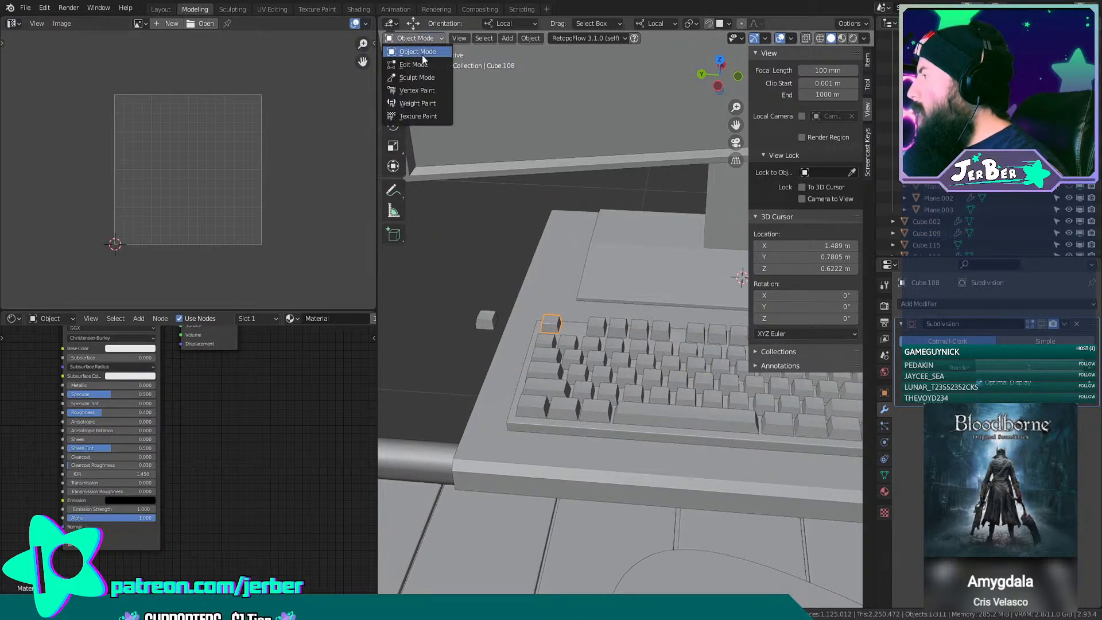
click(421, 54)
scroll(500, 303, up, 2)
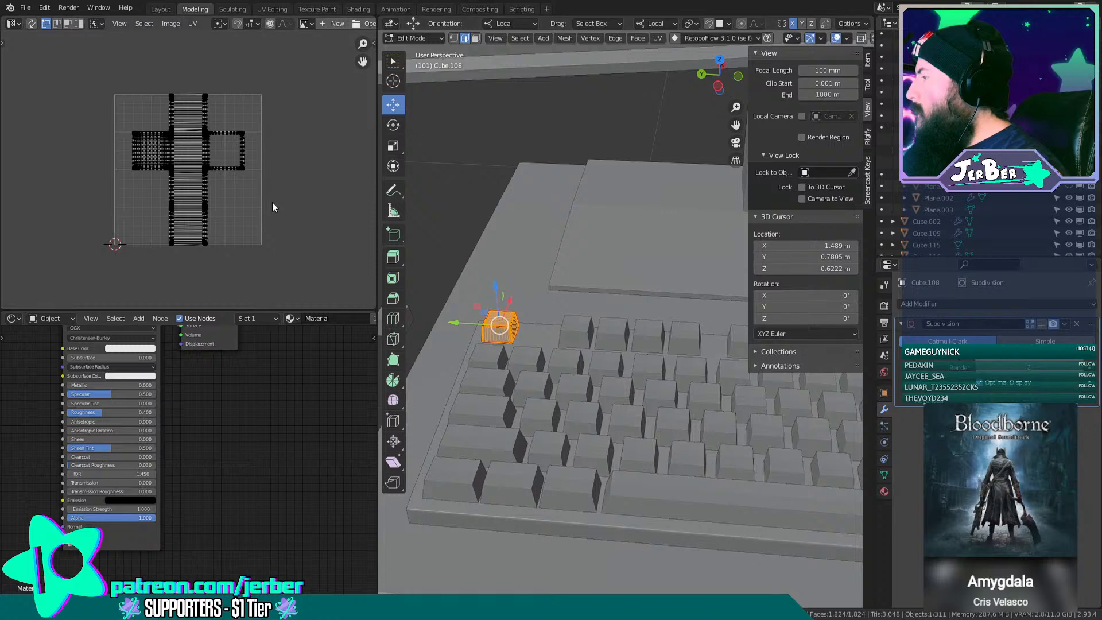
Unwrap the Escape keycap's whole mesh again and inspect the new UV islands.
middle_drag(276, 220, 287, 237)
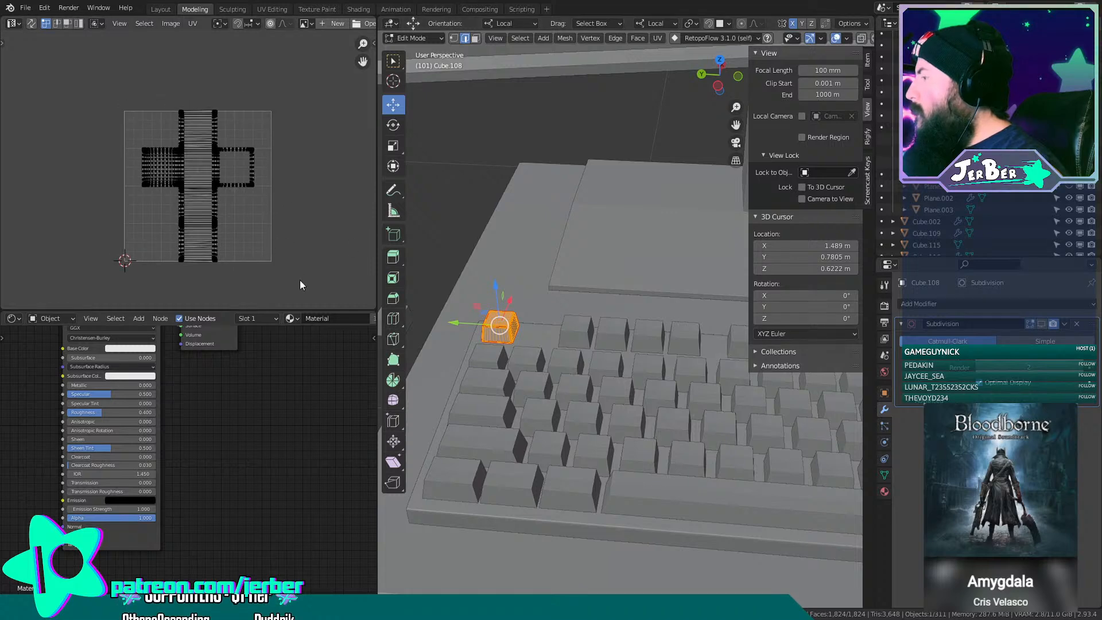
key(u)
click(525, 223)
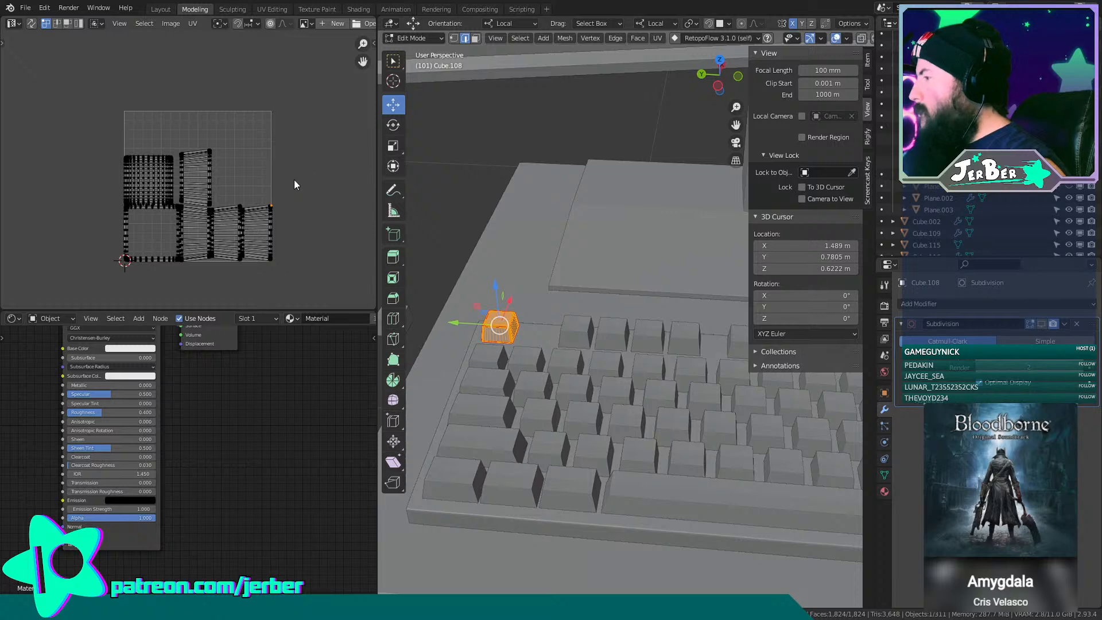
middle_drag(287, 148, 308, 98)
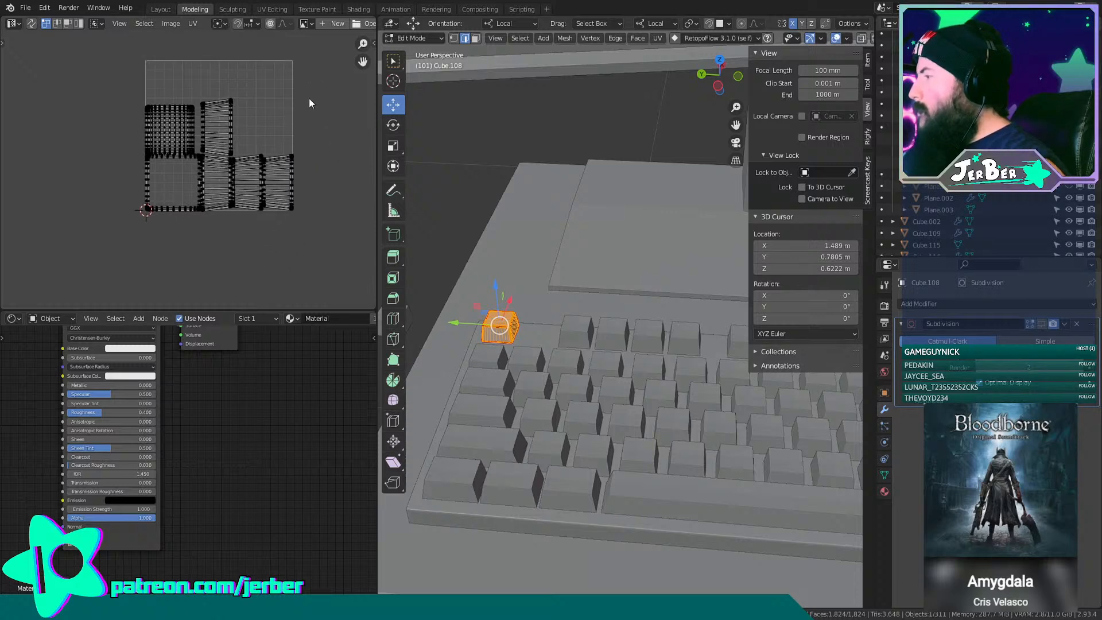
middle_drag(307, 143, 314, 225)
scroll(228, 210, up, 4)
middle_drag(172, 278, 175, 200)
scroll(175, 203, down, 5)
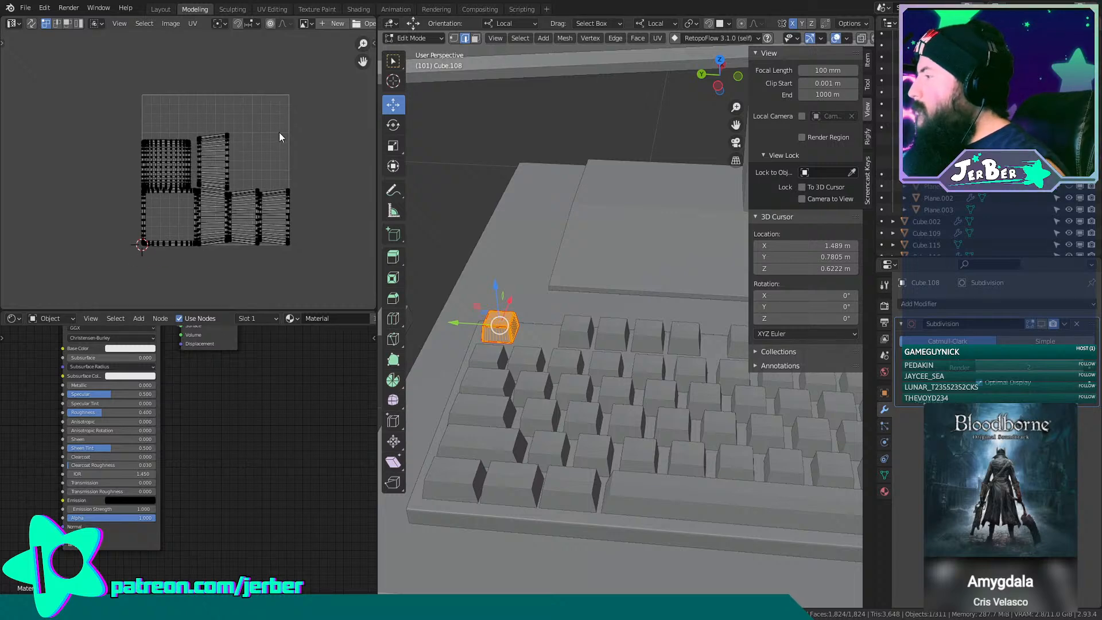
Inspect the Escape keycap's UV islands up close, and return the keycap to Object Mode.
scroll(279, 132, up, 5)
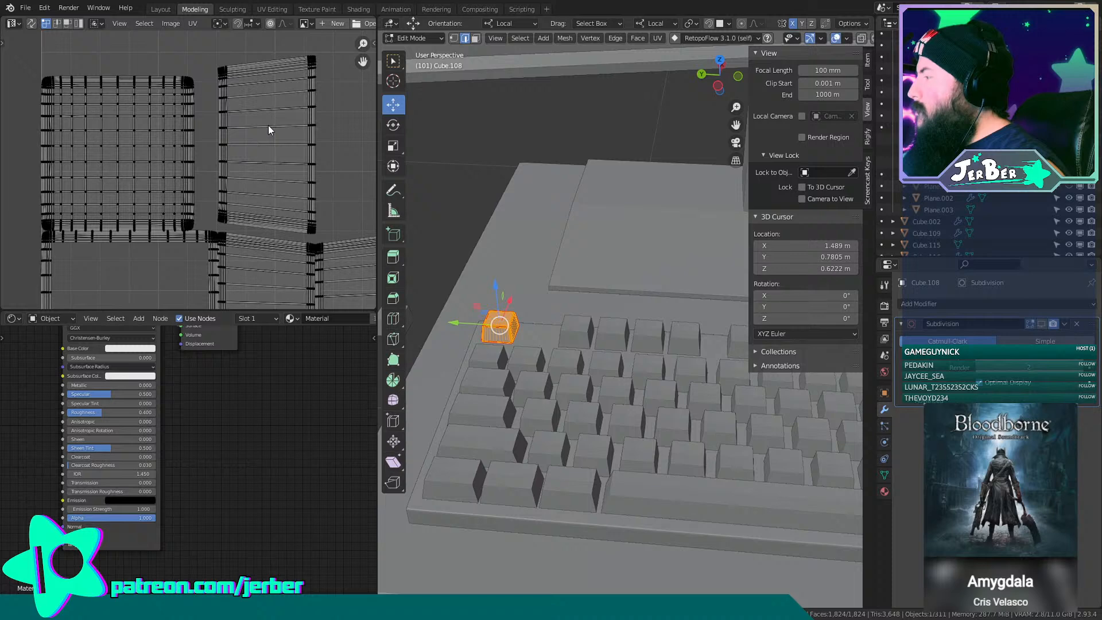
scroll(268, 126, down, 2)
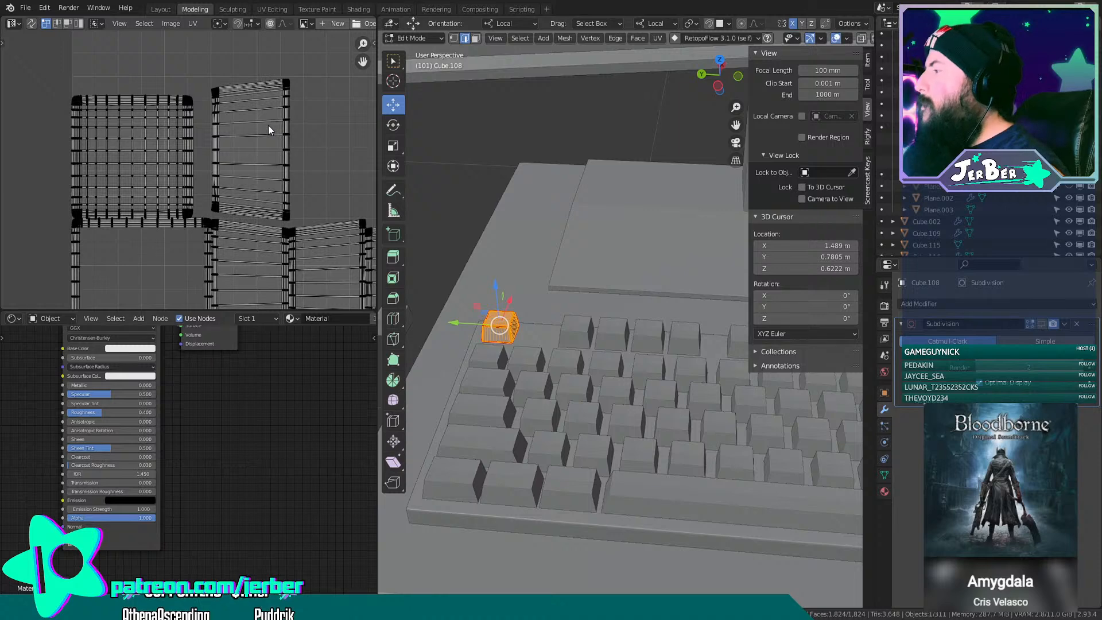
scroll(283, 123, down, 4)
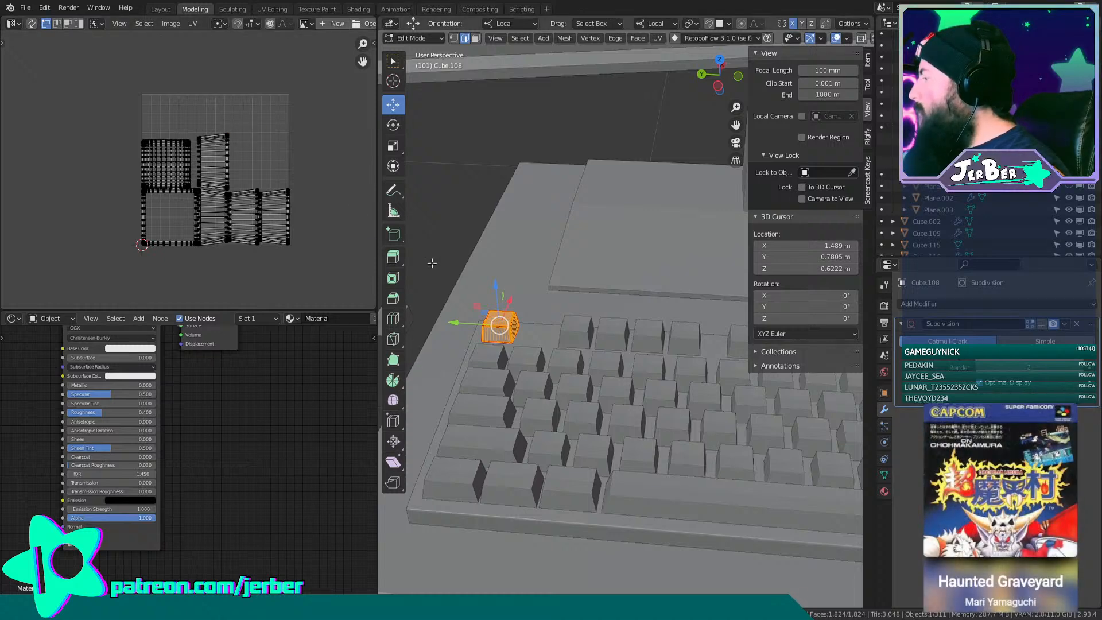
shift+middle_drag(555, 297, 595, 331)
scroll(595, 331, up, 3)
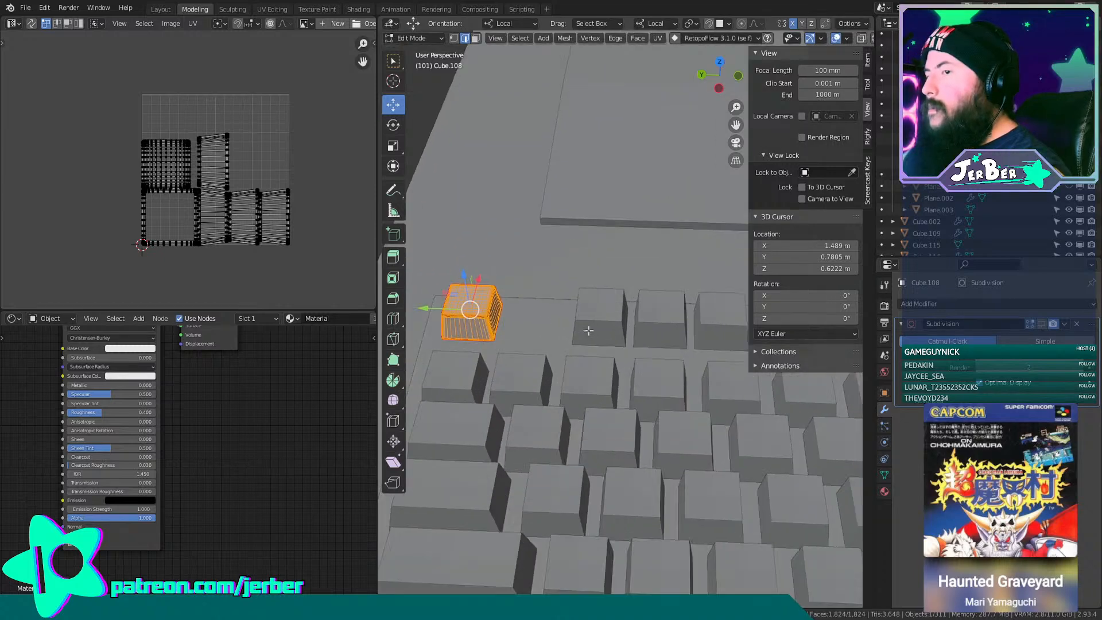
shift+middle_drag(552, 345, 630, 396)
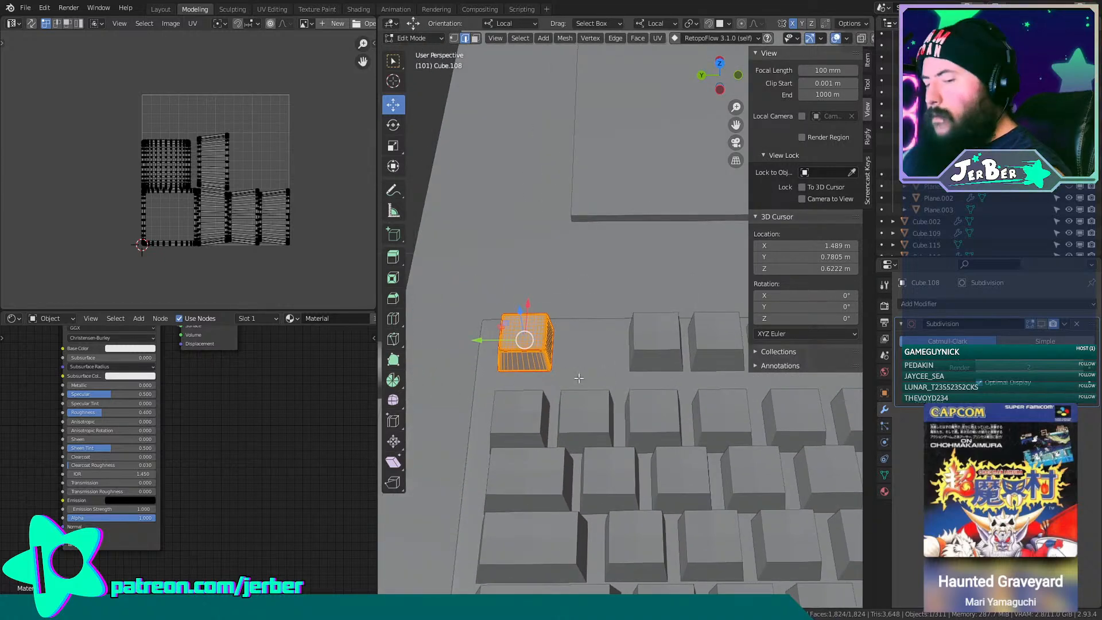
shift+middle_drag(577, 373, 582, 425)
click(417, 39)
click(415, 52)
scroll(495, 307, down, 3)
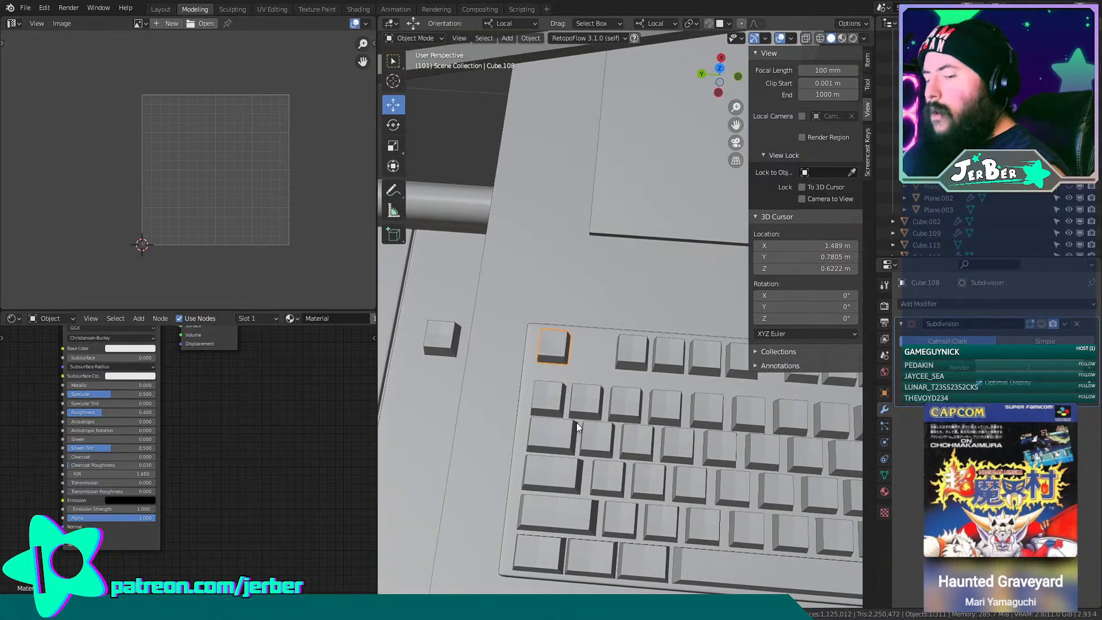
Duplicate the Escape keycap along local Y onto the first key of the neighbouring four-key group, align it, and delete the old key beneath.
key(shift+d)
key(x)
key(y)
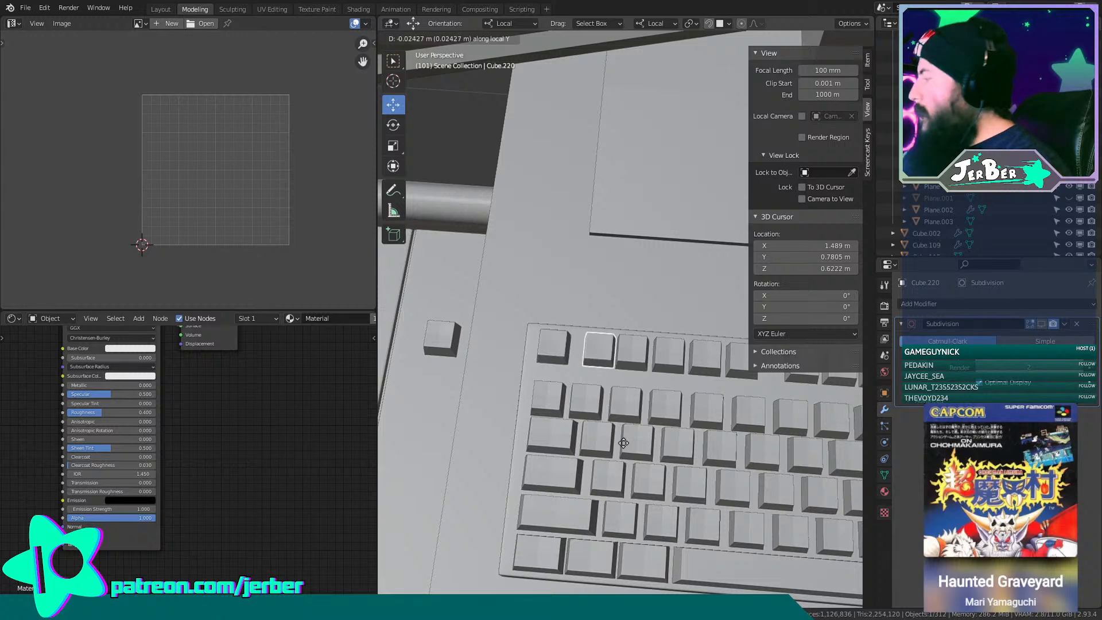
click(663, 460)
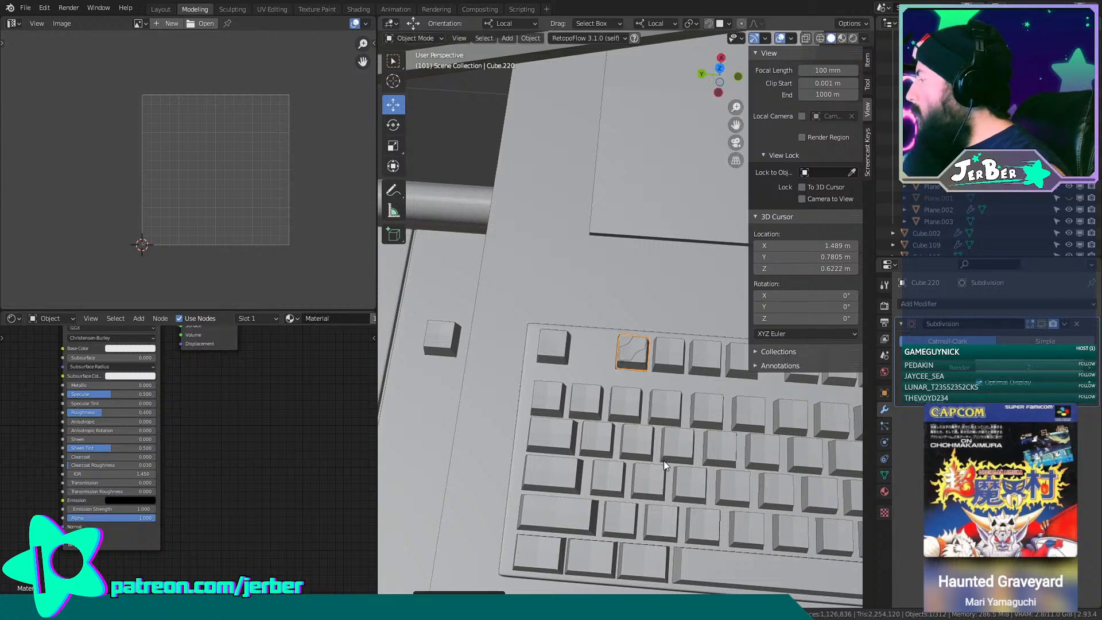
scroll(635, 404, up, 5)
scroll(591, 352, up, 5)
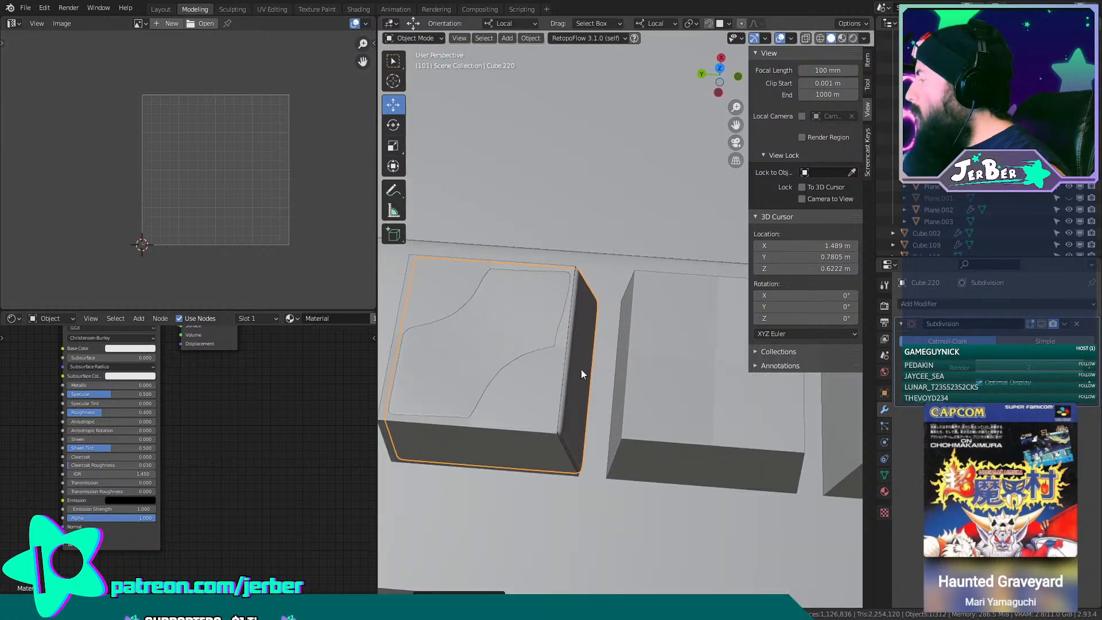
key(g)
key(y)
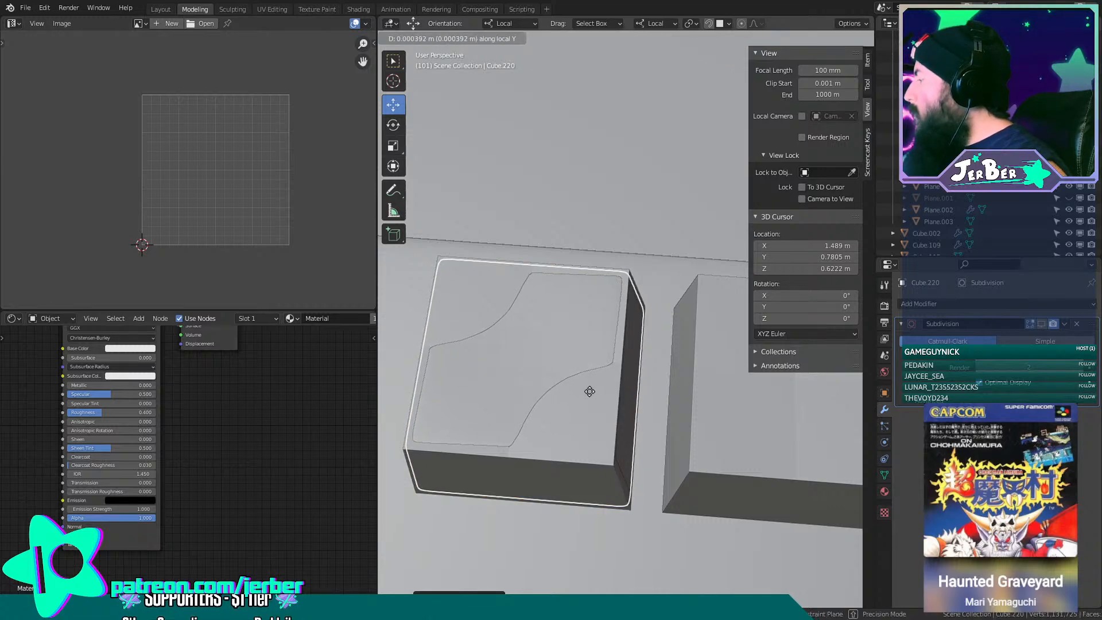
click(590, 391)
key(x)
click(591, 394)
scroll(589, 391, down, 8)
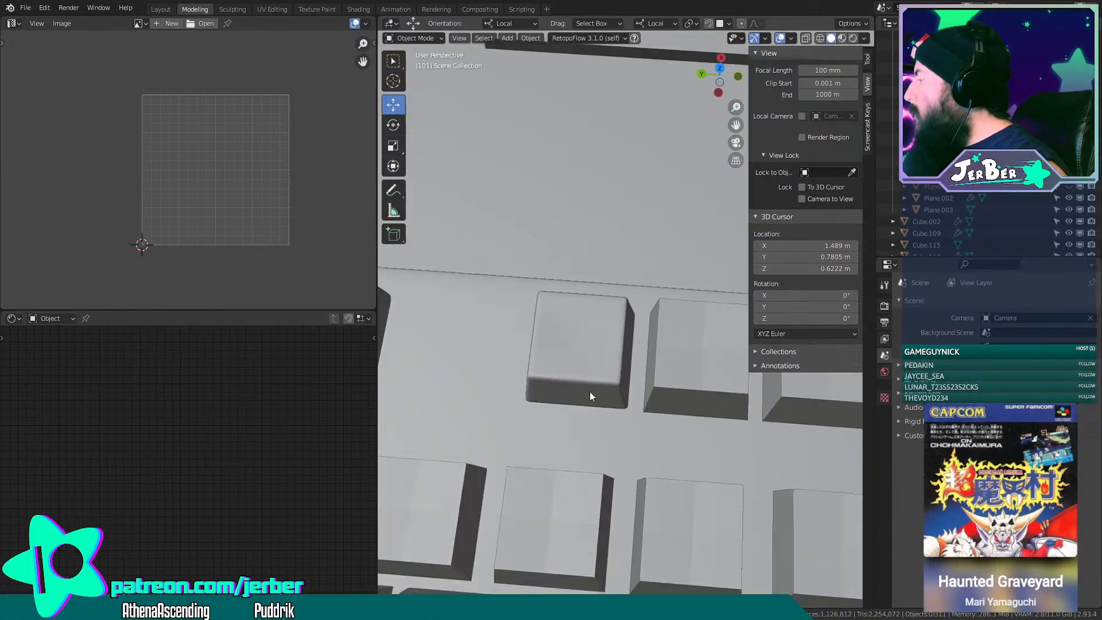
Duplicate the new keycap about -0.0193 m along local Y onto the group's second key, and delete the old key there.
scroll(603, 391, up, 5)
click(583, 339)
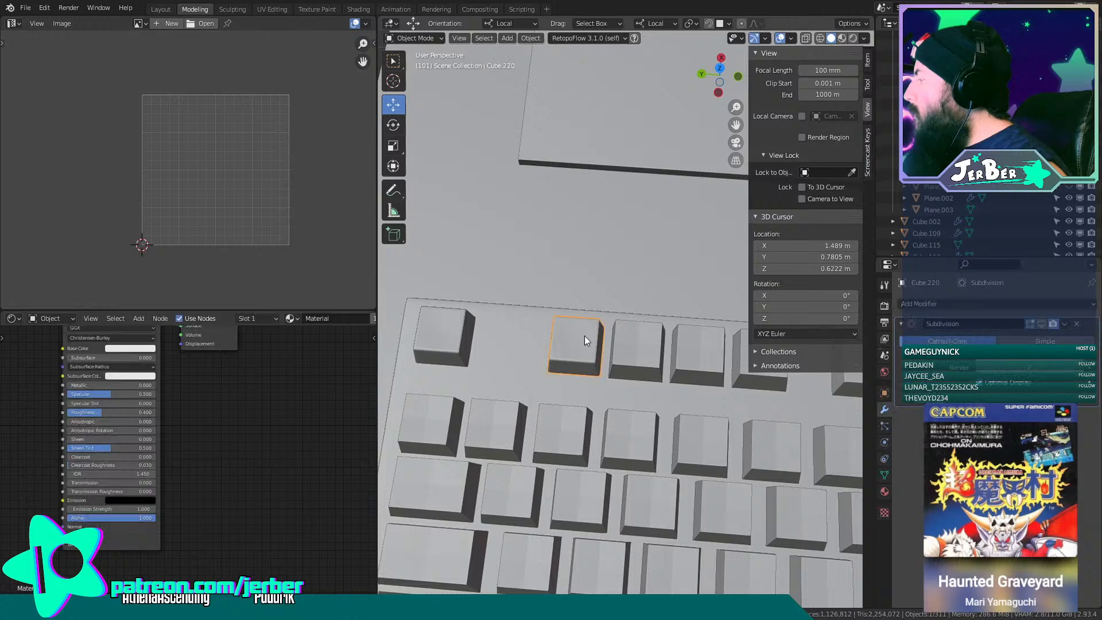
key(g)
key(x)
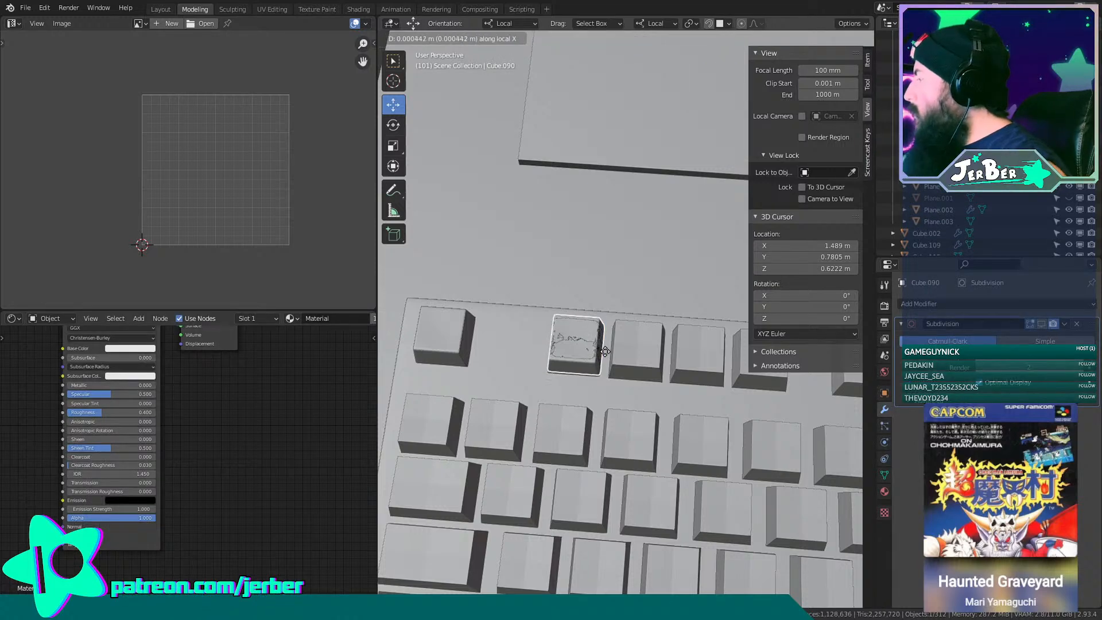
key(y)
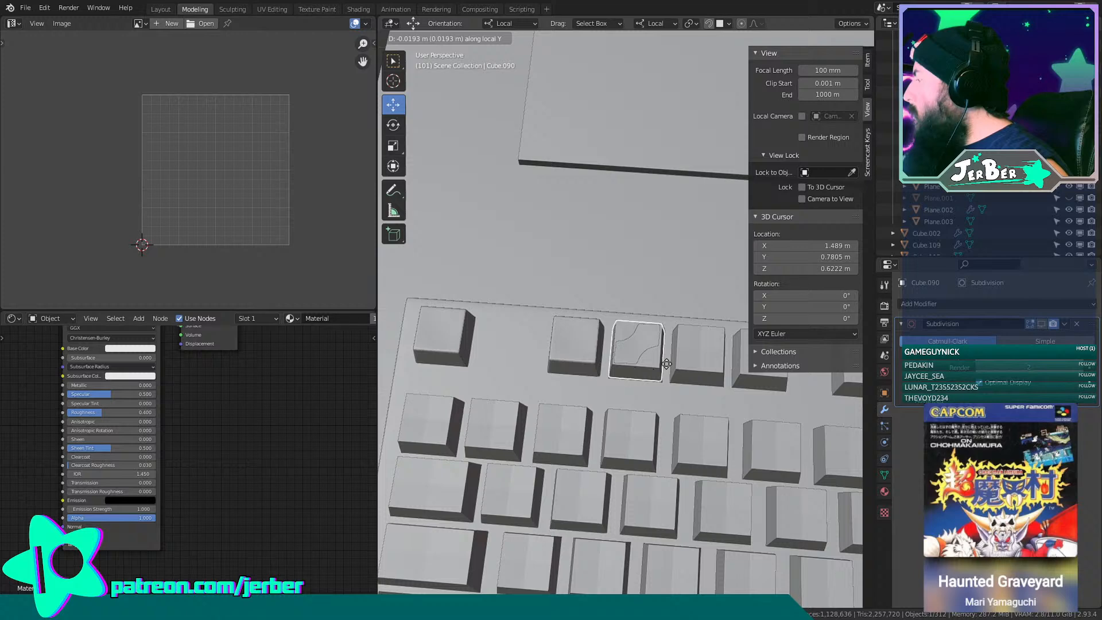
click(667, 365)
click(643, 353)
key(x)
click(642, 354)
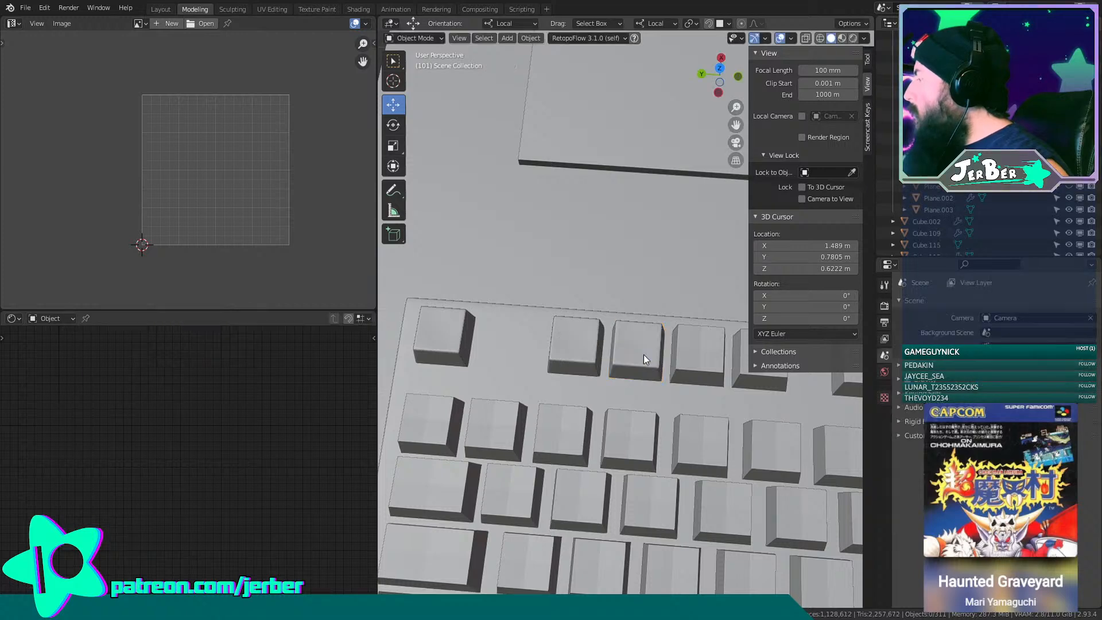
Duplicate the second replacement keycap along local Y onto the third key of the first function-key group, and delete the old key.
shift+middle_drag(643, 354, 534, 364)
click(523, 351)
key(shift+d)
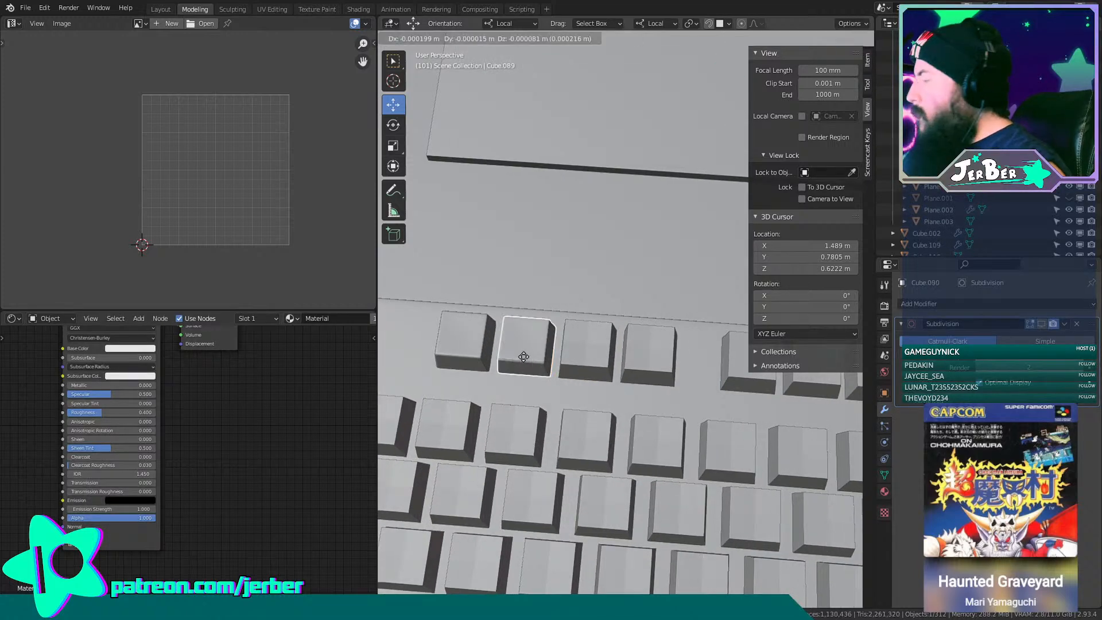
key(y)
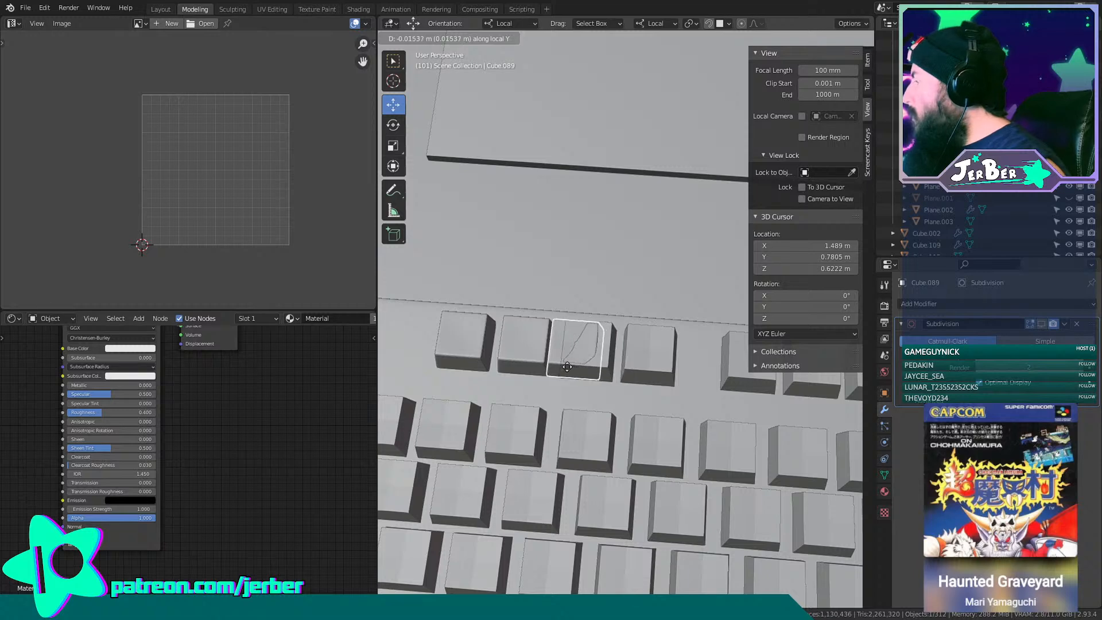
click(662, 363)
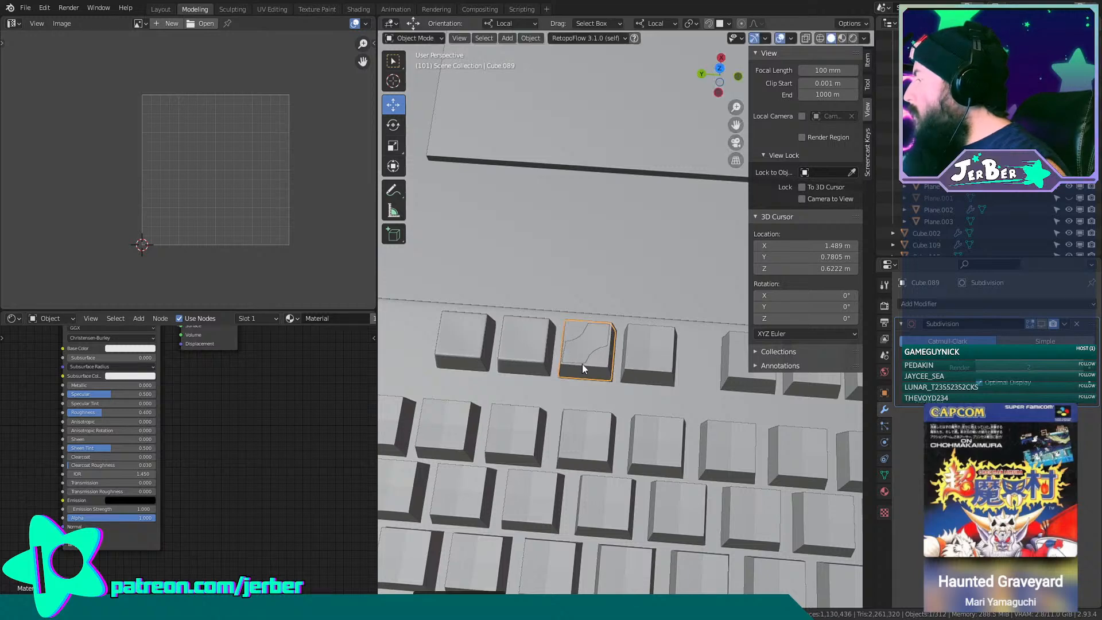
key(x)
click(572, 355)
Duplicate the third replacement keycap about -0.0194 m along local Y onto the group's fourth key, and delete the old key.
click(591, 351)
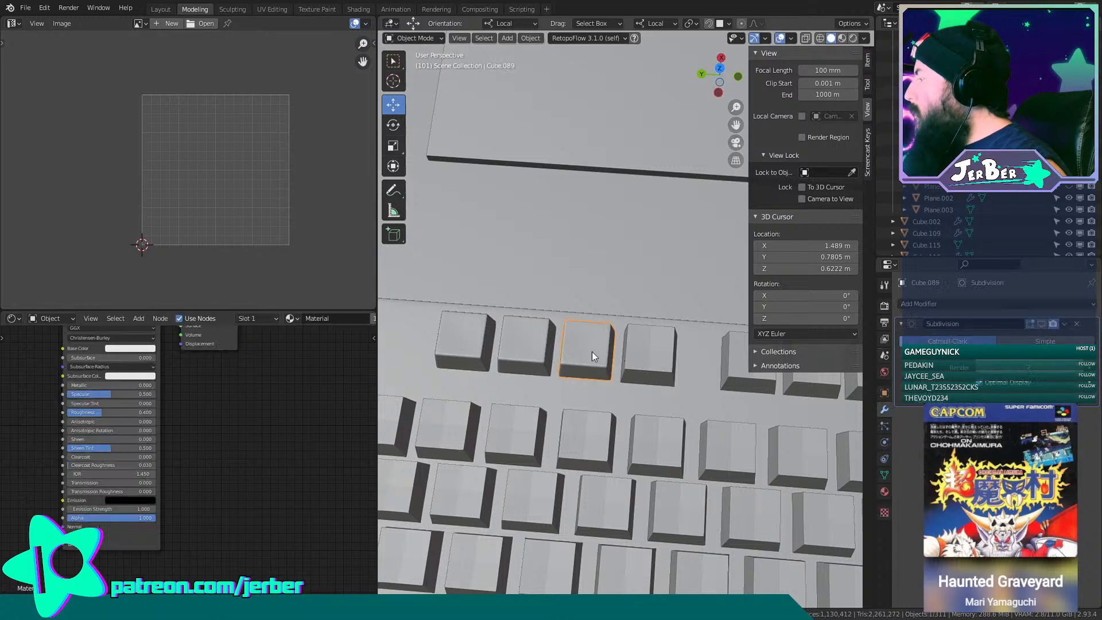
key(shift+d)
key(y)
key(y)
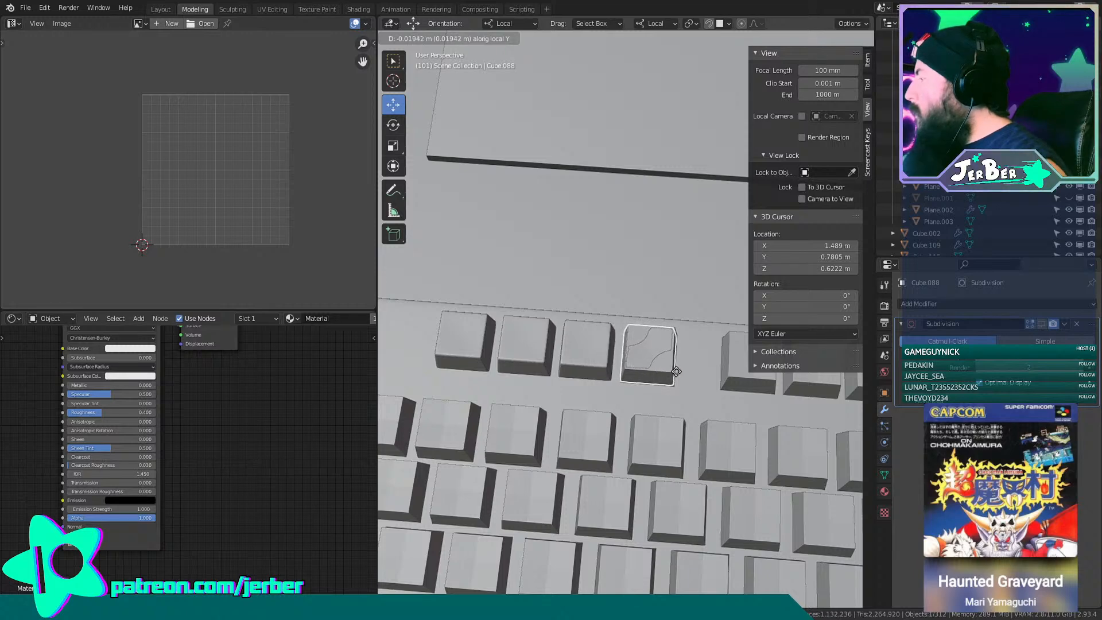
right_click(659, 368)
key(x)
click(655, 364)
Duplicate the fourth replacement keycap about -0.0312 m along local Y onto the first key of the second group, and delete the old key.
shift+middle_drag(624, 365, 594, 363)
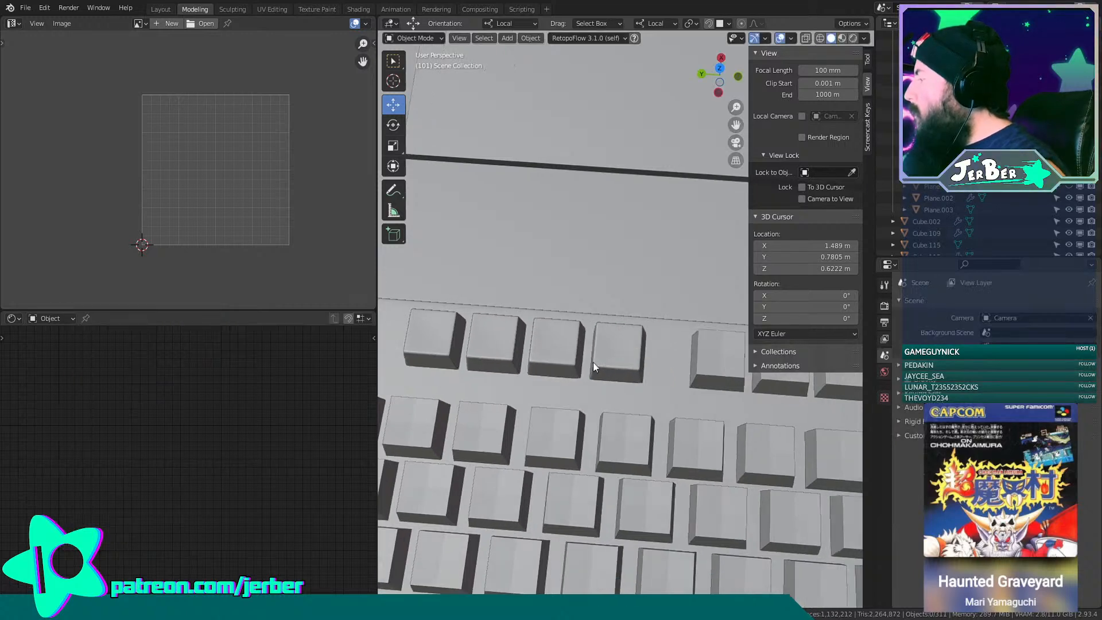
scroll(534, 350, down, 5)
scroll(603, 380, up, 5)
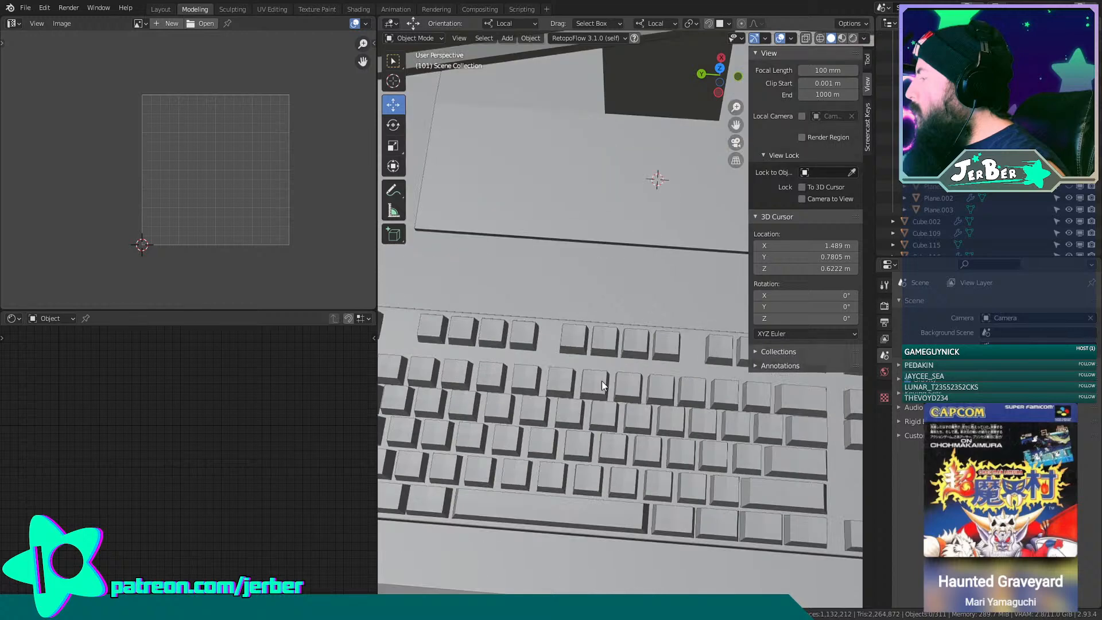
scroll(601, 381, up, 3)
click(467, 342)
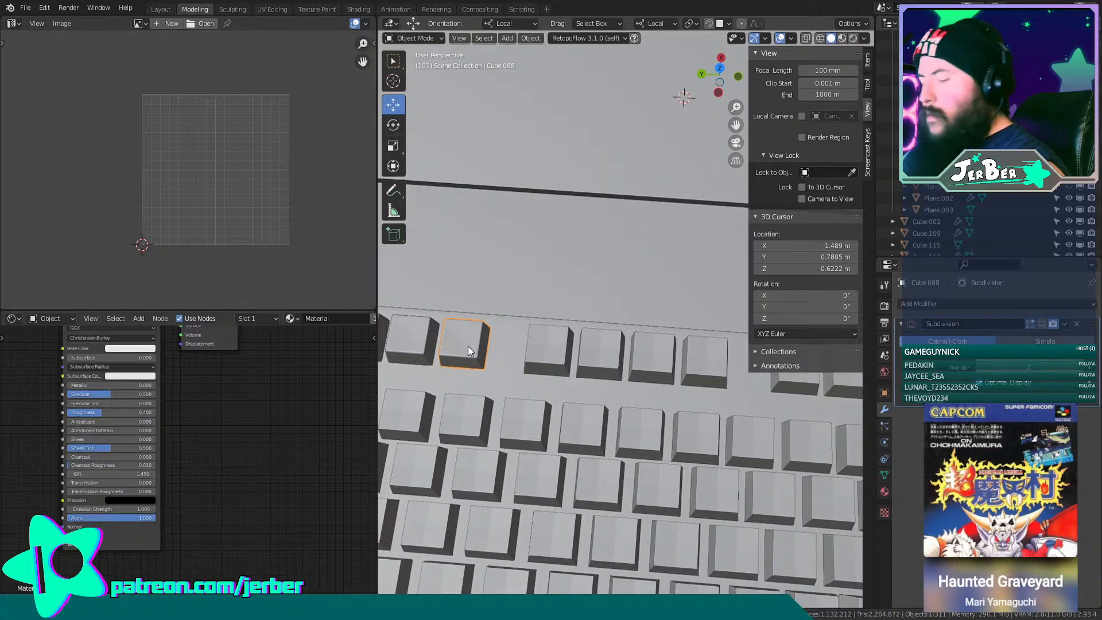
key(shift+d)
key(y)
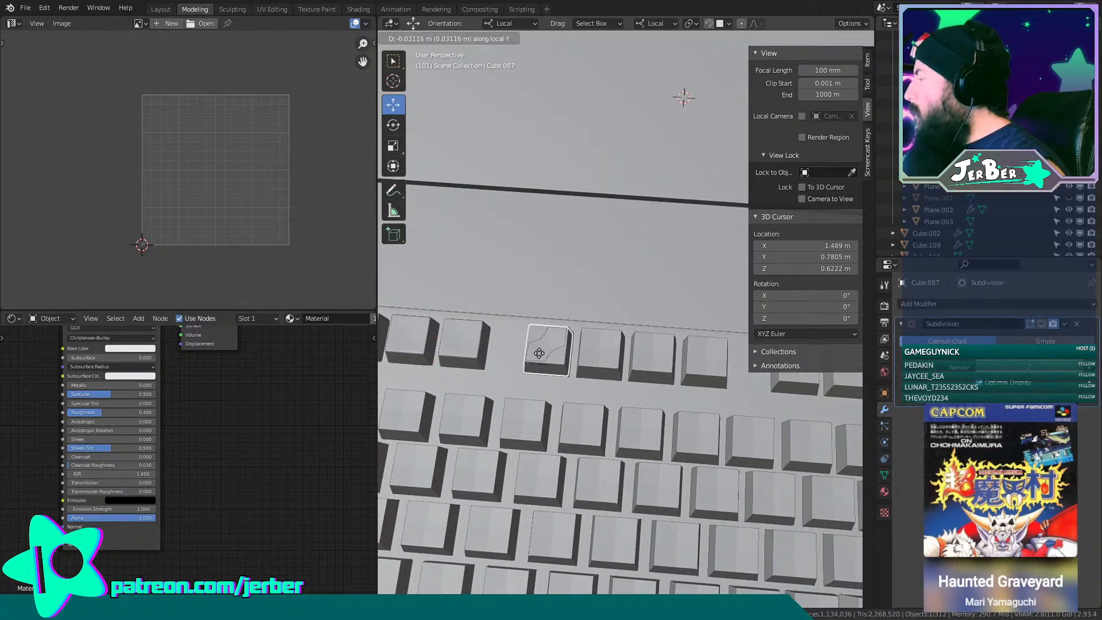
click(547, 361)
click(551, 349)
key(x)
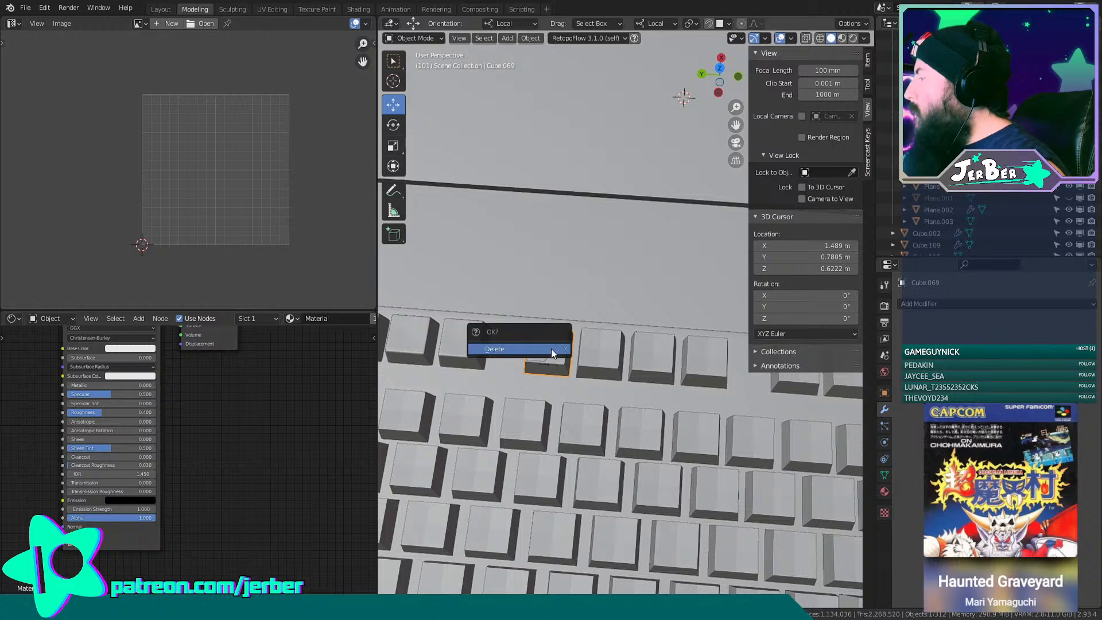
click(551, 348)
Duplicate the second group's first keycap about -0.0195 m along local Y onto its second key, and delete the overlapping key.
click(561, 357)
key(shift+d)
key(y)
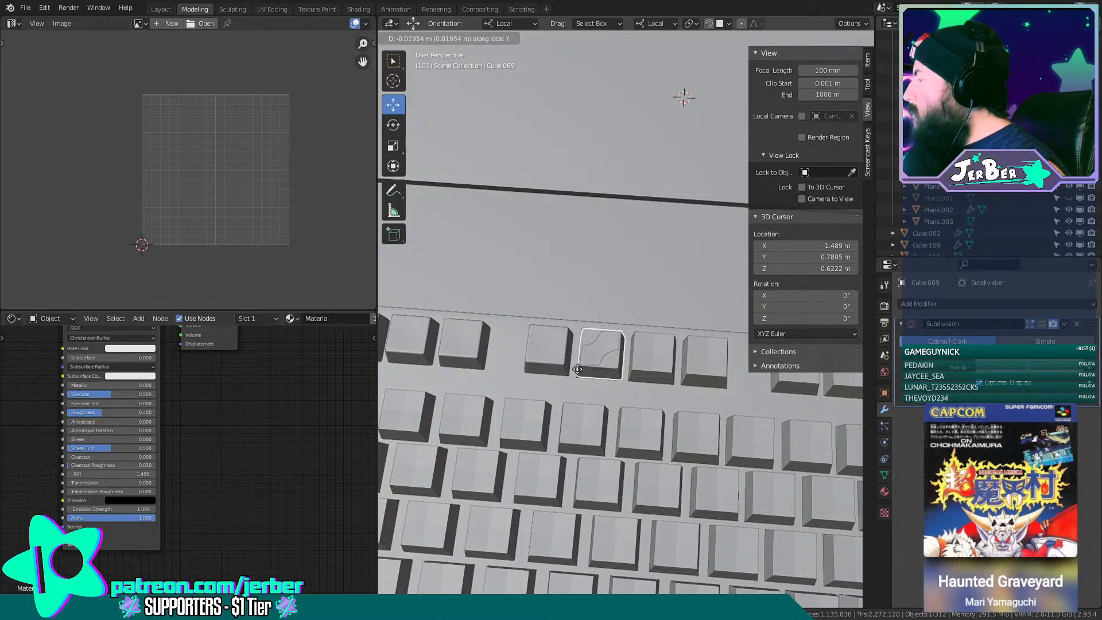
click(594, 361)
click(596, 360)
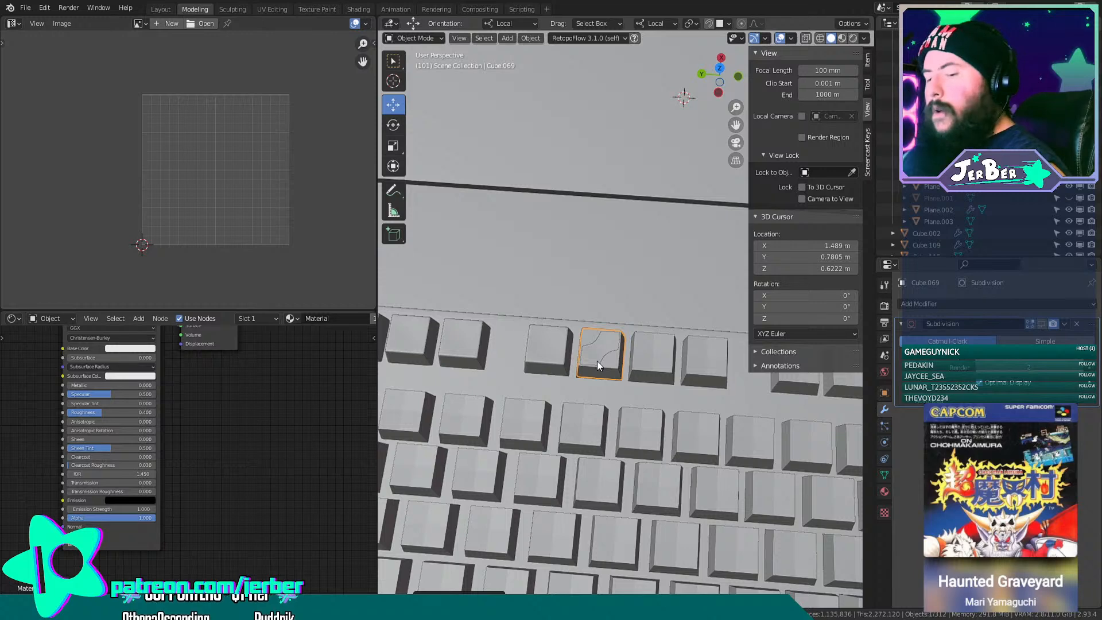
key(x)
click(597, 360)
shift+middle_drag(614, 363, 559, 343)
click(562, 344)
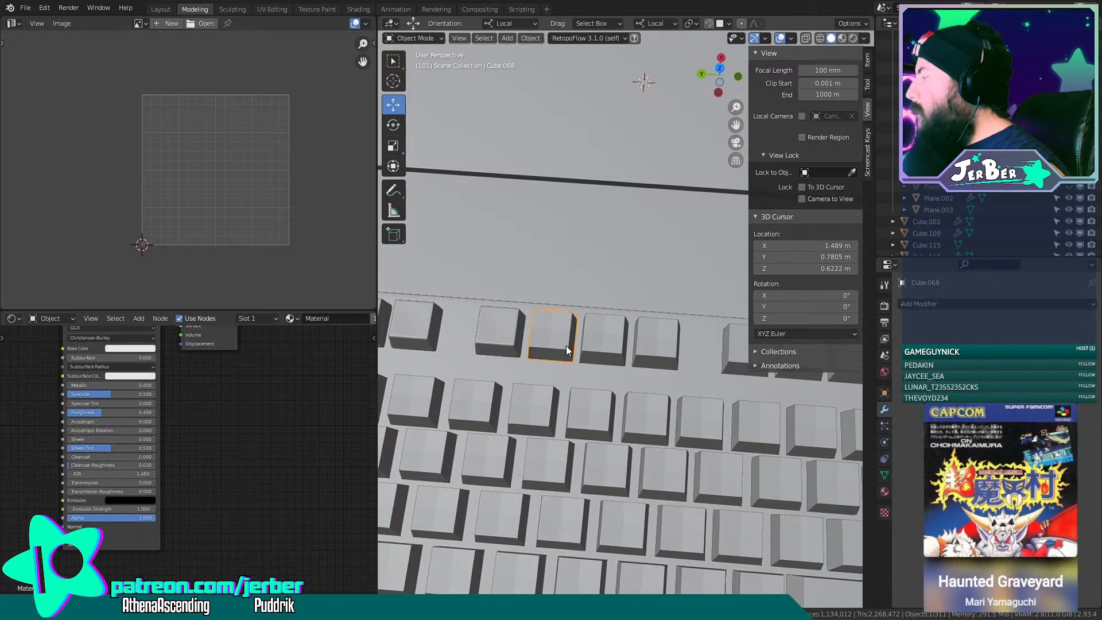
Undo the deletion of the second group's duplicated keycap, keeping it in place of the old plain key.
key(ctrl+z)
key(ctrl+z)
key(ctrl+shift+z)
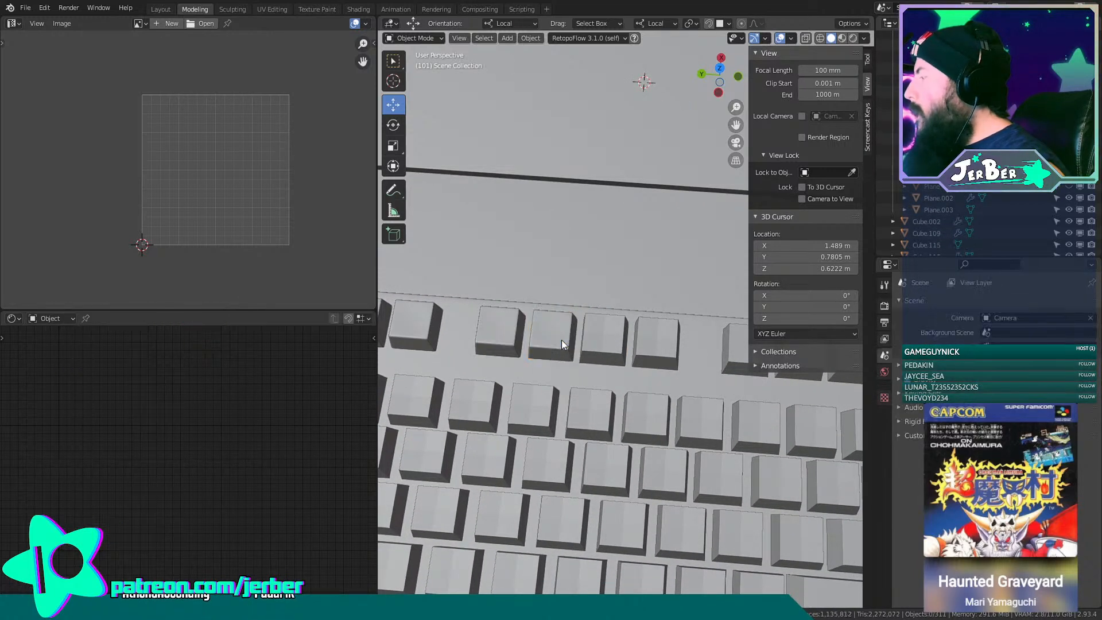
Duplicate the second group's second keycap along local Y onto its third key, and delete the old key there.
click(559, 343)
key(shift+d)
key(y)
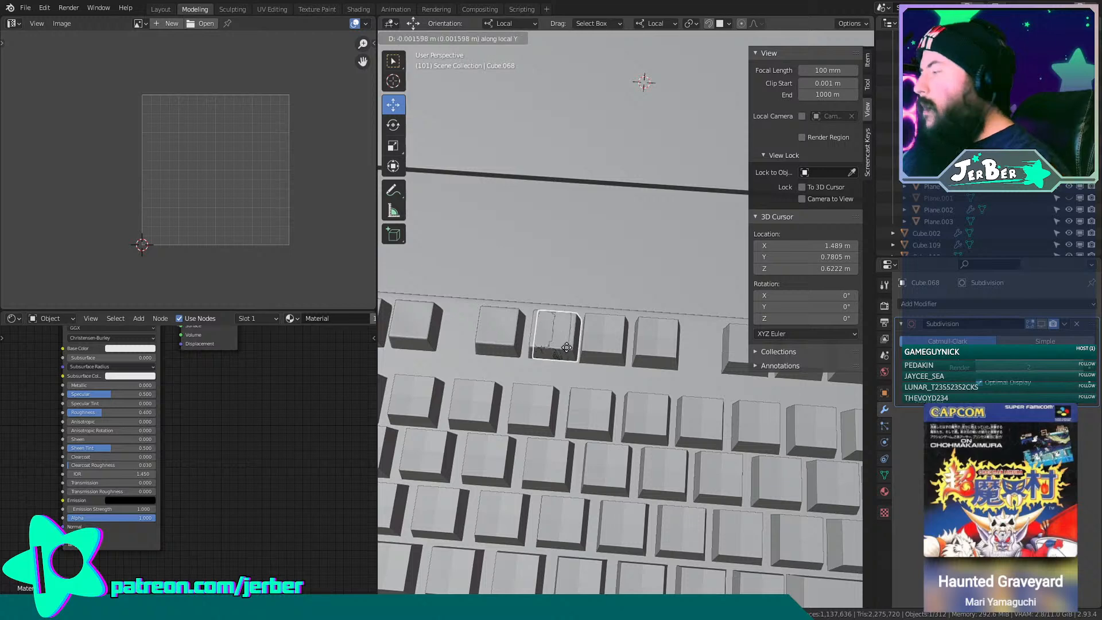
click(625, 359)
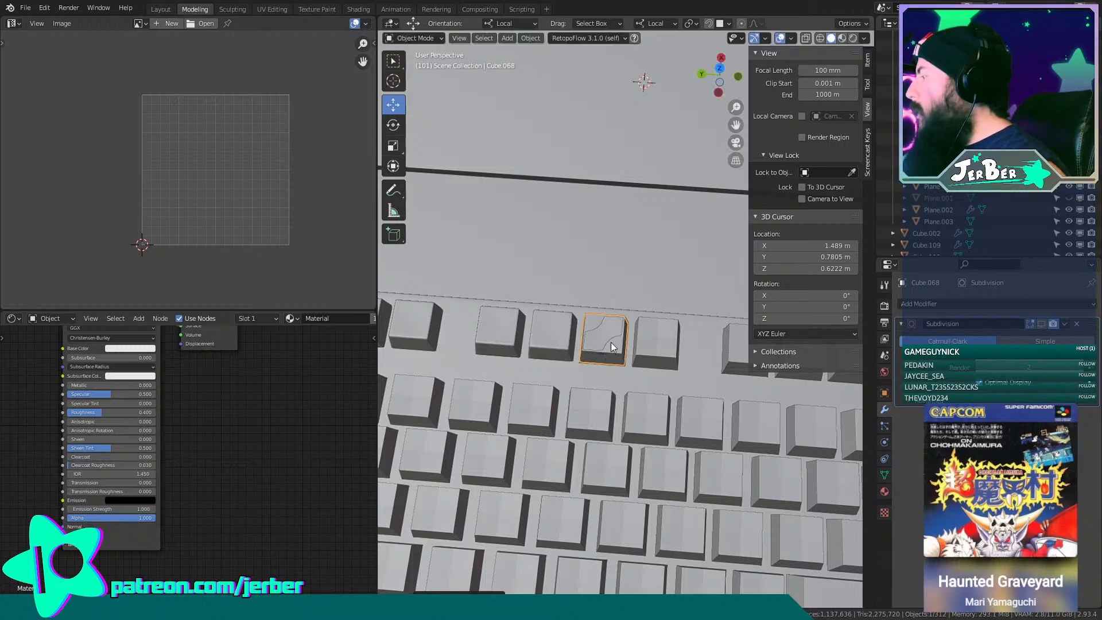
key(x)
click(601, 343)
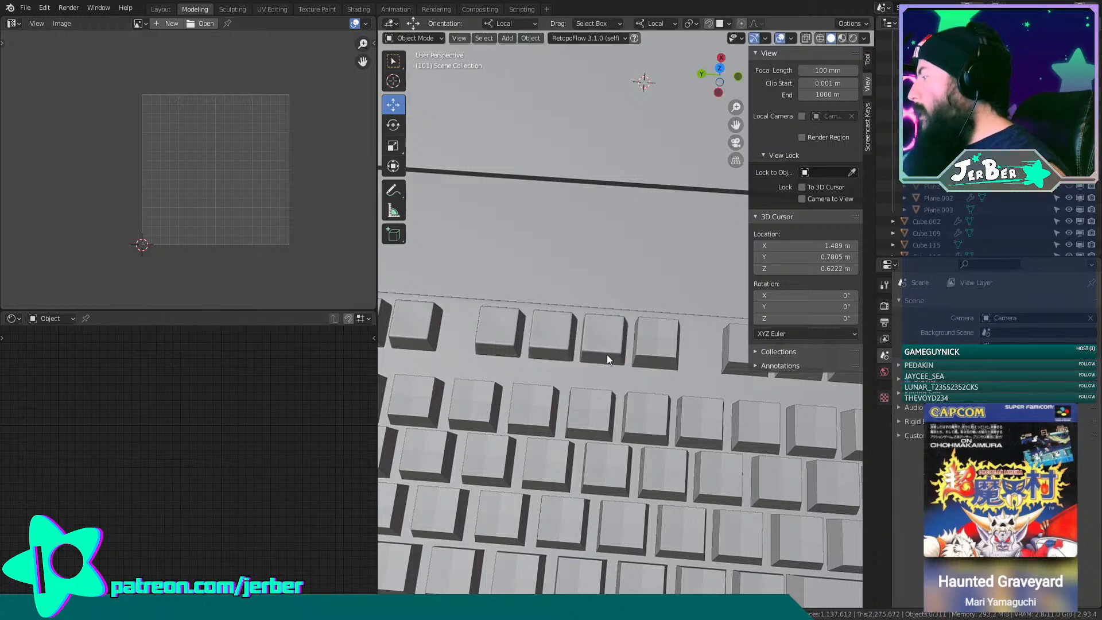
Duplicate the second group's third keycap about -0.0198 m along local Y onto its fourth key, and delete the old key.
scroll(607, 353, up, 4)
click(574, 349)
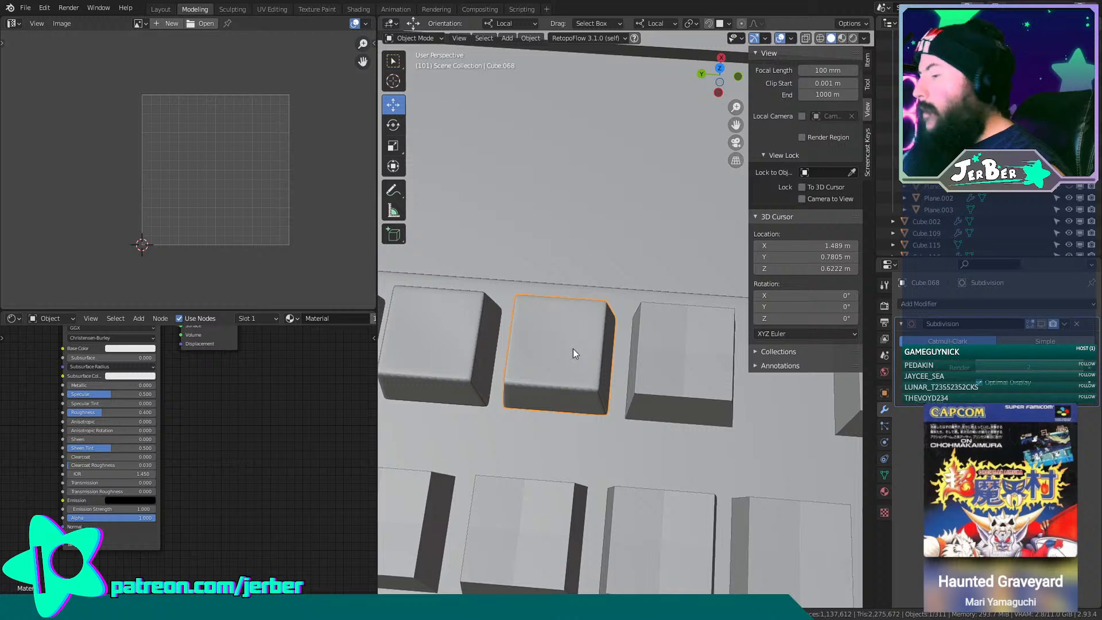
key(shift+d)
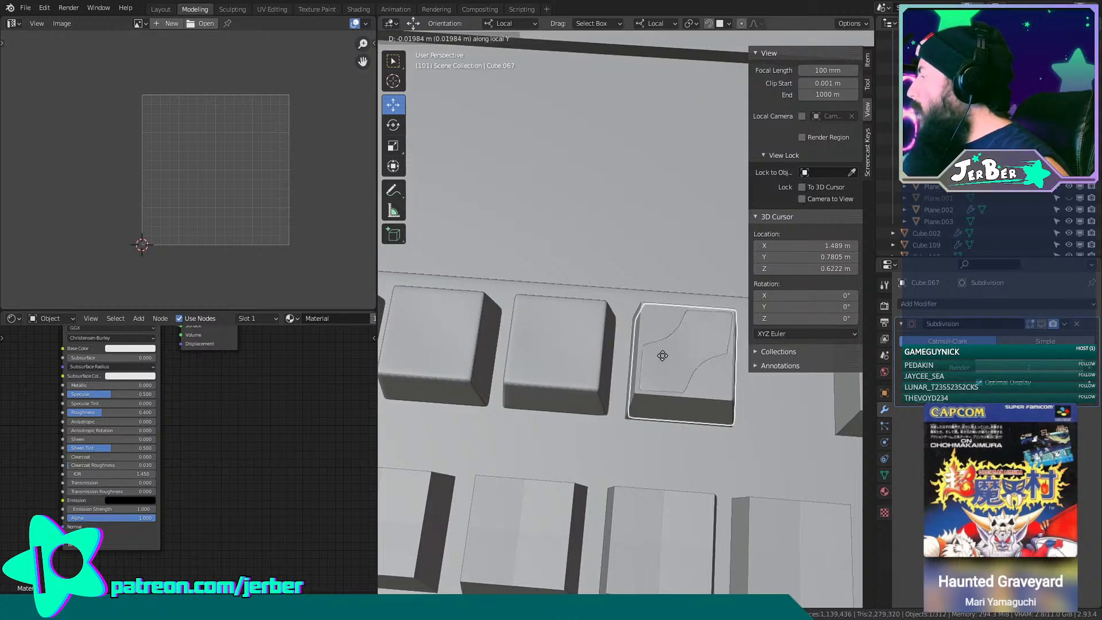
click(664, 354)
shift+middle_drag(676, 360, 545, 340)
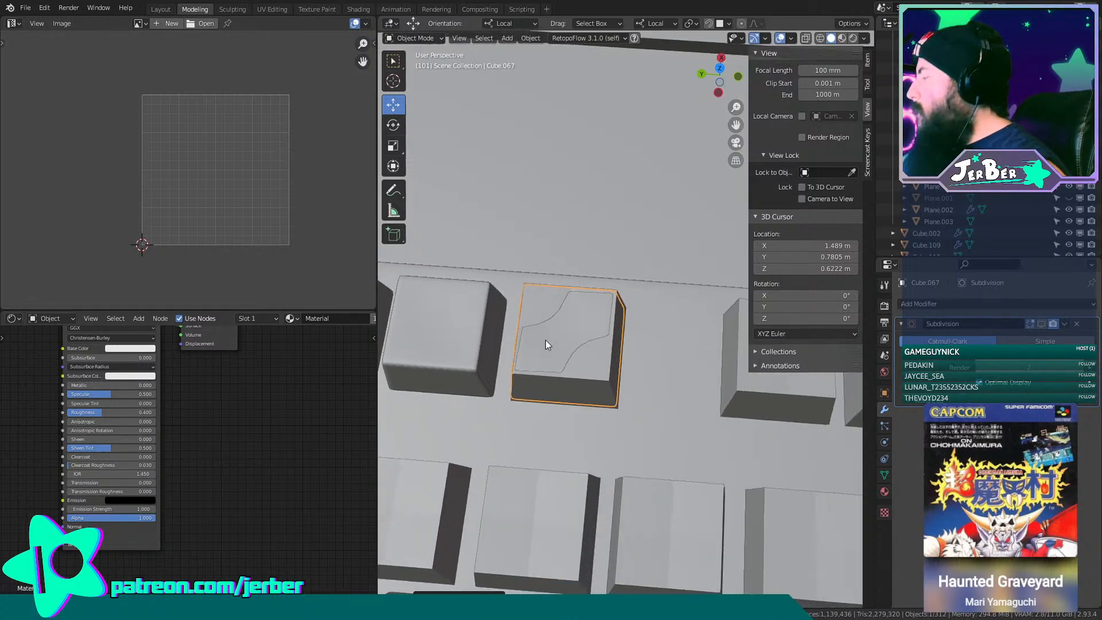
click(543, 340)
key(x)
click(543, 339)
Duplicate the second group's fourth keycap about -0.0333 m along local Y onto the third group's first key, and delete the old key.
scroll(508, 360, down, 5)
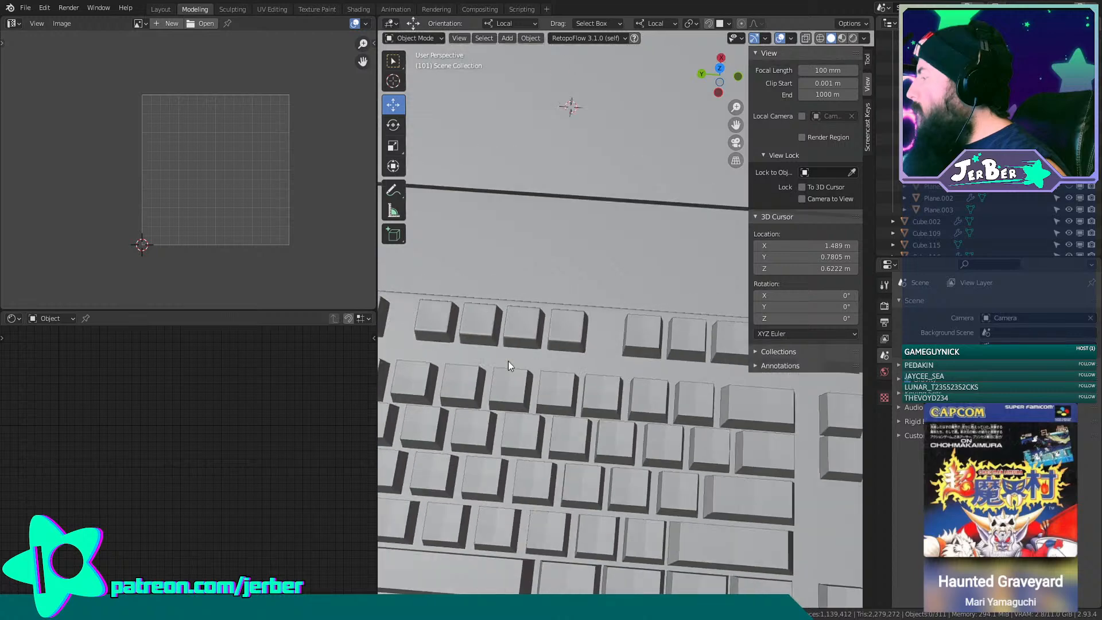
click(581, 342)
key(shift+d)
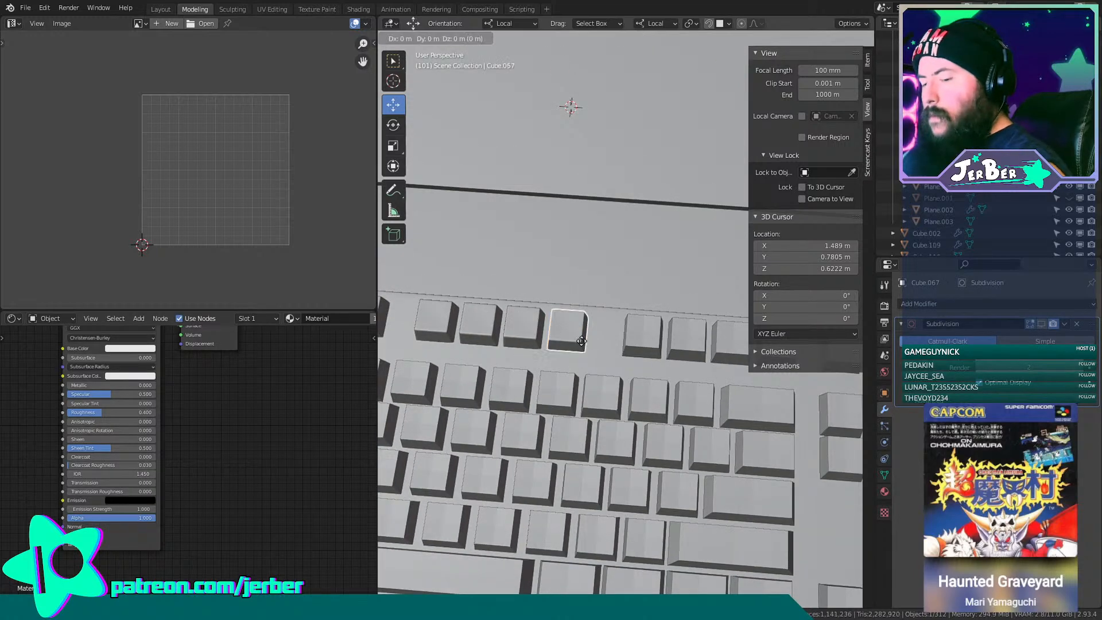
key(x)
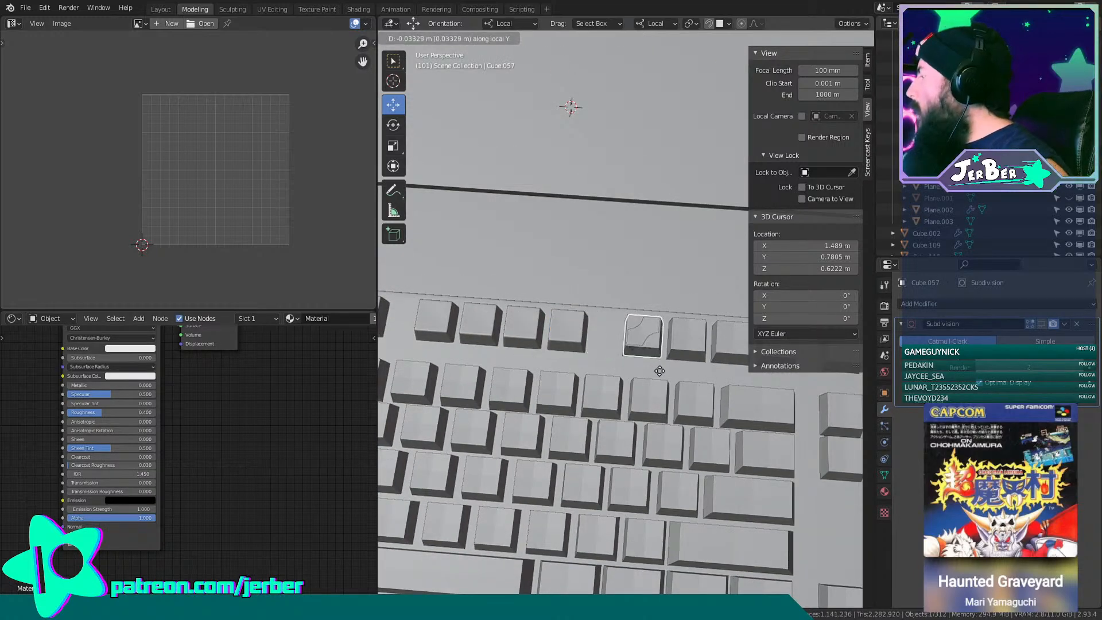
click(660, 371)
click(649, 340)
shift+middle_drag(648, 339, 608, 340)
key(x)
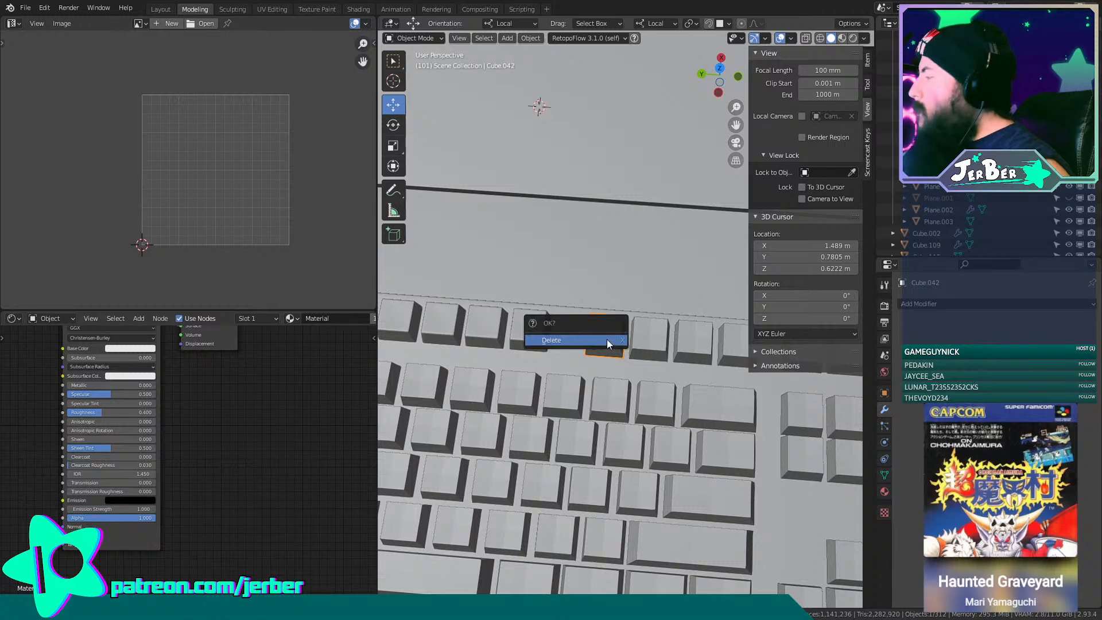
click(606, 340)
Duplicate the third group's first keycap along local Y onto its second key, and delete the old key there.
scroll(542, 331, up, 3)
click(452, 333)
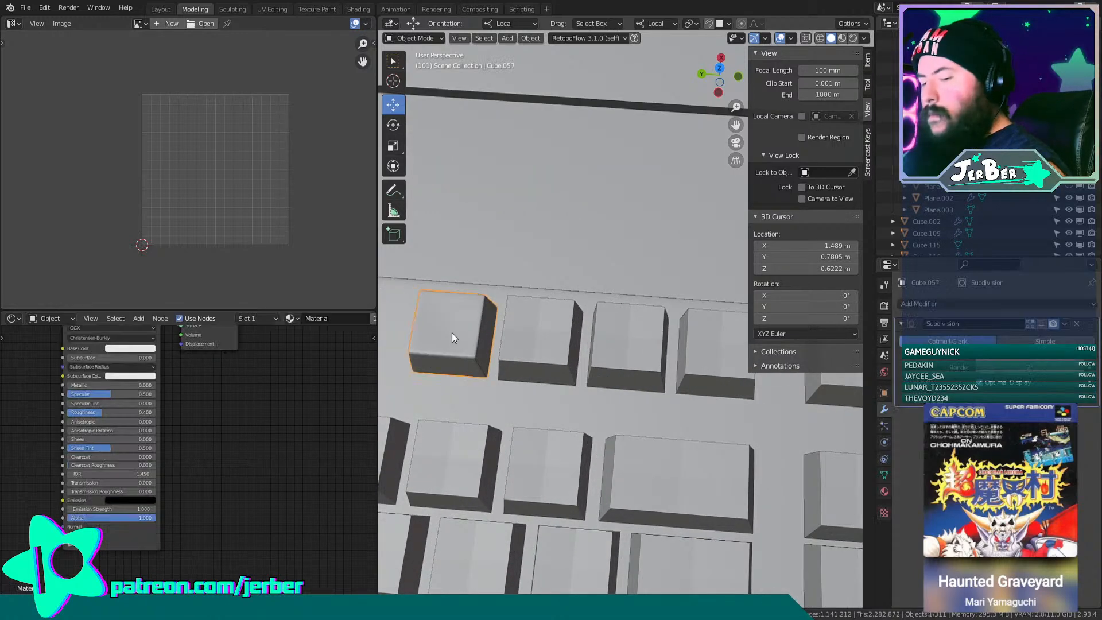
key(shift+d)
key(y)
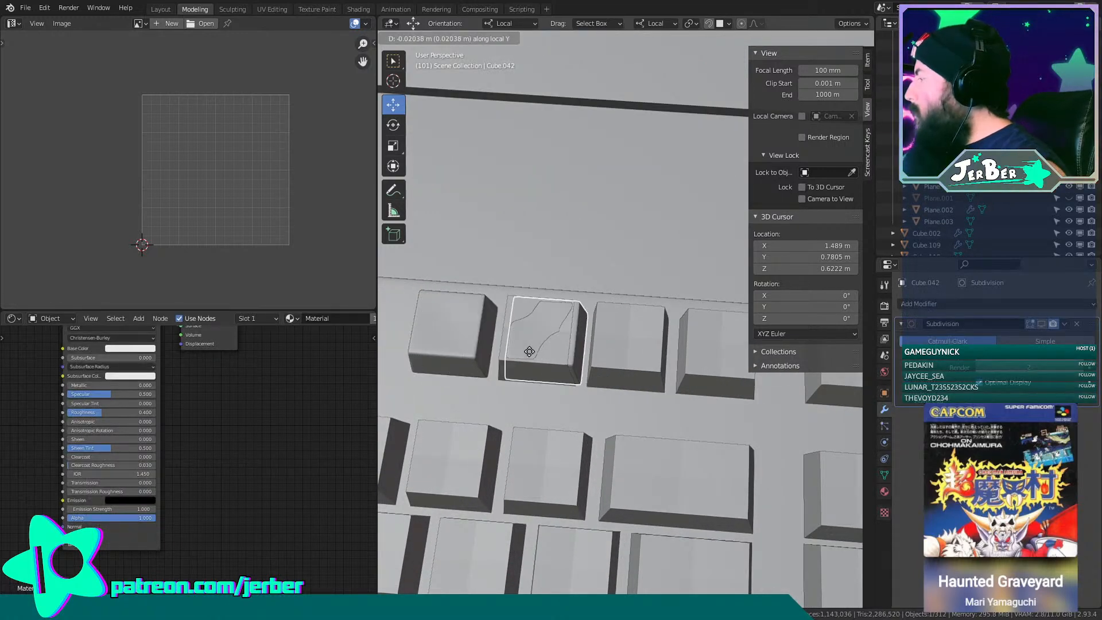
click(481, 354)
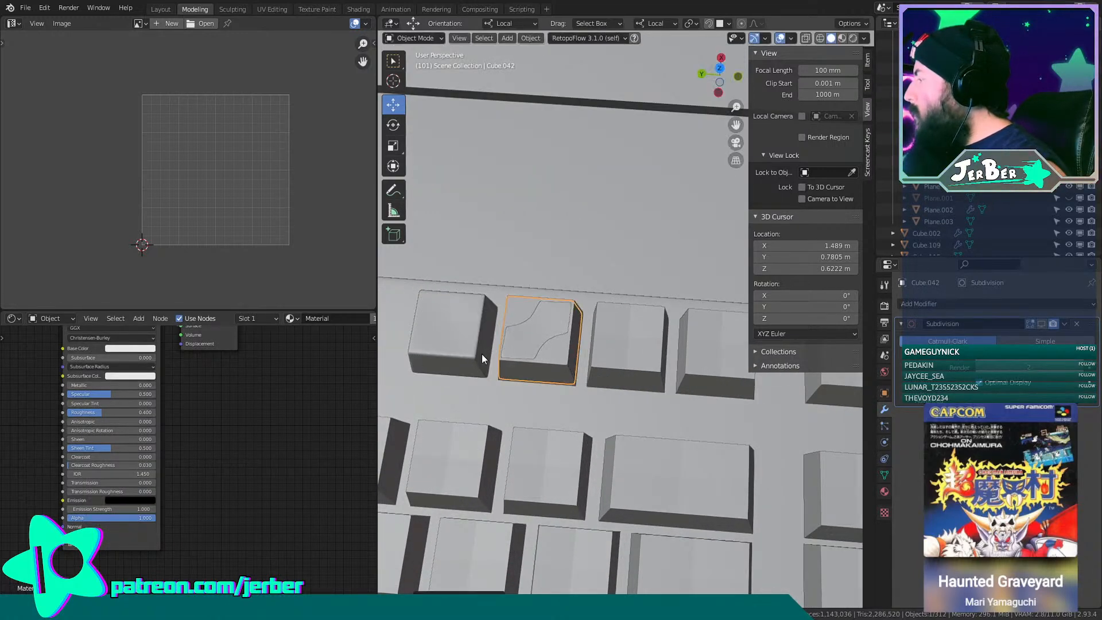
key(x)
click(538, 325)
Duplicate the third group's second keycap about -0.0187 m along local Y onto its third key, and delete the old key.
middle_drag(653, 349, 521, 334)
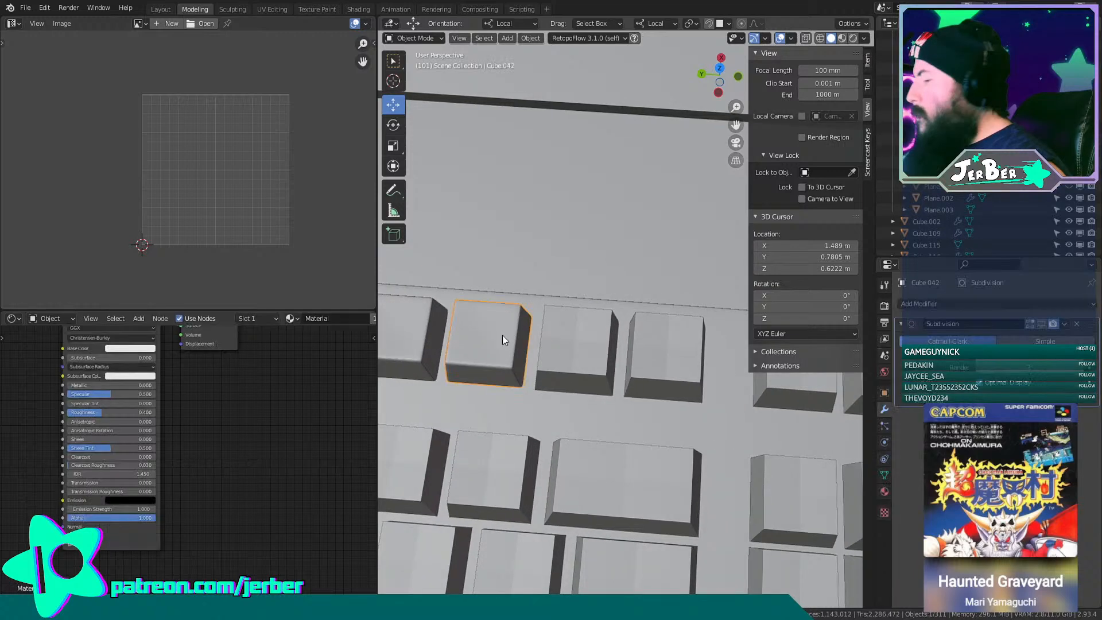
key(shift+d)
key(y)
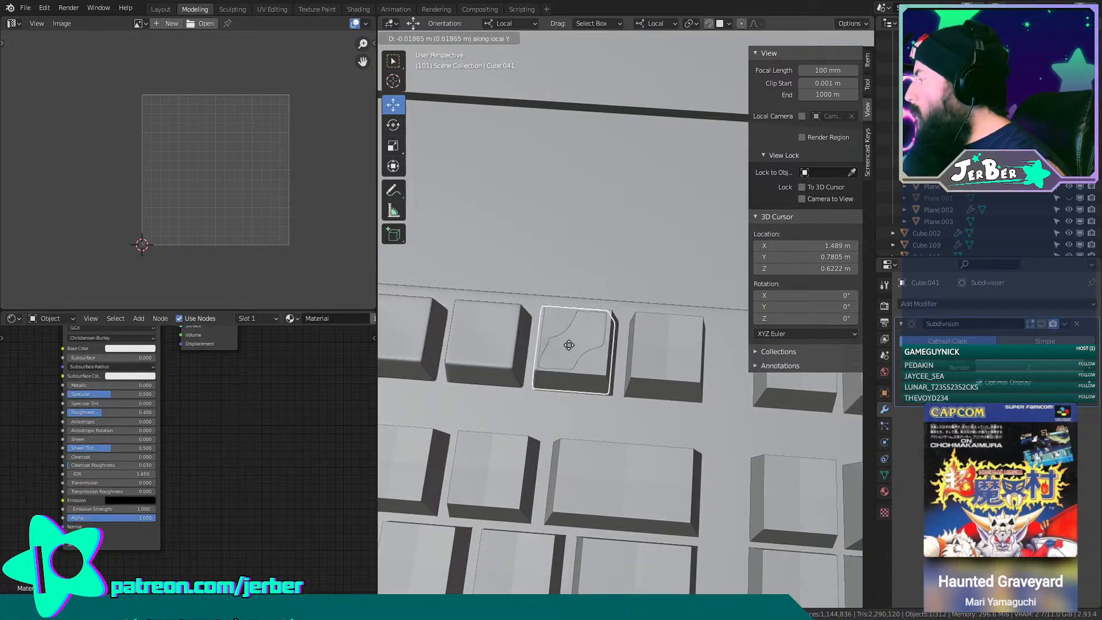
click(567, 346)
key(x)
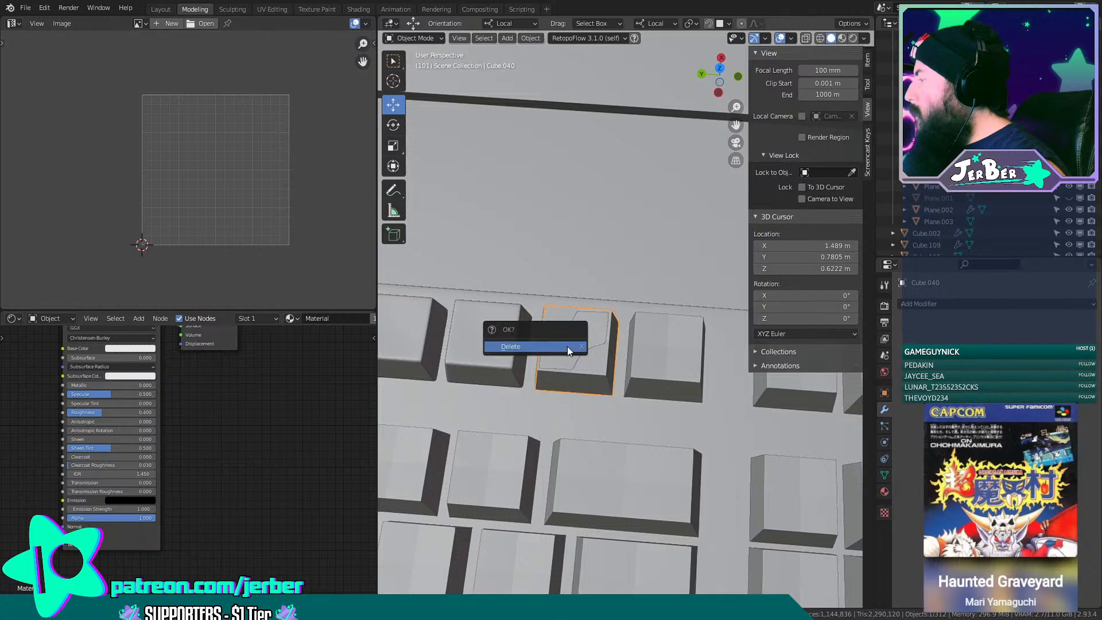
click(534, 339)
Duplicate the third group's third keycap along local Y onto its fourth key, and delete the old key there.
middle_drag(608, 359, 539, 346)
click(539, 346)
key(shift+d)
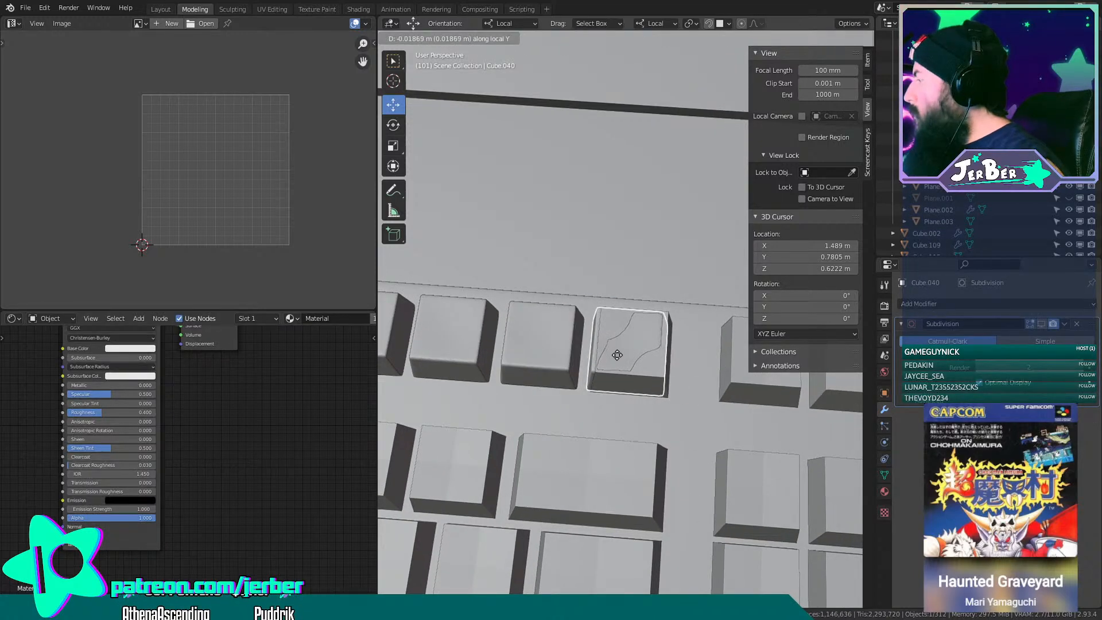
click(645, 360)
key(x)
click(646, 359)
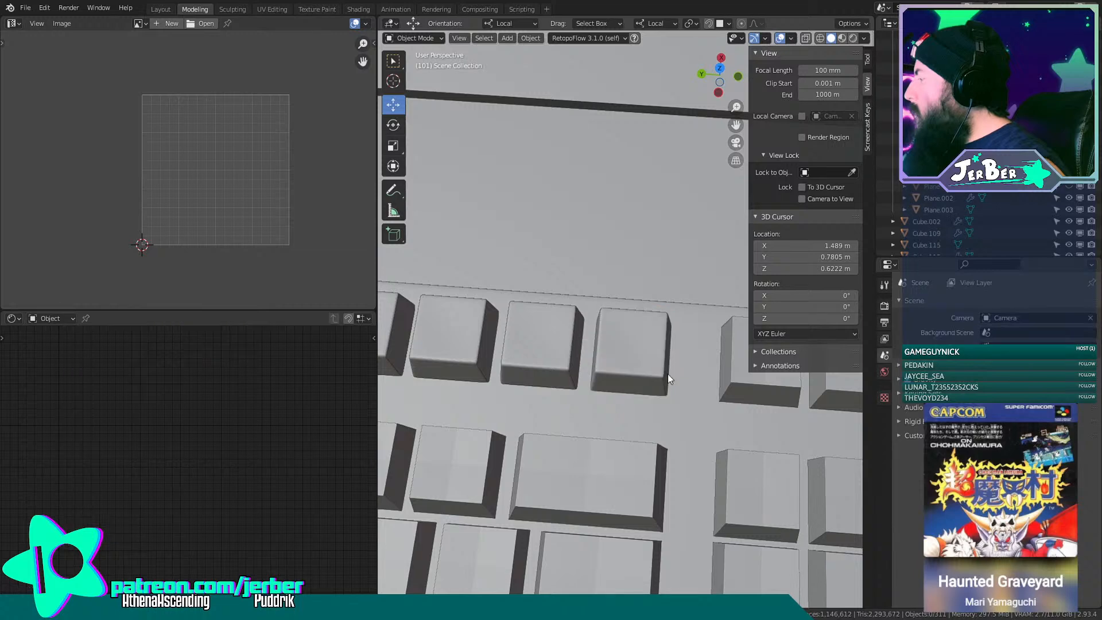
Duplicate the third group's fourth keycap along local Y onto the first key of the top row's last three-key group.
middle_drag(666, 374, 549, 315)
click(566, 325)
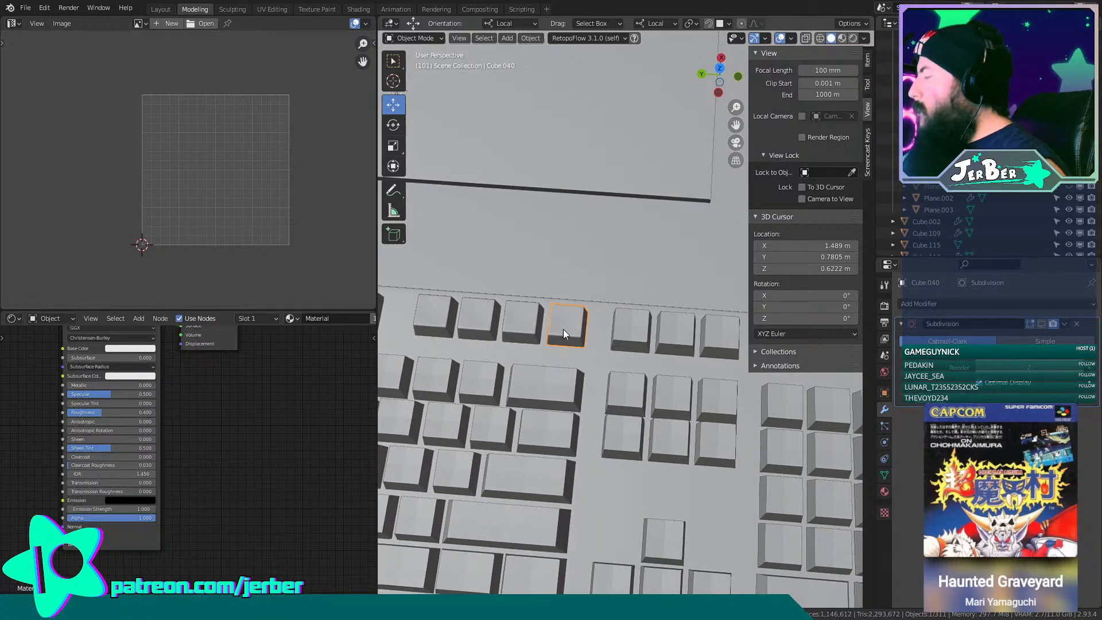
key(shift+d)
key(y)
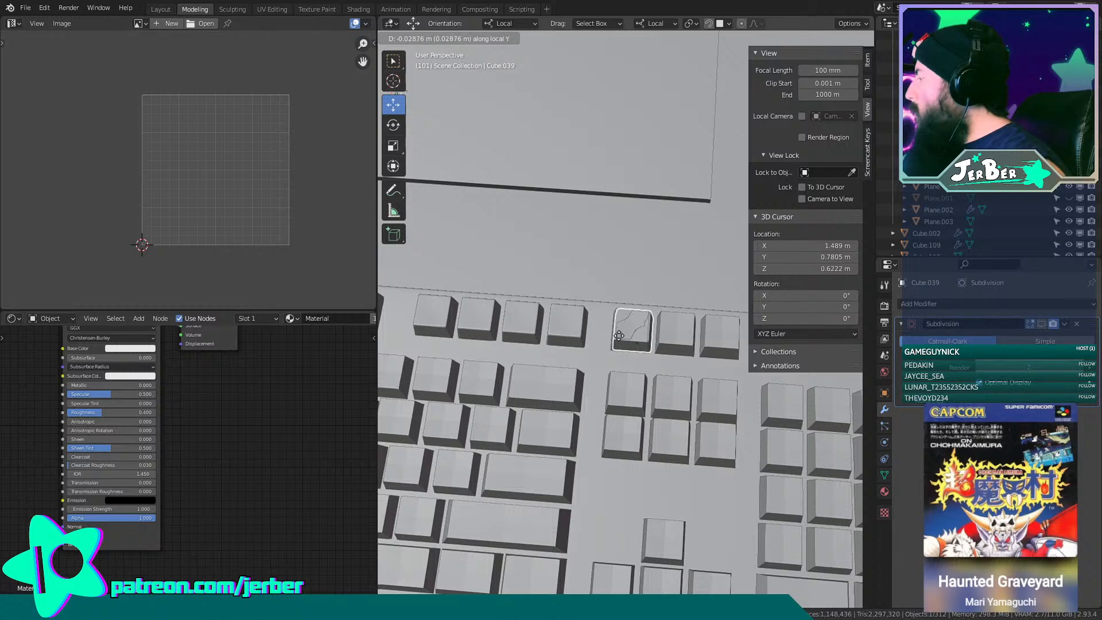
click(608, 337)
scroll(638, 341, up, 5)
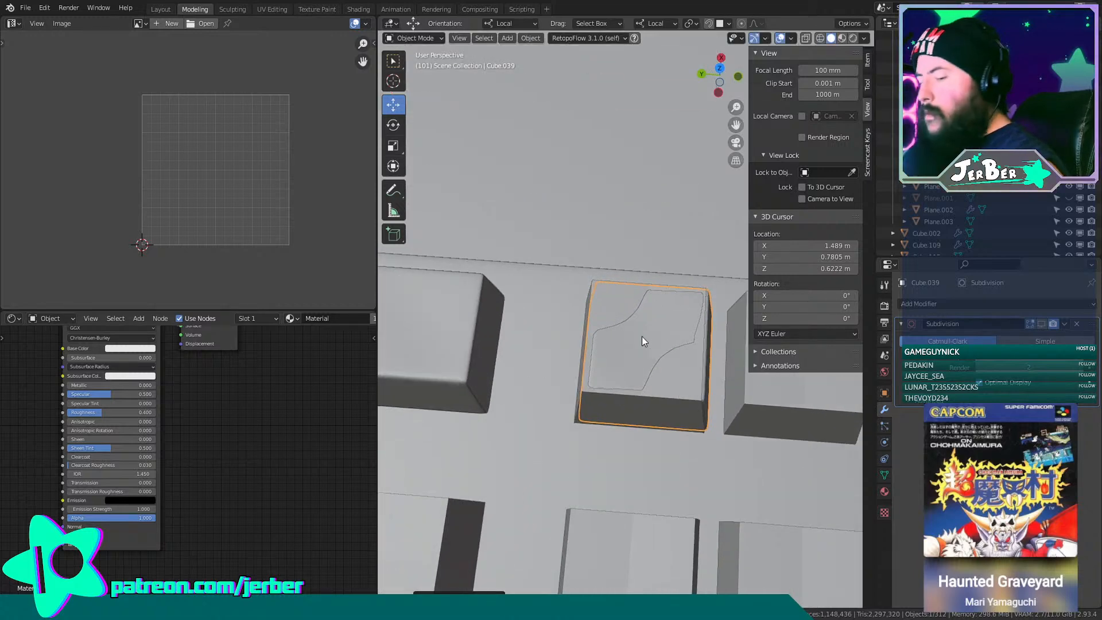
Fine-tune the new keycap's position along local Y over the three-key group's first key, and delete the old key.
key(shift+d)
key(y)
click(620, 327)
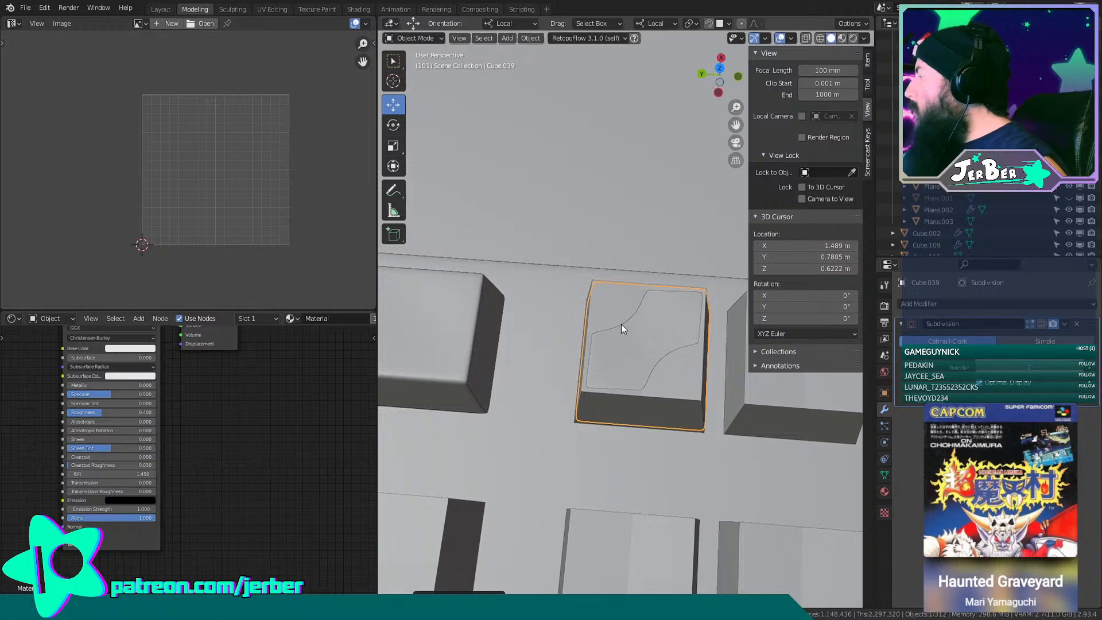
click(621, 325)
key(x)
click(621, 325)
Duplicate the three-key group's first keycap along local Y onto its second key, and delete the old key there.
shift+middle_drag(635, 333, 511, 292)
click(511, 291)
scroll(568, 315, down, 3)
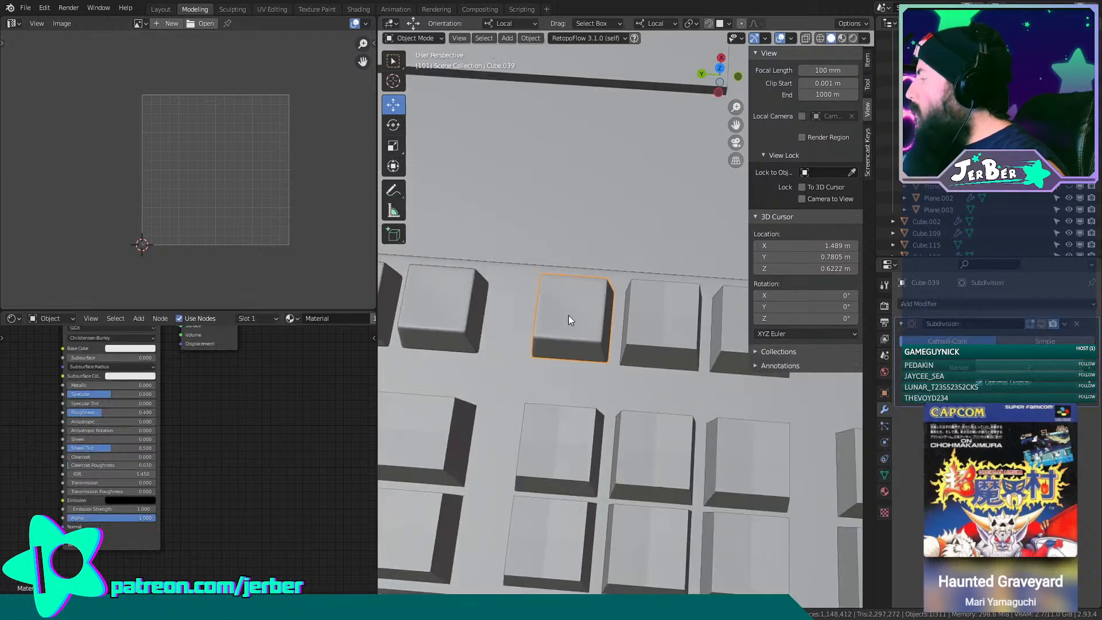
shift+middle_drag(568, 315, 514, 314)
key(shift+d)
key(y)
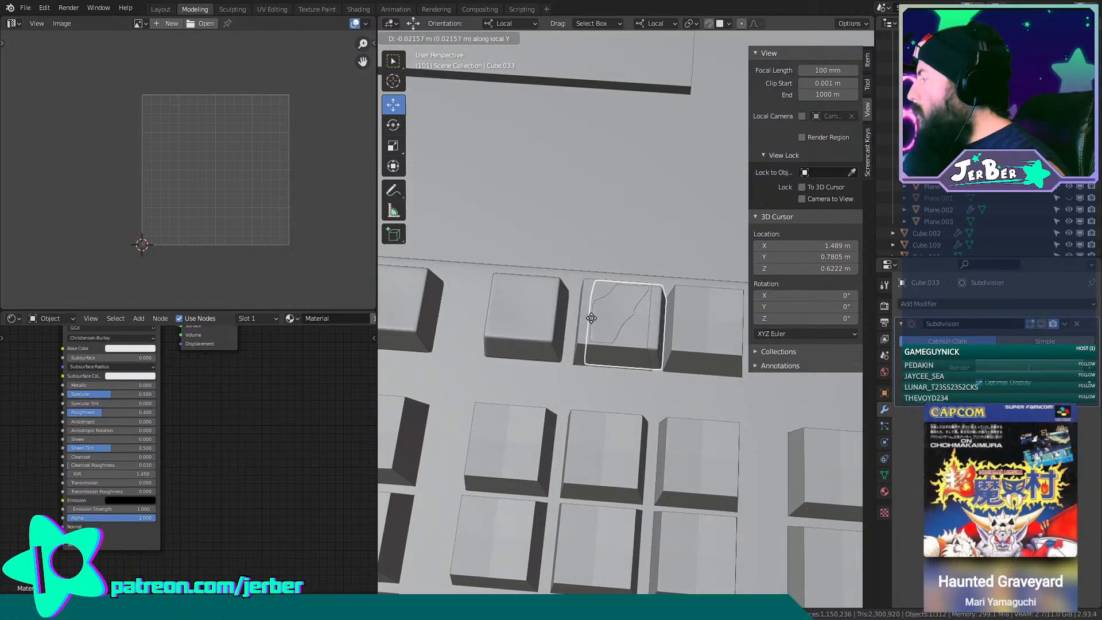
click(510, 309)
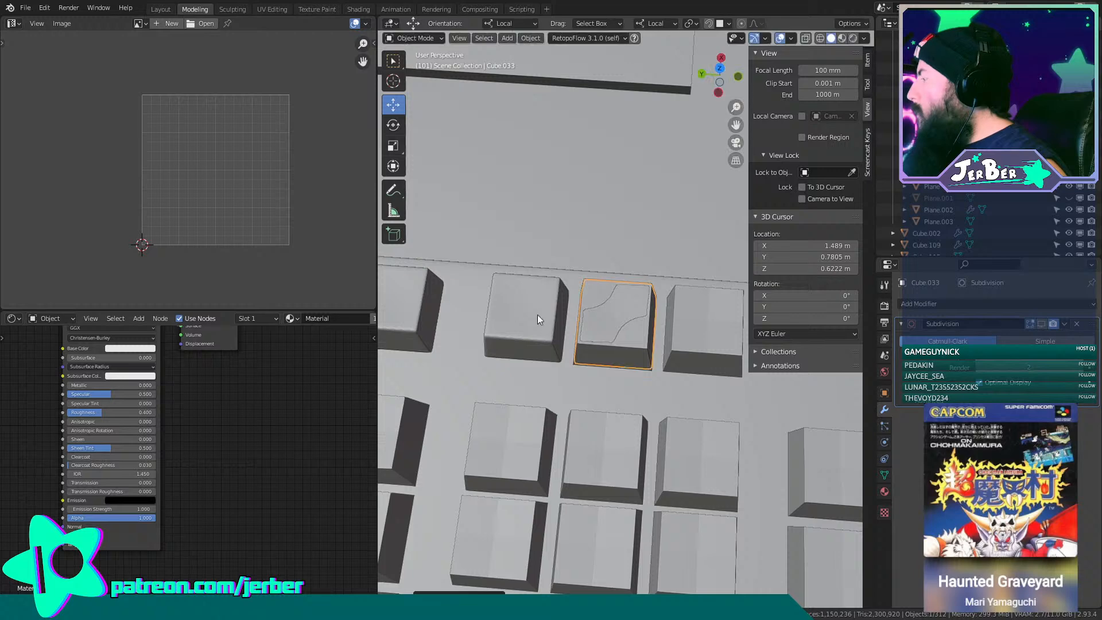
key(x)
click(617, 315)
Duplicate the three-key group's second keycap along local Y onto its last key, and delete the old key there.
shift+middle_drag(617, 316, 486, 321)
click(476, 319)
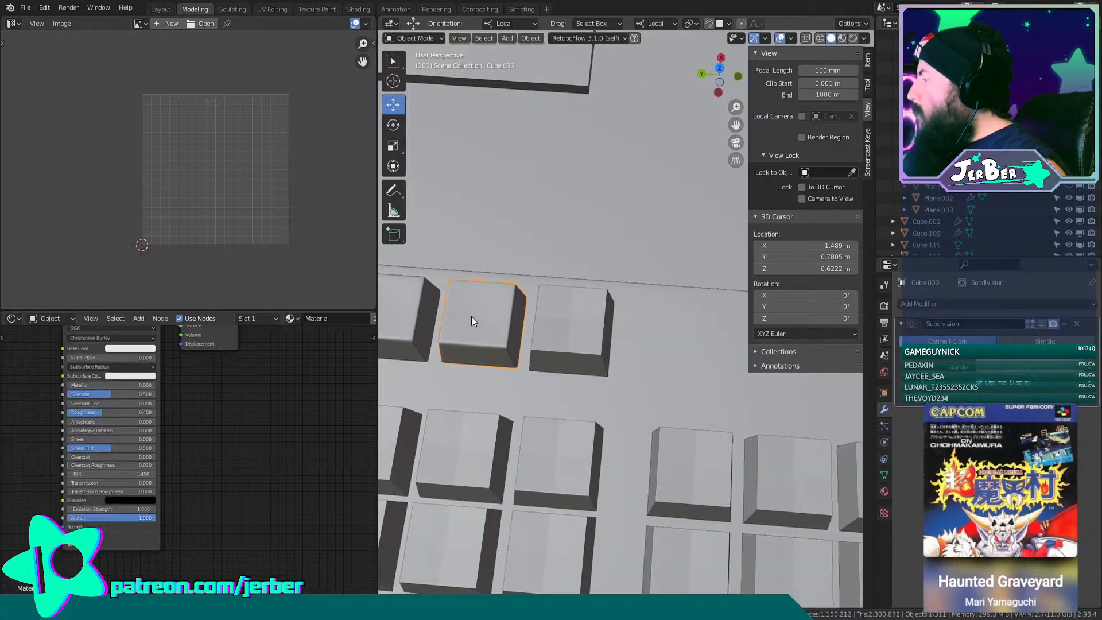
key(shift+d)
key(y)
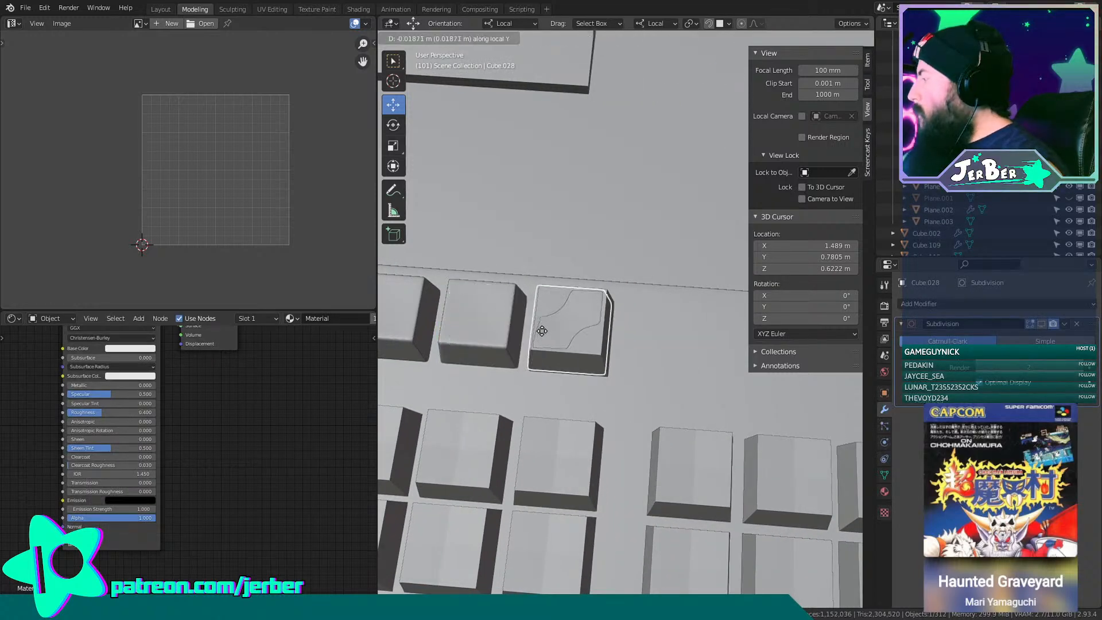
click(551, 336)
key(x)
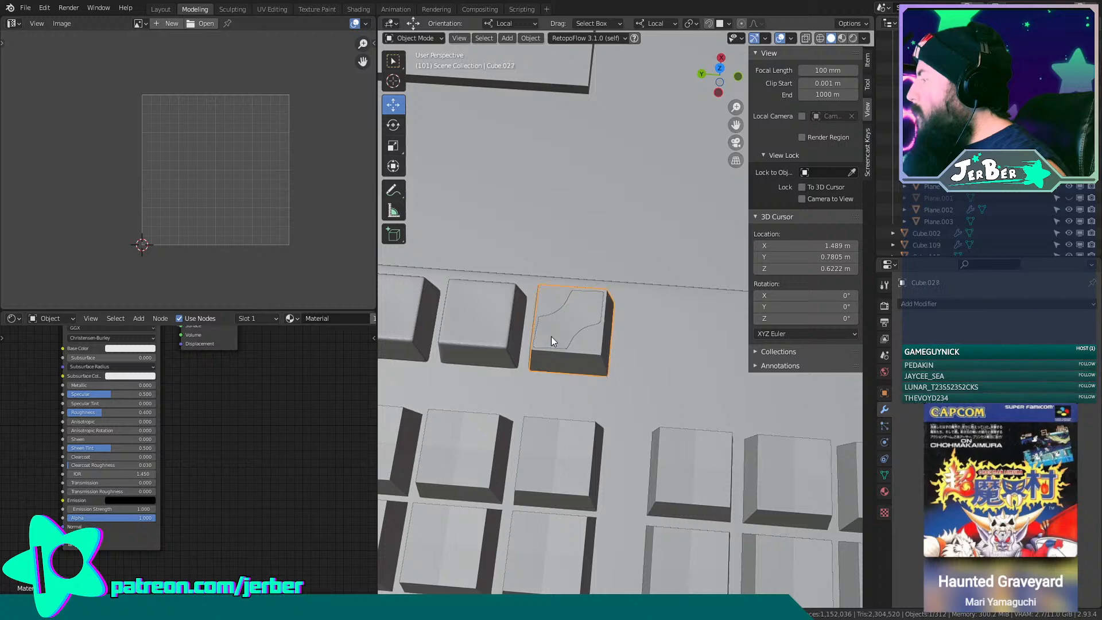
scroll(526, 345, down, 10)
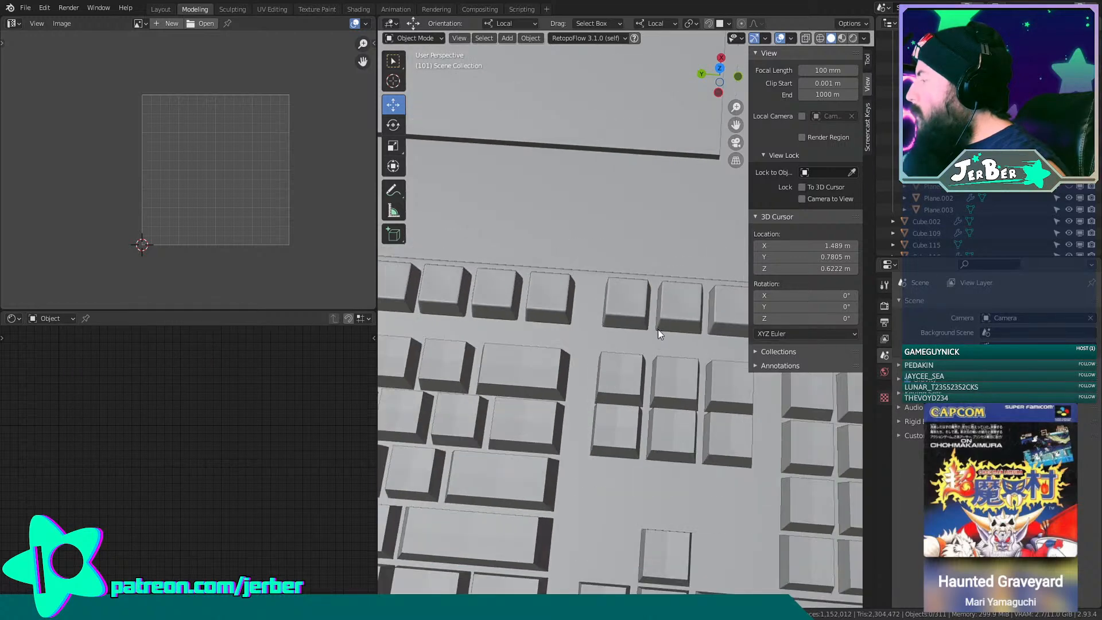
Duplicate the Escape keycap about -0.0271 m along local X onto the first key of the row below.
scroll(593, 346, up, 10)
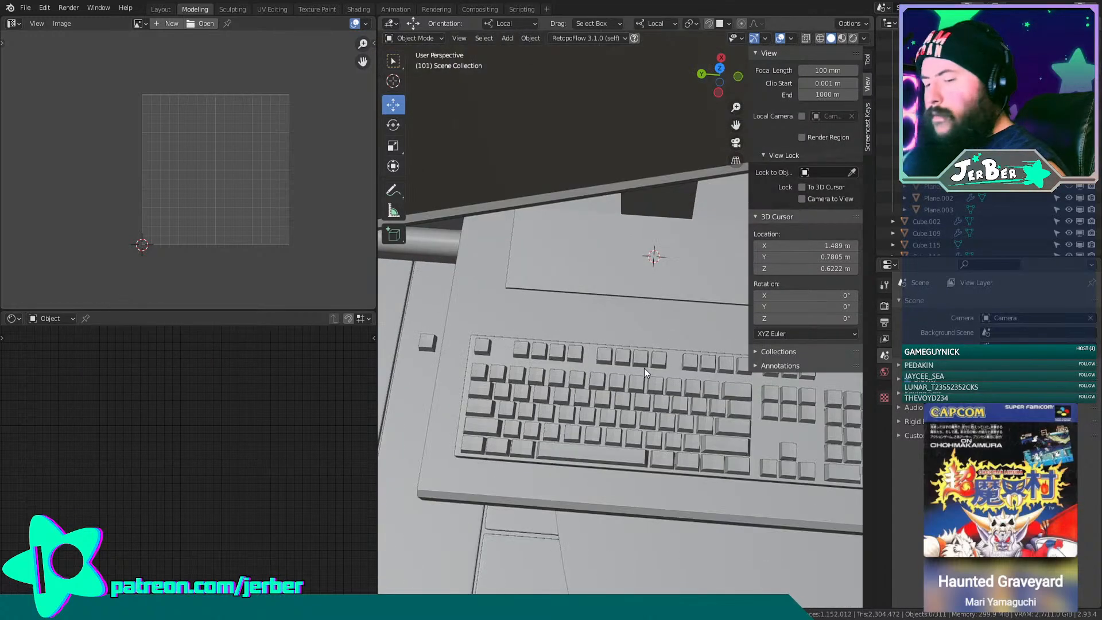
scroll(524, 353, down, 3)
scroll(544, 389, up, 6)
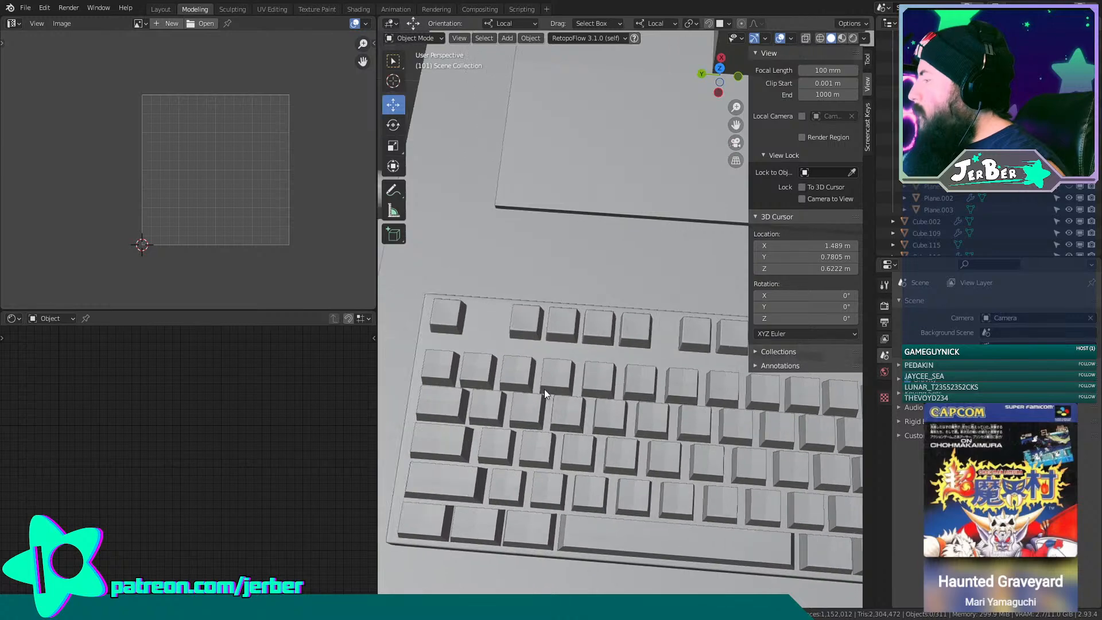
scroll(502, 395, down, 2)
click(555, 324)
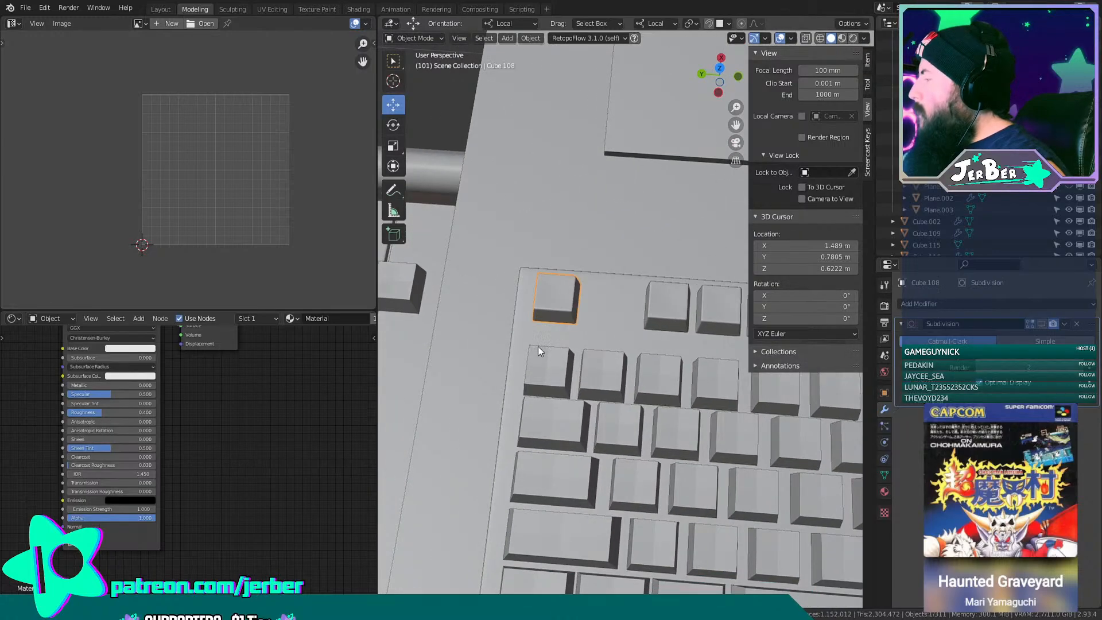
middle_drag(538, 346, 689, 257)
shift+middle_drag(682, 340, 648, 307)
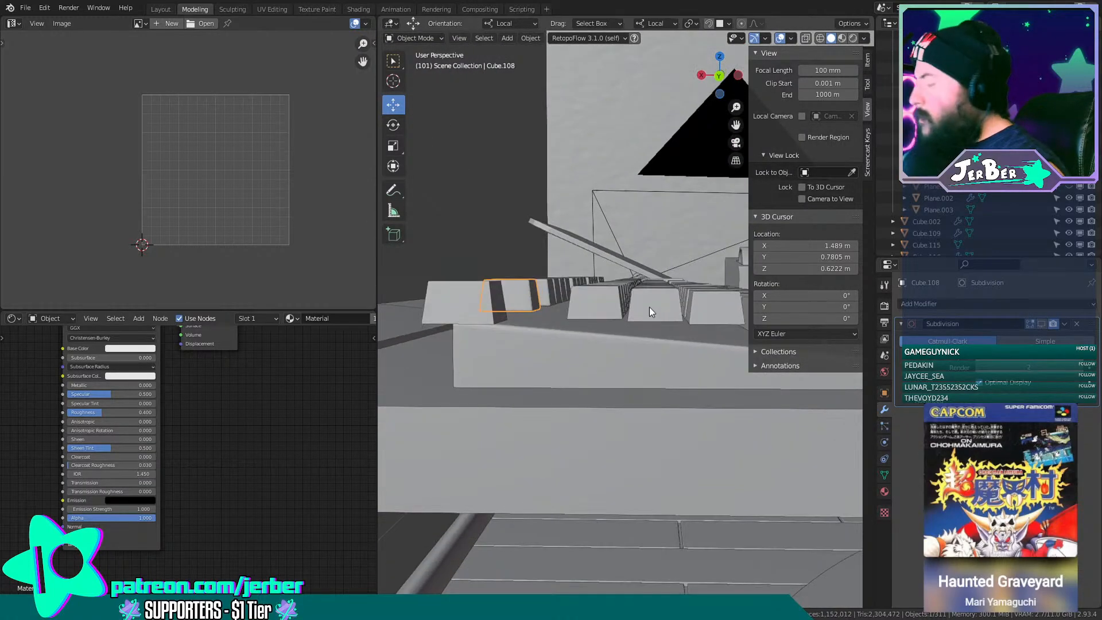
key(shift+d)
key(x)
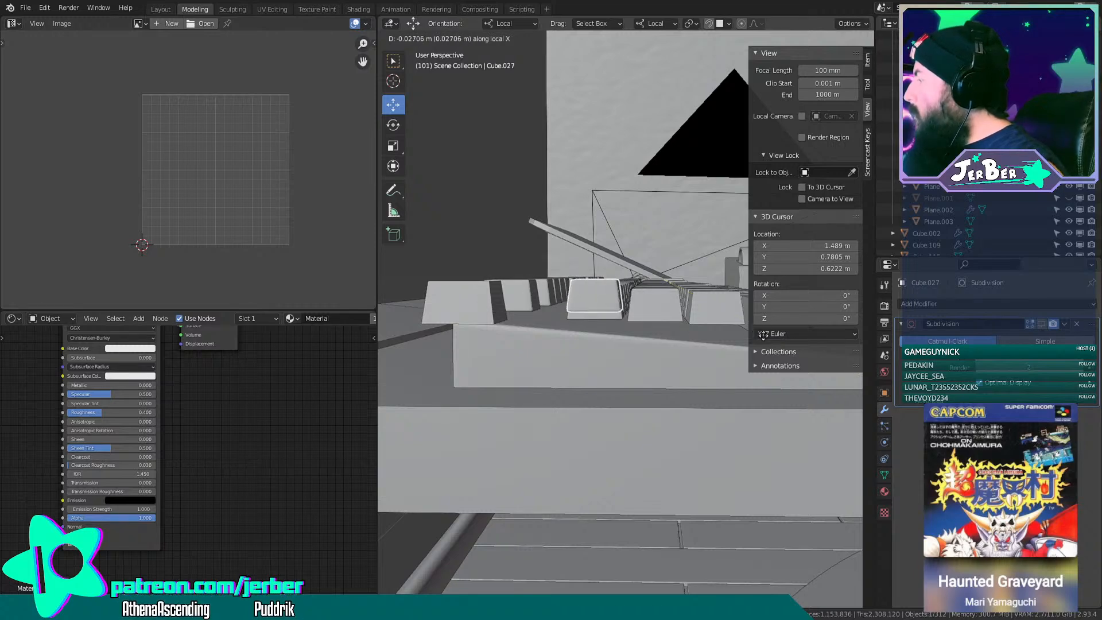
click(764, 339)
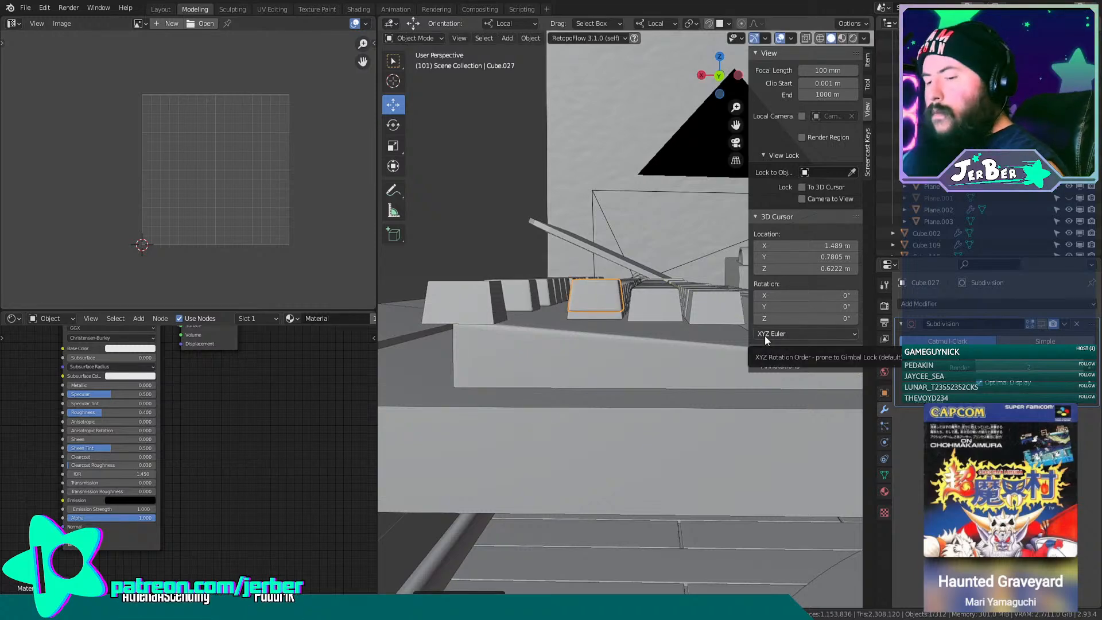
Lower the duplicated keycap about -0.0025 m along local Z to the height of the second row, and check its fit.
key(g)
key(z)
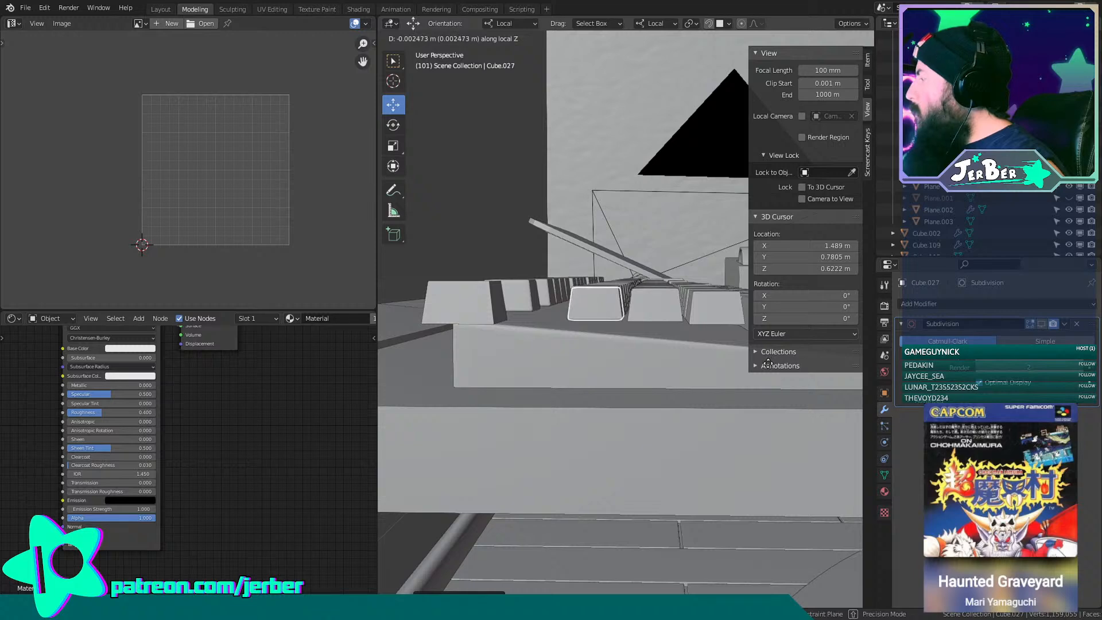
click(767, 362)
key(KP_Decimal)
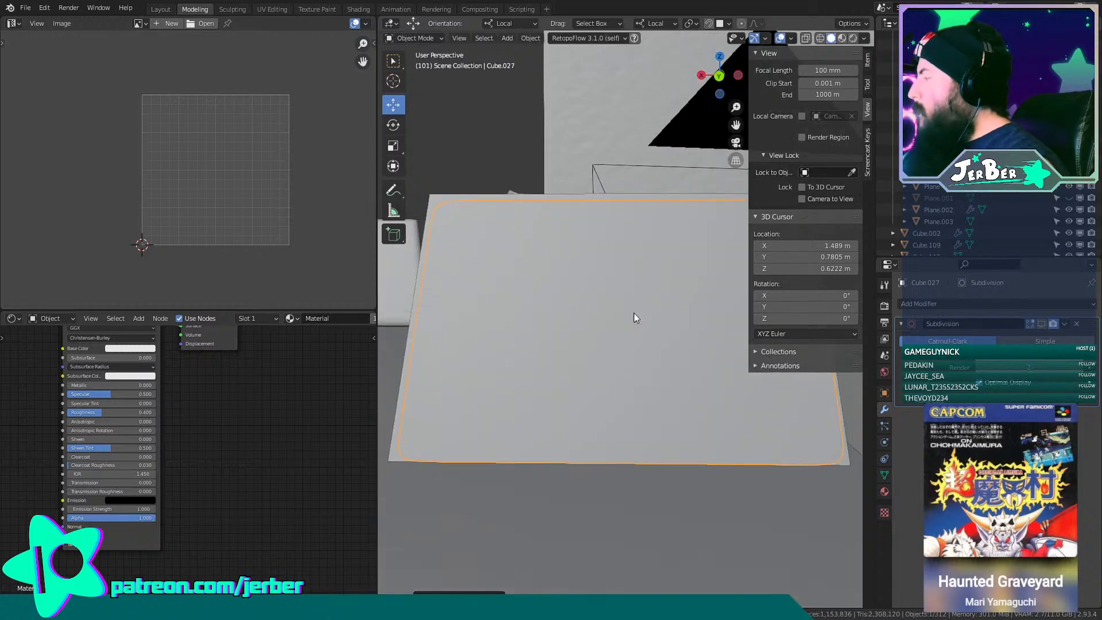
scroll(633, 312, down, 3)
middle_drag(631, 331, 544, 454)
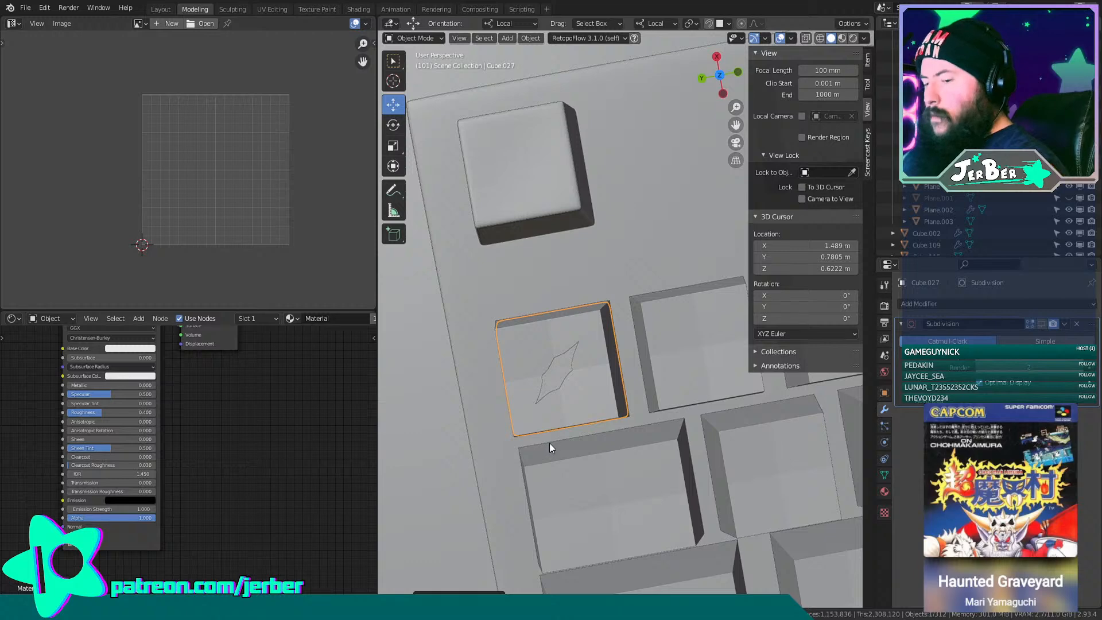
Align the duplicated keycap along local X with the second row's first key, and delete the old key there.
key(g)
key(x)
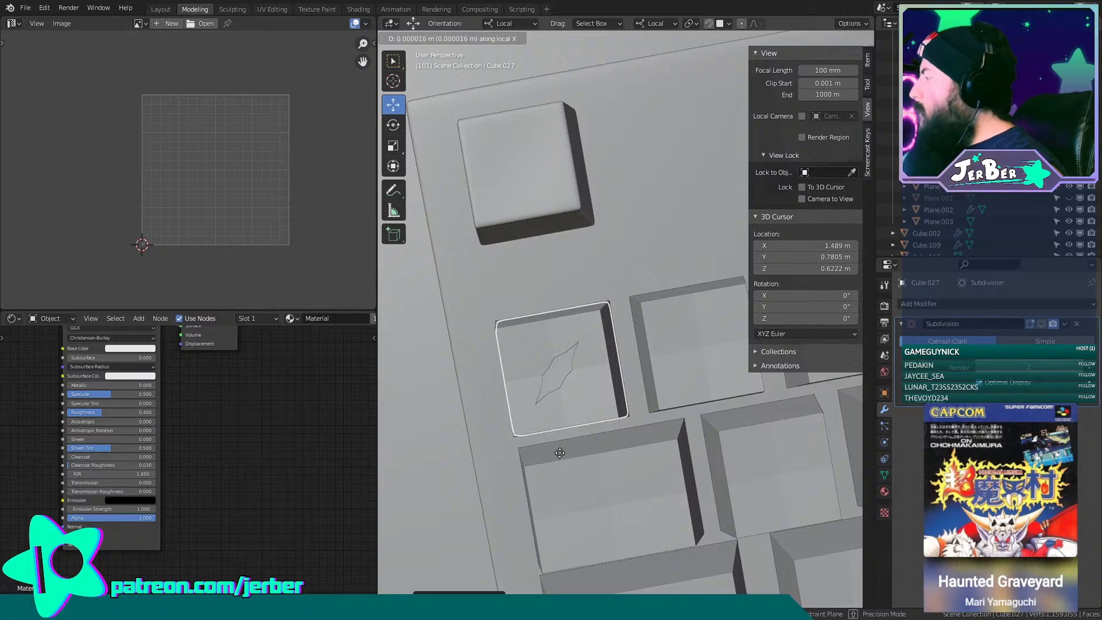
click(559, 453)
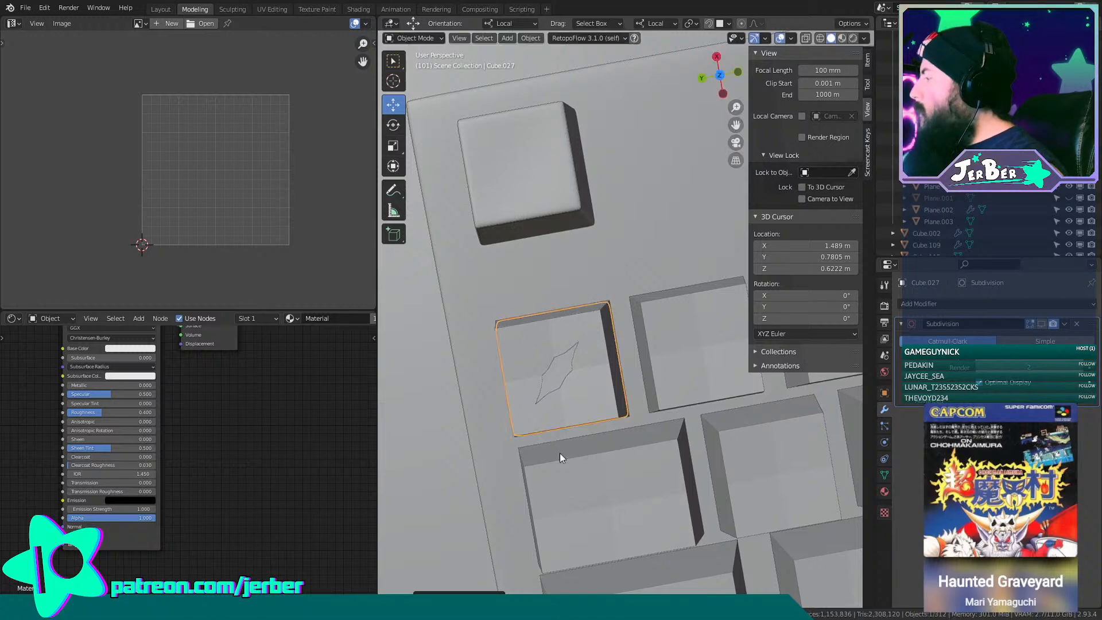
key(x)
click(577, 388)
key(ctrl+z)
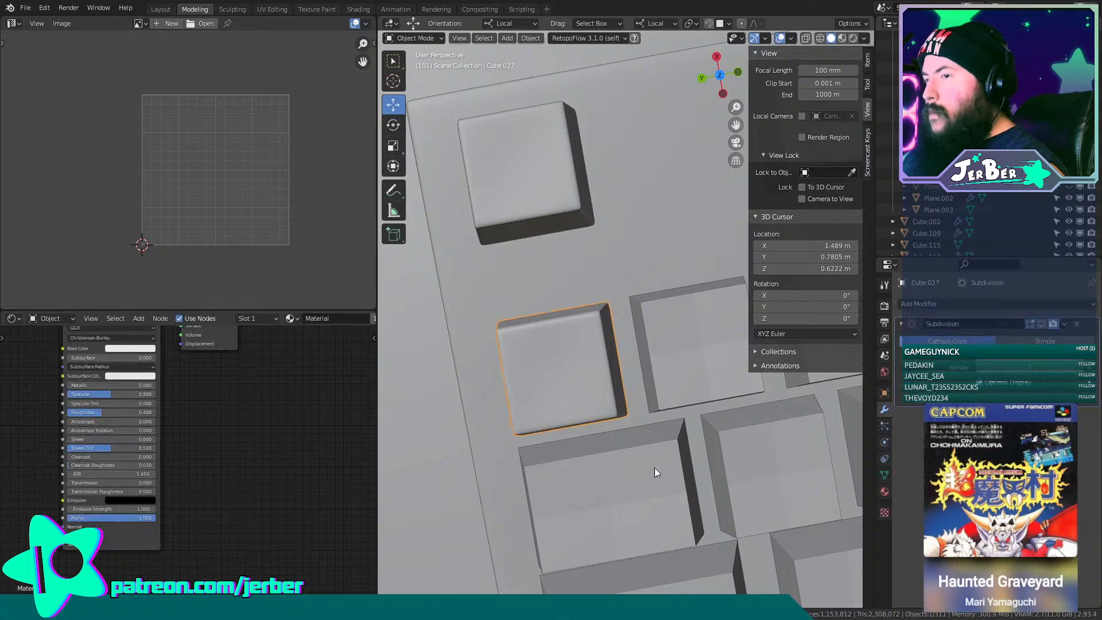
shift+middle_drag(662, 487, 572, 377)
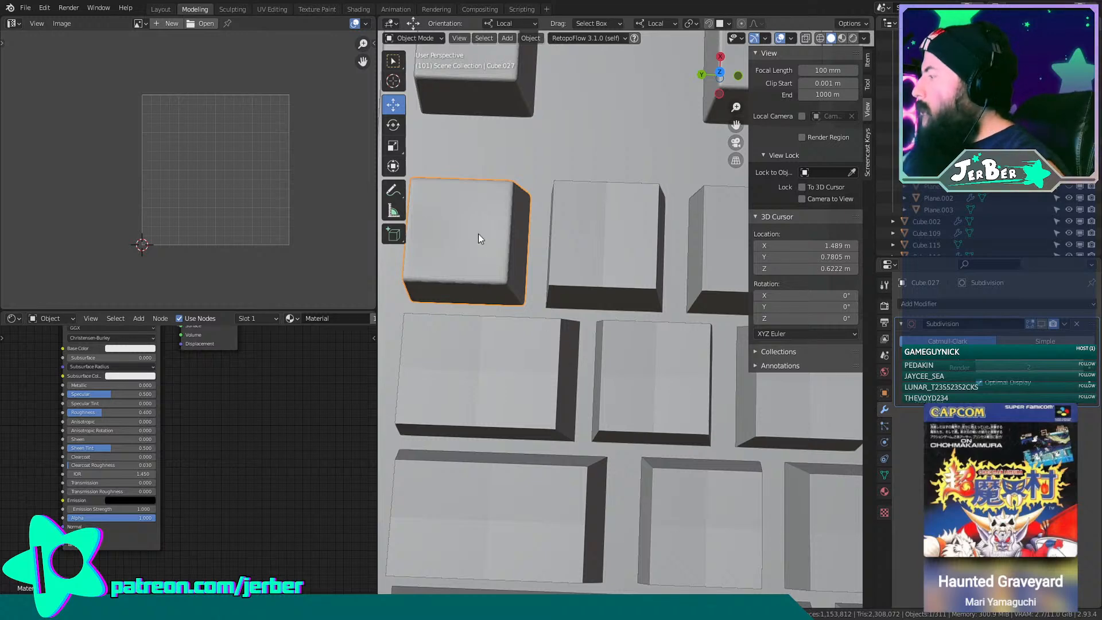
key(g)
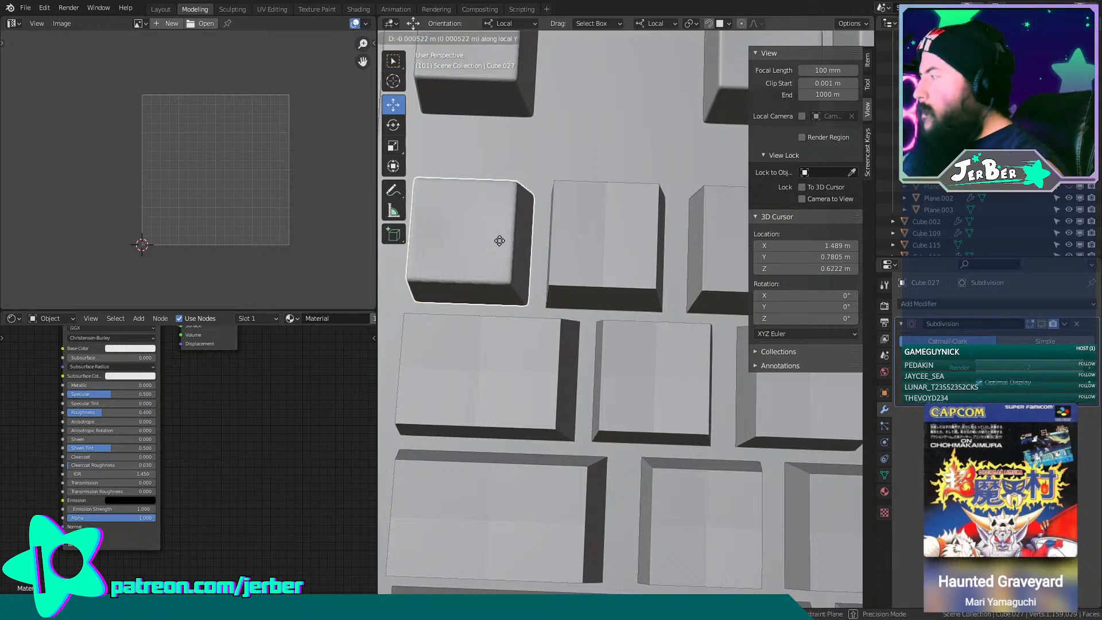
click(656, 271)
key(ctrl+z)
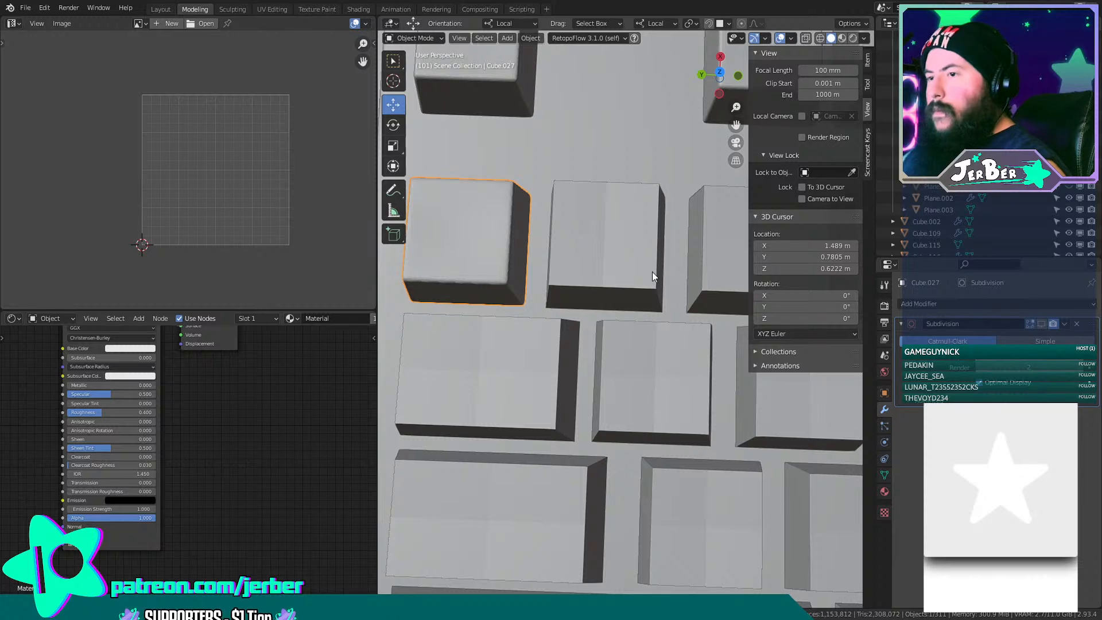
Duplicate the second row's first keycap along local Y onto its second key, and delete the old key there.
key(shift+d)
key(y)
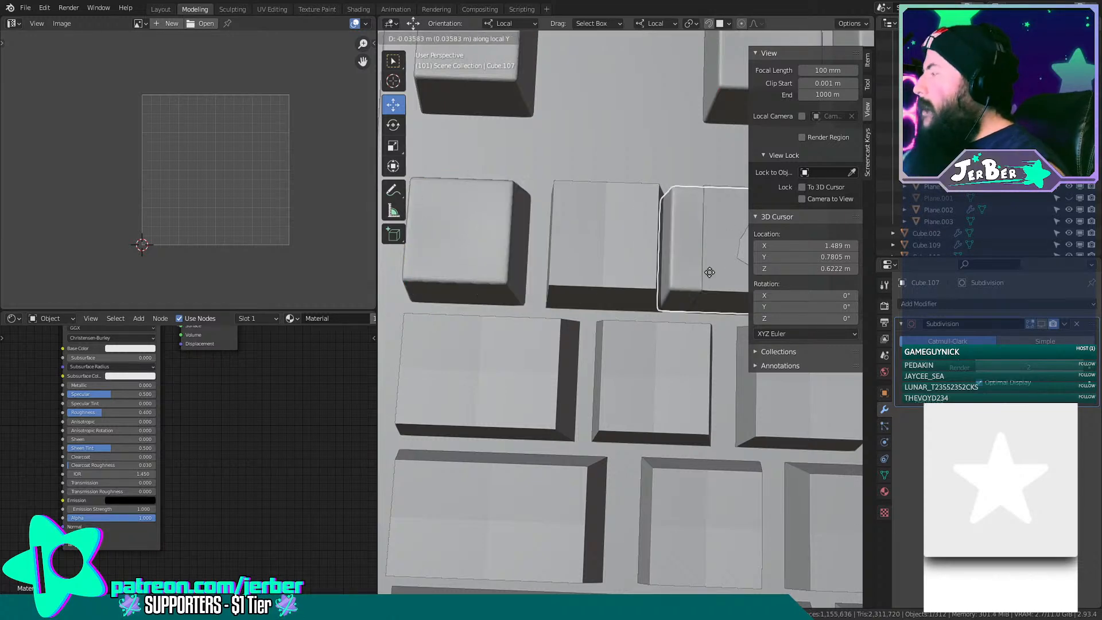
click(437, 235)
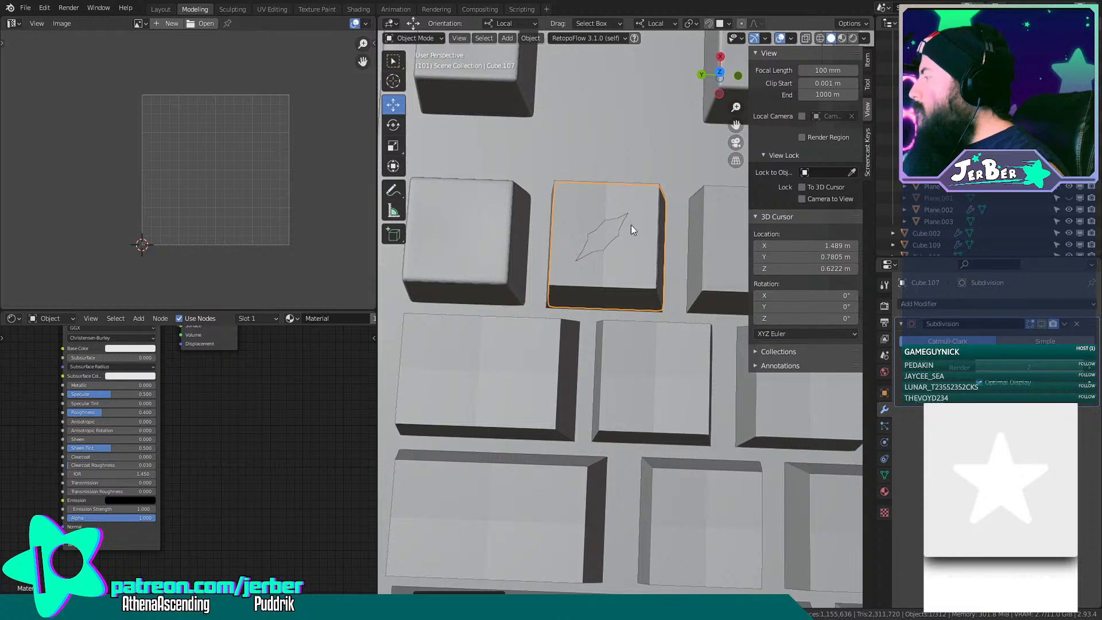
key(x)
click(608, 233)
scroll(519, 246, down, 5)
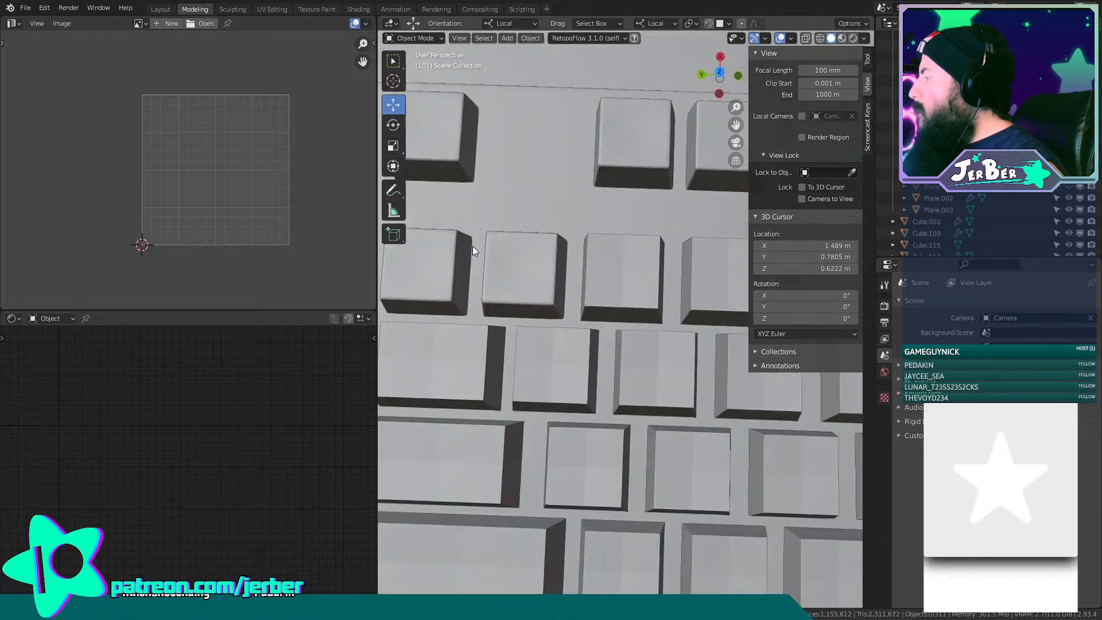
scroll(473, 246, down, 5)
scroll(622, 329, up, 5)
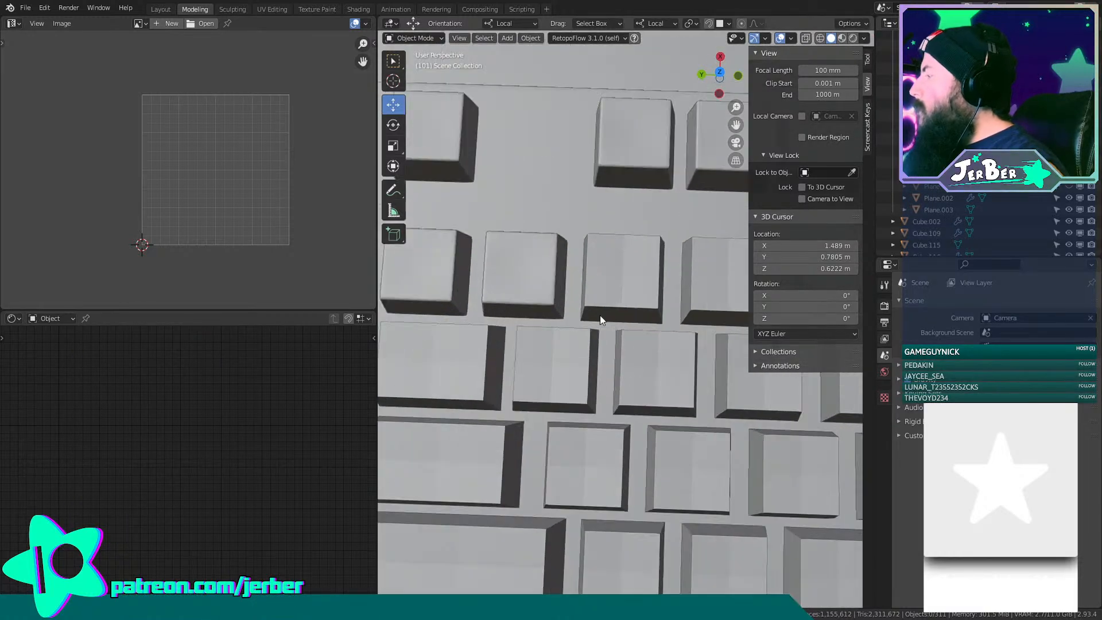
Duplicate the second row's second keycap along local Y onto its third key, and delete the old key there.
click(507, 265)
key(shift+d)
key(y)
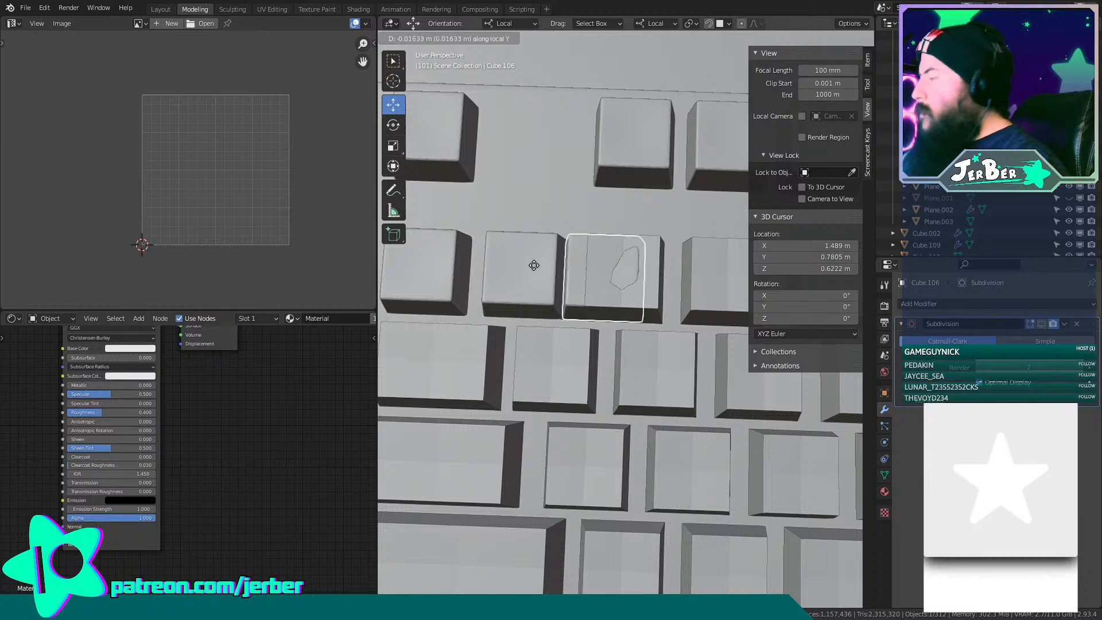
click(475, 267)
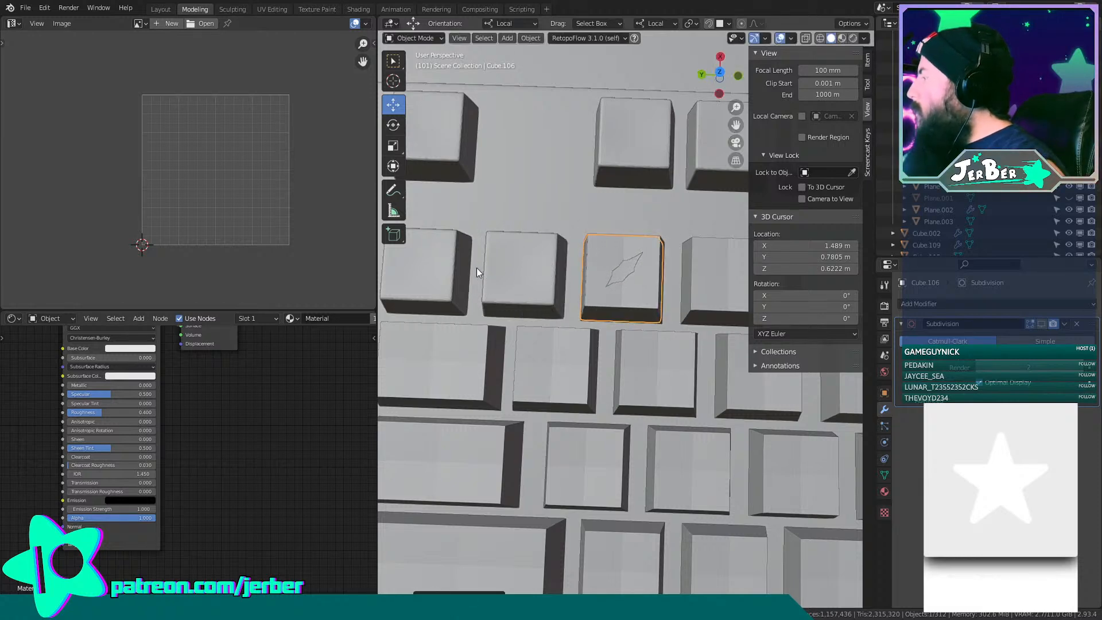
key(x)
click(616, 262)
middle_drag(655, 308, 425, 301)
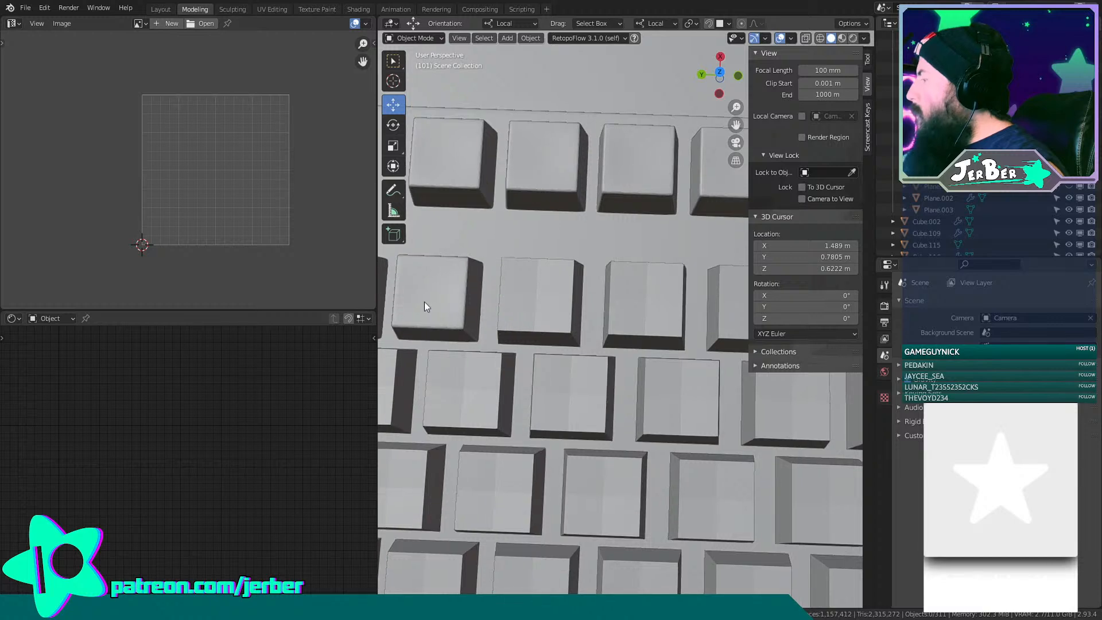
Duplicate the second row's third keycap along local Y onto its fourth key, and delete the old key there.
click(424, 301)
key(shift+d)
key(y)
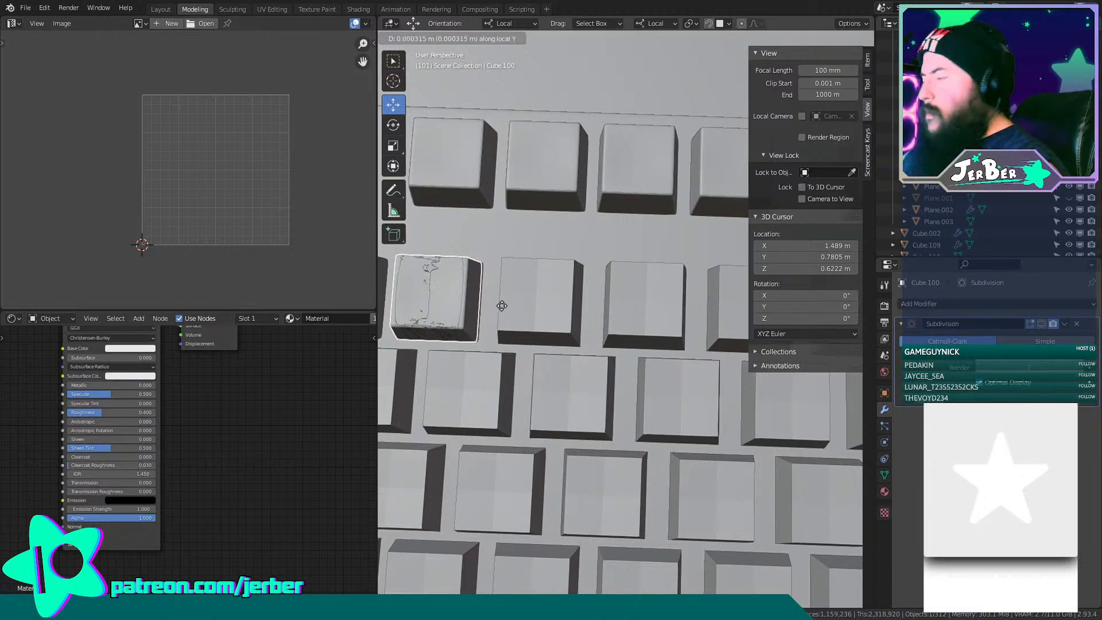
click(546, 309)
click(545, 307)
key(x)
click(548, 308)
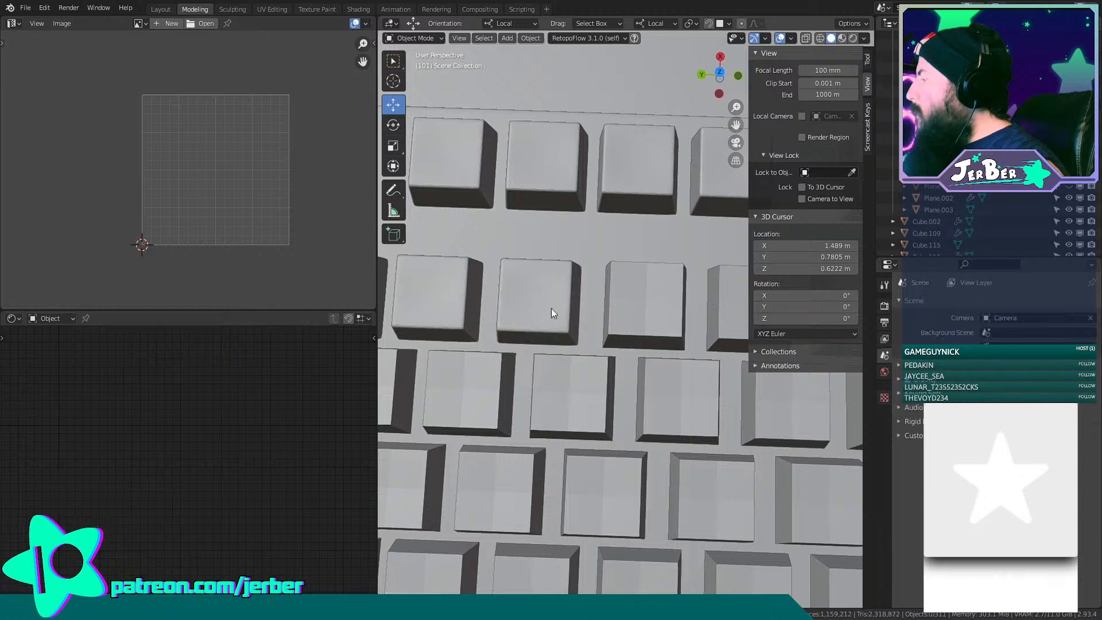
shift+middle_drag(594, 334, 515, 310)
Duplicate the second row's fourth keycap along local Y onto its fifth key, and delete the old key there.
click(426, 260)
key(shift+d)
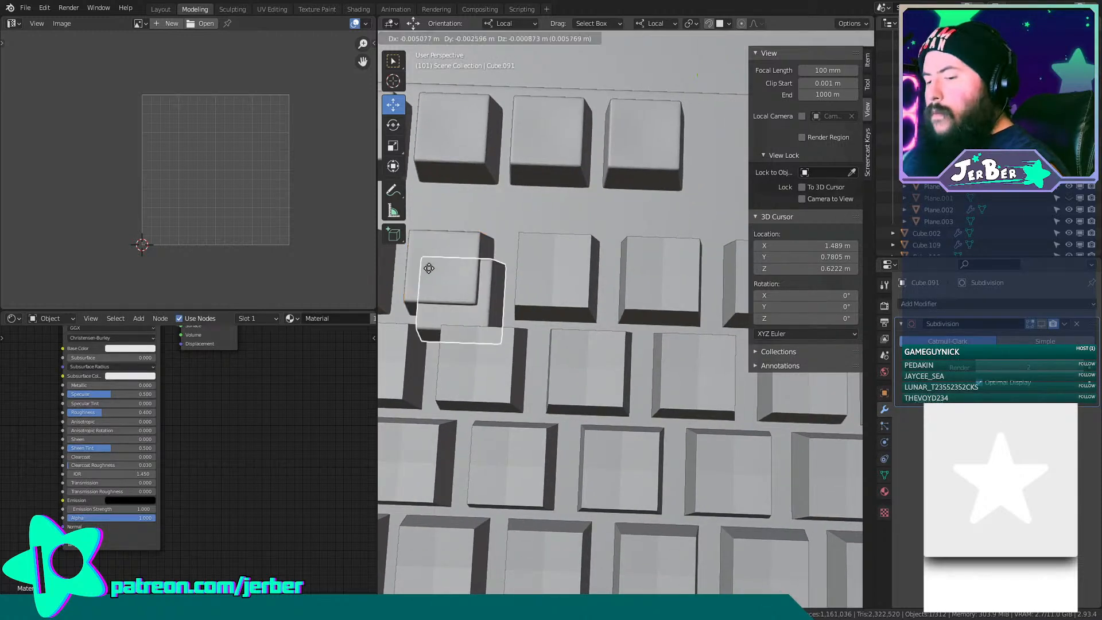
key(y)
click(449, 273)
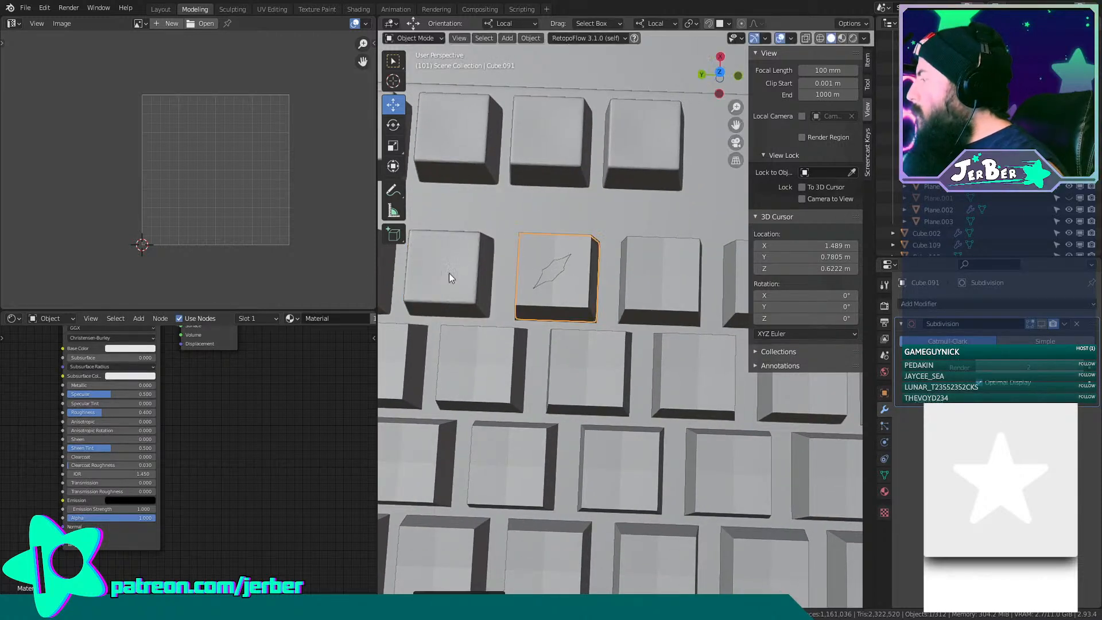
key(x)
click(551, 270)
shift+middle_drag(665, 307, 514, 274)
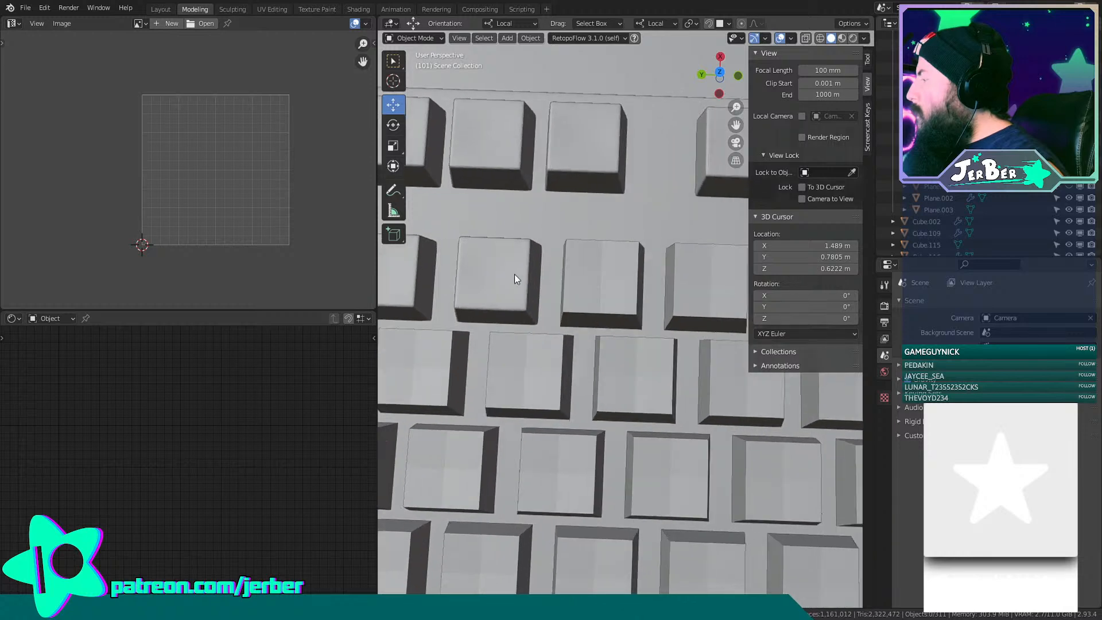
Duplicate the second row's fifth keycap about -0.0212 m along local Y onto its sixth key, and delete the old key there.
click(501, 271)
key(shift+d)
key(y)
key(y)
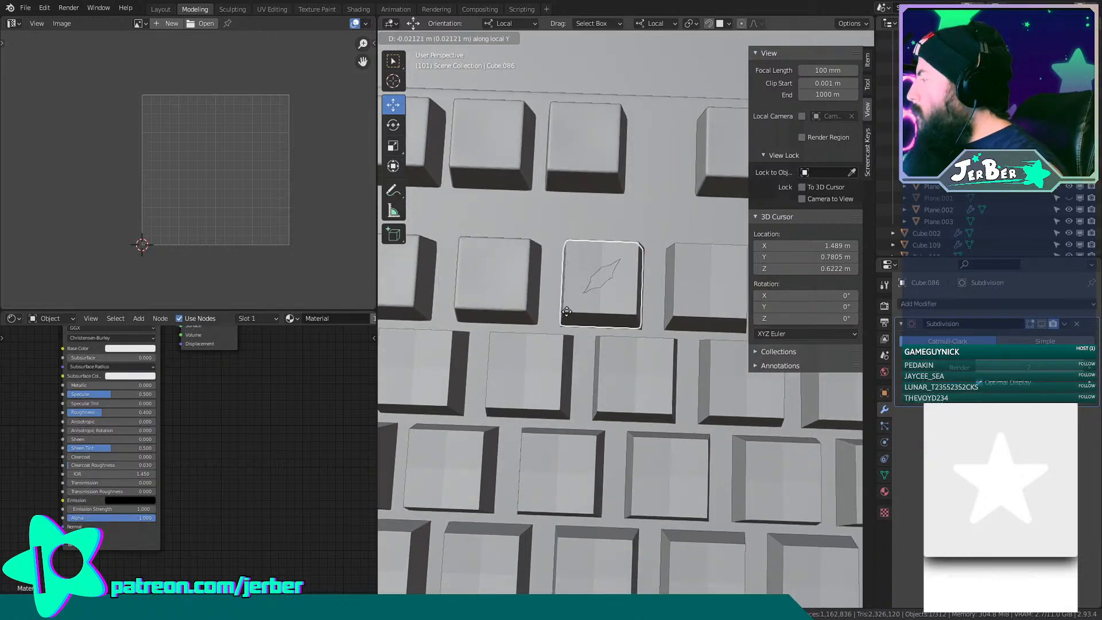
click(566, 312)
click(577, 301)
key(x)
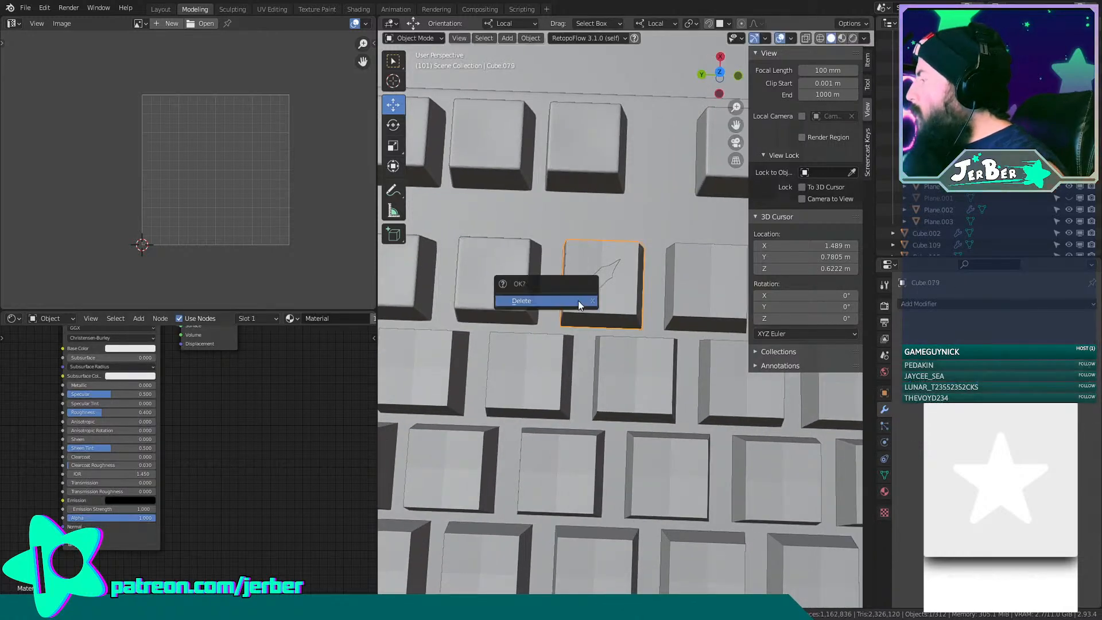
click(577, 301)
shift+middle_drag(612, 298, 514, 291)
Duplicate the second row's sixth keycap about -0.0214 m along local Y onto its seventh key, and delete the old key there.
click(516, 294)
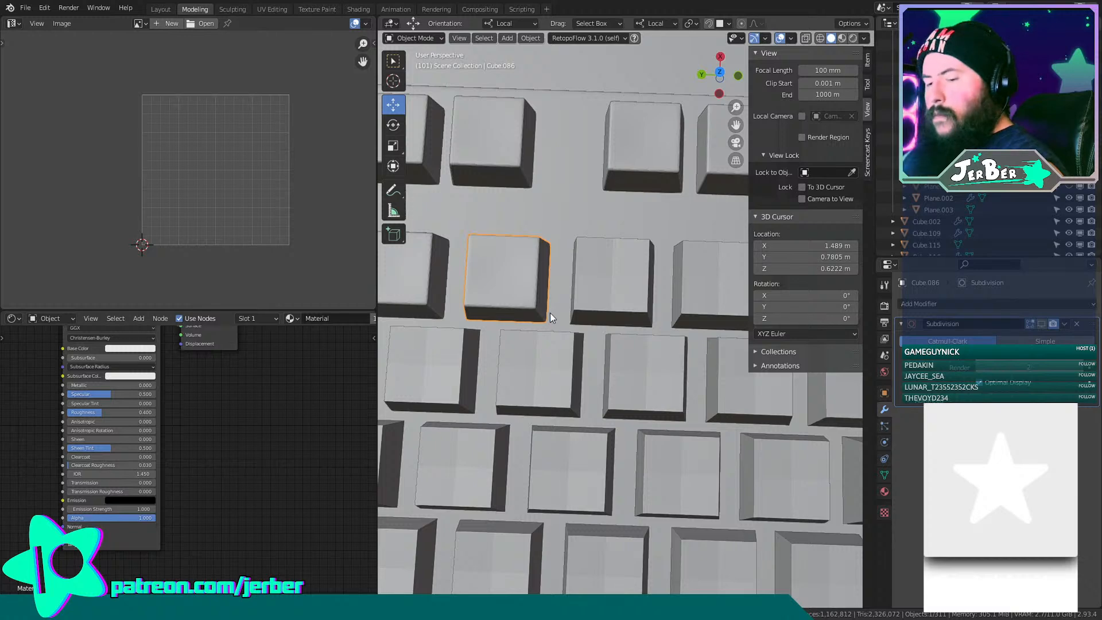
key(shift+d)
key(y)
key(y)
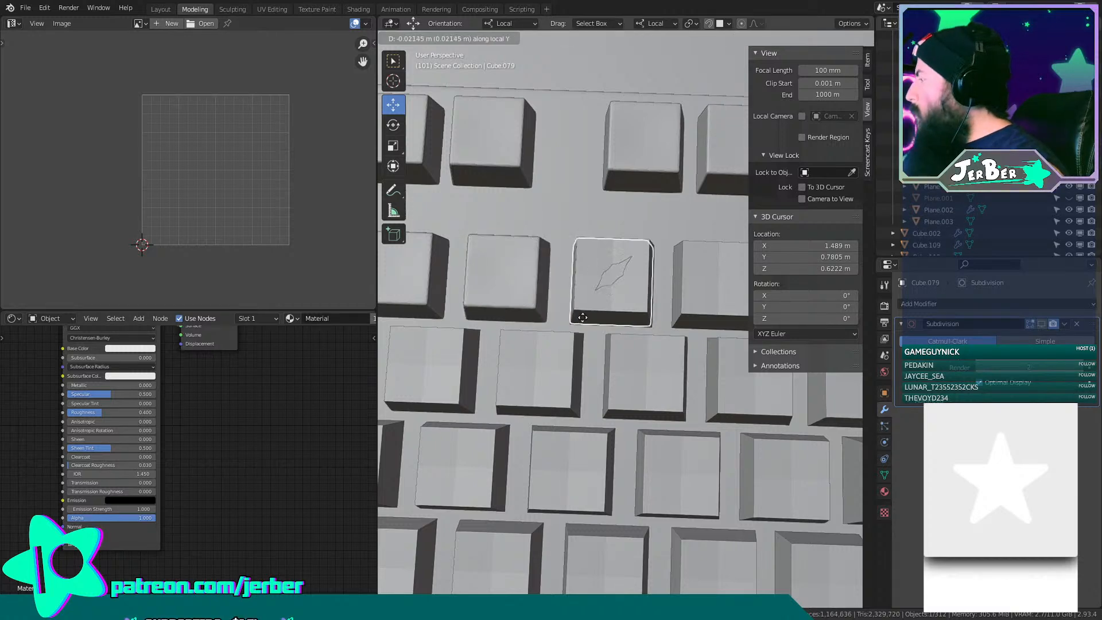
click(578, 316)
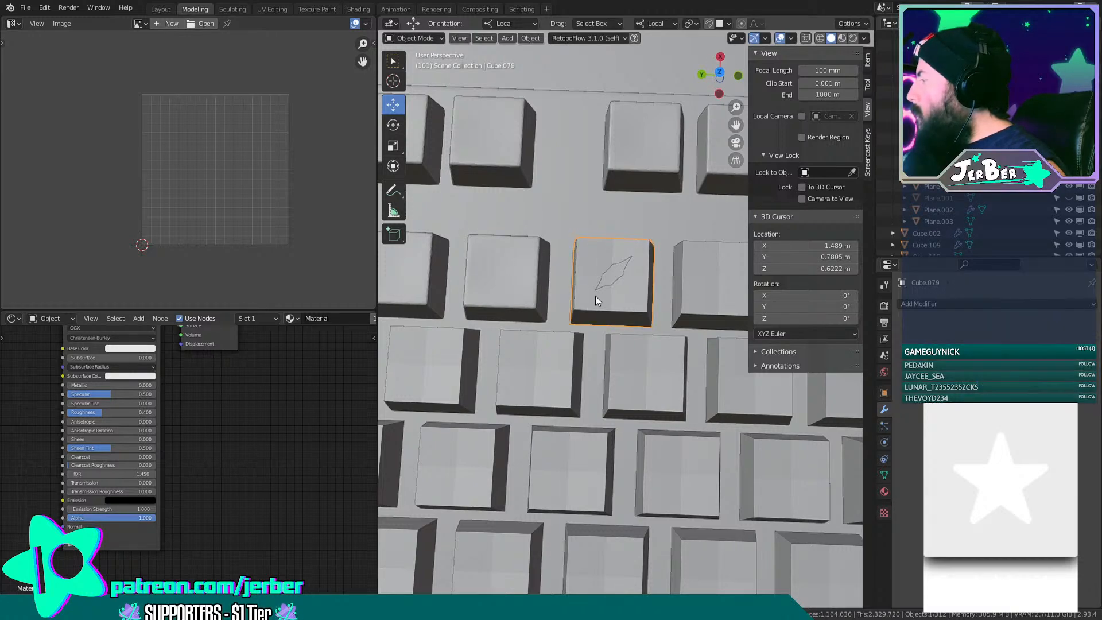
key(x)
click(597, 296)
shift+middle_drag(613, 296, 522, 297)
Duplicate the second row's seventh keycap about -0.0208 m along local Y onto its eighth key, and delete the old key there.
click(515, 287)
key(shift+d)
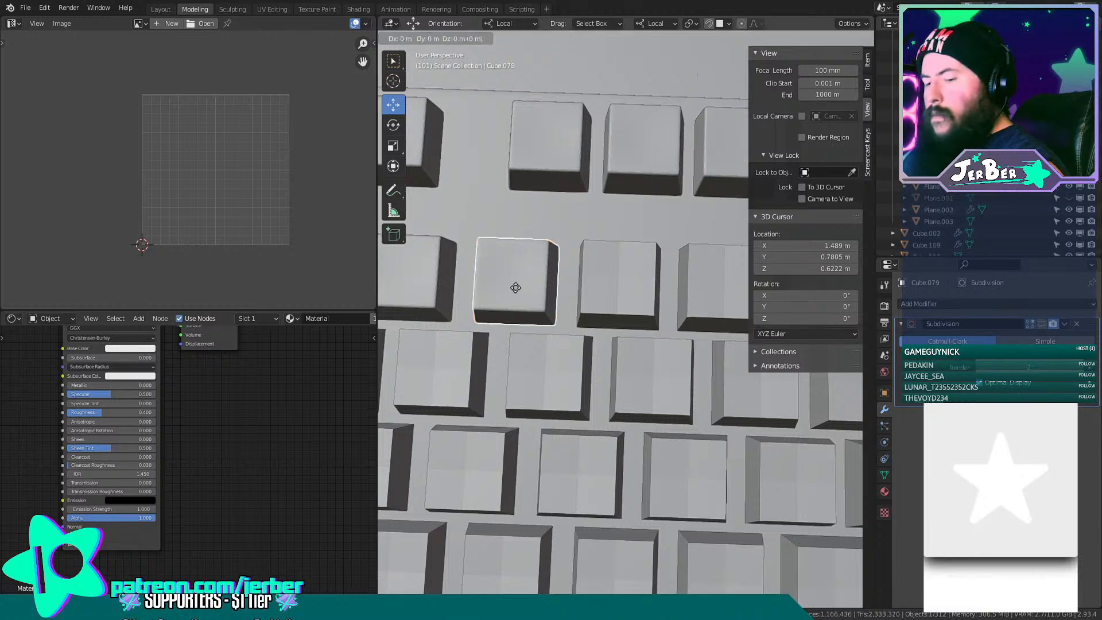
key(y)
key(y)
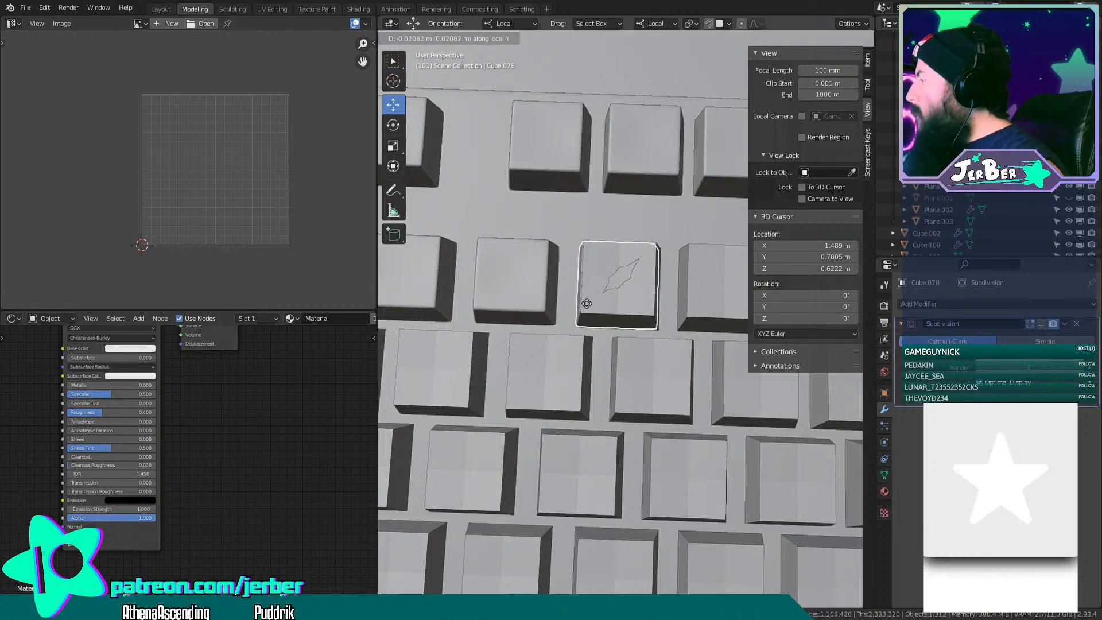
click(626, 292)
key(x)
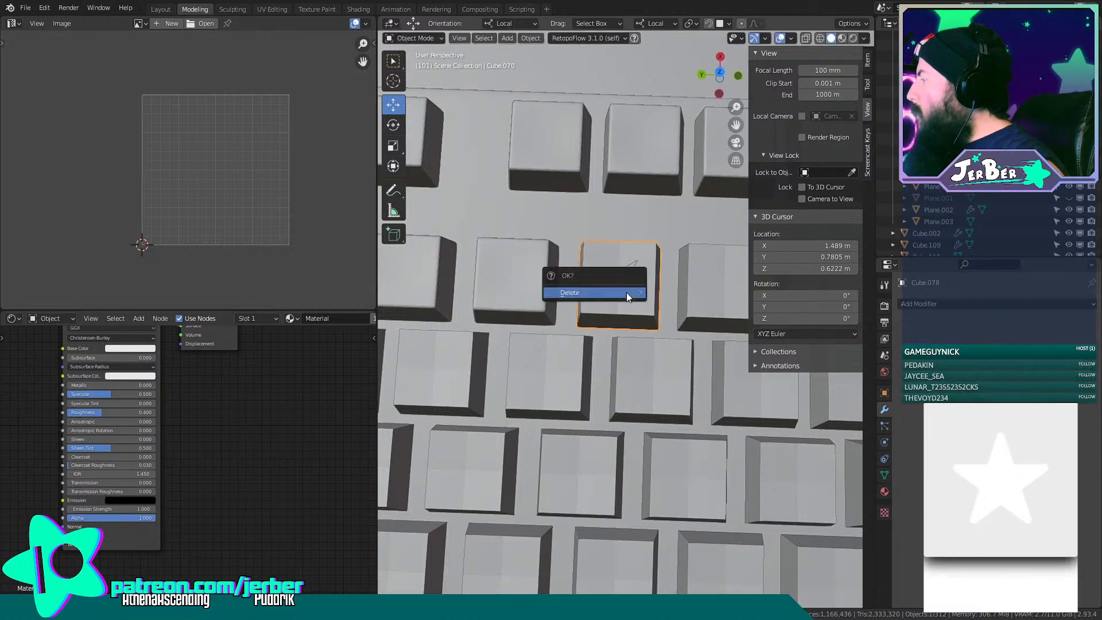
click(625, 291)
shift+middle_drag(643, 308, 515, 280)
Duplicate the second row's eighth keycap about -0.0207 m along local Y onto its ninth key, and delete the old key there.
click(509, 278)
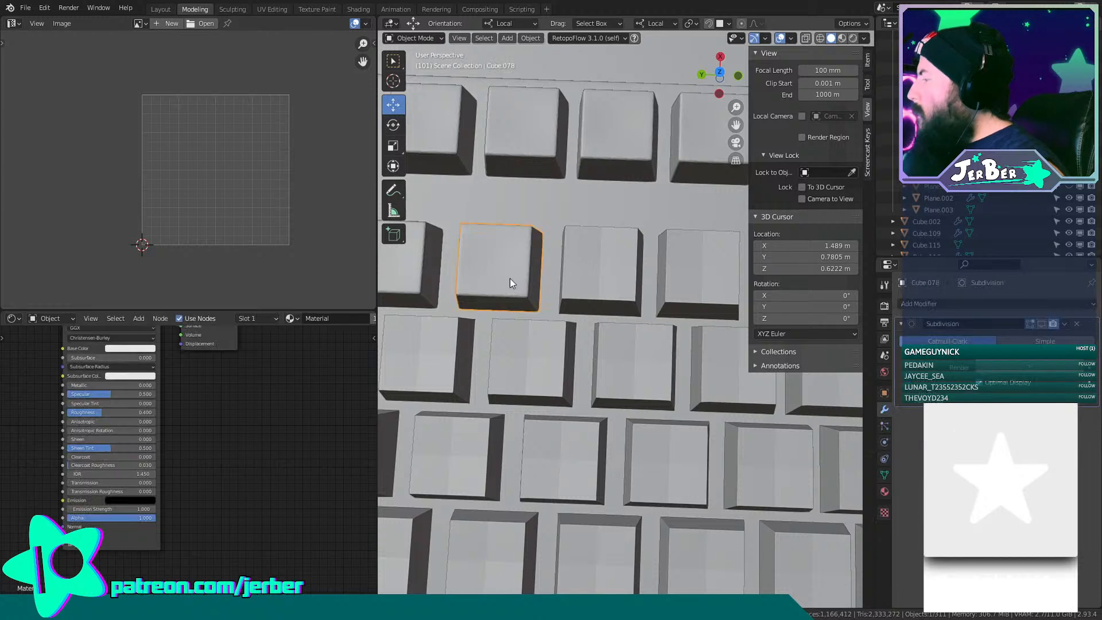
key(shift+d)
key(y)
key(y)
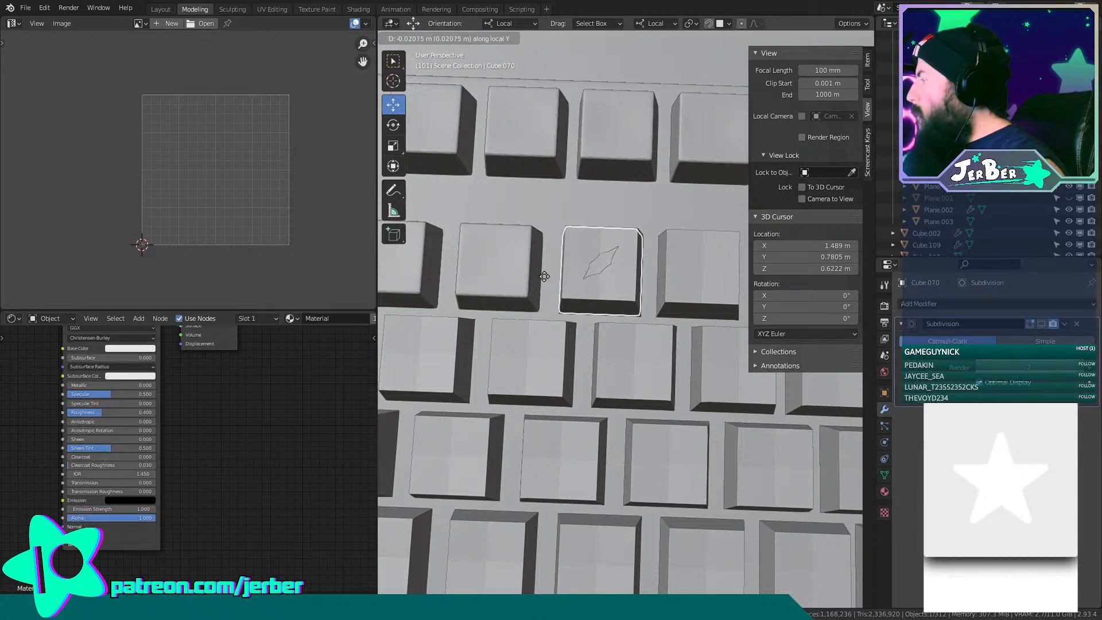
click(544, 276)
key(x)
click(601, 267)
shift+middle_drag(602, 266, 489, 250)
Duplicate the second row's ninth keycap about -0.0199 m along local Y onto its tenth key, and delete the old key there.
click(490, 252)
key(shift+d)
key(y)
key(y)
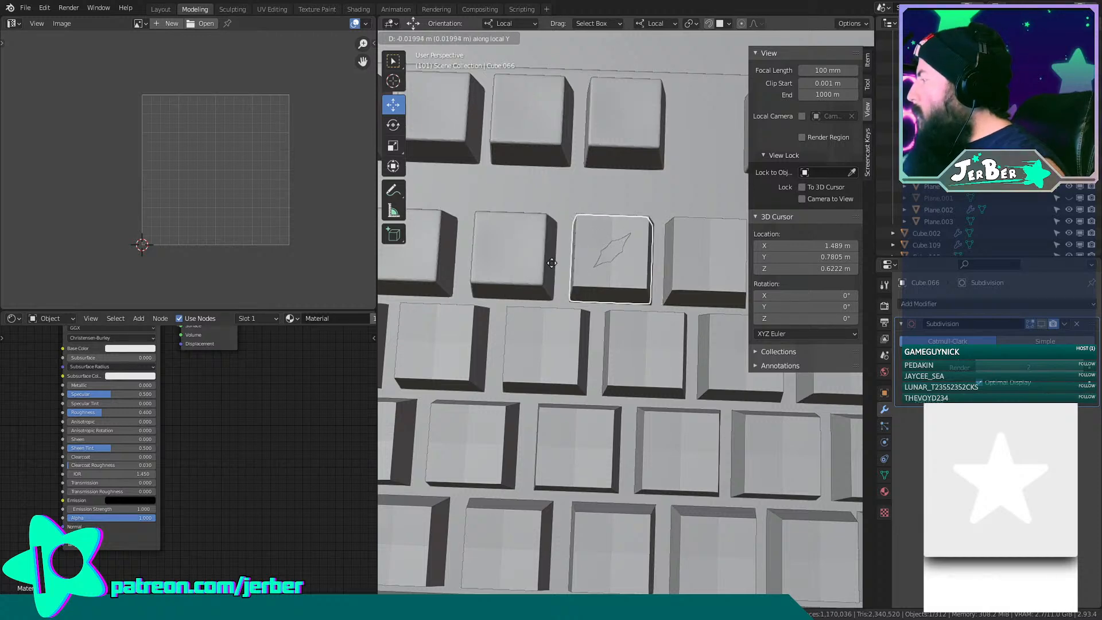
click(552, 263)
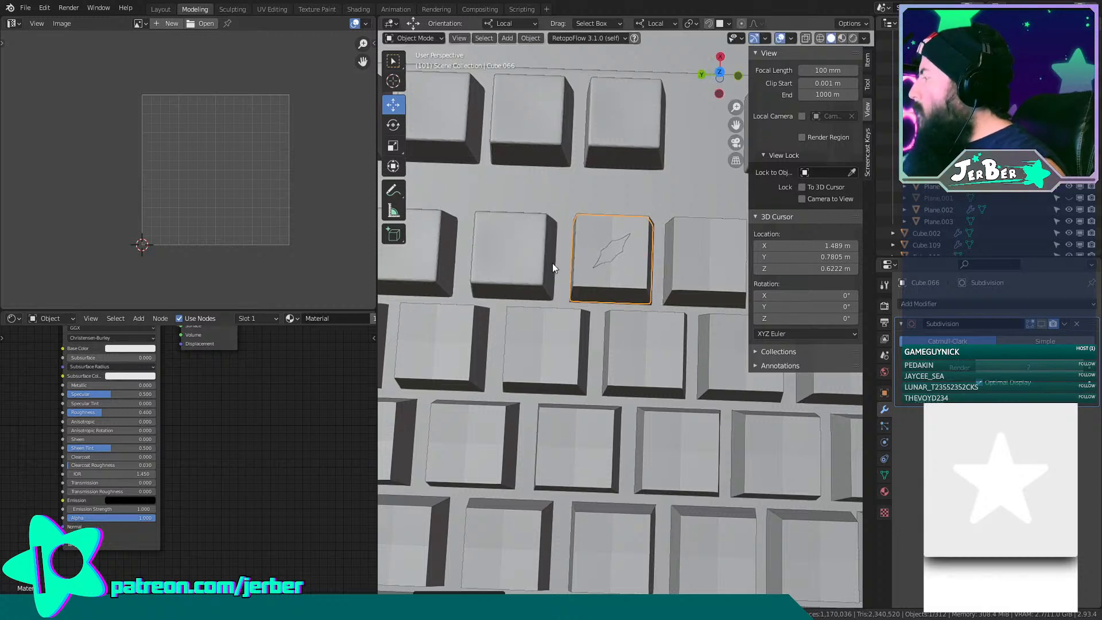
key(x)
click(602, 261)
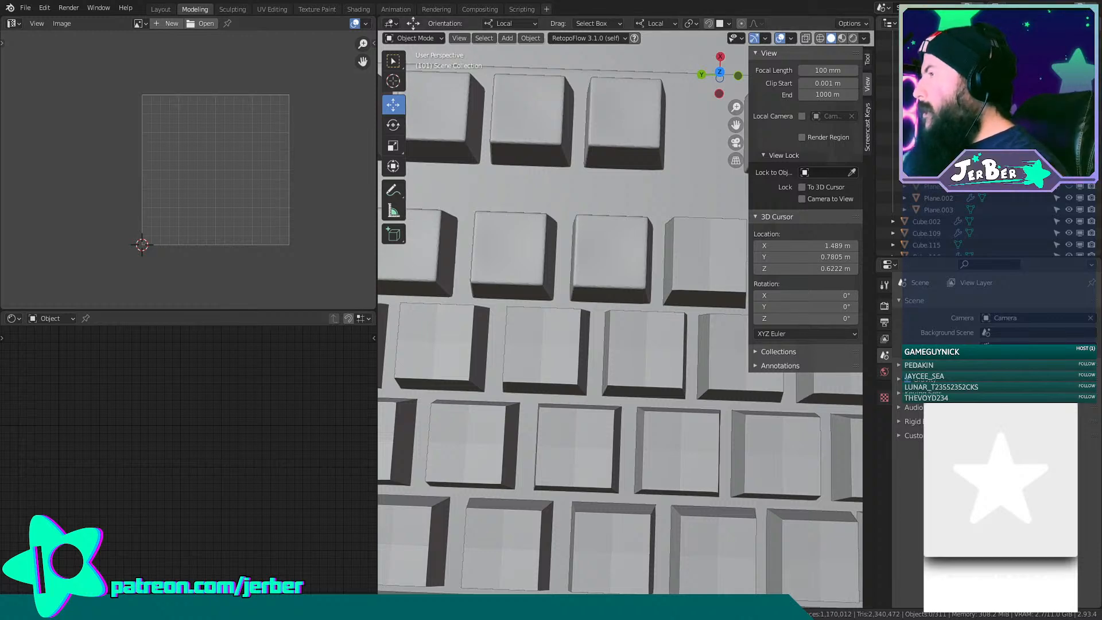
Duplicate the second row's tenth keycap about -0.019 m along local Y onto its eleventh key, and delete the old key there.
click(509, 266)
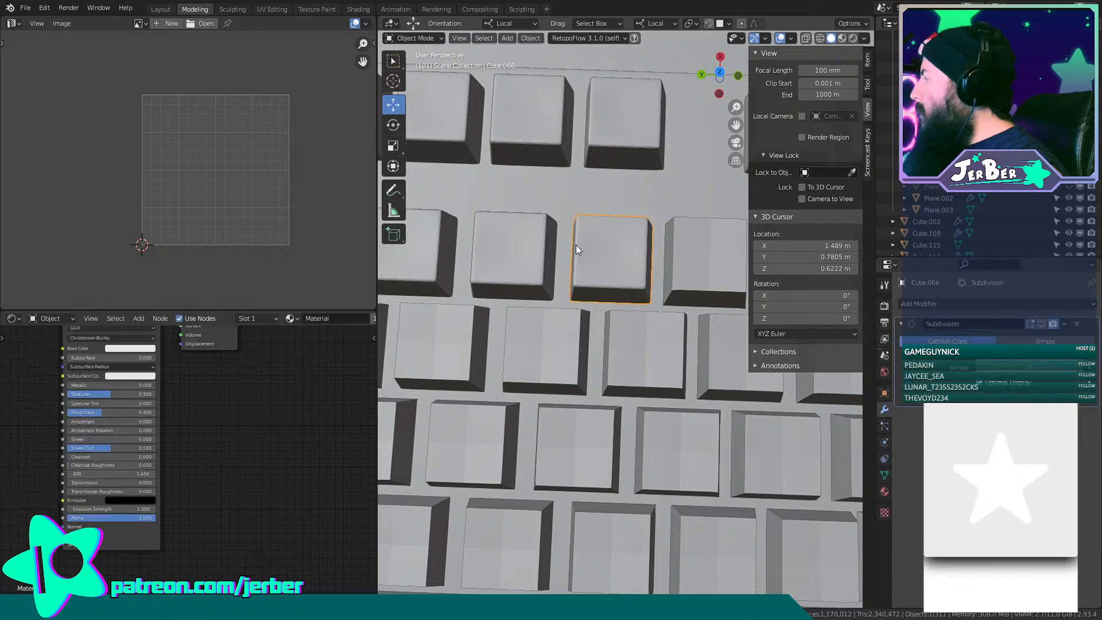
middle_drag(576, 245, 565, 278)
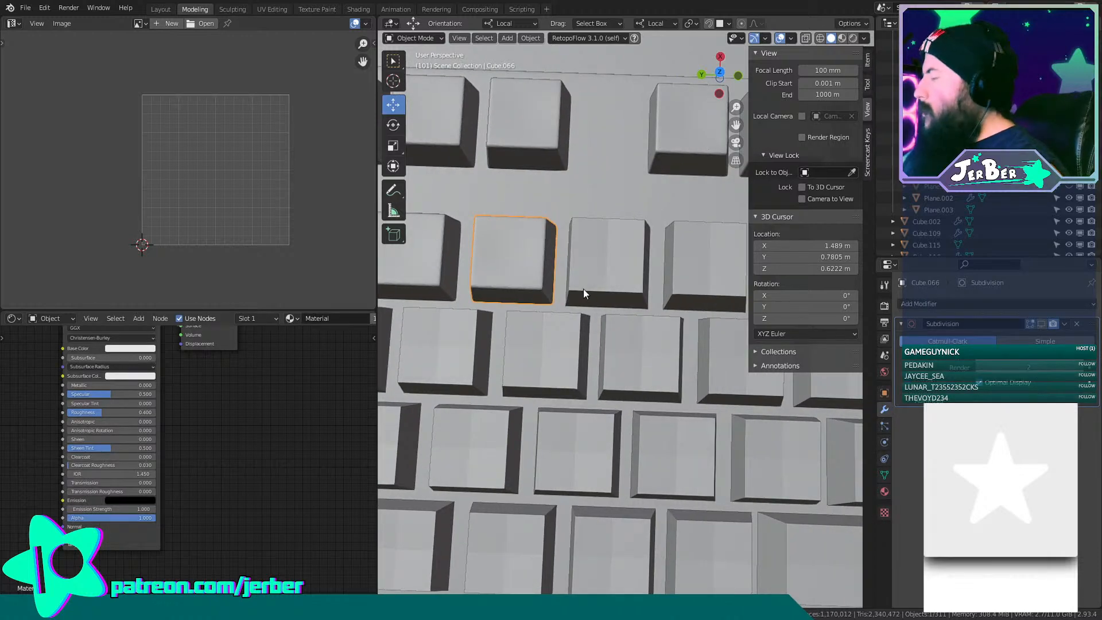
key(shift+d)
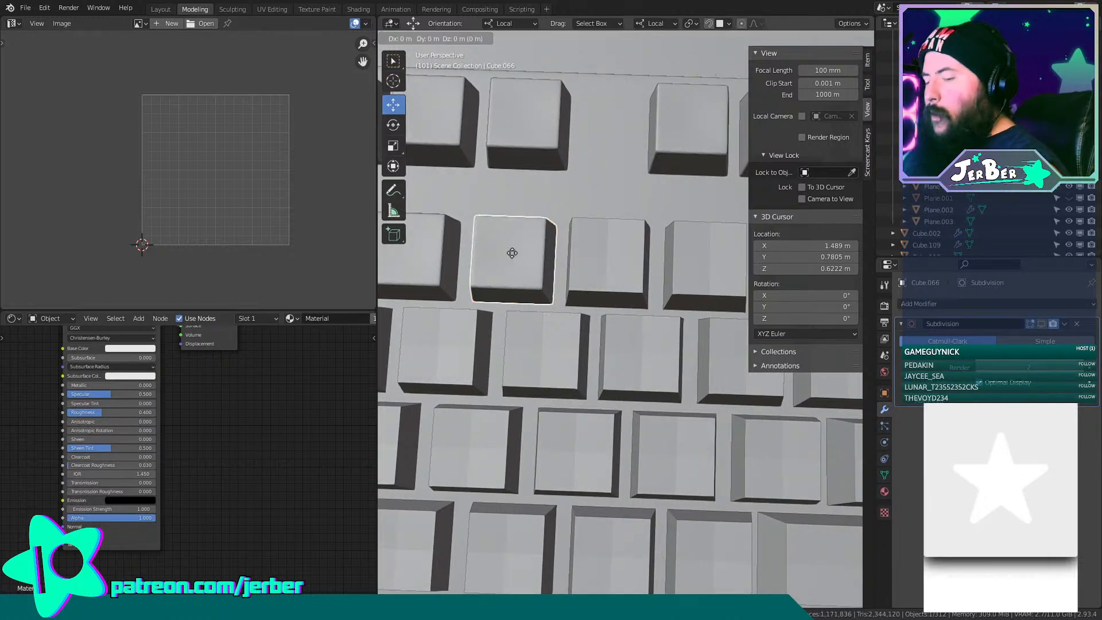
key(y)
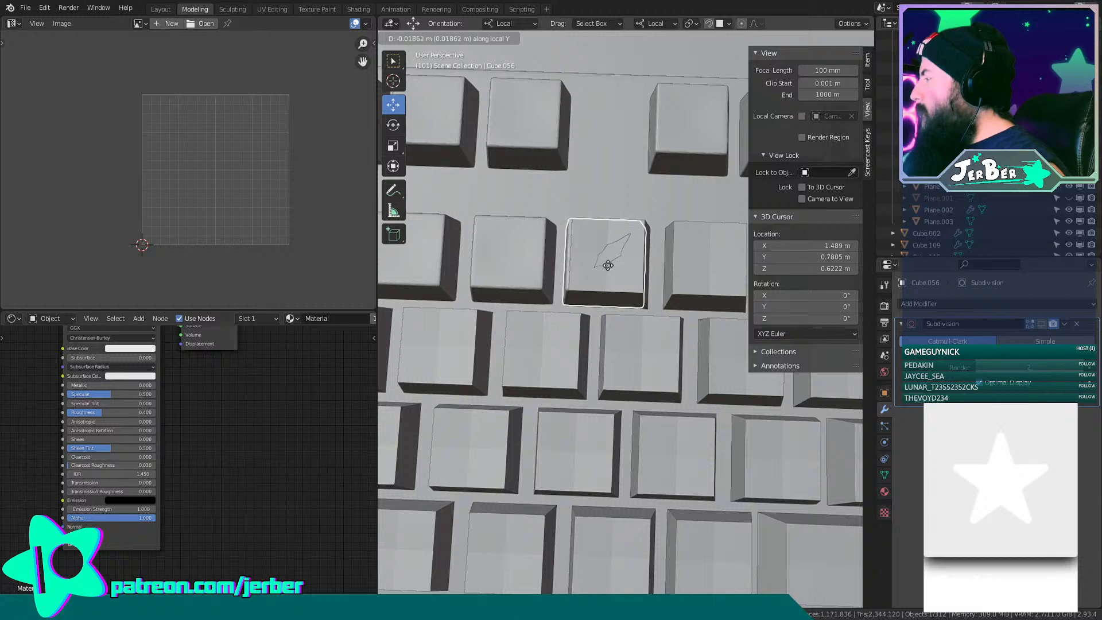
click(617, 265)
key(x)
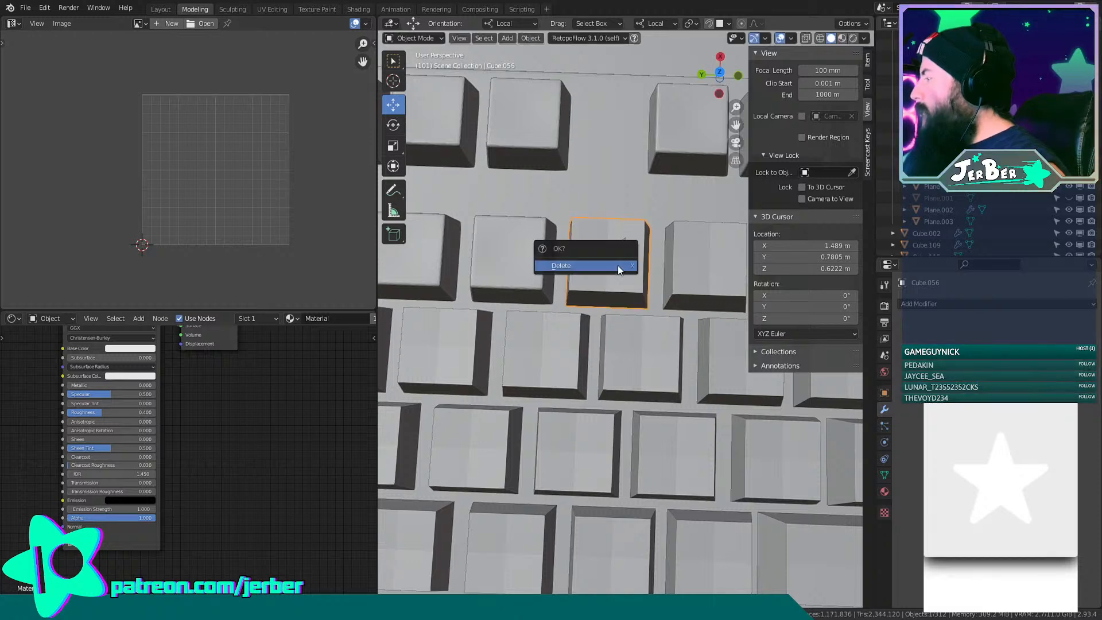
key(Return)
Duplicate the second row's eleventh keycap along local Y onto its twelfth key, and delete the old key there.
middle_drag(649, 298, 536, 290)
click(508, 267)
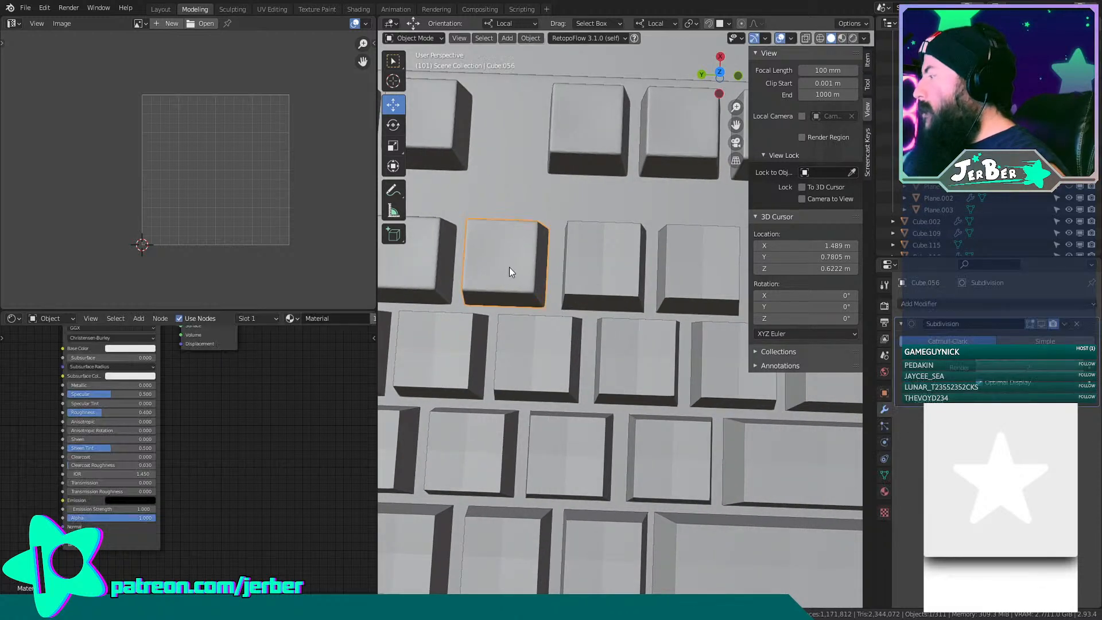
key(shift+d)
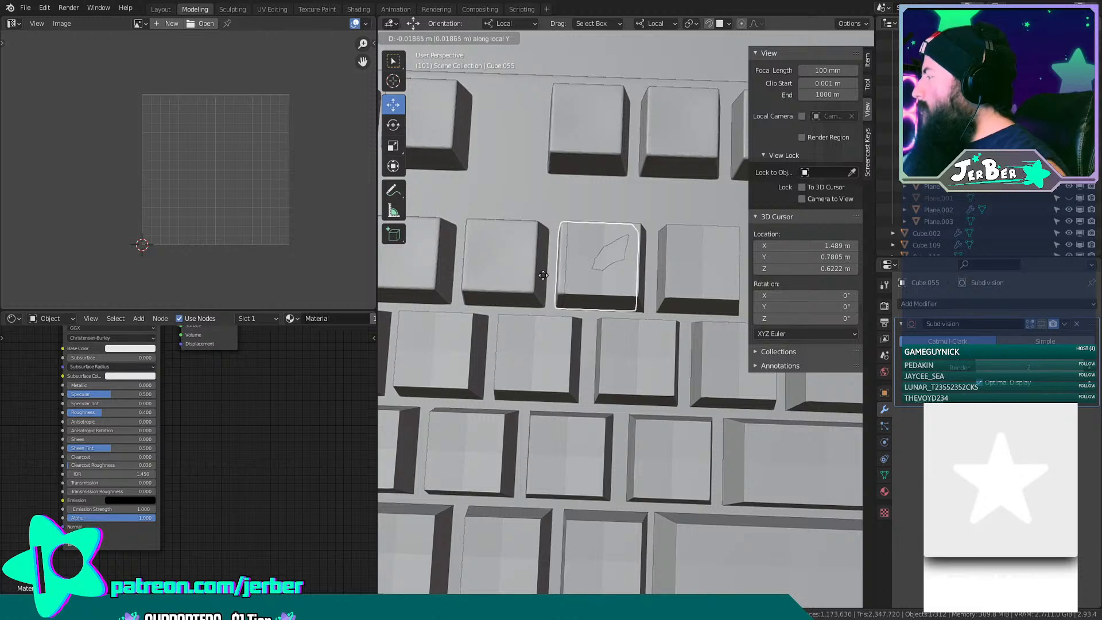
click(567, 290)
key(x)
key(Return)
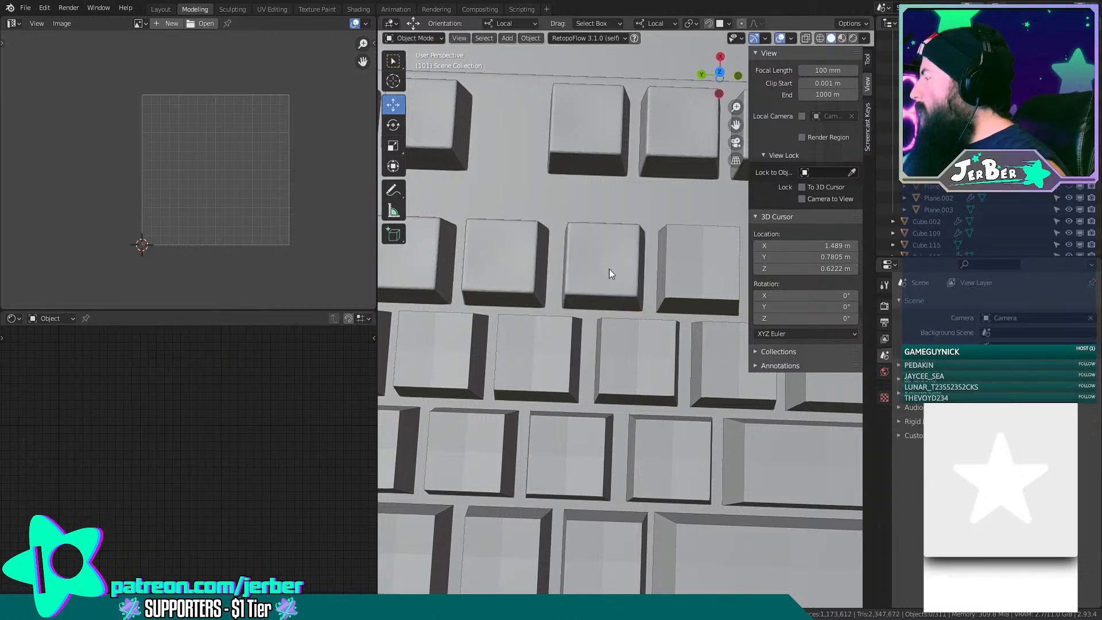
Duplicate the second row's twelfth keycap along local Y onto its thirteenth key, and delete the old key there.
middle_drag(608, 268, 486, 270)
click(487, 269)
key(shift+d)
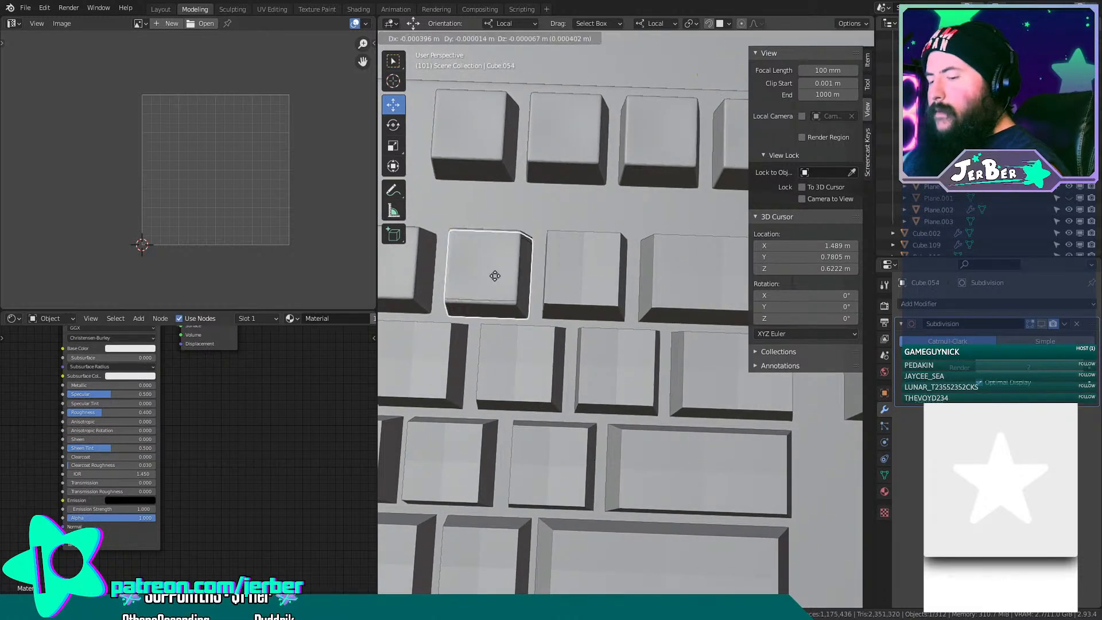
key(y)
click(502, 264)
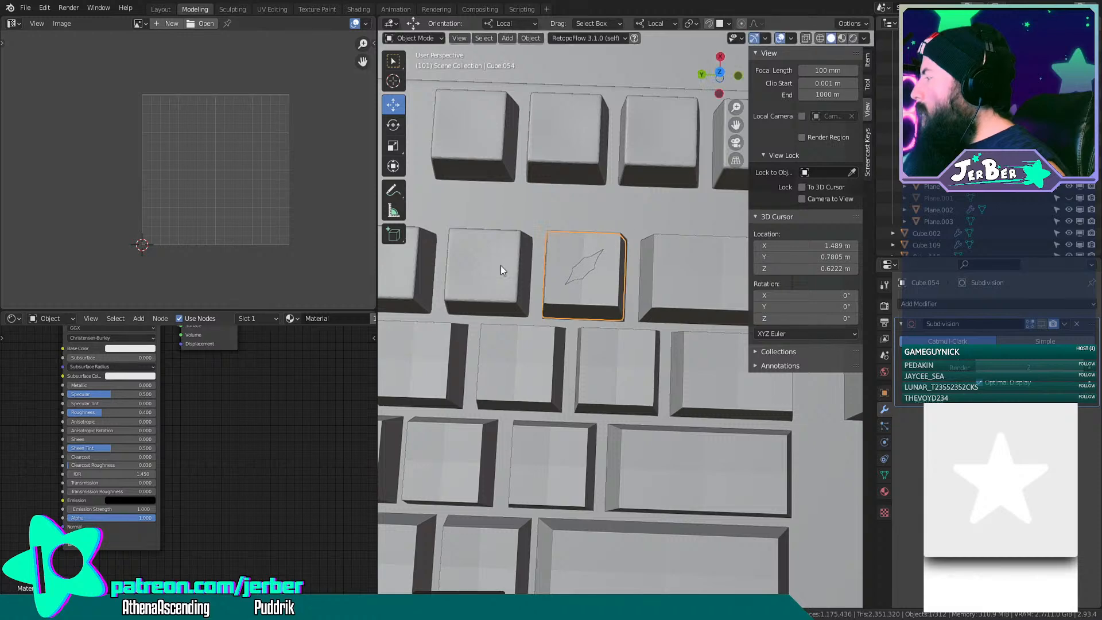
key(x)
click(560, 259)
Duplicate the second row's thirteenth keycap along local Y onto the wide Backspace key and centre the copy on it.
middle_drag(614, 284, 540, 295)
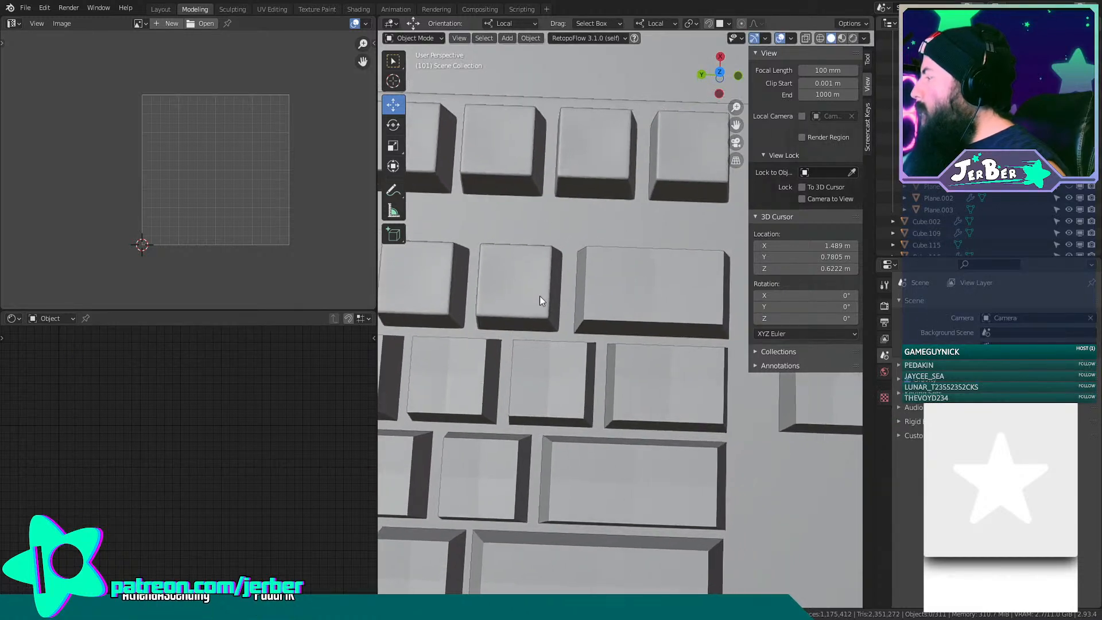
click(529, 292)
key(shift+d)
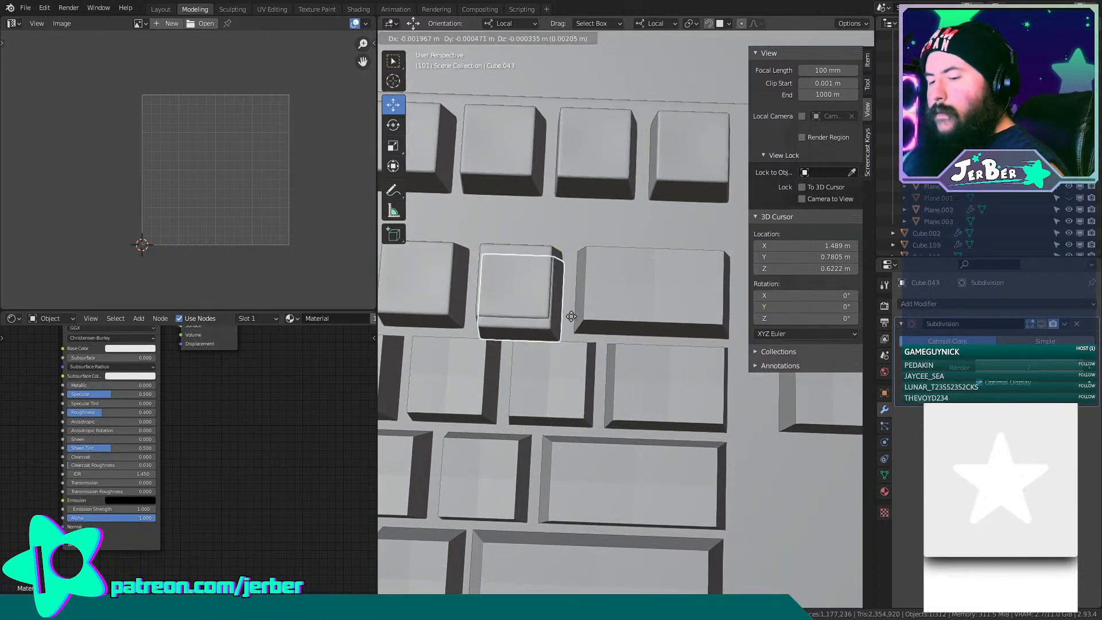
key(y)
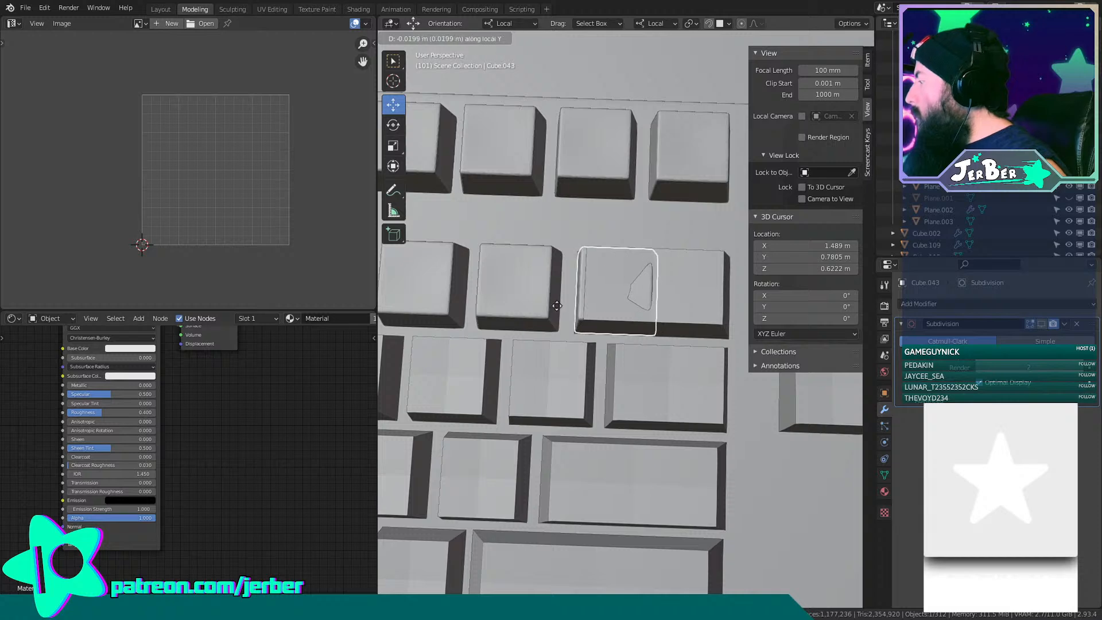
click(554, 305)
shift+middle_drag(622, 319, 531, 326)
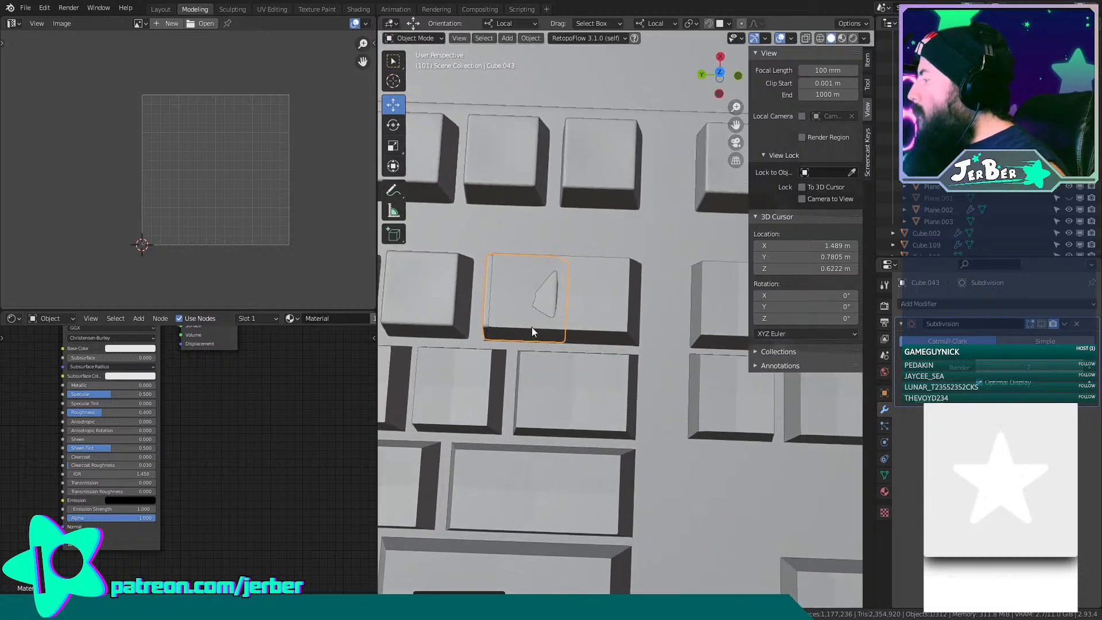
key(g)
key(y)
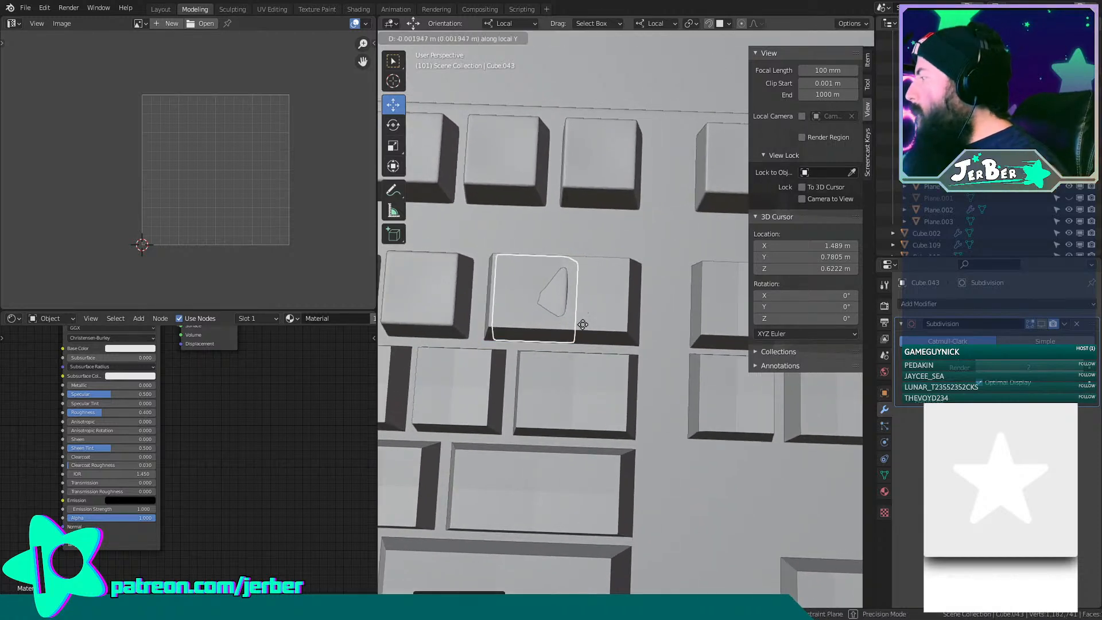
click(650, 320)
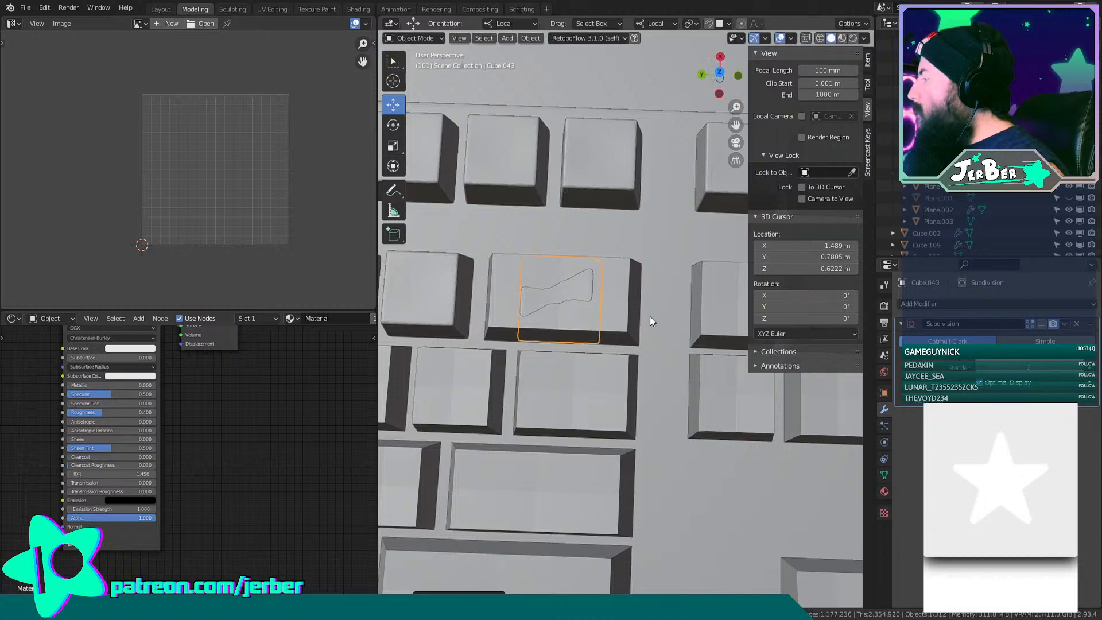
key(s)
key(y)
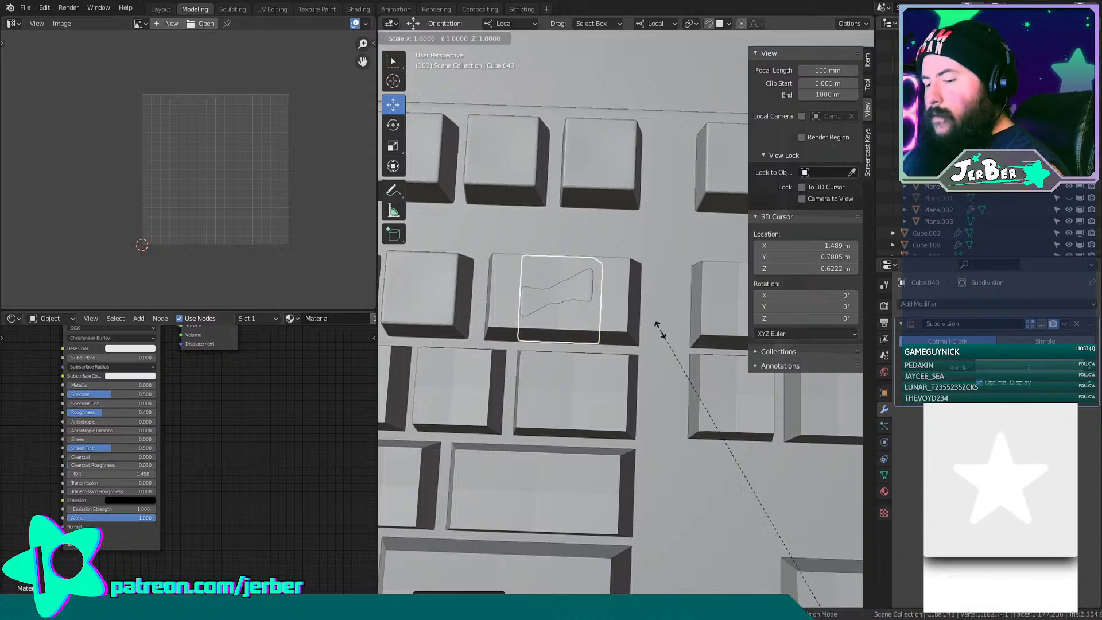
click(667, 327)
Set the copy's origin to Center of Mass (Surface), and stretch and nudge it along local Y to match the Backspace key.
right_click(659, 324)
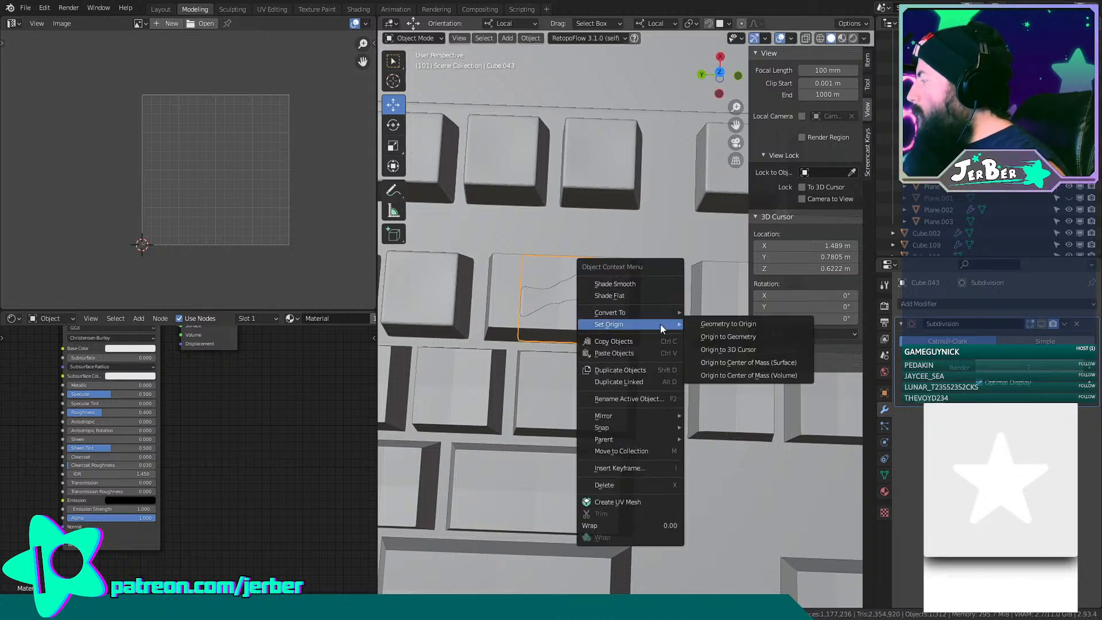
click(714, 358)
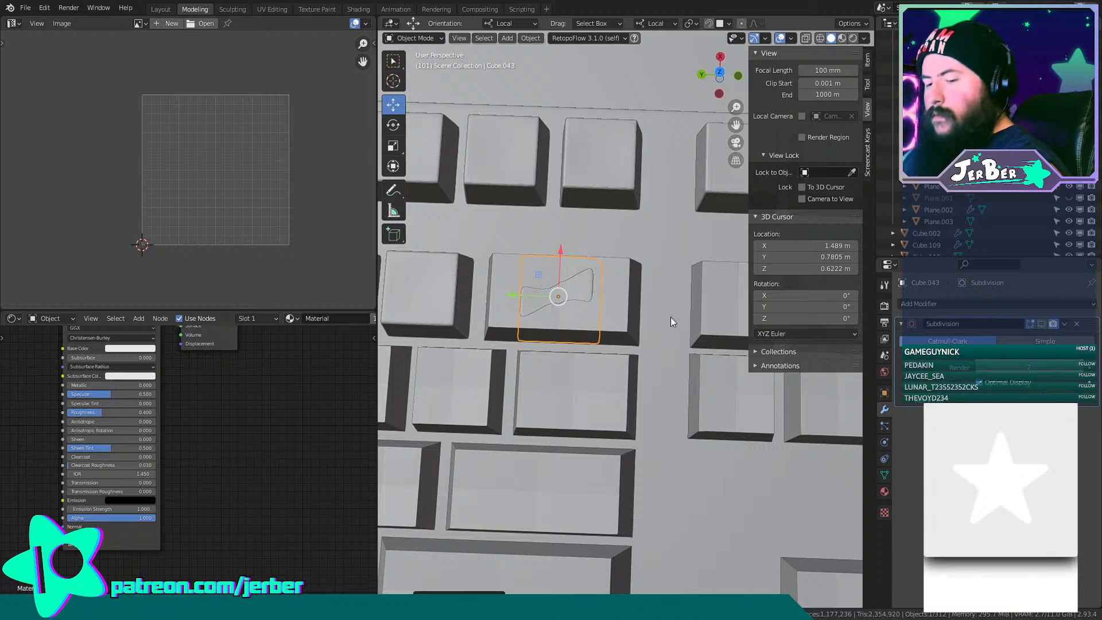
key(s)
key(y)
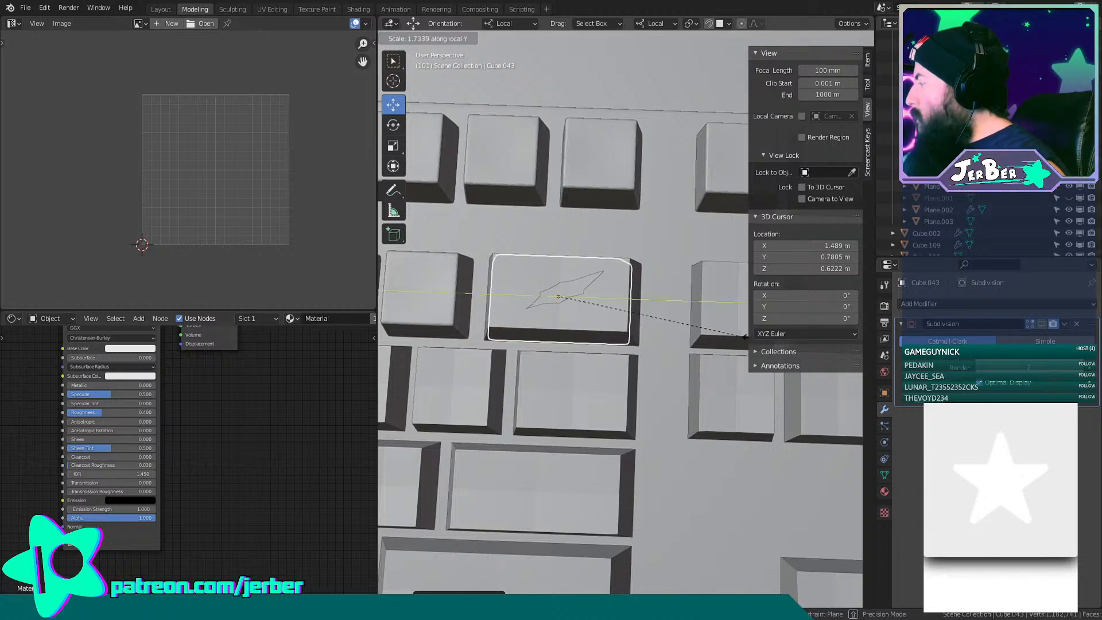
click(746, 335)
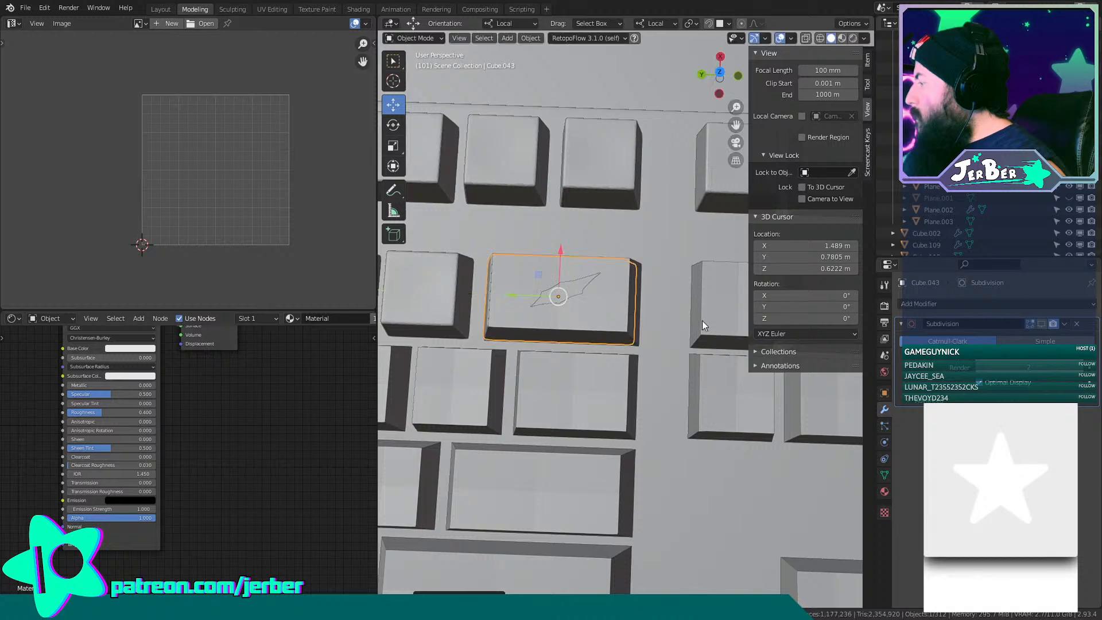
drag(532, 294, 526, 298)
key(s)
key(y)
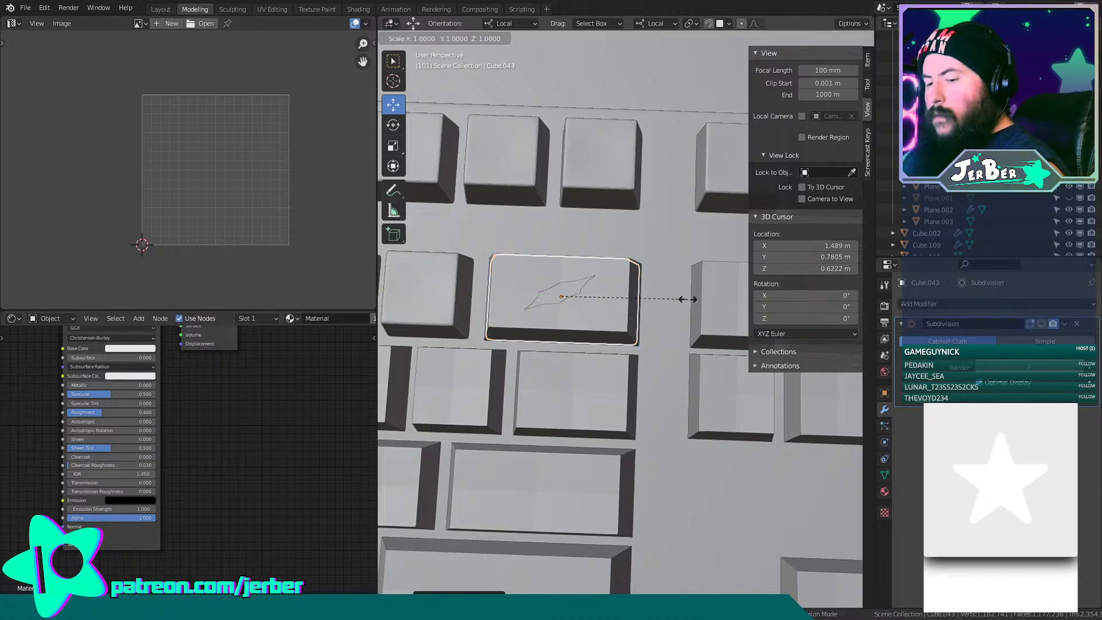
click(697, 306)
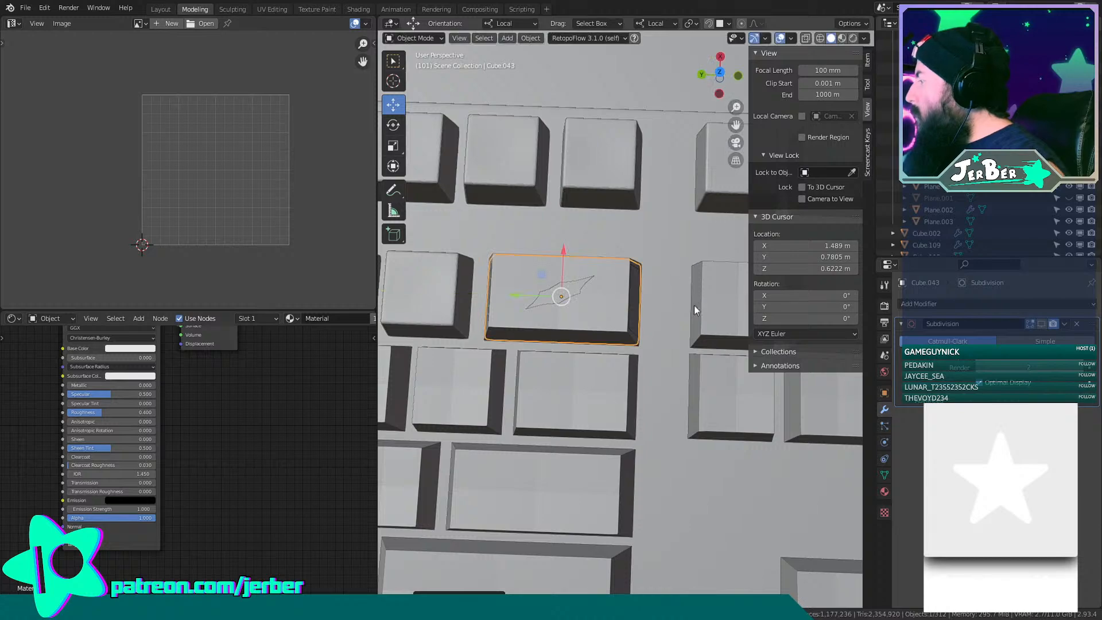
Delete the old Backspace key underneath the stretched keycap.
scroll(593, 323, down, 3)
middle_drag(593, 322, 587, 359)
scroll(586, 249, up, 2)
scroll(587, 359, up, 3)
key(x)
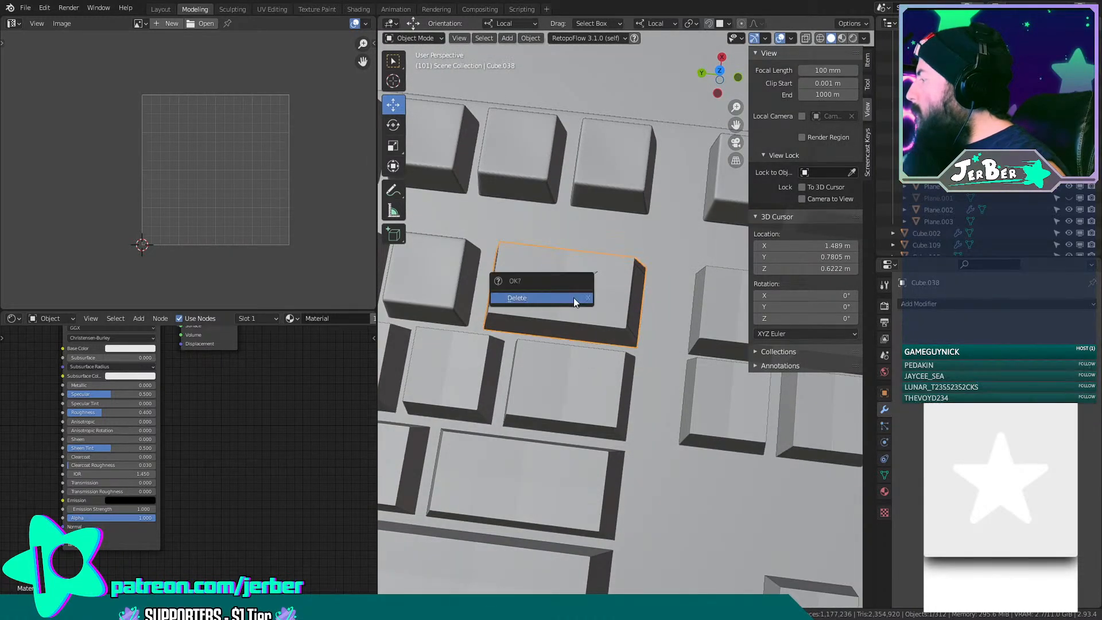
click(573, 297)
Duplicate the second row's thirteenth keycap about -0.0623 m along local Y onto the navigation block's first upper key.
middle_drag(571, 298, 403, 319)
scroll(641, 348, up, 5)
click(615, 316)
middle_drag(496, 345, 572, 320)
key(shift+d)
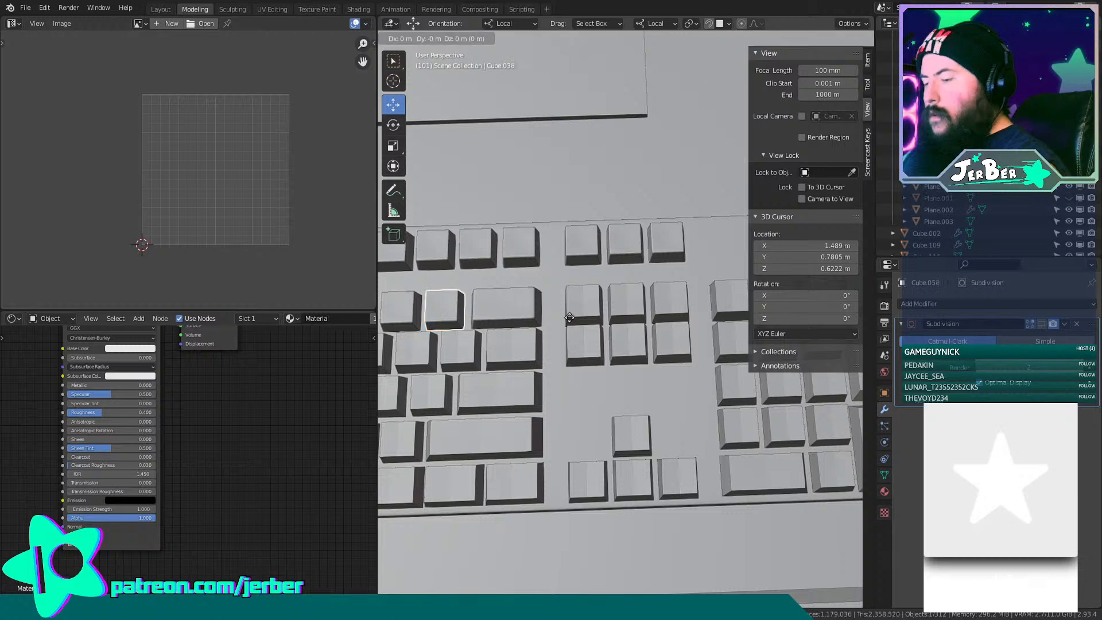
key(y)
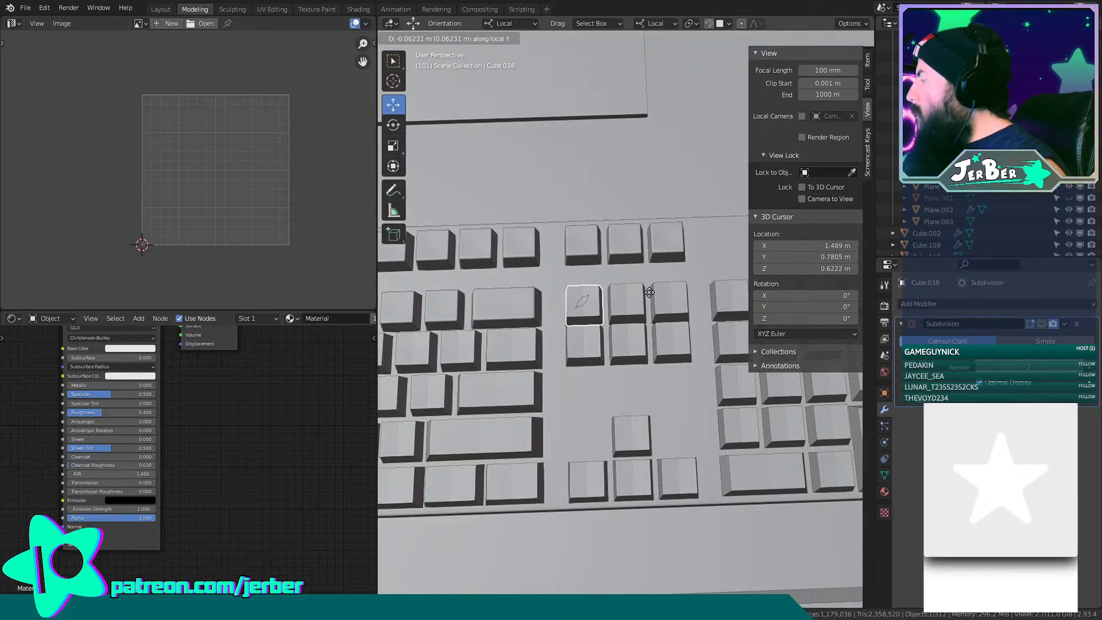
click(649, 293)
Nudge the copy along local Y to align it with the navigation block's first upper key, and delete the old key there.
scroll(626, 297, up, 8)
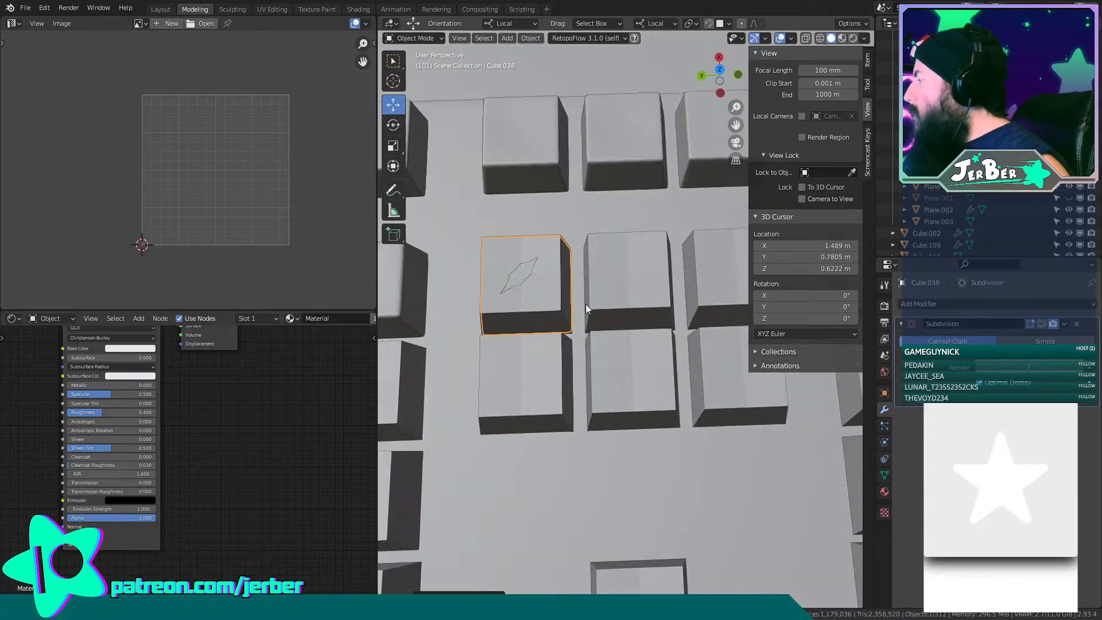
shift+middle_drag(669, 335, 684, 319)
key(g)
key(y)
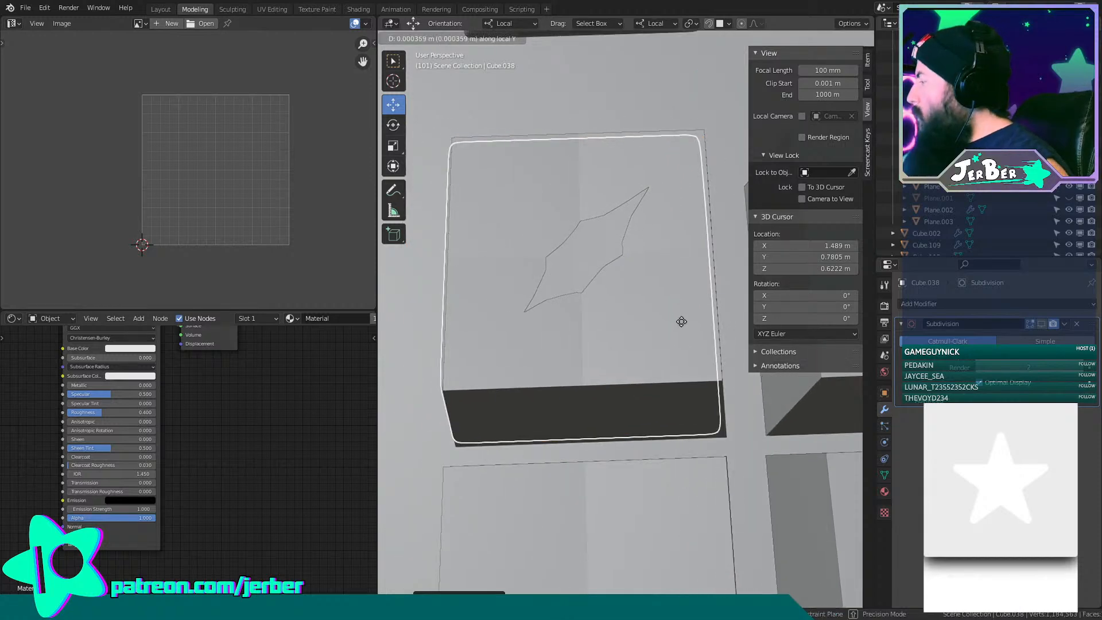
click(629, 288)
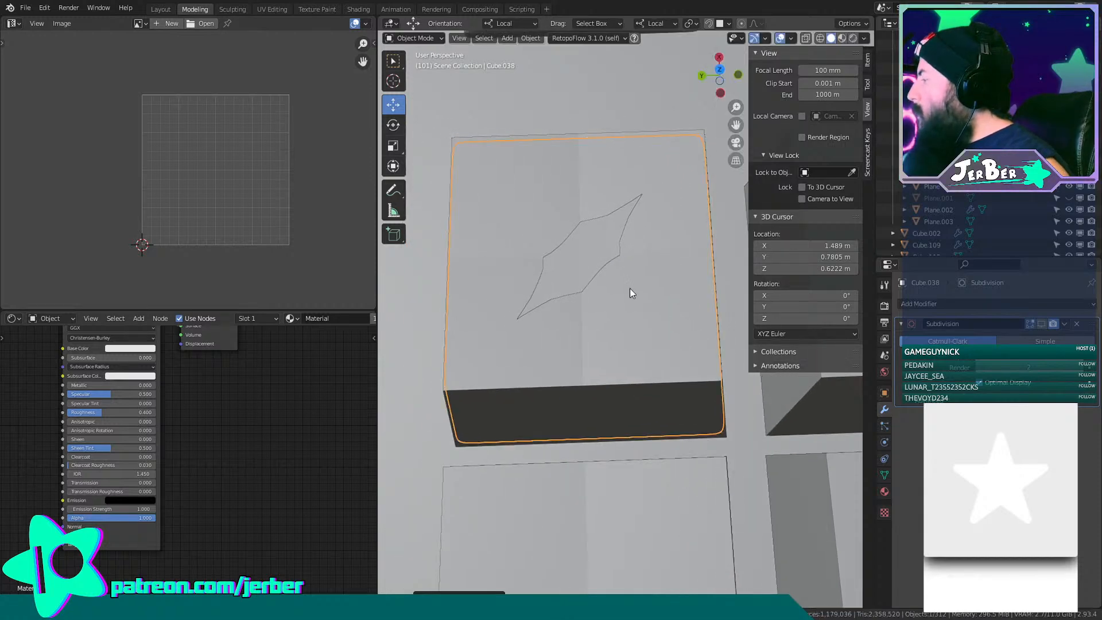
key(x)
click(629, 288)
Duplicate the navigation block's first upper keycap along local Y onto the second upper key, and delete the old key there.
scroll(649, 329, down, 5)
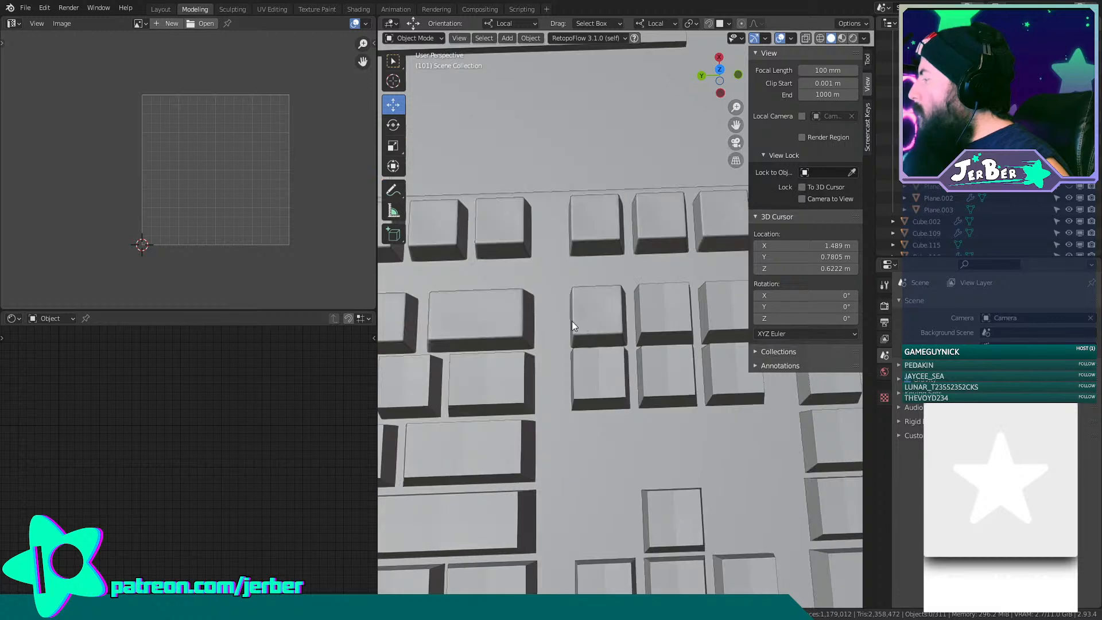
click(574, 323)
key(shift+d)
key(y)
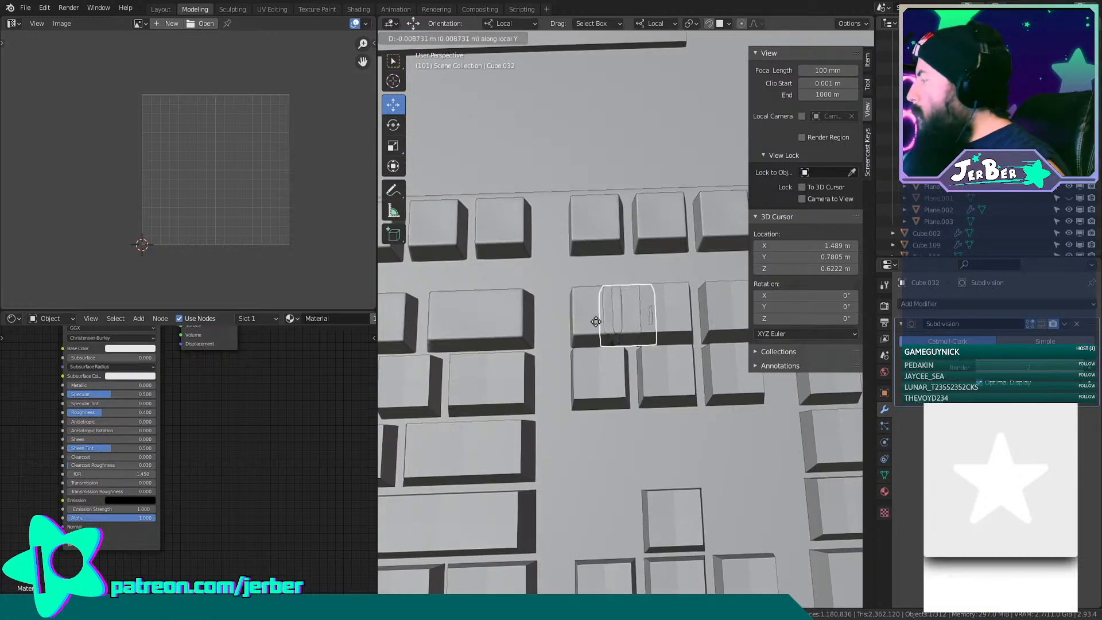
click(640, 322)
shift+middle_drag(674, 324, 619, 327)
click(618, 317)
alt+click(619, 318)
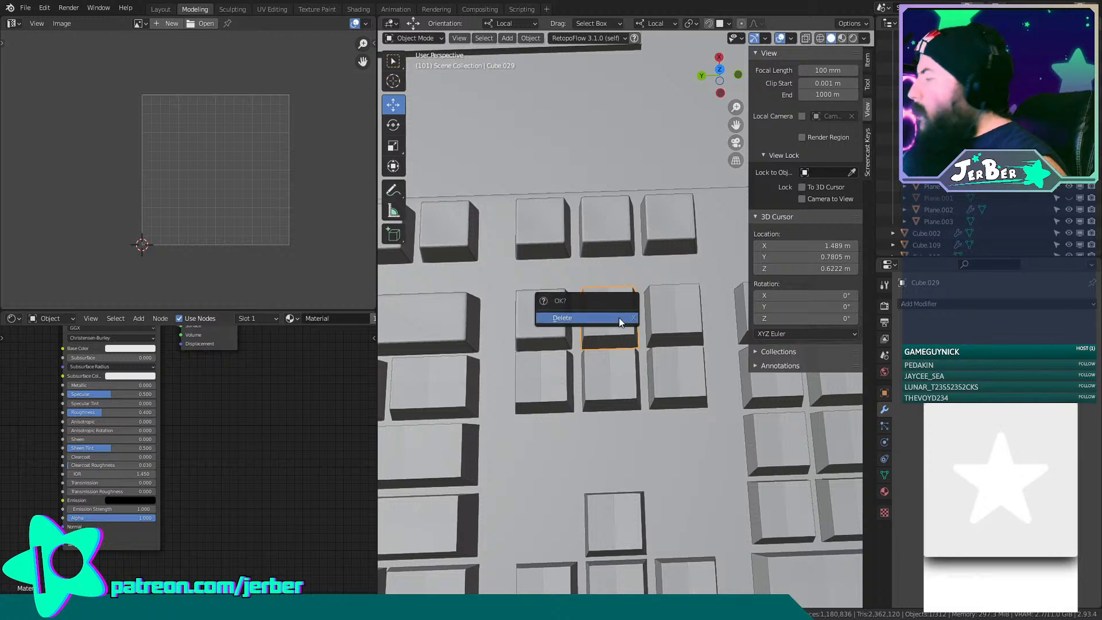
click(619, 317)
key(g)
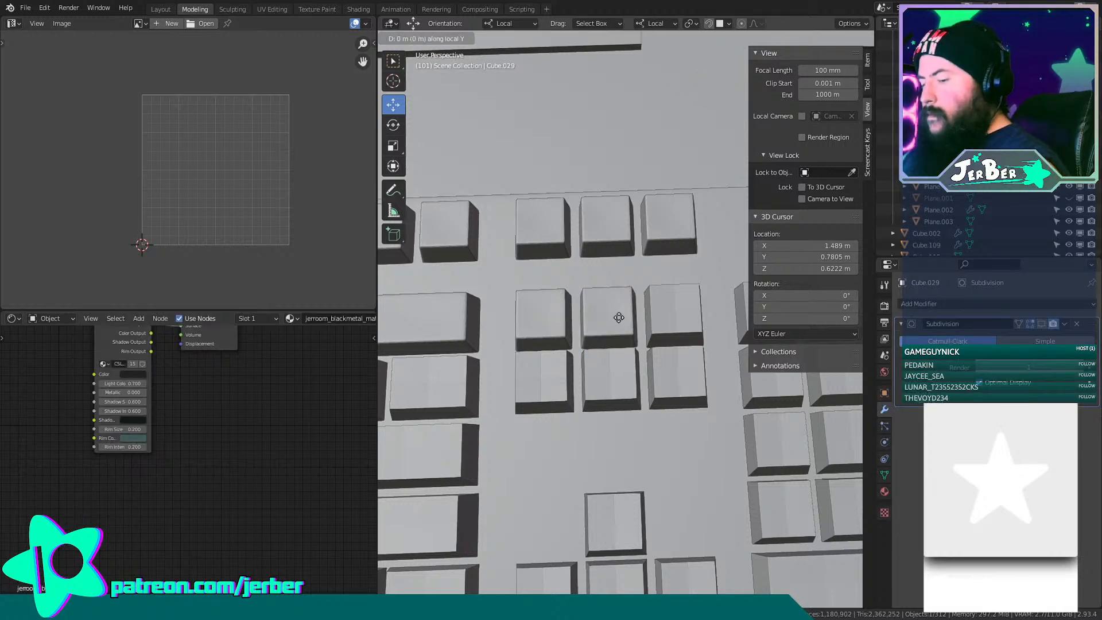
key(Escape)
key(Delete)
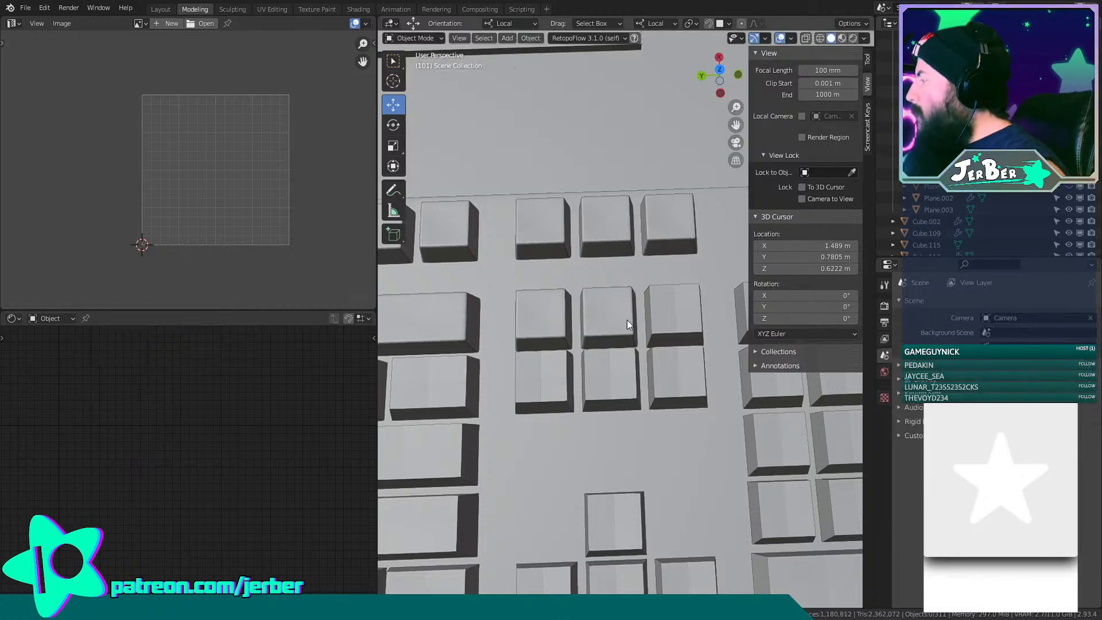
Try to duplicate the navigation block's second upper keycap along local Y onto the third upper key.
click(623, 323)
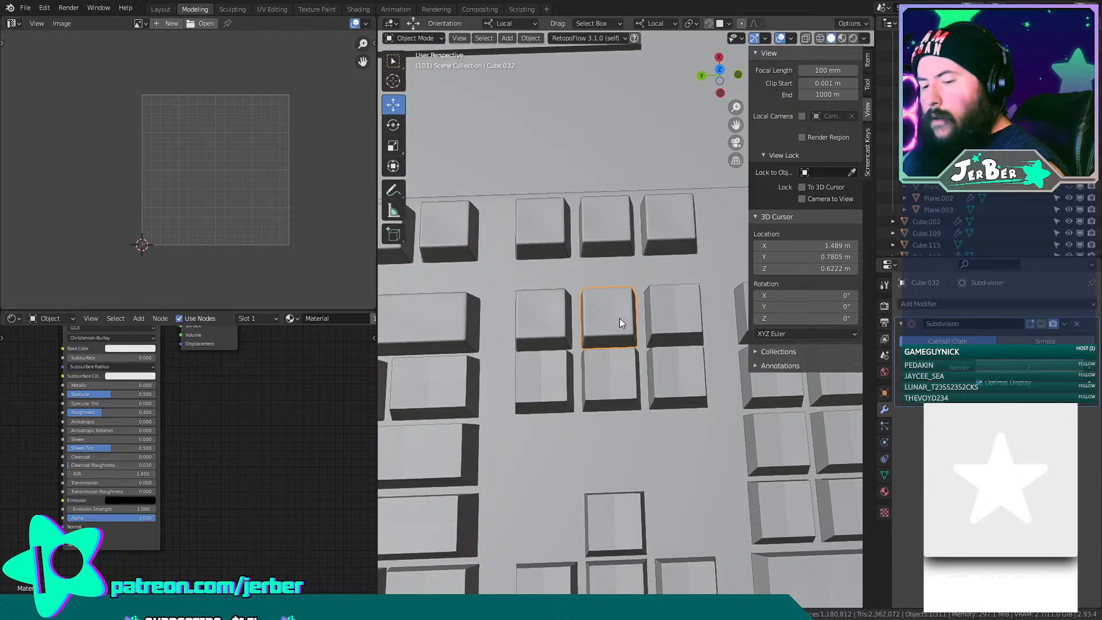
key(shift+d)
key(y)
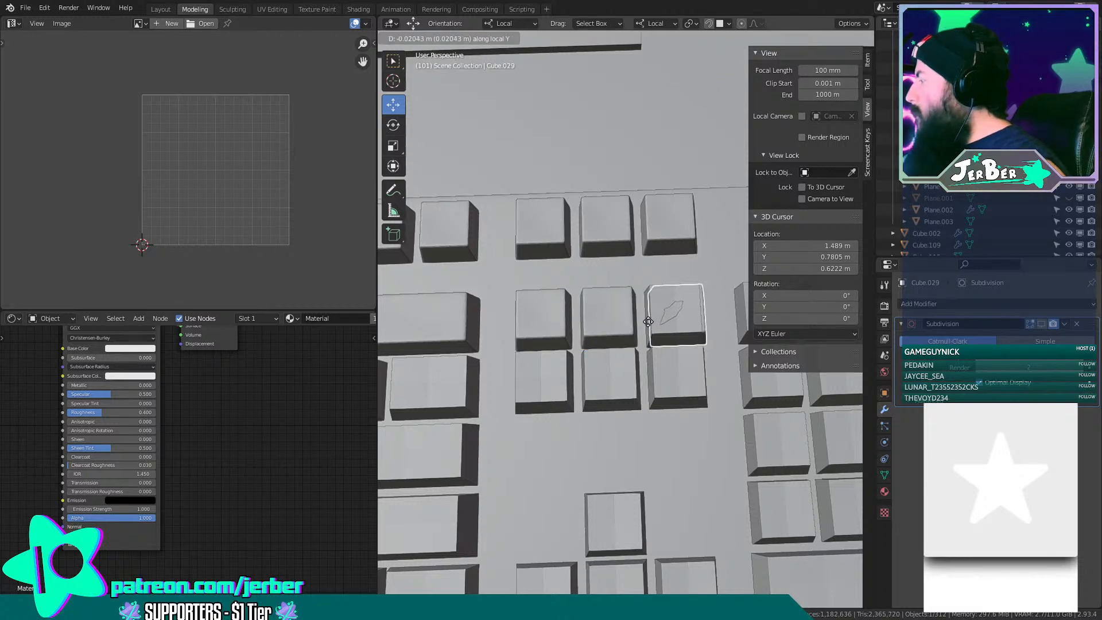
click(624, 326)
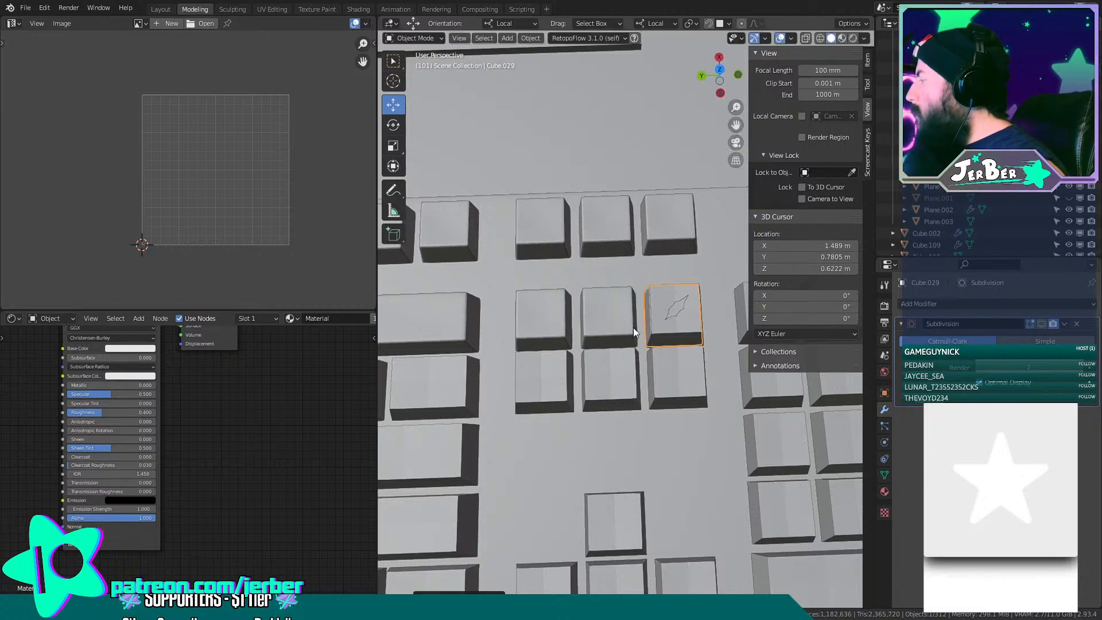
key(KP_Decimal)
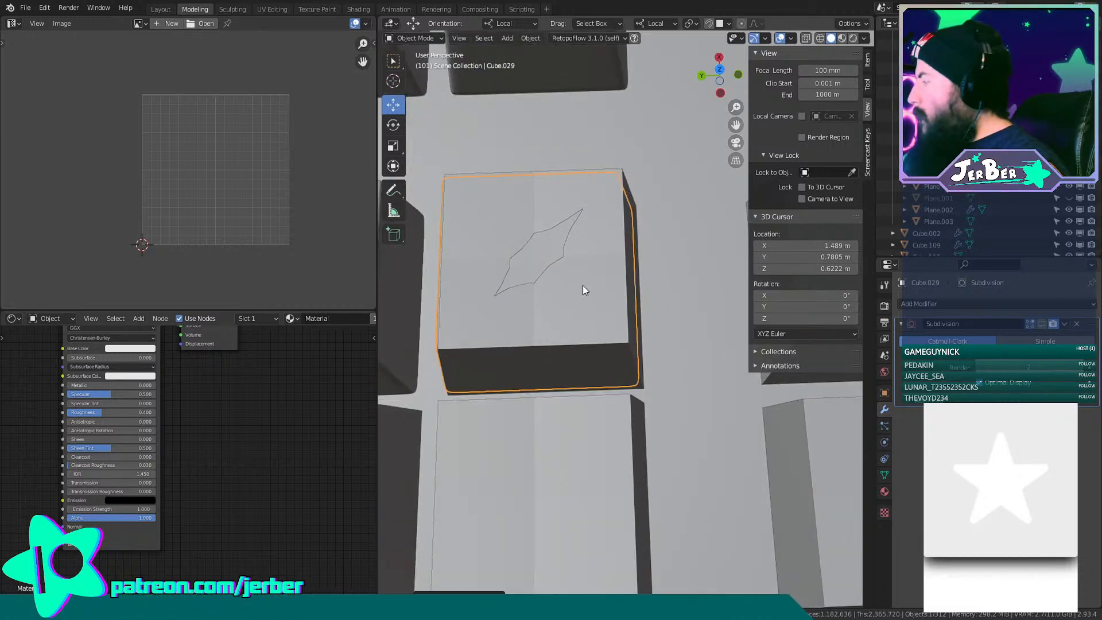
key(ctrl+z)
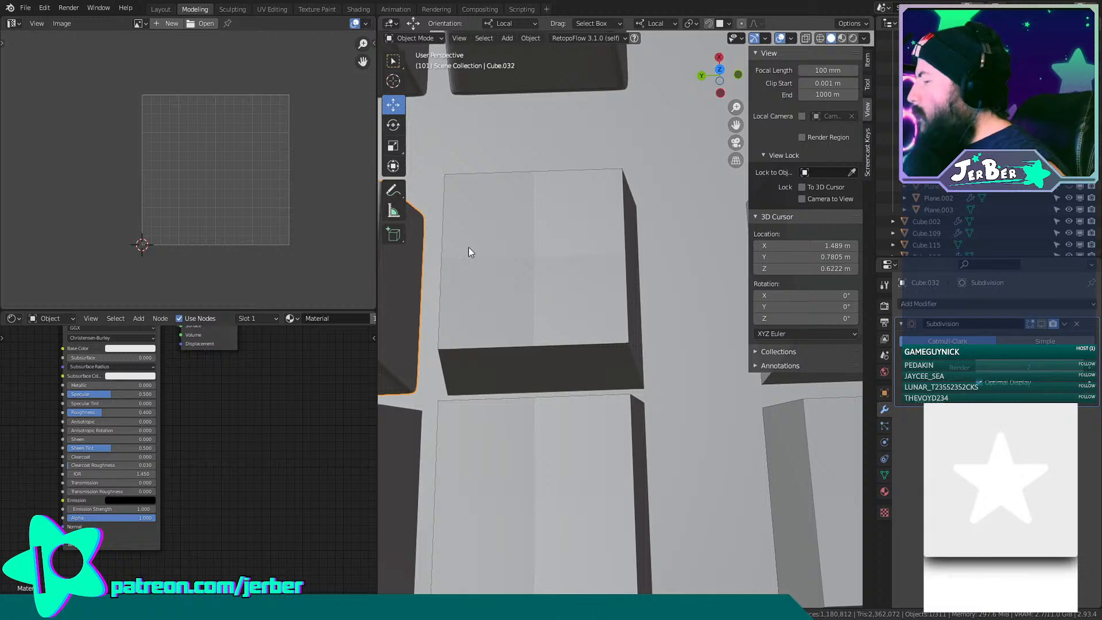
Duplicate the navigation block's second upper keycap along local Y onto the third upper key, and delete the old key there.
key(shift+d)
key(y)
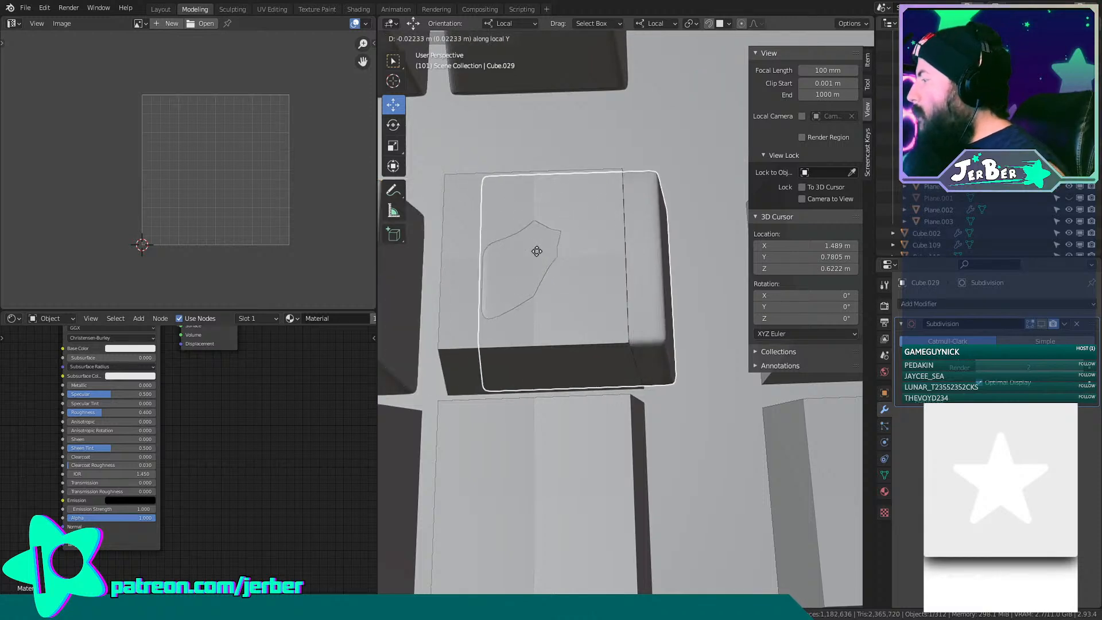
click(451, 249)
shift+middle_drag(508, 279, 568, 319)
click(592, 333)
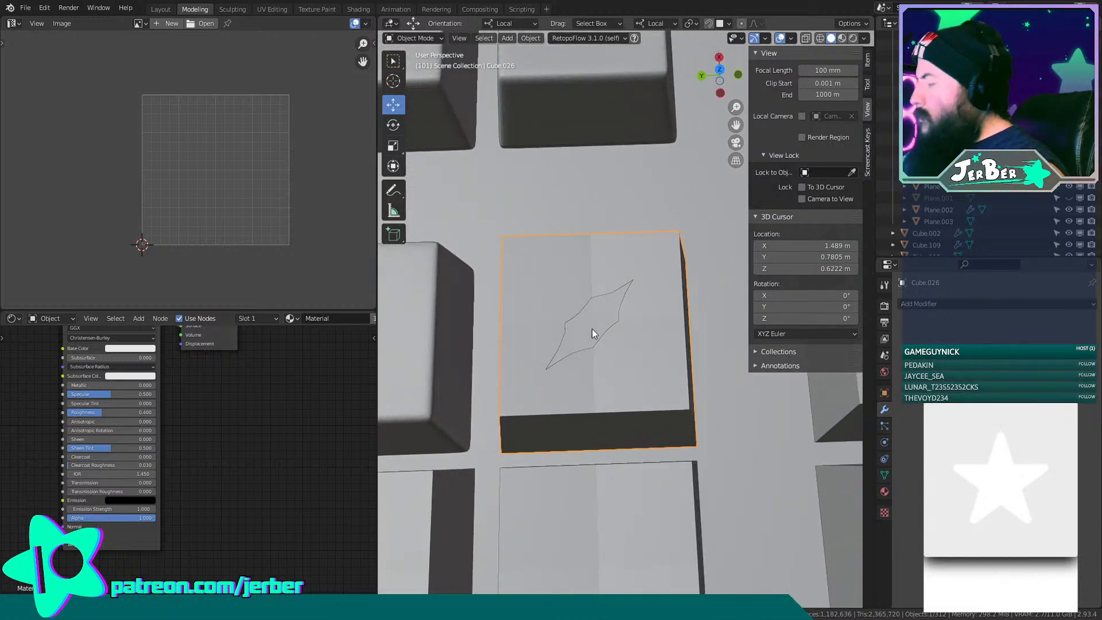
key(x)
click(591, 328)
scroll(592, 329, down, 6)
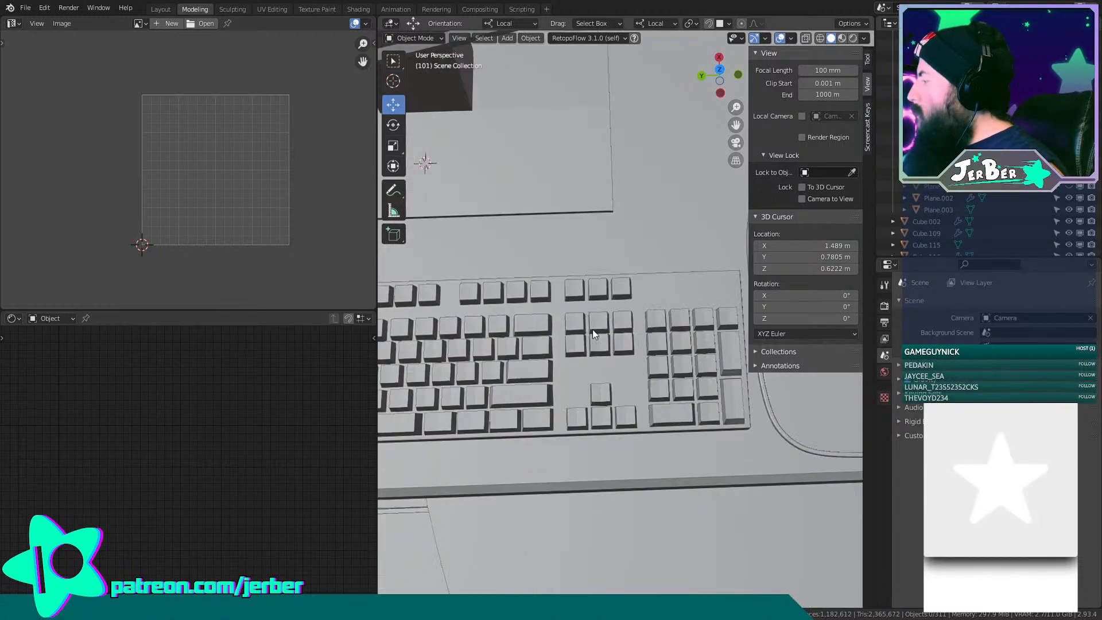
Duplicate the navigation block's third upper keycap along local Y onto the first key of the number pad's upper row.
scroll(592, 329, up, 8)
shift+middle_drag(600, 331, 466, 304)
scroll(531, 318, down, 3)
click(542, 319)
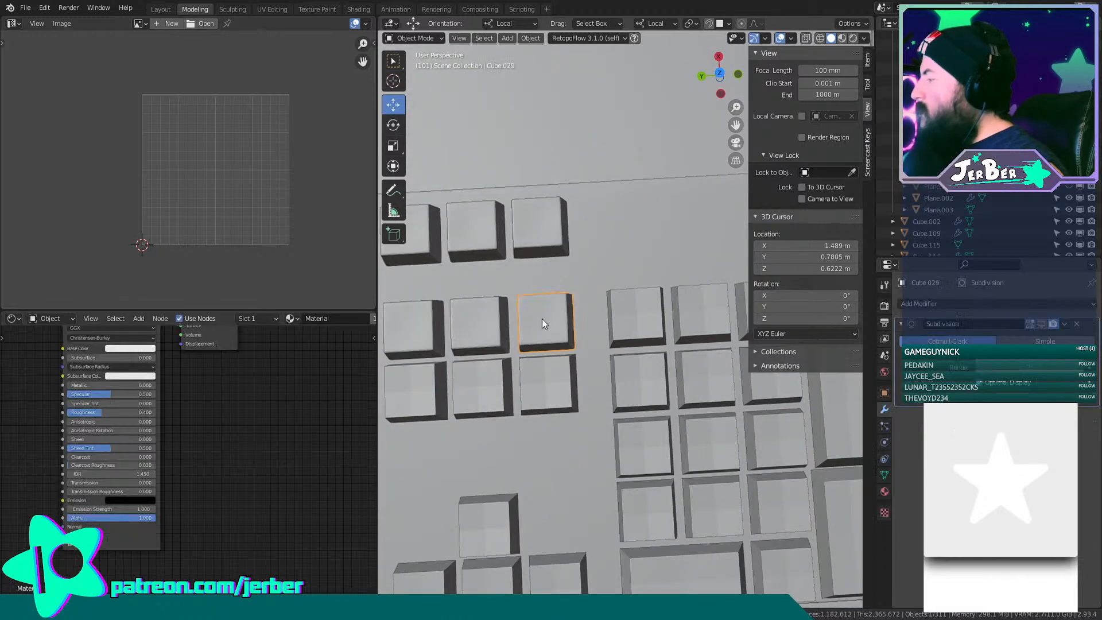
key(shift+d)
key(y)
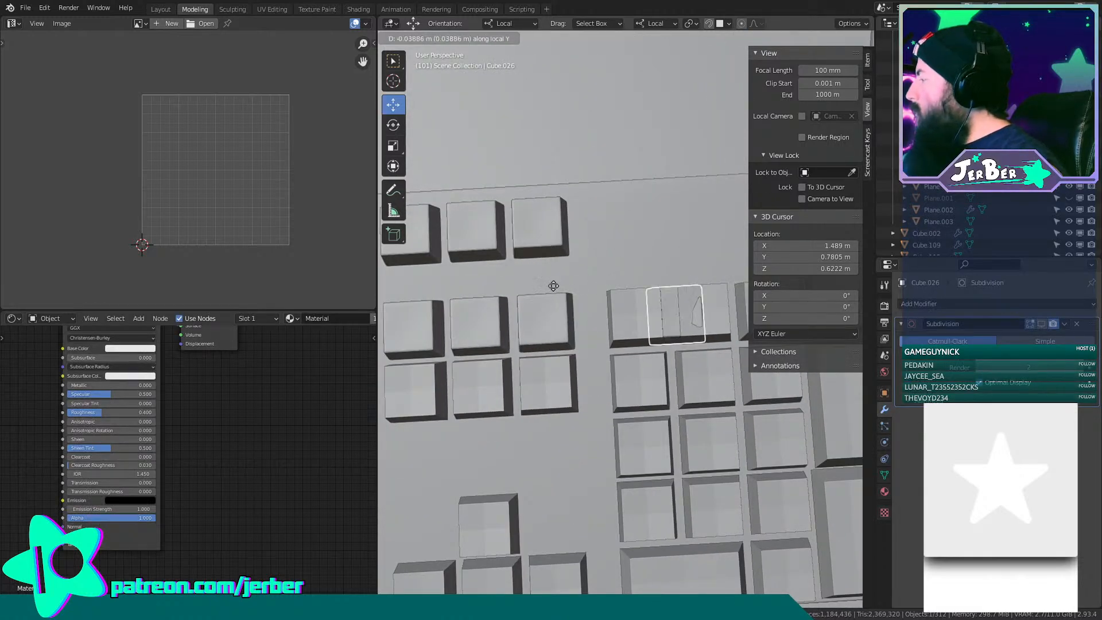
click(773, 268)
shift+middle_drag(576, 371, 562, 361)
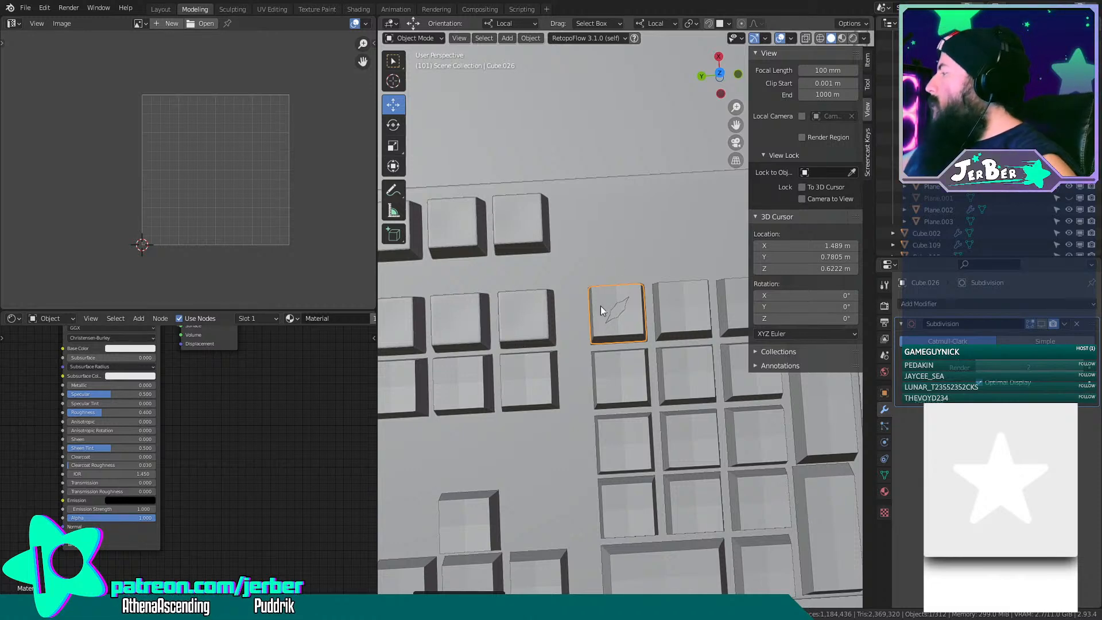
Nudge the copy about -0.0002 m along local Y to align it with the number pad's first upper key, and delete the old key there.
scroll(631, 310, up, 5)
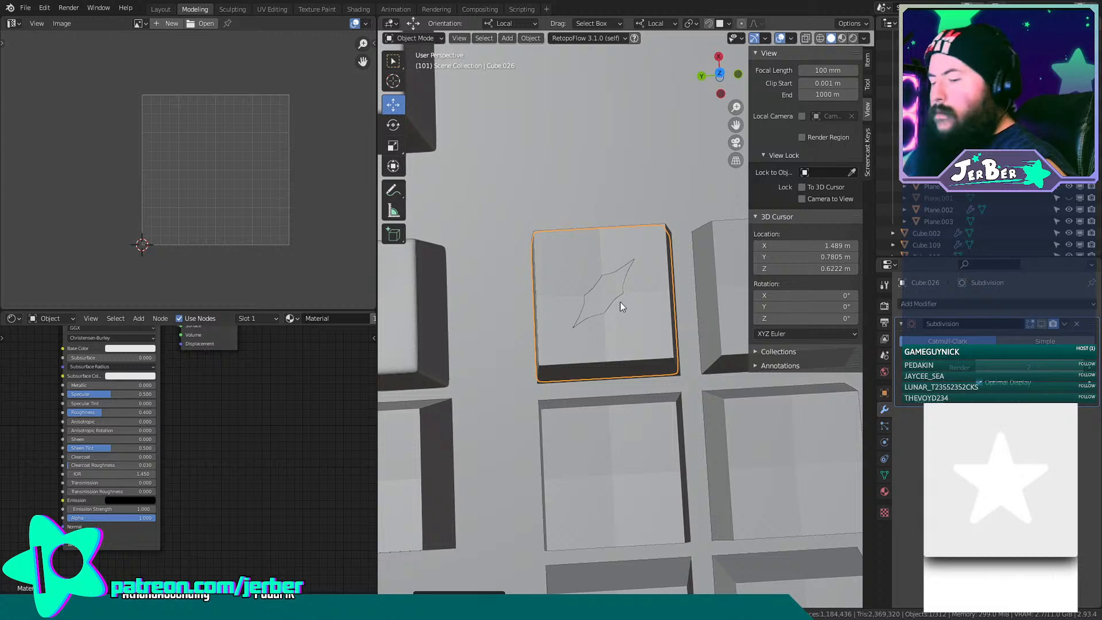
key(g)
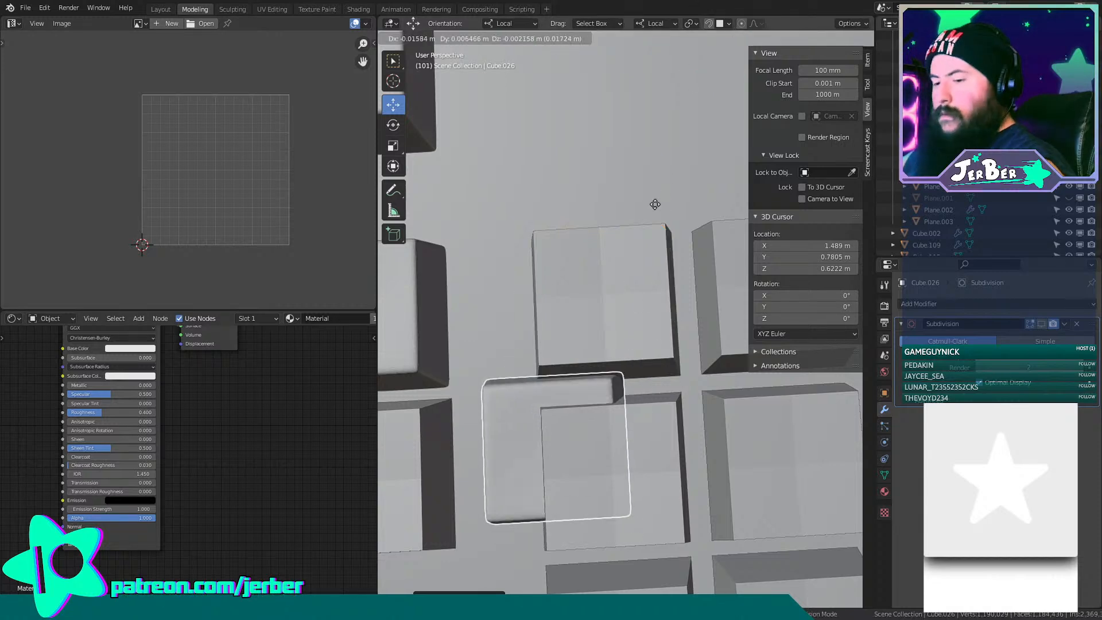
key(y)
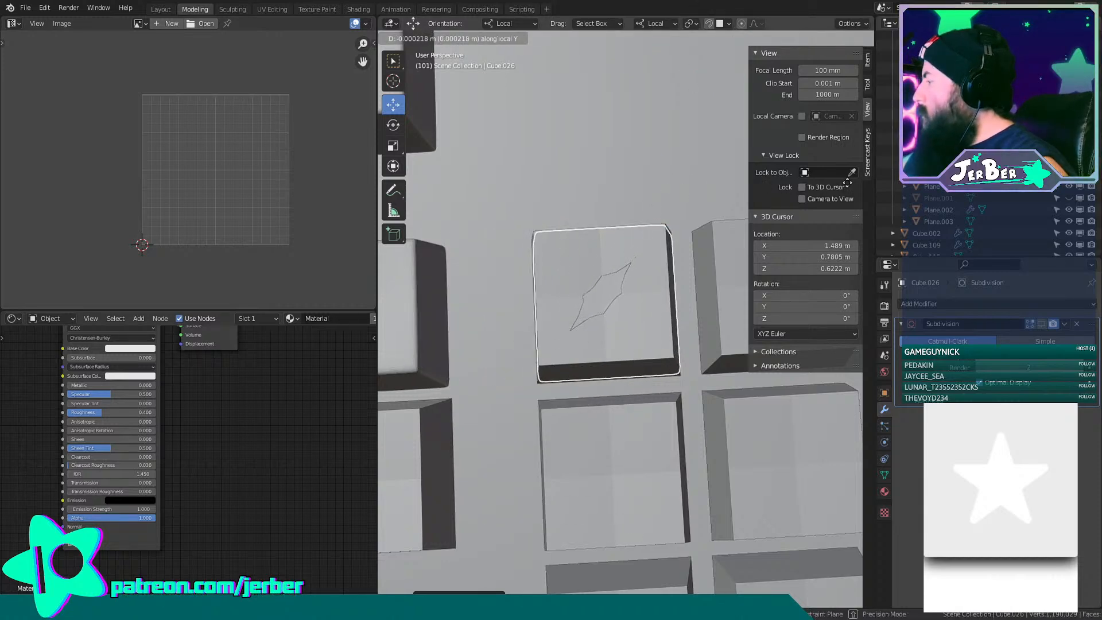
click(842, 190)
key(x)
click(620, 295)
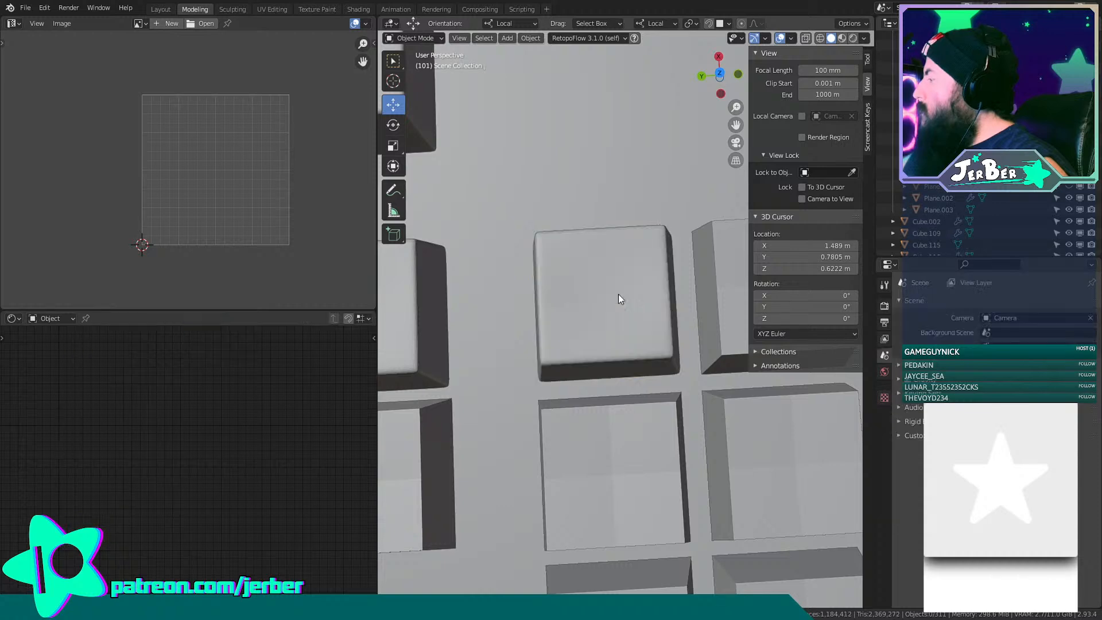
Duplicate the number pad's first upper keycap about -0.0196 m along local Y onto the second upper key, and delete the old key there.
scroll(625, 343, down, 4)
click(627, 314)
scroll(550, 299, up, 2)
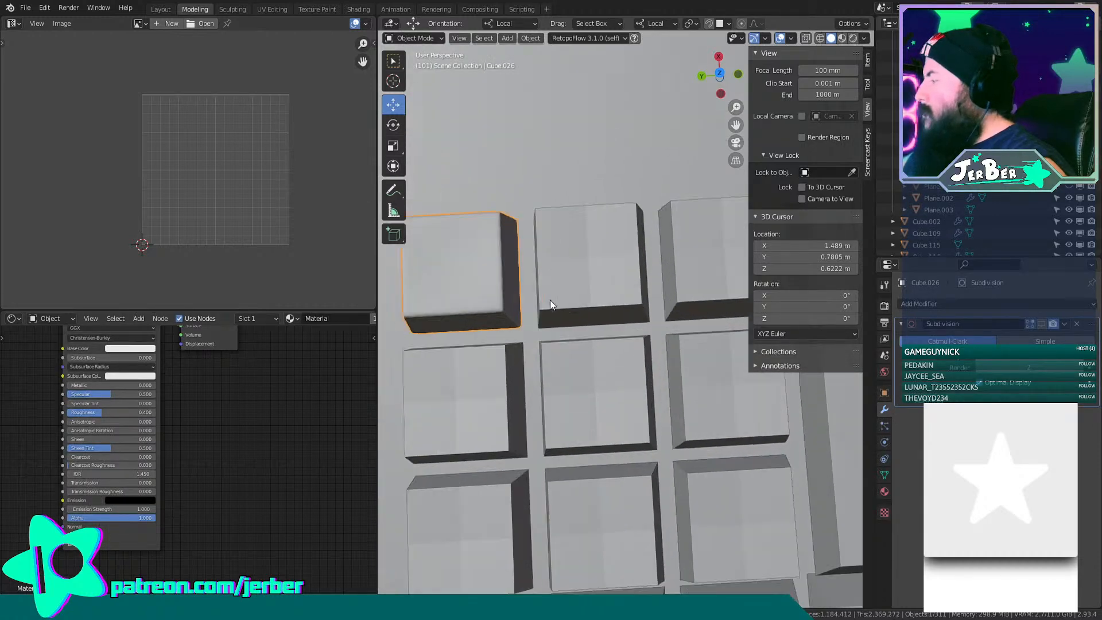
key(shift+d)
key(y)
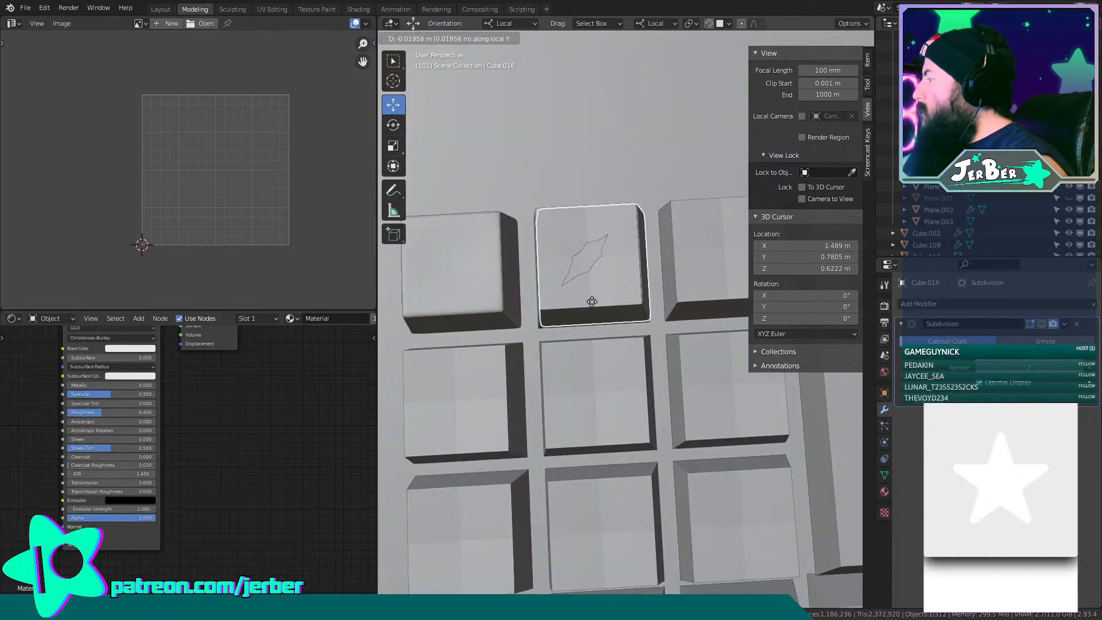
click(589, 299)
click(598, 277)
key(x)
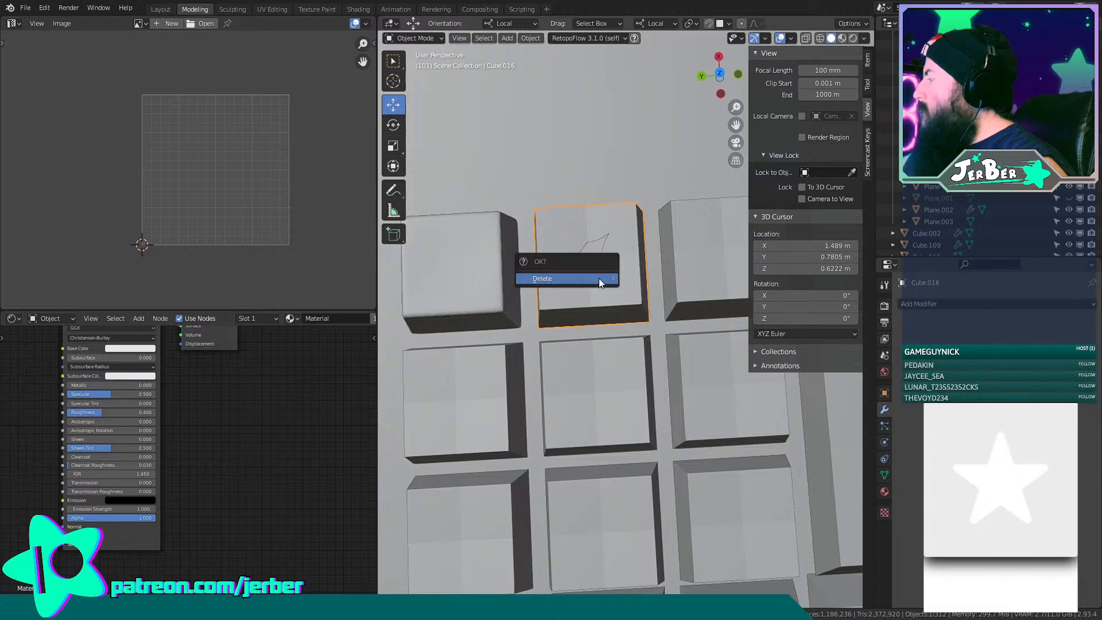
click(598, 277)
Duplicate the number pad's second upper keycap about -0.0196 m along local Y onto the third upper key, and delete the old key there.
shift+middle_drag(635, 287, 597, 330)
click(595, 334)
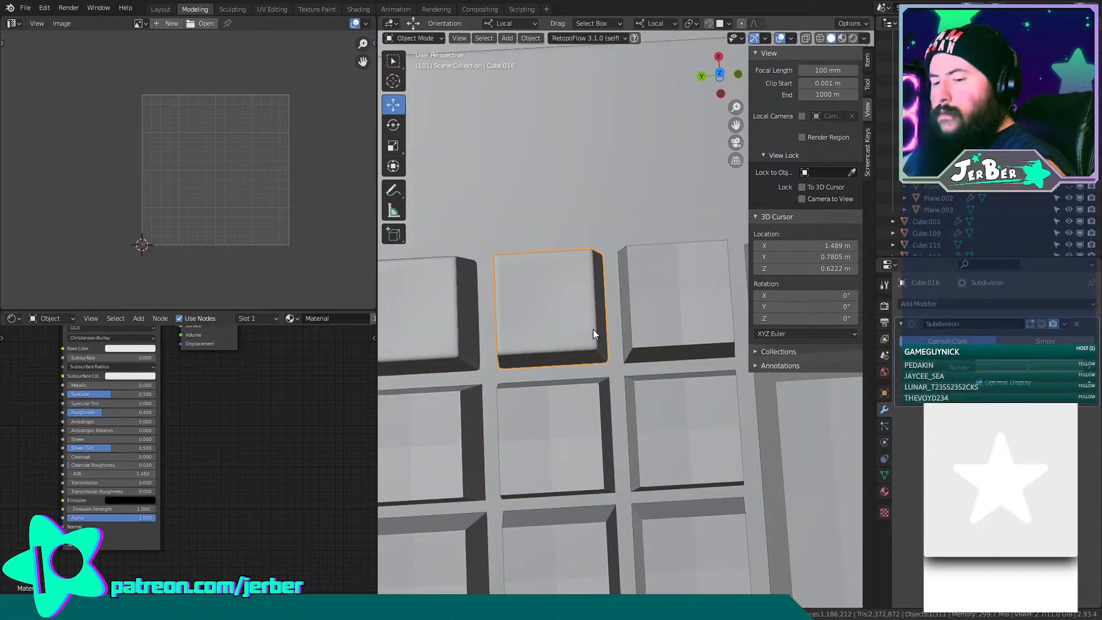
key(shift+d)
key(y)
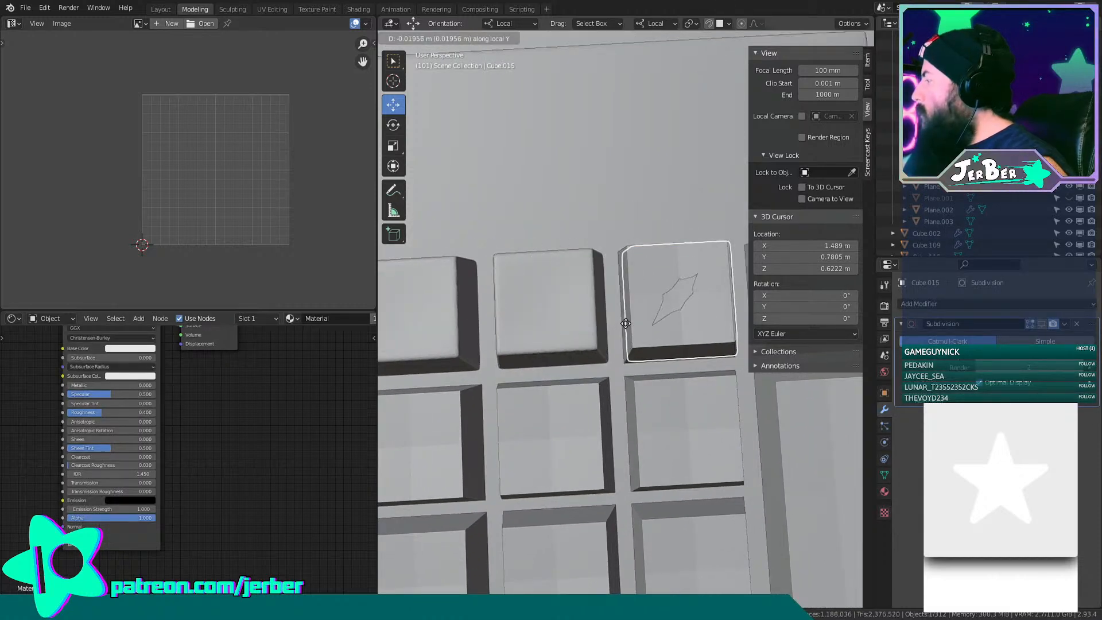
click(620, 322)
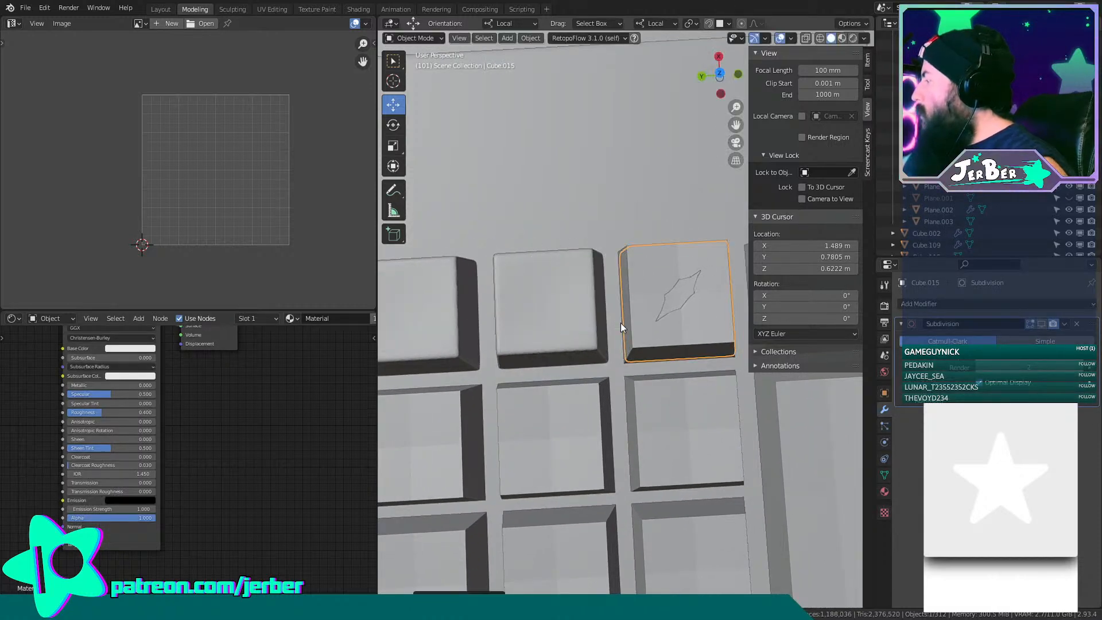
key(x)
click(685, 315)
Duplicate the number pad's third upper keycap about -0.019 m along local Y onto the fourth upper key, and delete the old key there.
scroll(683, 315, down, 4)
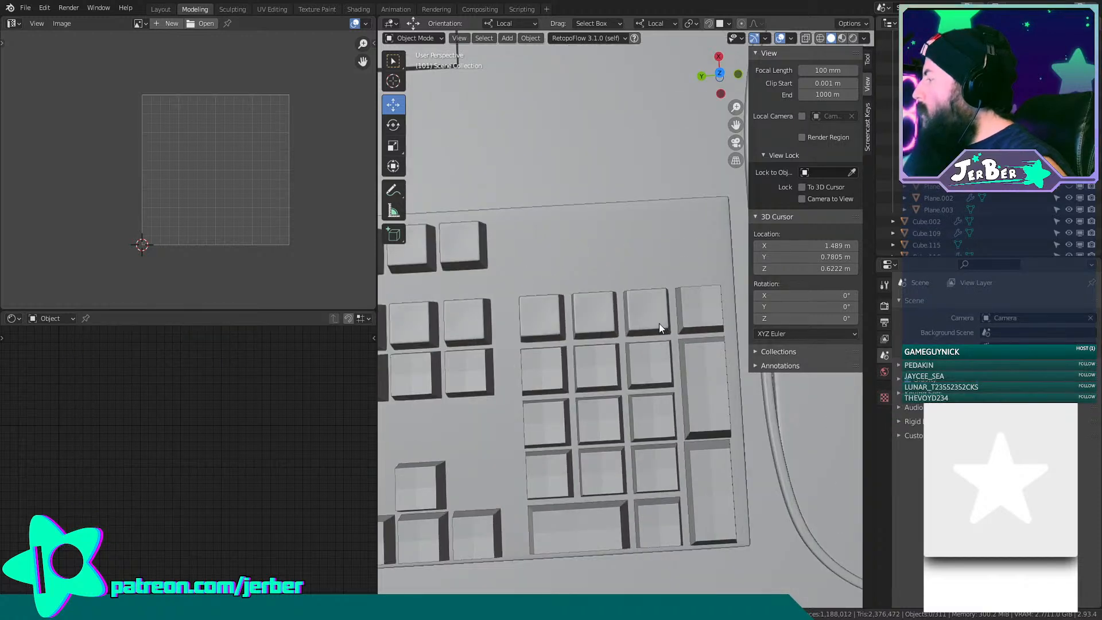
click(659, 322)
shift+middle_drag(650, 325, 565, 328)
scroll(576, 324, up, 3)
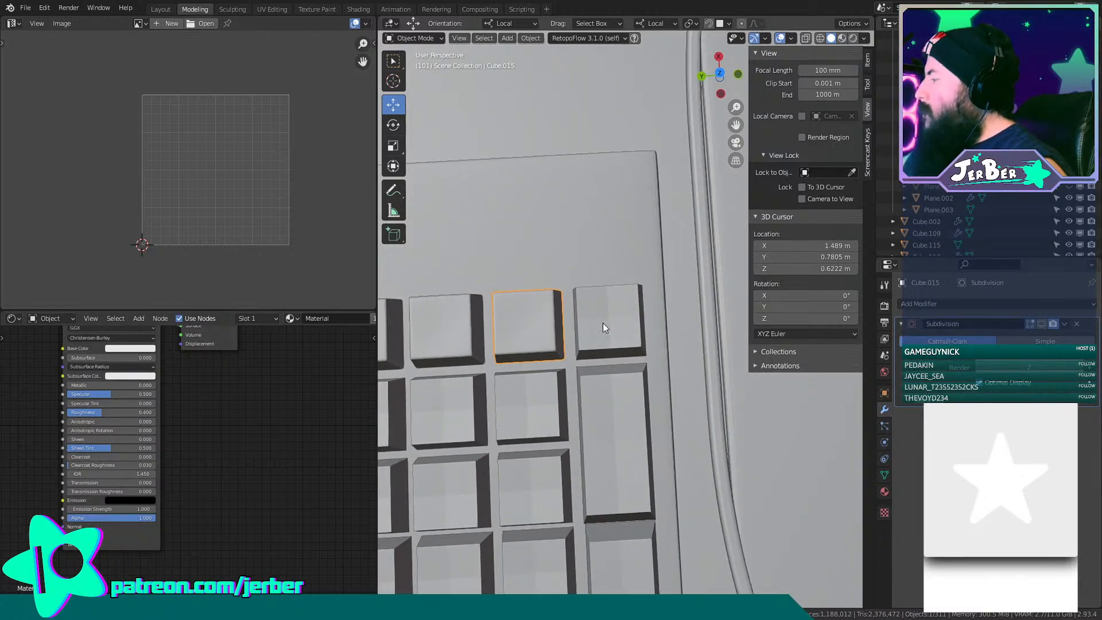
scroll(601, 328, up, 2)
key(shift+d)
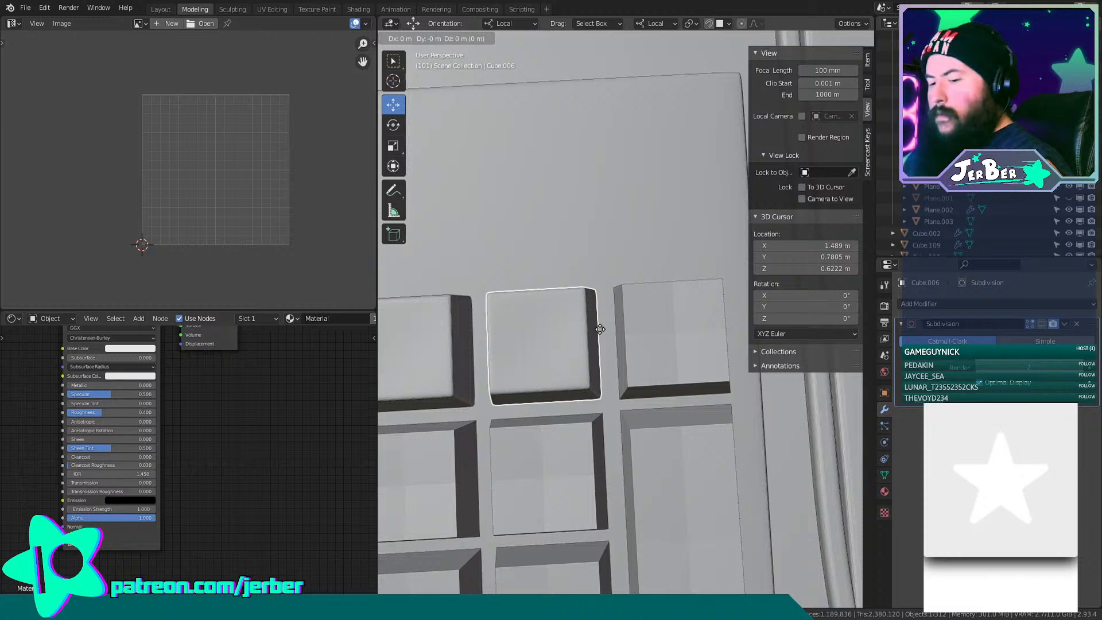
key(y)
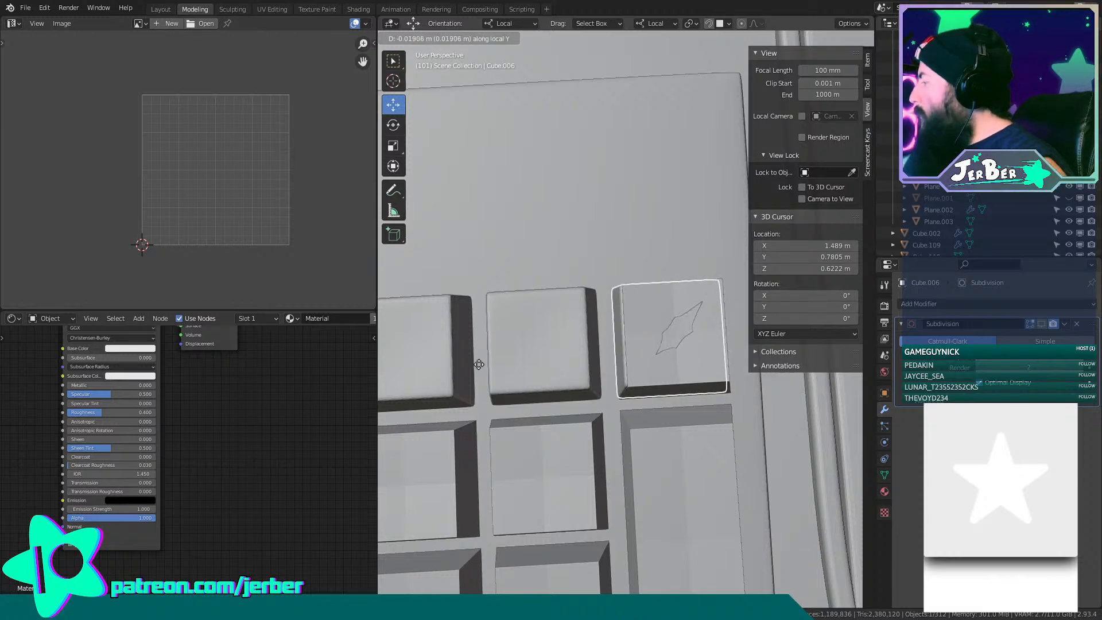
click(484, 364)
key(x)
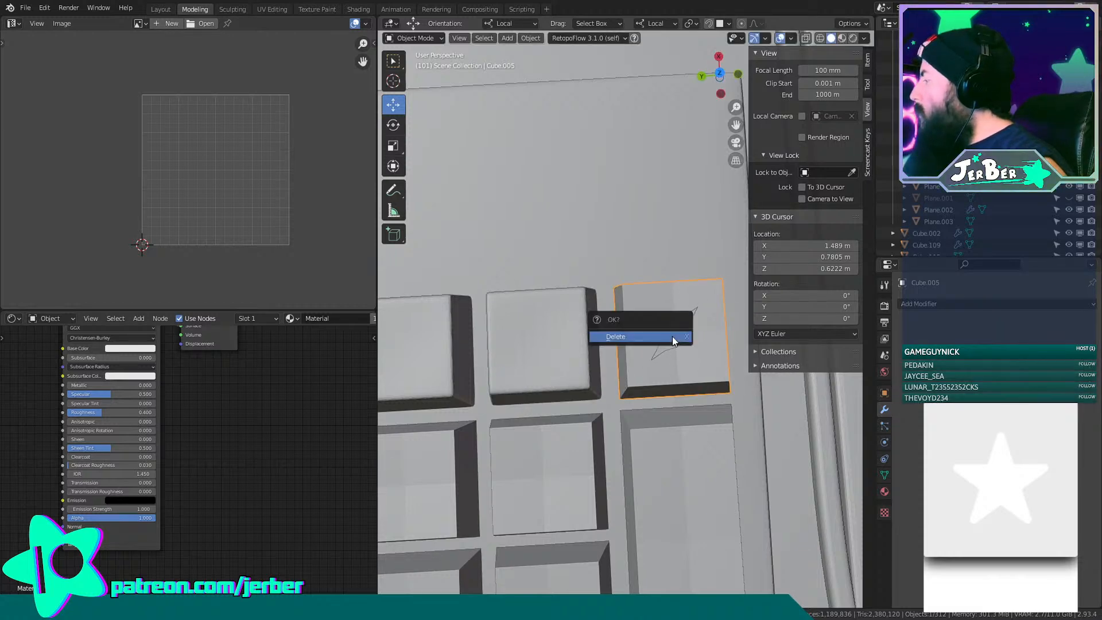
click(673, 336)
scroll(638, 331, down, 5)
shift+middle_drag(597, 347, 659, 299)
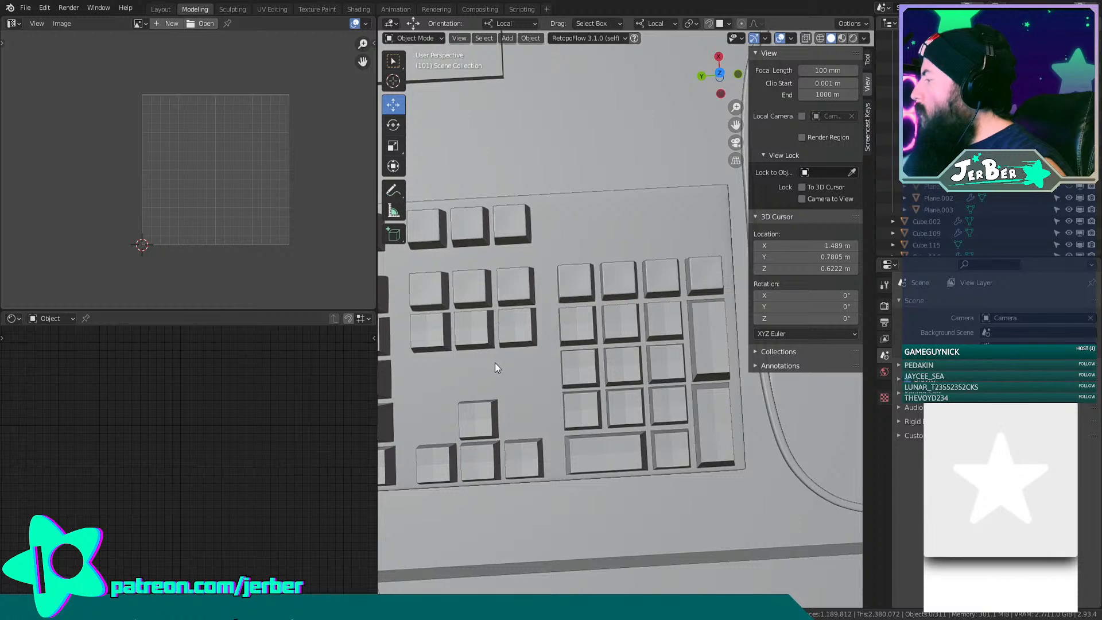
shift+middle_drag(495, 363, 625, 348)
scroll(584, 337, down, 5)
shift+middle_drag(637, 447, 632, 357)
scroll(660, 430, up, 6)
click(554, 321)
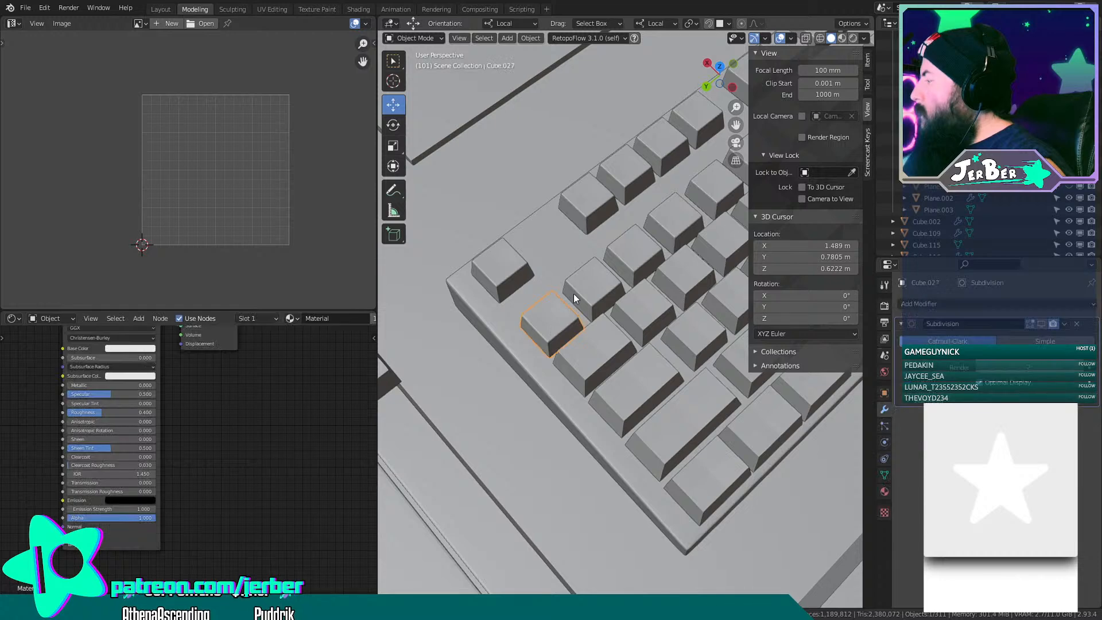
shift+click(587, 287)
shift+click(663, 240)
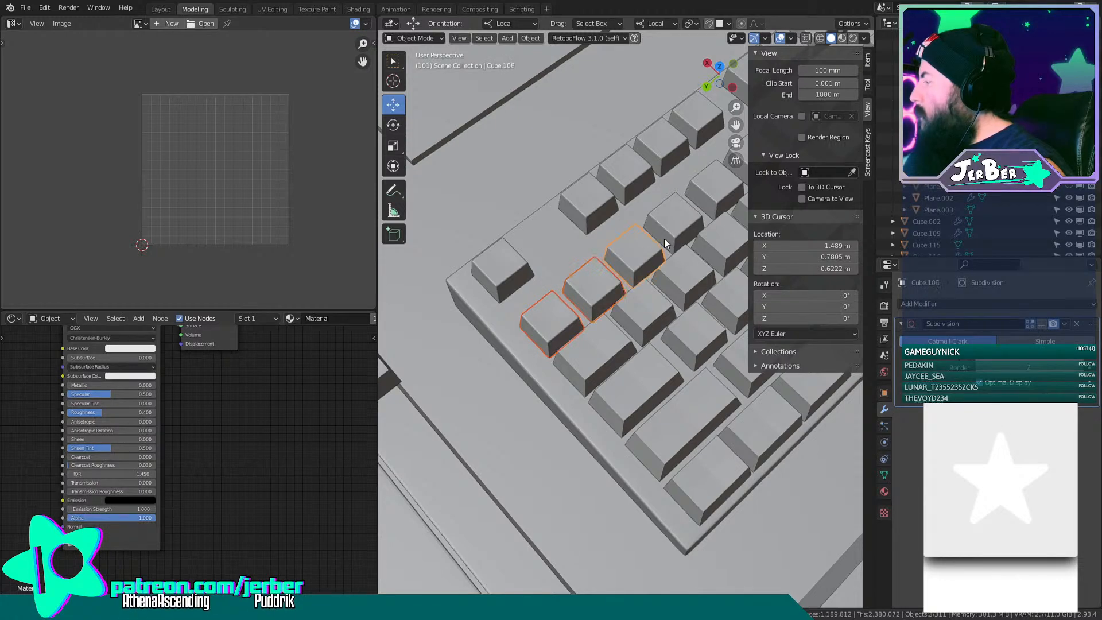
shift+click(674, 228)
scroll(676, 232, down, 7)
scroll(671, 241, up, 1)
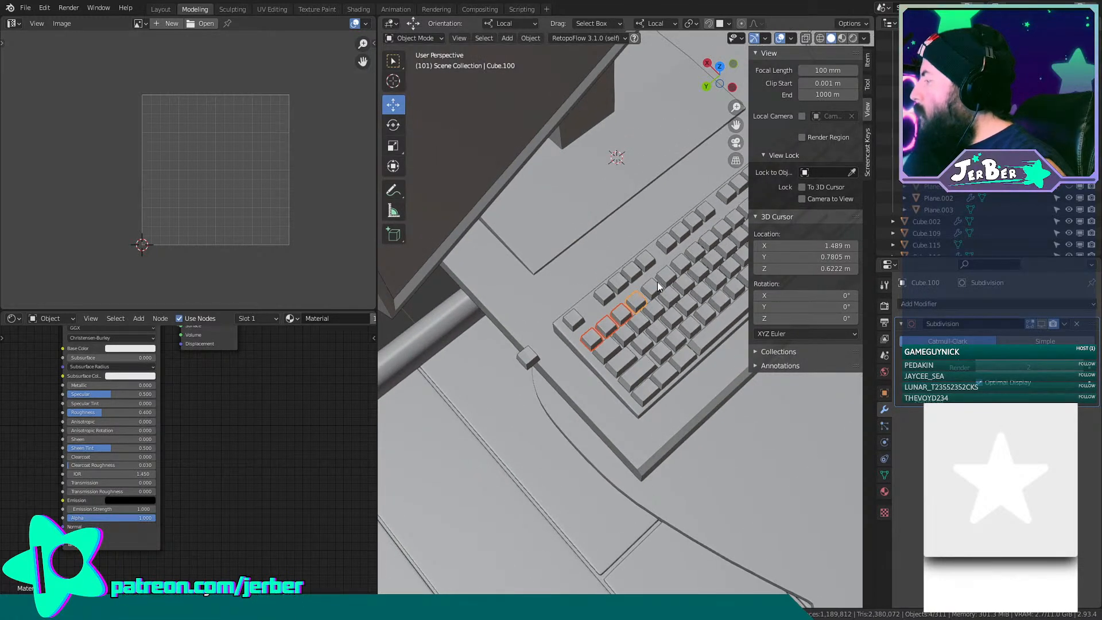
shift+click(680, 264)
middle_drag(680, 264, 636, 291)
scroll(635, 291, up, 5)
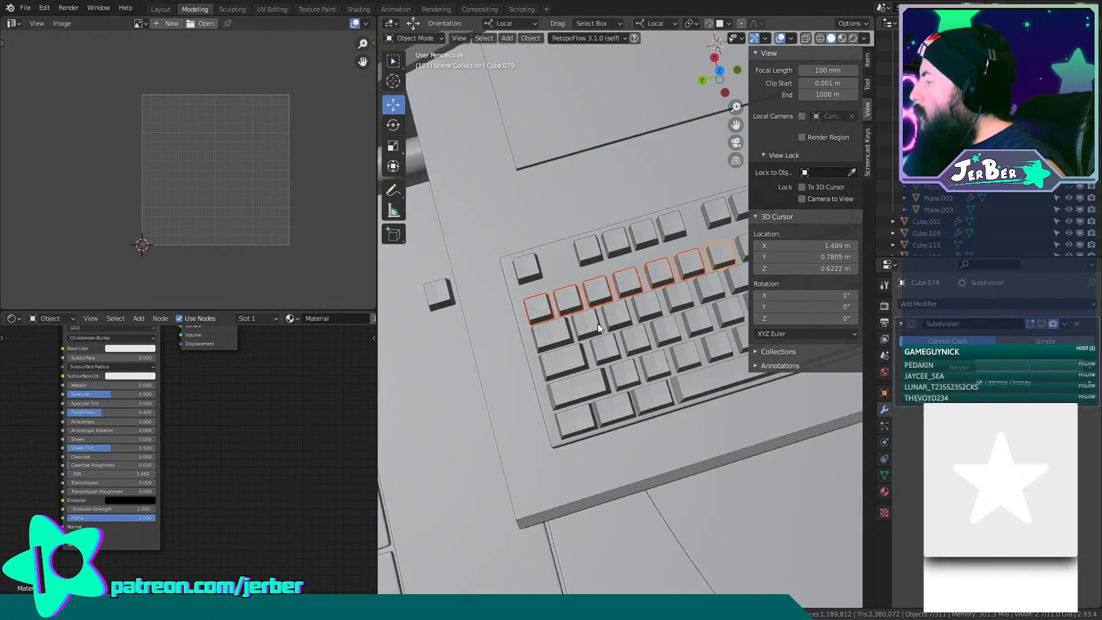
Duplicate the twelve number-row keycaps after the first key about -0.0186 m along local X onto the upper letter row.
shift+click(560, 288)
shift+click(584, 285)
shift+click(634, 267)
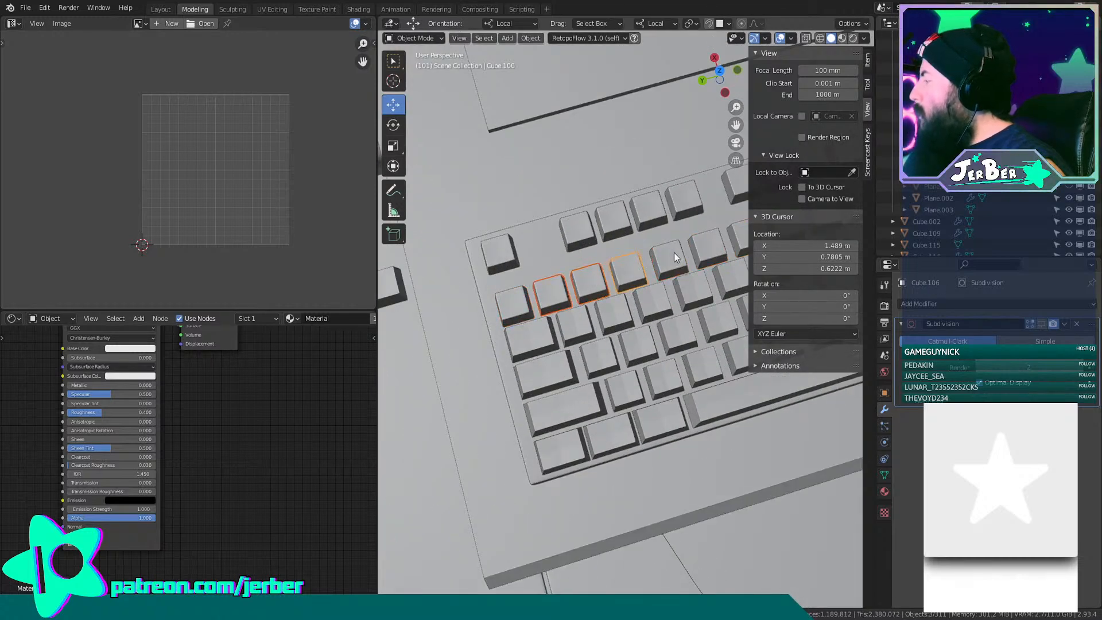
shift+middle_drag(634, 267, 629, 300)
shift+click(667, 272)
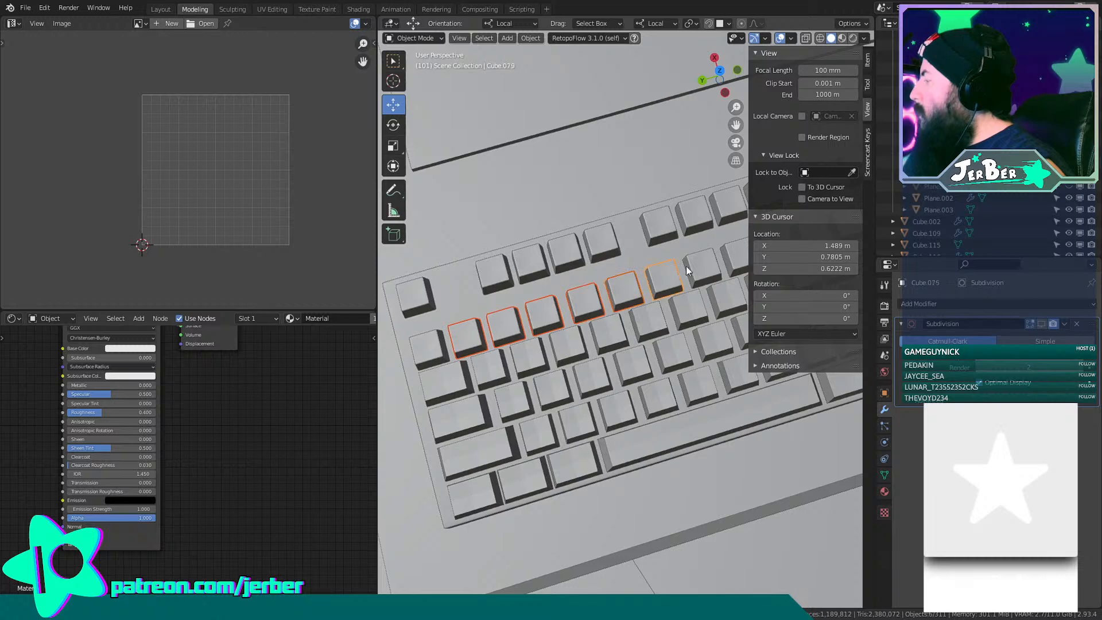
shift+middle_drag(696, 333, 612, 344)
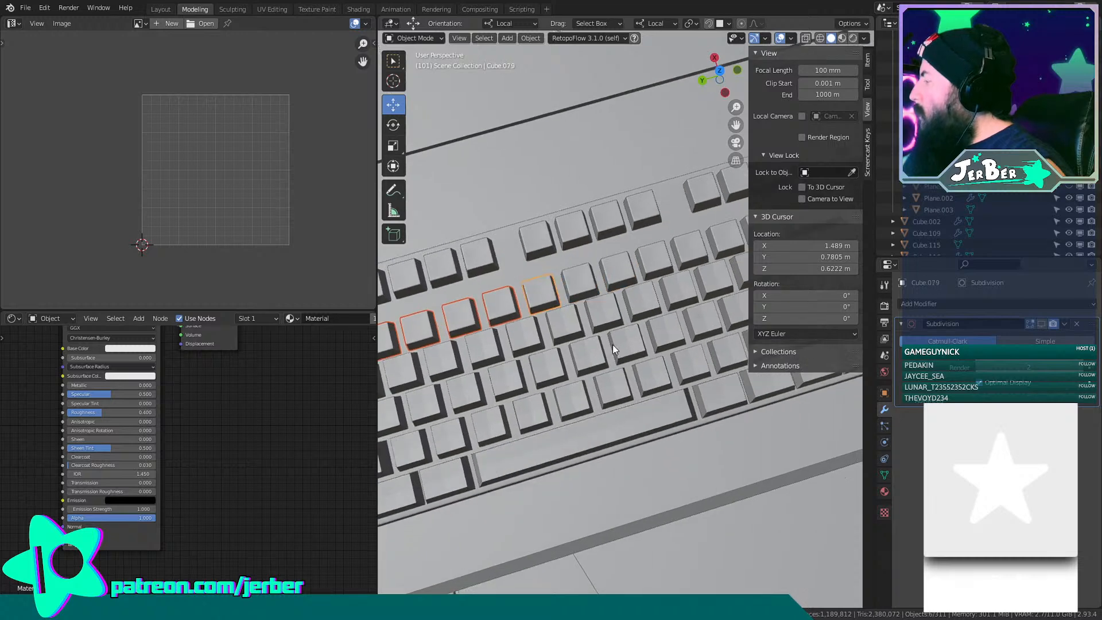
shift+click(617, 265)
shift+click(661, 255)
shift+click(696, 240)
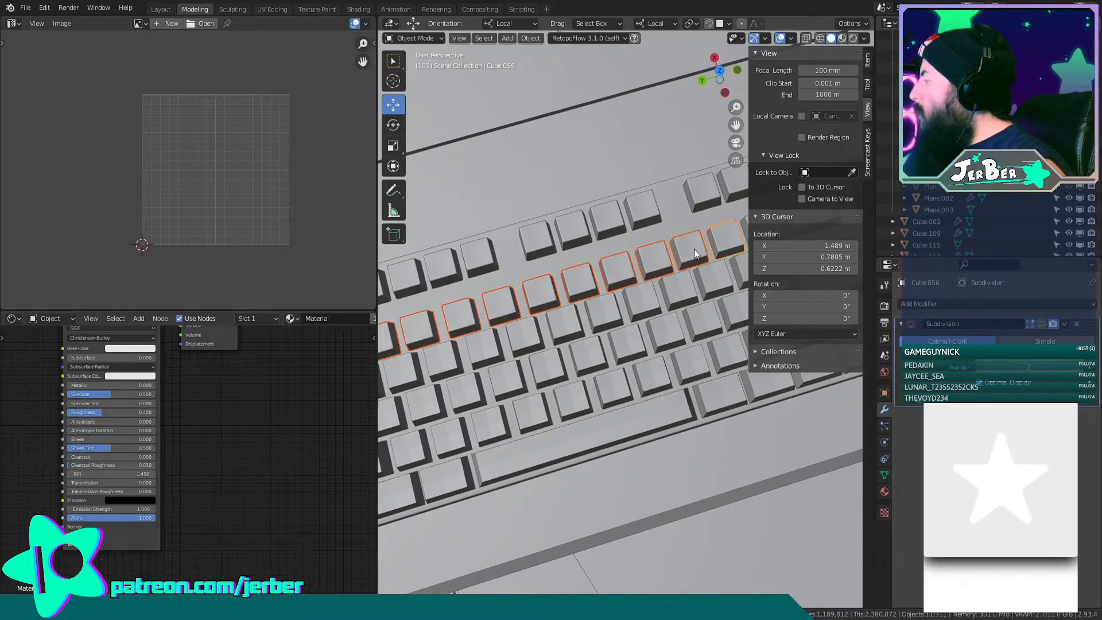
shift+middle_drag(716, 235, 656, 273)
shift+click(716, 267)
shift+middle_drag(717, 290, 637, 396)
scroll(653, 311, down, 3)
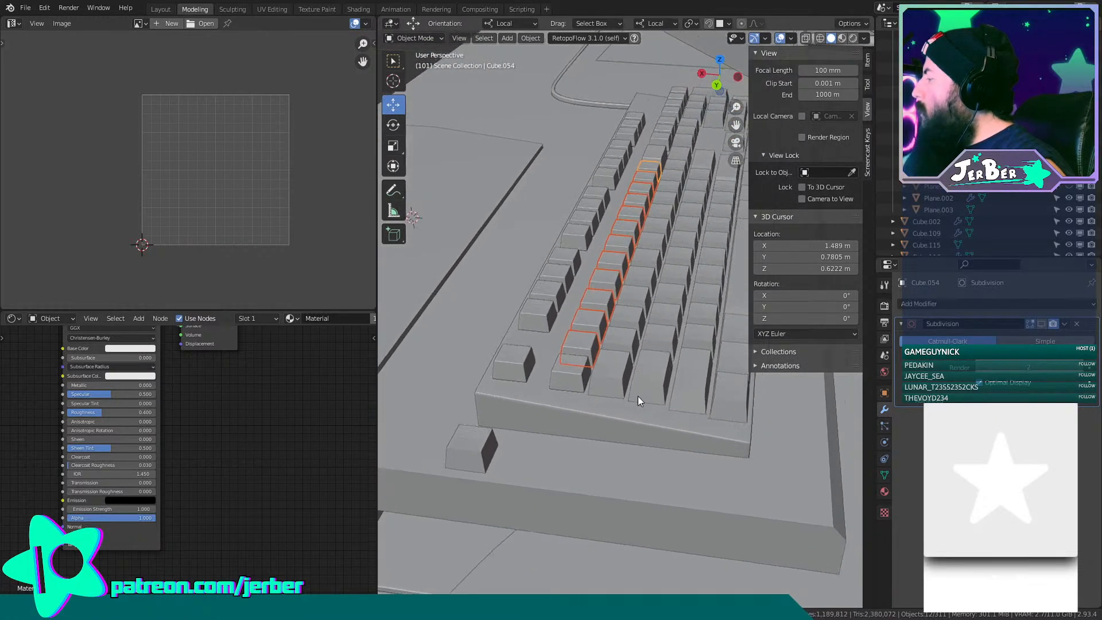
scroll(638, 396, up, 6)
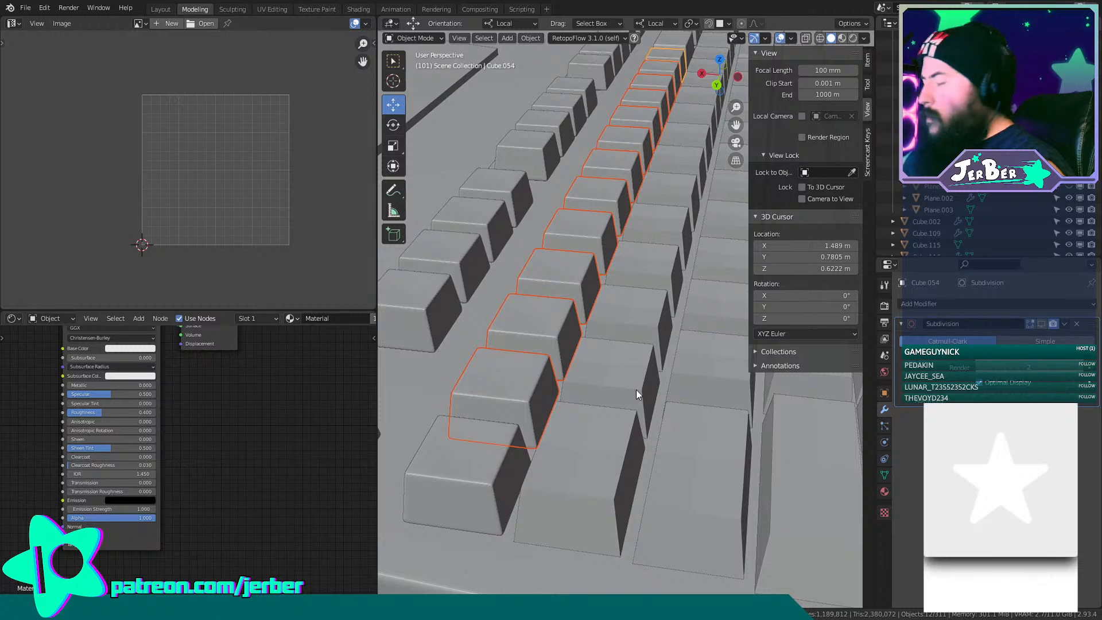
key(shift+d)
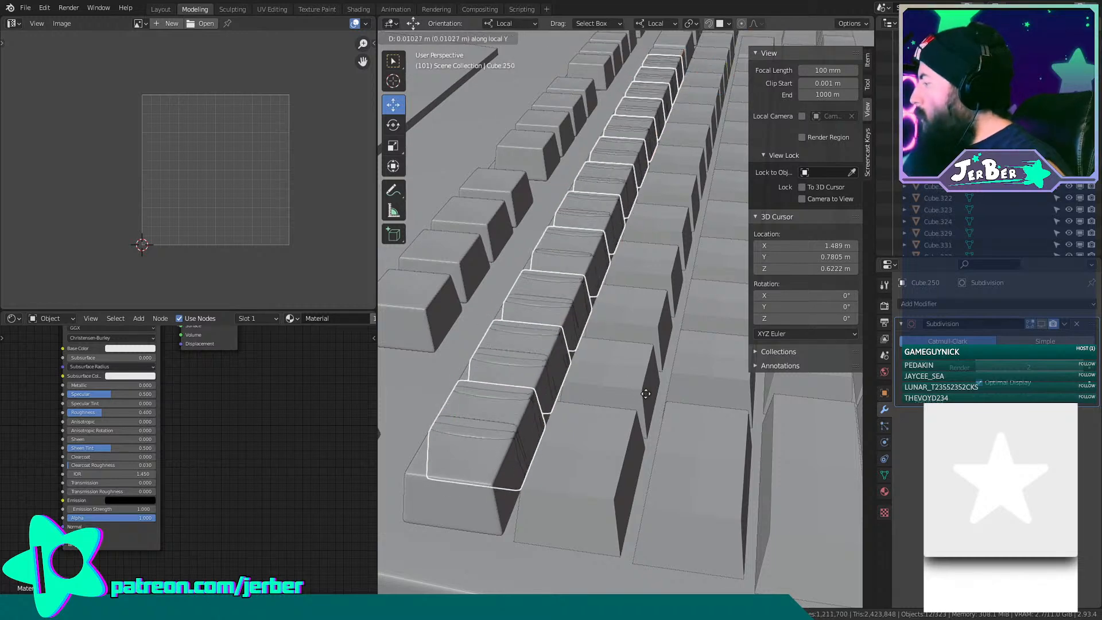
key(x)
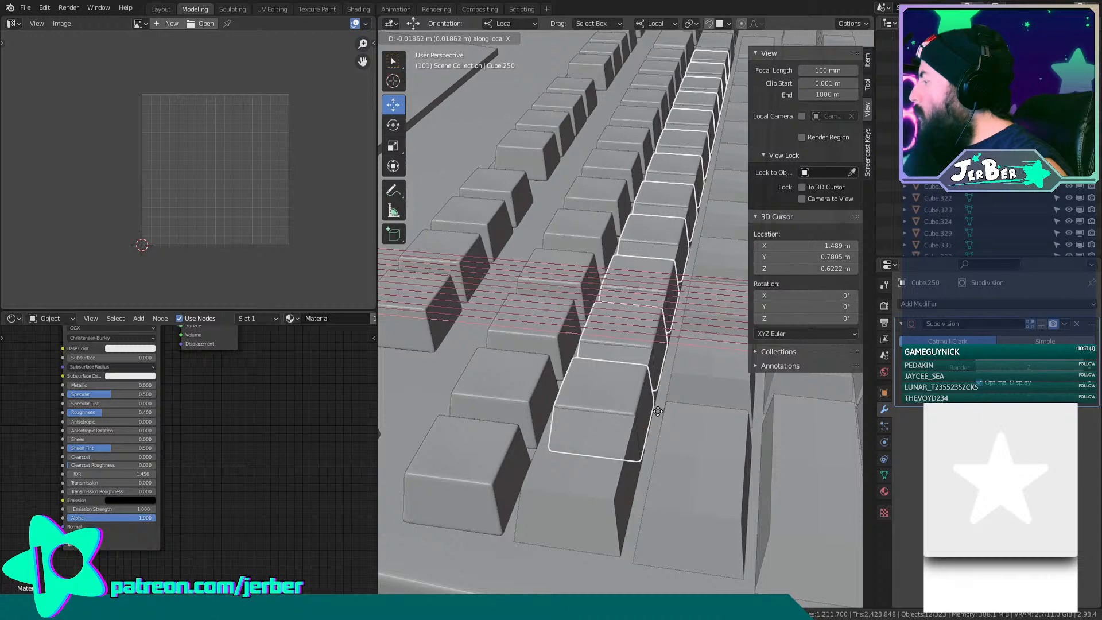
click(657, 409)
Shift the twelve copies along local Y over the old letter keys, and lower them about -0.0005 m along local Z.
middle_drag(658, 409, 580, 376)
key(g)
key(y)
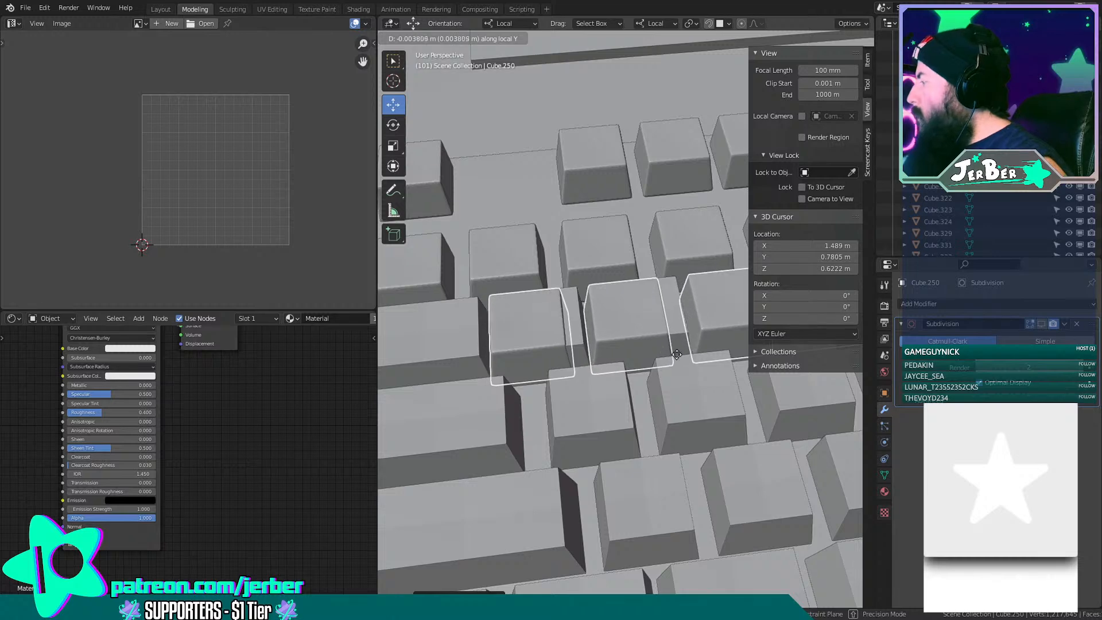
click(466, 345)
scroll(604, 401, up, 4)
middle_drag(604, 404, 615, 351)
key(g)
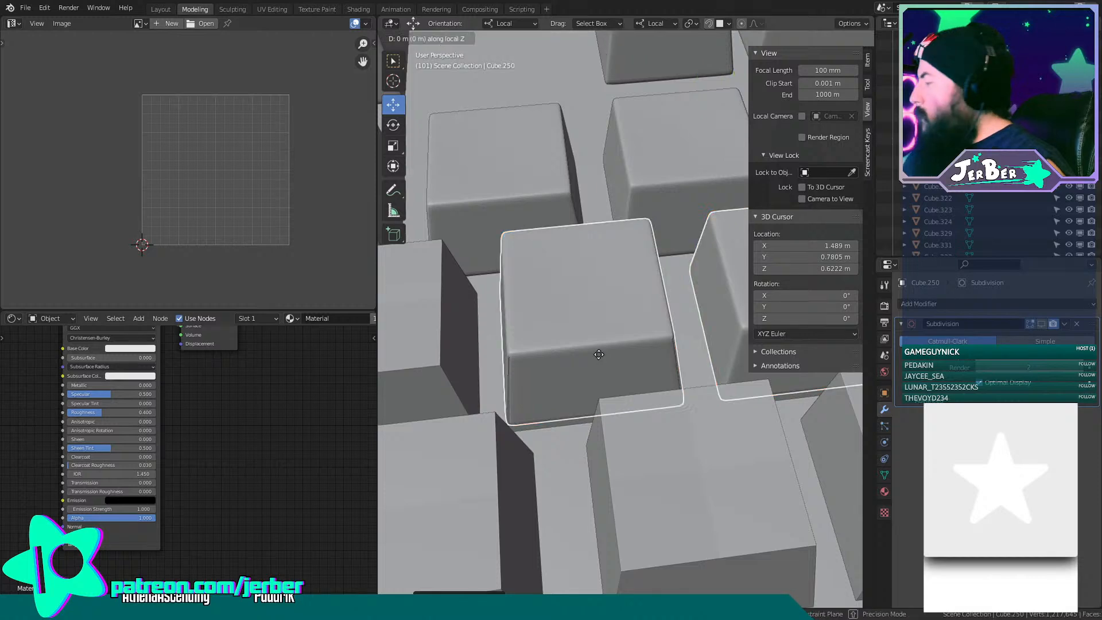
key(z)
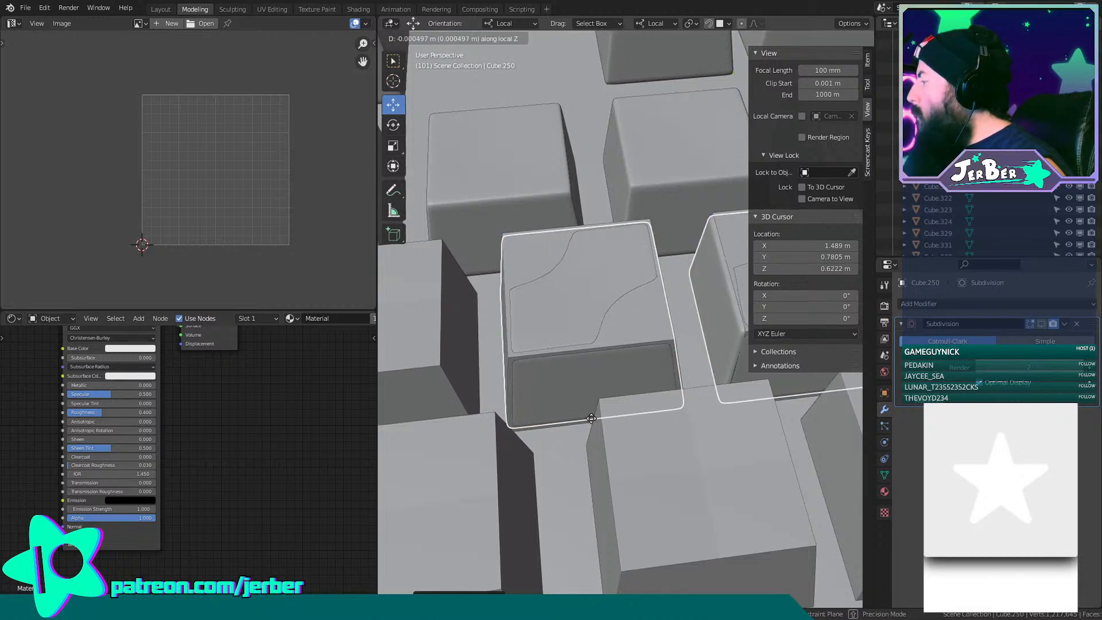
click(591, 419)
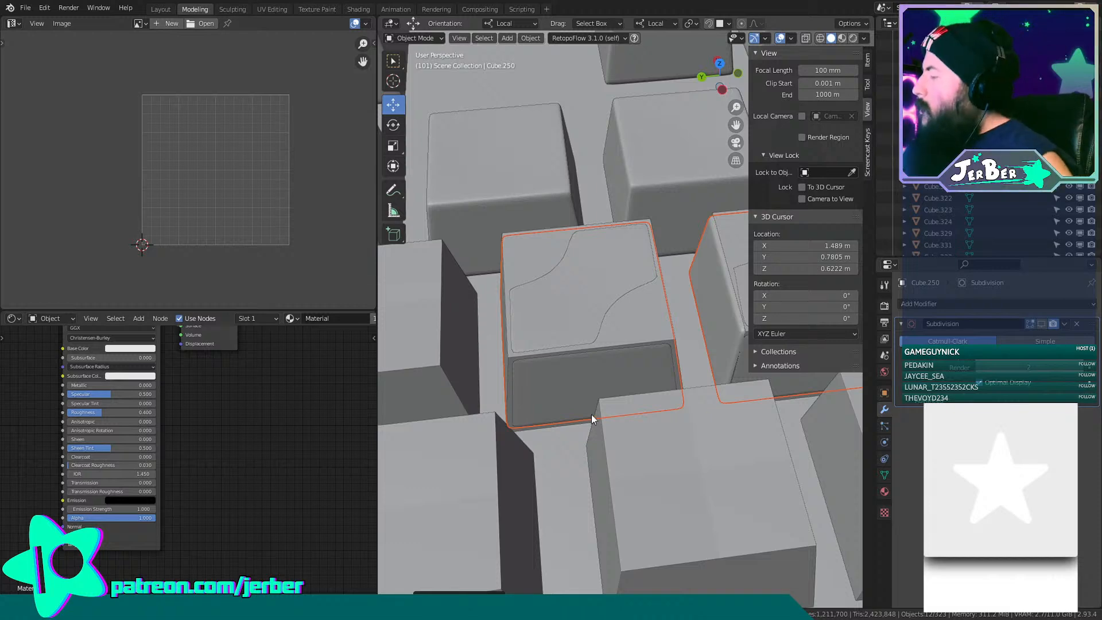
Nudge the twelve copies about -0.0001 m along local Y, and raise them about 0.0001 m along local Z.
middle_drag(669, 147, 467, 249)
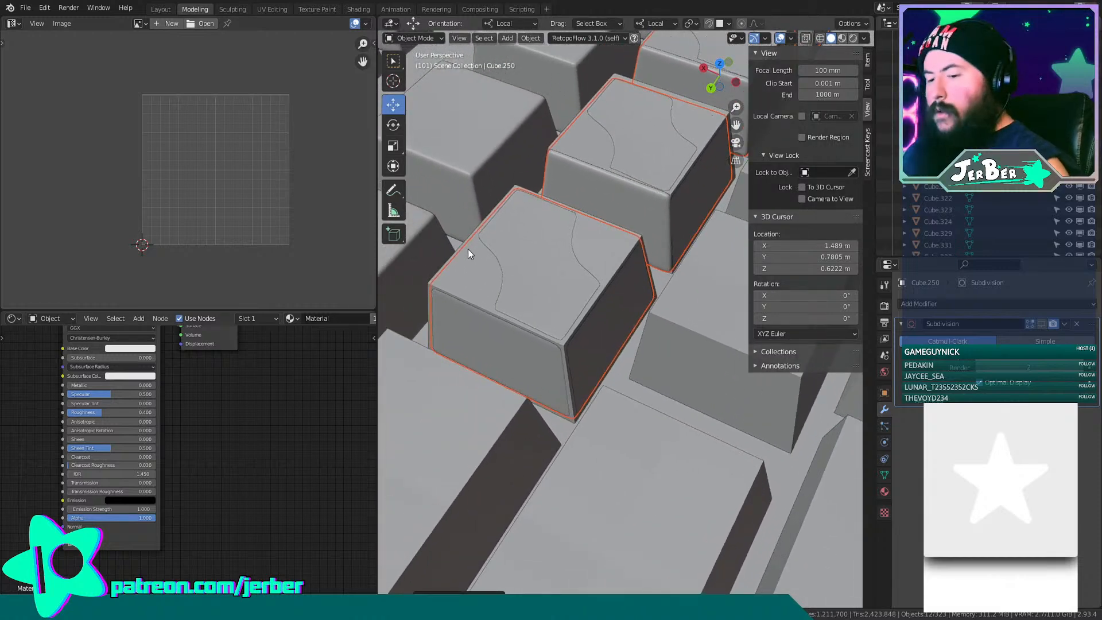
key(g)
key(y)
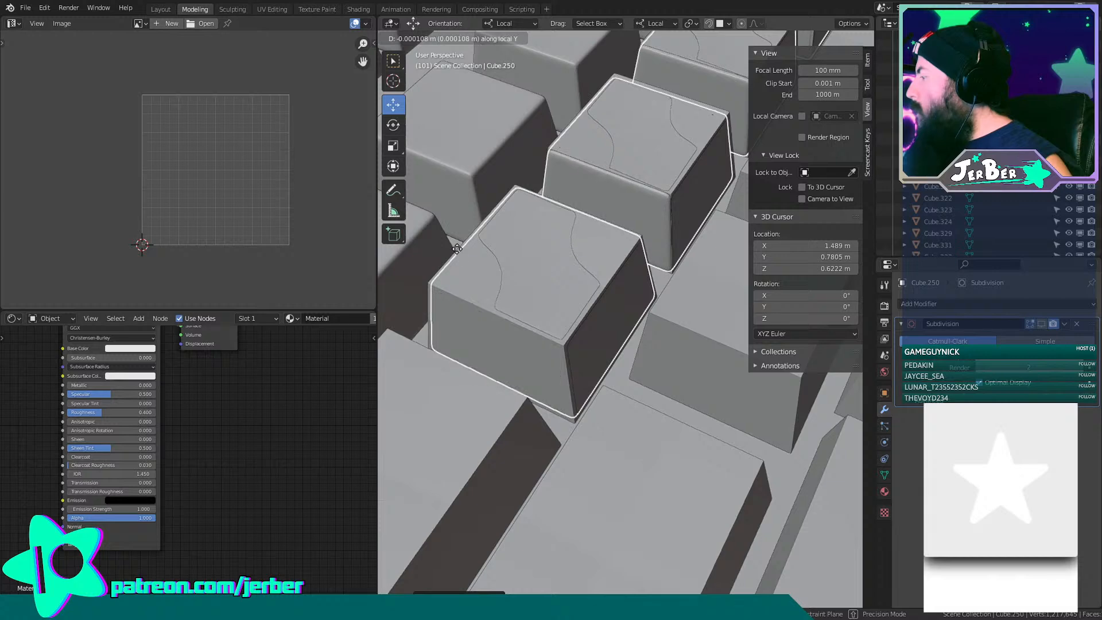
click(457, 253)
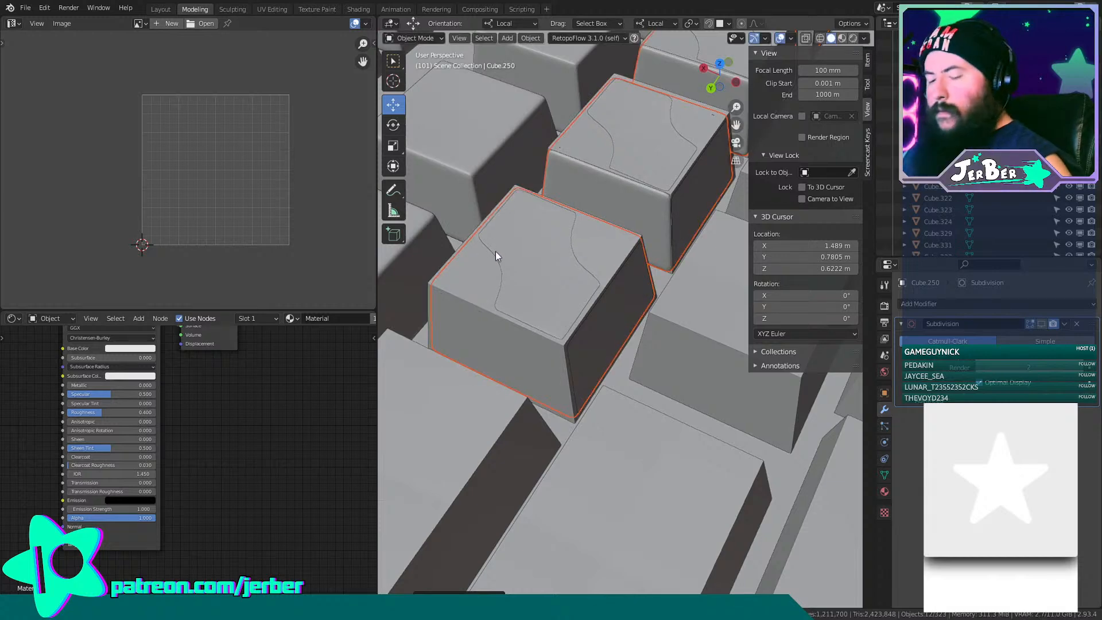
key(g)
key(z)
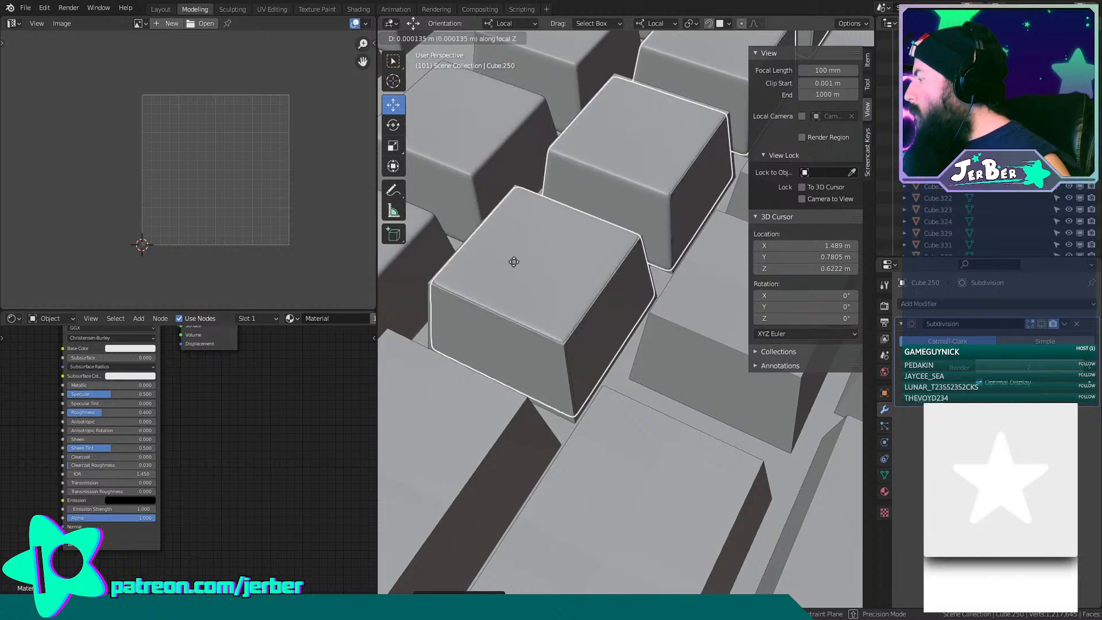
click(517, 263)
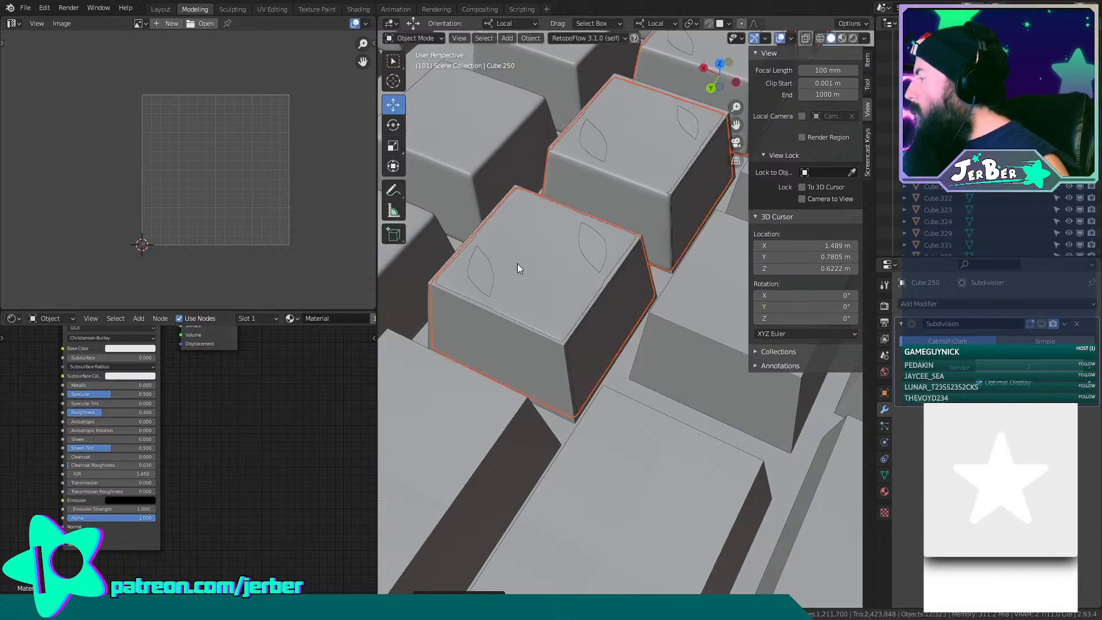
middle_drag(517, 263, 568, 390)
click(568, 390)
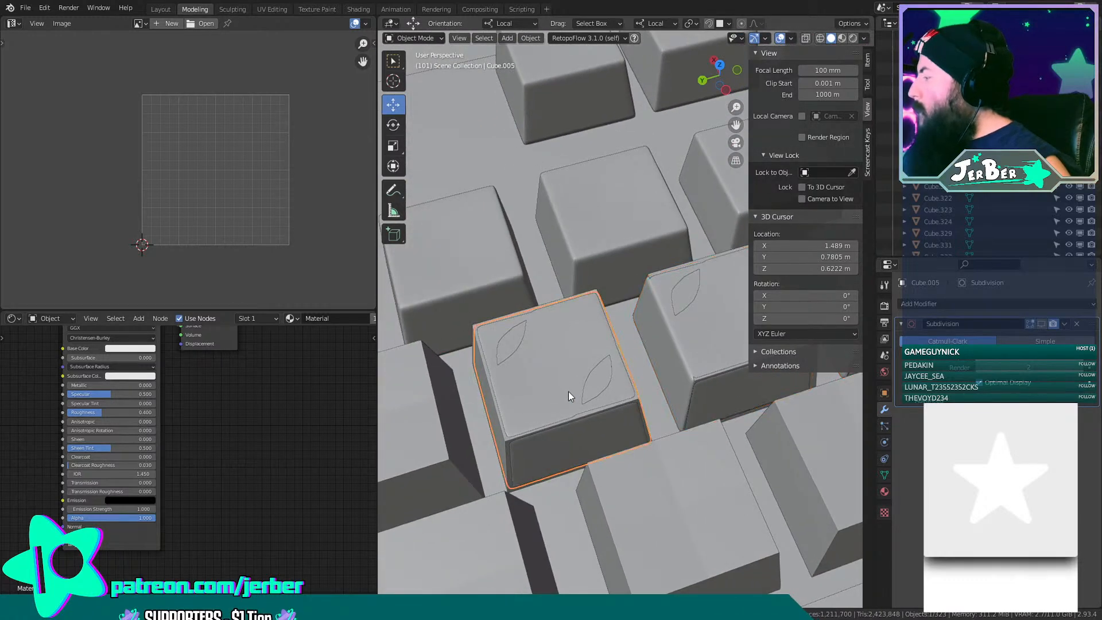
key(x)
click(570, 393)
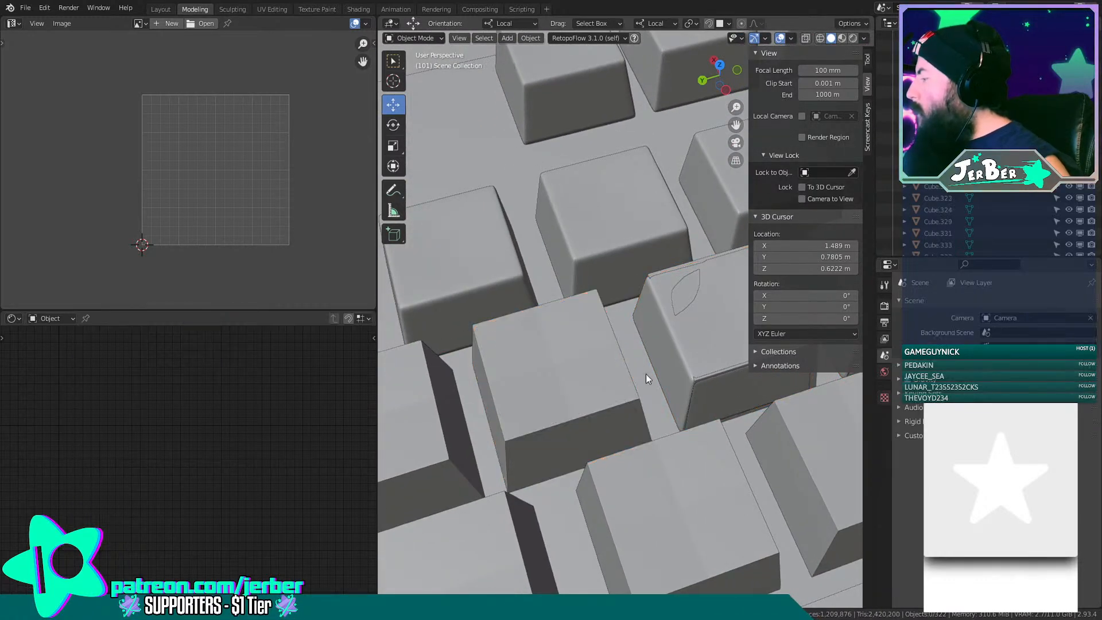
key(ctrl+z)
Delete the old key overlapping the first copied keycap in the upper letter row.
click(588, 366)
key(x)
click(587, 367)
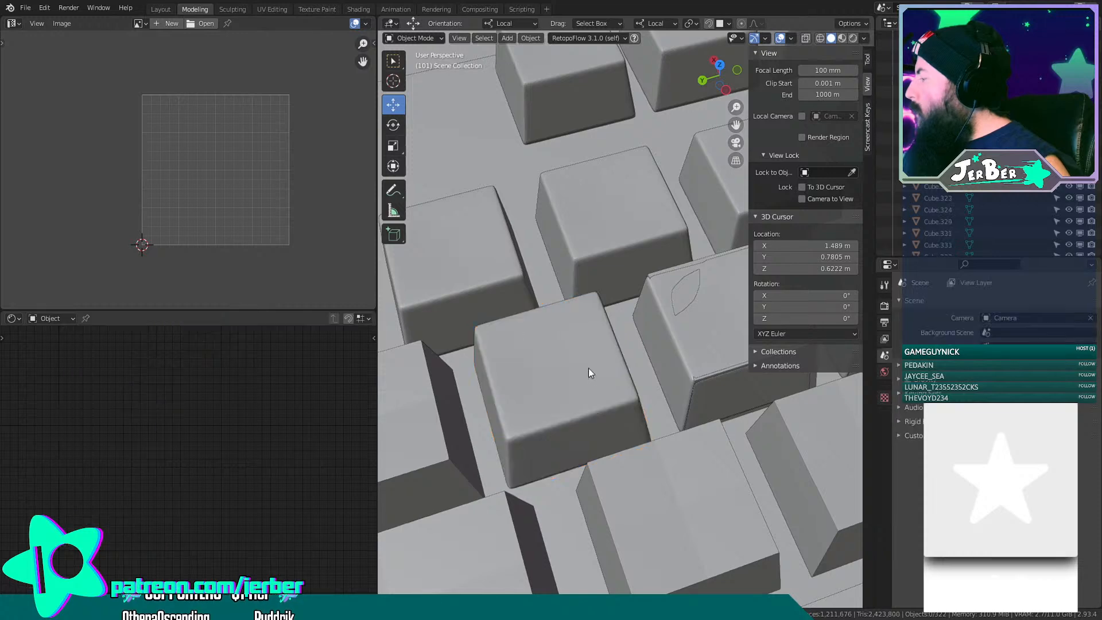
shift+middle_drag(733, 343, 602, 359)
click(601, 358)
key(x)
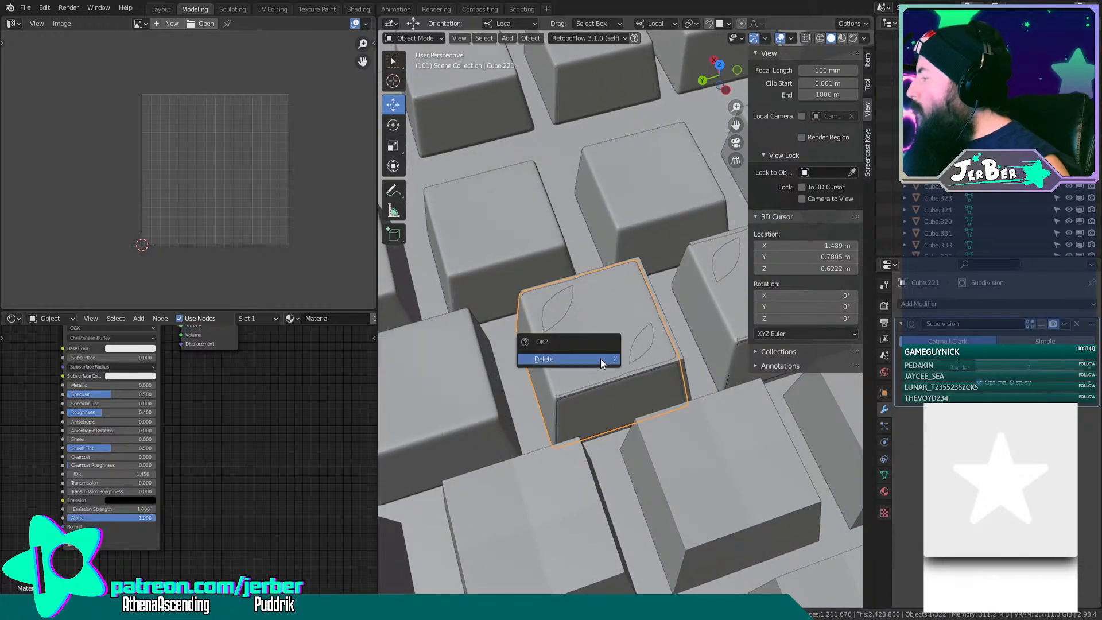
click(600, 358)
key(ctrl+z)
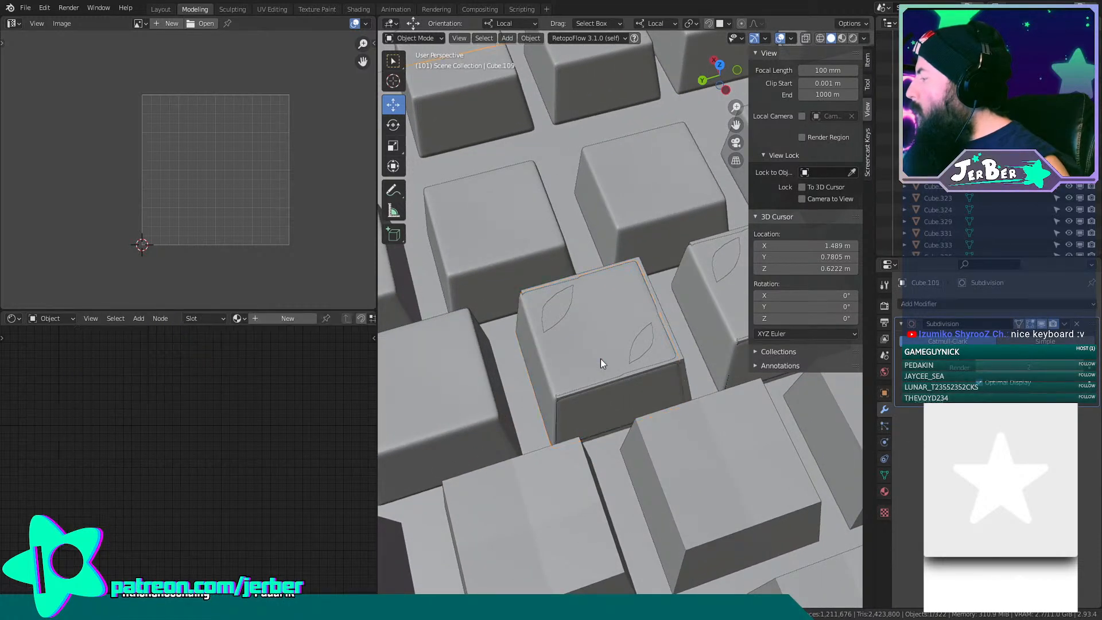
key(x)
click(650, 339)
key(ctrl+z)
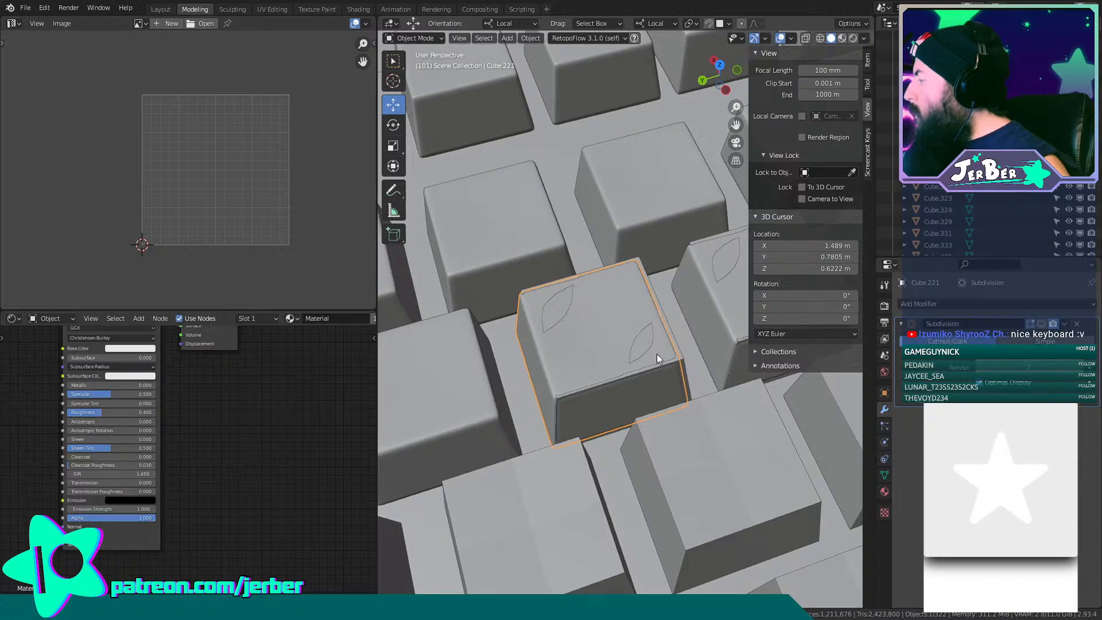
key(x)
click(658, 355)
middle_drag(659, 358, 562, 432)
click(562, 433)
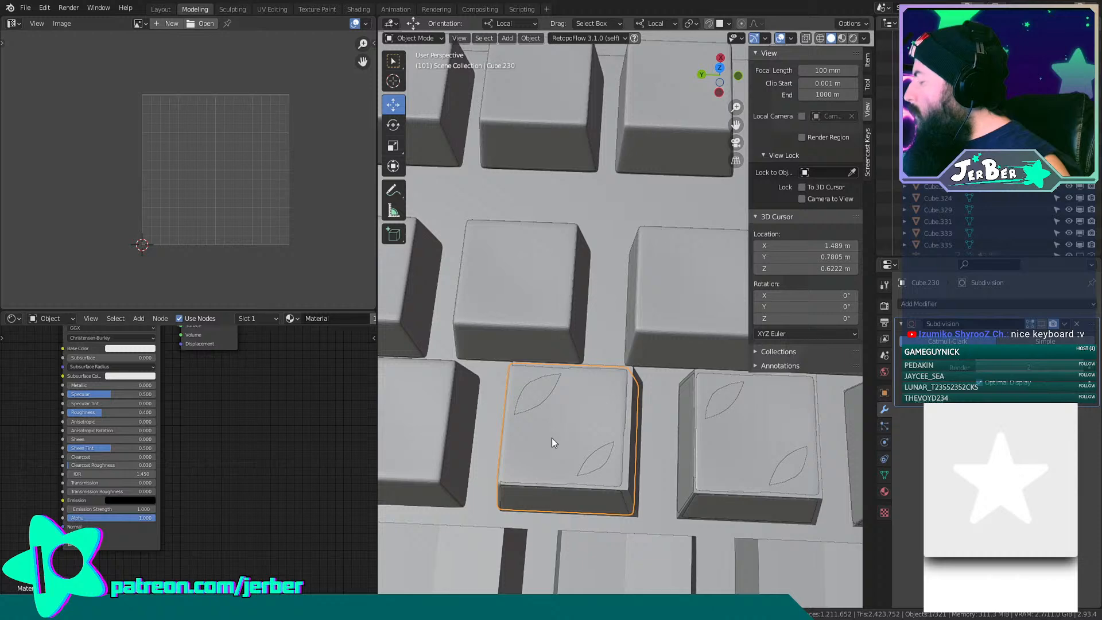
key(ctrl+z)
key(ctrl+z)
shift+middle_drag(456, 447, 684, 389)
Nudge the upper letter row's second copied keycap about -0.0004 m along local Y, and delete the old key there.
click(641, 388)
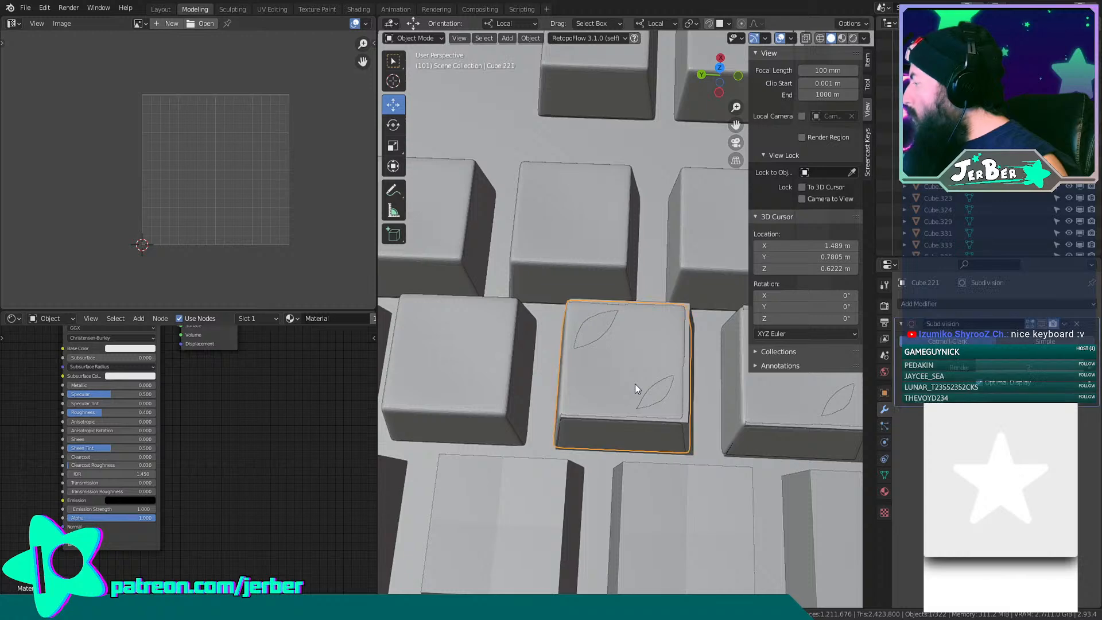
key(g)
key(y)
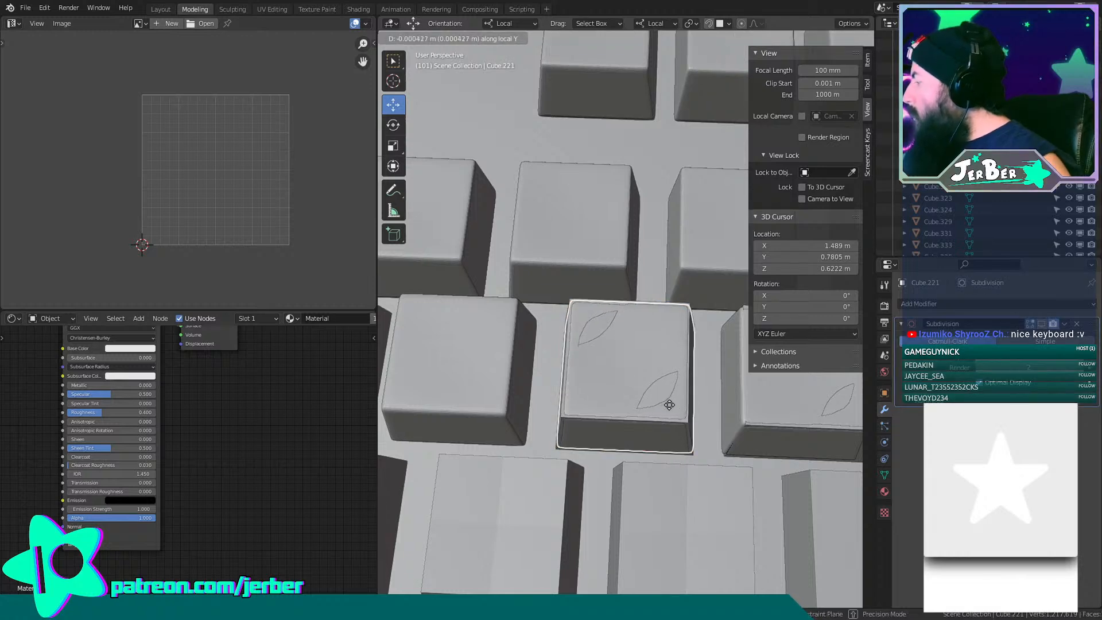
right_click(669, 404)
click(667, 394)
key(x)
click(666, 393)
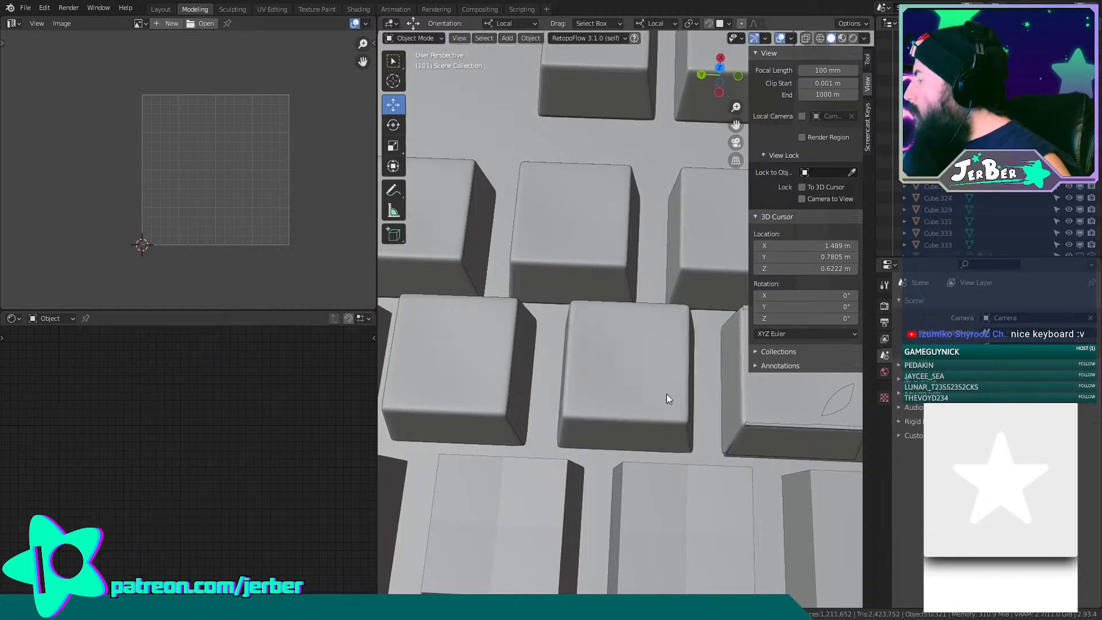
Nudge the upper letter row's third copied keycap about -0.0005 m along local Y to align it with the old key.
middle_drag(666, 393, 597, 370)
click(598, 371)
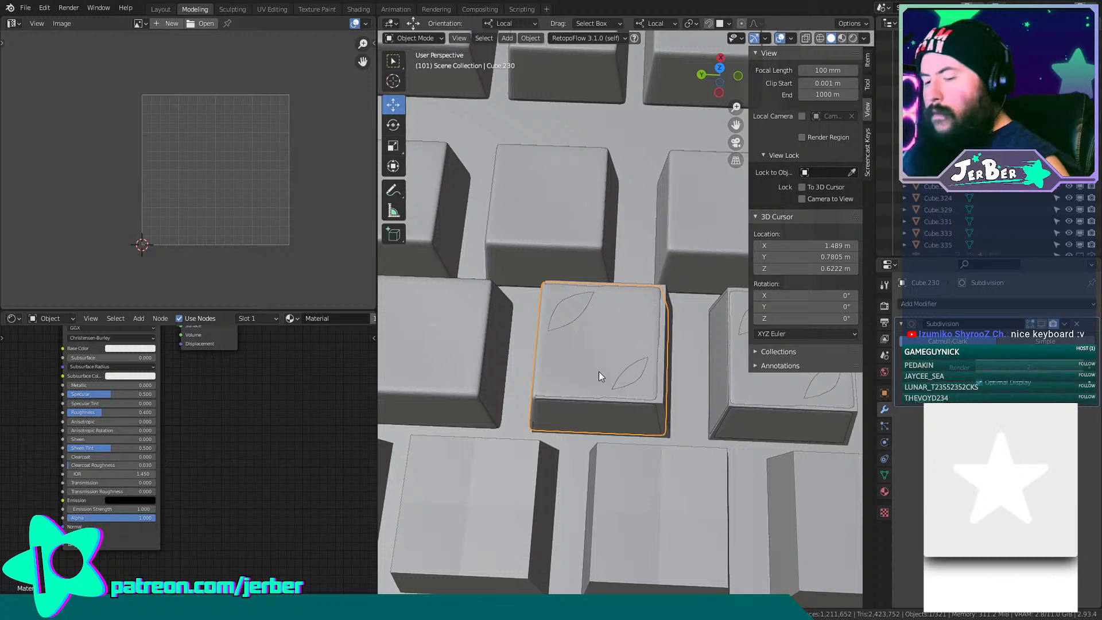
key(g)
key(y)
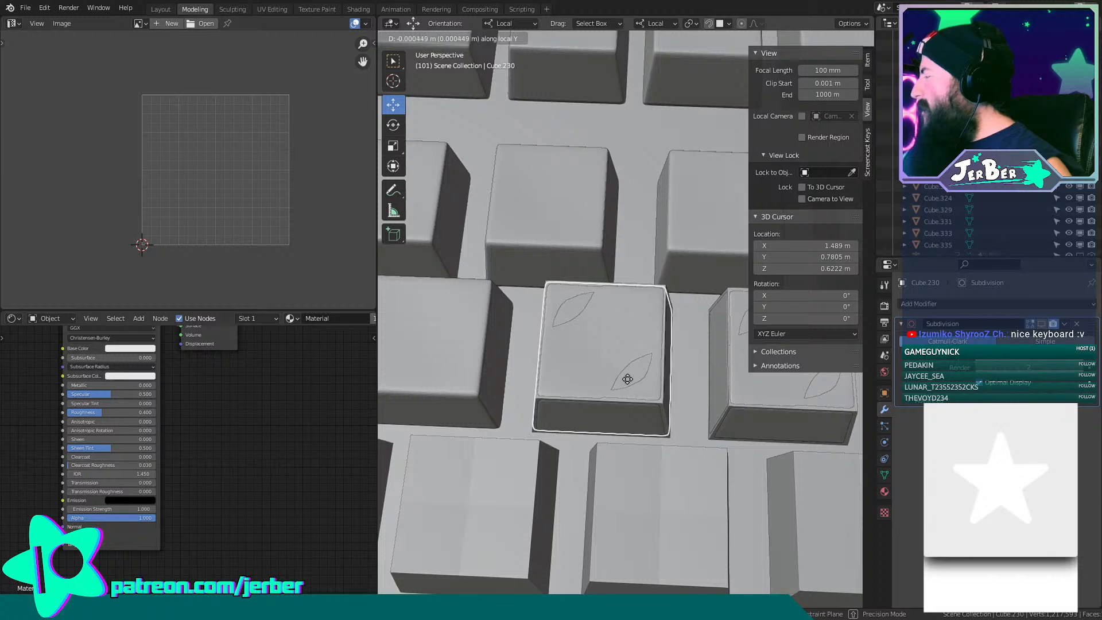
click(632, 378)
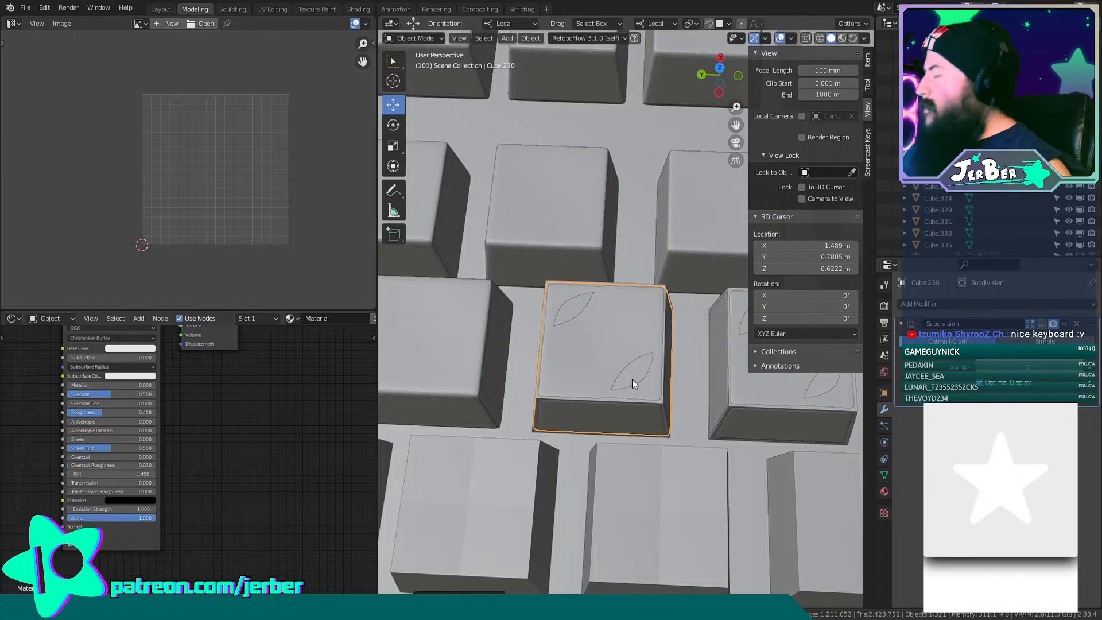
key(x)
click(632, 379)
key(ctrl+z)
Delete the old key overlapping the third copied keycap in the upper letter row.
click(639, 379)
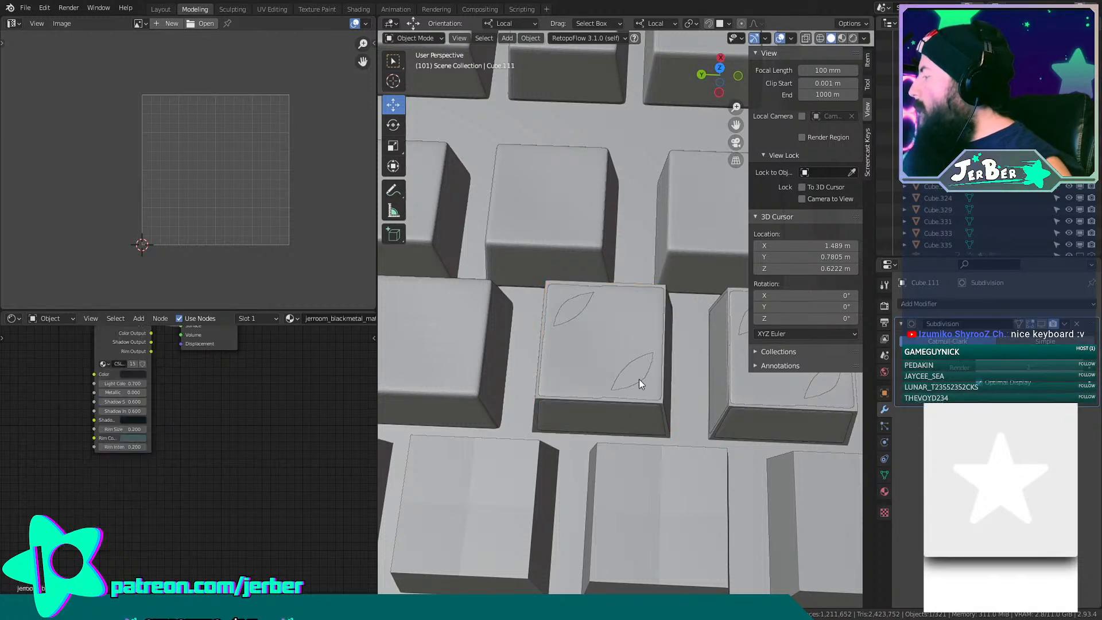
click(641, 378)
click(642, 377)
key(x)
click(641, 370)
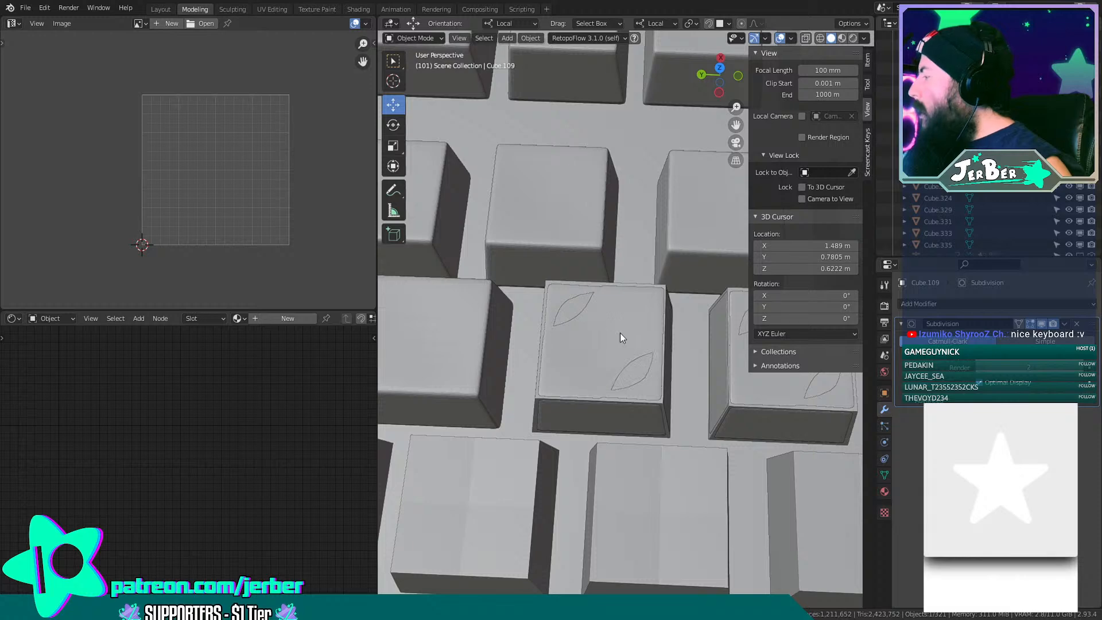
click(622, 341)
click(645, 385)
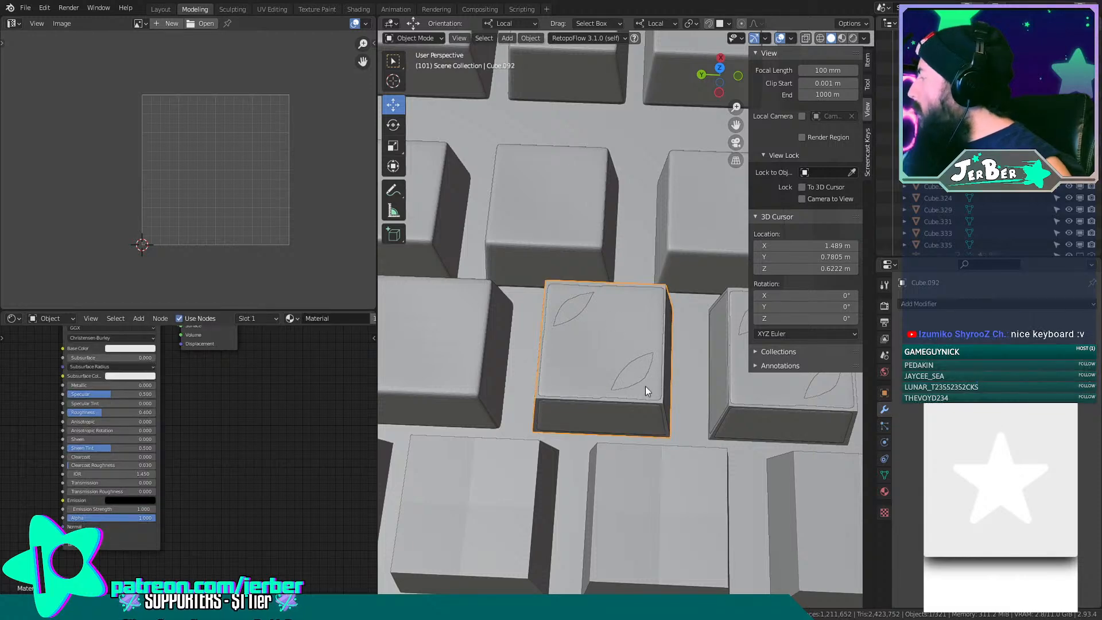
key(x)
click(645, 386)
Nudge the upper letter row's fourth copied keycap slightly in negative local Y, and delete the old key there.
shift+middle_drag(536, 402, 518, 367)
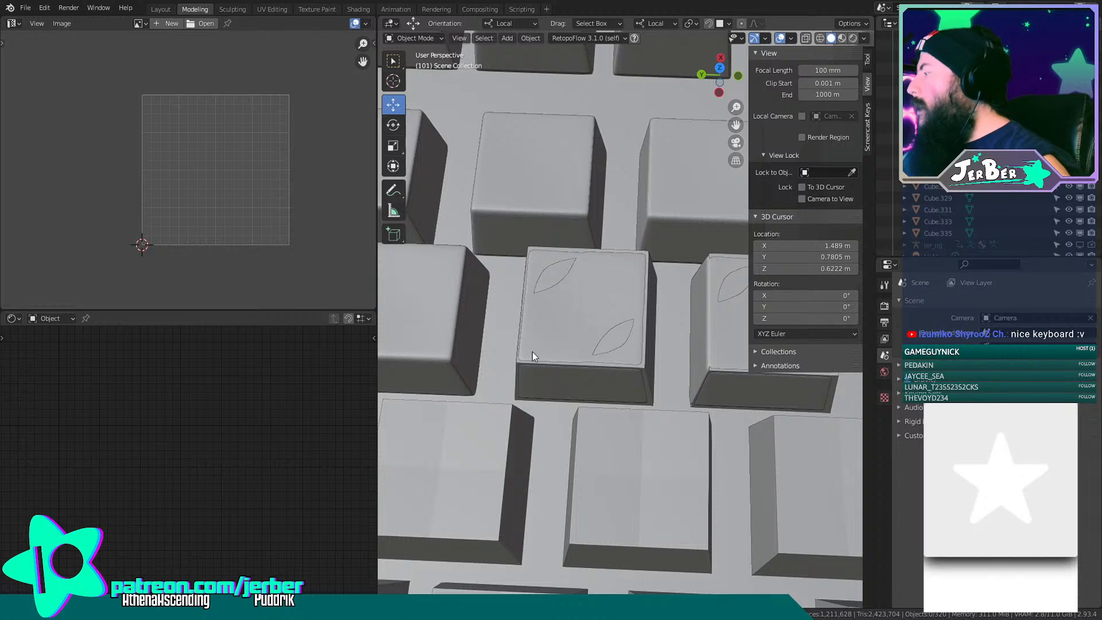
click(552, 335)
key(g)
key(y)
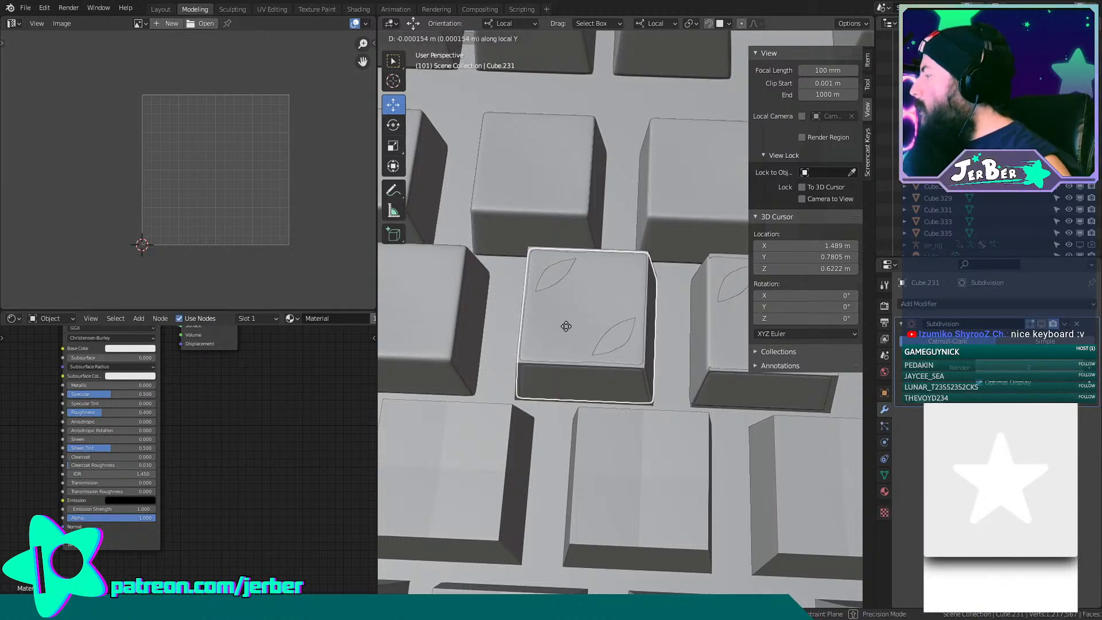
click(566, 326)
key(x)
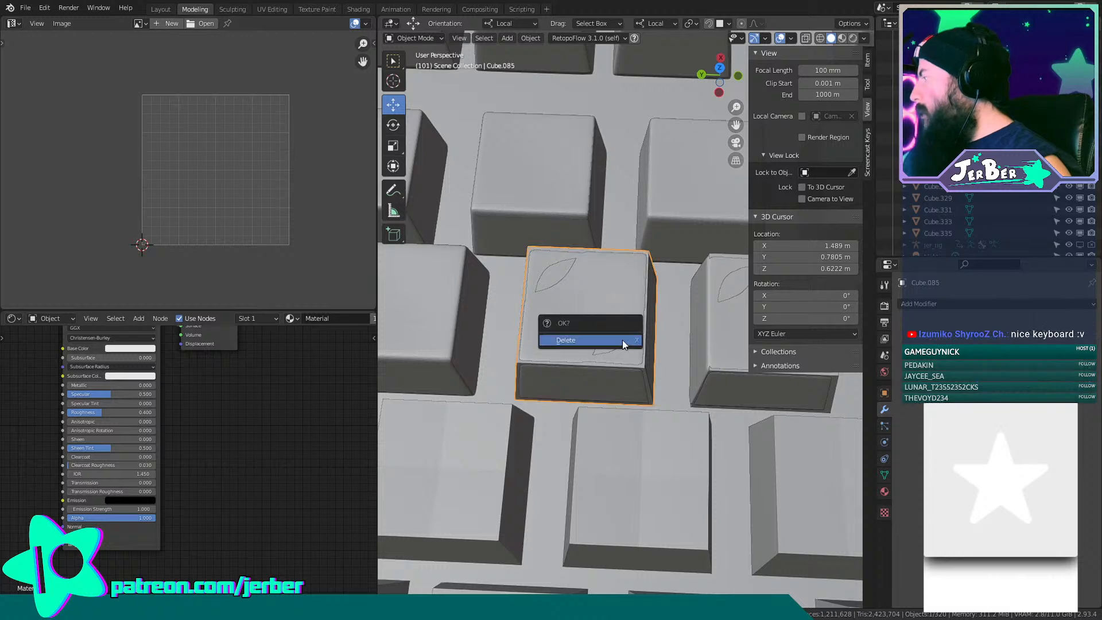
click(625, 341)
Nudge the upper letter row's fifth copied keycap about -0.00045 m along local Y, and delete the old key there.
middle_drag(628, 342, 588, 321)
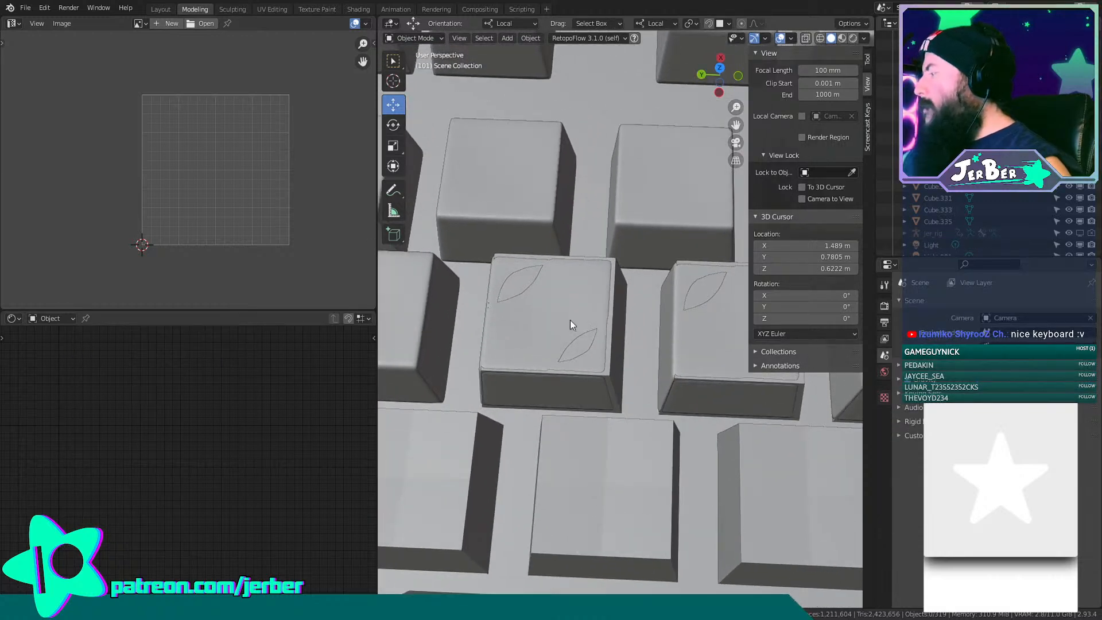
click(569, 319)
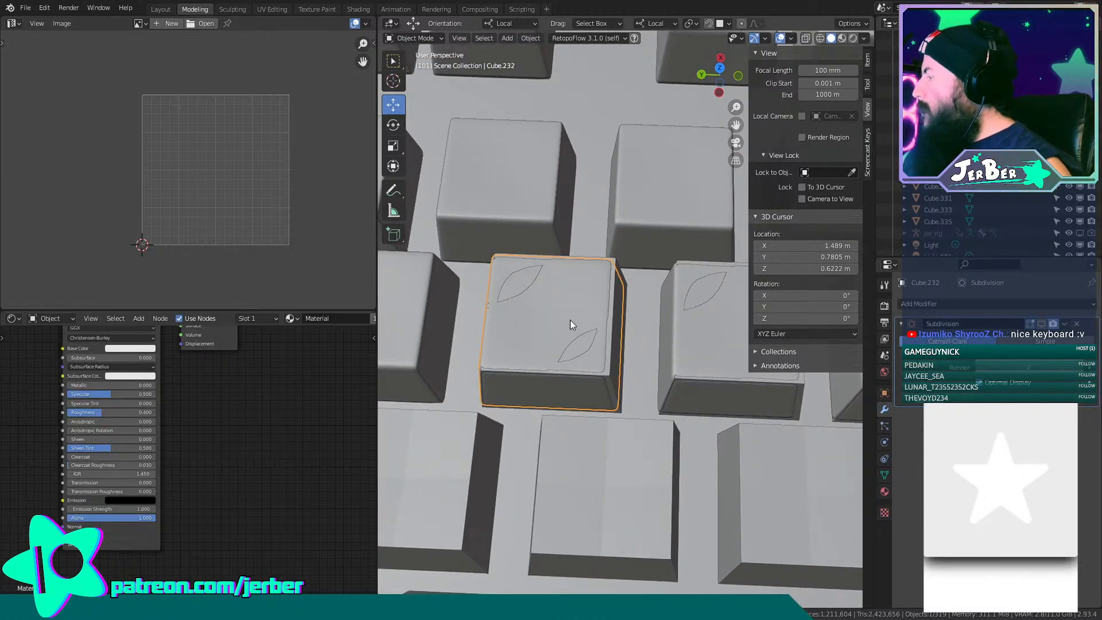
key(g)
key(y)
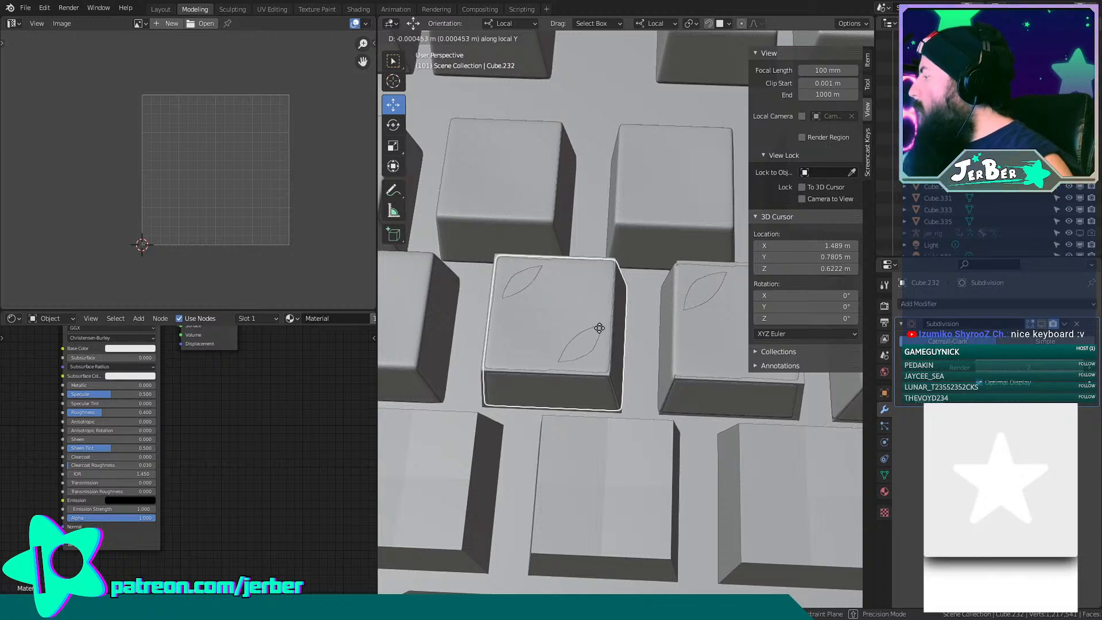
click(598, 328)
click(588, 328)
key(x)
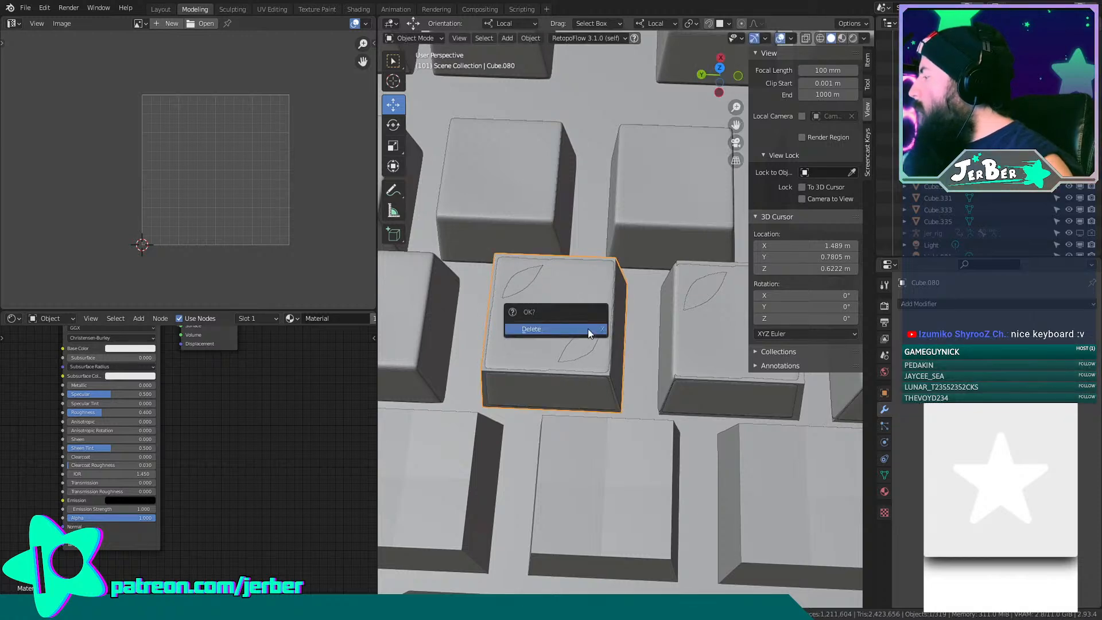
click(587, 329)
Nudge the upper letter row's sixth copied keycap about -0.0005 m along local Y, and delete the old key there.
shift+middle_drag(636, 333, 549, 336)
click(612, 339)
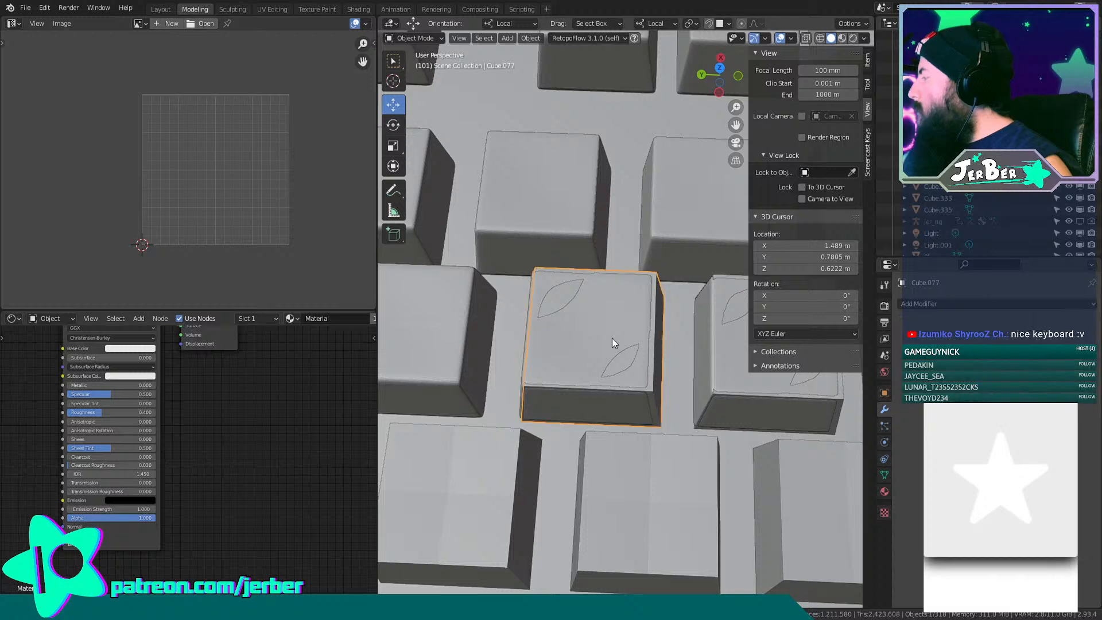
click(611, 339)
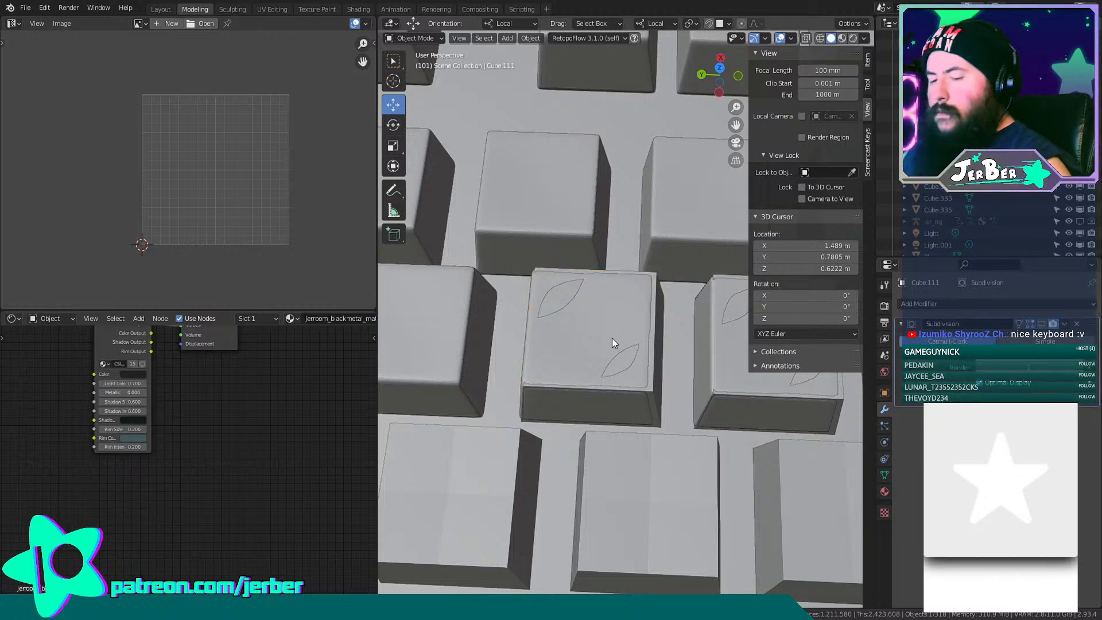
click(613, 337)
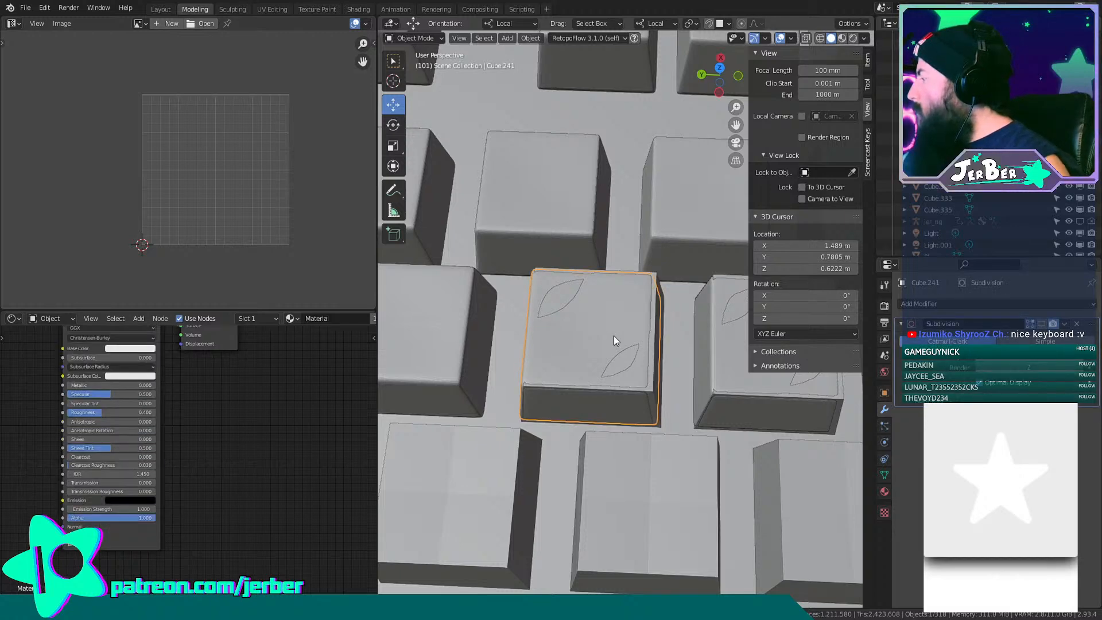
key(g)
key(y)
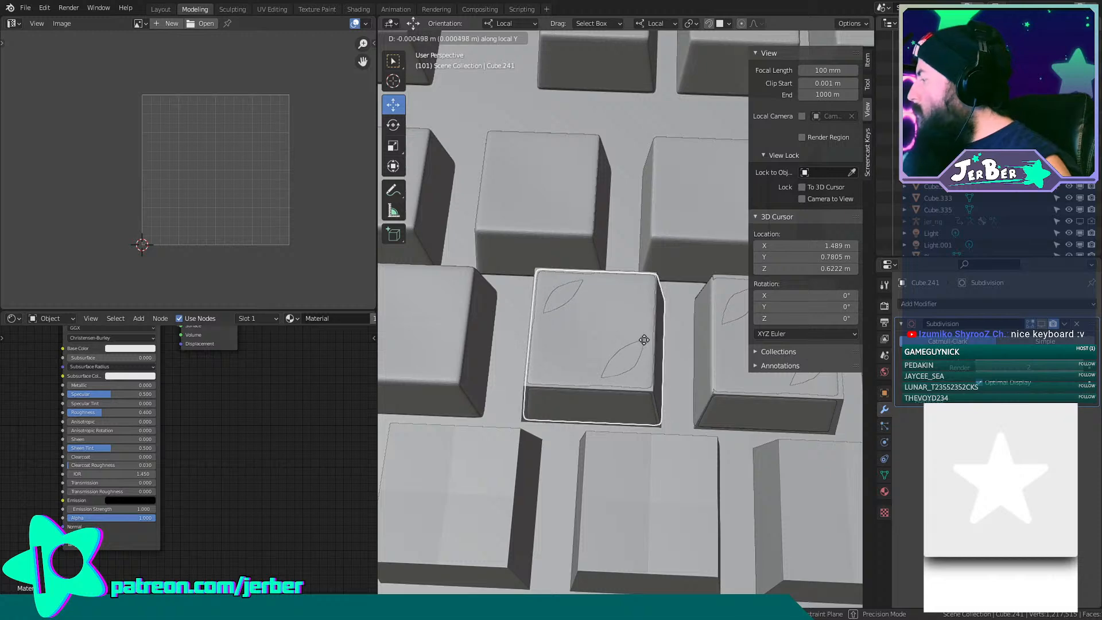
click(631, 343)
key(x)
click(632, 343)
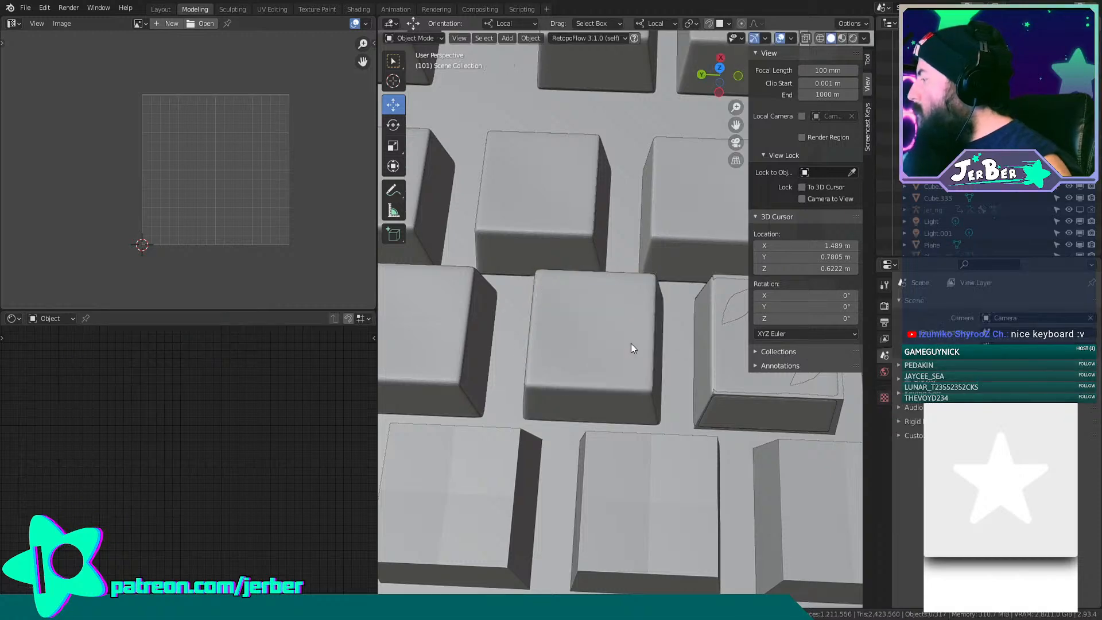
Nudge the upper letter row's seventh copied keycap about -0.0005 m along local Y, and delete the old key there.
shift+middle_drag(497, 339, 455, 308)
click(591, 330)
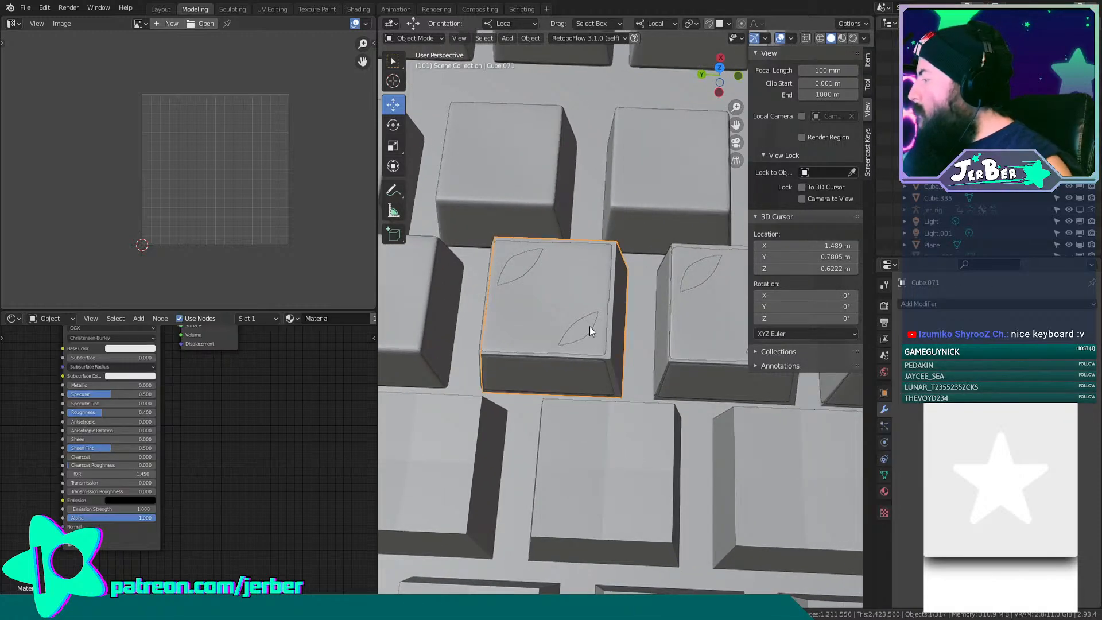
key(ctrl+1)
key(shift+d)
key(y)
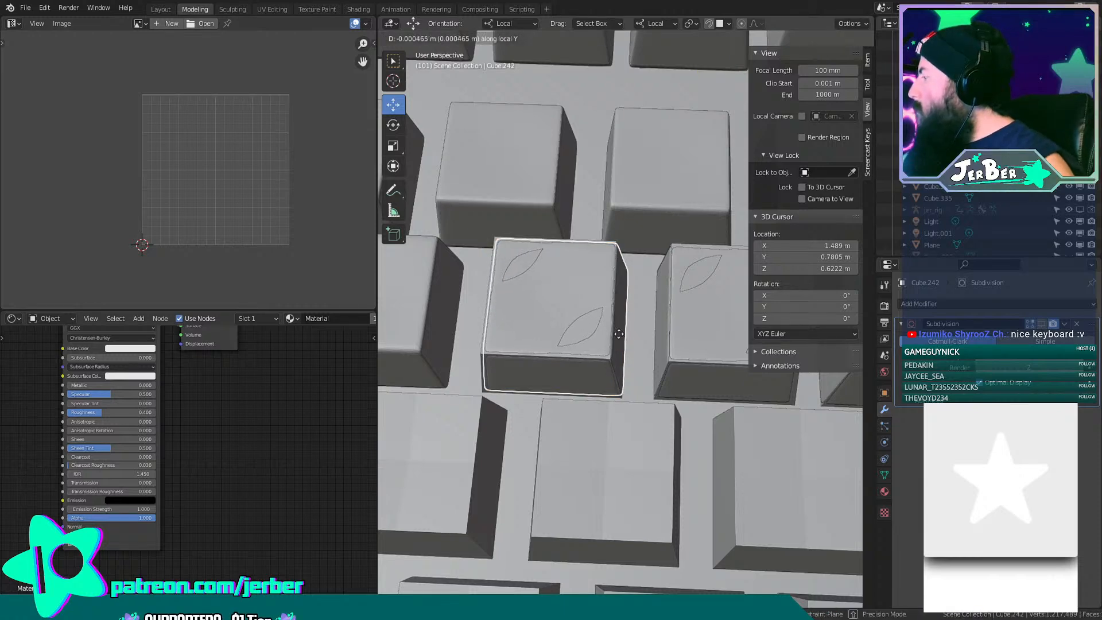
click(615, 335)
click(587, 330)
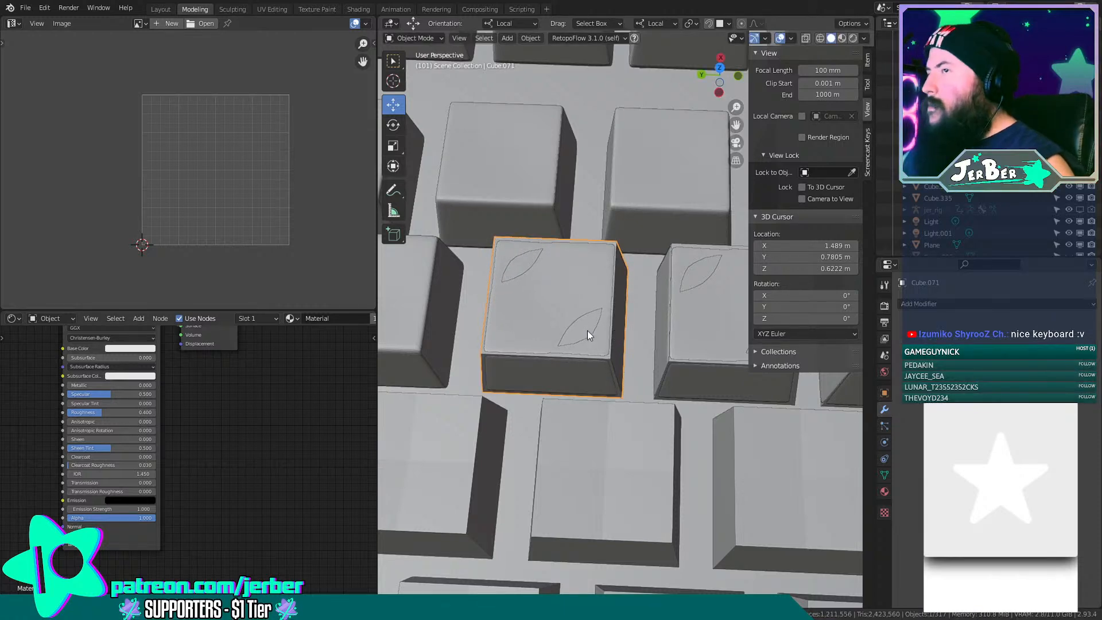
key(x)
click(587, 329)
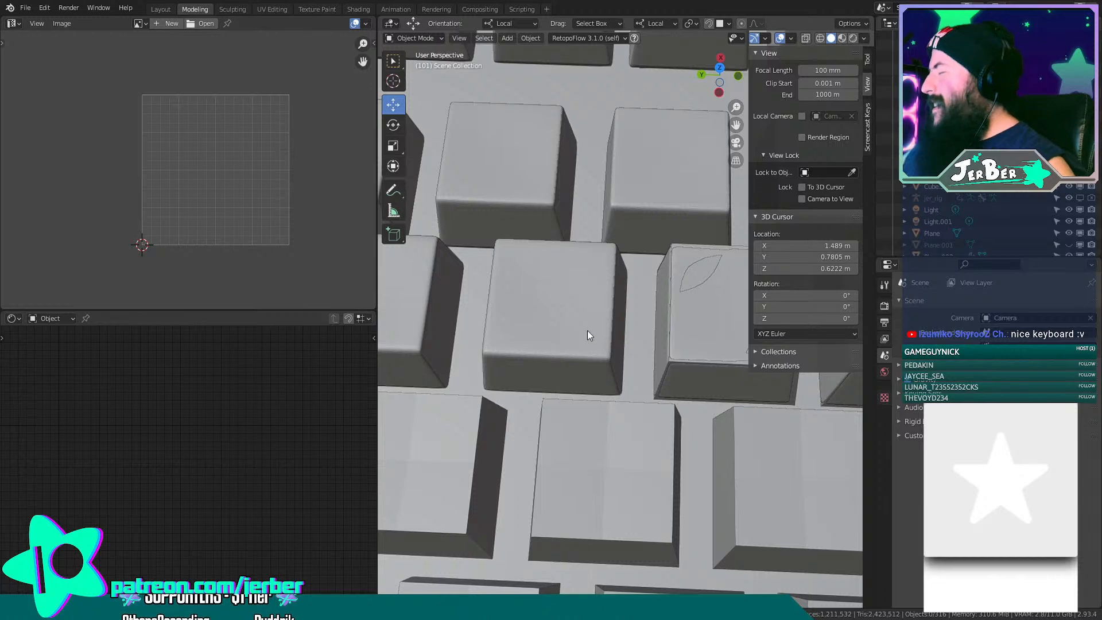
Nudge the upper letter row's eighth copied keycap about -0.0004 m along local Y, and delete the old key there.
middle_drag(585, 329, 501, 340)
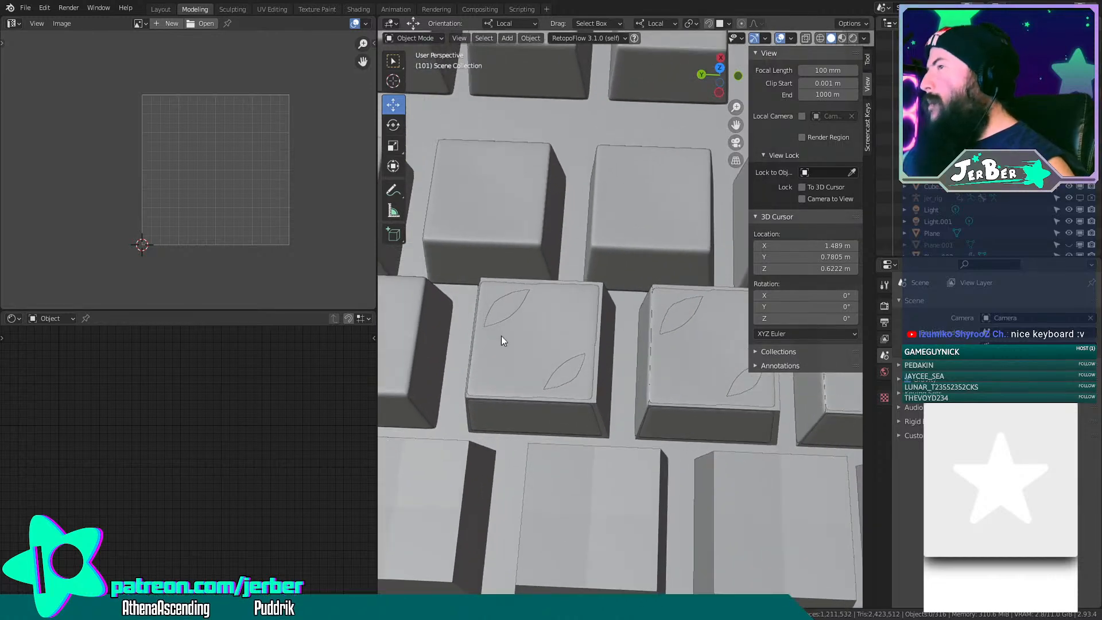
click(555, 366)
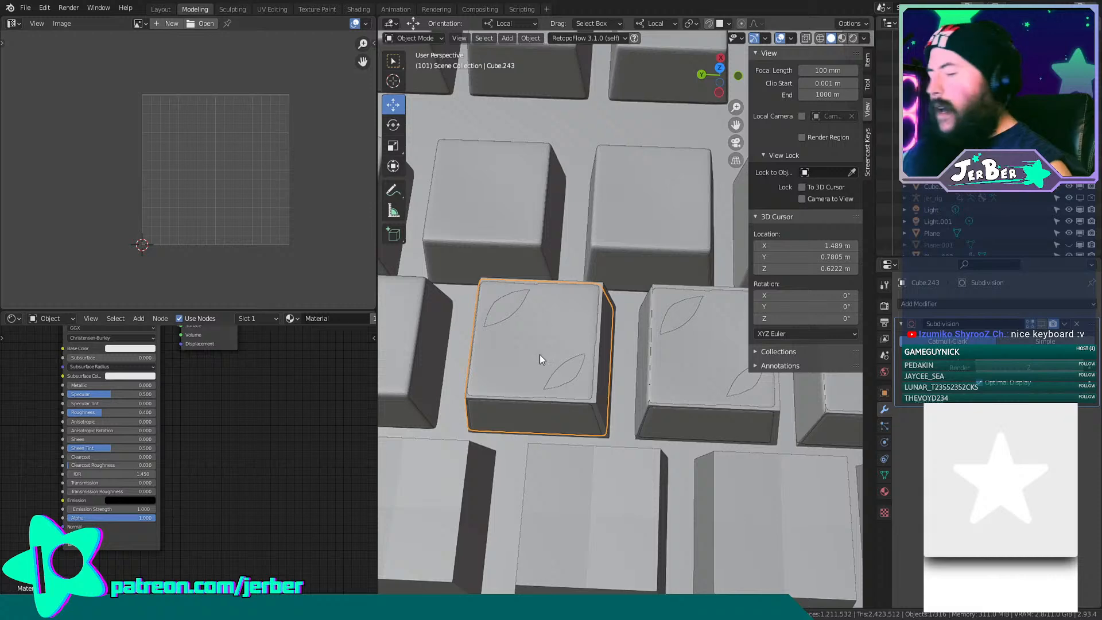
key(g)
key(y)
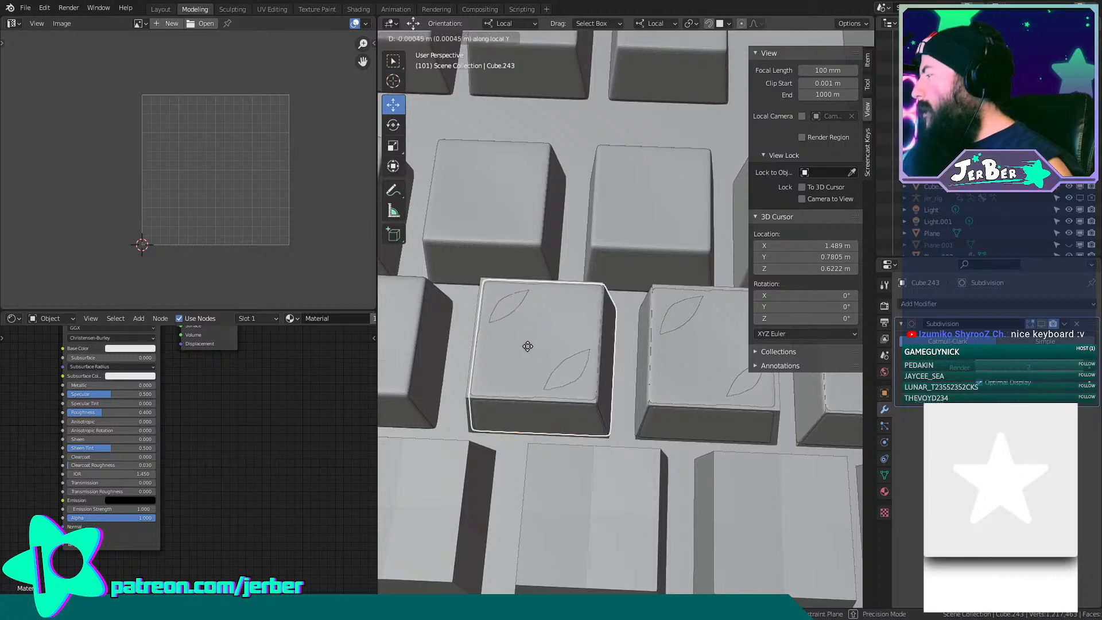
click(522, 352)
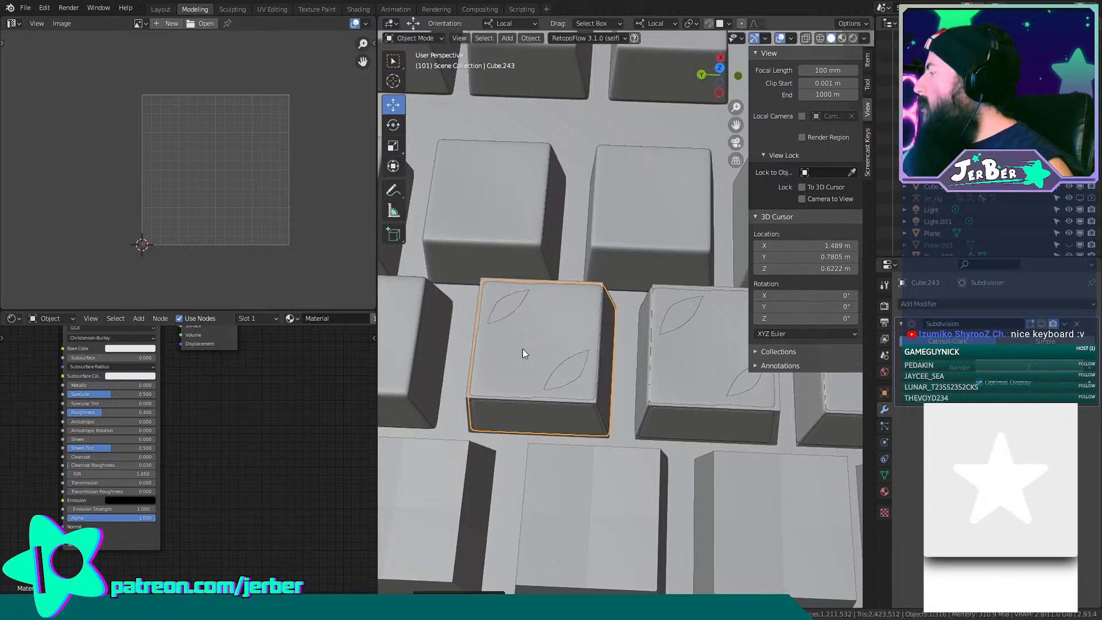
key(x)
click(577, 383)
Nudge the upper letter row's ninth copied keycap about -0.0004 m along local Y, and delete the old key there.
middle_drag(586, 378, 509, 359)
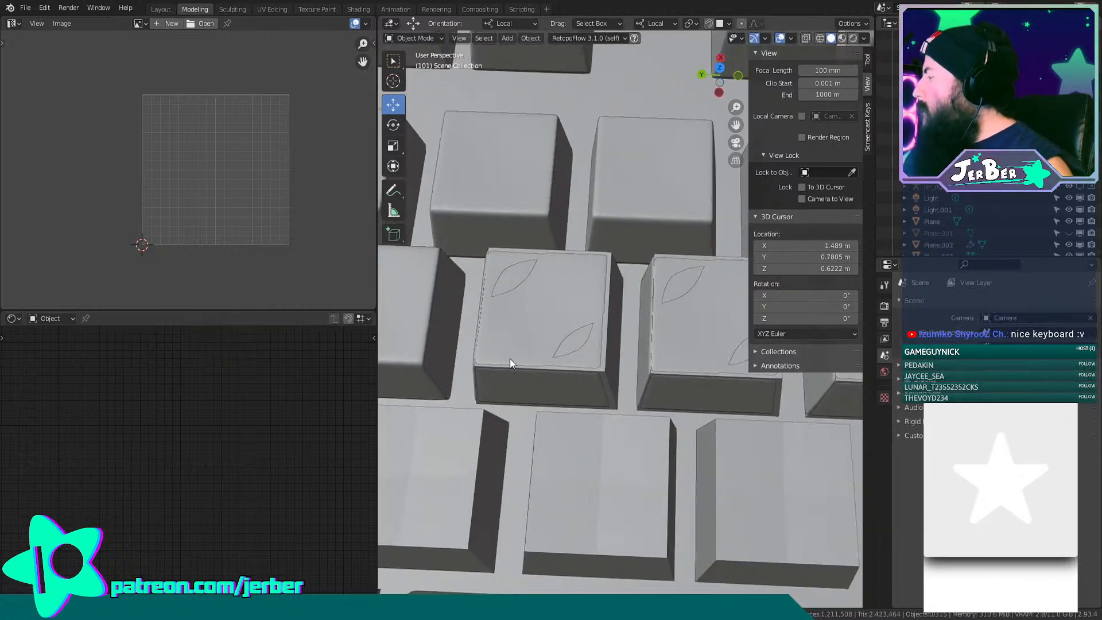
click(571, 328)
key(g)
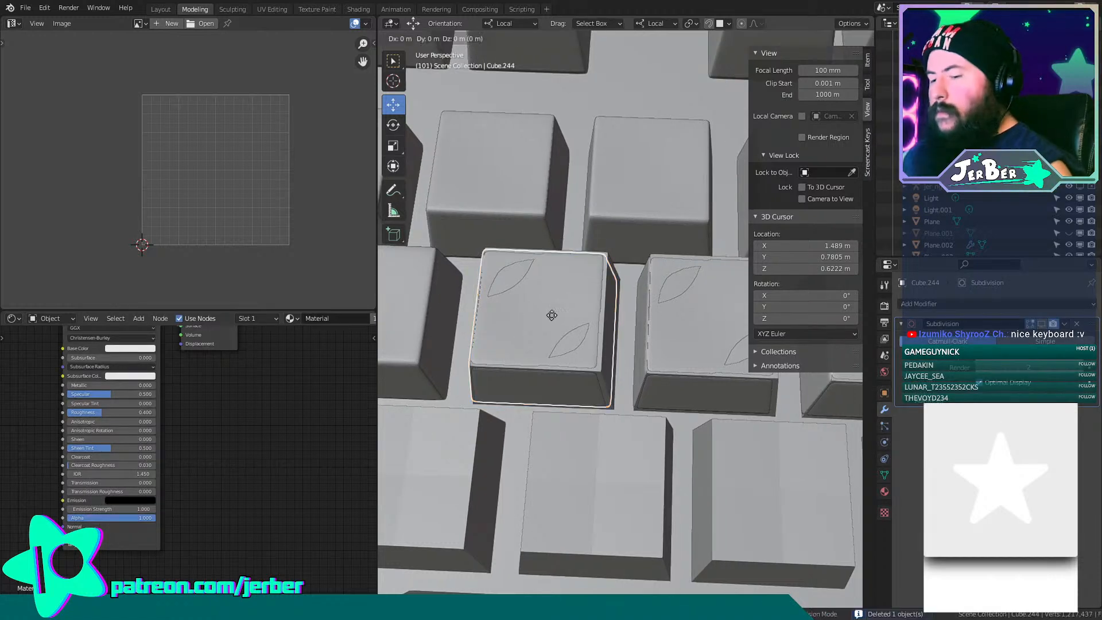
key(y)
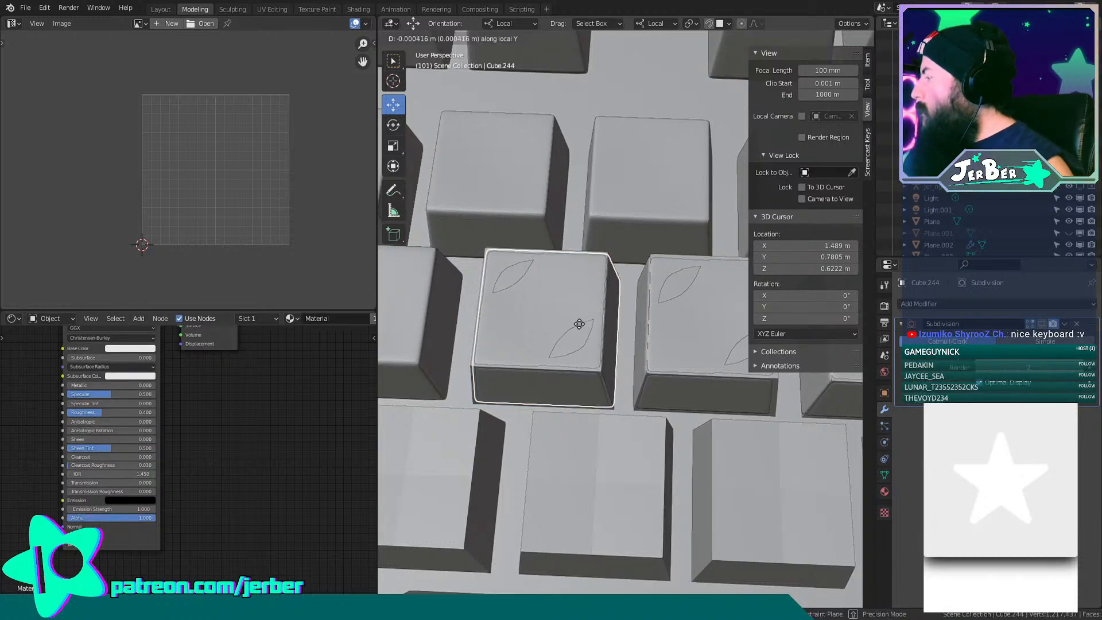
click(581, 327)
click(570, 338)
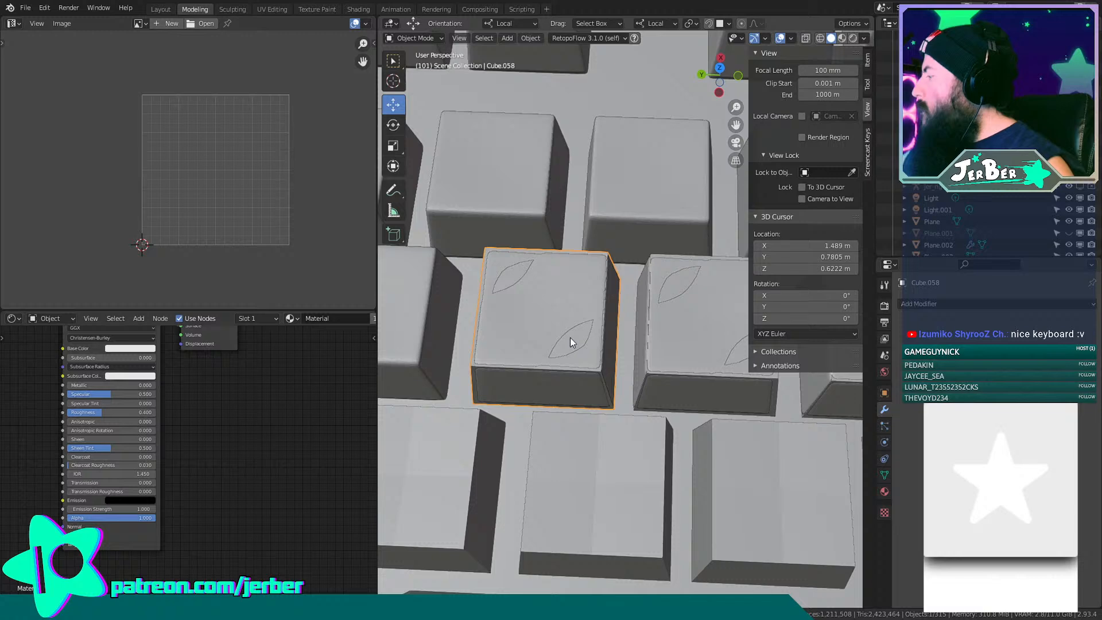
key(x)
click(570, 339)
Align the upper letter row's tenth copied keycap with the old key along local Y, and delete the old key.
middle_drag(567, 371, 475, 379)
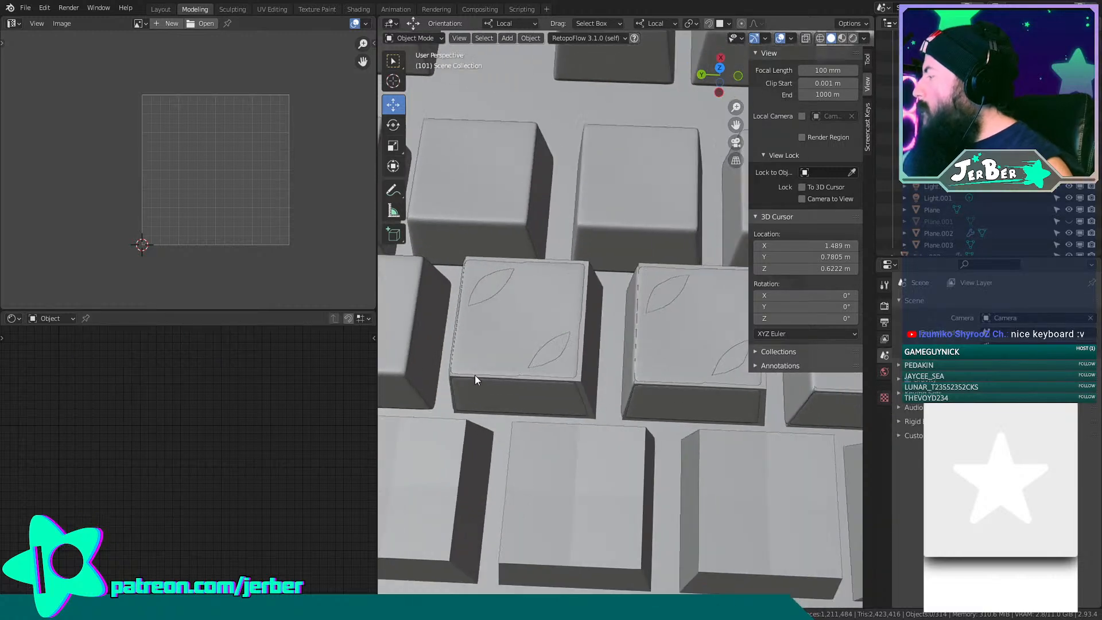
click(504, 333)
key(g)
key(y)
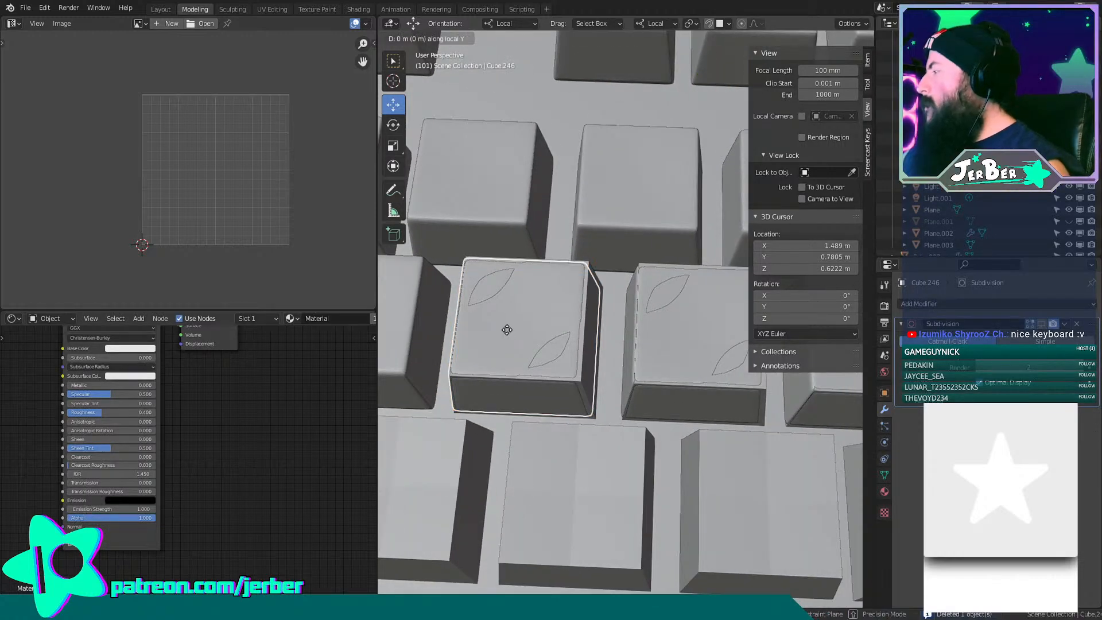
click(527, 332)
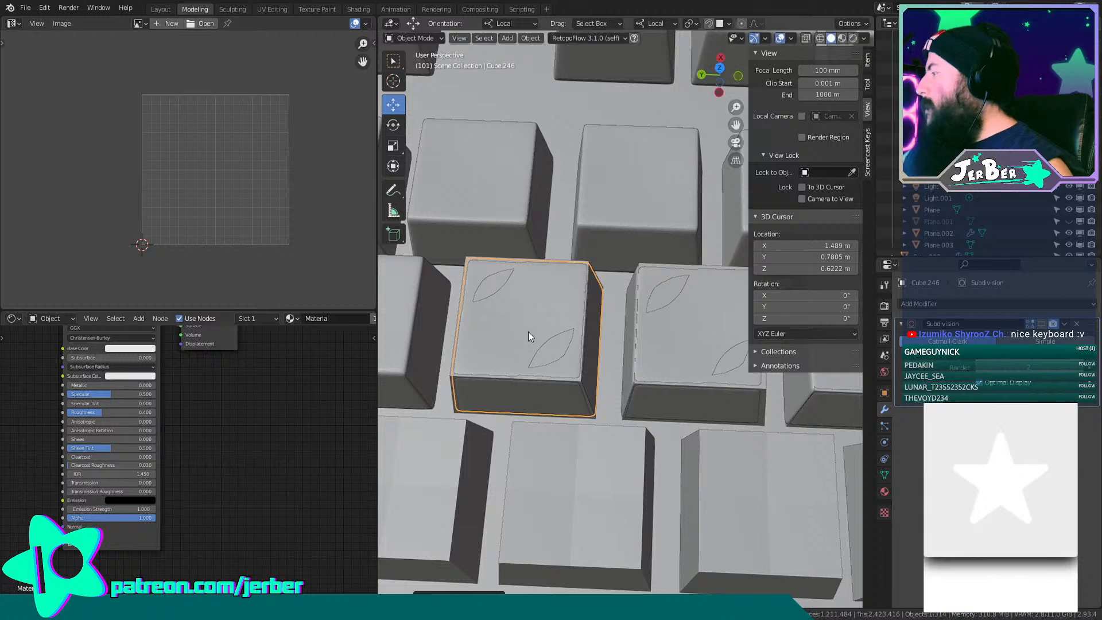
click(527, 331)
key(x)
click(527, 332)
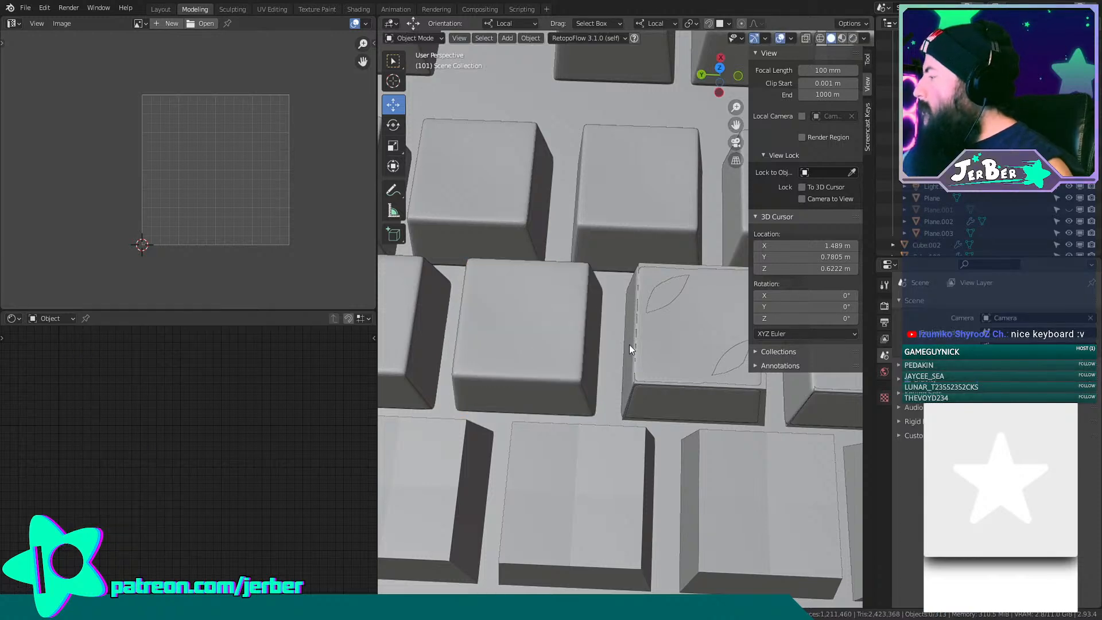
Align the upper letter row's eleventh copied keycap with the old key along local Y, and delete the old key.
middle_drag(629, 344, 561, 316)
click(512, 332)
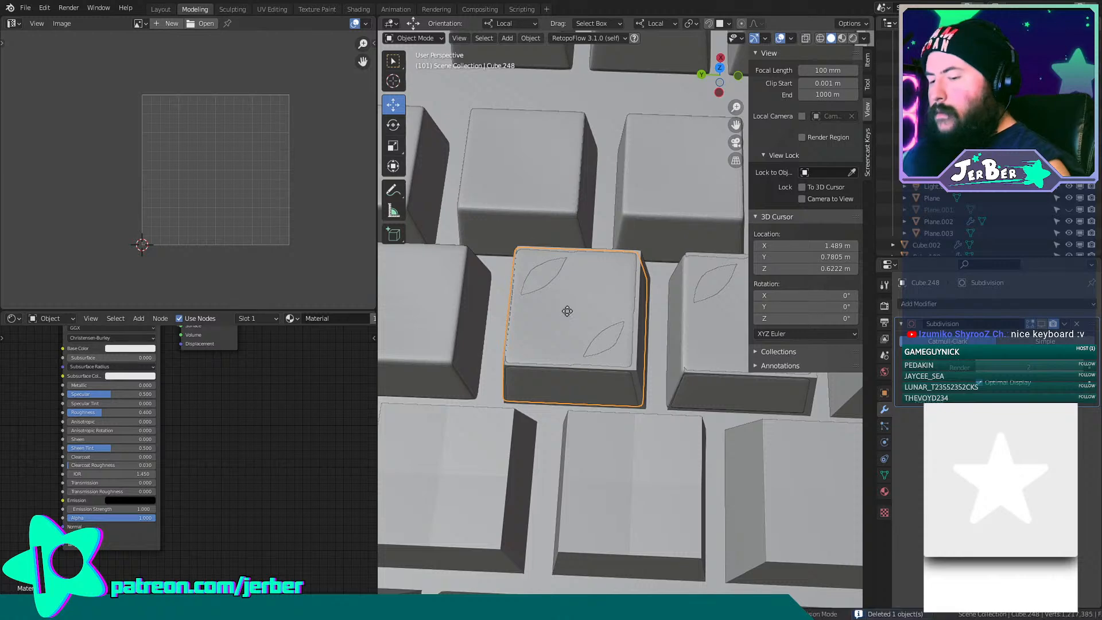
key(g)
key(y)
click(586, 325)
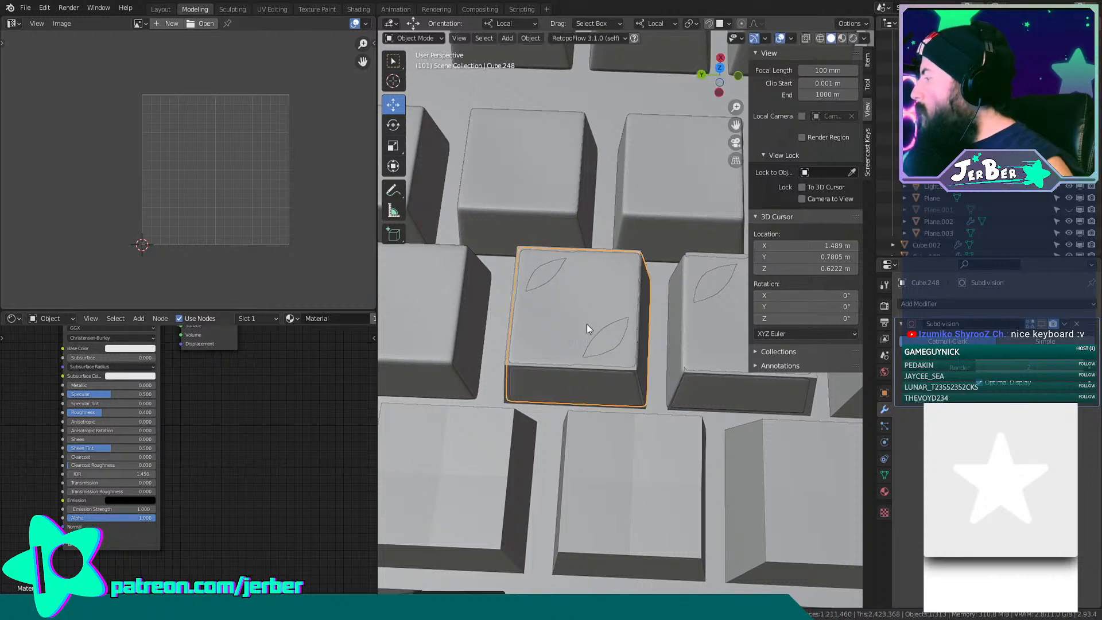
key(x)
click(607, 345)
Nudge the copied keycap beside the upper letter row's wide end key about -0.0003 m along local Y, and delete the old key there.
middle_drag(609, 346, 544, 319)
click(551, 321)
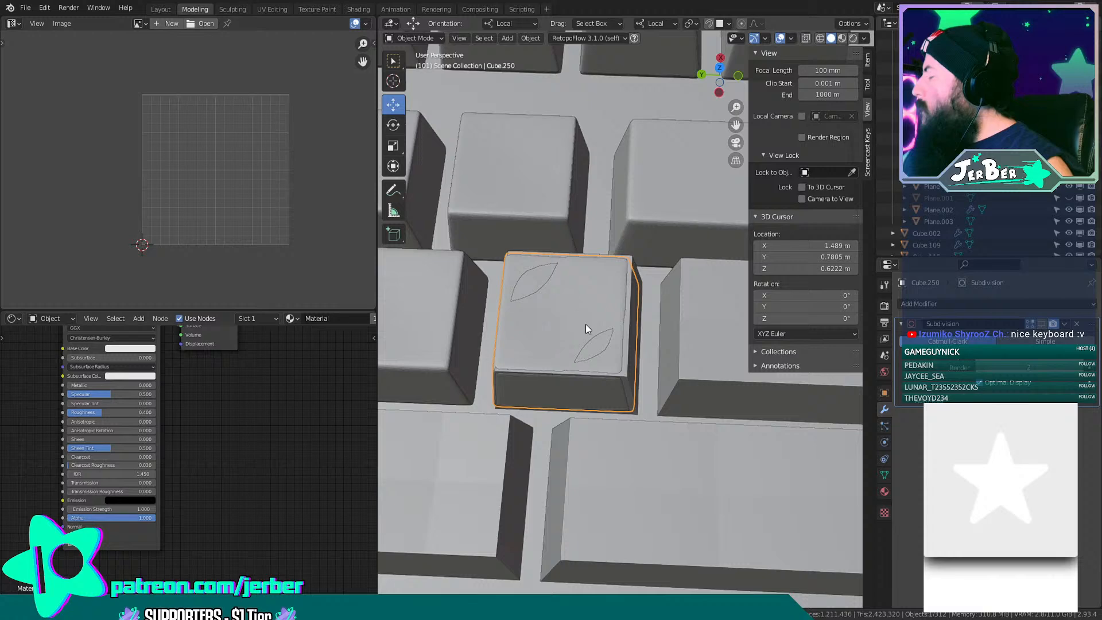
key(g)
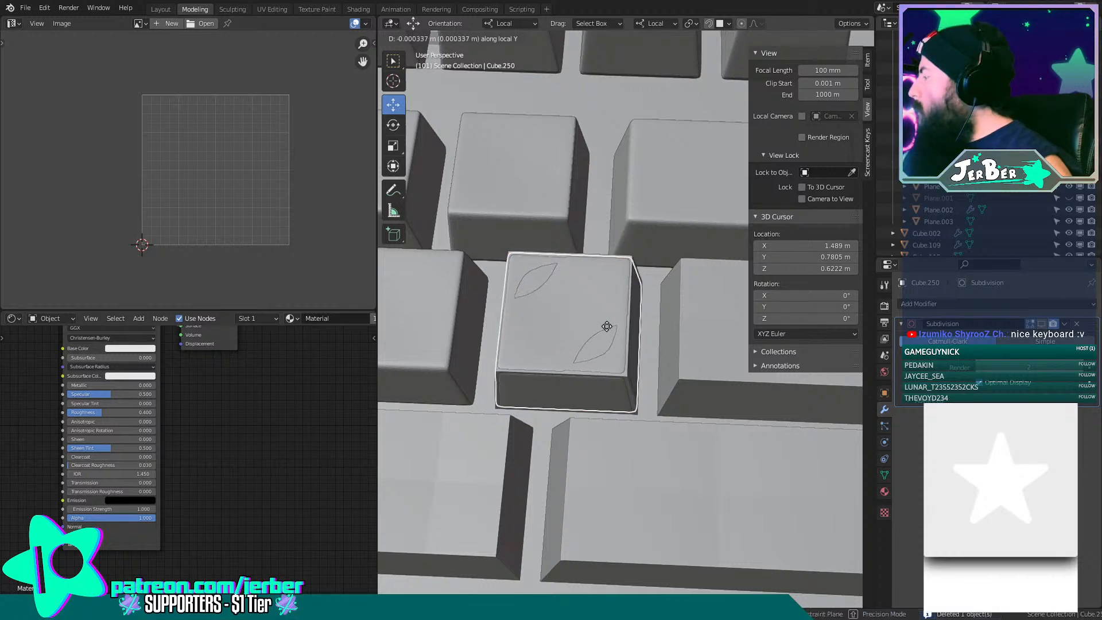
click(602, 336)
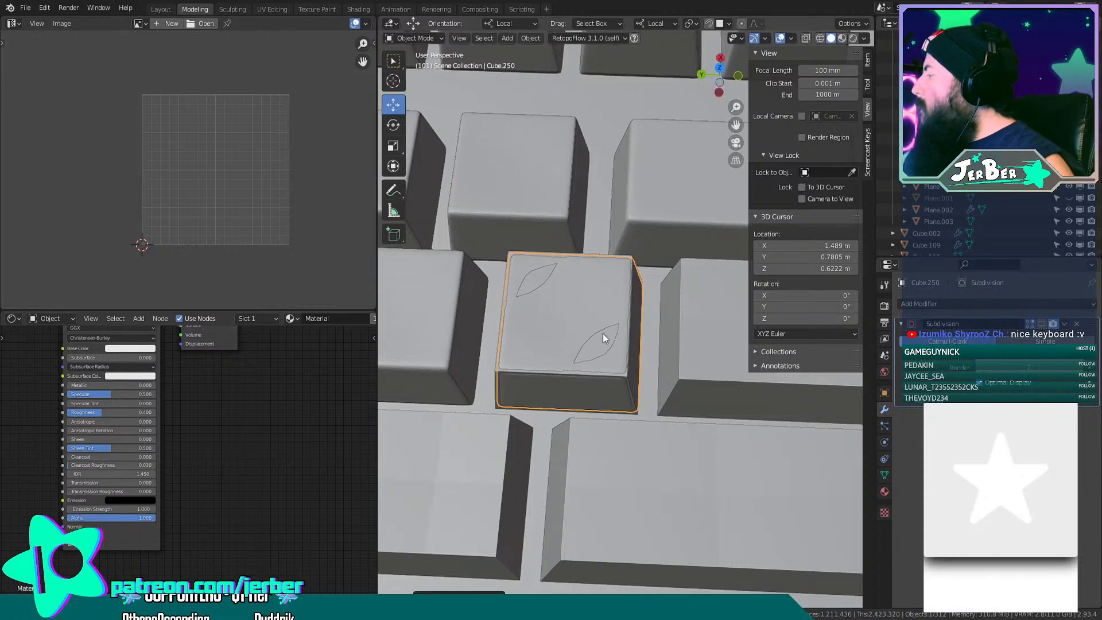
key(x)
click(577, 348)
scroll(543, 353, up, 4)
scroll(532, 353, down, 5)
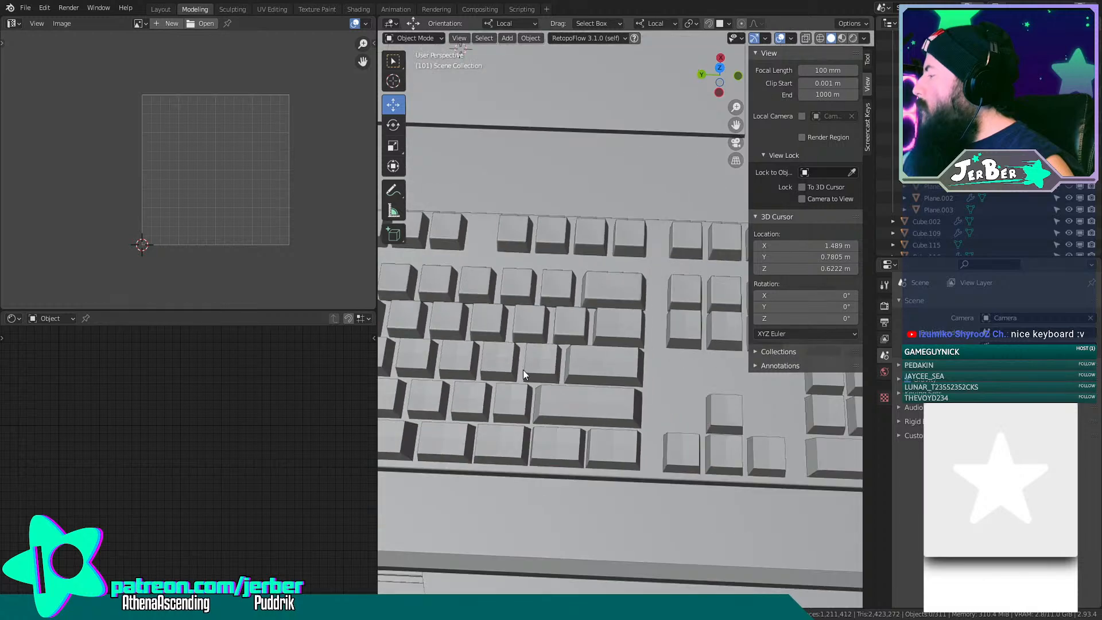
shift+middle_drag(547, 372, 588, 329)
scroll(560, 379, down, 5)
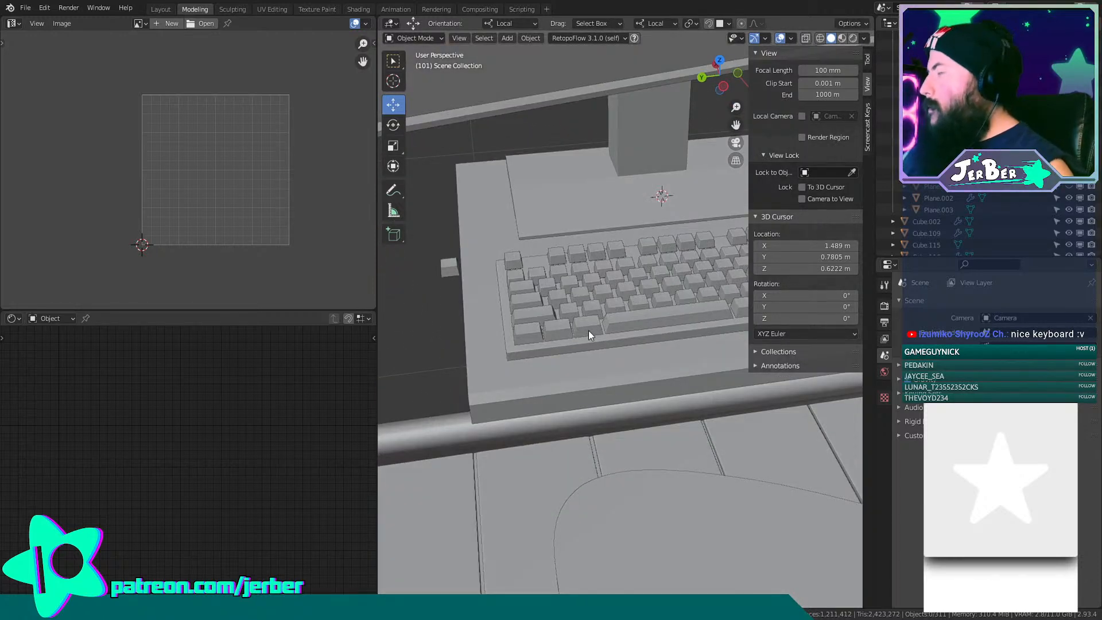
Duplicate the keycap beside the upper letter row's wide end key and move the copy about -0.022 m along local Y onto that wide key.
scroll(588, 330, up, 3)
middle_drag(631, 332, 617, 395)
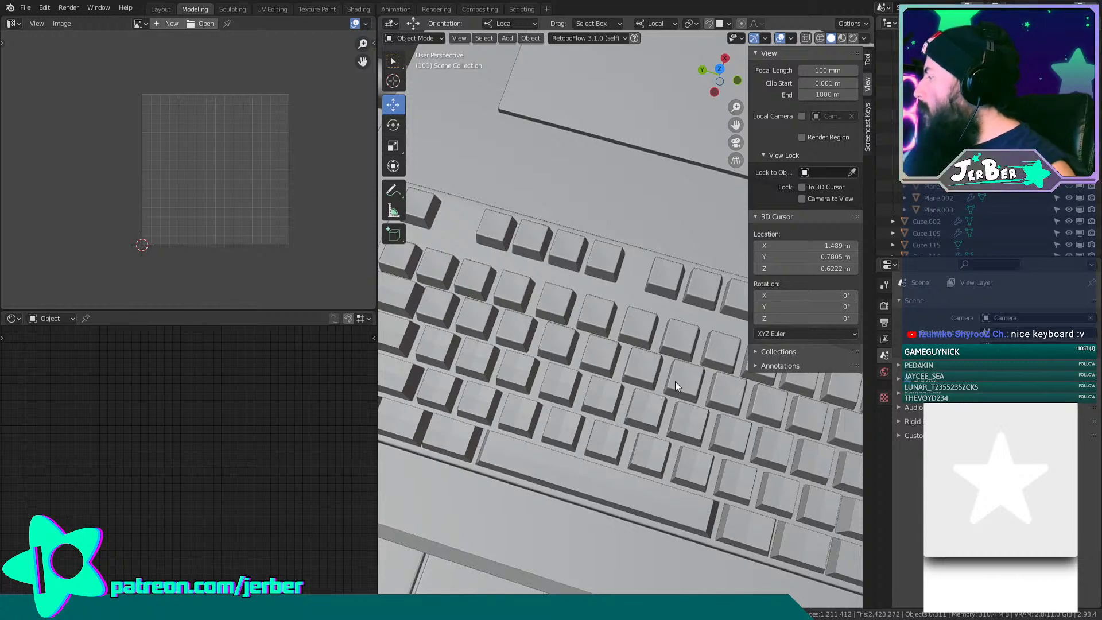
shift+middle_drag(675, 381, 436, 271)
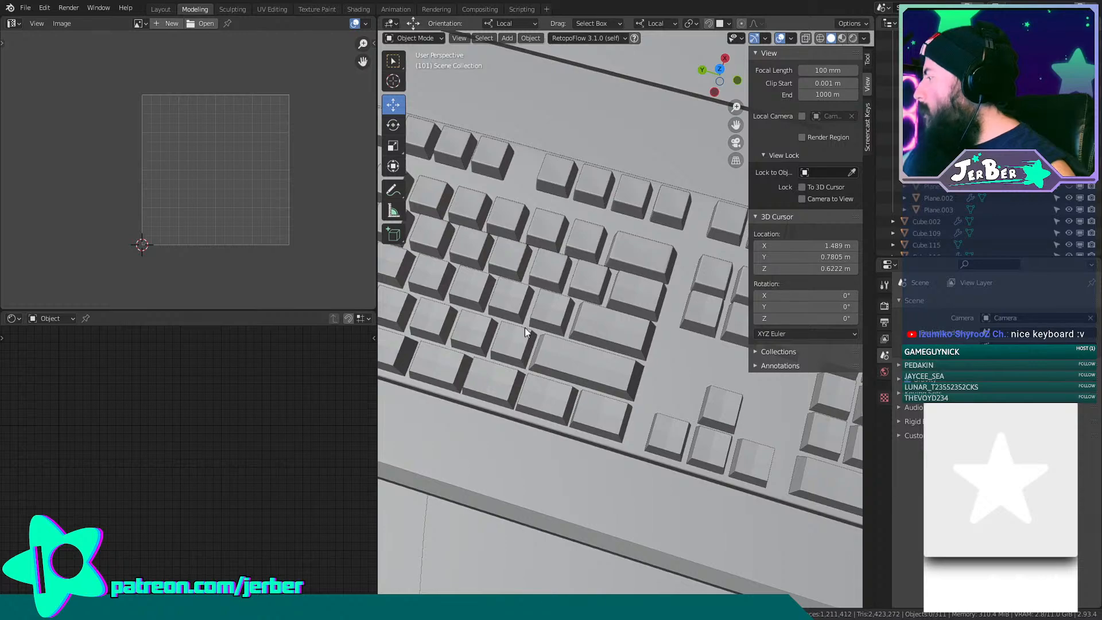
middle_drag(525, 327, 556, 309)
scroll(608, 301, down, 3)
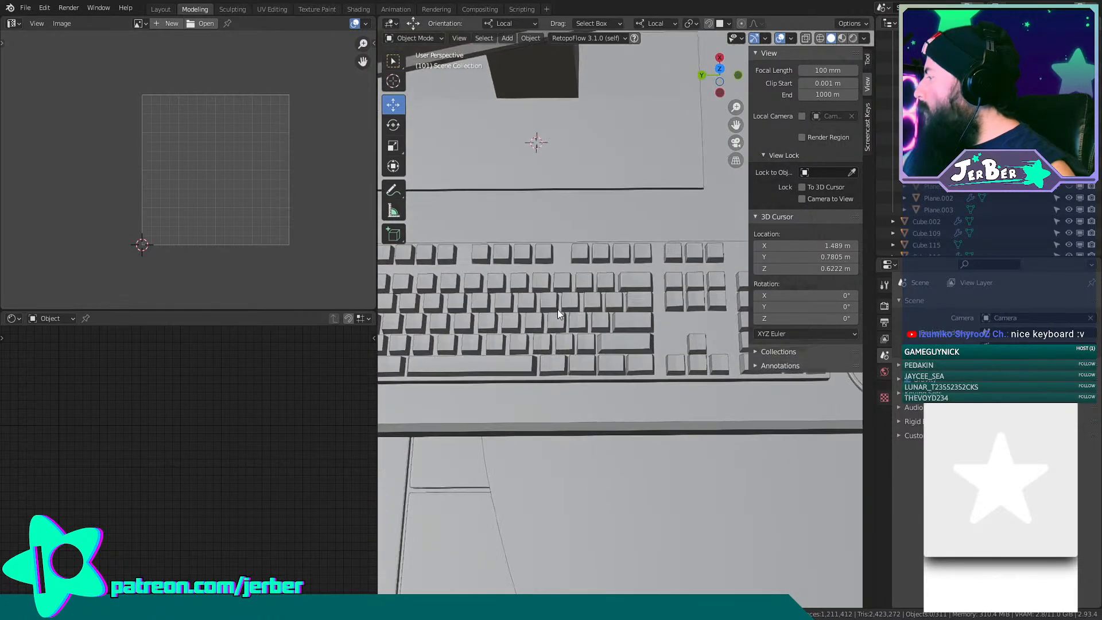
scroll(563, 304, up, 6)
click(587, 257)
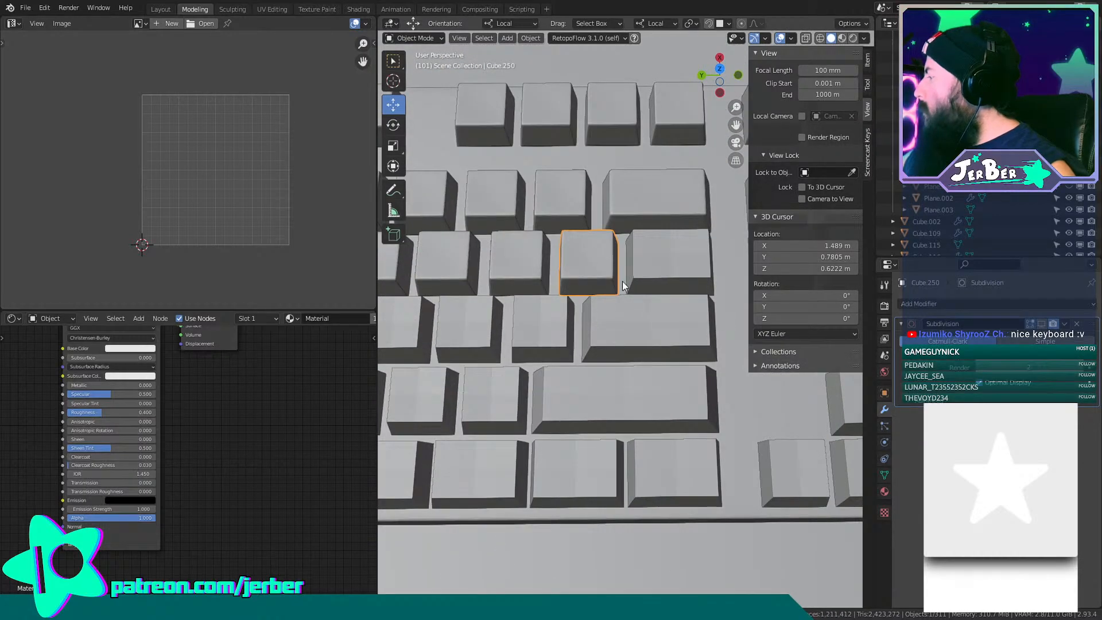
shift+middle_drag(622, 281, 593, 328)
key(shift+d)
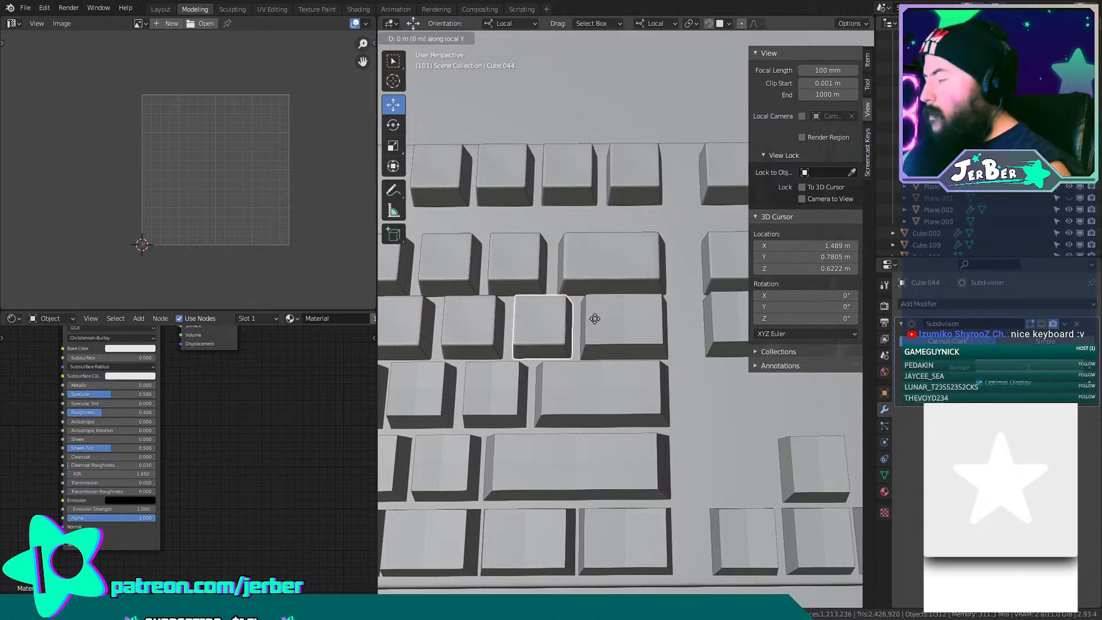
drag(595, 318, 739, 322)
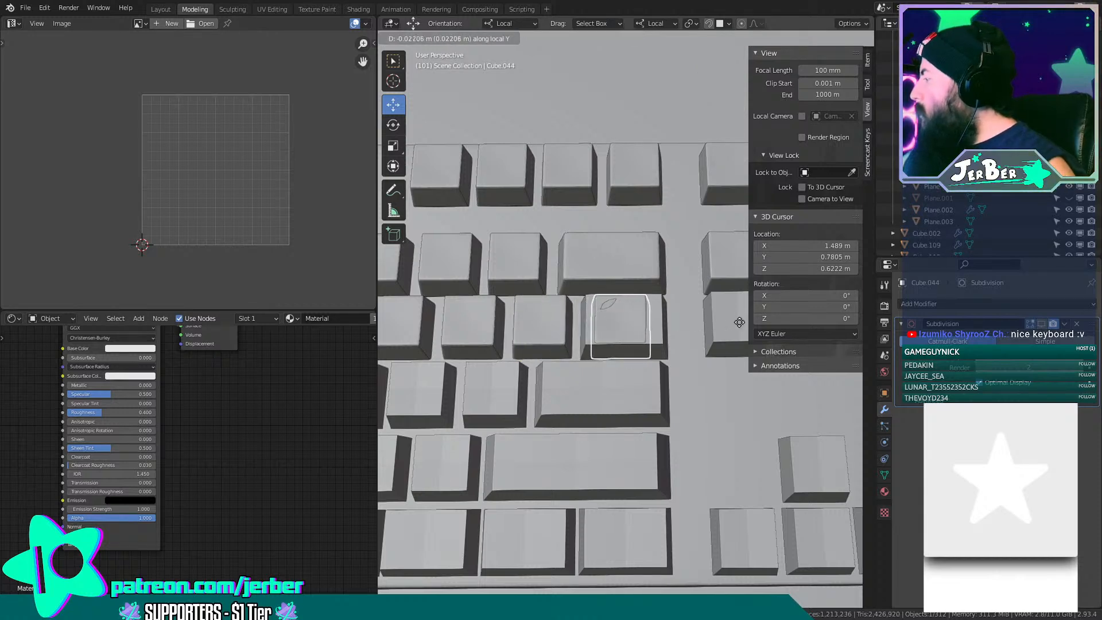
click(704, 356)
shift+middle_drag(662, 345, 642, 361)
scroll(642, 362, up, 2)
key(s)
key(y)
right_click(654, 355)
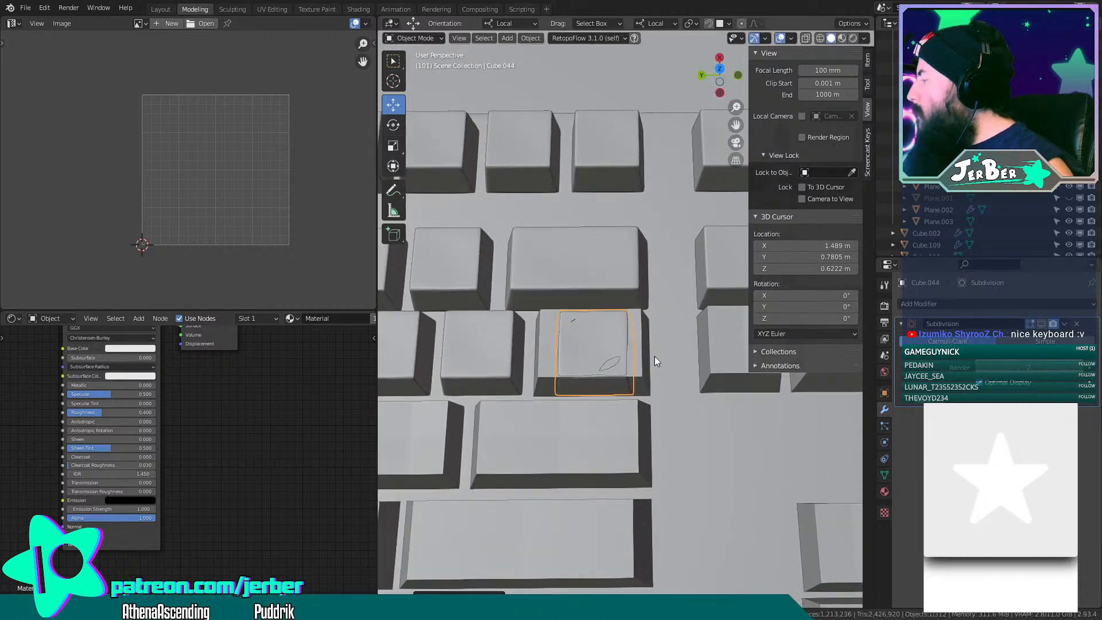
right_click(654, 356)
Stretch the copied keycap along local Y to roughly the old wide end key's width and reposition it over that key along local Y.
mouse_move(704, 356)
click(720, 391)
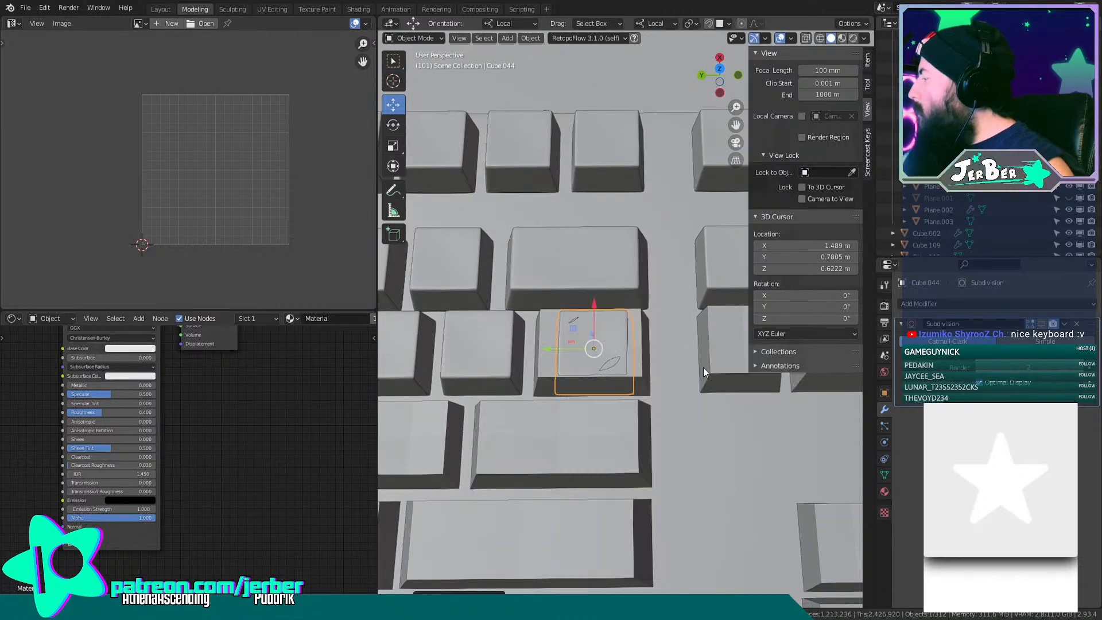
key(s)
key(y)
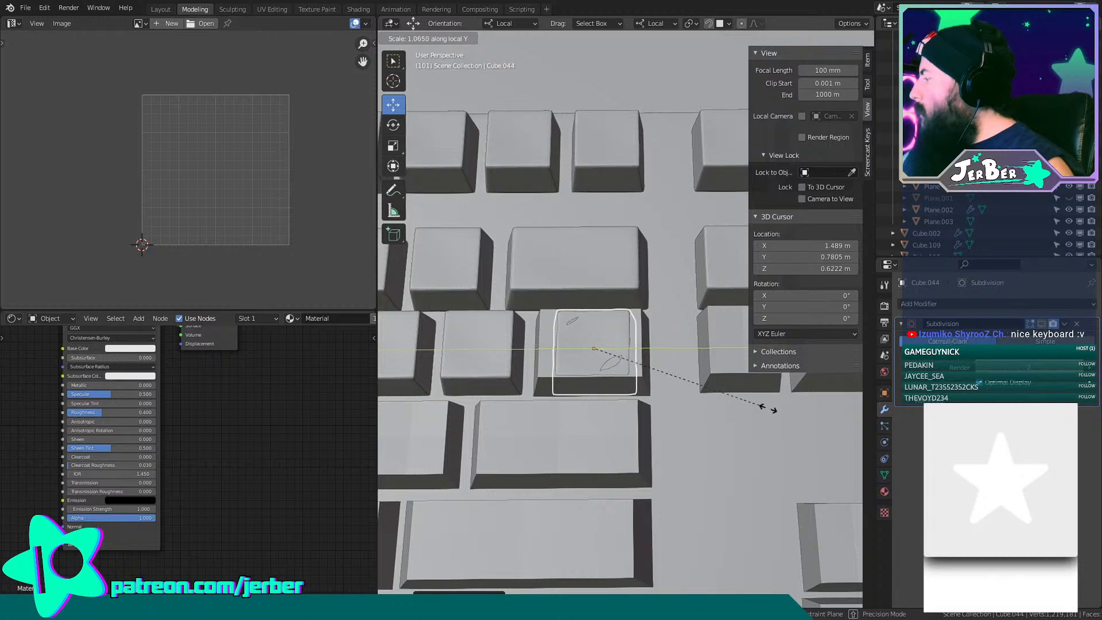
click(709, 463)
key(g)
key(y)
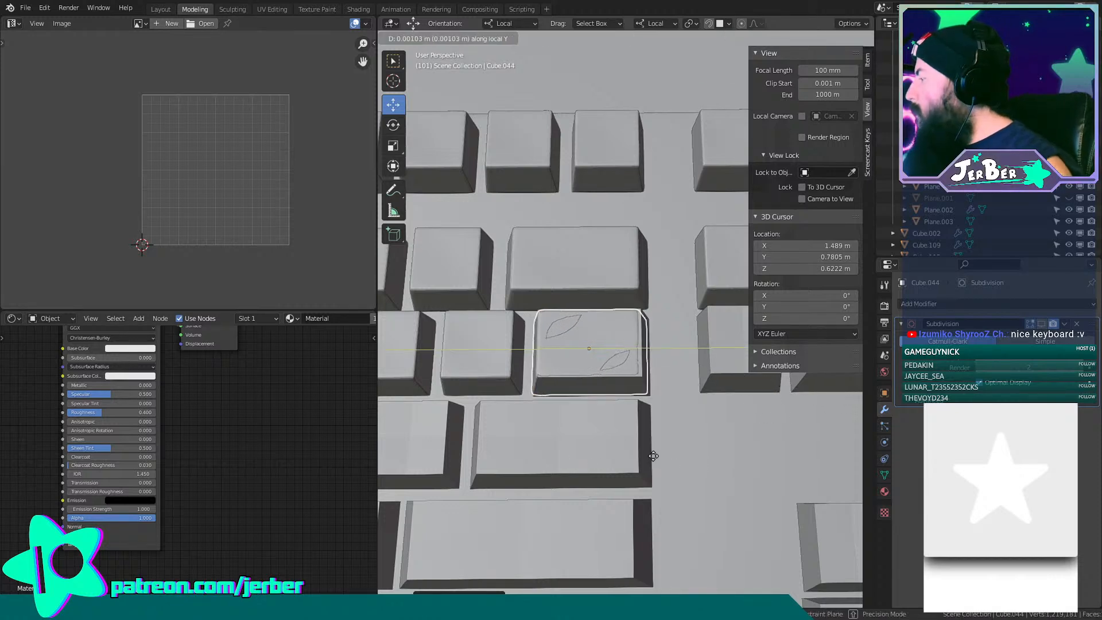
click(682, 463)
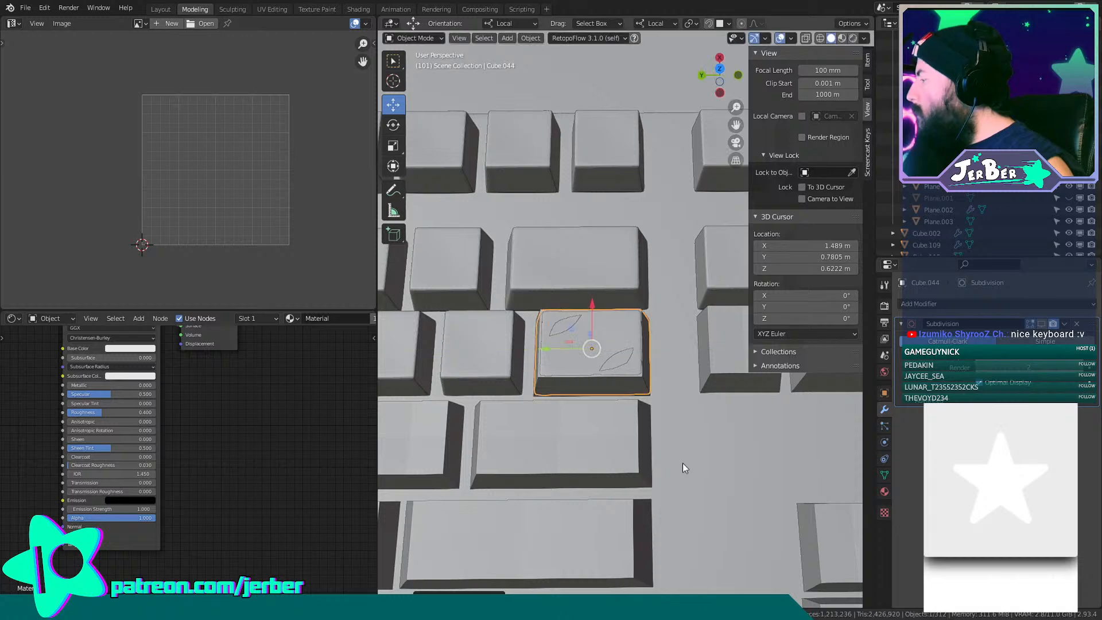
Widen the copied end keycap slightly further along local Y and nudge it about 0.0002 m along local Y to match the old key.
key(s)
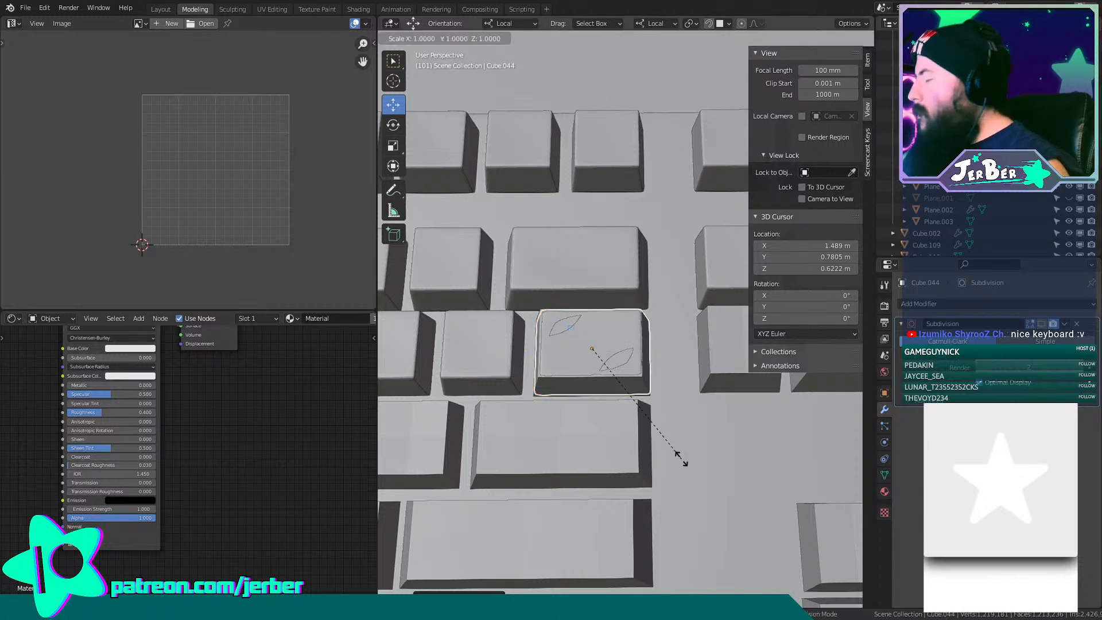
key(y)
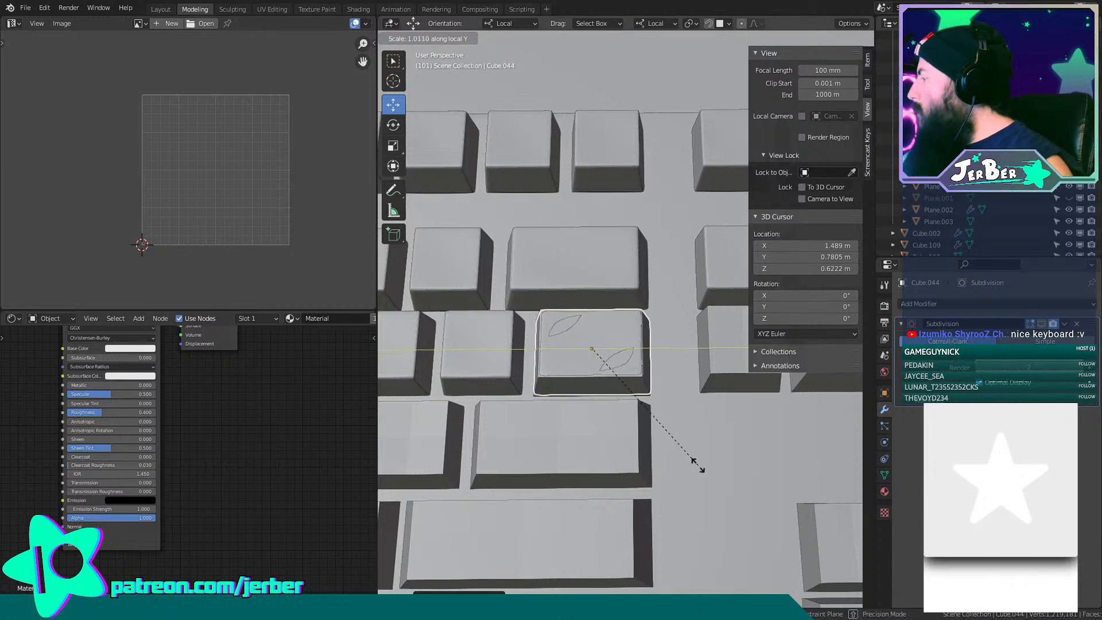
click(715, 474)
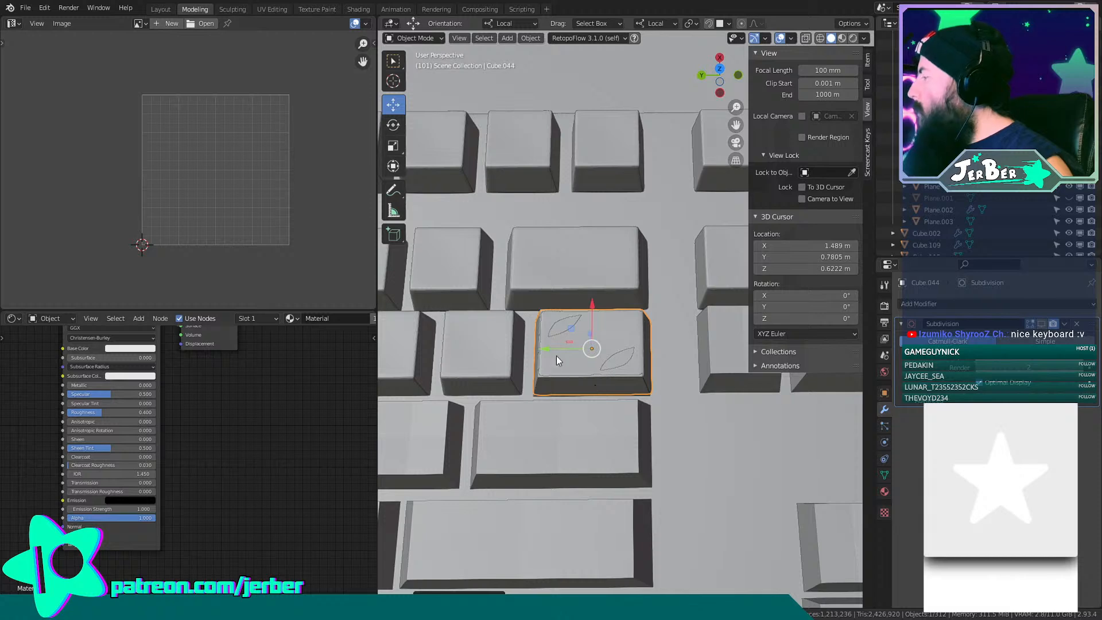
key(g)
key(y)
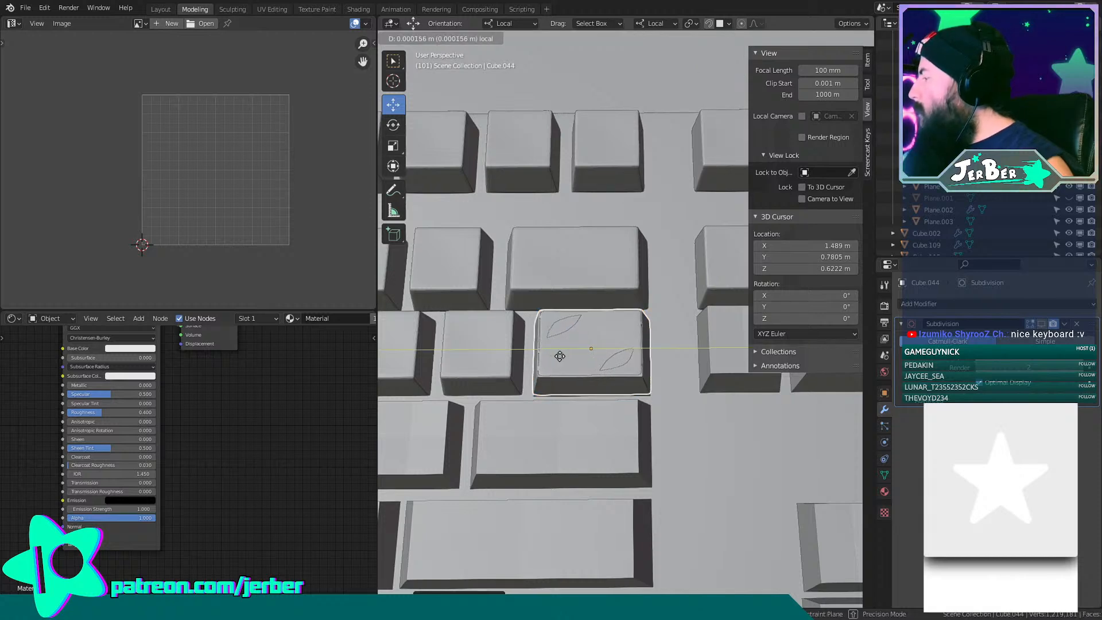
Place the widened rounded key at the right end of the Tab row and delete the old key underneath it.
click(559, 356)
key(x)
click(560, 356)
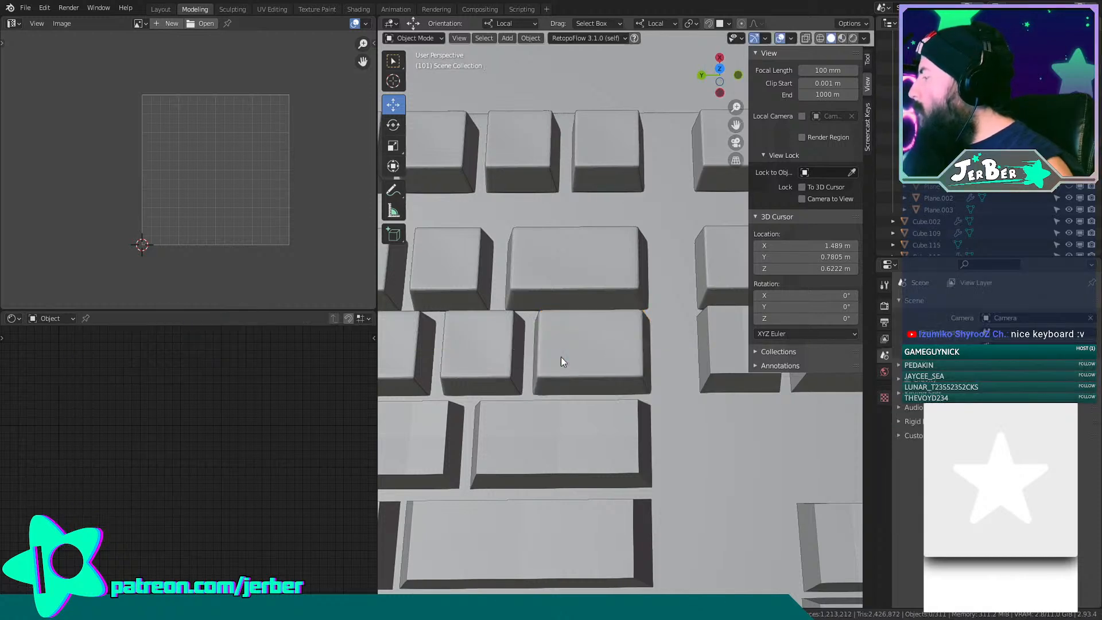
Duplicate the rounded key beside the Tab key and shift the copy about 0.02 m along local Y onto the old Tab key.
scroll(560, 357, down, 5)
middle_drag(556, 362, 862, 351)
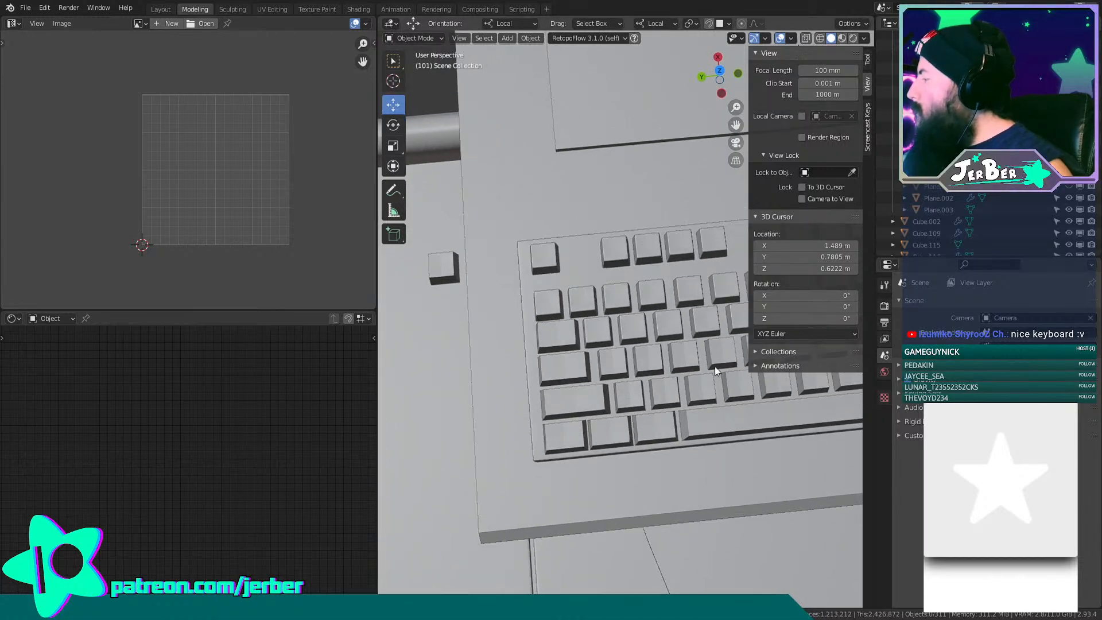
scroll(590, 355, up, 4)
click(570, 349)
key(shift+d)
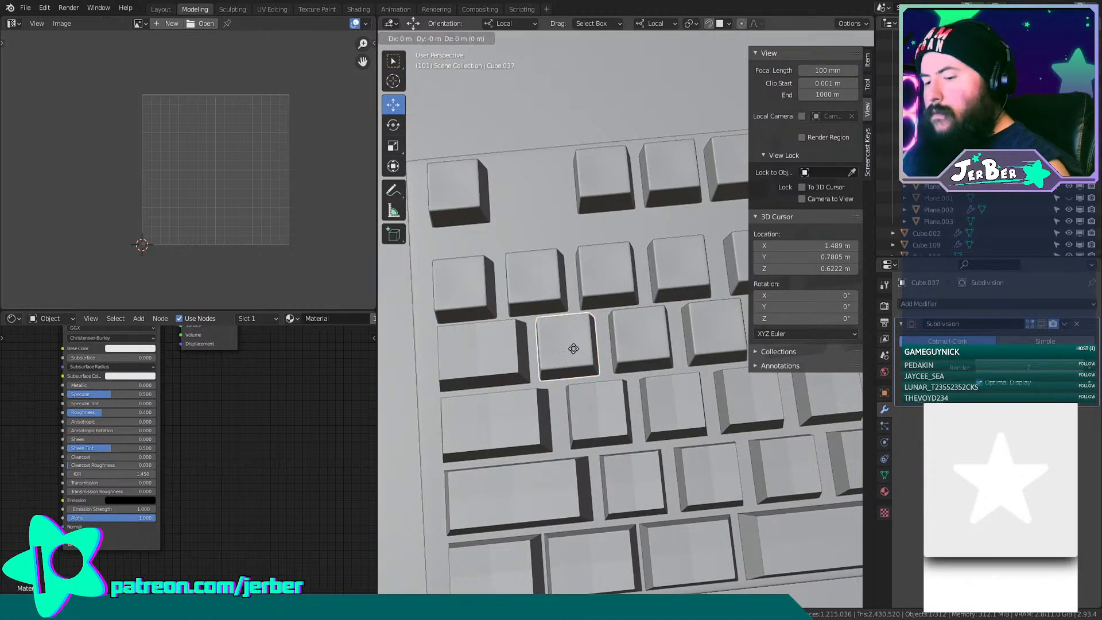
key(y)
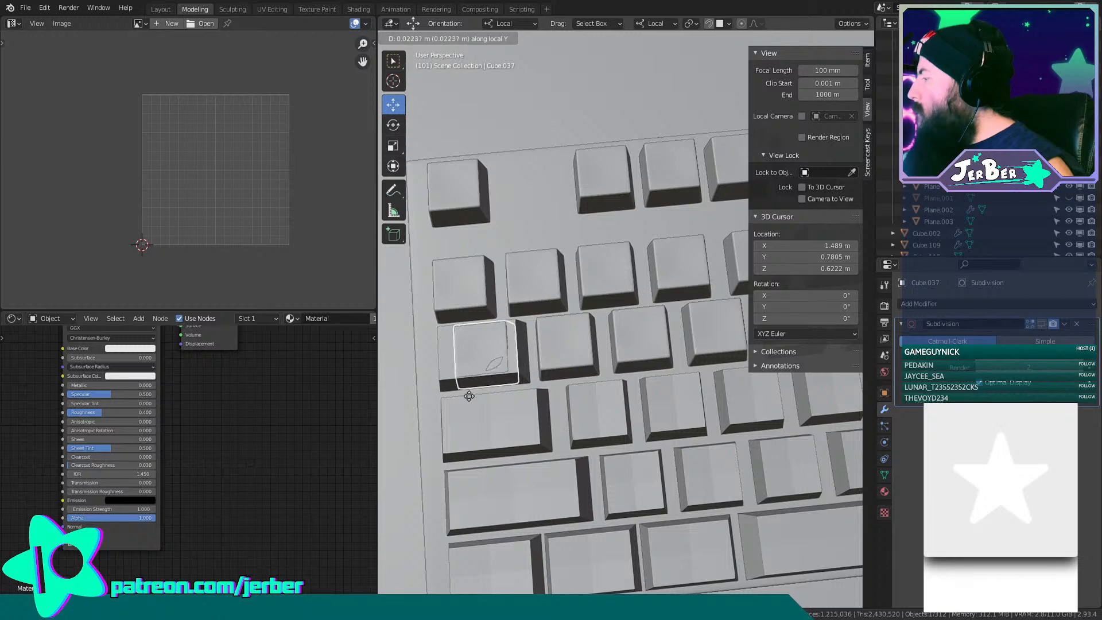
click(471, 400)
Set the duplicated key's origin to Center of Mass (Surface) so it can be scaled from its middle.
shift+middle_drag(473, 401, 580, 373)
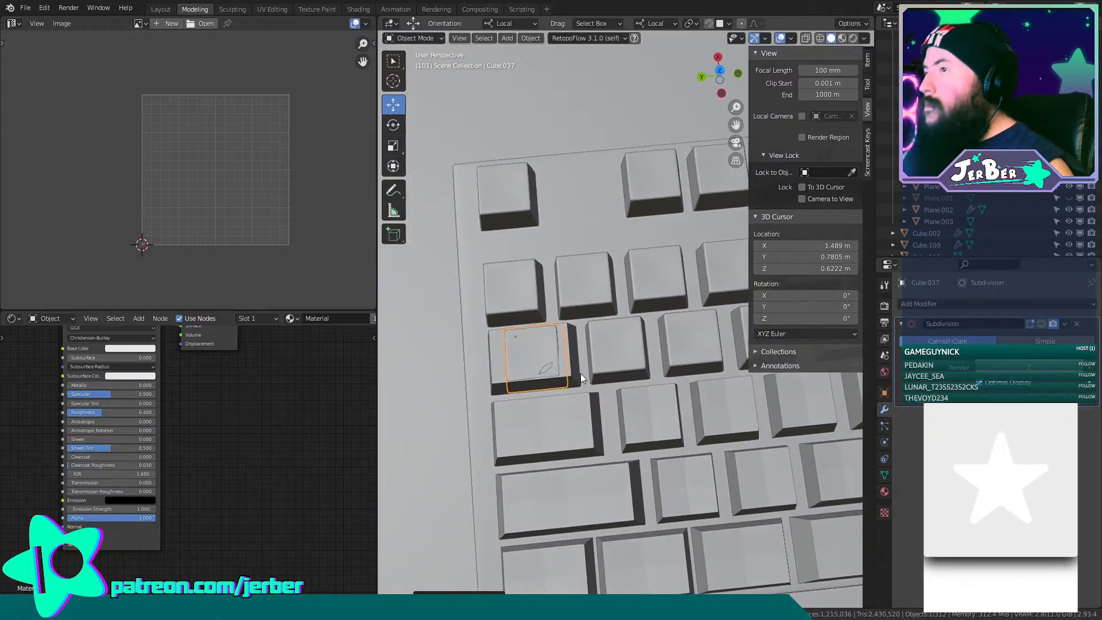
key(g)
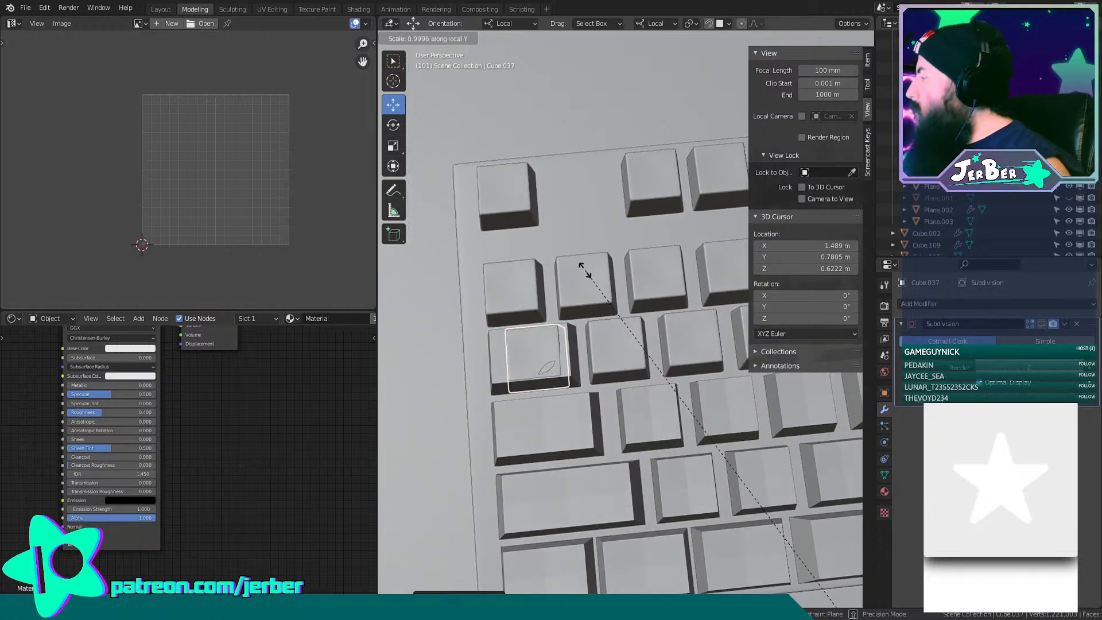
click(591, 284)
right_click(590, 280)
mouse_move(590, 281)
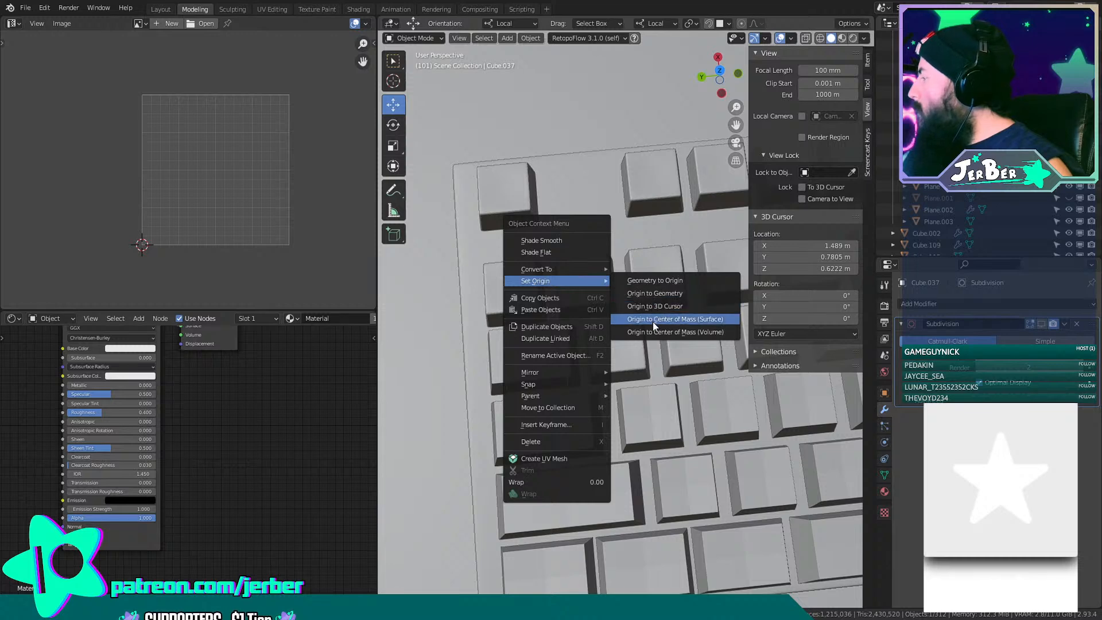
click(645, 320)
Scale and shift the duplicated key along local Y until it matches the width and position of the old Tab key.
key(s)
key(y)
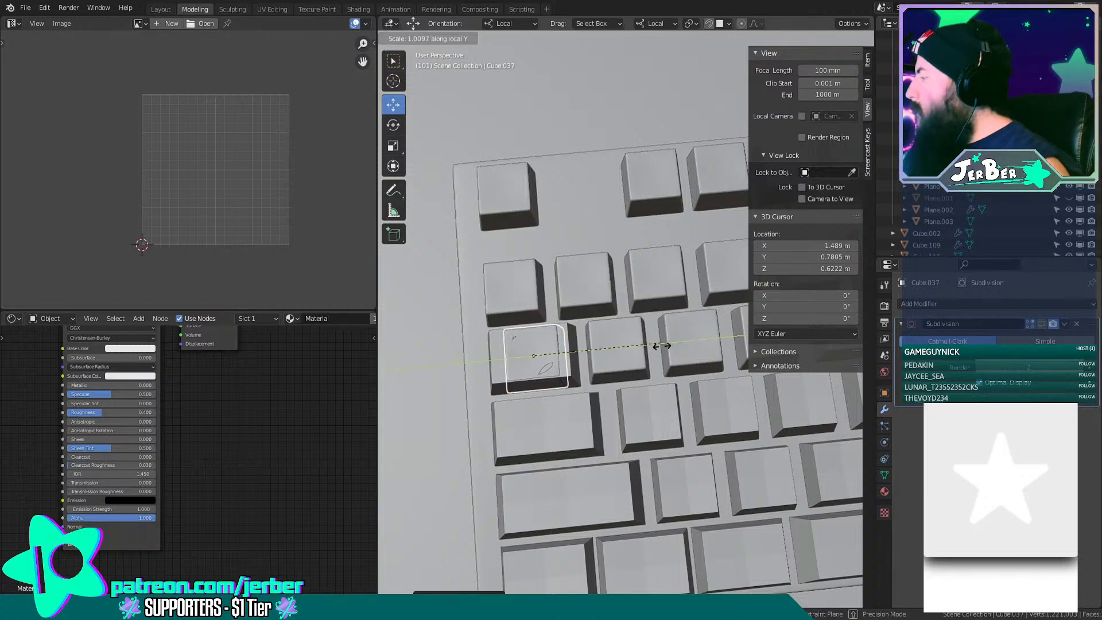
click(697, 445)
key(g)
key(y)
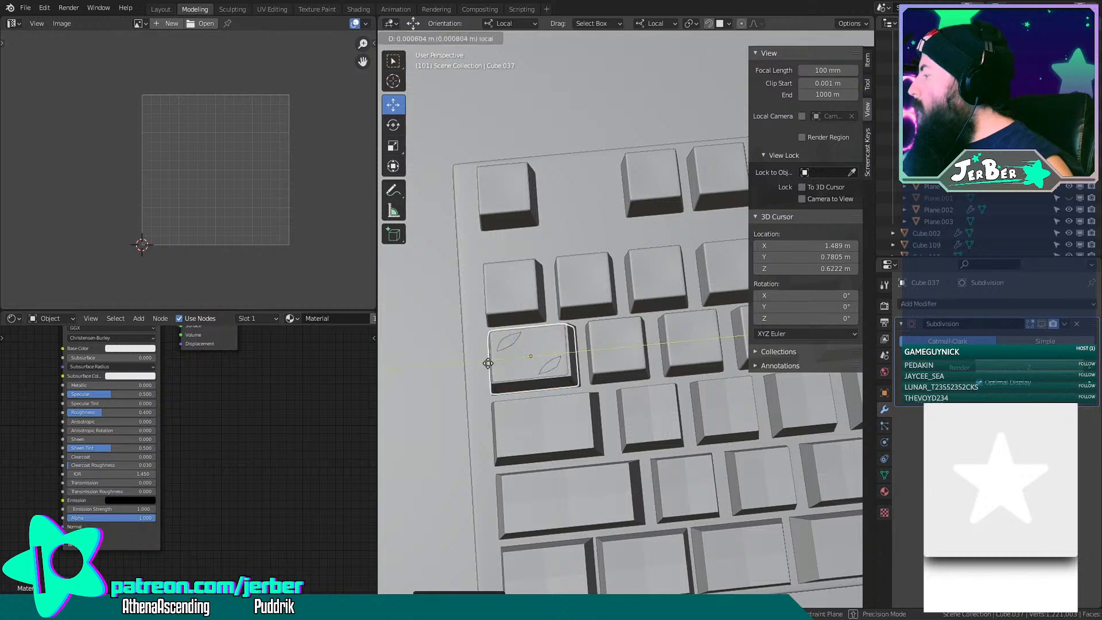
click(462, 381)
key(s)
key(y)
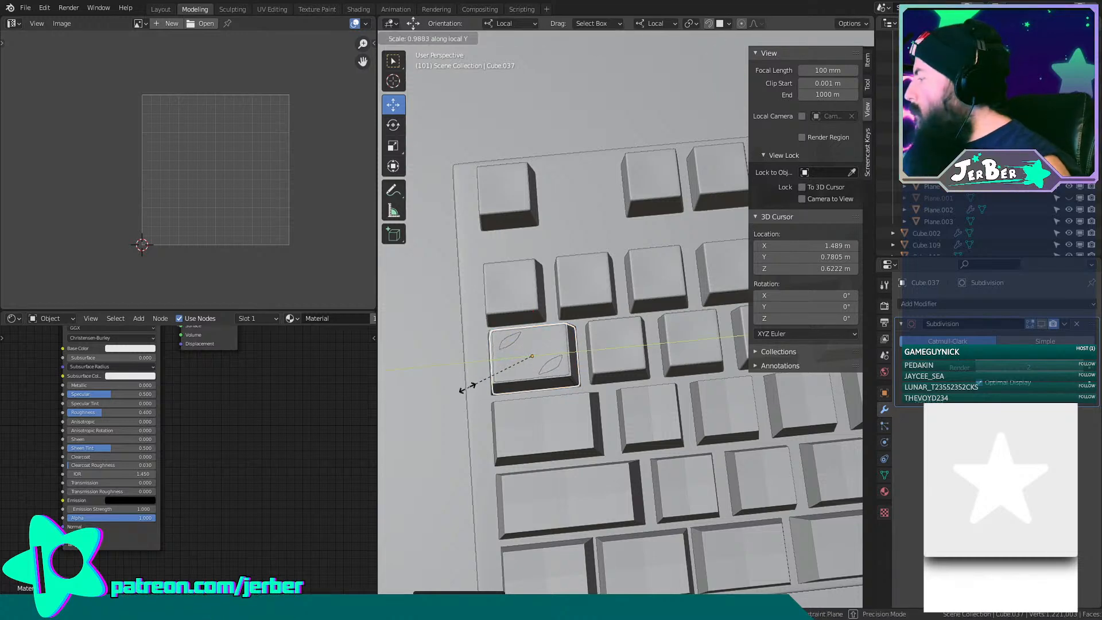
click(464, 401)
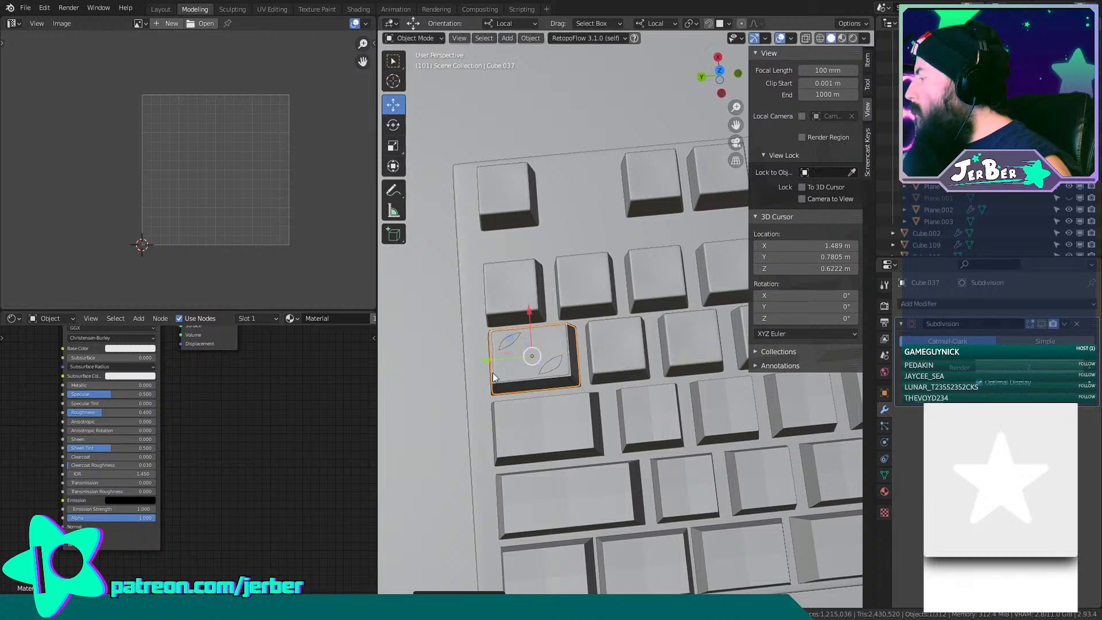
drag(489, 359, 485, 362)
Delete the old Tab key underneath the rounded replacement.
key(x)
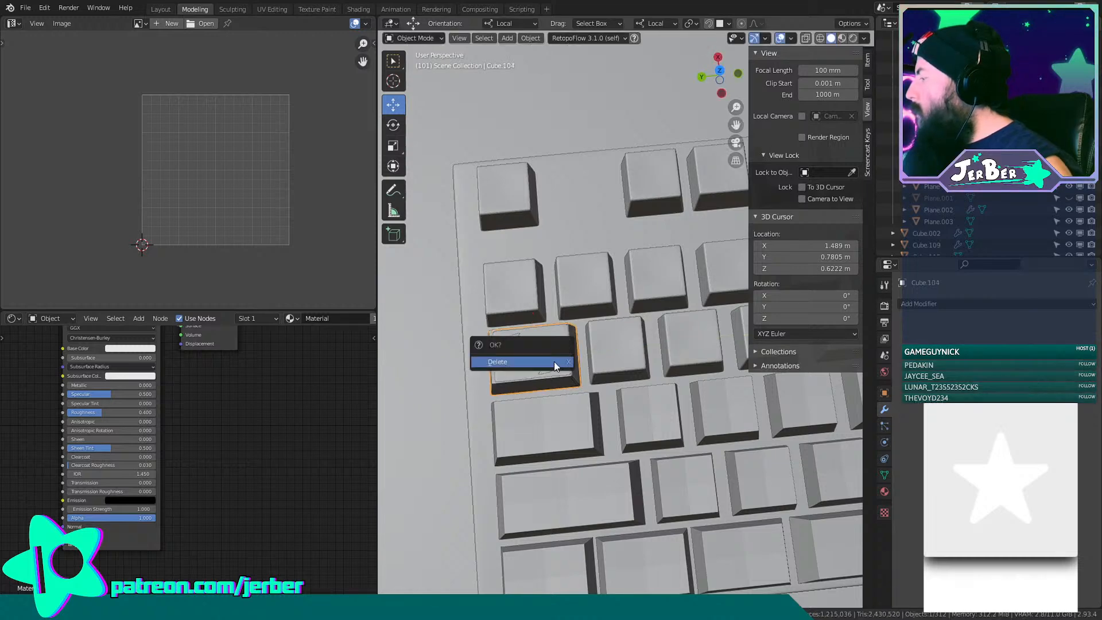
click(553, 361)
scroll(553, 362, down, 6)
scroll(614, 407, up, 2)
middle_drag(614, 407, 622, 410)
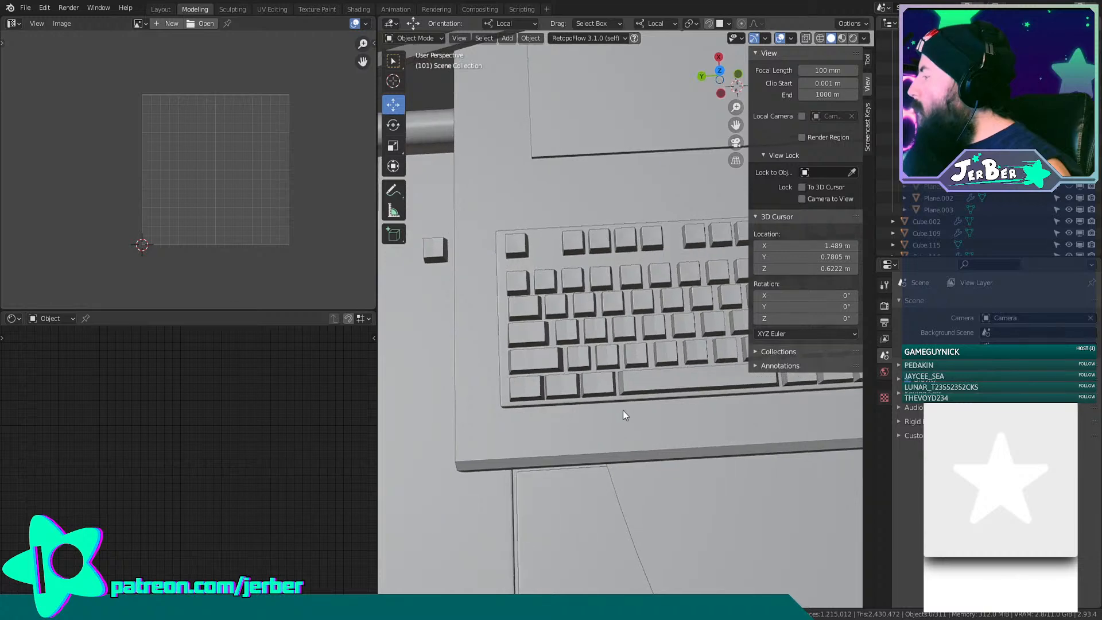
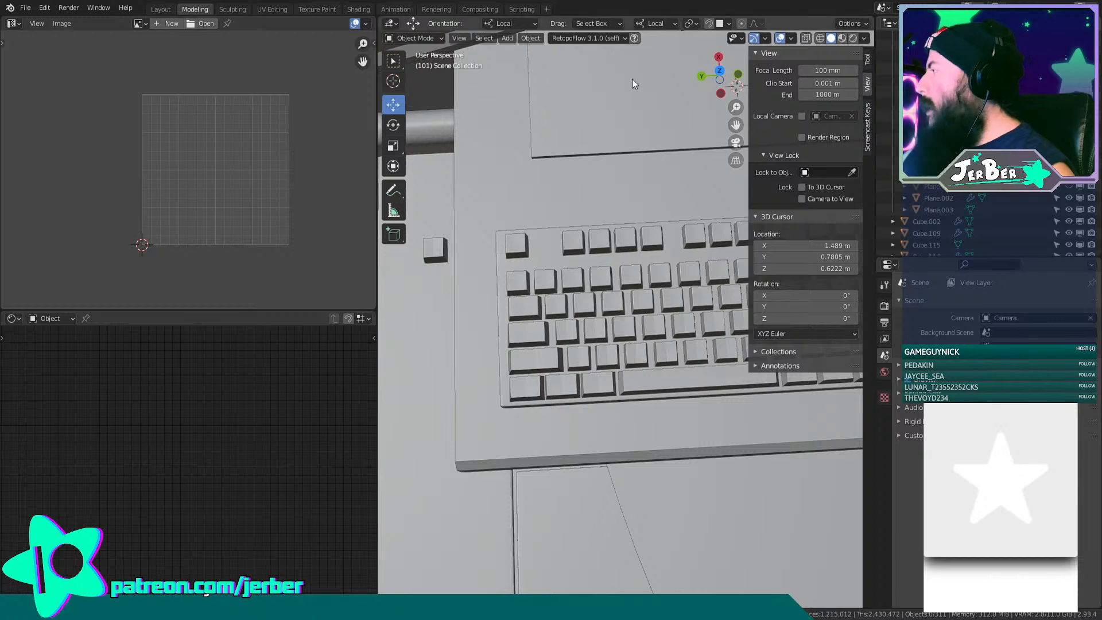
Duplicate the single key beside the Tab row's wide end key along local Y onto the navigation cluster's lower-left key.
middle_drag(654, 318, 589, 385)
middle_drag(558, 455, 558, 384)
scroll(558, 384, up, 3)
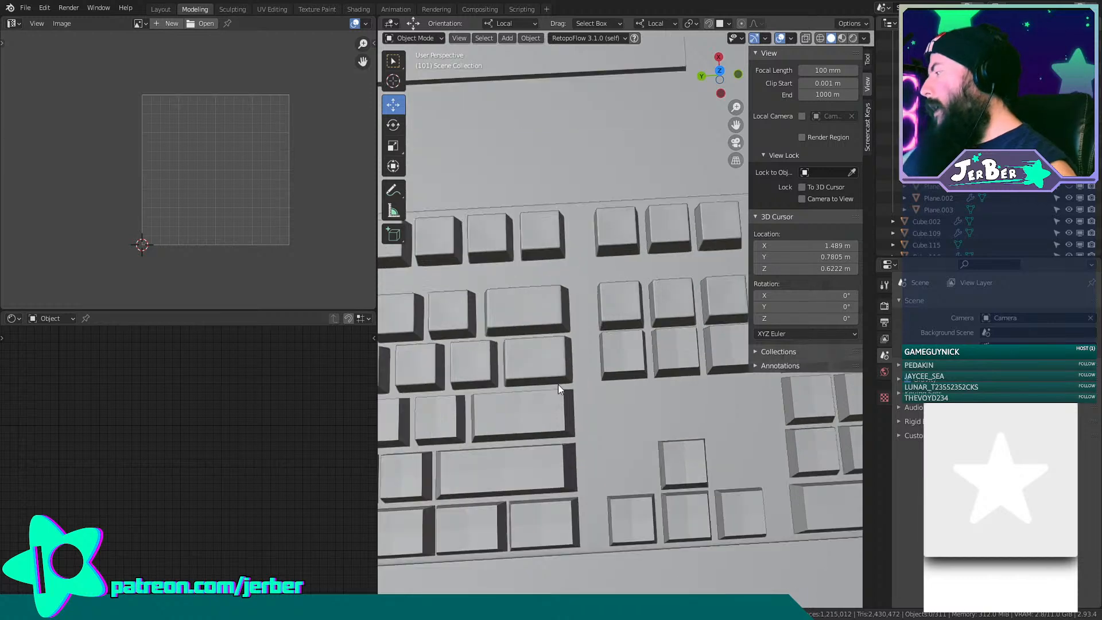
click(505, 376)
click(452, 383)
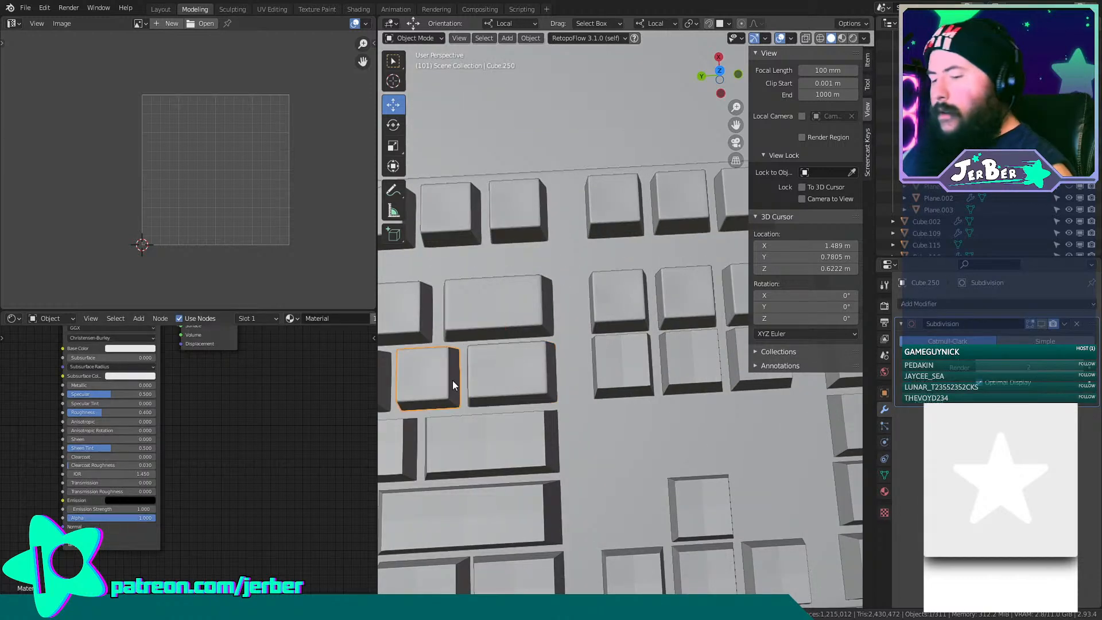
key(shift+d)
key(y)
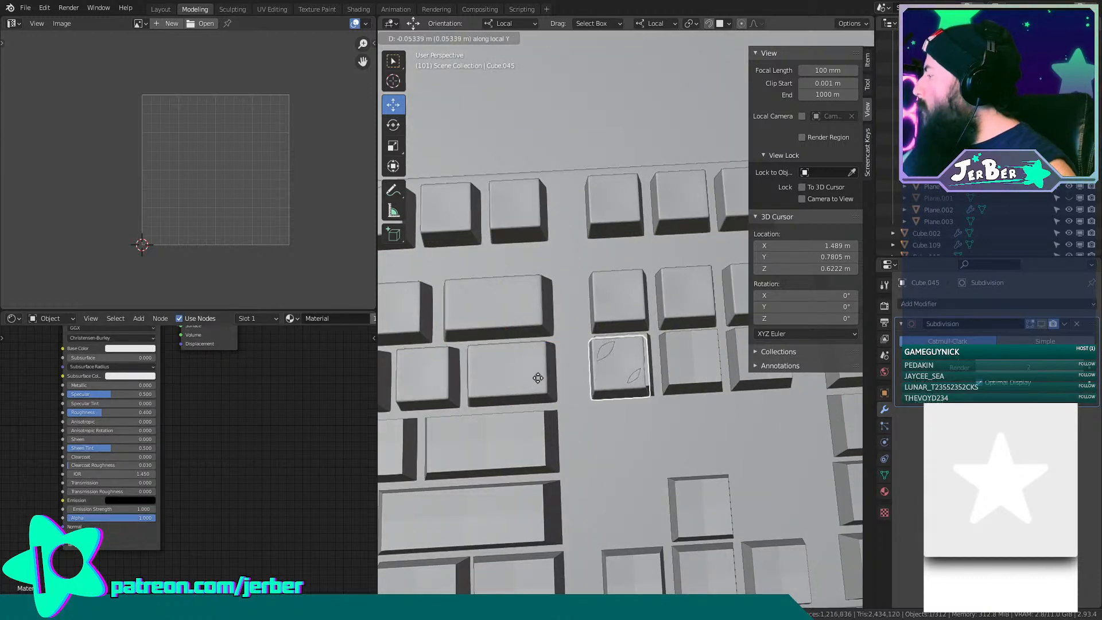
click(551, 378)
Duplicate the rounded key twice along local Y onto the middle and right keys of the navigation cluster's lower row.
shift+middle_drag(818, 481, 762, 506)
key(shift+d)
key(y)
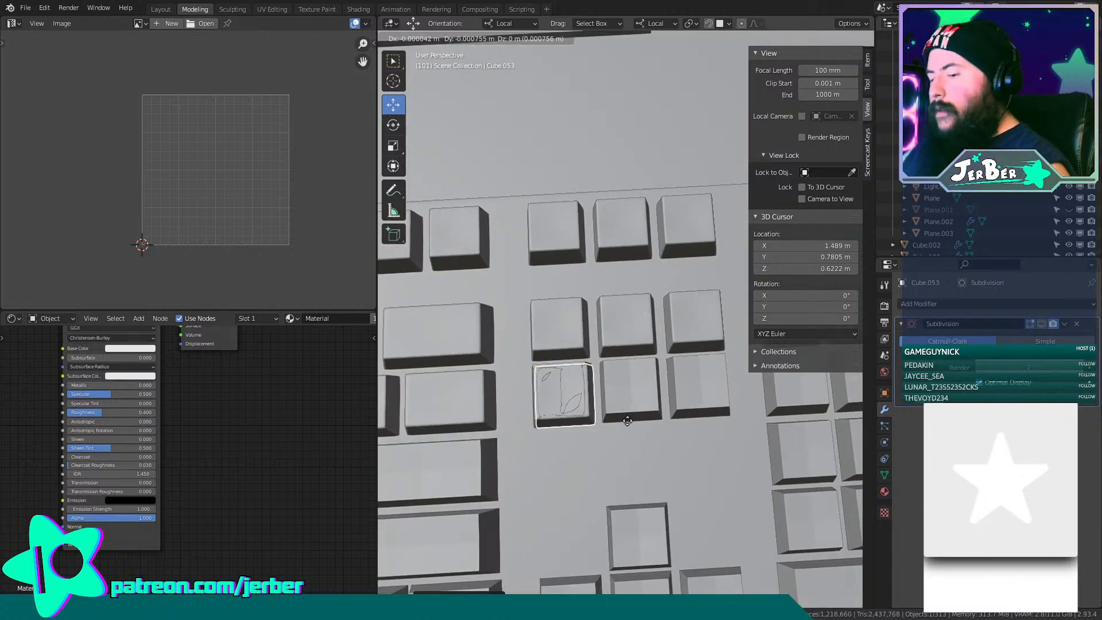
click(661, 424)
key(shift+d)
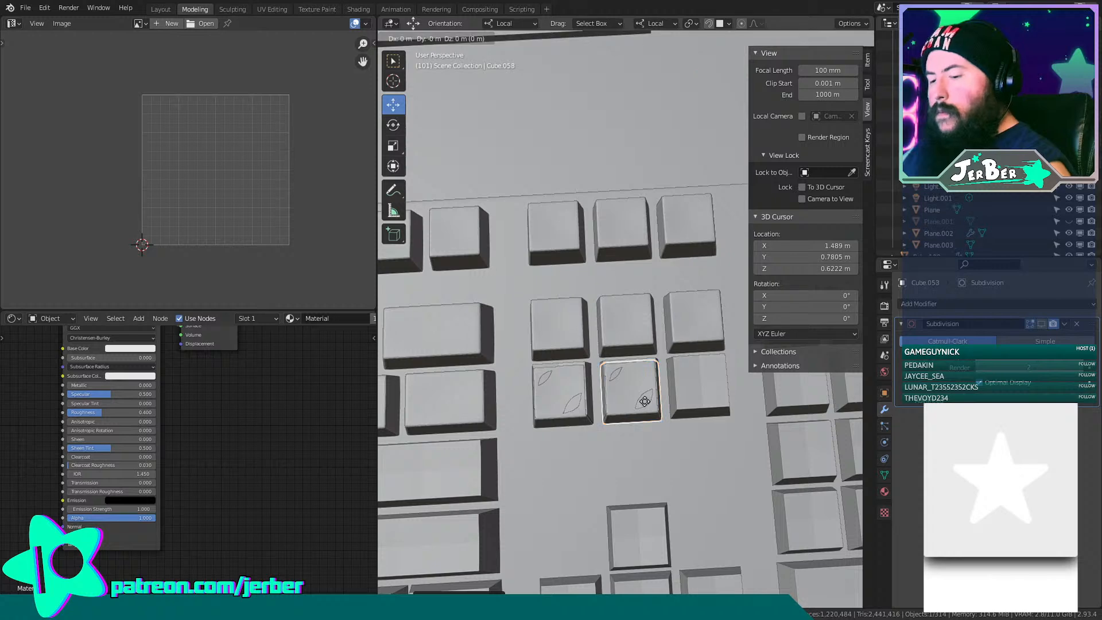
key(y)
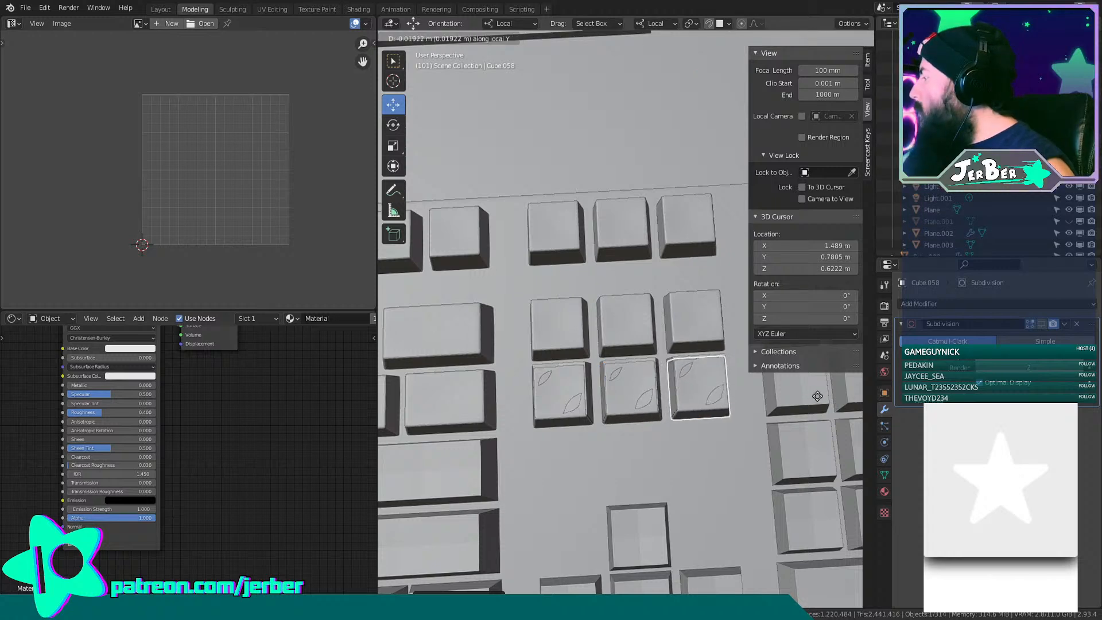
click(815, 396)
Duplicate the rounded key three times along local Y onto the first three keys of the numpad's second row.
shift+middle_drag(815, 397, 627, 447)
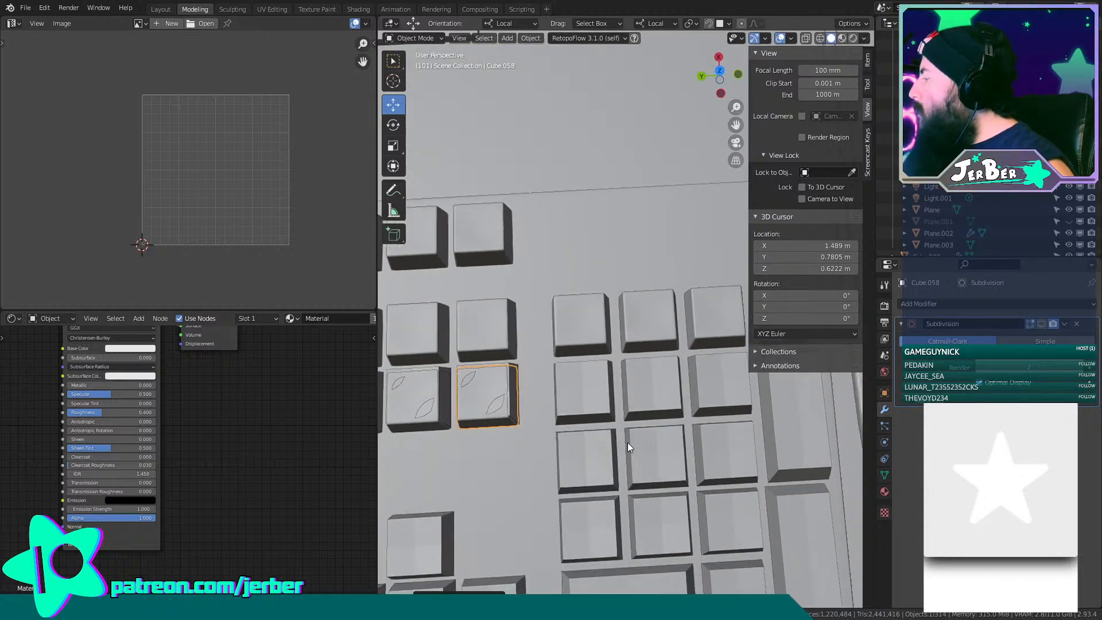
key(shift+d)
key(y)
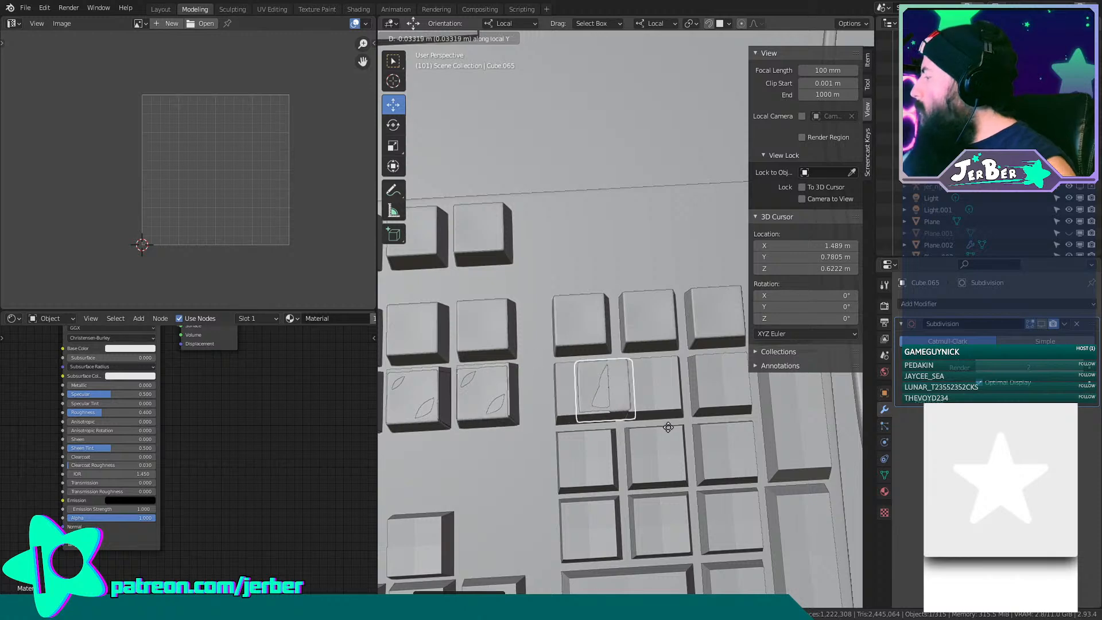
click(583, 438)
key(shift+d)
key(y)
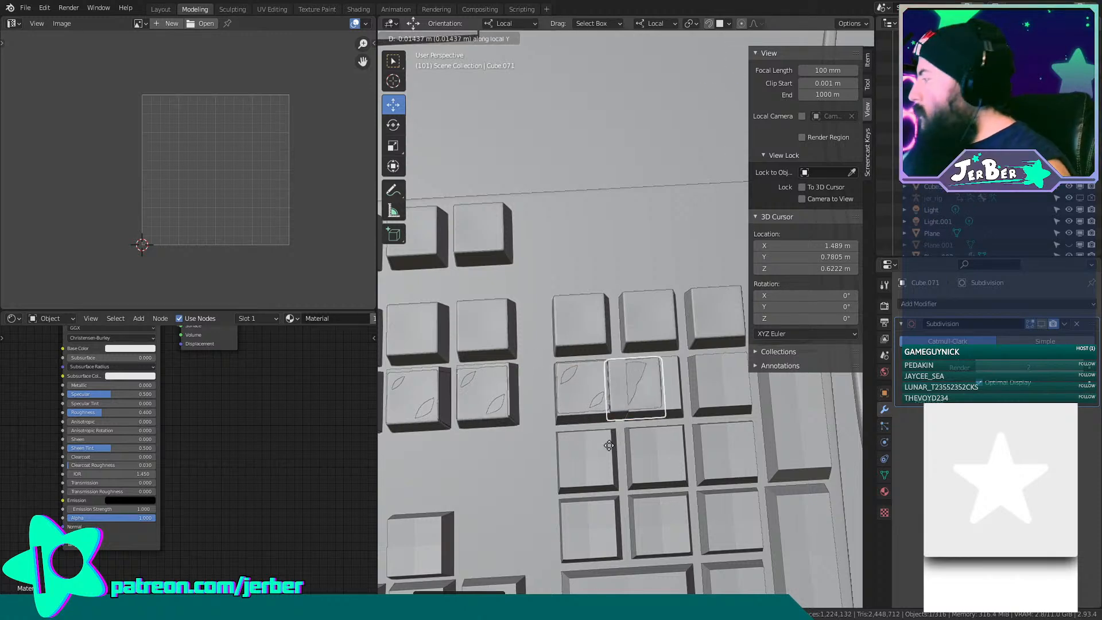
click(569, 448)
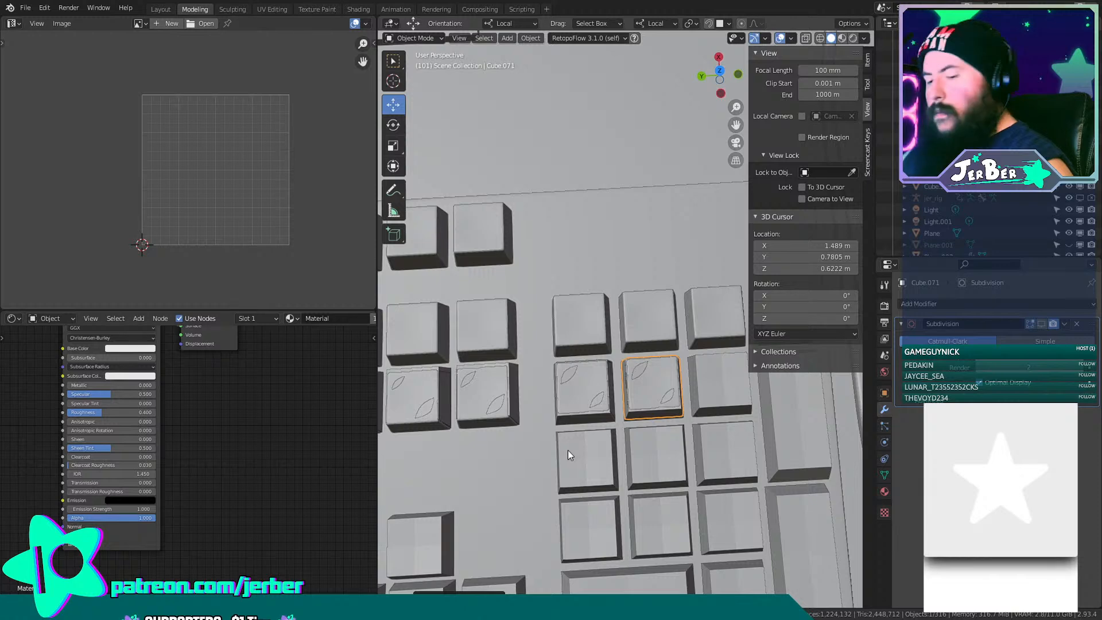
key(shift+d)
key(y)
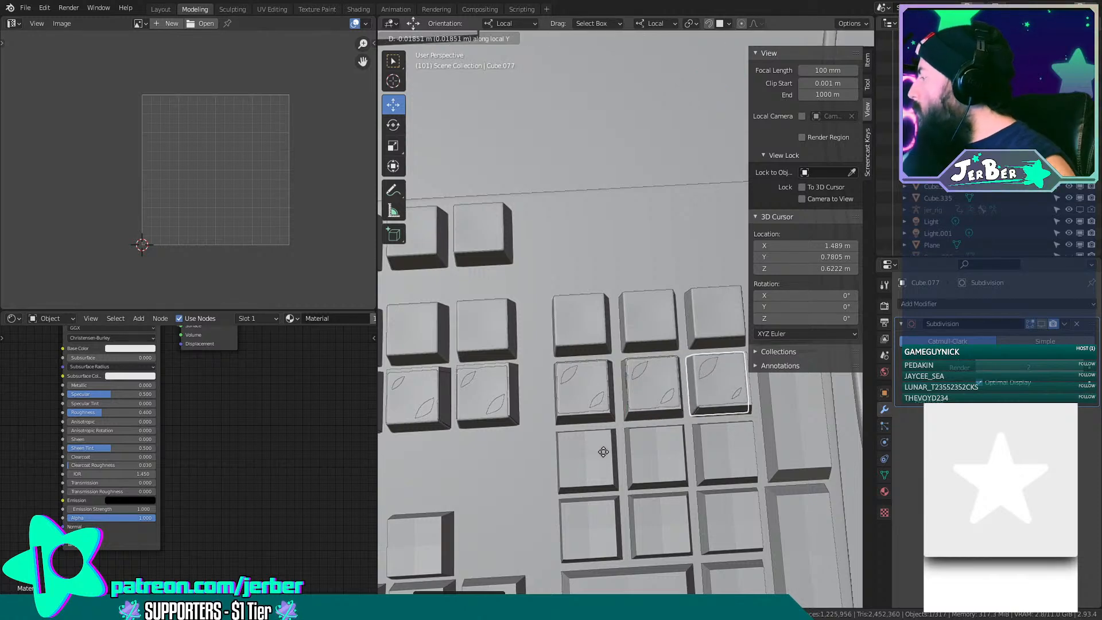
click(619, 444)
Delete the old middle key of the numpad's second row, undoing the first deletion and keeping the rounded copy.
click(641, 403)
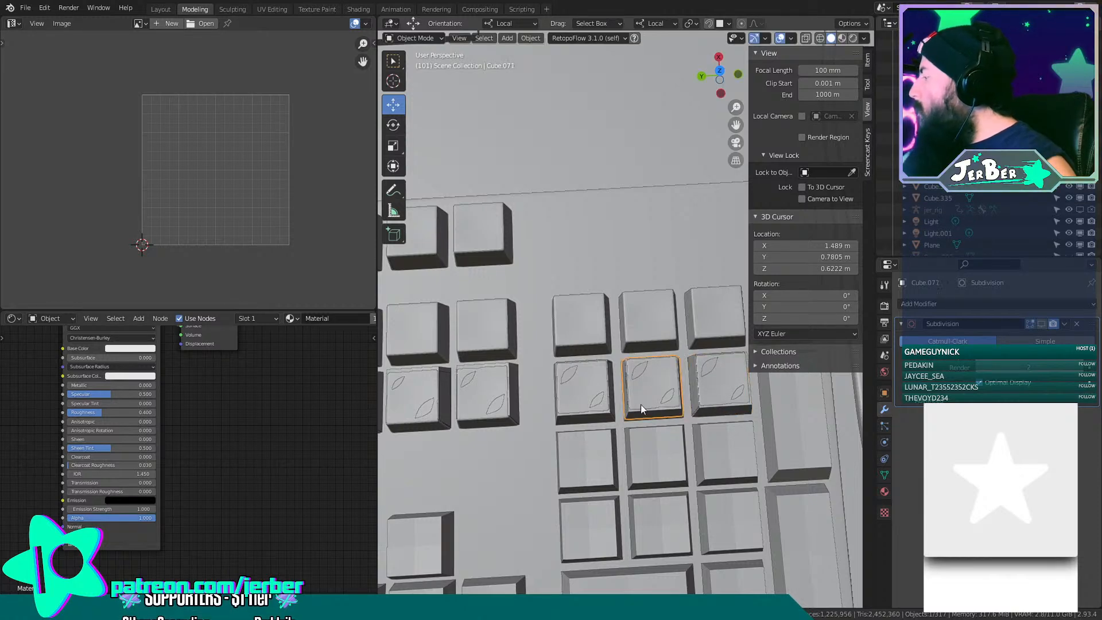
key(x)
click(640, 405)
key(ctrl+z)
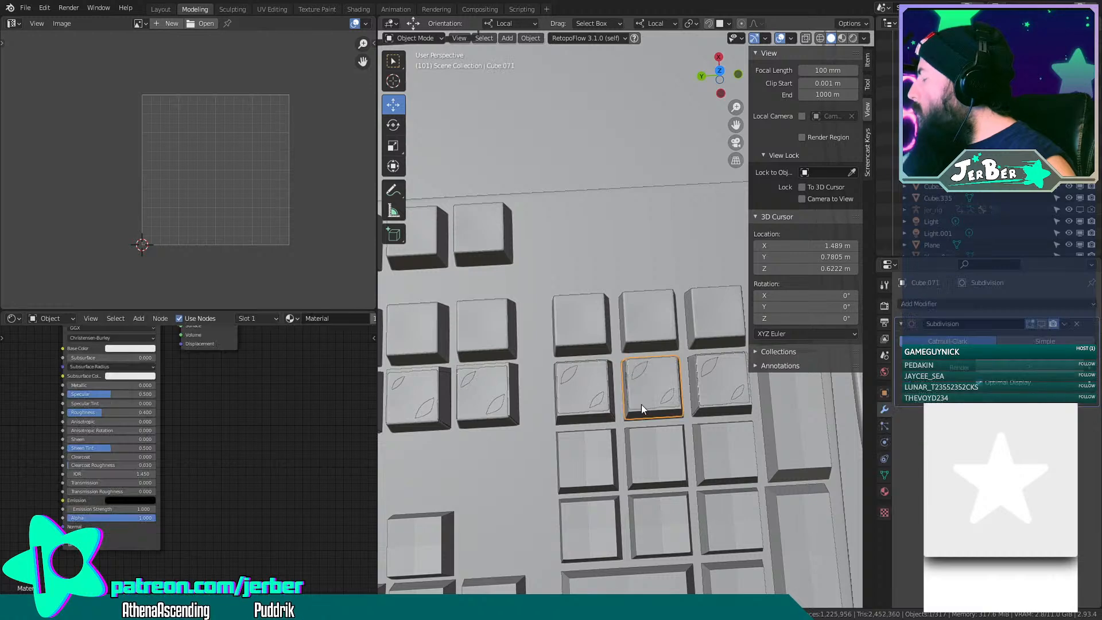
key(x)
click(642, 403)
Delete the old third and first keys underneath the rounded copies in the numpad's second row.
click(740, 393)
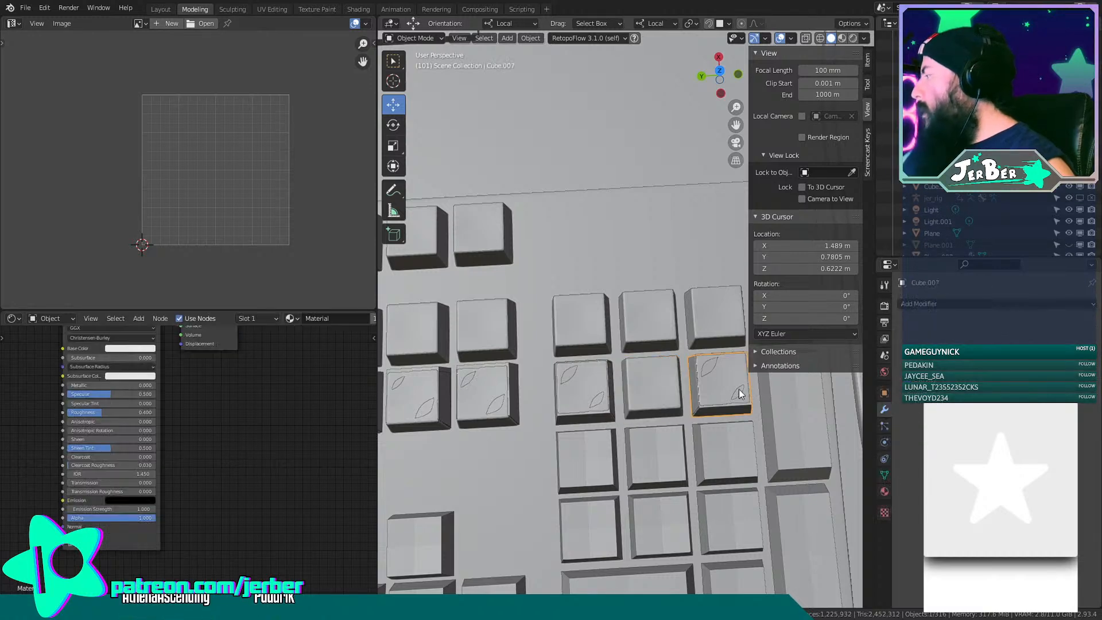
key(x)
click(736, 390)
click(593, 393)
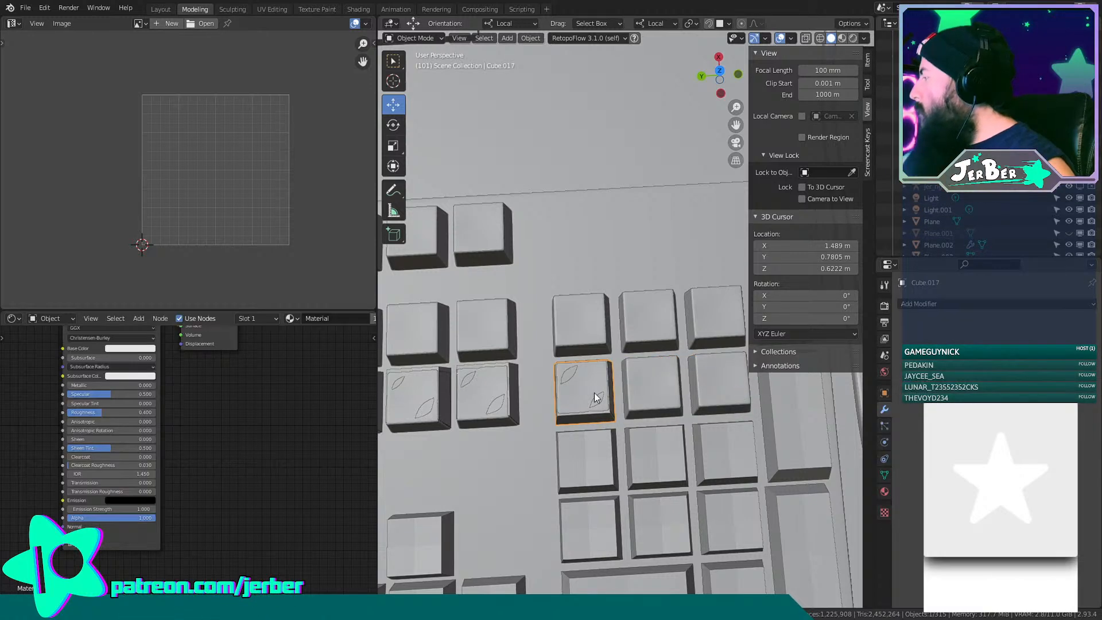
key(x)
click(594, 393)
Delete the old right key underneath the rounded copy in the navigation cluster's lower row.
click(472, 392)
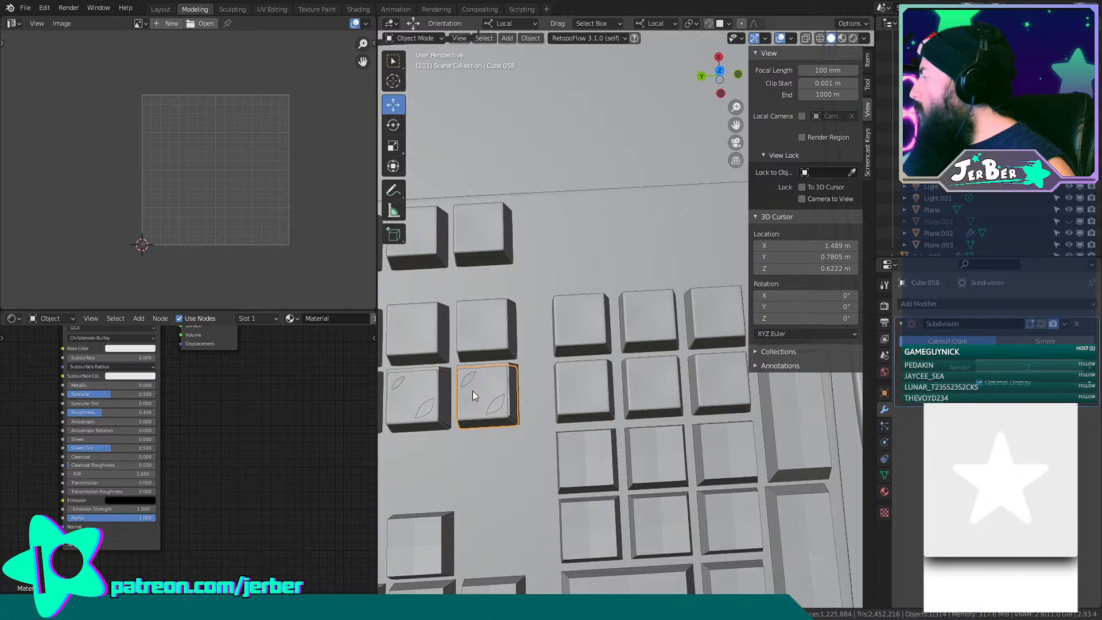
click(473, 391)
key(x)
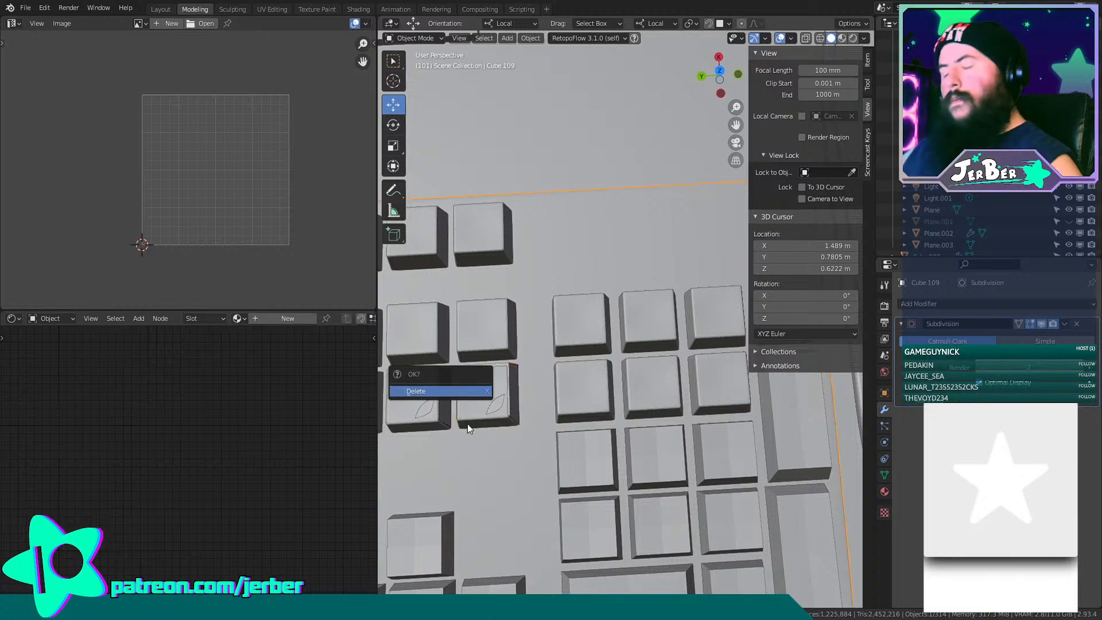
click(504, 402)
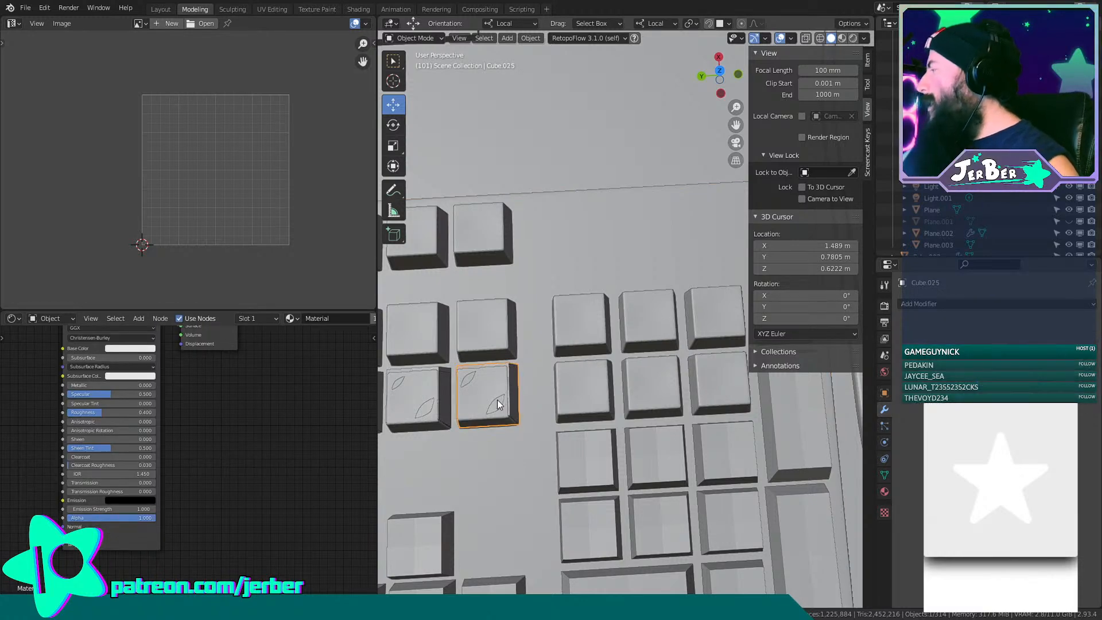
key(x)
click(501, 400)
Delete the old middle and left keys underneath the rounded copies in the navigation cluster's lower row.
shift+middle_drag(500, 400, 580, 390)
click(580, 398)
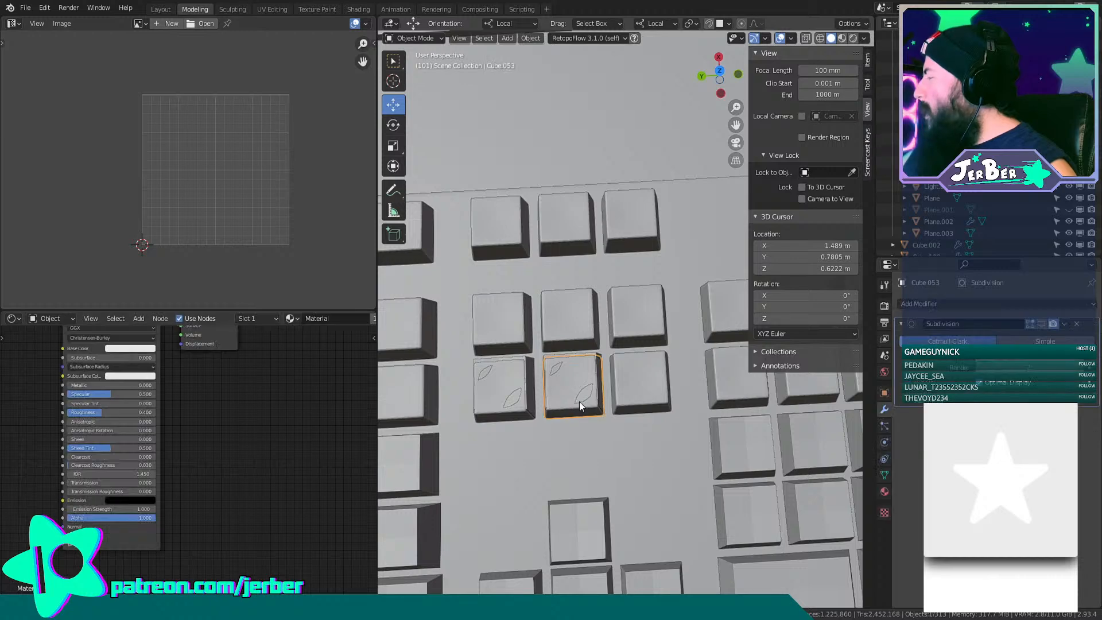
key(x)
click(578, 403)
click(503, 390)
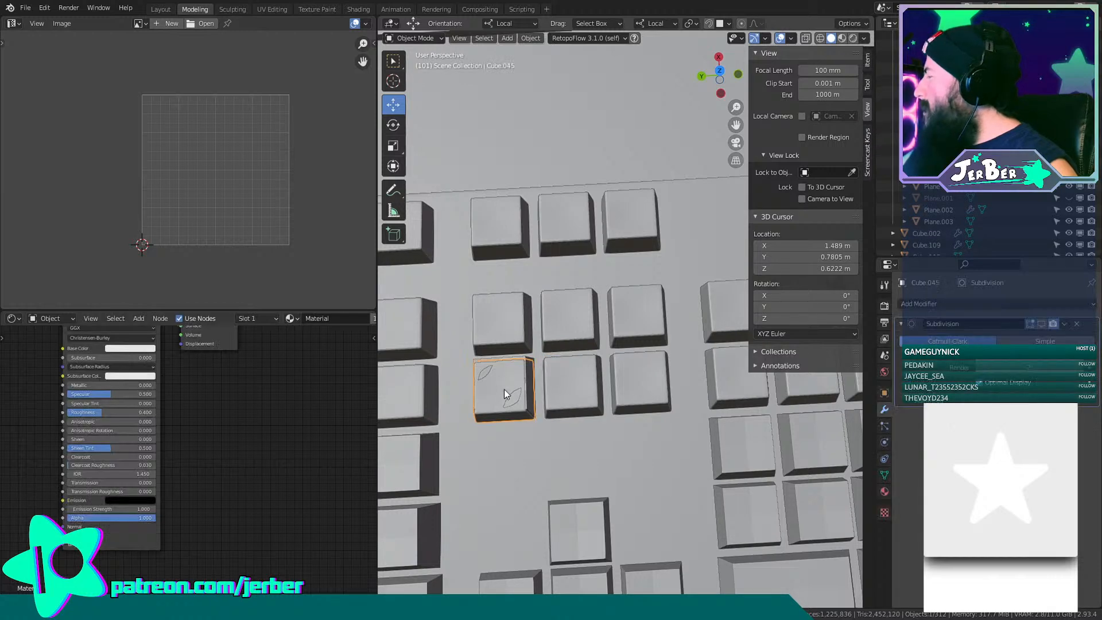
key(x)
click(503, 393)
scroll(613, 374, down, 3)
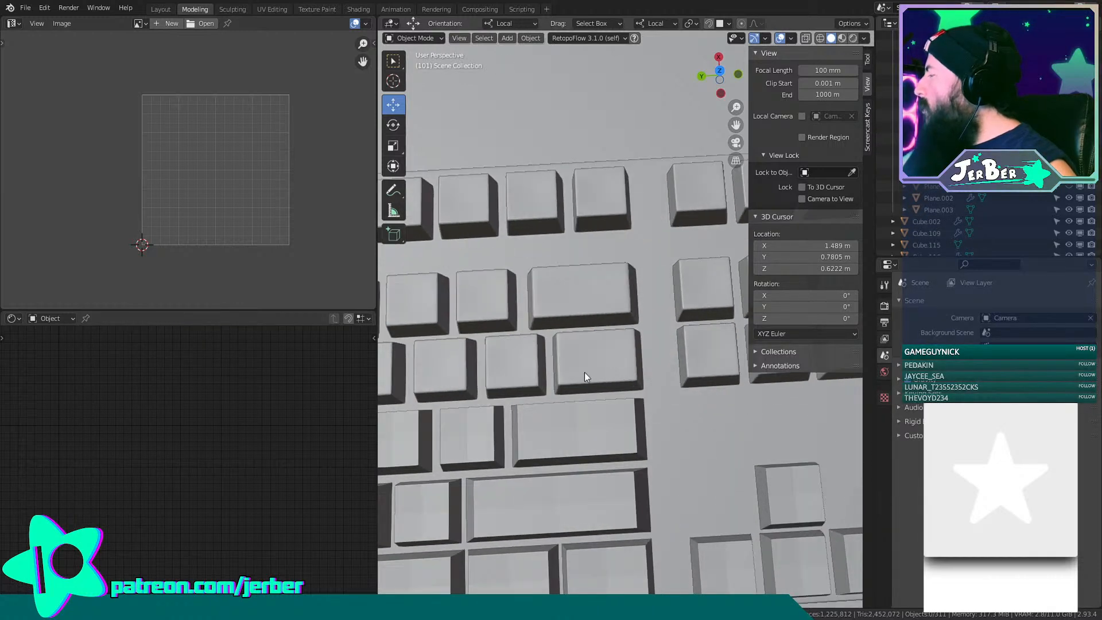
Inspect the rounded and remaining old keys across the numpad and the main key block.
scroll(587, 371, down, 2)
scroll(587, 370, down, 2)
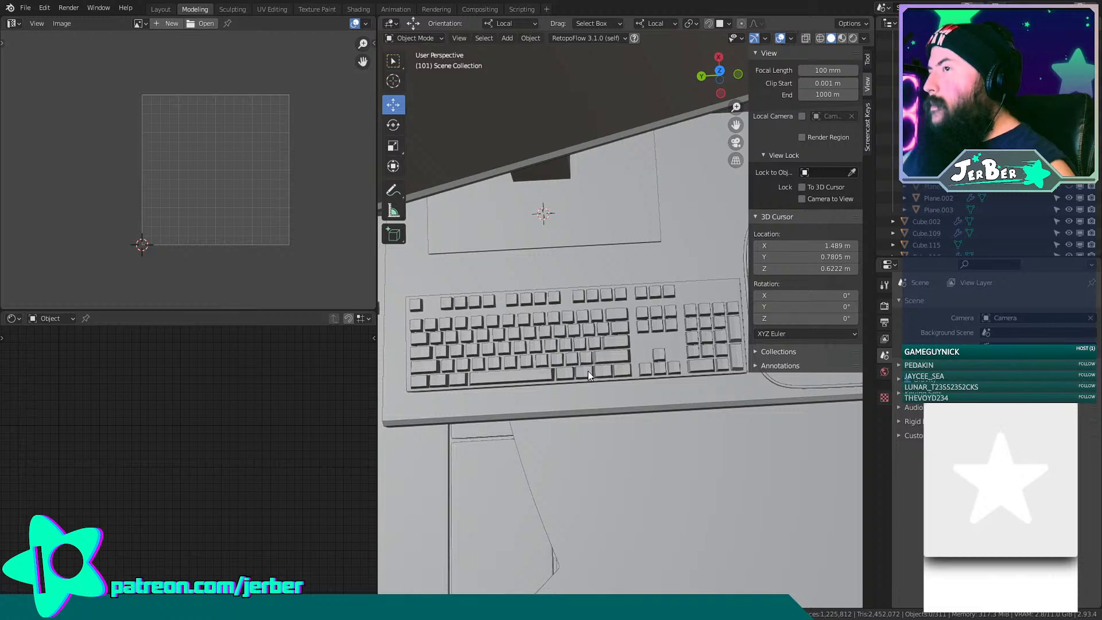
scroll(540, 402, up, 5)
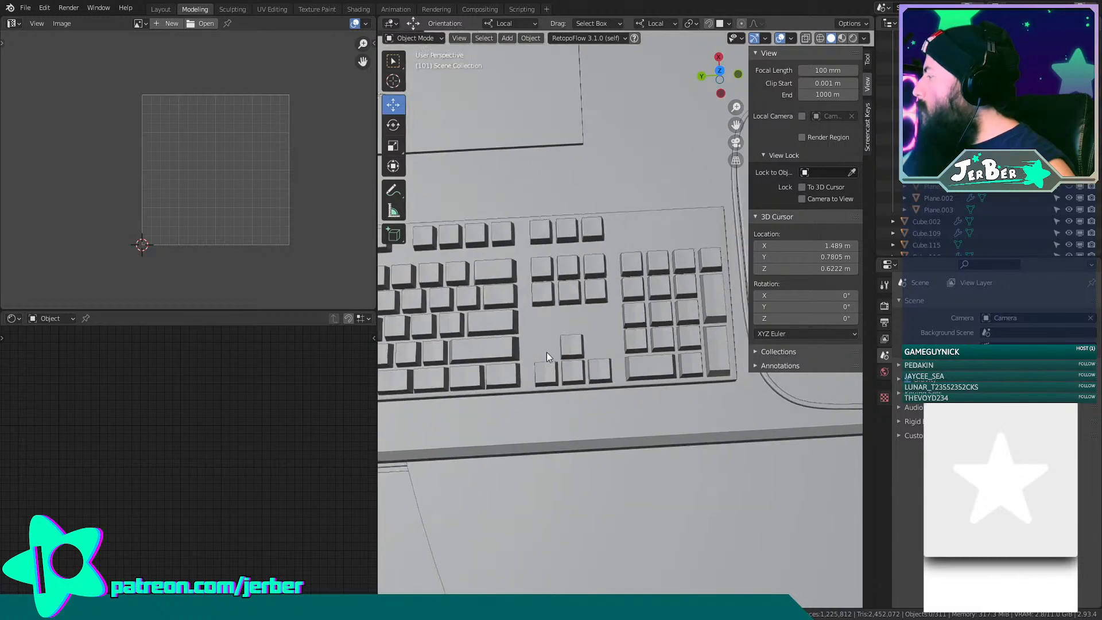
scroll(715, 316, up, 2)
scroll(643, 337, up, 2)
scroll(622, 336, up, 1)
scroll(625, 337, up, 2)
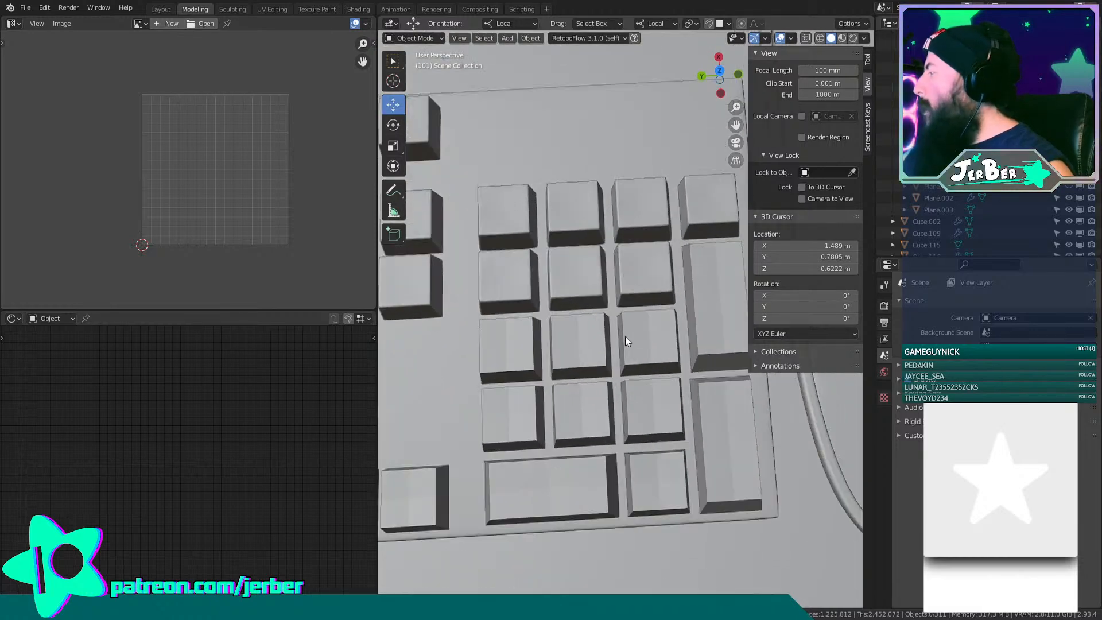
click(514, 270)
shift+click(574, 279)
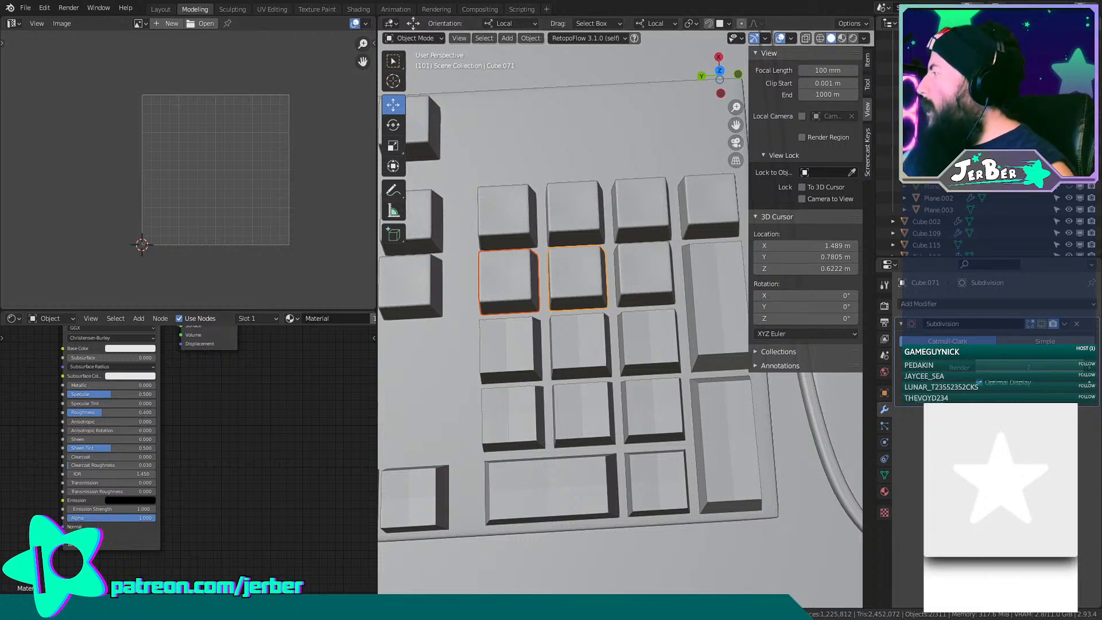
scroll(573, 269, down, 4)
shift+middle_drag(607, 256, 757, 293)
scroll(533, 256, up, 2)
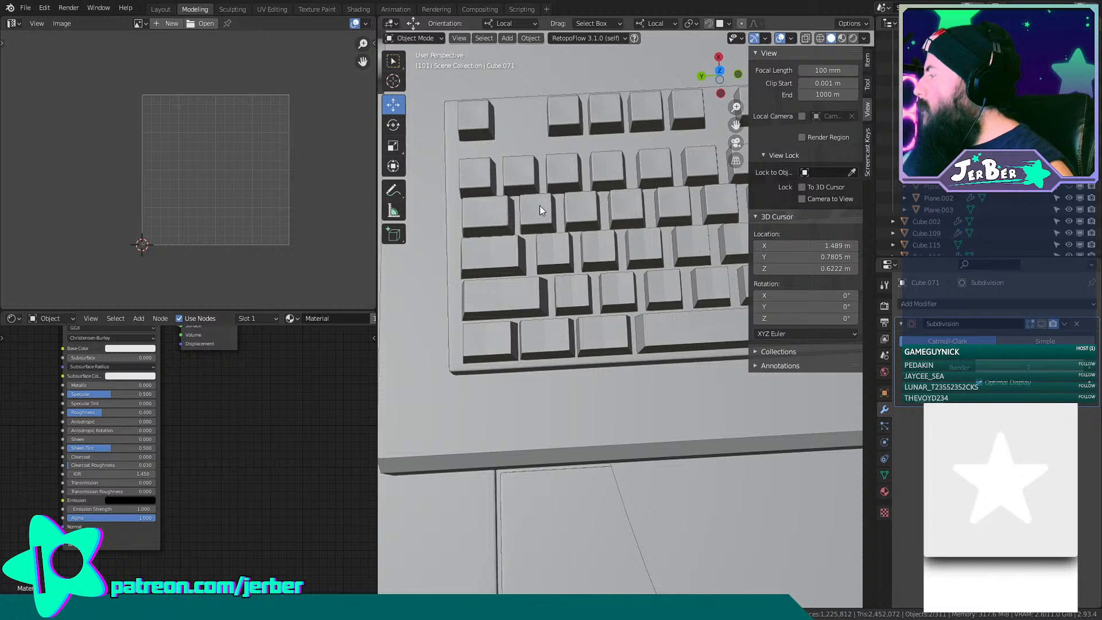
Duplicate the rounded Tab key along local X onto the old Caps Lock key in the row below.
click(493, 220)
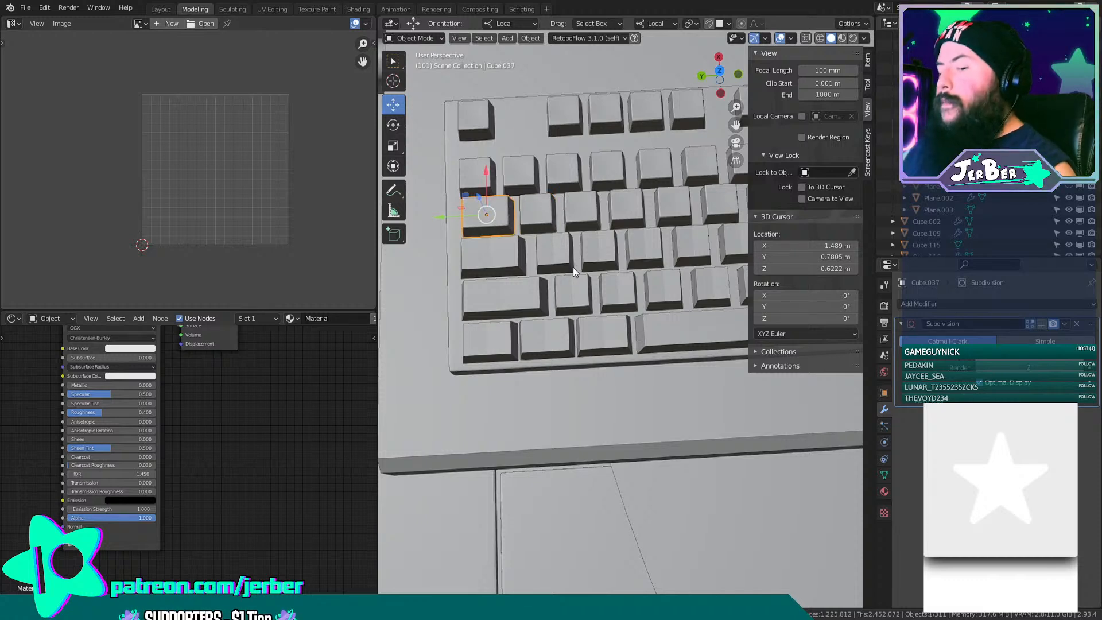
key(shift+d)
key(y)
key(x)
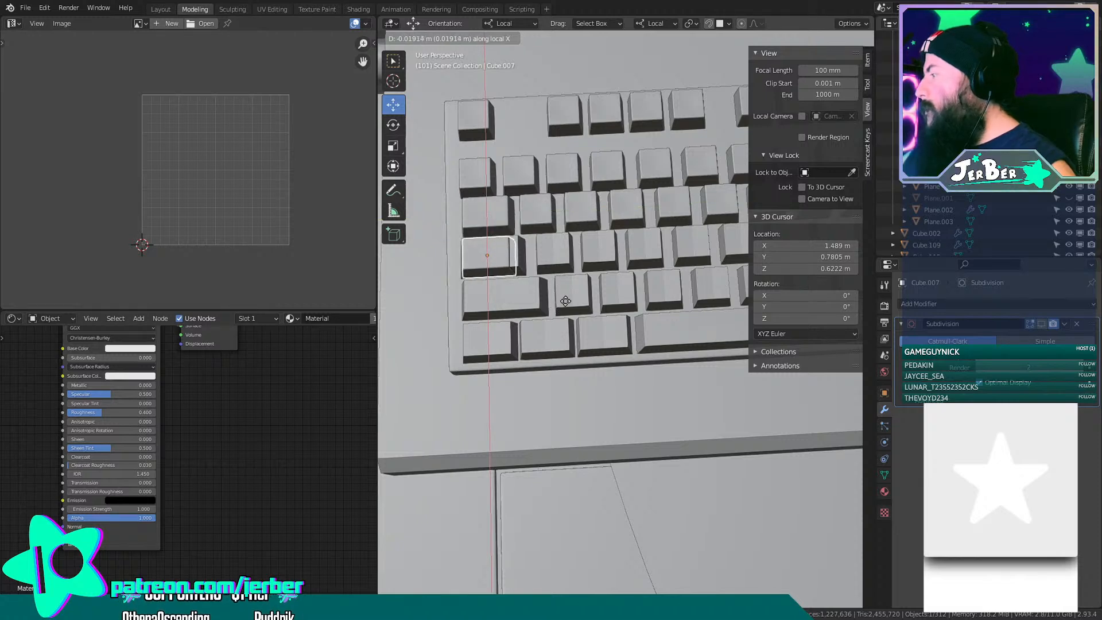
click(576, 291)
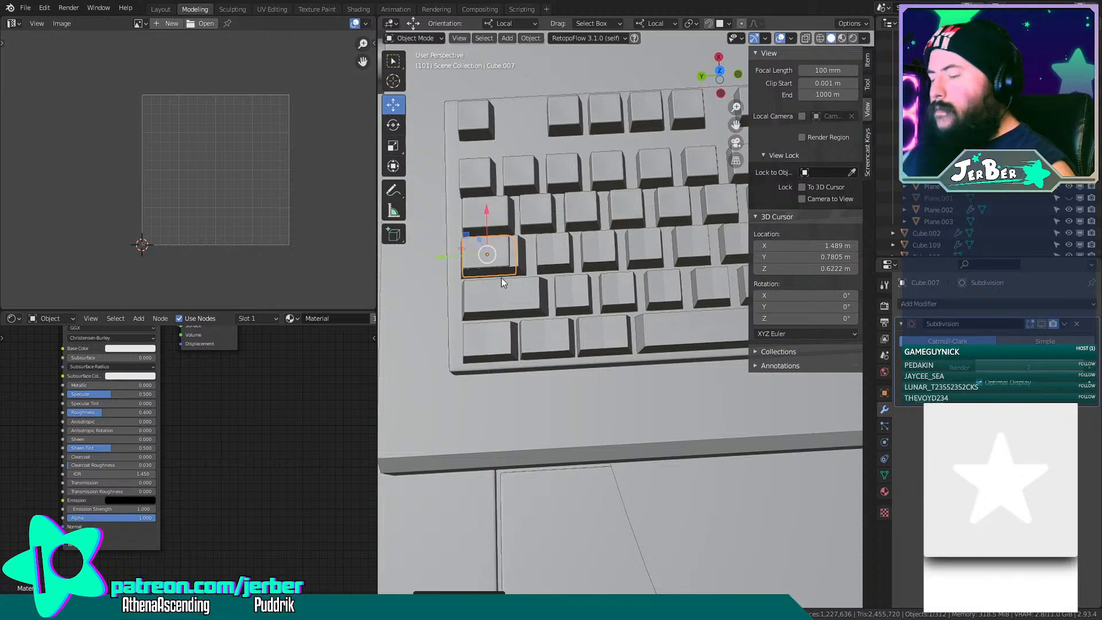
Shift the rounded copy along local Y to centre it over the old Caps Lock key.
key(KP_Decimal)
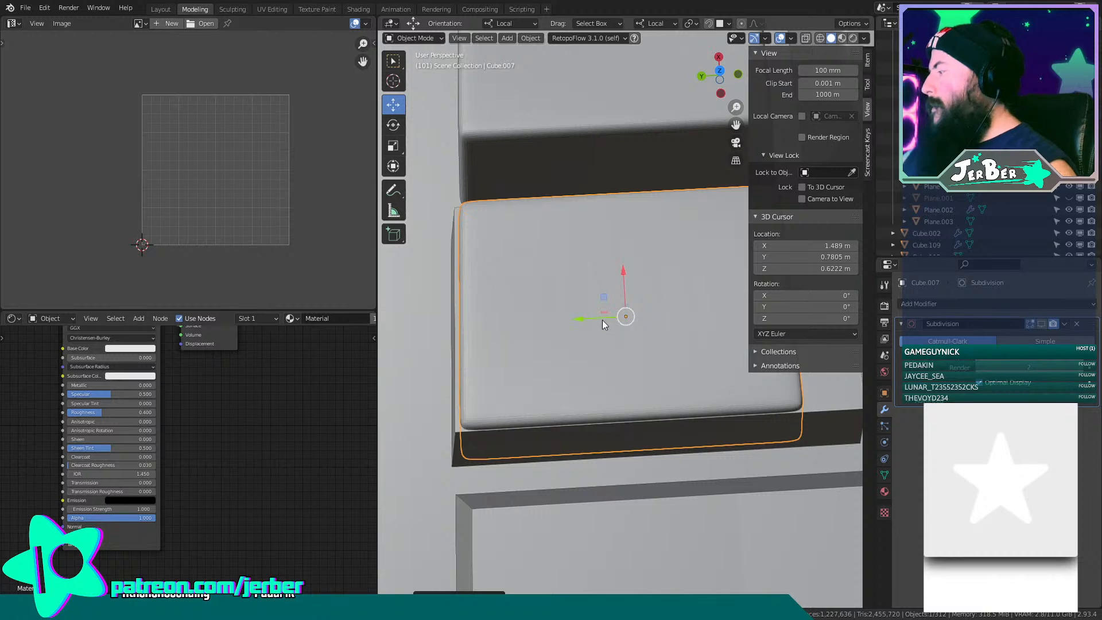
middle_drag(602, 319, 533, 325)
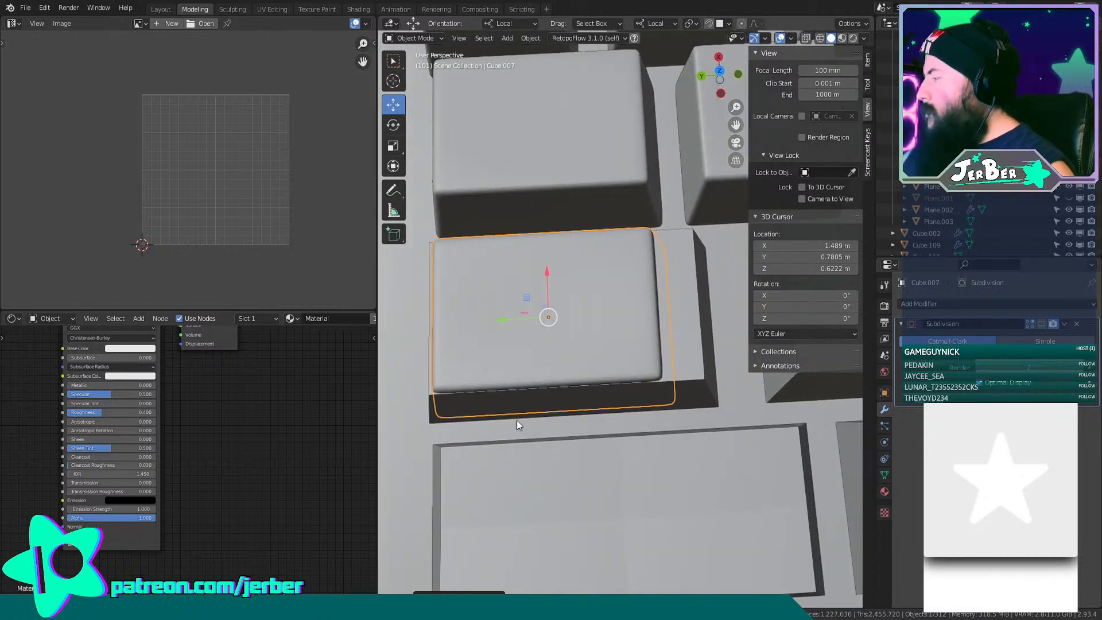
key(g)
key(y)
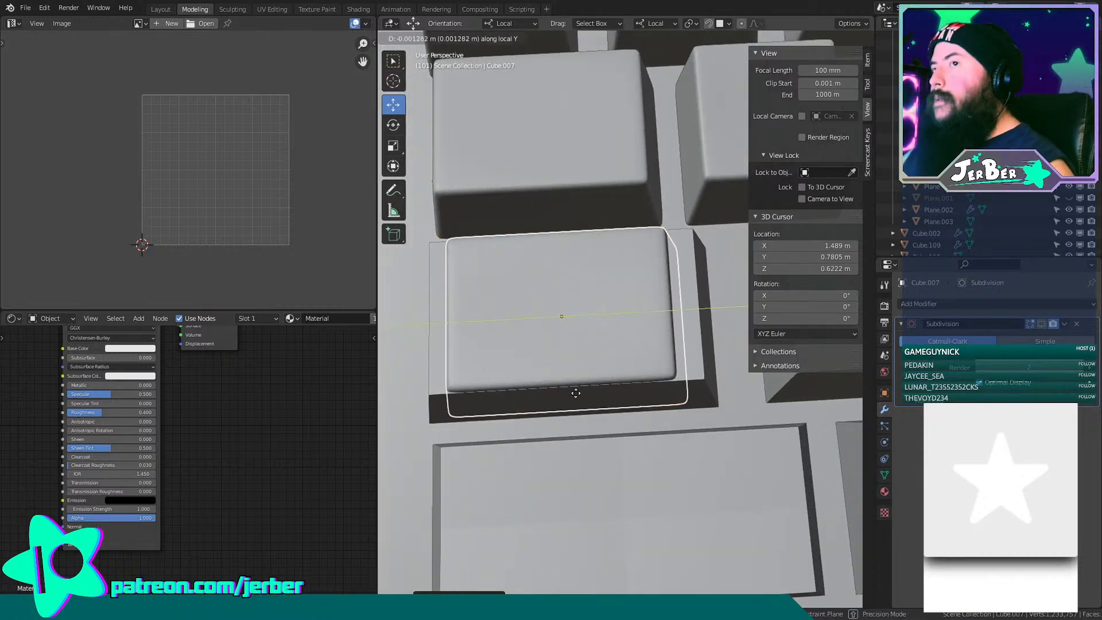
click(603, 491)
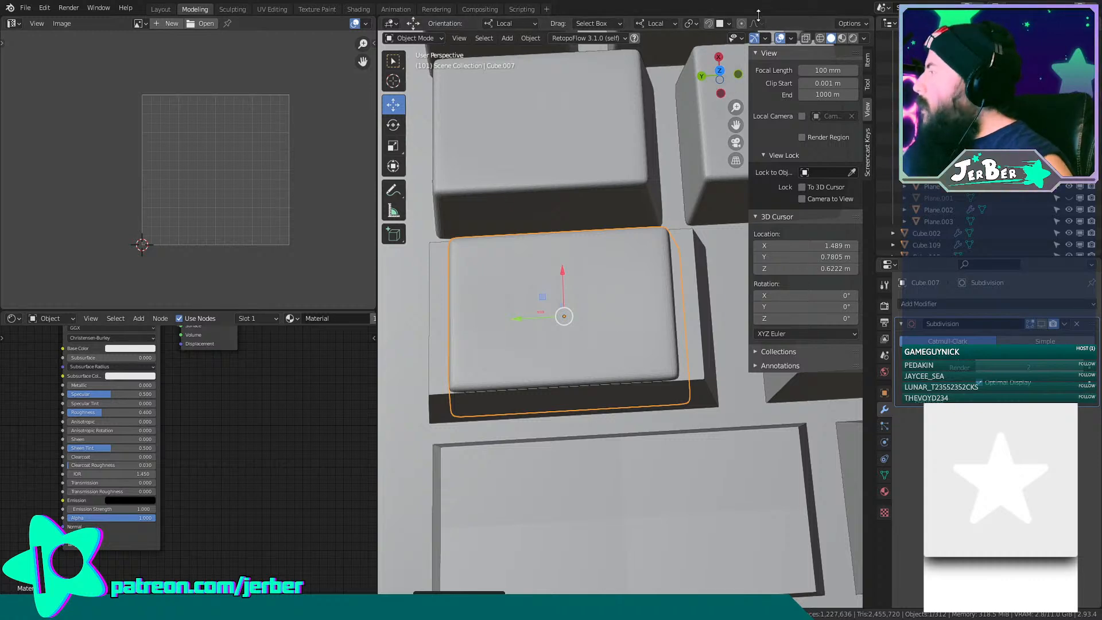
Widen the rounded copy along local Y to cover the Caps Lock position and delete the old key underneath.
key(s)
key(y)
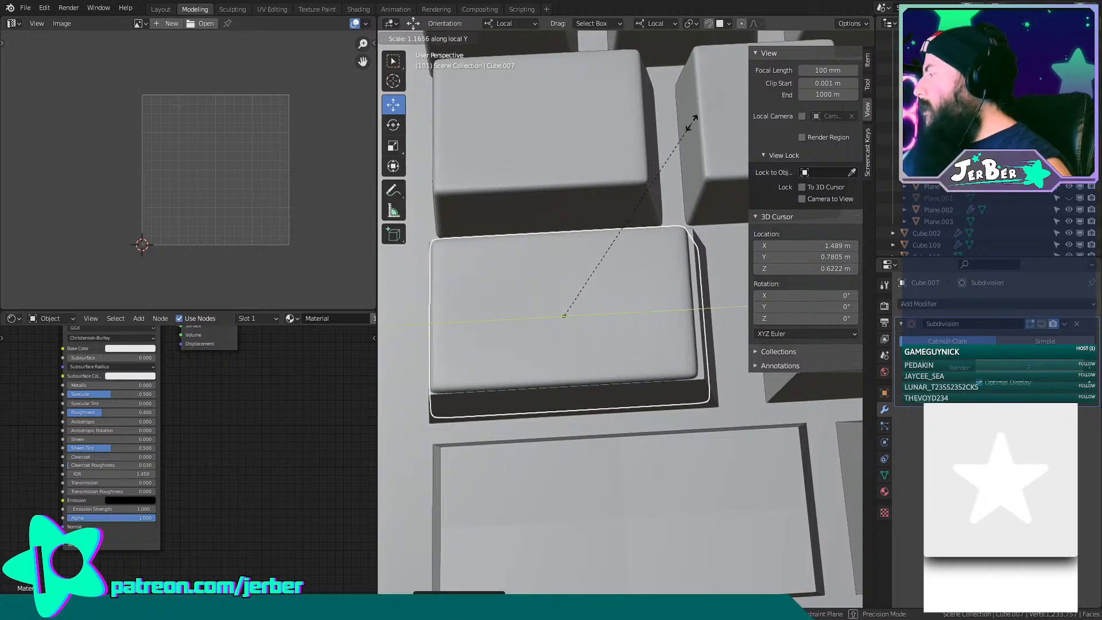
click(712, 101)
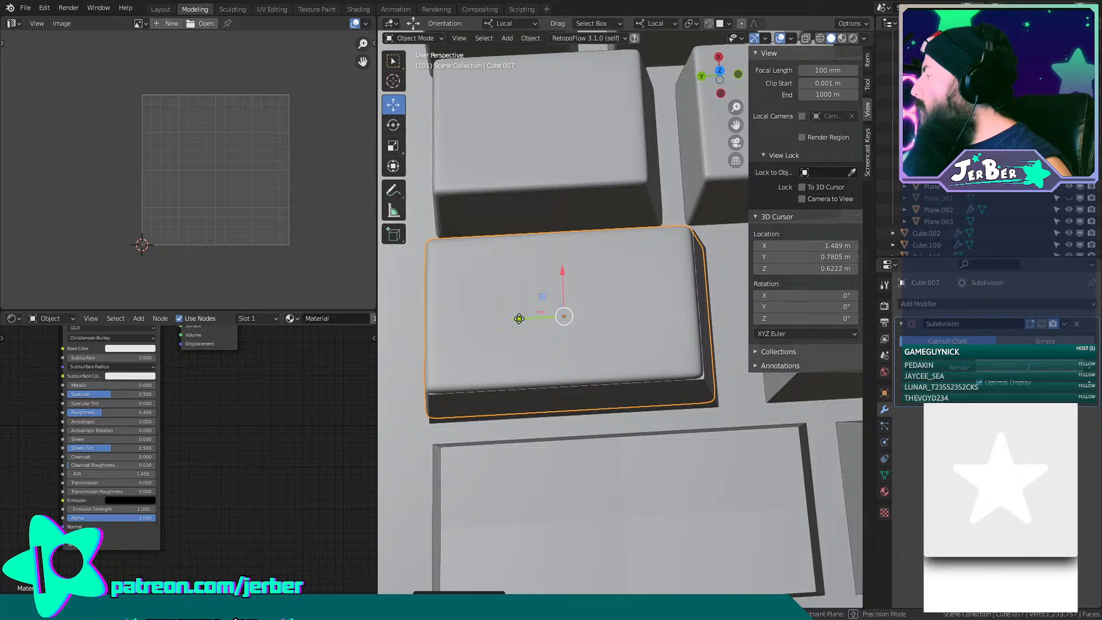
key(g)
key(y)
click(530, 330)
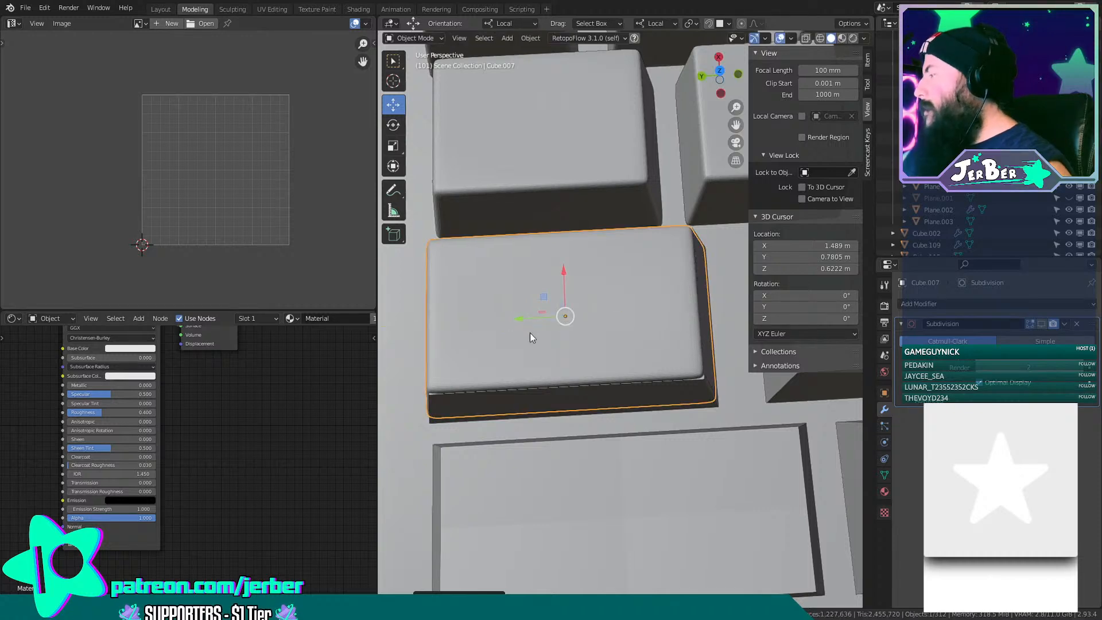
click(535, 400)
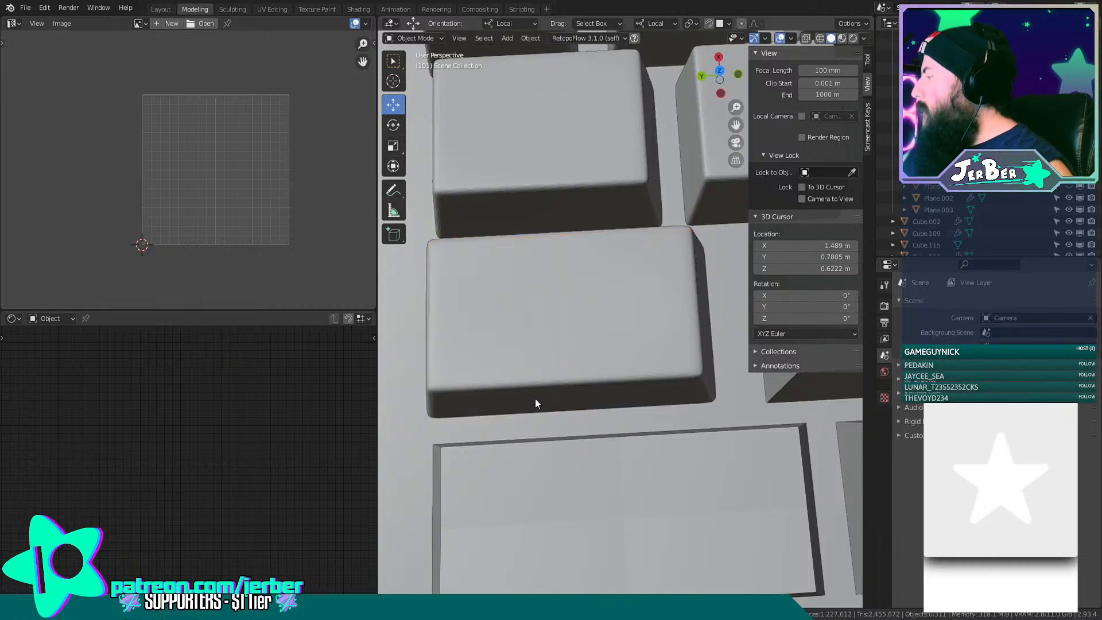
Duplicate the rounded Caps Lock key along local X onto the old left Shift key in the row below.
scroll(536, 400, down, 5)
middle_drag(598, 438, 481, 354)
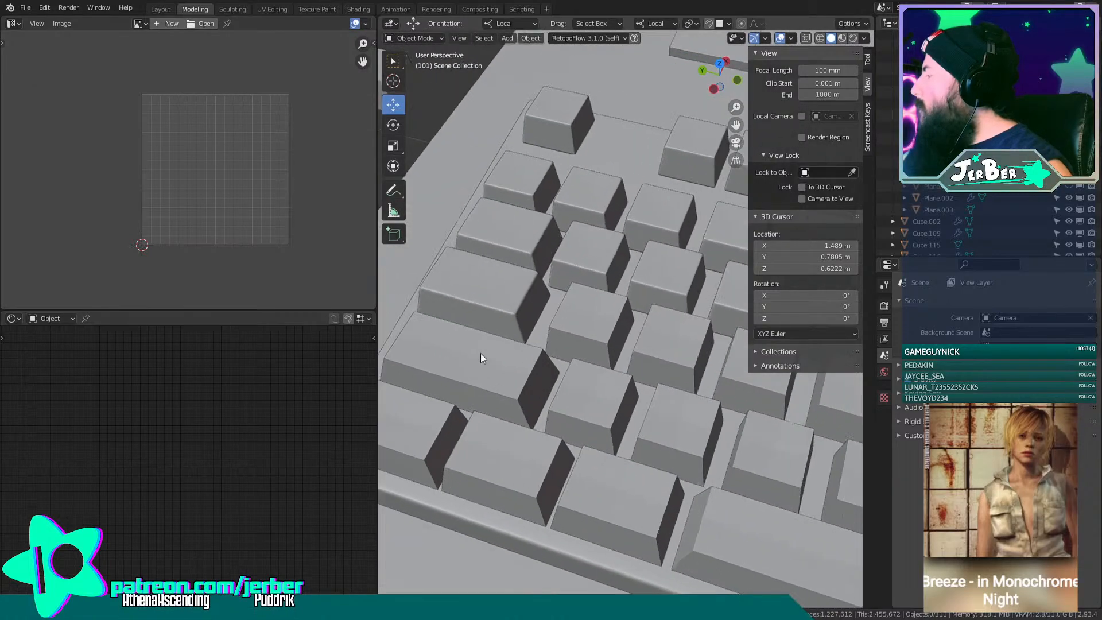
scroll(568, 350, down, 5)
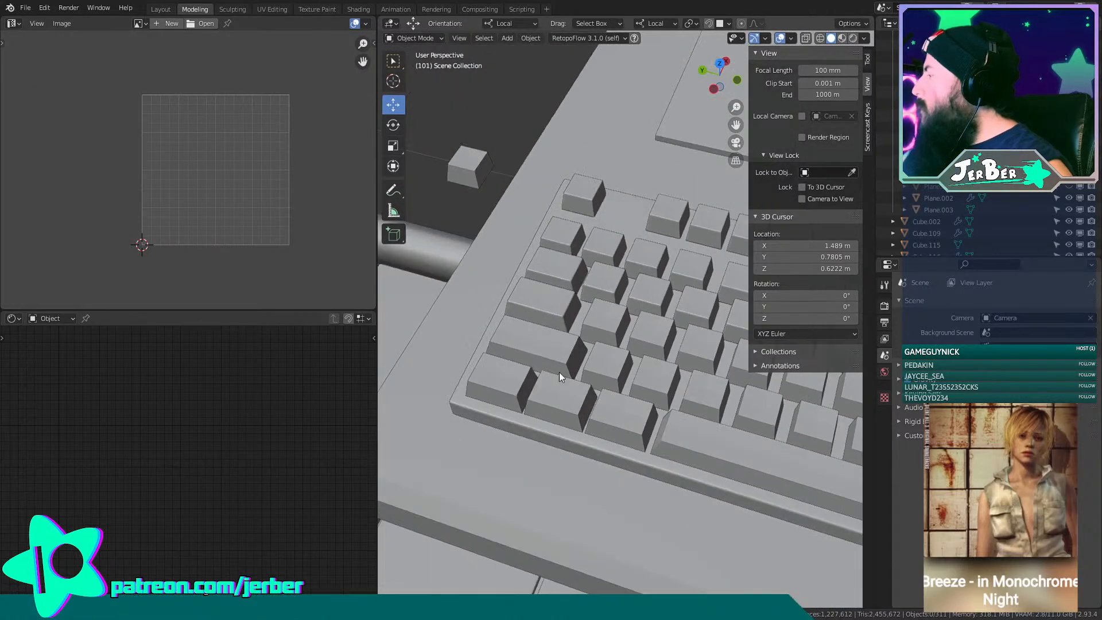
middle_drag(559, 371, 686, 374)
scroll(660, 350, up, 4)
click(569, 349)
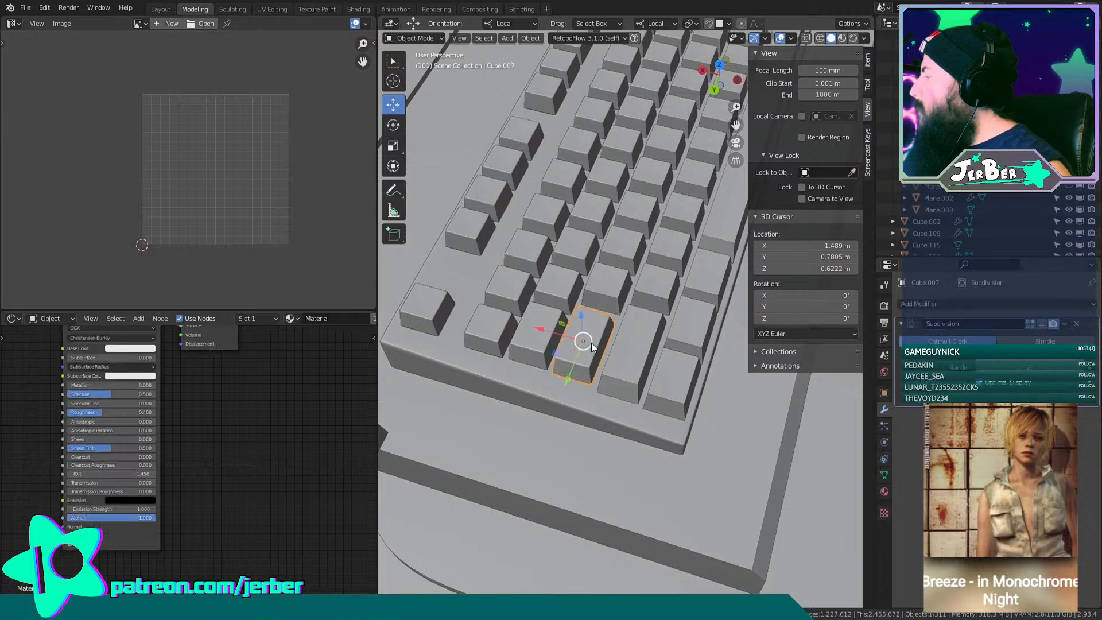
scroll(594, 351, up, 4)
key(g)
key(x)
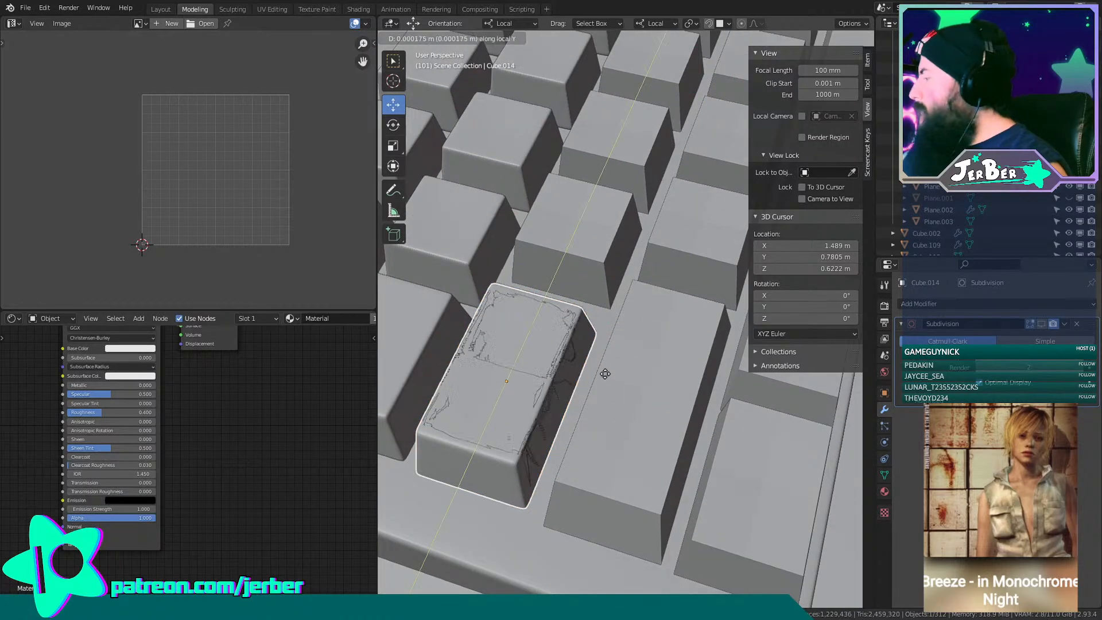
click(709, 439)
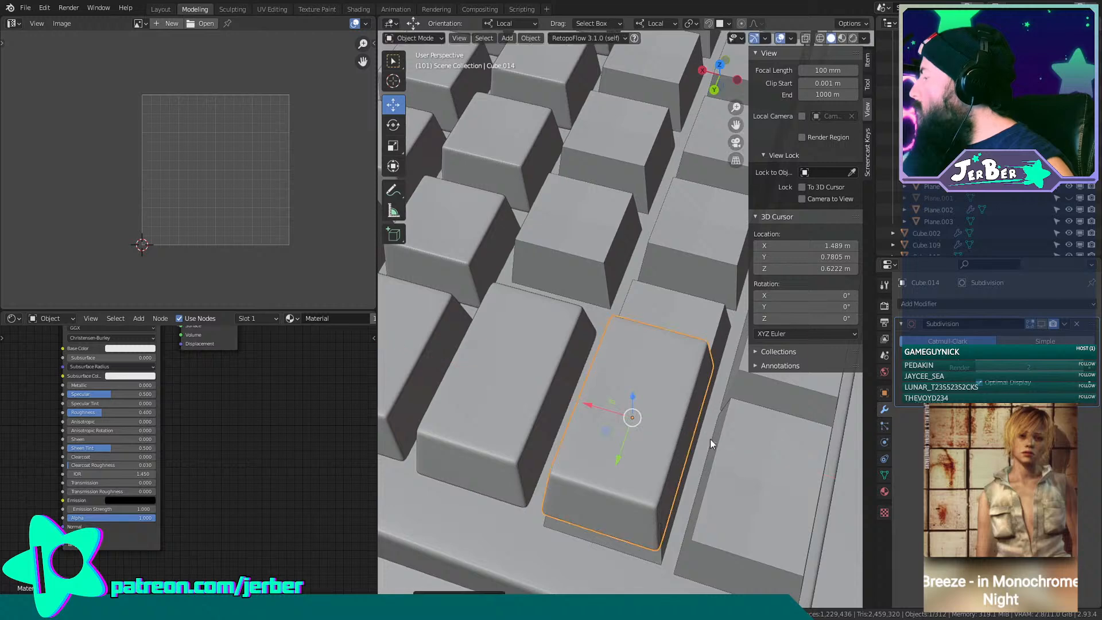
Lower the rounded copy along local Z and align it along local Y and X with the old left Shift key.
key(g)
key(z)
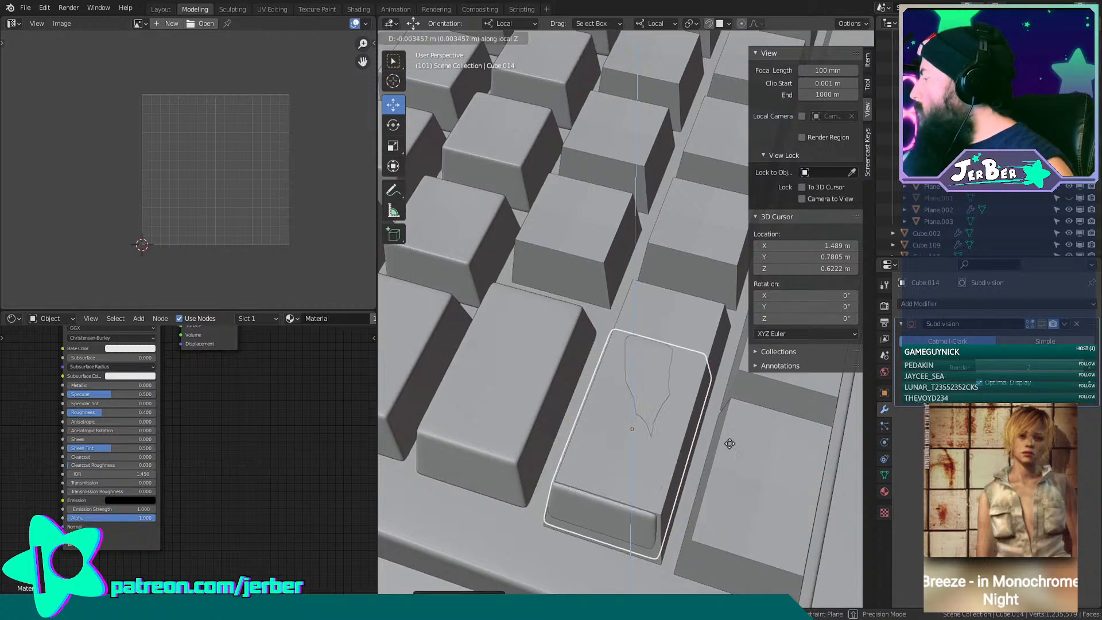
click(733, 437)
middle_drag(735, 435, 651, 468)
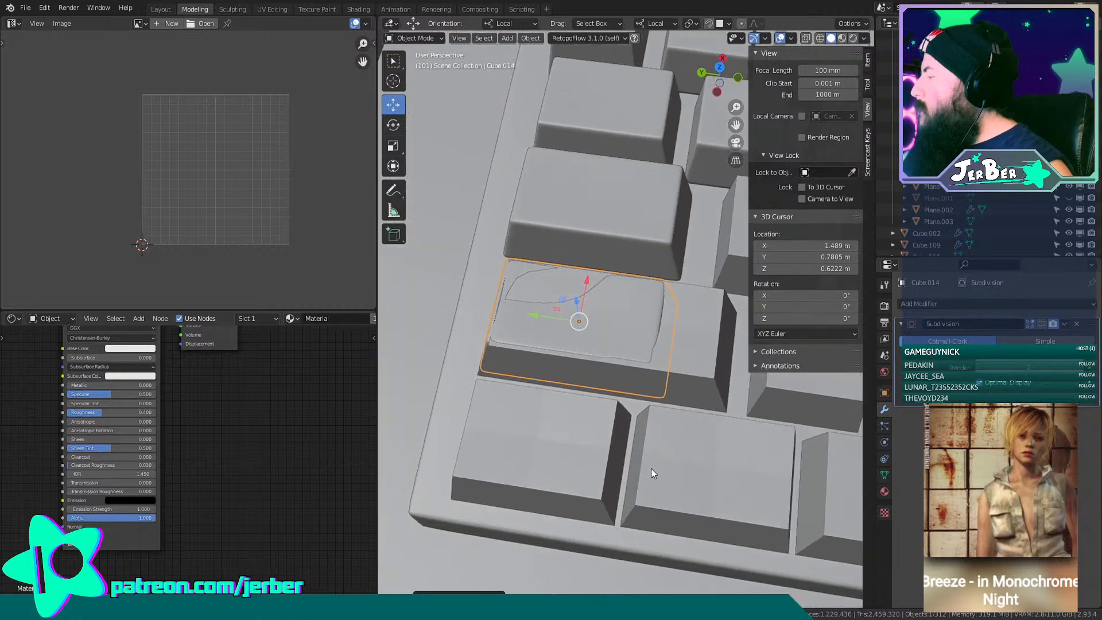
key(g)
key(y)
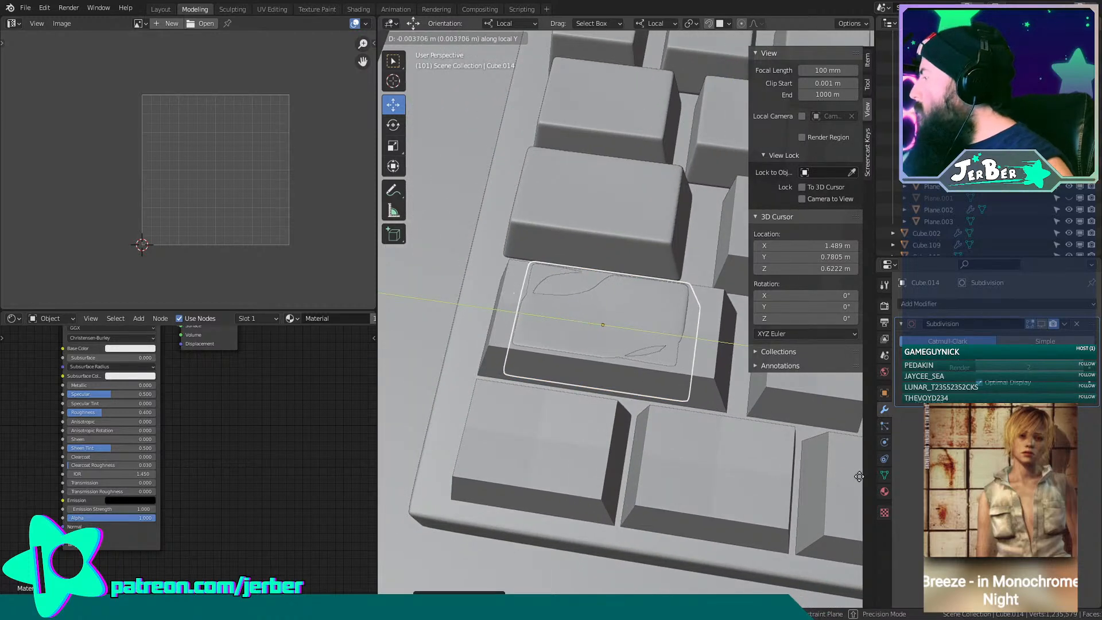
click(453, 490)
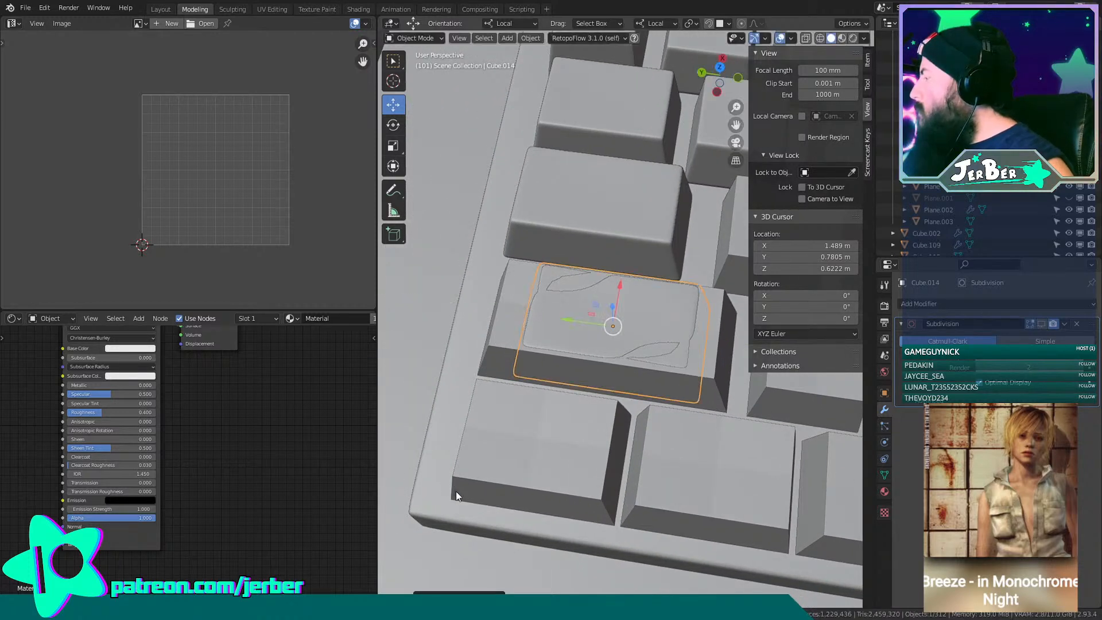
key(g)
key(x)
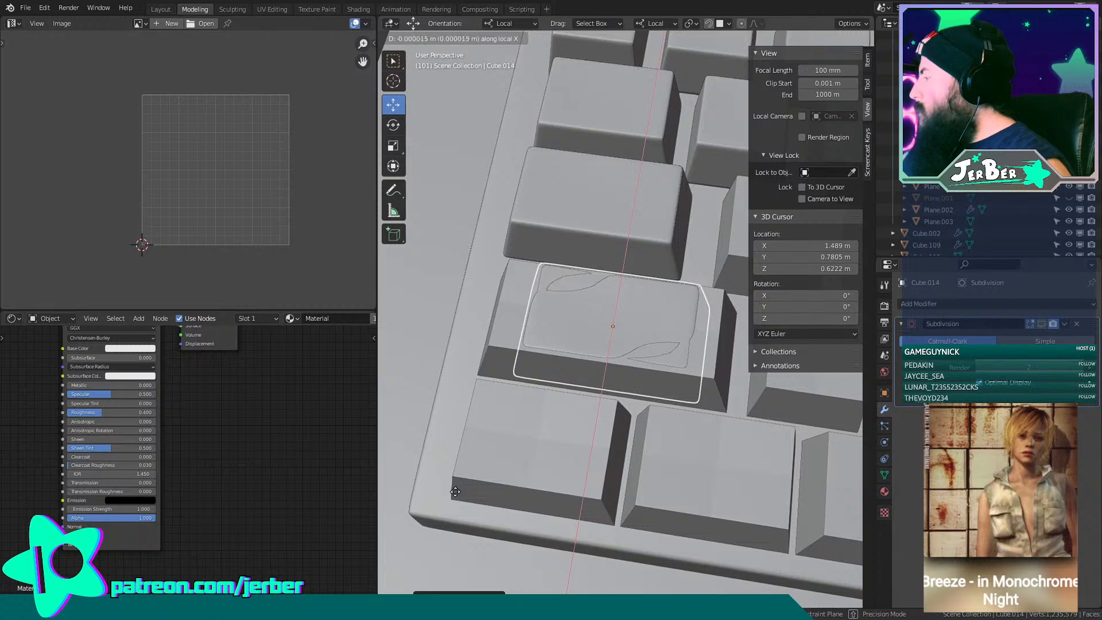
click(454, 512)
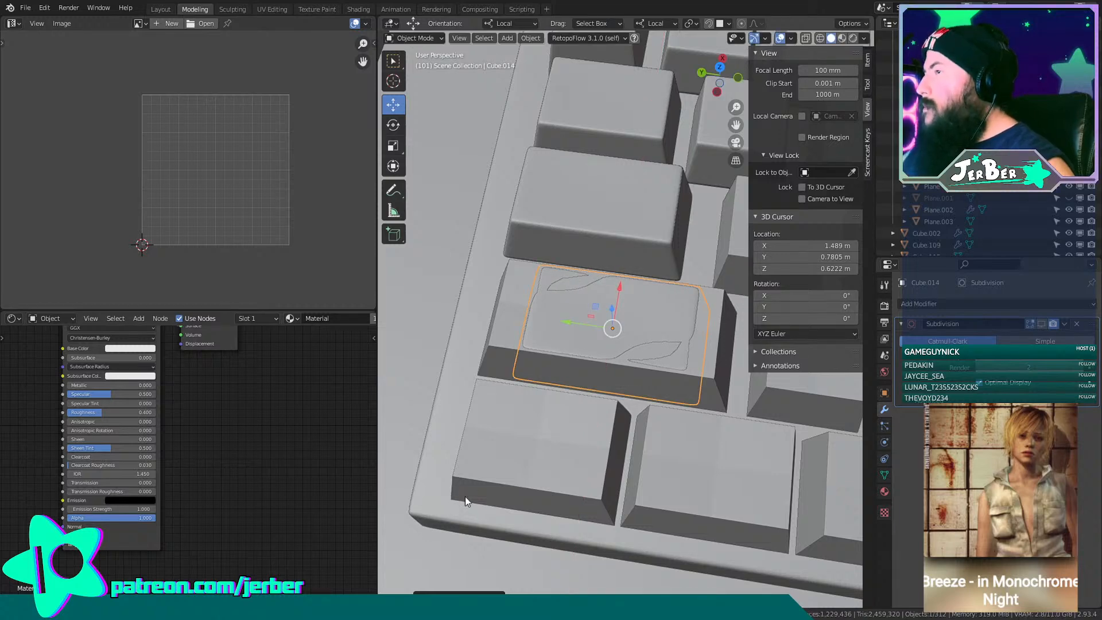
Scale and shift the rounded copy along local Y to match the full width of the old left Shift key.
middle_drag(464, 497, 535, 470)
key(s)
key(y)
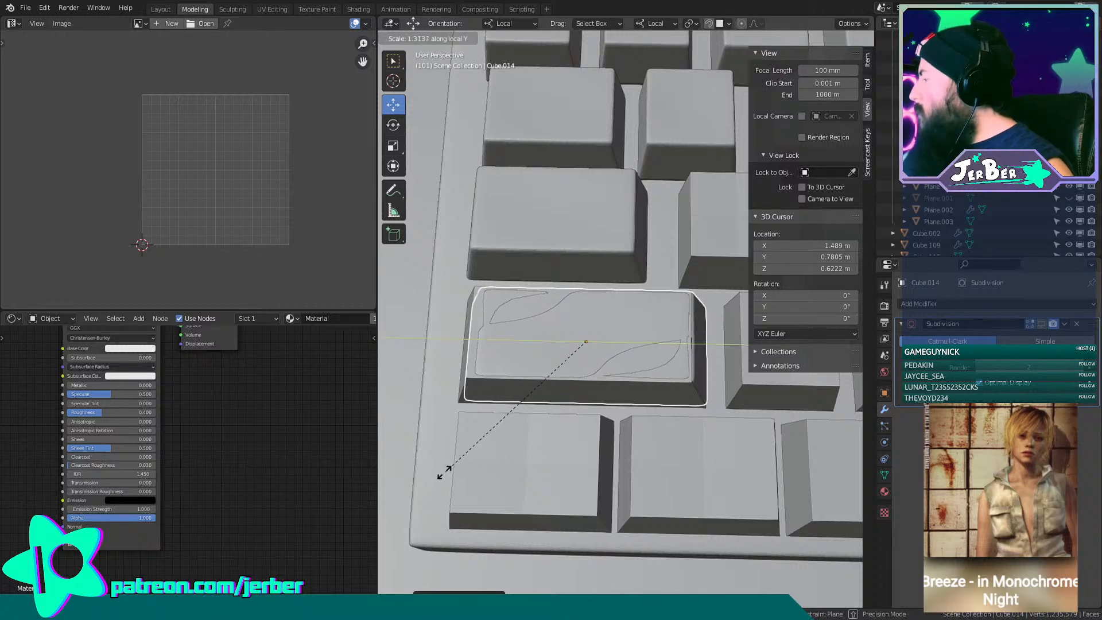
click(872, 483)
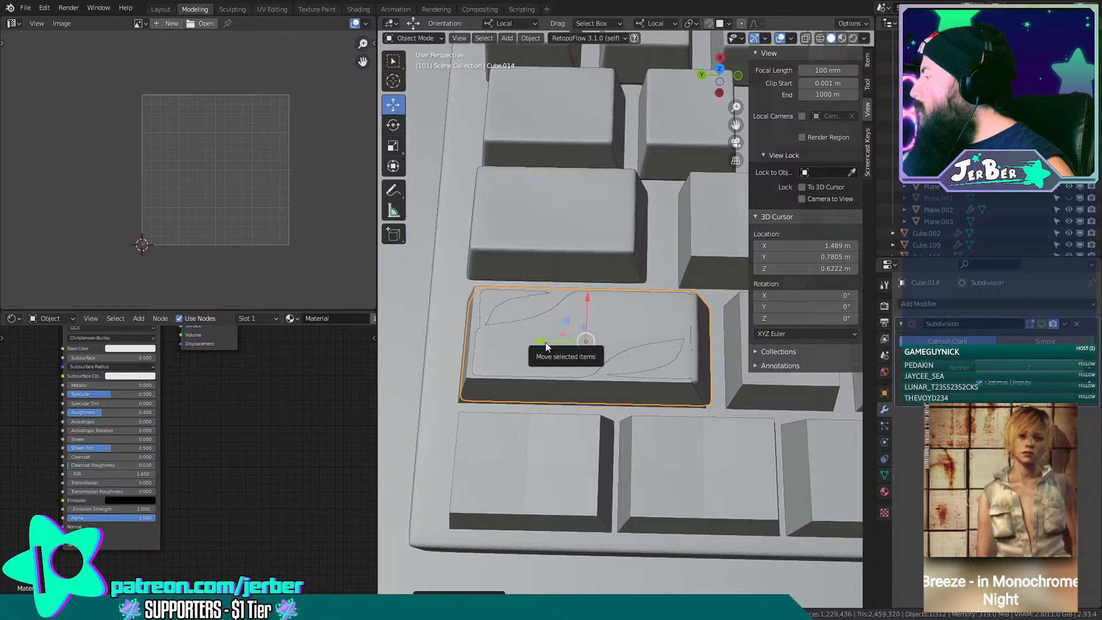
drag(545, 342, 551, 349)
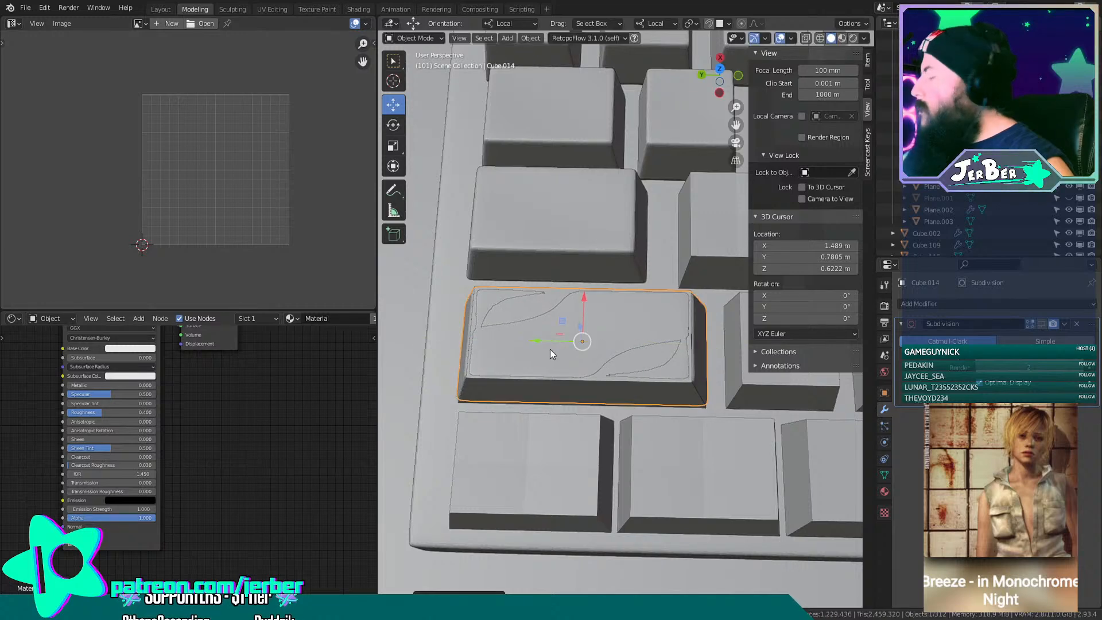
key(s)
key(y)
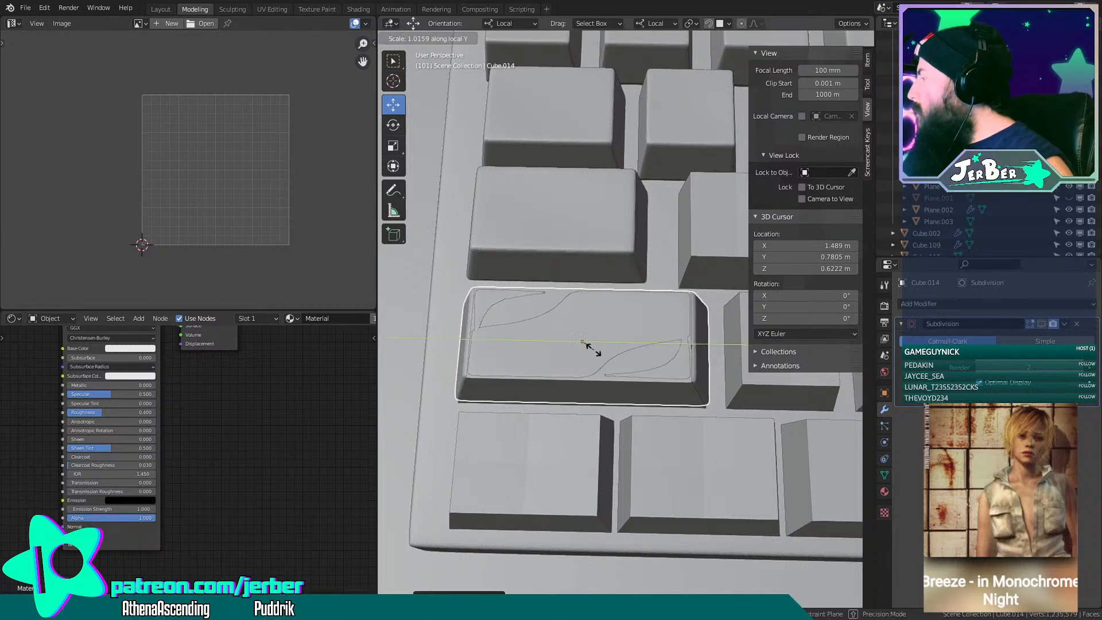
click(595, 346)
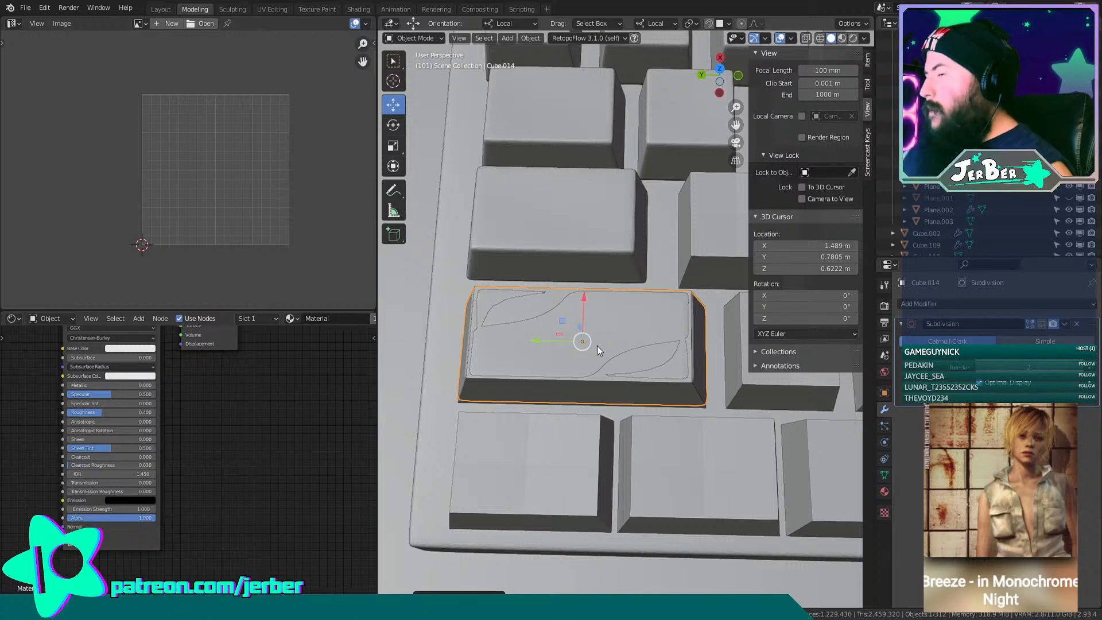
Nudge the rounded copy along local X and delete the old left Shift key underneath it.
middle_drag(635, 352, 644, 327)
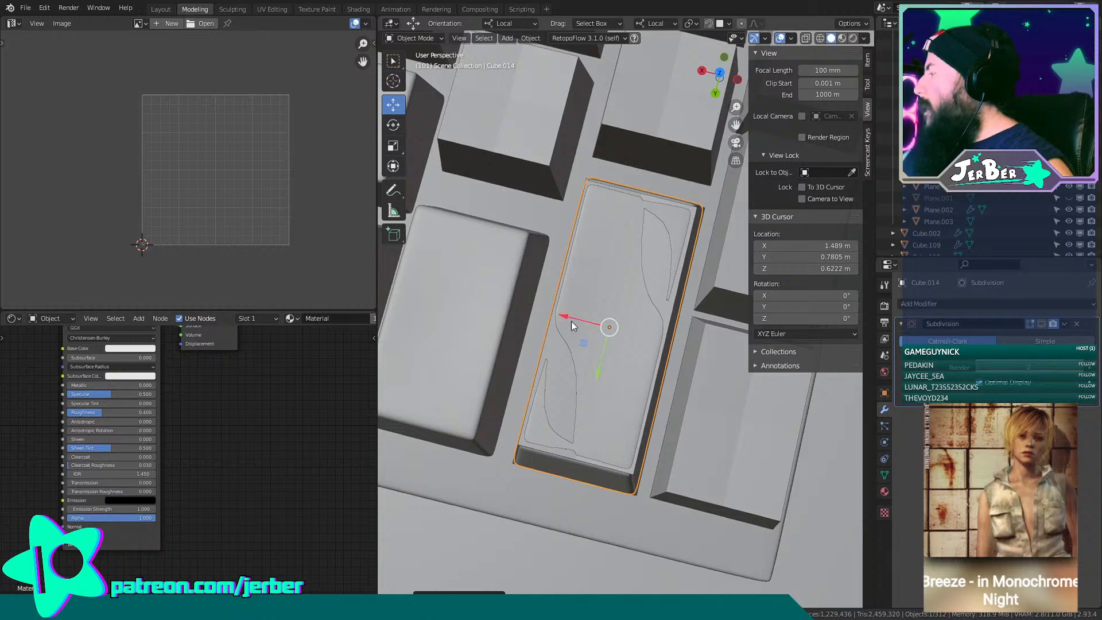
drag(574, 316, 594, 330)
key(x)
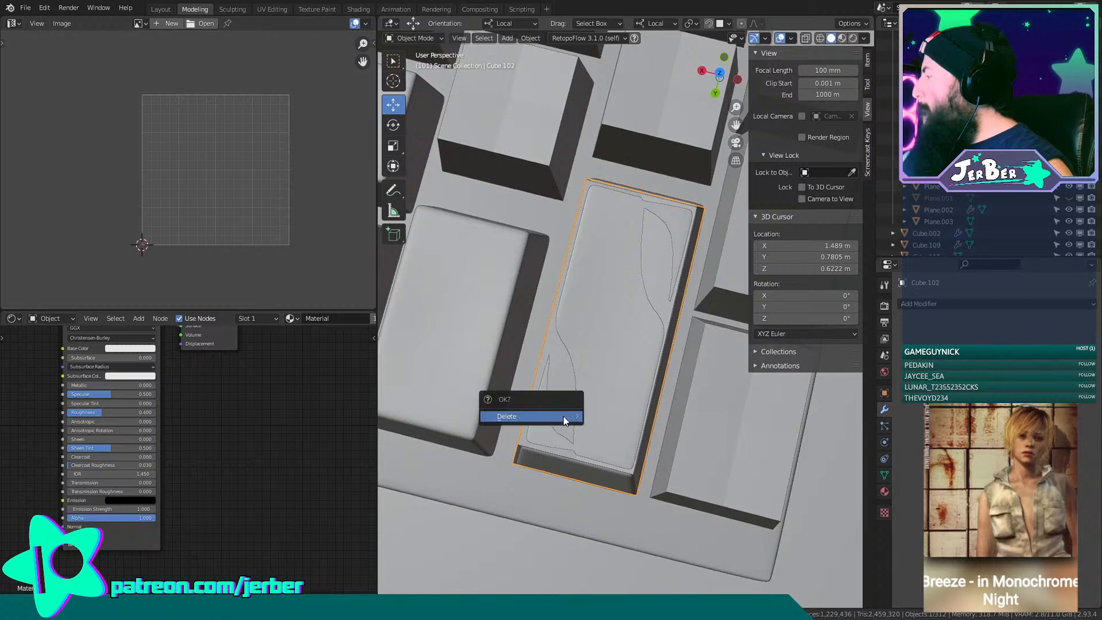
click(563, 417)
middle_drag(612, 446, 517, 404)
scroll(519, 396, down, 9)
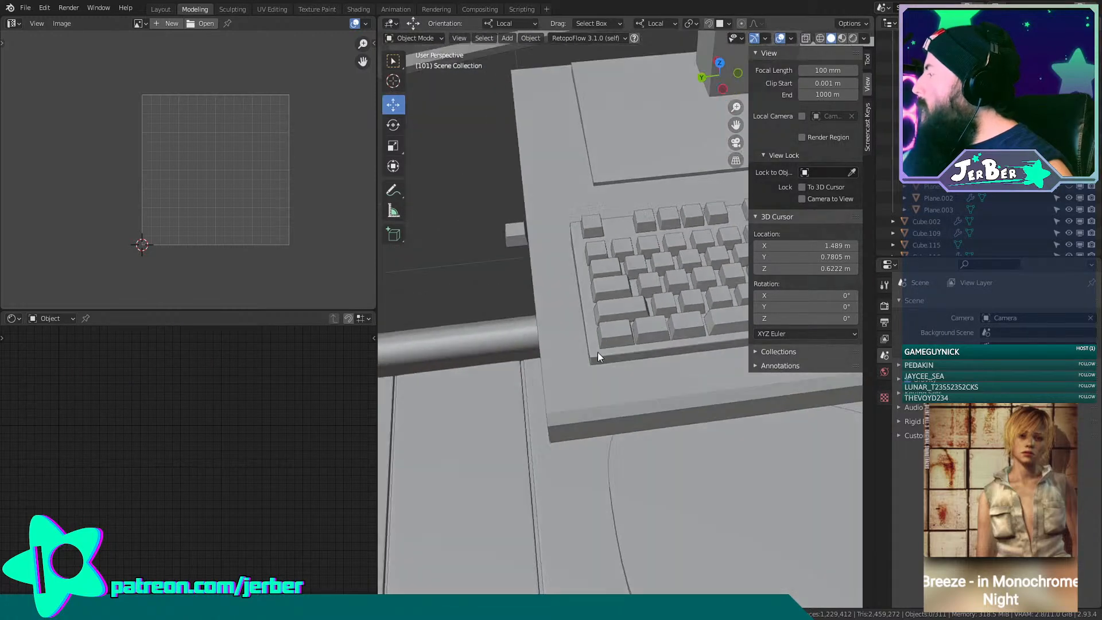
Select the first six rounded single-width keys in the letter row directly below the number row.
middle_drag(597, 353, 608, 385)
scroll(596, 330, down, 4)
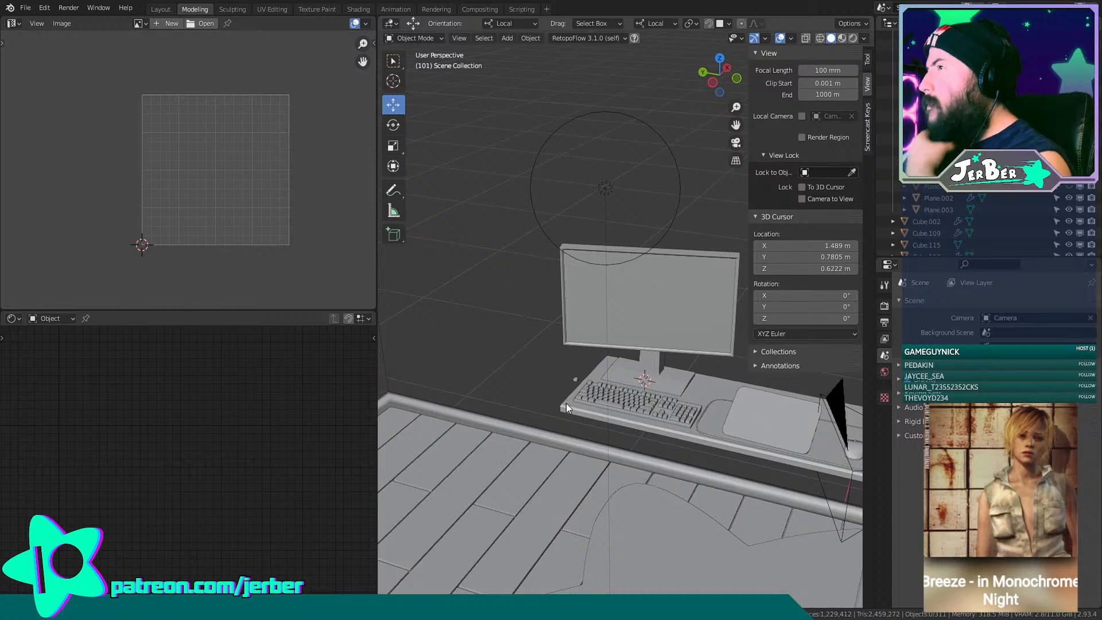
shift+middle_drag(620, 369, 568, 269)
scroll(564, 294, up, 4)
middle_drag(560, 325, 755, 303)
scroll(690, 317, up, 3)
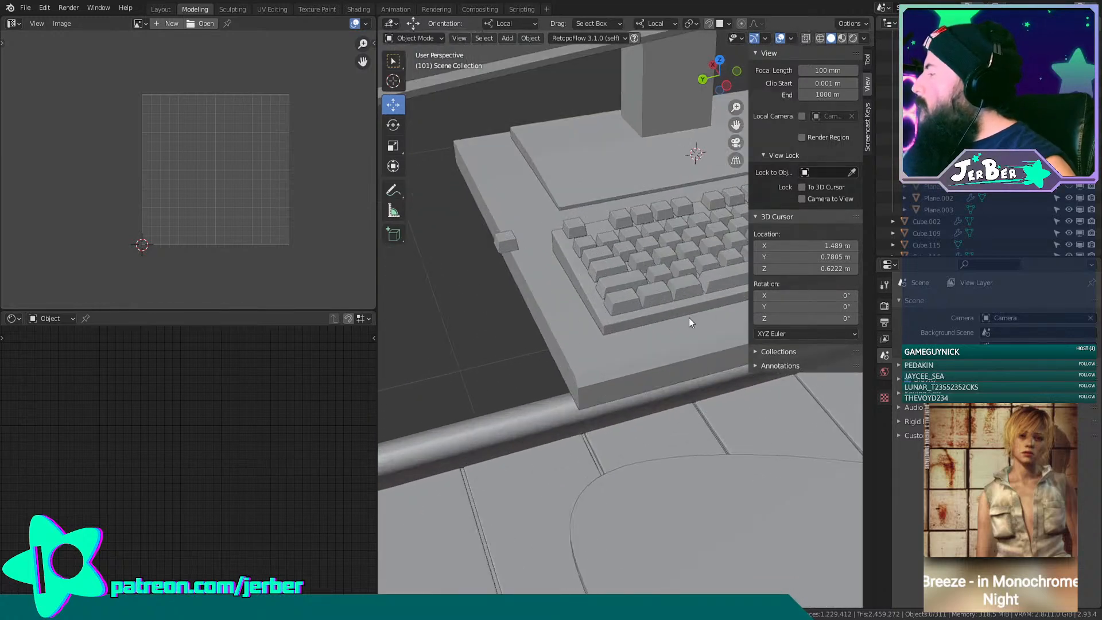
shift+middle_drag(674, 323, 589, 374)
scroll(637, 404, up, 3)
click(443, 413)
shift+click(487, 402)
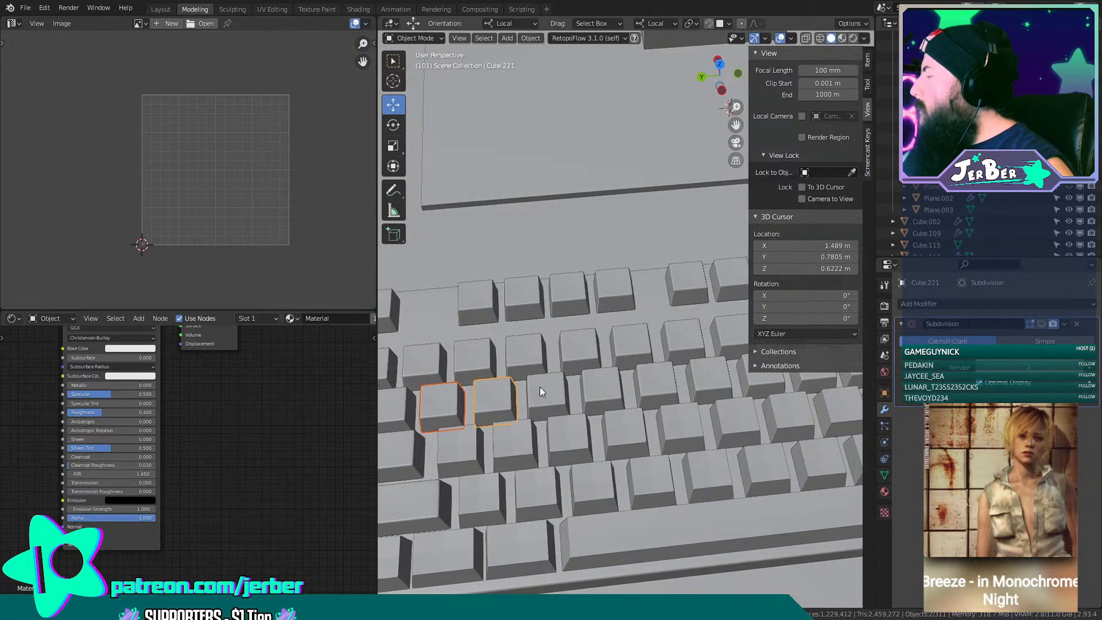
shift+click(615, 393)
key(ctrl+z)
key(ctrl+z)
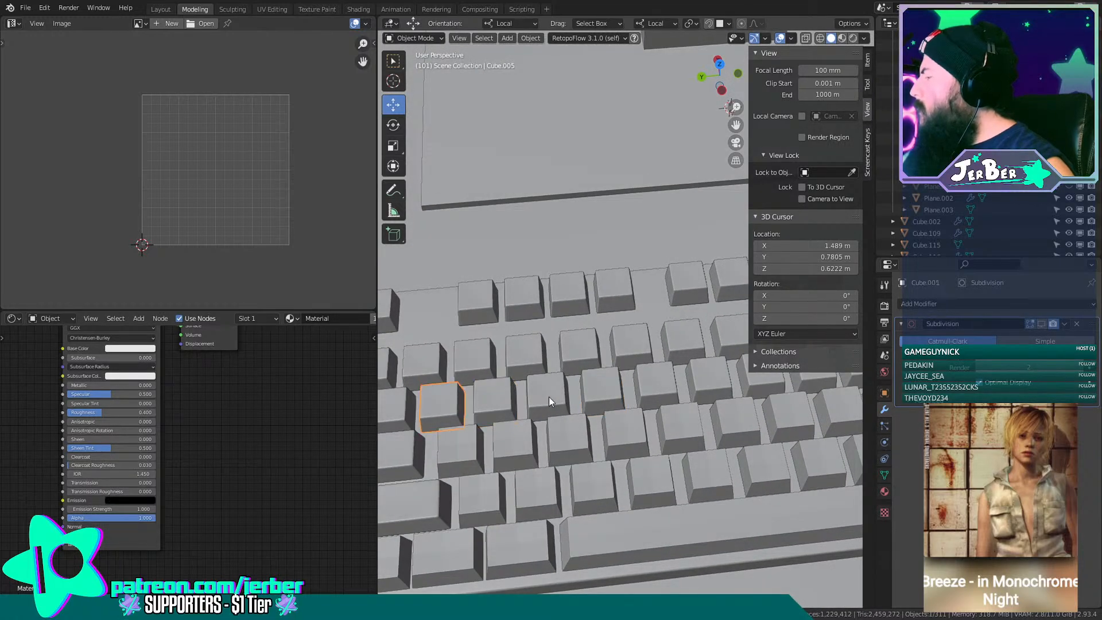
shift+click(499, 402)
shift+click(549, 396)
shift+click(611, 385)
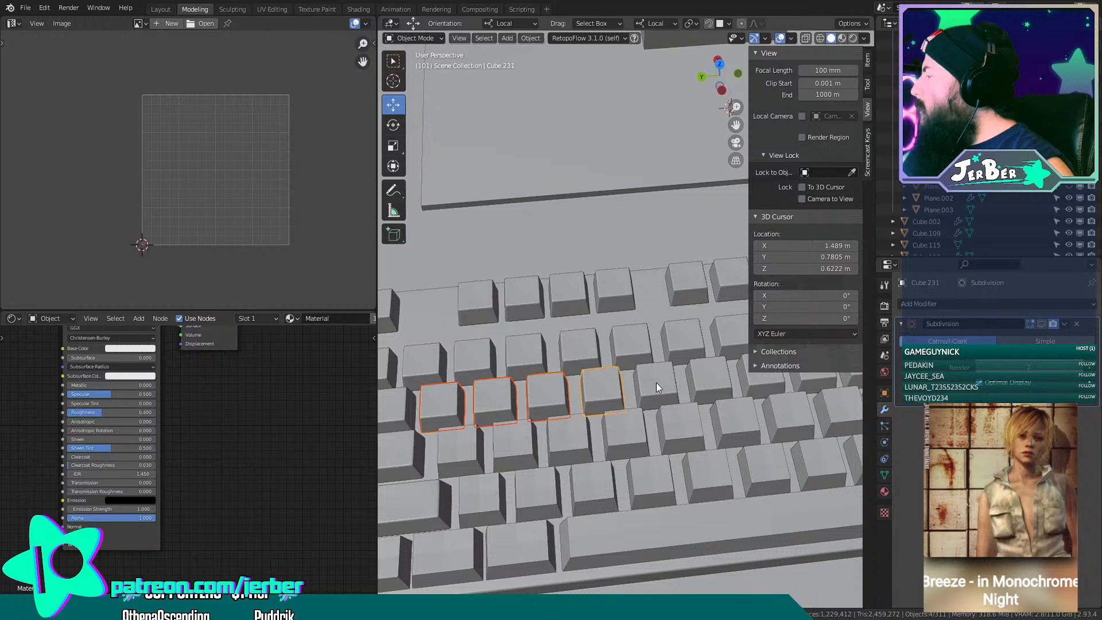
shift+click(656, 383)
shift+click(702, 381)
Add the remaining five rounded single-width keys of the same row to the selection.
shift+middle_drag(705, 386, 441, 382)
shift+click(548, 368)
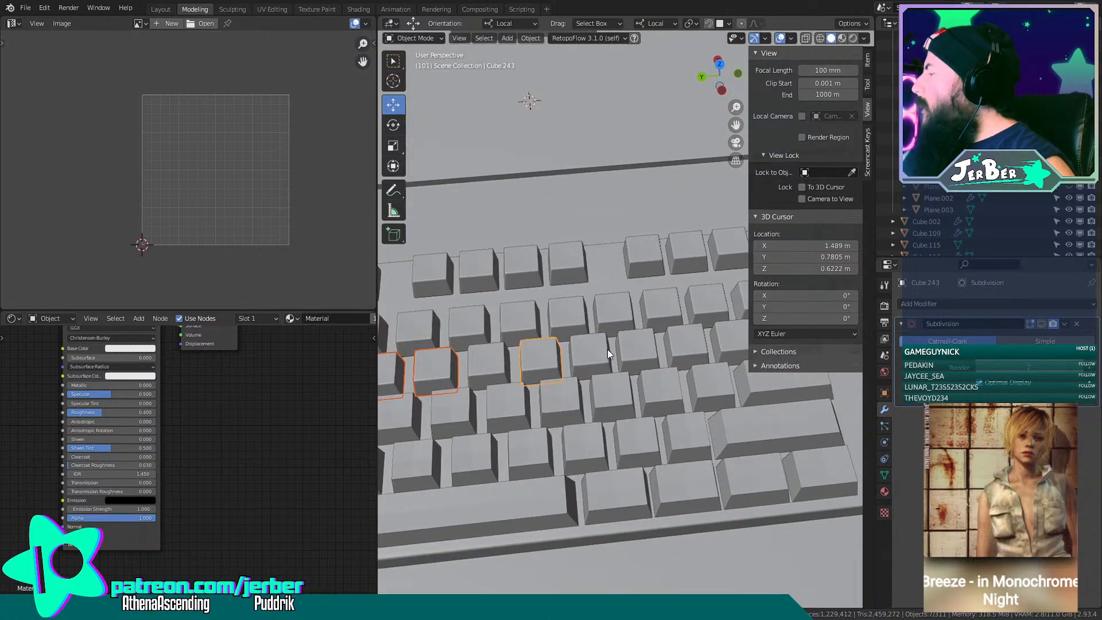
shift+click(604, 351)
shift+click(696, 339)
scroll(696, 340, down, 4)
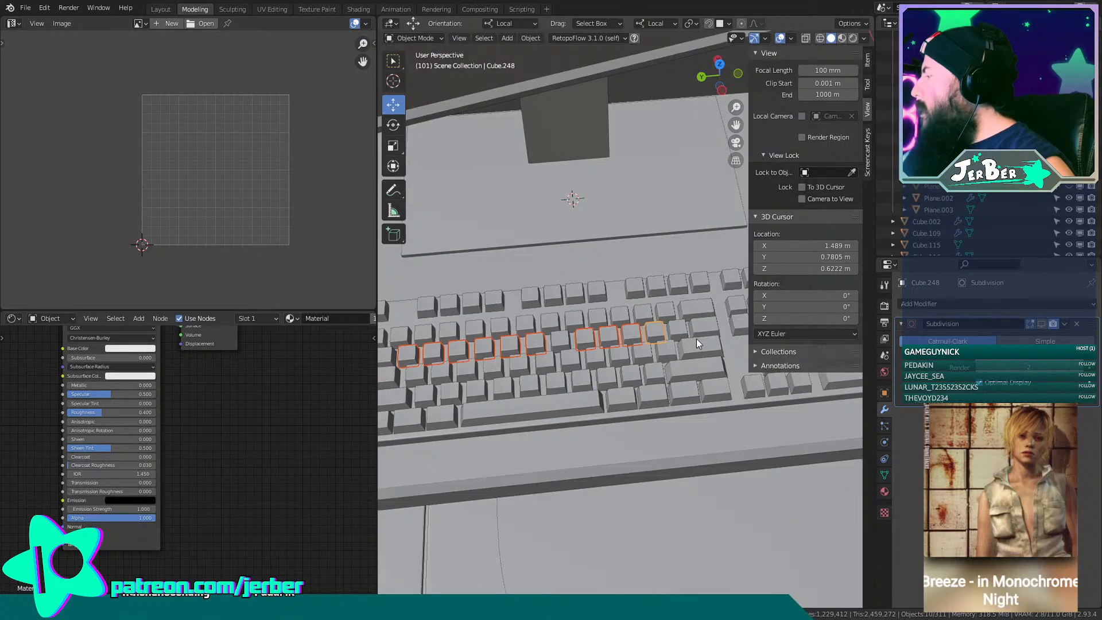
shift+middle_drag(643, 352, 669, 342)
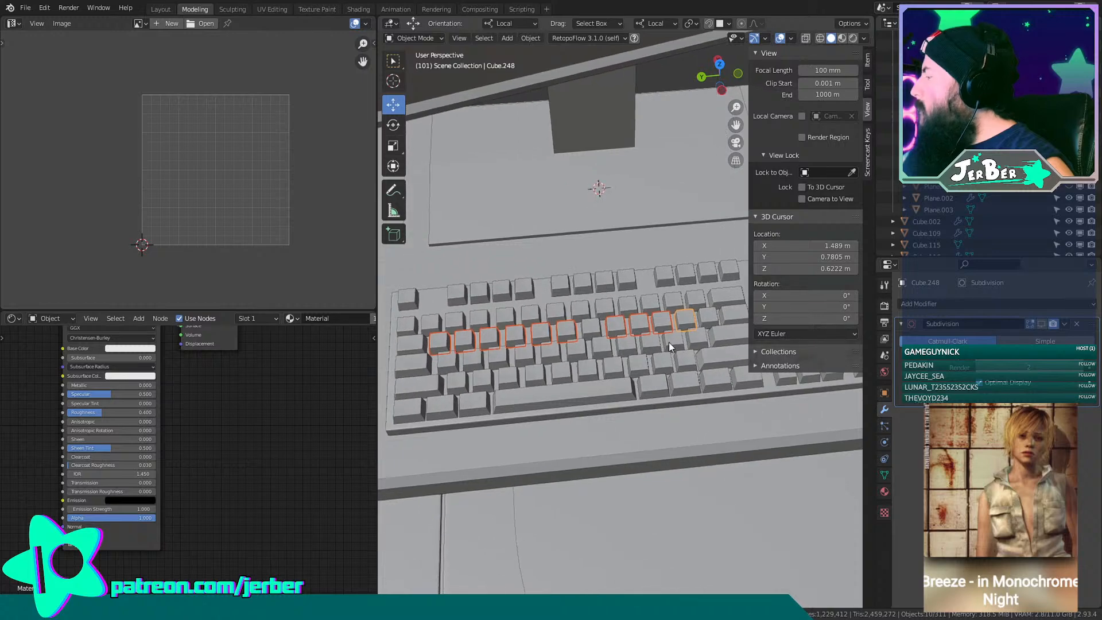
scroll(583, 320, down, 10)
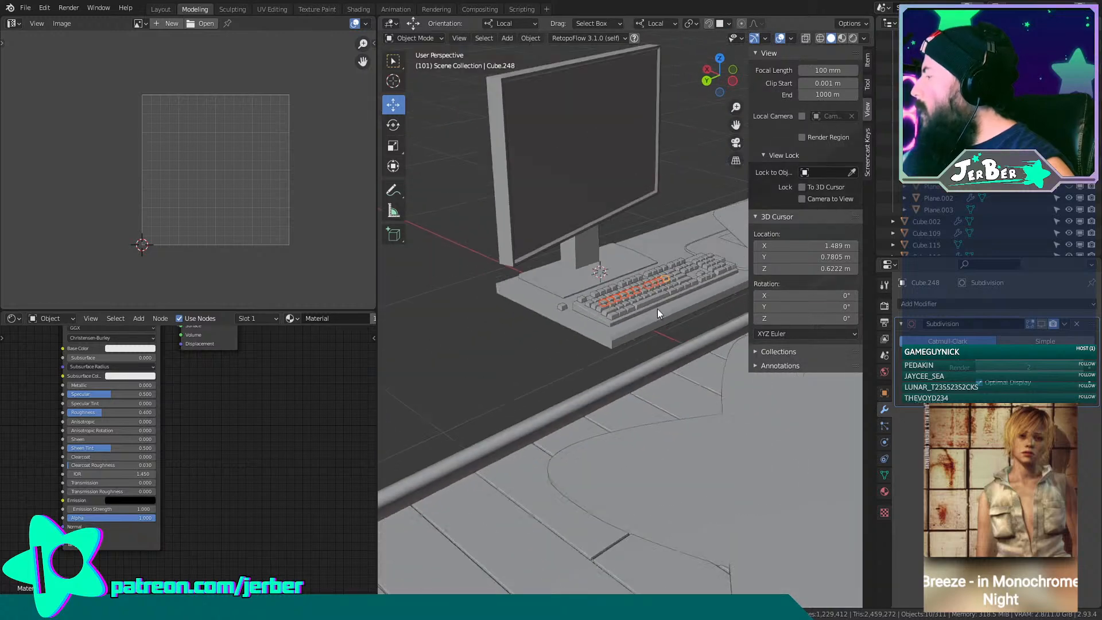
middle_drag(673, 300, 599, 329)
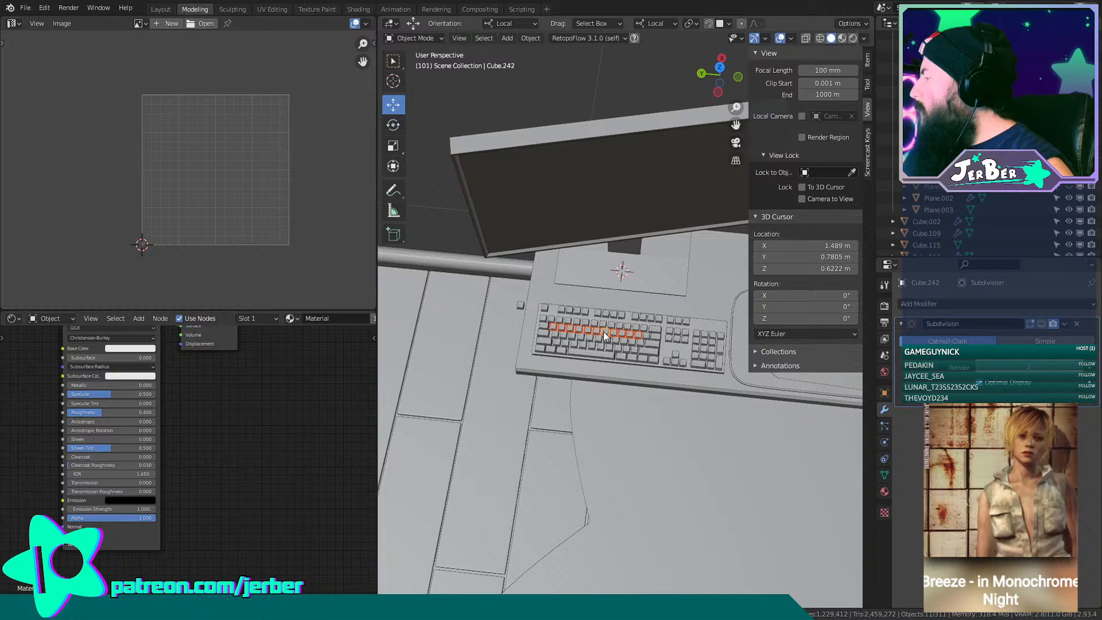
Set the origins of the selected keys to their Center of Mass (Surface).
scroll(603, 332, up, 3)
right_click(611, 334)
mouse_move(617, 336)
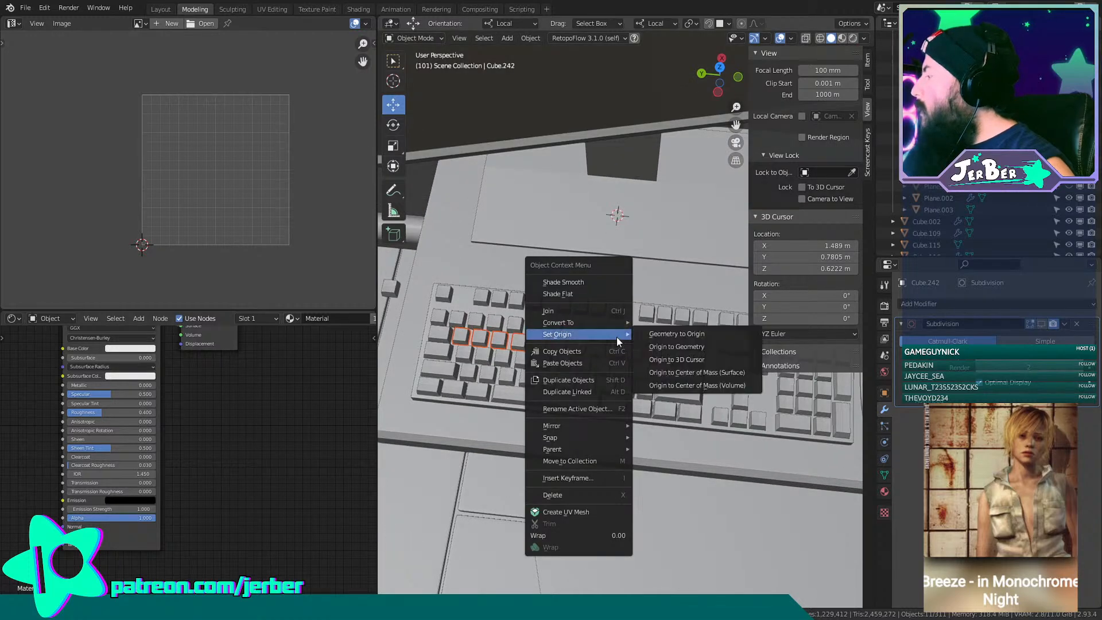
click(671, 370)
scroll(671, 370, down, 4)
scroll(675, 366, down, 5)
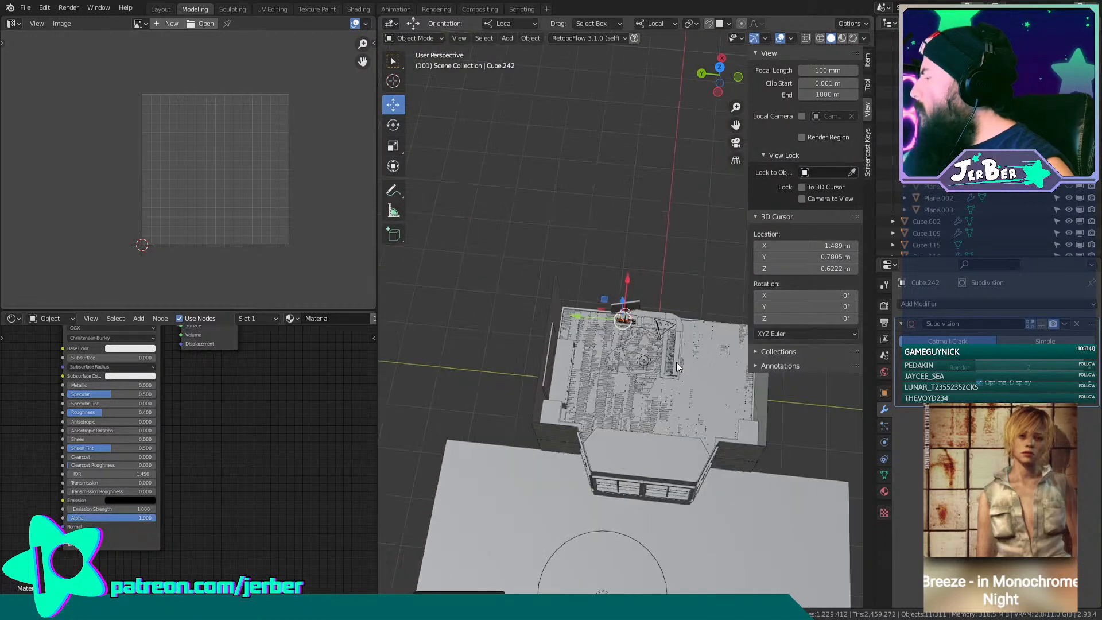
scroll(651, 374, up, 8)
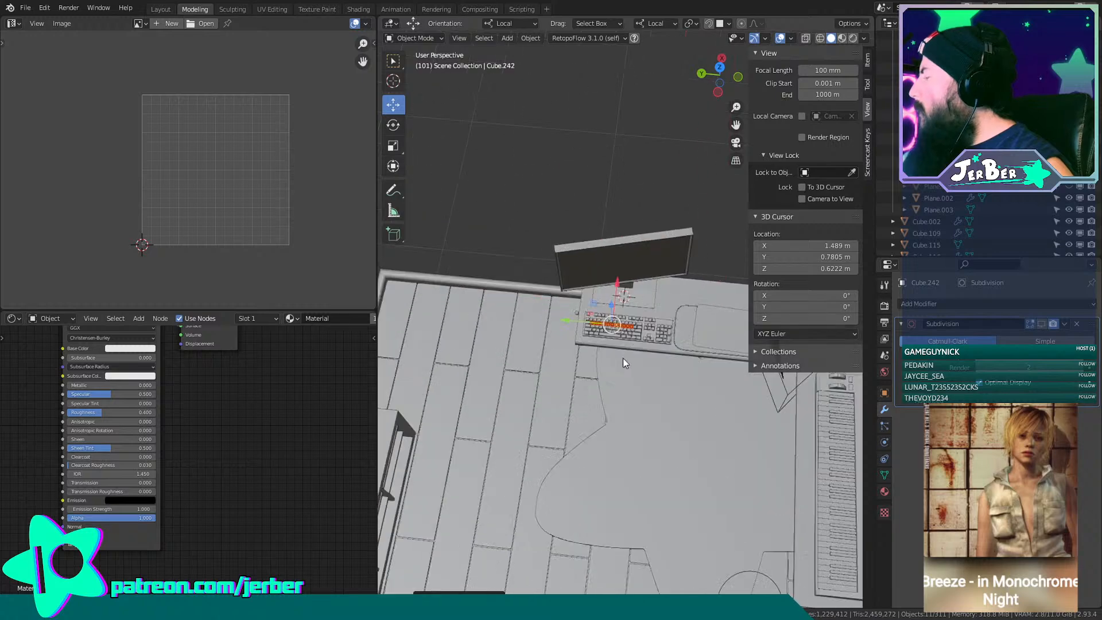
shift+middle_drag(661, 348, 593, 327)
scroll(655, 383, up, 4)
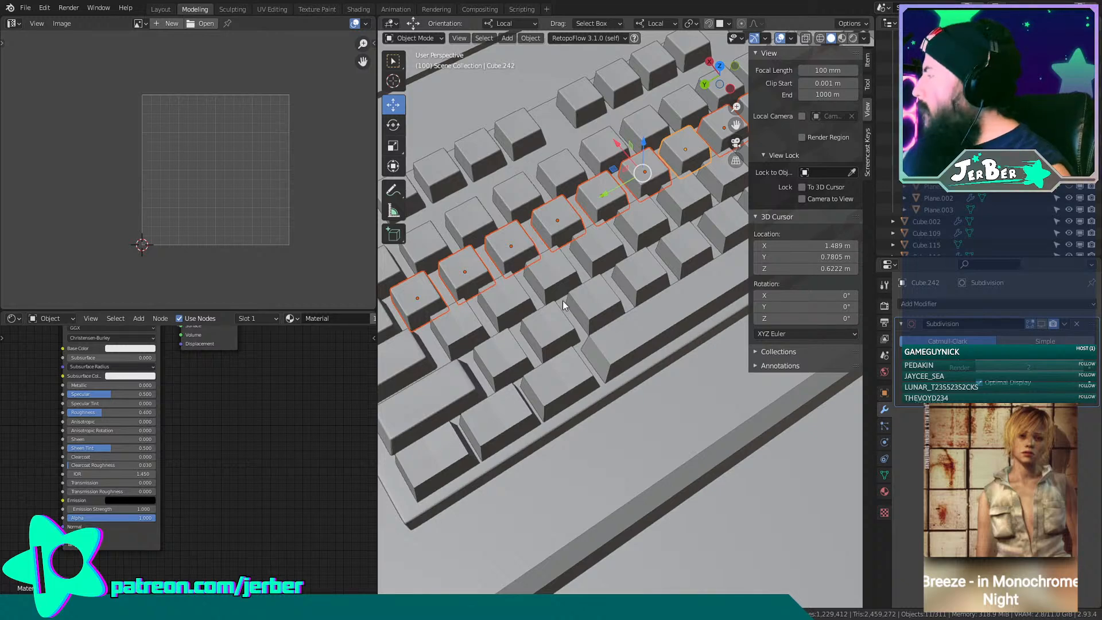
Duplicate the eleven keys along local X onto the Caps Lock row and shift the copies about 0.007 m along local Y.
key(shift+g)
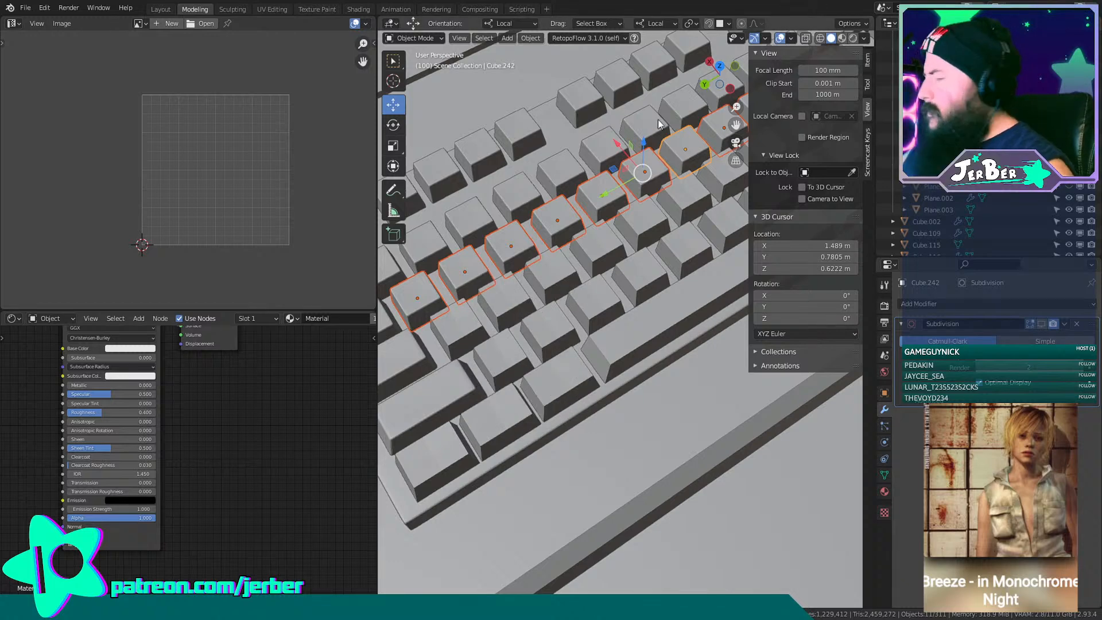
key(shift+d)
key(x)
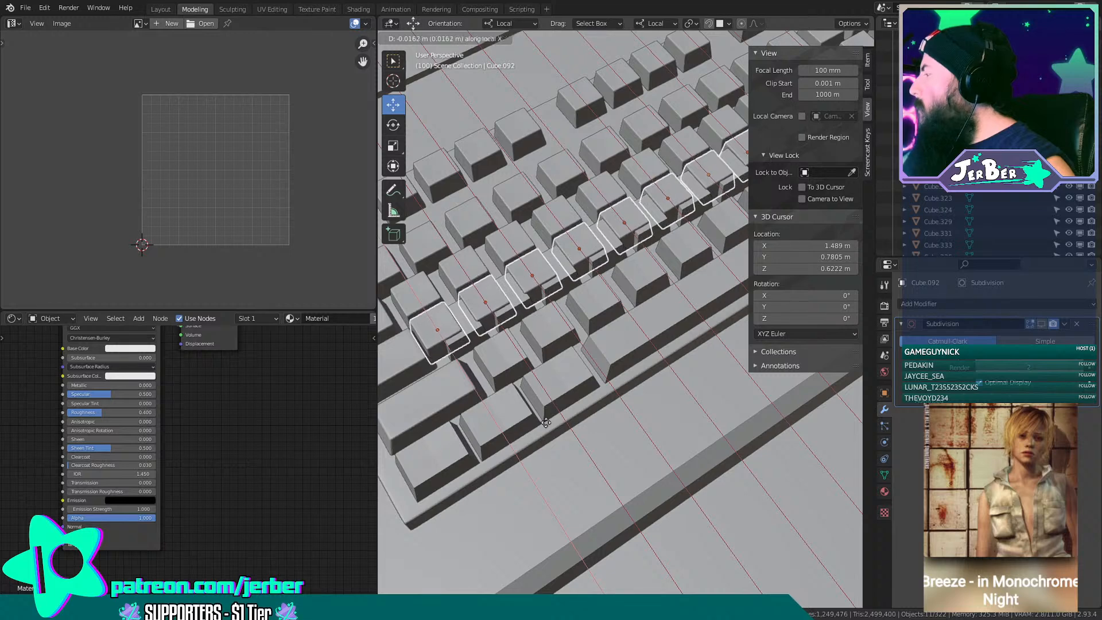
click(546, 483)
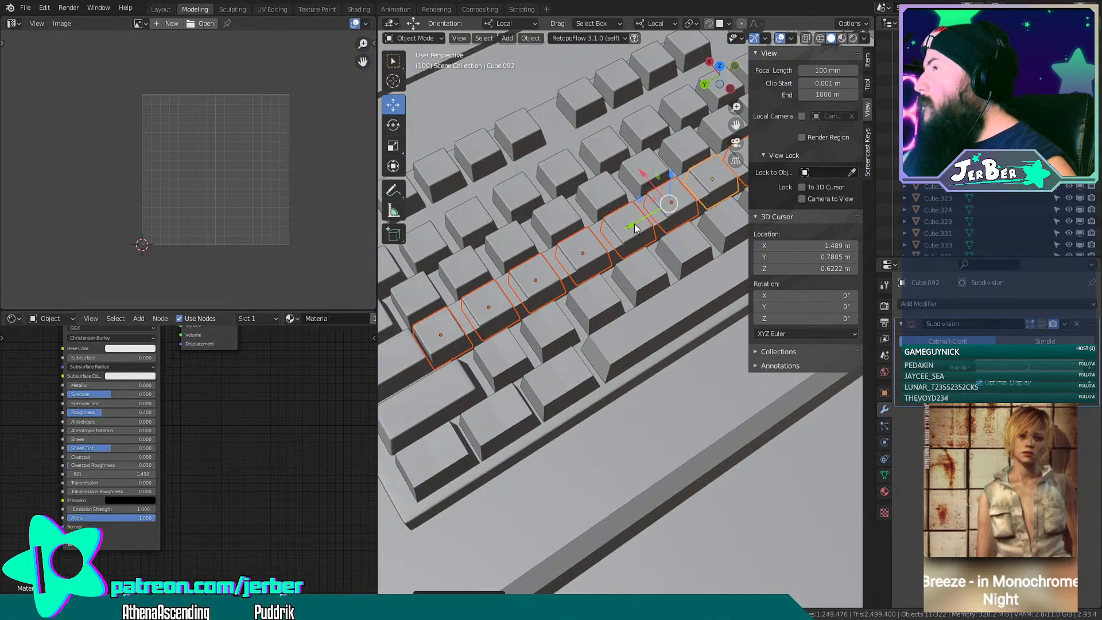
key(shift+d)
key(x)
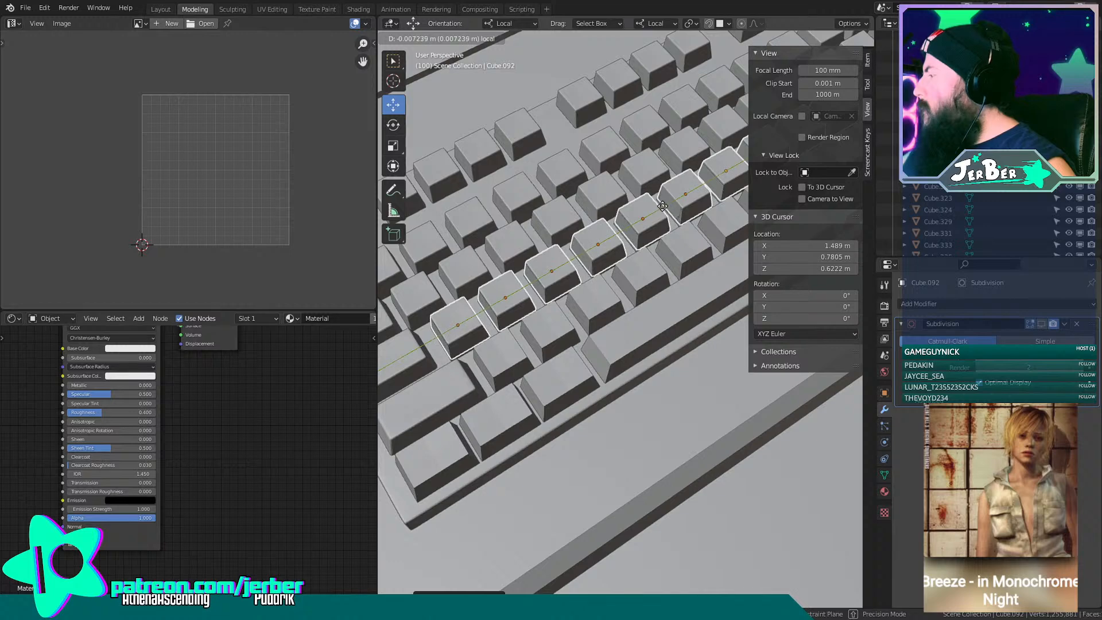
click(663, 204)
Lower the rounded copies about 0.0009 m along local Z and fine-align them with the old keys along local Y.
scroll(557, 239, up, 8)
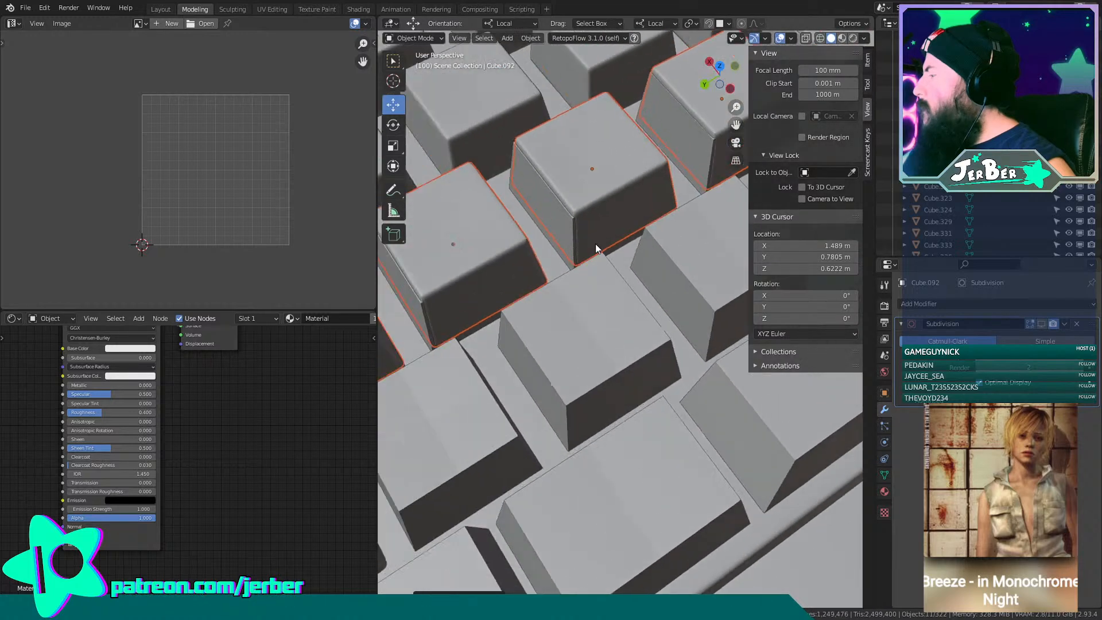
middle_drag(580, 257, 710, 260)
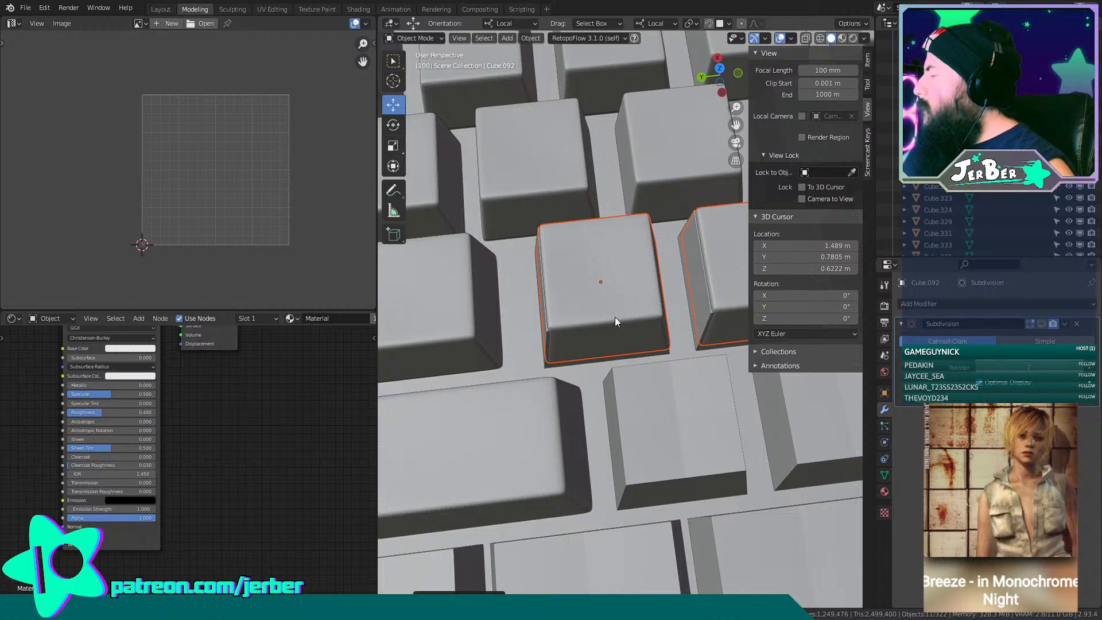
middle_drag(615, 317, 590, 304)
key(g)
key(z)
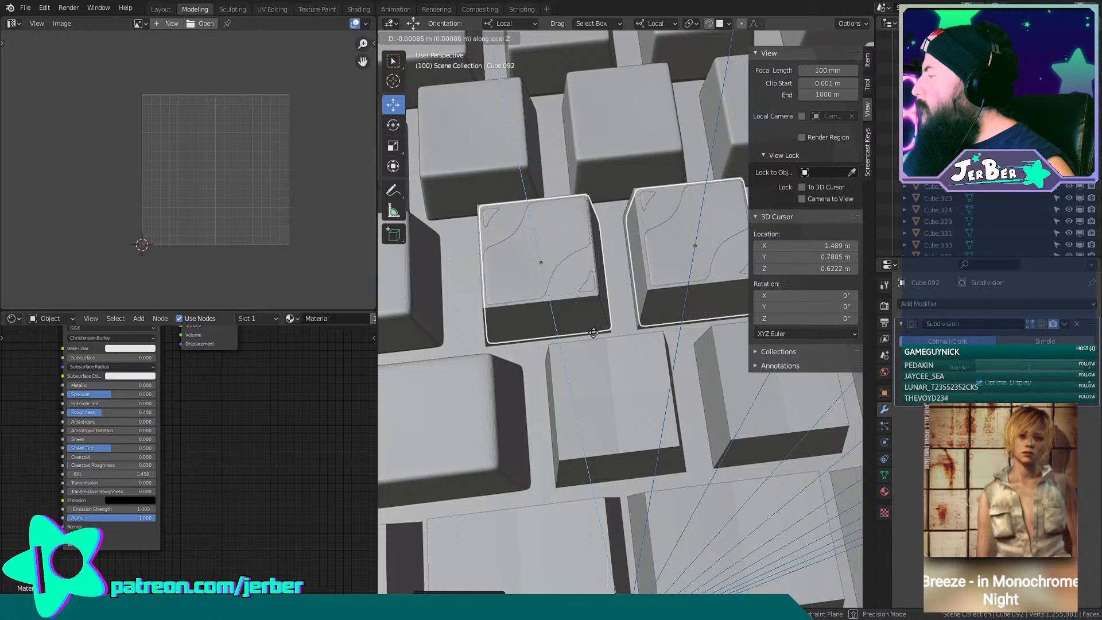
click(589, 335)
key(g)
key(x)
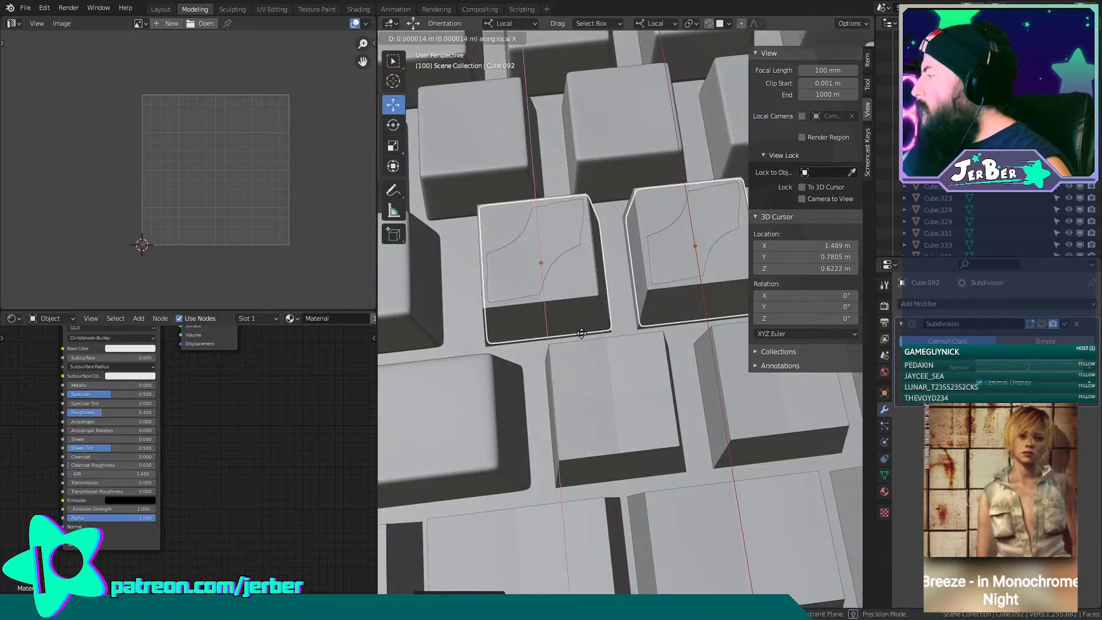
key(y)
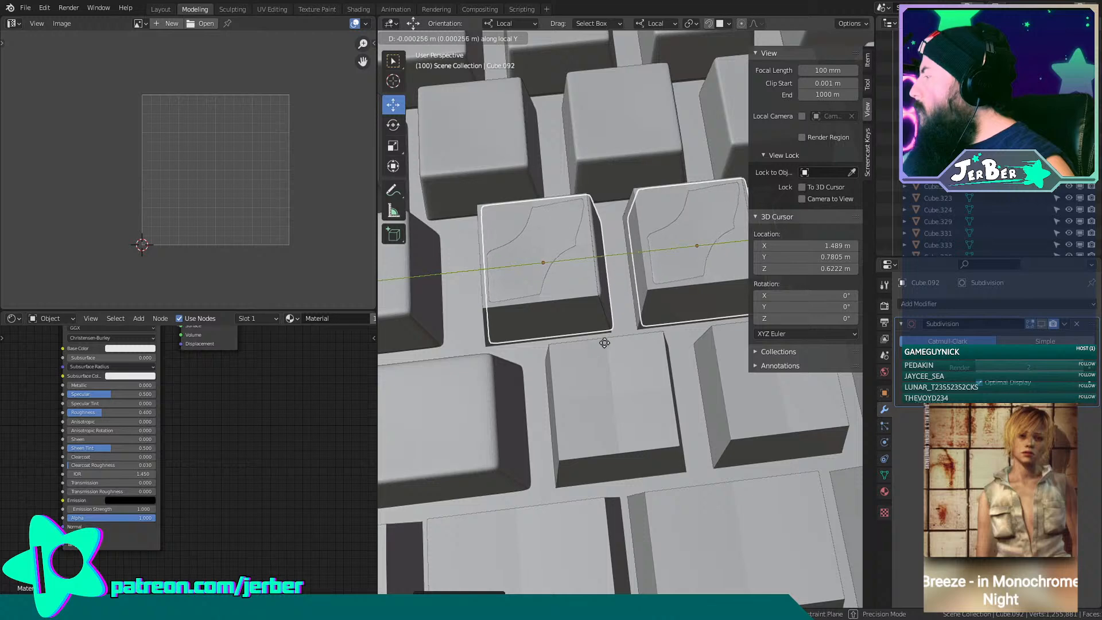
click(581, 364)
Delete the four old keys nearest Caps Lock that overlap the rounded copies.
click(583, 287)
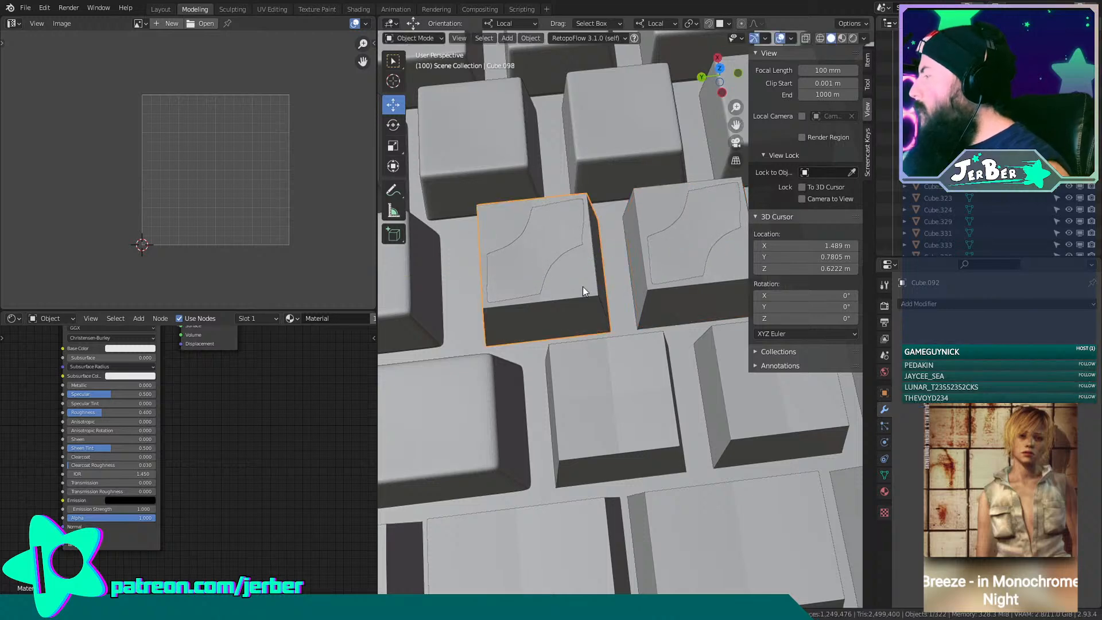
key(x)
click(583, 286)
click(661, 268)
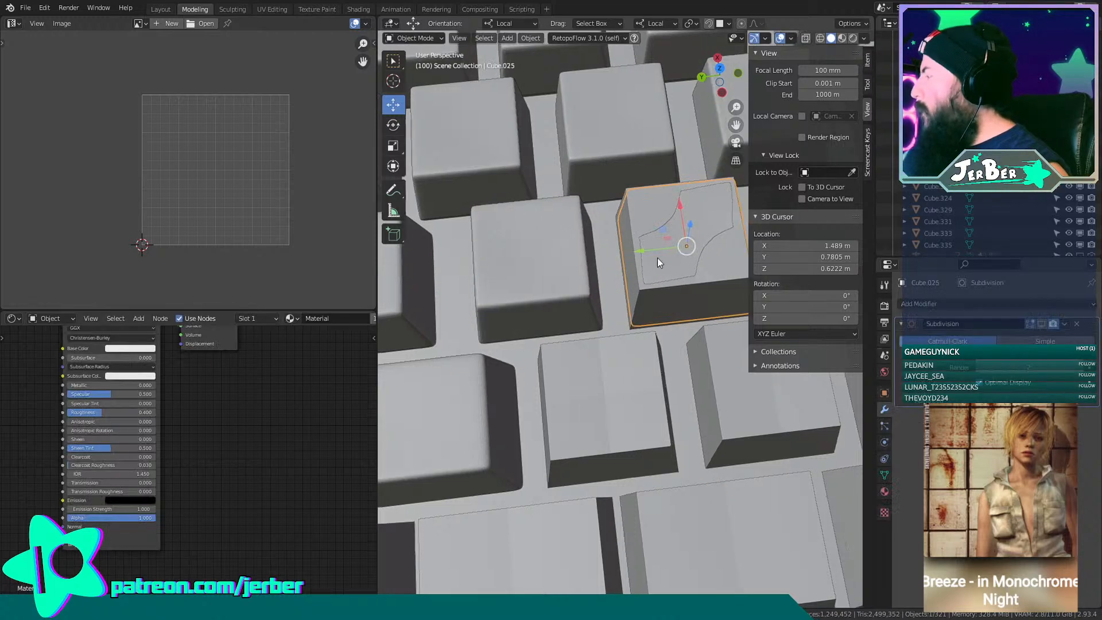
shift+middle_drag(657, 257, 570, 271)
click(516, 253)
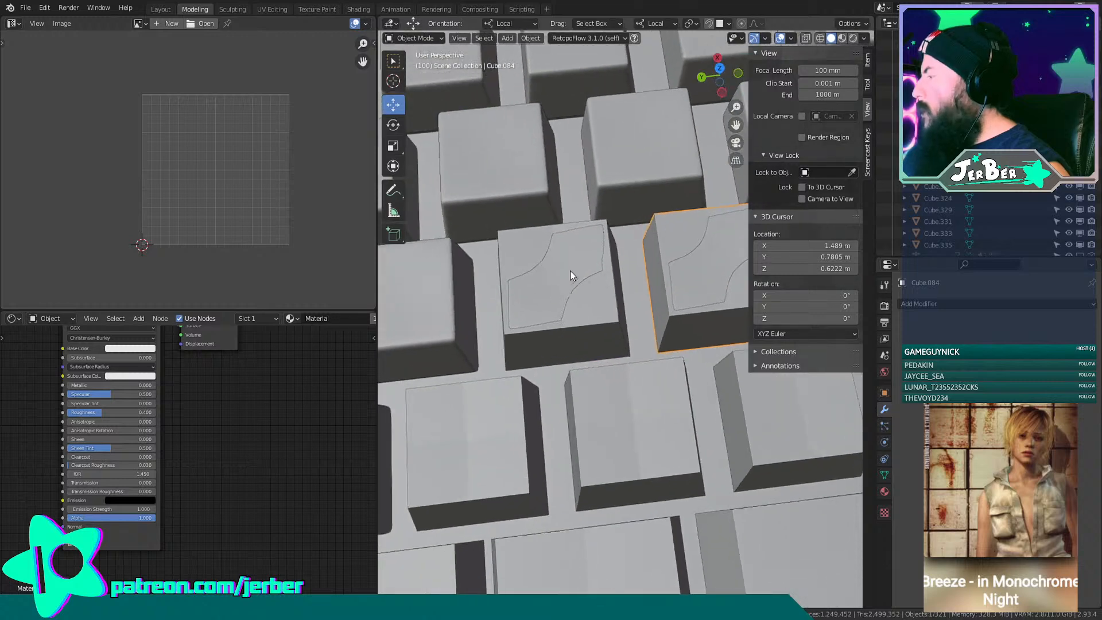
key(x)
click(600, 331)
shift+middle_drag(601, 332, 533, 280)
click(622, 303)
key(x)
click(622, 302)
click(459, 274)
shift+middle_drag(460, 274, 504, 302)
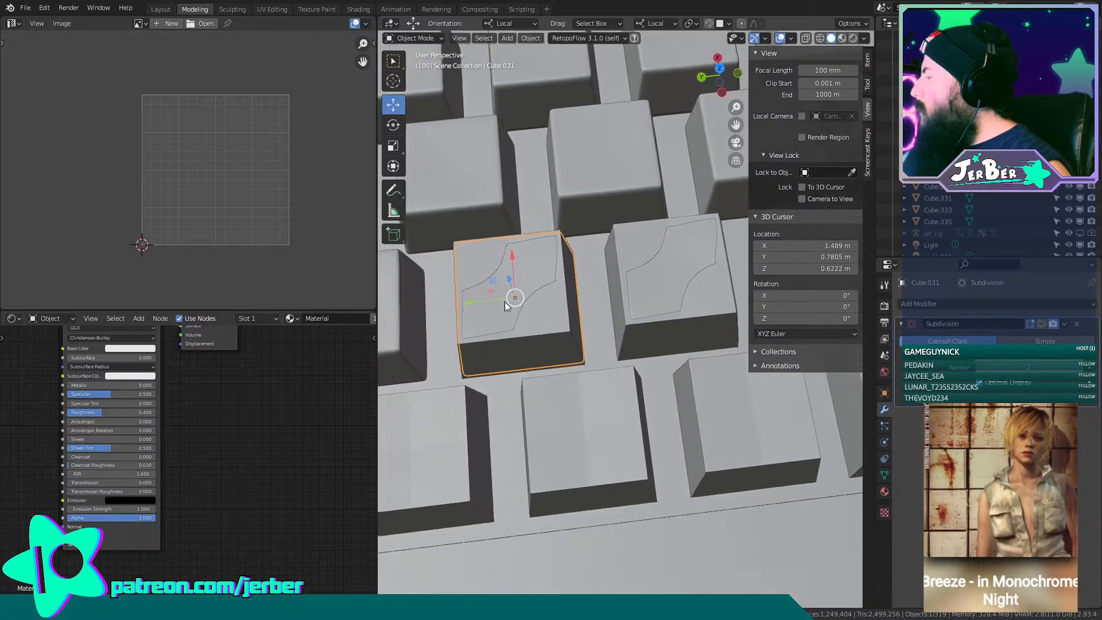
key(x)
click(536, 330)
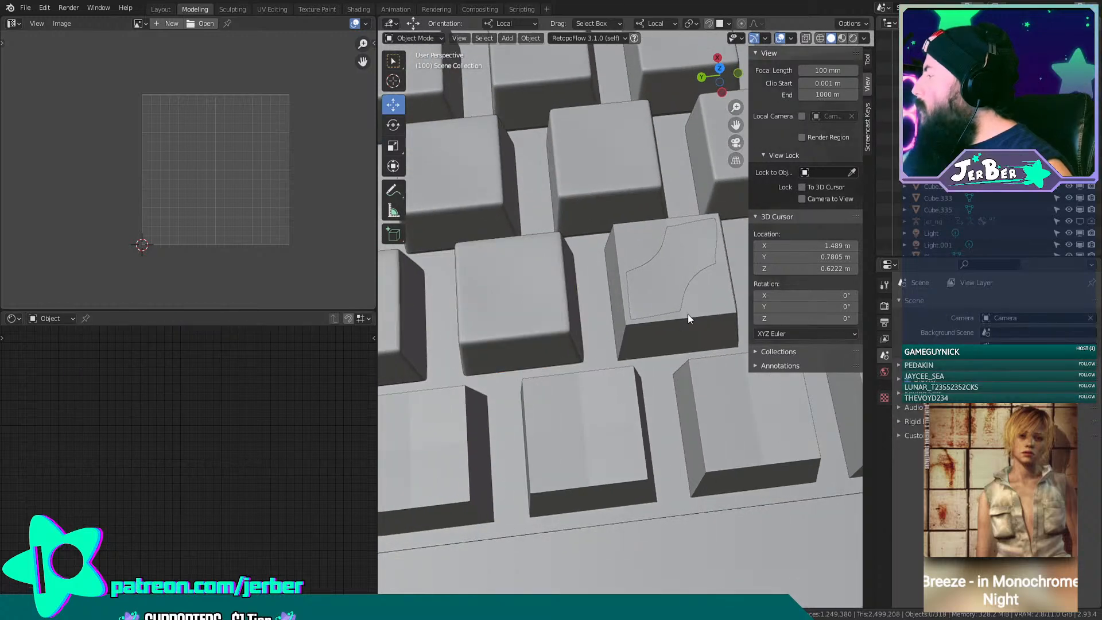
Delete the next three overlapping old keys in the middle of the Caps Lock row.
click(689, 316)
shift+middle_drag(699, 318, 543, 311)
key(x)
click(618, 326)
click(648, 313)
key(x)
click(662, 320)
click(579, 298)
key(x)
click(578, 298)
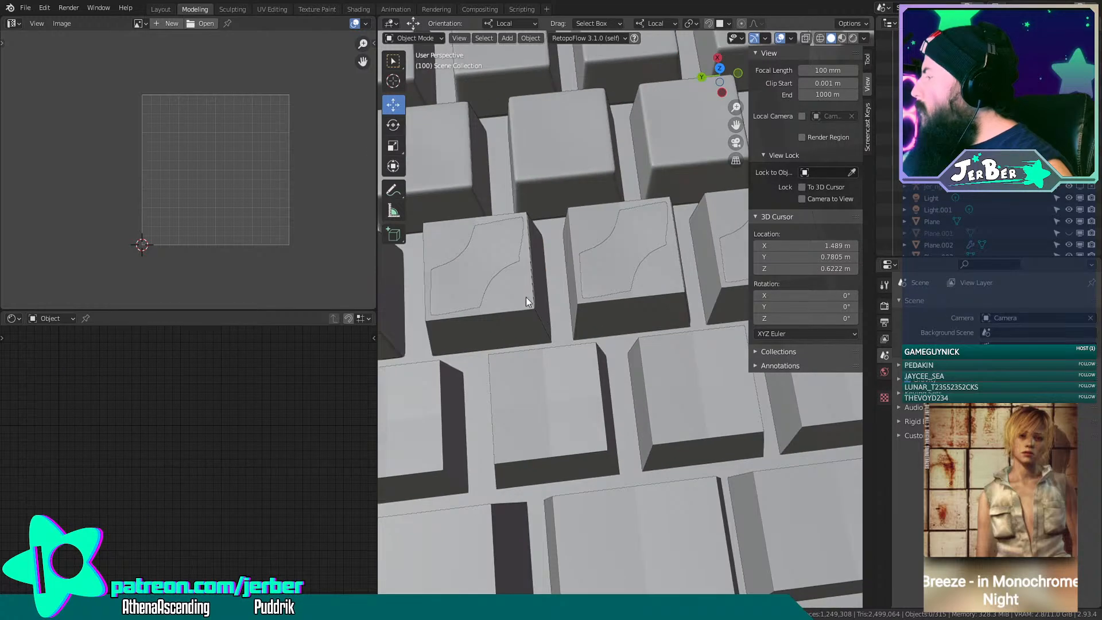
Delete the last four overlapping old keys of the Caps Lock row, up to the Enter key.
click(527, 300)
key(x)
click(525, 297)
click(666, 299)
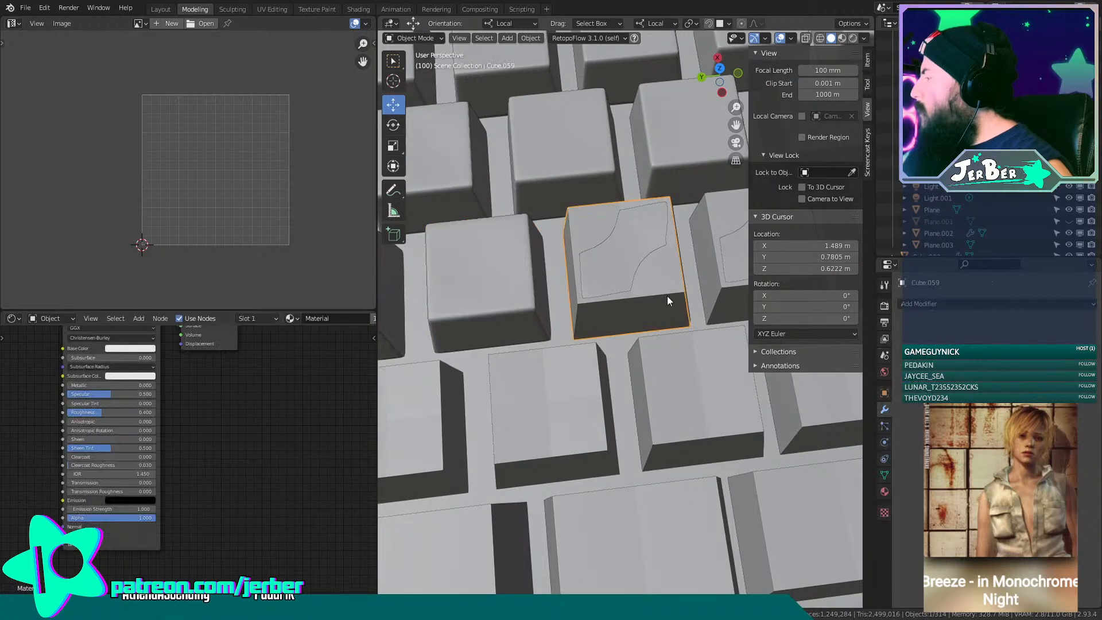
click(667, 295)
click(666, 295)
click(674, 307)
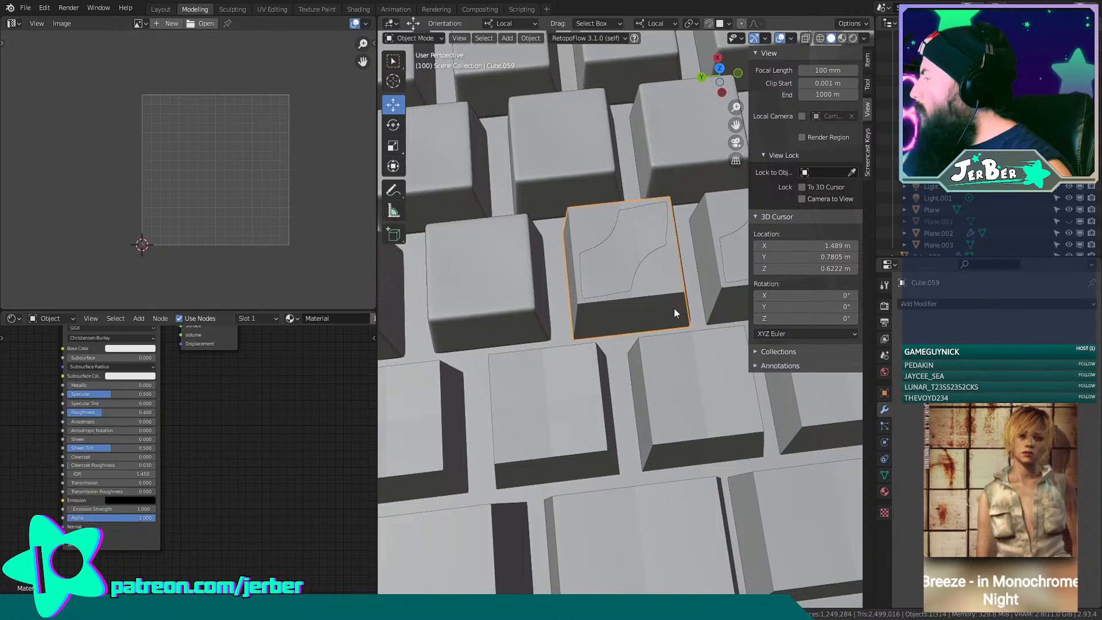
key(x)
click(675, 307)
shift+middle_drag(733, 306, 576, 308)
click(627, 277)
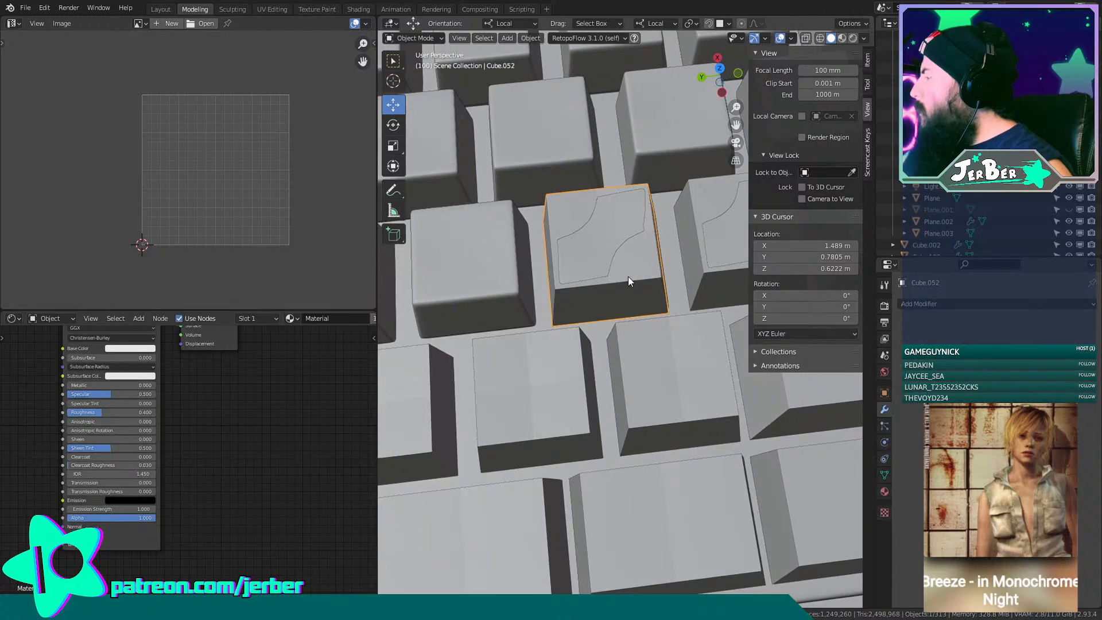
key(x)
click(624, 279)
shift+middle_drag(623, 278, 560, 263)
click(550, 275)
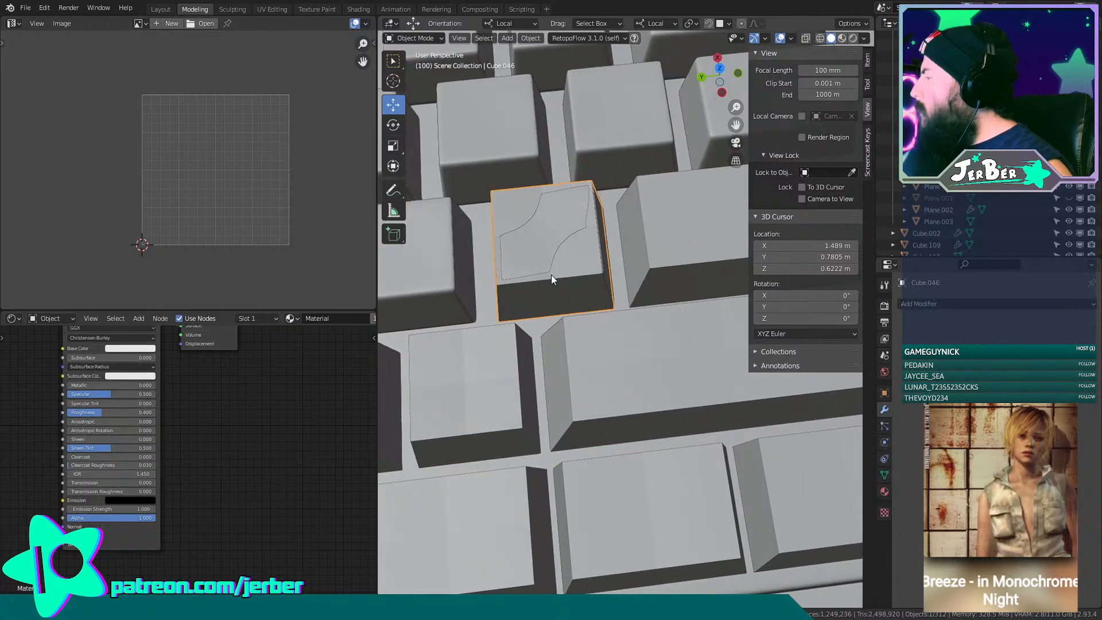
key(x)
click(550, 274)
Examine the keys at the Enter end of the rows to see which old ones still need replacing.
scroll(566, 286, down, 10)
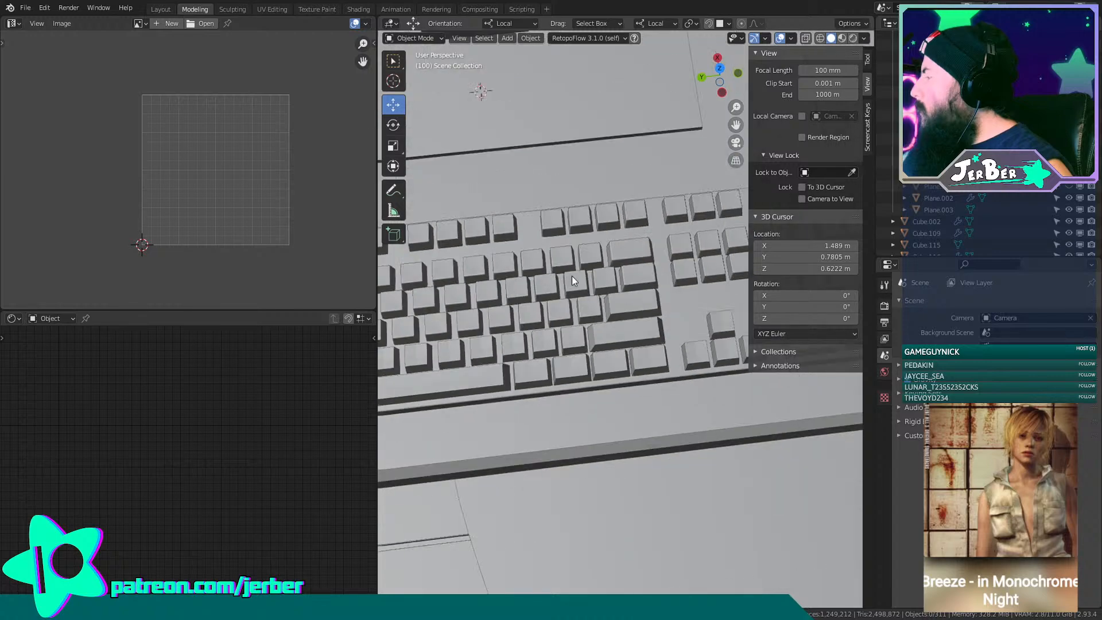
scroll(571, 286, down, 5)
middle_drag(569, 294, 555, 248)
scroll(578, 267, up, 5)
scroll(572, 314, up, 3)
scroll(617, 278, up, 3)
click(575, 252)
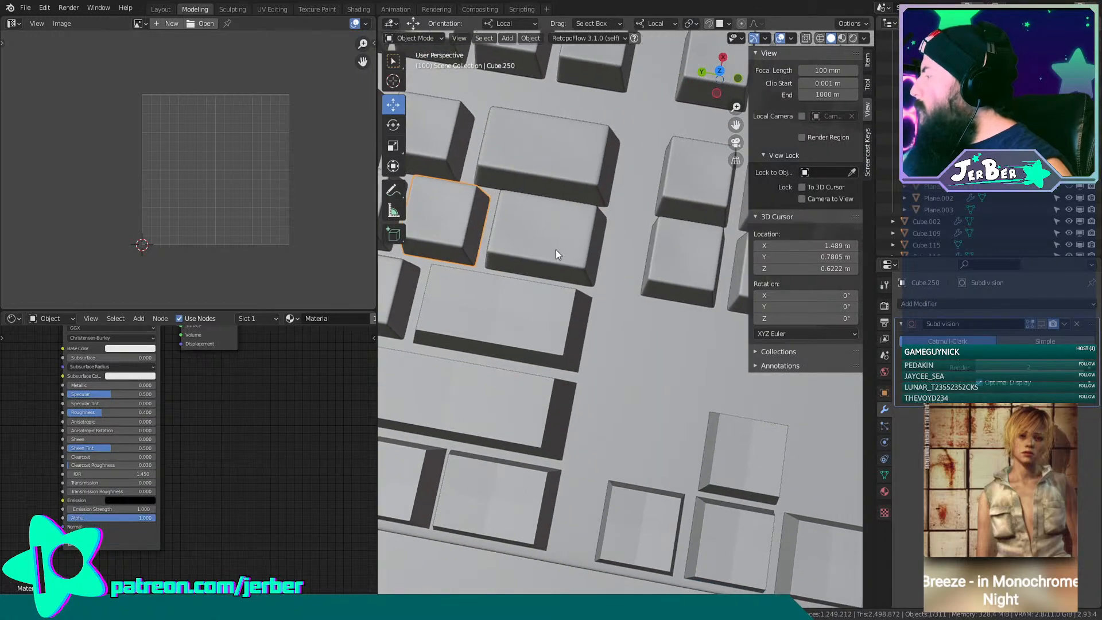
scroll(640, 312, down, 5)
middle_drag(562, 341, 582, 318)
scroll(607, 313, up, 5)
click(606, 310)
scroll(459, 330, down, 5)
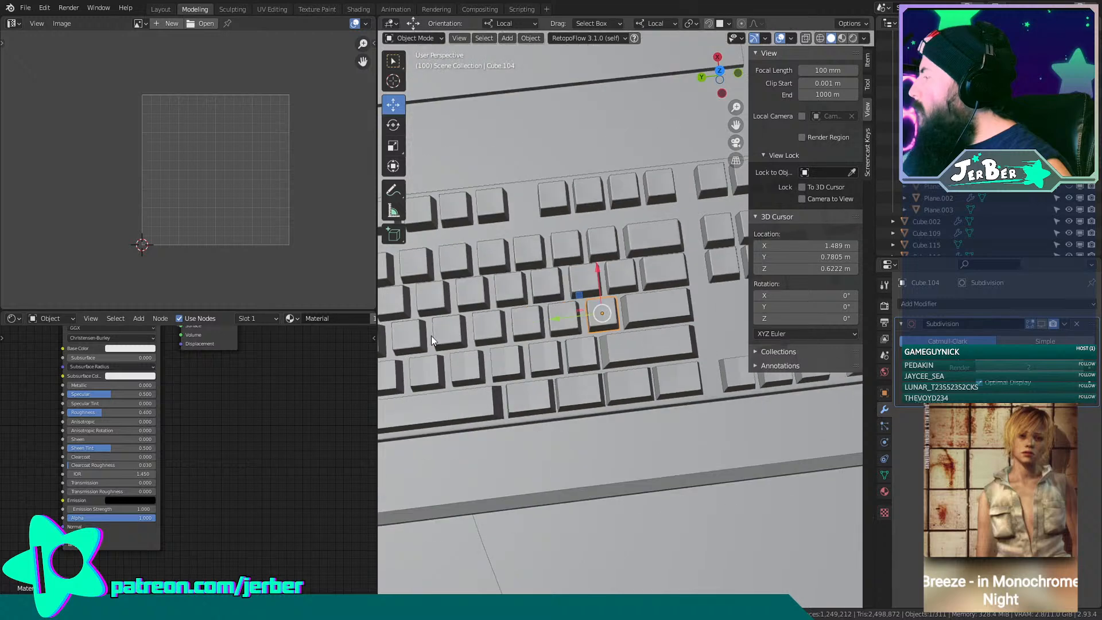
Duplicate the rounded Caps Lock key and move the copy along local Y over the old Enter key.
shift+middle_drag(430, 335, 742, 283)
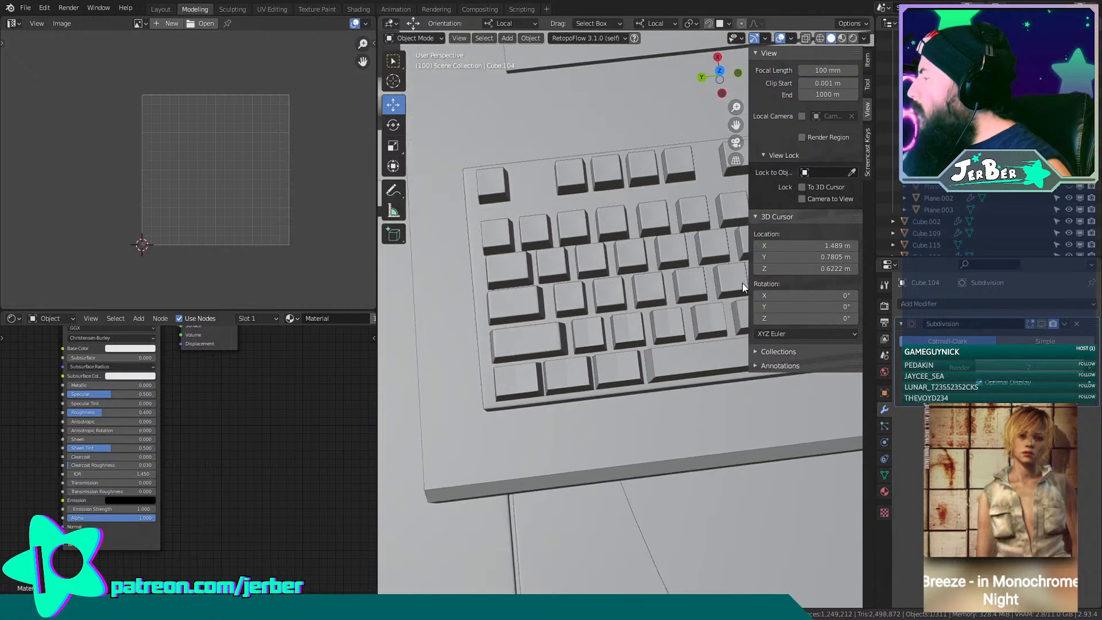
click(534, 309)
key(g)
key(x)
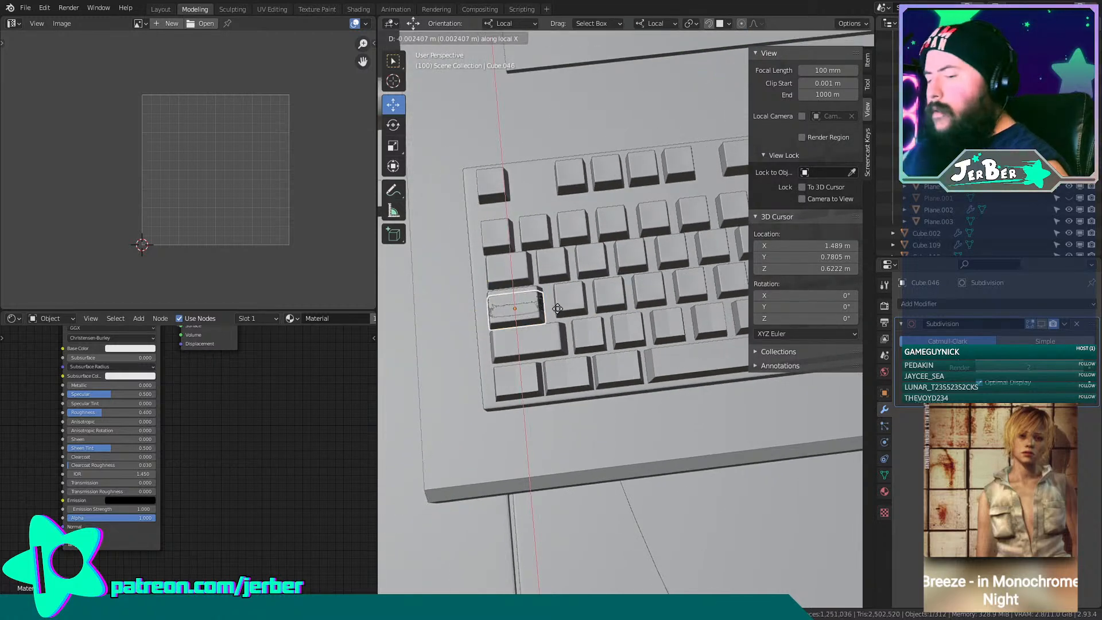
key(y)
click(421, 242)
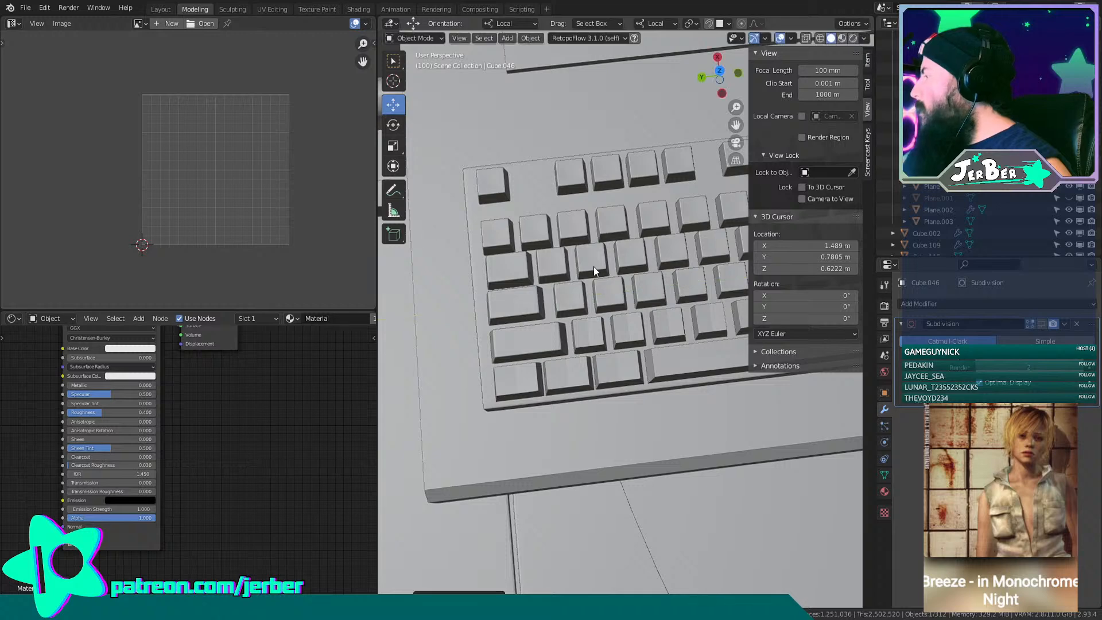
scroll(594, 268, up, 4)
middle_drag(646, 281, 517, 308)
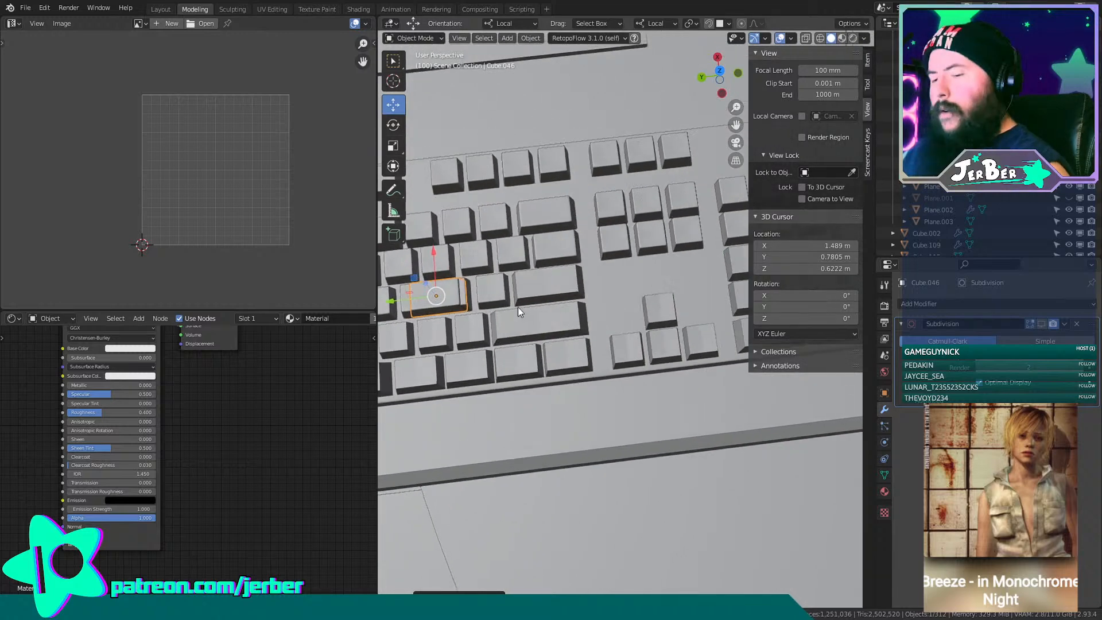
key(g)
key(y)
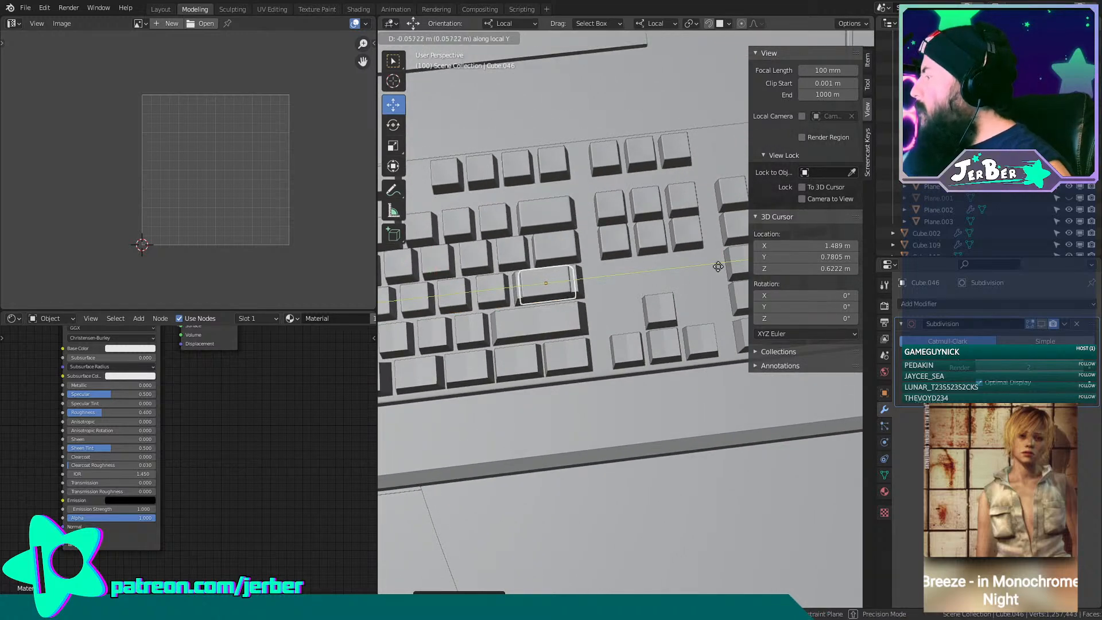
click(717, 268)
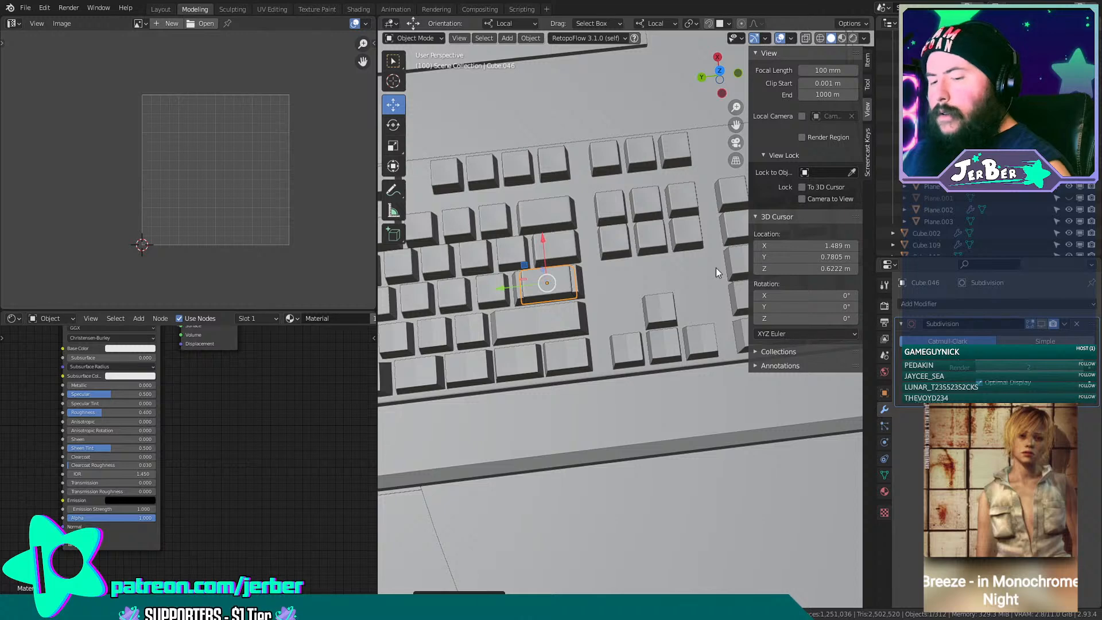
Scale the copy along local Y by about 1.23, then narrow it slightly to fit the Enter position.
key(s)
key(y)
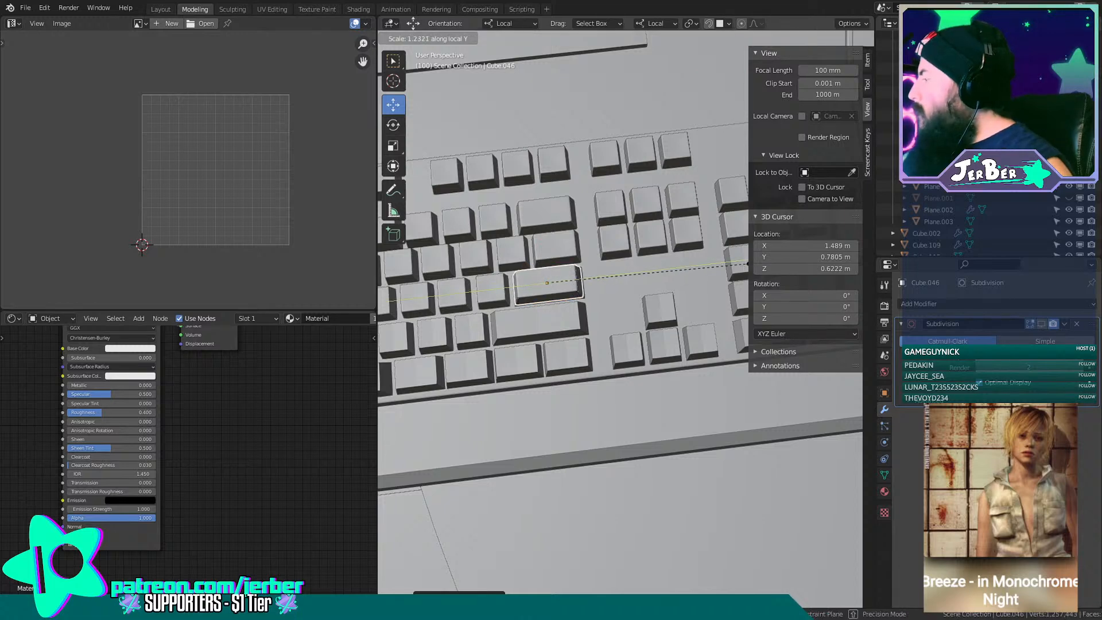
click(754, 263)
scroll(500, 258, up, 7)
shift+middle_drag(490, 258, 619, 283)
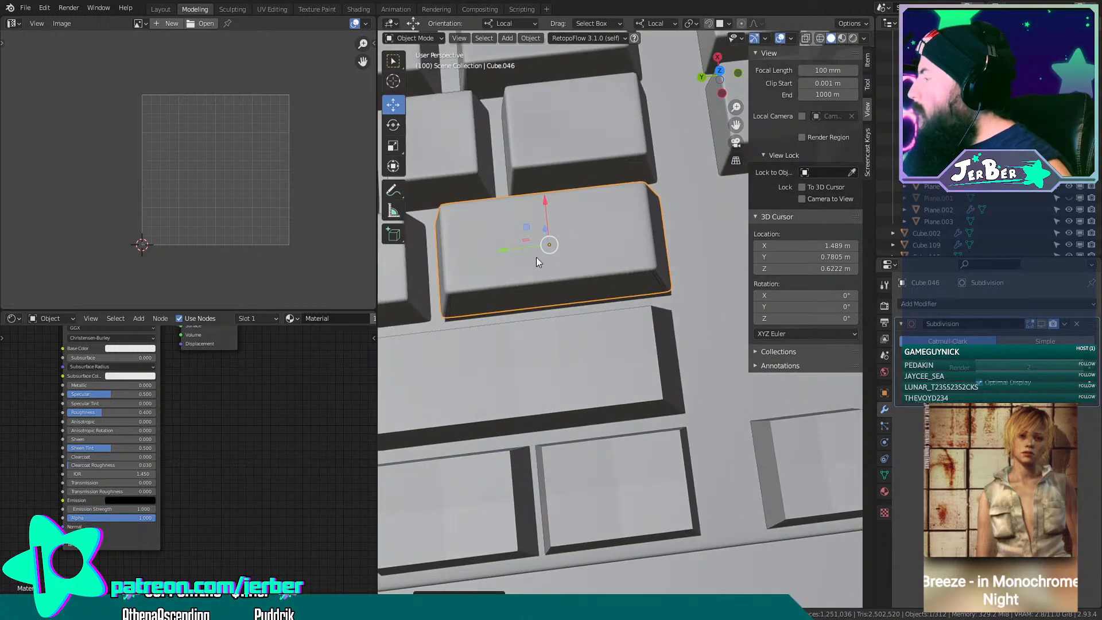
key(s)
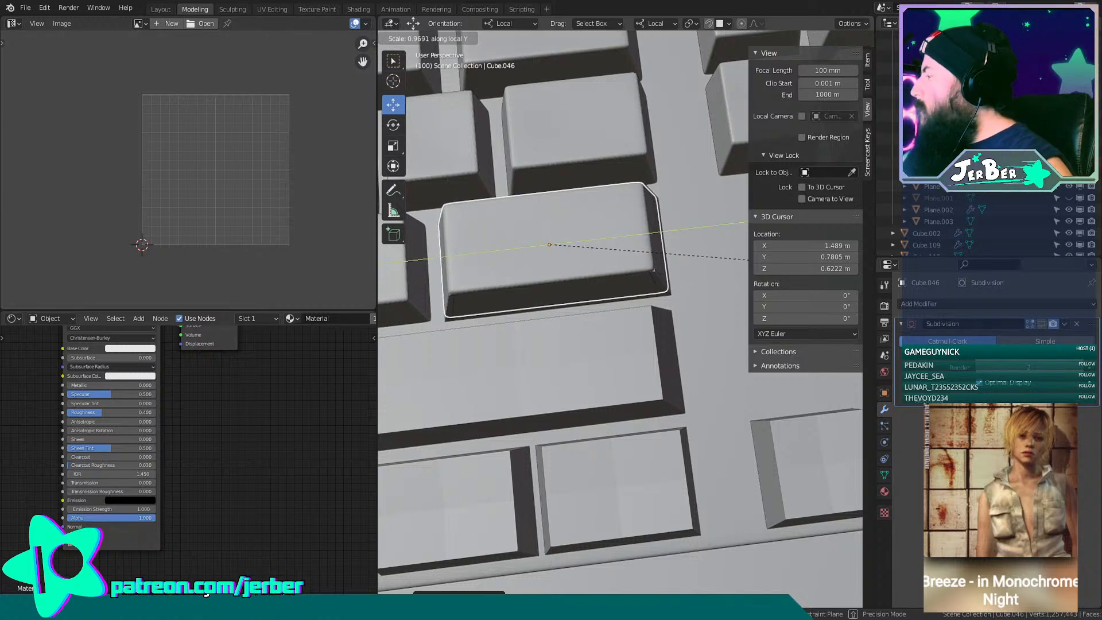
click(810, 265)
Delete the old Enter key beneath the rounded copy.
click(644, 280)
key(x)
click(643, 280)
scroll(632, 266, down, 4)
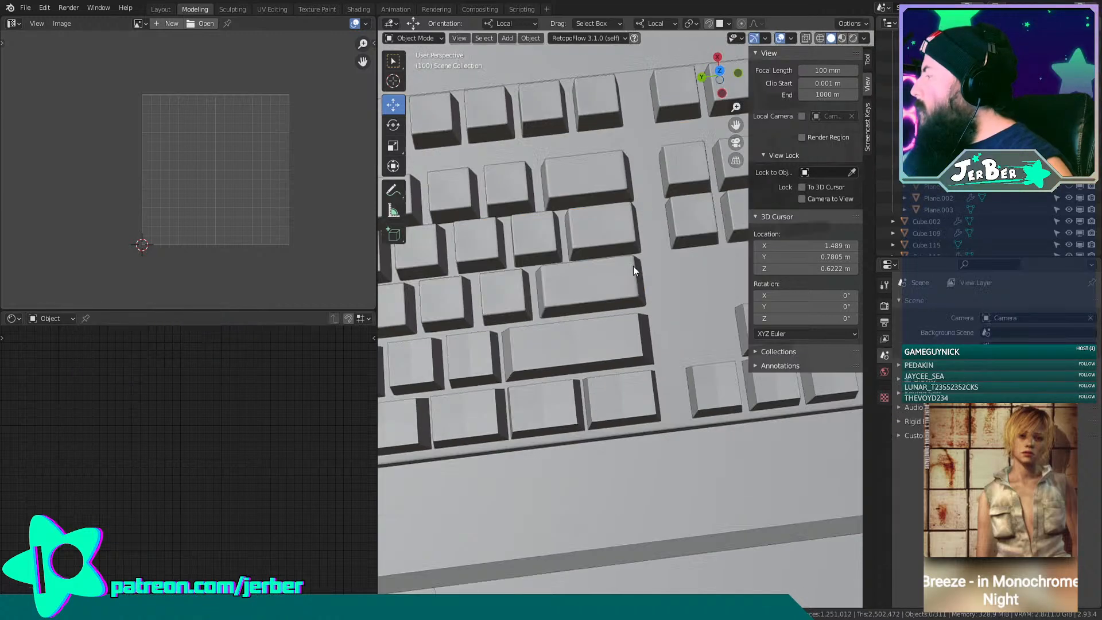
Duplicate the three rounded keys beside Enter and move the copies along local Y onto the third number-pad row.
scroll(631, 267, down, 8)
middle_drag(624, 267, 534, 281)
scroll(596, 247, up, 5)
click(430, 274)
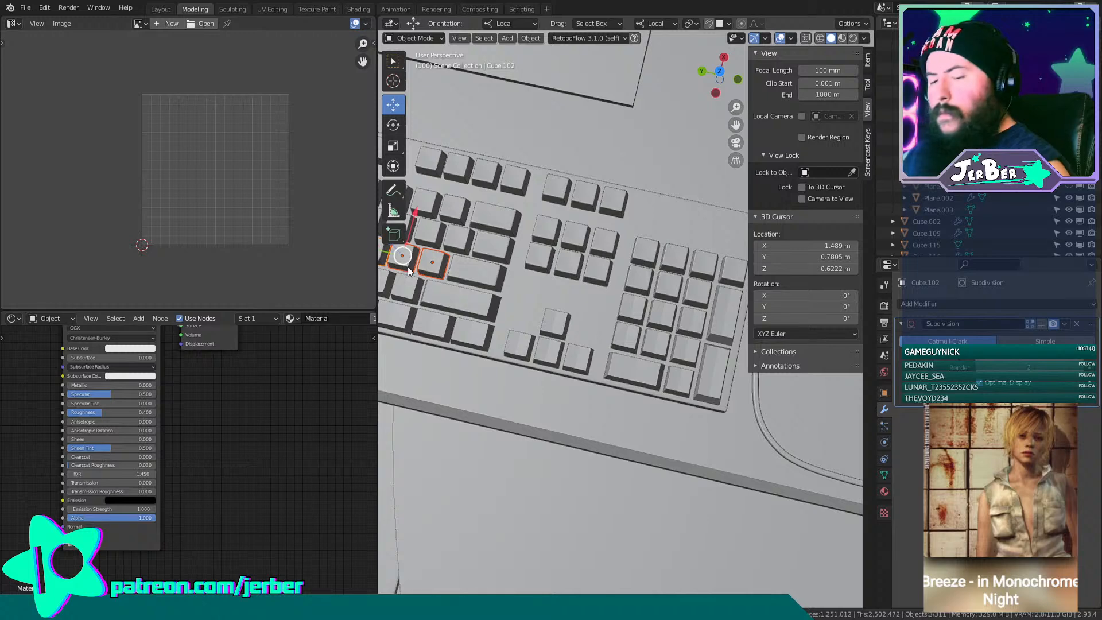
key(shift+d)
key(y)
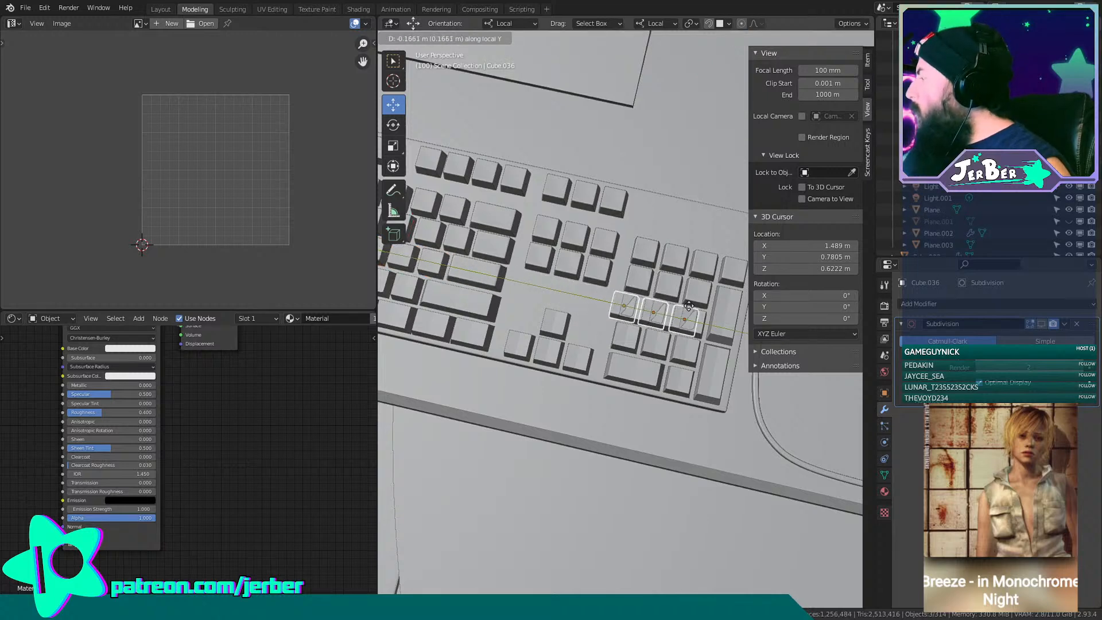
click(769, 320)
scroll(625, 336, up, 5)
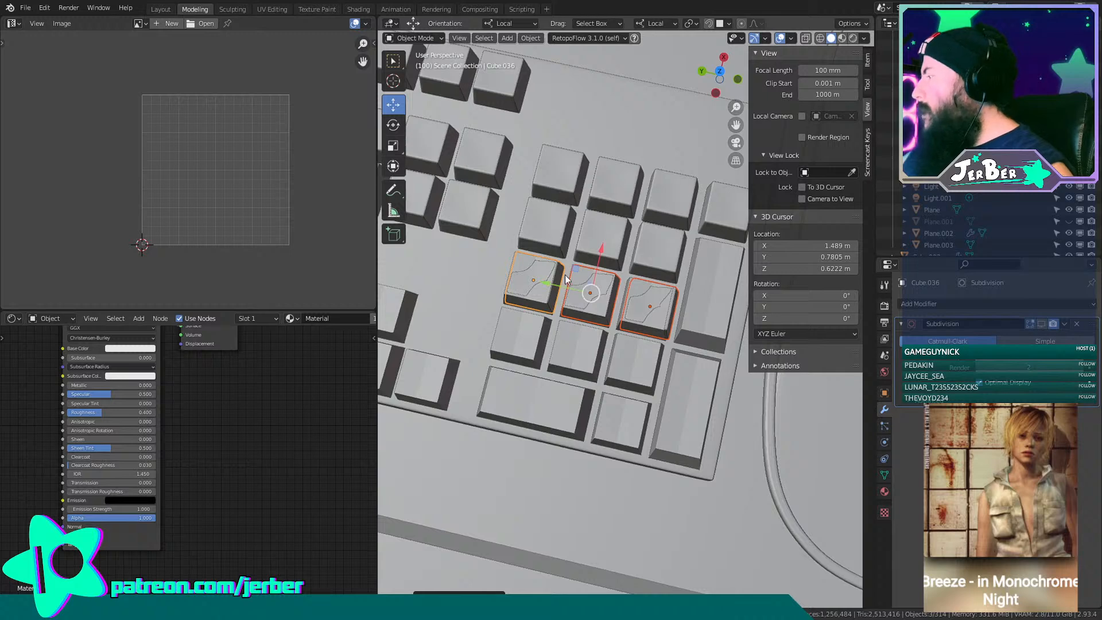
drag(548, 285, 548, 292)
Try to delete the three old number-pad keys beneath the rounded copies.
shift+click(540, 293)
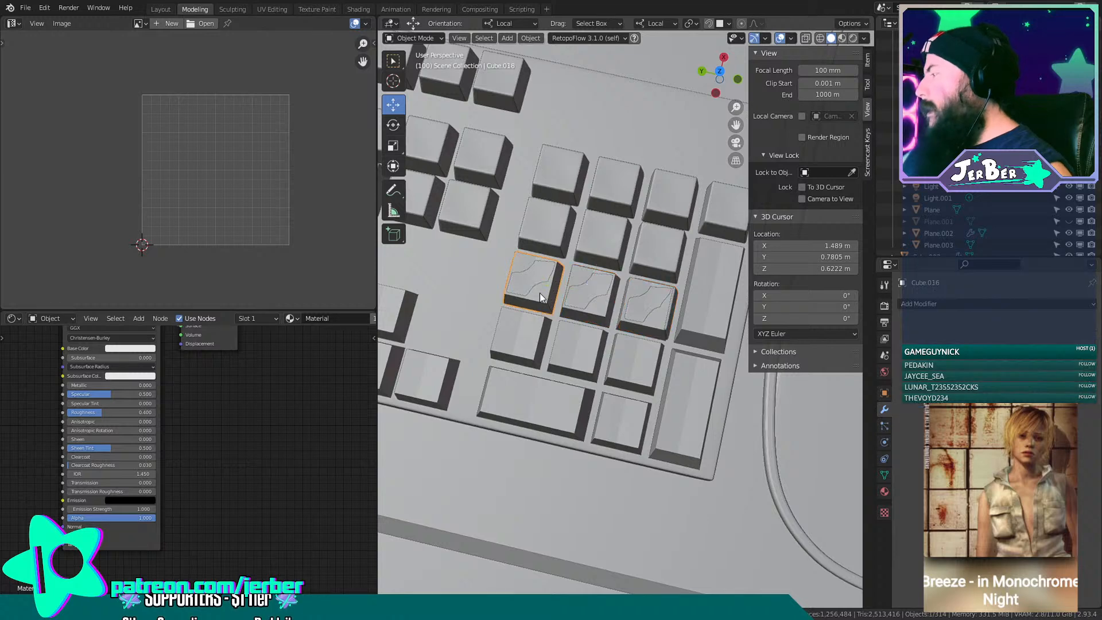
shift+click(592, 308)
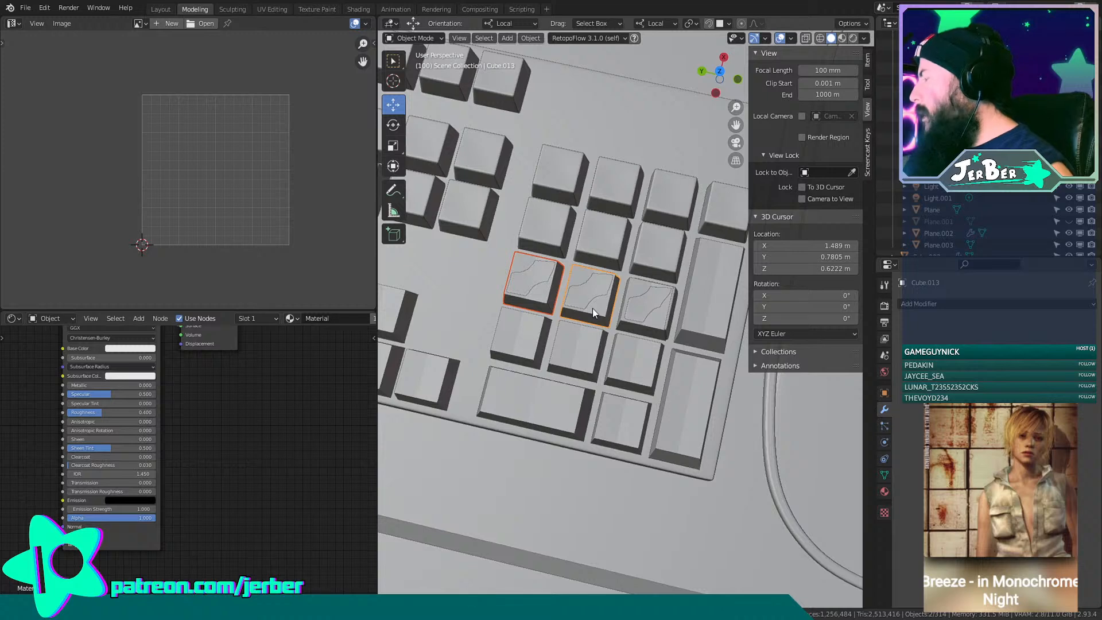
key(x)
click(655, 318)
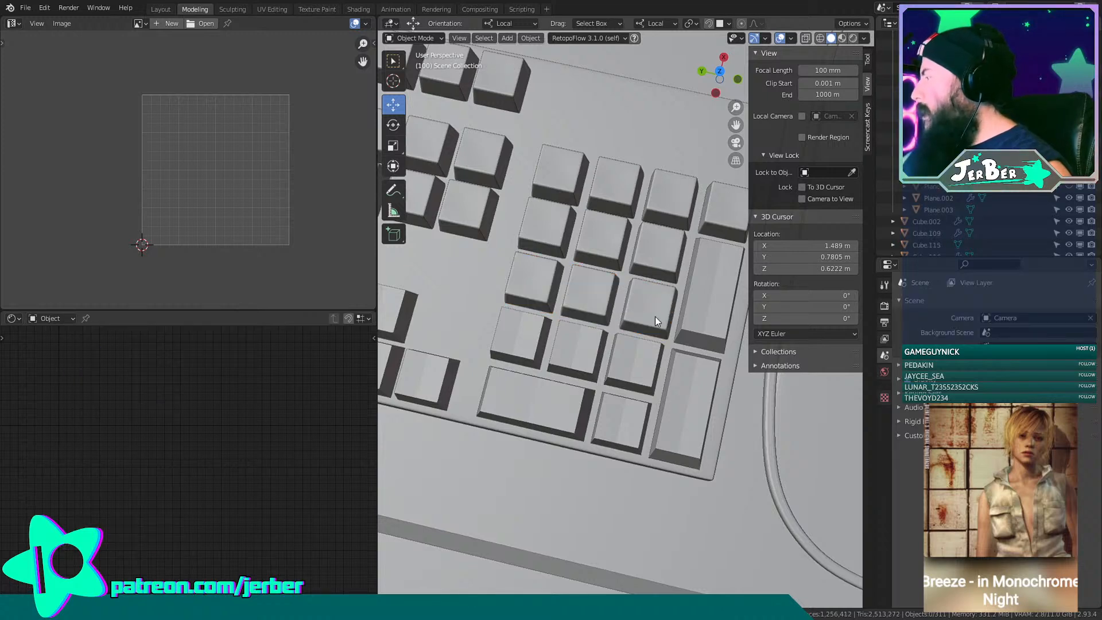
mouse_move(655, 315)
middle_down()
mouse_move(649, 342)
mouse_move(652, 324)
middle_up()
key(ctrl+z)
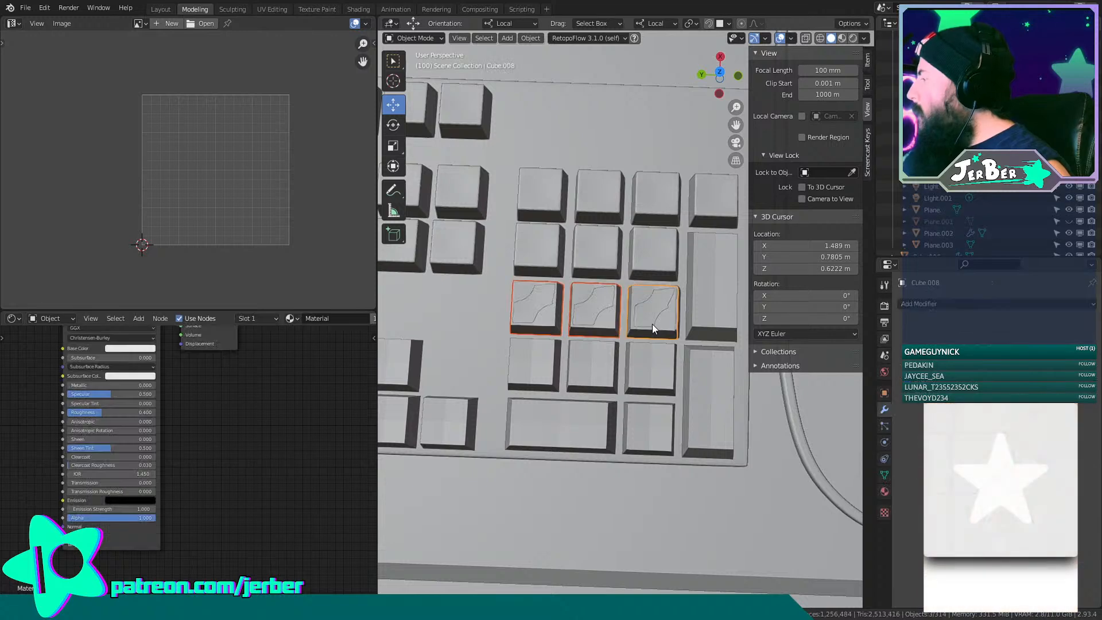
Align the rightmost rounded copy in the third number-pad row along local Y and delete the old key beneath it.
click(651, 322)
key(KP_Decimal)
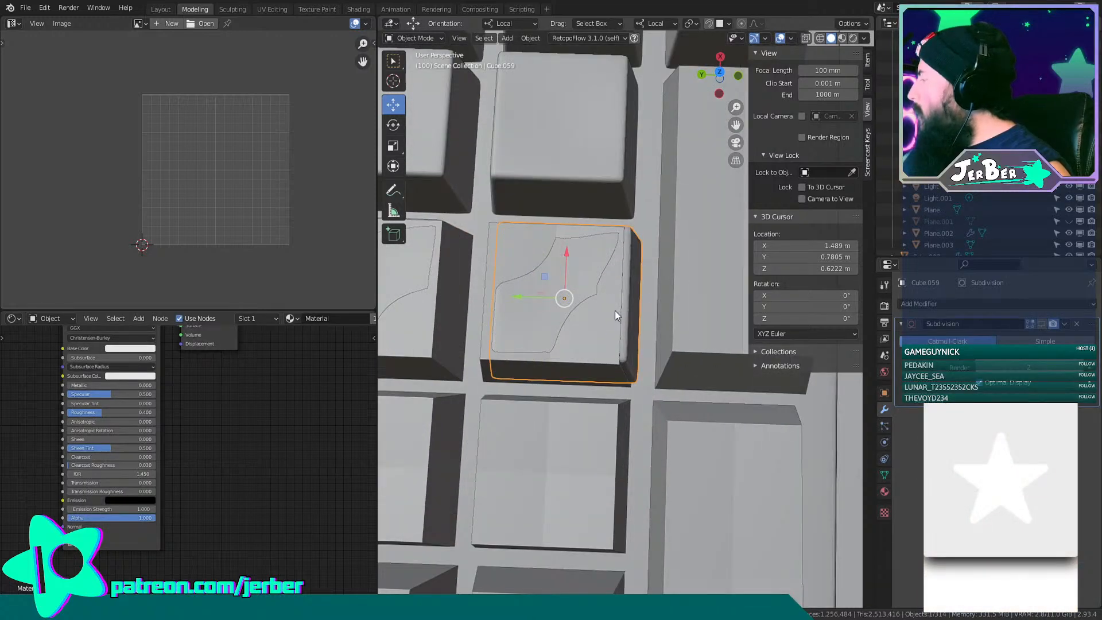
drag(526, 293, 493, 307)
key(x)
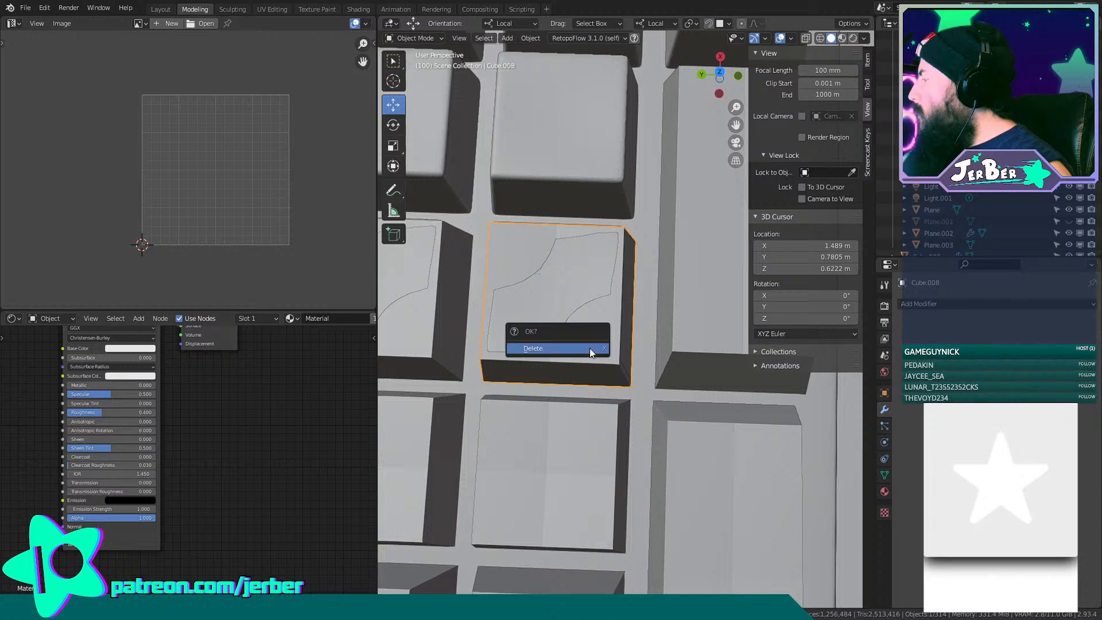
click(590, 348)
Fine-align the middle rounded copy of that number-pad row along local Y and delete its old key.
shift+middle_drag(462, 347, 590, 369)
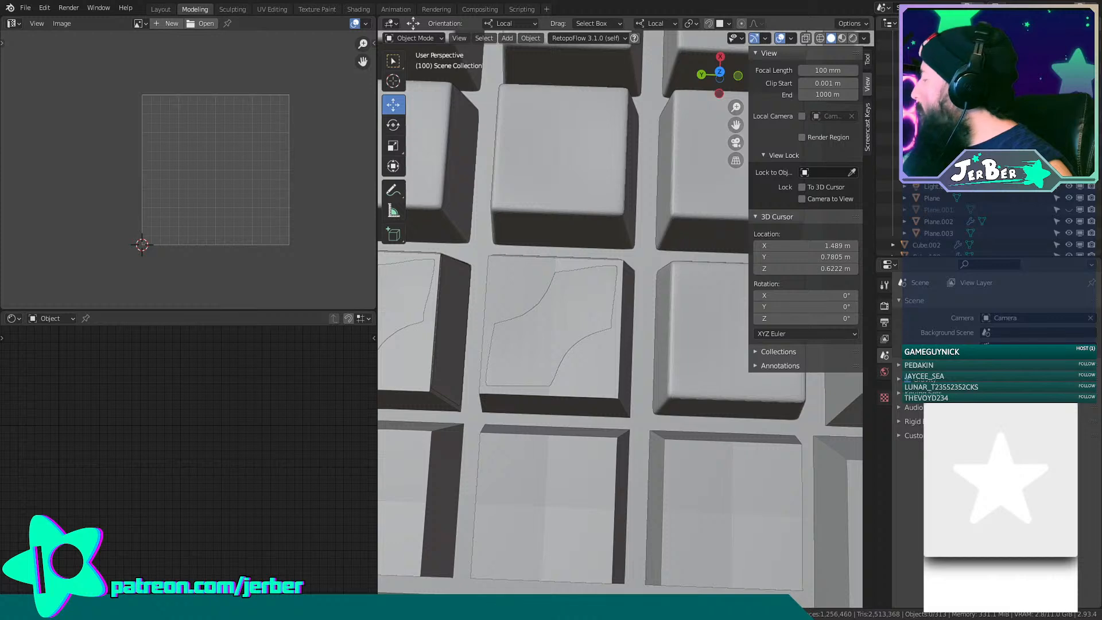
click(584, 350)
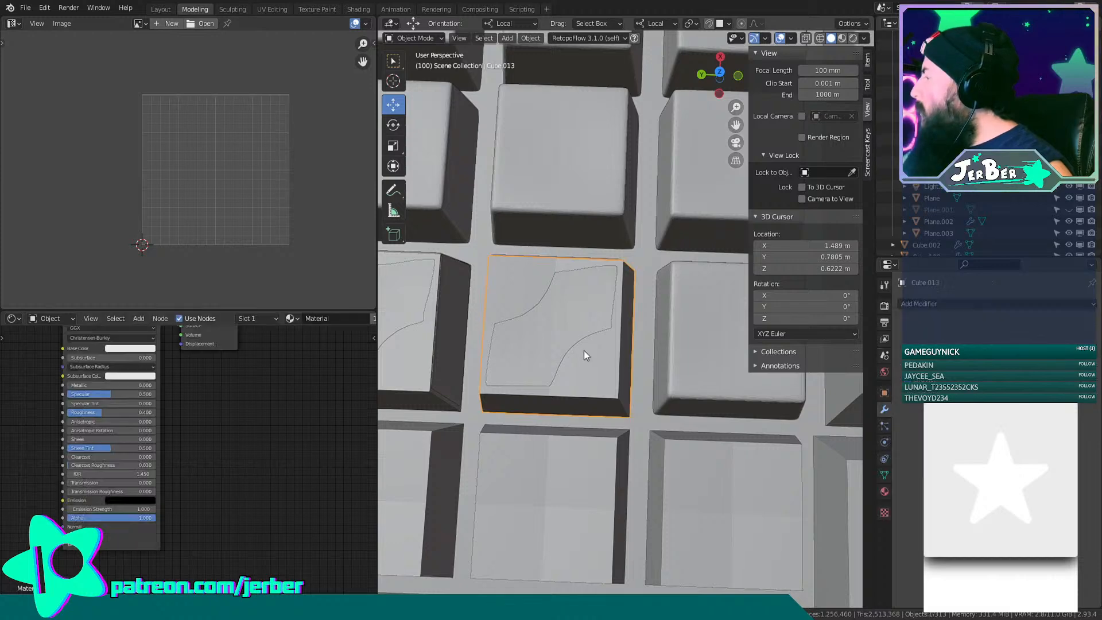
shift+middle_drag(584, 350, 619, 348)
click(615, 363)
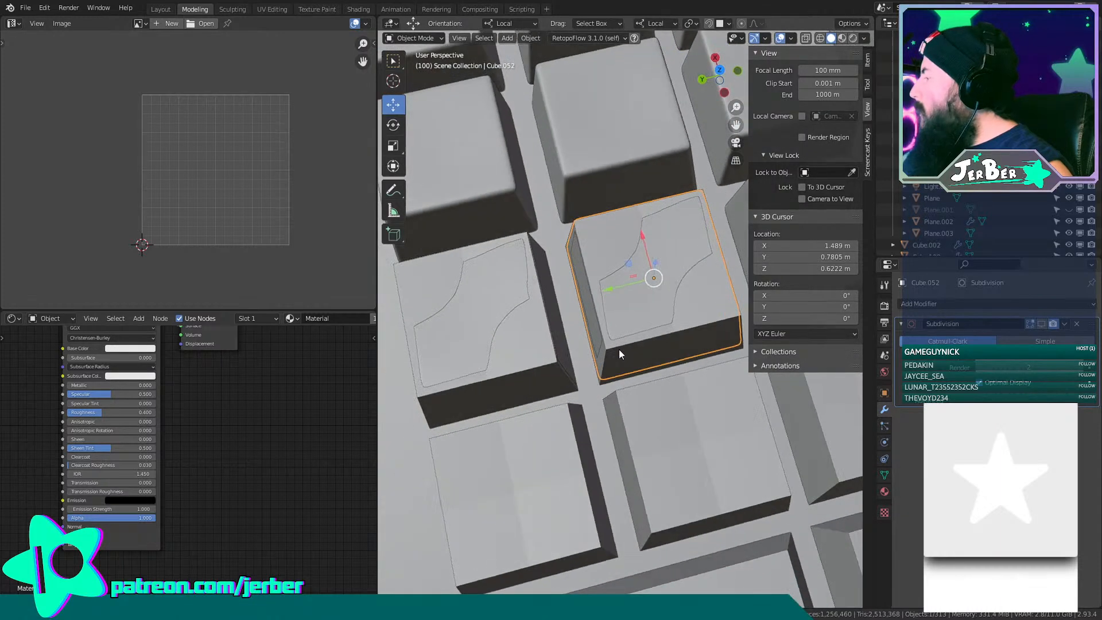
drag(611, 289, 609, 296)
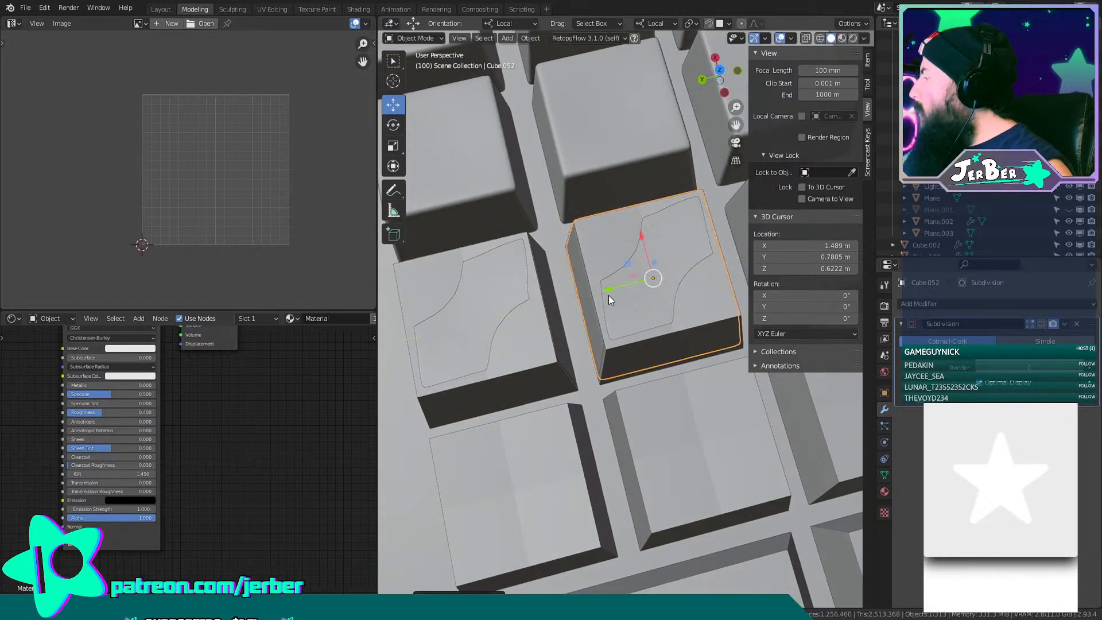
key(x)
click(700, 315)
Delete the leftmost old key in the third number-pad row.
click(509, 339)
key(x)
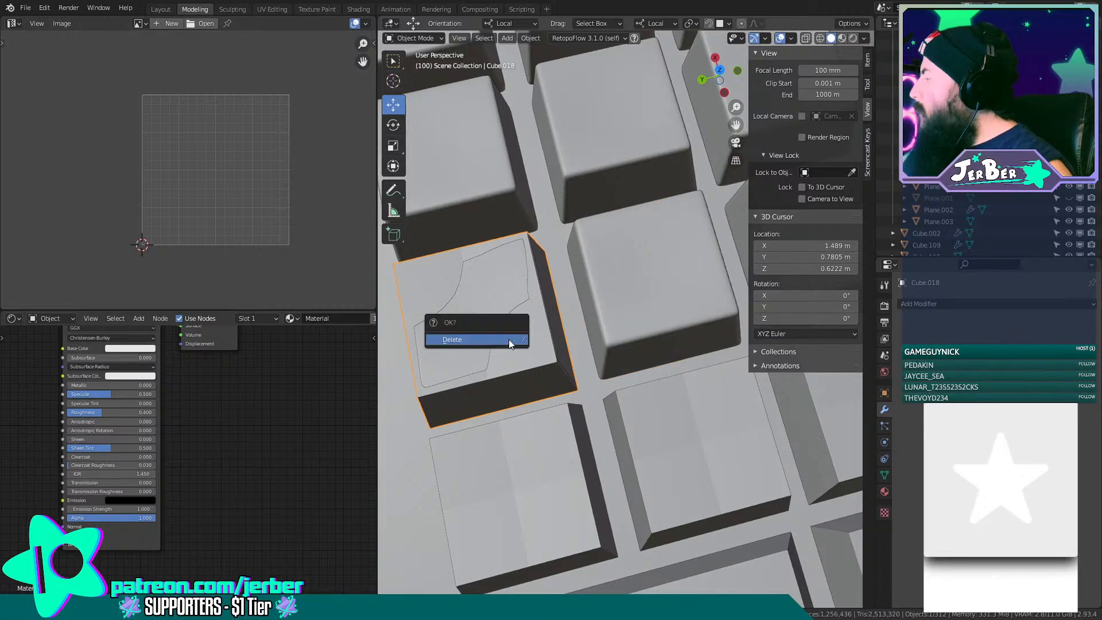
click(509, 340)
scroll(508, 341, down, 6)
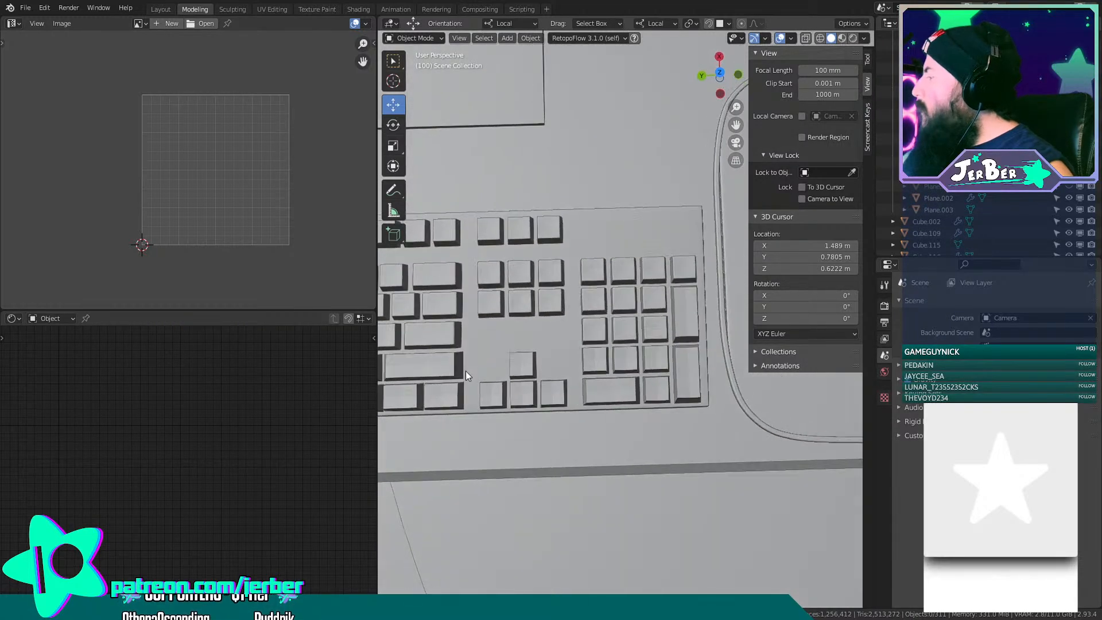
Select the first five rounded keys beside Caps Lock in that row, undoing the extra picks.
shift+middle_drag(465, 370, 382, 314)
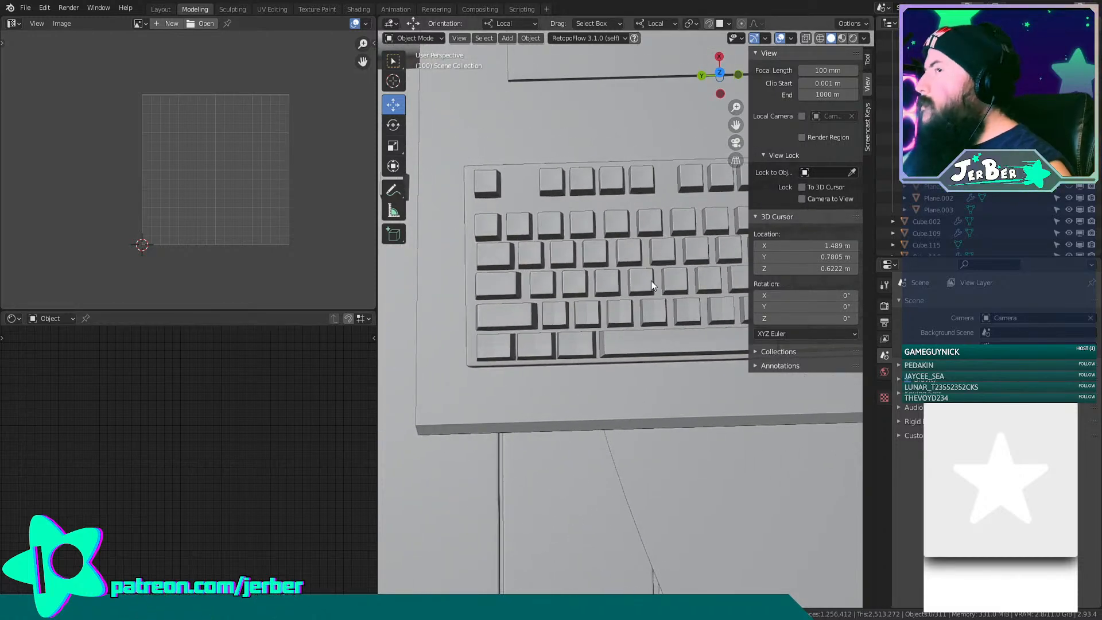
scroll(653, 281, up, 5)
shift+middle_drag(504, 291, 551, 325)
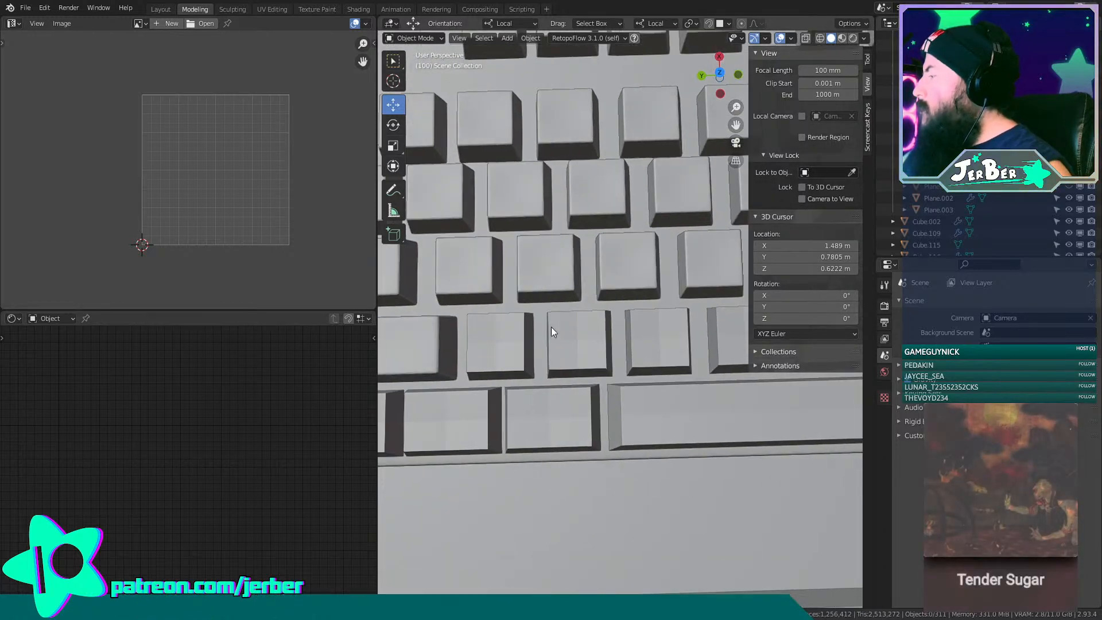
click(458, 269)
shift+click(542, 253)
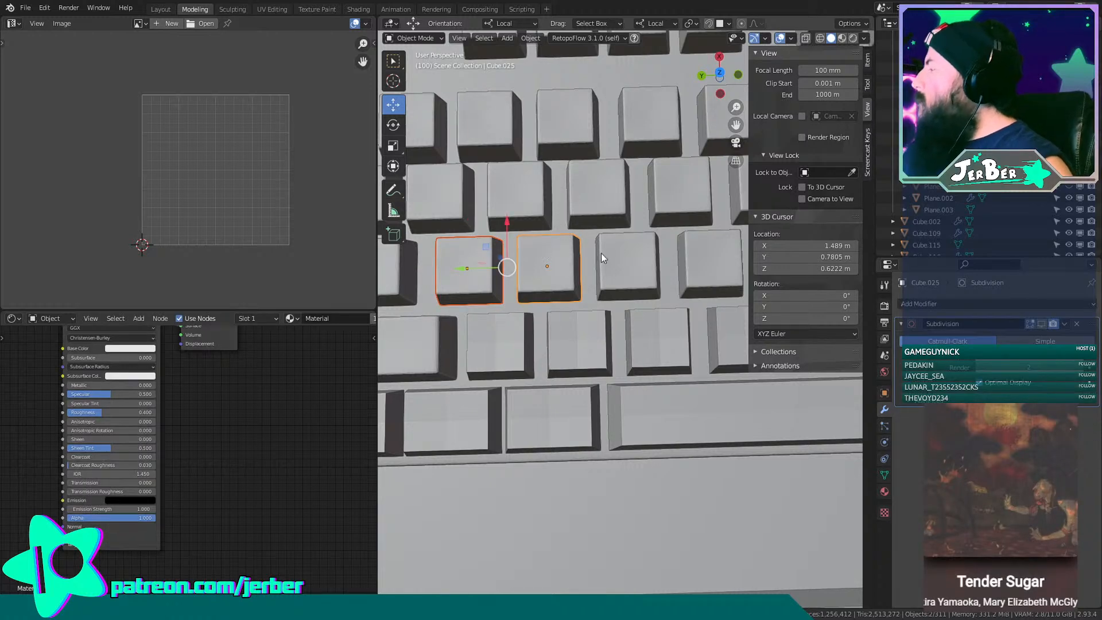
shift+click(629, 270)
shift+middle_drag(656, 288, 557, 246)
shift+click(631, 261)
shift+click(682, 257)
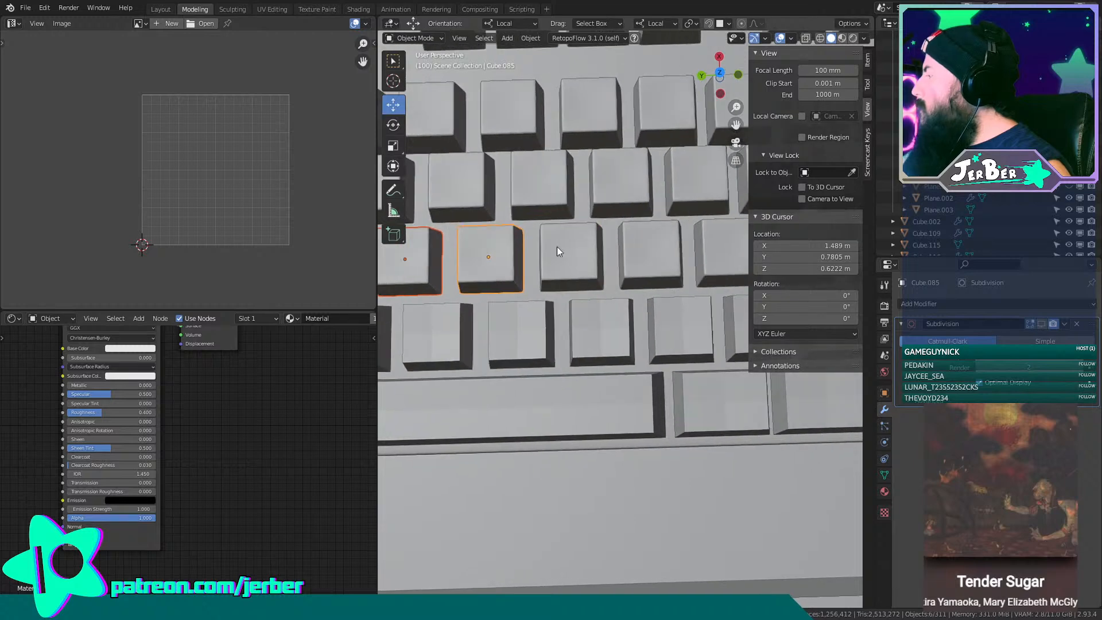
shift+click(673, 252)
key(ctrl+z)
key(ctrl+z)
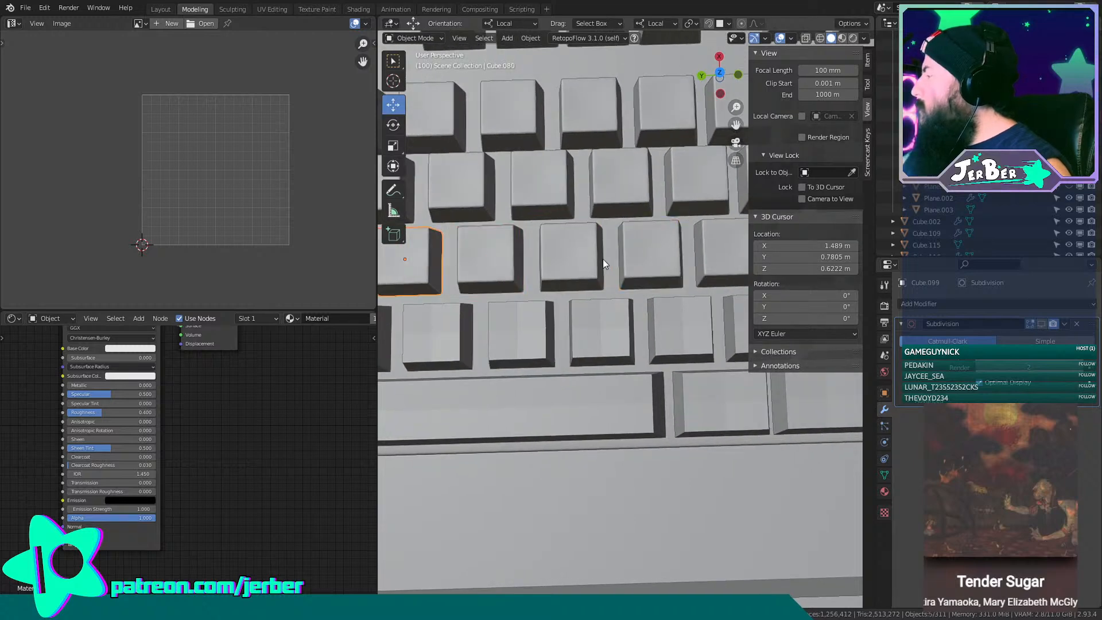
Extend the selection with the remaining rounded square keys in the Caps Lock row, up to the wide Enter key.
shift+click(526, 249)
shift+click(590, 248)
shift+click(648, 249)
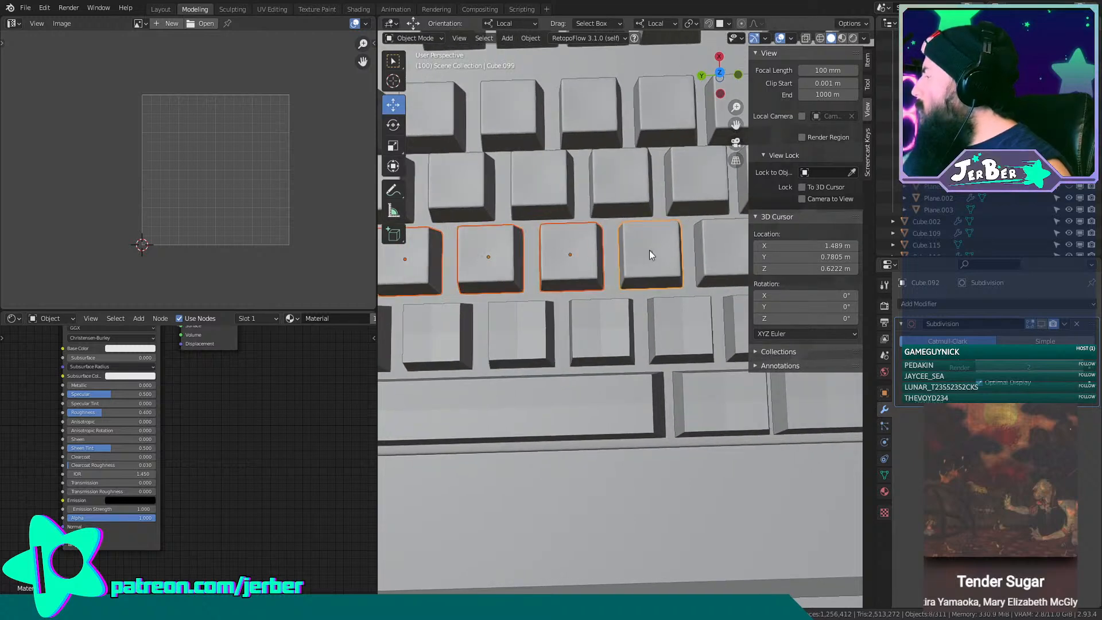
shift+middle_drag(649, 250, 571, 263)
shift+click(588, 256)
shift+click(687, 255)
shift+middle_drag(686, 253, 572, 242)
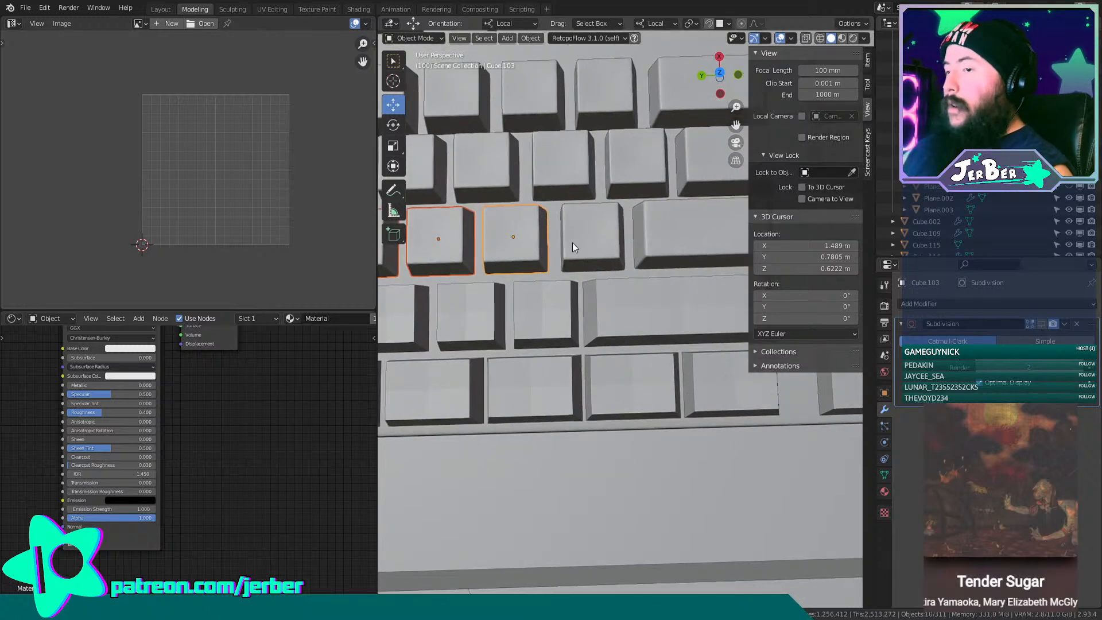
shift+click(578, 237)
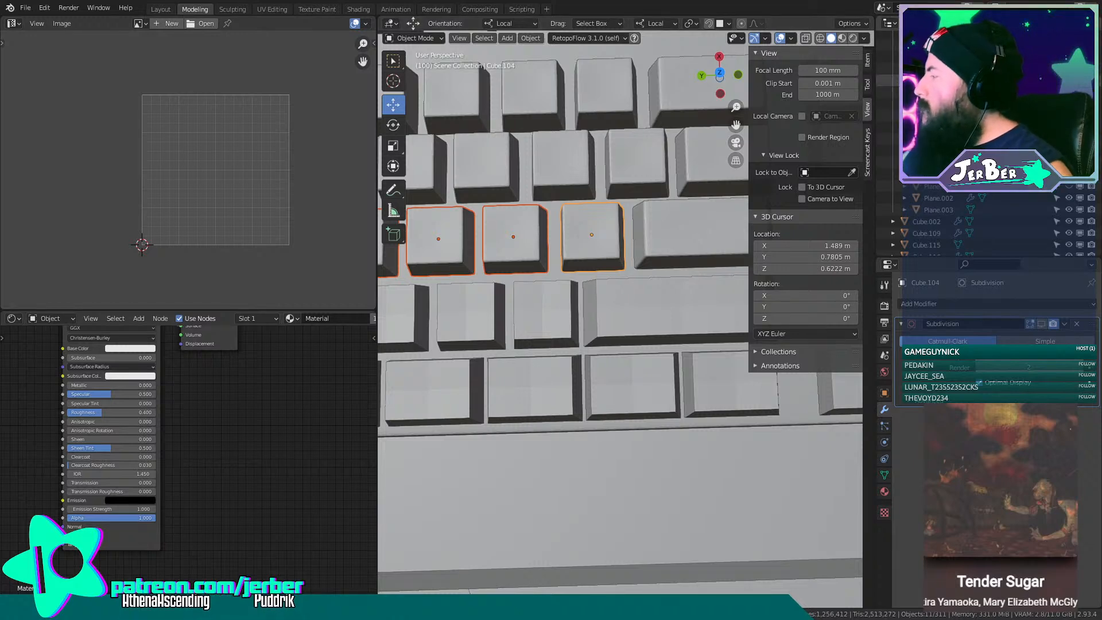
Duplicate the selected rounded keys, excluding the one beside Enter, and move the copies along local X onto the row below.
scroll(460, 430, down, 4)
shift+middle_drag(462, 397, 520, 381)
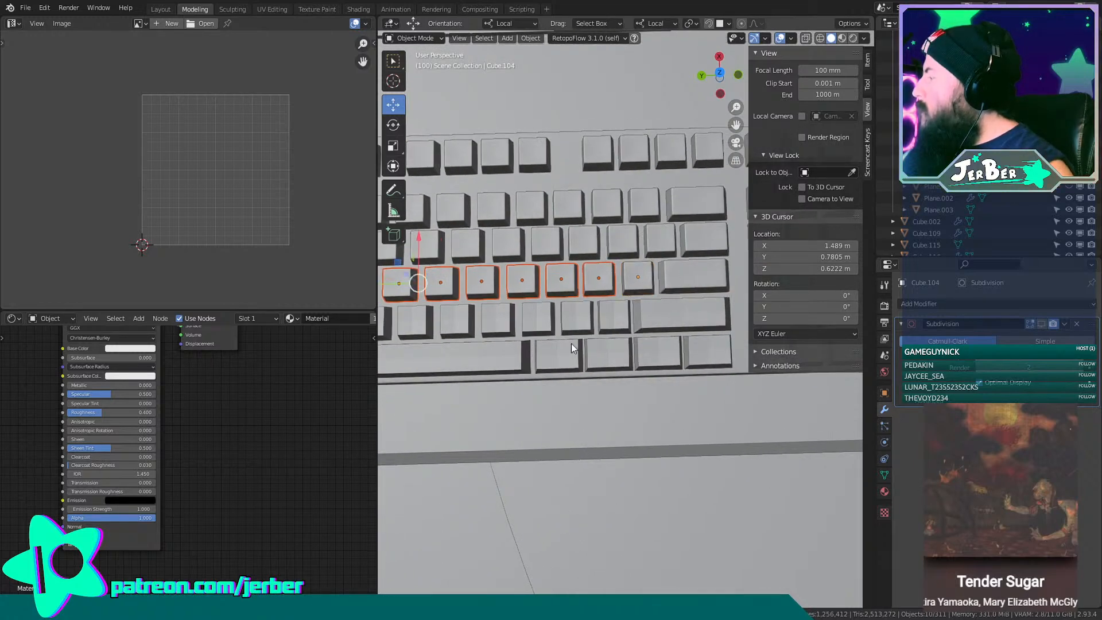
shift+middle_drag(555, 349, 755, 318)
scroll(634, 319, up, 3)
middle_drag(634, 319, 688, 295)
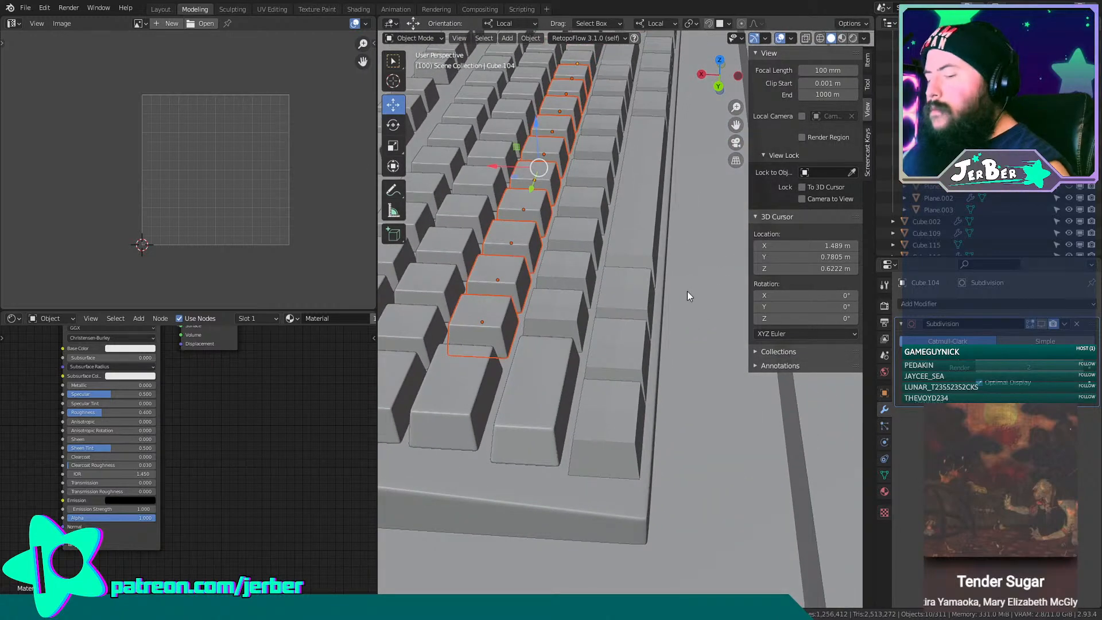
key(shift+d)
key(y)
key(y)
key(x)
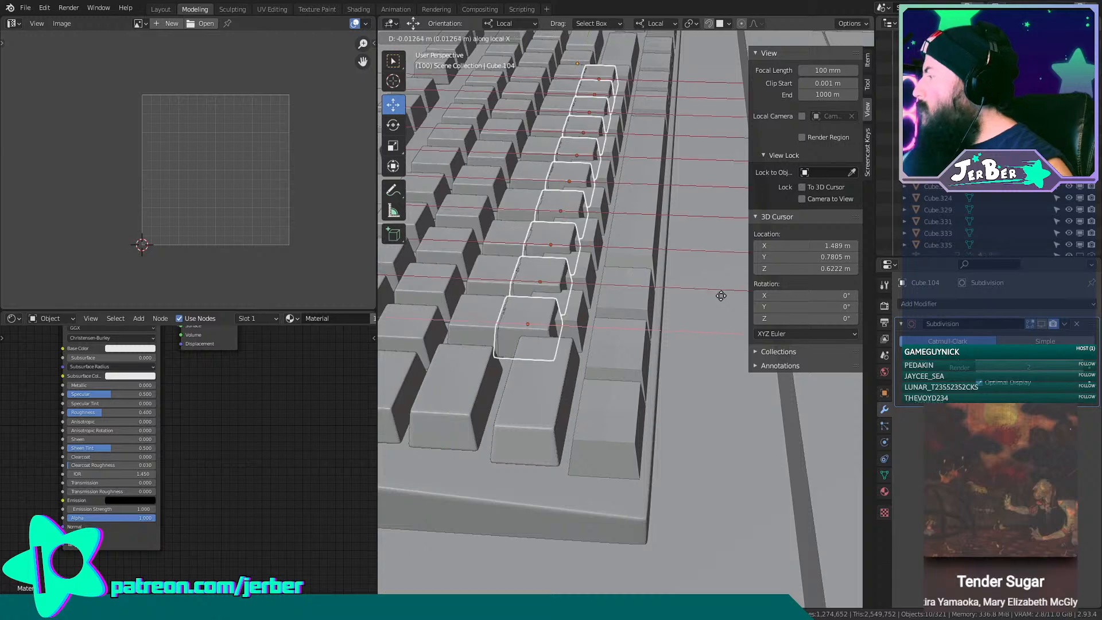
click(779, 335)
Fine-align the duplicated rounded keys with the old Shift-row keys by shifting them along their local axes.
middle_drag(774, 342, 381, 423)
scroll(574, 417, up, 3)
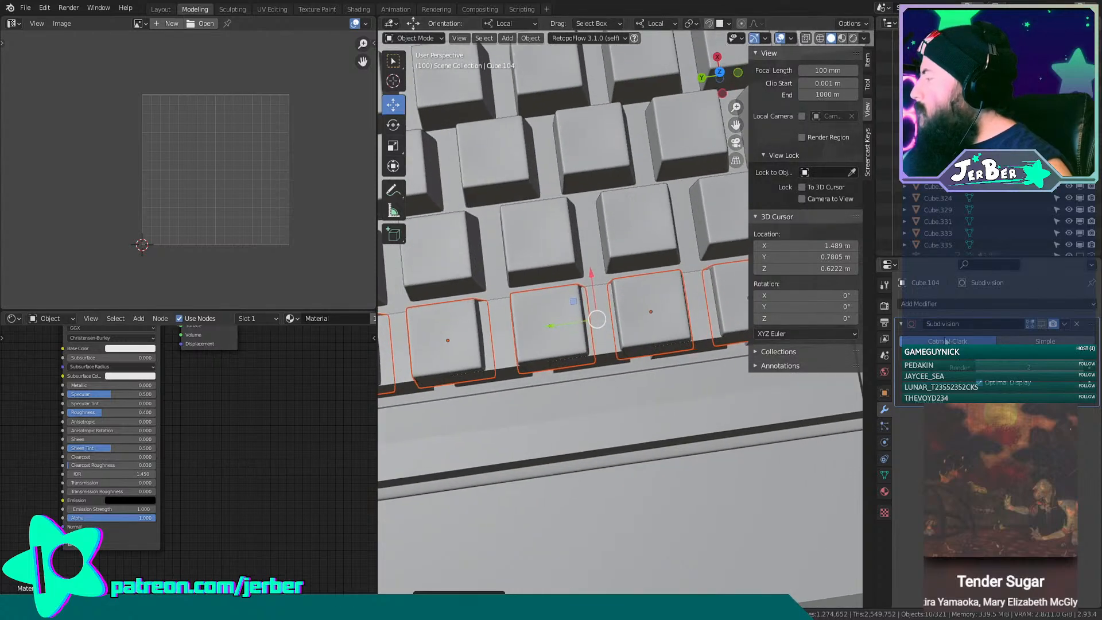
key(g)
right_click(588, 276)
drag(591, 275, 598, 298)
middle_drag(624, 366, 577, 388)
drag(521, 253, 546, 231)
drag(516, 311, 549, 213)
Delete the first three old square keys beneath the rounded copies, starting at the left Shift end of the row.
scroll(599, 344, down, 2)
scroll(598, 341, down, 7)
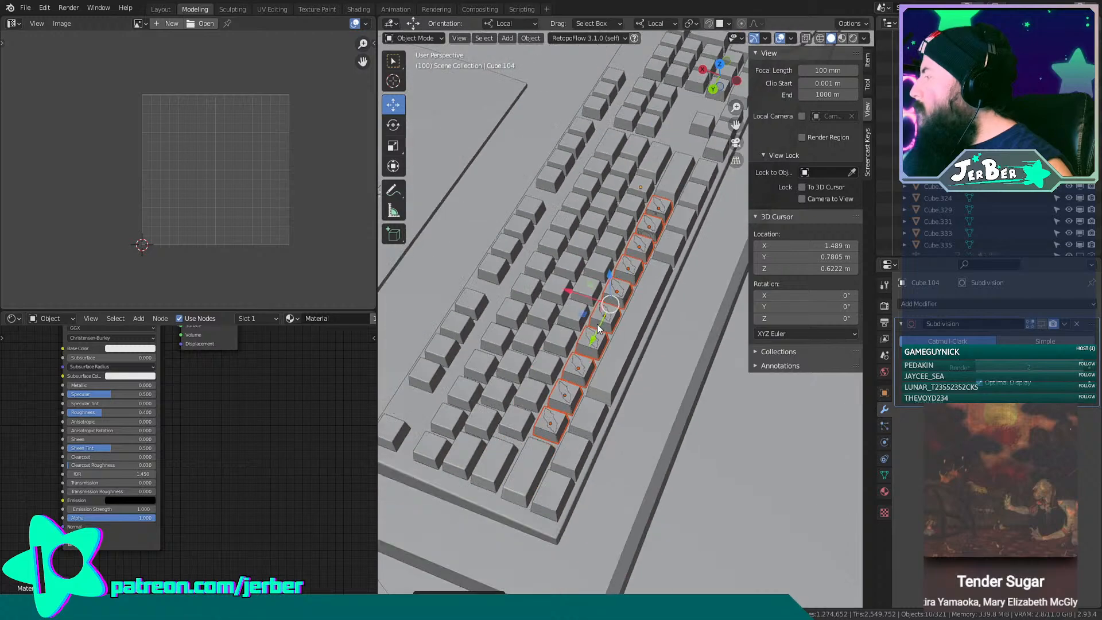
mouse_move(596, 323)
middle_down()
mouse_move(511, 325)
mouse_move(593, 336)
middle_up()
scroll(593, 336, up, 4)
scroll(529, 317, up, 5)
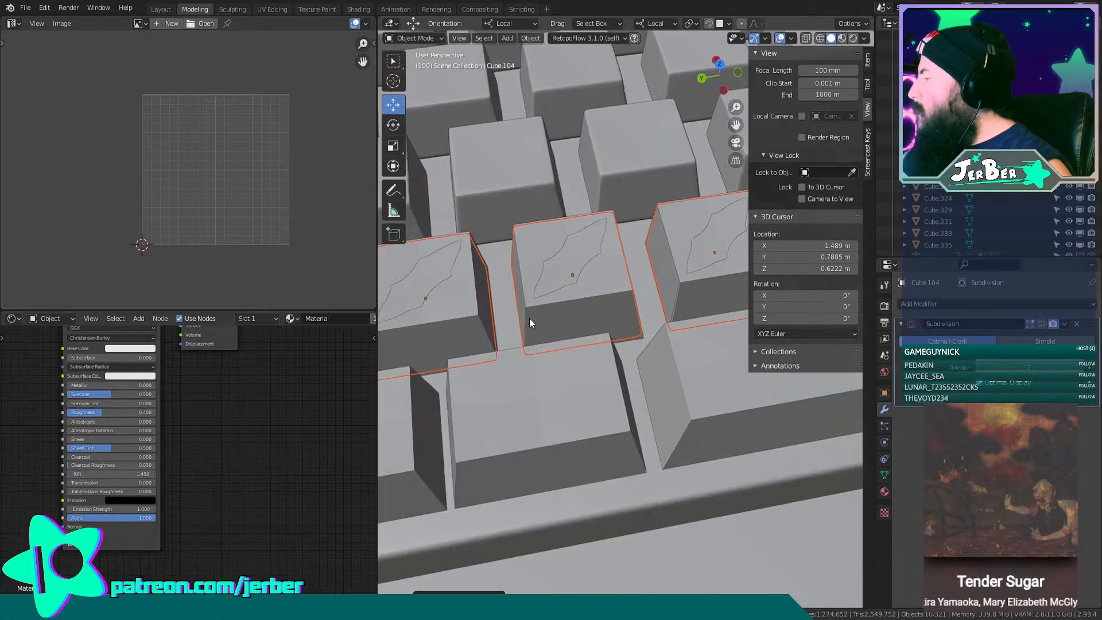
shift+click(536, 308)
key(x)
click(537, 309)
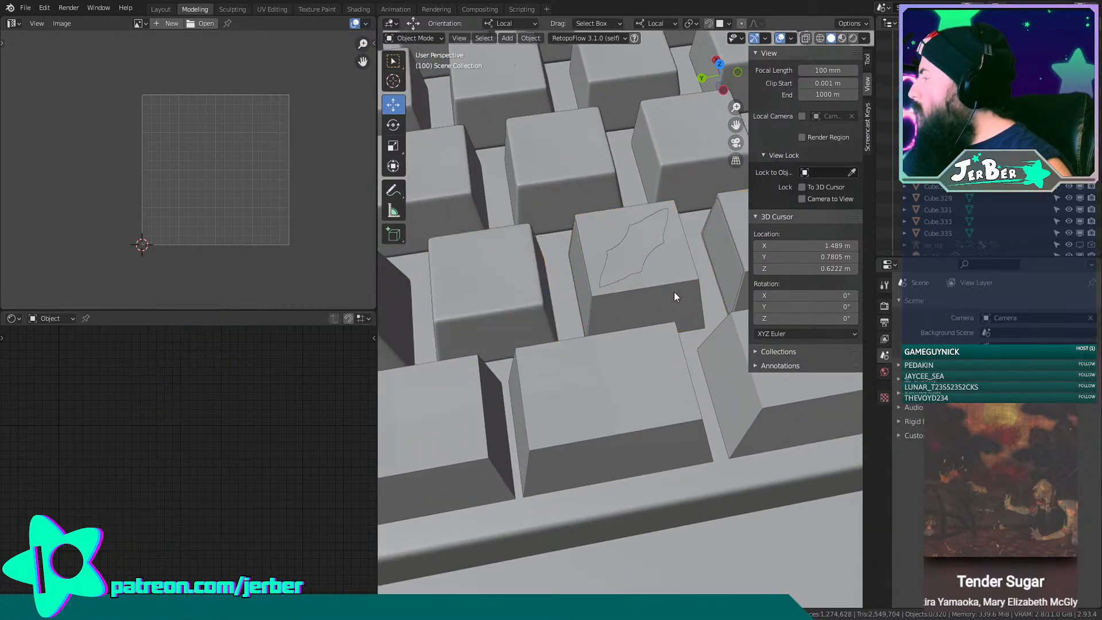
click(674, 292)
key(x)
click(674, 292)
shift+middle_drag(674, 292, 522, 307)
click(585, 279)
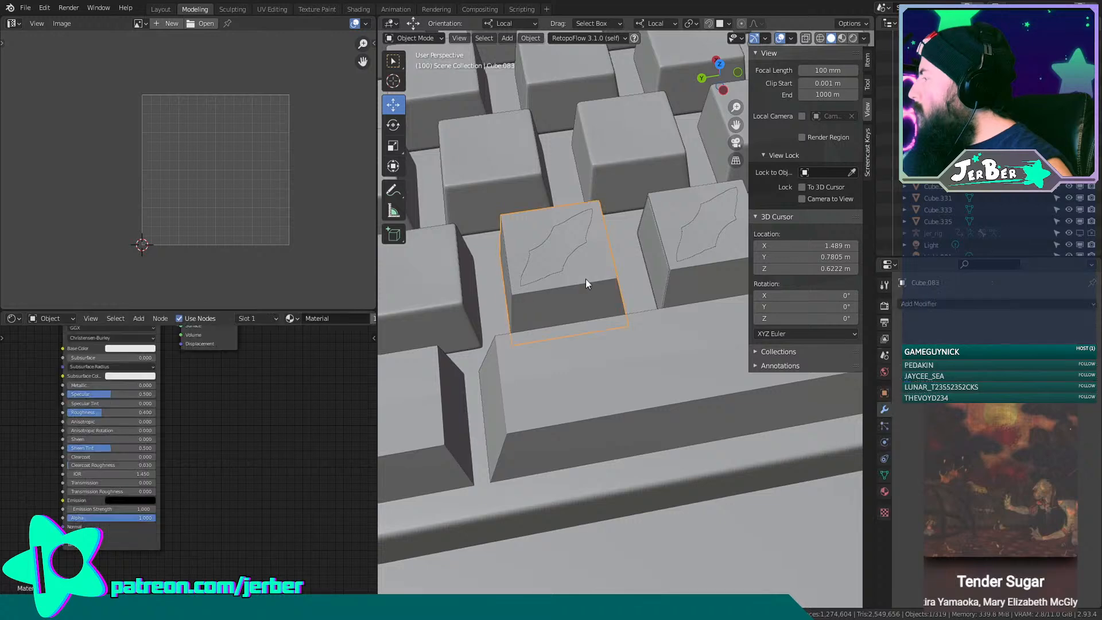
key(x)
click(586, 279)
Delete the next four old square keys beneath the rounded copies in the middle of the Shift row.
shift+middle_drag(585, 279, 461, 312)
click(538, 312)
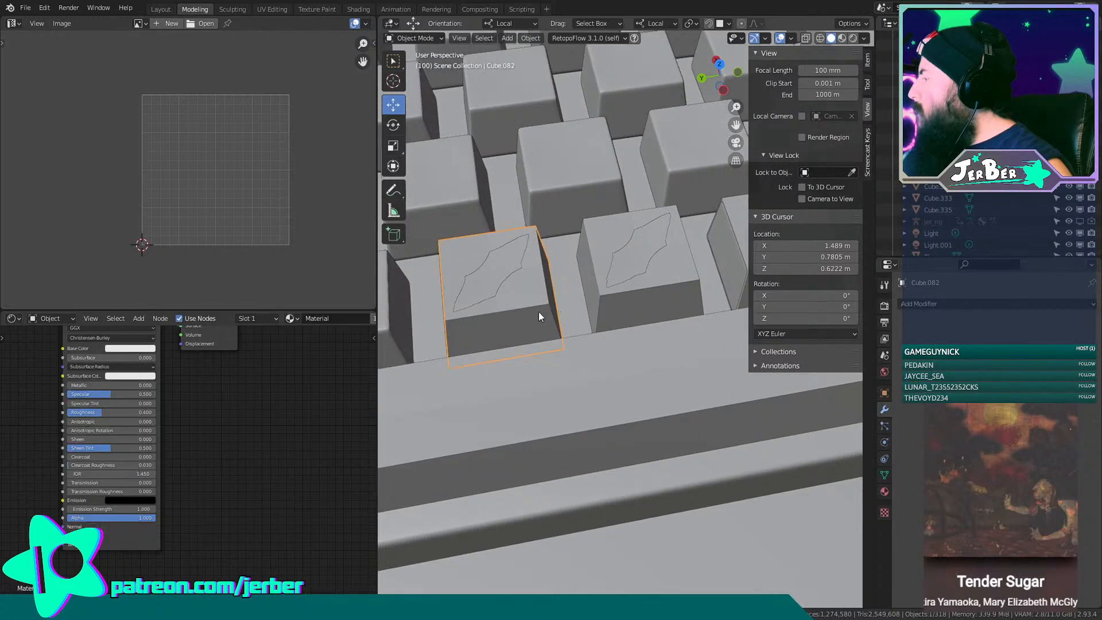
key(x)
click(538, 311)
click(660, 294)
key(x)
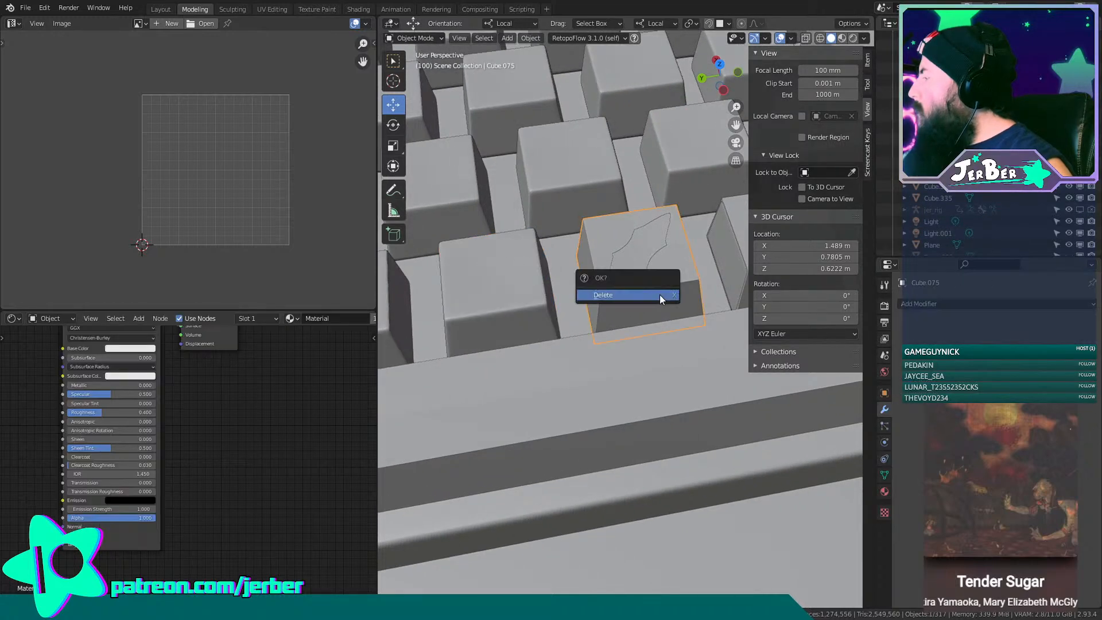
click(659, 294)
shift+middle_drag(660, 294, 549, 307)
click(642, 279)
key(x)
click(642, 279)
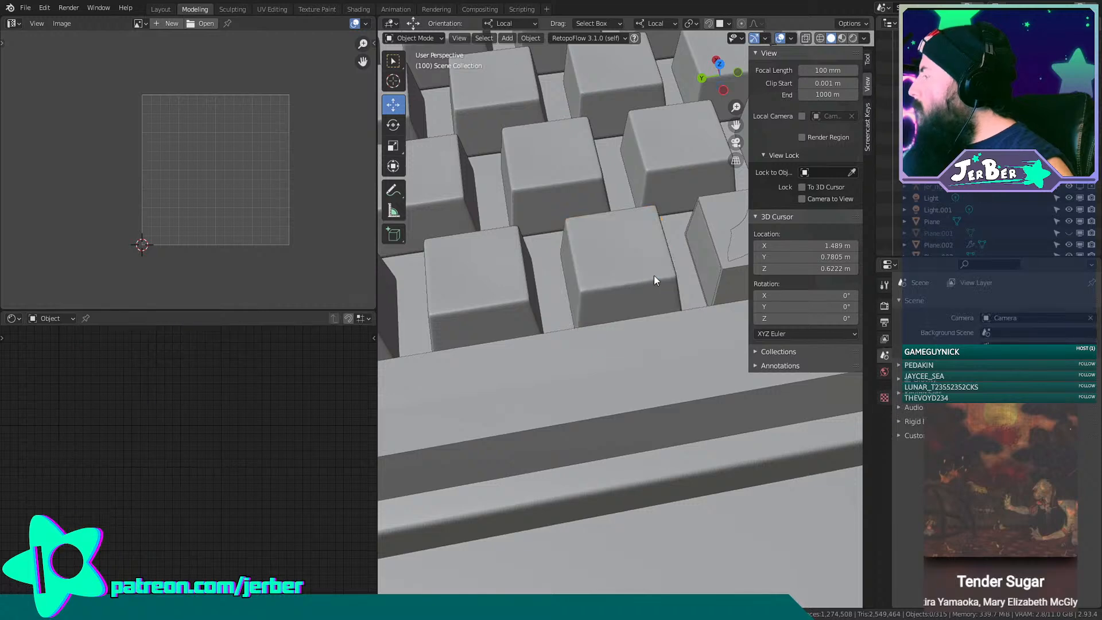
shift+middle_drag(653, 275, 504, 289)
click(572, 262)
key(x)
click(571, 263)
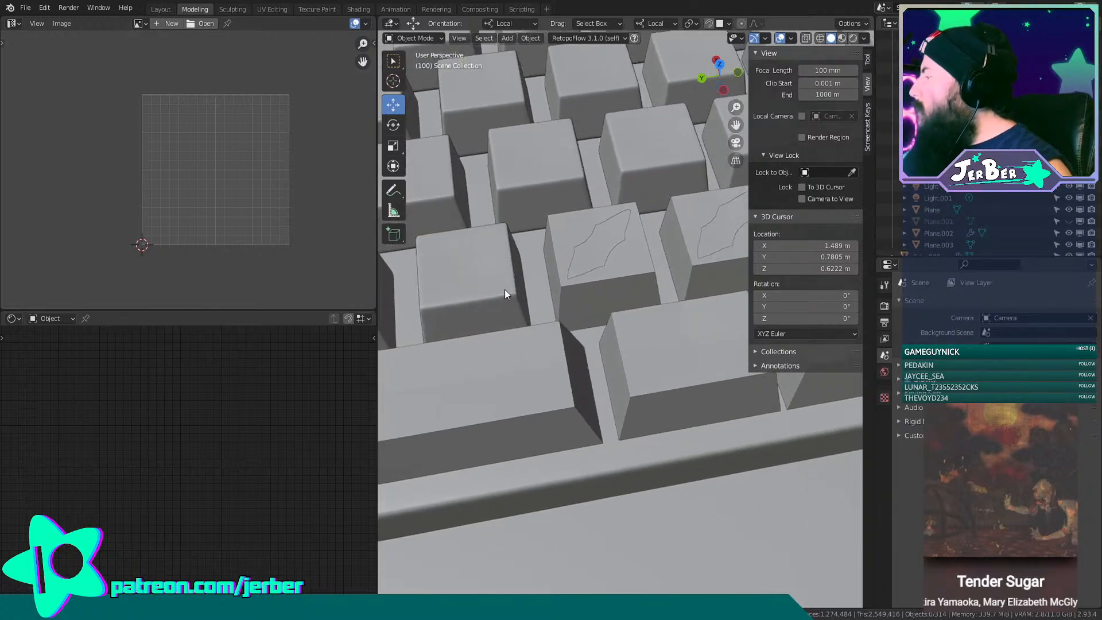
Delete the last three old square keys beneath the rounded copies, up to the right Shift key.
click(603, 281)
key(x)
click(603, 281)
shift+middle_drag(603, 282, 495, 291)
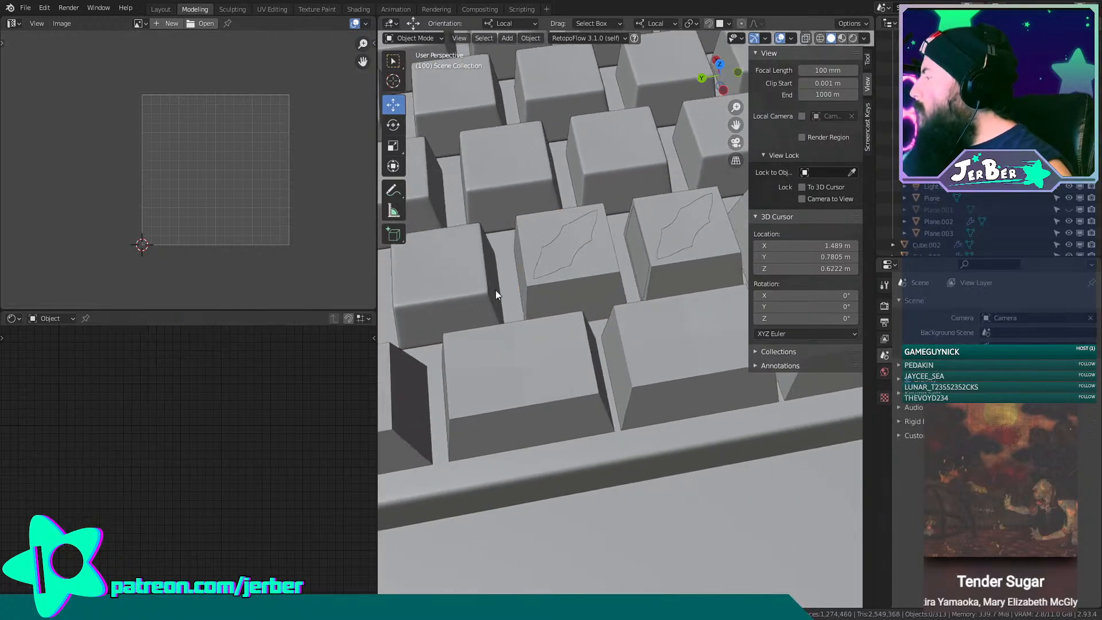
click(588, 282)
key(x)
click(588, 281)
shift+middle_drag(587, 281, 459, 321)
click(609, 296)
key(x)
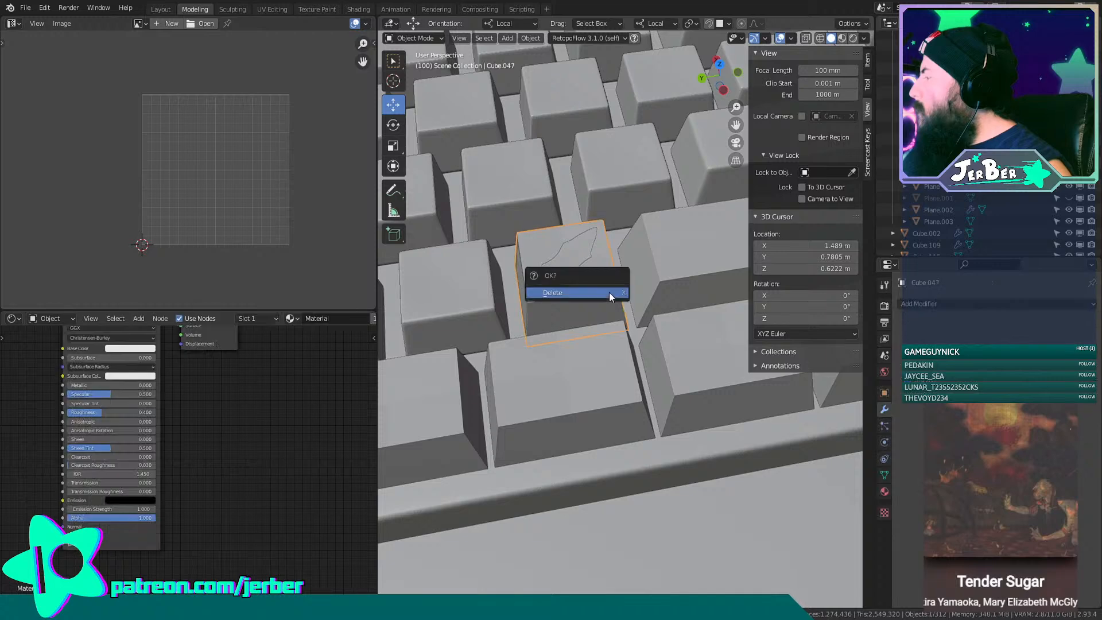
click(610, 296)
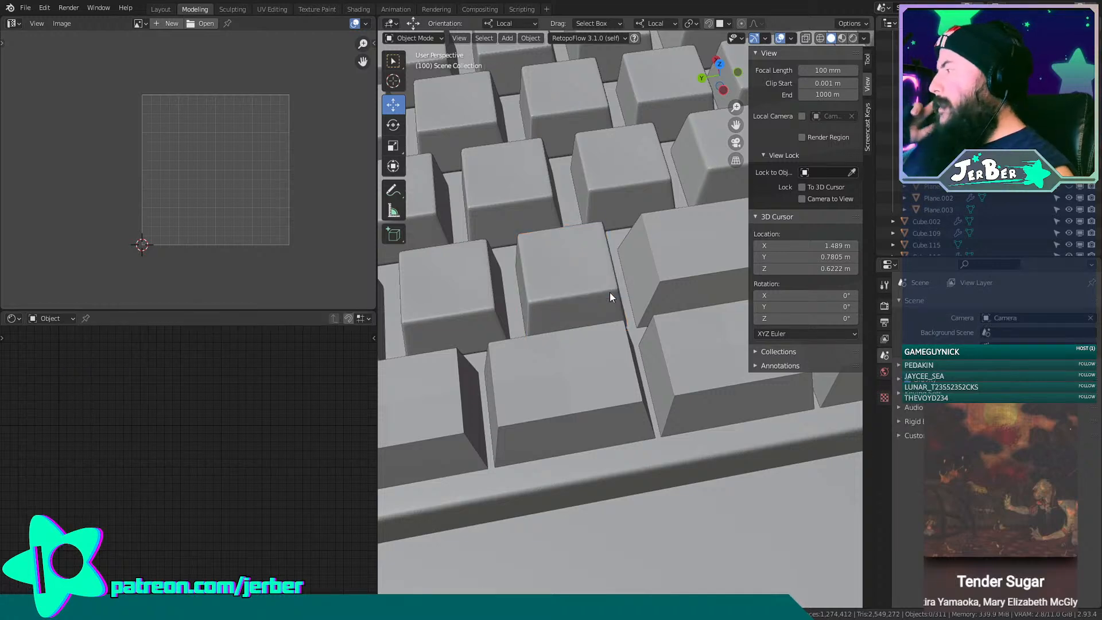
Duplicate the rounded Enter key along local X onto the right Shift key and centre the copy along local Y.
scroll(609, 292, down, 4)
shift+middle_drag(727, 235, 647, 309)
click(579, 285)
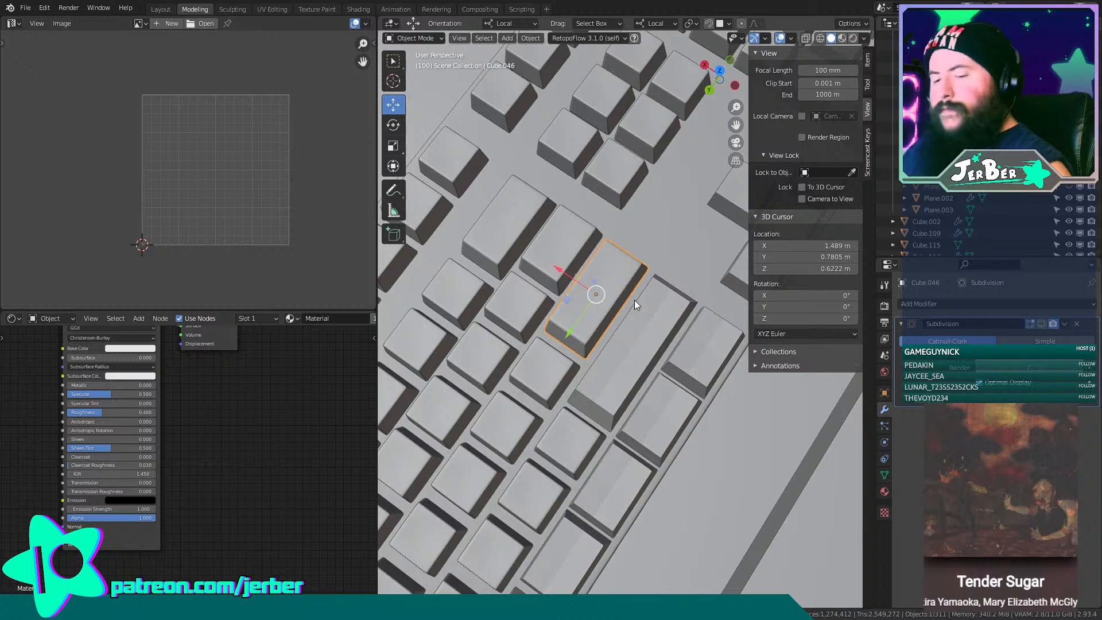
key(shift+d)
key(x)
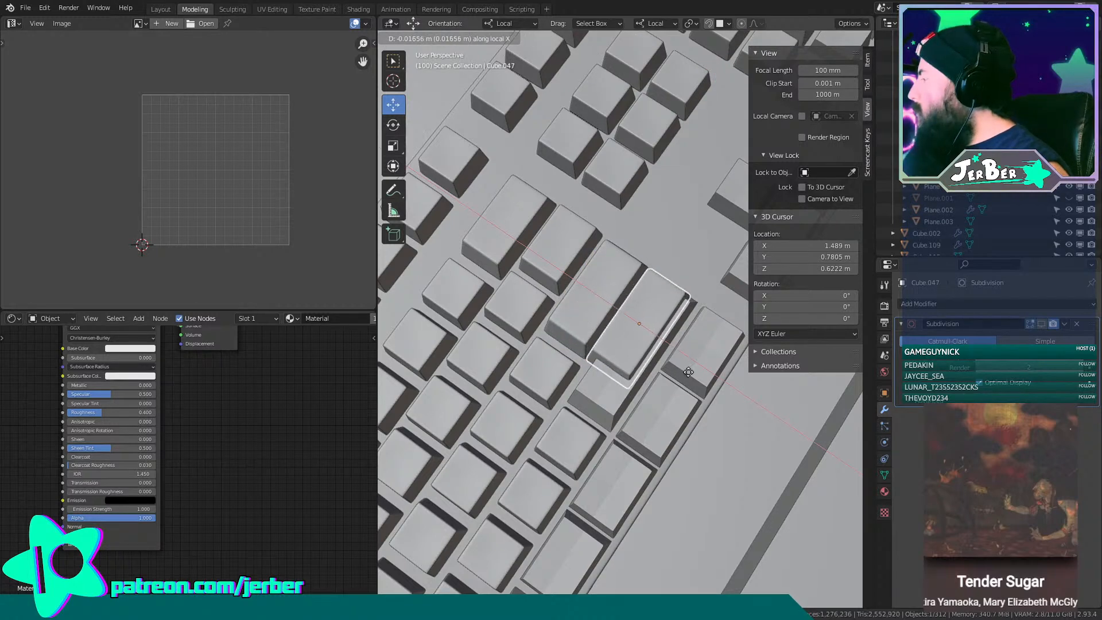
click(727, 427)
middle_drag(728, 427, 624, 339)
key(g)
key(y)
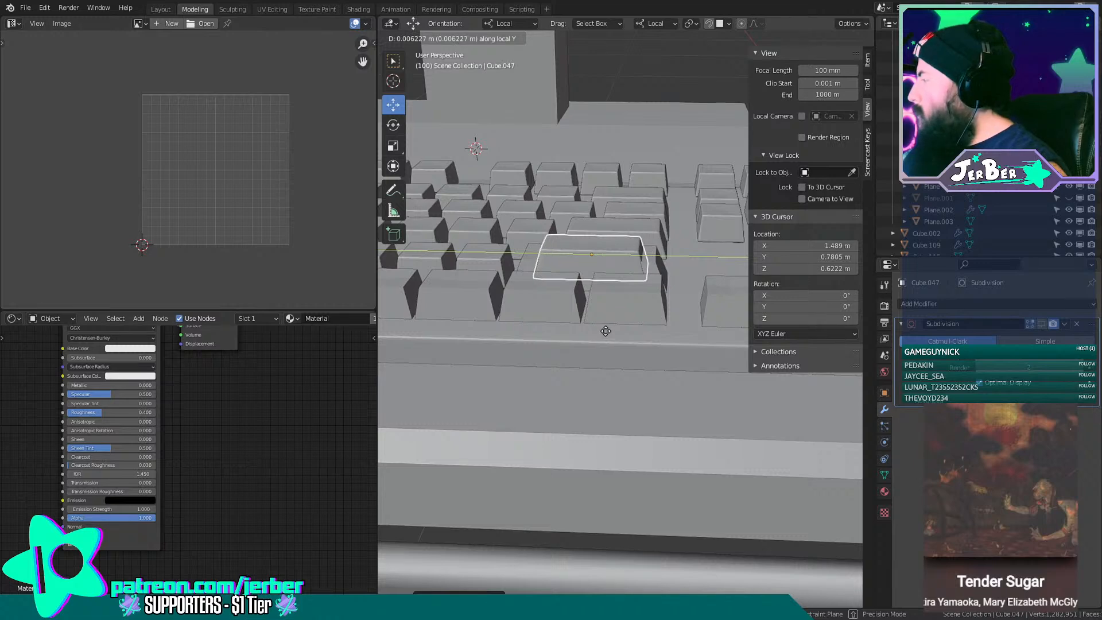
click(589, 324)
Lower the wide copy along local Z to the old right Shift key's height and fine-align it along local X.
scroll(567, 258, up, 4)
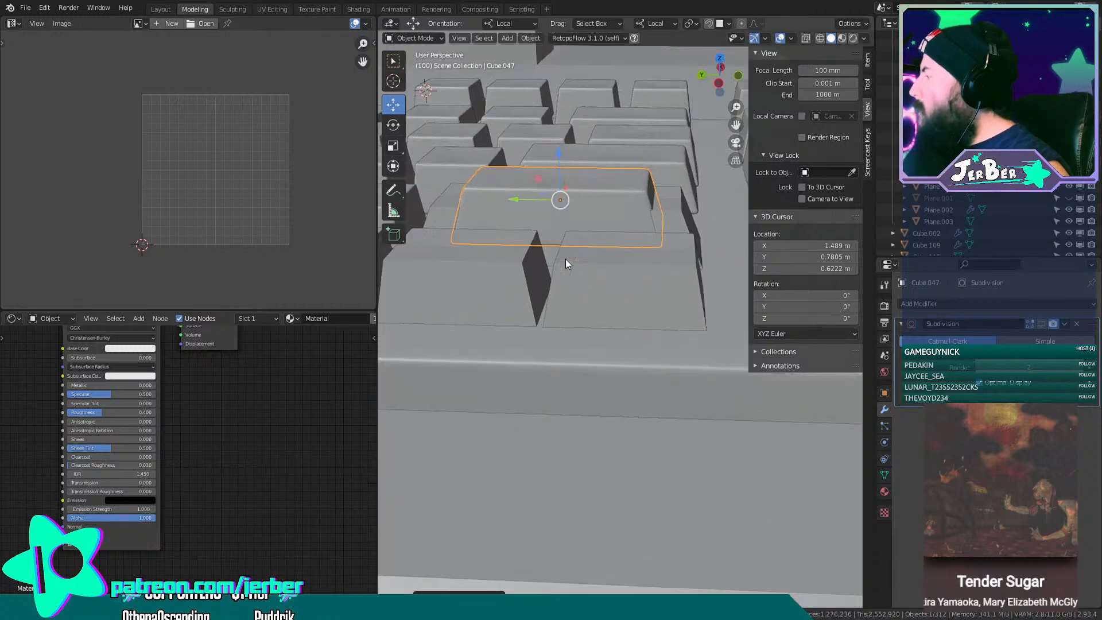
middle_drag(567, 257, 646, 282)
key(g)
key(z)
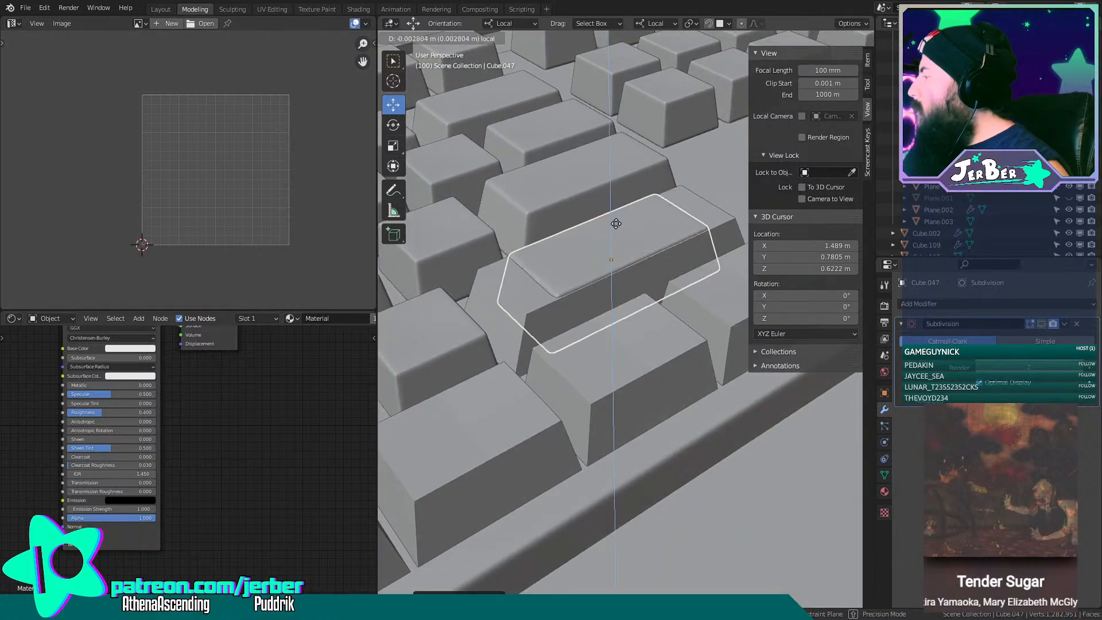
click(622, 251)
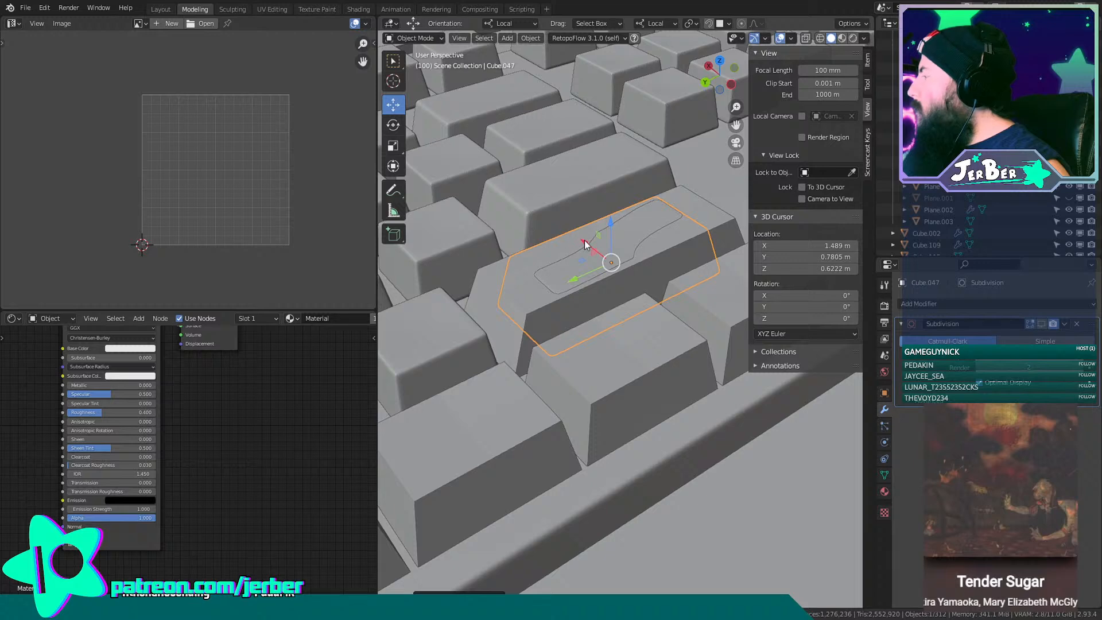
drag(585, 244, 590, 242)
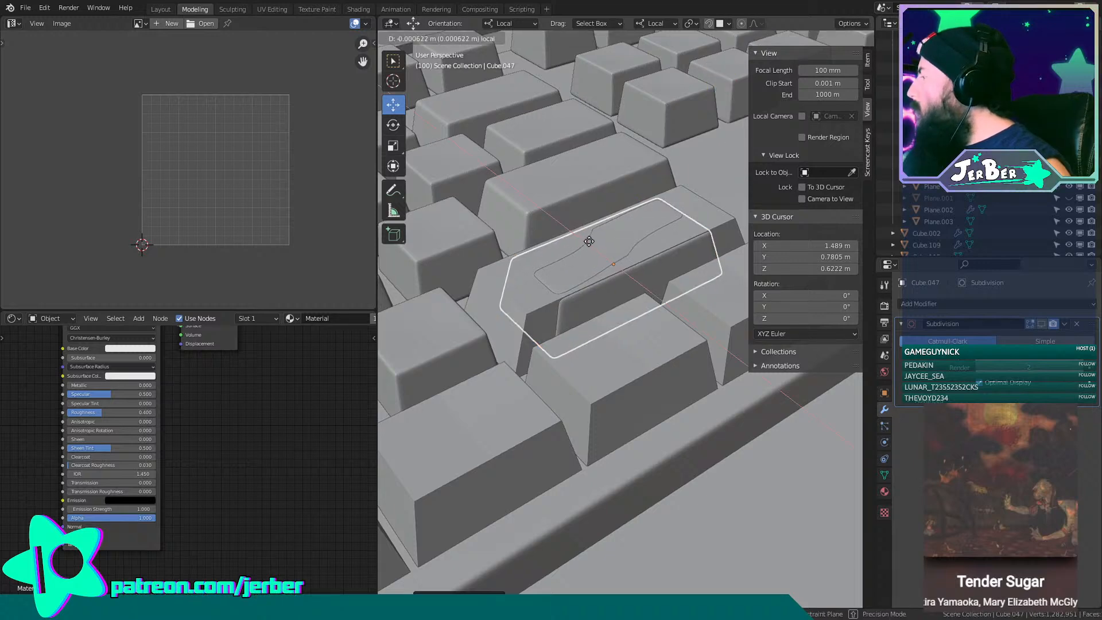
click(582, 238)
Try to stretch the wide copy along its Y axis across the old right Shift key.
middle_drag(582, 238, 557, 336)
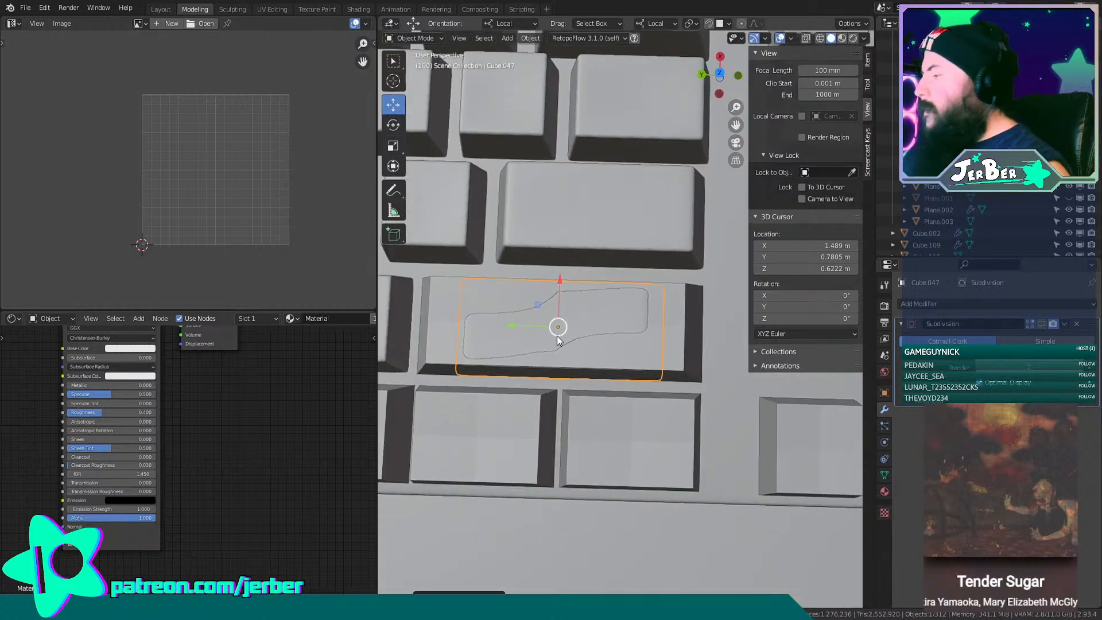
key(s)
click(556, 331)
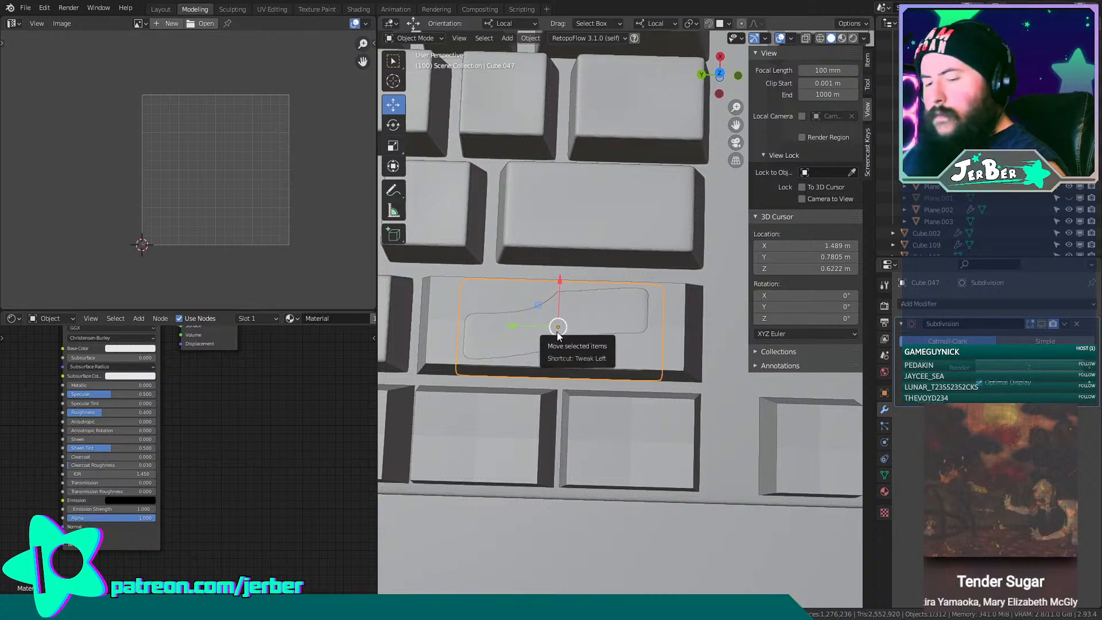
key(s)
key(y)
key(y)
click(568, 326)
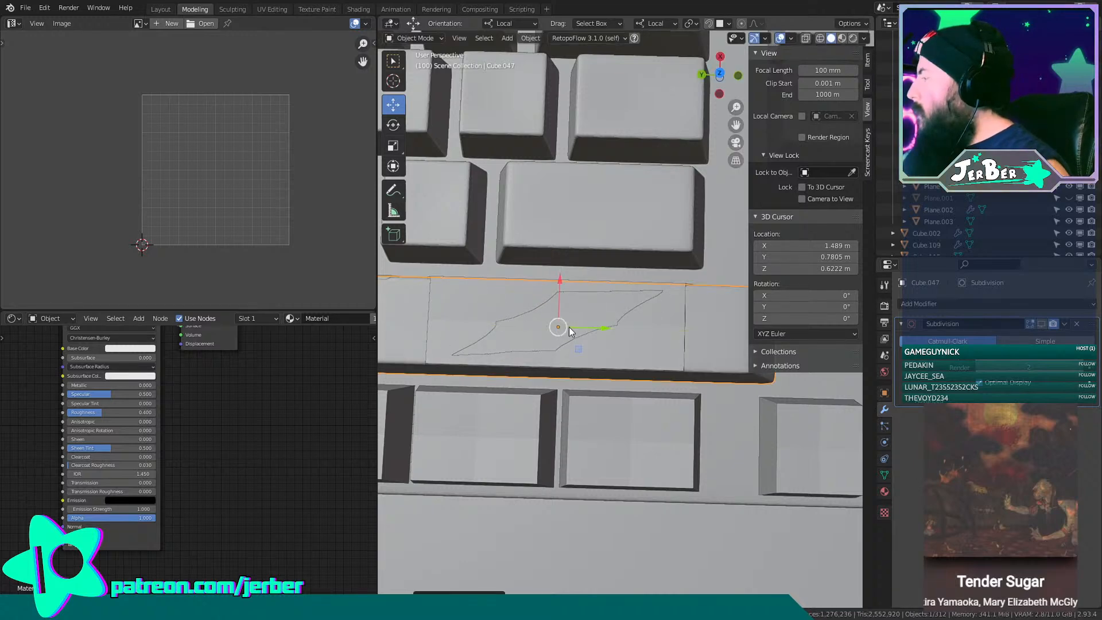
Scale the wide copy along local Y to match the old right Shift key's width, including a fine correction.
key(s)
key(y)
key(y)
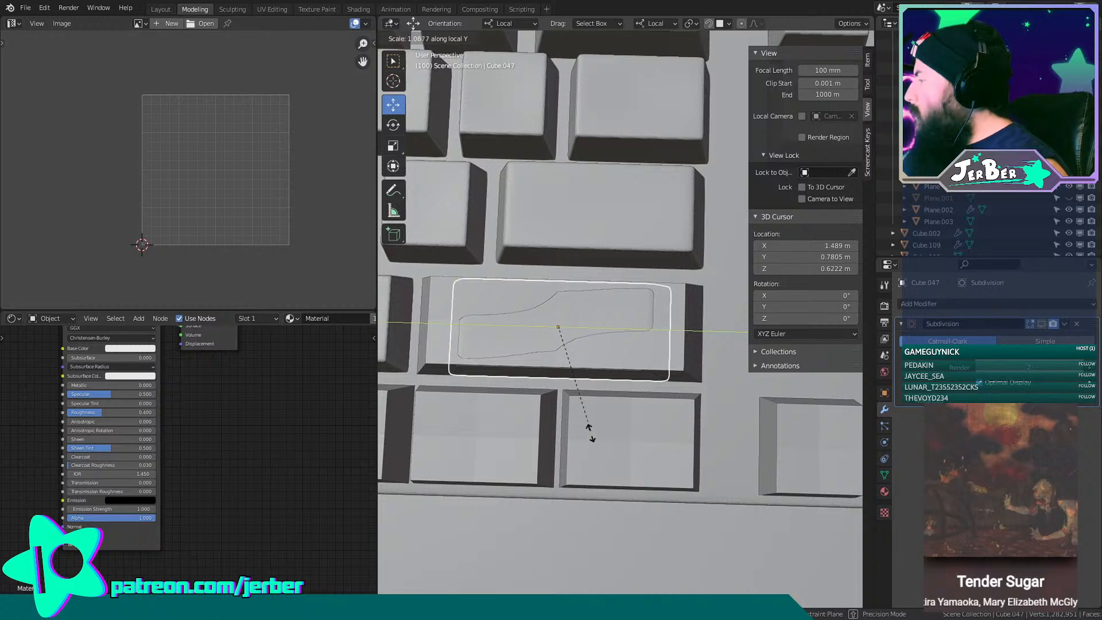
click(609, 80)
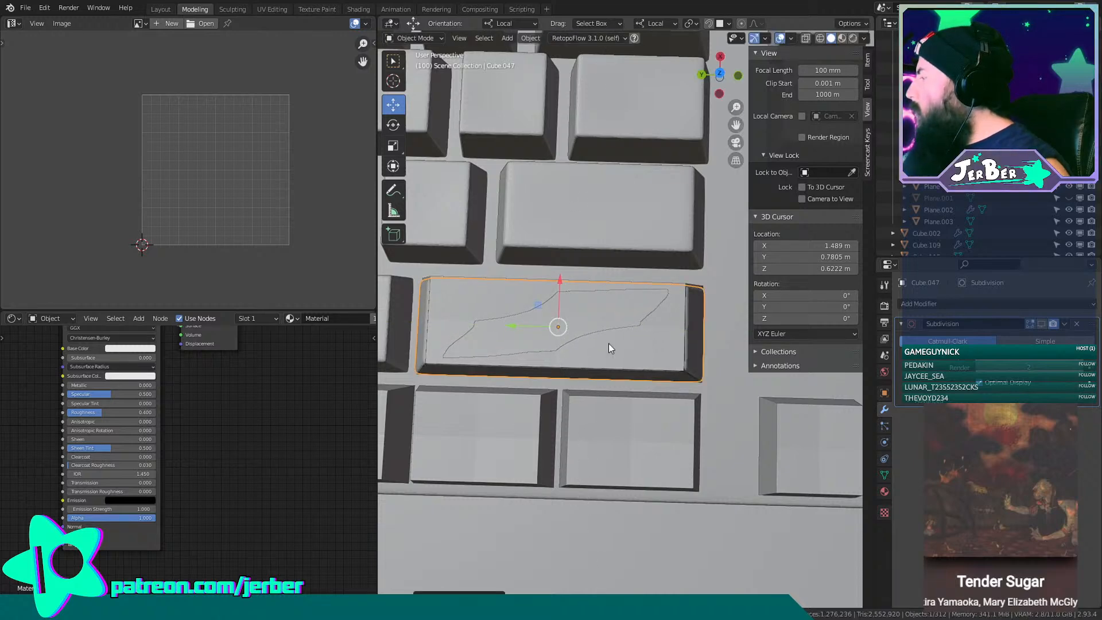
click(653, 348)
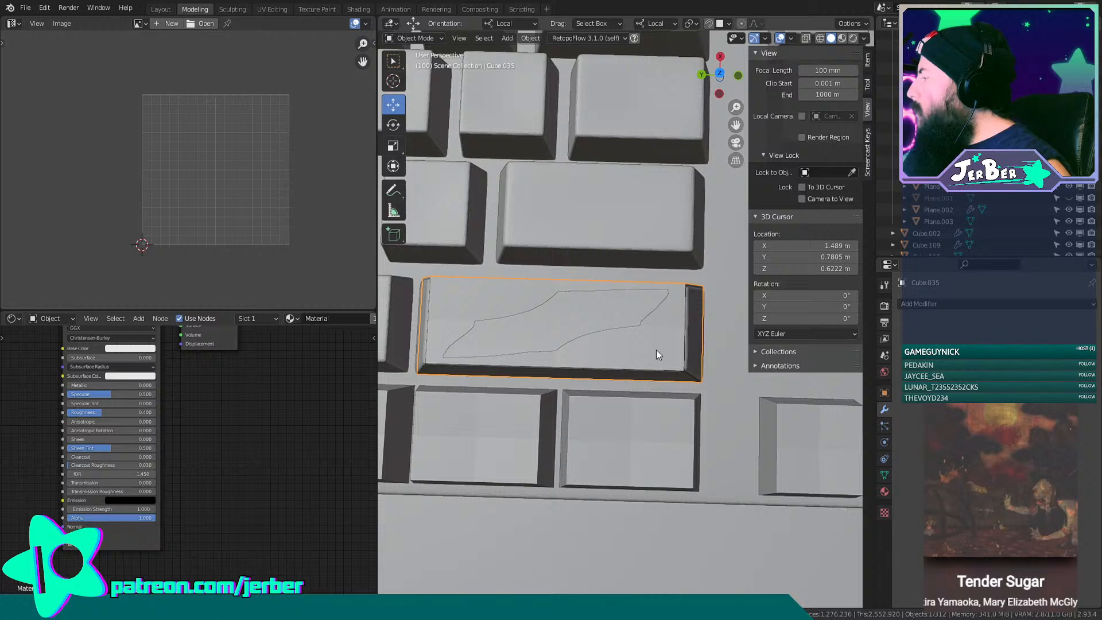
click(673, 344)
key(s)
key(y)
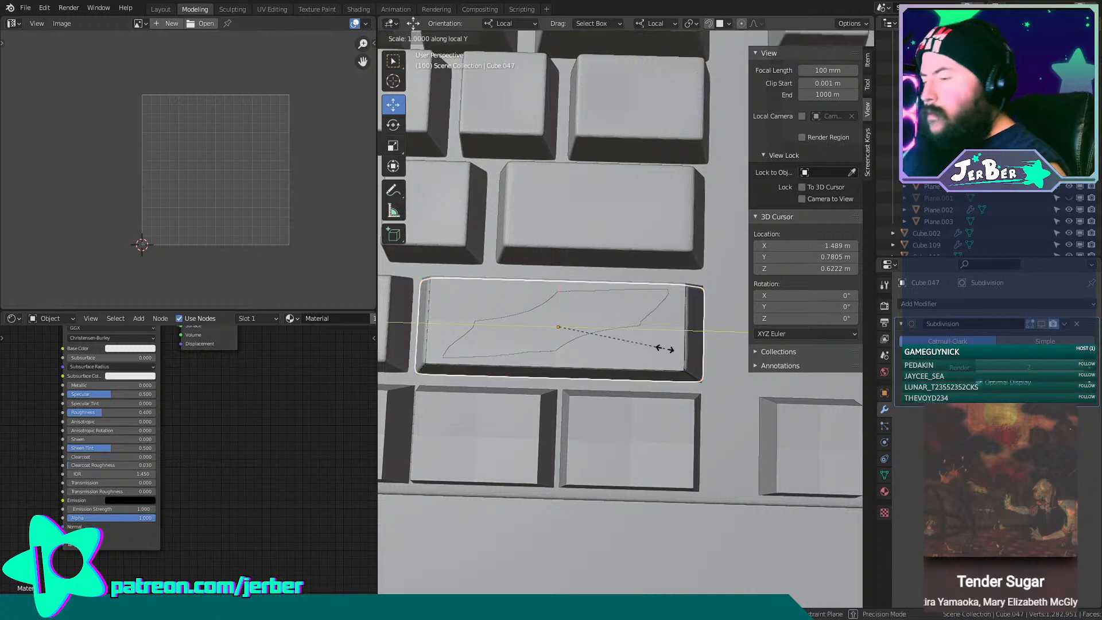
click(656, 346)
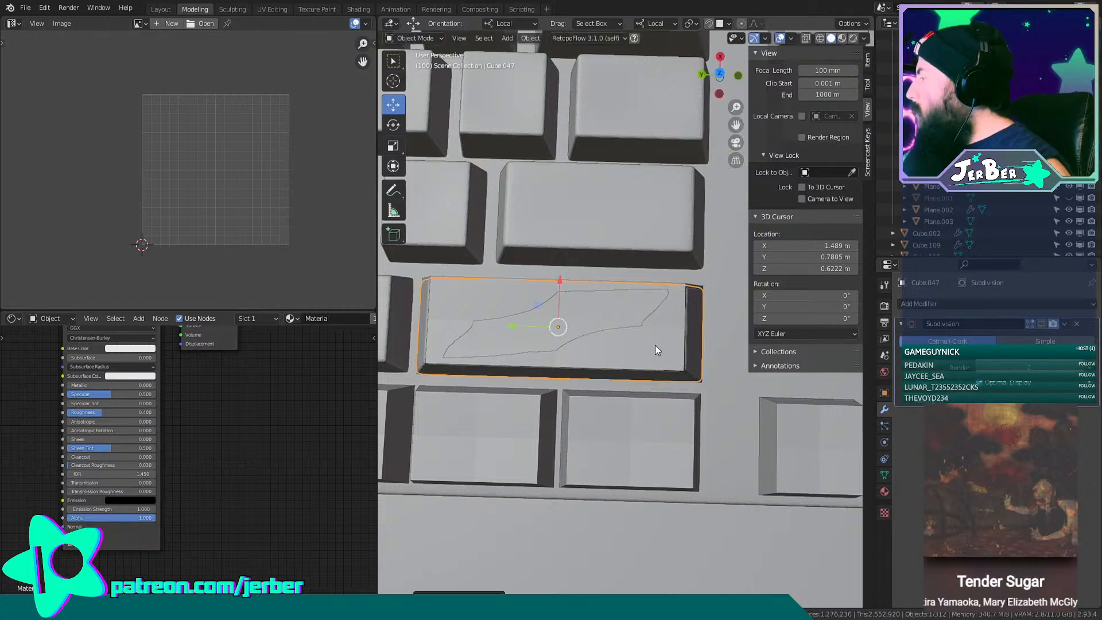
Delete the old right Shift key beneath the rounded copy.
key(x)
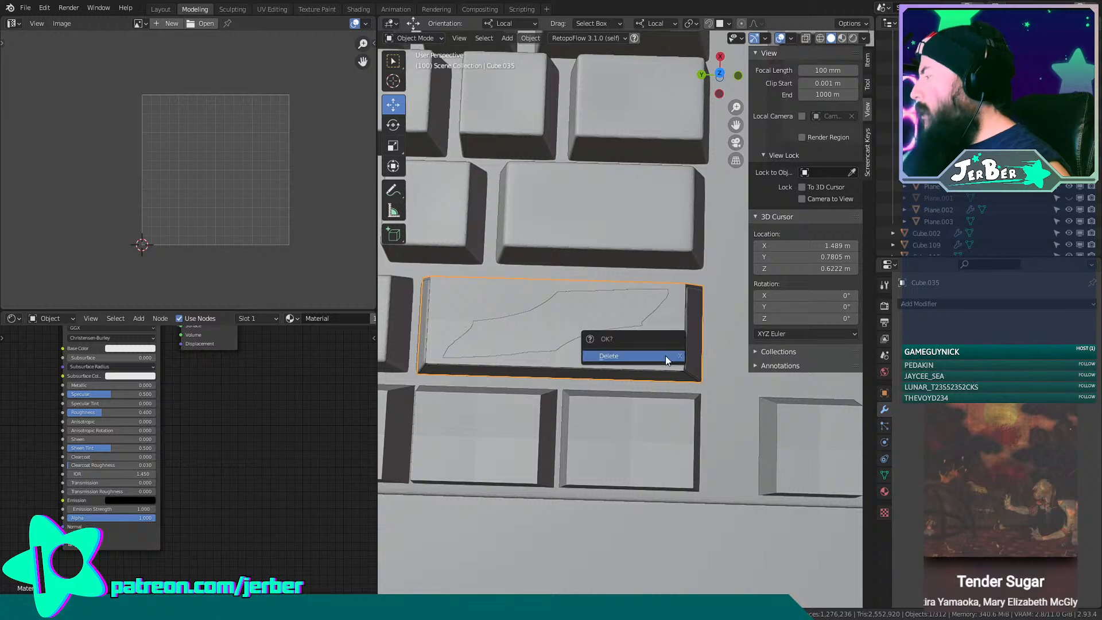
click(664, 356)
scroll(661, 359, down, 3)
scroll(657, 357, down, 4)
middle_drag(646, 366, 629, 310)
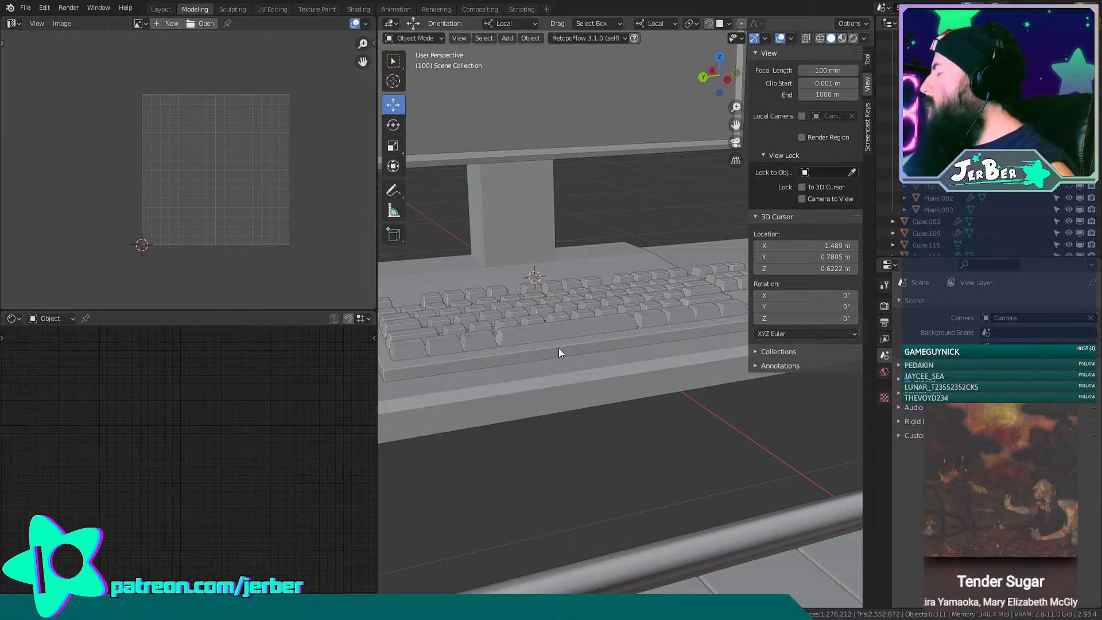
Duplicate the number pad's three rounded 4-5-6 keys along local X toward the old 1-2-3 row.
middle_drag(559, 348, 435, 514)
scroll(589, 455, up, 5)
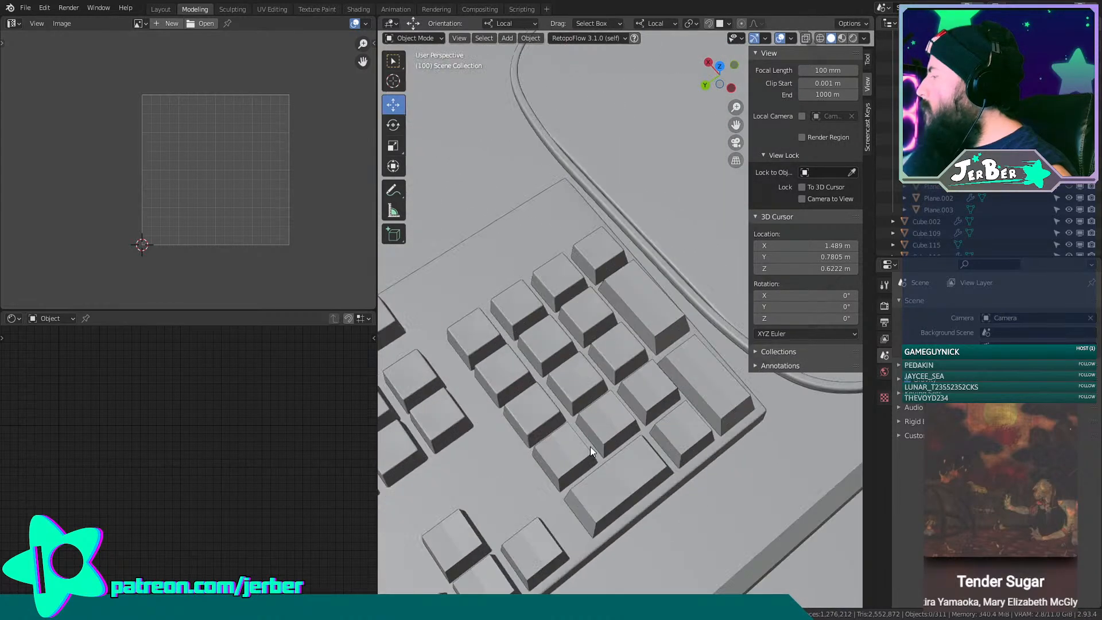
middle_drag(589, 447, 553, 455)
click(554, 455)
middle_drag(632, 350, 613, 325)
shift+click(595, 289)
scroll(612, 325, down, 18)
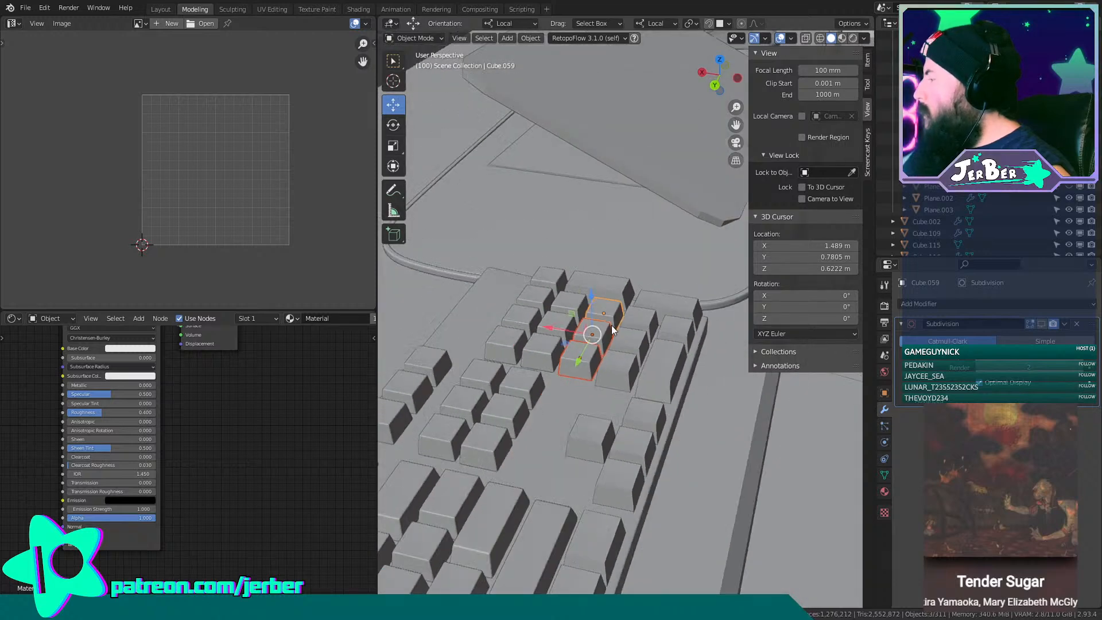
scroll(621, 300, up, 11)
scroll(622, 301, up, 4)
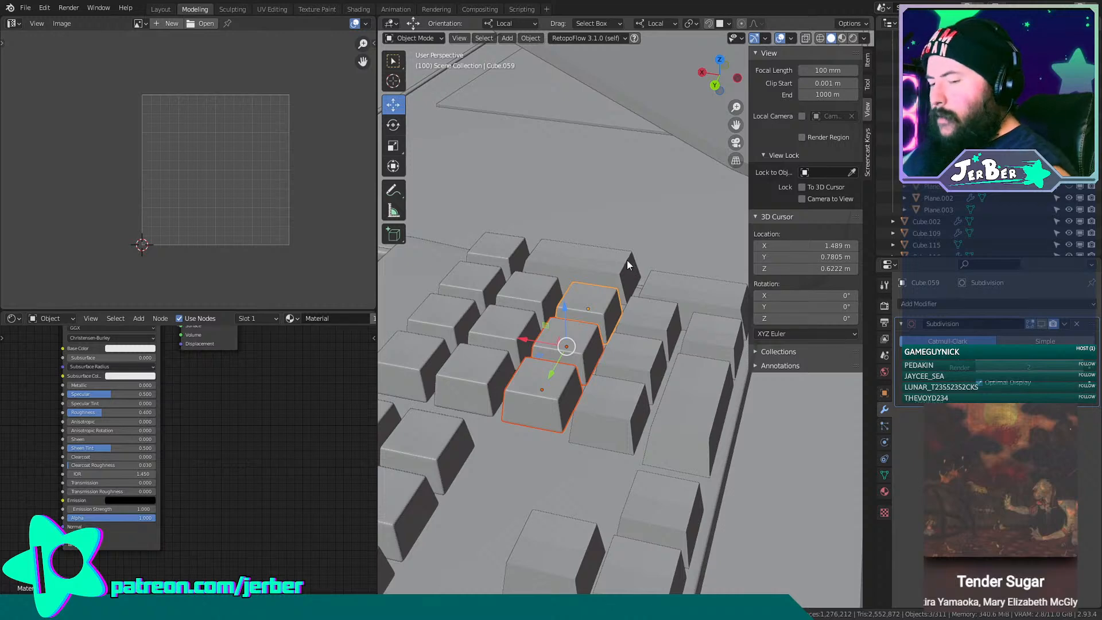
key(shift+d)
key(x)
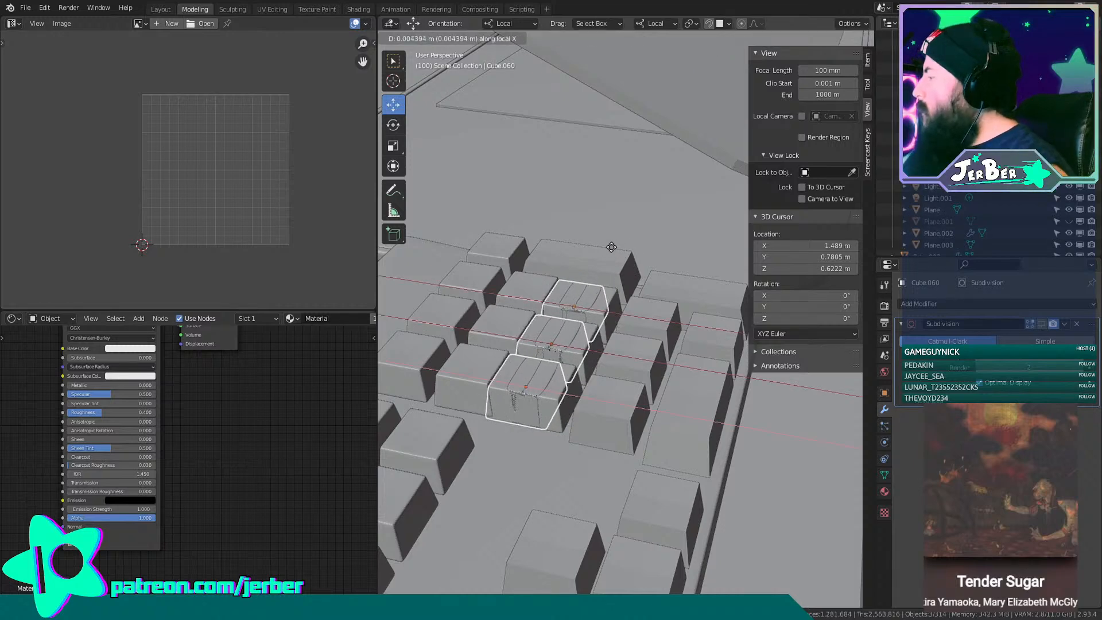
click(857, 443)
Align the three copies with the old 1-2-3 keys along local X and adjust their height along local Z.
middle_drag(814, 432, 507, 325)
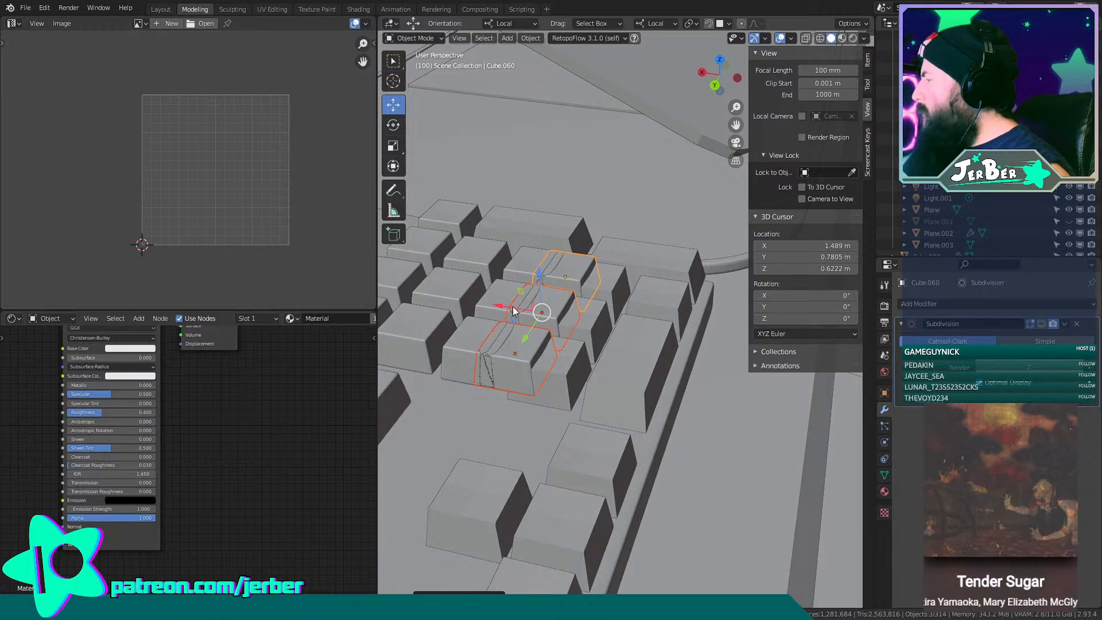
drag(513, 311, 586, 320)
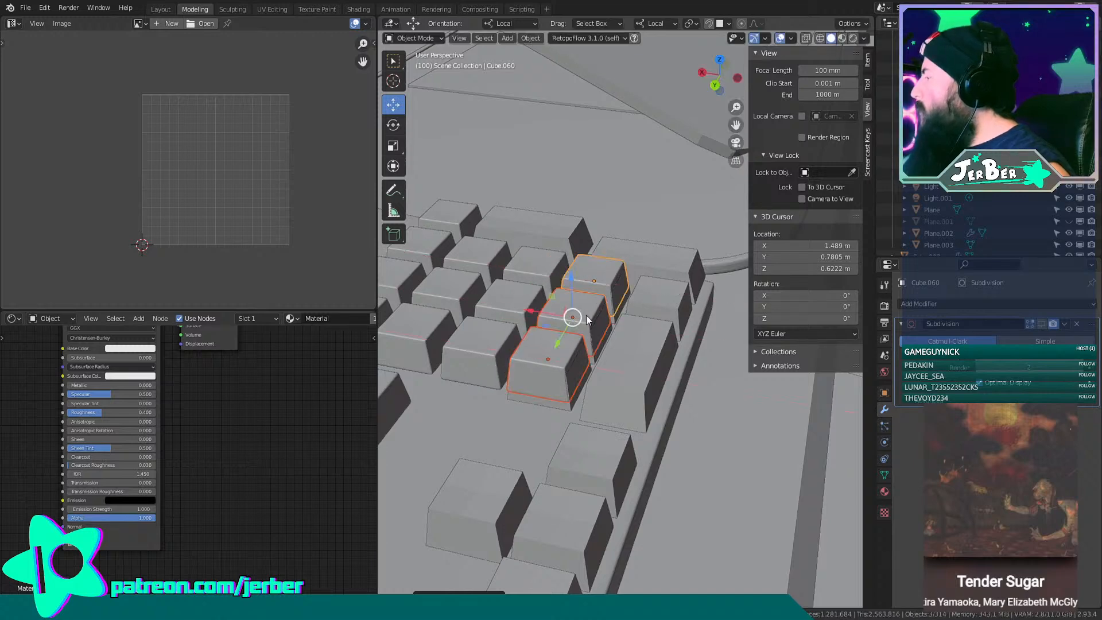
drag(577, 282, 582, 238)
mouse_move(532, 313)
mouse_down()
mouse_move(551, 335)
mouse_move(539, 331)
mouse_up()
Delete the three old 1-2-3 keys beneath the rounded copies.
middle_drag(539, 330, 528, 409)
scroll(556, 377, up, 3)
shift+middle_drag(527, 408, 591, 429)
scroll(585, 396, up, 1)
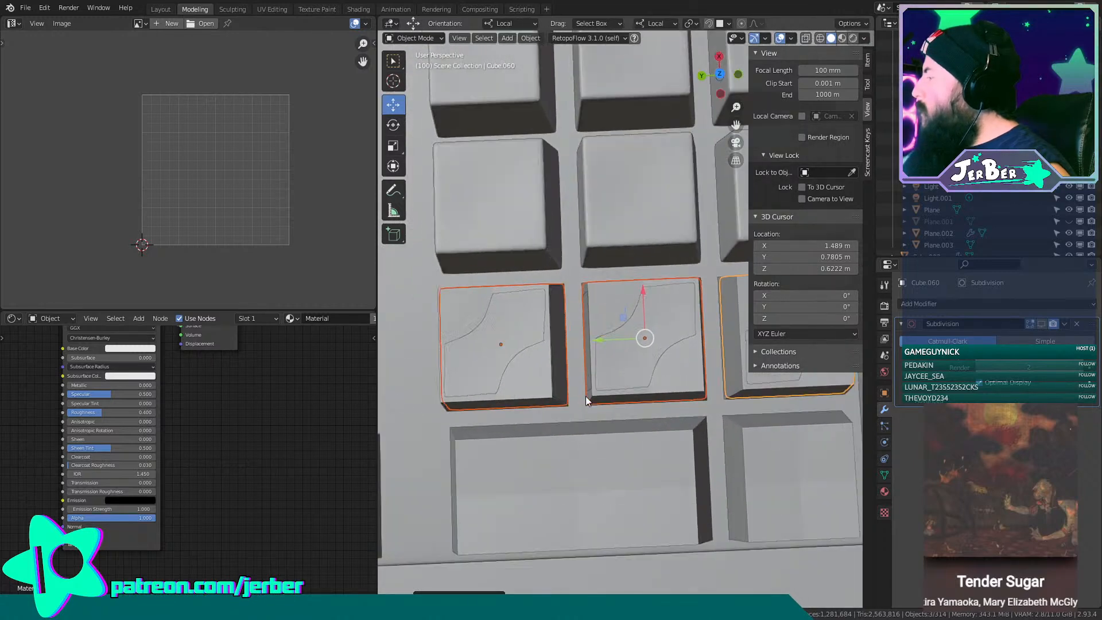
scroll(585, 396, up, 1)
click(520, 389)
shift+click(648, 405)
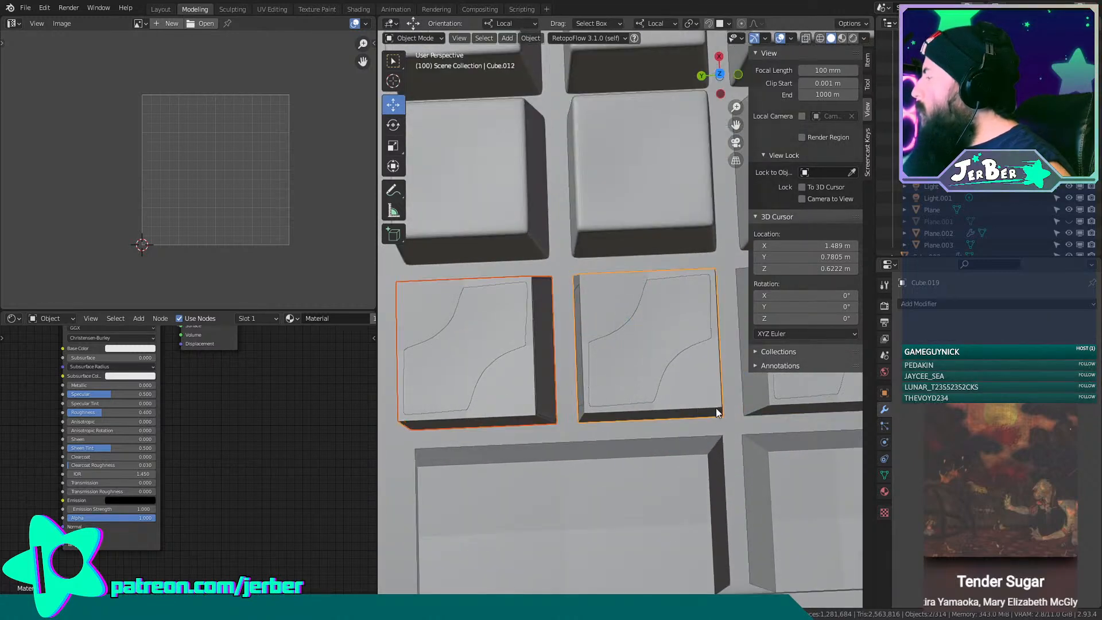
shift+middle_drag(715, 407, 473, 403)
key(x)
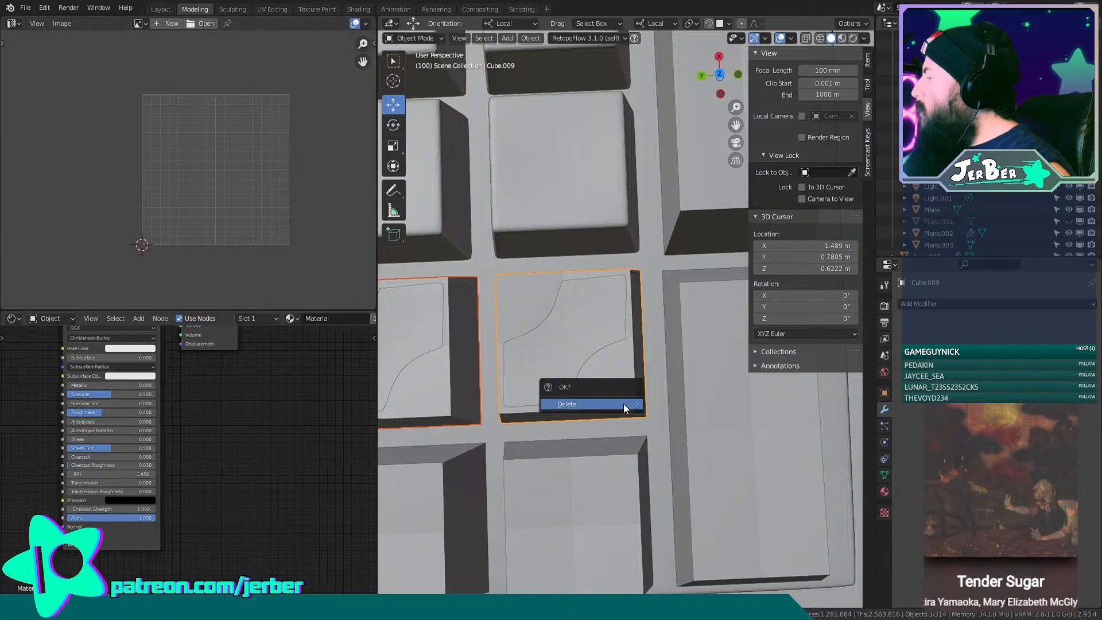
click(622, 403)
Duplicate the rounded minus key in the number pad's corner along local X onto the middle of the old plus key.
scroll(613, 397, down, 5)
middle_drag(613, 365, 708, 392)
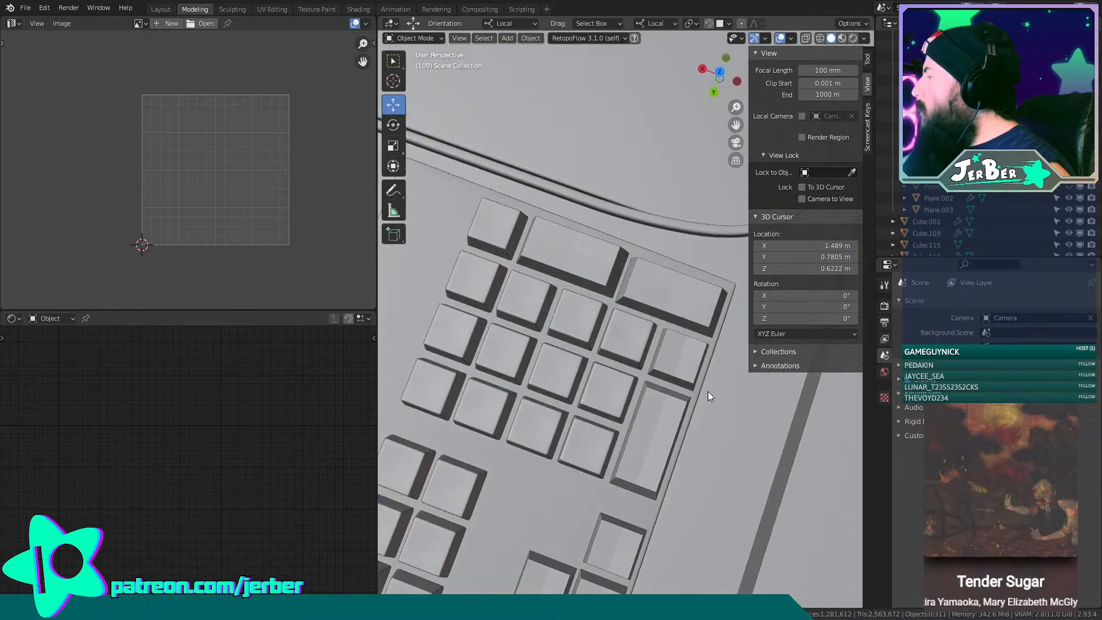
click(506, 233)
middle_drag(542, 343, 541, 305)
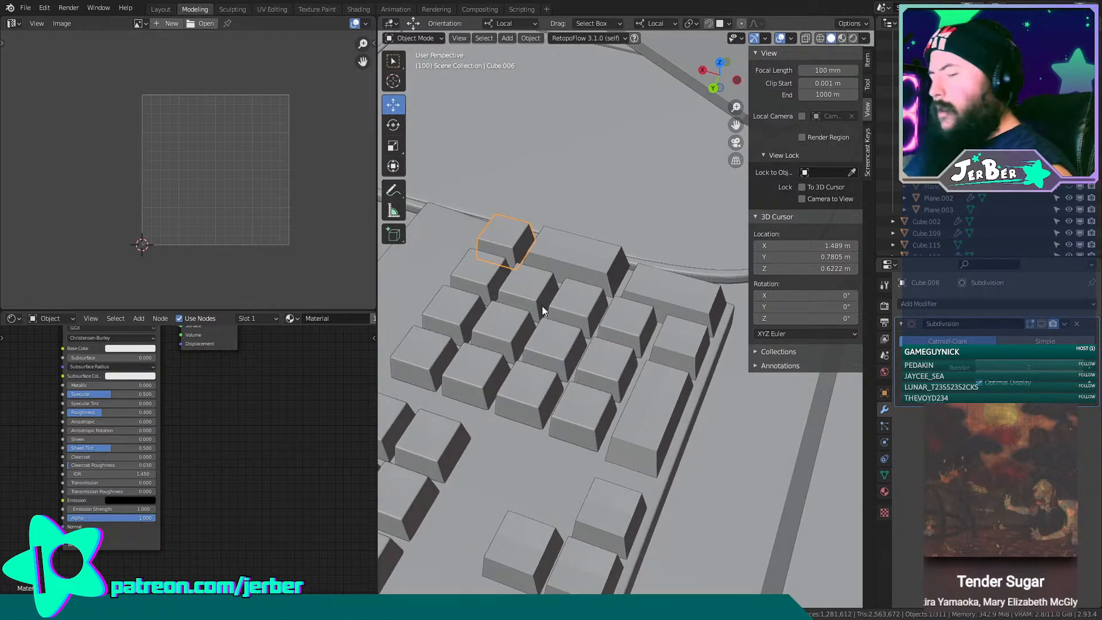
key(shift+d)
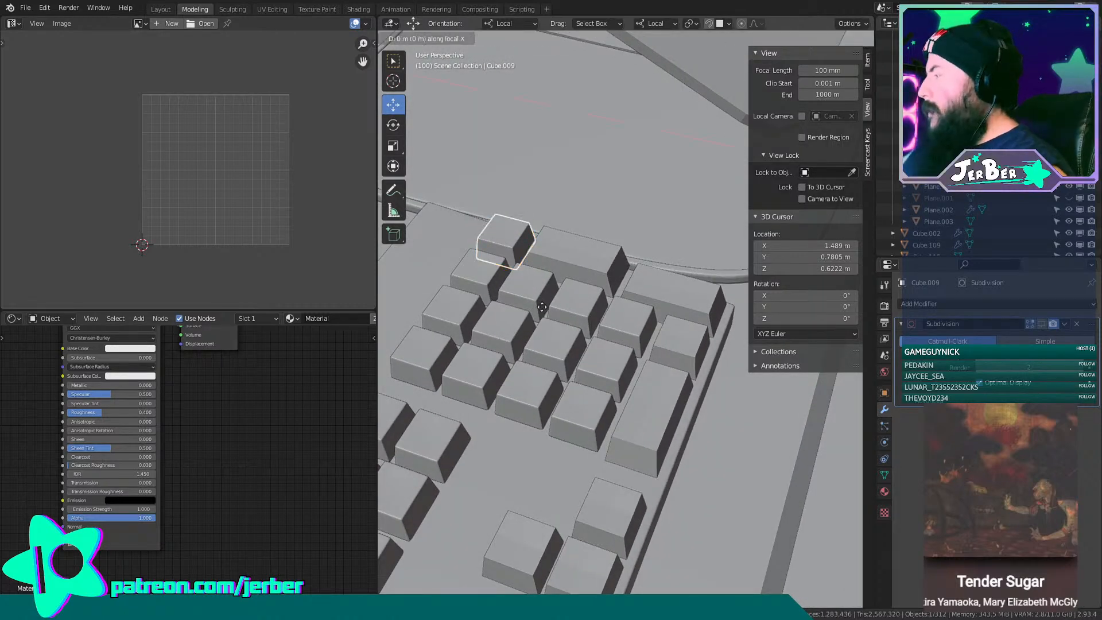
key(x)
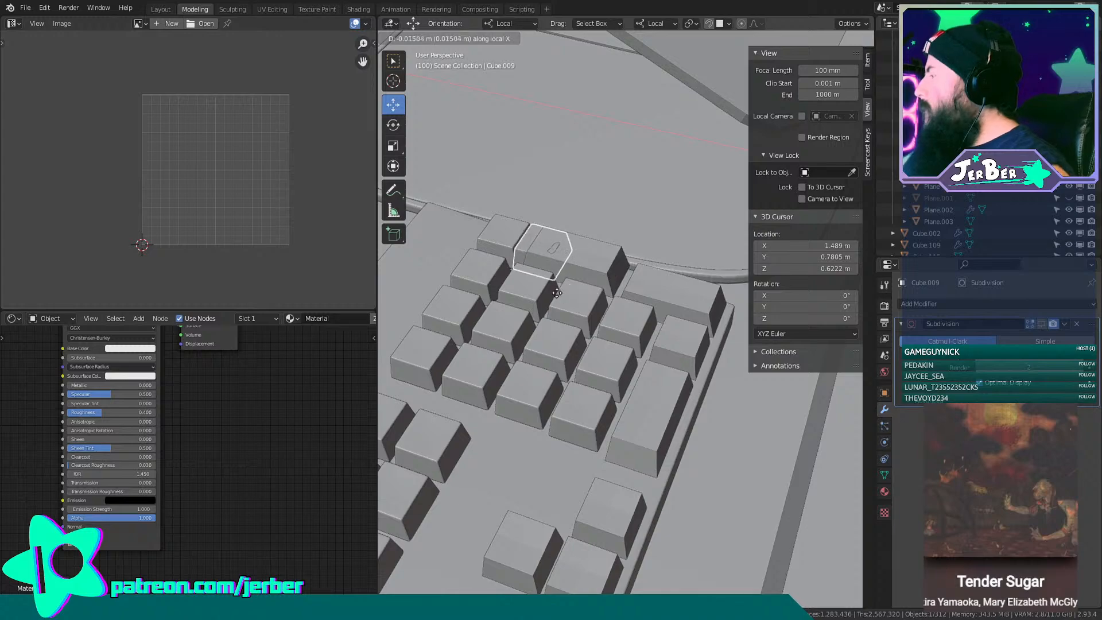
click(674, 370)
middle_drag(665, 368, 608, 364)
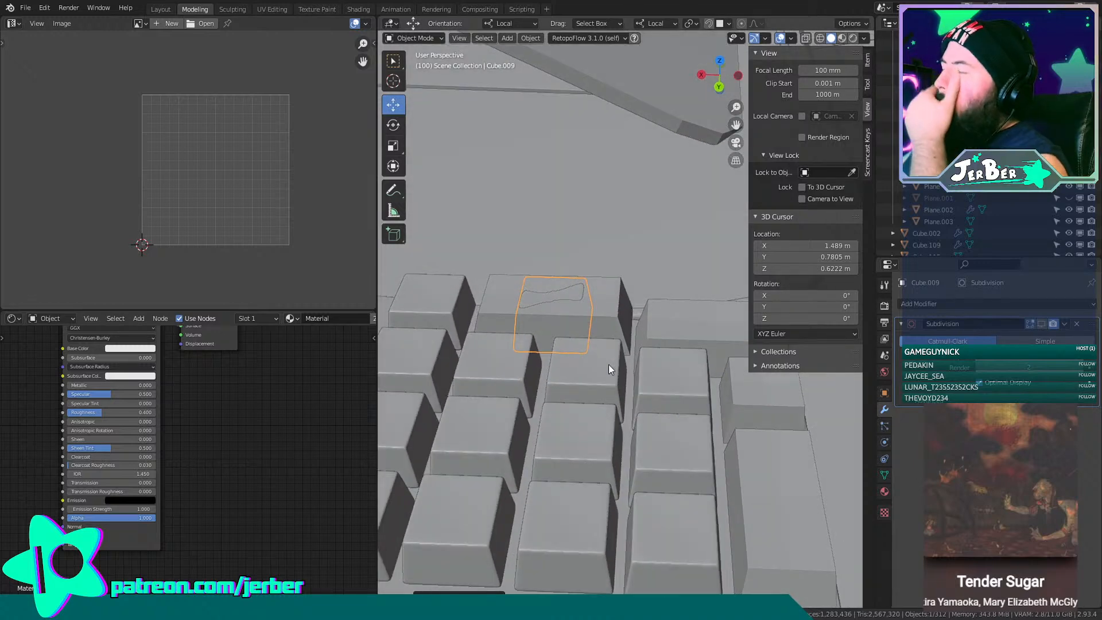
Try to scale the minus-key copy along its local Y axis.
key(g)
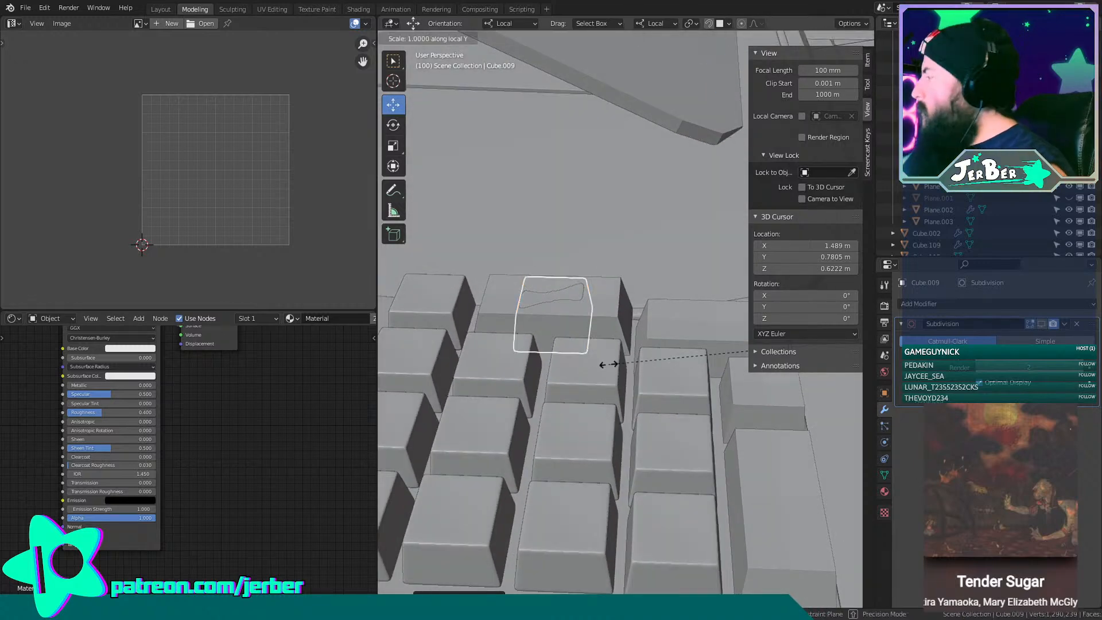
click(621, 365)
key(ctrl+z)
Set the copy's origin to its center of mass (surface) and scale it about 2.1 times along local X to the old plus key's length.
right_click(621, 365)
mouse_move(619, 363)
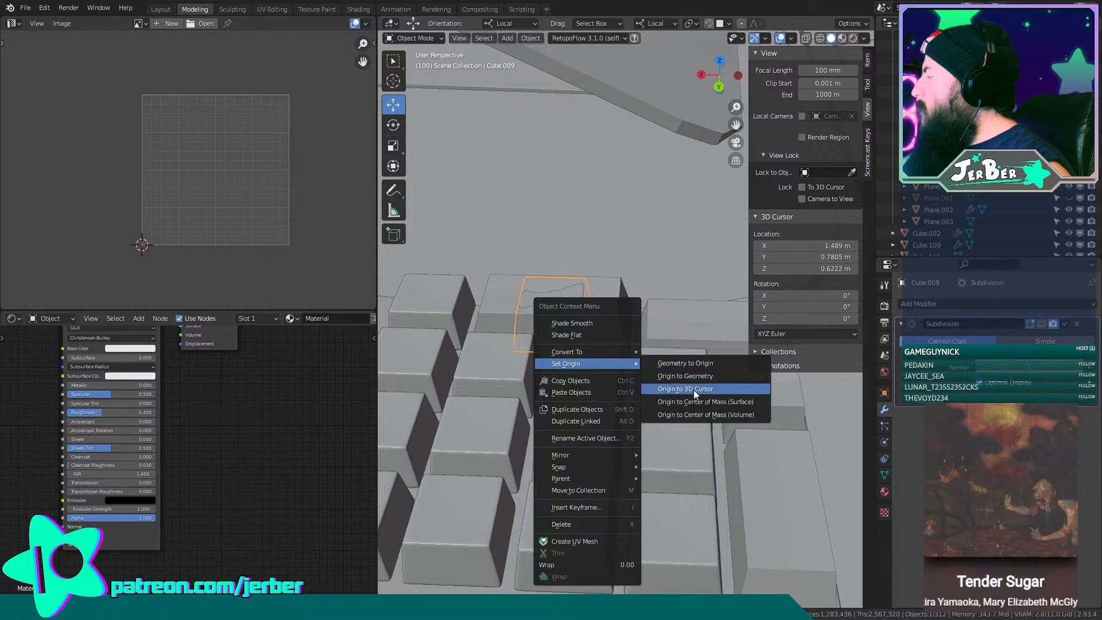
click(713, 401)
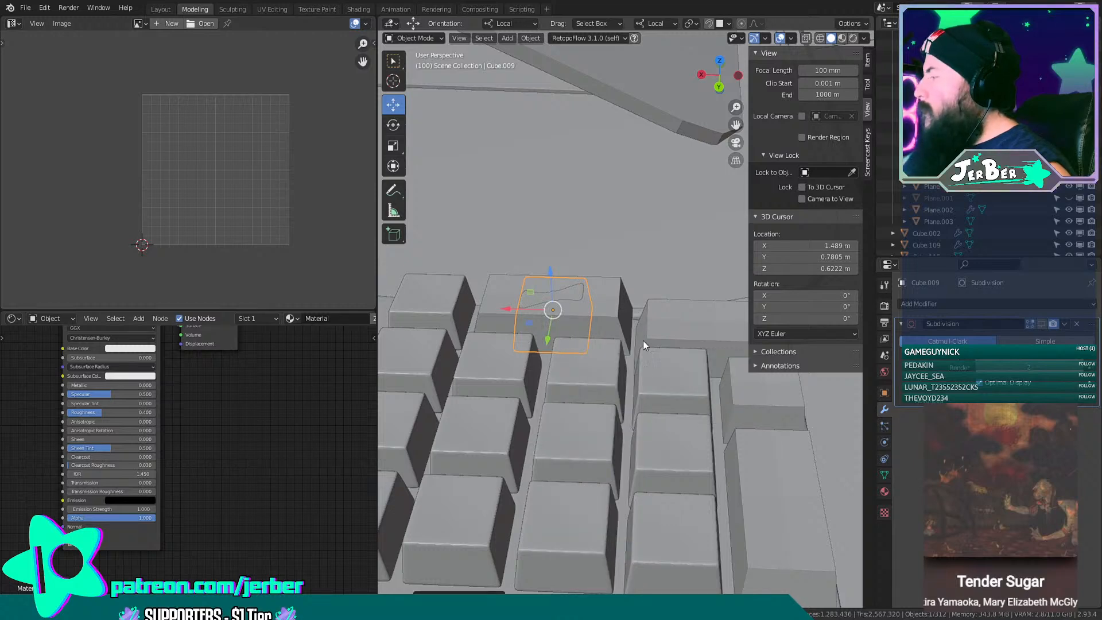
key(s)
key(x)
key(x)
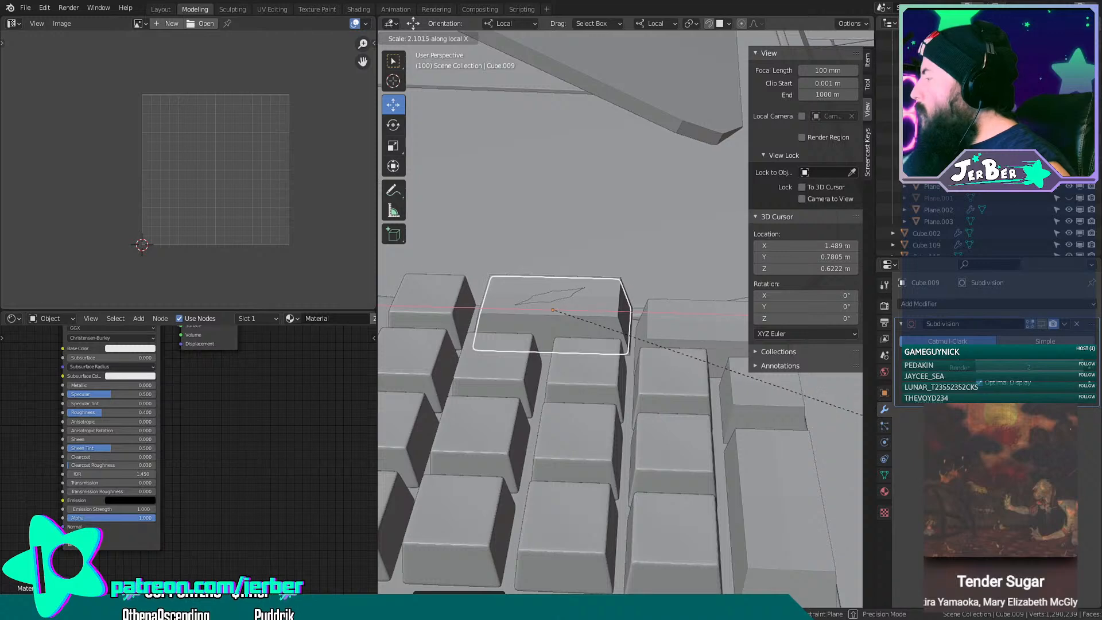
click(440, 206)
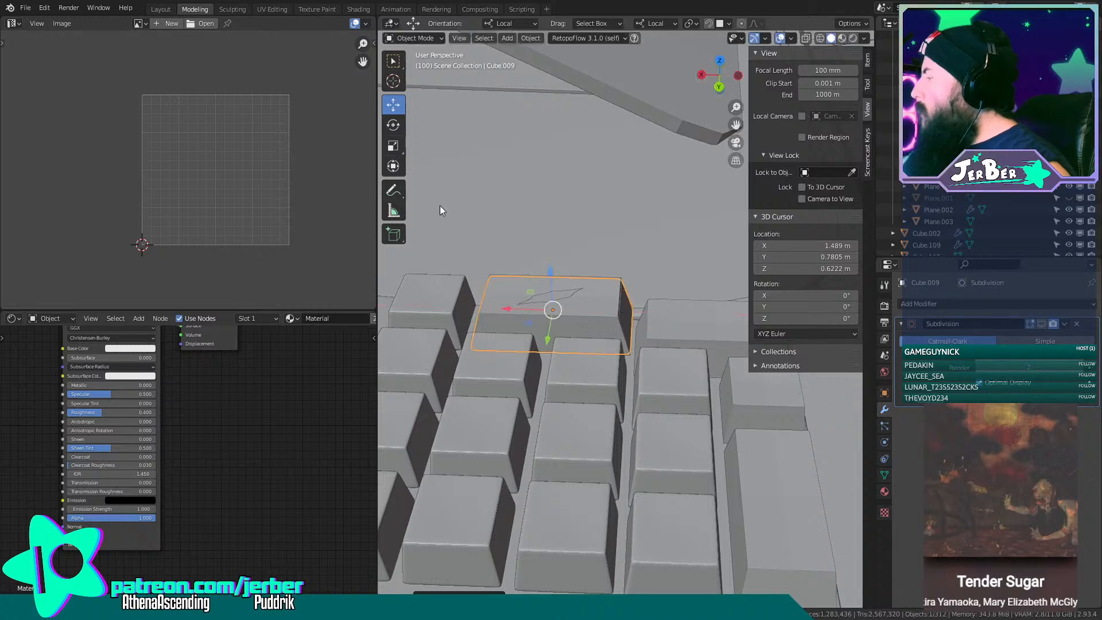
Lower the lengthened copy along local Z to the old plus key's height and delete the old key.
middle_drag(524, 311, 546, 260)
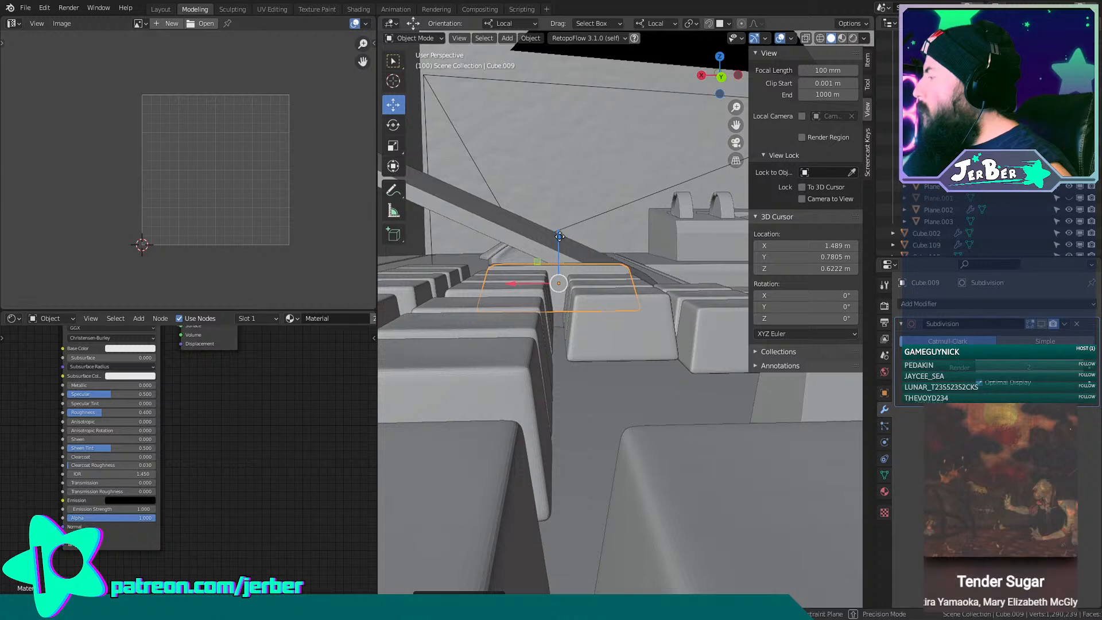
drag(557, 236, 563, 262)
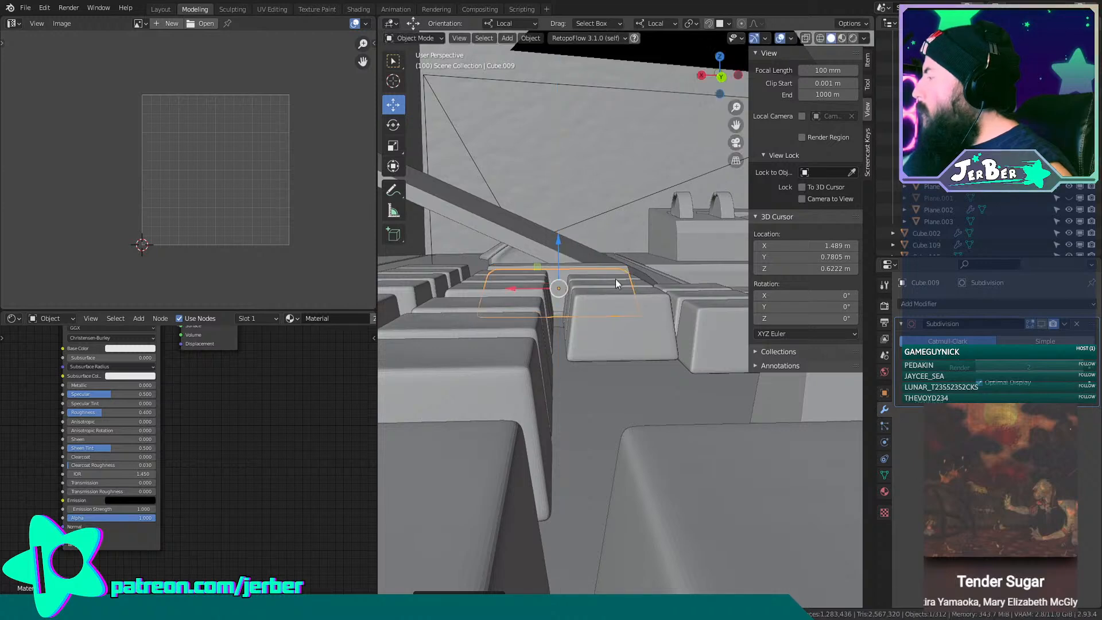
key(Delete)
middle_drag(624, 267, 664, 294)
Duplicate the rounded plus key along local X onto the number pad's old Enter key.
click(579, 308)
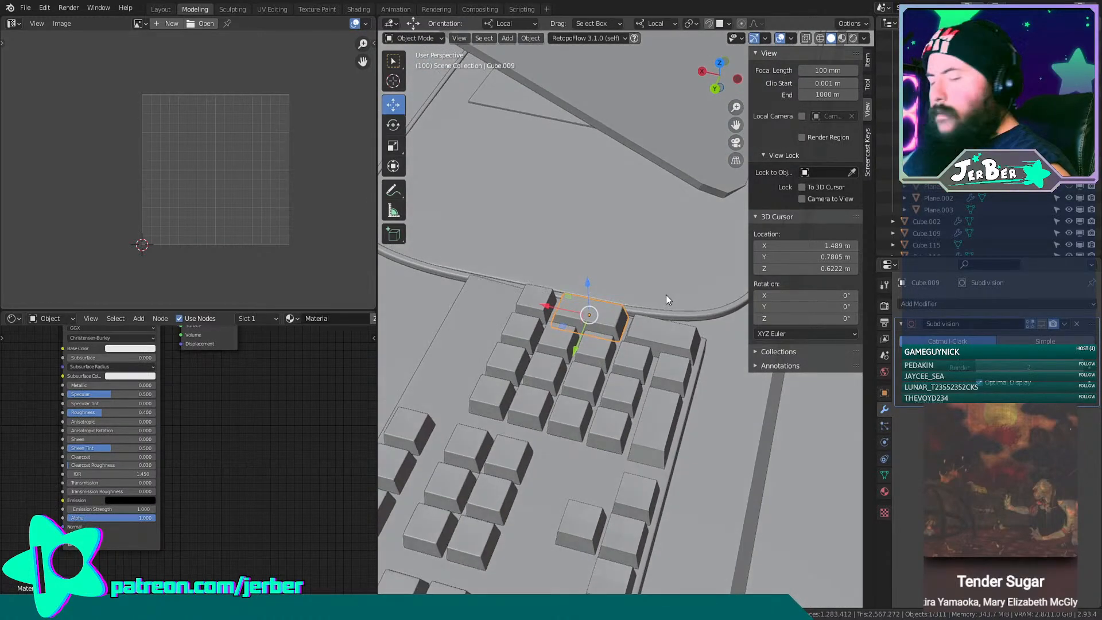
key(shift+d)
key(x)
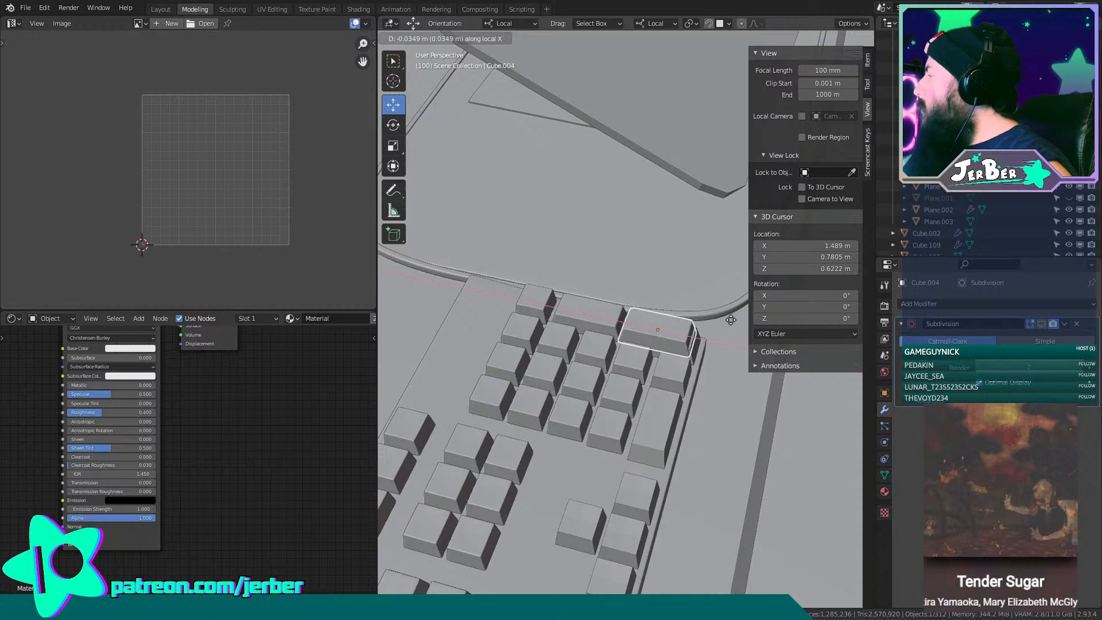
click(753, 337)
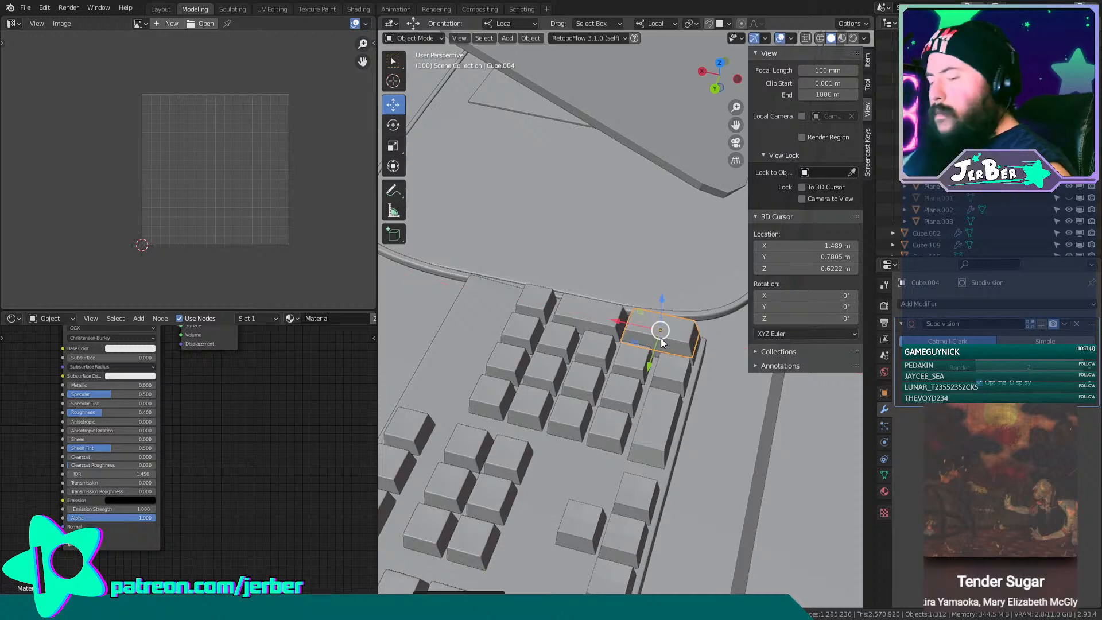
Lower the copy along local Z to the old Enter key's height and fine-align it along local X and Z.
key(g)
key(z)
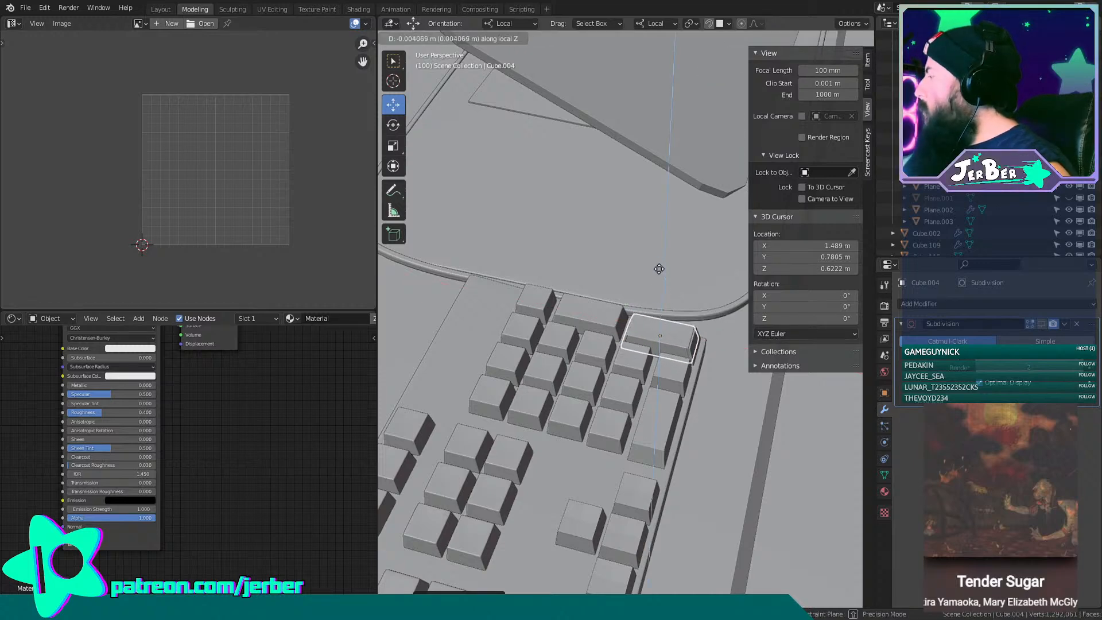
click(660, 274)
key(KP_Decimal)
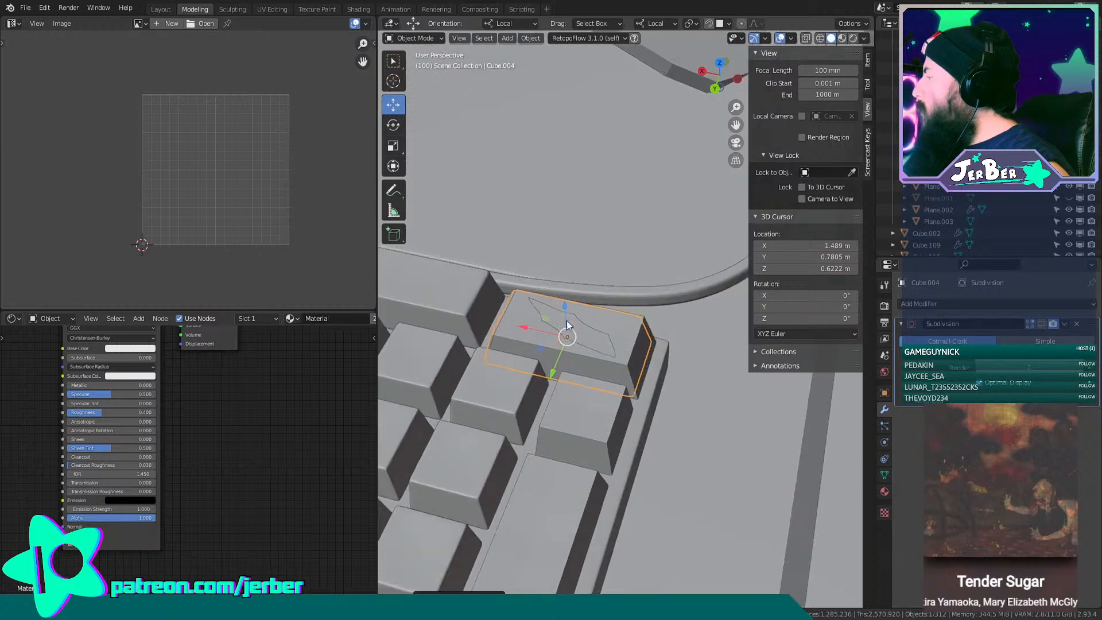
drag(531, 330, 562, 355)
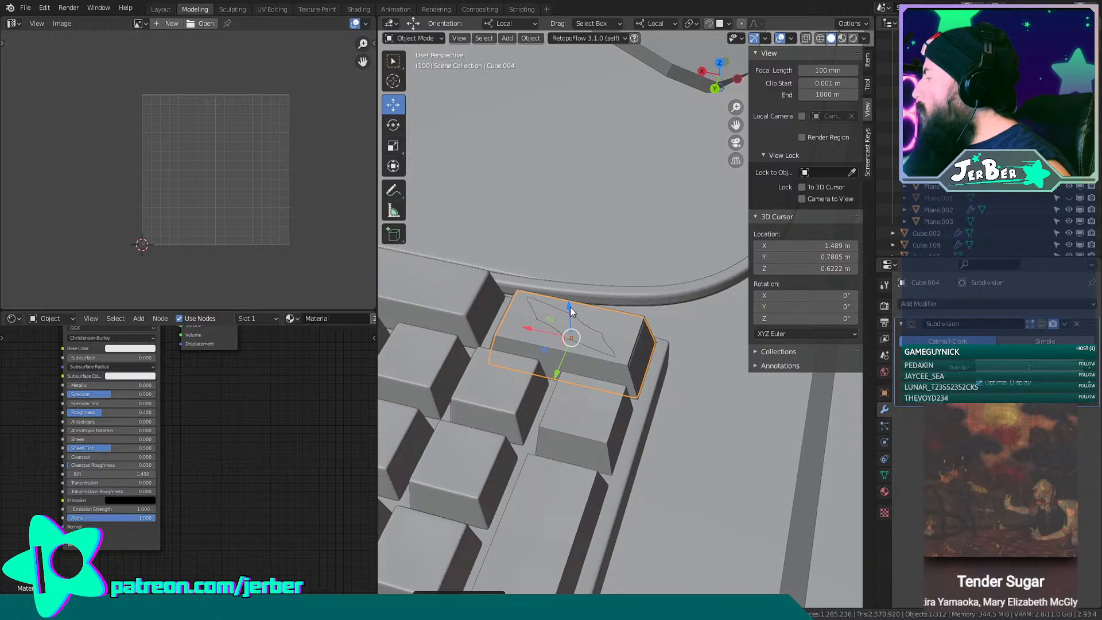
drag(569, 308, 720, 307)
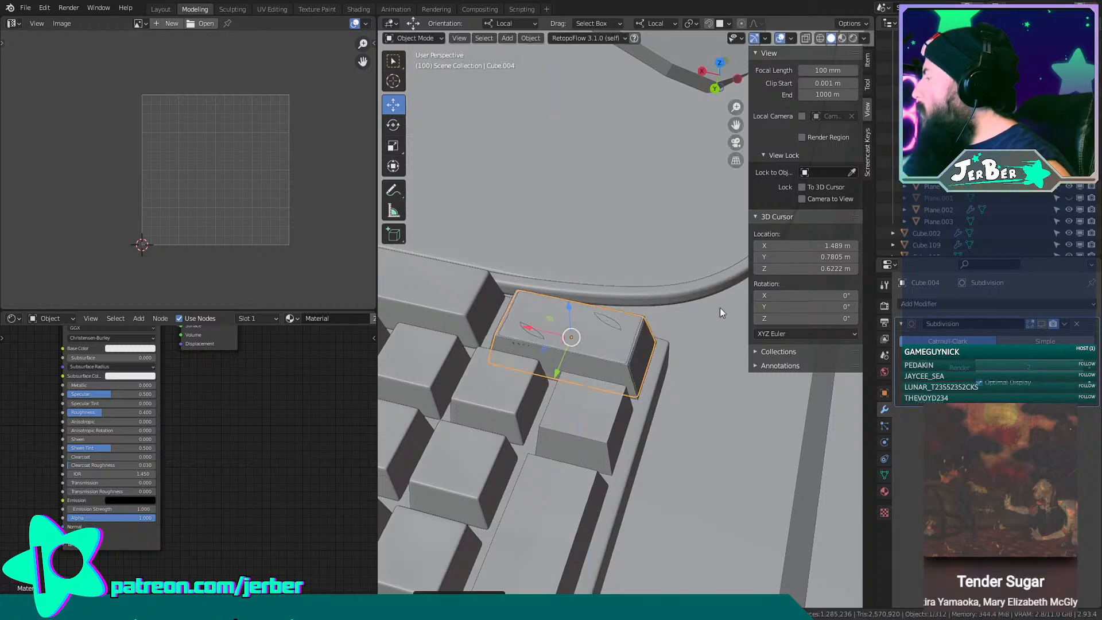
Delete the number pad's old Enter key beneath the rounded copy.
click(607, 326)
key(x)
click(607, 326)
Examine the keyboard from the number pad across the main rows for keys still to replace.
scroll(593, 331, down, 6)
middle_drag(593, 330, 524, 377)
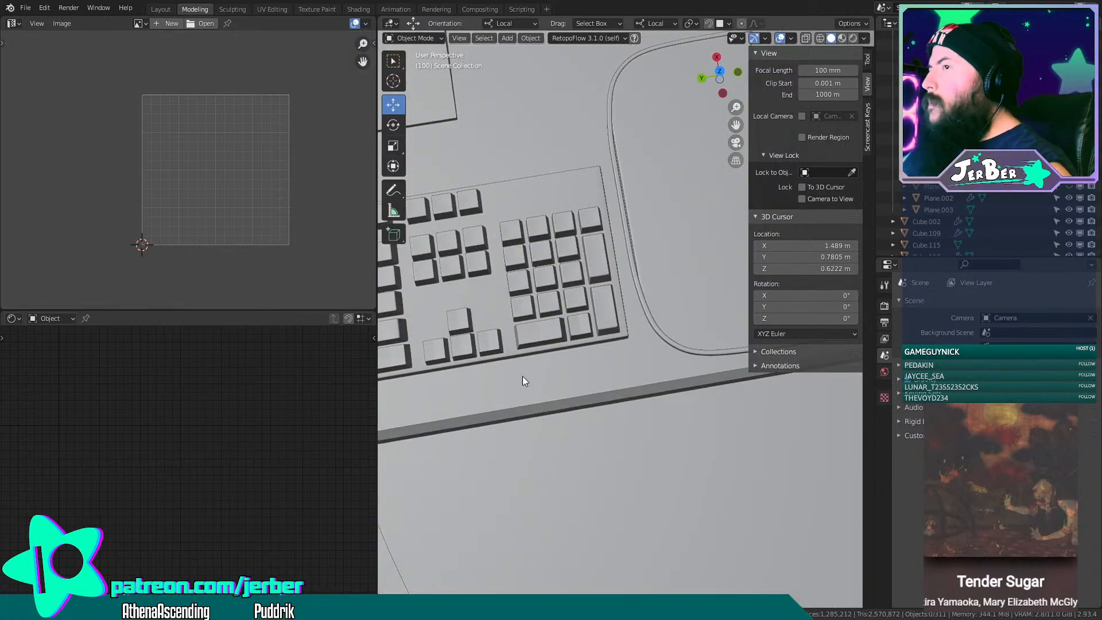
shift+middle_drag(568, 342, 737, 364)
scroll(679, 411, down, 2)
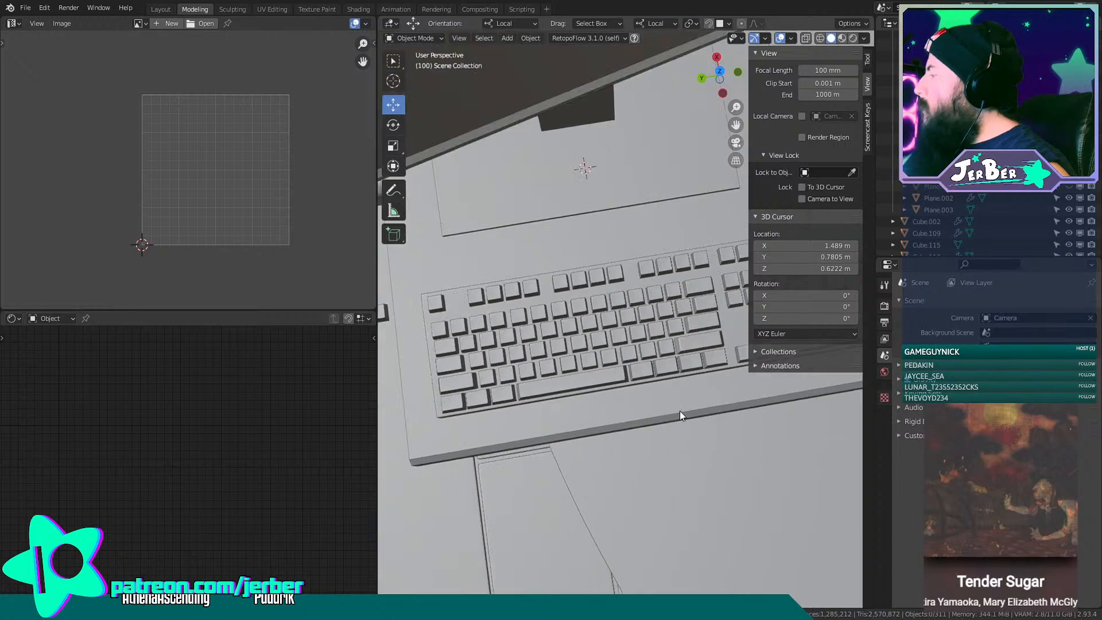
middle_drag(680, 411, 595, 578)
scroll(606, 311, up, 4)
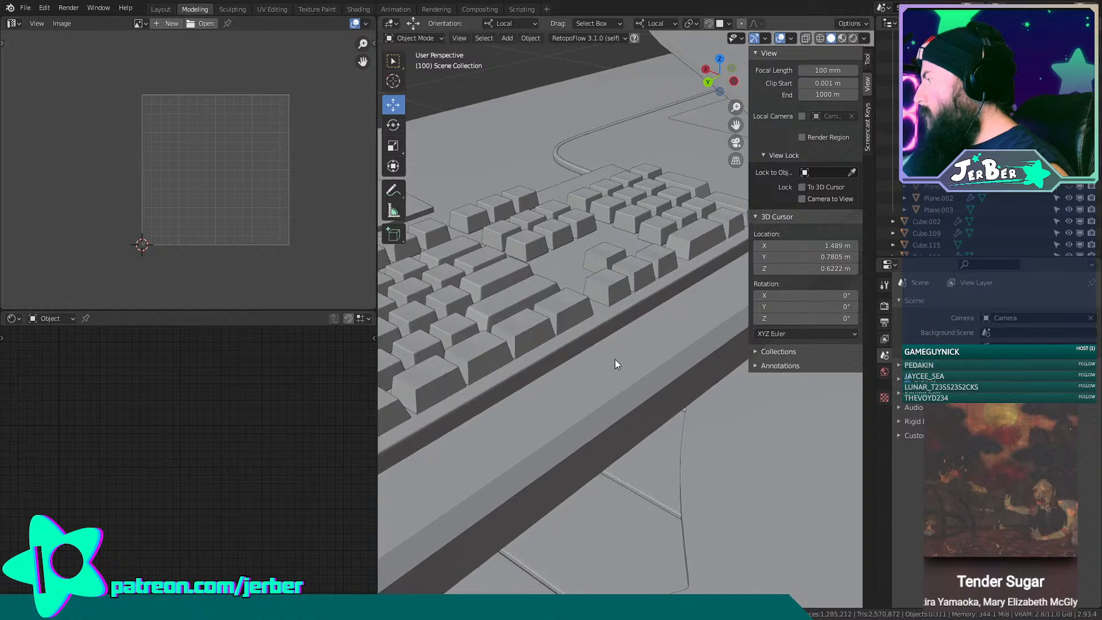
middle_drag(615, 360, 505, 394)
scroll(598, 352, down, 3)
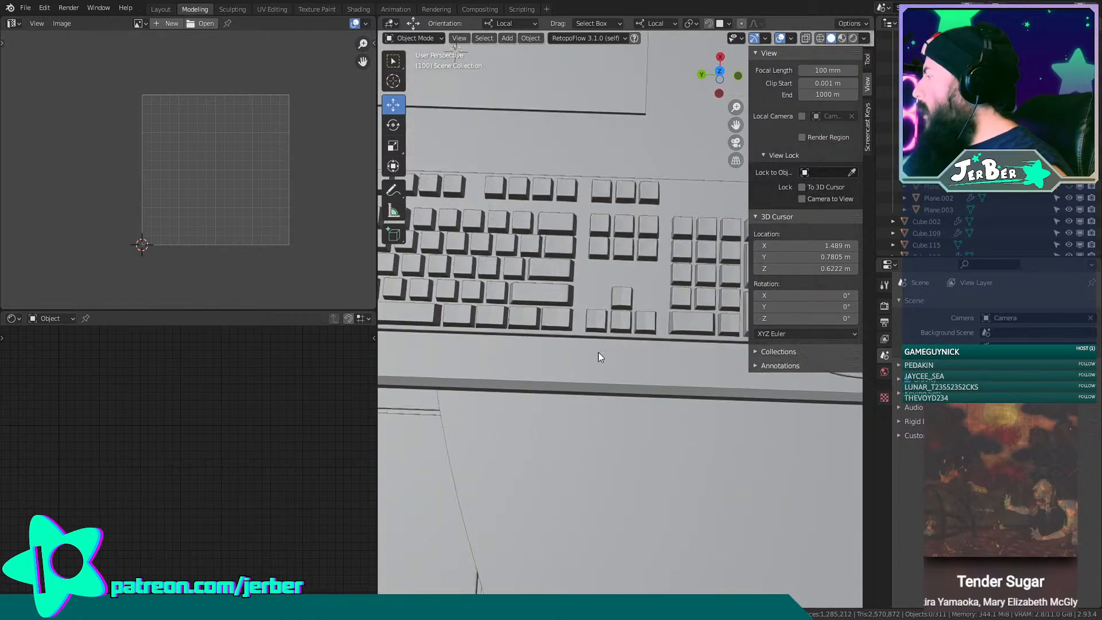
Duplicate the number pad's rounded 3 key along local X onto the old decimal key below it.
middle_drag(598, 353, 643, 305)
shift+middle_drag(775, 374, 700, 349)
scroll(619, 322, up, 4)
scroll(619, 322, up, 2)
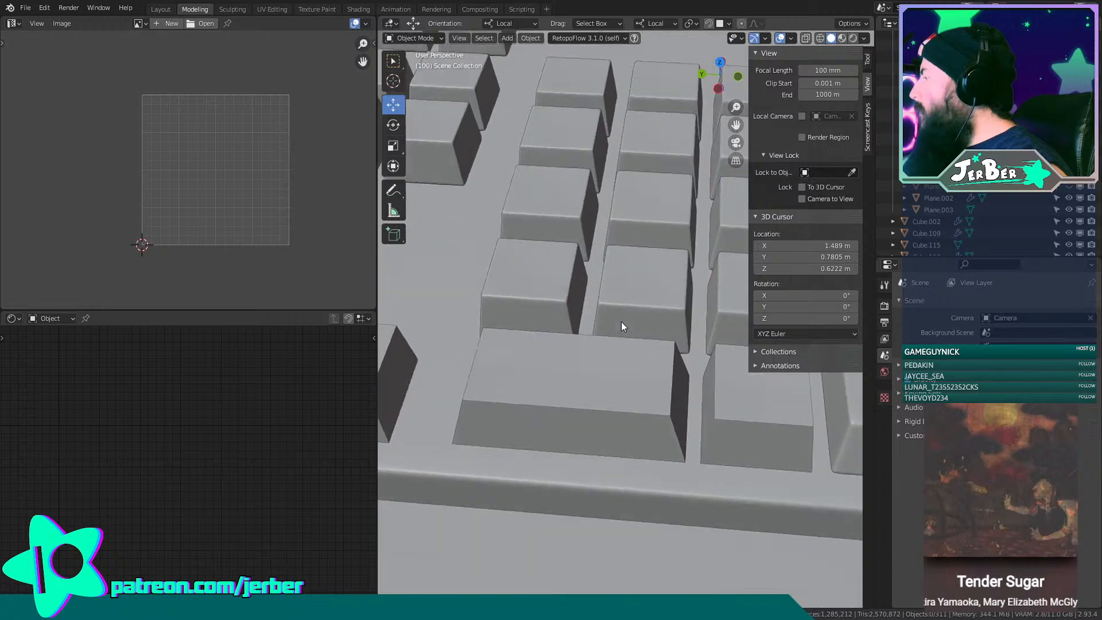
middle_drag(619, 322, 579, 432)
click(550, 369)
scroll(551, 368, down, 3)
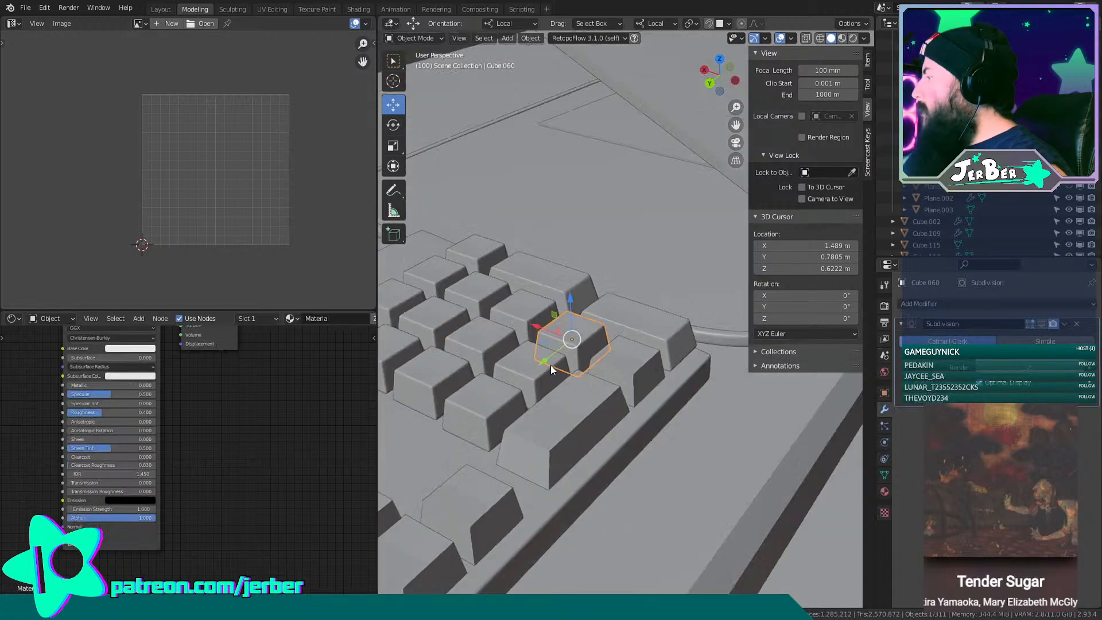
middle_drag(550, 364, 552, 412)
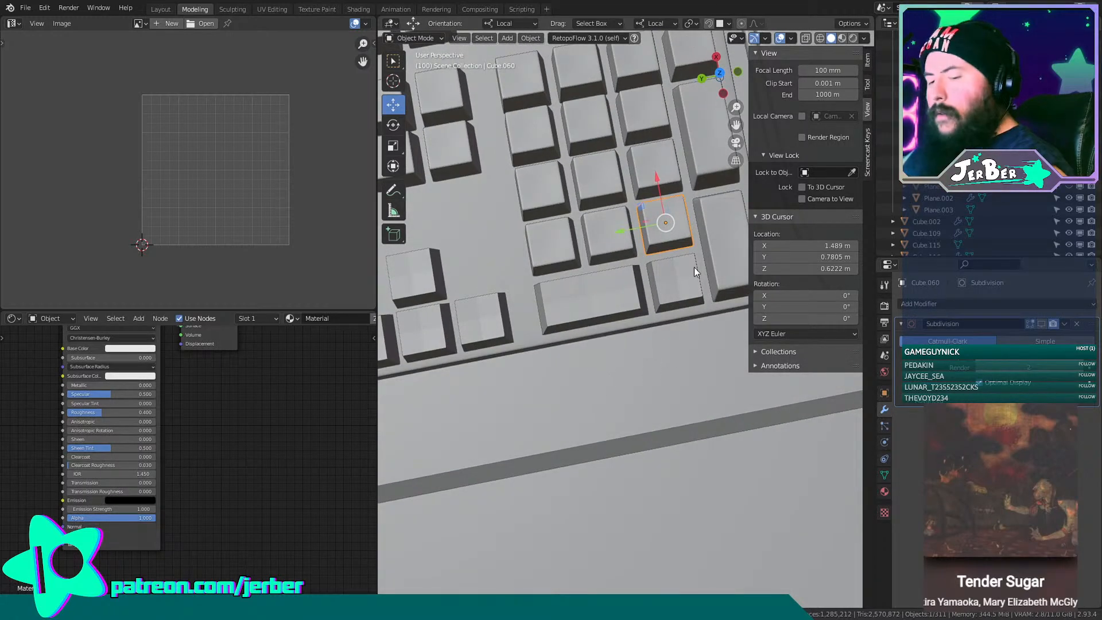
key(shift+d)
key(x)
key(x)
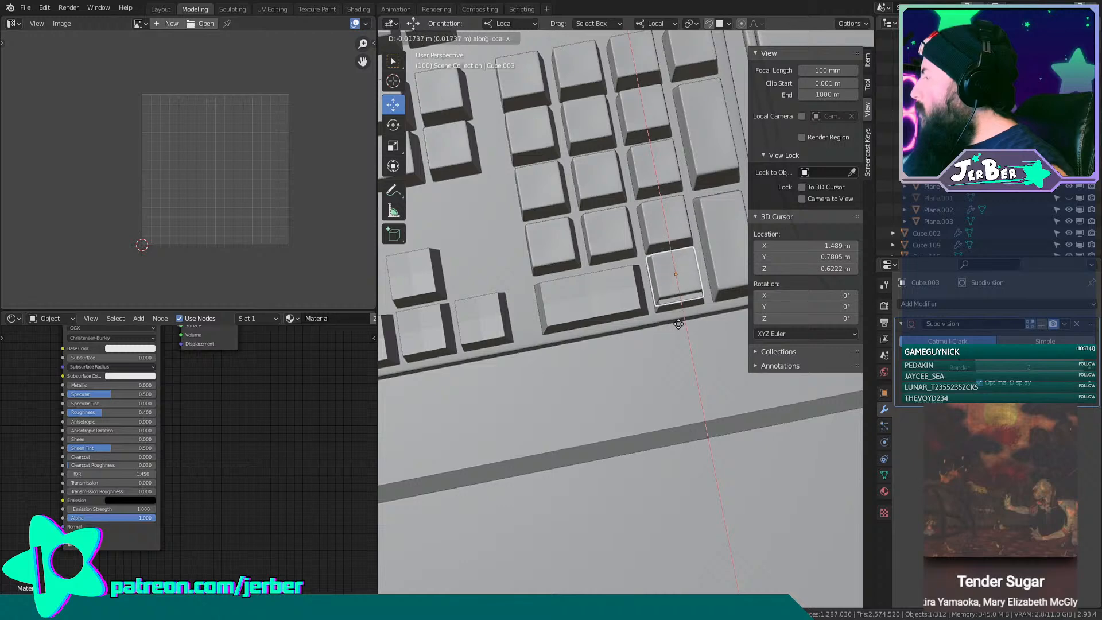
click(664, 378)
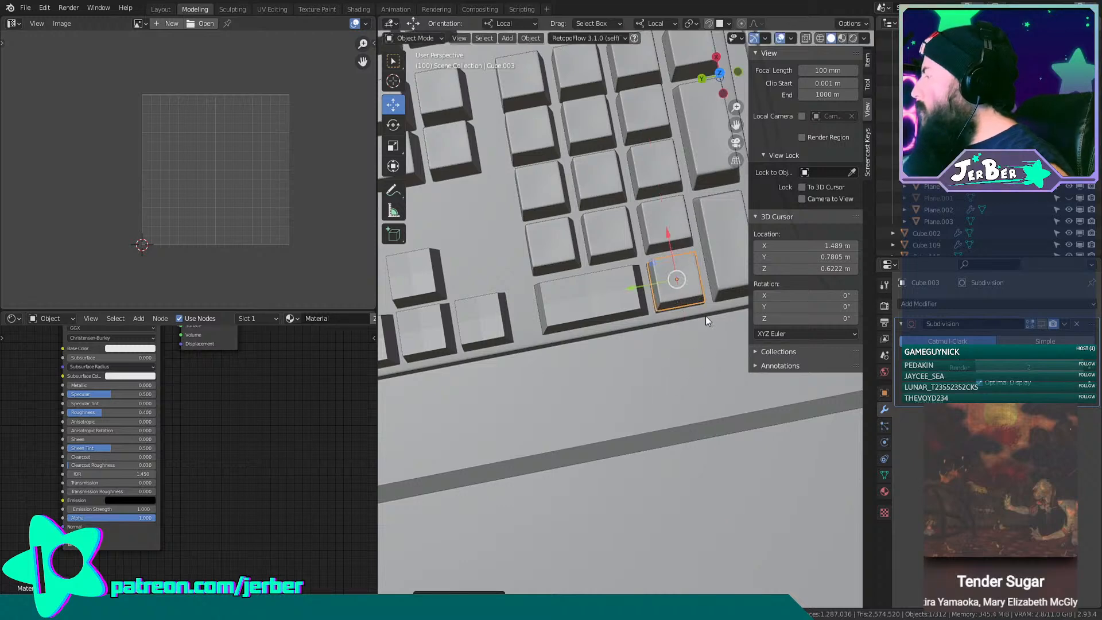
Fine-align the copy along local X and delete the old decimal key beneath it.
scroll(629, 327, up, 3)
shift+middle_drag(692, 314, 581, 316)
scroll(631, 309, up, 3)
mouse_move(578, 289)
mouse_down()
mouse_move(580, 315)
mouse_move(594, 218)
mouse_move(601, 231)
mouse_up()
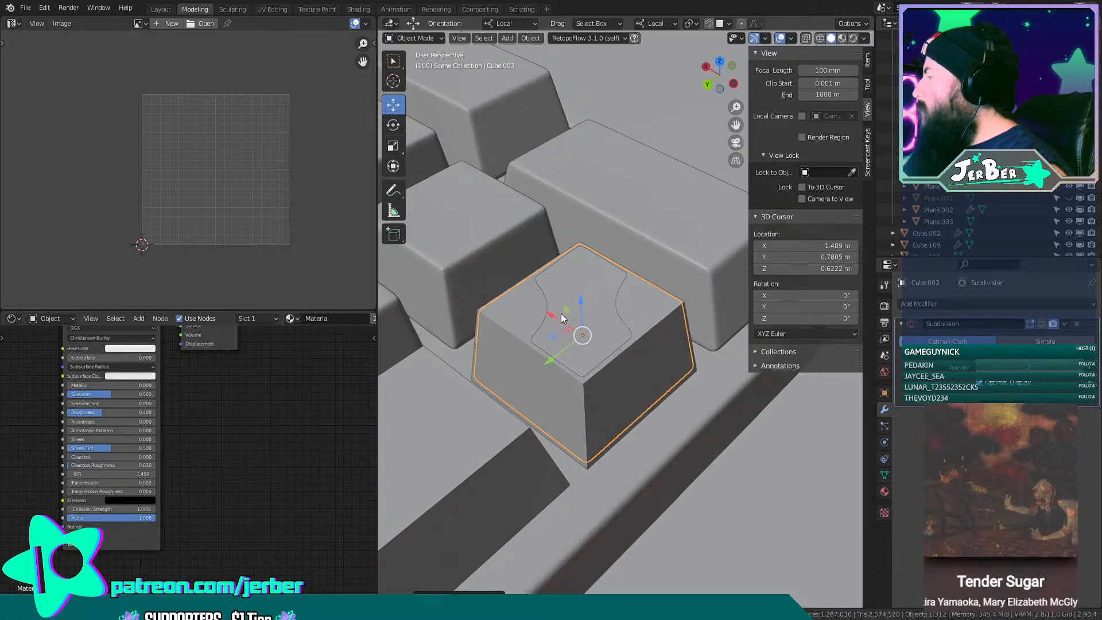
drag(556, 319, 561, 321)
key(x)
click(573, 399)
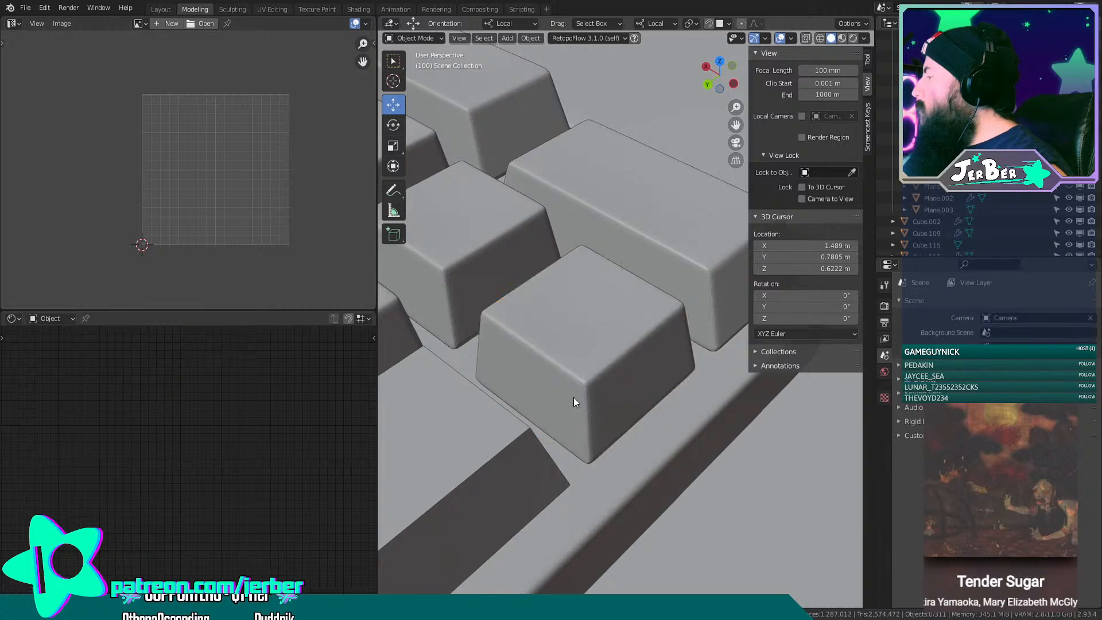
Duplicate the rounded decimal key along local Y onto the number pad's old 0 key.
middle_drag(574, 396, 629, 220)
click(660, 228)
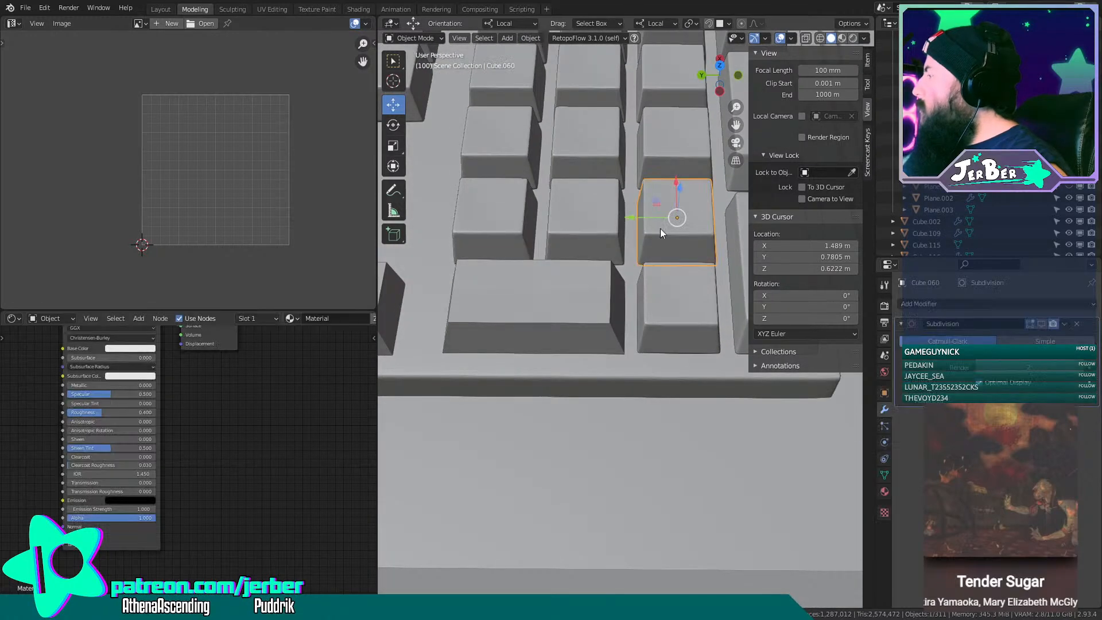
scroll(660, 228, down, 5)
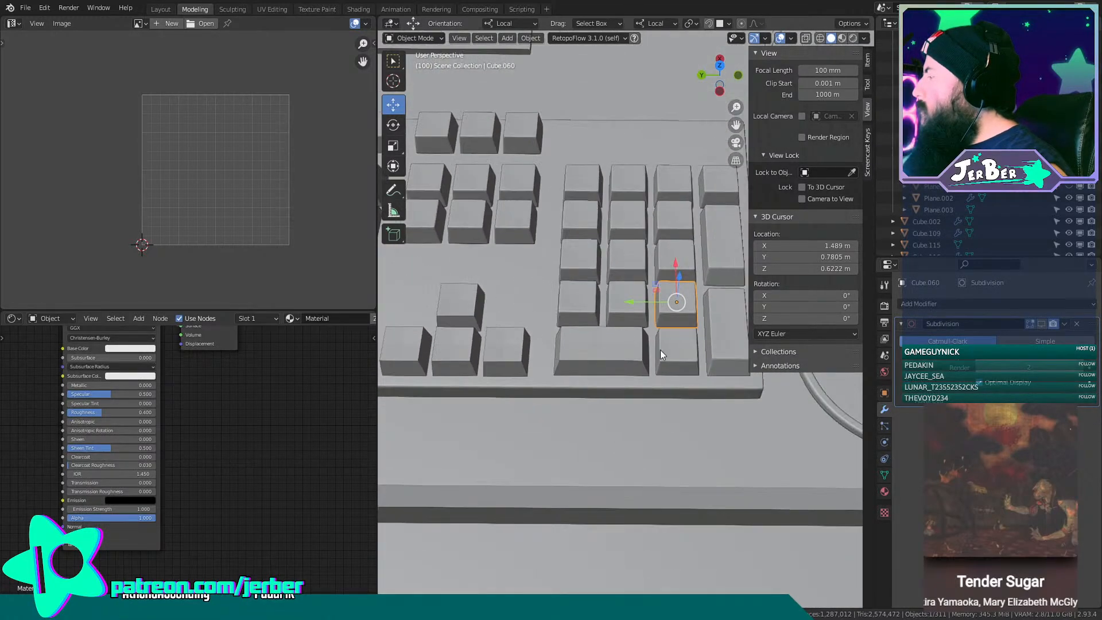
click(676, 351)
key(shift+d)
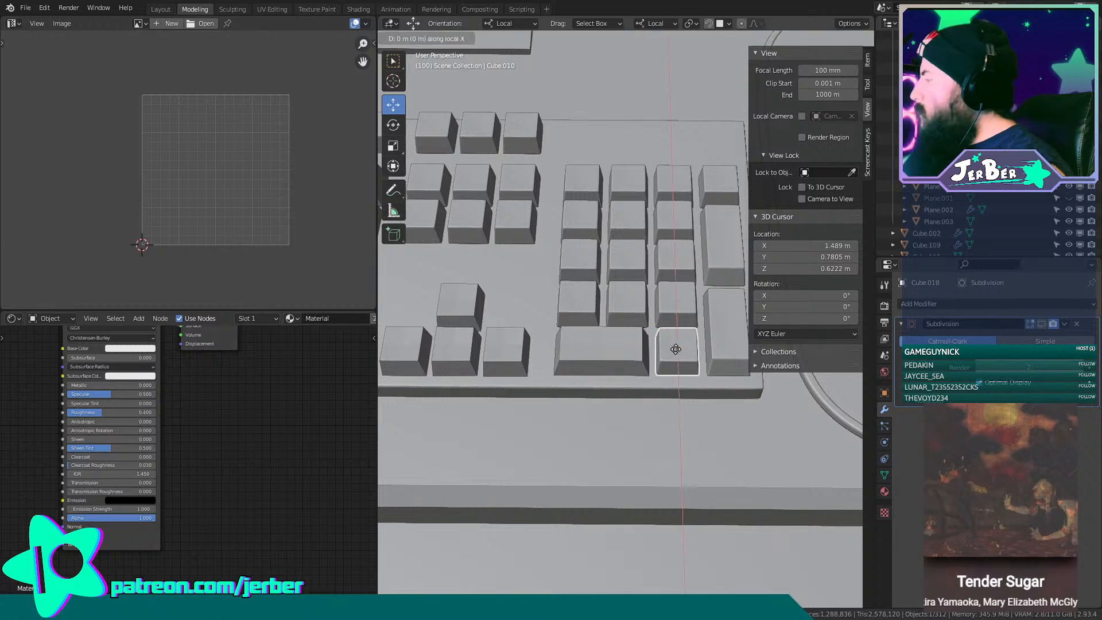
key(x)
key(y)
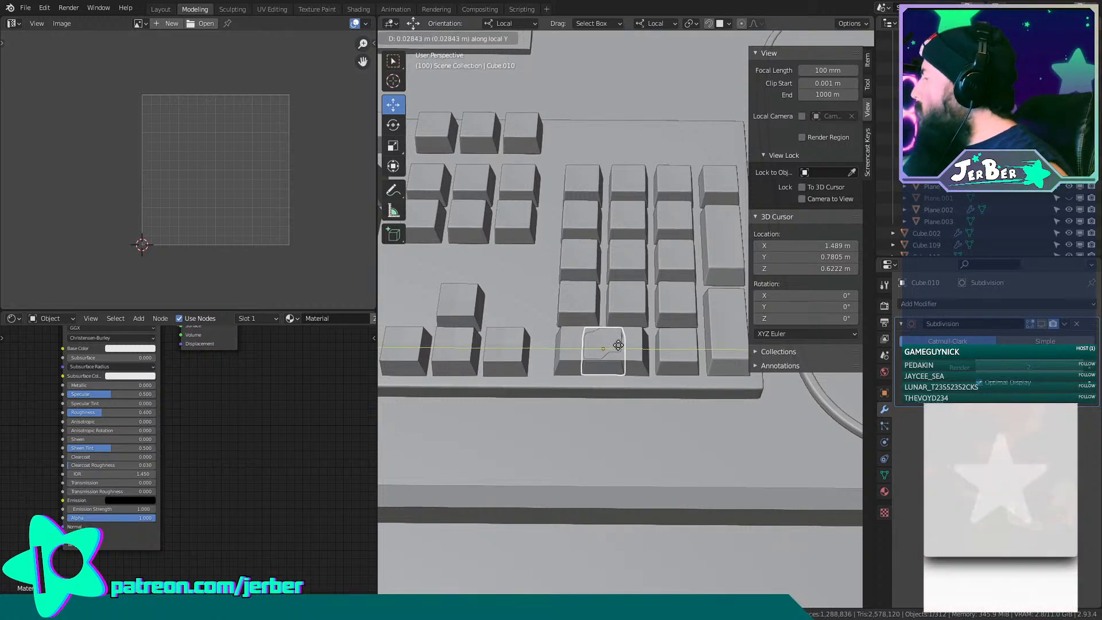
click(619, 347)
Stretch the copy along local Y to span the width of the old 0 key.
scroll(618, 348, up, 4)
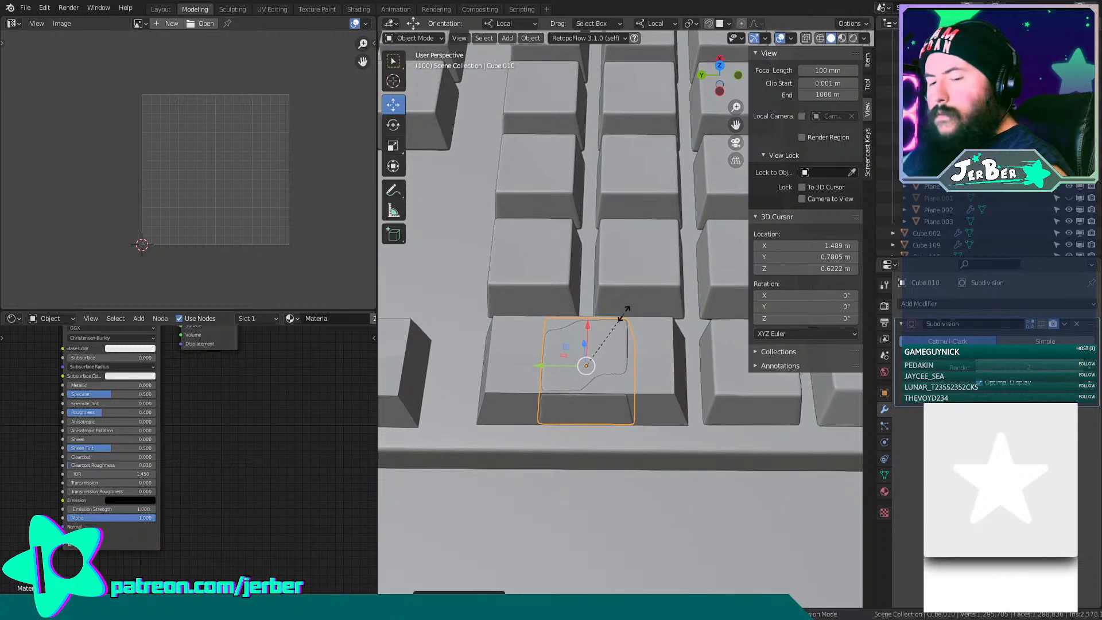
key(s)
key(y)
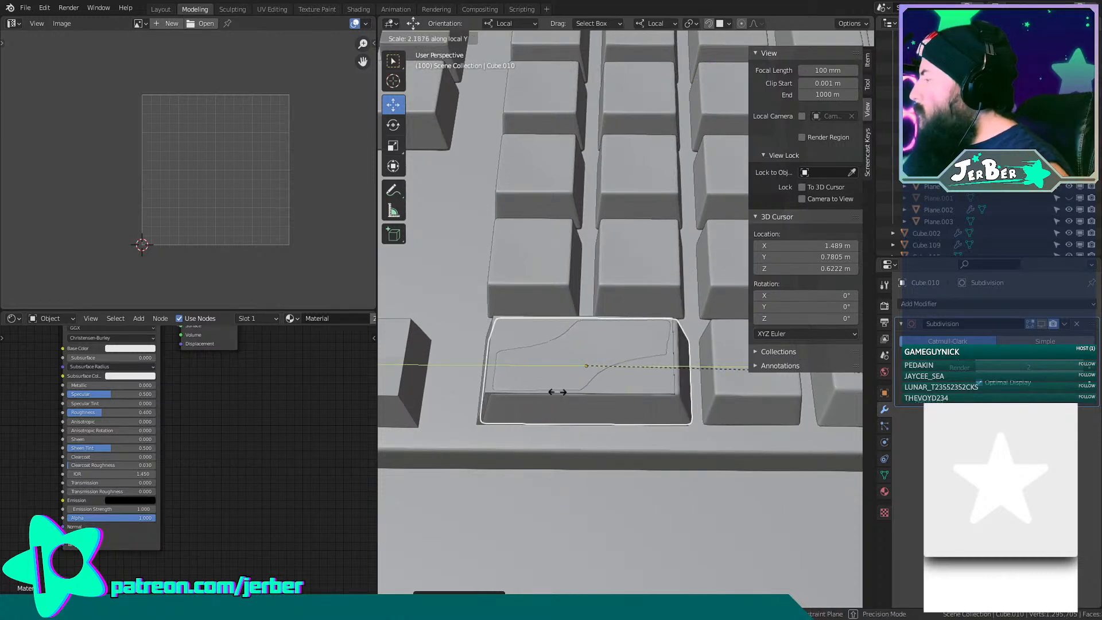
click(596, 411)
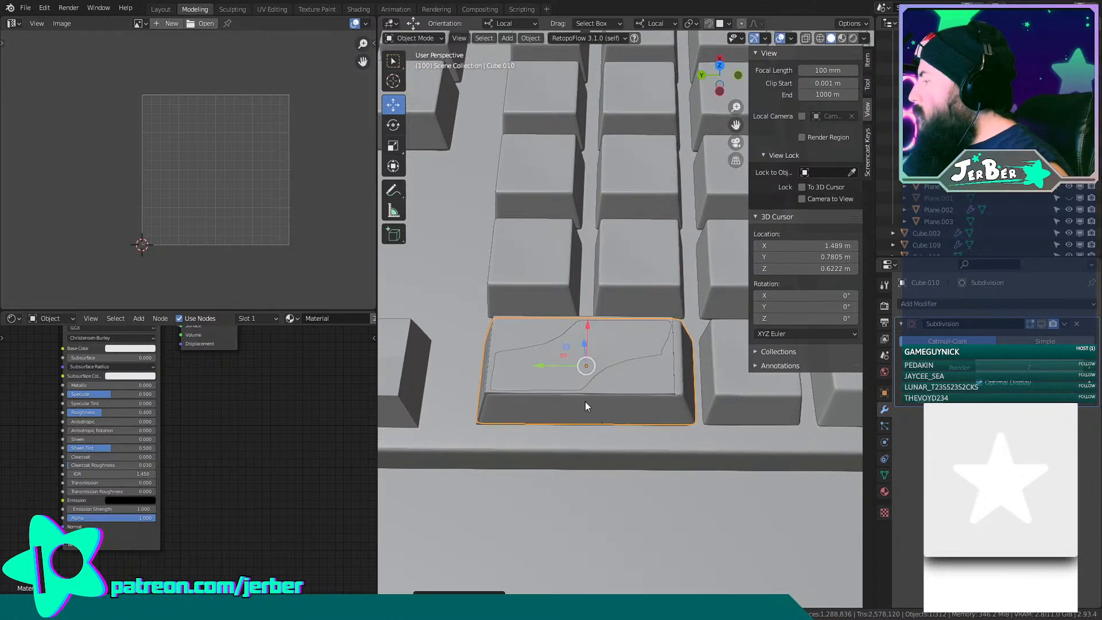
middle_drag(584, 401, 541, 332)
key(g)
key(y)
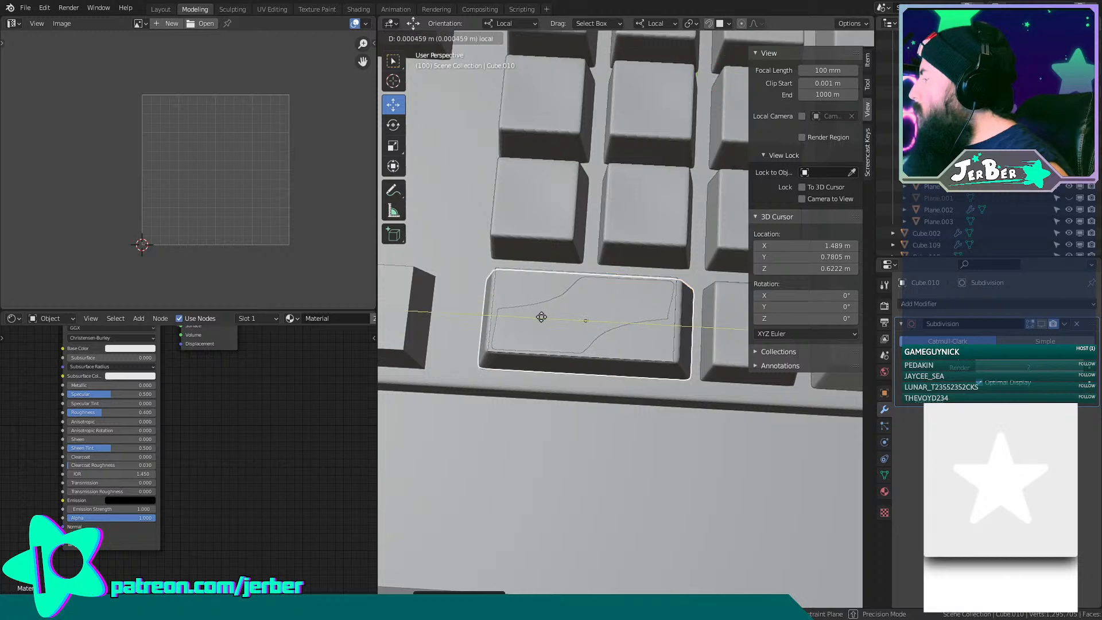
key(Escape)
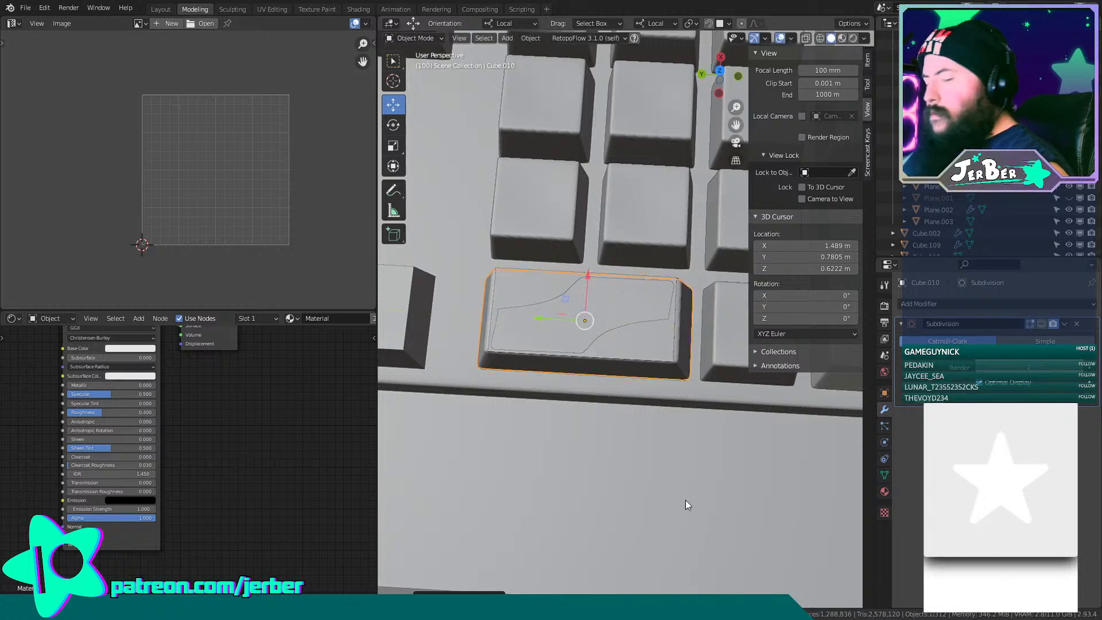
Narrow the copy slightly along local Y to fit and delete the old 0 key beneath it.
key(s)
key(y)
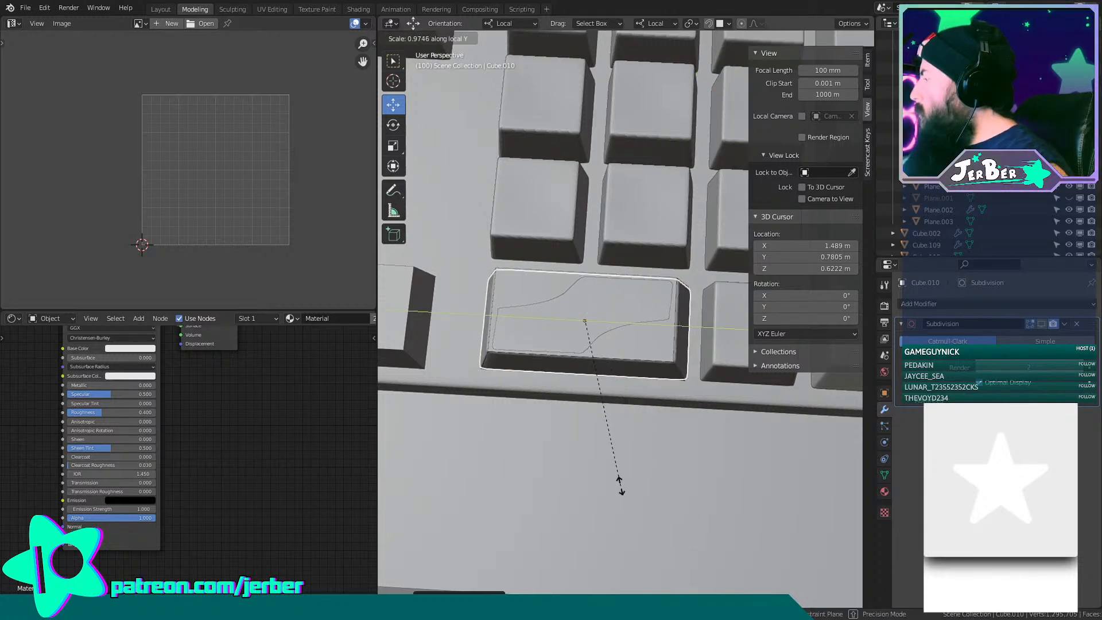
click(601, 474)
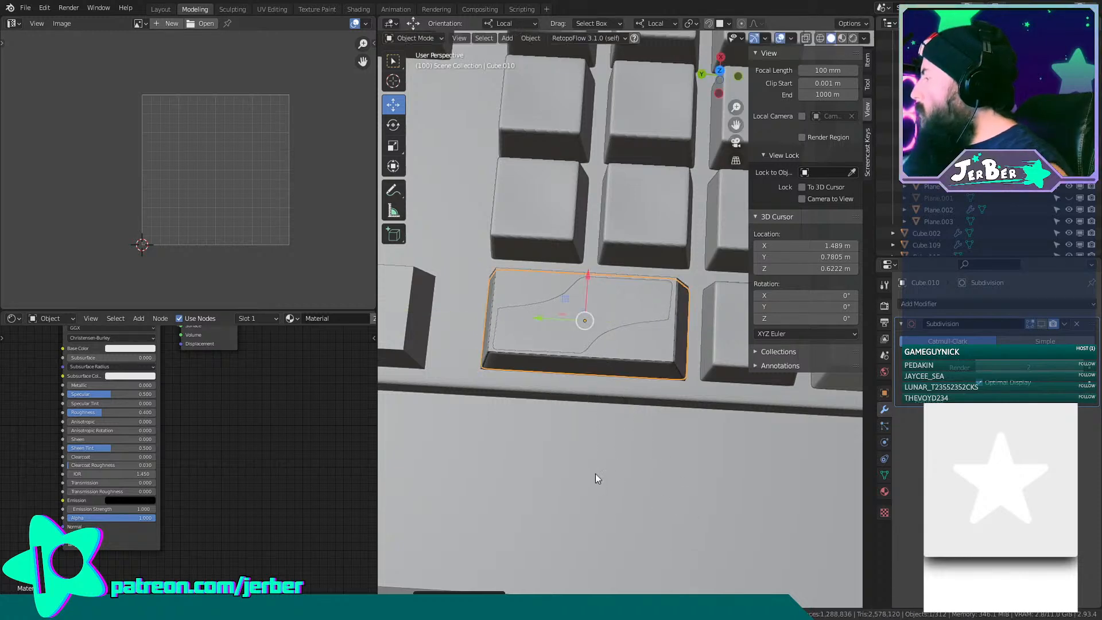
key(x)
click(653, 353)
scroll(623, 401, down, 3)
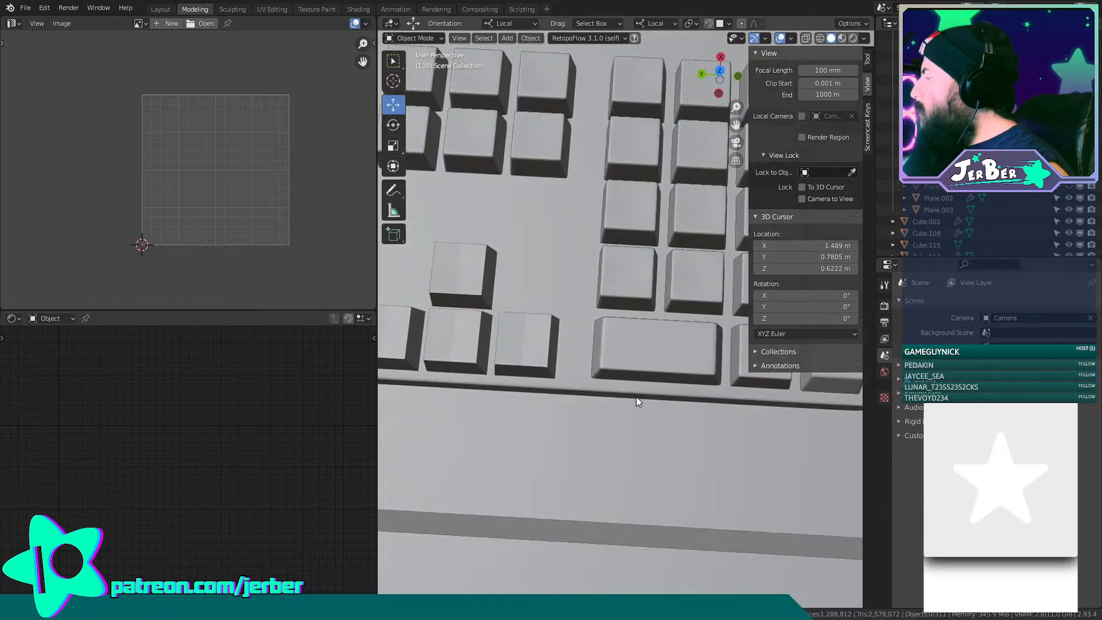
Duplicate the number pad's rounded decimal key along local Y onto the old right arrow key.
scroll(637, 396, down, 1)
click(722, 350)
key(shift+d)
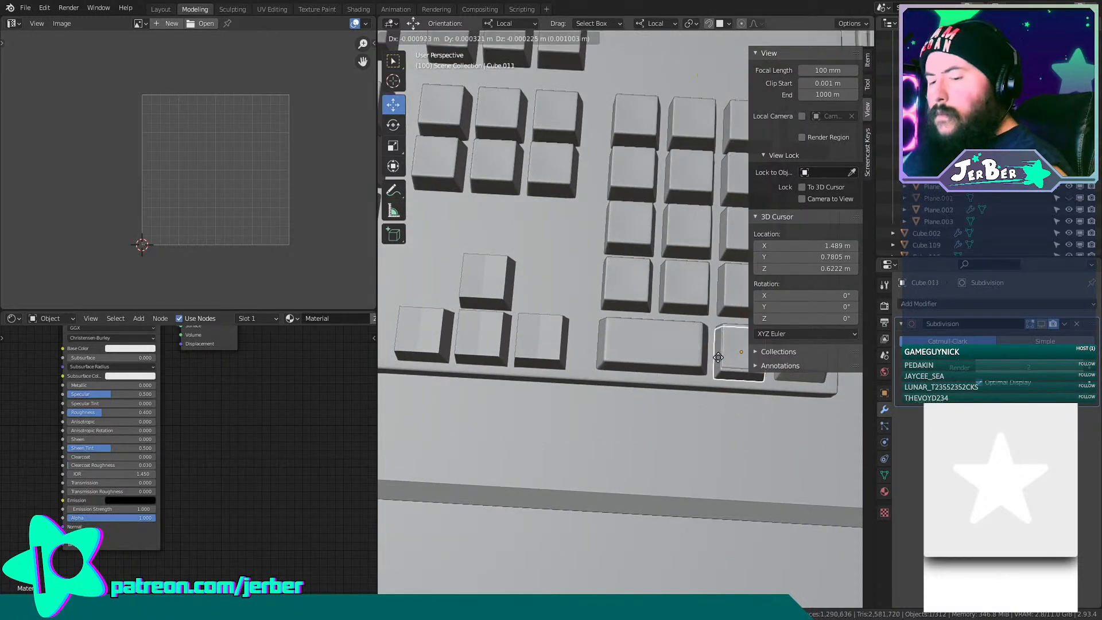
key(y)
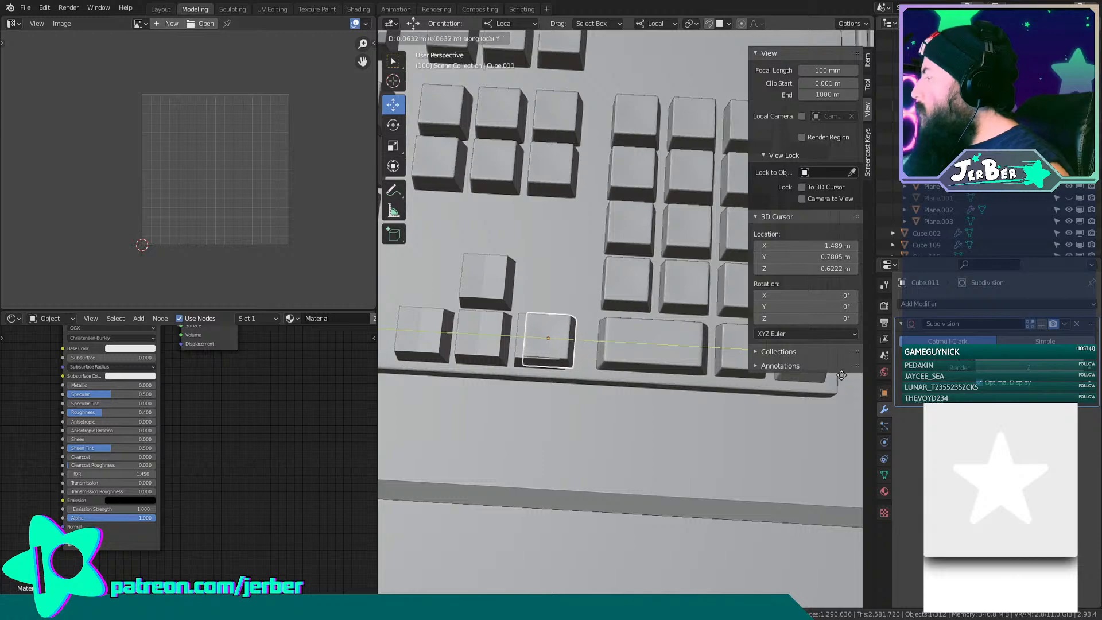
click(758, 382)
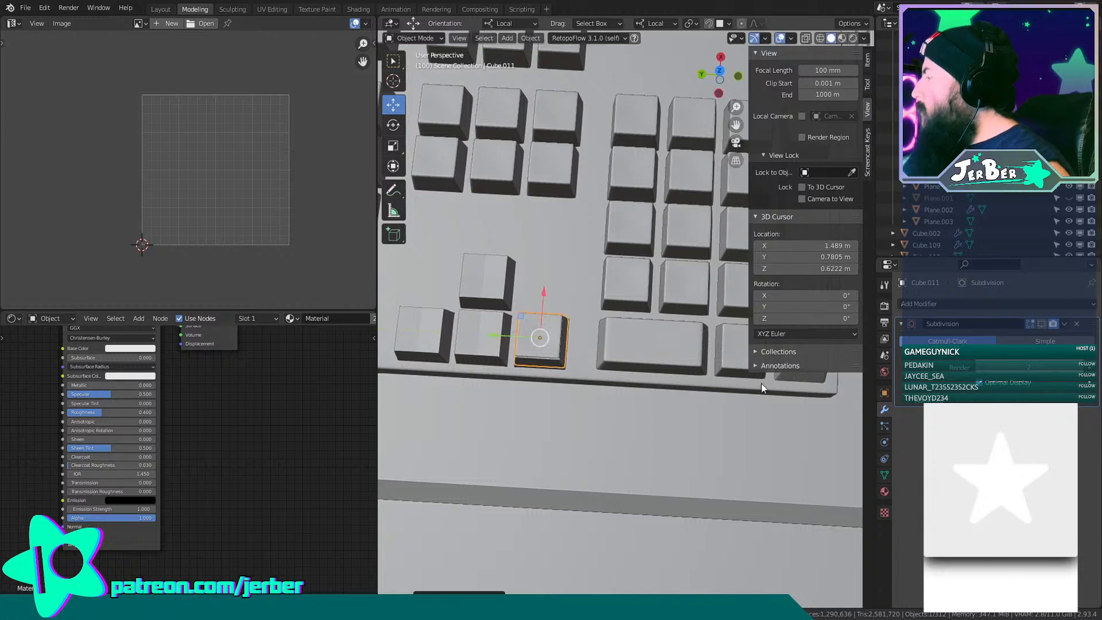
scroll(486, 330, up, 5)
mouse_move(618, 337)
middle_down()
mouse_move(666, 296)
mouse_move(657, 275)
mouse_move(618, 435)
mouse_move(643, 348)
mouse_move(638, 335)
mouse_move(607, 346)
middle_up()
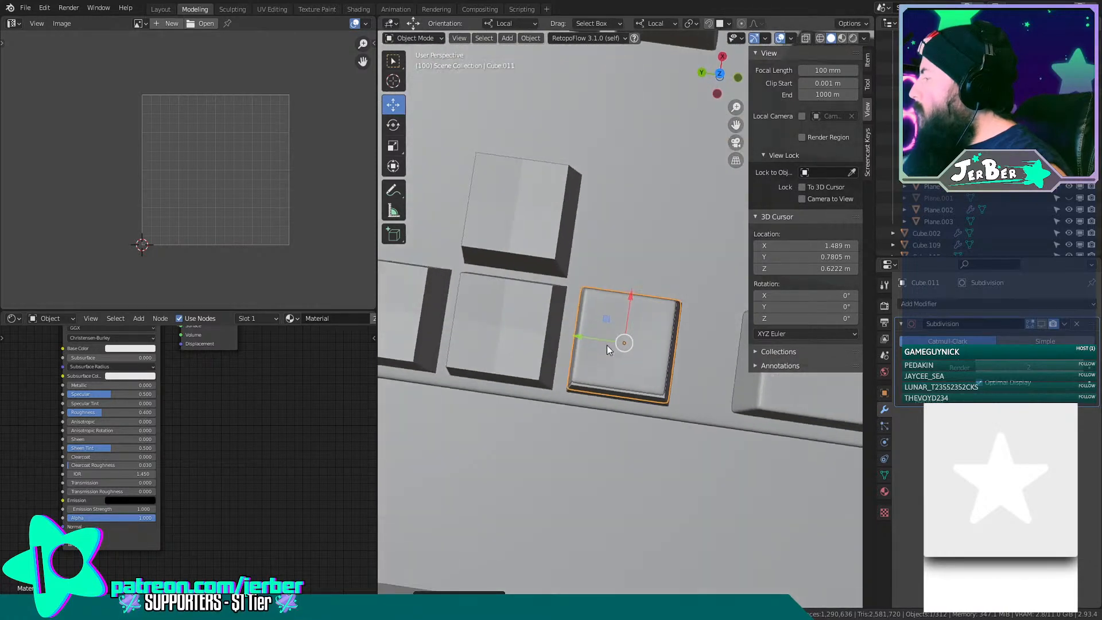
Duplicate the rounded right arrow key along local Y onto the old down arrow key, and that copy onto the left arrow key.
key(shift+d)
key(x)
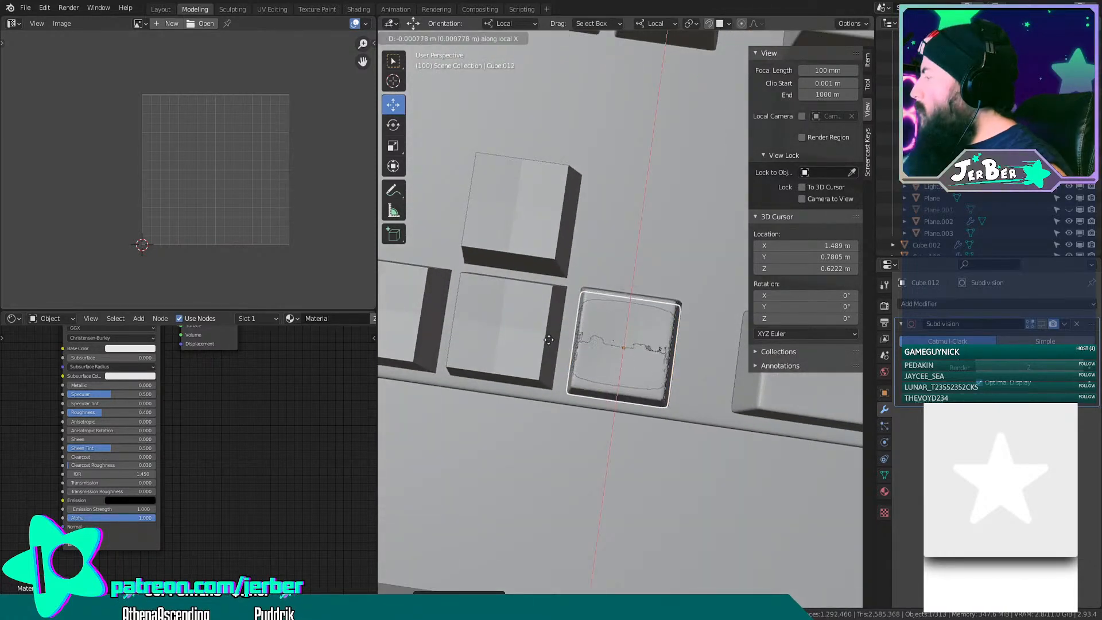
key(y)
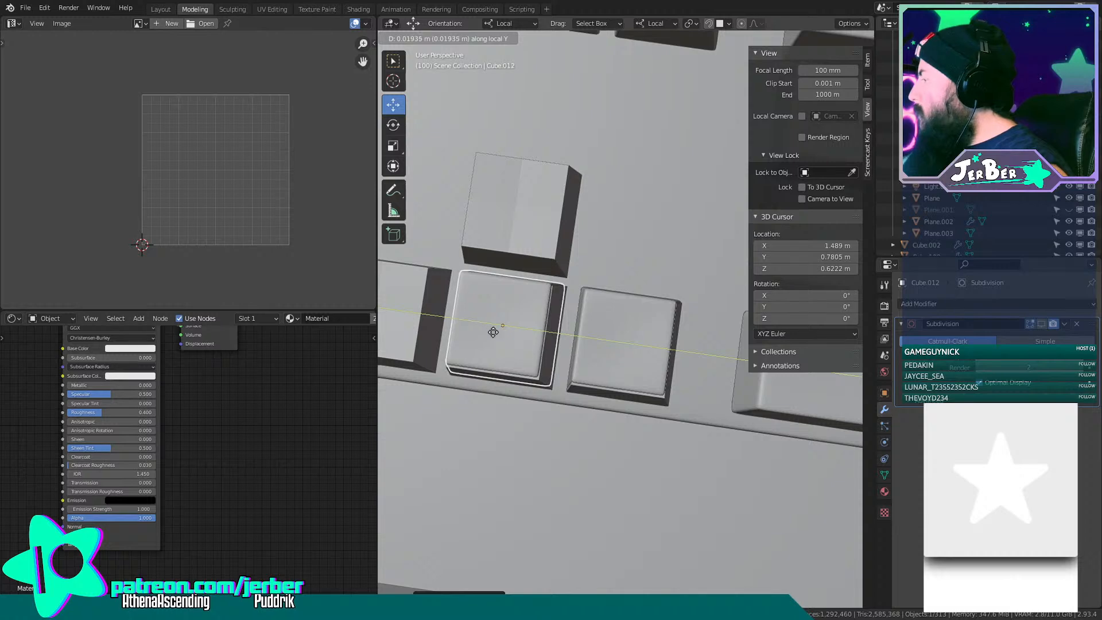
click(500, 332)
middle_drag(500, 331, 624, 359)
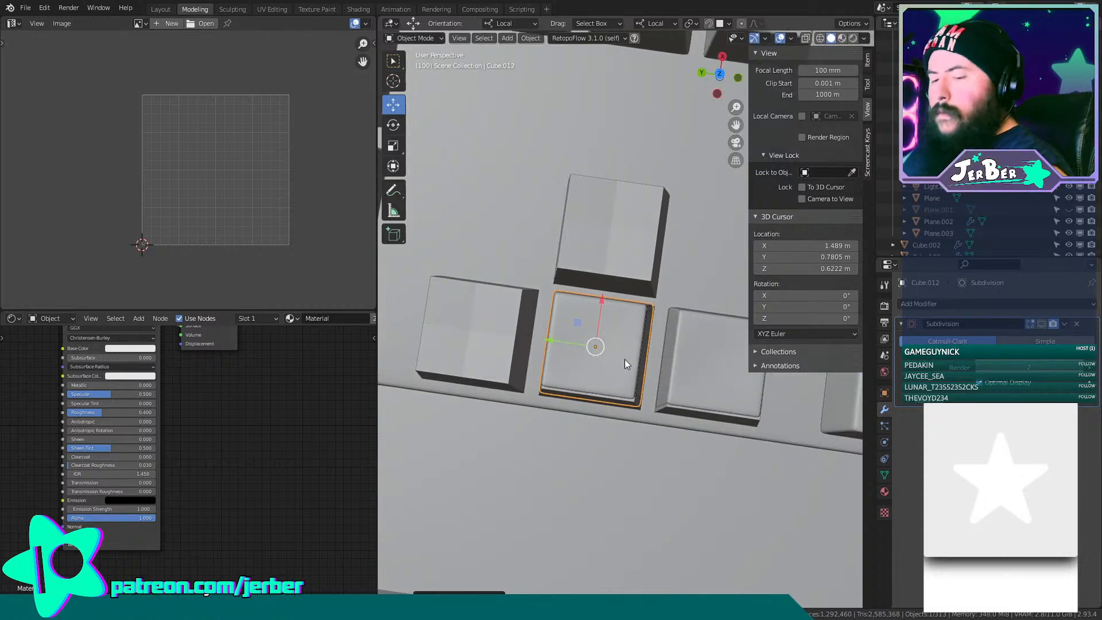
key(shift+d)
key(y)
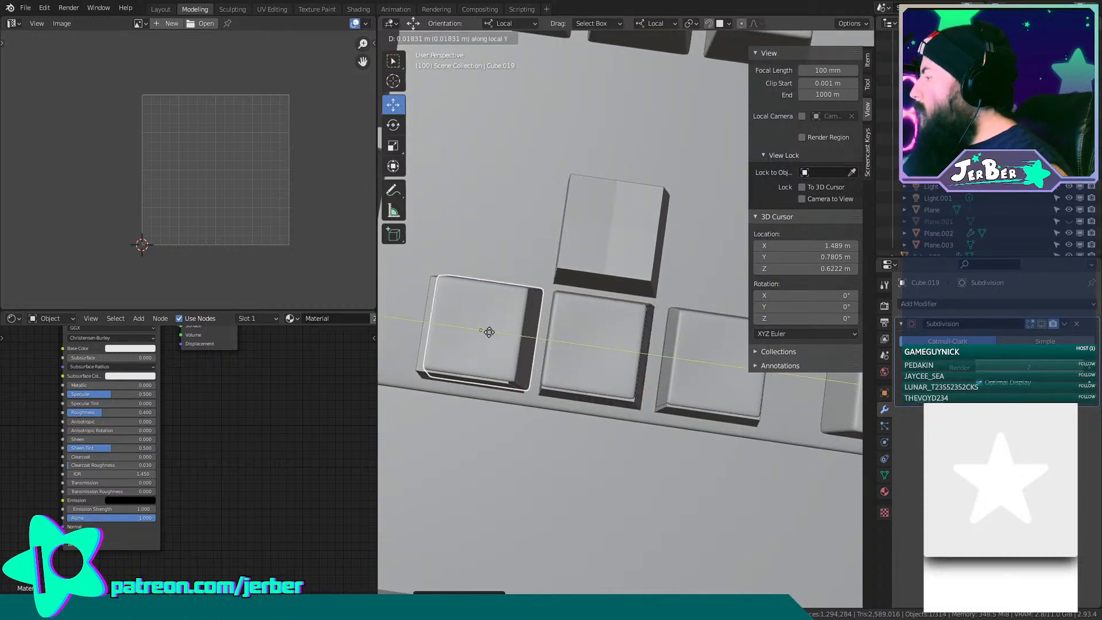
click(427, 332)
Duplicate the rounded down arrow key along local X onto the old up arrow key and raise the copy along local Z.
click(597, 366)
middle_drag(598, 367, 737, 341)
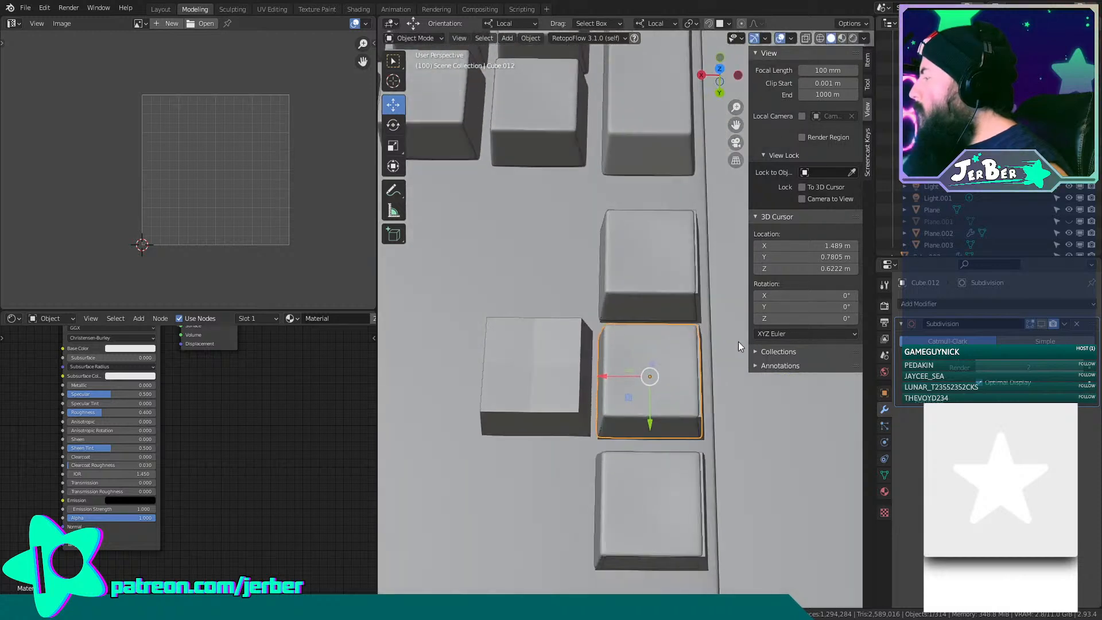
key(shift+d)
key(x)
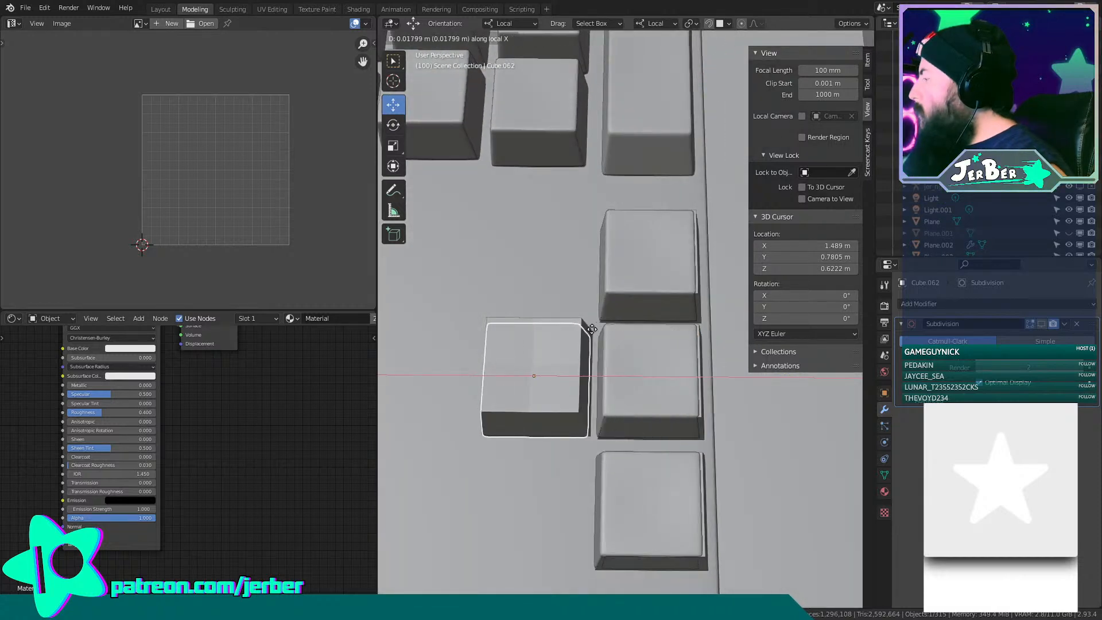
click(658, 329)
key(g)
key(z)
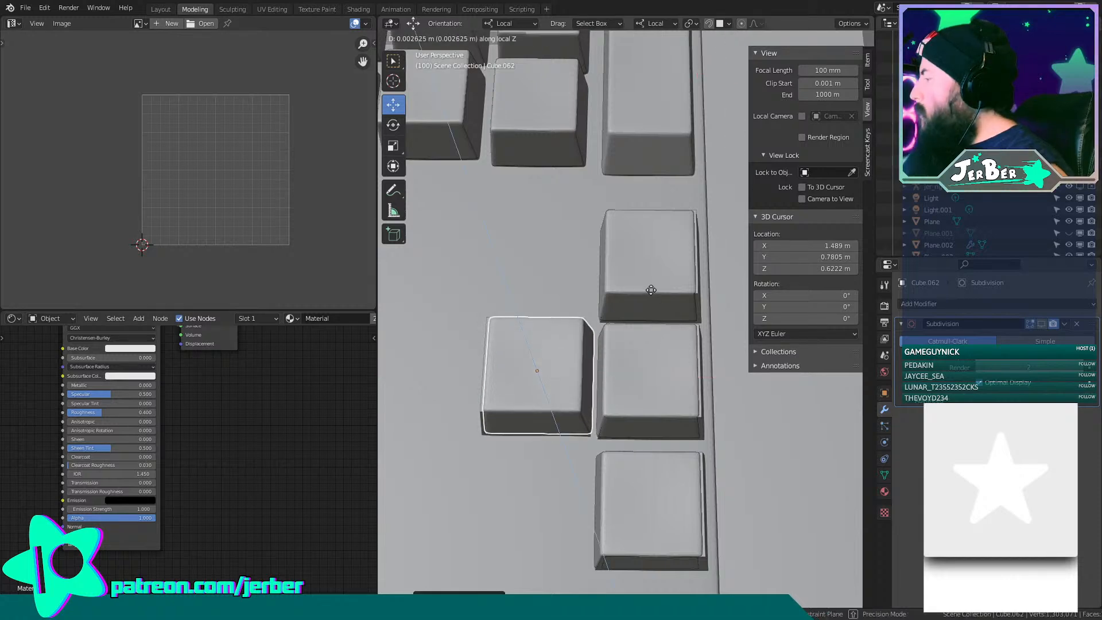
click(644, 313)
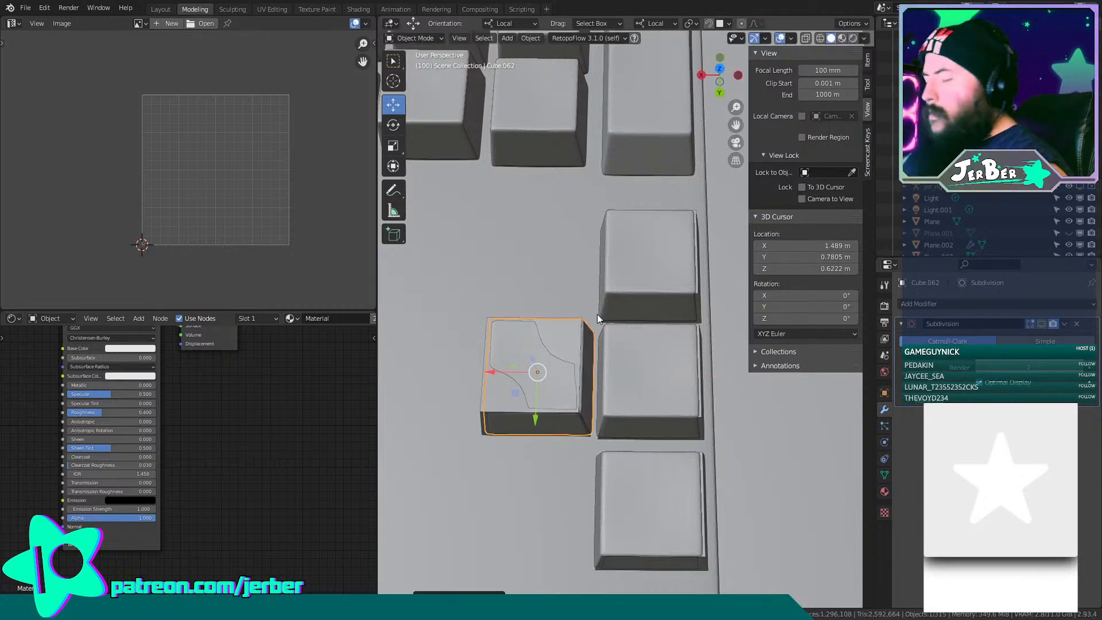
Fine-align the copy along local X and delete the old up arrow key beneath it.
drag(507, 370, 502, 378)
key(ctrl+z)
click(494, 385)
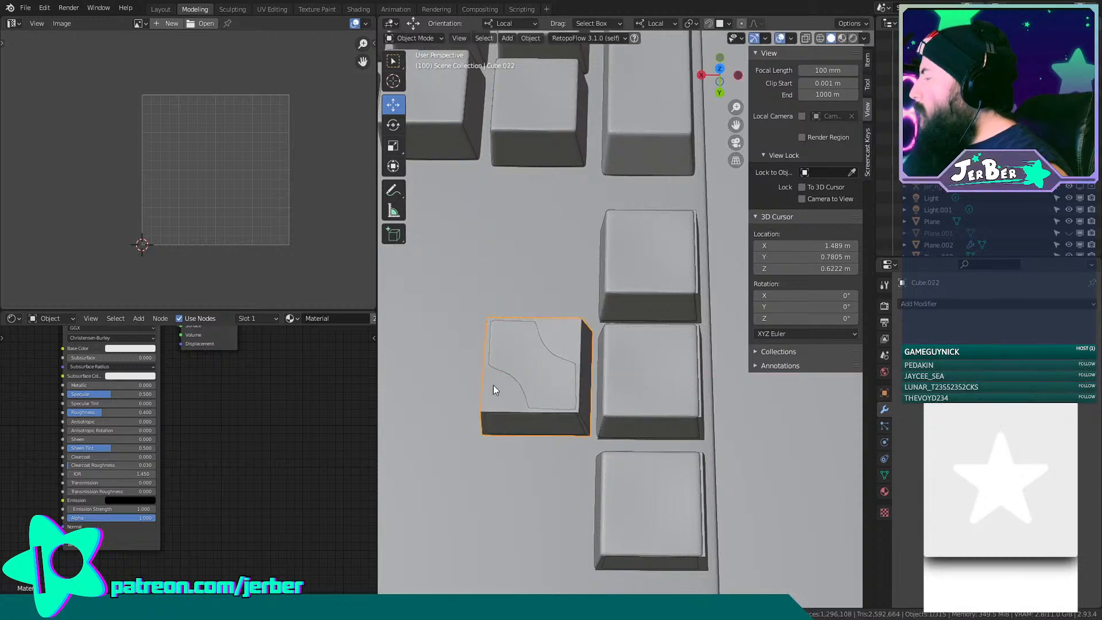
key(x)
click(492, 385)
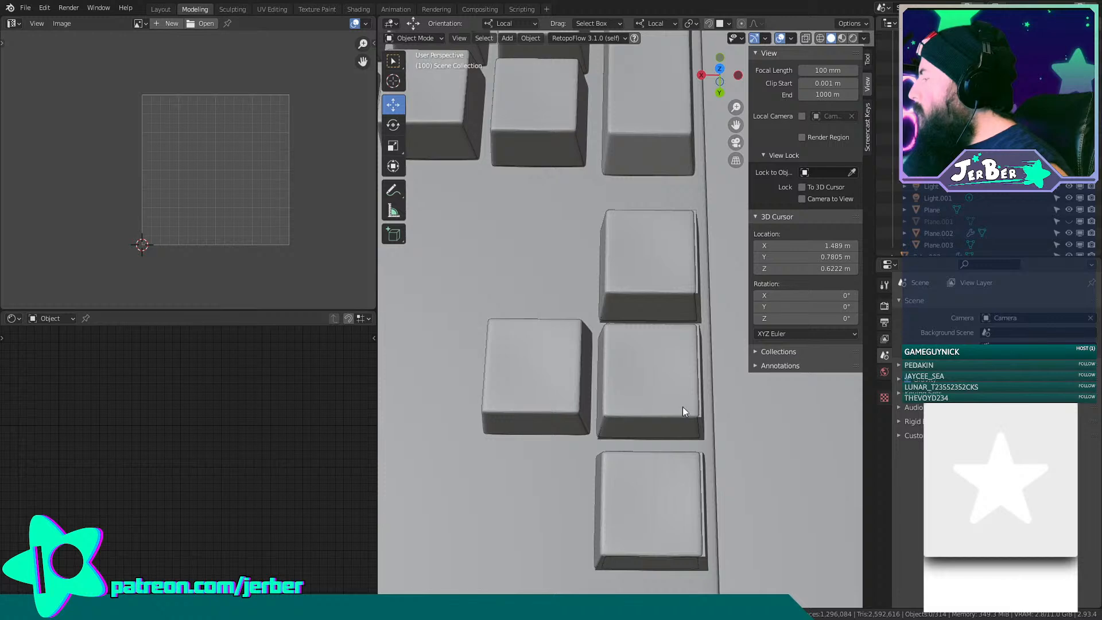
click(660, 393)
click(620, 317)
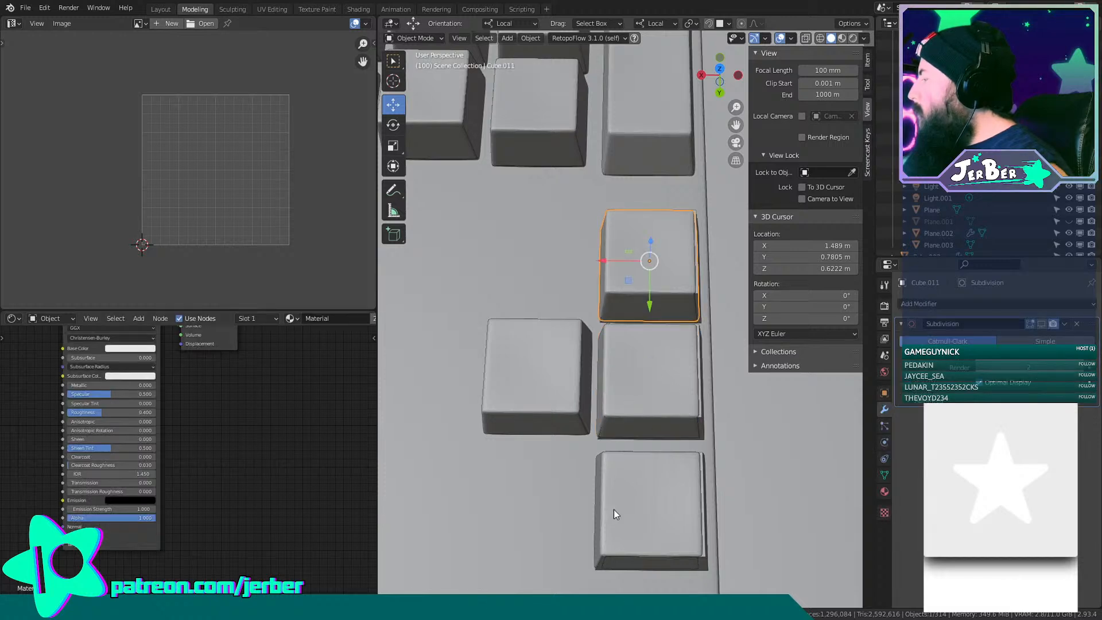
click(625, 468)
scroll(627, 466, down, 2)
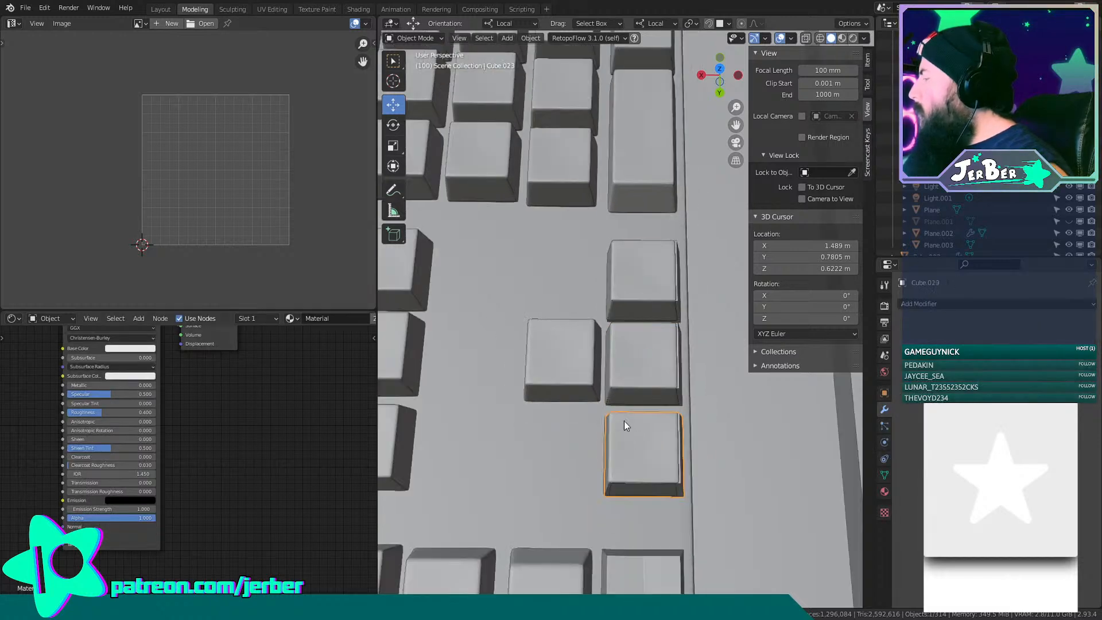
shift+click(619, 363)
shift+click(620, 279)
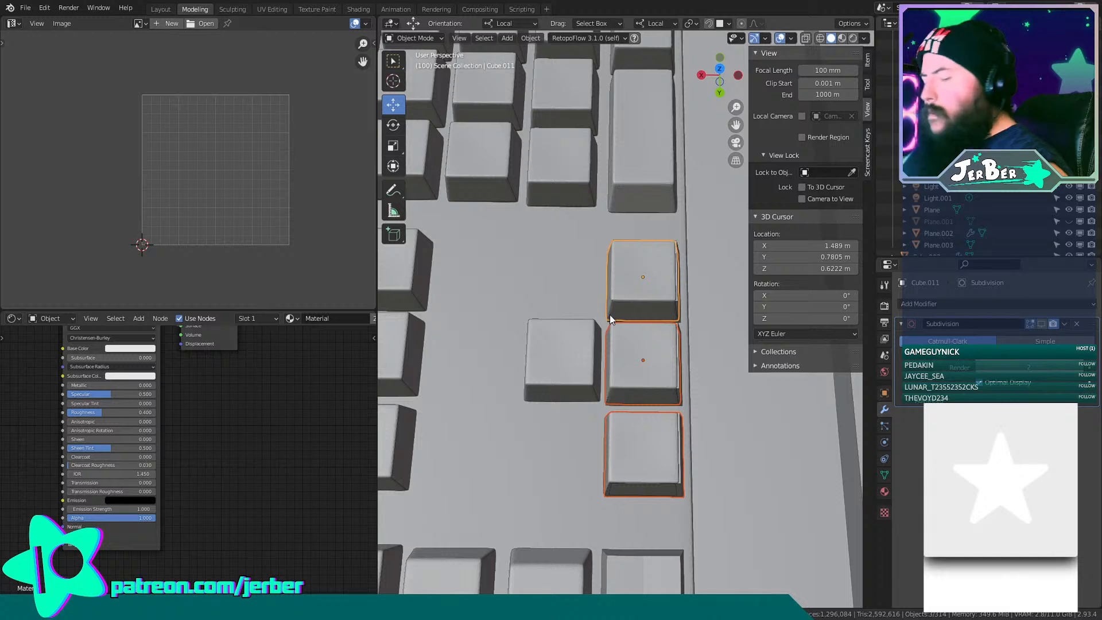
key(g)
key(x)
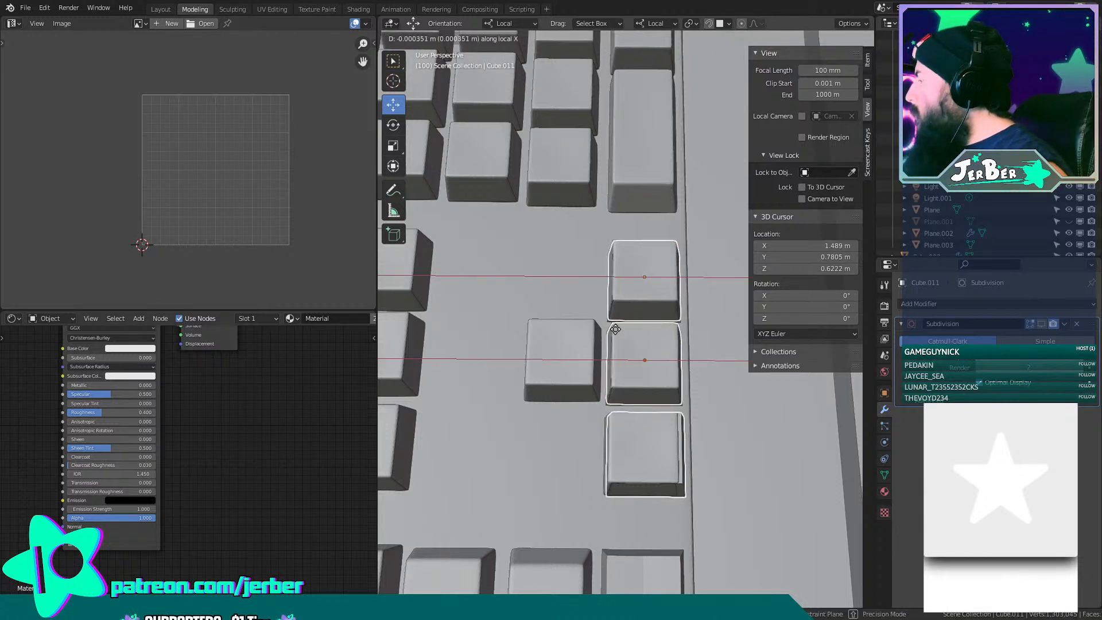
right_click(616, 329)
middle_drag(615, 329, 543, 405)
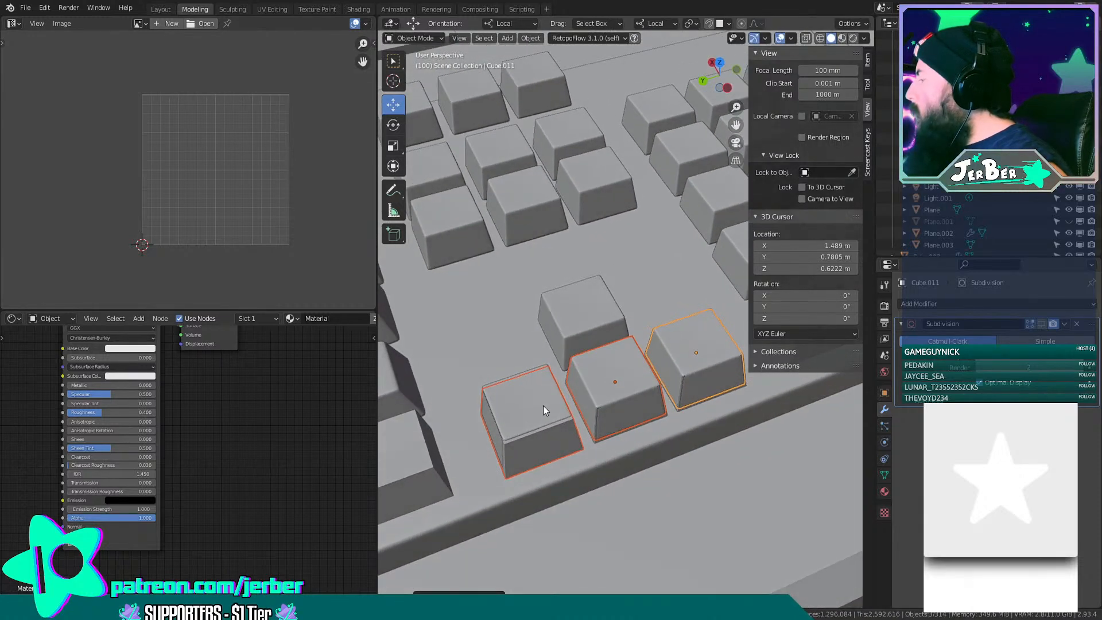
click(550, 440)
key(ctrl+z)
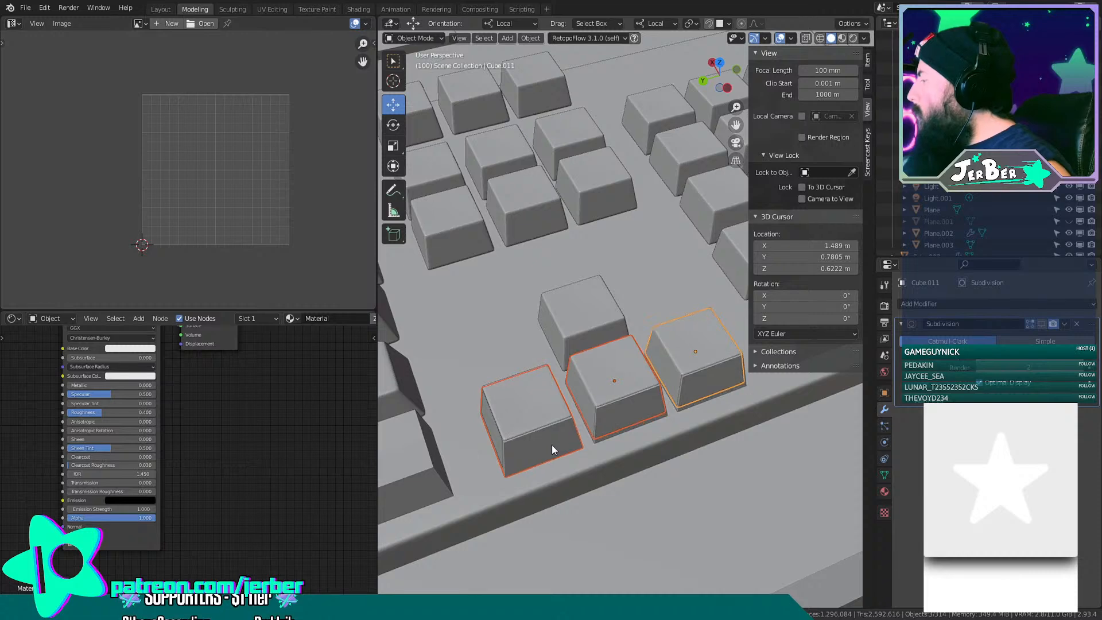
Select the rounded left, down and right arrow keys together and shift them along local X to line up with the old keys.
click(548, 407)
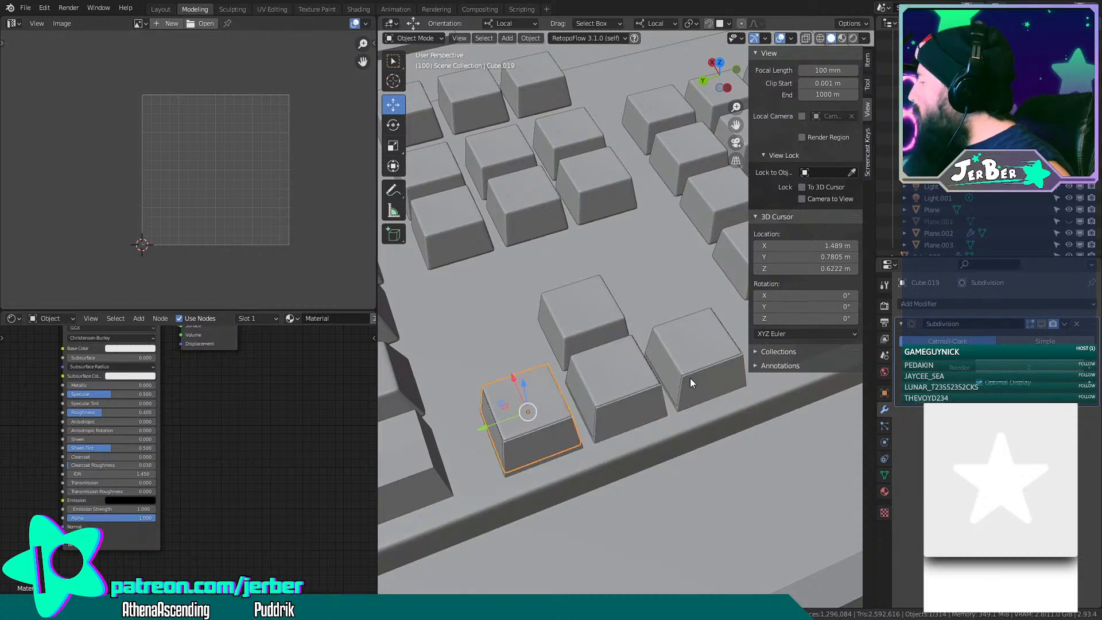
shift+click(635, 352)
shift+click(698, 328)
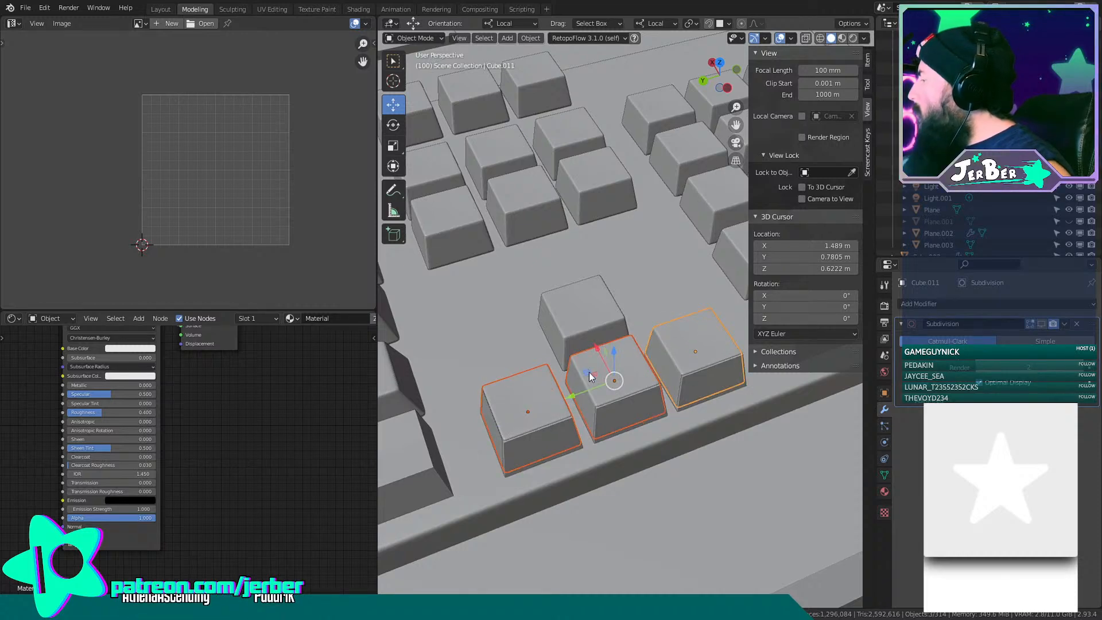
middle_drag(590, 373, 657, 332)
scroll(661, 373, up, 3)
drag(622, 347, 554, 337)
Delete the old left and down arrow keys beneath their rounded copies.
click(613, 514)
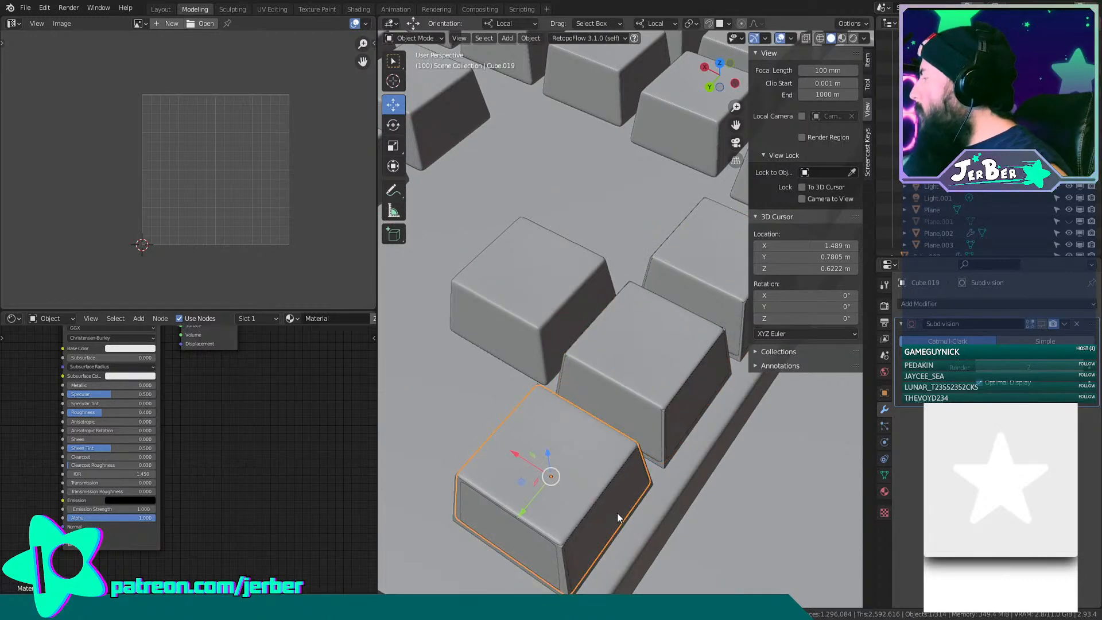
click(617, 516)
key(x)
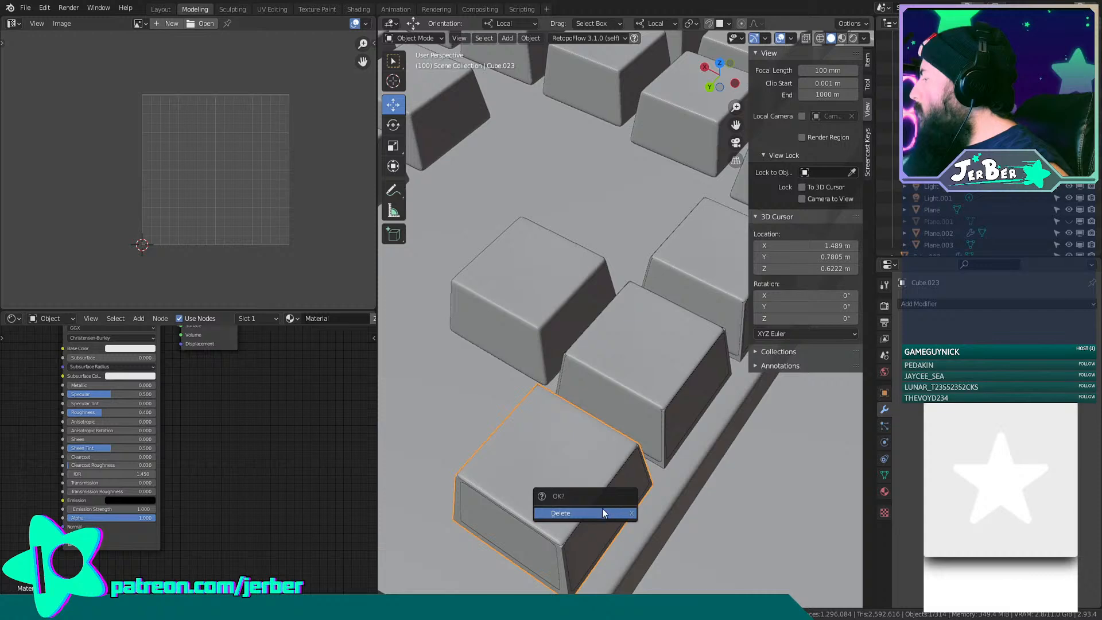
click(602, 512)
click(667, 430)
key(x)
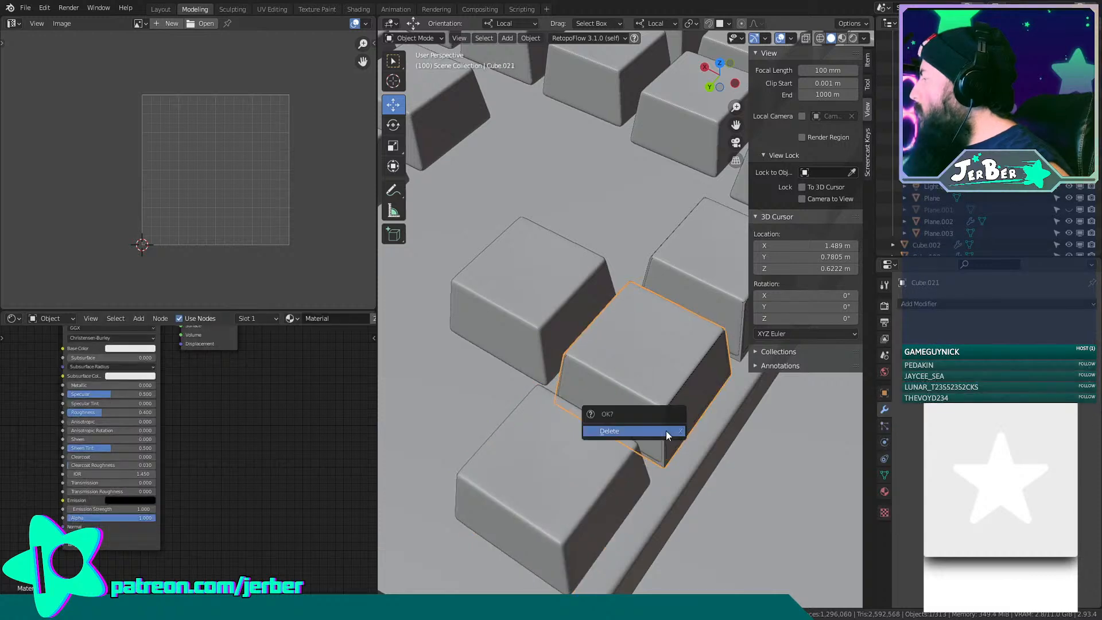
click(665, 431)
Delete the old right arrow key beneath its rounded copy, leaving the keyboard base in place.
click(731, 286)
key(x)
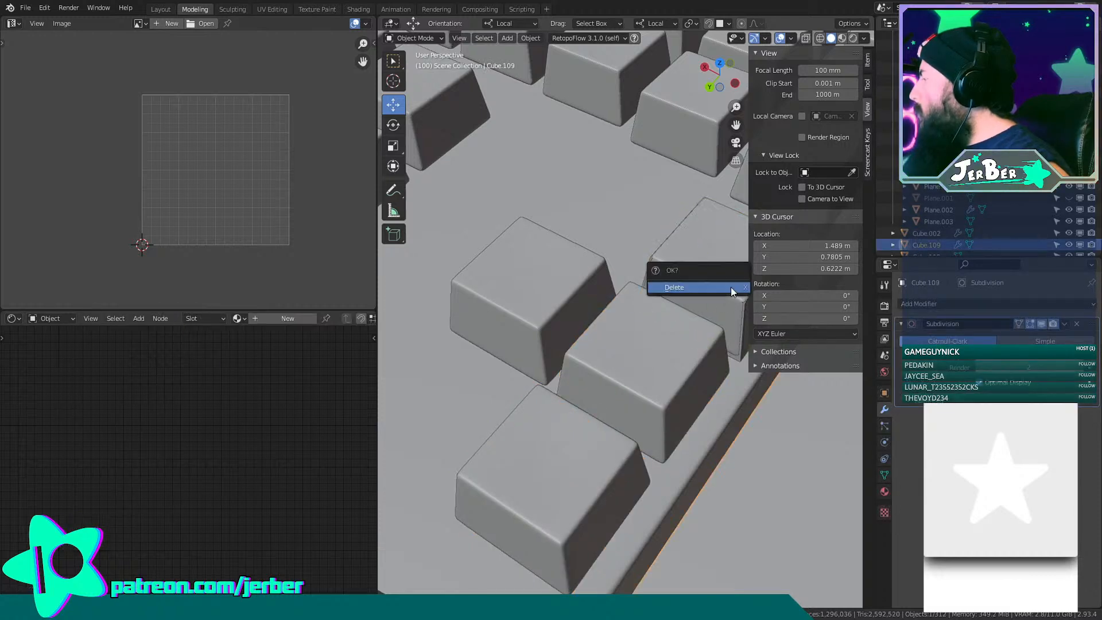
click(729, 317)
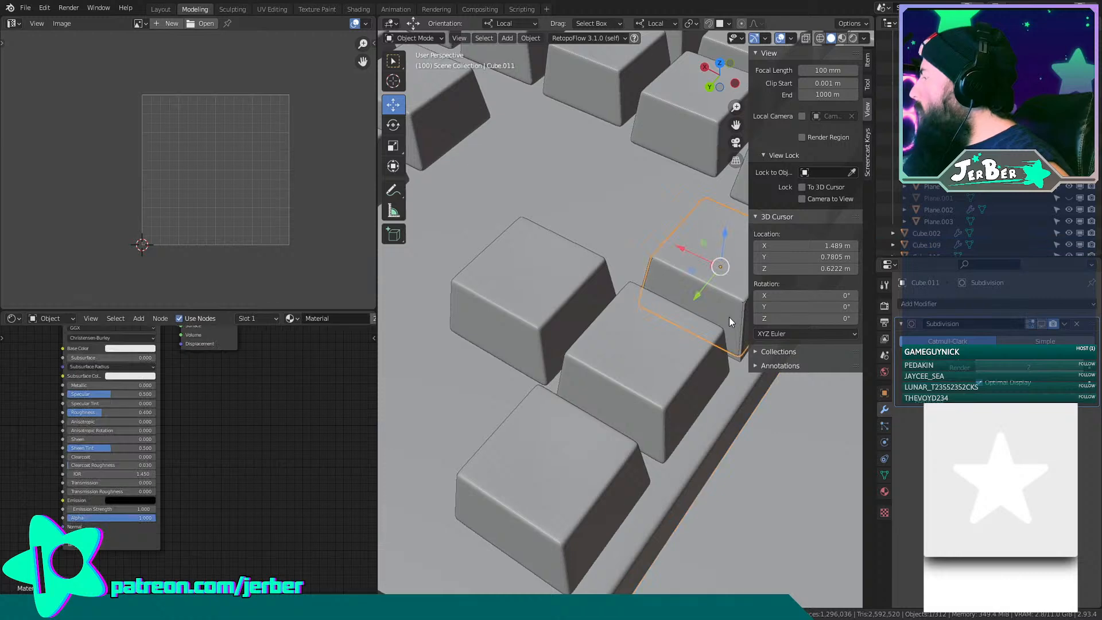
click(729, 316)
scroll(588, 340, up, 5)
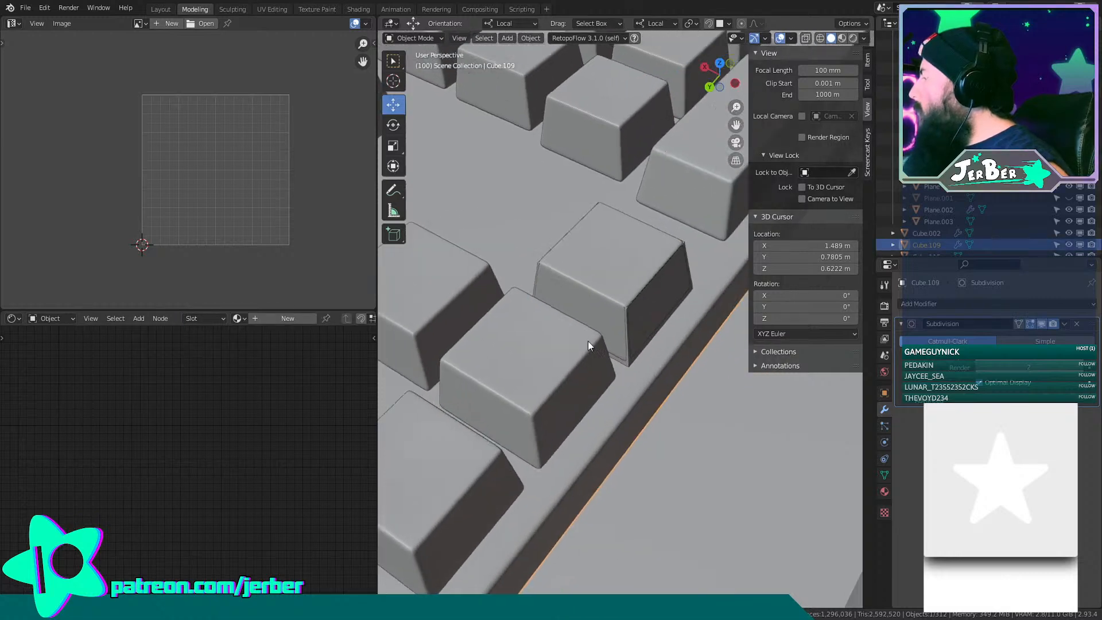
click(621, 333)
click(621, 331)
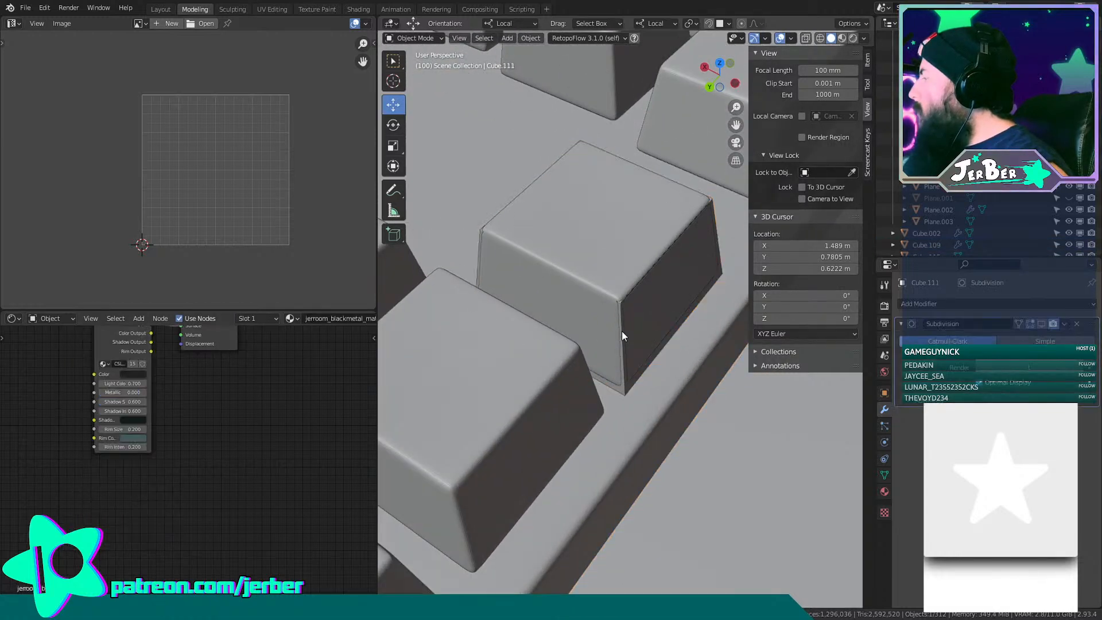
click(623, 332)
click(622, 333)
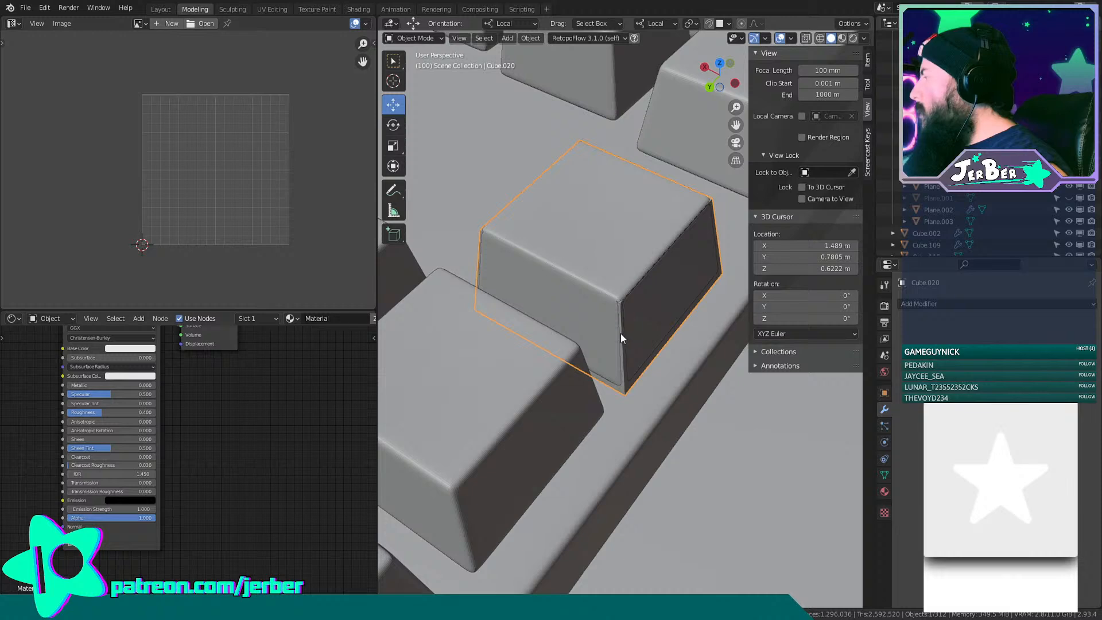
key(x)
click(619, 335)
Examine the whole keyboard from several angles for old keys that still need rounded replacements.
scroll(617, 332, down, 6)
middle_drag(611, 334, 597, 297)
scroll(531, 328, down, 5)
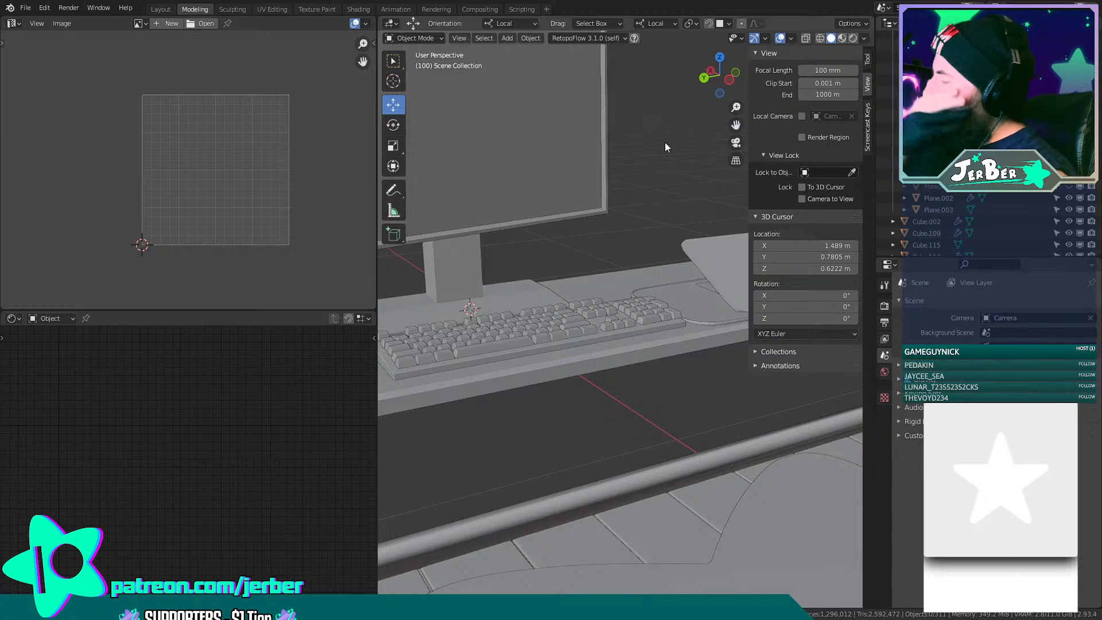
scroll(547, 162, up, 3)
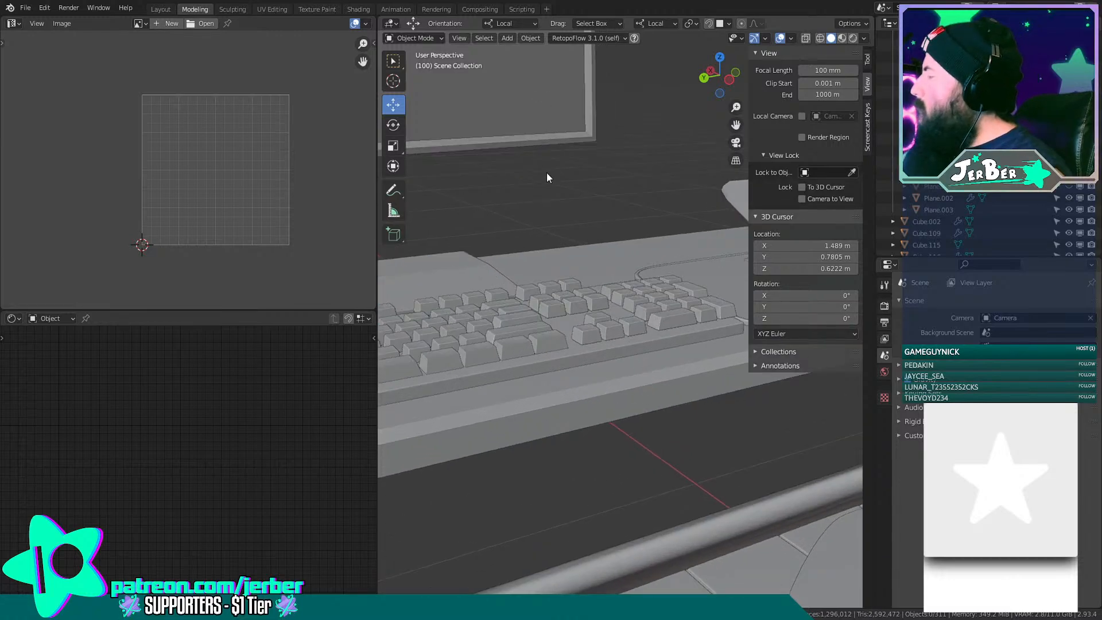
middle_drag(547, 172, 593, 291)
scroll(591, 162, up, 5)
scroll(594, 223, down, 3)
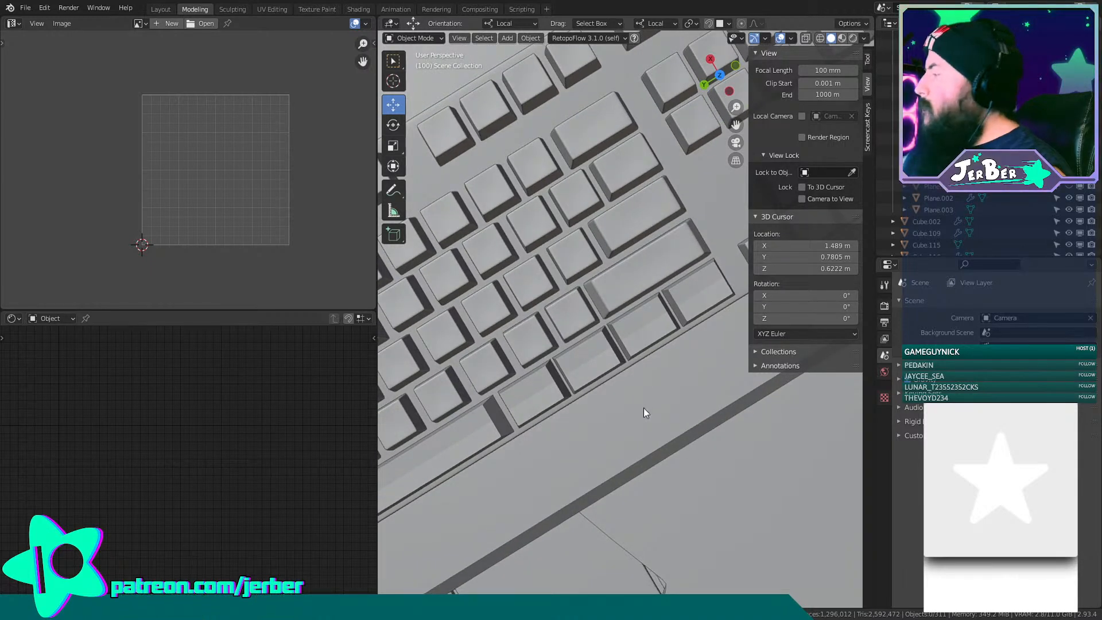
middle_drag(643, 411, 547, 365)
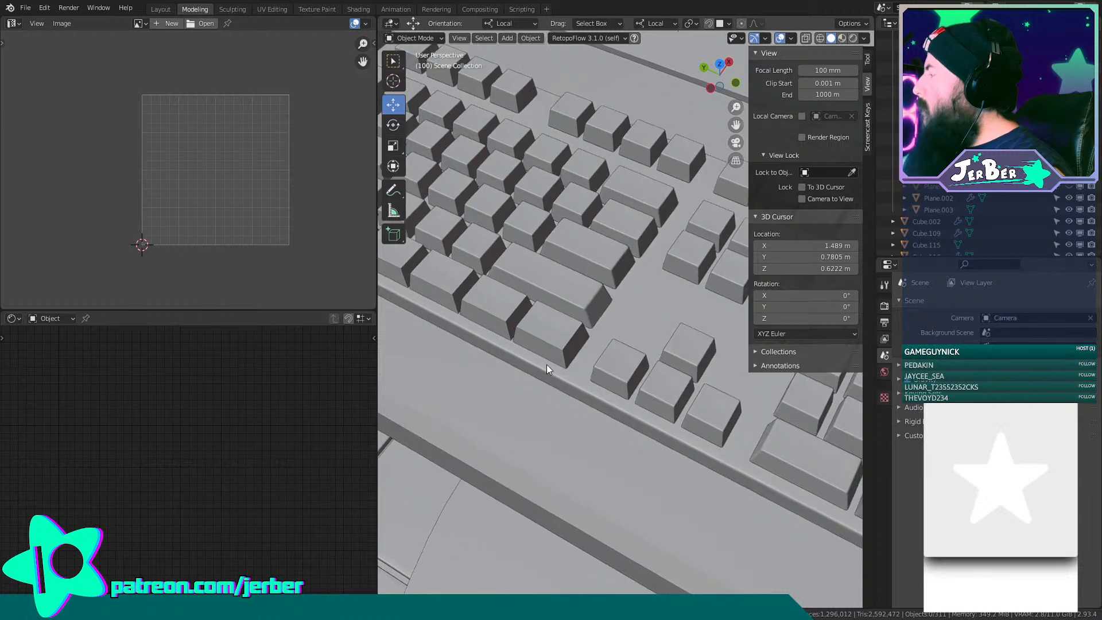
scroll(547, 368, down, 2)
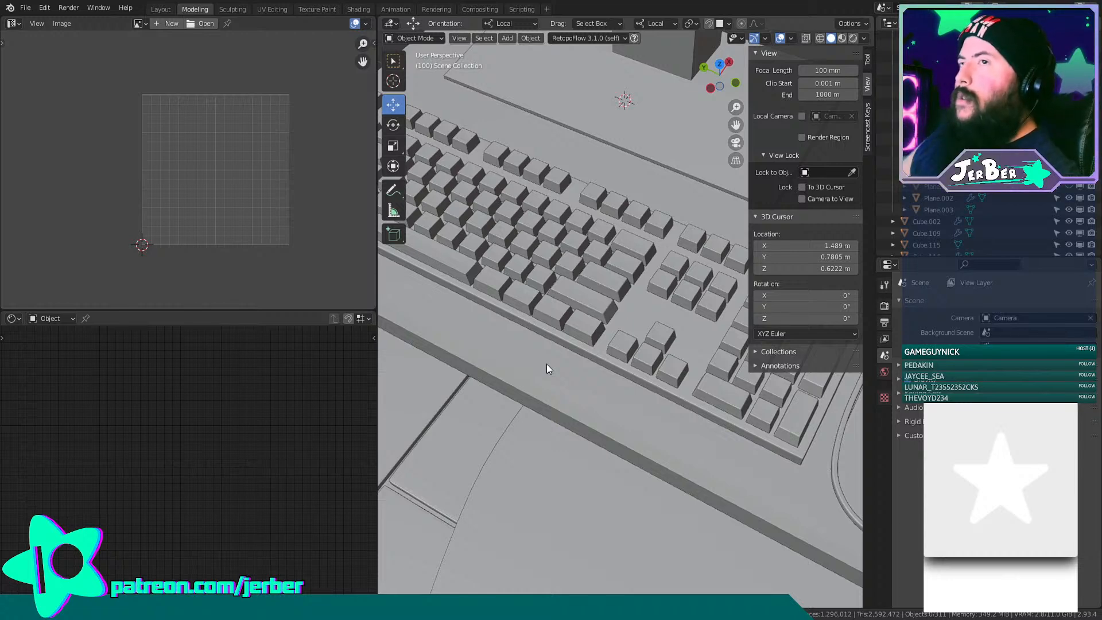
Duplicate the rounded left arrow key along local Y onto the old rightmost key of the main block's bottom row.
scroll(570, 354, up, 8)
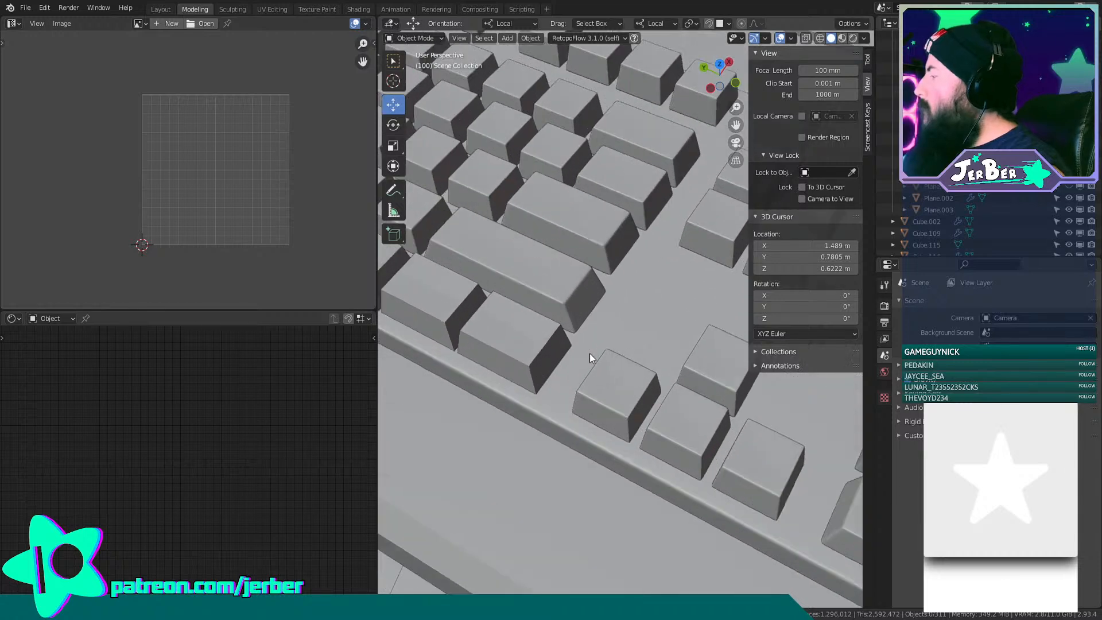
click(712, 434)
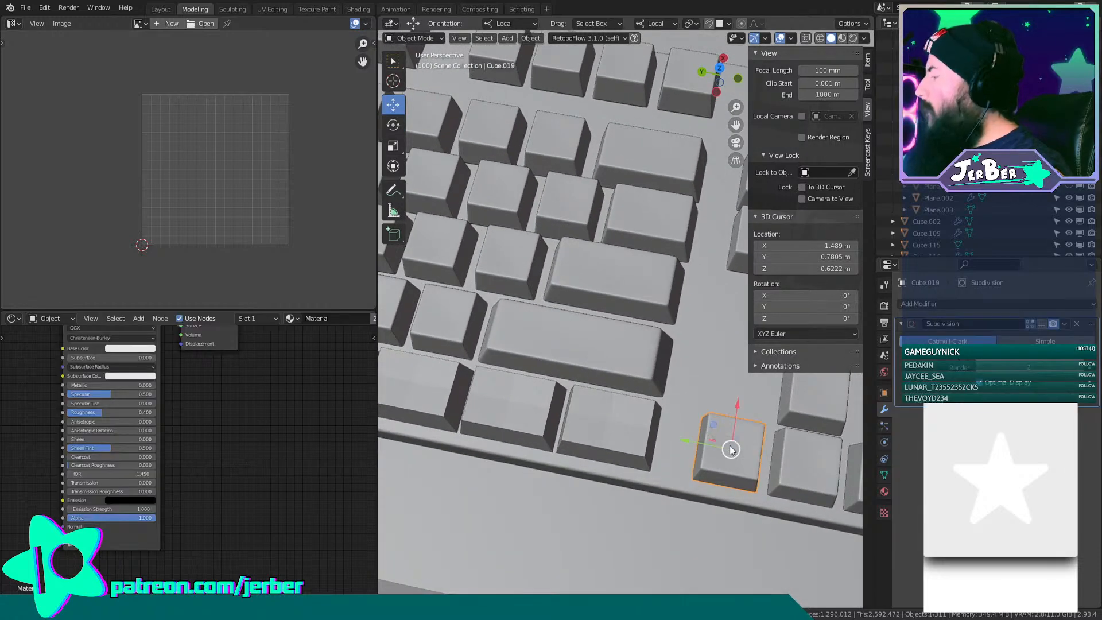
key(shift+d)
key(y)
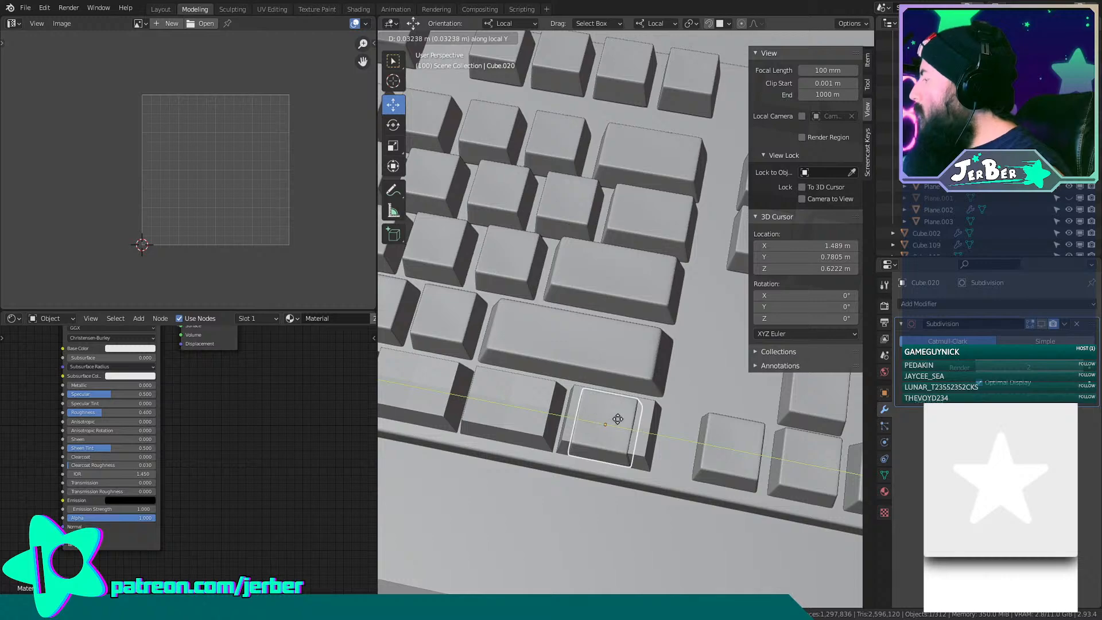
click(669, 442)
Scale the copy along local Y by about 1.45 to the old key's width and delete the old key beneath it.
middle_drag(670, 442, 693, 360)
scroll(651, 416, up, 4)
drag(621, 283, 616, 284)
shift+middle_drag(599, 321, 549, 338)
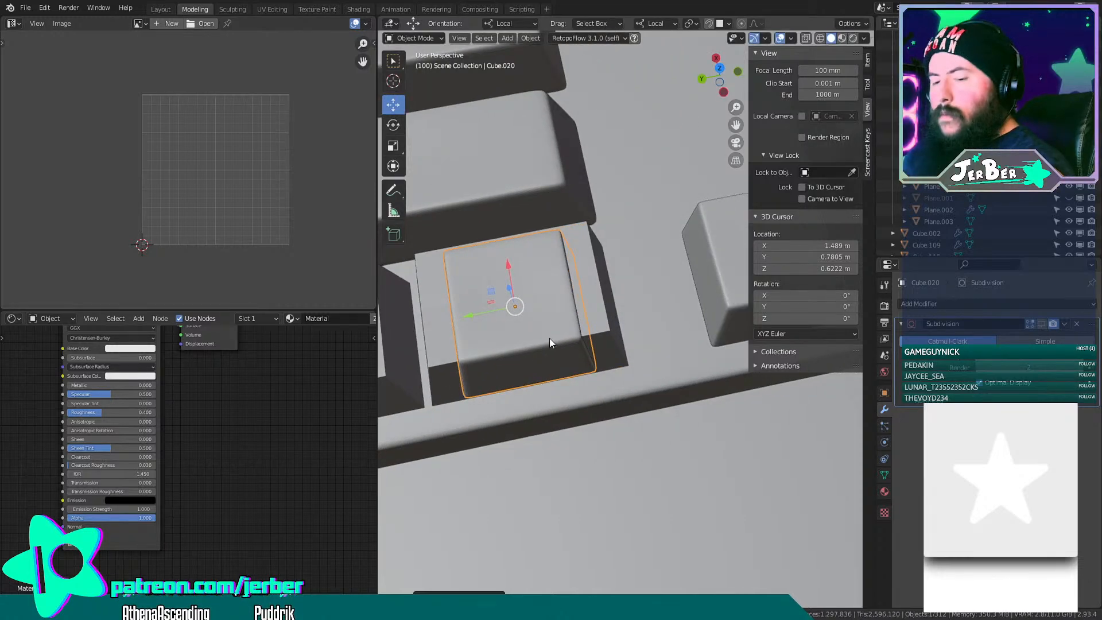
key(s)
key(y)
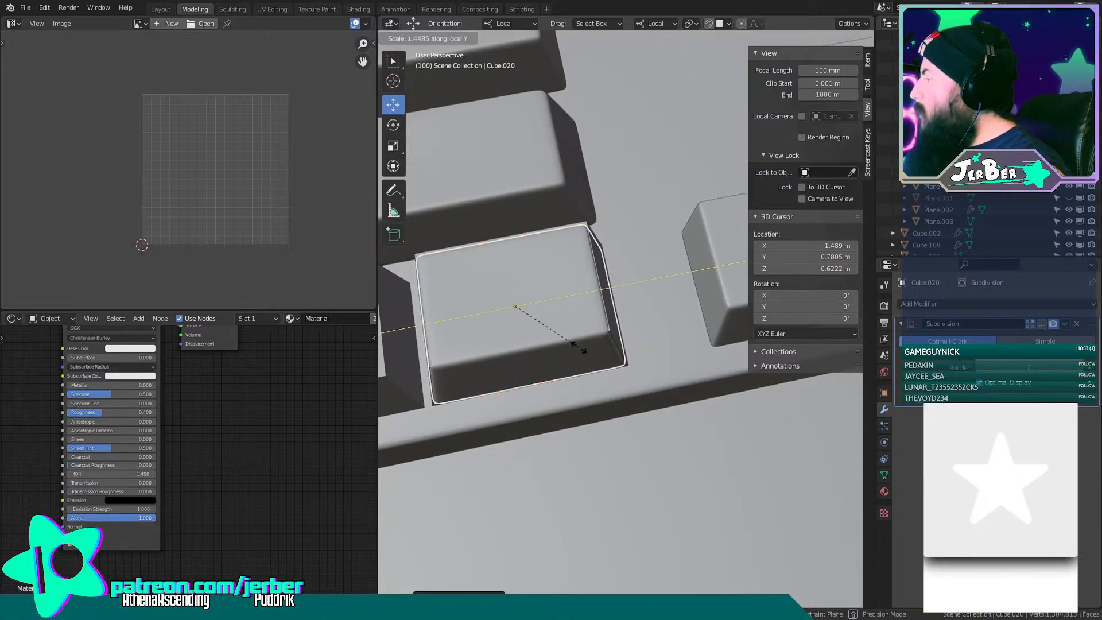
click(588, 342)
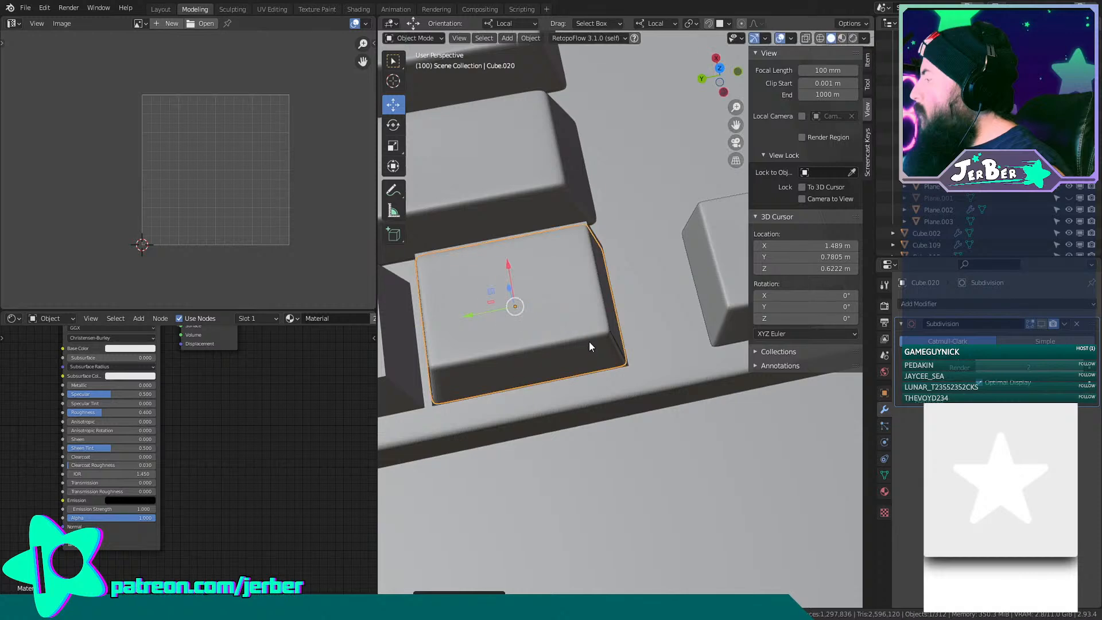
key(x)
click(590, 342)
Duplicate the widened bottom-row key about 0.026 m along local Y onto the neighbouring old key and delete that old key.
scroll(590, 342, down, 6)
middle_drag(588, 342, 576, 294)
click(667, 312)
scroll(667, 312, up, 4)
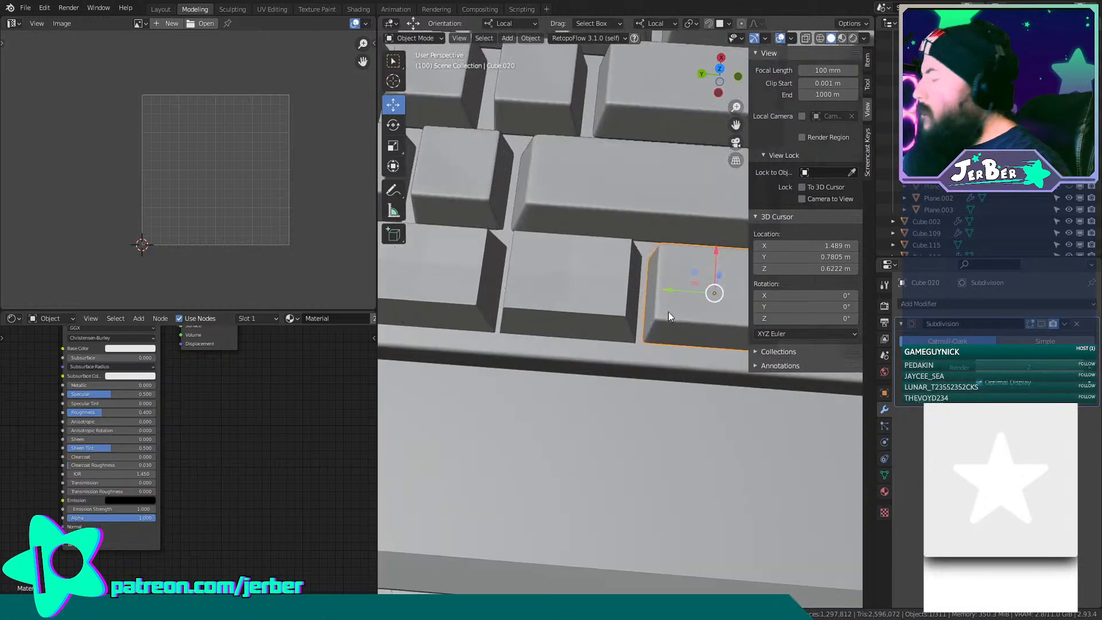
key(g)
key(y)
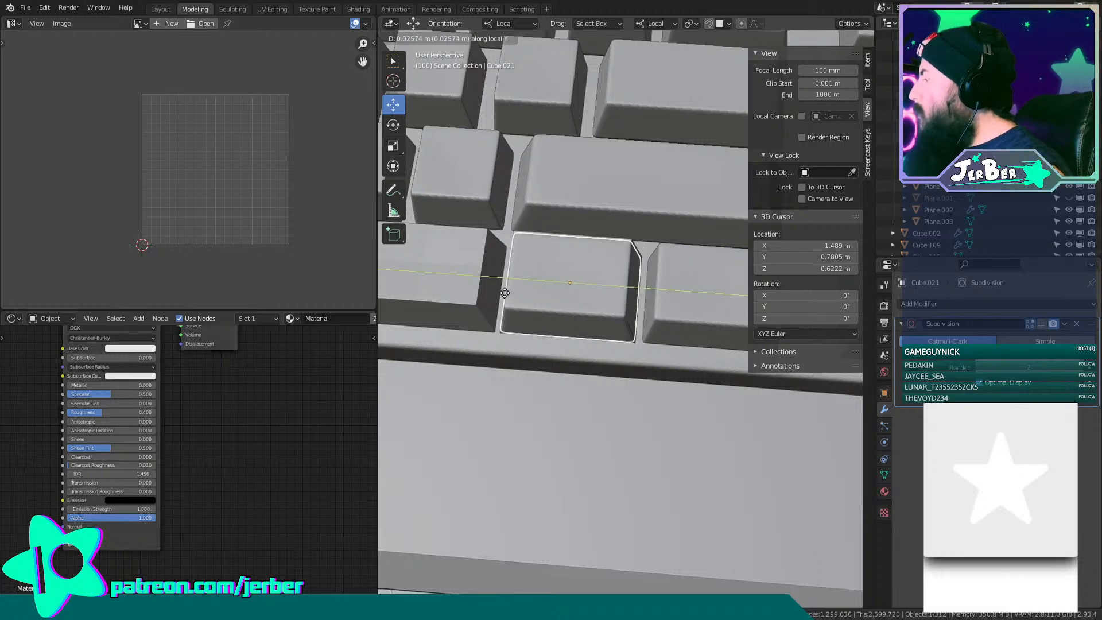
click(506, 290)
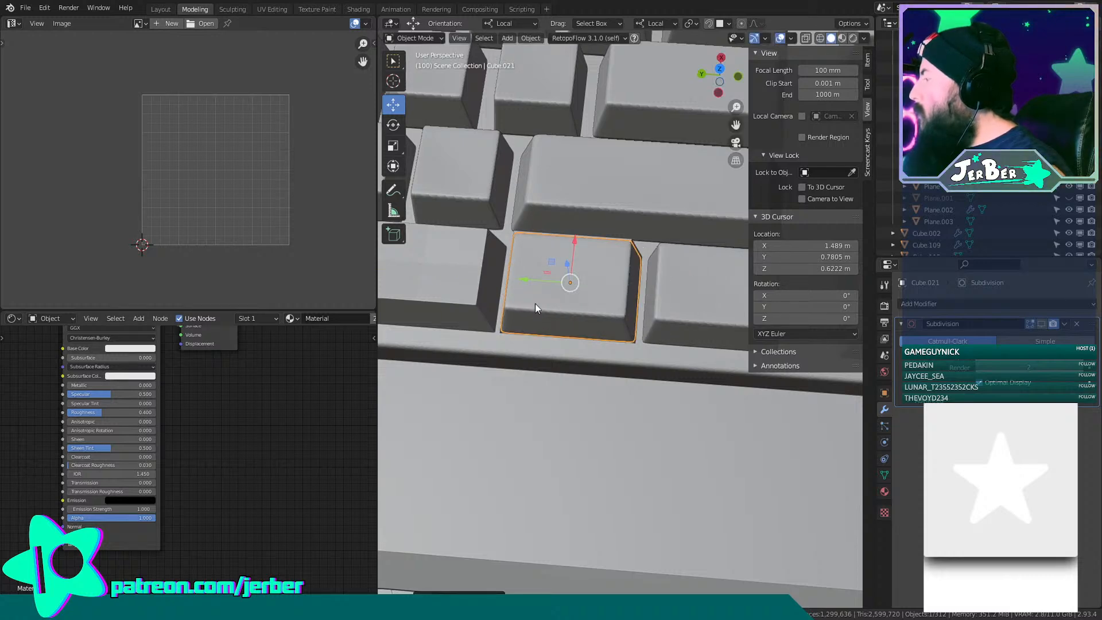
key(x)
click(534, 304)
Duplicate the second widened bottom-row key along local Y onto the next old key towards the space bar and fine-align the copy.
scroll(535, 301, down, 5)
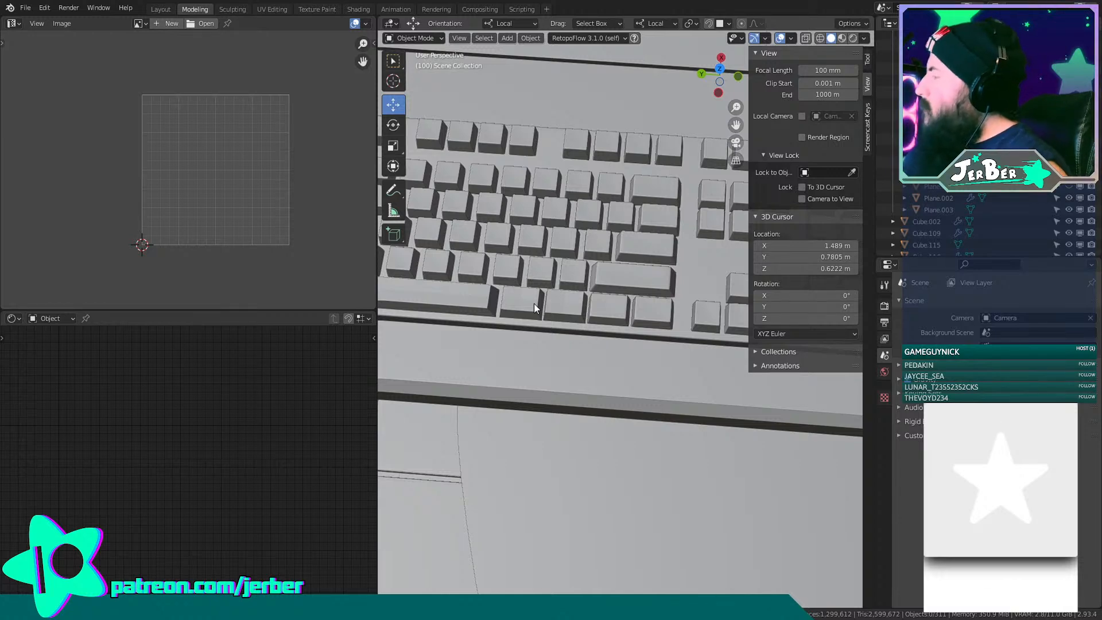
scroll(612, 309, up, 6)
shift+middle_drag(585, 312, 625, 333)
click(621, 323)
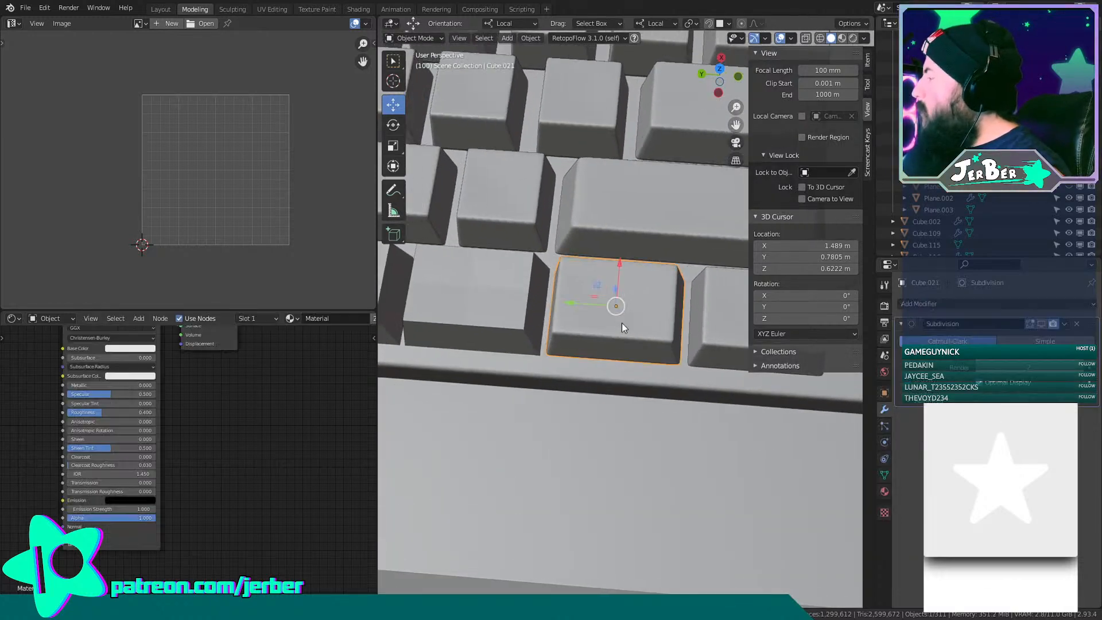
key(shift+d)
key(y)
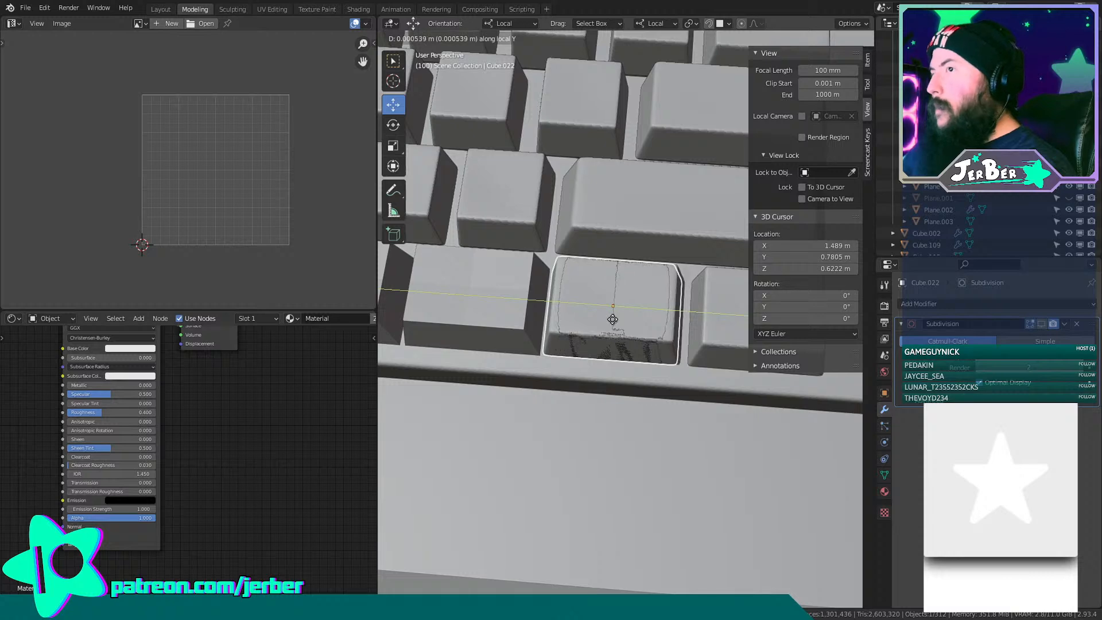
click(471, 307)
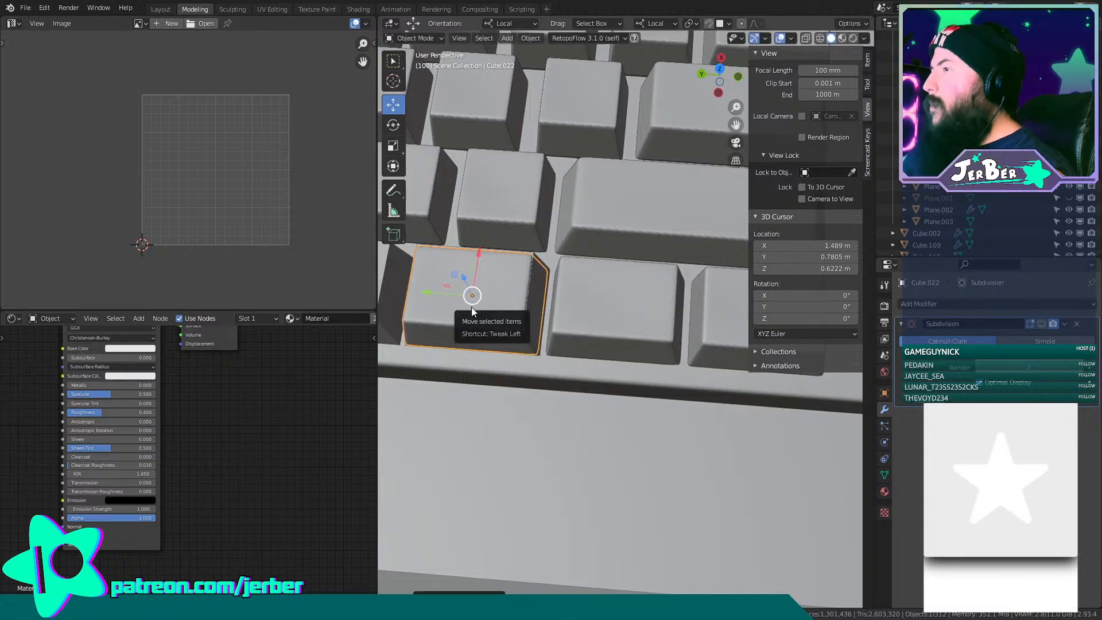
shift+middle_drag(473, 304, 607, 322)
drag(583, 323, 570, 327)
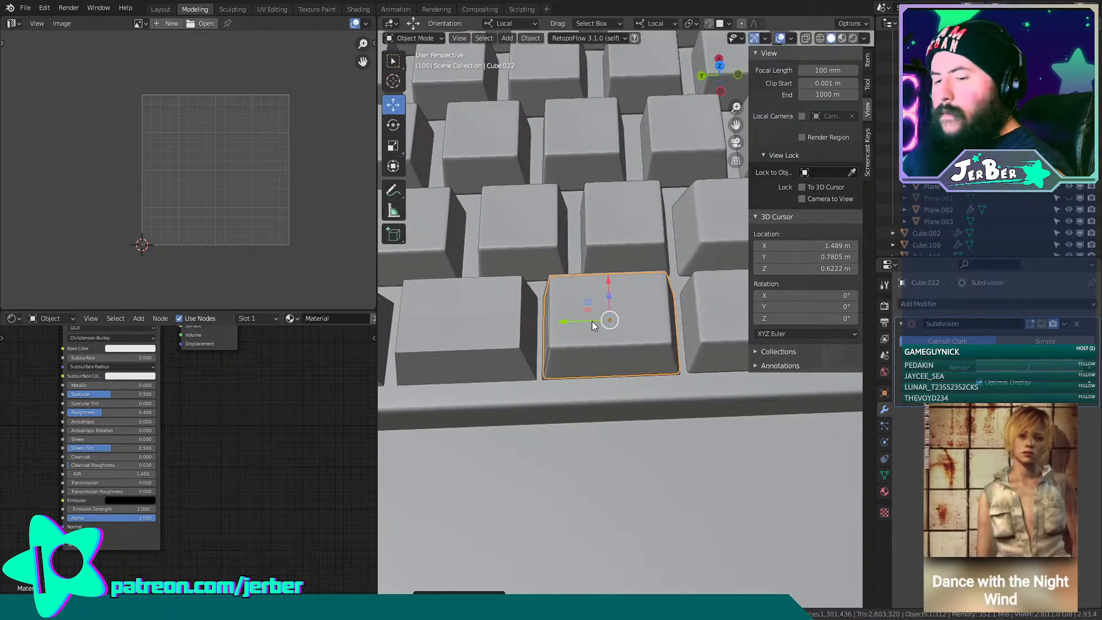
Duplicate the third widened bottom-row key about 0.027 m along local Y onto the old key beside the space bar and delete that old key.
key(shift+d)
key(y)
key(y)
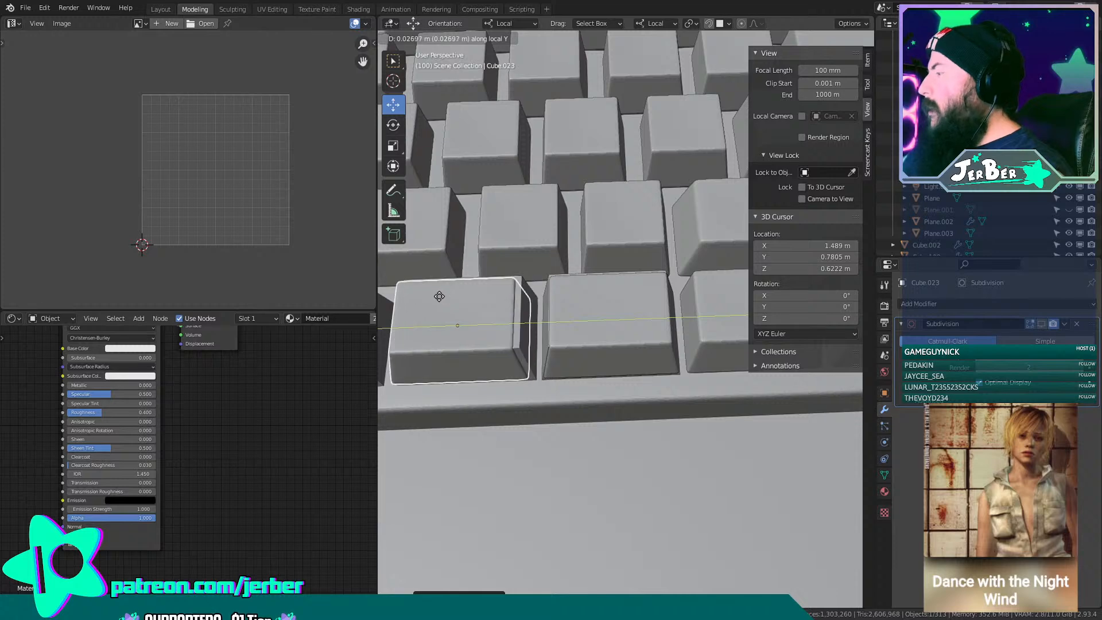
click(493, 301)
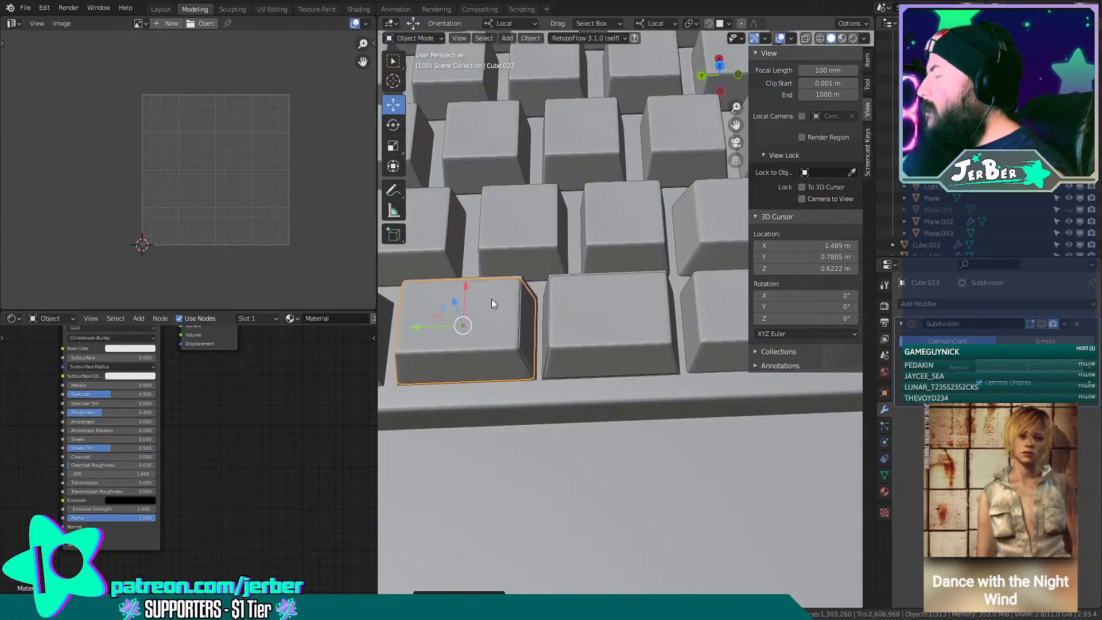
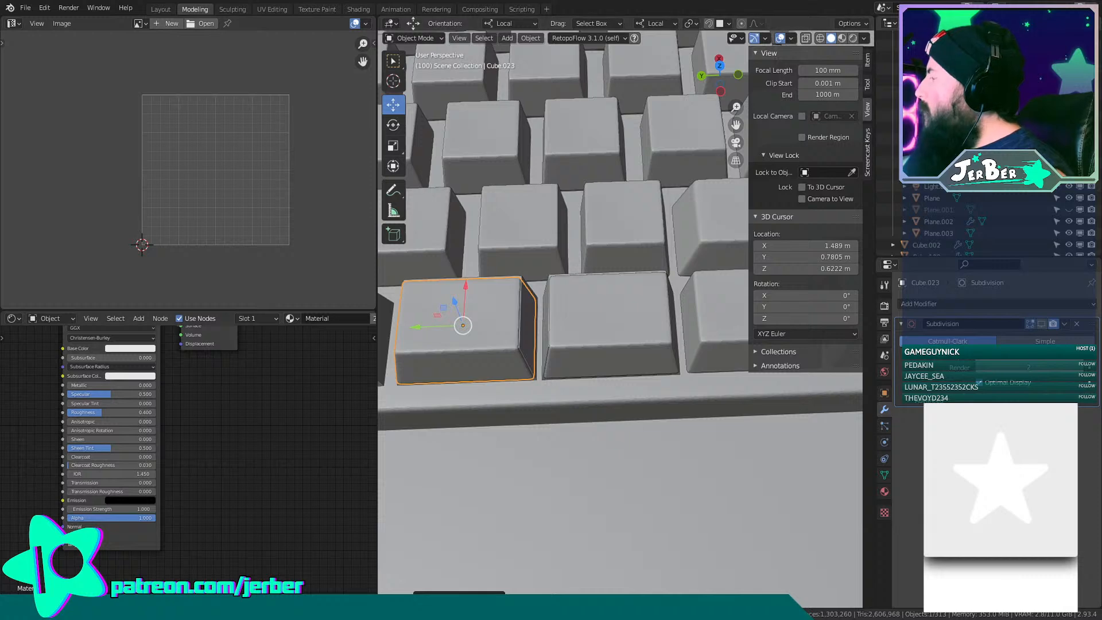
scroll(557, 353, down, 8)
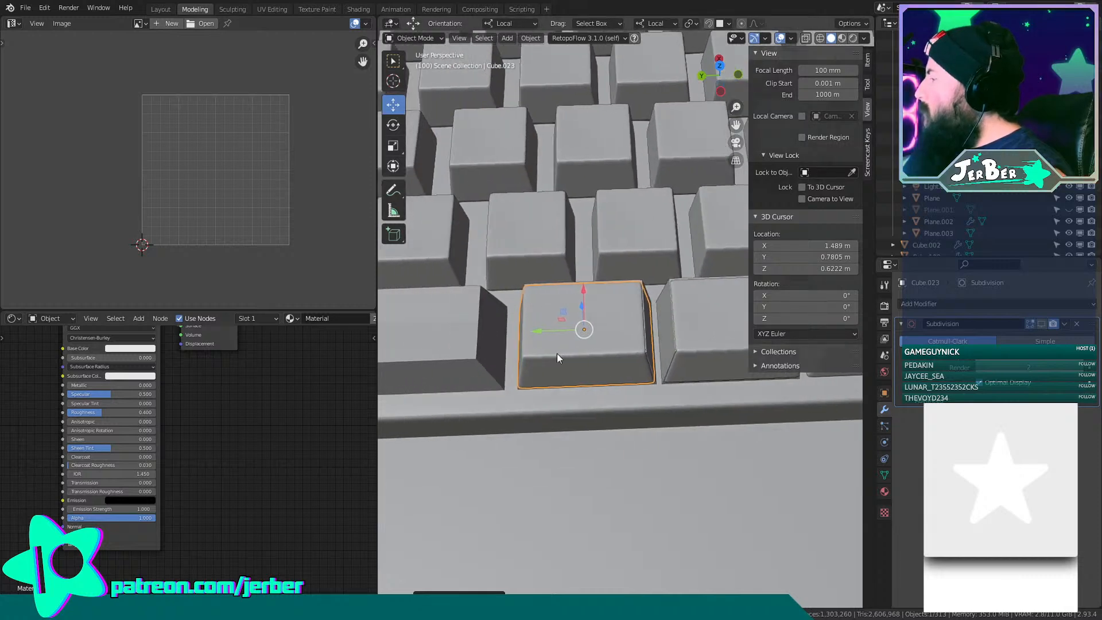
scroll(567, 352, up, 8)
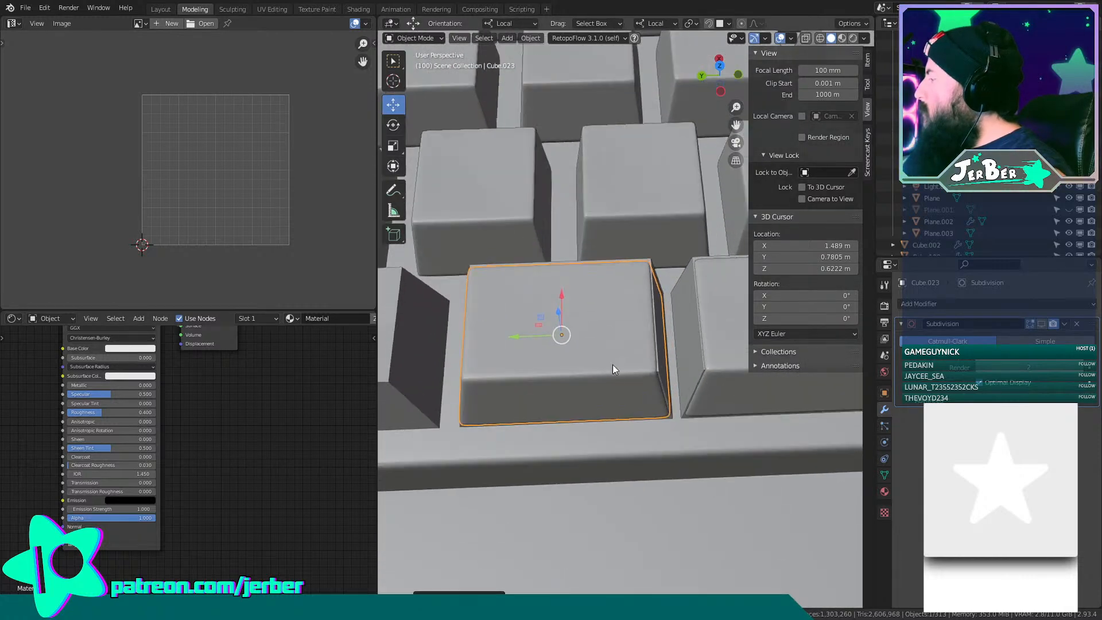
click(617, 369)
key(x)
click(632, 373)
Delete the old key still lying beneath the adjacent widened replacement, one position farther from the space bar.
shift+middle_drag(632, 373, 450, 330)
click(514, 312)
click(514, 312)
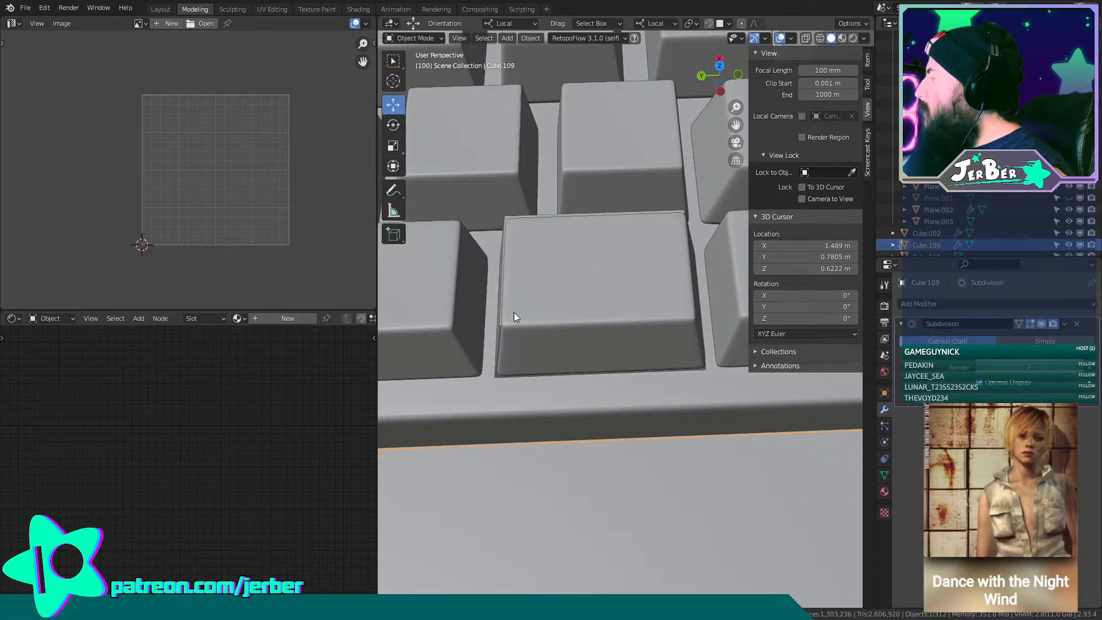
click(501, 342)
key(x)
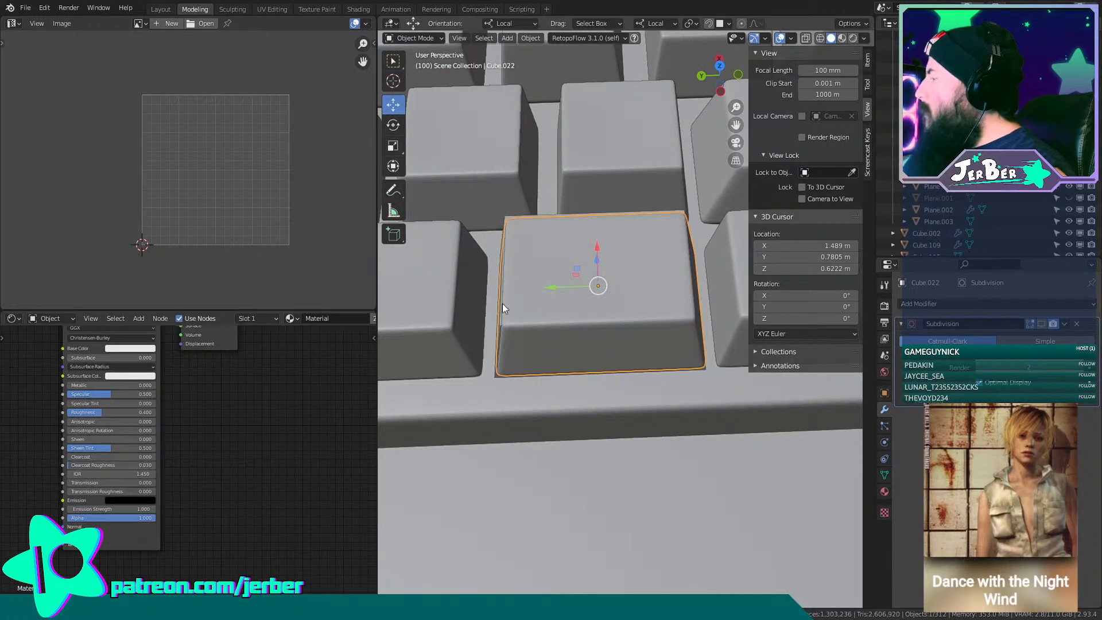
click(502, 302)
key(x)
click(501, 304)
shift+middle_drag(553, 307, 427, 323)
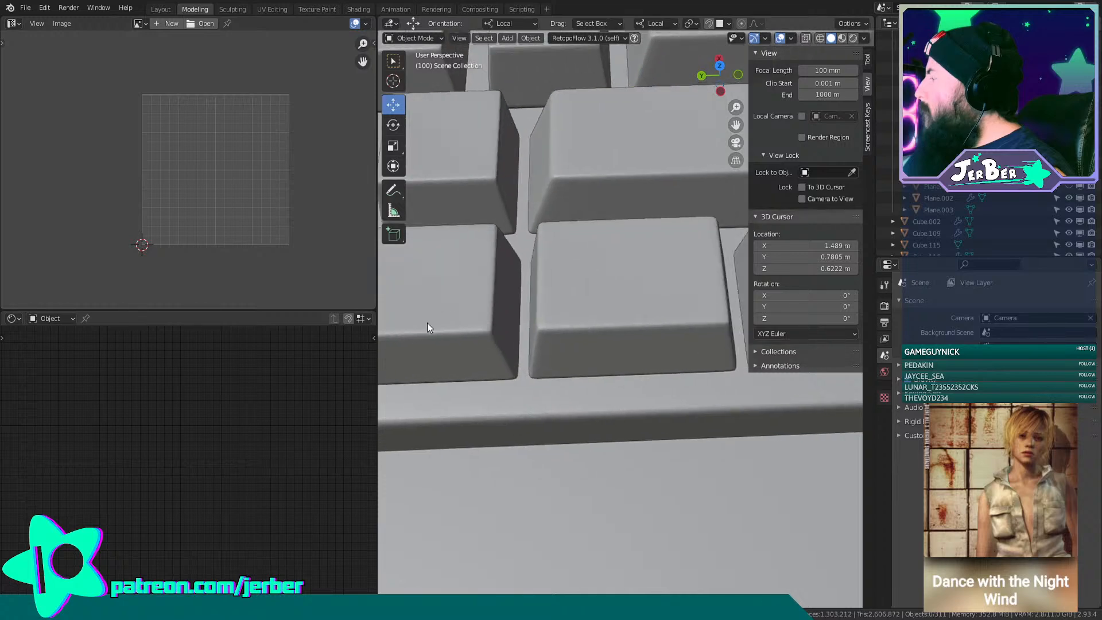
Duplicate the three widened keys beside the space bar along local Y to the left end of the keyboard's bottom row.
scroll(612, 332, down, 5)
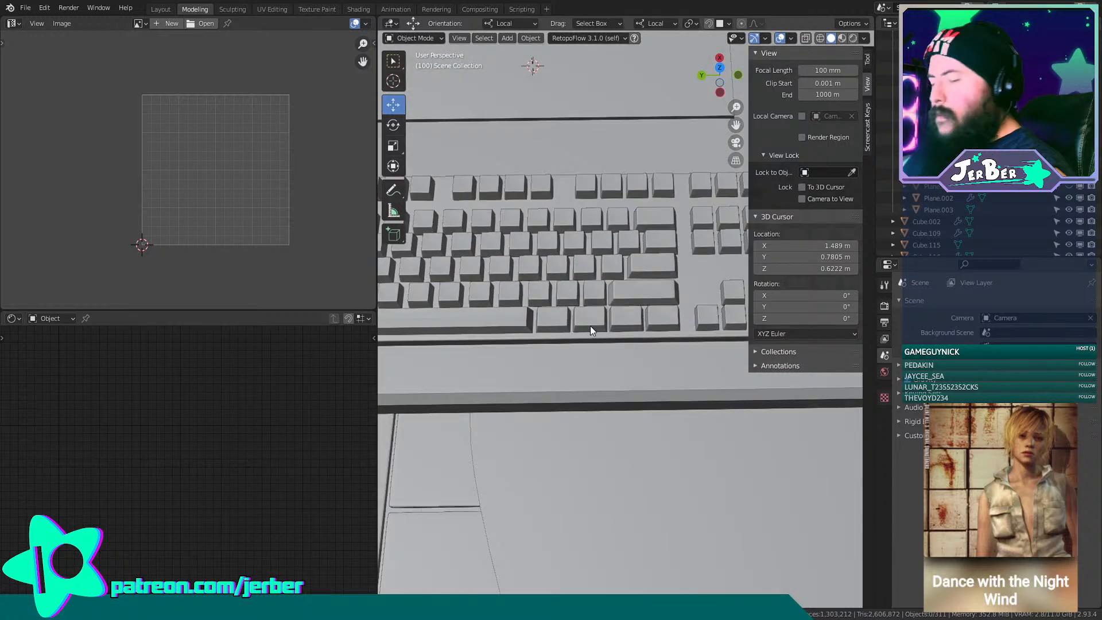
shift+middle_drag(540, 322, 673, 313)
scroll(499, 315, up, 1)
shift+middle_drag(463, 332, 617, 313)
scroll(499, 315, up, 1)
click(555, 296)
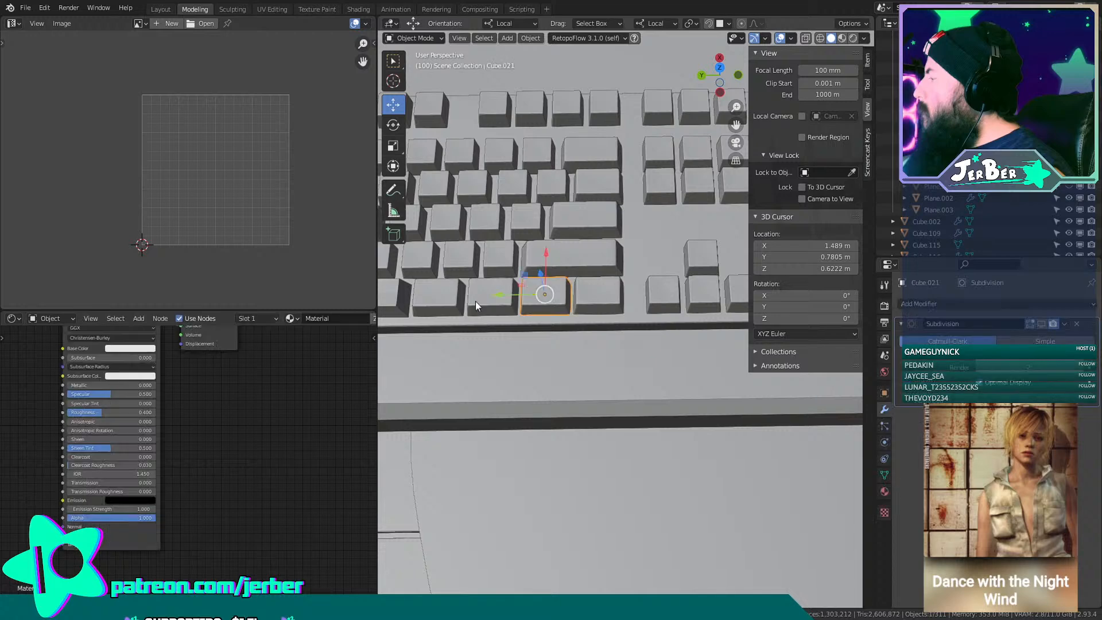
shift+click(475, 301)
shift+click(430, 292)
shift+middle_drag(434, 291, 540, 294)
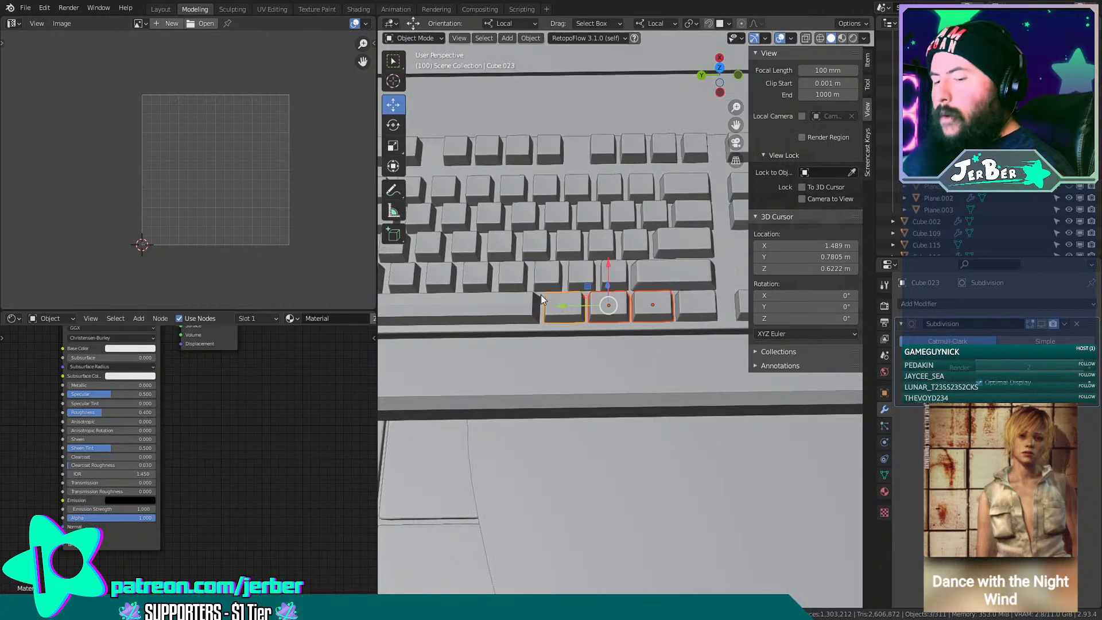
key(shift+d)
key(x)
key(y)
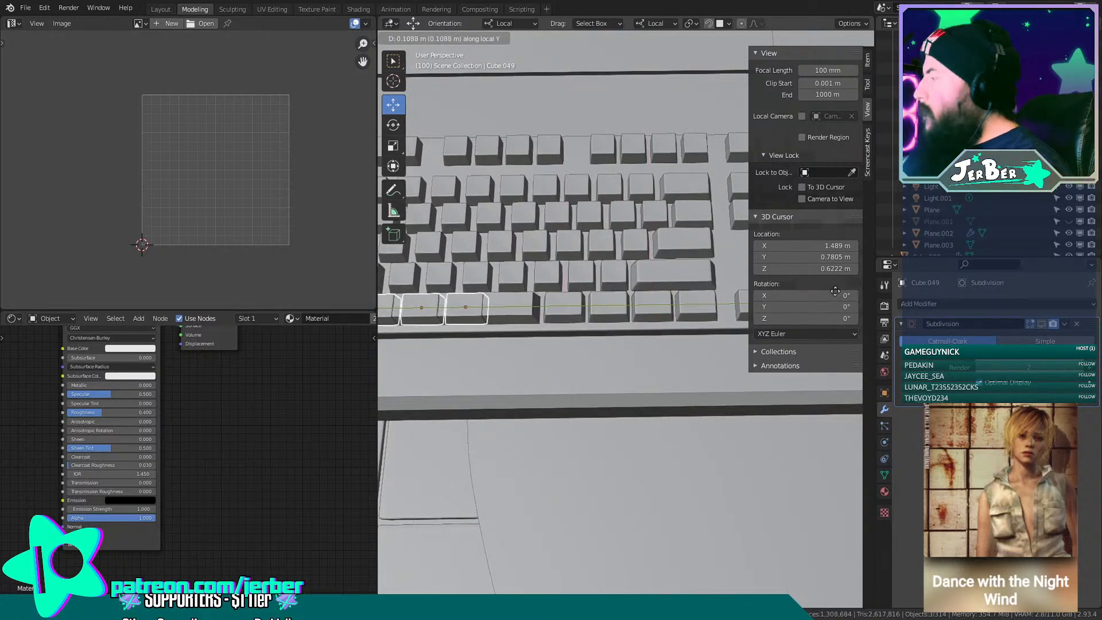
click(665, 287)
Move the three copied keys back along local Y until they sit over the old keys left of the space bar.
shift+middle_drag(665, 287, 464, 287)
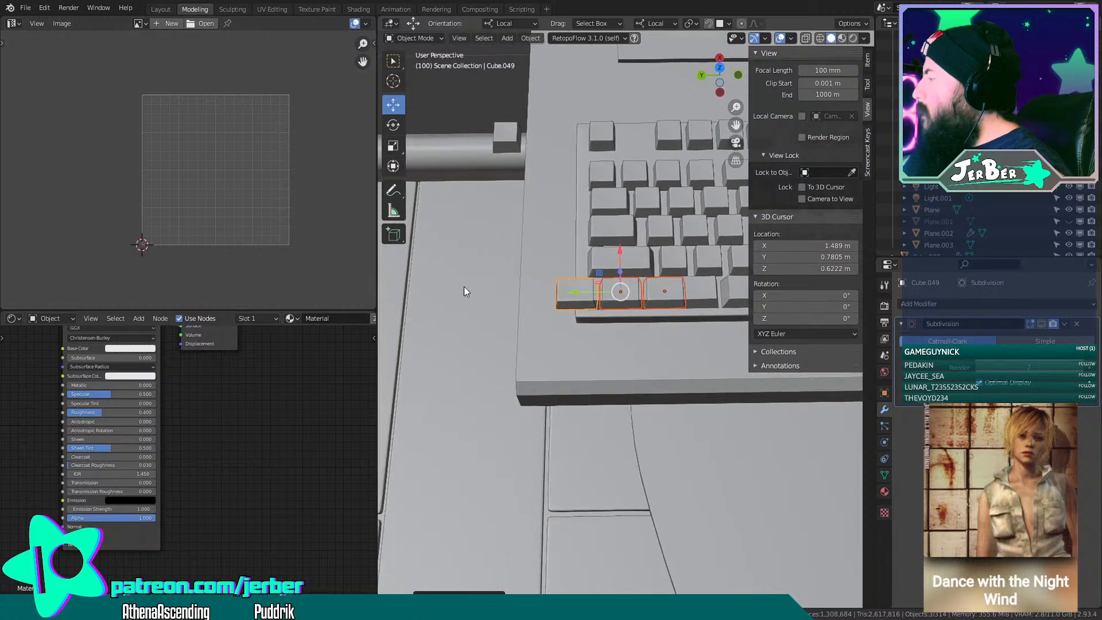
shift+middle_drag(602, 287, 534, 276)
scroll(533, 275, up, 2)
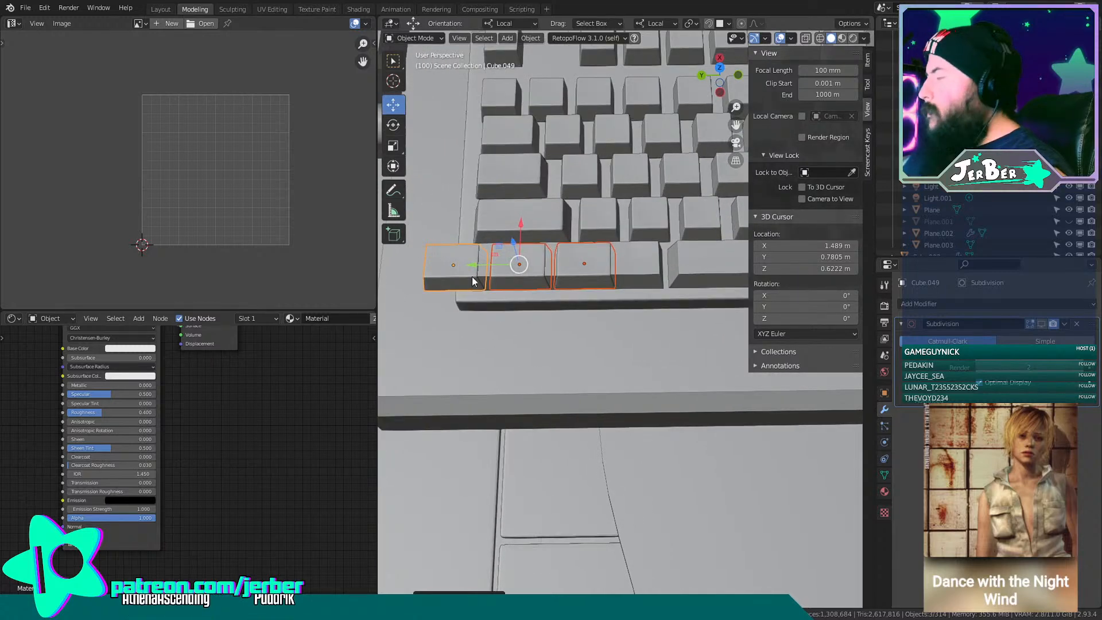
key(g)
key(y)
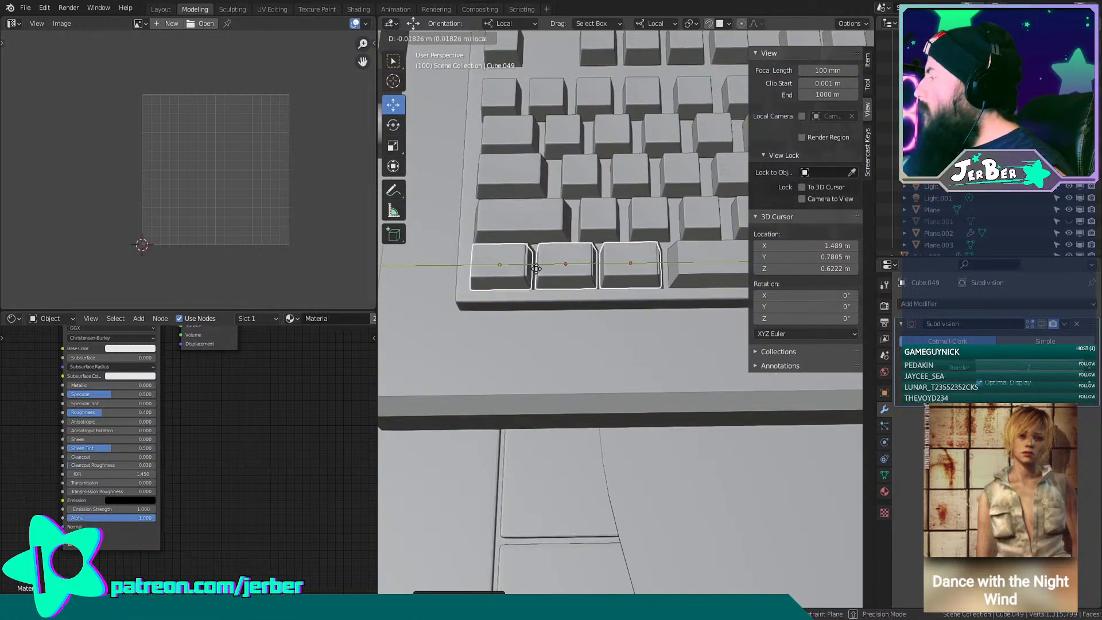
click(563, 277)
scroll(573, 273, up, 5)
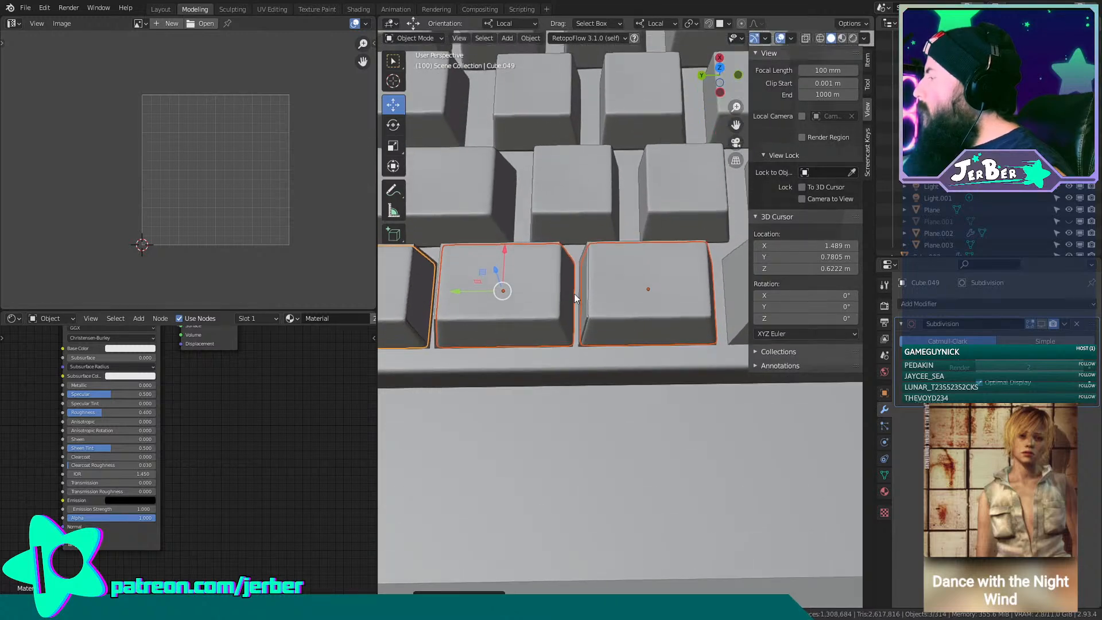
scroll(573, 294, up, 3)
Delete the old key beneath the copied key nearest the left end of the space bar.
mouse_move(408, 277)
mouse_down()
mouse_move(396, 278)
mouse_move(409, 287)
mouse_up()
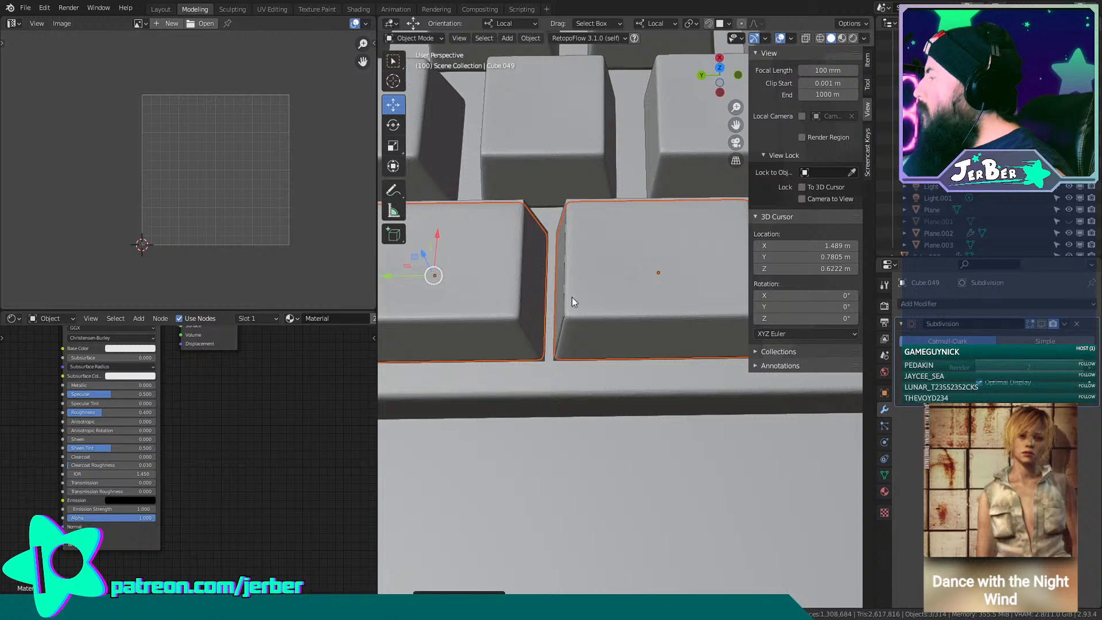
click(559, 305)
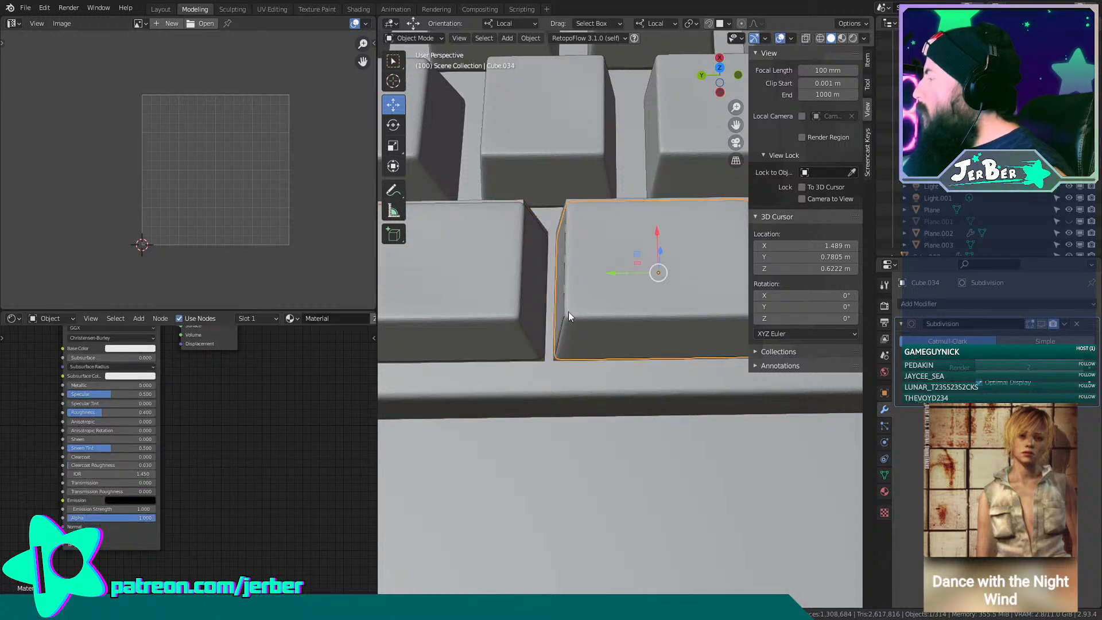
click(568, 312)
key(x)
click(568, 311)
Adjust the middle copied key along local Y and delete the old key beneath it.
shift+middle_drag(520, 314, 641, 355)
click(604, 339)
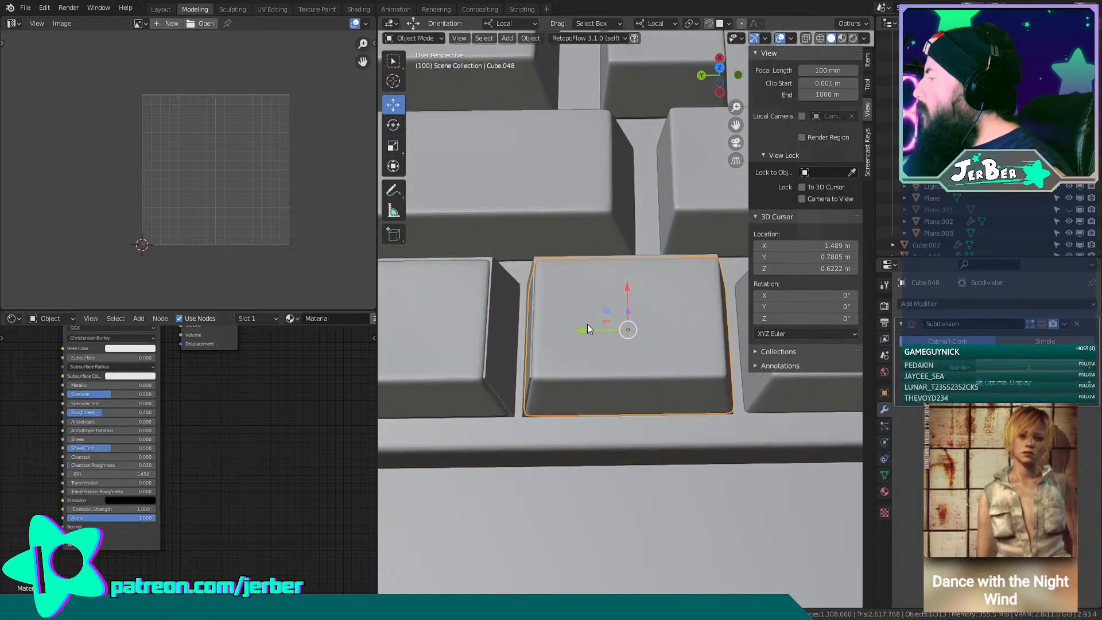
key(g)
key(y)
click(573, 340)
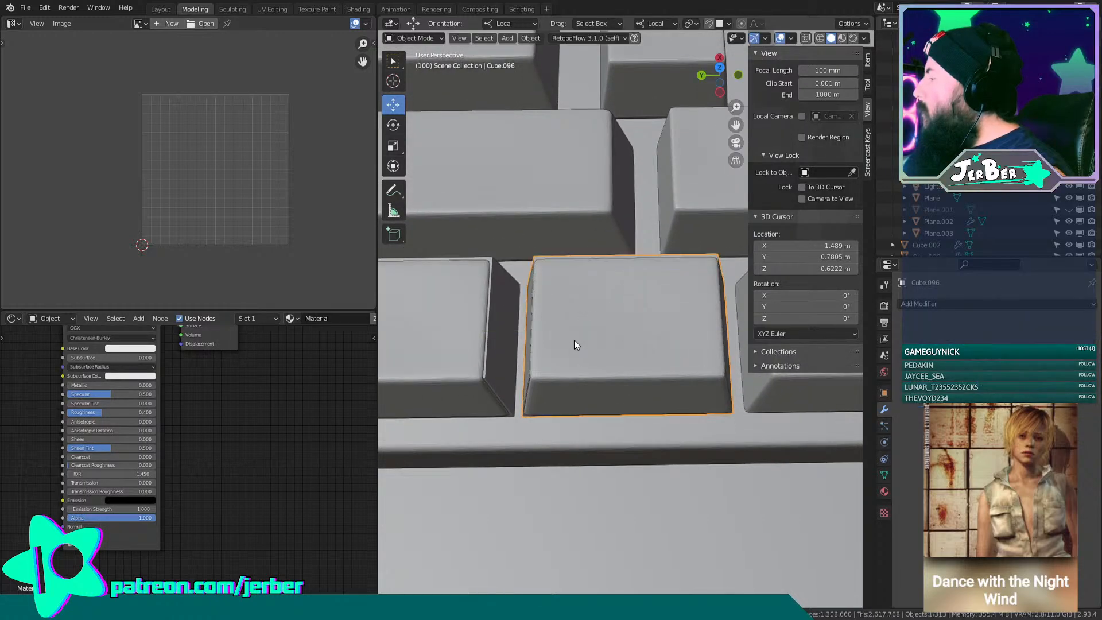
key(x)
click(574, 340)
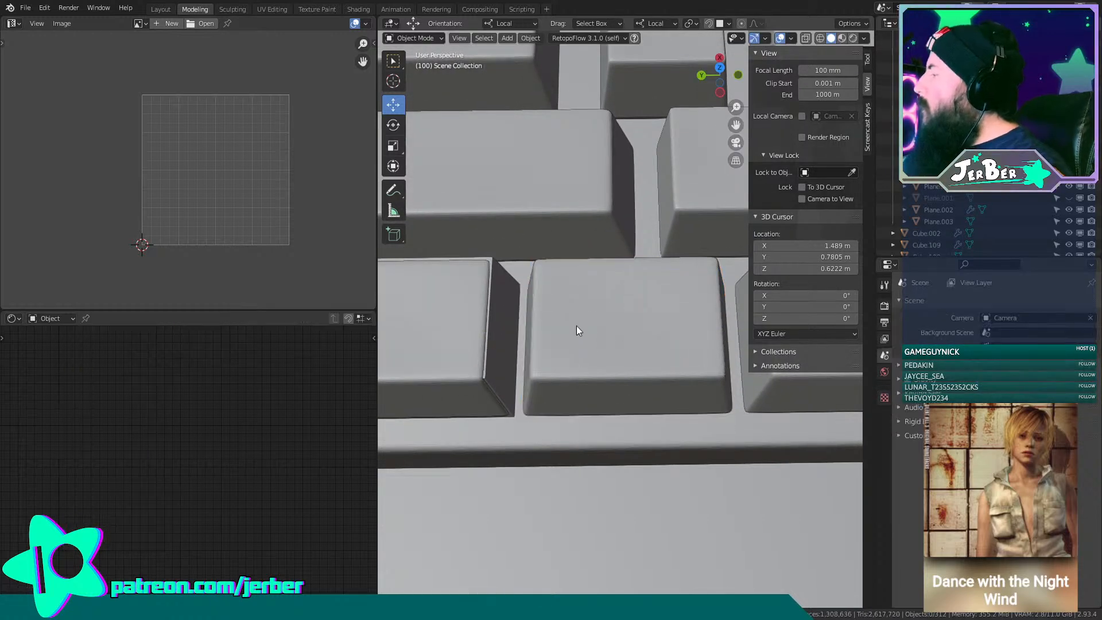
Delete the old key beneath the leftmost copy in the bottom row.
click(463, 331)
drag(380, 333, 384, 334)
click(467, 346)
key(x)
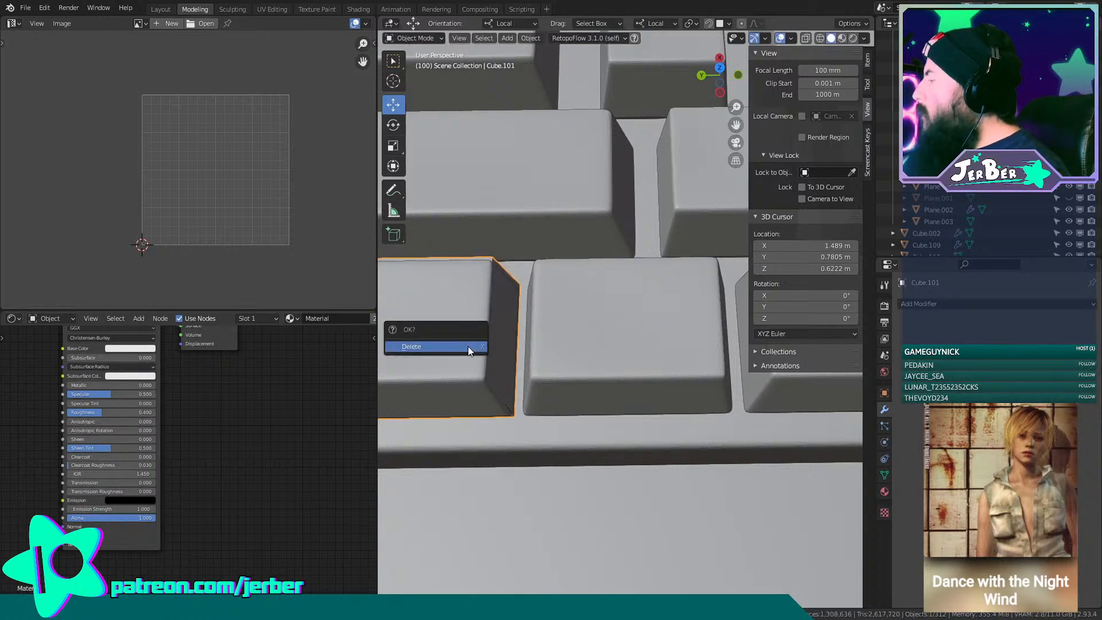
click(467, 346)
Examine the replaced bottom-row keys and the whole keyboard from several angles and distances.
scroll(467, 346, down, 6)
middle_drag(550, 355, 615, 302)
alt+scroll(615, 401, up, 4)
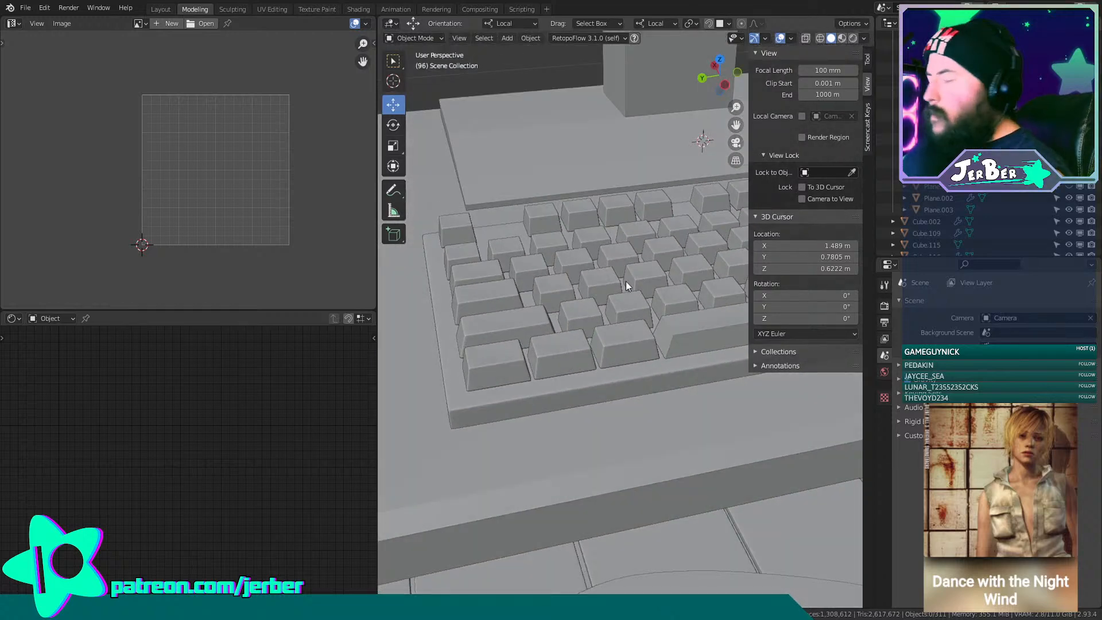
shift+middle_drag(643, 264, 565, 296)
scroll(491, 255, down, 4)
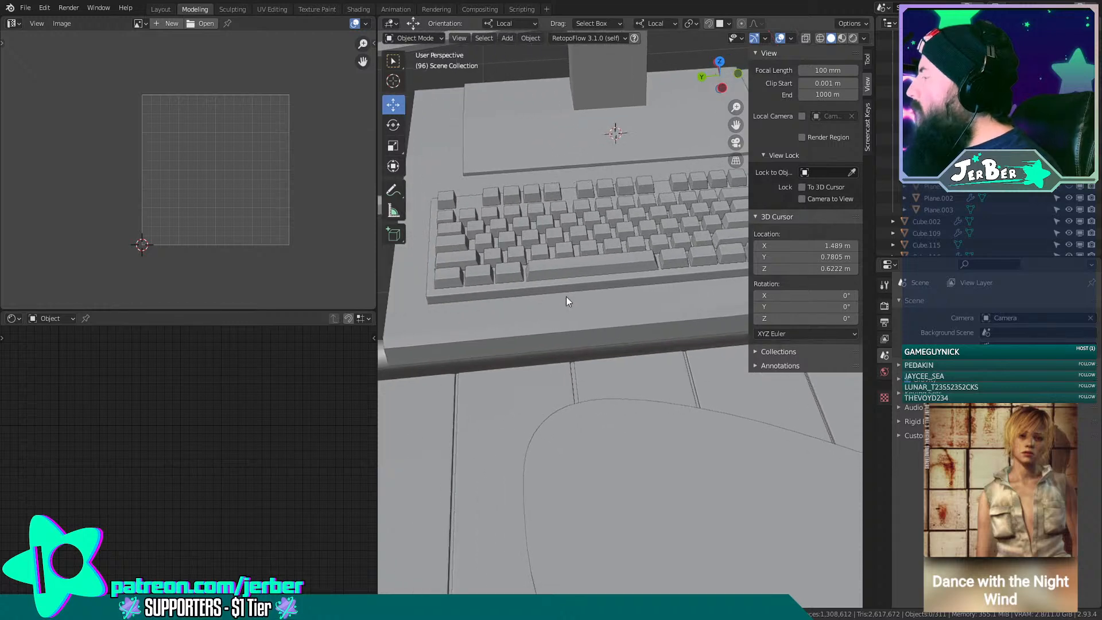
scroll(566, 296, up, 3)
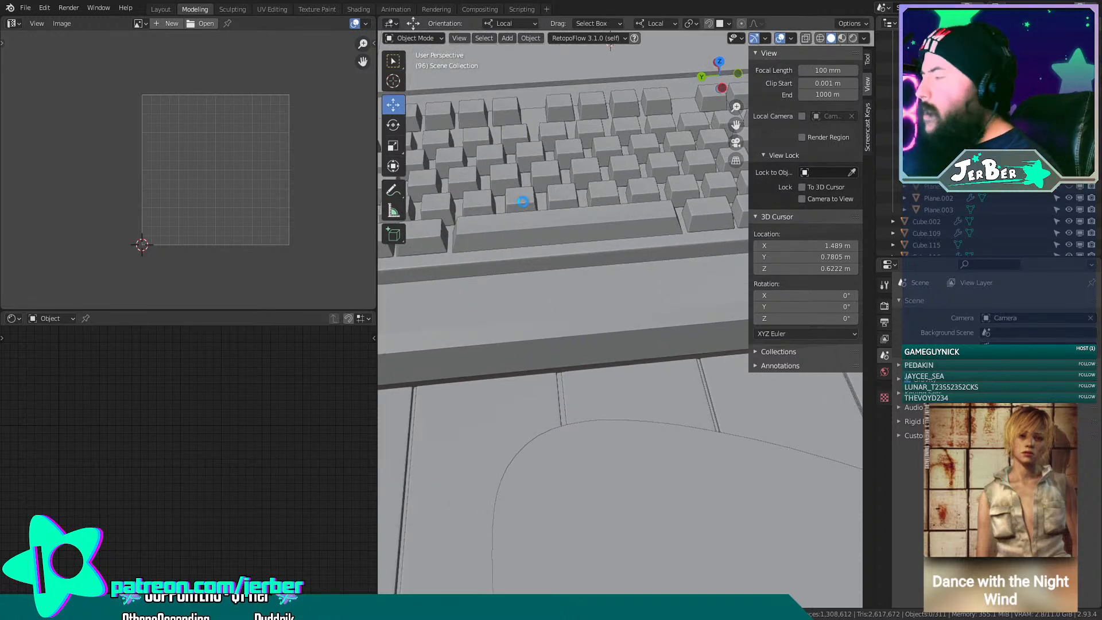
middle_drag(529, 201, 589, 174)
scroll(570, 246, up, 2)
scroll(522, 137, down, 5)
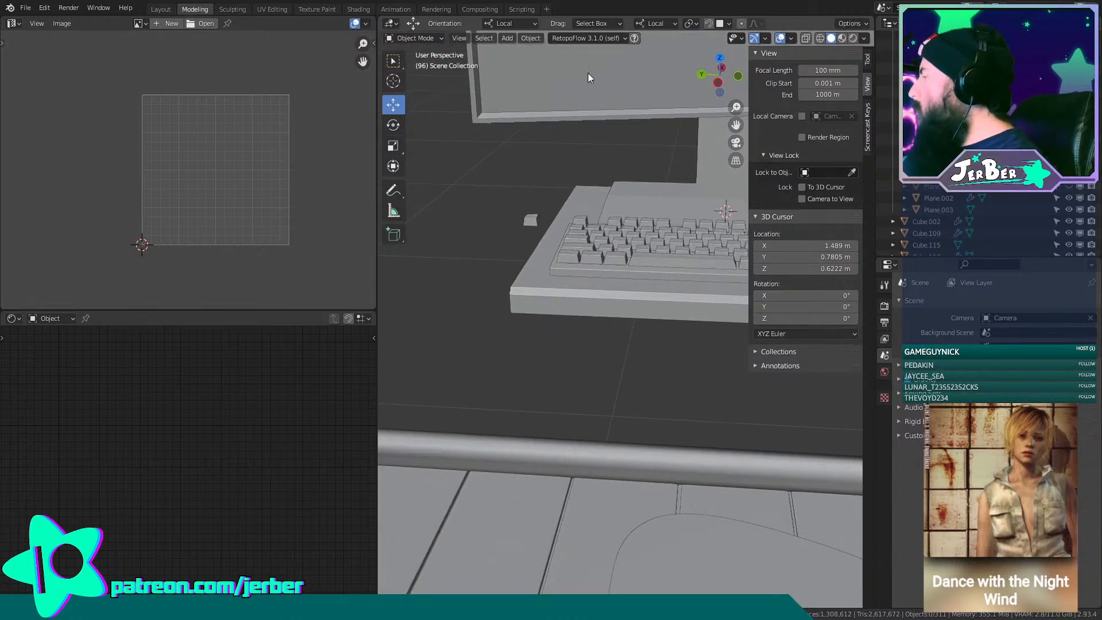
Open the space bar for mesh editing and raise the lengthwise edge along the middle of its top along local Z.
click(684, 260)
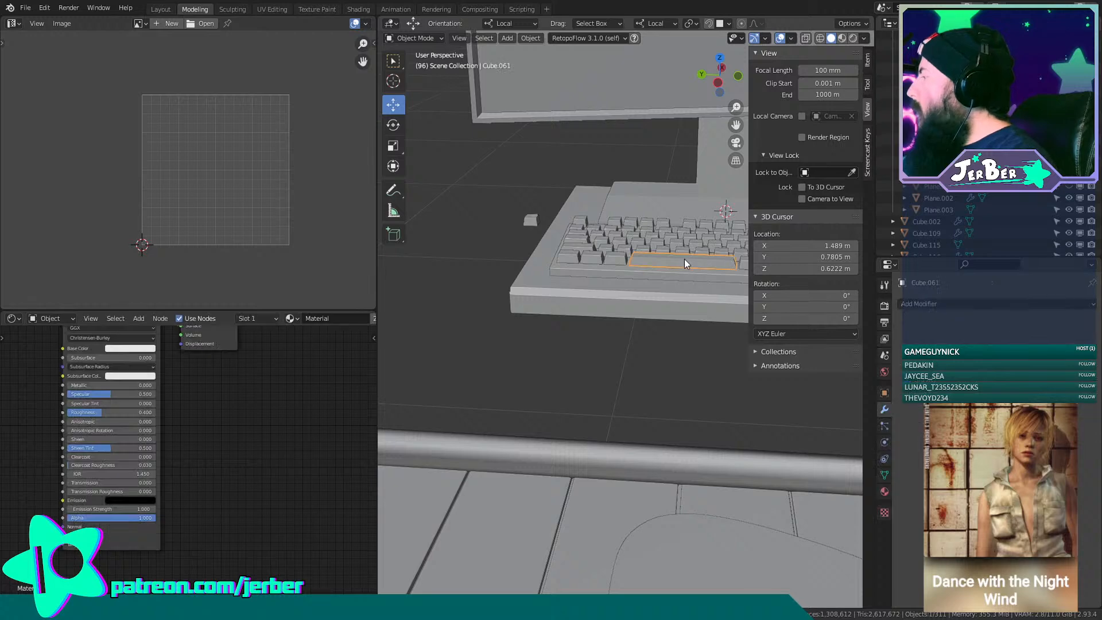
scroll(673, 211, up, 6)
shift+middle_drag(575, 215, 643, 227)
click(425, 34)
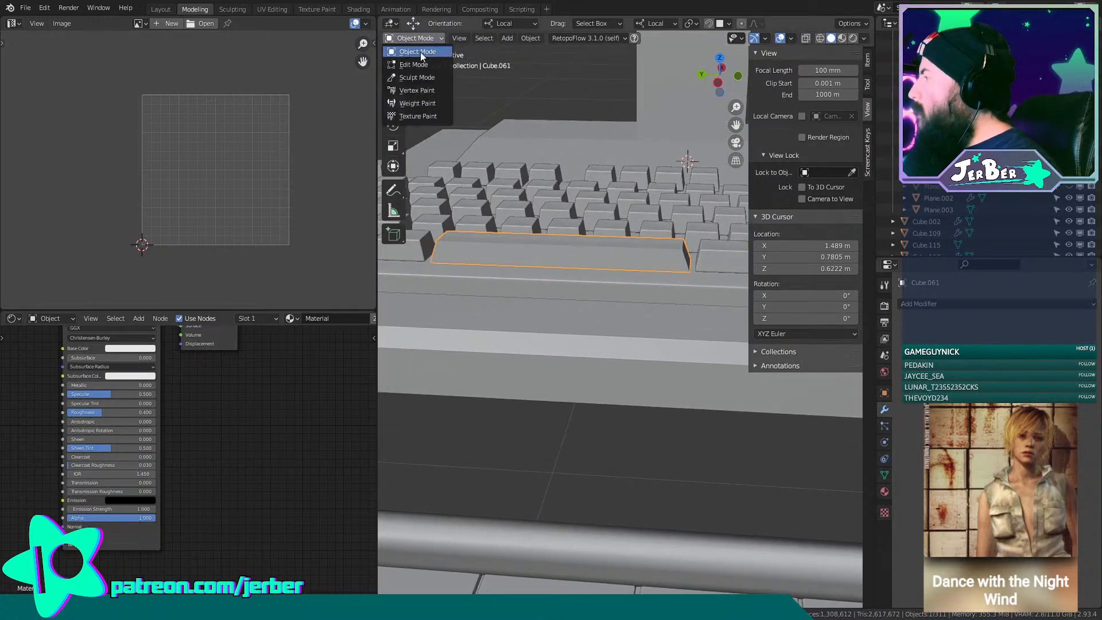
click(420, 52)
scroll(556, 190, up, 2)
middle_drag(556, 189, 601, 281)
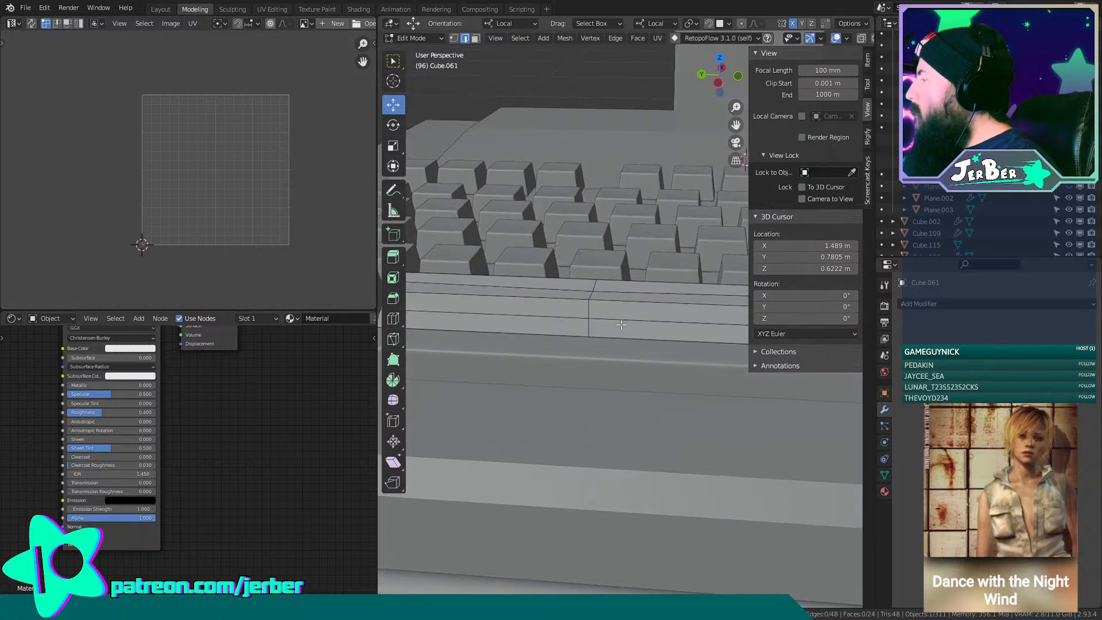
scroll(501, 164, up, 3)
middle_drag(493, 163, 498, 171)
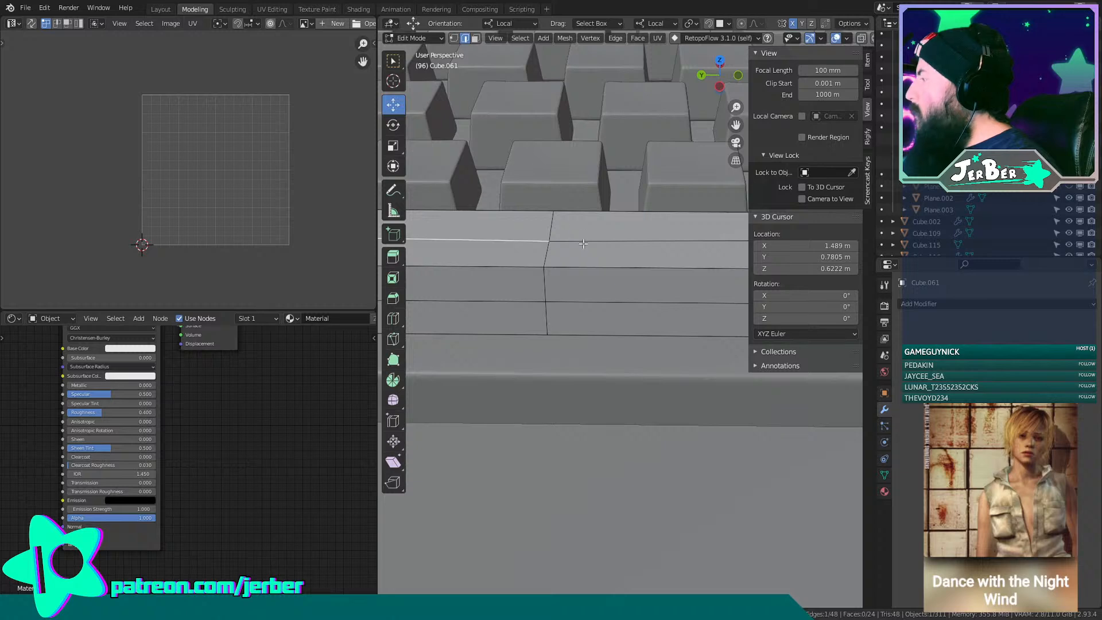
alt+click(624, 237)
key(g)
key(z)
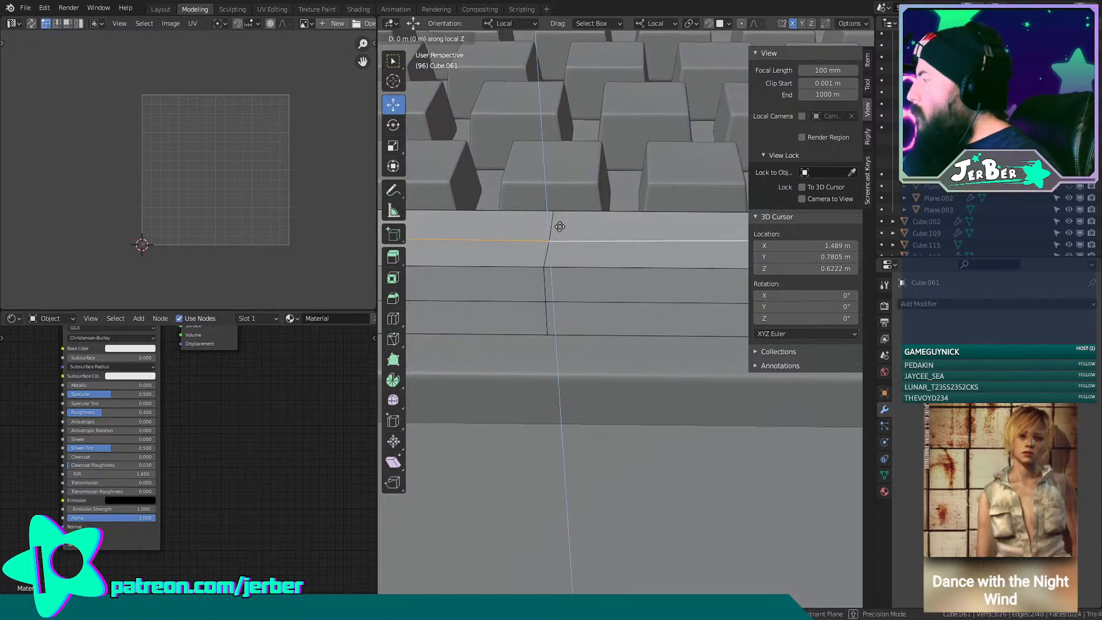
click(563, 124)
Delete the crosswise edge loop around the middle of the space bar.
scroll(562, 124, down, 2)
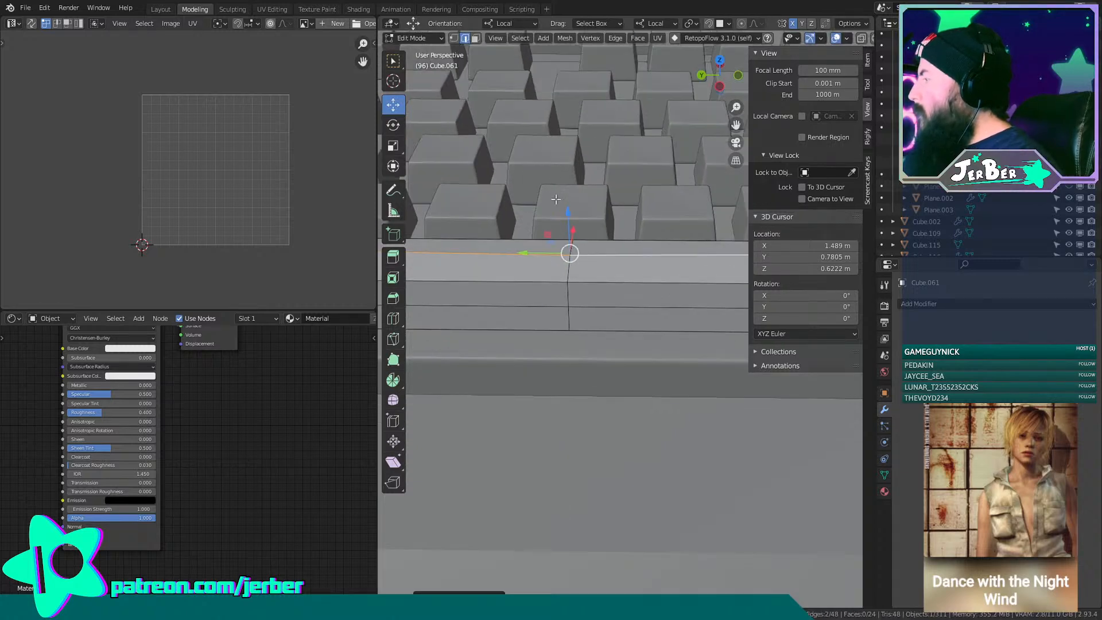
middle_drag(563, 124, 662, 190)
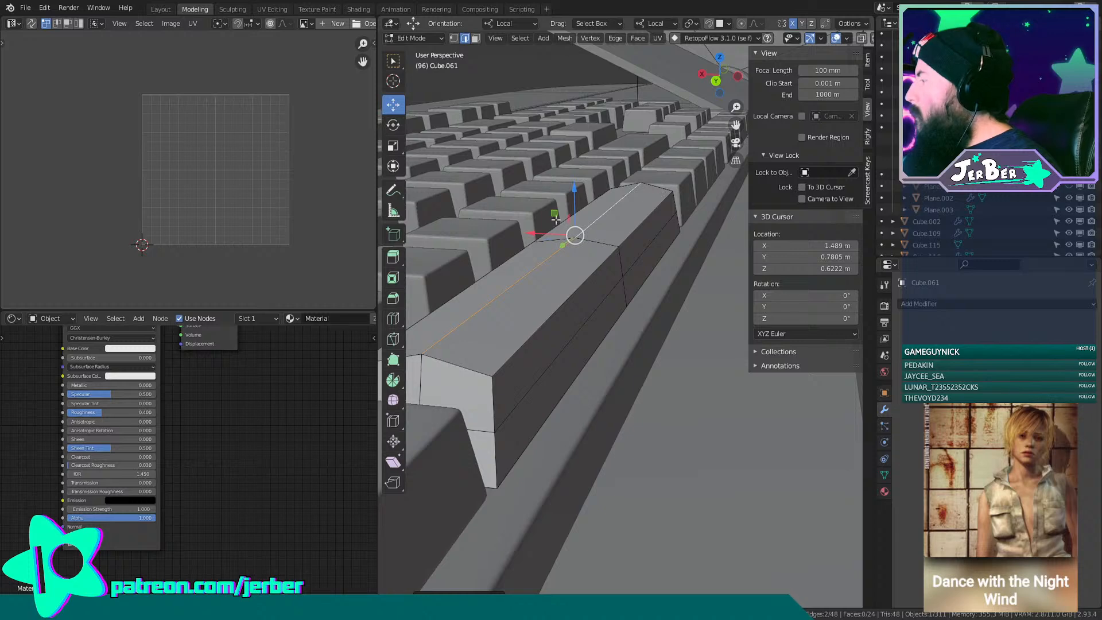
alt+click(596, 250)
alt+click(597, 247)
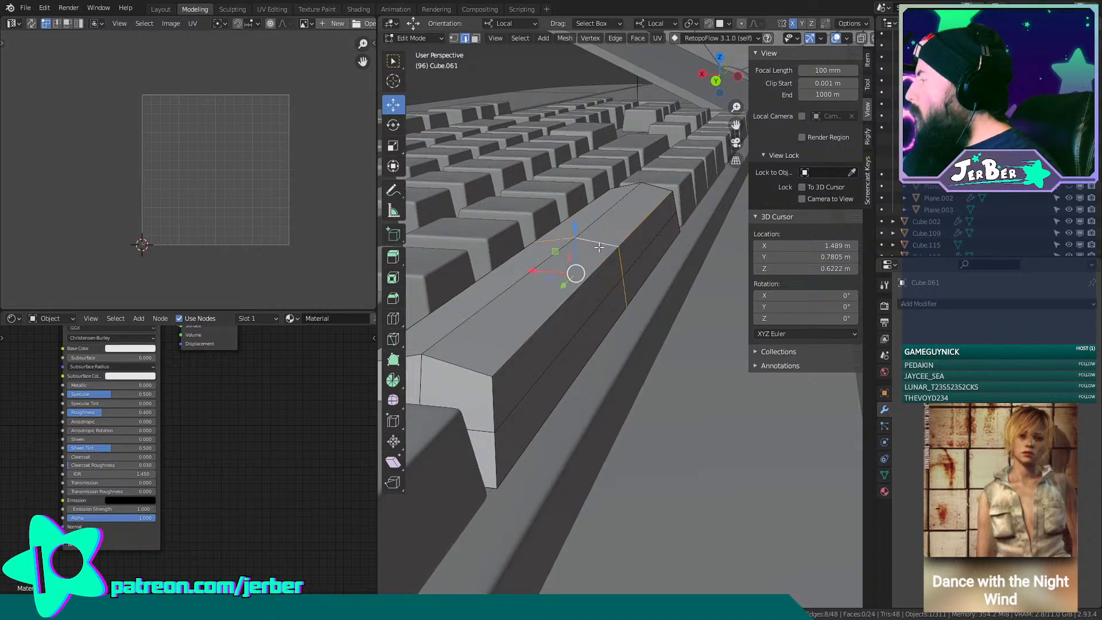
key(x)
click(598, 247)
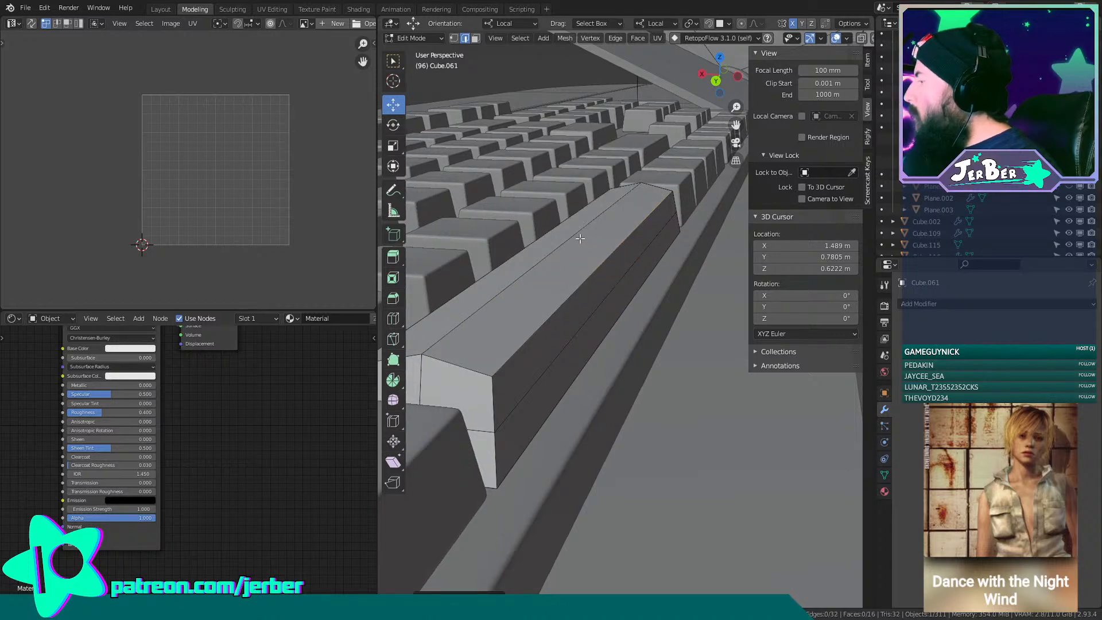
middle_drag(538, 255, 574, 325)
click(600, 223)
click(957, 303)
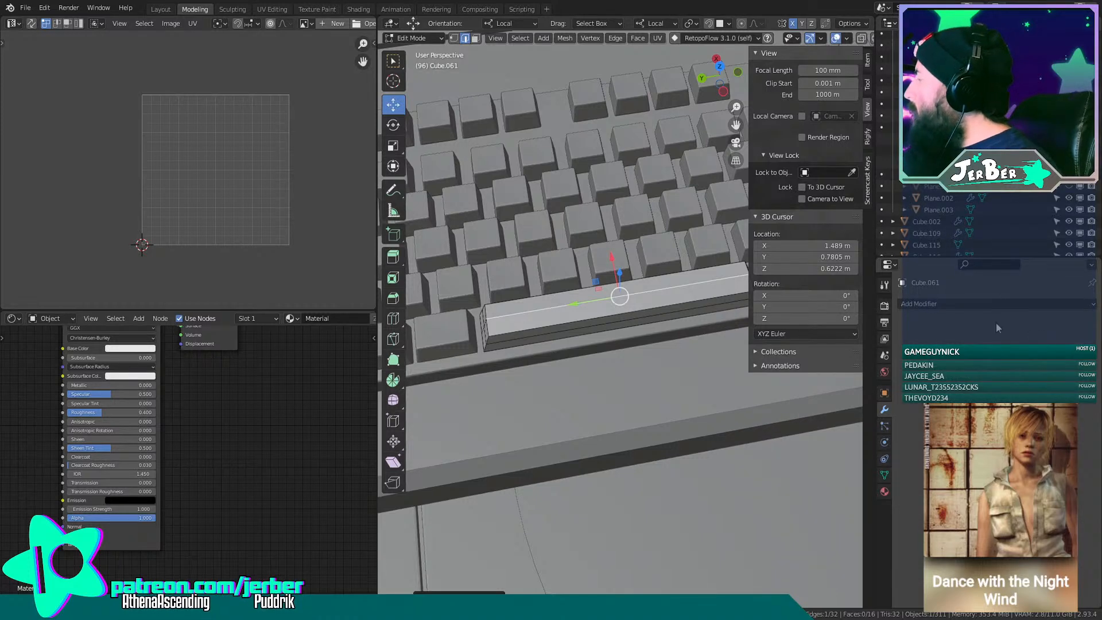
click(996, 304)
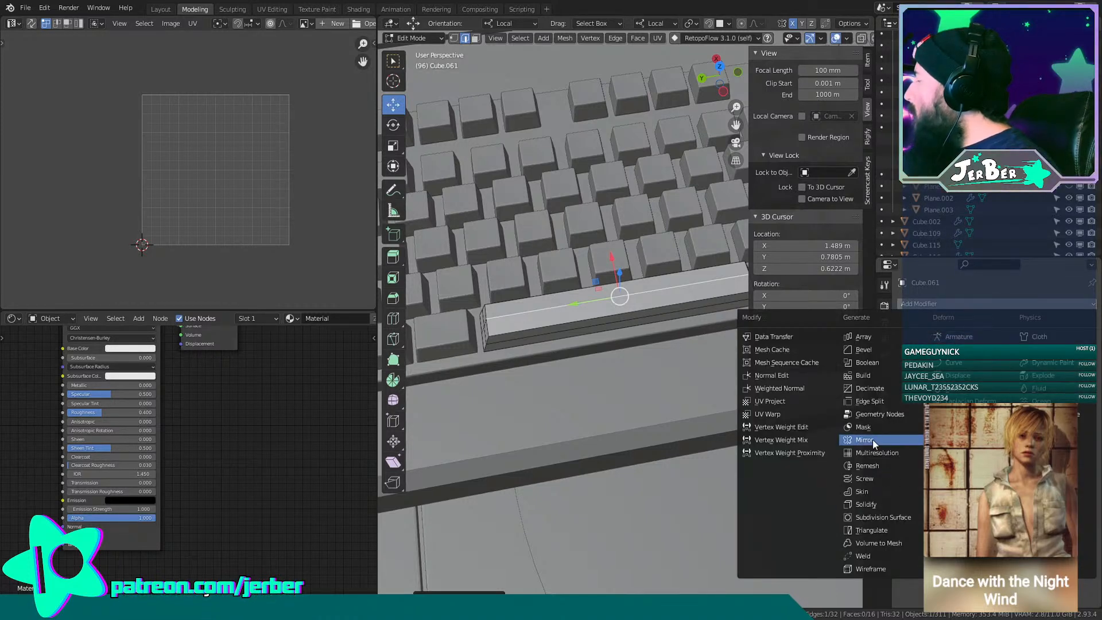
click(867, 464)
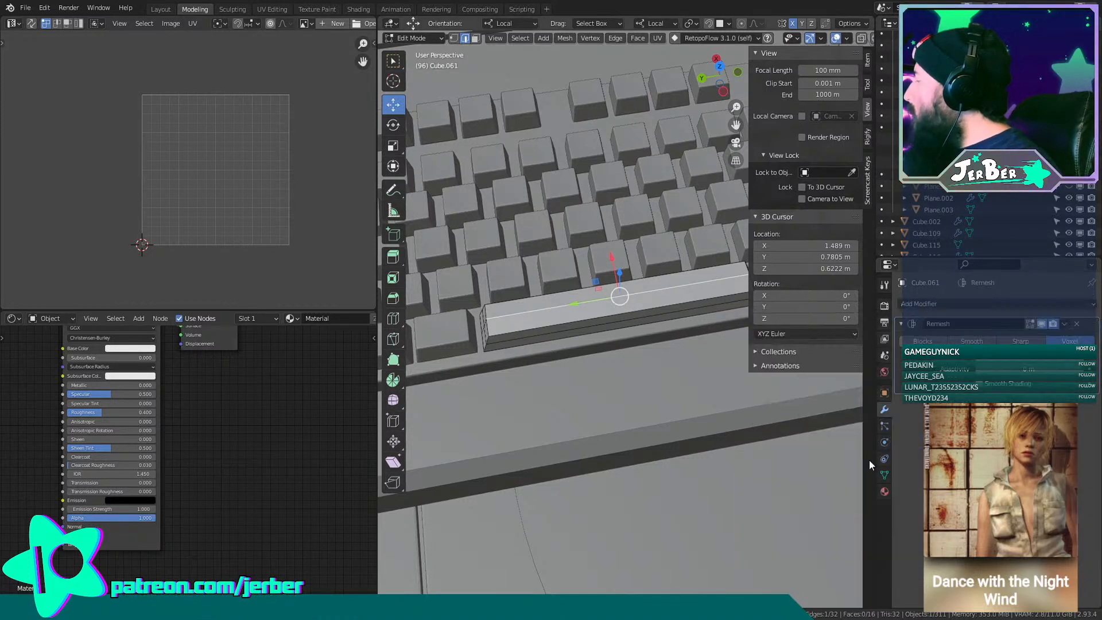
click(1078, 324)
Add a Subdivision Surface modifier to the space bar and raise its viewport subdivision level.
click(1081, 304)
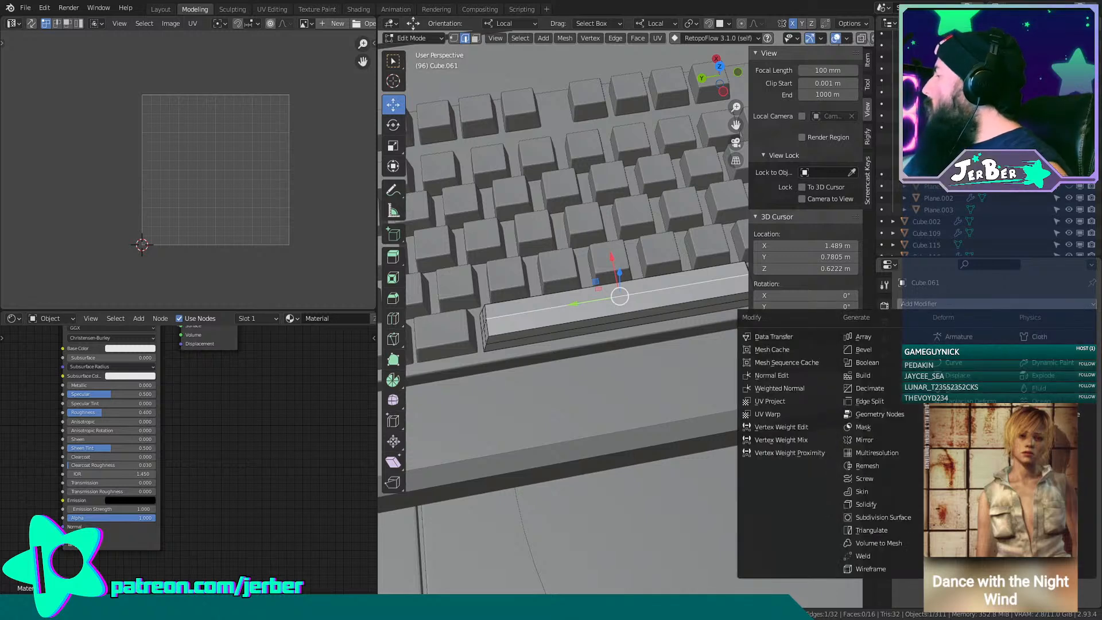
click(879, 517)
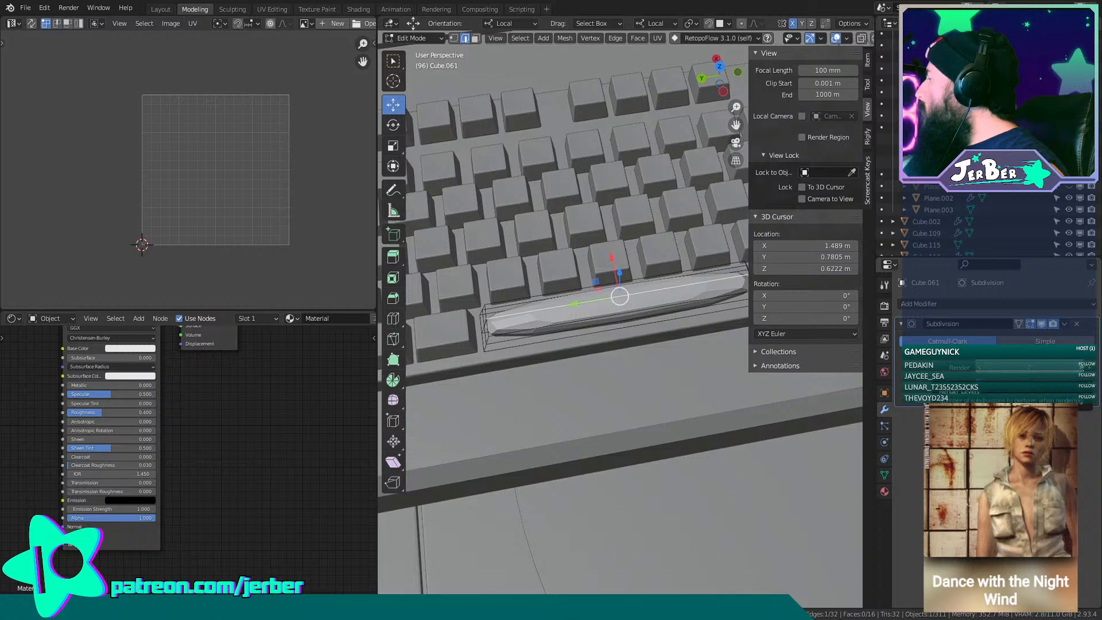
click(1079, 358)
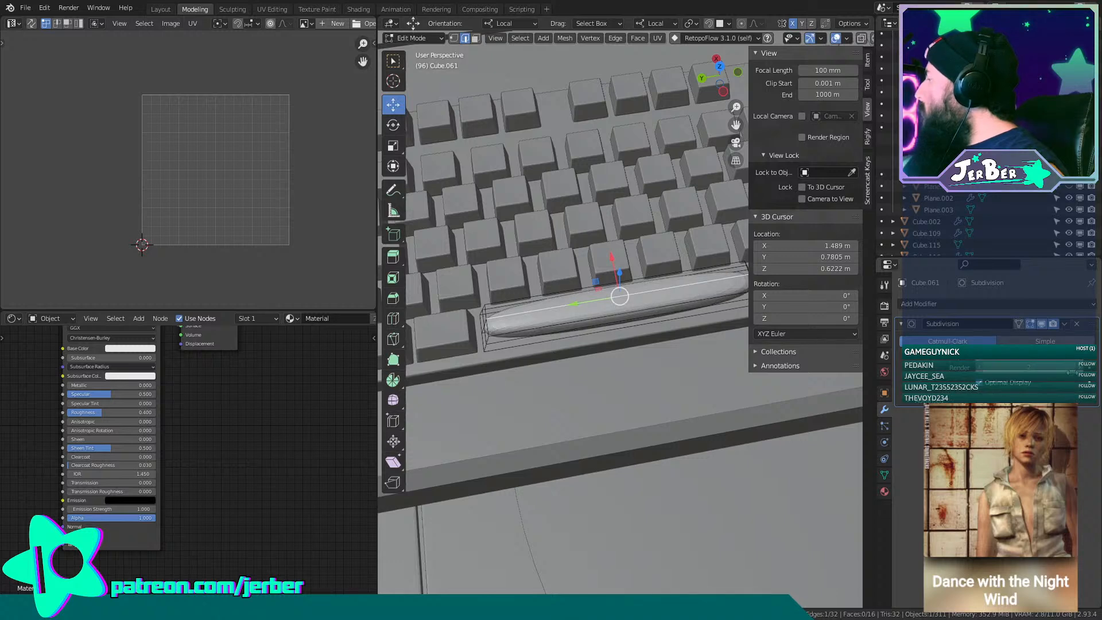
Add crosswise loop cuts around the space bar's middle and tight against both of its ends.
scroll(607, 334, up, 1)
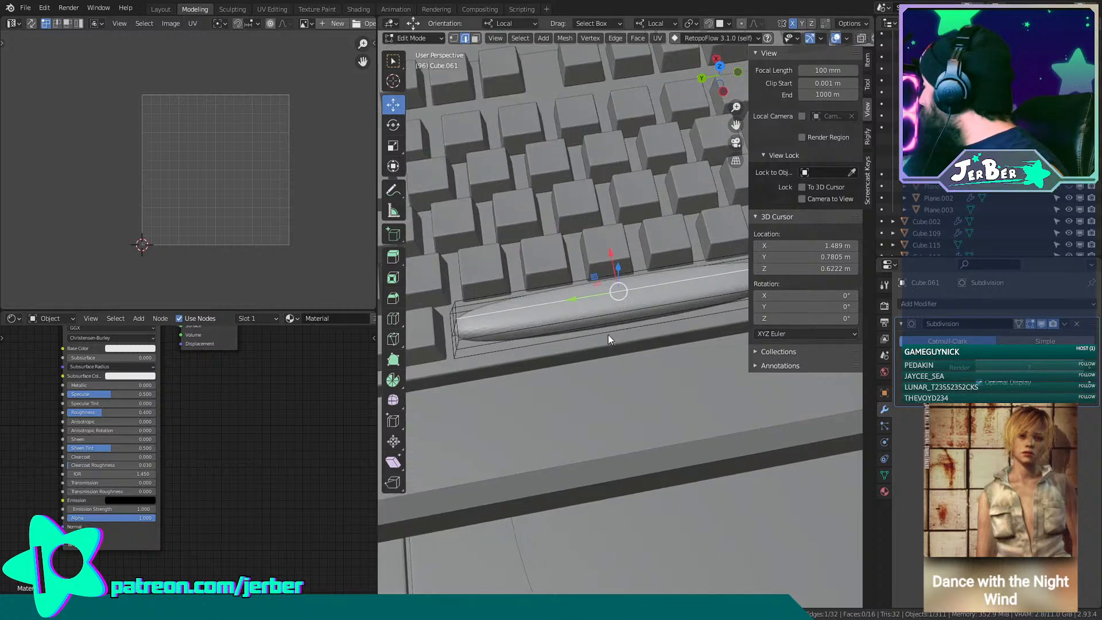
scroll(608, 333, up, 1)
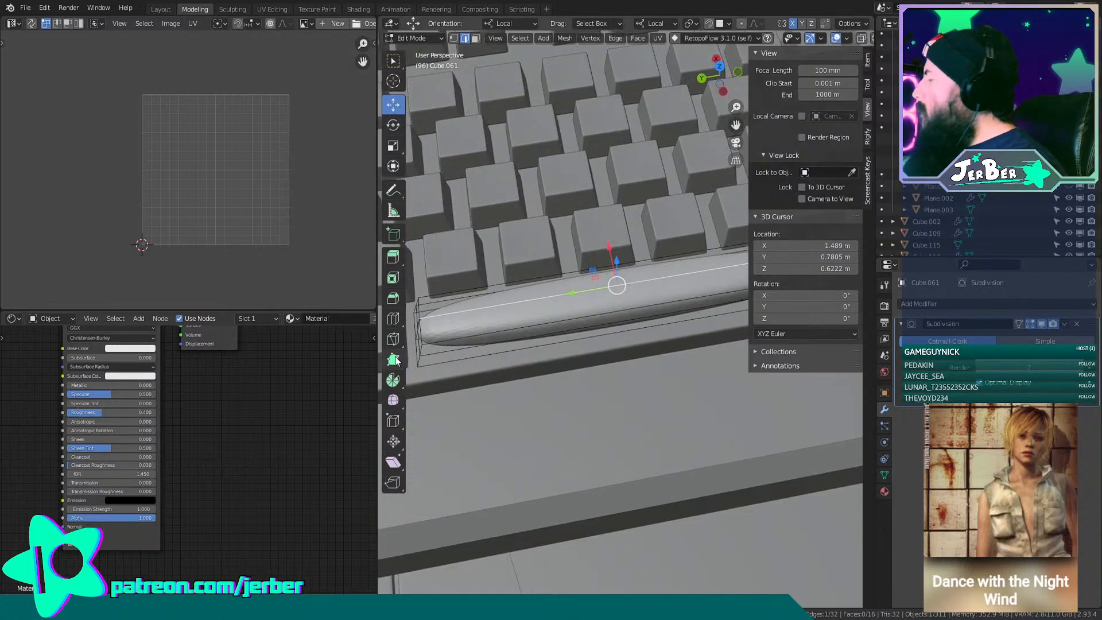
click(393, 319)
click(615, 306)
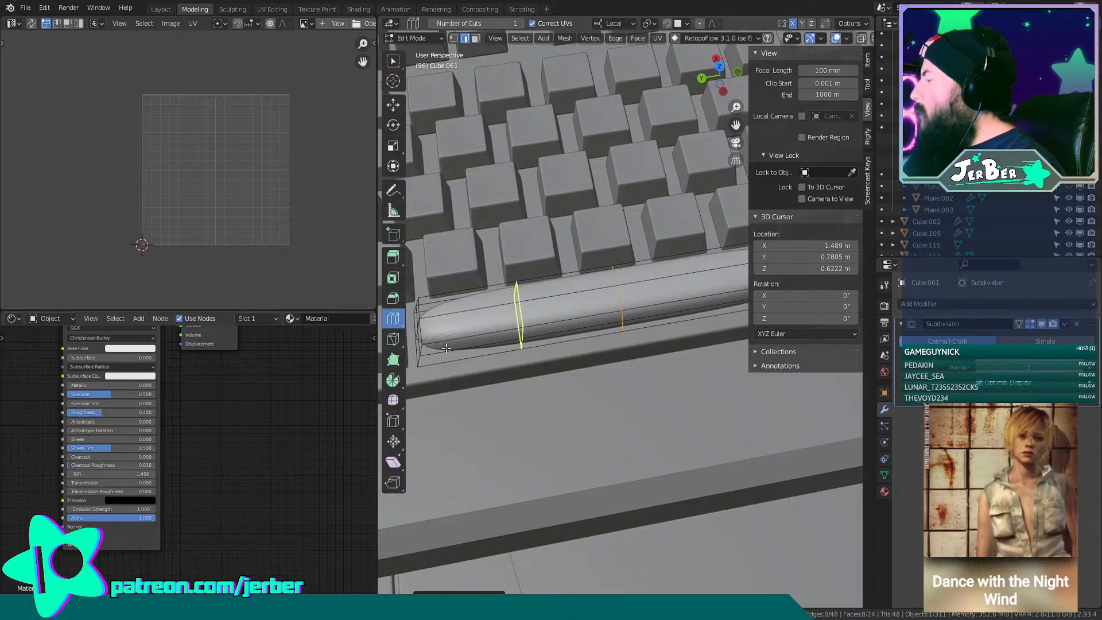
drag(446, 347, 421, 355)
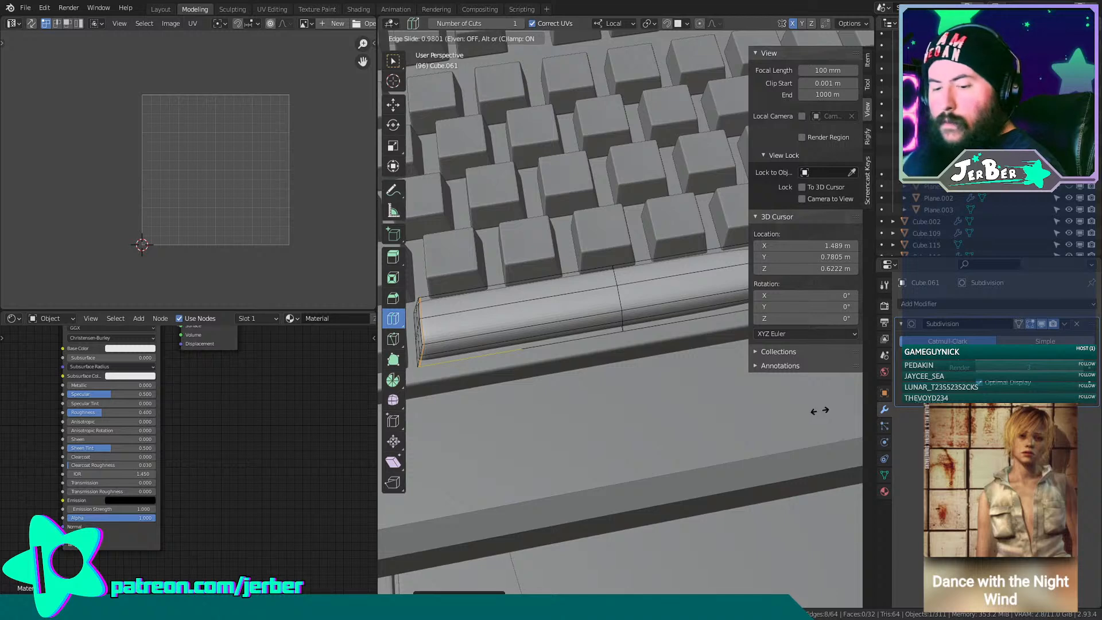
drag(830, 413, 826, 414)
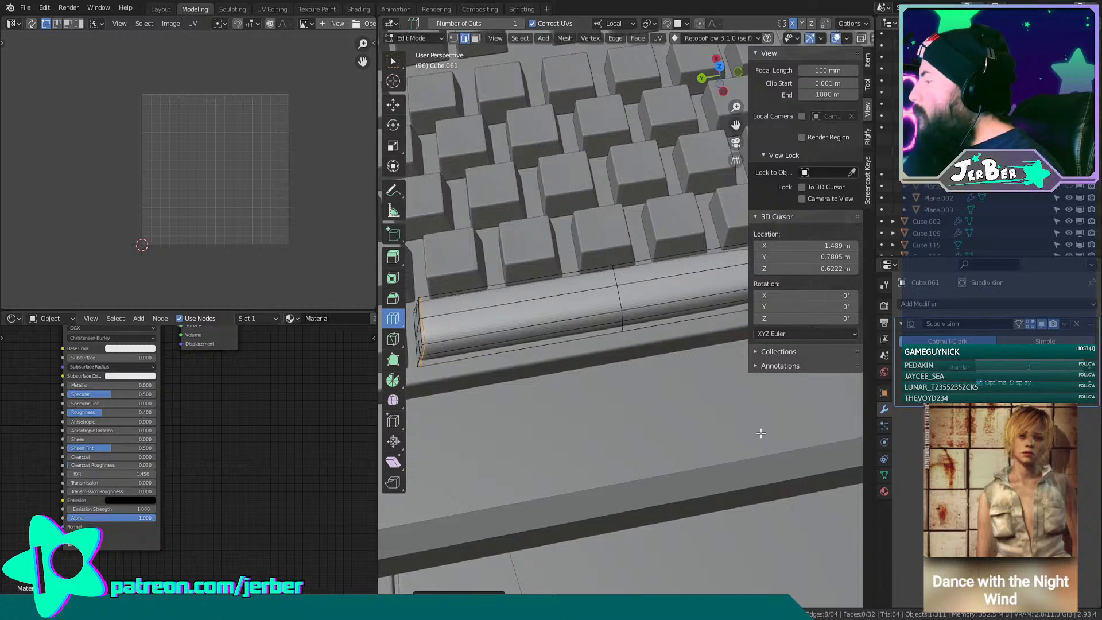
middle_drag(760, 433, 572, 472)
drag(560, 375, 665, 392)
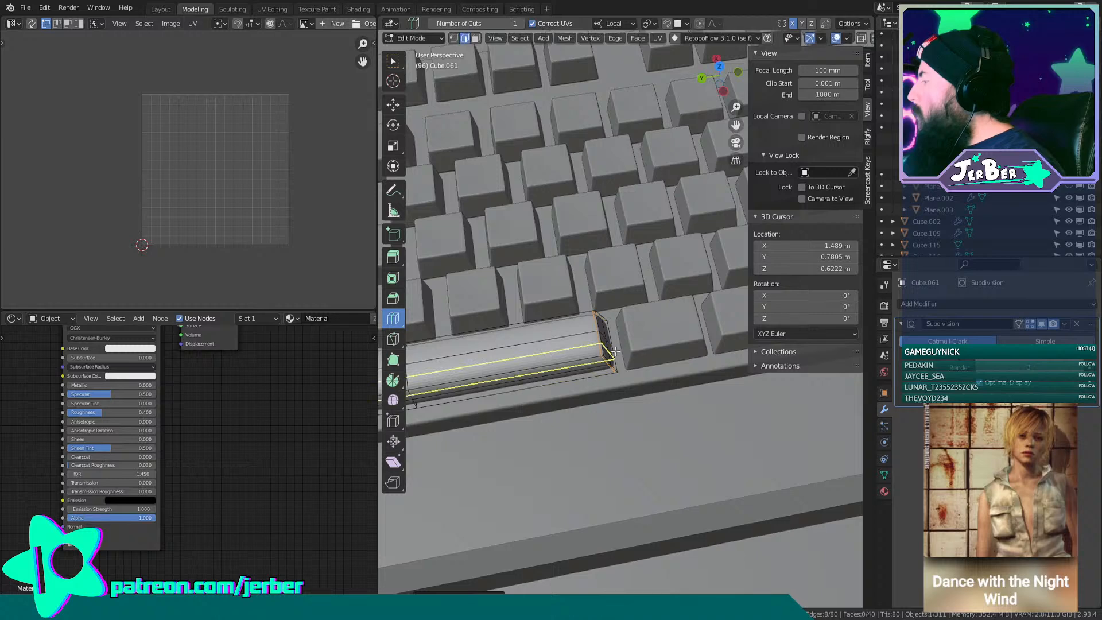
Add lengthwise loop cuts close to the space bar's front and back edges to sharpen its rounding.
drag(615, 354, 618, 359)
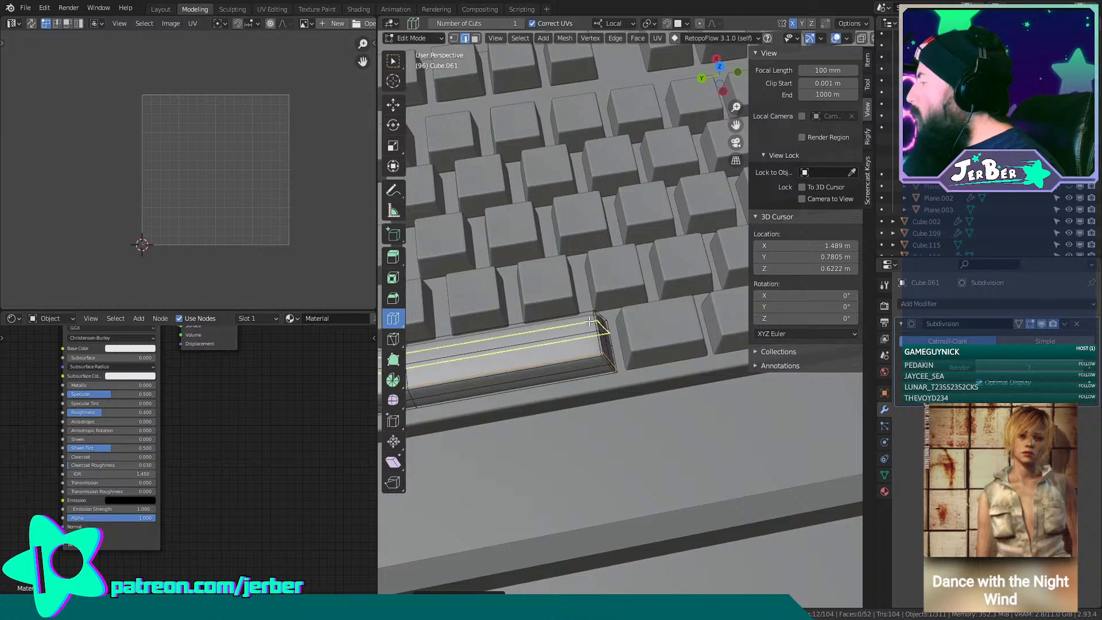
drag(587, 322, 602, 298)
scroll(600, 298, up, 5)
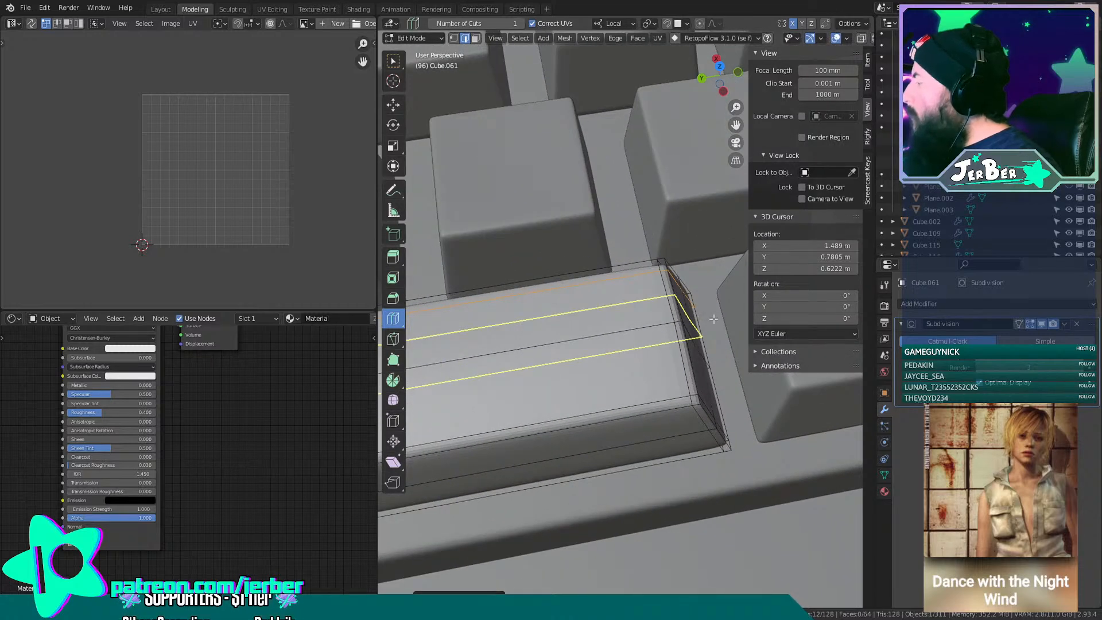
drag(684, 317, 718, 110)
scroll(680, 223, down, 5)
shift+middle_drag(680, 224, 707, 199)
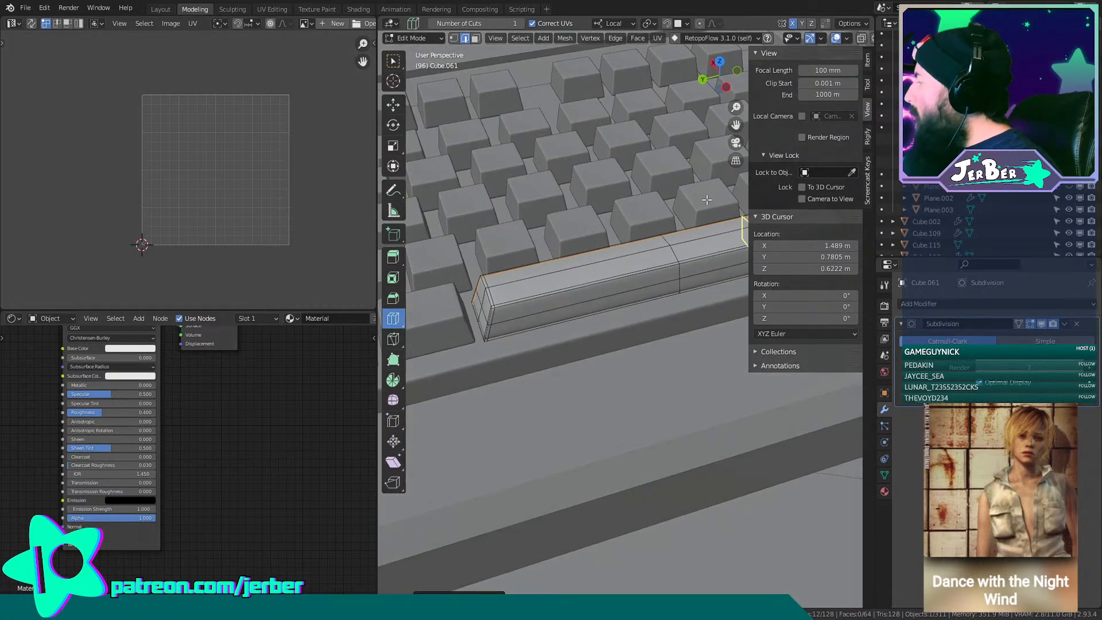
Dissolve the crosswise edge loop around the middle of the space bar.
click(393, 103)
right_click(674, 257)
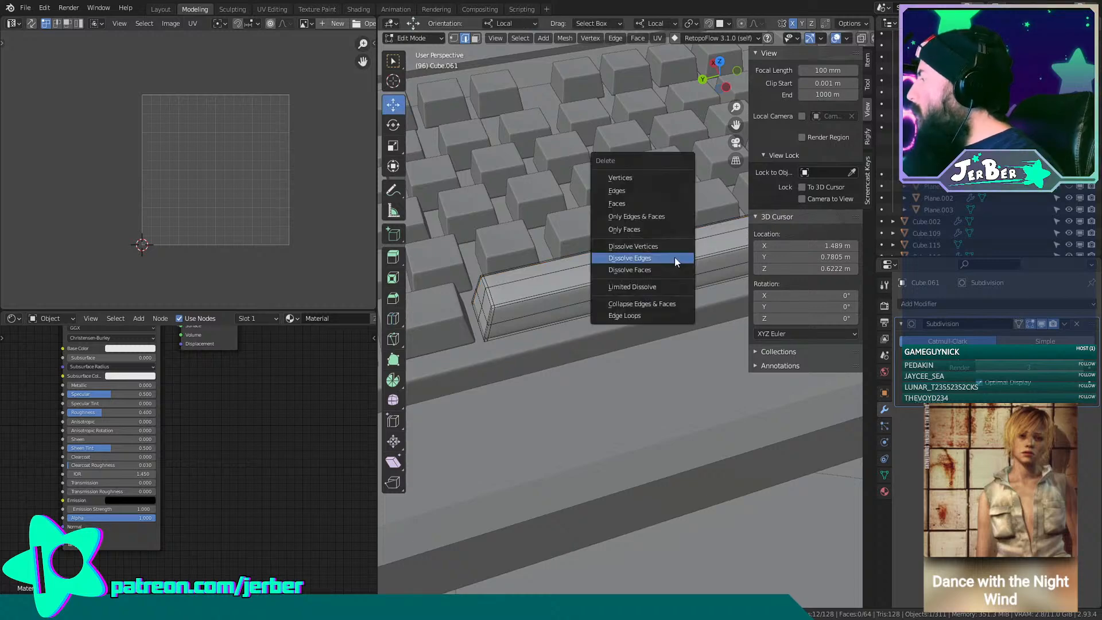
click(673, 257)
middle_drag(673, 257, 582, 304)
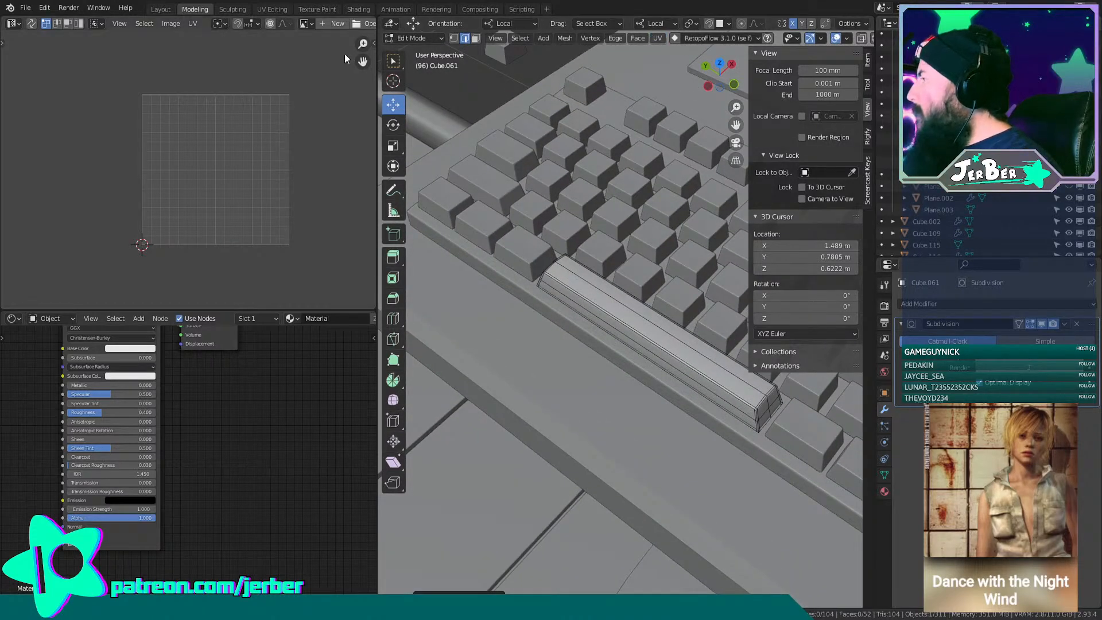
Return the space bar to Object Mode and apply its Subdivision modifier.
click(413, 38)
click(420, 53)
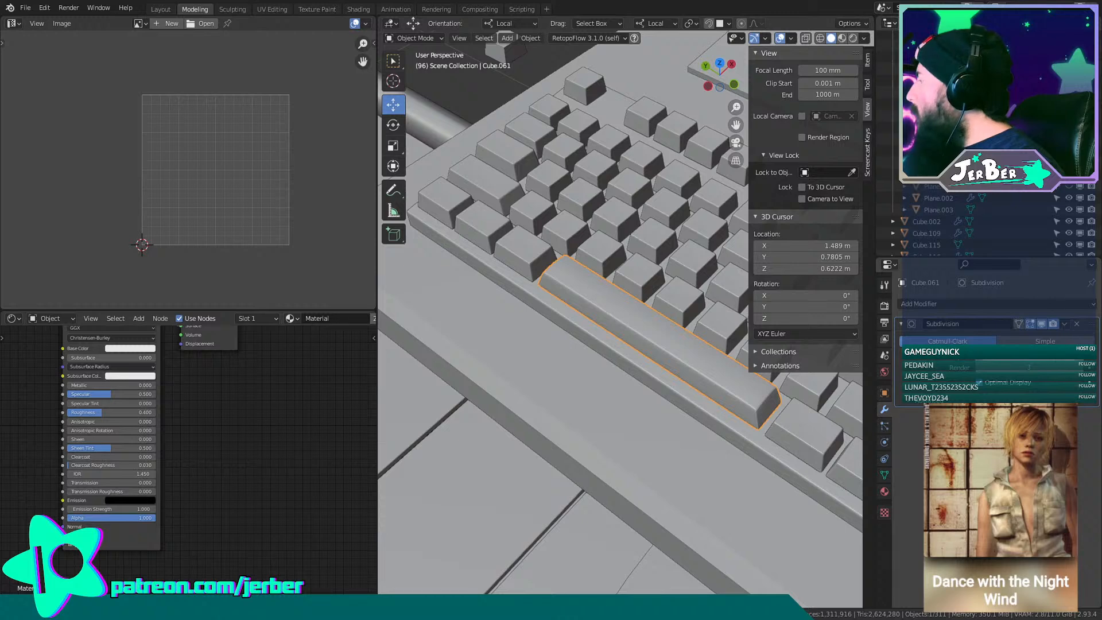
click(1064, 325)
click(1048, 340)
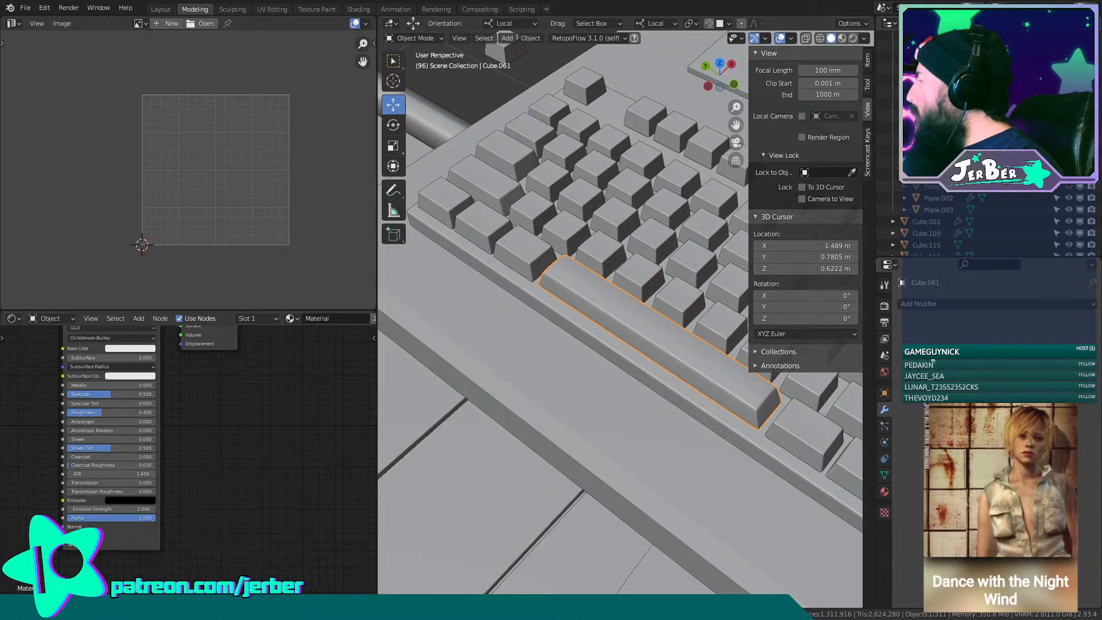
Undo applying the Subdivision modifier on the space bar.
scroll(597, 358, up, 3)
middle_drag(541, 351, 517, 224)
scroll(573, 297, up, 2)
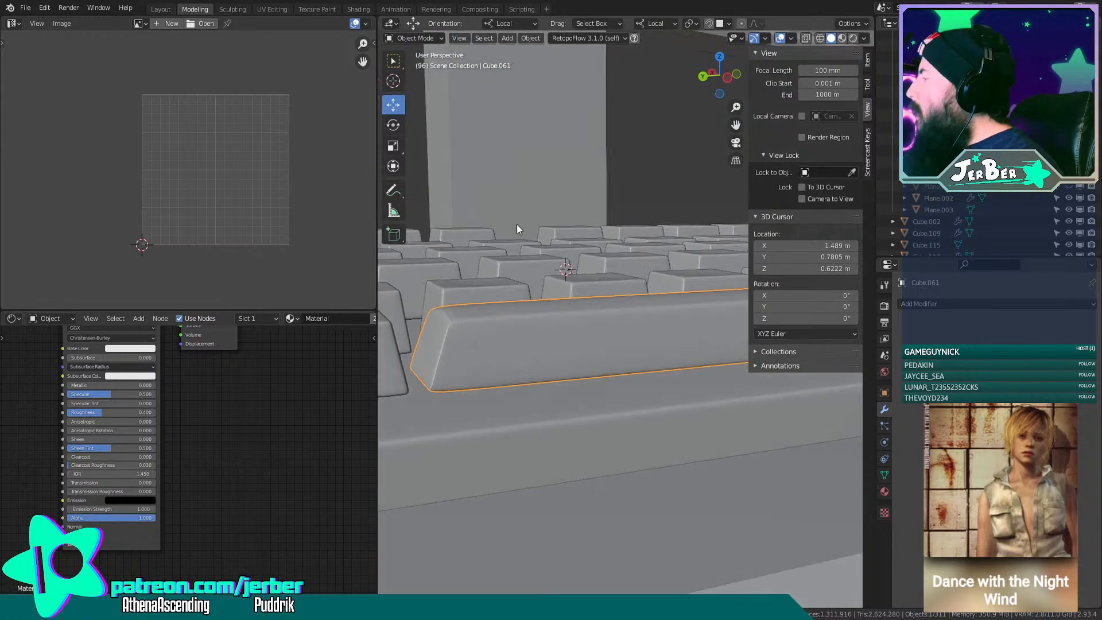
key(ctrl+1)
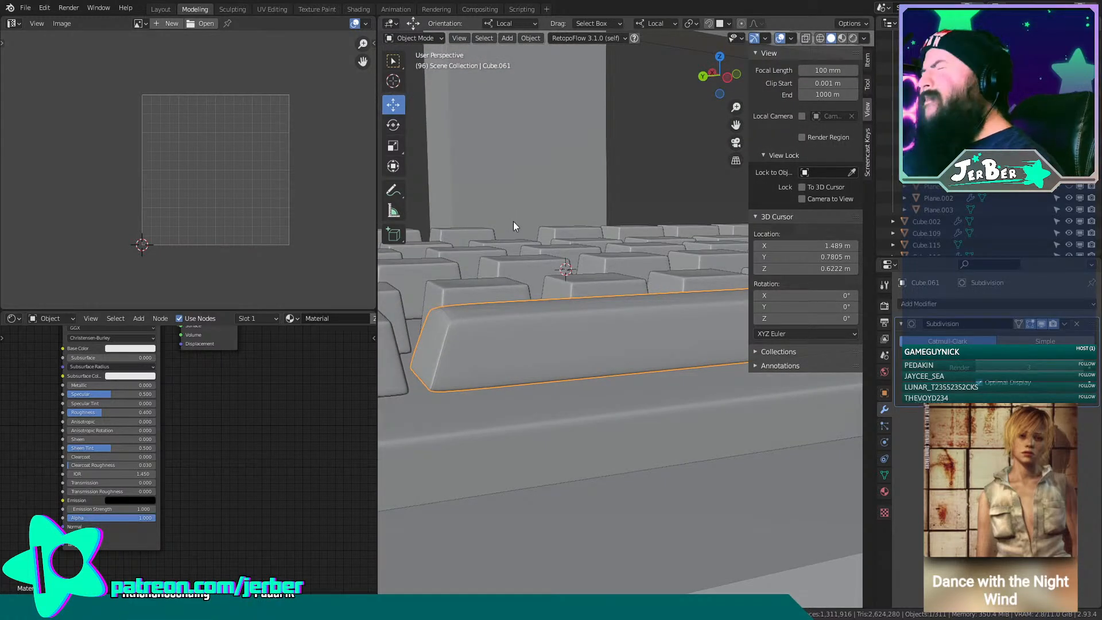
Apply the space bar's Subdivision modifier and open its mesh for editing.
click(1064, 324)
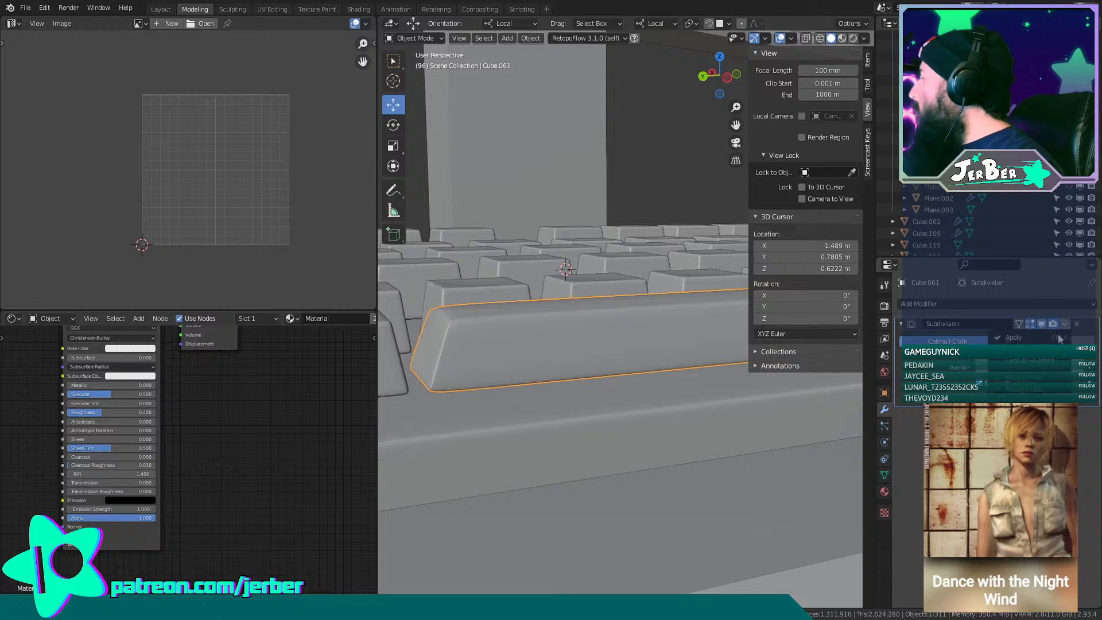
click(1052, 342)
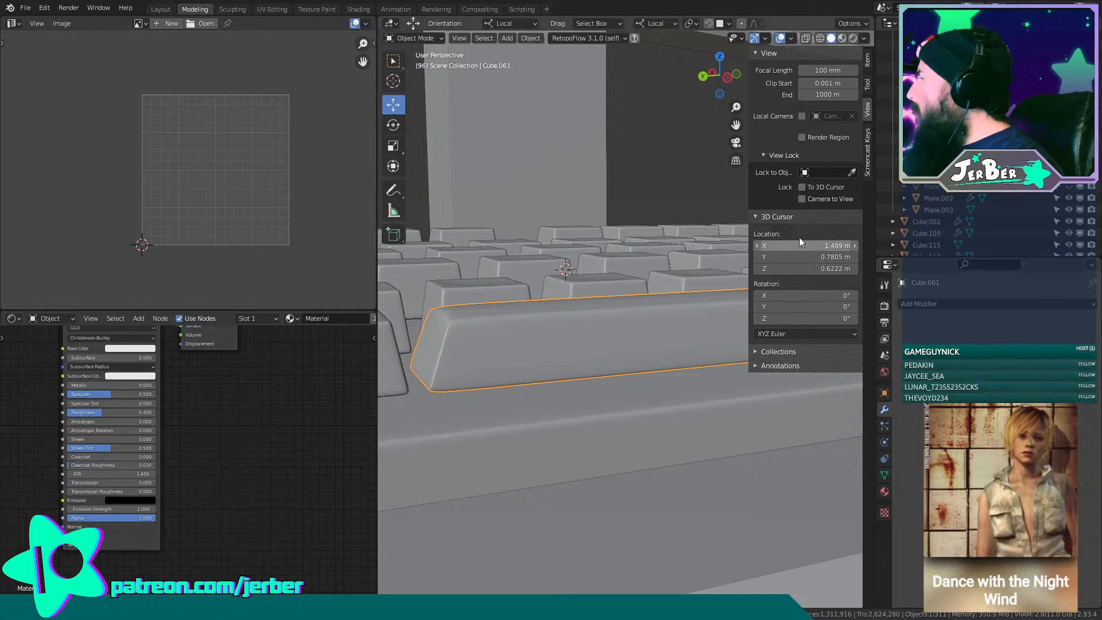
click(425, 38)
click(422, 60)
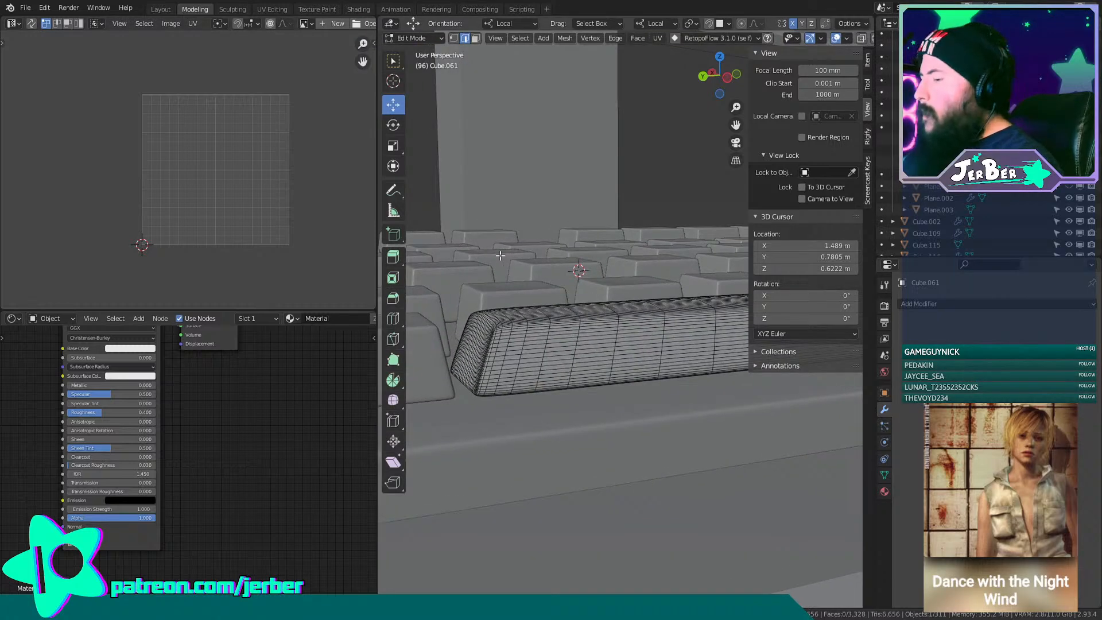
Isolate the space bar in local view and mark the edge loop just below its top rim as a seam.
key(KP_Divide)
scroll(483, 247, up, 2)
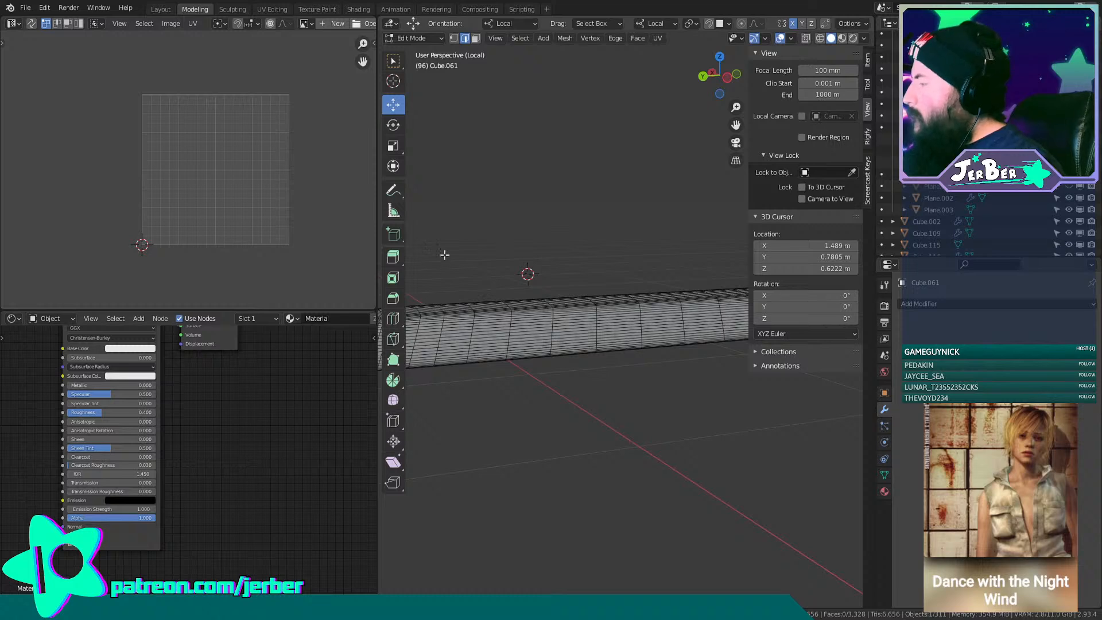
shift+middle_drag(445, 254, 747, 231)
scroll(654, 219, up, 2)
shift+middle_drag(617, 214, 473, 275)
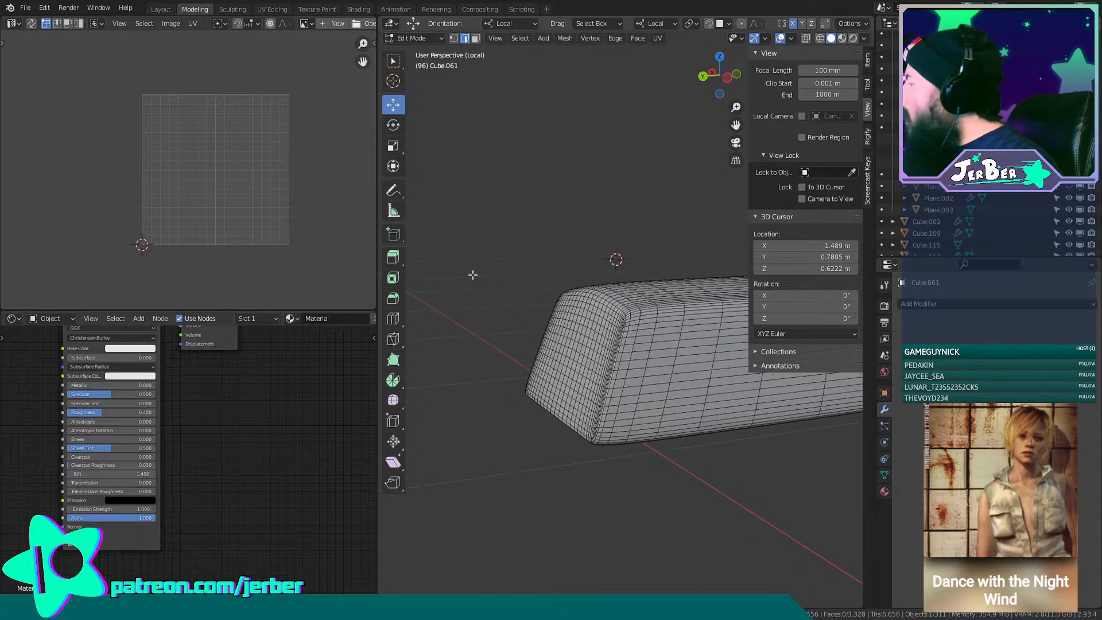
scroll(614, 370, up, 4)
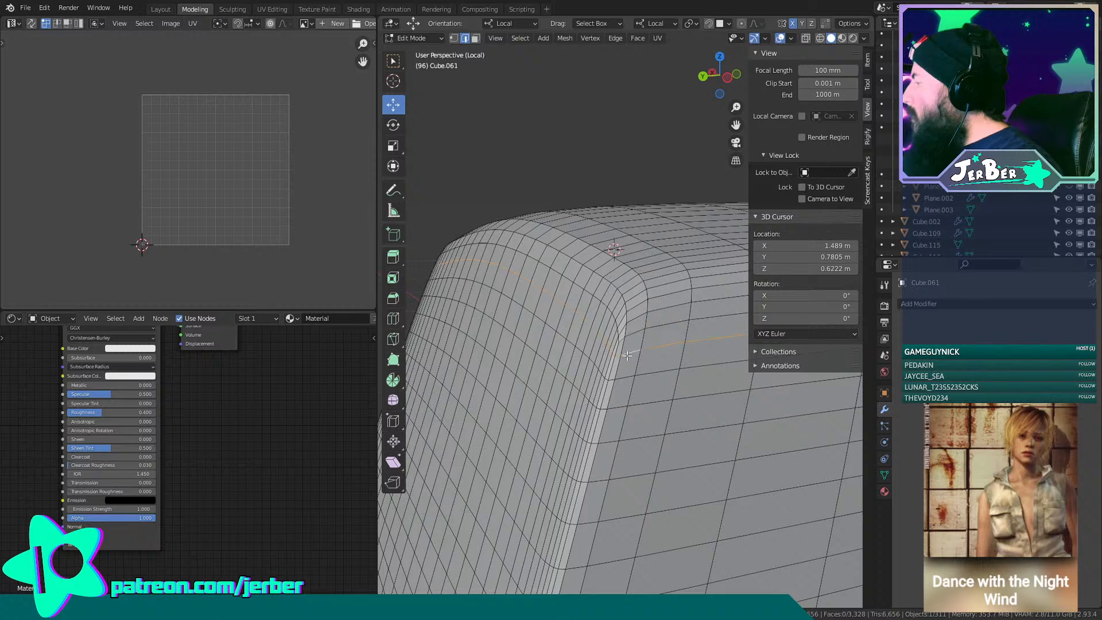
scroll(626, 356, down, 5)
right_click(626, 356)
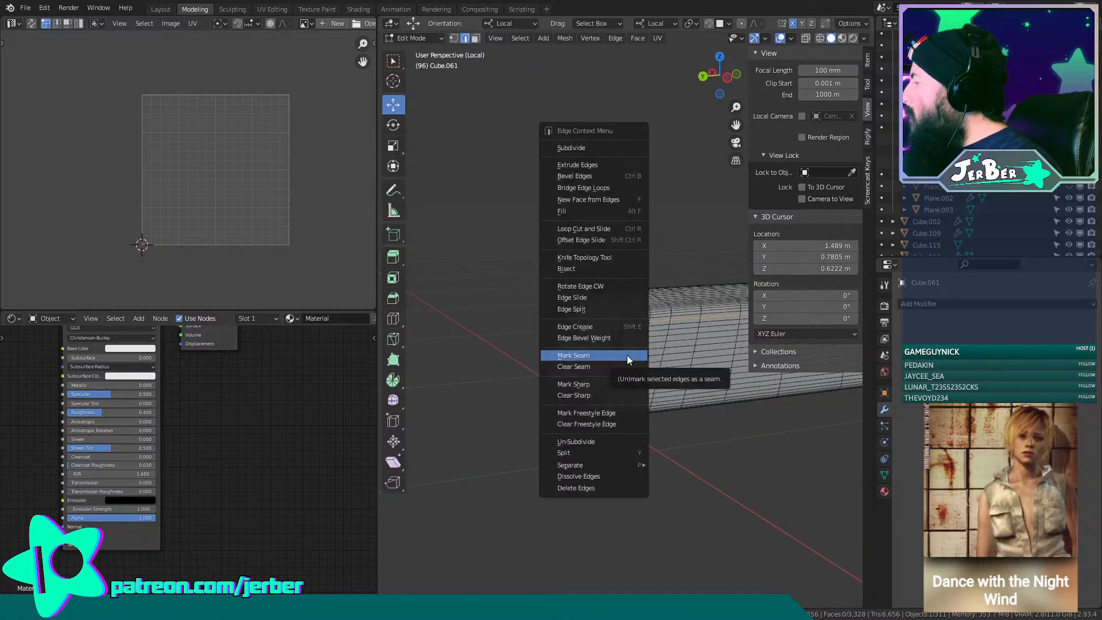
click(626, 356)
Mark the edge loop around the space bar's sides just above its base as a seam.
scroll(642, 380, up, 6)
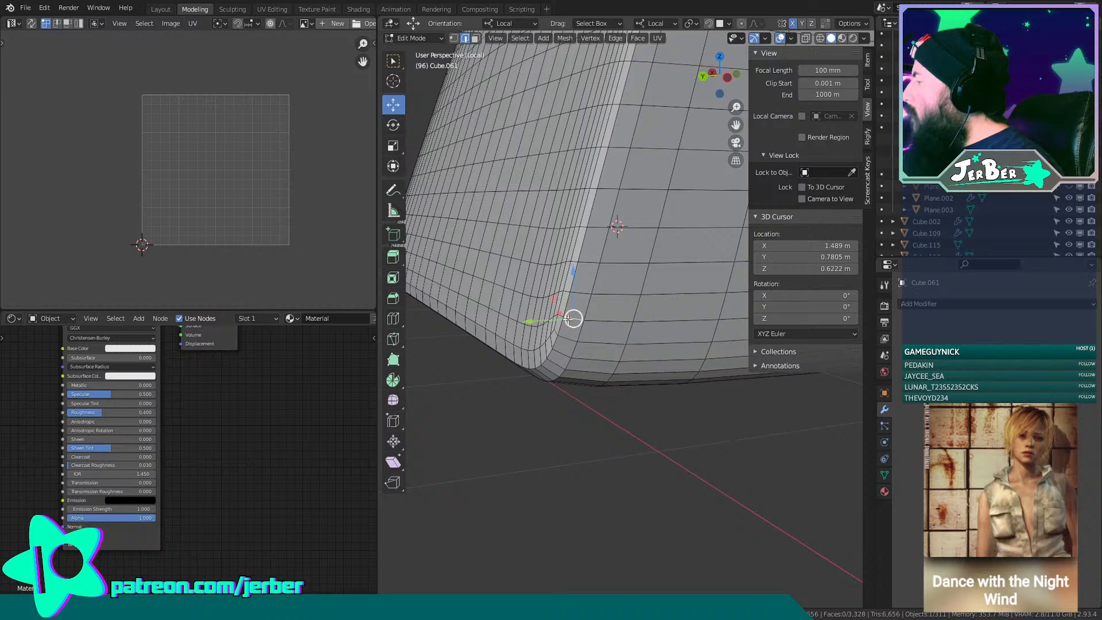
right_click(573, 319)
click(567, 319)
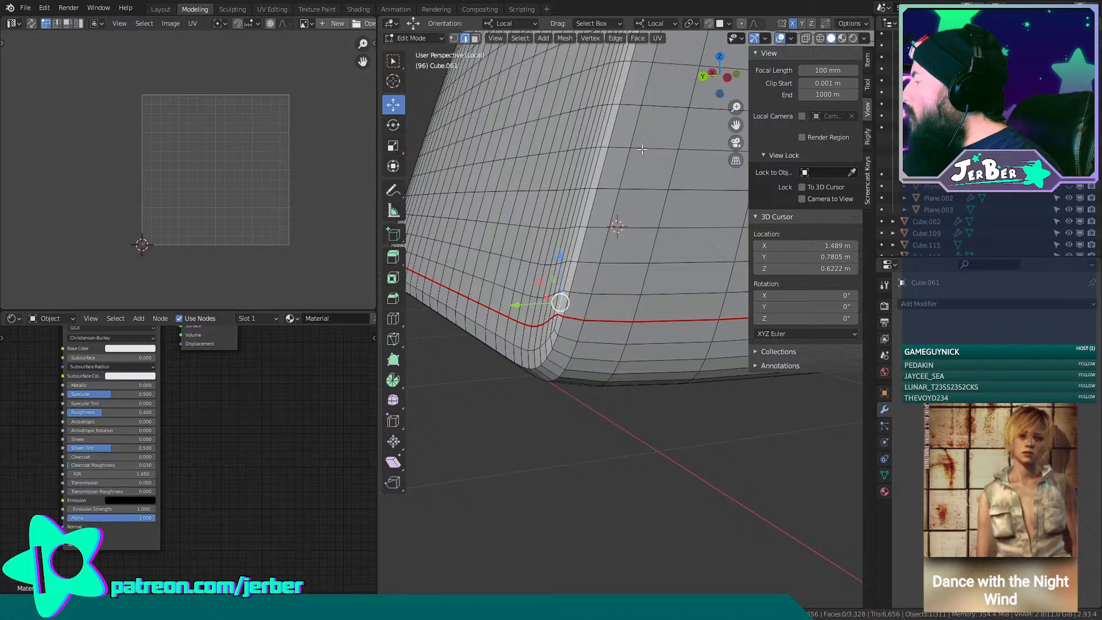
Mark the vertical edges along the front corner of the near end, between the upper and lower seams, as a seam.
shift+middle_drag(563, 301, 612, 266)
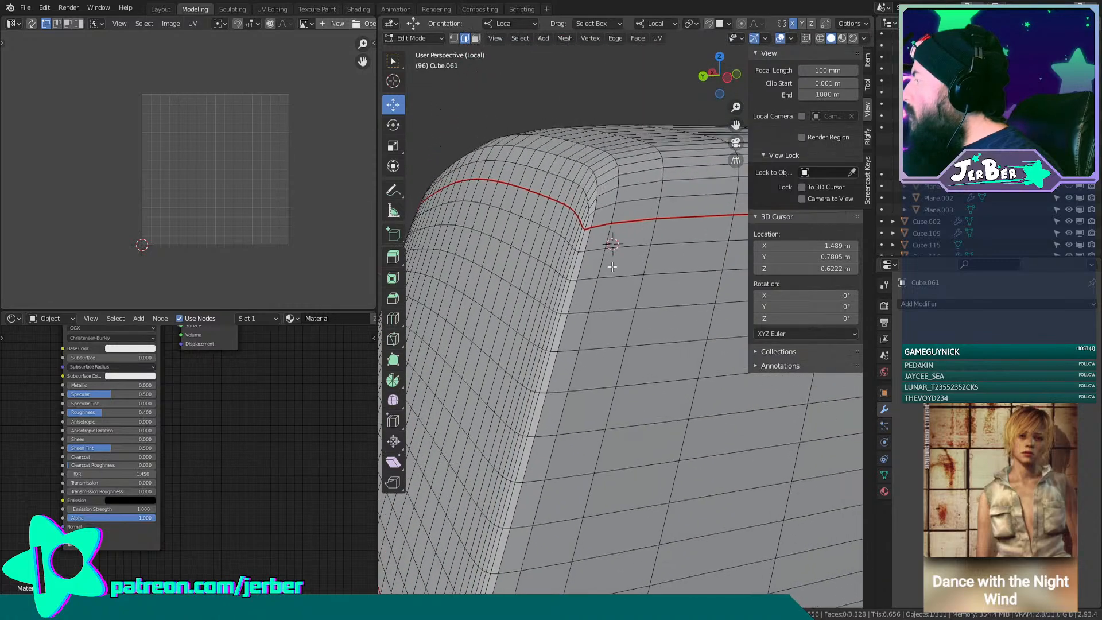
right_click(583, 242)
click(583, 242)
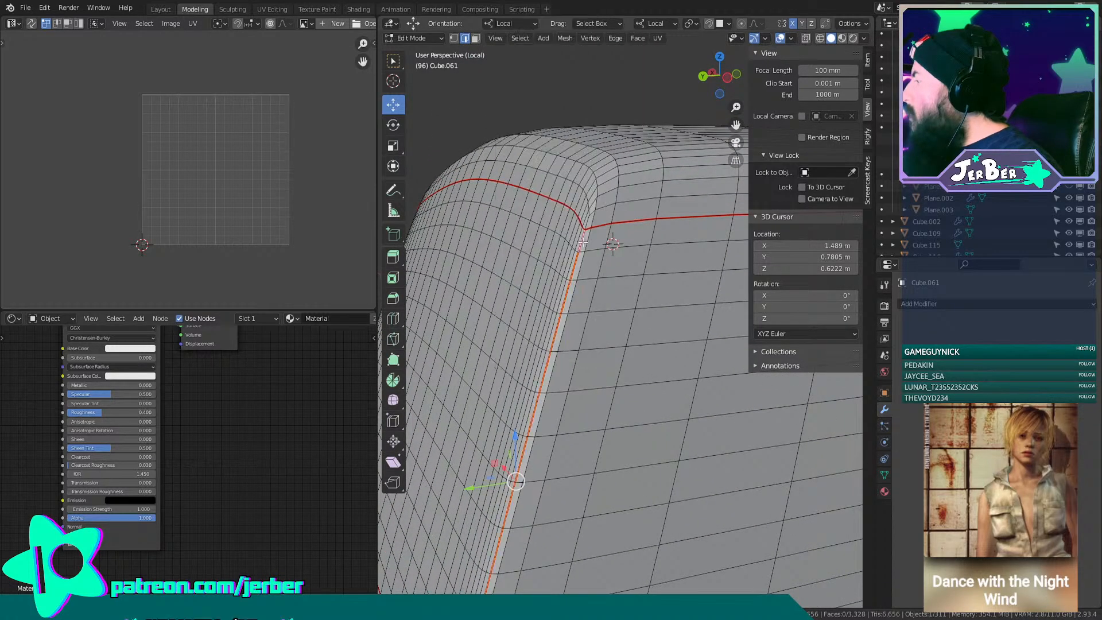
Mark the vertical edges along the back corner of the same end as a seam.
scroll(583, 242, down, 4)
key(KP_Decimal)
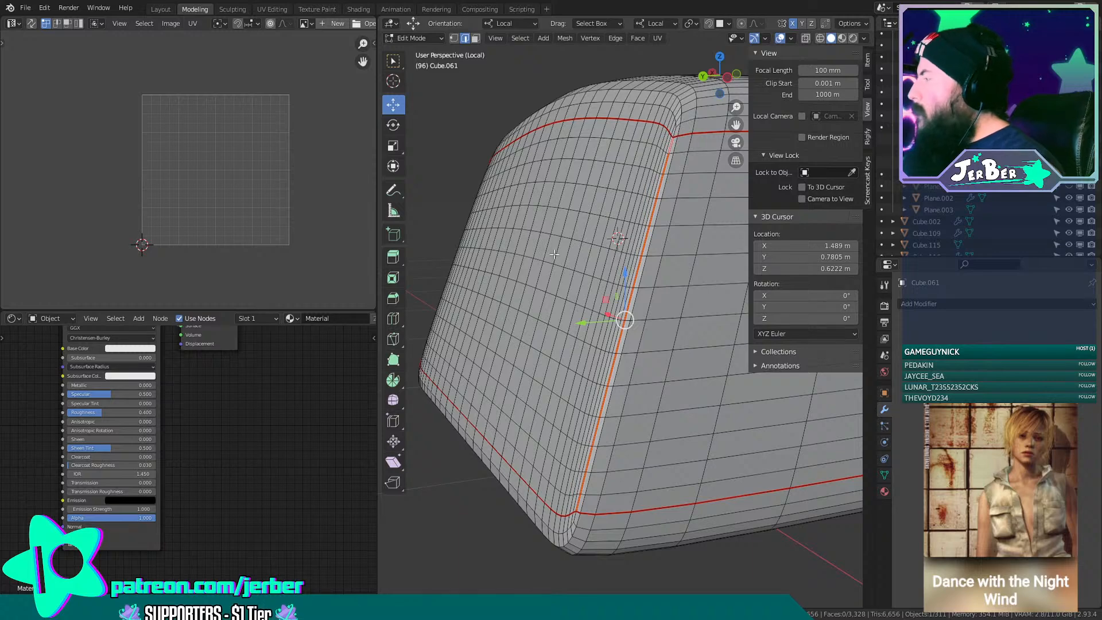
middle_drag(539, 254, 759, 246)
scroll(520, 487, up, 2)
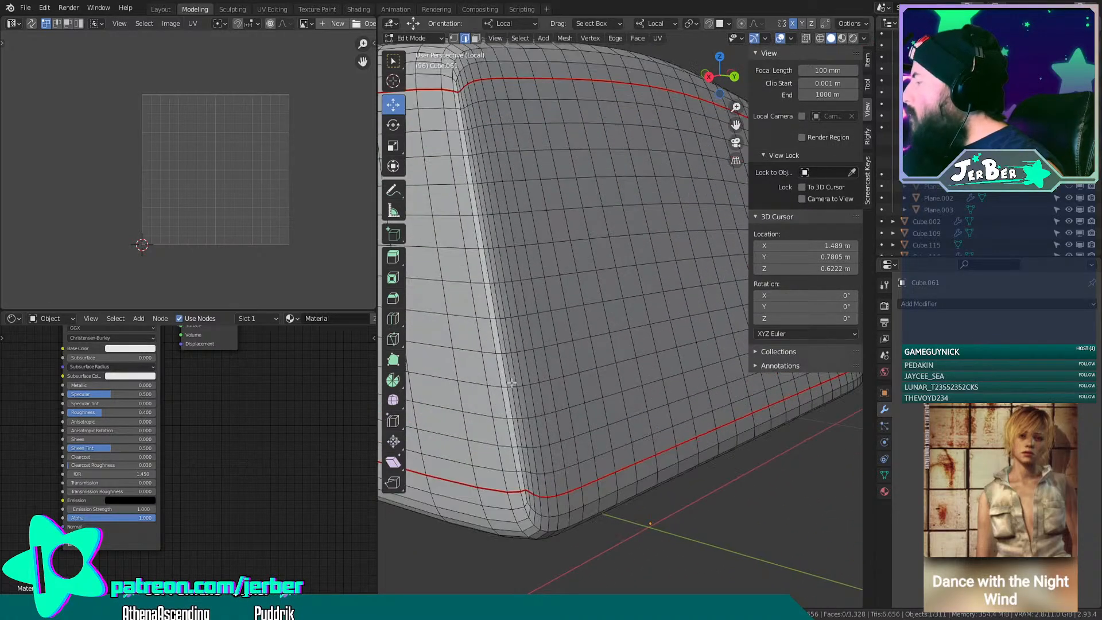
shift+middle_drag(521, 488, 538, 439)
scroll(538, 439, up, 2)
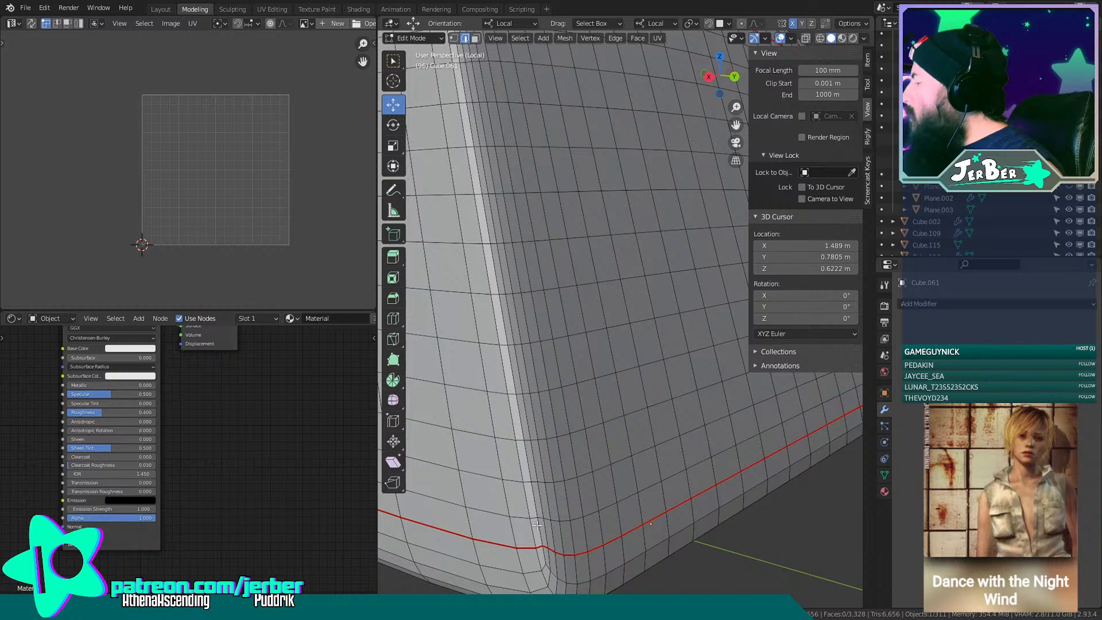
shift+middle_drag(541, 254, 542, 323)
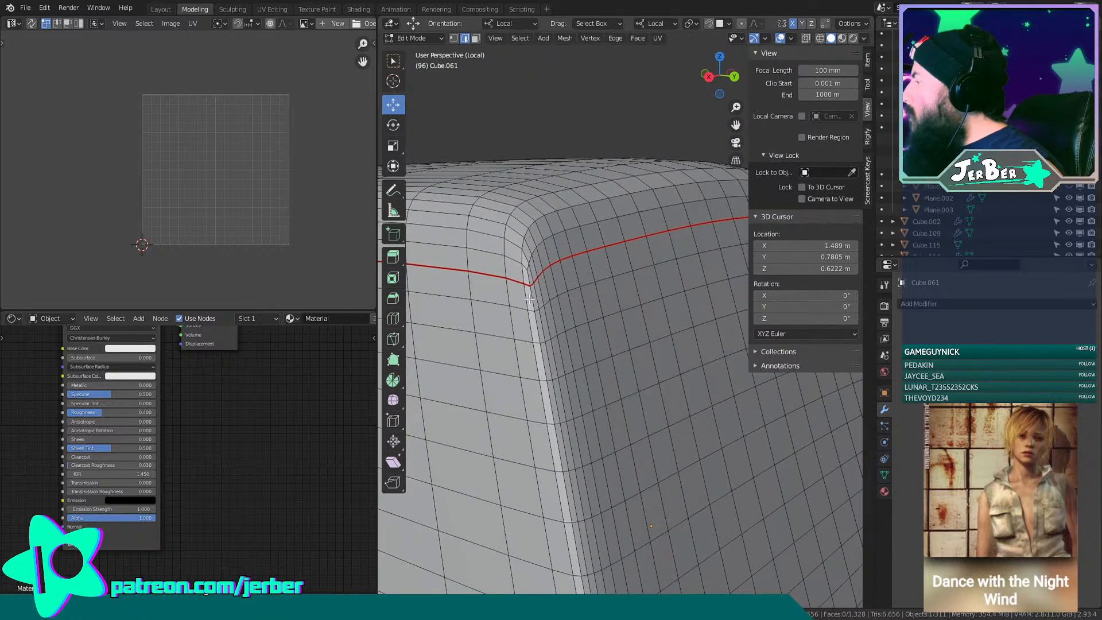
alt+click(529, 298)
right_click(529, 298)
click(529, 298)
Select the vertical edges along the back corner of the space bar's opposite end for seam marking.
scroll(529, 298, down, 12)
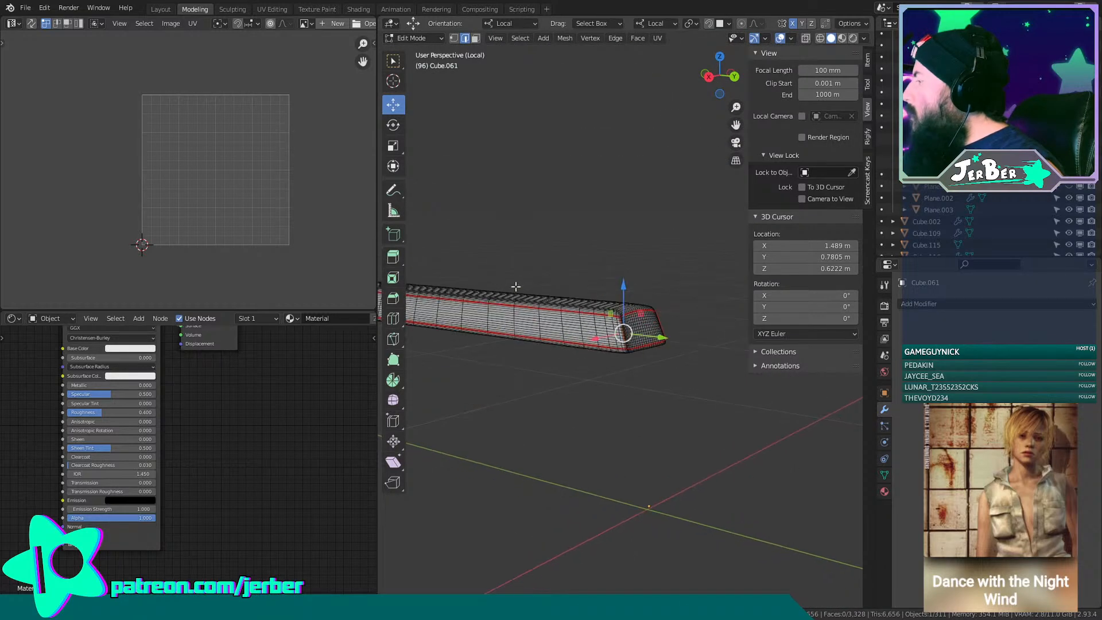
middle_drag(515, 286, 700, 365)
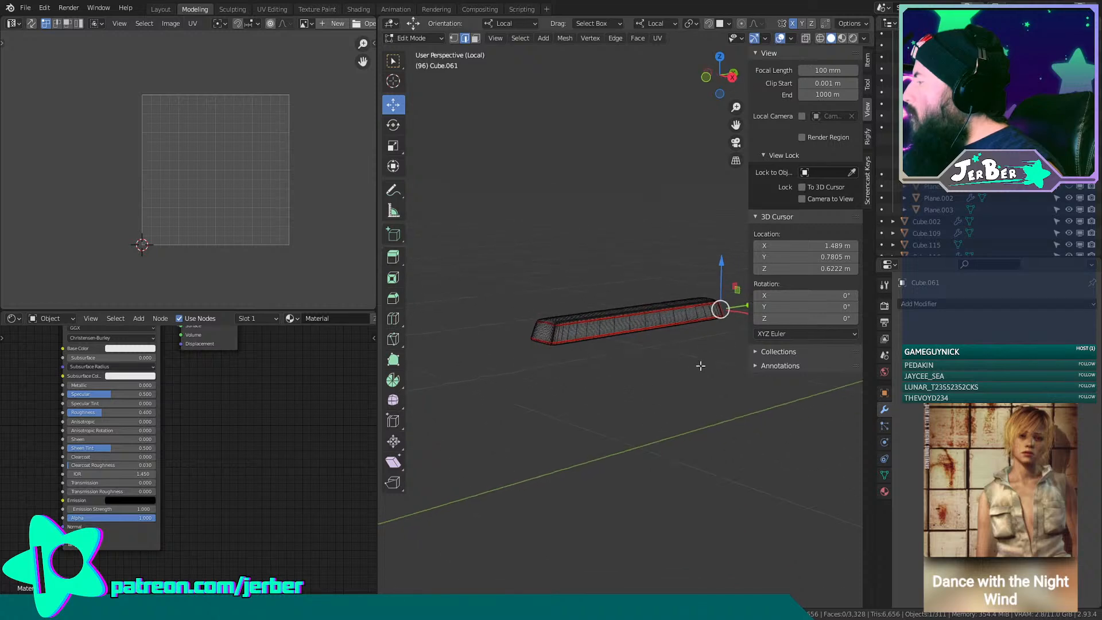
scroll(501, 406, up, 10)
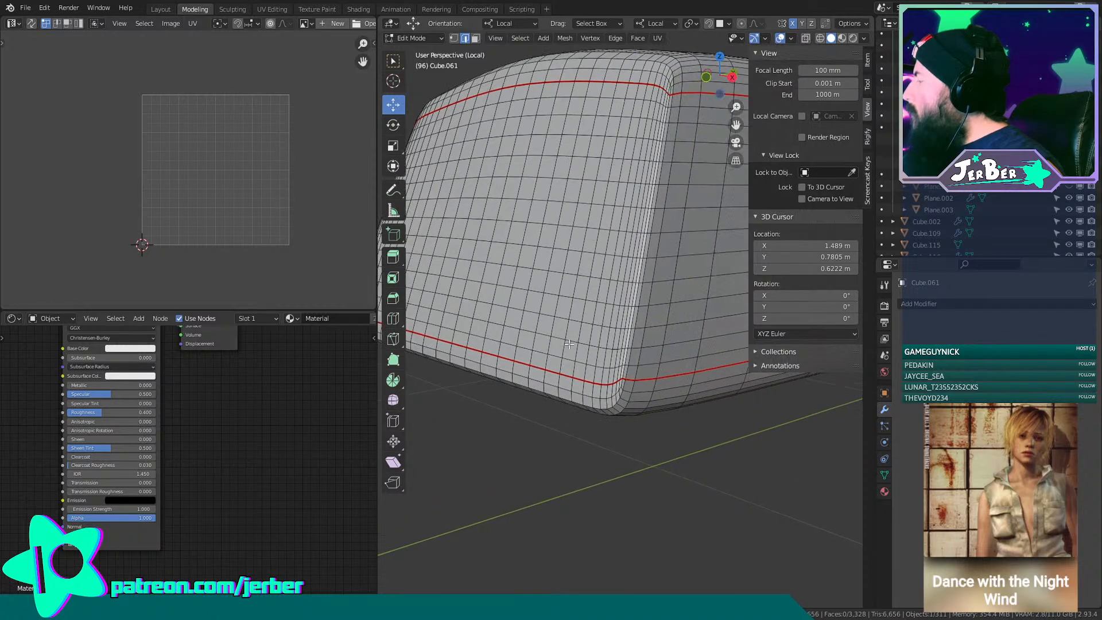
middle_drag(568, 343, 597, 375)
scroll(572, 393, up, 2)
alt+click(636, 417)
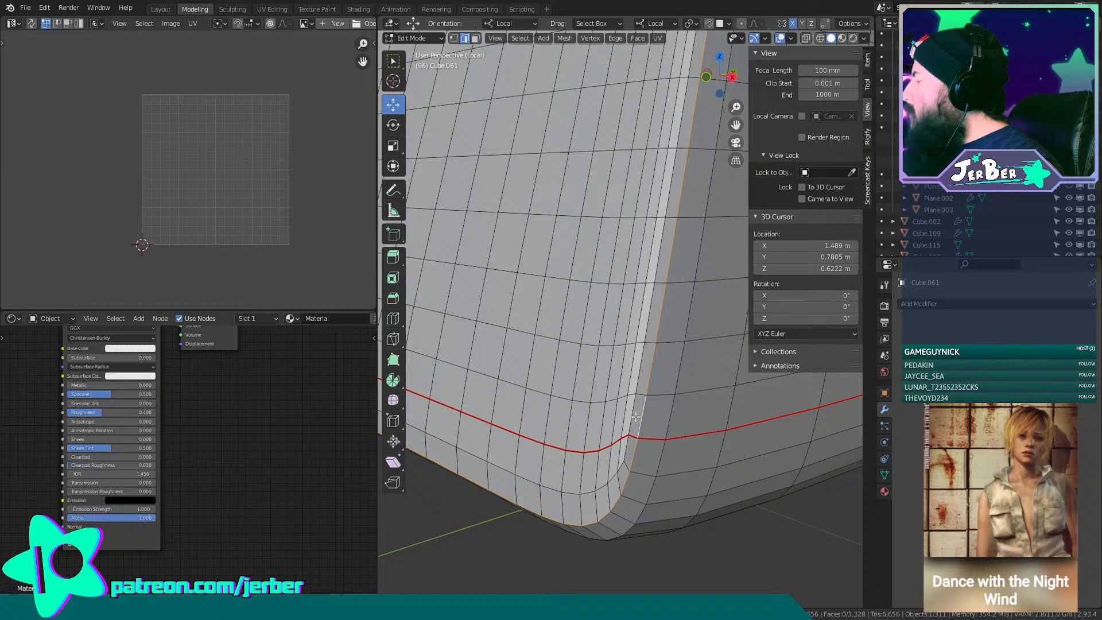
Mark a seam along the vertical corner edges of the end face, between the upper and lower seams.
alt+click(631, 417)
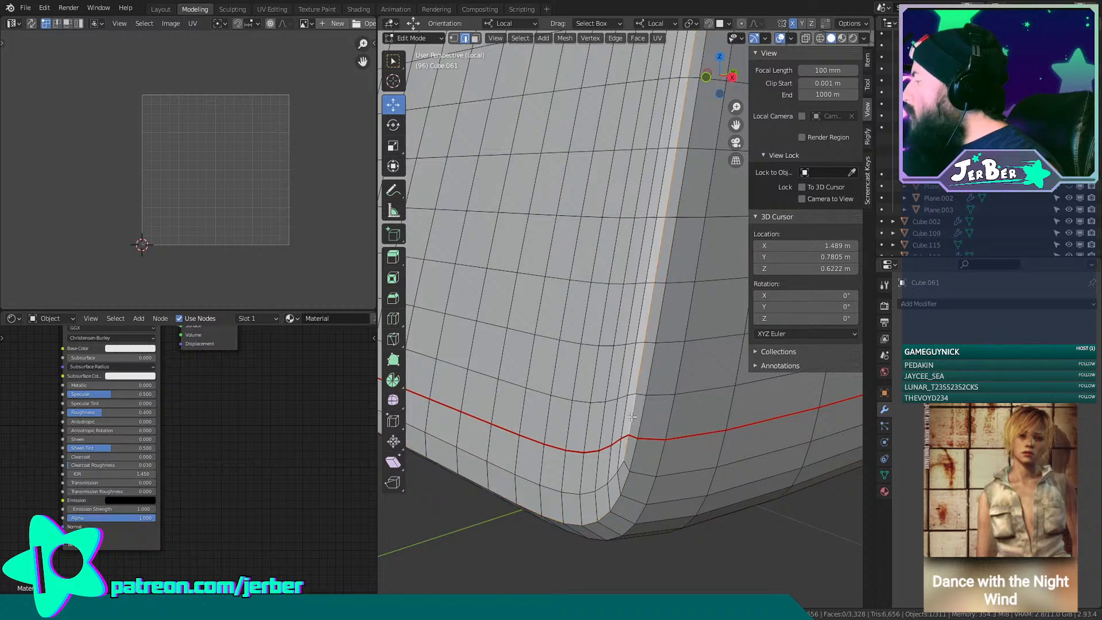
shift+middle_drag(665, 318, 634, 378)
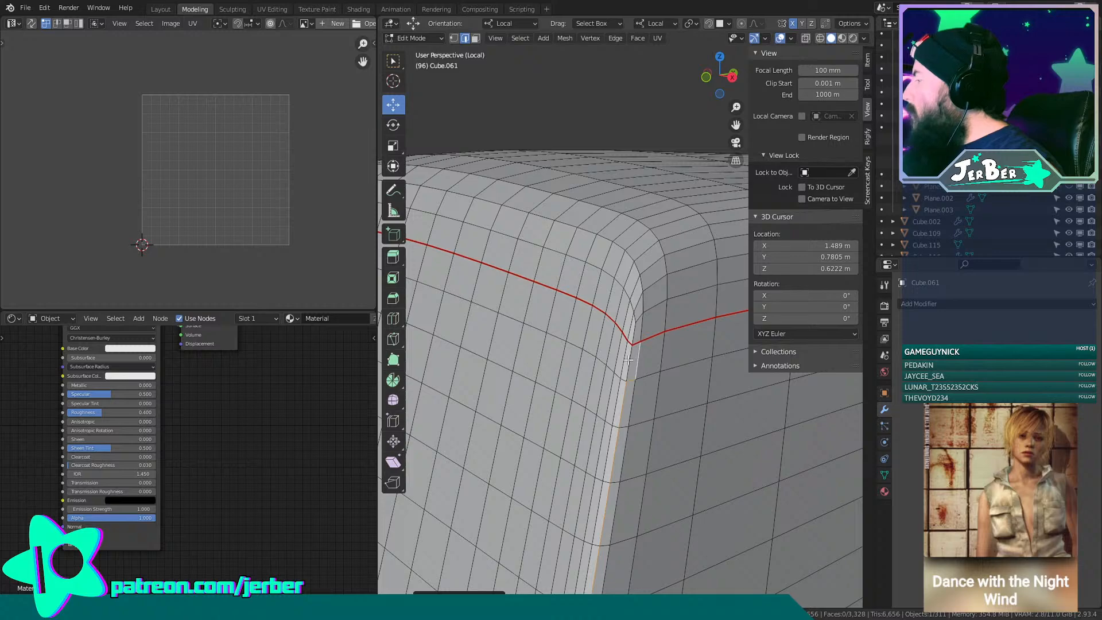
right_click(625, 358)
click(625, 358)
scroll(625, 359, down, 9)
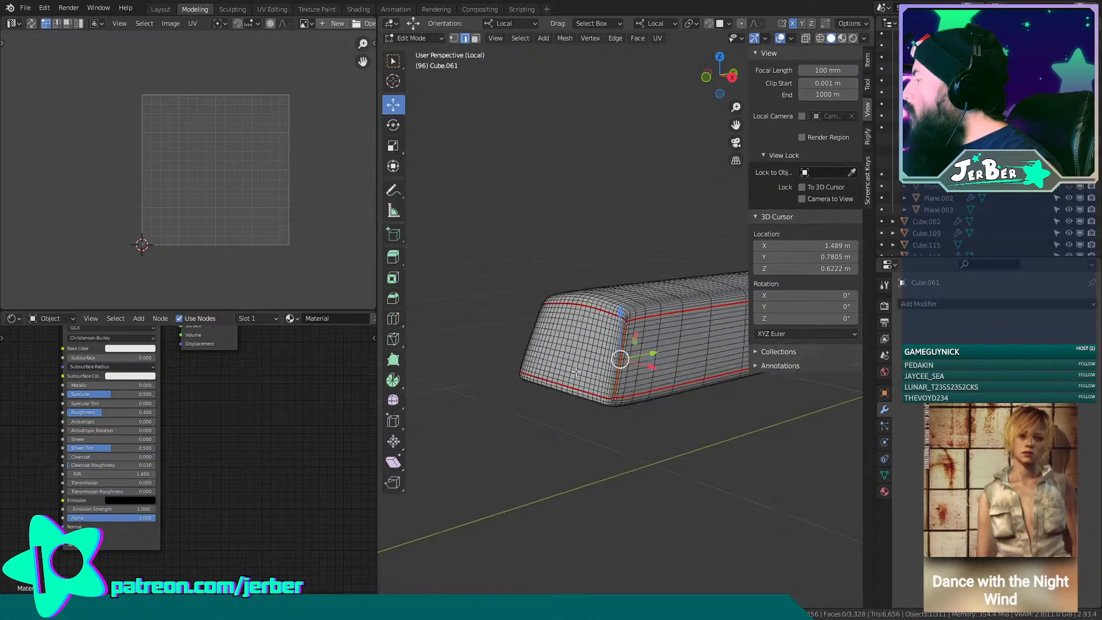
Select the edge path along the end face's opposite vertical corner between the two horizontal seams and mark it as a seam.
middle_drag(617, 370, 781, 276)
key(KP_Decimal)
scroll(447, 287, down, 2)
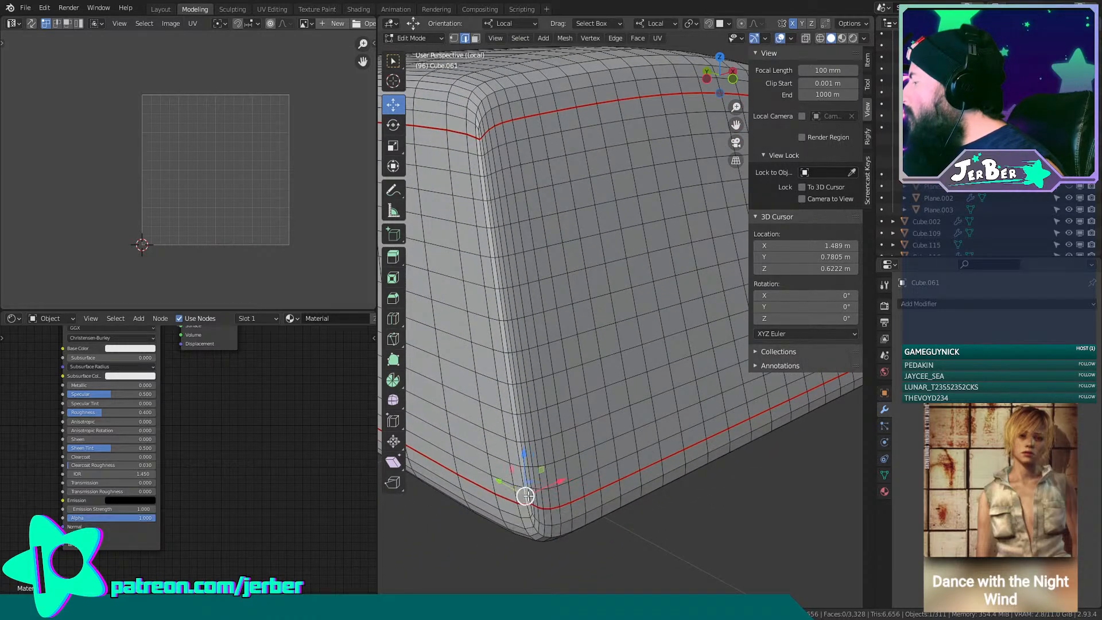
ctrl+click(477, 144)
key(ctrl+z)
ctrl+click(481, 147)
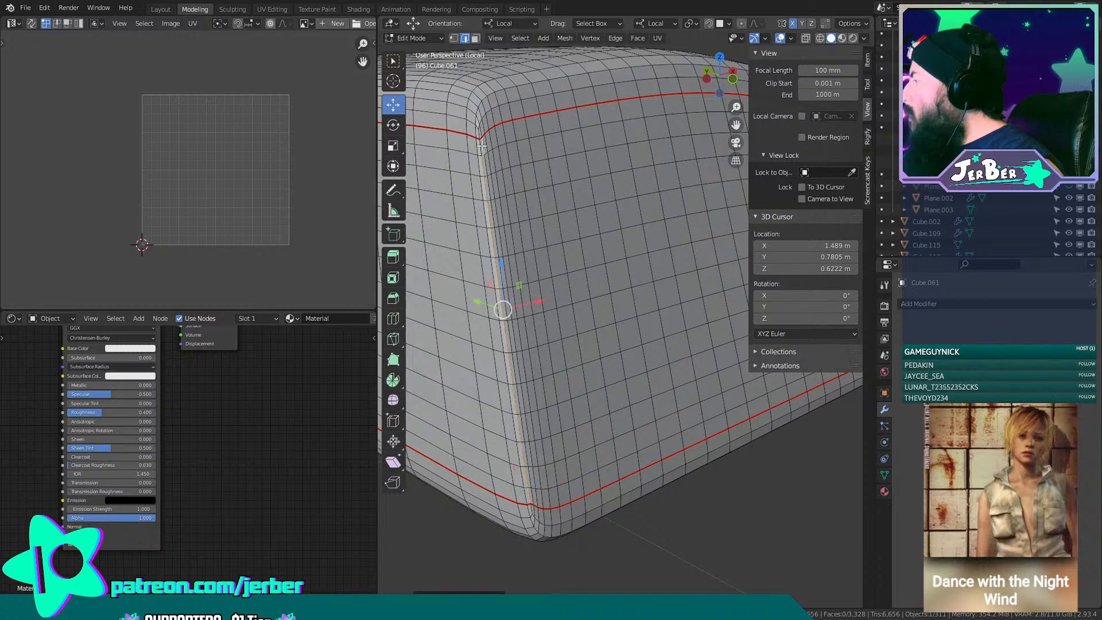
right_click(480, 147)
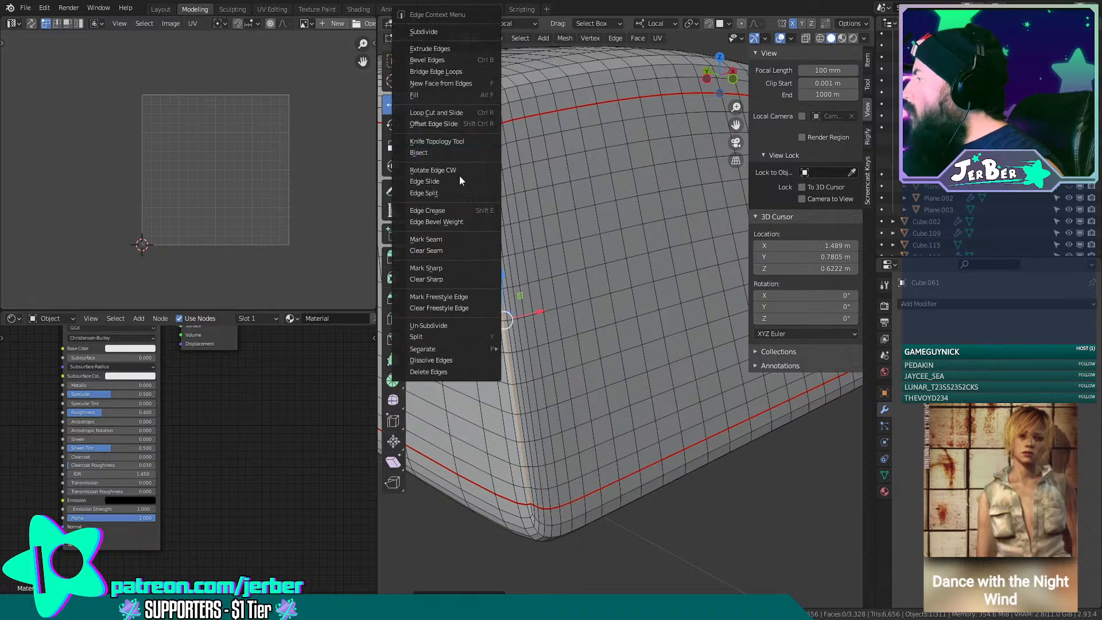
click(444, 238)
Examine the seams and the dense cross loops along the whole length of the bar, from its end to its middle.
scroll(671, 428, down, 5)
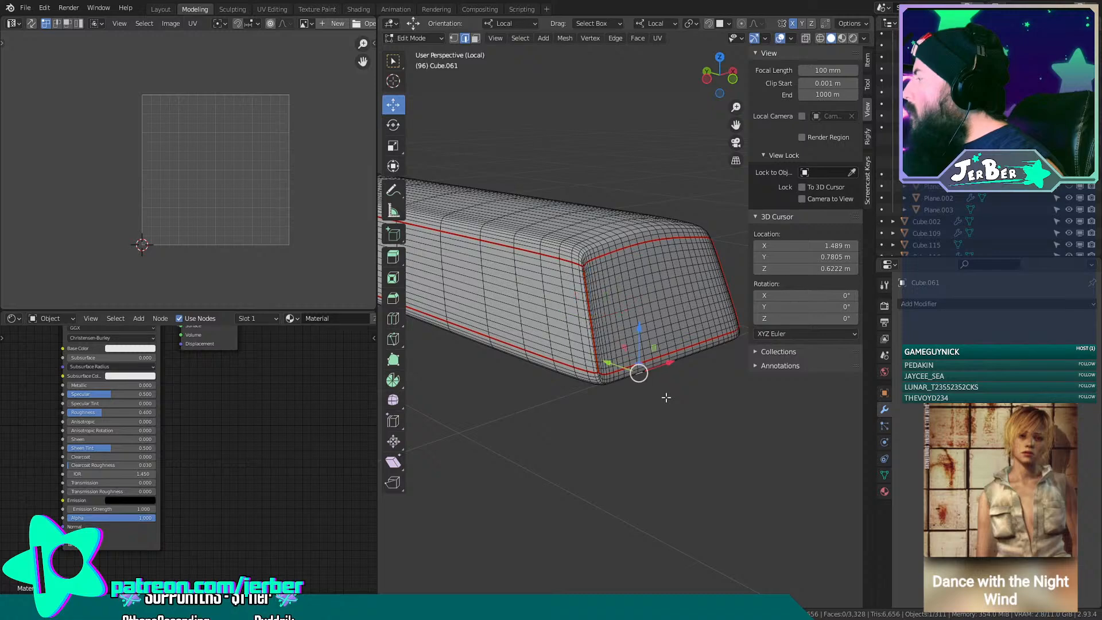
middle_drag(672, 429, 547, 307)
scroll(548, 306, down, 2)
shift+middle_drag(559, 235, 519, 89)
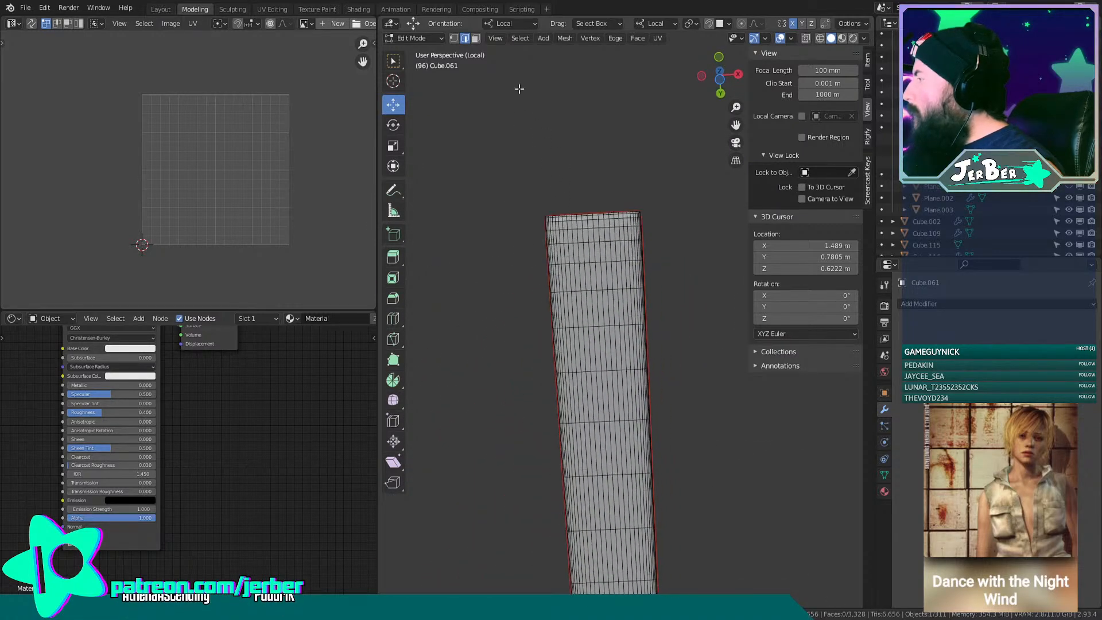
click(475, 38)
middle_drag(602, 241, 589, 385)
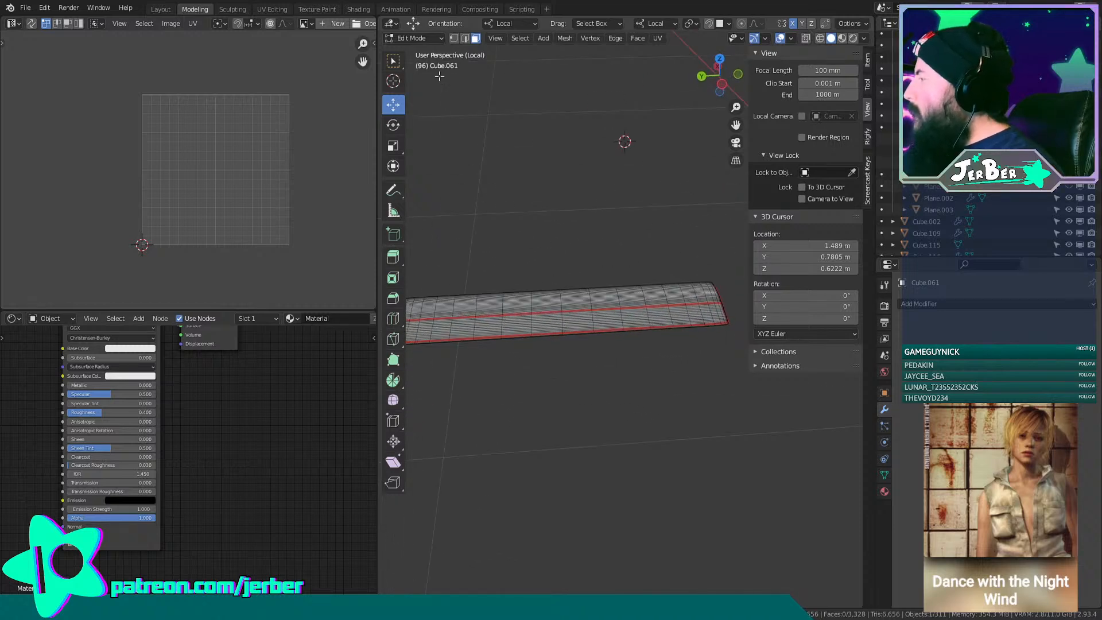
click(465, 40)
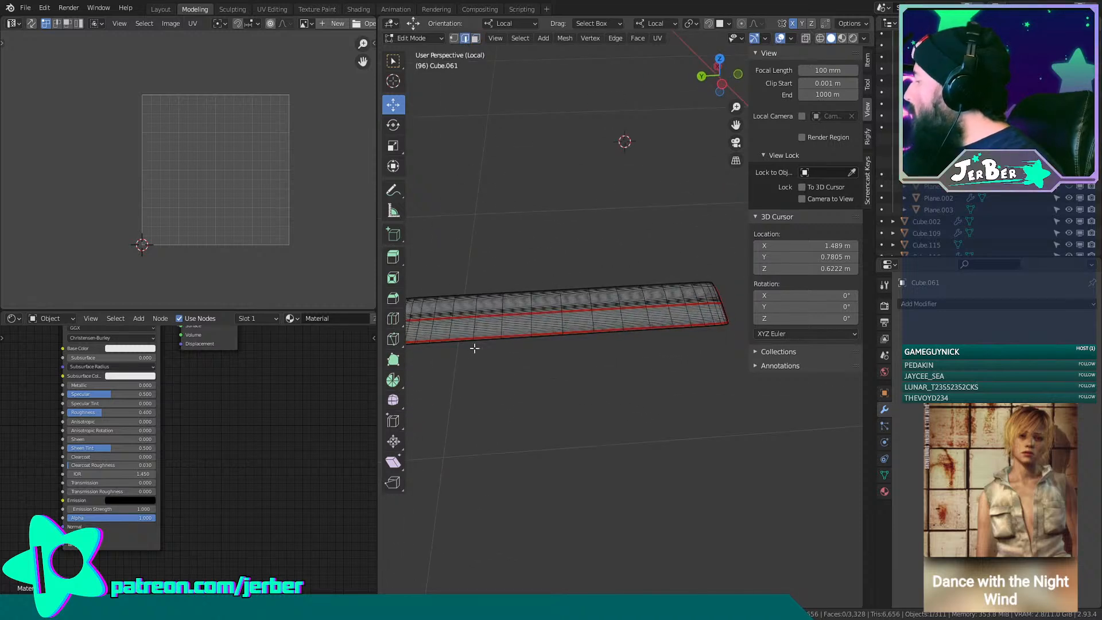
middle_drag(467, 351, 545, 371)
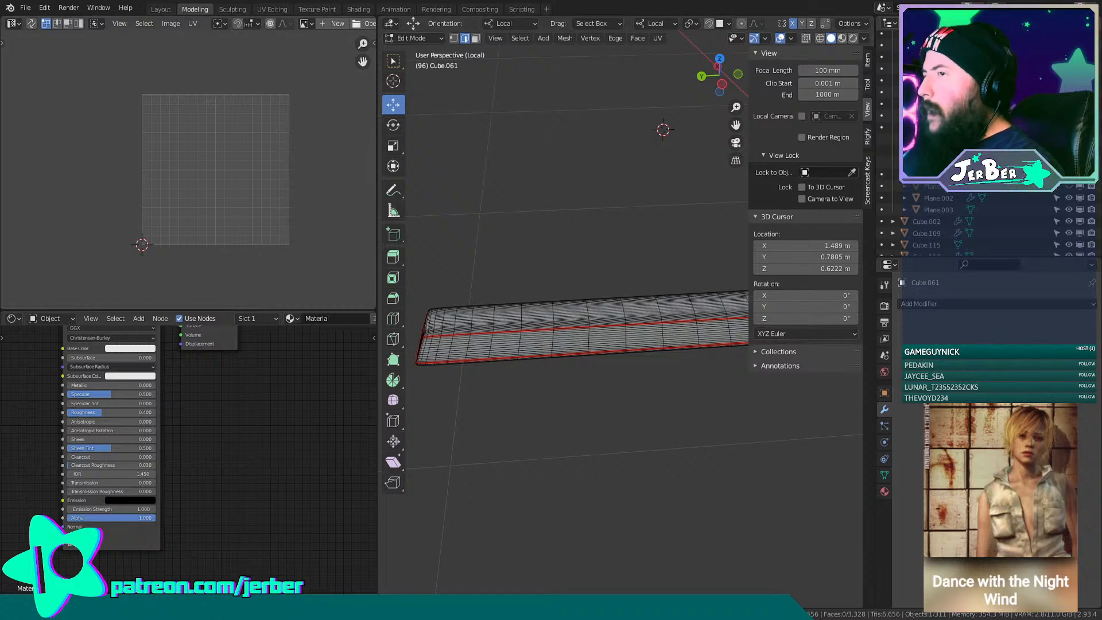
scroll(620, 330, up, 5)
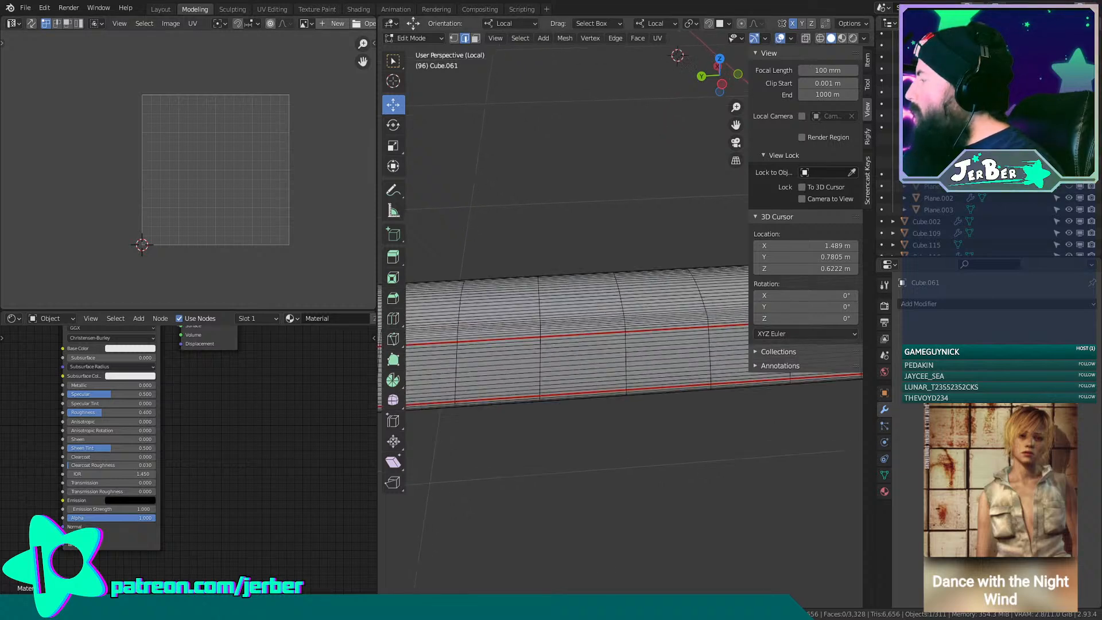
shift+middle_drag(730, 472, 635, 437)
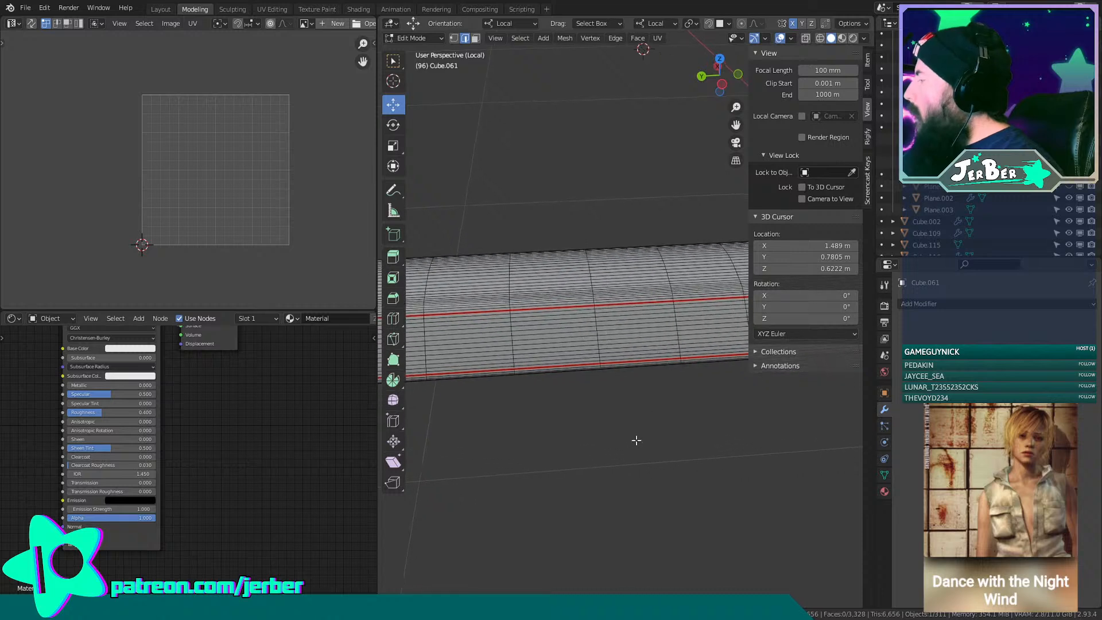
Try Dissolve Vertices on the bar's middle section, box-selected in wireframe from the right orthographic view, and undo it.
click(819, 37)
scroll(643, 276, down, 5)
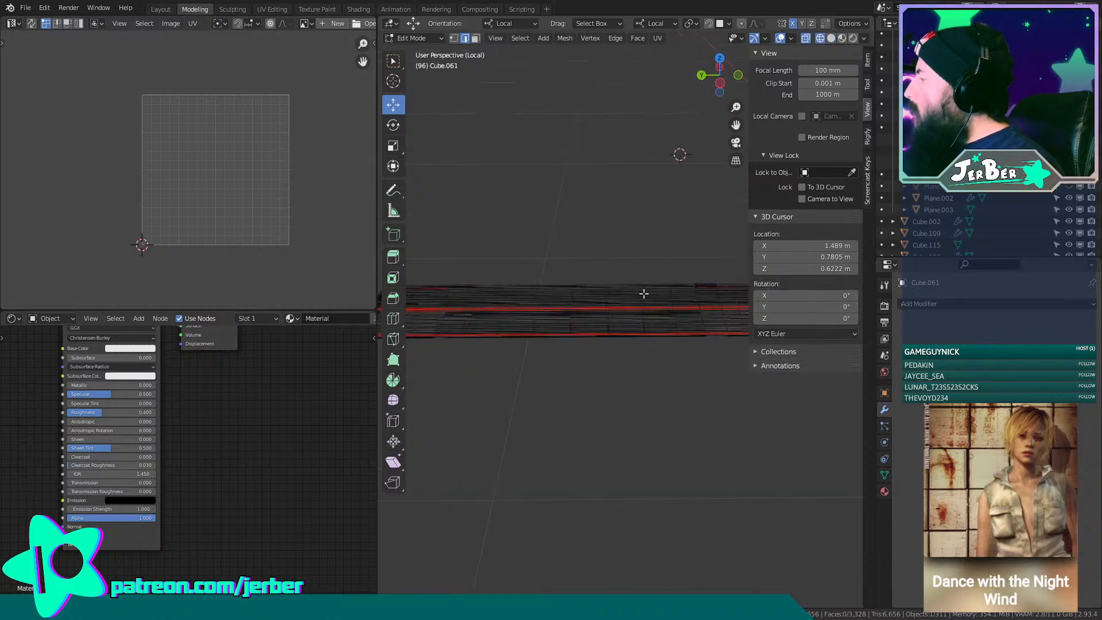
scroll(573, 213, up, 4)
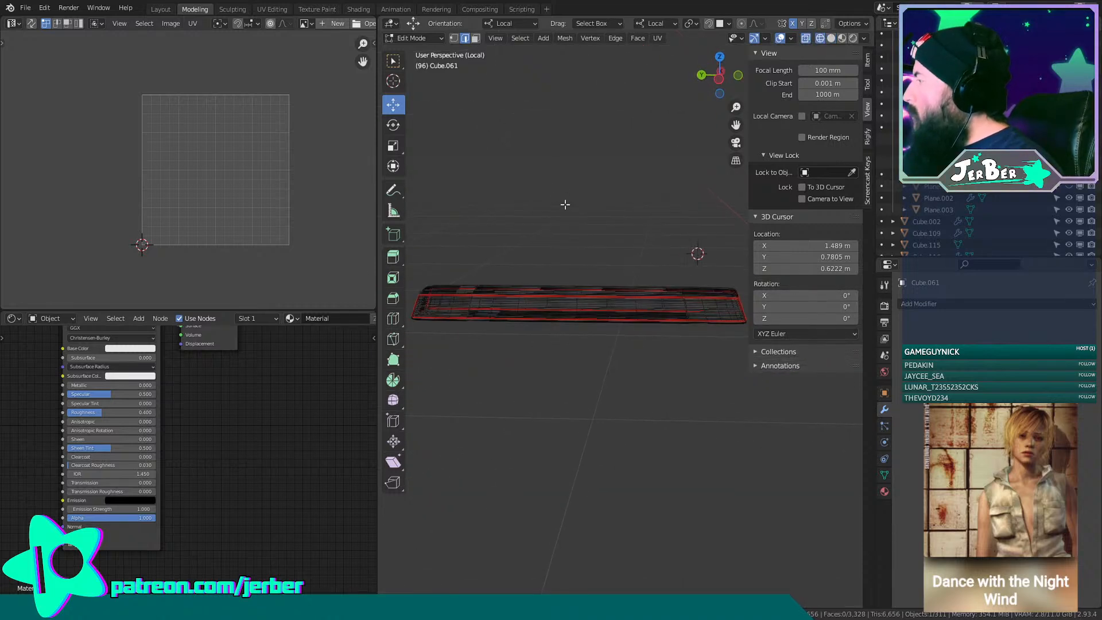
click(453, 38)
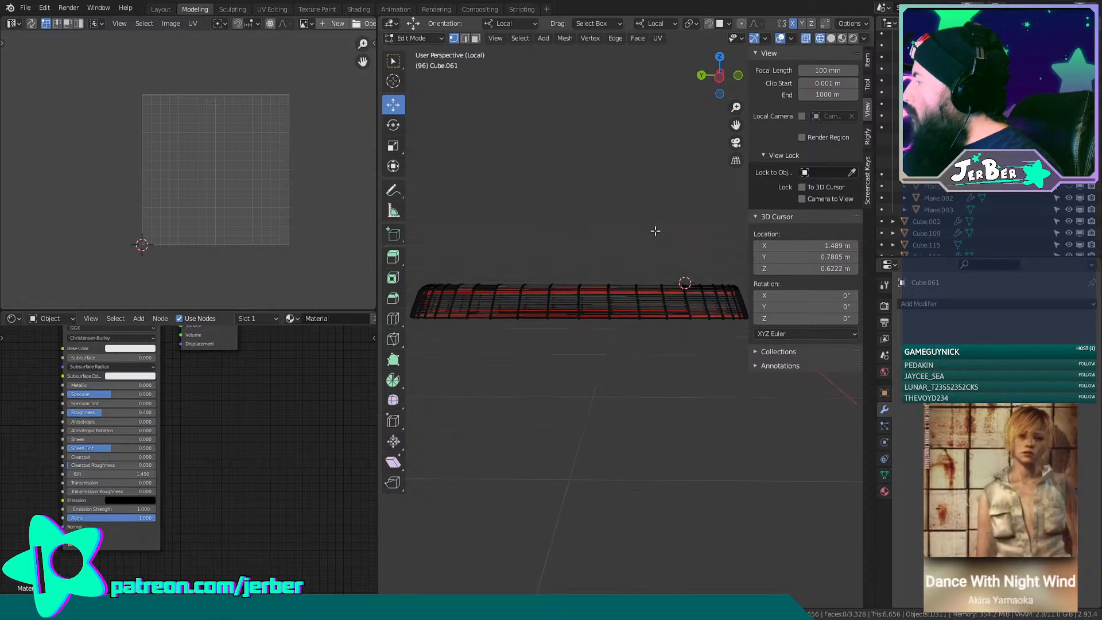
key(KP_1)
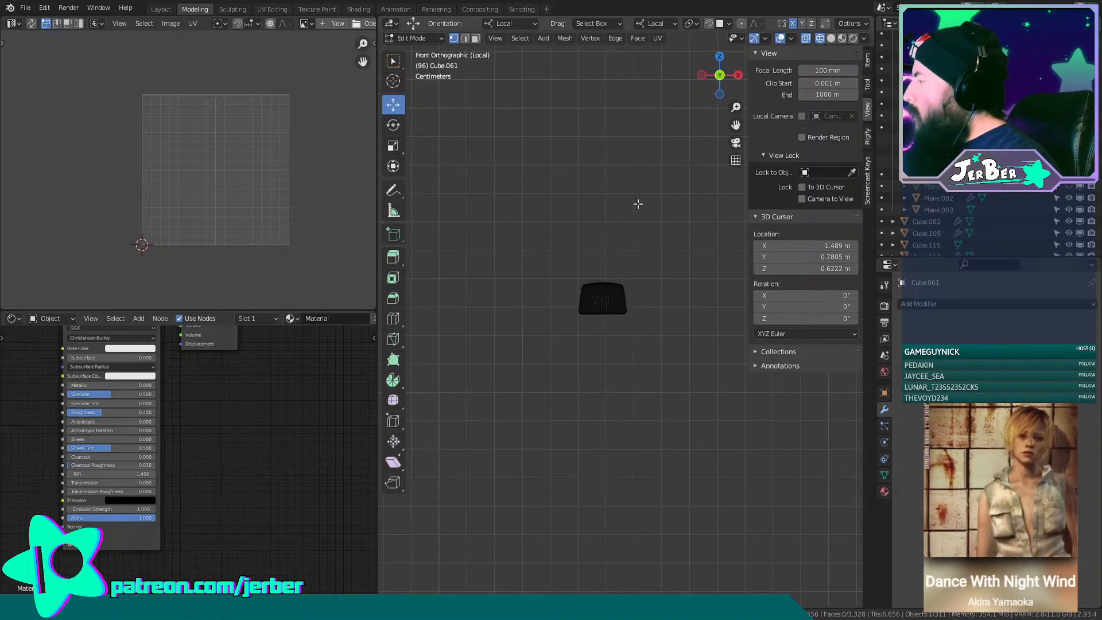
key(KP_3)
shift+middle_drag(650, 210, 569, 195)
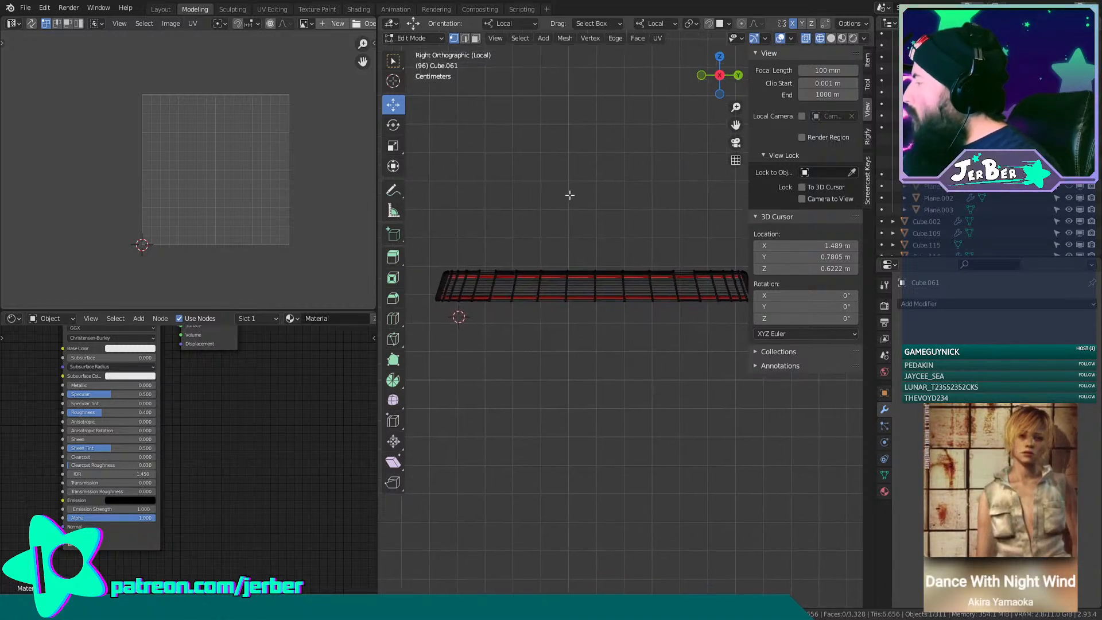
drag(690, 211, 509, 370)
key(x)
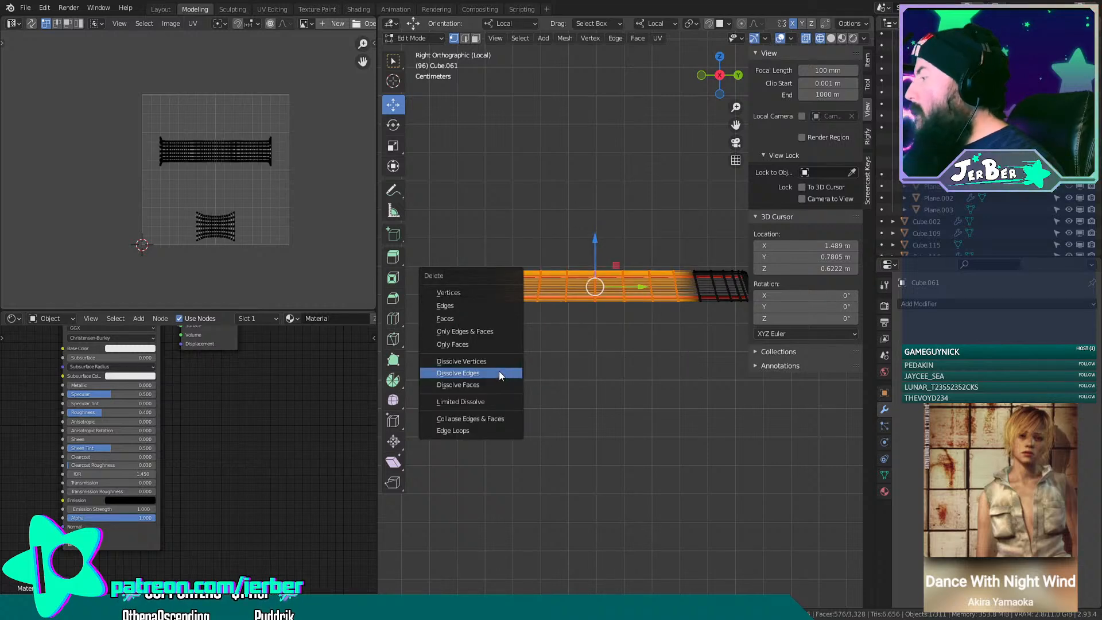
click(484, 354)
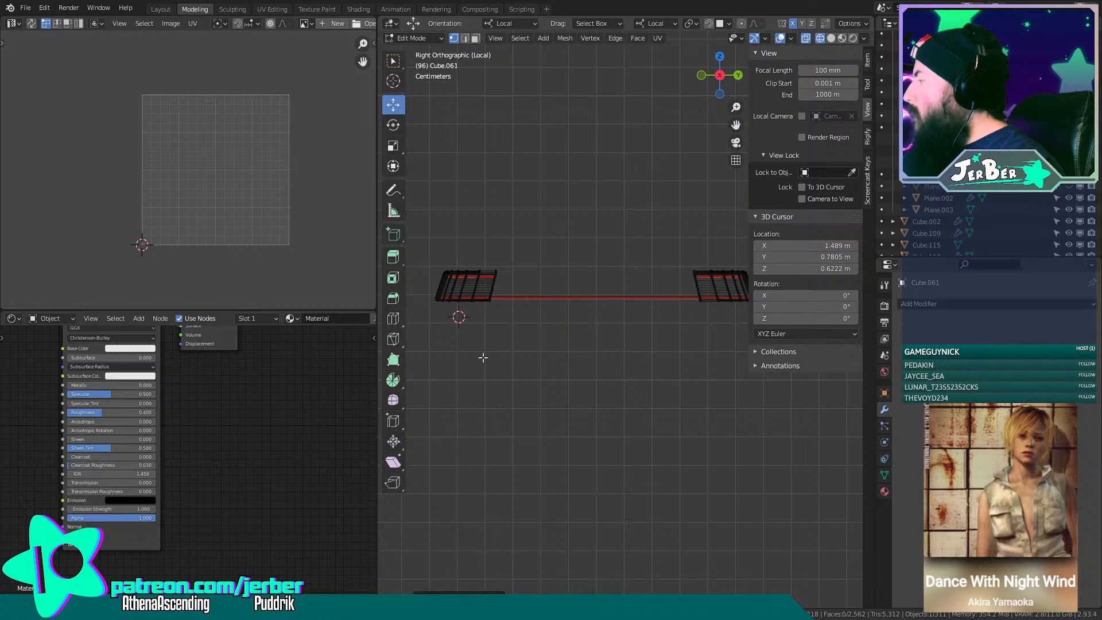
key(ctrl+z)
Try Limited Dissolve on the same middle vertices, undo it, and clear the selection.
key(x)
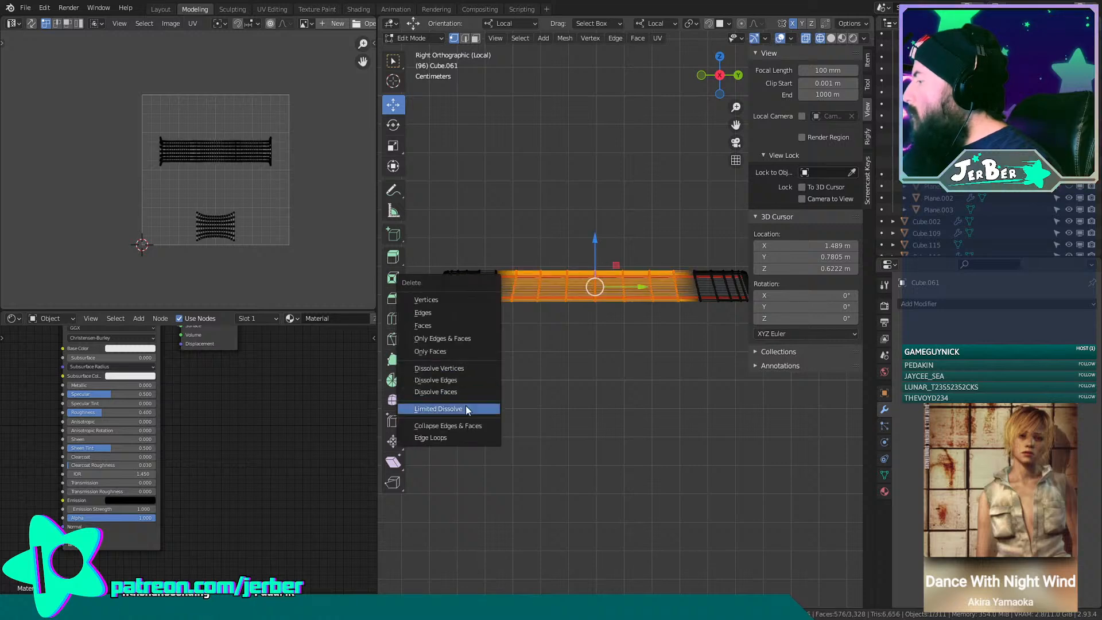
click(466, 408)
middle_drag(625, 99, 597, 234)
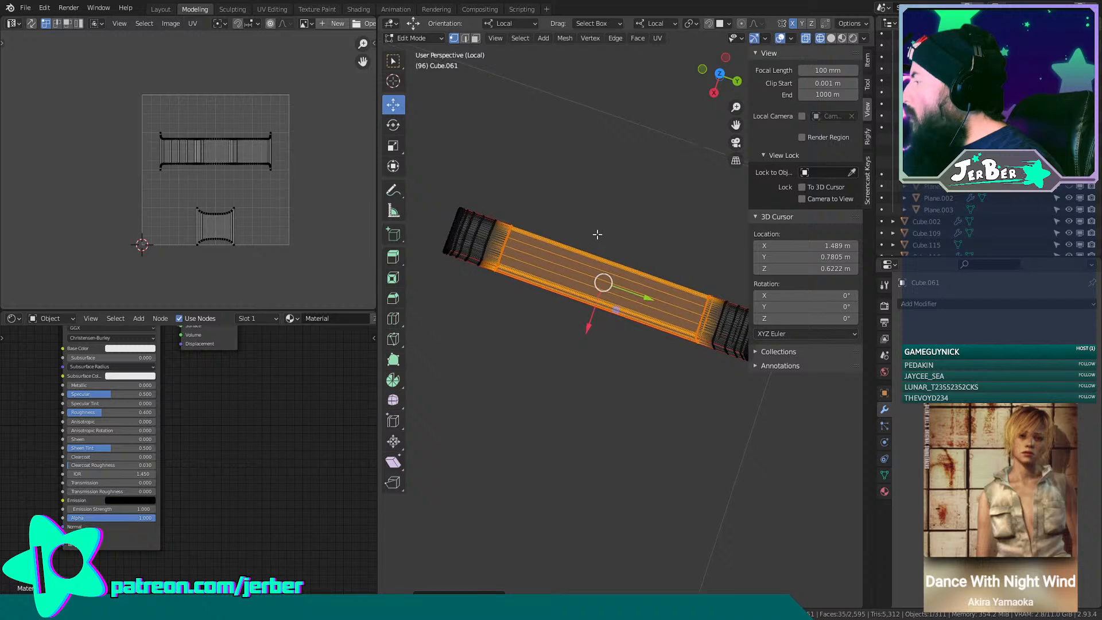
key(ctrl+z)
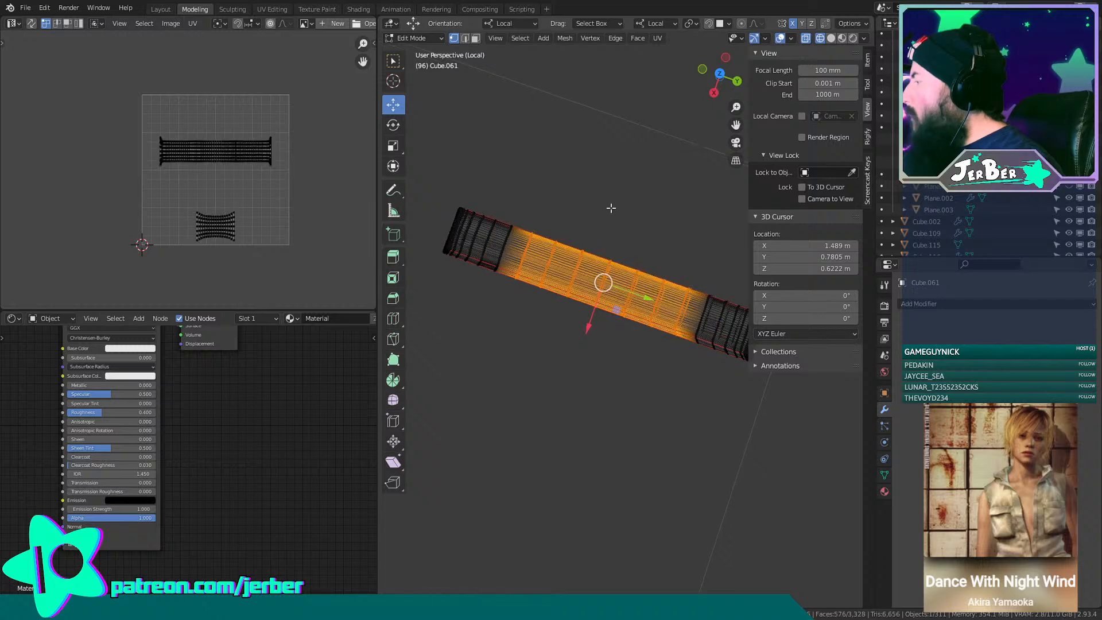
click(613, 203)
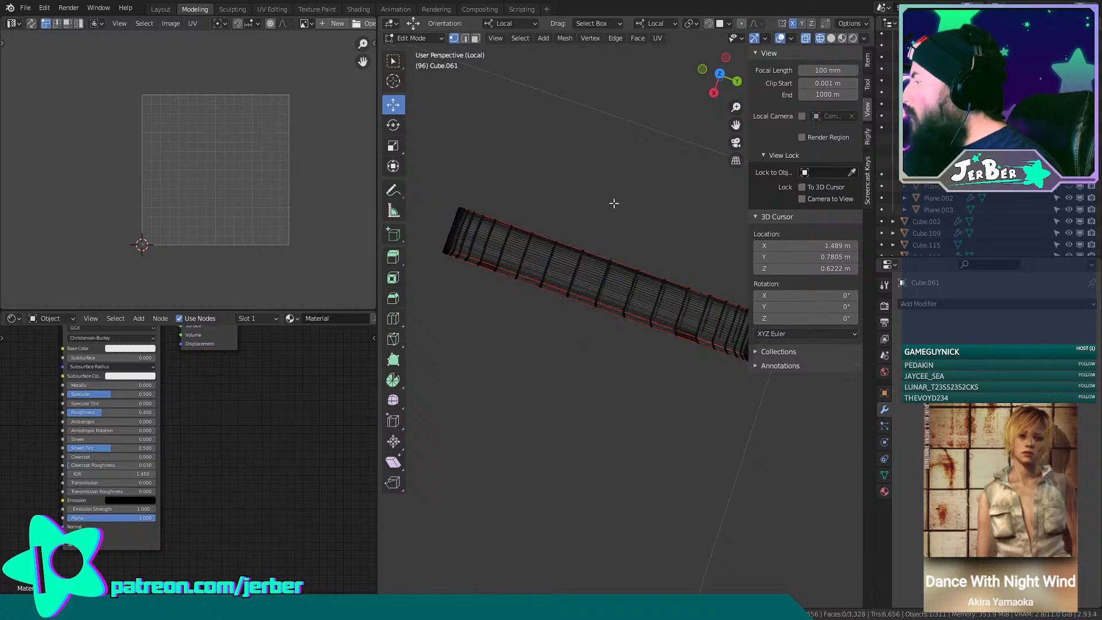
Switch to edge selection and box-select the middle edges of the bar, narrowing the selection to one central segment.
scroll(614, 203, up, 5)
middle_drag(614, 203, 633, 140)
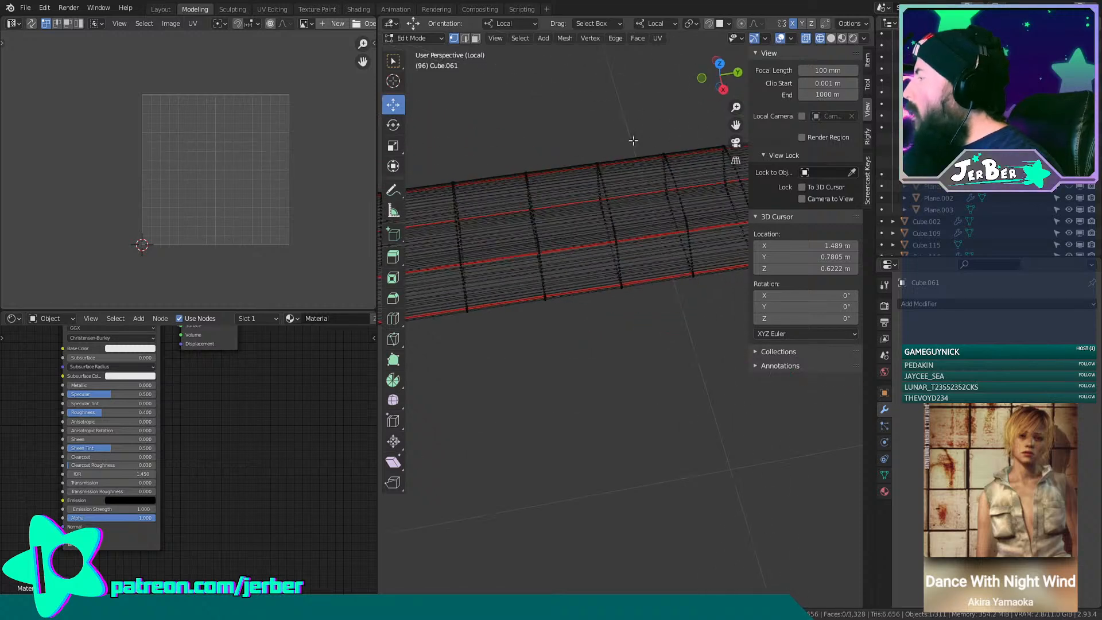
click(467, 39)
middle_drag(592, 345, 598, 174)
drag(653, 195, 510, 361)
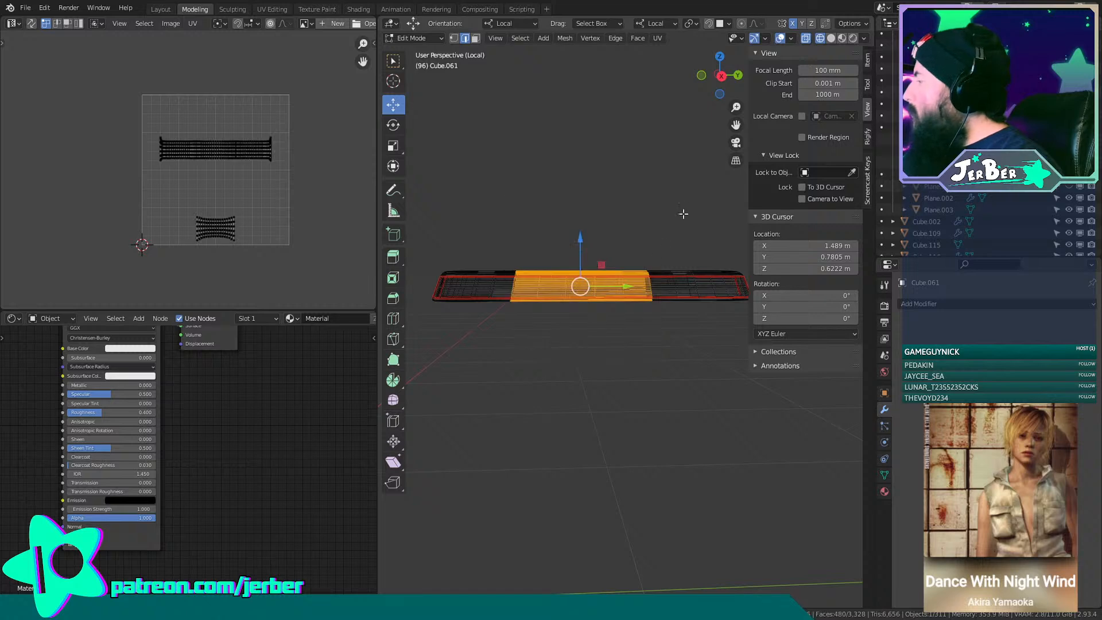
drag(644, 197, 578, 351)
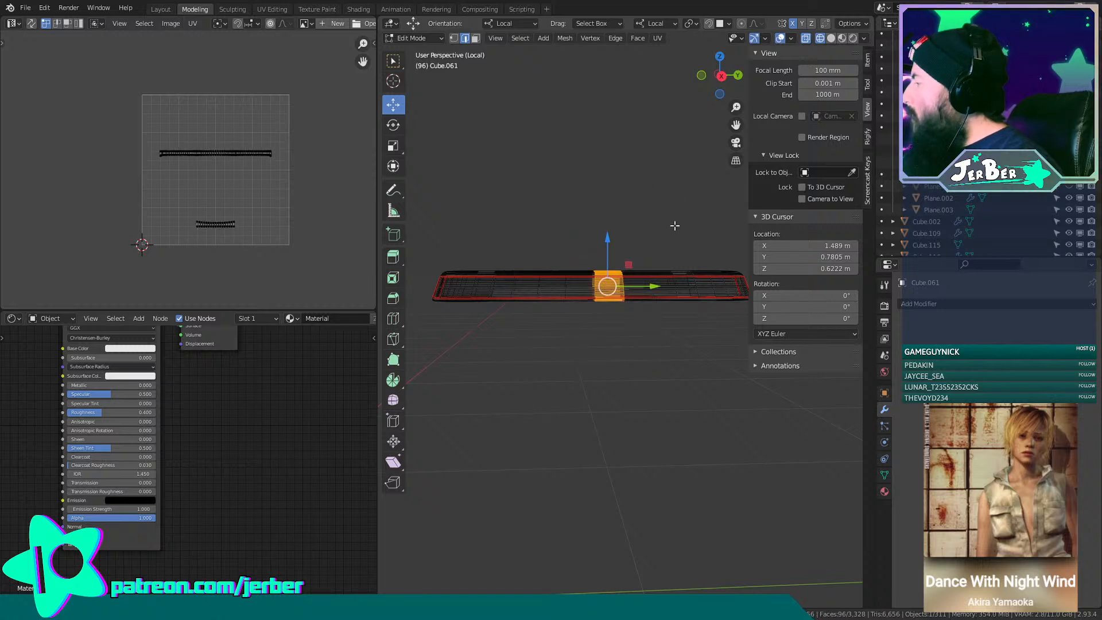
Return to solid shading and dissolve the two cross edge loops bounding the bar's central segment.
scroll(664, 231, up, 8)
shift+middle_drag(589, 233, 617, 312)
scroll(617, 312, up, 1)
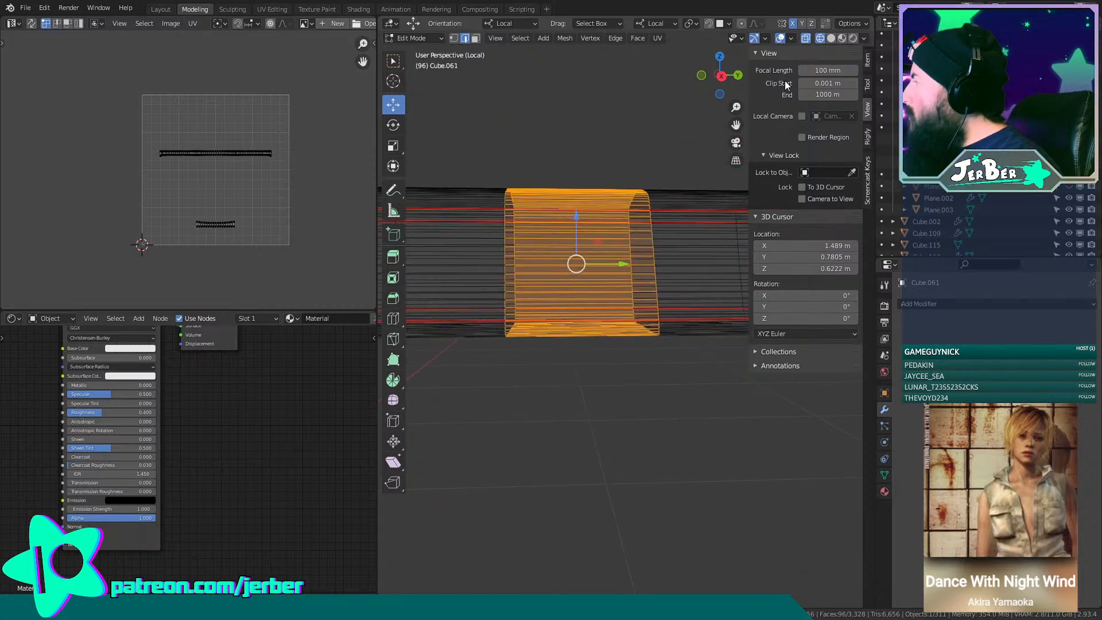
click(828, 38)
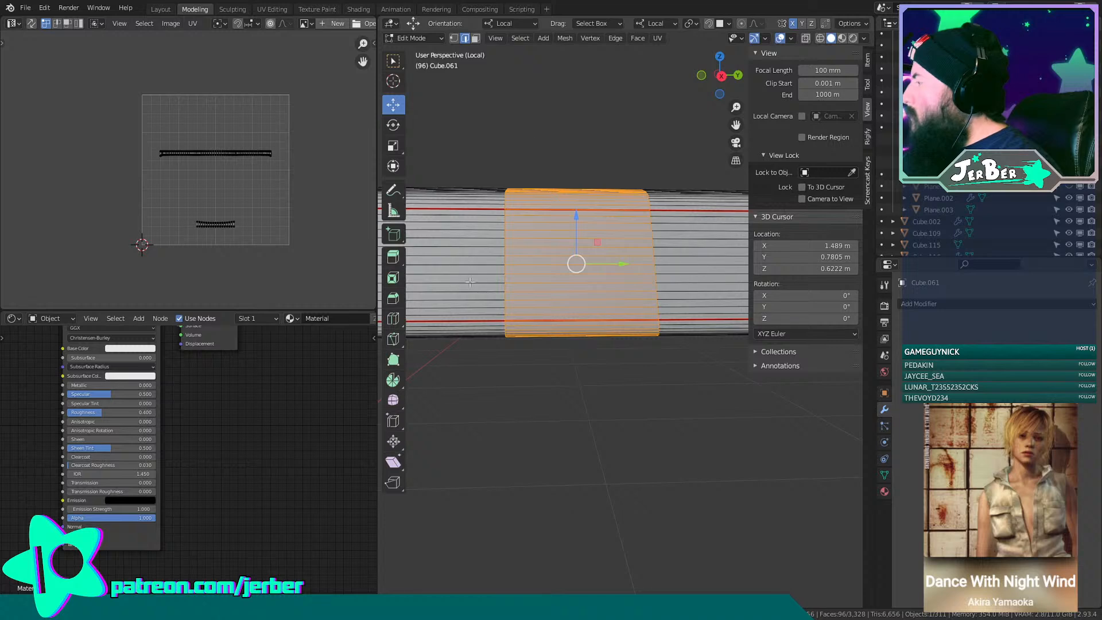
alt+click(501, 270)
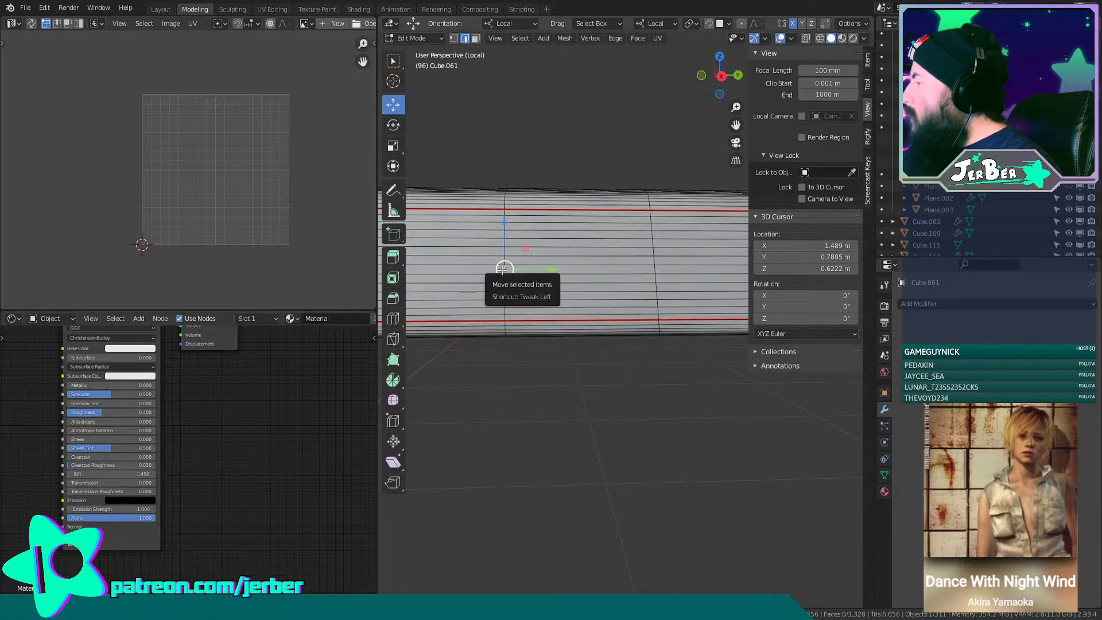
key(x)
click(503, 241)
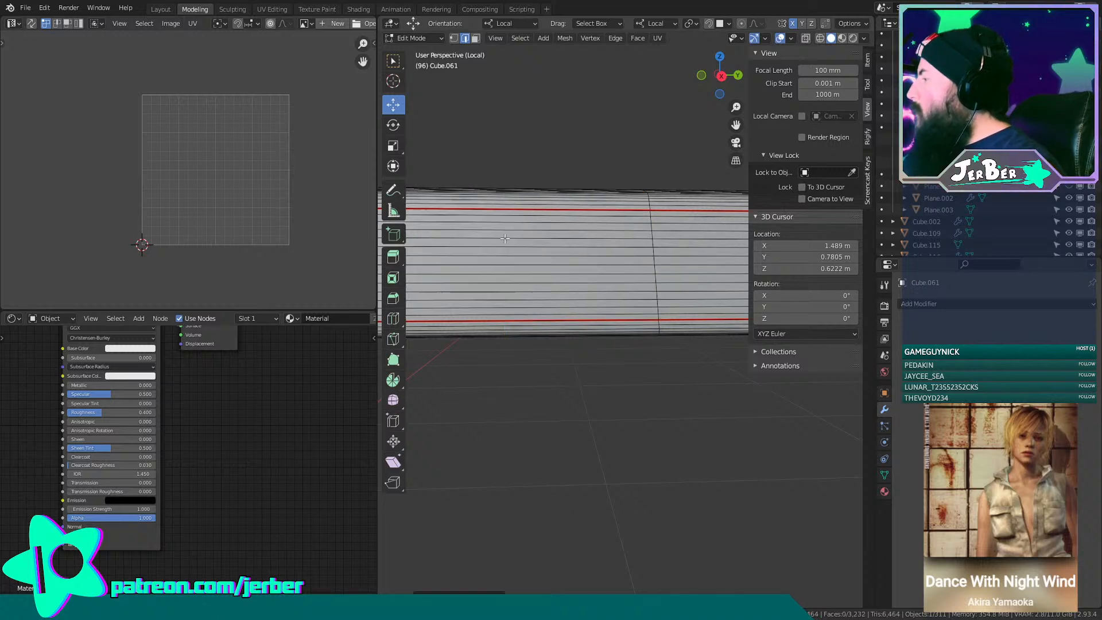
key(x)
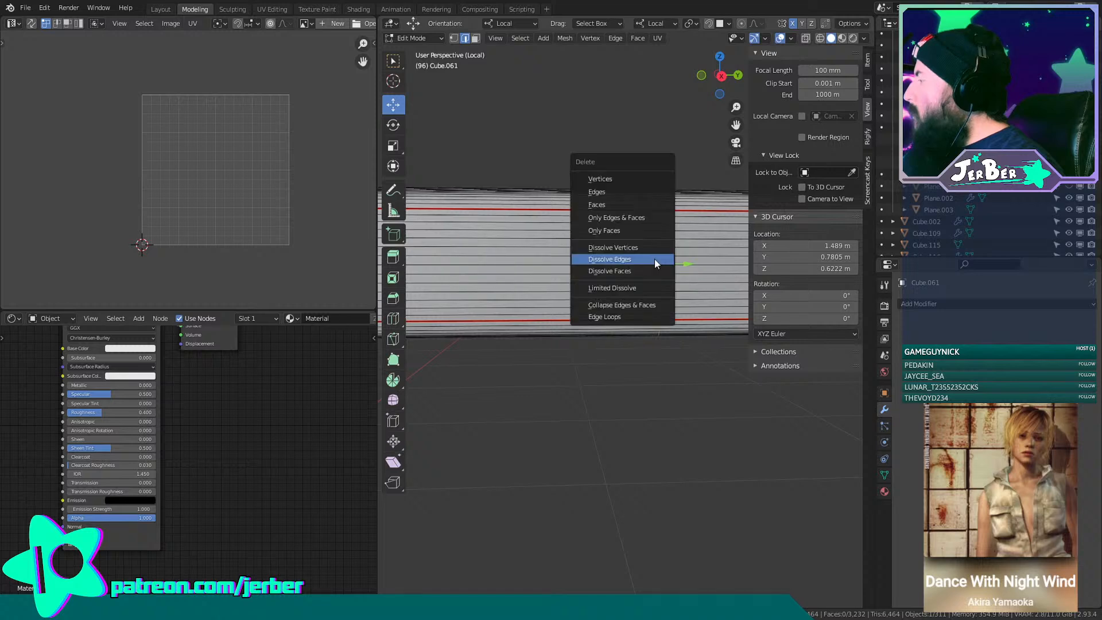
click(654, 259)
scroll(654, 259, down, 4)
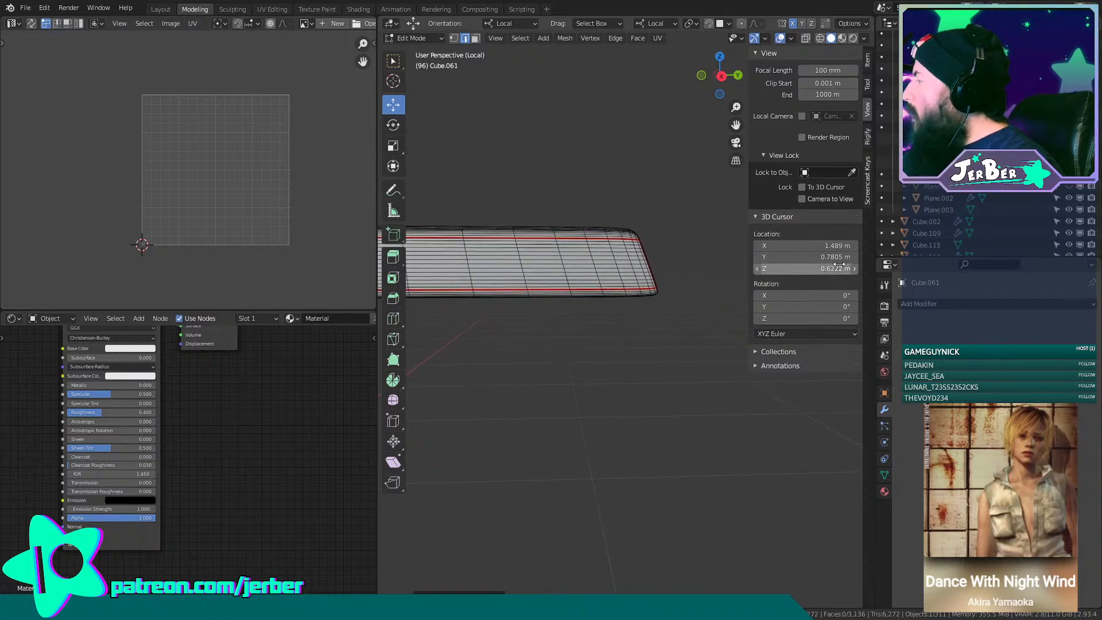
scroll(681, 205, up, 4)
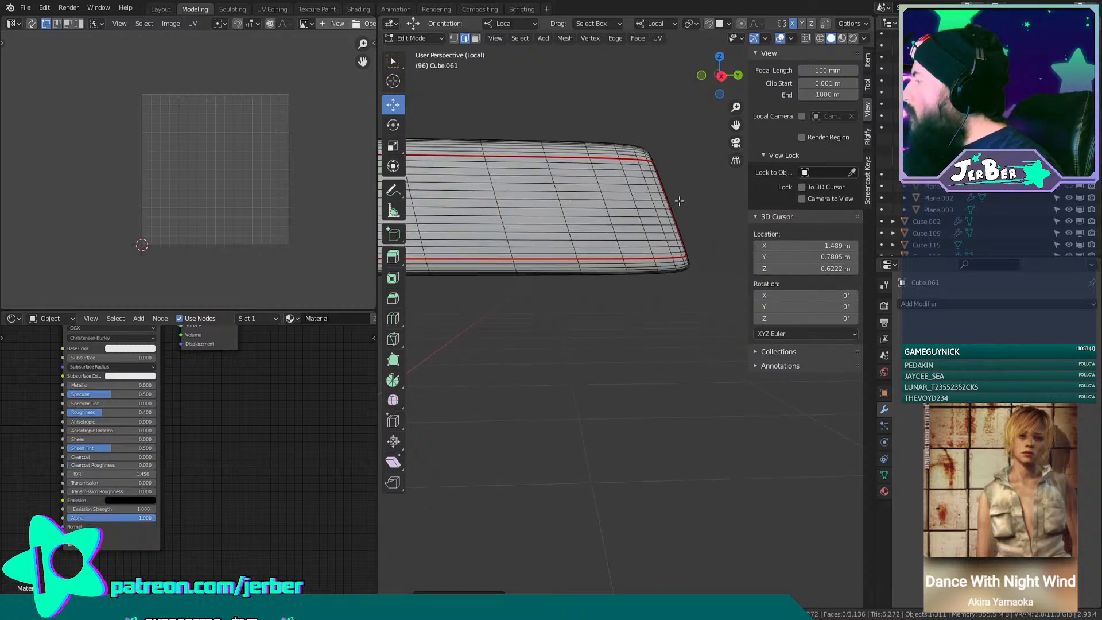
shift+middle_drag(608, 204, 596, 251)
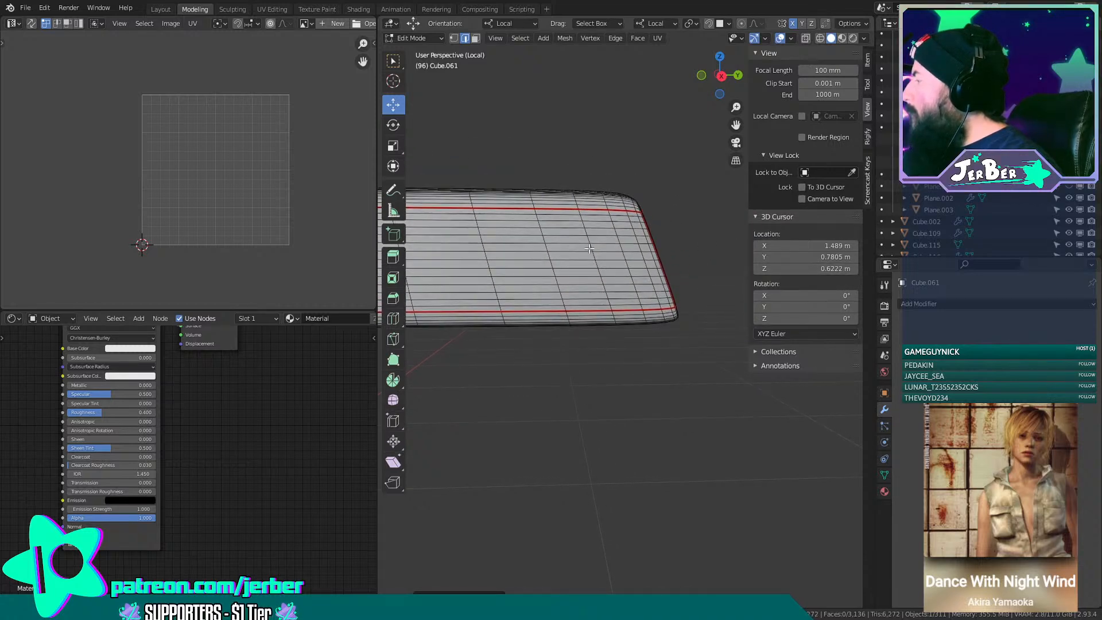
Dissolve the three widely spaced cross edge loops nearest one end of the bar, keeping the tight loops at the rounded end.
alt+click(593, 251)
key(x)
click(589, 246)
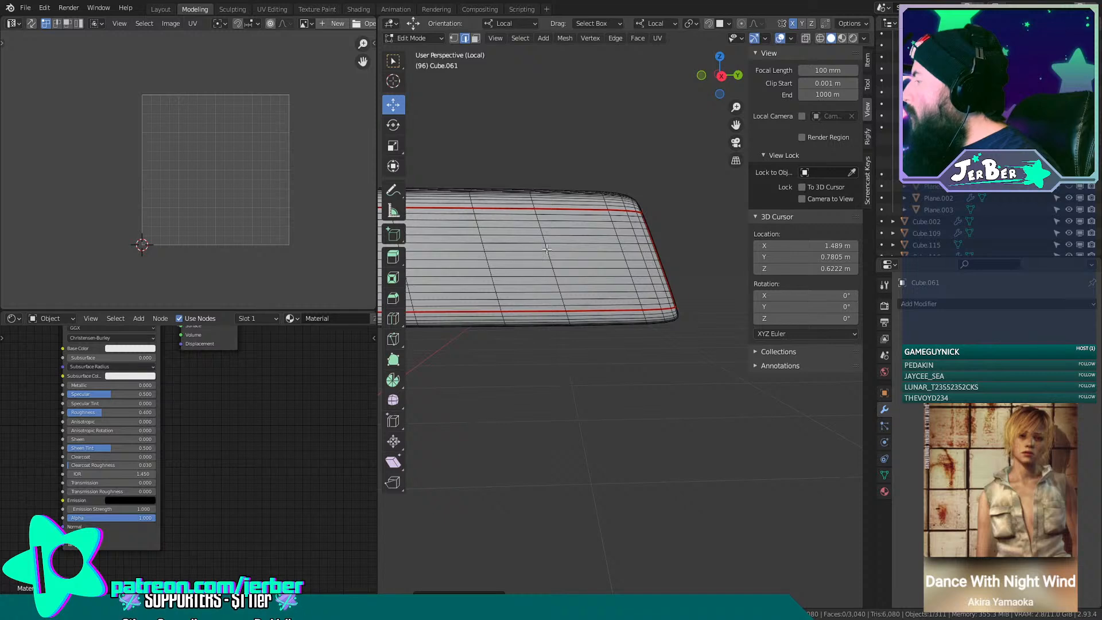
alt+click(548, 256)
key(x)
click(545, 249)
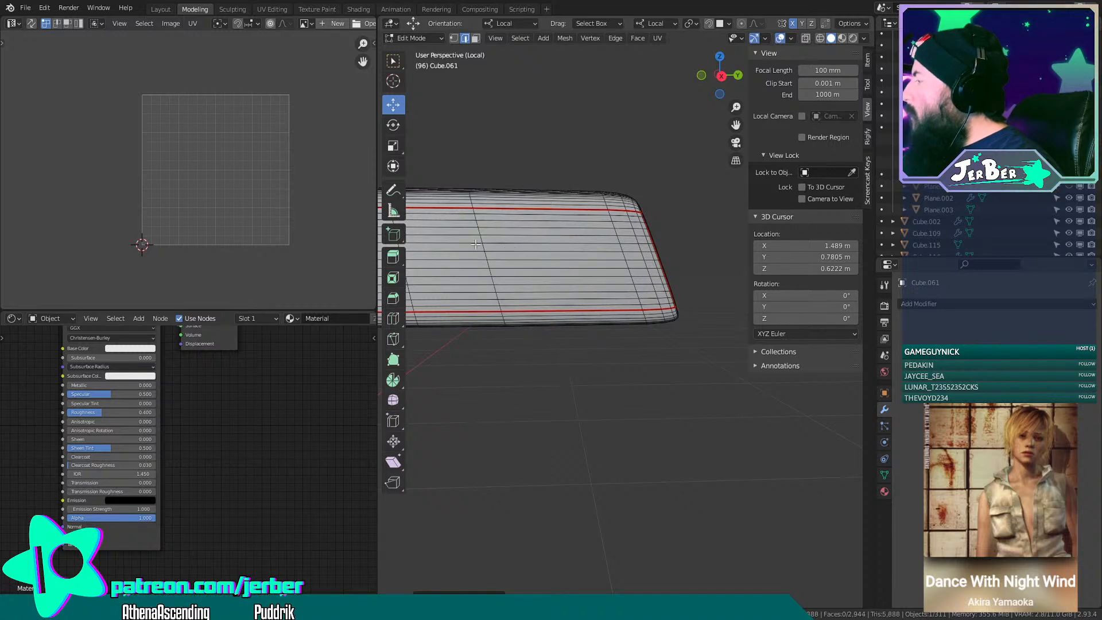
alt+click(482, 248)
key(x)
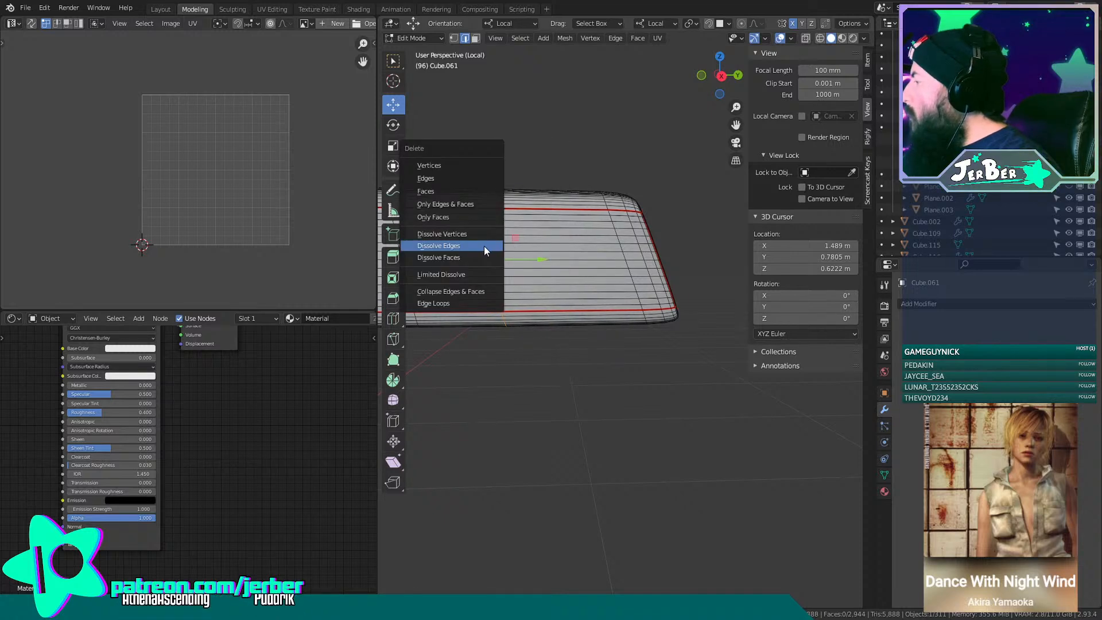
click(484, 245)
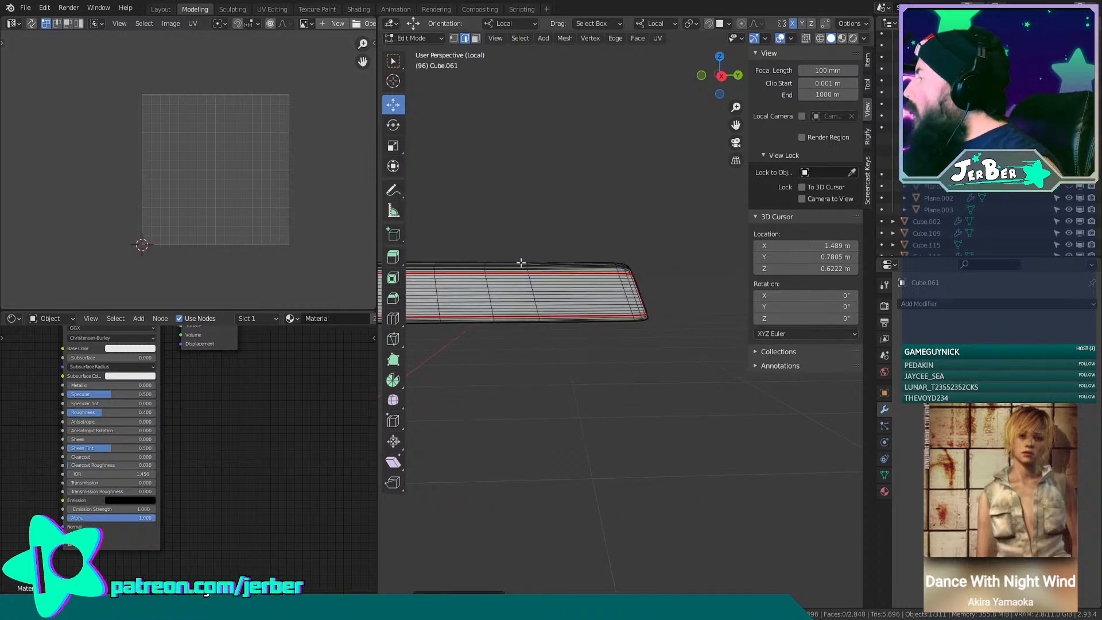
Dissolve the four widely spaced cross edge loops nearest the opposite end of the bar, working inward from its tight end loops.
middle_drag(520, 262, 563, 266)
scroll(568, 247, up, 3)
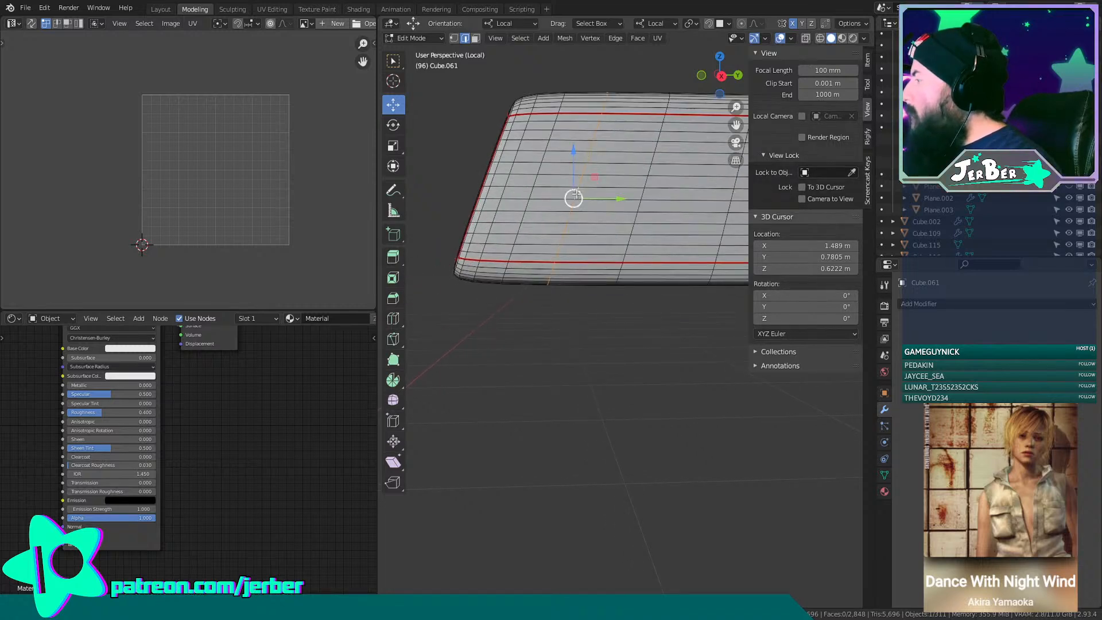
key(x)
click(569, 194)
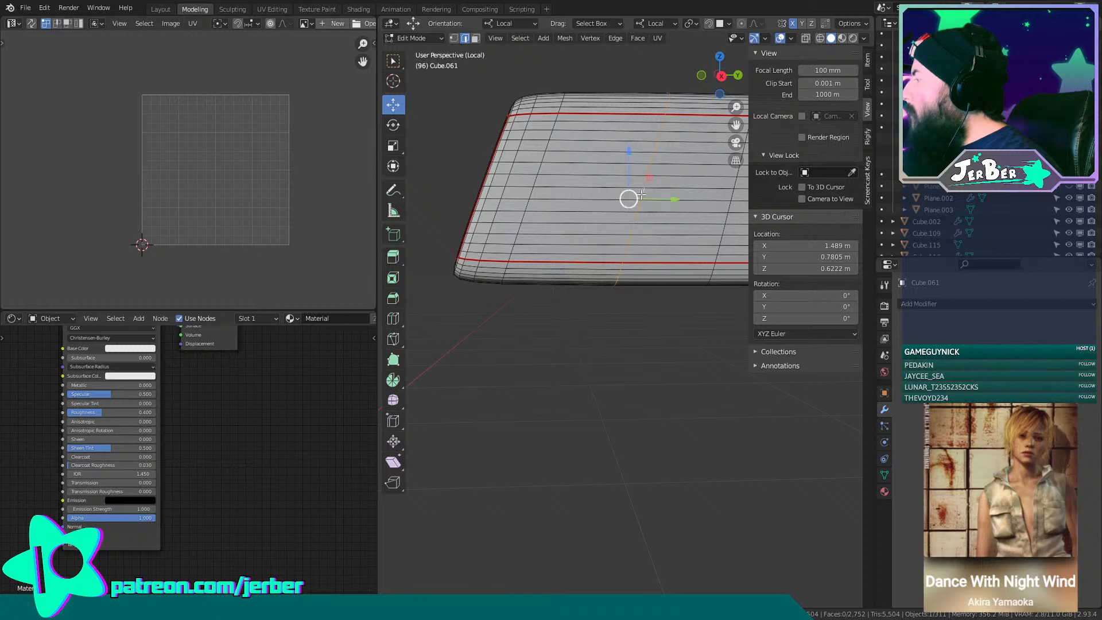
key(x)
click(642, 194)
mouse_move(641, 194)
shift+middle_down()
mouse_move(583, 192)
mouse_move(633, 181)
shift+middle_up()
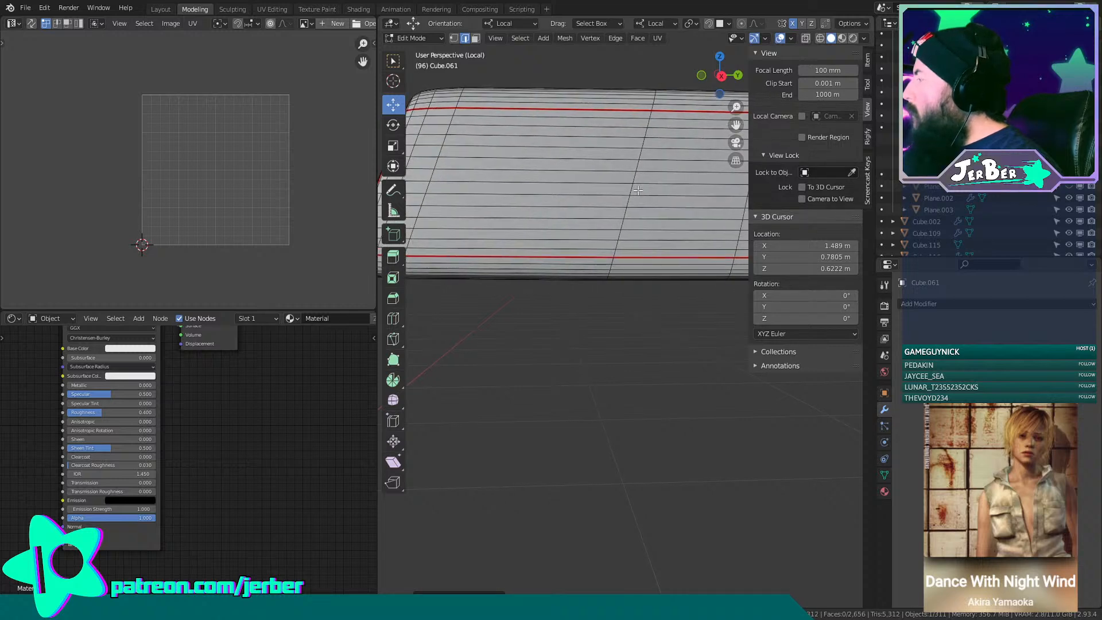
key(x)
click(636, 189)
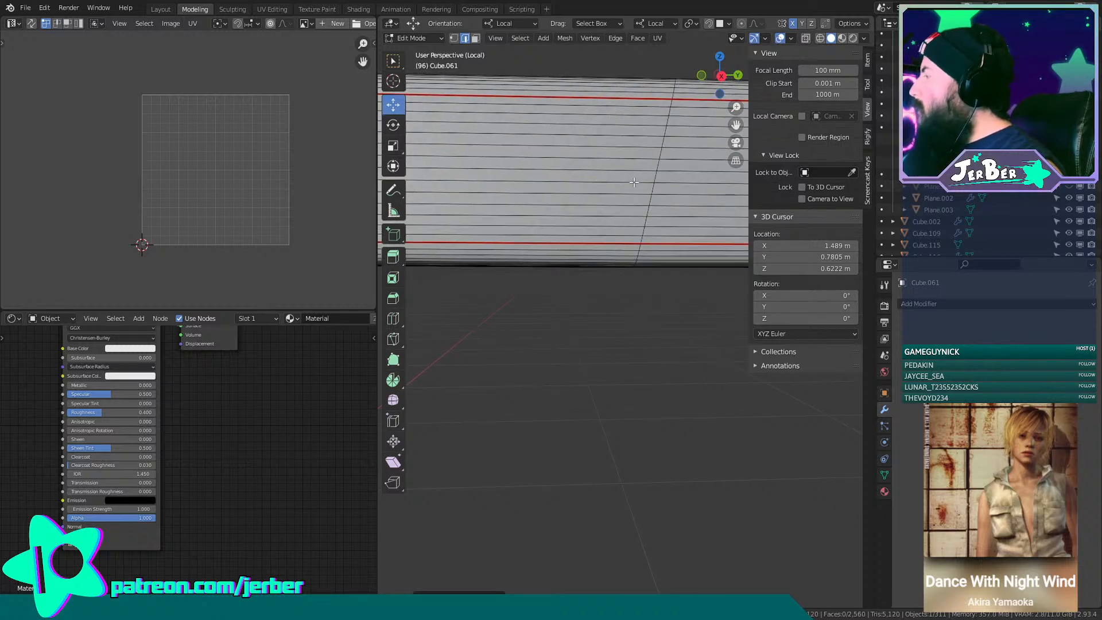
key(x)
click(656, 178)
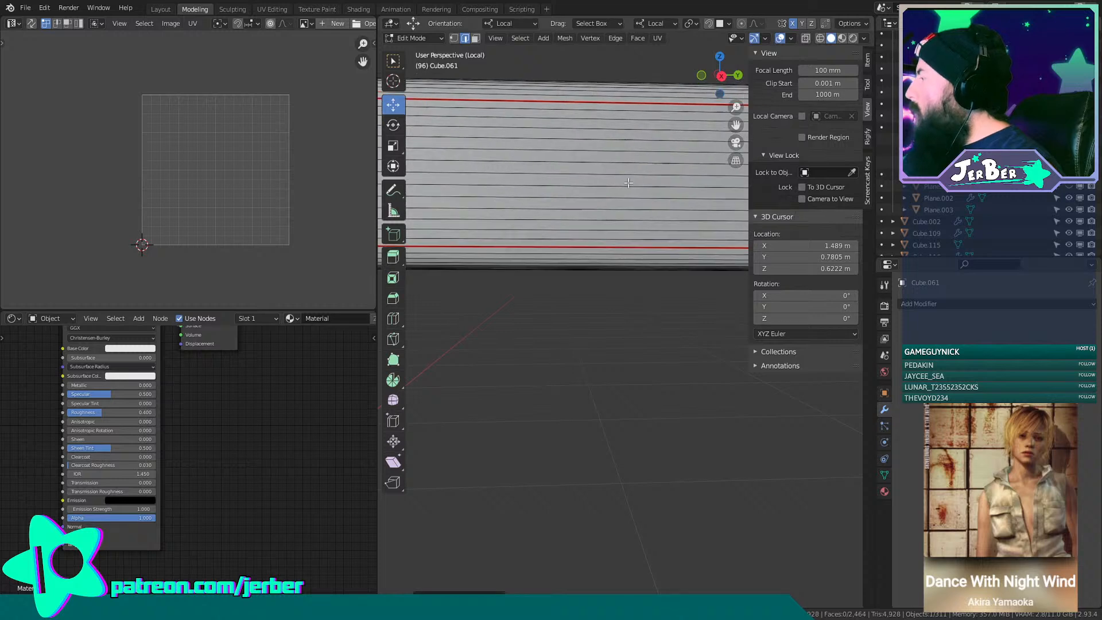
Continue inward along the bar and dissolve the next three cross edge loops toward its middle.
shift+middle_drag(523, 173, 466, 170)
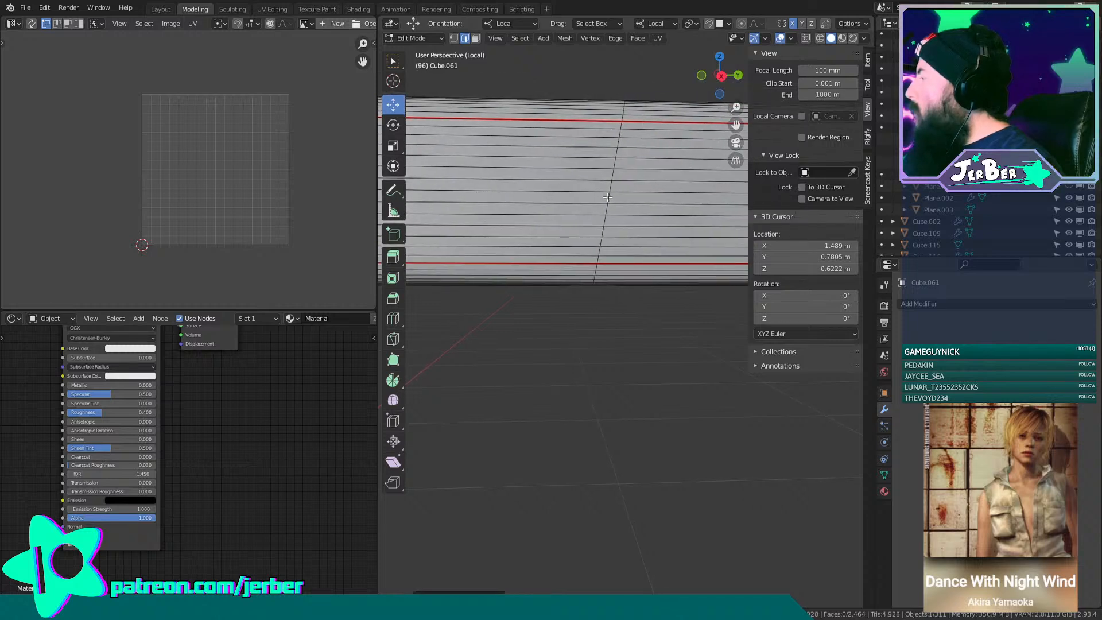
key(x)
click(607, 197)
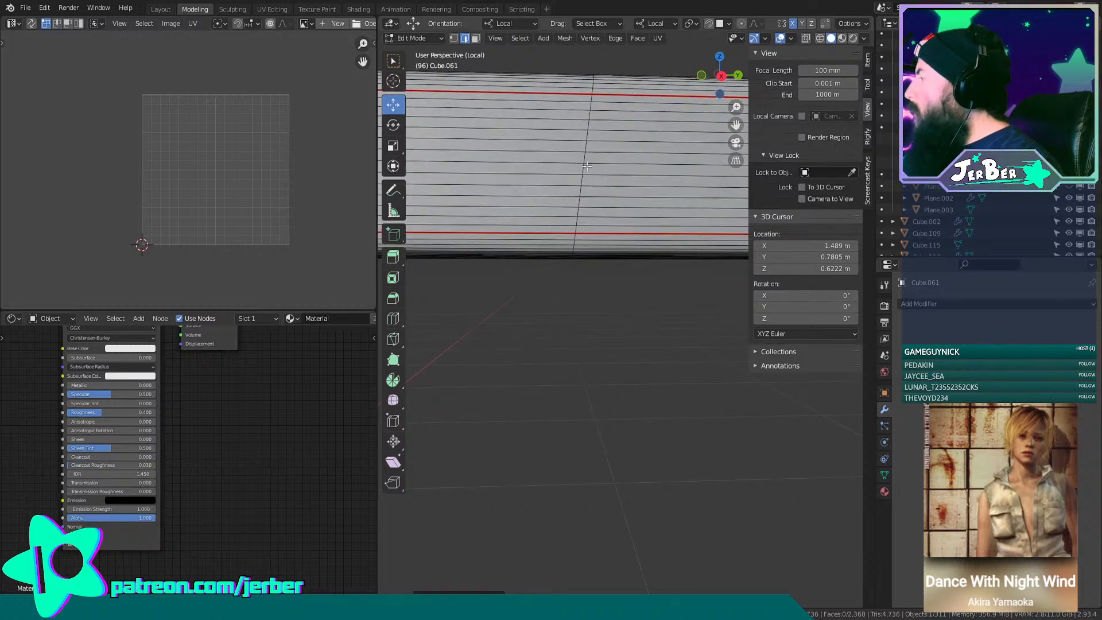
key(x)
click(584, 168)
shift+middle_drag(584, 169, 496, 189)
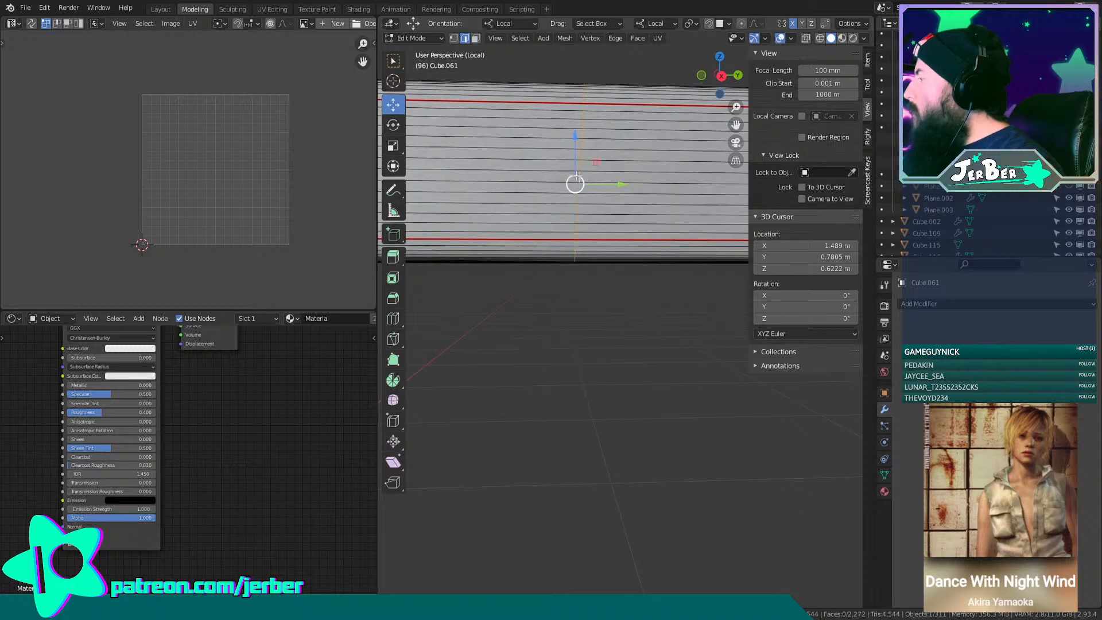
key(x)
click(578, 177)
shift+middle_drag(577, 177, 477, 167)
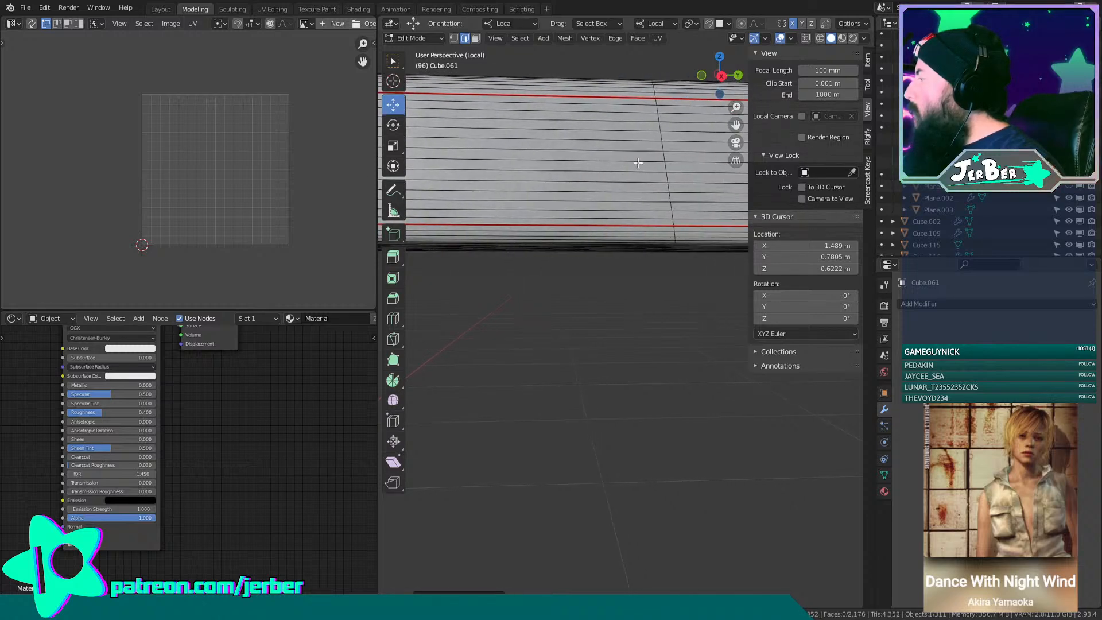
Dissolve the last three cross edge loops in the bar's middle stretch, leaving only the loops near both ends.
scroll(637, 163, down, 6)
scroll(637, 251, up, 6)
shift+middle_drag(637, 251, 542, 239)
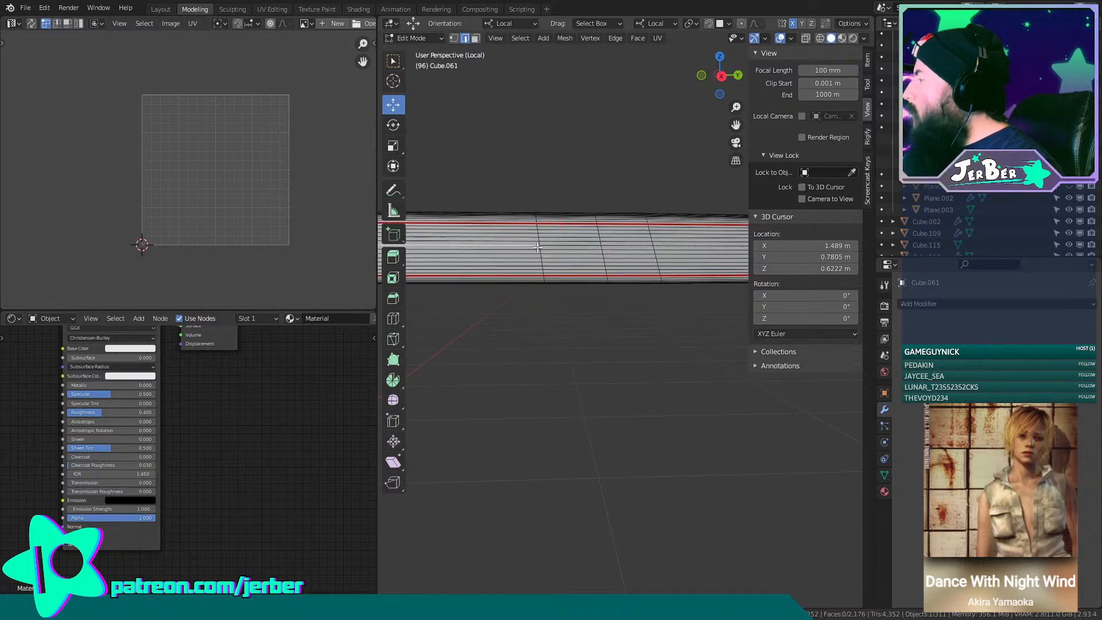
click(537, 248)
key(x)
click(540, 249)
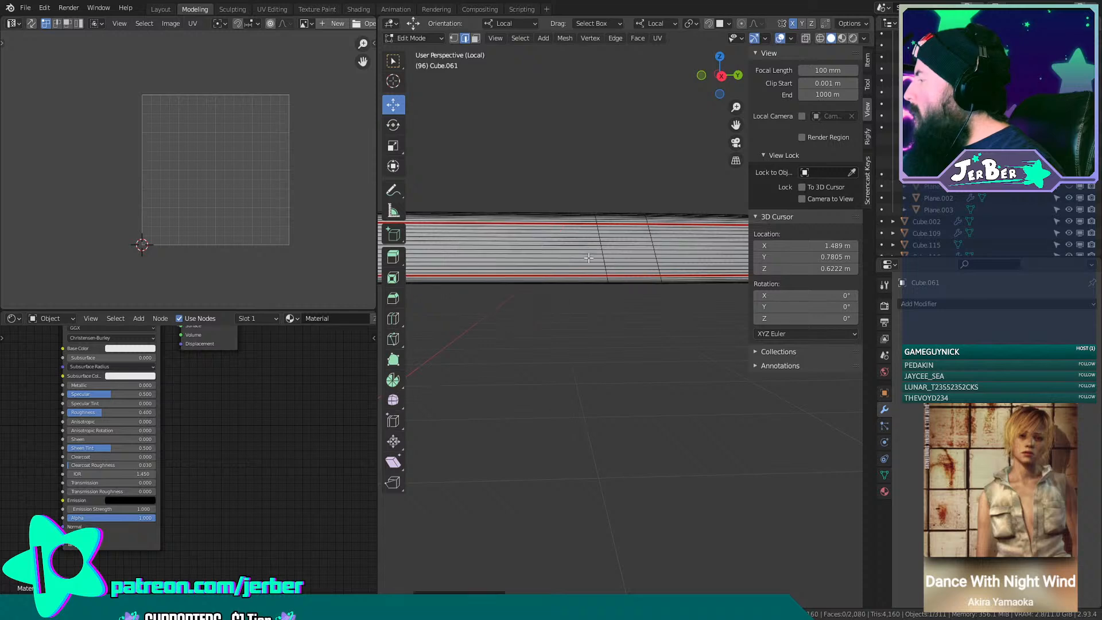
click(601, 247)
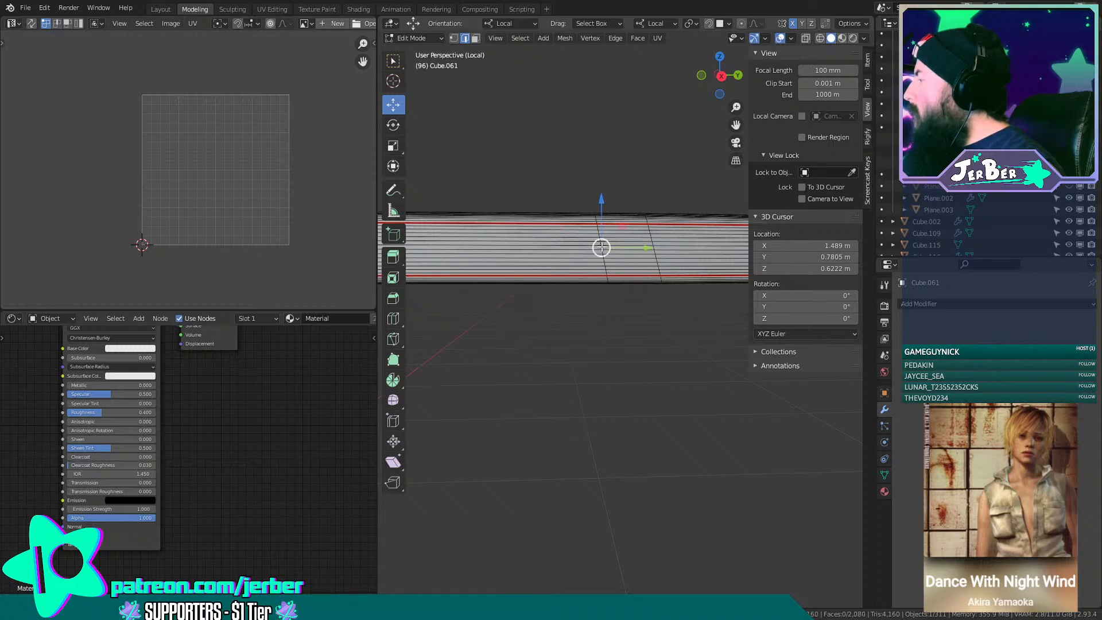
key(x)
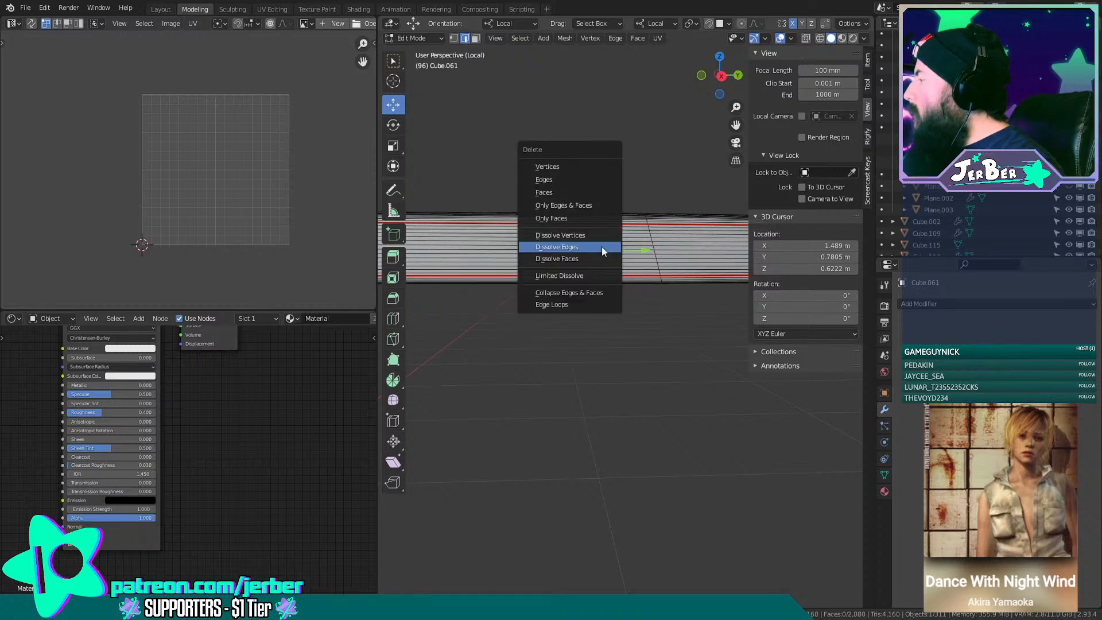
click(601, 248)
click(647, 250)
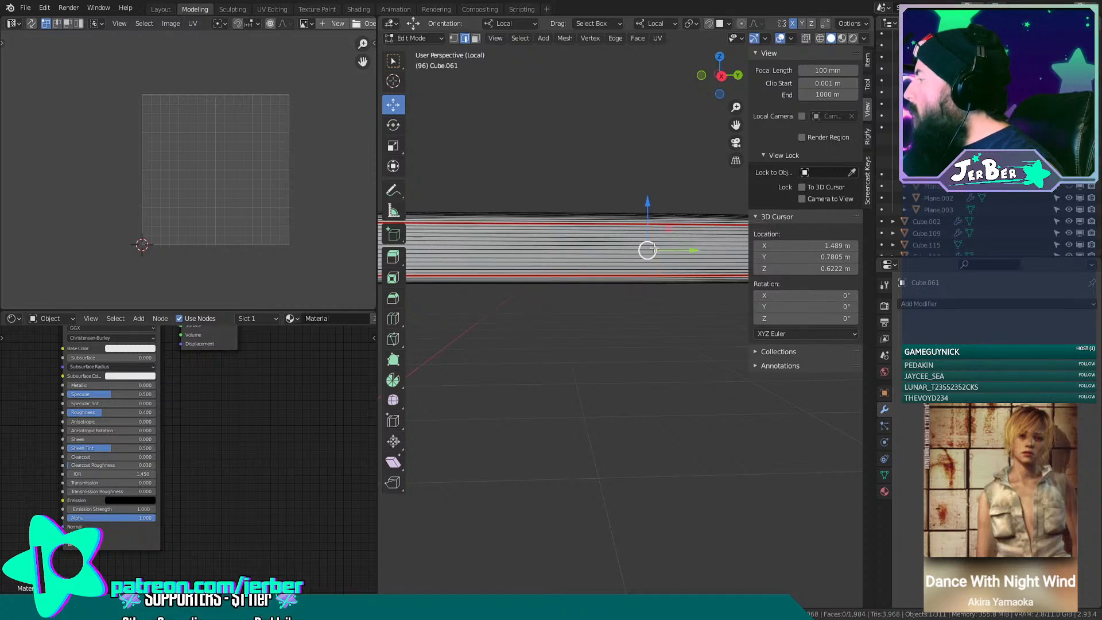
key(x)
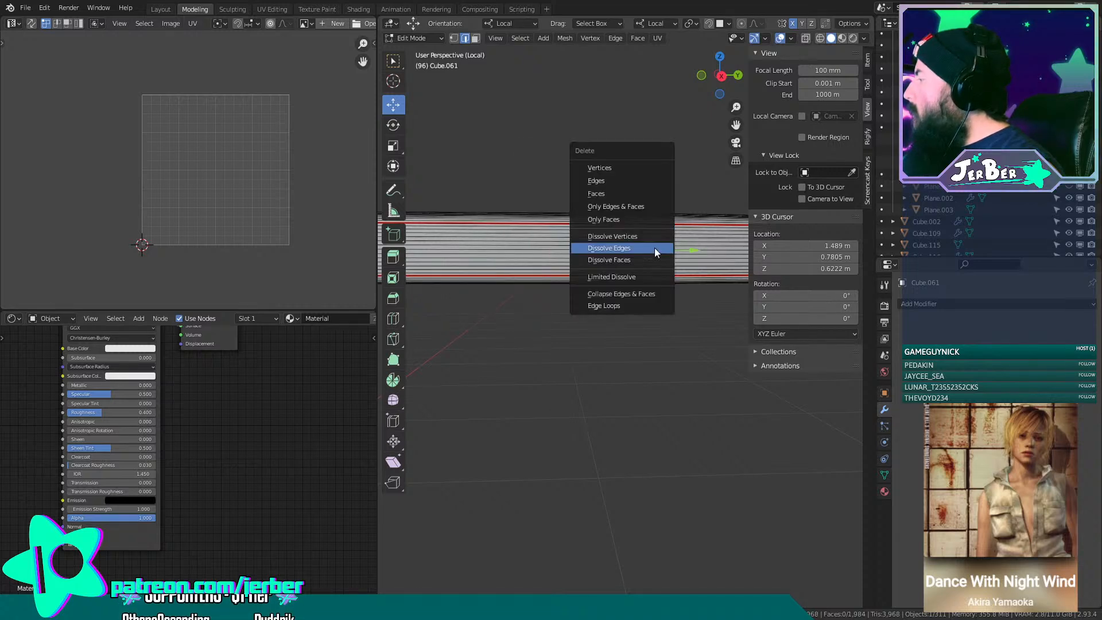
click(654, 247)
Select the horizontal edge loops running around the bar's sides and end faces between the upper and lower seams, and dissolve them.
middle_drag(654, 248, 725, 239)
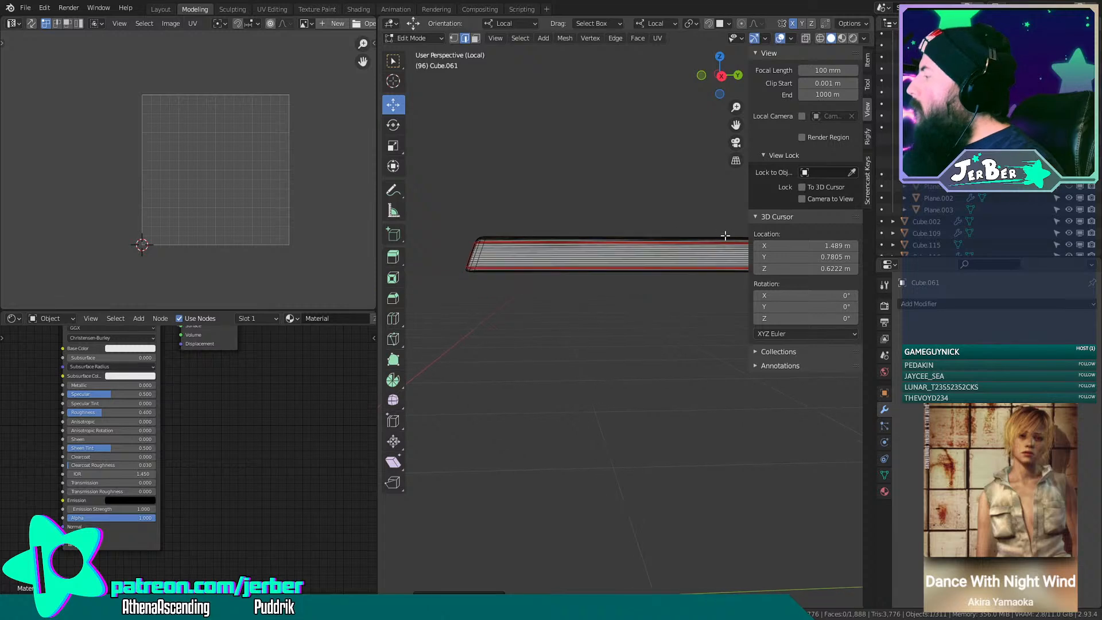
scroll(605, 253, down, 3)
scroll(596, 244, up, 6)
middle_drag(583, 232, 632, 306)
scroll(573, 292, up, 3)
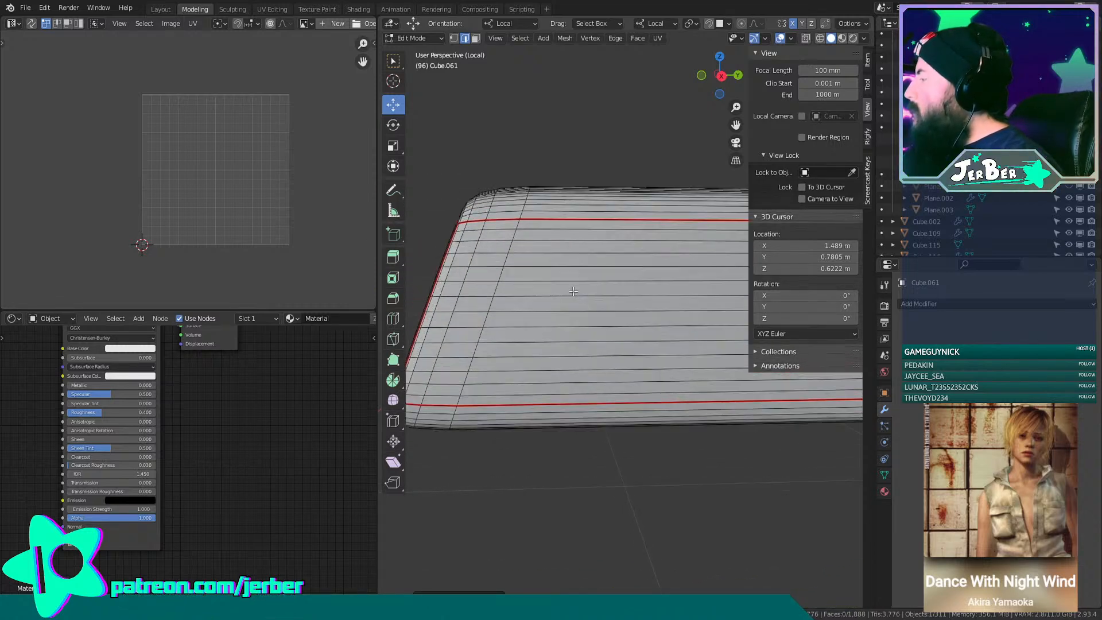
alt+click(561, 279)
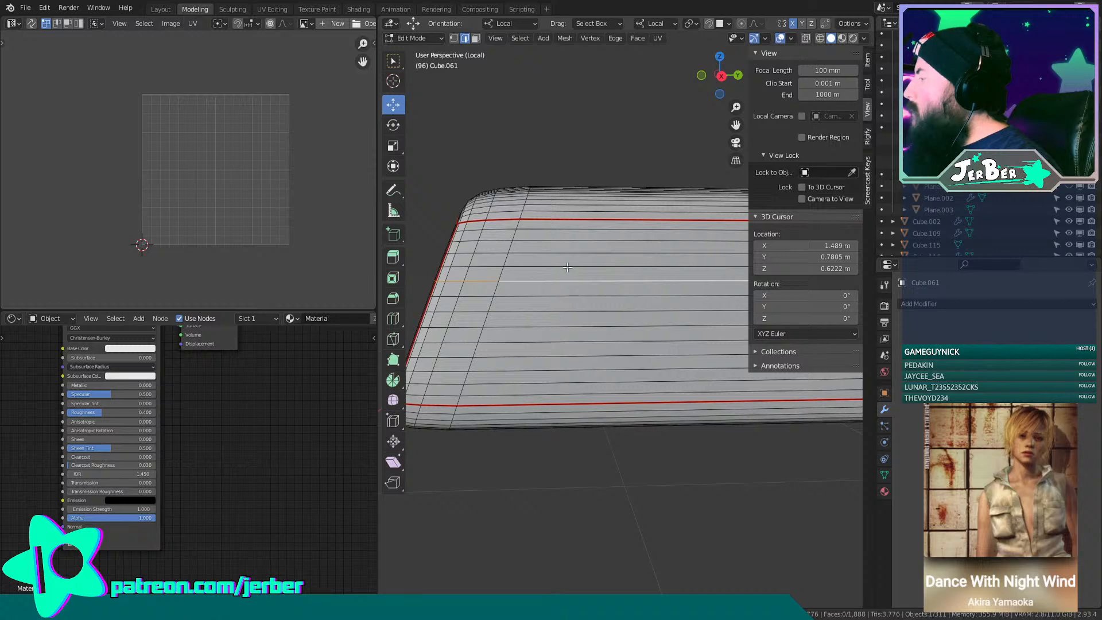
alt+shift+click(570, 253)
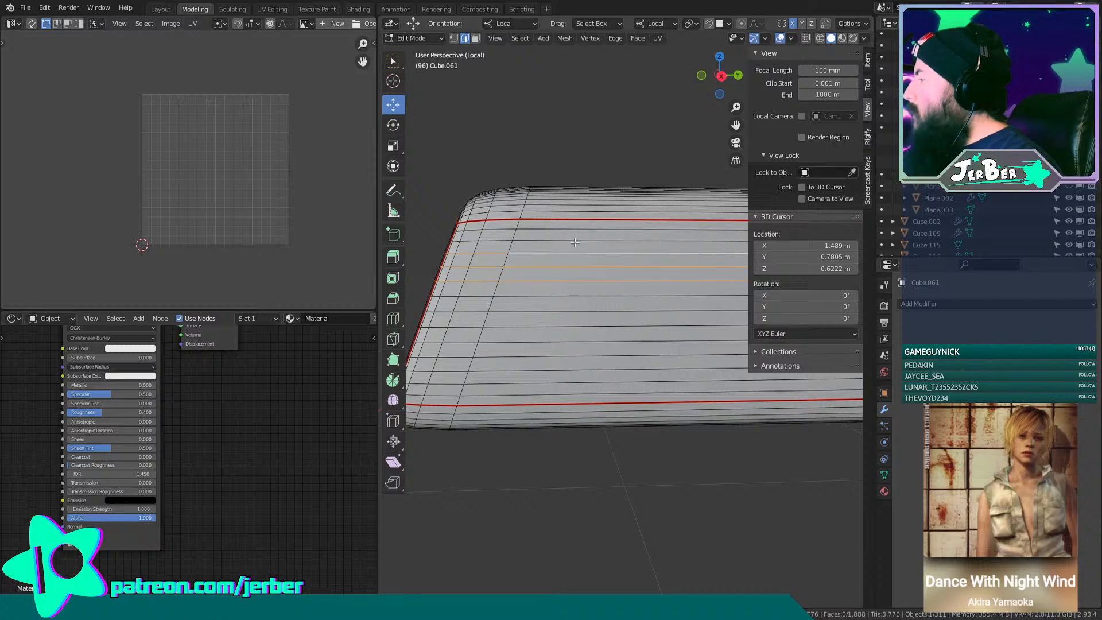
middle_drag(575, 243, 541, 294)
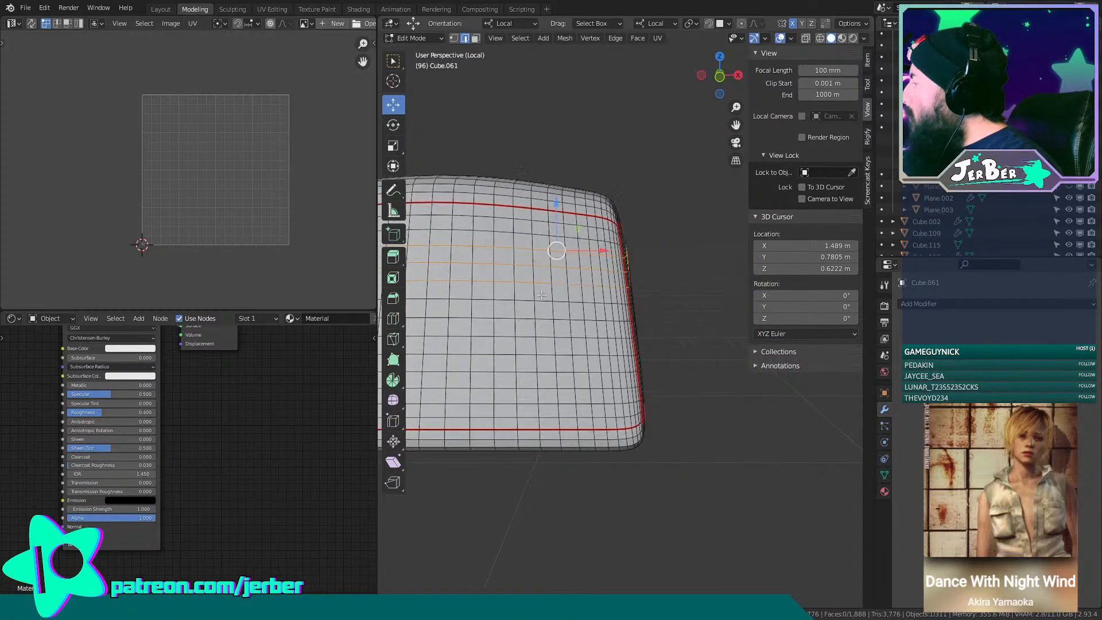
shift+middle_drag(634, 279, 603, 291)
scroll(602, 291, up, 2)
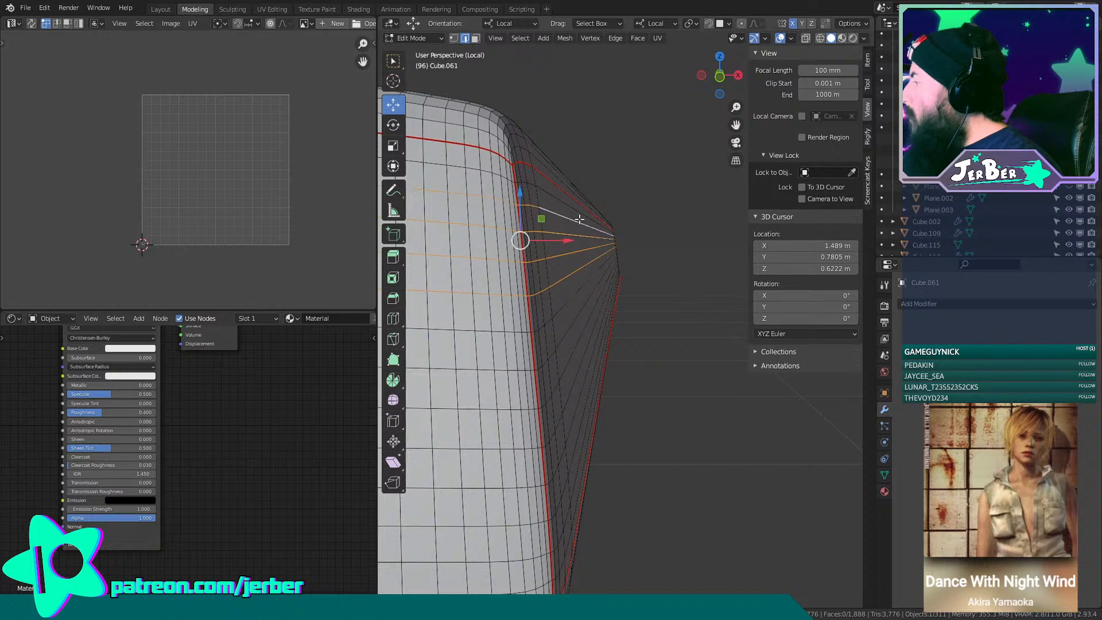
scroll(580, 218, down, 2)
shift+middle_drag(587, 253, 613, 207)
scroll(584, 246, up, 1)
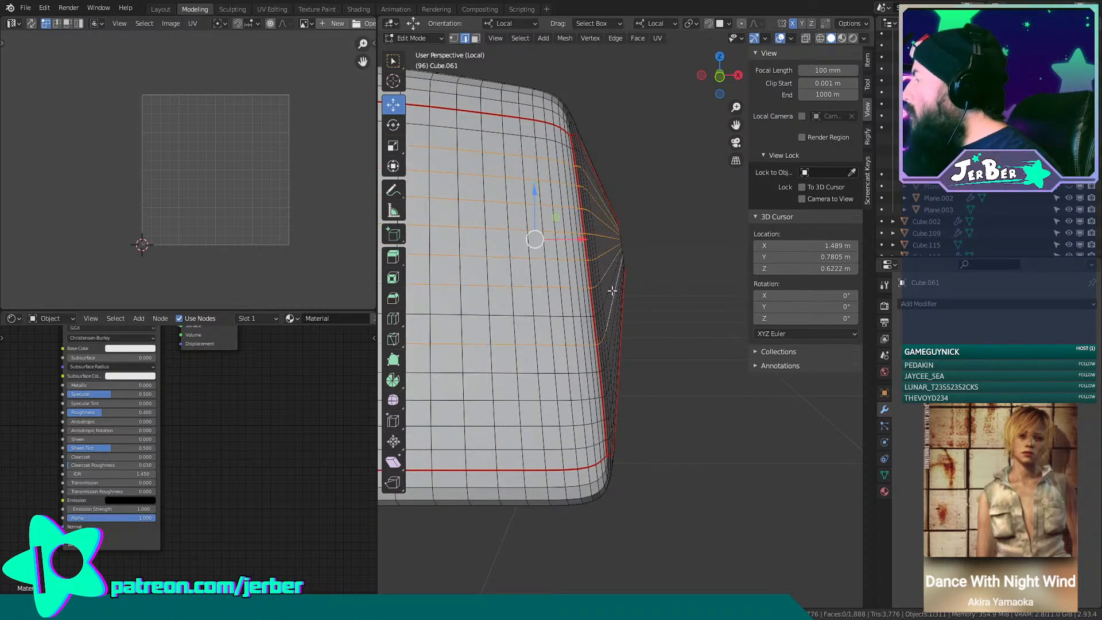
middle_drag(611, 288, 641, 297)
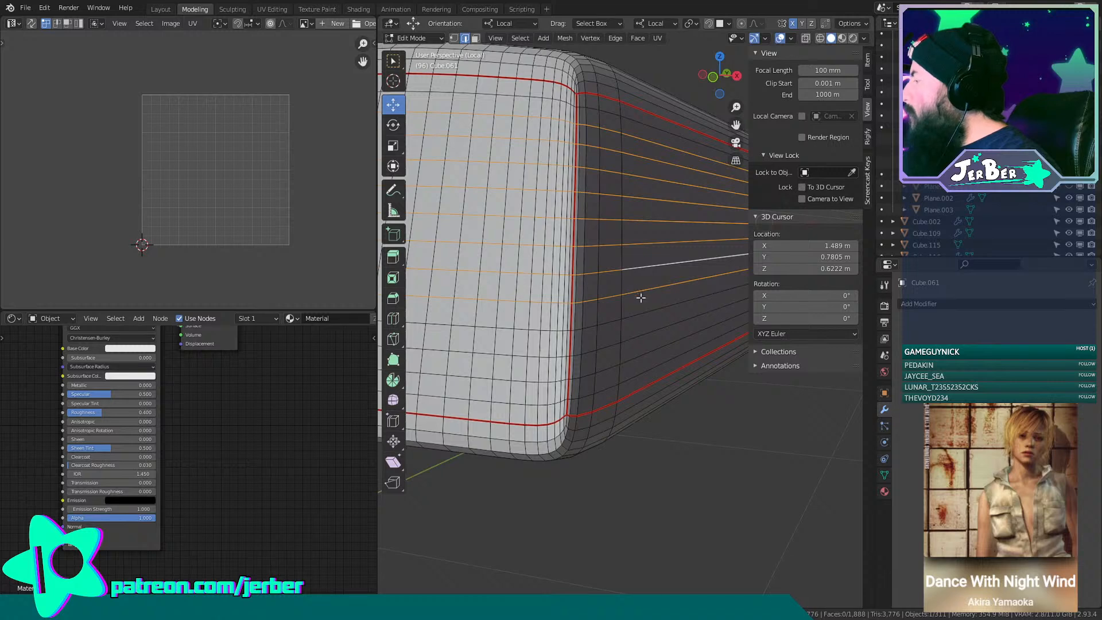
right_click(664, 347)
click(660, 349)
scroll(650, 329, down, 4)
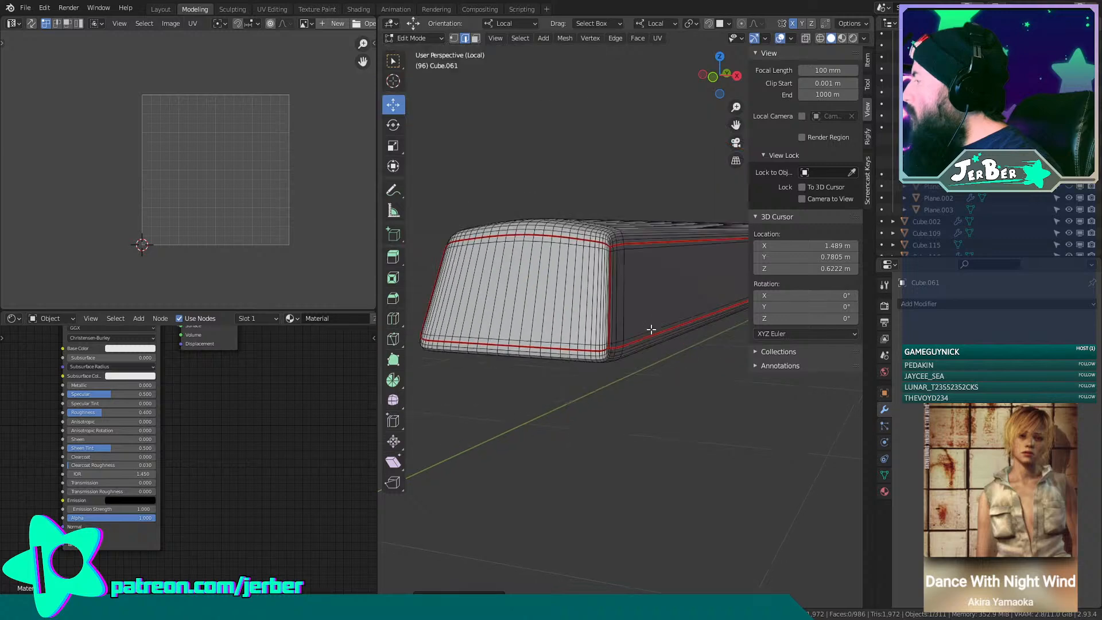
Select the adjacent long strip faces across the bar's underside in face select mode and delete them.
middle_drag(650, 328, 672, 286)
scroll(661, 335, down, 4)
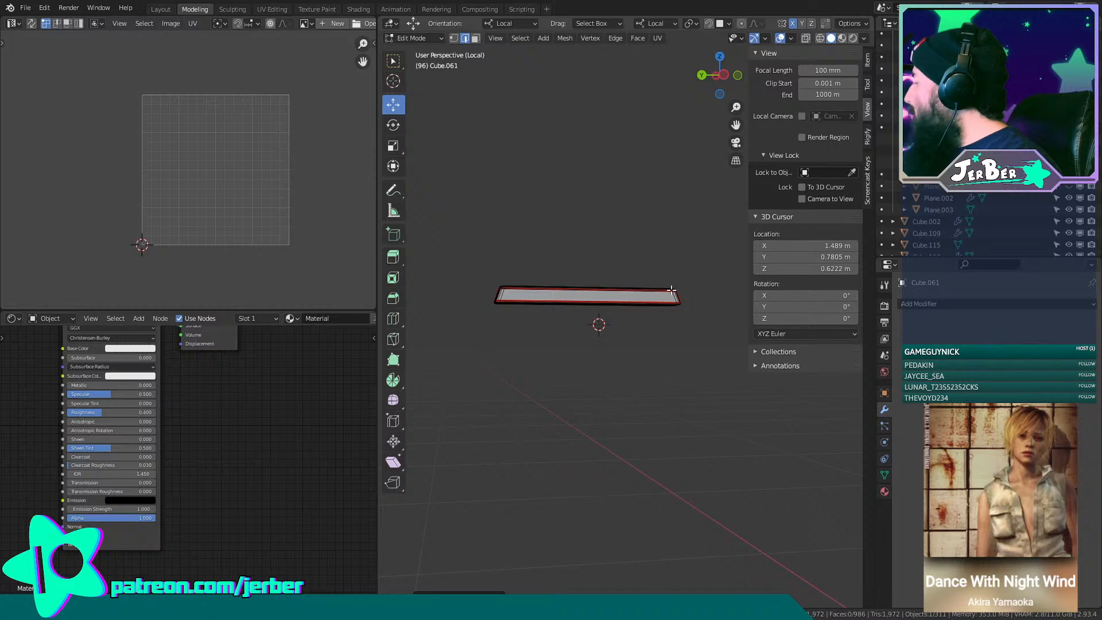
scroll(669, 290, up, 8)
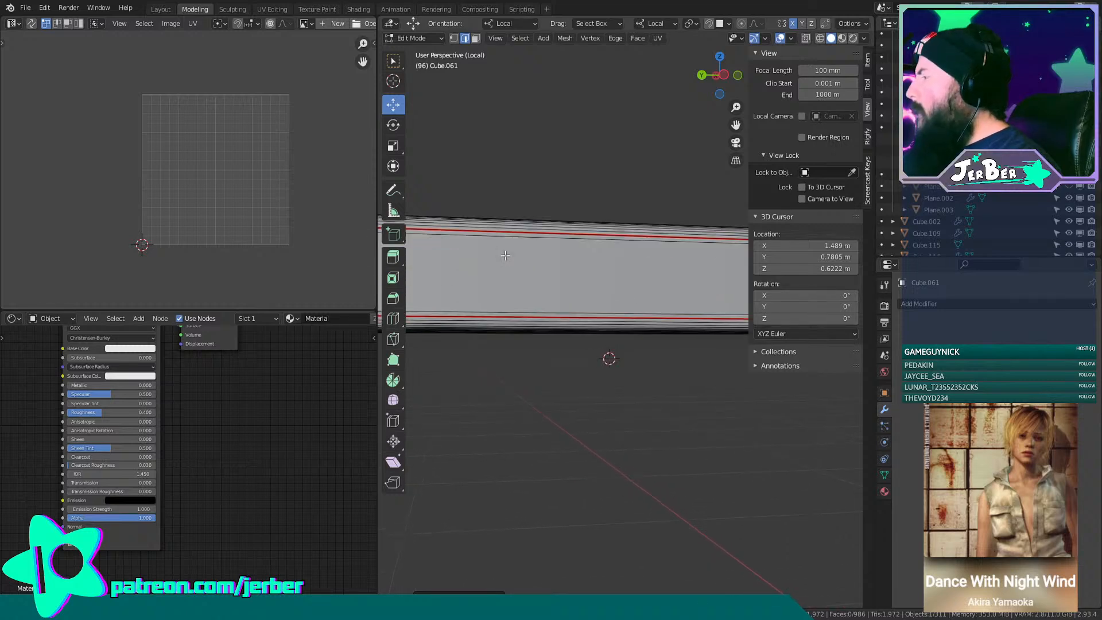
middle_drag(504, 256, 374, 88)
click(475, 38)
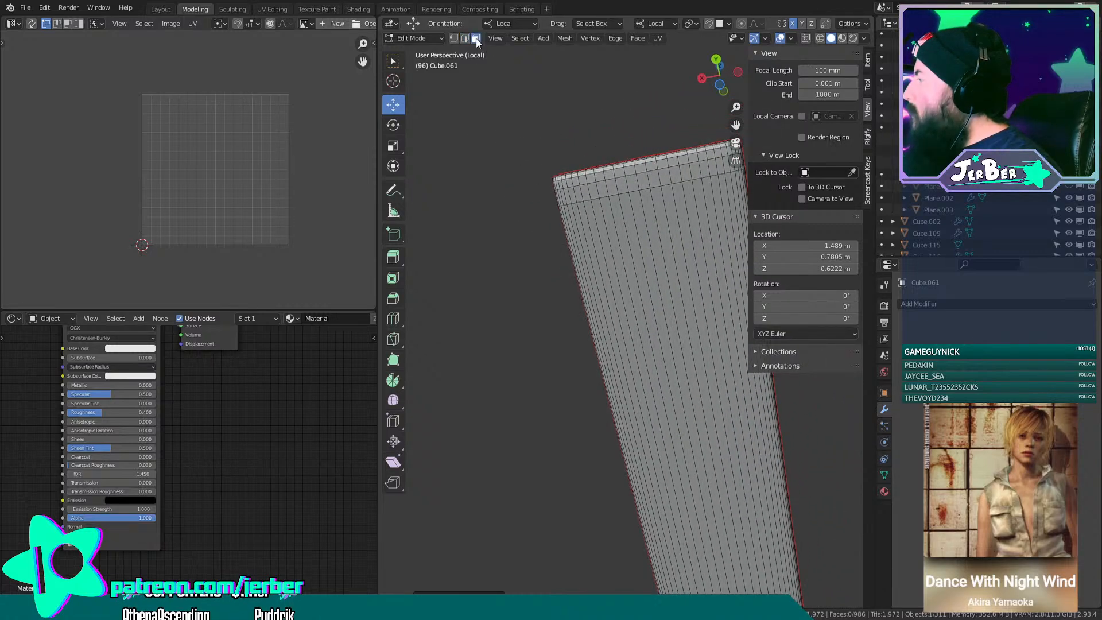
middle_drag(516, 115, 477, 206)
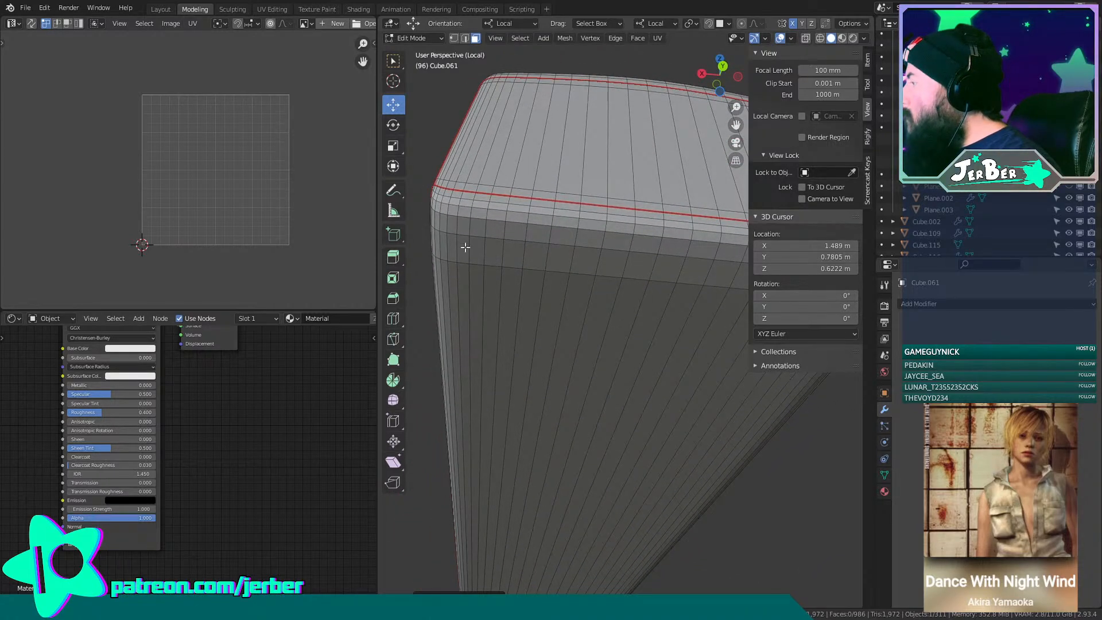
click(475, 270)
shift+click(501, 296)
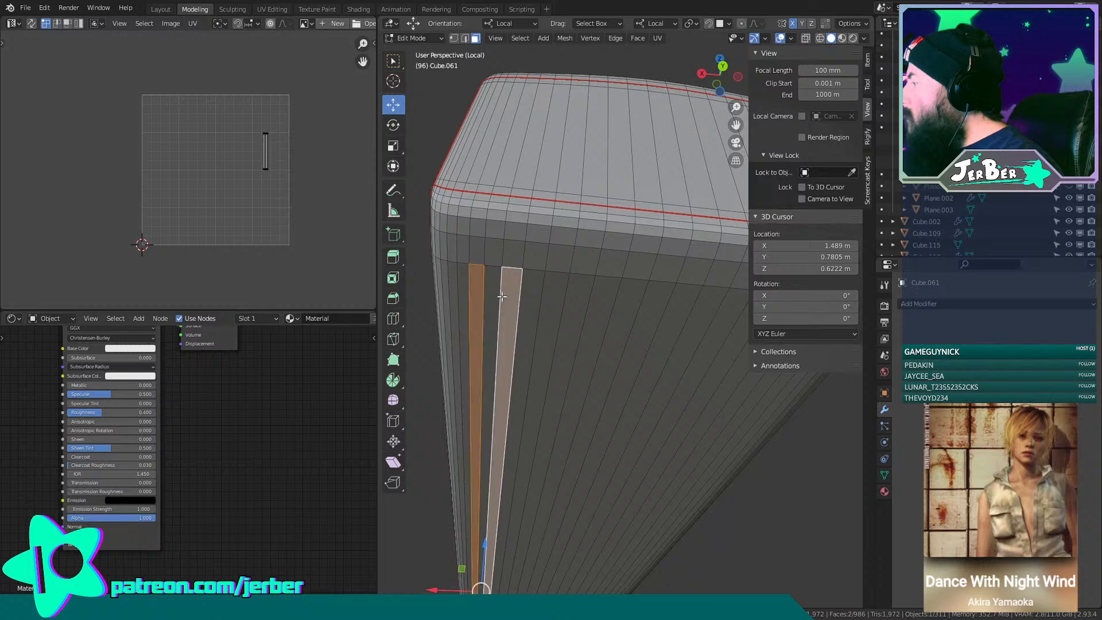
shift+click(516, 301)
shift+click(537, 303)
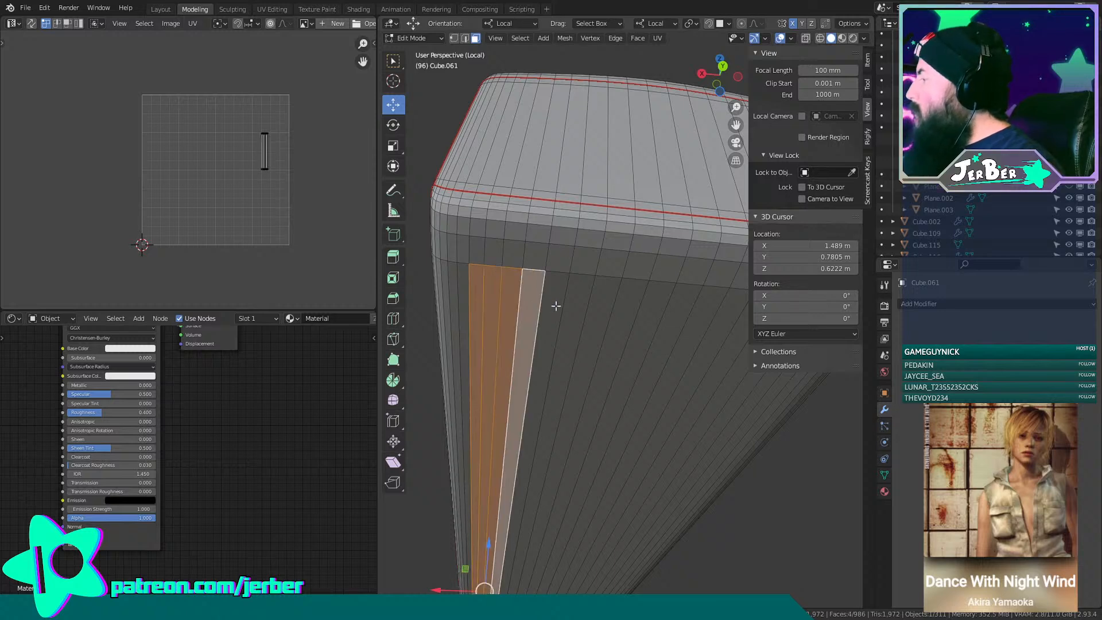
shift+click(557, 304)
shift+click(583, 305)
shift+click(603, 309)
shift+click(623, 310)
shift+click(664, 306)
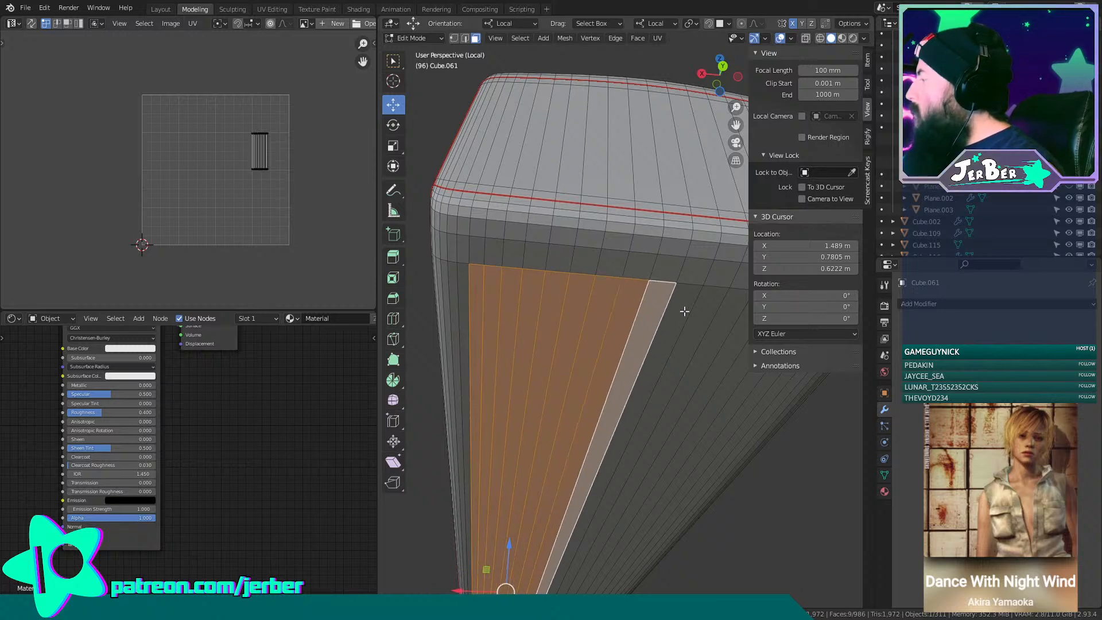
shift+click(690, 314)
shift+click(698, 319)
middle_drag(697, 320, 547, 263)
shift+click(619, 272)
shift+click(533, 227)
shift+click(555, 227)
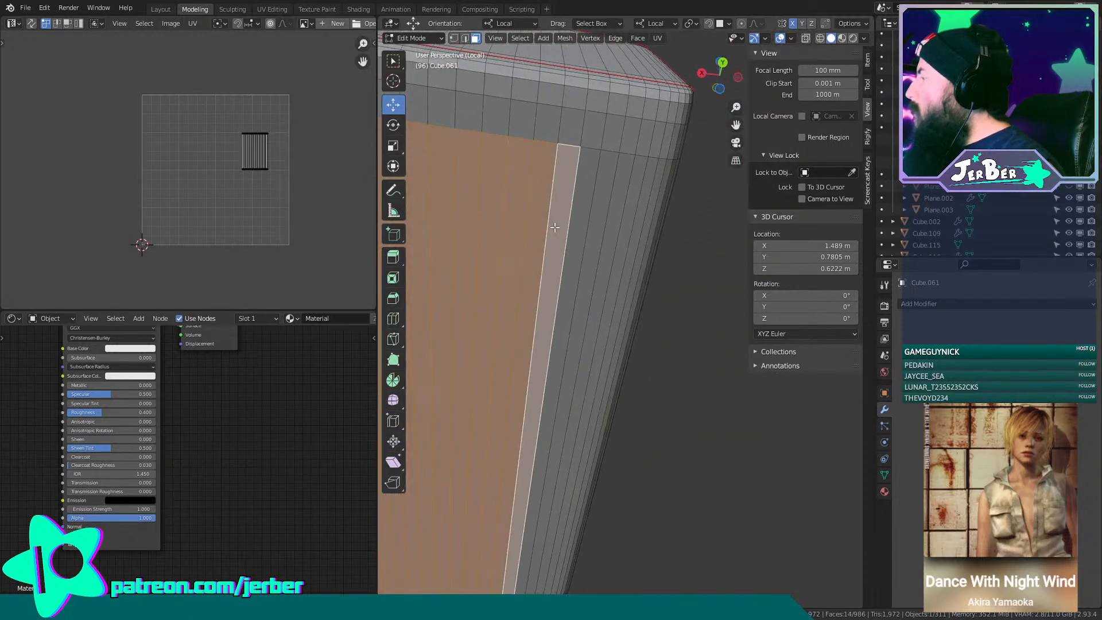
shift+click(585, 230)
shift+click(607, 228)
shift+click(601, 227)
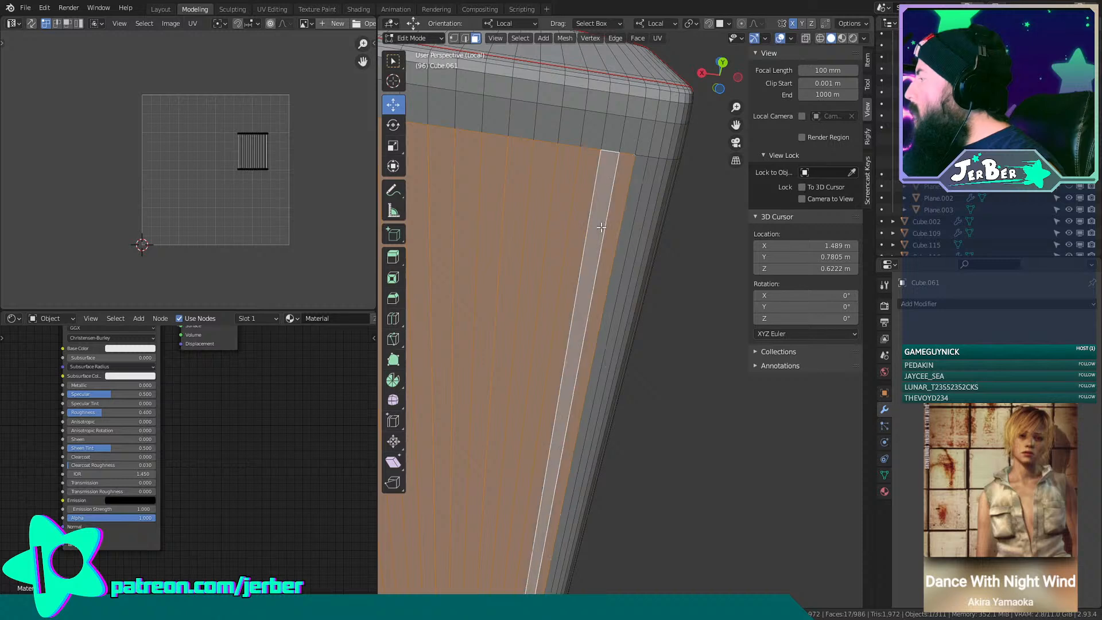
middle_drag(601, 226, 529, 215)
key(x)
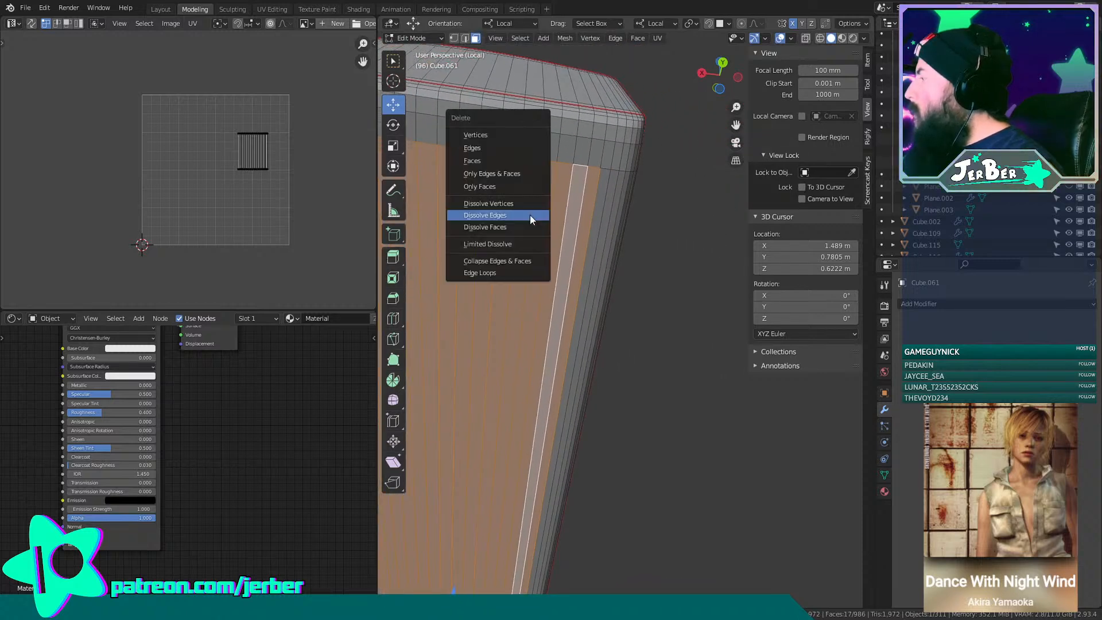
click(520, 161)
From the bottom view, delete one more long strip face along the edge of the underside opening.
middle_drag(520, 161, 479, 267)
ctrl+middle_drag(479, 267, 620, 398)
key(KP_7)
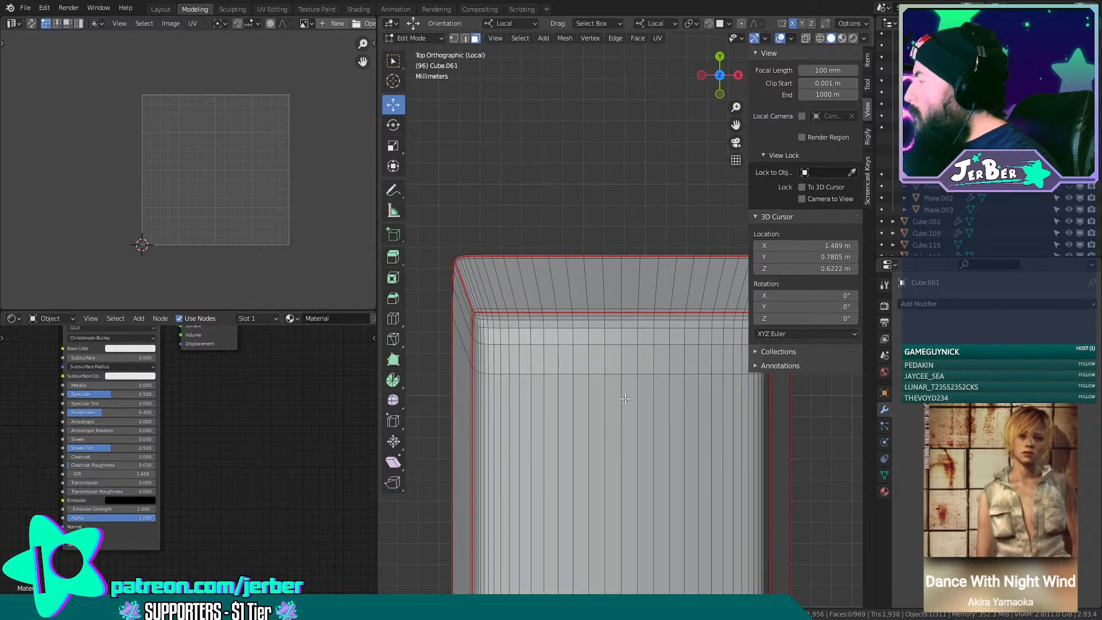
key(ctrl+KP_7)
shift+middle_drag(618, 346, 587, 389)
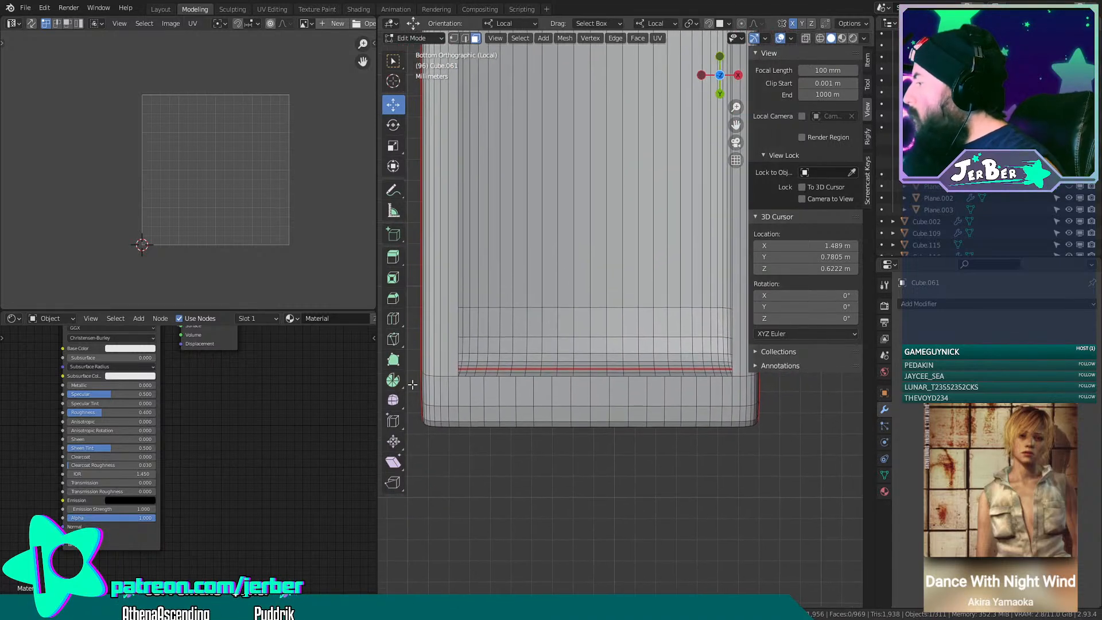
alt+click(451, 348)
key(x)
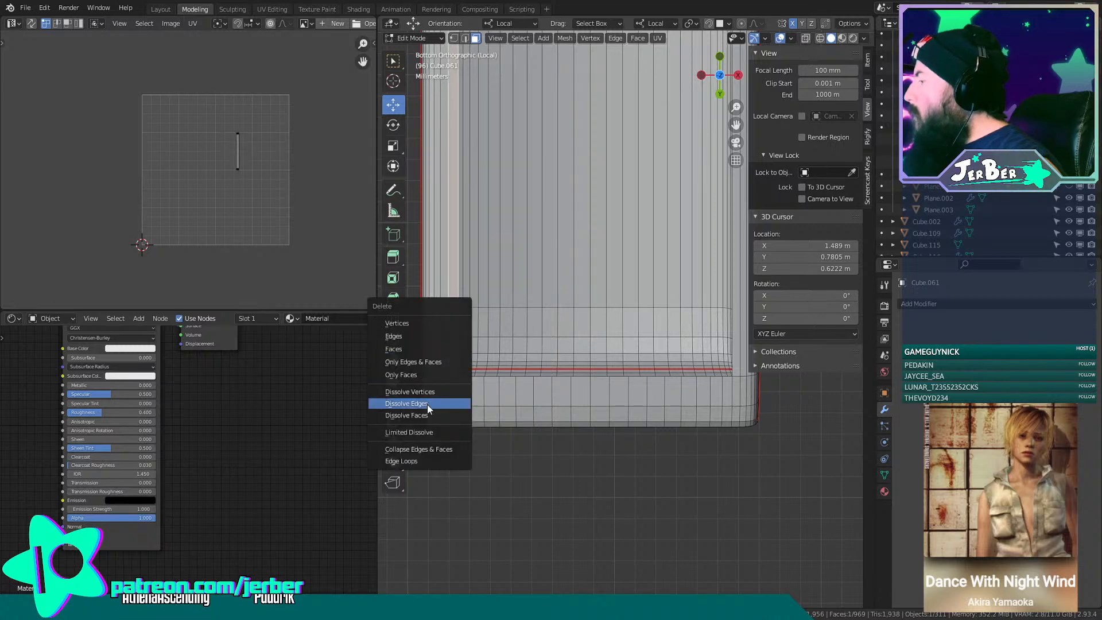
click(436, 348)
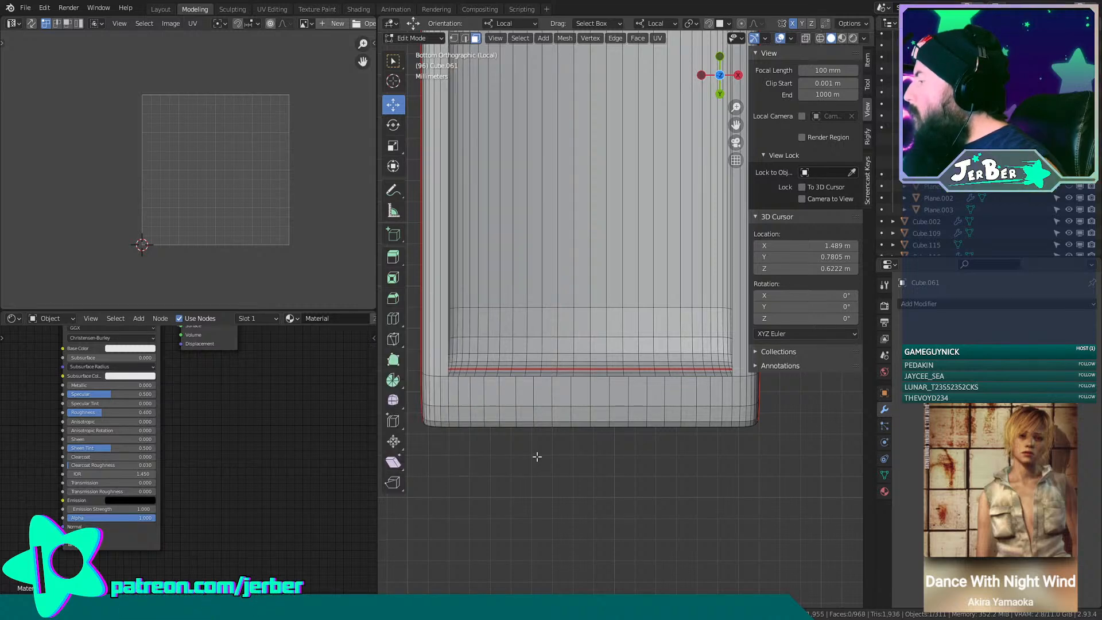
Return to the full scene in Object Mode and delete the edited space bar object from the computer keyboard.
scroll(568, 477, down, 1)
scroll(614, 476, down, 3)
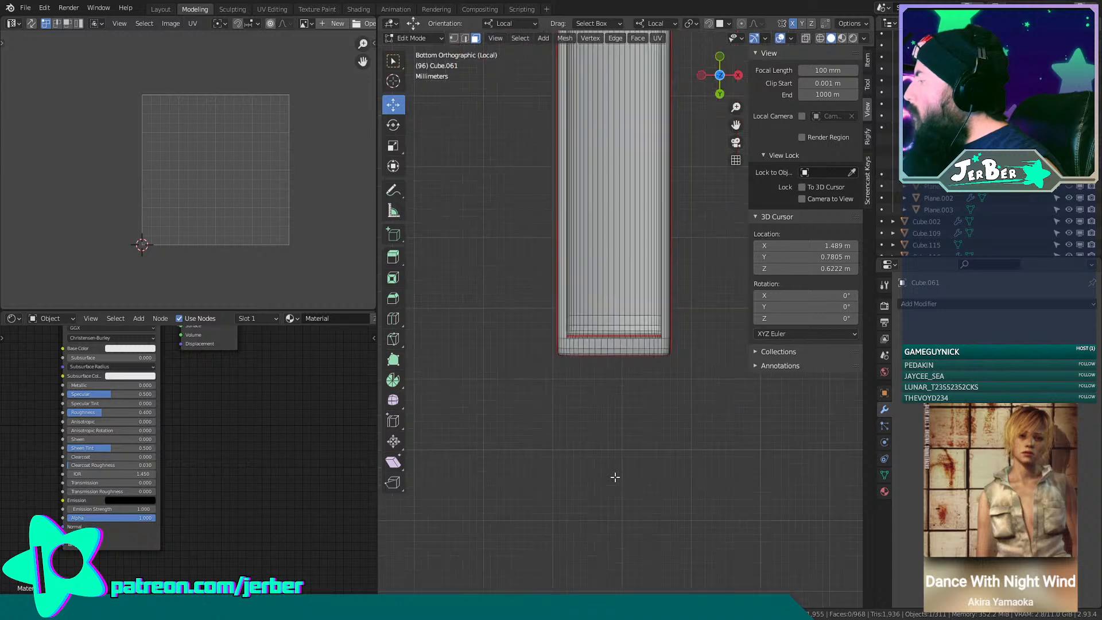
middle_drag(614, 475, 531, 524)
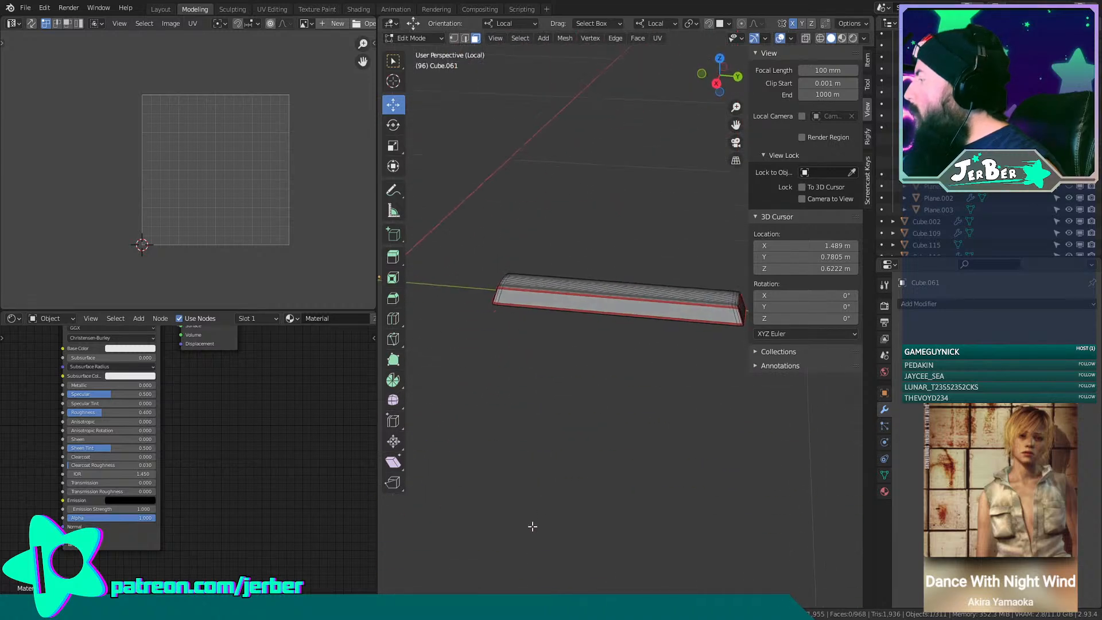
key(KP_Divide)
scroll(585, 395, down, 2)
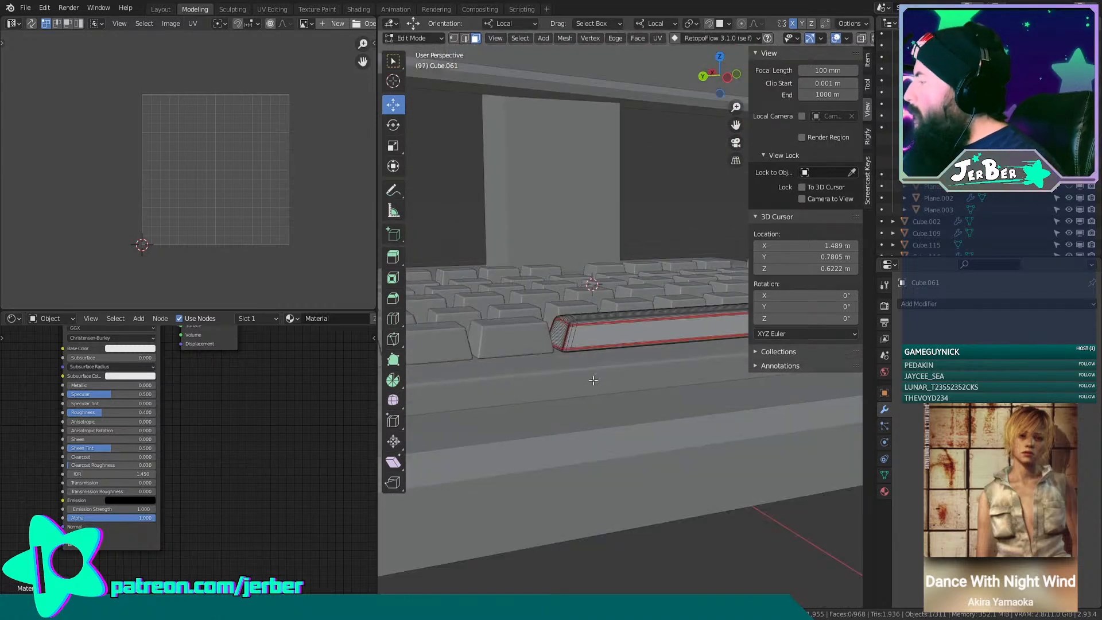
middle_drag(594, 382, 580, 400)
scroll(526, 440, down, 5)
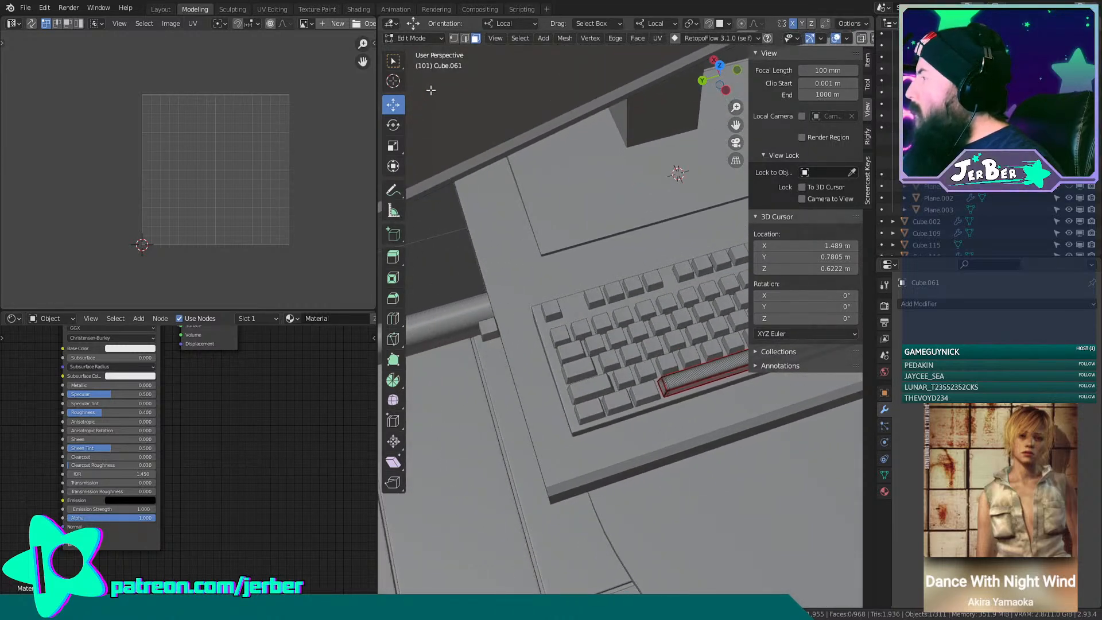
click(439, 41)
click(434, 53)
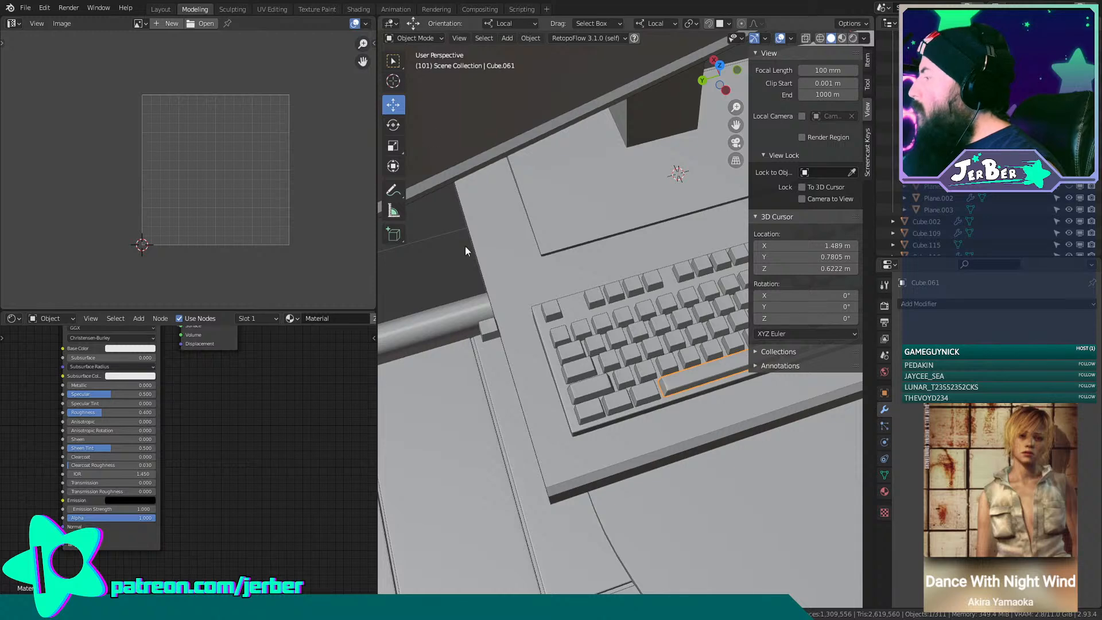
key(x)
click(490, 329)
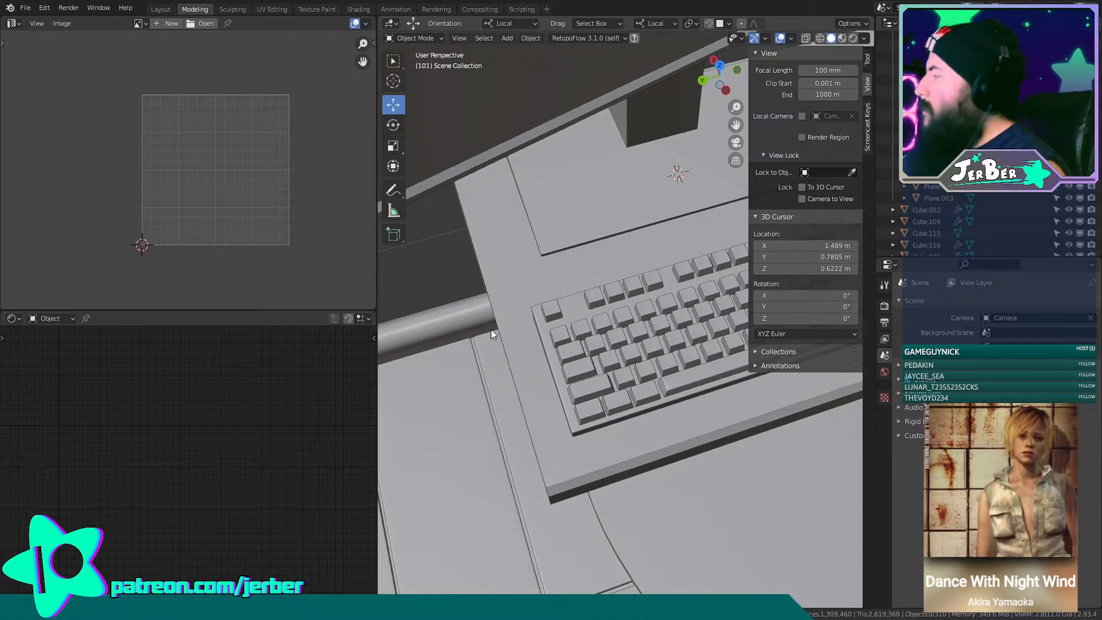
Select a white key between two black keys on the piano keyboard and enter Edit Mode on it.
middle_drag(711, 368, 676, 278)
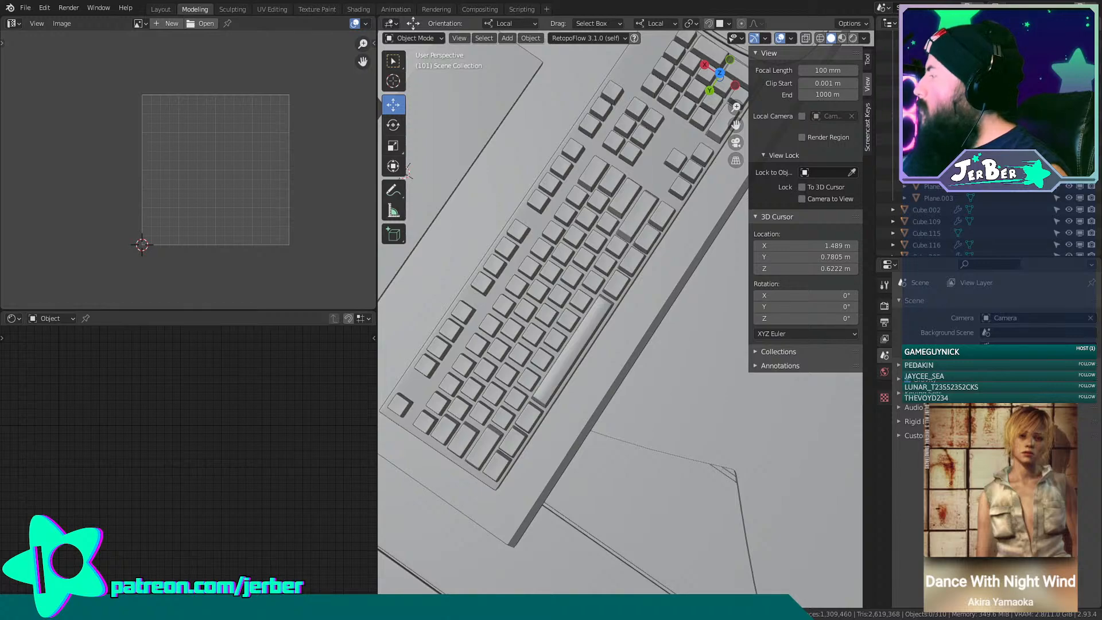
scroll(690, 227, down, 5)
middle_drag(690, 227, 608, 189)
scroll(655, 232, up, 4)
shift+middle_drag(655, 232, 486, 292)
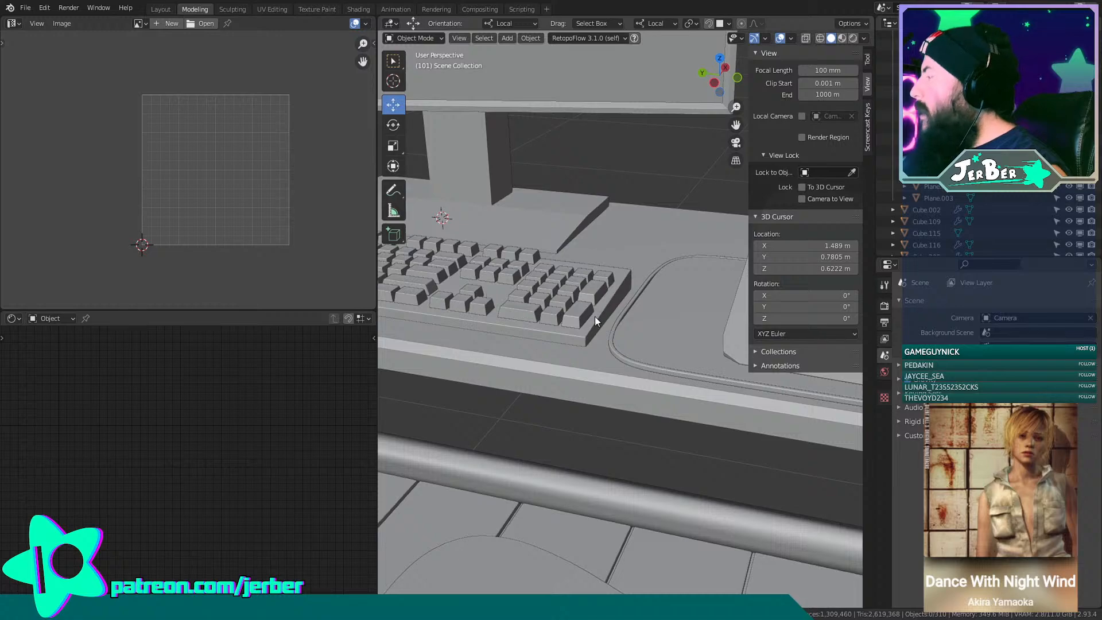
middle_drag(595, 318, 700, 346)
scroll(634, 284, down, 6)
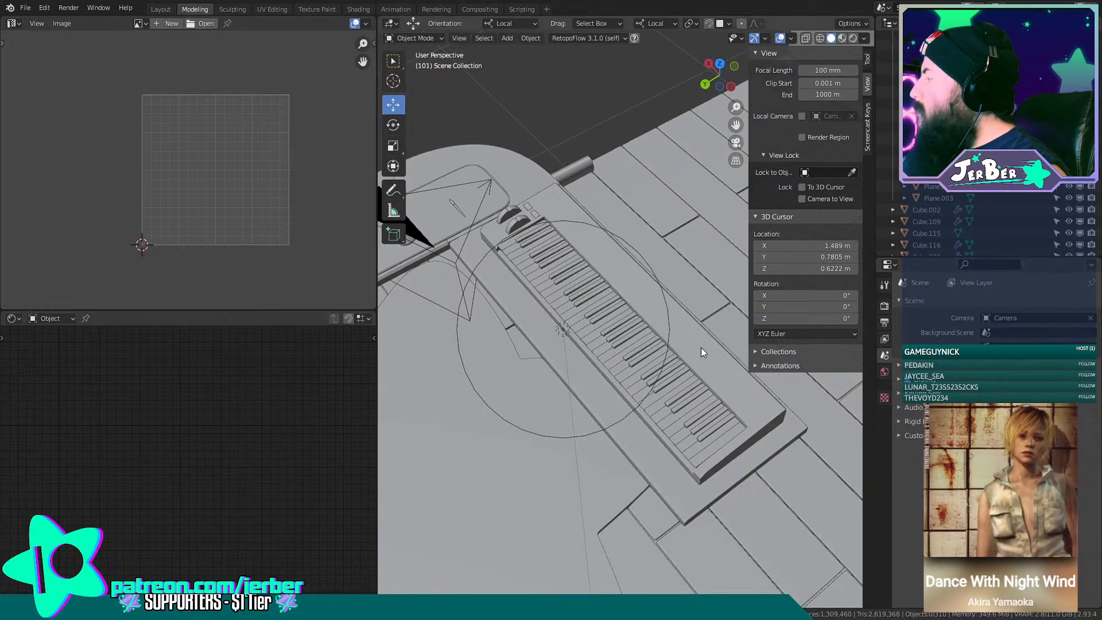
scroll(574, 342, up, 5)
middle_drag(574, 342, 615, 320)
click(562, 327)
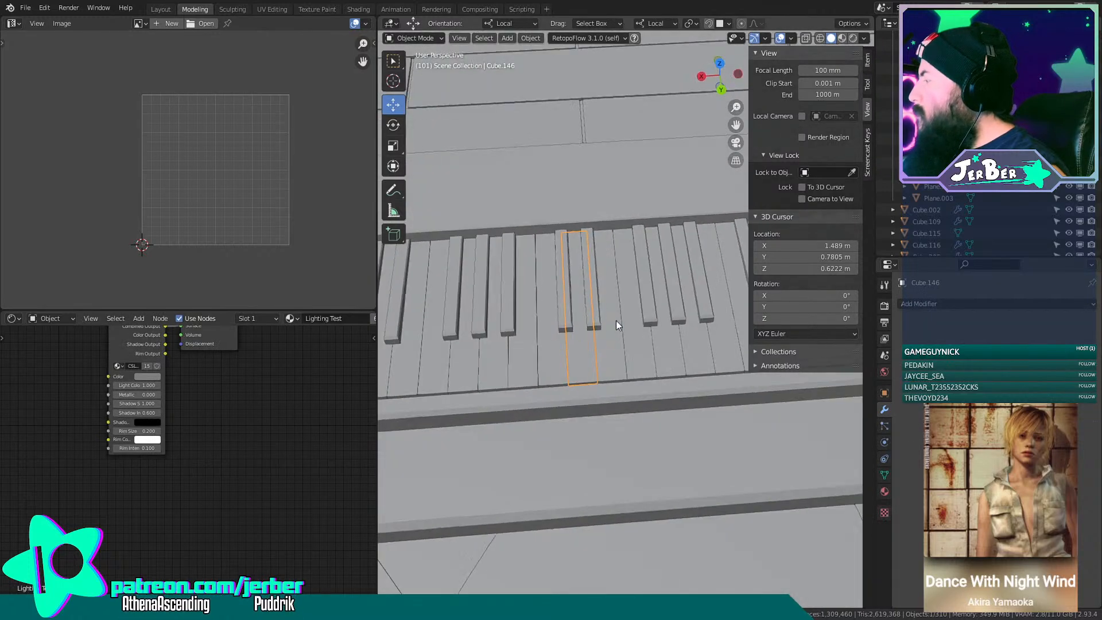
click(418, 38)
click(435, 64)
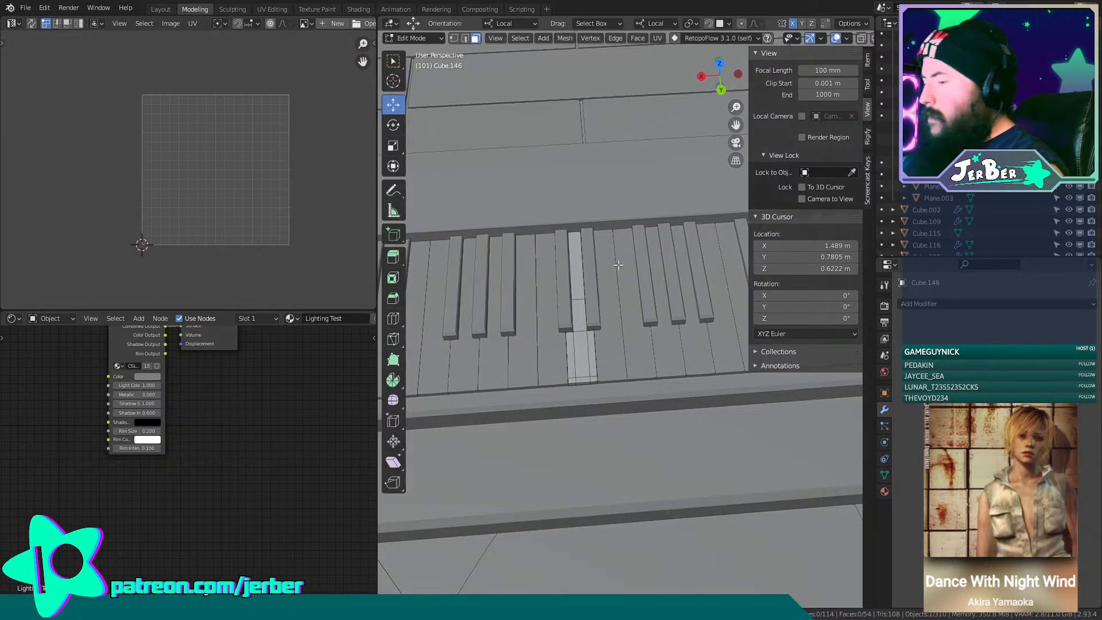
Inspect the white key's mesh in isolation and among its neighbouring keys, and return to Object Mode.
key(KP_Divide)
middle_drag(580, 265, 593, 208)
key(KP_Divide)
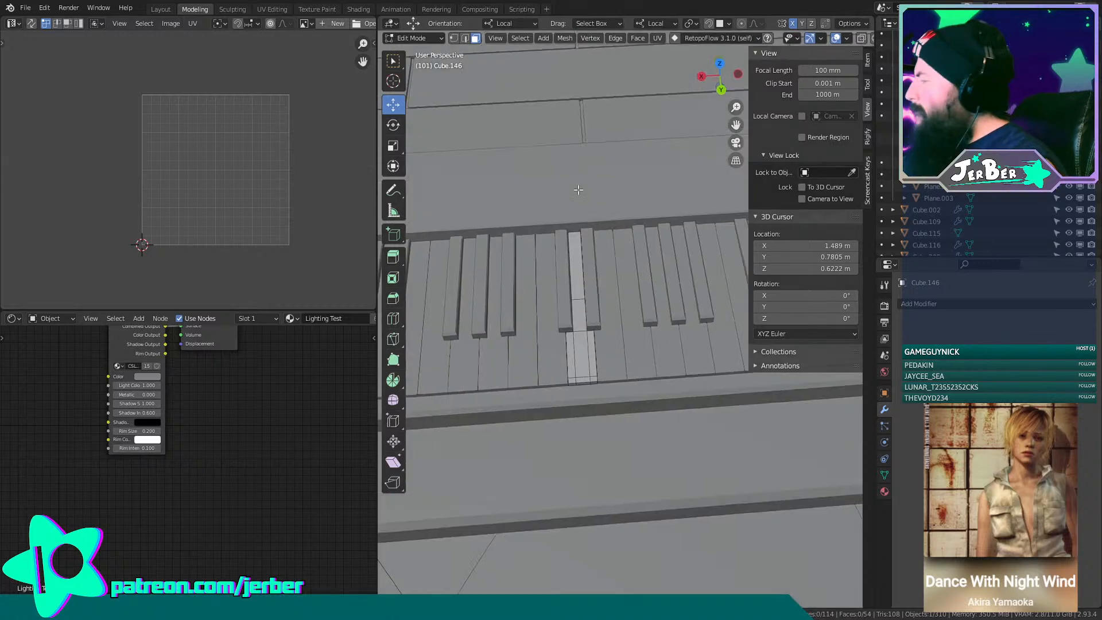
scroll(597, 218, down, 4)
middle_drag(617, 258, 637, 322)
scroll(627, 171, up, 4)
scroll(653, 286, up, 4)
scroll(635, 313, up, 4)
scroll(590, 295, down, 3)
middle_drag(591, 294, 580, 270)
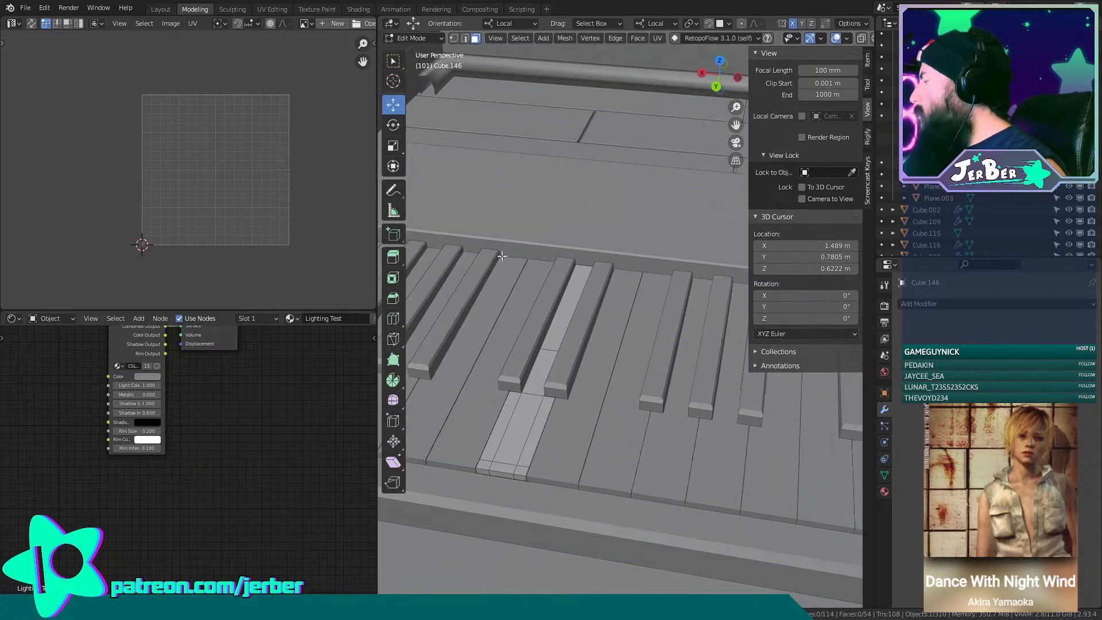
scroll(552, 376, down, 2)
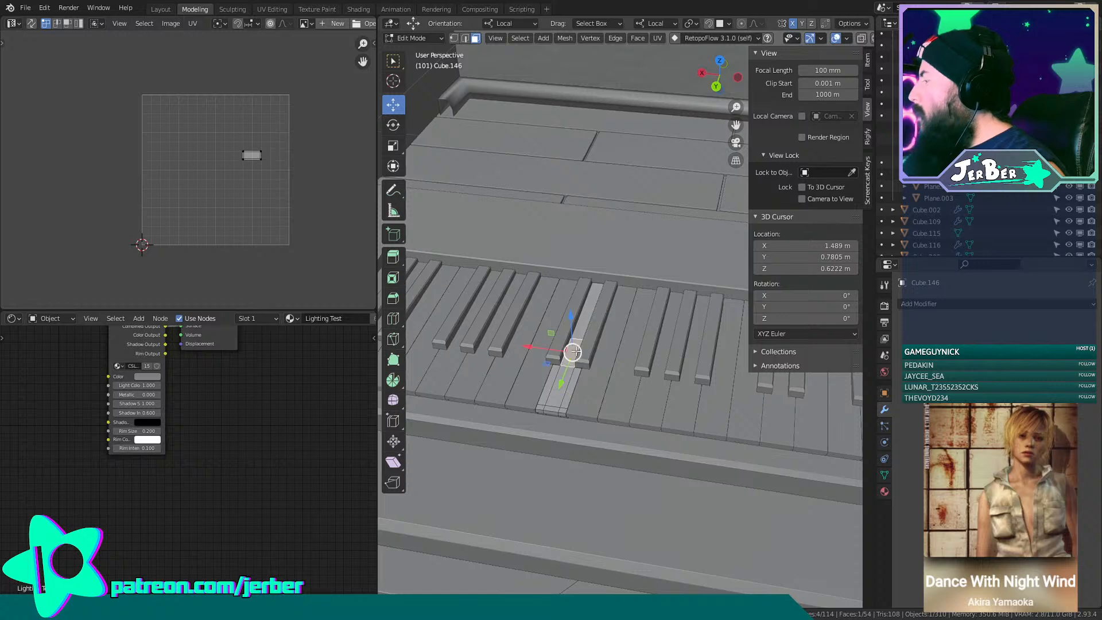
click(562, 272)
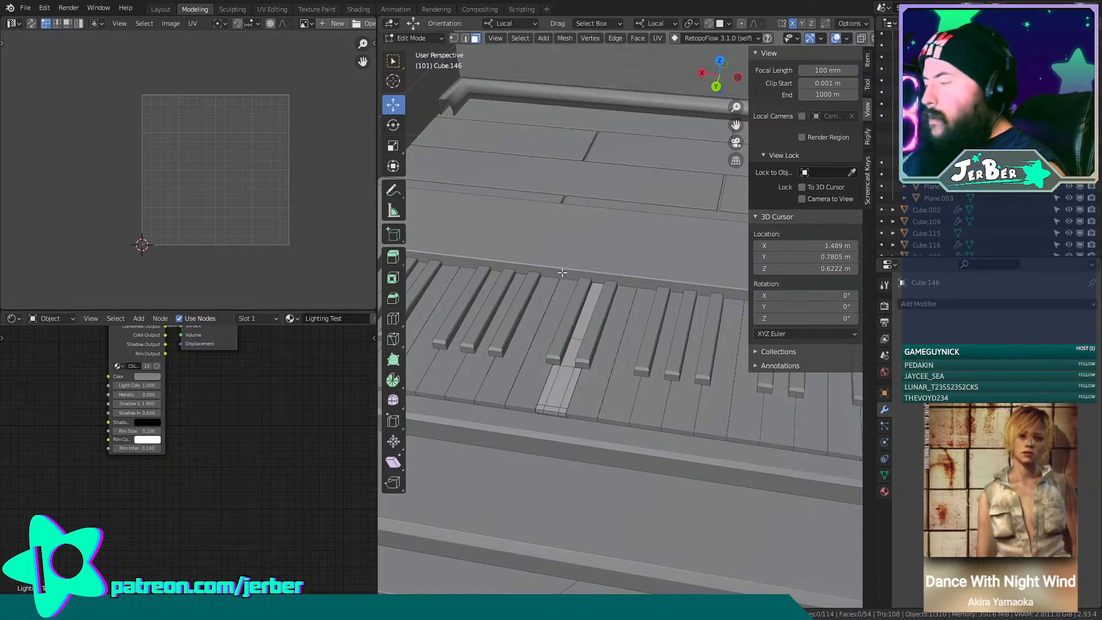
click(431, 37)
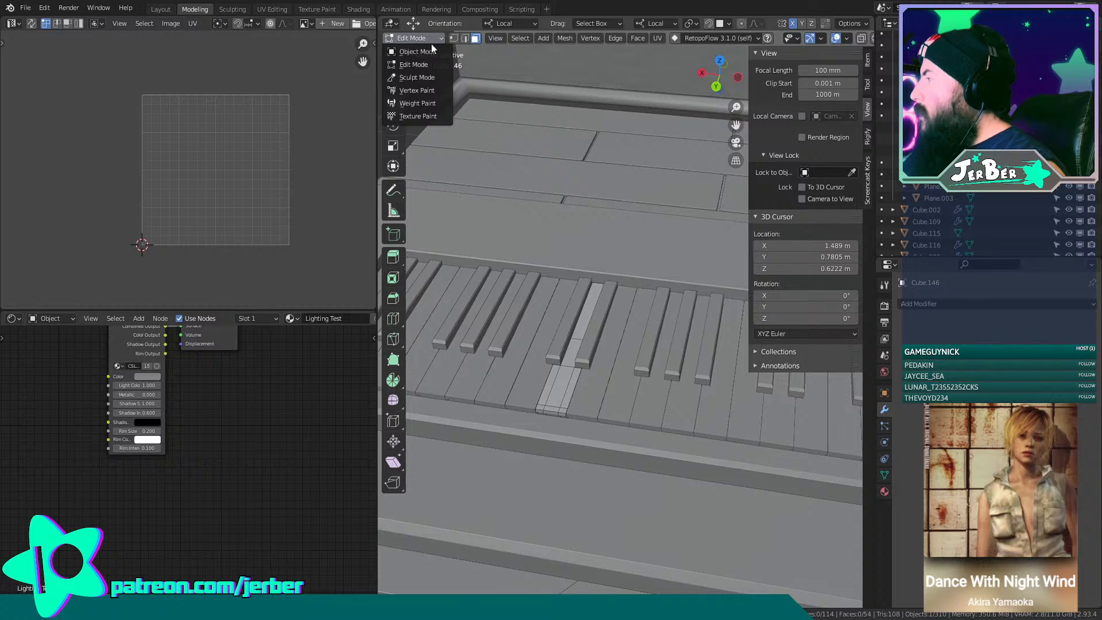
click(432, 51)
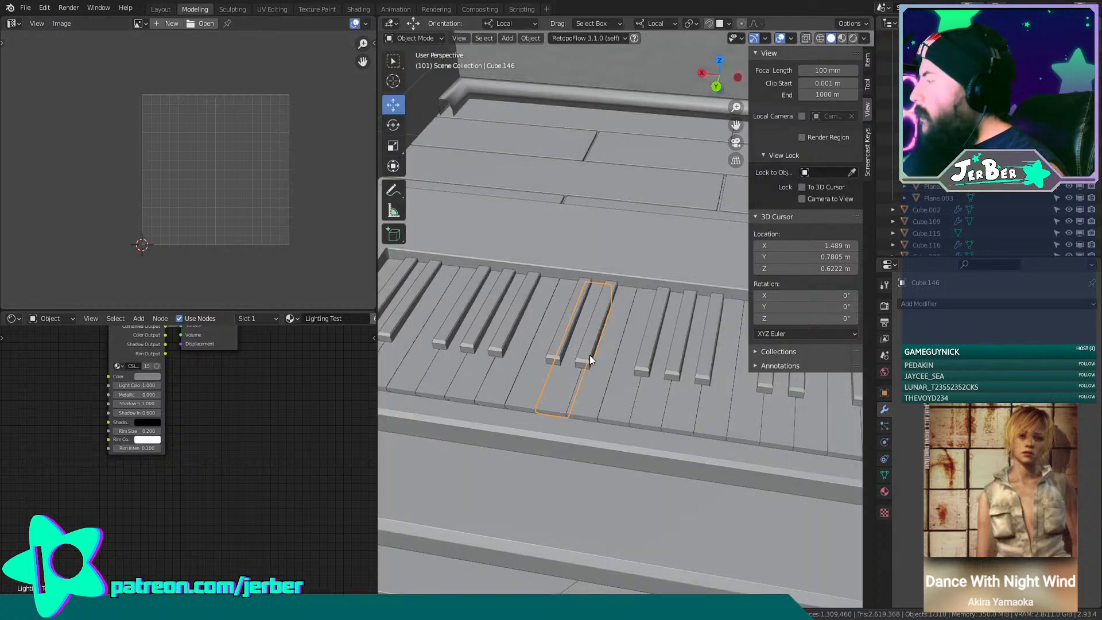
Enter Edit Mode on the selected white key, check the front face of its top surface, clear the selection and return to Object Mode.
scroll(589, 359, up, 4)
click(425, 39)
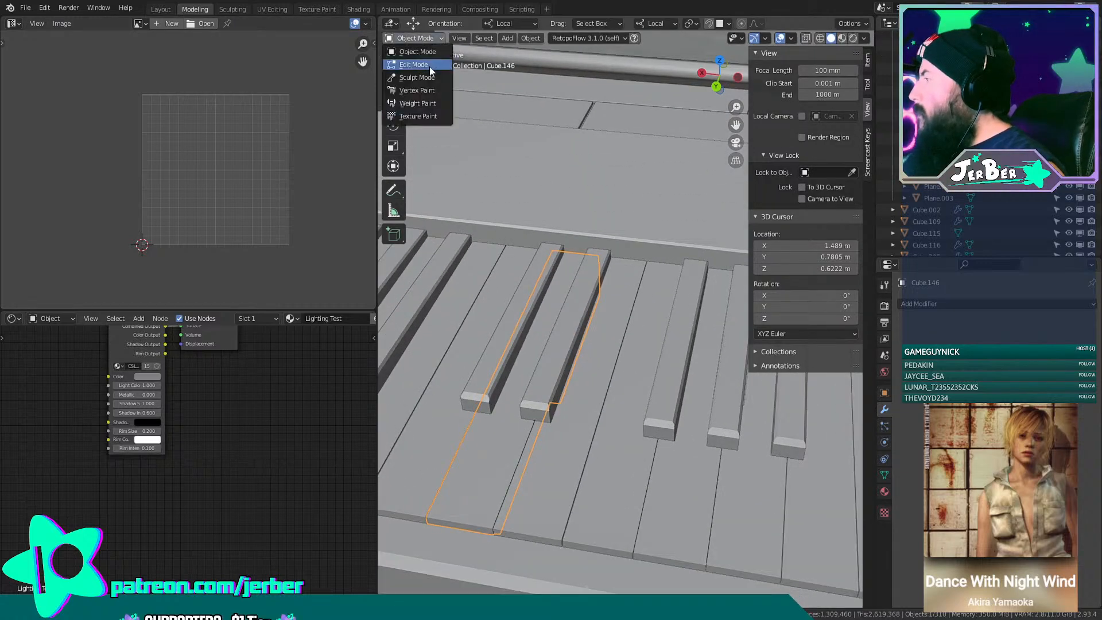
click(429, 66)
click(487, 447)
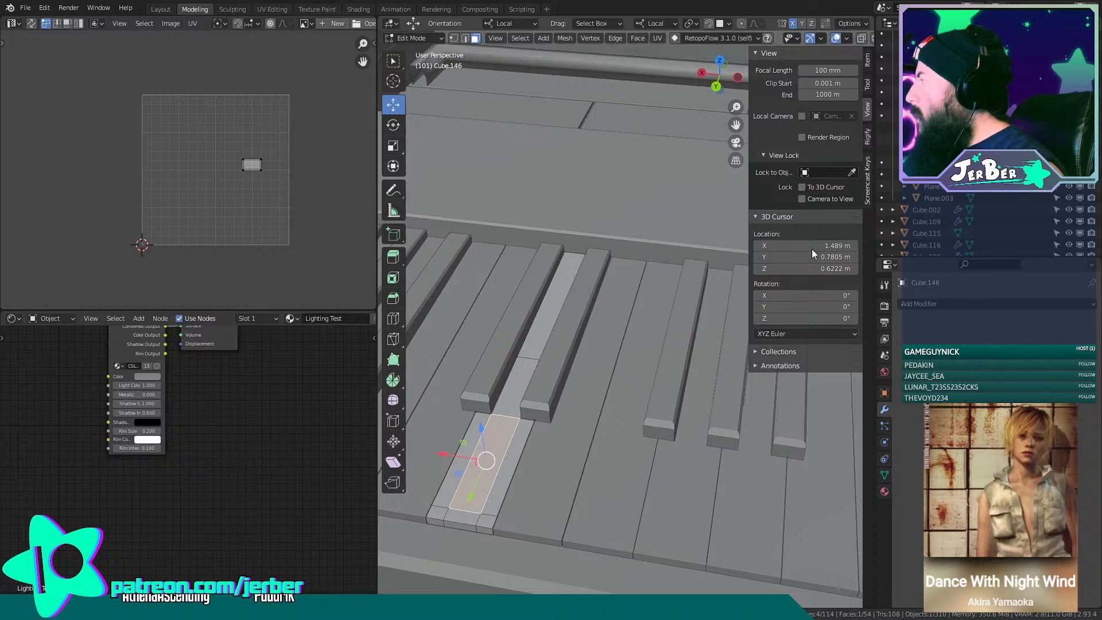
scroll(622, 325, down, 9)
shift+middle_drag(622, 315, 622, 285)
key(alt+a)
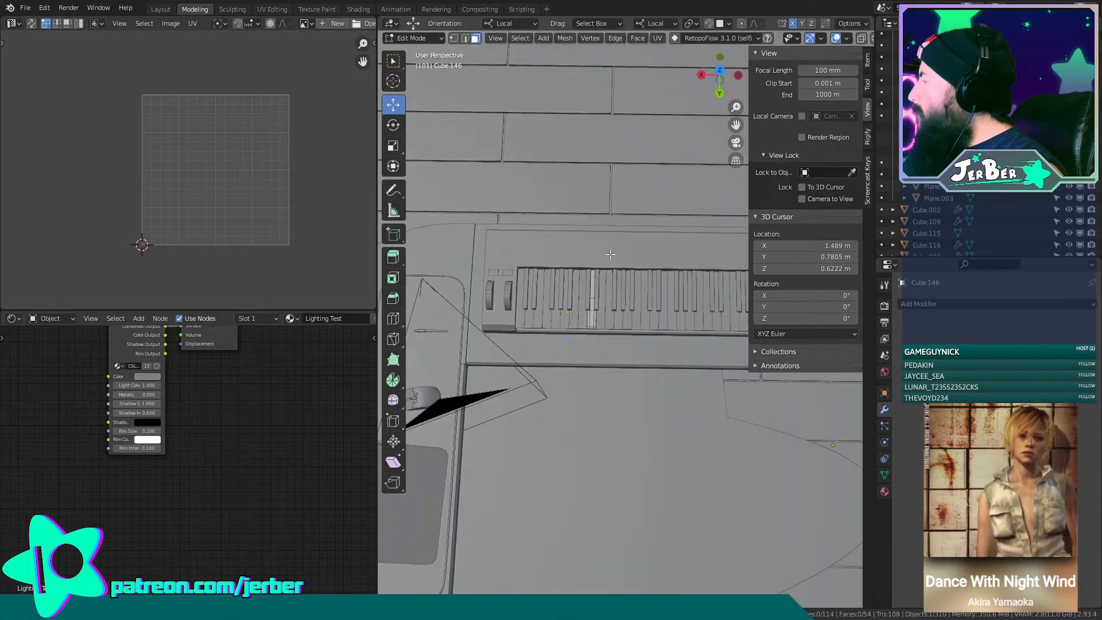
click(437, 39)
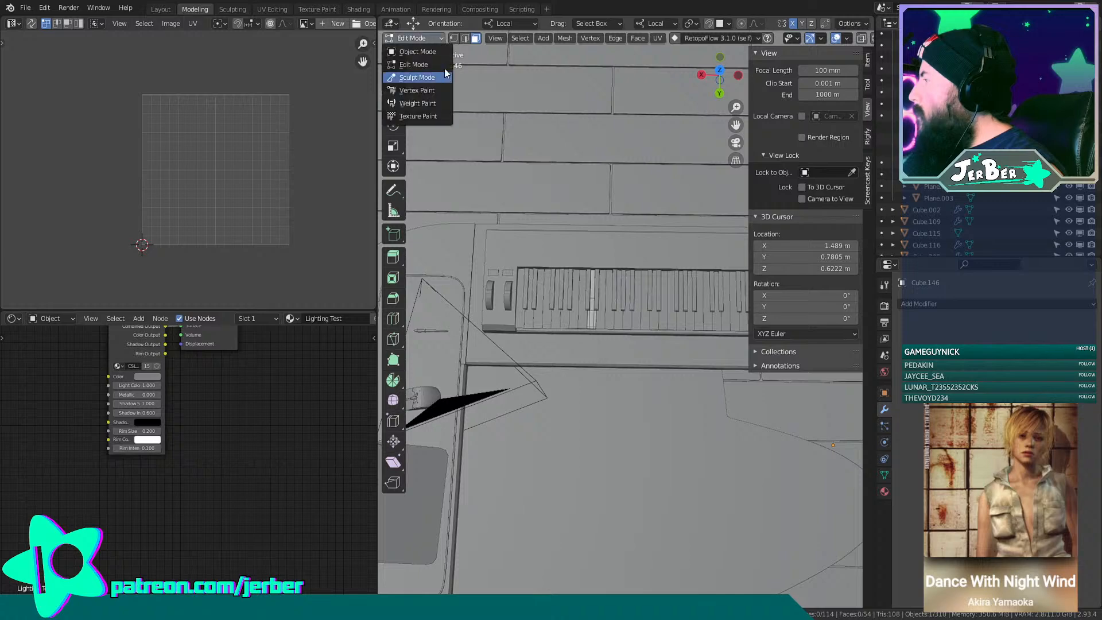
click(410, 50)
Select a neighbouring key on the piano keyboard and try to move it out of the row.
scroll(659, 390, down, 2)
middle_drag(689, 432, 620, 372)
scroll(614, 354, up, 3)
scroll(566, 415, down, 2)
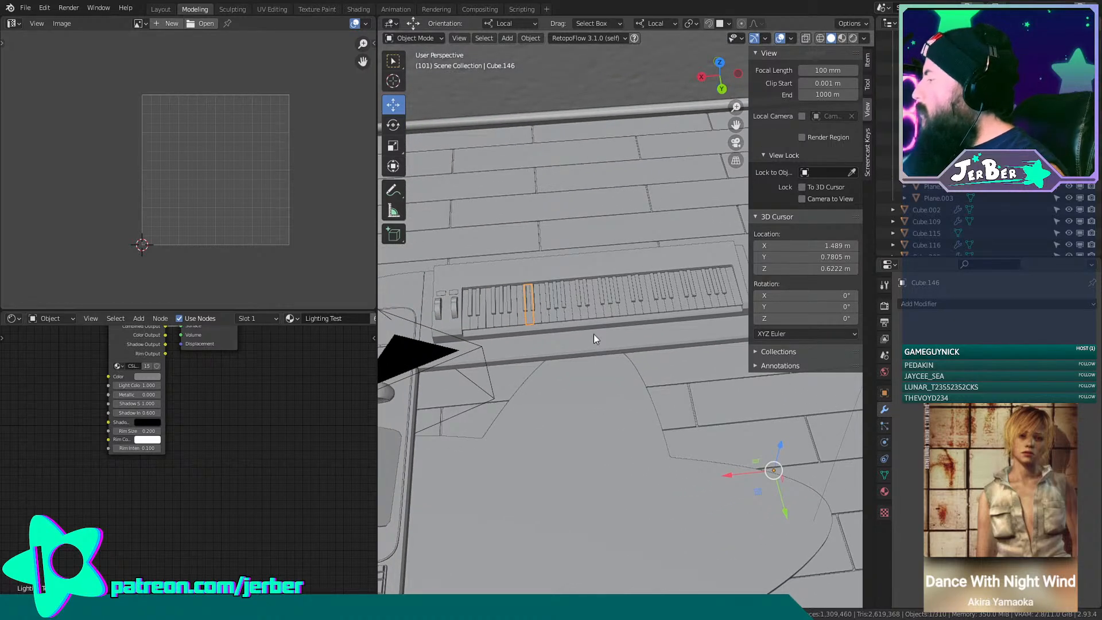
shift+middle_drag(478, 312, 490, 315)
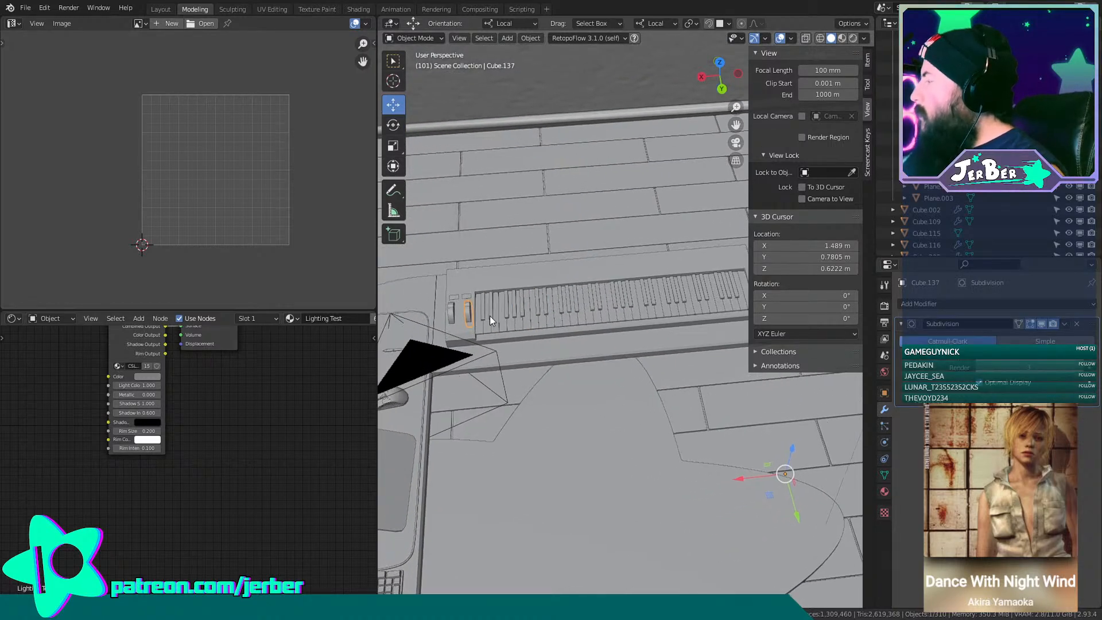
click(554, 307)
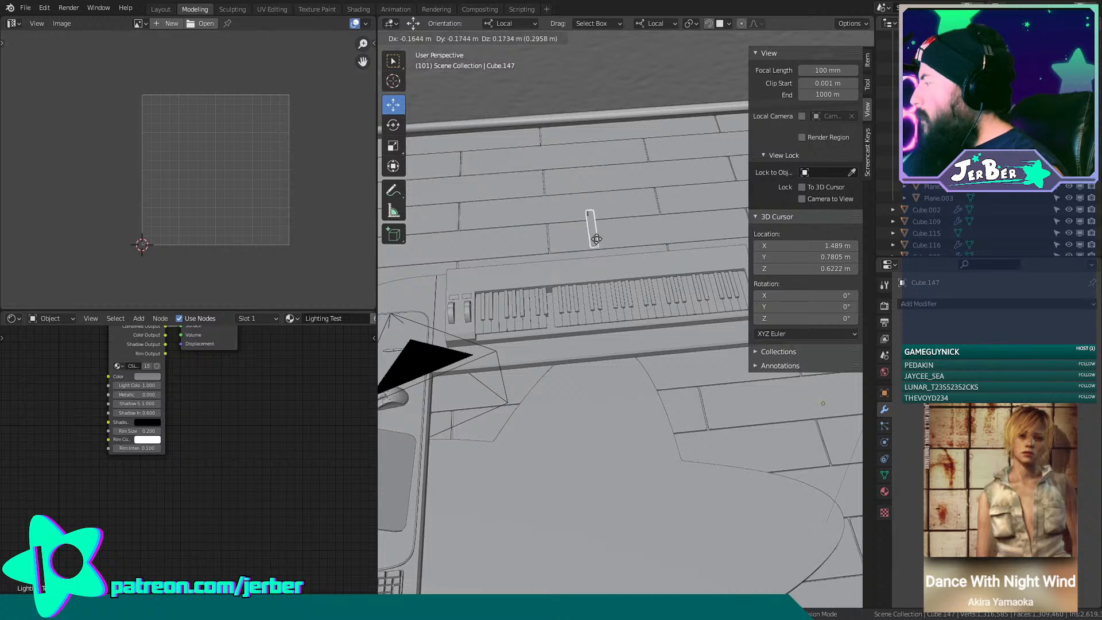
Select the black key beside the inspected white key and enter Edit Mode on it.
scroll(580, 285, up, 2)
middle_drag(573, 298, 605, 302)
scroll(605, 302, up, 2)
scroll(604, 302, up, 2)
click(568, 273)
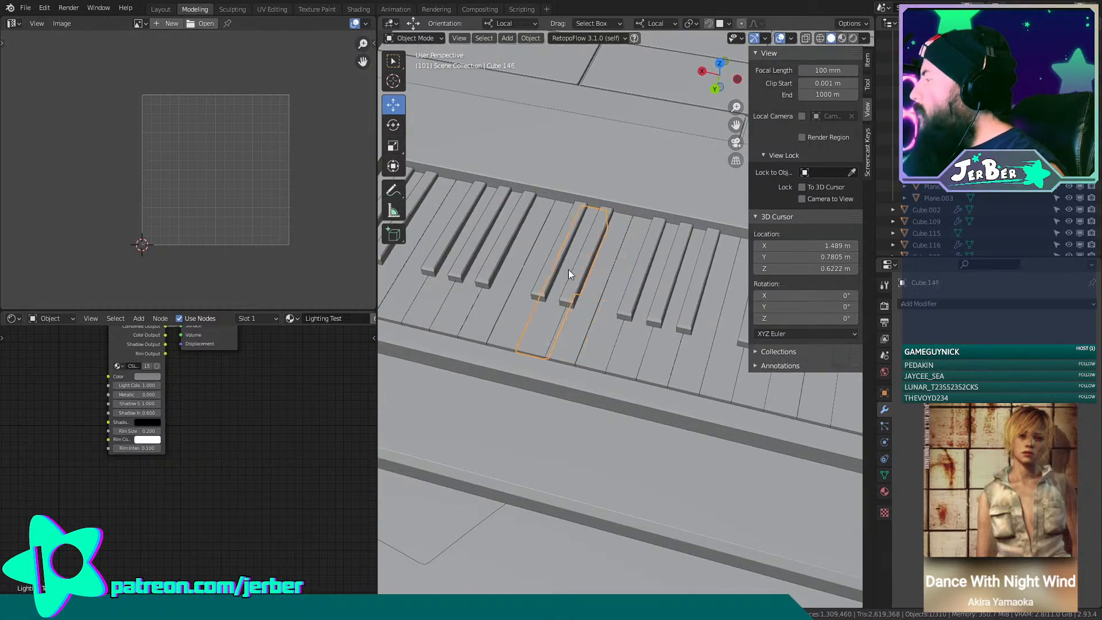
click(576, 277)
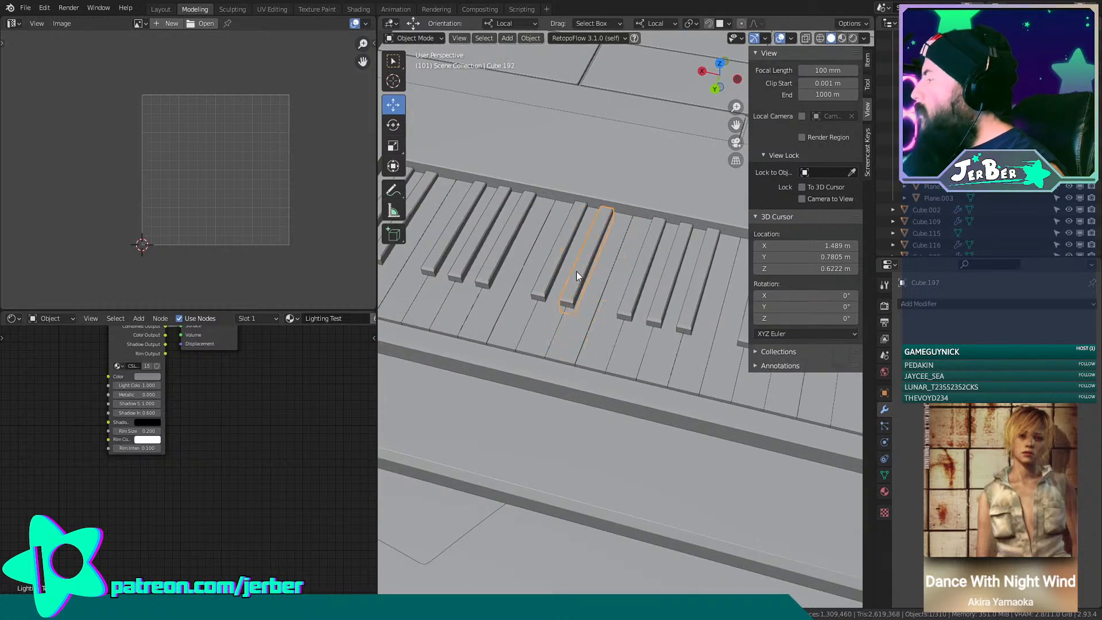
click(430, 38)
click(414, 51)
Inspect the black key's mesh up close and among its neighbours, and return to Object Mode.
scroll(533, 181, up, 5)
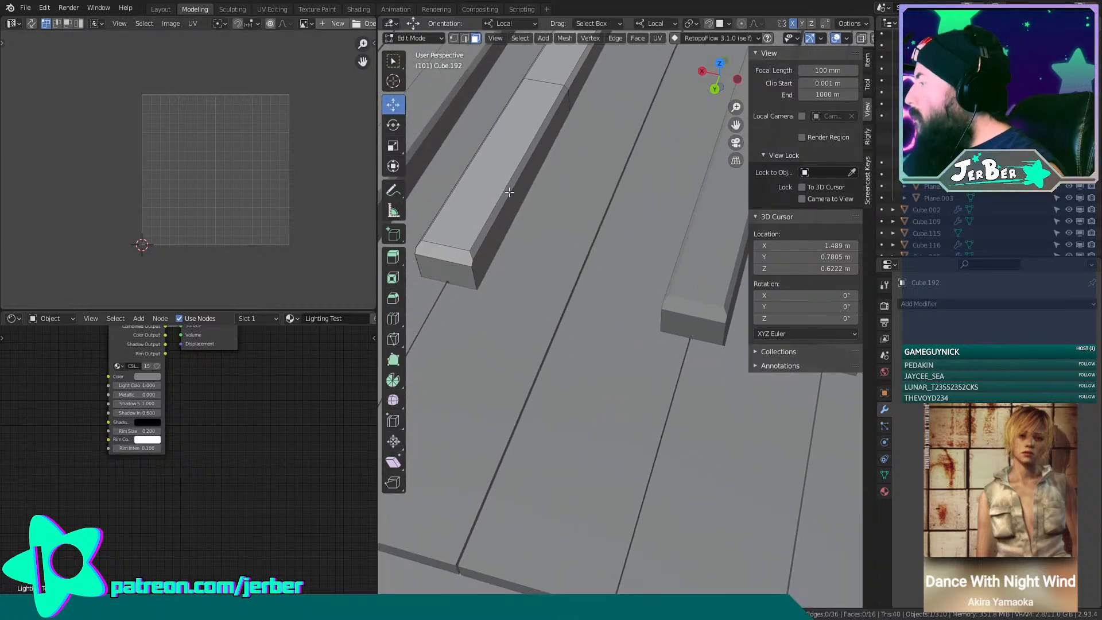
scroll(533, 181, down, 6)
scroll(562, 176, down, 6)
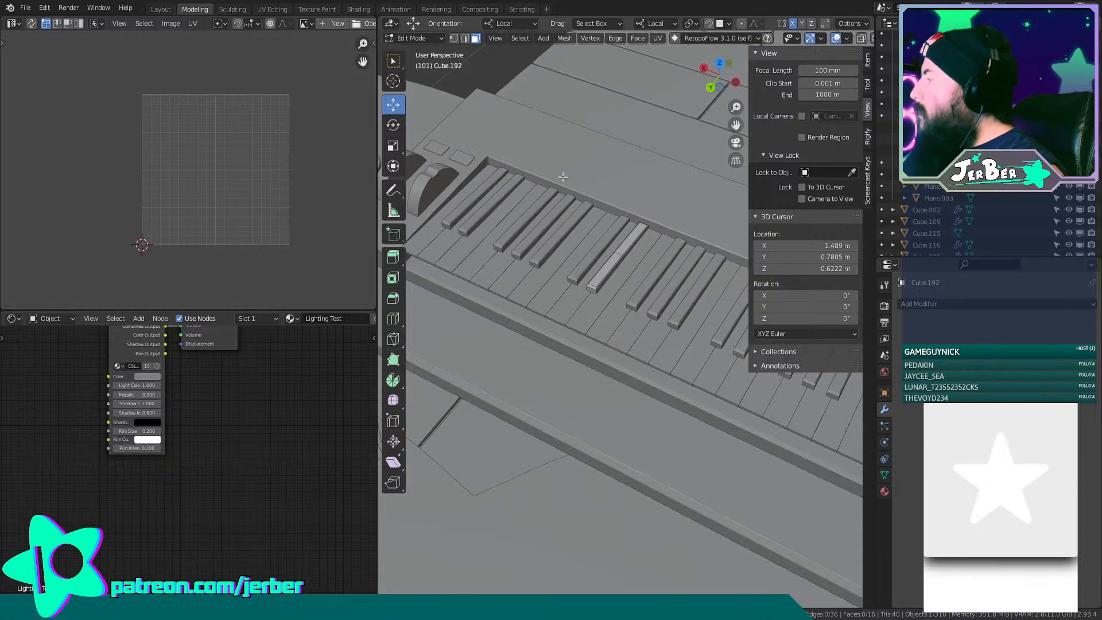
click(430, 39)
click(428, 52)
Examine the piano keyboard and desk from several sides in solid shading.
scroll(542, 181, down, 10)
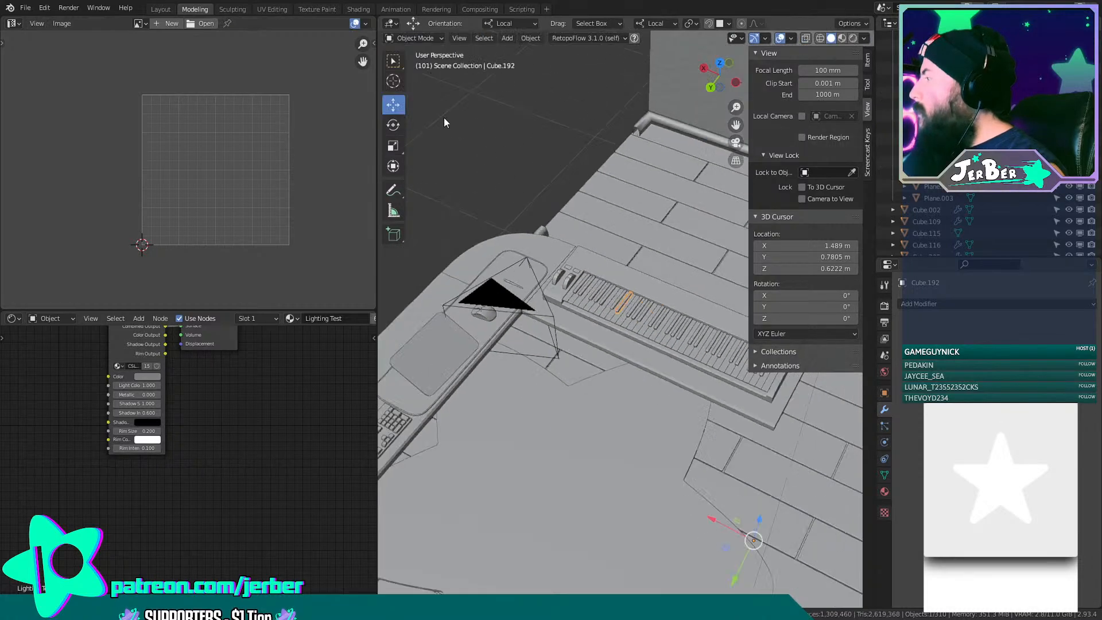
middle_drag(578, 198, 636, 222)
scroll(625, 241, up, 8)
shift+middle_drag(603, 256, 575, 221)
scroll(631, 172, down, 4)
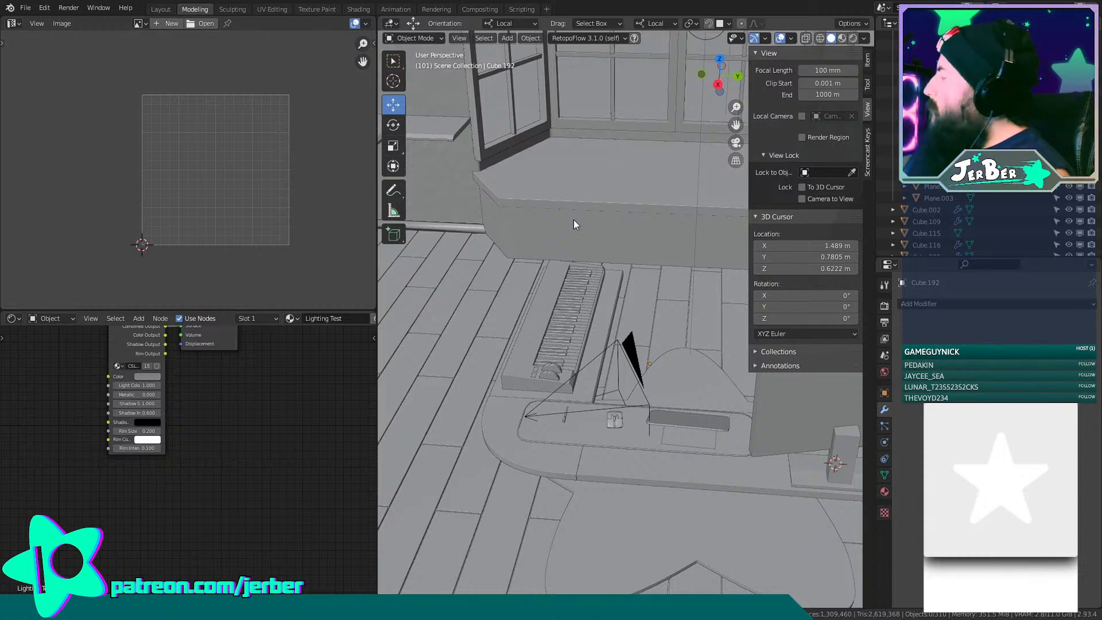
scroll(597, 205, up, 3)
middle_drag(623, 229, 463, 233)
shift+middle_drag(571, 223, 642, 275)
scroll(642, 275, up, 3)
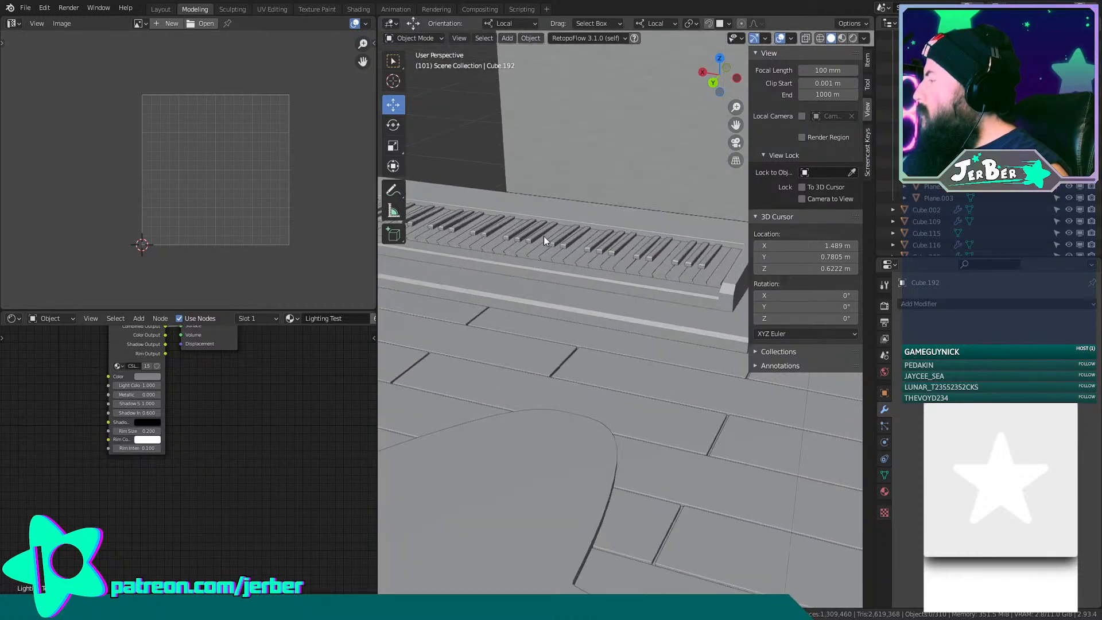
shift+middle_drag(543, 236, 658, 326)
scroll(606, 266, down, 5)
middle_drag(604, 265, 809, 246)
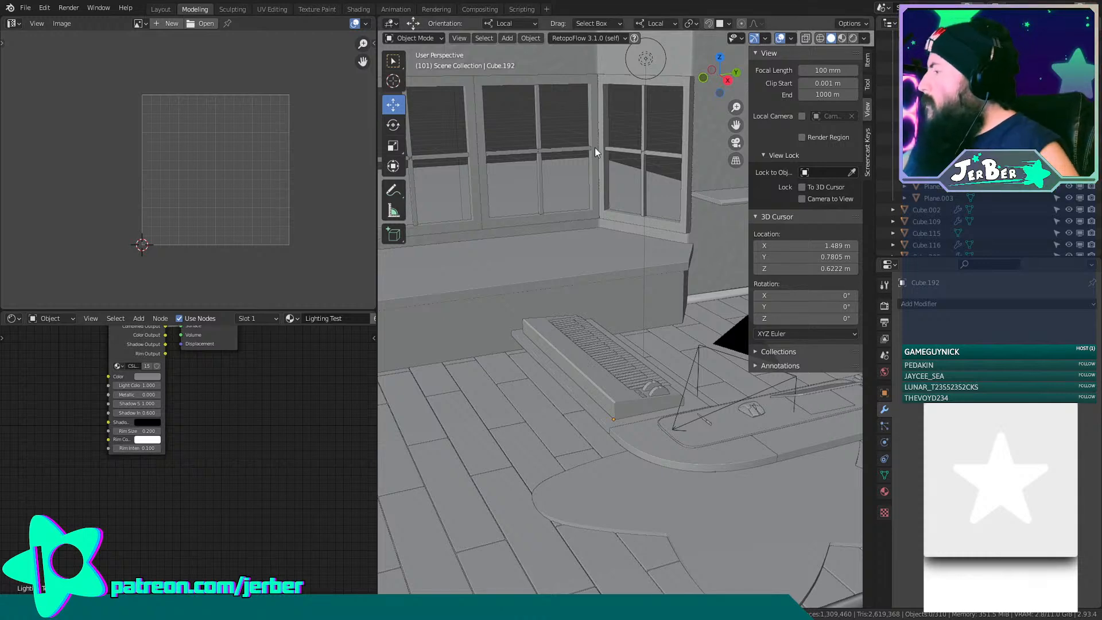
Review the whole room from outside and above, including the bay window and its ledge.
shift+middle_drag(504, 215, 549, 285)
scroll(531, 270, down, 2)
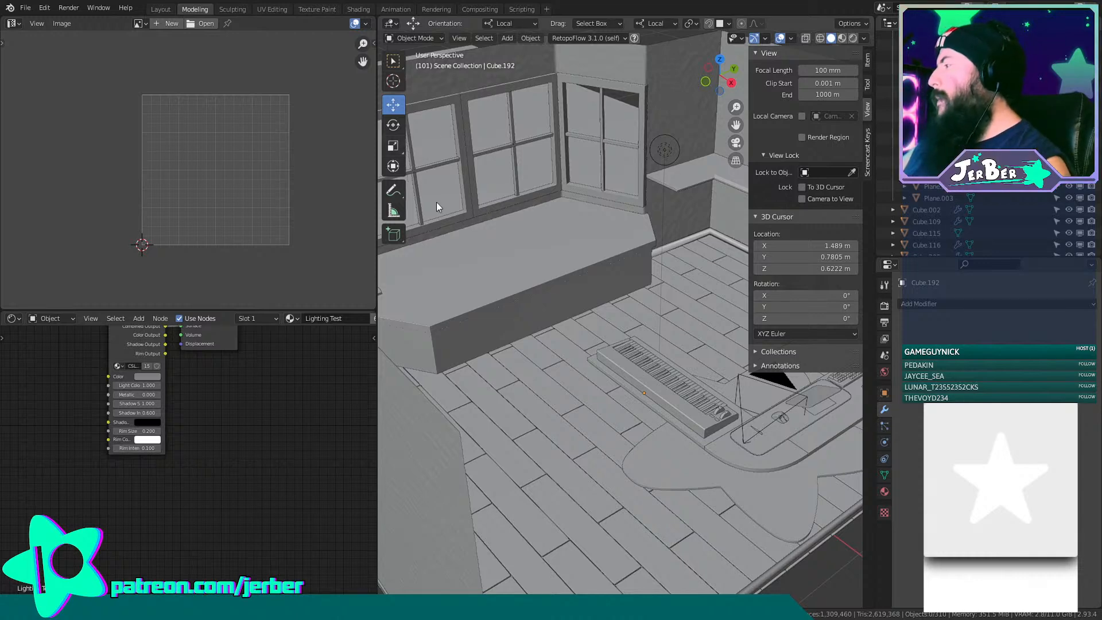
scroll(436, 202, down, 10)
scroll(462, 197, up, 3)
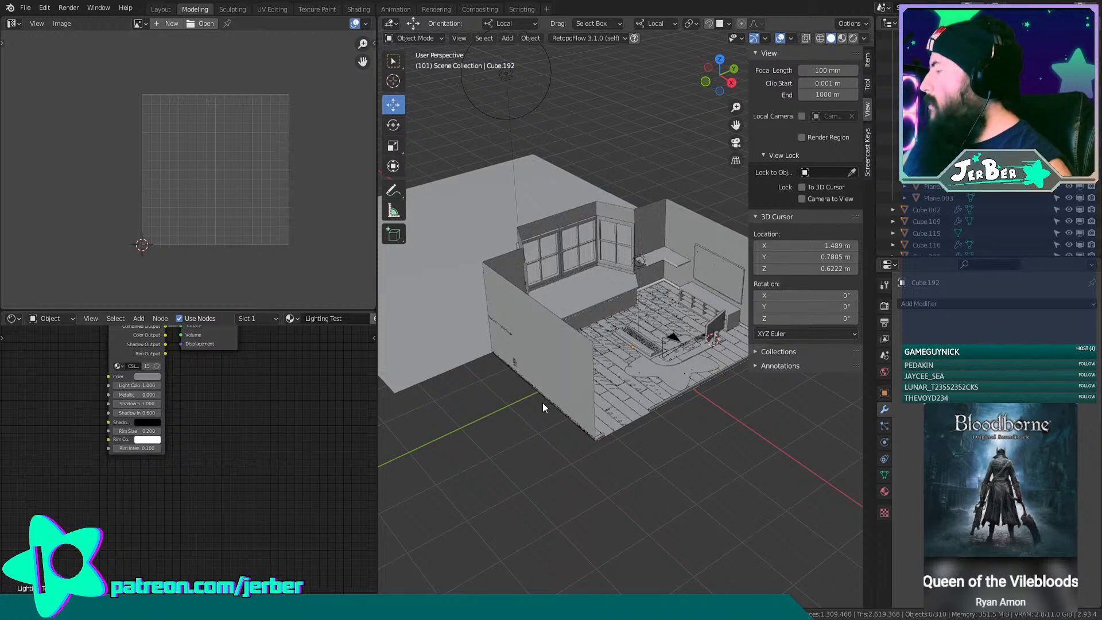
middle_drag(532, 407, 672, 363)
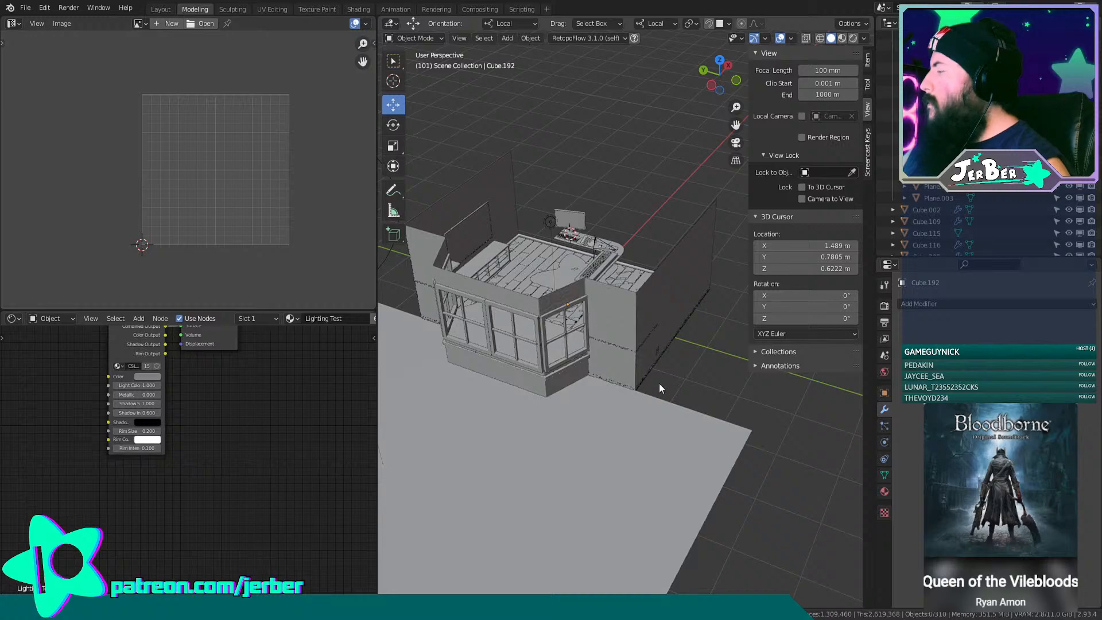
middle_drag(628, 368, 663, 338)
scroll(722, 340, up, 5)
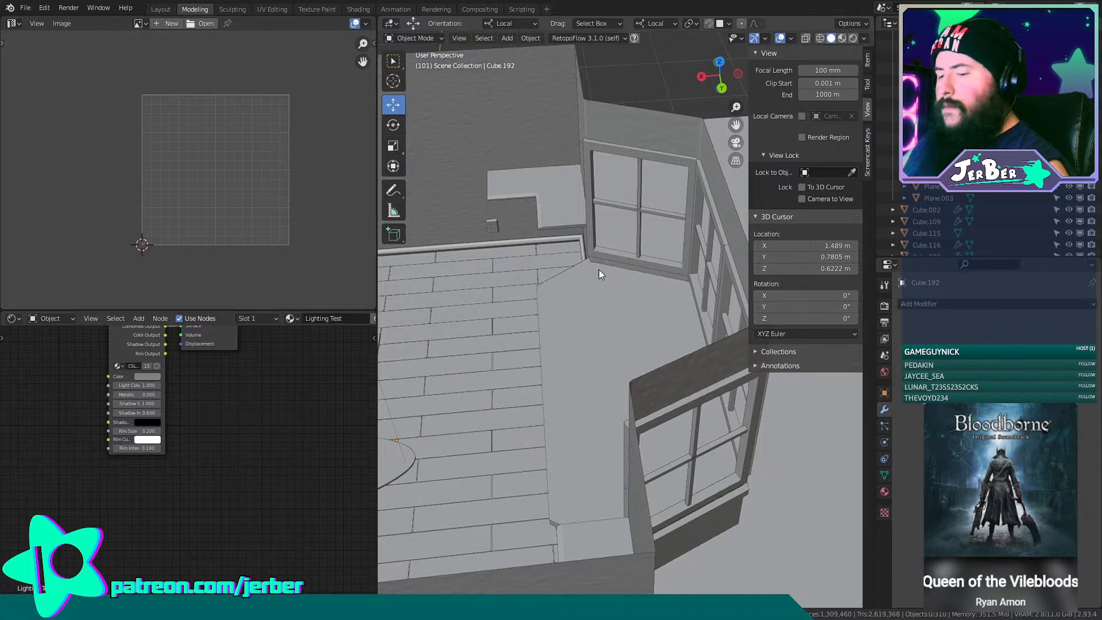
Switch the viewport to Material Preview shading and set the view's clip start to 0.01 m.
click(842, 38)
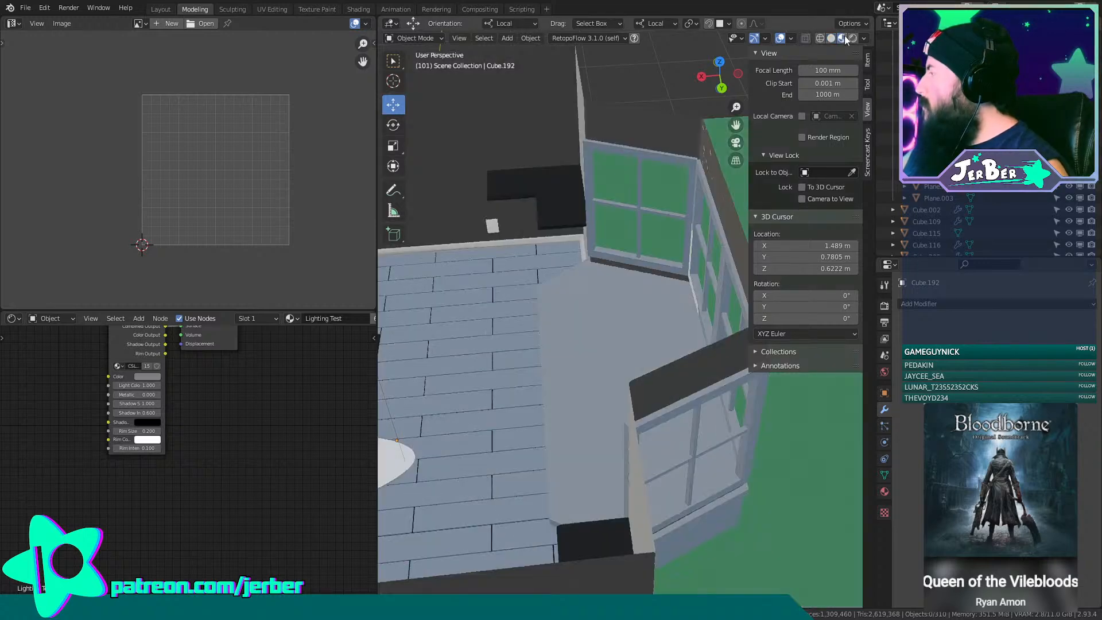
scroll(671, 201, down, 5)
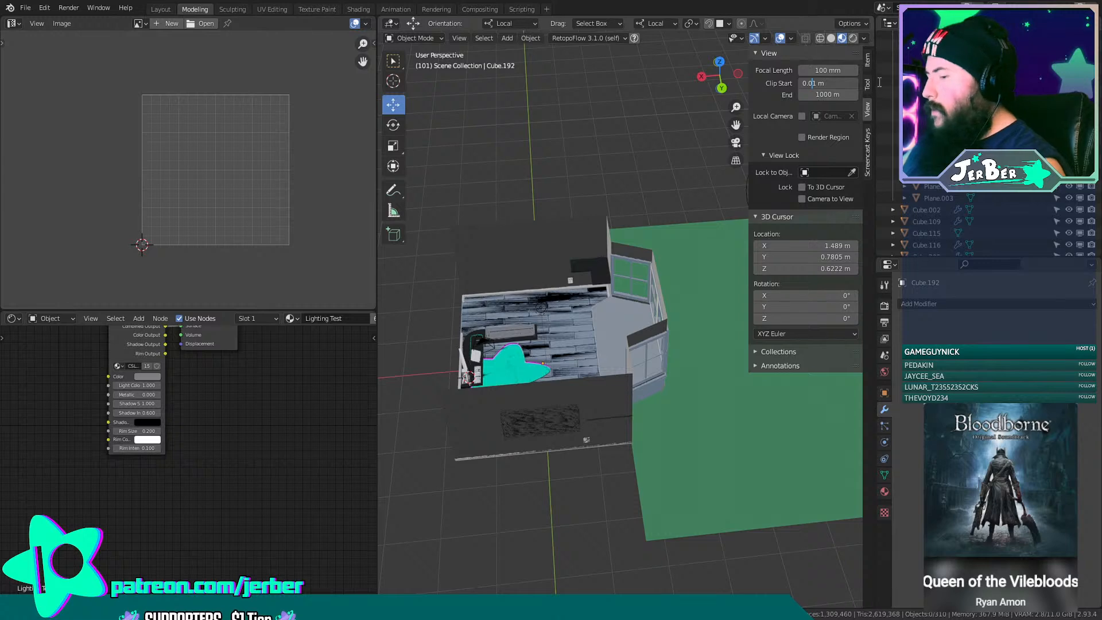
key(BackSpace)
key(Return)
Switch the viewport to Rendered shading and examine the lit room around the bay window, desk, star rug and TV wall.
scroll(641, 131, up, 5)
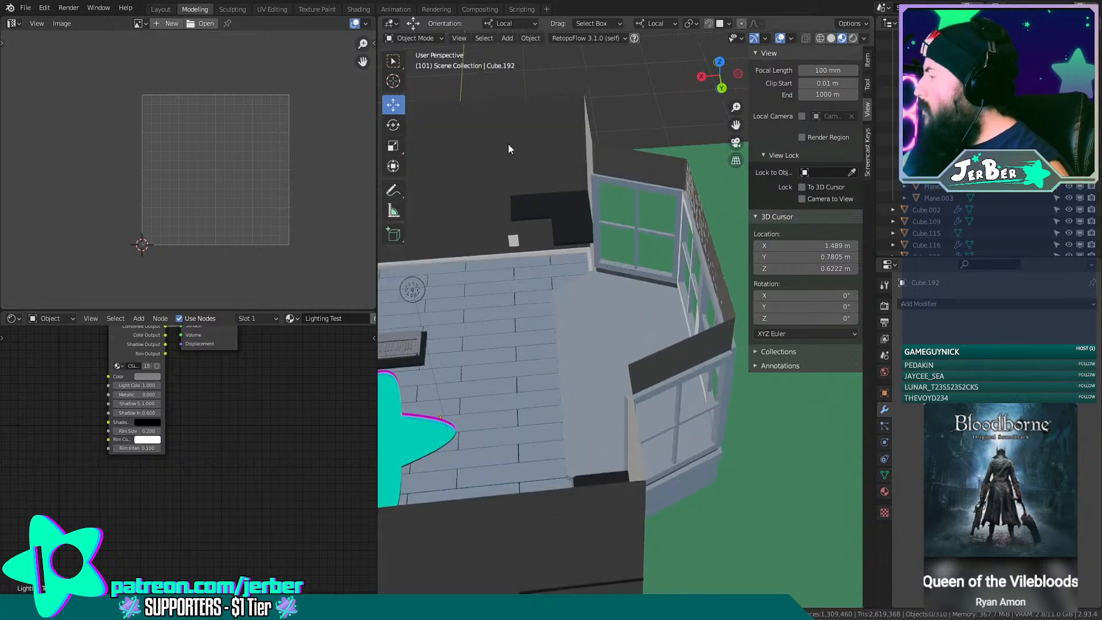
middle_drag(507, 143, 442, 122)
middle_drag(525, 125, 624, 175)
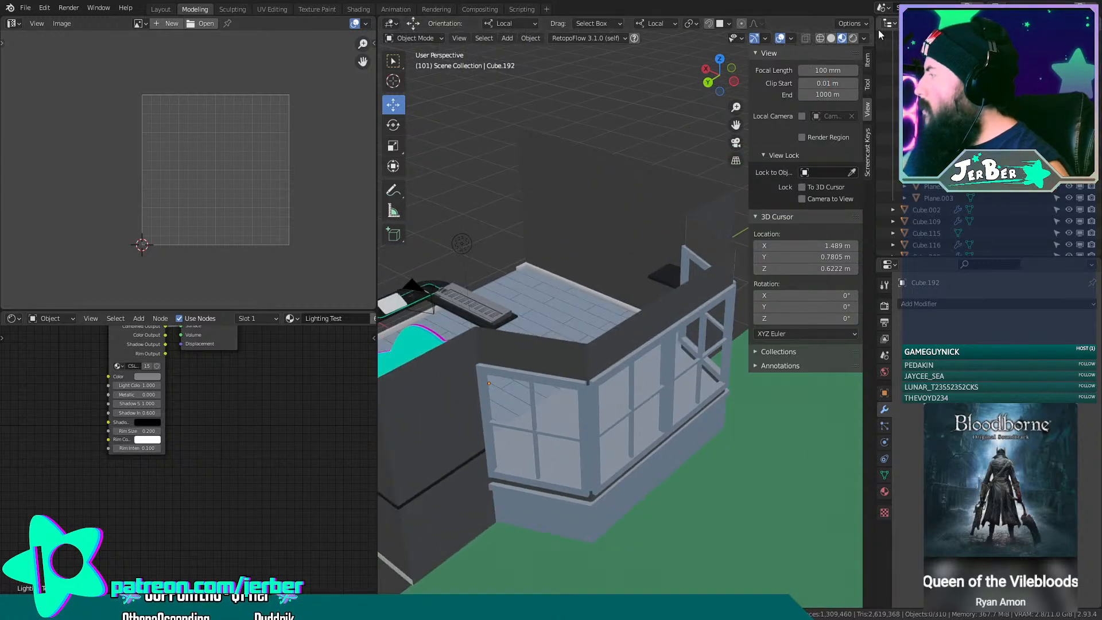
middle_drag(728, 185, 807, 321)
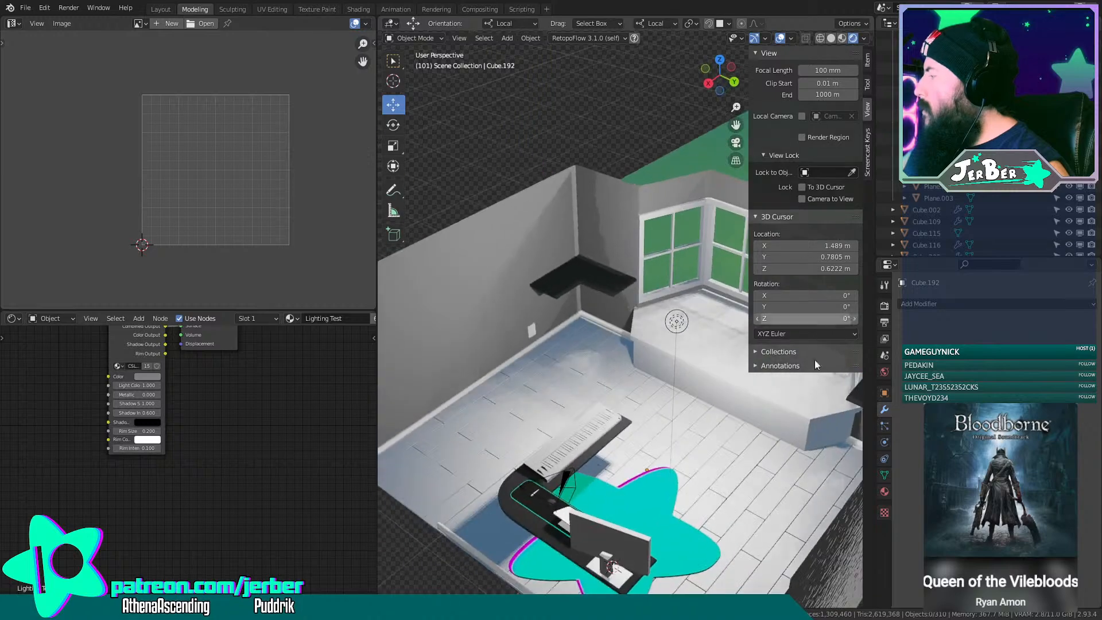
shift+middle_drag(756, 434, 758, 457)
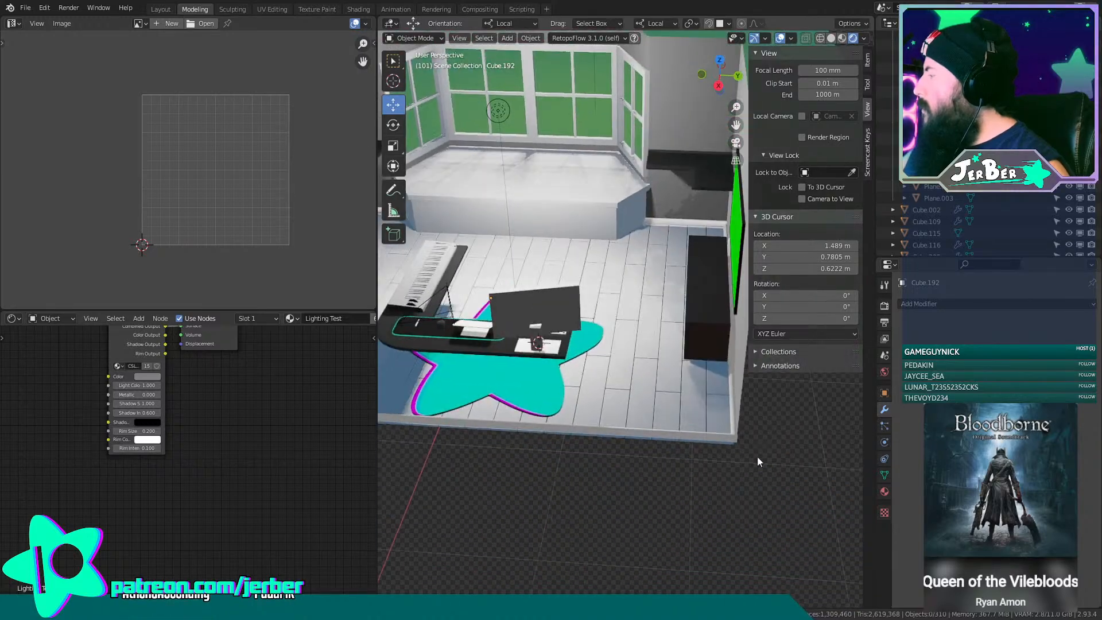
middle_drag(654, 467, 642, 531)
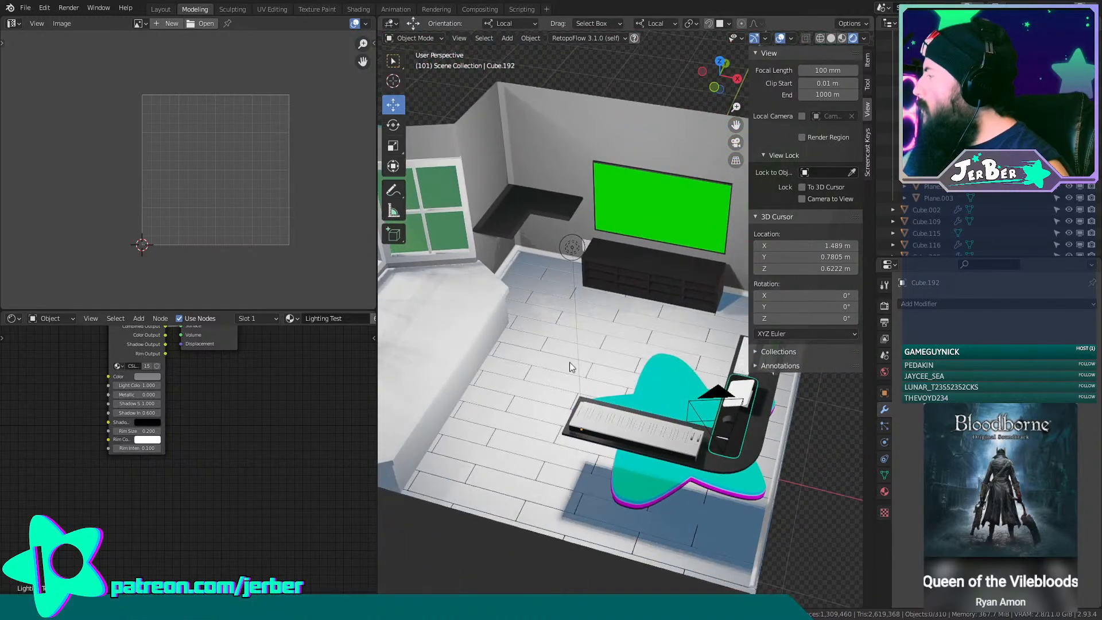
shift+middle_drag(430, 244, 555, 337)
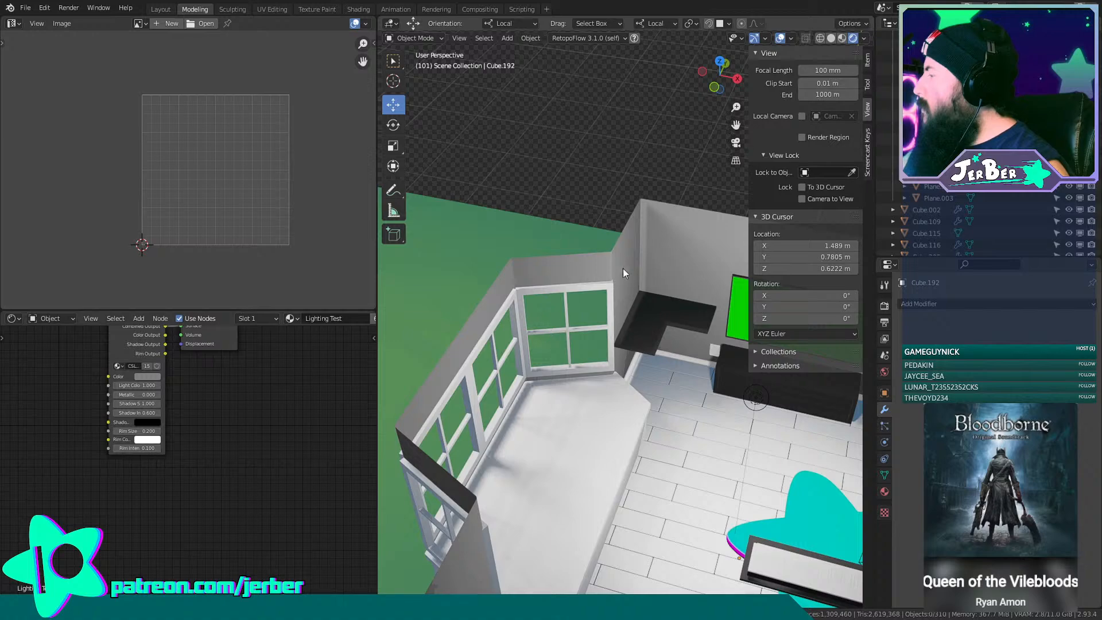
shift+middle_drag(628, 224, 636, 119)
middle_drag(614, 345, 512, 363)
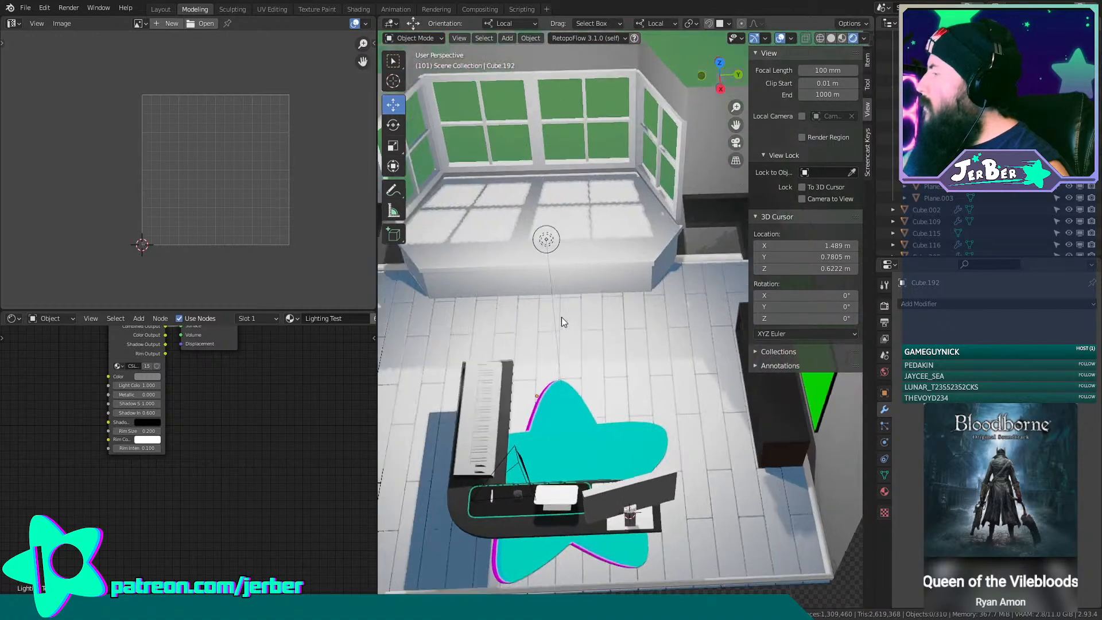
shift+middle_drag(561, 317, 579, 287)
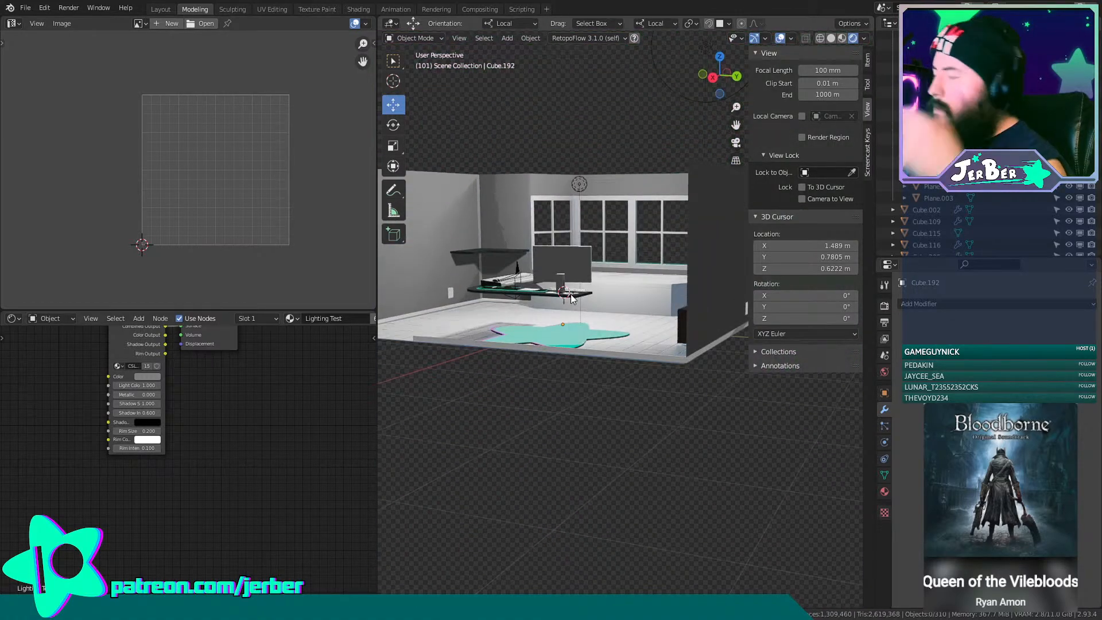
scroll(586, 283, up, 4)
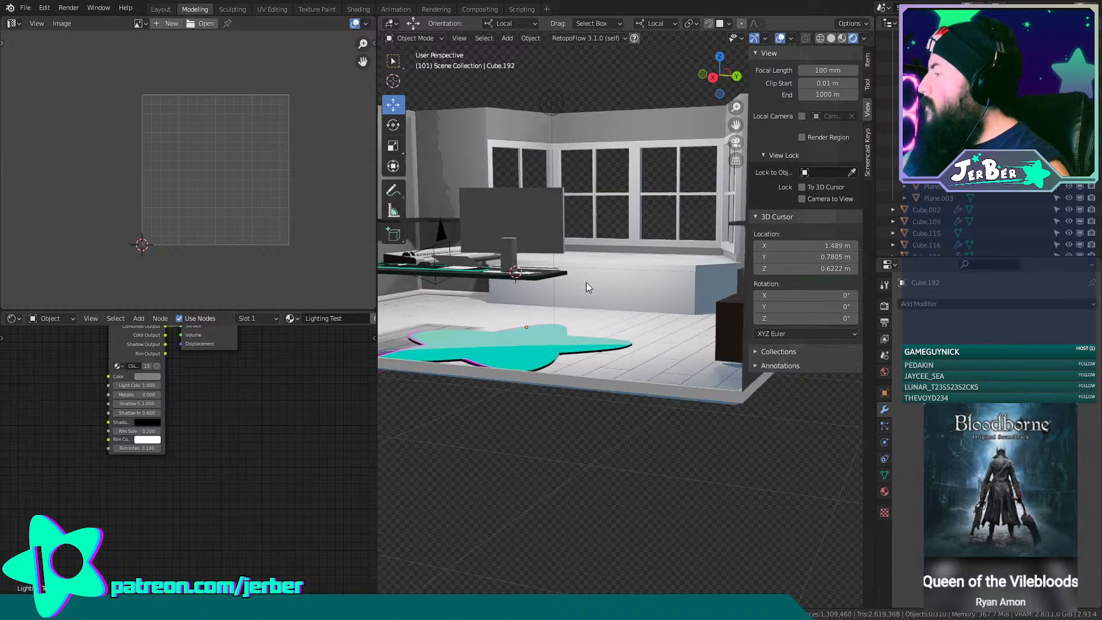
middle_drag(587, 282, 642, 344)
scroll(577, 336, down, 5)
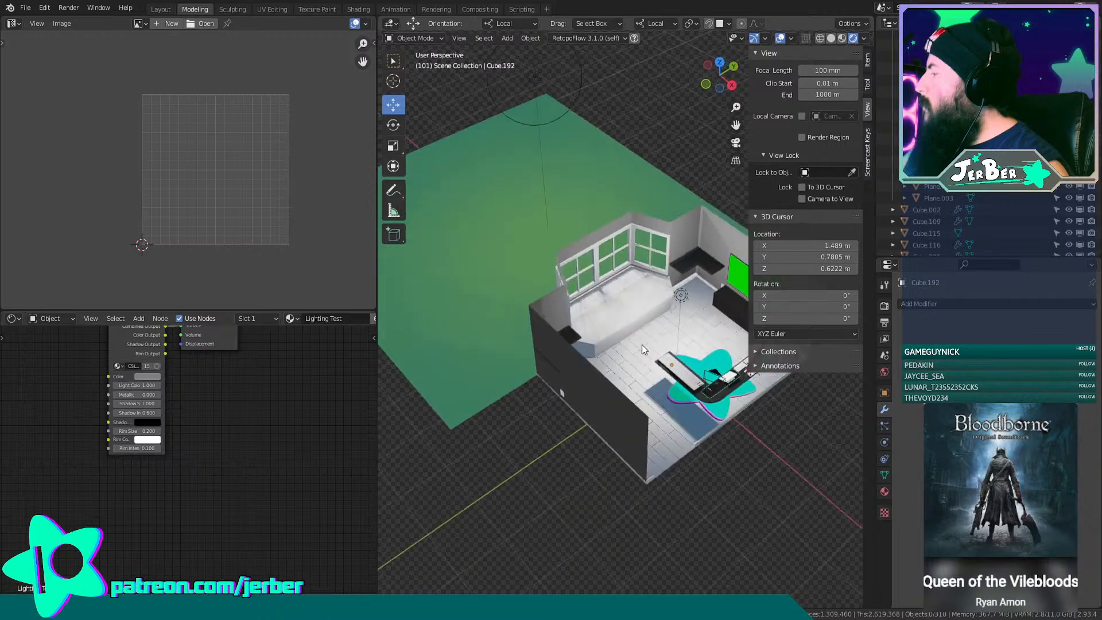
scroll(635, 339, up, 5)
scroll(607, 305, down, 6)
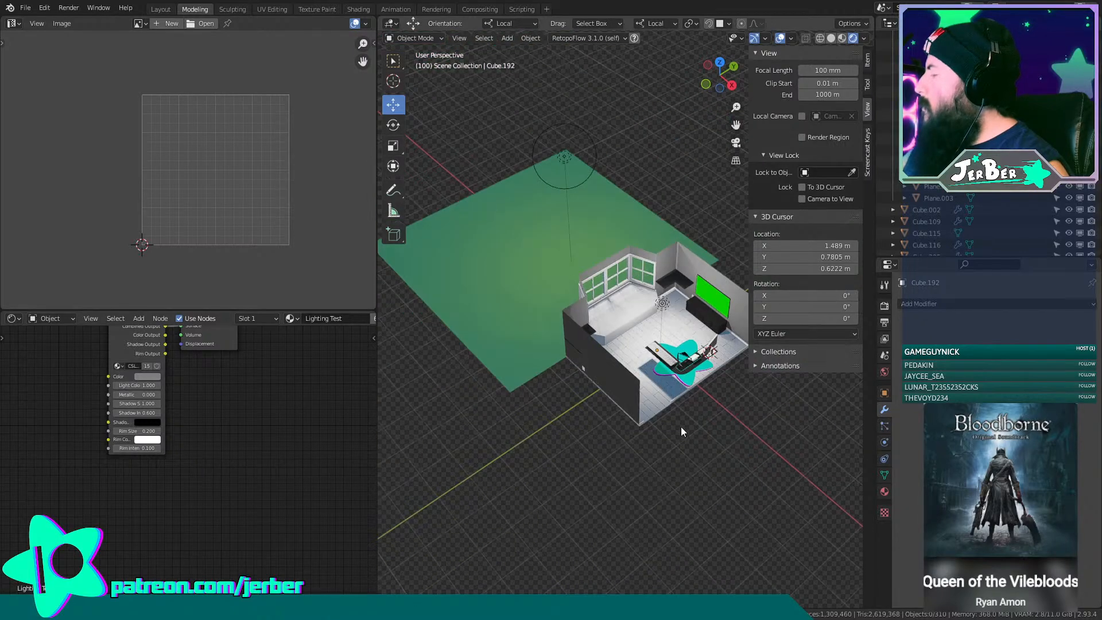
Add a cube mesh at the 3D cursor over the desk and clear the selection.
key(shift+a)
mouse_move(704, 378)
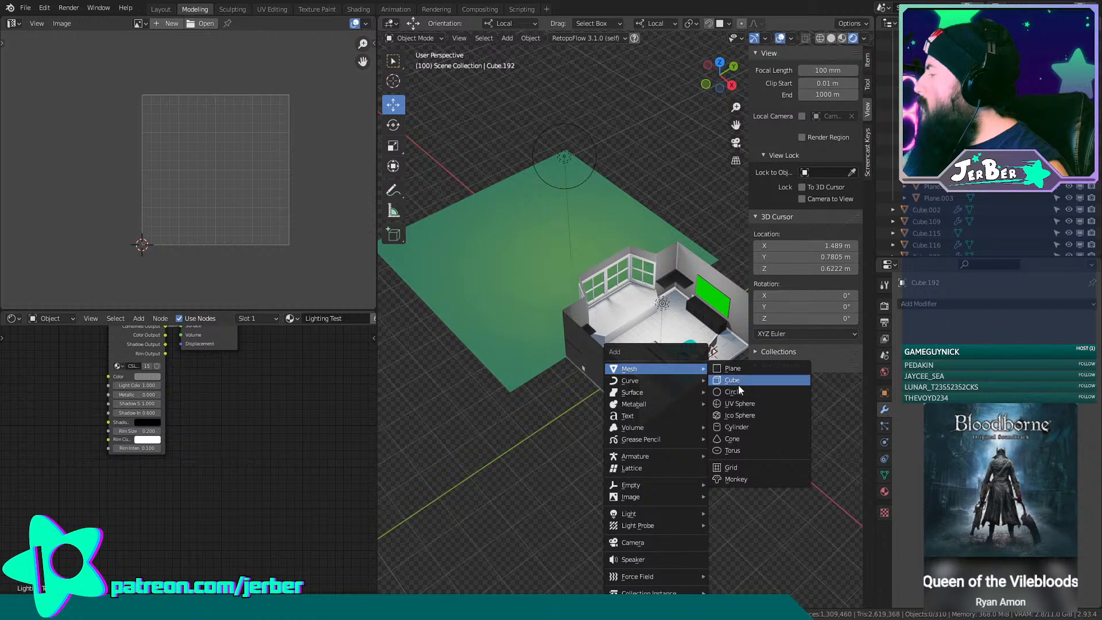
click(739, 380)
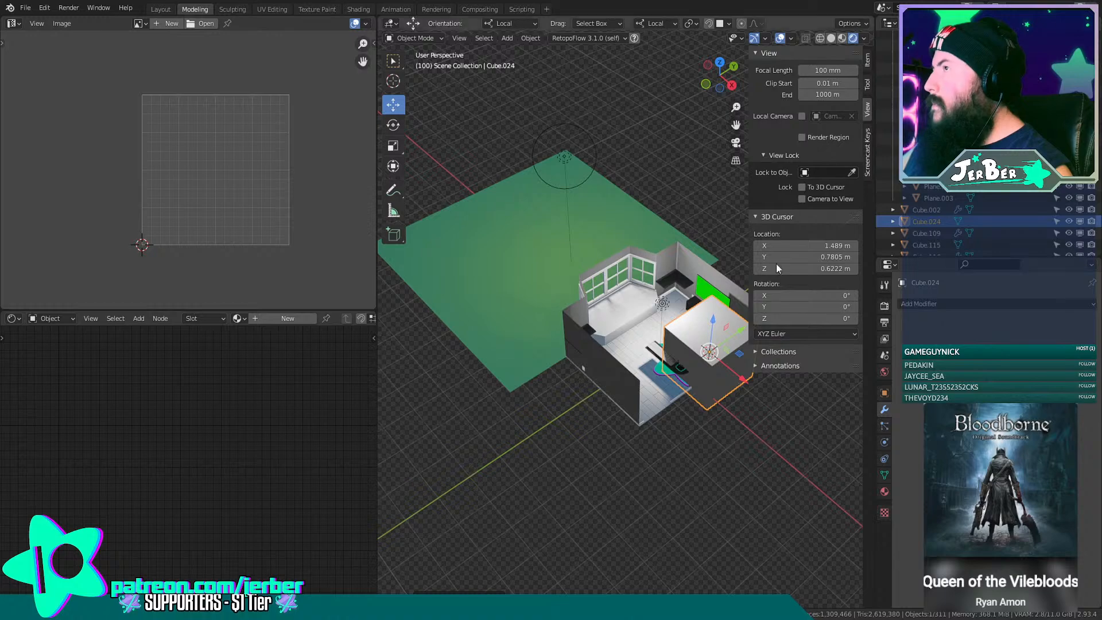
click(810, 450)
scroll(673, 444, up, 5)
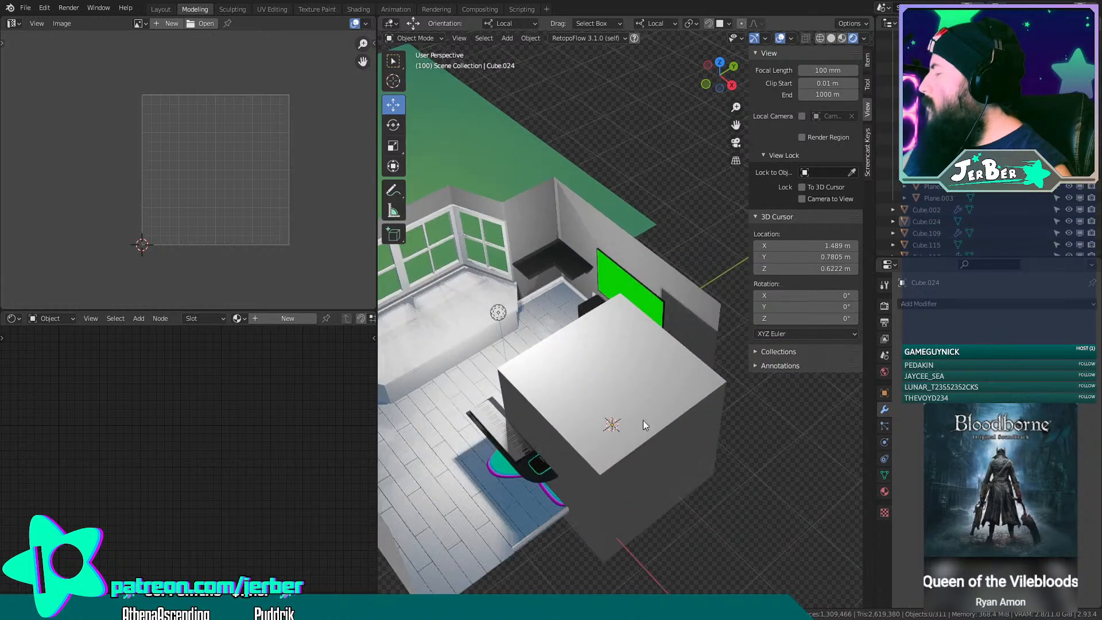
Select the large new cube and move it from above the desk to the bay window ledge.
click(641, 419)
middle_drag(640, 419, 692, 436)
drag(748, 444, 519, 378)
shift+middle_drag(514, 413, 577, 368)
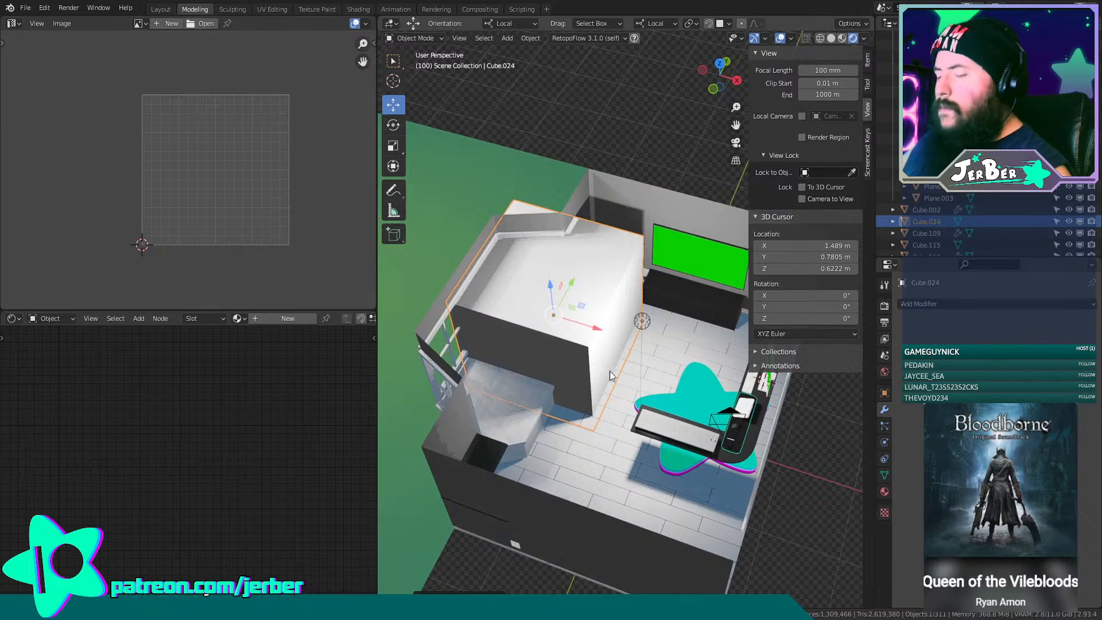
Flatten the cube along its local Z axis and scale it down uniformly to a low block over the ledge.
key(s)
key(z)
click(576, 369)
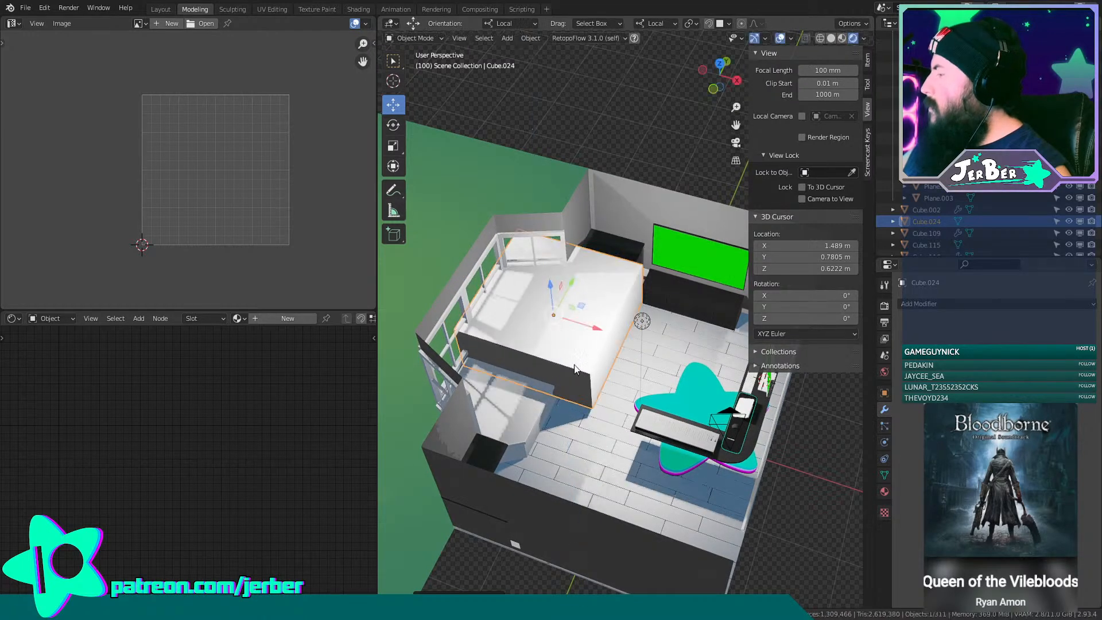
key(s)
click(616, 381)
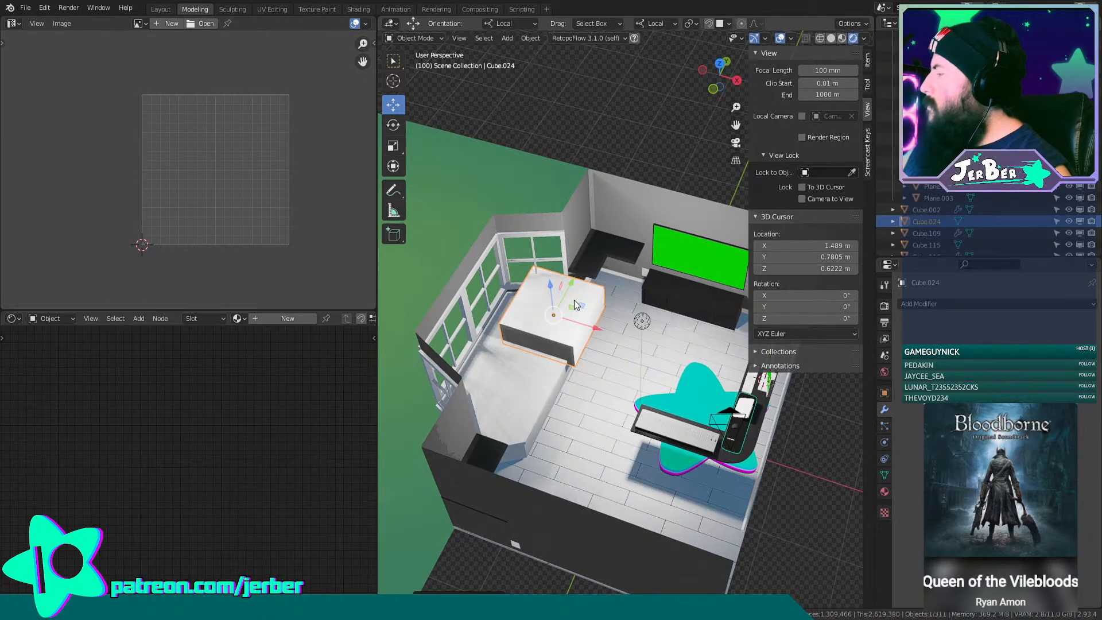
Slide the block along its local Y axis toward the middle of the bay window ledge.
key(g)
key(y)
click(556, 370)
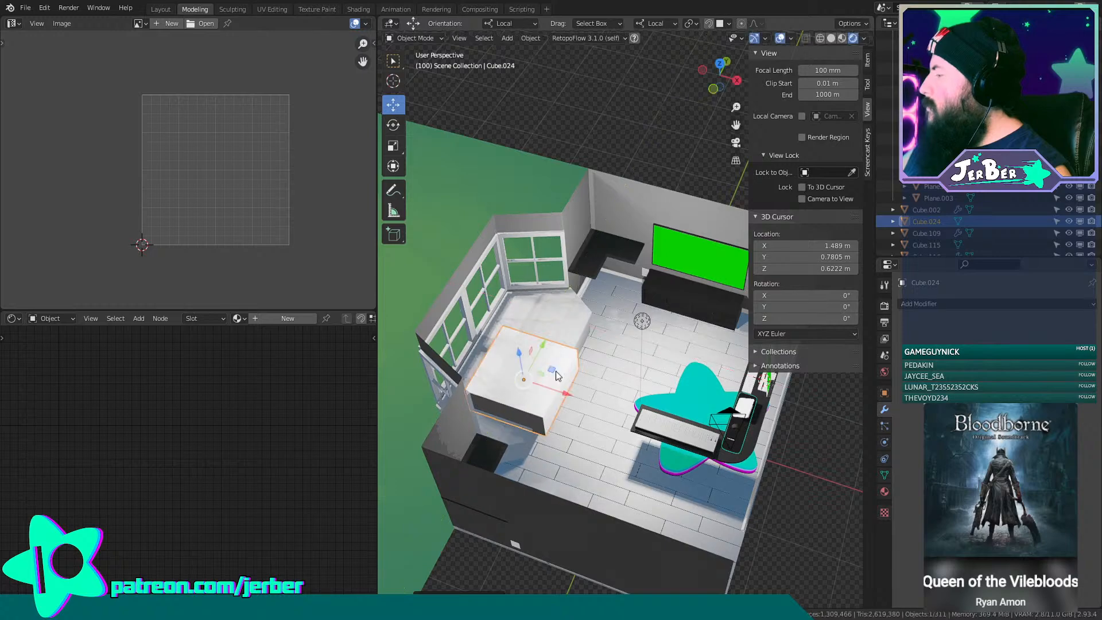
scroll(555, 371, down, 3)
shift+middle_drag(555, 370, 661, 337)
scroll(534, 343, up, 5)
scroll(645, 356, up, 3)
scroll(613, 294, down, 3)
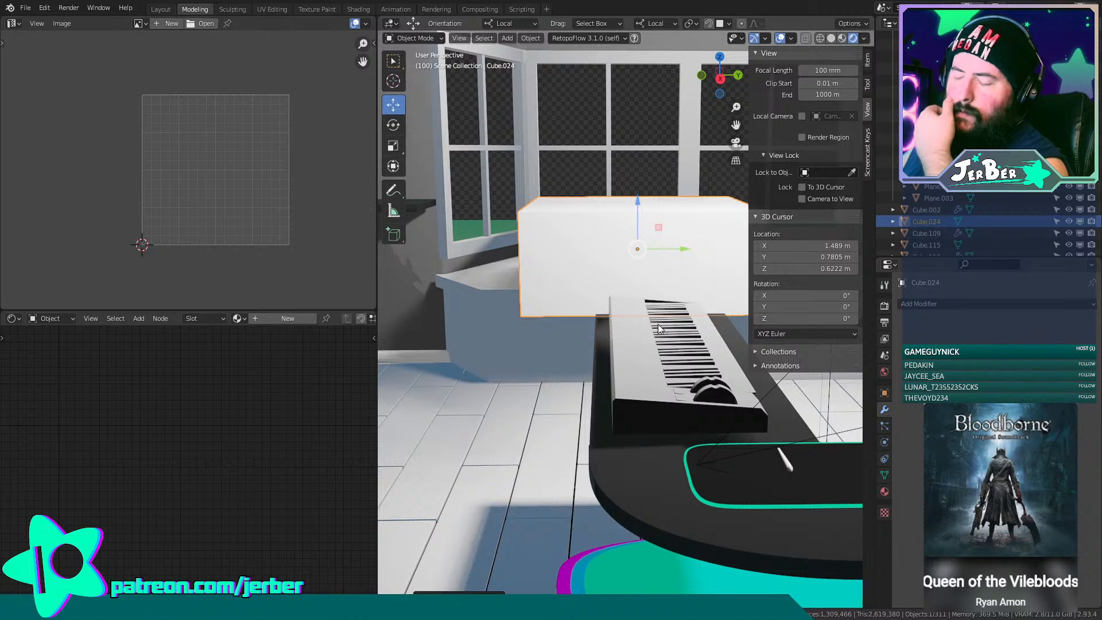
Reduce the block's height further along local Z and lower it closer to the ledge surface.
key(KP_Decimal)
middle_drag(603, 317, 688, 349)
shift+middle_drag(688, 349, 652, 298)
key(s)
key(z)
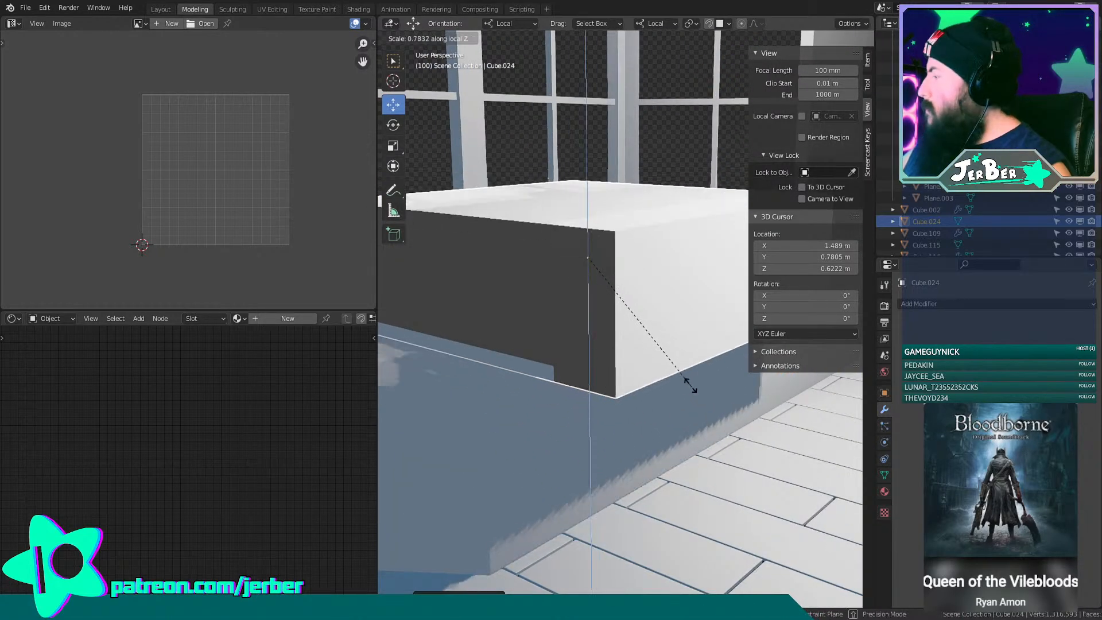
click(669, 356)
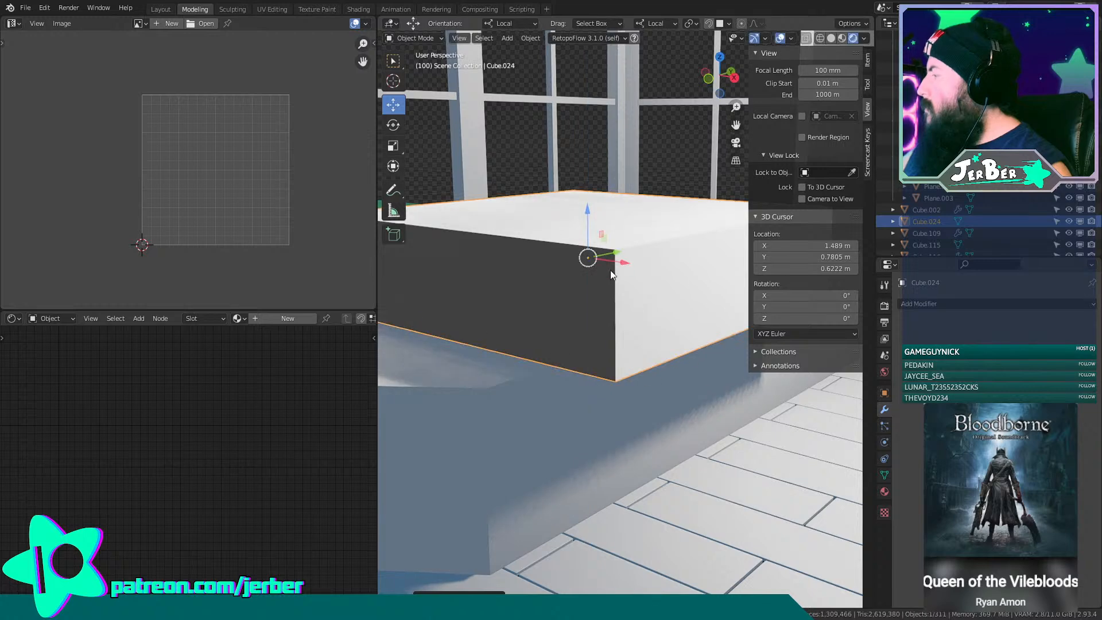
drag(586, 220, 605, 249)
middle_drag(606, 258, 664, 422)
scroll(666, 423, down, 2)
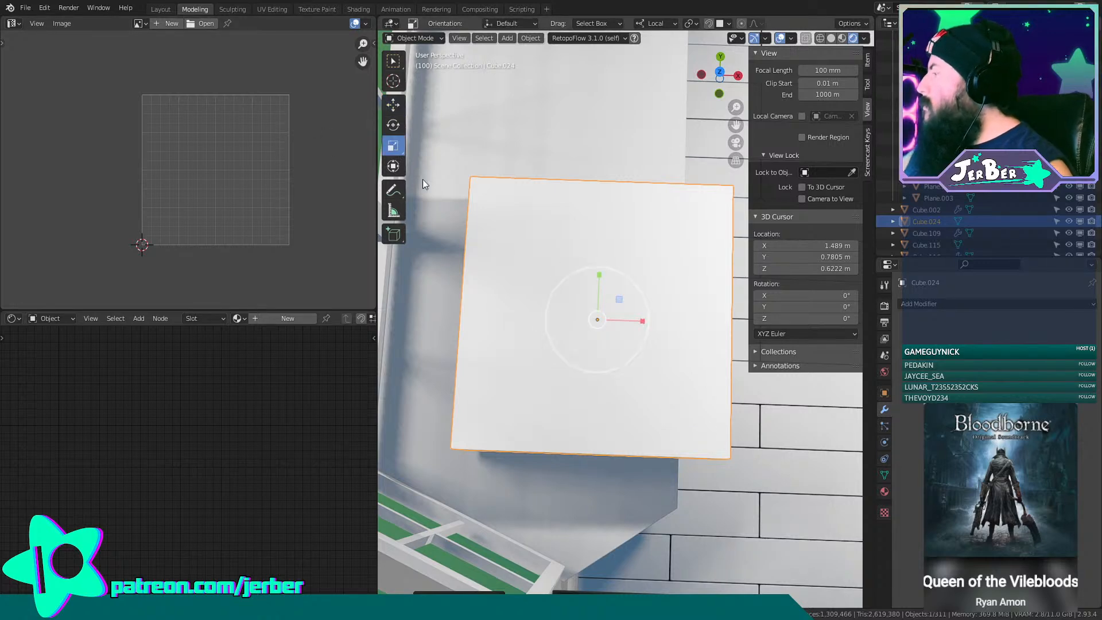
Scale the block down uniformly to about 0.9 and check its fit on the window ledge.
key(s)
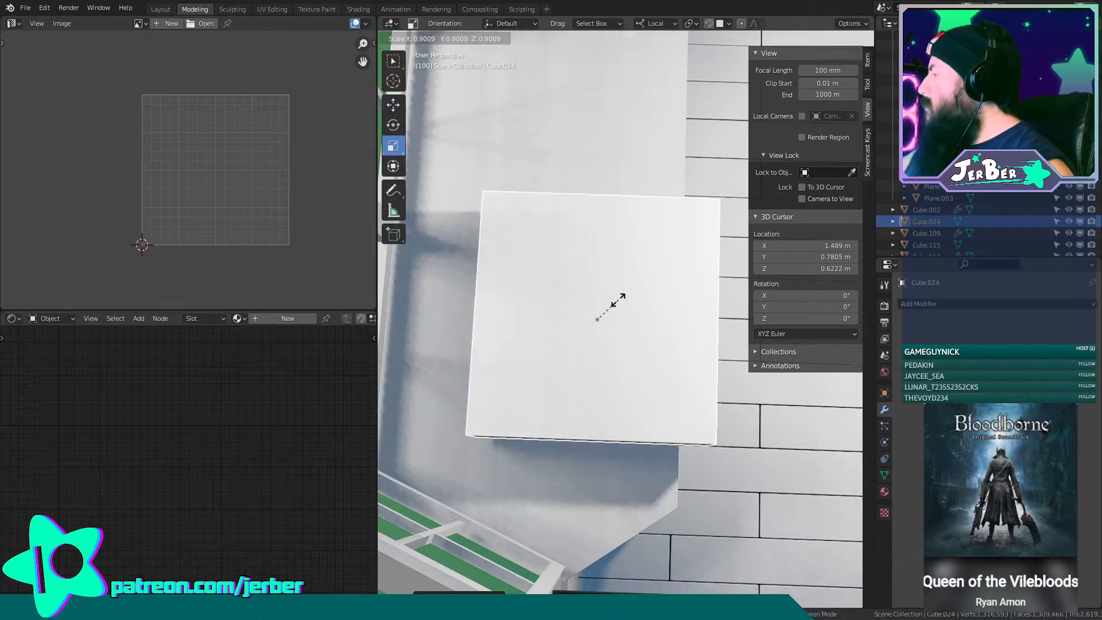
click(612, 302)
scroll(613, 305, down, 6)
middle_drag(613, 304, 531, 222)
scroll(562, 235, up, 6)
middle_drag(587, 257, 646, 298)
scroll(675, 354, up, 4)
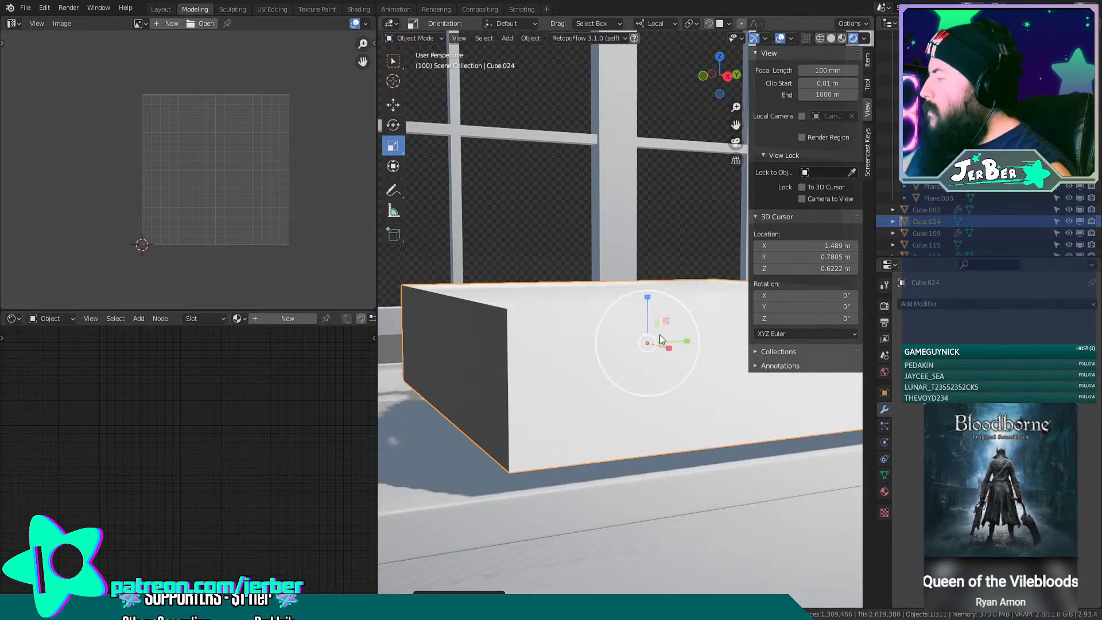
middle_drag(659, 338, 679, 366)
scroll(726, 430, down, 4)
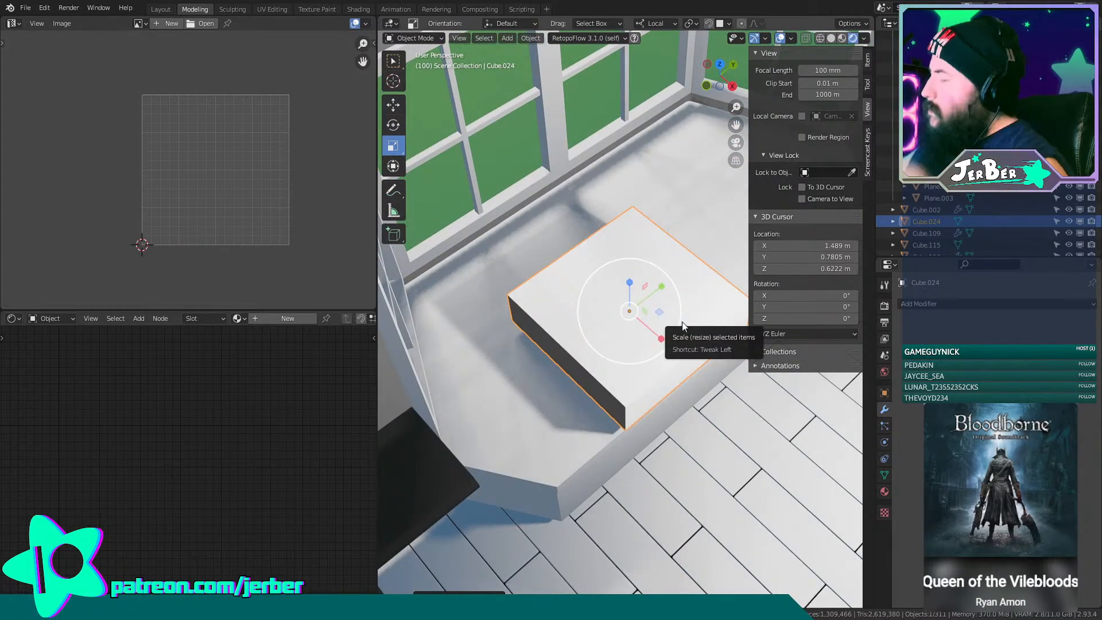
shift+middle_drag(675, 311, 581, 284)
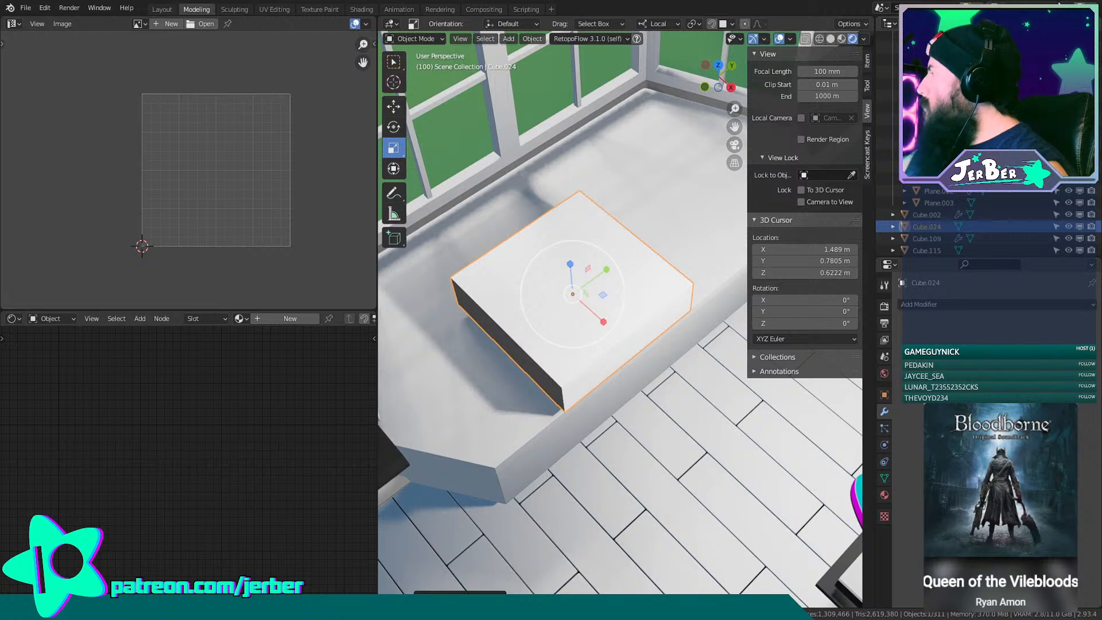
Shift the block along its local Y axis on the ledge and lower it along local Z toward the ledge surface.
key(Delete)
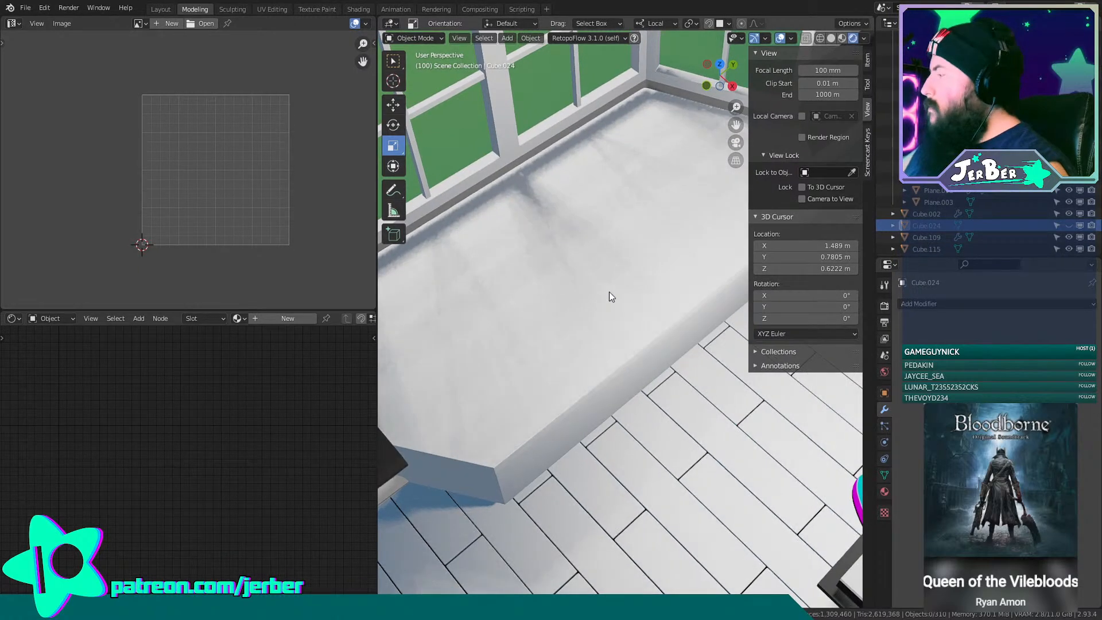
key(ctrl+z)
key(g)
key(y)
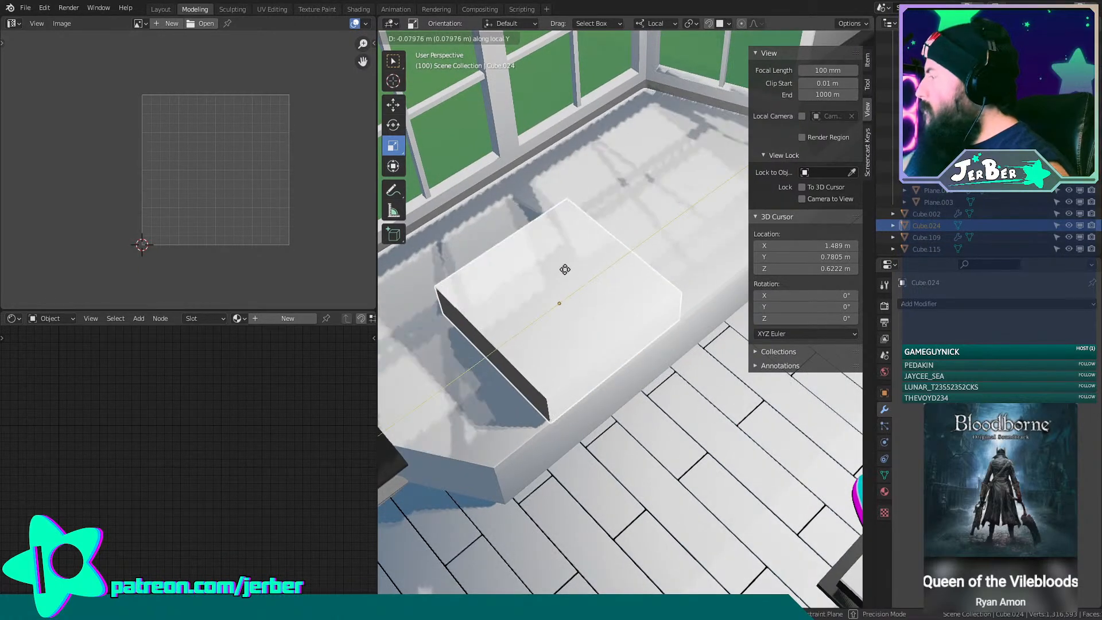
click(552, 258)
key(KP_Divide)
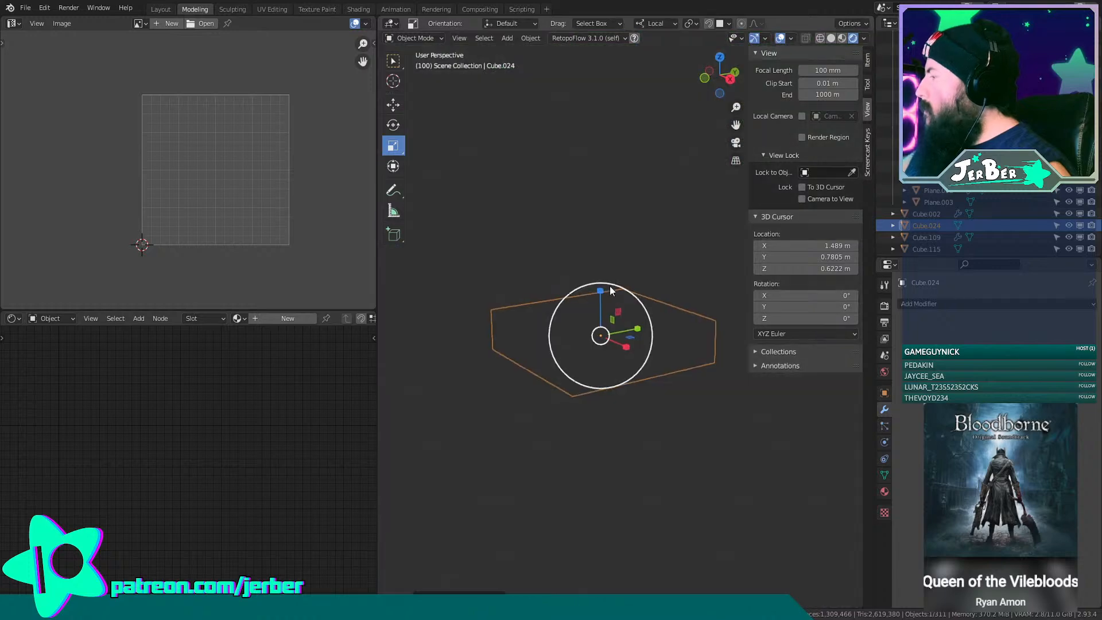
key(KP_Divide)
key(g)
key(z)
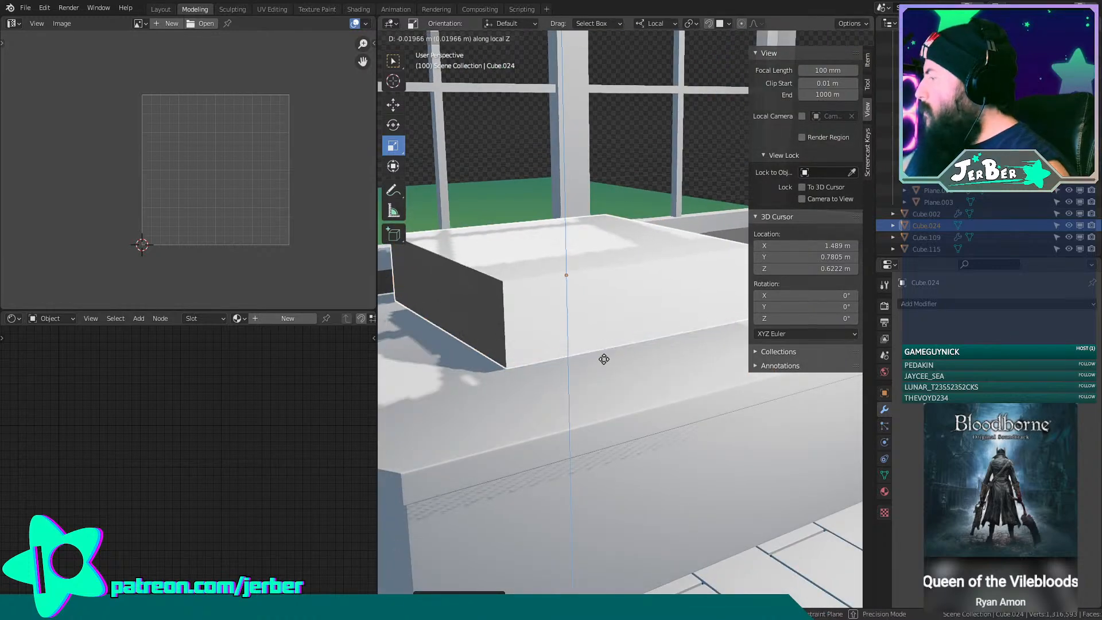
click(611, 425)
key(KP_Divide)
key(KP_Divide)
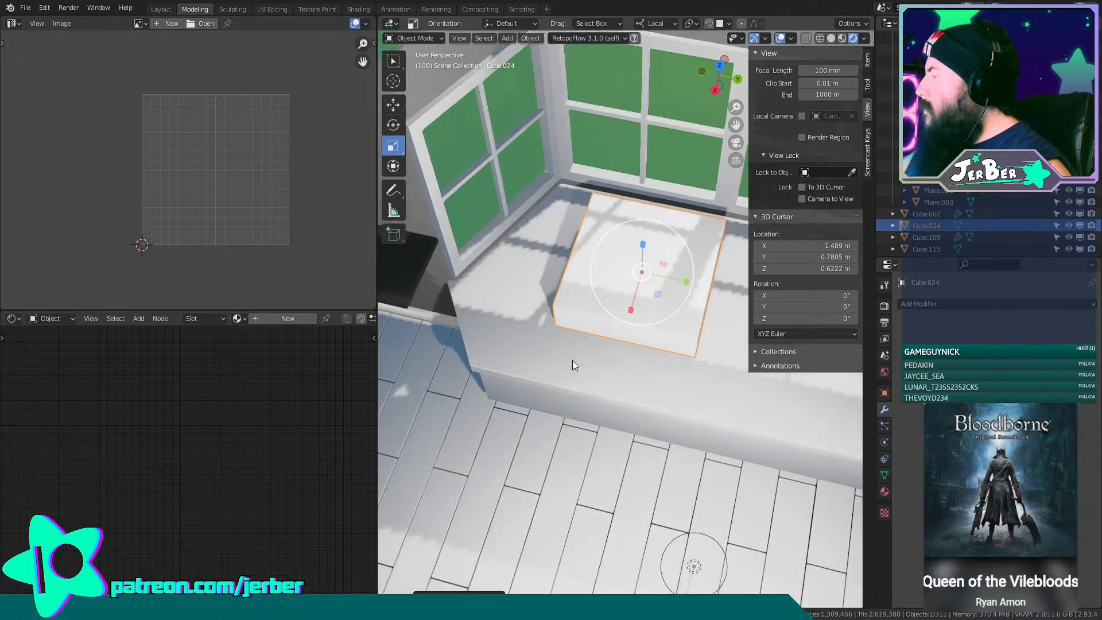
Duplicate the block on the ledge and raise the copy straight up along local Z above the original.
middle_drag(573, 360, 607, 280)
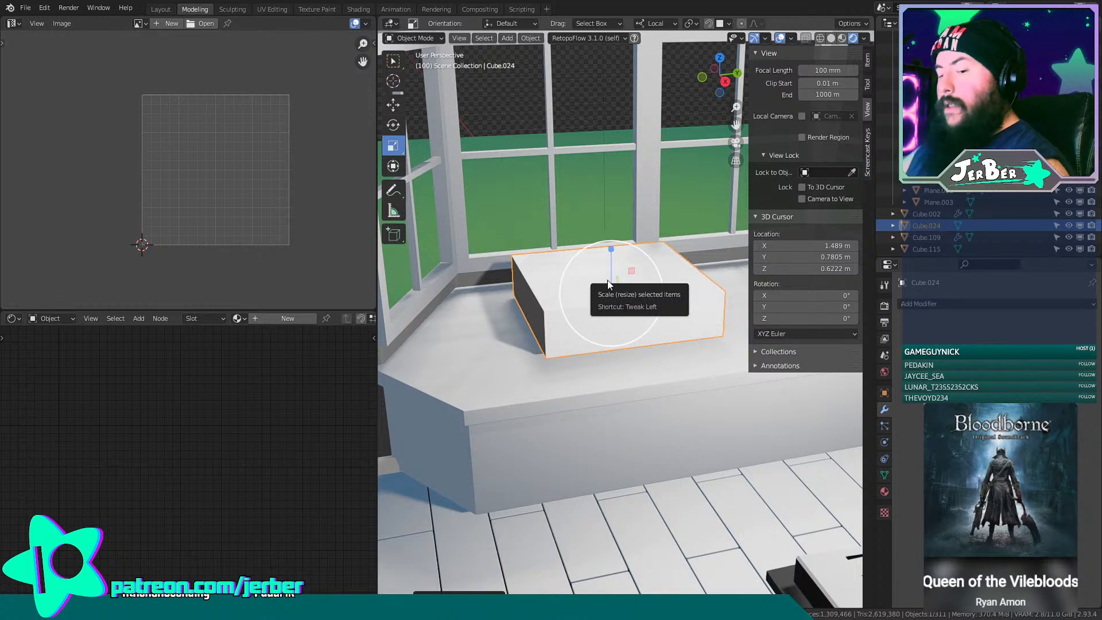
scroll(628, 278, up, 8)
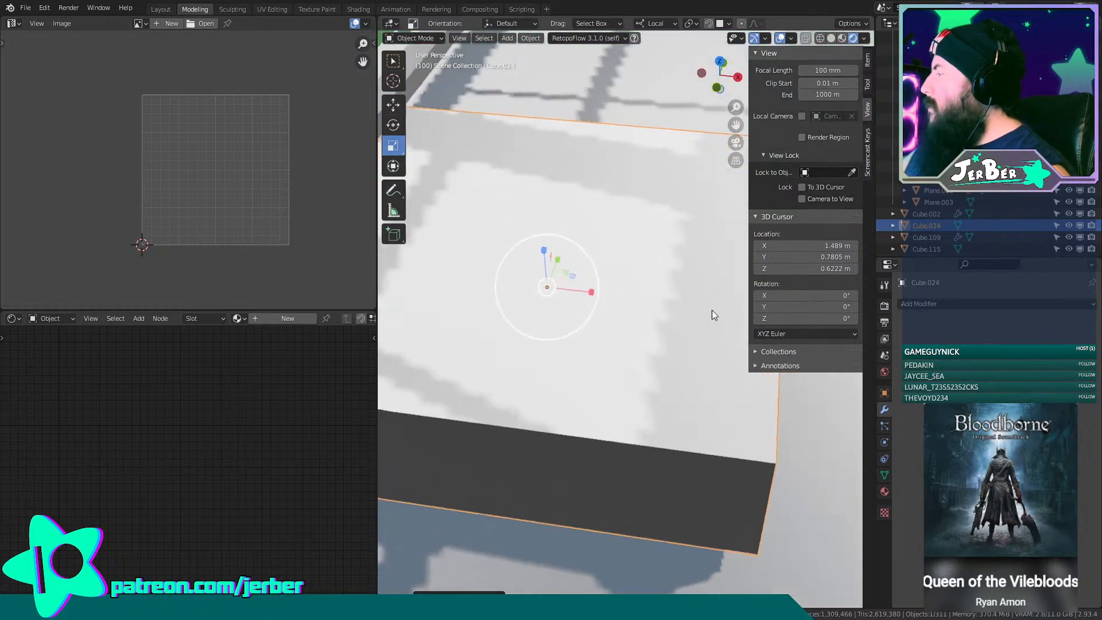
middle_drag(712, 310, 667, 310)
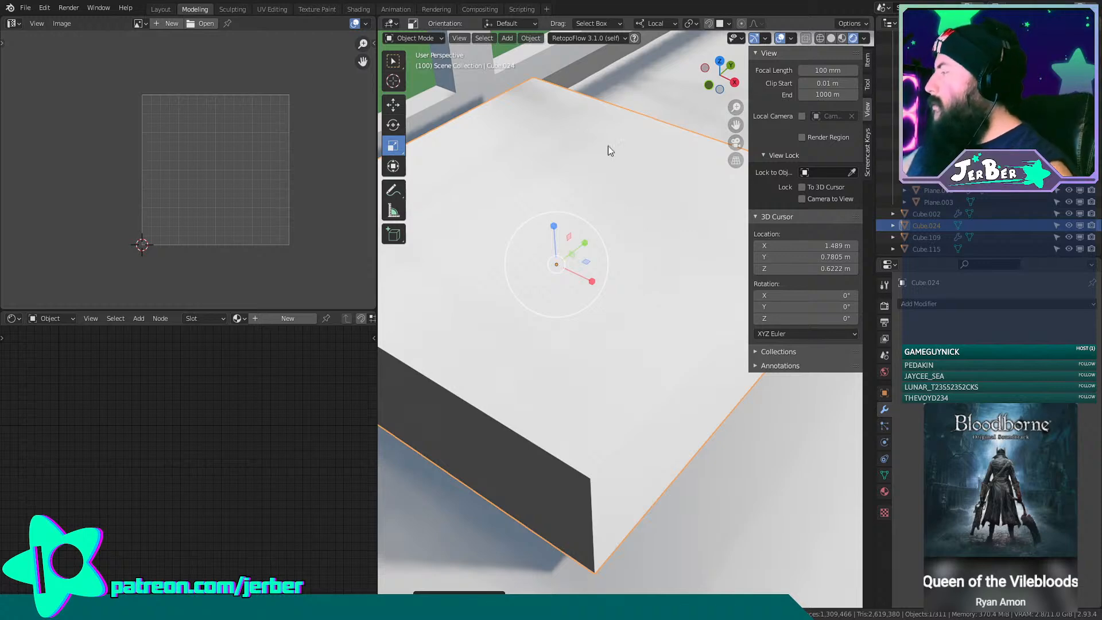
key(shift+d)
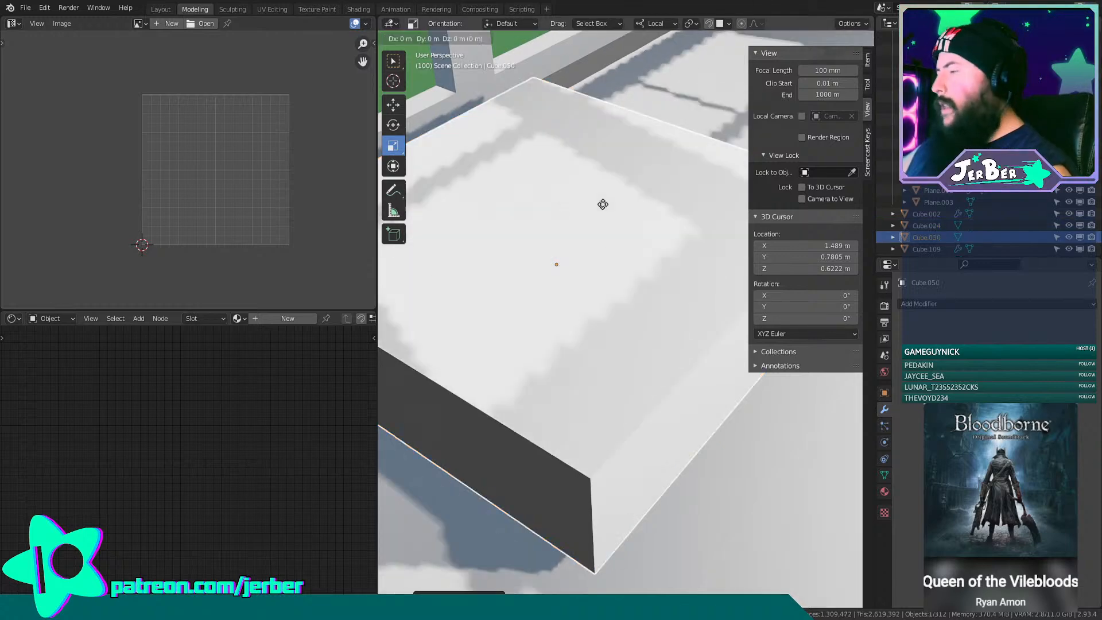
key(x)
key(x)
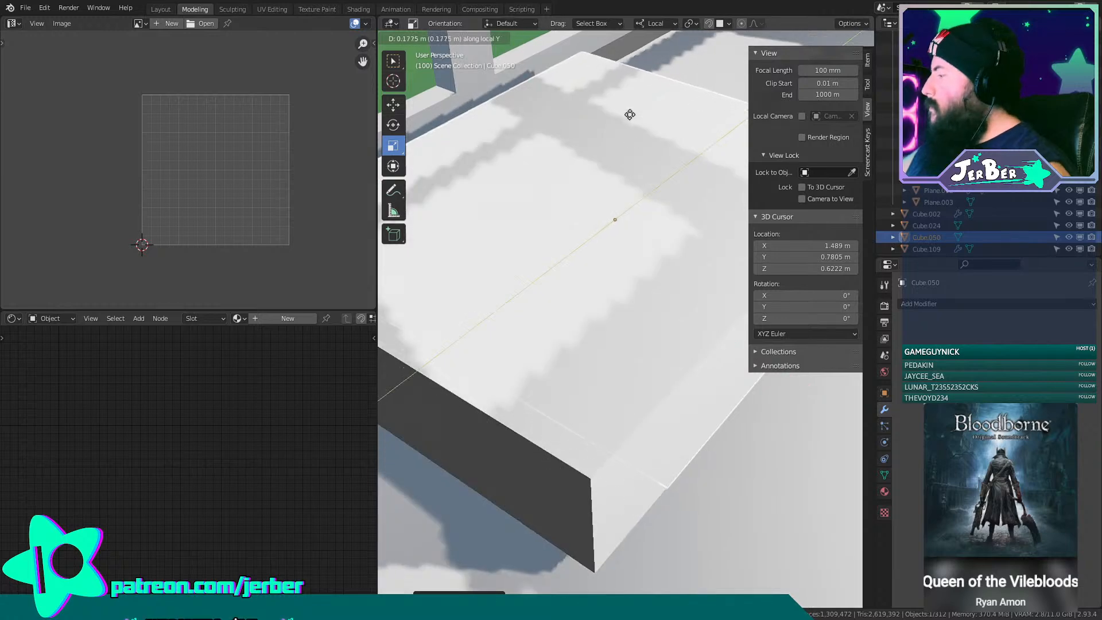
key(z)
click(597, 583)
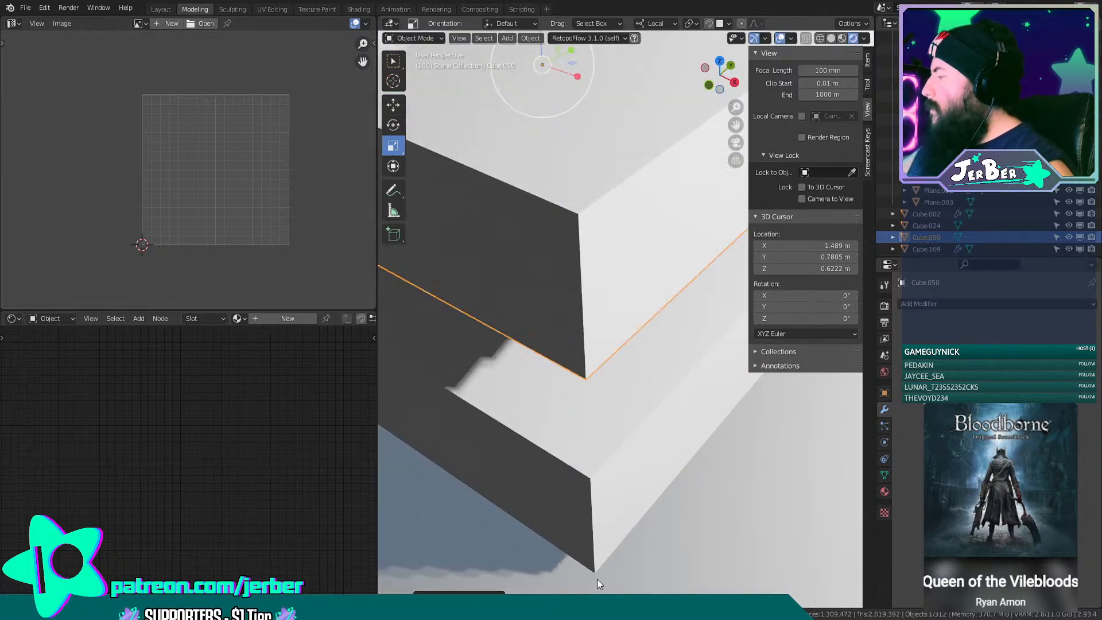
Edit the lower block's mesh and add horizontal loop cuts close to its bottom and top edges.
click(592, 512)
shift+middle_drag(648, 522, 604, 435)
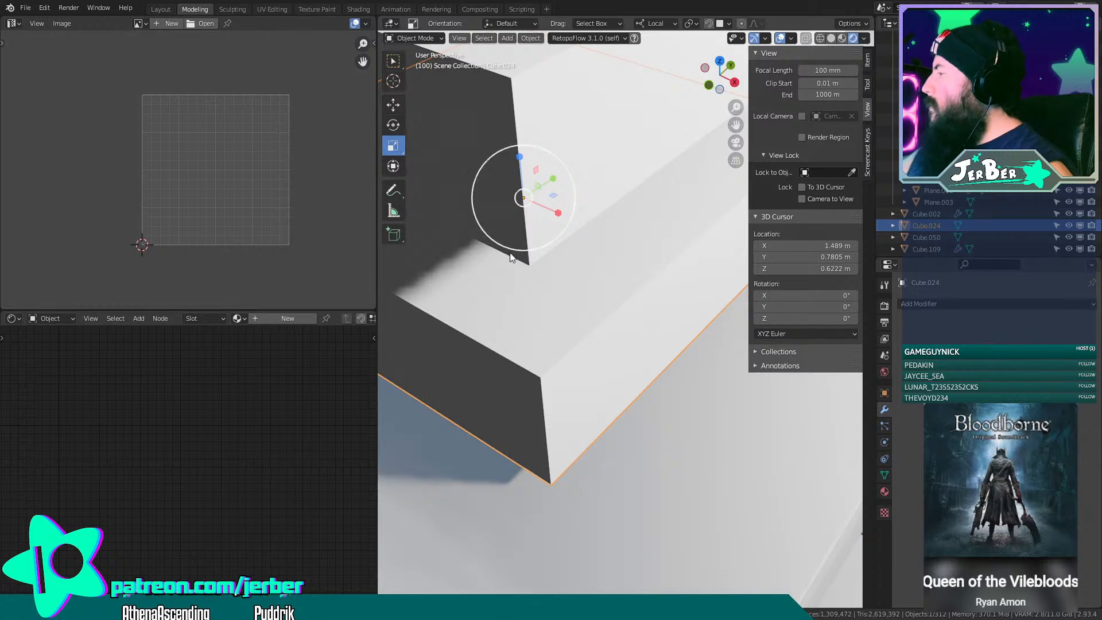
click(414, 38)
click(413, 64)
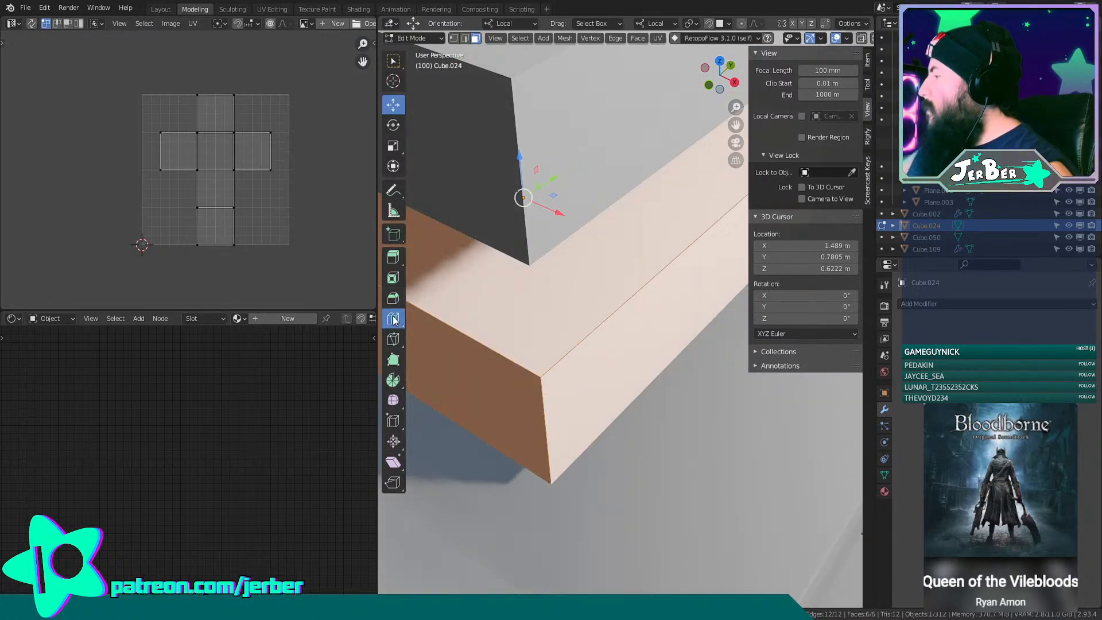
drag(544, 453, 552, 368)
scroll(553, 367, down, 3)
middle_drag(574, 370, 541, 345)
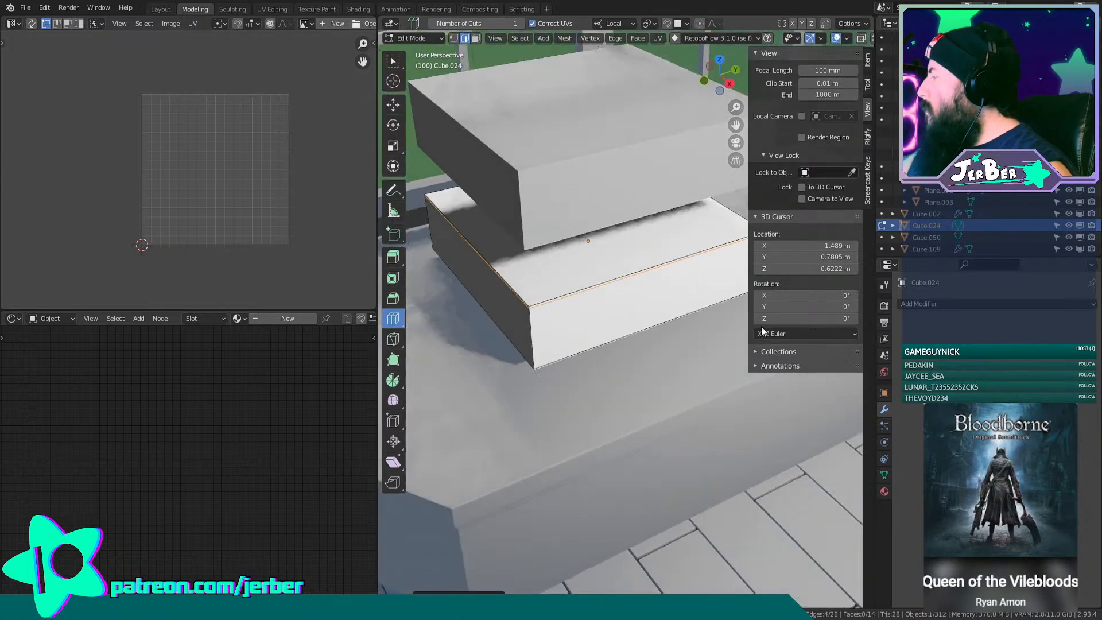
Add a Subdivision modifier to the lower block and return to Object Mode.
click(921, 303)
click(894, 516)
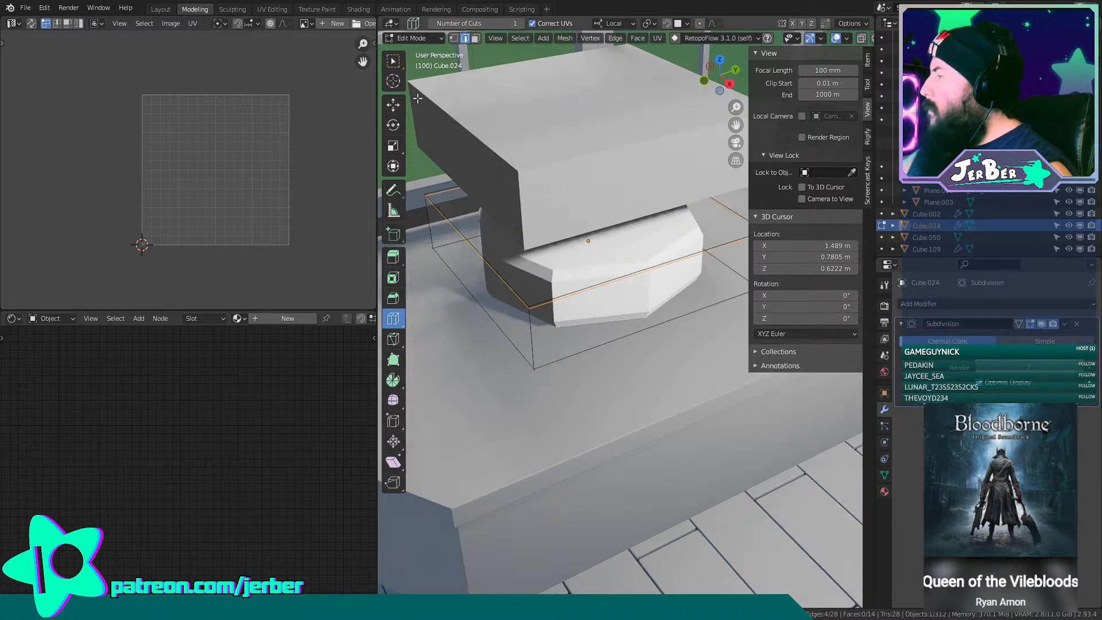
click(395, 108)
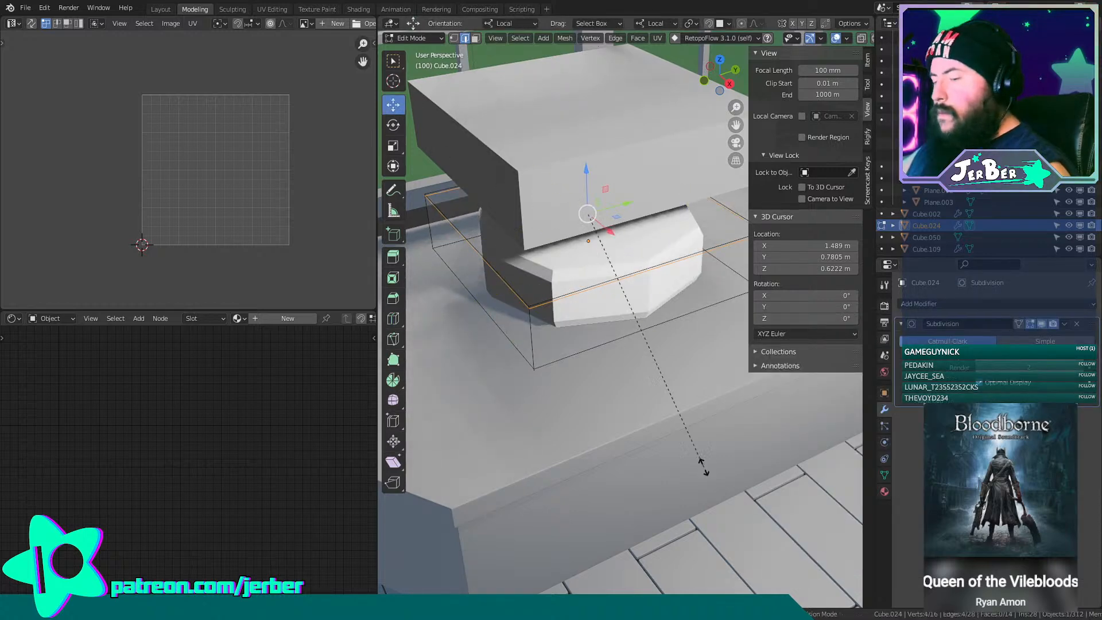
right_click(634, 356)
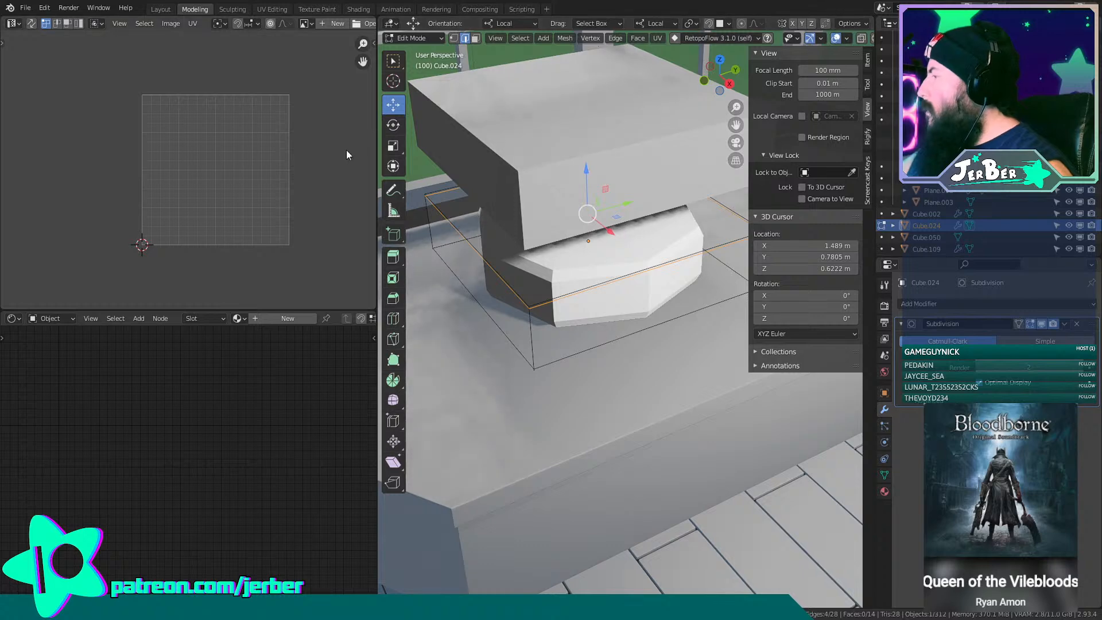
click(441, 38)
click(433, 51)
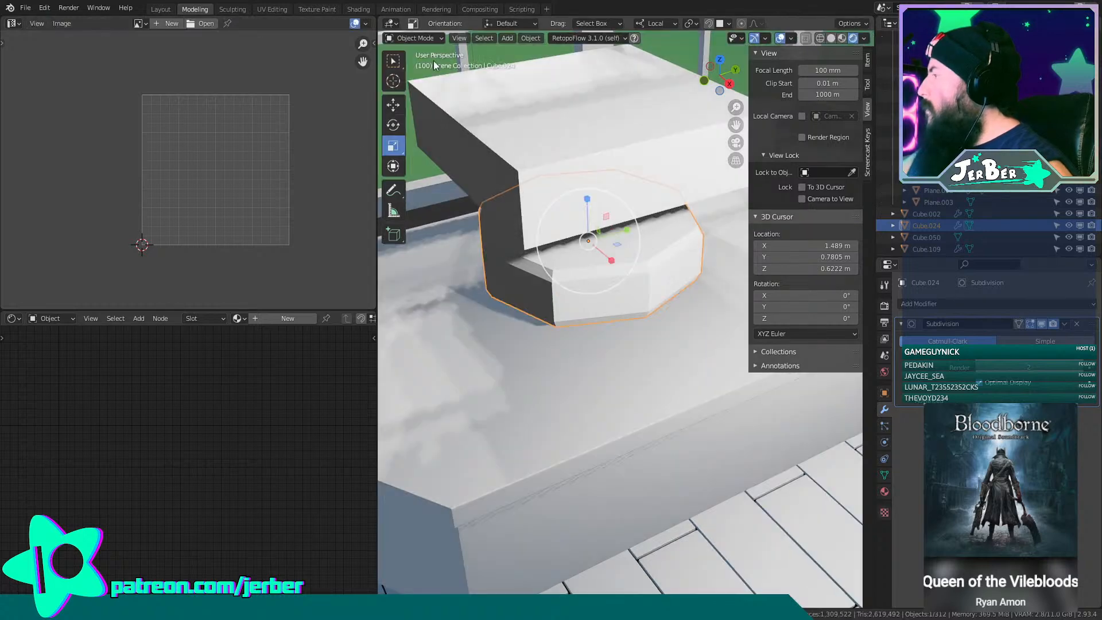
Flatten the subdivided lower block along its local Z axis into a thin plate.
key(s)
key(z)
key(z)
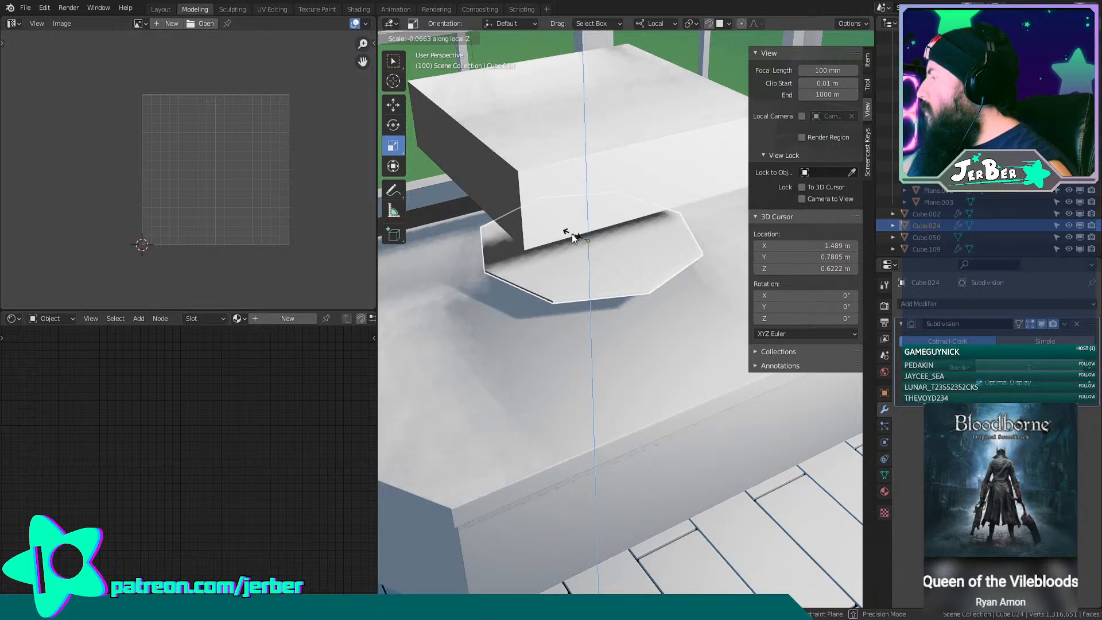
click(568, 234)
scroll(565, 230, up, 3)
middle_drag(561, 224, 622, 375)
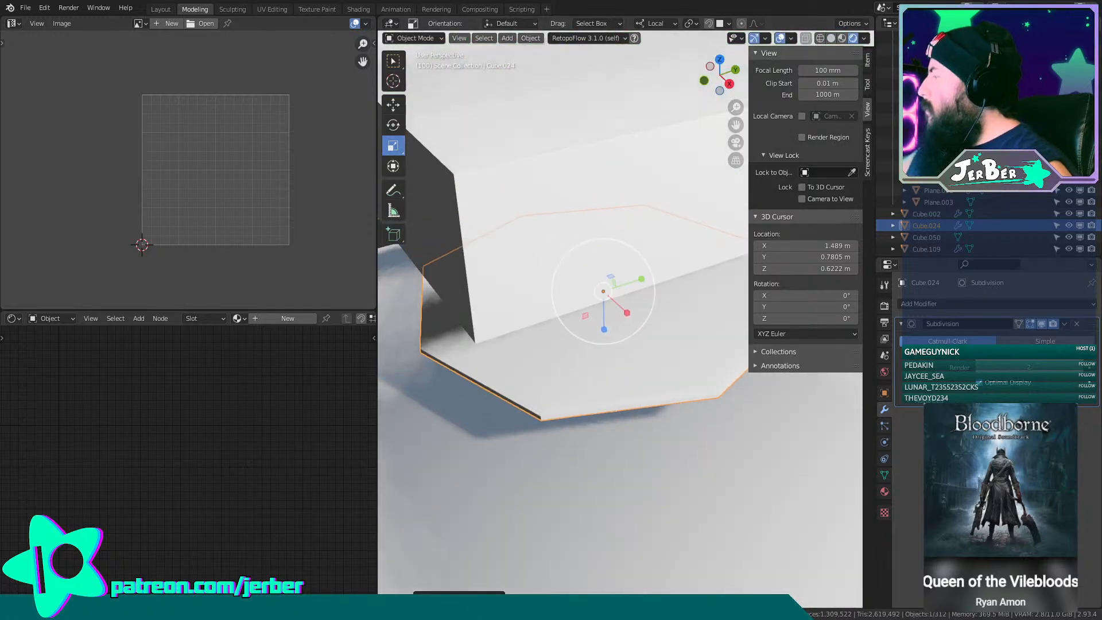
Raise the Subdivision modifier's viewport level by three to smooth the flattened plate's outline.
click(1078, 357)
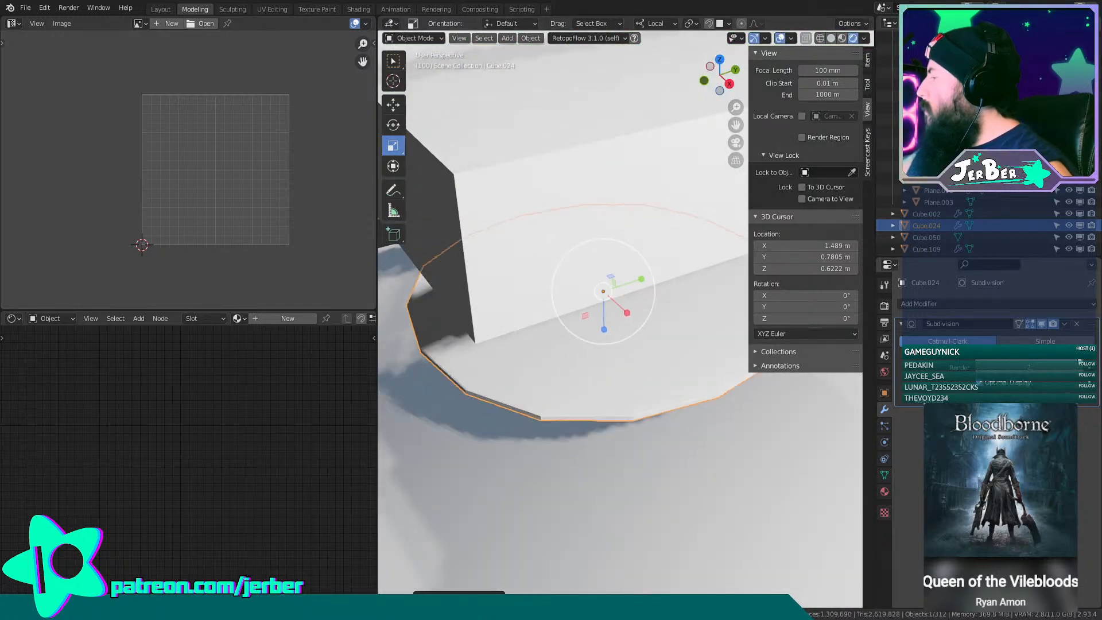
click(1078, 357)
click(1078, 357)
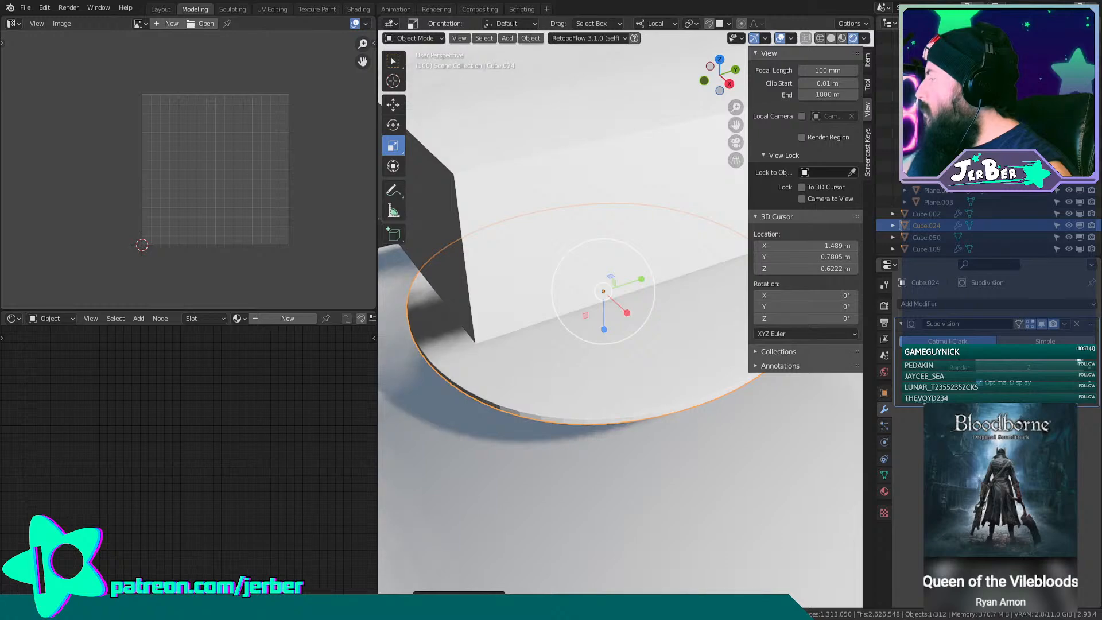
scroll(628, 422, down, 2)
middle_drag(628, 422, 602, 449)
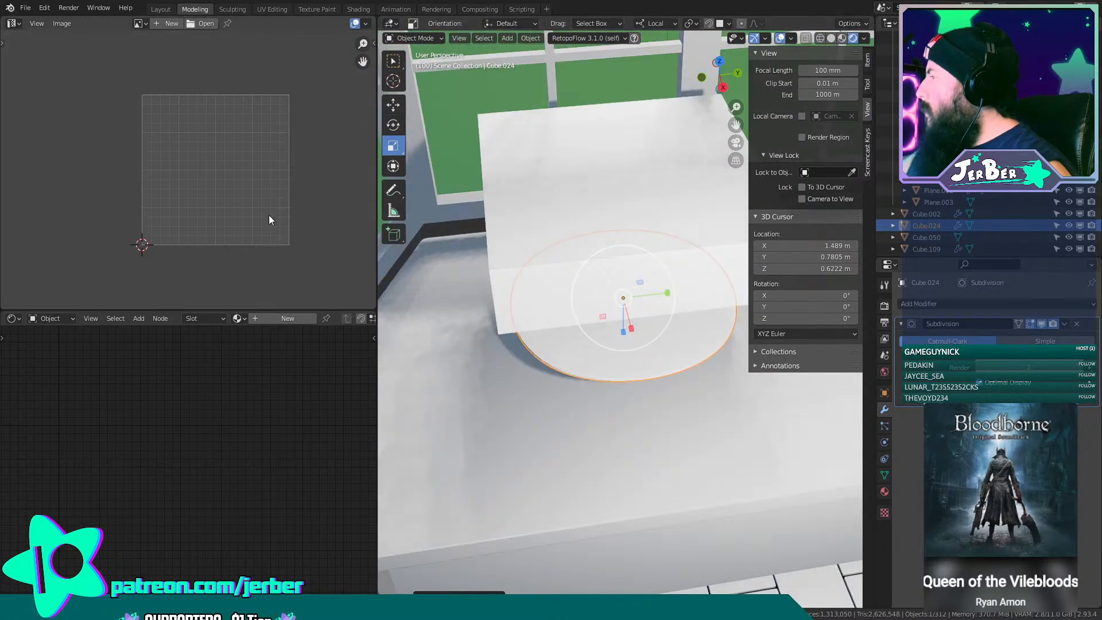
Deselect the subdivided plate and add a cylinder mesh to the scene.
scroll(488, 103, down, 6)
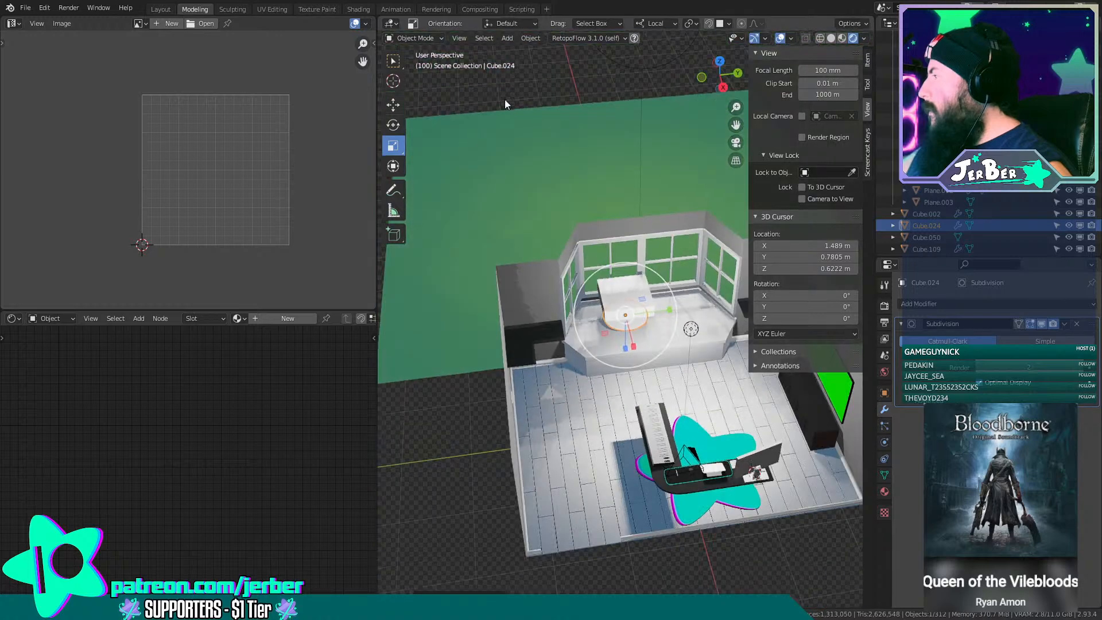
scroll(509, 97, down, 4)
click(548, 103)
scroll(559, 122, up, 4)
scroll(562, 137, down, 3)
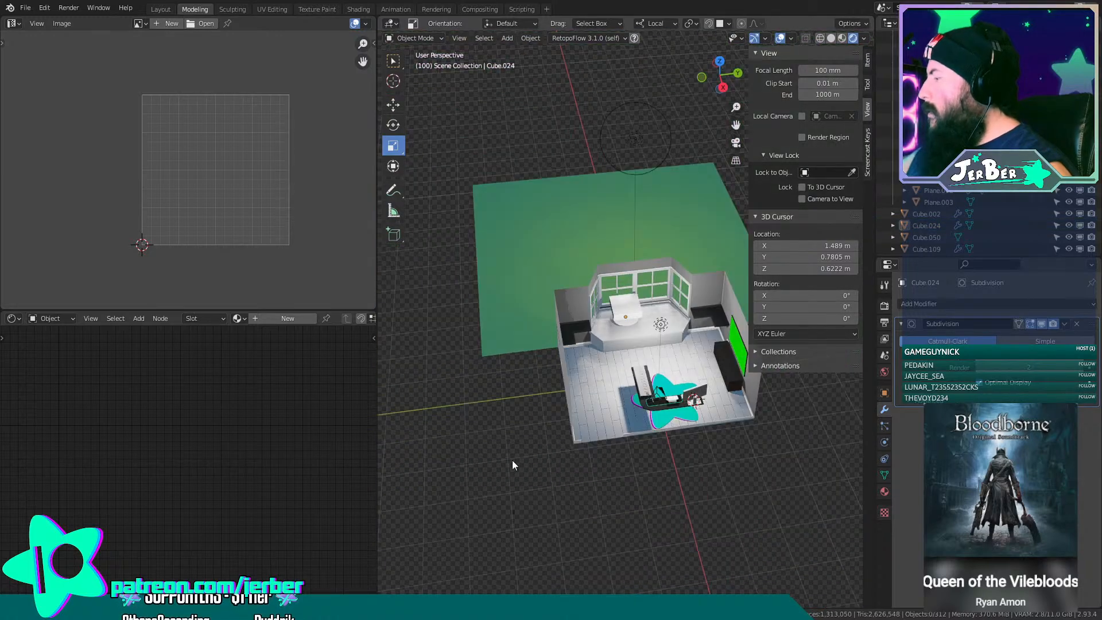
key(shift+a)
mouse_move(513, 368)
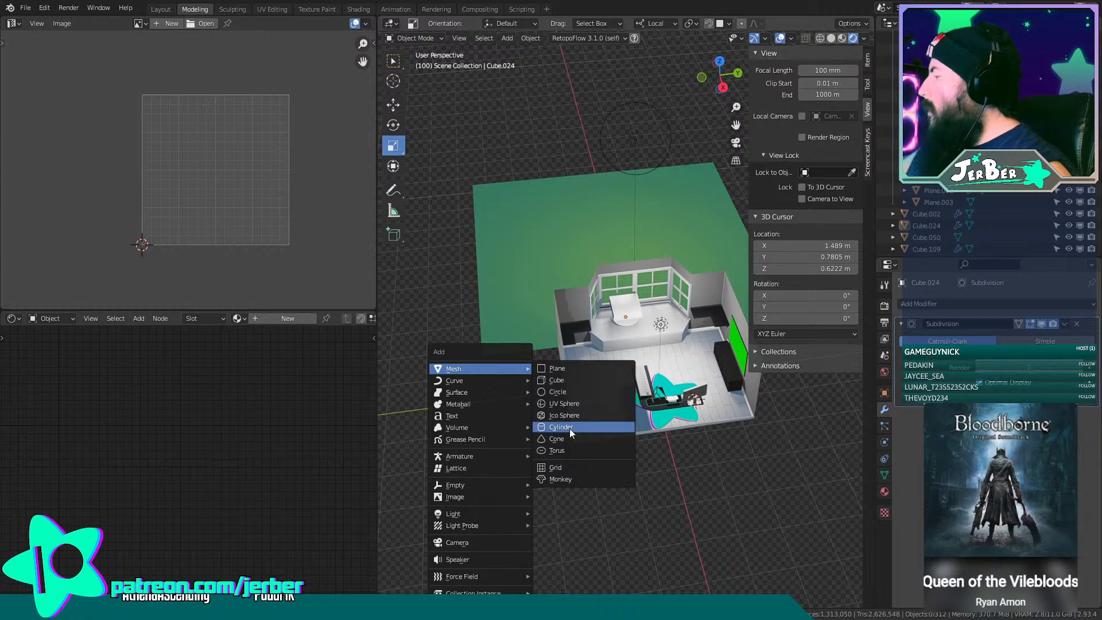
click(569, 428)
Move the new cylinder over to the bay window ledge and lower it along its local Z axis.
scroll(610, 385, up, 3)
scroll(610, 385, up, 2)
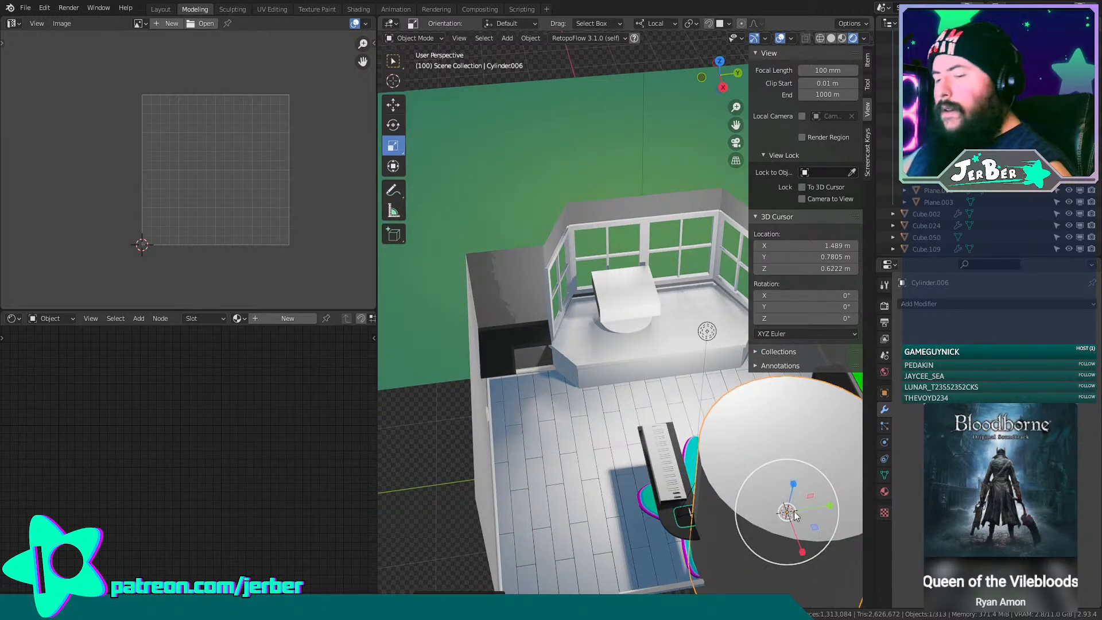
key(g)
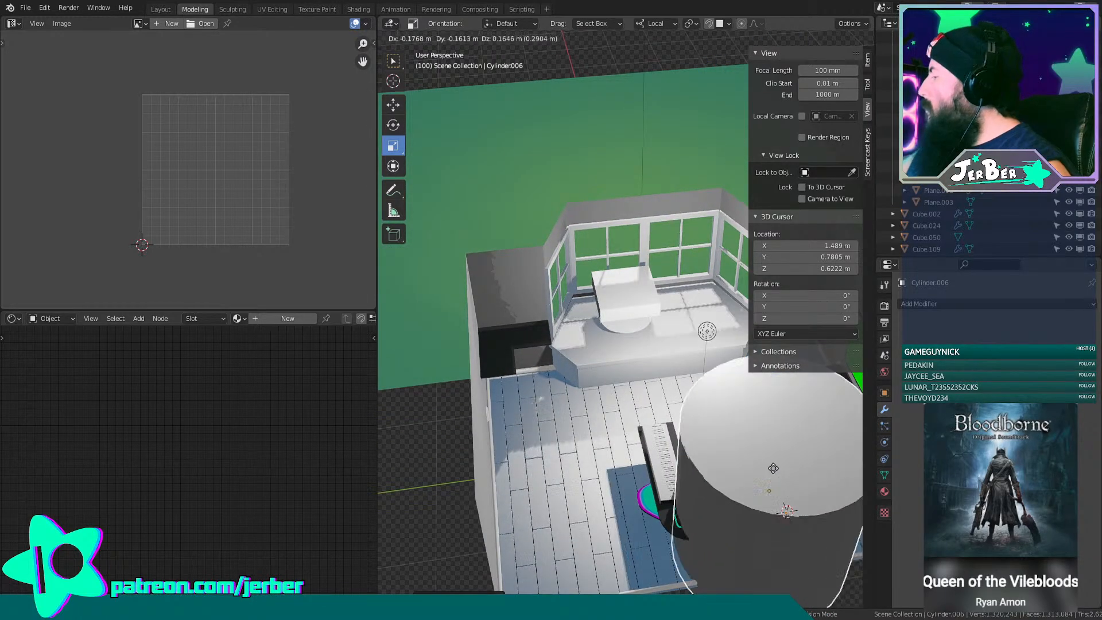
click(689, 234)
middle_drag(689, 236, 511, 542)
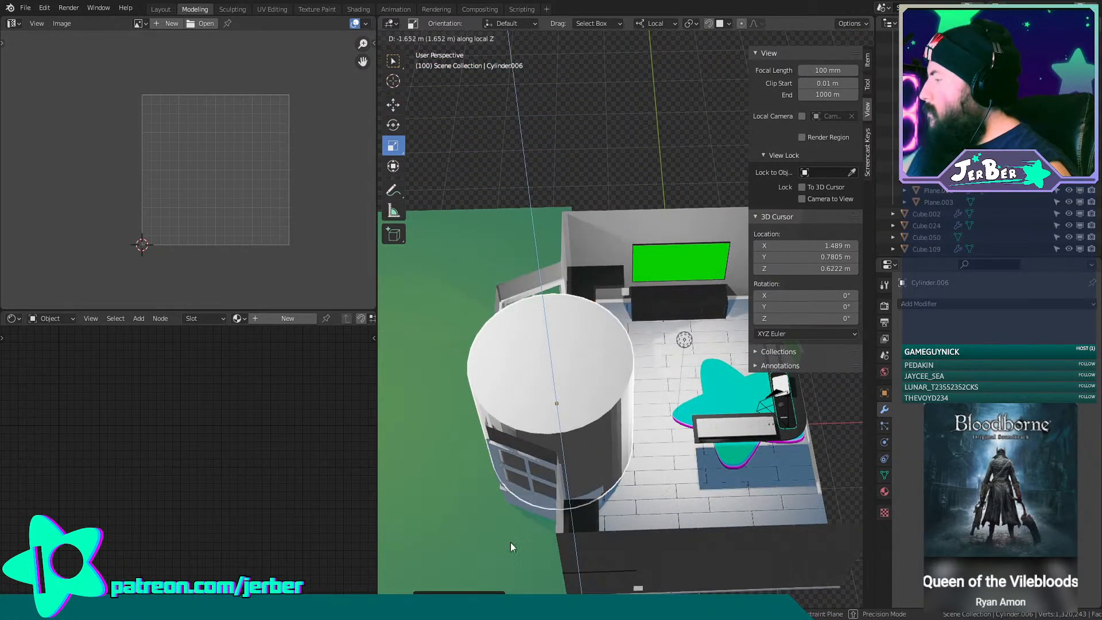
scroll(516, 537, up, 5)
scroll(522, 529, down, 3)
Flatten the cylinder along its local Z axis and scale it down uniformly to fit the window ledge.
key(s)
key(z)
key(z)
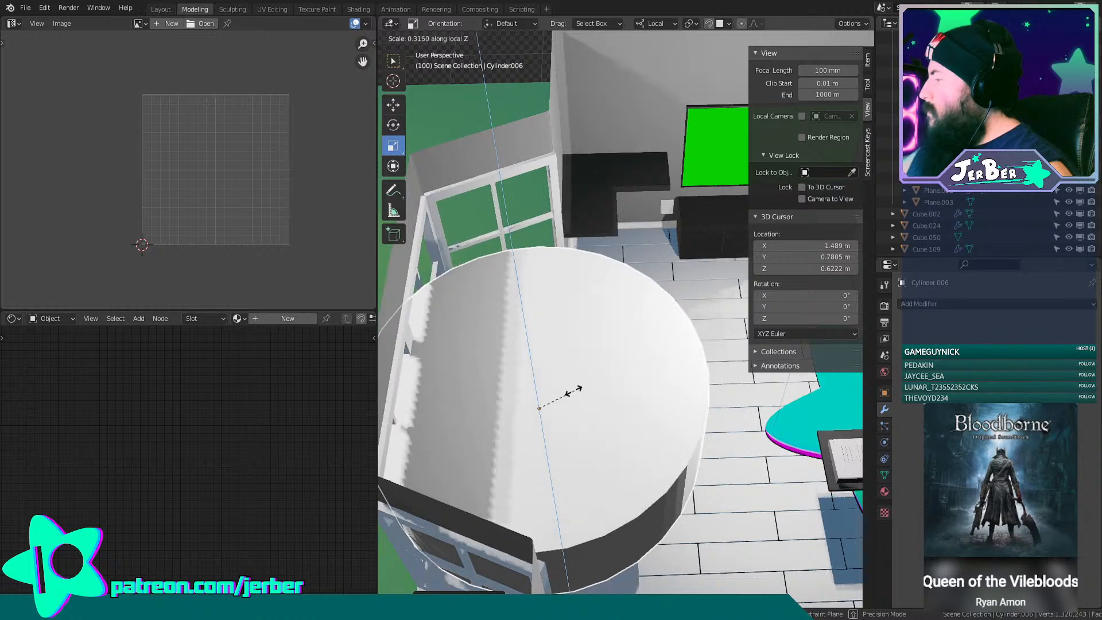
key(z)
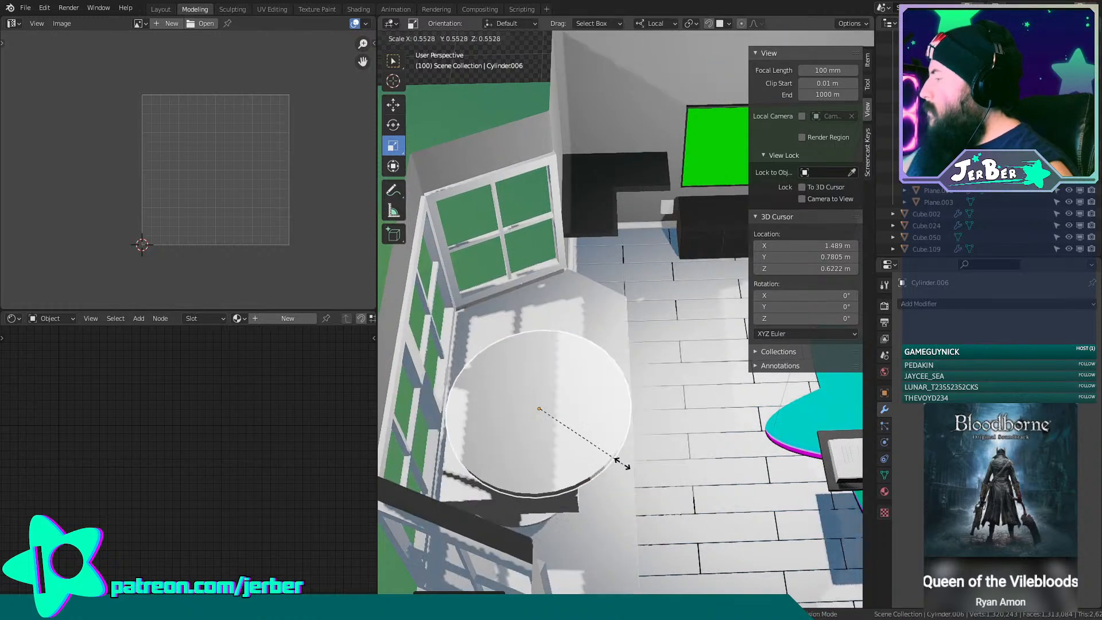
click(603, 457)
shift+middle_drag(605, 456, 735, 337)
key(s)
click(670, 468)
Lower the flattened cylinder along its local Z axis toward the ledge surface below the block.
scroll(670, 468, up, 3)
middle_drag(628, 420, 600, 369)
key(g)
key(z)
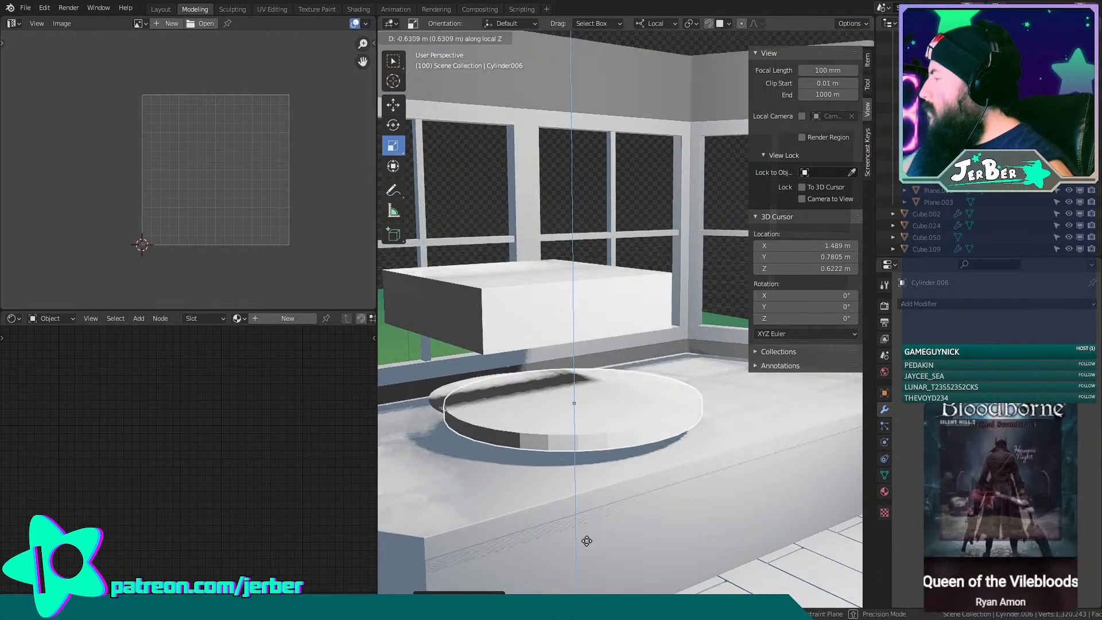
click(592, 580)
Thin the cylinder further along local Z and adjust its height so it rests on the ledge.
scroll(594, 578, up, 2)
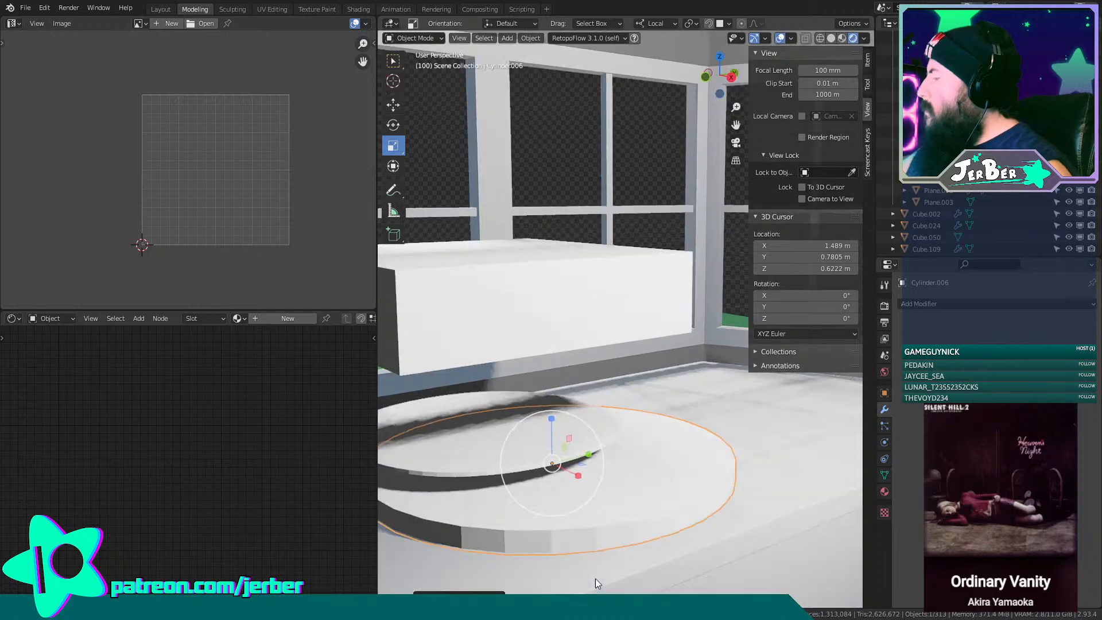
shift+middle_drag(594, 578, 582, 469)
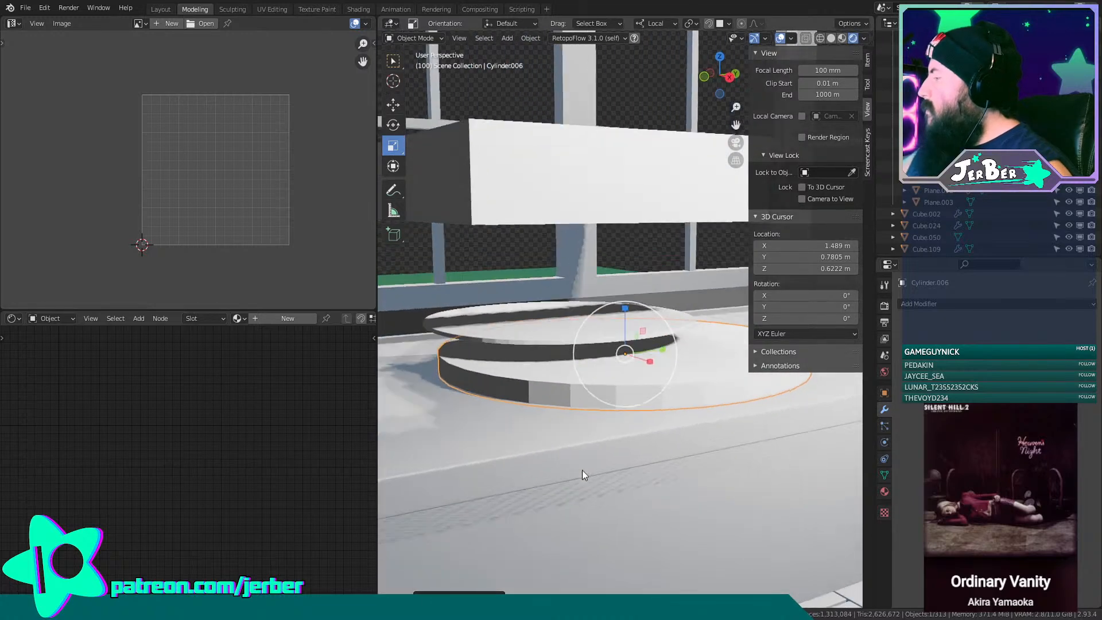
key(s)
key(z)
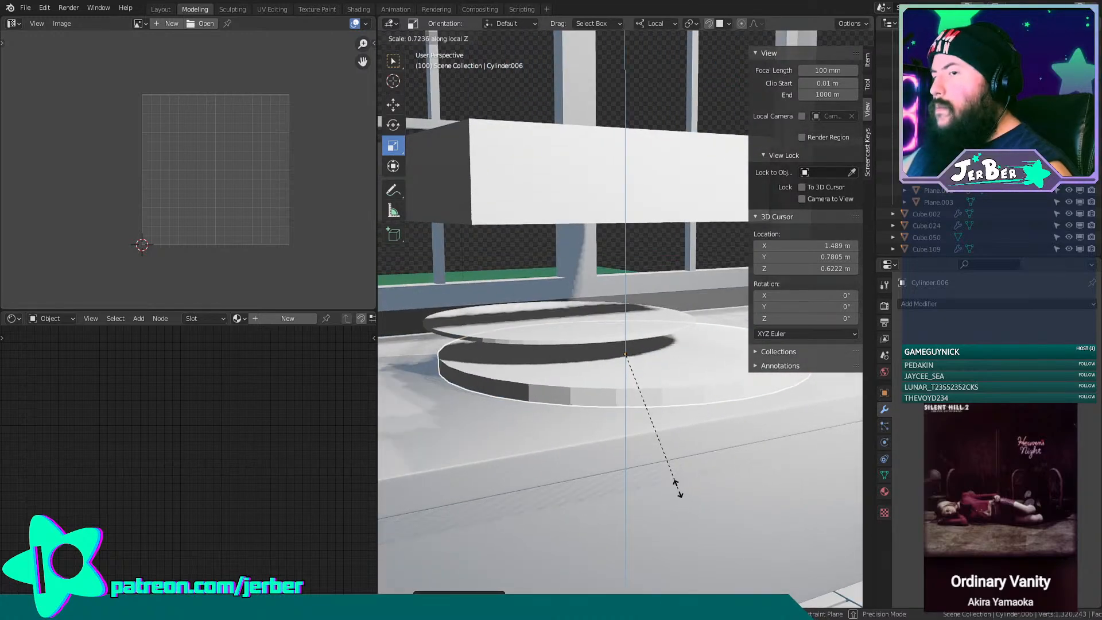
click(679, 491)
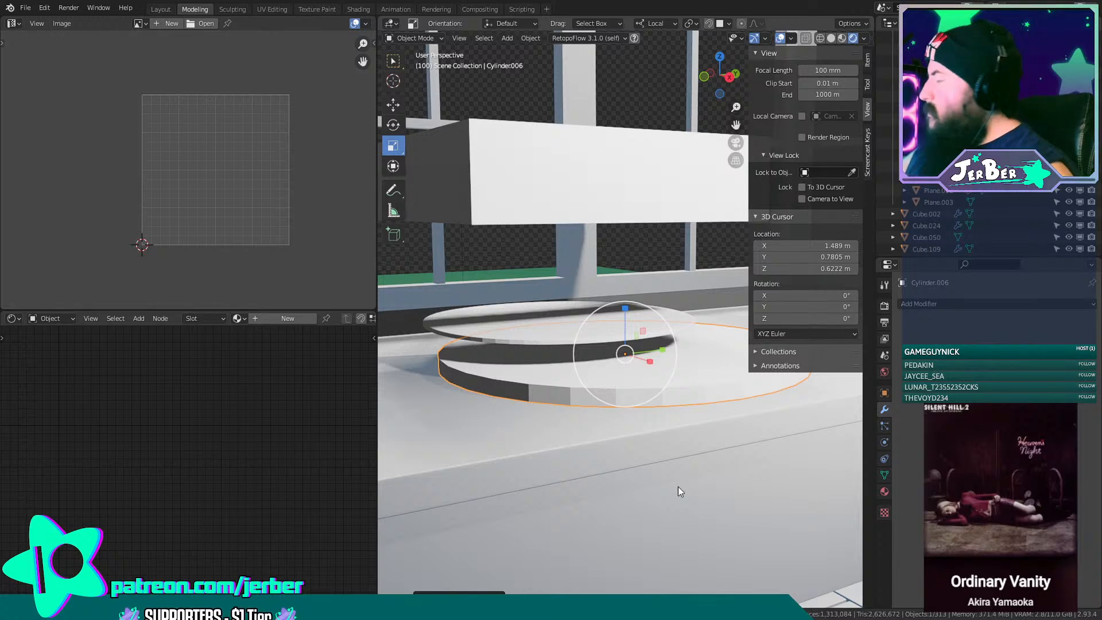
key(s)
key(z)
click(677, 489)
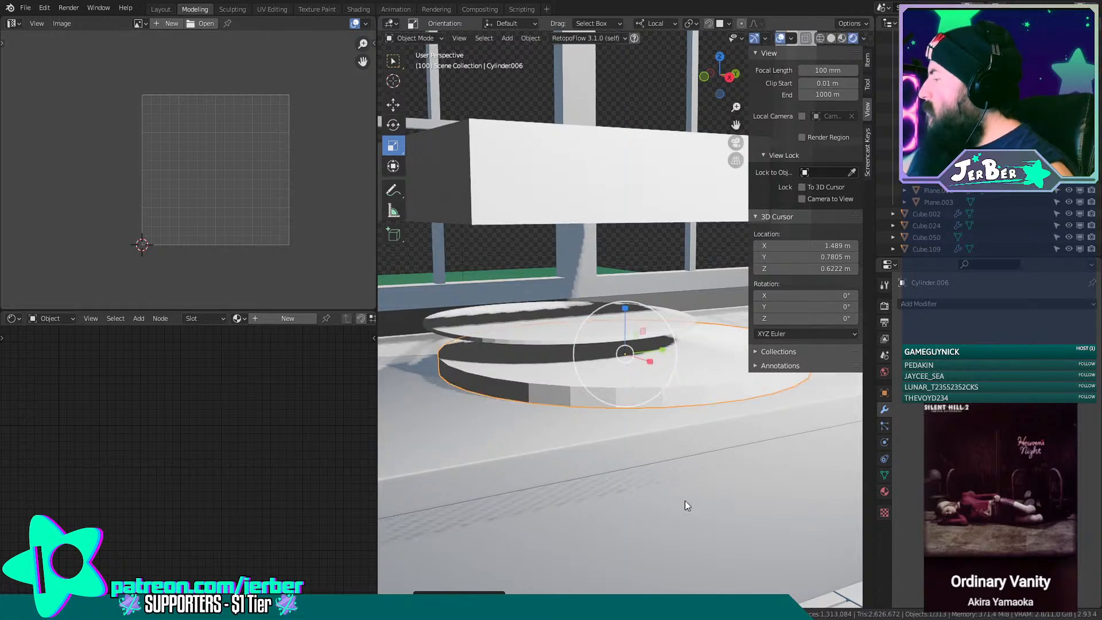
key(g)
key(z)
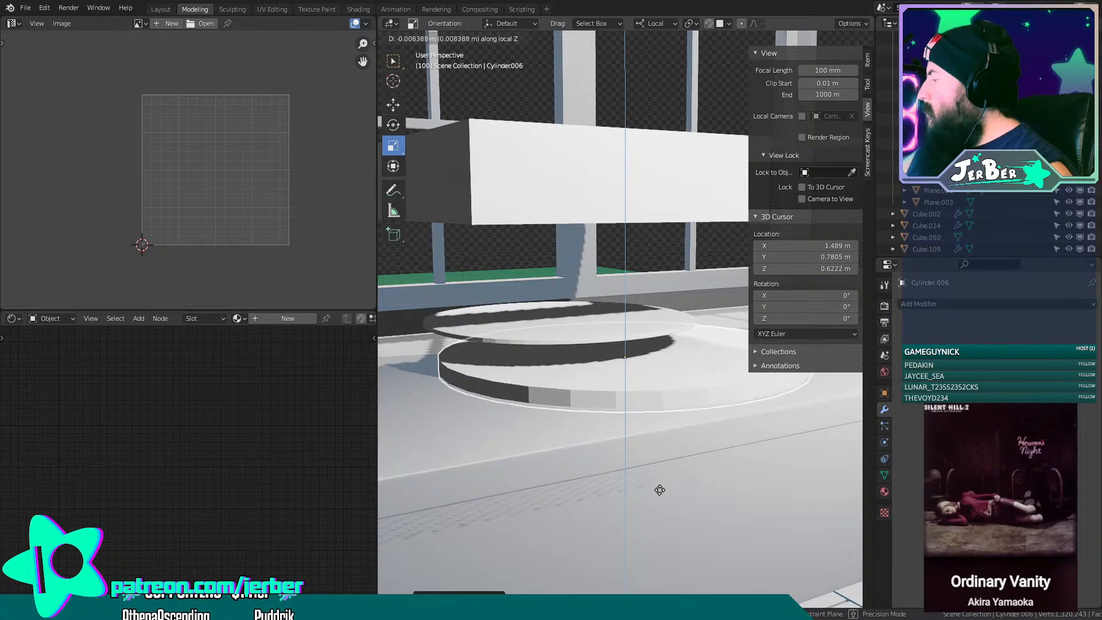
click(668, 471)
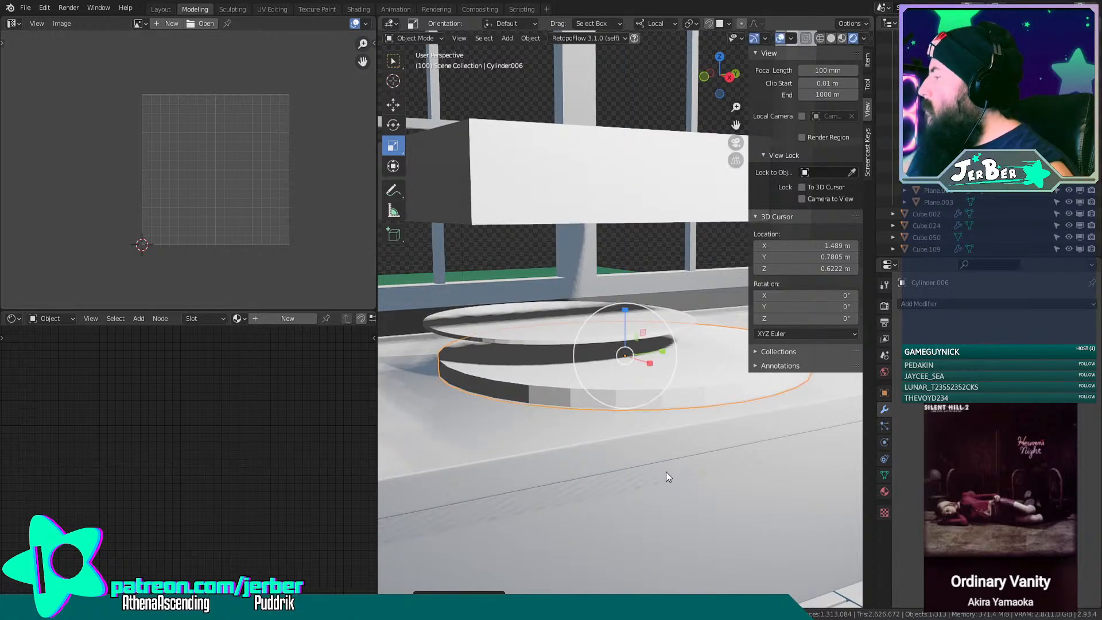
Delete the old subdivided plate hovering above the new cylinder disc.
click(535, 332)
key(x)
click(535, 331)
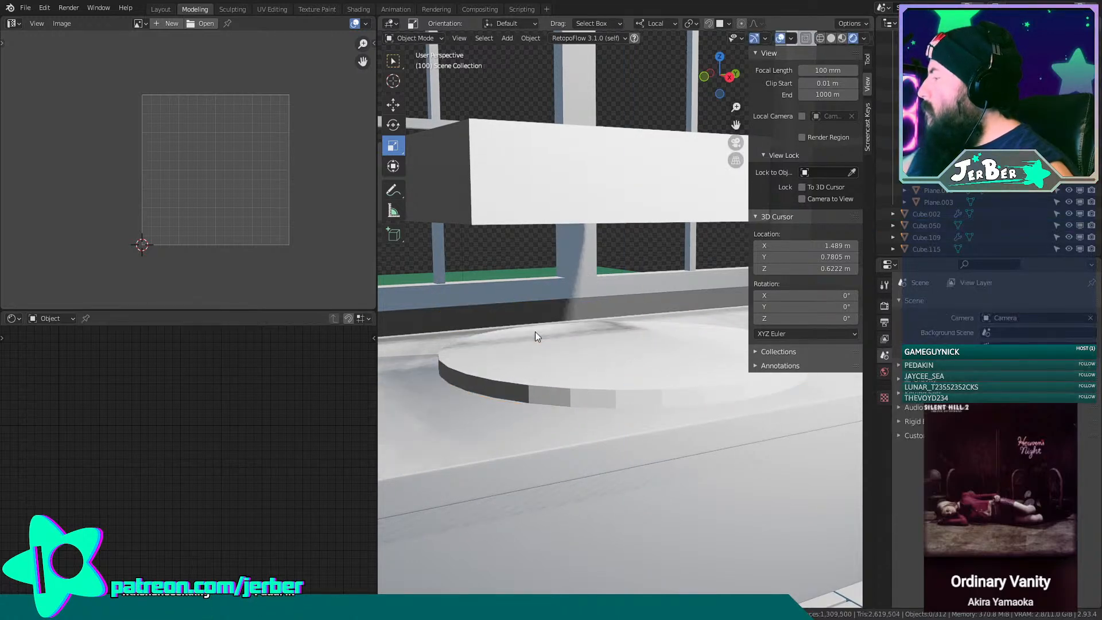
Edit the cylinder disc's mesh and add horizontal loop cuts around its rim, close to the top and bottom edges.
middle_drag(536, 336, 514, 142)
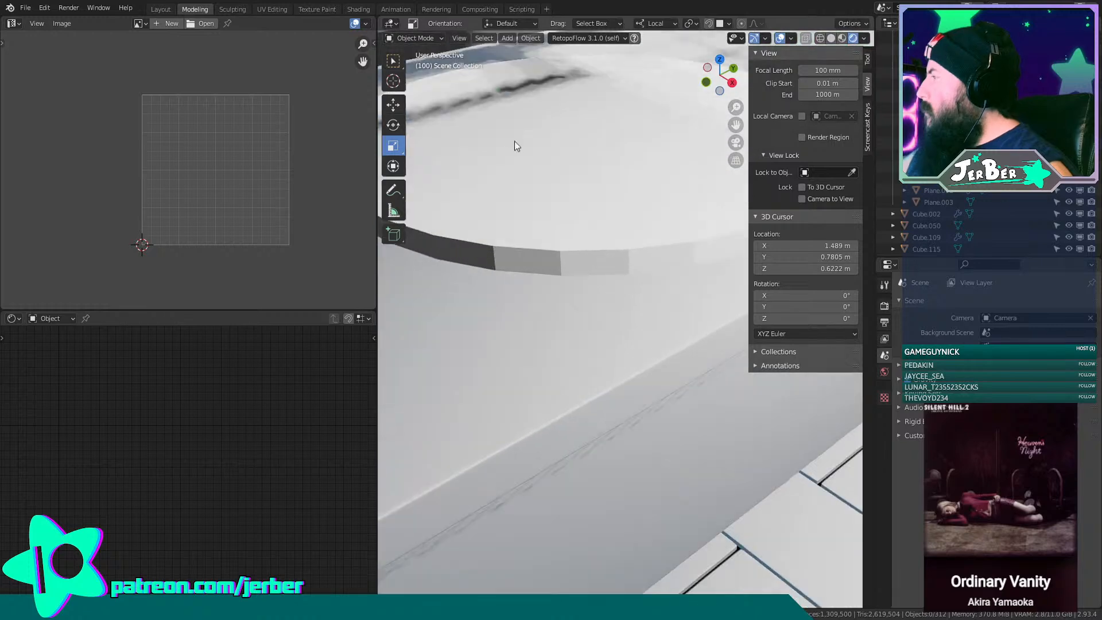
click(517, 187)
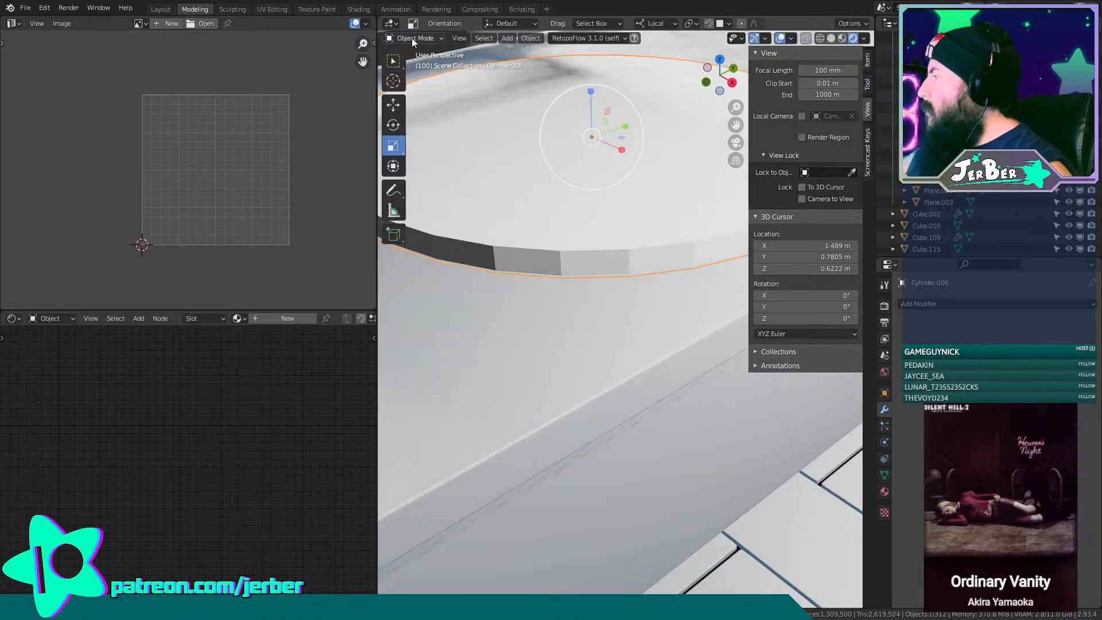
click(411, 38)
click(411, 65)
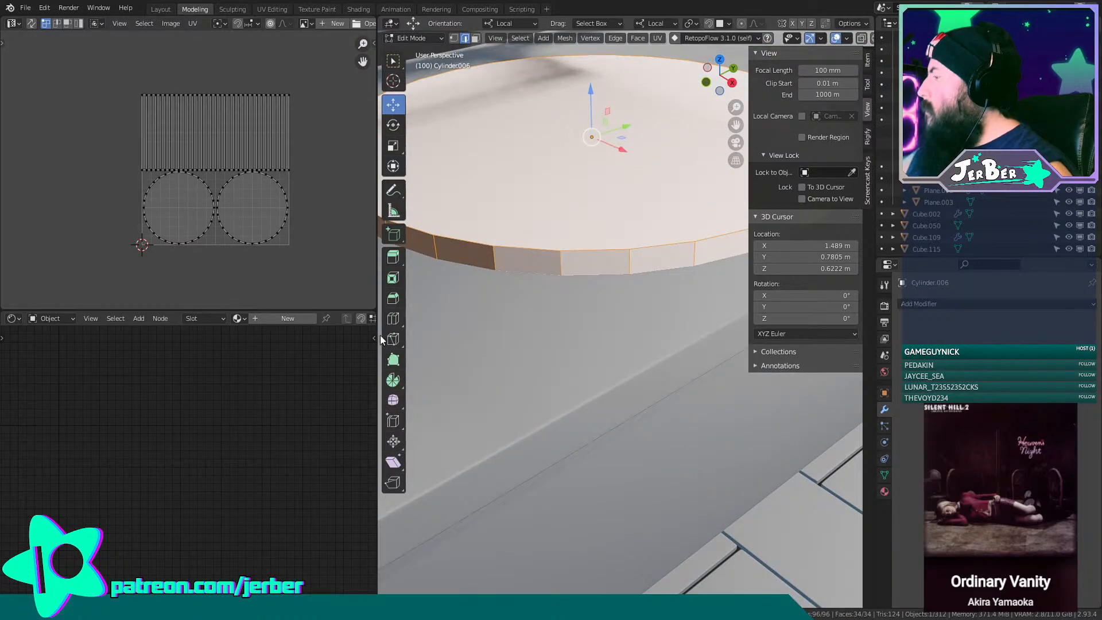
click(394, 325)
drag(555, 264, 552, 278)
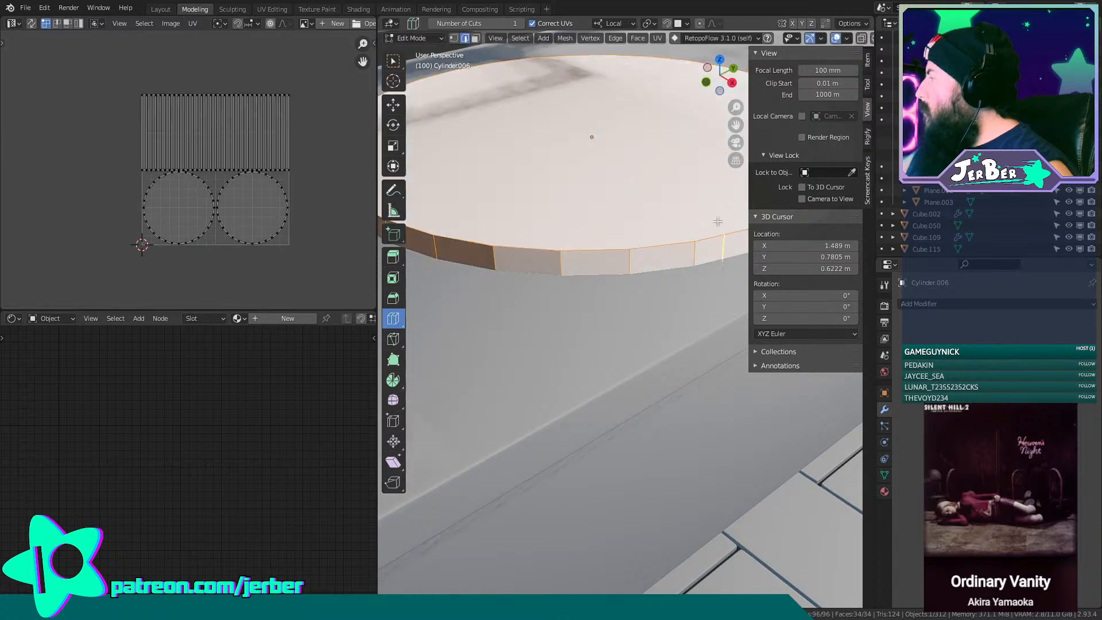
click(871, 39)
mouse_move(562, 261)
mouse_down()
mouse_move(587, 294)
mouse_move(565, 258)
mouse_up()
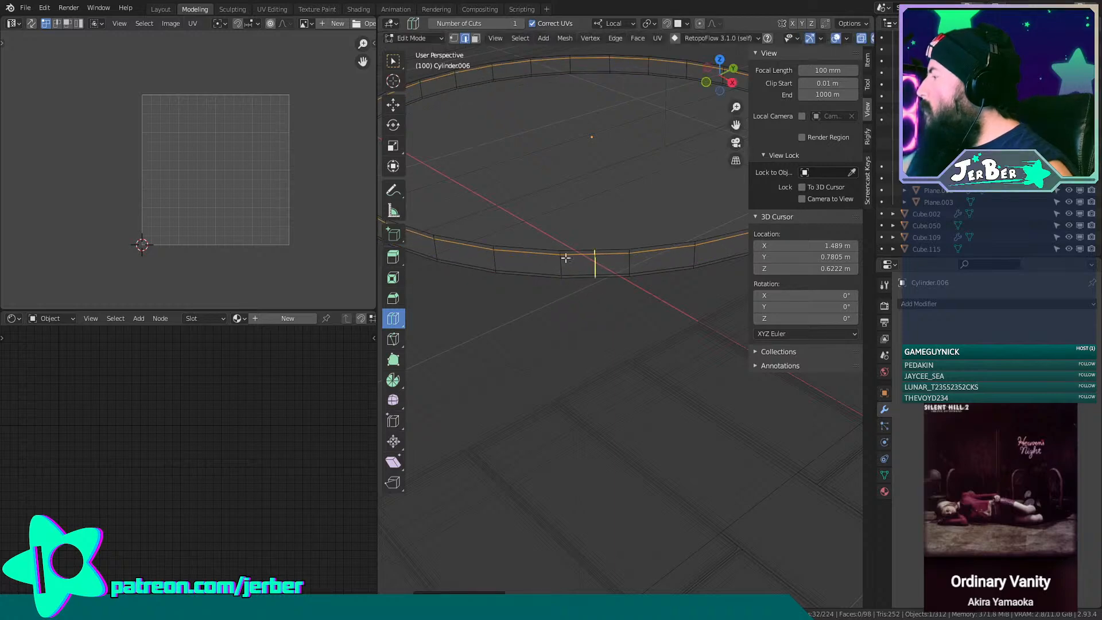
Add a Subdivision Surface modifier to the cylinder disc and return to Object Mode with solid shading.
click(996, 304)
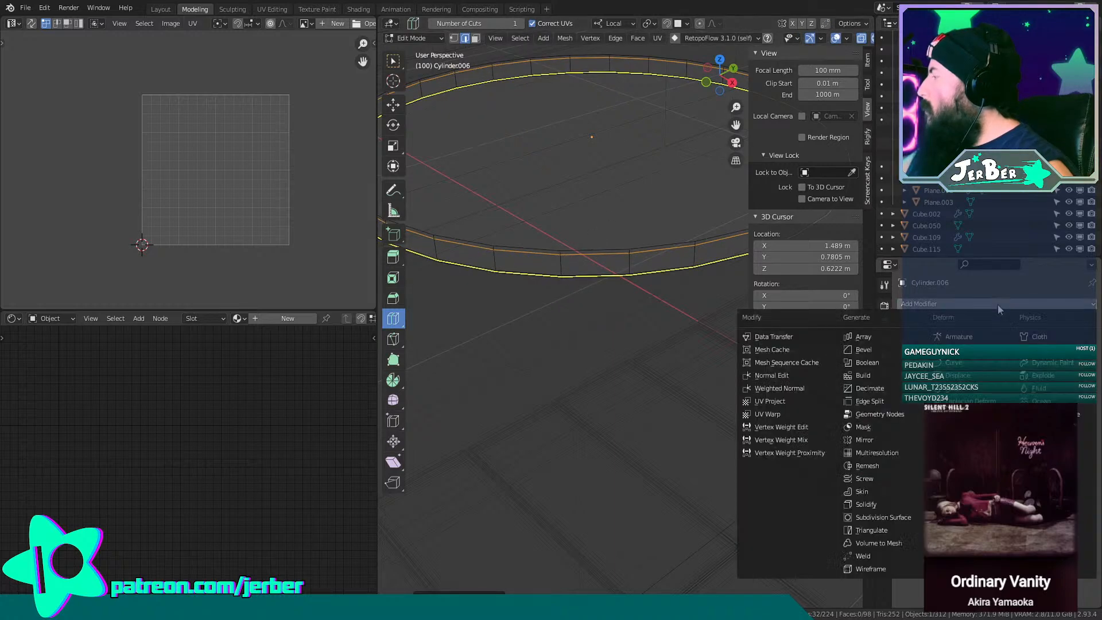
click(897, 517)
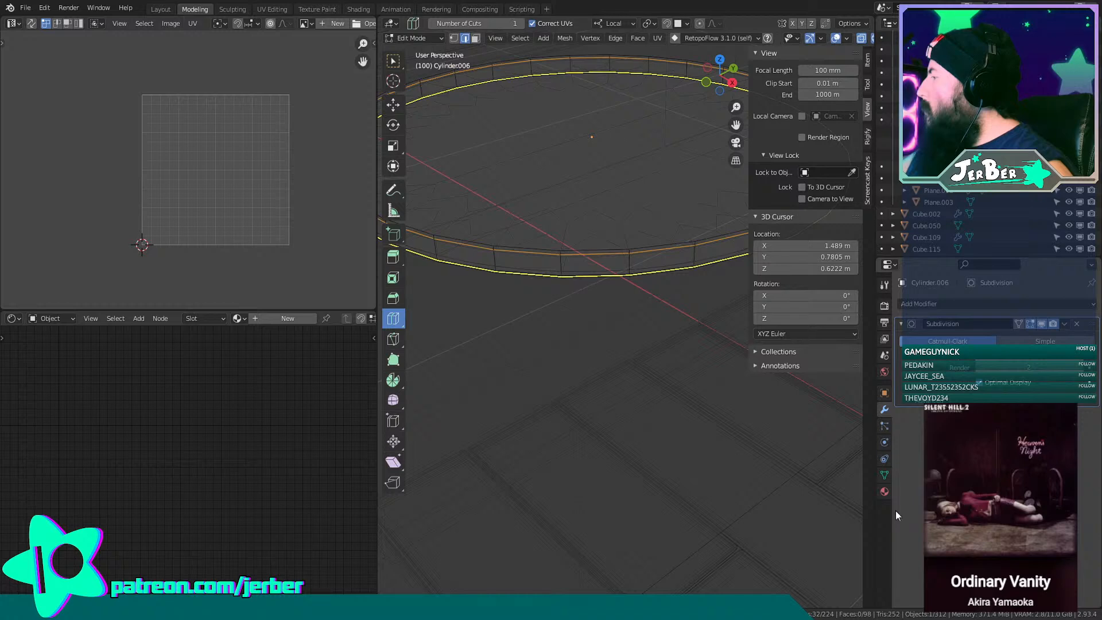
middle_drag(578, 379, 532, 418)
scroll(531, 418, down, 2)
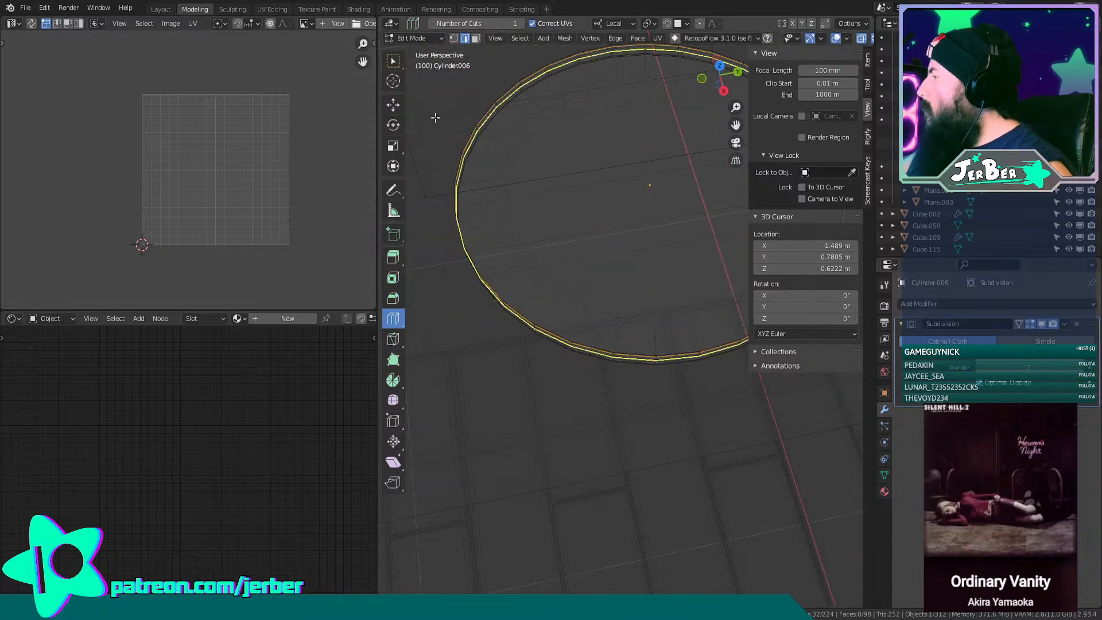
click(415, 36)
click(426, 53)
scroll(539, 195, up, 2)
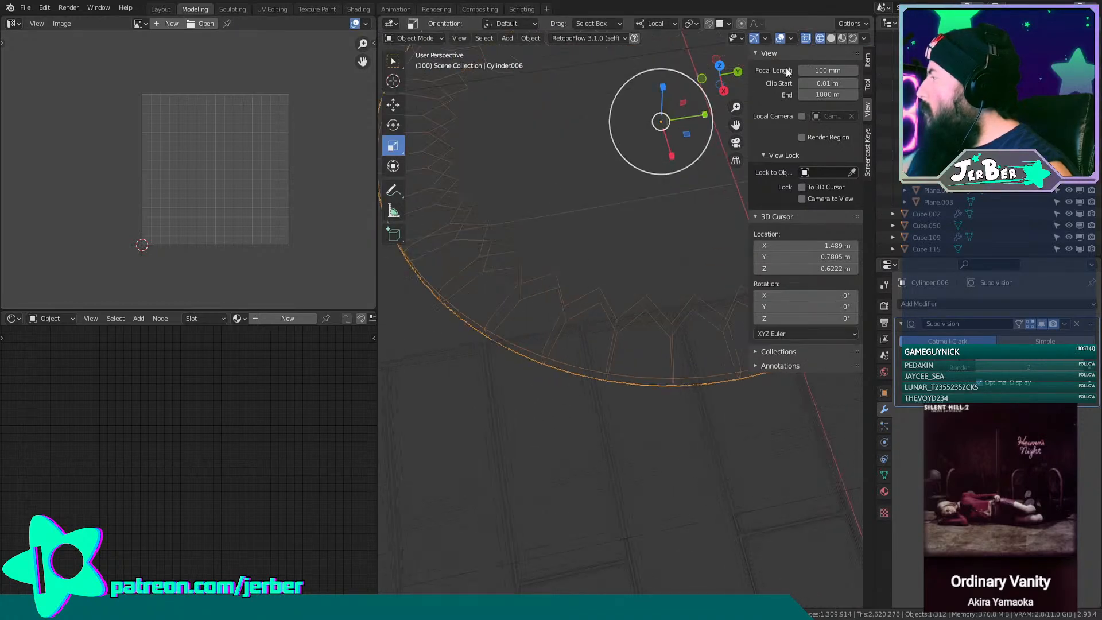
click(833, 39)
shift+middle_drag(477, 70, 473, 114)
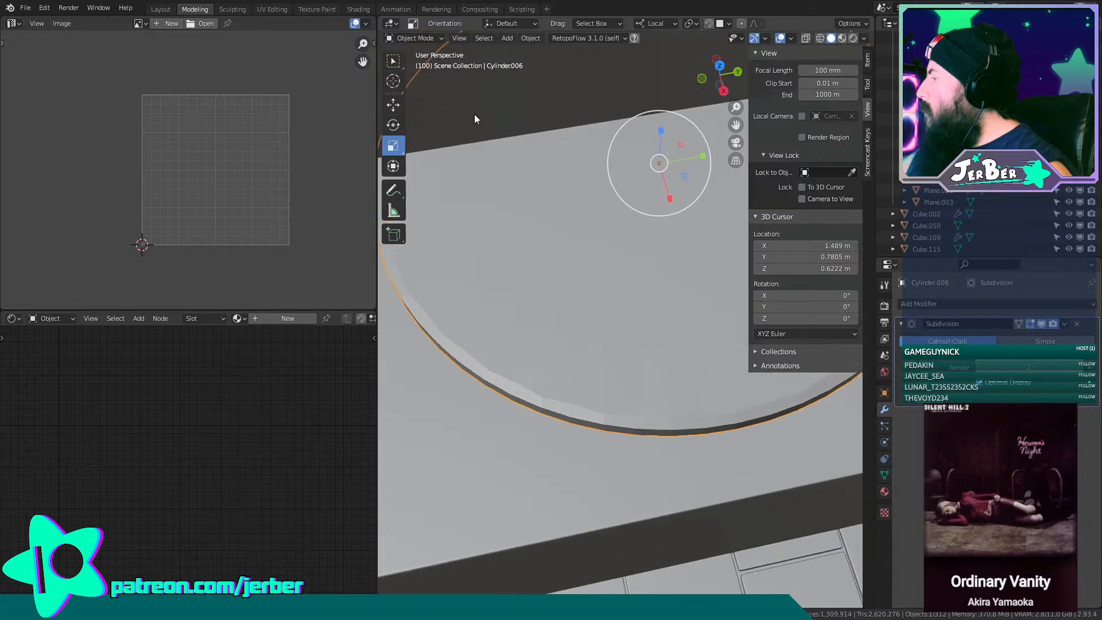
Isolate the disc in local view, edit its mesh, and slightly inset its top and bottom faces together.
click(418, 39)
click(422, 60)
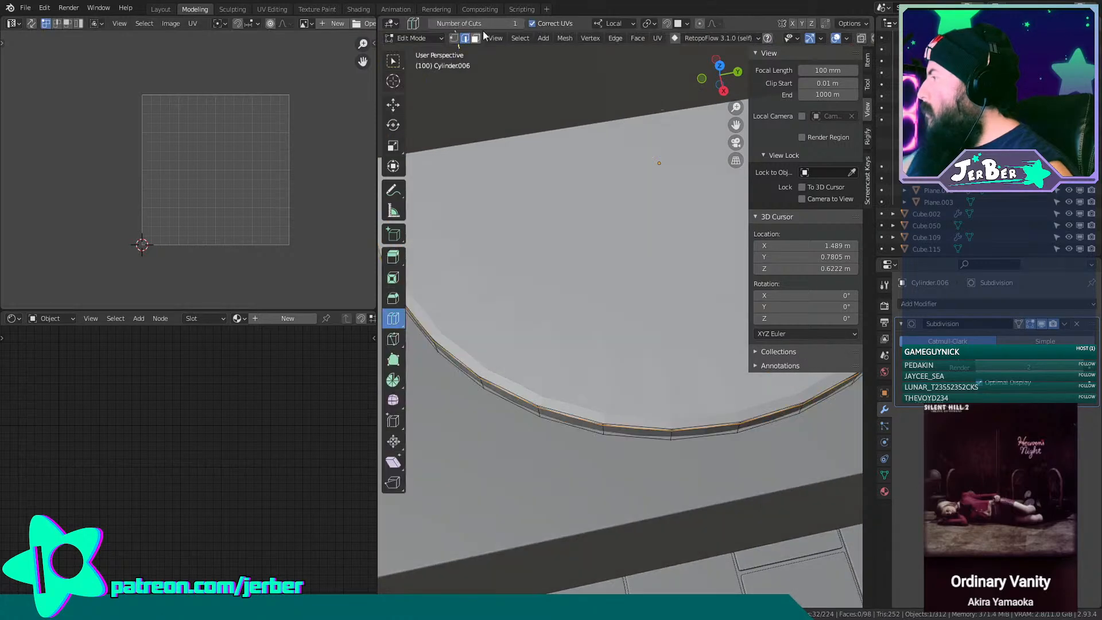
click(394, 105)
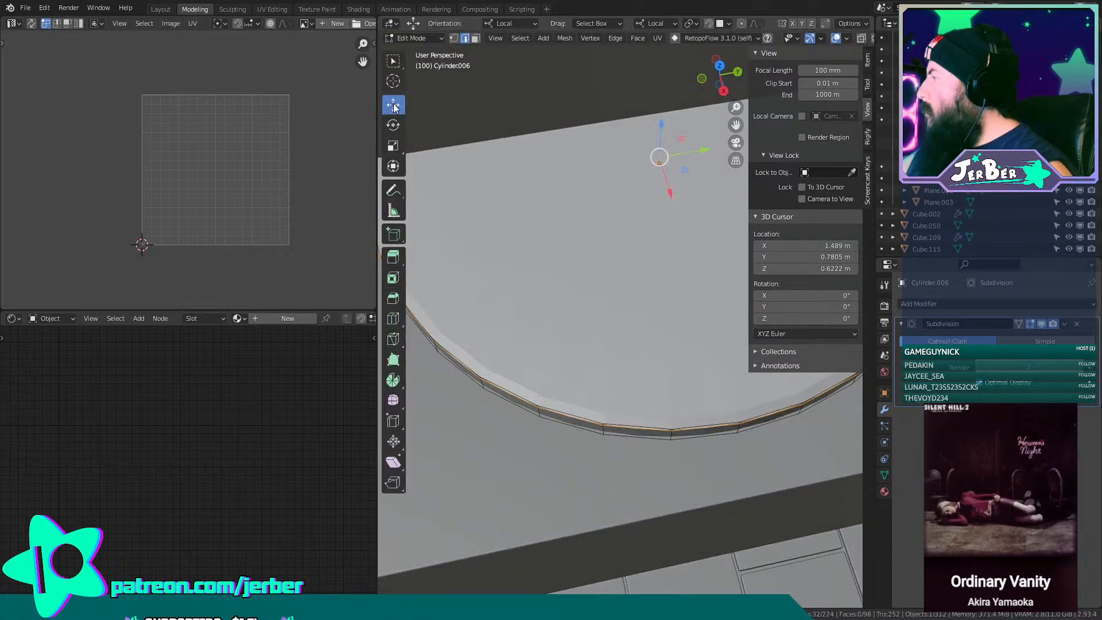
click(475, 39)
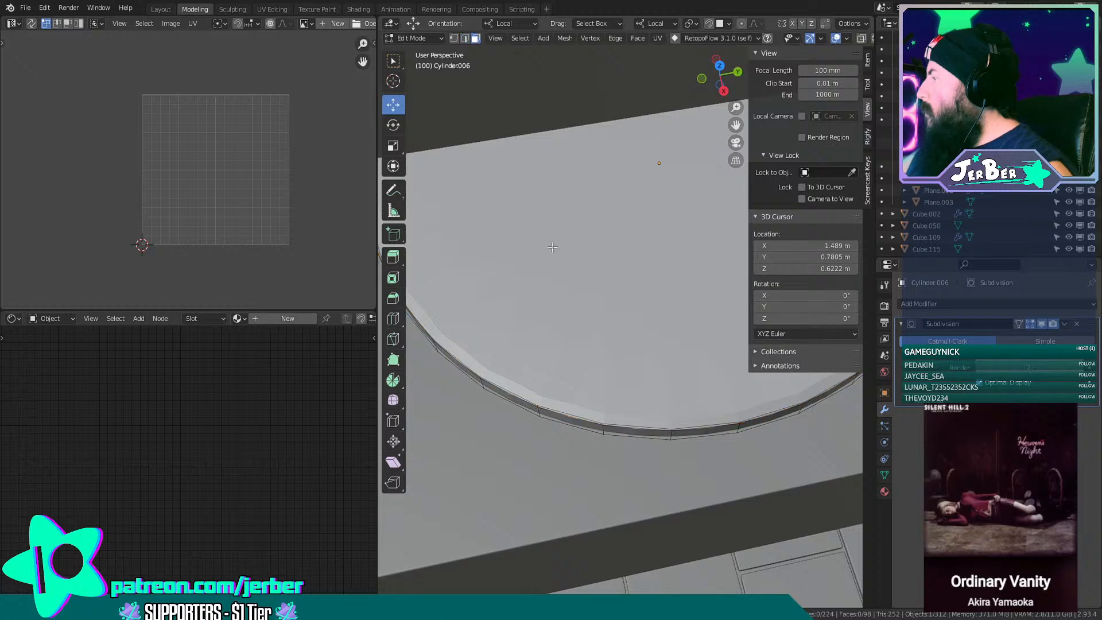
click(601, 298)
shift+middle_drag(600, 298, 627, 309)
key(KP_Divide)
shift+click(625, 297)
key(i)
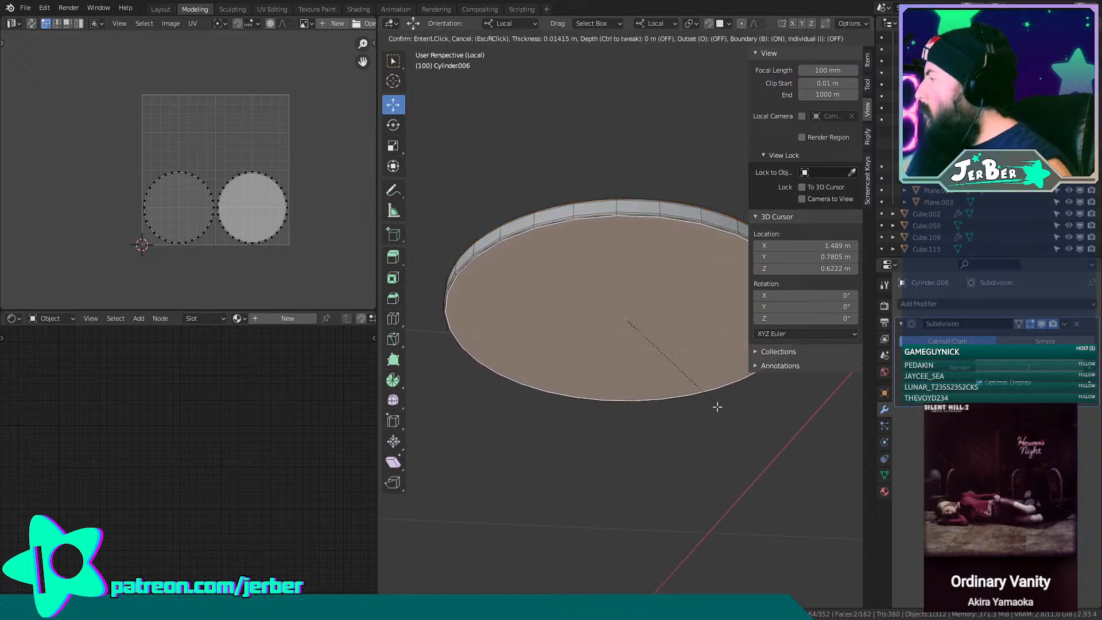
key(Escape)
click(502, 511)
Return the disc to Object Mode and deselect it to inspect its smoothed rim up close.
middle_drag(502, 510, 529, 42)
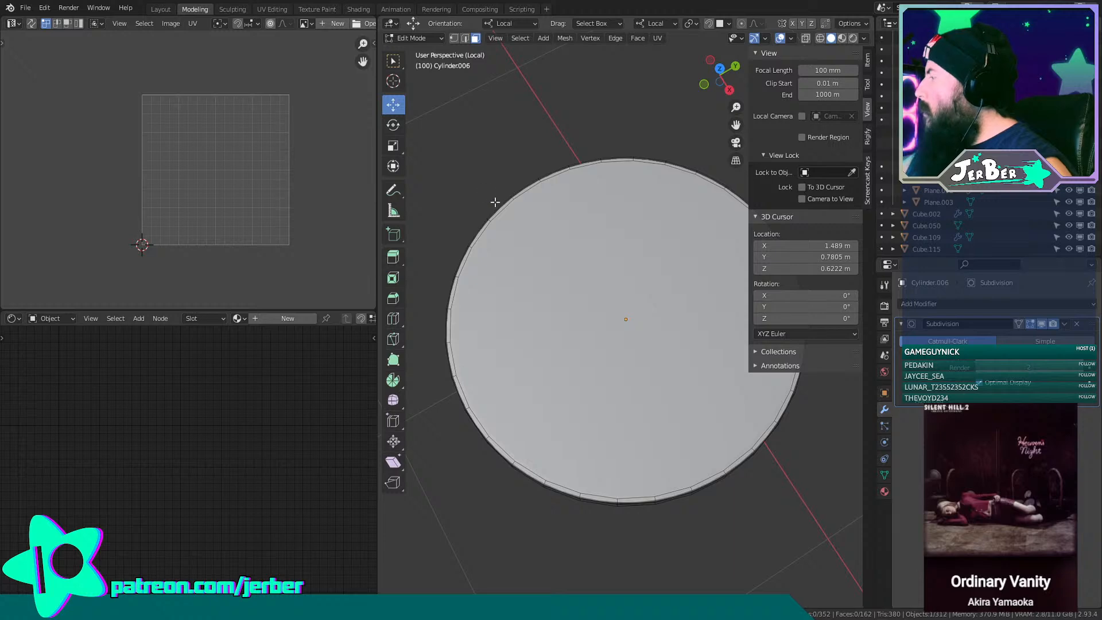
middle_drag(494, 202, 458, 110)
click(414, 38)
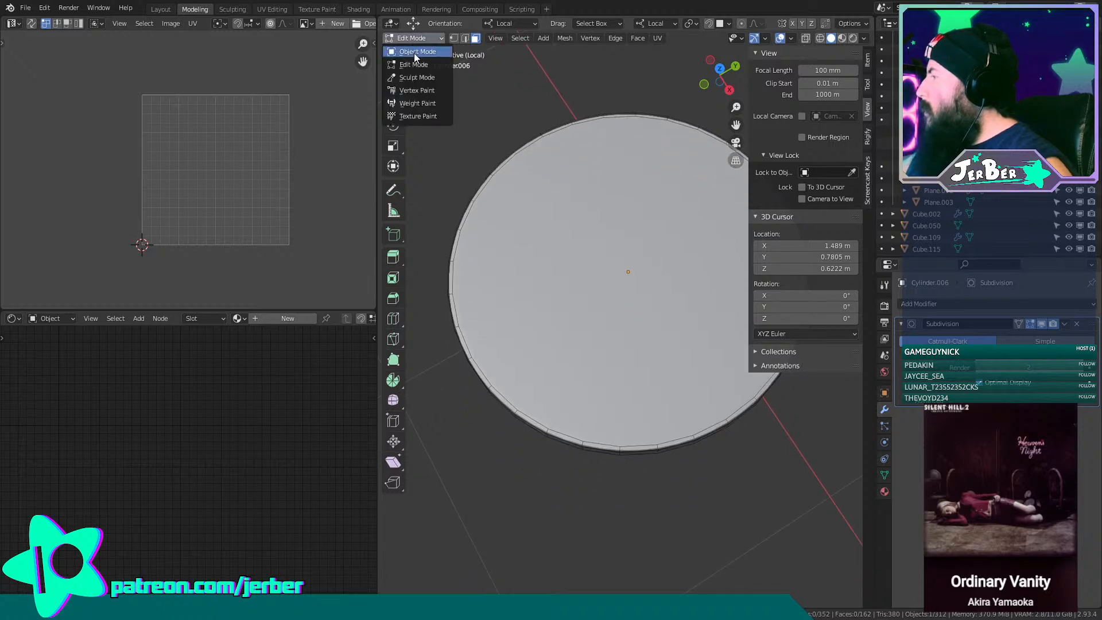
click(415, 51)
click(469, 94)
scroll(476, 98, up, 4)
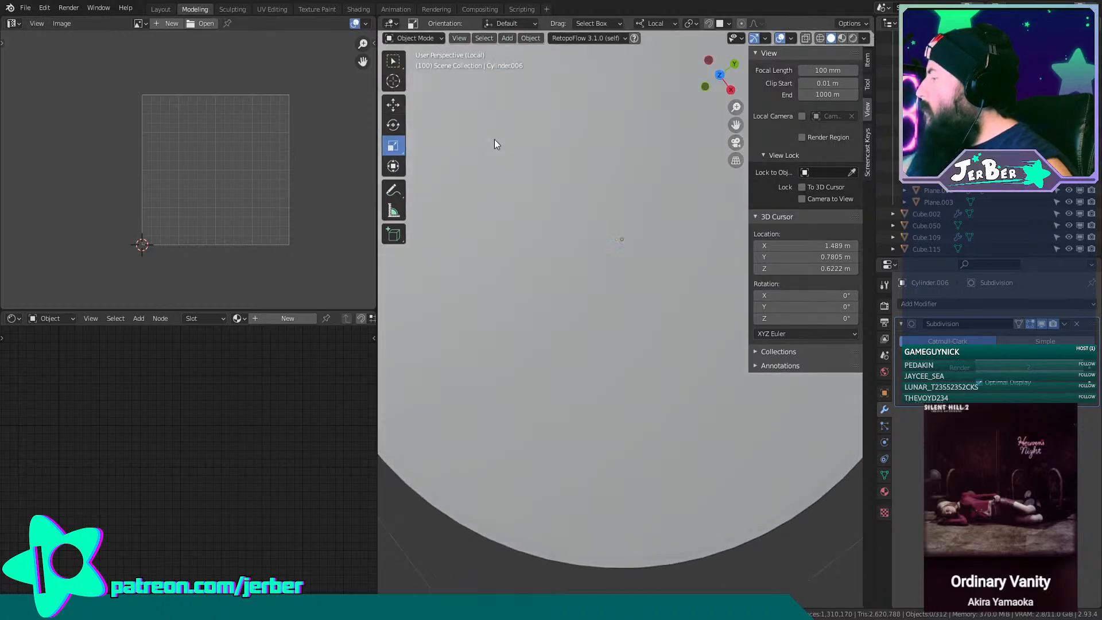
middle_drag(497, 143, 506, 50)
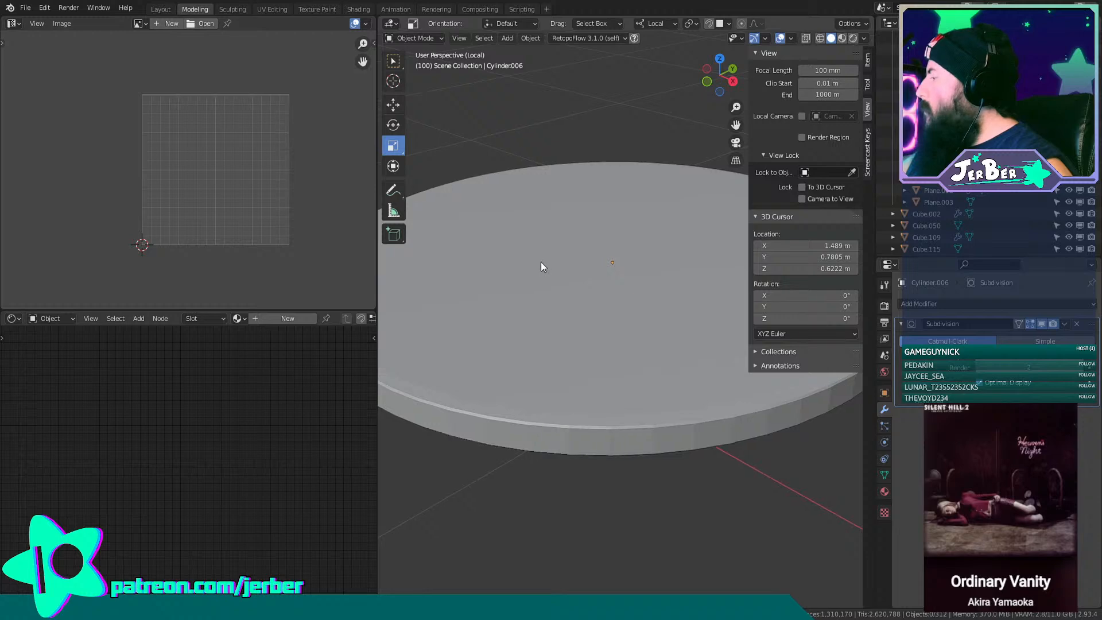
Apply the Subdivision modifier to the cylinder disc so its smoothing becomes real geometry.
shift+middle_drag(541, 262, 550, 227)
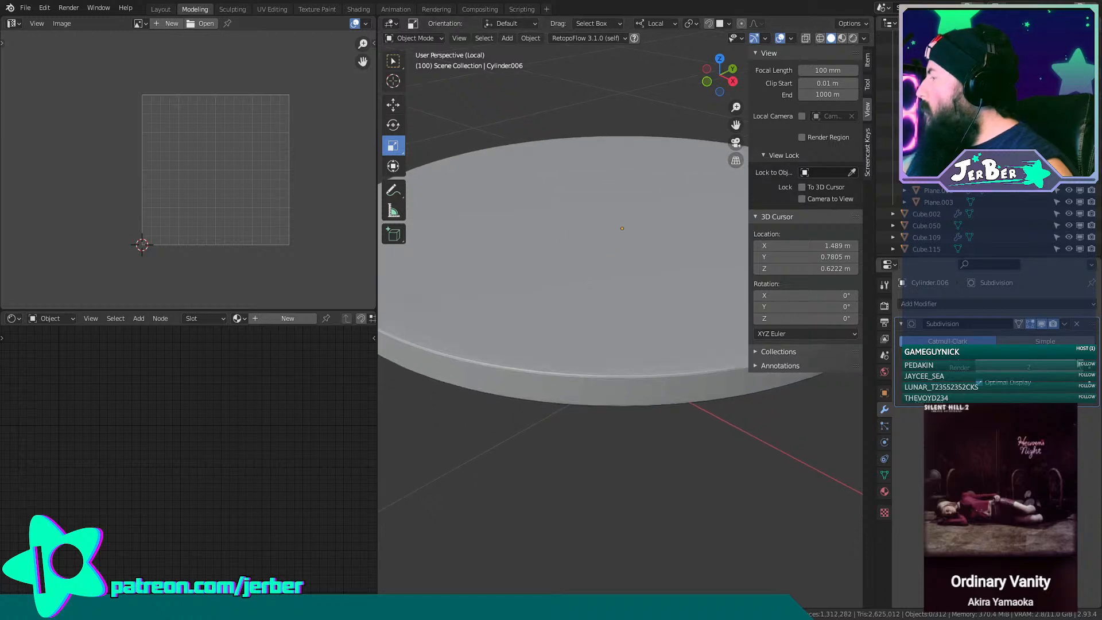
scroll(703, 533, down, 3)
middle_drag(699, 521, 538, 395)
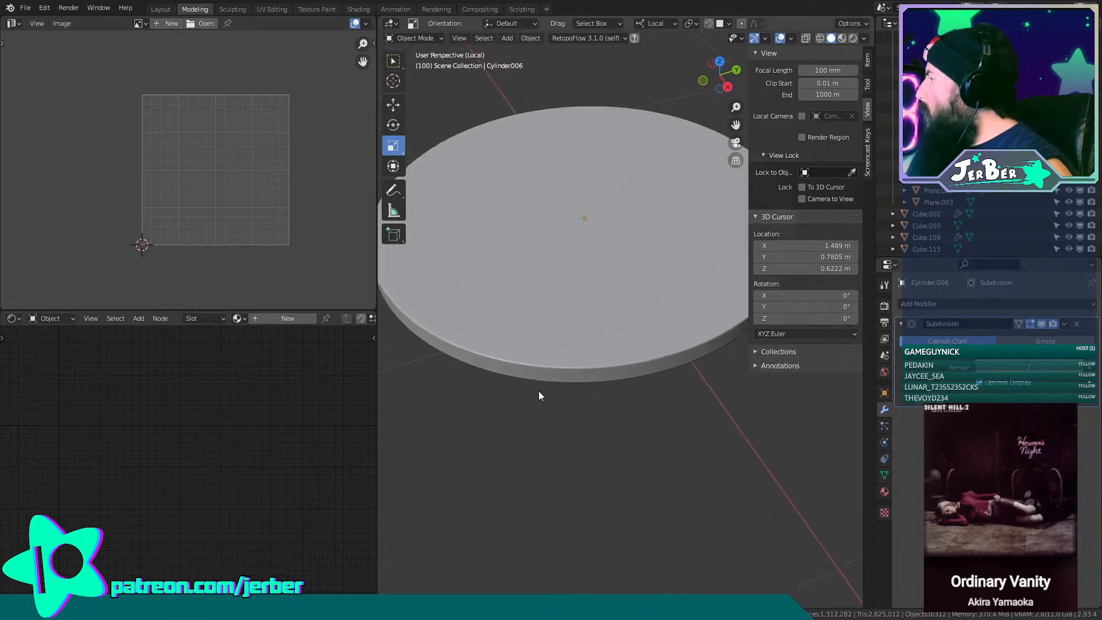
click(421, 36)
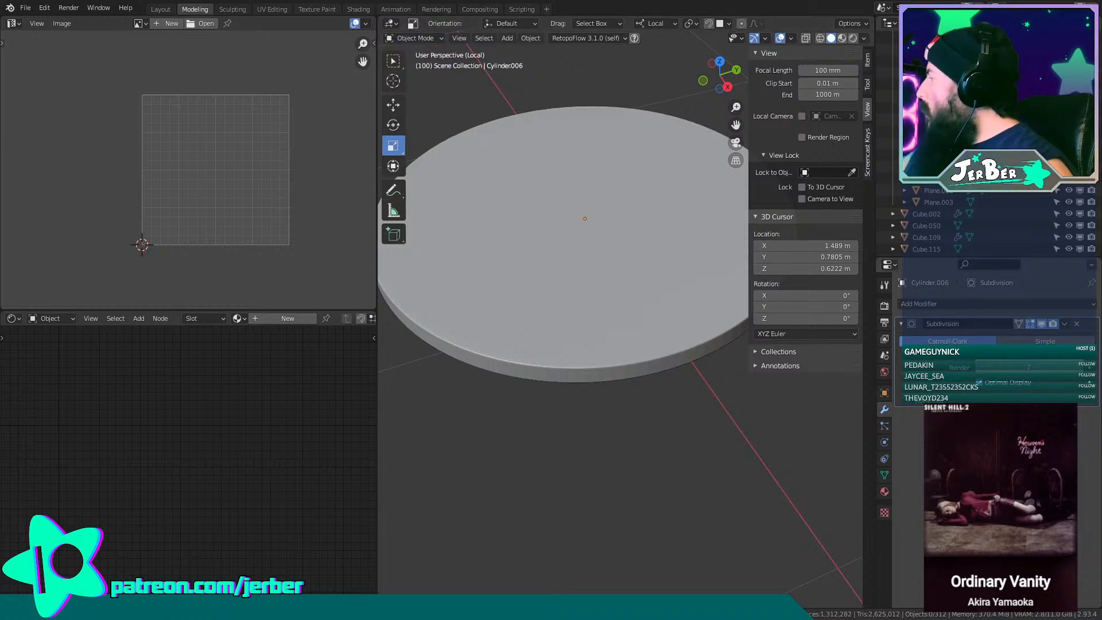
click(1063, 324)
click(1044, 339)
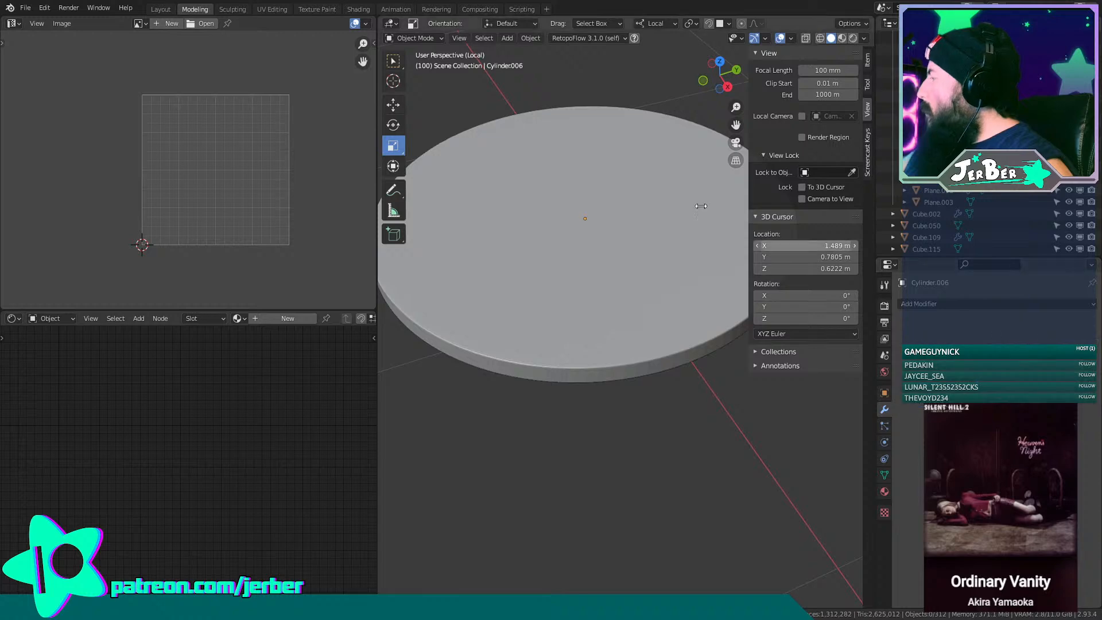
Switch the disc to Sculpt Mode and frame the whole disc for sculpting.
click(418, 38)
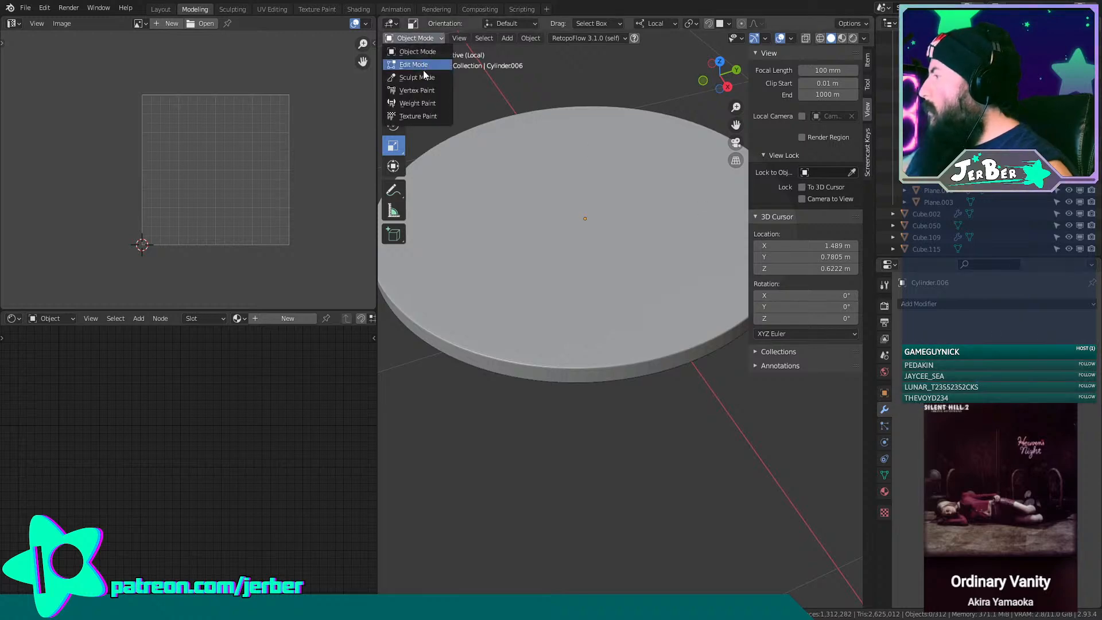
click(422, 70)
shift+middle_drag(535, 424, 576, 465)
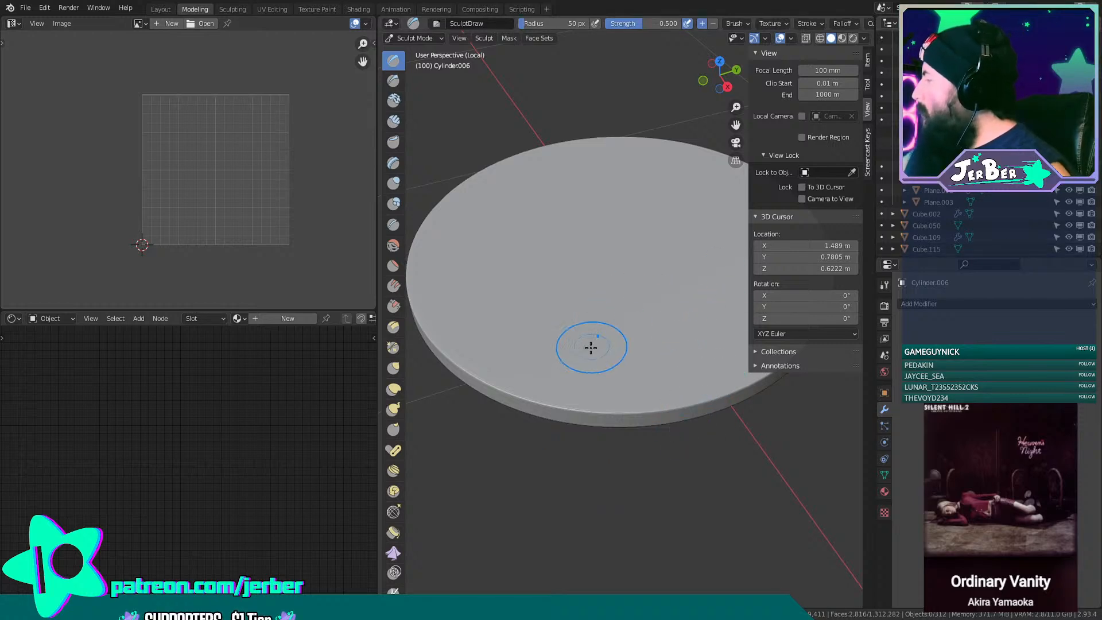
scroll(703, 511, down, 3)
scroll(702, 510, up, 2)
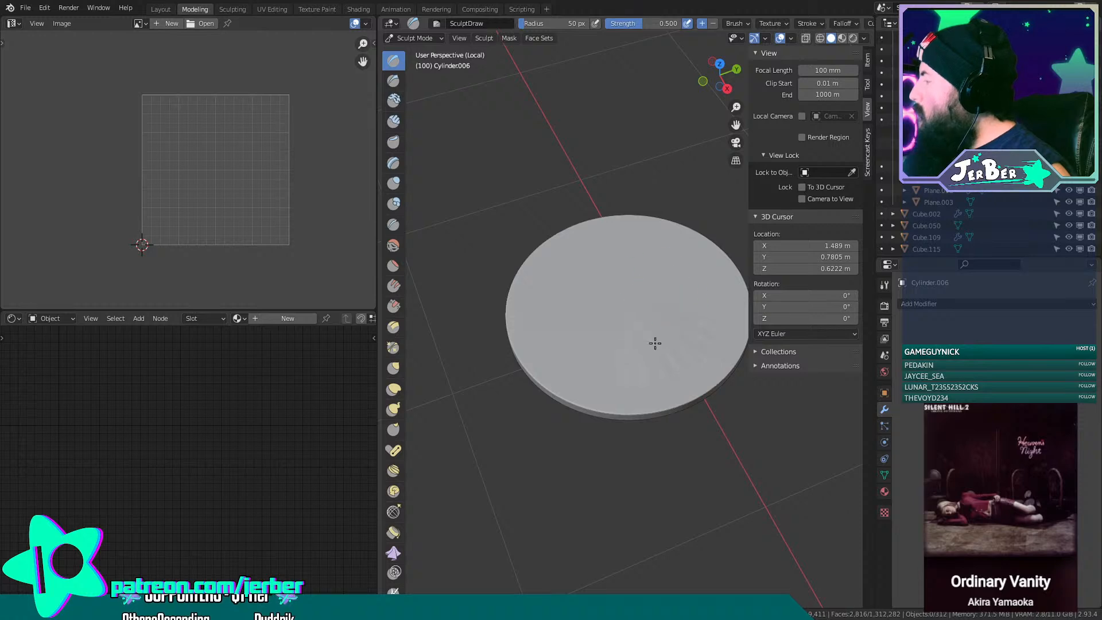
Enable Dyntopo for the disc and change its detailing method to one that offers flood filling.
click(884, 285)
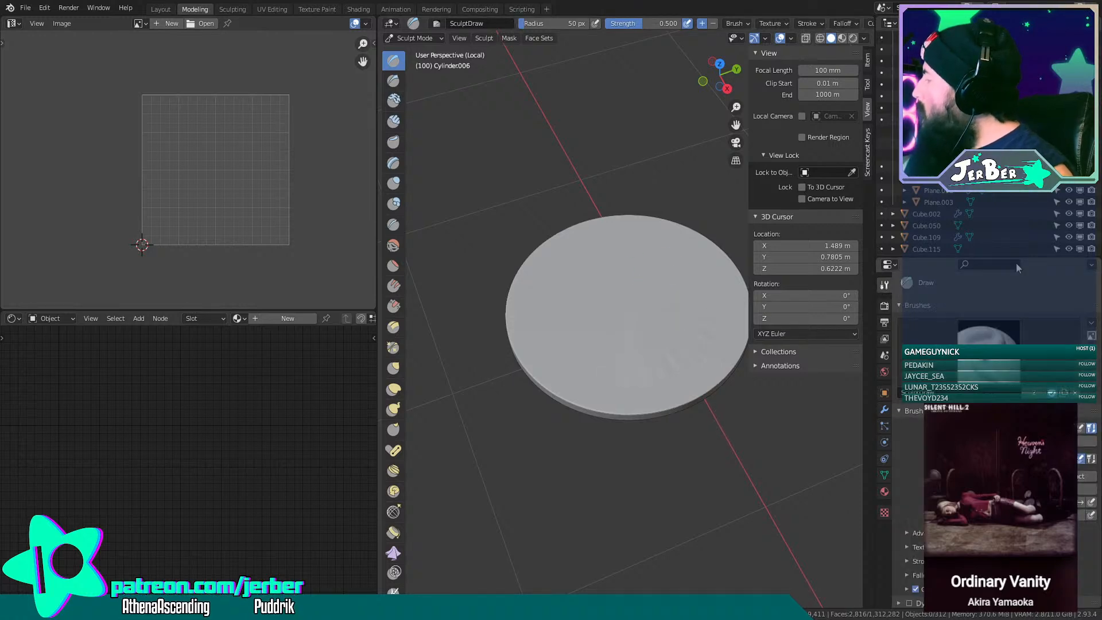
scroll(1001, 389, down, 3)
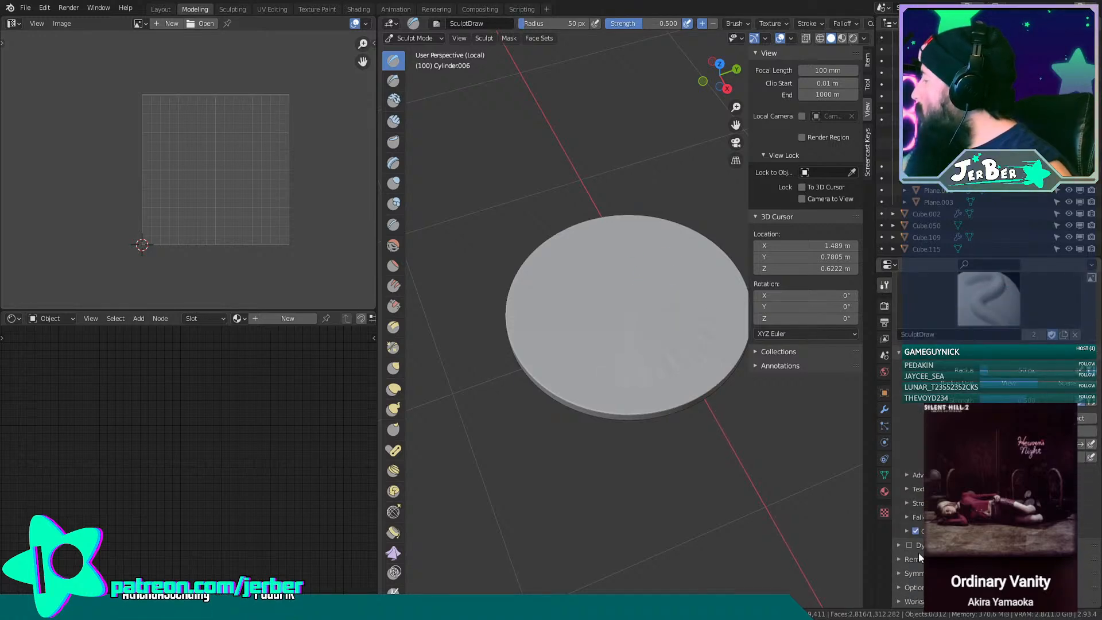
click(914, 548)
click(905, 579)
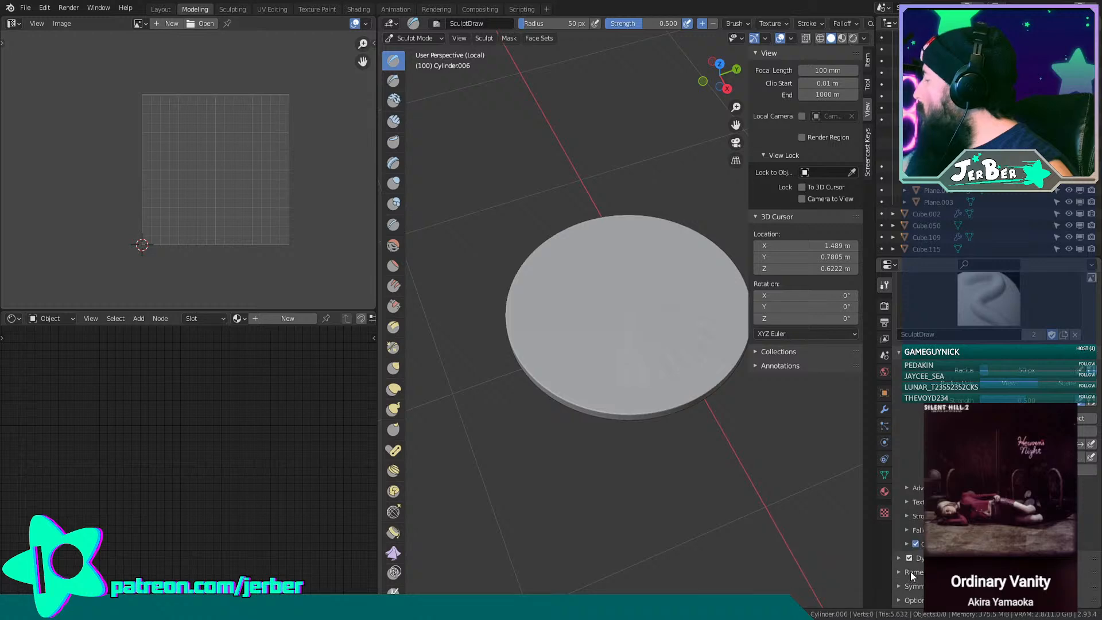
click(899, 558)
scroll(900, 560, down, 4)
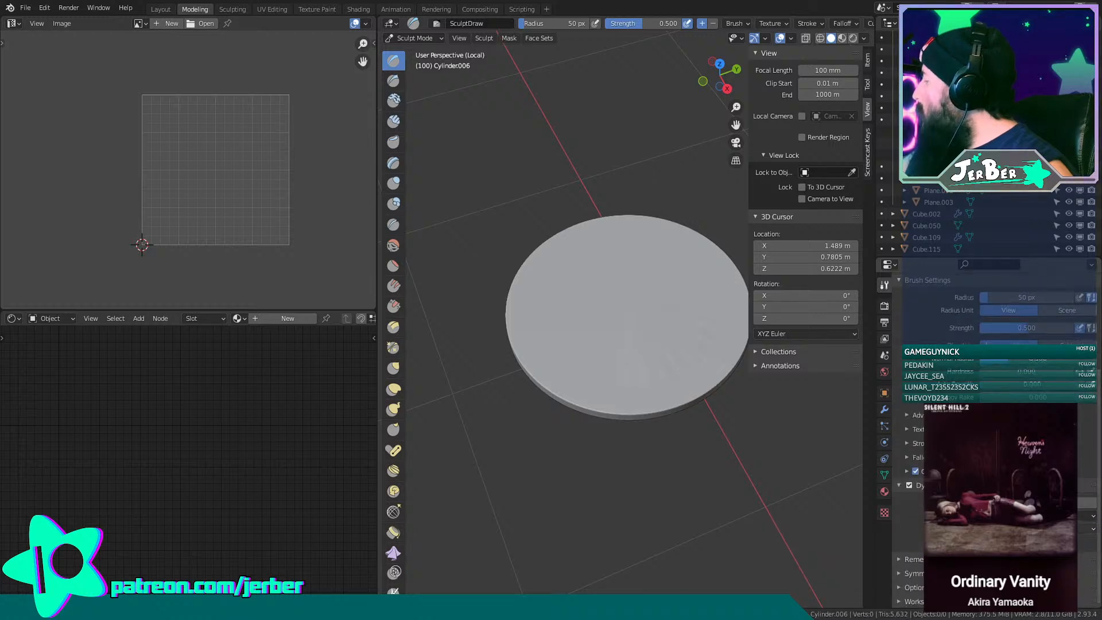
click(1037, 528)
click(1086, 554)
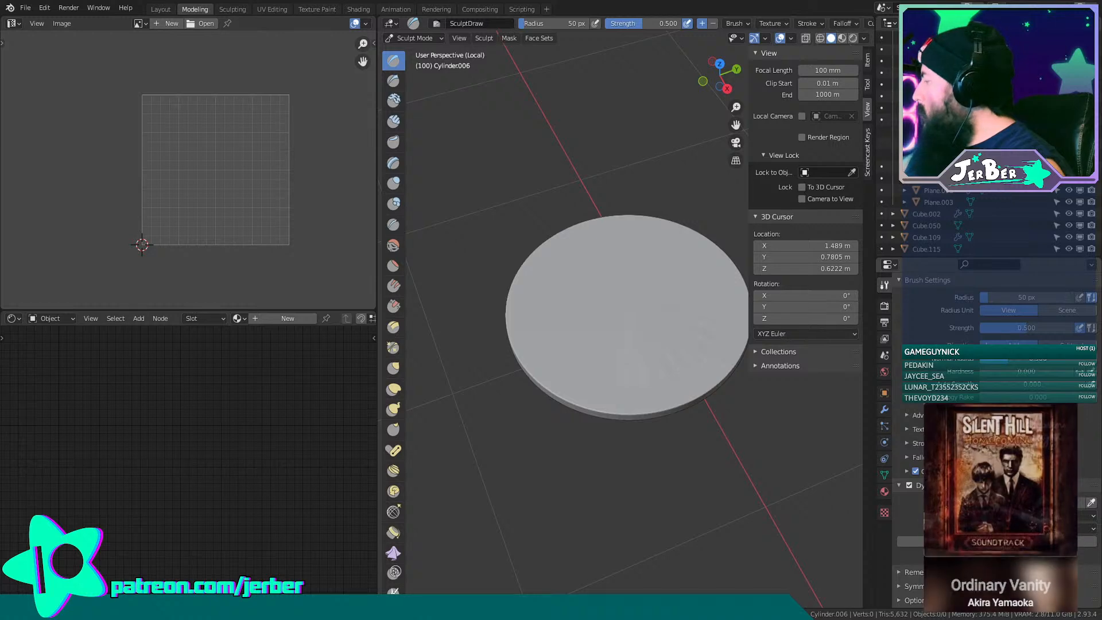
Flood fill the disc's mesh with the current Dyntopo detail and check its rim.
click(998, 541)
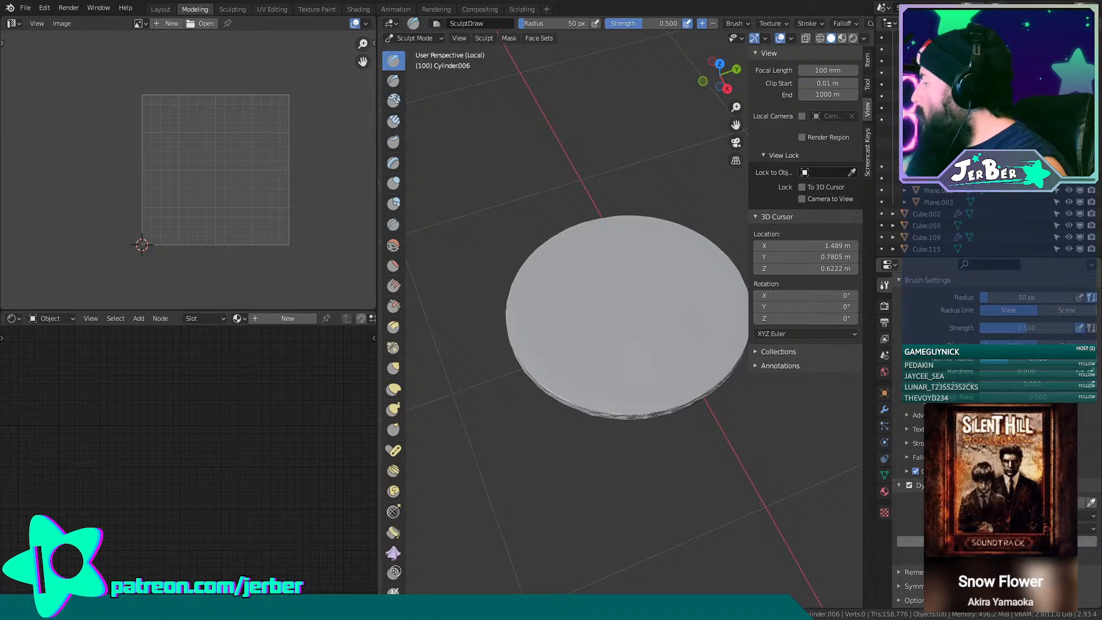
middle_drag(714, 445, 717, 366)
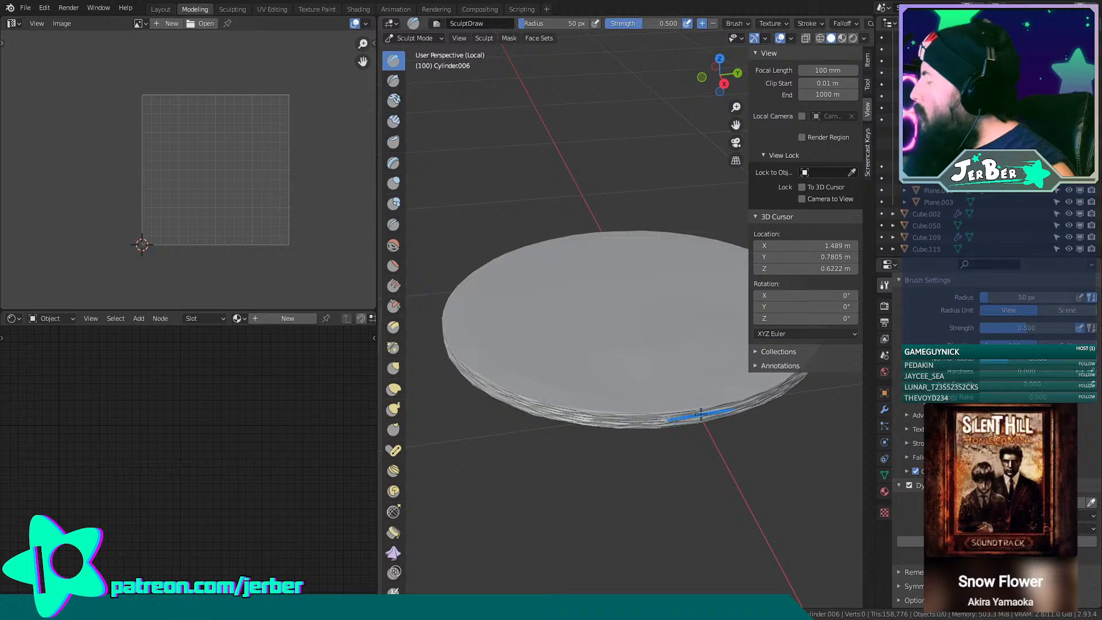
Return the flood-filled disc to Object Mode and try to apply All Transforms.
click(427, 39)
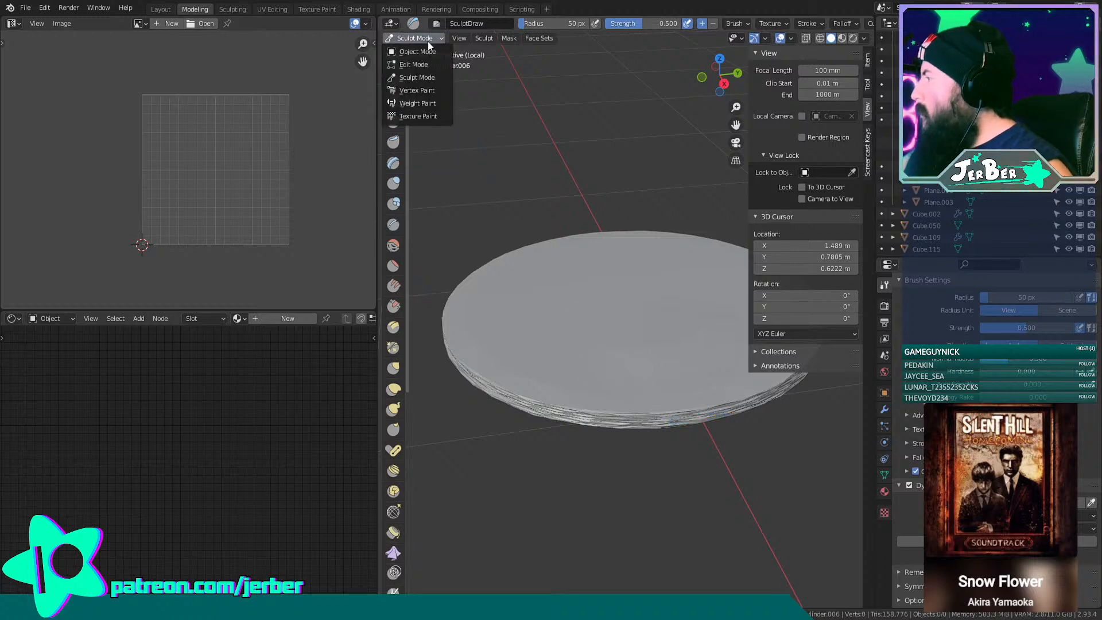
click(417, 52)
key(ctrl+a)
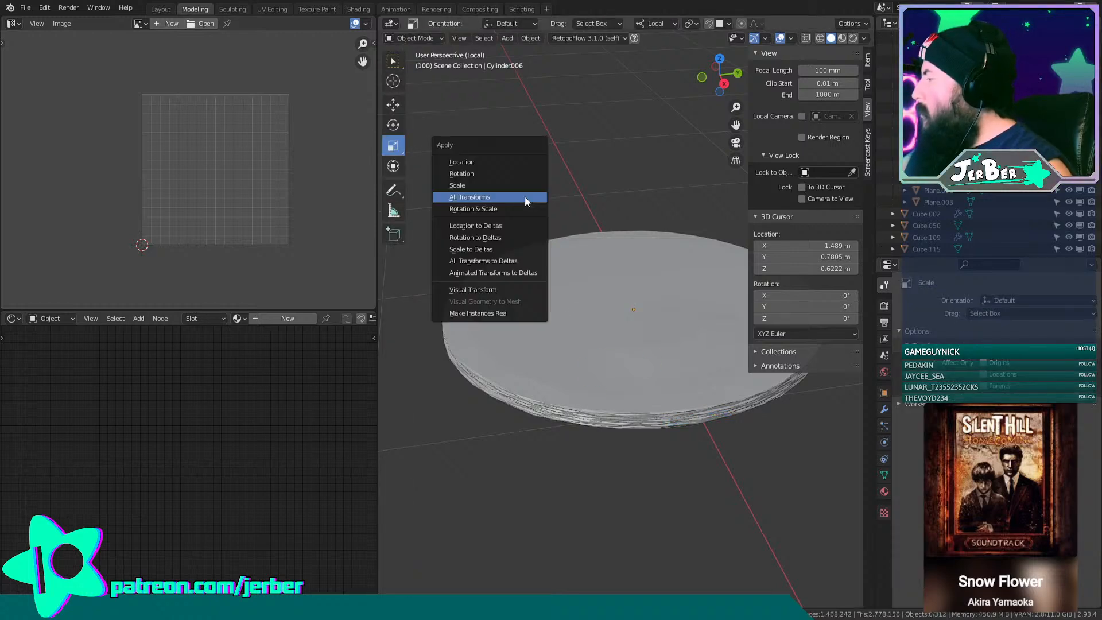
click(524, 197)
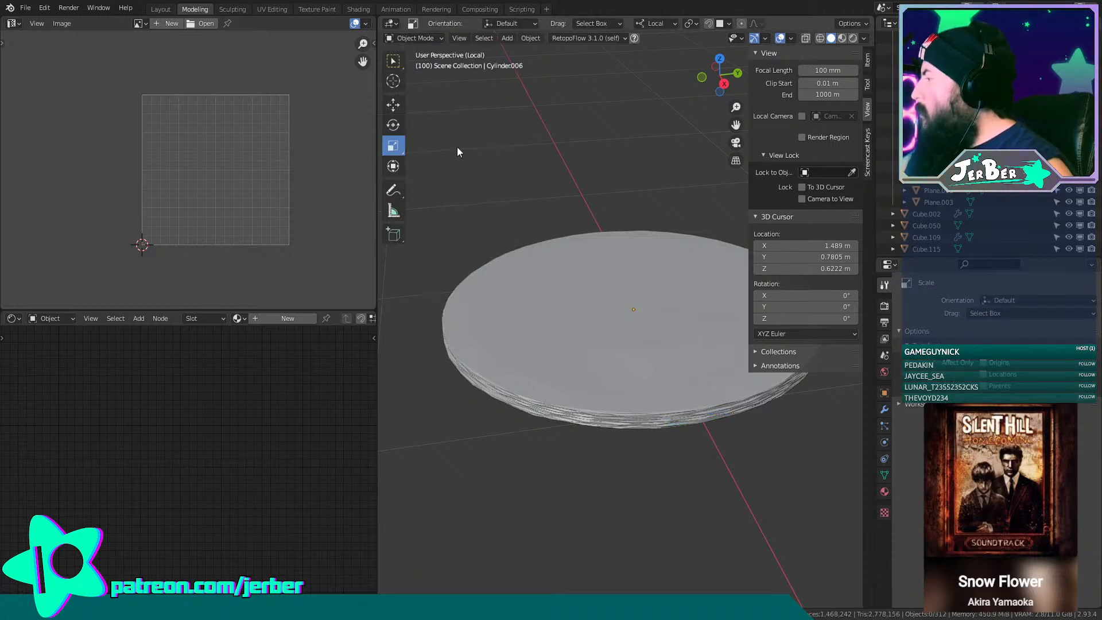
Re-enter Sculpt Mode, turn Dyntopo on for another flood fill, and undo back to the mesh before flood filling.
click(407, 40)
click(415, 77)
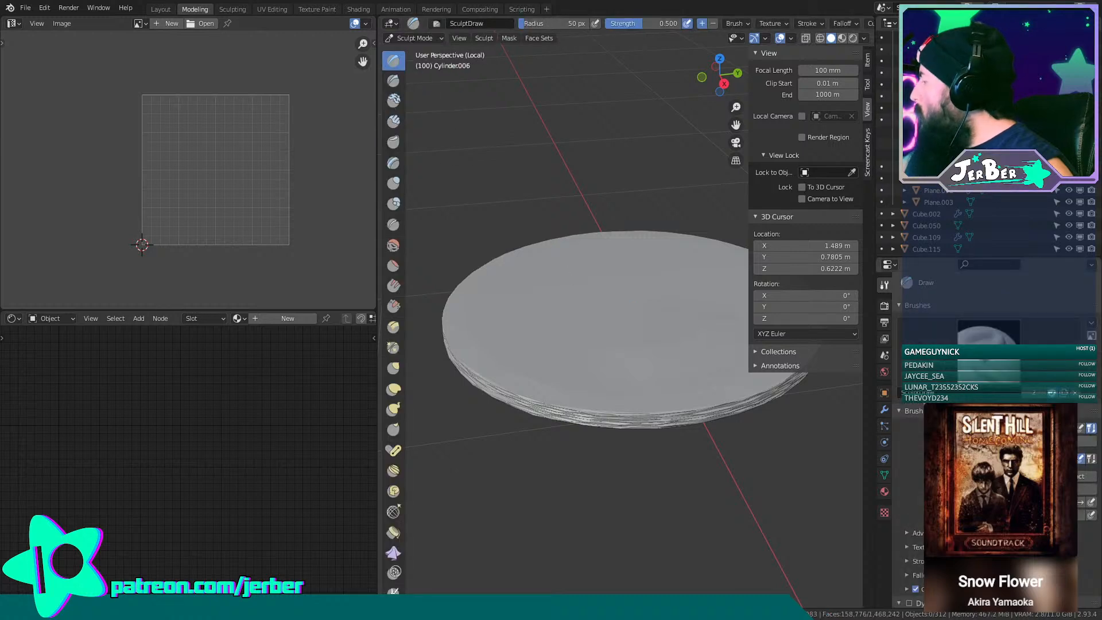
click(910, 511)
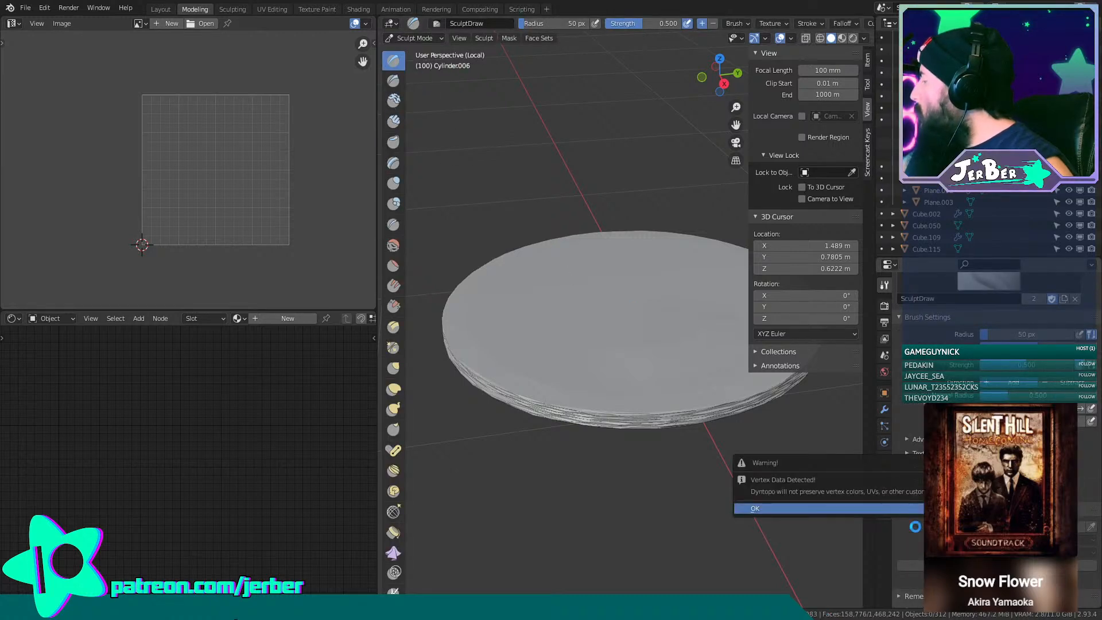
click(910, 508)
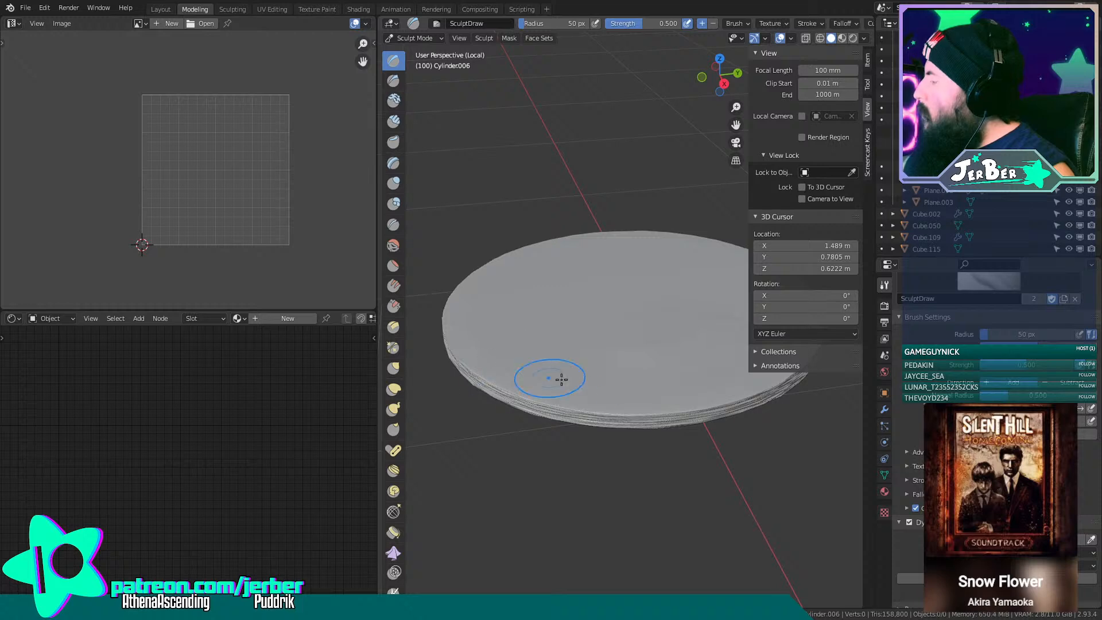
key(ctrl+Tab)
key(ctrl+Tab)
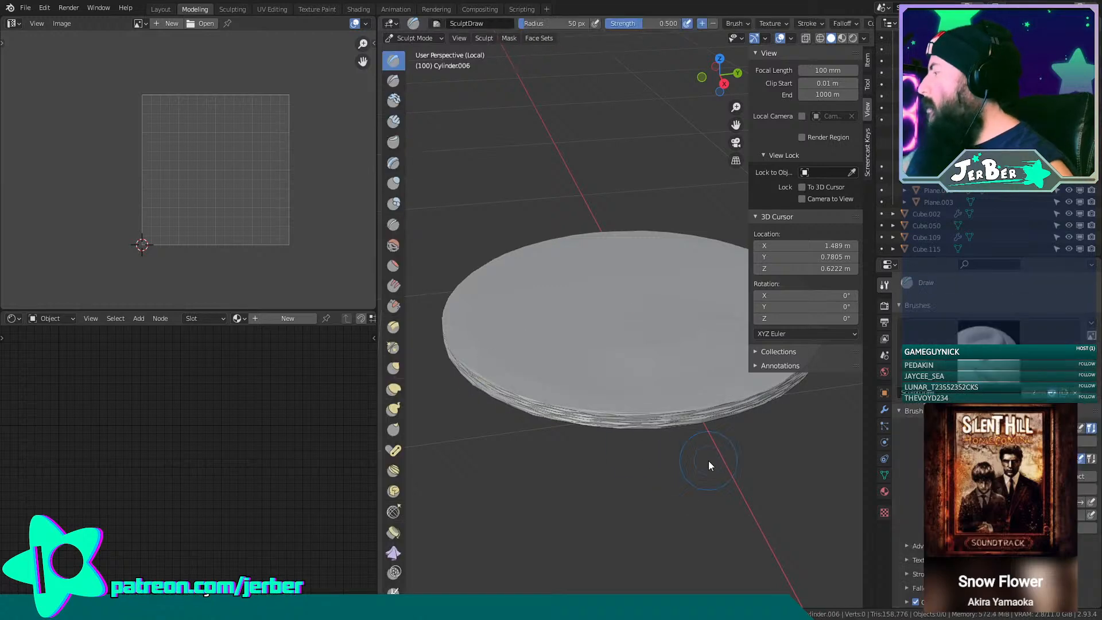
Return to Object Mode, select the disc, and apply its transforms.
click(420, 38)
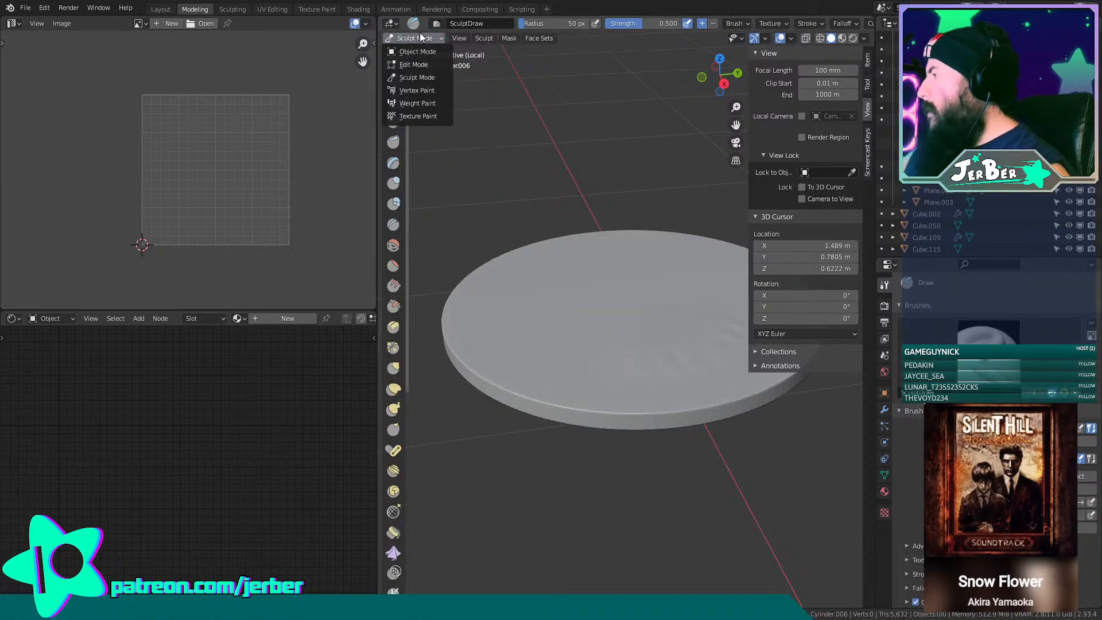
click(420, 51)
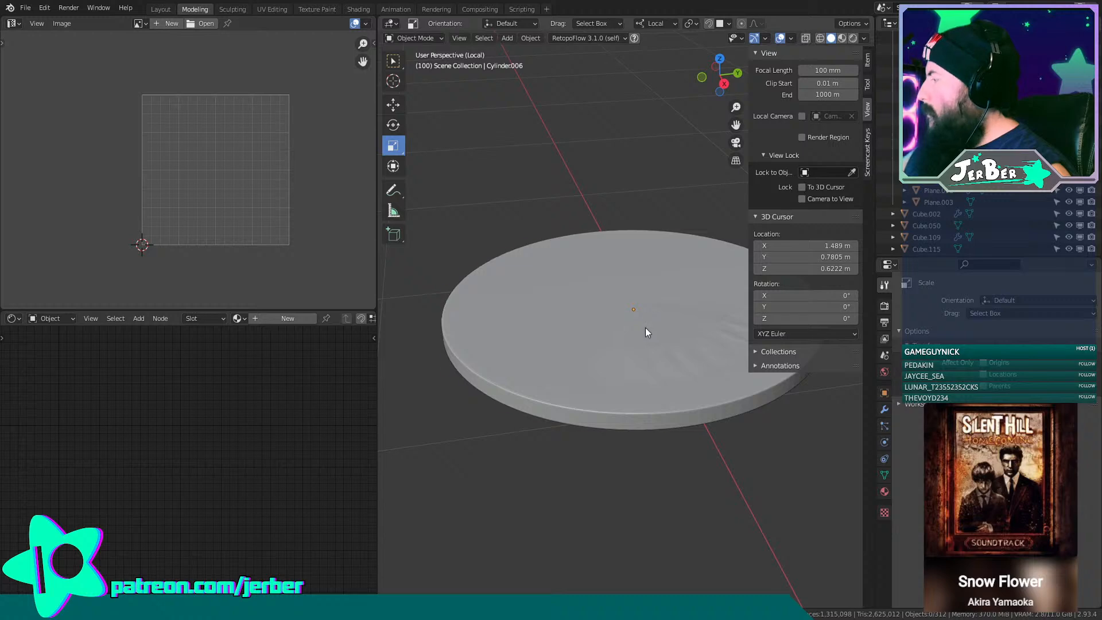
click(644, 327)
key(ctrl+a)
click(645, 327)
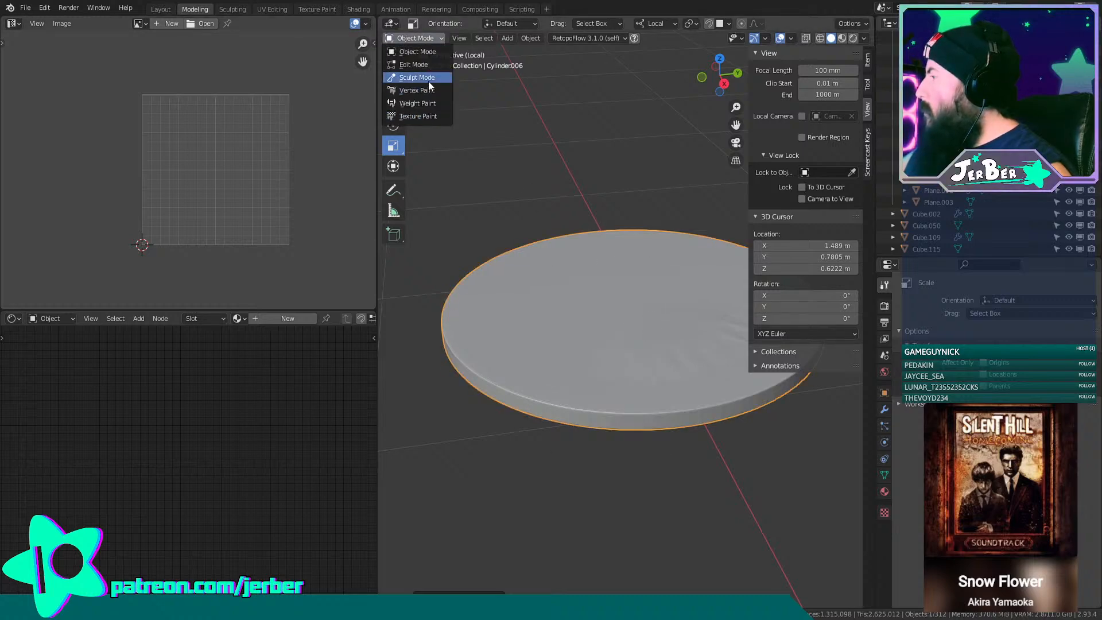
Switch the disc back to Sculpt Mode with Dyntopo enabled and flood fill its mesh detail.
click(428, 80)
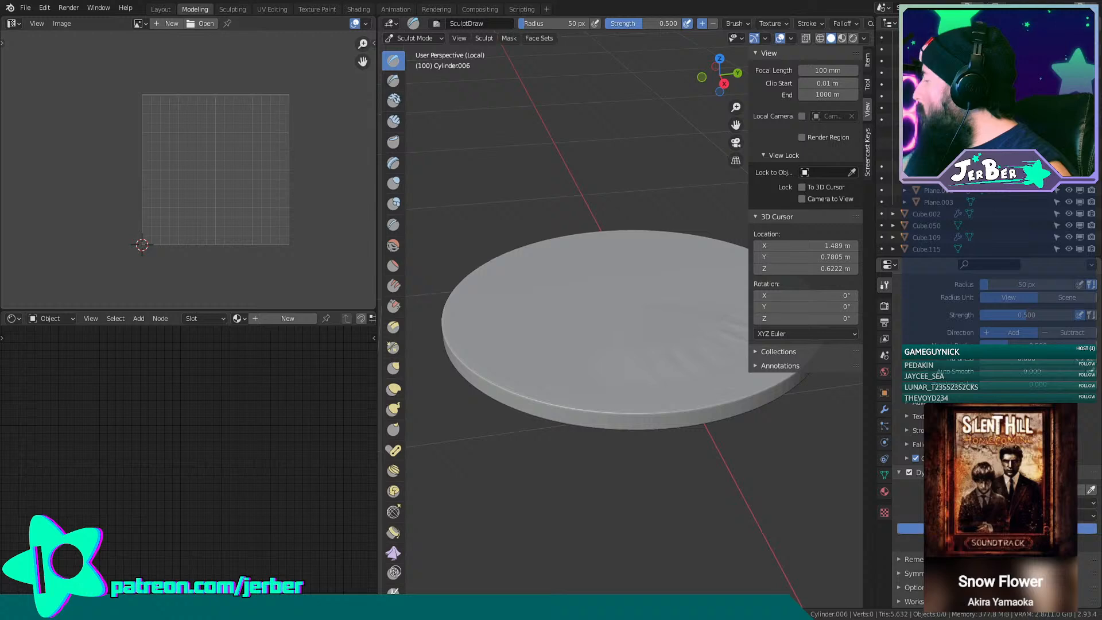
shift+middle_drag(660, 506, 716, 398)
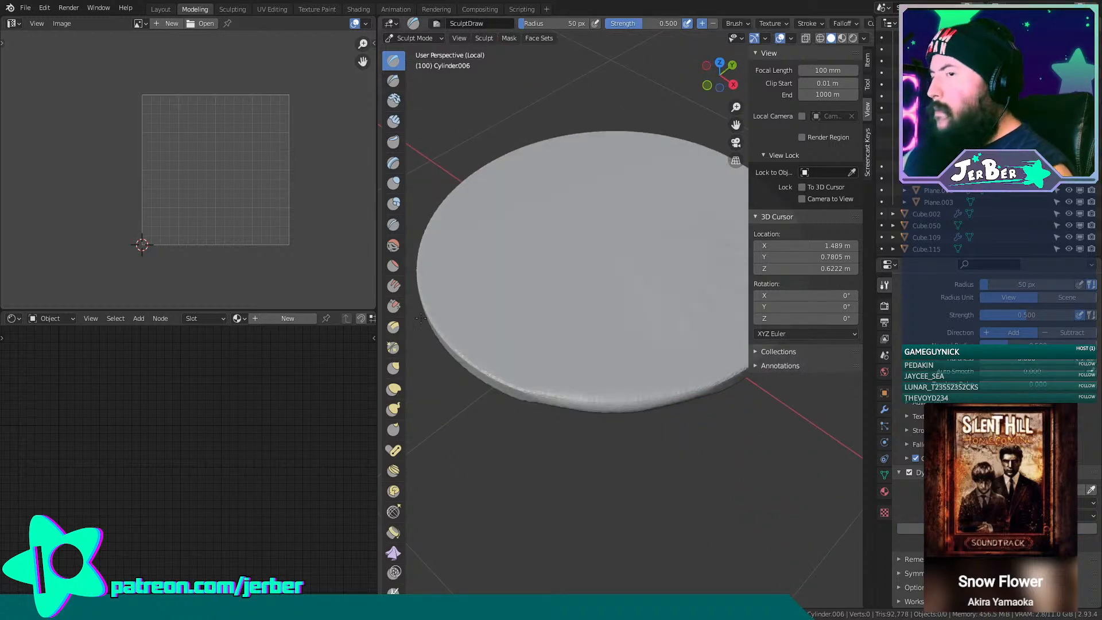
Try smoothing the disc's rim with a brush stroke and undo the stroke.
key(shift+s)
shift+drag(494, 384, 459, 312)
key(ctrl+z)
key(ctrl+z)
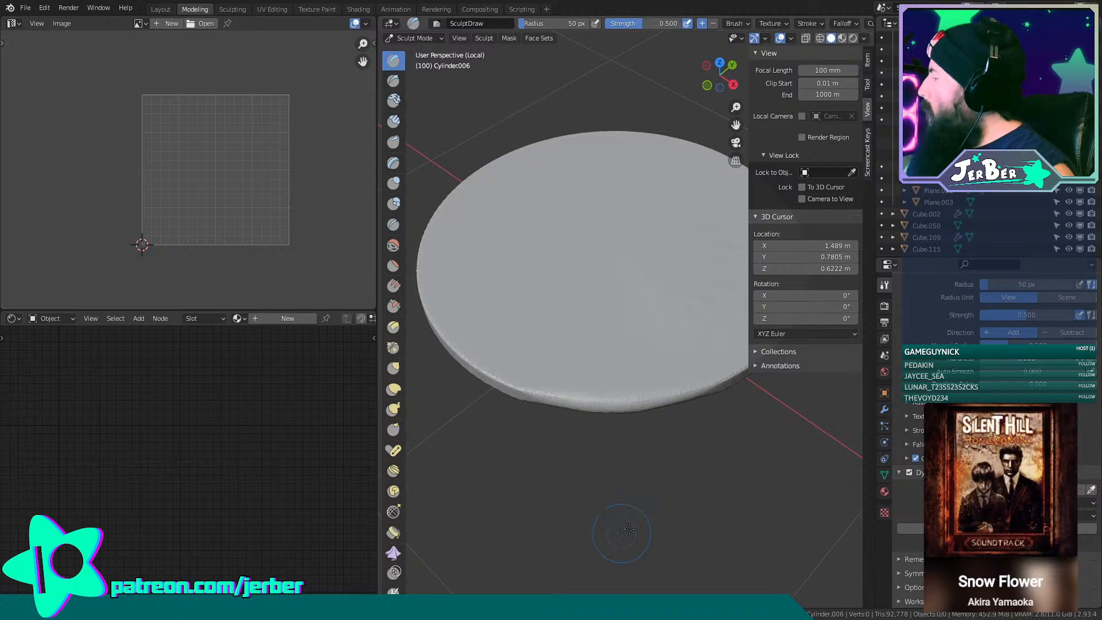
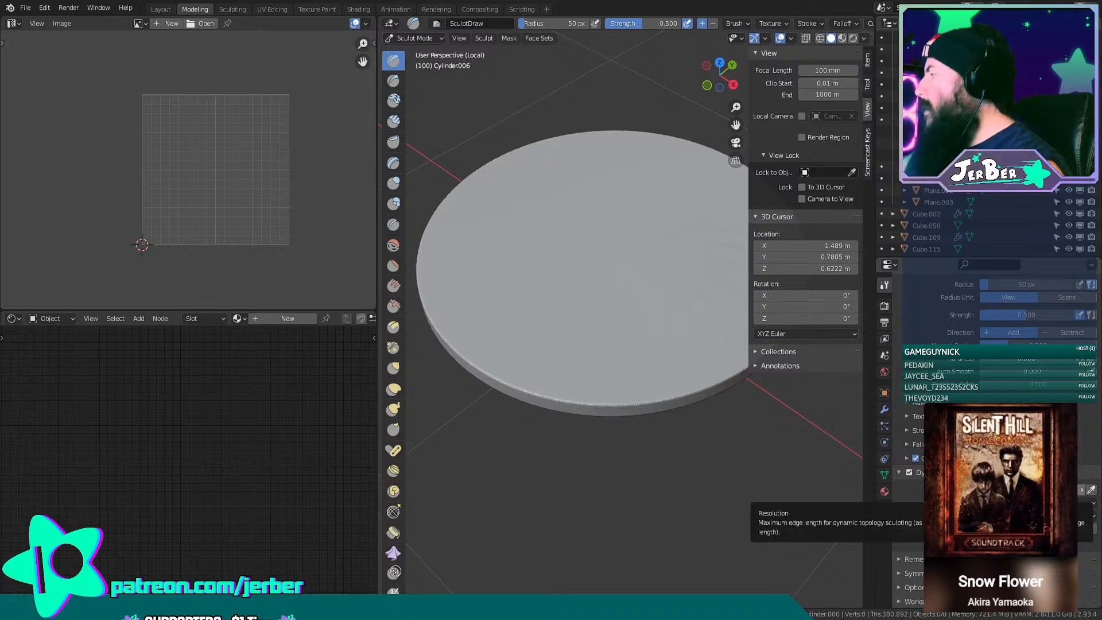
Sculpt a short smoothing stroke along the near side of the disc's rim.
mouse_move(654, 453)
middle_down()
mouse_move(673, 449)
mouse_move(632, 425)
middle_up()
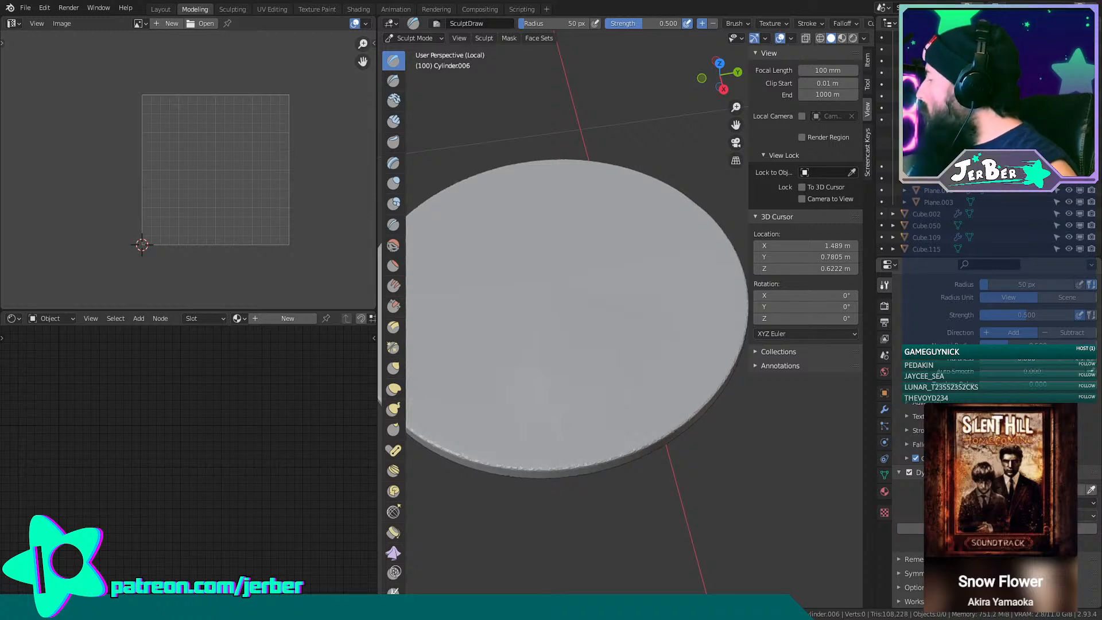
drag(555, 461, 657, 445)
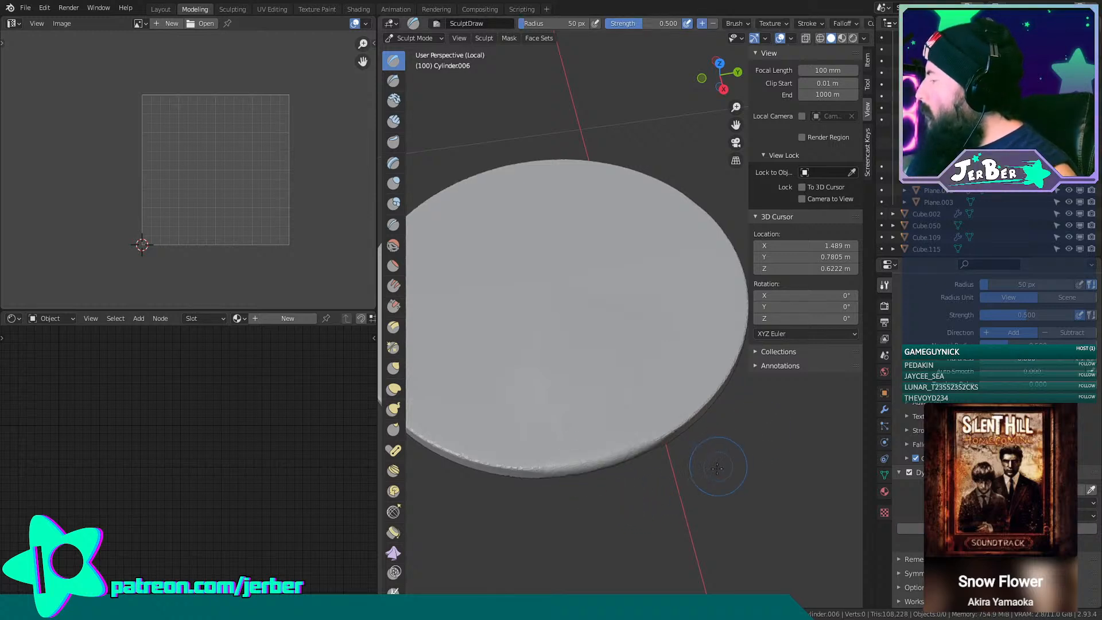
middle_drag(717, 467, 761, 498)
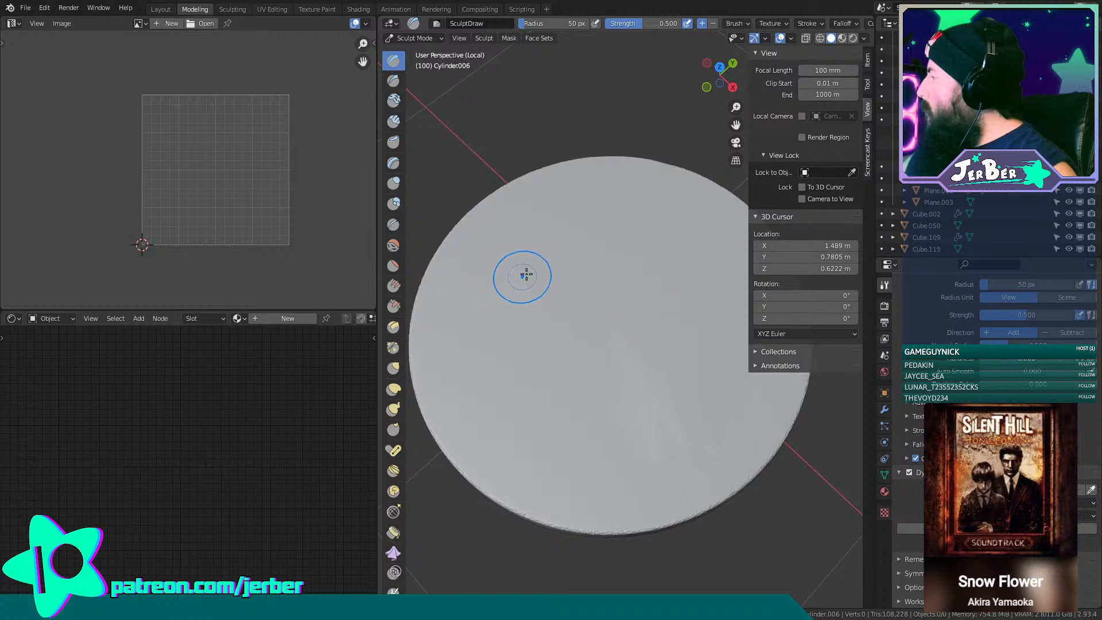
Set the Draw brush to a 159 px radius and 0.394 strength, and sculpt a broad bump on the disc's top face.
right_click(623, 336)
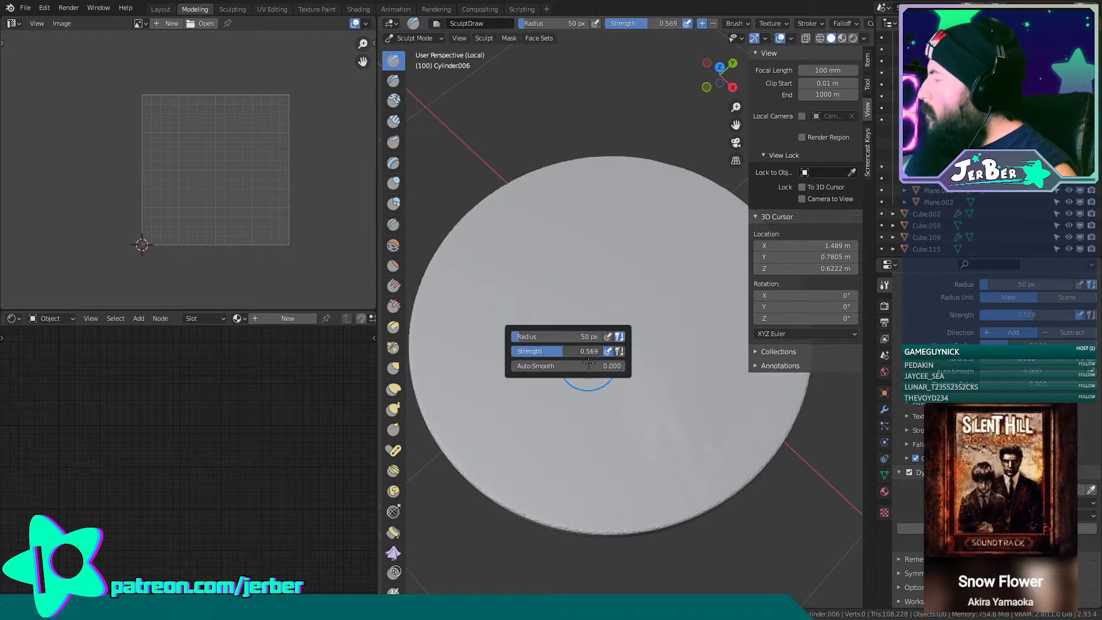
mouse_move(586, 338)
mouse_down()
mouse_move(607, 342)
mouse_move(566, 345)
mouse_up()
mouse_move(695, 428)
mouse_down()
mouse_move(678, 379)
mouse_move(725, 423)
mouse_up()
mouse_move(725, 423)
middle_down()
mouse_move(708, 387)
mouse_move(644, 325)
middle_up()
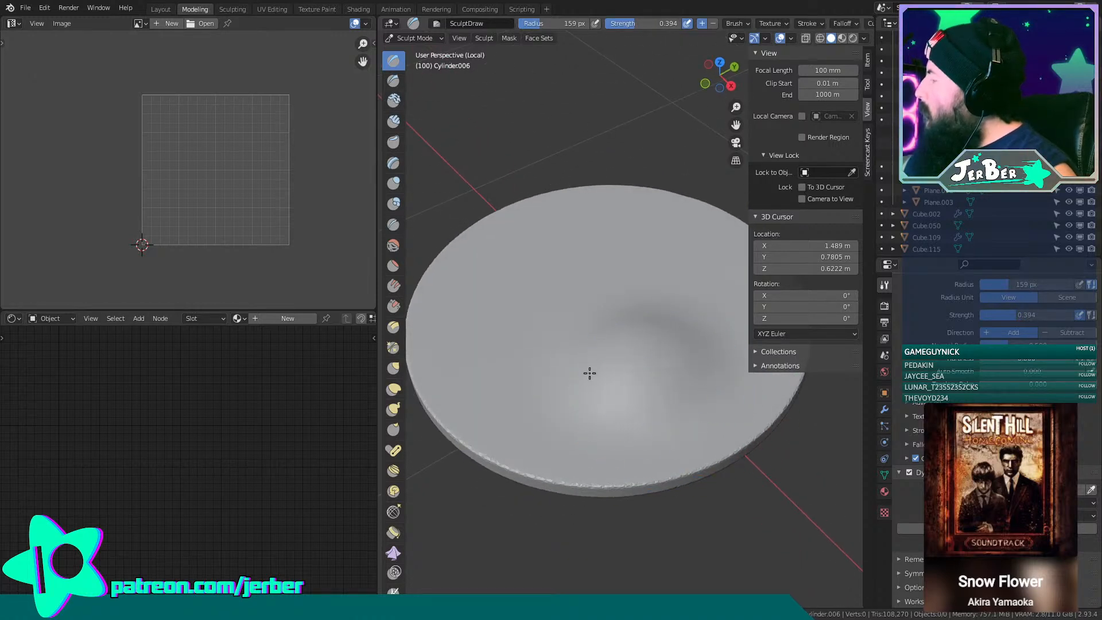
mouse_move(589, 373)
middle_down()
mouse_move(645, 384)
mouse_move(612, 418)
mouse_move(605, 401)
middle_up()
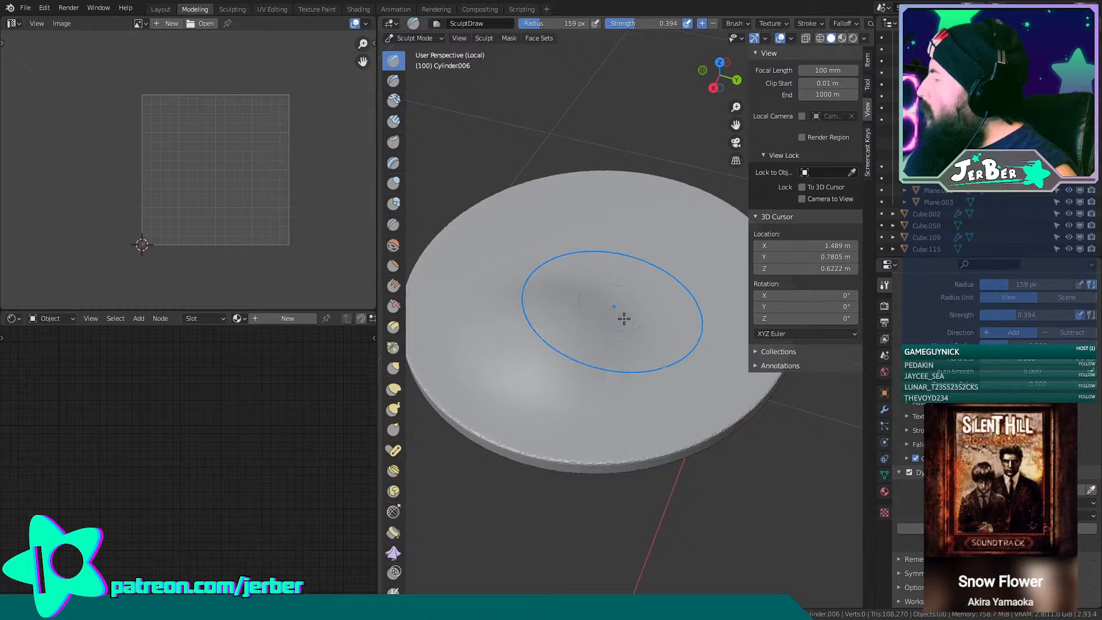
mouse_move(623, 318)
middle_down()
mouse_move(680, 377)
mouse_move(594, 334)
middle_up()
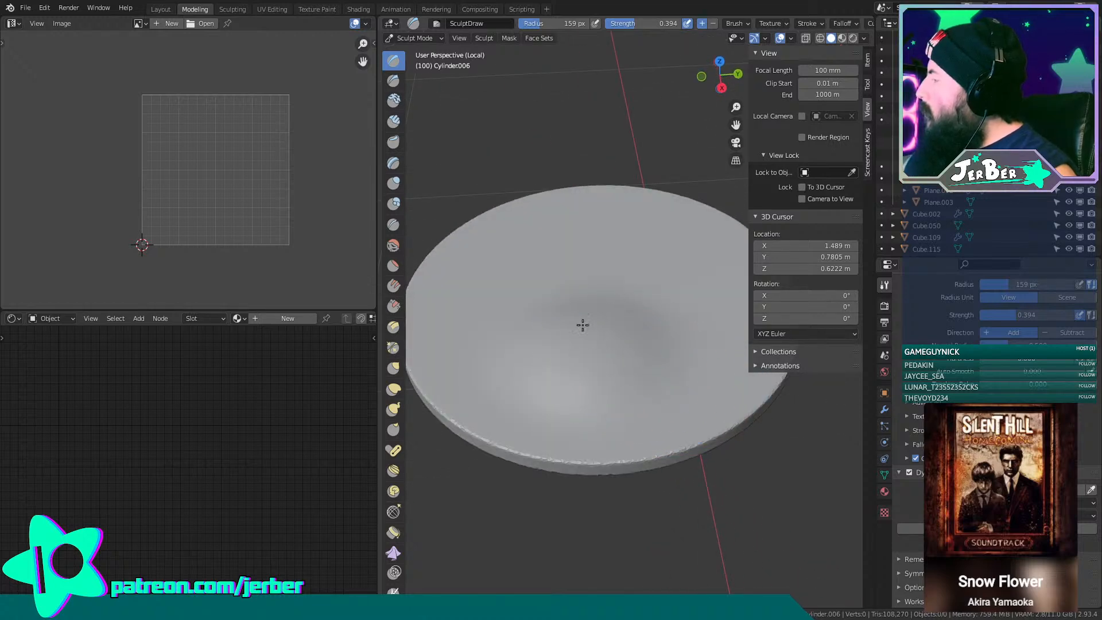
Sculpt more broad, soft bumps and hollows across the disc's top face with the Draw brush.
mouse_move(676, 364)
middle_down()
mouse_move(622, 386)
mouse_move(597, 327)
mouse_move(608, 360)
middle_up()
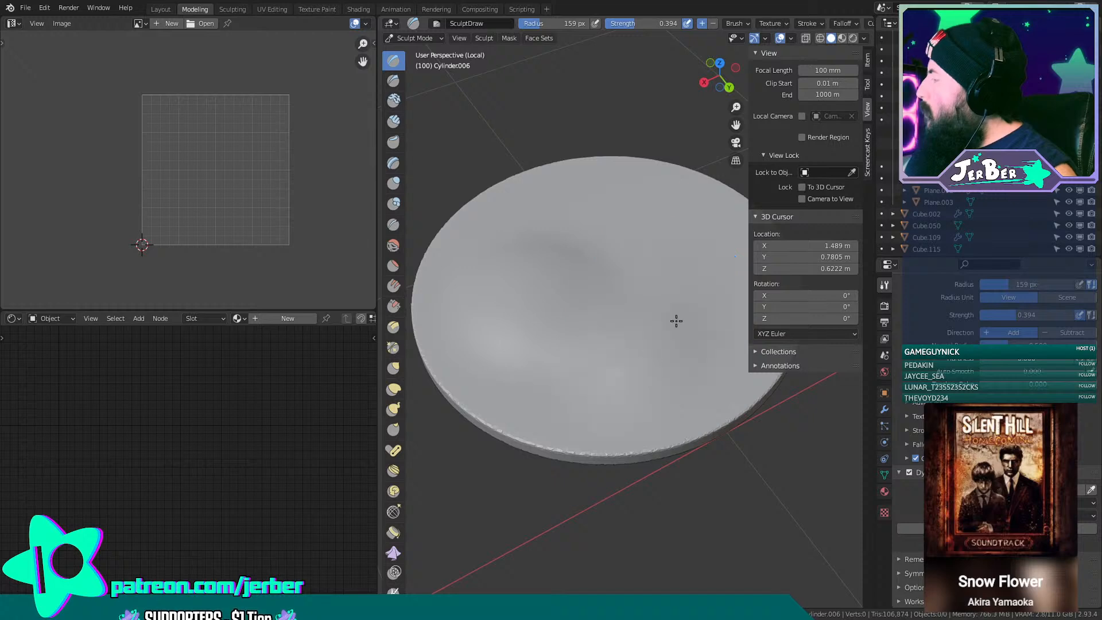
mouse_move(676, 319)
middle_down()
mouse_move(739, 250)
mouse_move(644, 322)
middle_up()
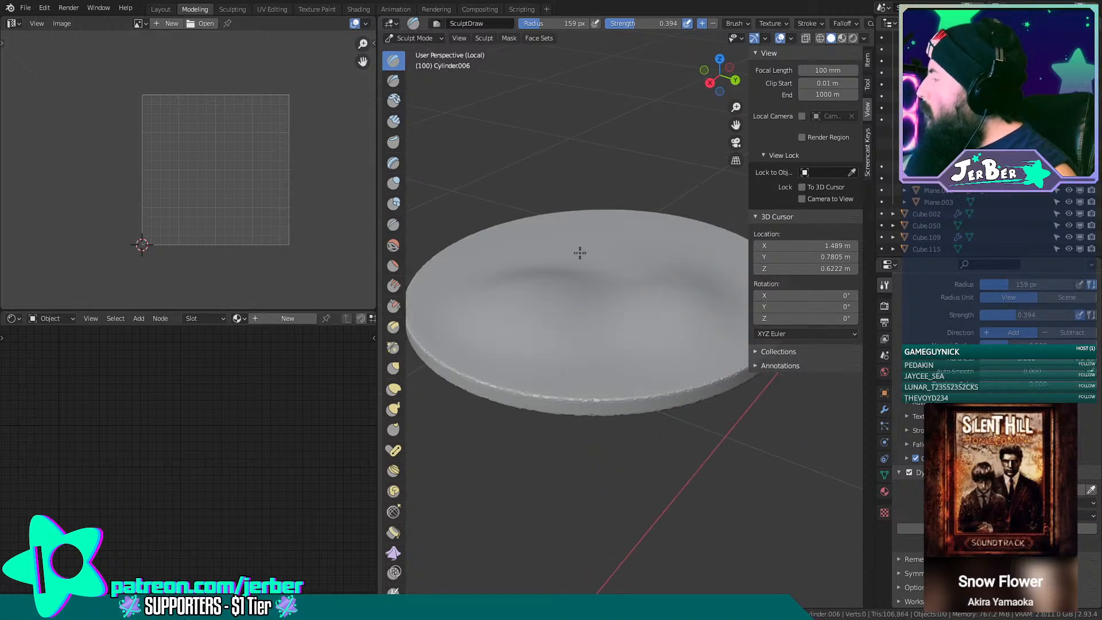
middle_drag(564, 269, 646, 271)
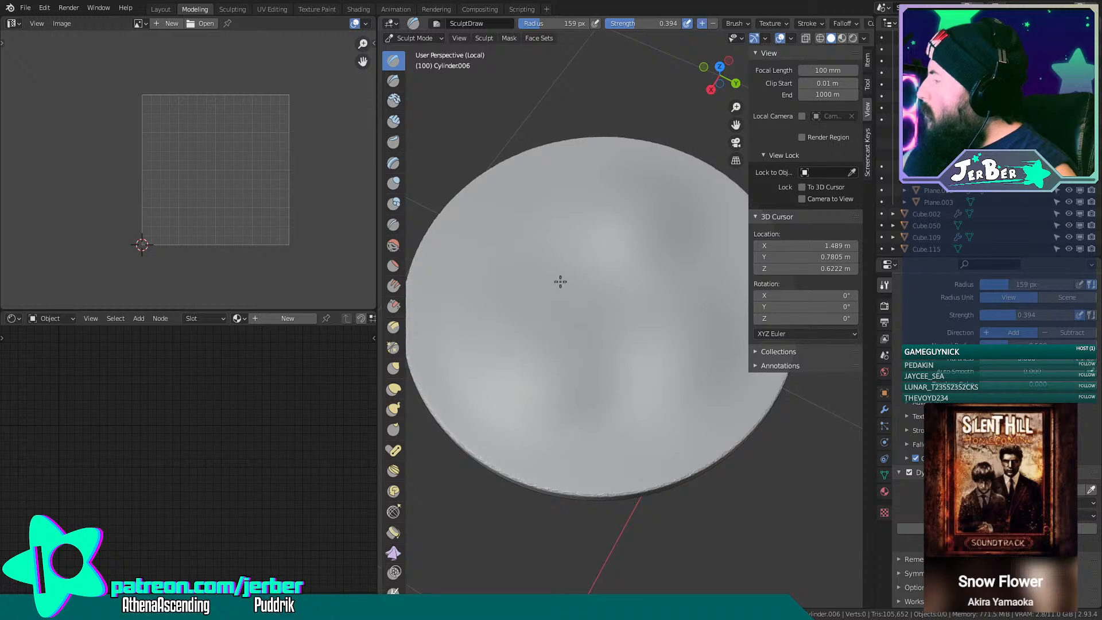
middle_drag(560, 281, 581, 320)
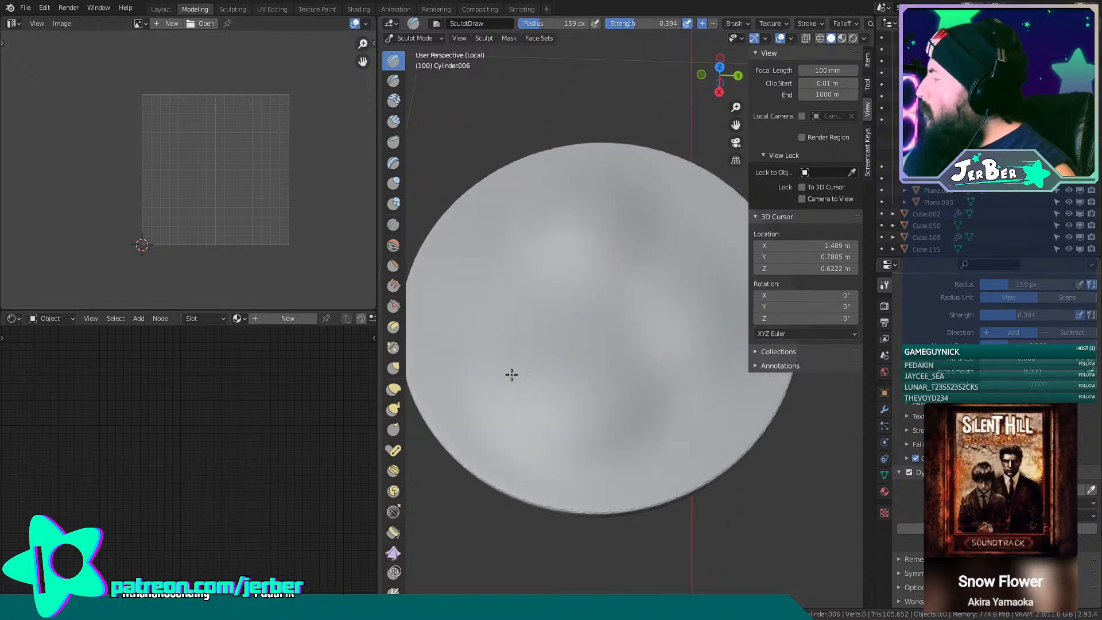
mouse_move(529, 360)
middle_down()
mouse_move(705, 273)
mouse_move(691, 273)
middle_up()
drag(513, 332, 539, 330)
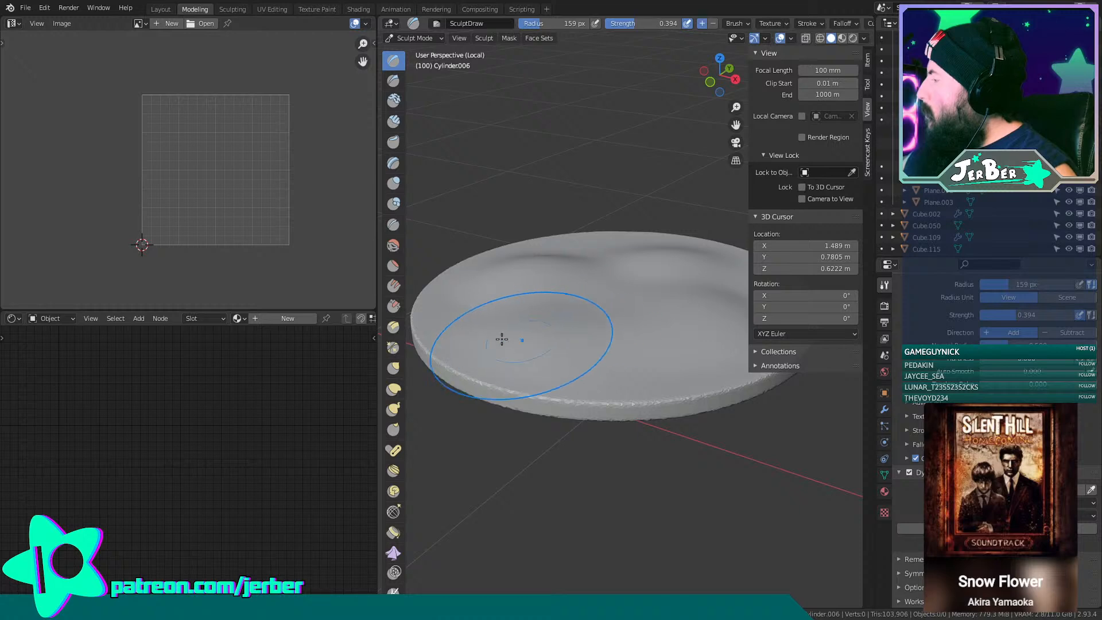
middle_drag(644, 342, 654, 430)
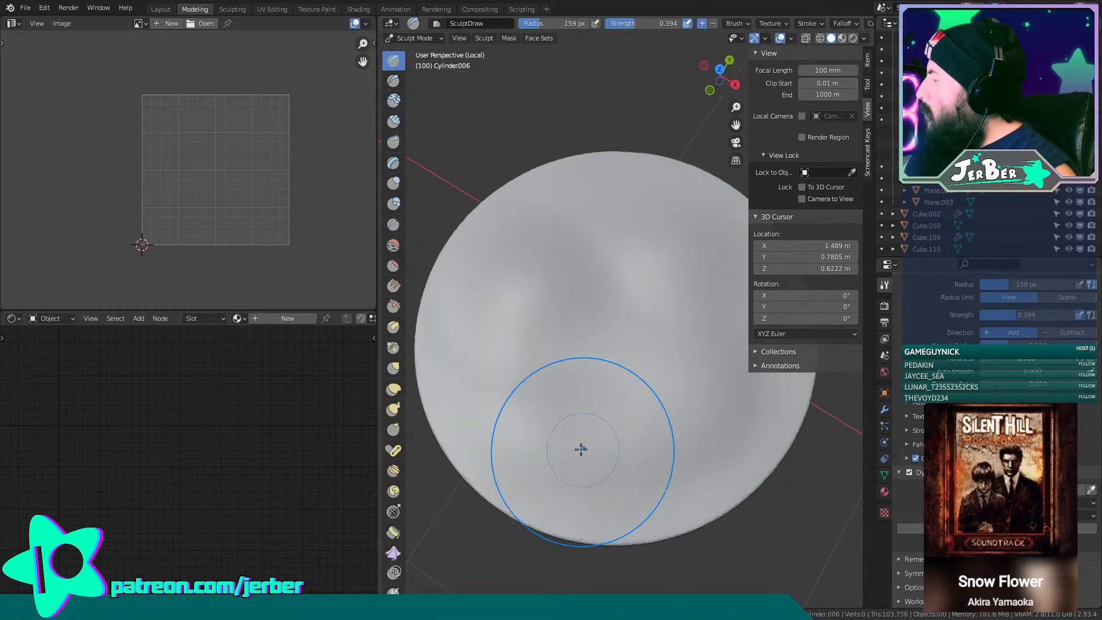
middle_drag(673, 366, 640, 390)
drag(661, 243, 679, 323)
Smooth and round off the rough edge of the disc around its rim.
mouse_move(686, 331)
shift+middle_down()
mouse_move(575, 432)
mouse_move(620, 328)
mouse_move(541, 283)
mouse_move(631, 351)
shift+middle_up()
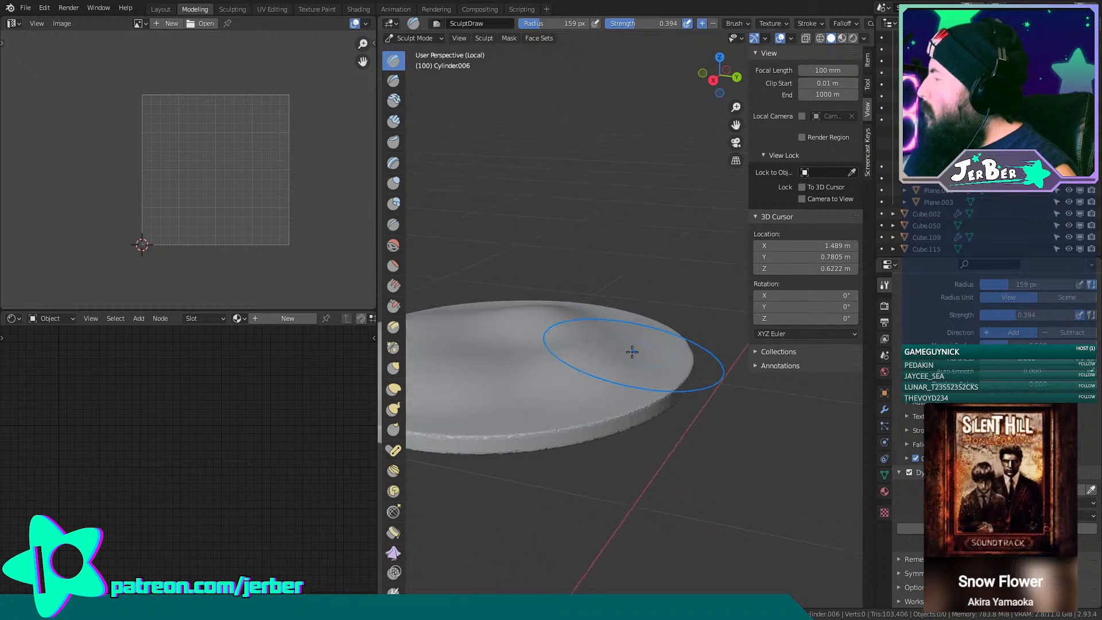
mouse_move(580, 390)
middle_down()
mouse_move(630, 433)
mouse_move(702, 333)
middle_up()
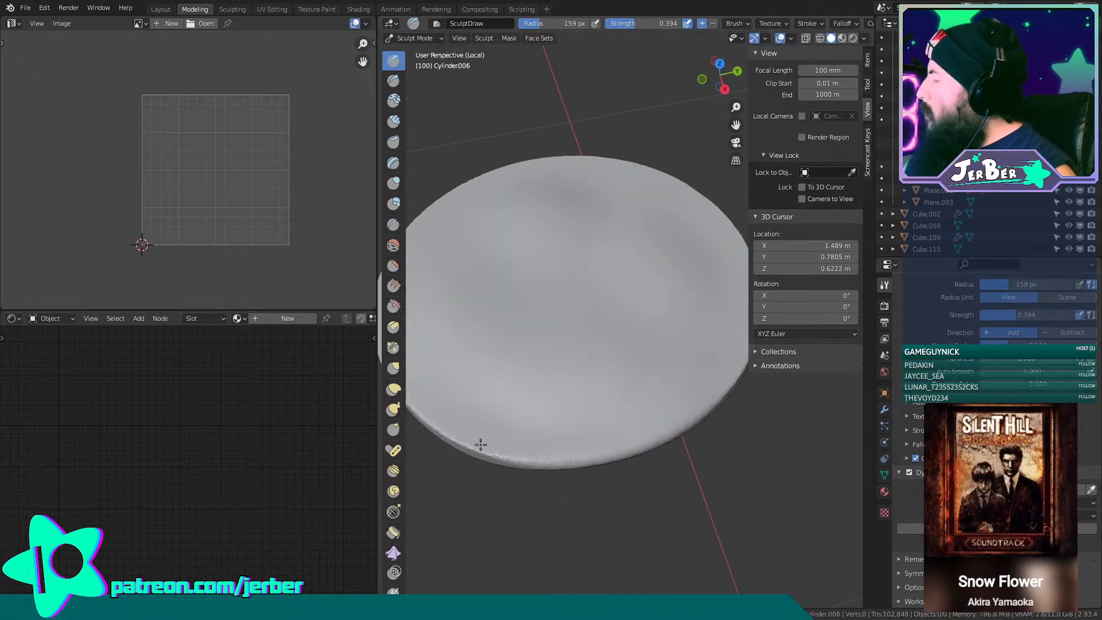
mouse_move(480, 445)
shift+middle_down()
mouse_move(613, 438)
mouse_move(664, 447)
shift+middle_up()
mouse_move(550, 240)
middle_down()
mouse_move(684, 359)
mouse_move(605, 418)
mouse_move(580, 369)
mouse_move(670, 333)
middle_up()
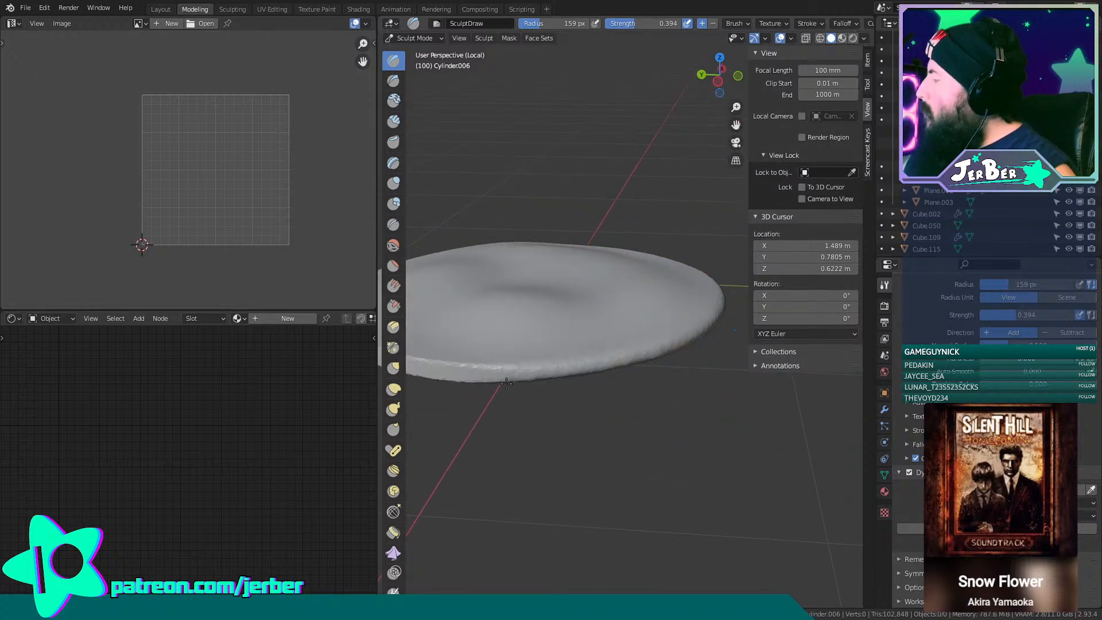
shift+middle_drag(506, 383, 728, 412)
middle_drag(570, 357, 665, 409)
mouse_move(527, 398)
middle_down()
mouse_move(644, 286)
mouse_move(657, 365)
middle_up()
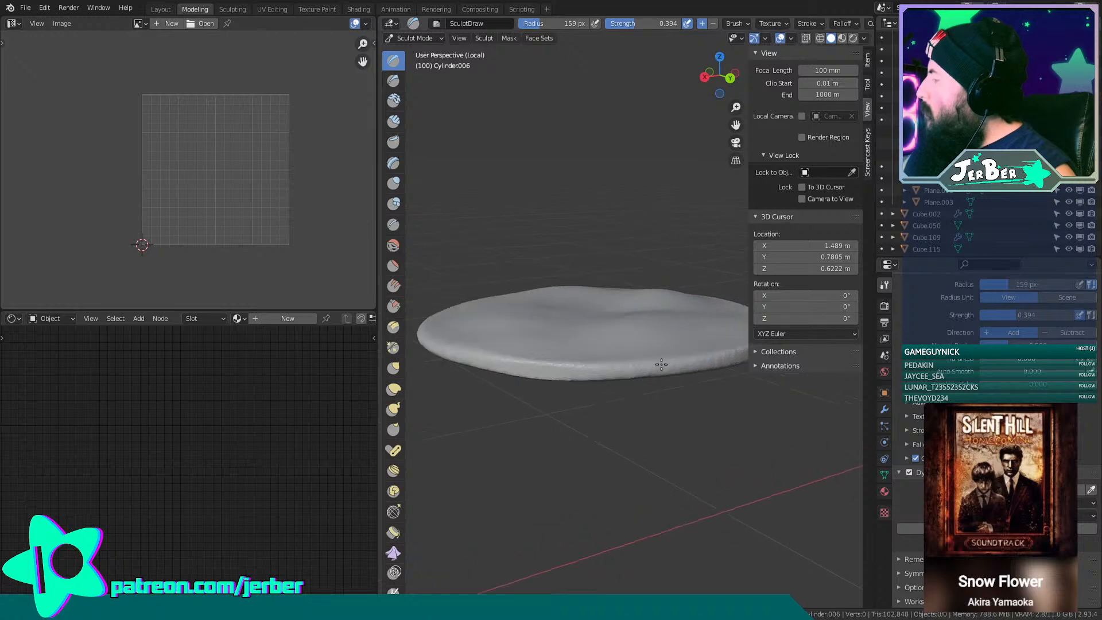
mouse_move(463, 327)
middle_down()
mouse_move(698, 425)
mouse_move(659, 318)
mouse_move(642, 388)
mouse_move(687, 297)
mouse_move(587, 374)
mouse_move(676, 413)
mouse_move(654, 480)
mouse_move(610, 386)
mouse_move(646, 436)
mouse_move(677, 404)
mouse_move(700, 399)
mouse_move(717, 411)
mouse_move(712, 477)
mouse_move(710, 451)
mouse_move(724, 483)
mouse_move(677, 435)
mouse_move(678, 460)
middle_up()
middle_drag(549, 325, 562, 387)
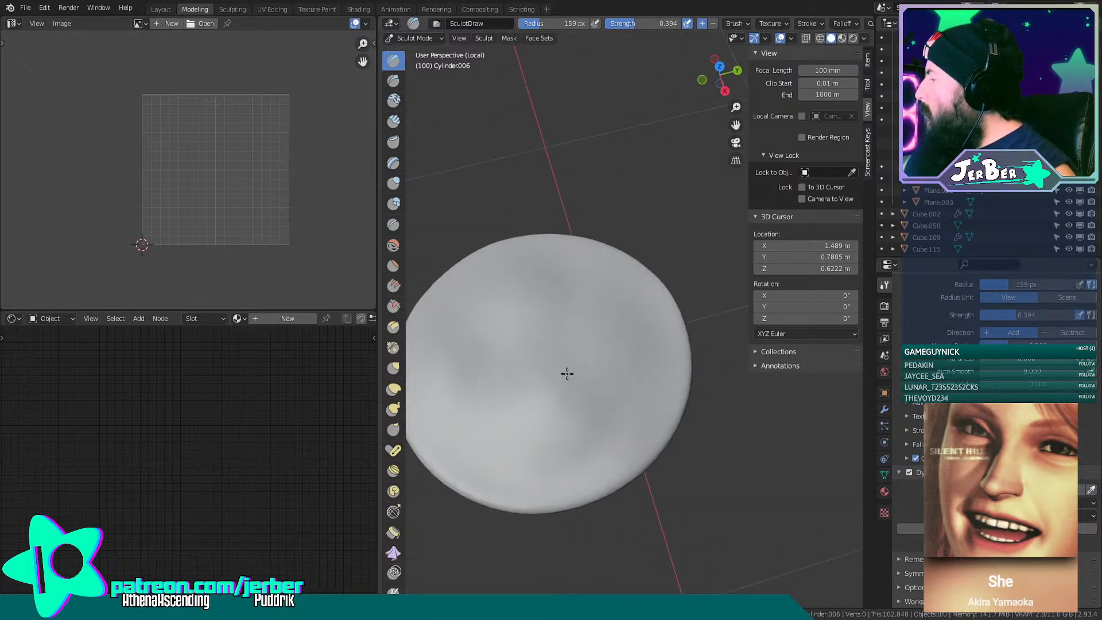
Return the sculpted disc to Object Mode and leave local view to show the whole room.
mouse_move(463, 373)
middle_down()
mouse_move(632, 352)
mouse_move(590, 291)
mouse_move(605, 317)
mouse_move(546, 364)
mouse_move(497, 362)
middle_up()
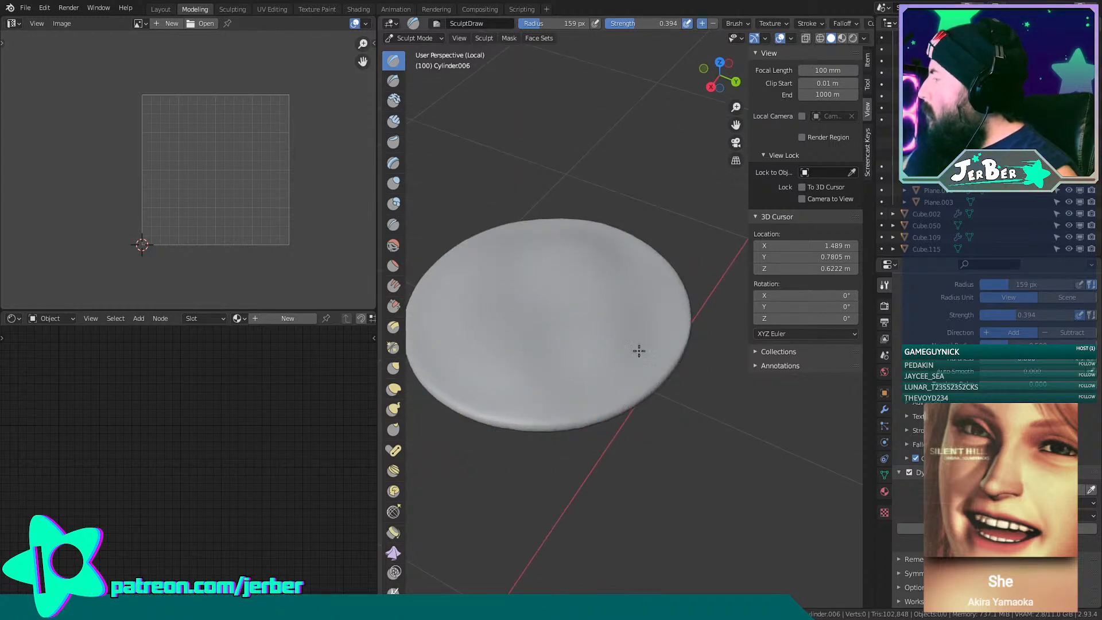
mouse_move(639, 351)
middle_down()
mouse_move(677, 275)
mouse_move(723, 322)
mouse_move(765, 450)
mouse_move(695, 520)
mouse_move(641, 450)
middle_up()
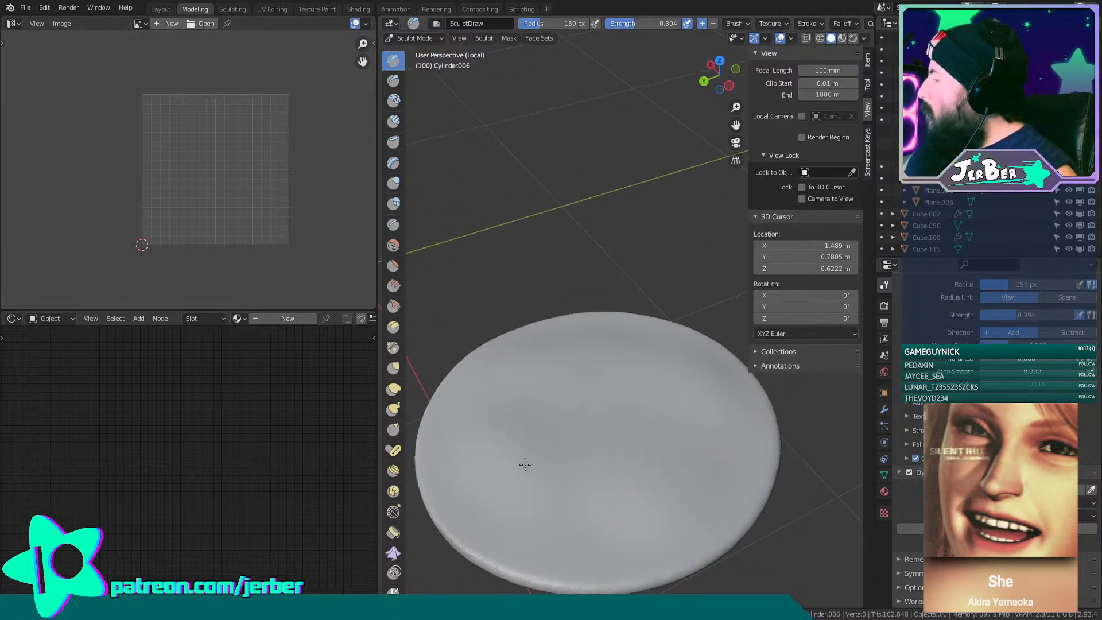
mouse_move(711, 437)
middle_down()
mouse_move(716, 404)
mouse_move(719, 419)
mouse_move(603, 332)
mouse_move(546, 421)
mouse_move(542, 453)
middle_up()
click(415, 38)
click(427, 50)
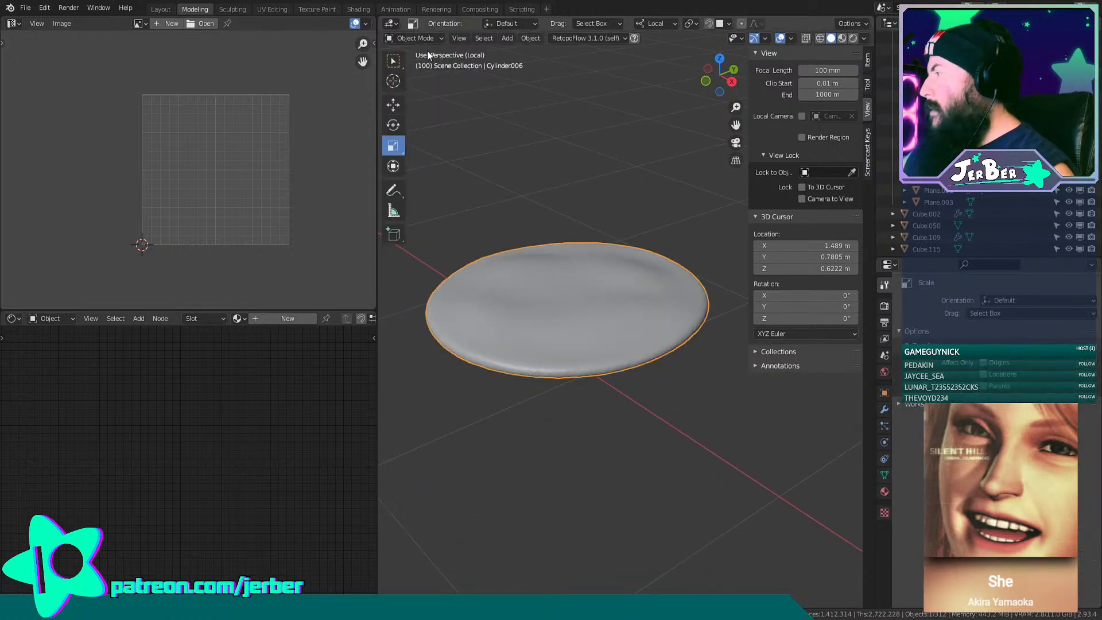
key(KP_Divide)
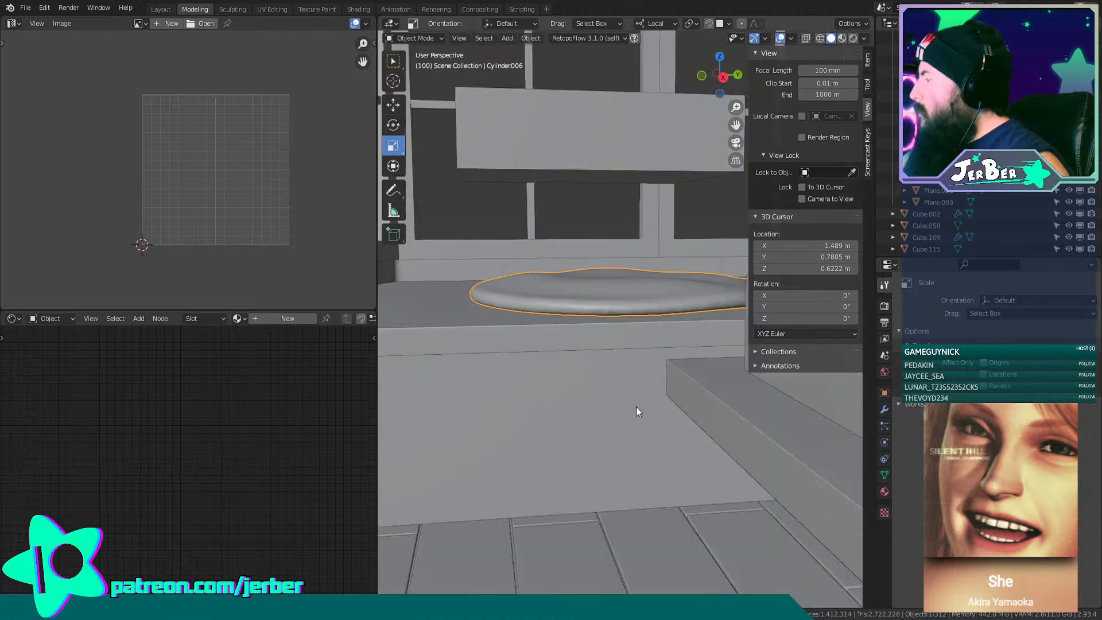
Lower the disc along its local Z axis by about 0.015 m towards the window ledge.
middle_drag(636, 406, 663, 378)
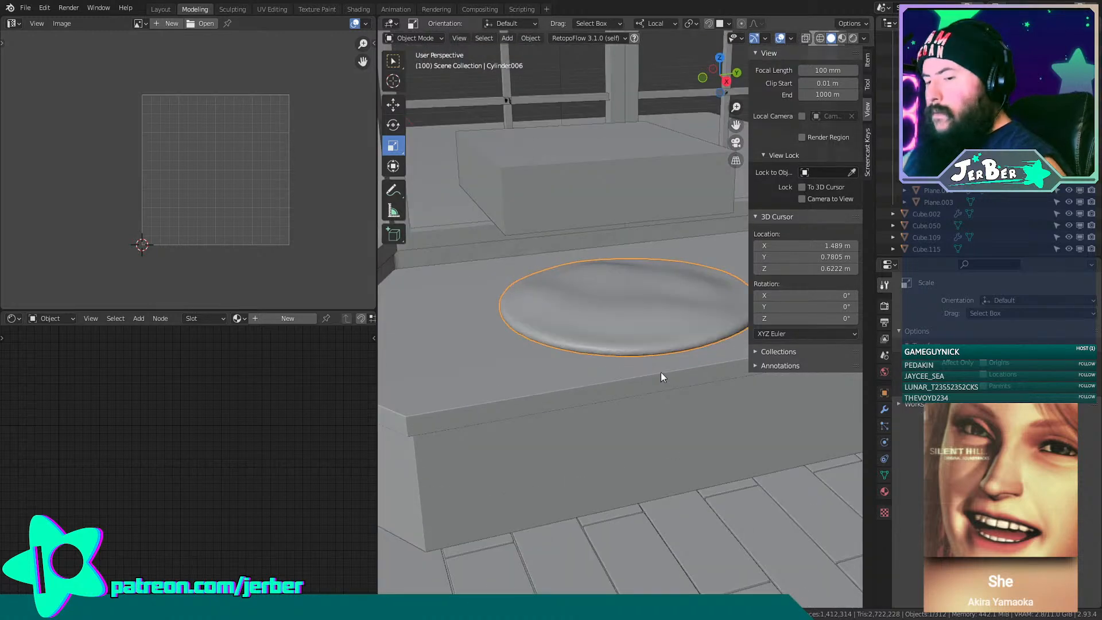
key(g)
key(z)
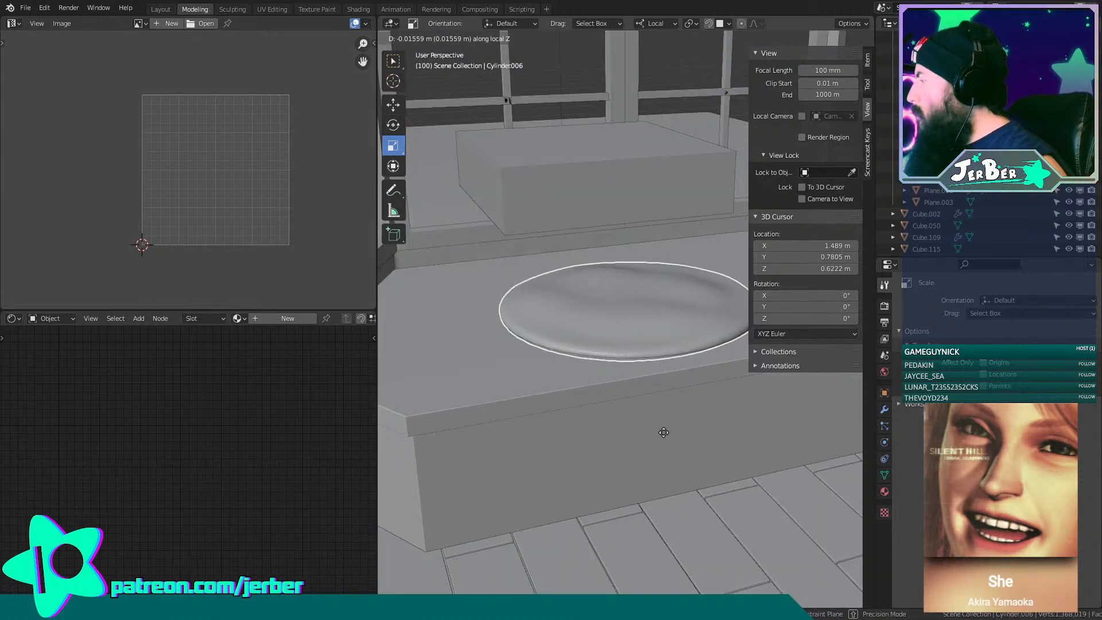
click(666, 424)
mouse_move(665, 423)
middle_down()
mouse_move(651, 484)
mouse_move(705, 385)
mouse_move(720, 388)
mouse_move(659, 435)
mouse_move(632, 402)
mouse_move(632, 347)
mouse_move(655, 353)
mouse_move(674, 394)
mouse_move(651, 439)
middle_up()
scroll(651, 458, up, 3)
scroll(686, 408, up, 3)
scroll(627, 400, down, 3)
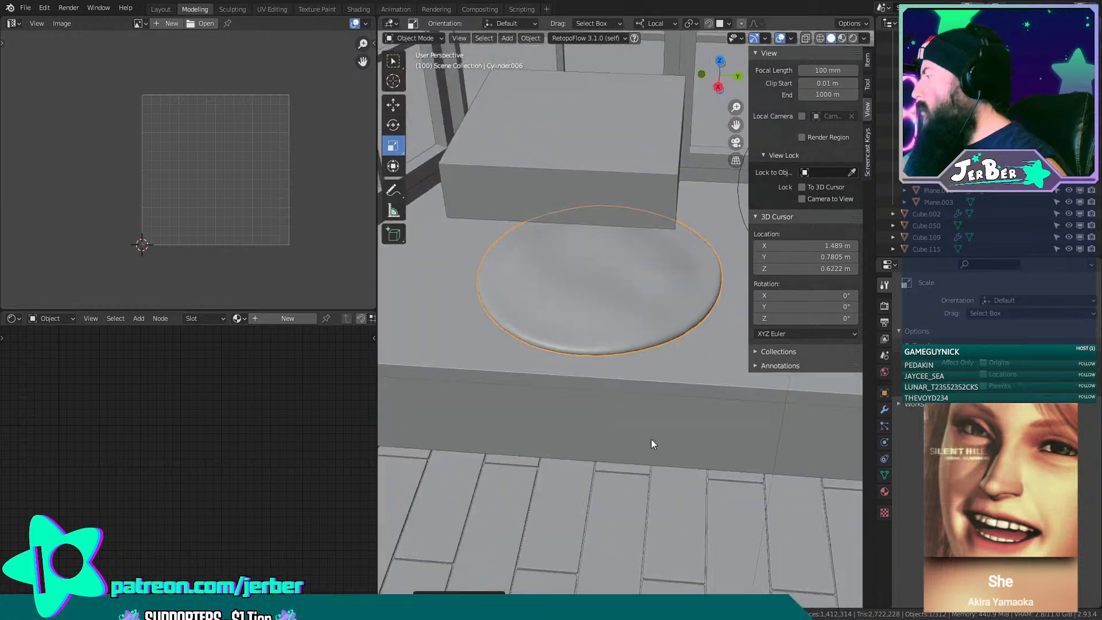
Set the disc's origin to its center of mass (volume) and scale it down to about 0.82.
right_click(709, 430)
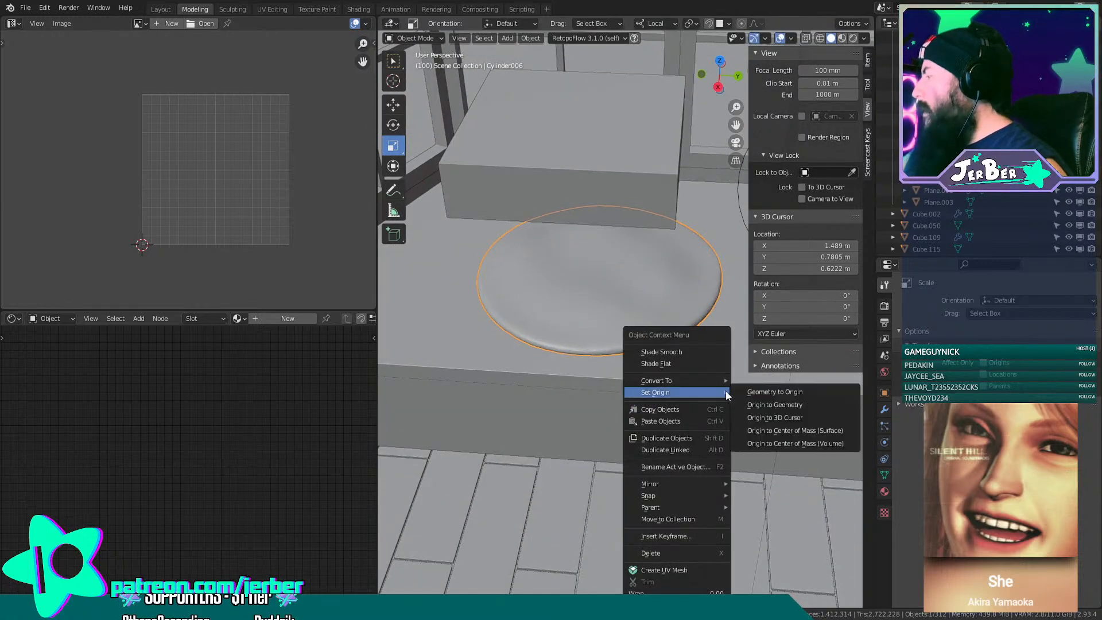
click(775, 439)
key(s)
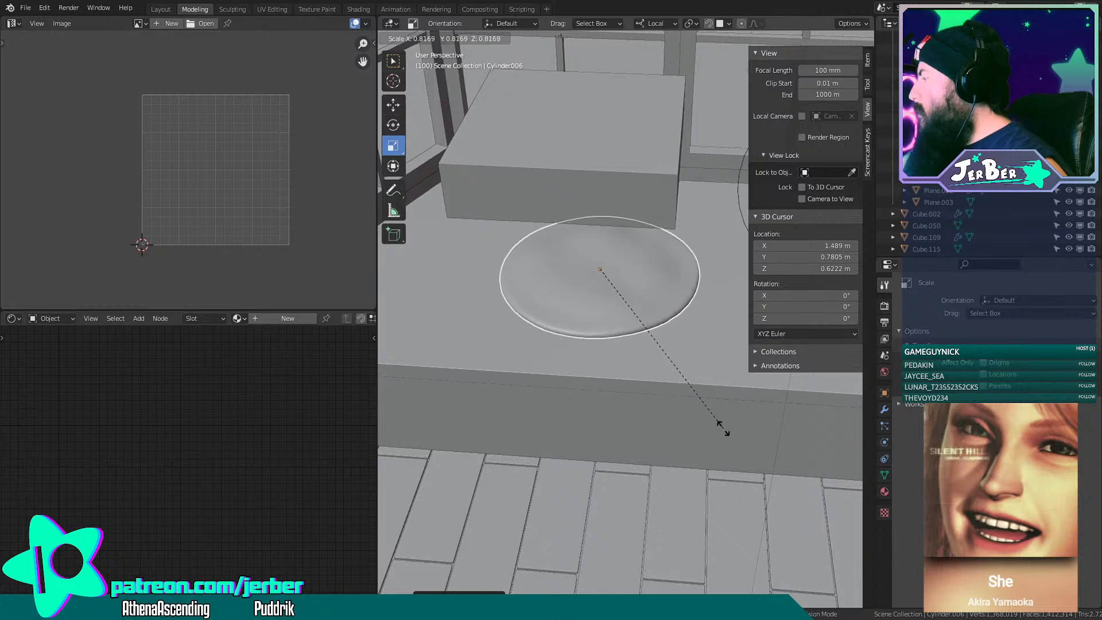
click(722, 431)
Switch the viewport to rendered shading and examine the disc's rim up close.
middle_drag(719, 433, 736, 417)
click(853, 38)
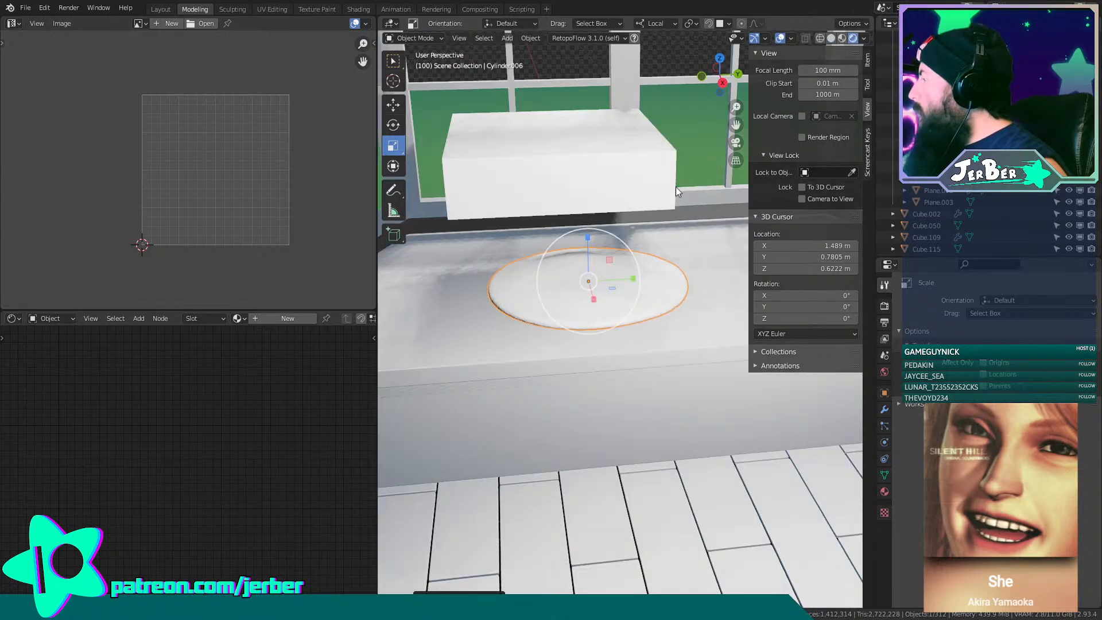
middle_drag(675, 187, 725, 228)
scroll(624, 279, up, 3)
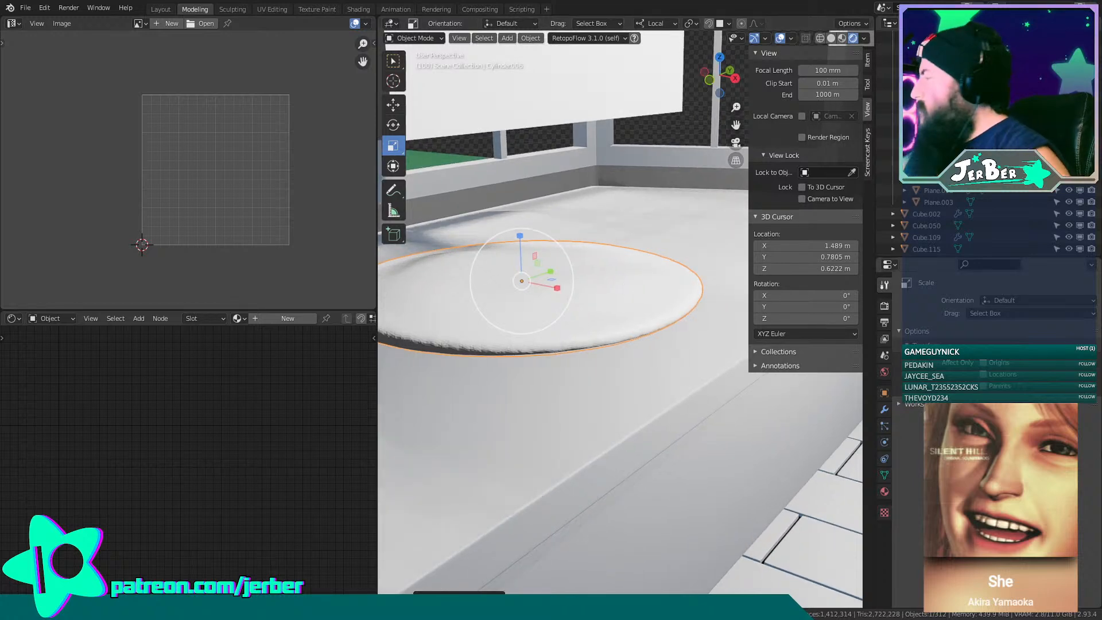
Add a Decimate modifier in Collapse mode to the disc and lower its ratio to thin out the mesh.
click(886, 410)
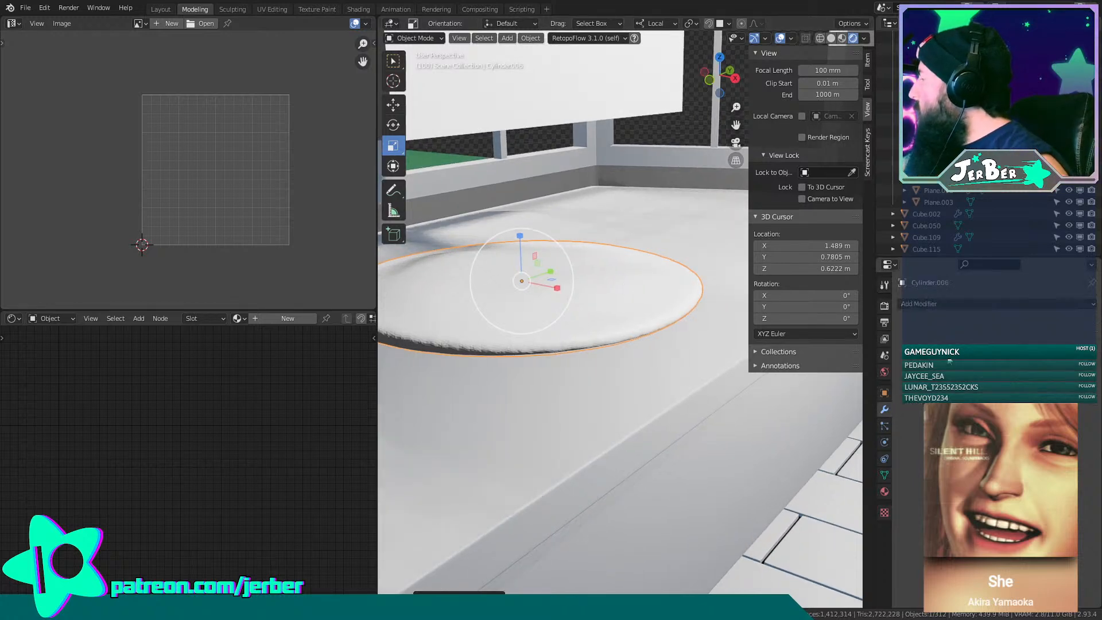
click(980, 305)
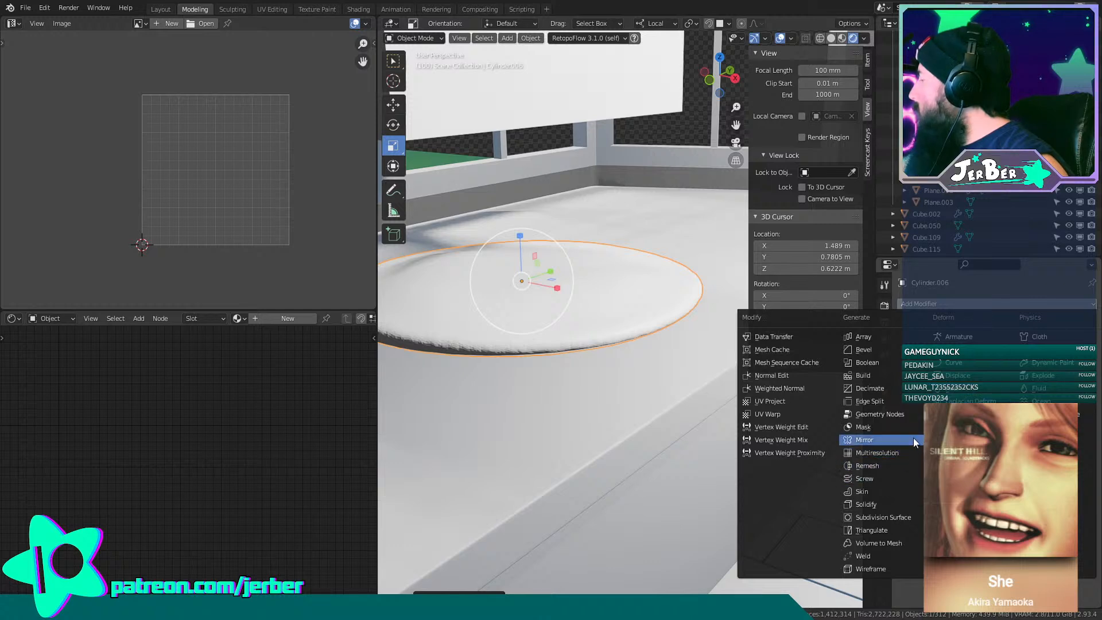
click(912, 388)
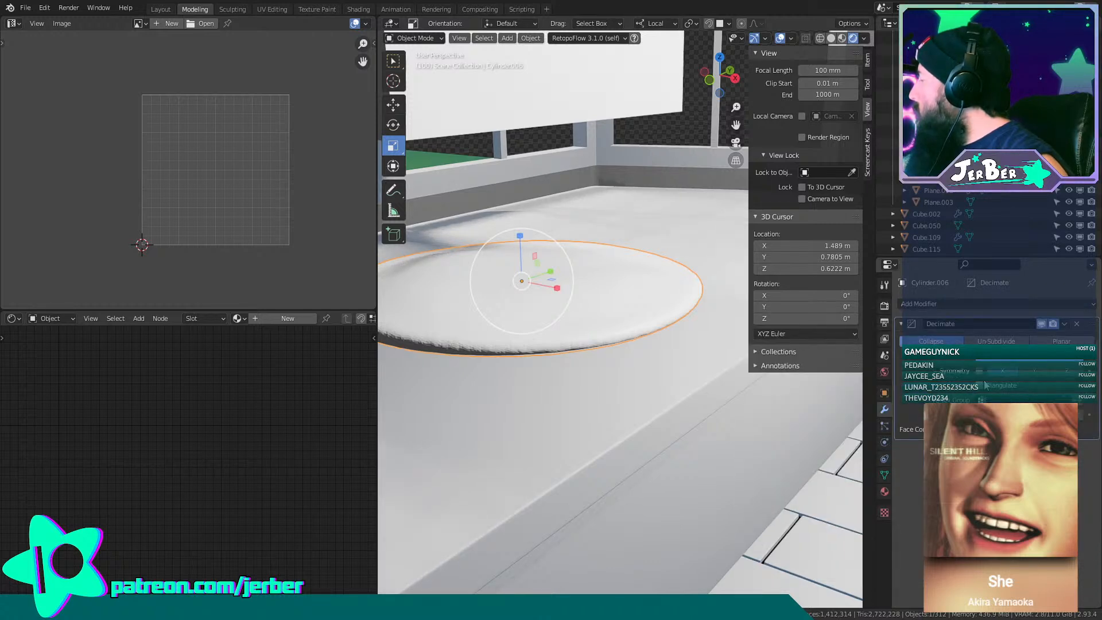
click(1031, 359)
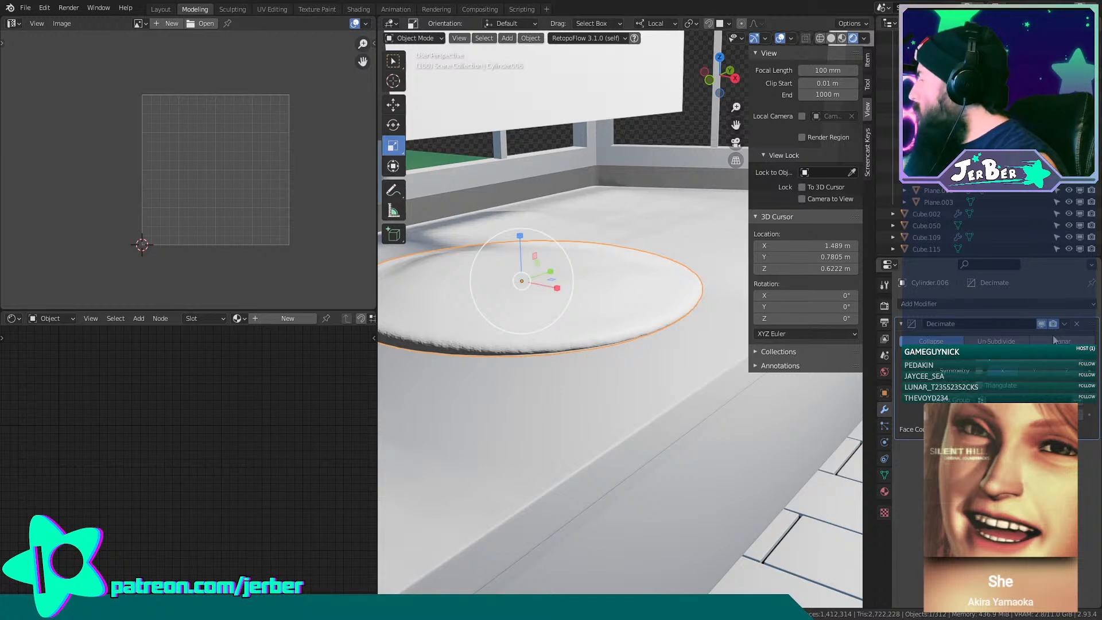
key(Return)
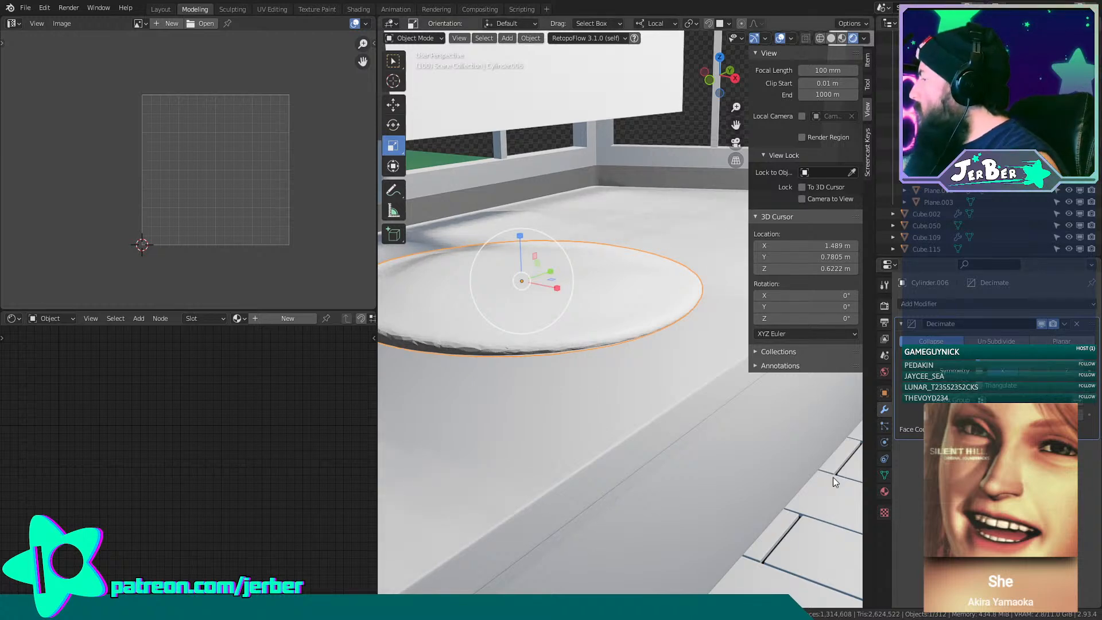
Add a Subdivision Surface modifier to the disc after Decimate and raise its viewport subdivision level.
click(961, 304)
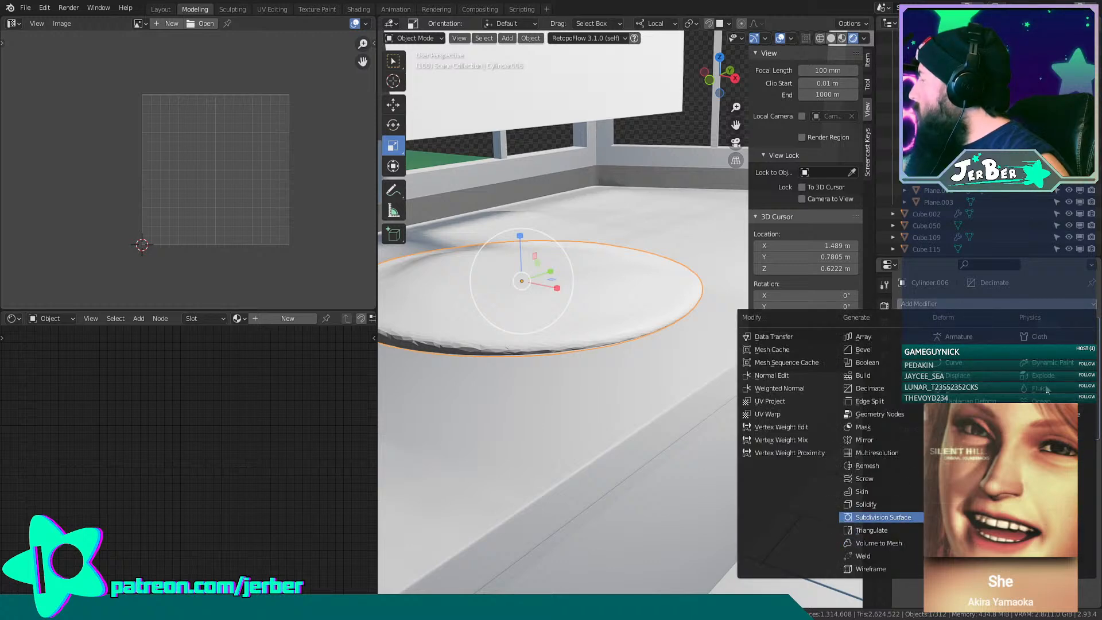
click(883, 517)
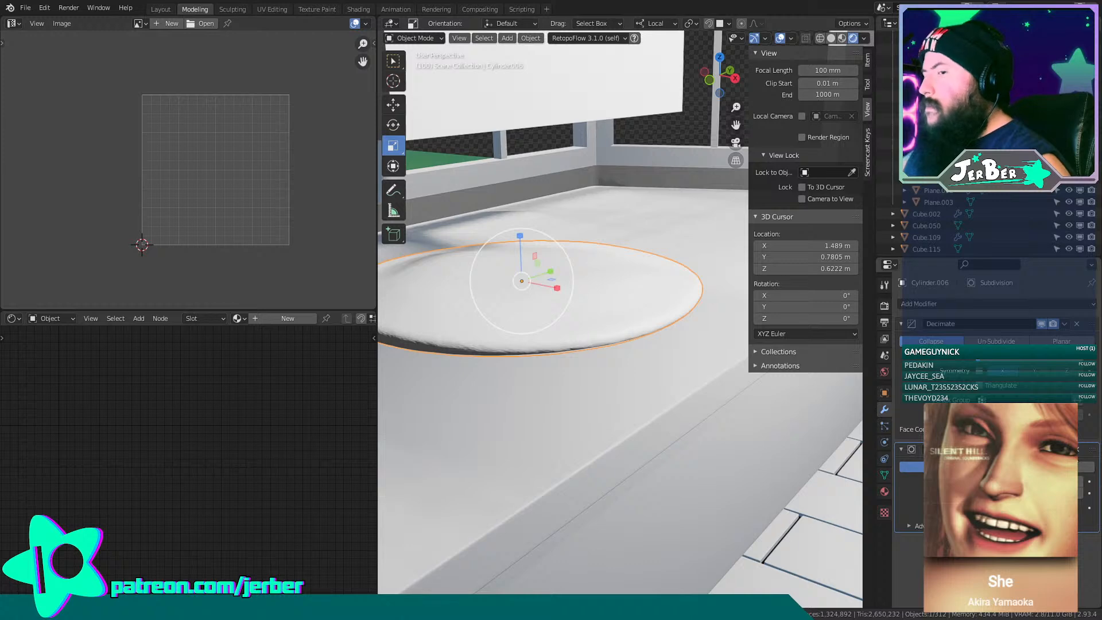
click(1079, 480)
click(1078, 479)
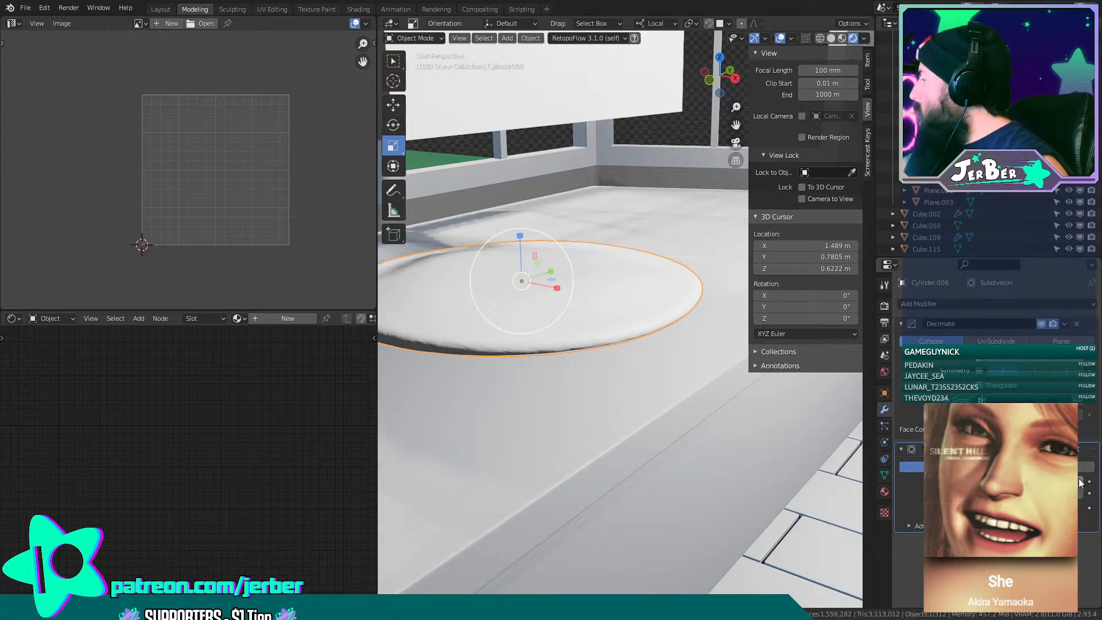
Examine the disc's surface and rim on the ledge from near, far, above and low angles.
shift+middle_drag(679, 414, 787, 449)
middle_drag(694, 459, 848, 460)
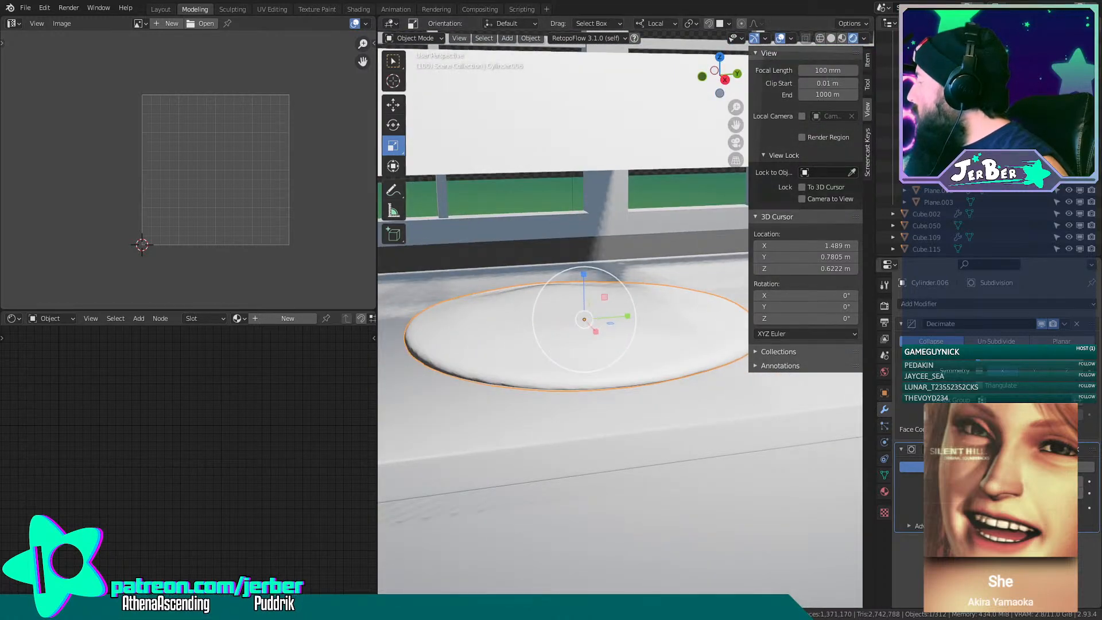
scroll(670, 409, down, 5)
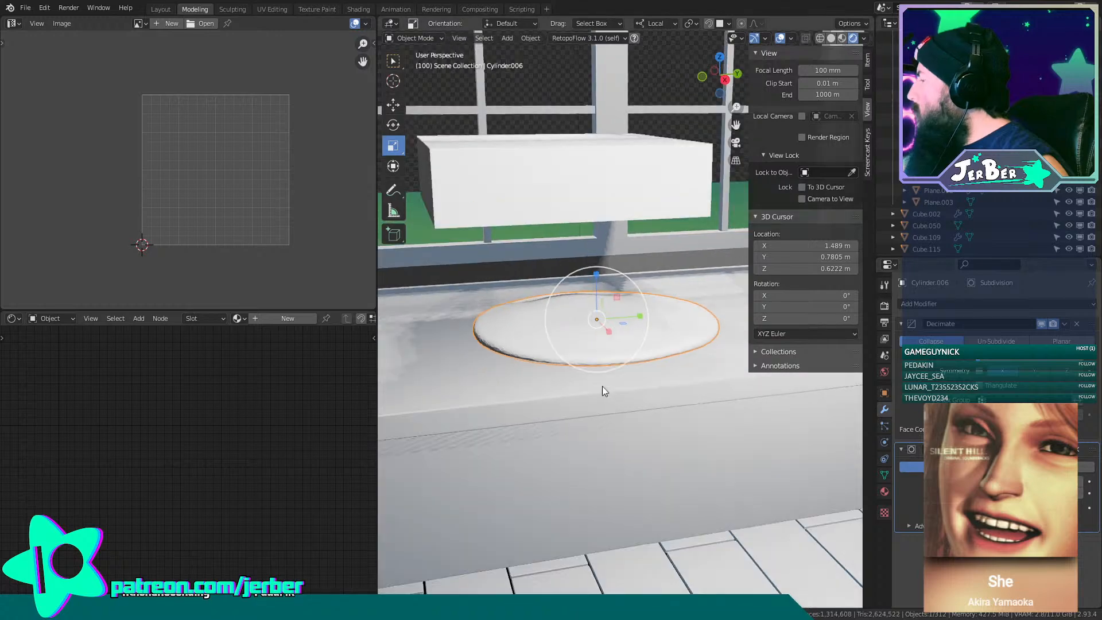
scroll(608, 356, up, 6)
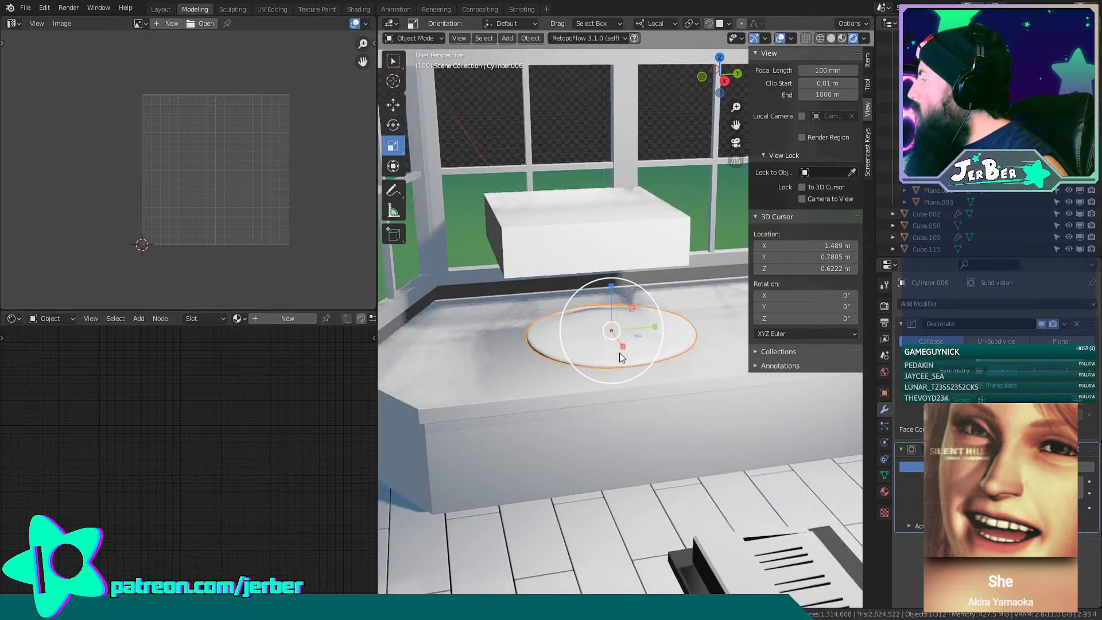
scroll(611, 391, down, 6)
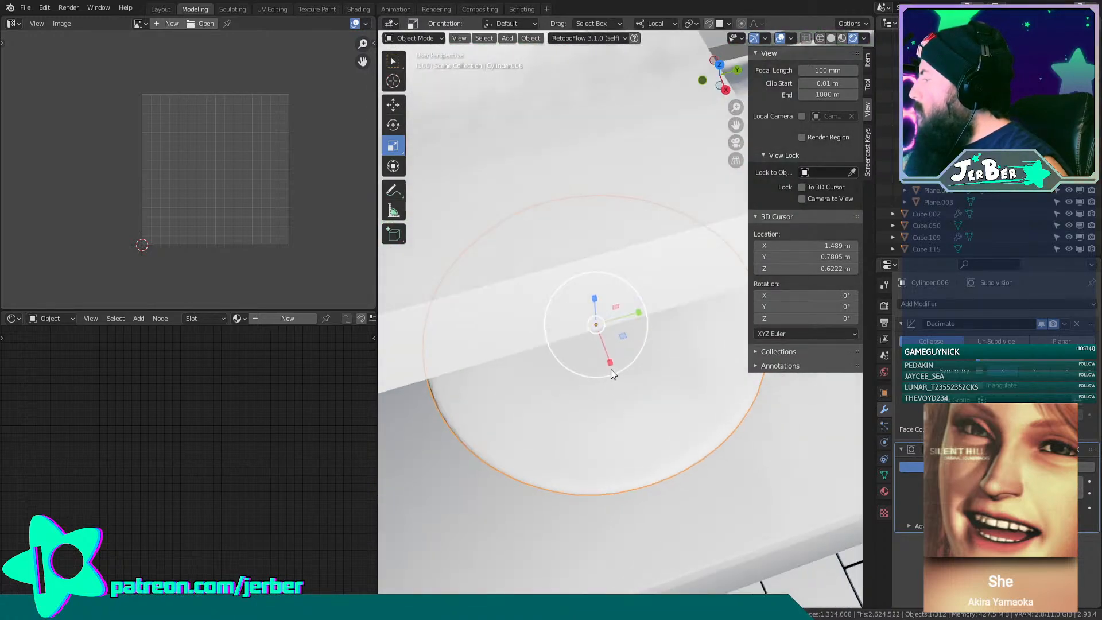
middle_drag(608, 376, 652, 329)
scroll(652, 330, up, 2)
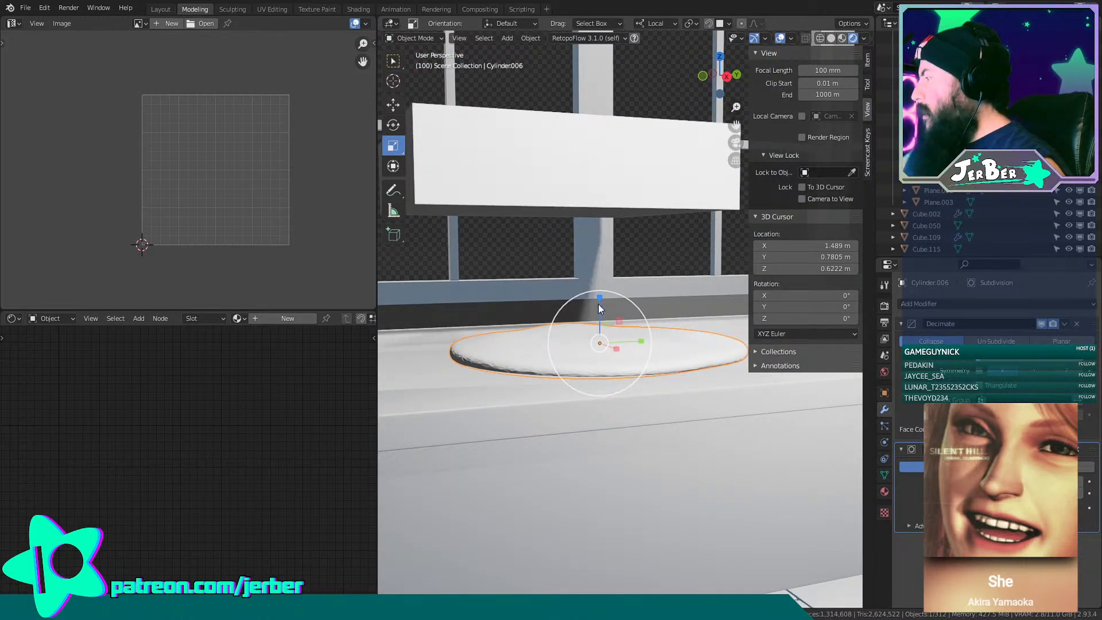
Scale the disc up along its local Z axis to thicken it, and raise it so it rests on the ledge.
drag(599, 298, 606, 281)
click(606, 281)
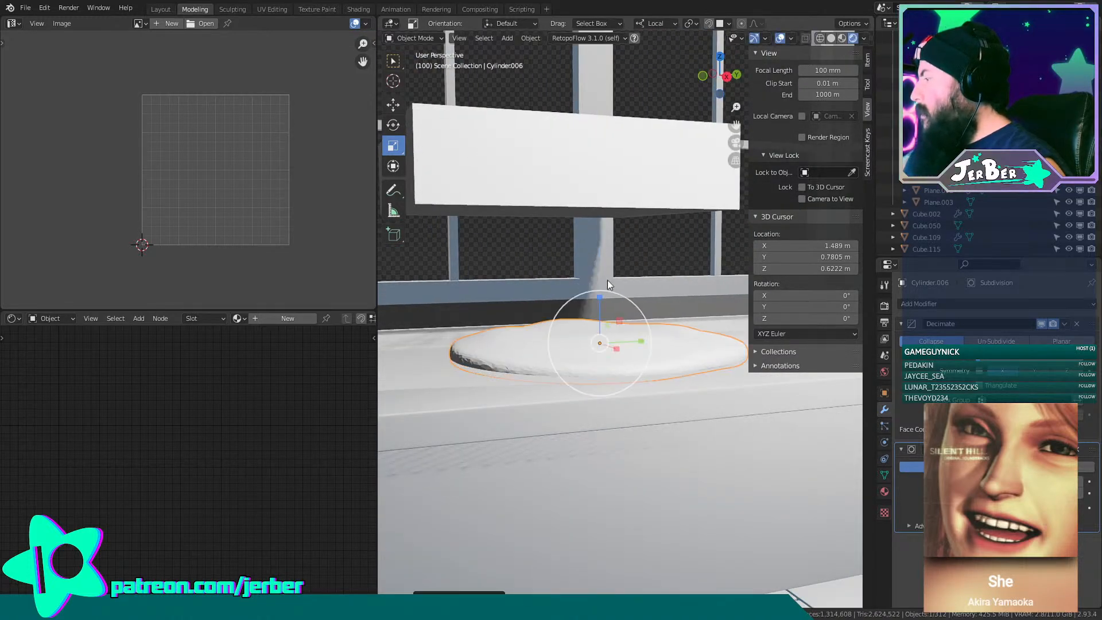
key(g)
key(z)
key(z)
click(609, 332)
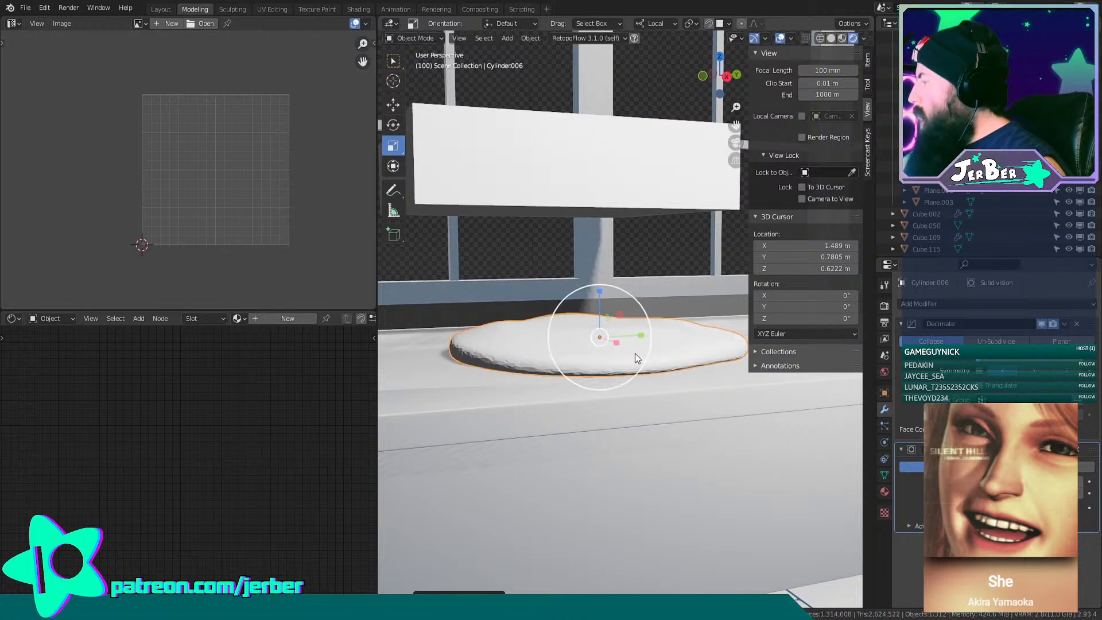
Scale the disc down slightly and uniformly, checking its fit on the ledge from above and from the side.
scroll(620, 367, up, 3)
middle_drag(594, 383, 646, 381)
scroll(605, 384, down, 4)
scroll(646, 379, up, 3)
key(s)
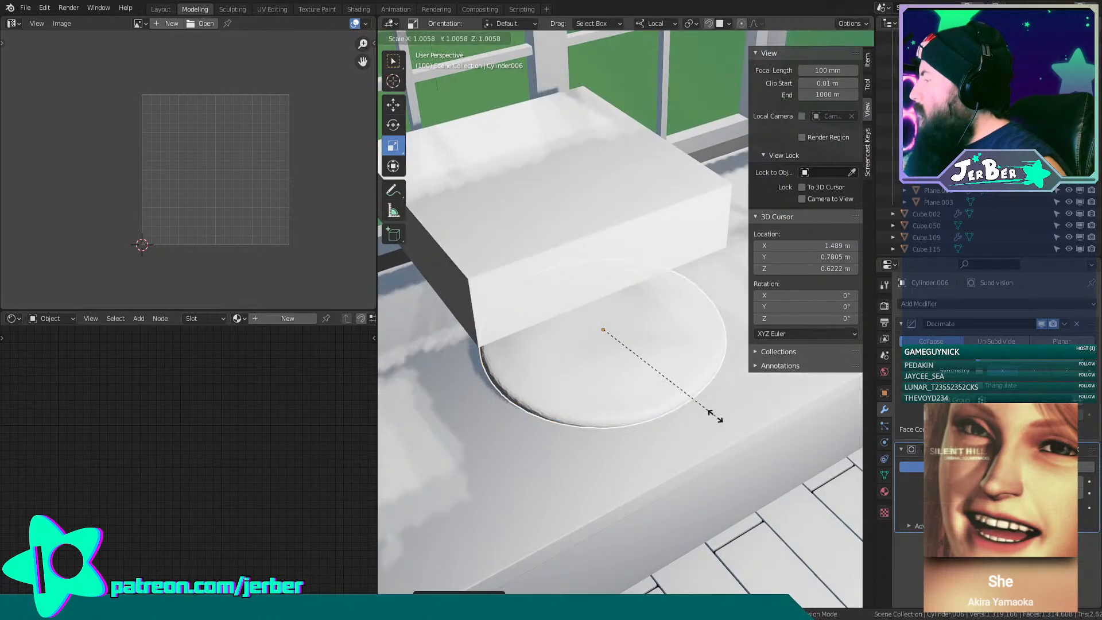
click(631, 369)
middle_drag(664, 414, 562, 371)
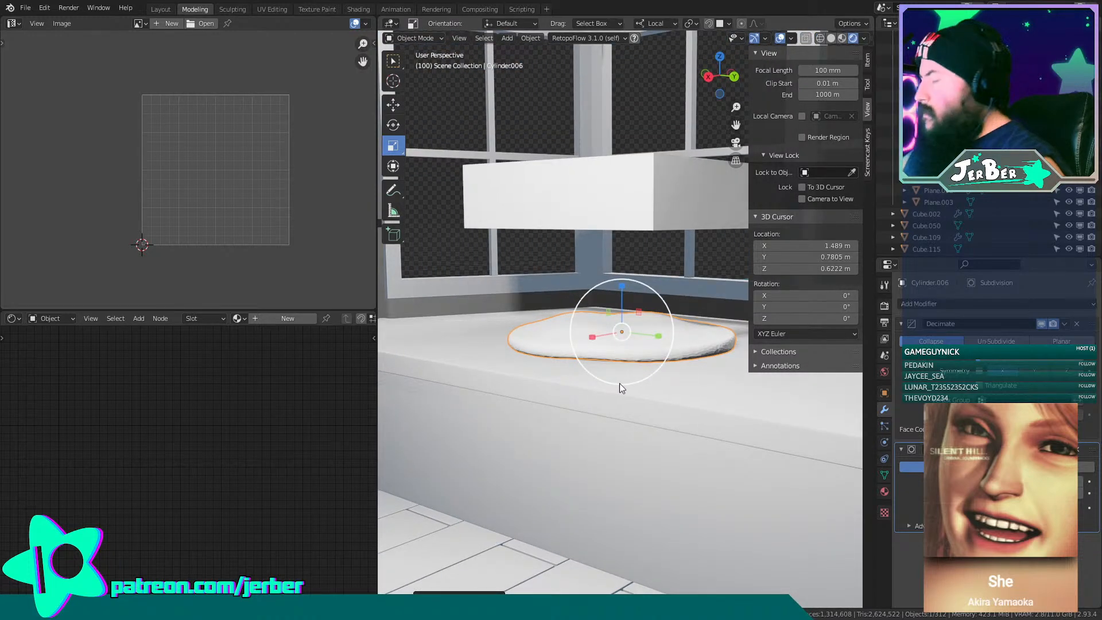
Rotate the disc about its local Z axis so its uneven rim faces a different way on the ledge.
key(r)
key(z)
key(z)
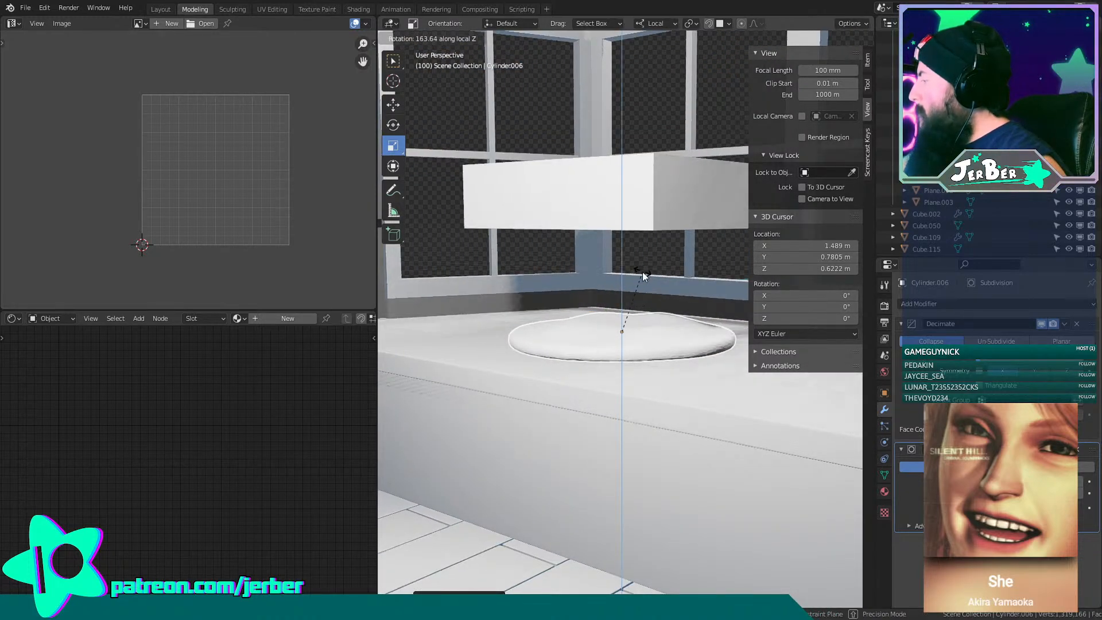
click(666, 309)
middle_drag(670, 315, 721, 357)
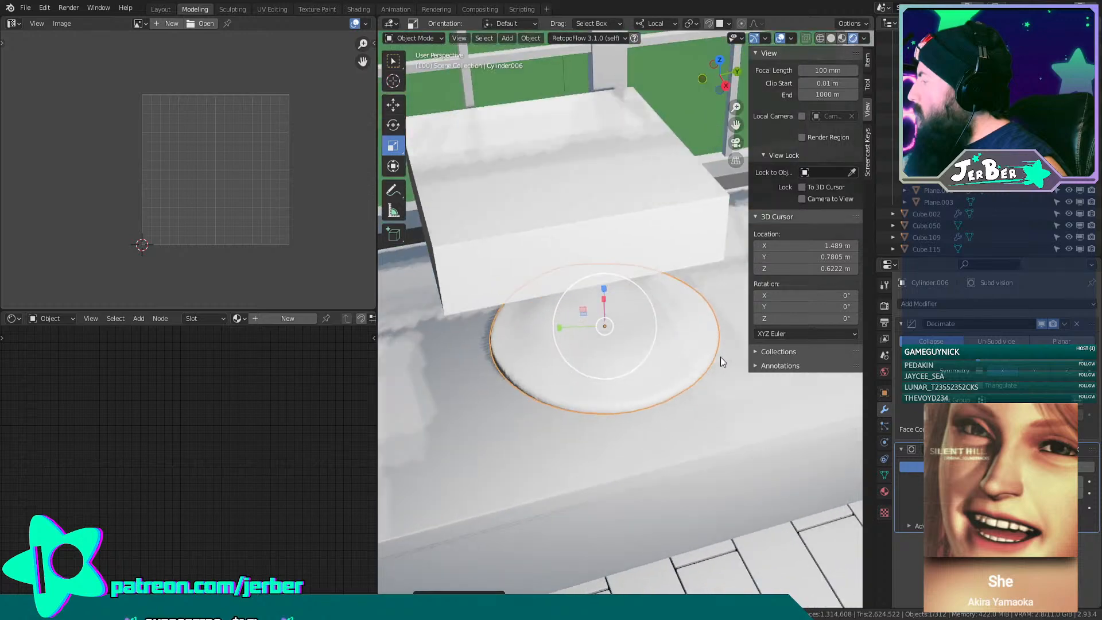
scroll(717, 351, down, 10)
Select the block floating above the disc and enter Edit Mode with the whole block framed in view.
click(643, 108)
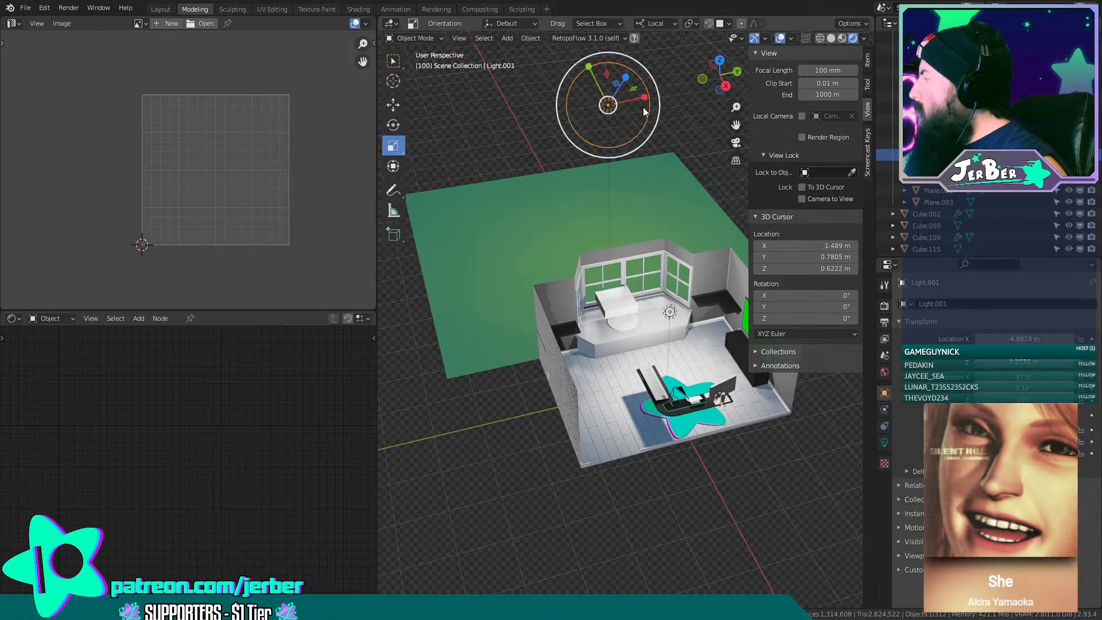
scroll(711, 137, up, 3)
scroll(703, 139, up, 6)
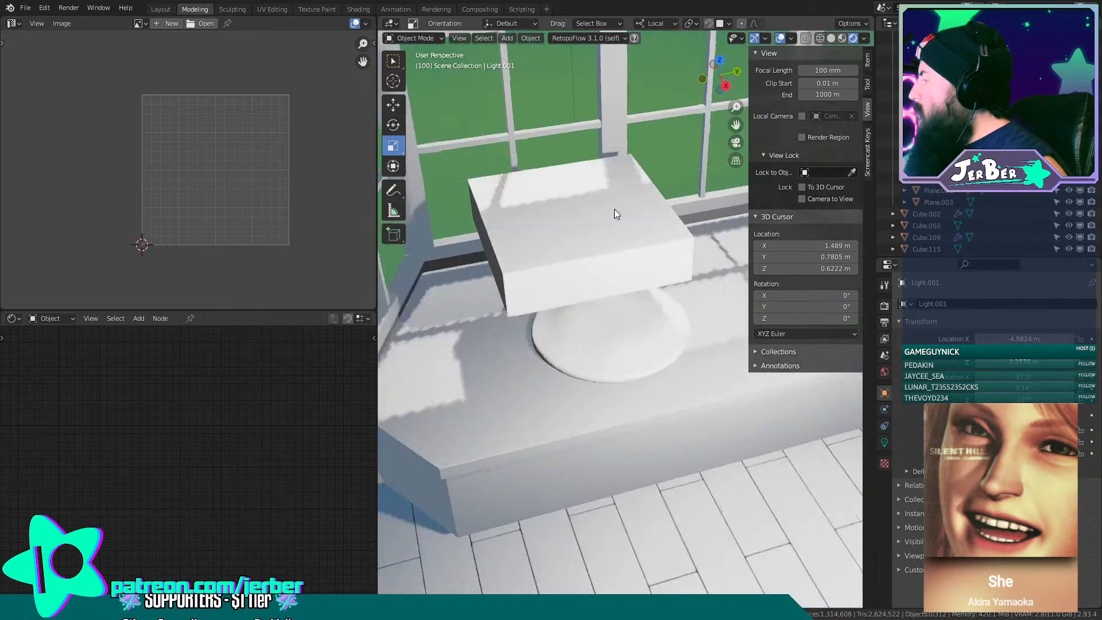
middle_drag(614, 208, 542, 208)
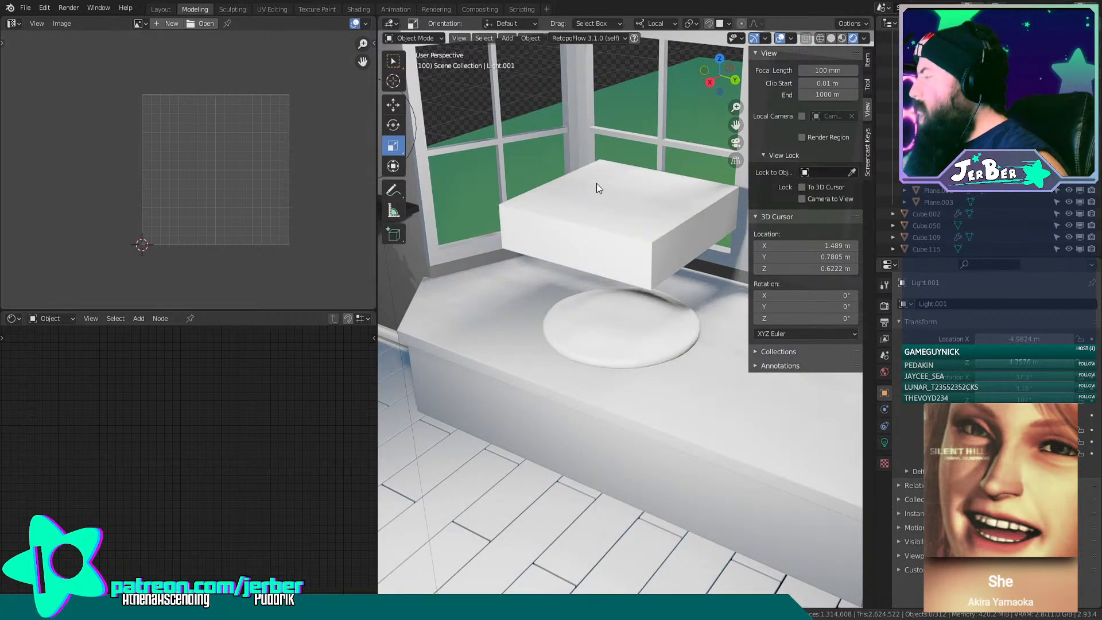
click(612, 218)
middle_drag(617, 246, 655, 251)
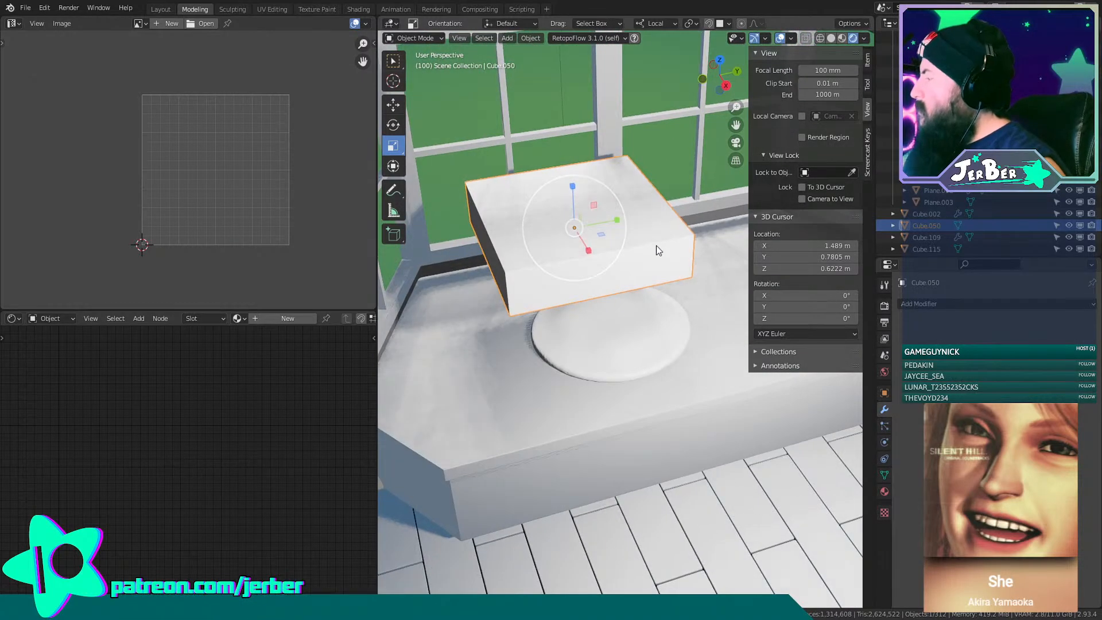
middle_drag(527, 229, 532, 281)
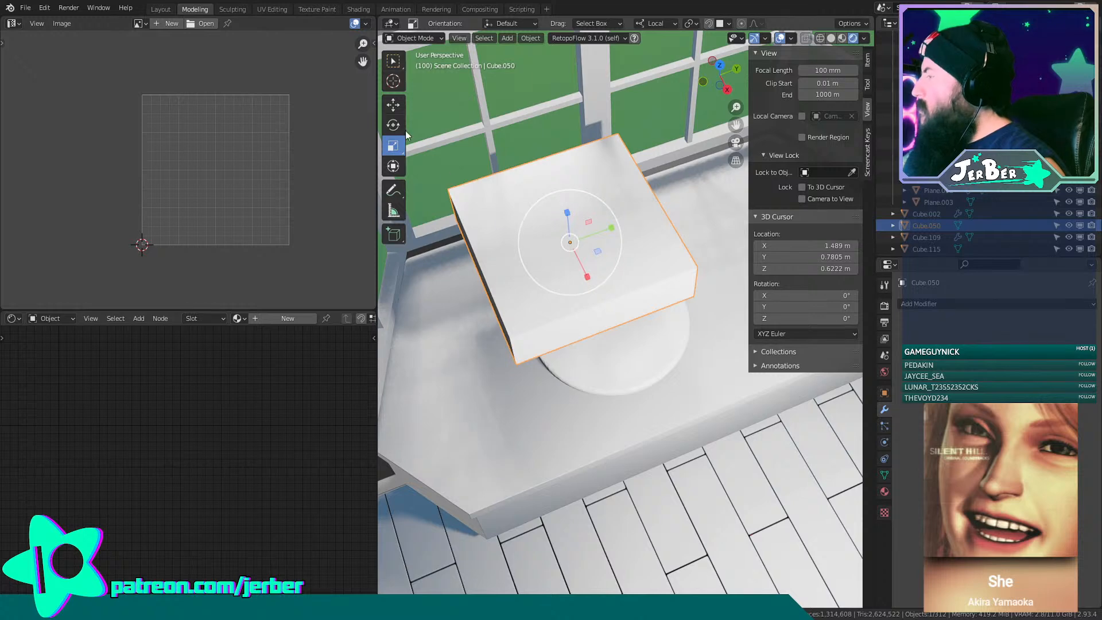
middle_drag(670, 356, 578, 288)
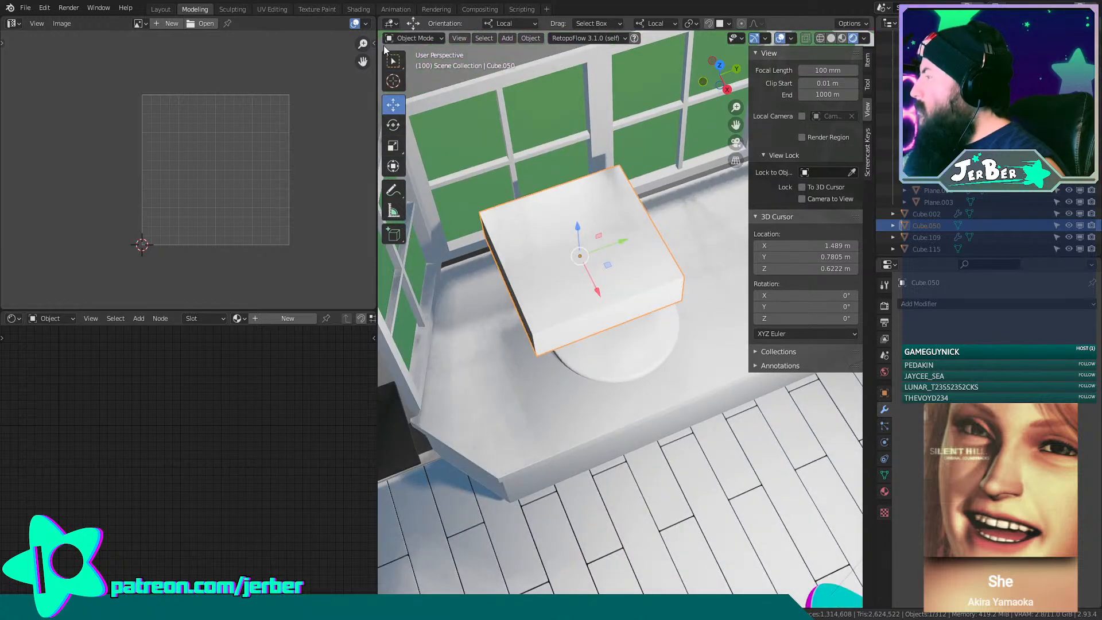
click(405, 39)
click(415, 60)
key(KP_Decimal)
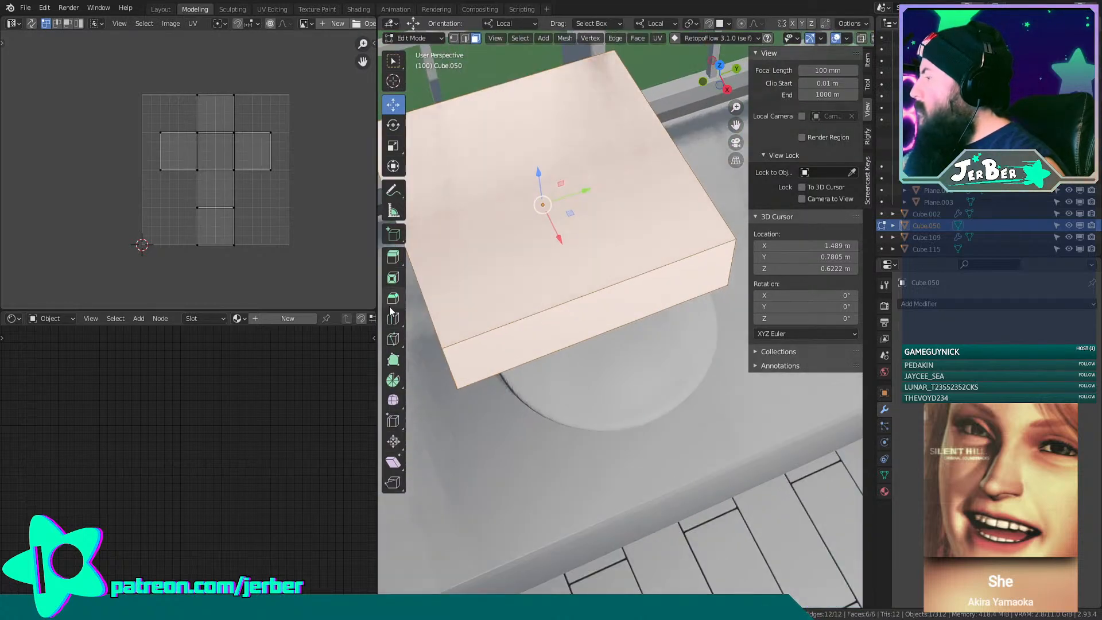
Loop-cut the block into four equal columns across its width and add one centred cut across its depth.
click(392, 319)
click(569, 299)
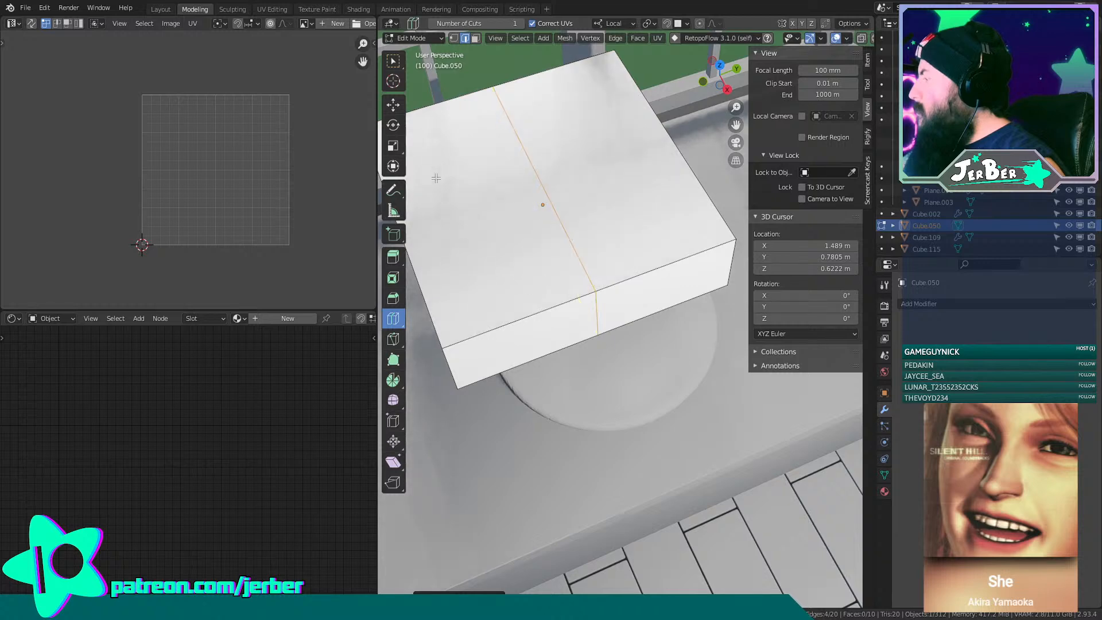
click(393, 105)
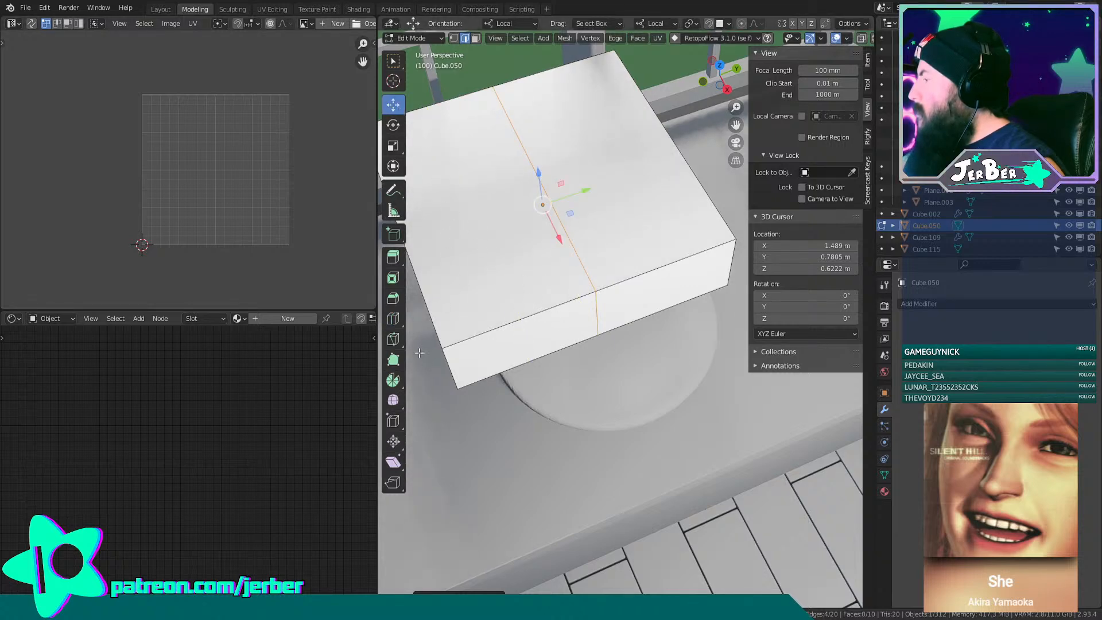
click(392, 319)
click(545, 312)
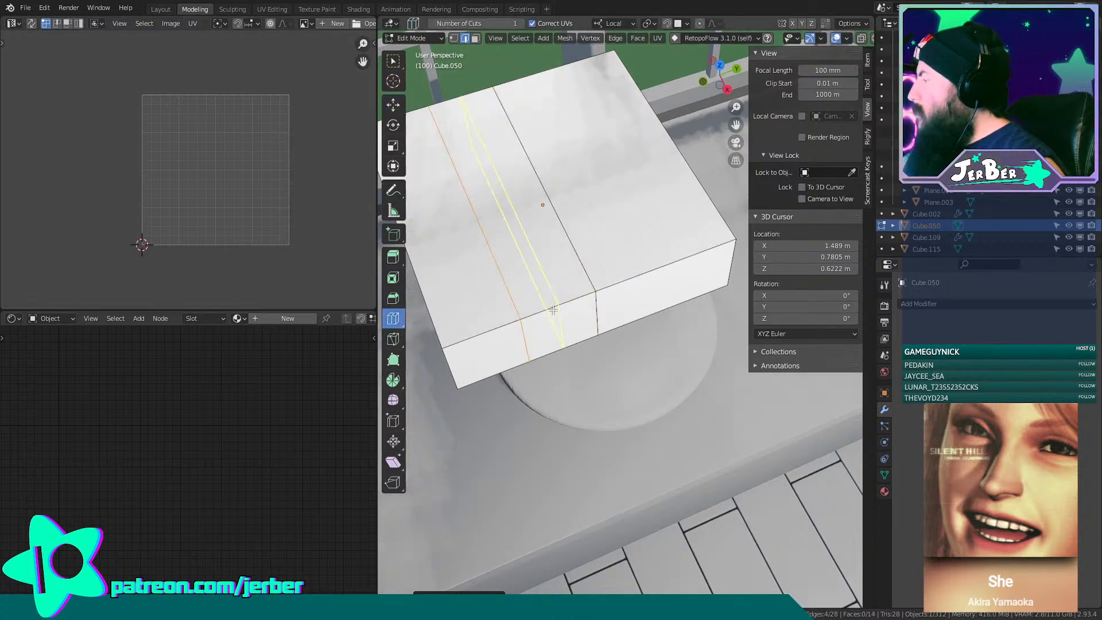
click(649, 297)
click(450, 189)
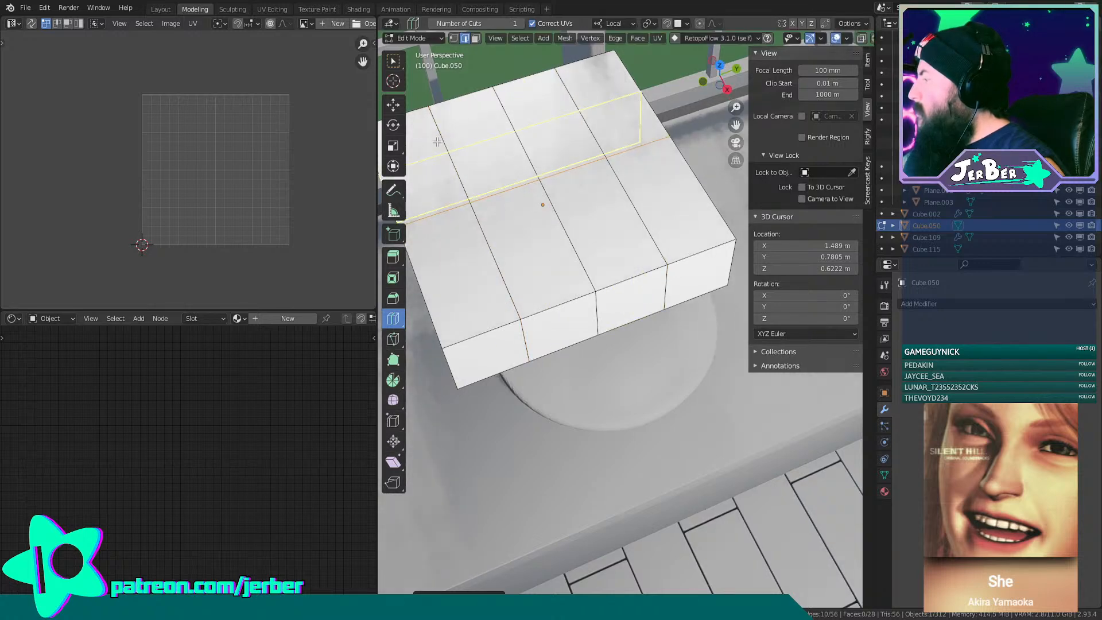
Delete the top, front and underside faces of the two middle columns in the block's front half to open a notch.
click(393, 105)
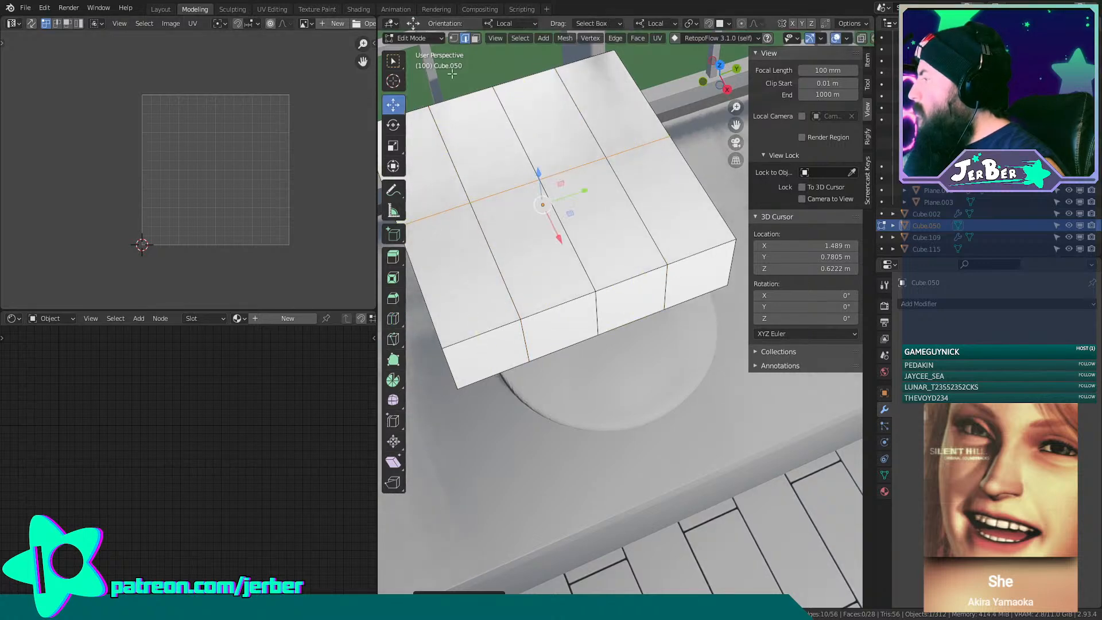
click(475, 39)
click(498, 253)
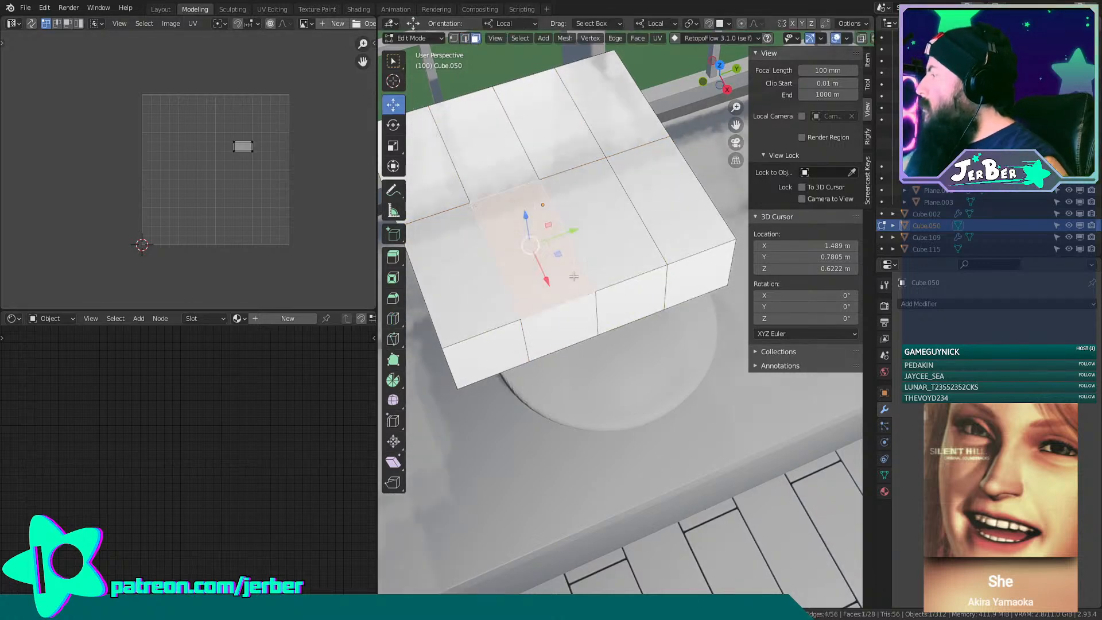
shift+click(614, 255)
shift+click(617, 299)
shift+click(567, 321)
middle_drag(567, 320, 667, 275)
scroll(667, 274, up, 2)
shift+click(609, 214)
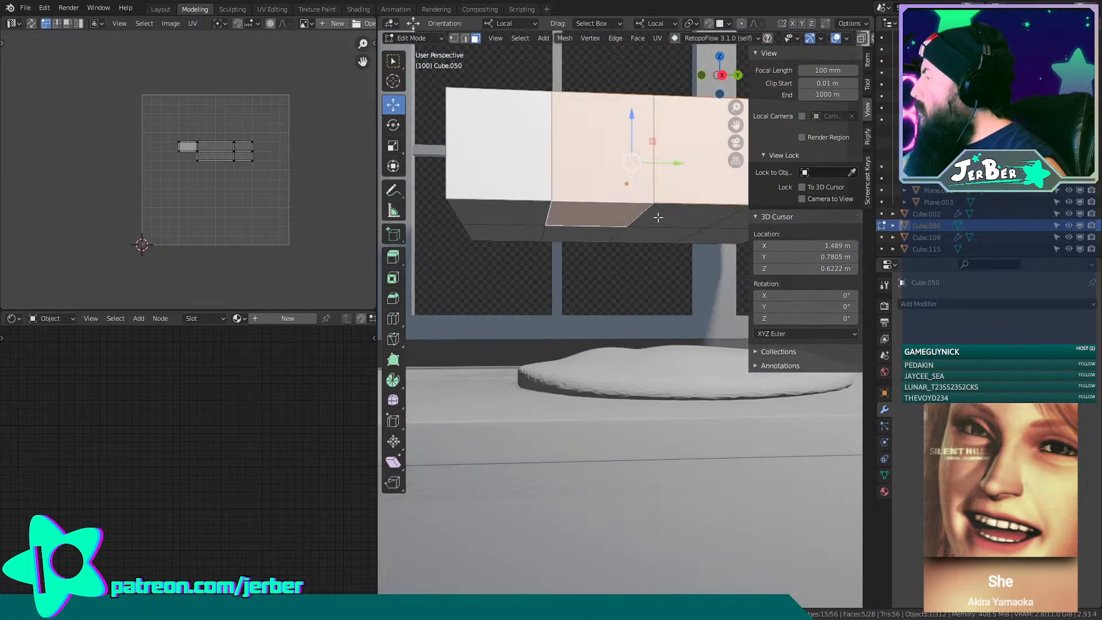
shift+click(658, 217)
key(x)
click(658, 217)
middle_drag(657, 217, 461, 170)
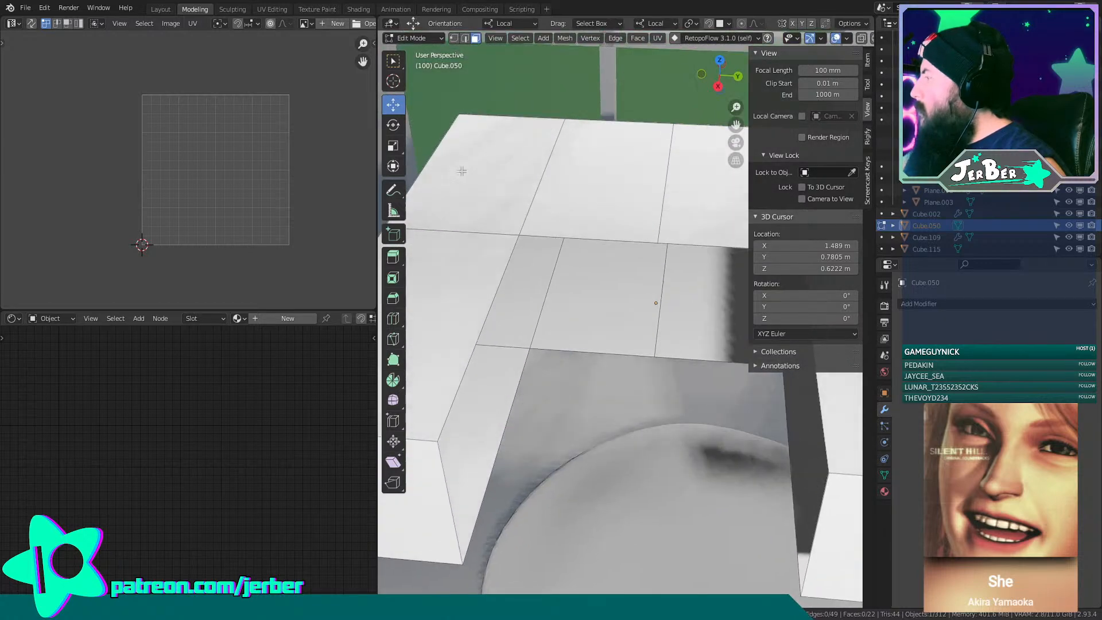
Fill both halves of the notch's open back wall with faces between their upper and lower edges.
click(465, 38)
click(594, 249)
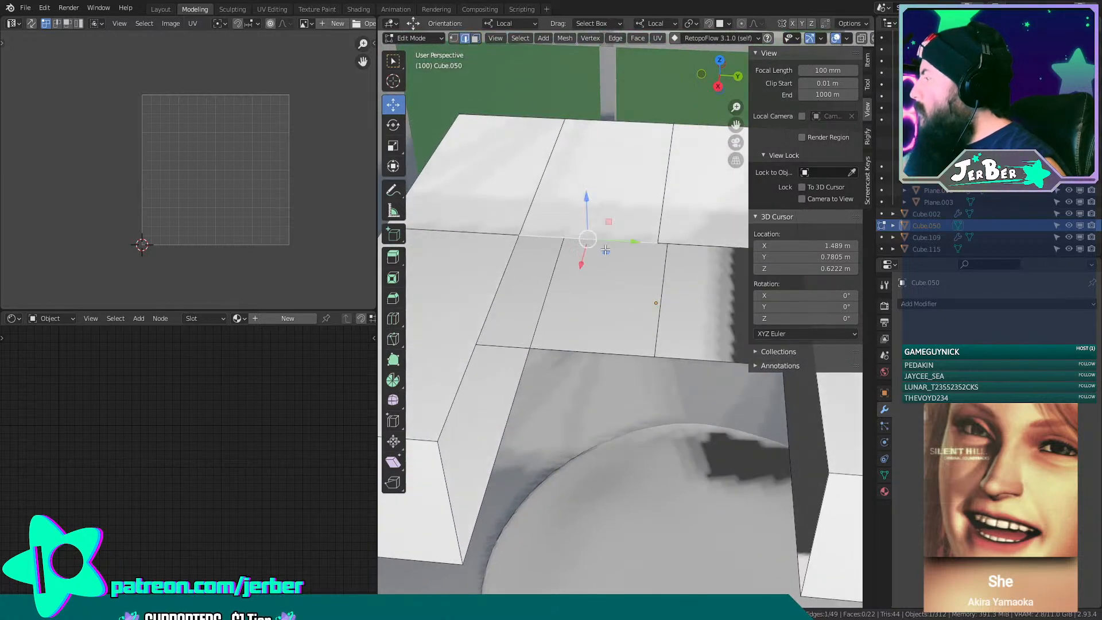
shift+click(597, 356)
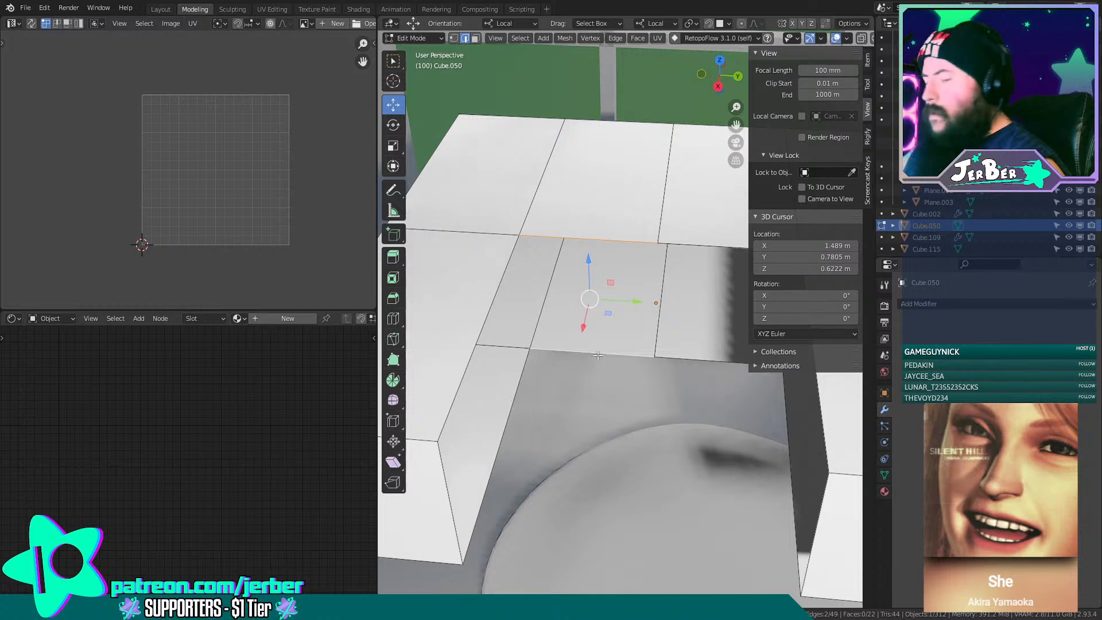
key(f)
shift+middle_drag(568, 335, 499, 324)
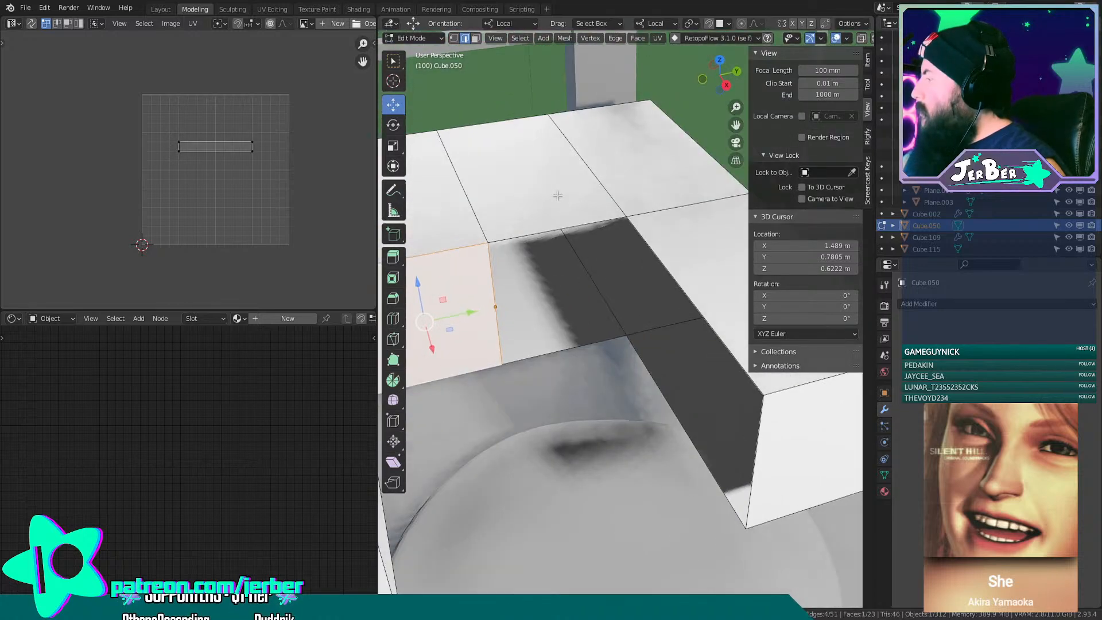
click(556, 226)
shift+click(550, 359)
key(f)
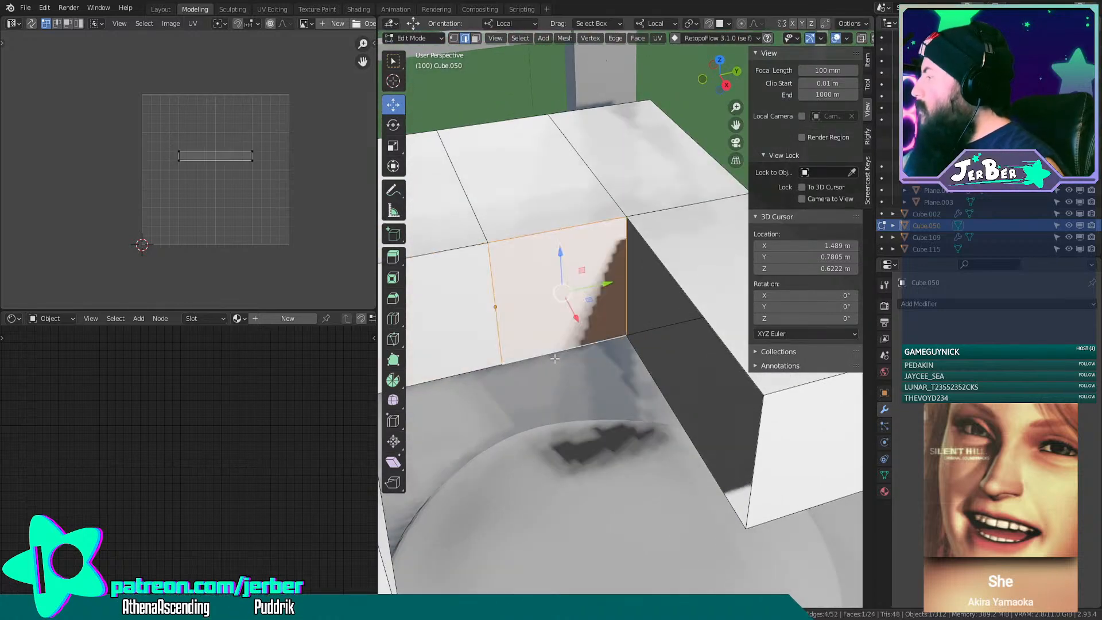
Fill the inner side wall of each arm of the notch with a face between its upper and lower edges.
click(675, 274)
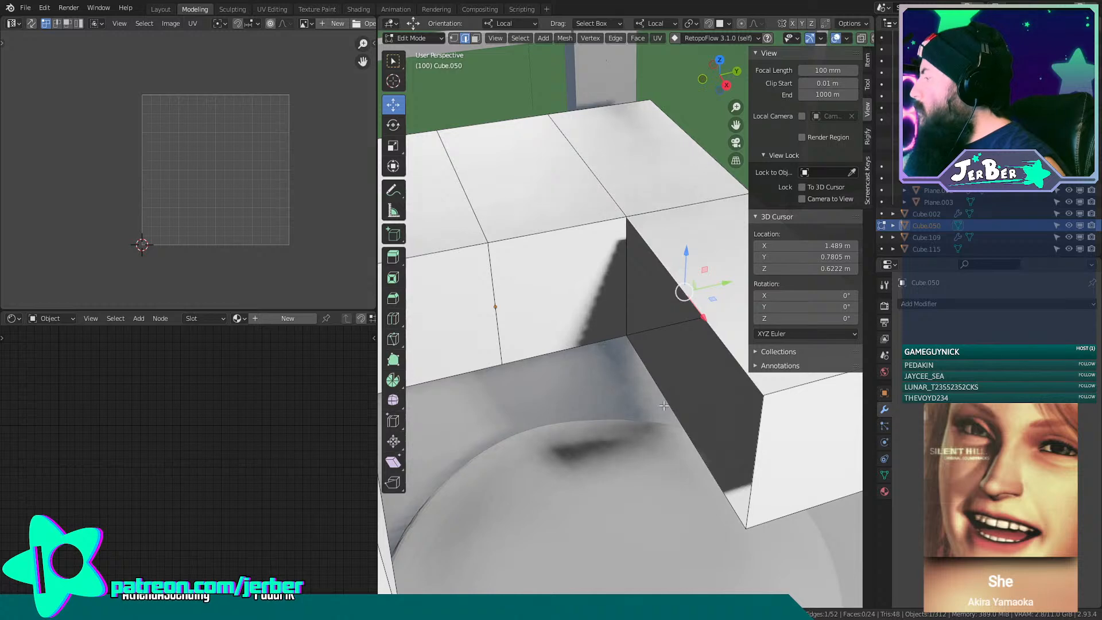
shift+click(679, 356)
key(f)
middle_drag(681, 356, 656, 313)
click(636, 256)
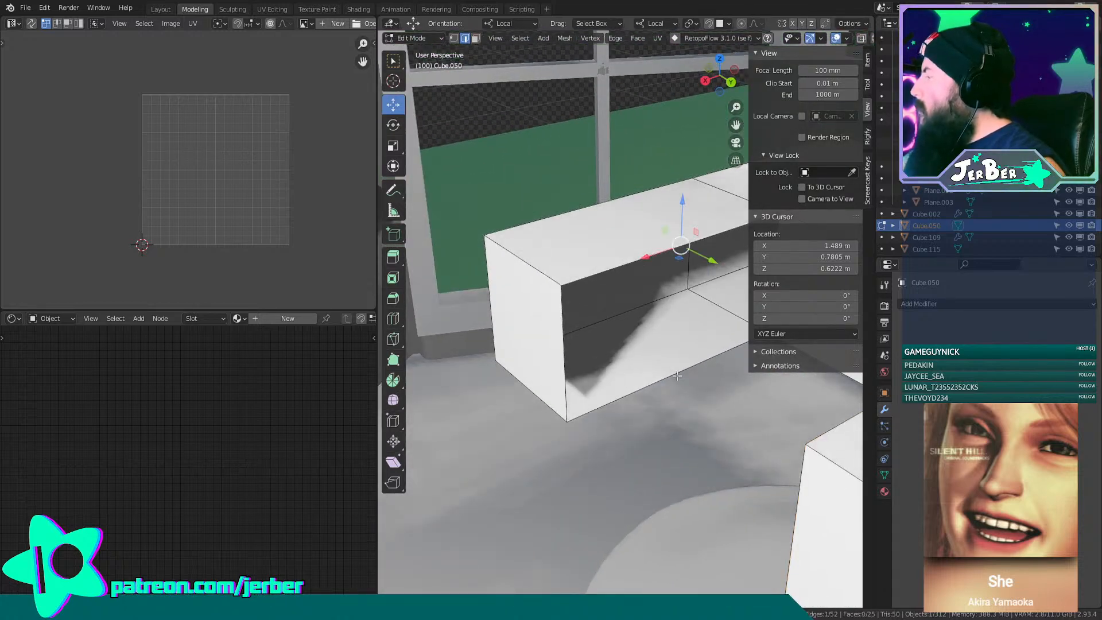
middle_drag(637, 256, 682, 378)
shift+click(583, 380)
key(f)
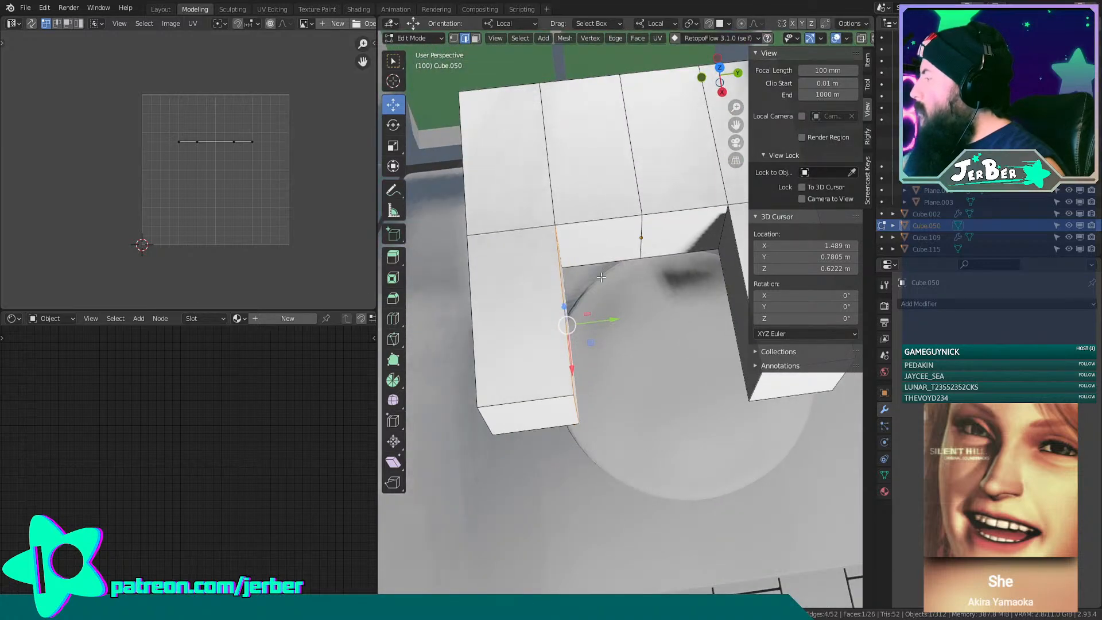
shift+middle_drag(601, 277, 665, 380)
Try to move the notch's two back-wall faces rearwards along the local X axis.
click(475, 40)
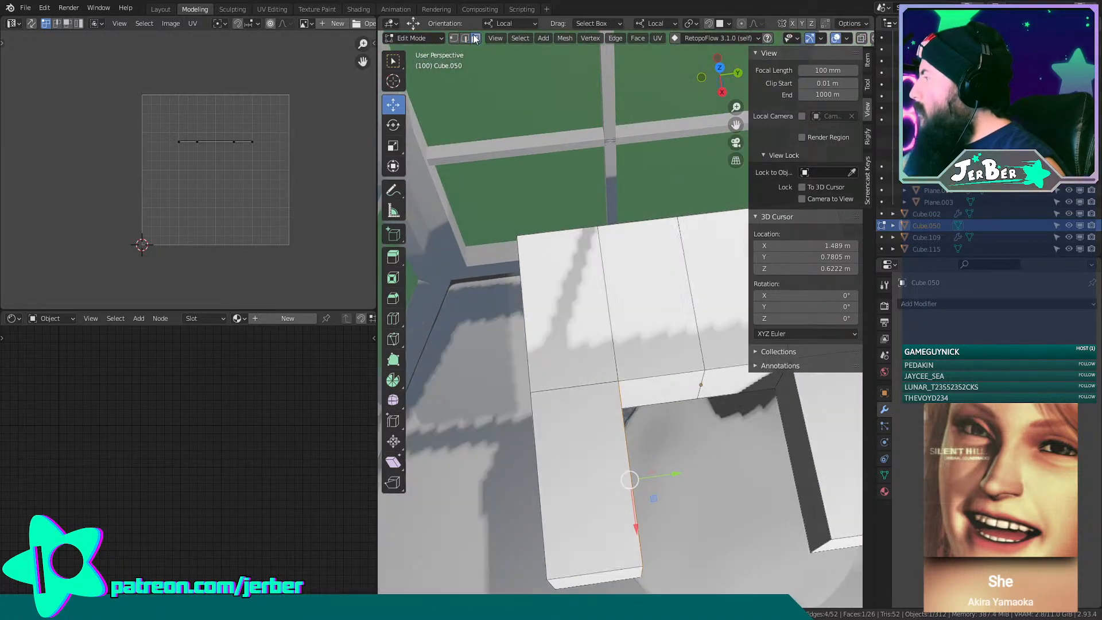
key(alt+a)
click(680, 395)
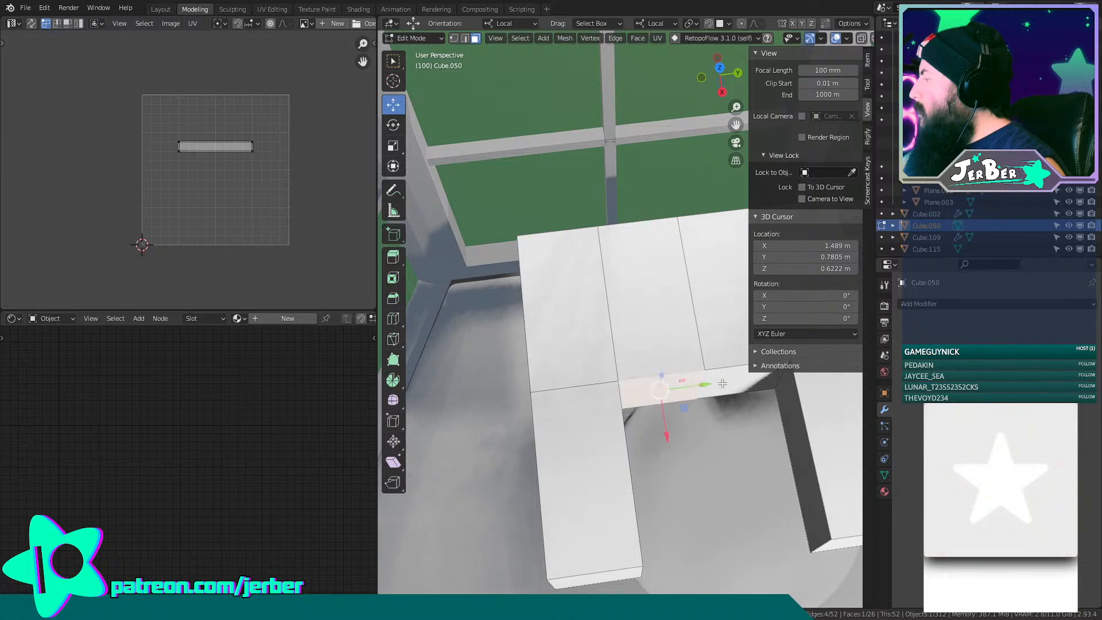
key(g)
key(x)
key(x)
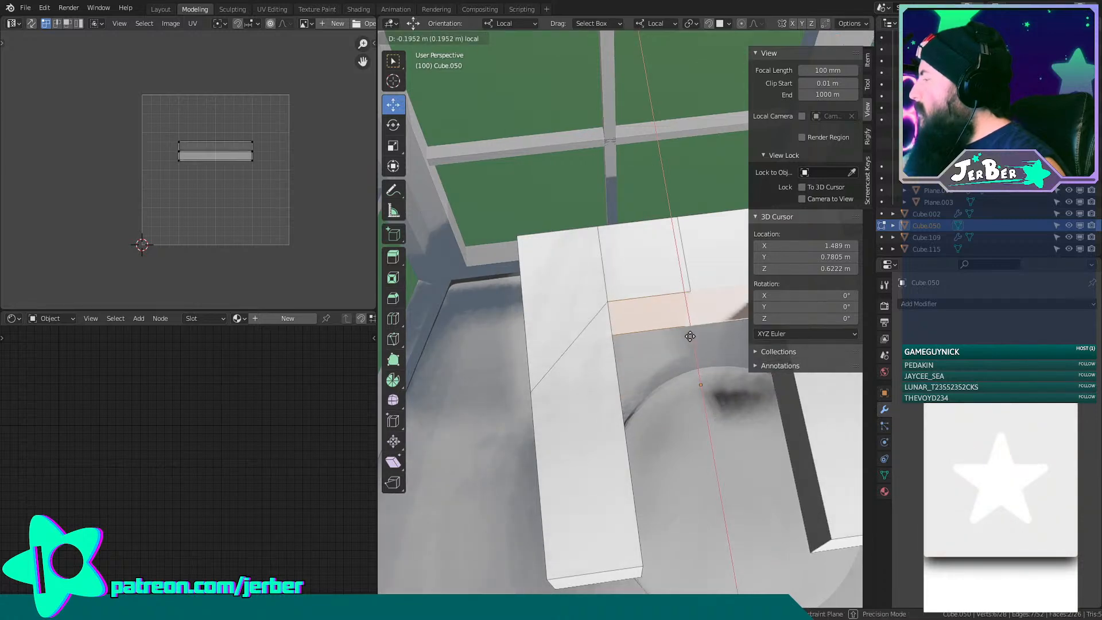
click(690, 337)
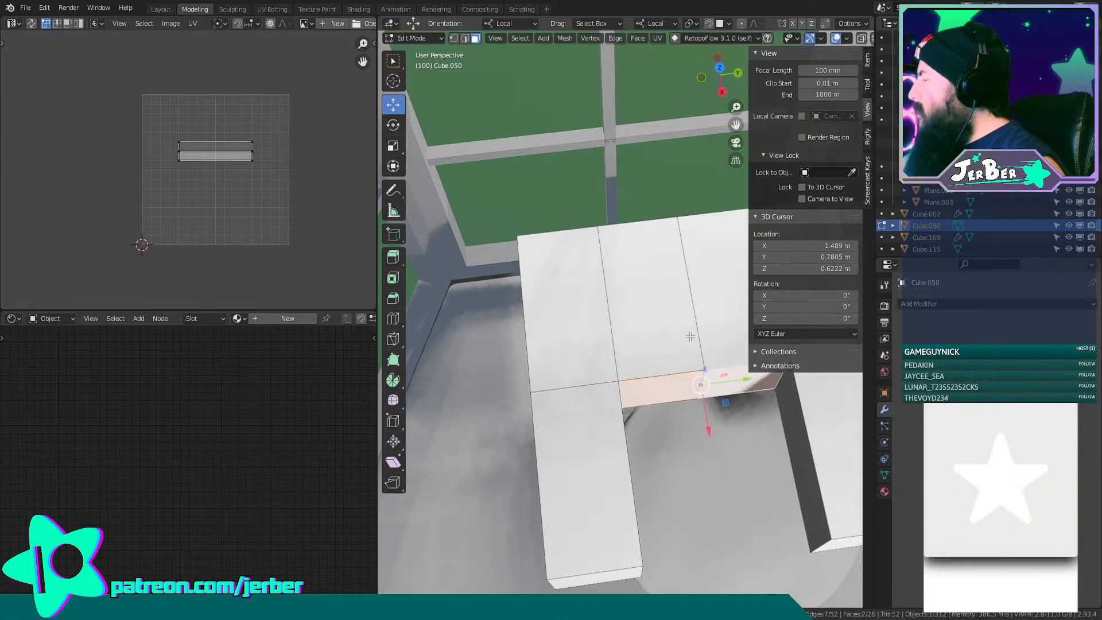
Add the adjoining top edges of both arms to the back-wall selection and move it rearwards along local X to deepen the notch.
click(465, 38)
middle_drag(597, 367, 658, 406)
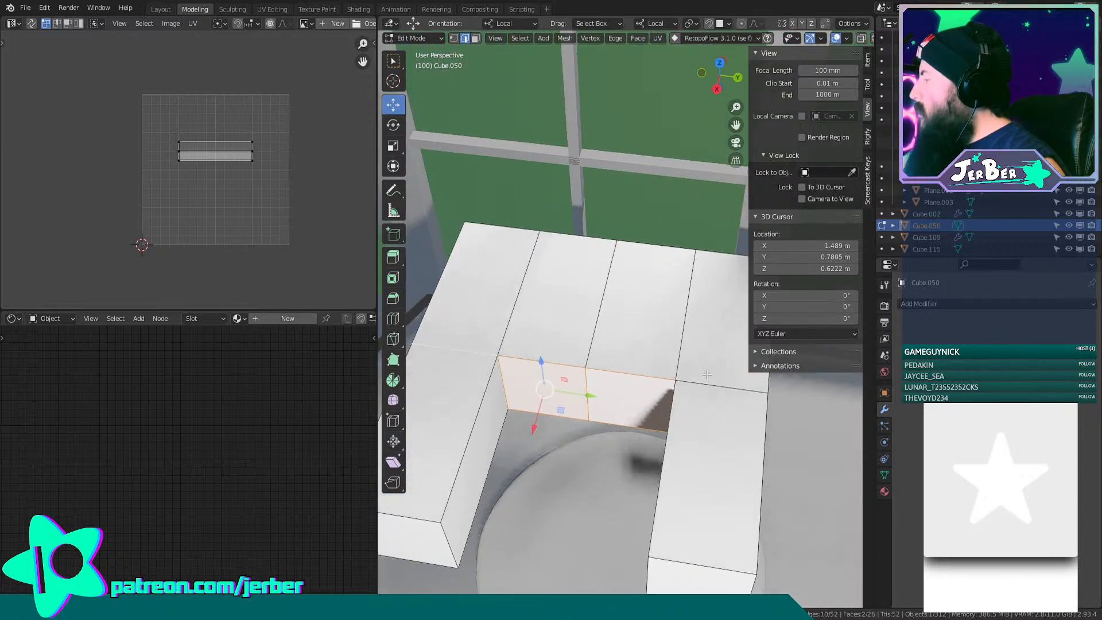
alt+shift+click(704, 376)
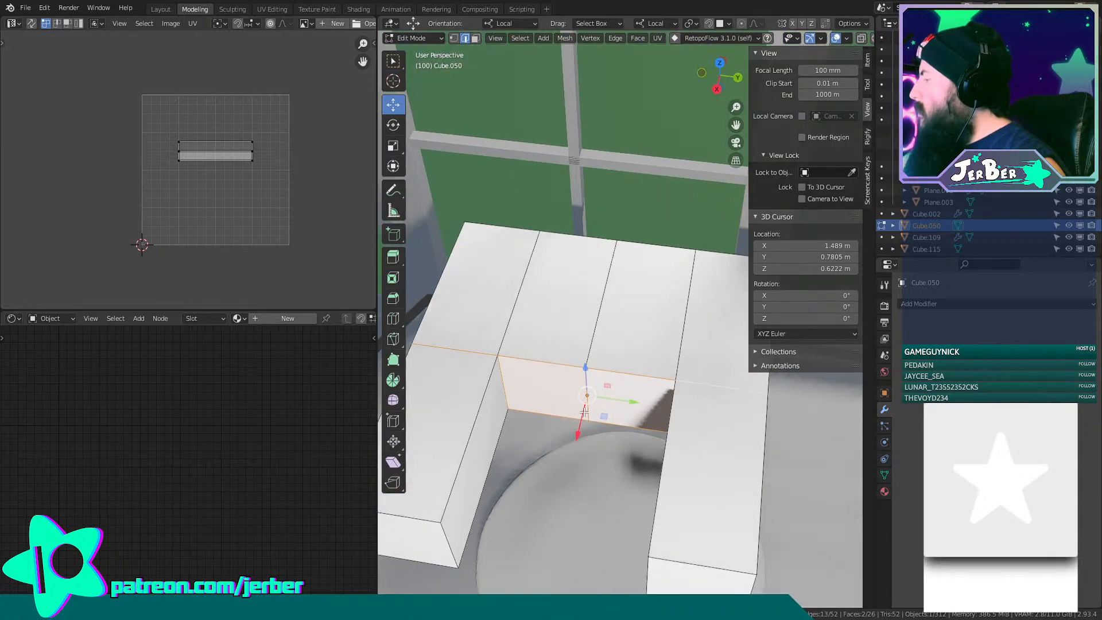
drag(584, 411, 590, 385)
middle_drag(589, 385, 647, 414)
drag(648, 418, 650, 420)
Knife a diagonal edge across the block's top face from one inner back corner of the notch to the nearest outer back corner.
click(393, 338)
middle_drag(448, 372, 494, 75)
click(453, 38)
middle_drag(568, 413, 631, 390)
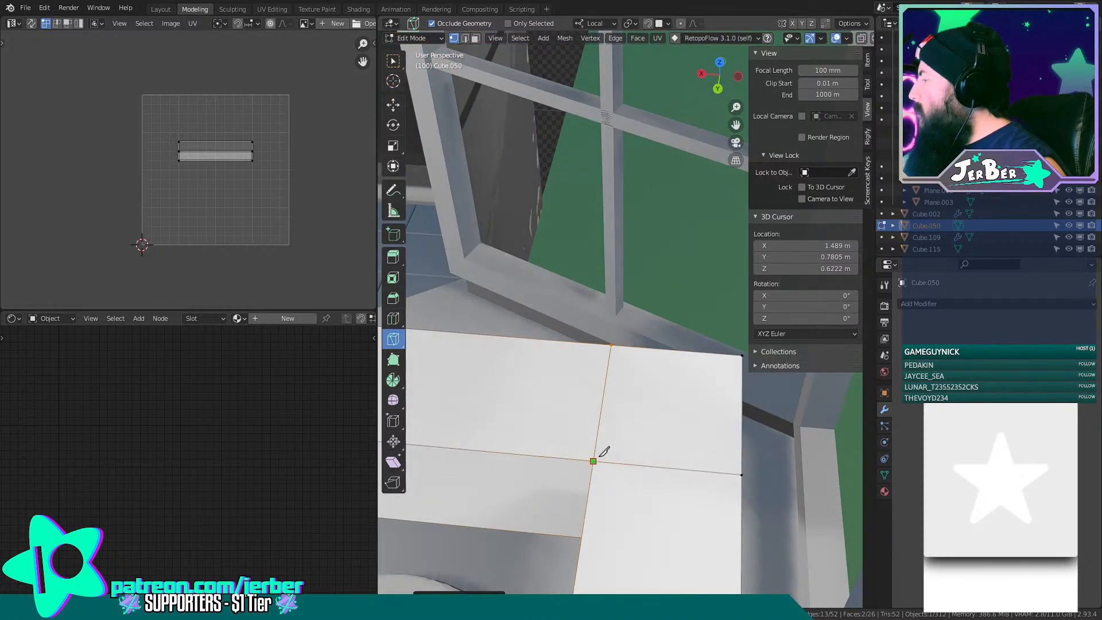
click(741, 351)
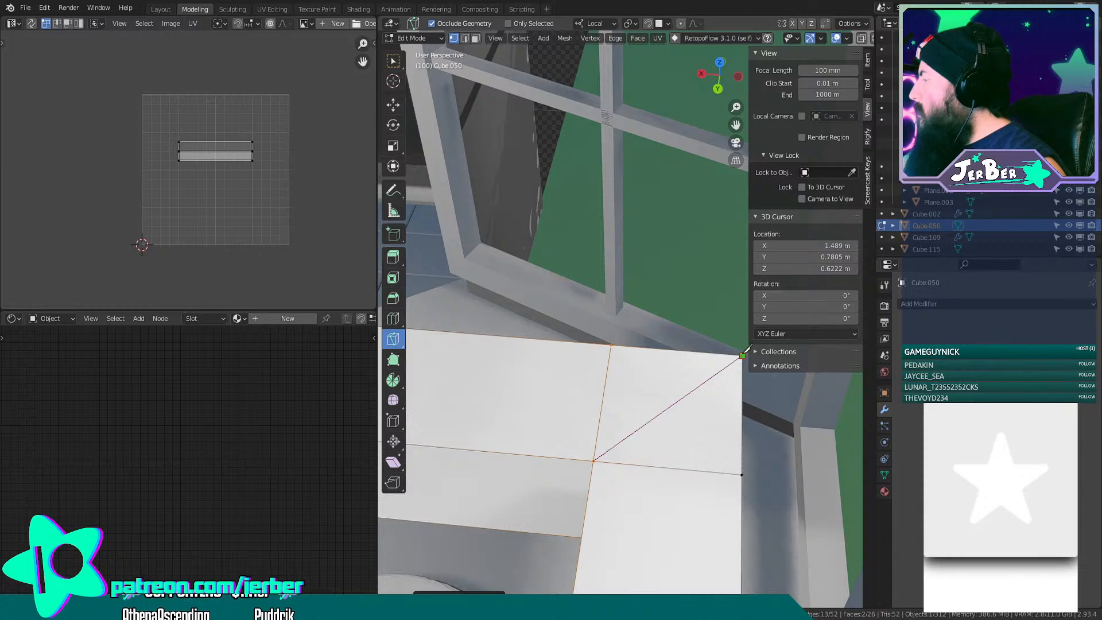
key(Return)
Knife the matching diagonal across the underside at the same back corner.
mouse_move(725, 364)
middle_down()
mouse_move(658, 364)
mouse_move(688, 337)
mouse_move(681, 459)
mouse_move(720, 423)
mouse_move(659, 481)
mouse_move(624, 478)
mouse_move(688, 406)
mouse_move(713, 352)
middle_up()
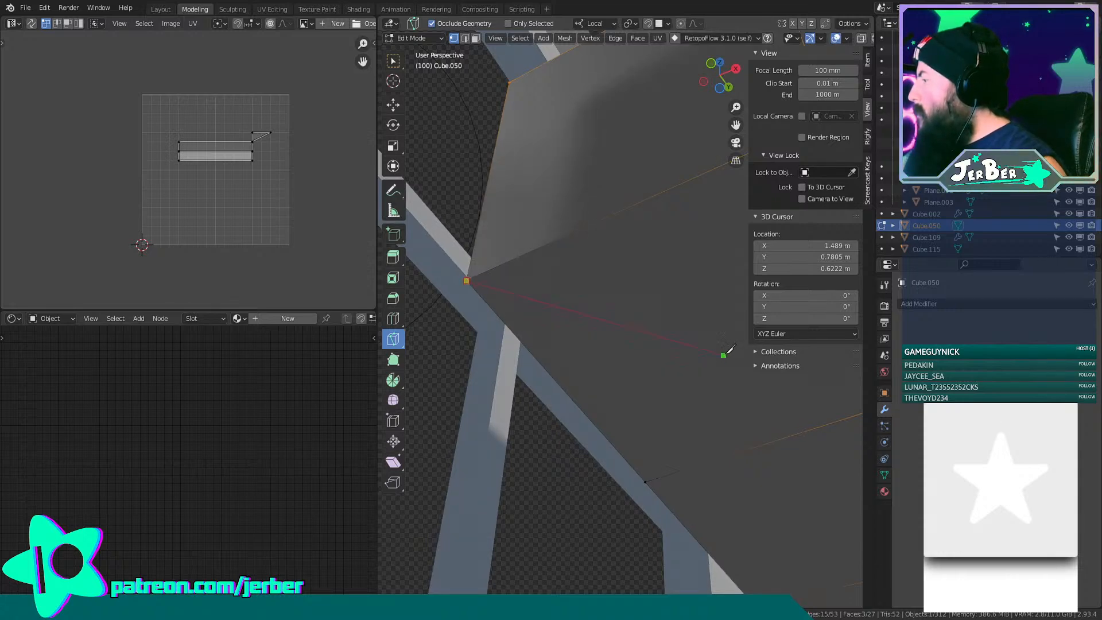
shift+middle_drag(722, 355, 578, 359)
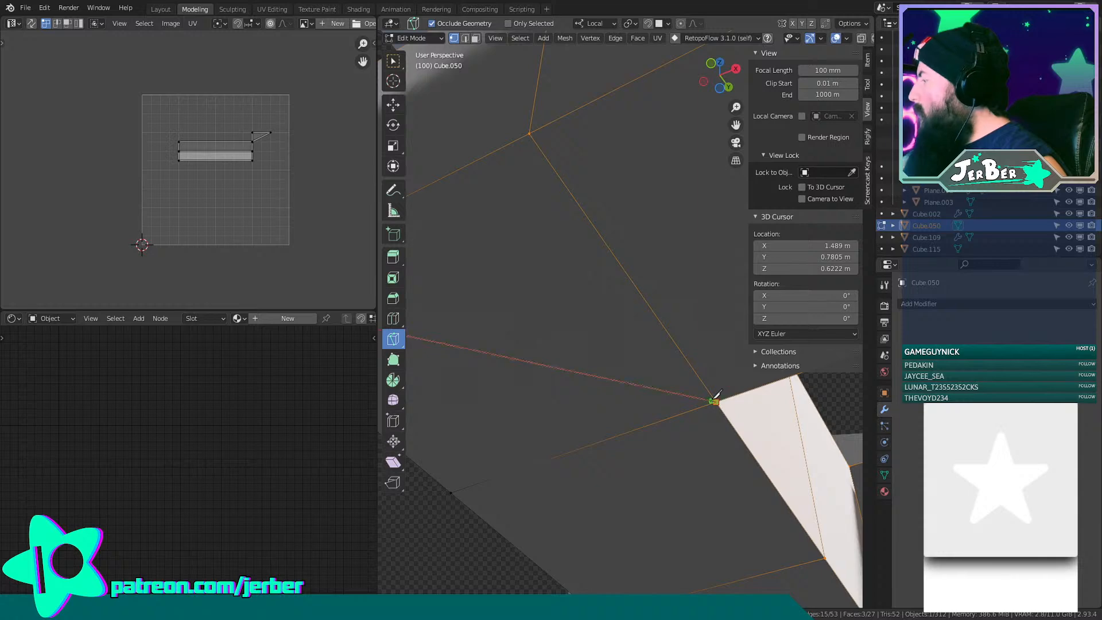
key(Return)
scroll(716, 396, down, 3)
Knife a diagonal across the top face at the opposite back corner, from the notch's inner corner to the outer corner.
middle_drag(718, 394, 467, 386)
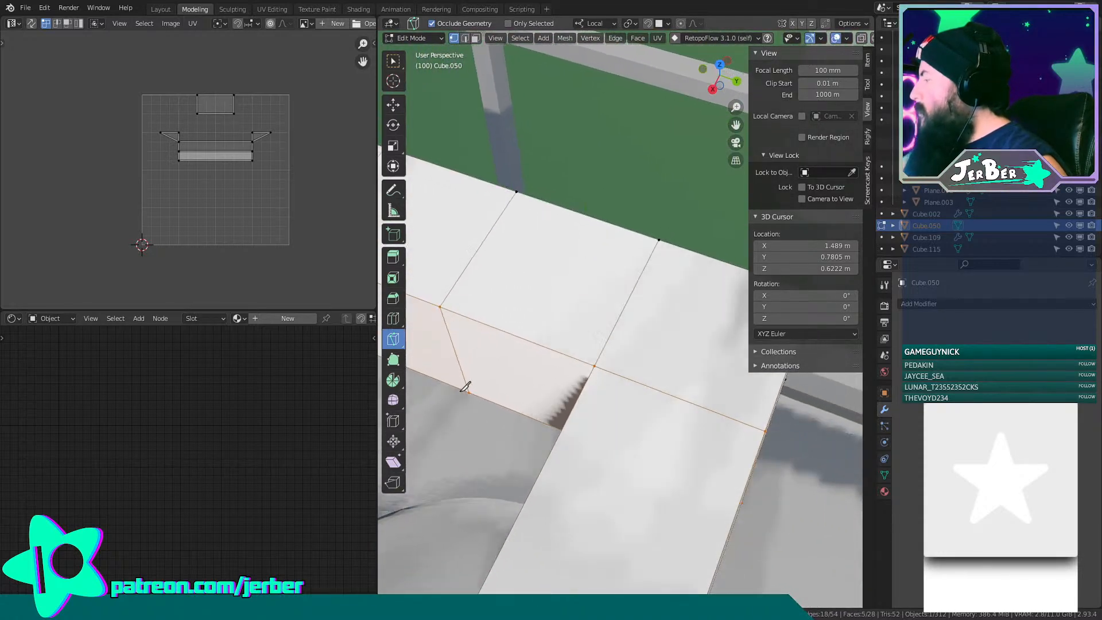
scroll(573, 386, up, 3)
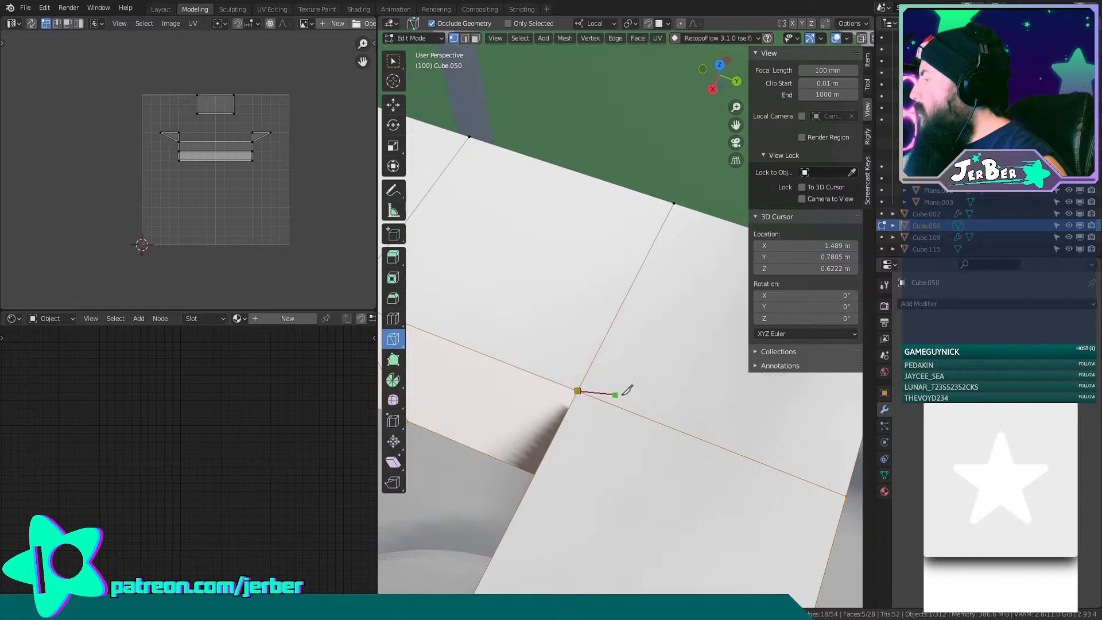
shift+middle_drag(624, 394, 462, 401)
shift+middle_drag(642, 352, 608, 368)
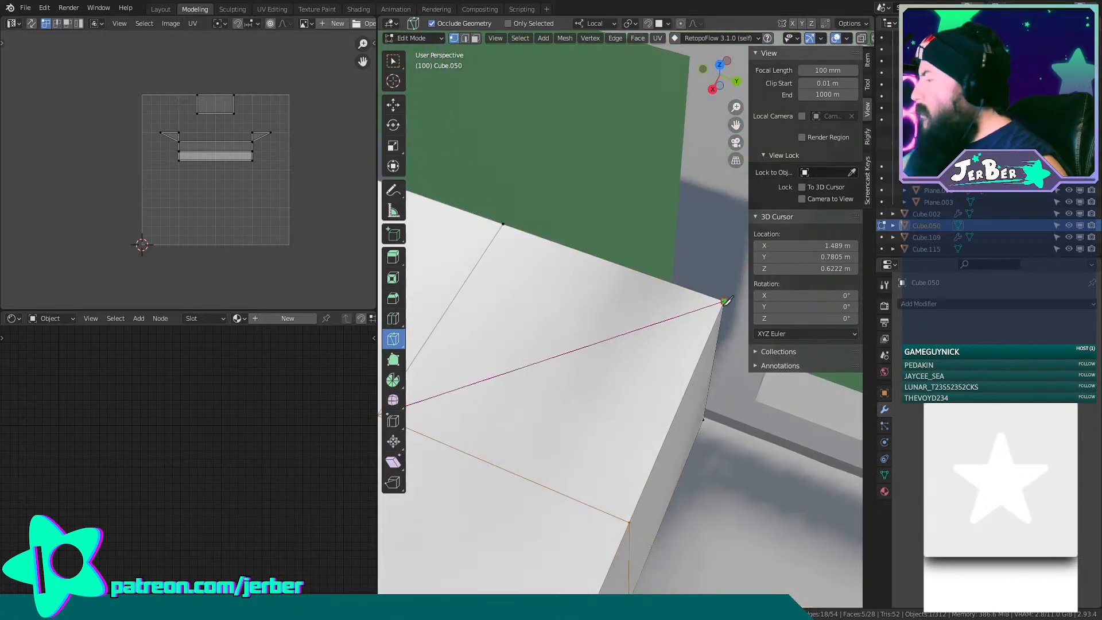
click(724, 300)
key(Return)
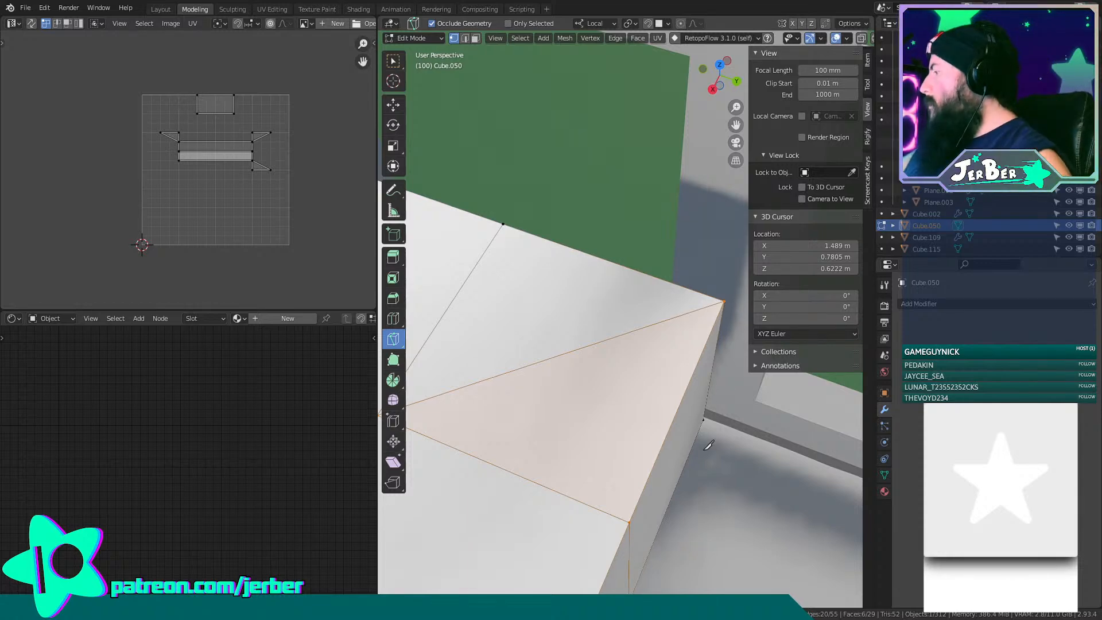
Knife the matching diagonal across the underside at the opposite back corner, between its inner and outer corners.
middle_drag(709, 446, 674, 380)
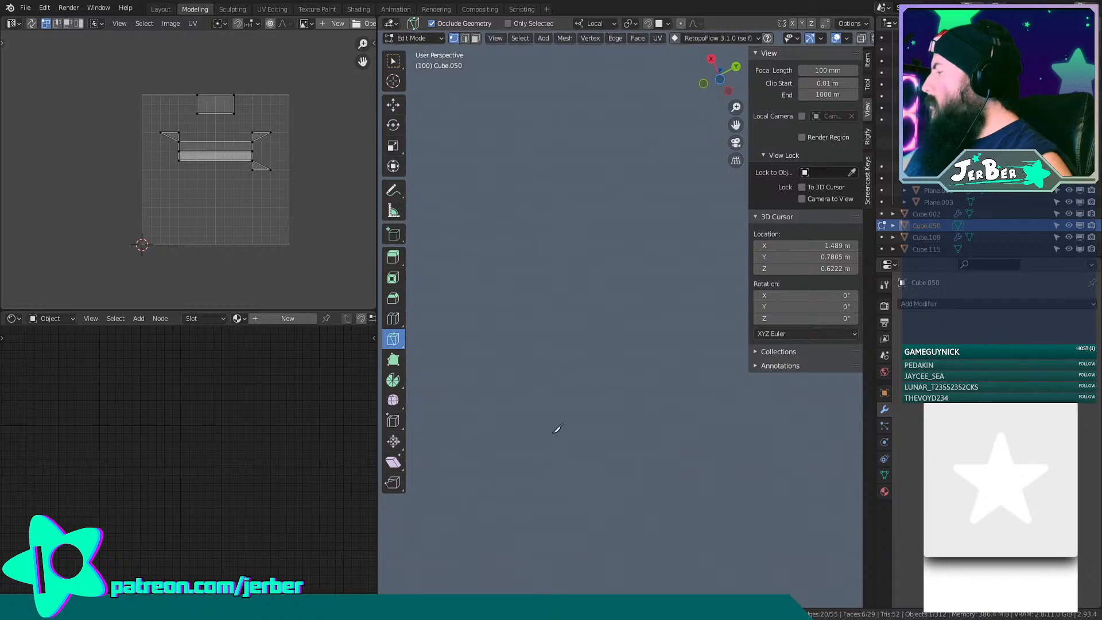
scroll(554, 423, down, 3)
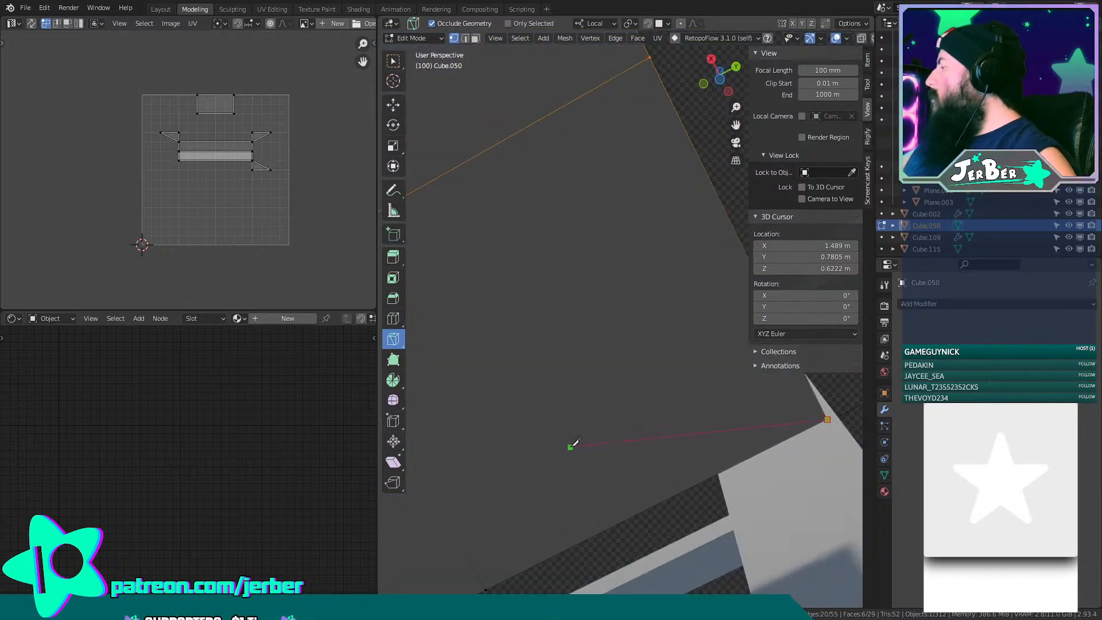
shift+middle_drag(570, 447, 791, 427)
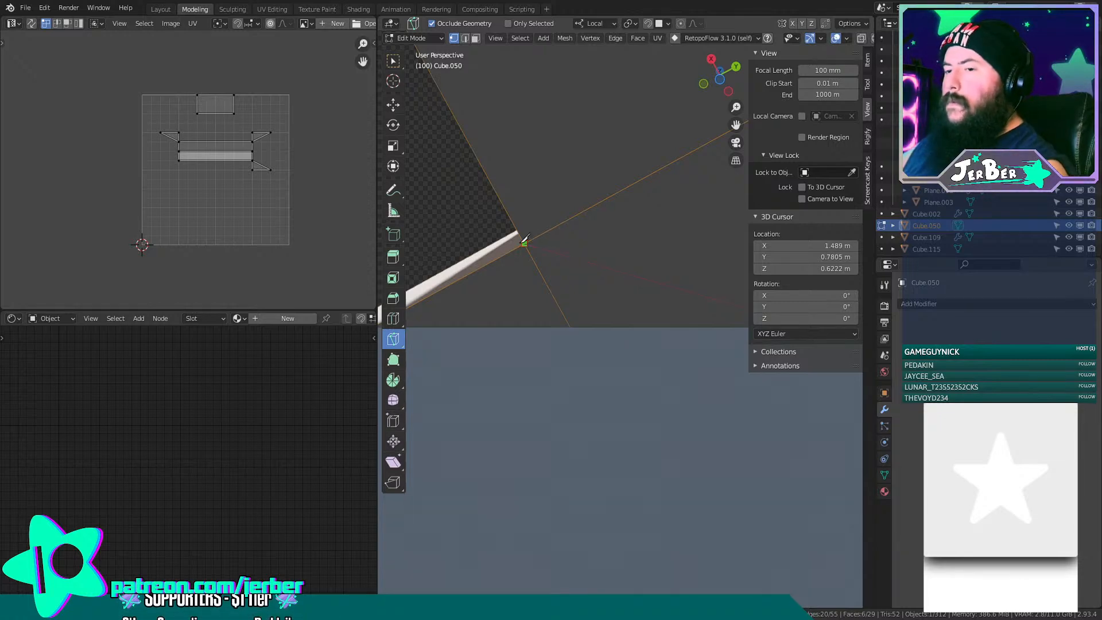
key(Return)
scroll(560, 94, down, 1)
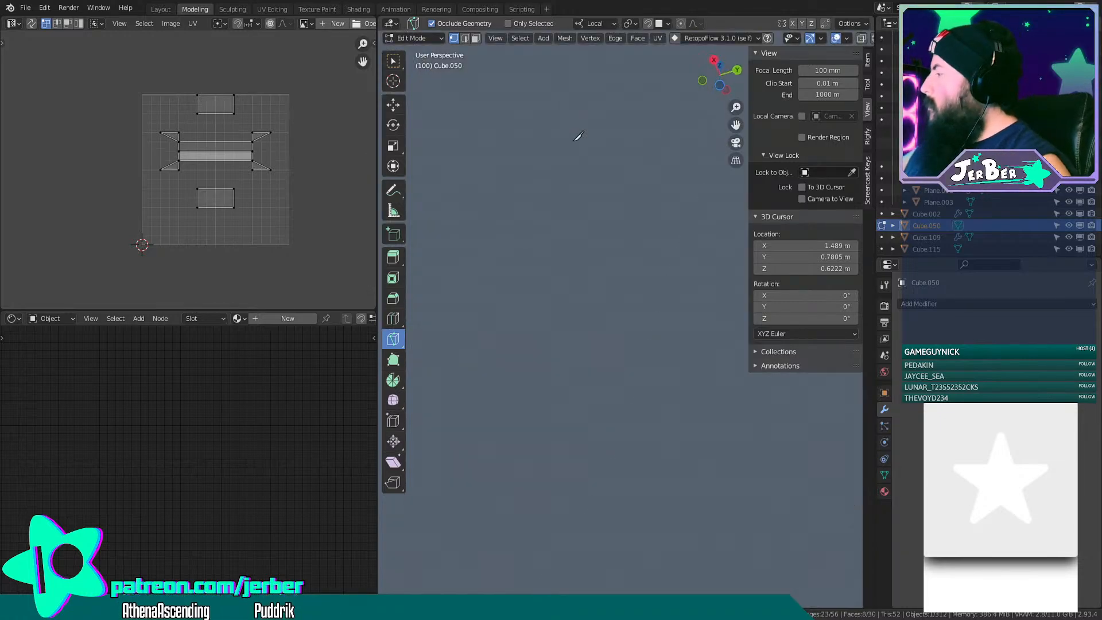
Select the old straight edge loops meeting at both inner corners and dissolve them, leaving only the diagonal and centre edges.
middle_drag(578, 138, 619, 240)
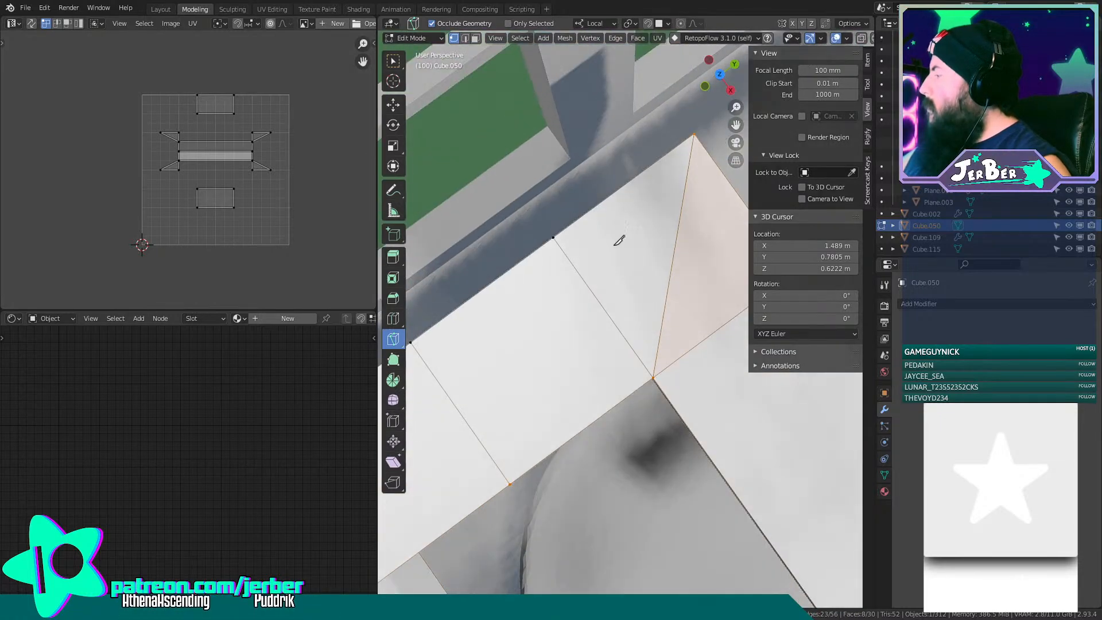
click(464, 37)
click(390, 106)
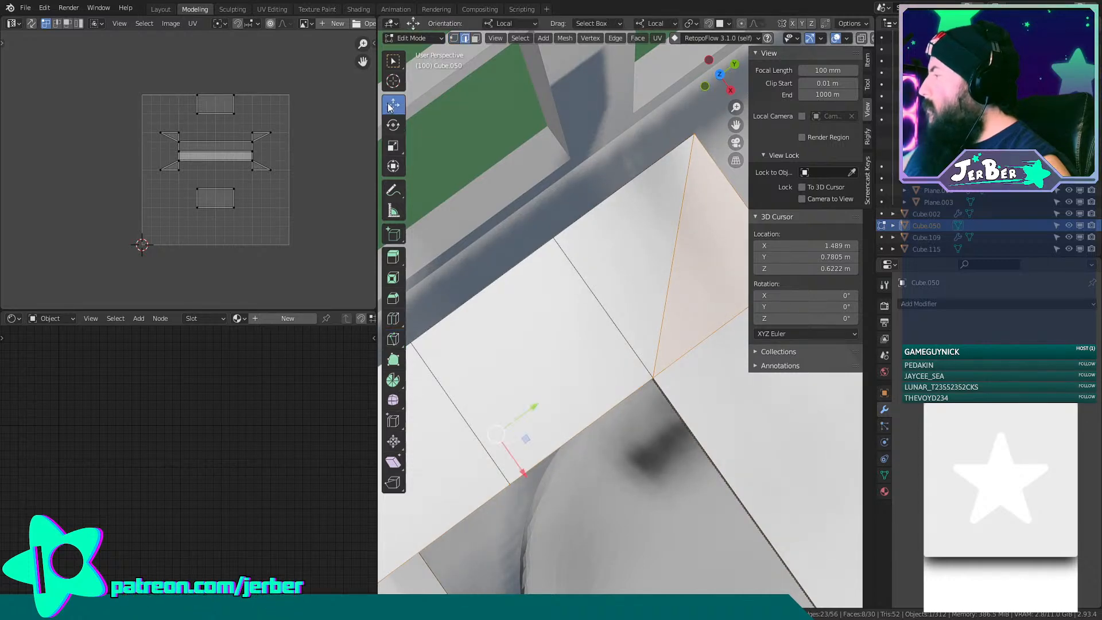
alt+click(596, 294)
scroll(674, 335, down, 1)
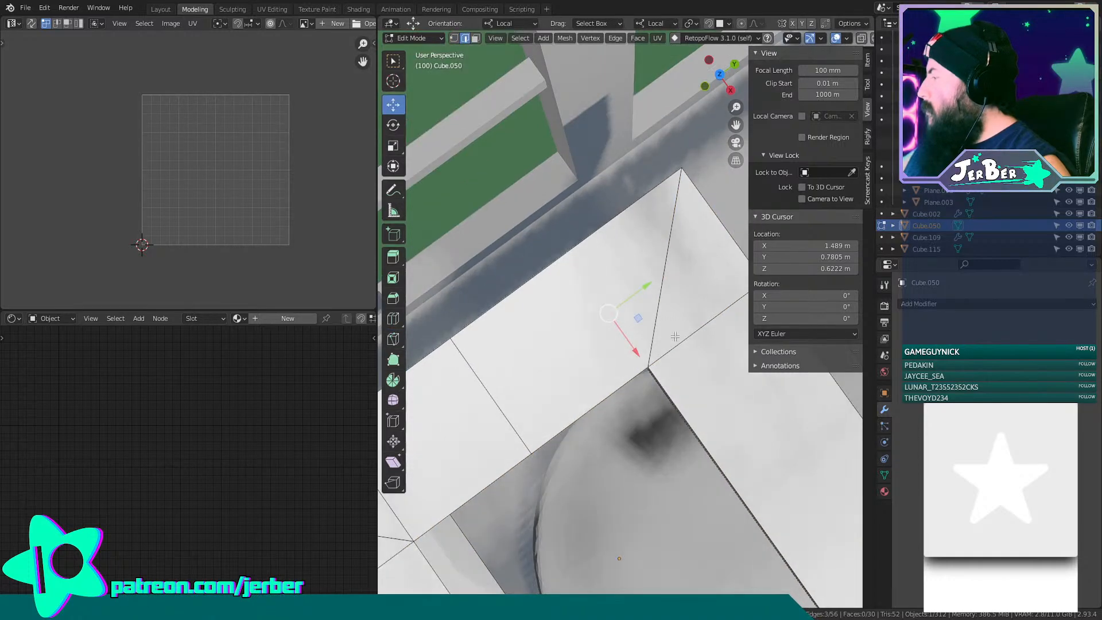
shift+click(693, 337)
scroll(693, 338, down, 3)
shift+middle_drag(509, 412, 601, 323)
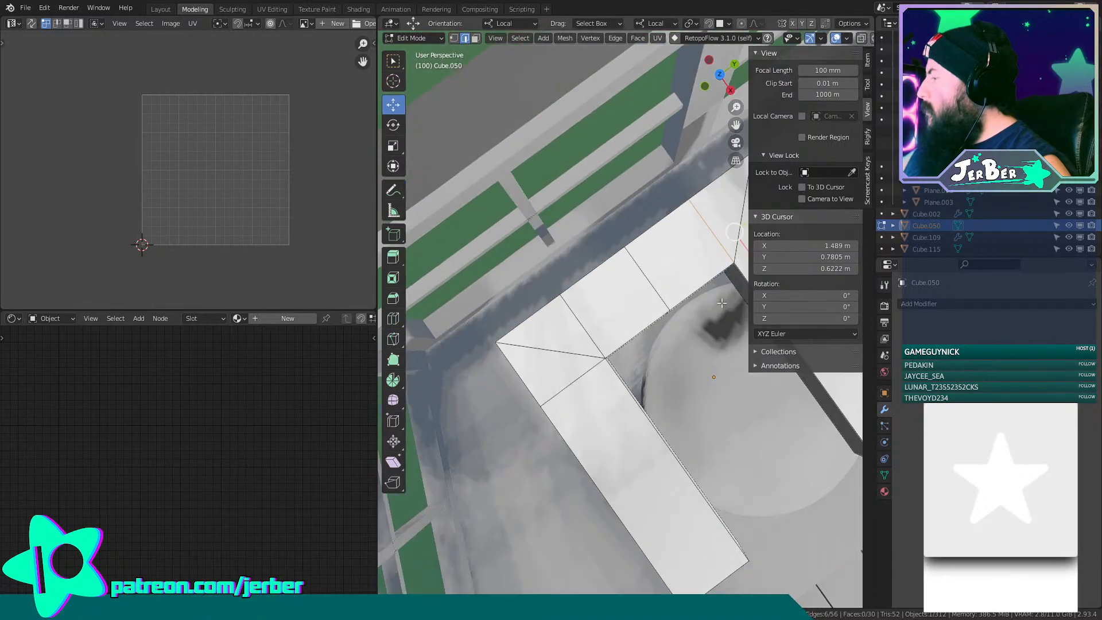
alt+shift+click(593, 332)
alt+shift+click(587, 384)
key(x)
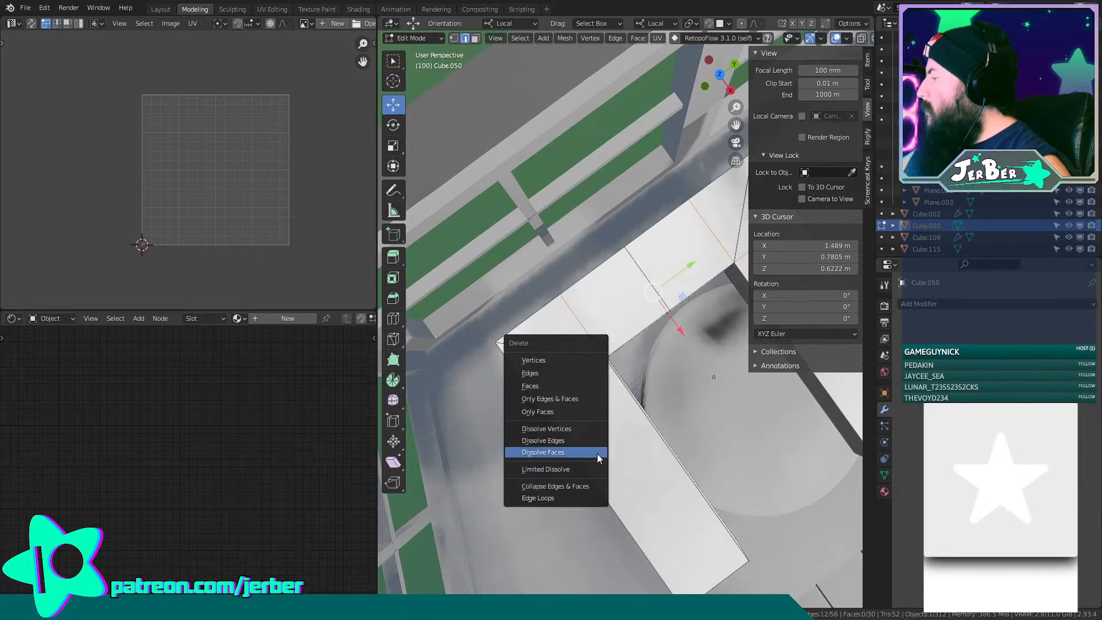
click(594, 441)
Add one loop cut across the middle of each arm of the U.
scroll(595, 436, down, 3)
middle_drag(597, 427, 506, 336)
scroll(532, 352, up, 3)
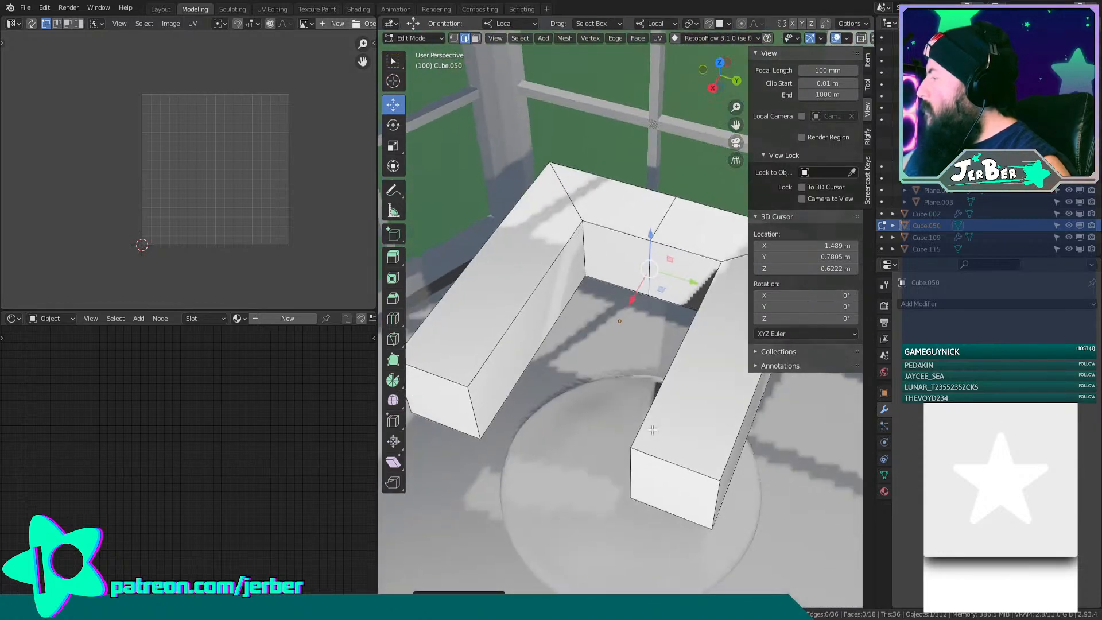
shift+middle_drag(651, 433, 607, 387)
click(402, 322)
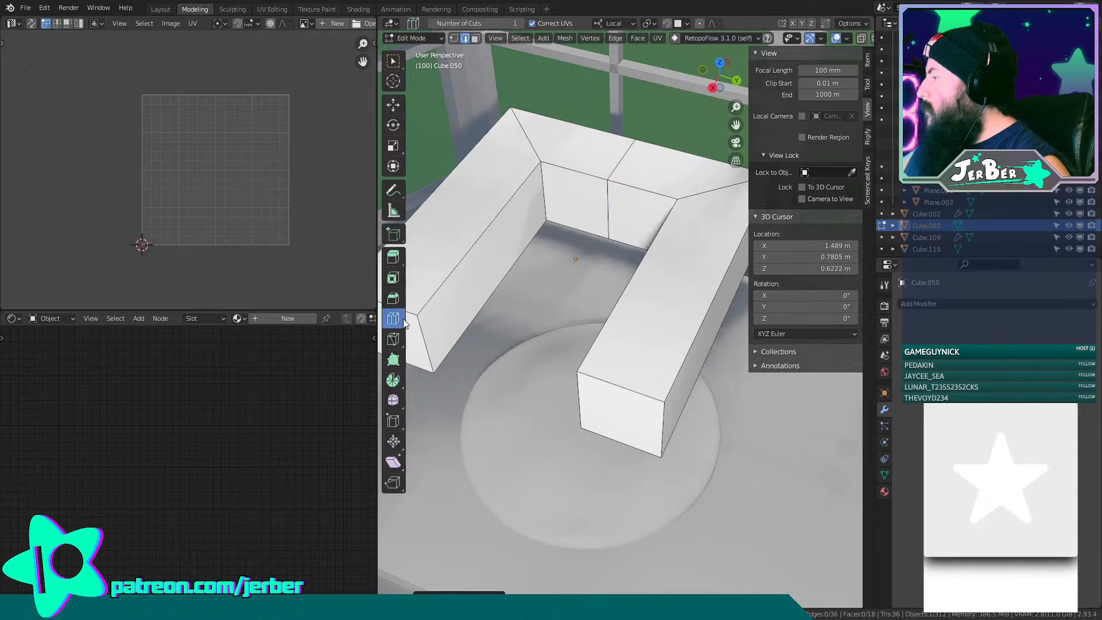
click(439, 286)
click(714, 290)
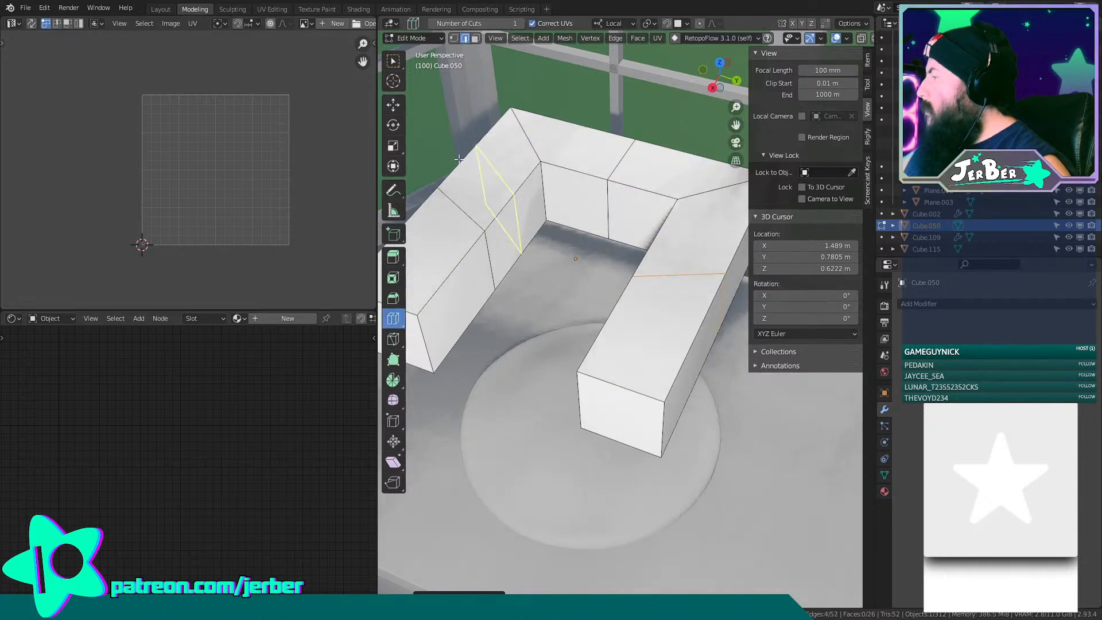
Select the loops across both arms and scale them to about 1.41 along local X to slant them.
click(394, 105)
alt+shift+click(474, 209)
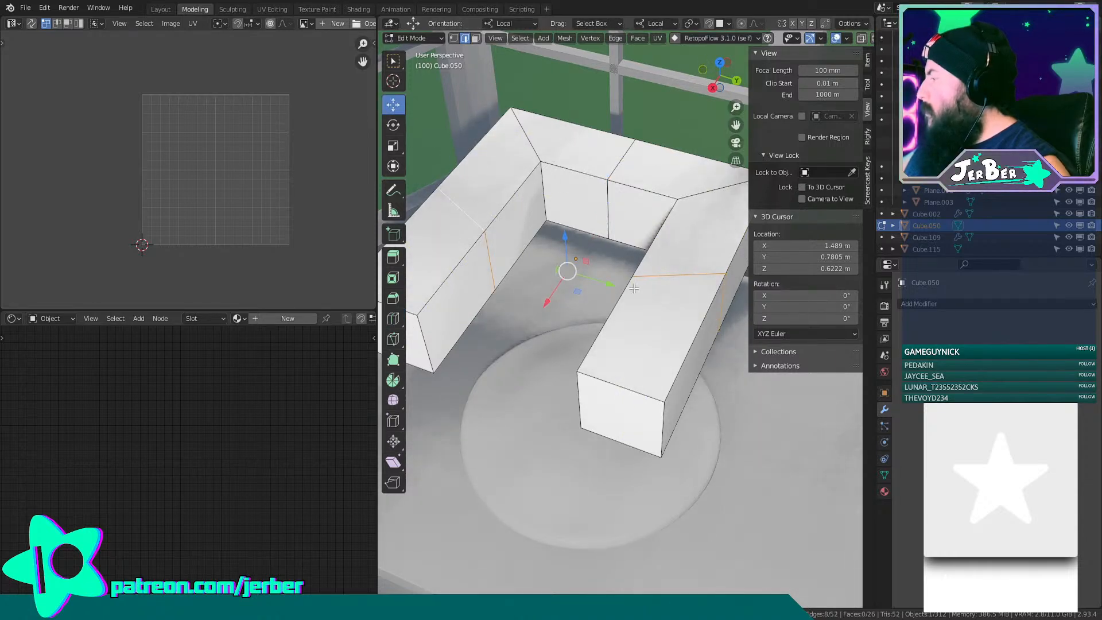
key(s)
key(x)
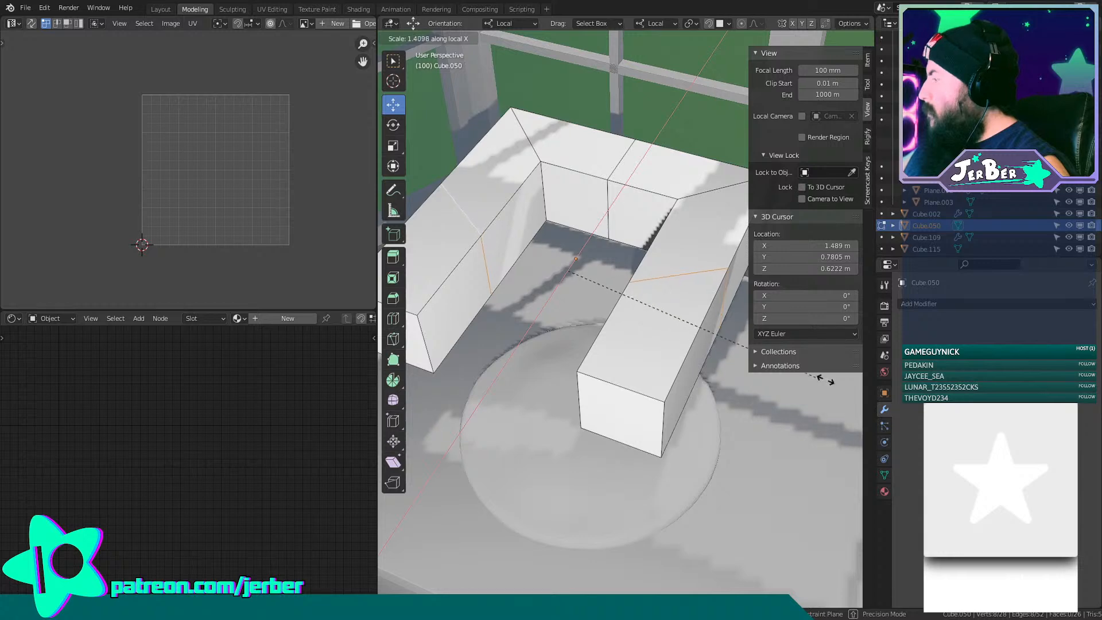
click(826, 379)
Move each arm's middle loop outward along local Y so both arms bow around the disc.
middle_drag(574, 260, 465, 166)
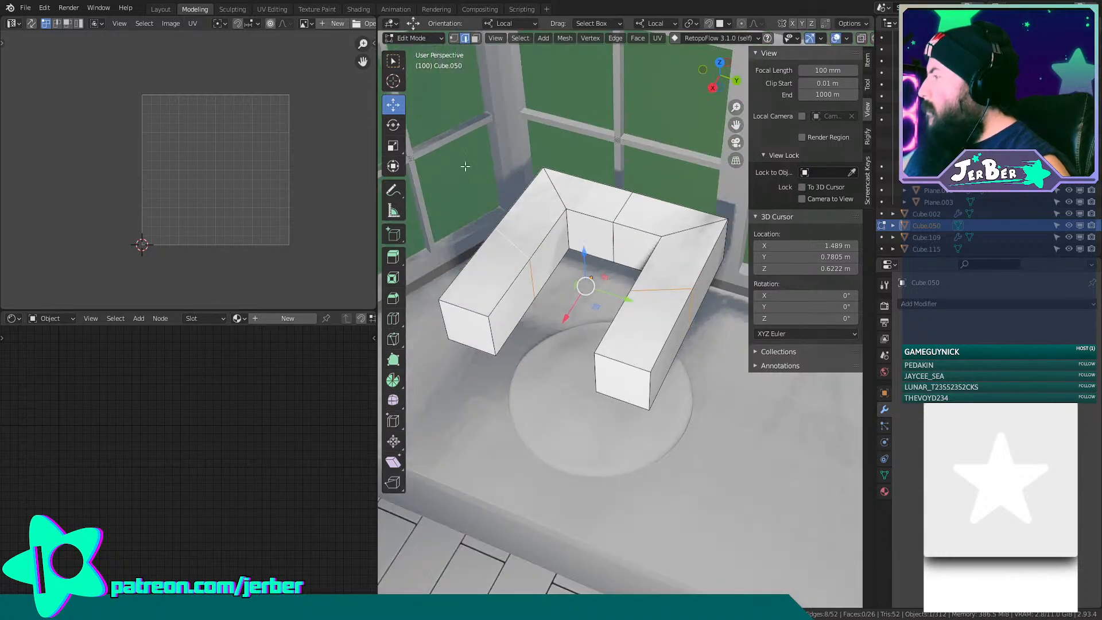
alt+click(683, 304)
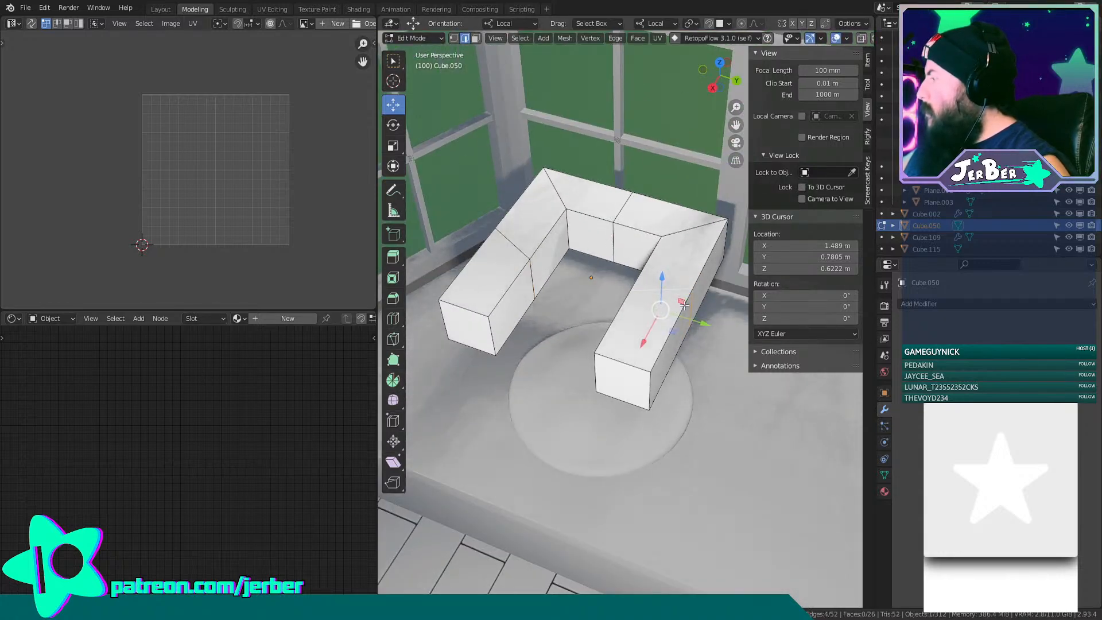
drag(690, 315, 719, 325)
alt+click(528, 266)
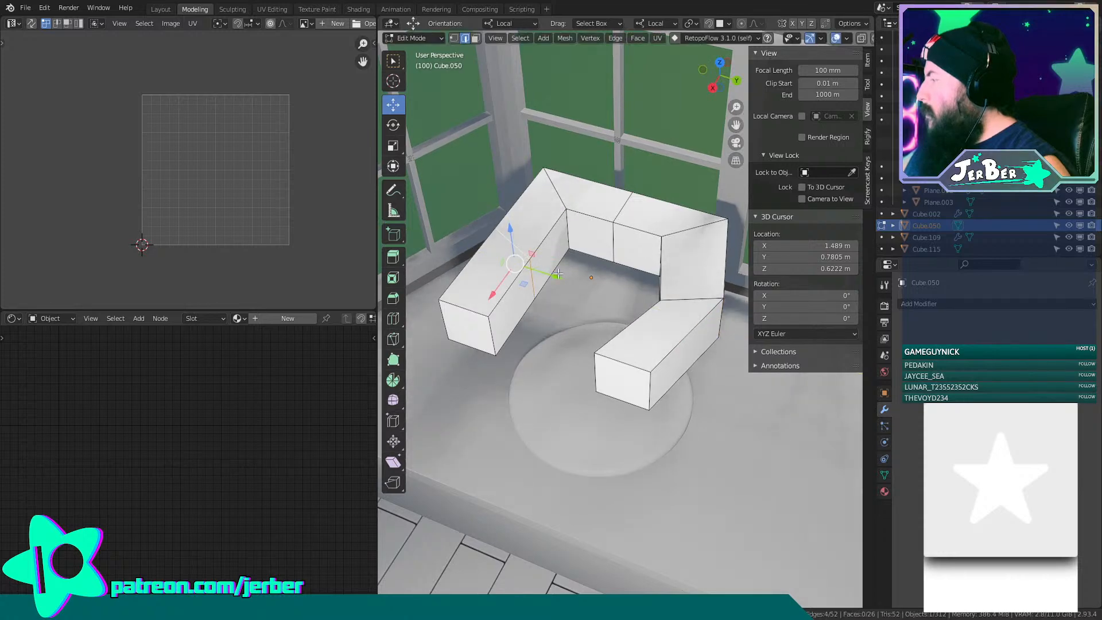
drag(558, 275, 535, 271)
Select the vertical edges at the two outer back corners and move them slightly forward along local X.
scroll(535, 271, down, 3)
middle_drag(534, 274, 619, 320)
scroll(604, 310, up, 3)
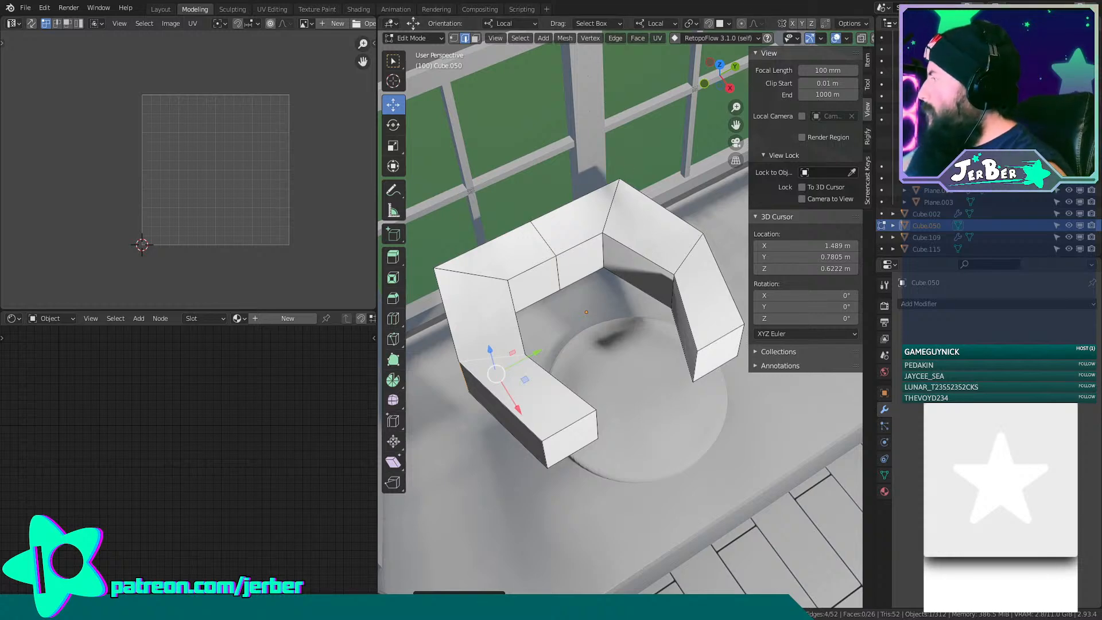
middle_drag(574, 327, 668, 316)
scroll(668, 322, up, 5)
shift+middle_drag(668, 367, 826, 262)
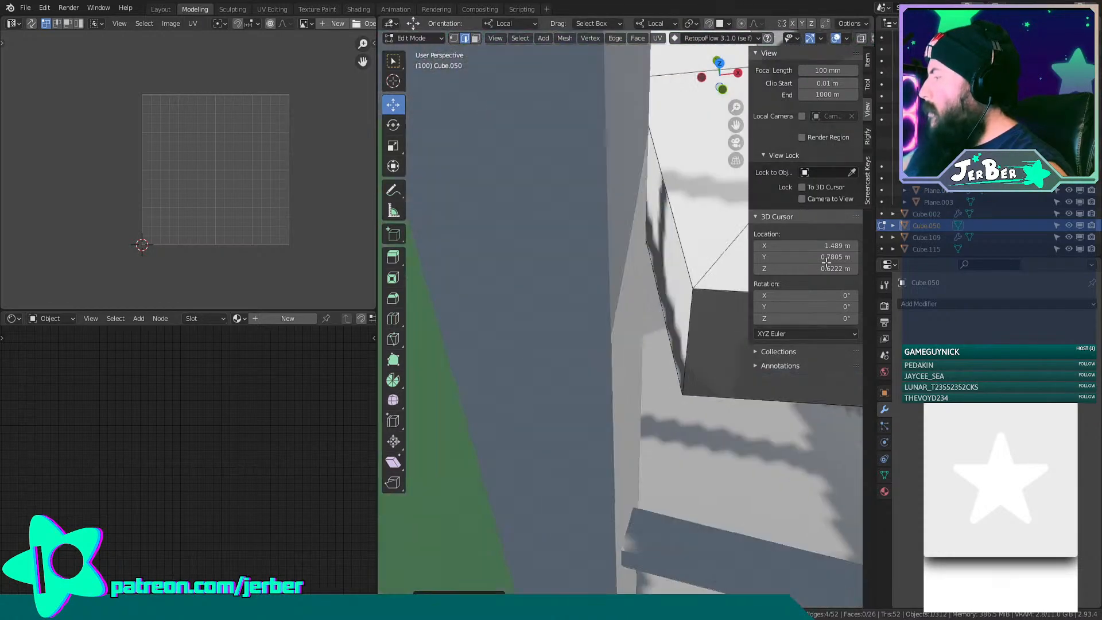
click(702, 329)
shift+middle_drag(701, 328, 614, 377)
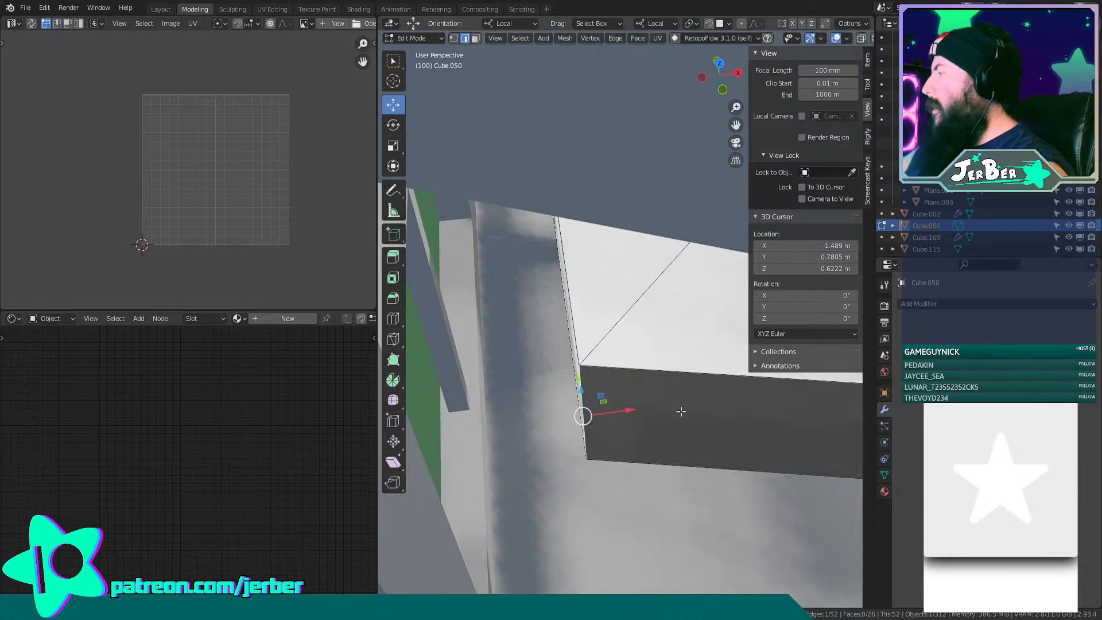
middle_drag(681, 412, 585, 399)
scroll(538, 416, down, 6)
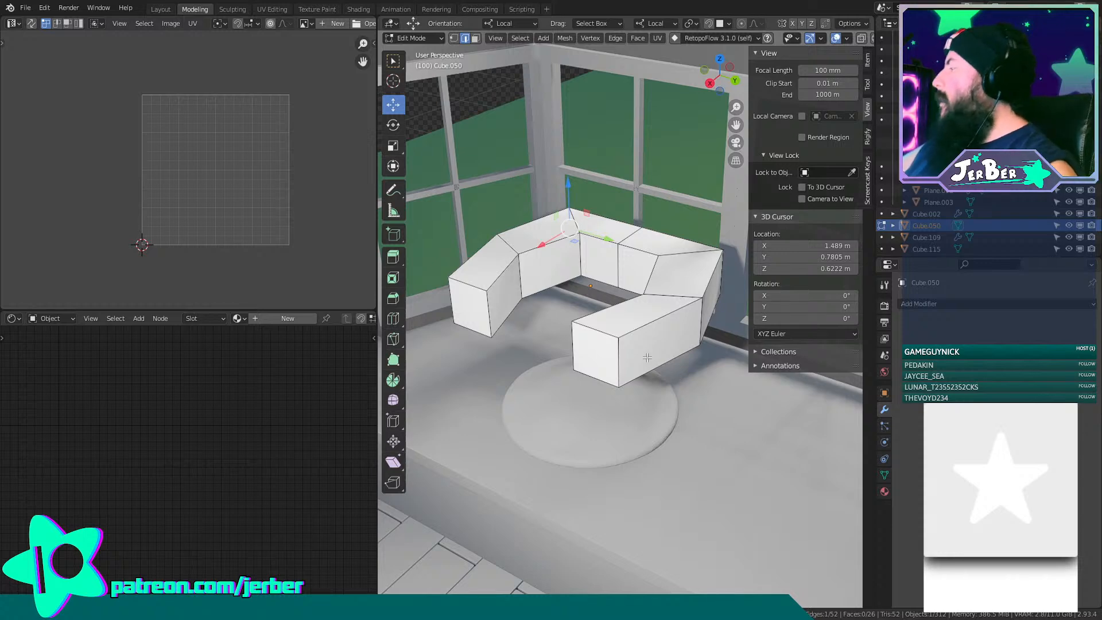
scroll(646, 357, up, 6)
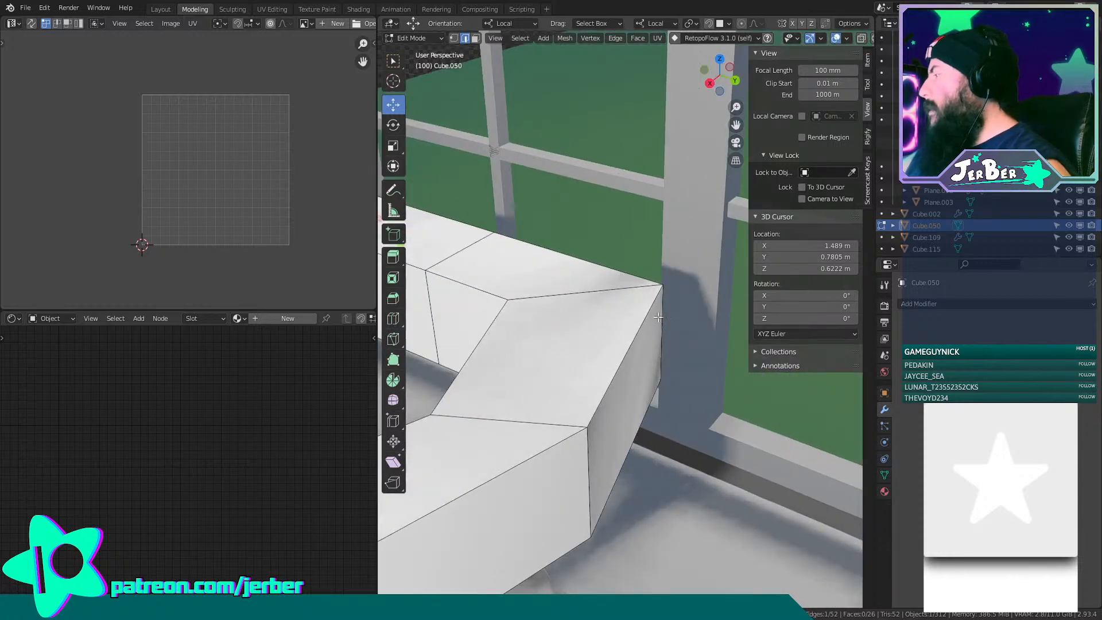
middle_drag(658, 317, 602, 417)
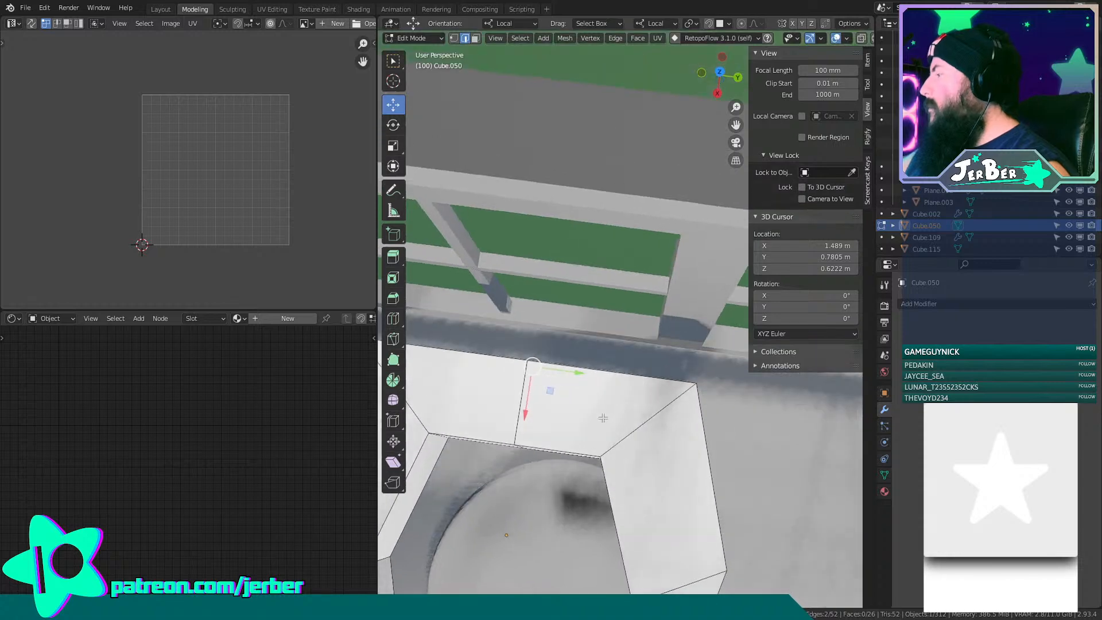
drag(524, 401, 517, 416)
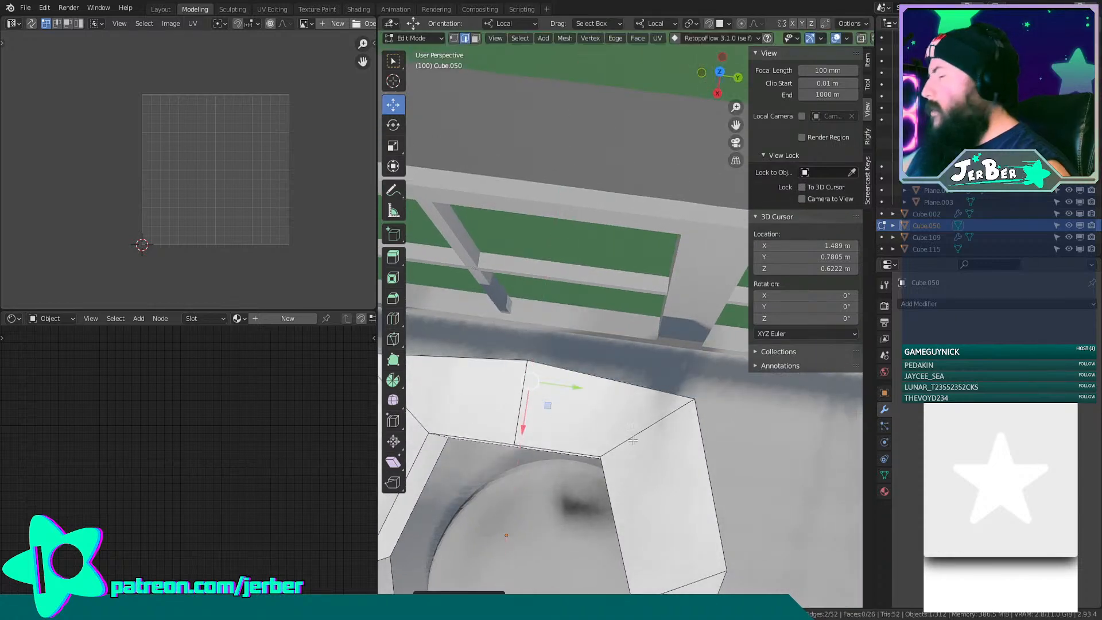
Scale the two outer back corner edges closer together along local Y.
key(s)
right_click(688, 436)
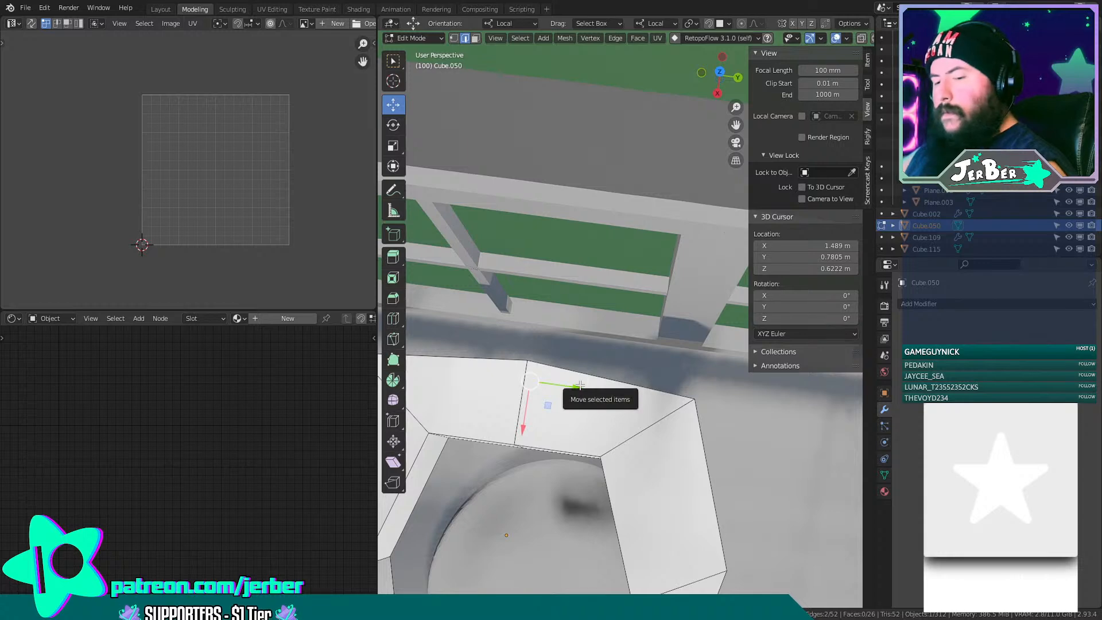
key(s)
key(y)
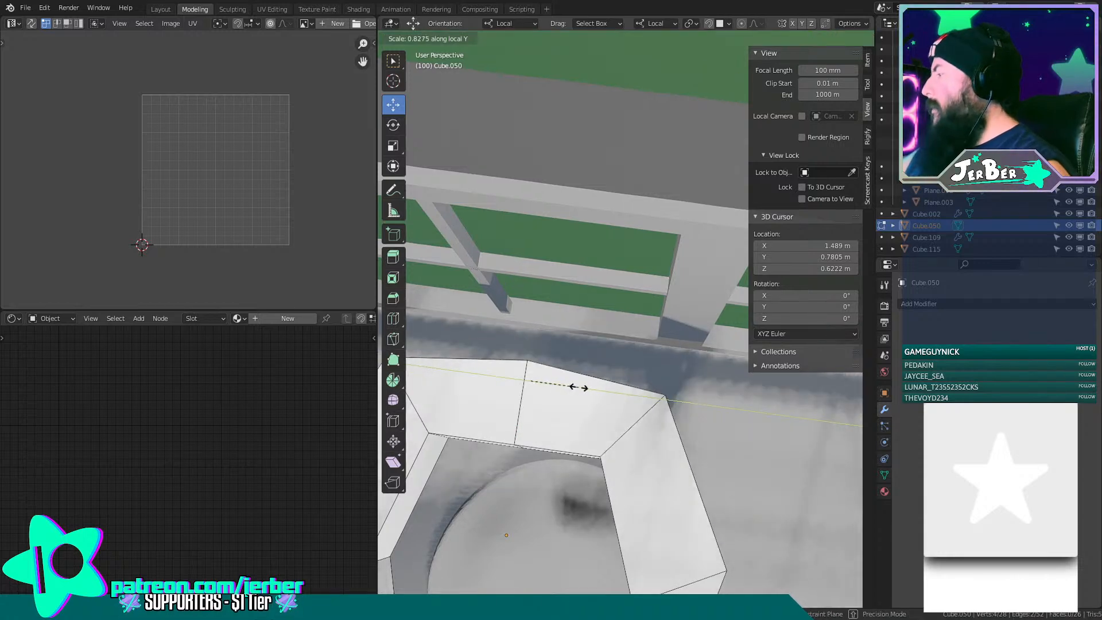
click(552, 381)
scroll(553, 383, down, 5)
shift+middle_drag(562, 395, 629, 387)
scroll(643, 424, up, 5)
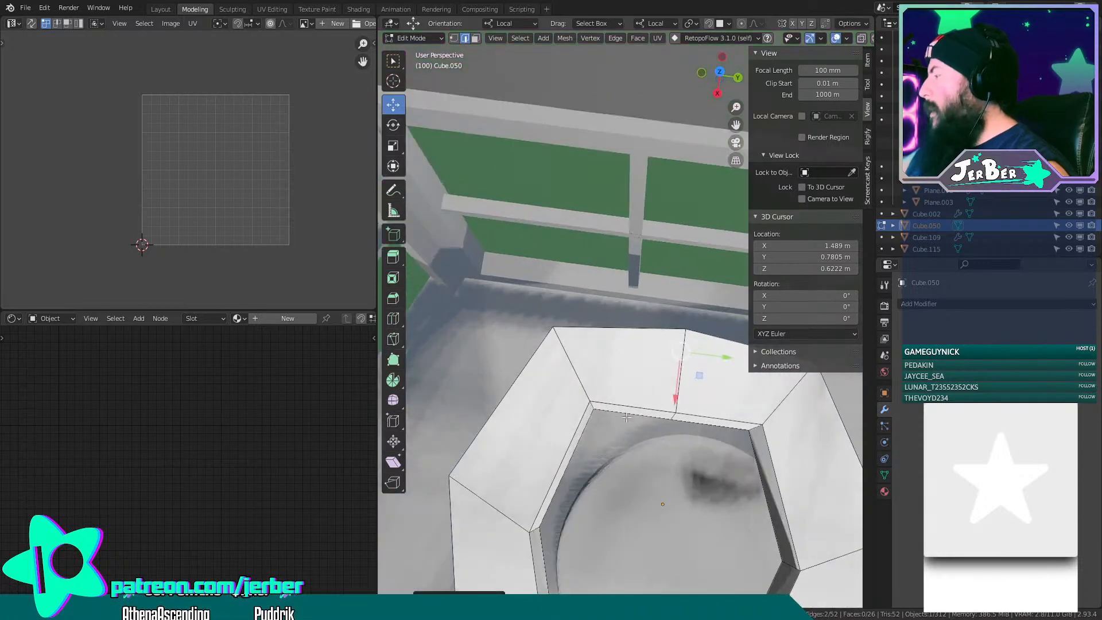
Move the middle vertical edge of the block's inner back wall along local X, away from the disc.
shift+middle_drag(654, 457, 637, 359)
scroll(638, 359, up, 3)
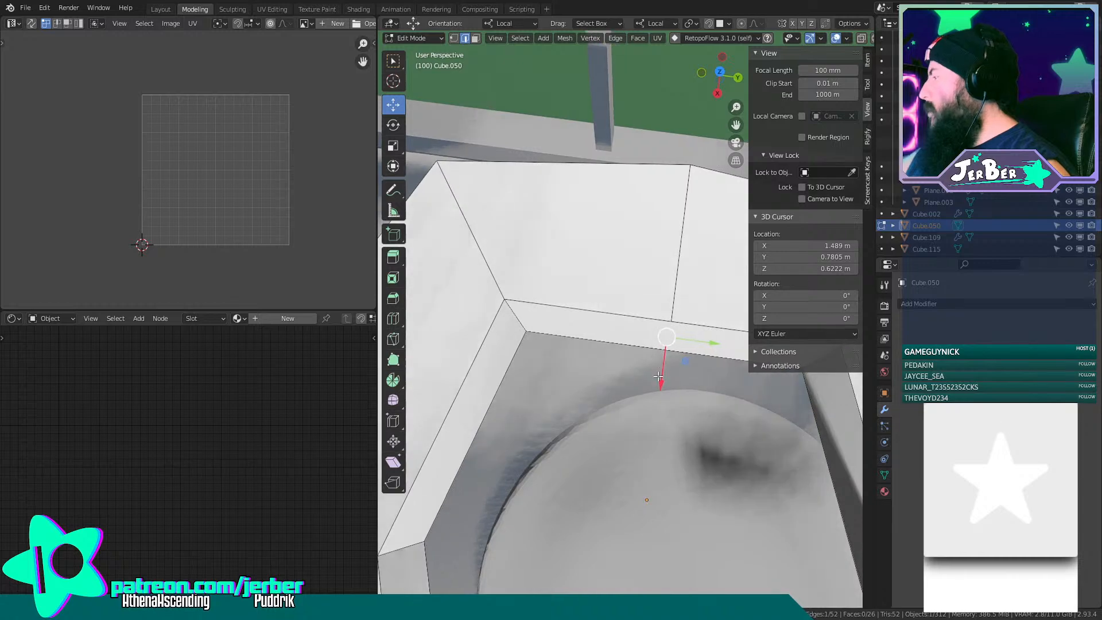
key(g)
key(x)
click(663, 341)
scroll(663, 344, down, 7)
middle_drag(663, 370, 684, 423)
scroll(665, 460, down, 6)
scroll(657, 287, up, 9)
middle_drag(657, 275, 720, 291)
Select the inner vertical edges at both arms' middle bends and move them slightly to refine the curve around the disc.
middle_drag(716, 235, 425, 321)
shift+click(694, 402)
middle_drag(689, 367, 723, 401)
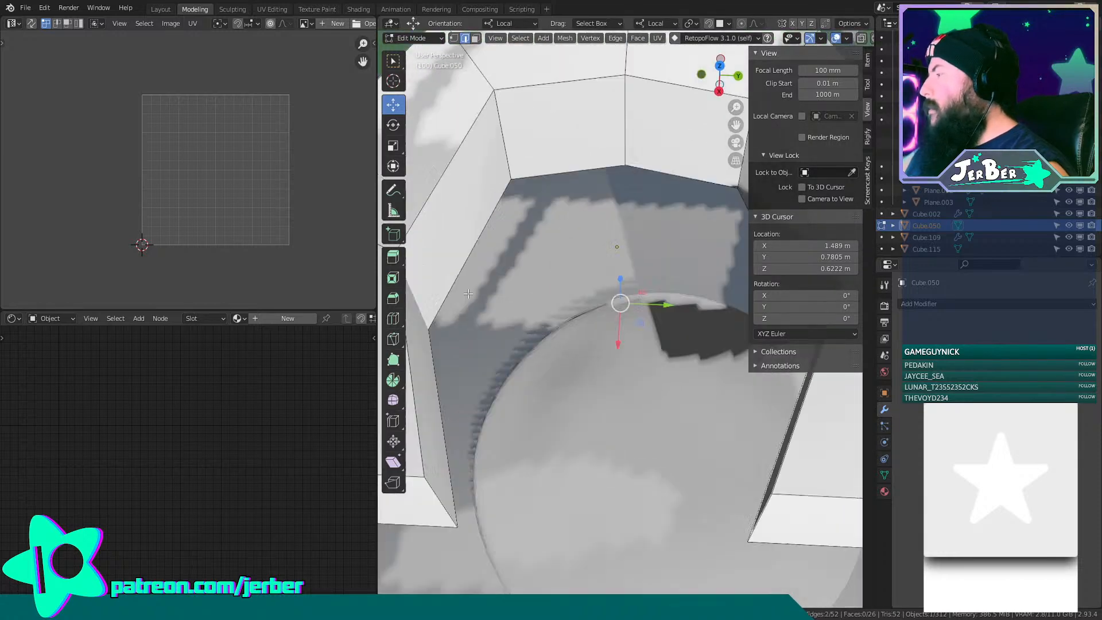
middle_drag(464, 309, 543, 390)
scroll(576, 301, down, 6)
key(g)
click(688, 315)
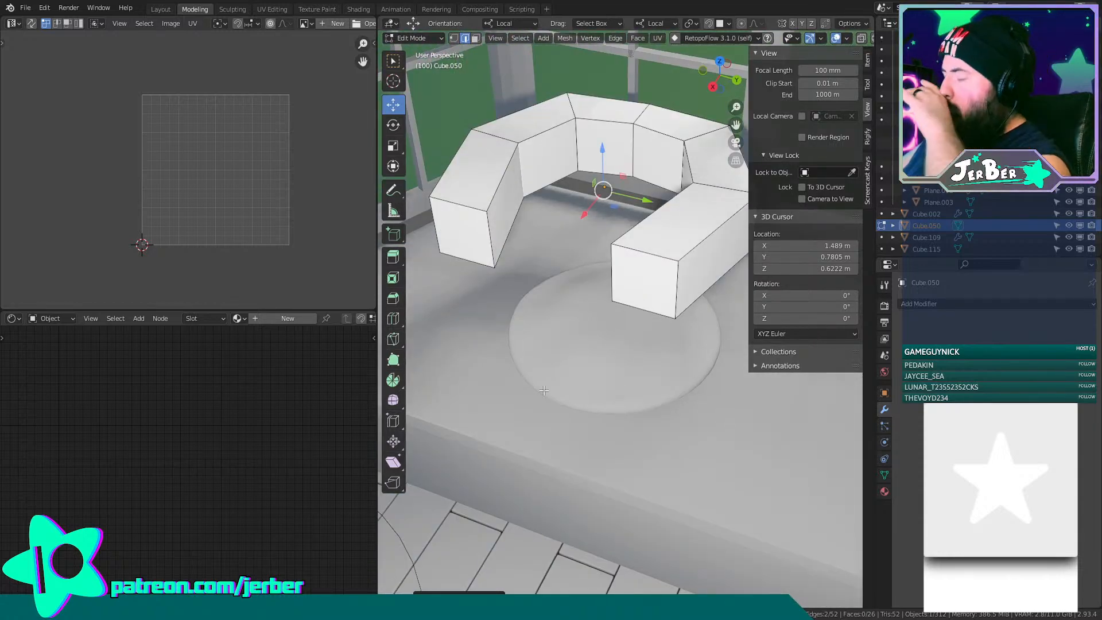
Return to Object Mode, deselect the block and examine its U shape on the ledge in the context of the whole room.
scroll(543, 390, down, 8)
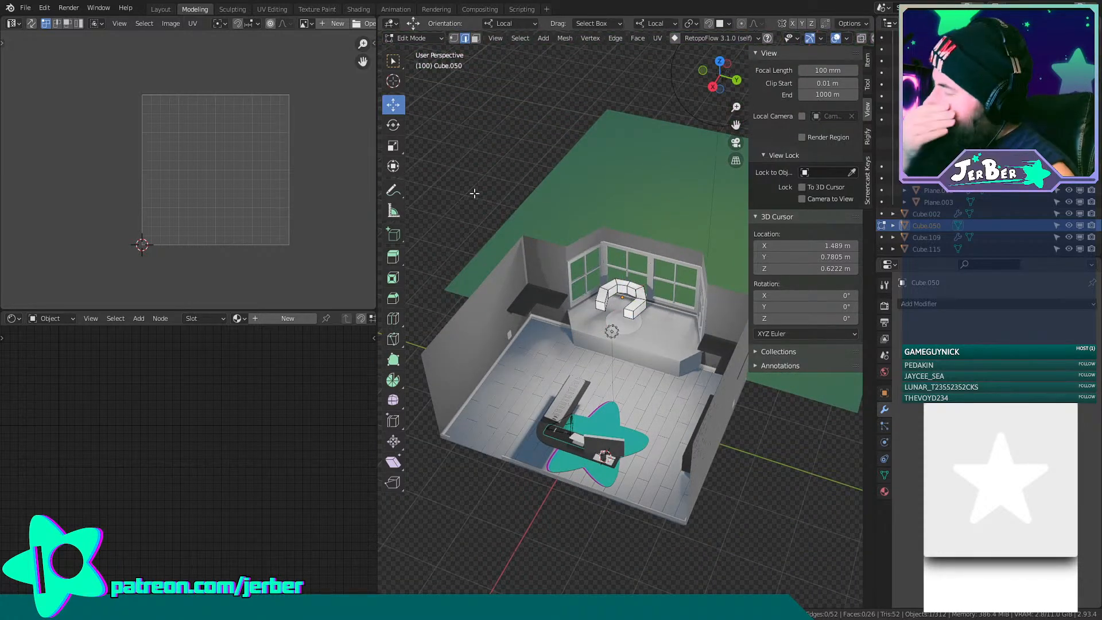
scroll(574, 436, up, 8)
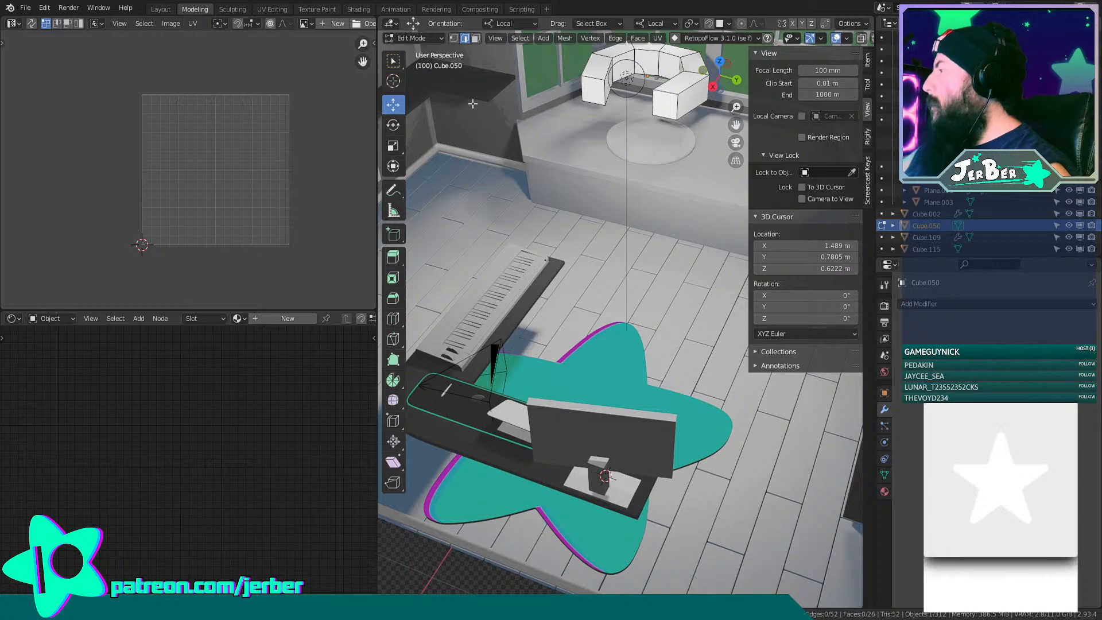
click(428, 38)
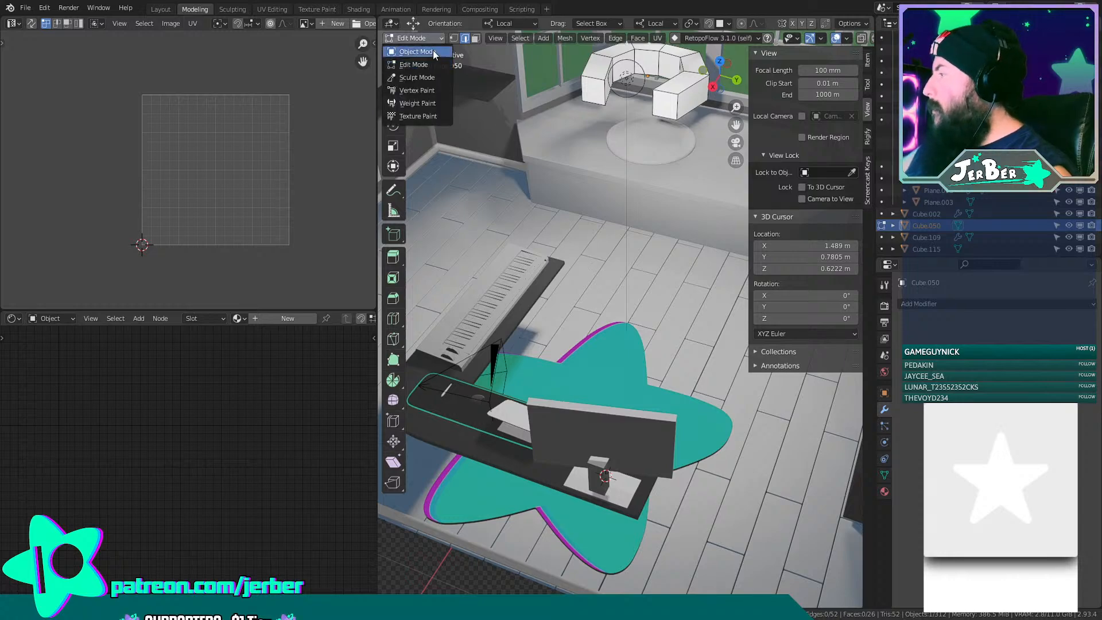
click(414, 46)
scroll(533, 379, down, 6)
click(632, 443)
scroll(632, 443, up, 6)
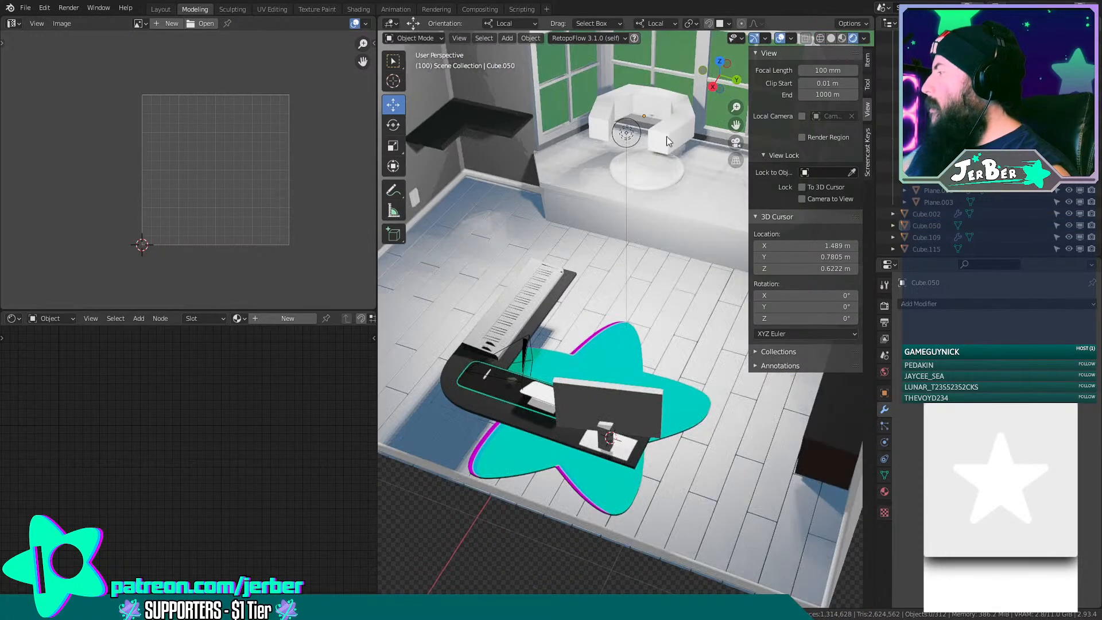
middle_drag(611, 329, 734, 356)
shift+middle_drag(734, 356, 624, 321)
scroll(484, 383, down, 3)
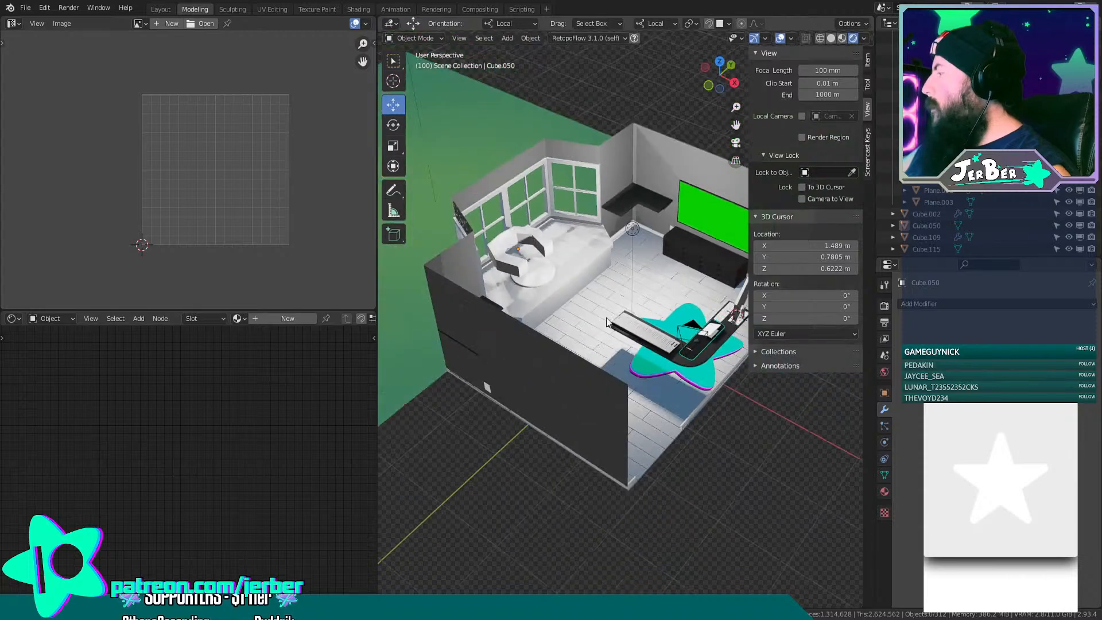
middle_drag(697, 396, 680, 471)
scroll(670, 410, up, 5)
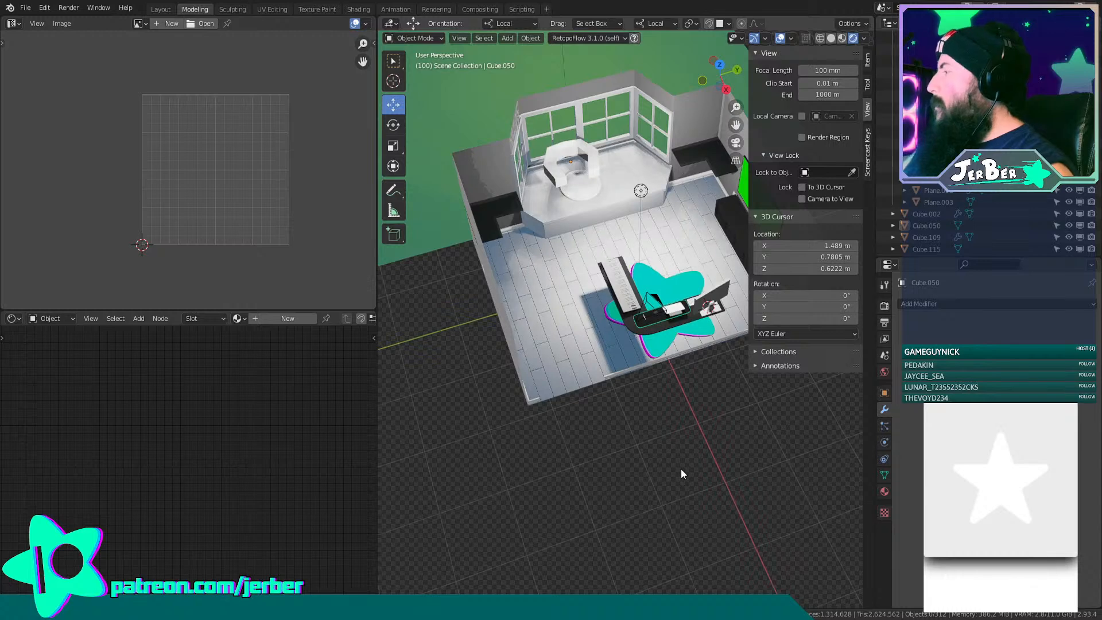